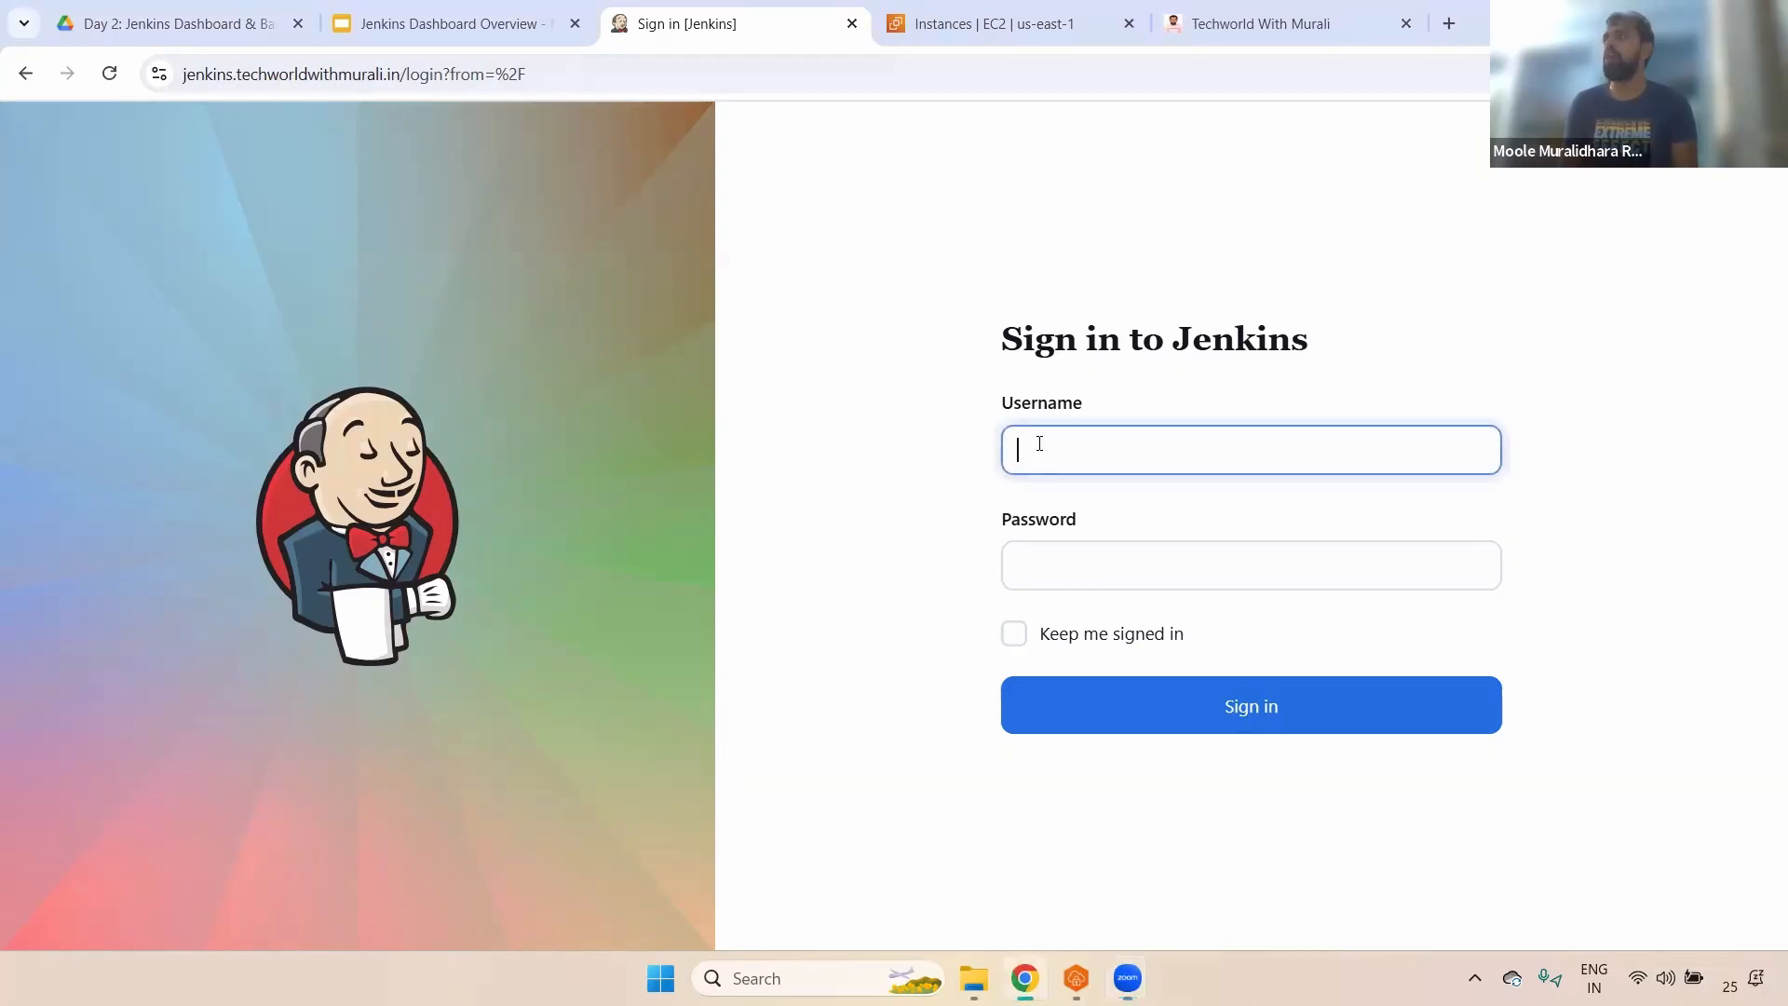
- Sign in to Jenkins with the account's username and password
{"action": "type", "text": "mura"}
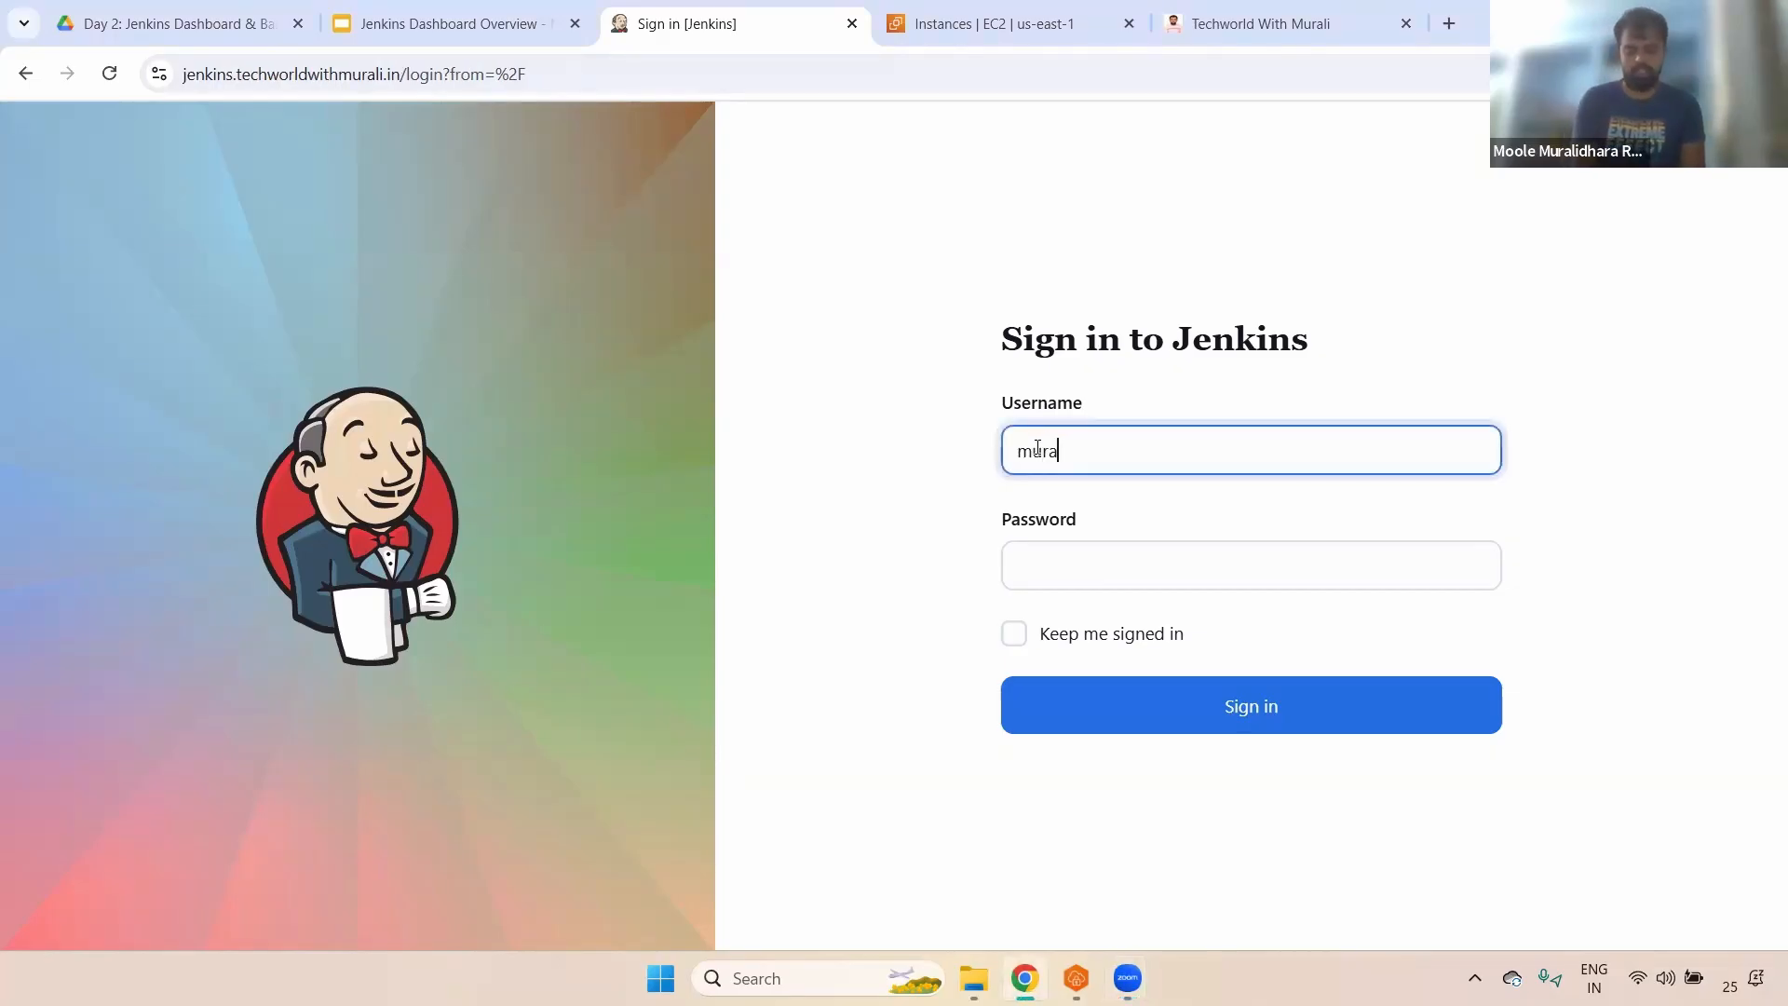
{"action": "type", "text": "li"}
{"action": "double_click", "coordinate": [1038, 451]}
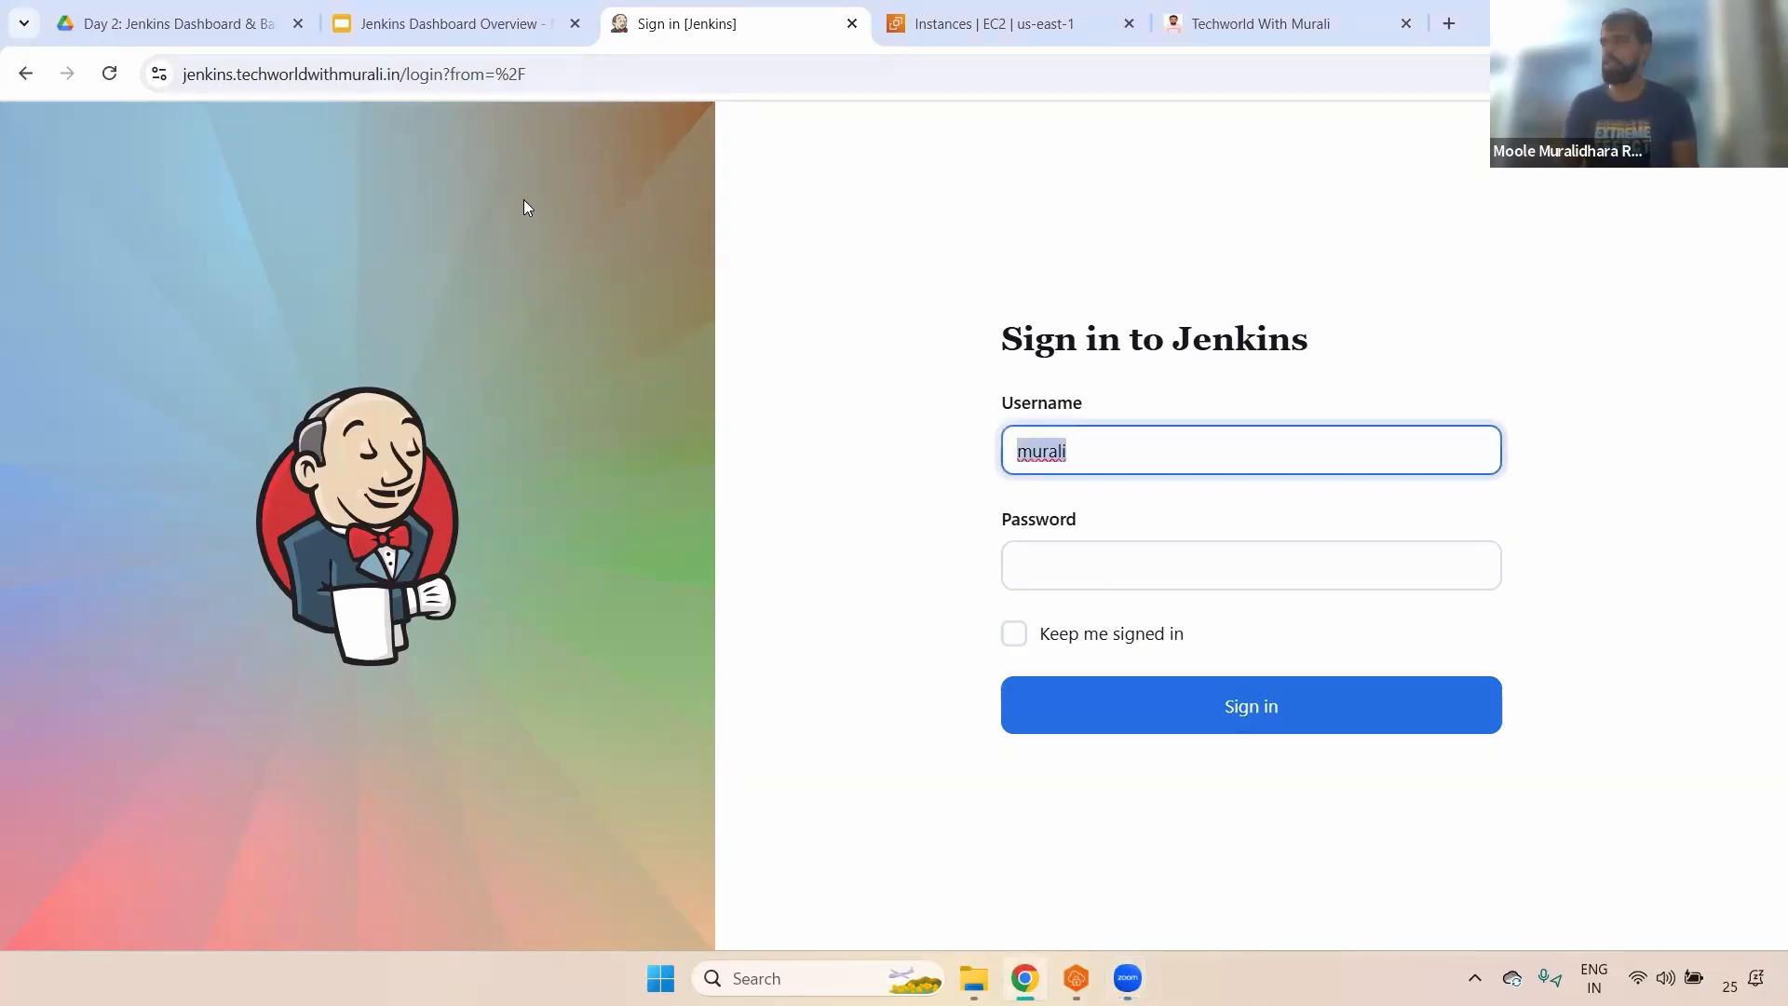
{"action": "left_click", "coordinate": [1070, 552]}
{"action": "type", "text": "••••••"}
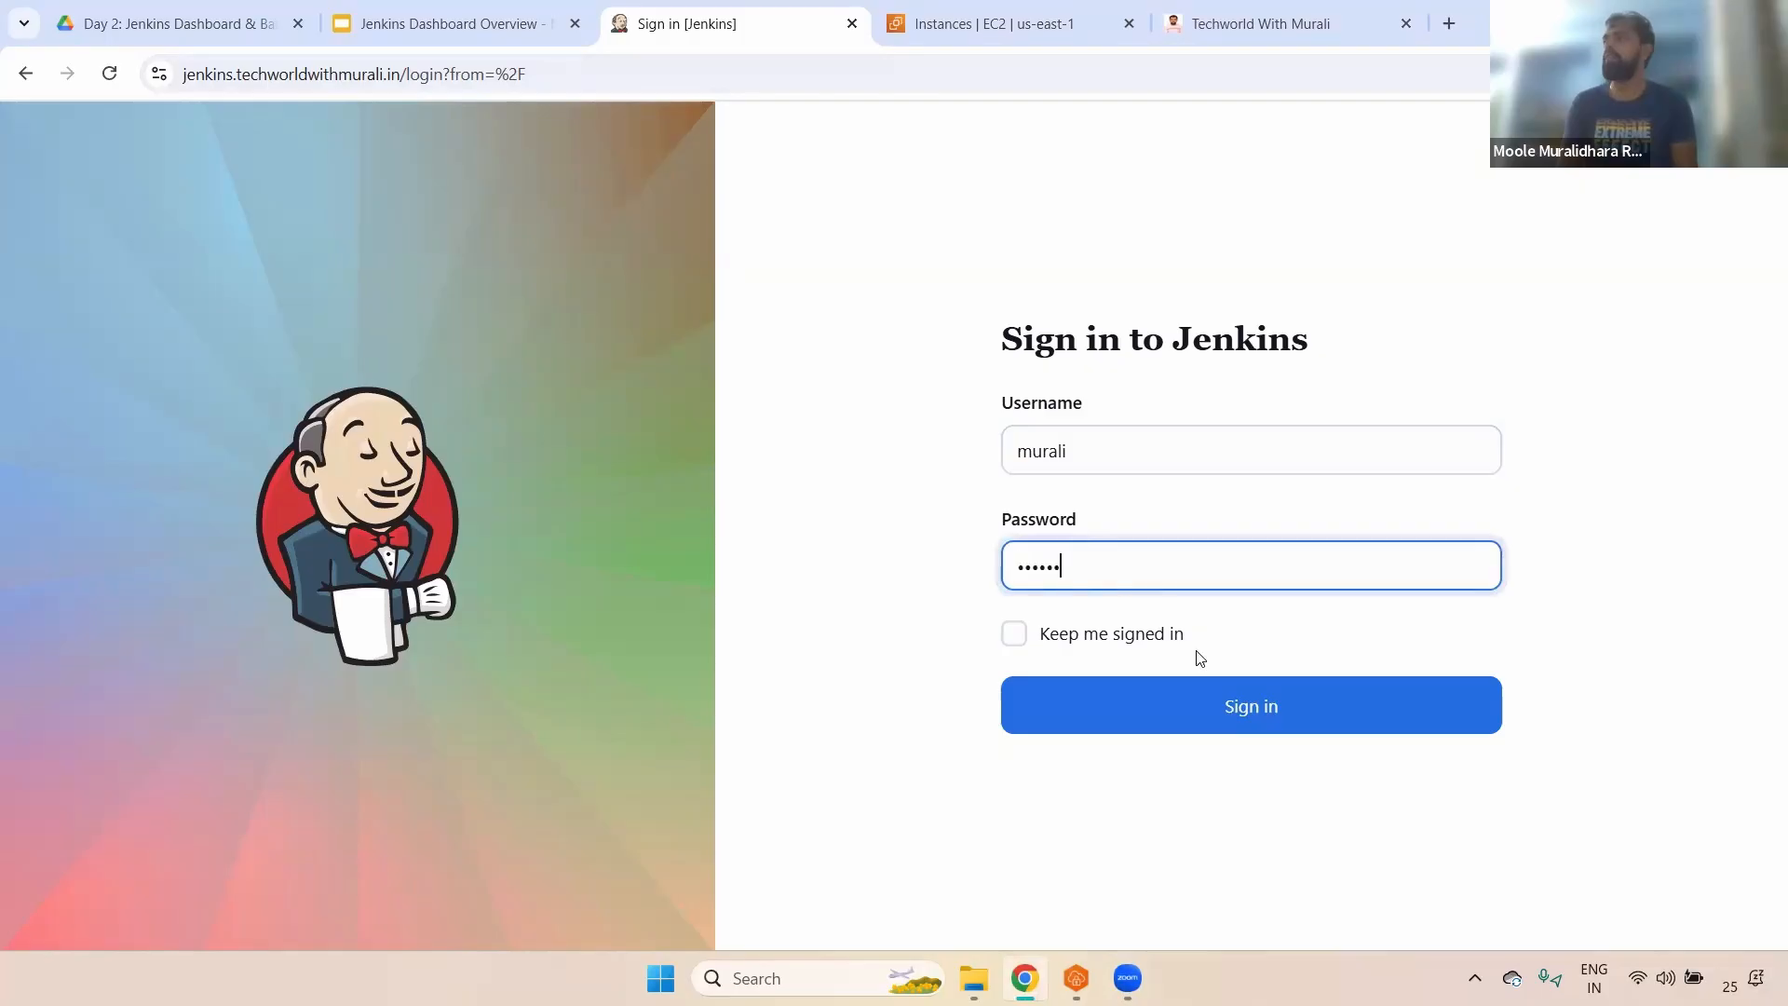
{"action": "left_click", "coordinate": [1194, 691]}
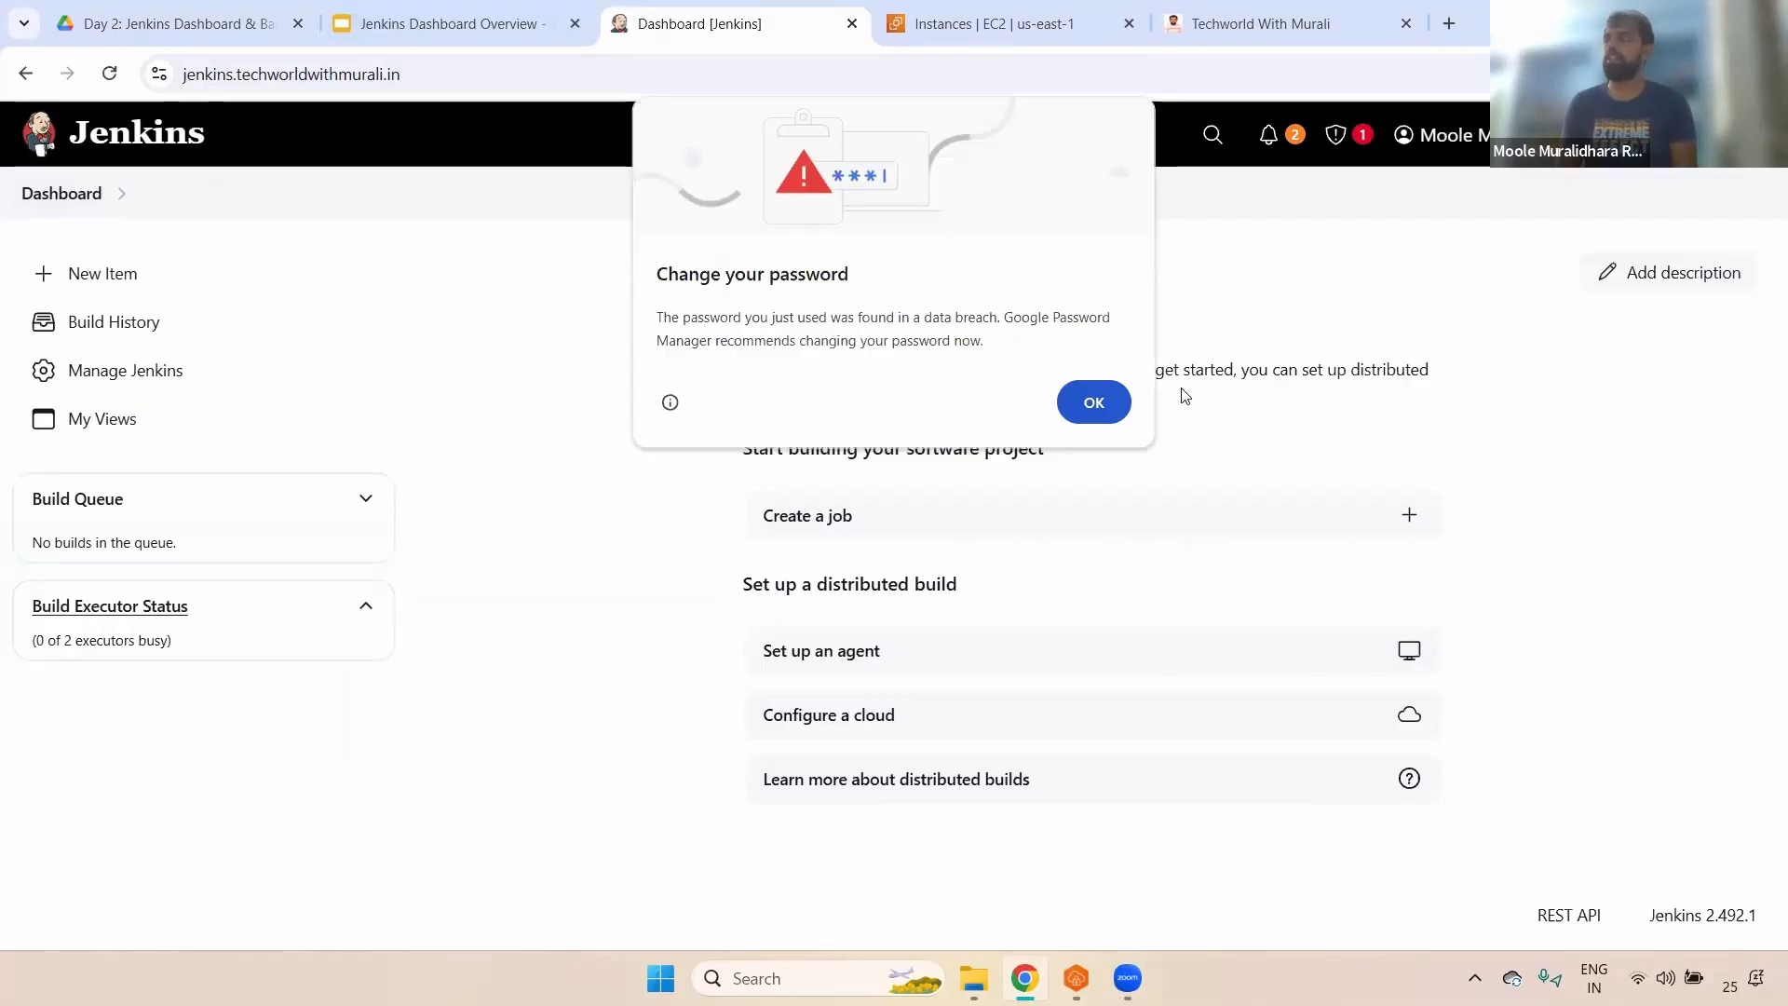
- Dismiss the browser password warning and read the Amazon Linux 2 end-of-life notification
{"action": "left_click", "coordinate": [1096, 406]}
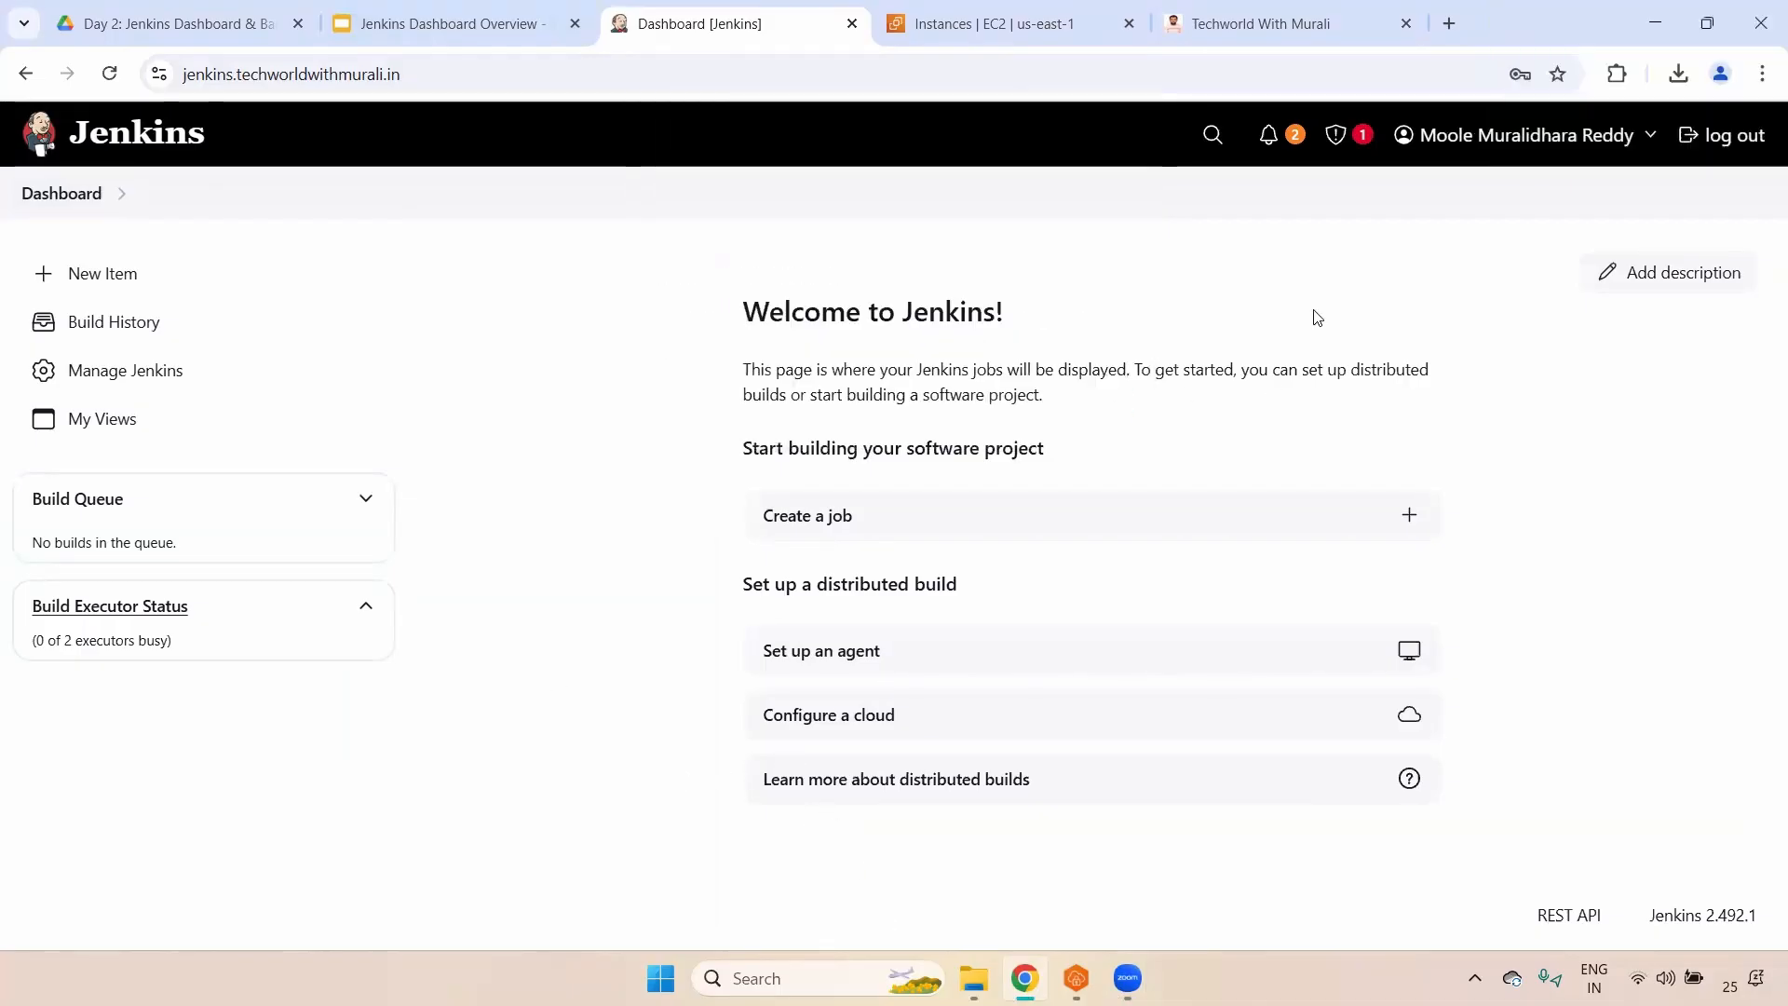
{"action": "left_click", "coordinate": [1272, 138]}
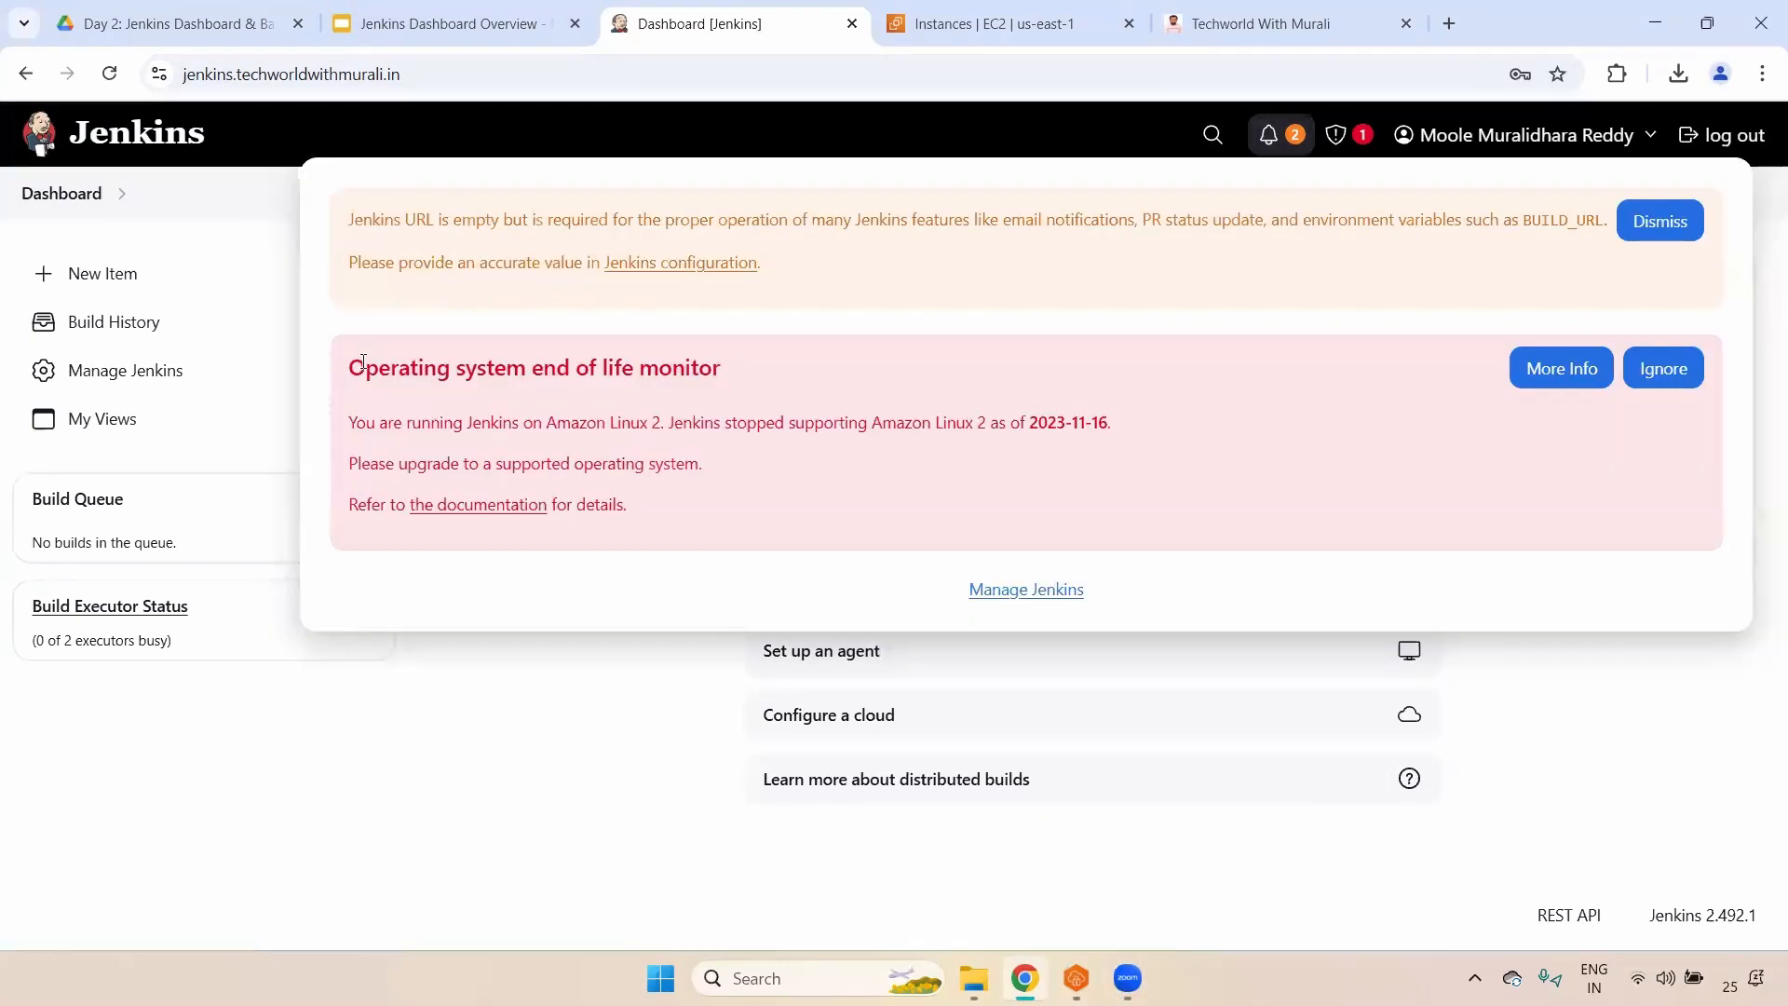
{"action": "left_click_drag", "start_coordinate": [466, 347], "coordinate": [1142, 407]}
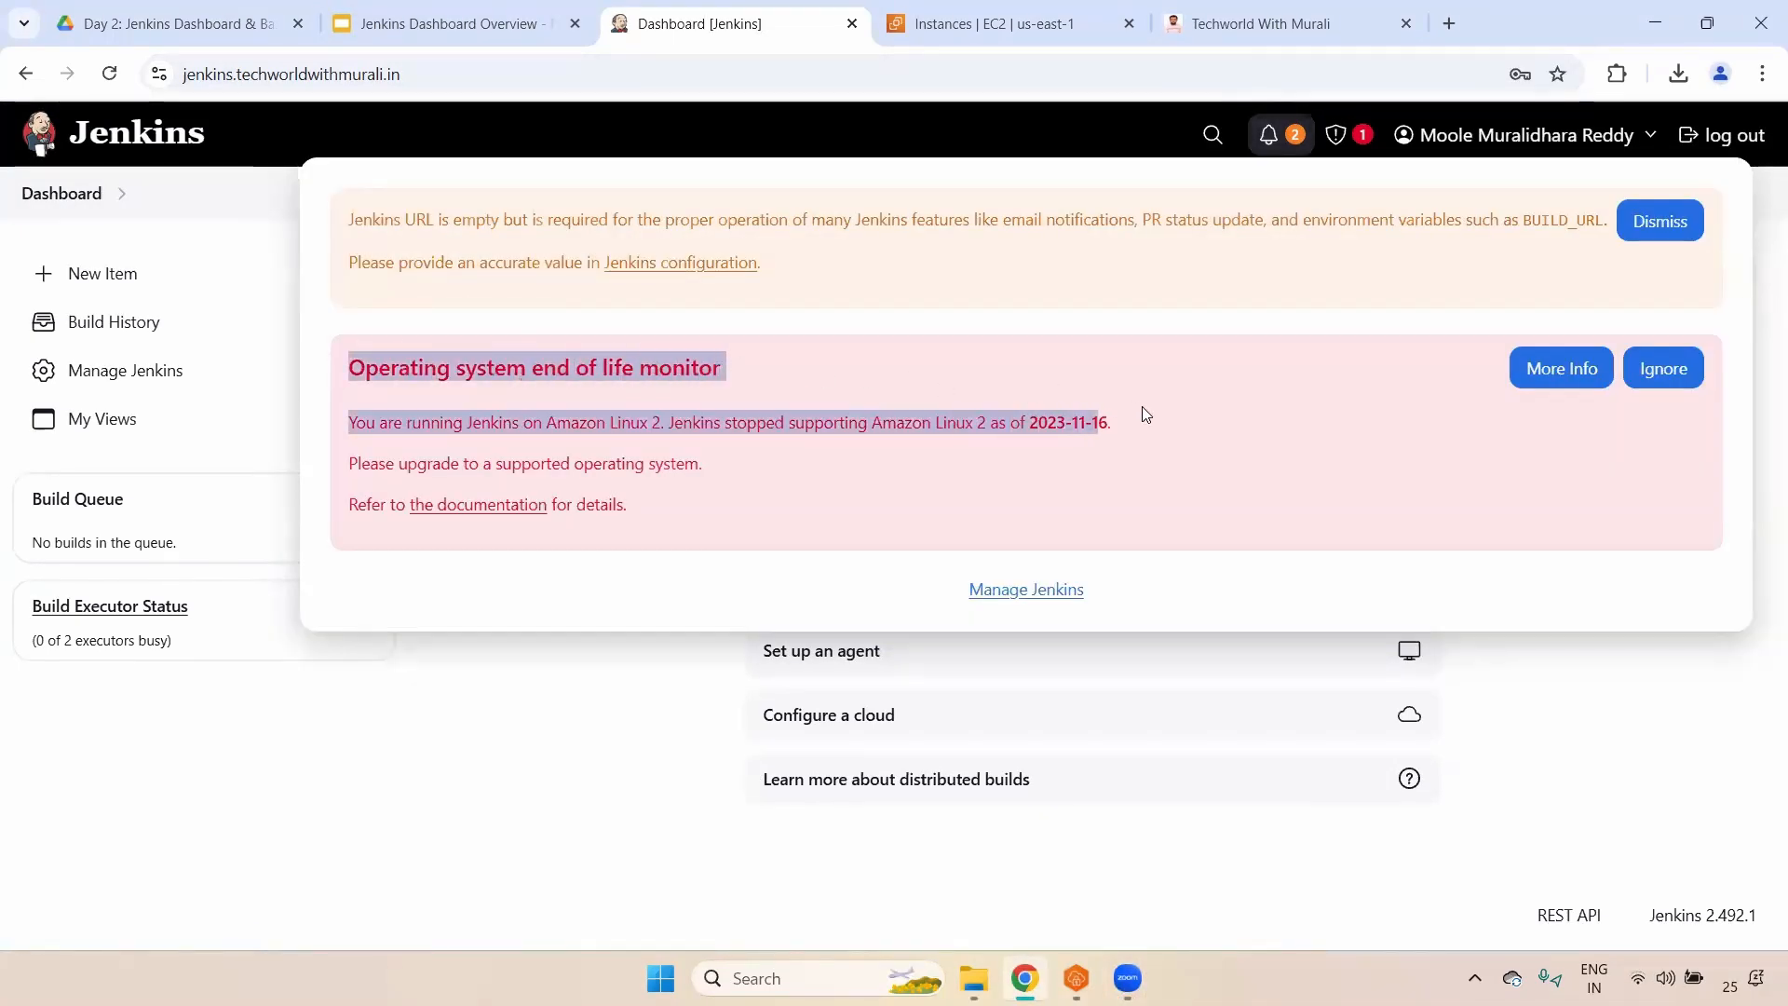
{"action": "left_click", "coordinate": [853, 409]}
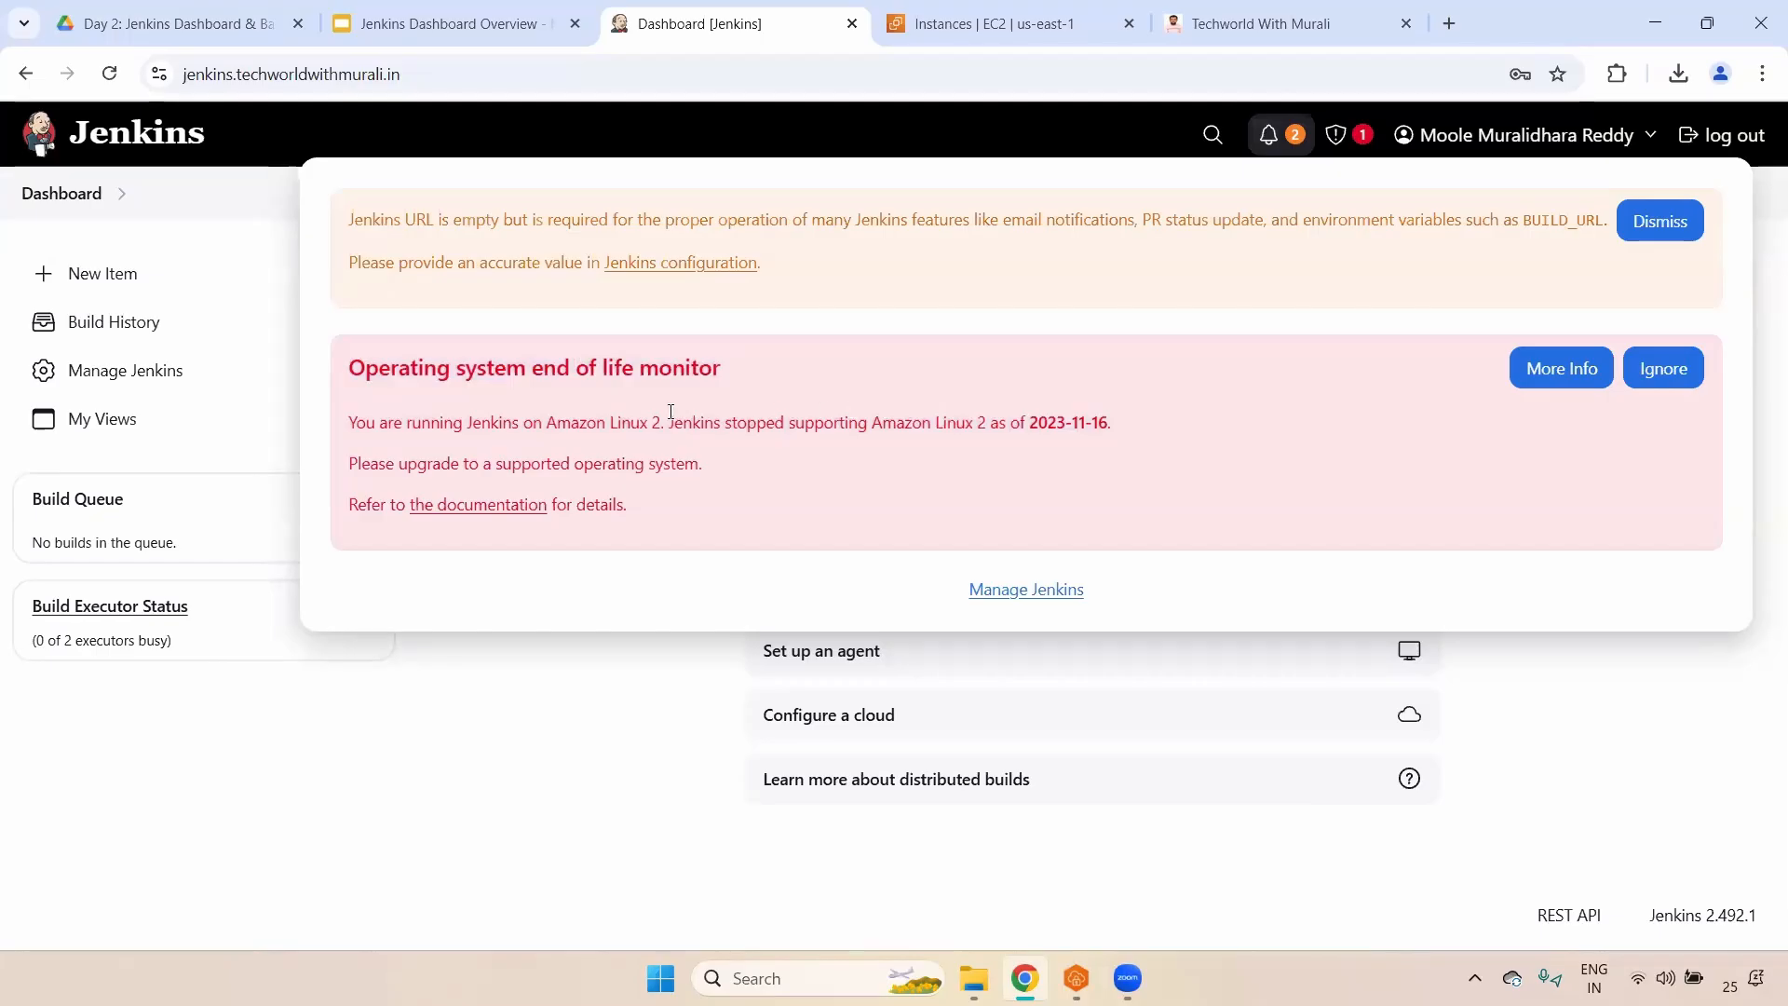
{"action": "left_click_drag", "start_coordinate": [670, 412], "coordinate": [1138, 430]}
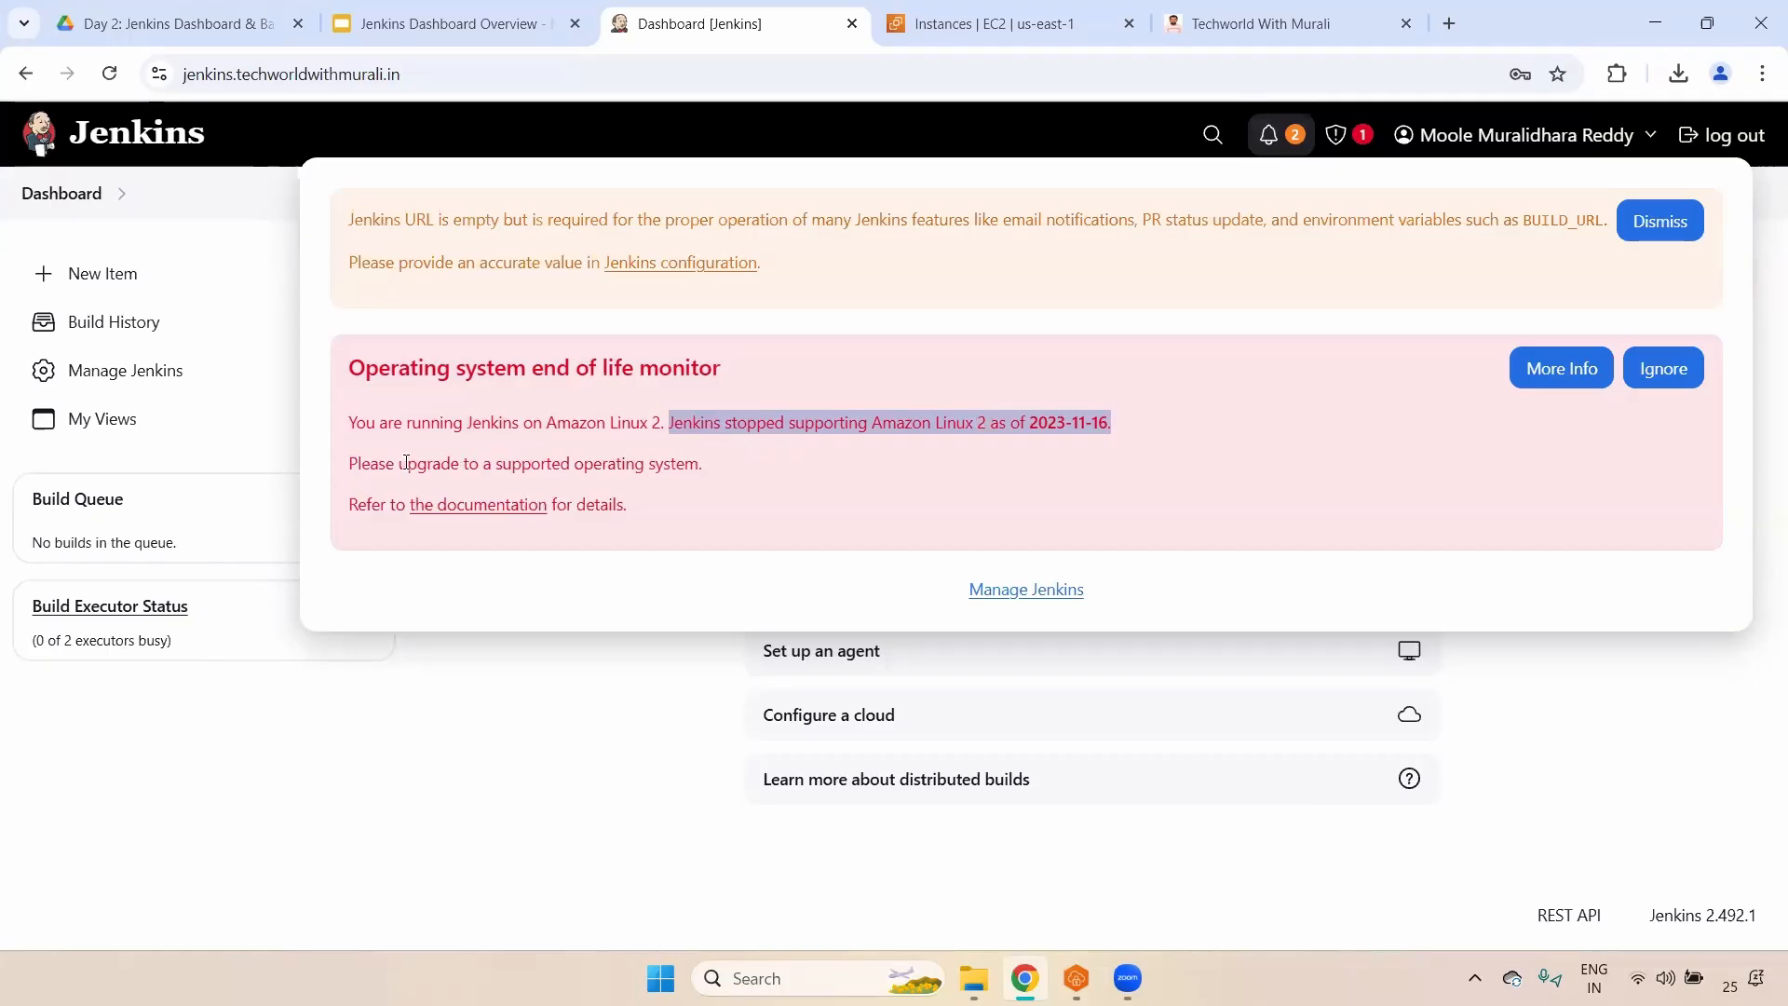
{"action": "left_click_drag", "start_coordinate": [359, 427], "coordinate": [1134, 439]}
{"action": "left_click_drag", "start_coordinate": [458, 460], "coordinate": [1179, 411]}
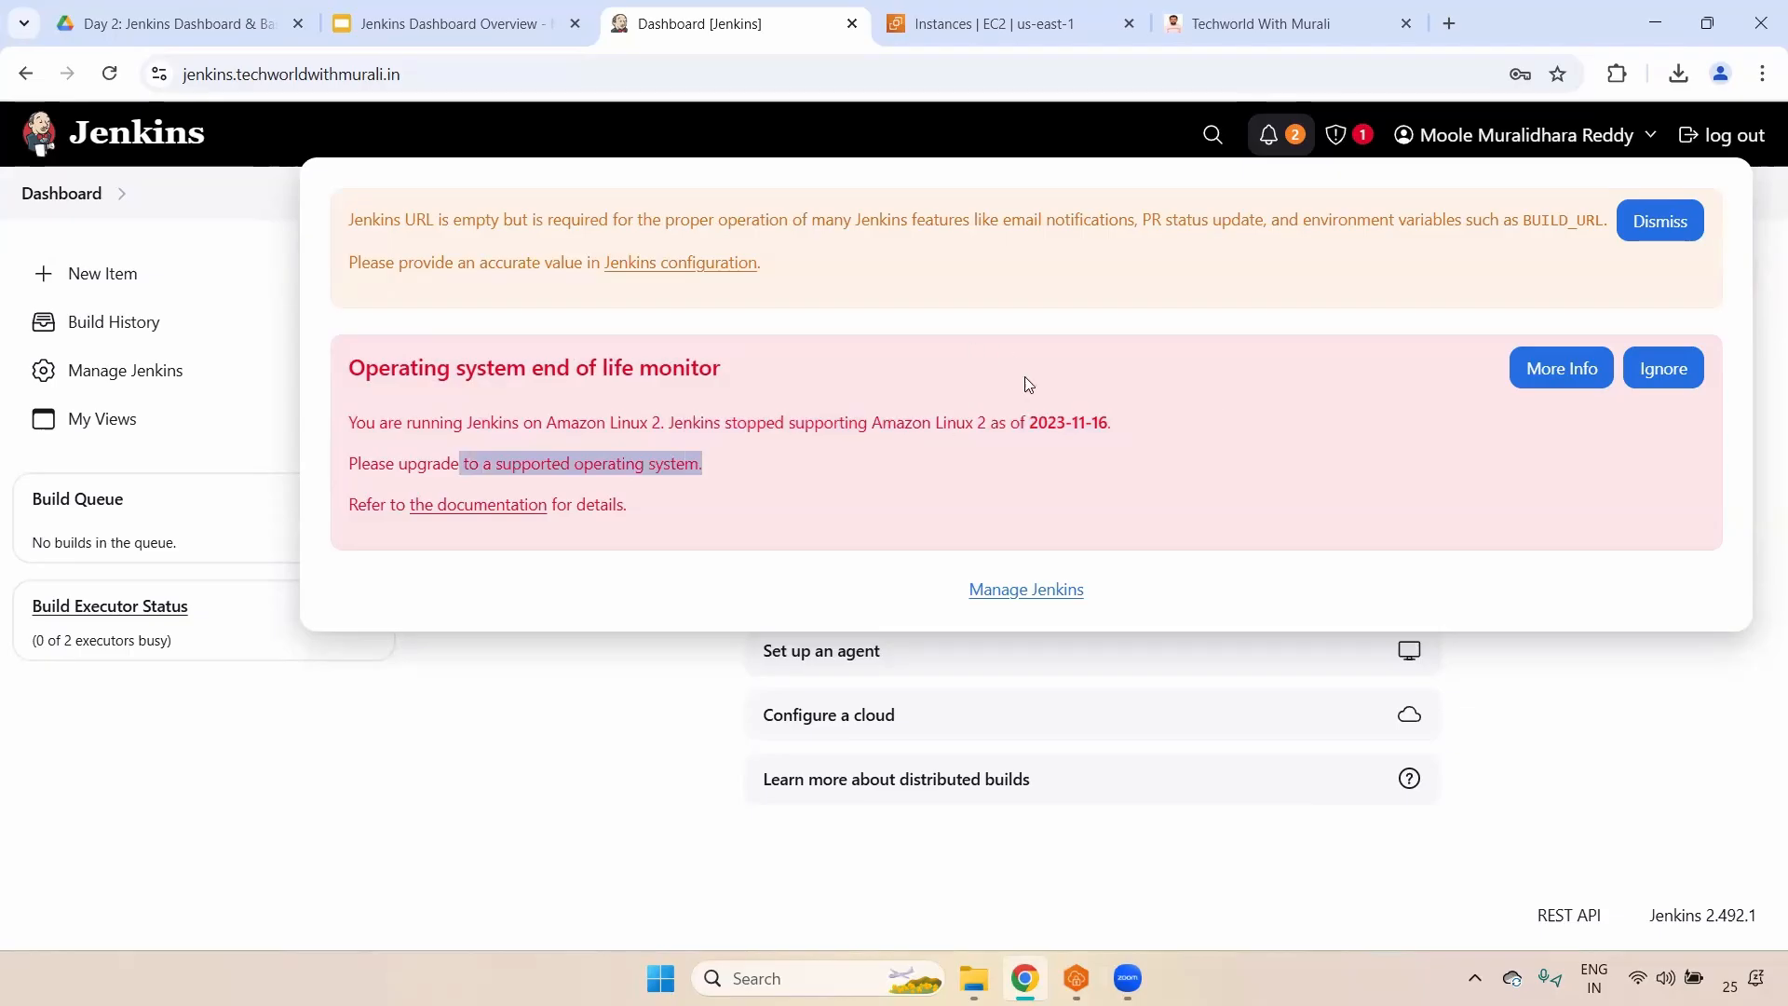
- Bring up the security warning that building on the built-in node is risky
{"action": "left_click", "coordinate": [1342, 136]}
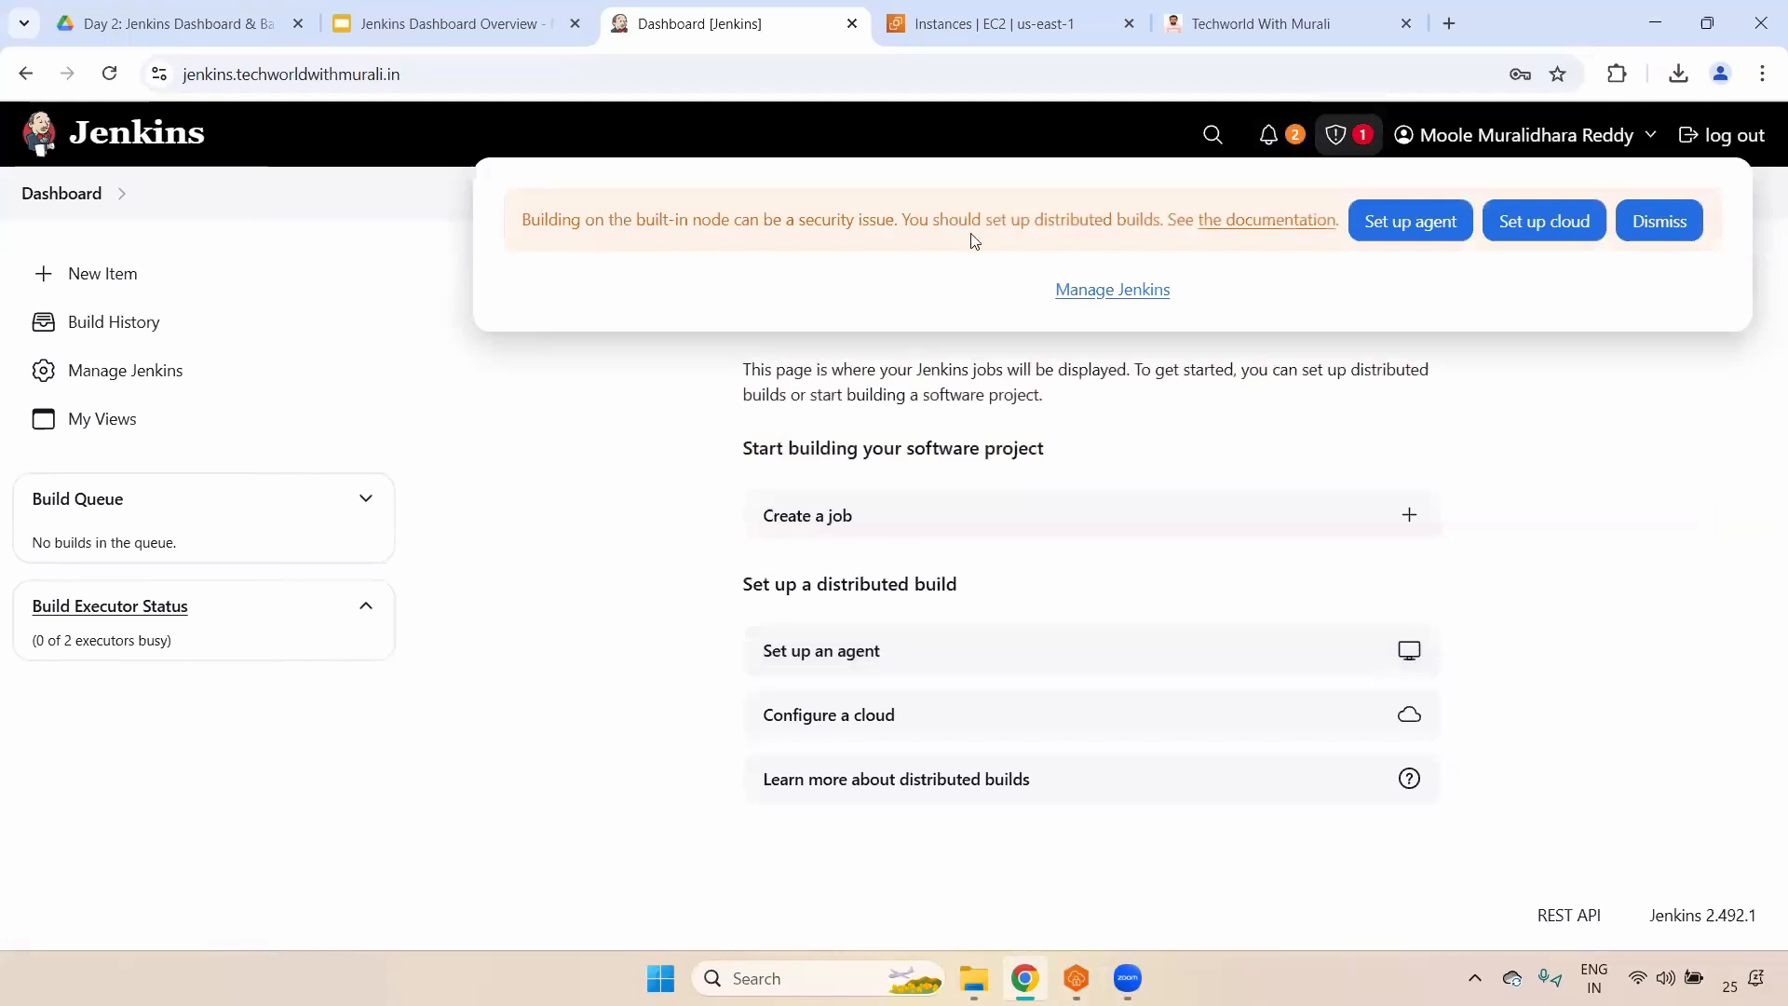
{"action": "left_click_drag", "start_coordinate": [623, 228], "coordinate": [1035, 233]}
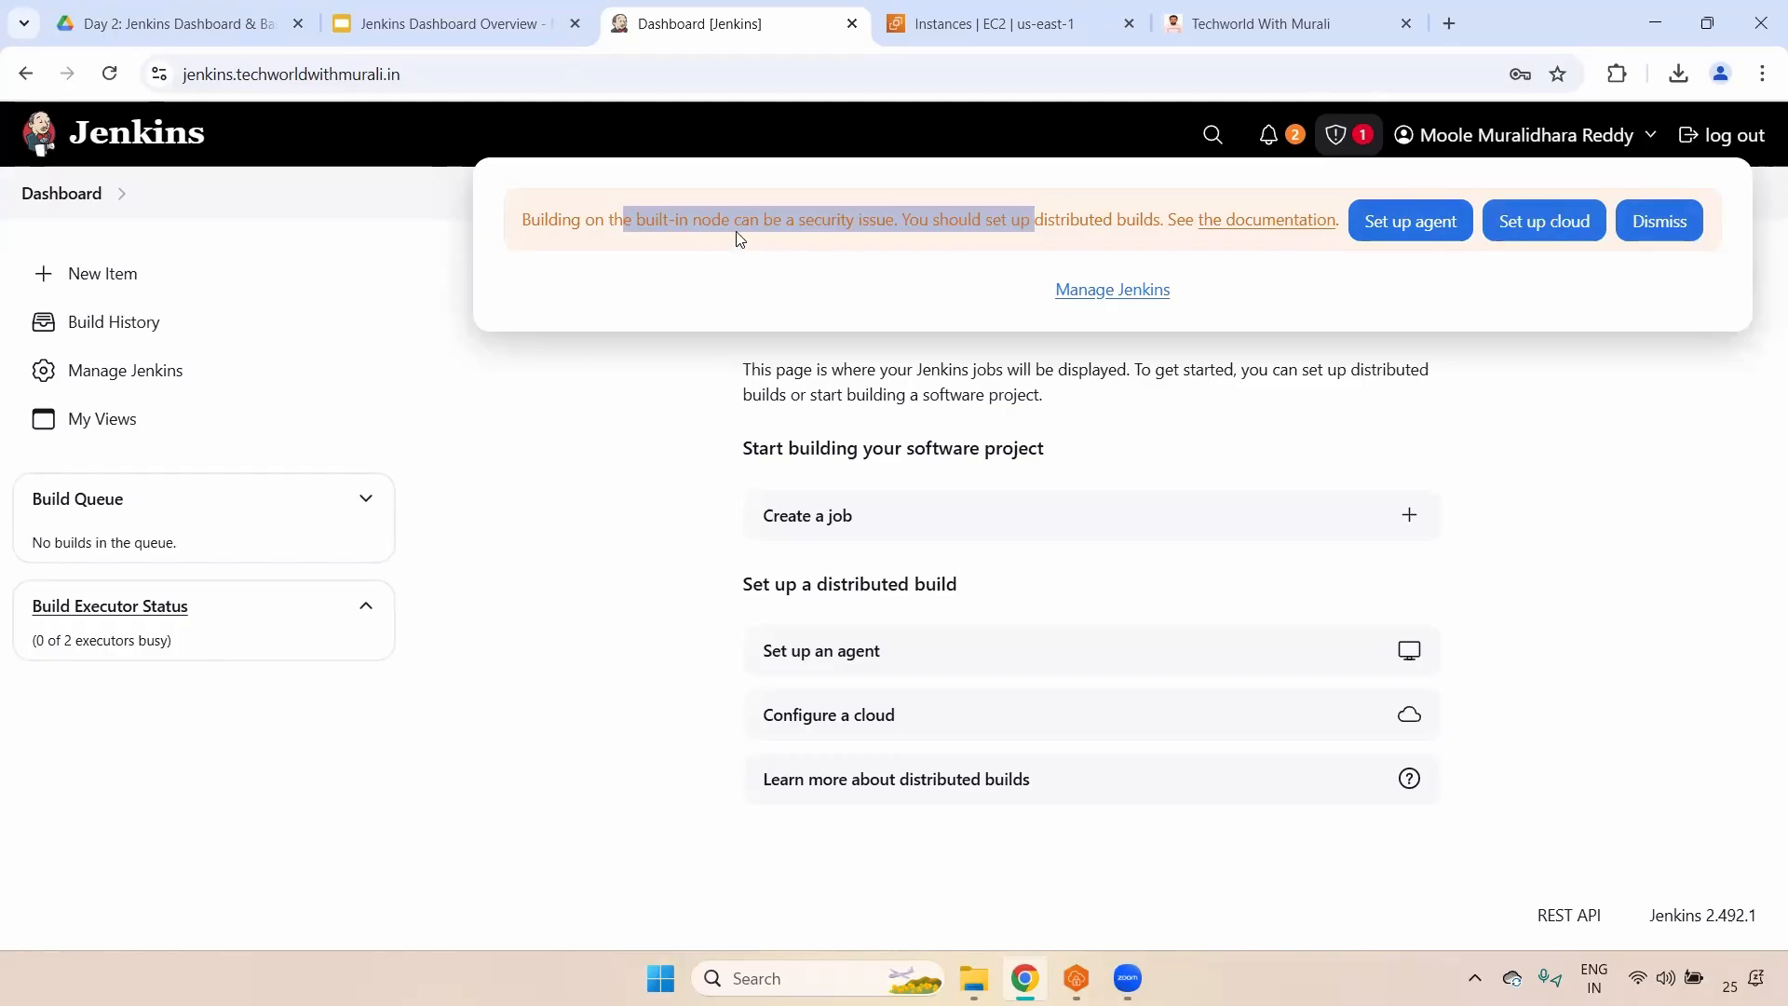
{"action": "left_click_drag", "start_coordinate": [519, 224], "coordinate": [885, 229]}
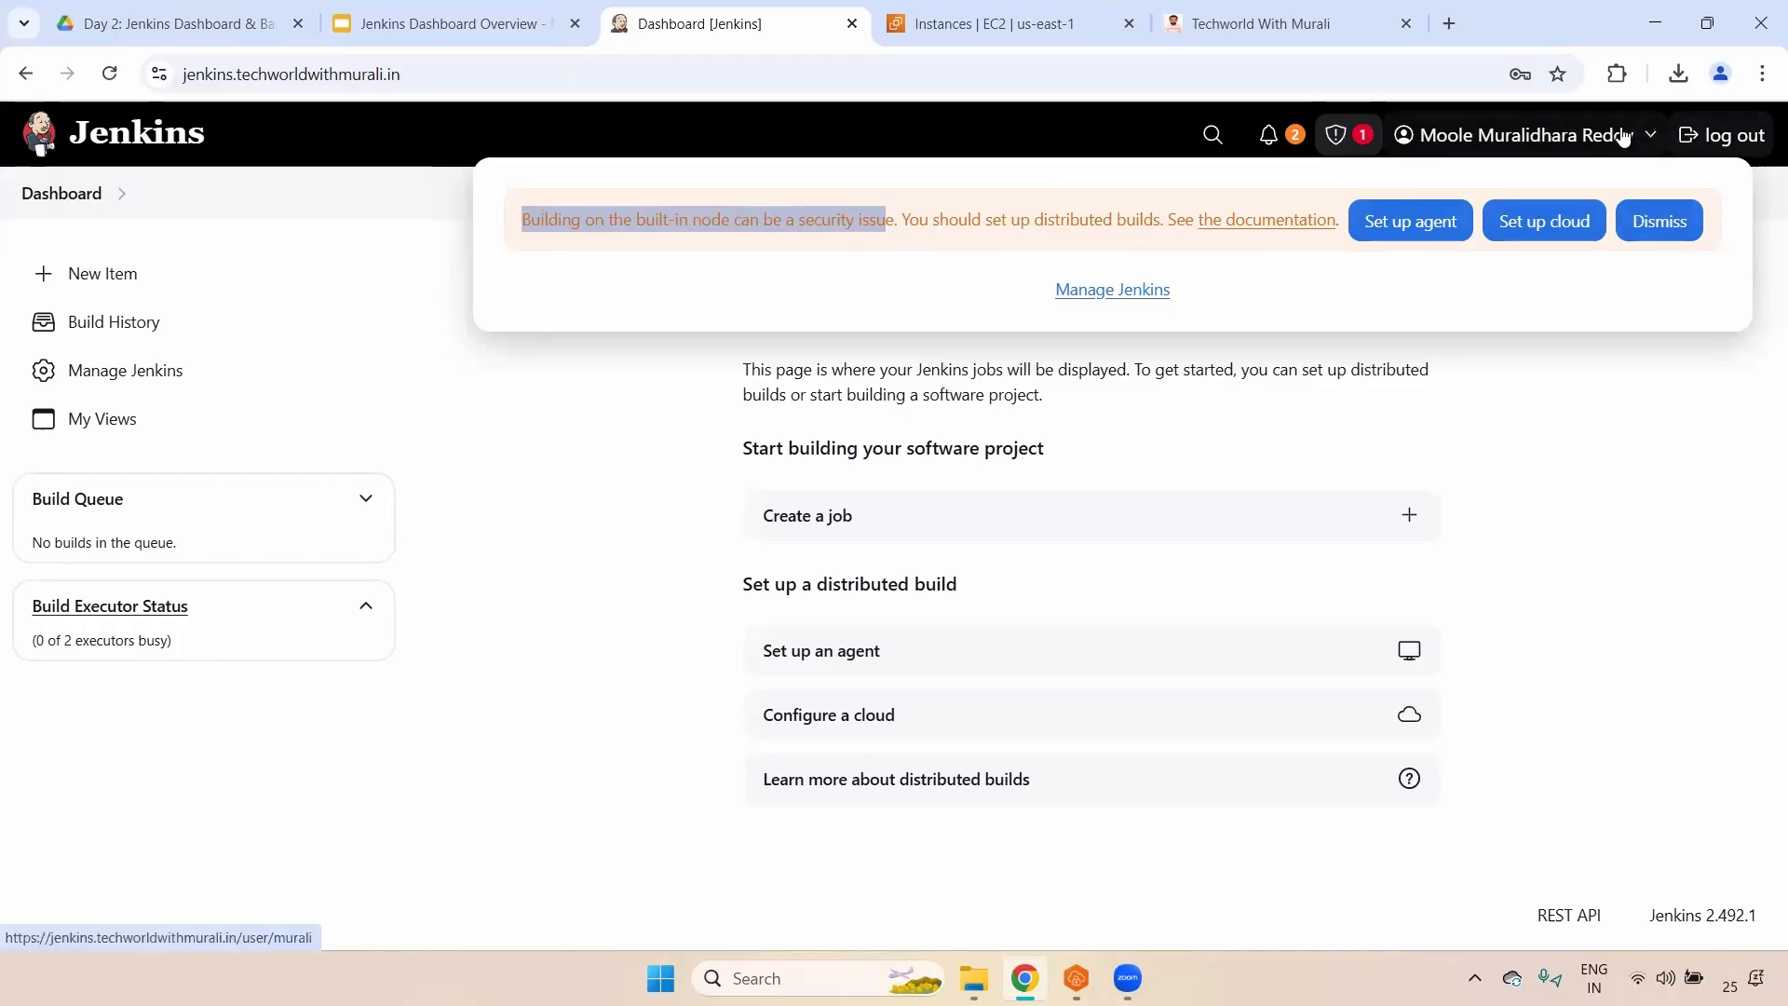
- View the user's profile and the list of builds they ran
{"action": "left_click", "coordinate": [1577, 138]}
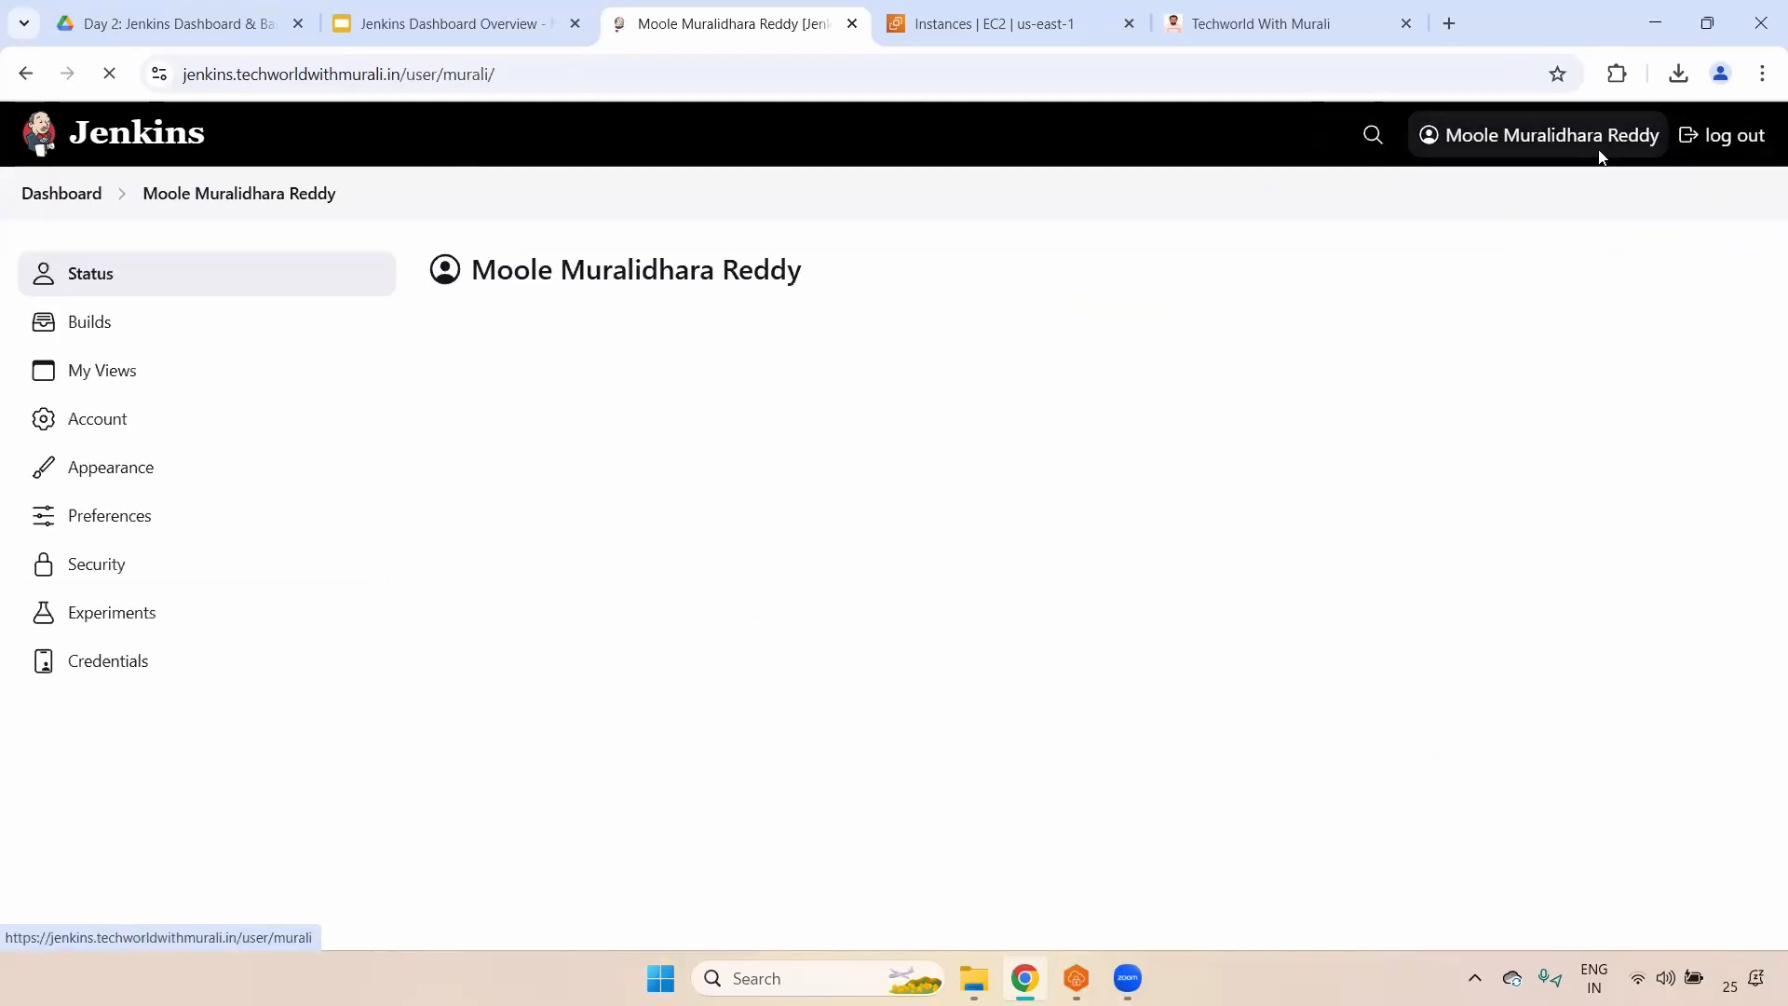
{"action": "left_click_drag", "start_coordinate": [440, 336], "coordinate": [700, 333]}
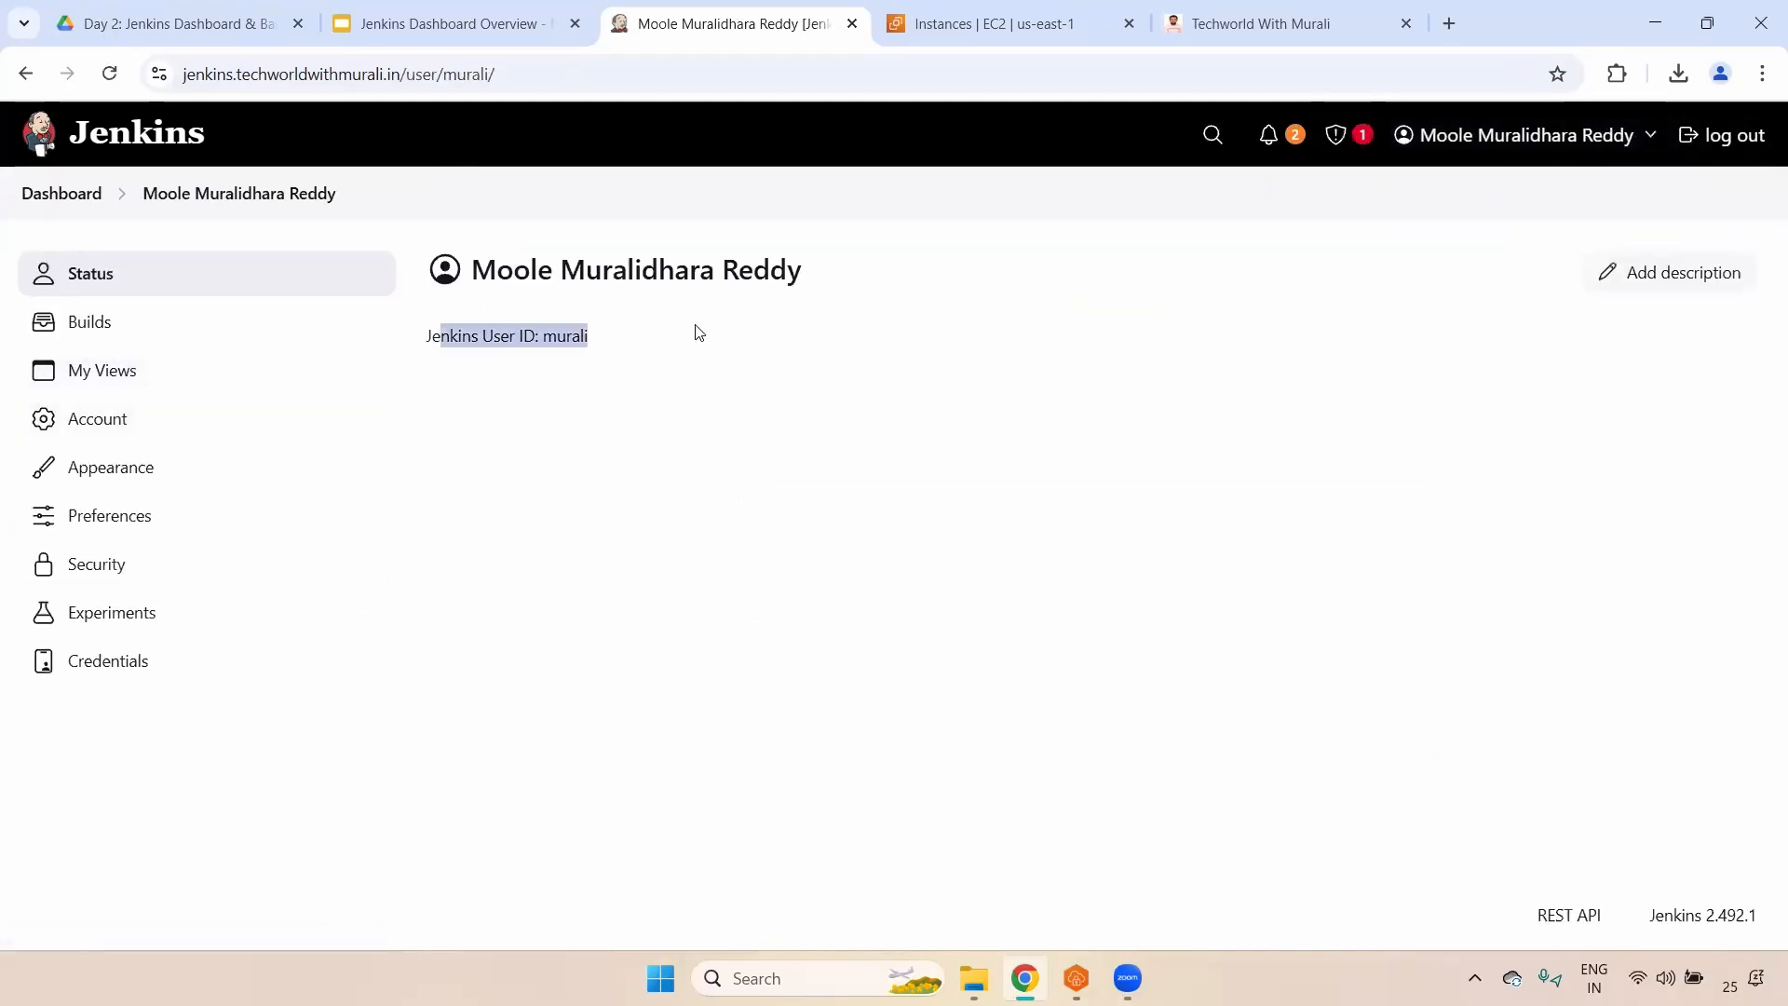
{"action": "left_click", "coordinate": [84, 323]}
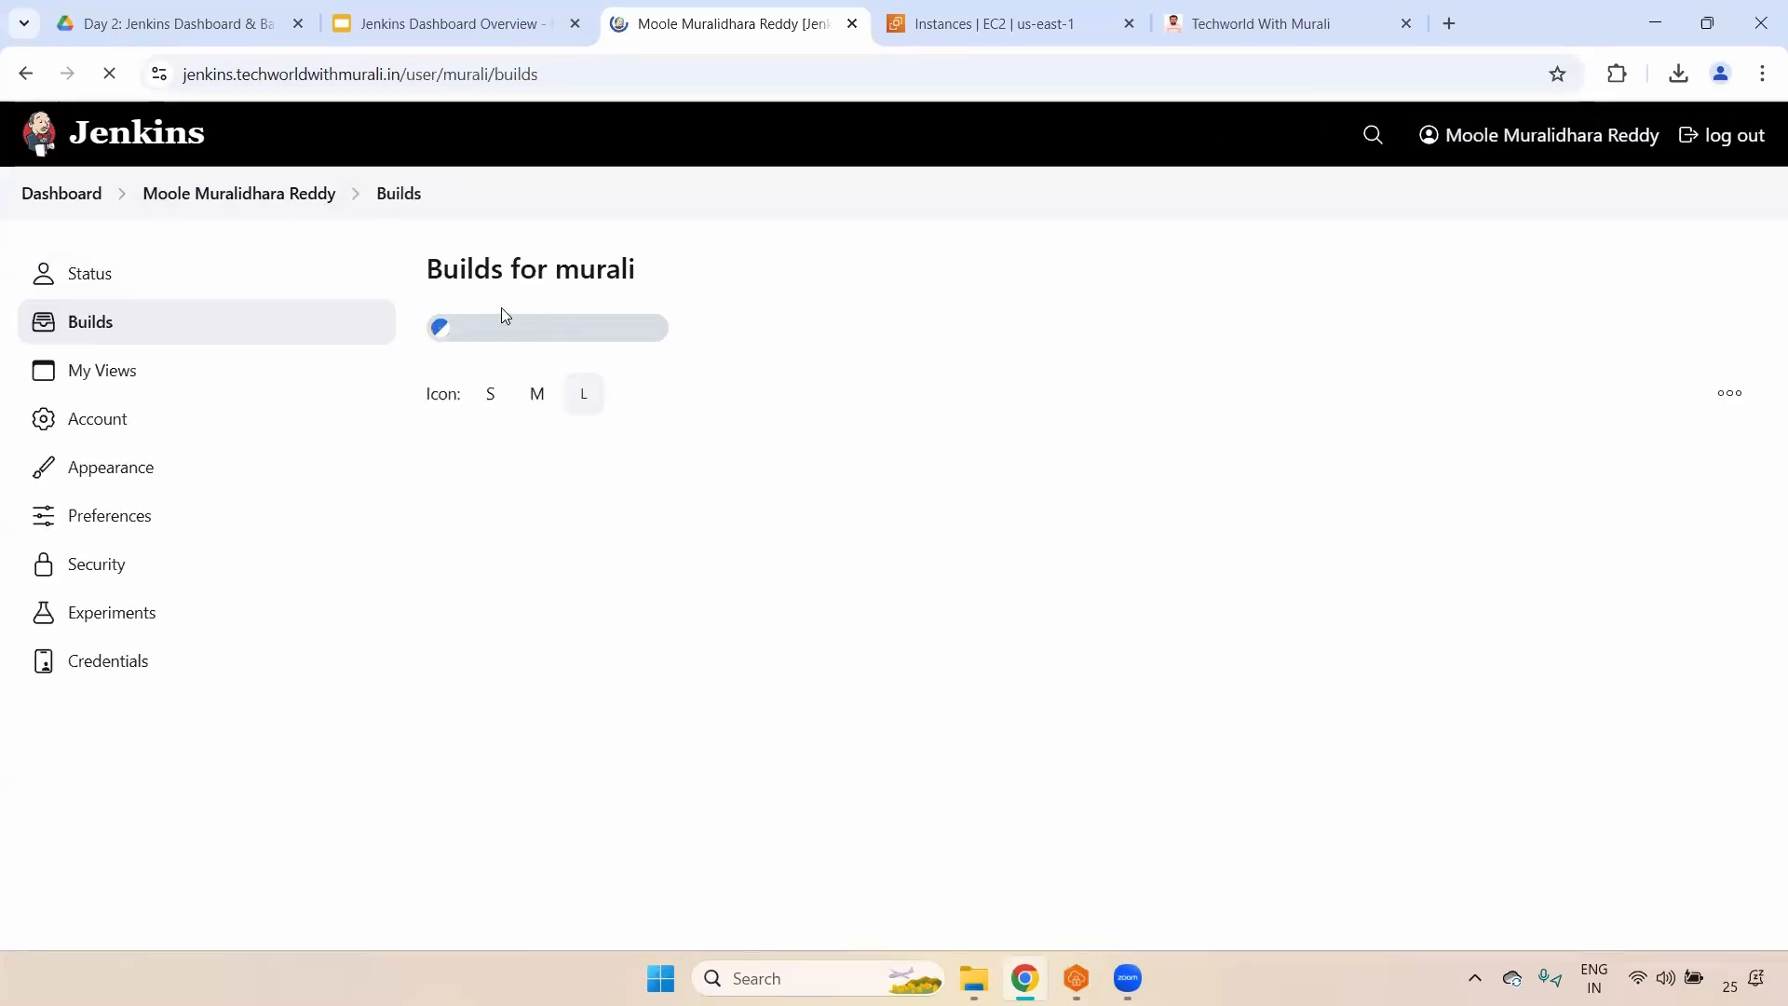
{"action": "left_click_drag", "start_coordinate": [606, 327], "coordinate": [1372, 379]}
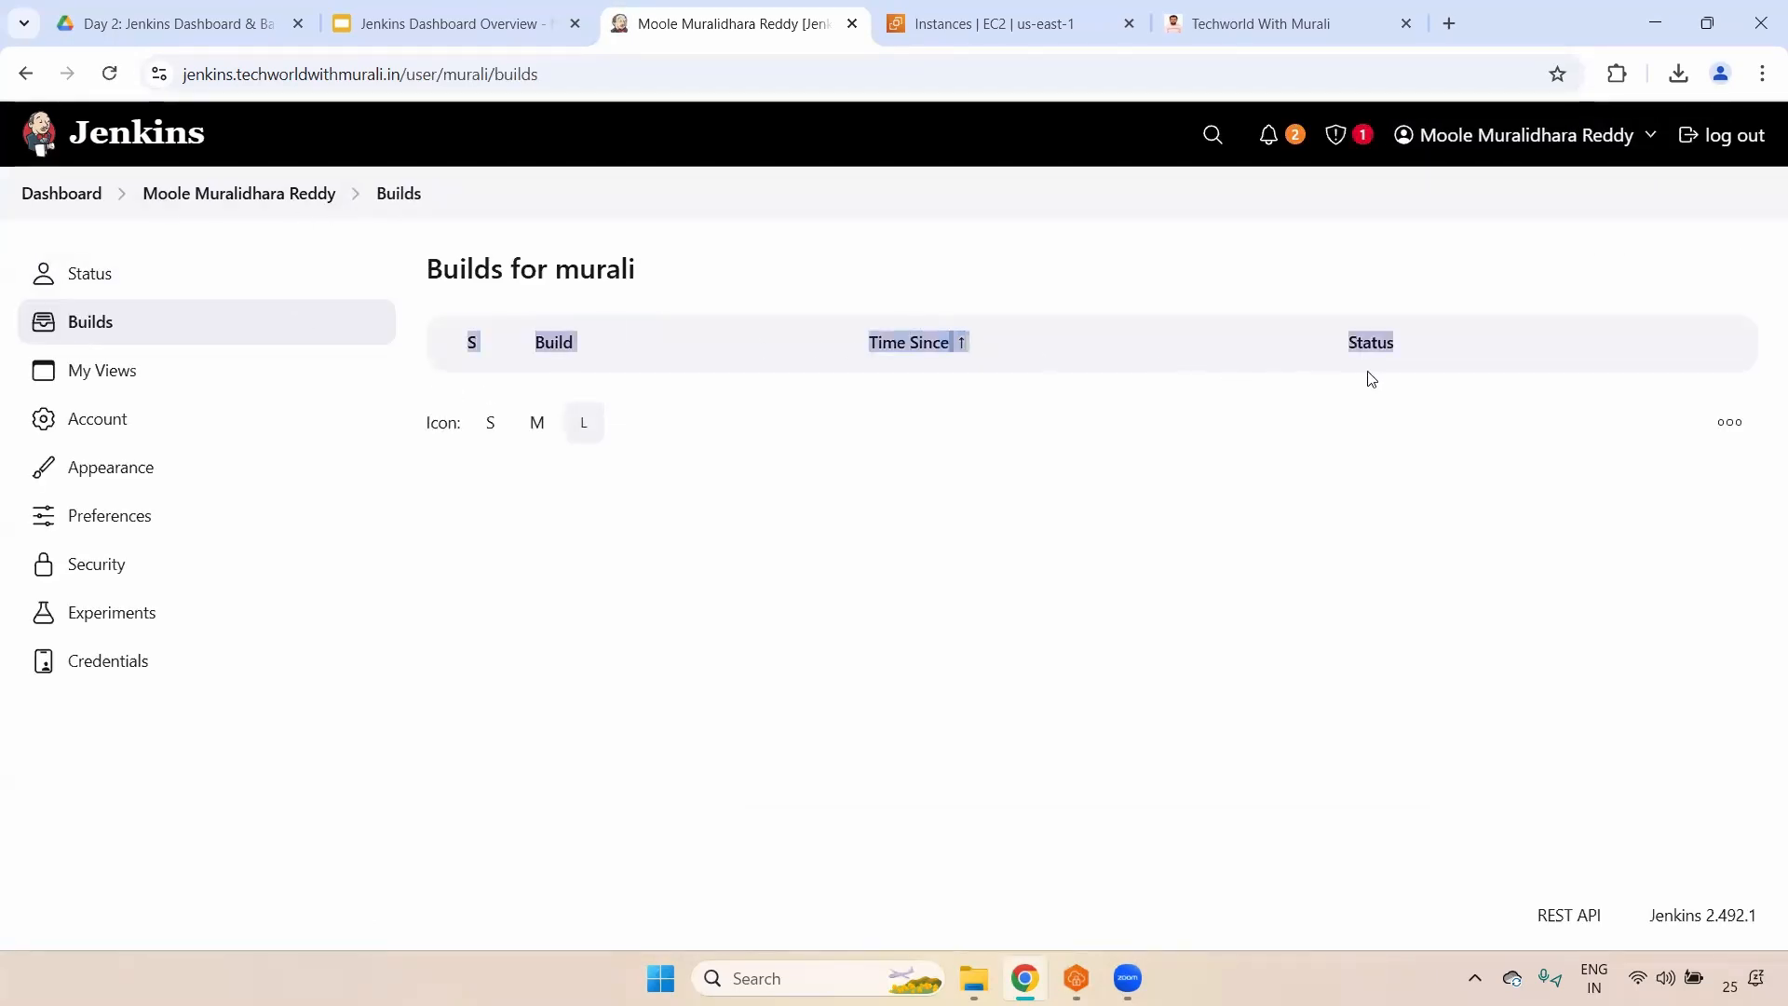
{"action": "left_click_drag", "start_coordinate": [940, 371], "coordinate": [855, 375]}
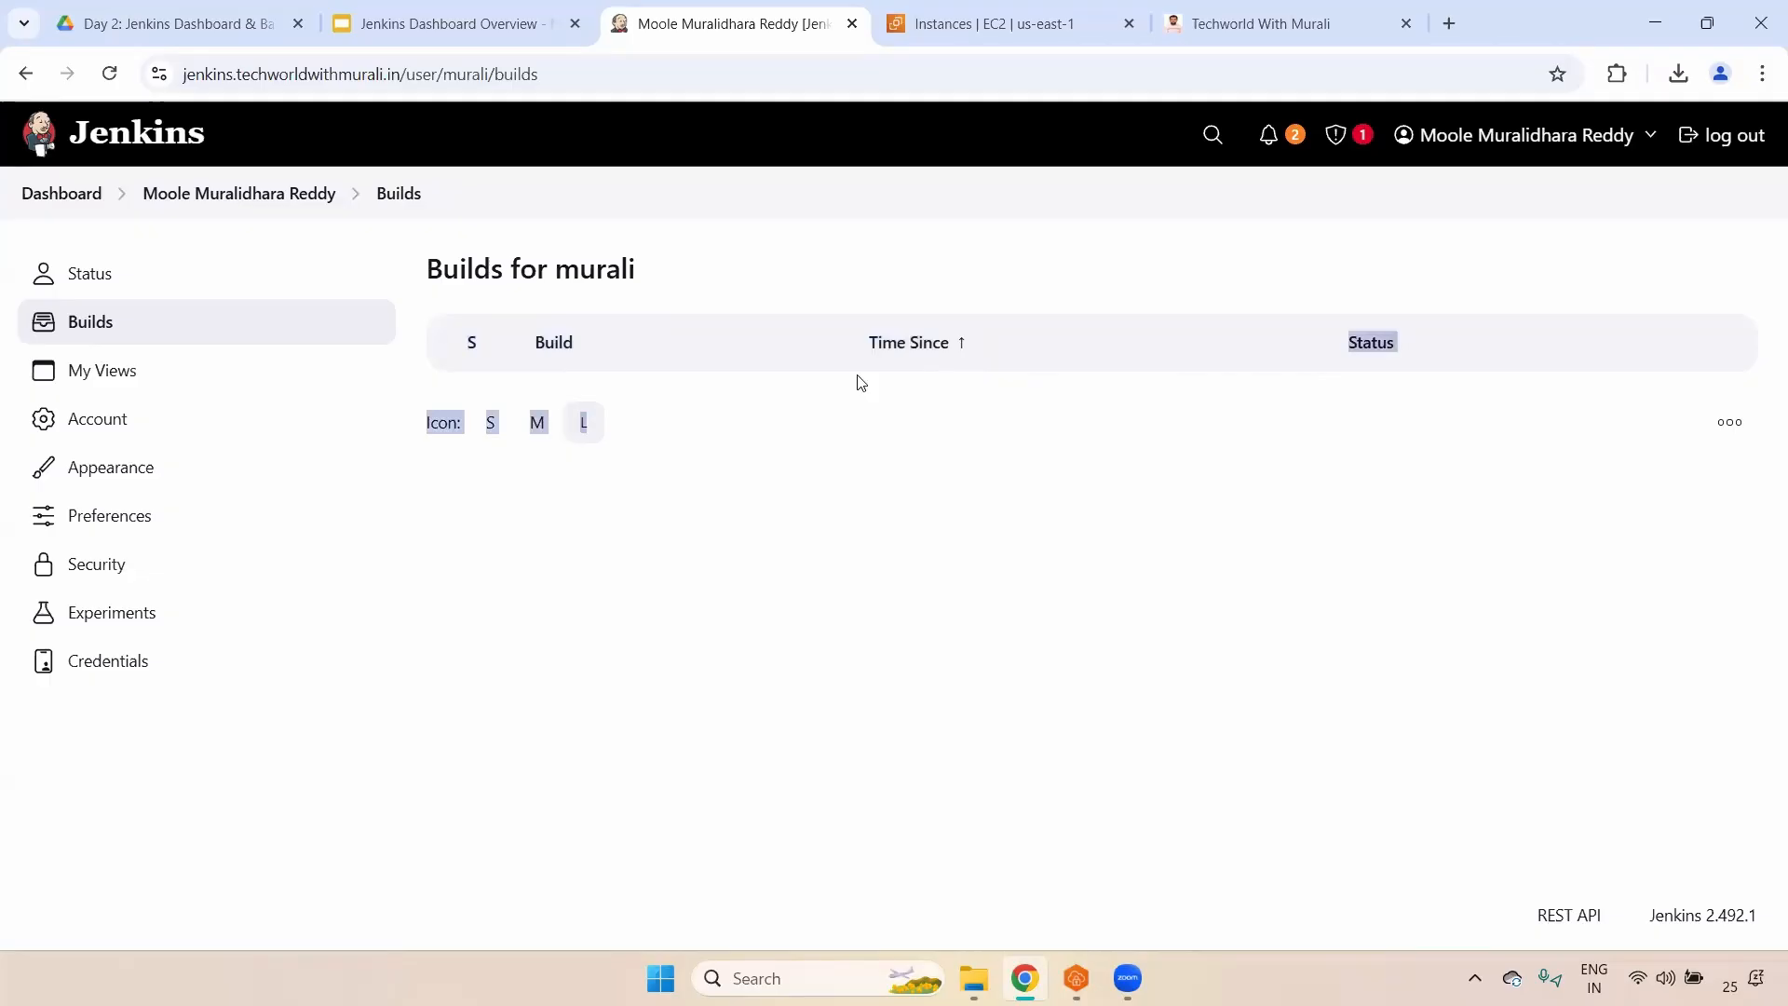
- Check My Views' empty All view, build queue and executor status
{"action": "left_click", "coordinate": [123, 375]}
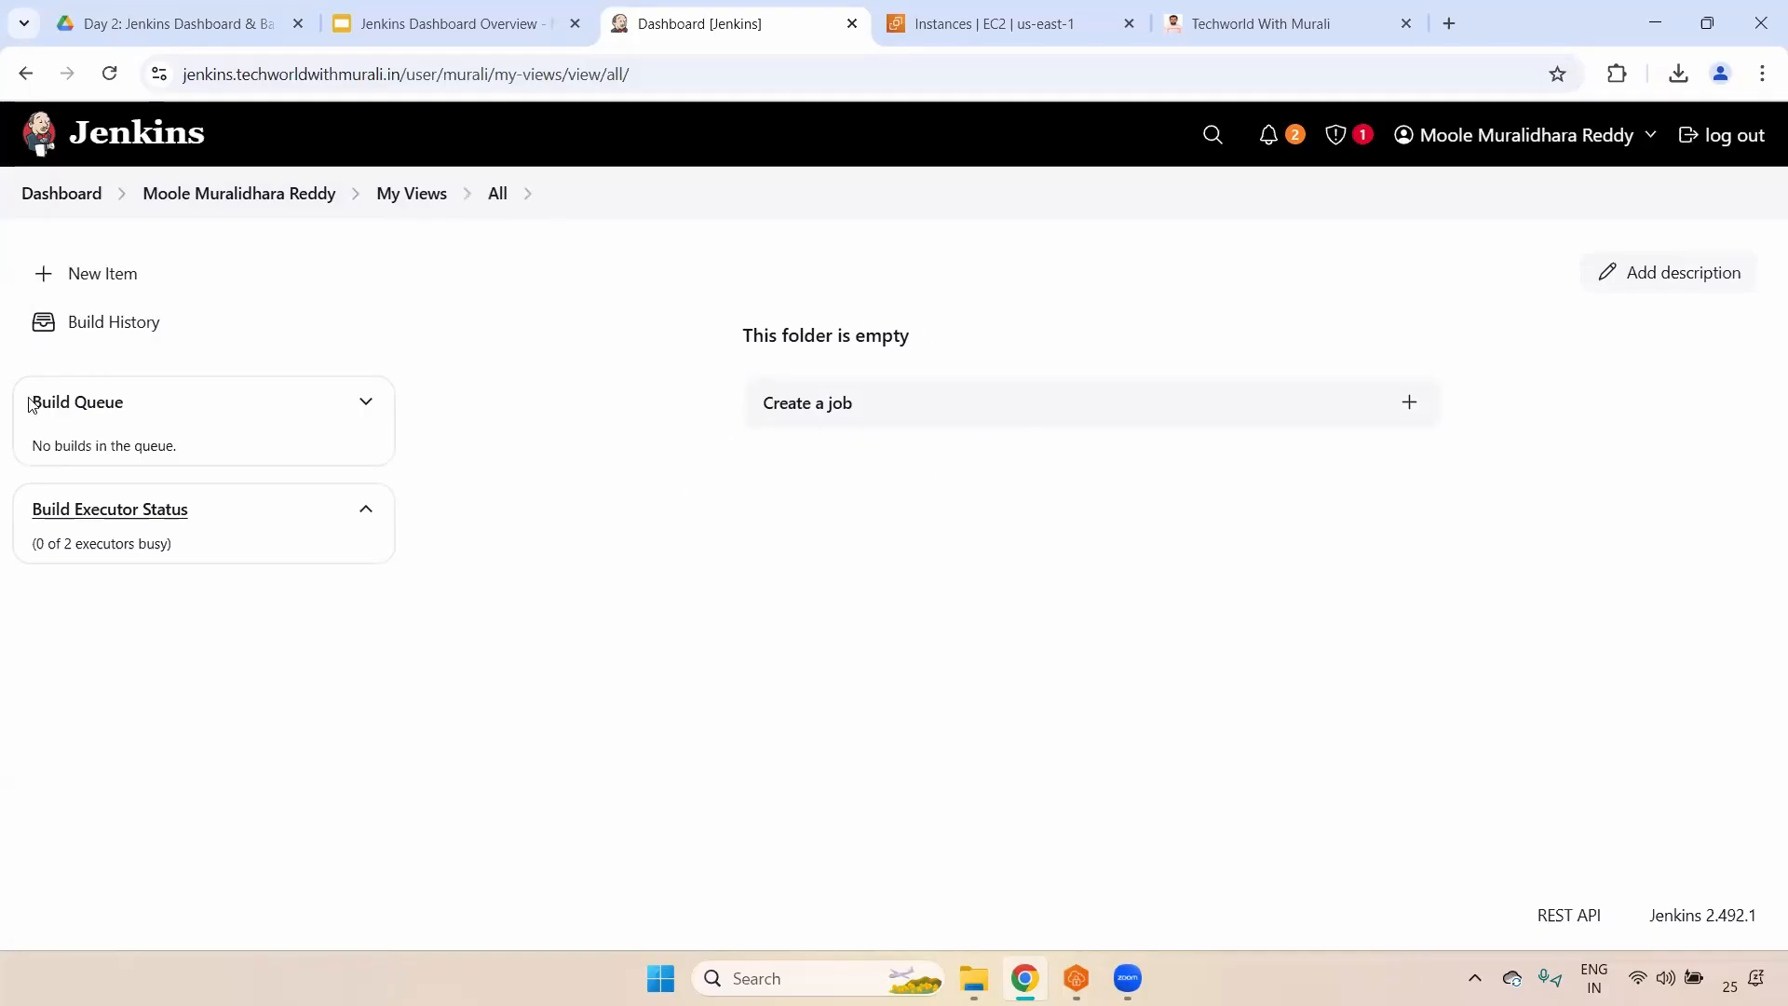
{"action": "left_click_drag", "start_coordinate": [31, 403], "coordinate": [120, 404]}
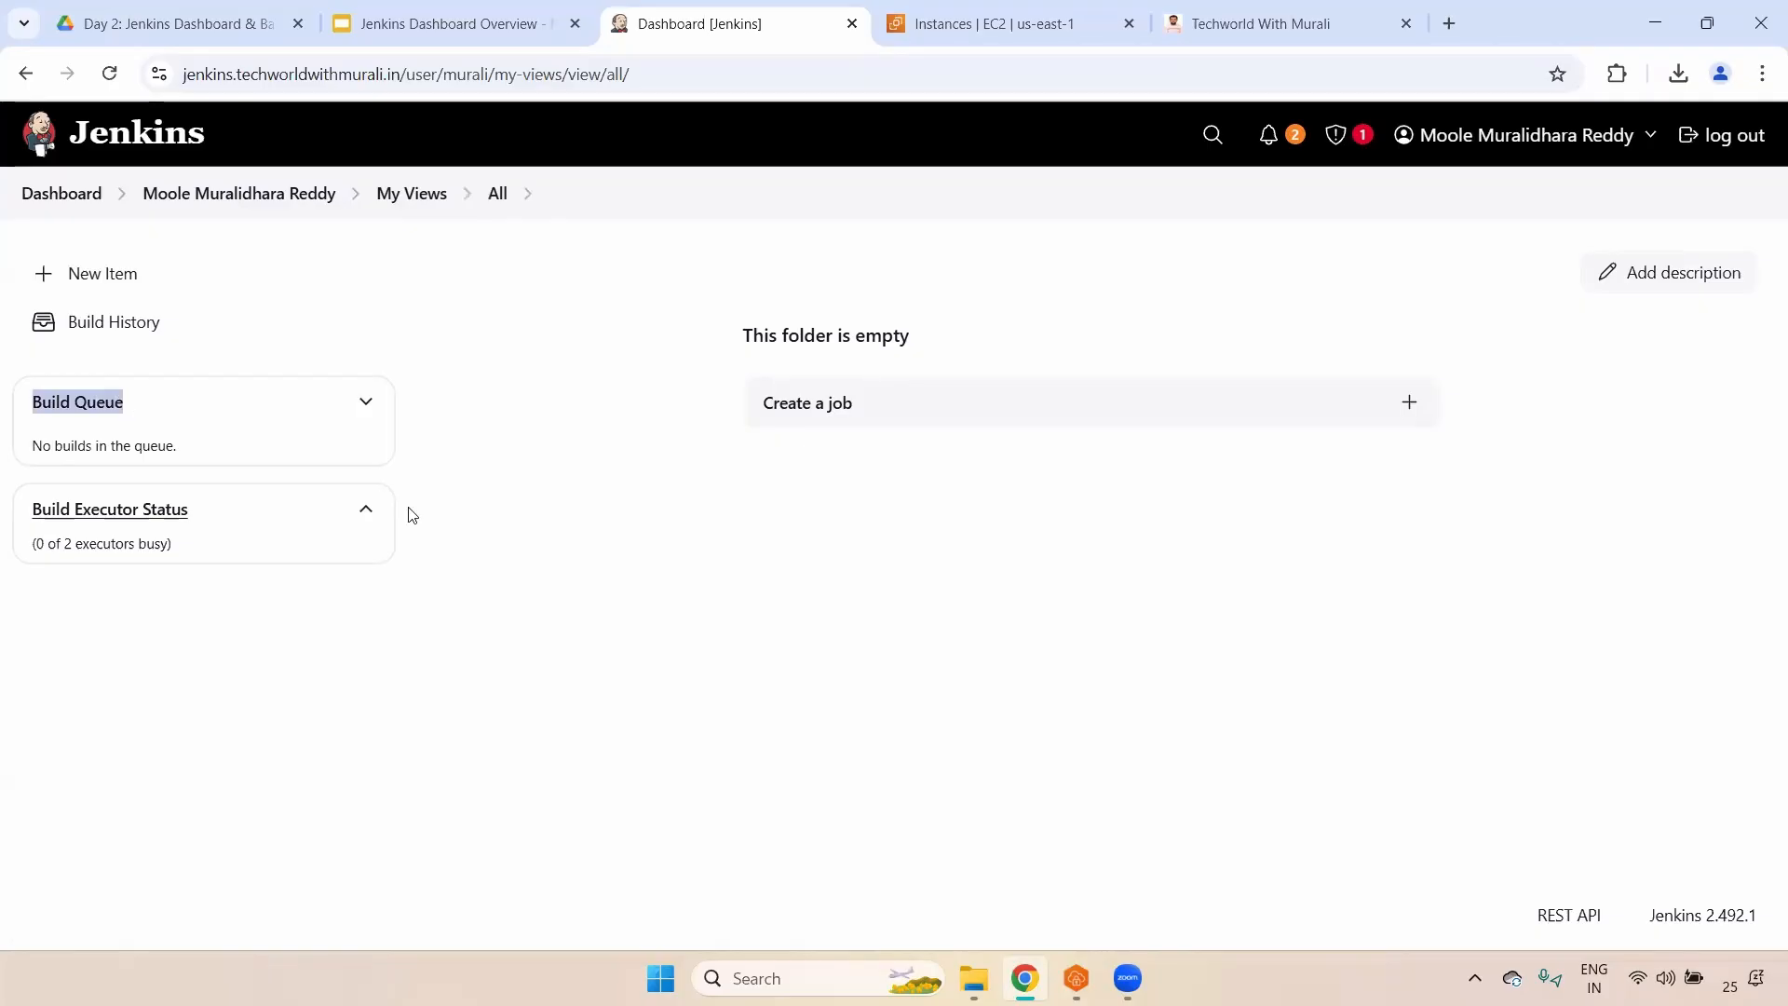
{"action": "left_click", "coordinate": [293, 649]}
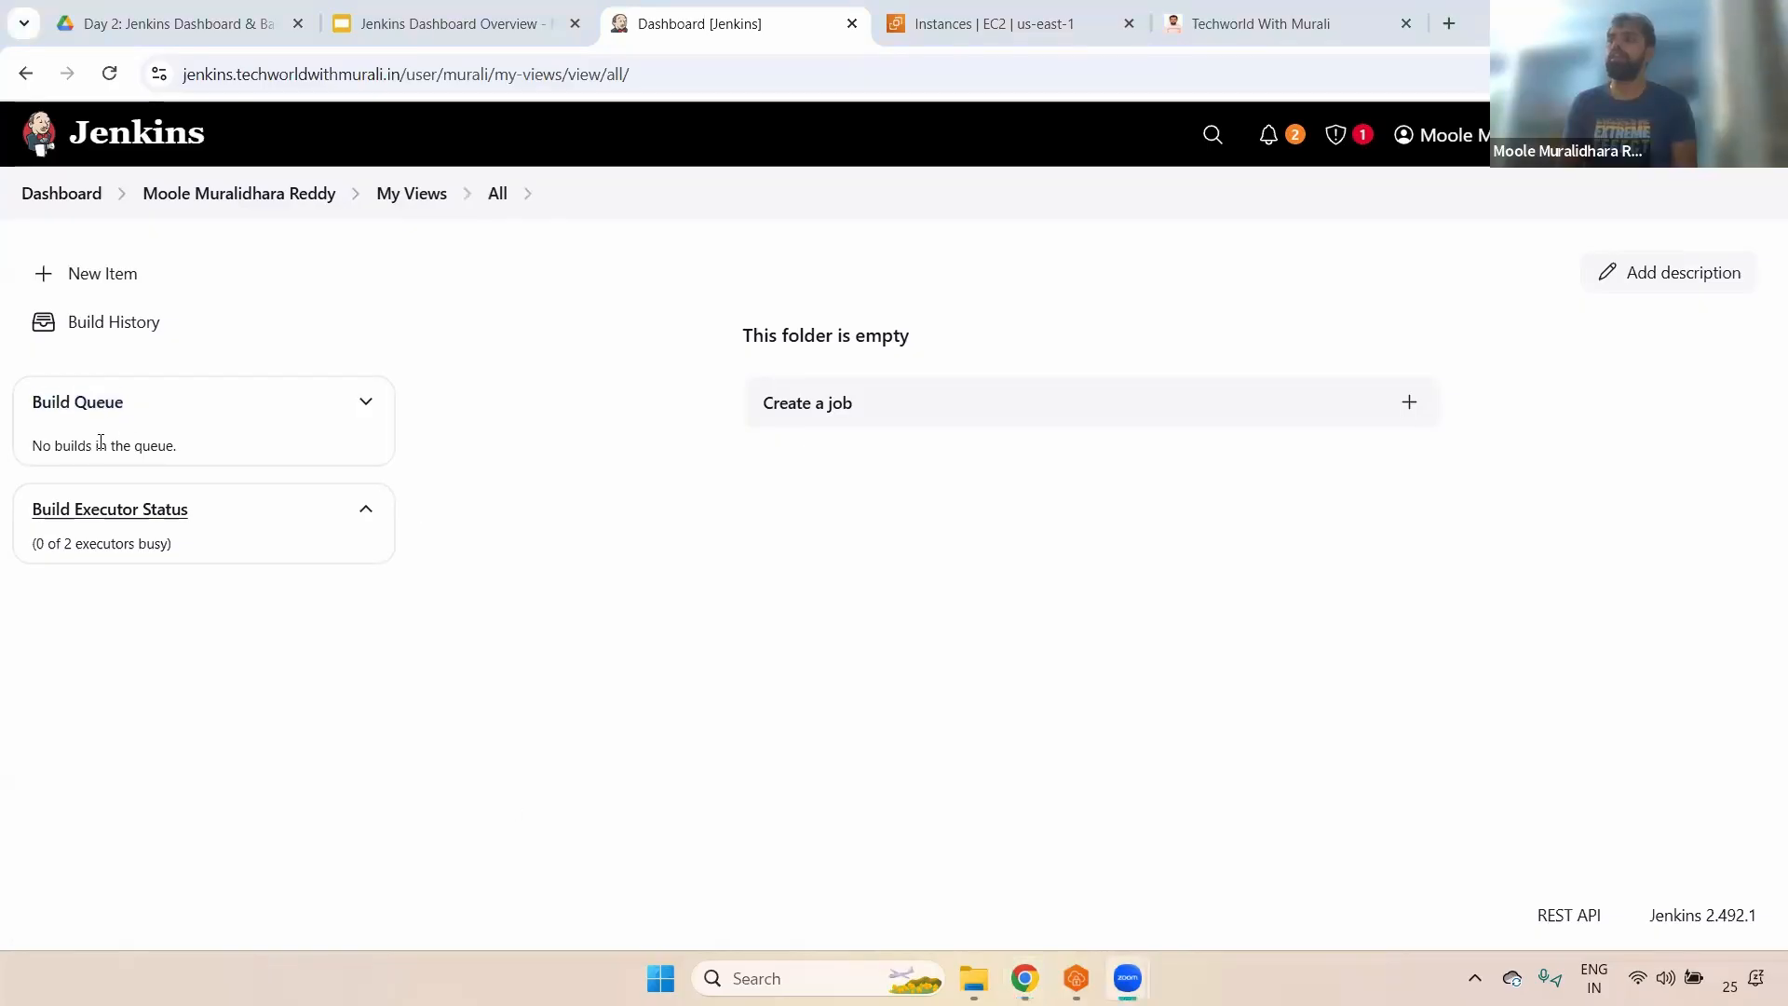
{"action": "left_click_drag", "start_coordinate": [20, 515], "coordinate": [243, 517]}
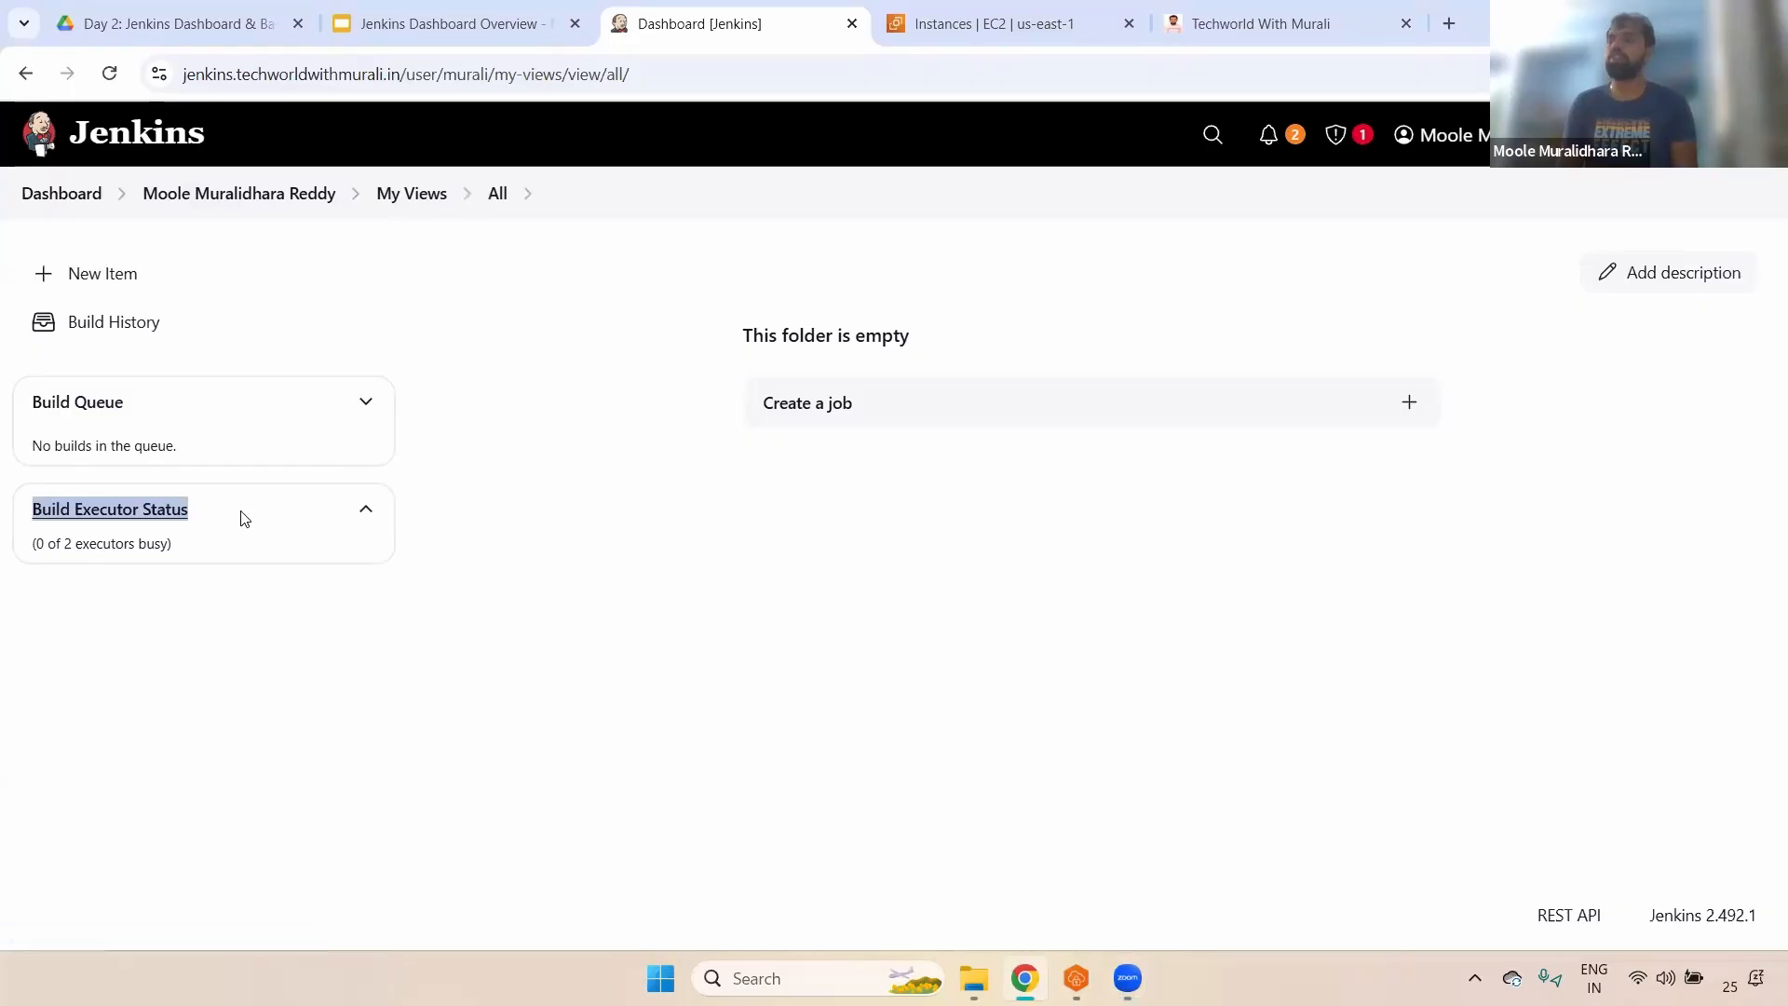
{"action": "left_click", "coordinate": [434, 594]}
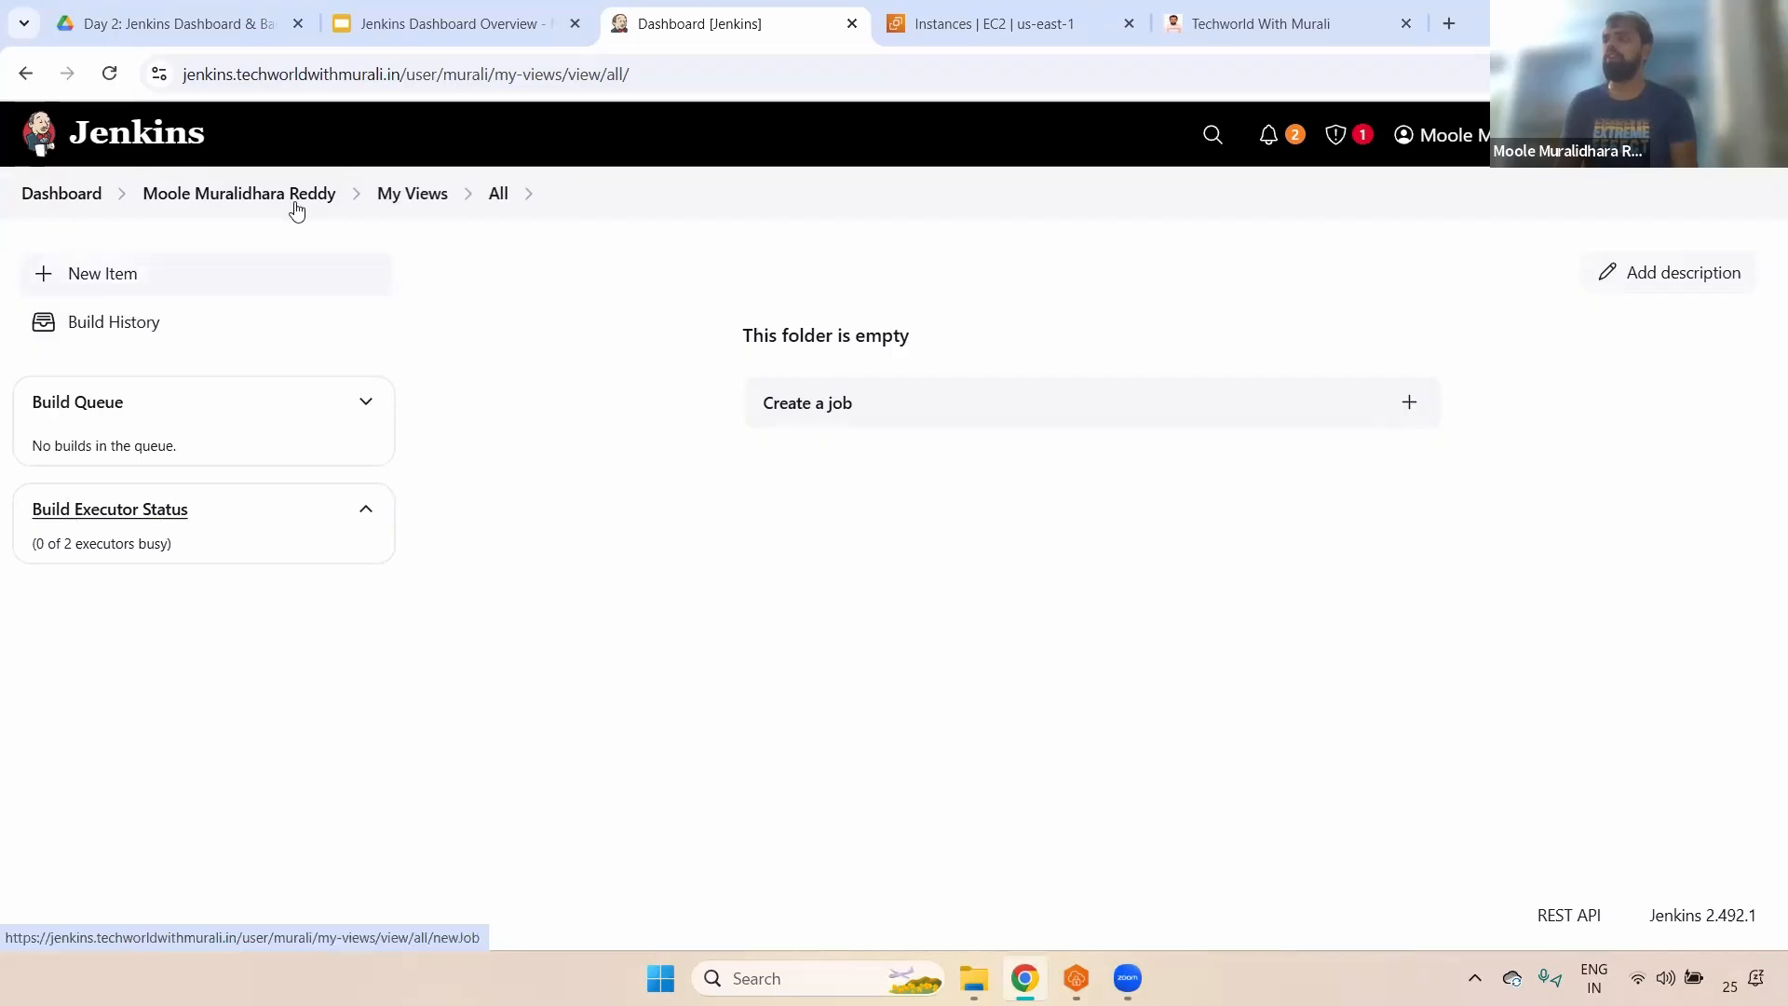
- Browse the New Item page's job types, then return to the user's profile
{"action": "left_click", "coordinate": [114, 275]}
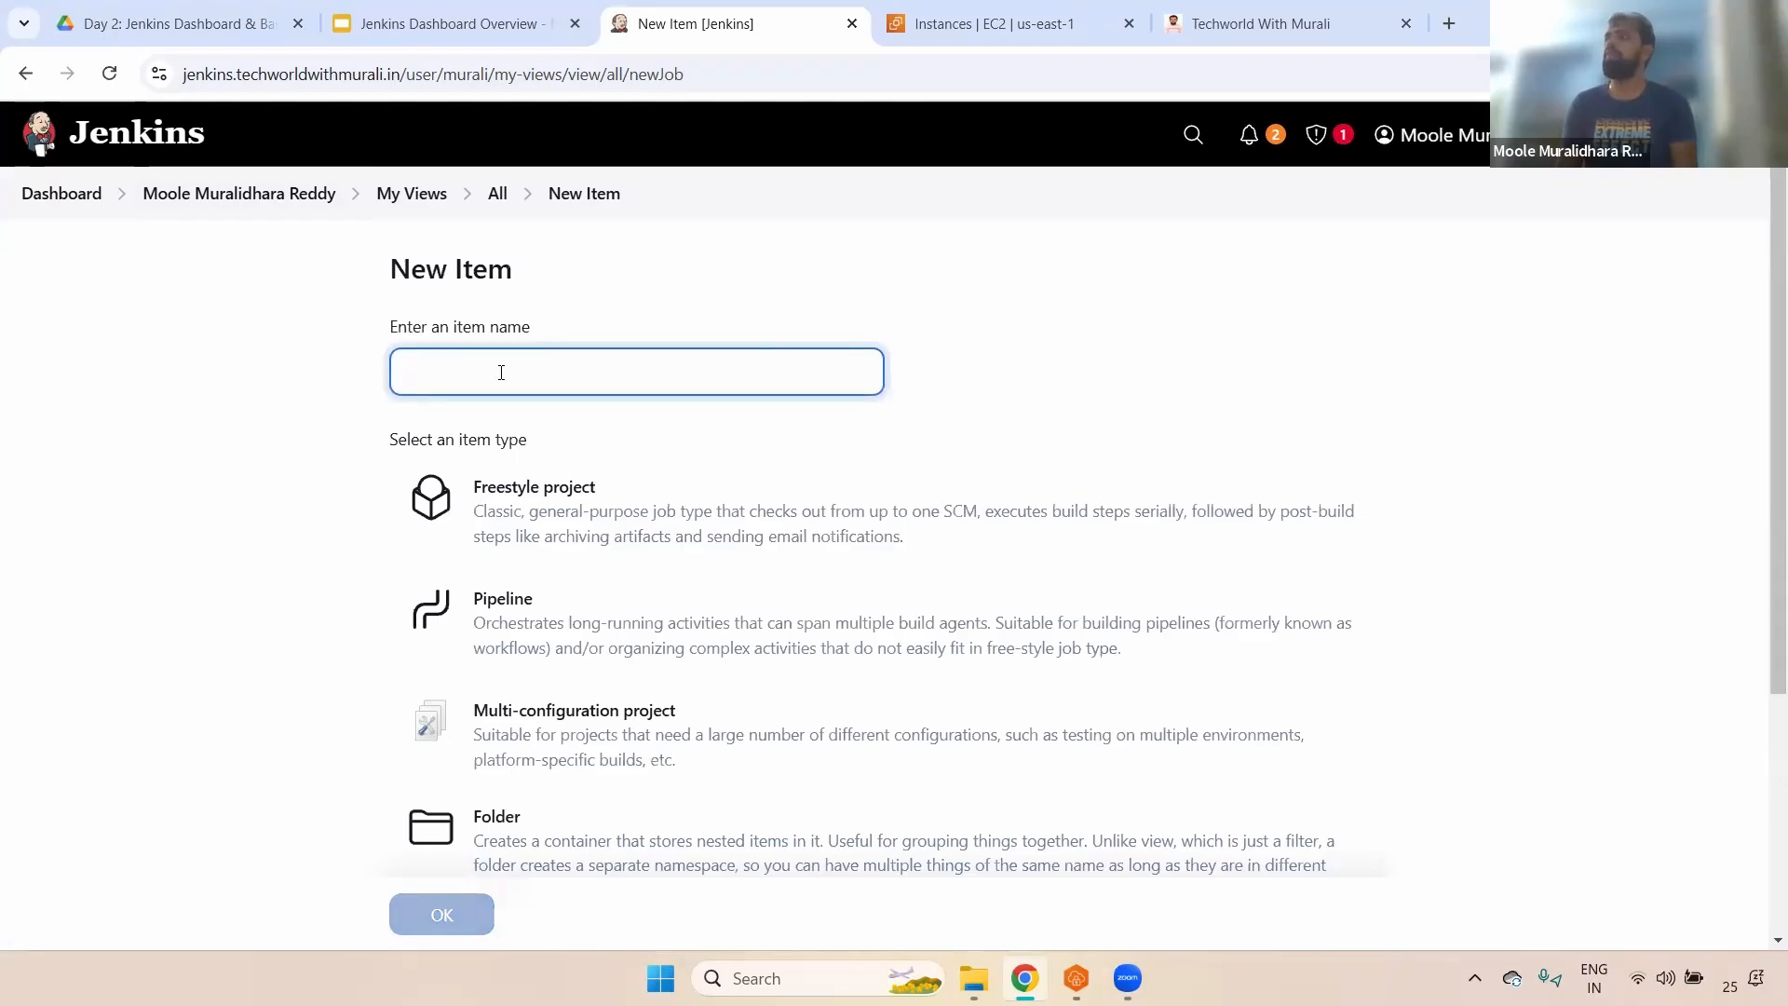
{"action": "triple_click", "coordinate": [438, 325]}
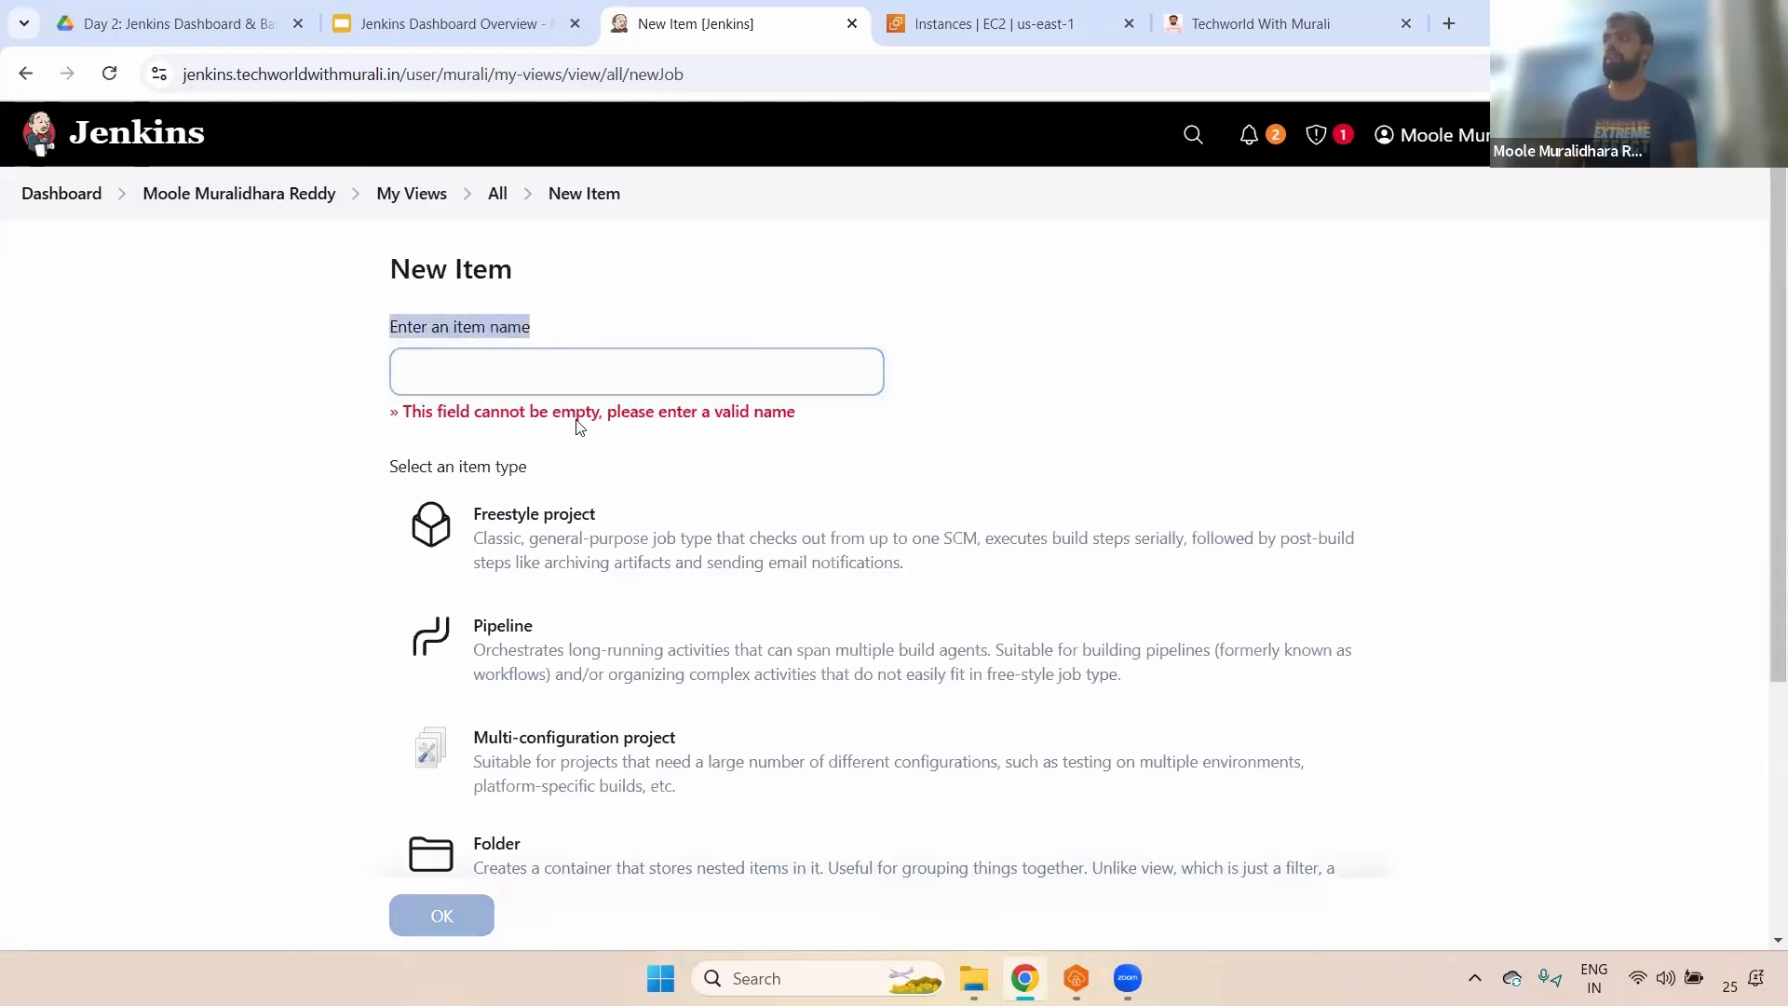
{"action": "scroll", "coordinate": [1062, 386], "scroll_direction": "down", "scroll_amount": 3}
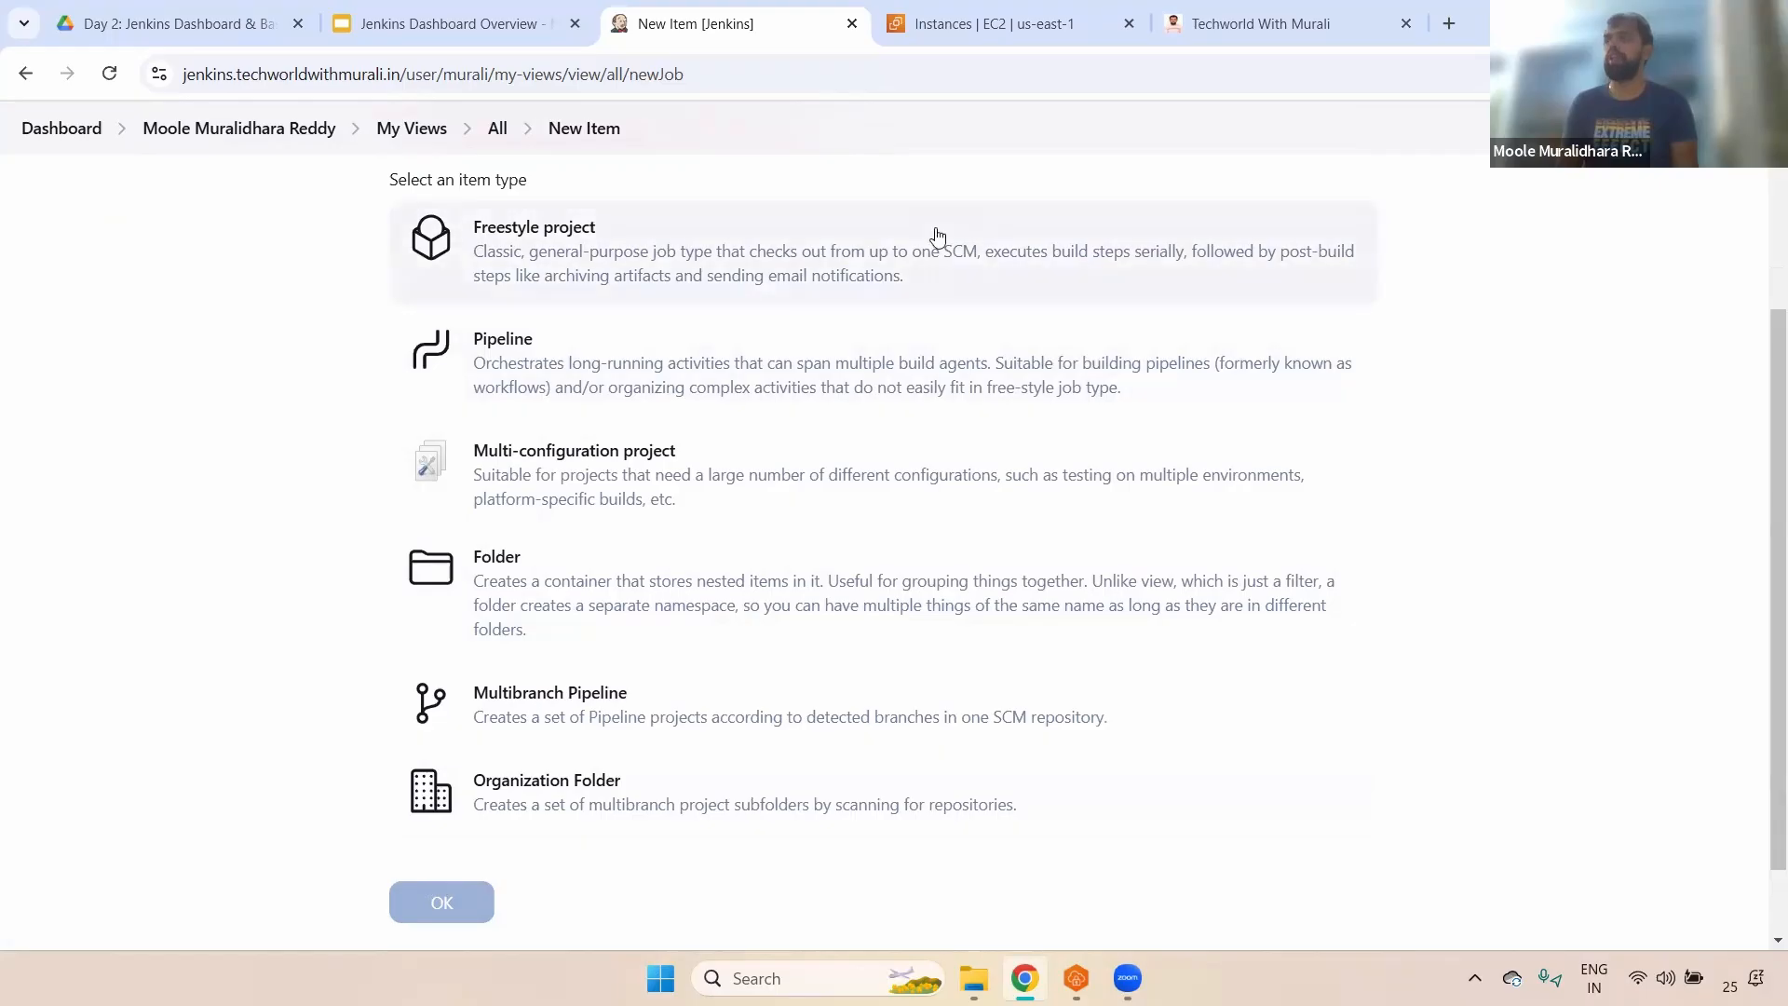
{"action": "left_click", "coordinate": [265, 129]}
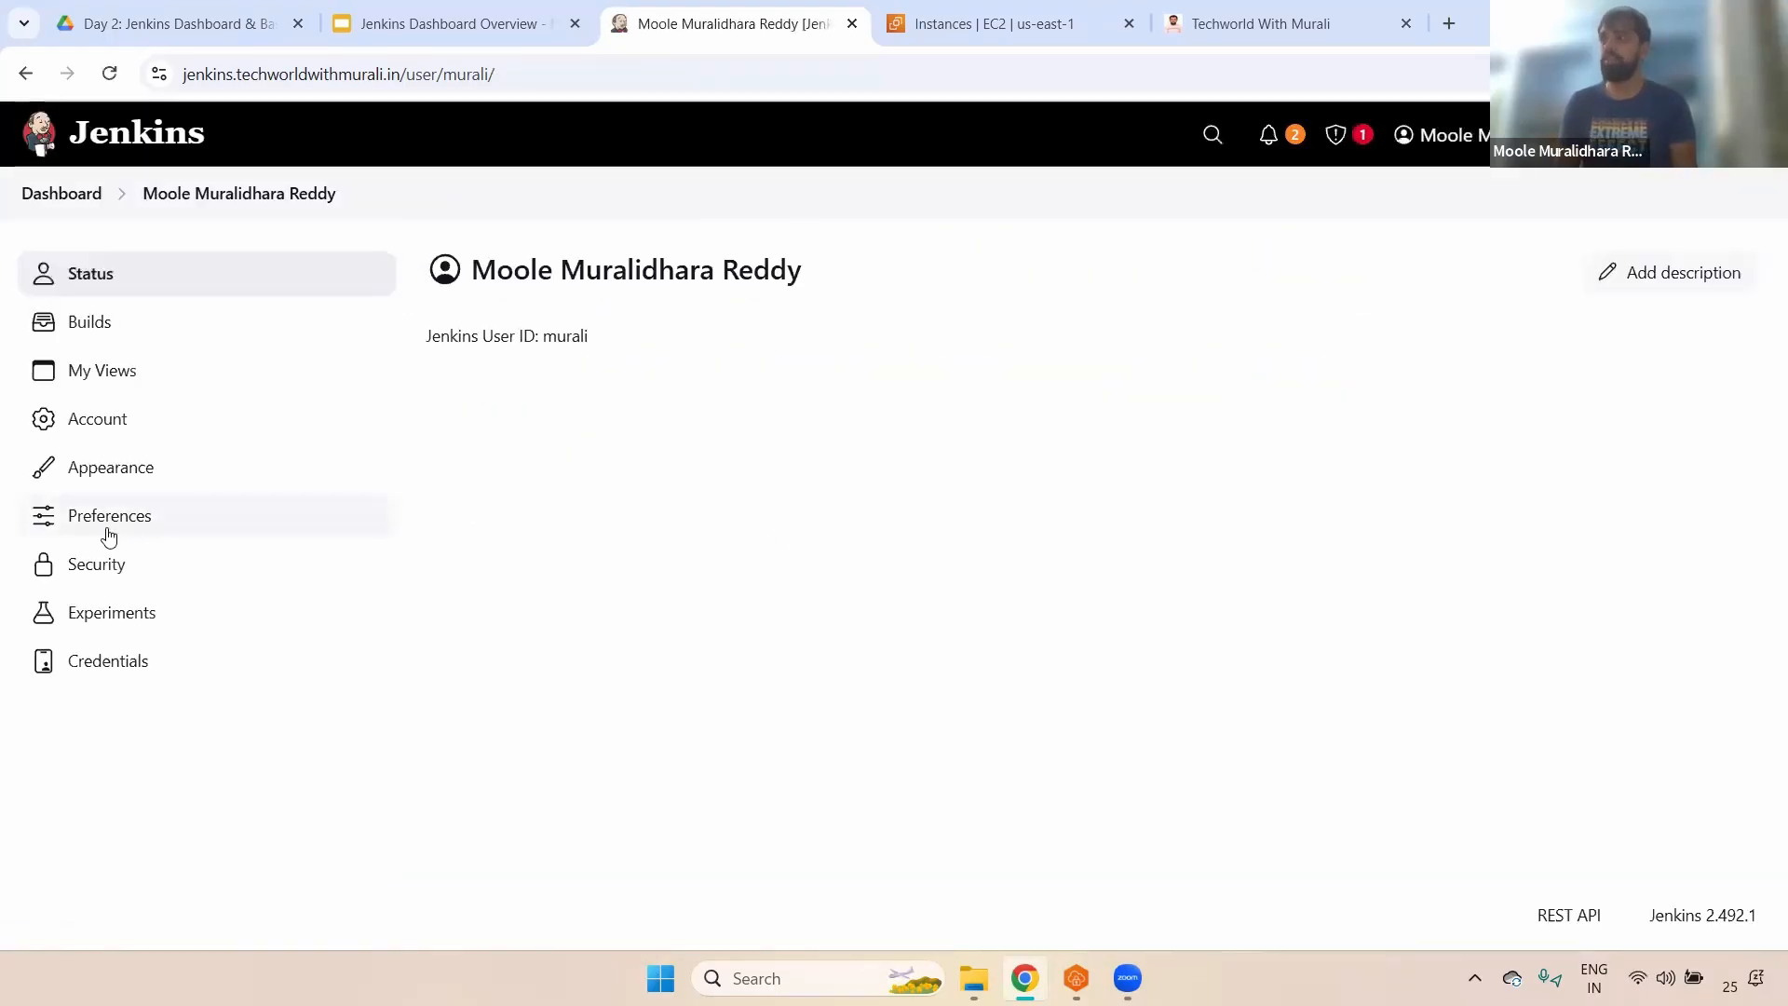
- Review the Account settings, including full name guidance and the saved e-mail field
{"action": "left_click", "coordinate": [120, 424]}
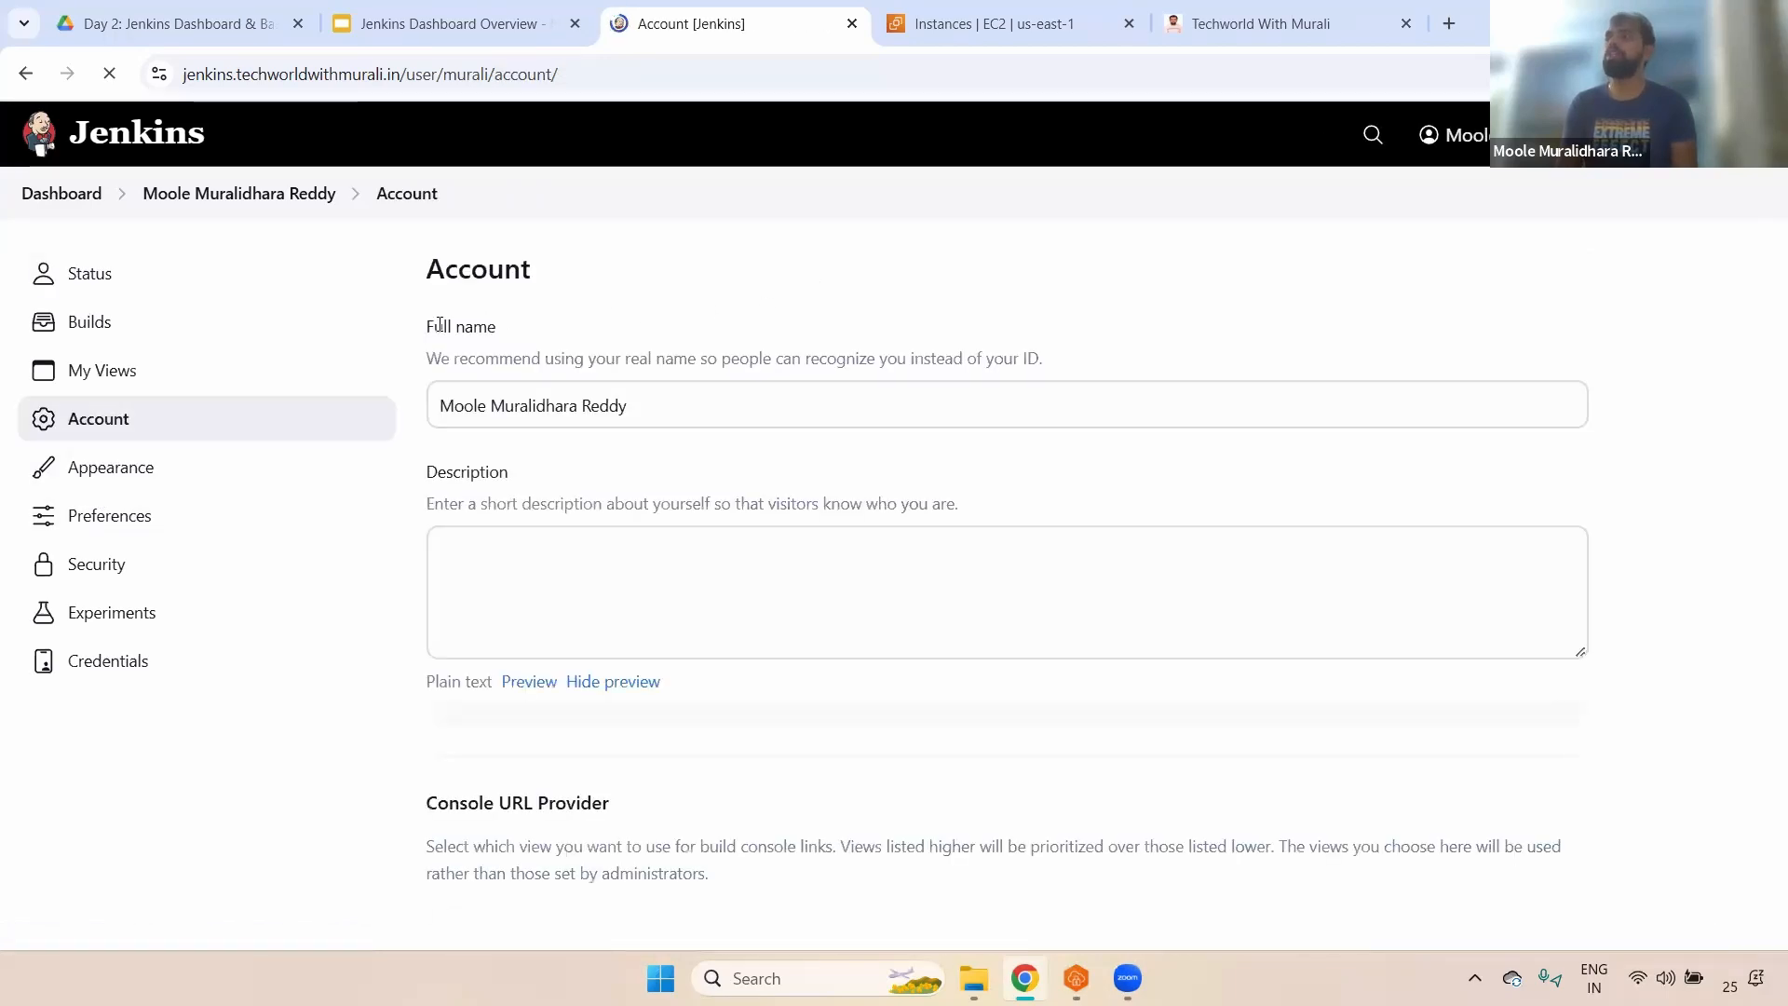
{"action": "left_click_drag", "start_coordinate": [439, 324], "coordinate": [706, 372]}
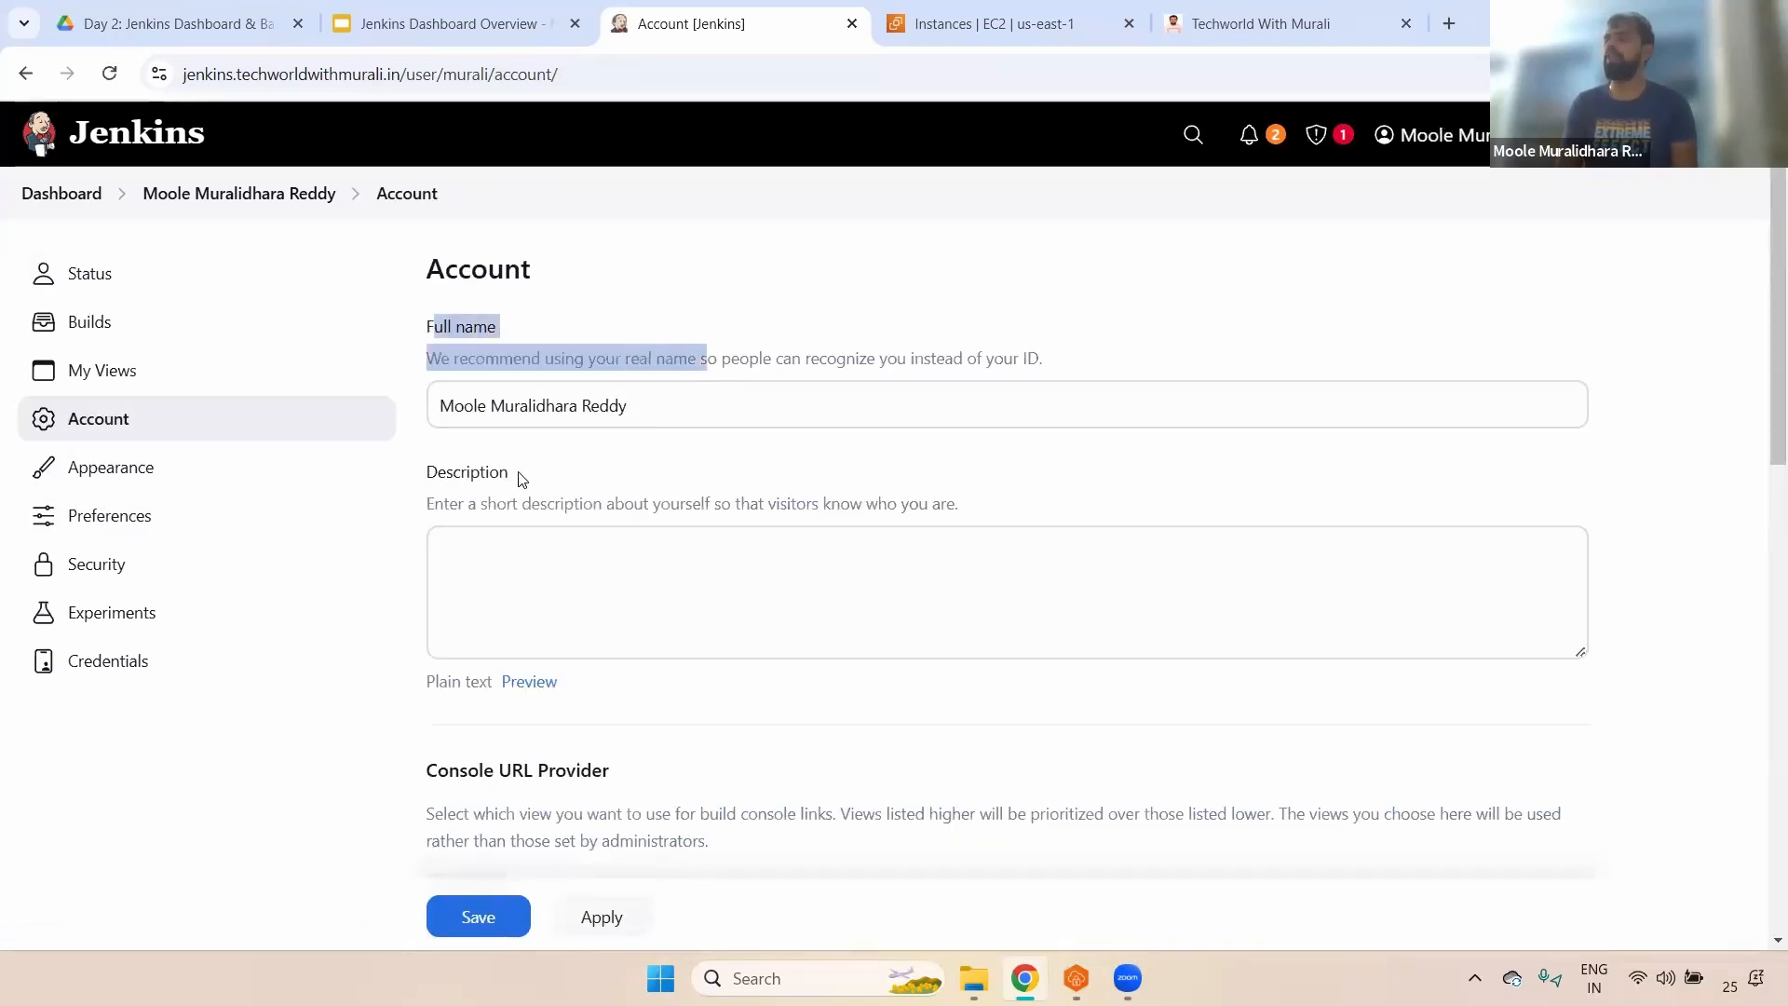
{"action": "left_click_drag", "start_coordinate": [438, 472], "coordinate": [738, 528]}
{"action": "scroll", "coordinate": [1756, 584], "scroll_direction": "down", "scroll_amount": 1}
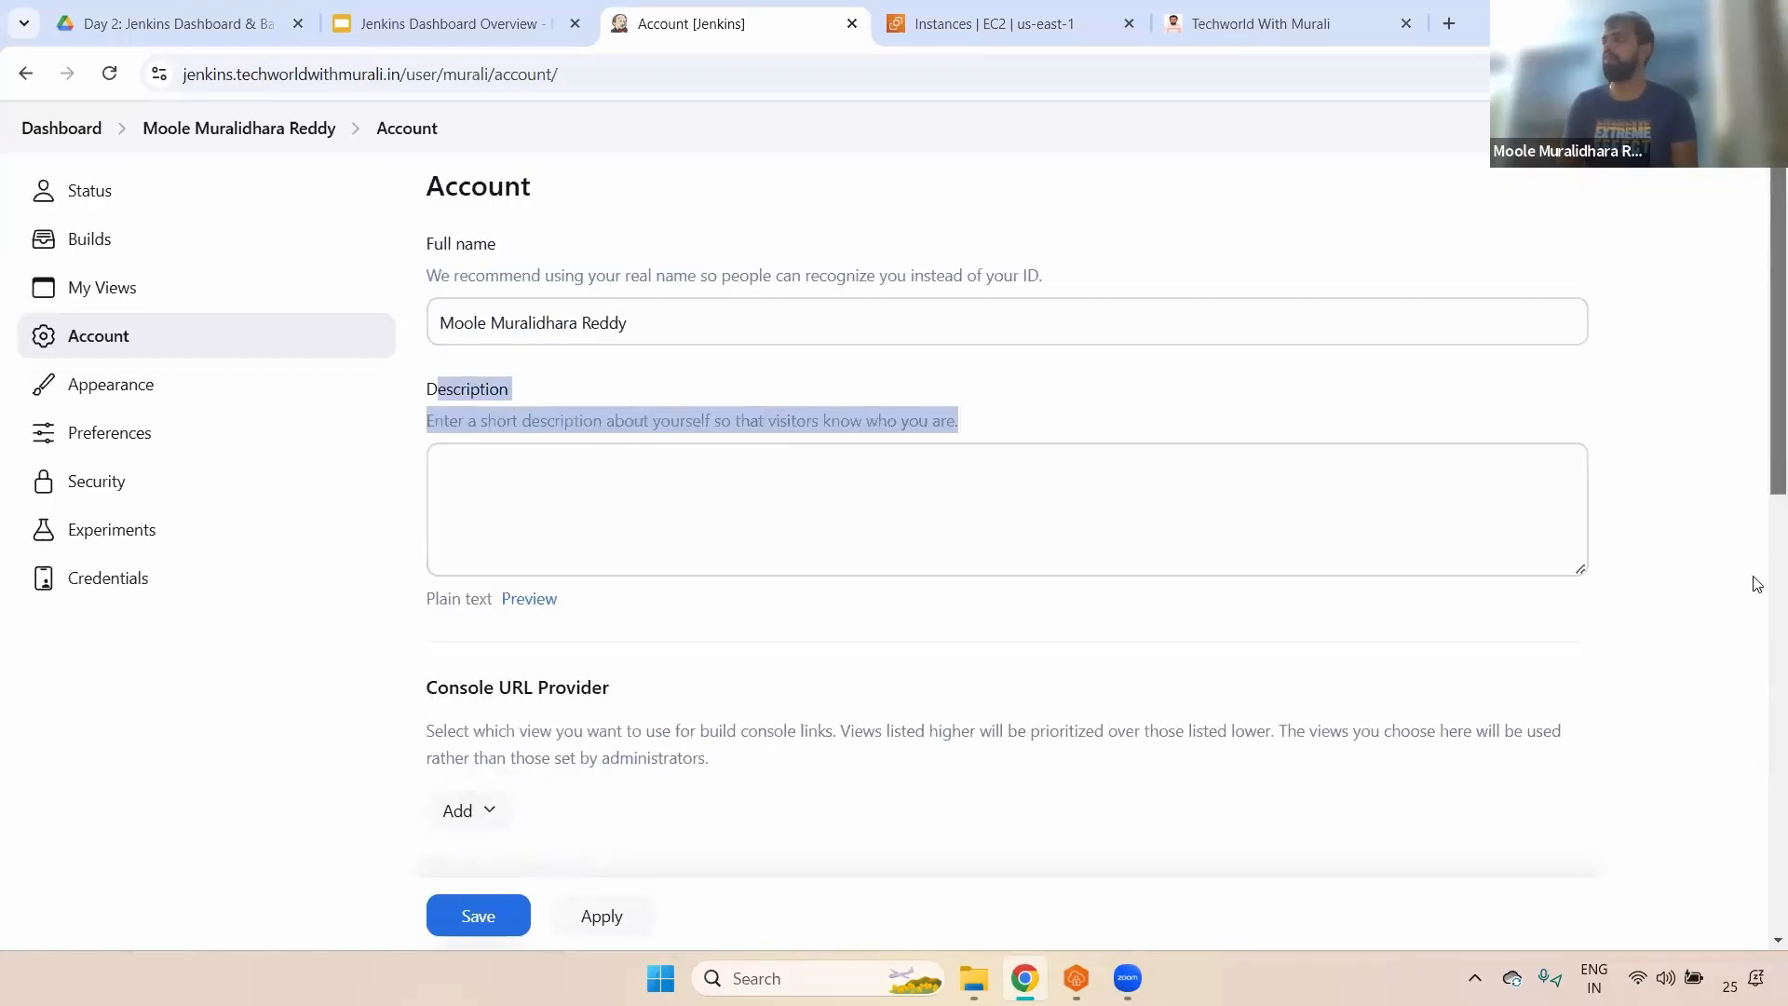
{"action": "scroll", "coordinate": [1755, 584], "scroll_direction": "down", "scroll_amount": 10}
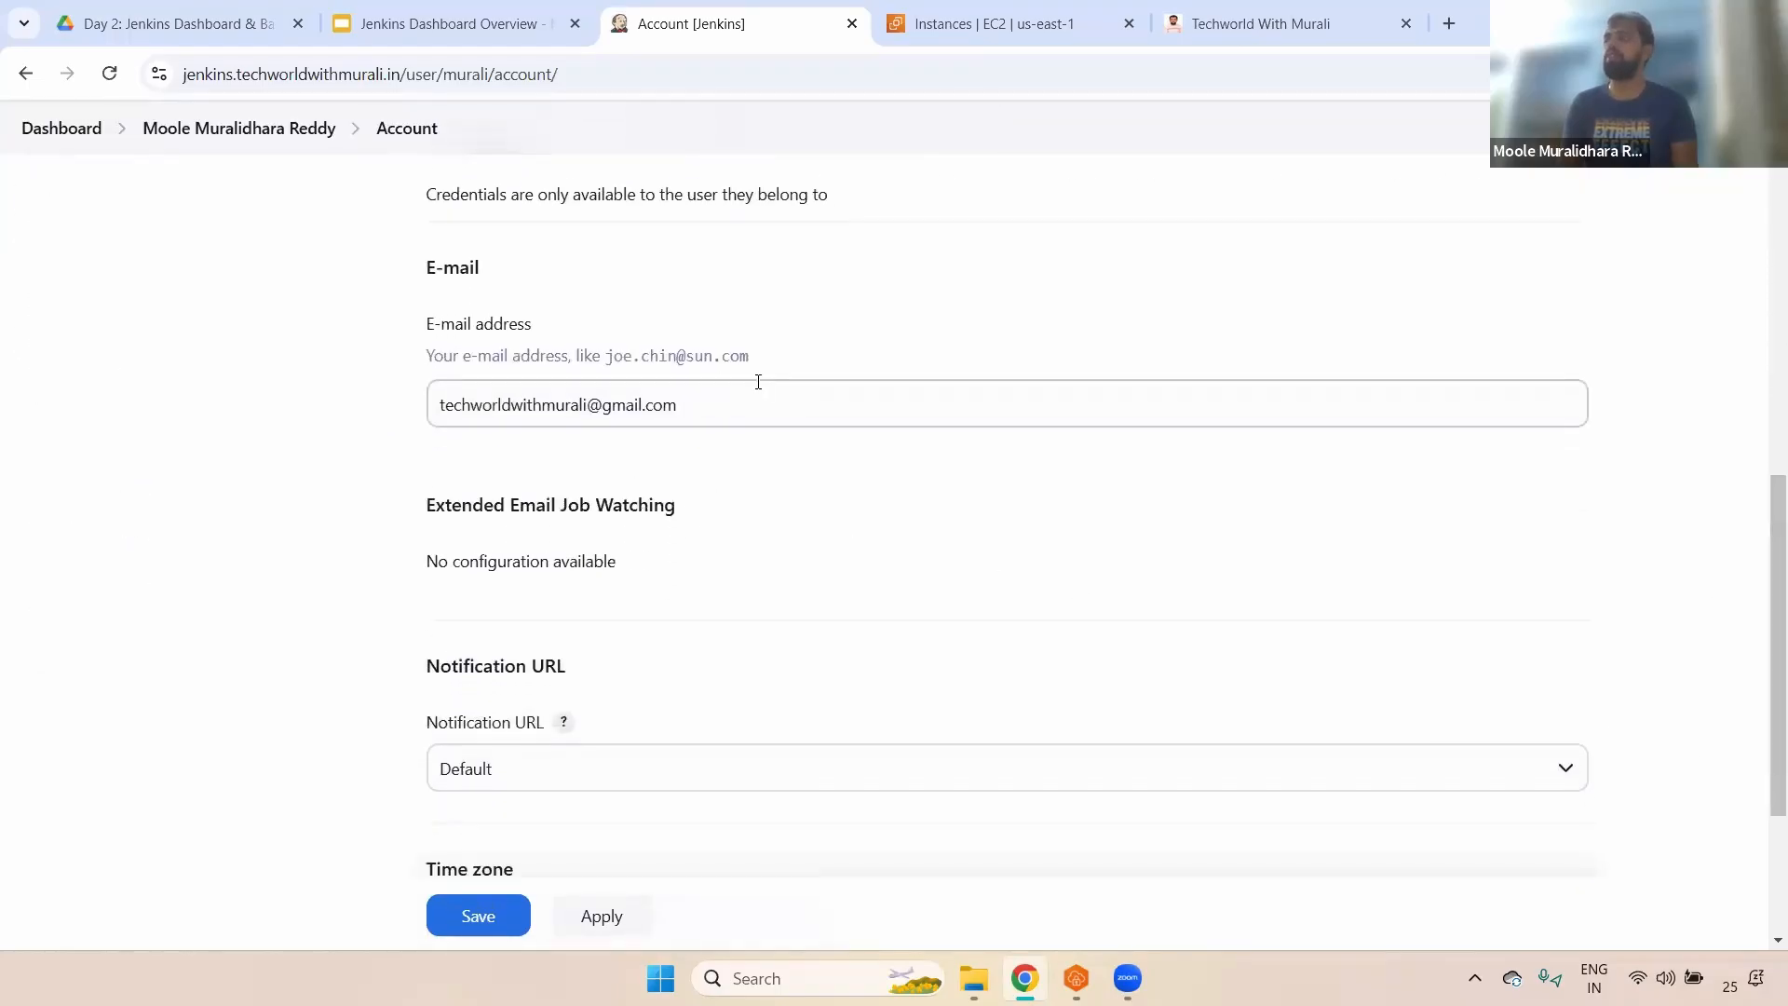
{"action": "left_click_drag", "start_coordinate": [759, 401], "coordinate": [348, 408]}
{"action": "scroll", "coordinate": [1763, 608], "scroll_direction": "down", "scroll_amount": 3}
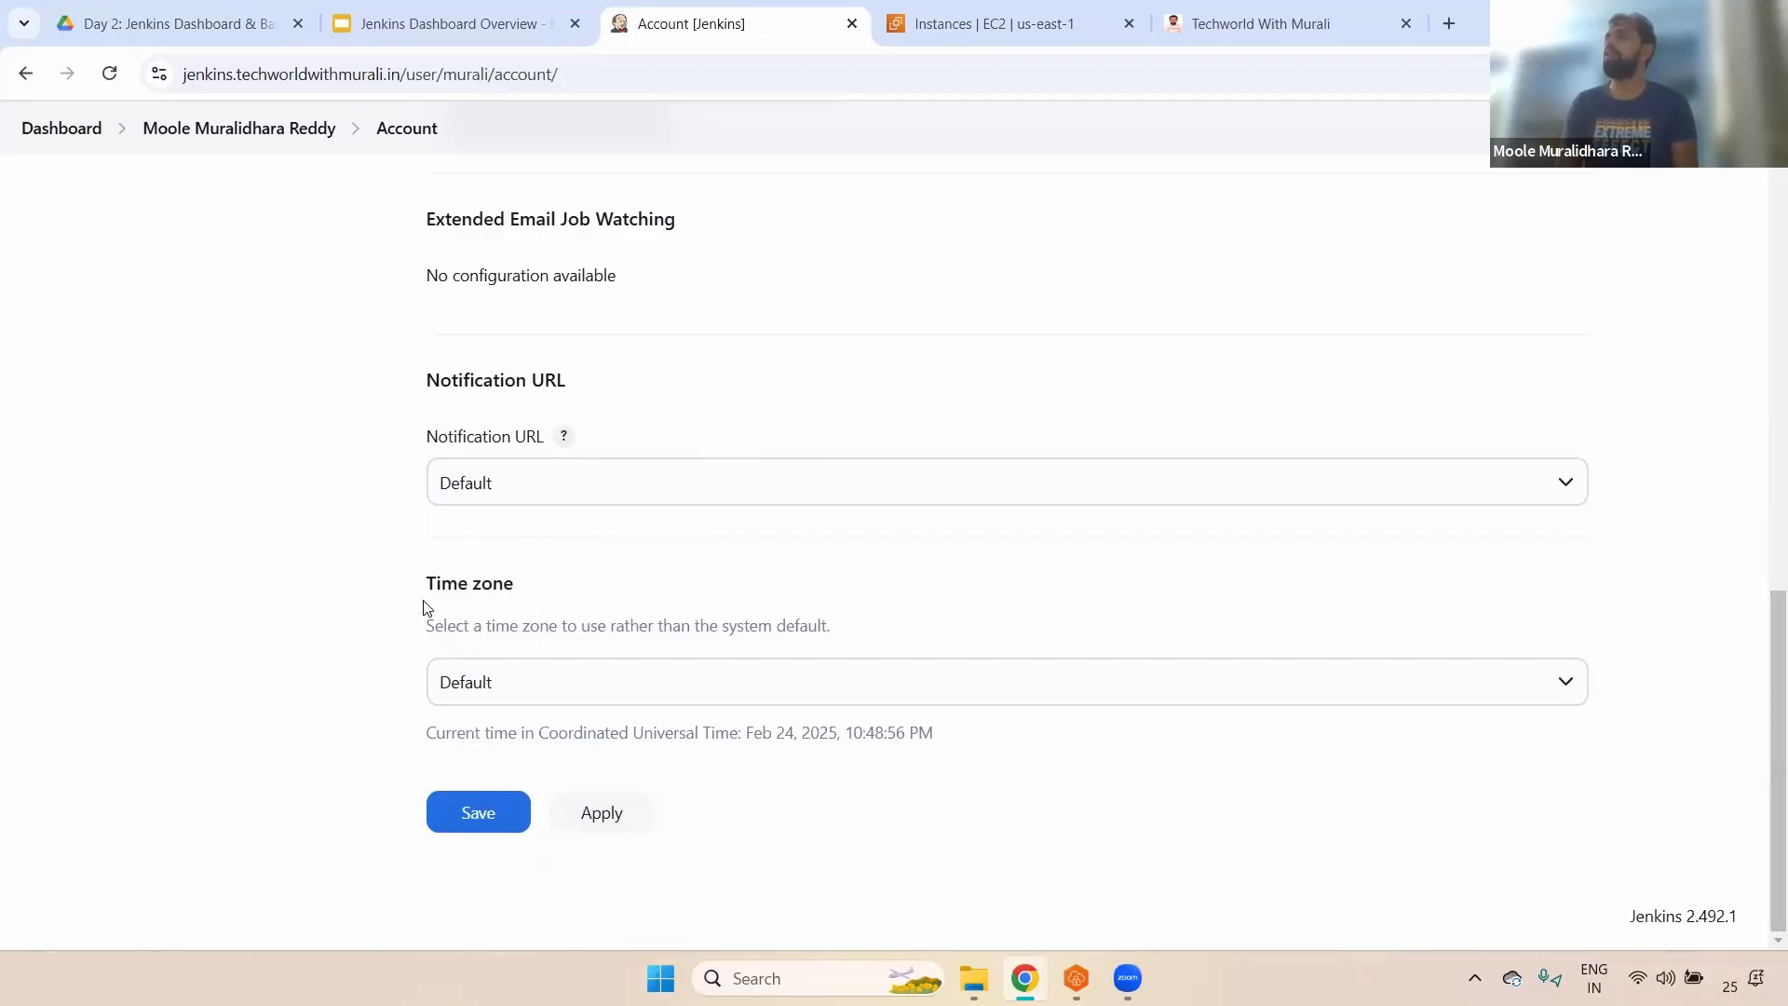
- Check the Time zone list, keep it at Default, and return to the profile
{"action": "triple_click", "coordinate": [494, 580]}
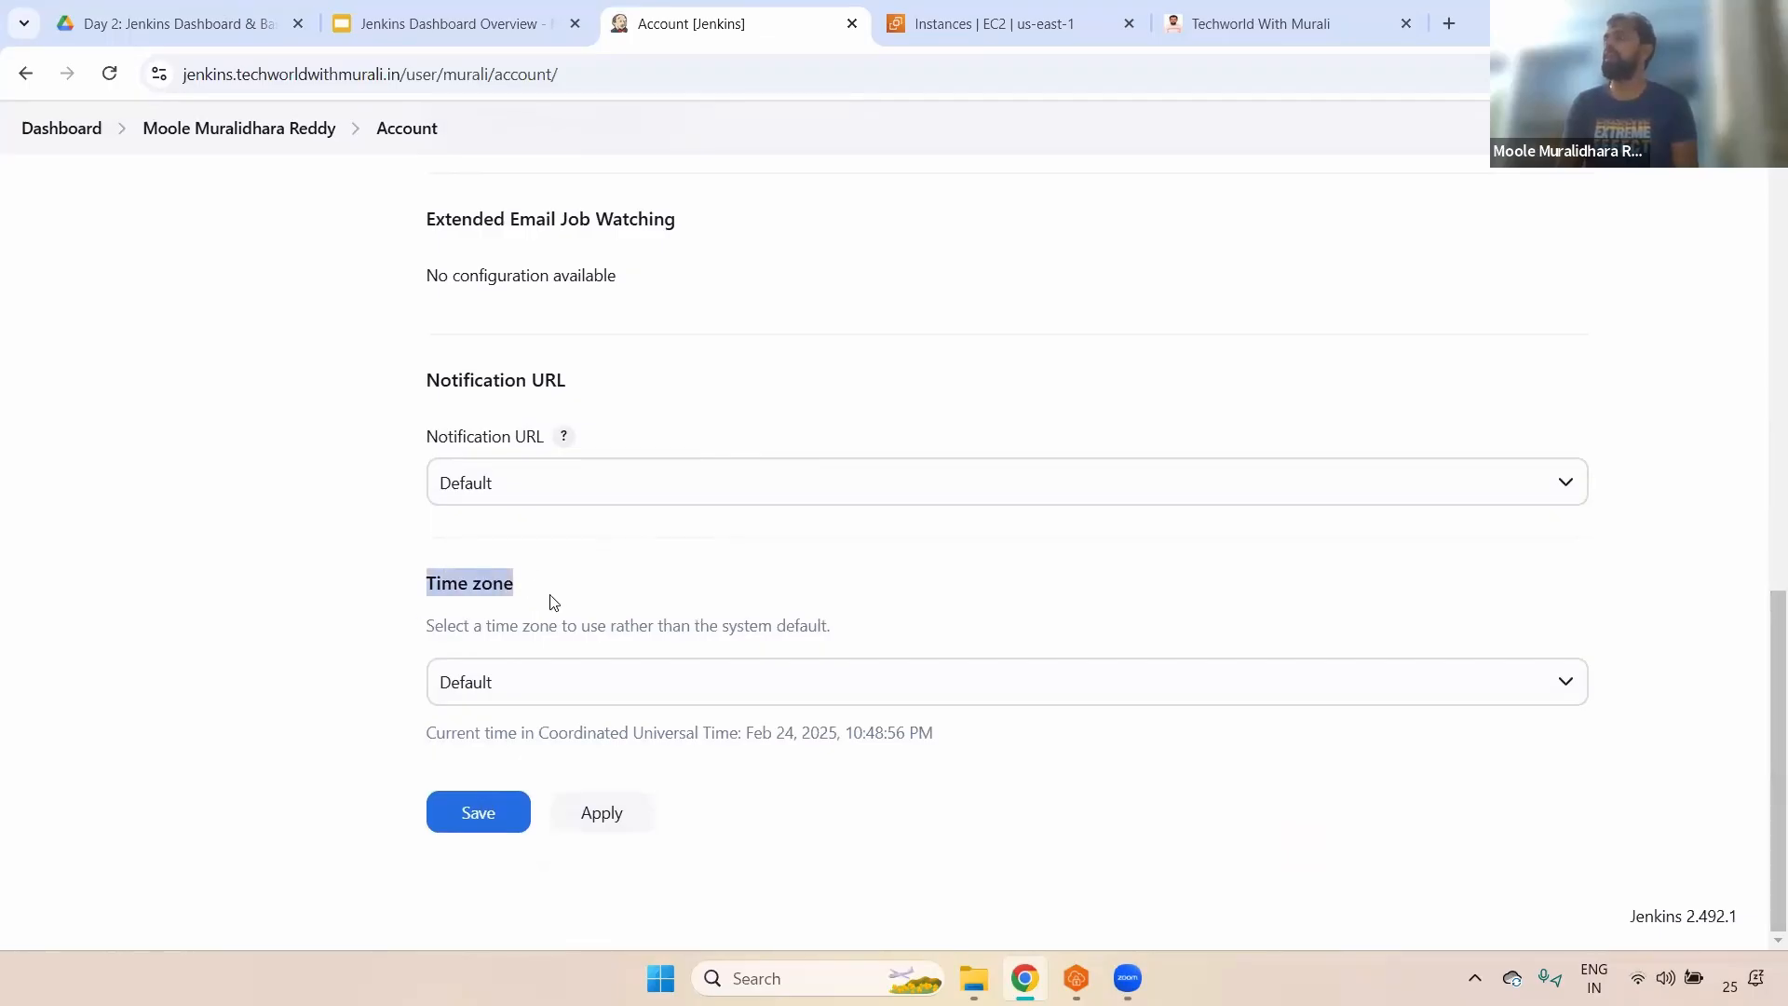
{"action": "left_click_drag", "start_coordinate": [538, 732], "coordinate": [1017, 730]}
{"action": "left_click", "coordinate": [863, 686]}
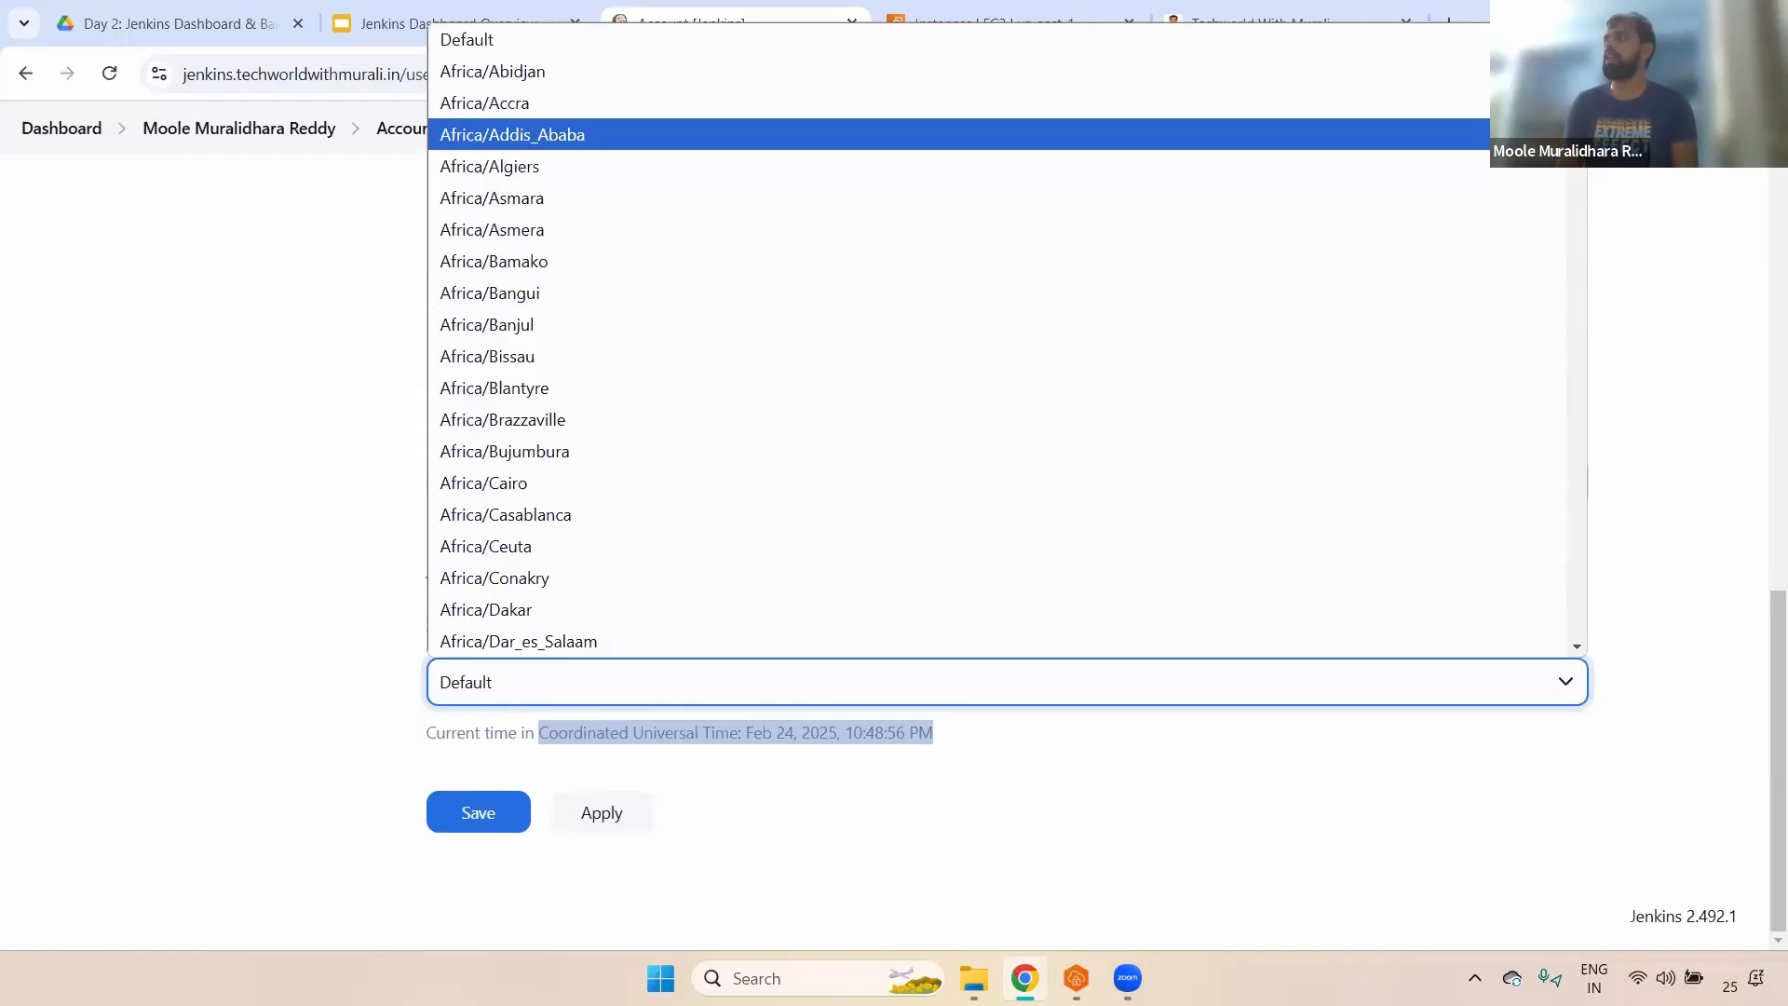
{"action": "scroll", "coordinate": [1006, 373], "scroll_direction": "down", "scroll_amount": 6}
{"action": "left_click", "coordinate": [241, 498]}
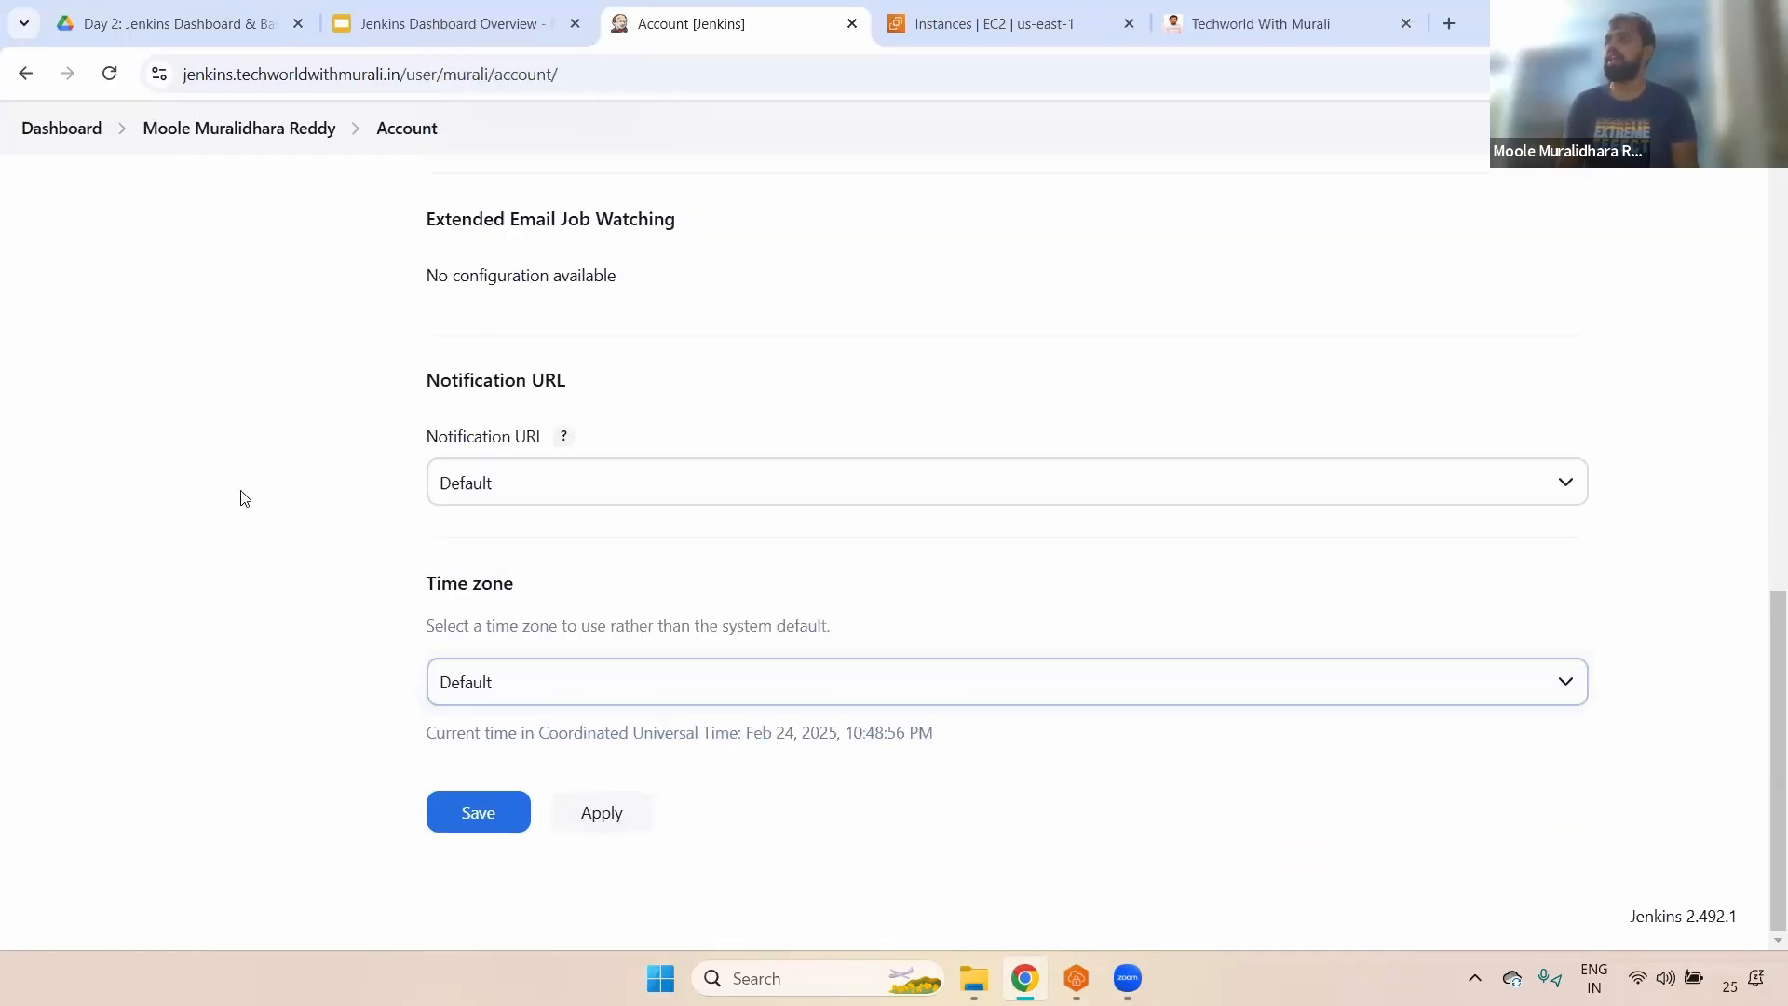
{"action": "left_click", "coordinate": [307, 138]}
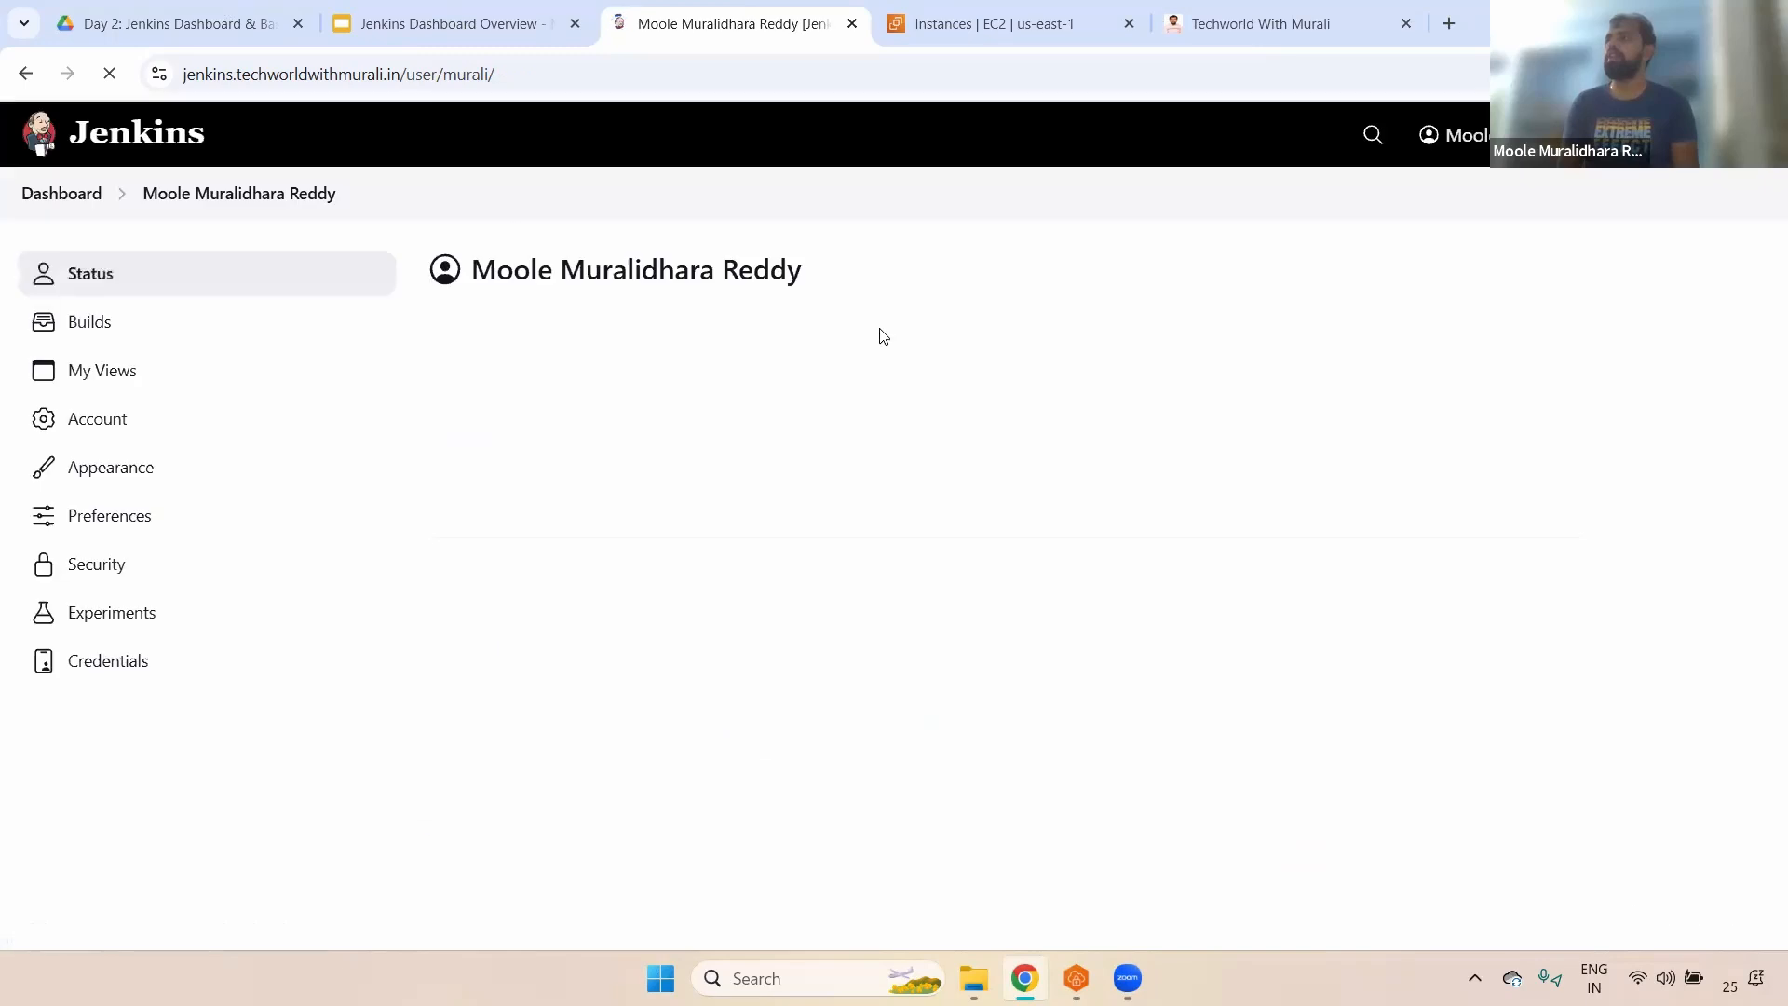
- Try the Dark theme on the Appearance page, then save the Default theme instead
{"action": "left_click", "coordinate": [105, 477]}
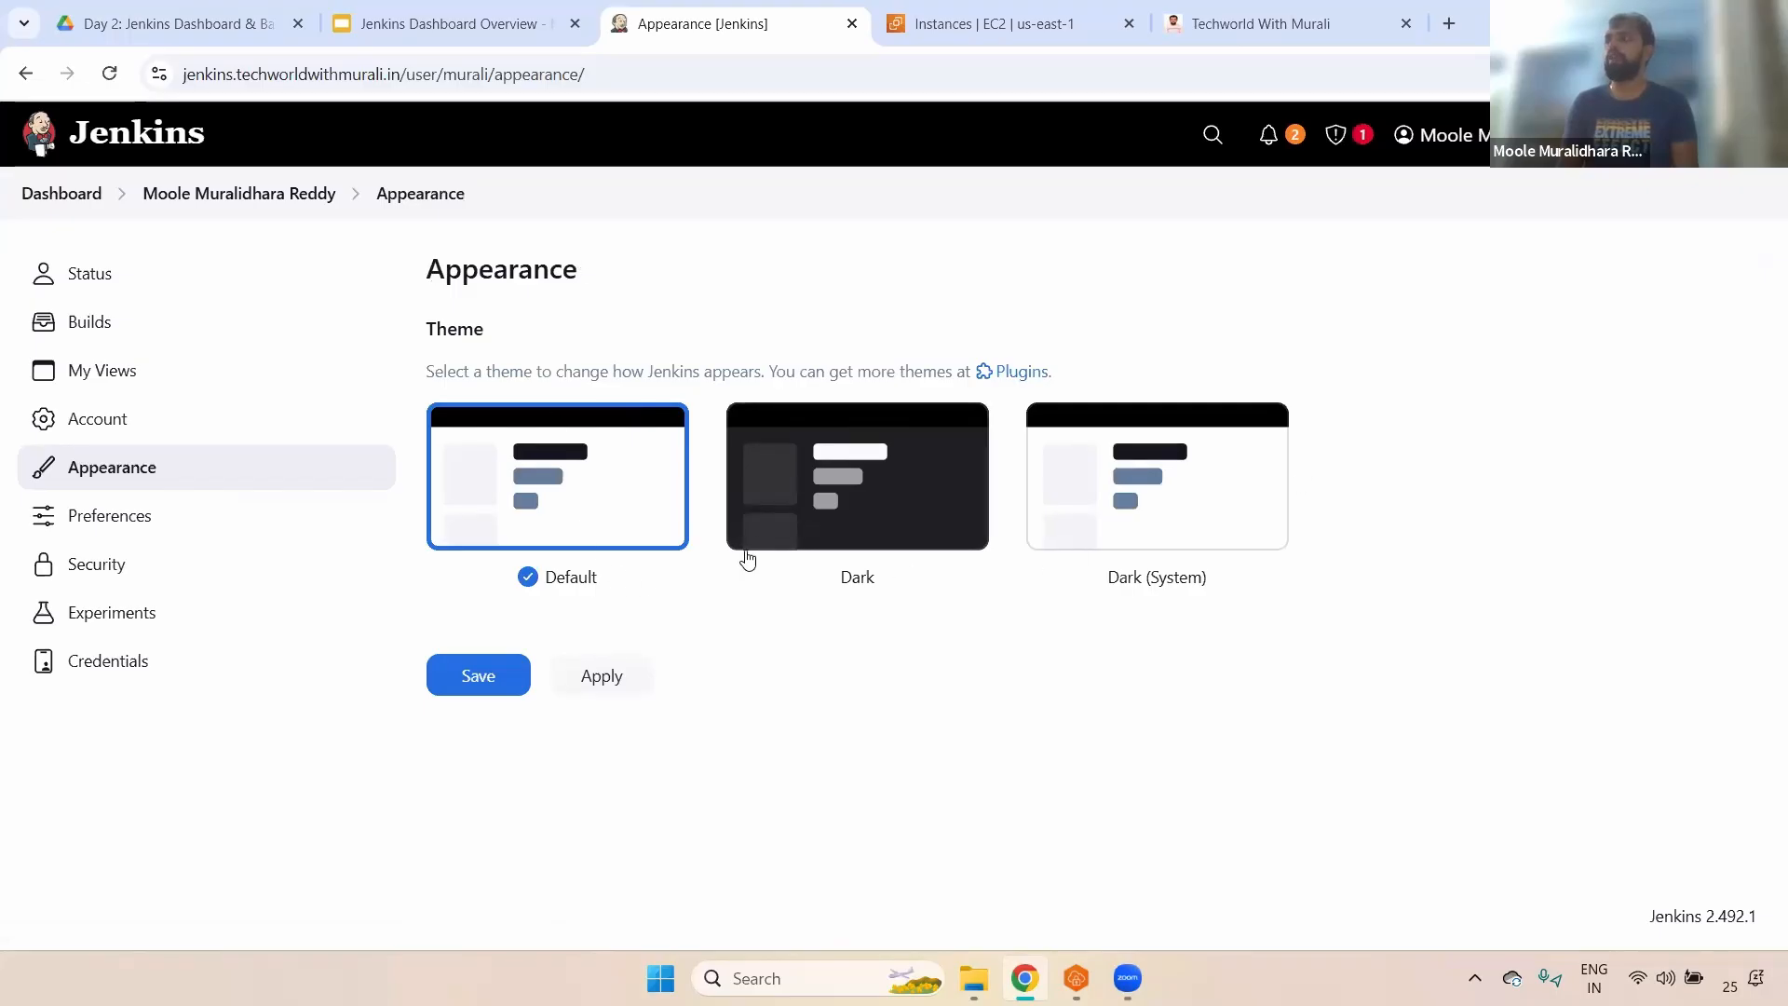
{"action": "left_click", "coordinate": [858, 490]}
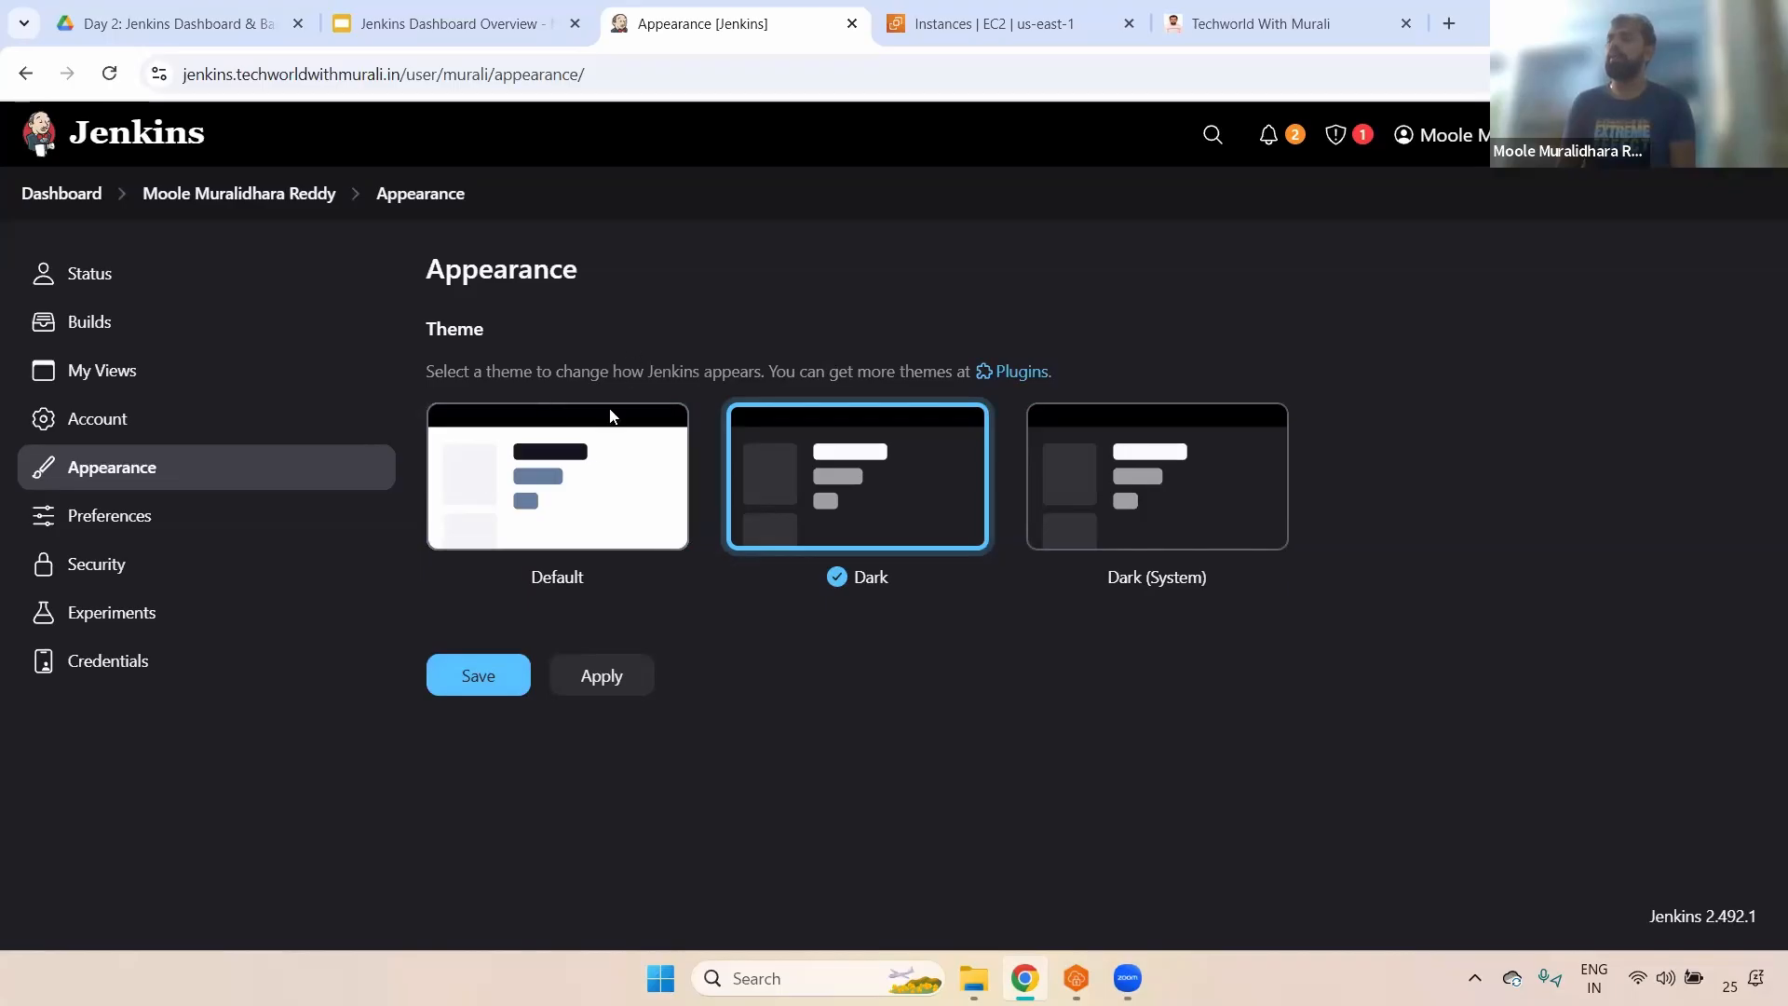
{"action": "left_click", "coordinate": [540, 477]}
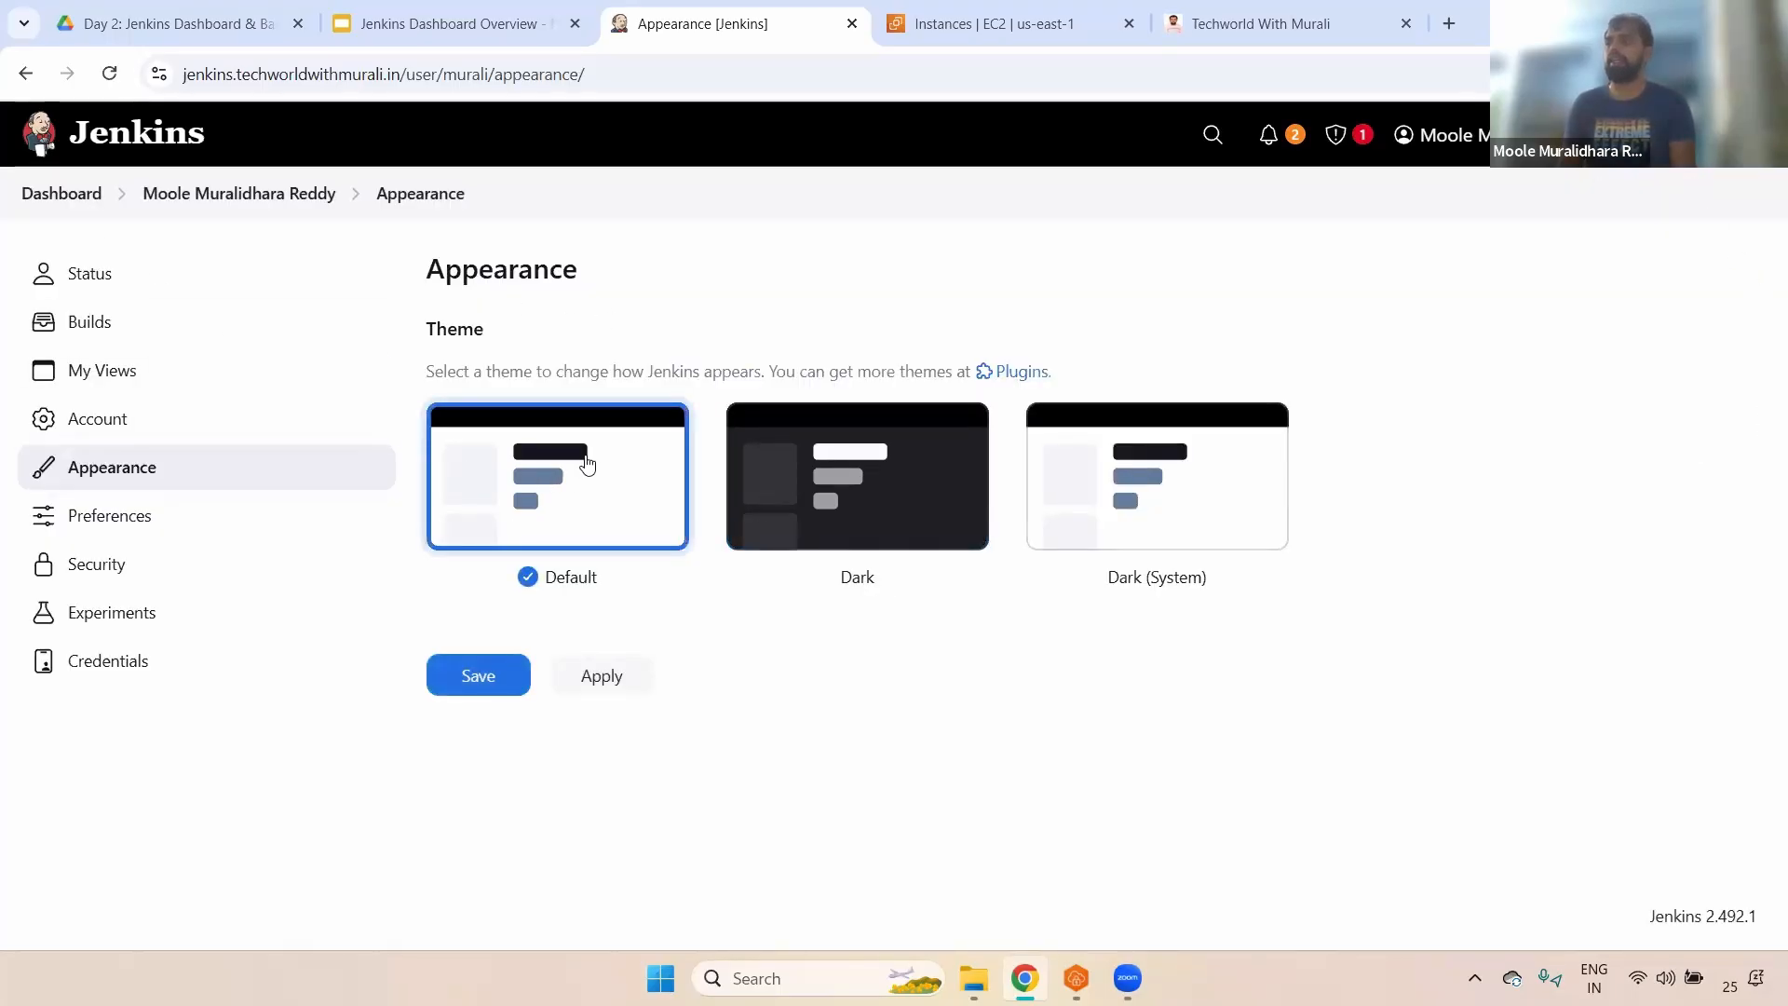
{"action": "left_click", "coordinate": [477, 678]}
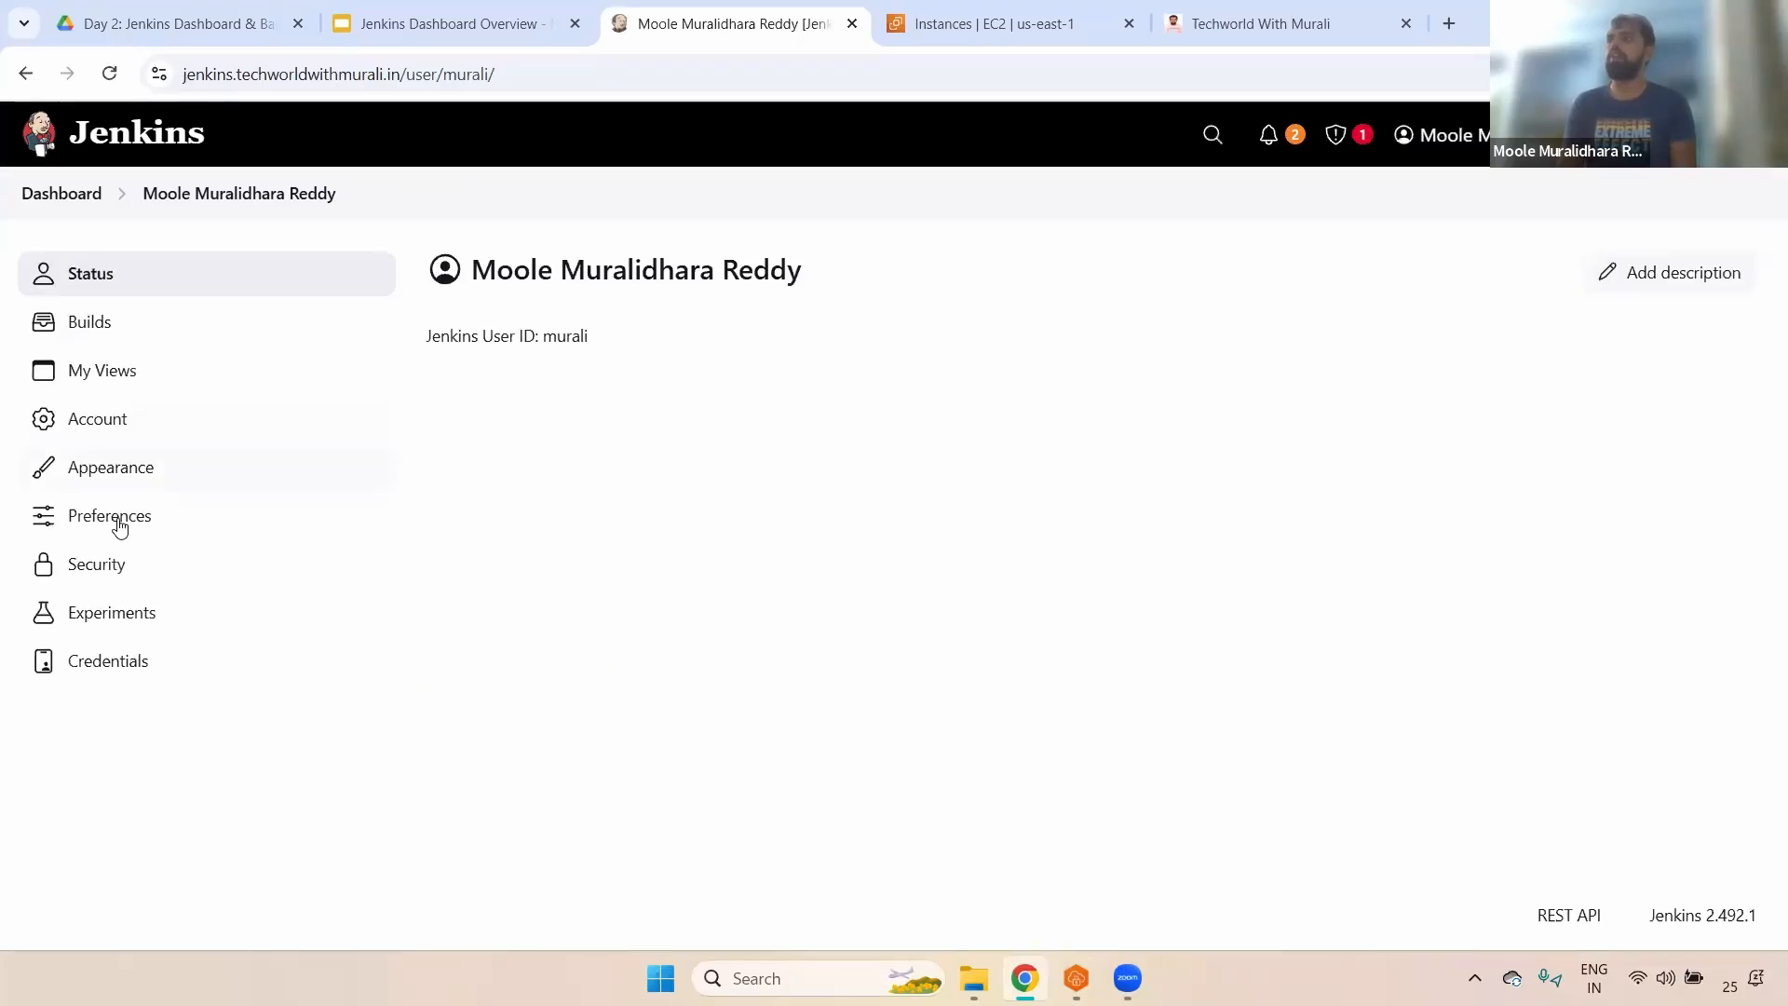
- Review the search case-sensitivity setting in Preferences, then go to the Security page
{"action": "left_click", "coordinate": [236, 510]}
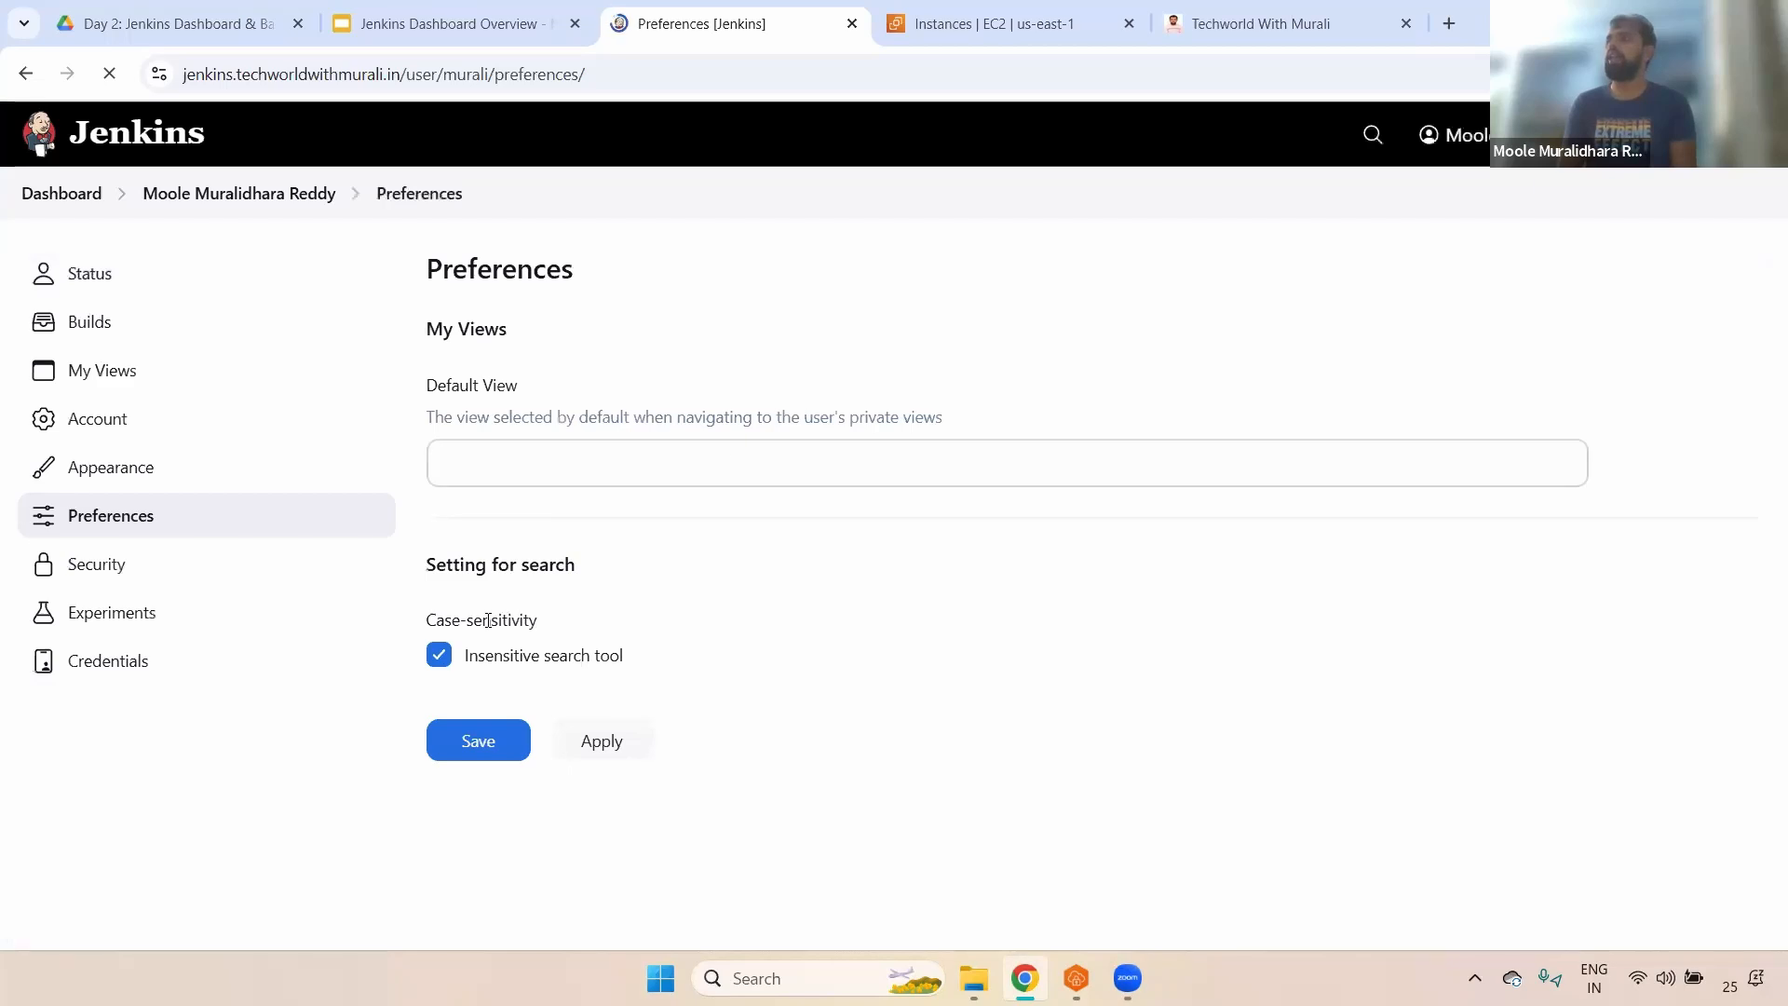
{"action": "left_click_drag", "start_coordinate": [424, 620], "coordinate": [571, 618]}
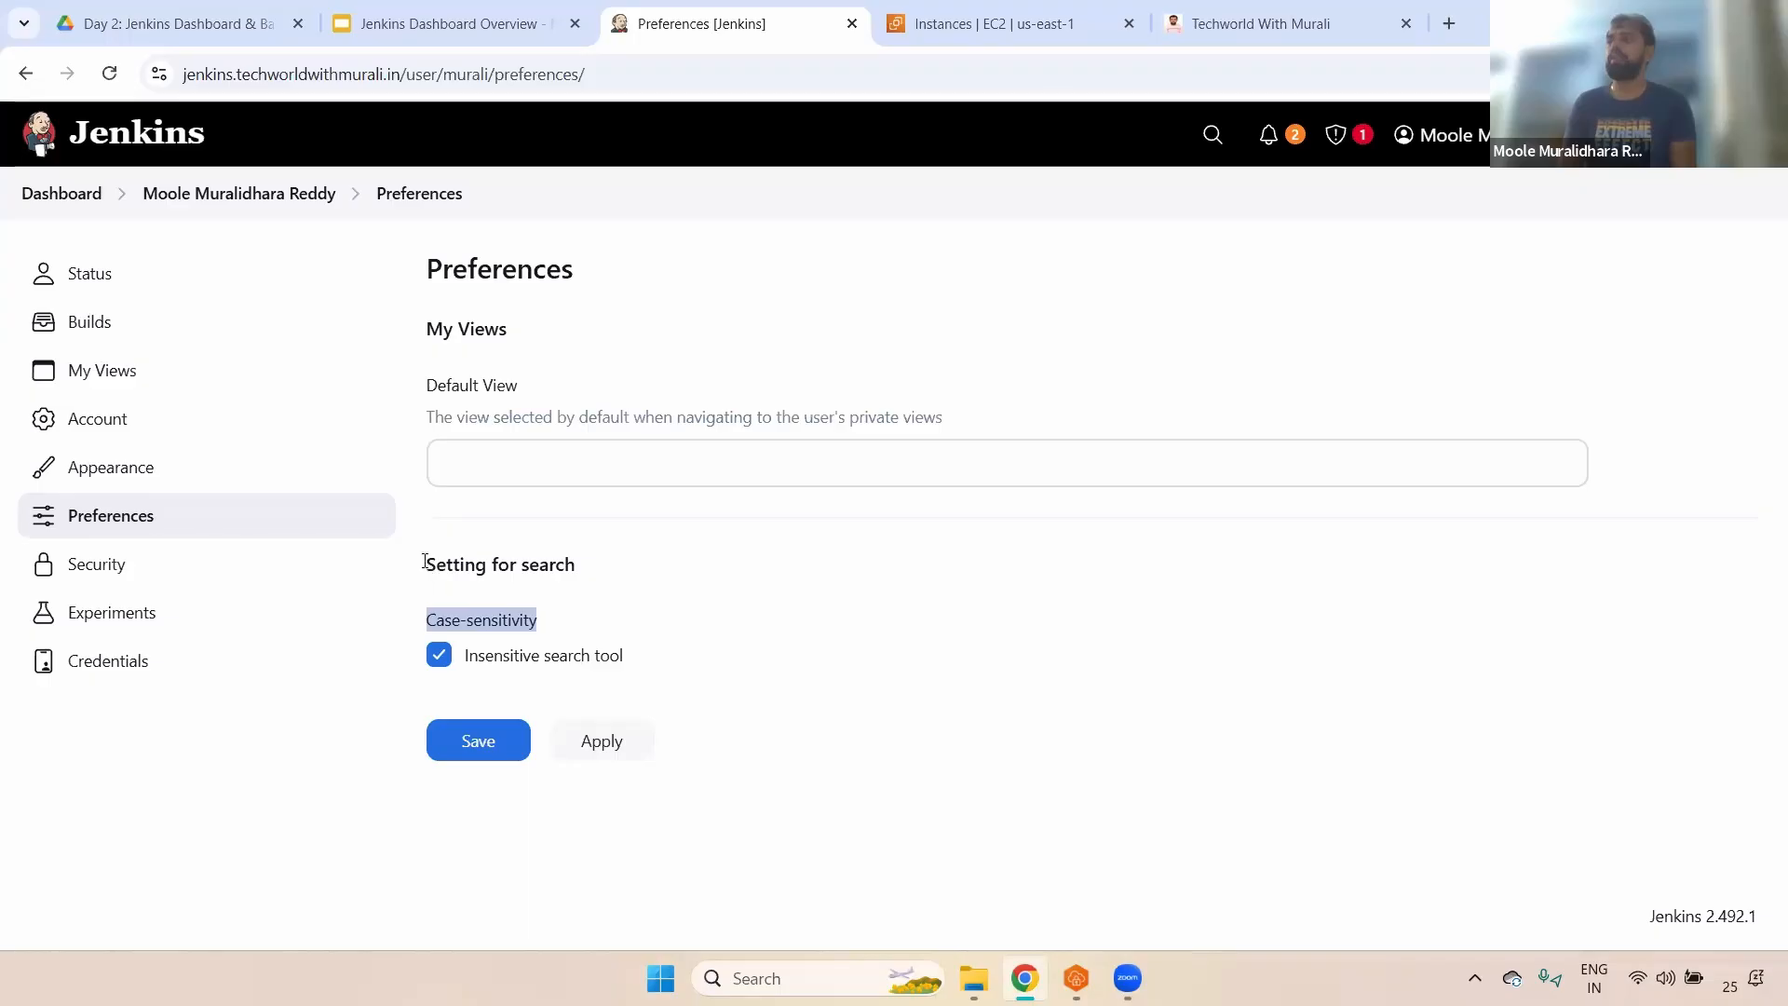
{"action": "left_click_drag", "start_coordinate": [425, 563], "coordinate": [624, 563]}
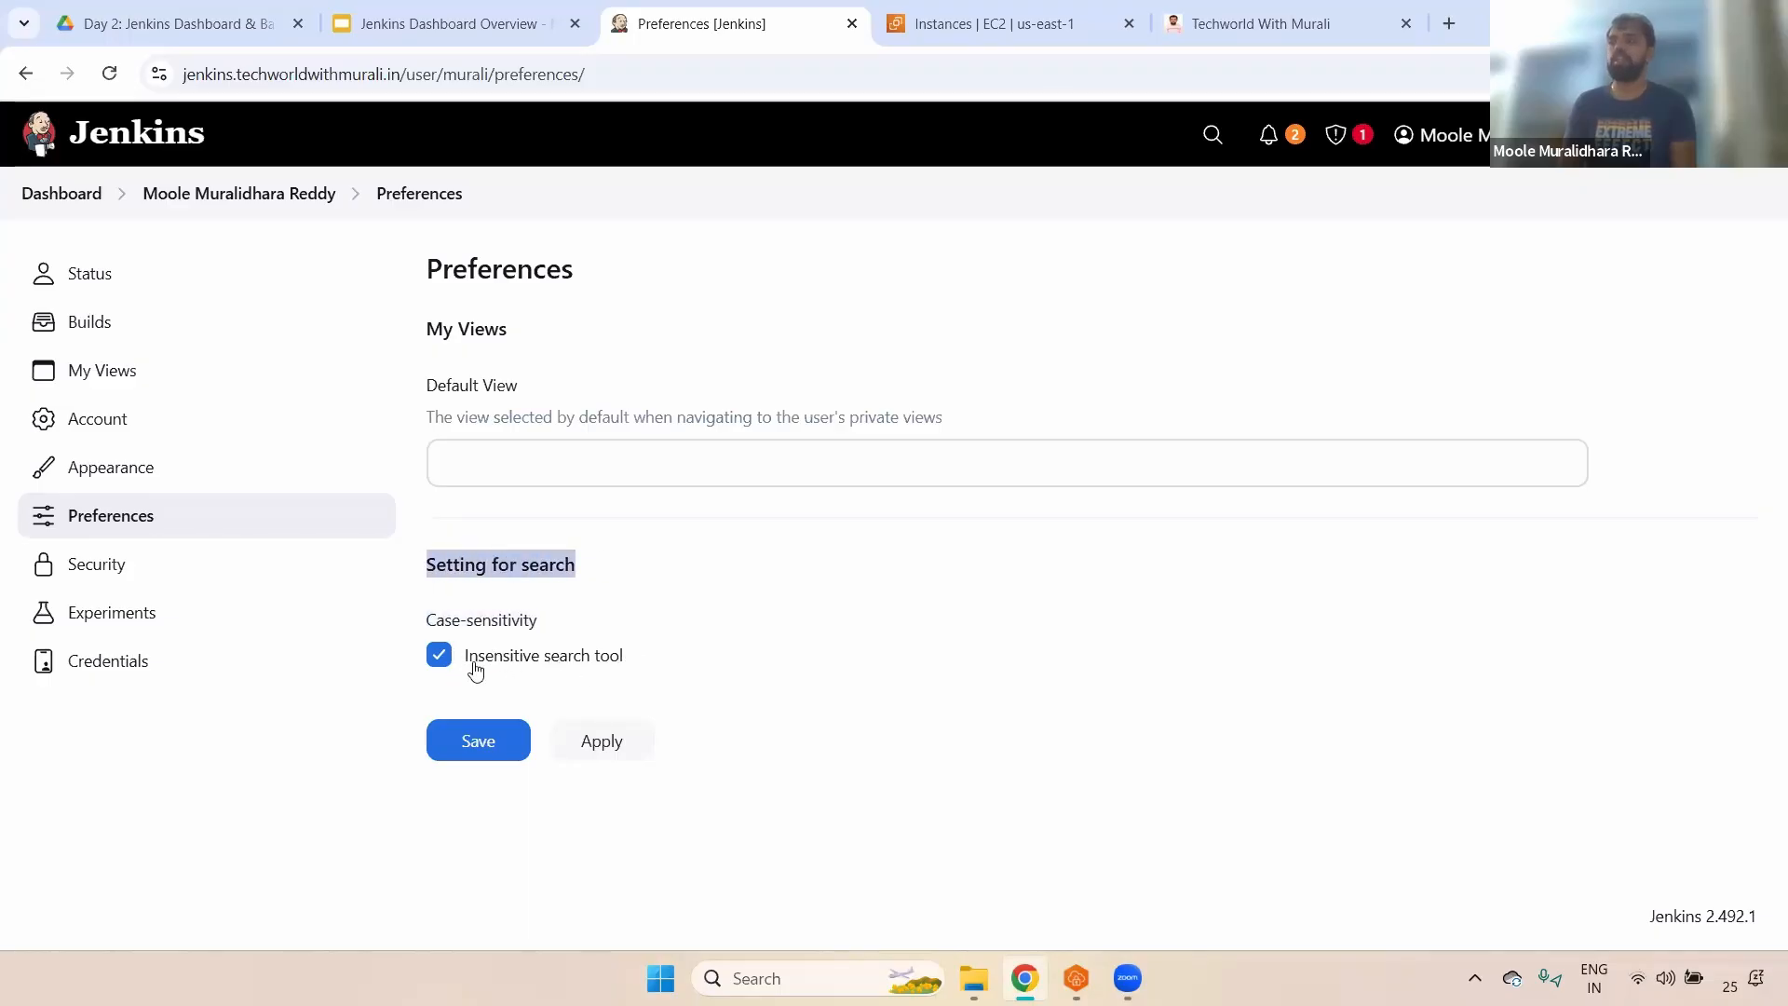
{"action": "left_click", "coordinate": [97, 565]}
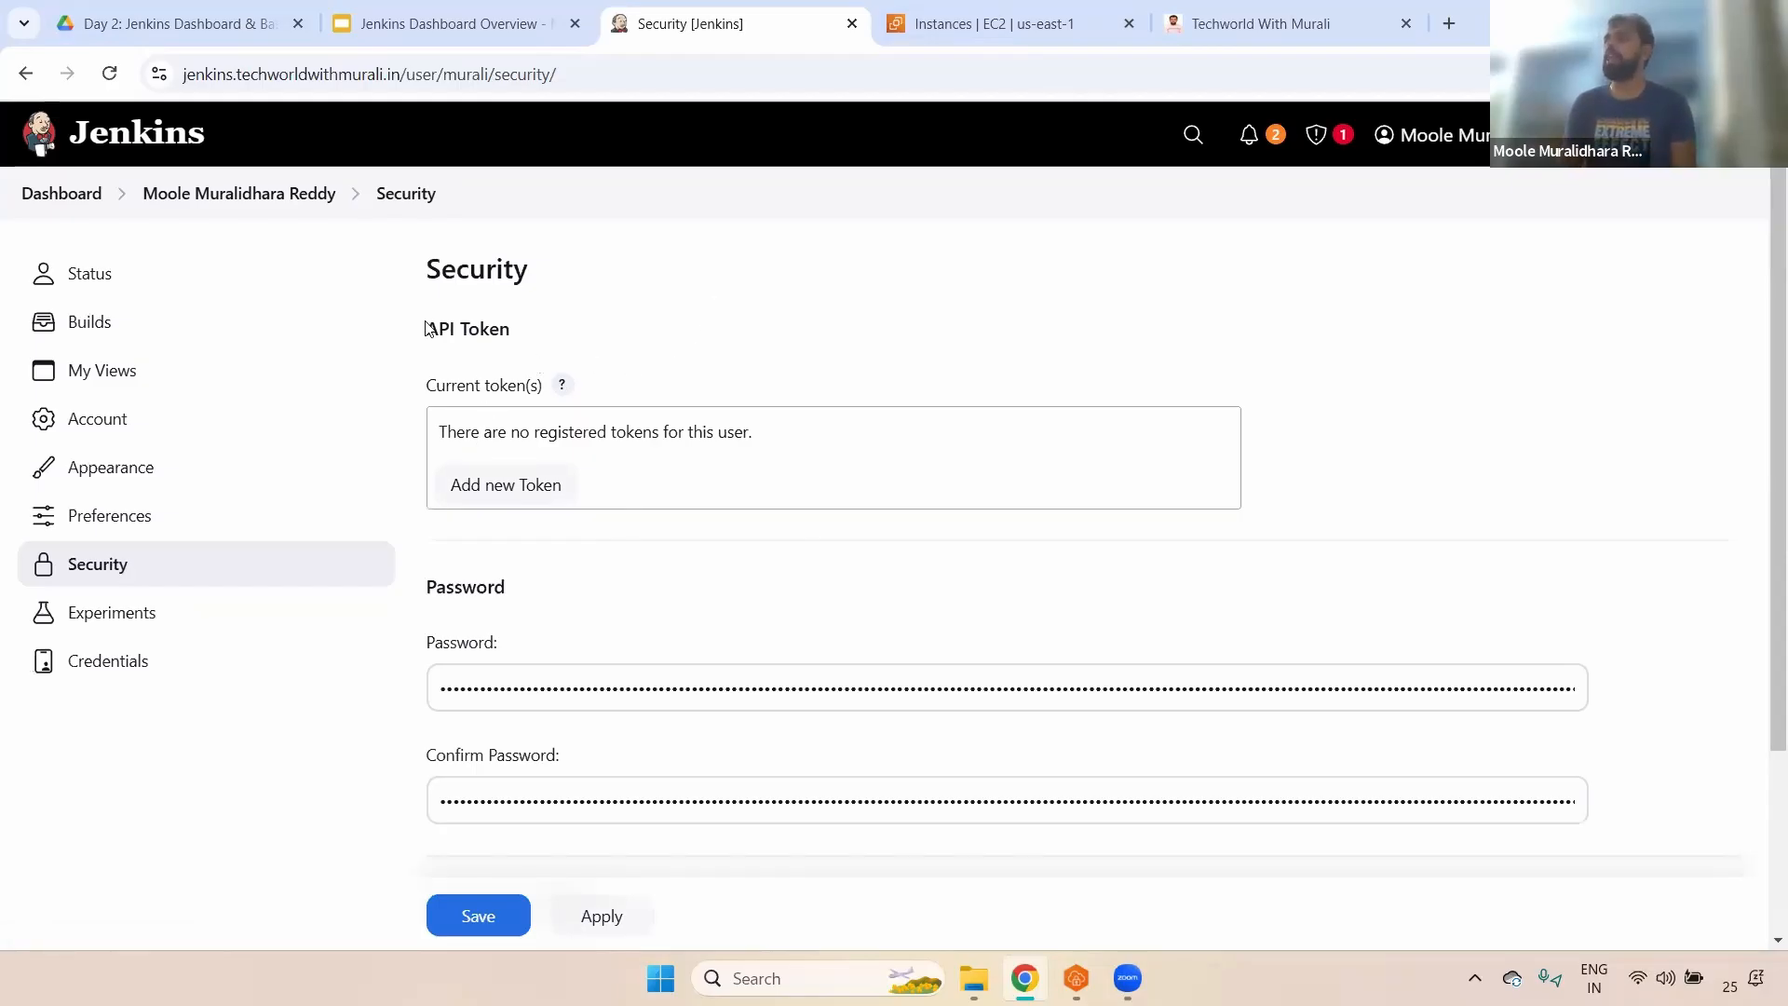
- Generate a new API token and copy its value
{"action": "left_click_drag", "start_coordinate": [426, 327], "coordinate": [570, 337]}
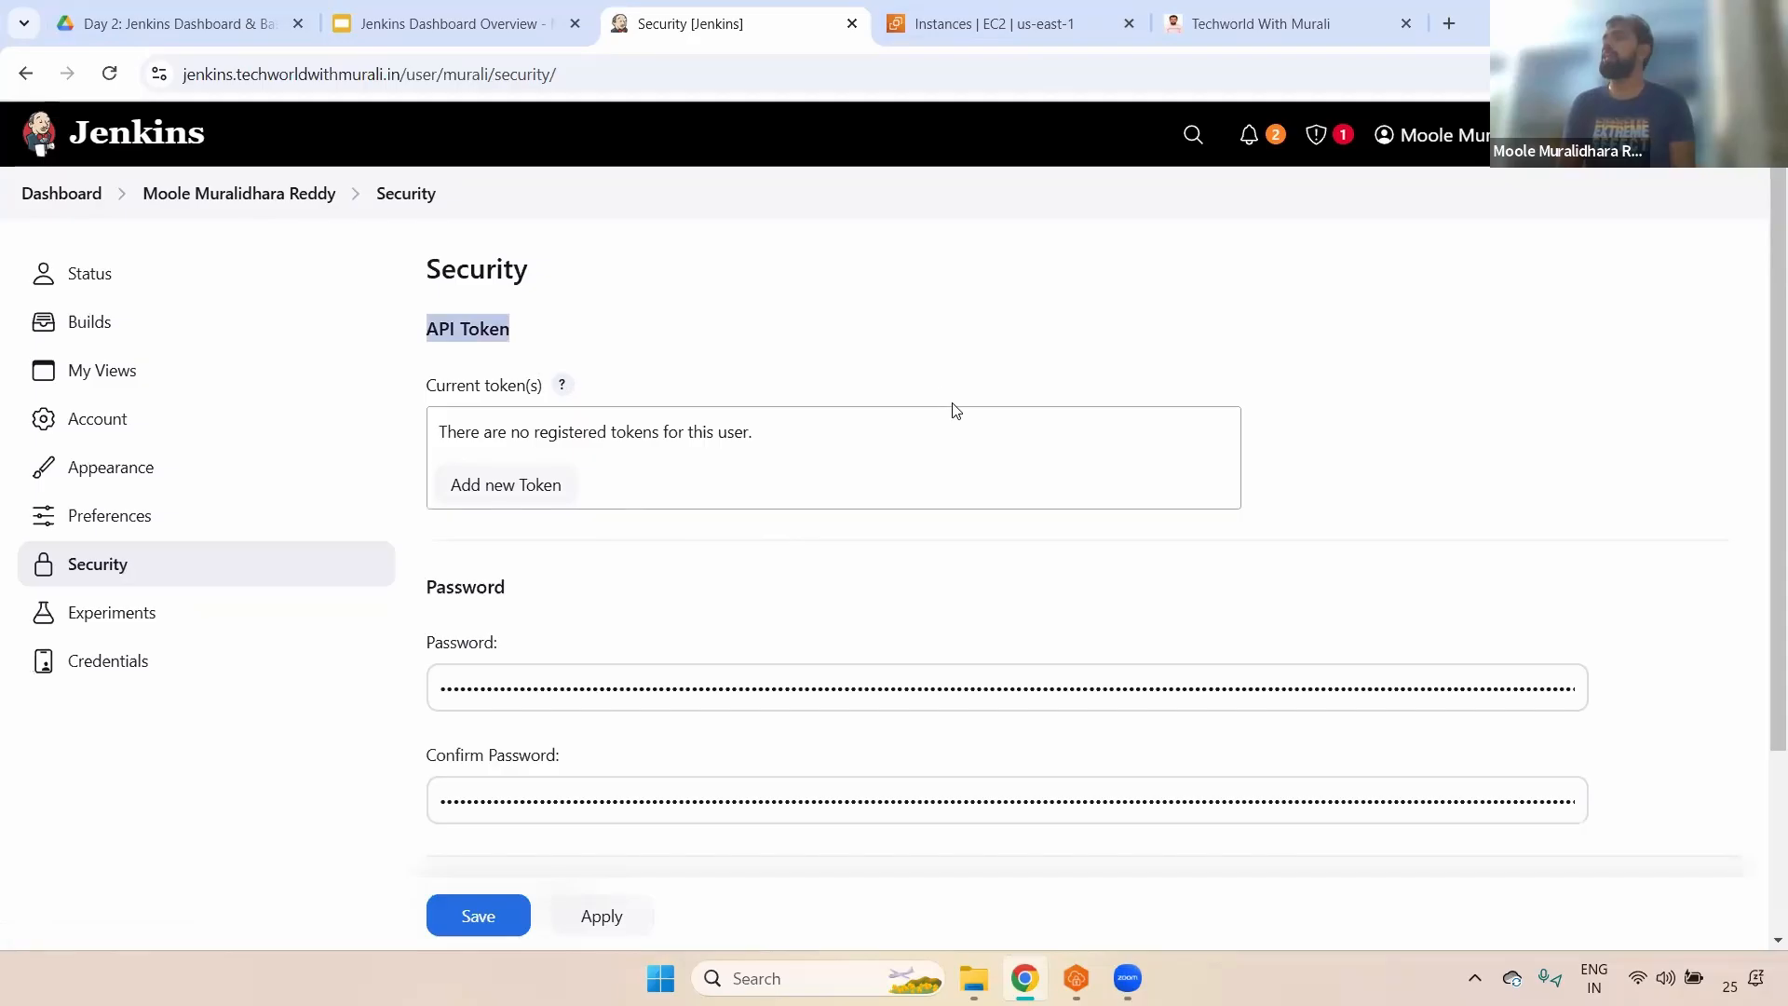
{"action": "left_click_drag", "start_coordinate": [419, 380], "coordinate": [518, 387]}
{"action": "left_click", "coordinate": [516, 484]}
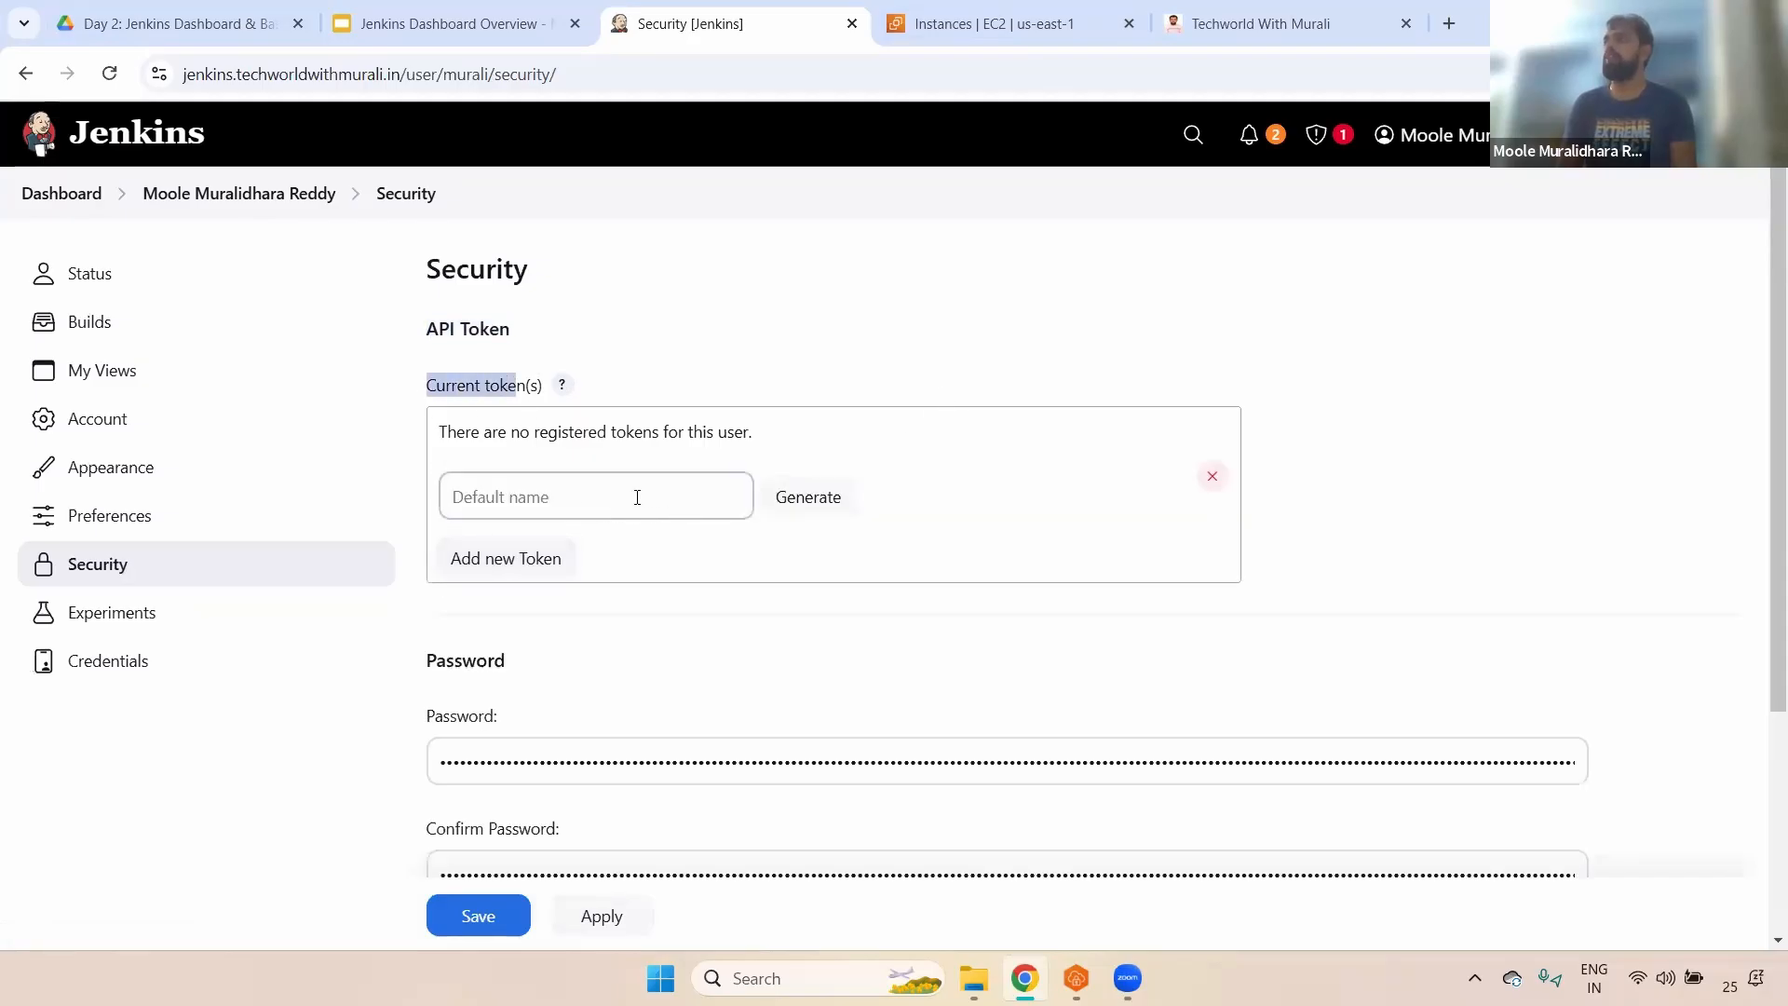
{"action": "left_click", "coordinate": [617, 491]}
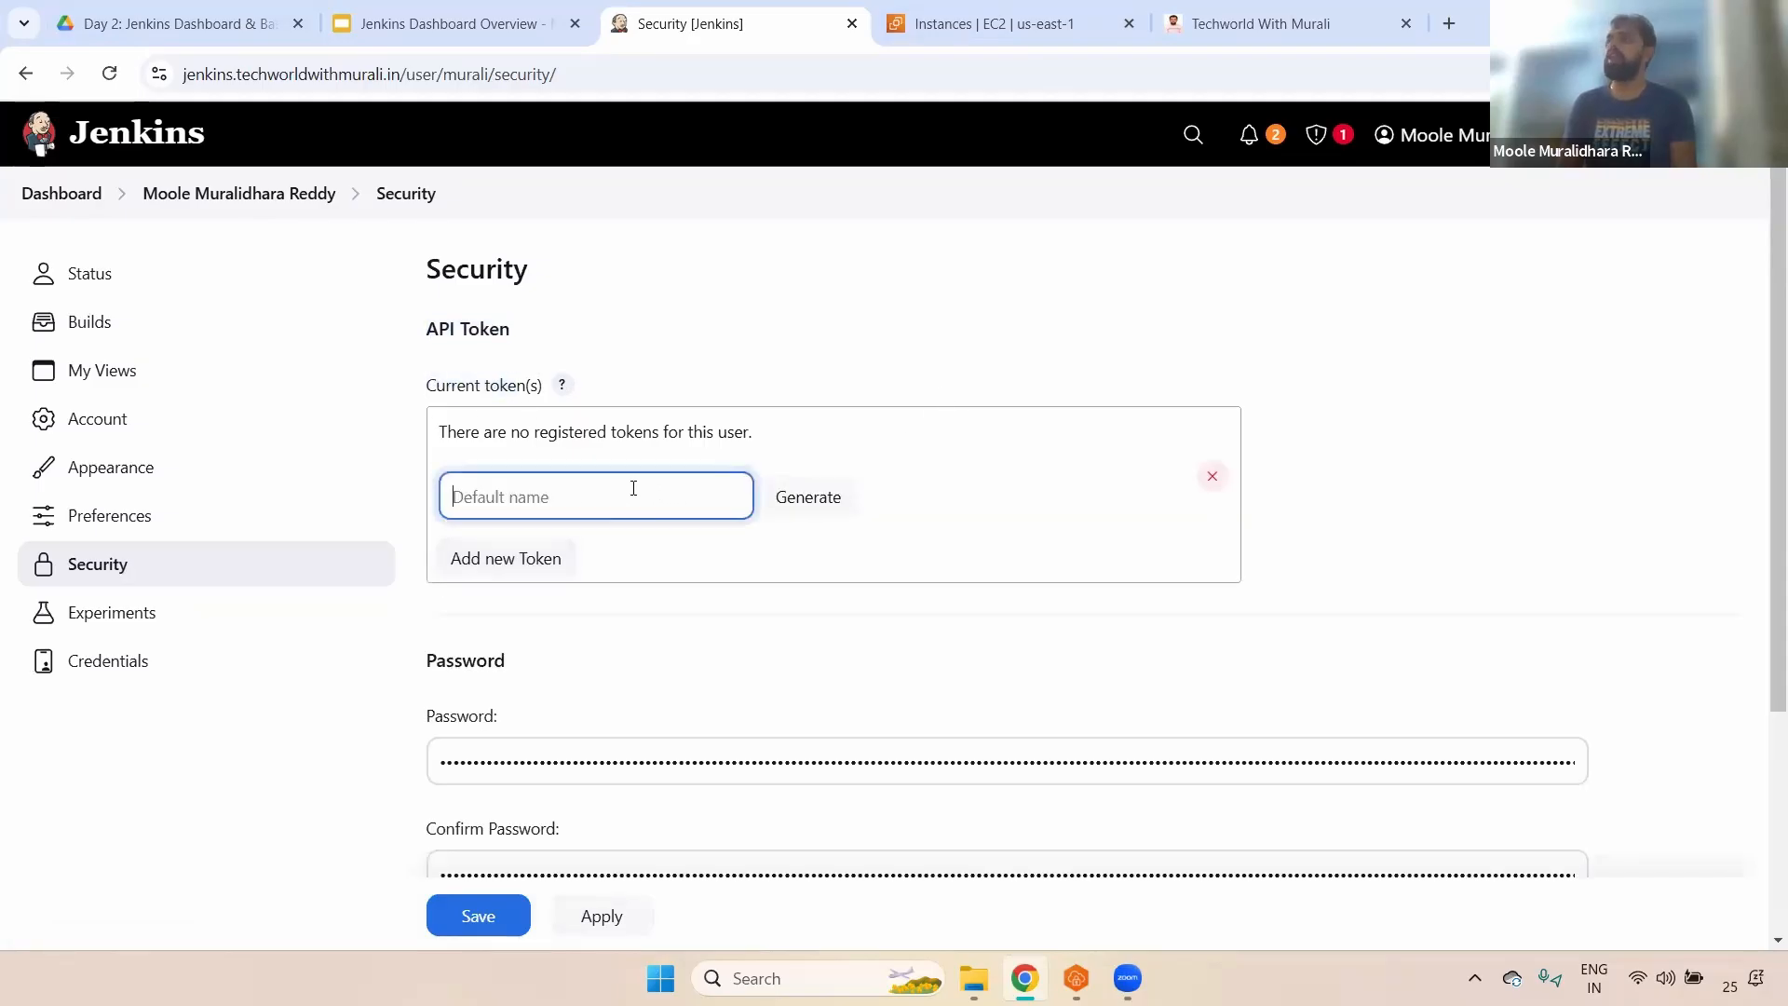
{"action": "left_click", "coordinate": [844, 500]}
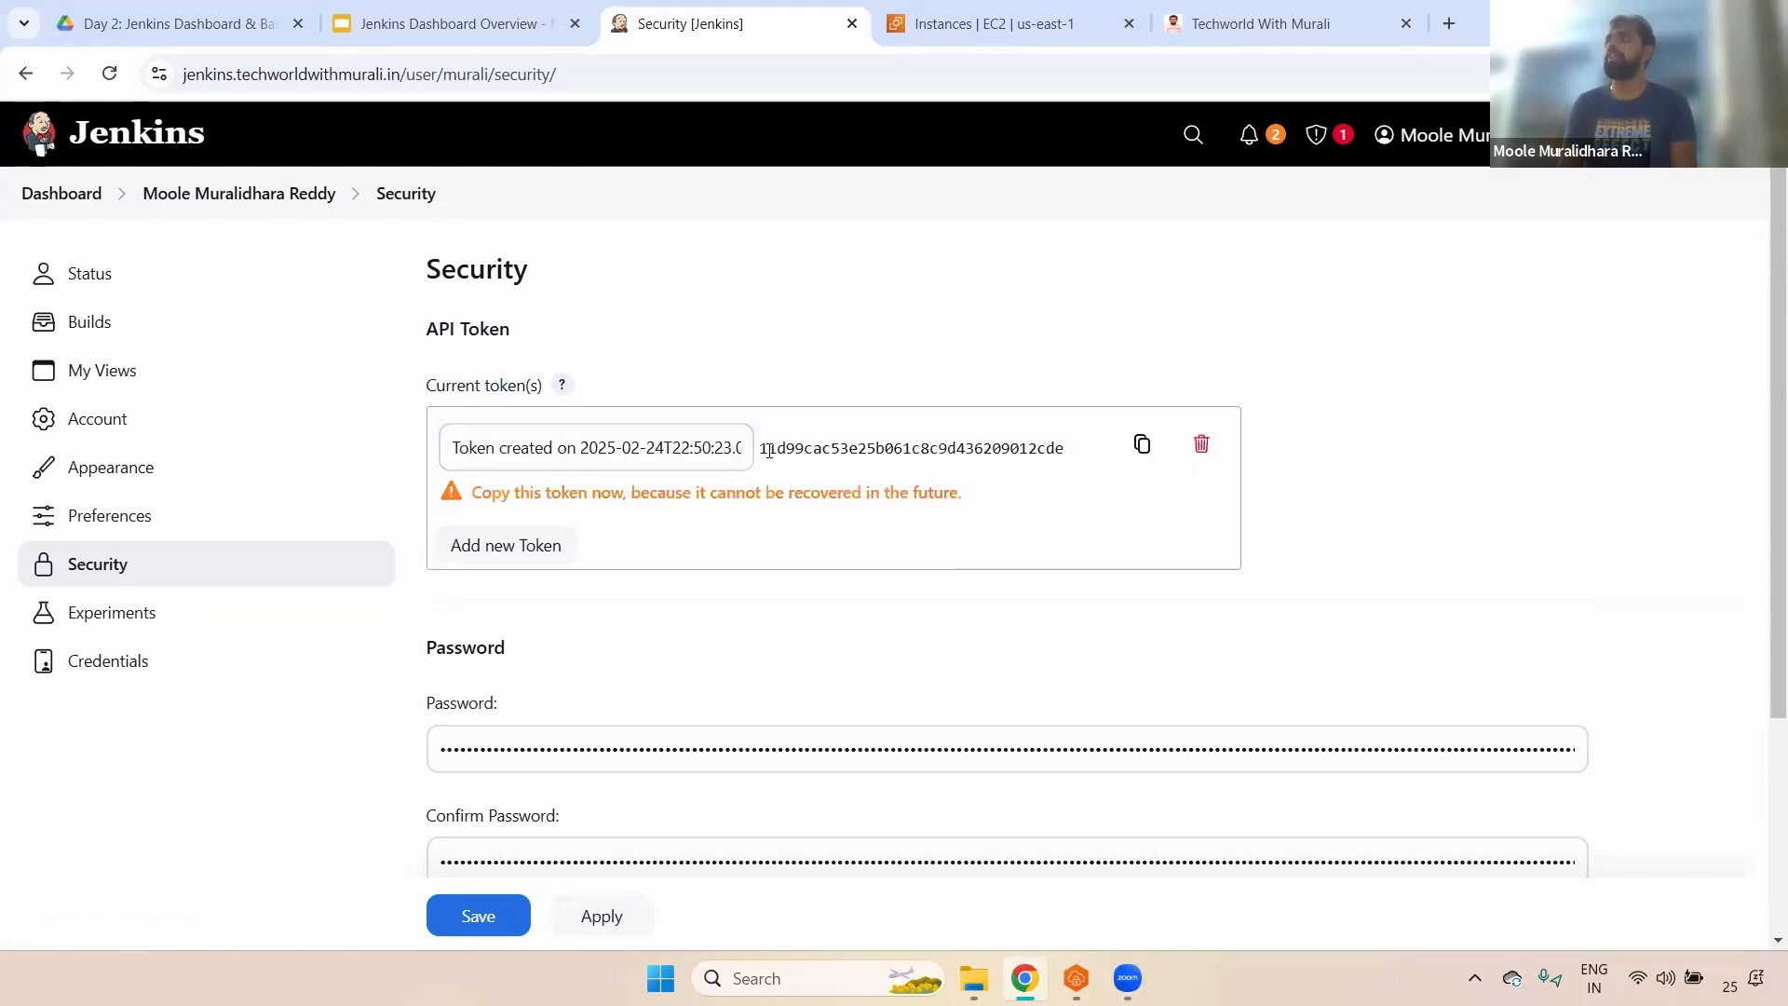
{"action": "left_click_drag", "start_coordinate": [768, 449], "coordinate": [1078, 451]}
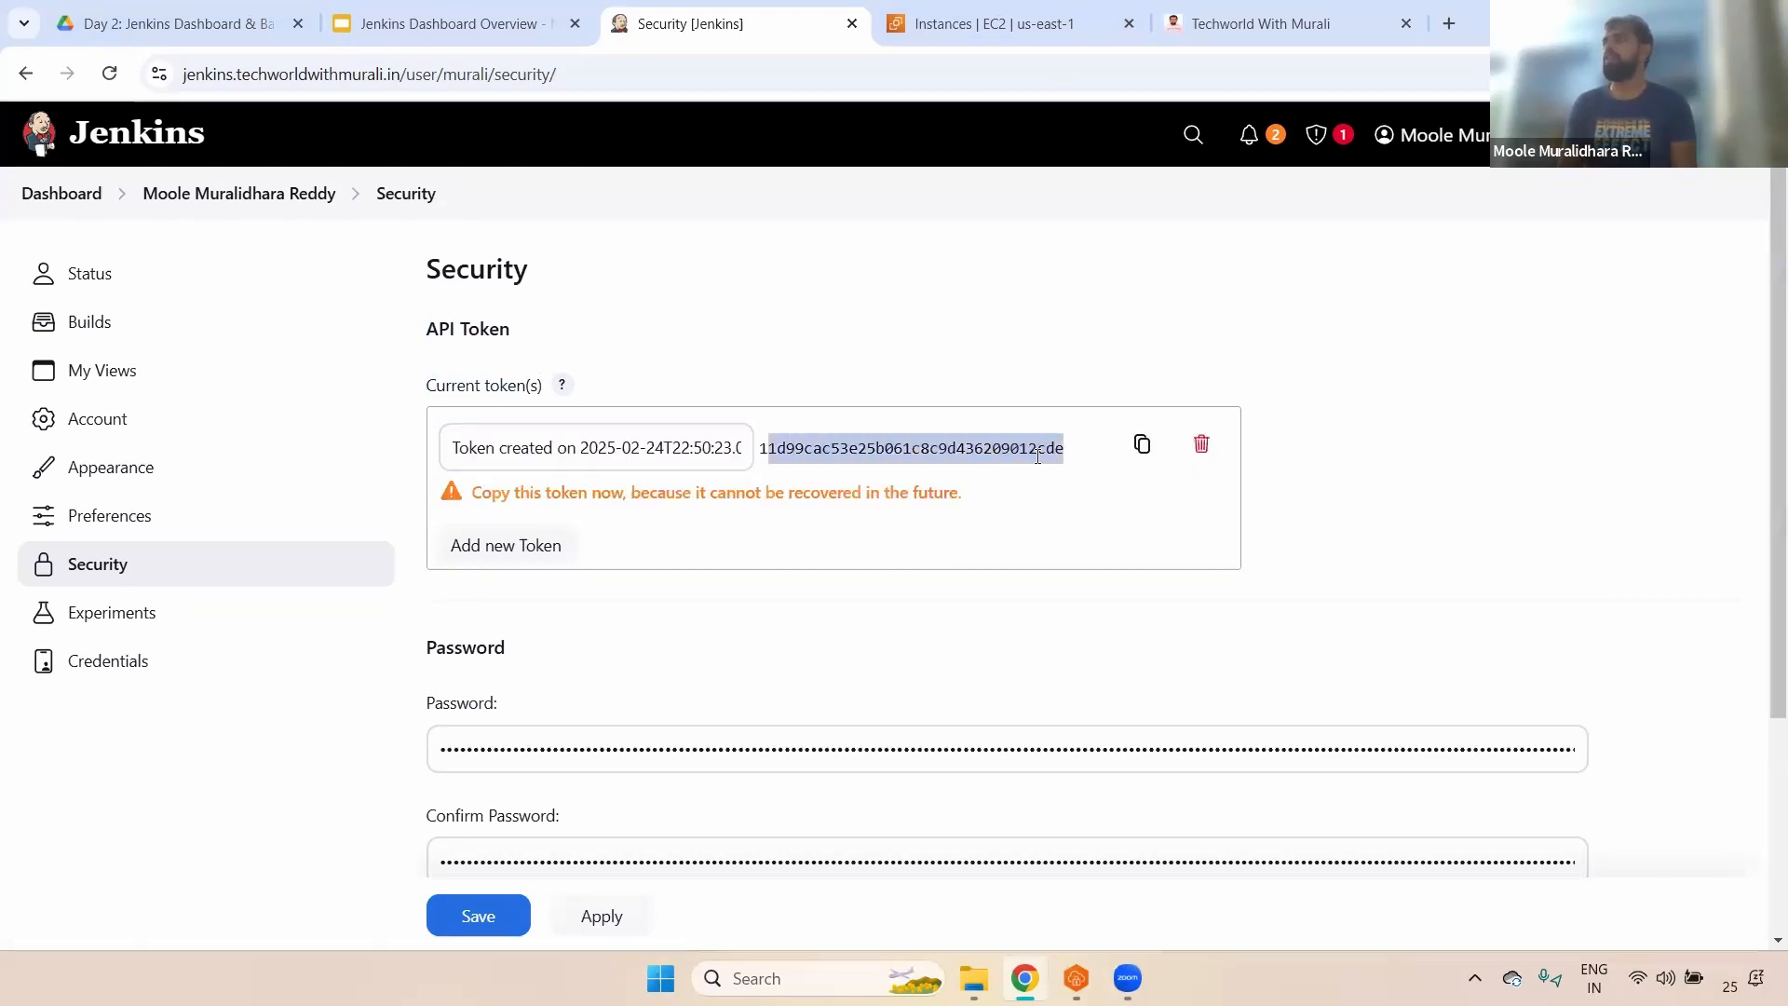
{"action": "left_click_drag", "start_coordinate": [535, 455], "coordinate": [747, 455]}
{"action": "triple_click", "coordinate": [565, 454]}
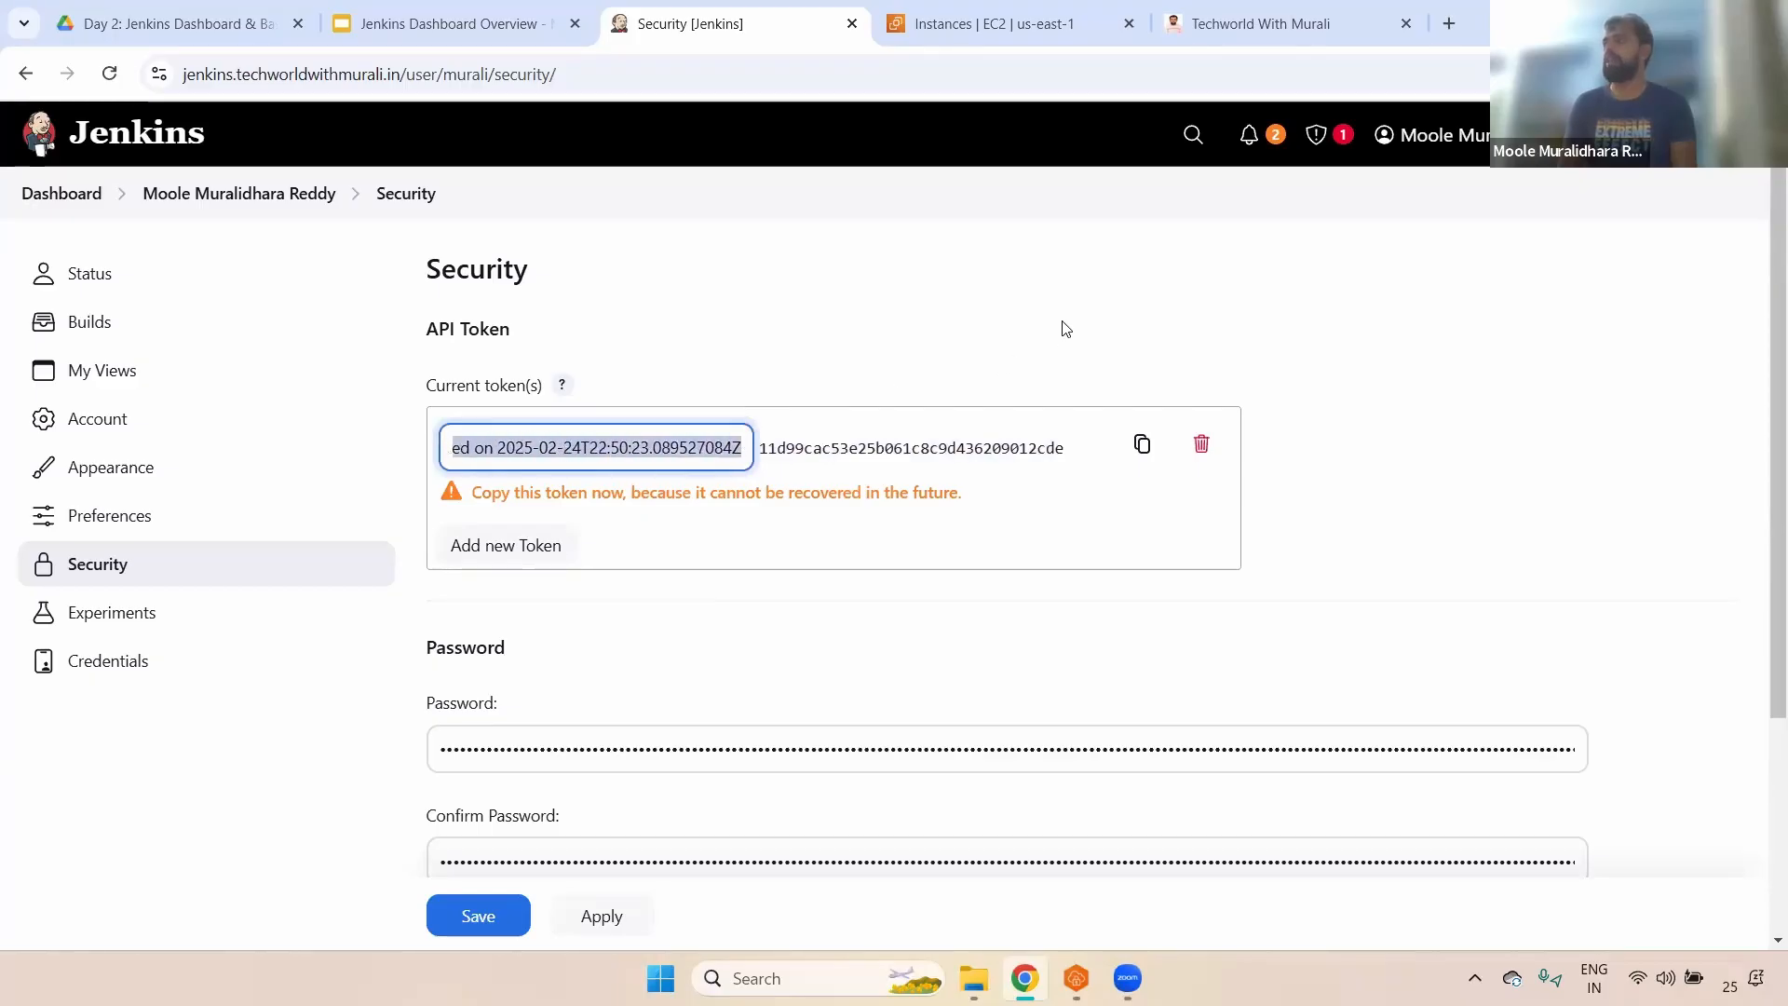
{"action": "left_click", "coordinate": [1141, 446]}
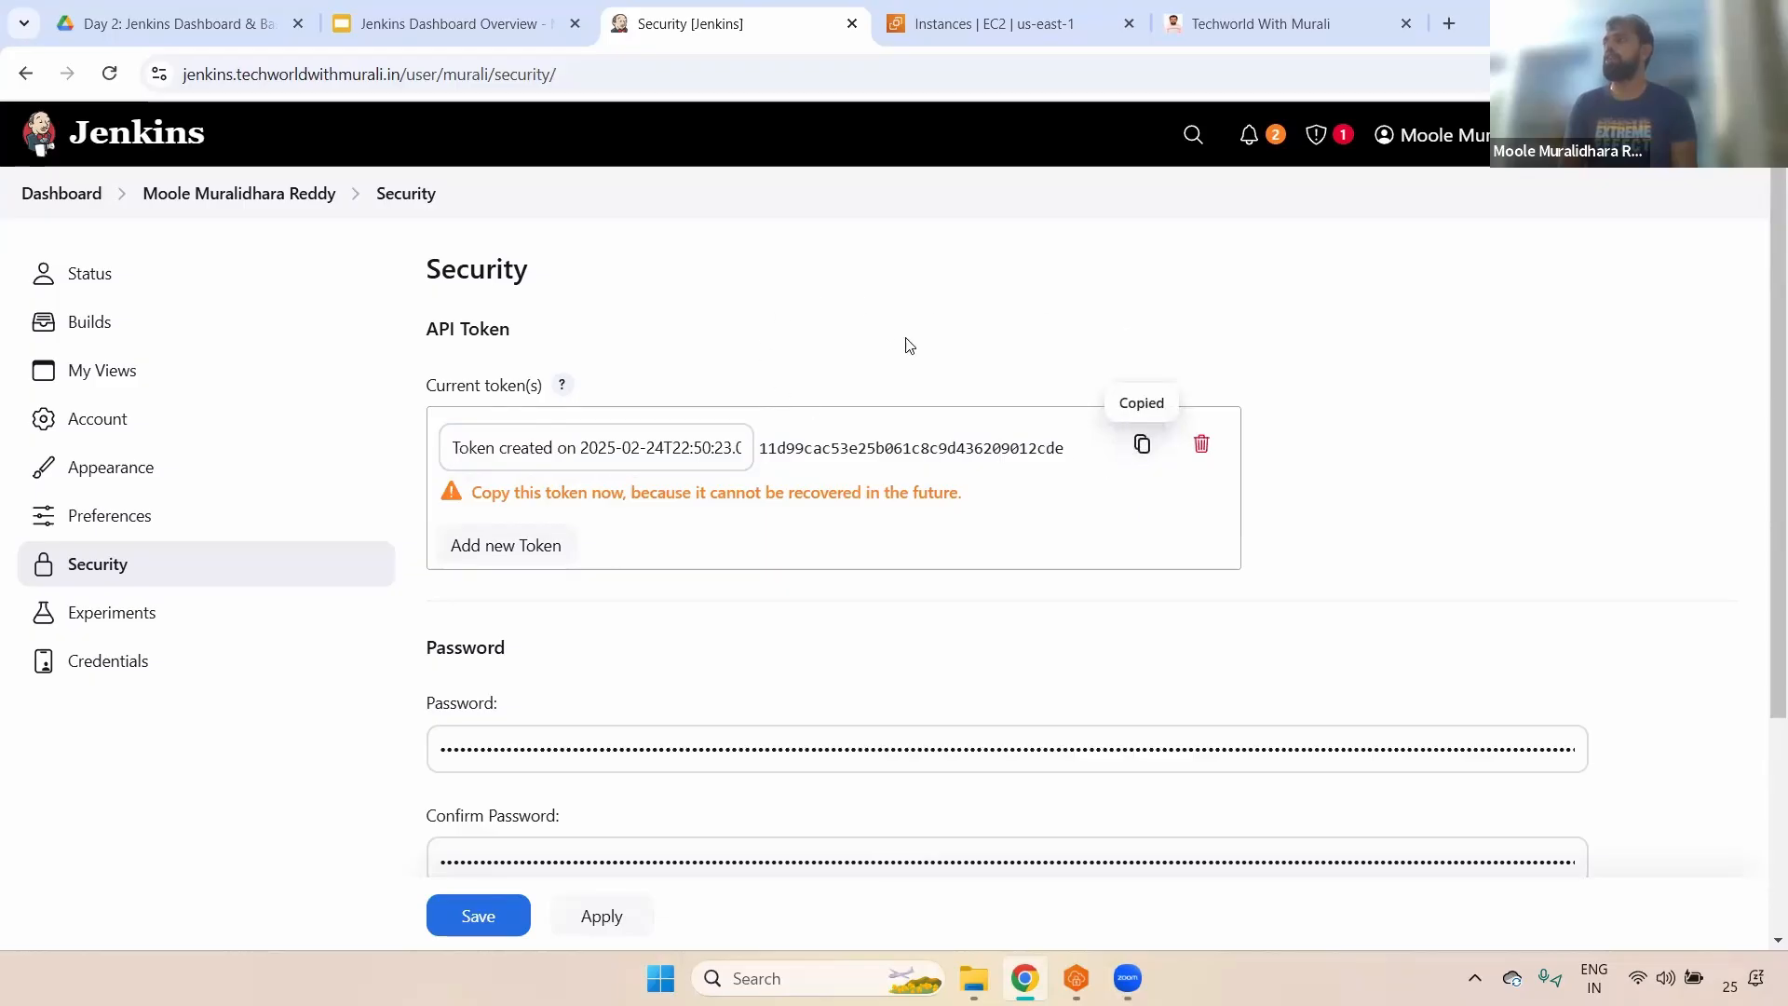
- Review the token copy warning and the Password and Session Termination sections
{"action": "scroll", "coordinate": [1764, 377], "scroll_direction": "down", "scroll_amount": 2}
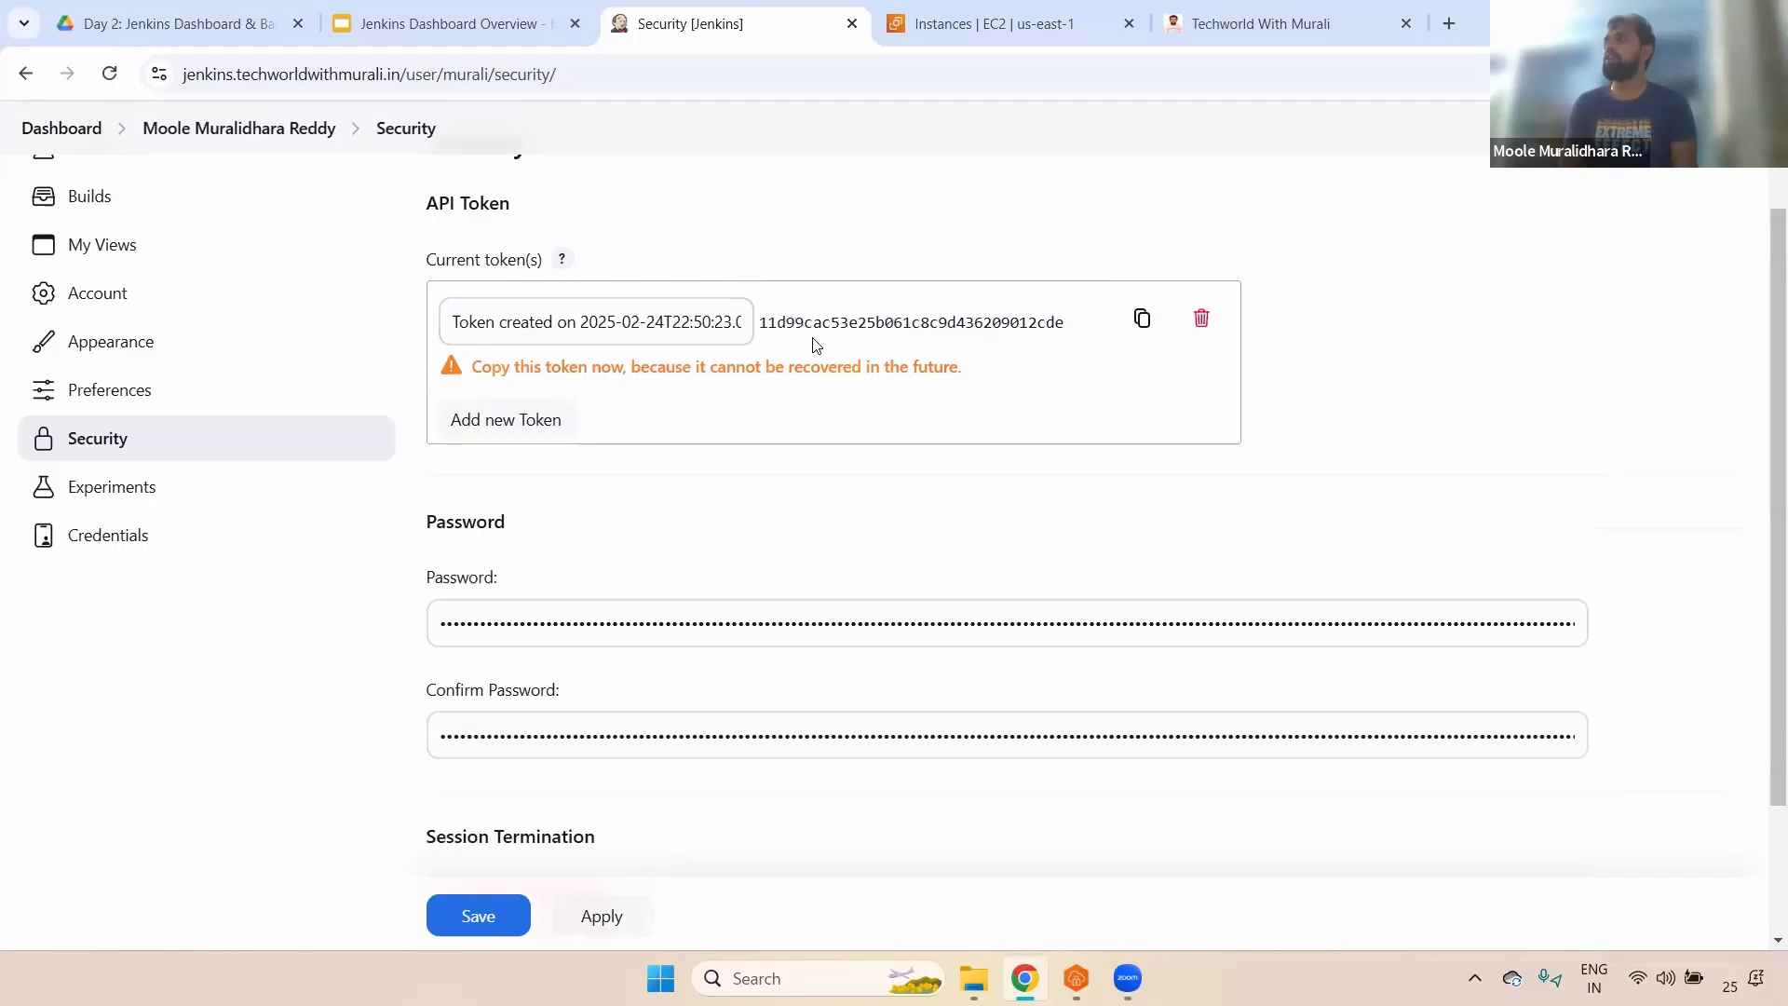
{"action": "left_click_drag", "start_coordinate": [779, 323], "coordinate": [1032, 357]}
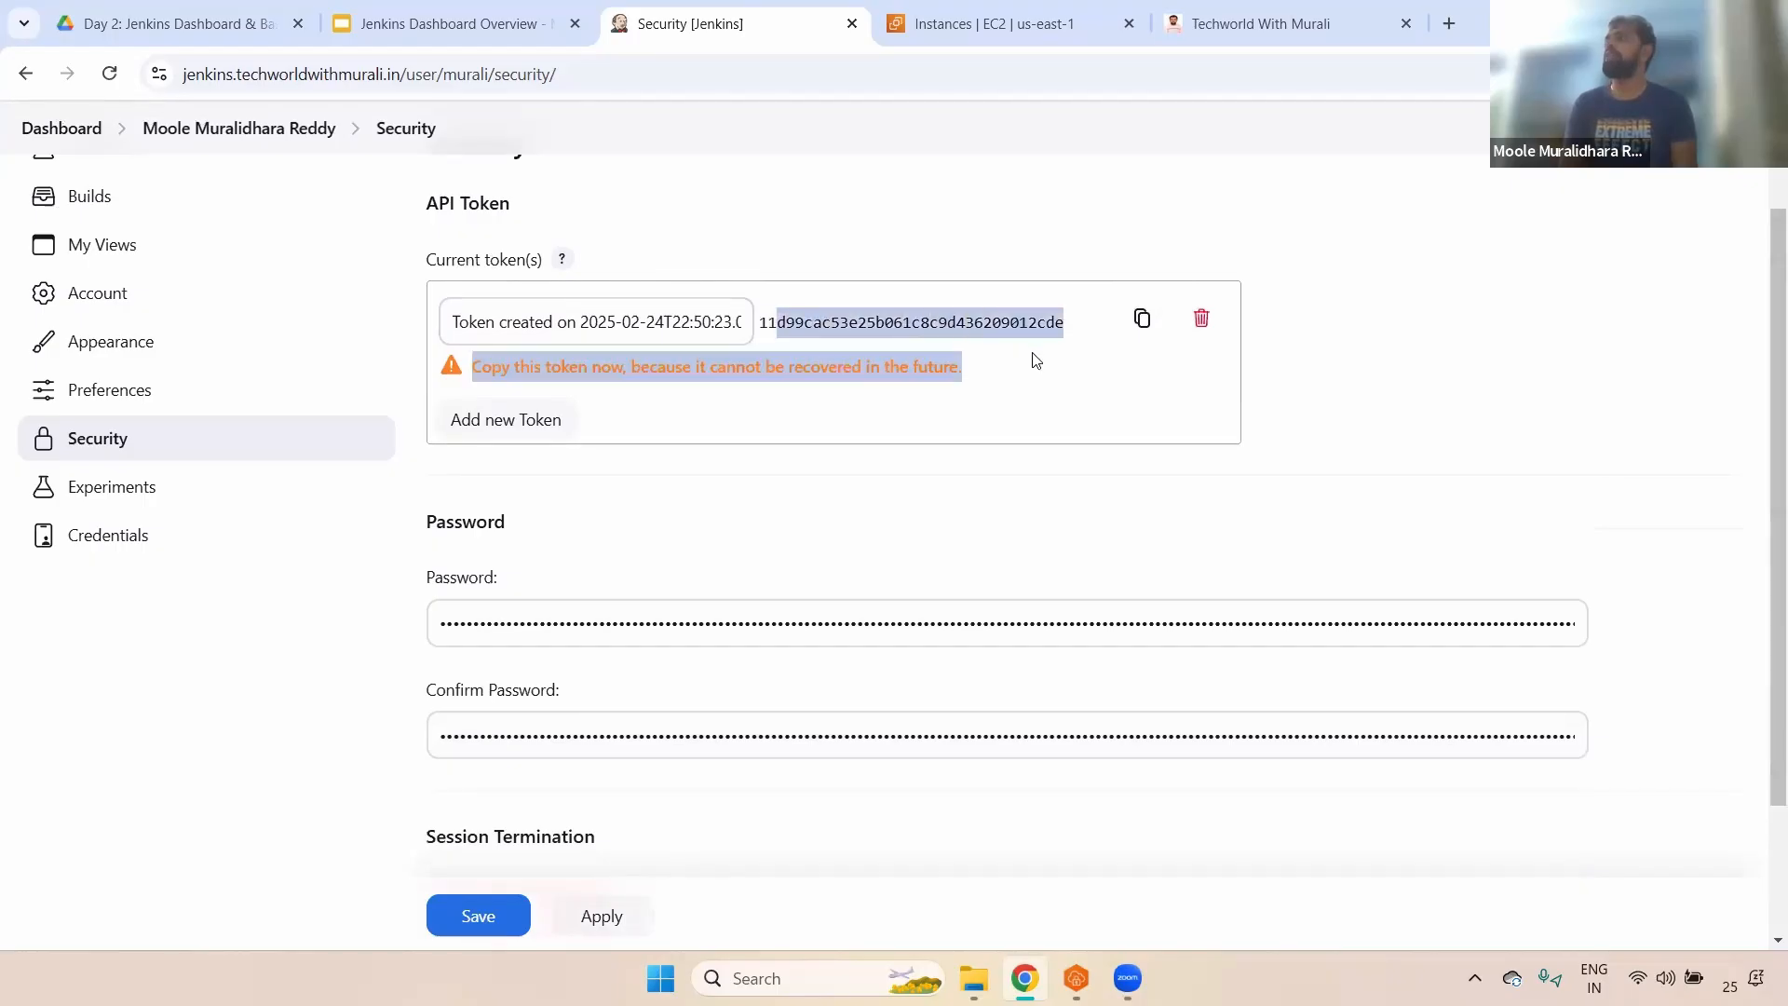
{"action": "left_click_drag", "start_coordinate": [1775, 542], "coordinate": [1654, 693]}
{"action": "left_click_drag", "start_coordinate": [435, 401], "coordinate": [742, 440]}
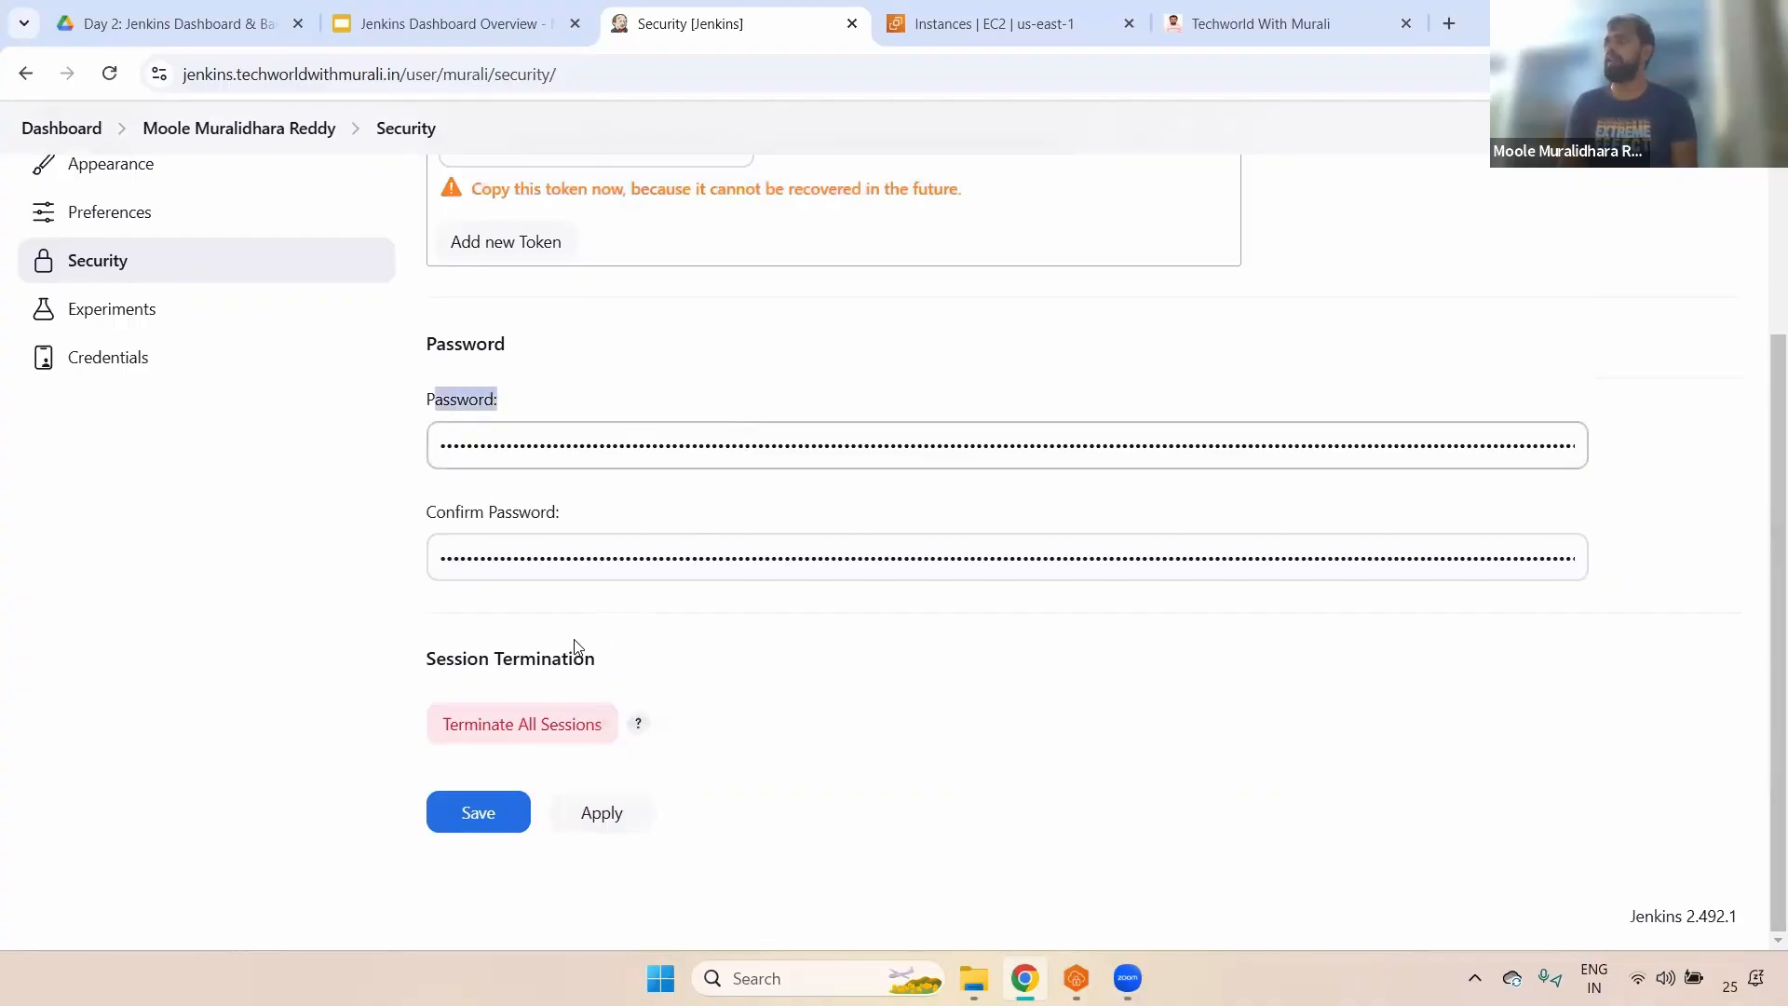
{"action": "left_click_drag", "start_coordinate": [436, 657], "coordinate": [1763, 705]}
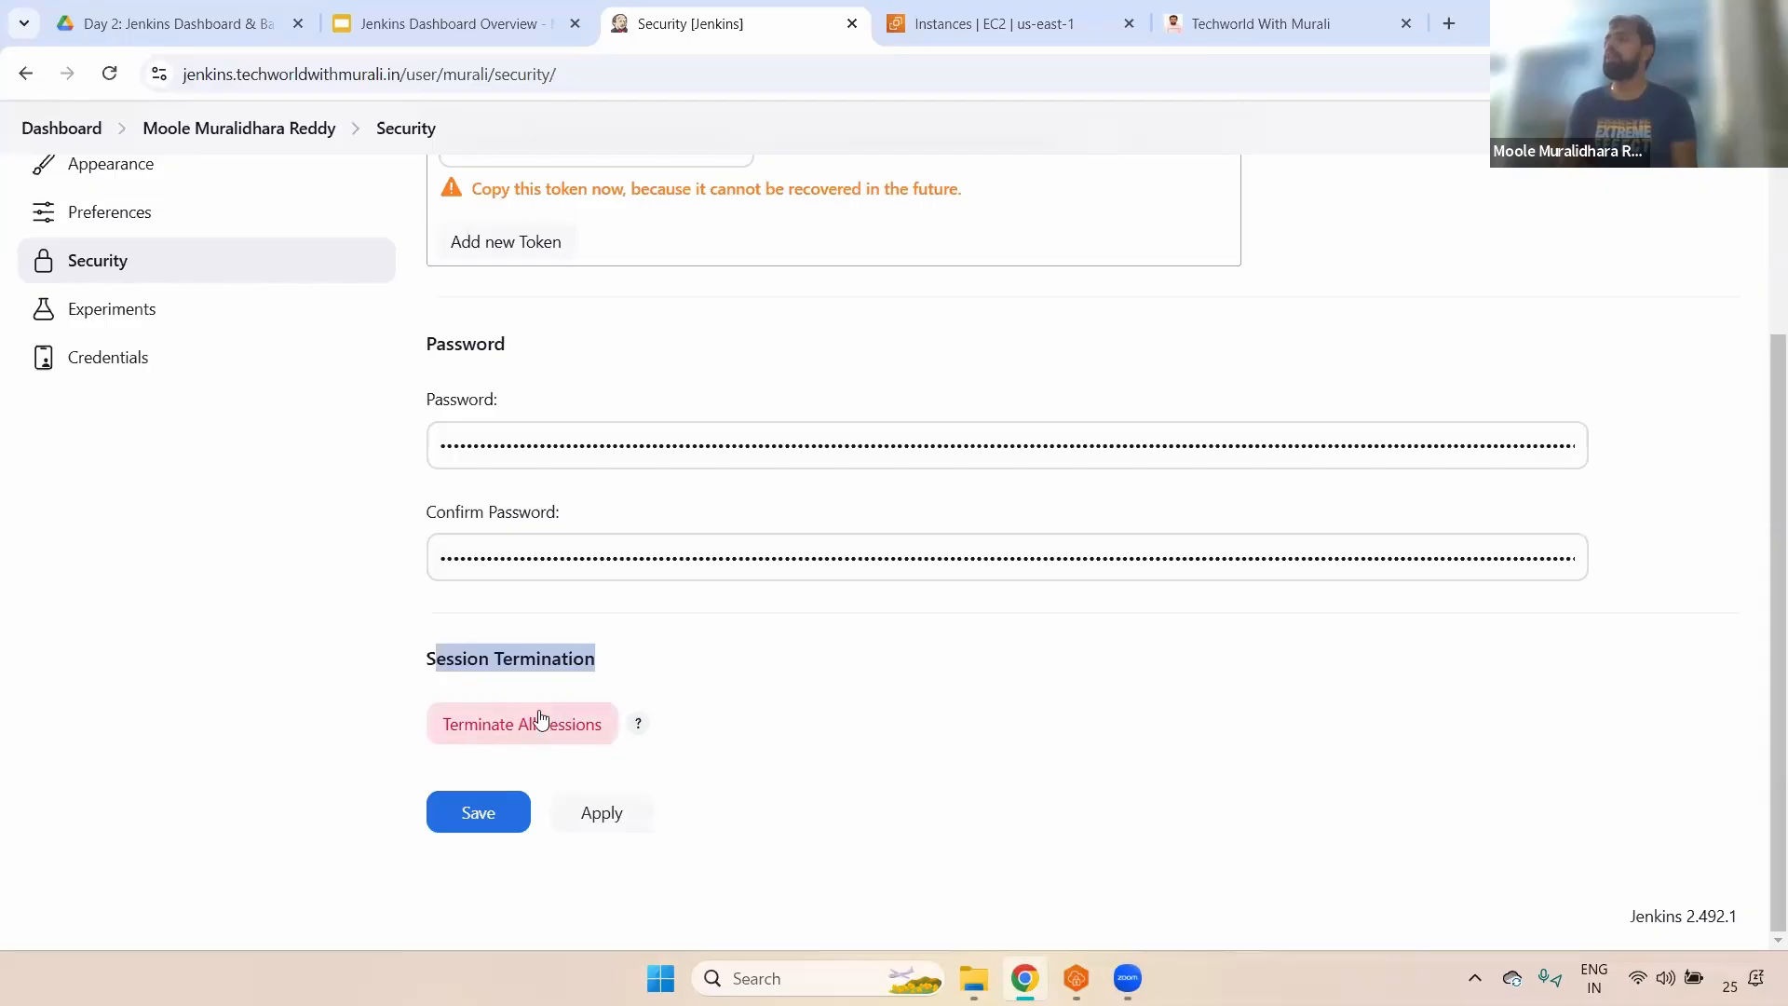
{"action": "scroll", "coordinate": [1763, 498], "scroll_direction": "up", "scroll_amount": 3}
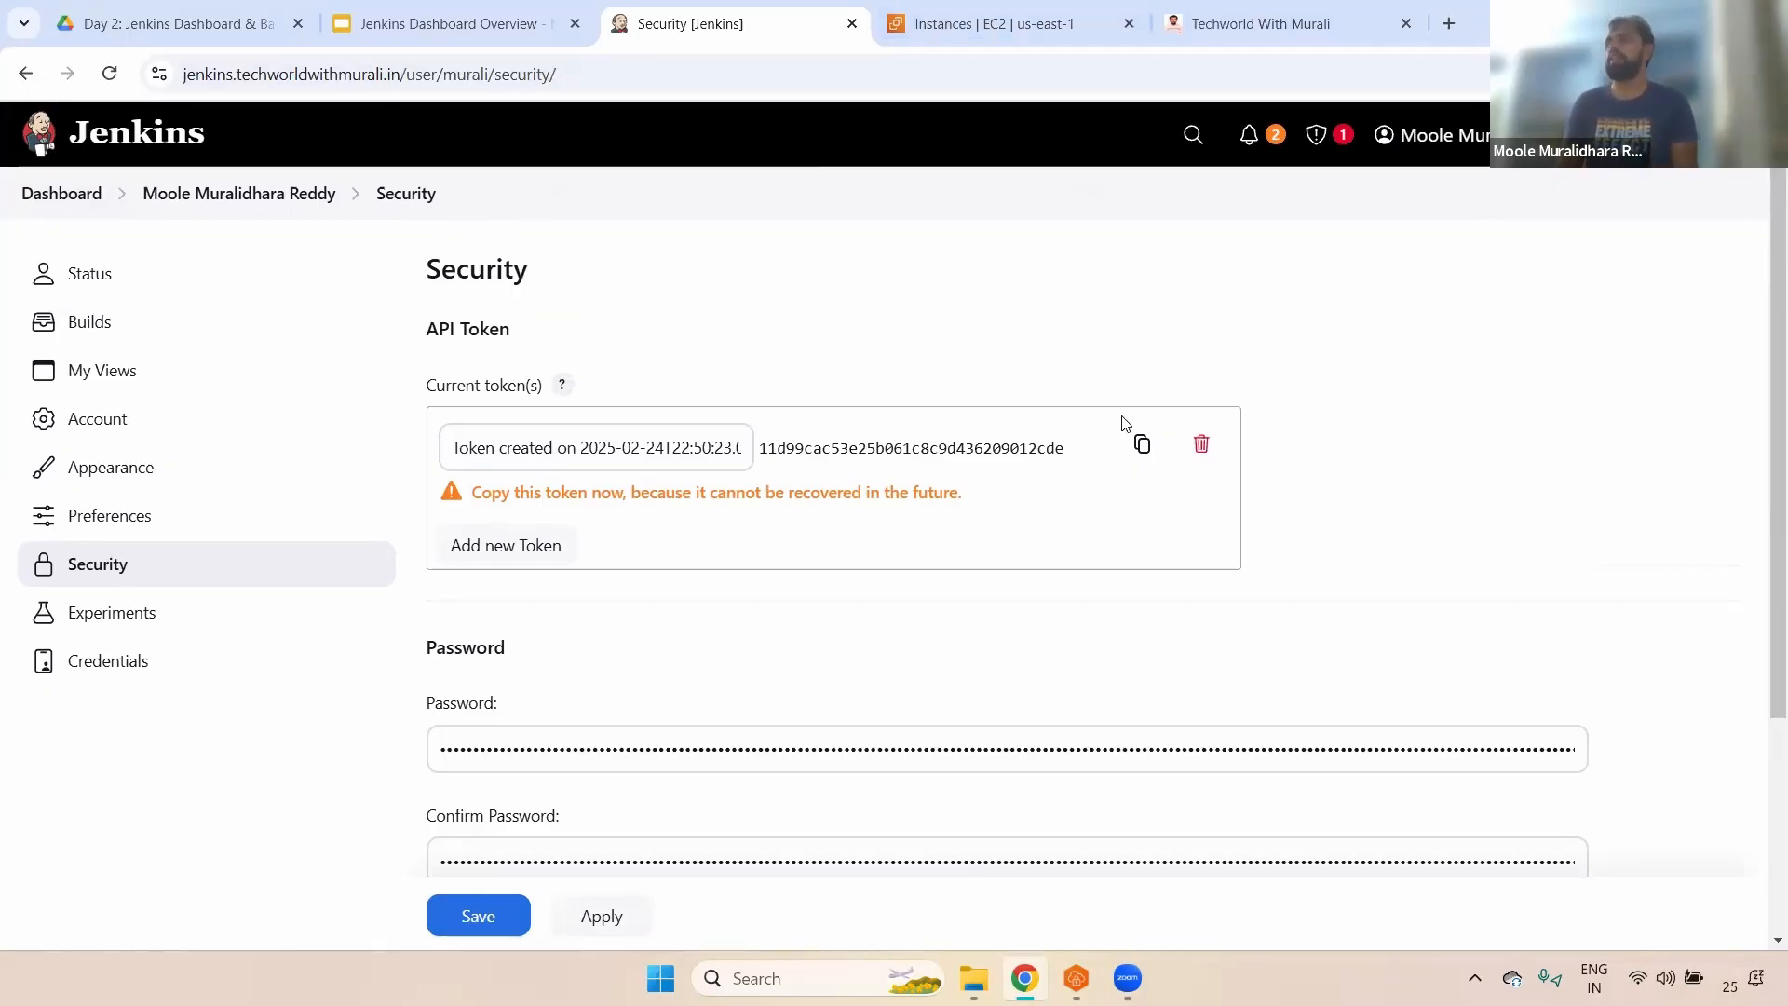
- Look over the Experimental features flags, then open the user's Credentials page
{"action": "left_click", "coordinate": [117, 612]}
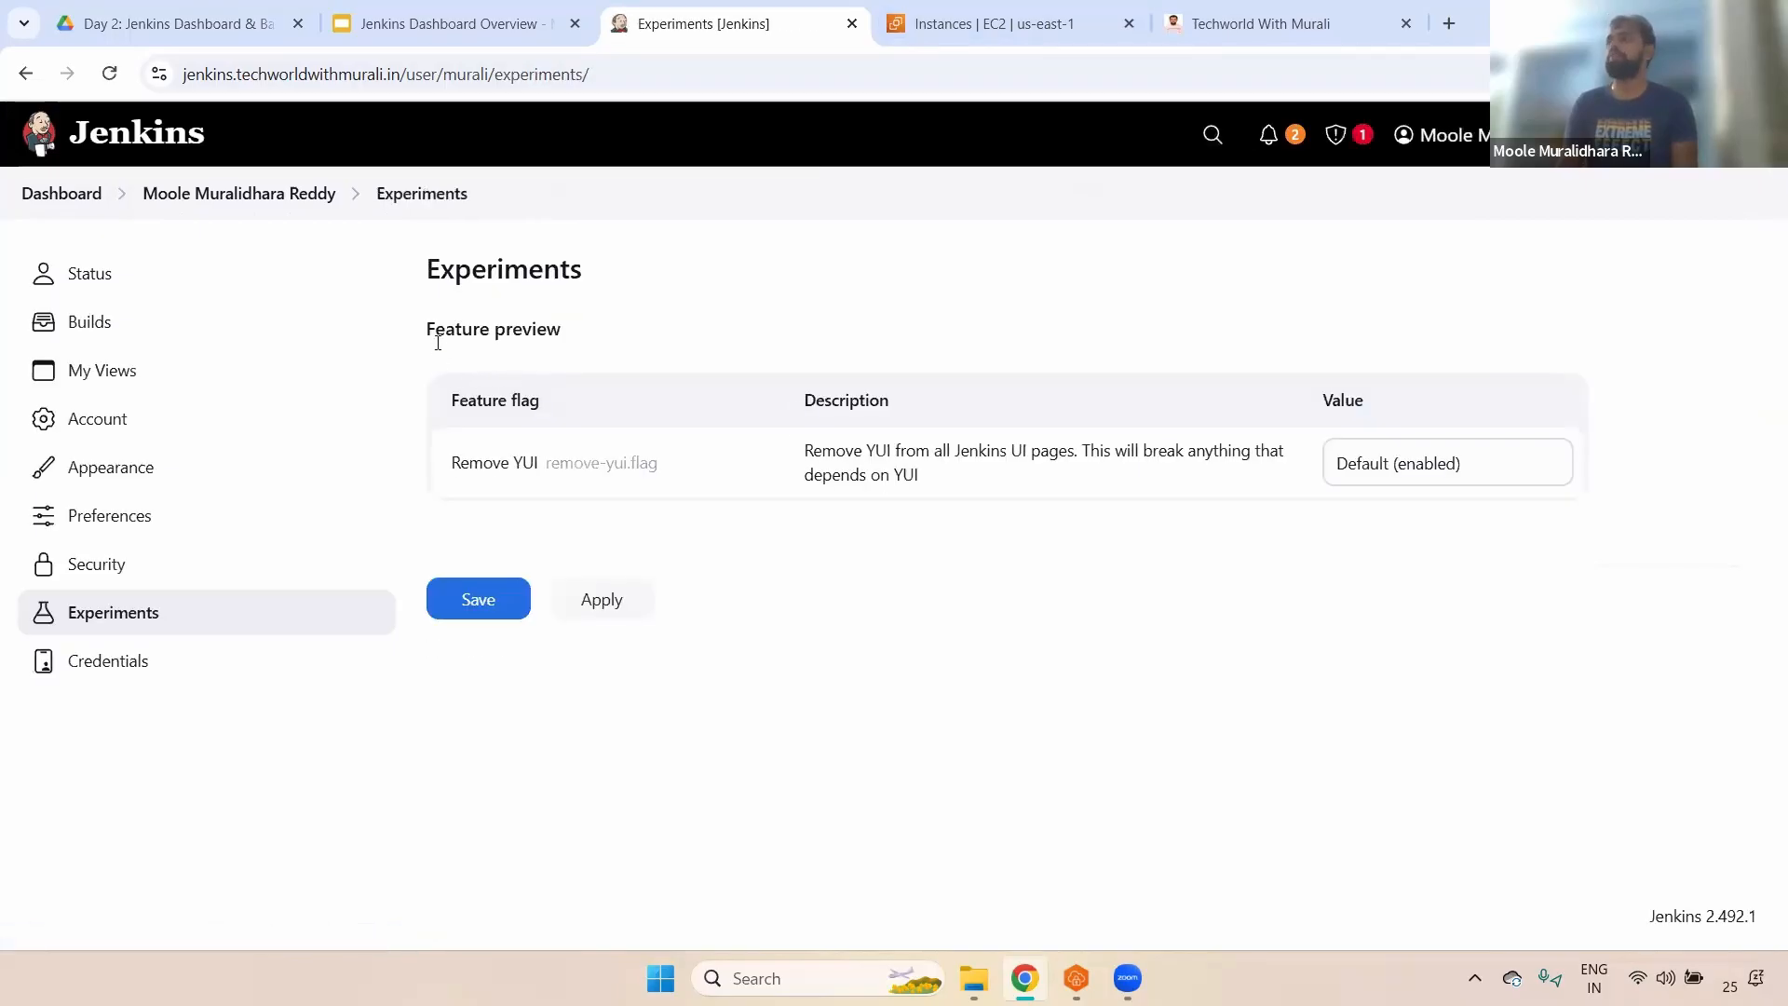
{"action": "left_click_drag", "start_coordinate": [436, 336], "coordinate": [658, 363]}
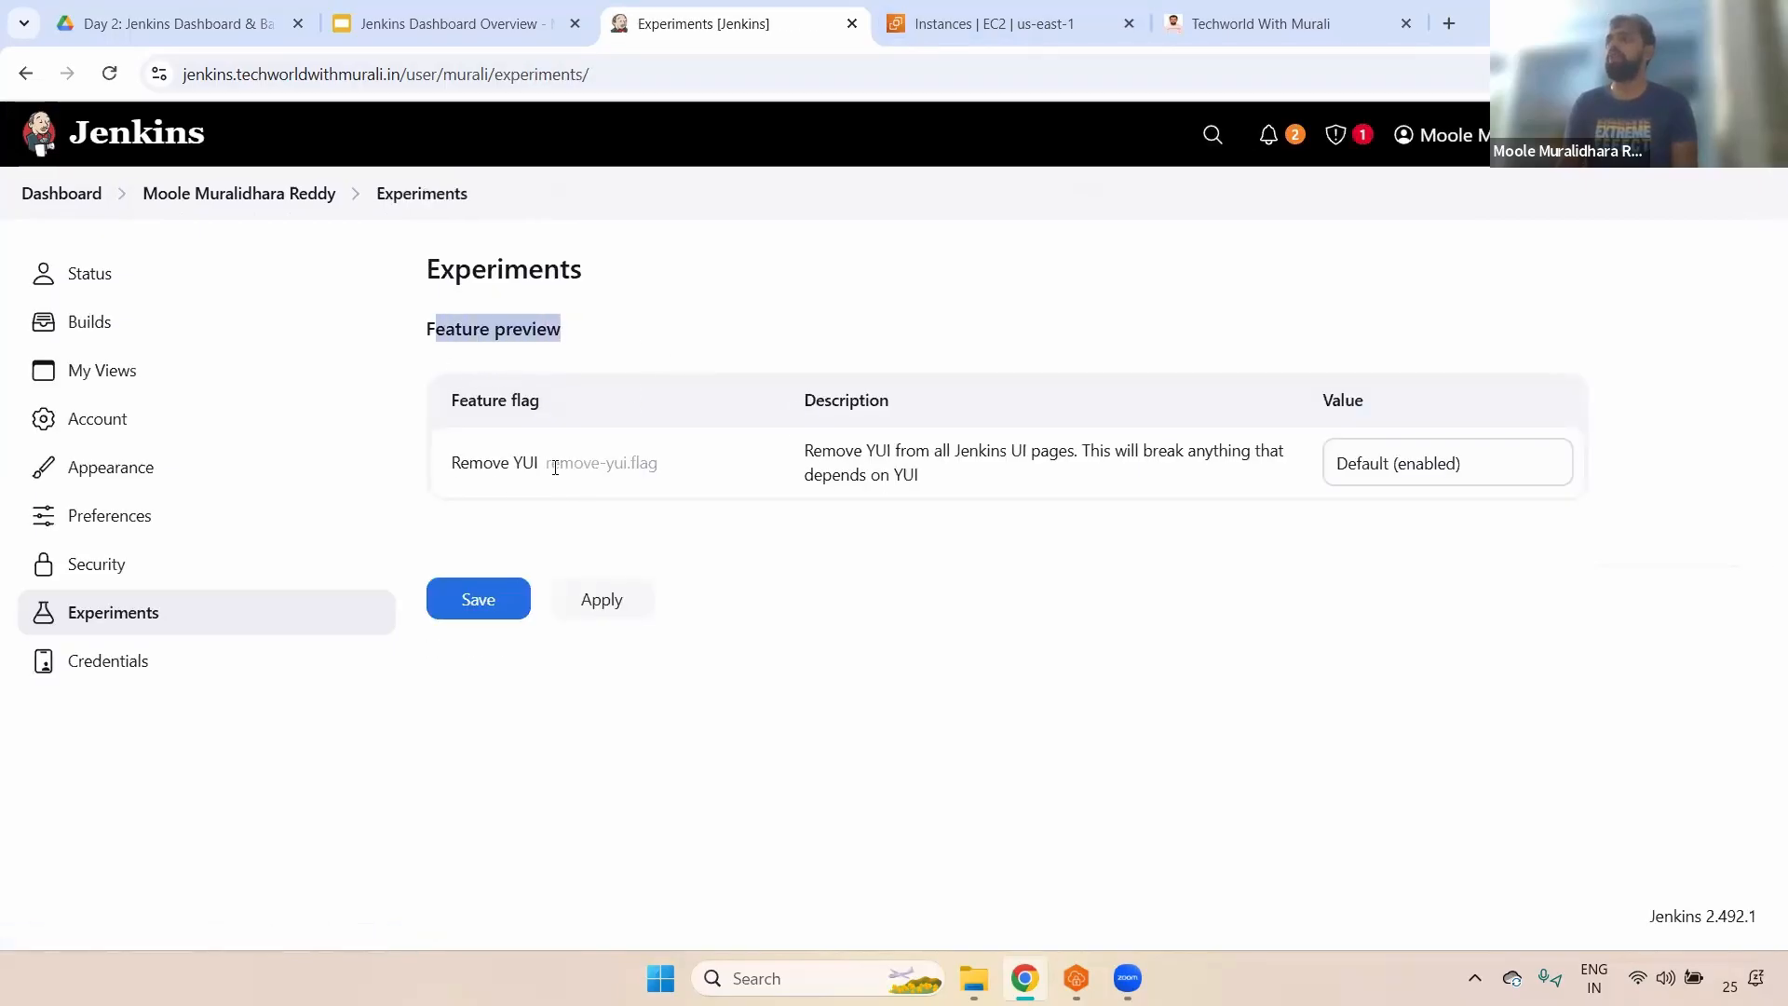
{"action": "left_click", "coordinate": [1399, 479]}
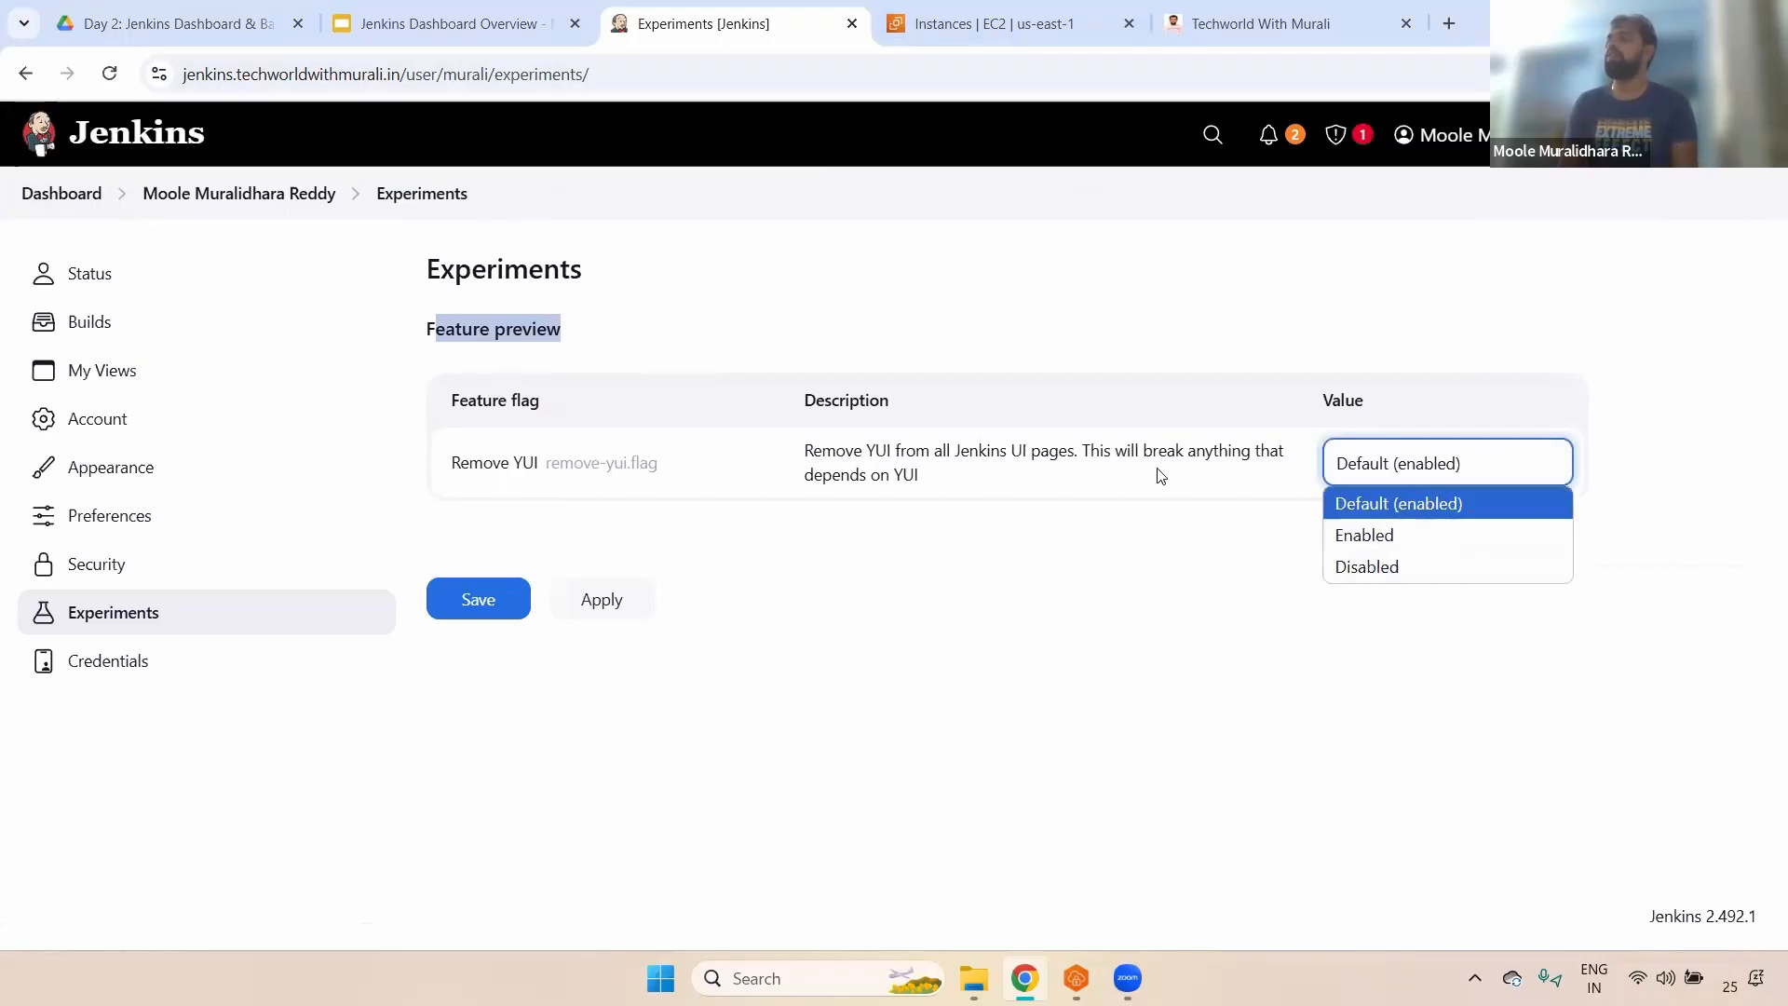
{"action": "left_click", "coordinate": [866, 286]}
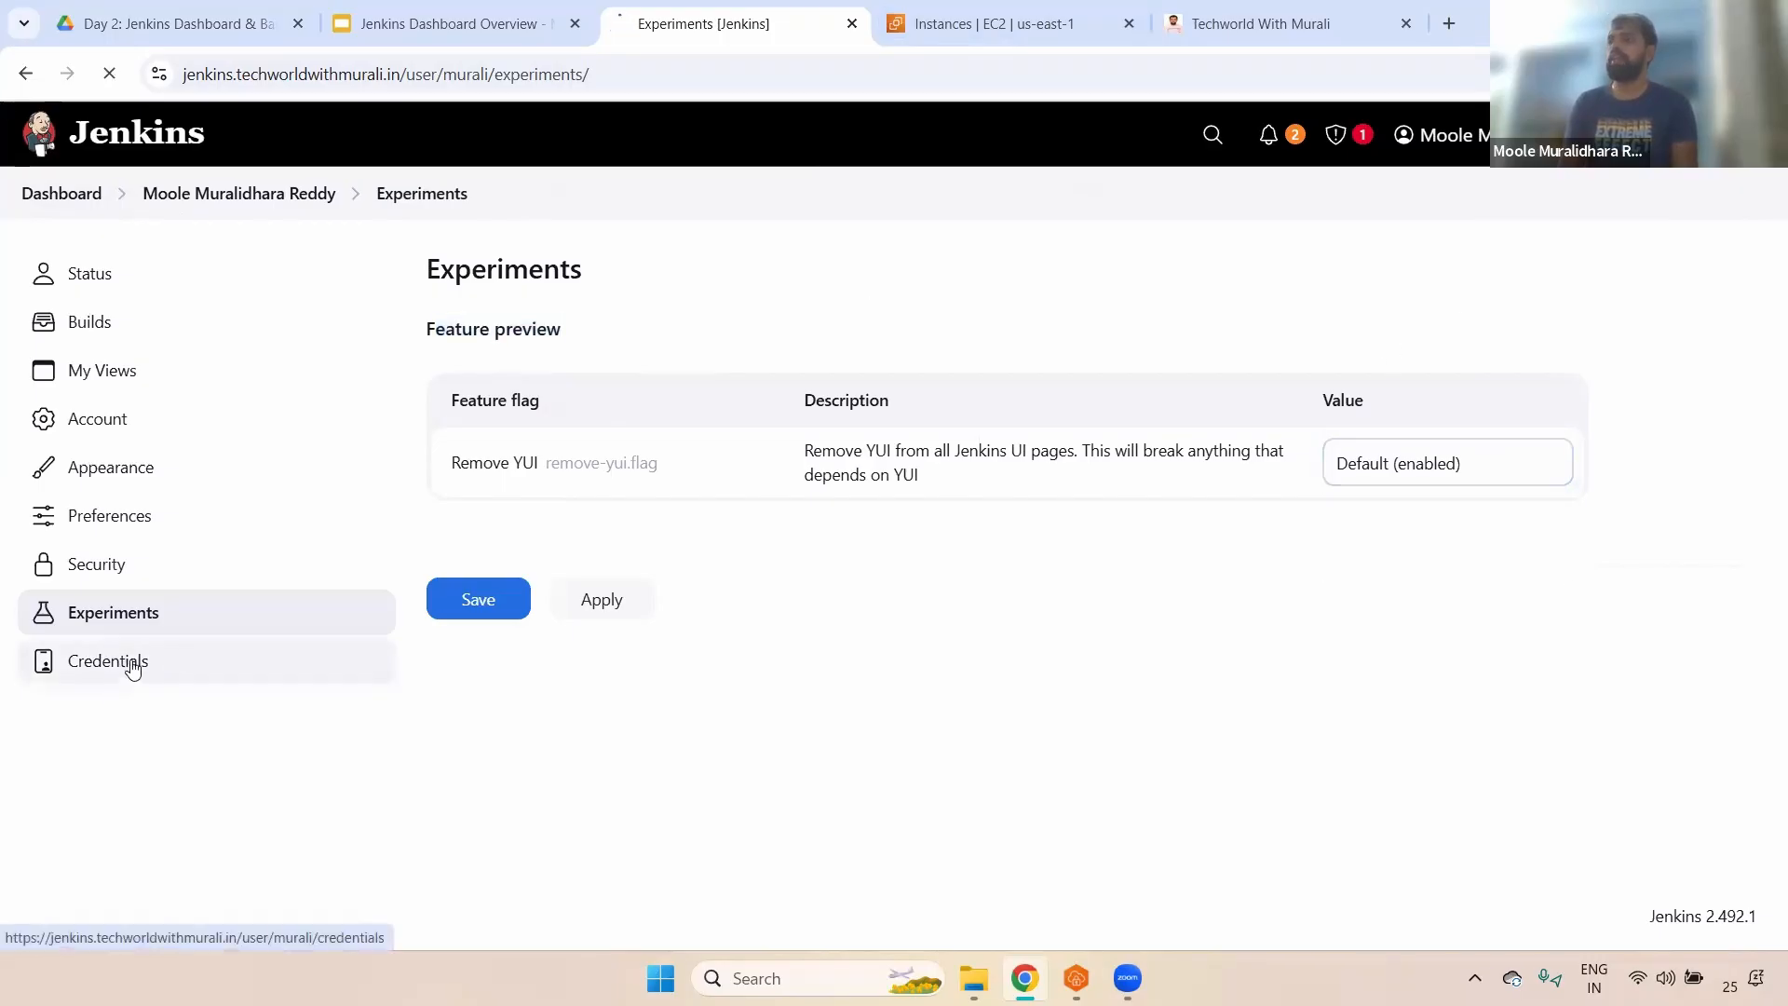
{"action": "left_click", "coordinate": [126, 663]}
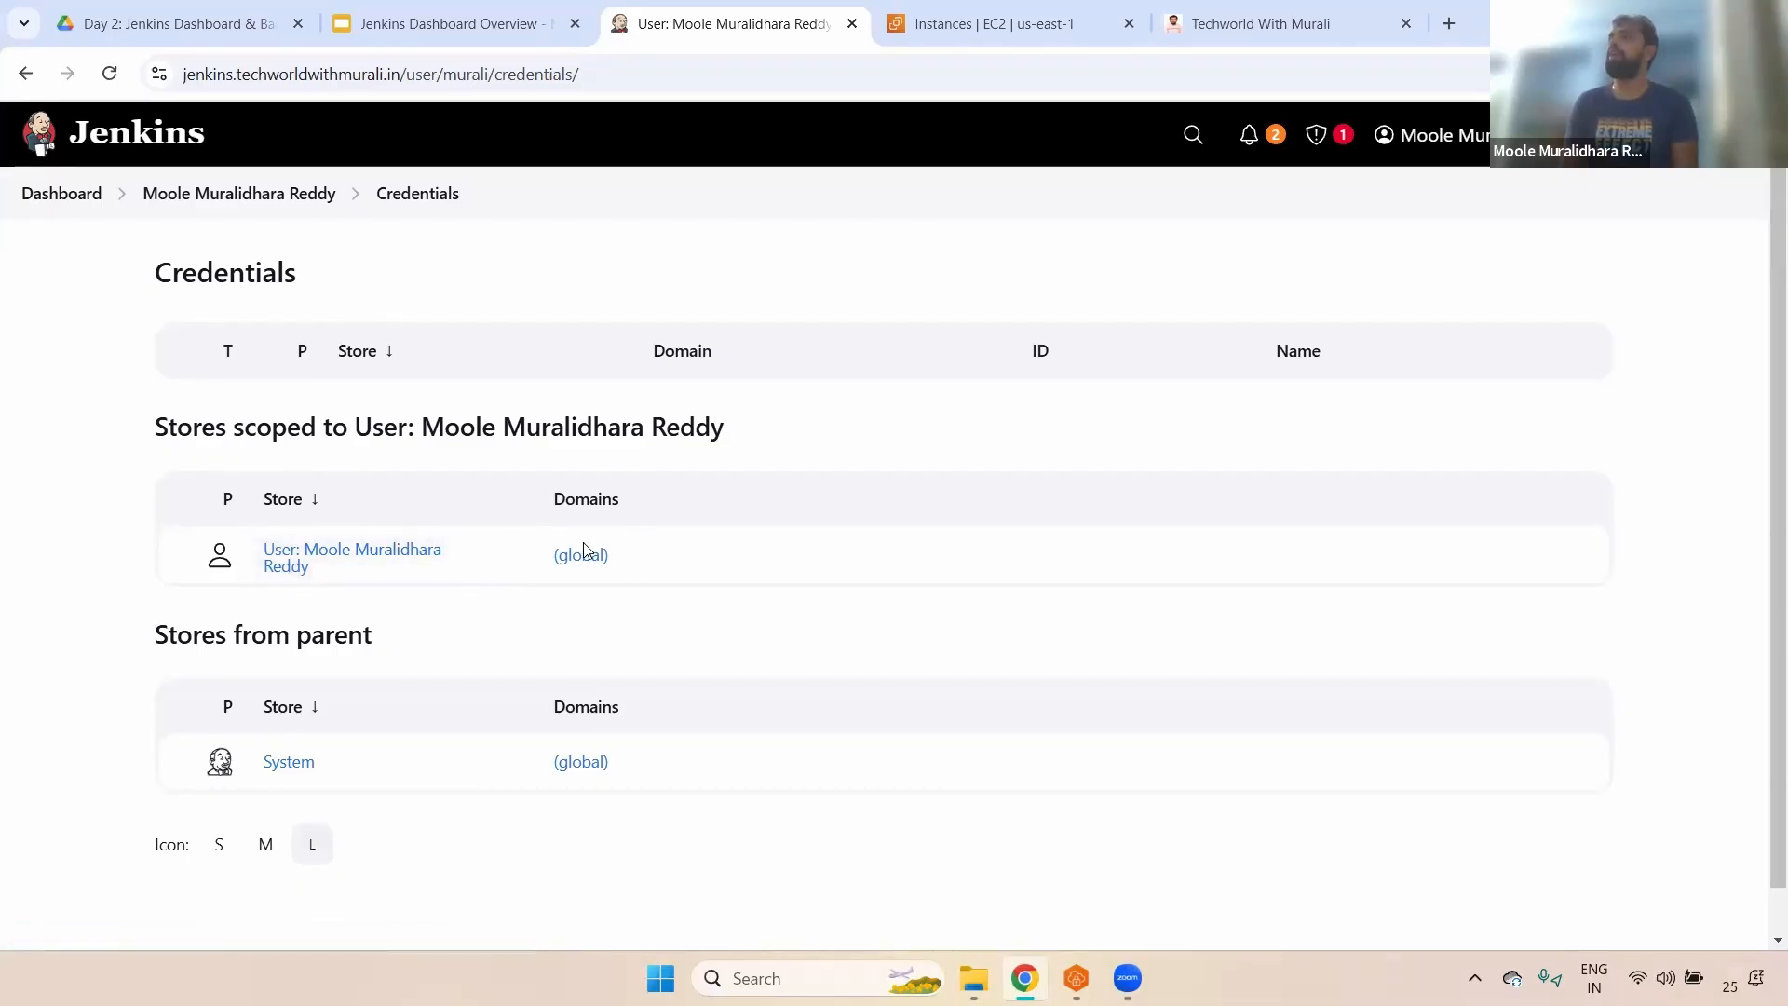
- Browse credential kinds in the global domain's New credentials form, keeping Username with password, then return to the profile
{"action": "left_click", "coordinate": [596, 562]}
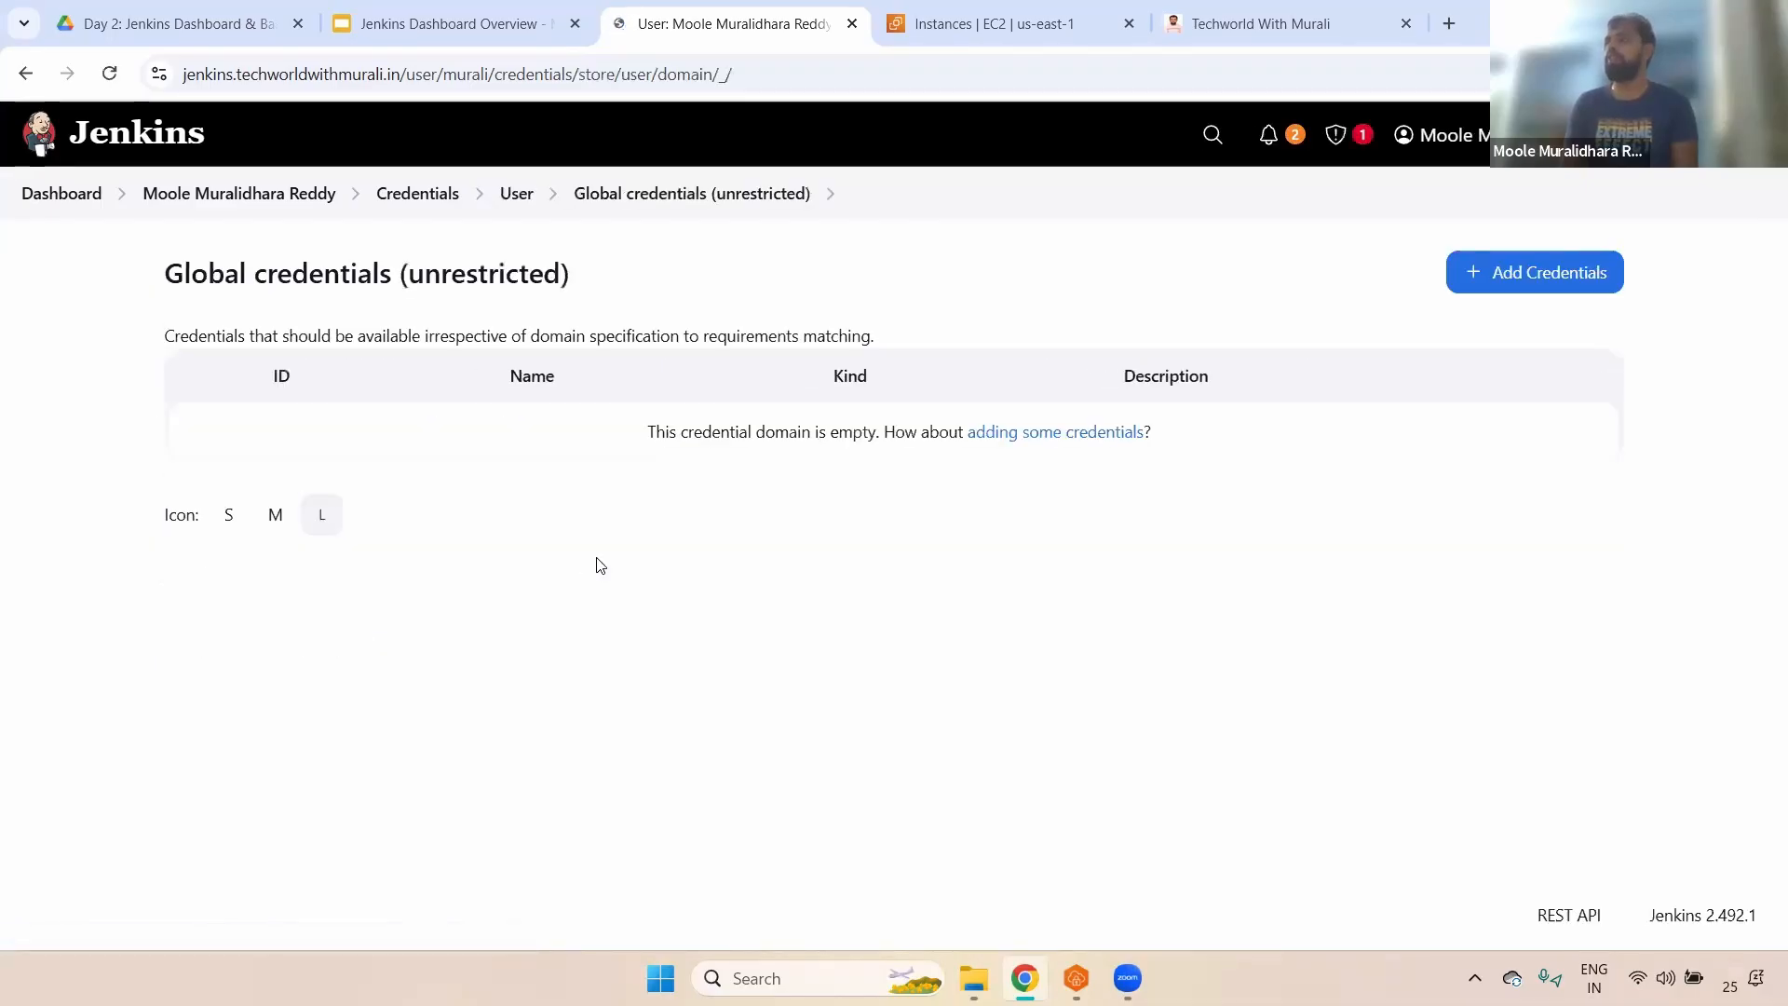
{"action": "left_click", "coordinate": [1571, 277]}
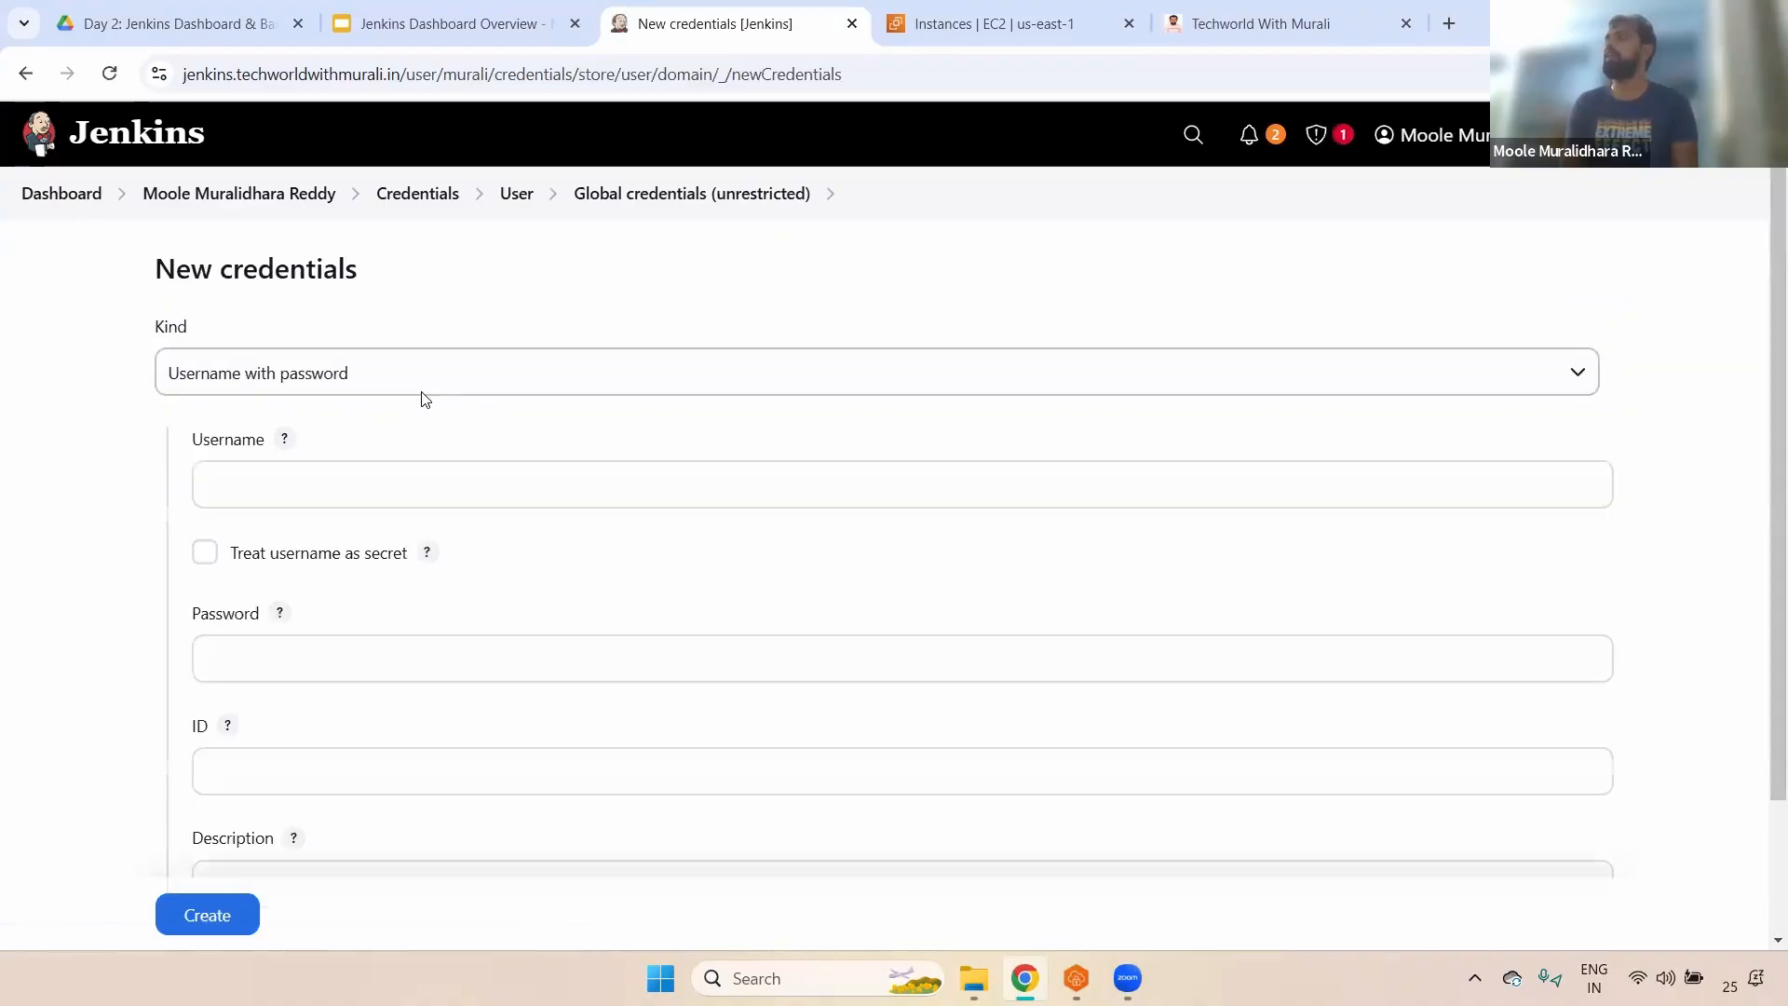
{"action": "left_click", "coordinate": [371, 374]}
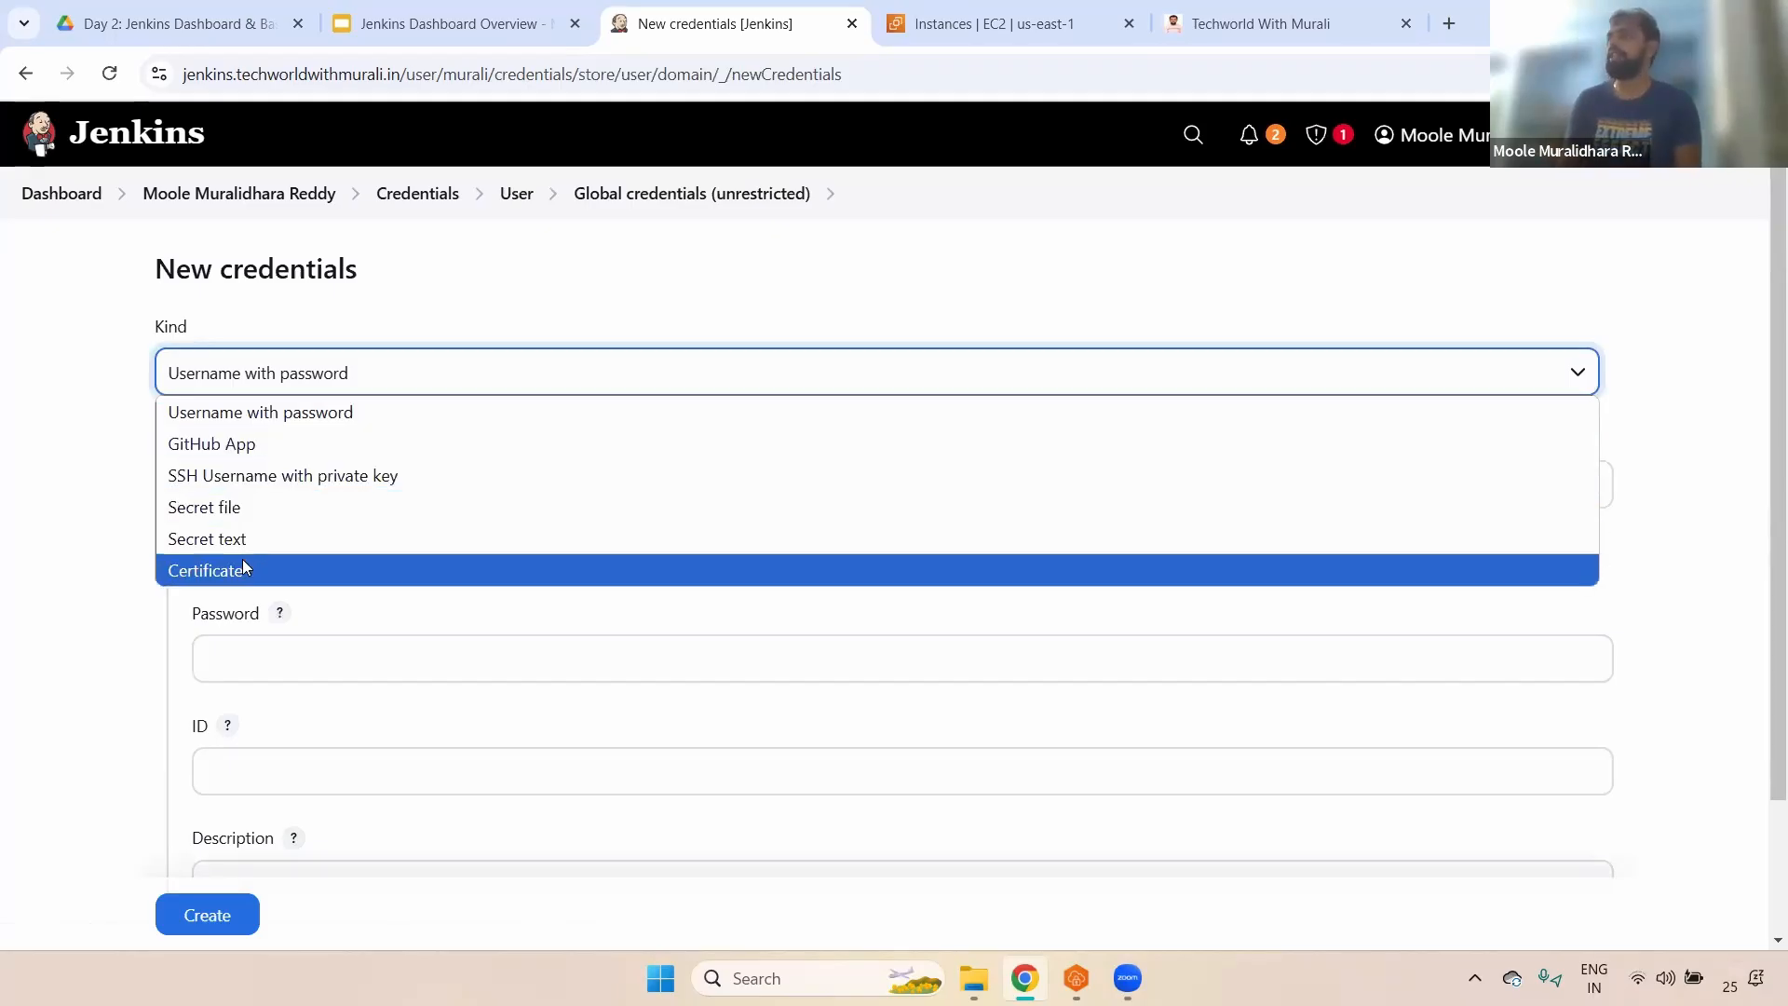
{"action": "left_click", "coordinate": [834, 282]}
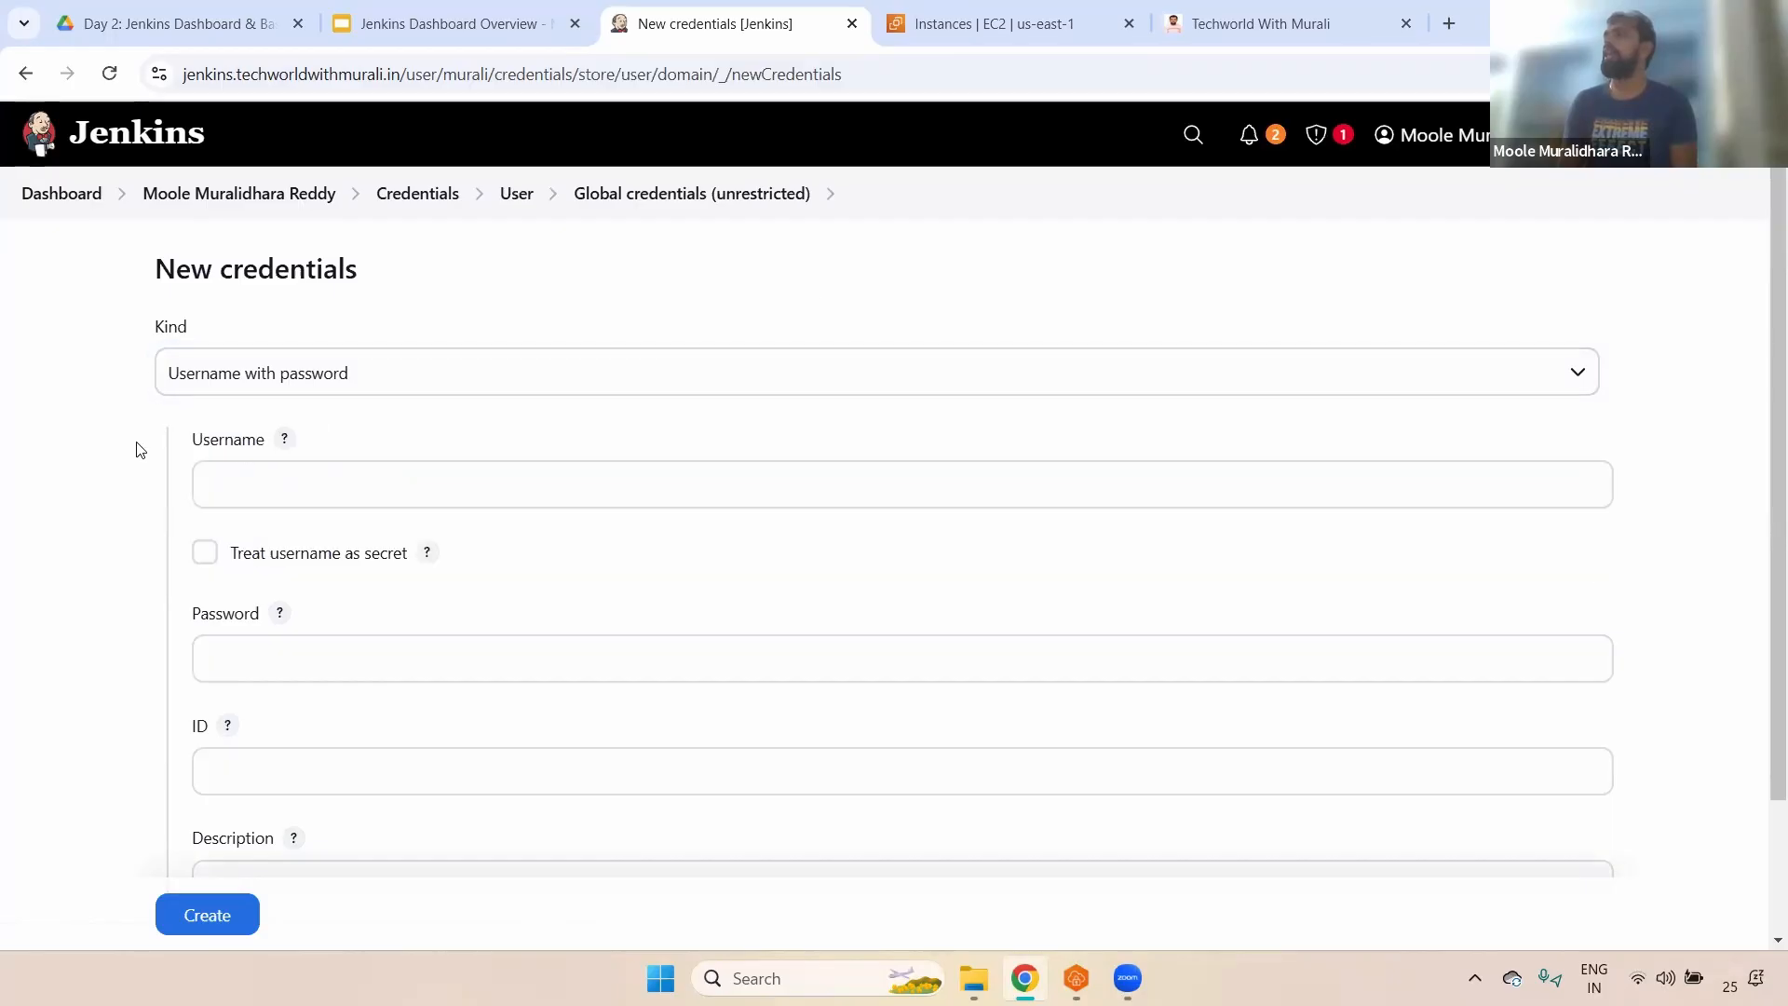
{"action": "left_click", "coordinate": [414, 372]}
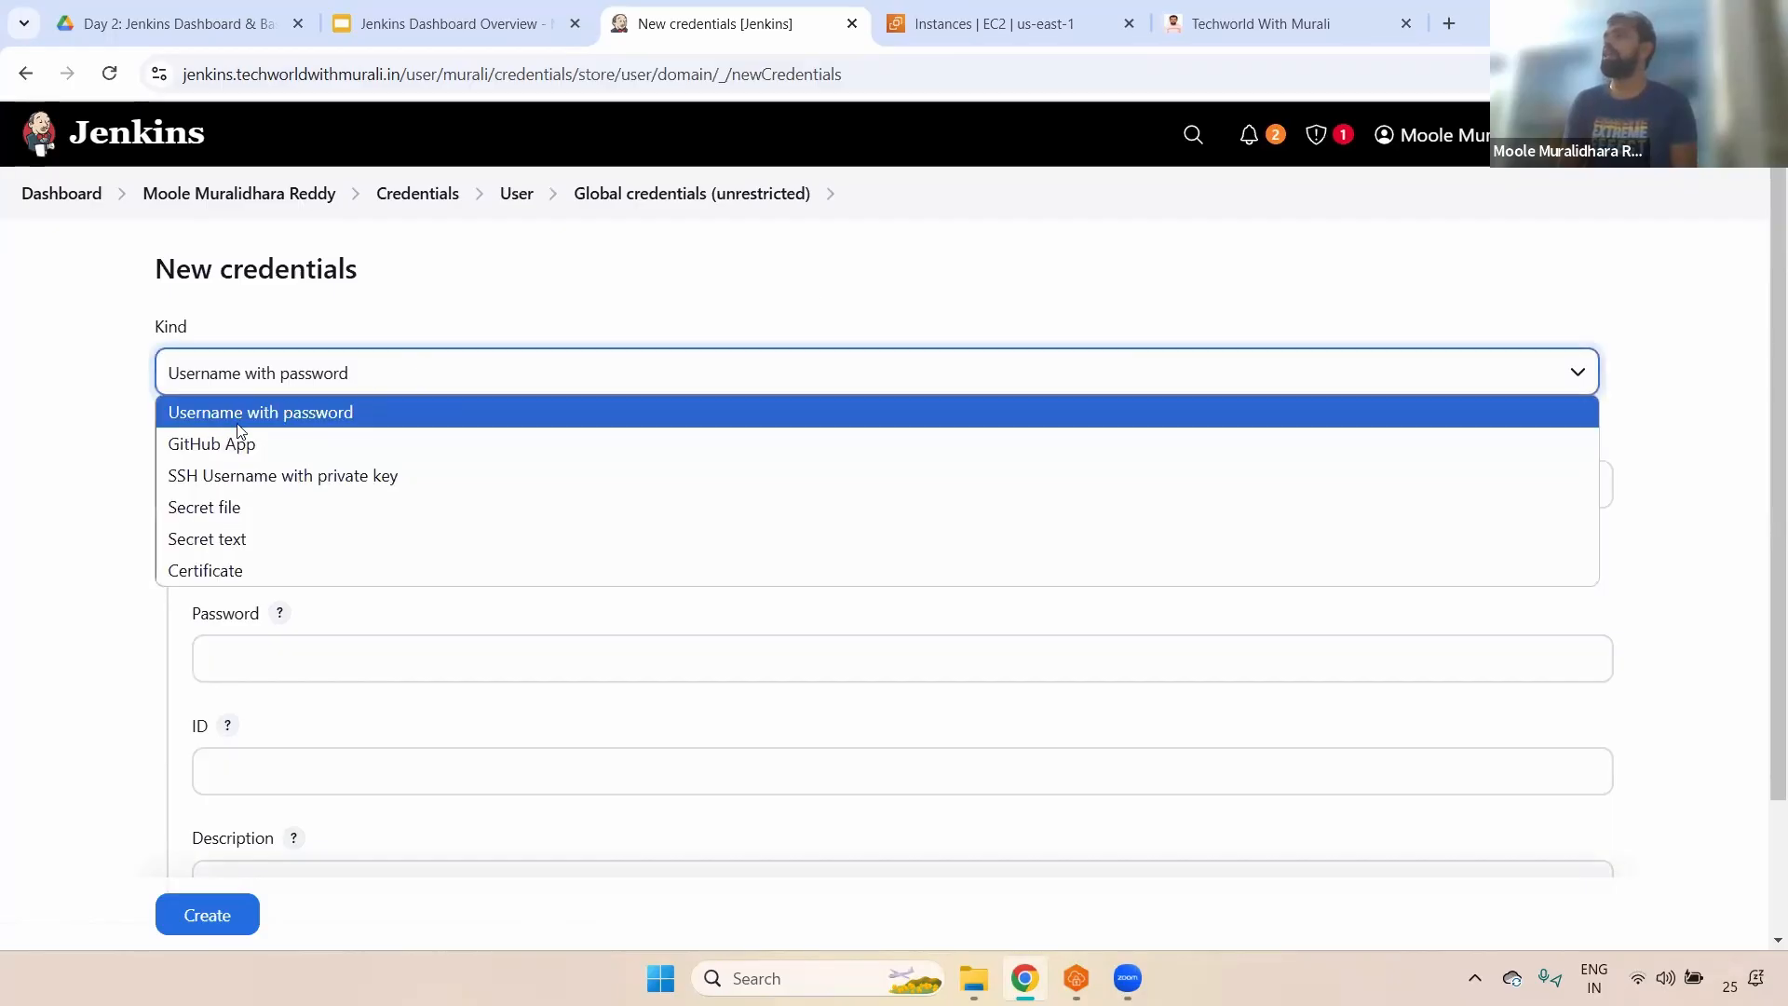
{"action": "left_click", "coordinate": [748, 271]}
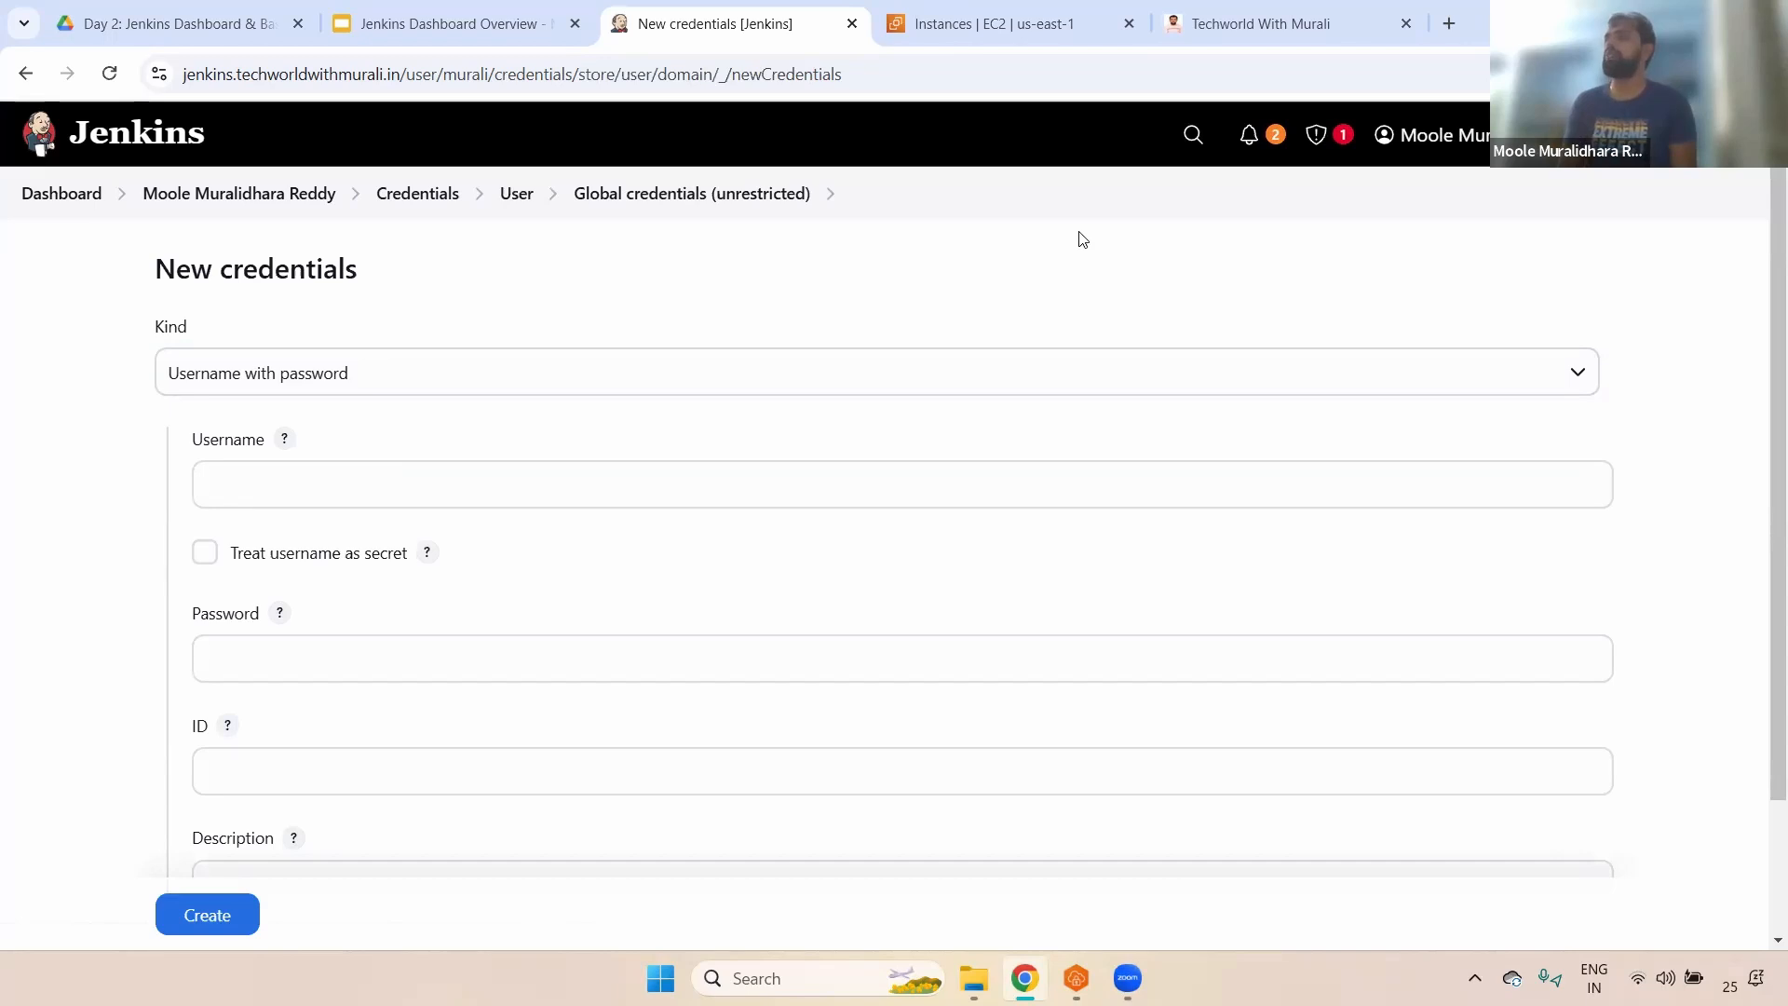
{"action": "left_click", "coordinate": [233, 193]}
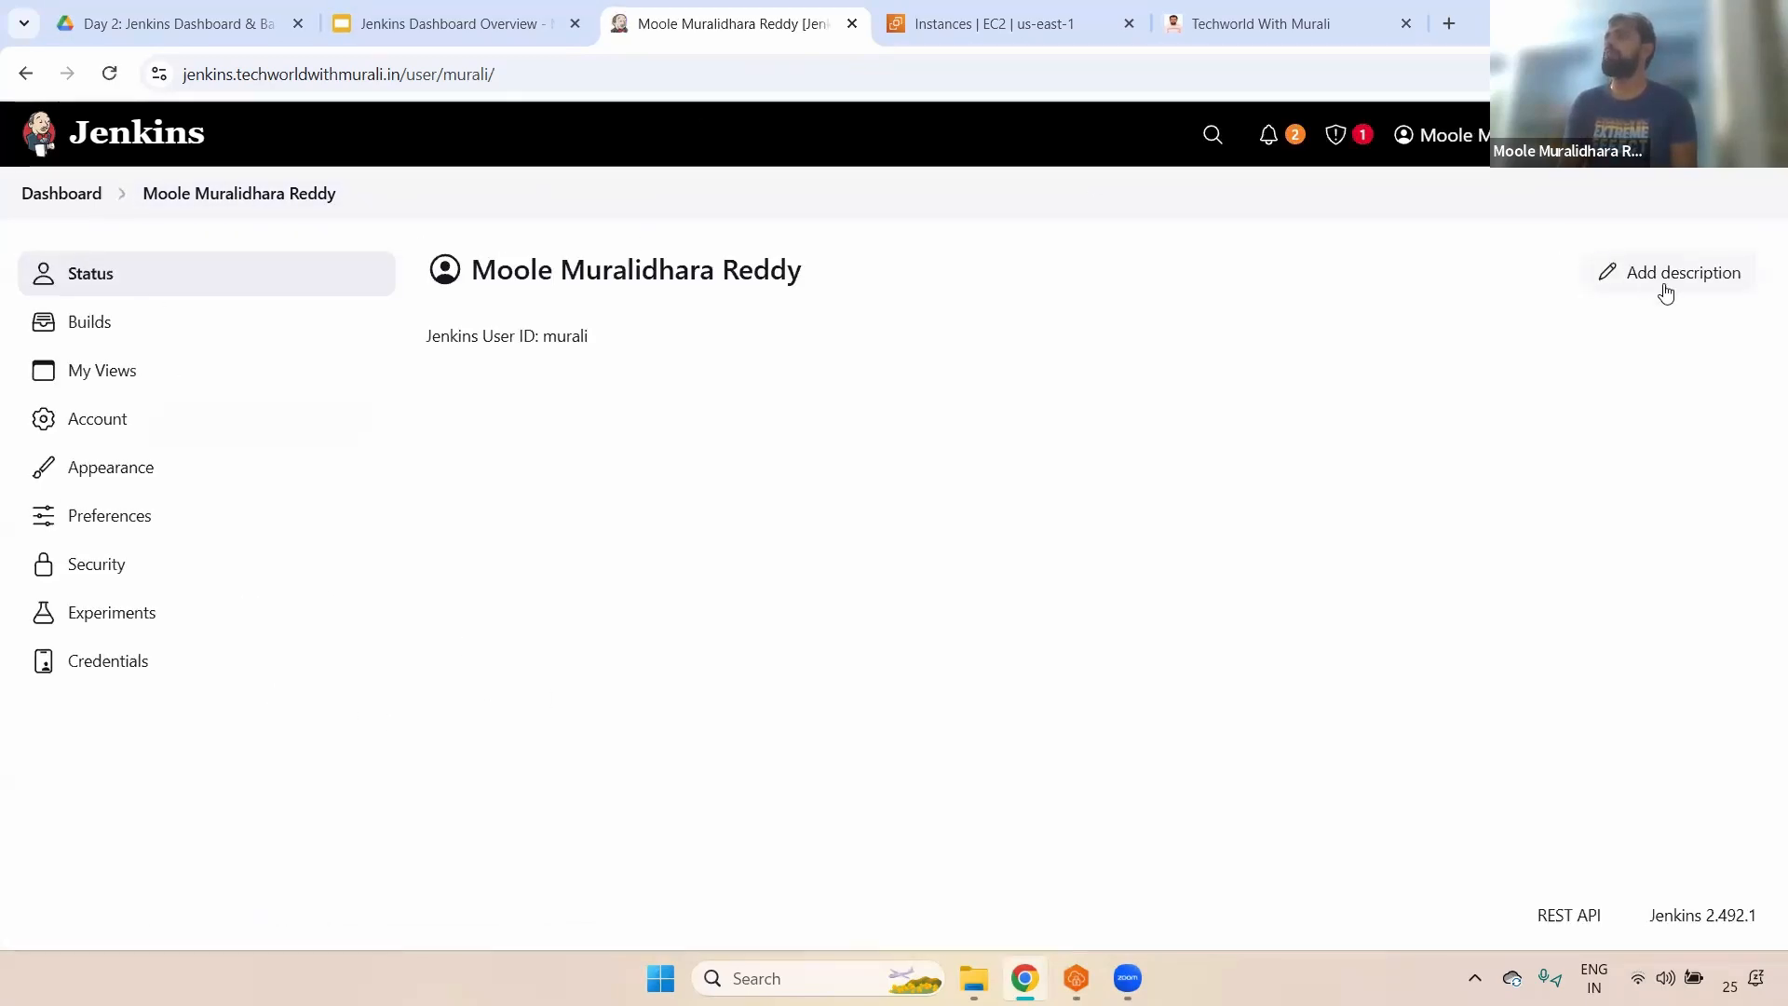
- Return to the Dashboard and open the system-wide Build History, which is empty
{"action": "left_click", "coordinate": [56, 197]}
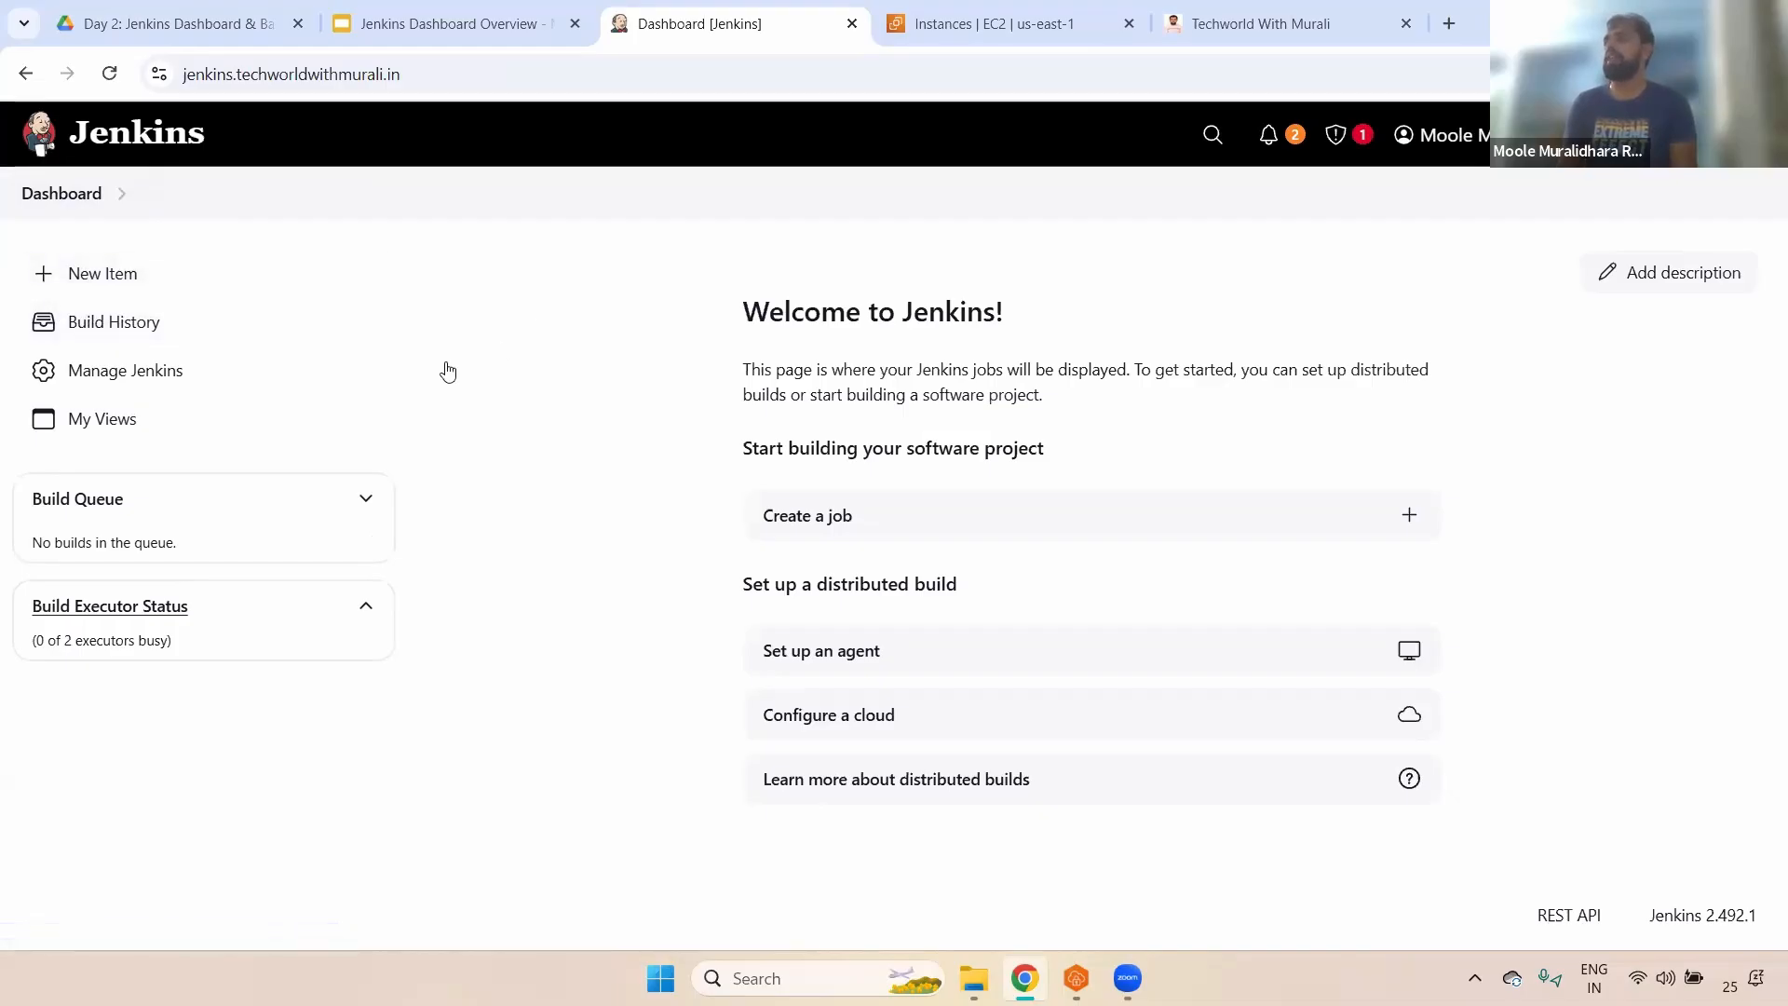
{"action": "left_click", "coordinate": [154, 328]}
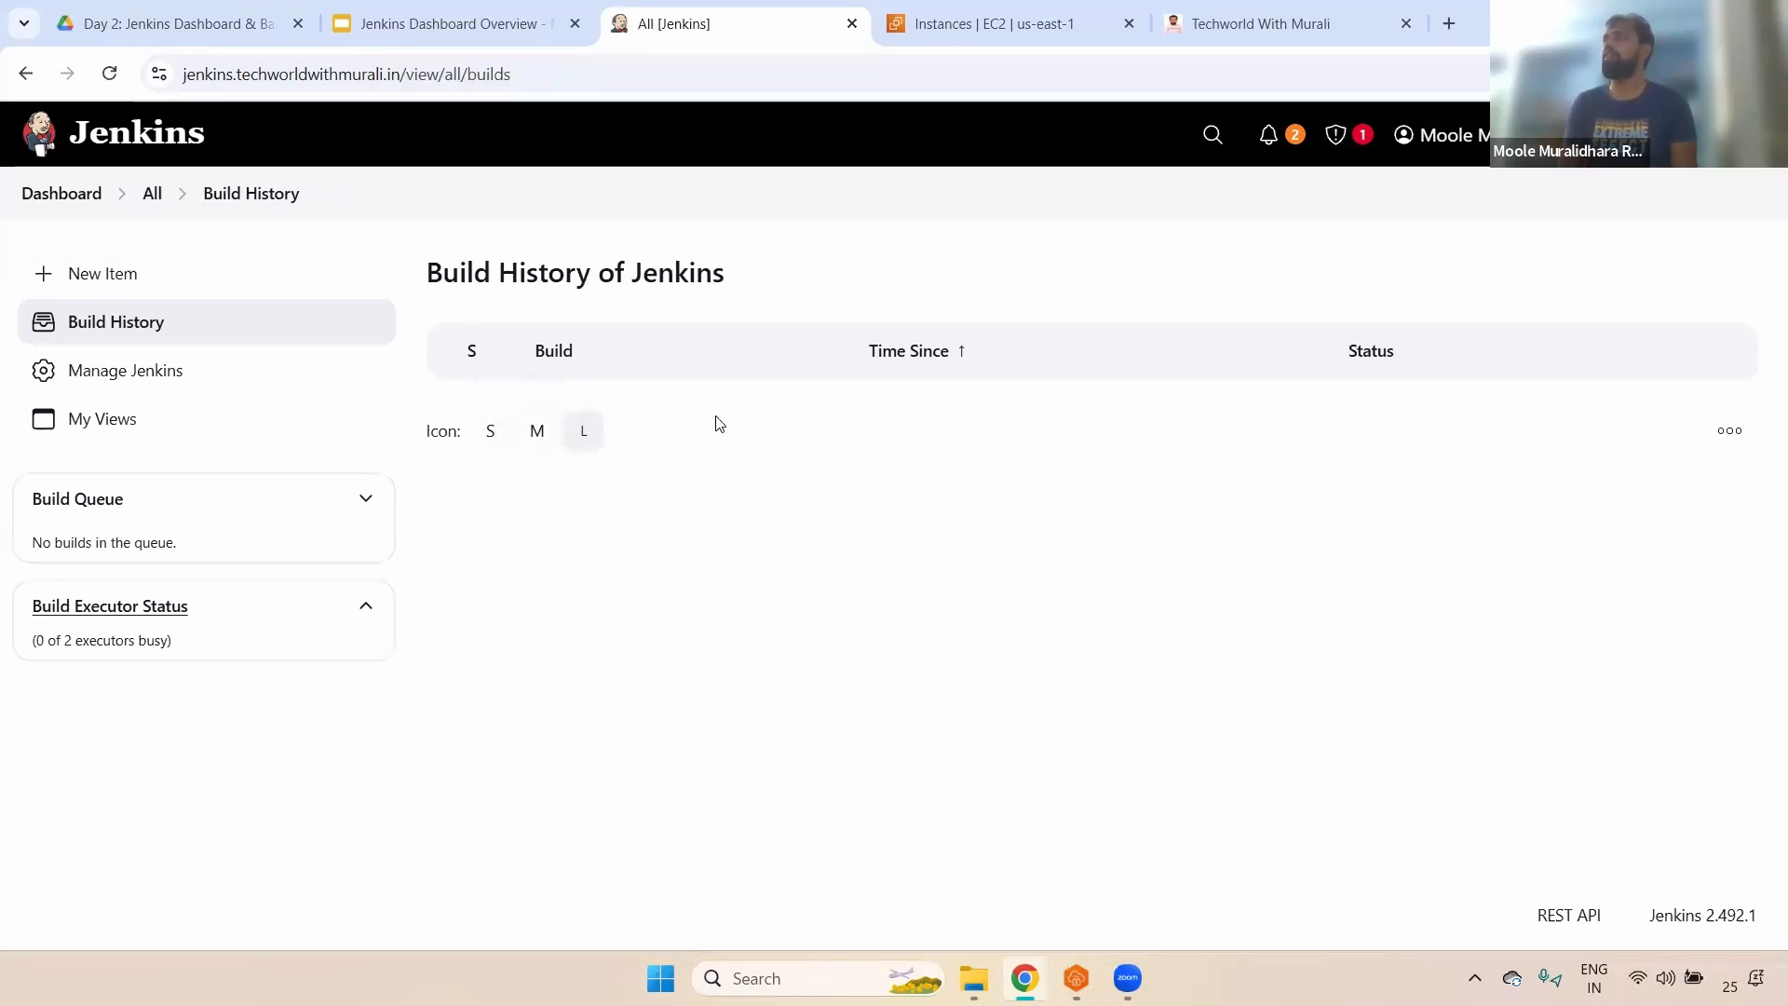
- Skim the Manage Jenkins page, then open My Views to see the empty All view
{"action": "left_click", "coordinate": [105, 380]}
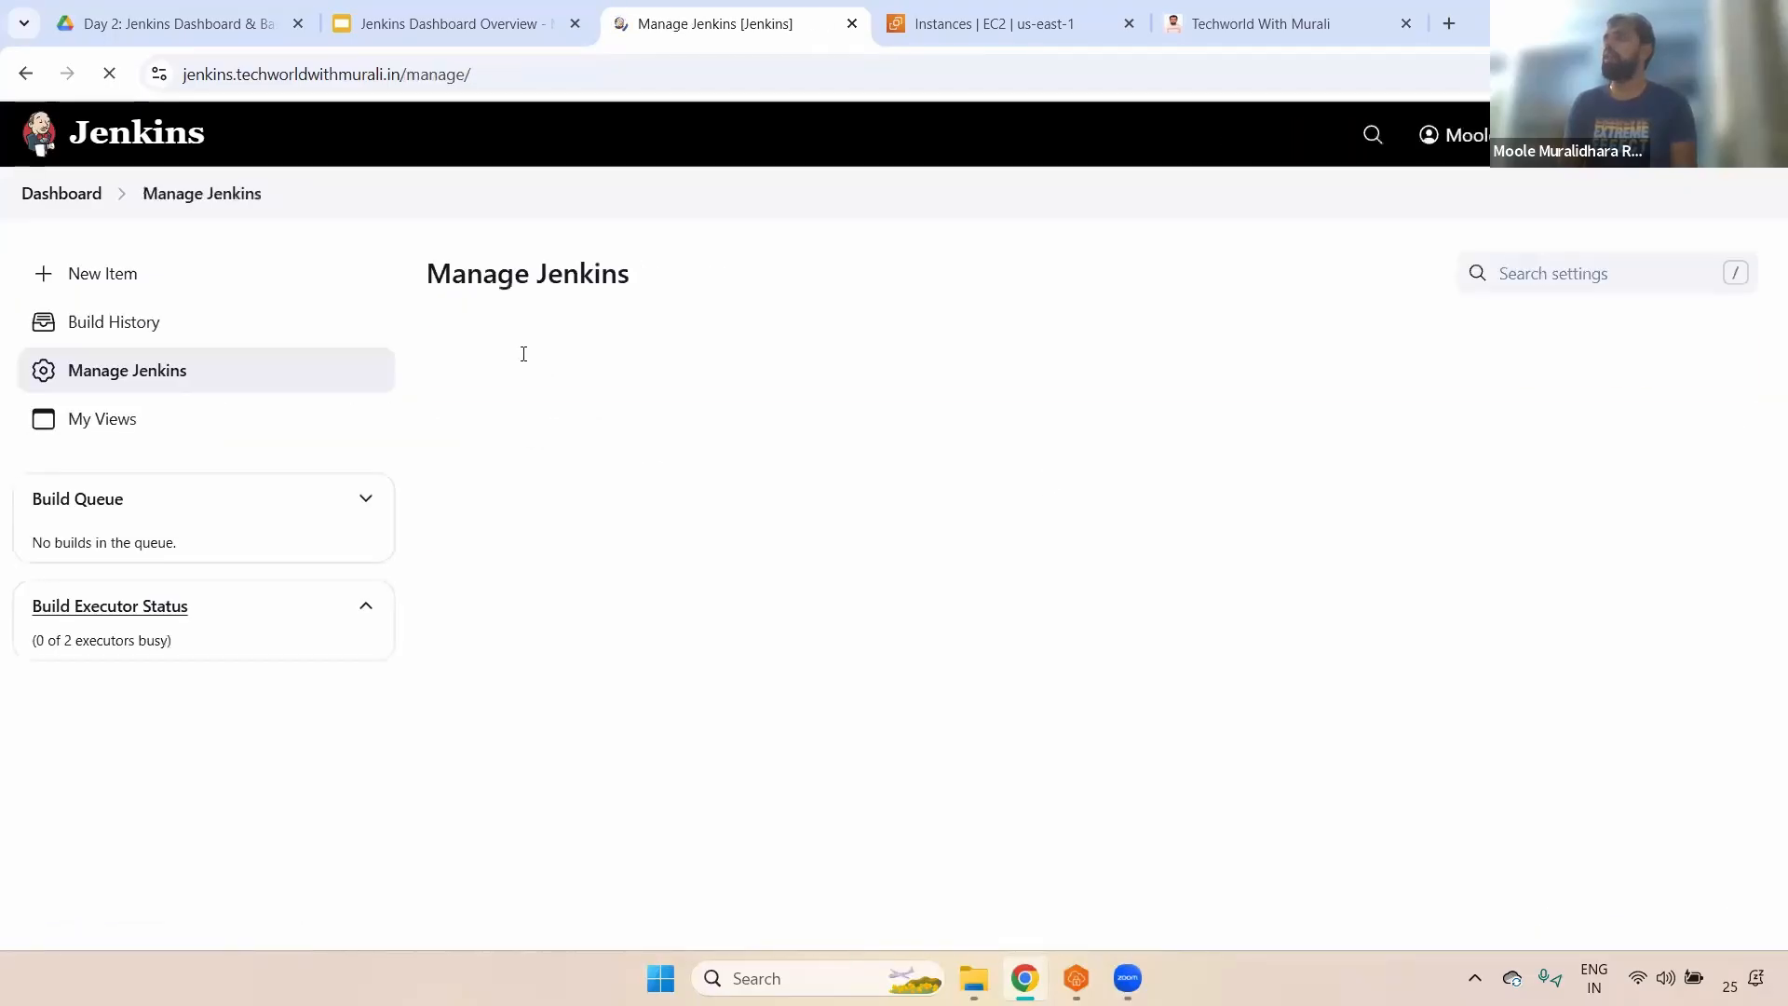
{"action": "scroll", "coordinate": [1763, 295], "scroll_direction": "down", "scroll_amount": 7}
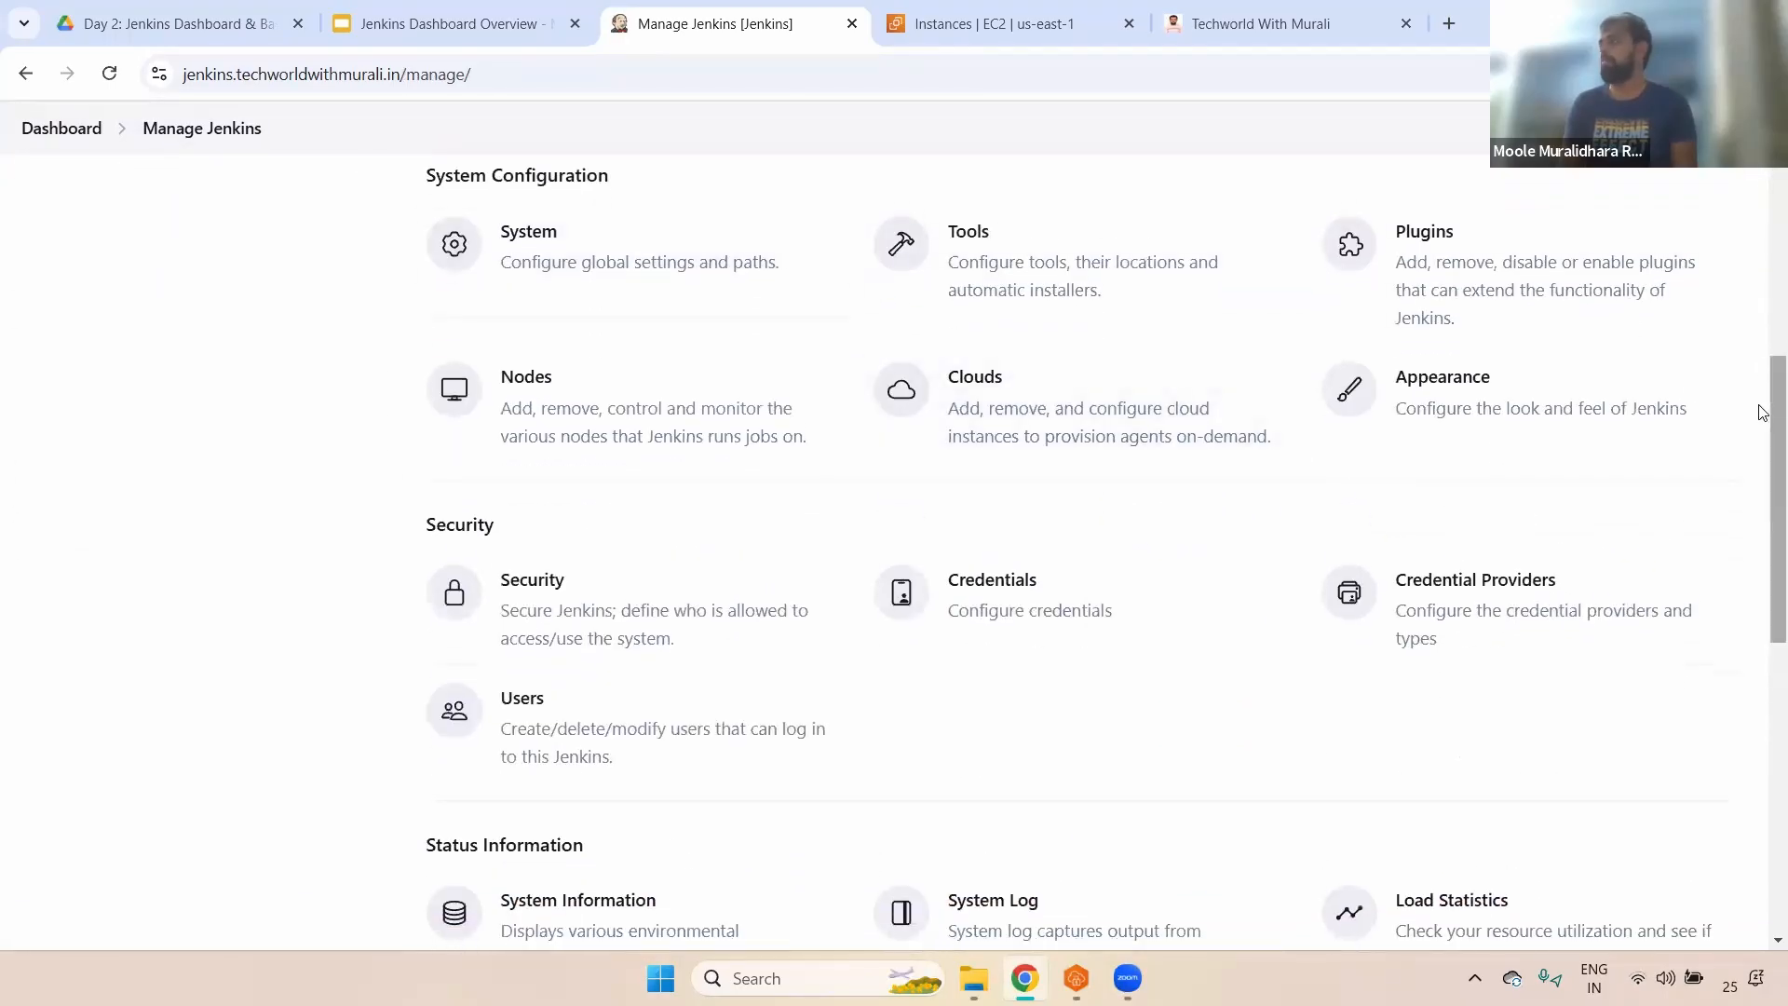
{"action": "scroll", "coordinate": [1764, 244], "scroll_direction": "up", "scroll_amount": 7}
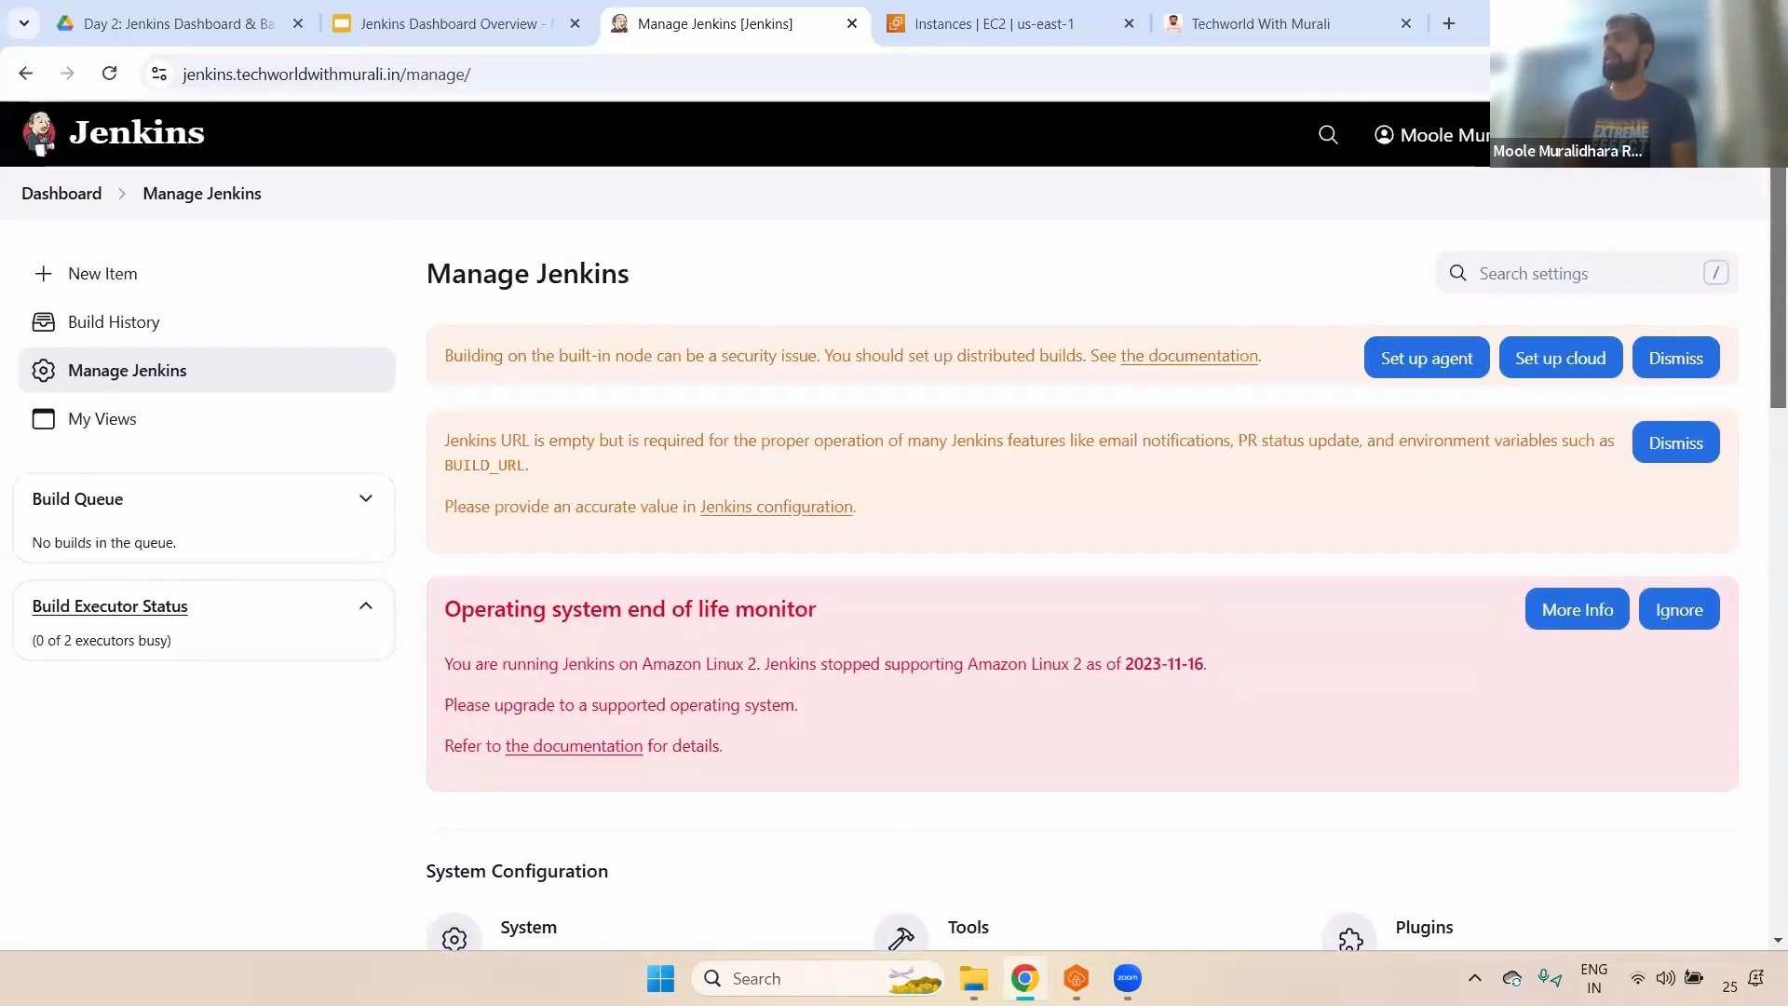
{"action": "left_click", "coordinate": [92, 419]}
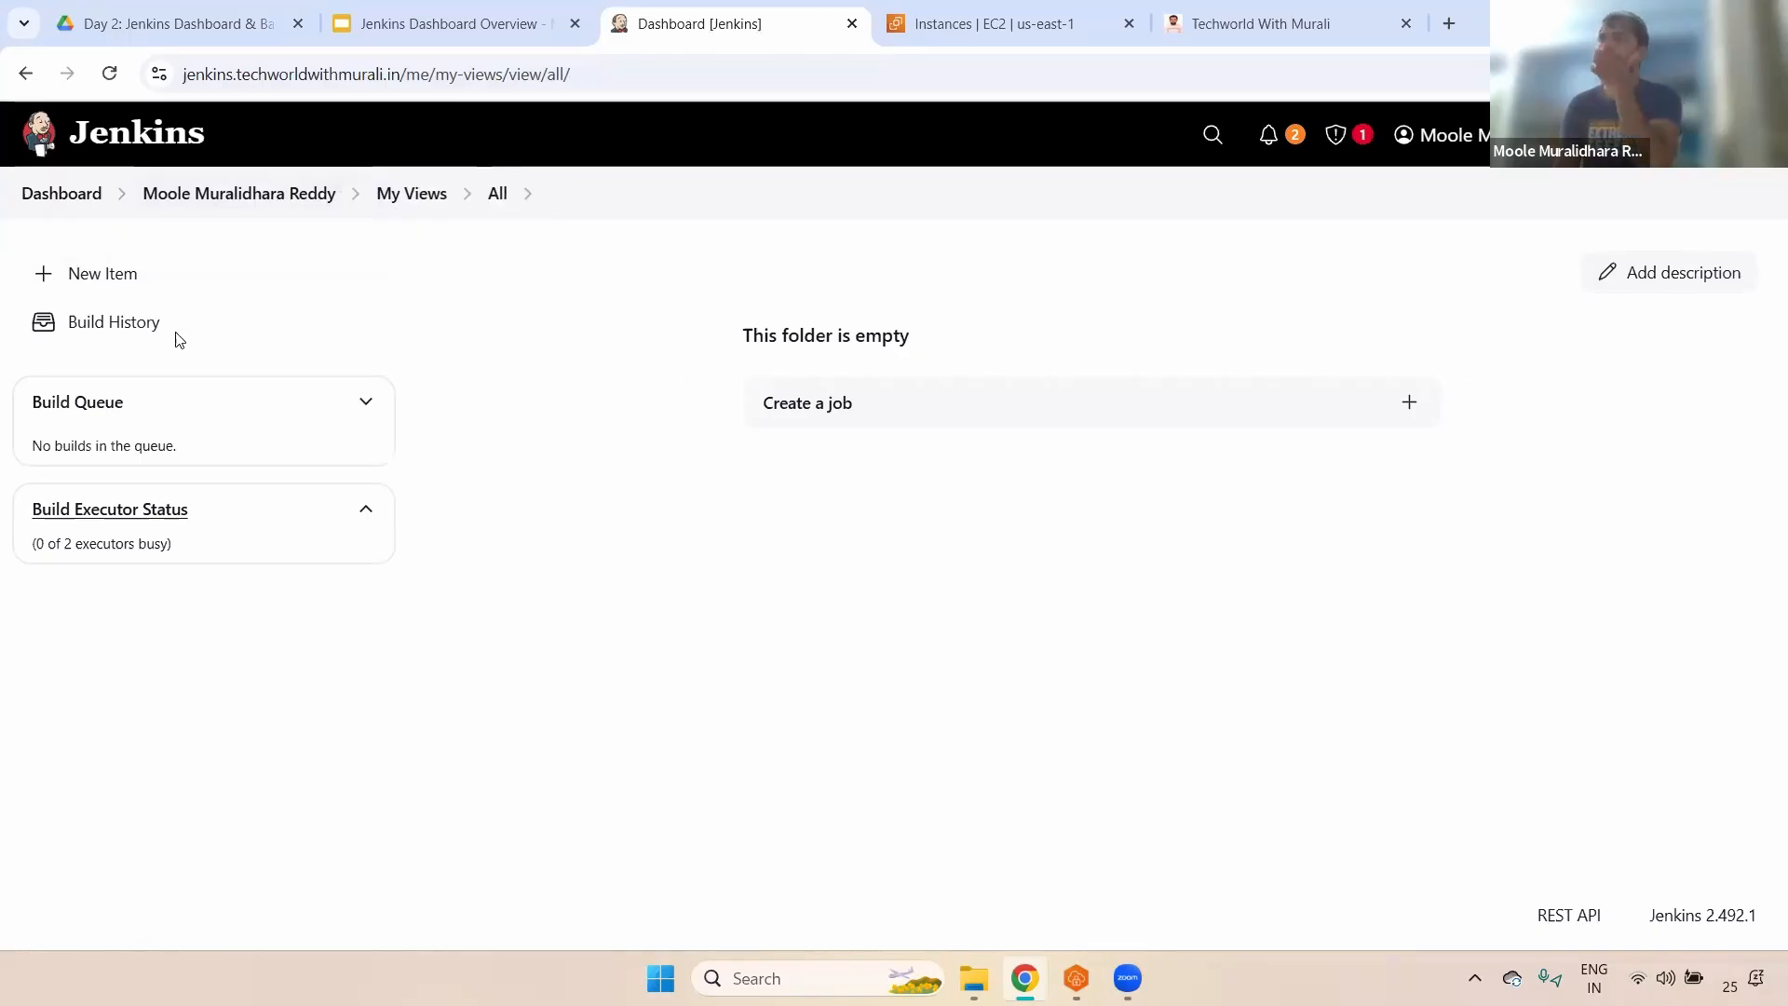
- Go back to the Welcome to Jenkins dashboard and glance at the 'Exploring Manage Jenkins options' slides
{"action": "left_click", "coordinate": [58, 196]}
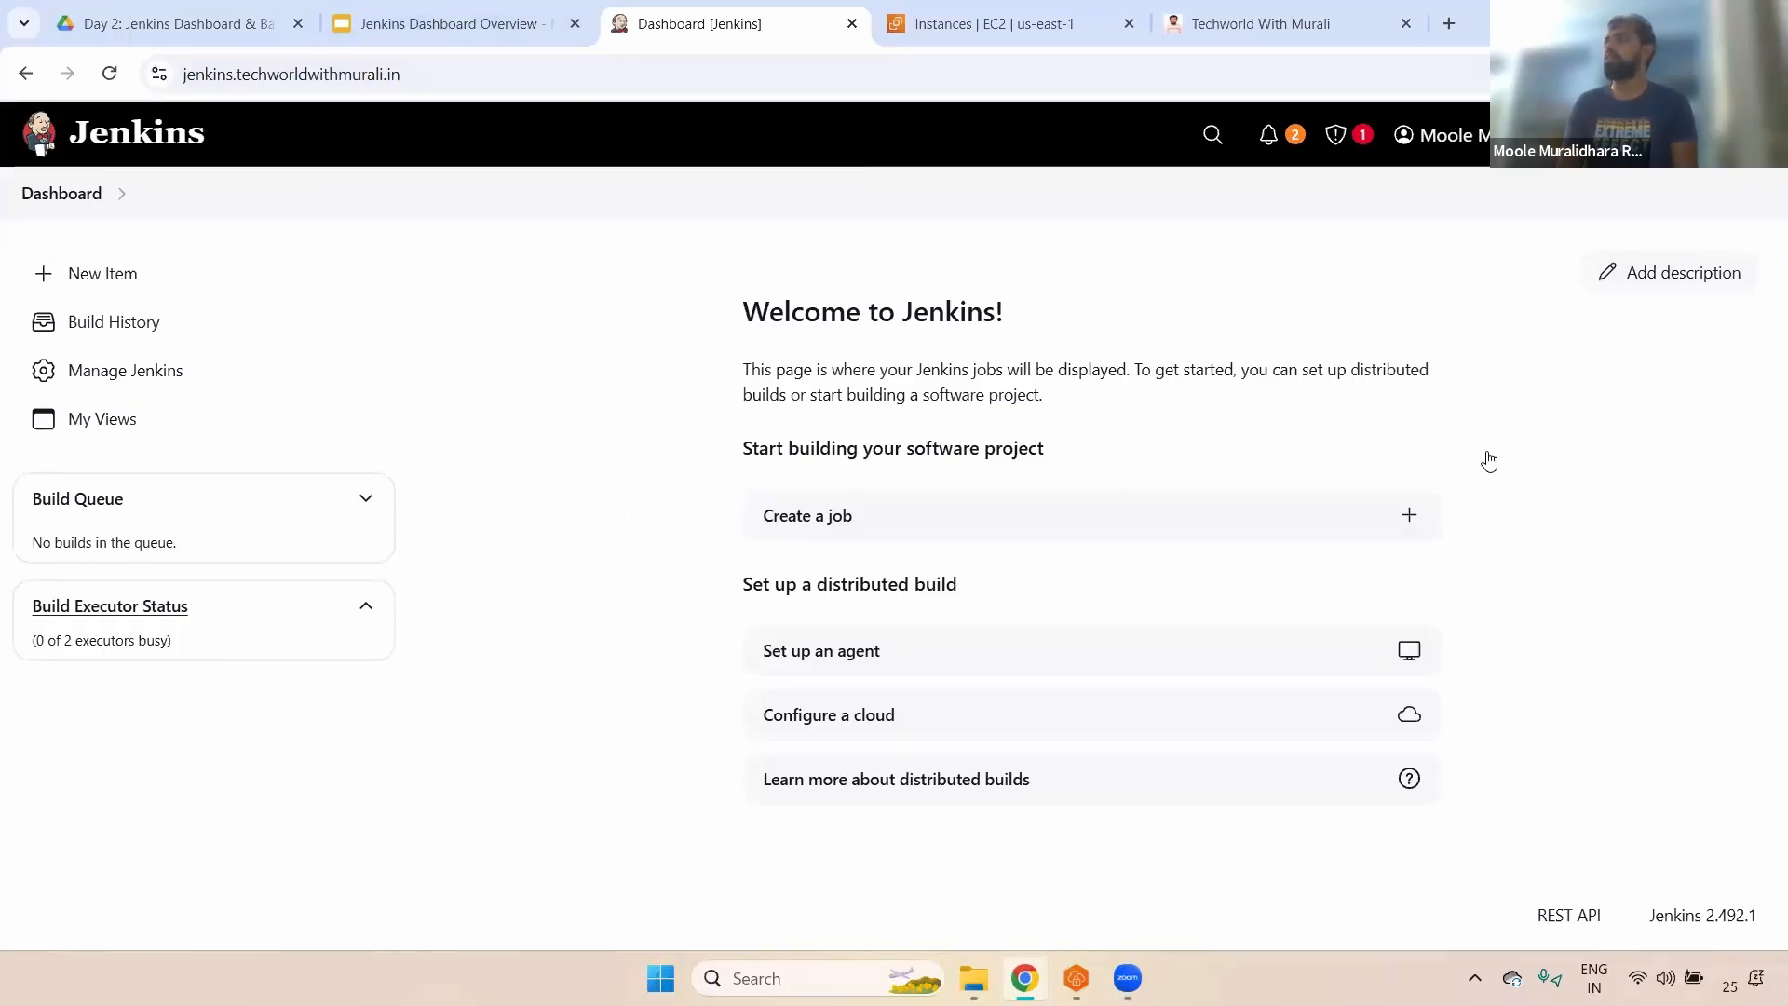
{"action": "left_click", "coordinate": [397, 7]}
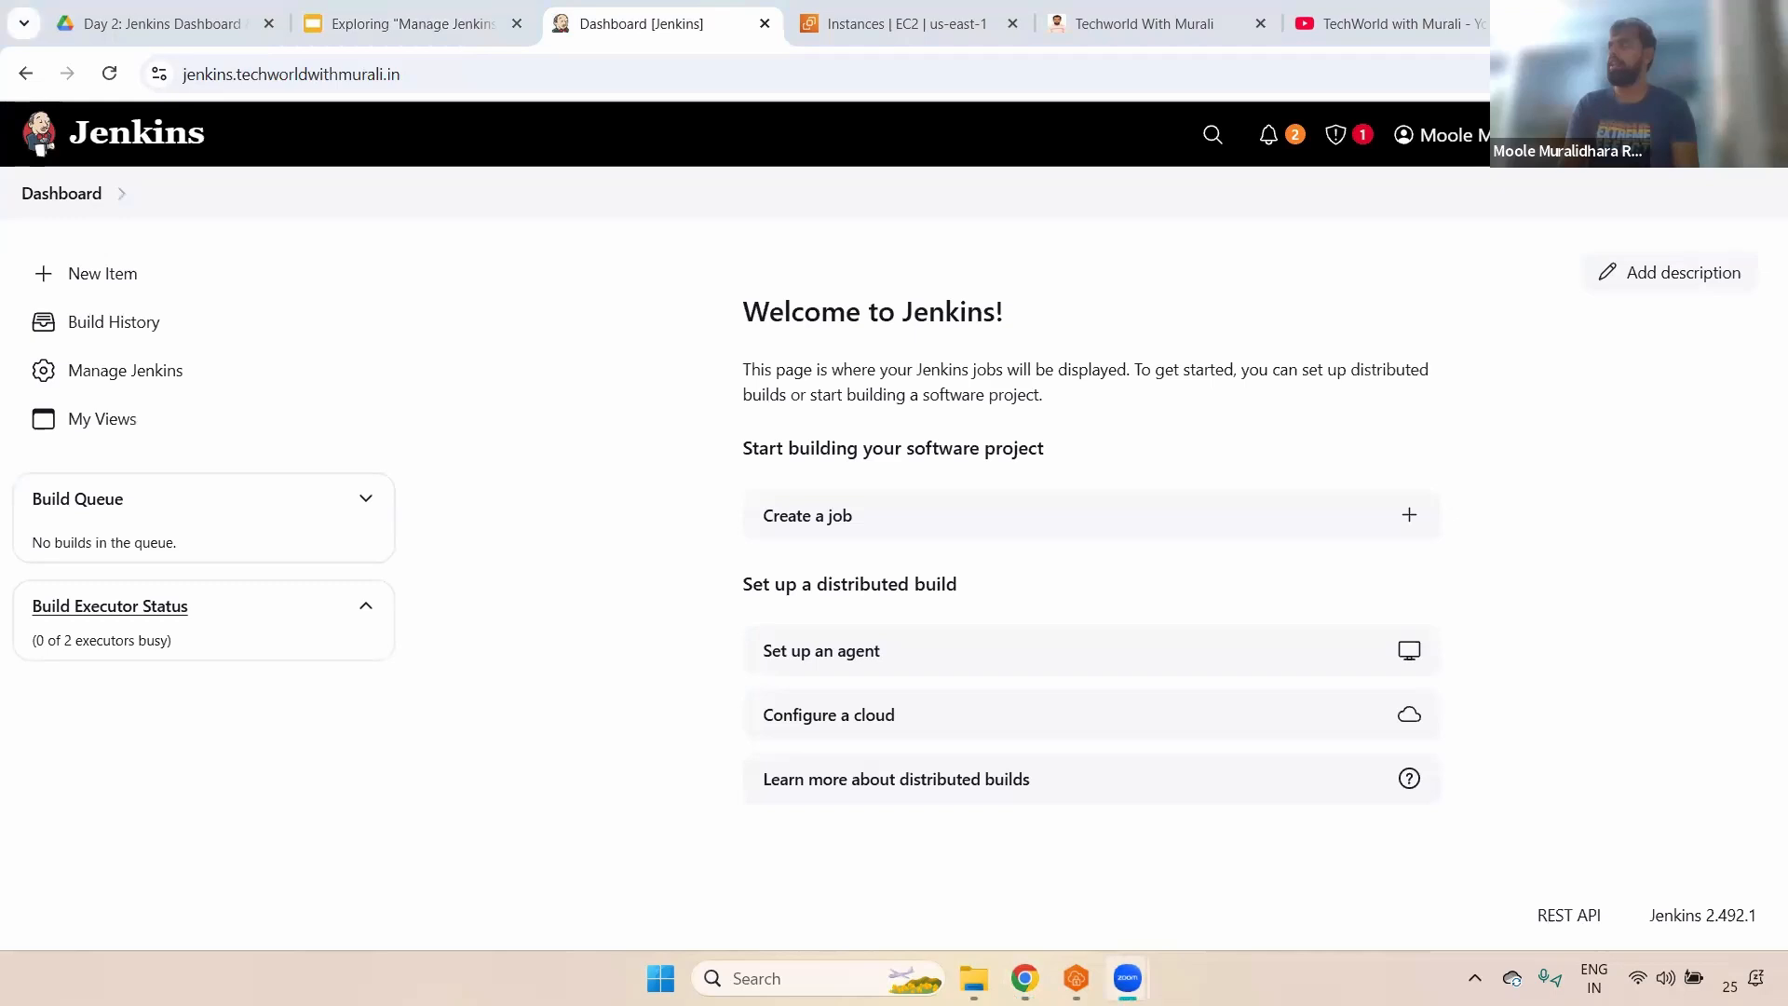
- Open Manage Jenkins and highlight the built-in node and end-of-life warning alerts
{"action": "left_click", "coordinate": [122, 377]}
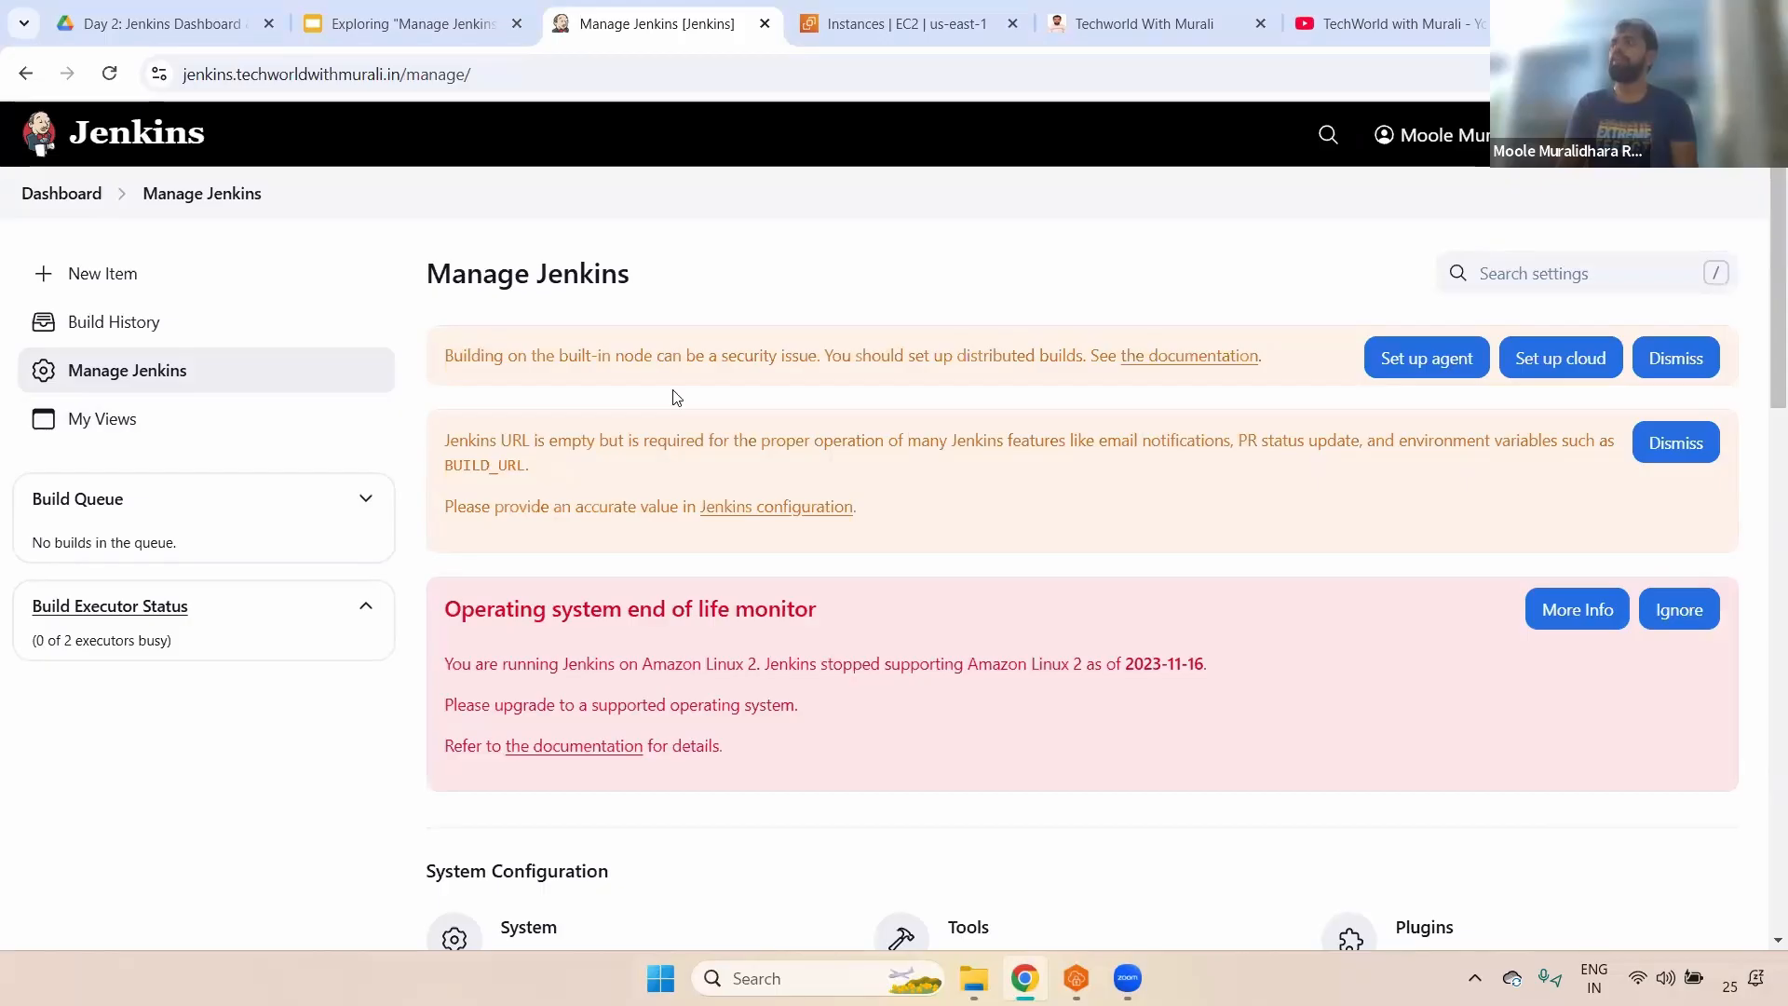
{"action": "left_click_drag", "start_coordinate": [471, 357], "coordinate": [1181, 663]}
{"action": "left_click", "coordinate": [516, 613]}
{"action": "left_click_drag", "start_coordinate": [690, 634], "coordinate": [1226, 643]}
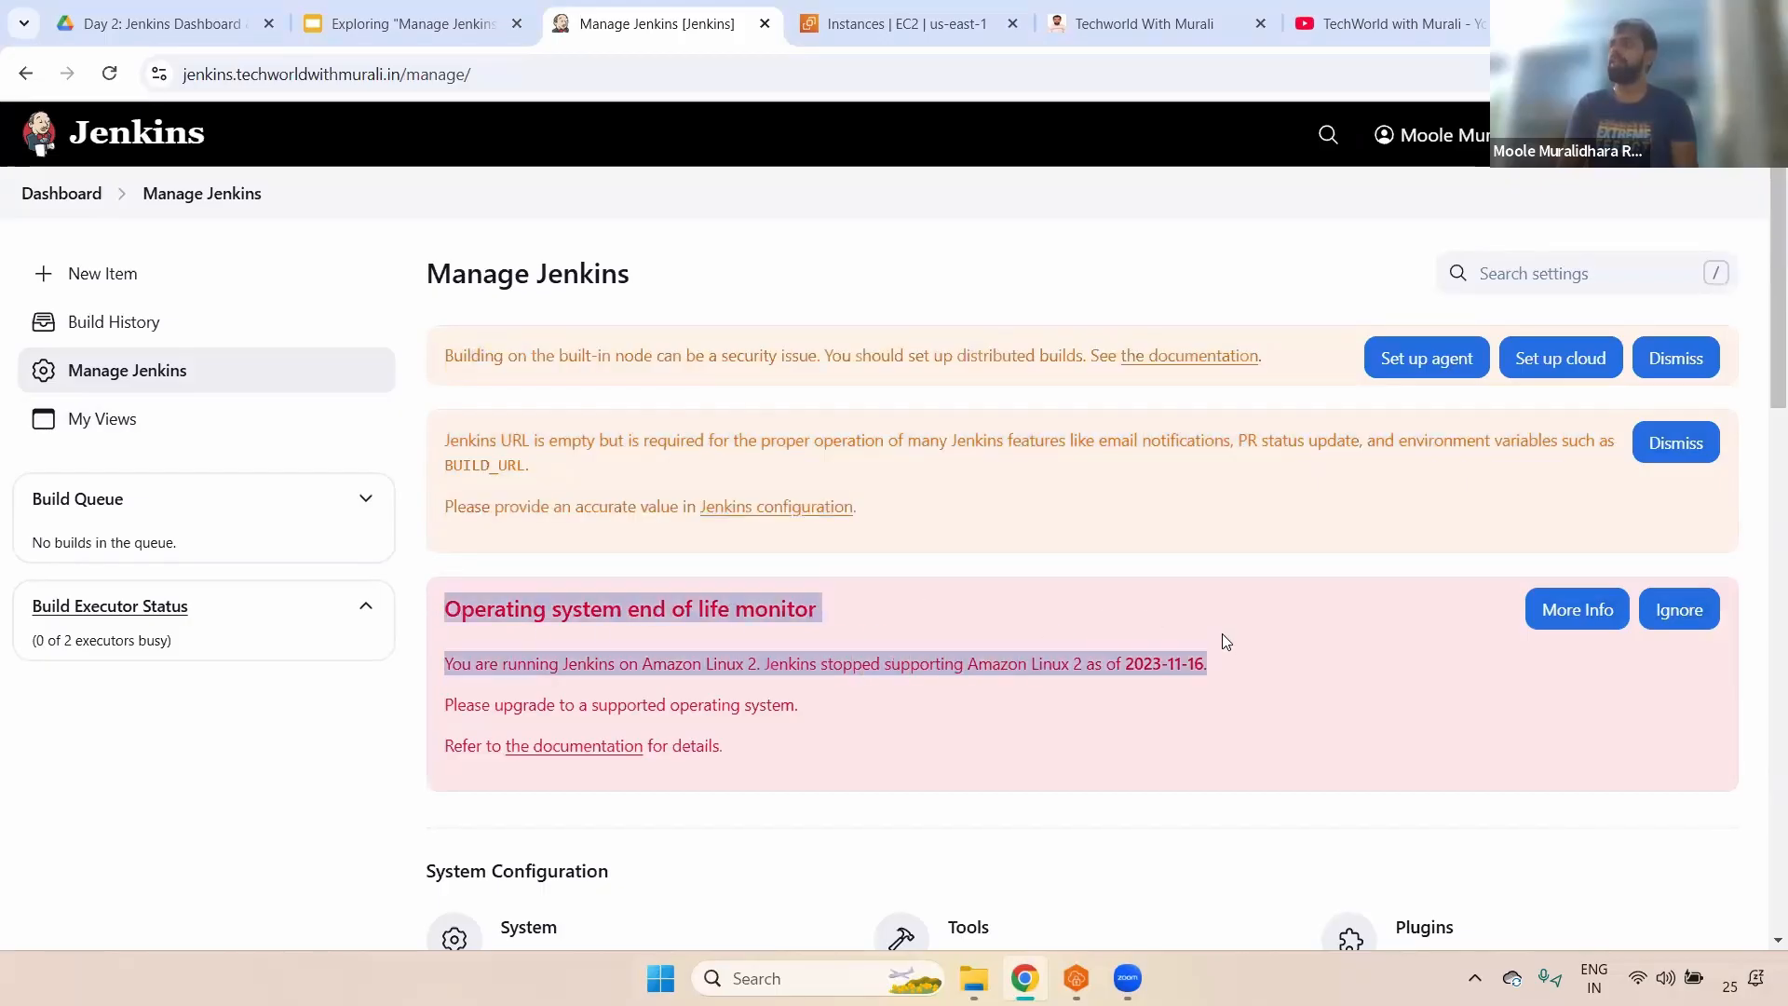
{"action": "triple_click", "coordinate": [581, 601]}
{"action": "left_click_drag", "start_coordinate": [1211, 663], "coordinate": [558, 664]}
- Open the System settings page in a new browser tab
{"action": "scroll", "coordinate": [1755, 368], "scroll_direction": "down", "scroll_amount": 3}
{"action": "scroll", "coordinate": [1755, 368], "scroll_direction": "down", "scroll_amount": 2}
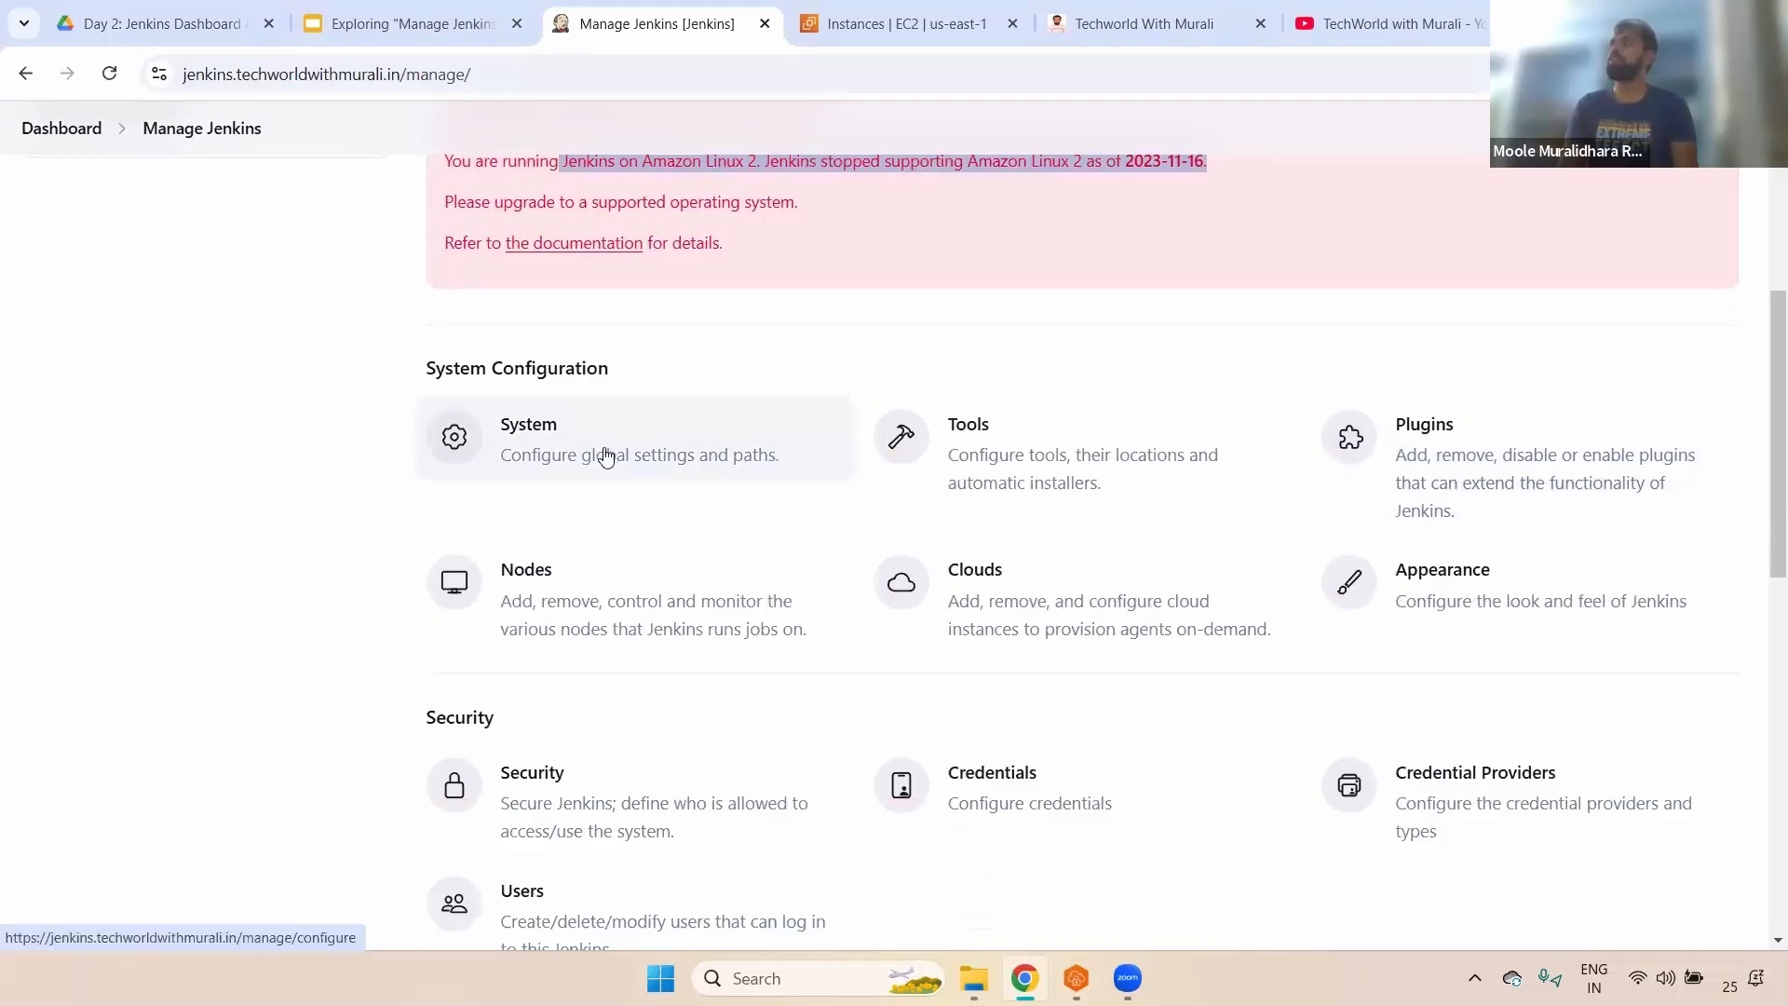
{"action": "right_click", "coordinate": [606, 454]}
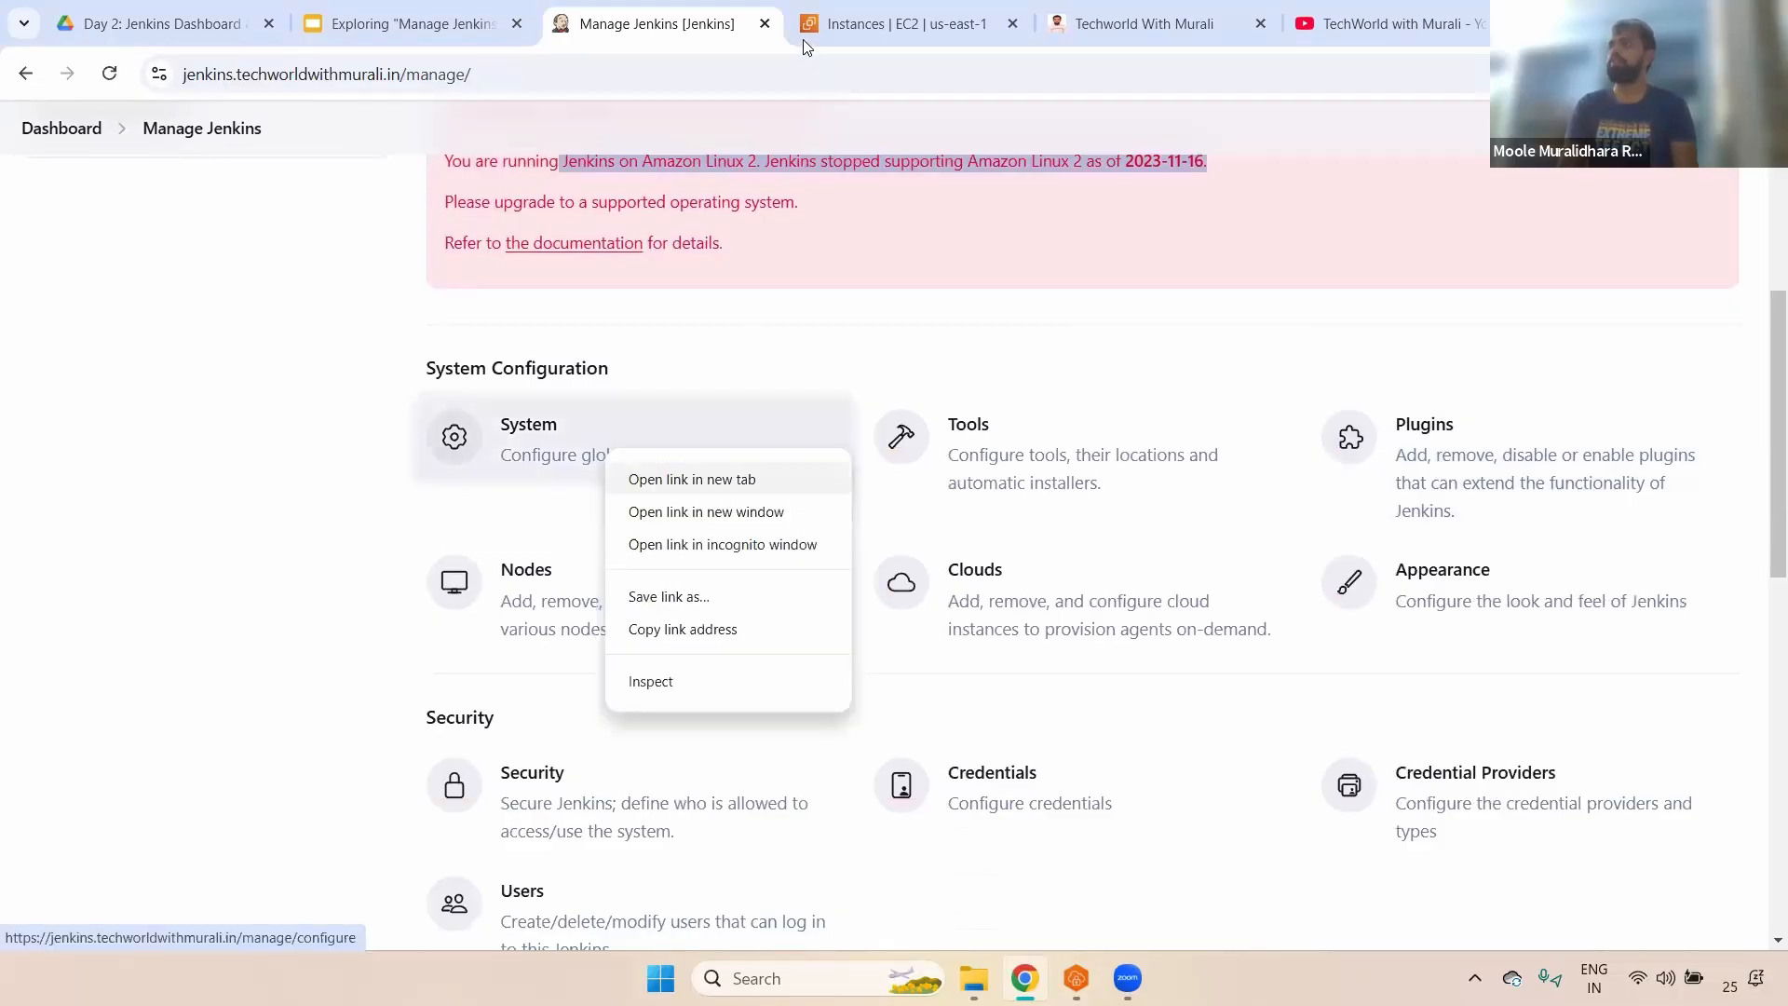
{"action": "left_click", "coordinate": [687, 479]}
{"action": "left_click", "coordinate": [786, 11]}
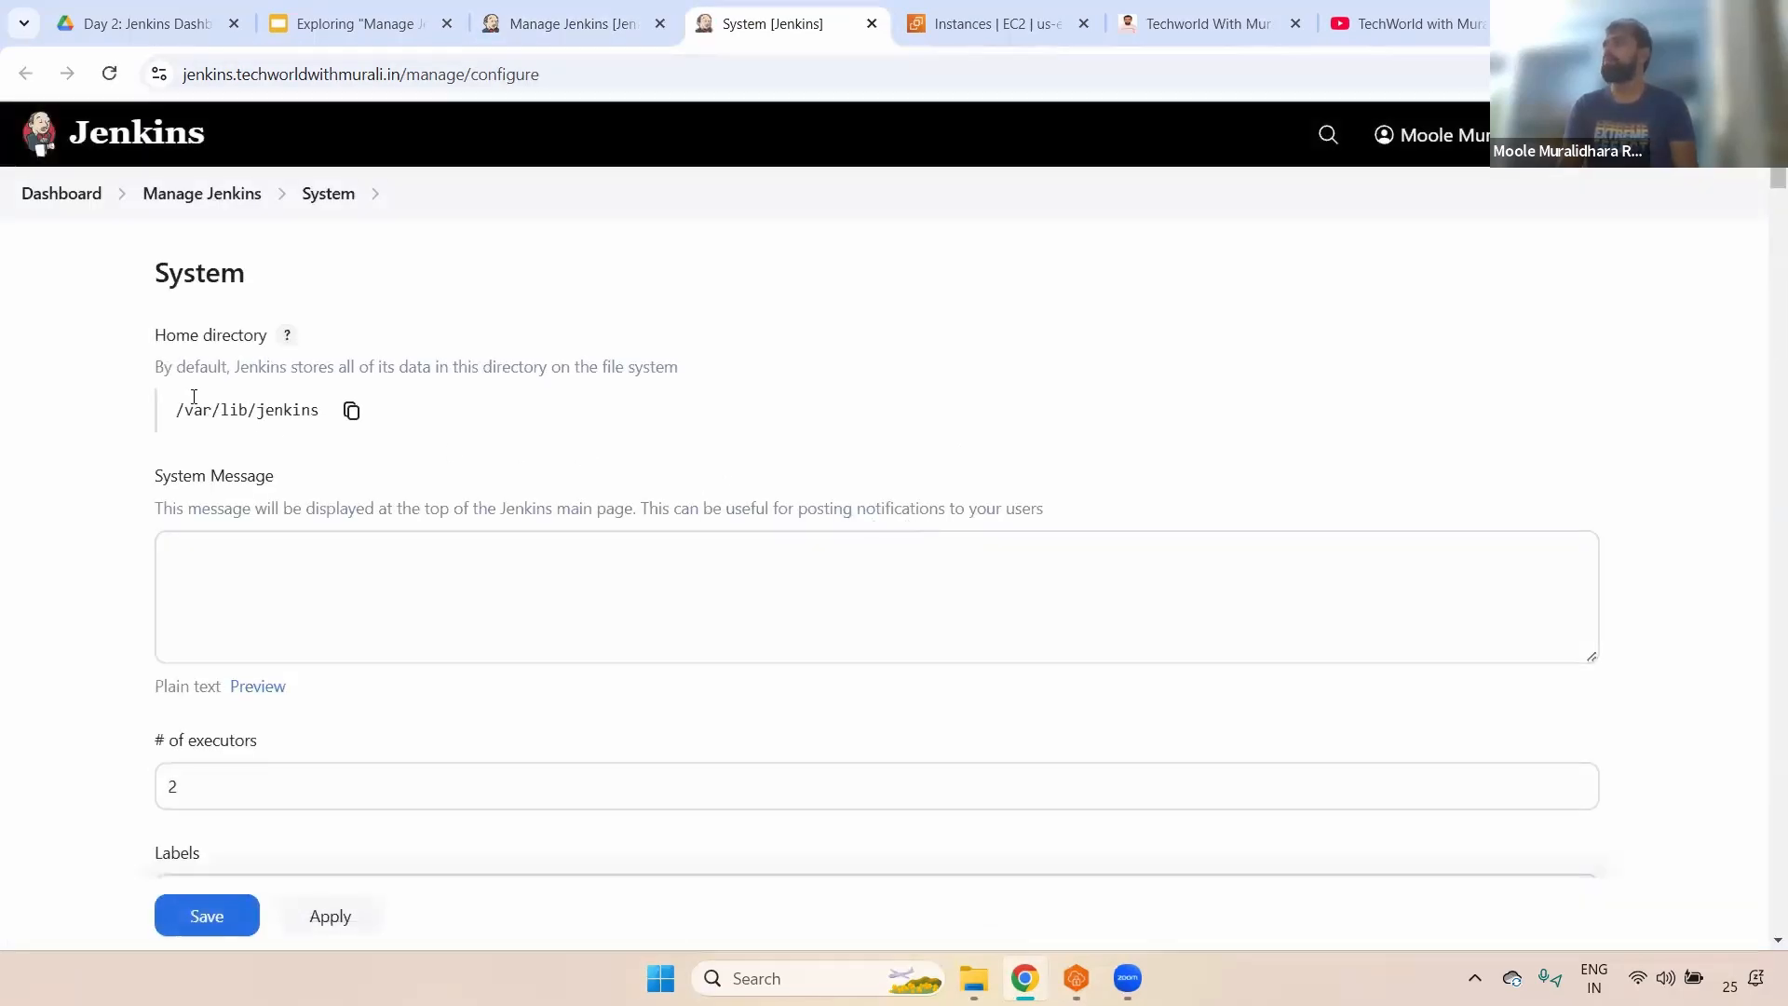
{"action": "triple_click", "coordinate": [290, 411]}
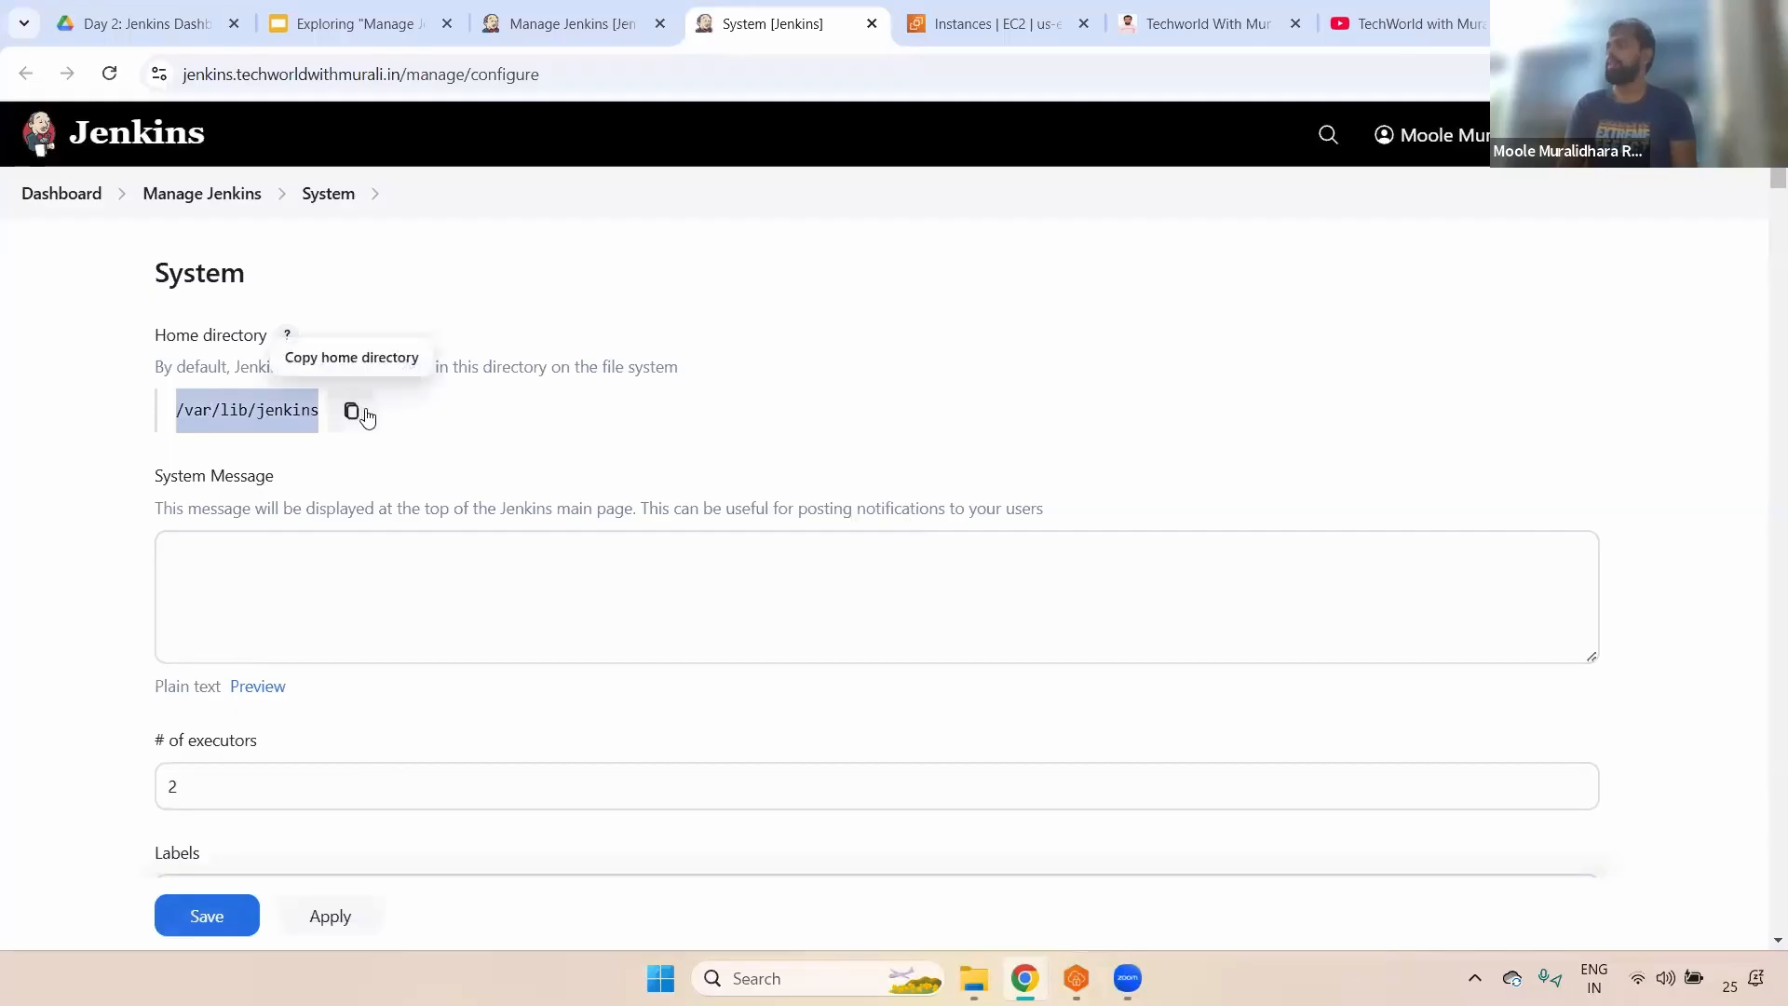
{"action": "left_click", "coordinate": [711, 430]}
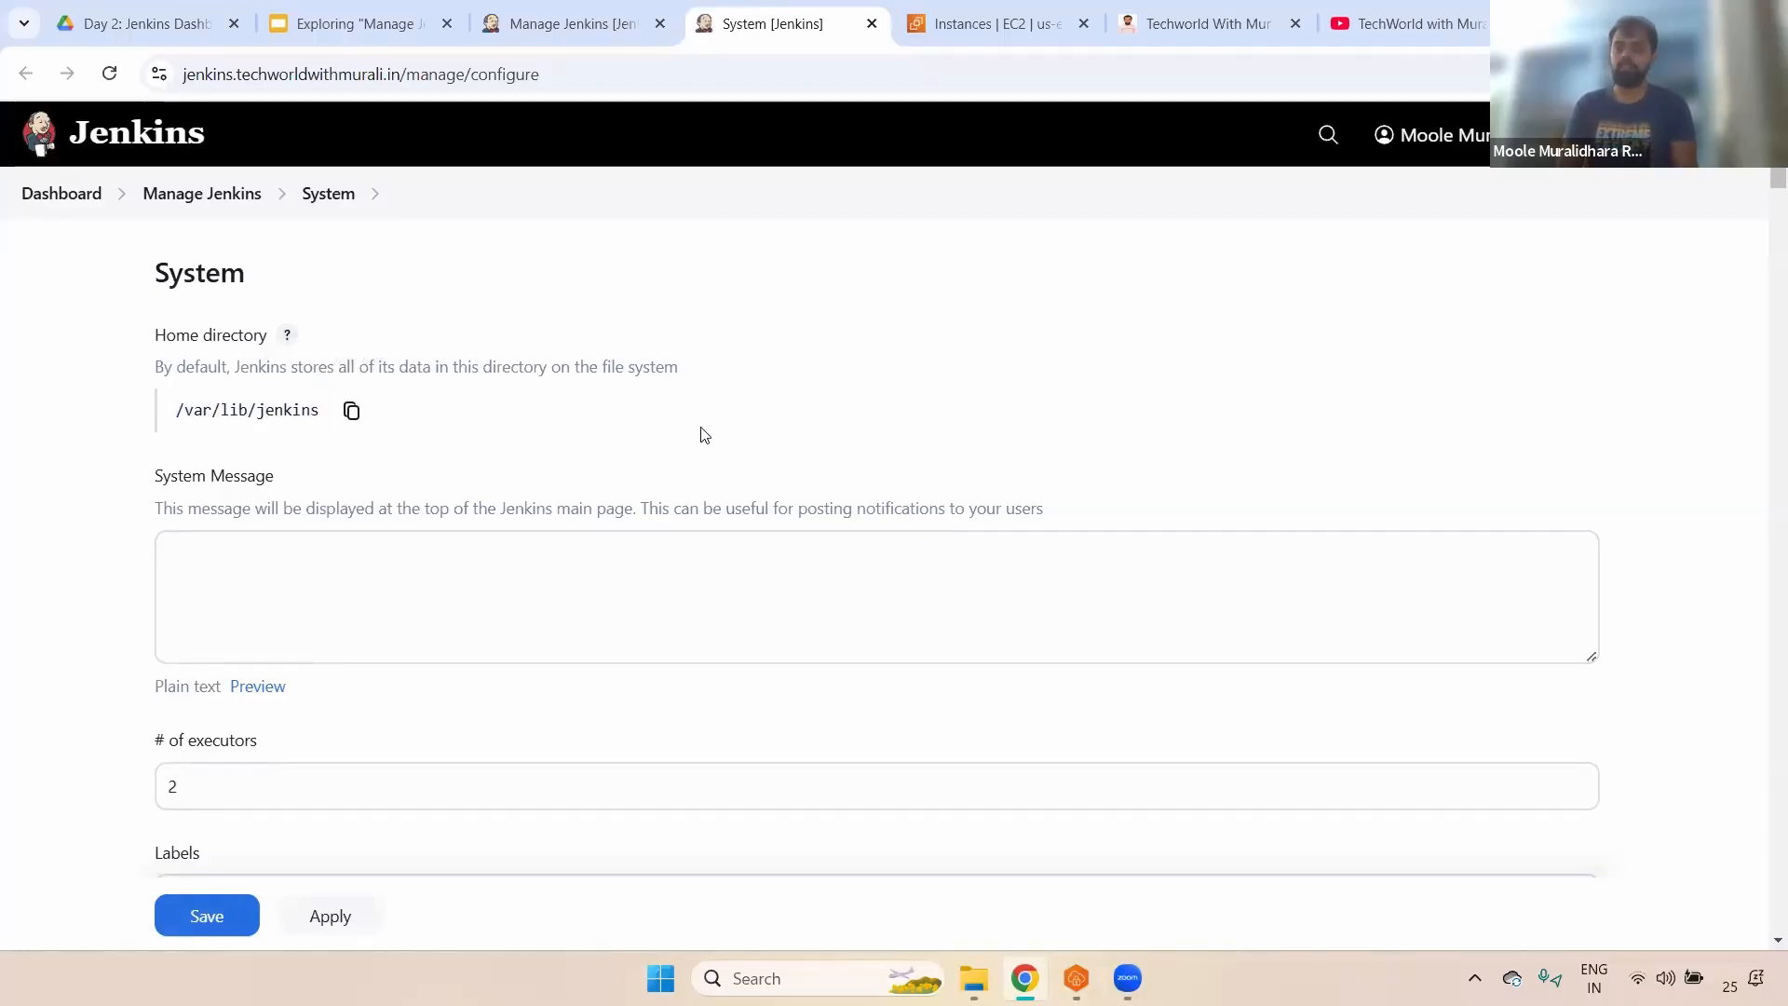
{"action": "left_click_drag", "start_coordinate": [176, 411], "coordinate": [330, 407]}
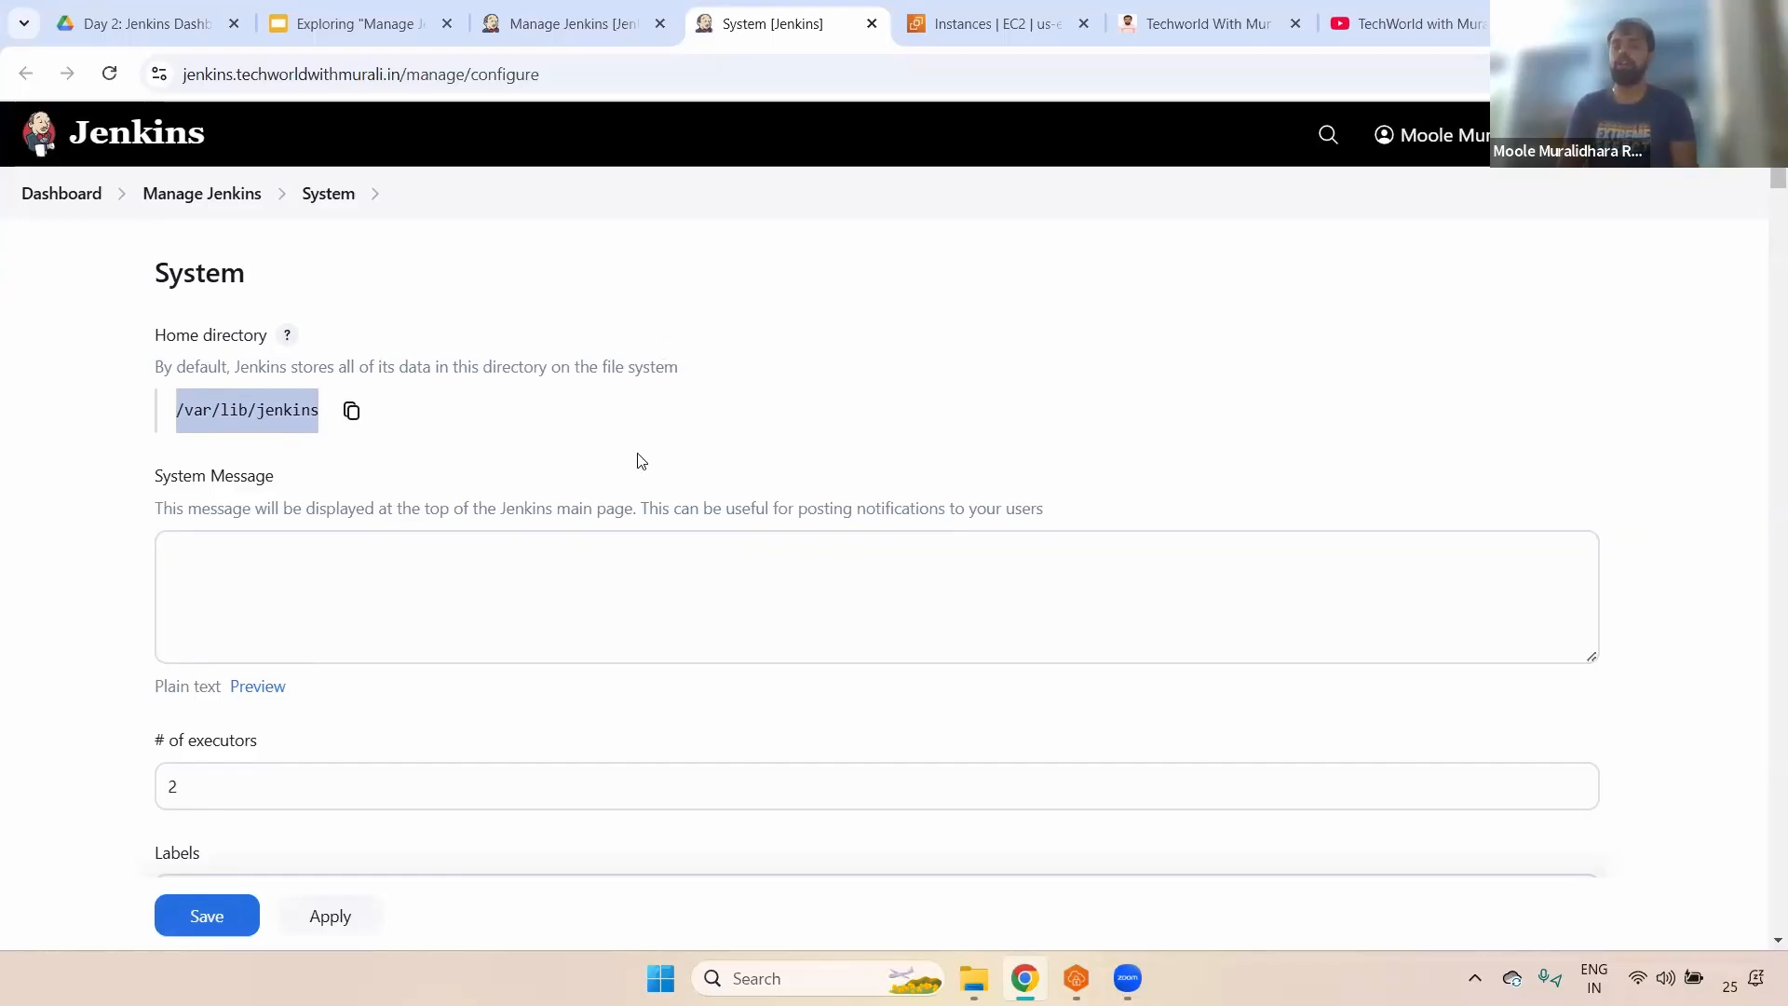
{"action": "left_click", "coordinate": [805, 391]}
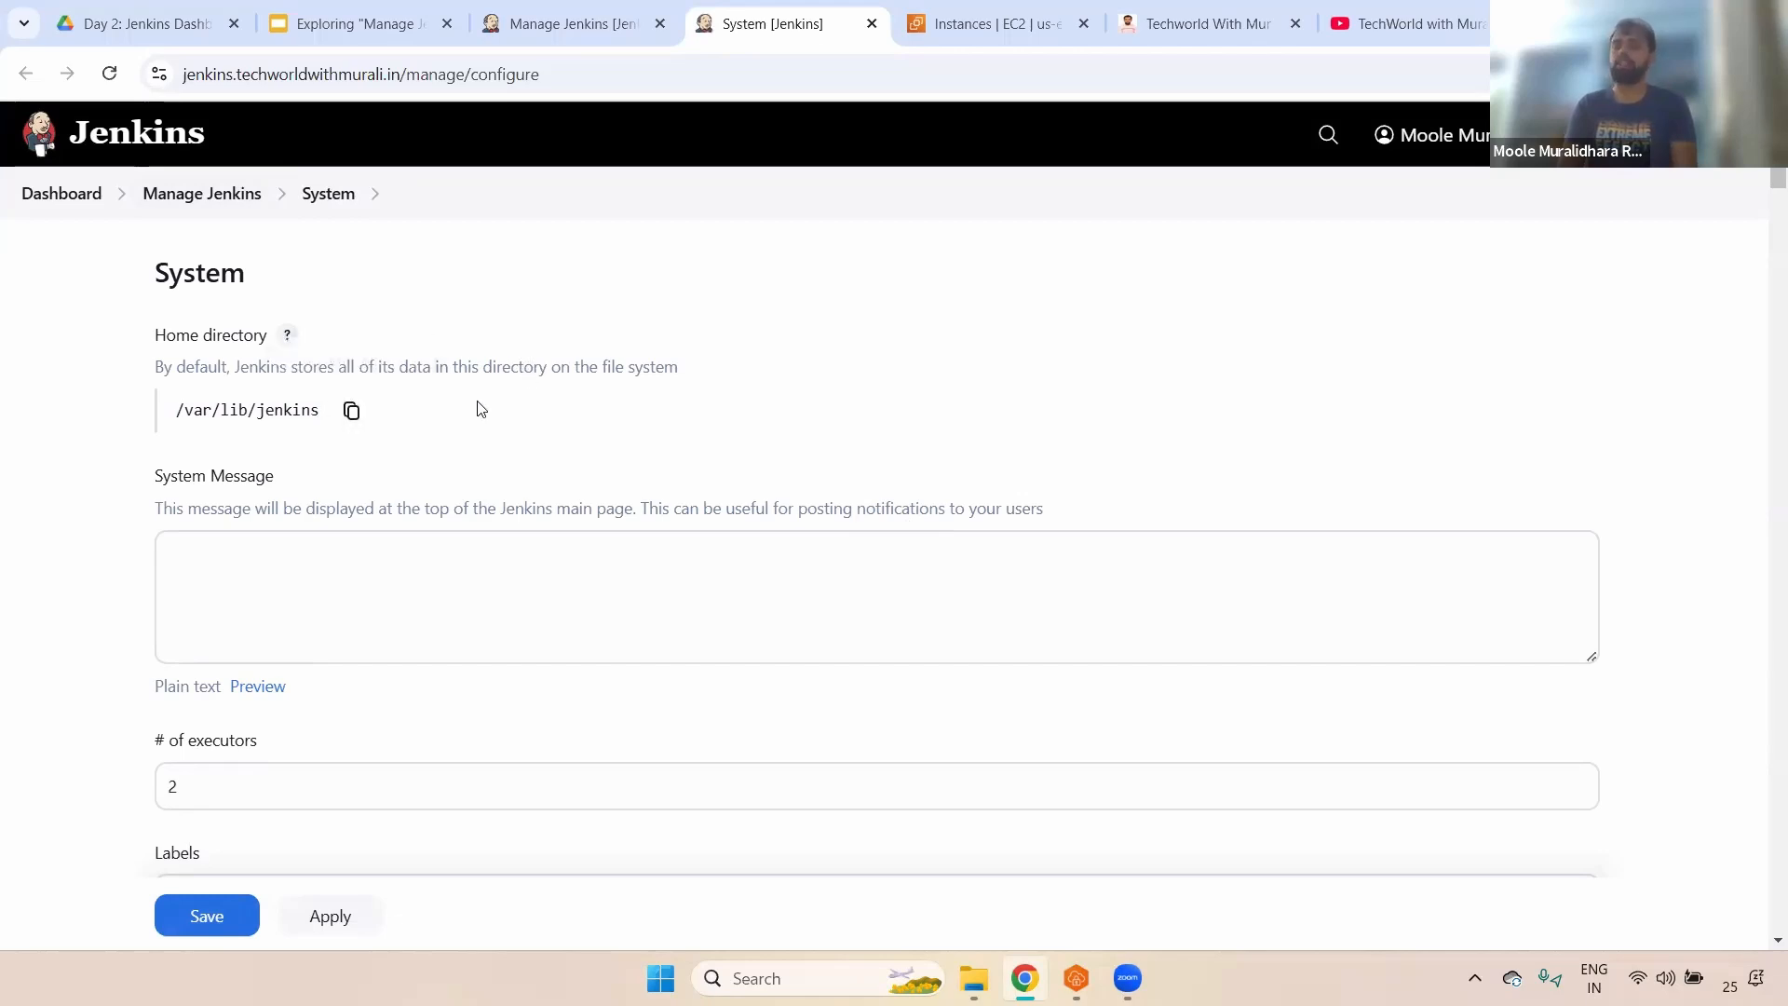
{"action": "left_click_drag", "start_coordinate": [224, 402], "coordinate": [331, 403]}
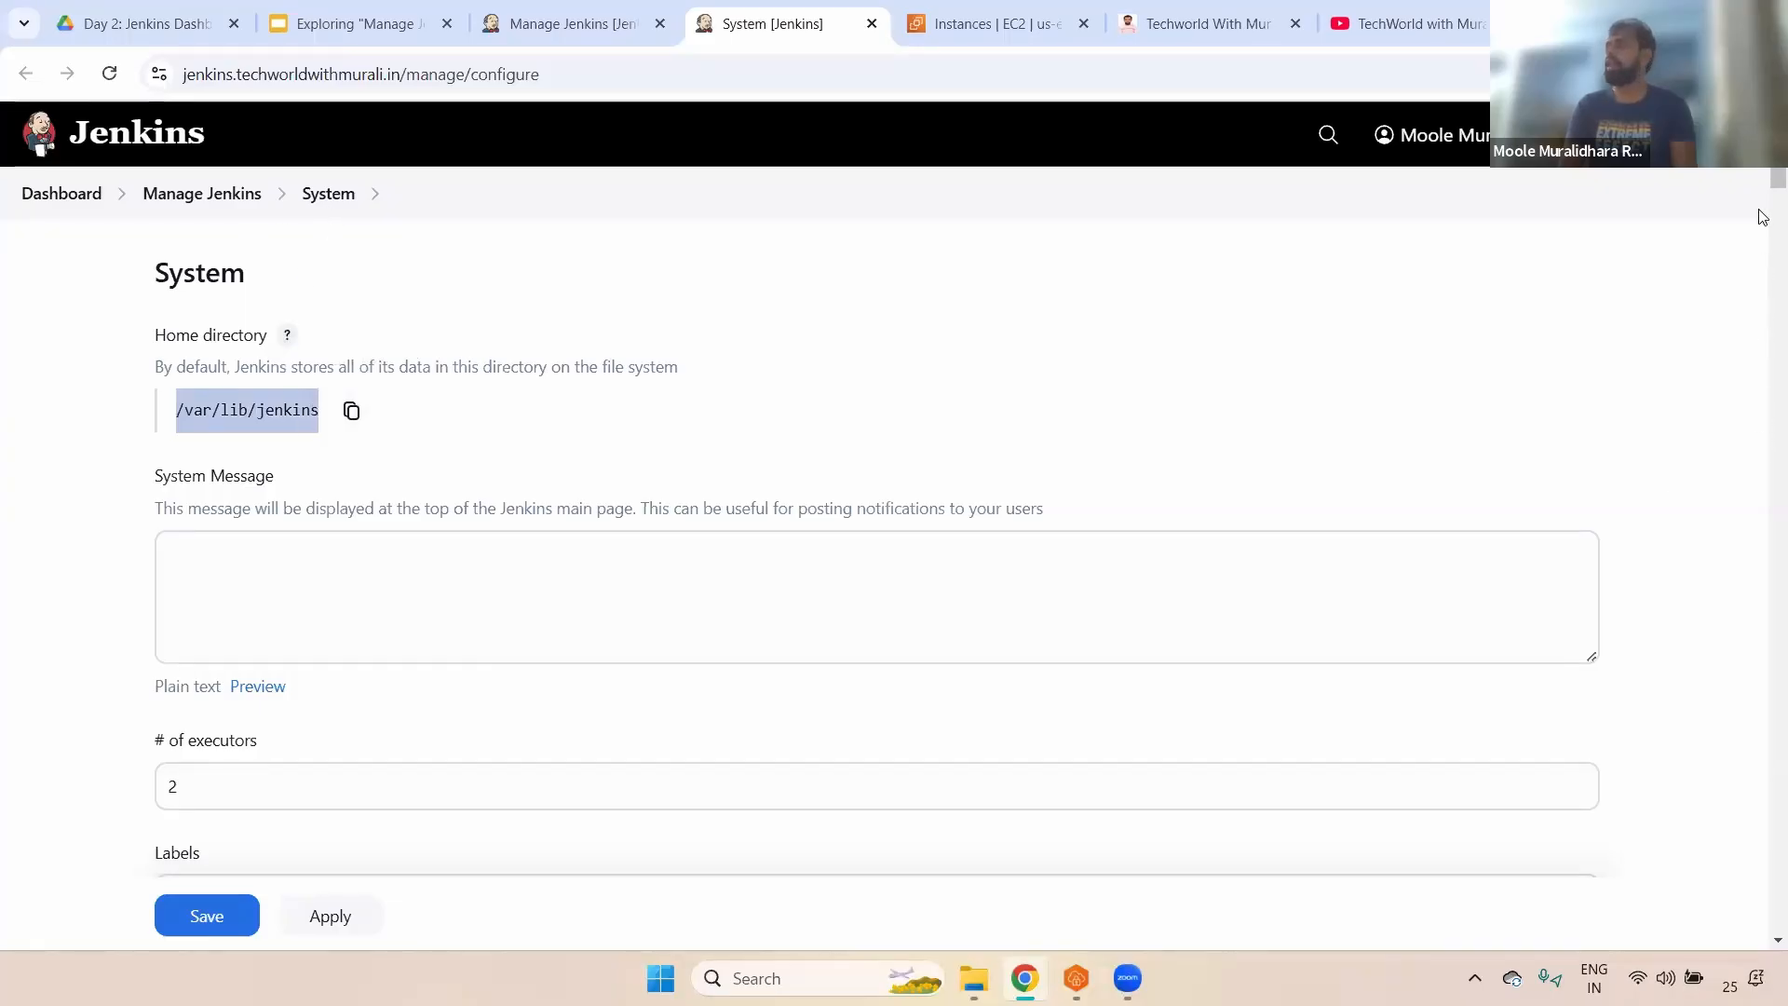
{"action": "scroll", "coordinate": [1764, 207], "scroll_direction": "down", "scroll_amount": 3}
{"action": "left_click_drag", "start_coordinate": [1760, 201], "coordinate": [1759, 203]}
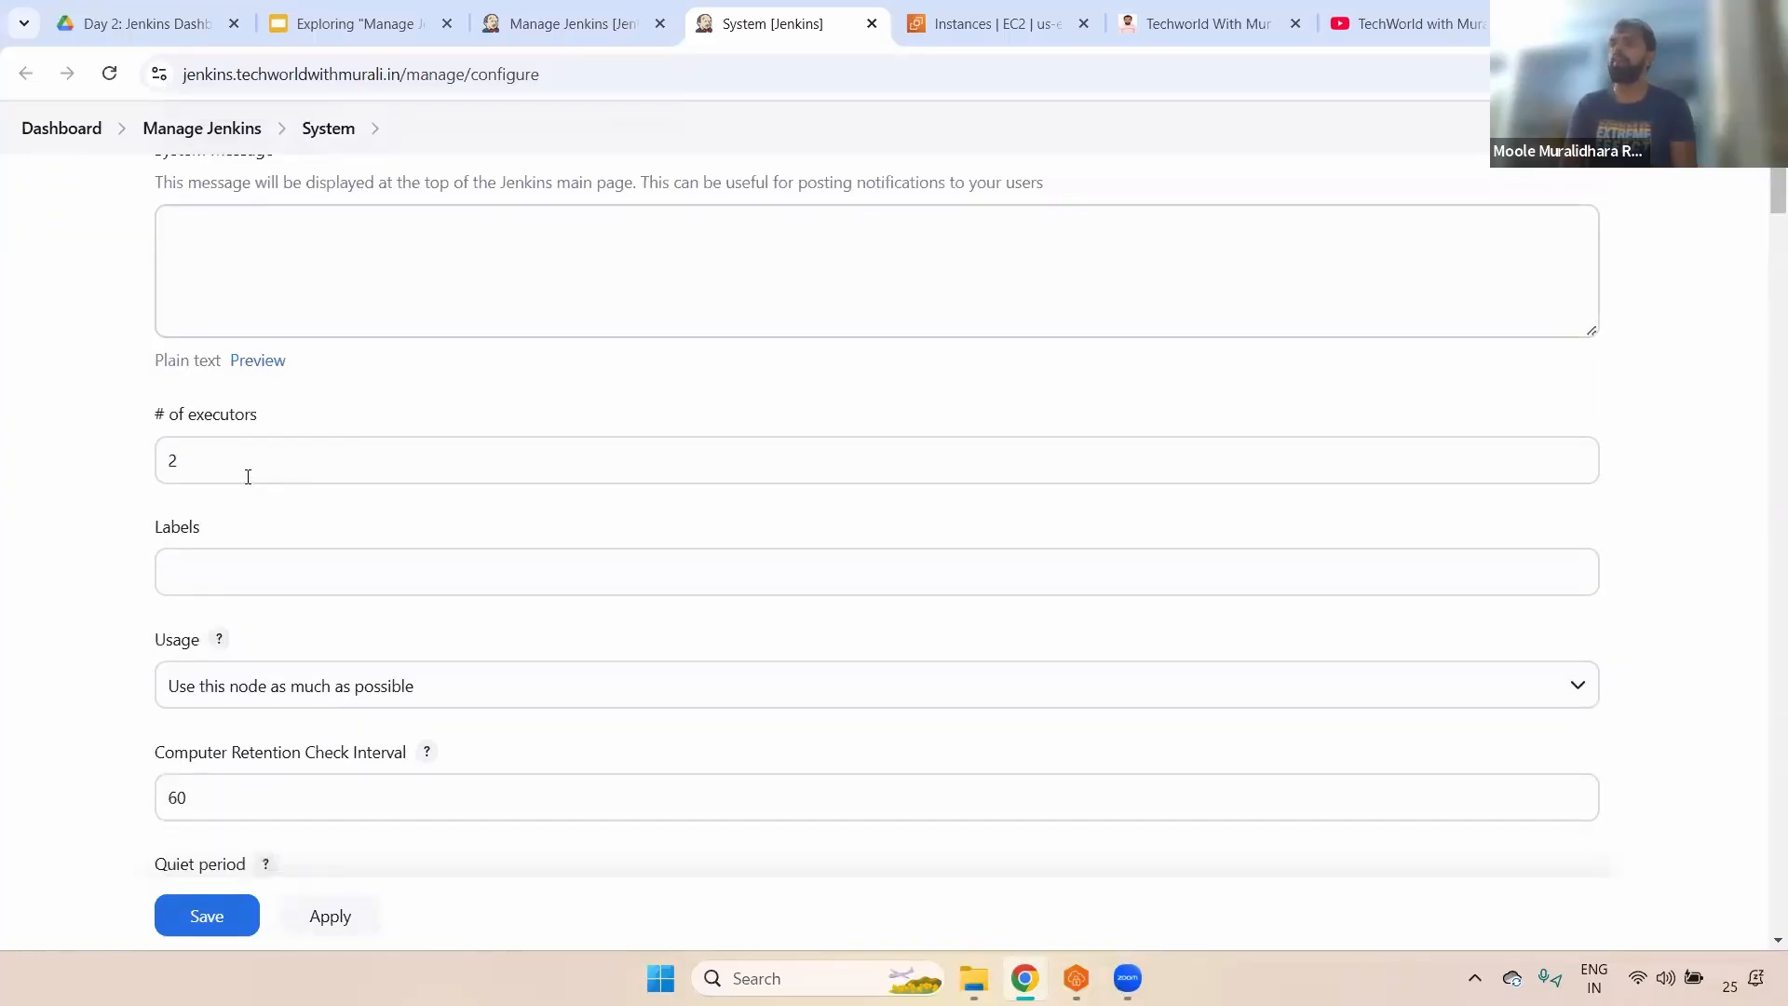
{"action": "left_click_drag", "start_coordinate": [267, 416], "coordinate": [112, 455]}
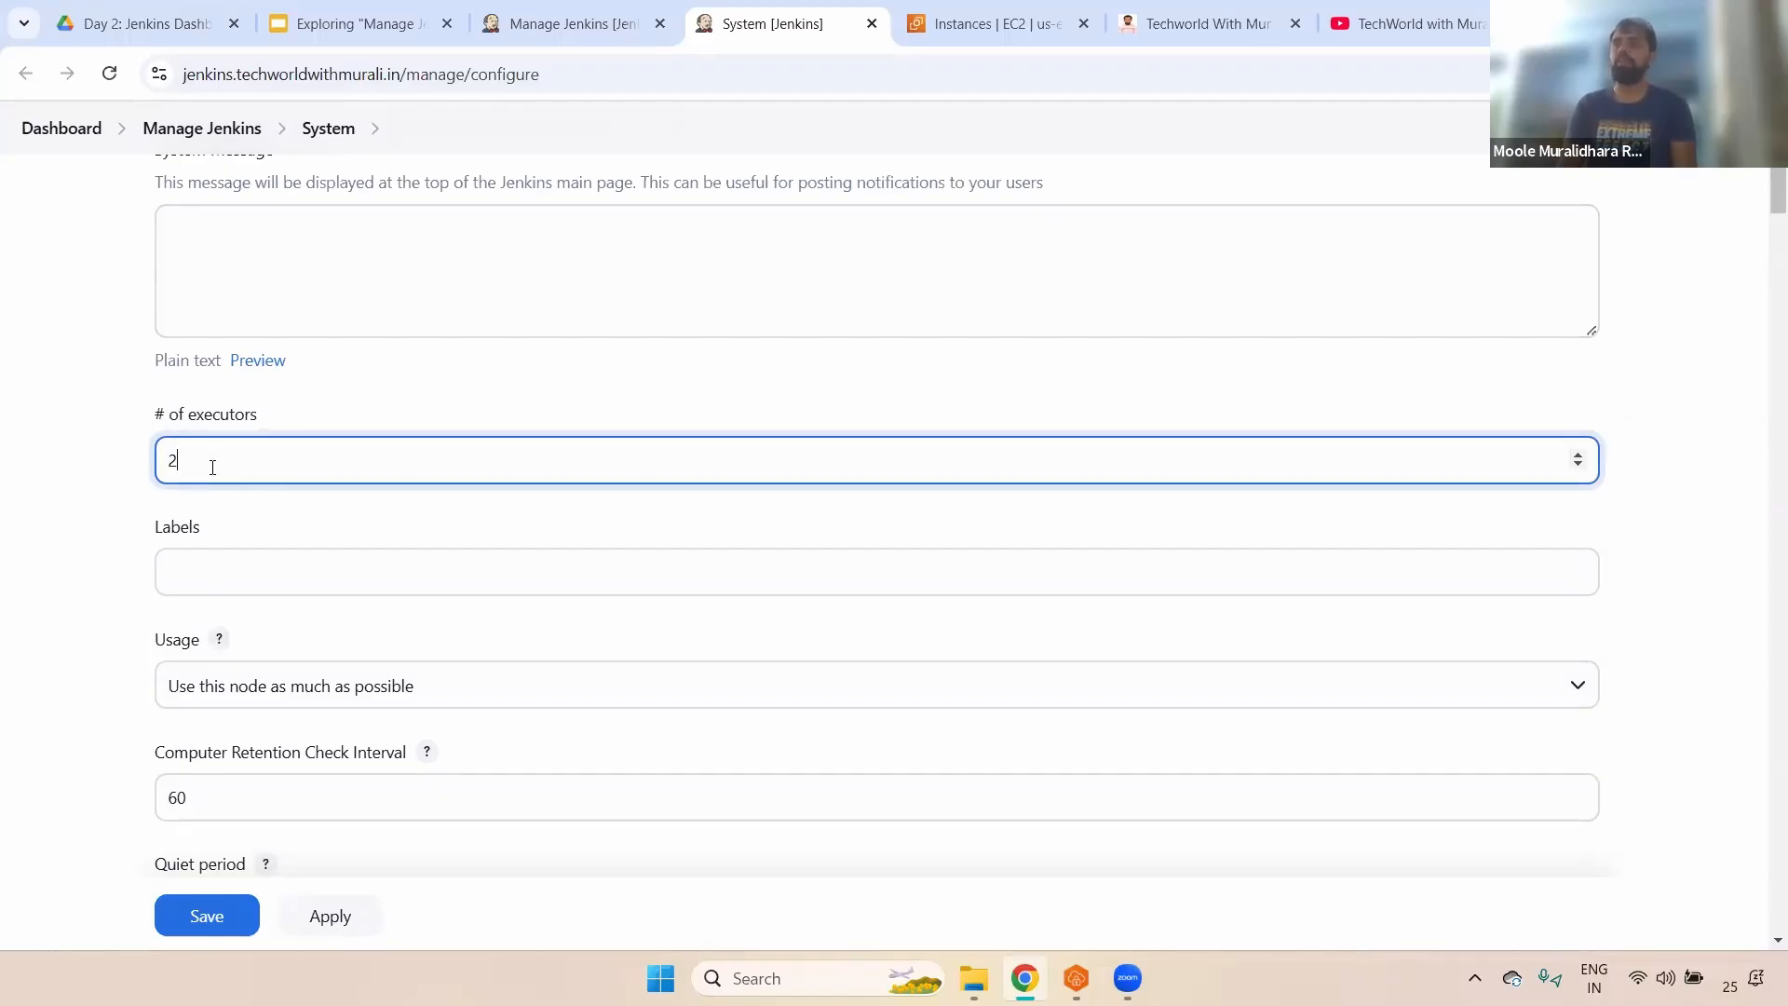
{"action": "left_click_drag", "start_coordinate": [212, 467], "coordinate": [112, 460]}
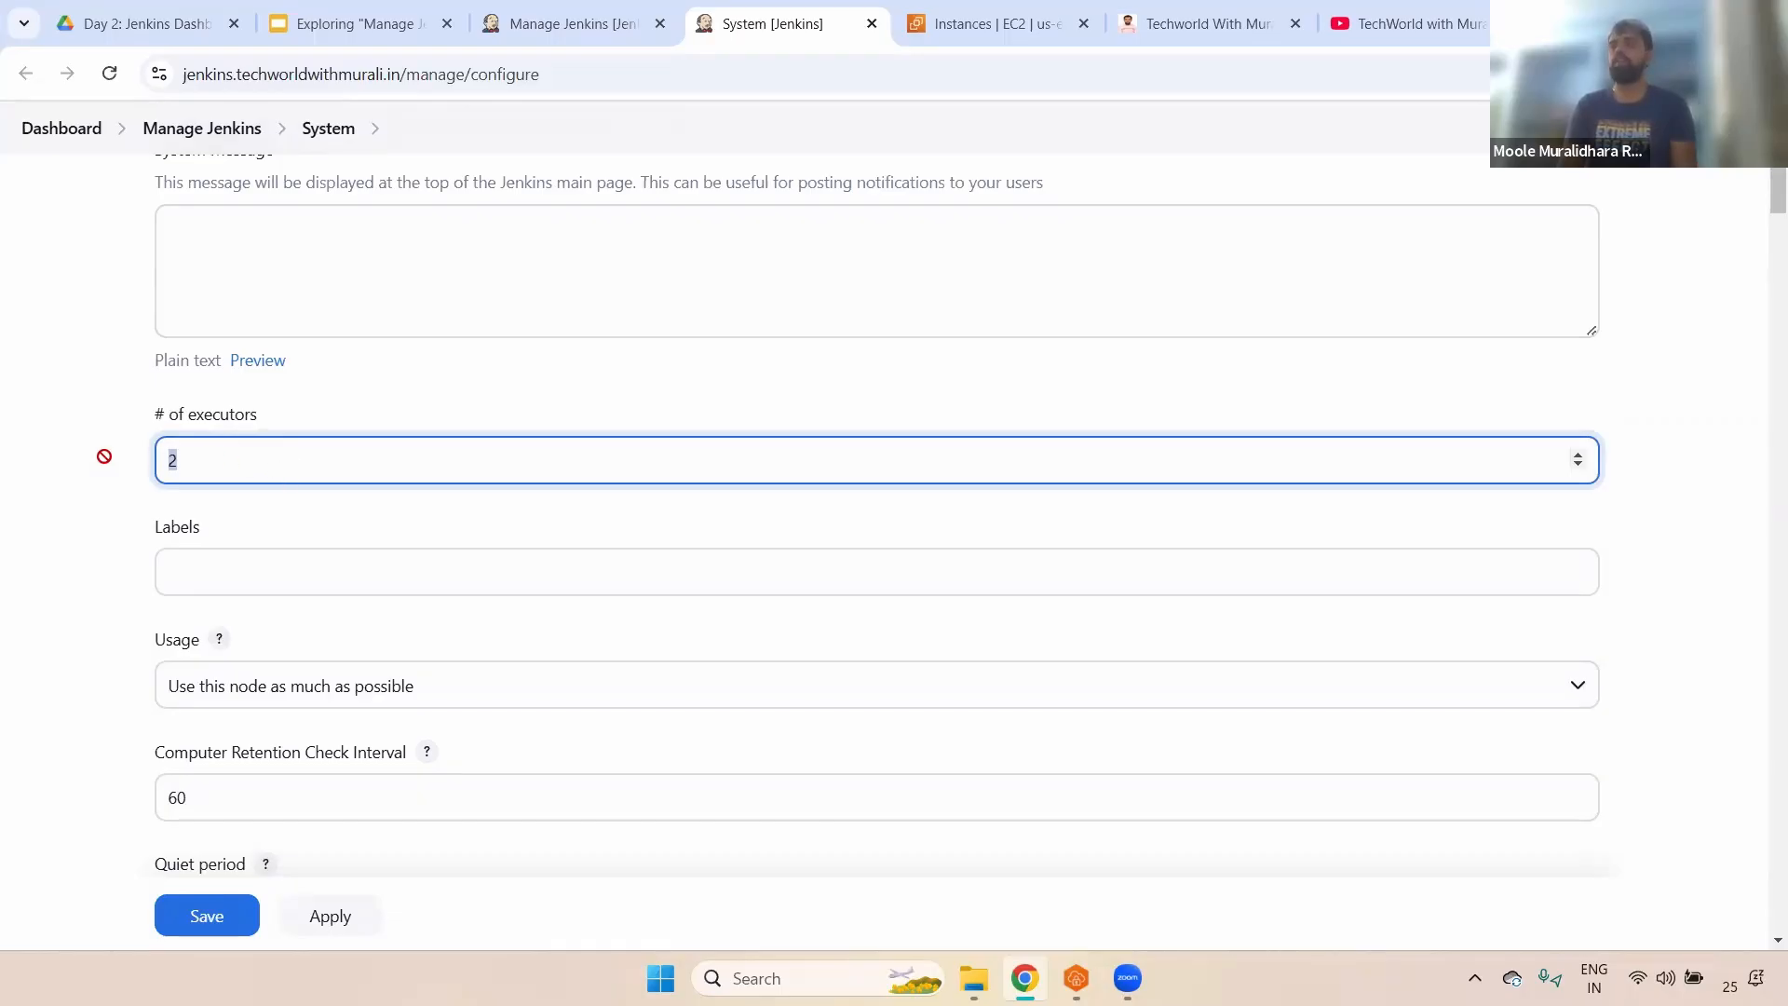
{"action": "double_click", "coordinate": [244, 549]}
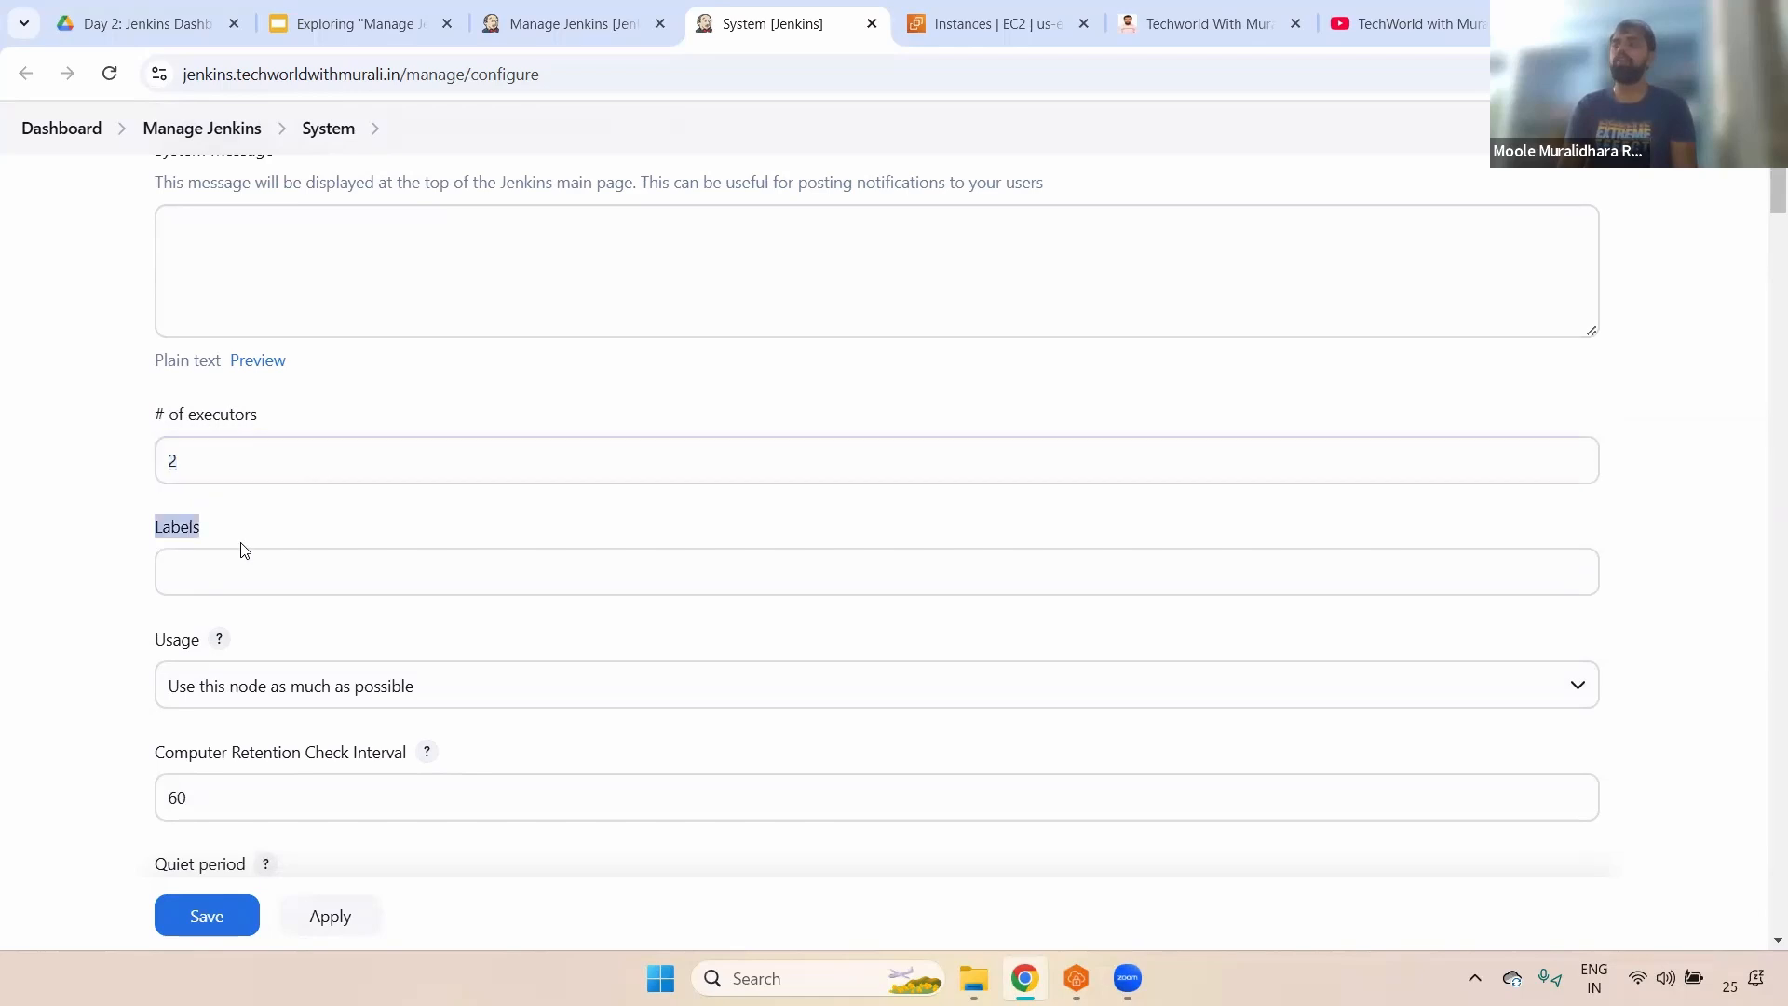
{"action": "left_click", "coordinate": [227, 570]}
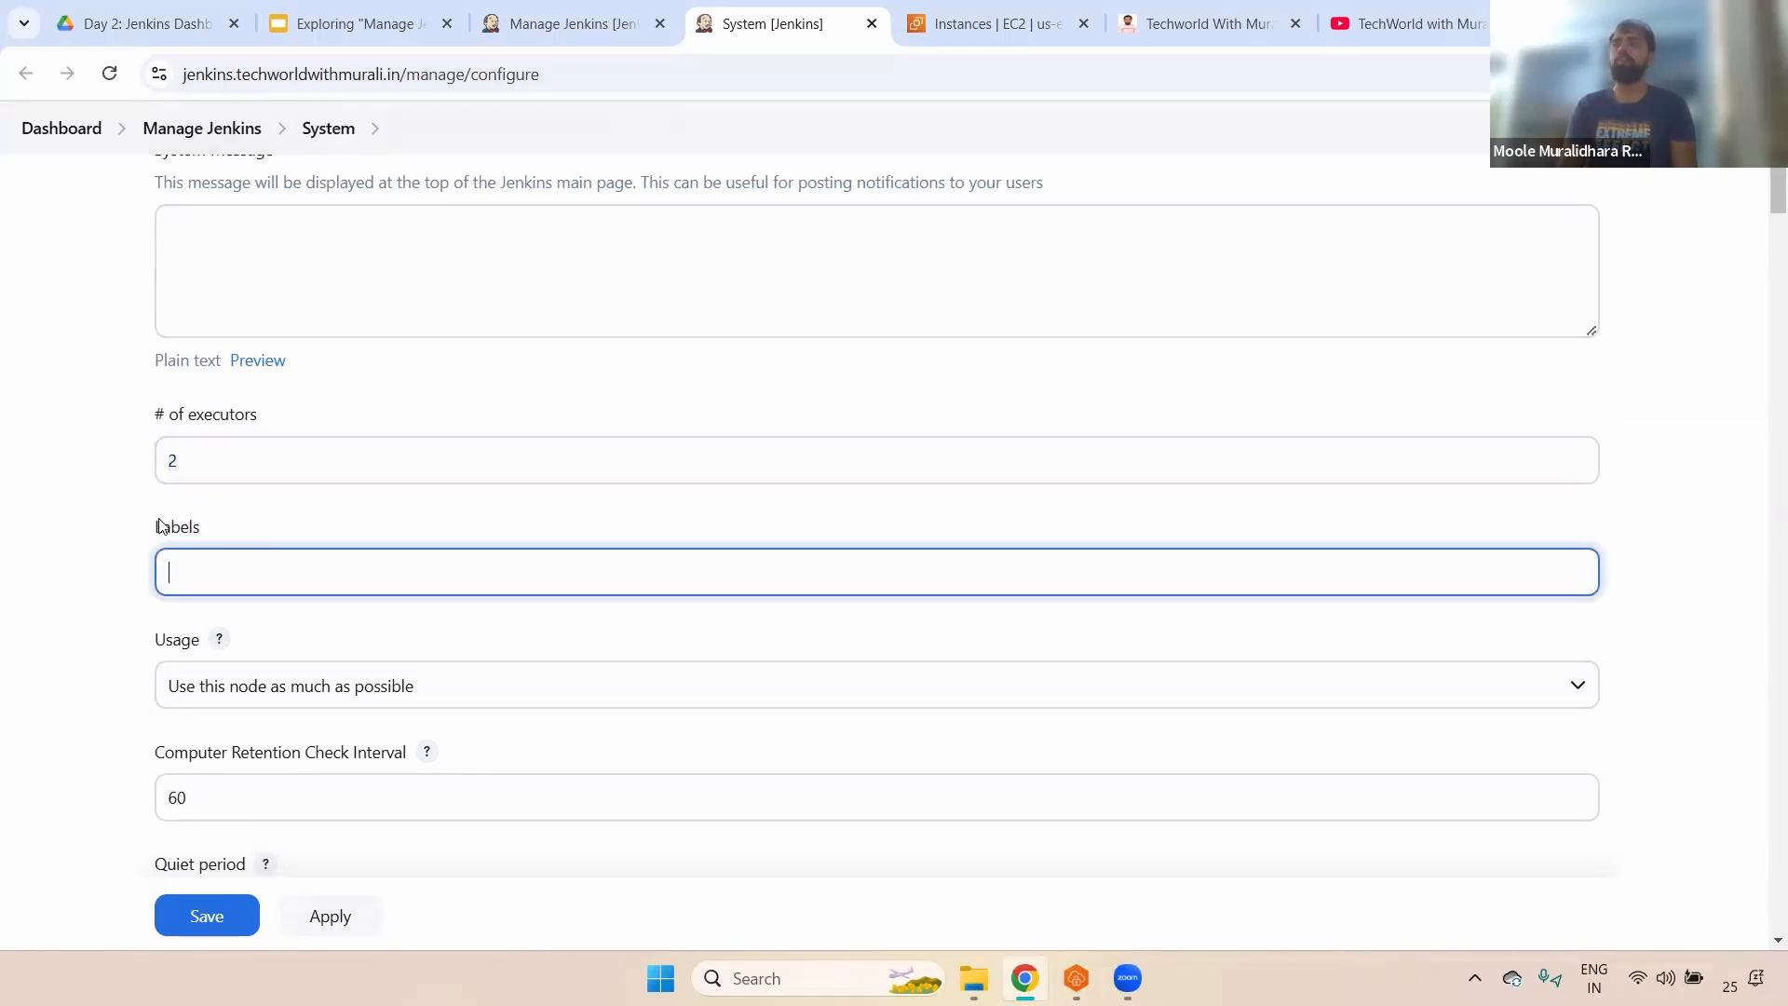
{"action": "double_click", "coordinate": [310, 547]}
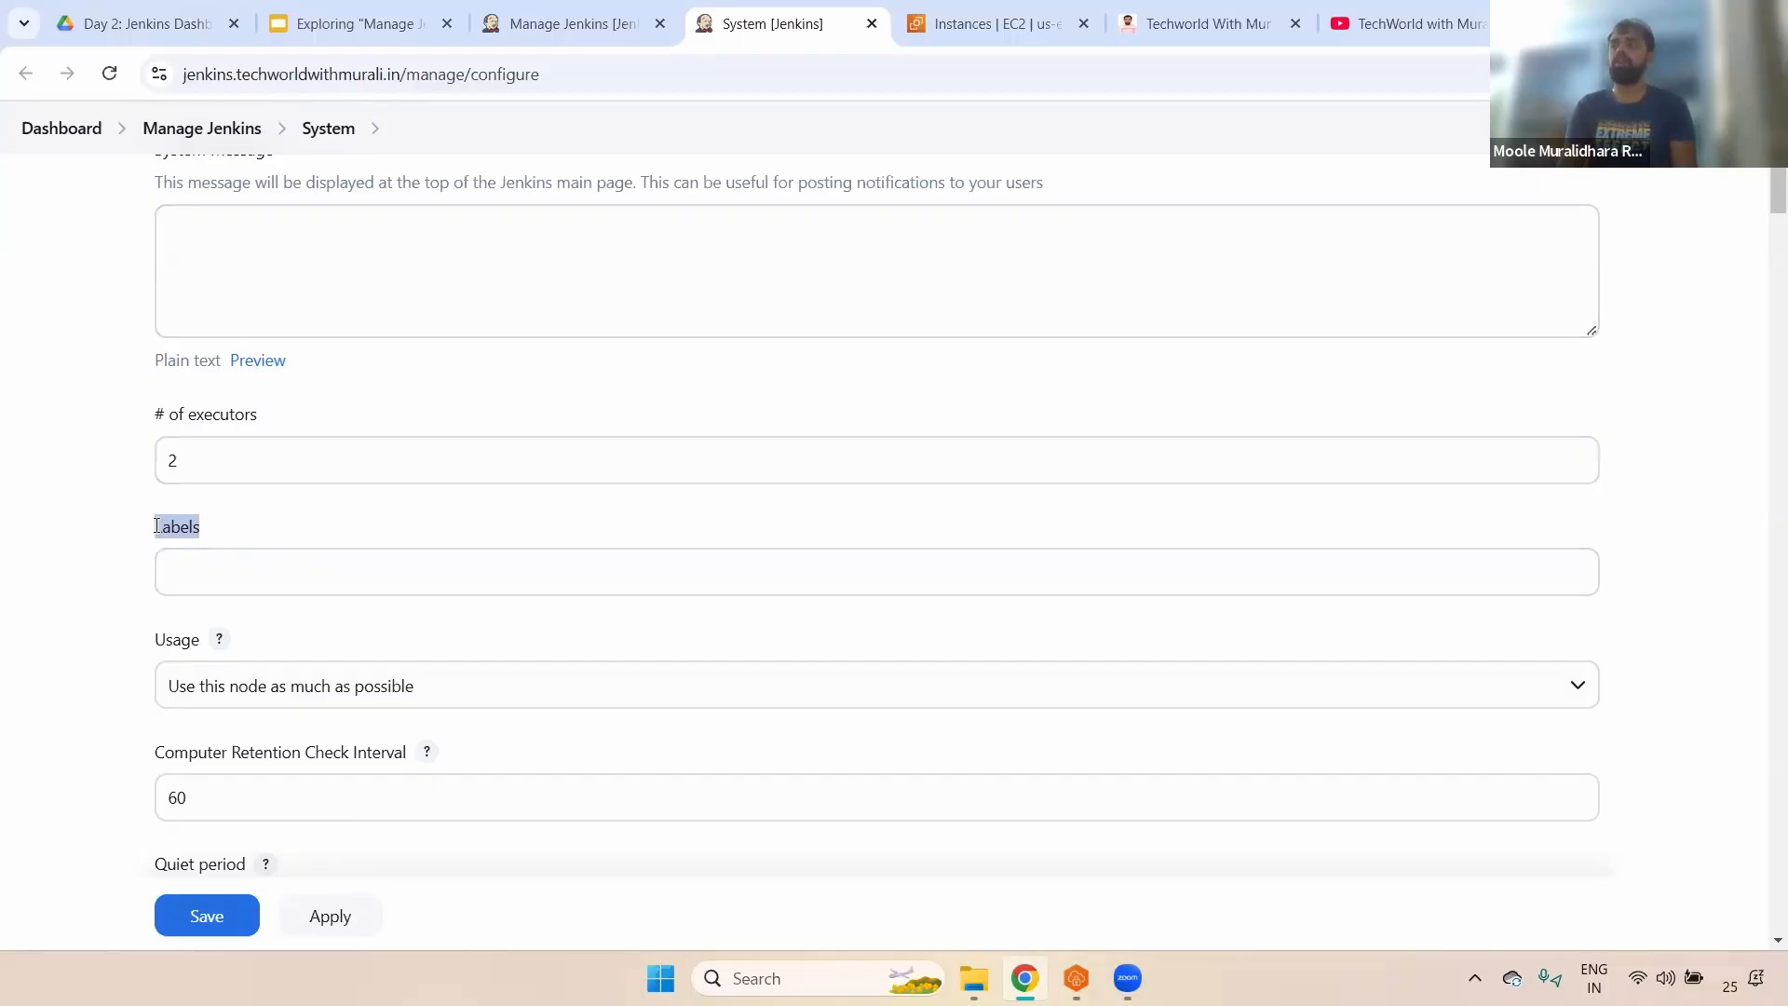
{"action": "left_click_drag", "start_coordinate": [141, 521], "coordinate": [285, 520]}
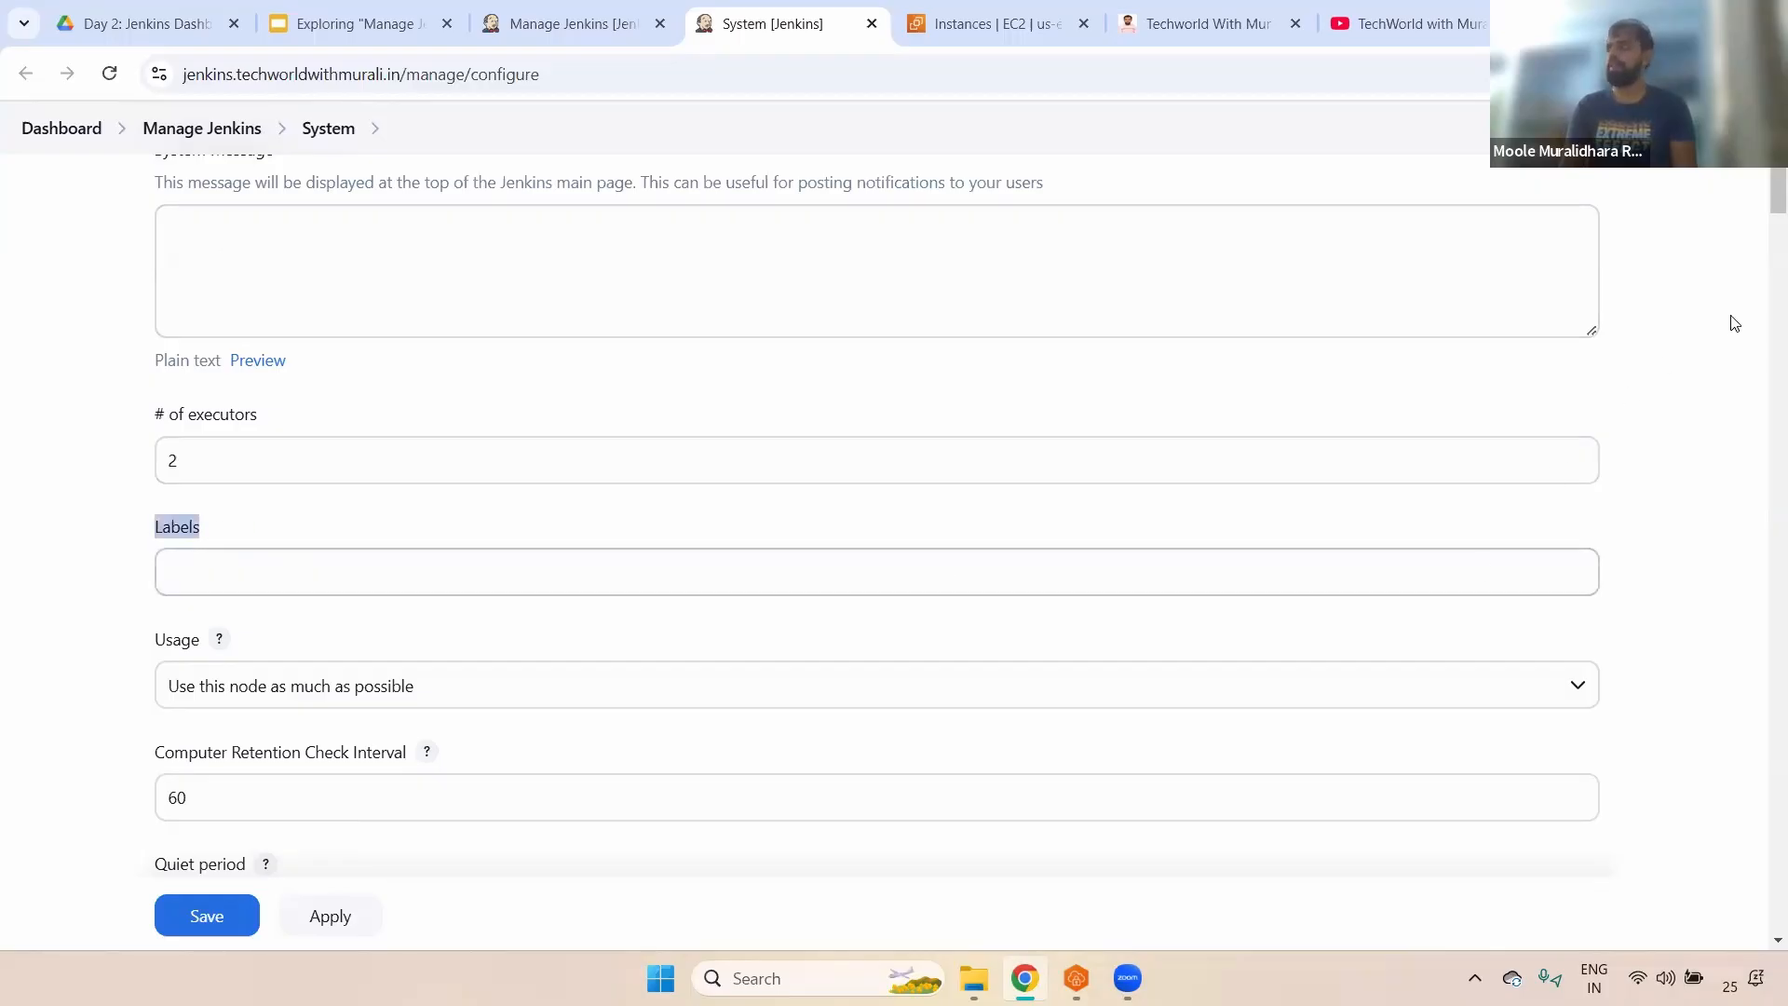
{"action": "scroll", "coordinate": [1763, 186], "scroll_direction": "down", "scroll_amount": 3}
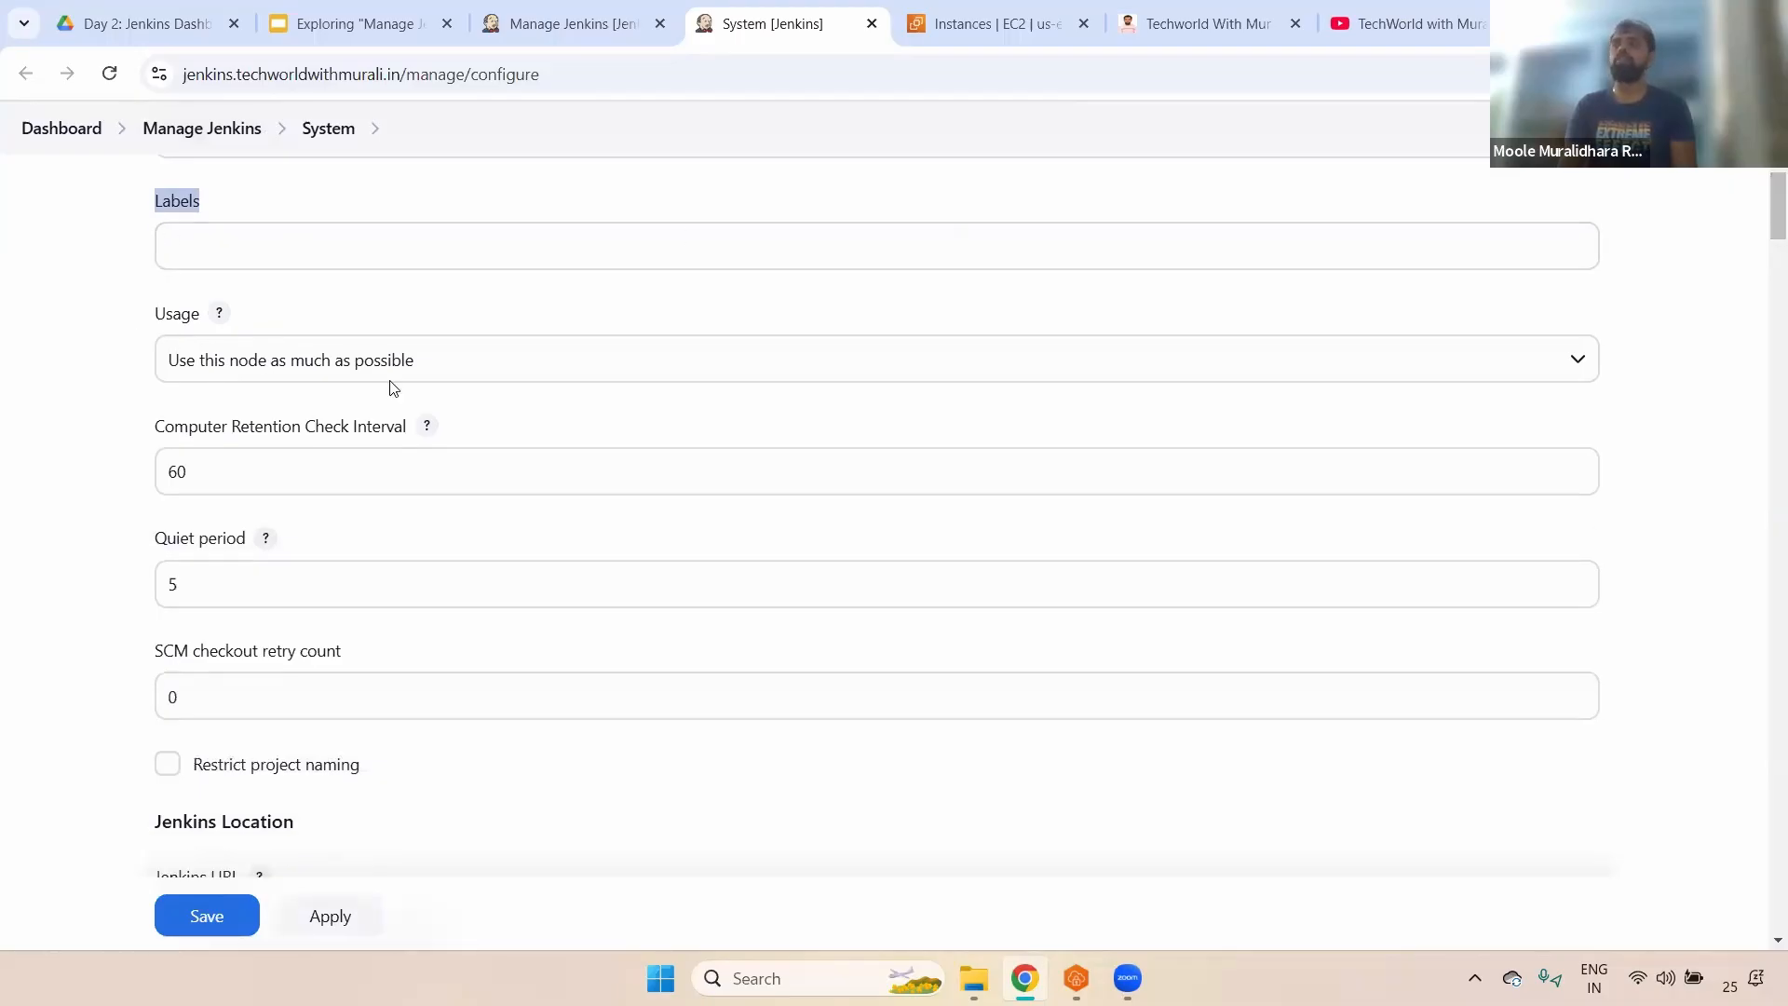
{"action": "left_click", "coordinate": [414, 364]}
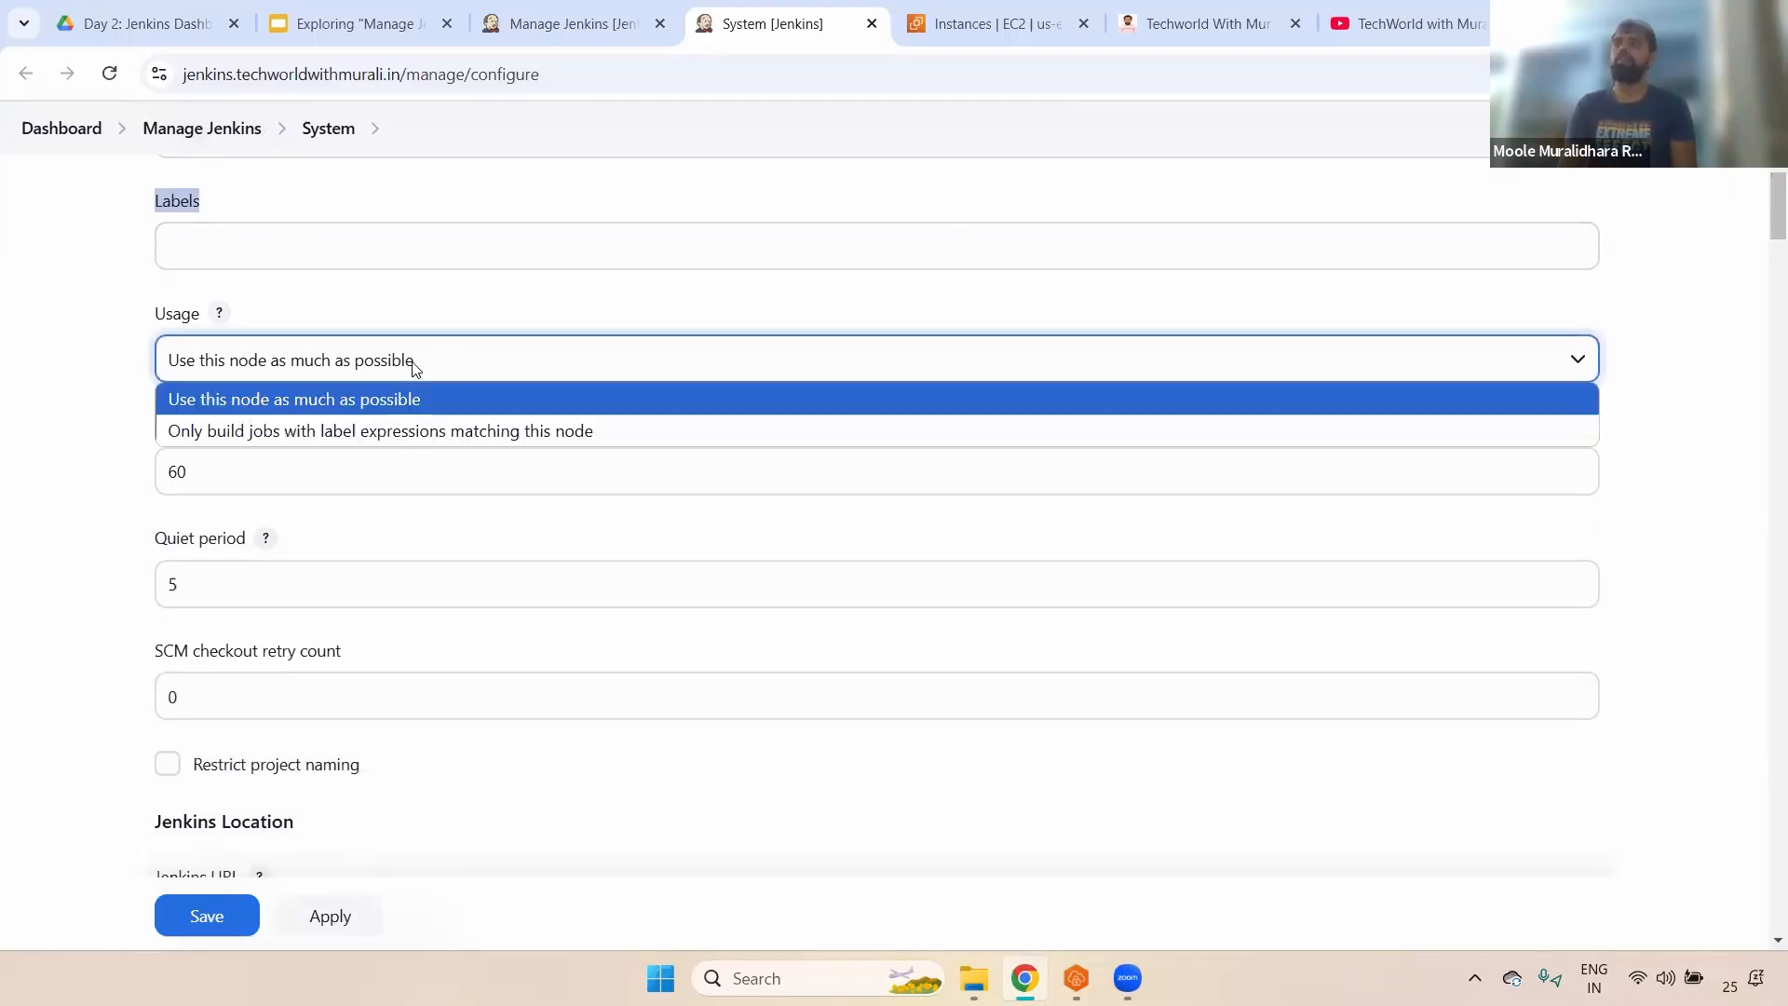
{"action": "left_click", "coordinate": [285, 428]}
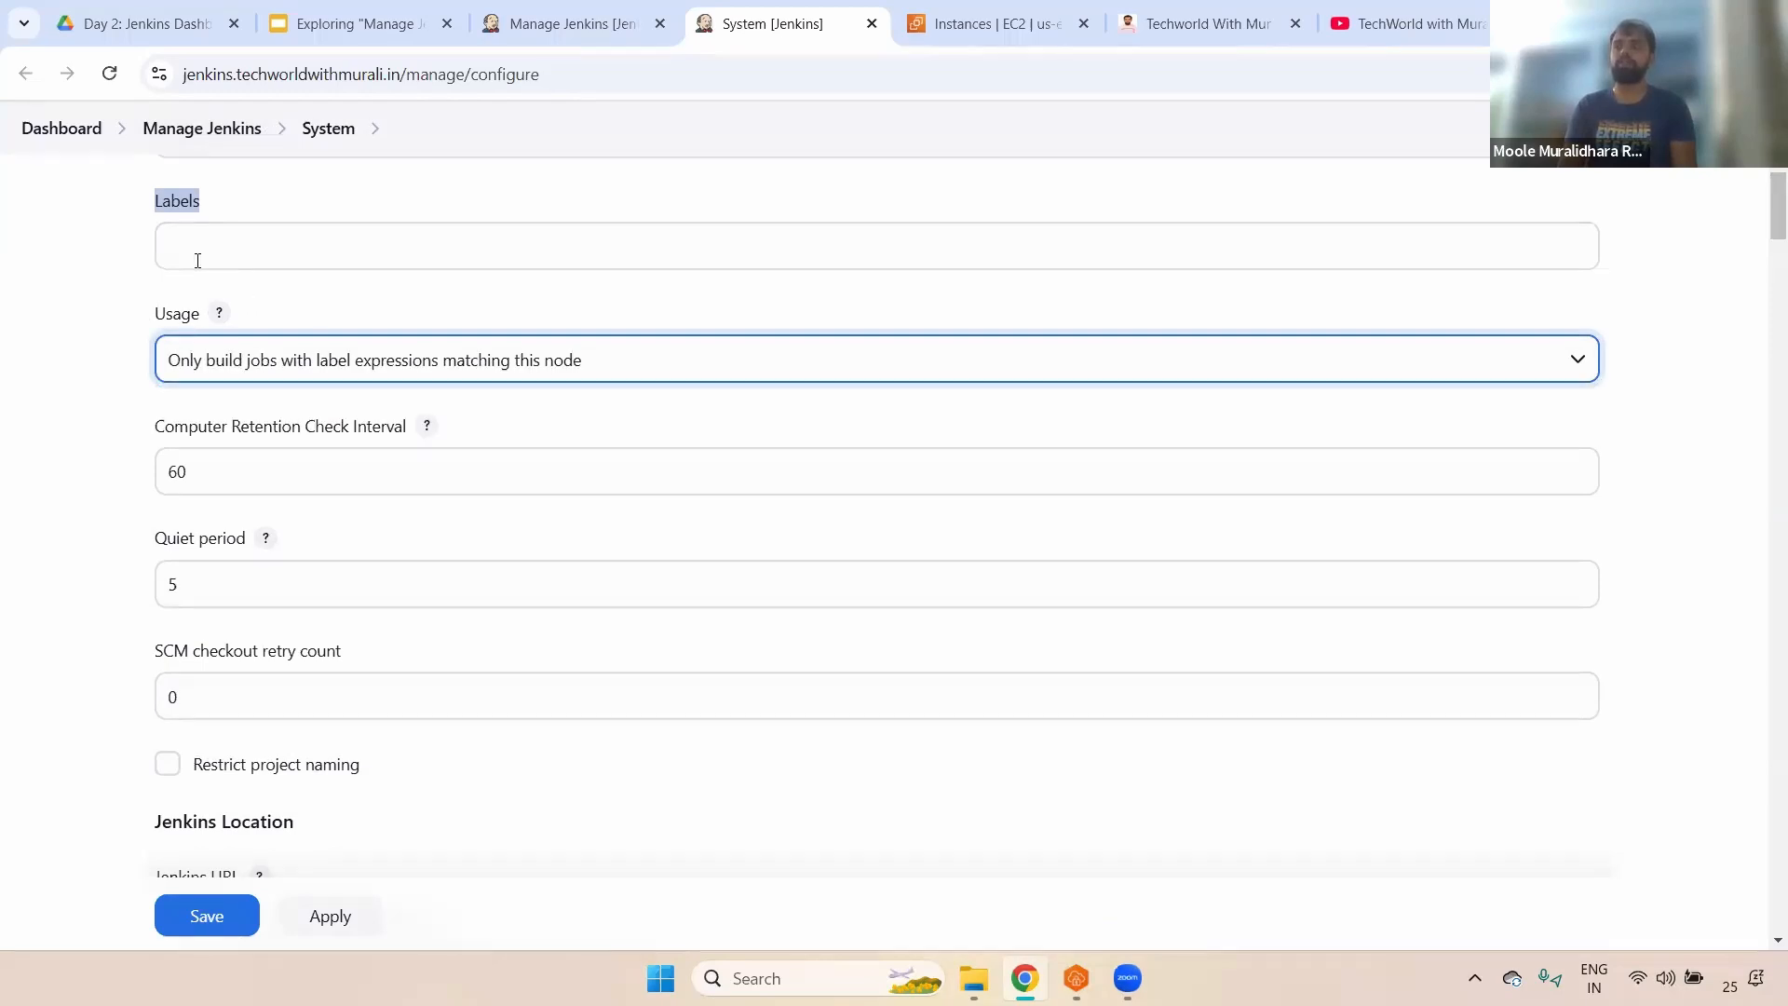
{"action": "left_click_drag", "start_coordinate": [138, 199], "coordinate": [229, 202]}
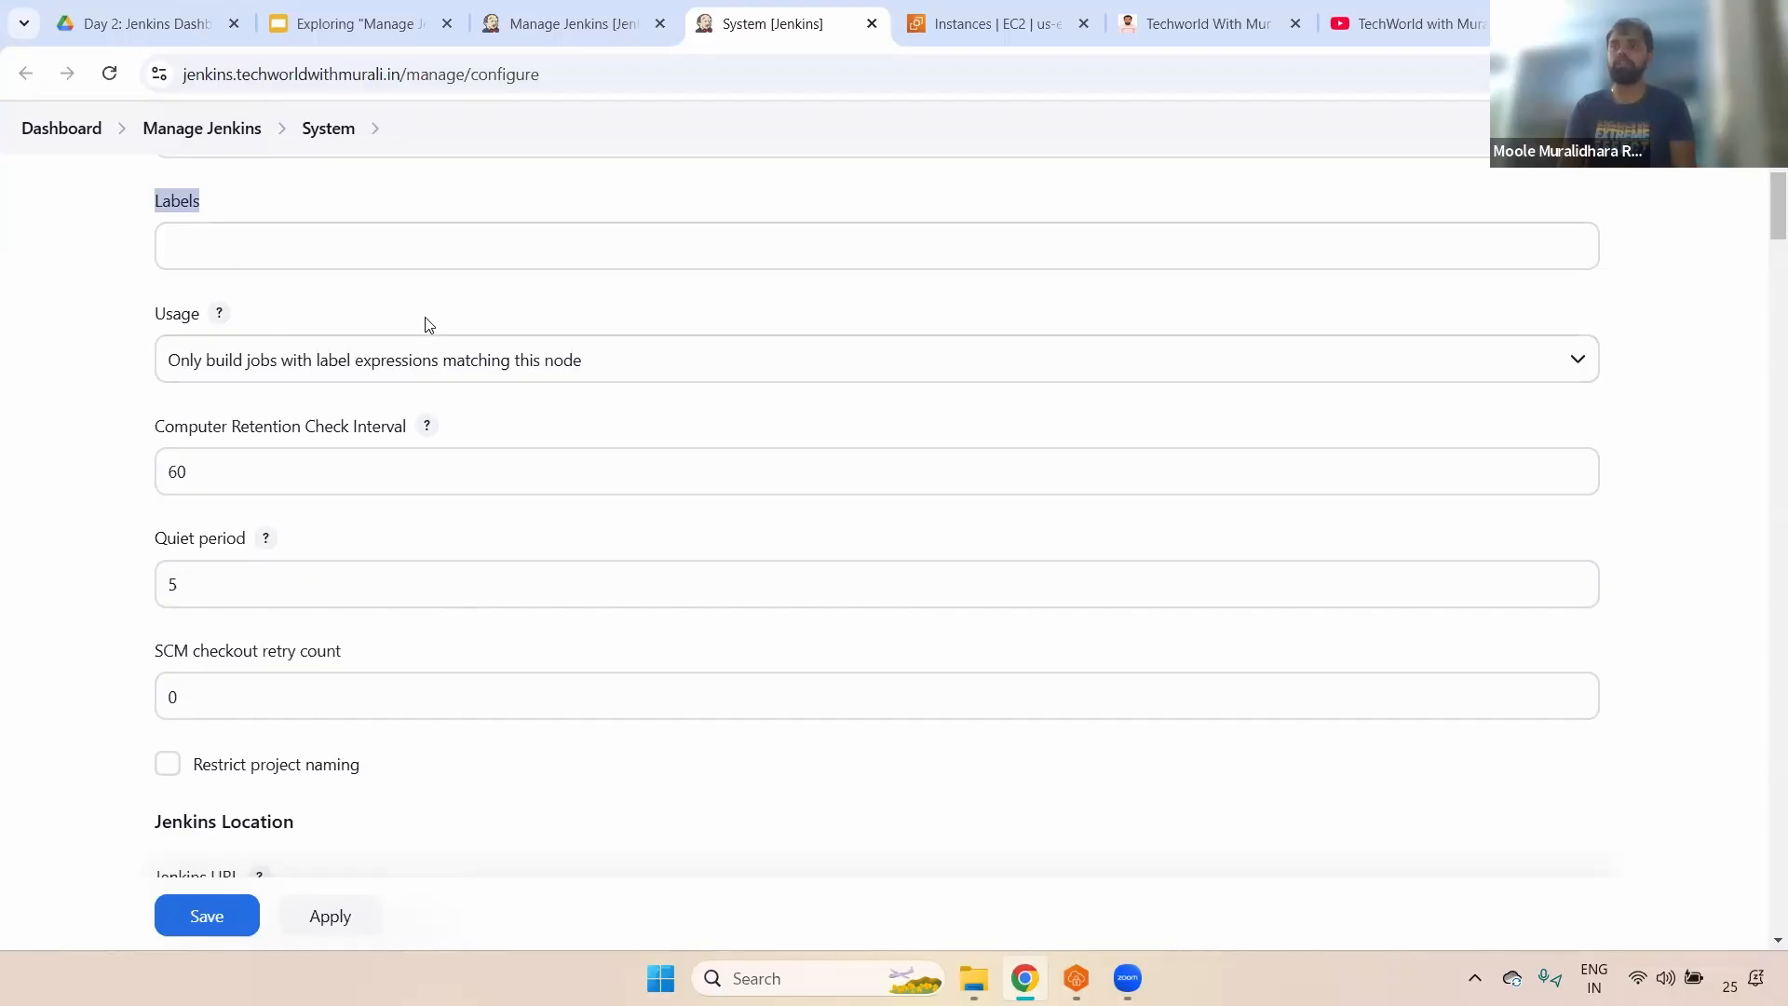
{"action": "left_click", "coordinate": [392, 367]}
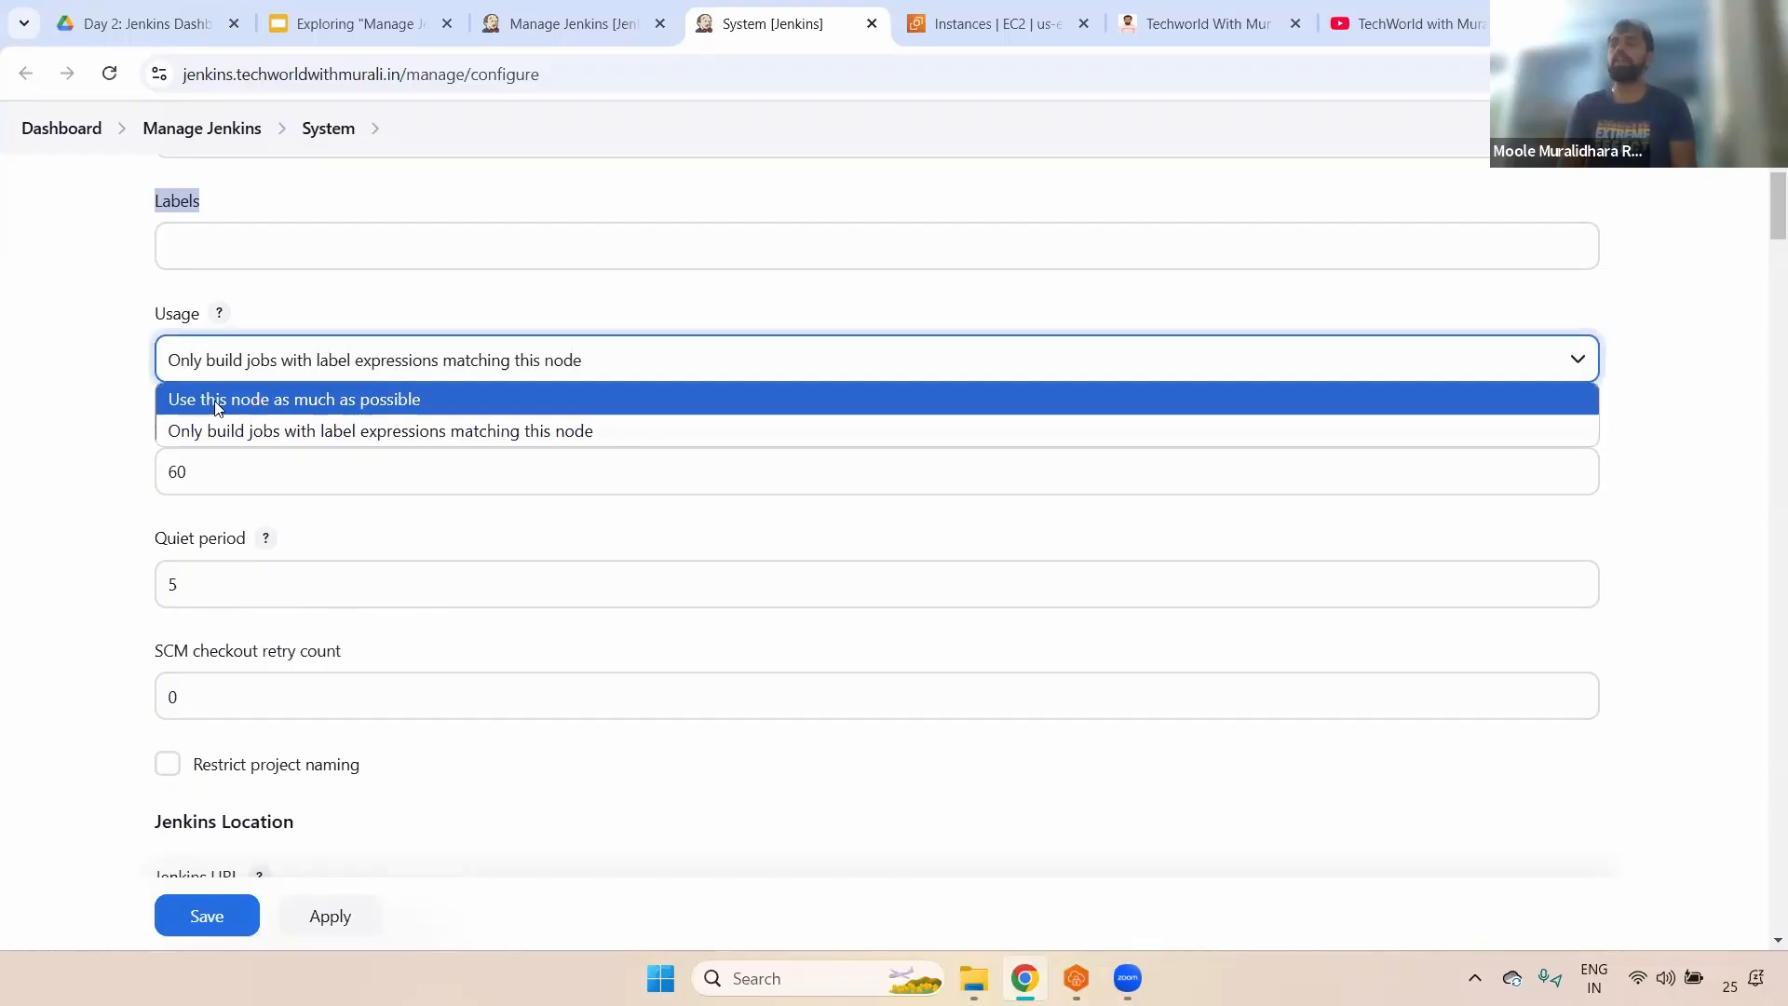
{"action": "left_click", "coordinate": [369, 400]}
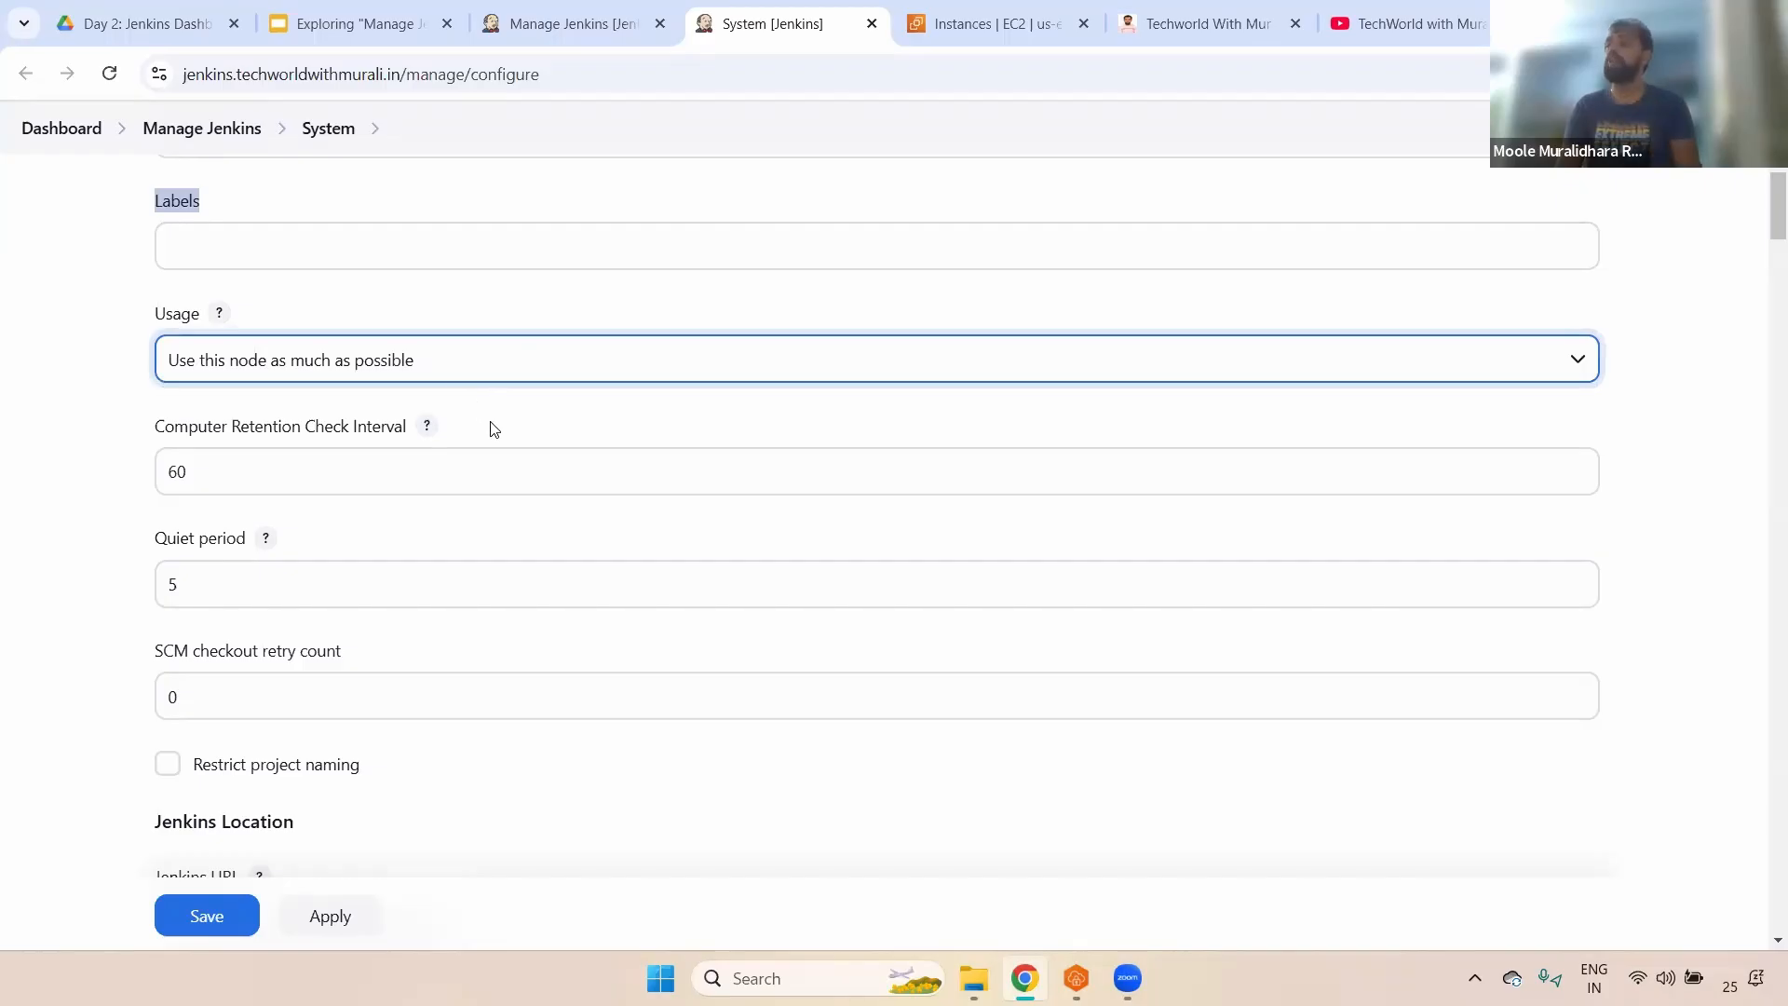
{"action": "left_click", "coordinate": [447, 360]}
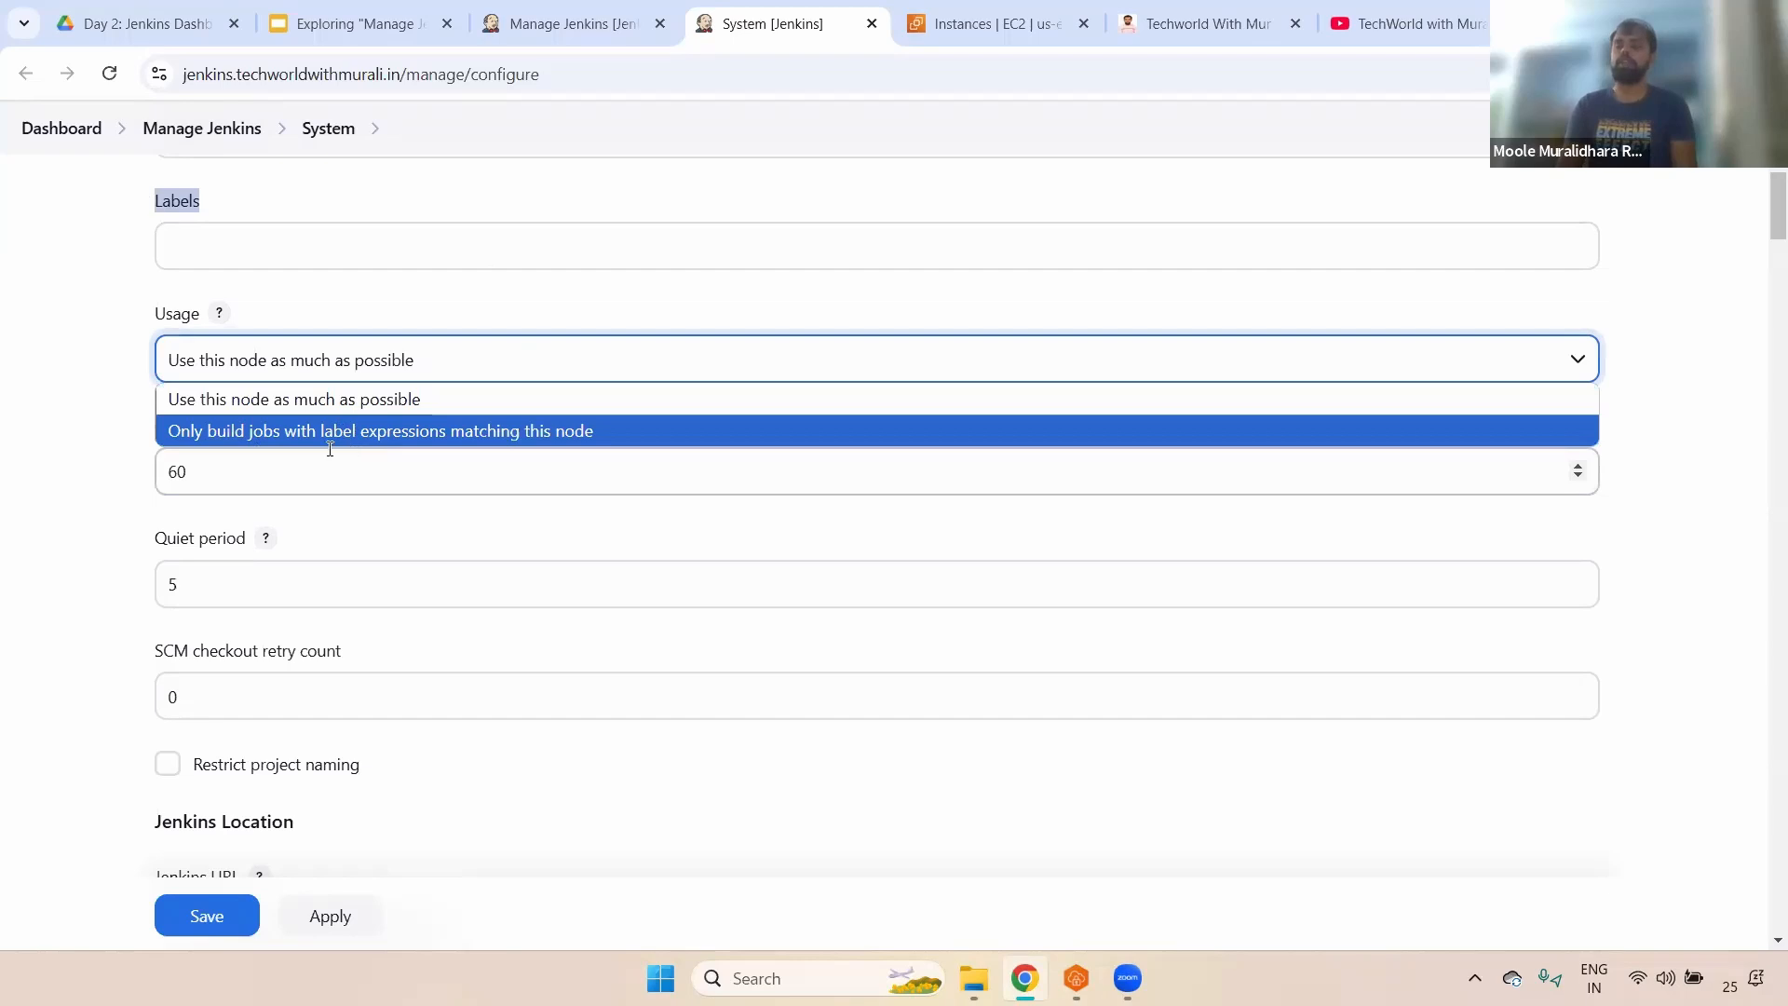
{"action": "left_click", "coordinate": [361, 400]}
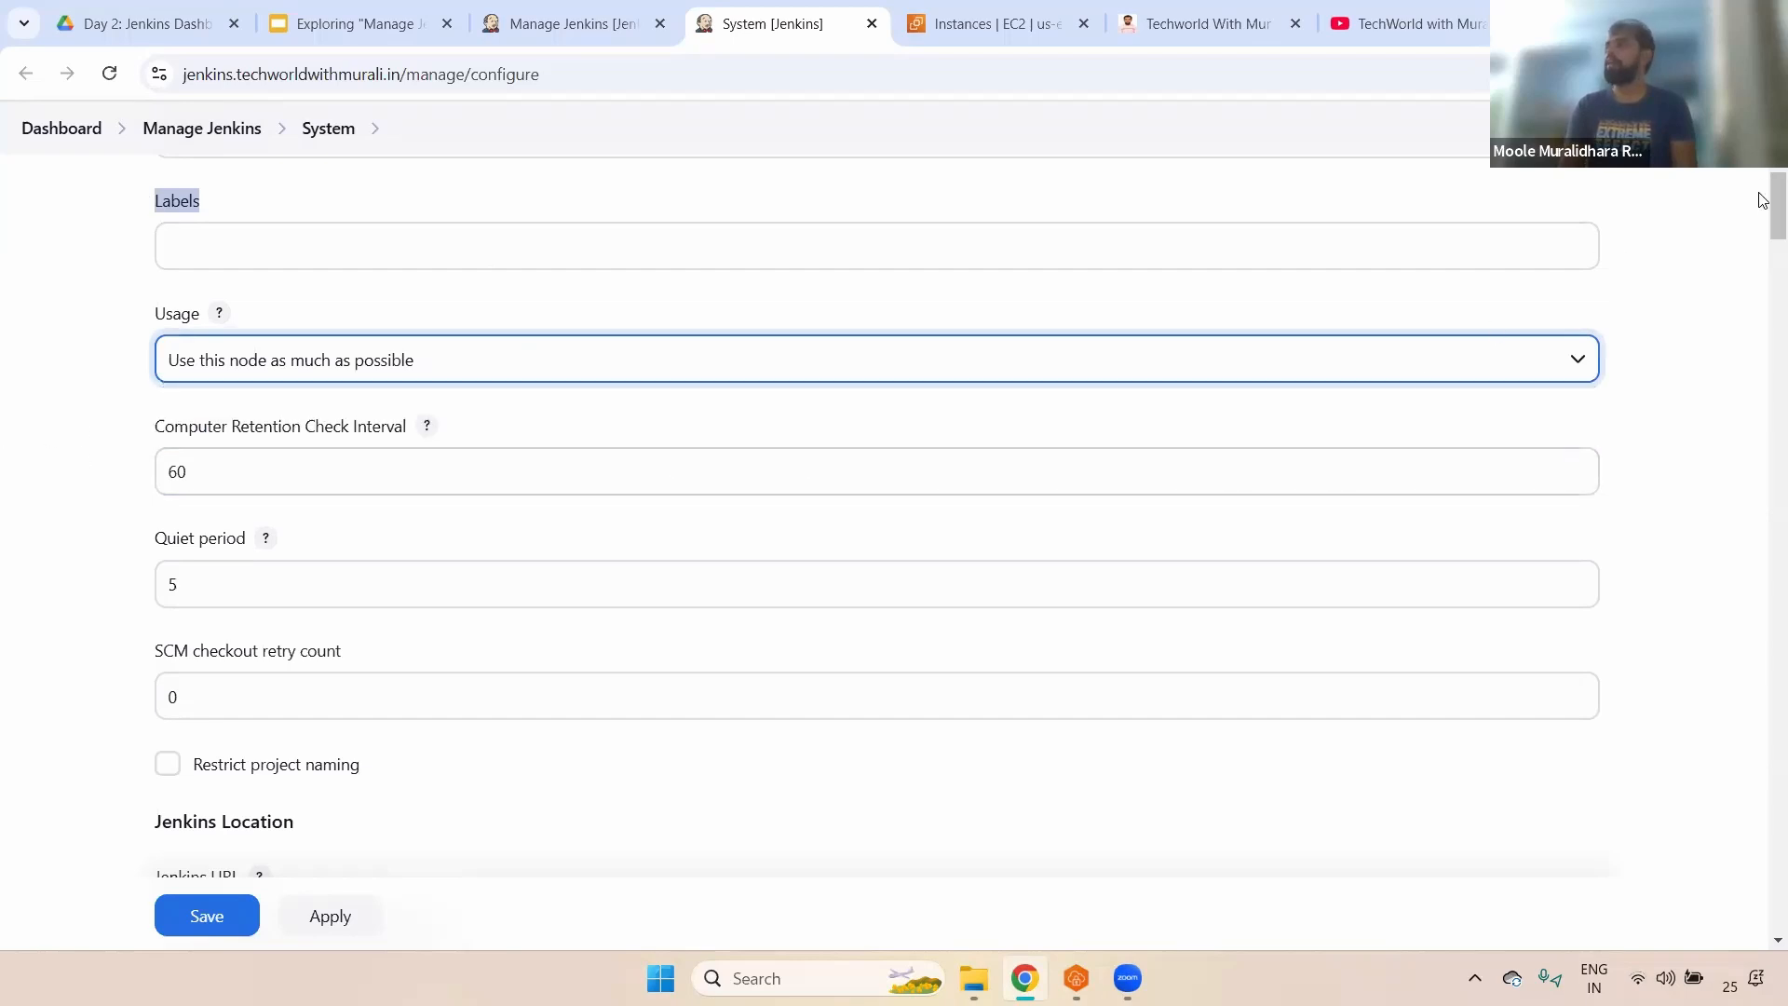
{"action": "left_click_drag", "start_coordinate": [1763, 233], "coordinate": [1763, 282]}
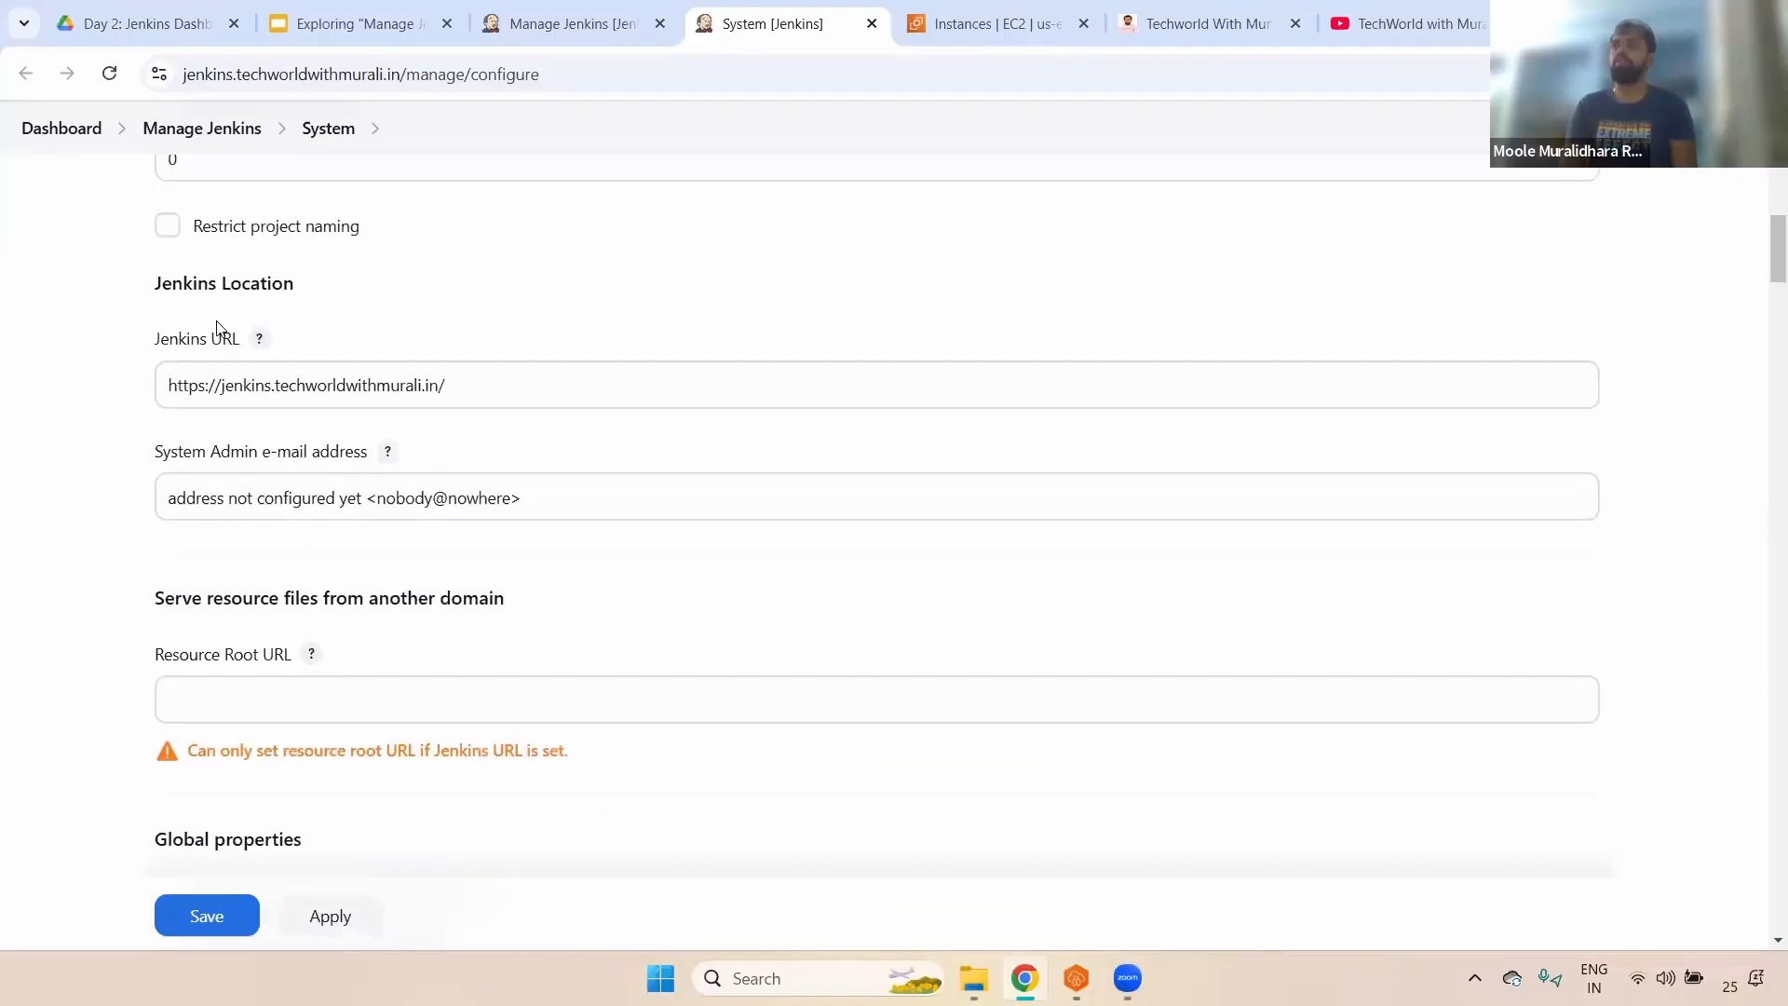
{"action": "left_click_drag", "start_coordinate": [160, 339], "coordinate": [272, 360]}
{"action": "left_click_drag", "start_coordinate": [563, 498], "coordinate": [131, 513]}
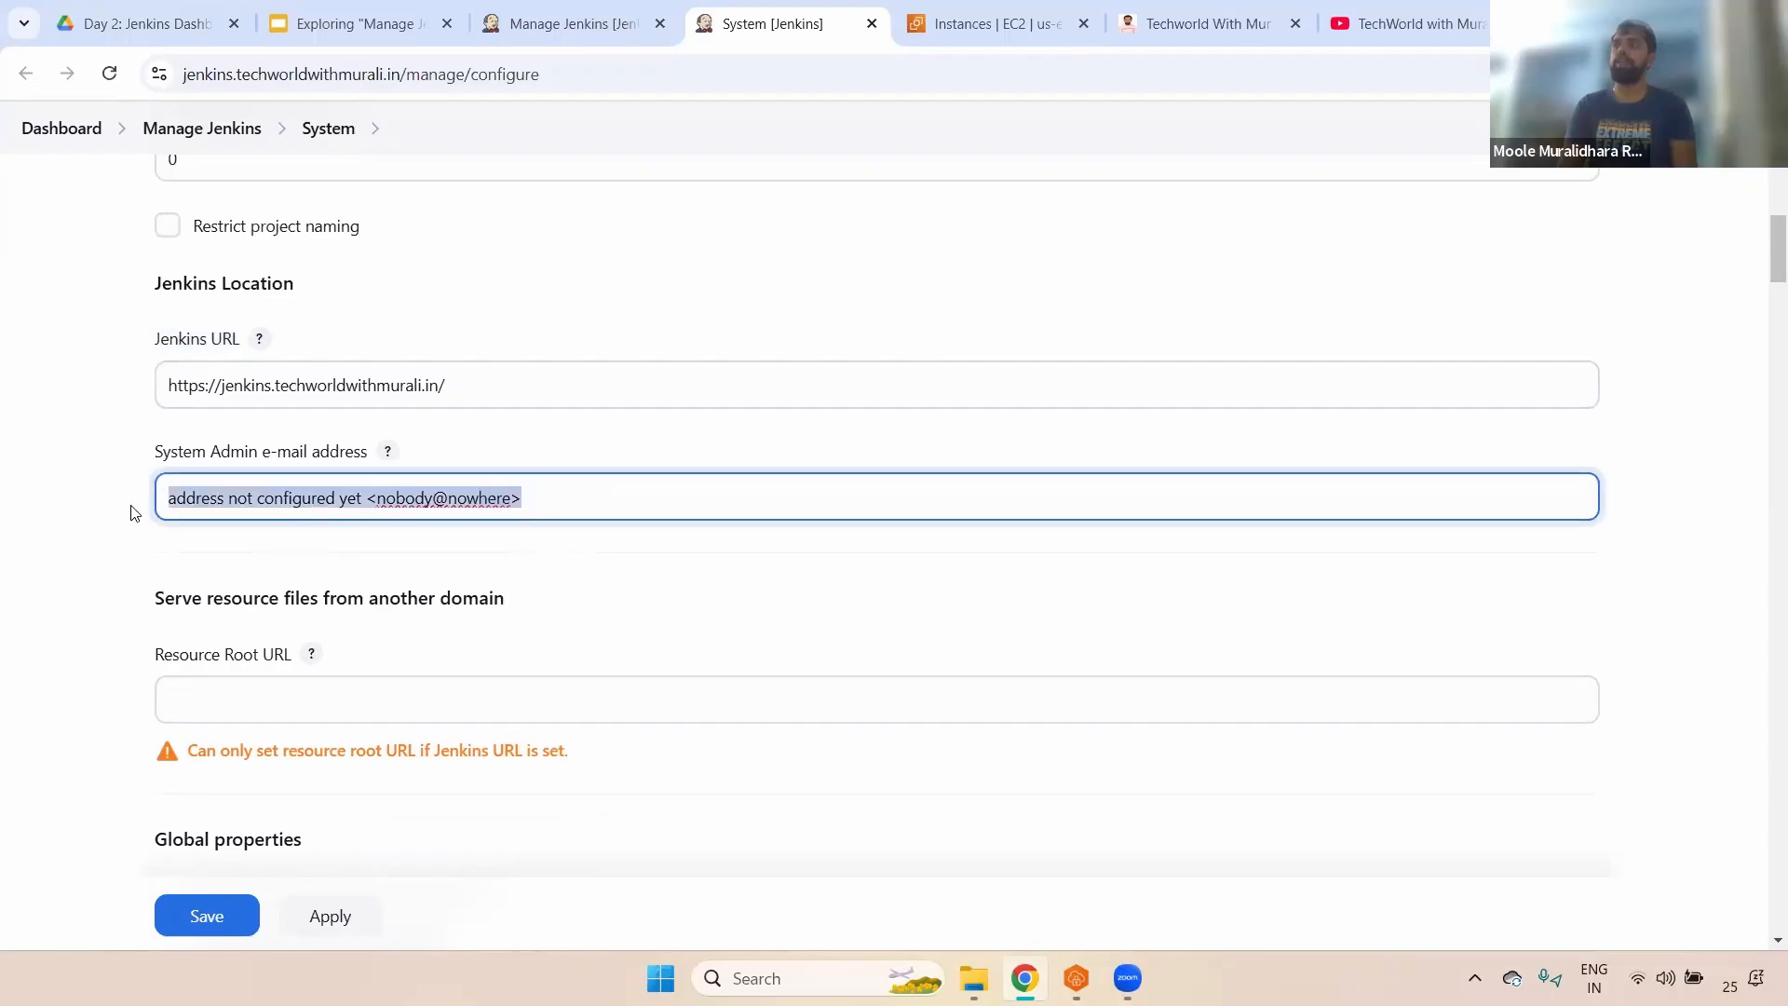
{"action": "left_click", "coordinate": [447, 501]}
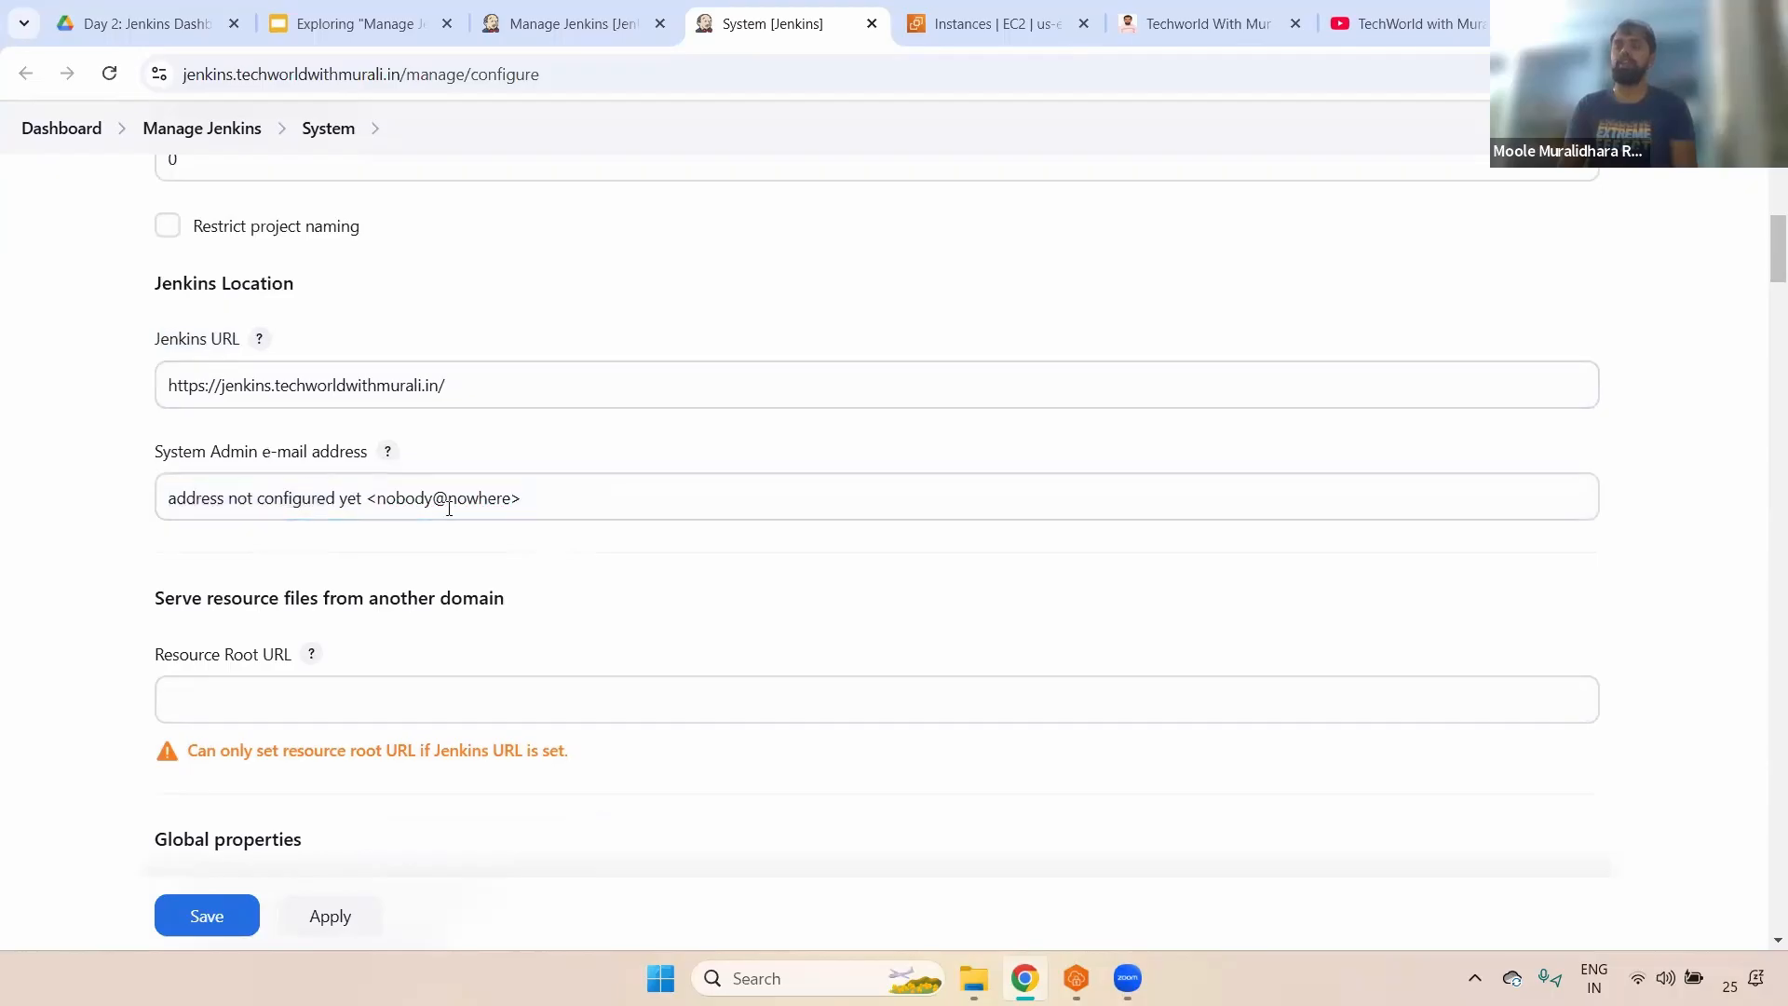
{"action": "left_click", "coordinate": [385, 531]}
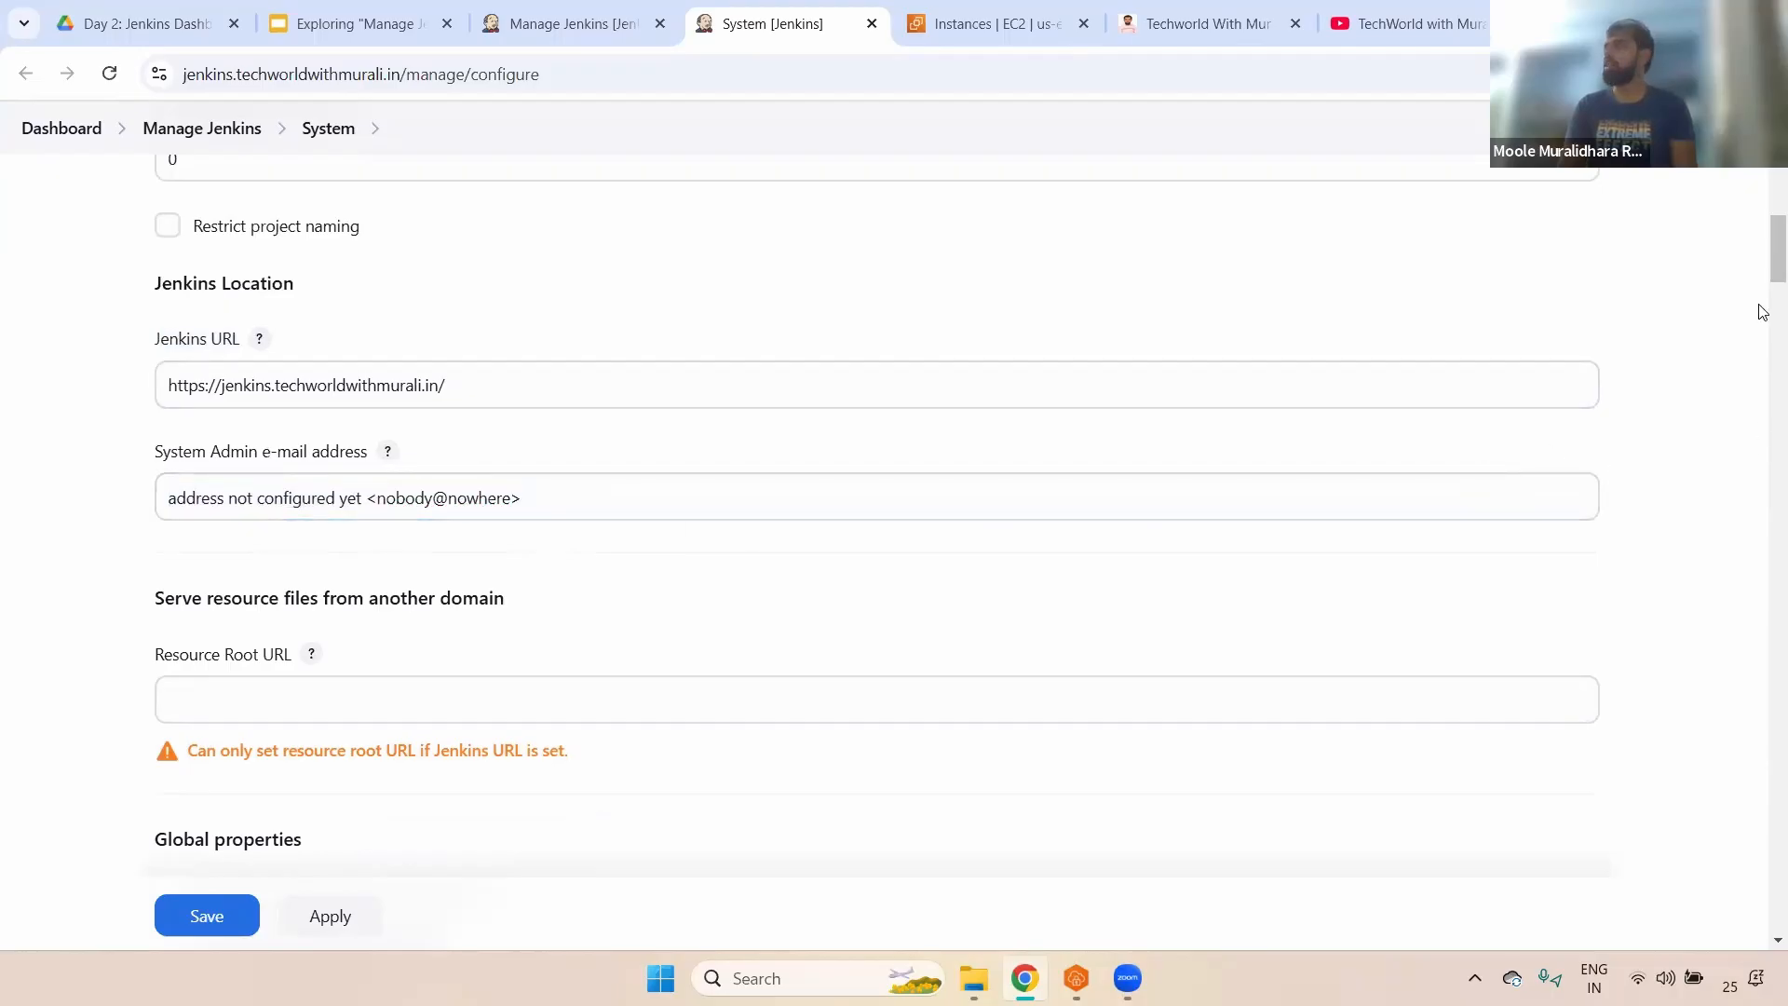
{"action": "scroll", "coordinate": [1720, 515], "scroll_direction": "down", "scroll_amount": 15}
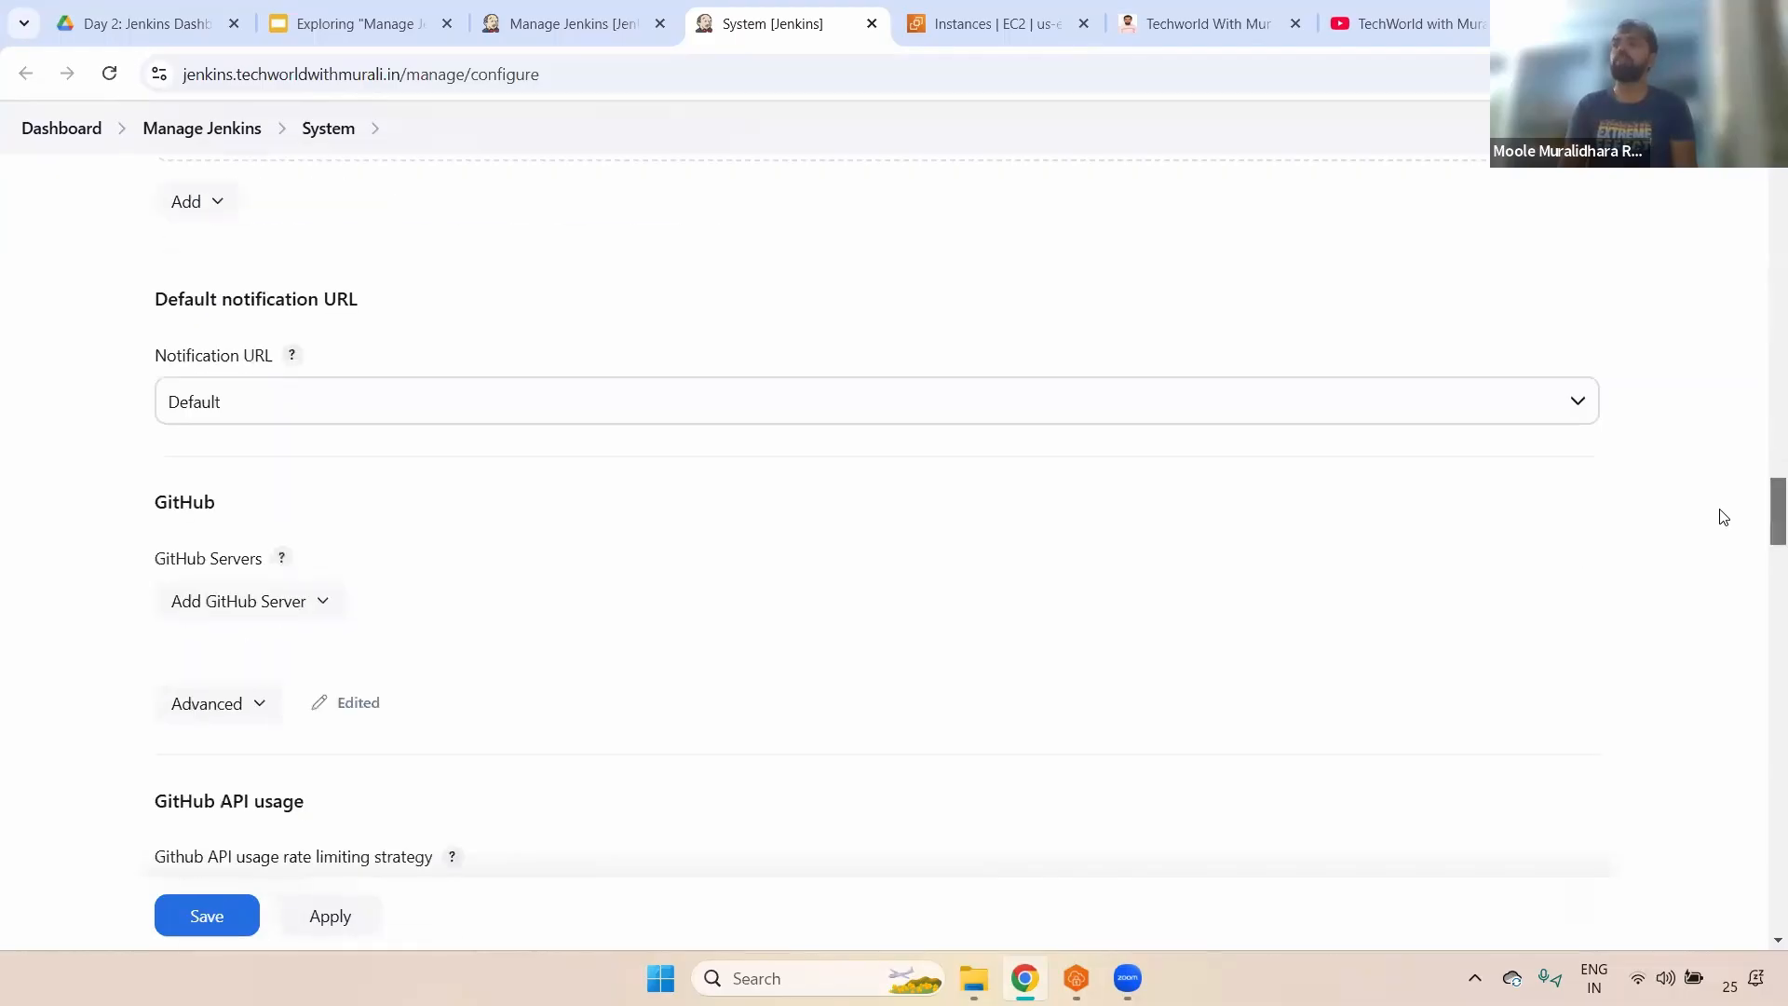
{"action": "scroll", "coordinate": [1713, 557], "scroll_direction": "down", "scroll_amount": 20}
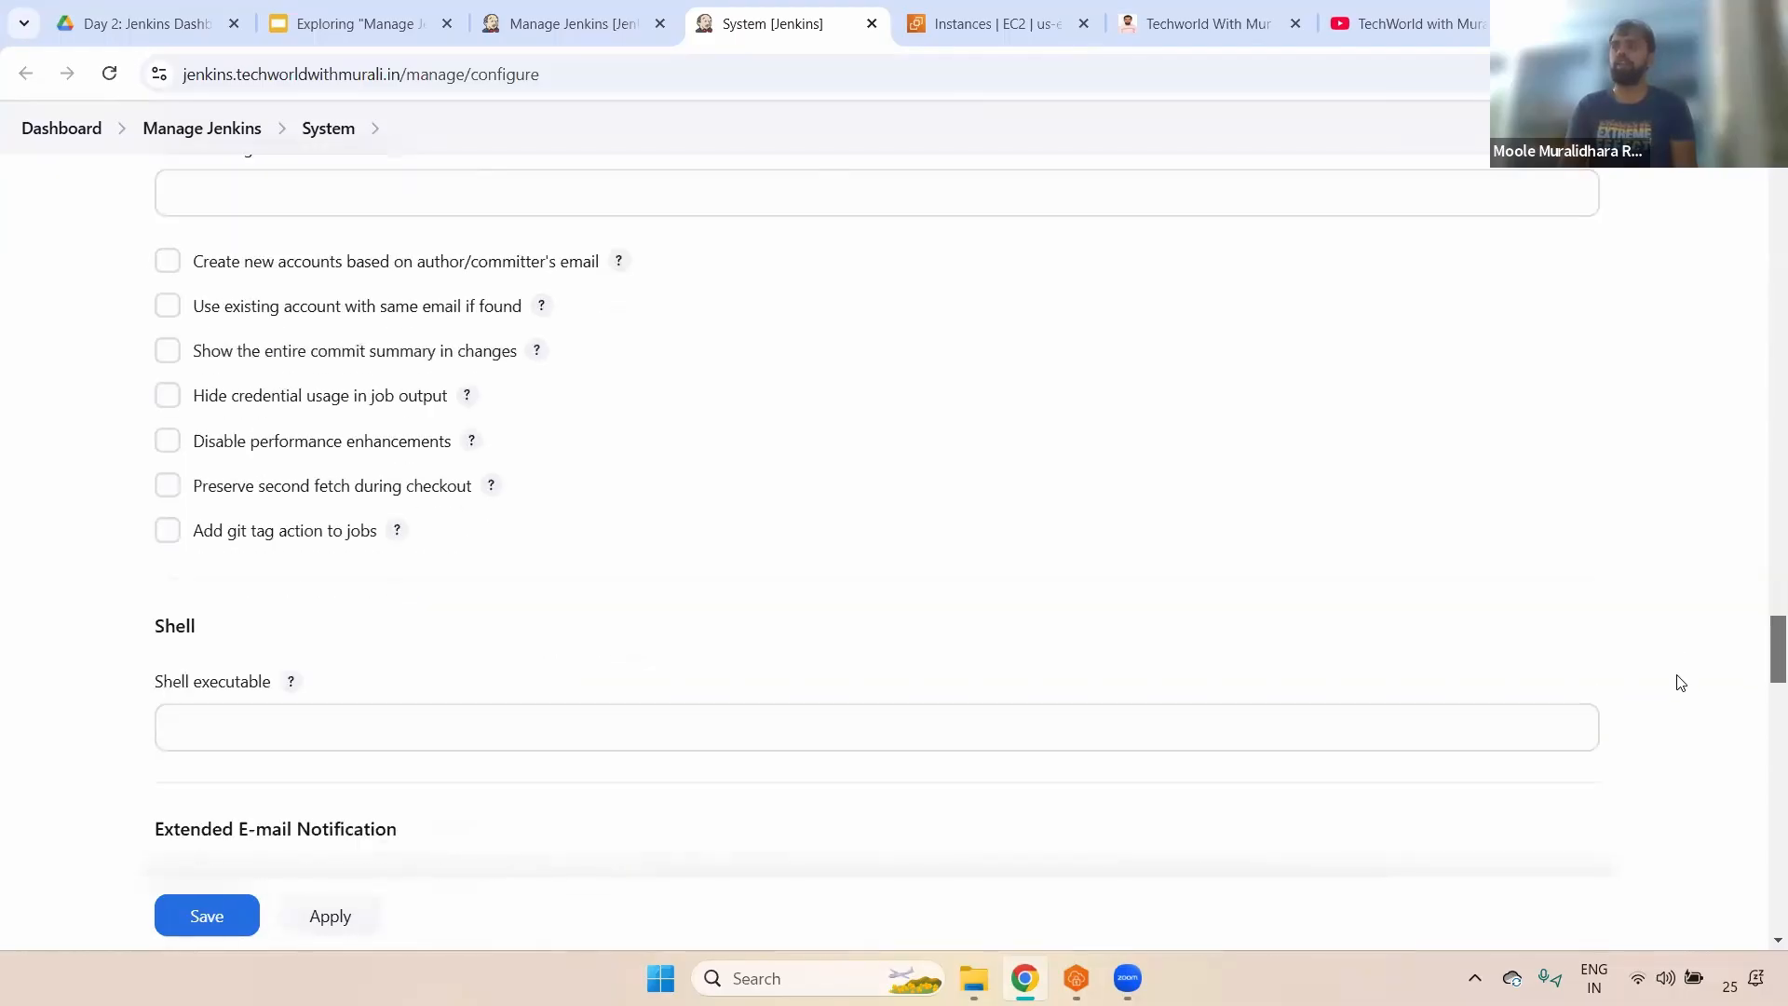
{"action": "scroll", "coordinate": [1676, 694], "scroll_direction": "down", "scroll_amount": 3}
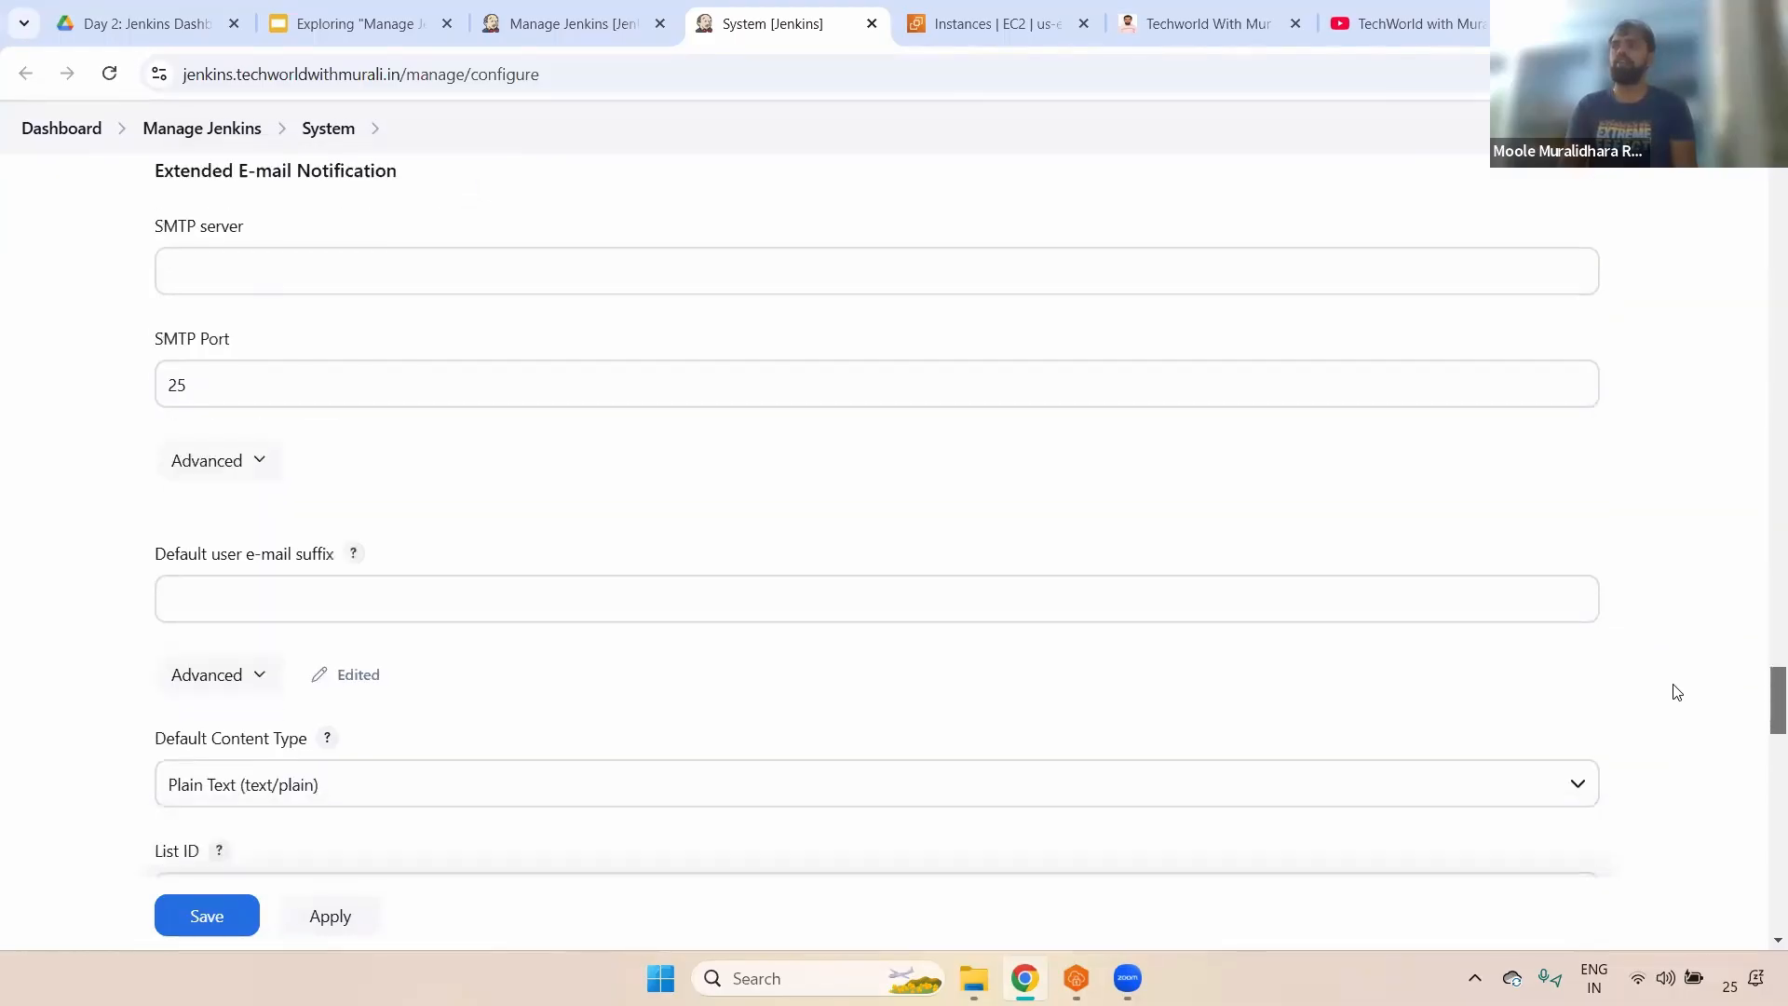
{"action": "scroll", "coordinate": [1677, 692], "scroll_direction": "up", "scroll_amount": 2}
{"action": "left_click_drag", "start_coordinate": [156, 360], "coordinate": [538, 708]}
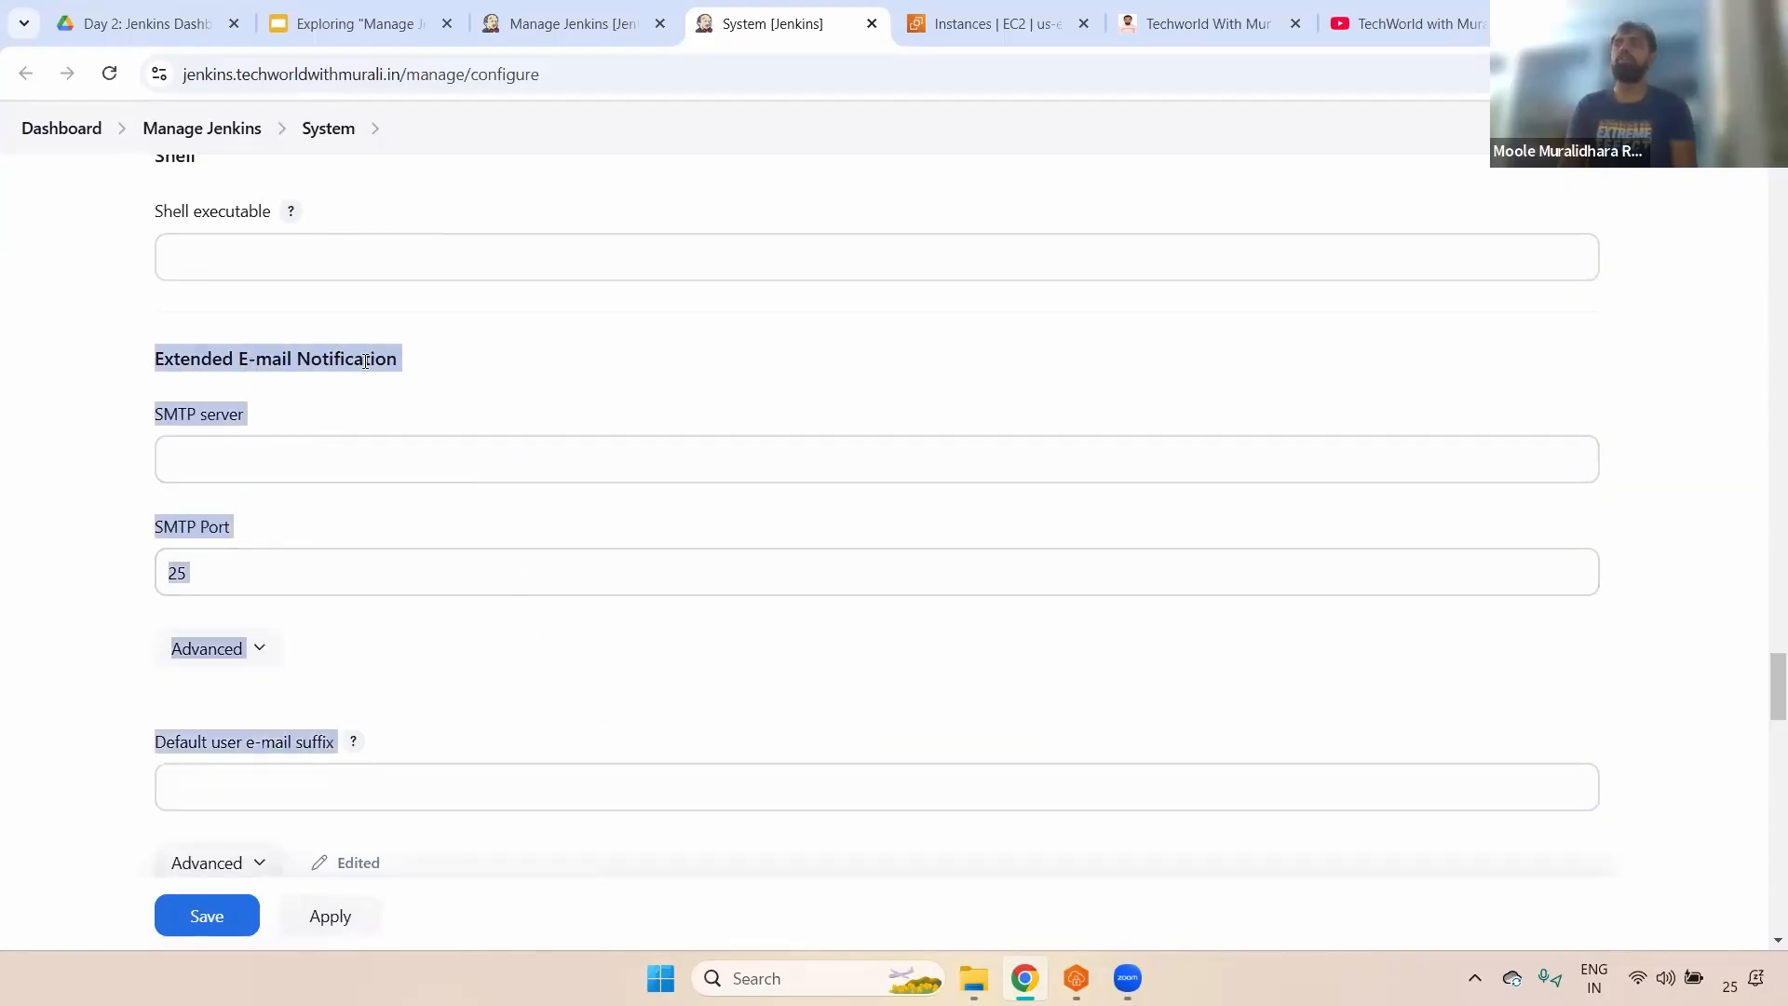
{"action": "double_click", "coordinate": [319, 359]}
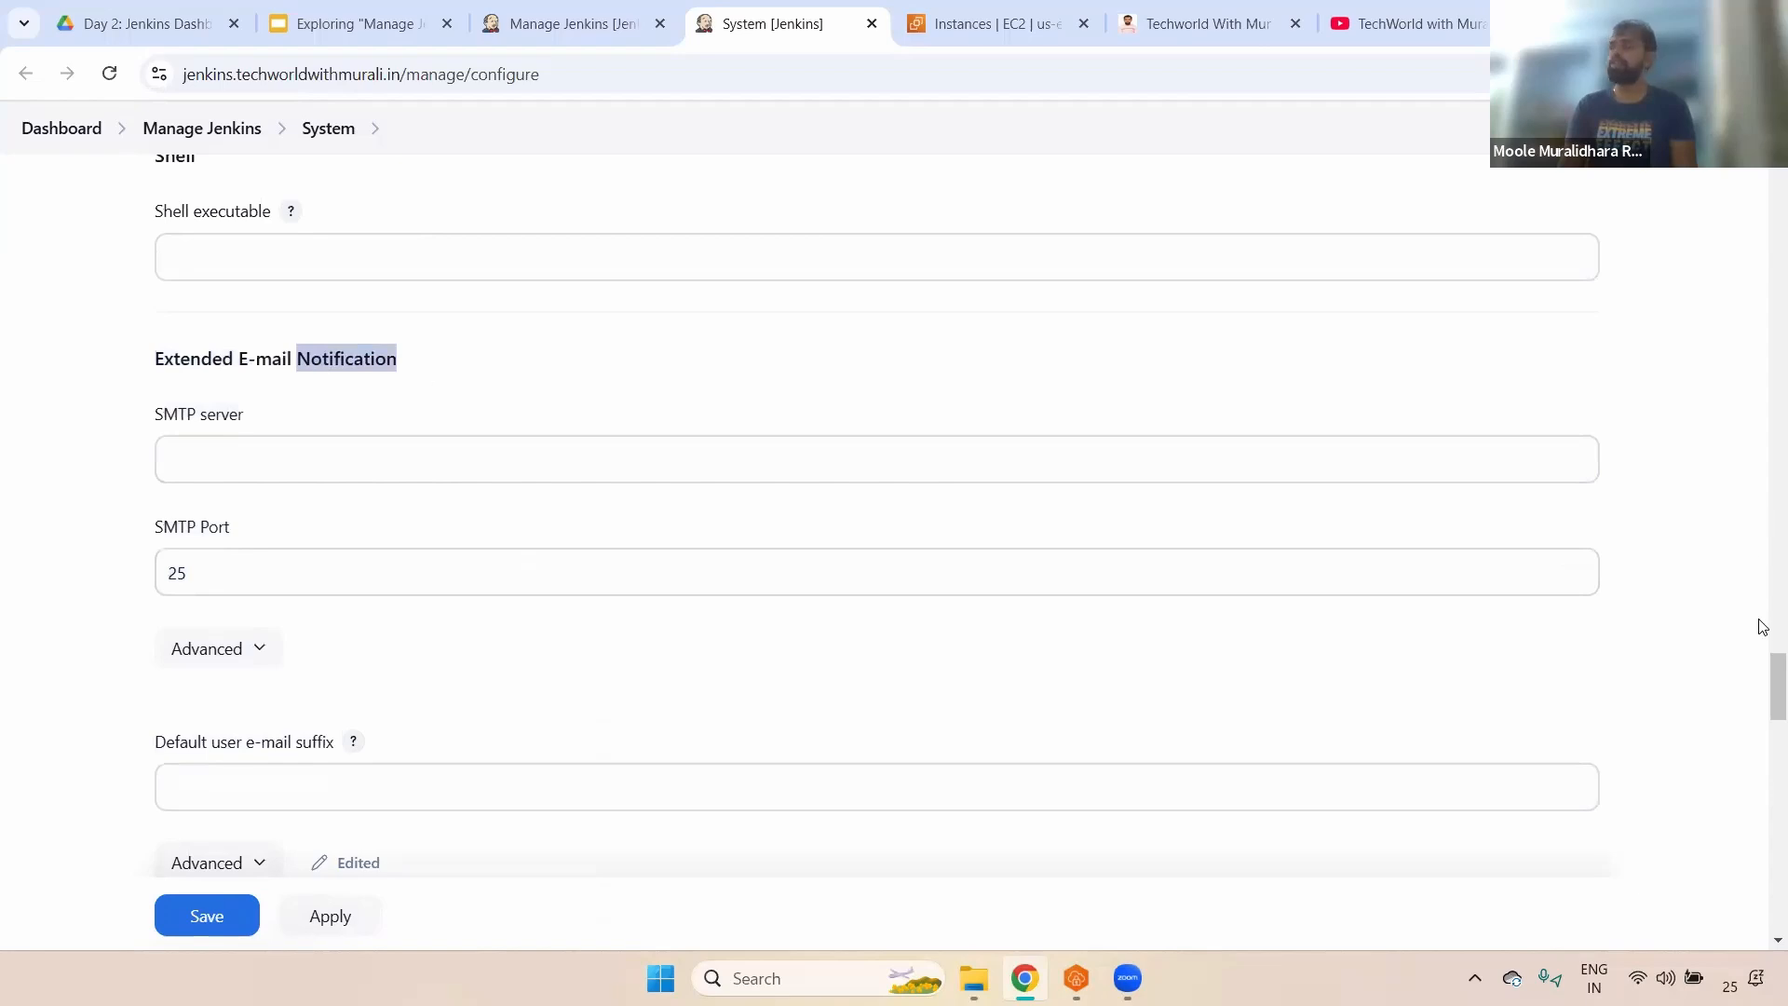
{"action": "left_click_drag", "start_coordinate": [1764, 681], "coordinate": [1763, 900]}
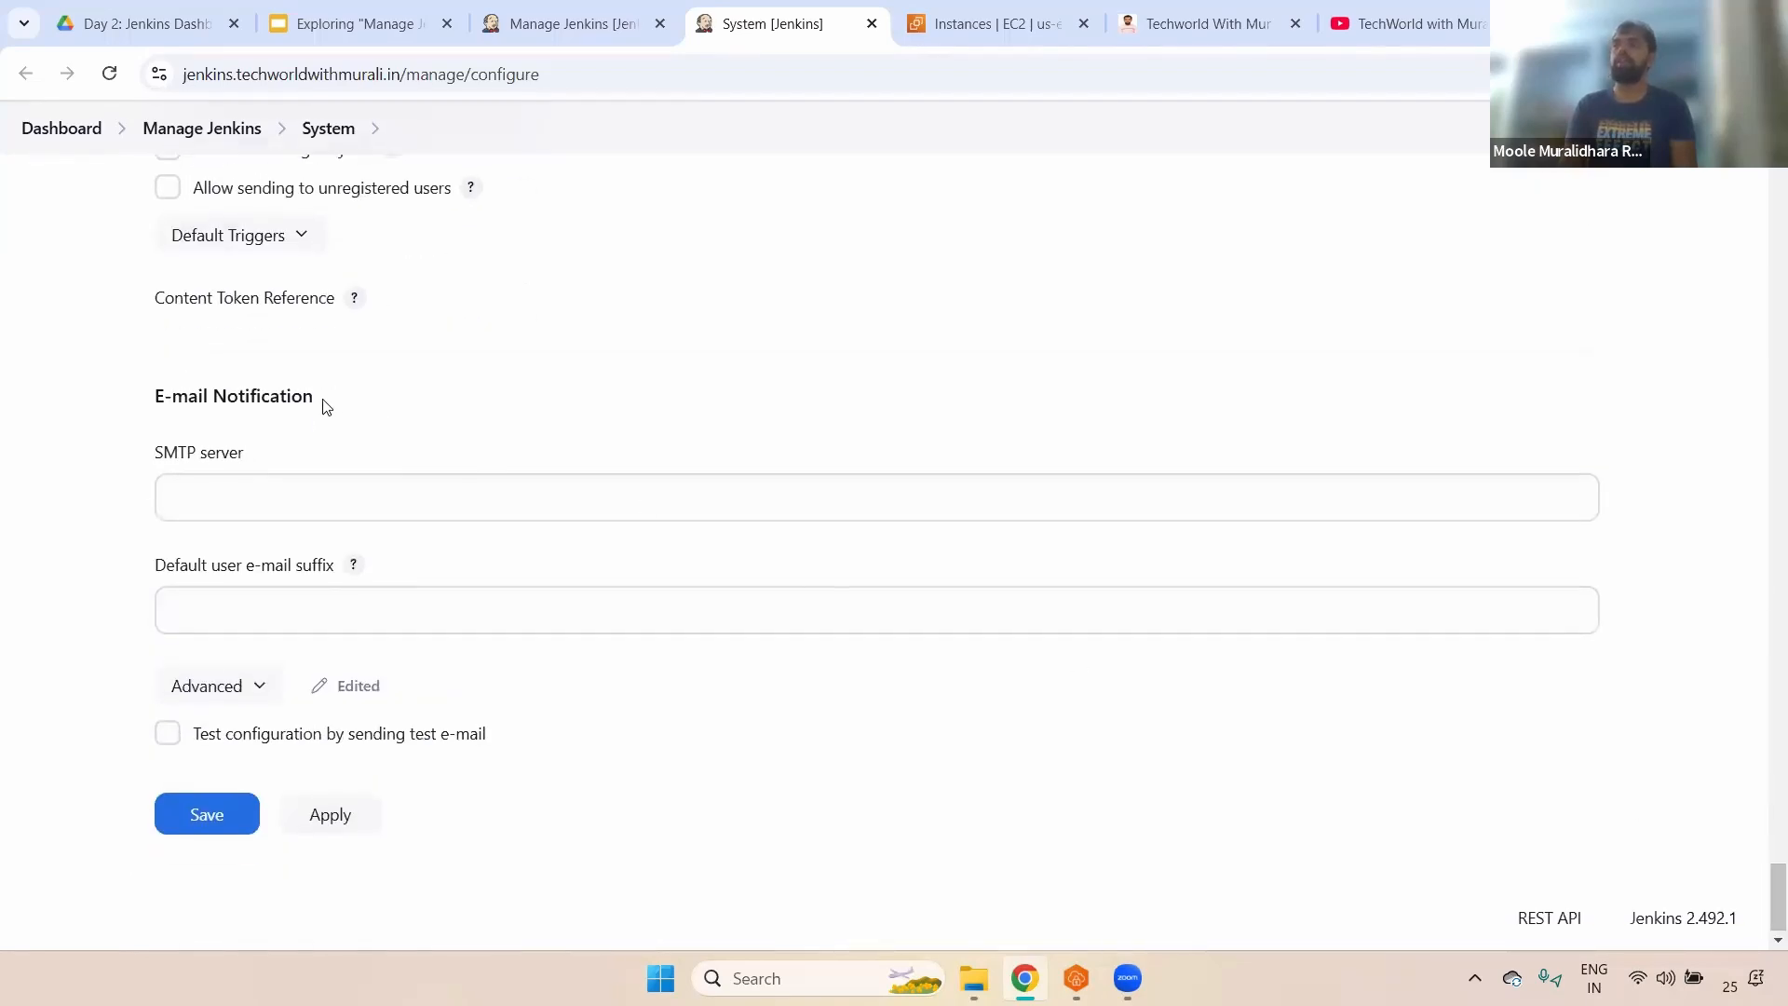
{"action": "left_click_drag", "start_coordinate": [152, 379], "coordinate": [327, 416]}
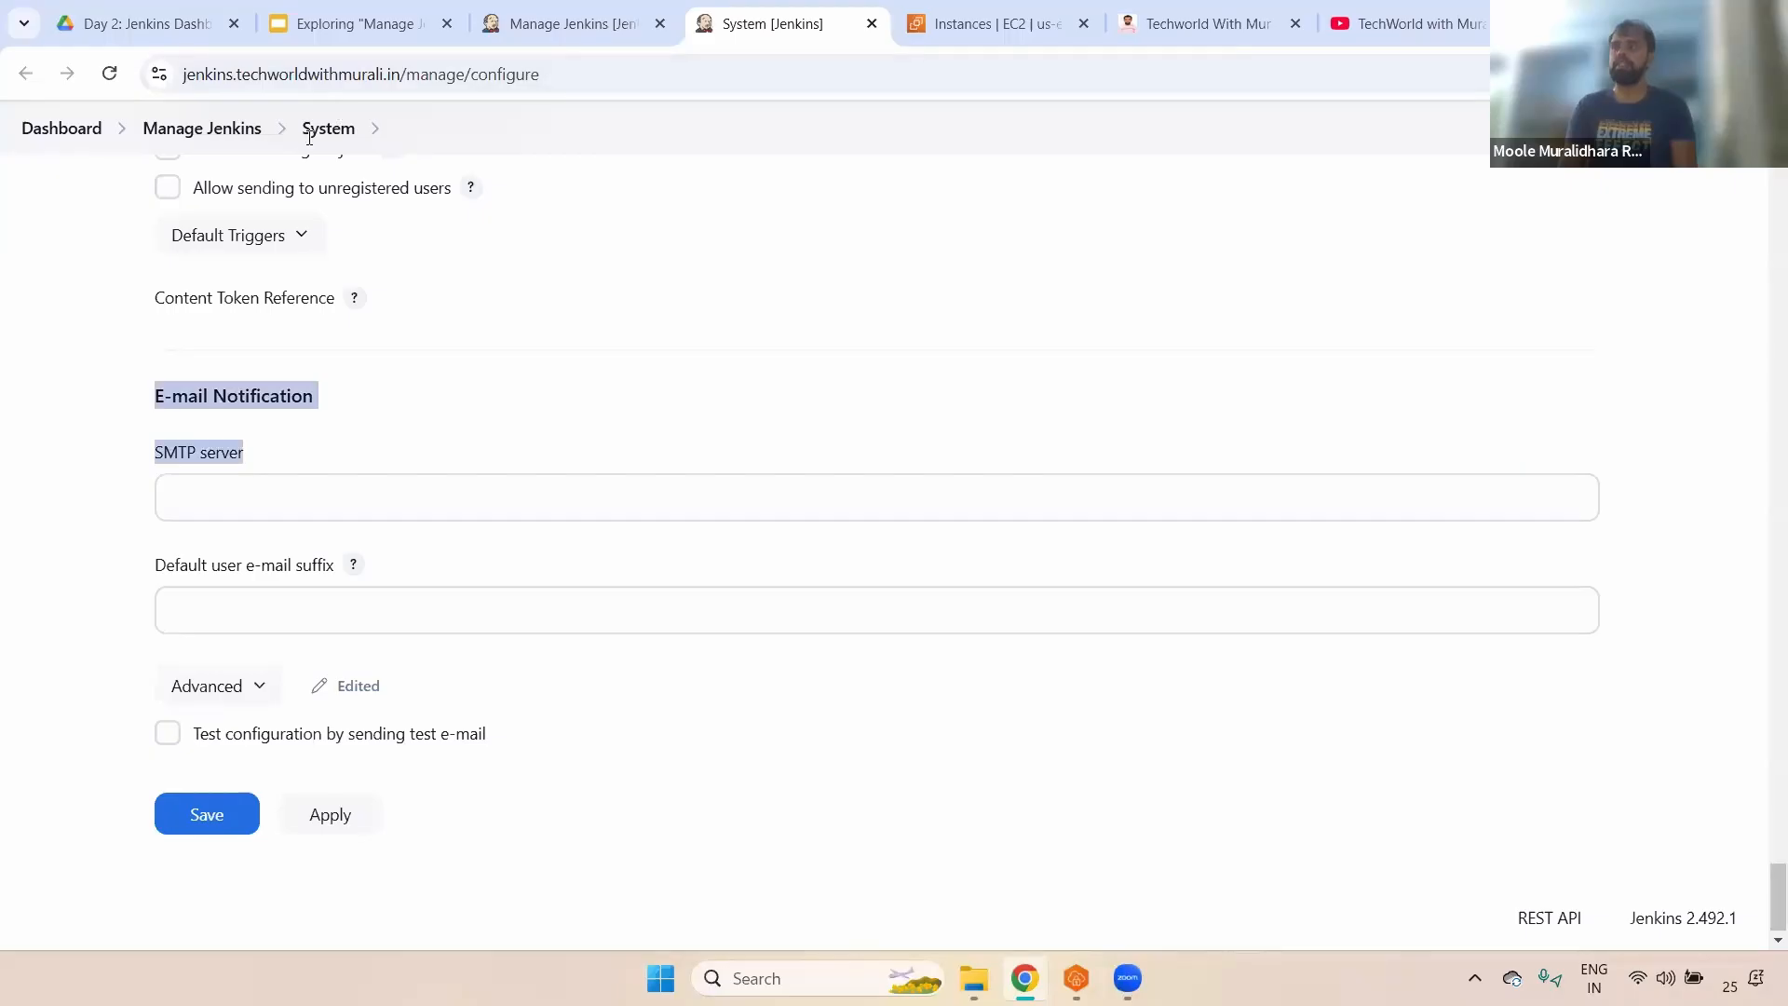
- Open Tools in a new tab and close the System settings tab without saving
{"action": "left_click", "coordinate": [597, 21]}
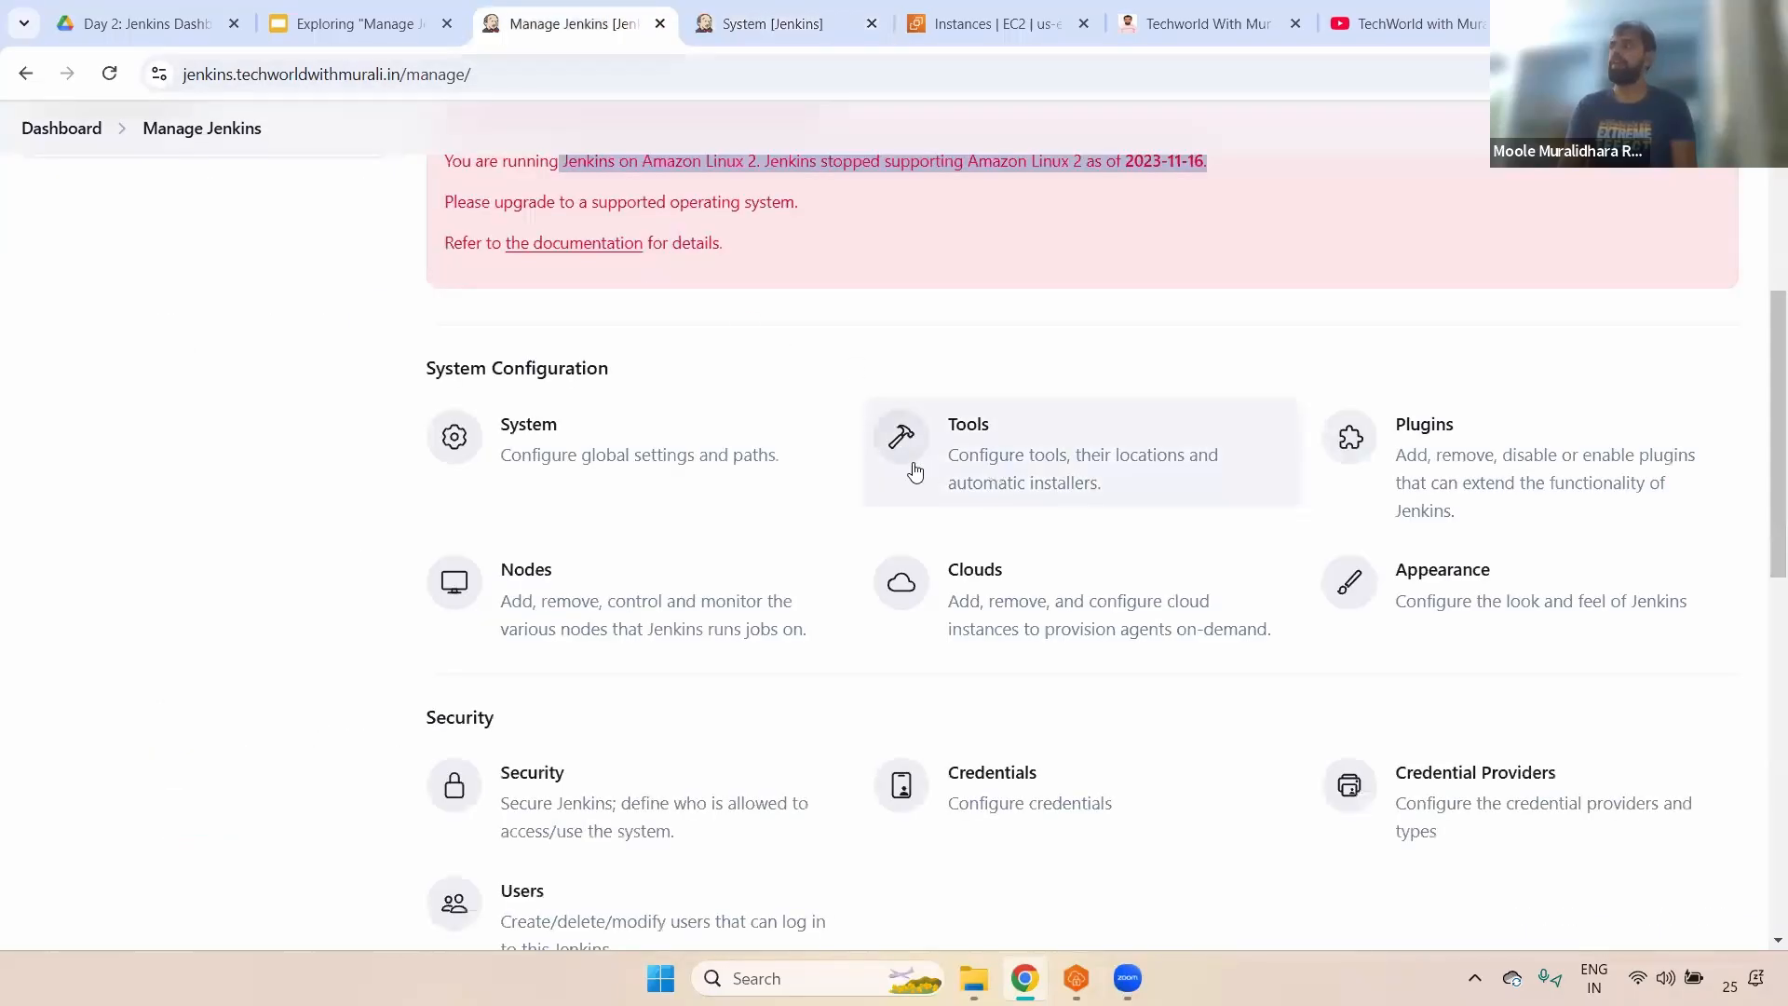
{"action": "left_click", "coordinate": [1076, 480]}
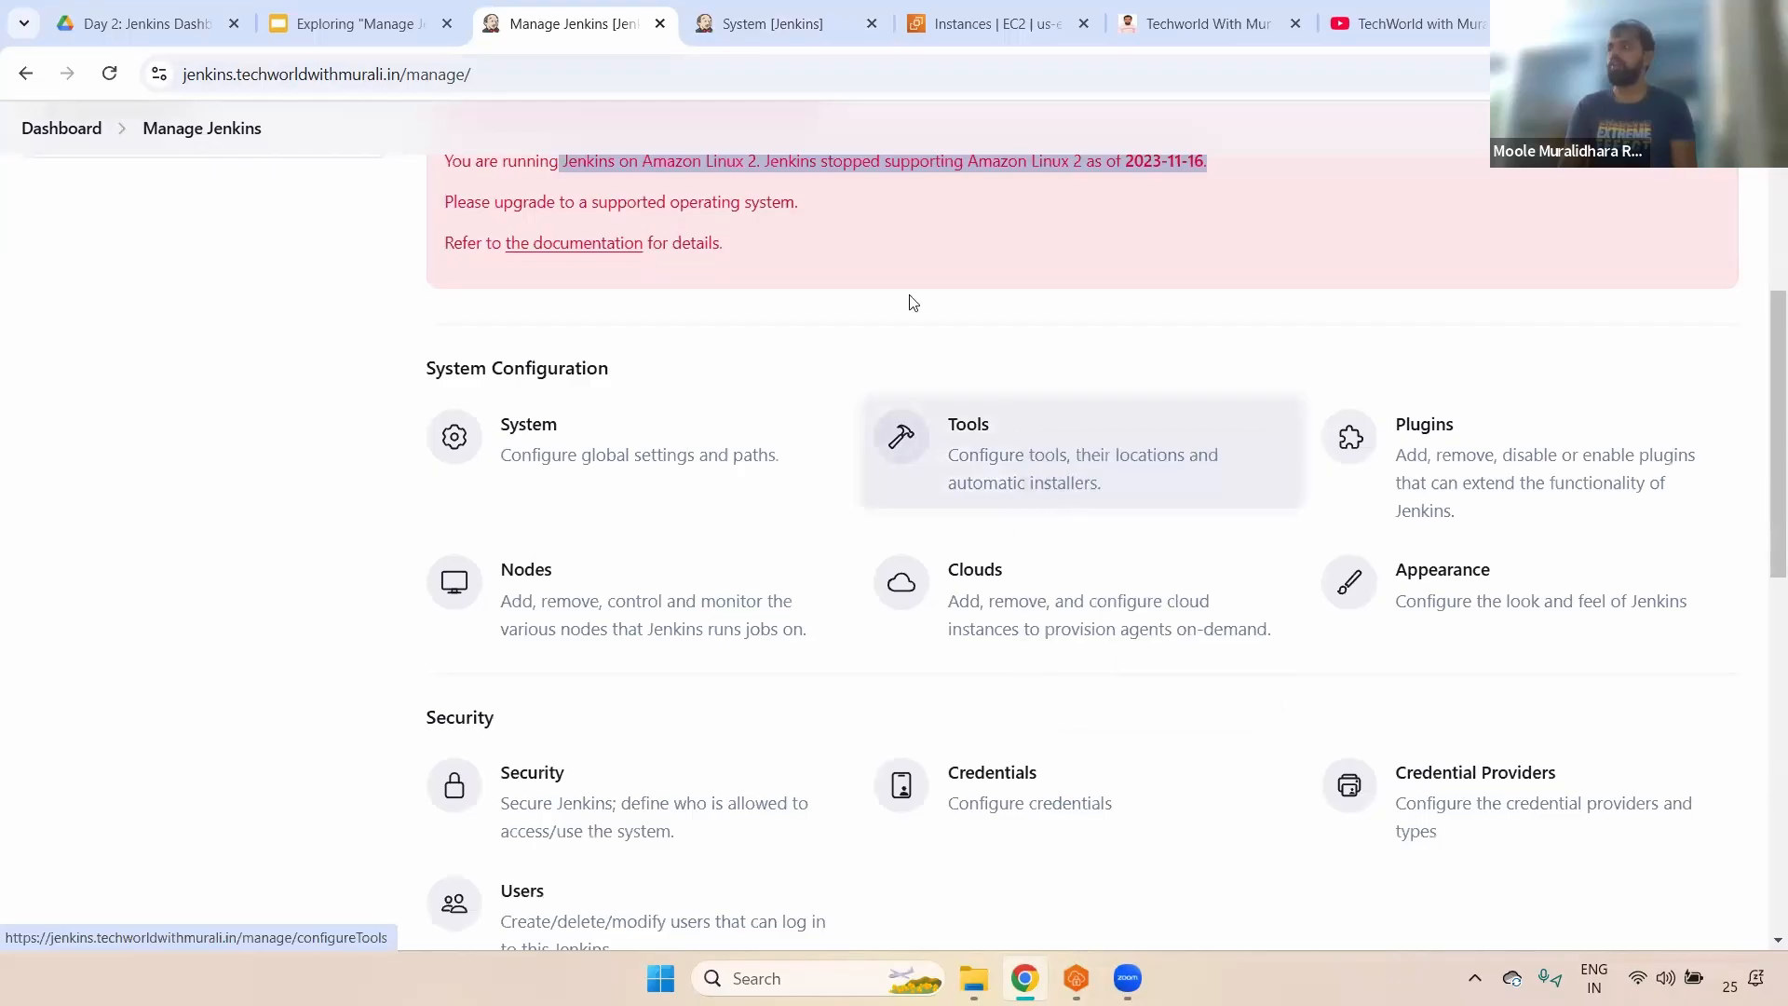
{"action": "left_click", "coordinate": [736, 24]}
{"action": "left_click", "coordinate": [767, 24]}
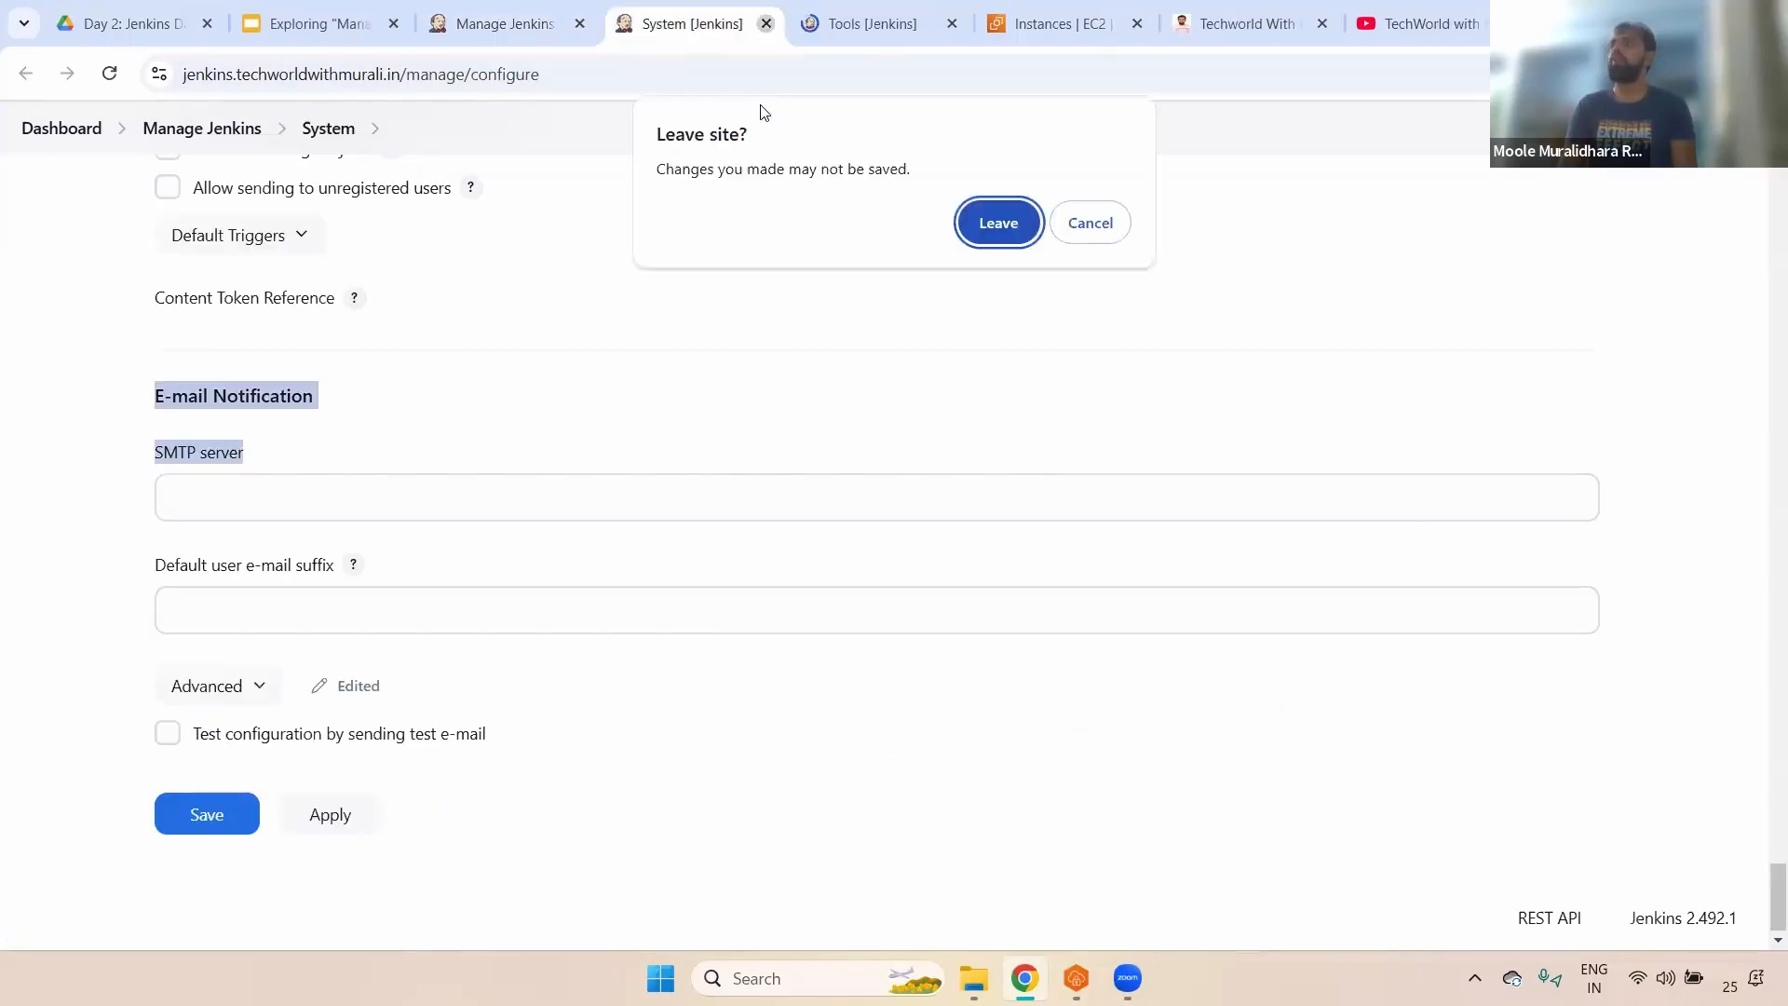
{"action": "left_click", "coordinate": [988, 224]}
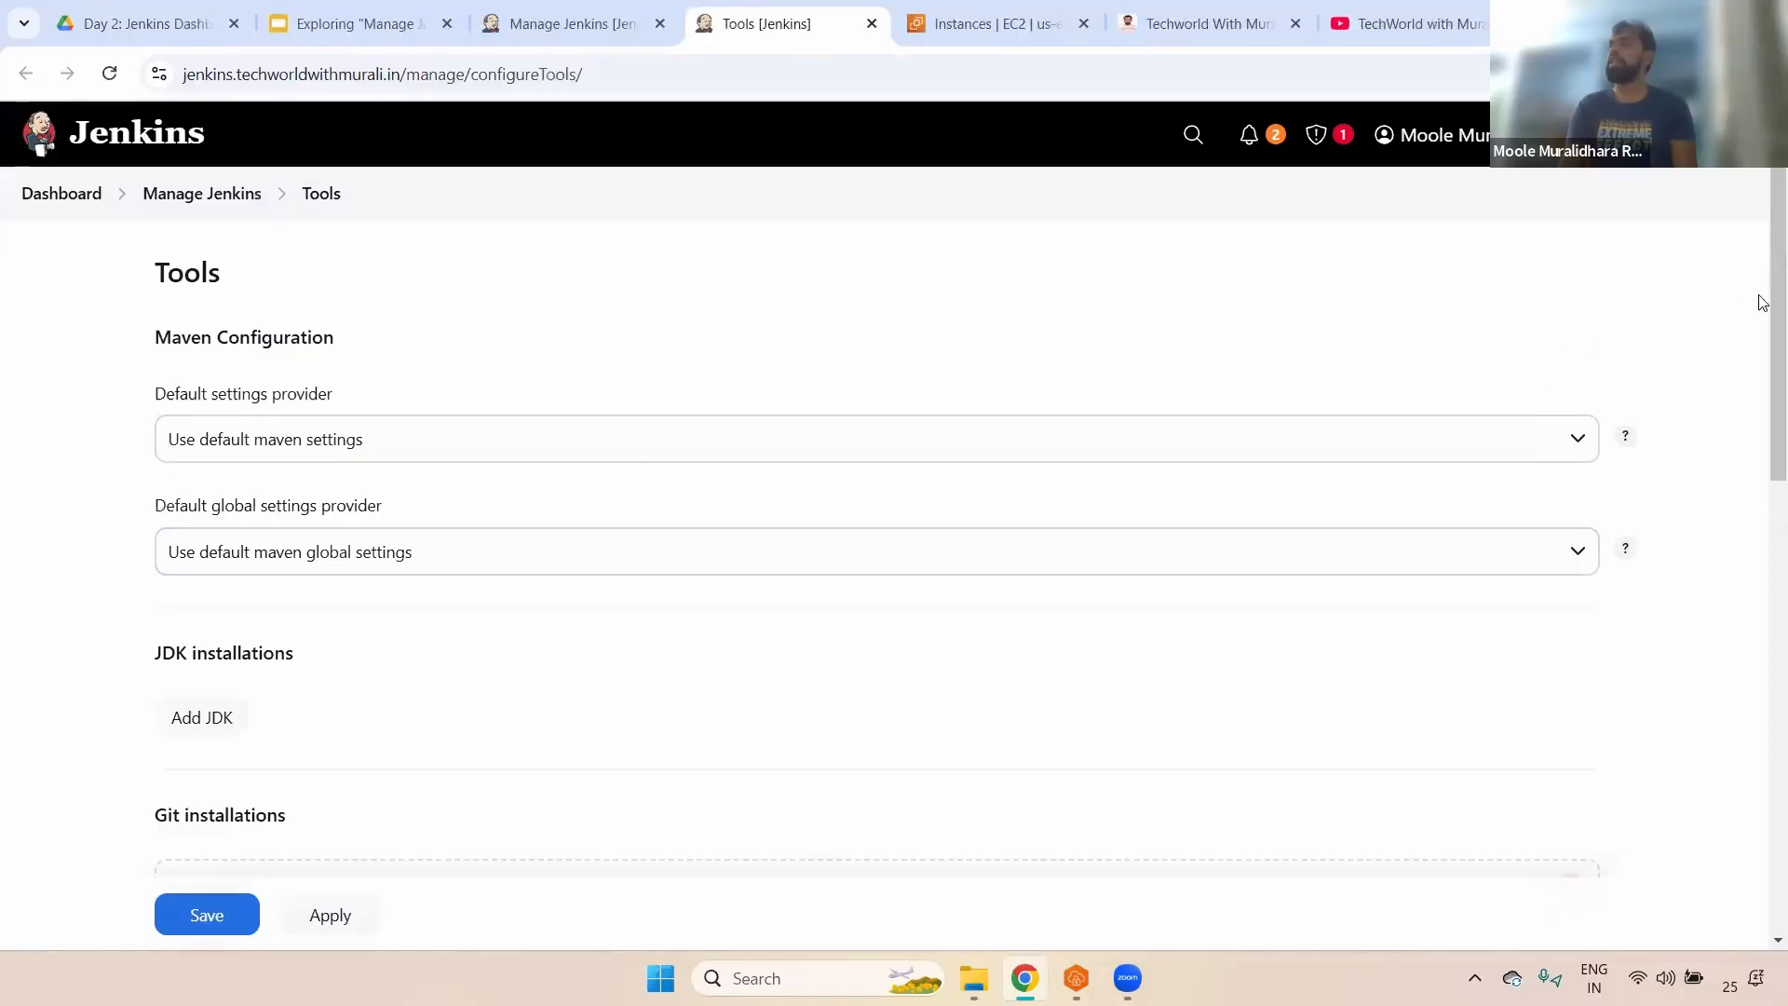
- Scroll past the Git and Ant installations and add a Maven installation entry
{"action": "scroll", "coordinate": [1761, 373], "scroll_direction": "down", "scroll_amount": 3}
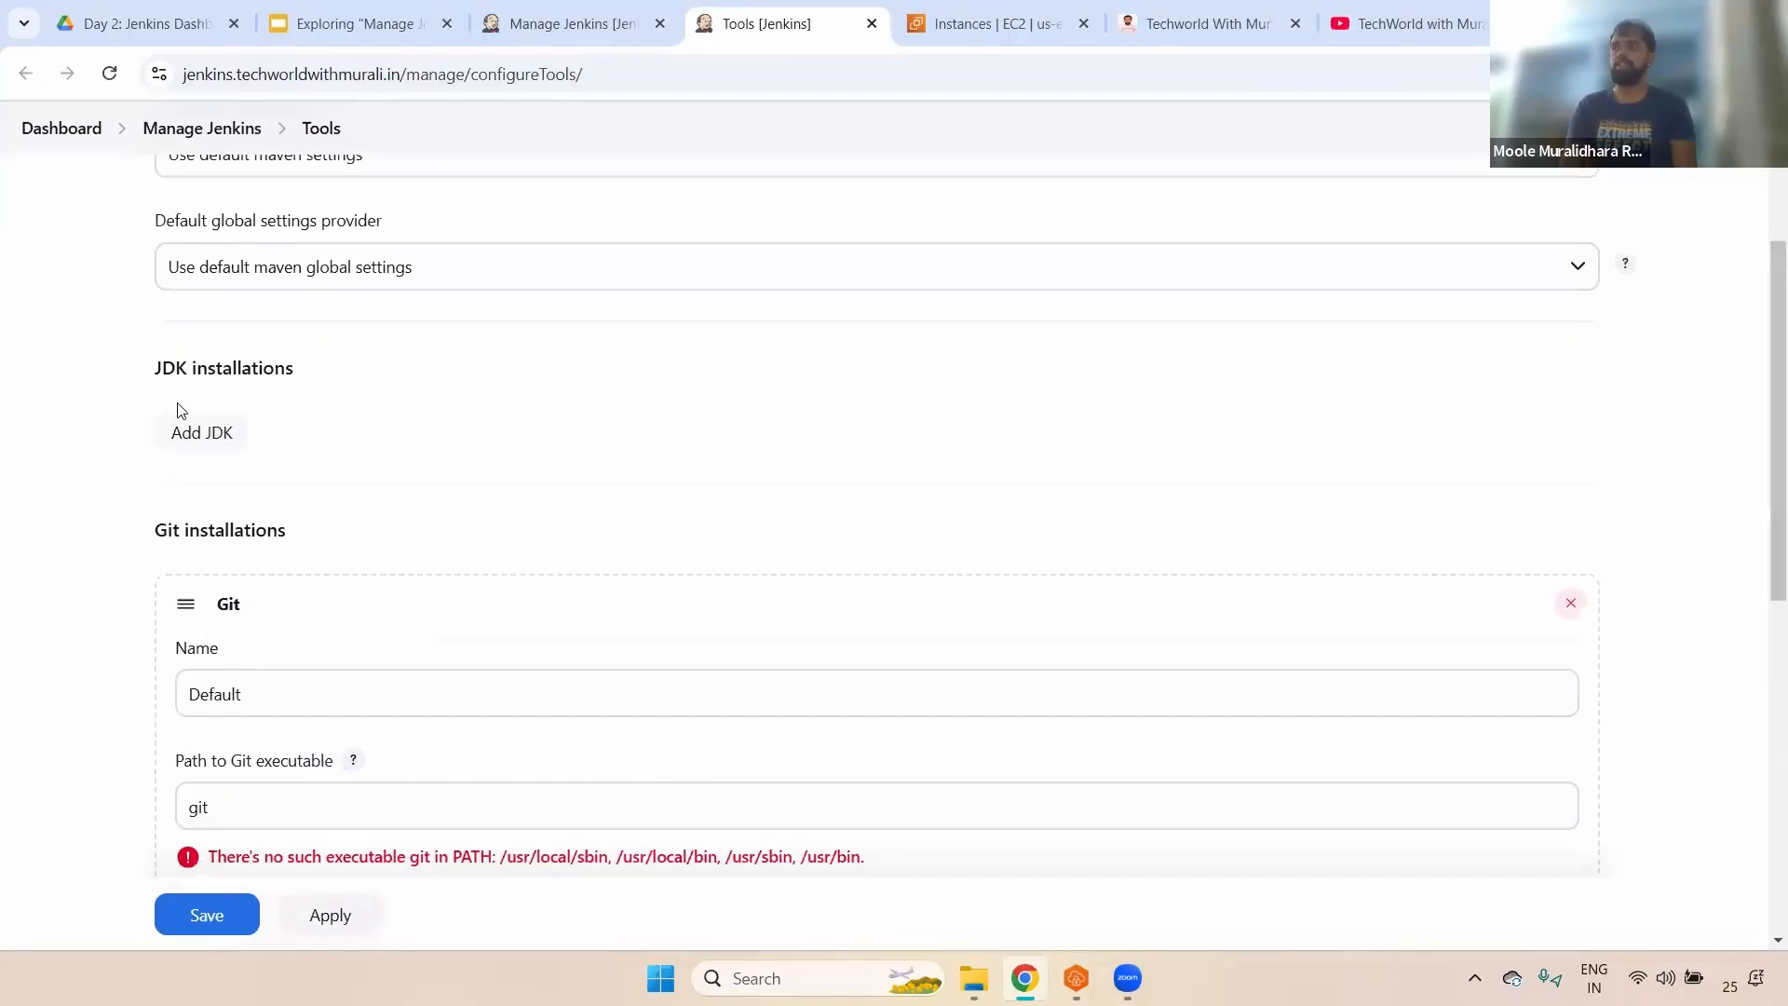
{"action": "left_click_drag", "start_coordinate": [176, 404], "coordinate": [102, 393]}
{"action": "scroll", "coordinate": [1763, 529], "scroll_direction": "down", "scroll_amount": 3}
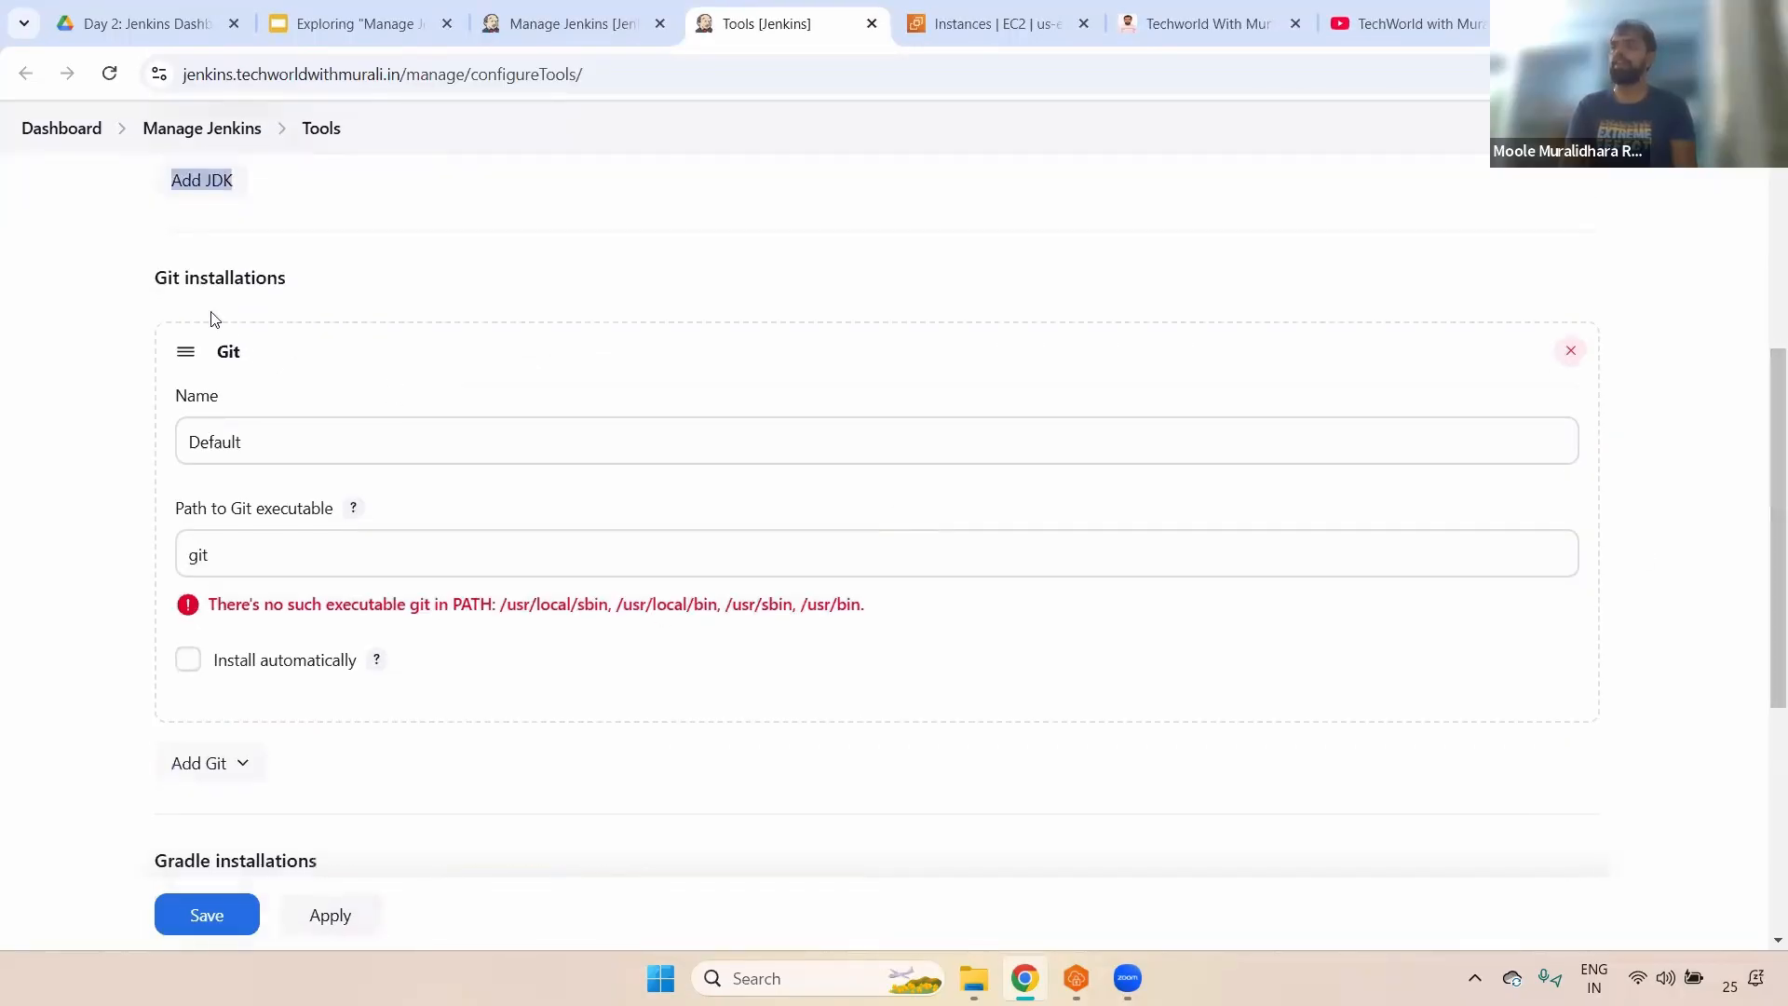
{"action": "left_click_drag", "start_coordinate": [1763, 621], "coordinate": [1763, 780]}
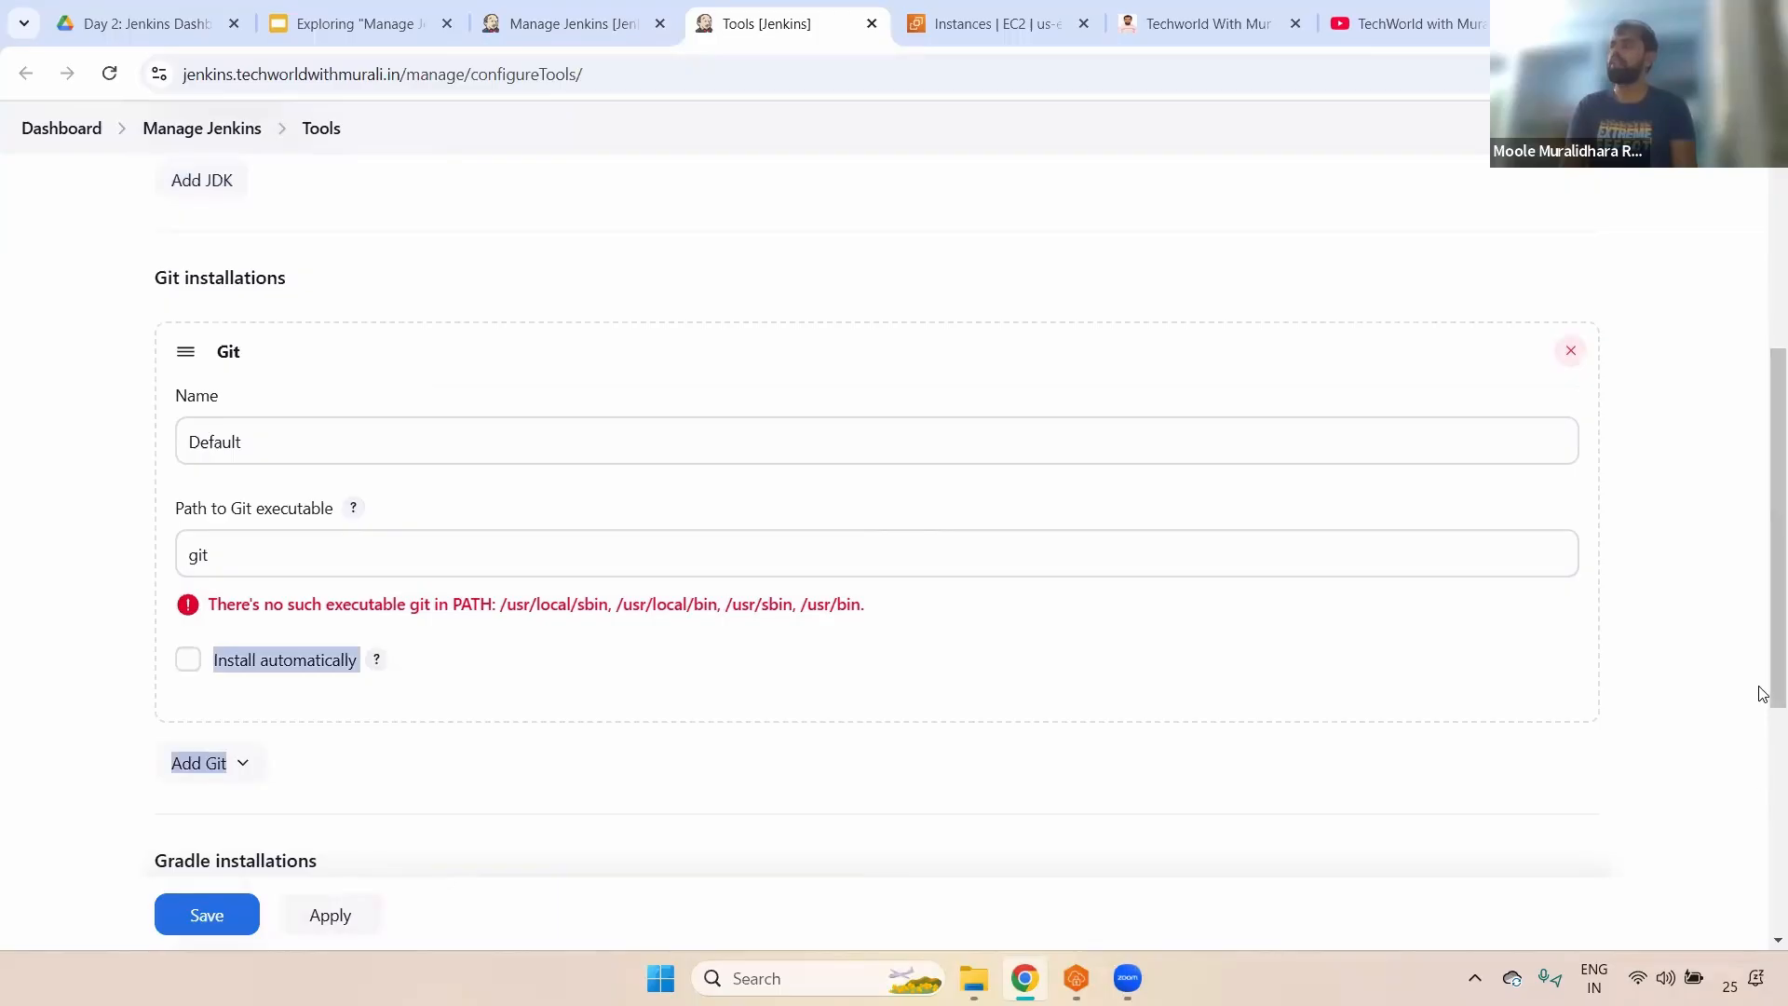
{"action": "scroll", "coordinate": [1760, 802], "scroll_direction": "down", "scroll_amount": 5}
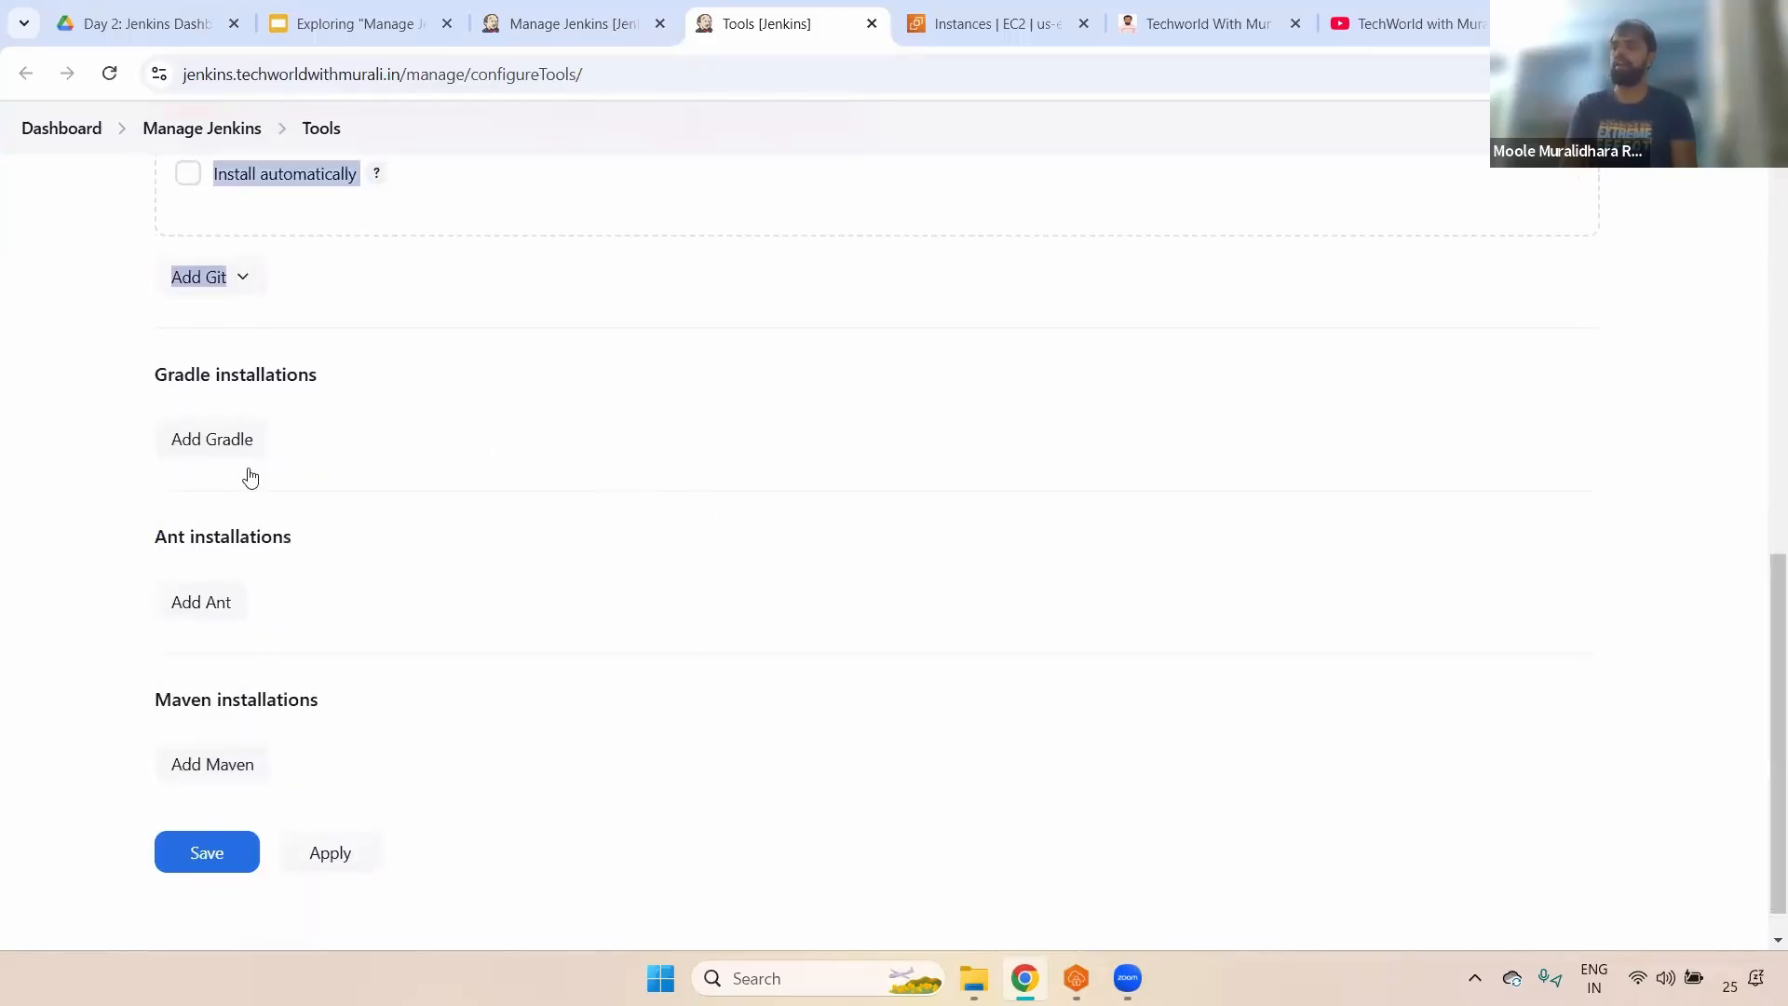
{"action": "double_click", "coordinate": [179, 526]}
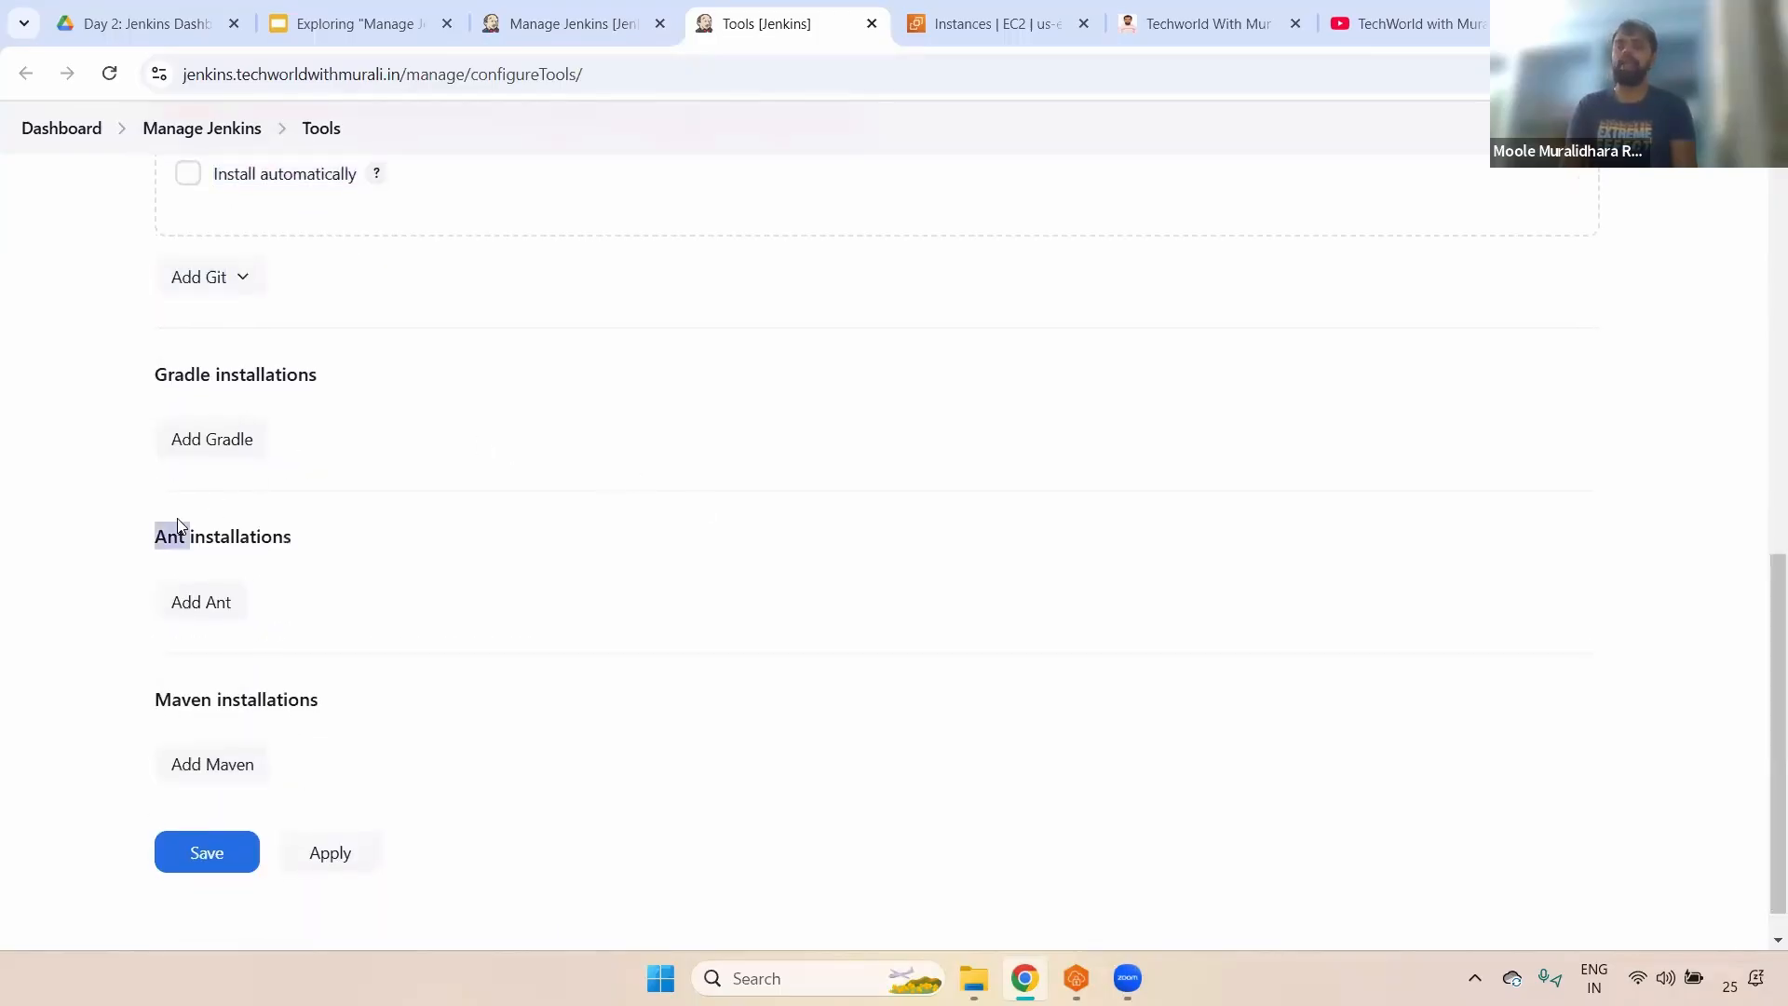
{"action": "left_click", "coordinate": [235, 781]}
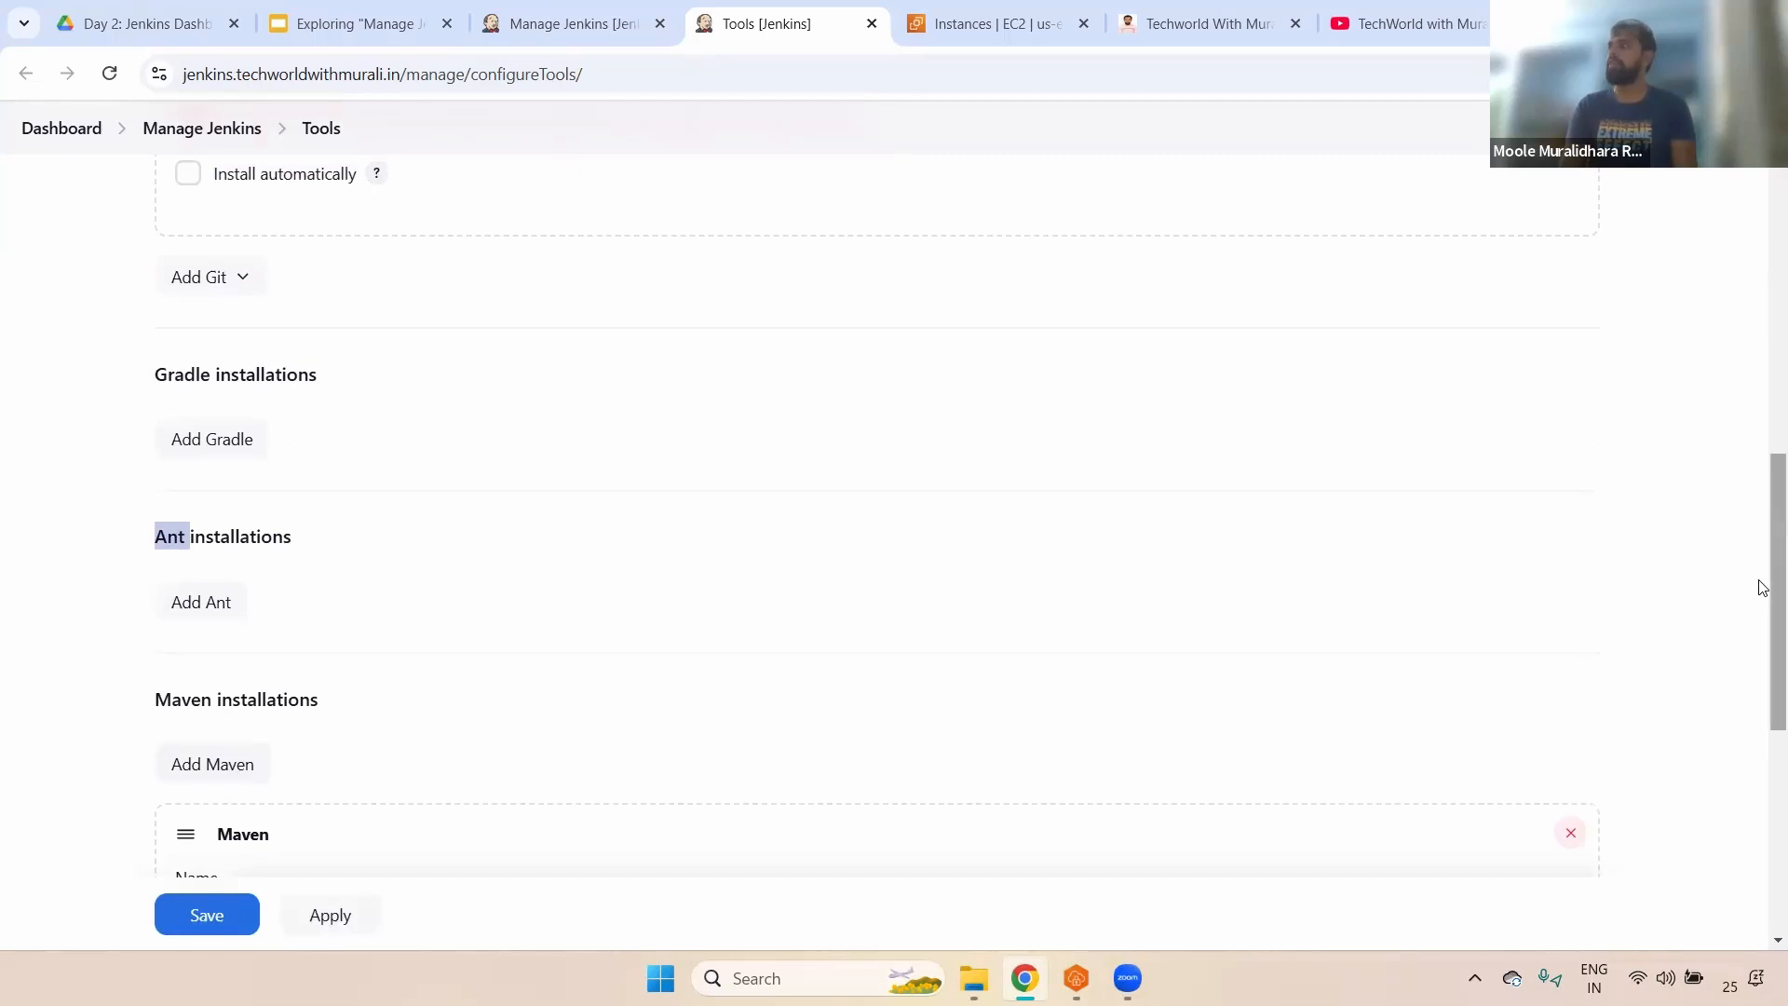
{"action": "scroll", "coordinate": [1677, 624], "scroll_direction": "down", "scroll_amount": 4}
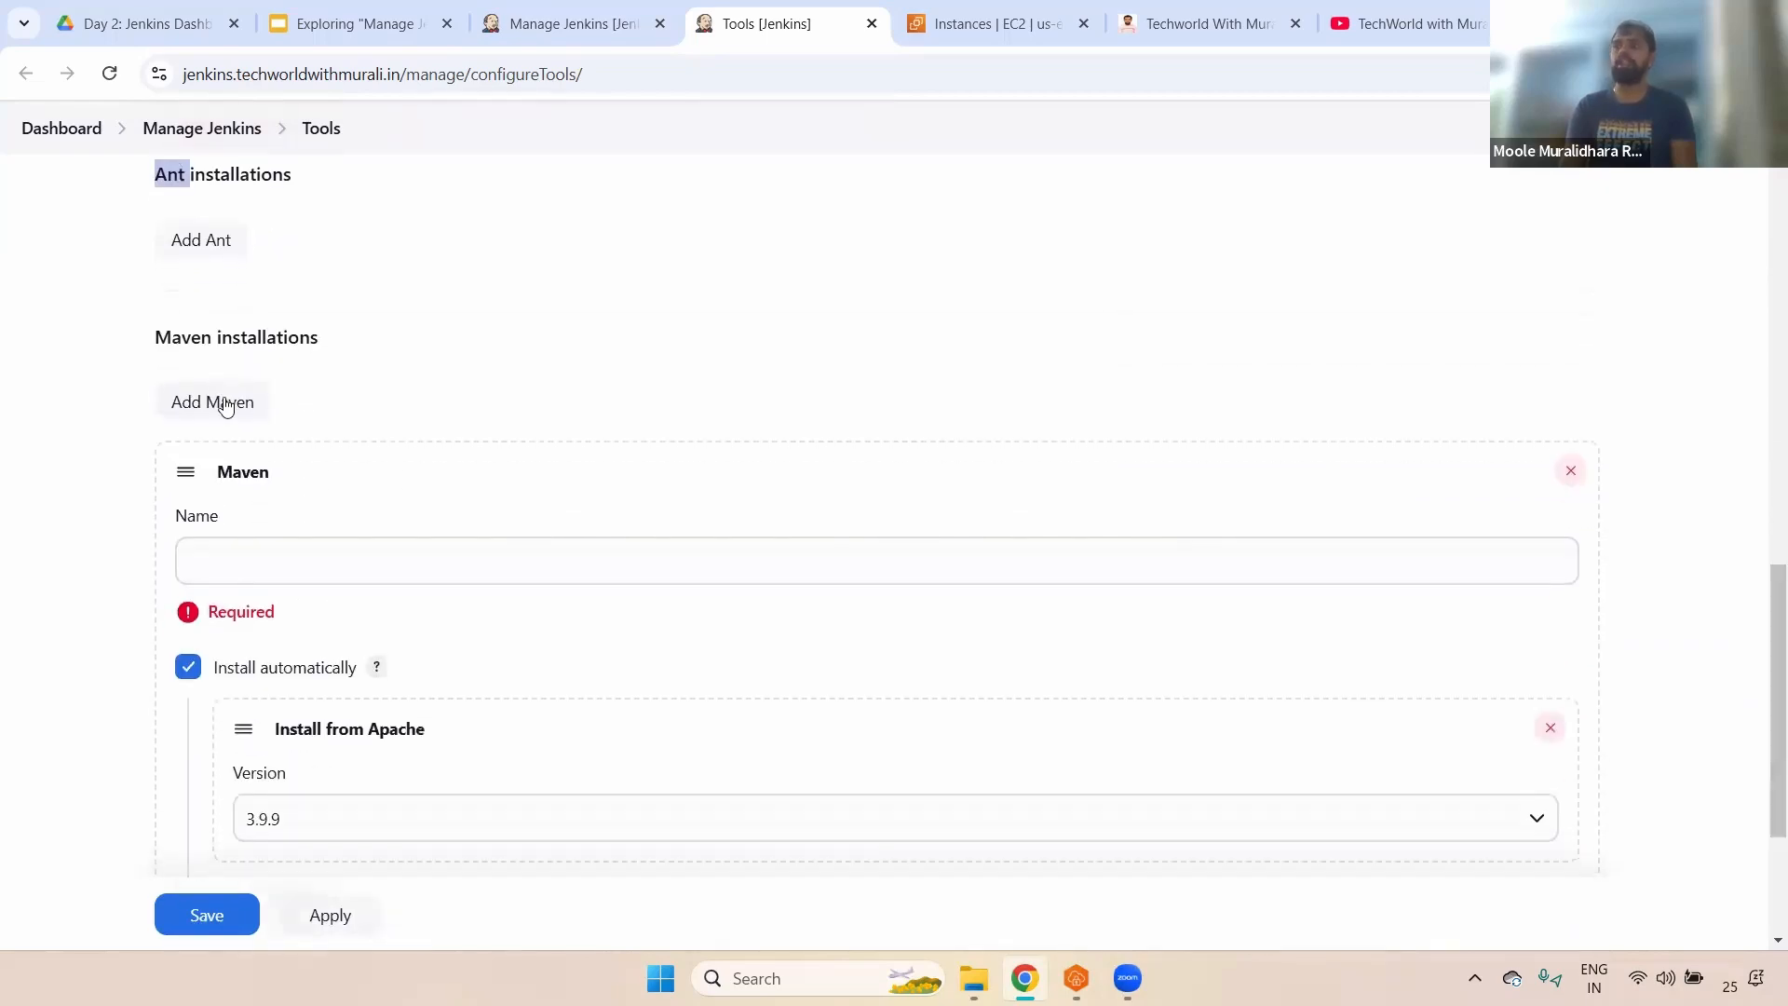
- Name the new Maven installation Maven-3.9.9
{"action": "left_click", "coordinate": [222, 551]}
{"action": "type", "text": "Mav"}
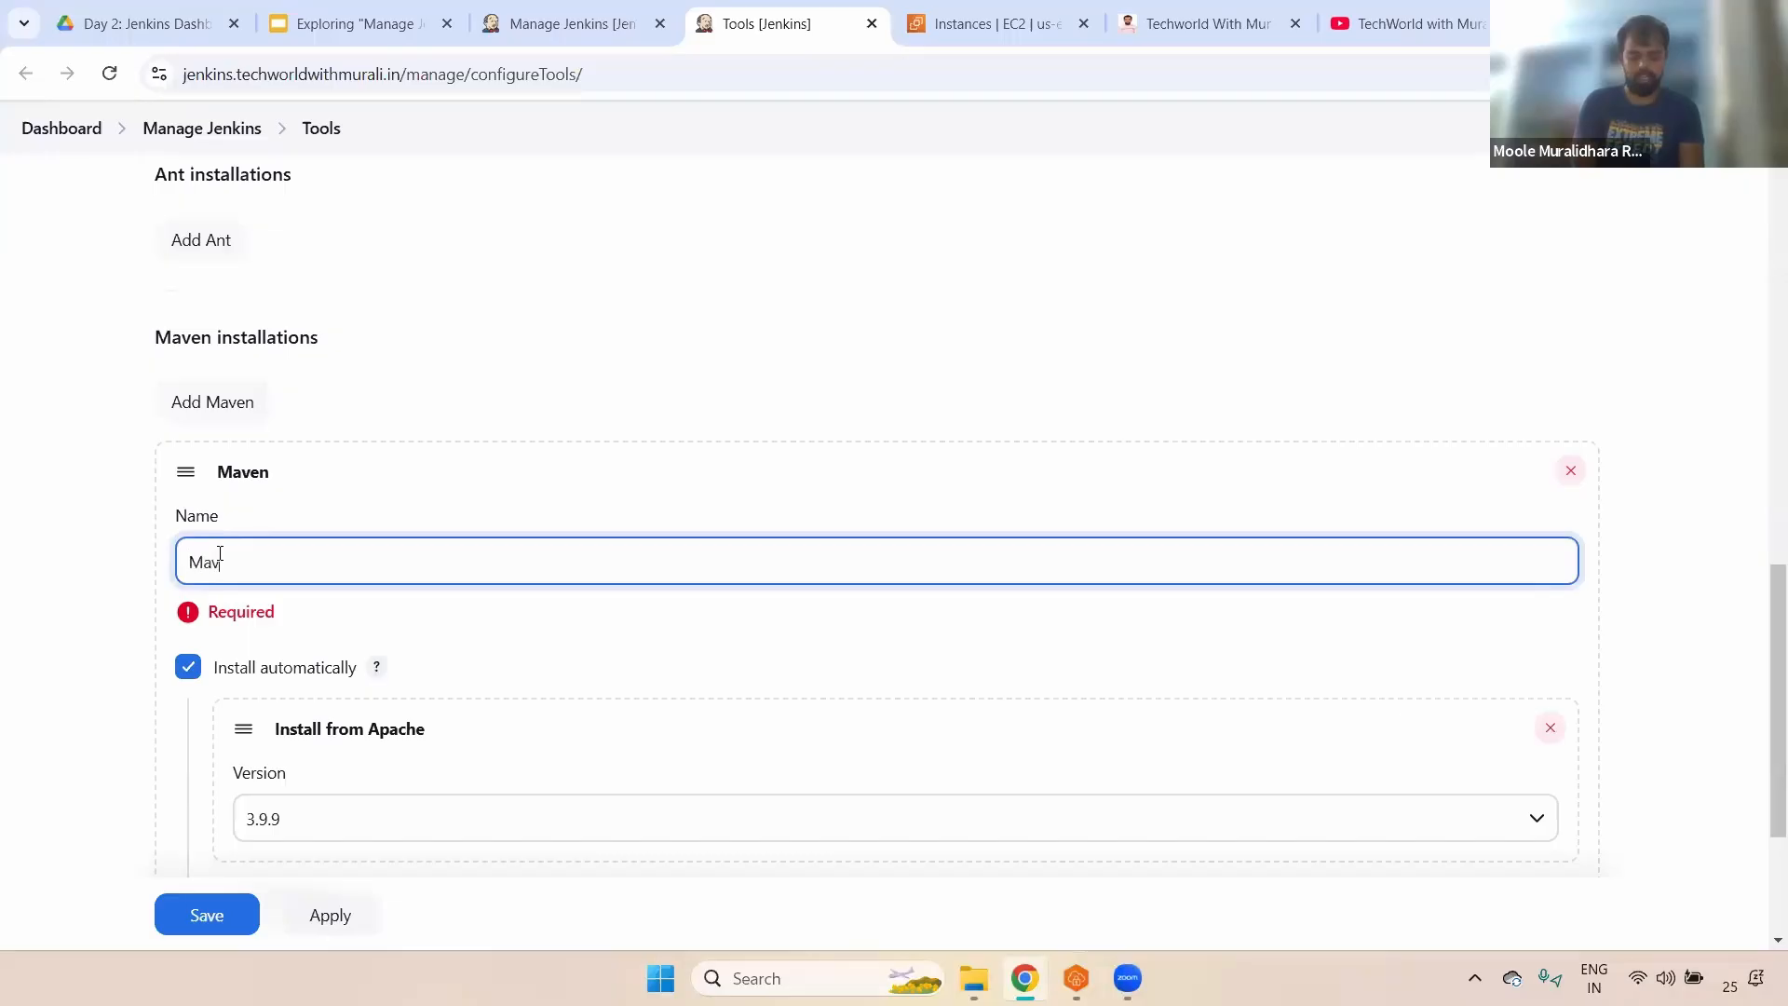
{"action": "type", "text": "e"}
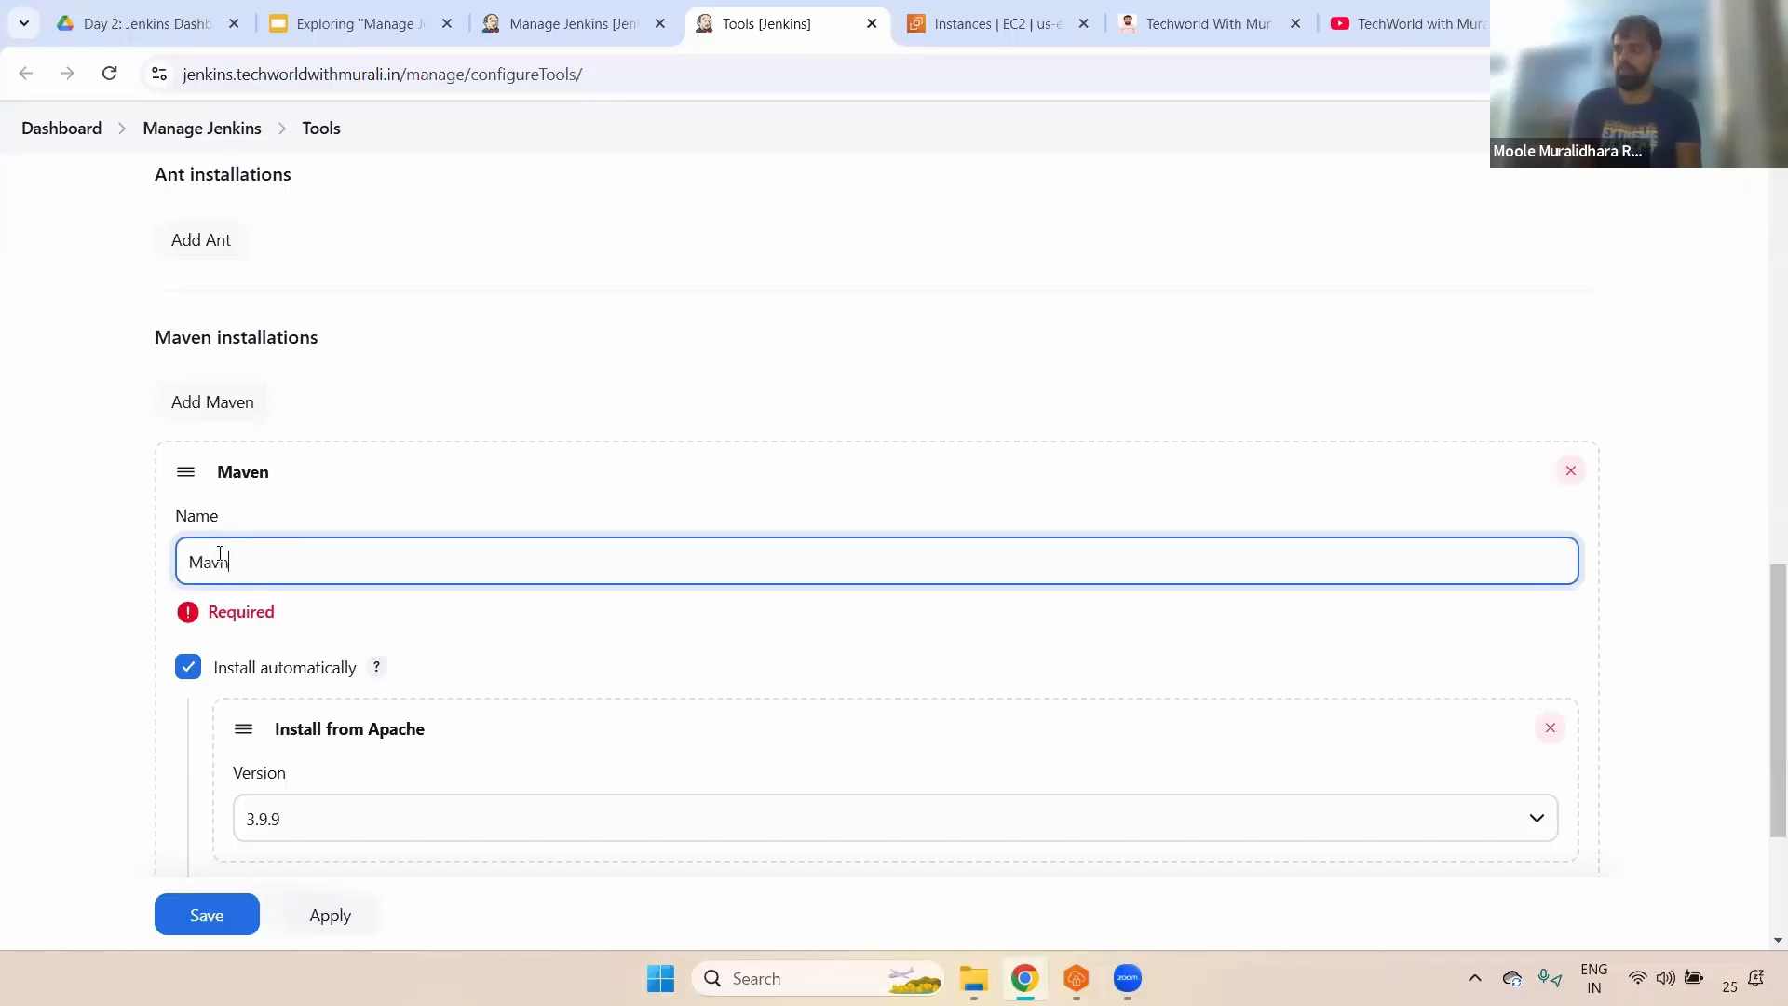
{"action": "type", "text": "n"}
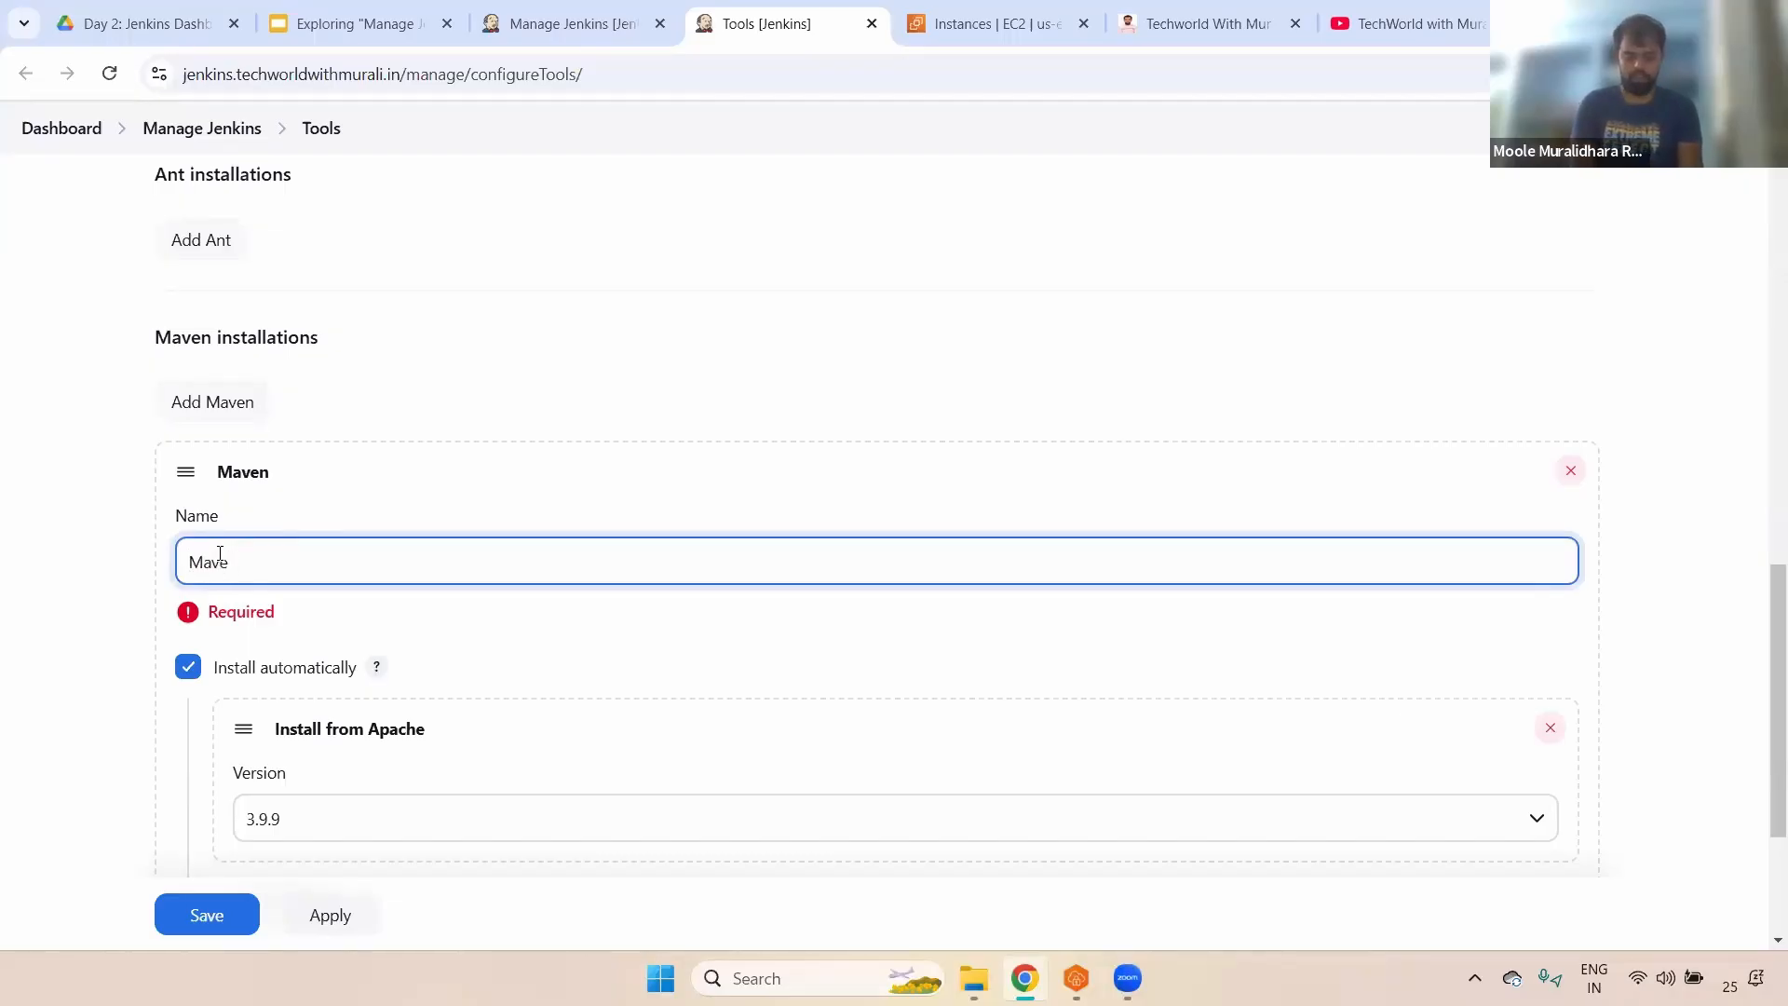
{"action": "type", "text": "n-3.9.9"}
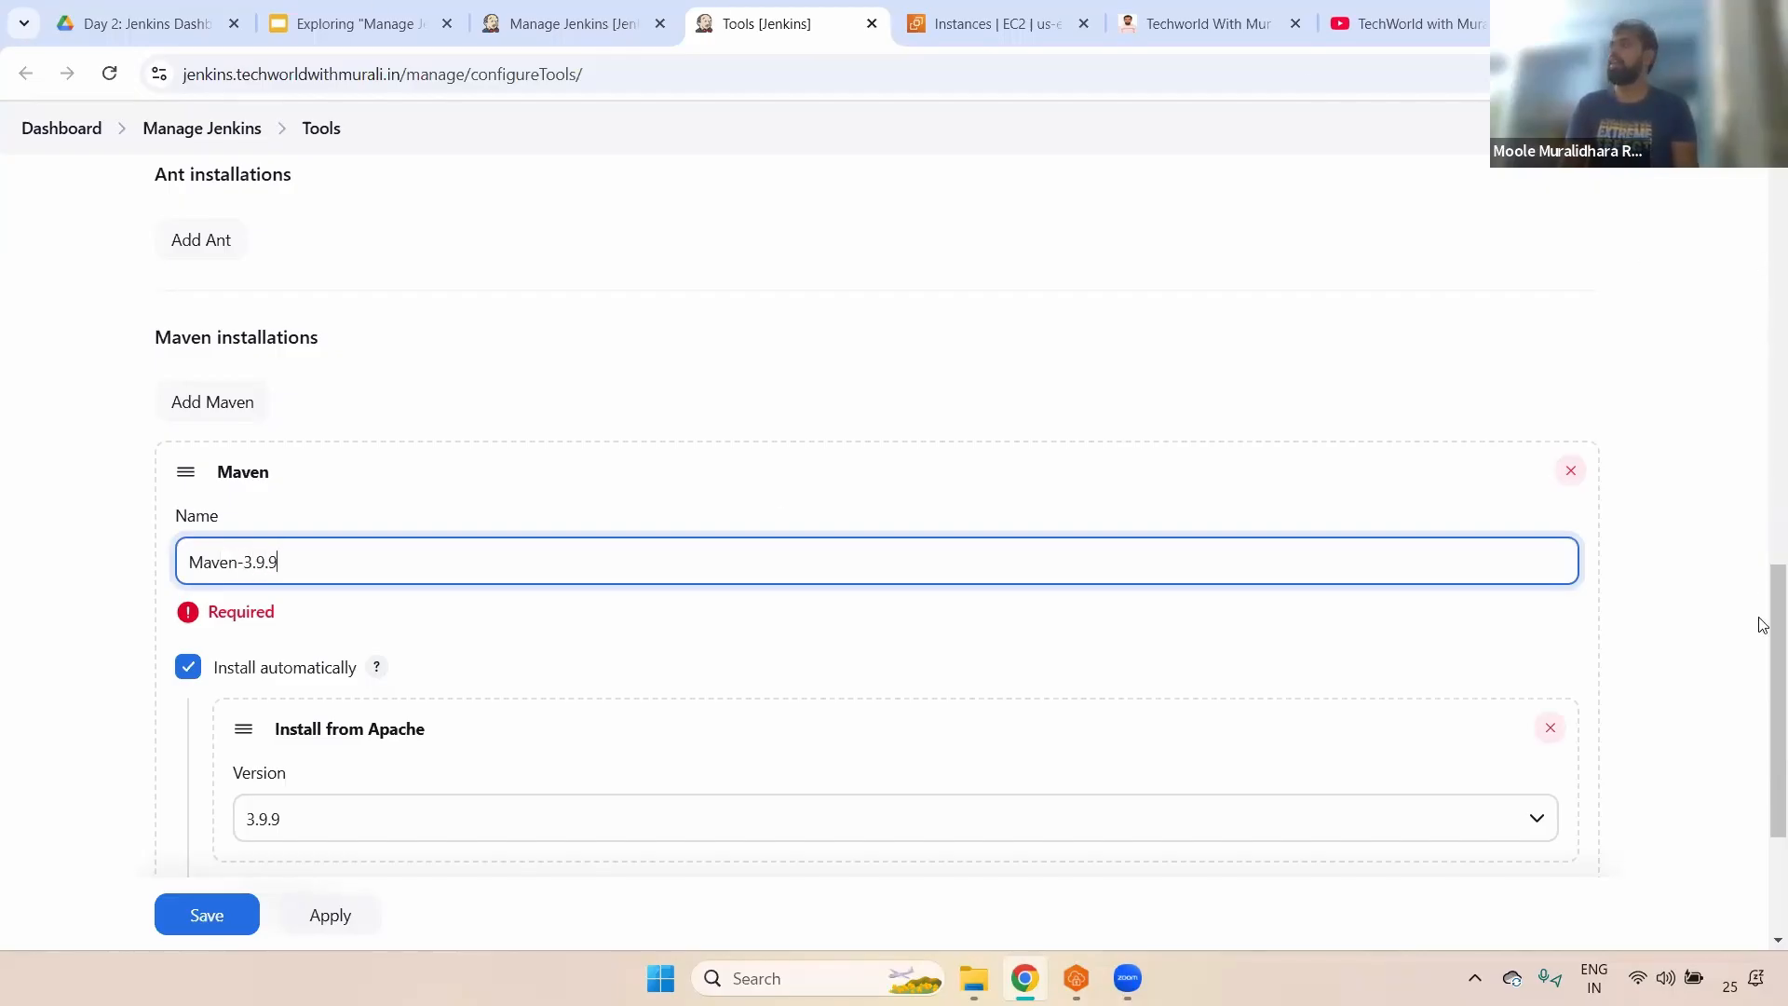
{"action": "scroll", "coordinate": [1763, 624], "scroll_direction": "down", "scroll_amount": 2}
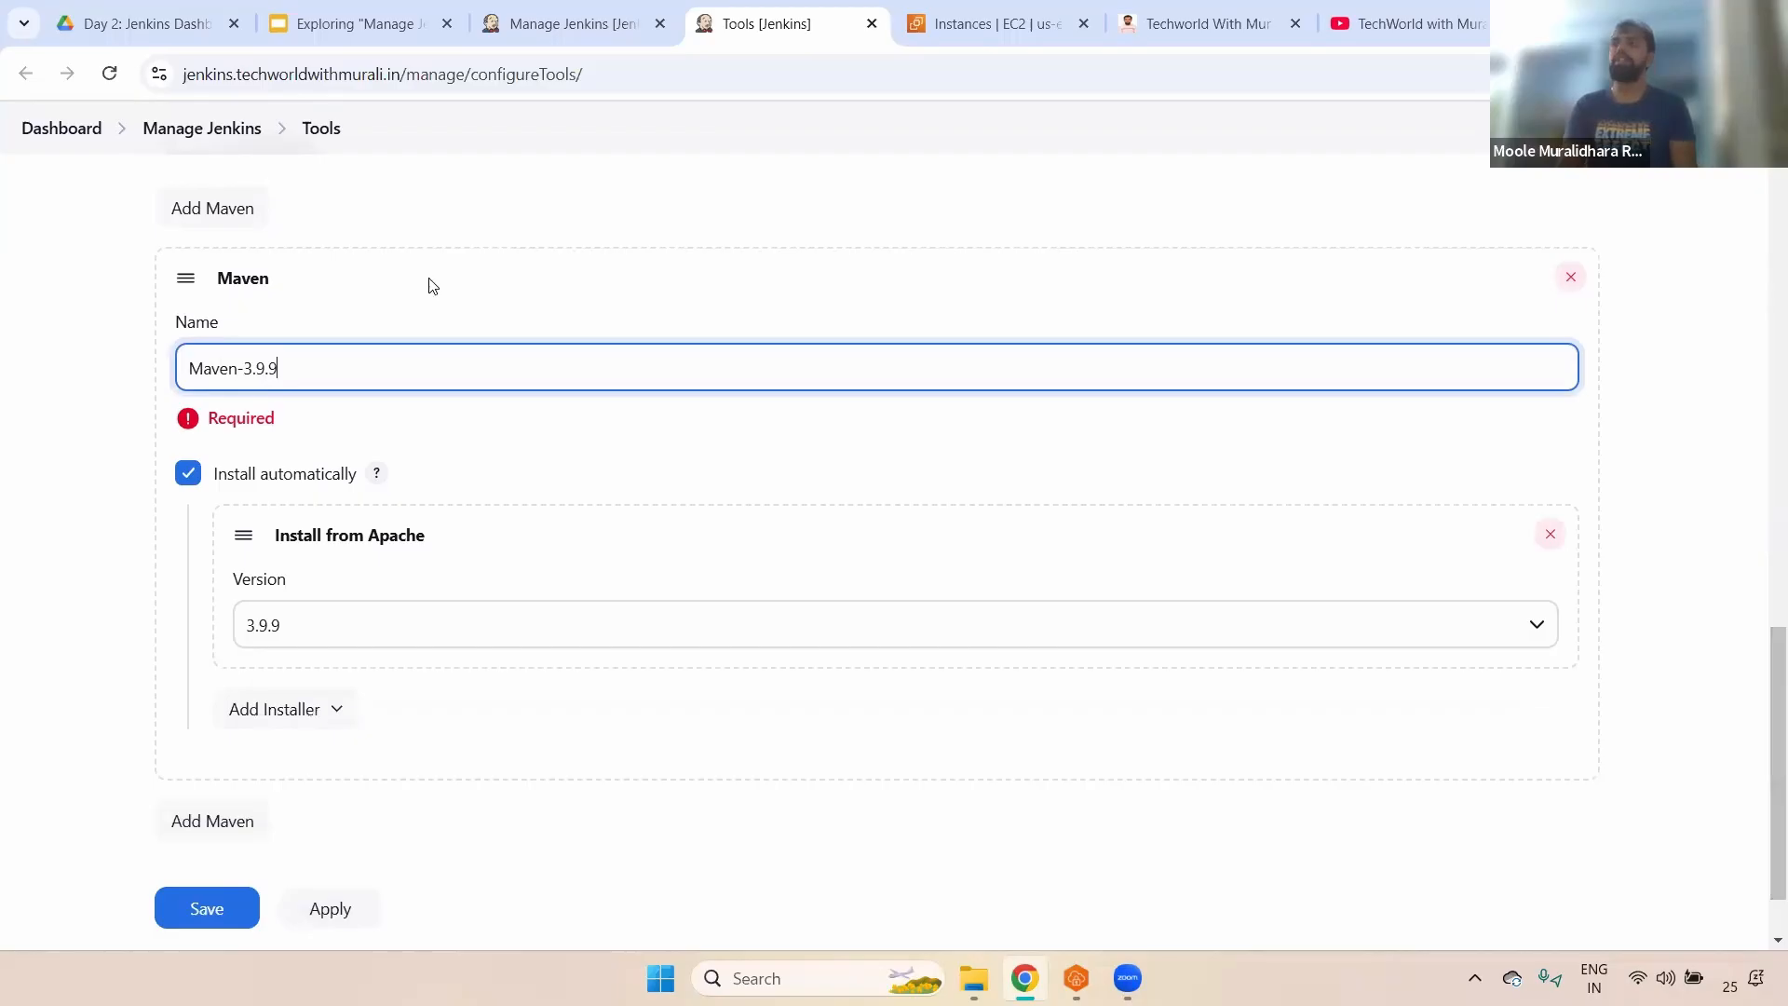
{"action": "left_click", "coordinate": [39, 428]}
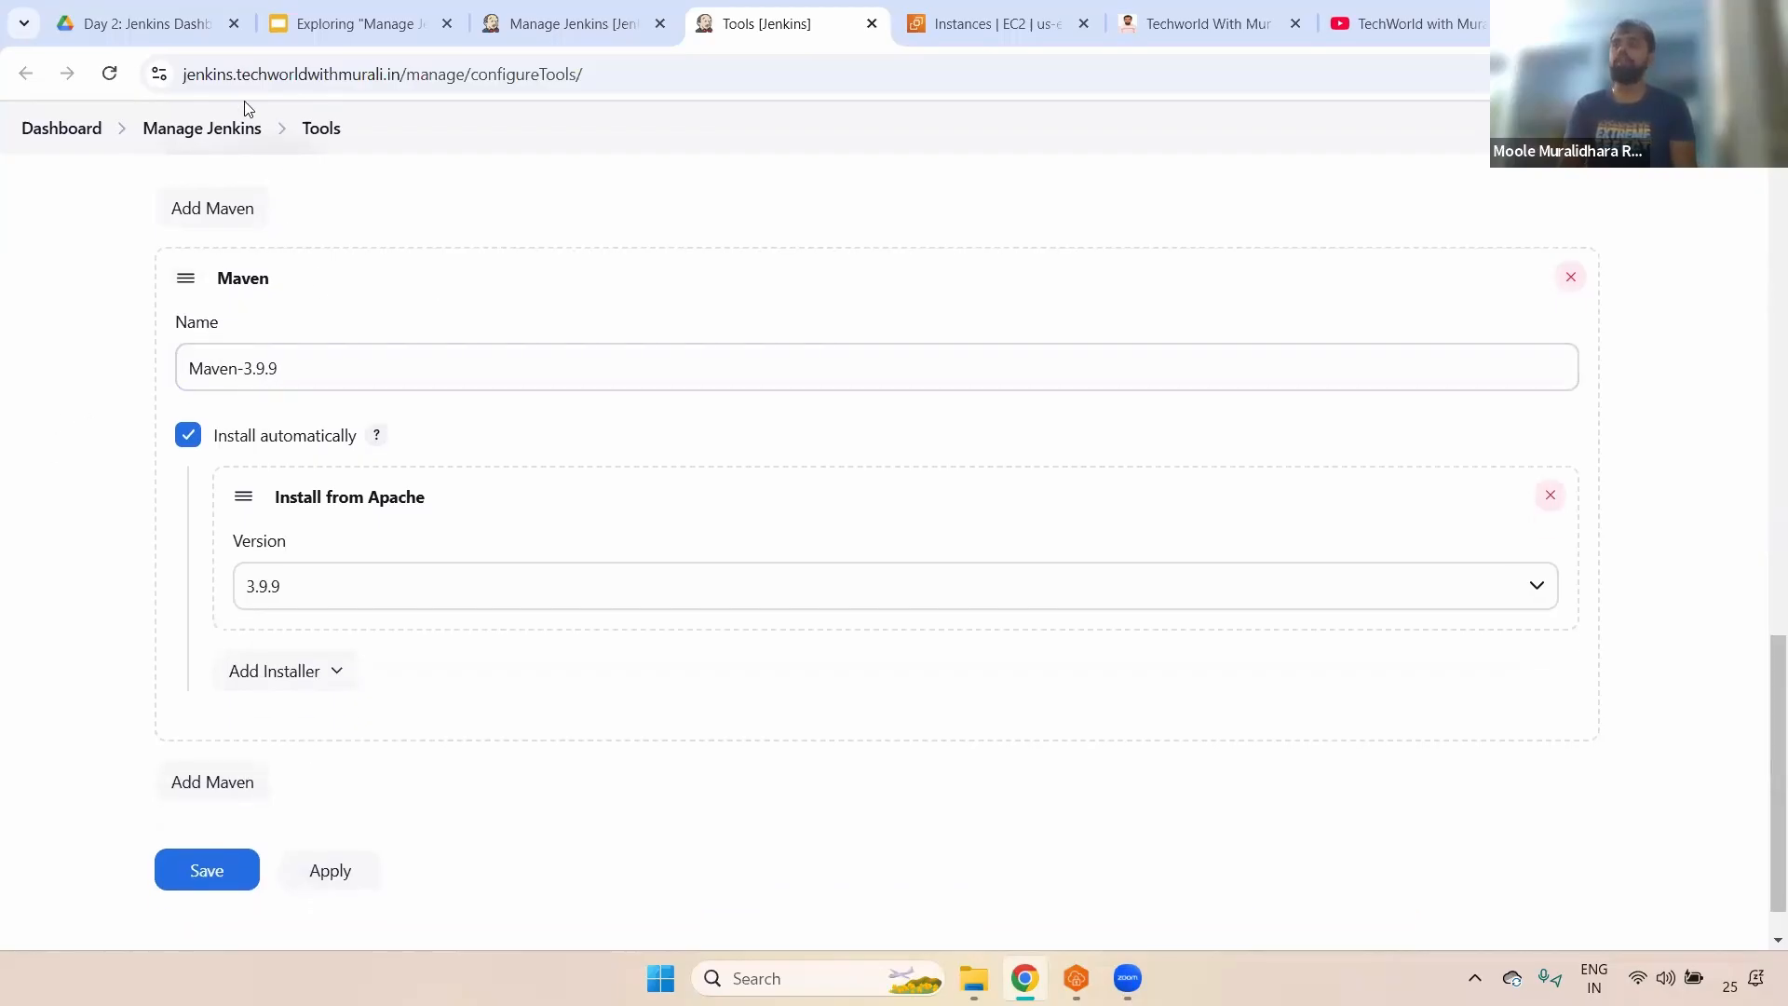
{"action": "left_click_drag", "start_coordinate": [404, 75], "coordinate": [191, 82]}
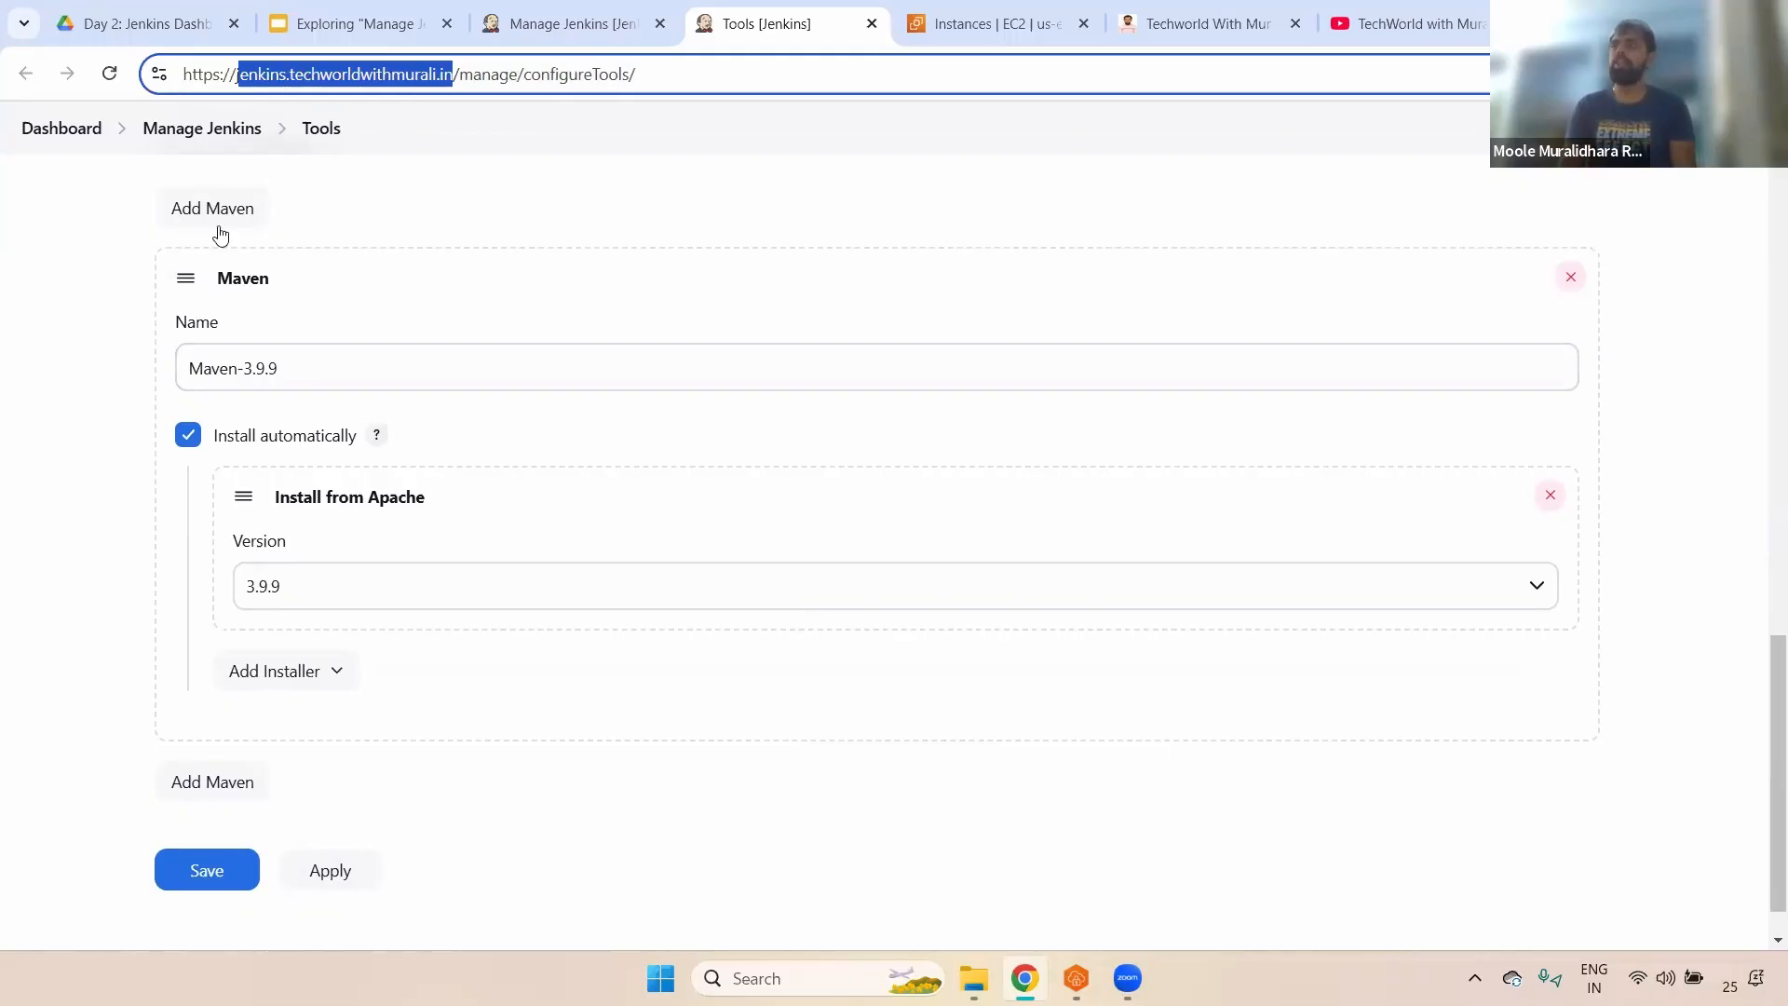
- Try MAVEN_HOME /opt/maven, then clear it and re-enable automatic installation
{"action": "left_click", "coordinate": [188, 437]}
{"action": "left_click_drag", "start_coordinate": [177, 507], "coordinate": [320, 513]}
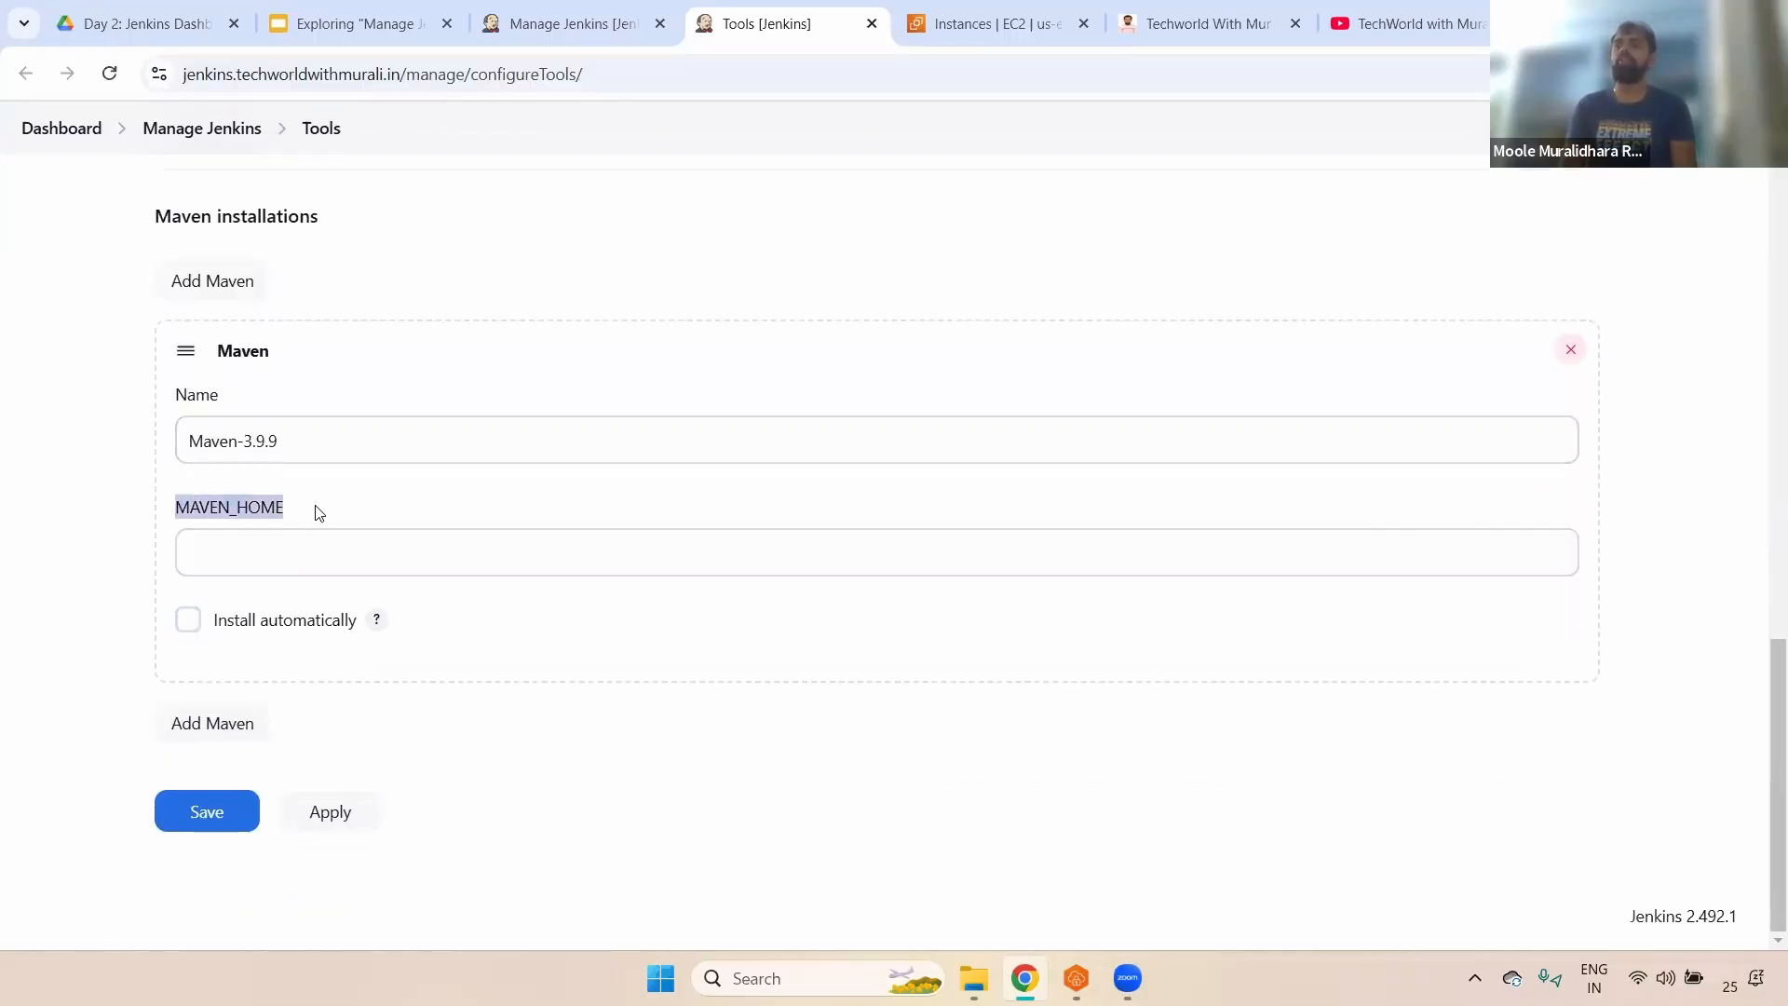
{"action": "left_click", "coordinate": [287, 545]}
{"action": "type", "text": "/op"}
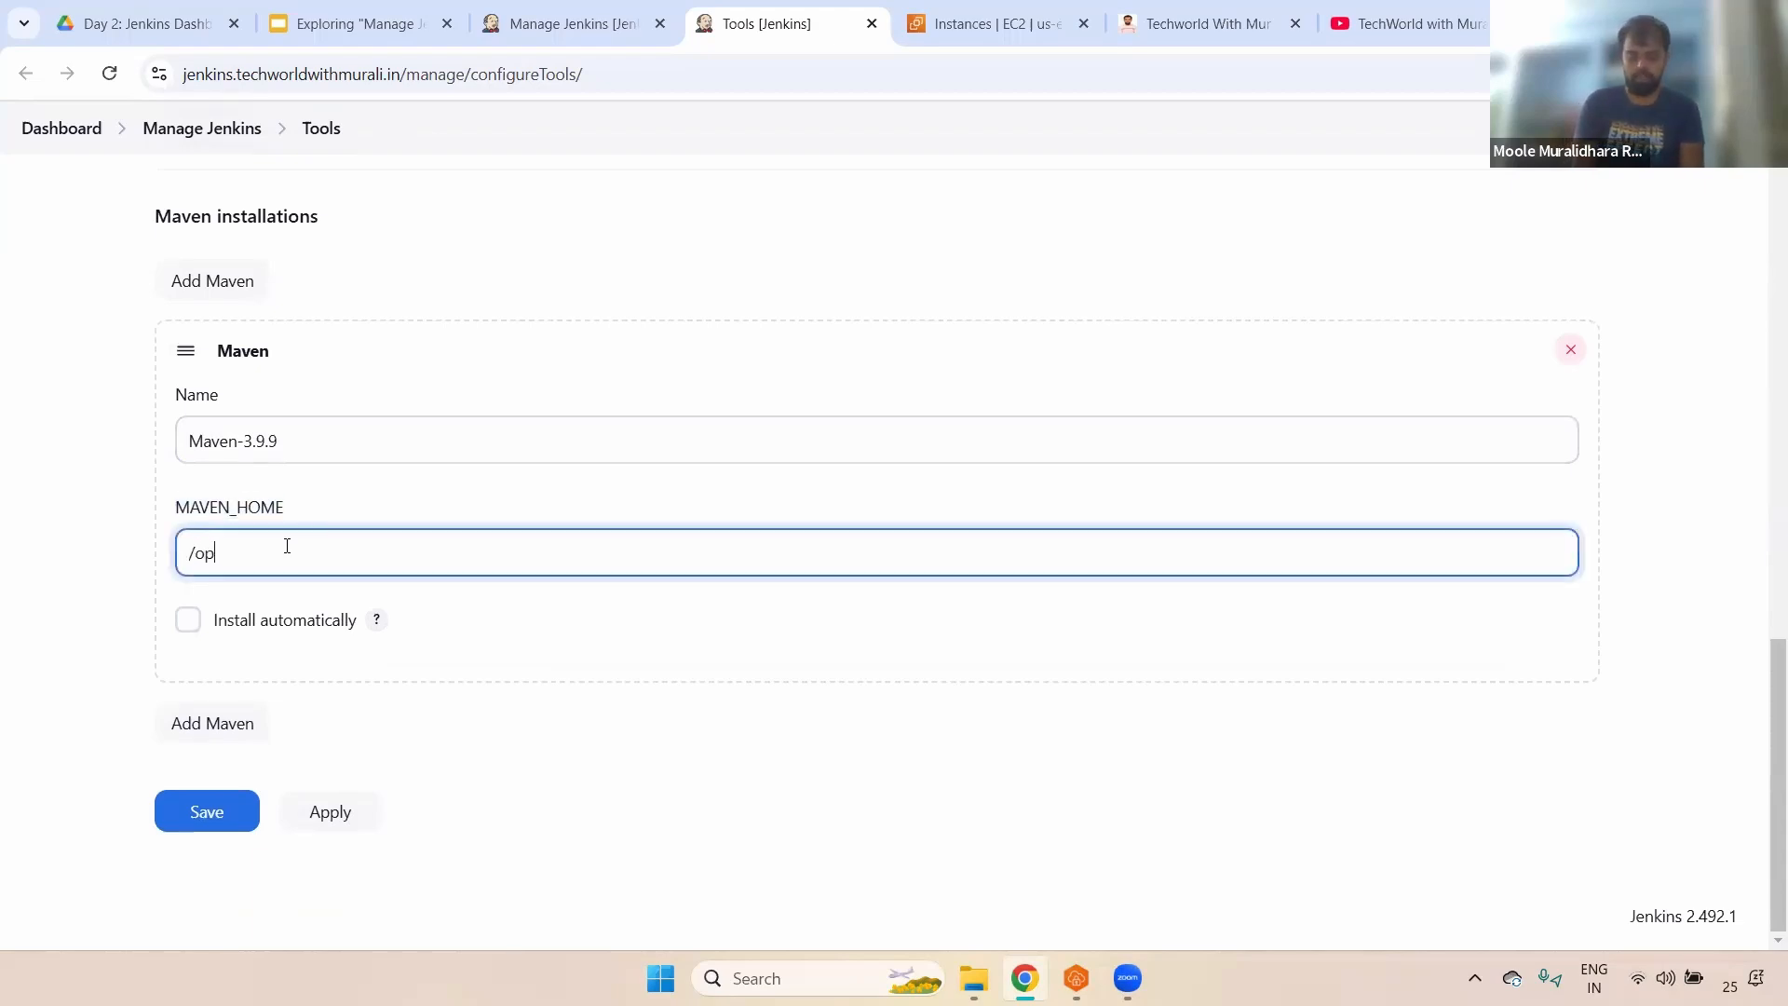
{"action": "type", "text": "t/maven"}
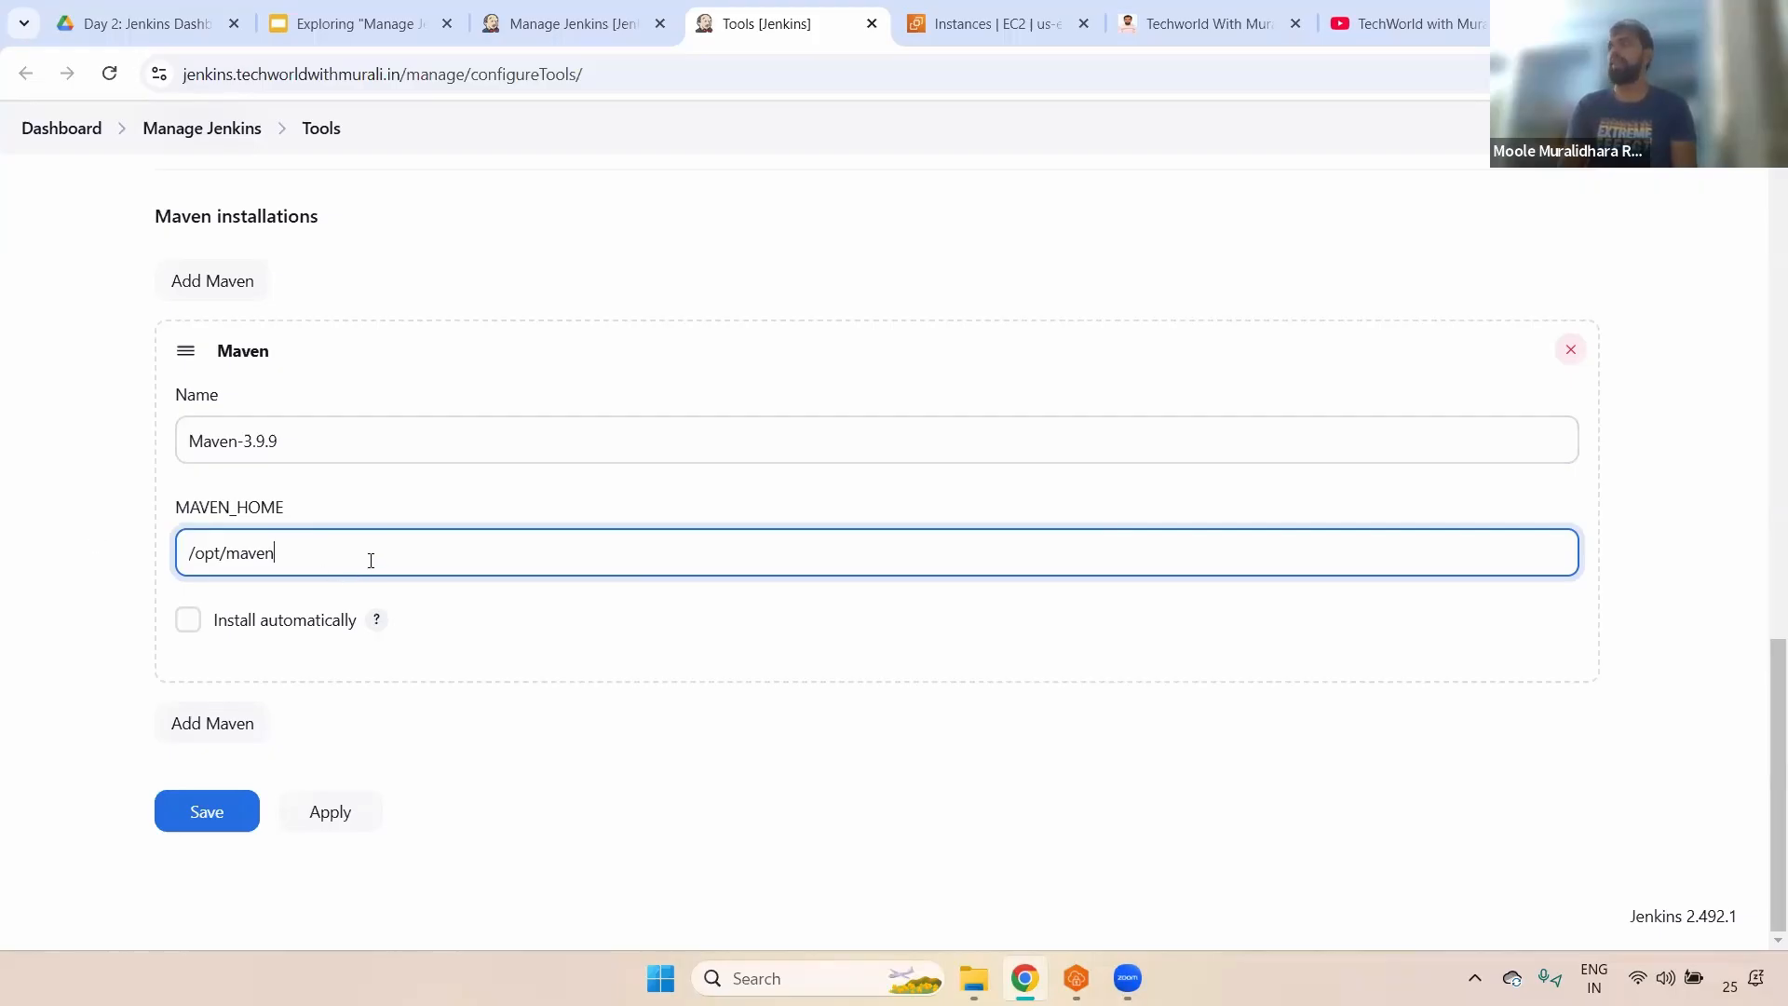
{"action": "key", "text": "ctrl+a"}
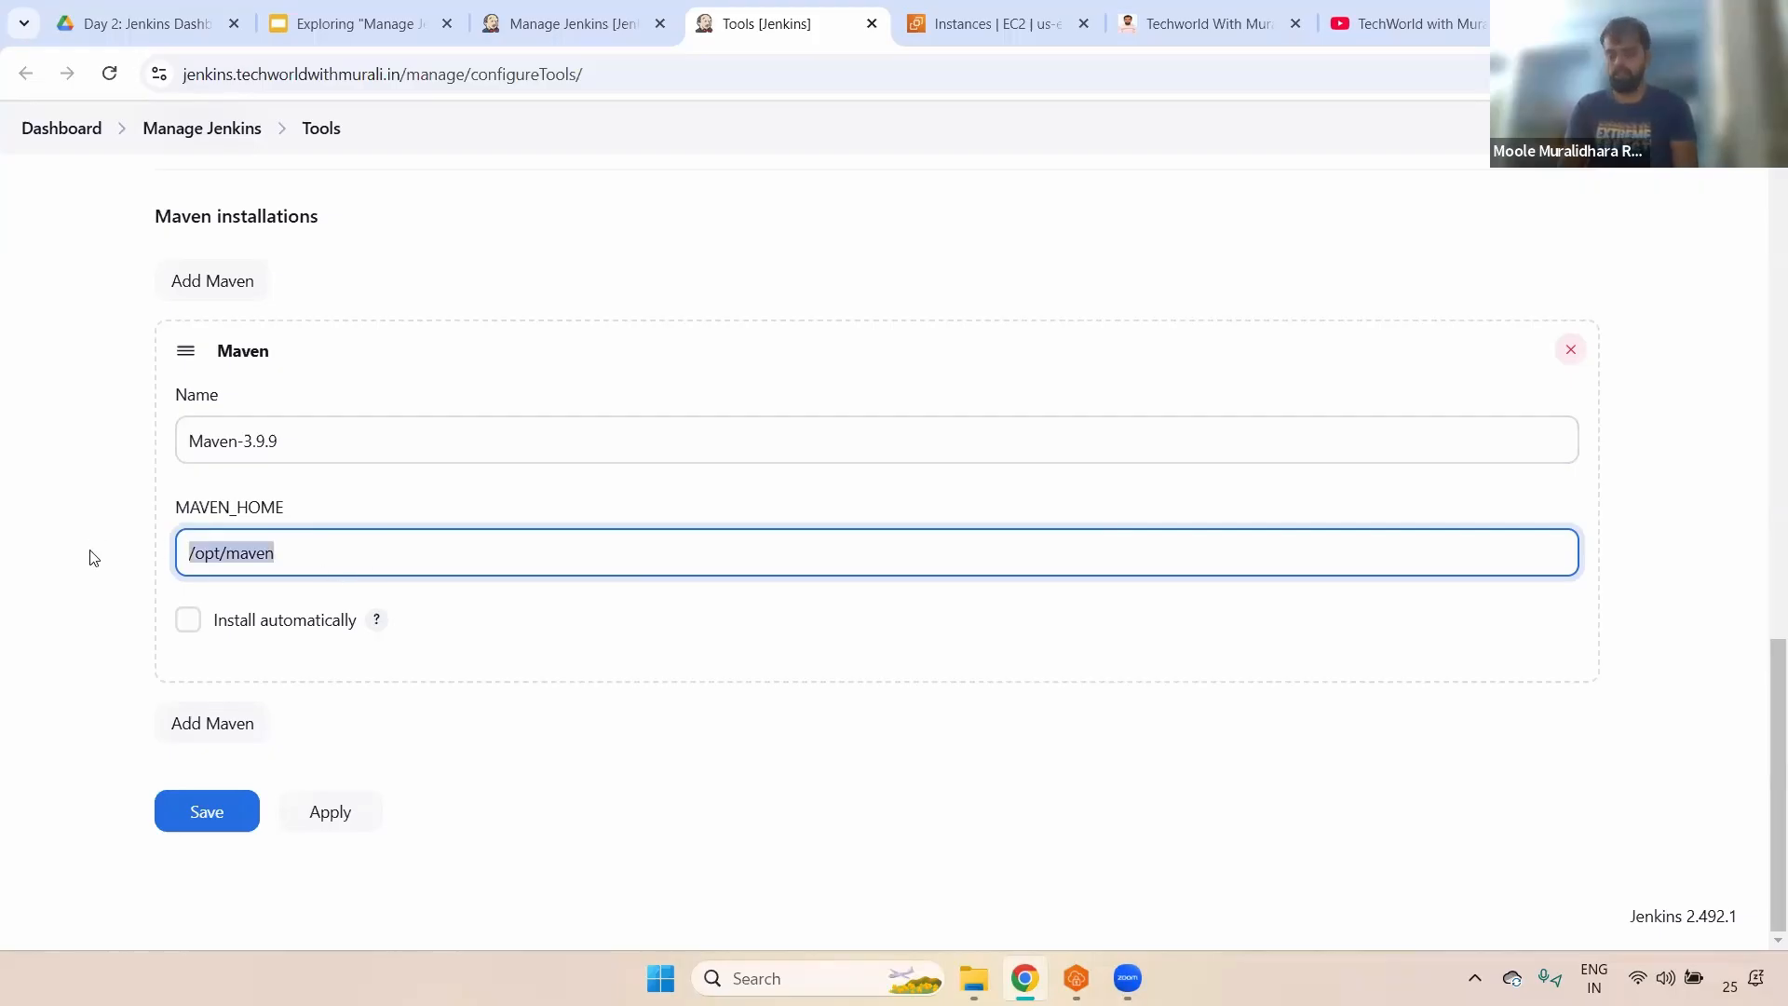
{"action": "key", "text": "BackSpace"}
{"action": "left_click", "coordinate": [189, 622]}
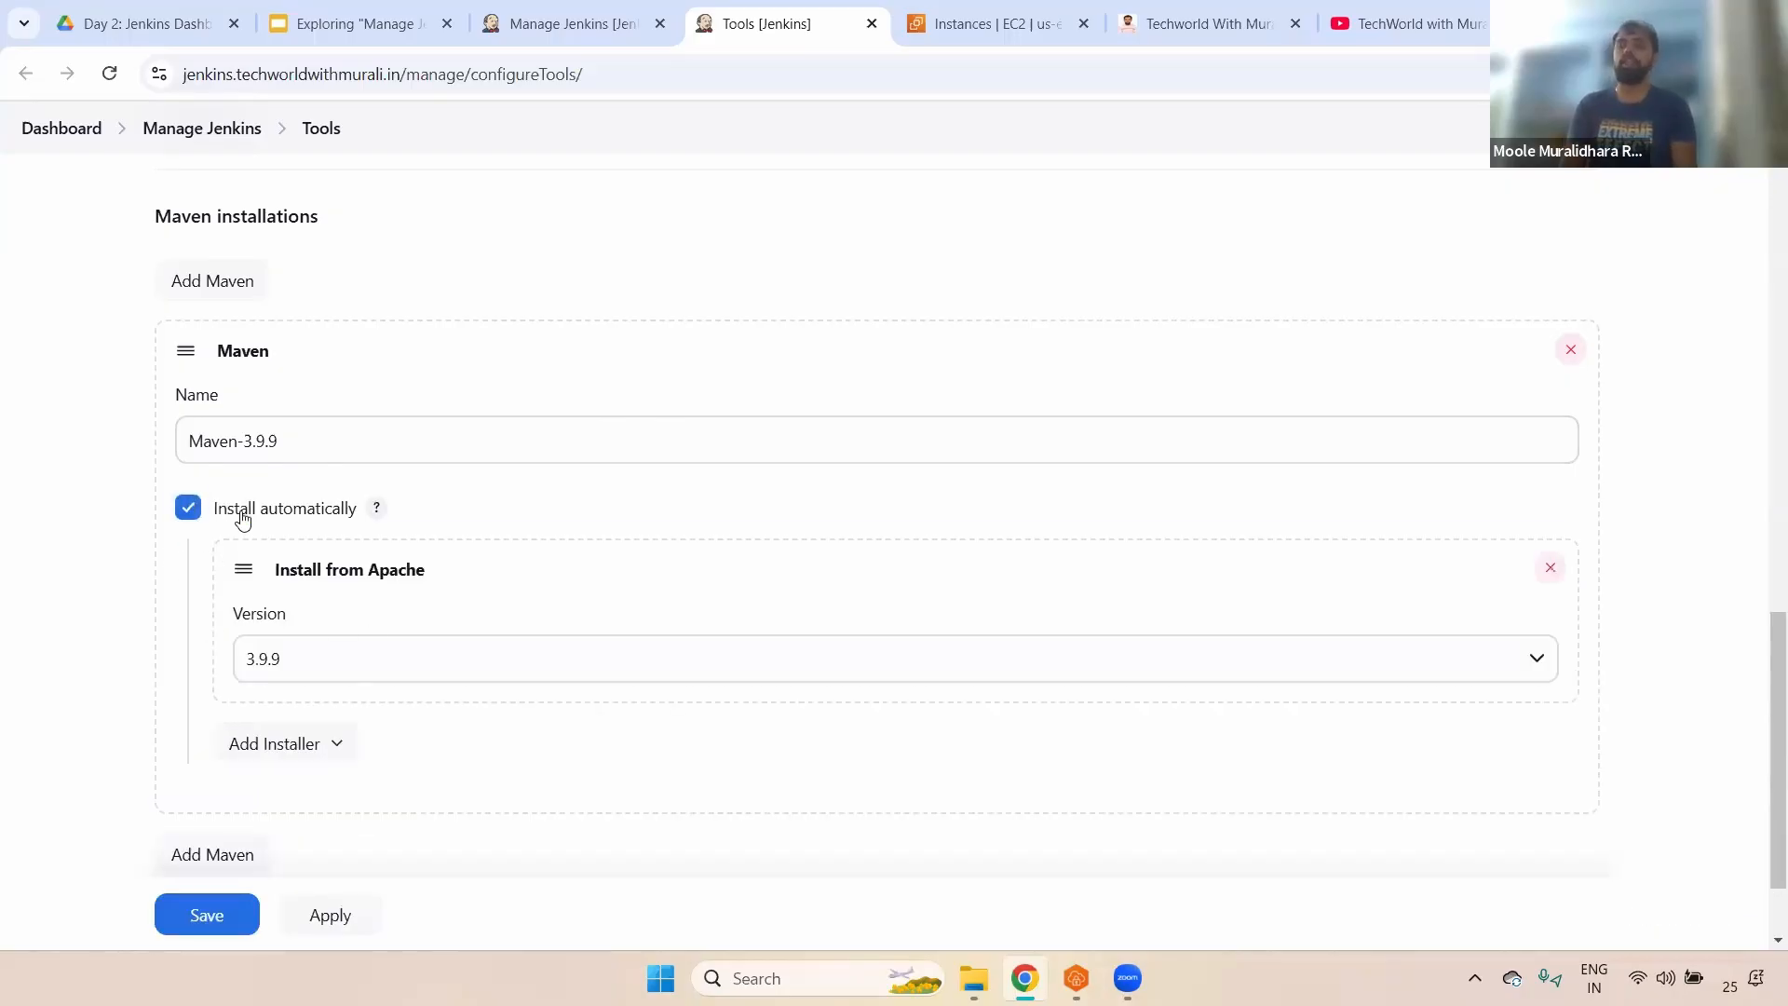
- Pick Maven version 3.6.3 from the Install from Apache version list
{"action": "left_click", "coordinate": [400, 671]}
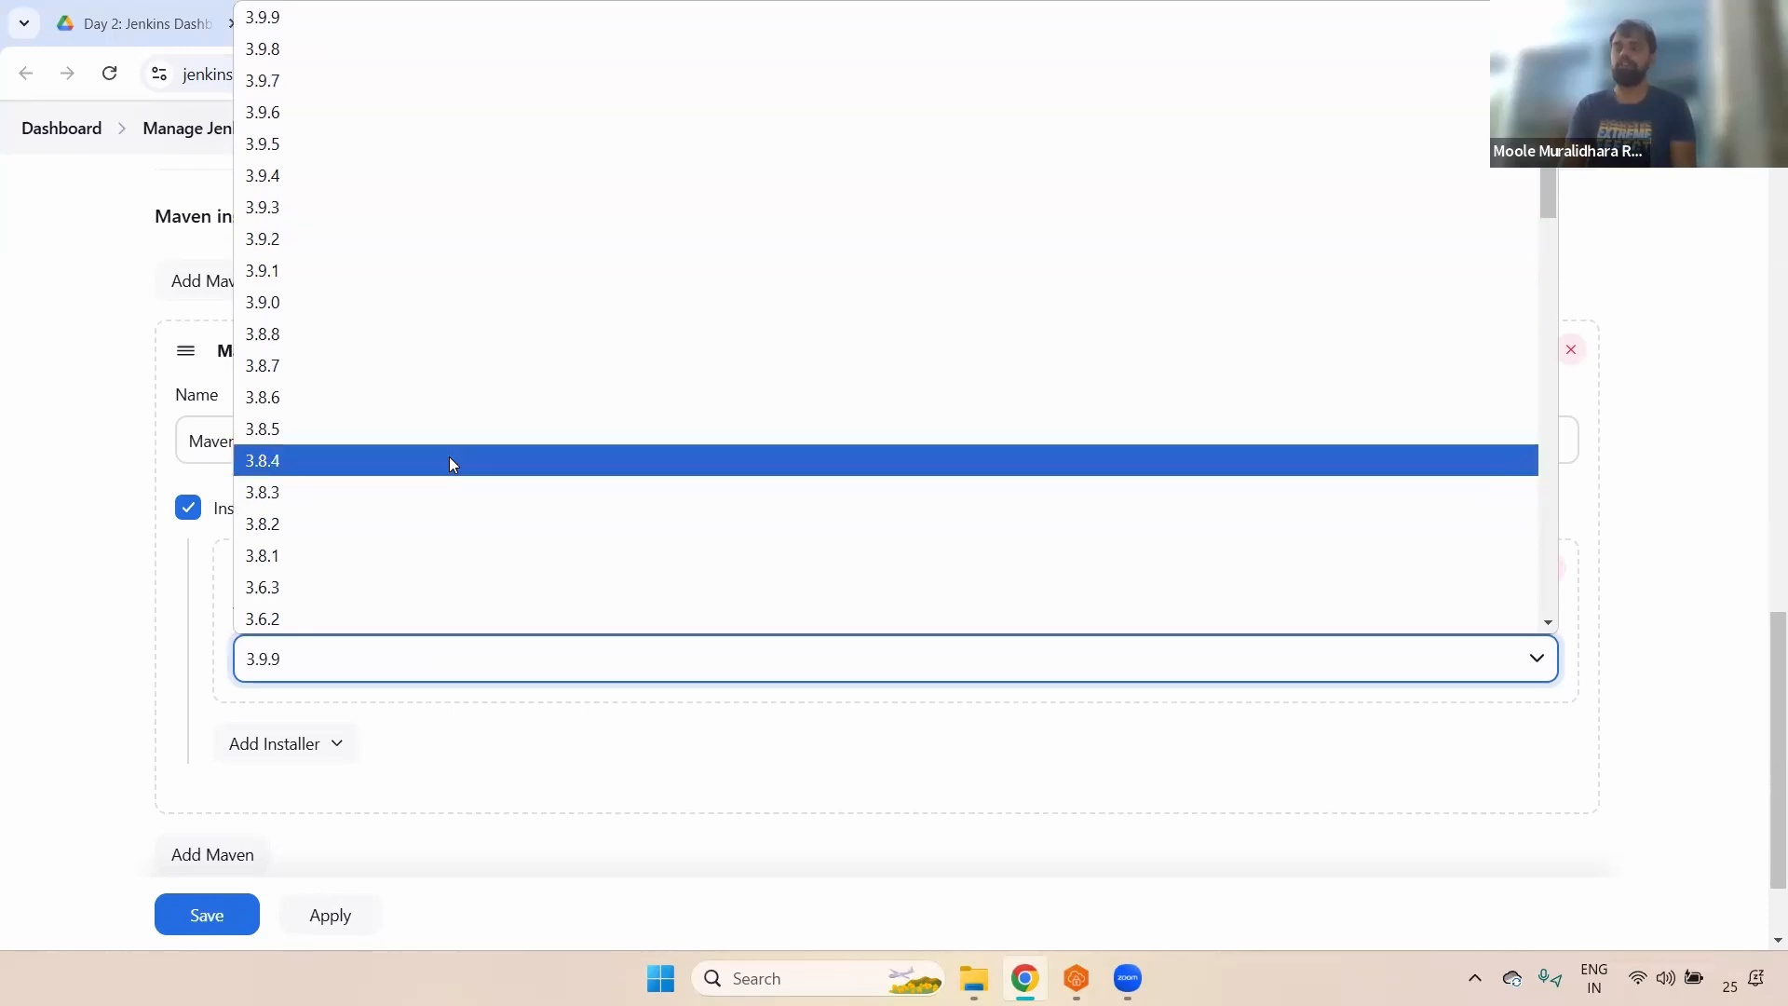
{"action": "left_click", "coordinate": [354, 587]}
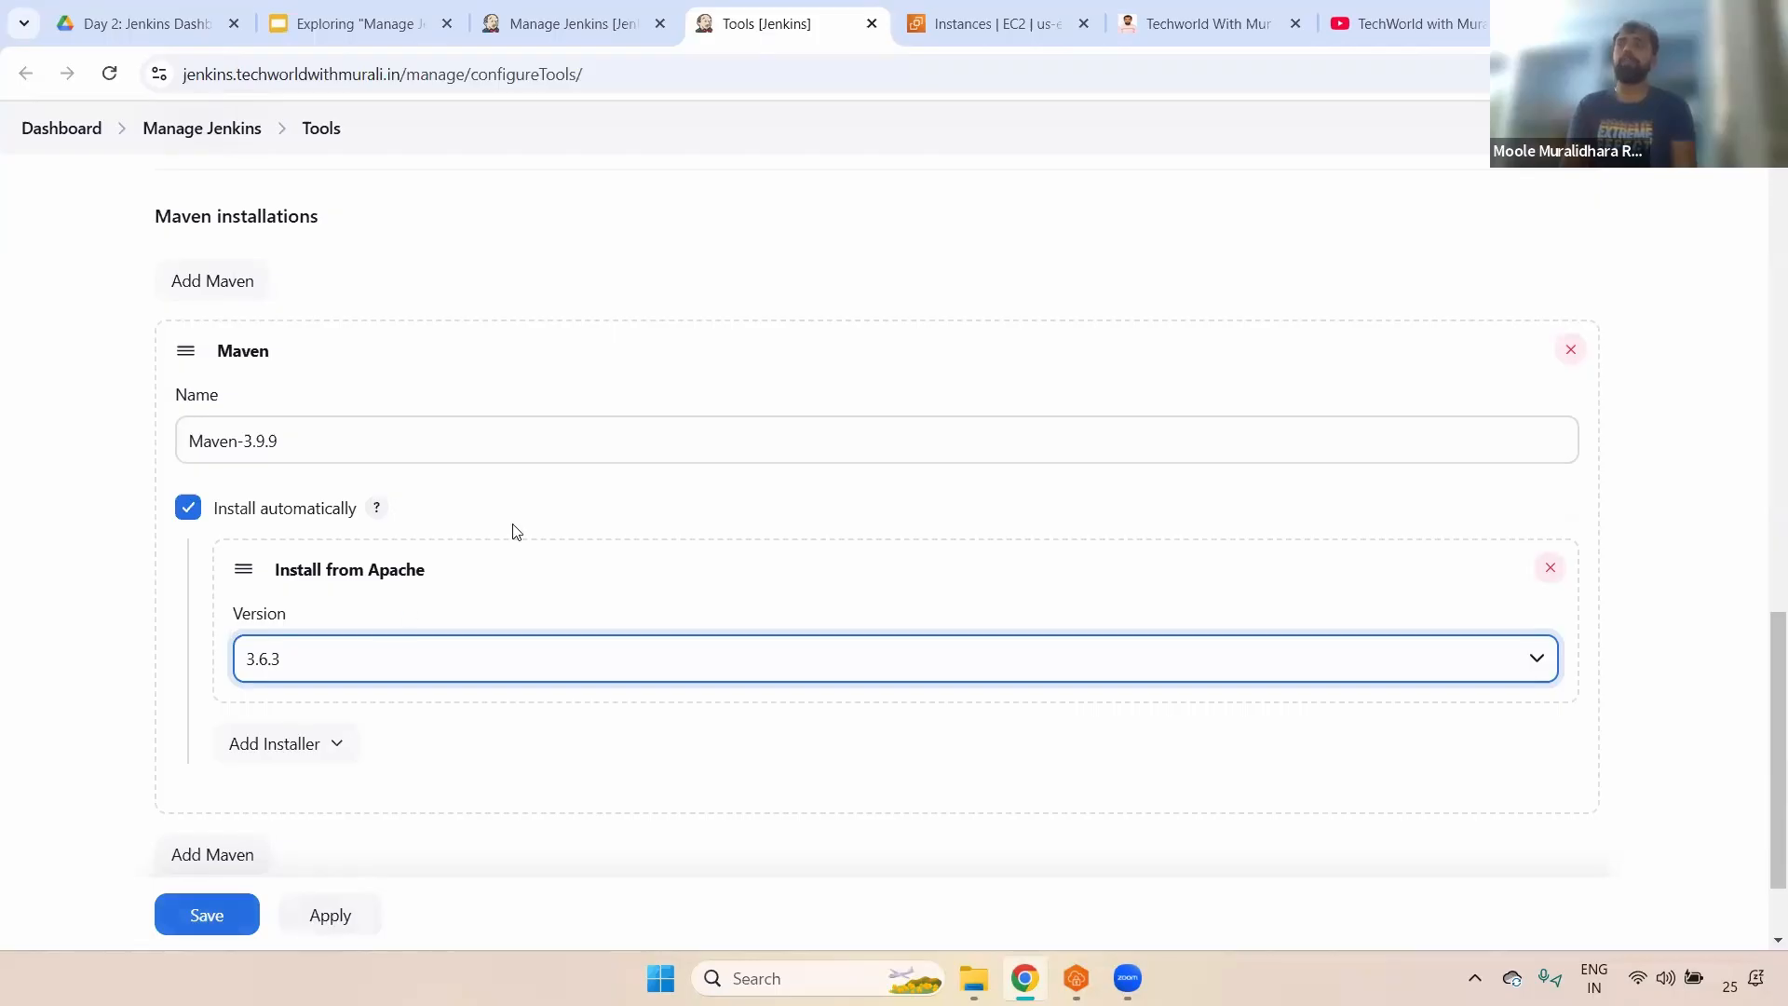
{"action": "left_click", "coordinate": [345, 660]}
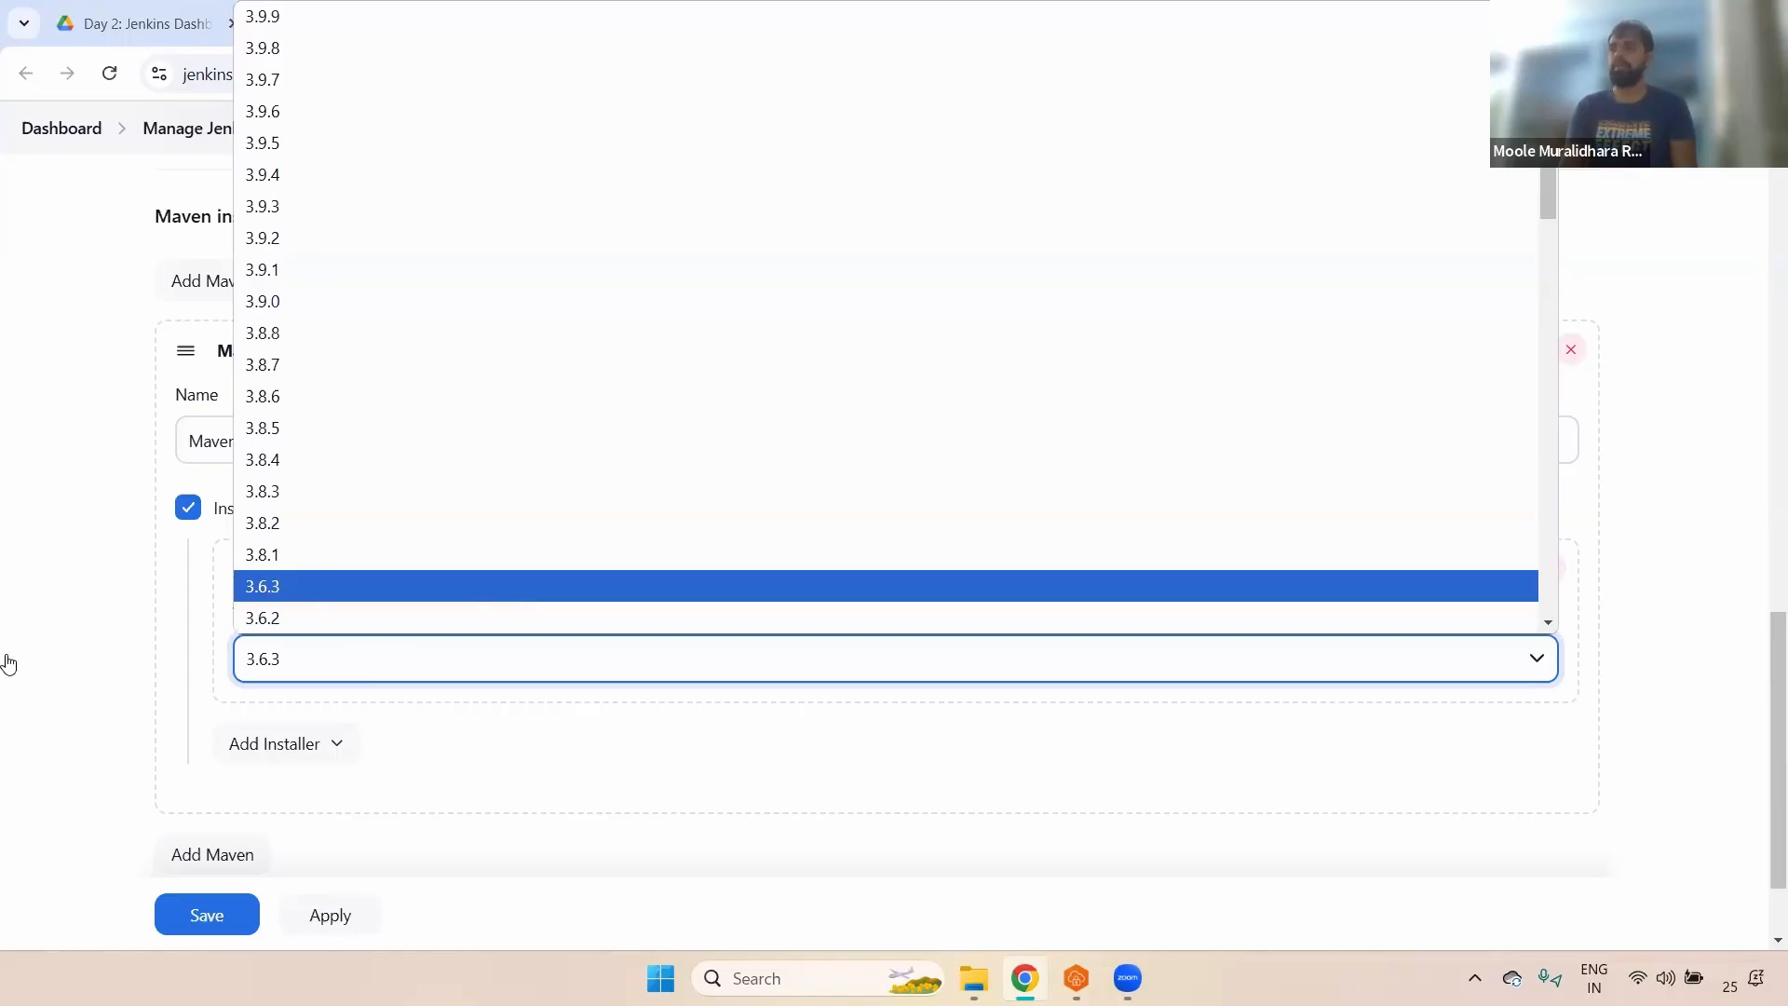
{"action": "left_click", "coordinate": [107, 543]}
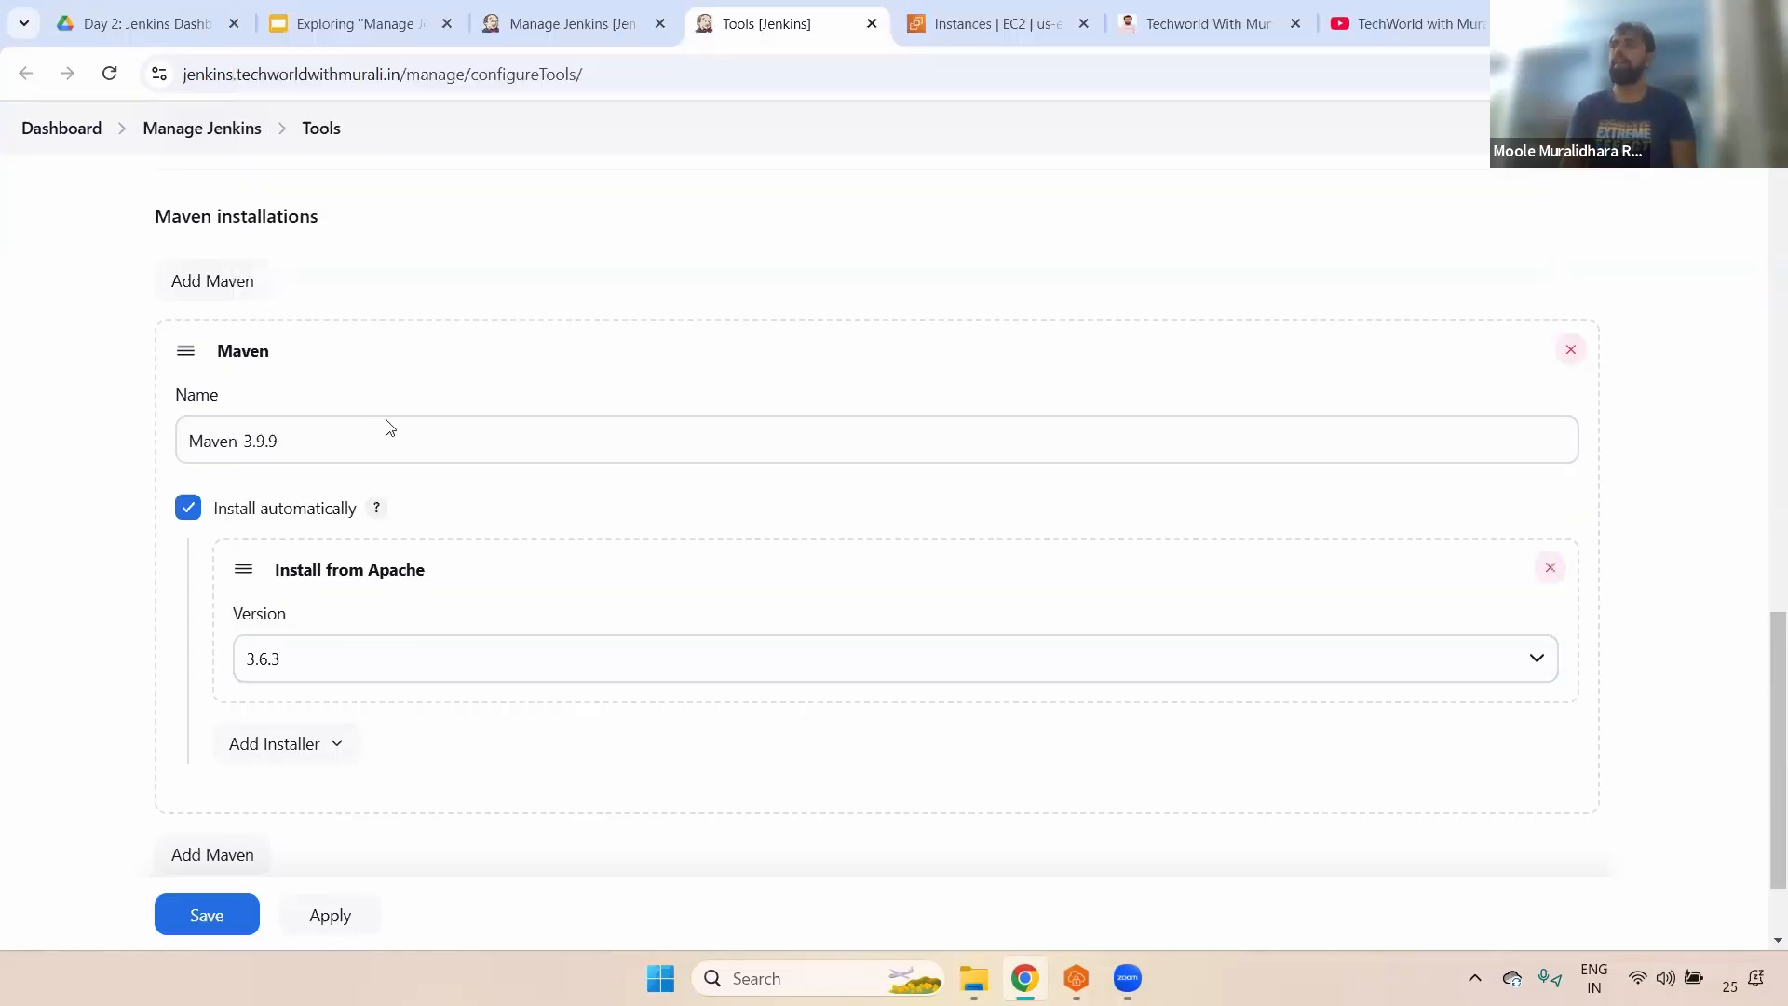
- Open Plugins in a new tab and close the Tools tab, leaving without saving
{"action": "left_click", "coordinate": [586, 21]}
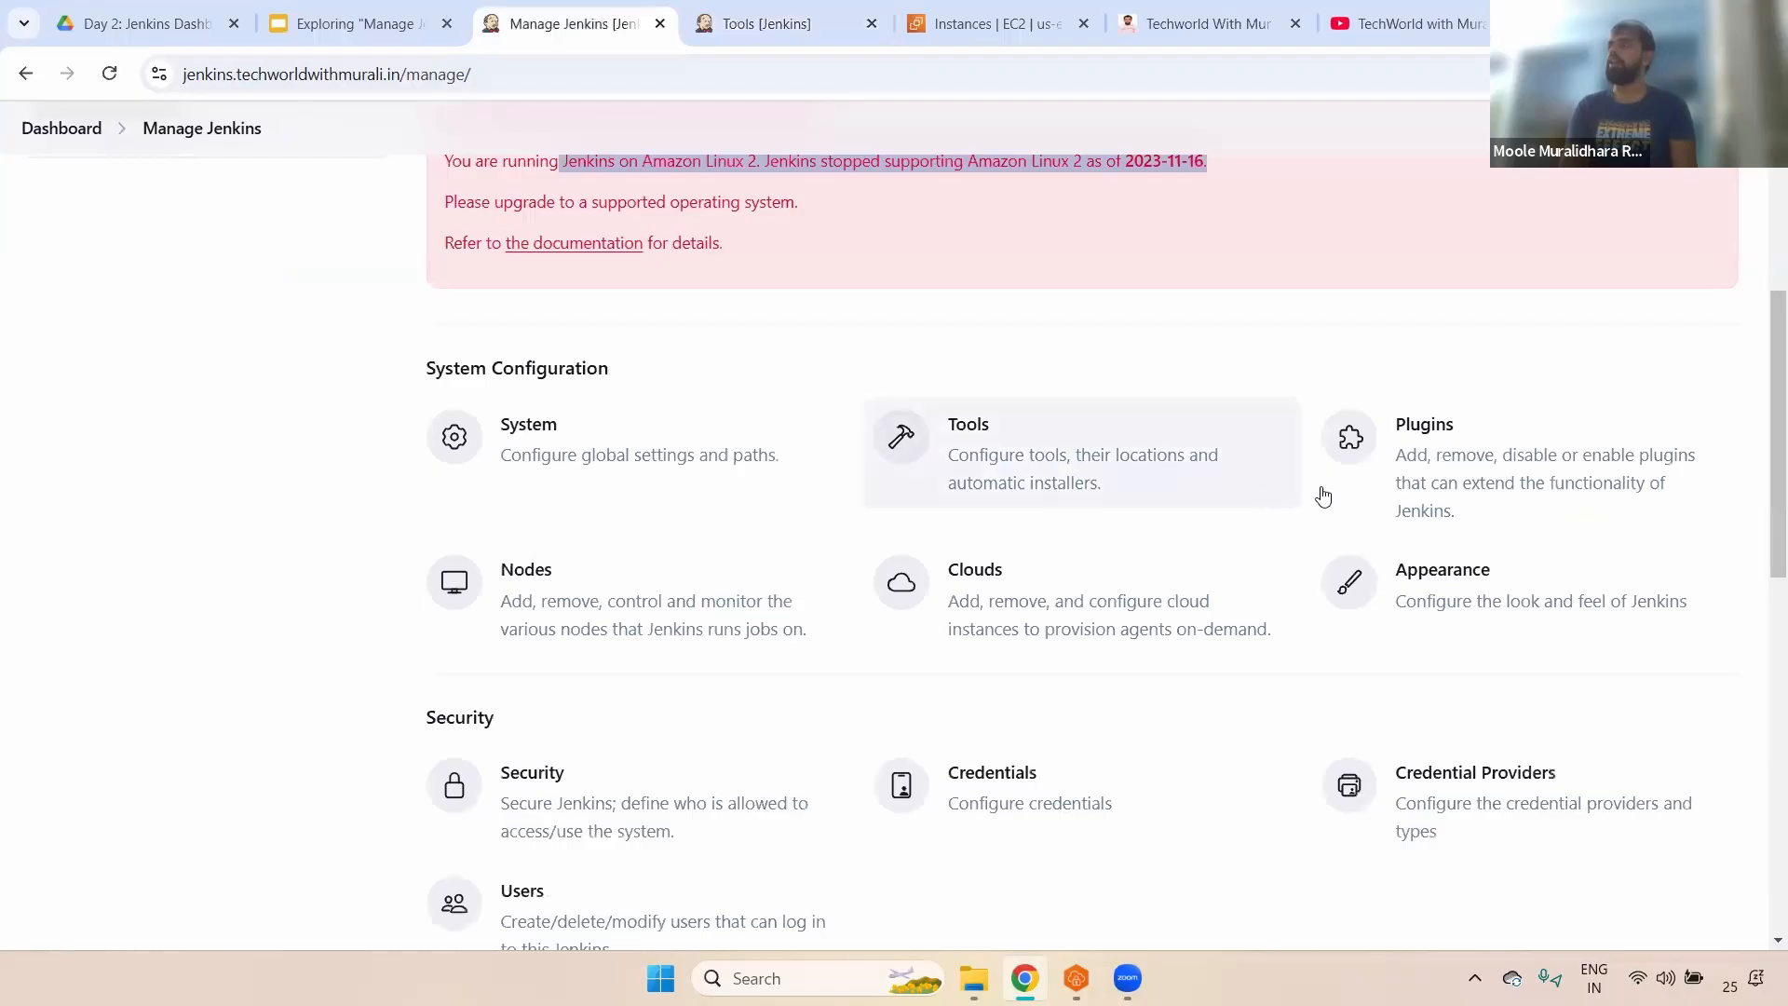
{"action": "right_click", "coordinate": [1453, 445]}
{"action": "left_click", "coordinate": [1485, 470]}
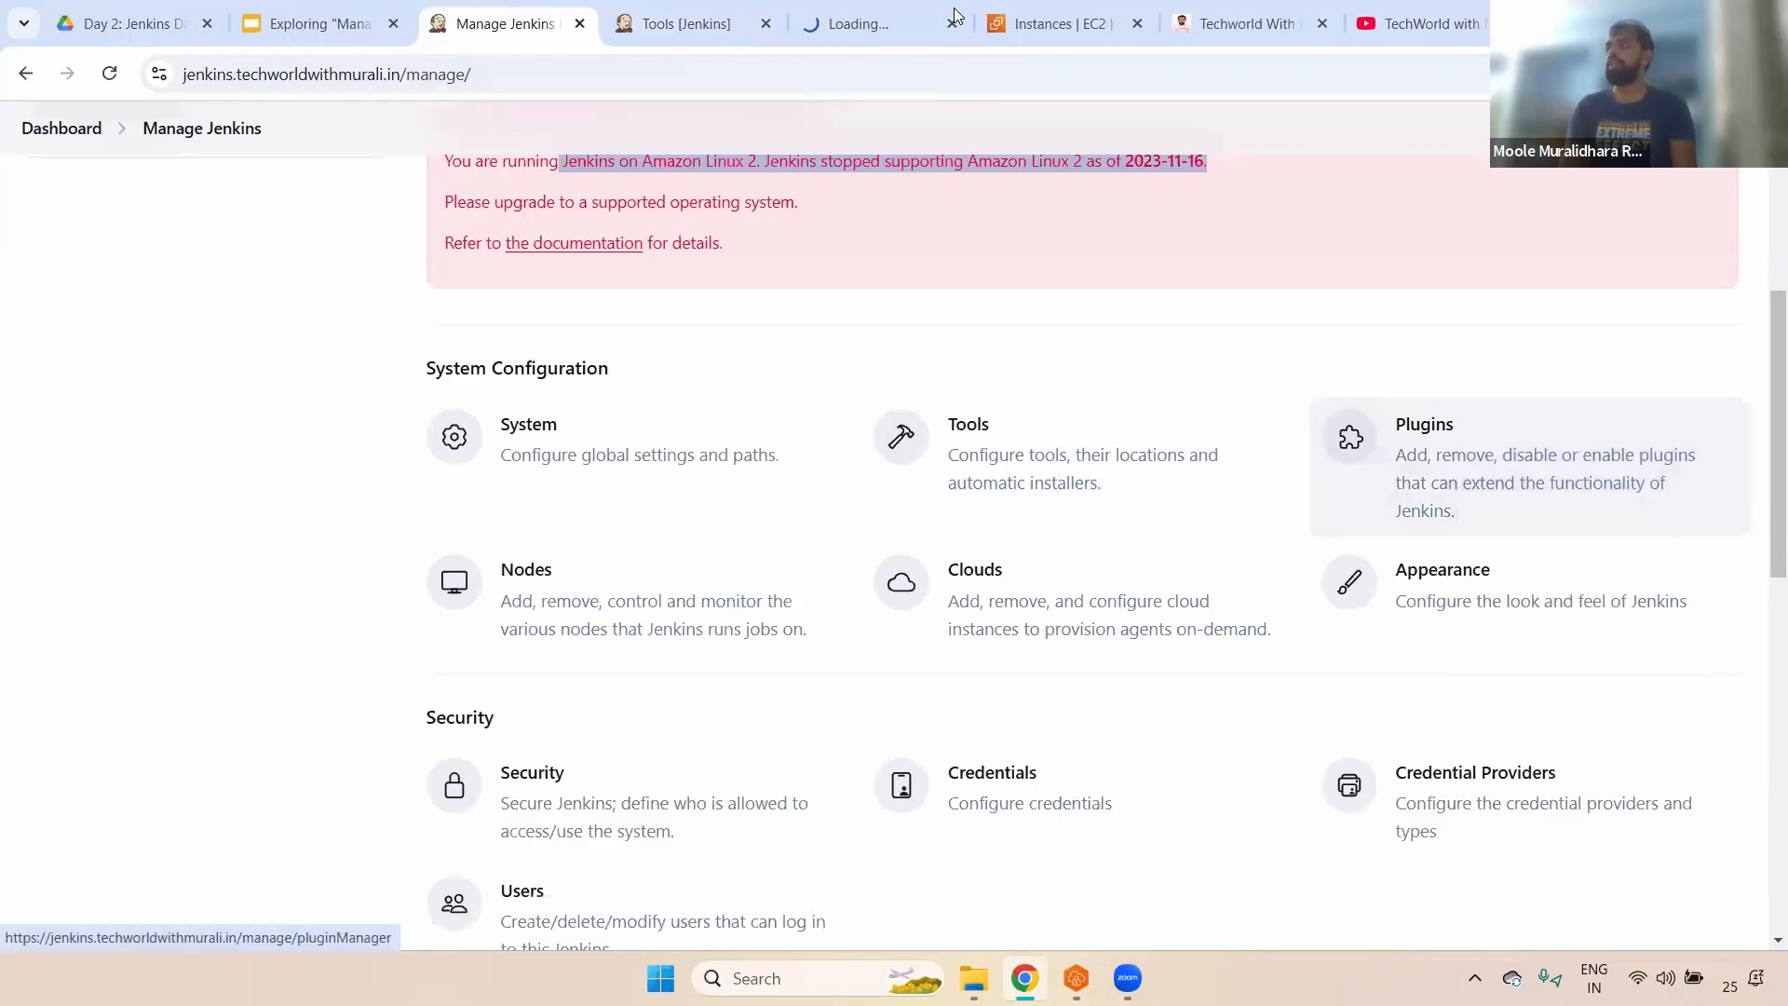
{"action": "left_click", "coordinate": [766, 24]}
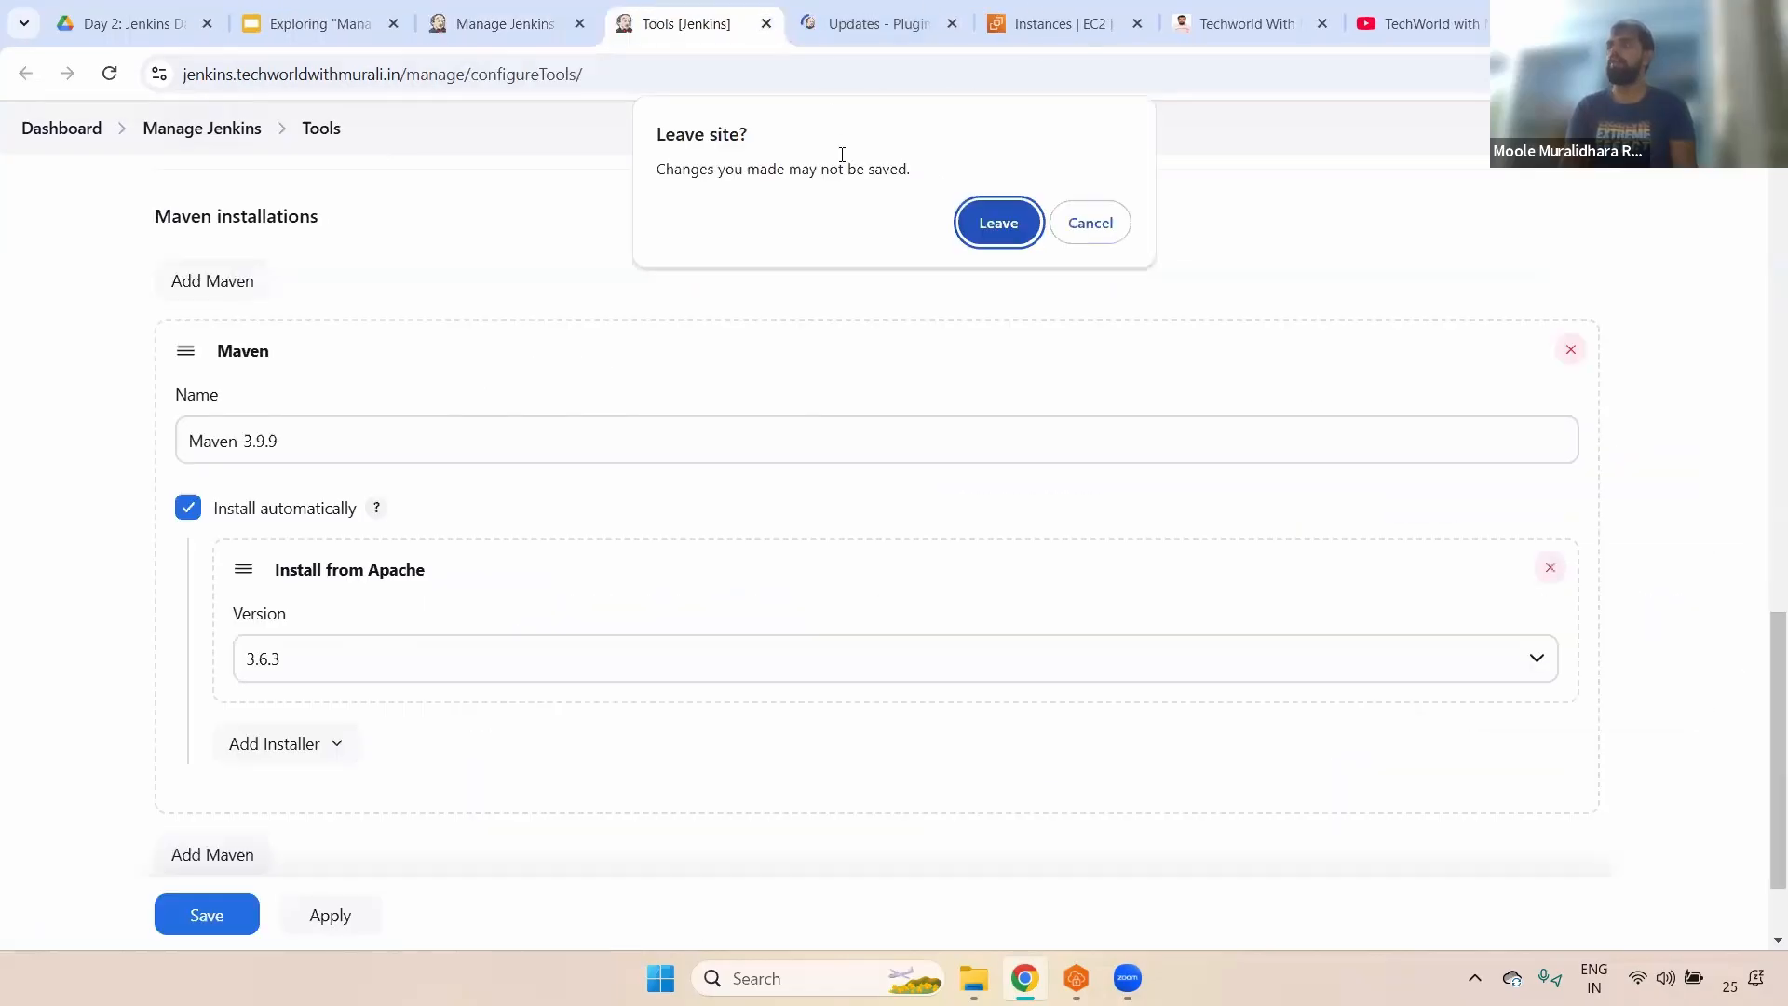
{"action": "left_click", "coordinate": [998, 224]}
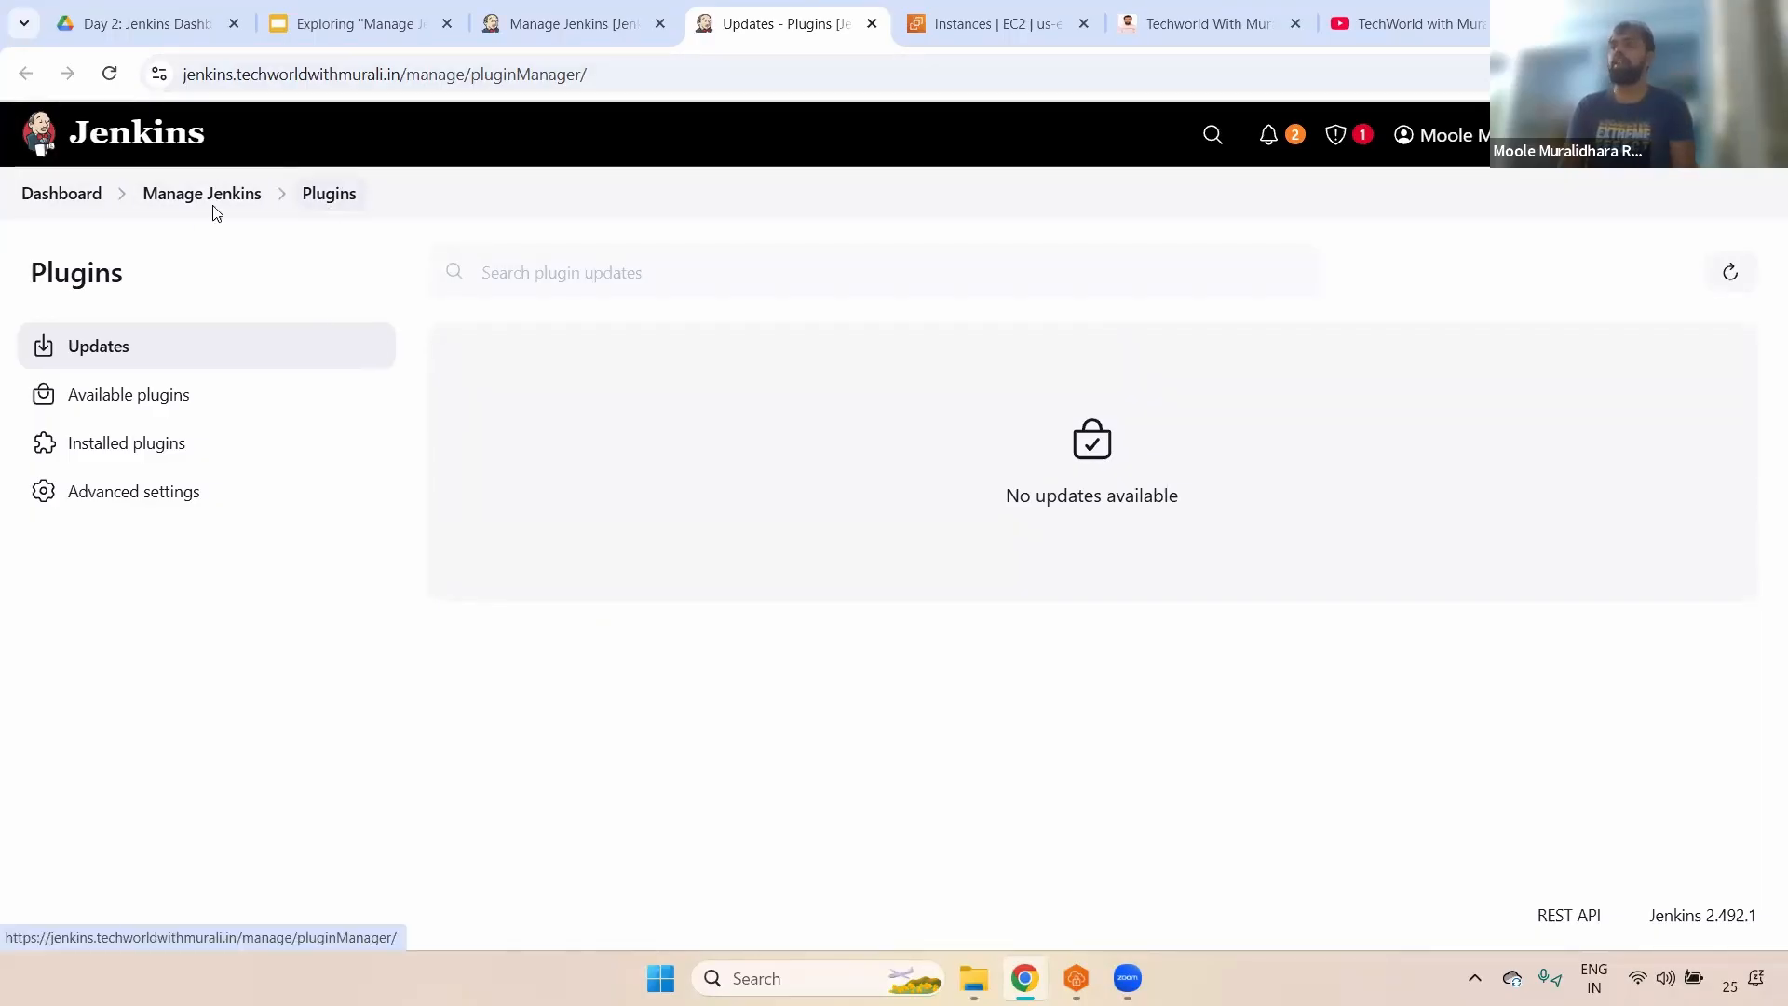
- Highlight the Plugins page title and its 'No updates available' message
{"action": "double_click", "coordinate": [284, 191]}
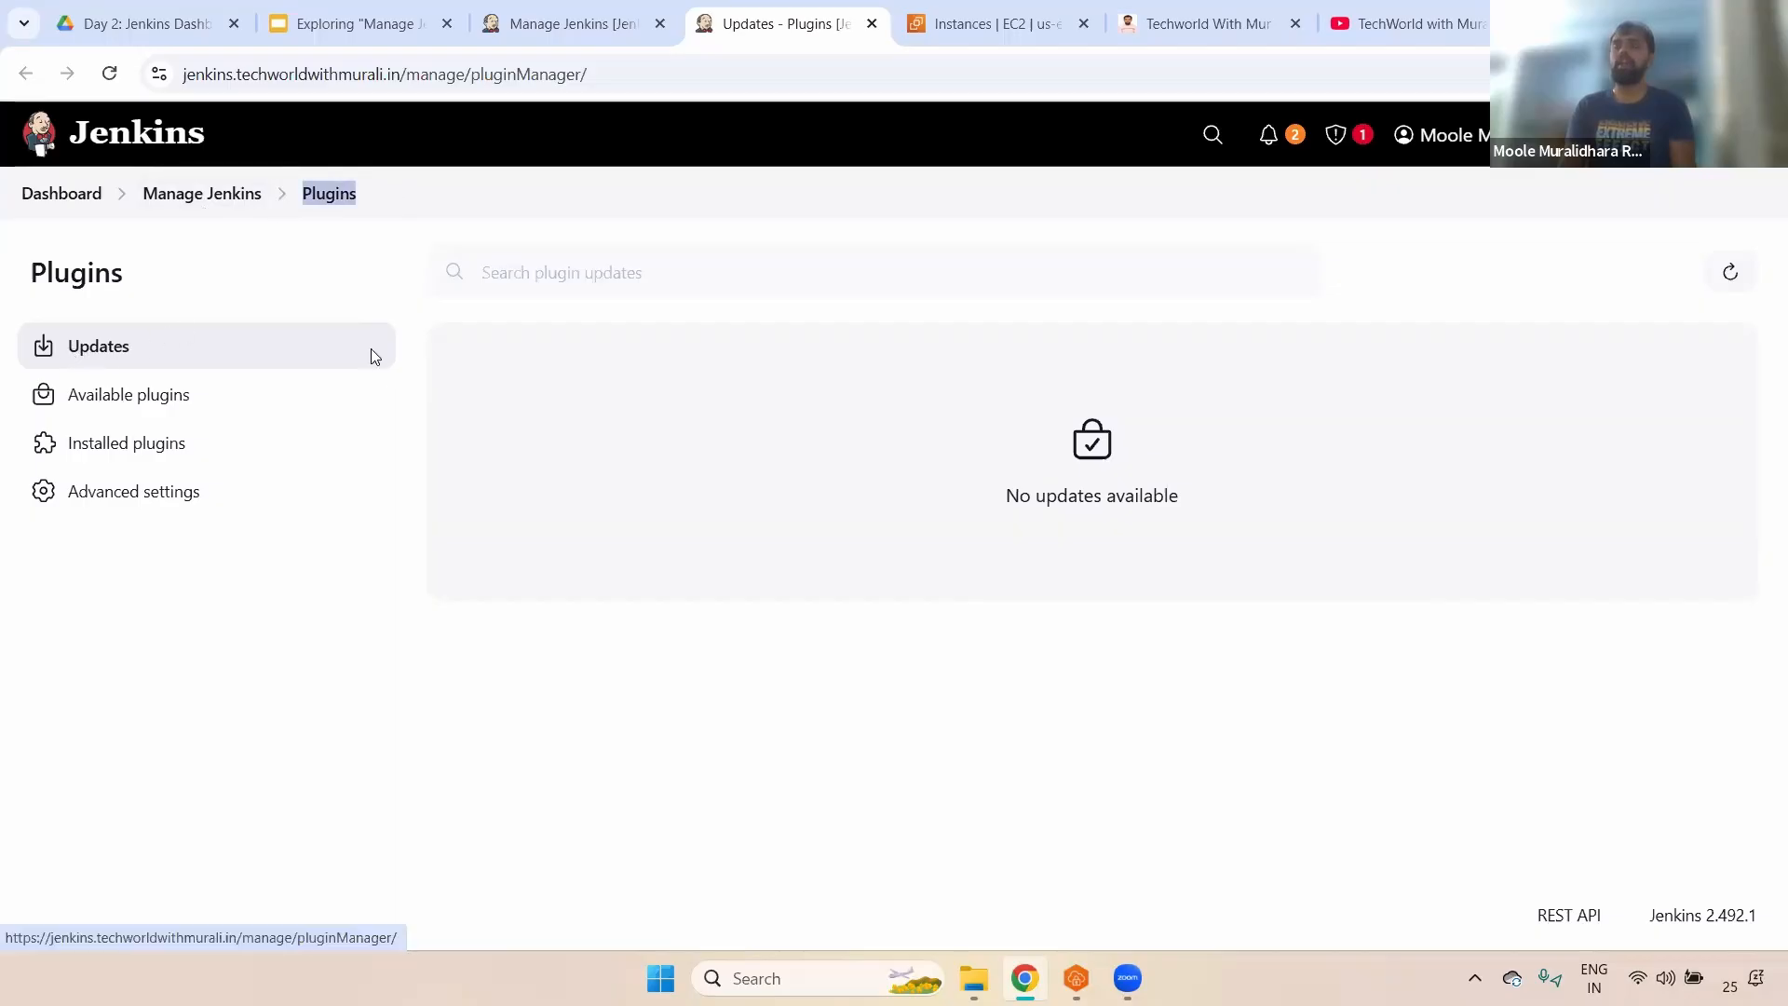
{"action": "left_click", "coordinate": [932, 371]}
{"action": "left_click_drag", "start_coordinate": [1217, 472], "coordinate": [1228, 522]}
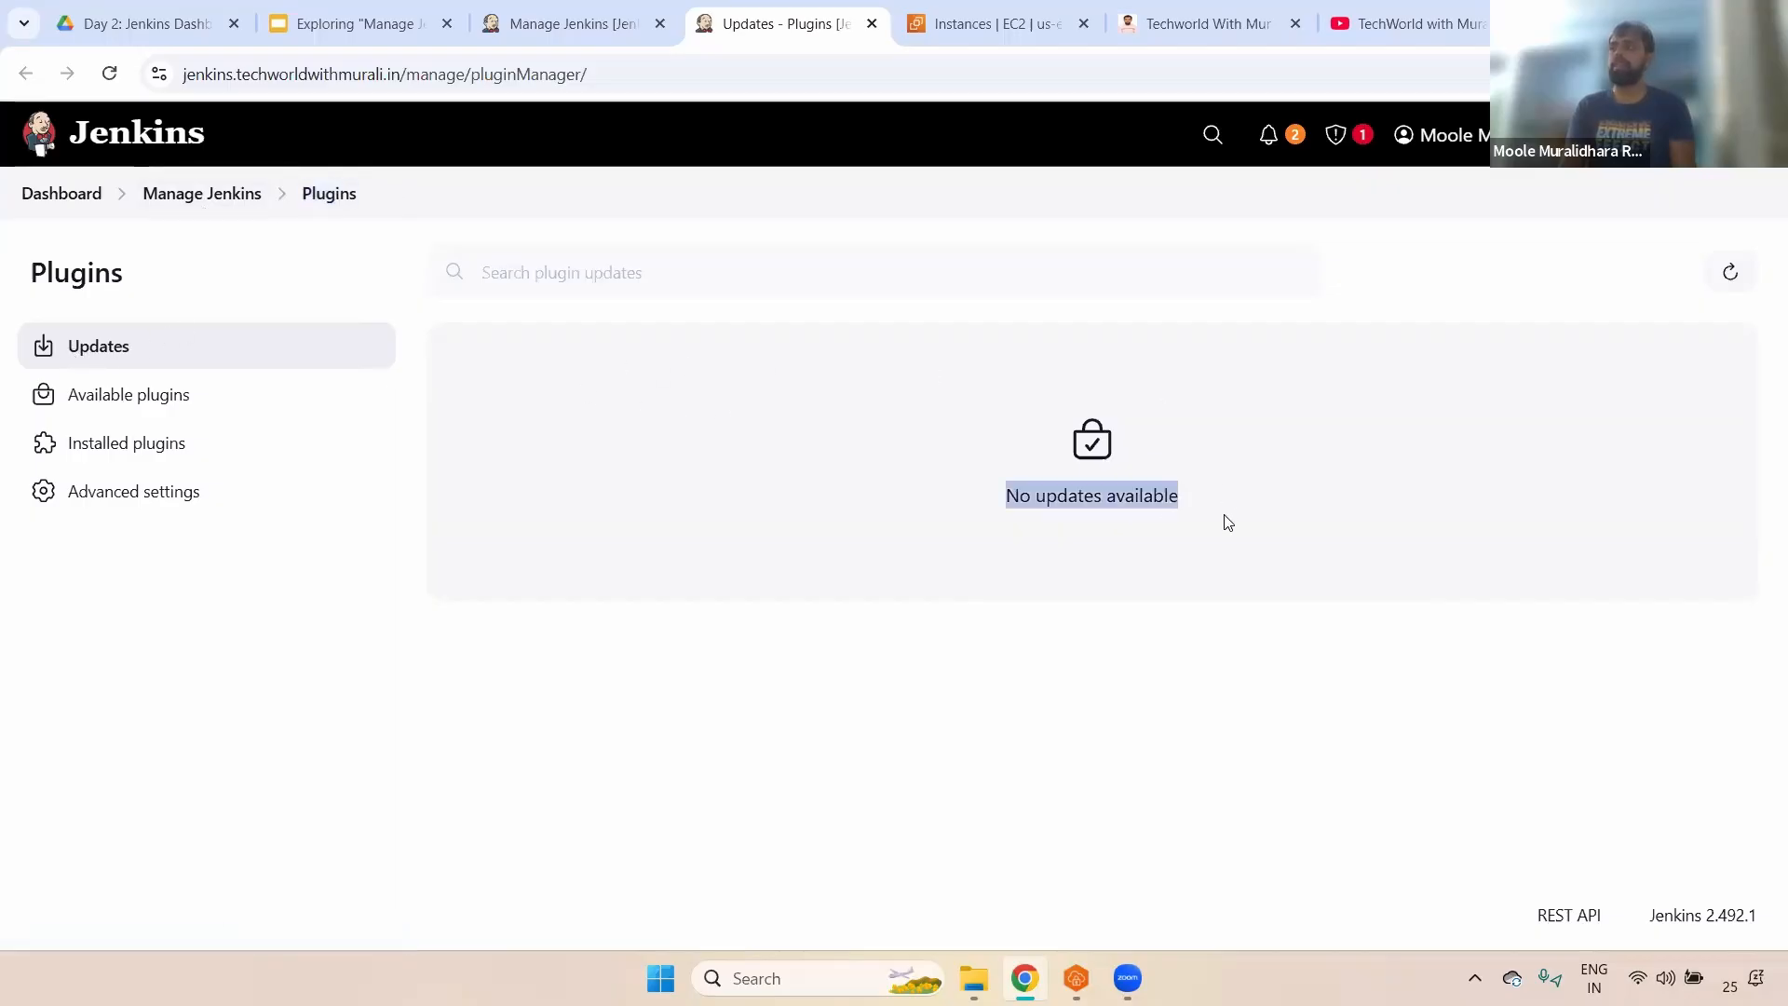
{"action": "left_click", "coordinate": [672, 357]}
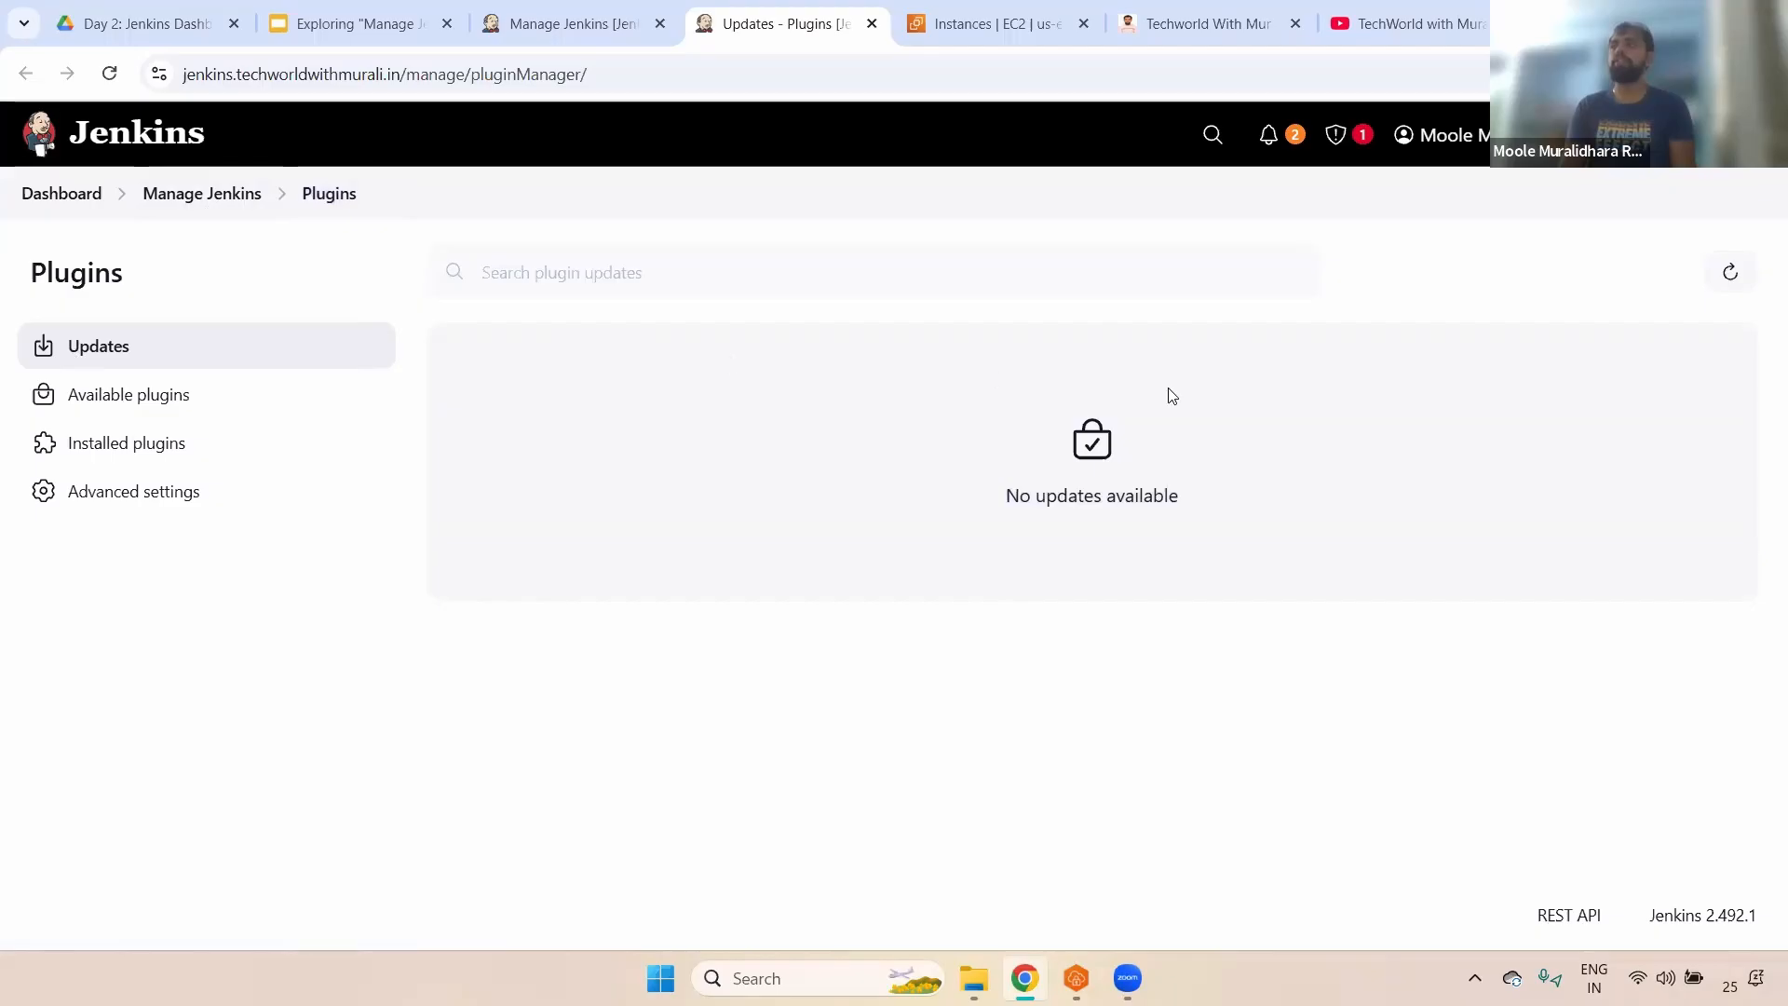
{"action": "triple_click", "coordinate": [1222, 407]}
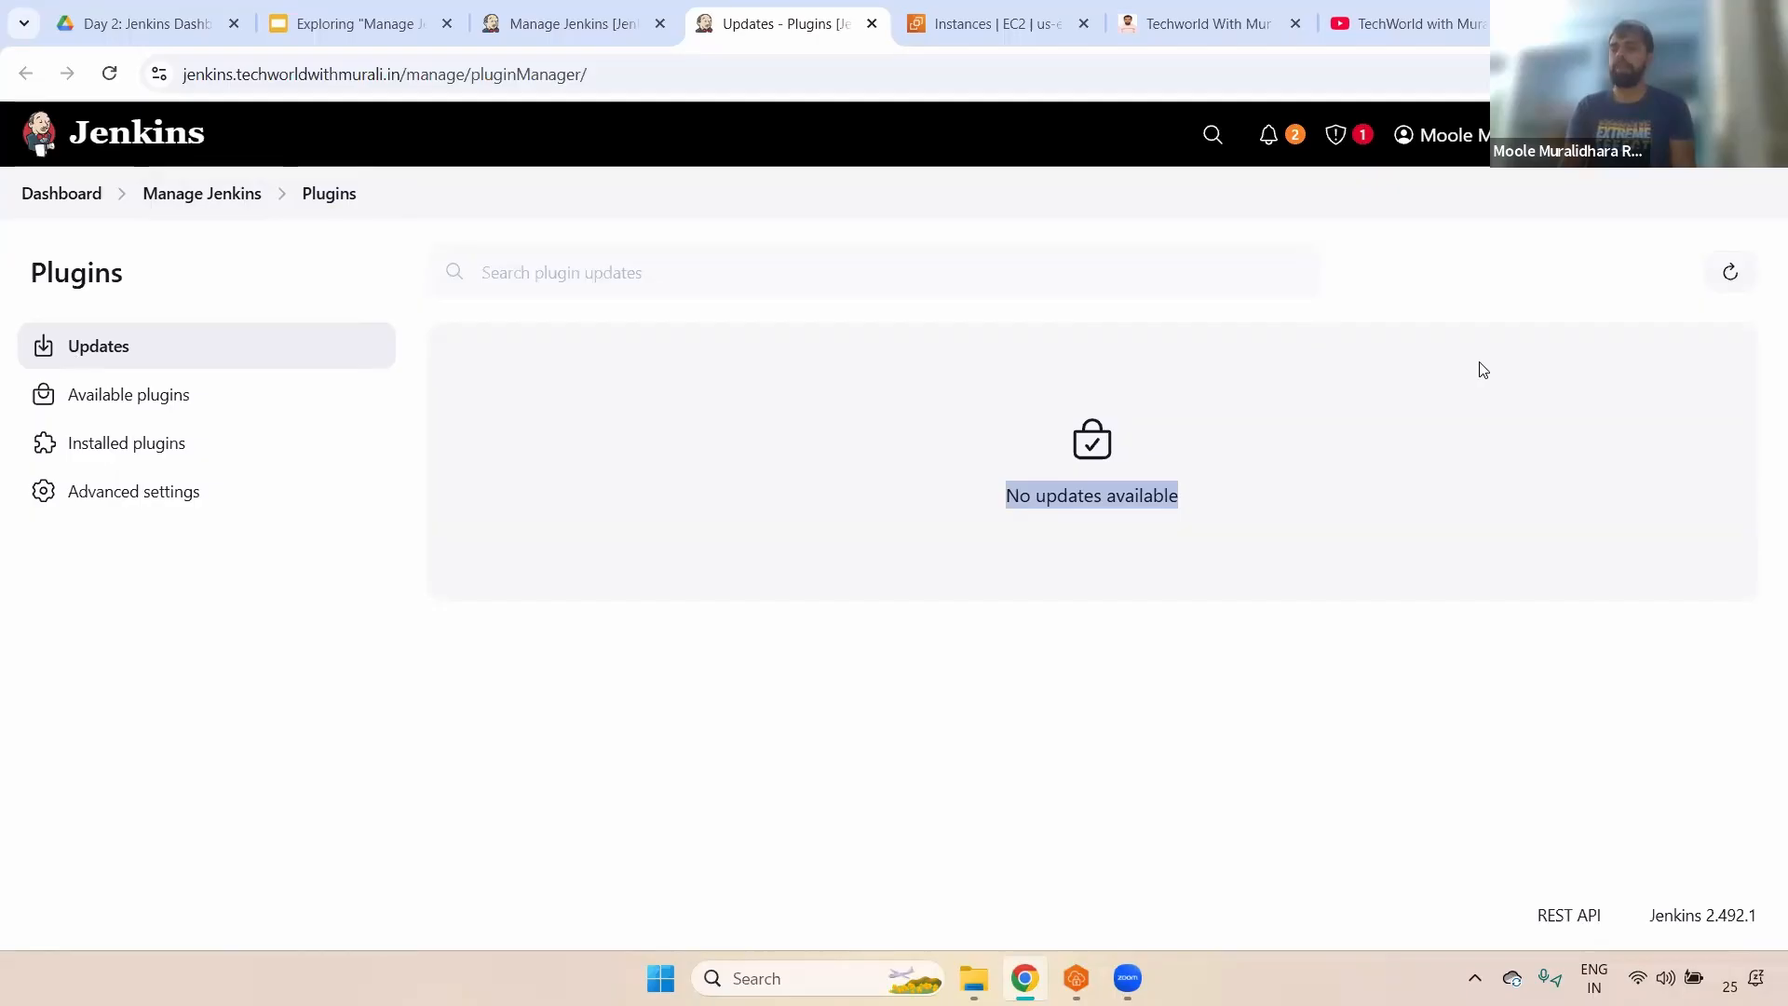
- Search Available plugins for 'maven in' and highlight the Maven Integration plugin
{"action": "left_click", "coordinate": [220, 397]}
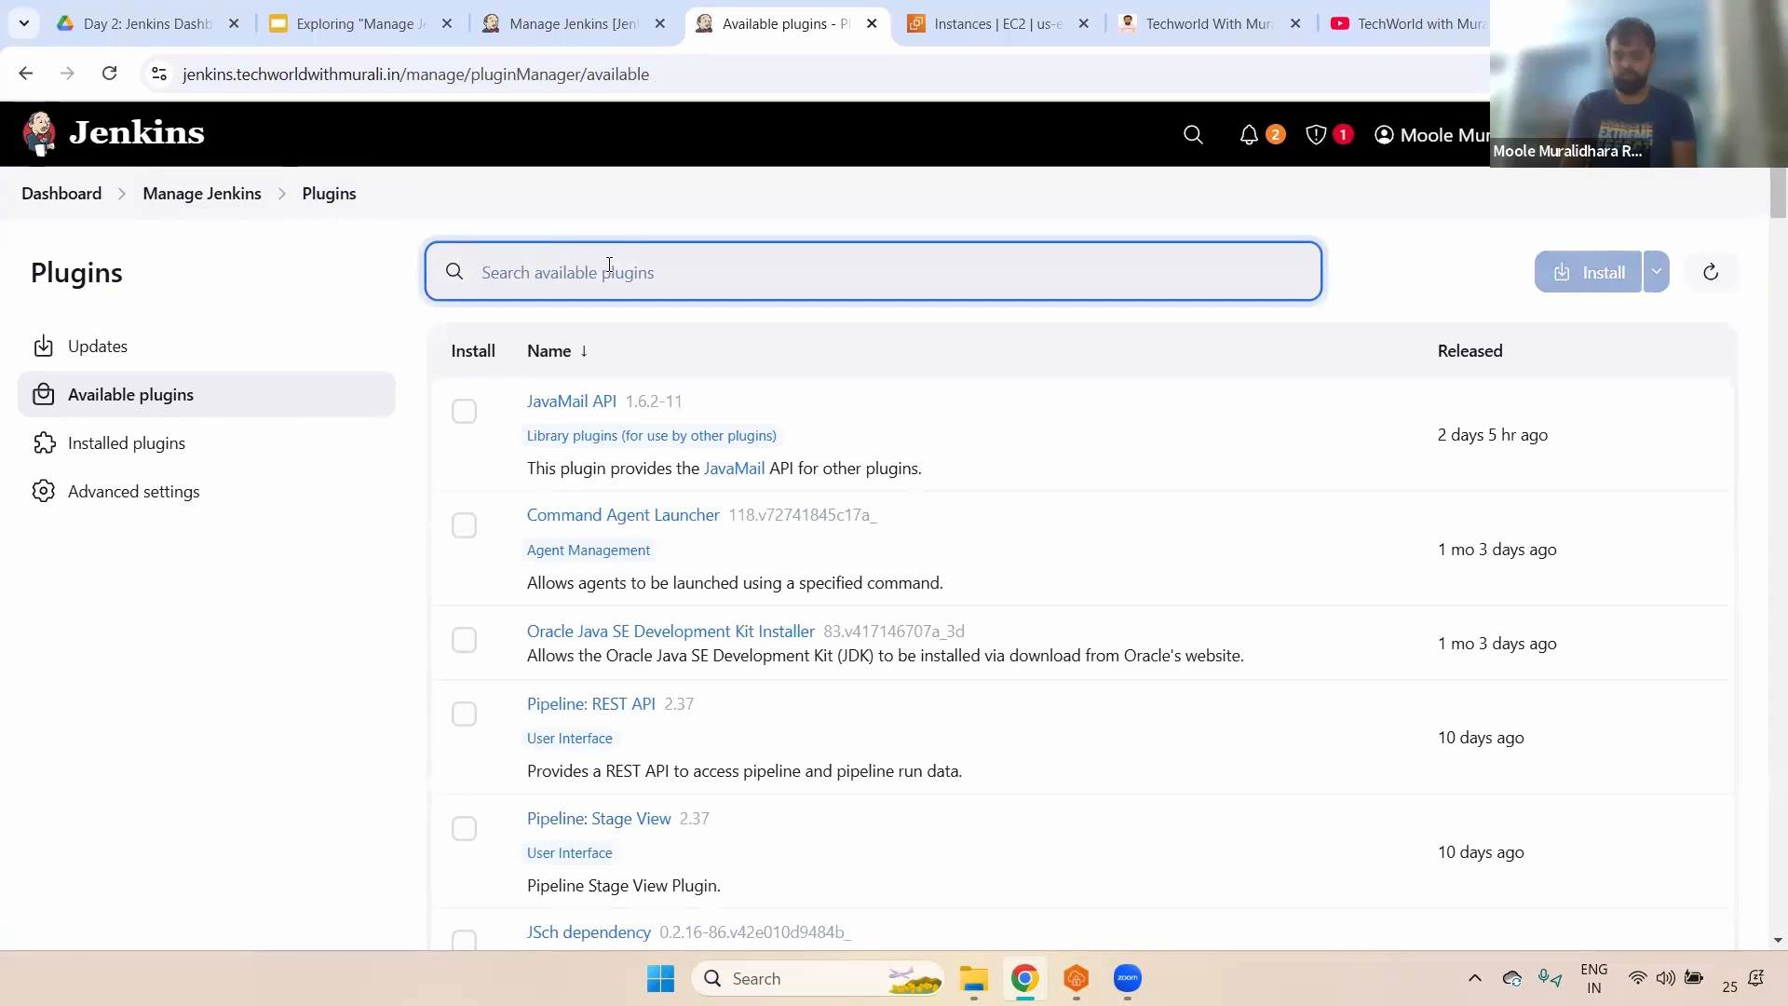
{"action": "type", "text": "maven"}
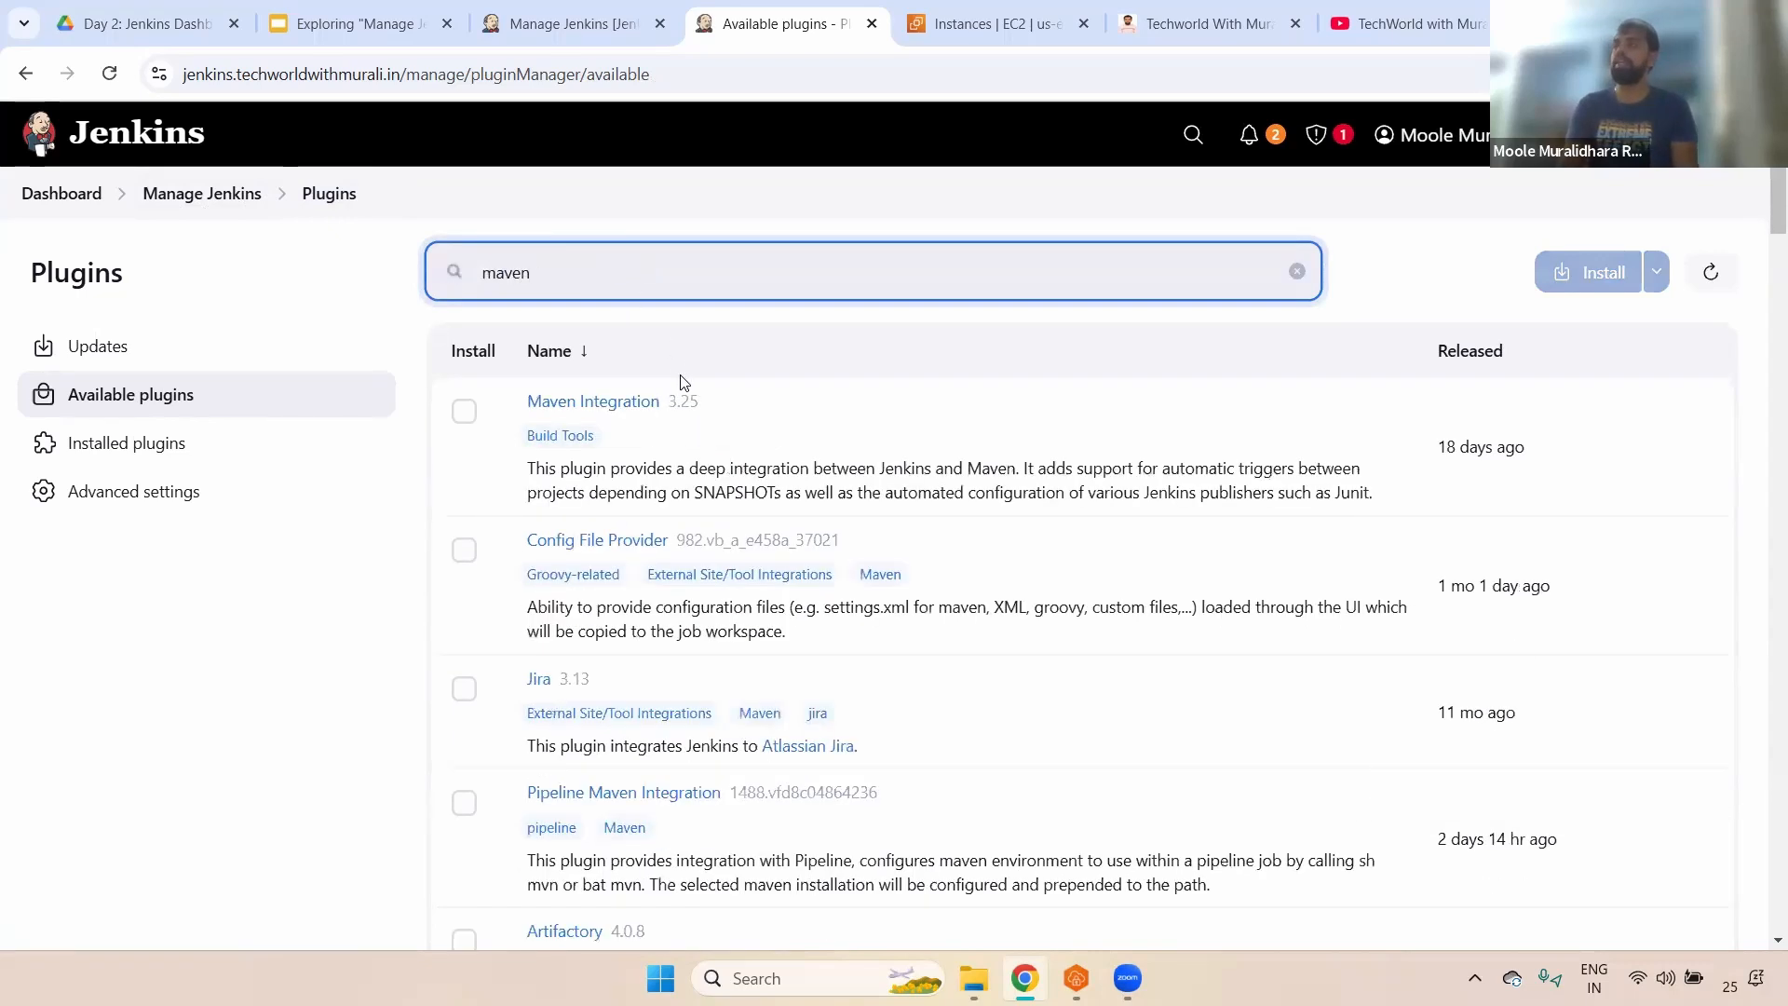
{"action": "type", "text": " in"}
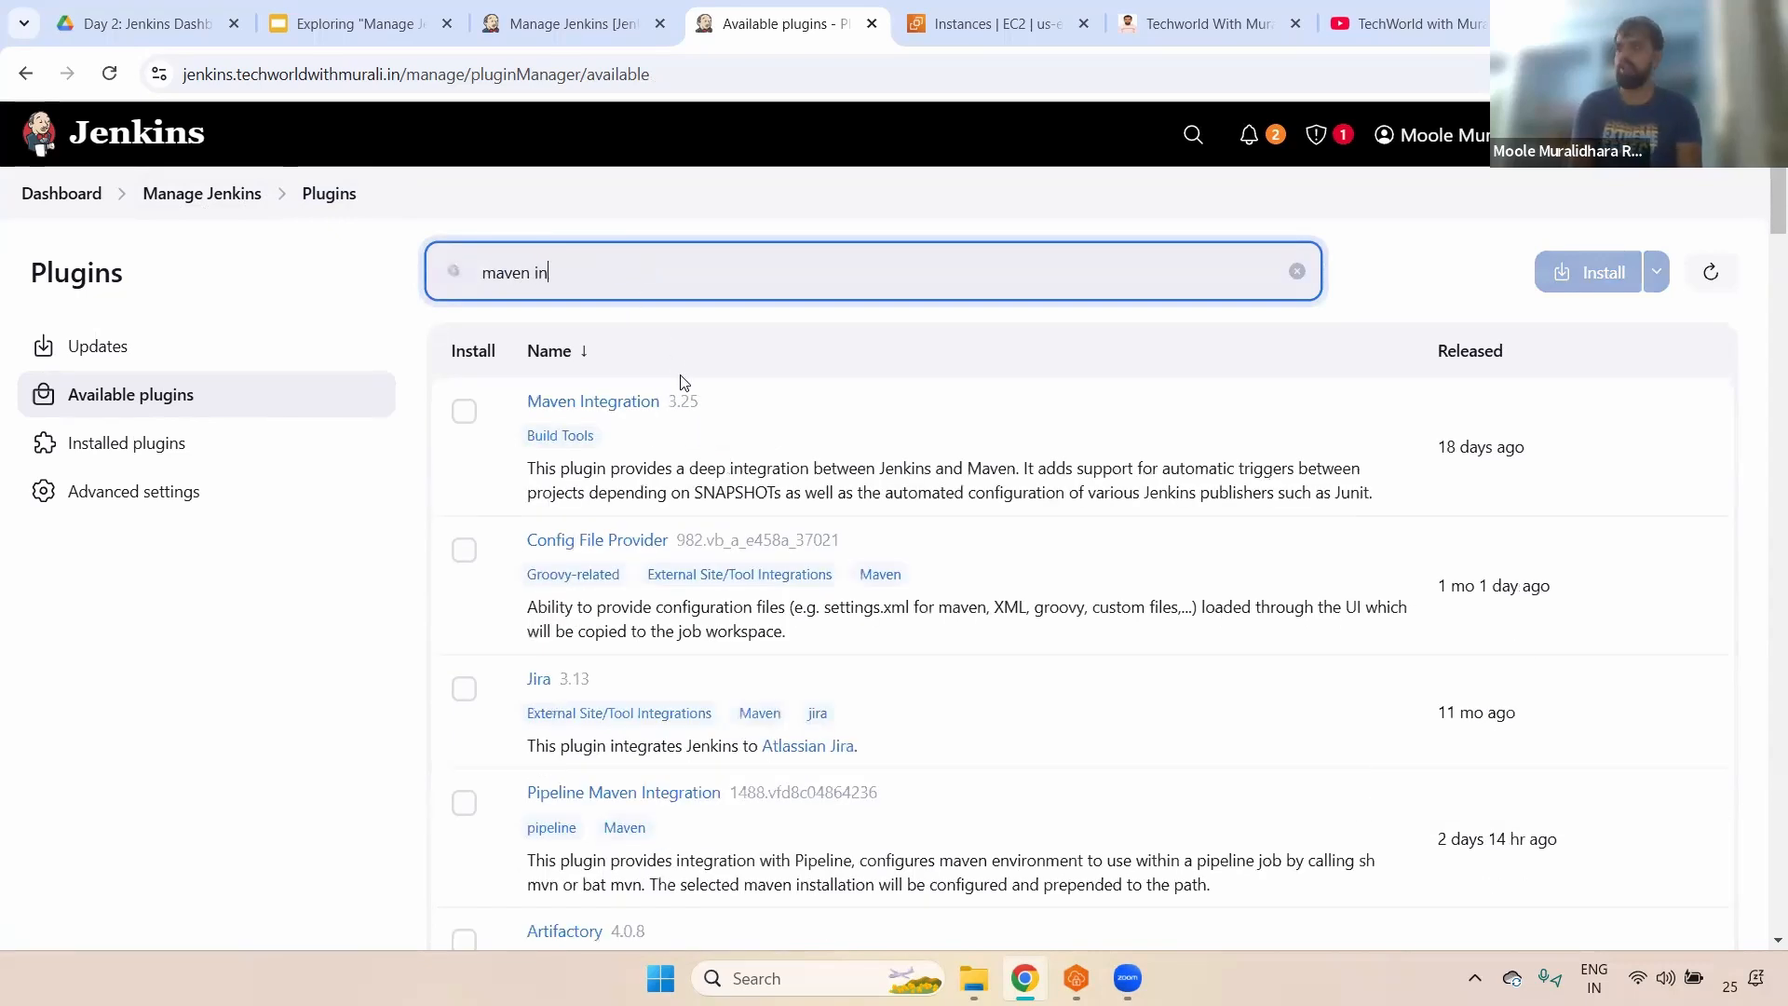
{"action": "left_click_drag", "start_coordinate": [750, 403], "coordinate": [498, 405]}
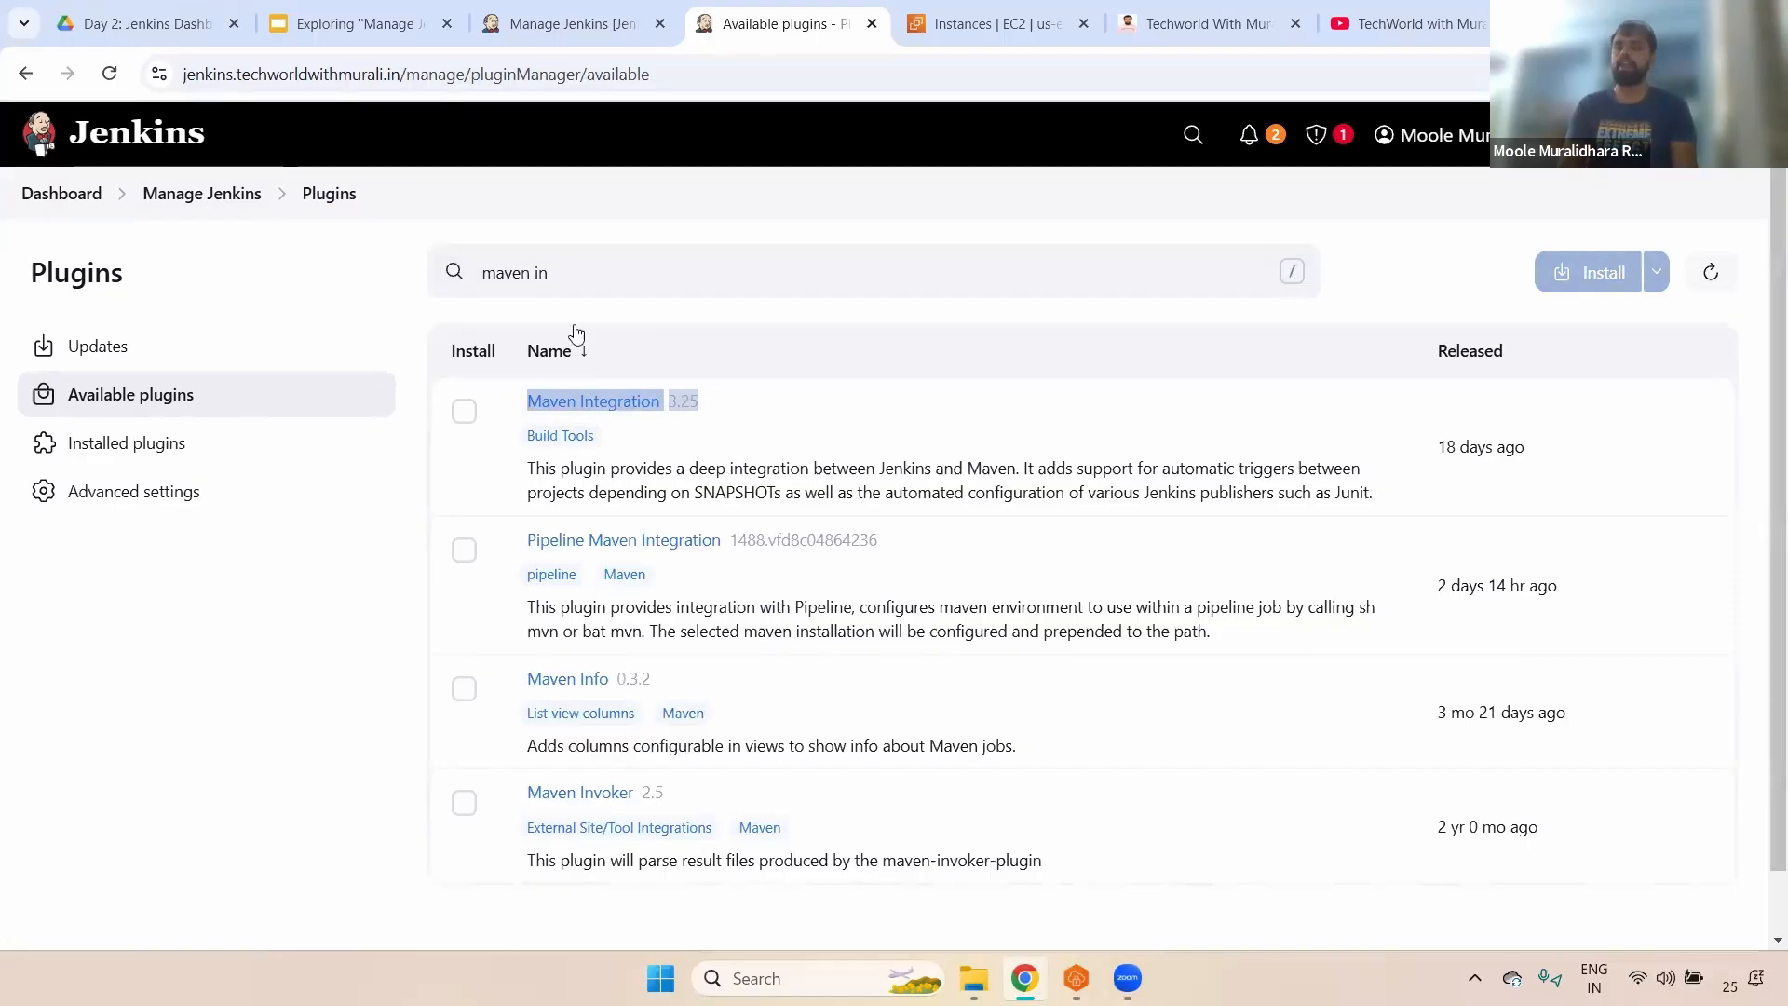
- Search for 'sonarqube', highlight SonarQube Scanner, then clear the search box
{"action": "triple_click", "coordinate": [436, 276]}
{"action": "type", "text": "s"}
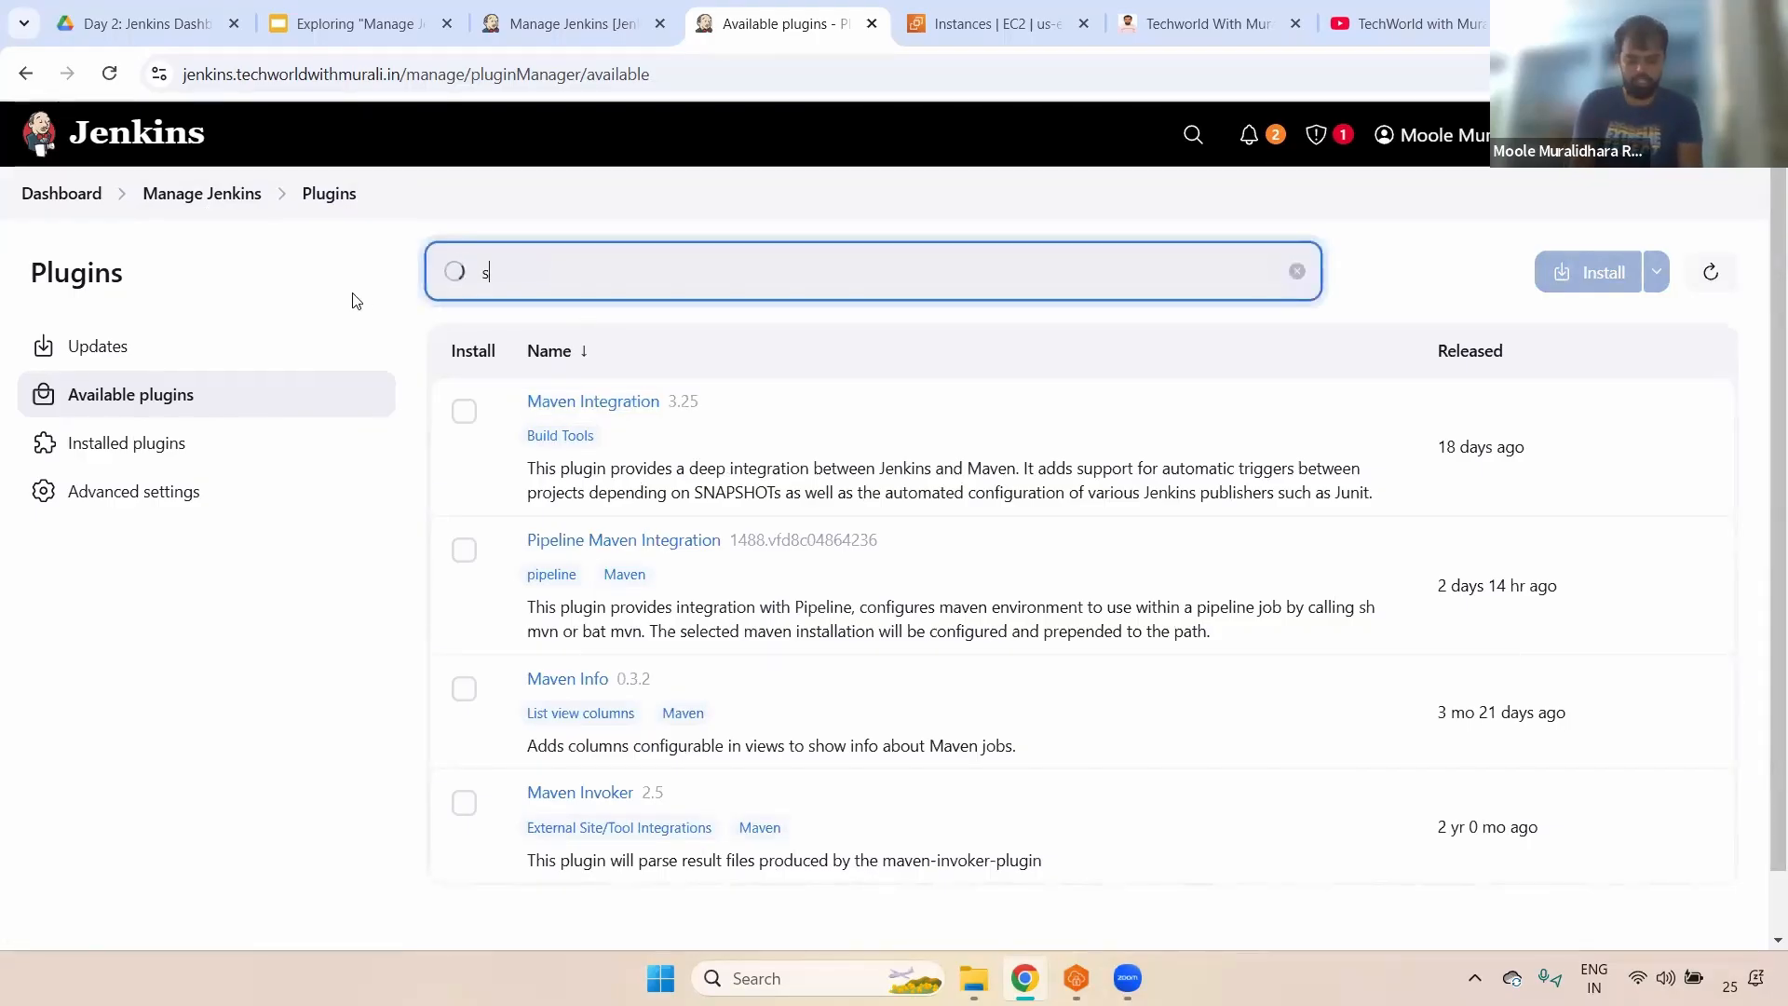
{"action": "type", "text": "onarqube"}
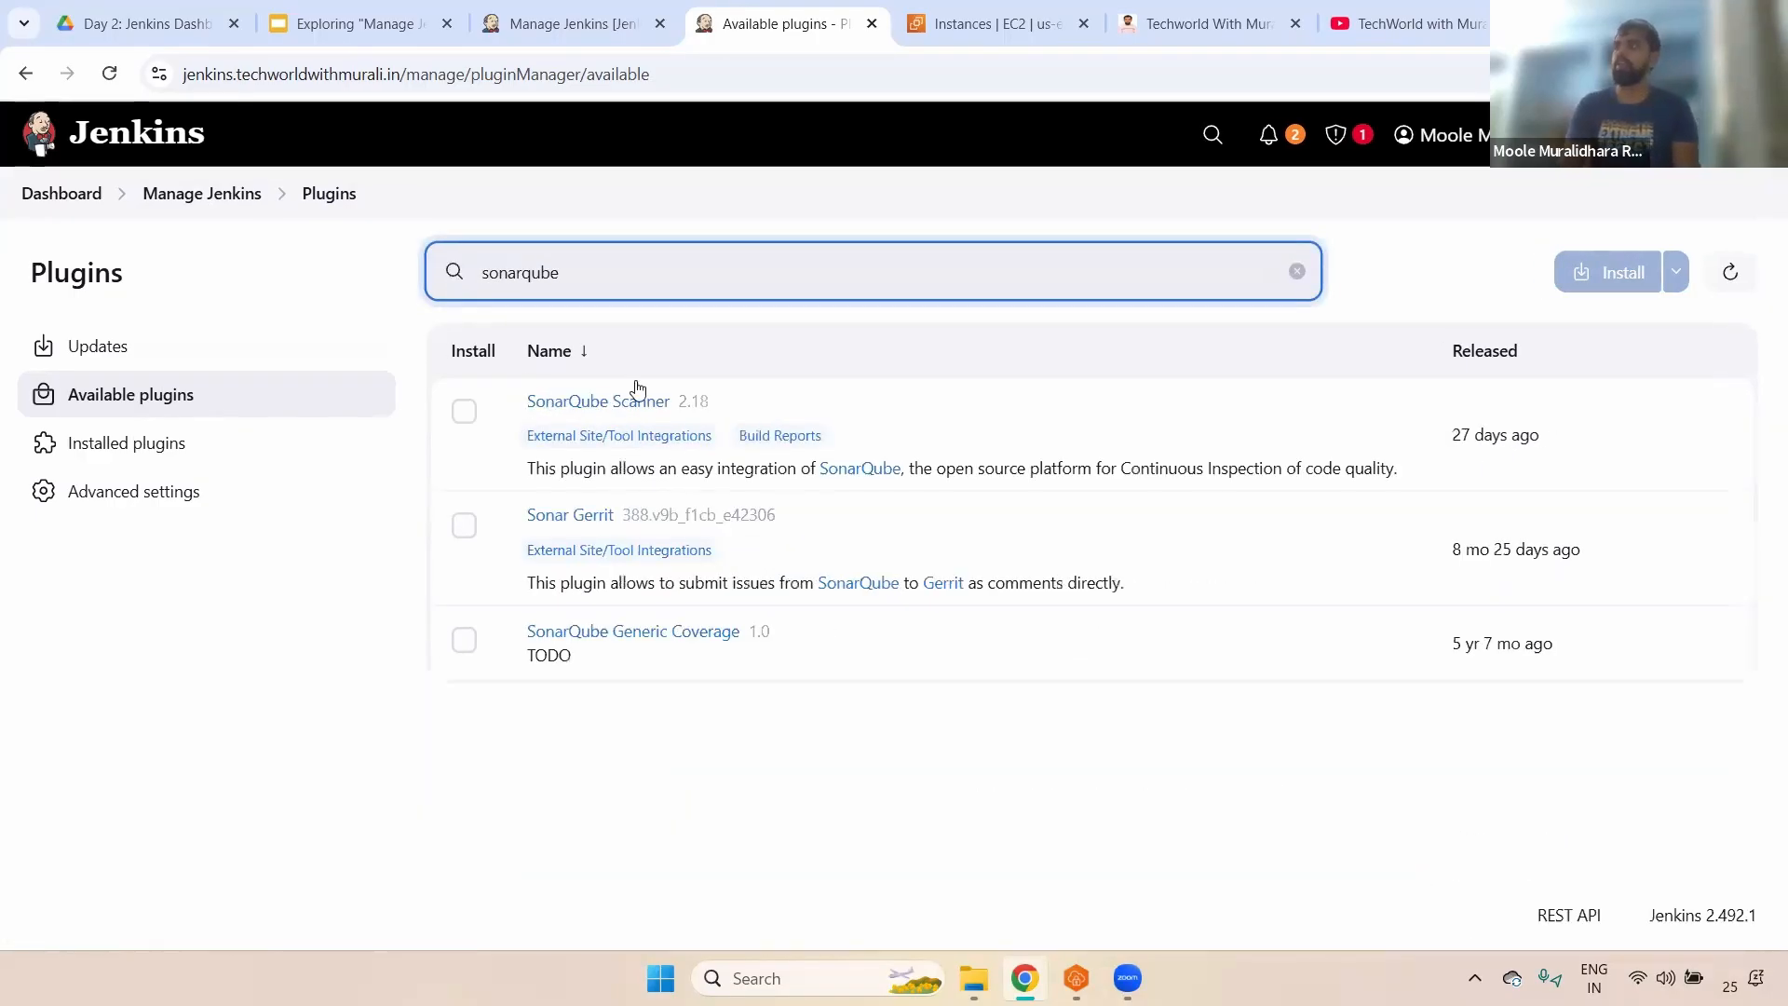
{"action": "left_click_drag", "start_coordinate": [771, 408], "coordinate": [524, 418]}
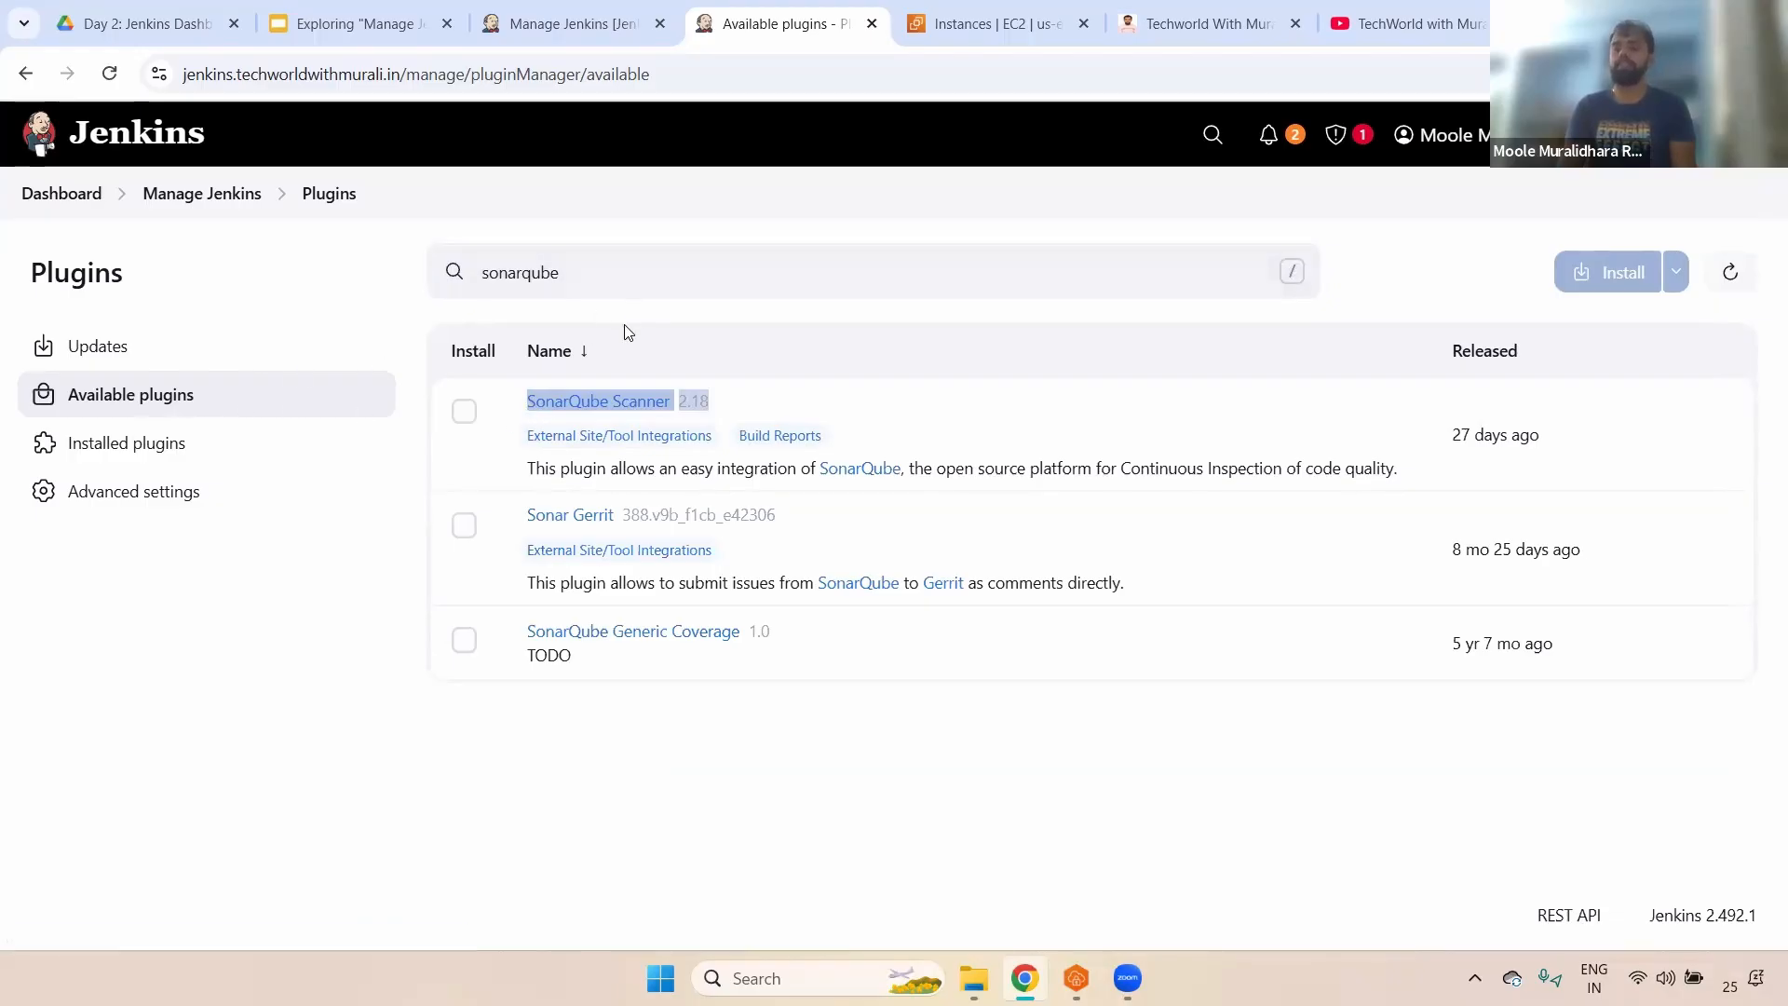
{"action": "key", "text": "/"}
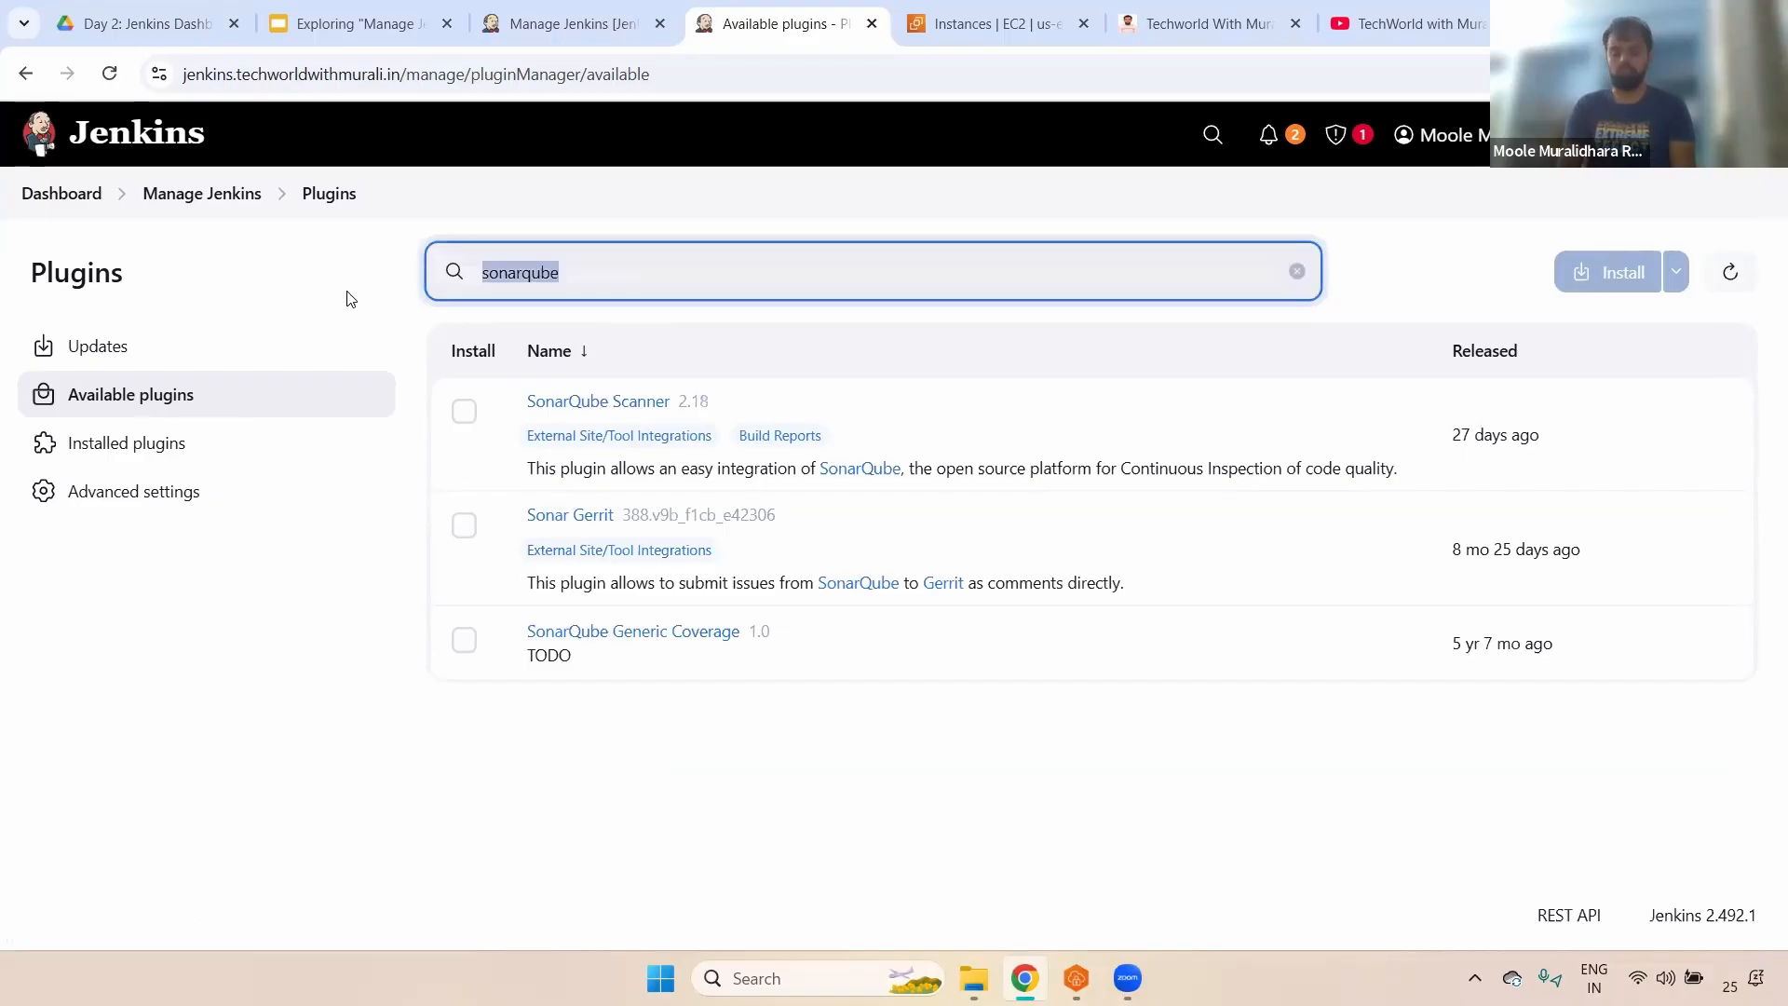
{"action": "key", "text": "BackSpace"}
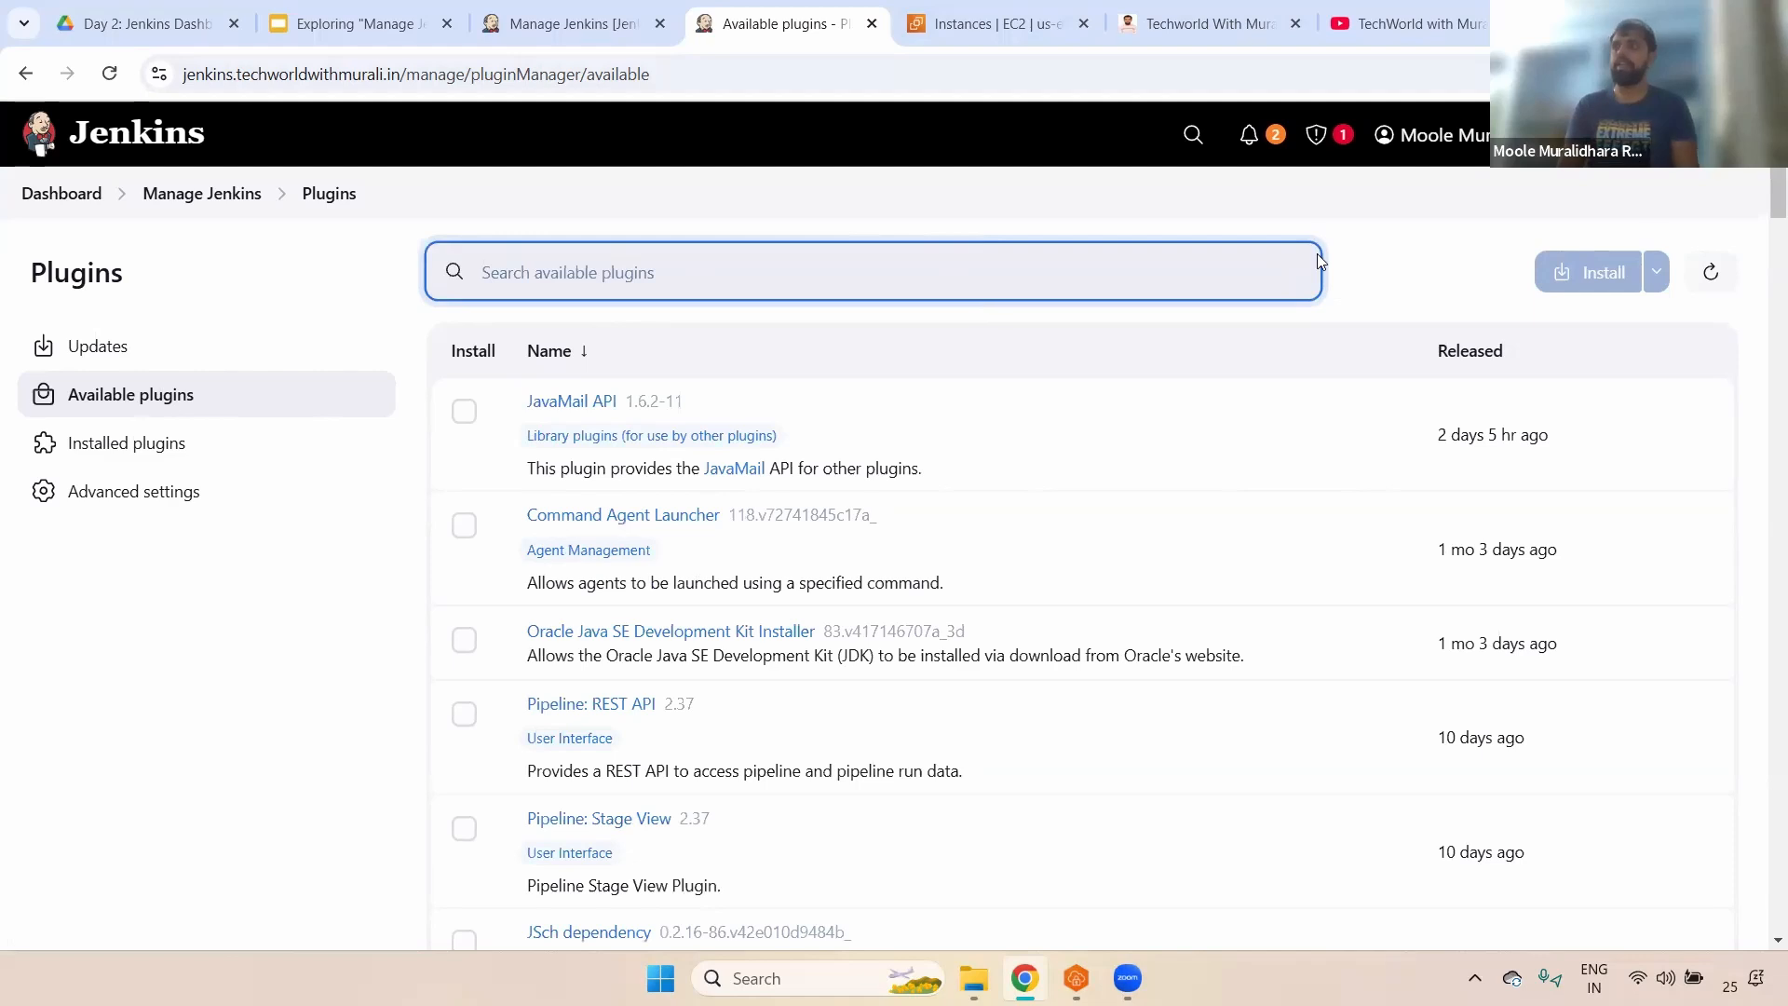
- Show Installed plugins and highlight the Ant and Apache HttpComponents entries
{"action": "left_click", "coordinate": [207, 447]}
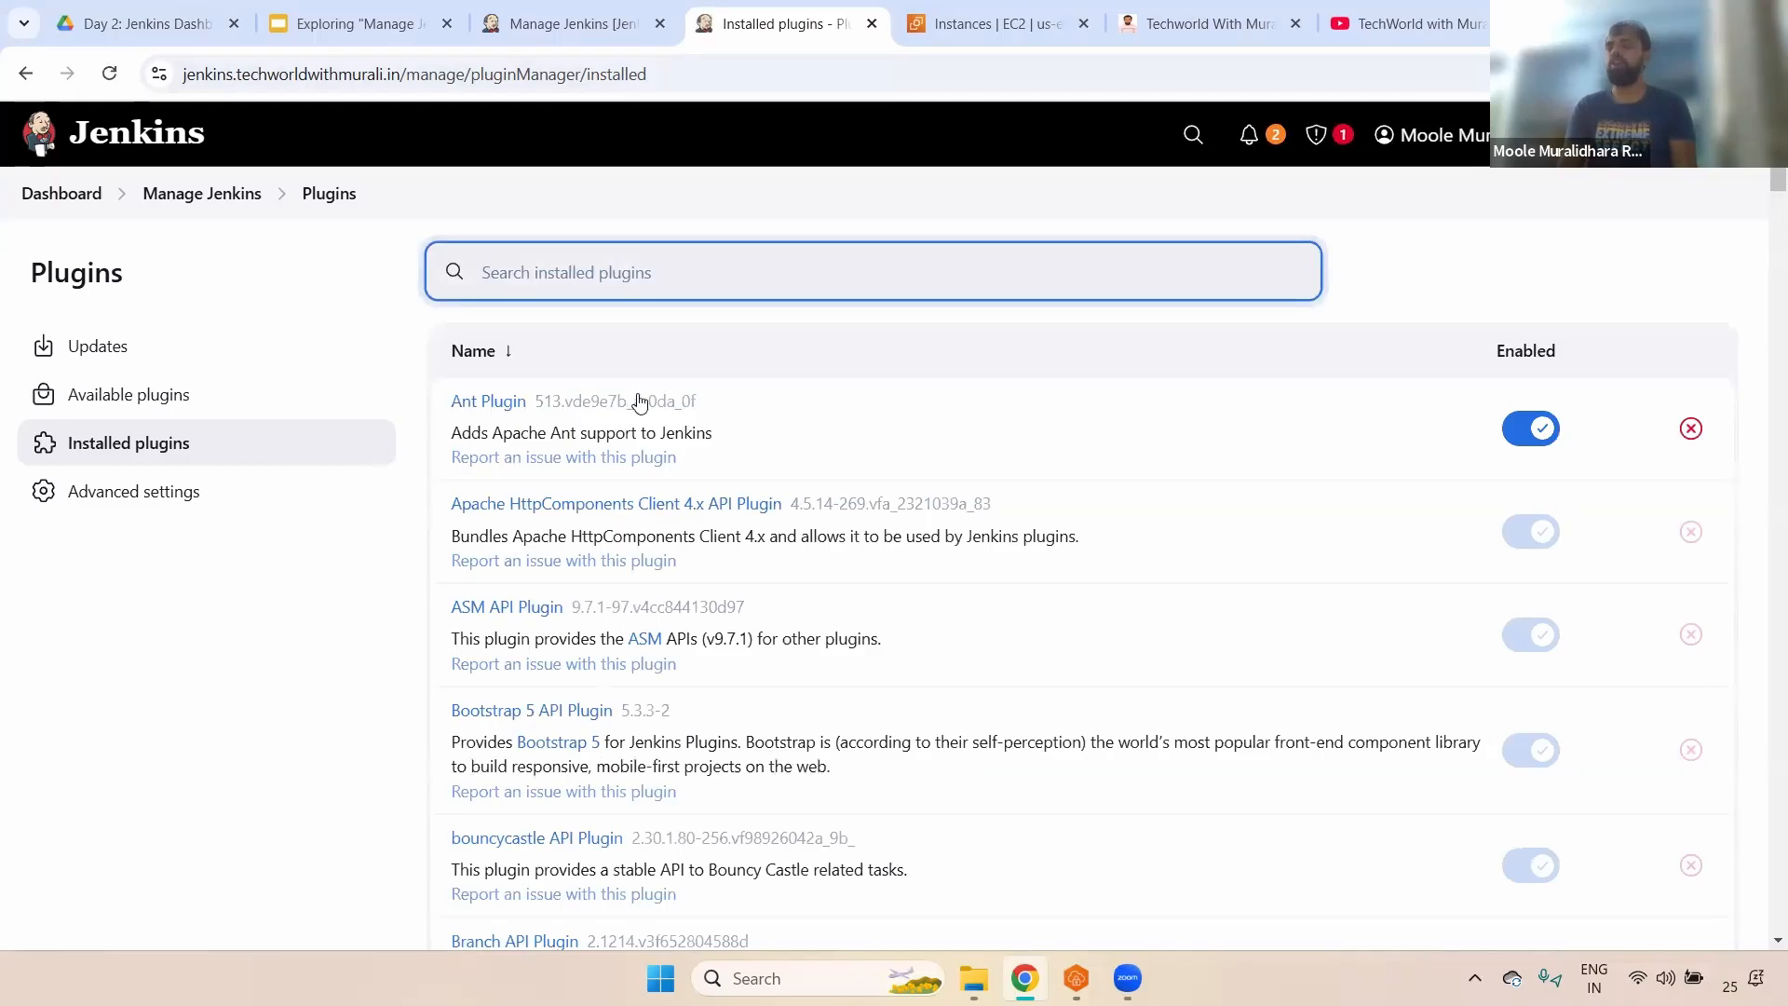
{"action": "left_click_drag", "start_coordinate": [964, 634], "coordinate": [575, 557]}
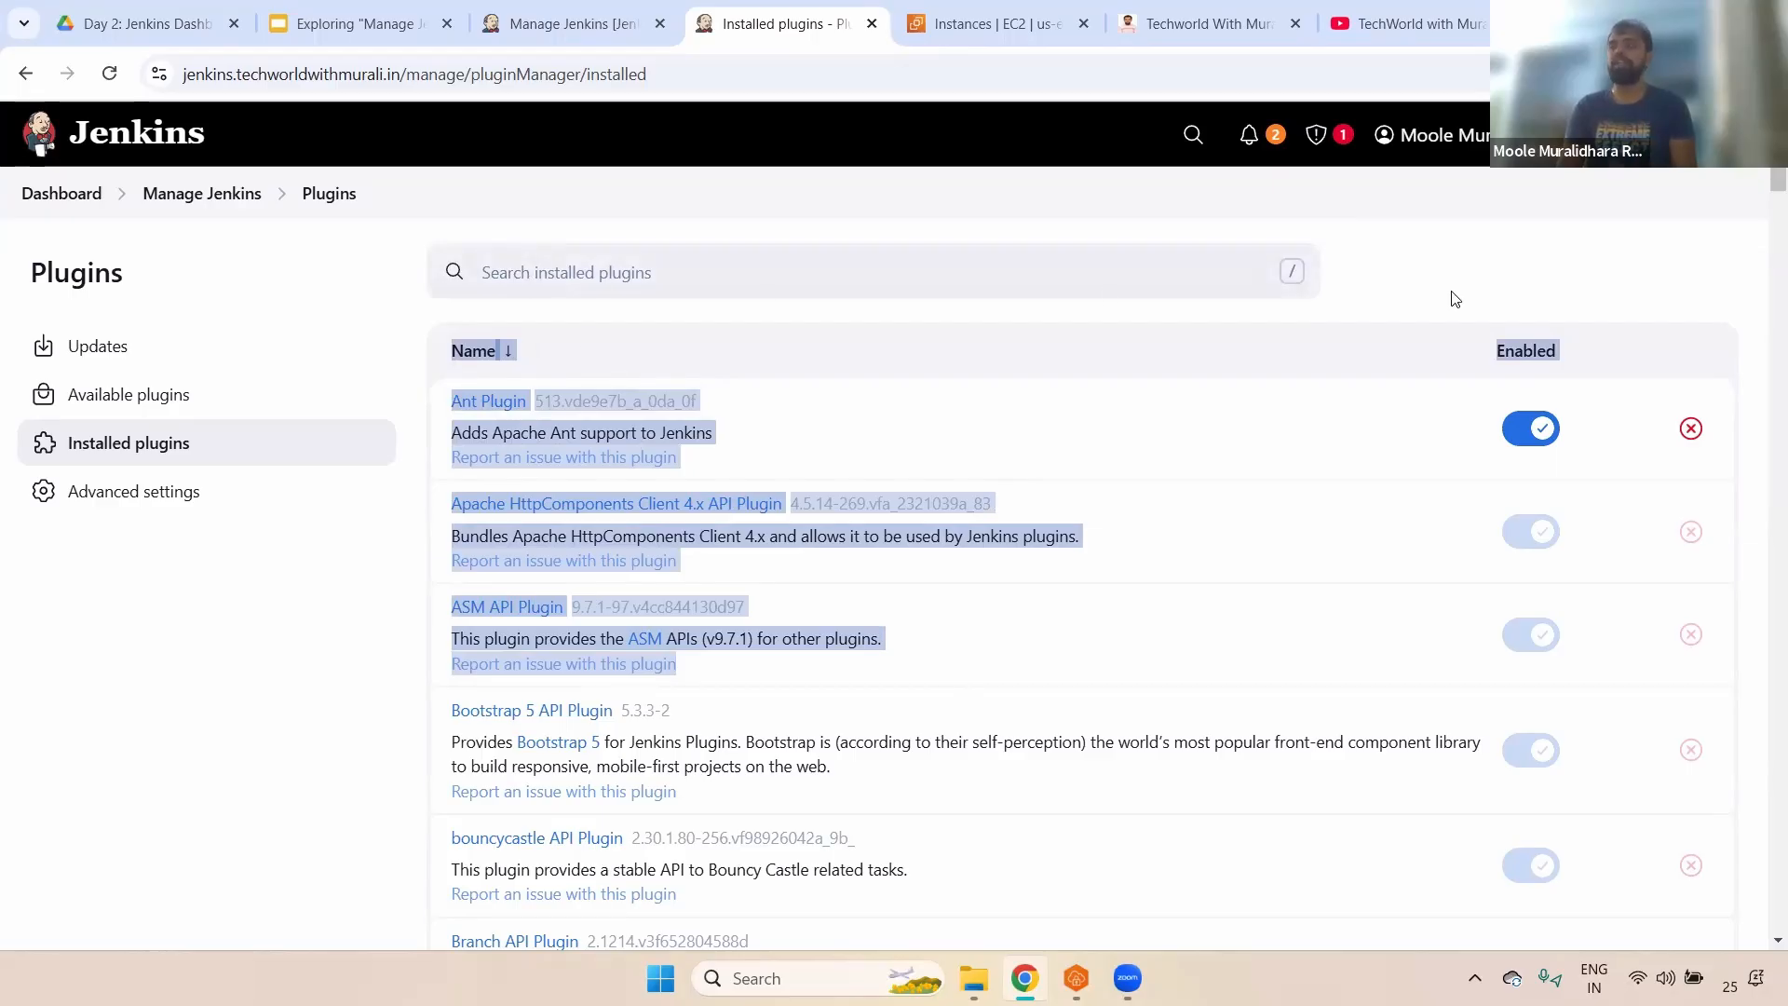
{"action": "scroll", "coordinate": [1734, 363], "scroll_direction": "down", "scroll_amount": 20}
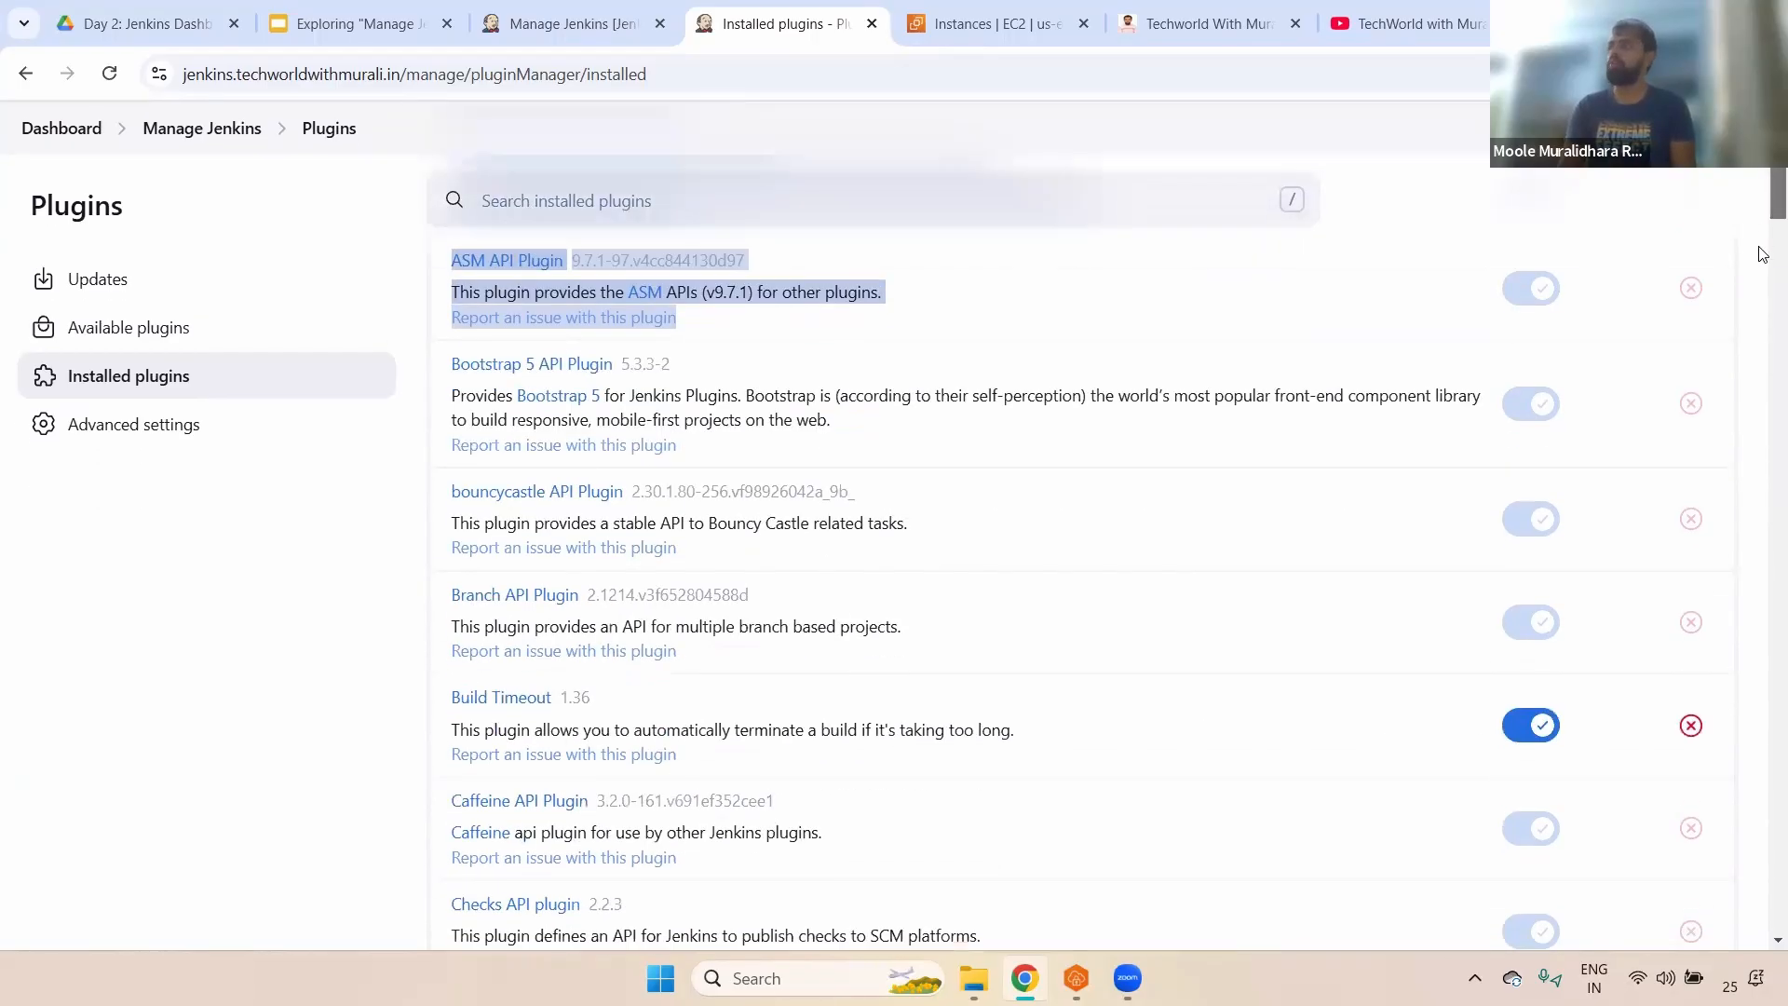
{"action": "scroll", "coordinate": [1734, 381], "scroll_direction": "up", "scroll_amount": 20}
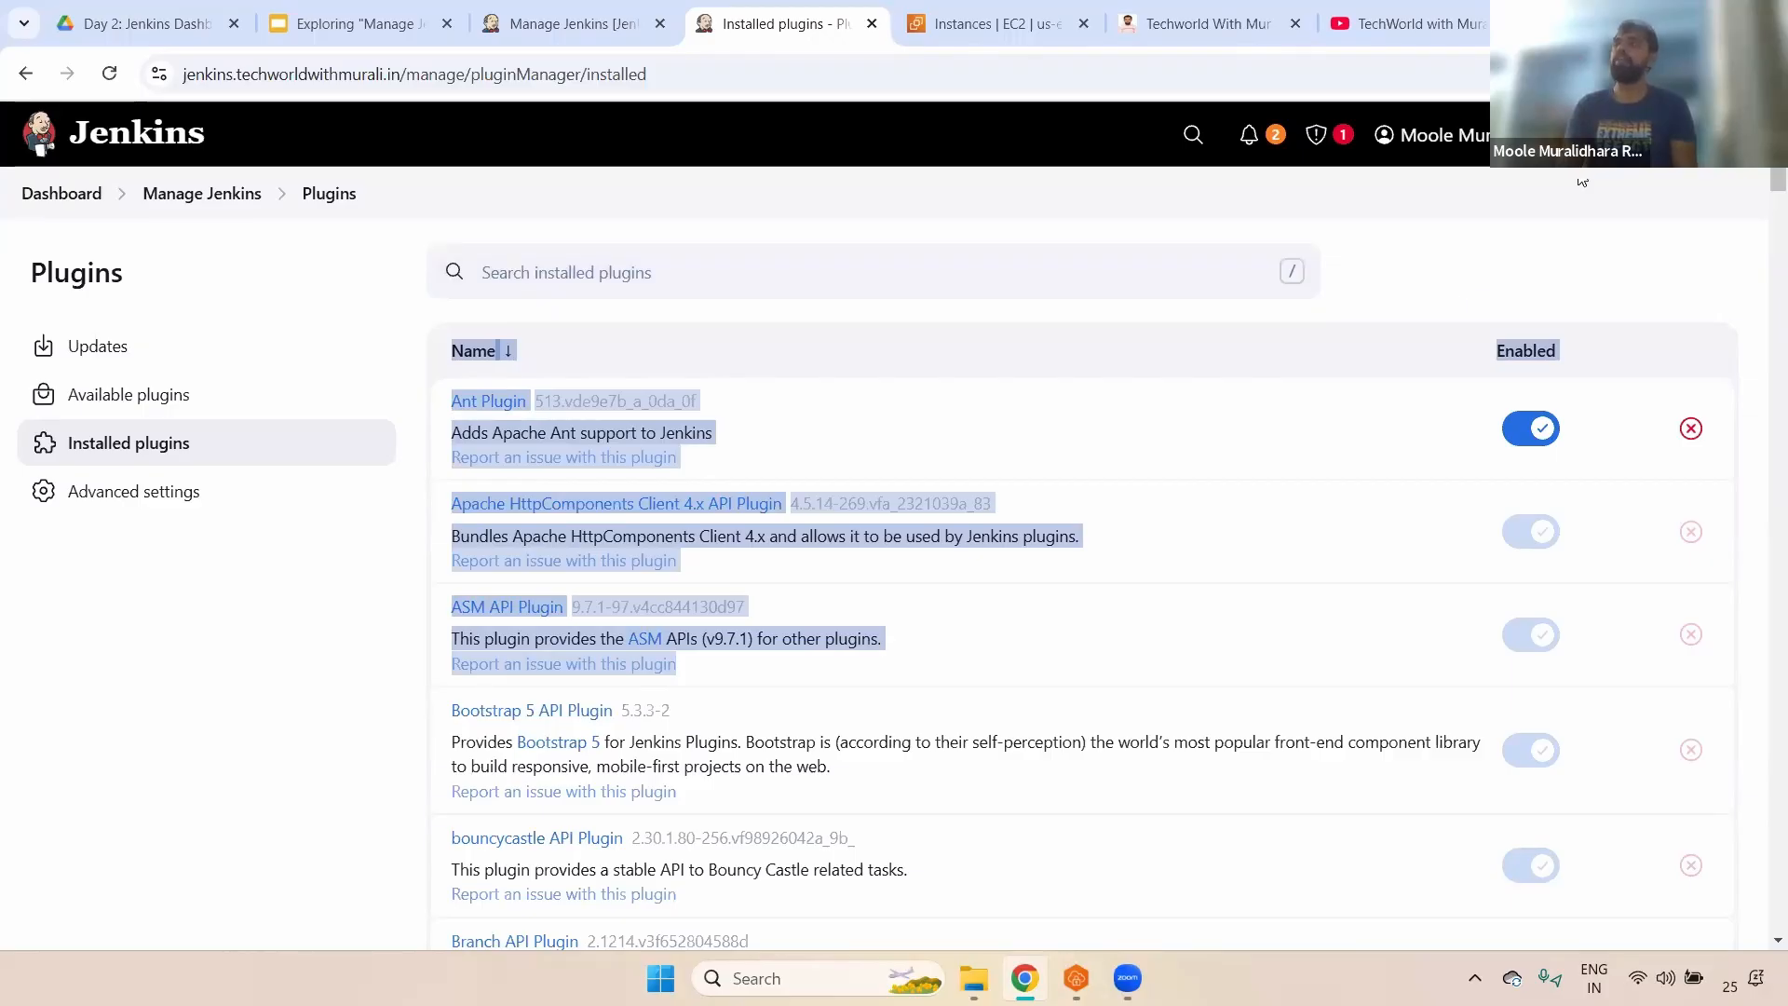
{"action": "left_click_drag", "start_coordinate": [445, 333], "coordinate": [1049, 529]}
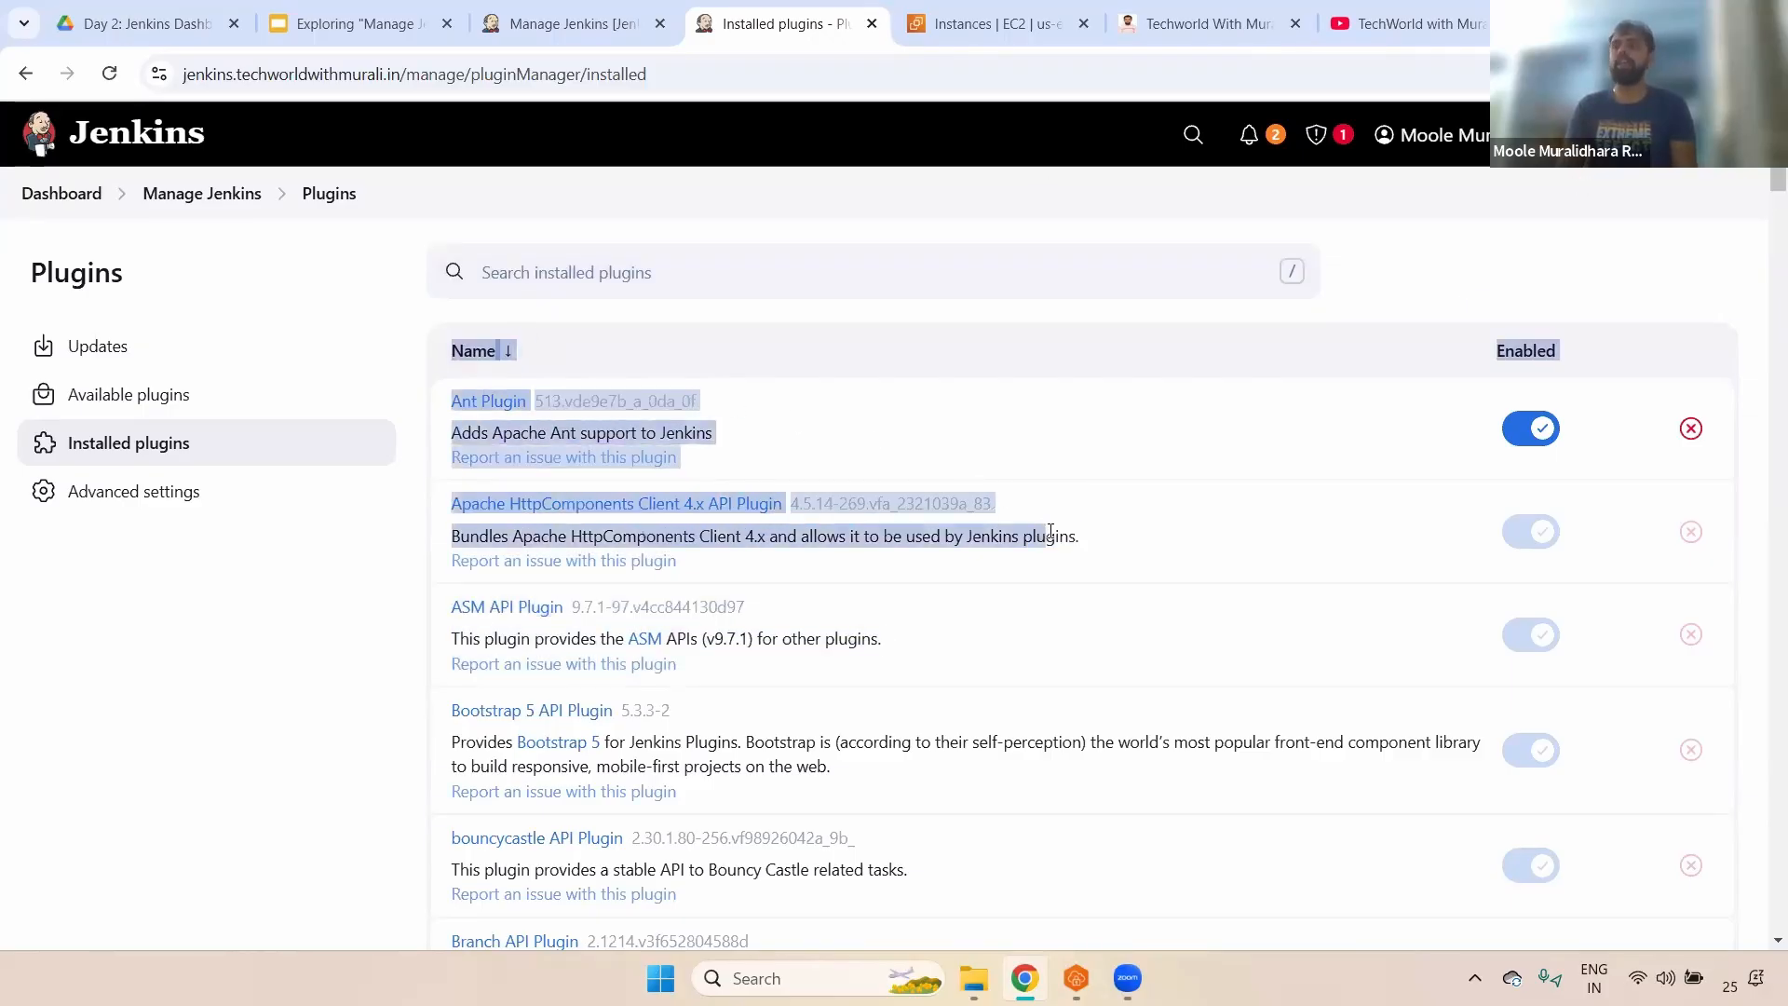
- Open the plugins' Advanced settings page and review the Deploy Plugin file-or-URL section
{"action": "left_click", "coordinate": [112, 510]}
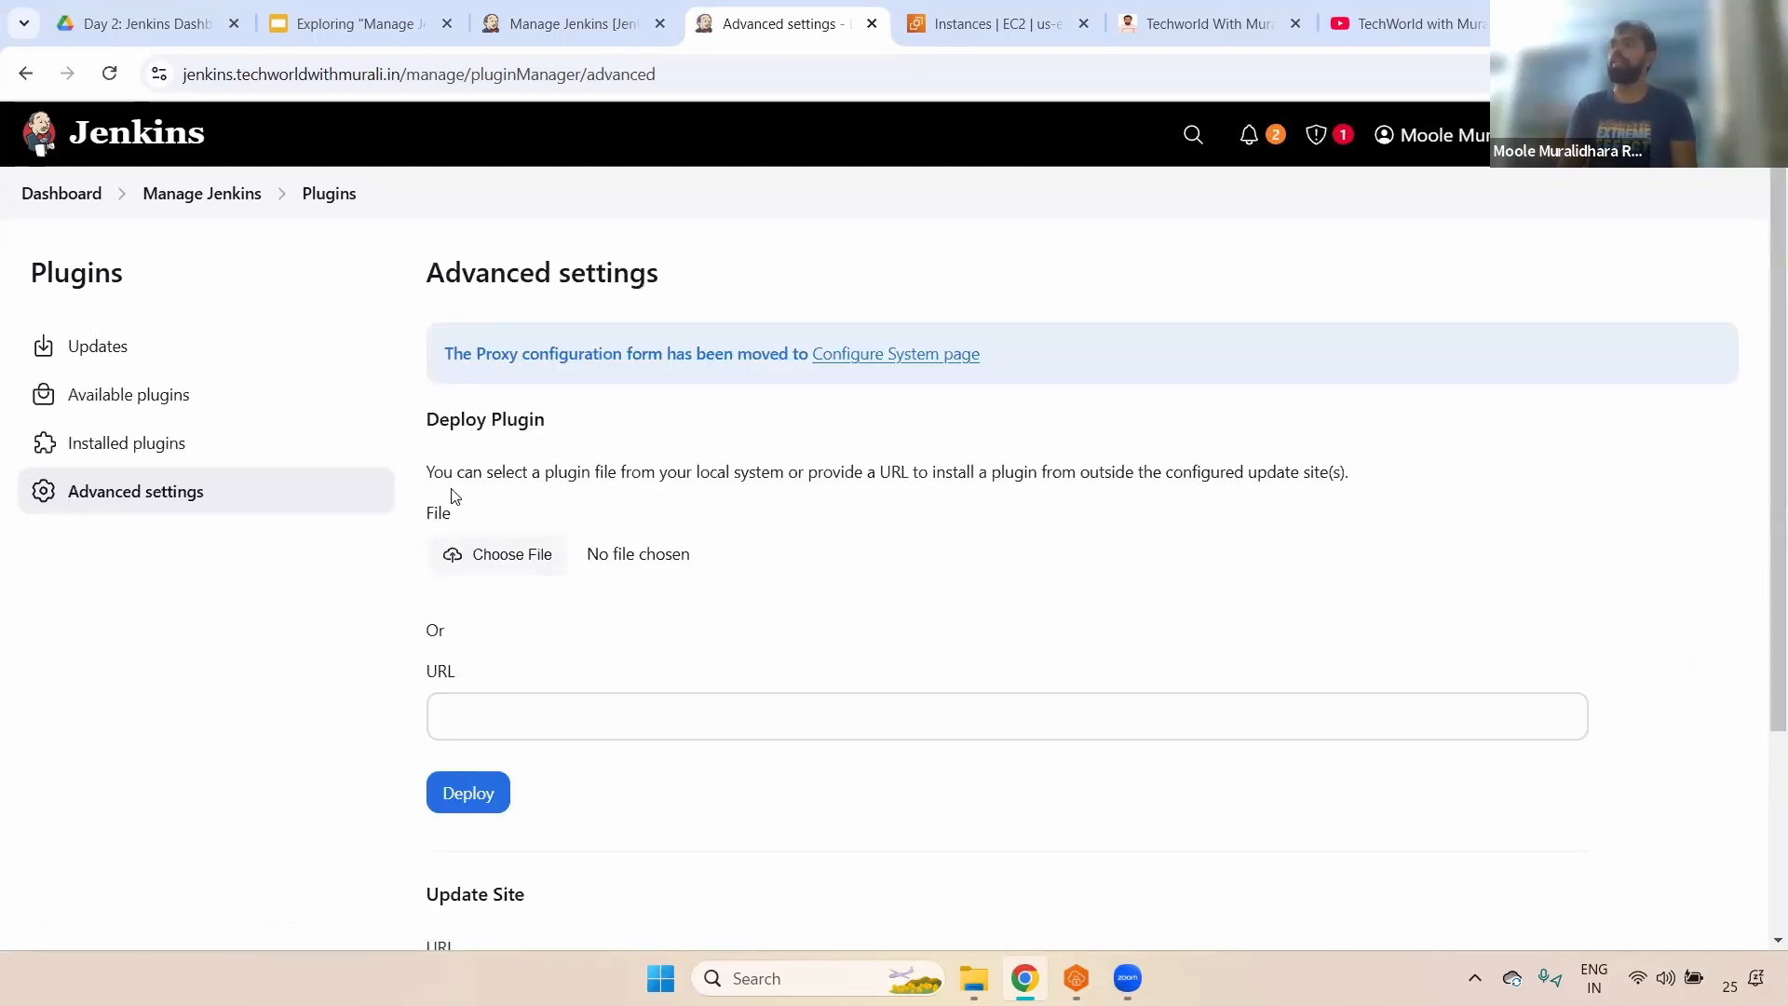
{"action": "left_click_drag", "start_coordinate": [404, 429], "coordinate": [704, 517]}
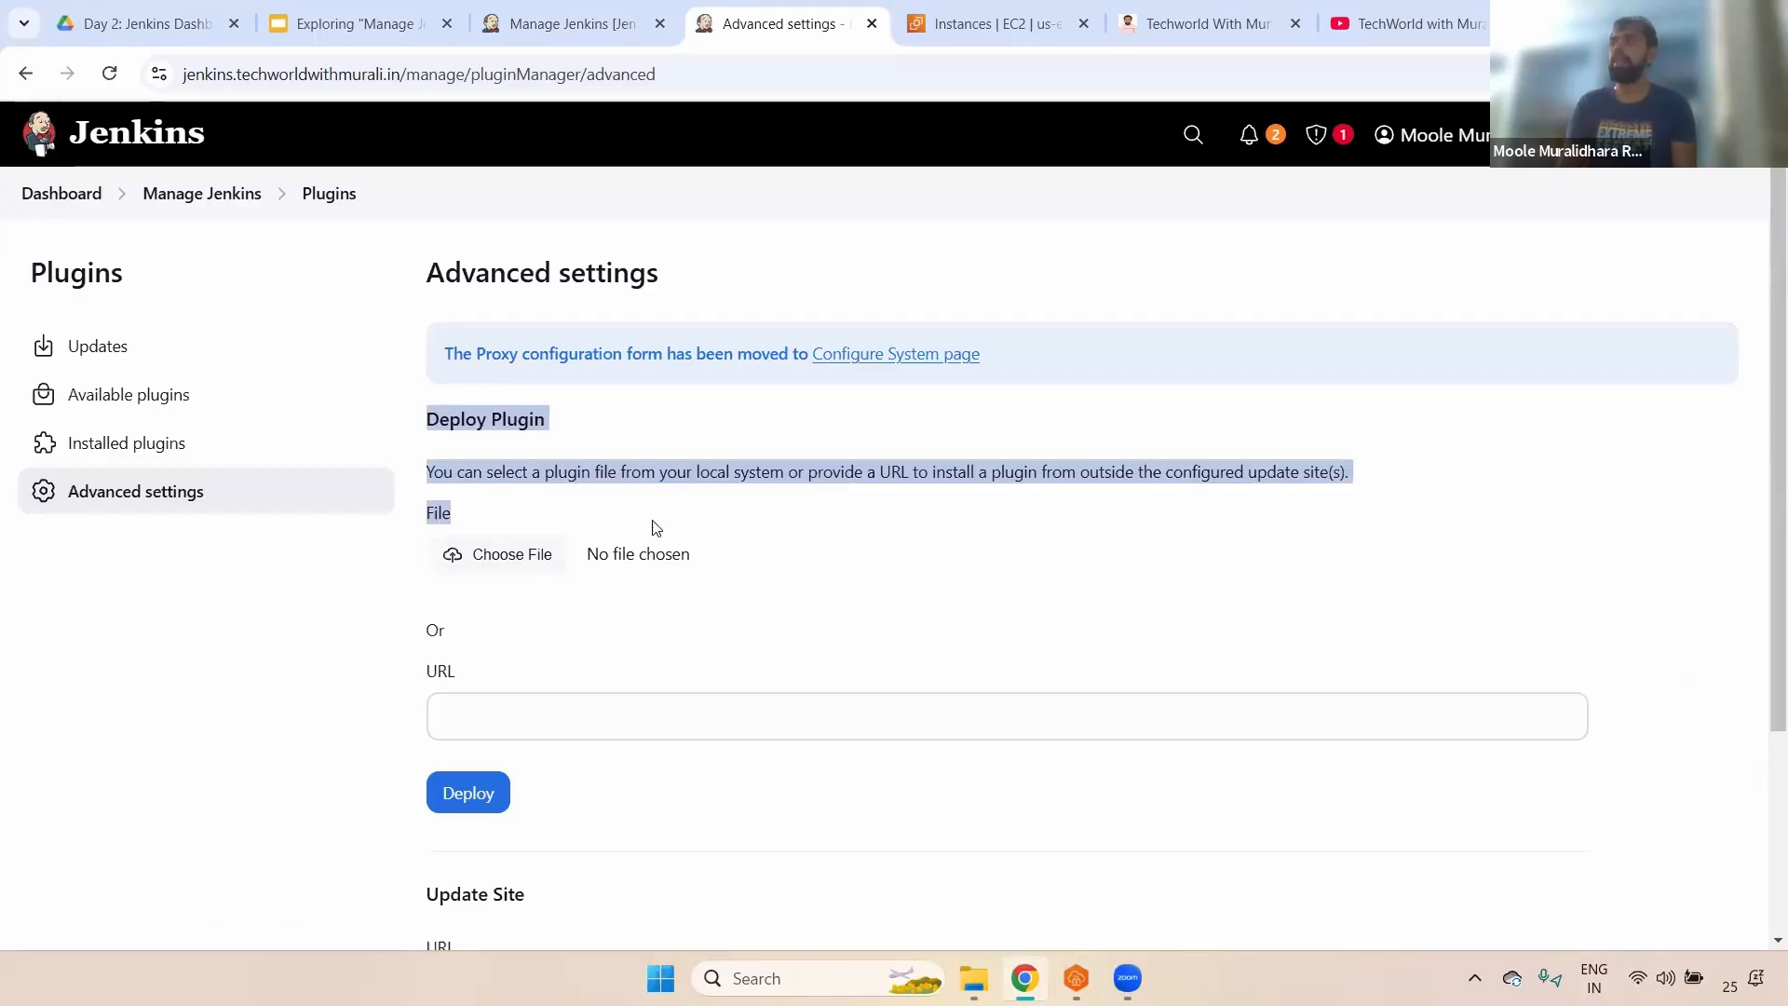
{"action": "left_click", "coordinate": [565, 542]}
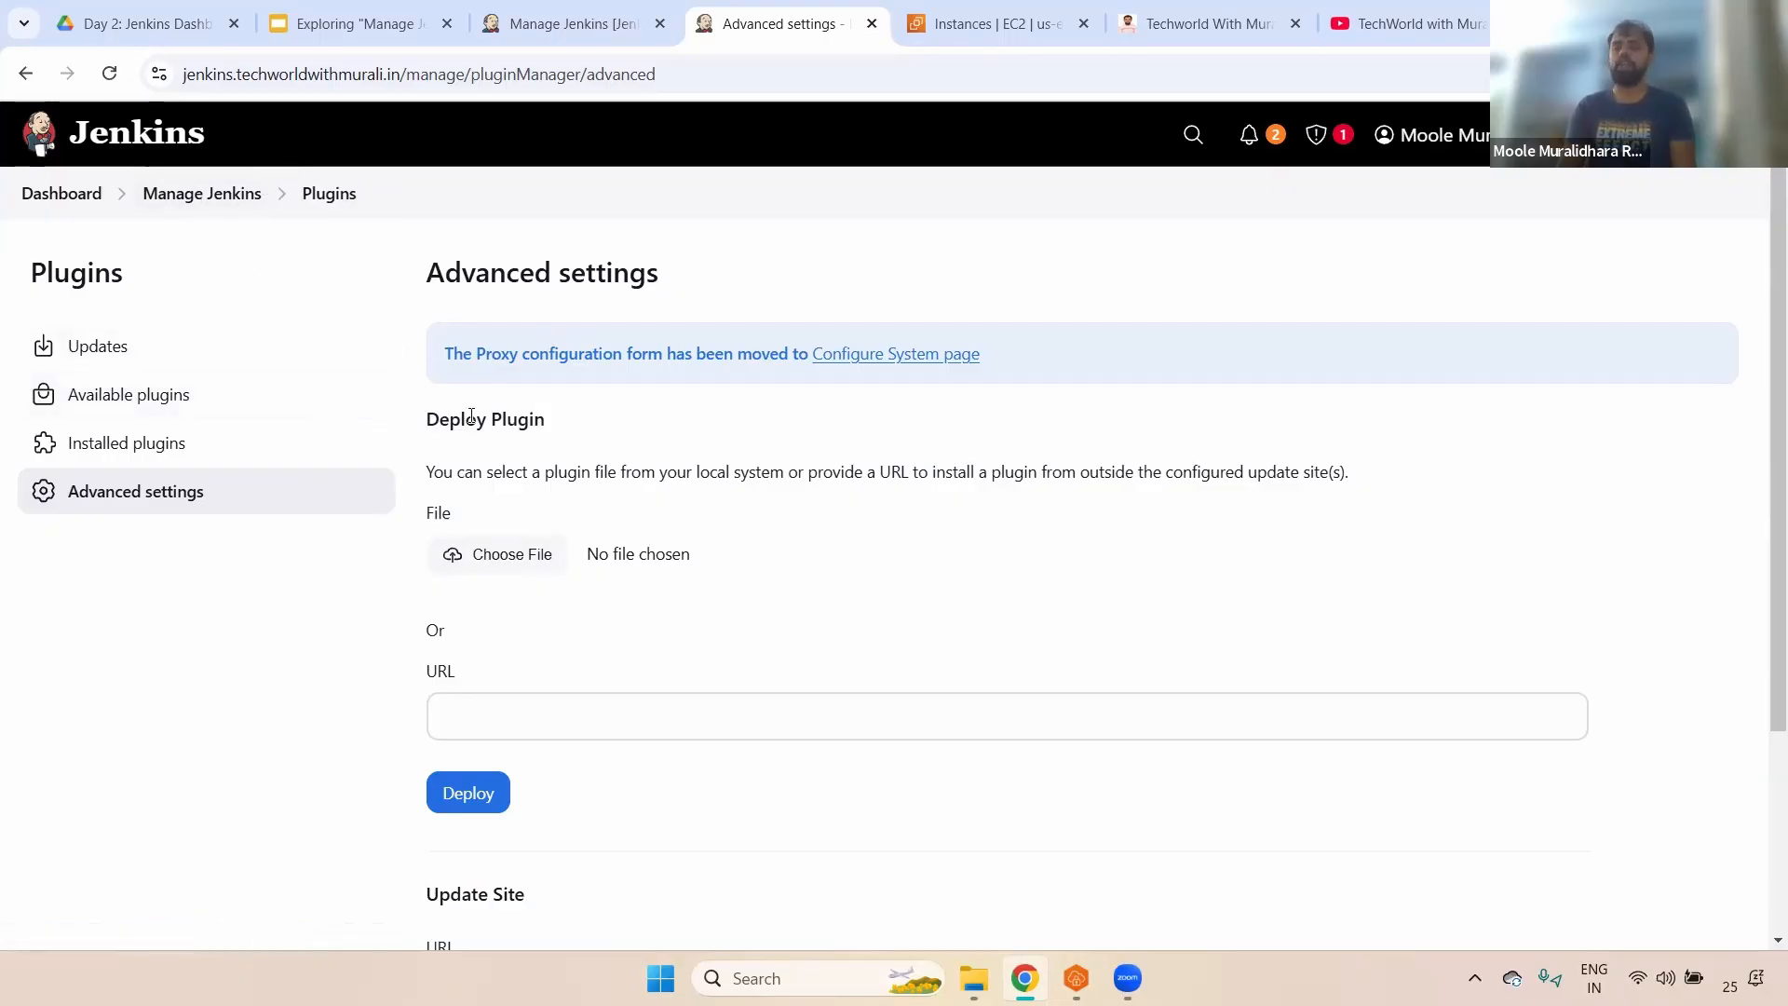
- Open the Nodes page in a new tab and close the plugin Advanced settings tab
{"action": "left_click", "coordinate": [575, 17]}
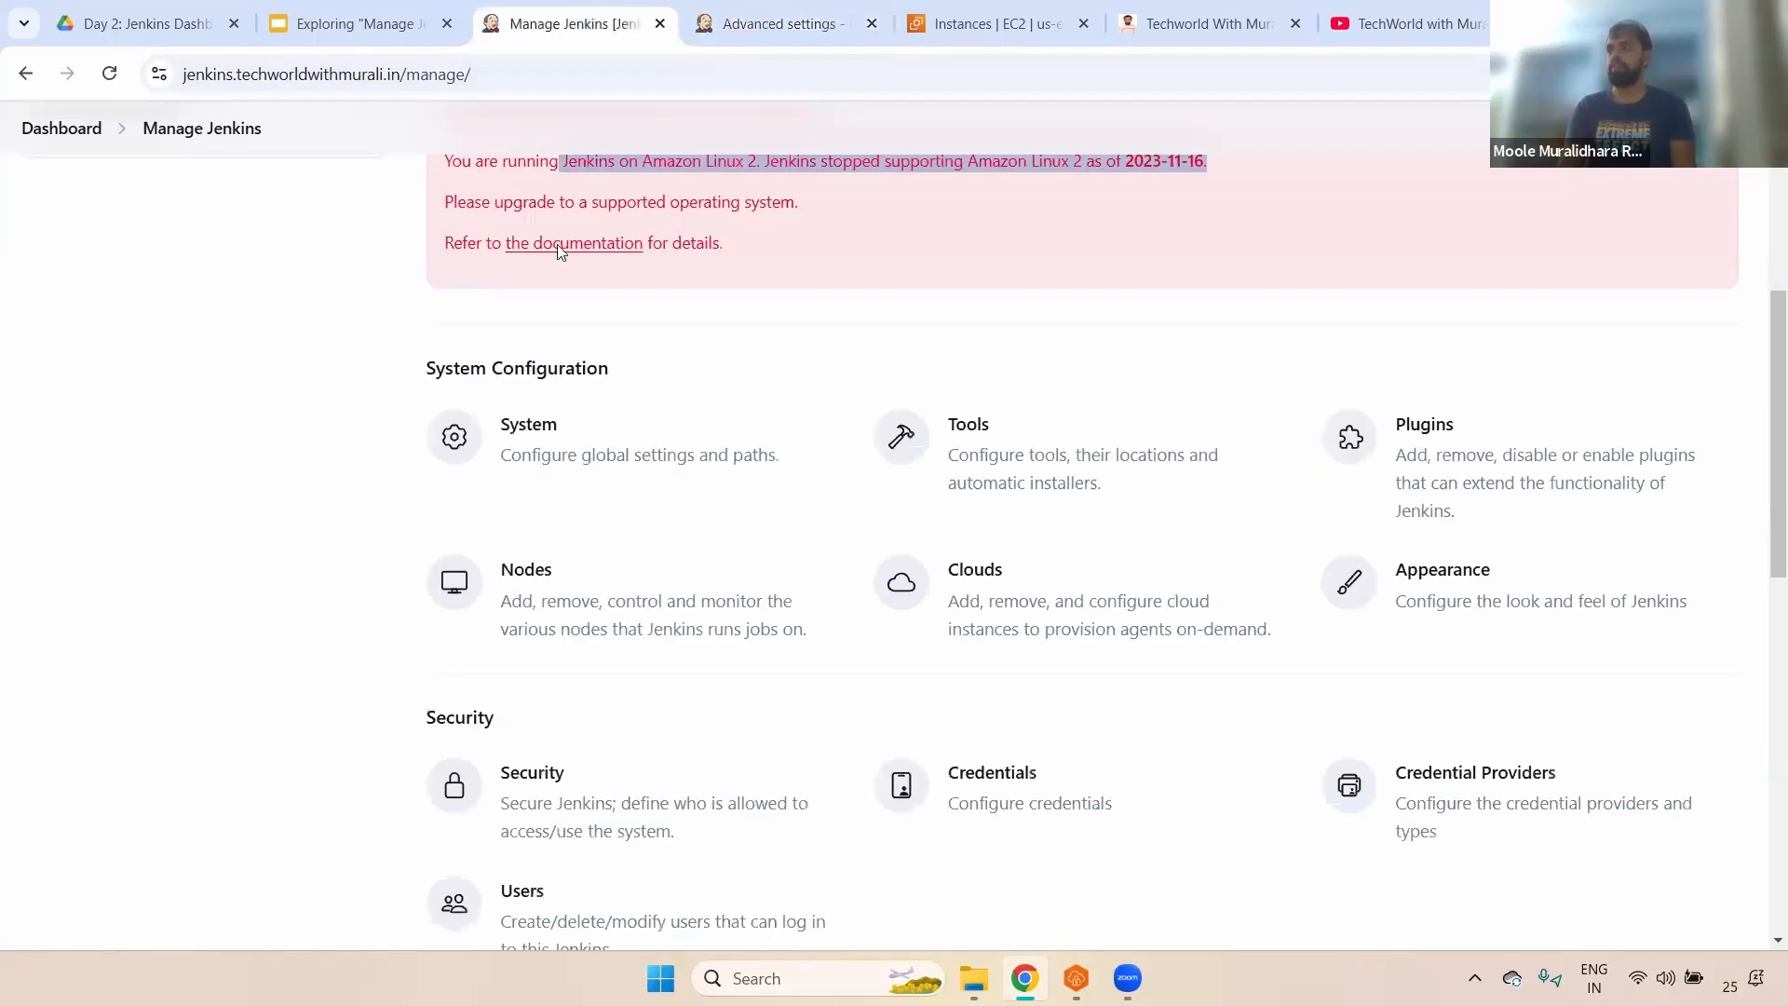
{"action": "right_click", "coordinate": [555, 596]}
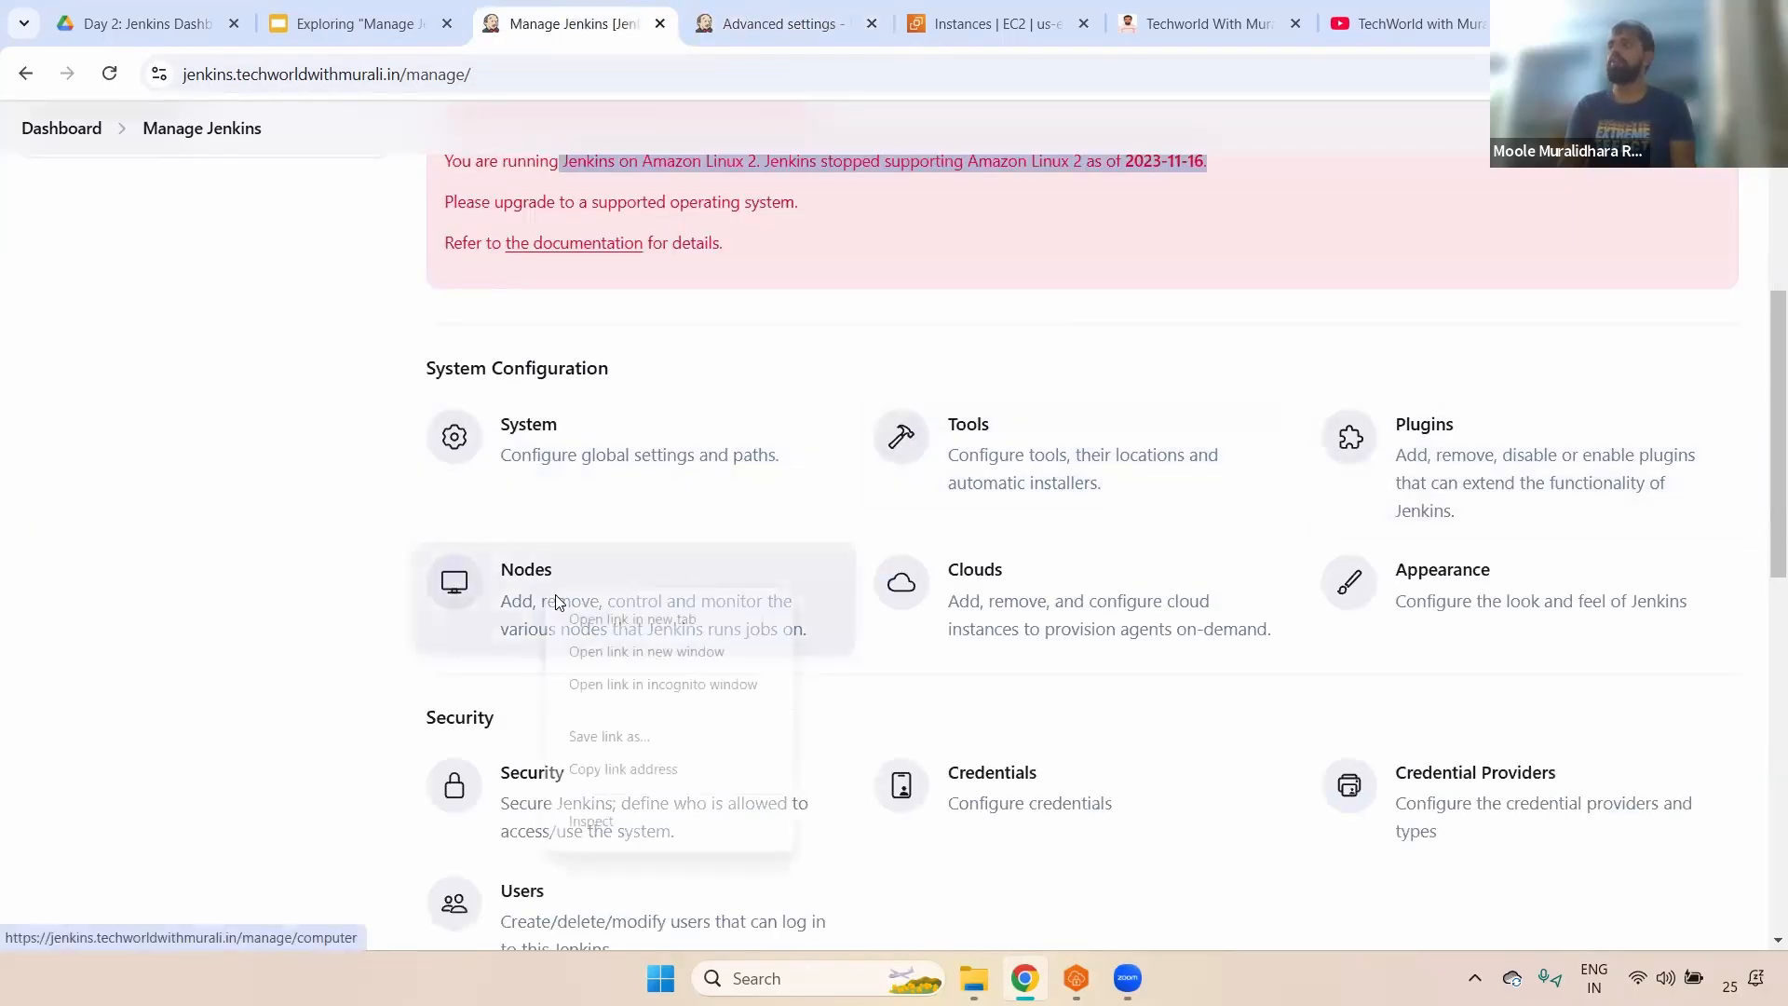
{"action": "left_click", "coordinate": [610, 620]}
{"action": "left_click", "coordinate": [745, 23]}
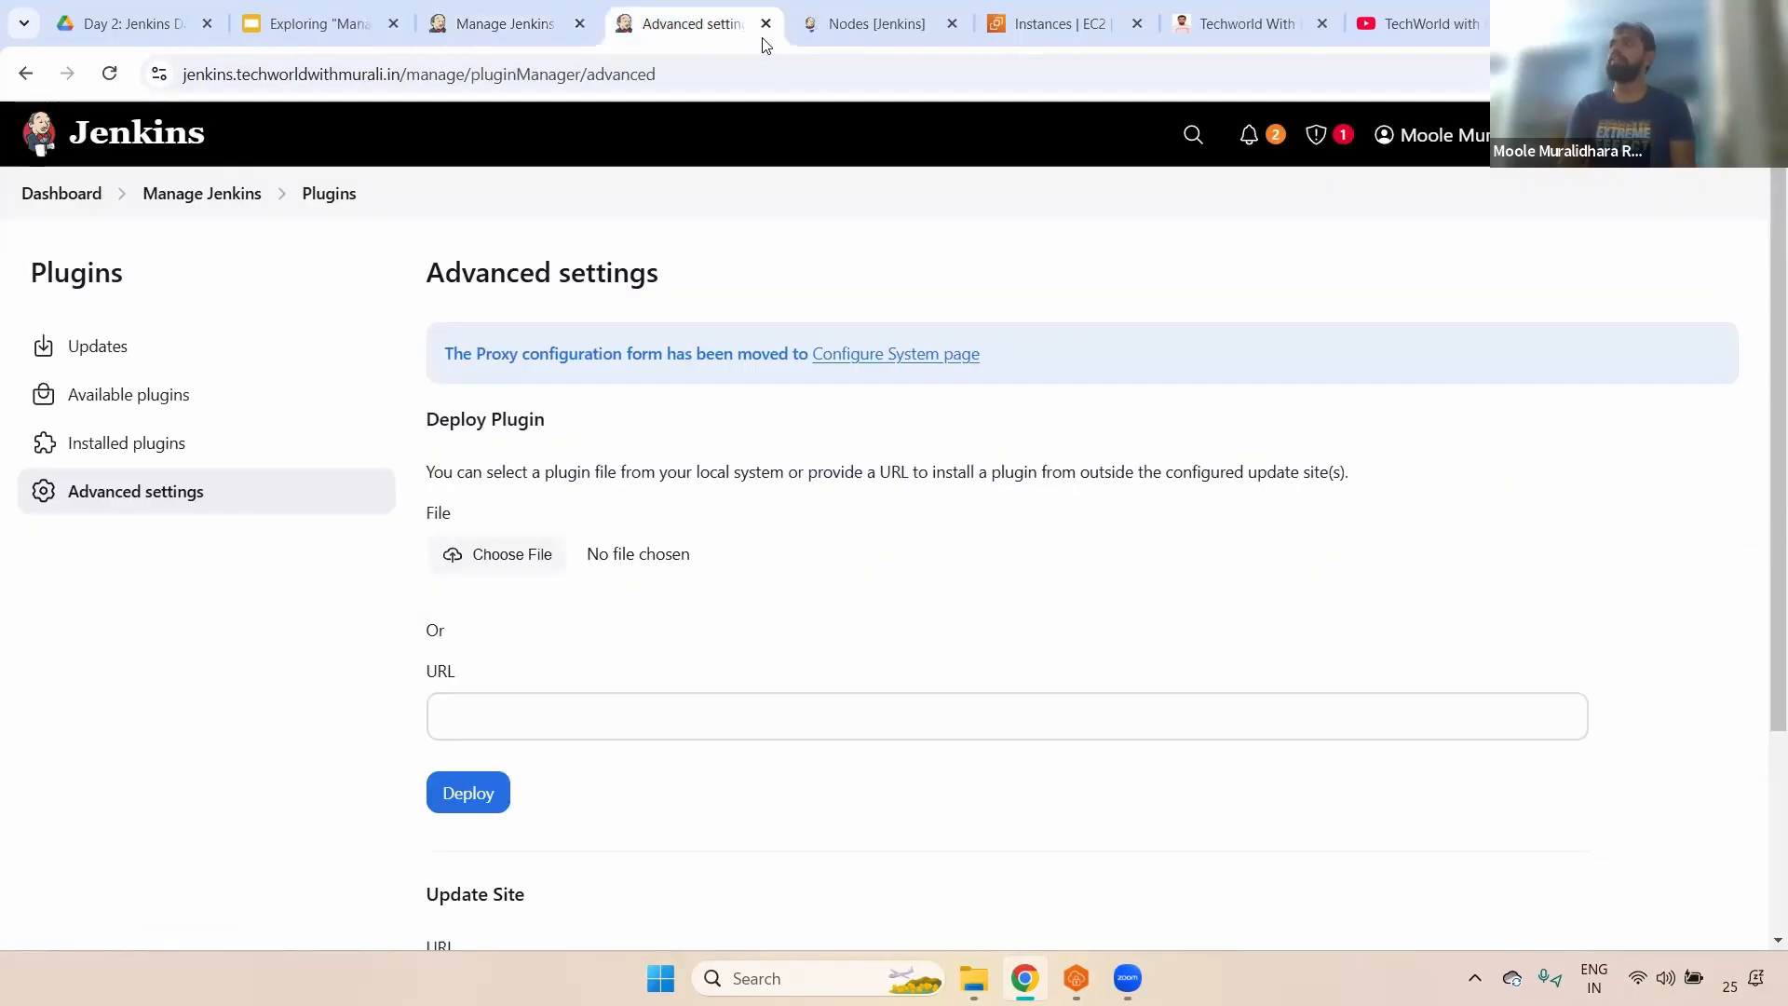
{"action": "left_click", "coordinate": [763, 23]}
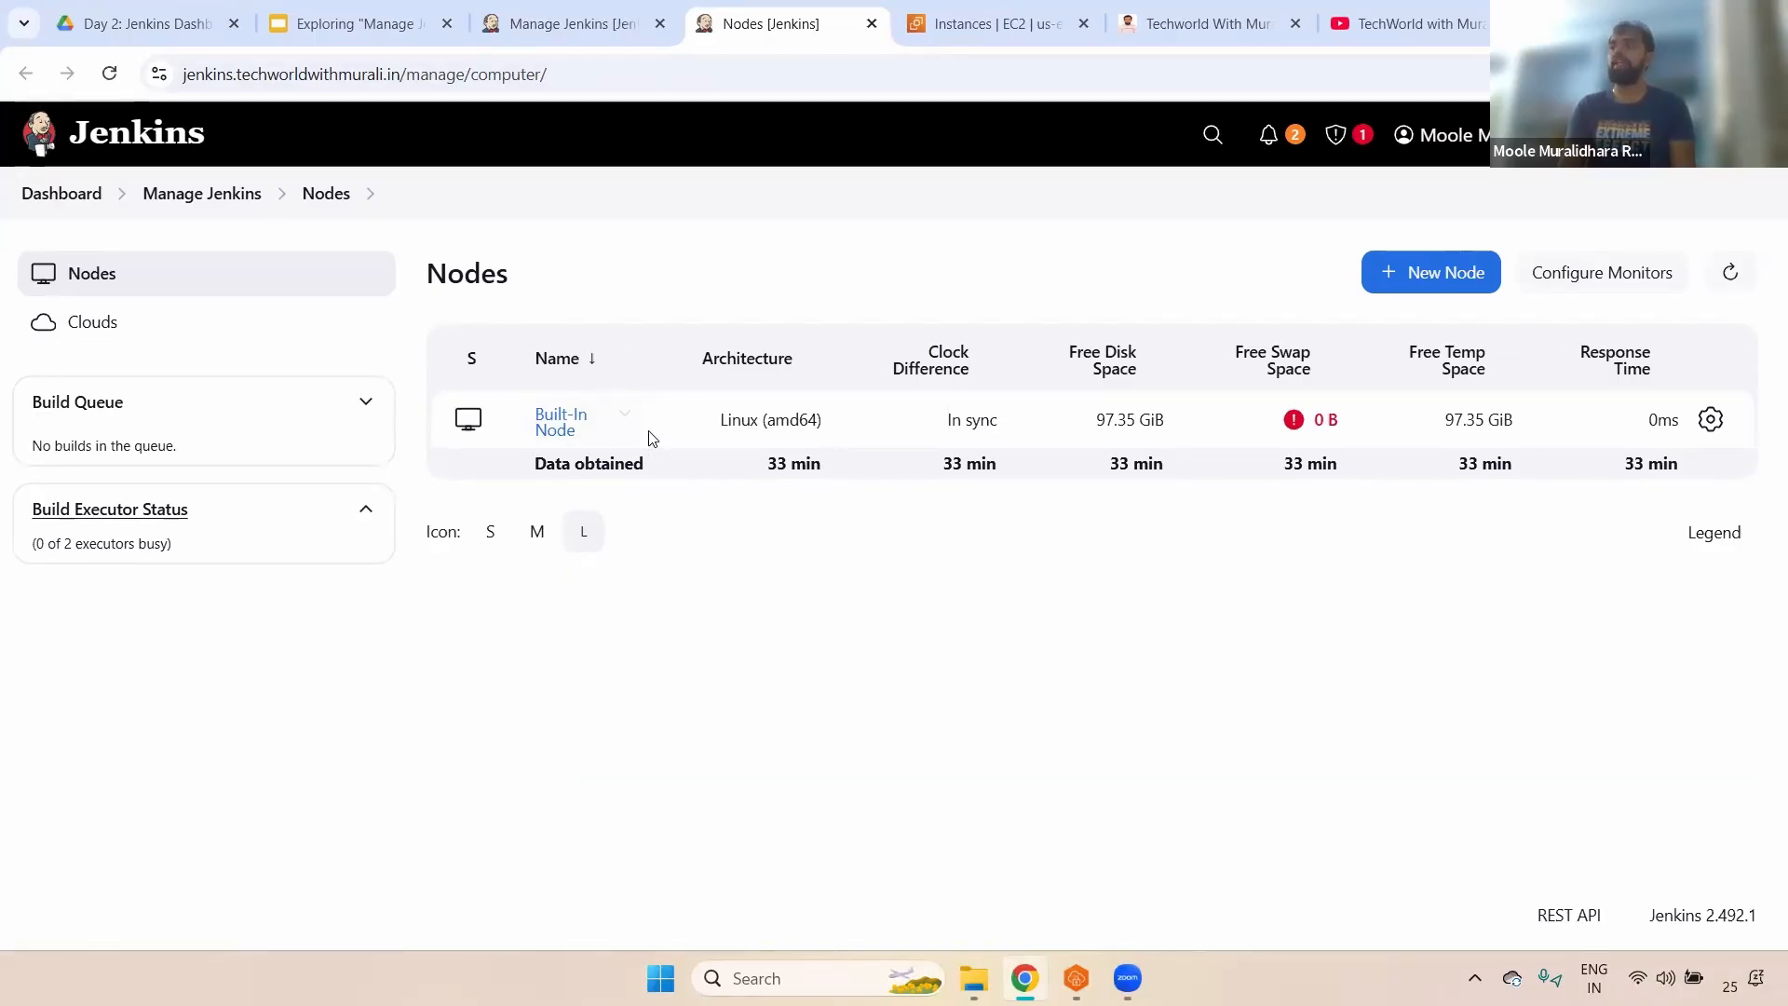
- Inspect the Built-In Node (Linux amd64, clock in sync, 97.35 GiB free), then return from New Node to Nodes
{"action": "left_click_drag", "start_coordinate": [652, 438], "coordinate": [537, 421]}
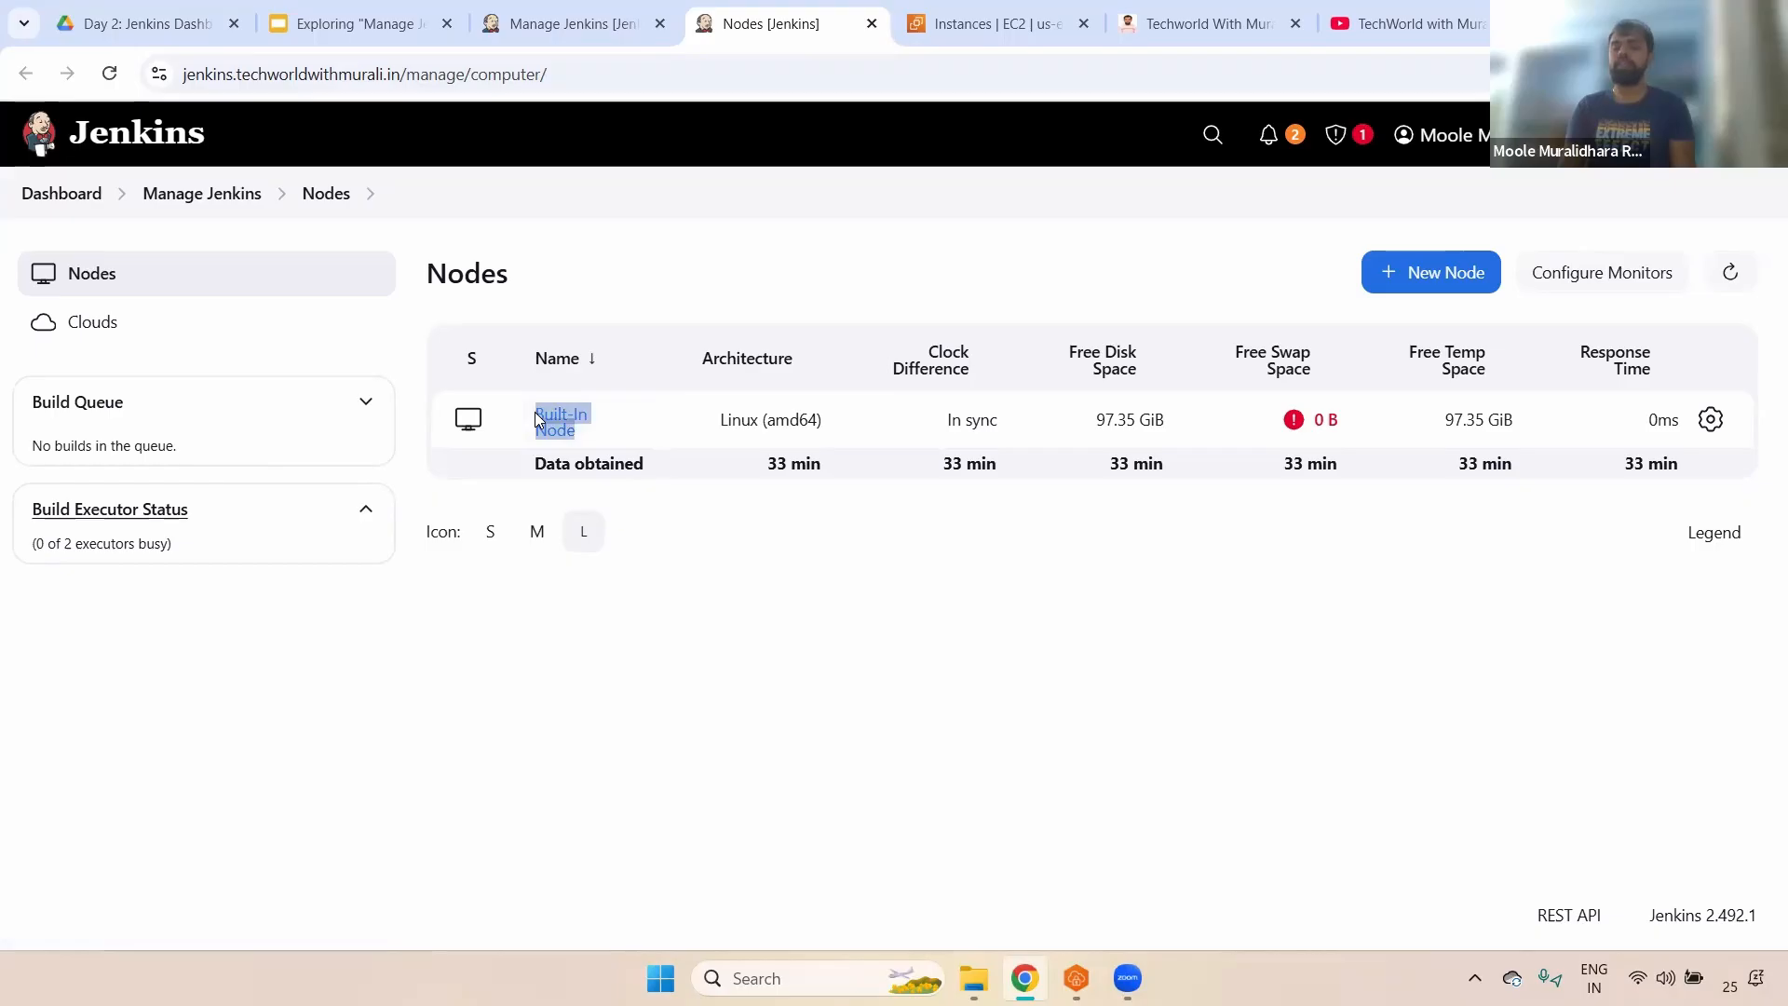
{"action": "left_click_drag", "start_coordinate": [853, 431], "coordinate": [708, 431]}
{"action": "left_click_drag", "start_coordinate": [1015, 430], "coordinate": [910, 432]}
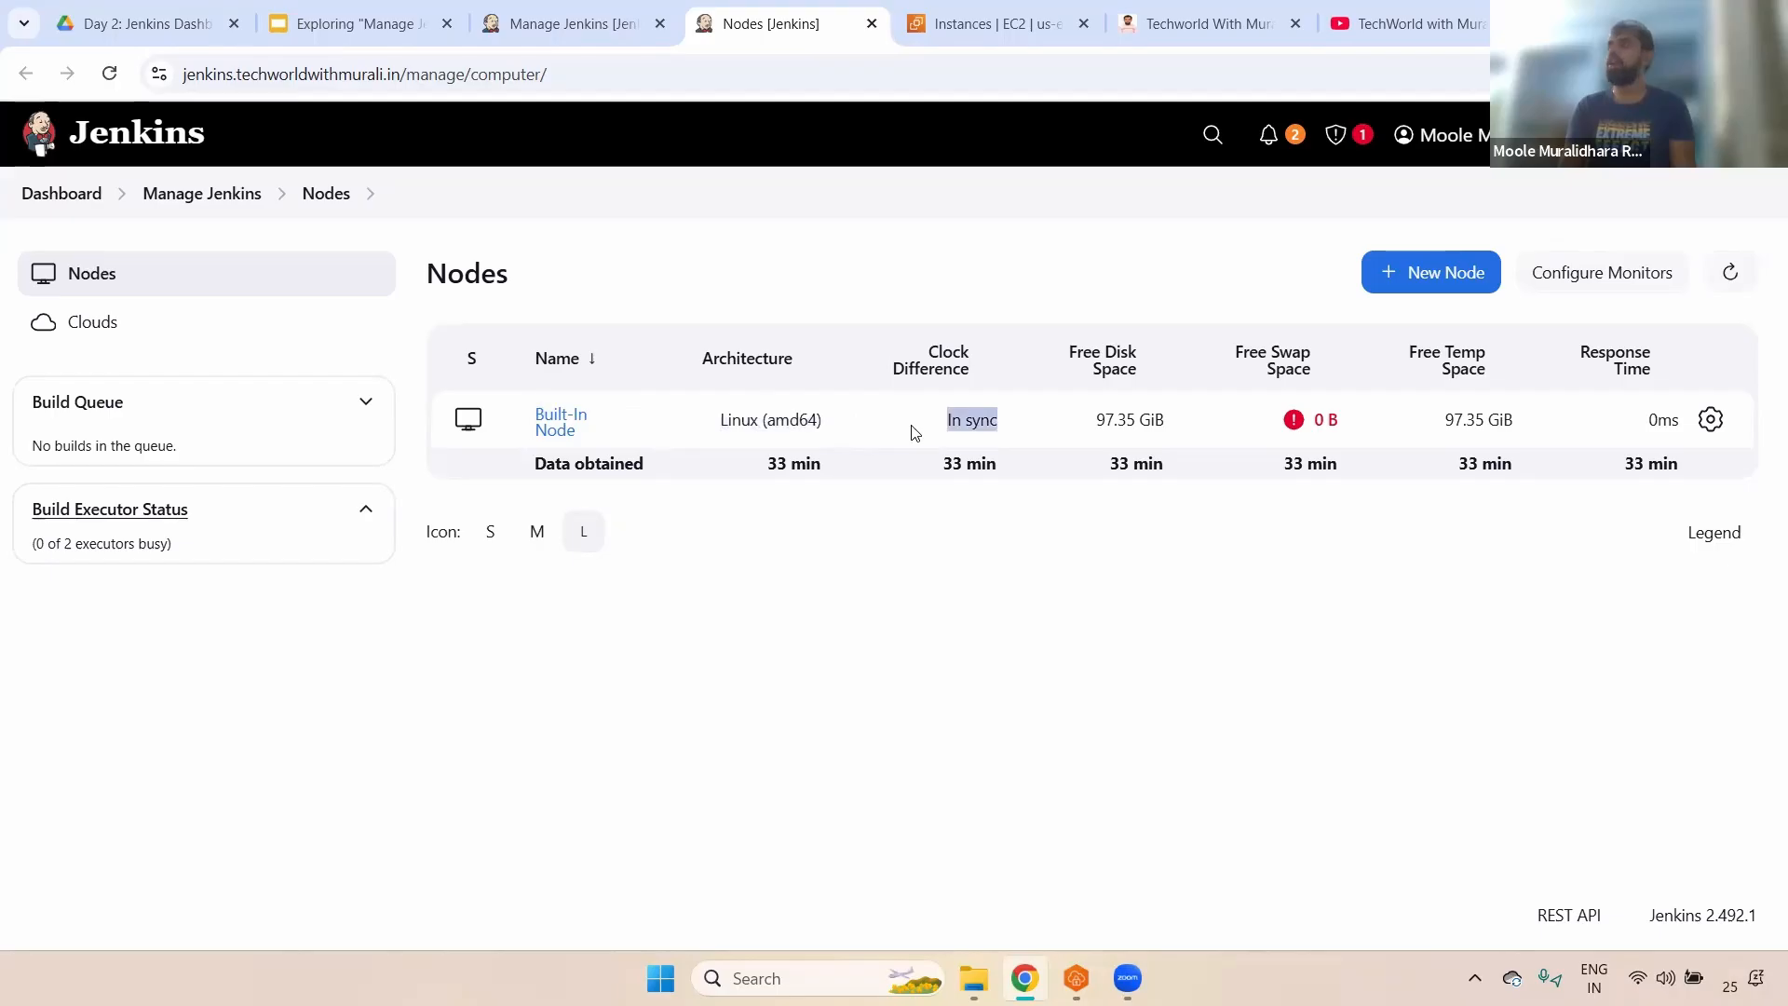
{"action": "left_click_drag", "start_coordinate": [1210, 427], "coordinate": [1083, 432]}
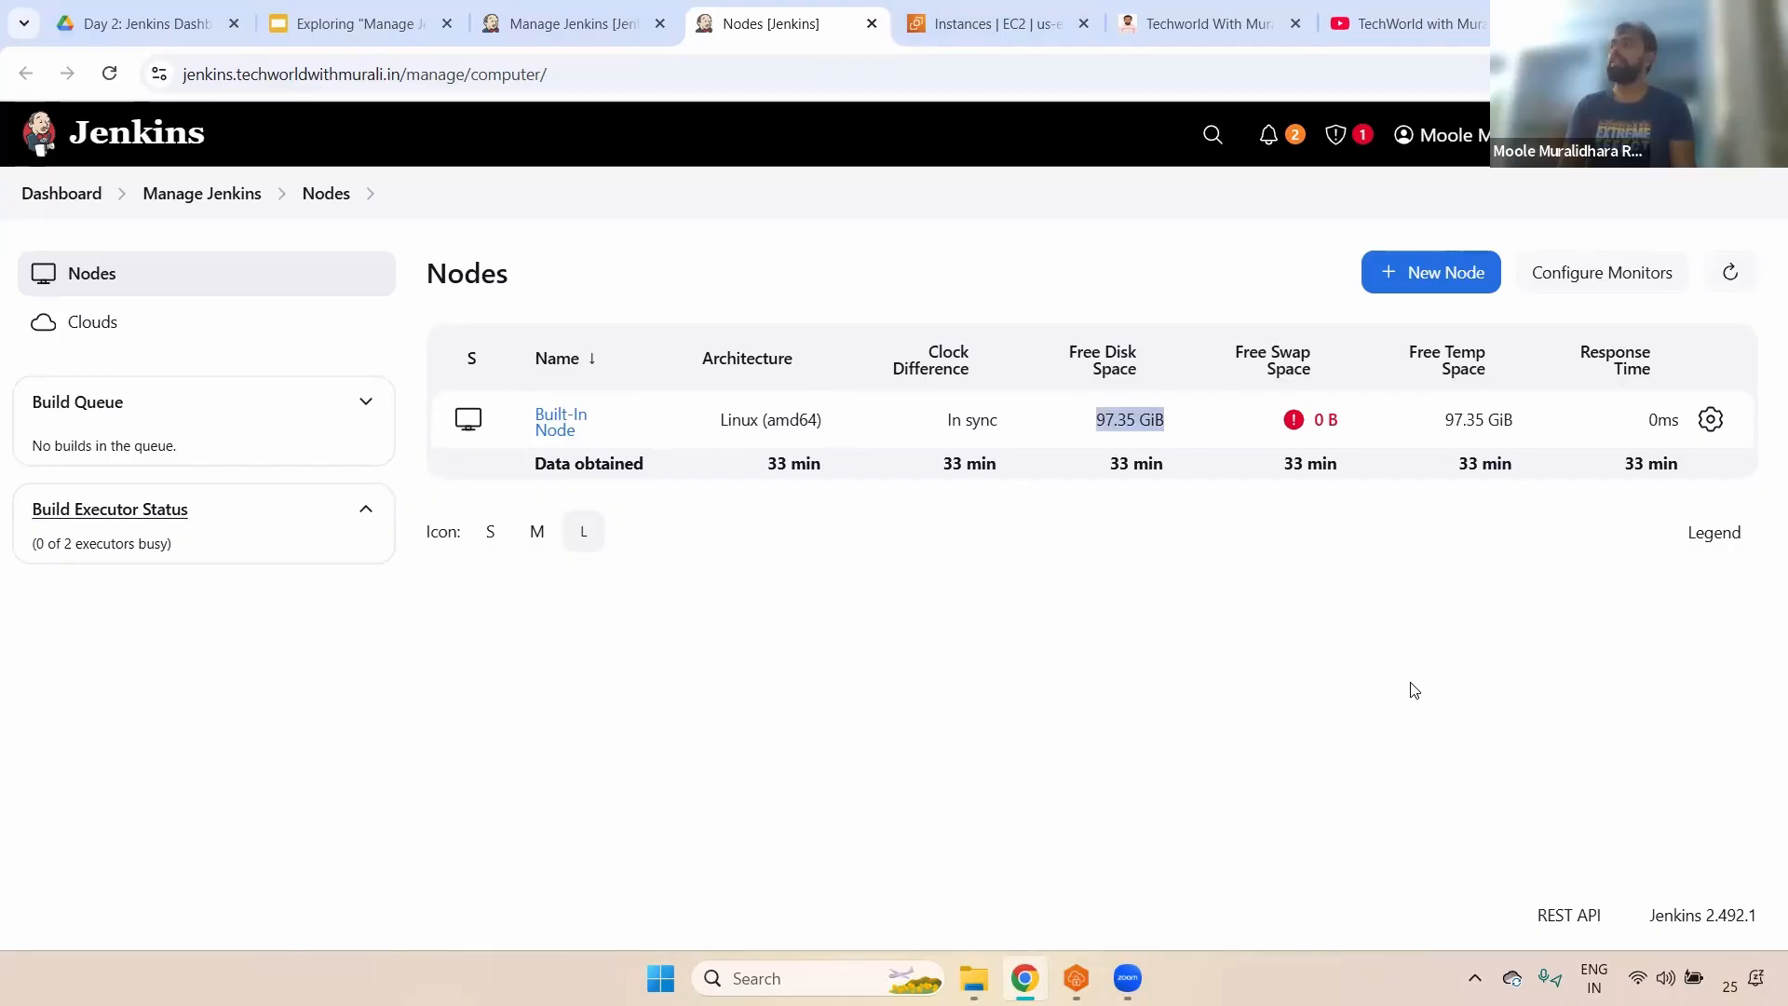
{"action": "left_click", "coordinate": [1442, 290]}
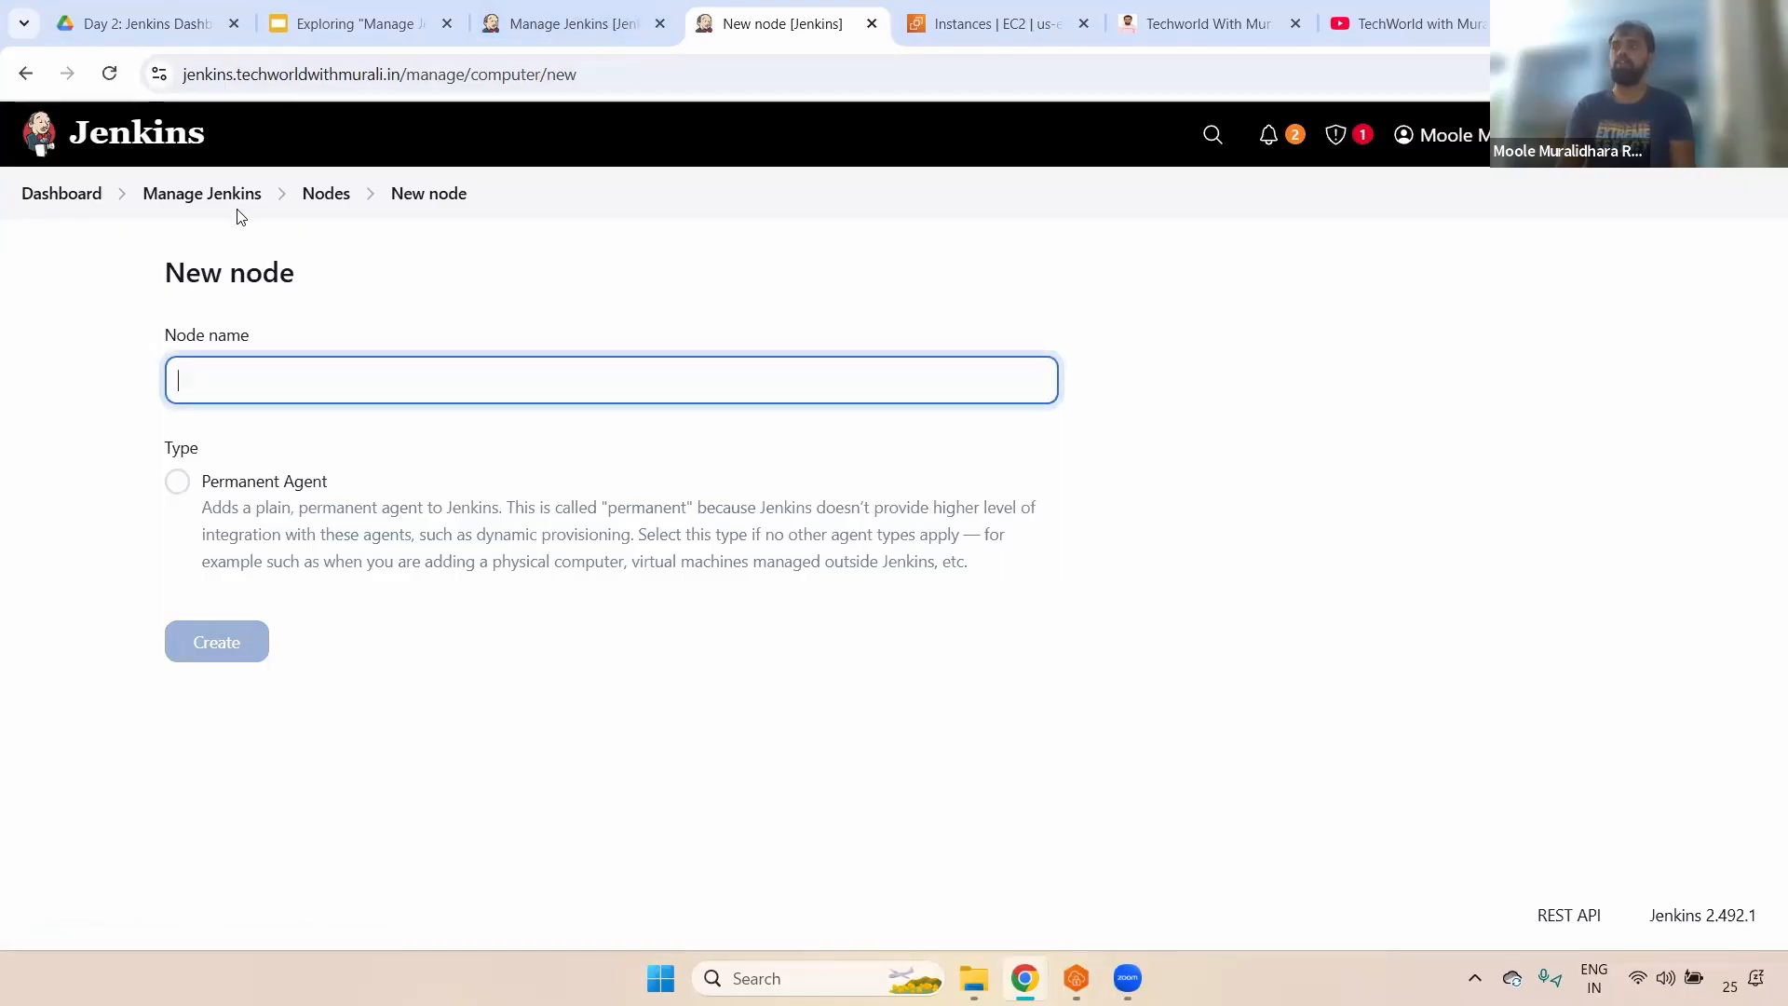
{"action": "left_click", "coordinate": [338, 195]}
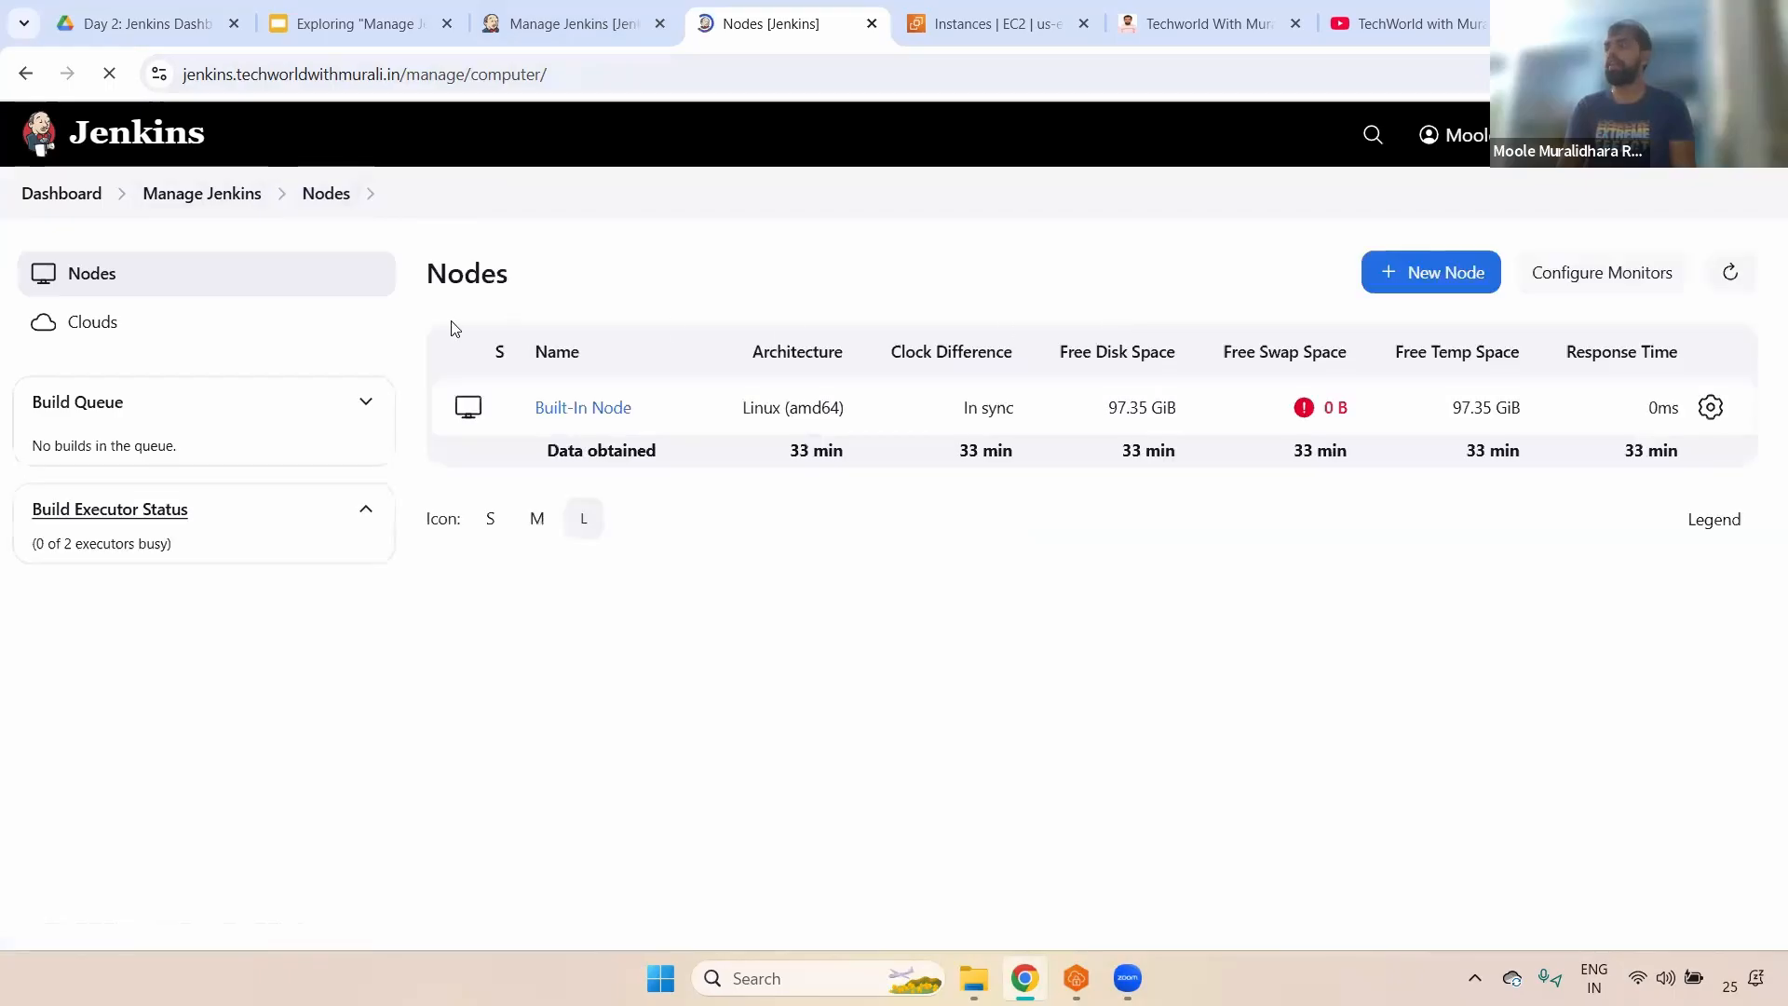
- Open the Clouds page showing no cloud-supporting plugin, then return to the Manage Jenkins tab
{"action": "left_click", "coordinate": [160, 326]}
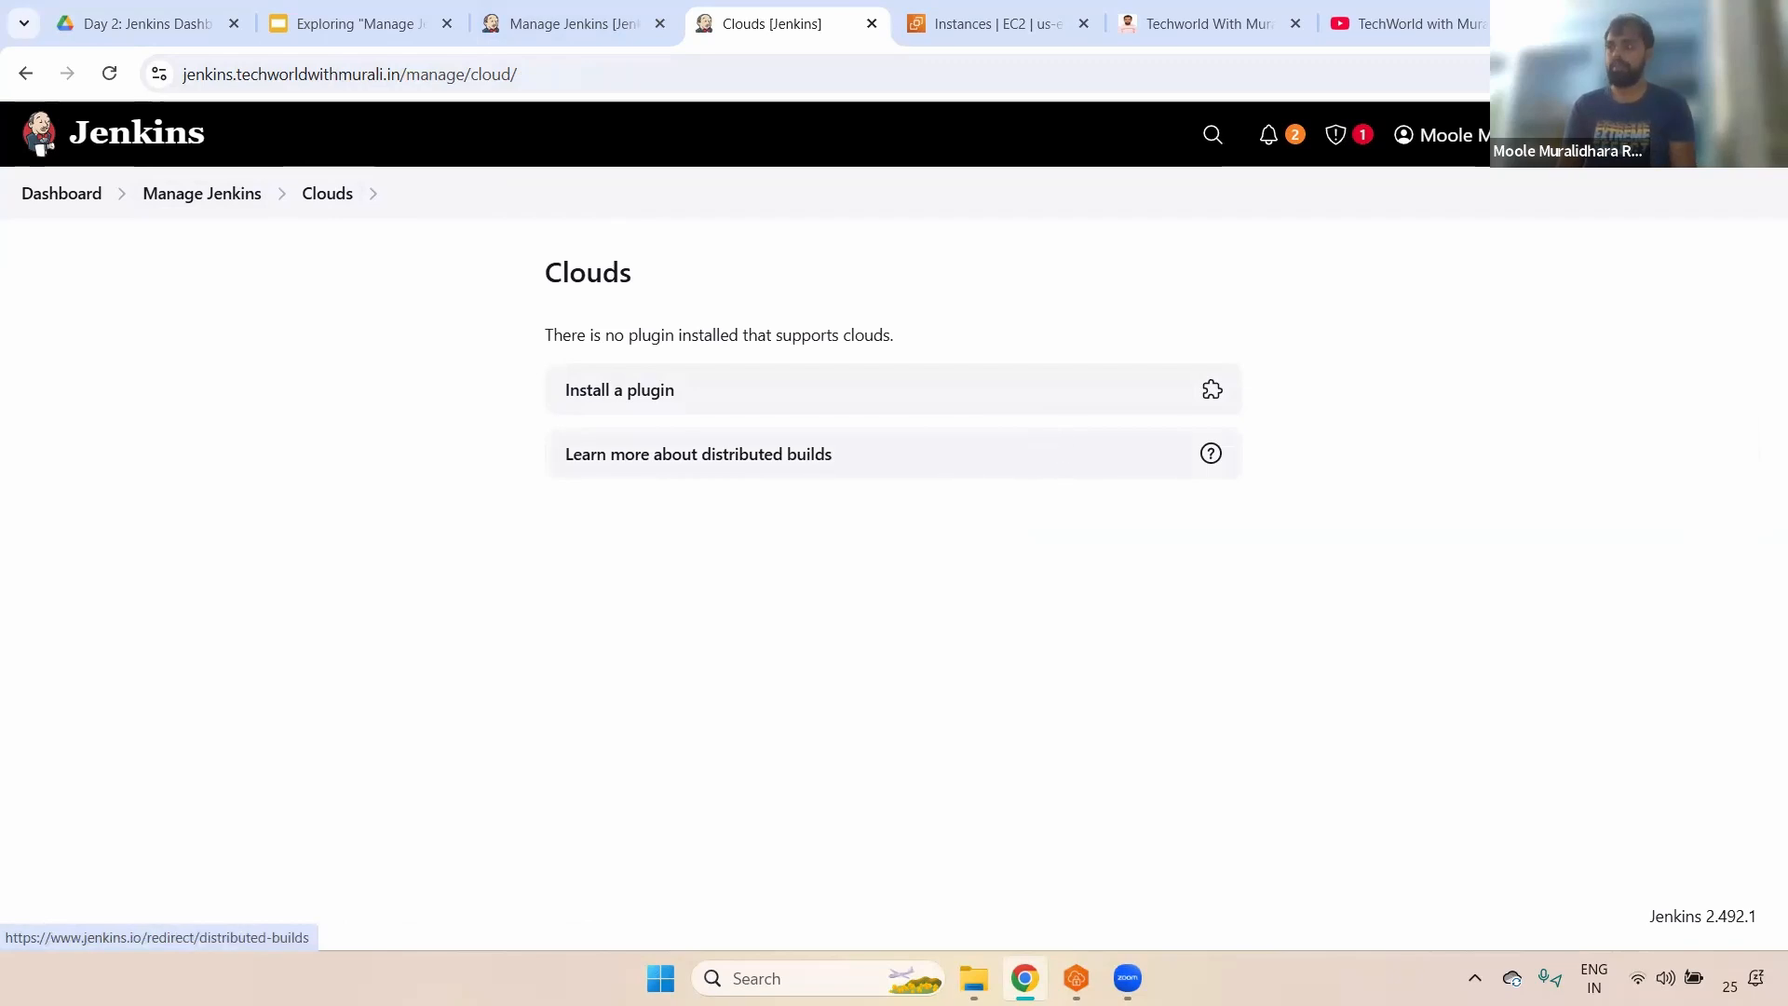
{"action": "left_click", "coordinate": [585, 11]}
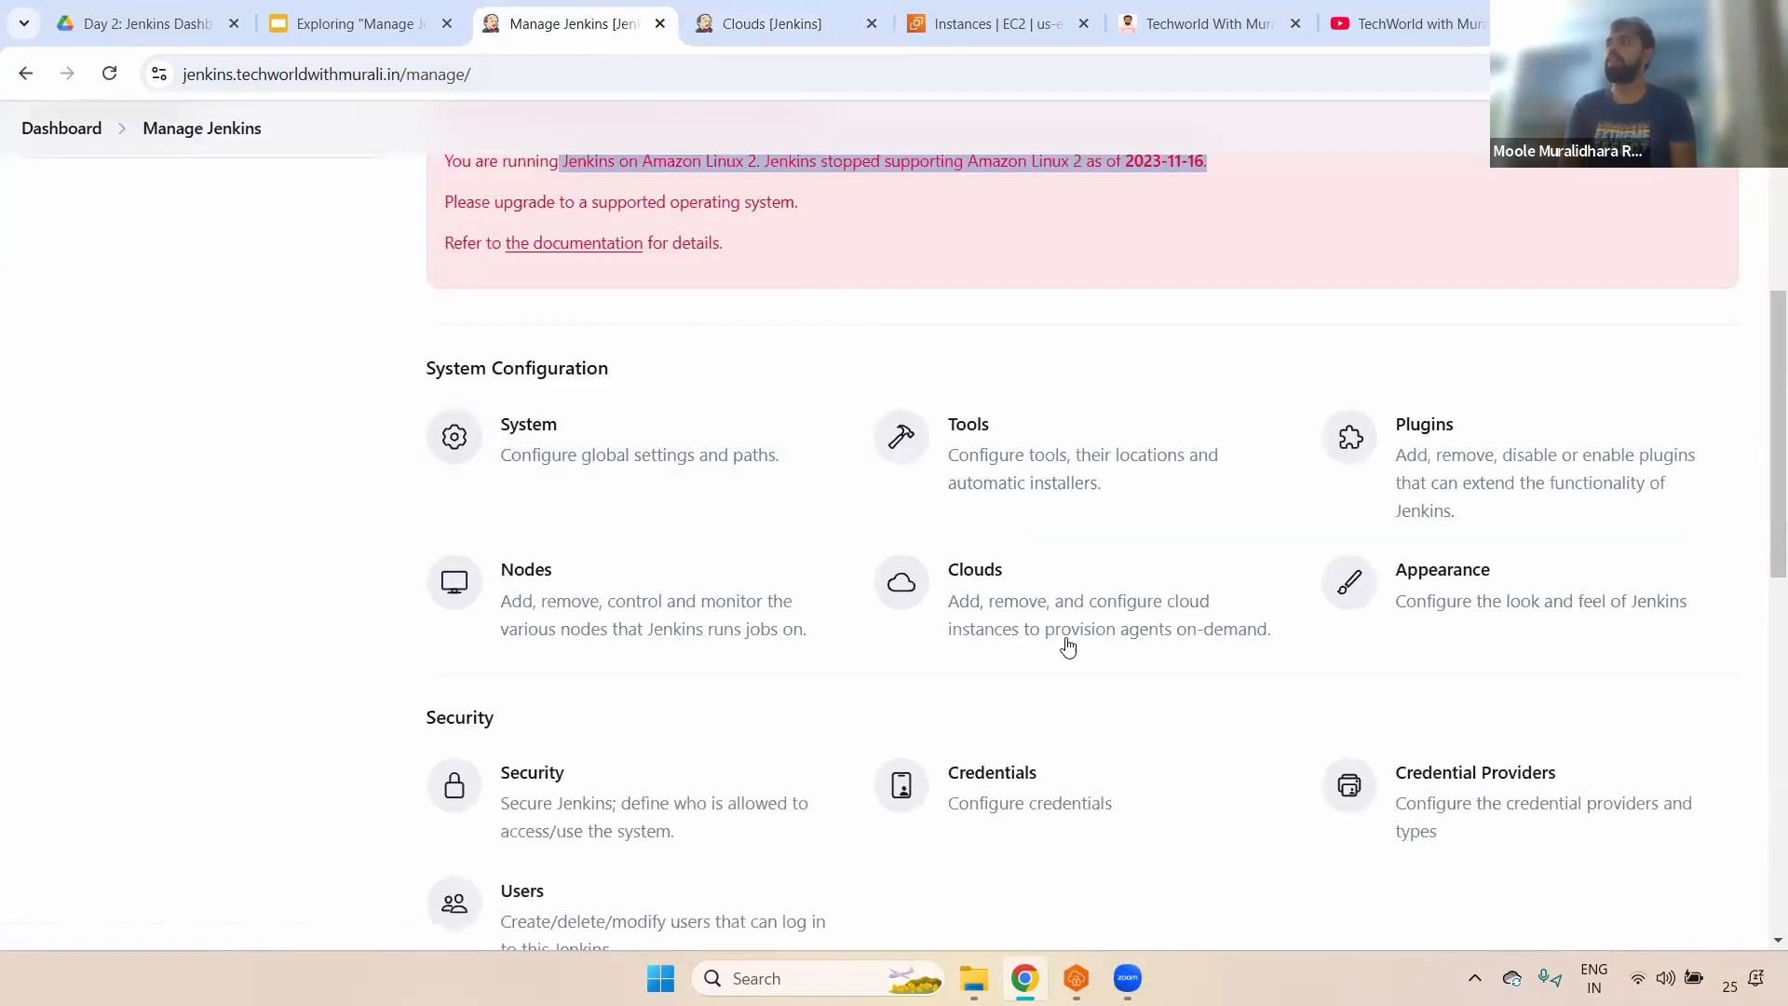
{"action": "left_click", "coordinate": [745, 11]}
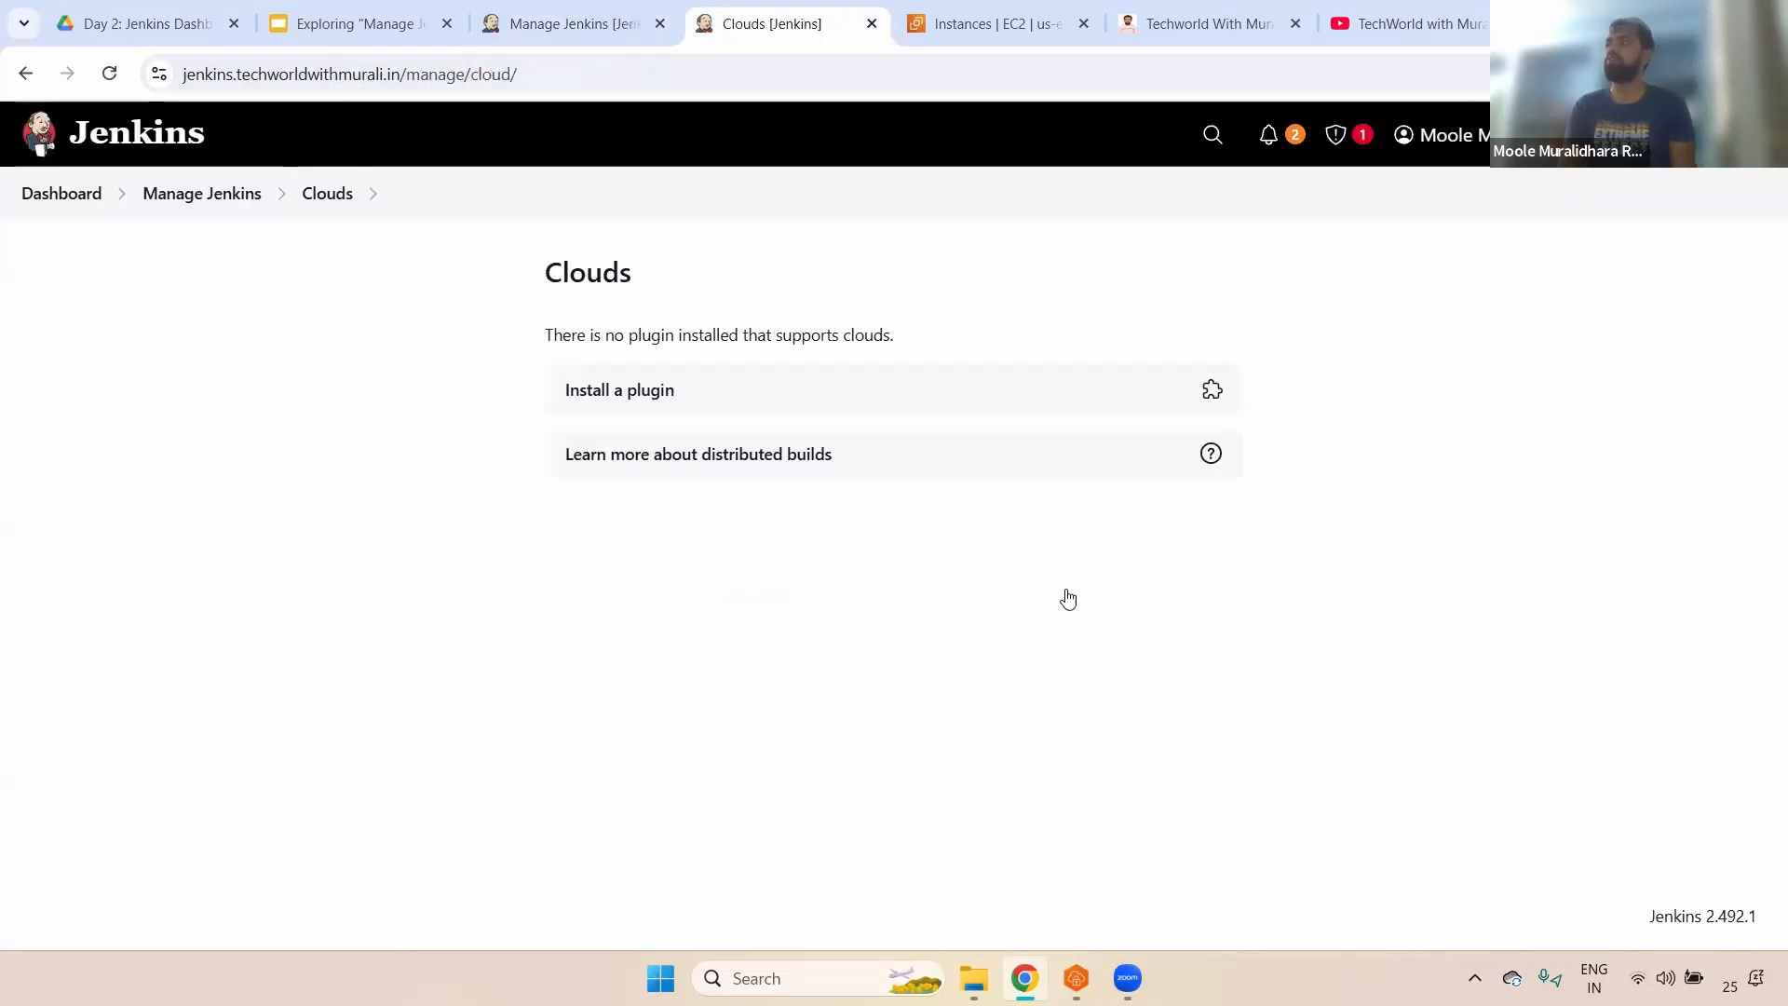
{"action": "key", "text": "ctrl+shift+Tab"}
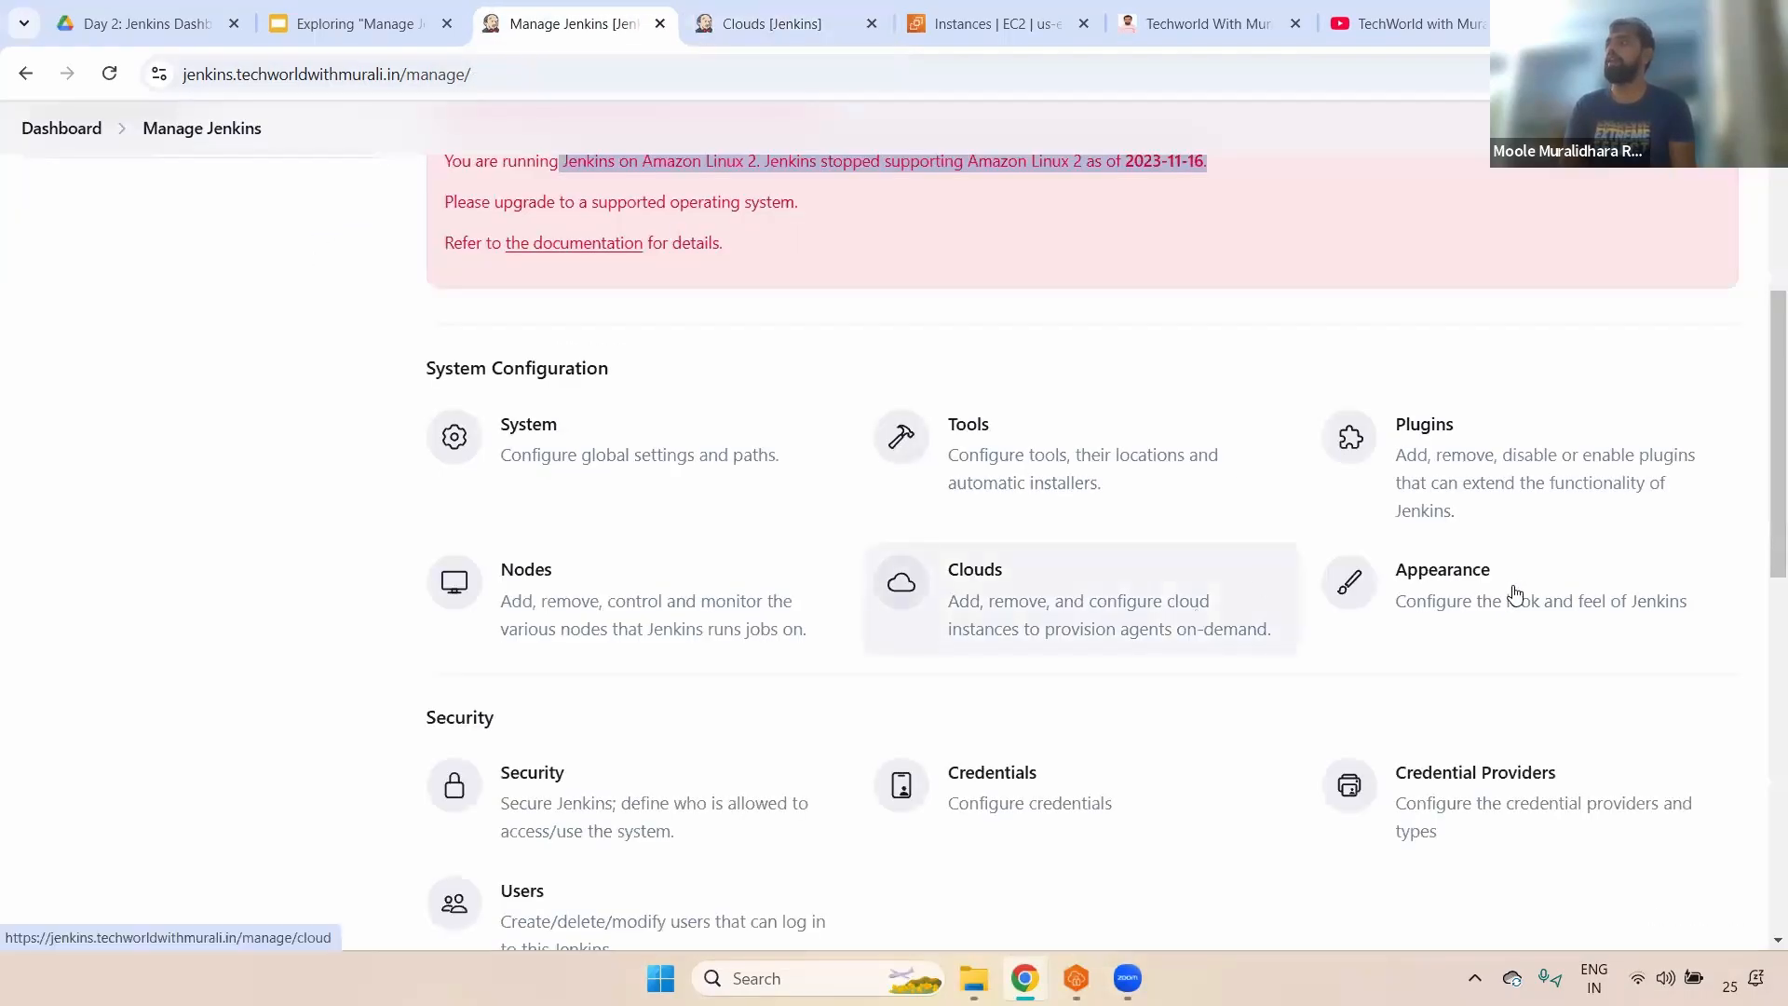
- Open the Appearance page in a new tab and close the Clouds tab
{"action": "right_click", "coordinate": [1563, 631]}
{"action": "left_click", "coordinate": [1574, 619]}
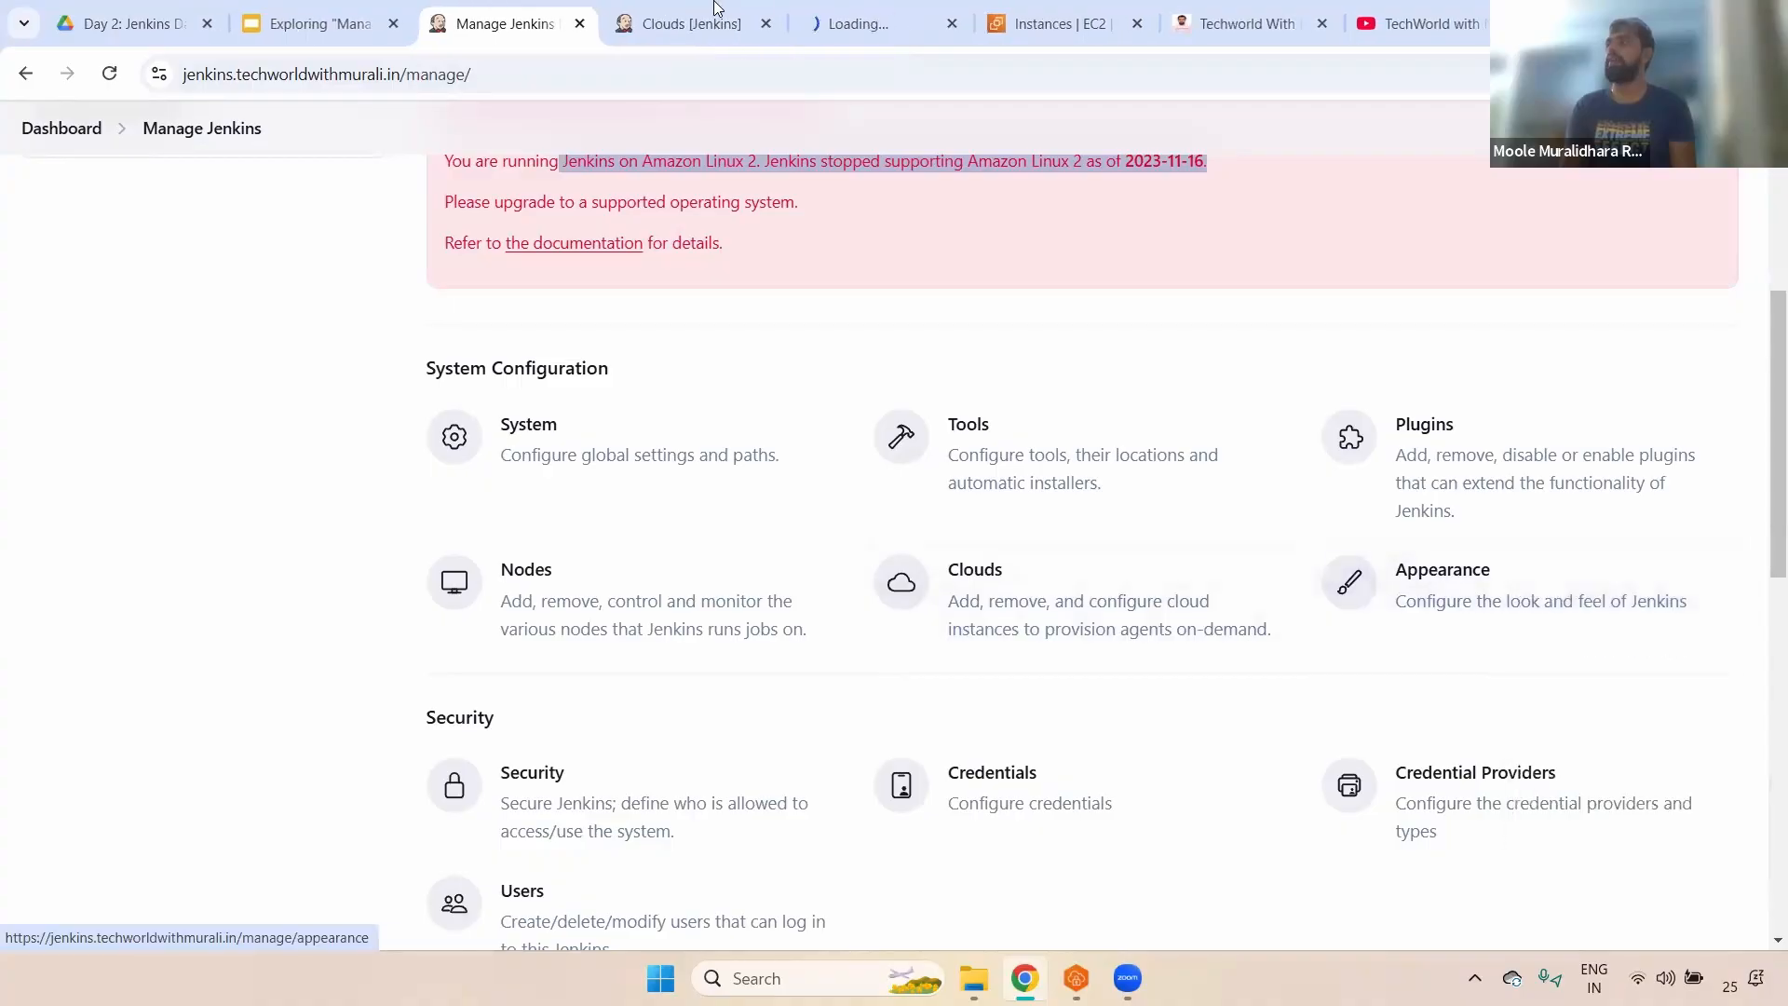
{"action": "left_click", "coordinate": [760, 30]}
{"action": "key", "text": "ctrl+w"}
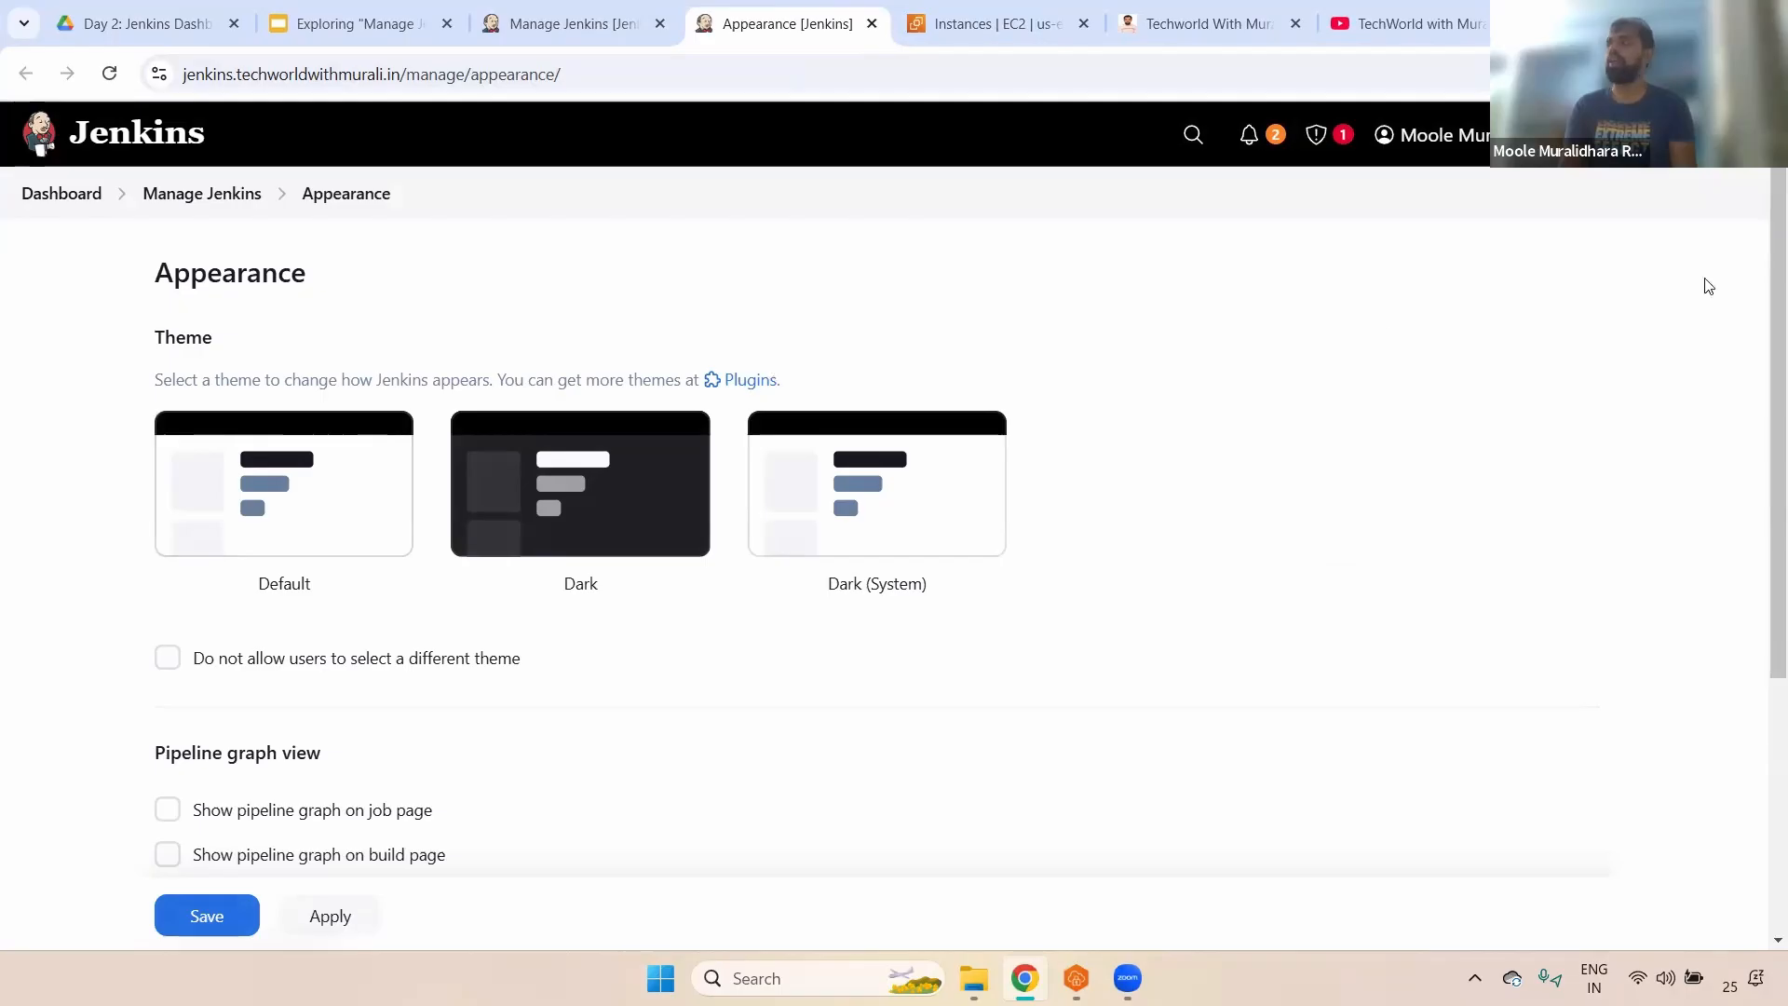
- Toggle the theme-lock checkbox on and off, preview the Dark theme, then restore Default
{"action": "scroll", "coordinate": [1709, 286], "scroll_direction": "down", "scroll_amount": 2}
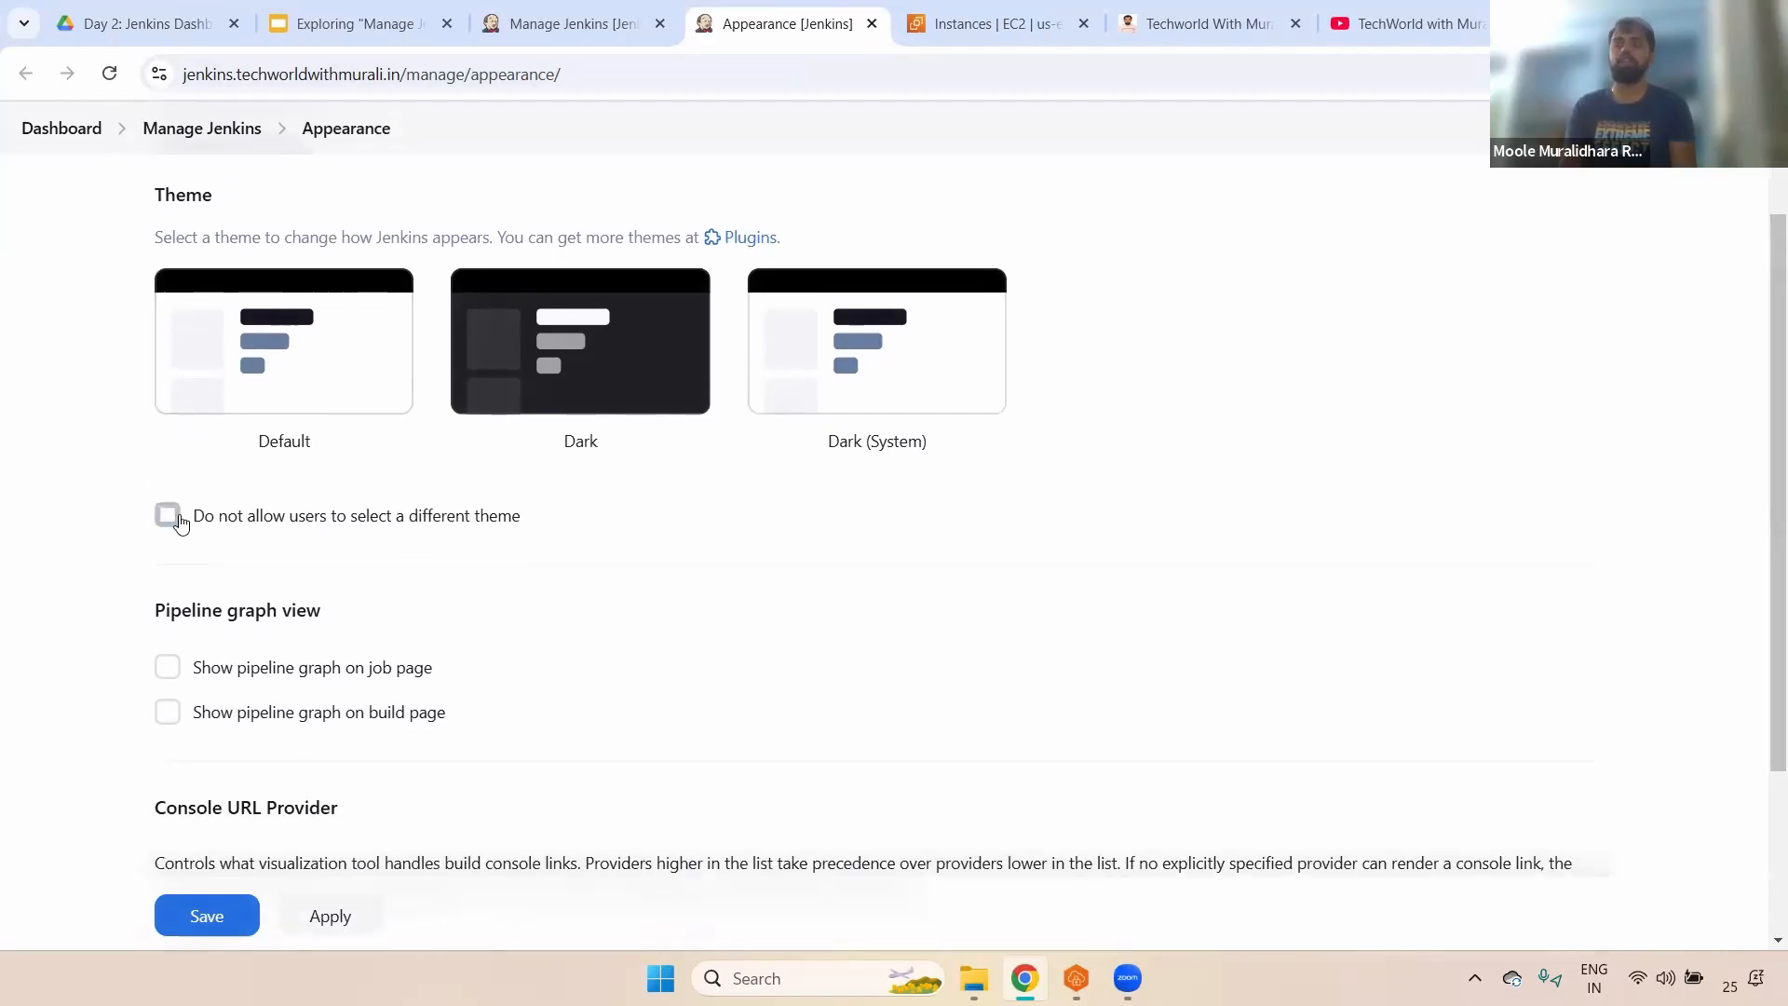
{"action": "left_click", "coordinate": [167, 518]}
{"action": "left_click", "coordinate": [167, 518]}
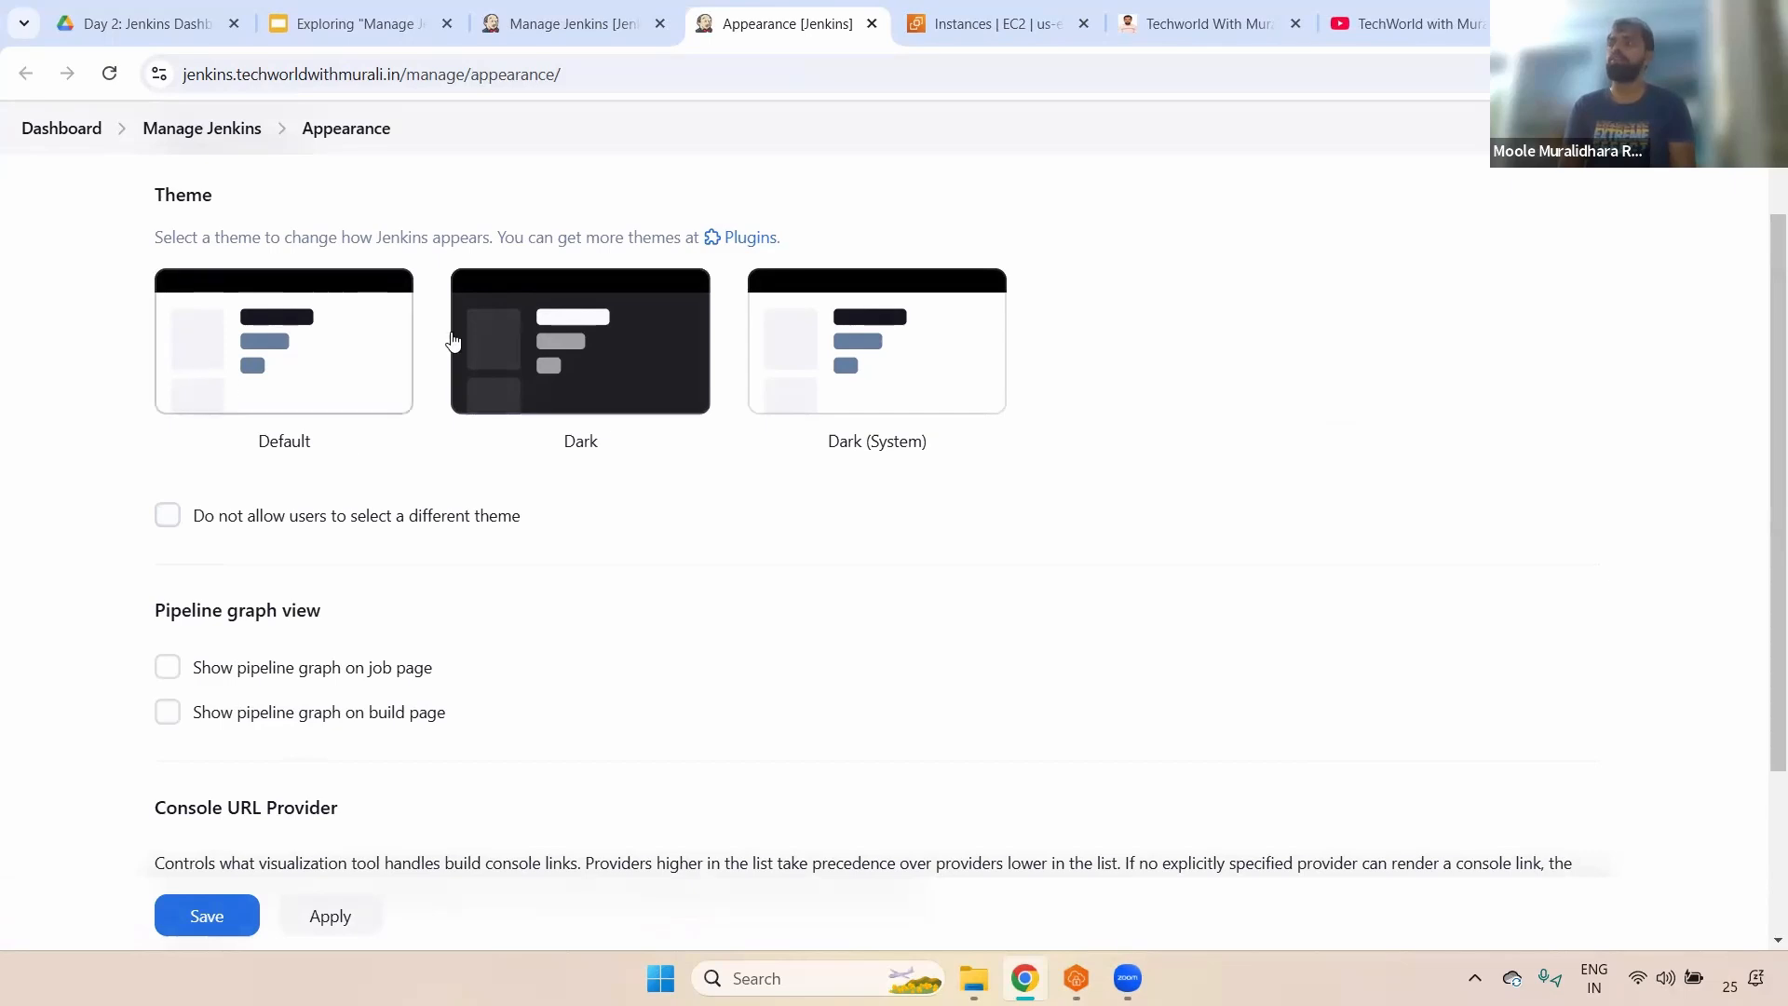
{"action": "left_click", "coordinate": [515, 344]}
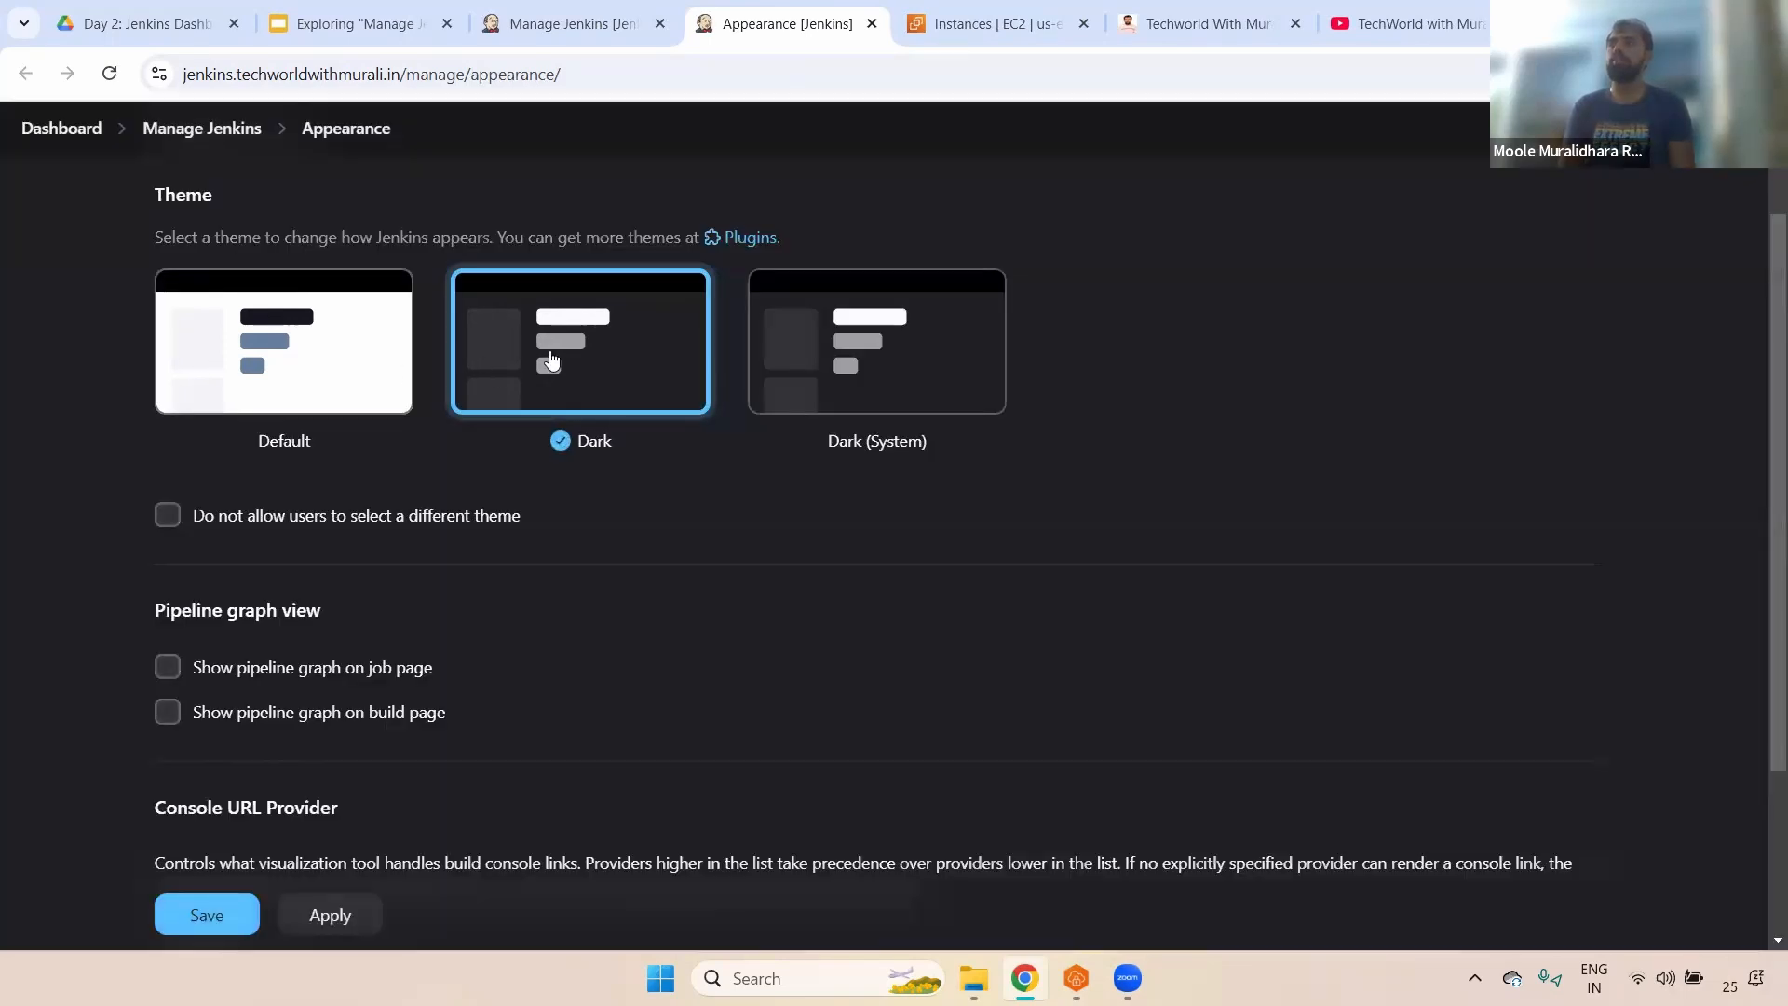
{"action": "left_click", "coordinate": [312, 361]}
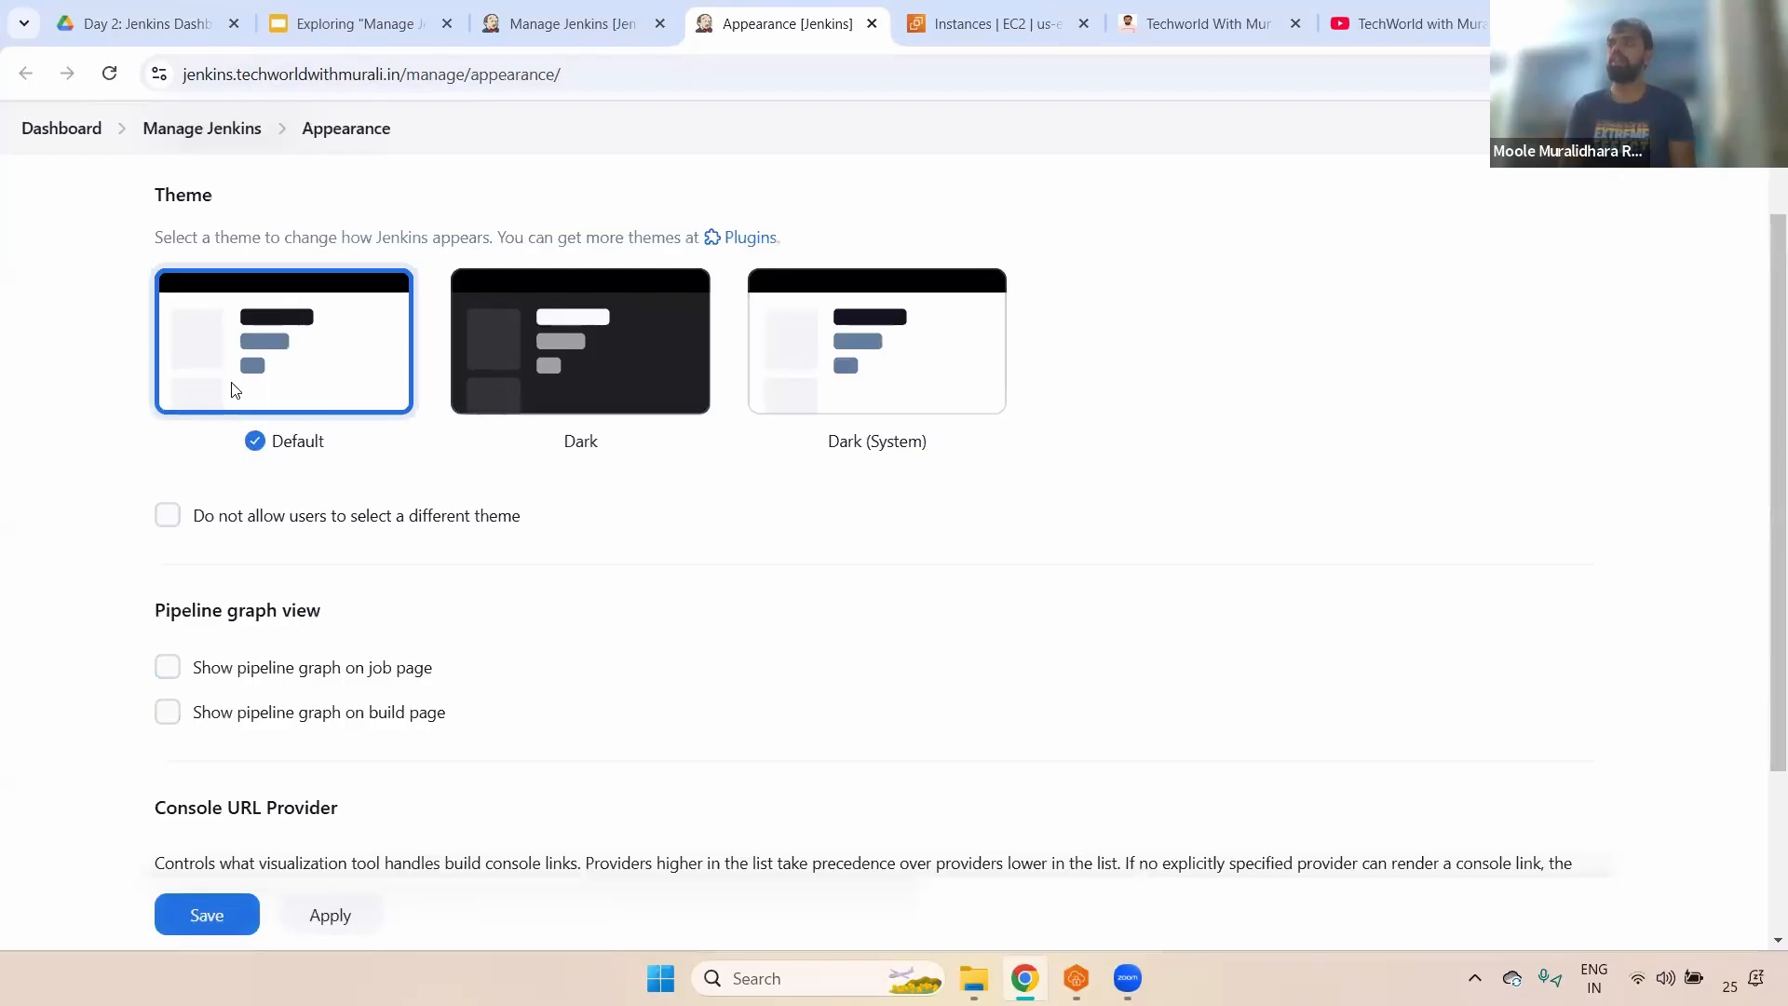
- Open the Security settings in a new tab and leave the Appearance page
{"action": "left_click", "coordinate": [649, 7]}
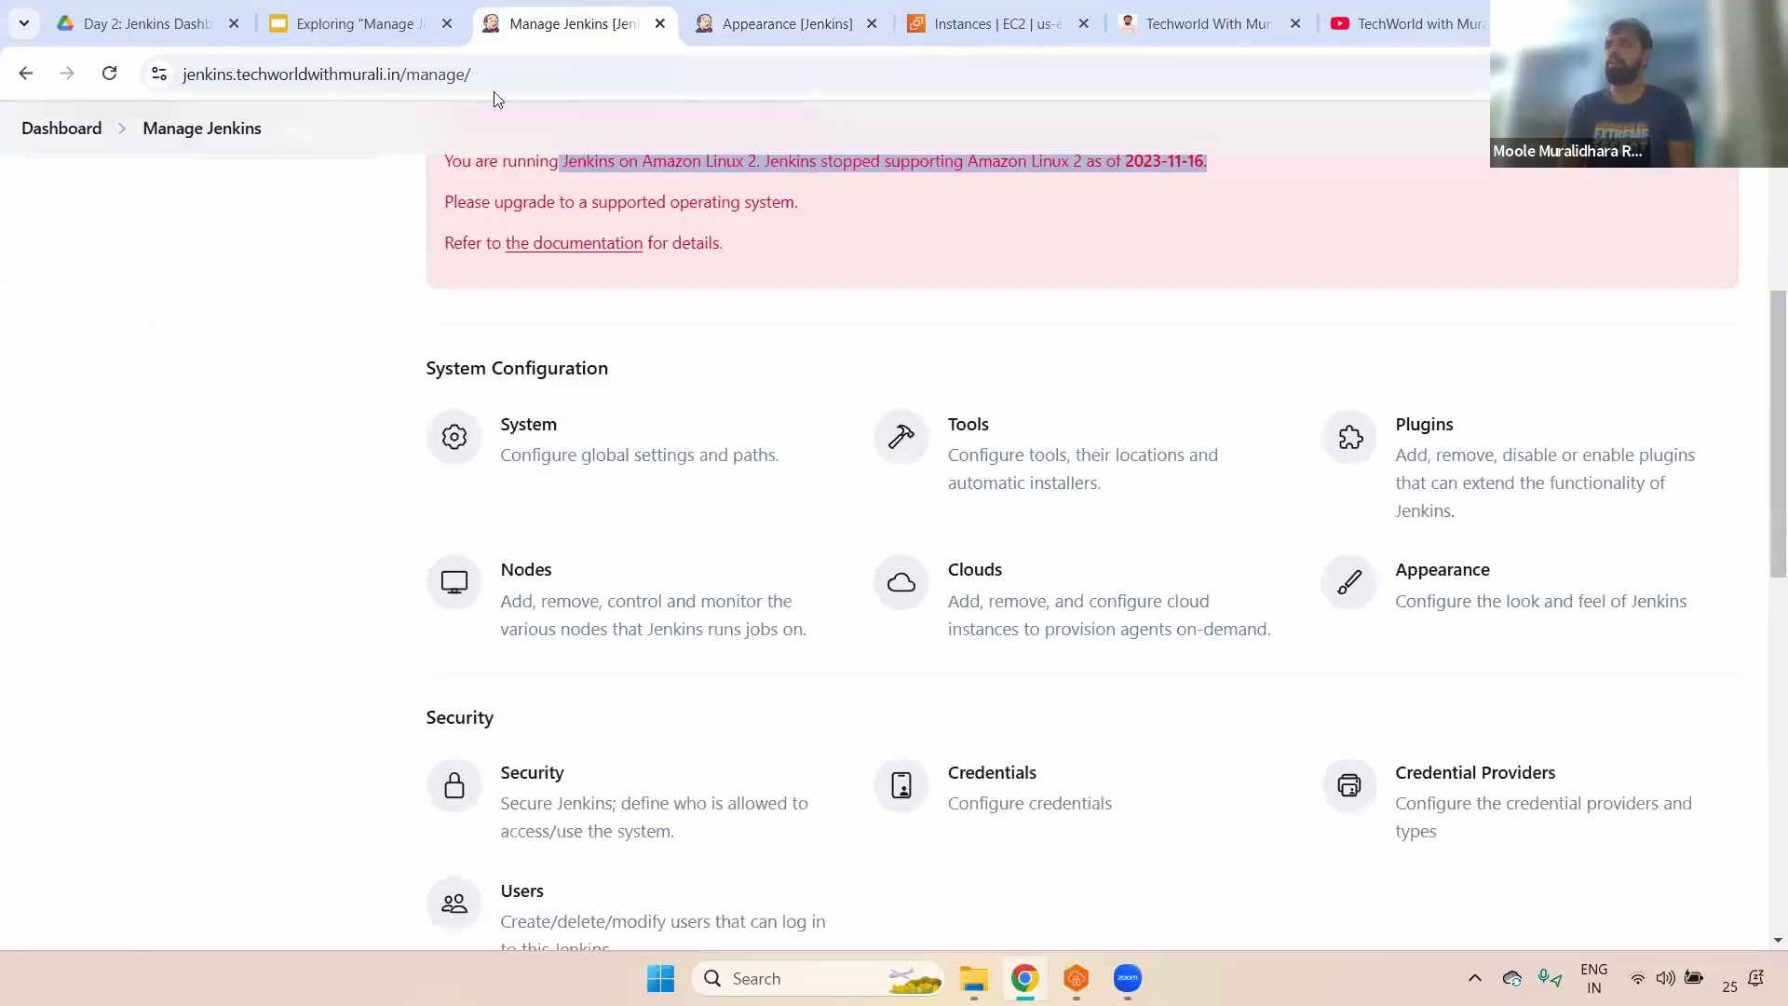
{"action": "scroll", "coordinate": [1764, 430], "scroll_direction": "down", "scroll_amount": 3}
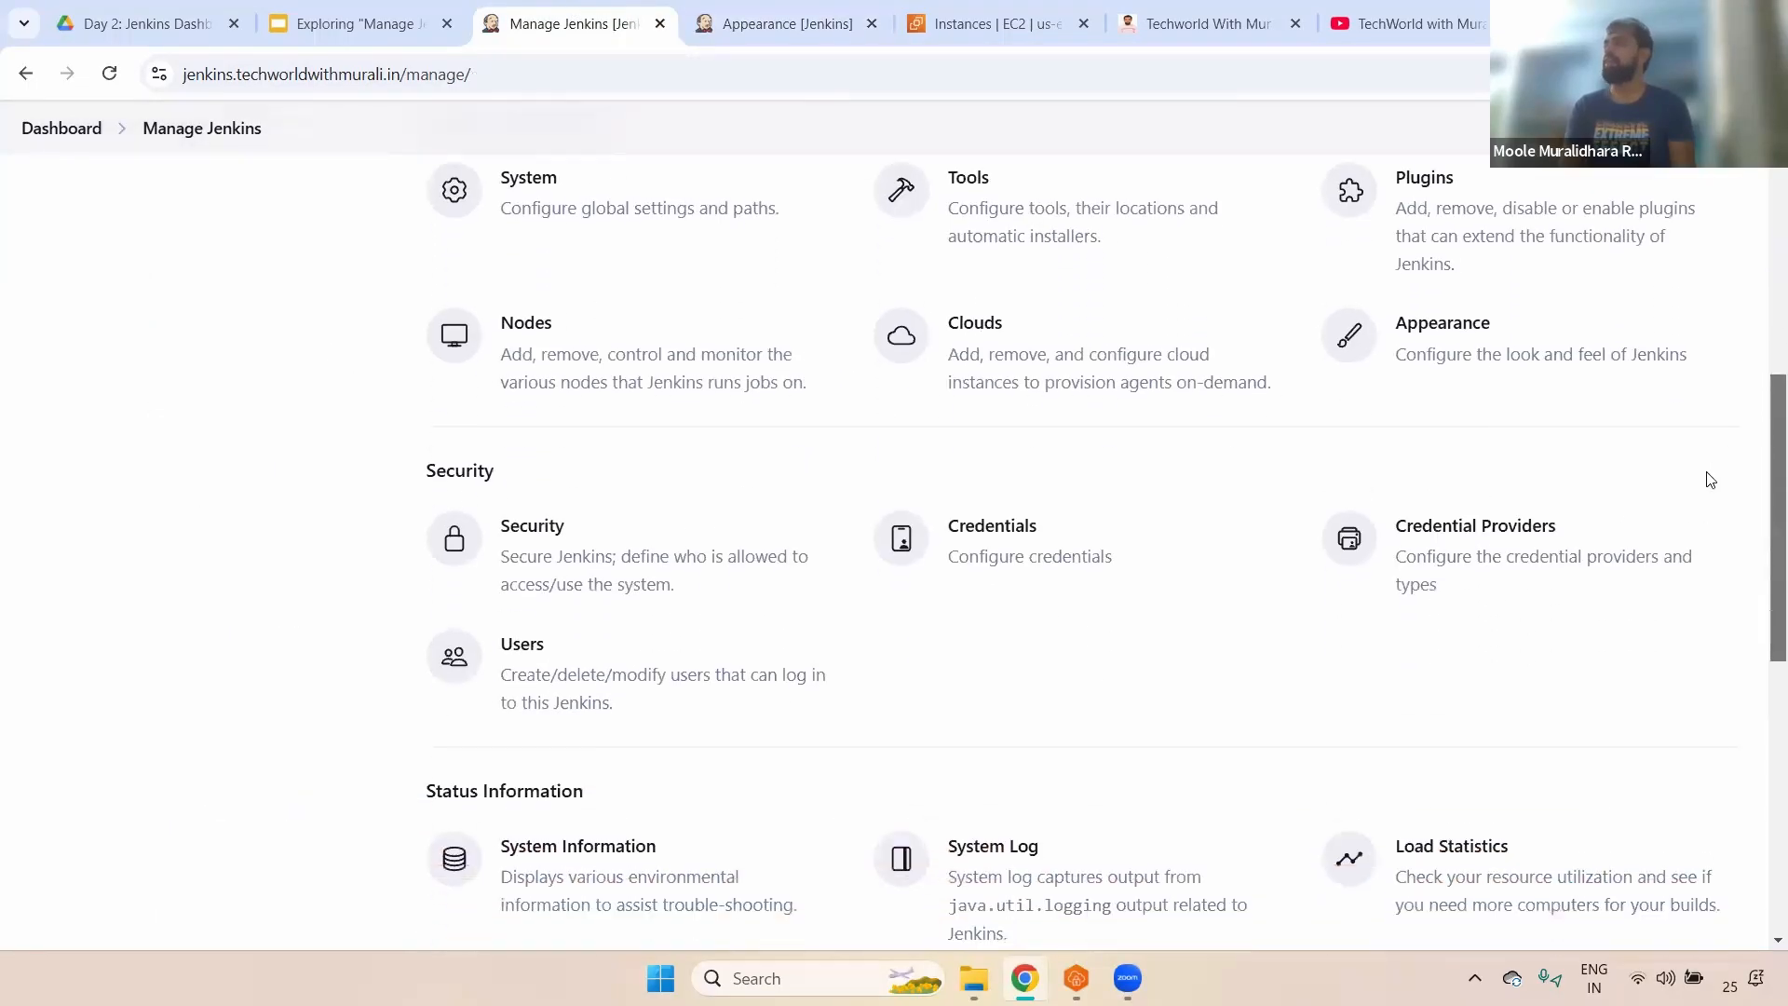
{"action": "right_click", "coordinate": [641, 491]}
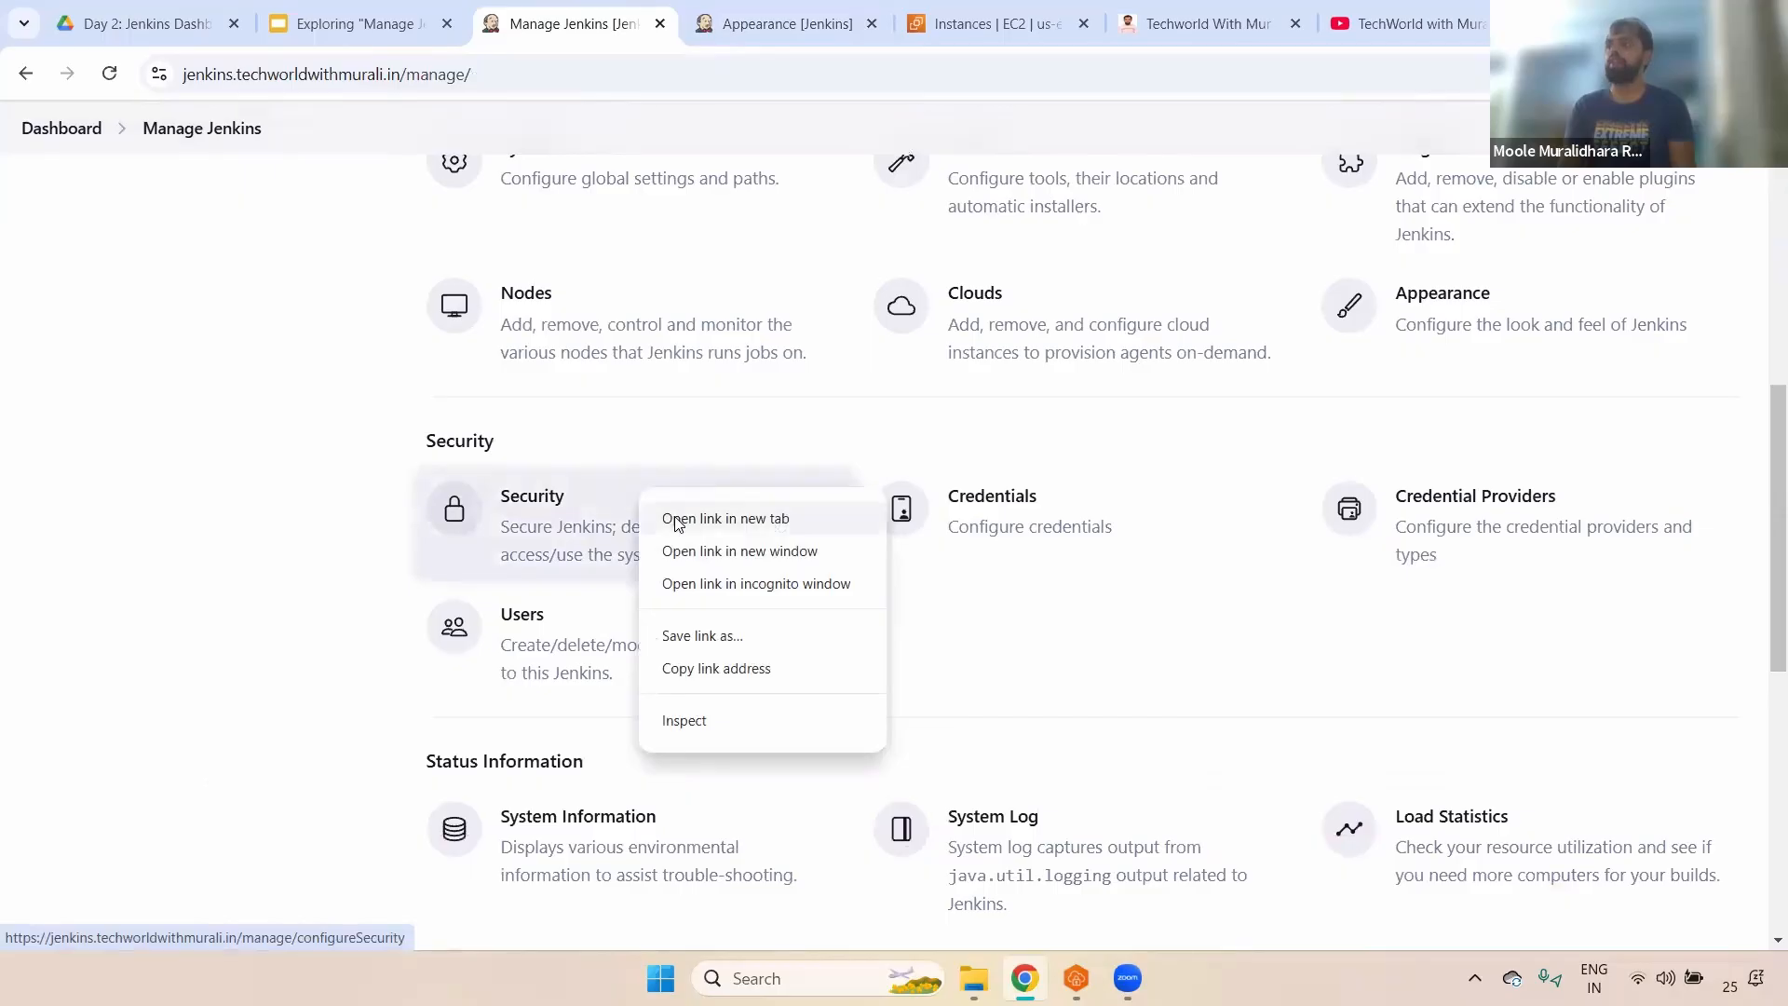
{"action": "left_click", "coordinate": [670, 517]}
{"action": "left_click", "coordinate": [761, 21]}
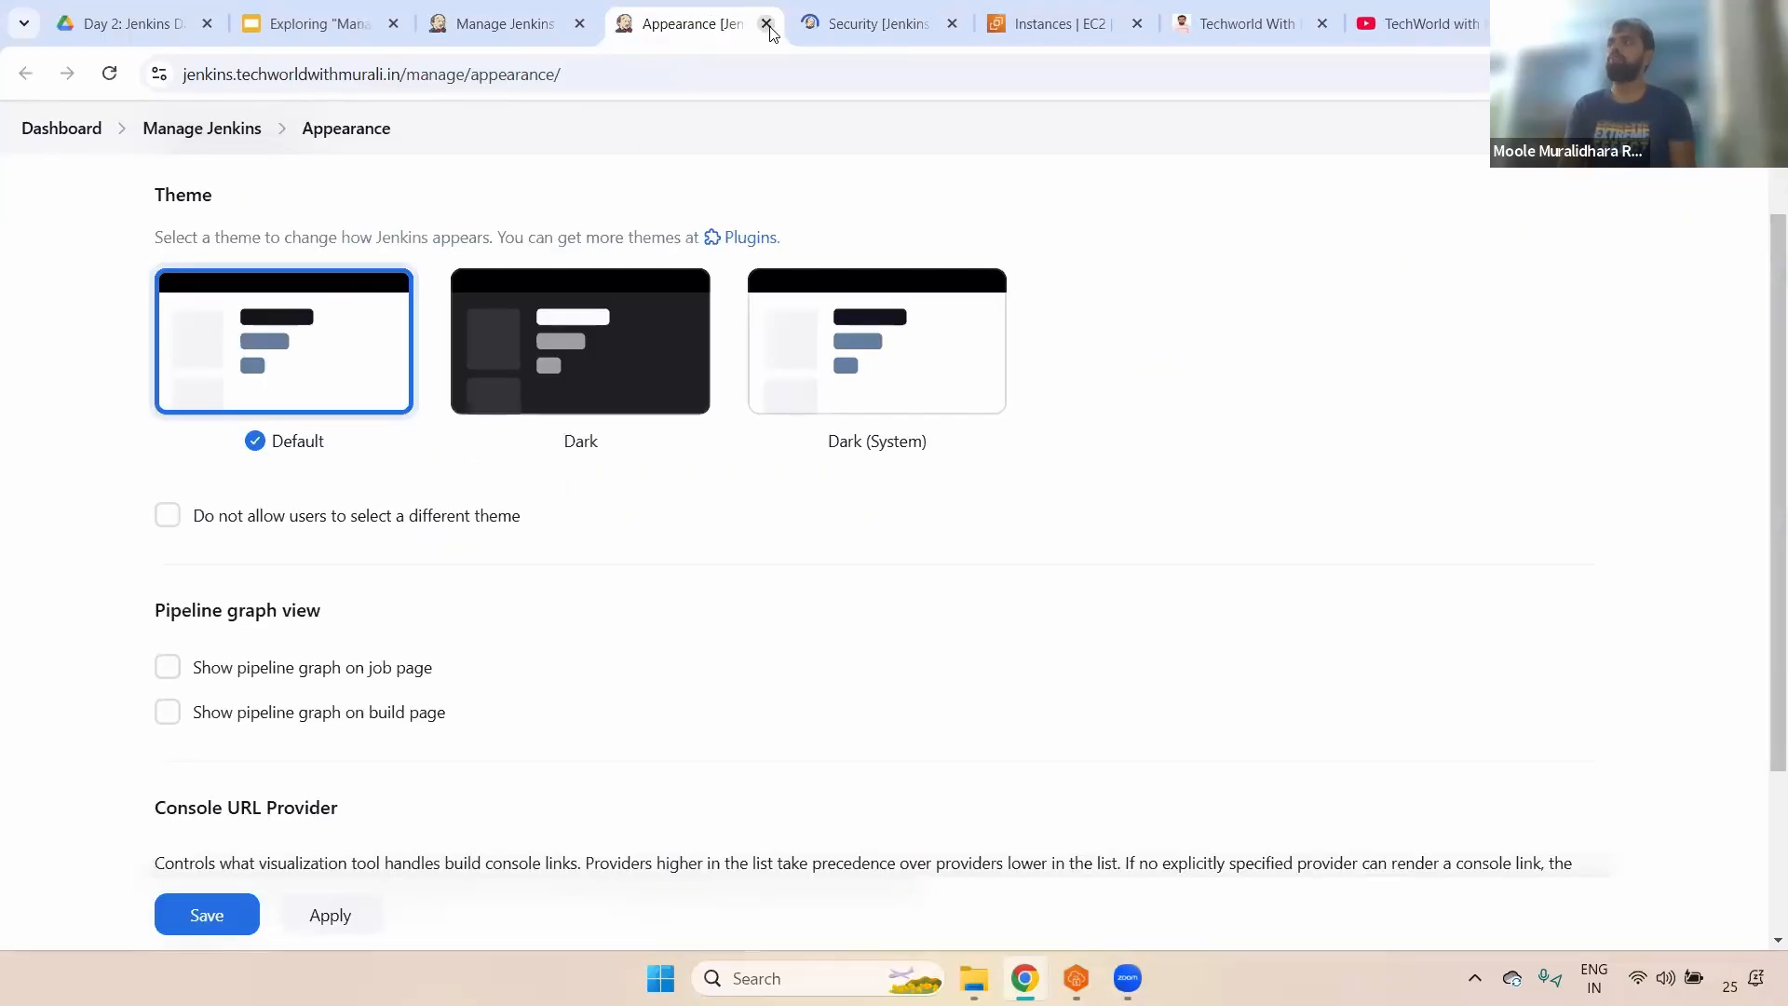
{"action": "left_click", "coordinate": [766, 25]}
{"action": "left_click", "coordinate": [997, 217]}
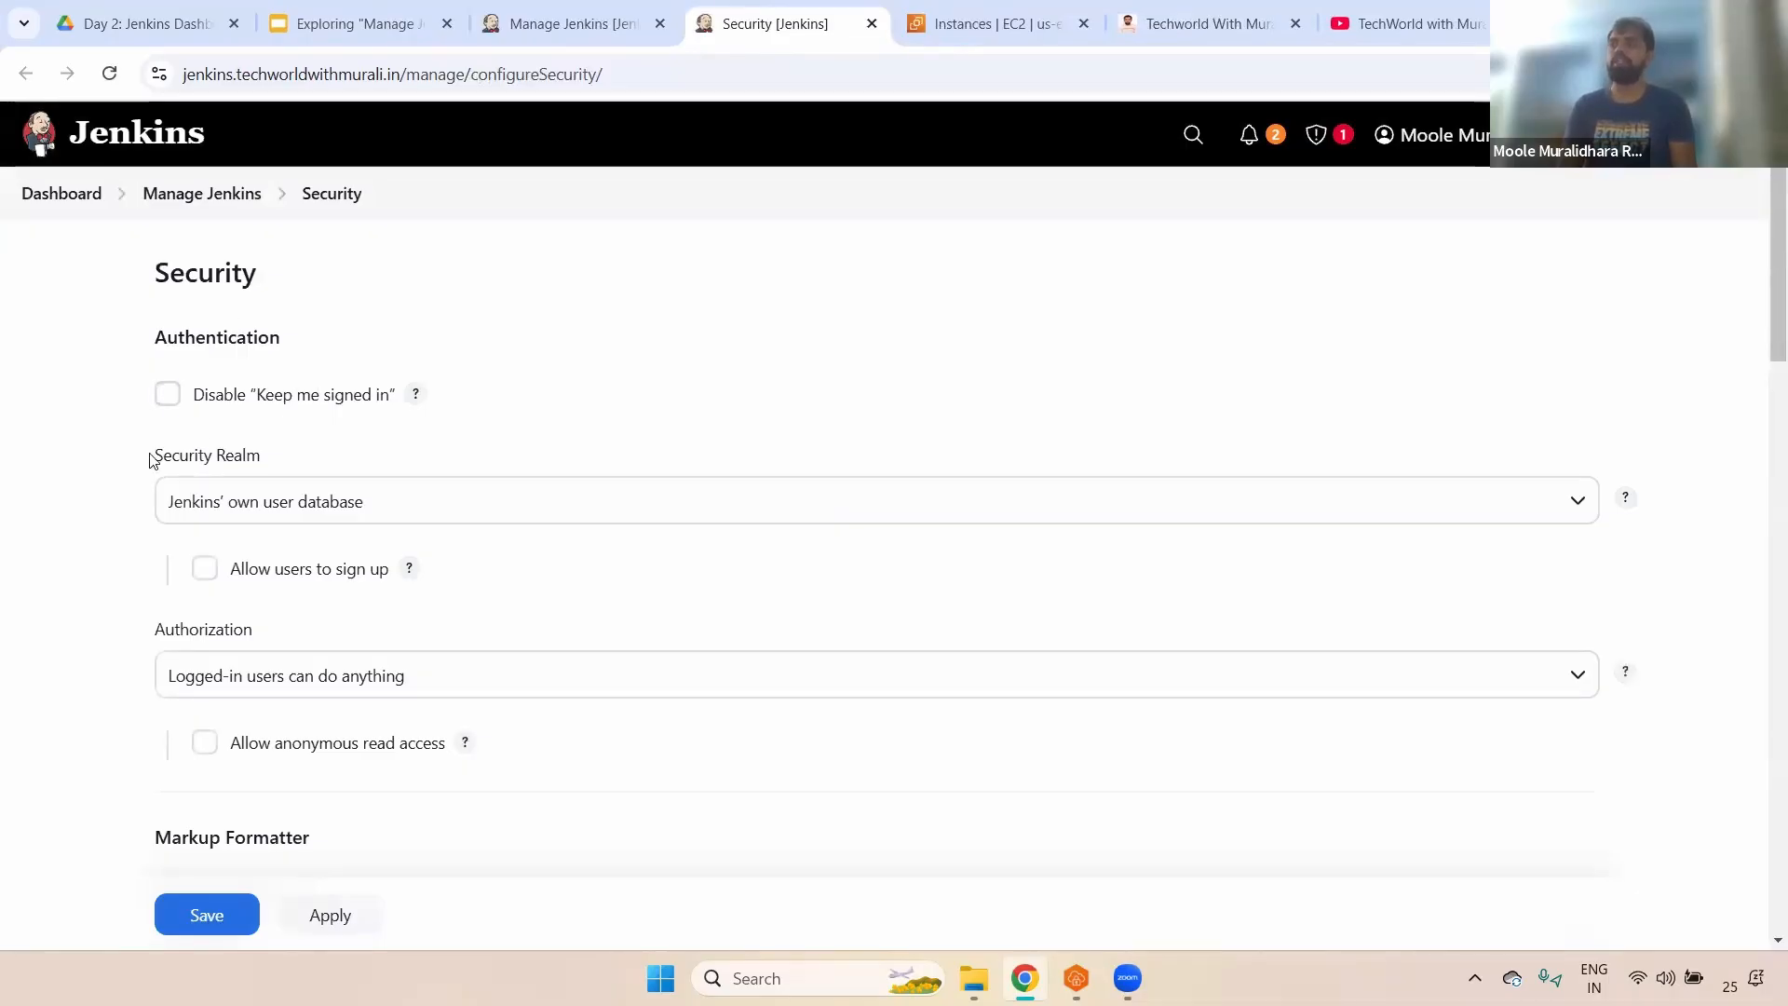
- Set the Security Realm to LDAP and expand its Advanced Server Configuration fields
{"action": "left_click_drag", "start_coordinate": [153, 454], "coordinate": [276, 458]}
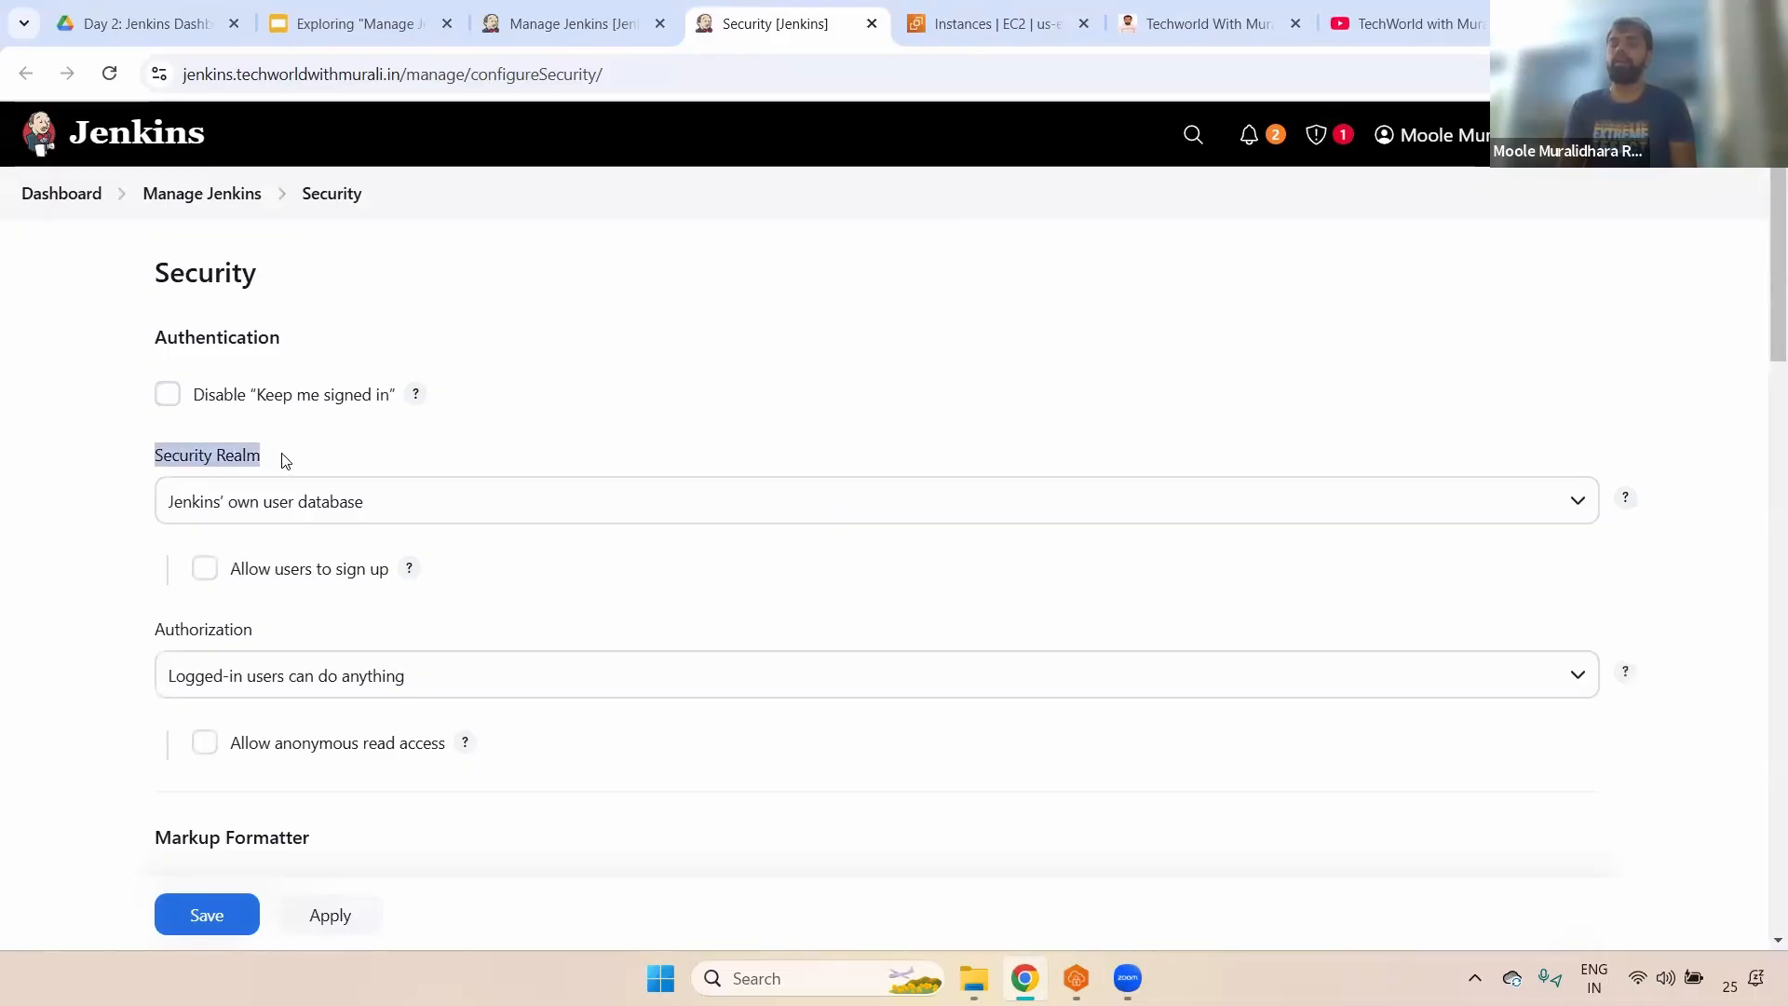
{"action": "left_click", "coordinate": [467, 507]}
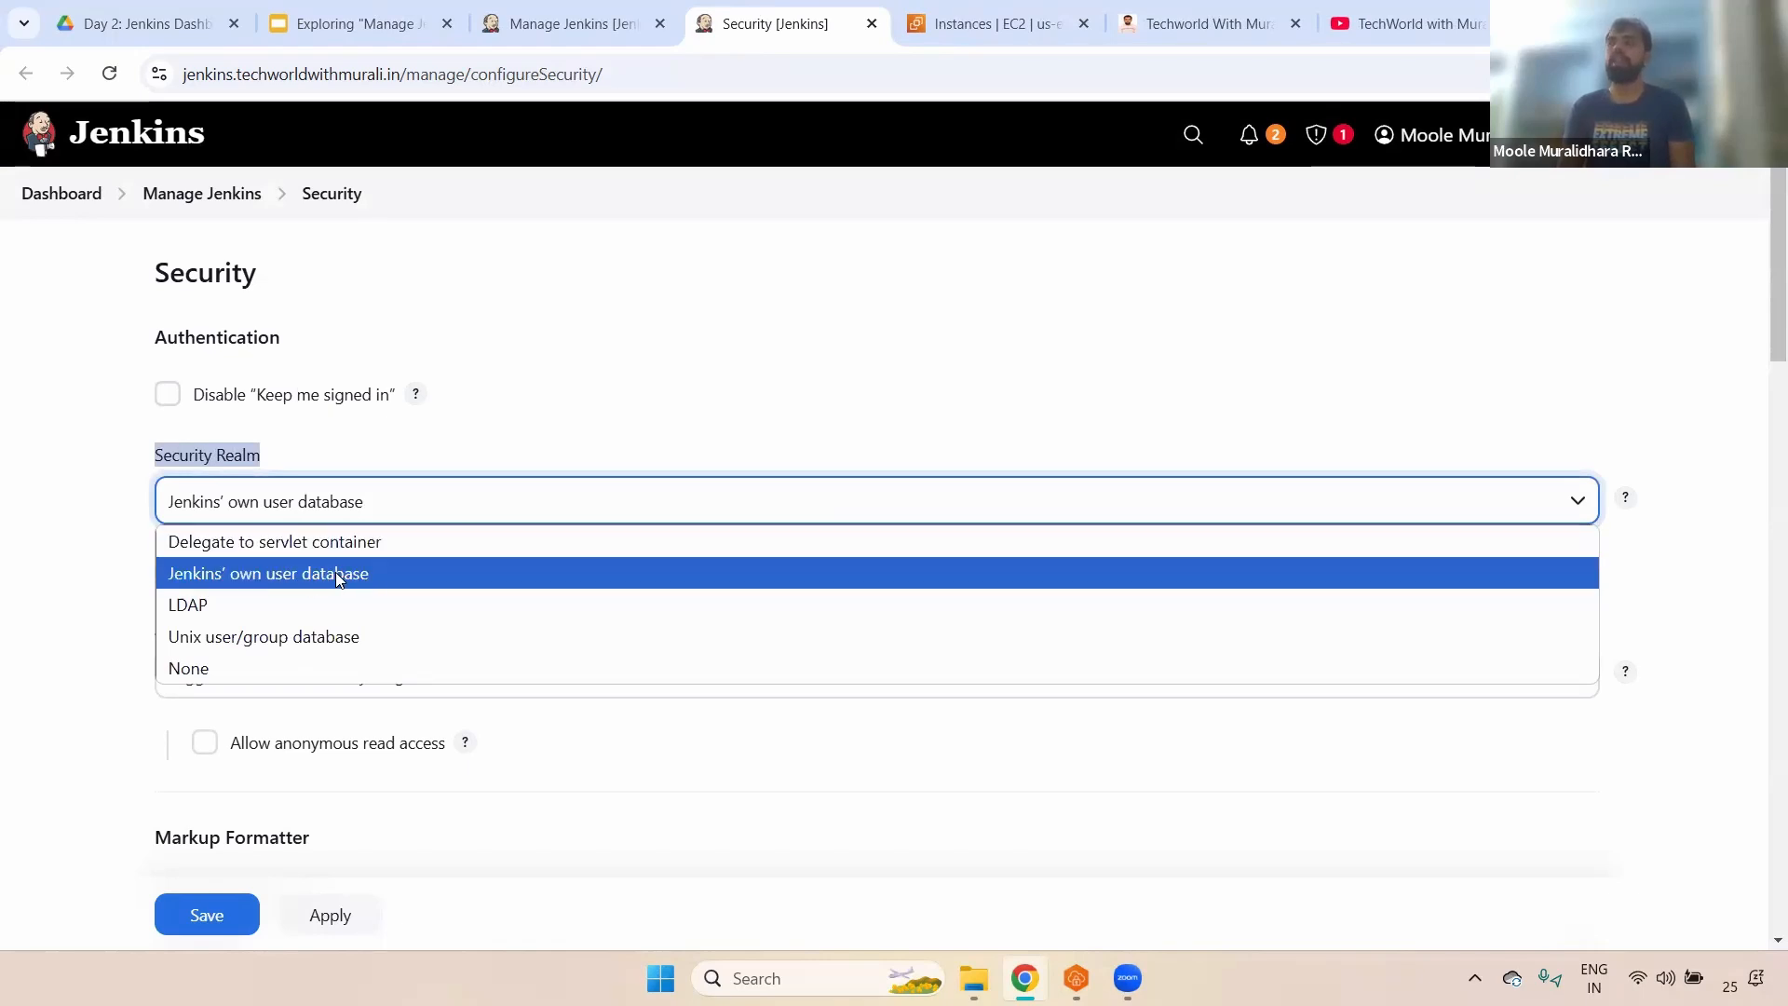
{"action": "left_click", "coordinate": [273, 615]}
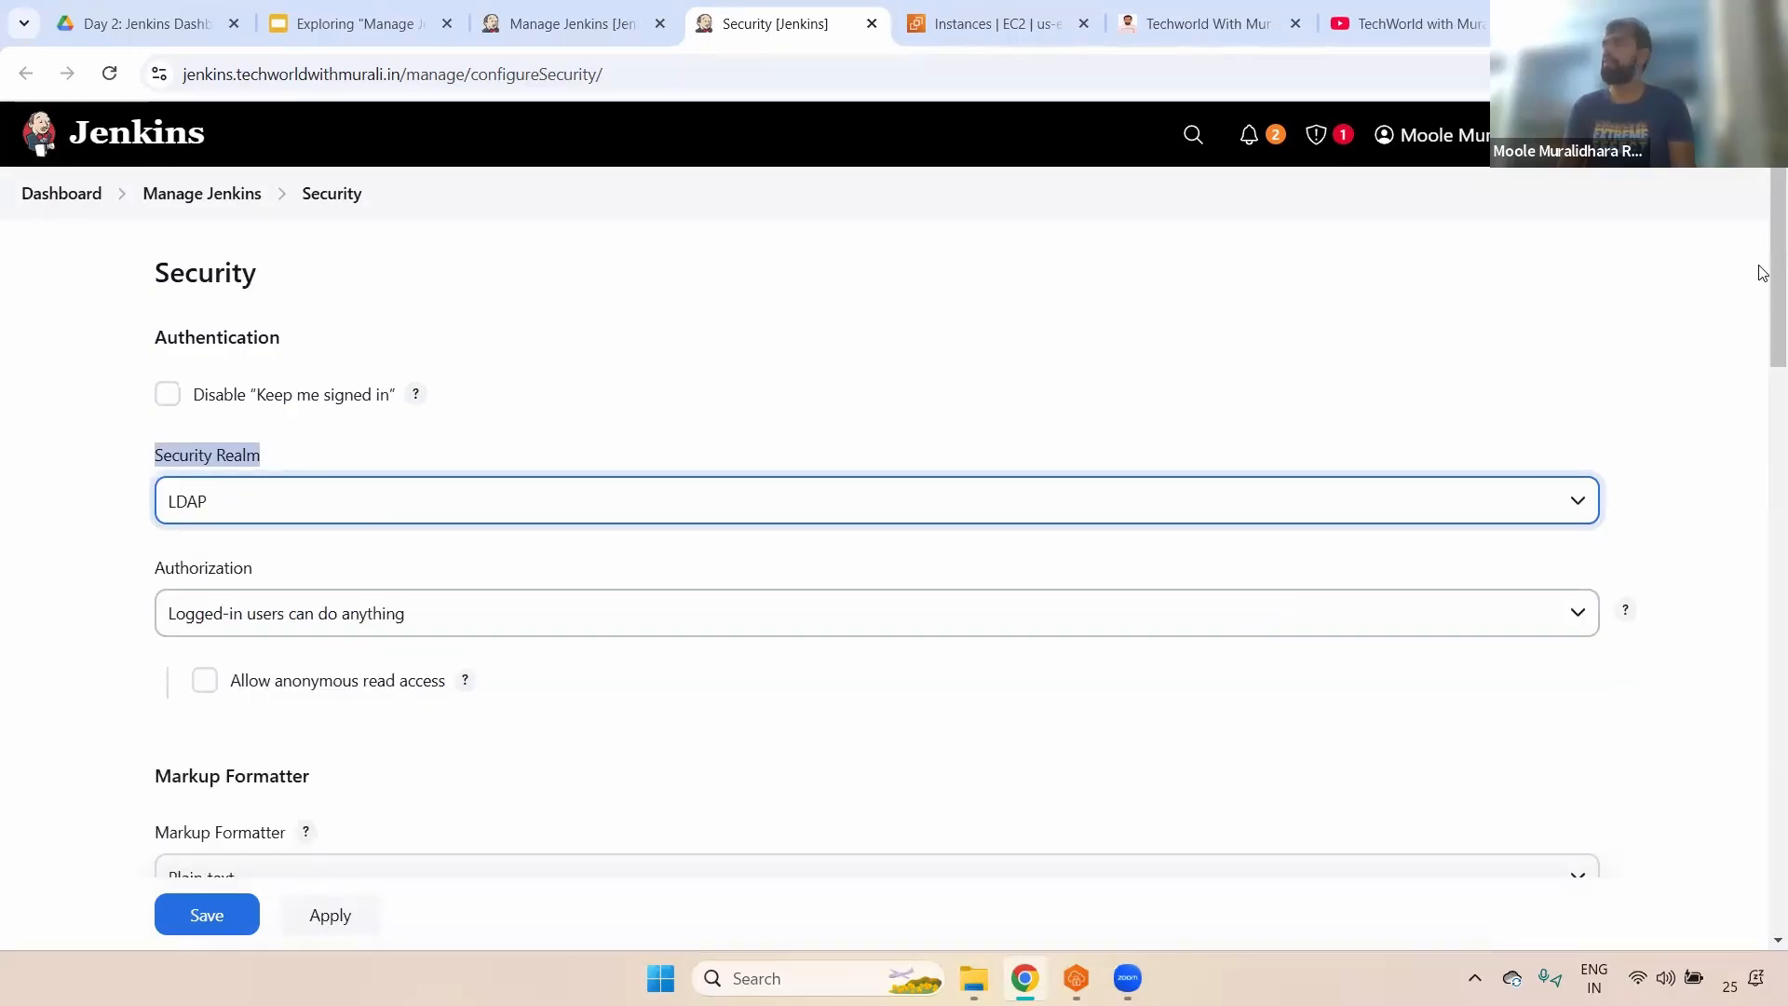
{"action": "scroll", "coordinate": [1038, 372], "scroll_direction": "down", "scroll_amount": 4}
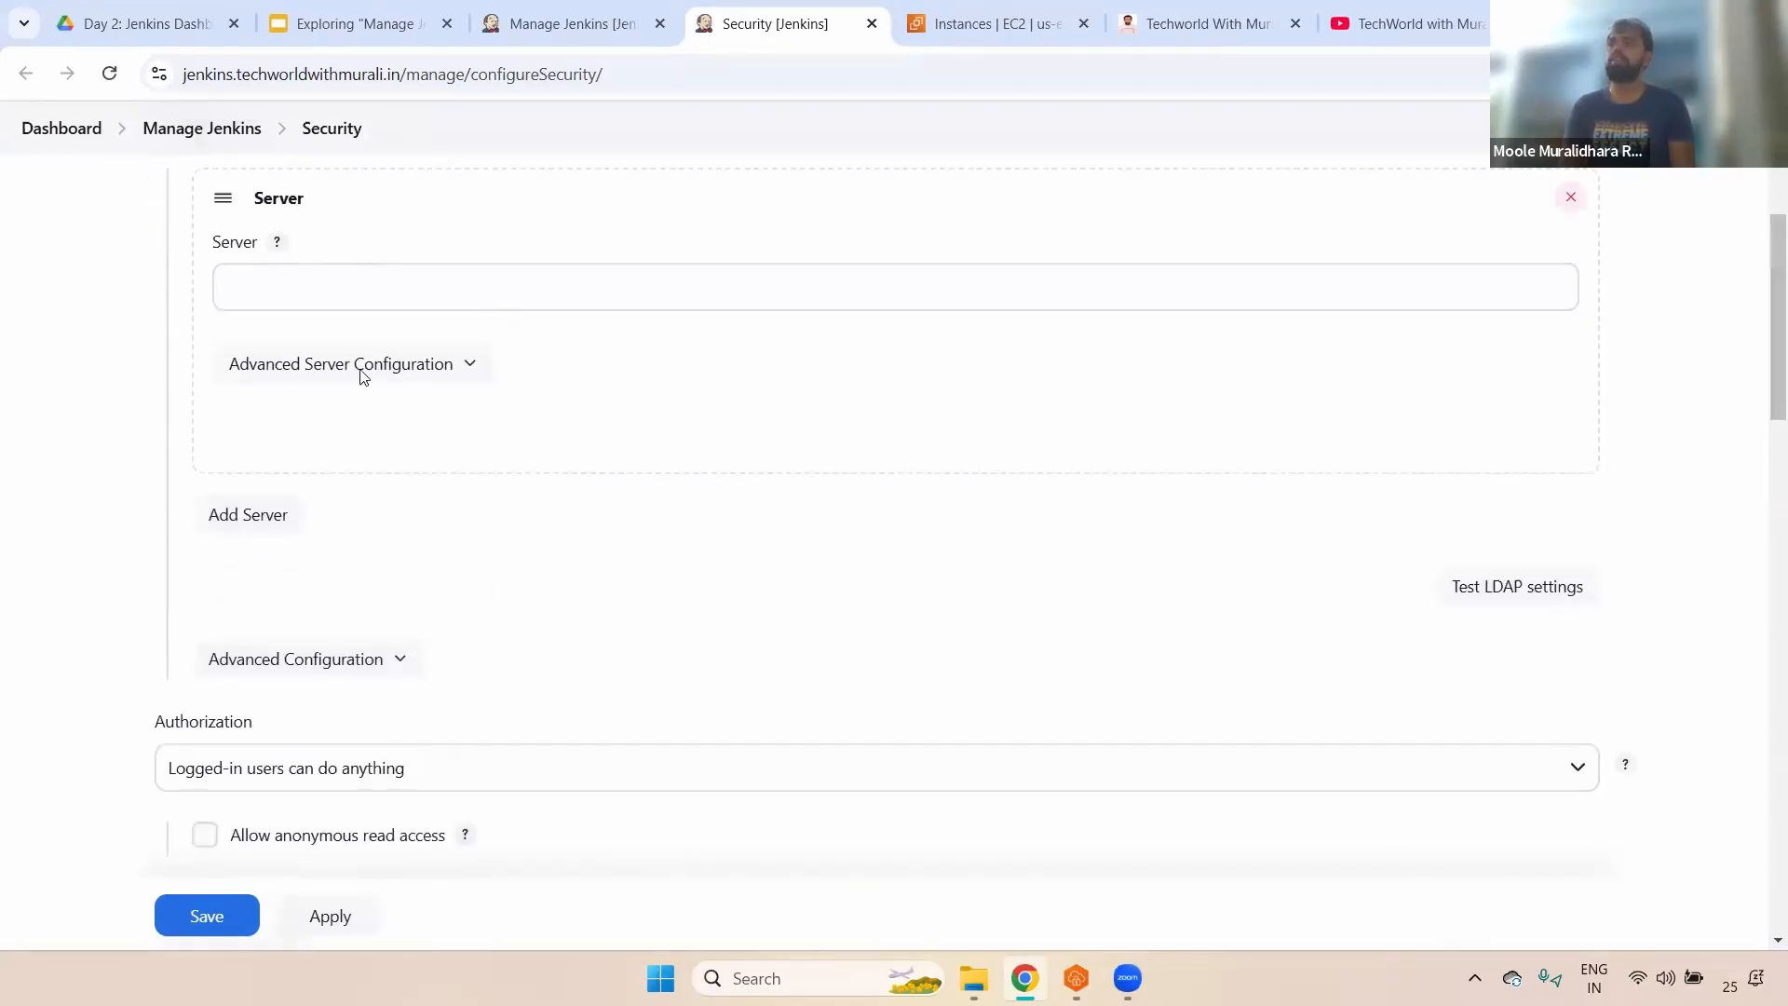
{"action": "left_click", "coordinate": [368, 409]}
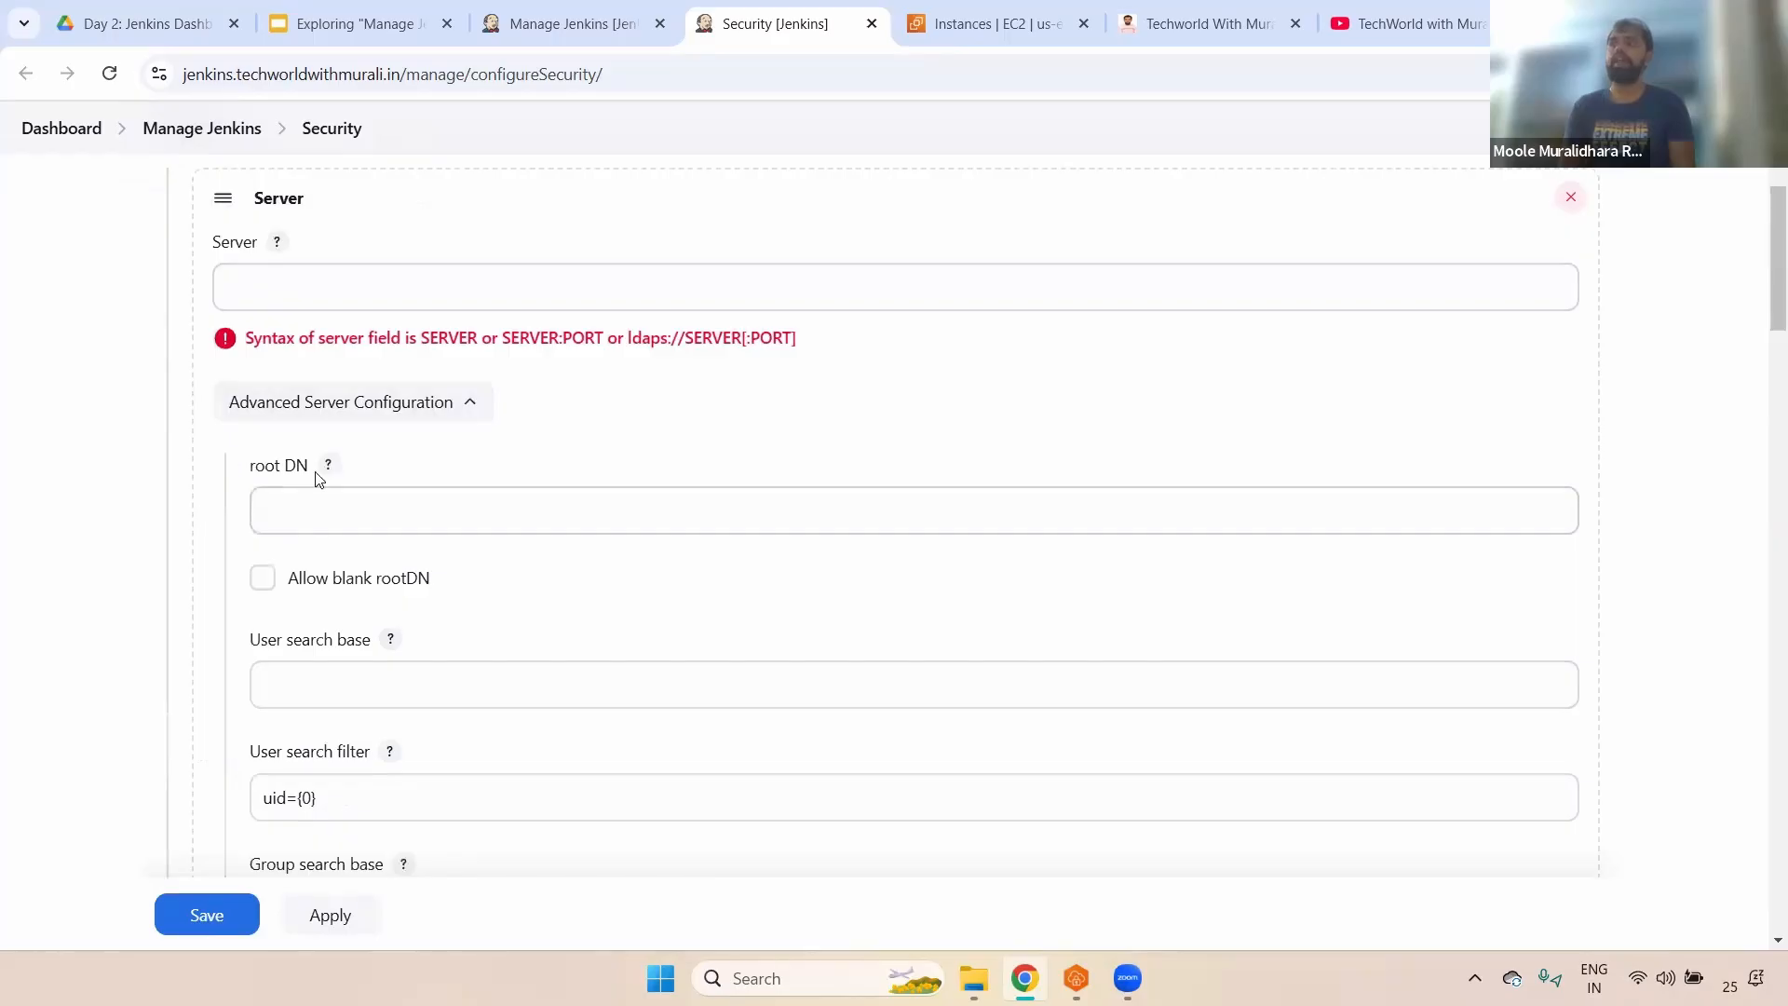
{"action": "left_click_drag", "start_coordinate": [248, 464], "coordinate": [414, 652]}
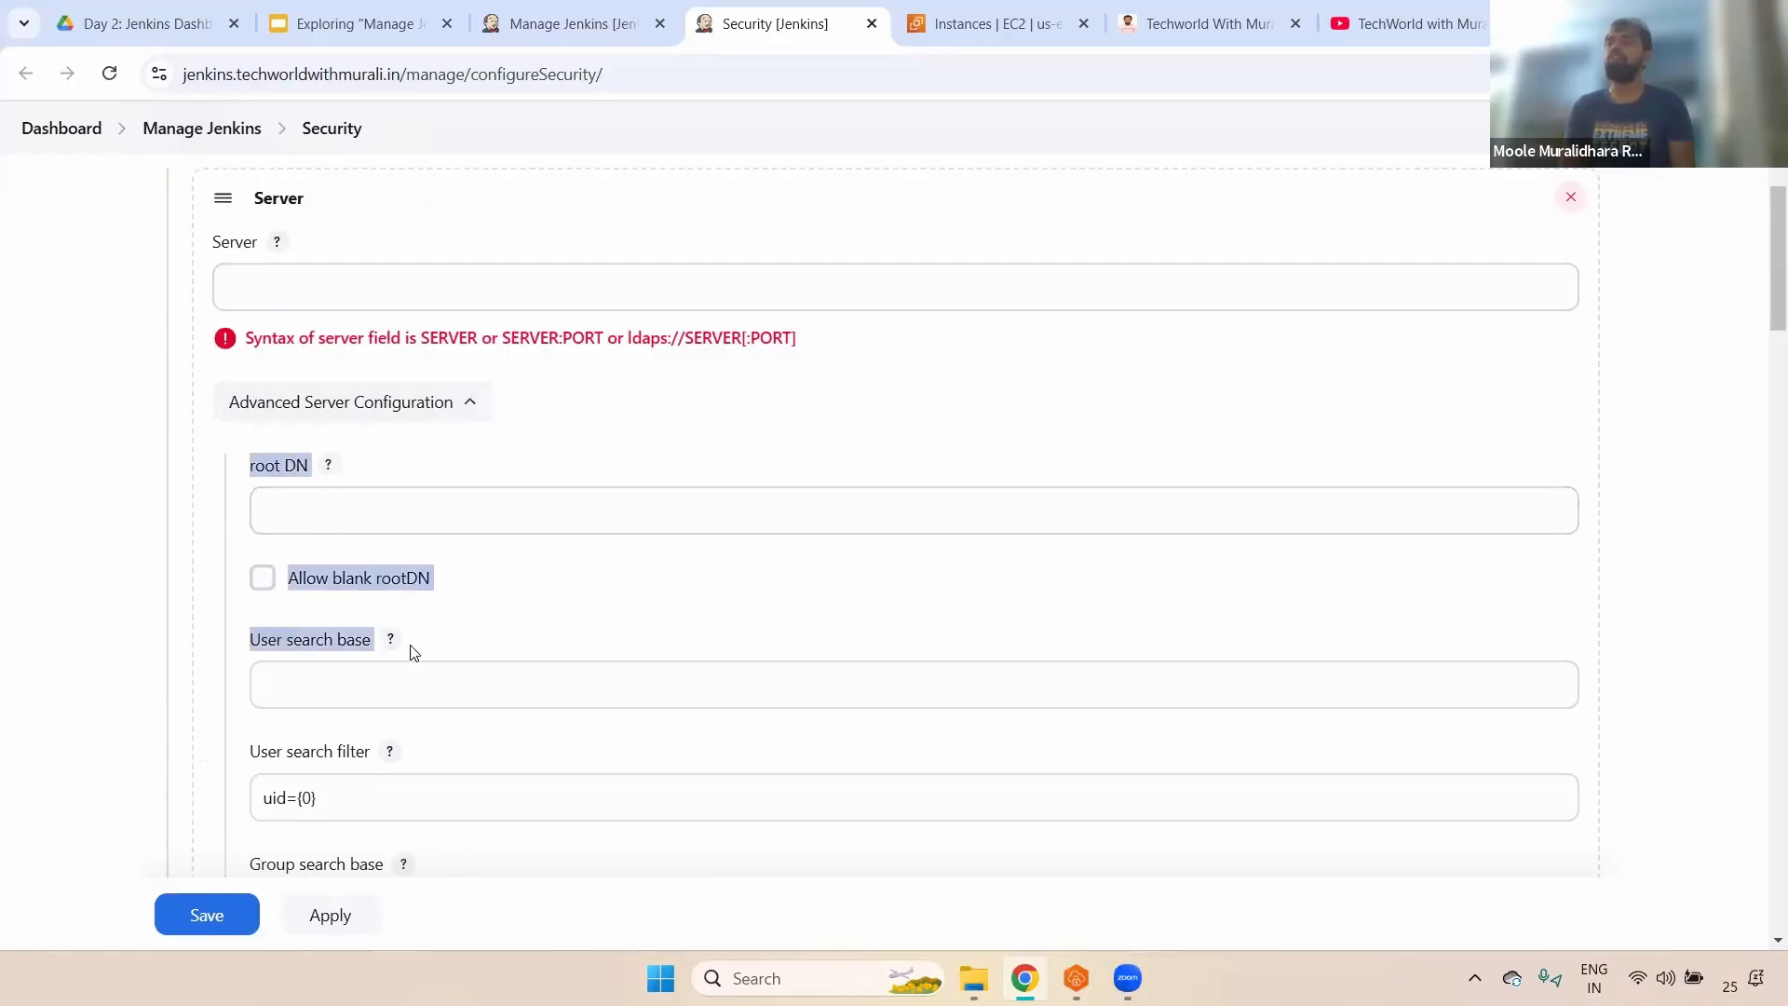
{"action": "left_click", "coordinate": [418, 664]}
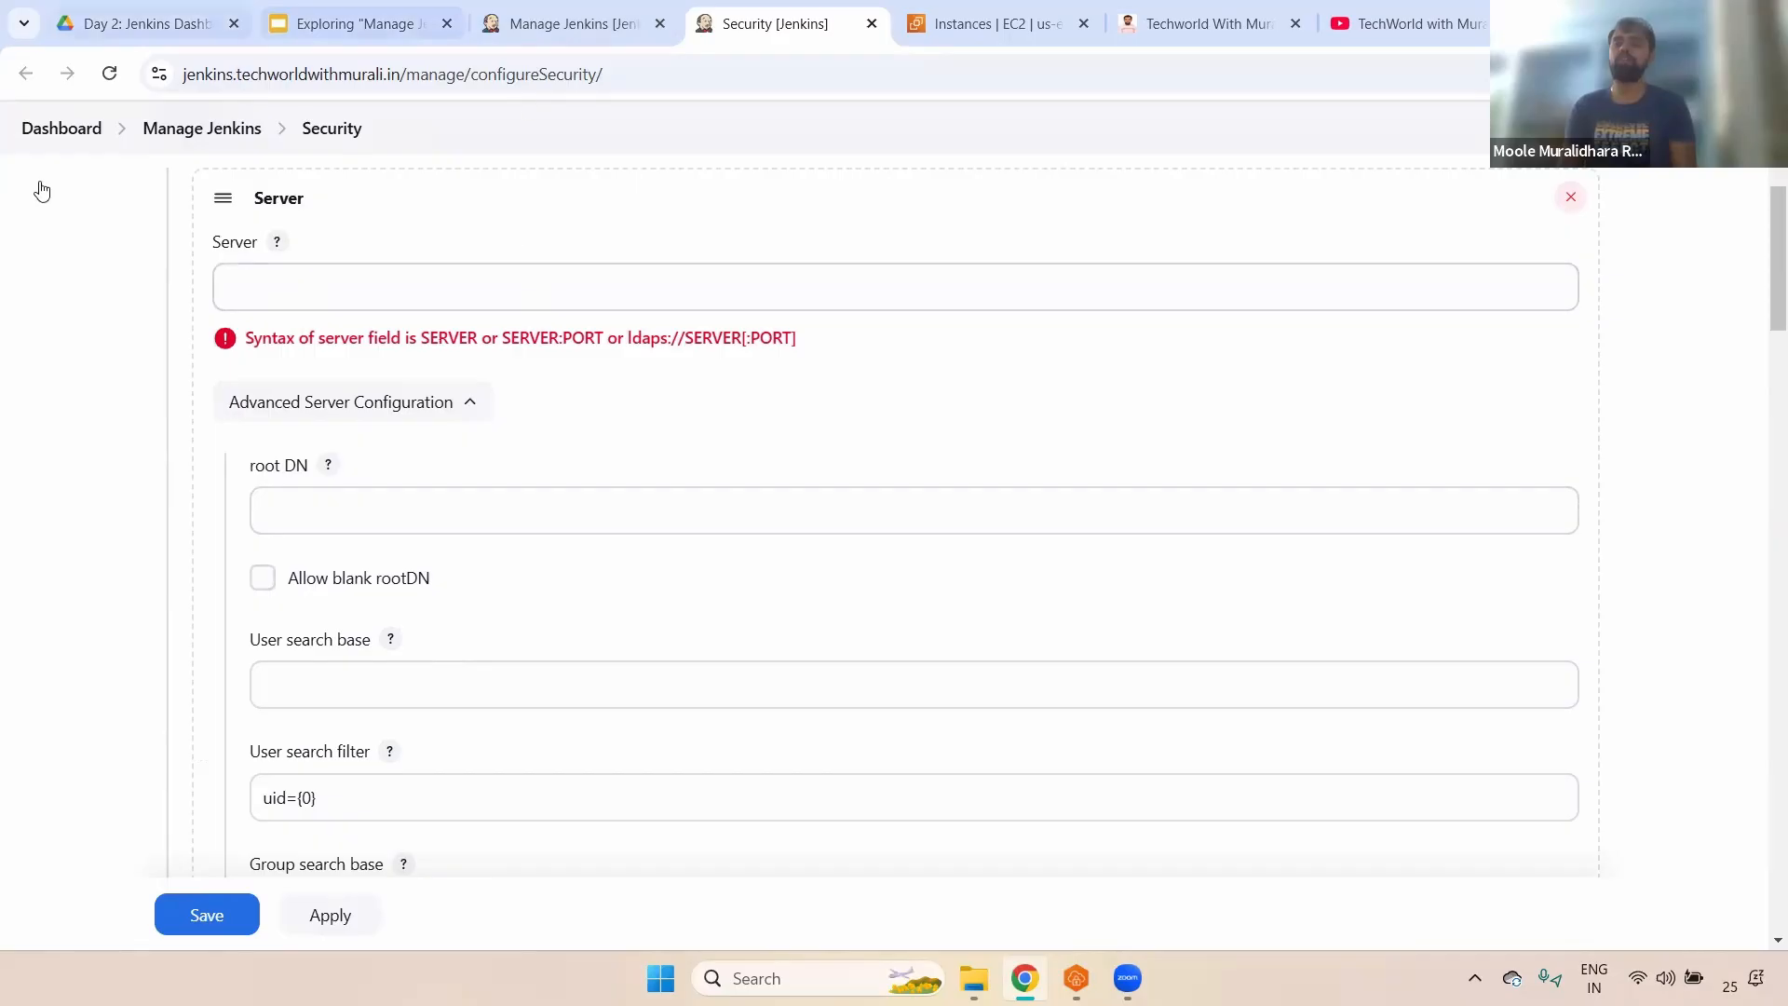
{"action": "scroll", "coordinate": [1763, 266], "scroll_direction": "down", "scroll_amount": 7}
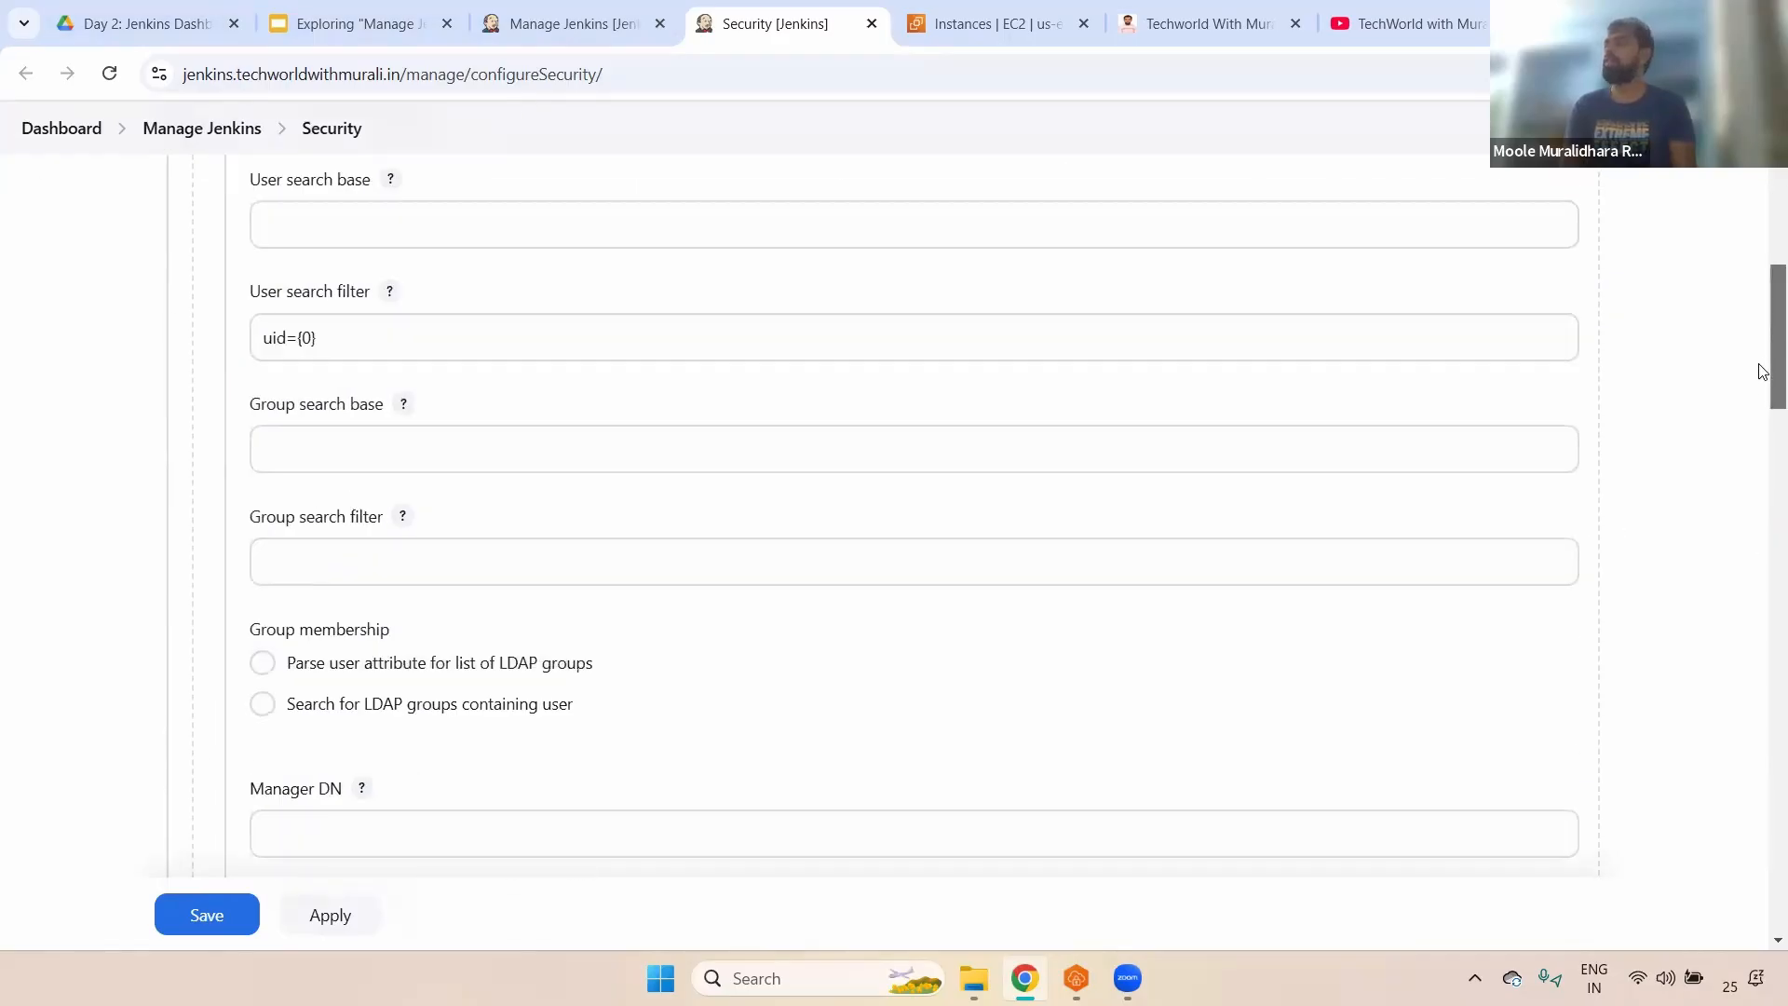
{"action": "scroll", "coordinate": [1757, 231], "scroll_direction": "up", "scroll_amount": 10}
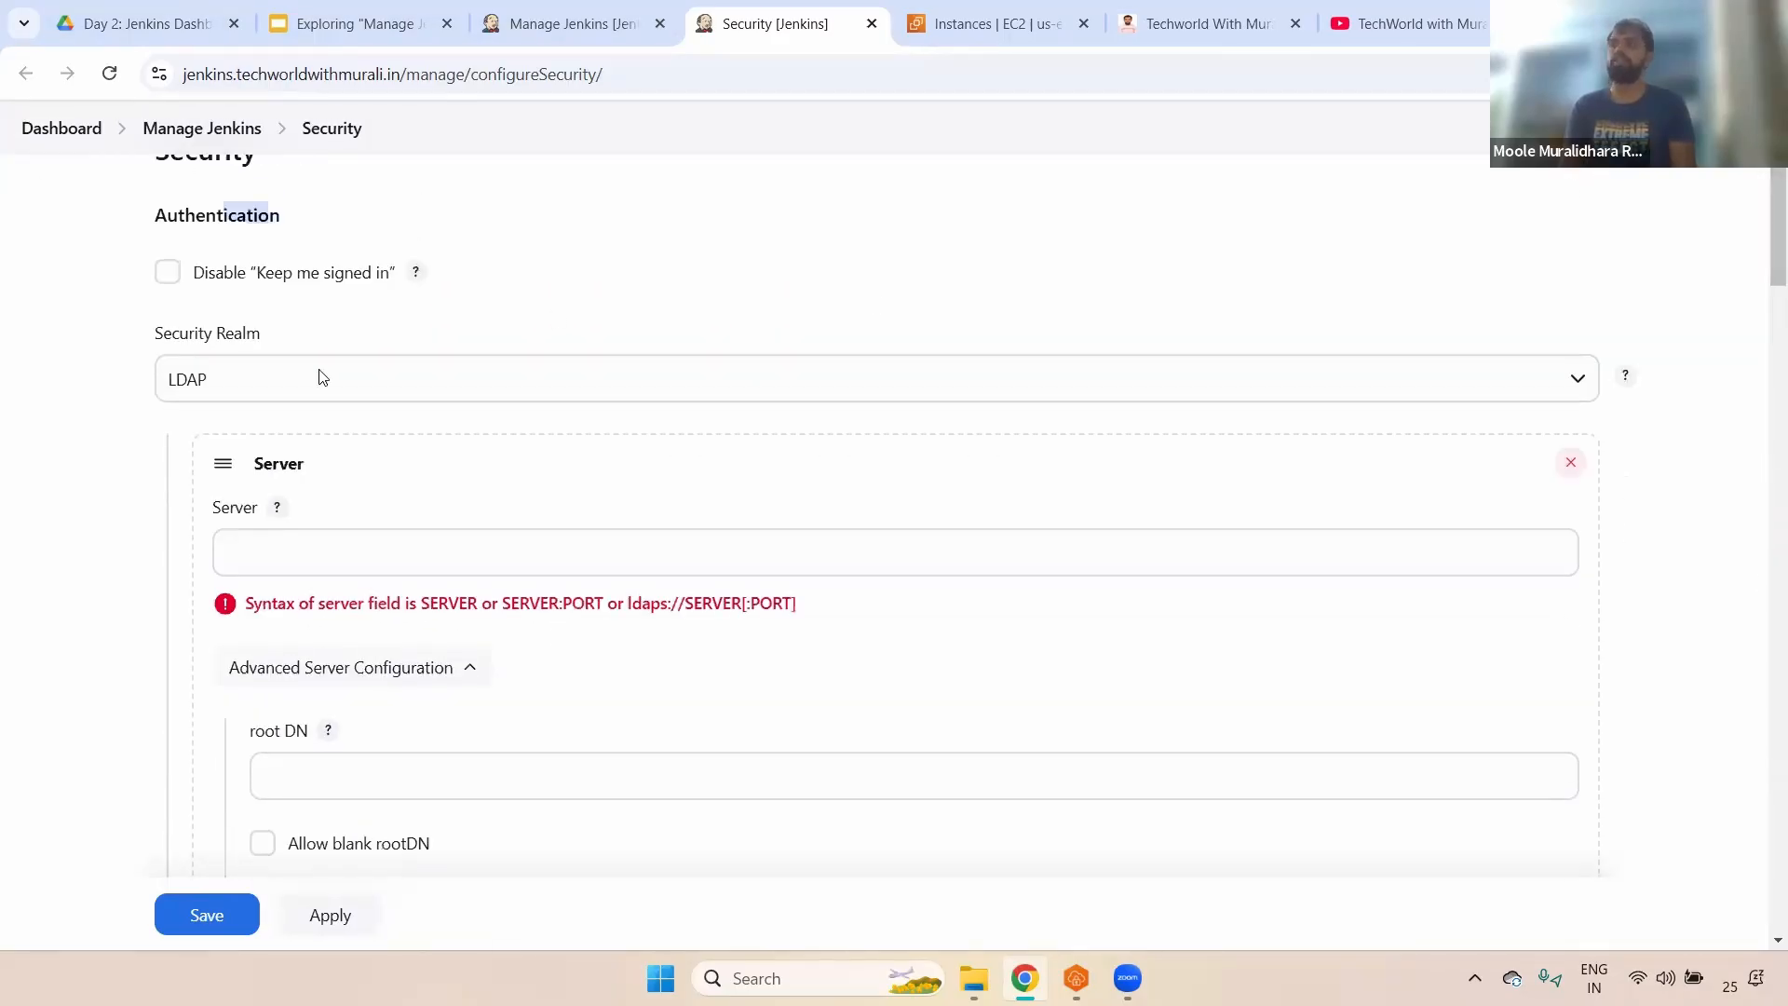
- Restore Jenkins' own user database as realm and keep 'Logged-in users can do anything' authorization
{"action": "left_click", "coordinate": [321, 376]}
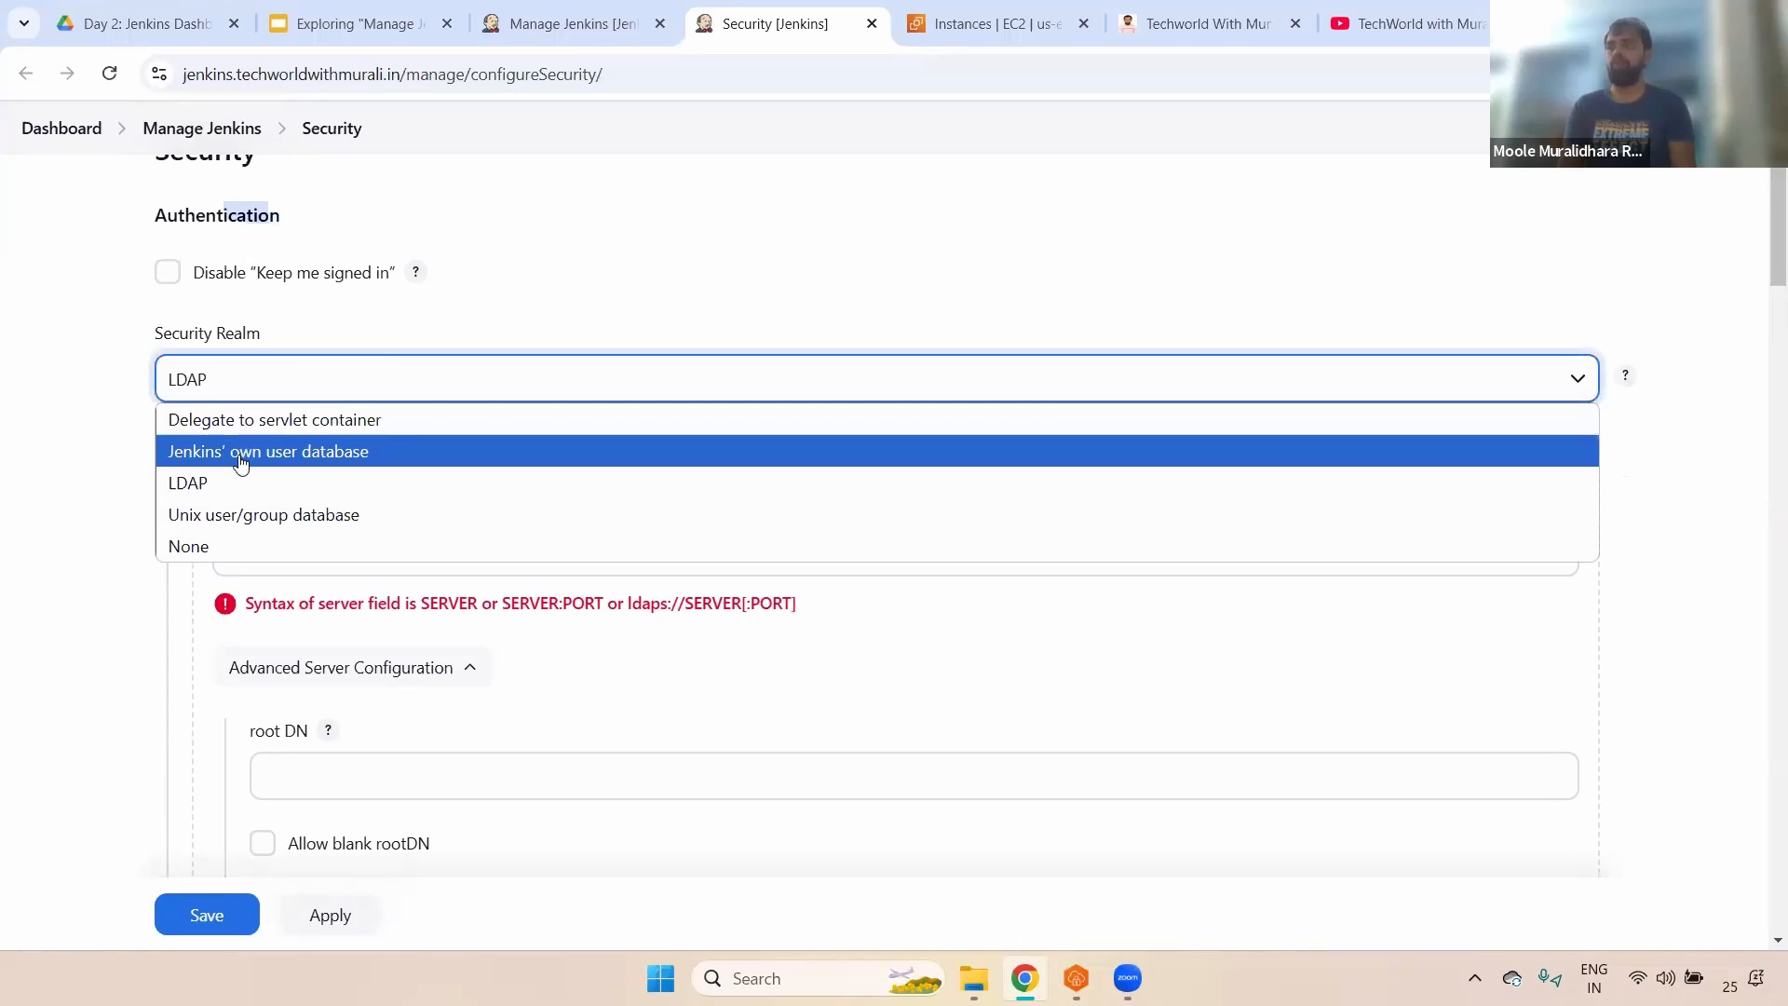
{"action": "left_click", "coordinate": [240, 456]}
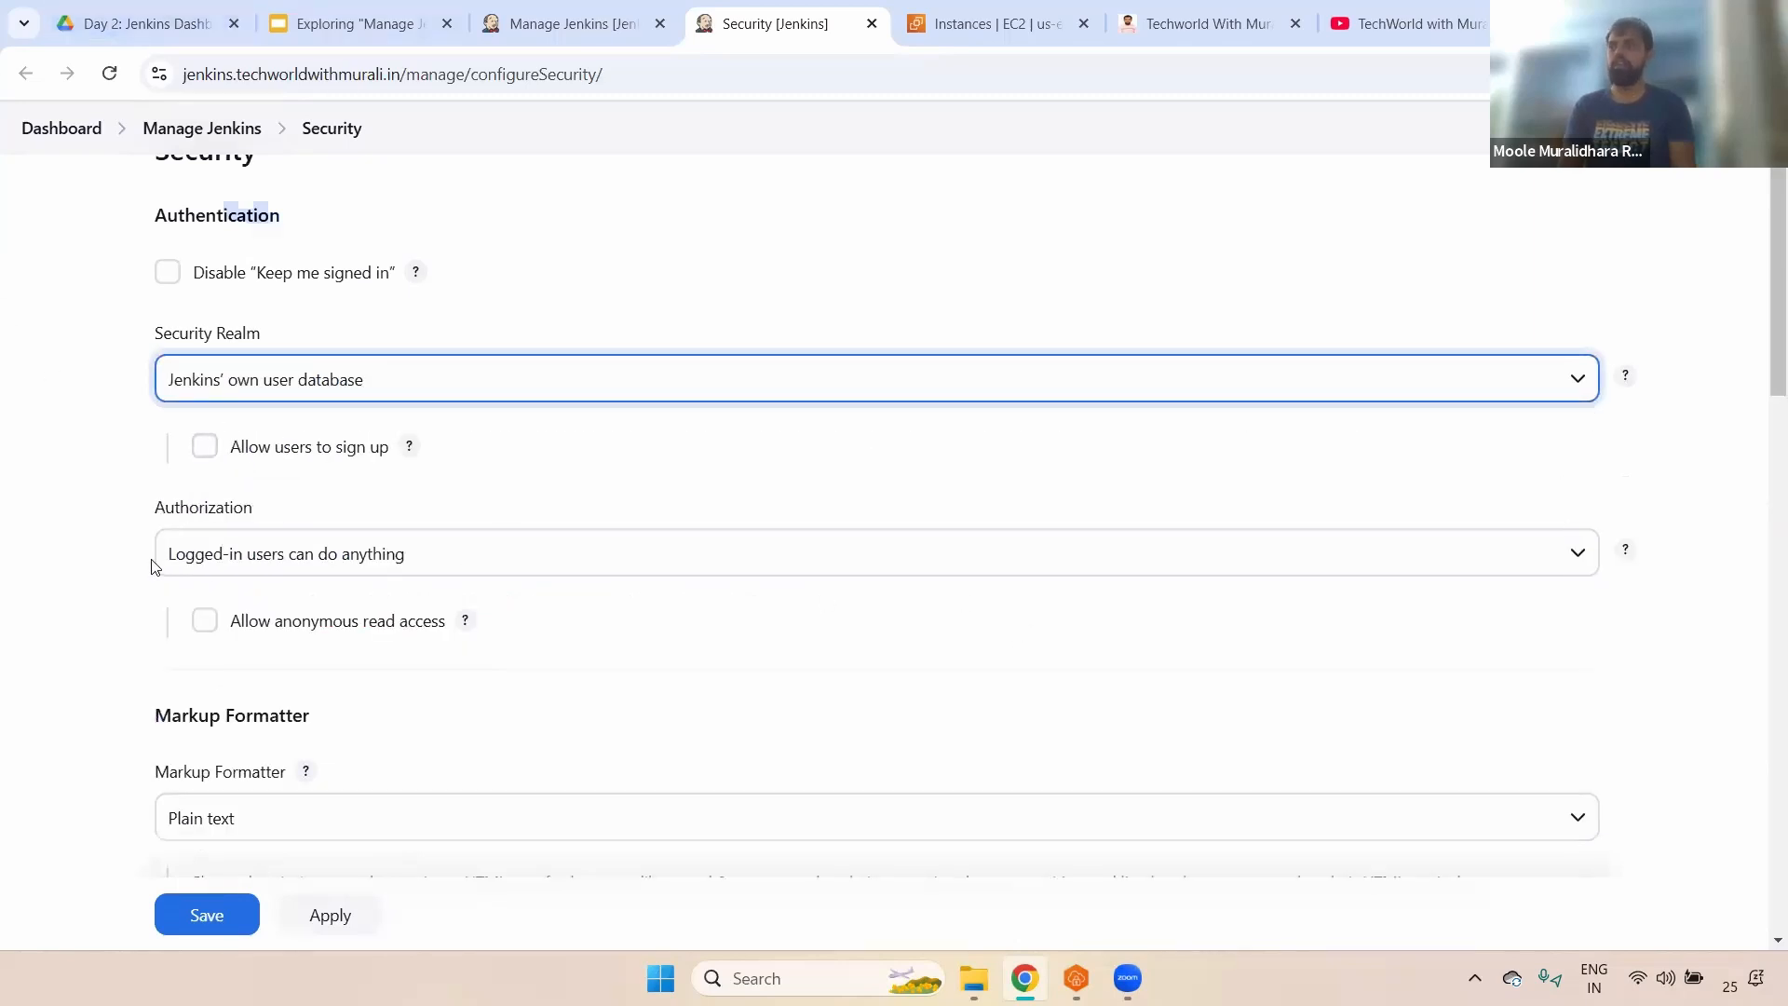
{"action": "double_click", "coordinate": [244, 515]}
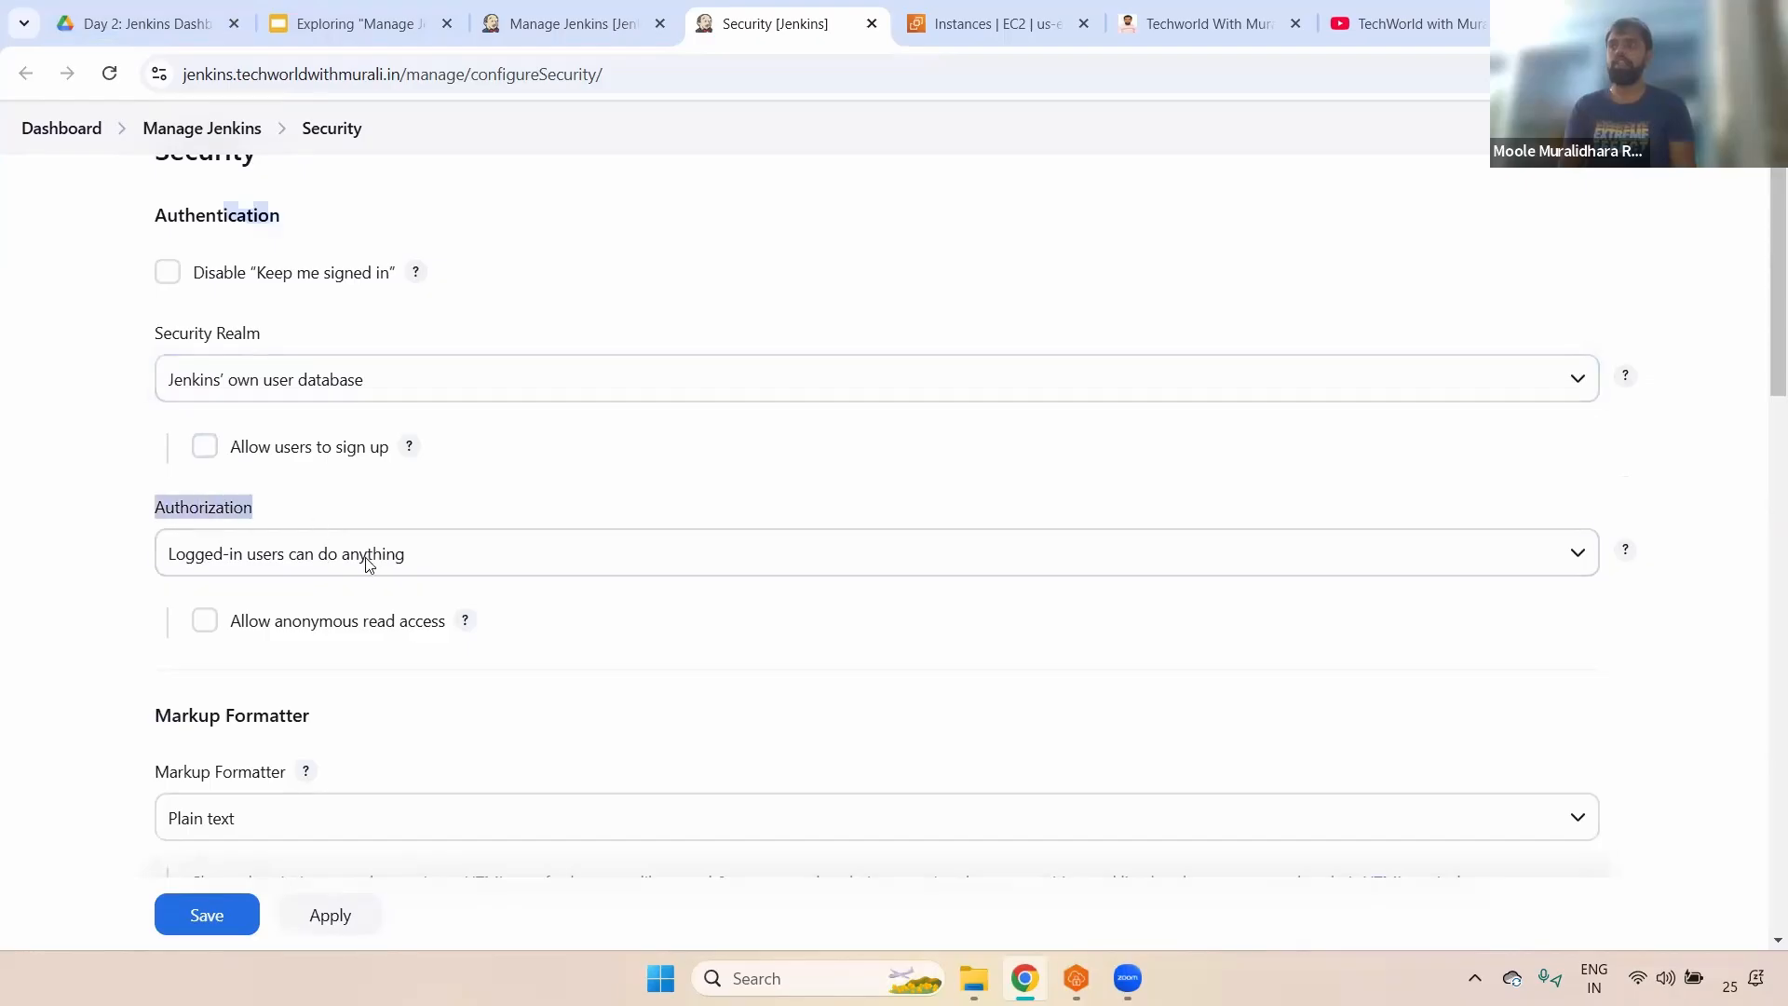
{"action": "left_click", "coordinate": [370, 564]}
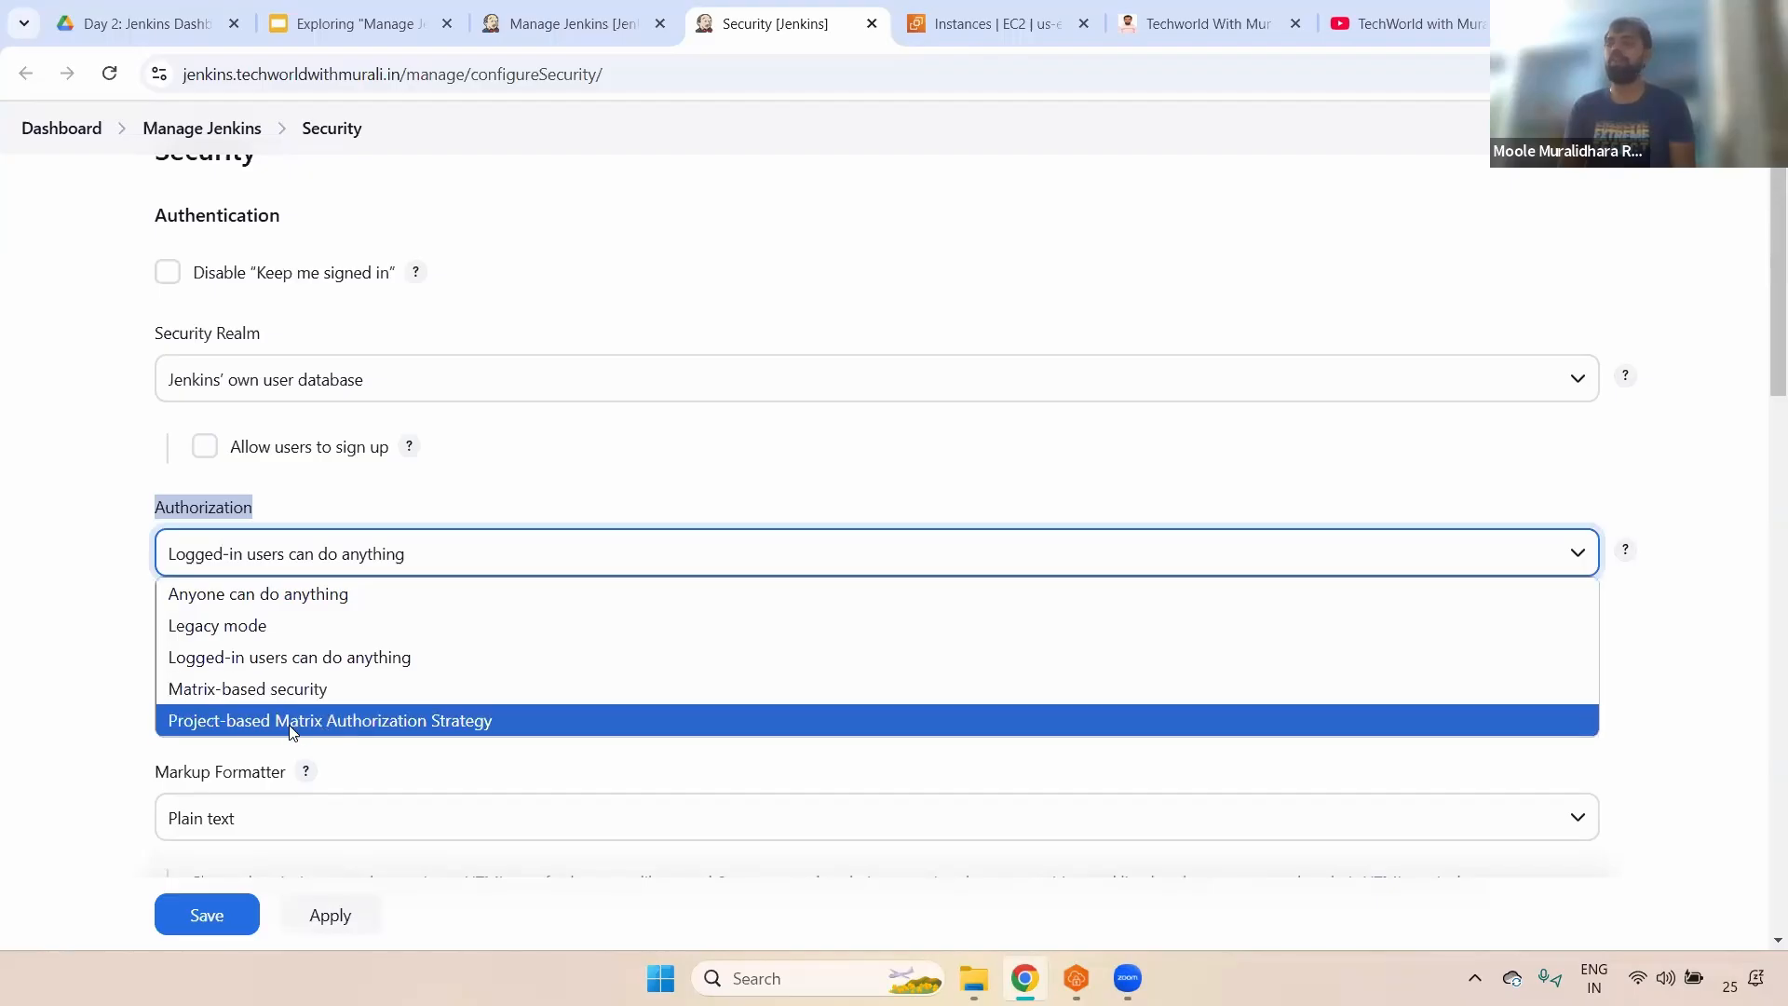
{"action": "left_click", "coordinate": [276, 669]}
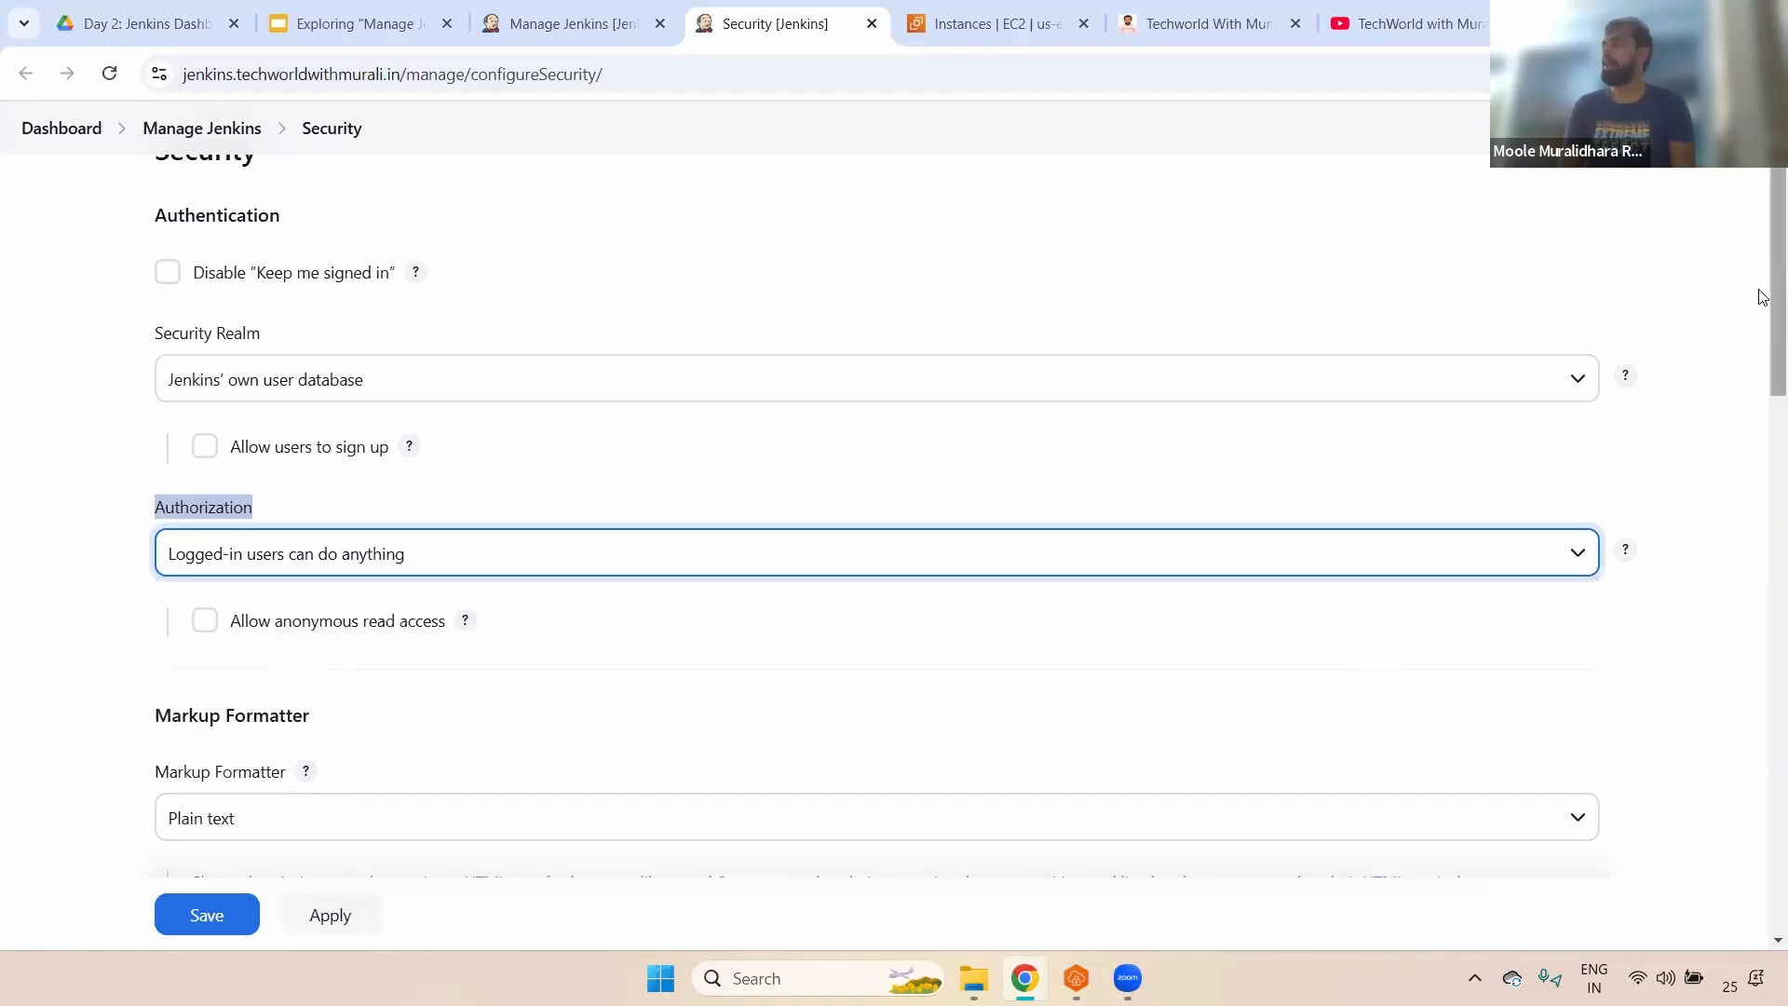
{"action": "left_click_drag", "start_coordinate": [1761, 291], "coordinate": [1764, 402]}
- Review the Agents 'TCP port for inbound agents' setting and its help text
{"action": "scroll", "coordinate": [1764, 402], "scroll_direction": "down", "scroll_amount": 3}
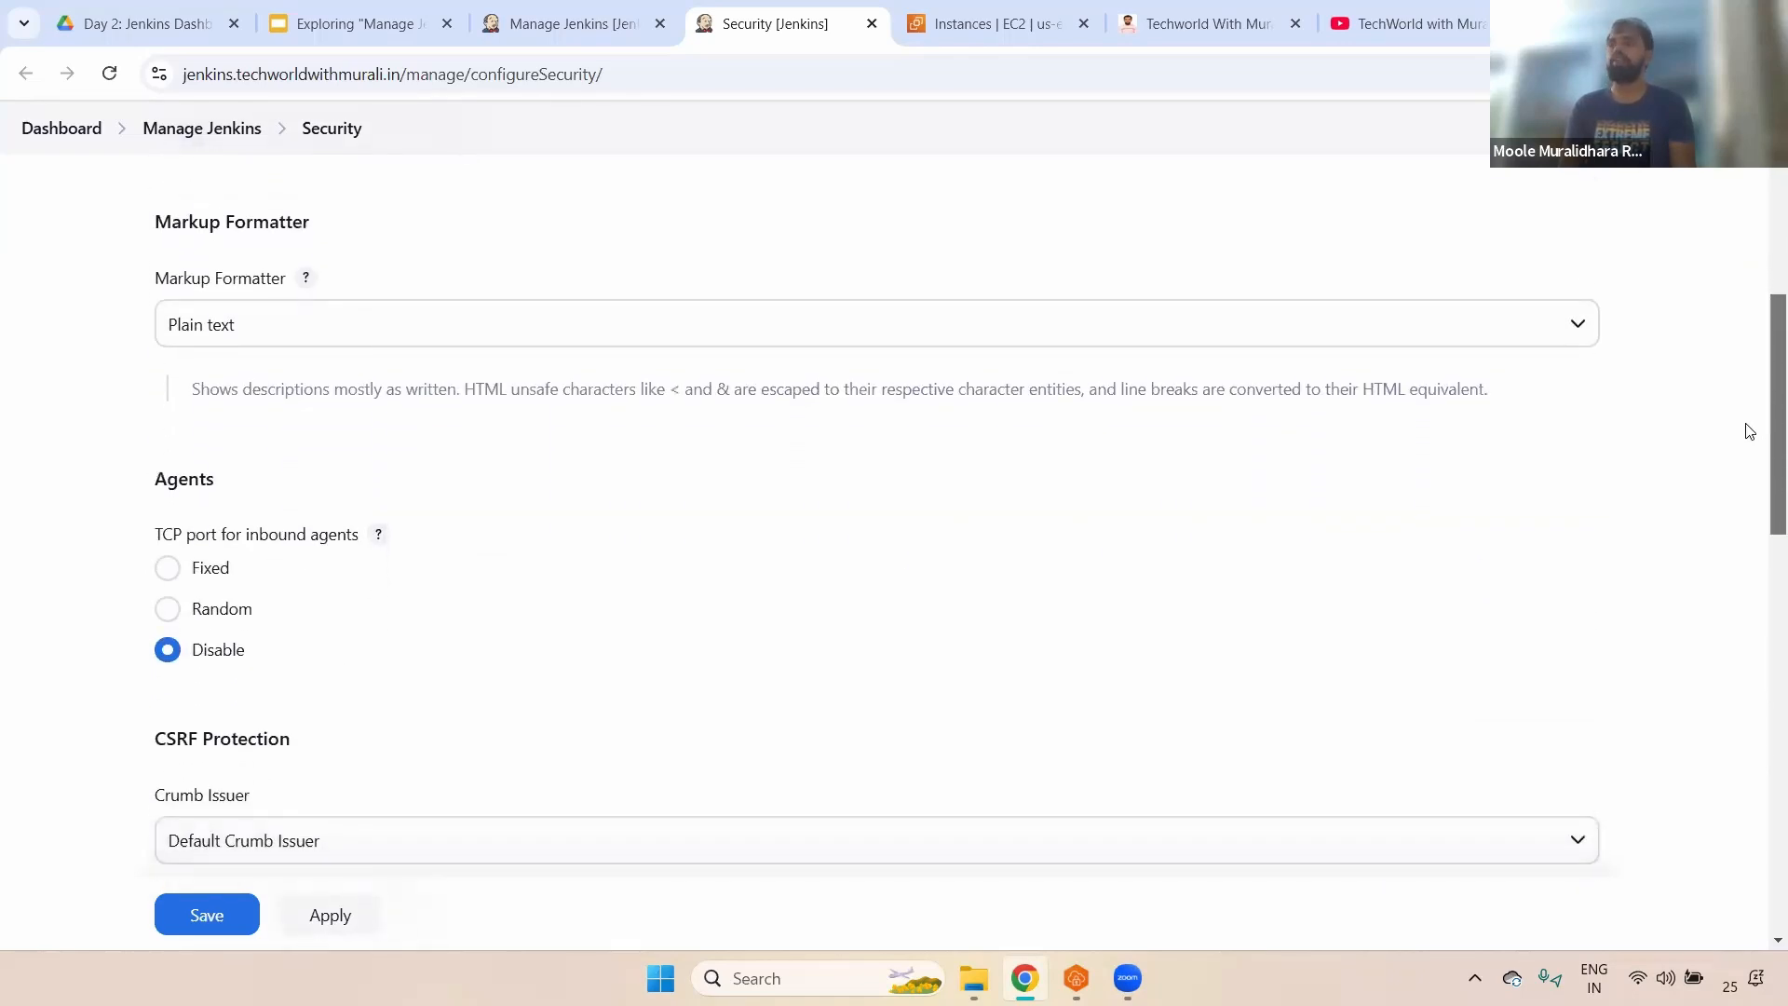
{"action": "left_click_drag", "start_coordinate": [162, 370], "coordinate": [445, 452]}
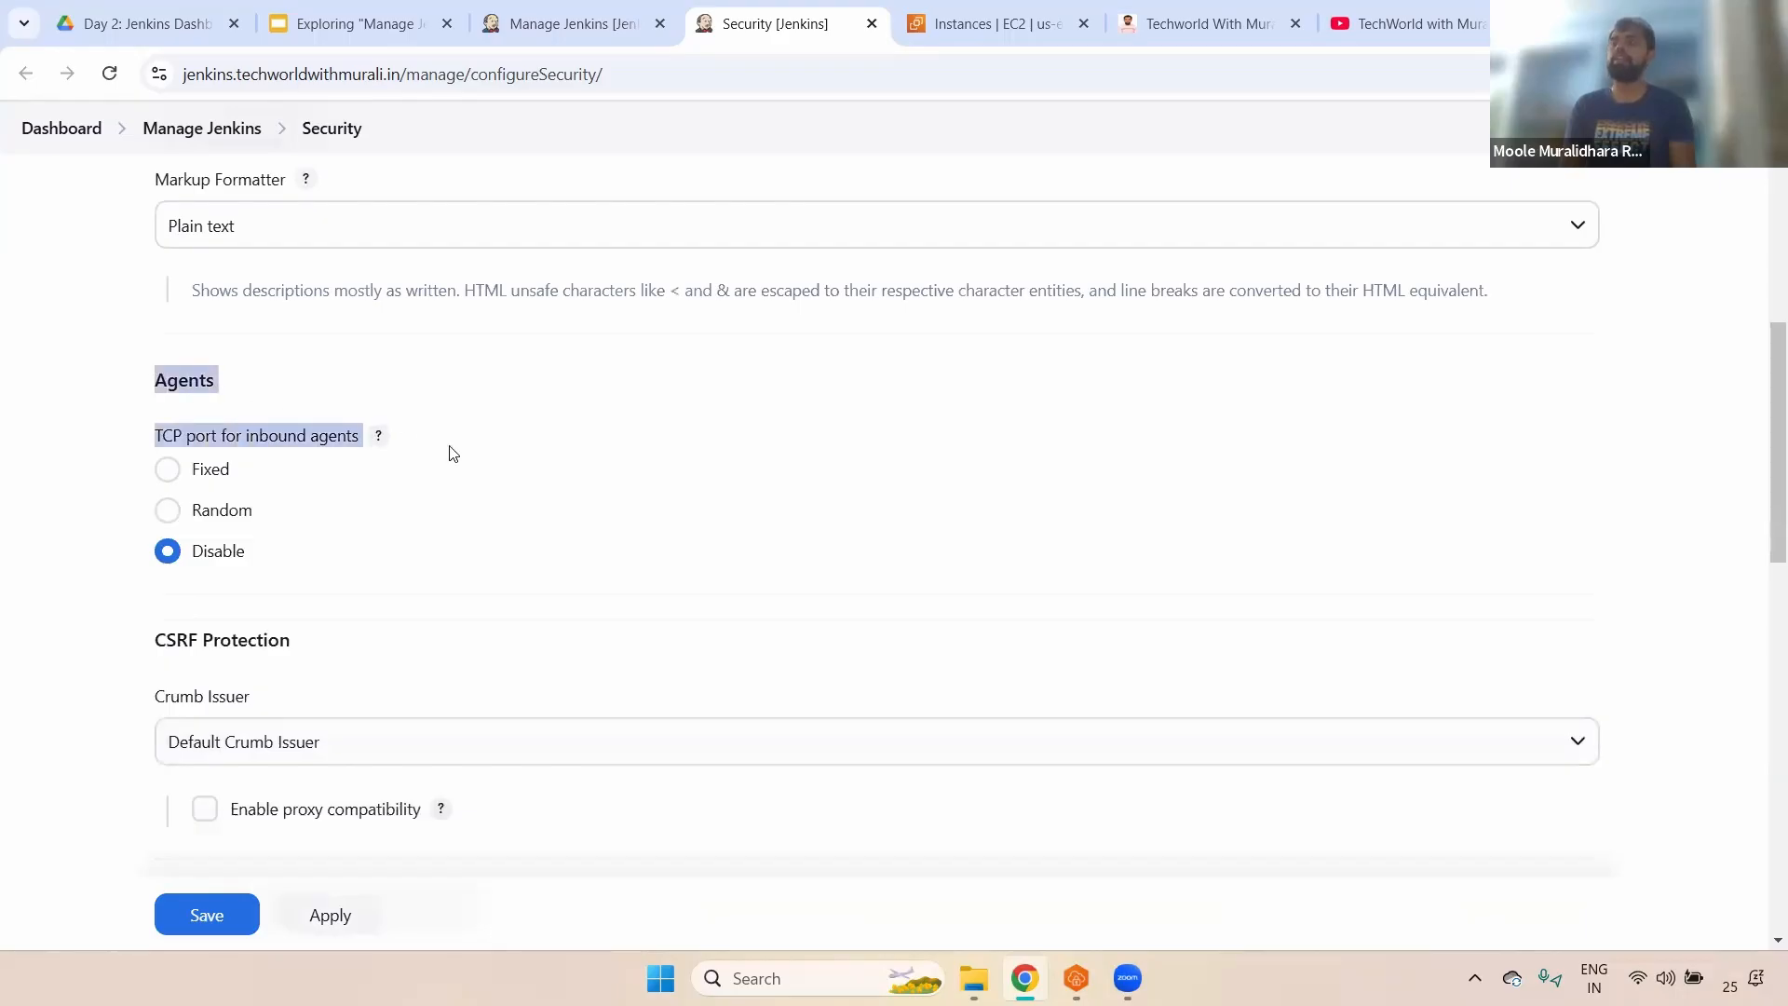
{"action": "left_click", "coordinate": [595, 480]}
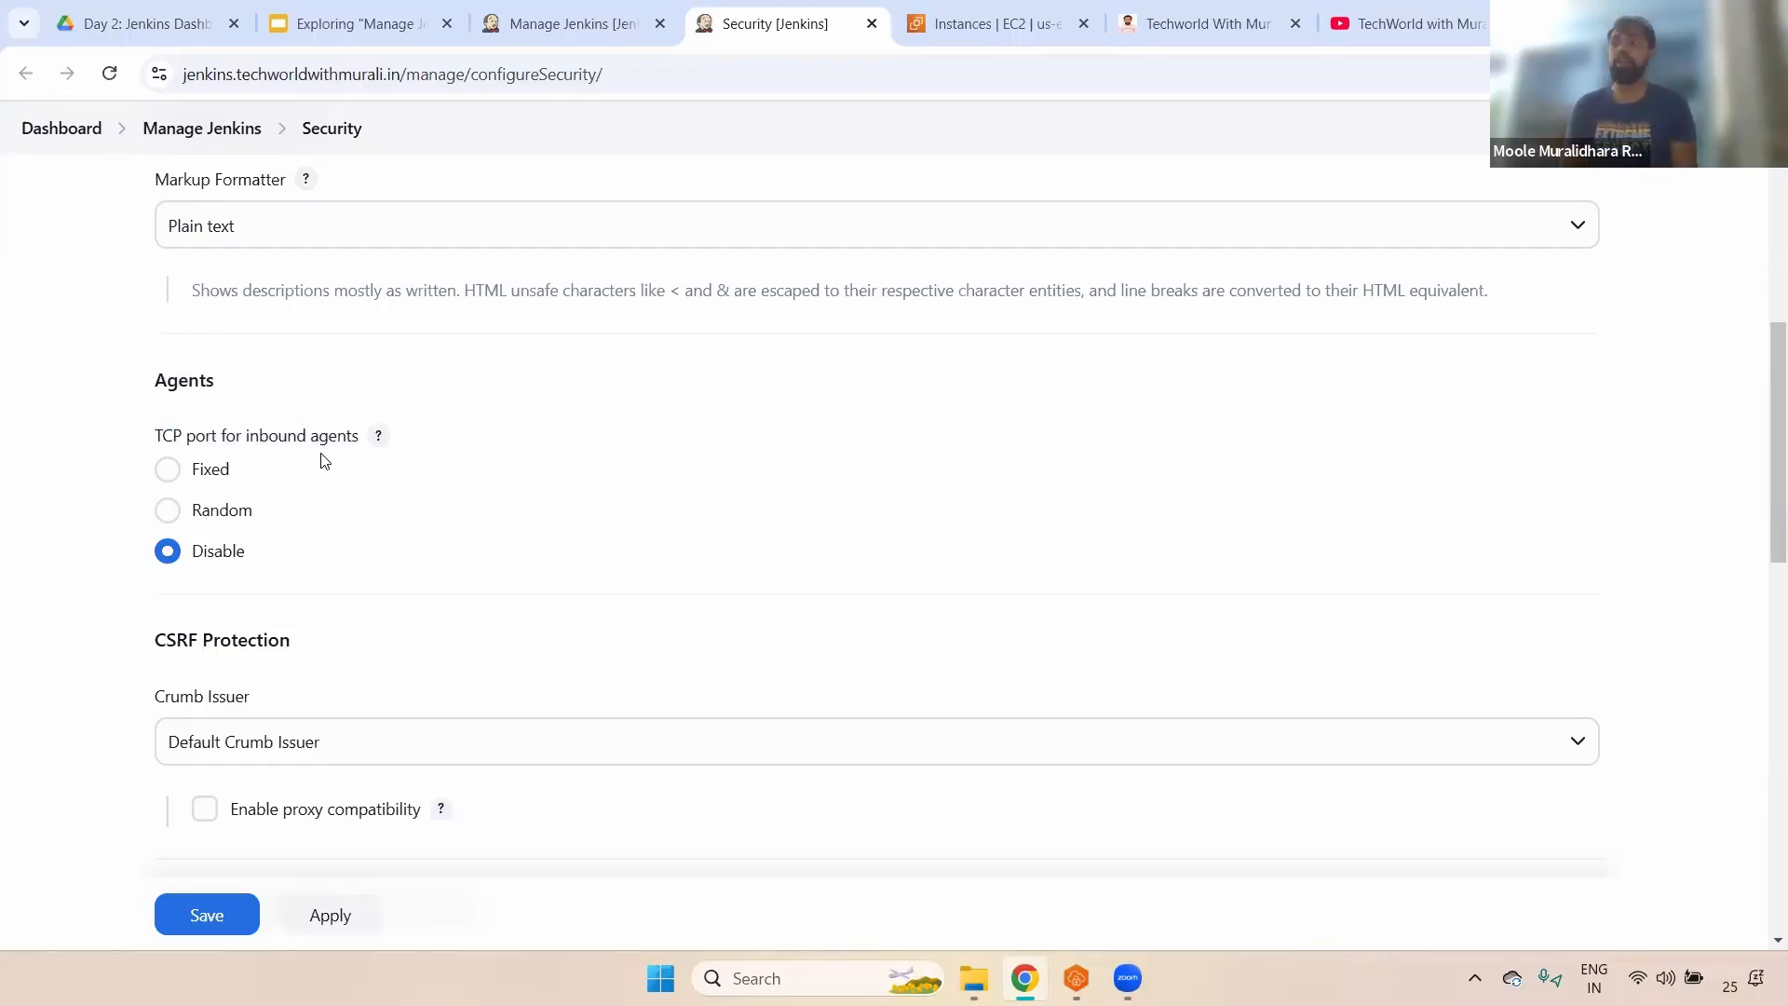
{"action": "left_click", "coordinate": [378, 435]}
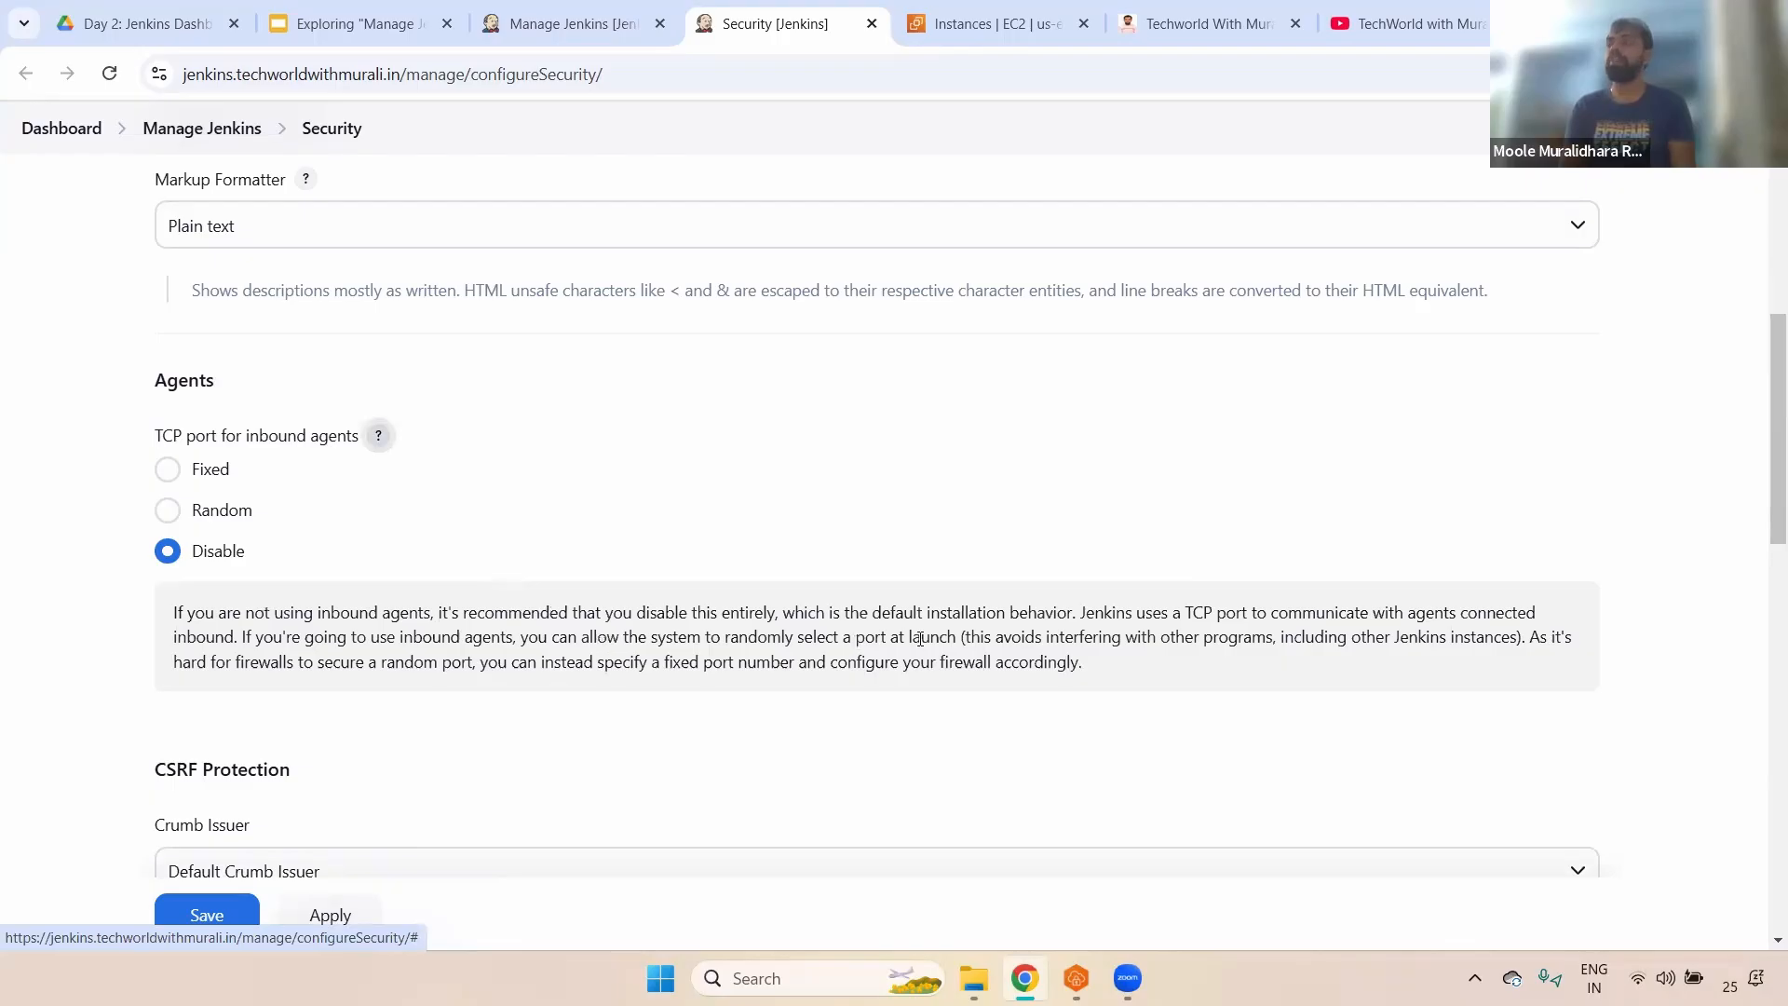
{"action": "left_click_drag", "start_coordinate": [1183, 613], "coordinate": [1511, 638]}
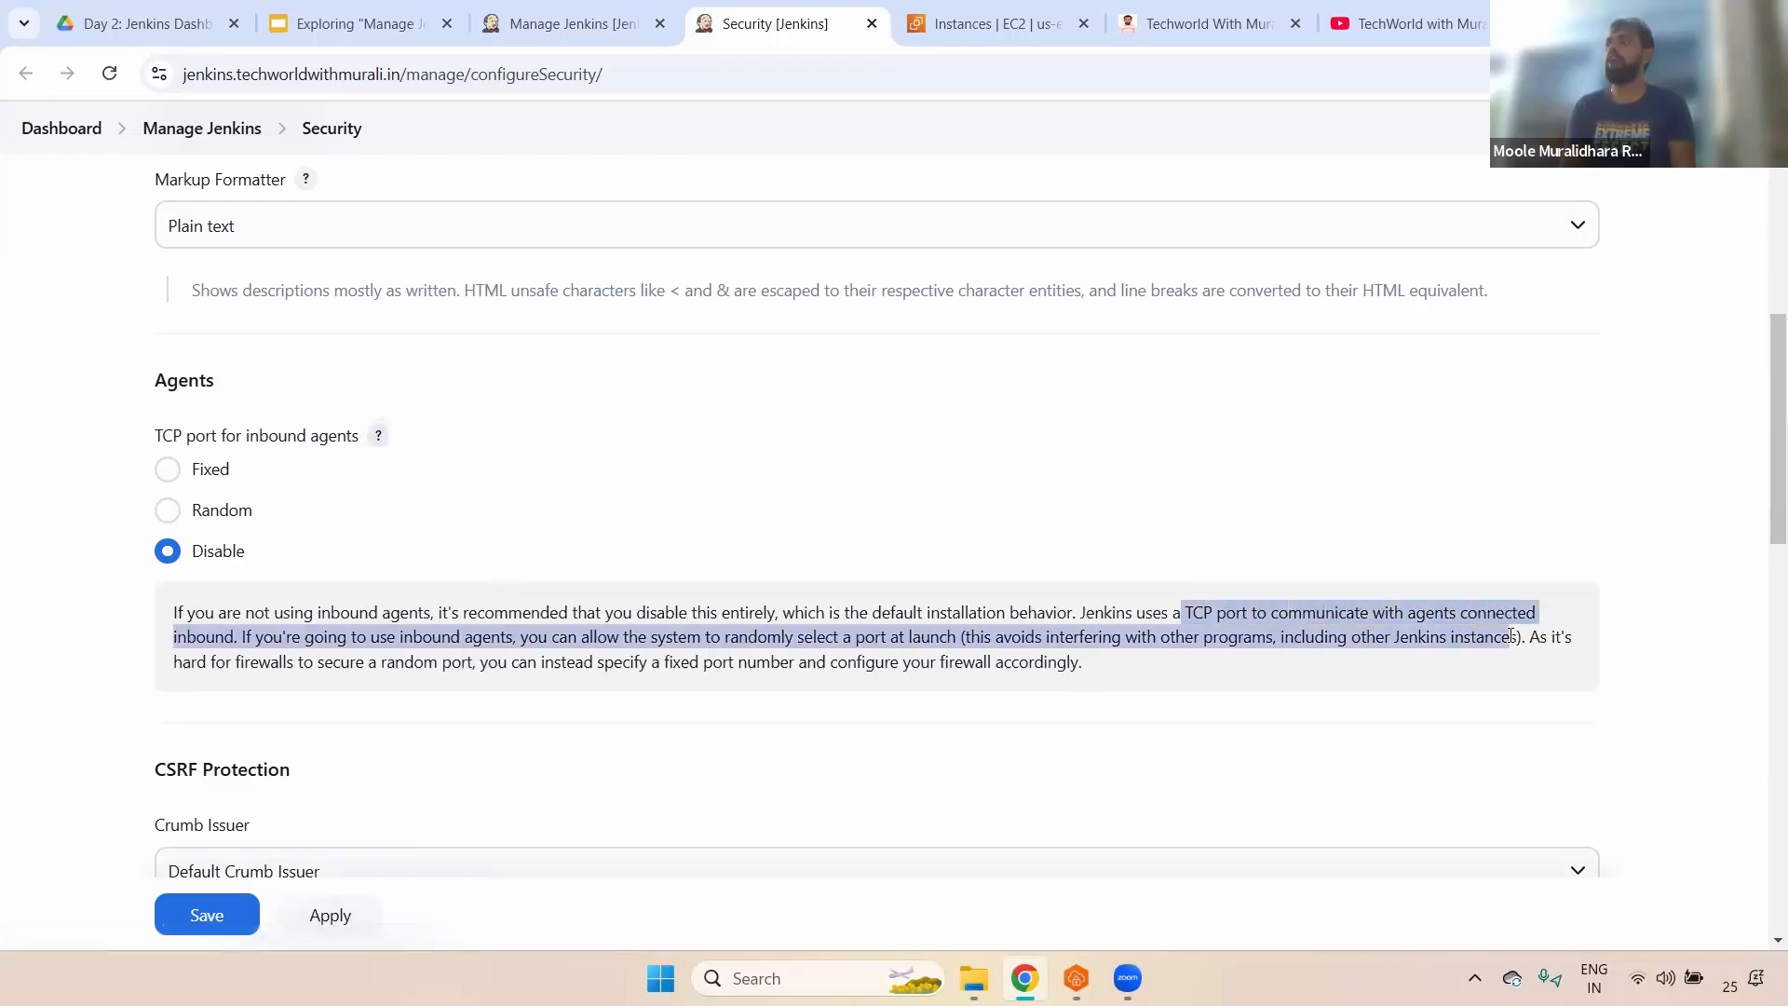
{"action": "double_click", "coordinate": [205, 432]}
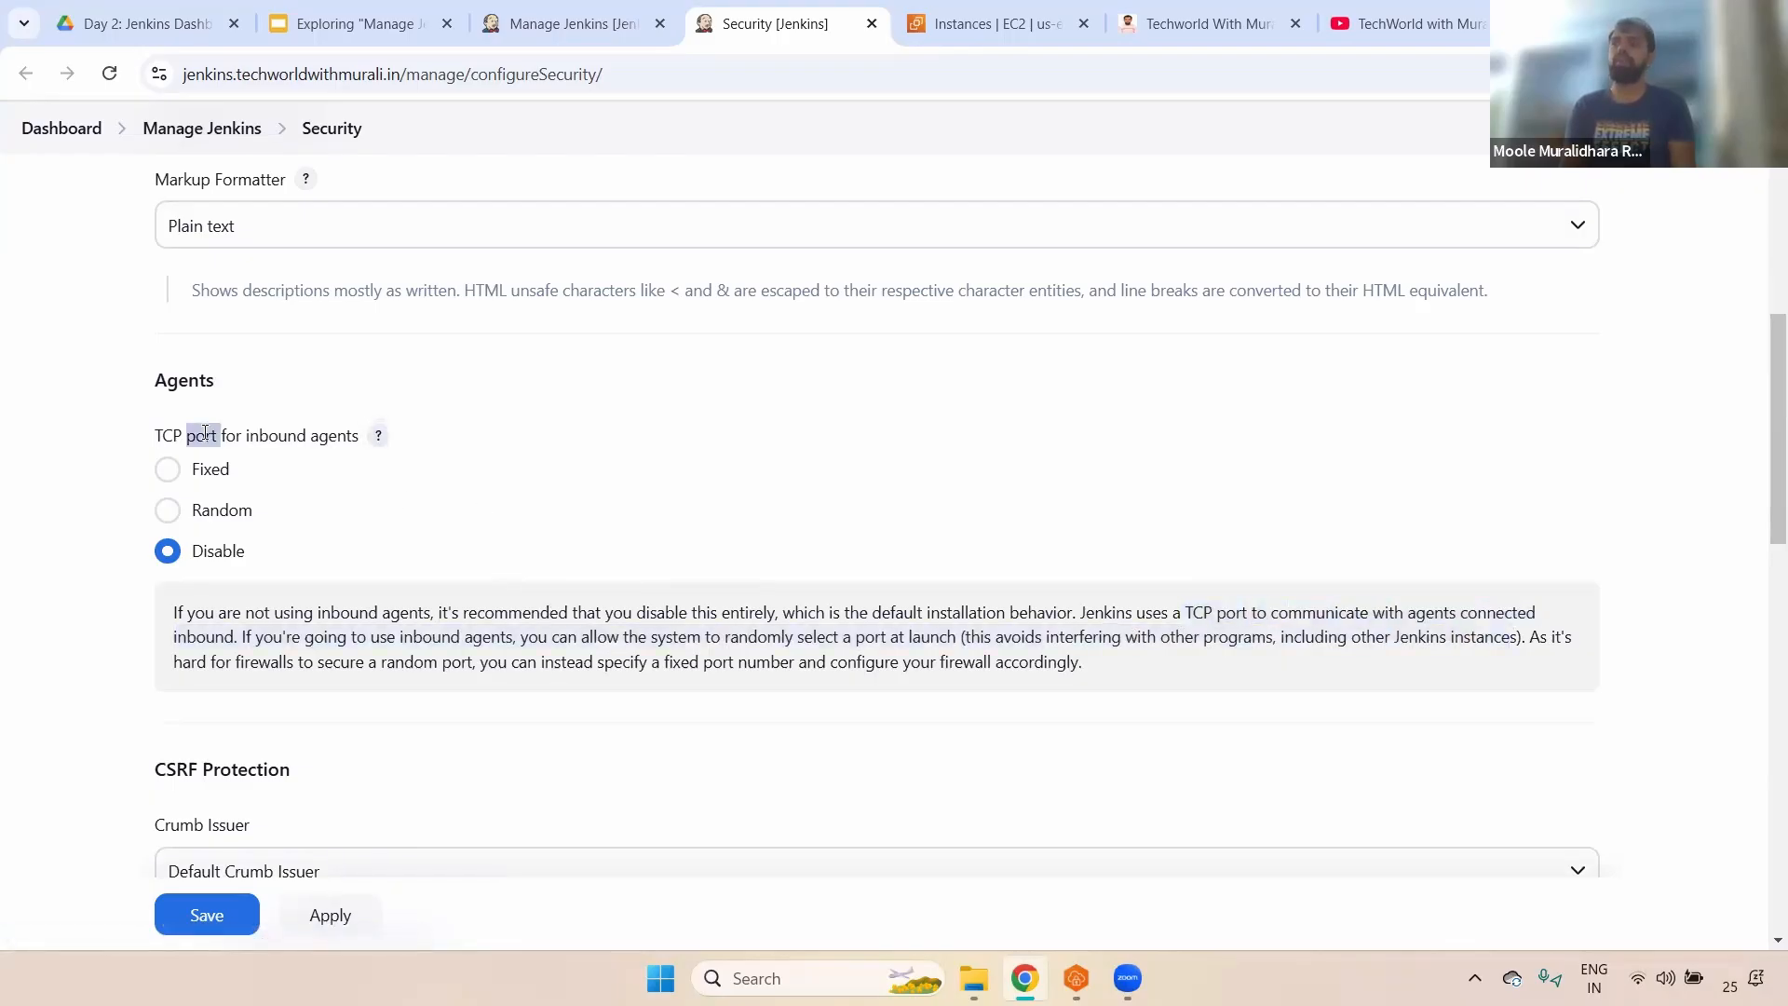
{"action": "left_click", "coordinate": [583, 466]}
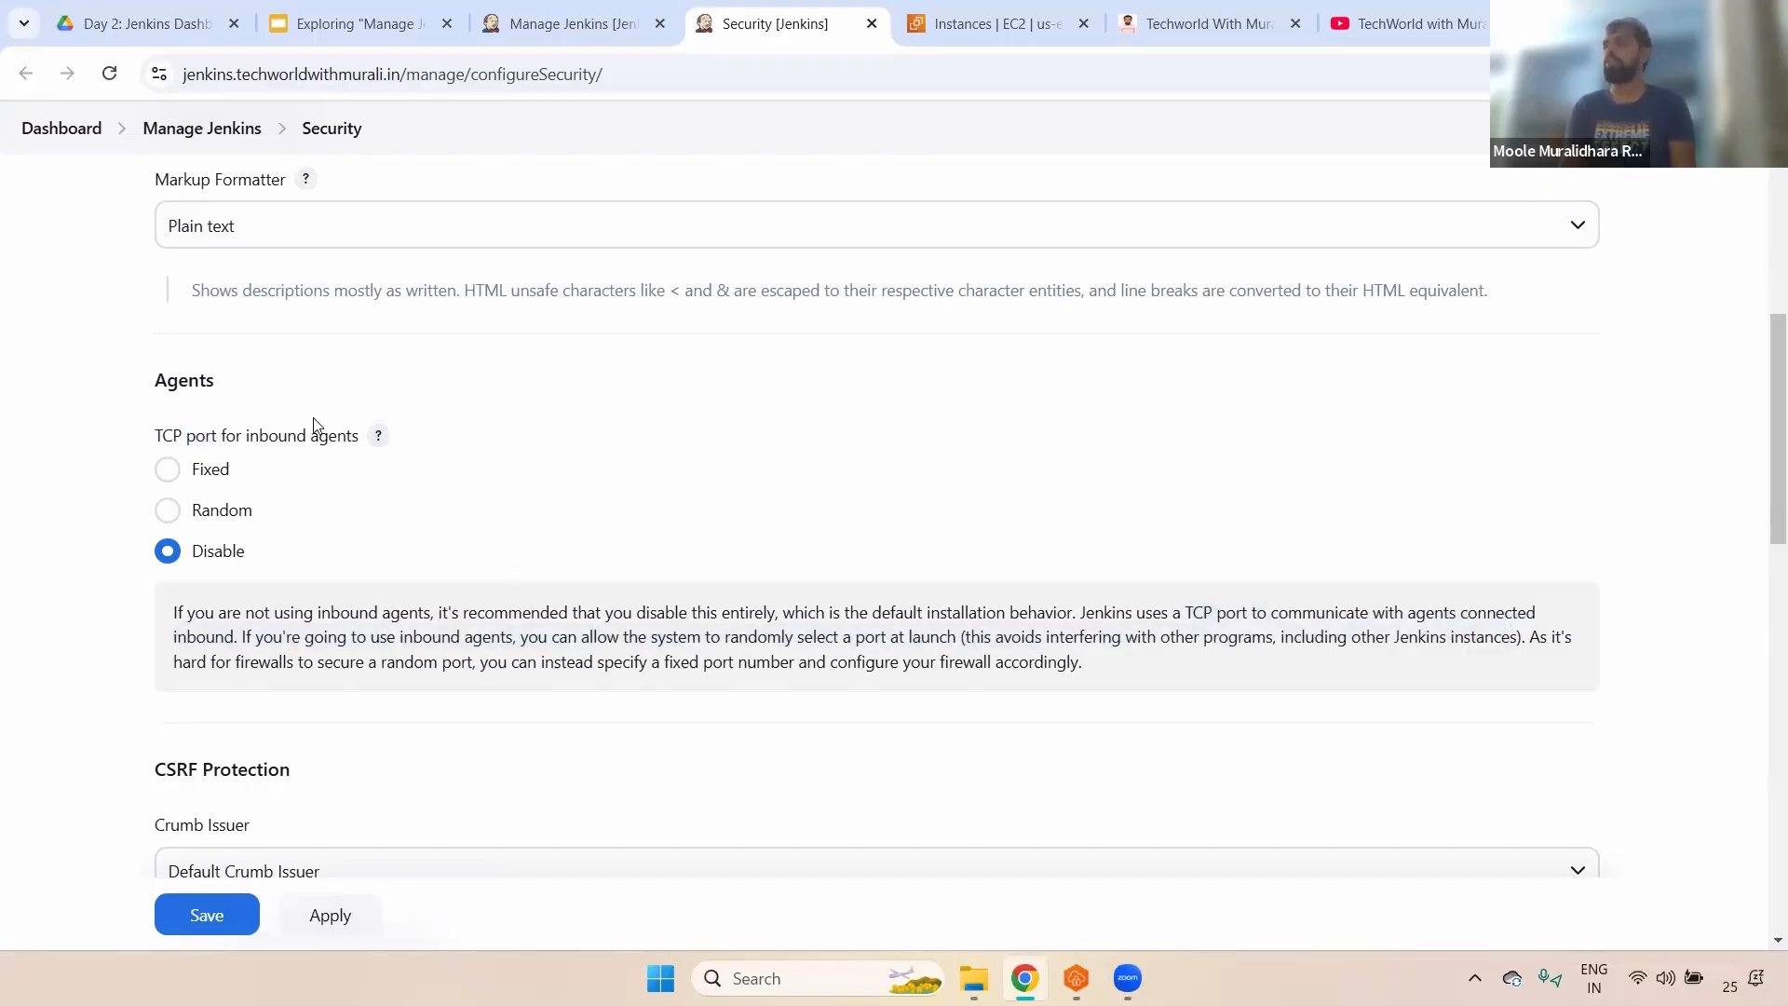
{"action": "triple_click", "coordinate": [200, 432]}
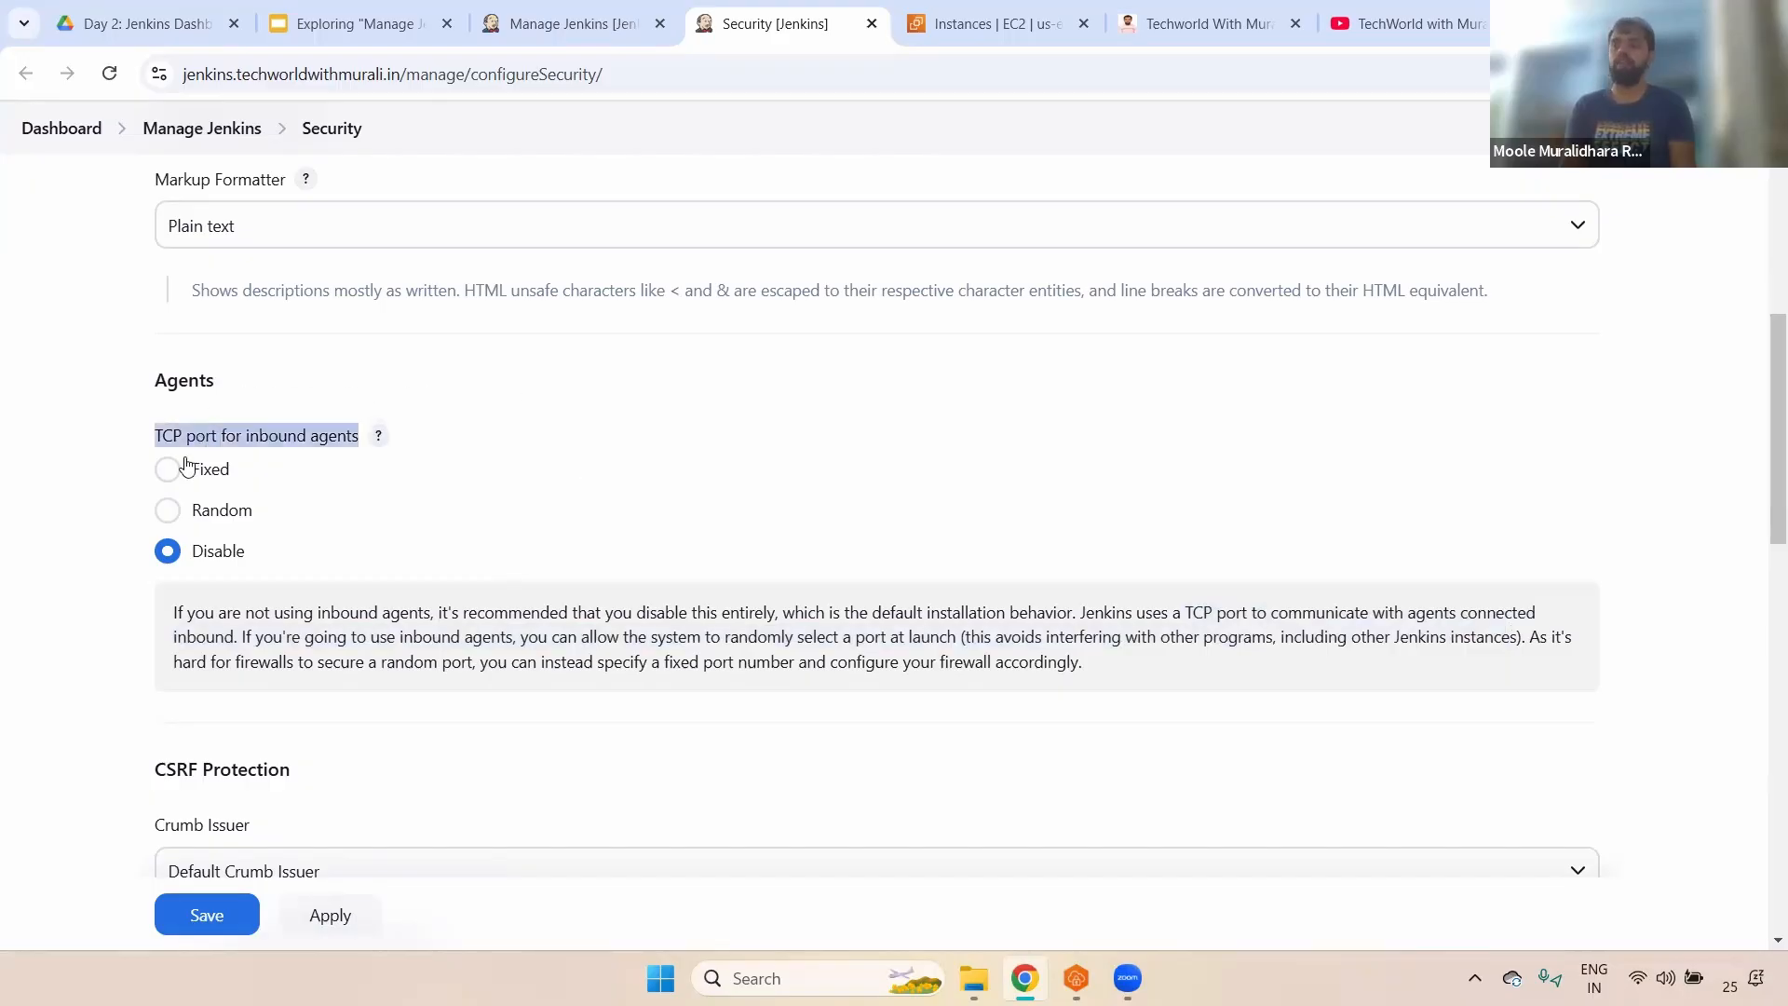
- Set the inbound agents TCP port to Fixed with port 50000
{"action": "left_click", "coordinate": [179, 473]}
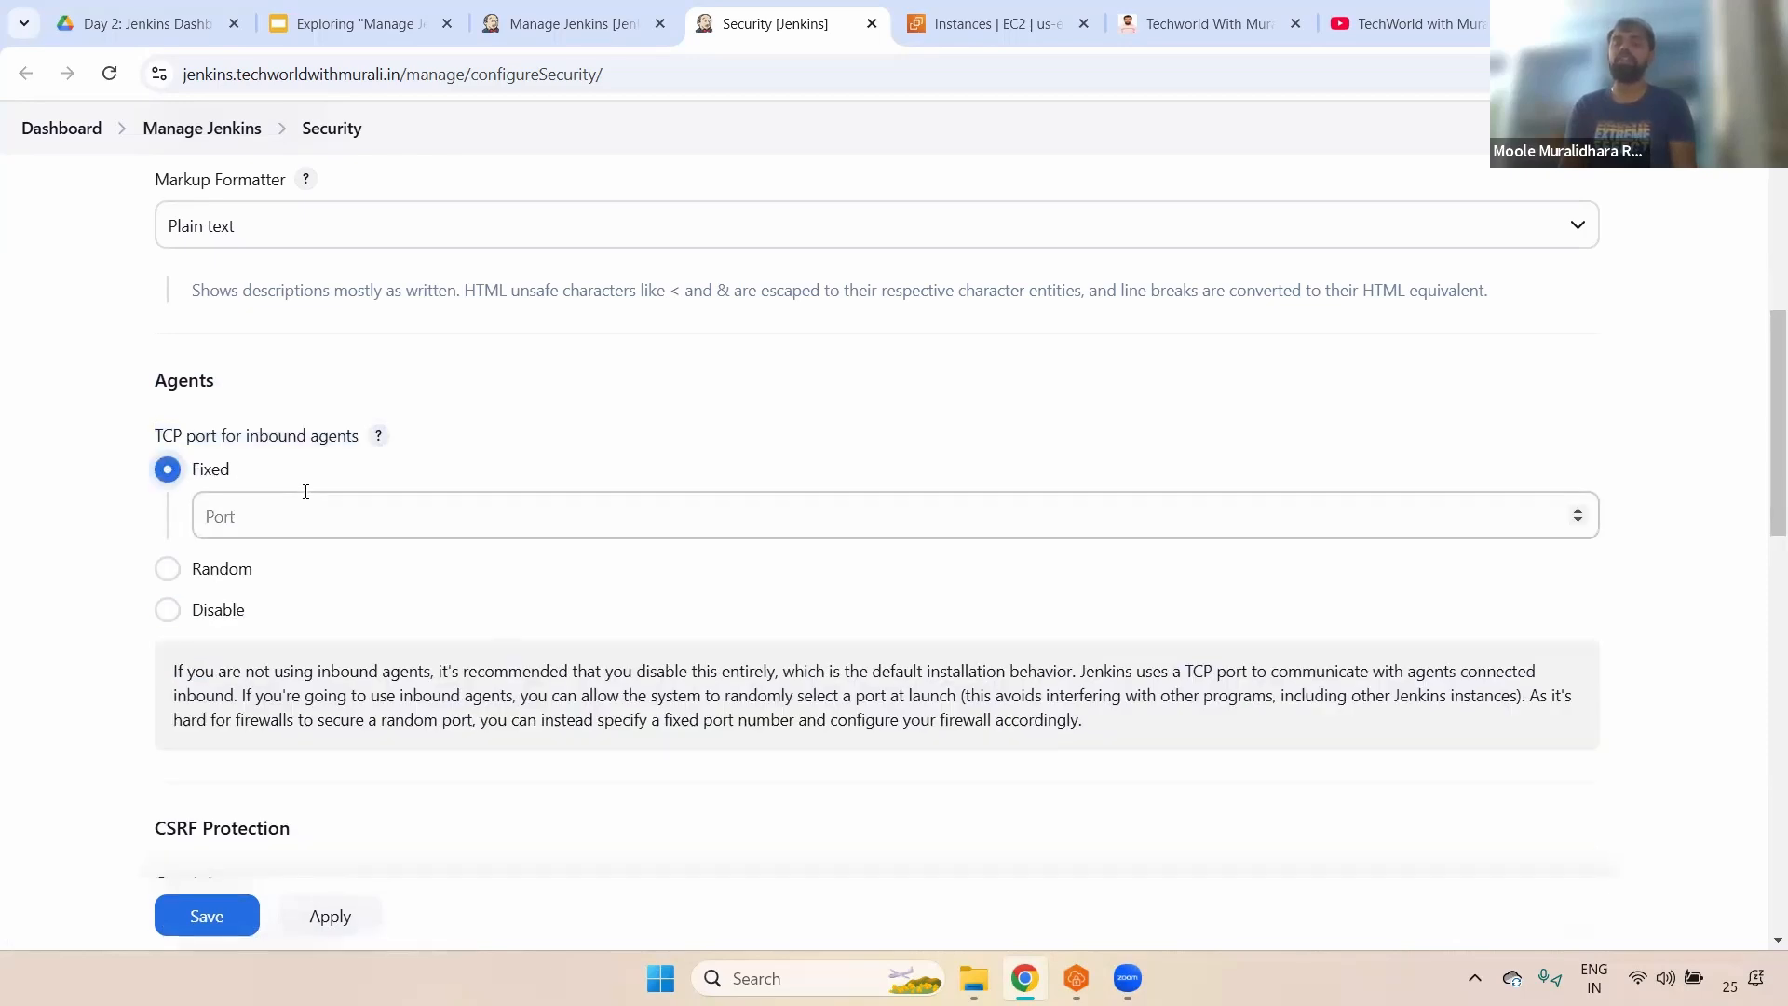
{"action": "left_click", "coordinate": [174, 569]}
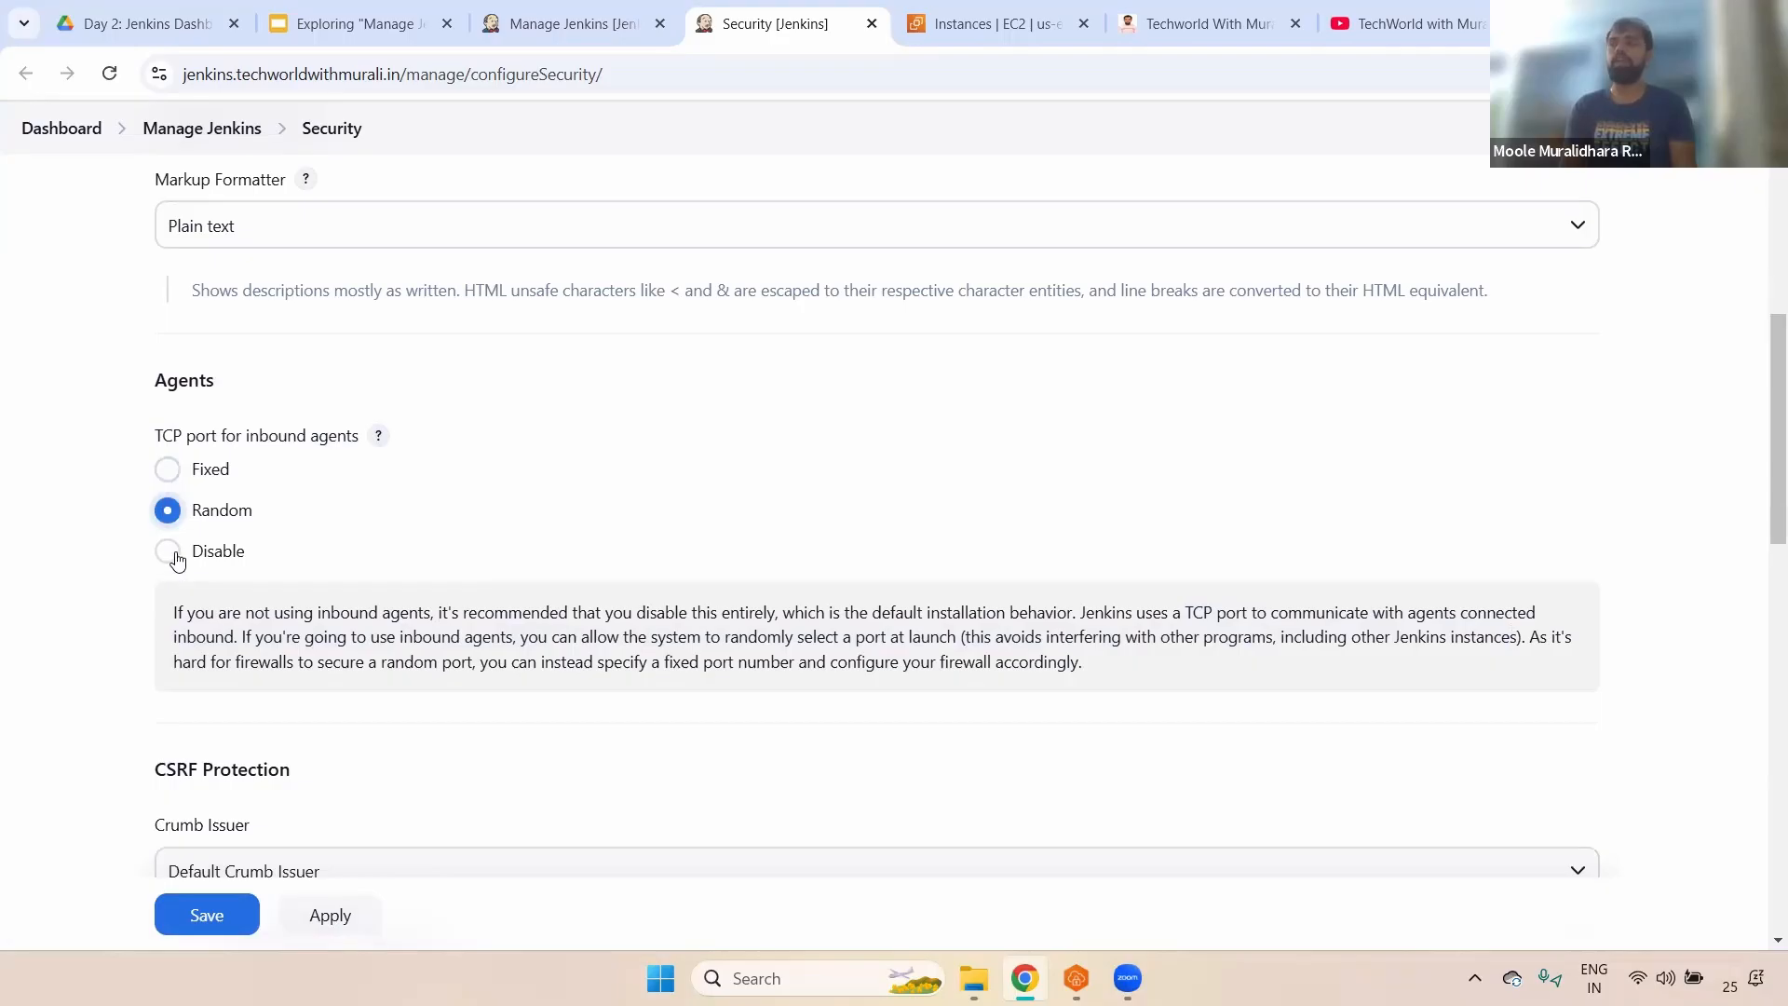
{"action": "left_click", "coordinate": [174, 473]}
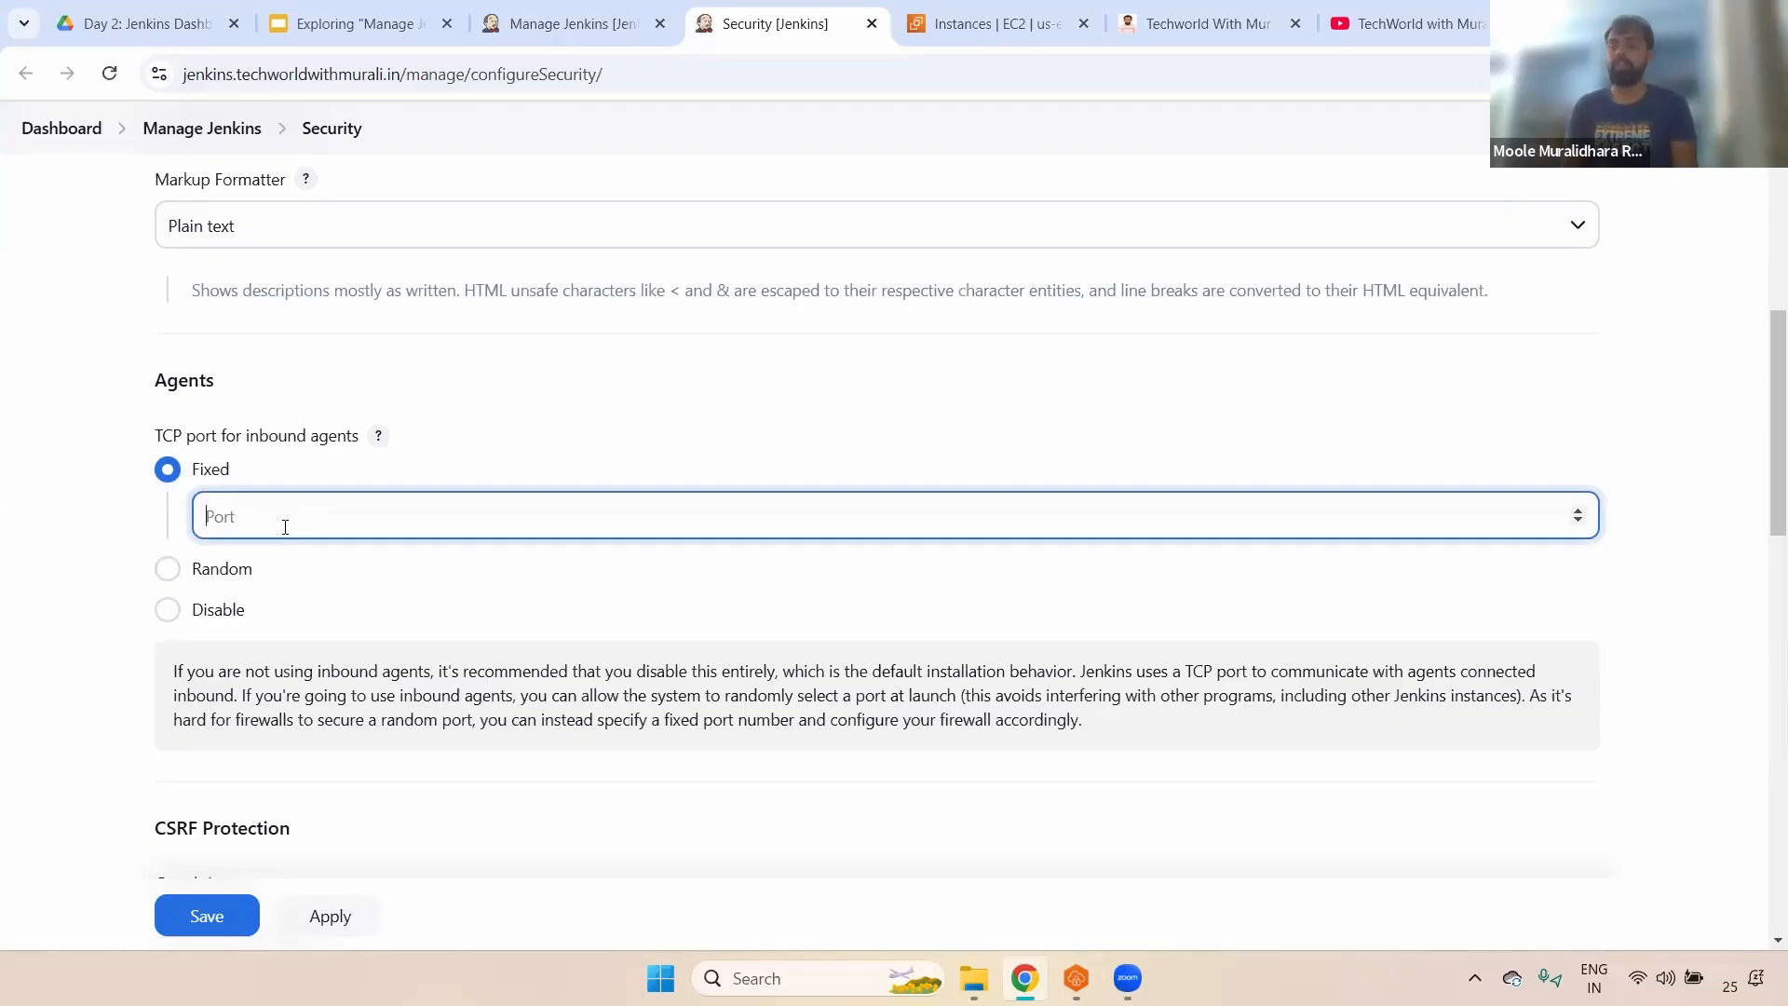
{"action": "type", "text": "50000"}
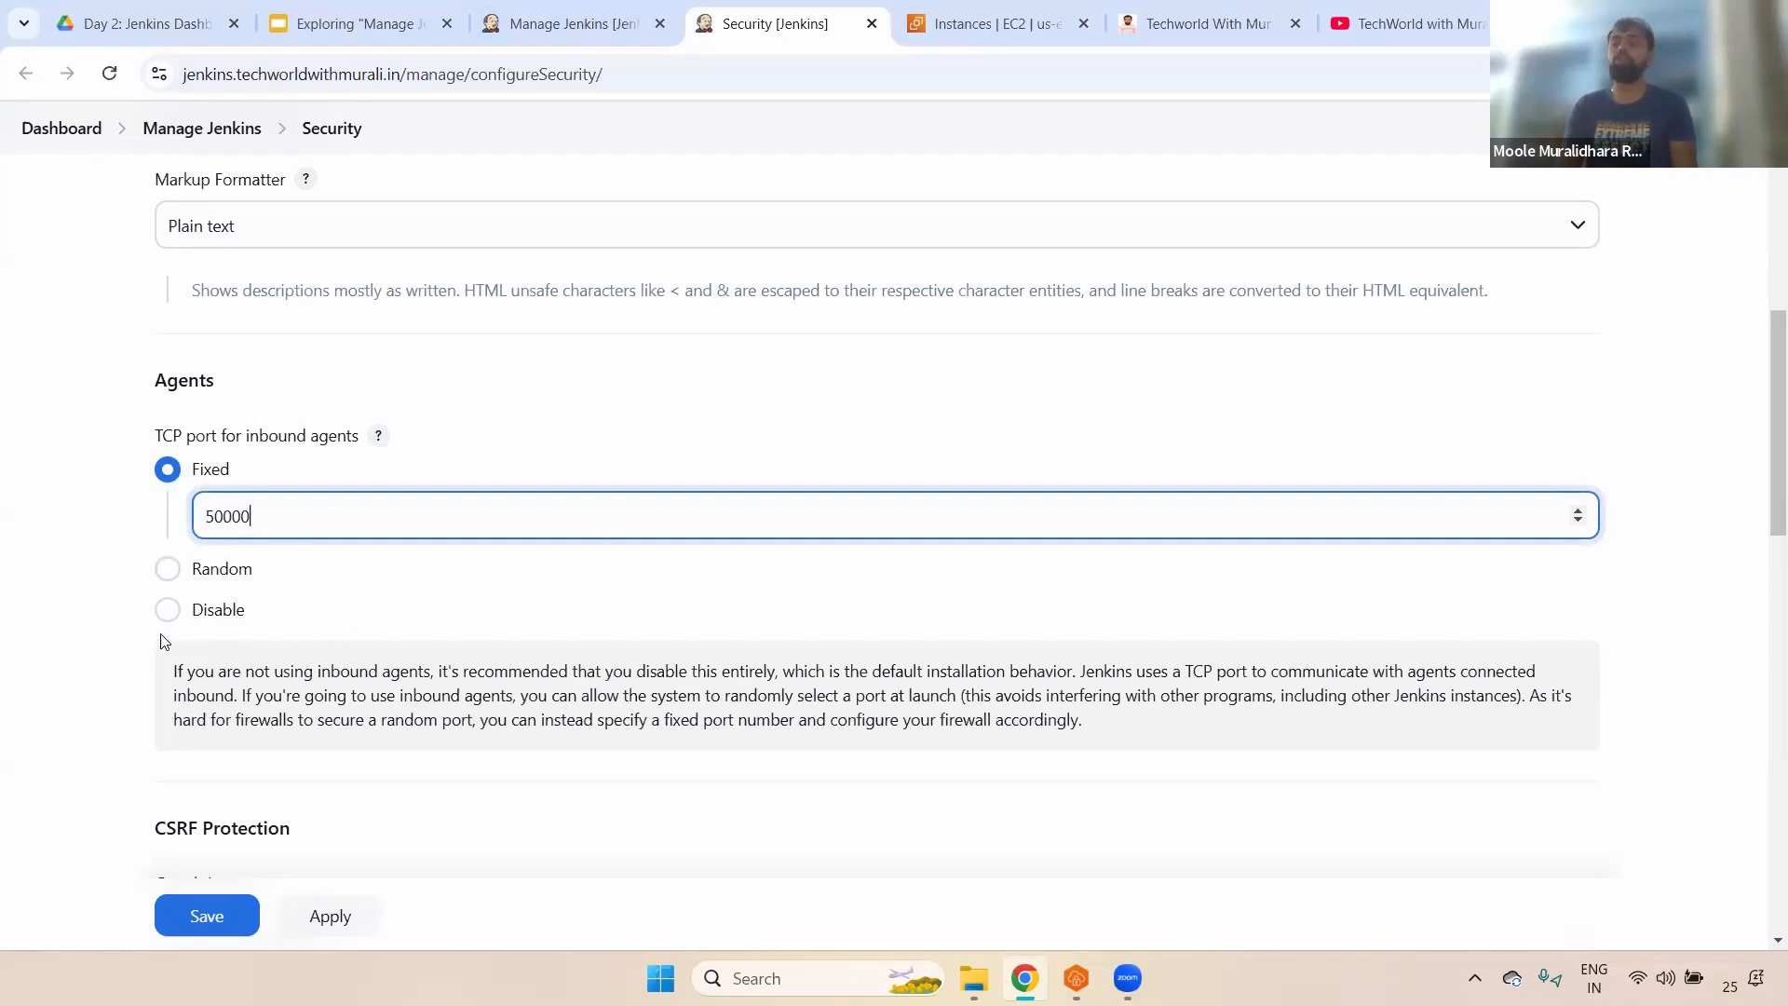
{"action": "left_click_drag", "start_coordinate": [155, 435], "coordinate": [365, 433]}
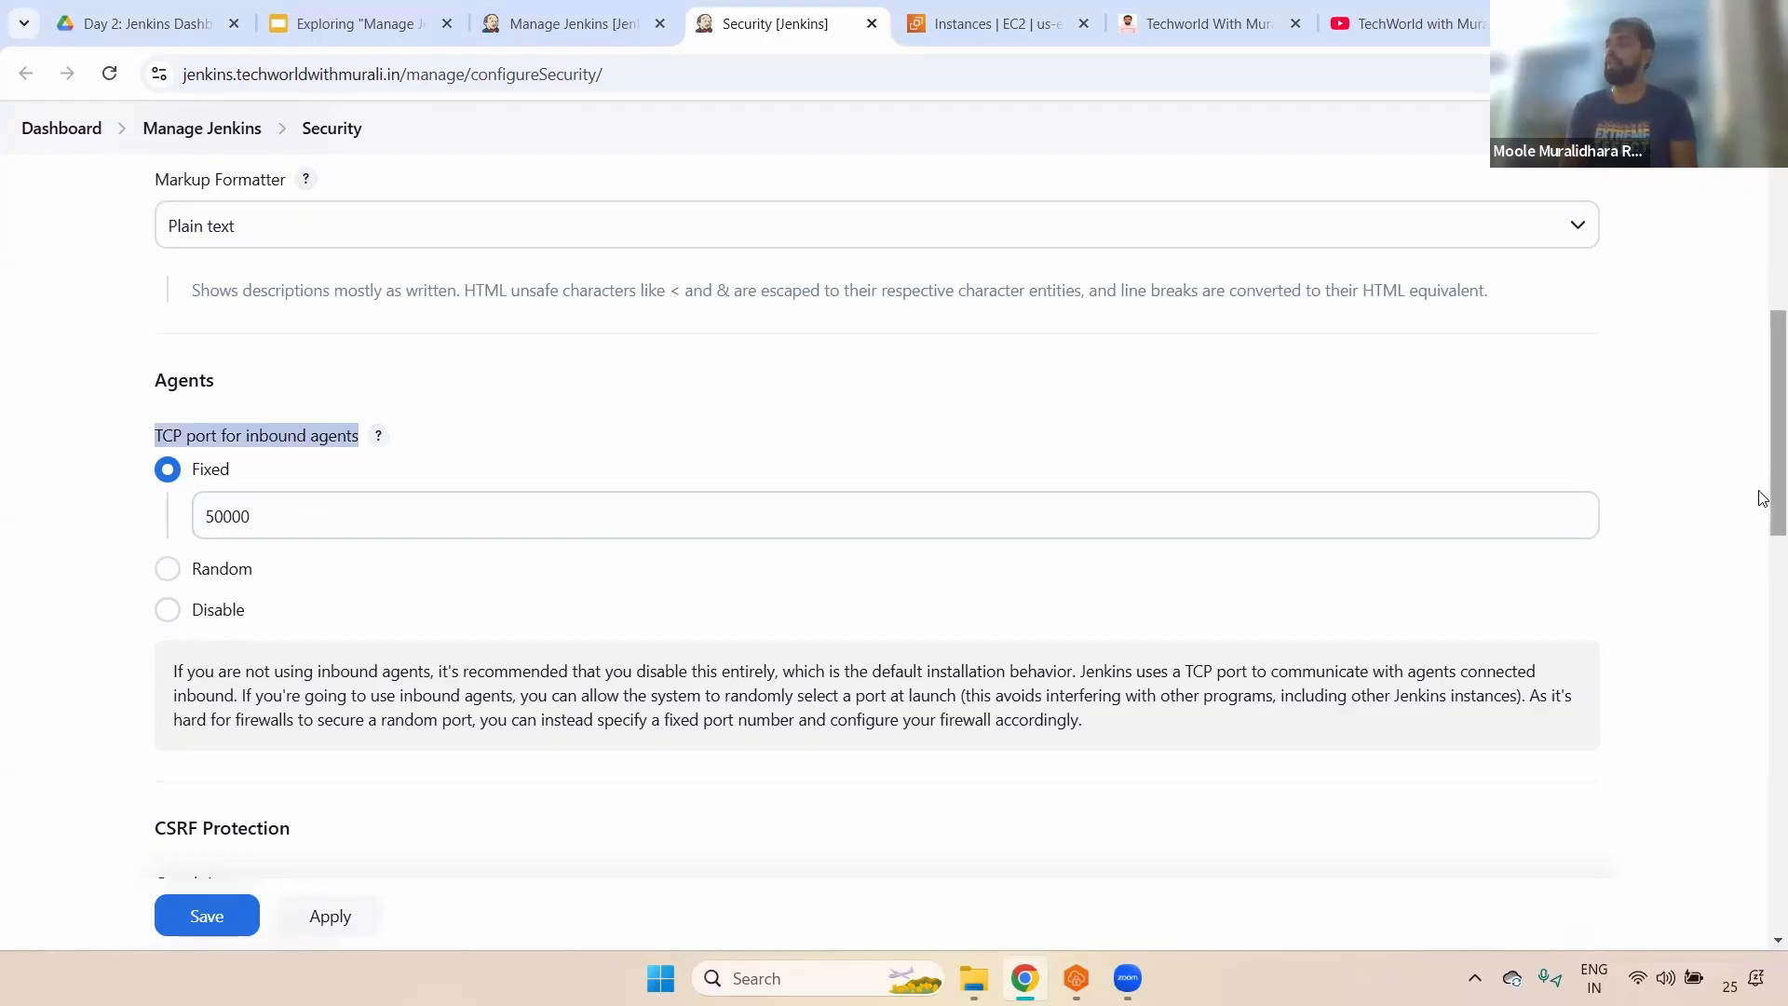
- Scroll through the remaining security settings down to CSRF protection with Default Crumb Issuer
{"action": "scroll", "coordinate": [1761, 480], "scroll_direction": "down", "scroll_amount": 2}
{"action": "scroll", "coordinate": [1763, 497], "scroll_direction": "down", "scroll_amount": 1}
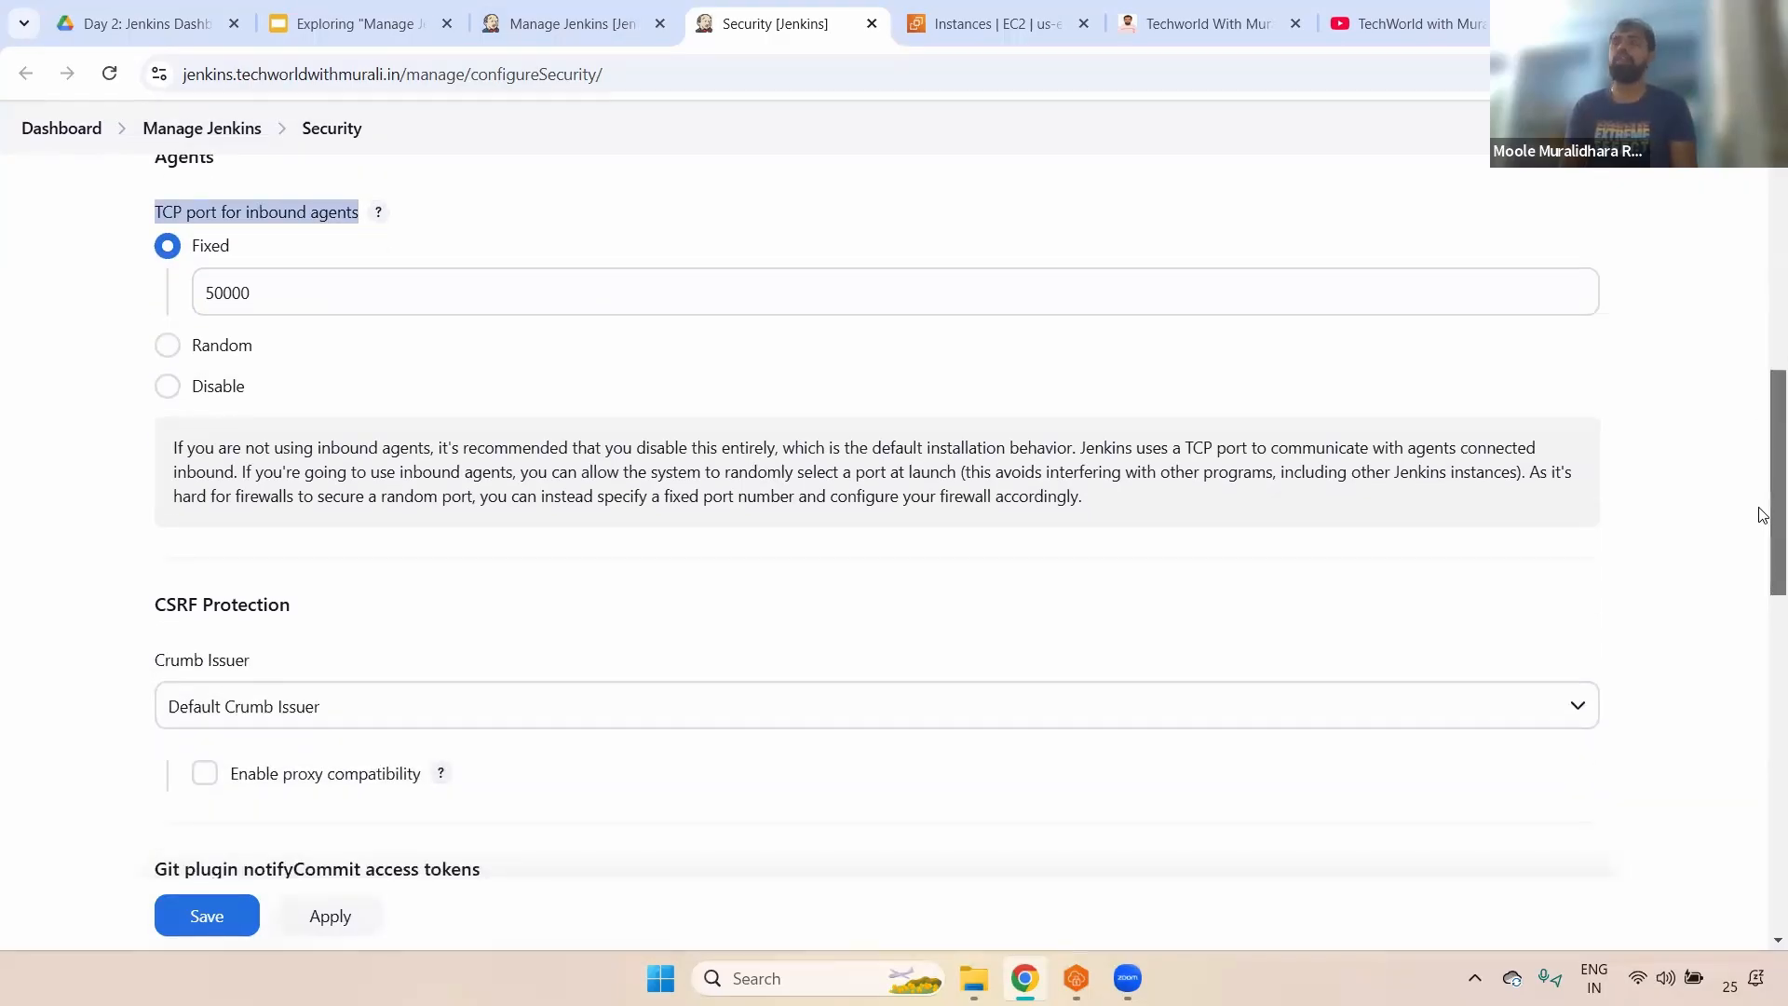
{"action": "scroll", "coordinate": [1764, 516], "scroll_direction": "down", "scroll_amount": 3}
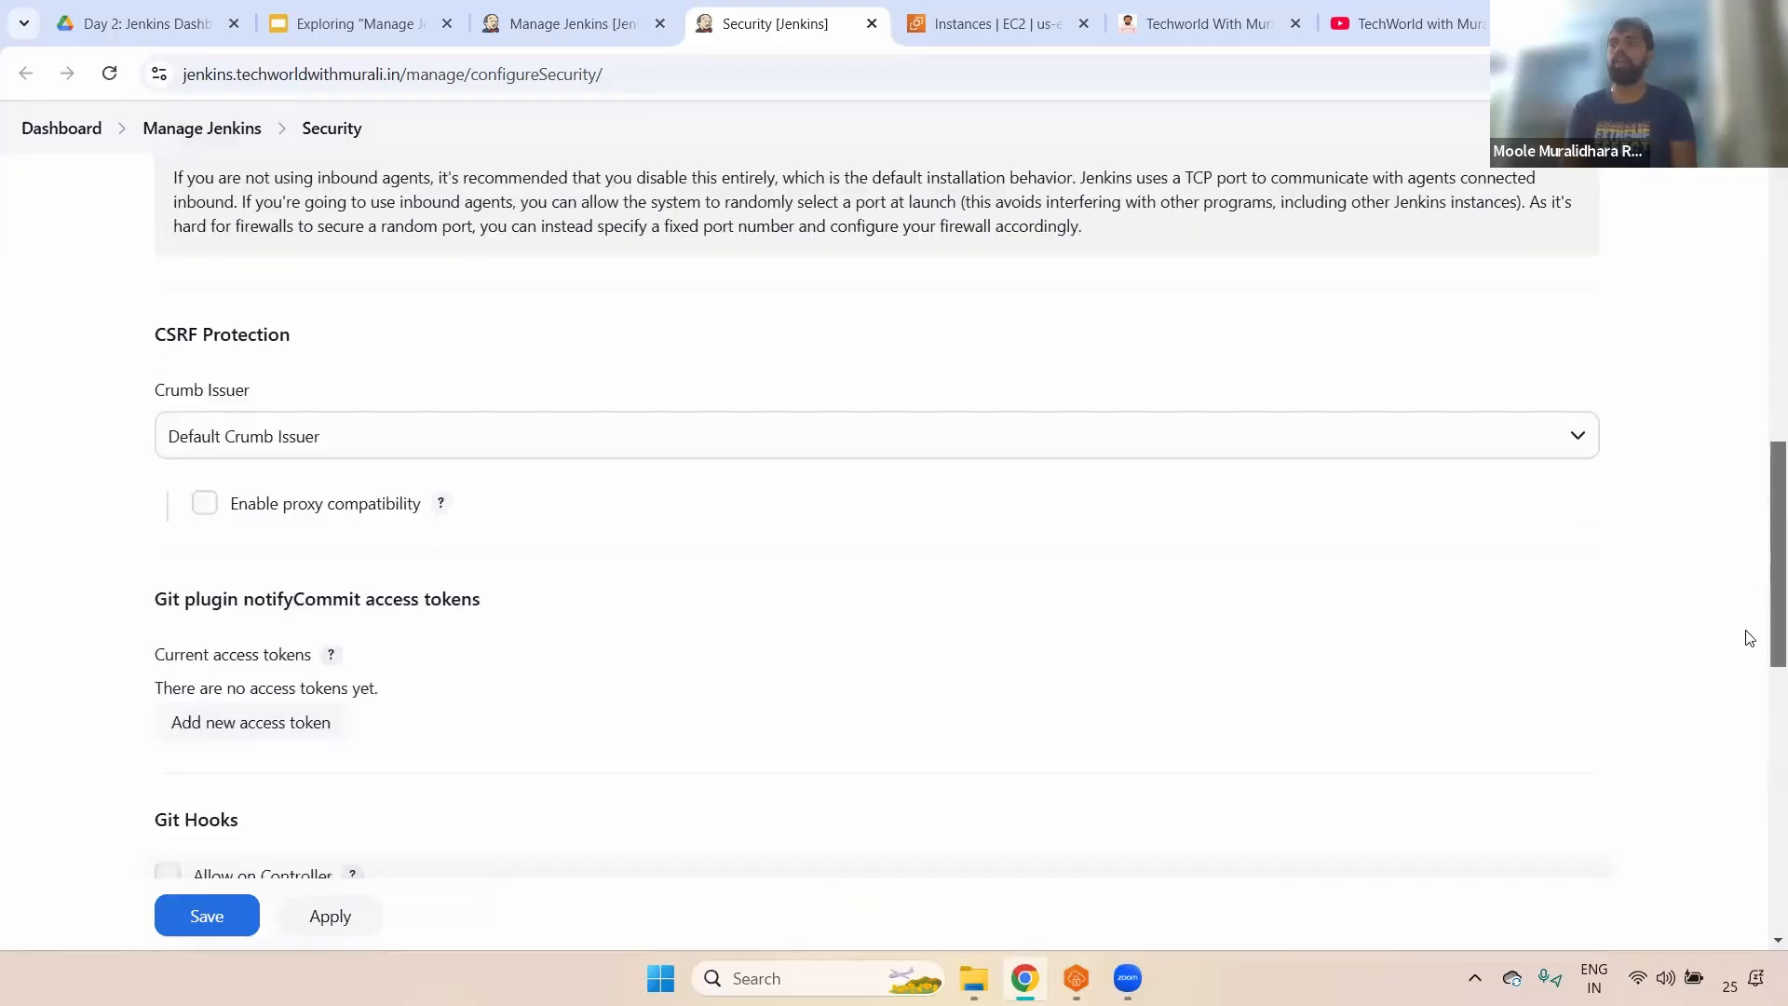
{"action": "scroll", "coordinate": [1750, 639], "scroll_direction": "down", "scroll_amount": 8}
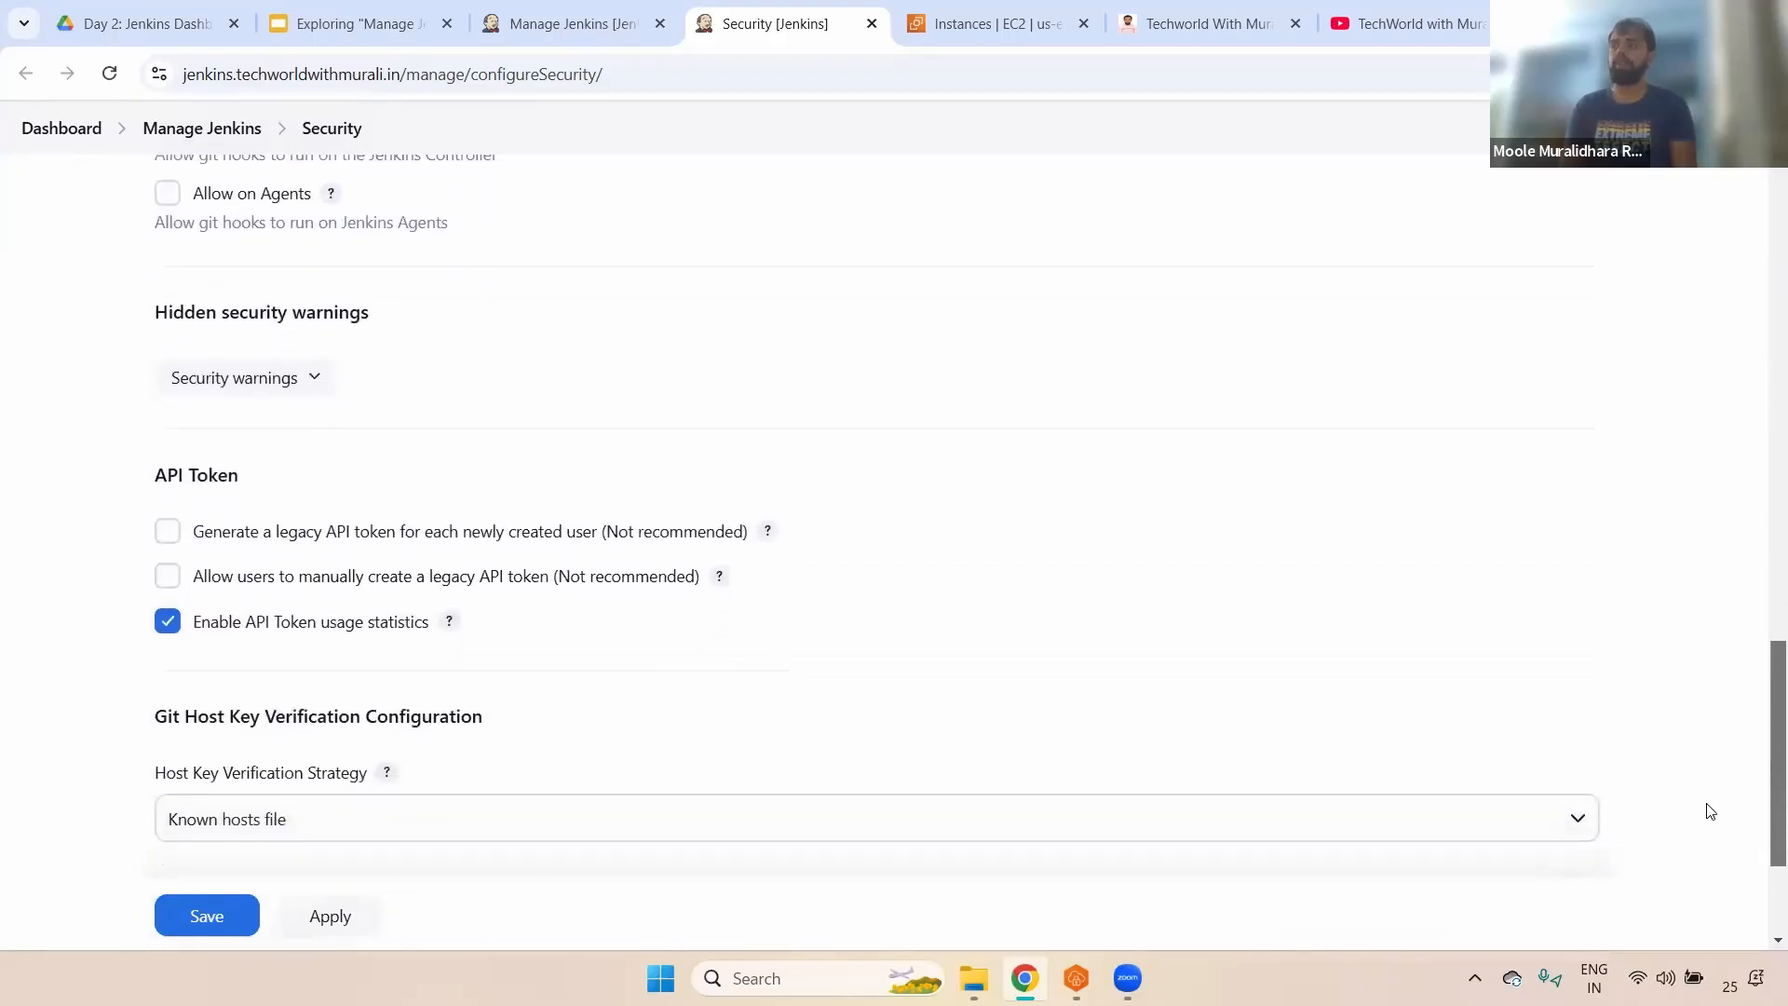
{"action": "scroll", "coordinate": [1711, 811], "scroll_direction": "down", "scroll_amount": 3}
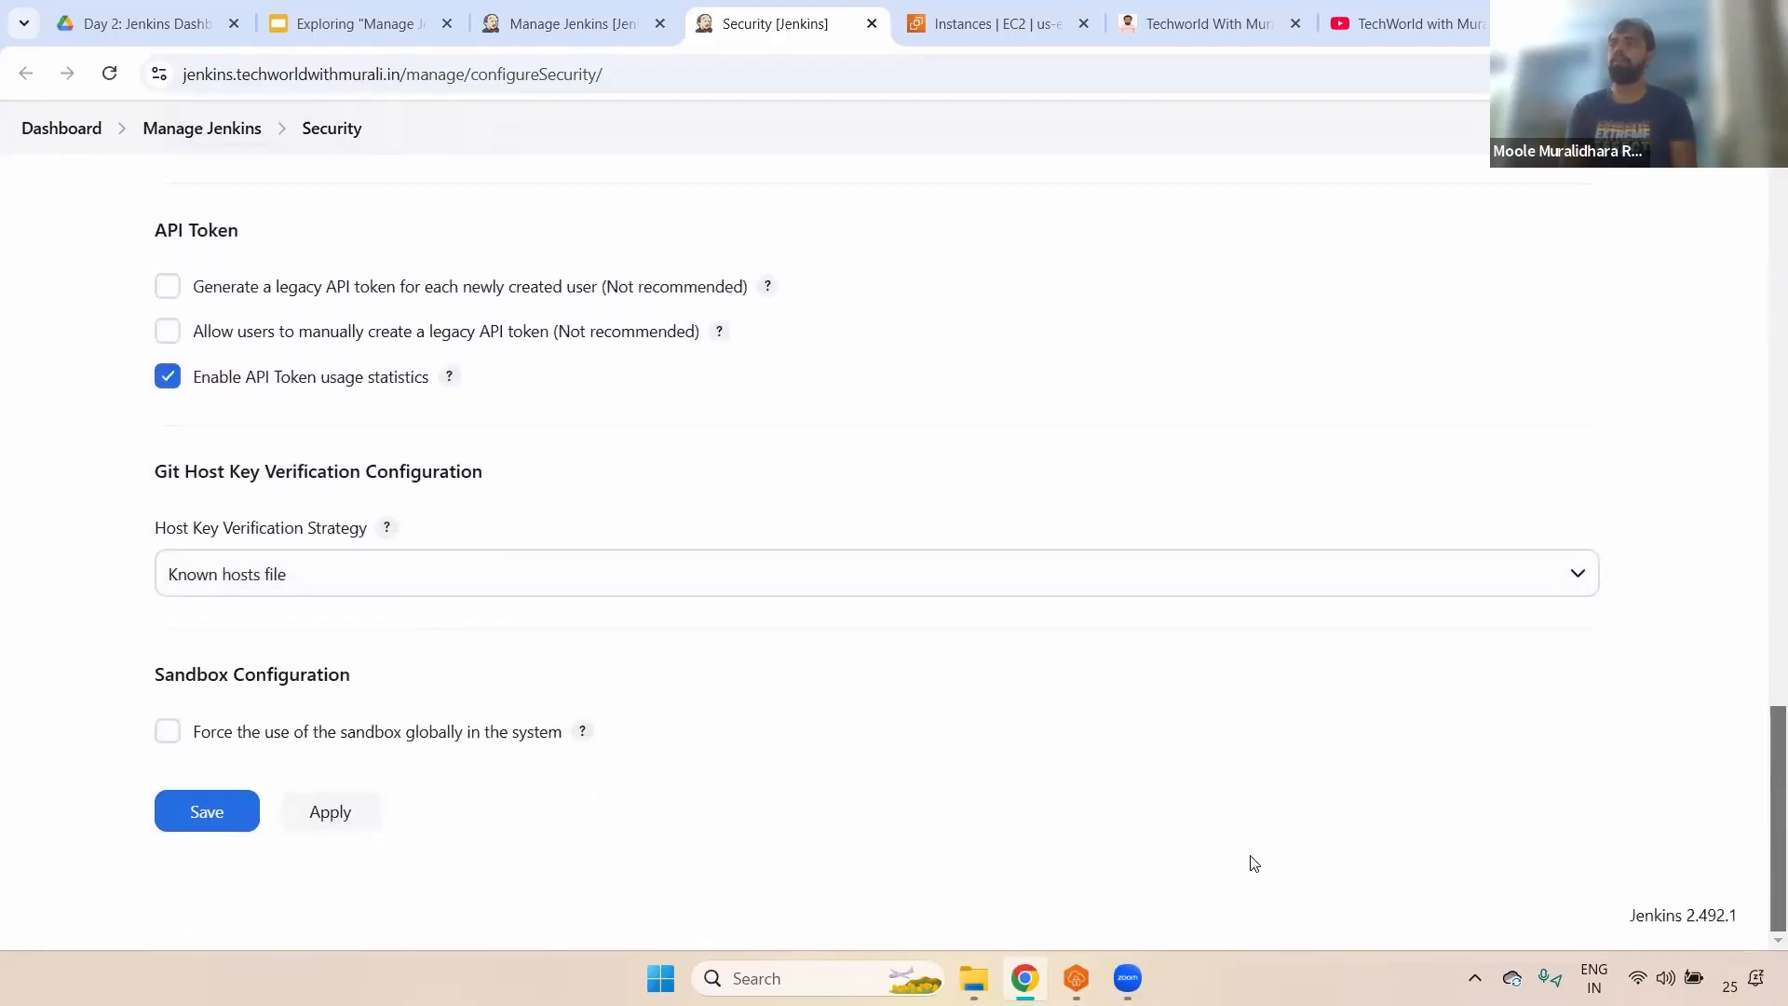
- Open Credentials in a new tab, leave the unsaved Security page, and enter the System (global) domain
{"action": "left_click", "coordinate": [552, 17]}
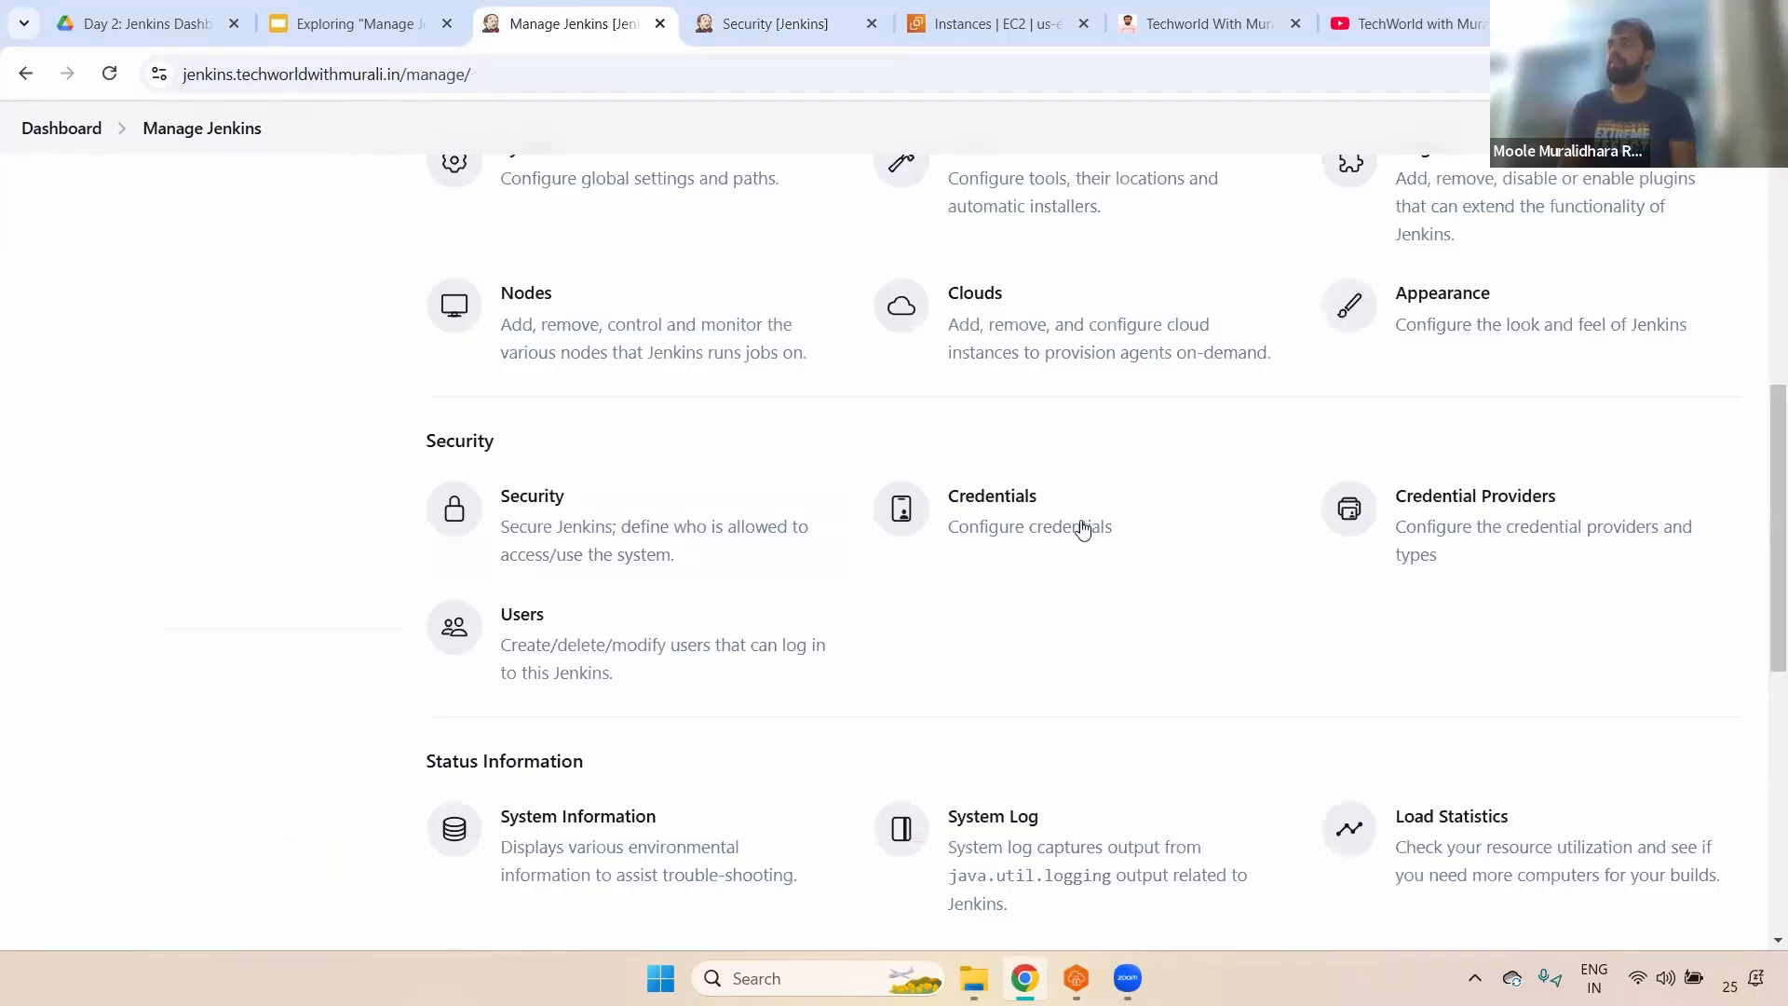
{"action": "right_click", "coordinate": [1056, 509]}
{"action": "left_click", "coordinate": [1096, 537]}
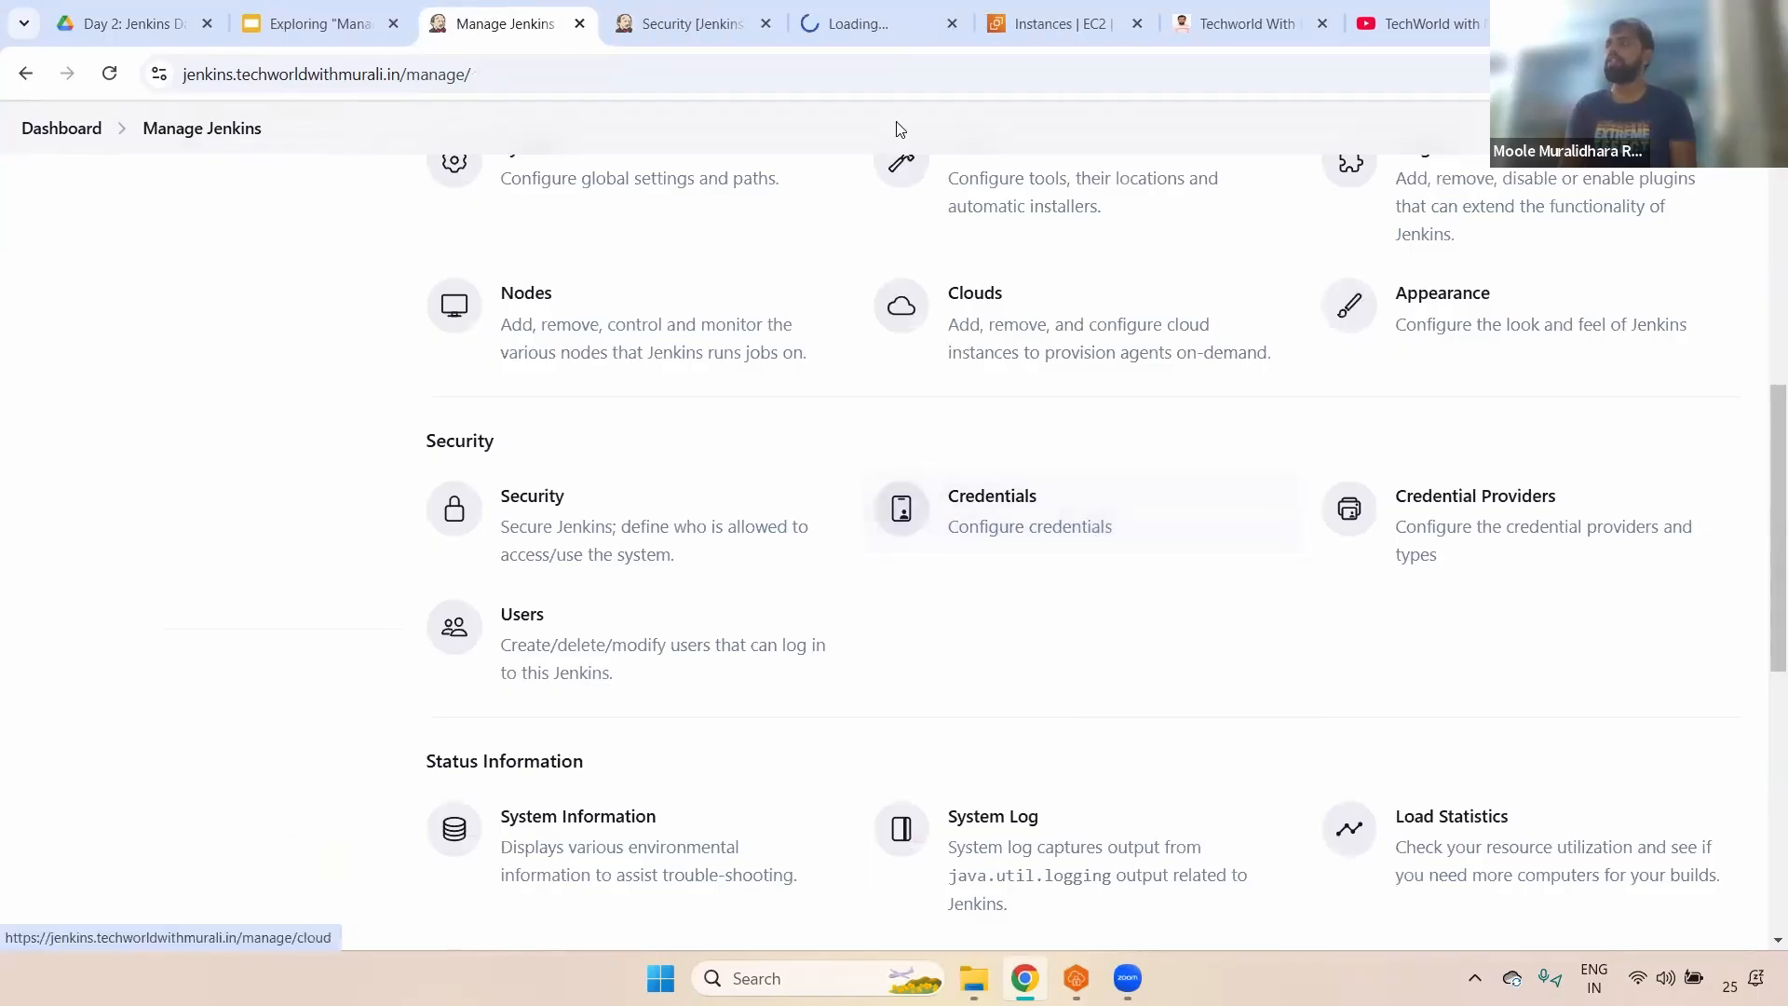
{"action": "left_click", "coordinate": [771, 29]}
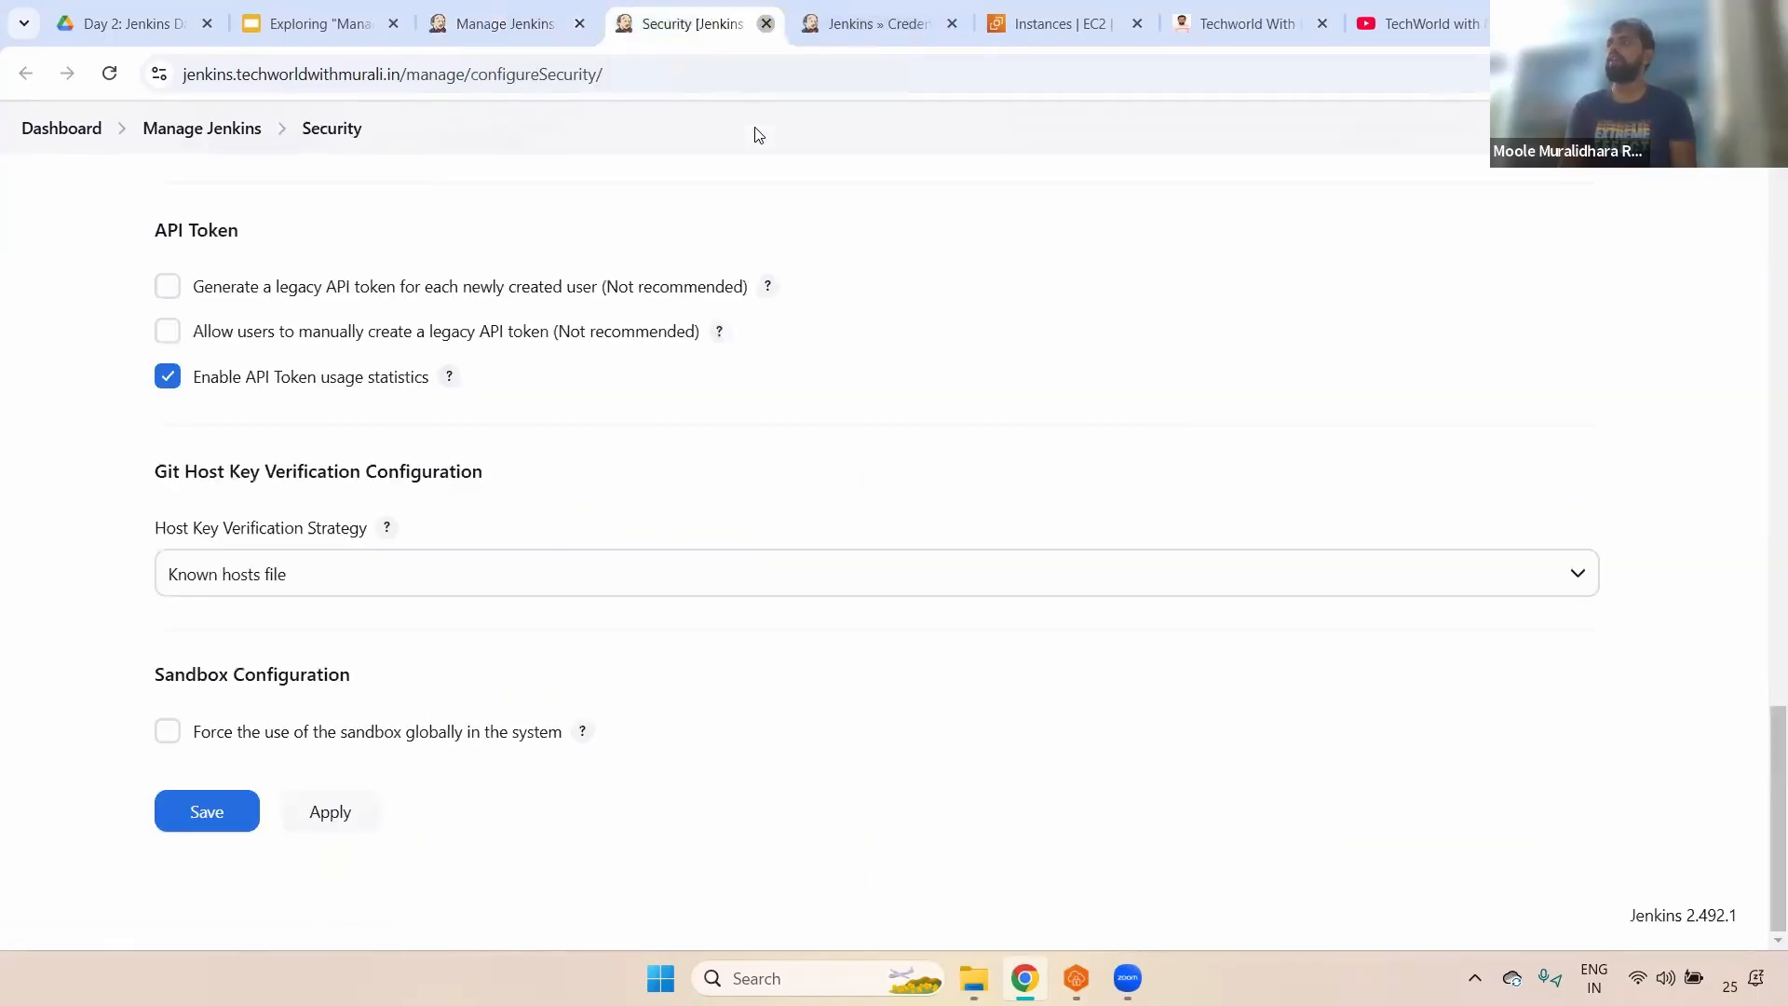
{"action": "left_click", "coordinate": [982, 226]}
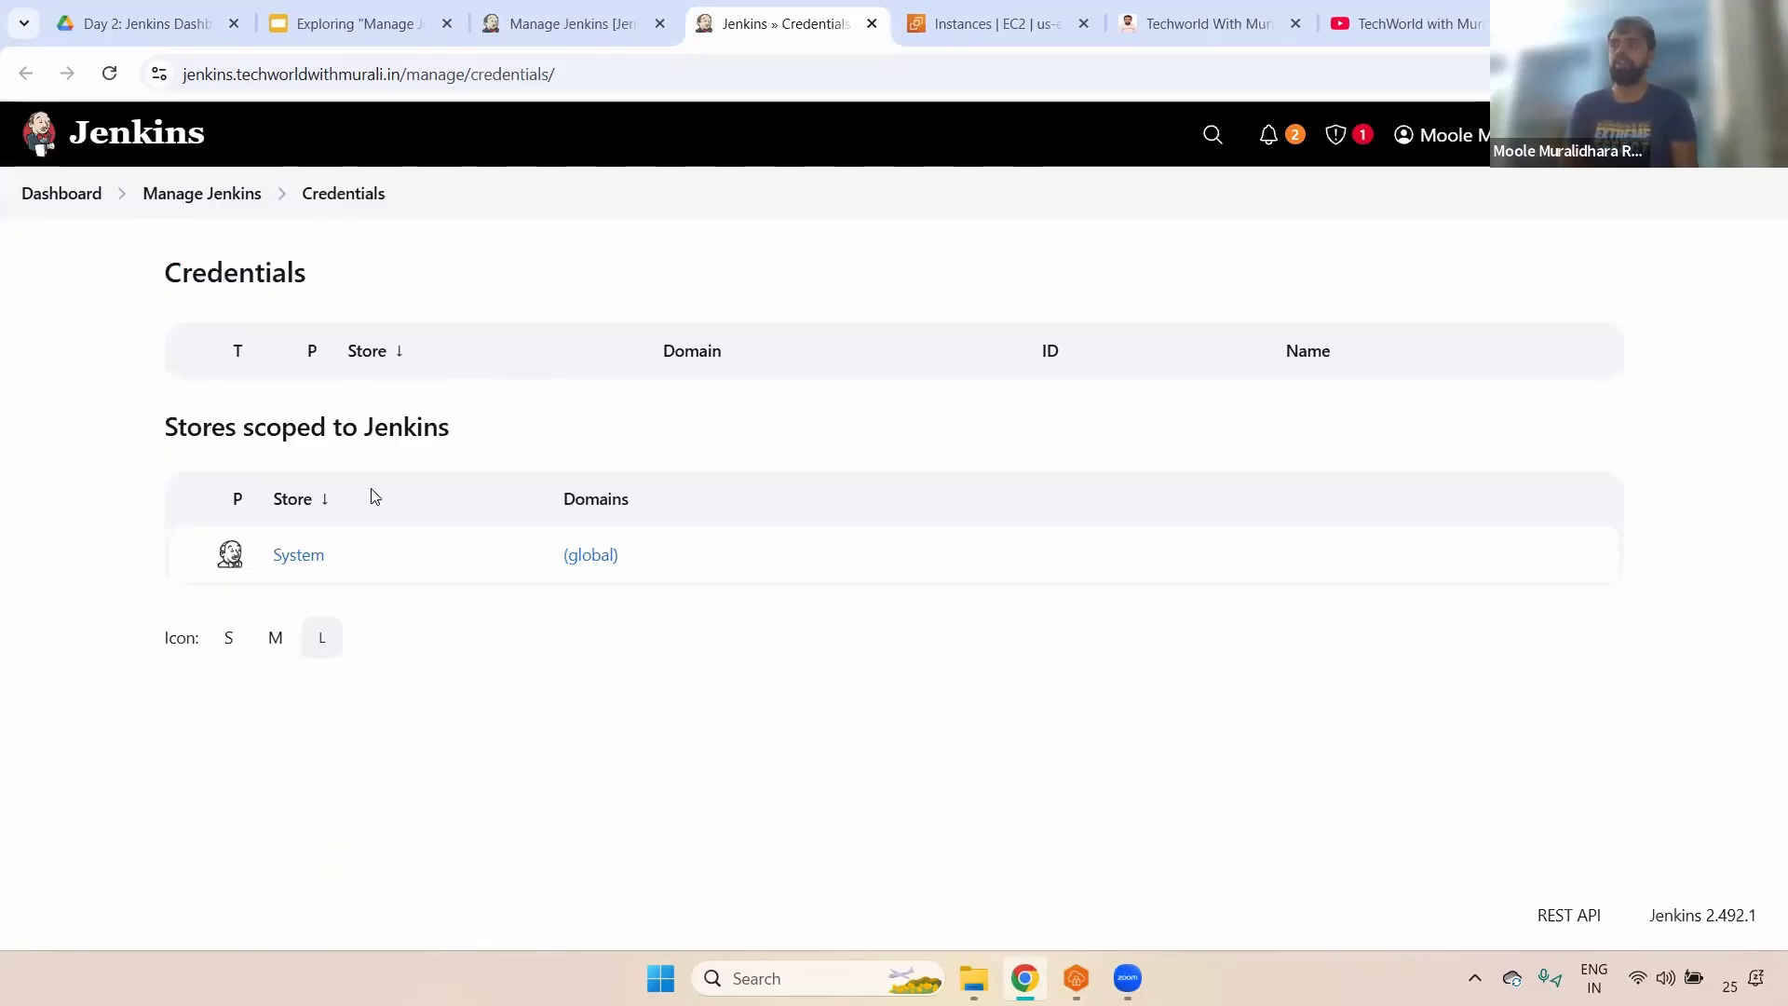
{"action": "left_click", "coordinate": [595, 557]}
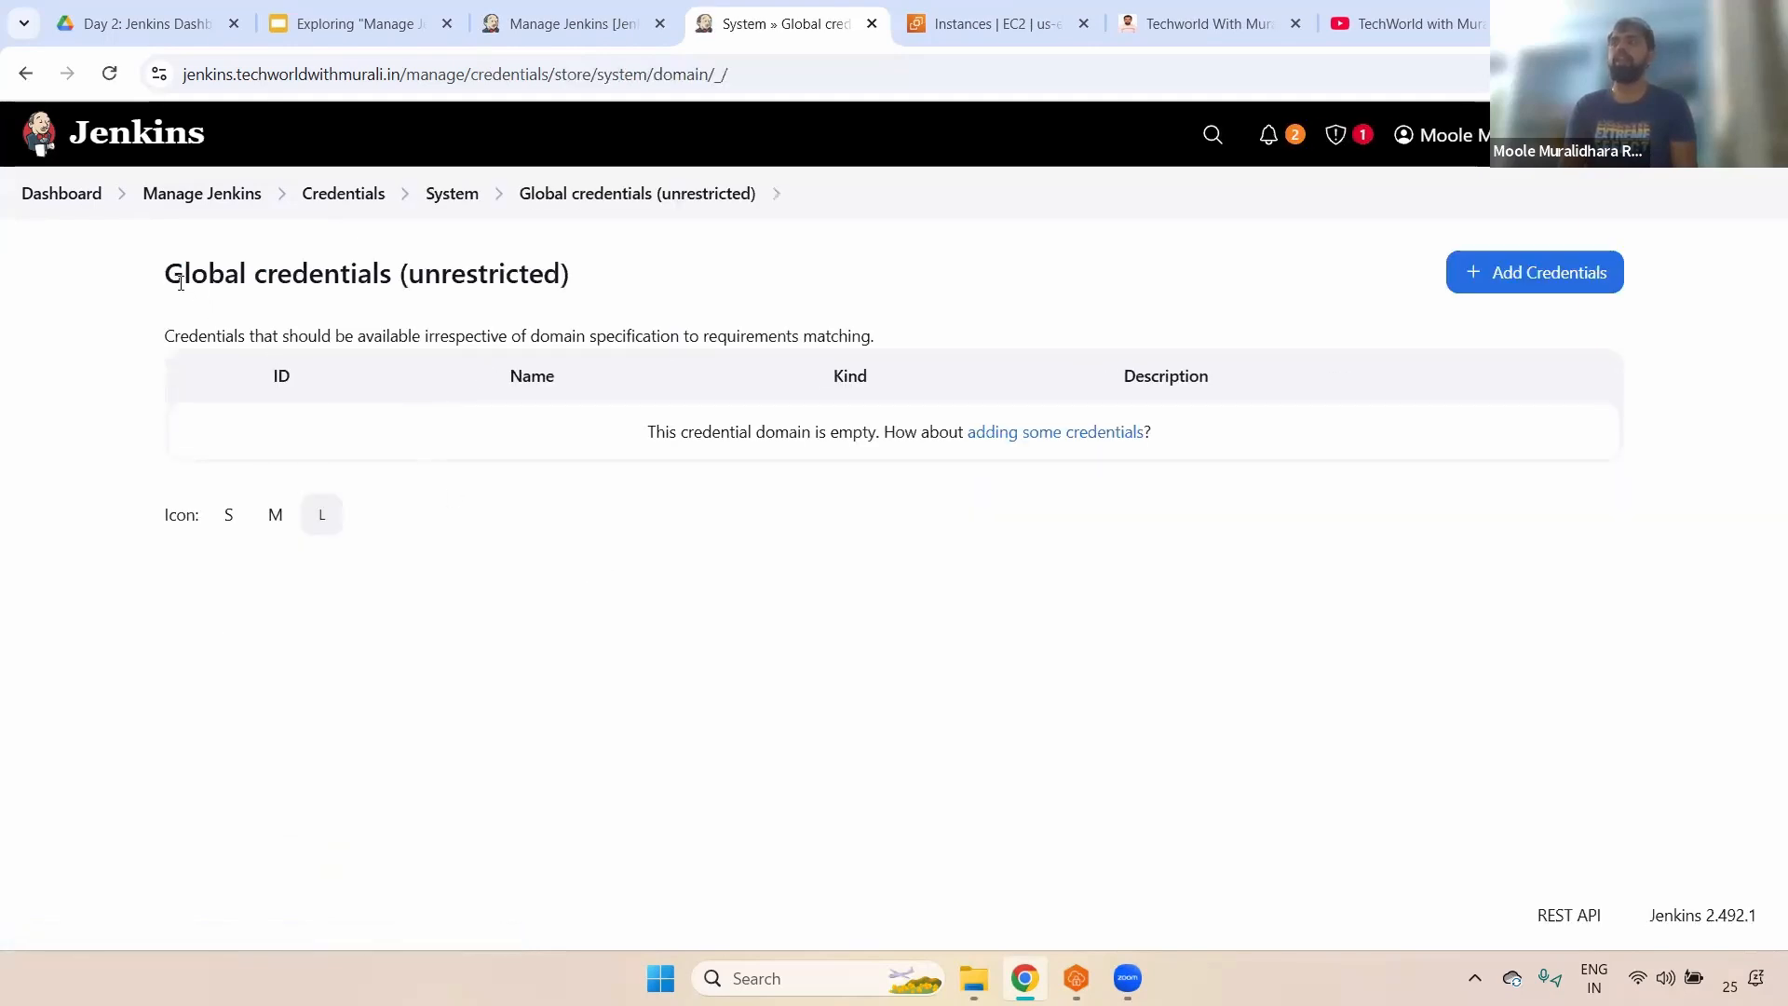
{"action": "left_click_drag", "start_coordinate": [166, 277], "coordinate": [618, 292]}
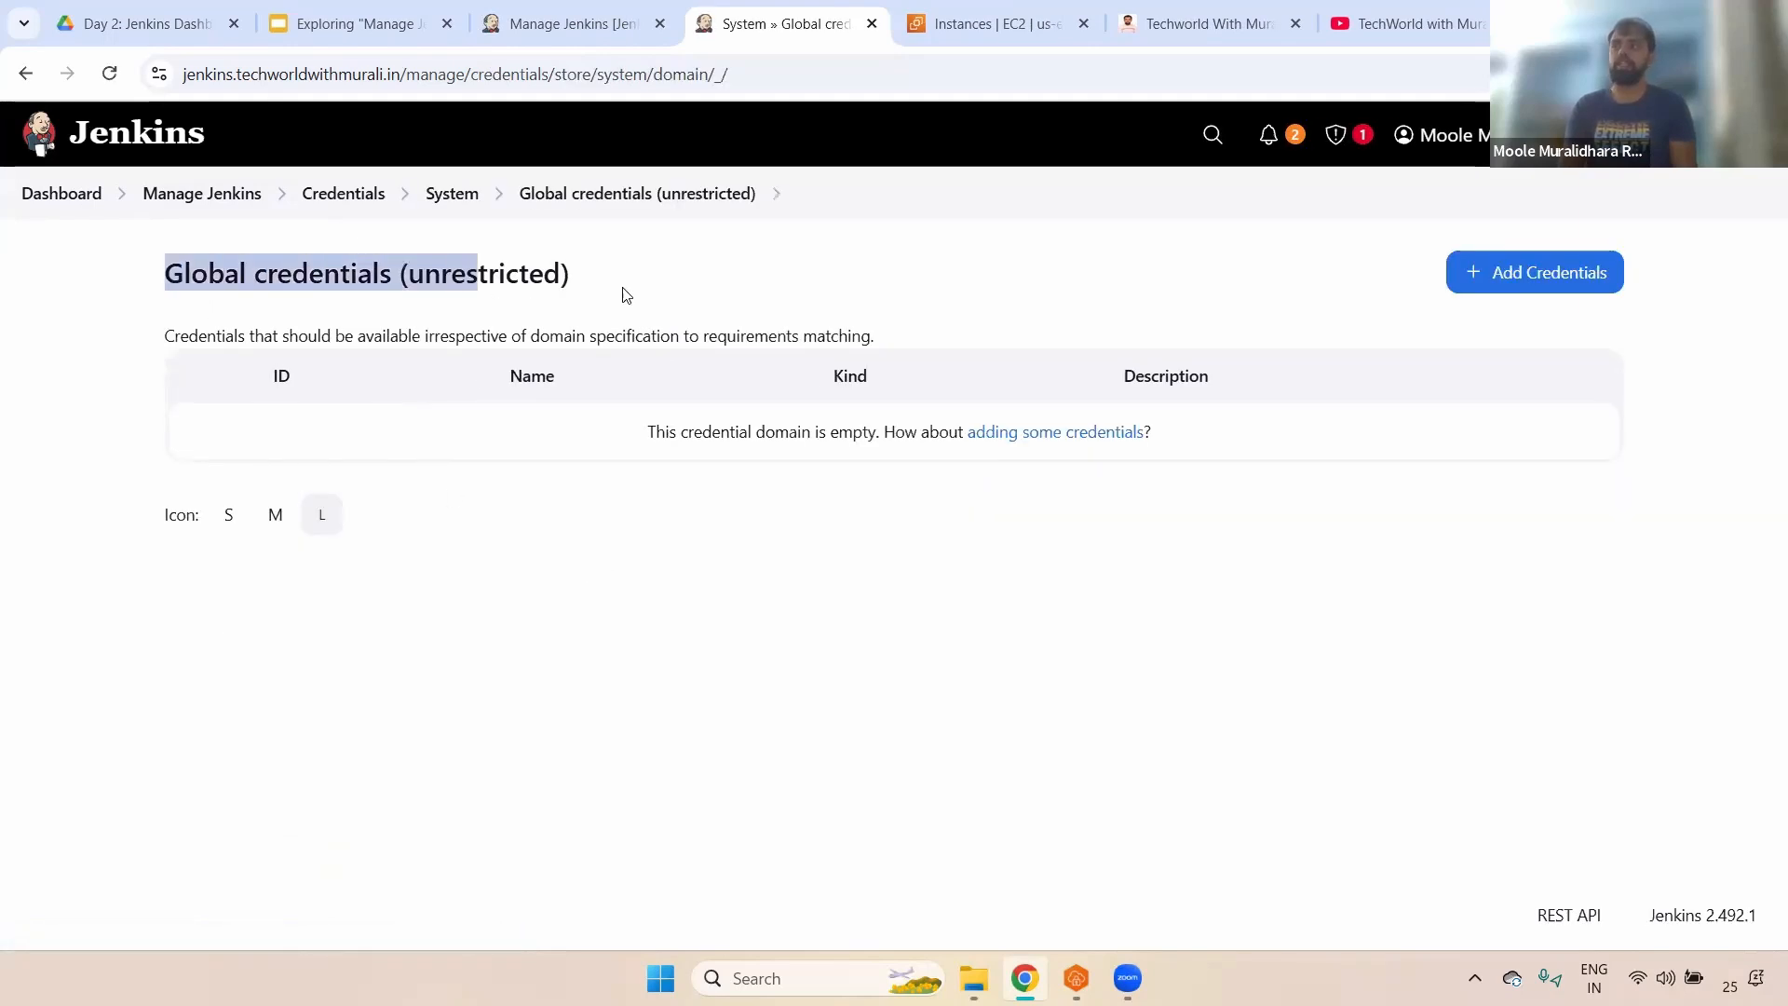
- Start a new credential and preview the GitHub App, SSH private key and Secret file kinds
{"action": "left_click", "coordinate": [1552, 277]}
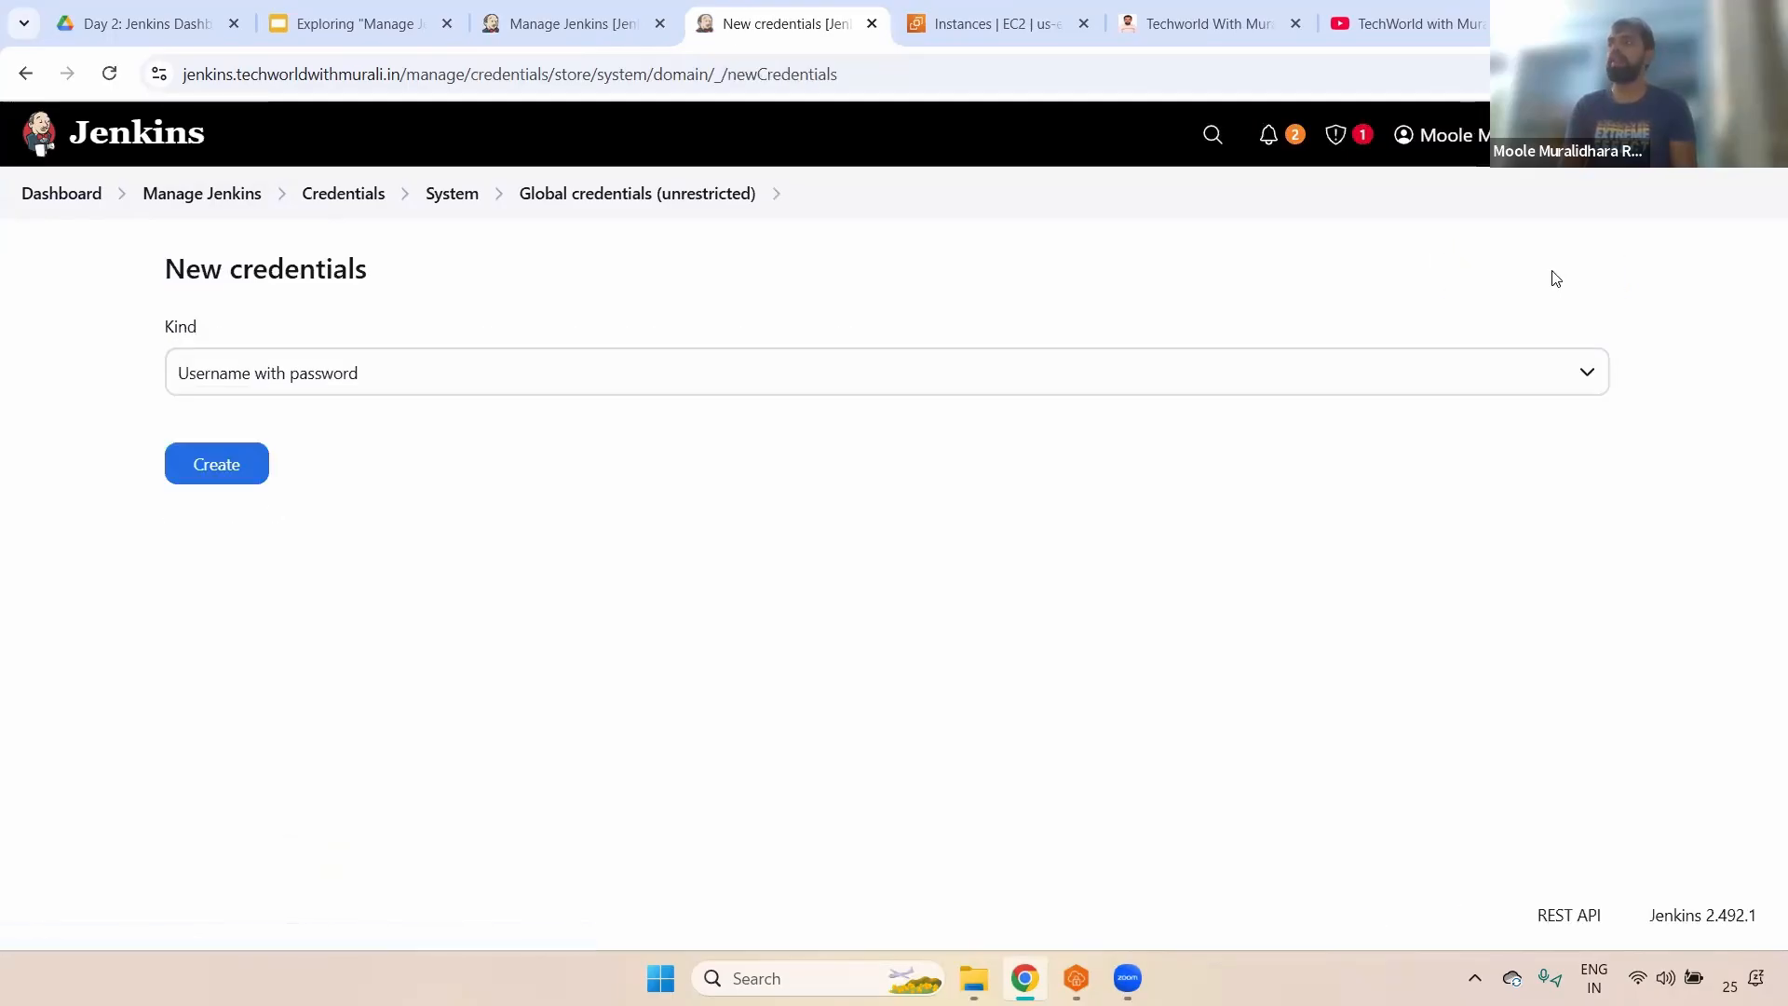
{"action": "left_click", "coordinate": [484, 365]}
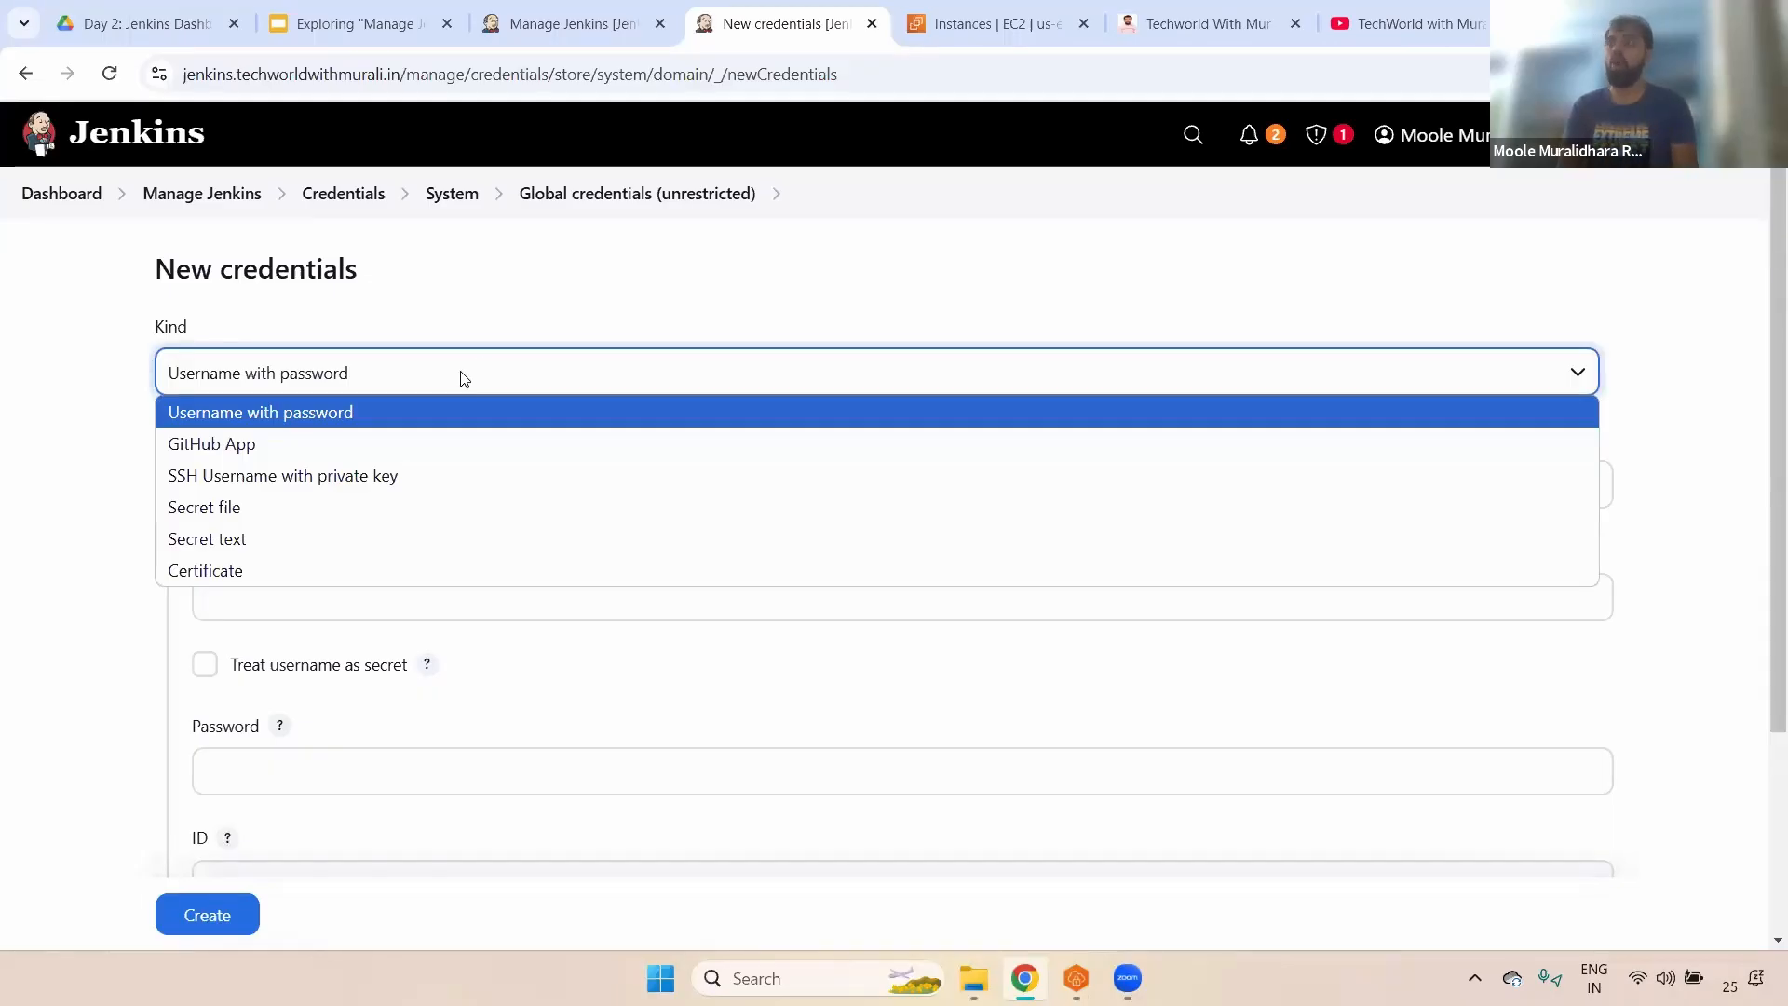
{"action": "left_click", "coordinate": [307, 444]}
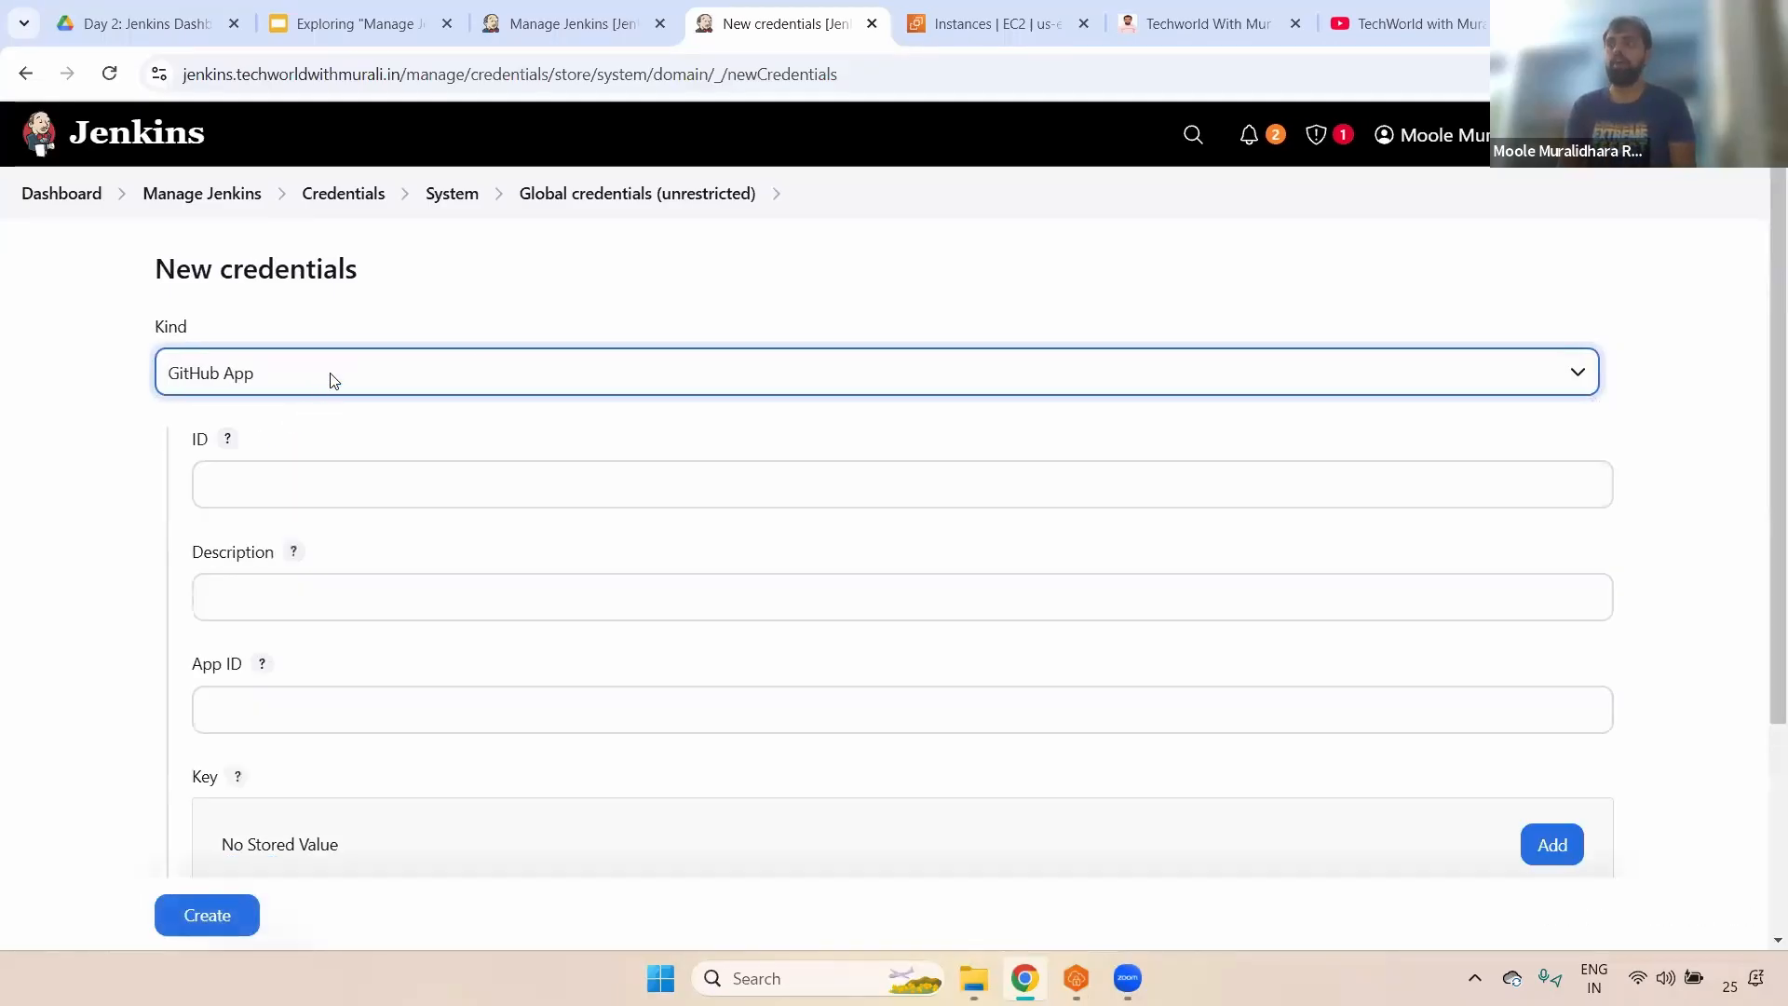
{"action": "left_click", "coordinate": [333, 377]}
{"action": "left_click", "coordinate": [289, 476]}
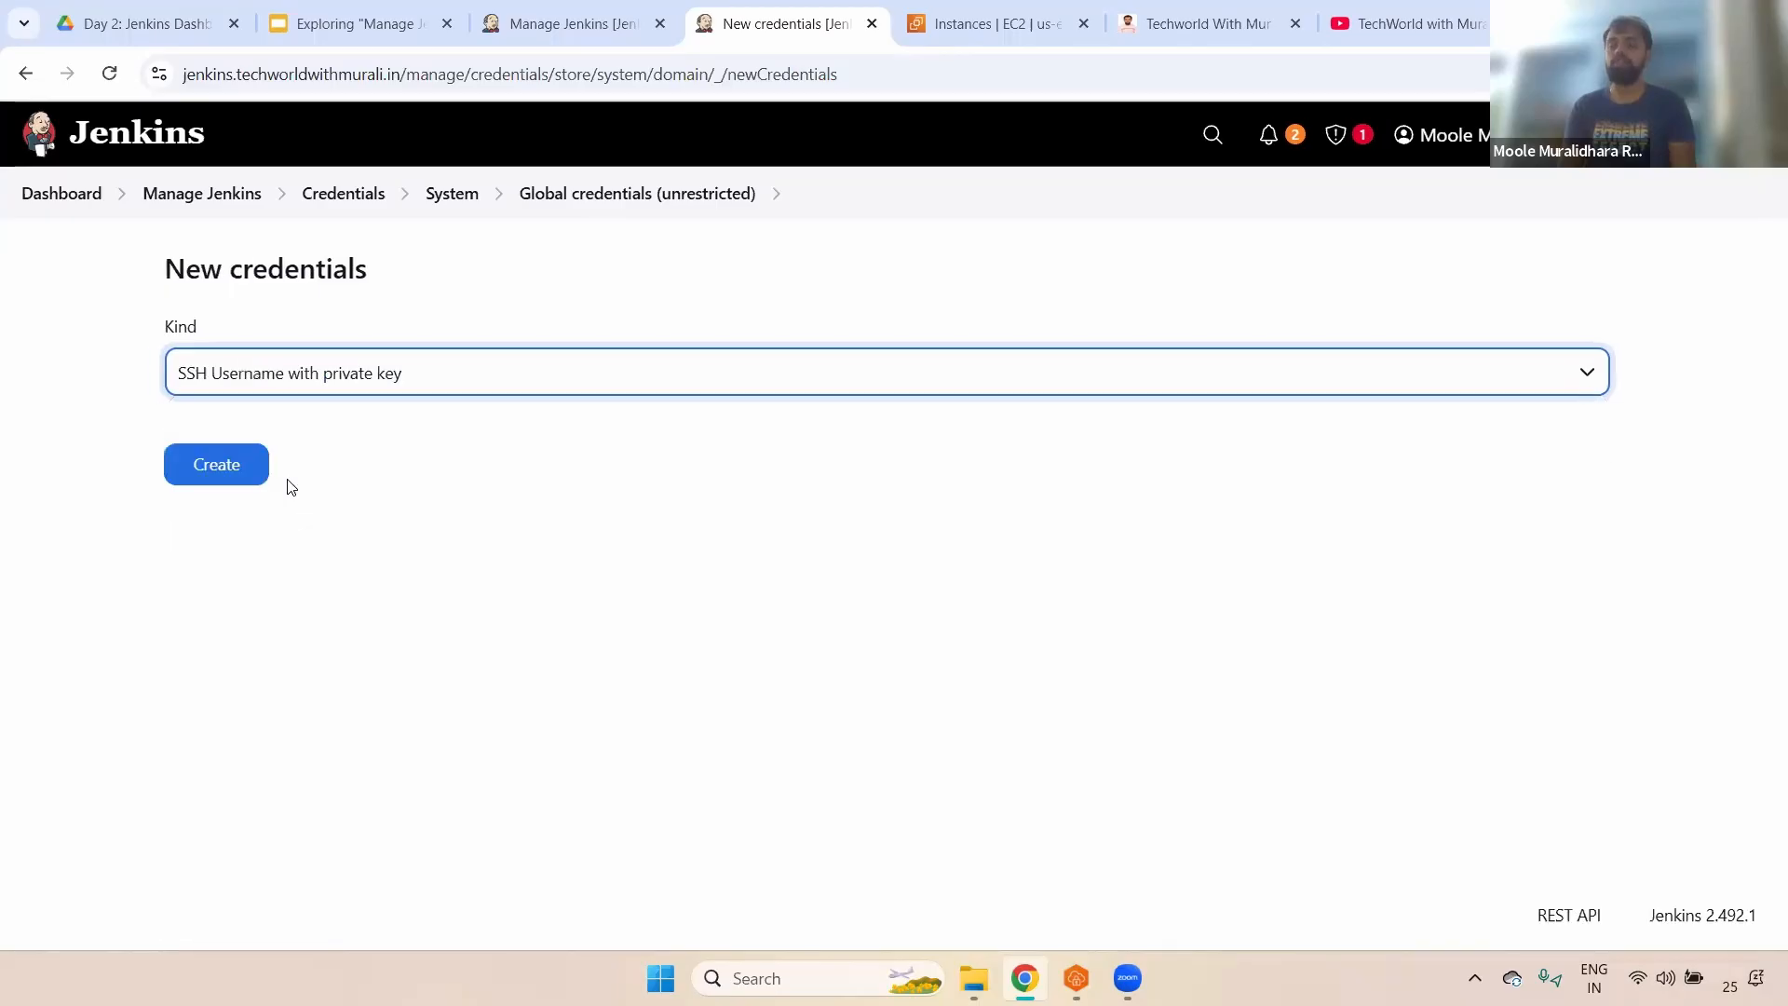
{"action": "left_click", "coordinate": [322, 375]}
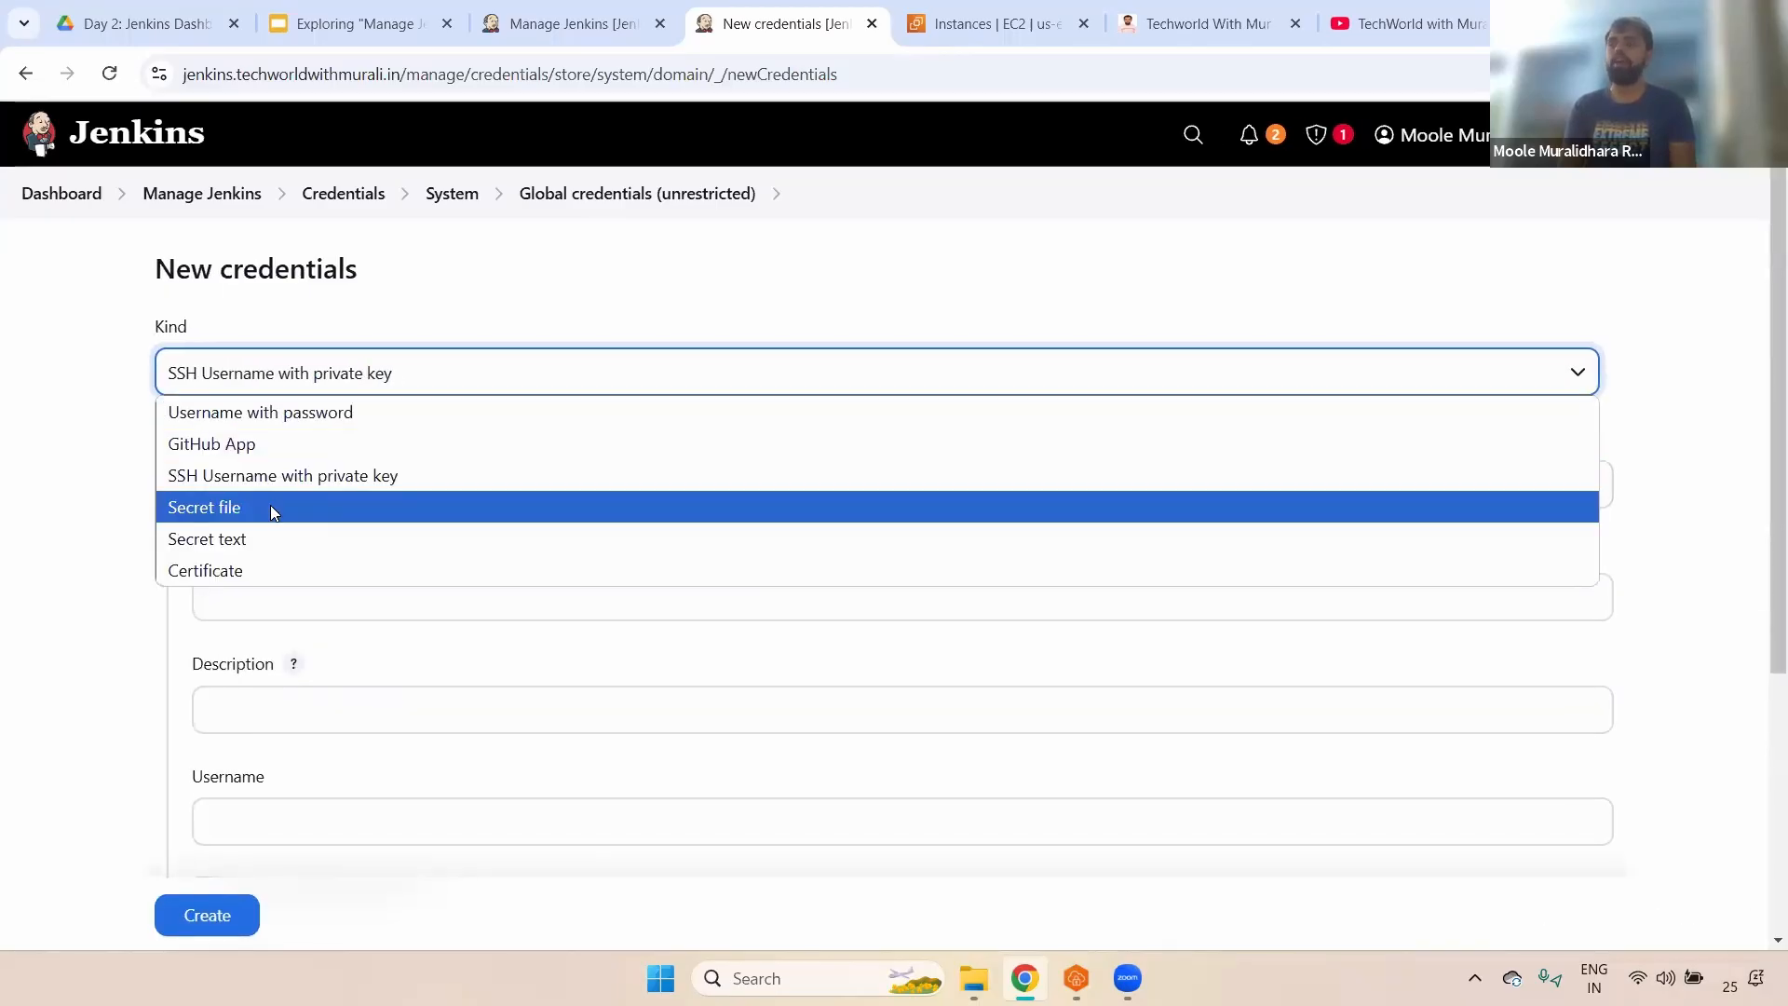
{"action": "left_click", "coordinate": [271, 507]}
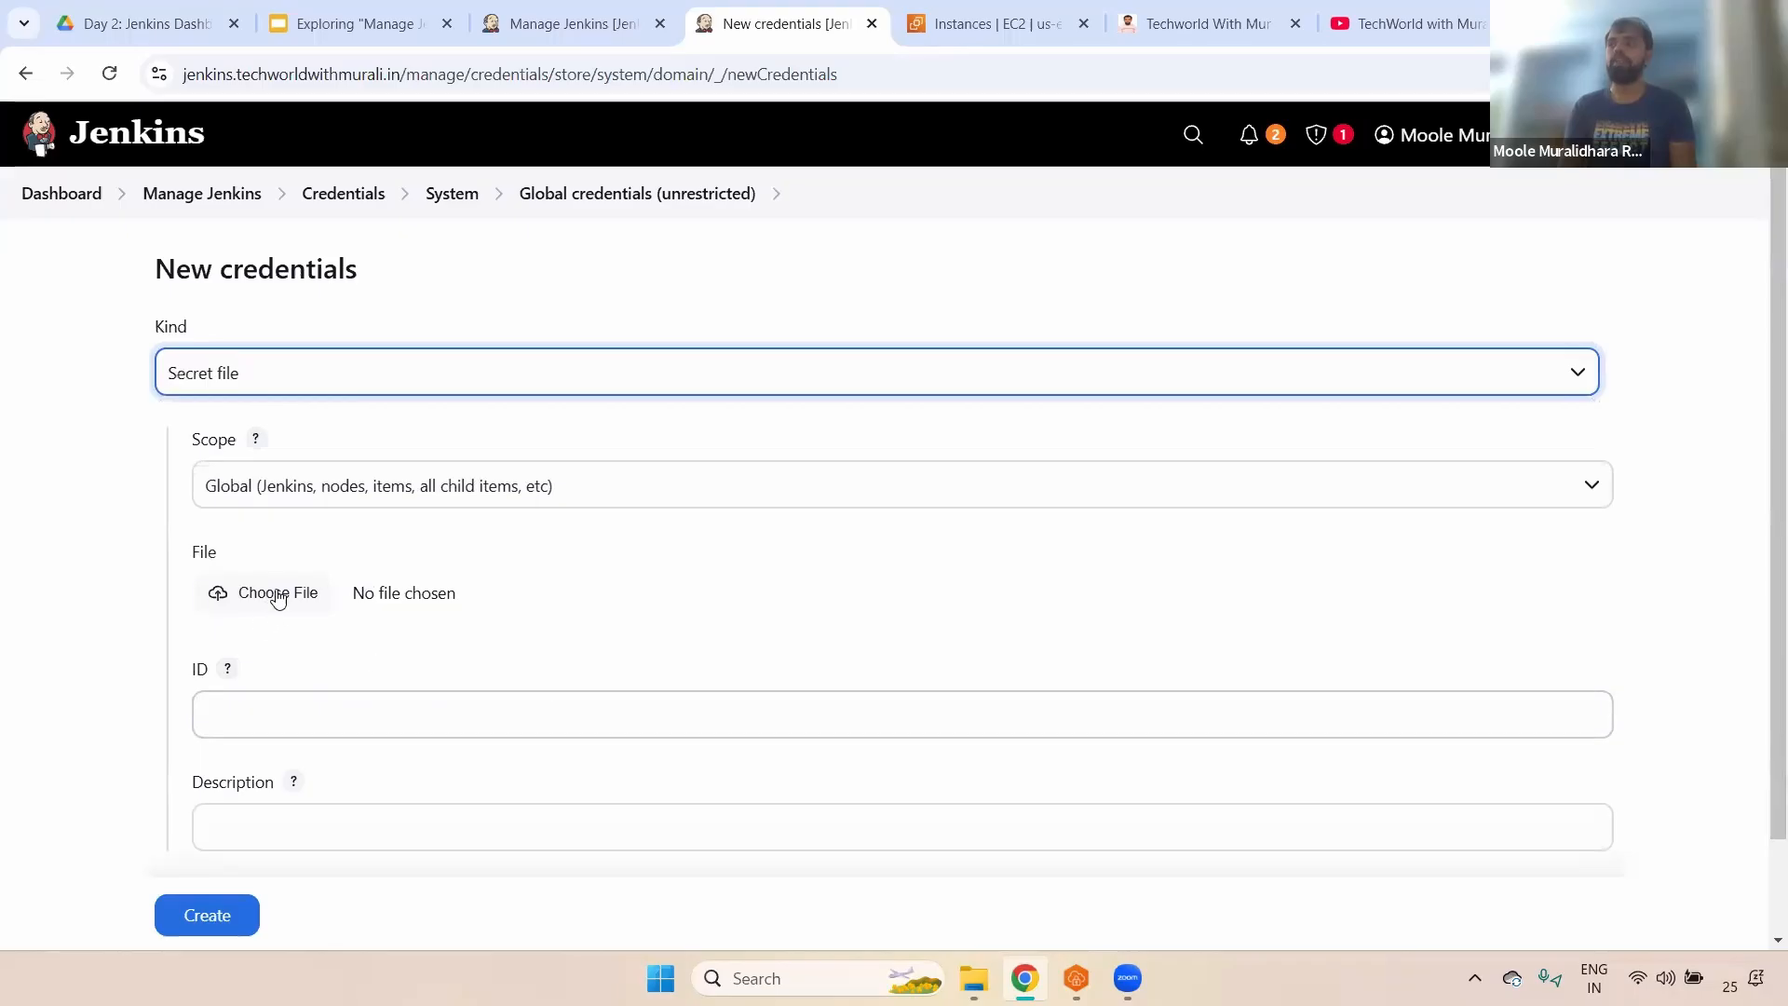
- Set Kind back to Username with password and show the Scope choices
{"action": "left_click", "coordinate": [289, 390]}
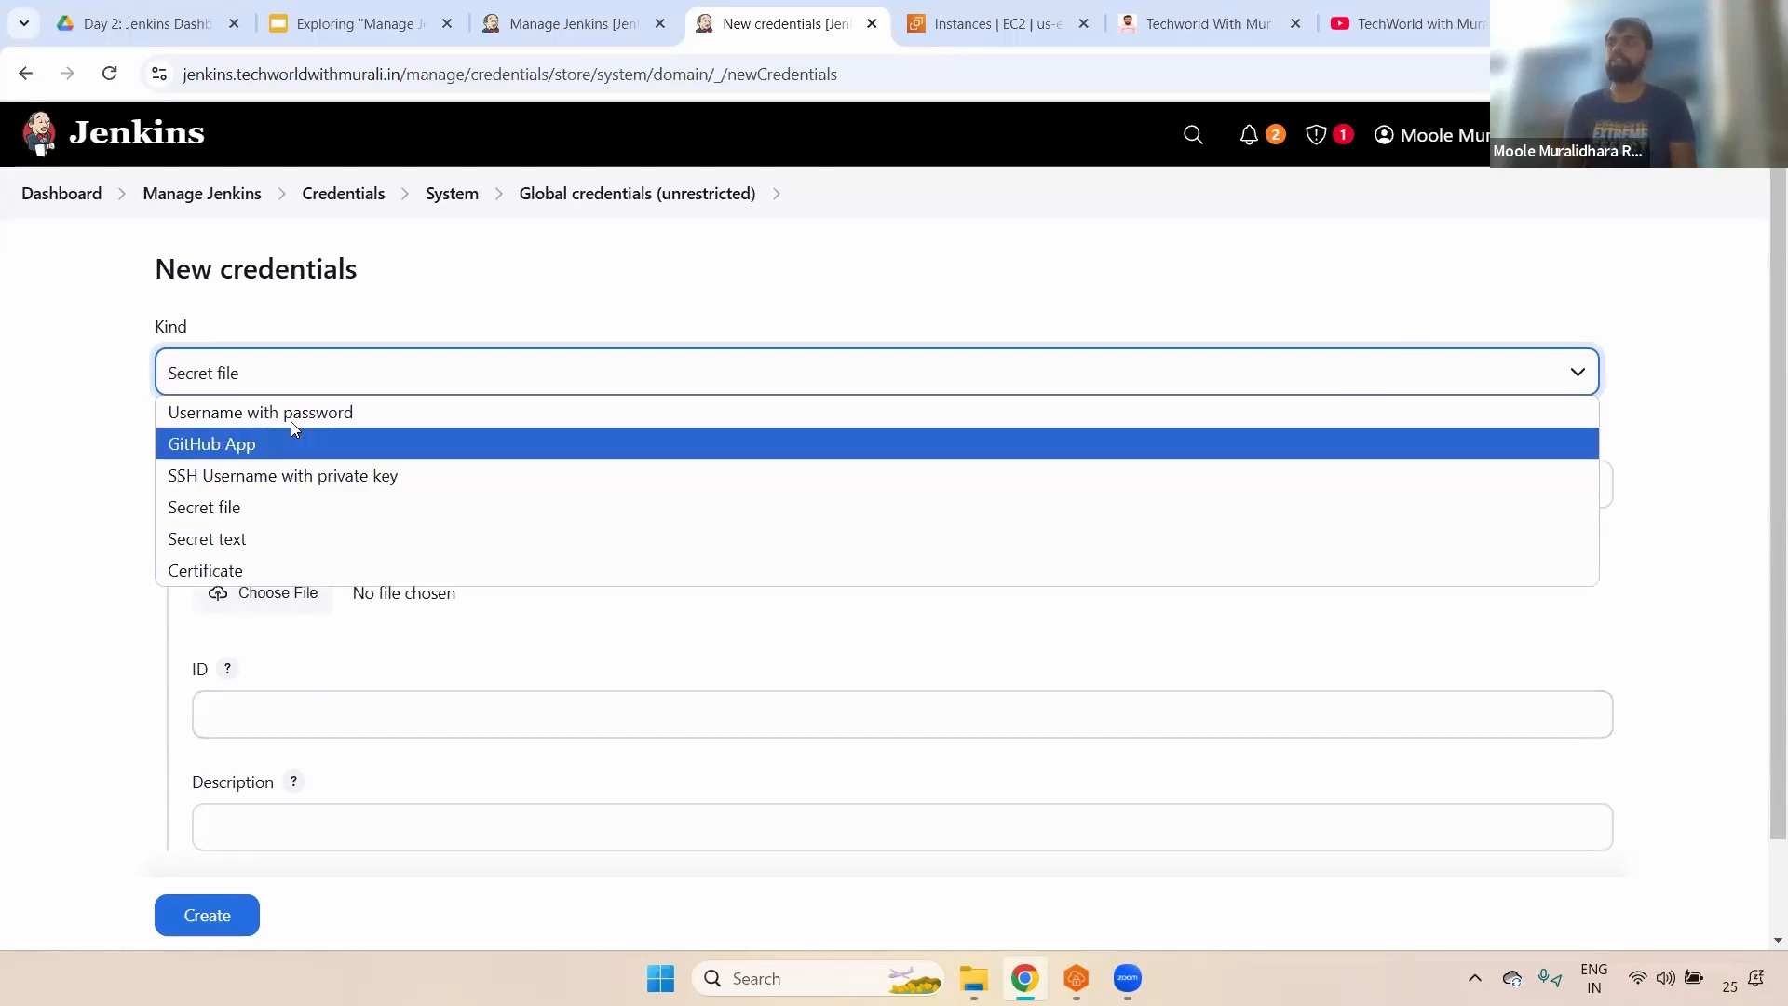
{"action": "left_click", "coordinate": [390, 414]}
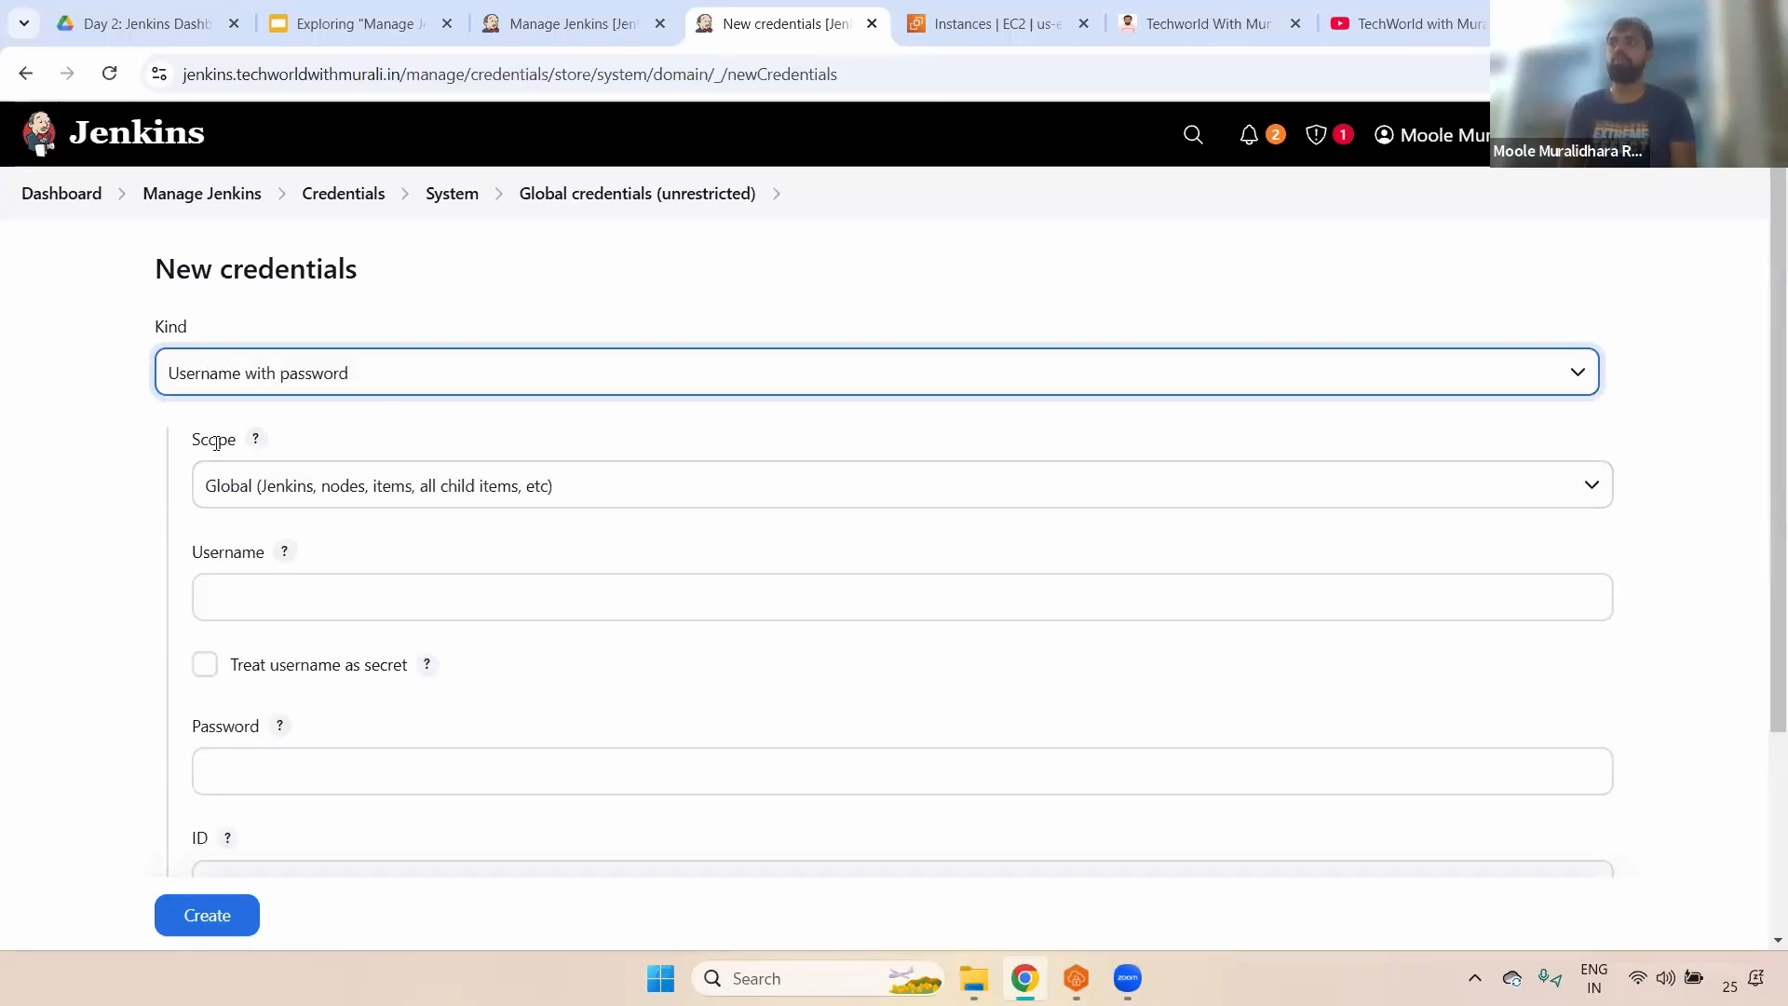
{"action": "left_click_drag", "start_coordinate": [192, 440], "coordinate": [243, 445]}
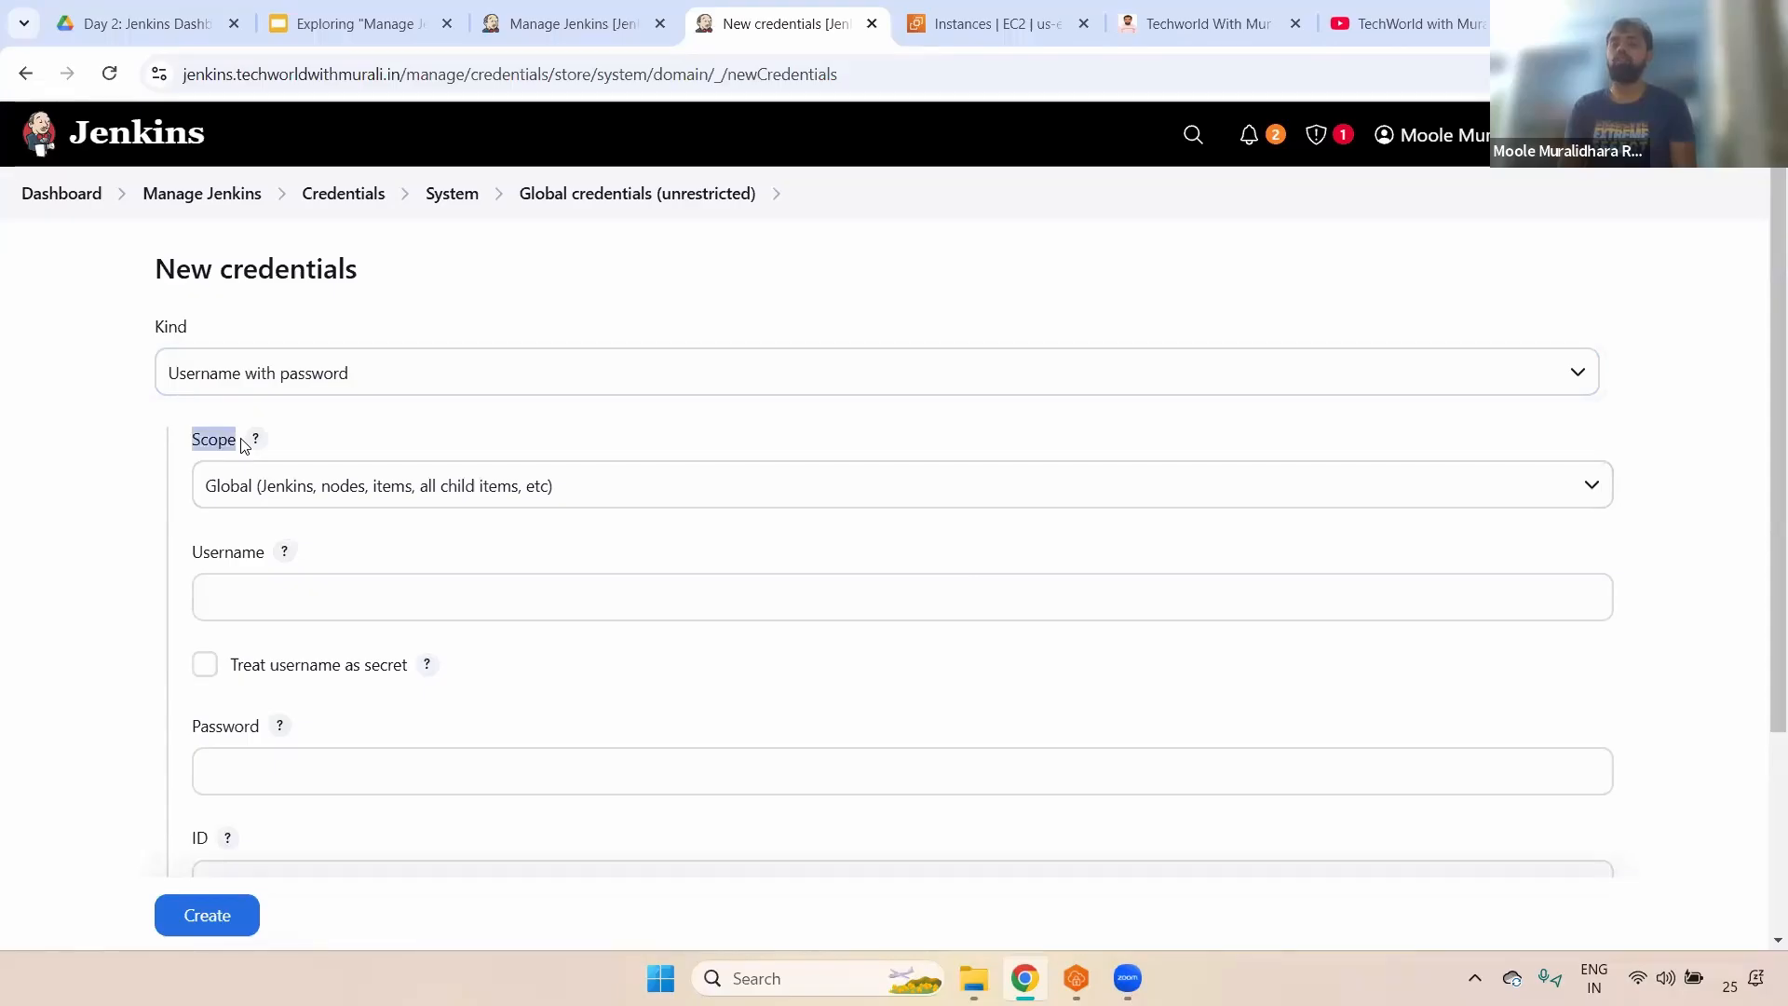
{"action": "left_click", "coordinate": [395, 487]}
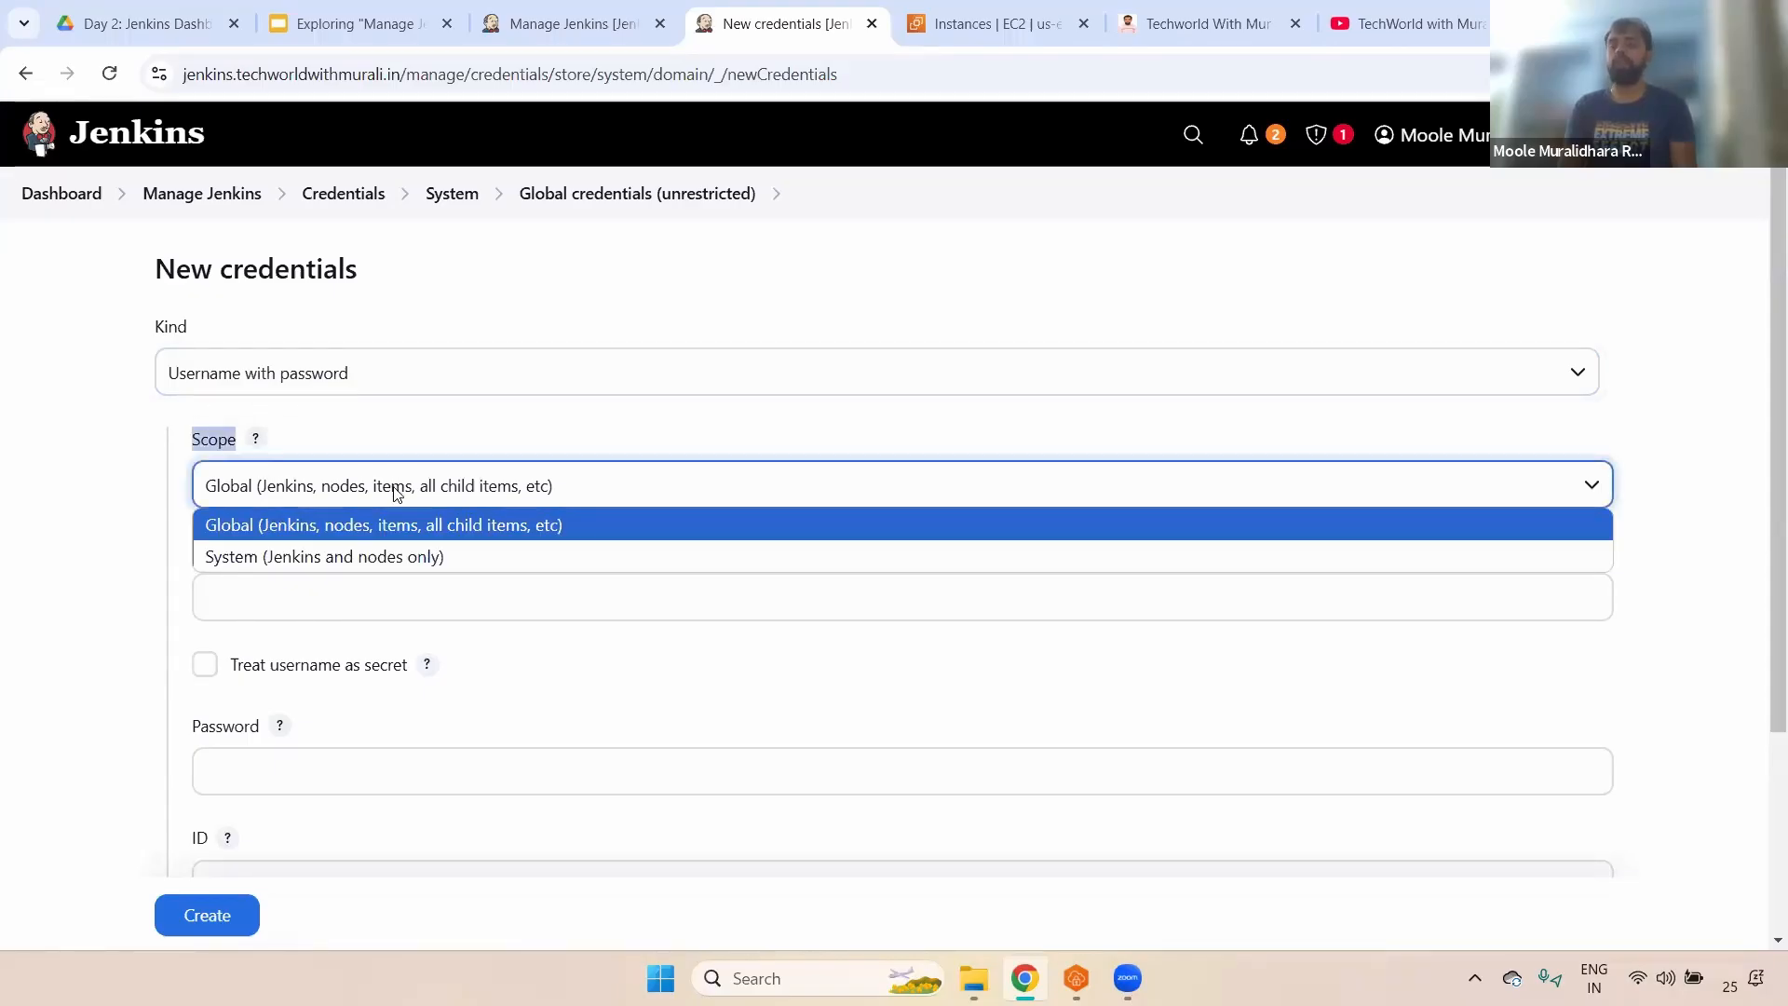
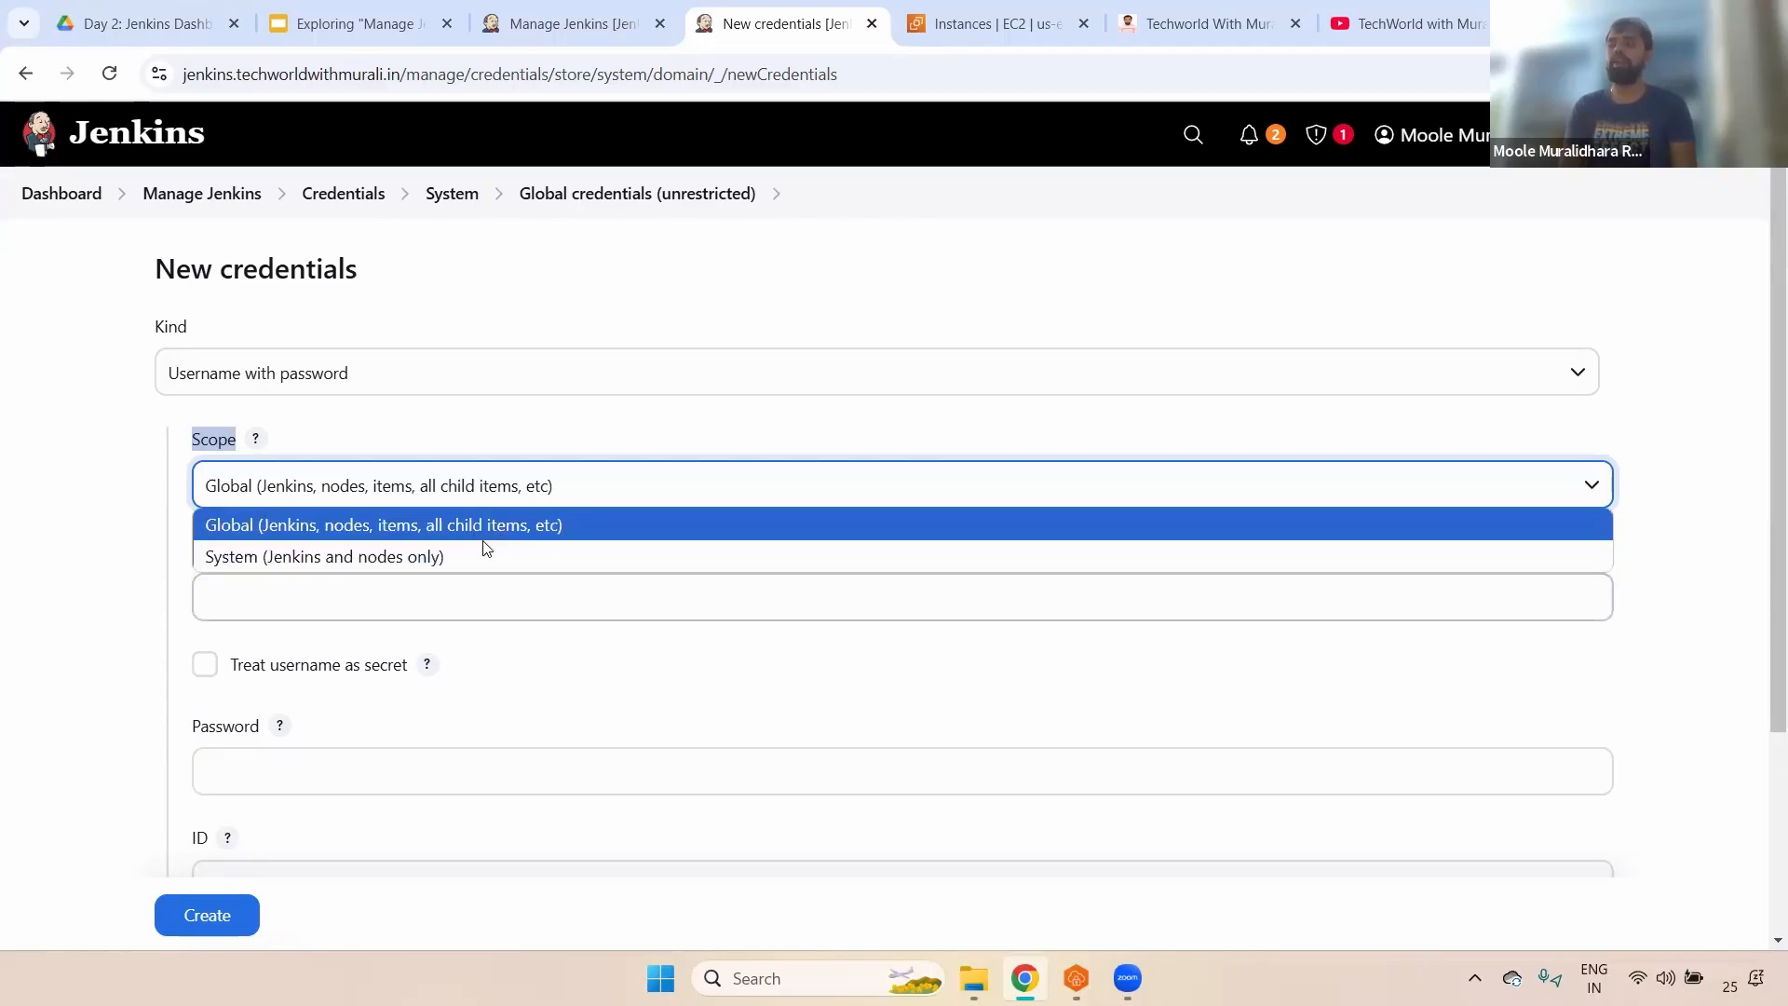
- Keep the credential scope Global and enter the GitHub account e-mail as the username
{"action": "left_click", "coordinate": [267, 524]}
{"action": "left_click", "coordinate": [249, 555]}
{"action": "double_click", "coordinate": [249, 555]}
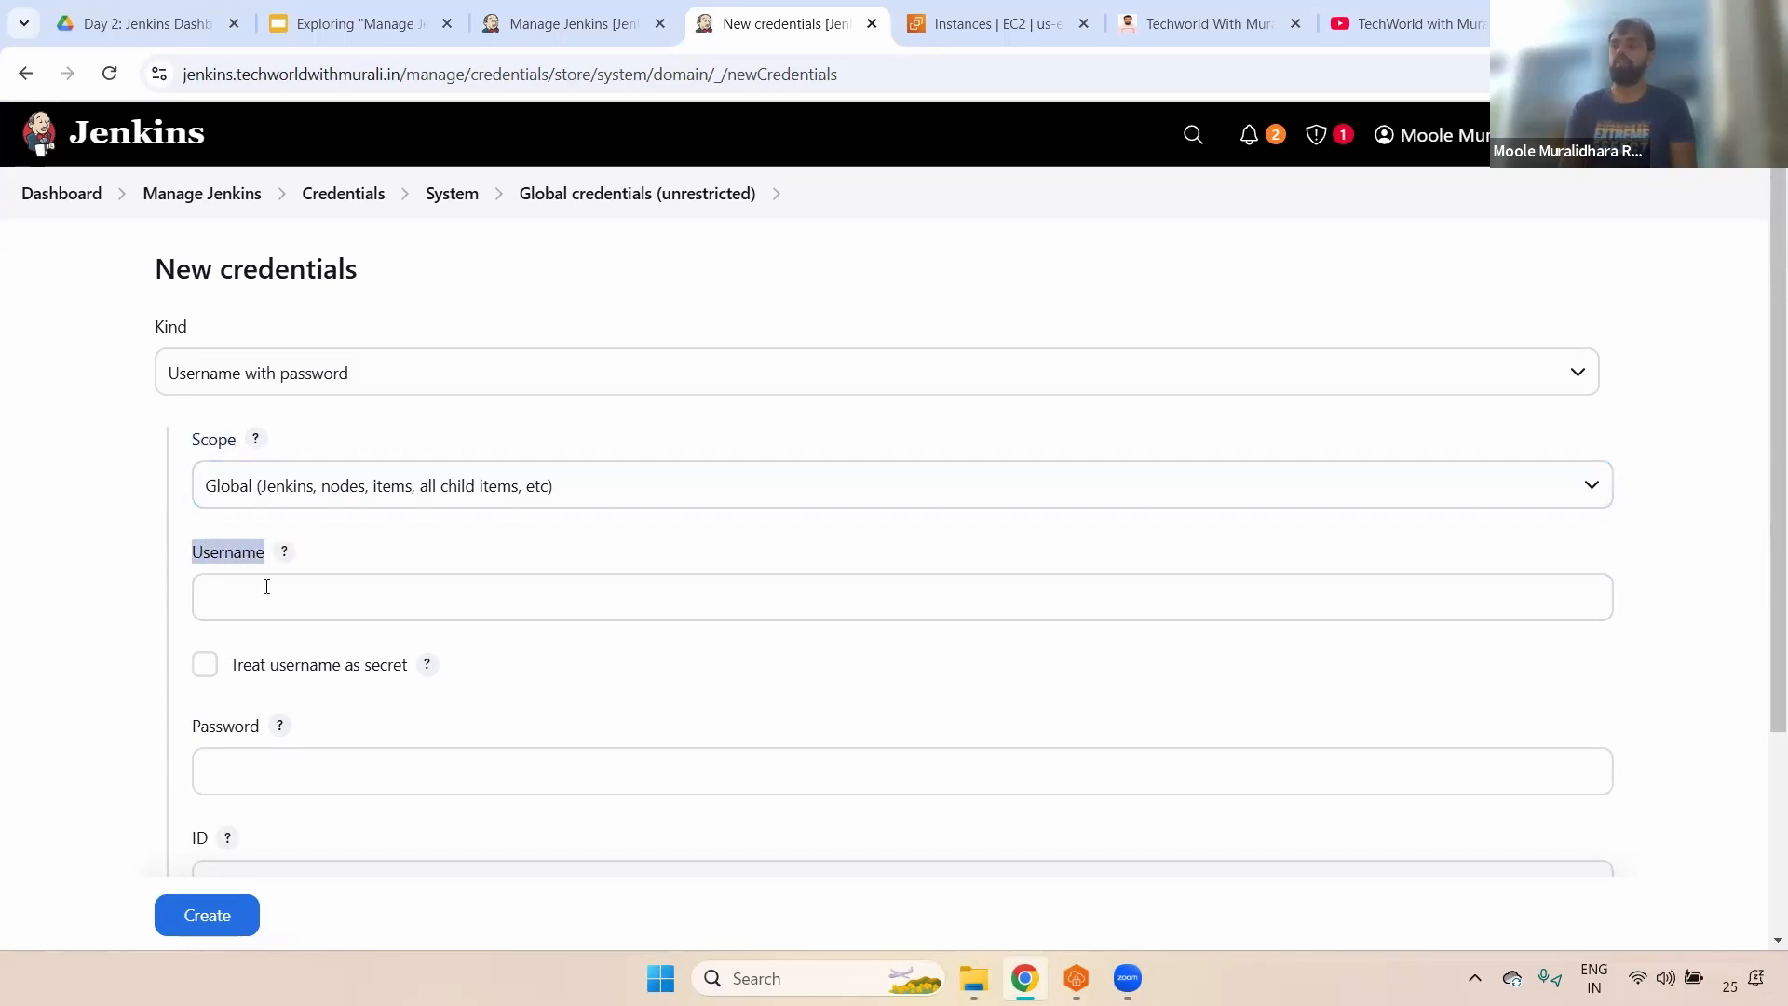
{"action": "left_click", "coordinate": [266, 587]}
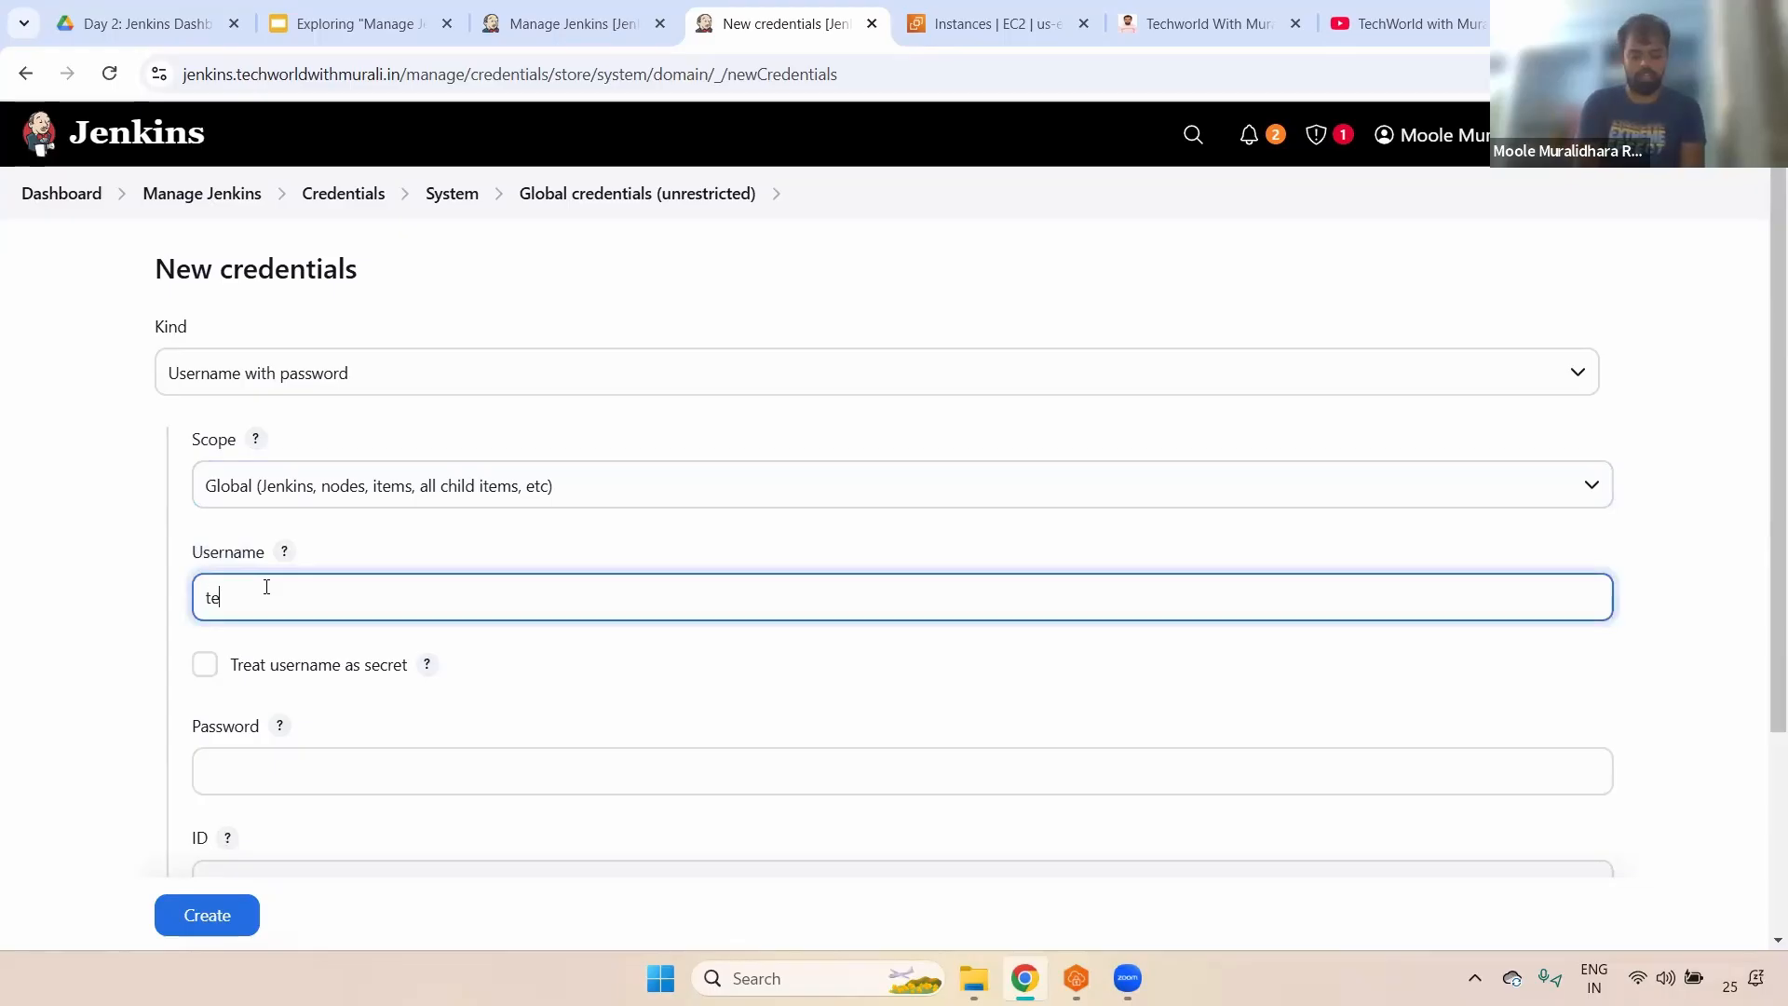
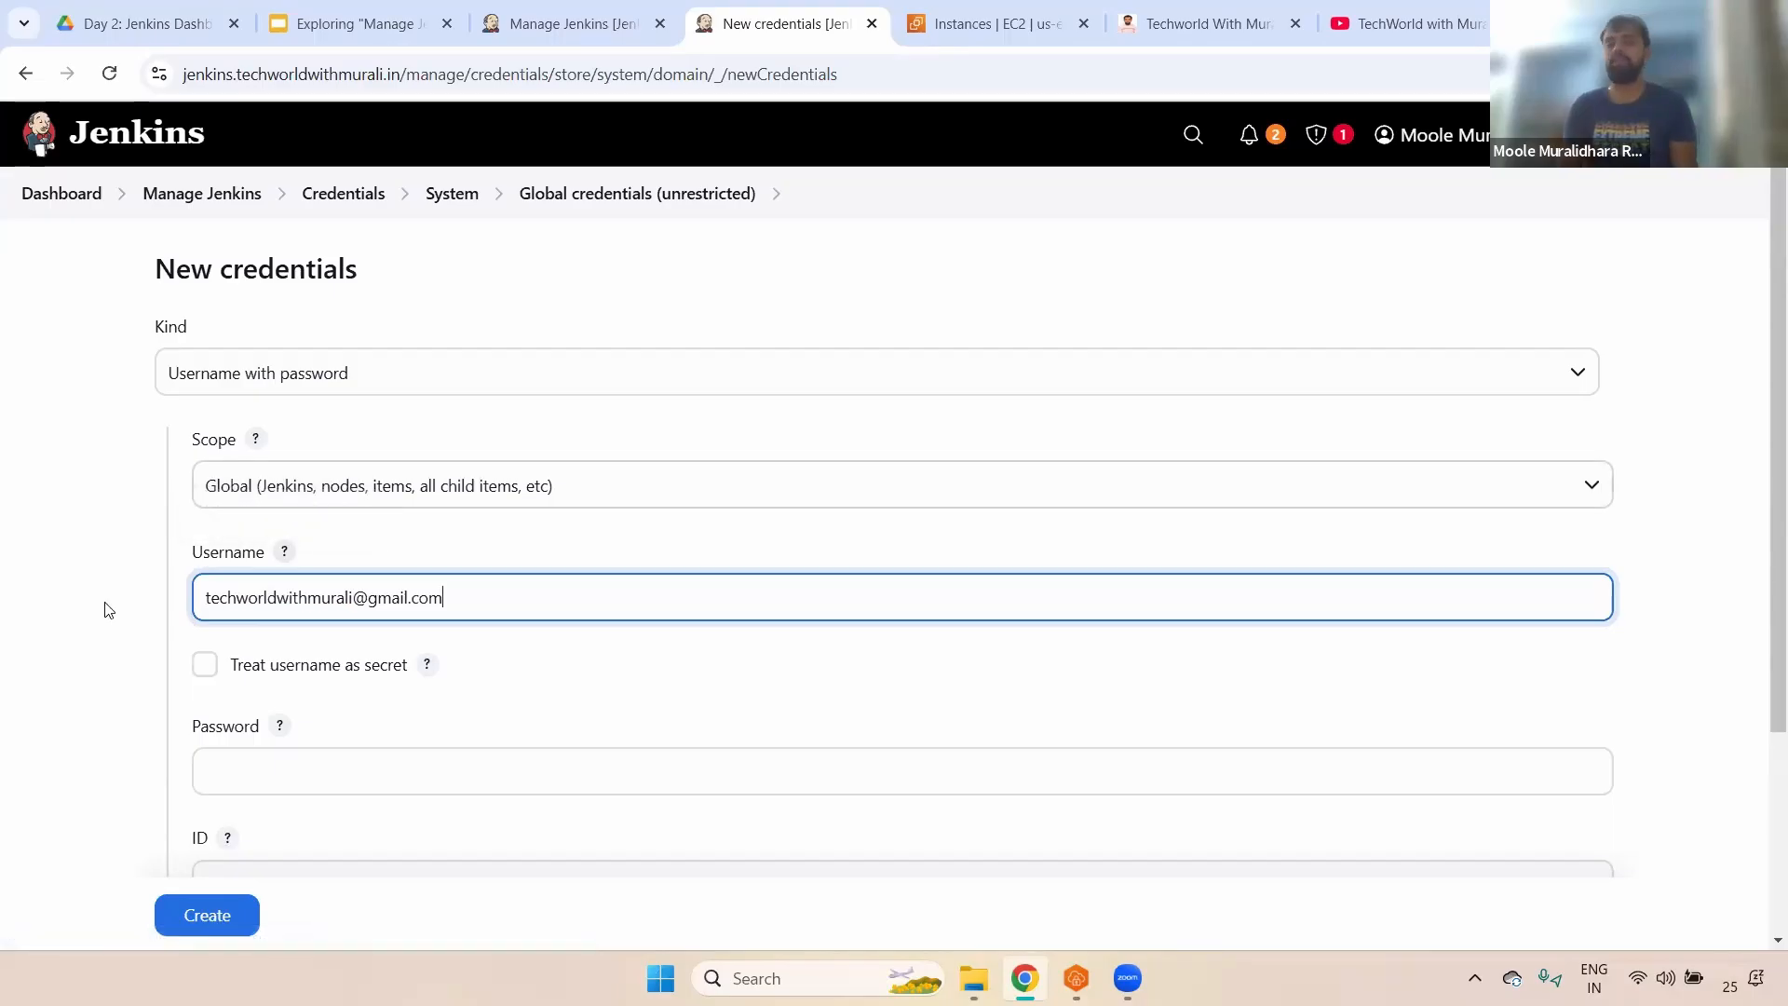
{"action": "left_click_drag", "start_coordinate": [522, 587], "coordinate": [170, 612]}
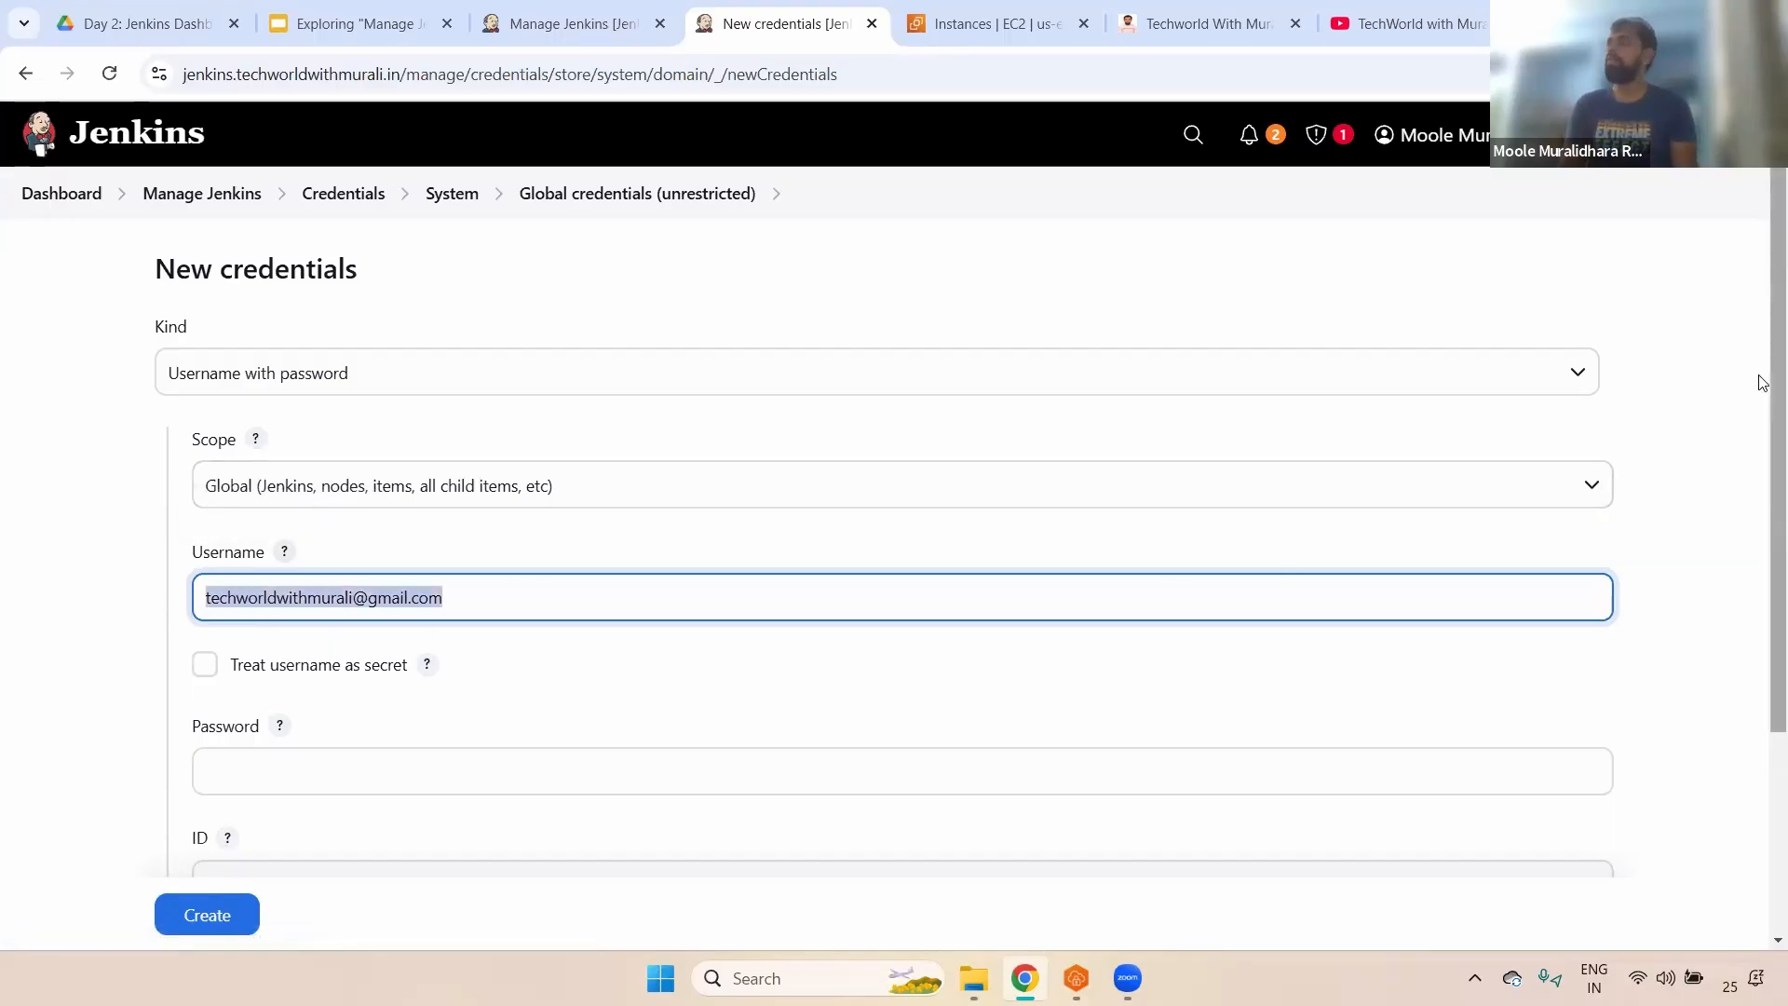
{"action": "scroll", "coordinate": [1757, 468], "scroll_direction": "down", "scroll_amount": 1}
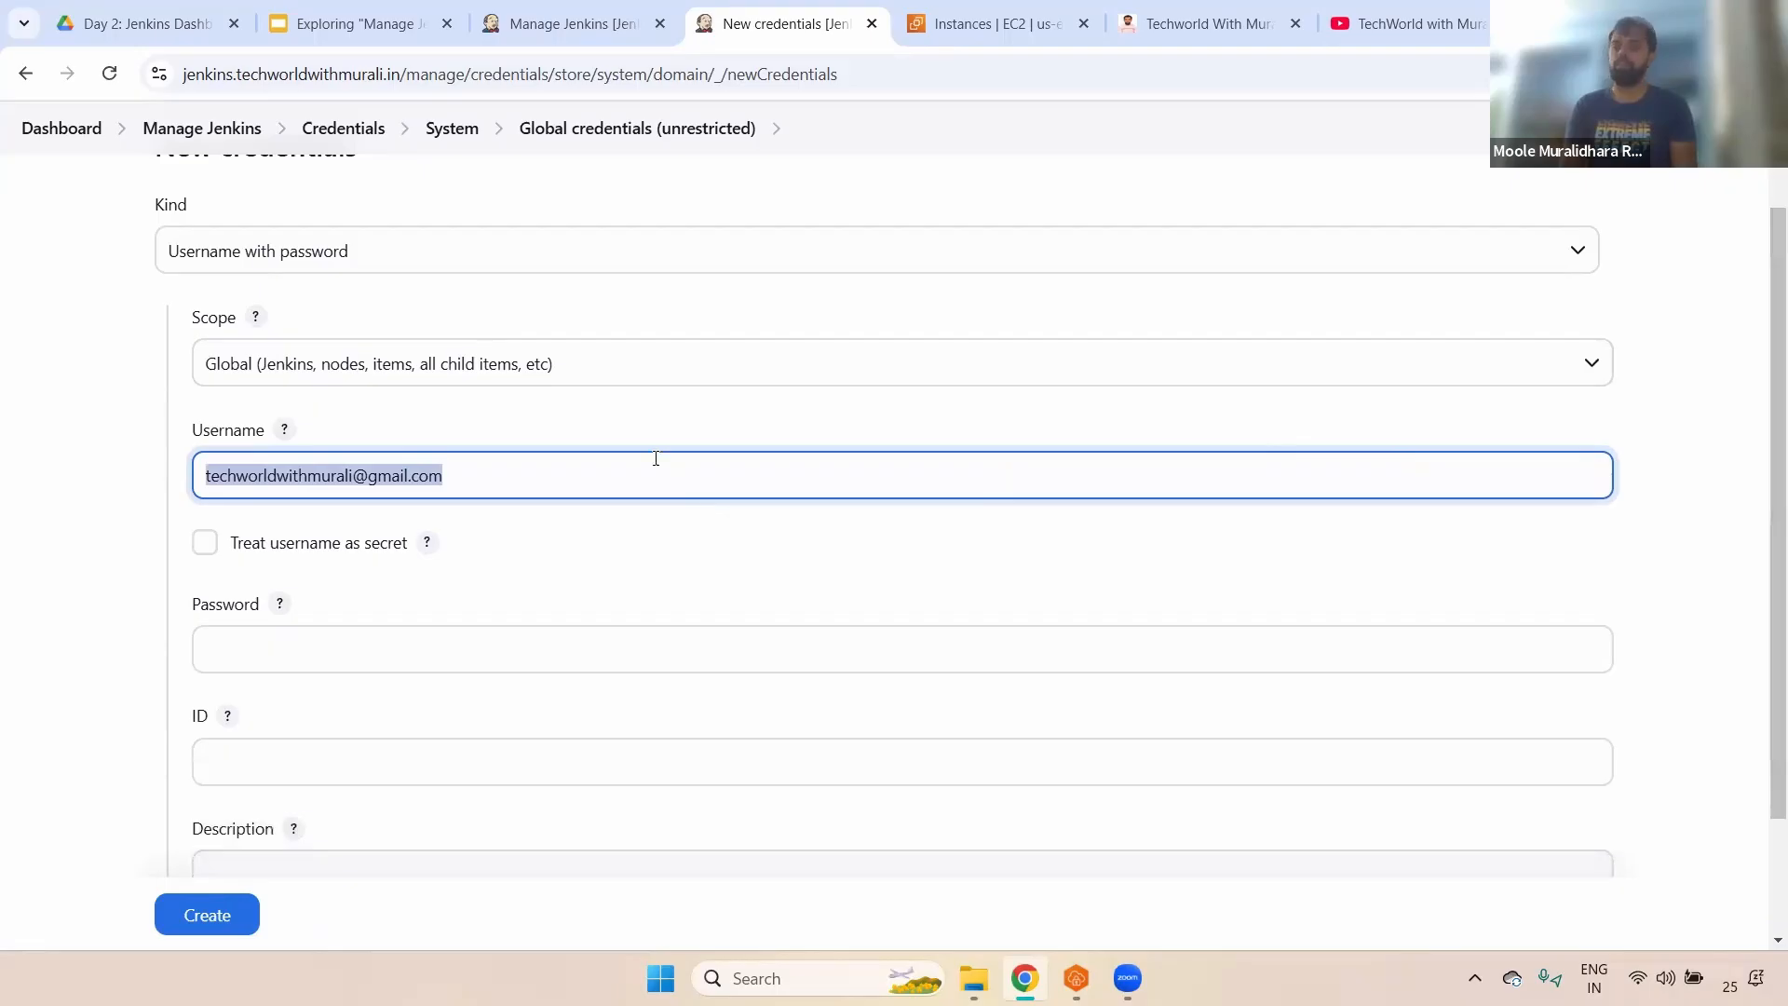
{"action": "left_click_drag", "start_coordinate": [477, 460], "coordinate": [16, 488]}
{"action": "left_click_drag", "start_coordinate": [510, 478], "coordinate": [92, 483]}
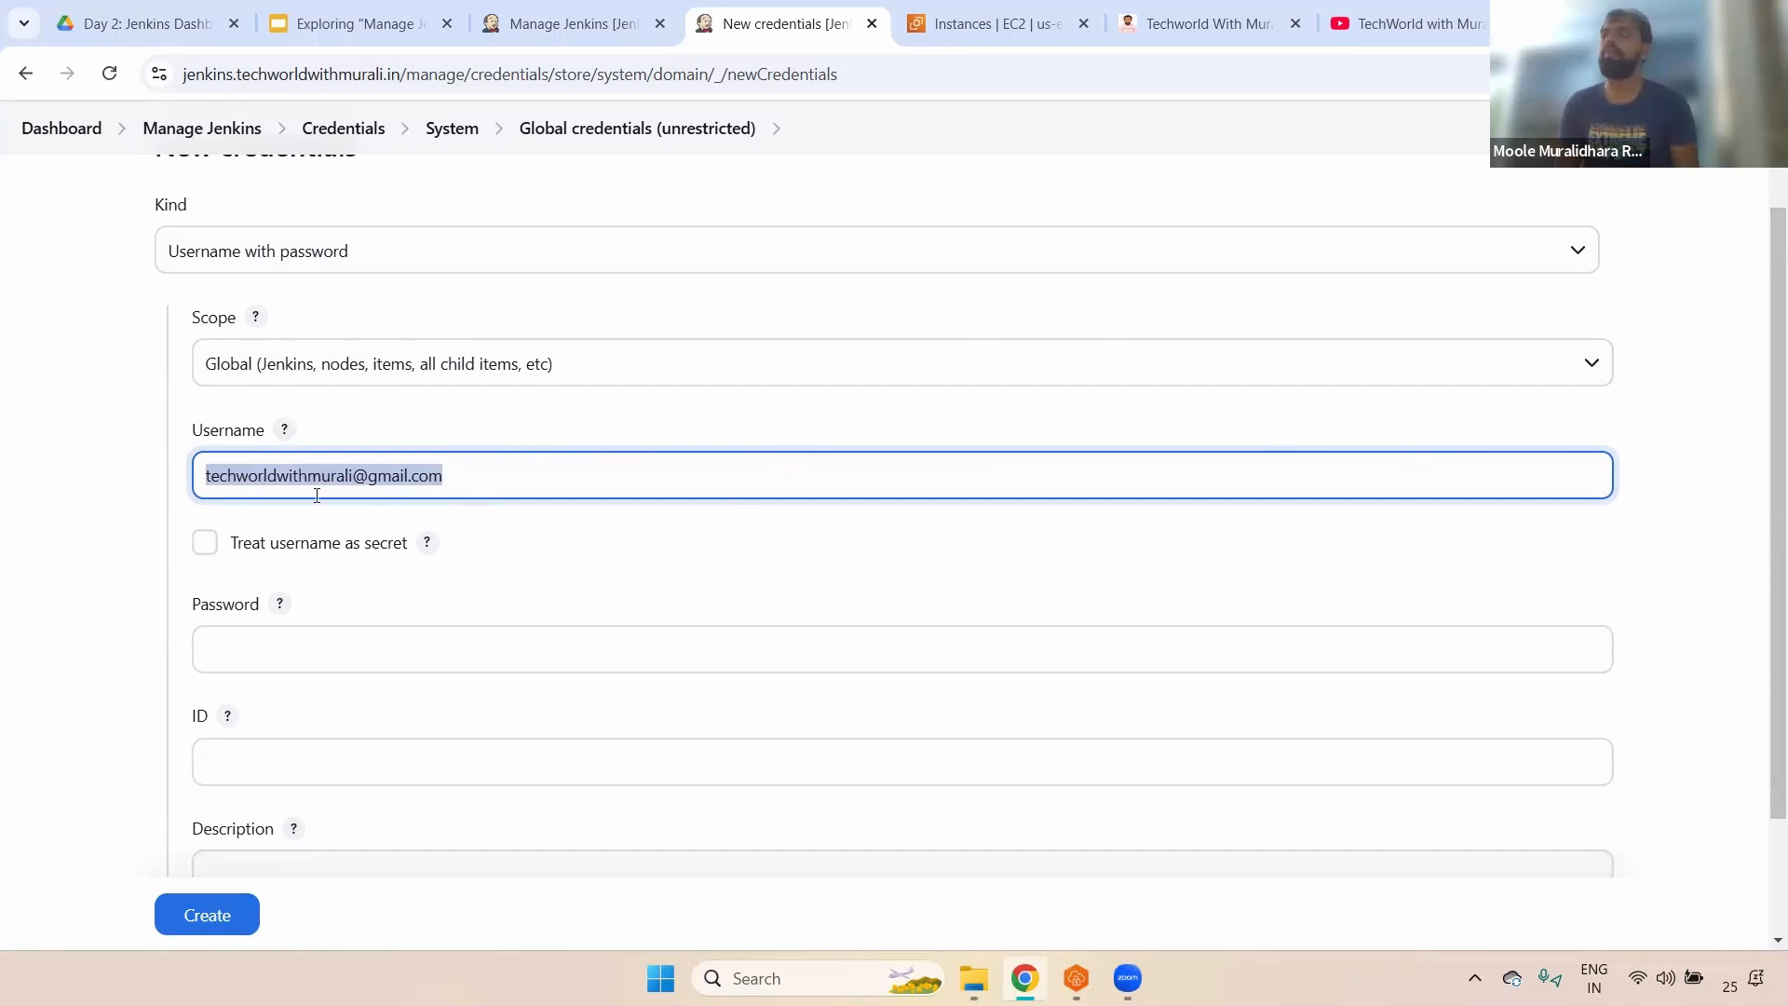
{"action": "left_click_drag", "start_coordinate": [206, 476], "coordinate": [352, 476]}
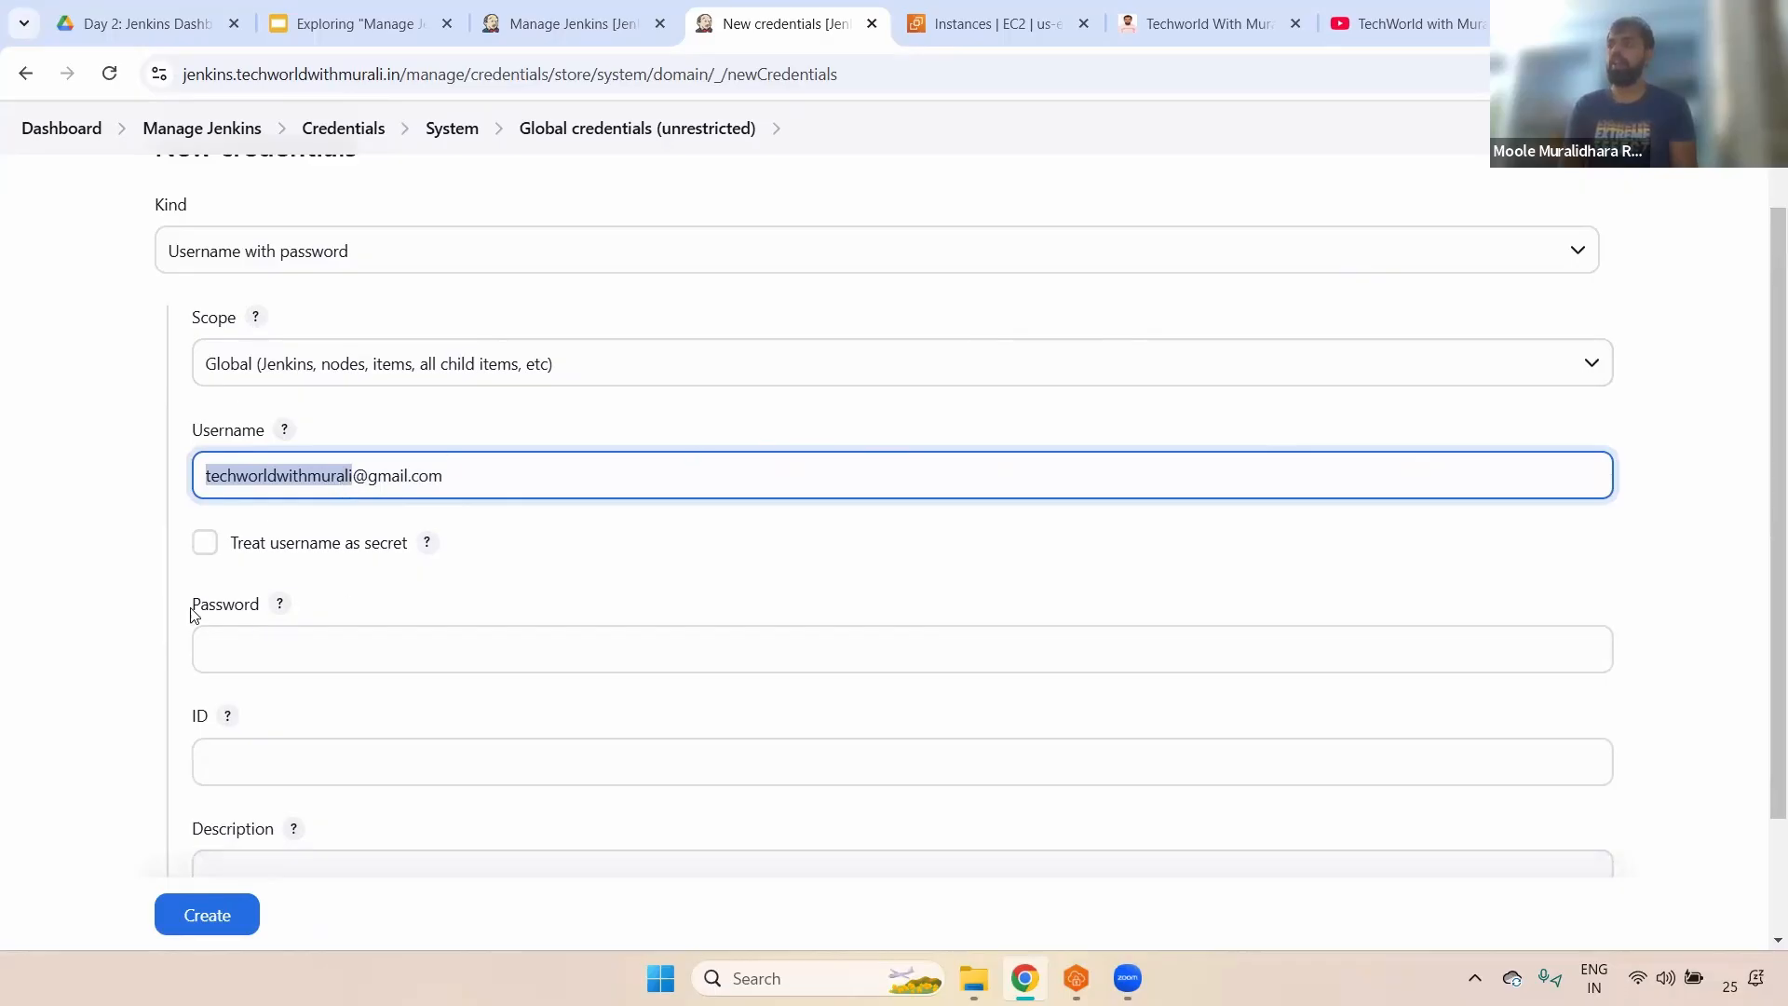
- Go over the Password, ID and Description fields, then return to the Manage Jenkins tab
{"action": "left_click_drag", "start_coordinate": [192, 605], "coordinate": [248, 603]}
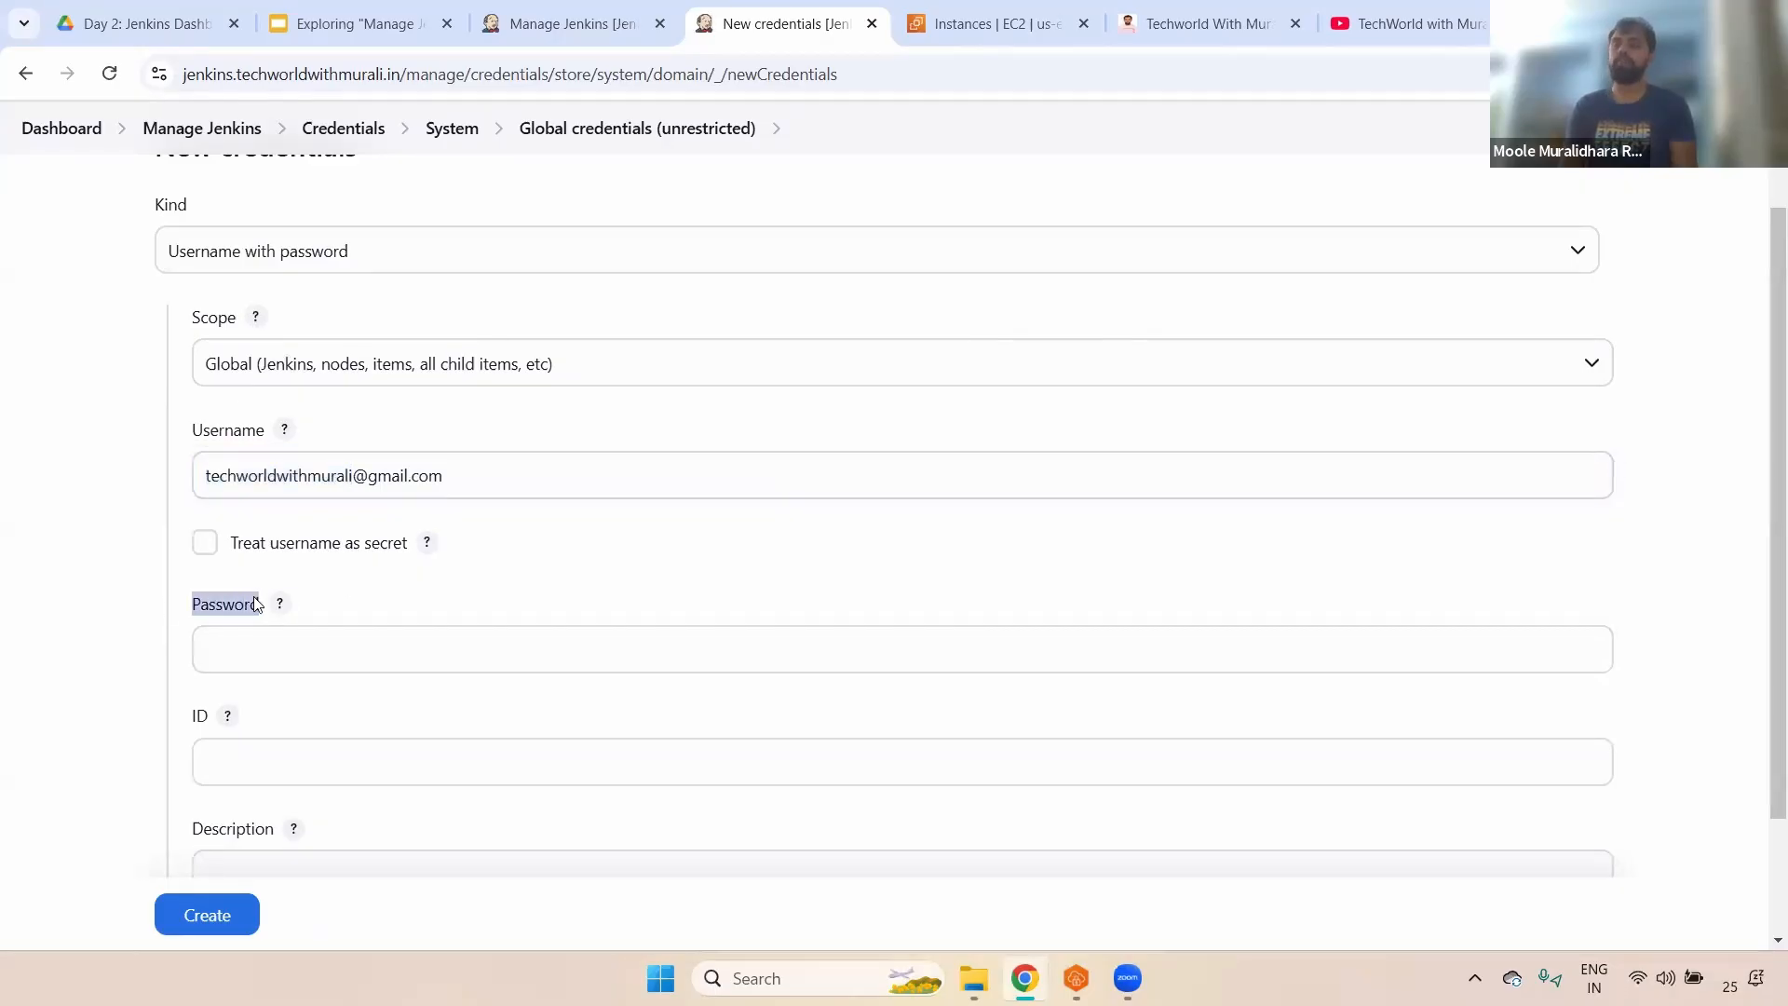
{"action": "left_click_drag", "start_coordinate": [1760, 399], "coordinate": [1763, 493]}
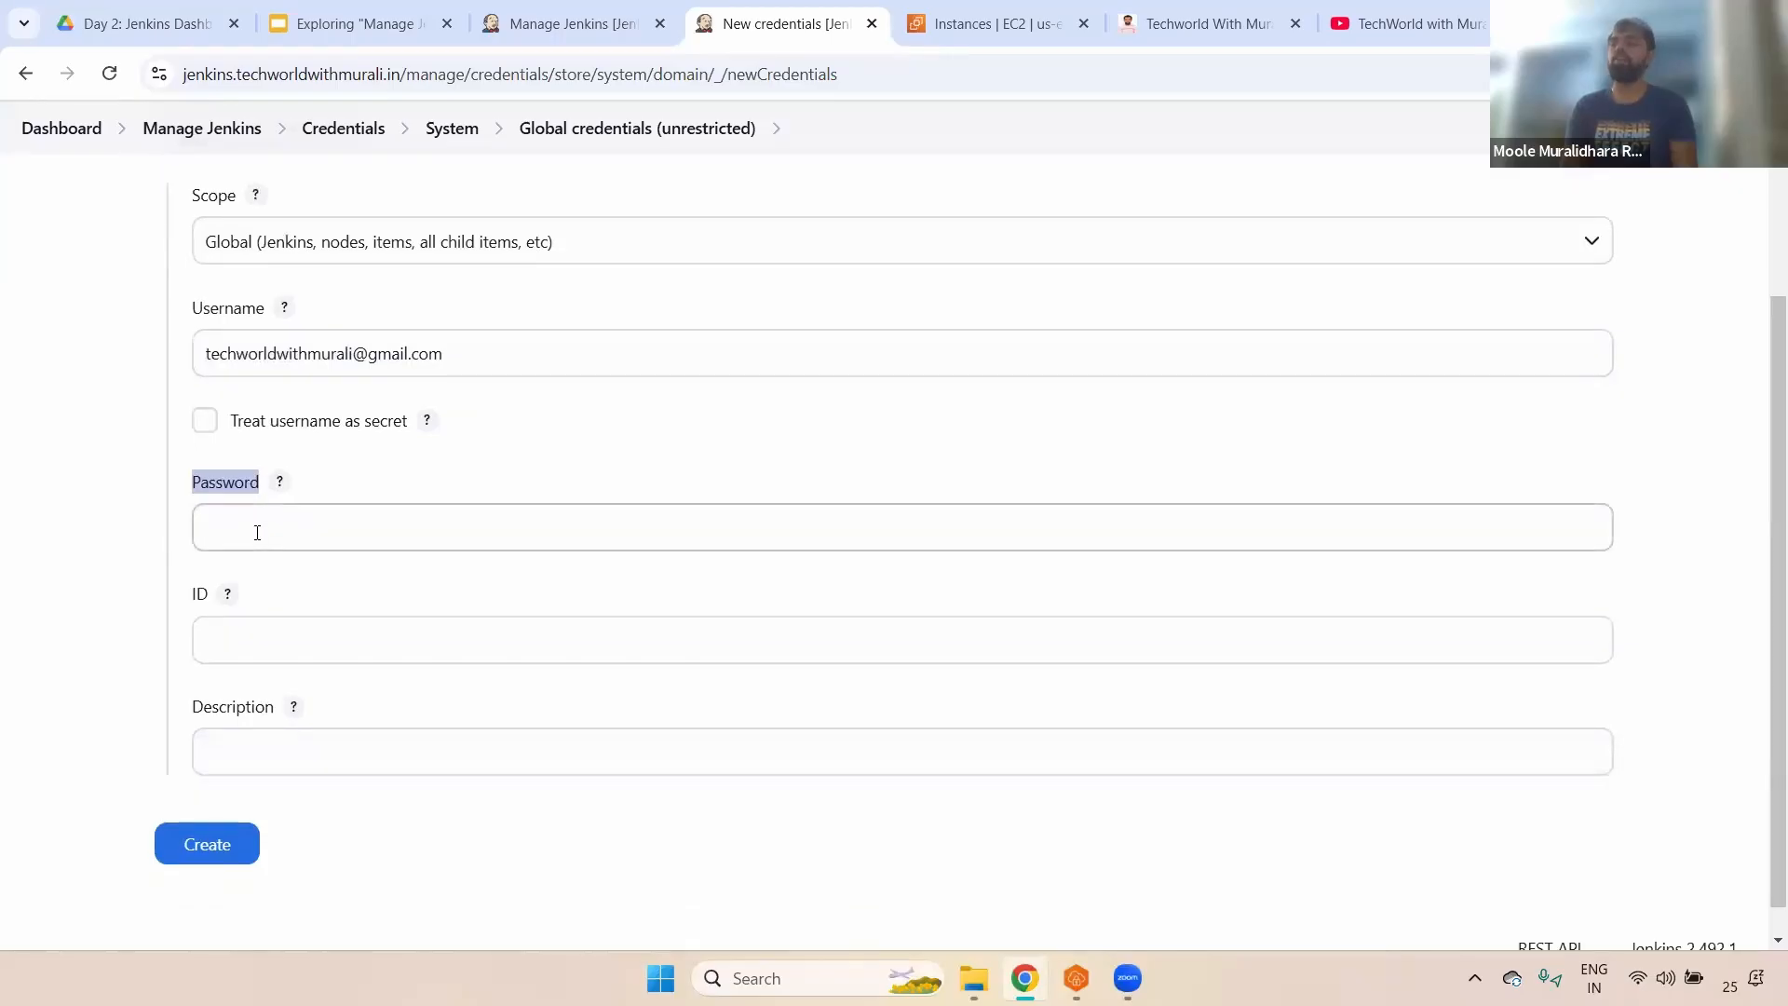
{"action": "left_click", "coordinate": [257, 532]}
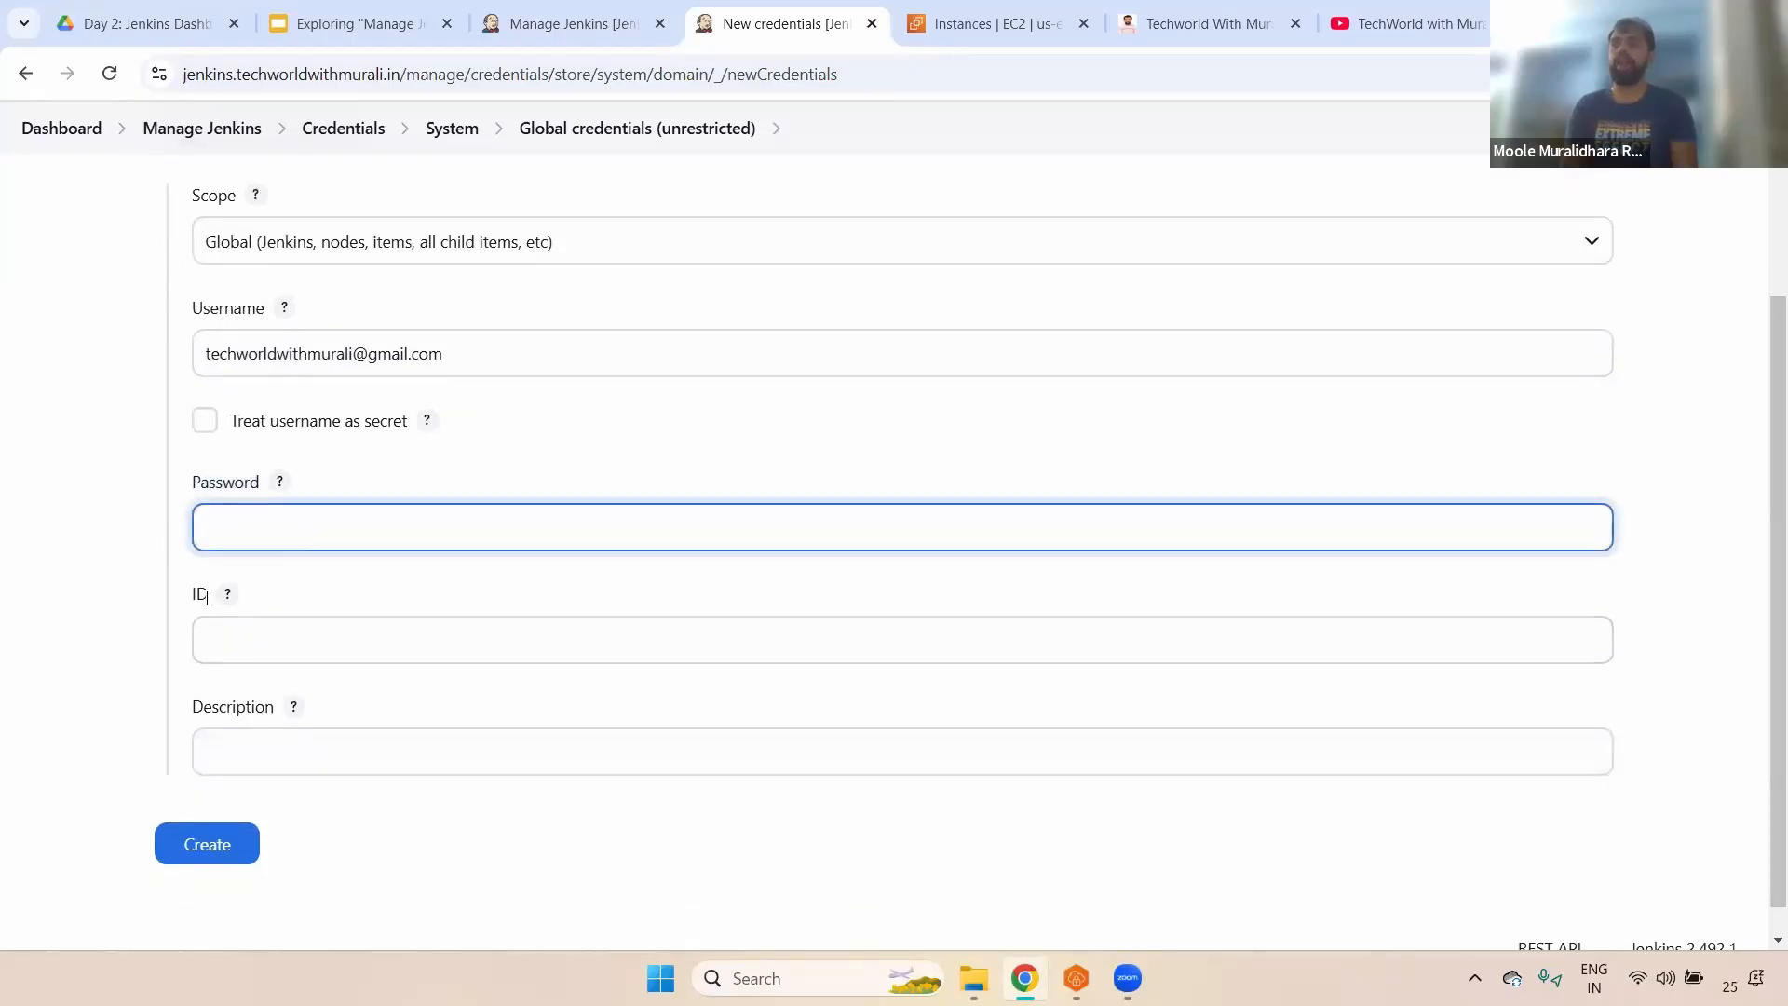
{"action": "left_click_drag", "start_coordinate": [194, 594], "coordinate": [206, 597]}
{"action": "left_click", "coordinate": [253, 627]}
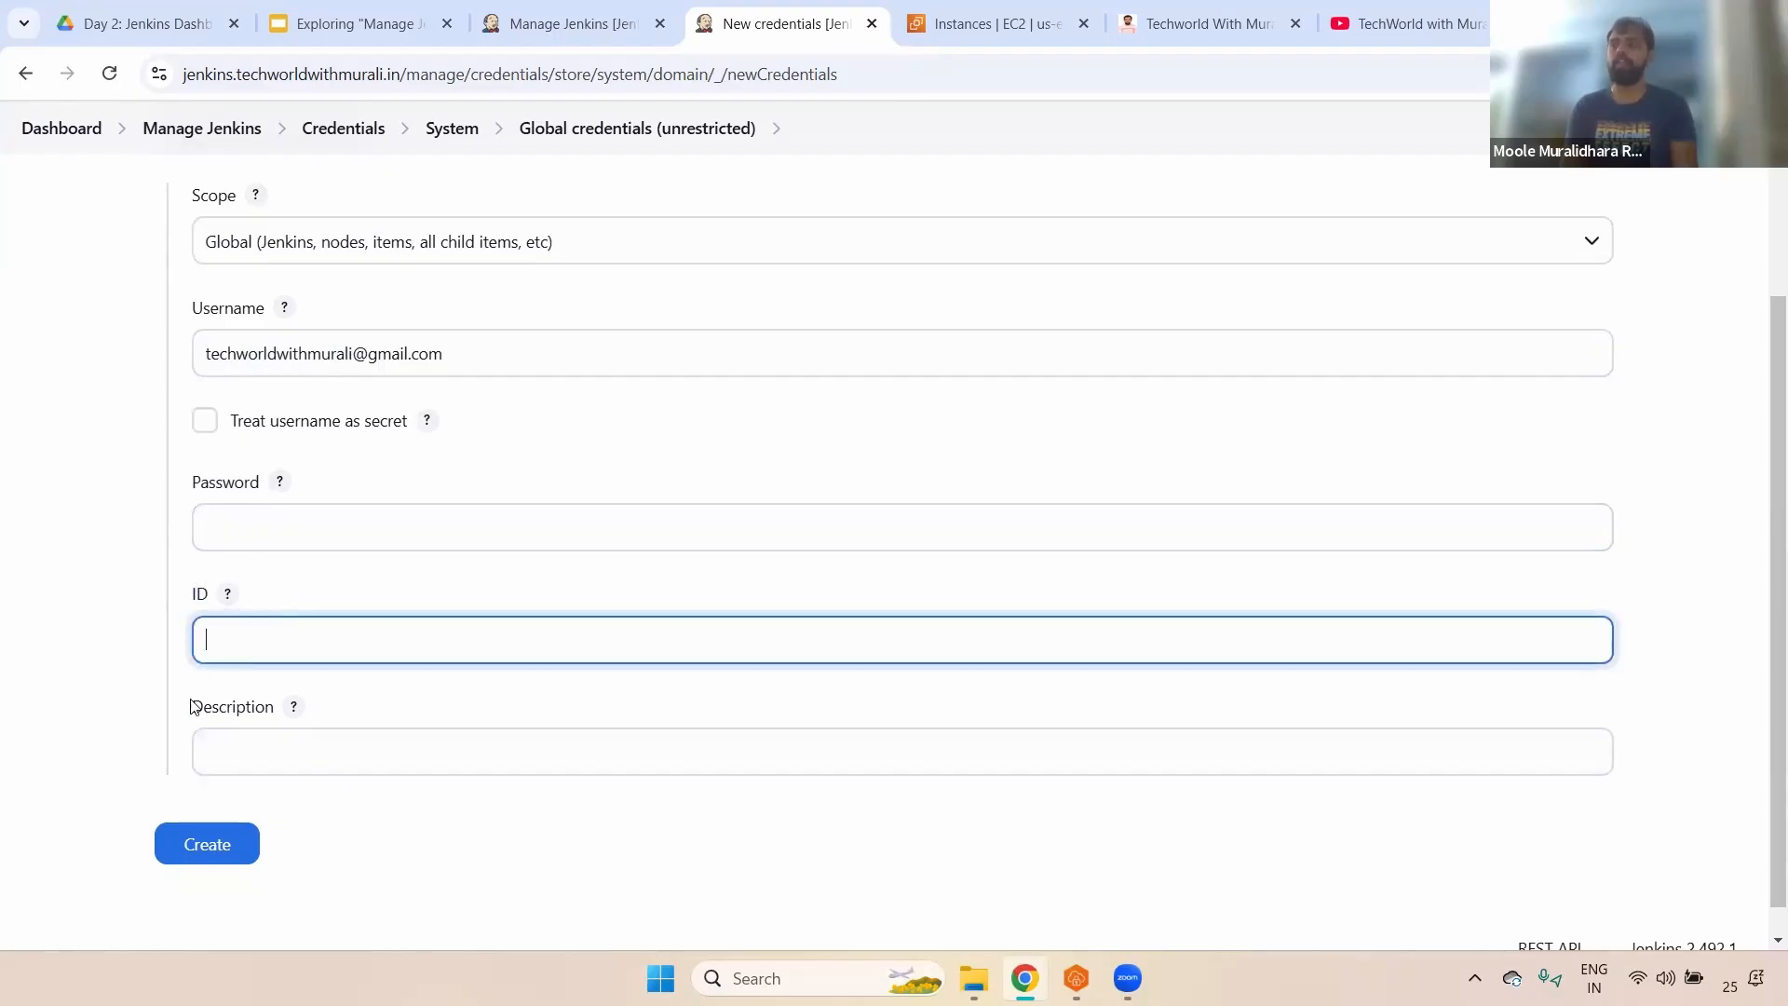
{"action": "left_click_drag", "start_coordinate": [191, 706], "coordinate": [282, 710]}
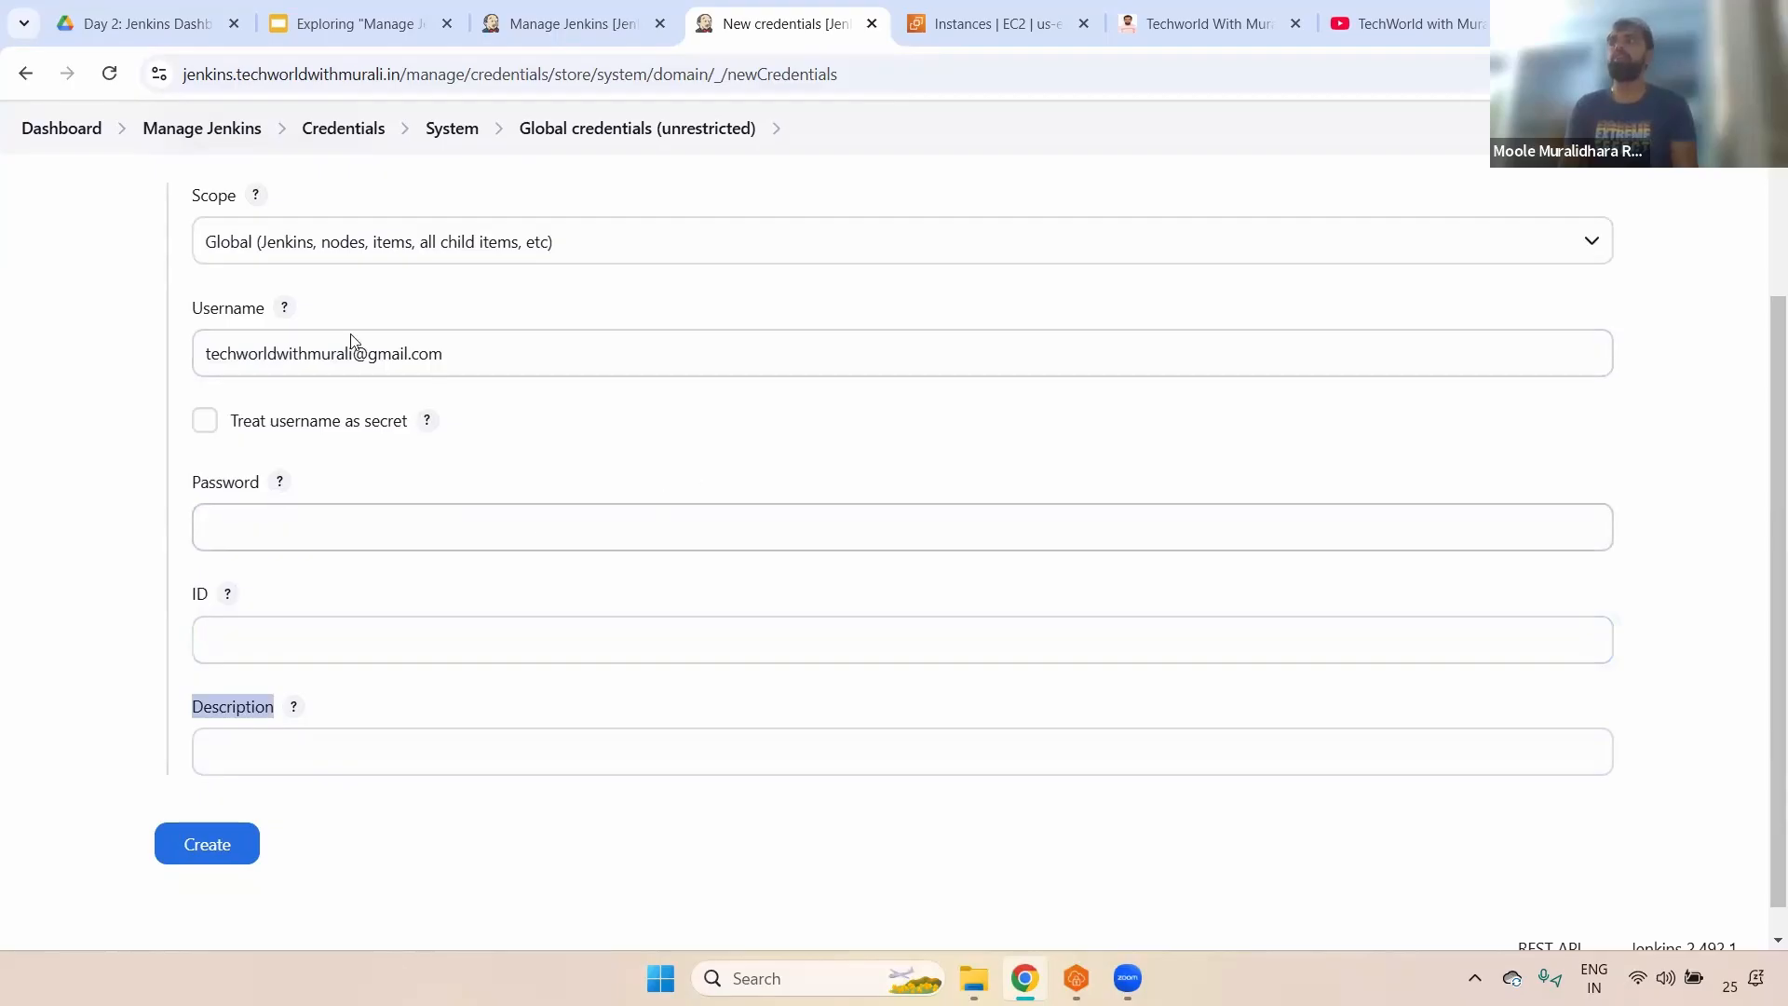
{"action": "left_click", "coordinate": [601, 7]}
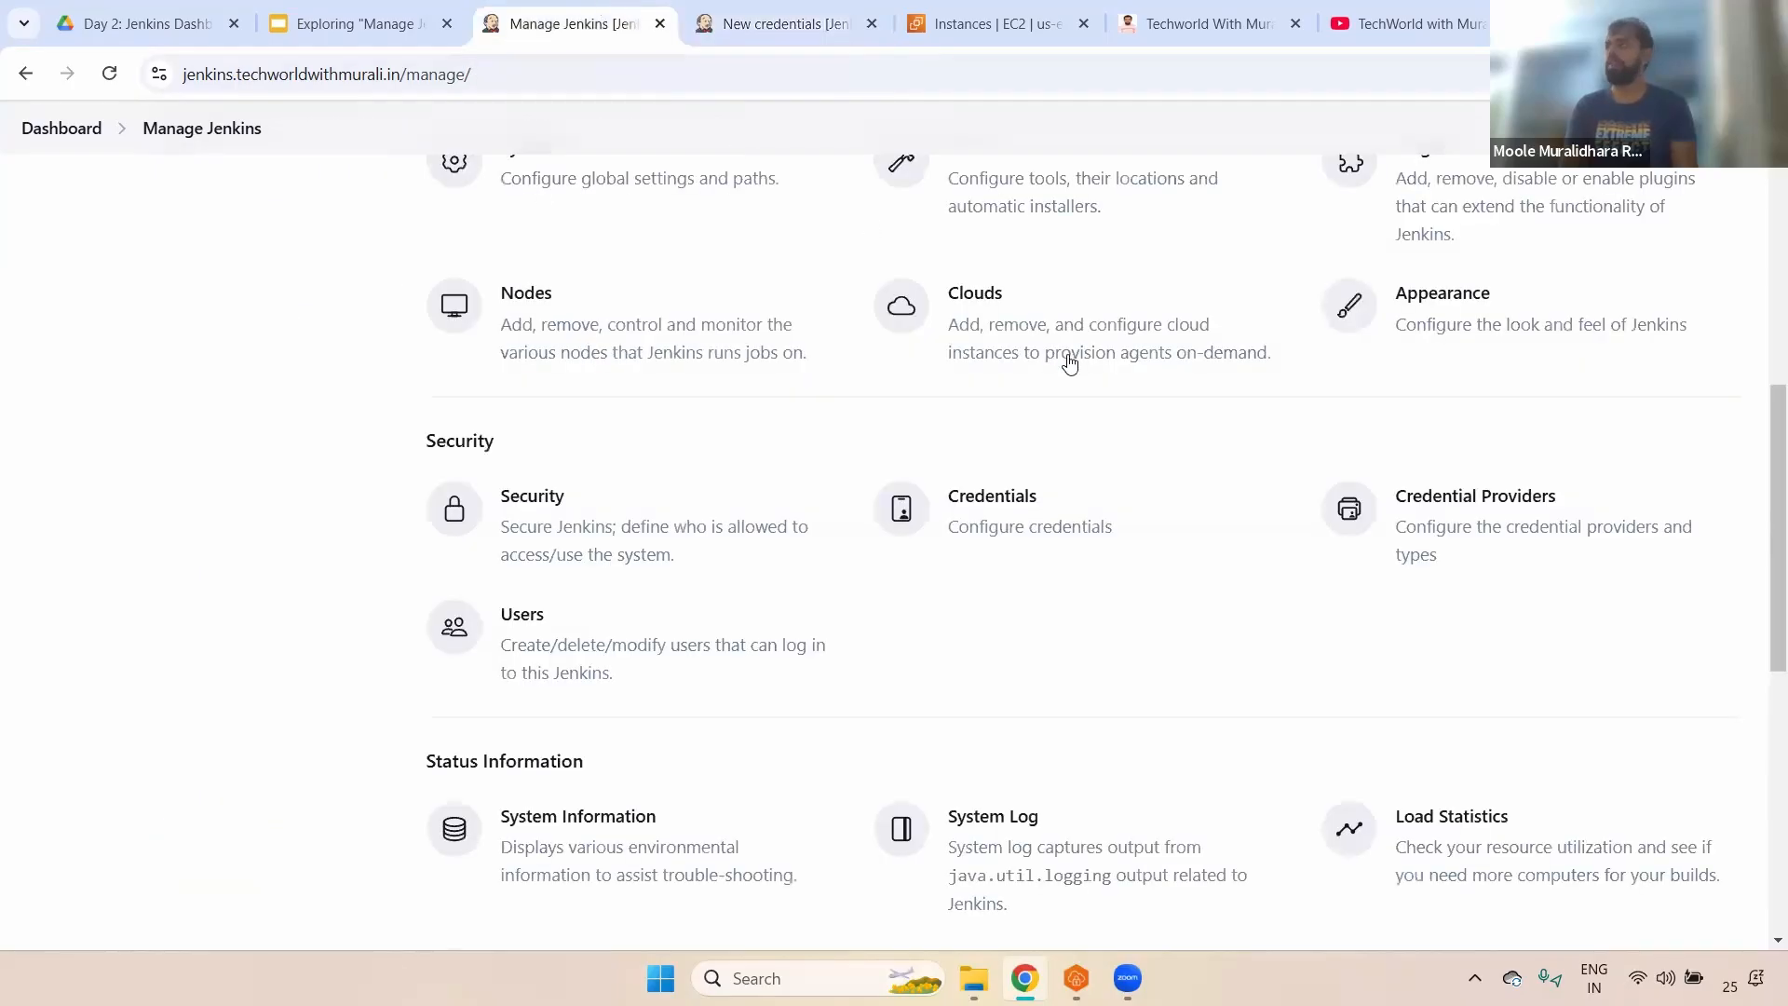
- Open Credential Providers in a new tab, then close it and the unfinished credential form
{"action": "right_click", "coordinate": [1492, 504]}
{"action": "left_click", "coordinate": [1527, 538]}
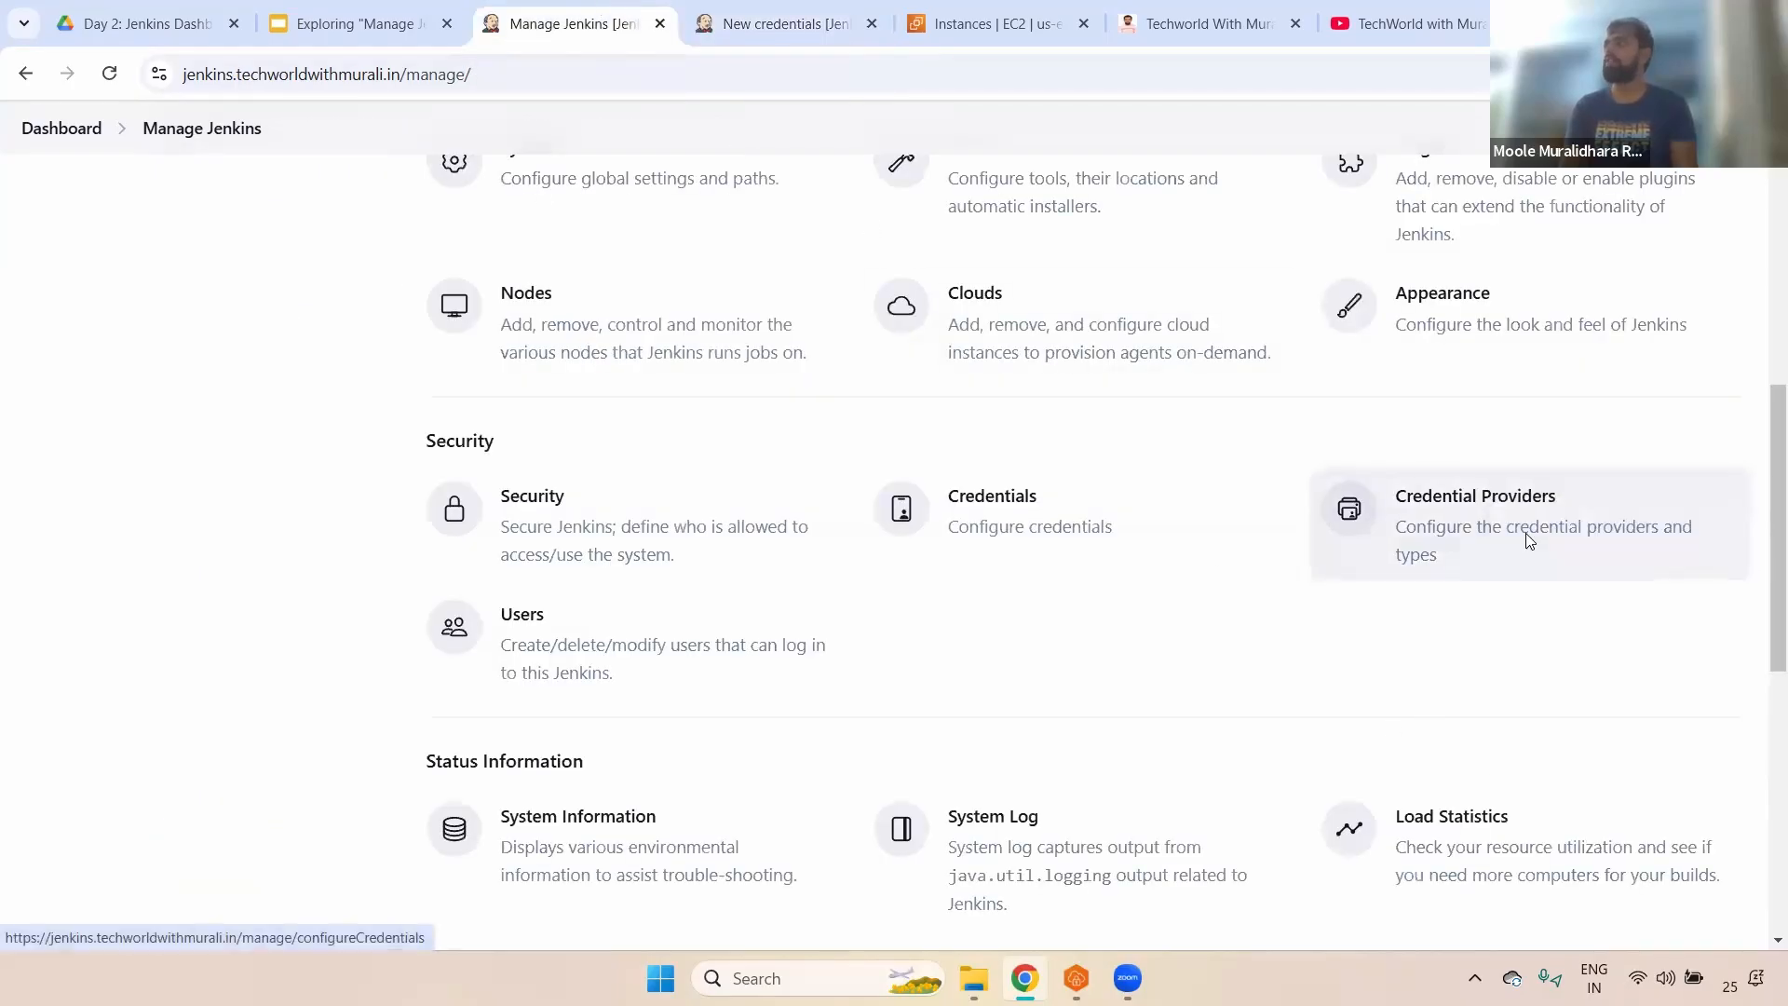
{"action": "left_click", "coordinate": [810, 25]}
{"action": "left_click", "coordinate": [768, 24]}
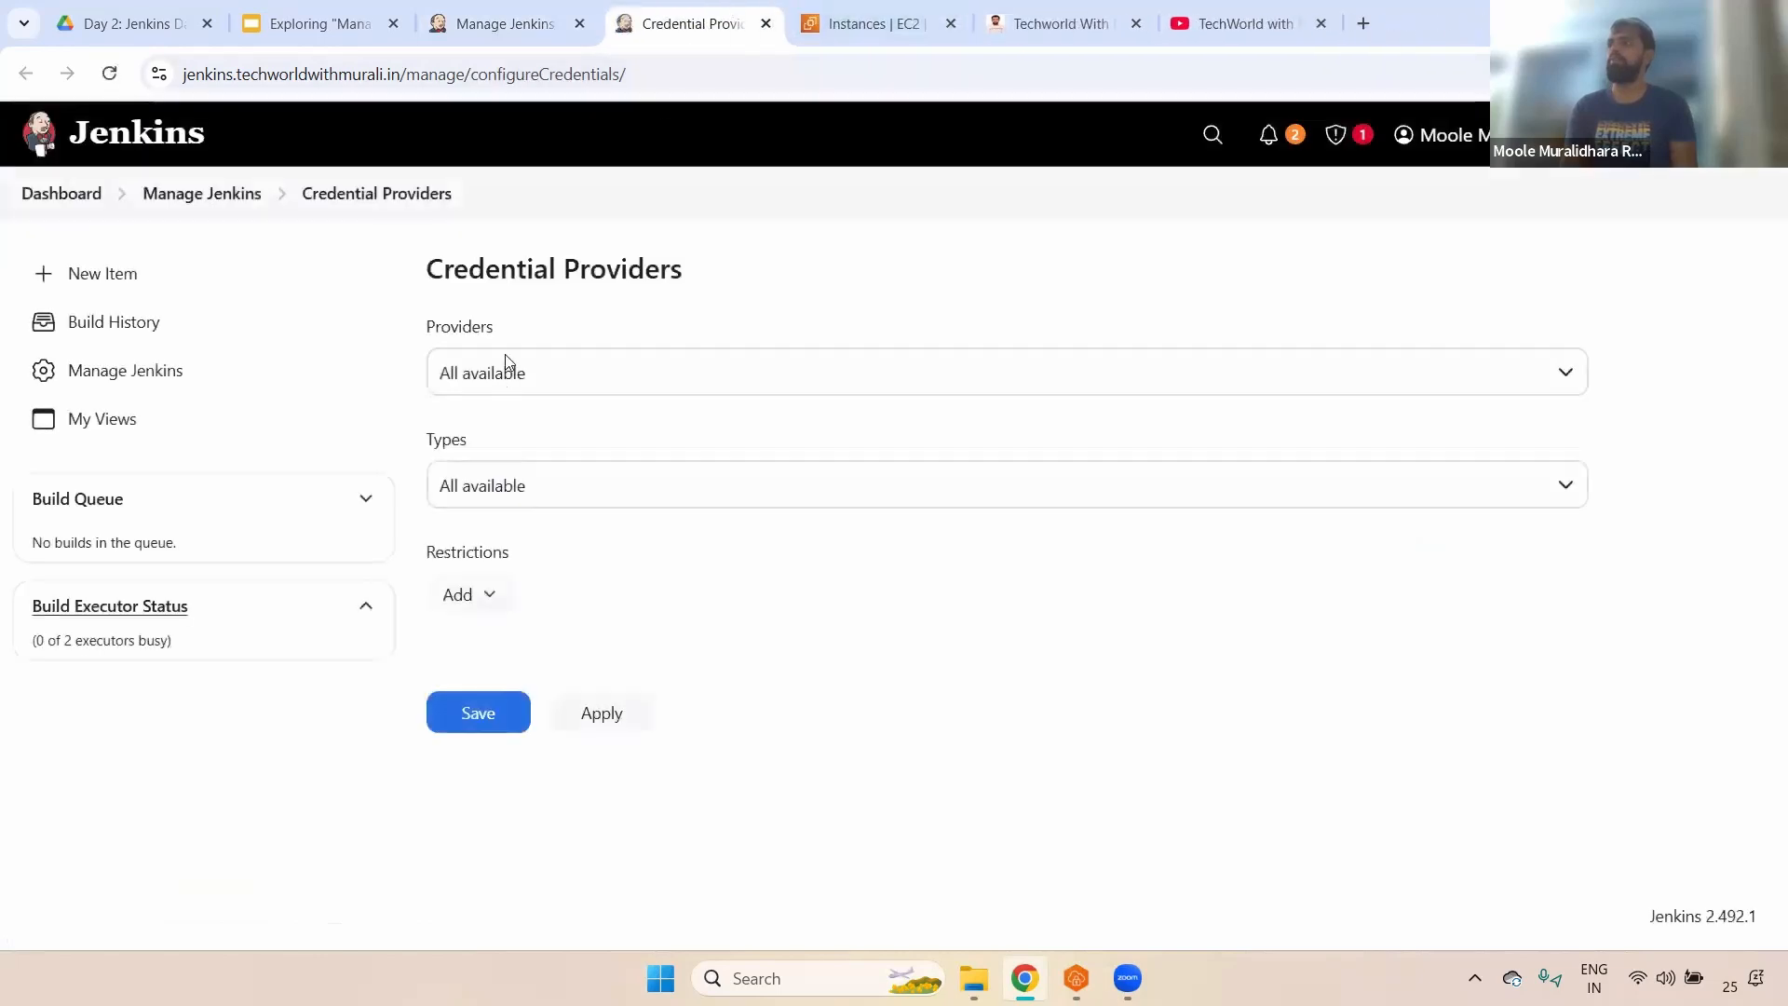
{"action": "left_click", "coordinate": [871, 24]}
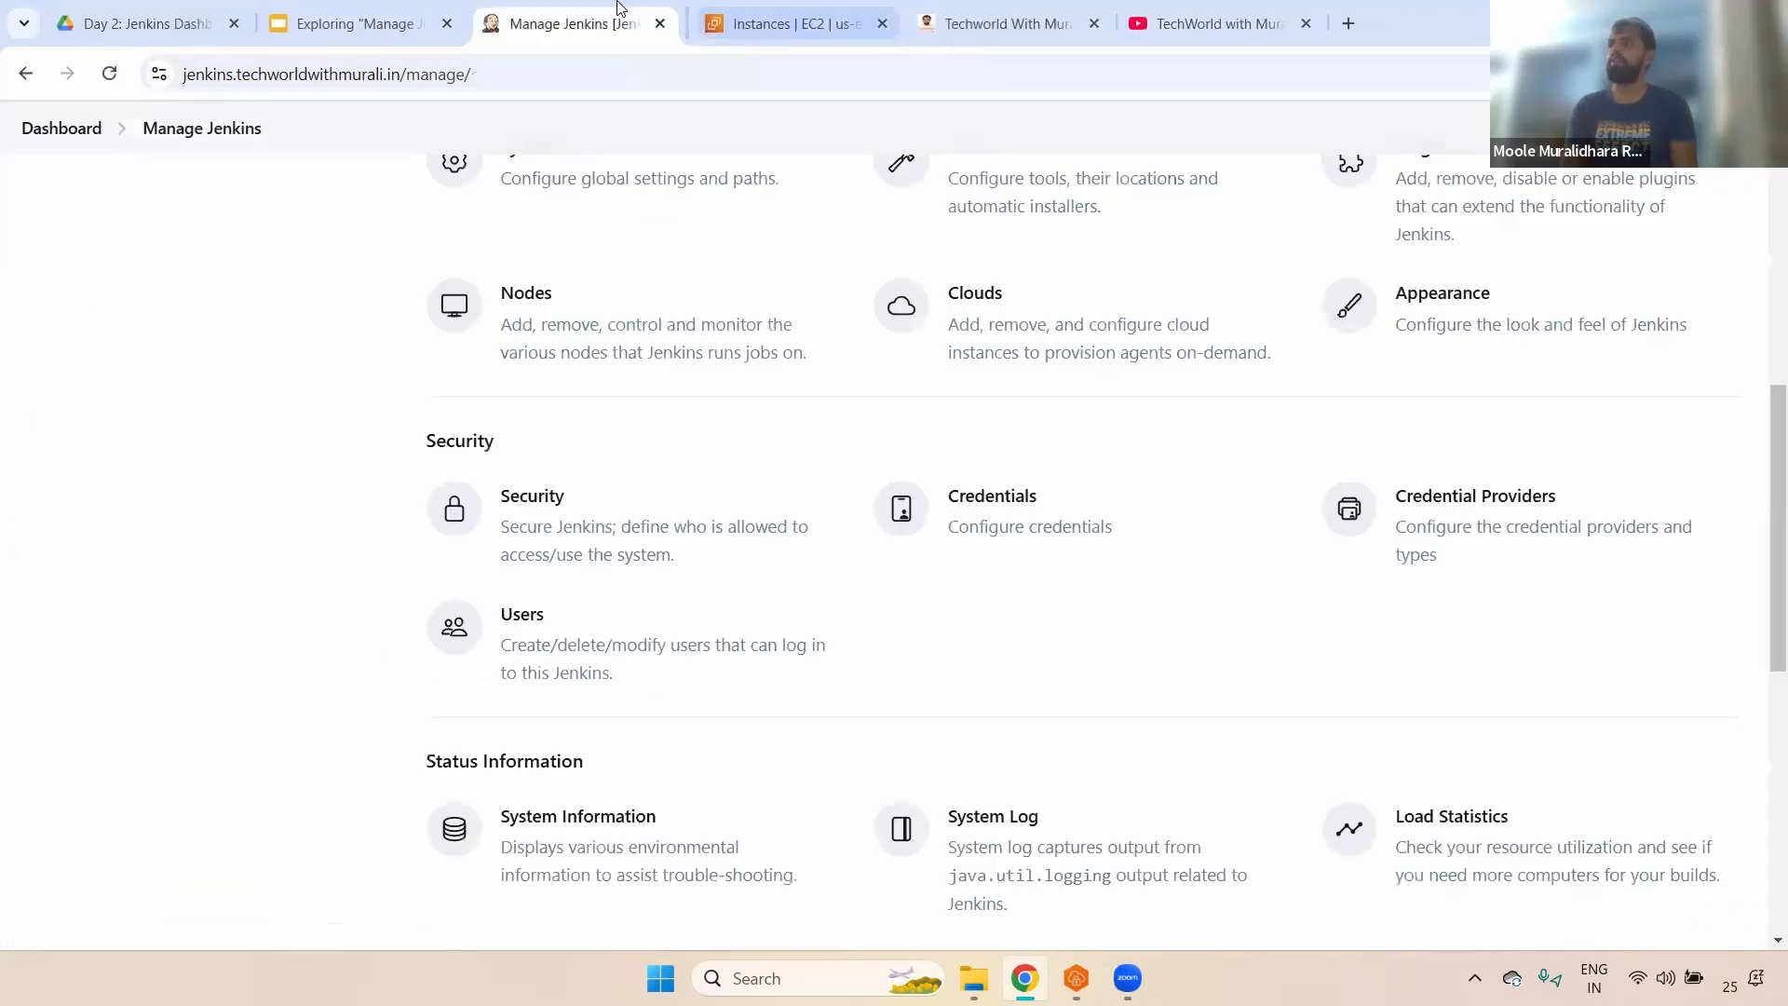
- Open the Jenkins Users page in a new tab and view it
{"action": "right_click", "coordinate": [580, 655]}
{"action": "left_click", "coordinate": [626, 678]}
{"action": "left_click", "coordinate": [798, 13]}
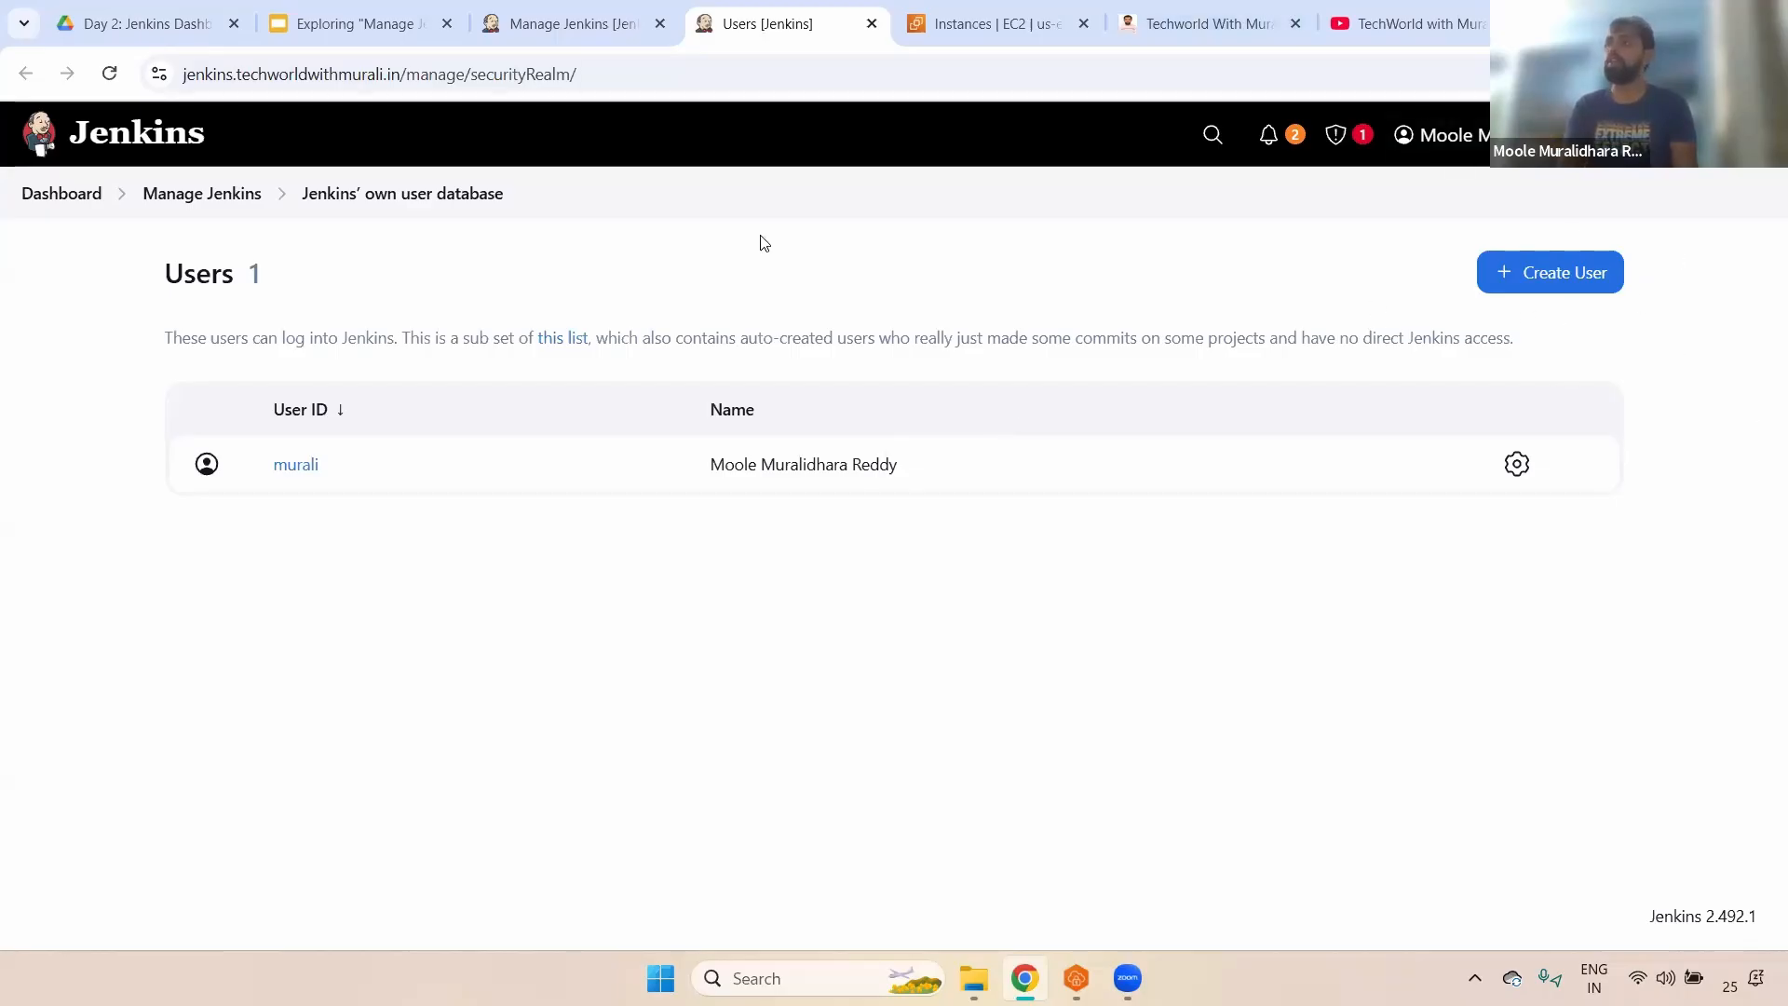
- Start a new user and step through its password, Full name and E-mail fields
{"action": "left_click", "coordinate": [1591, 290]}
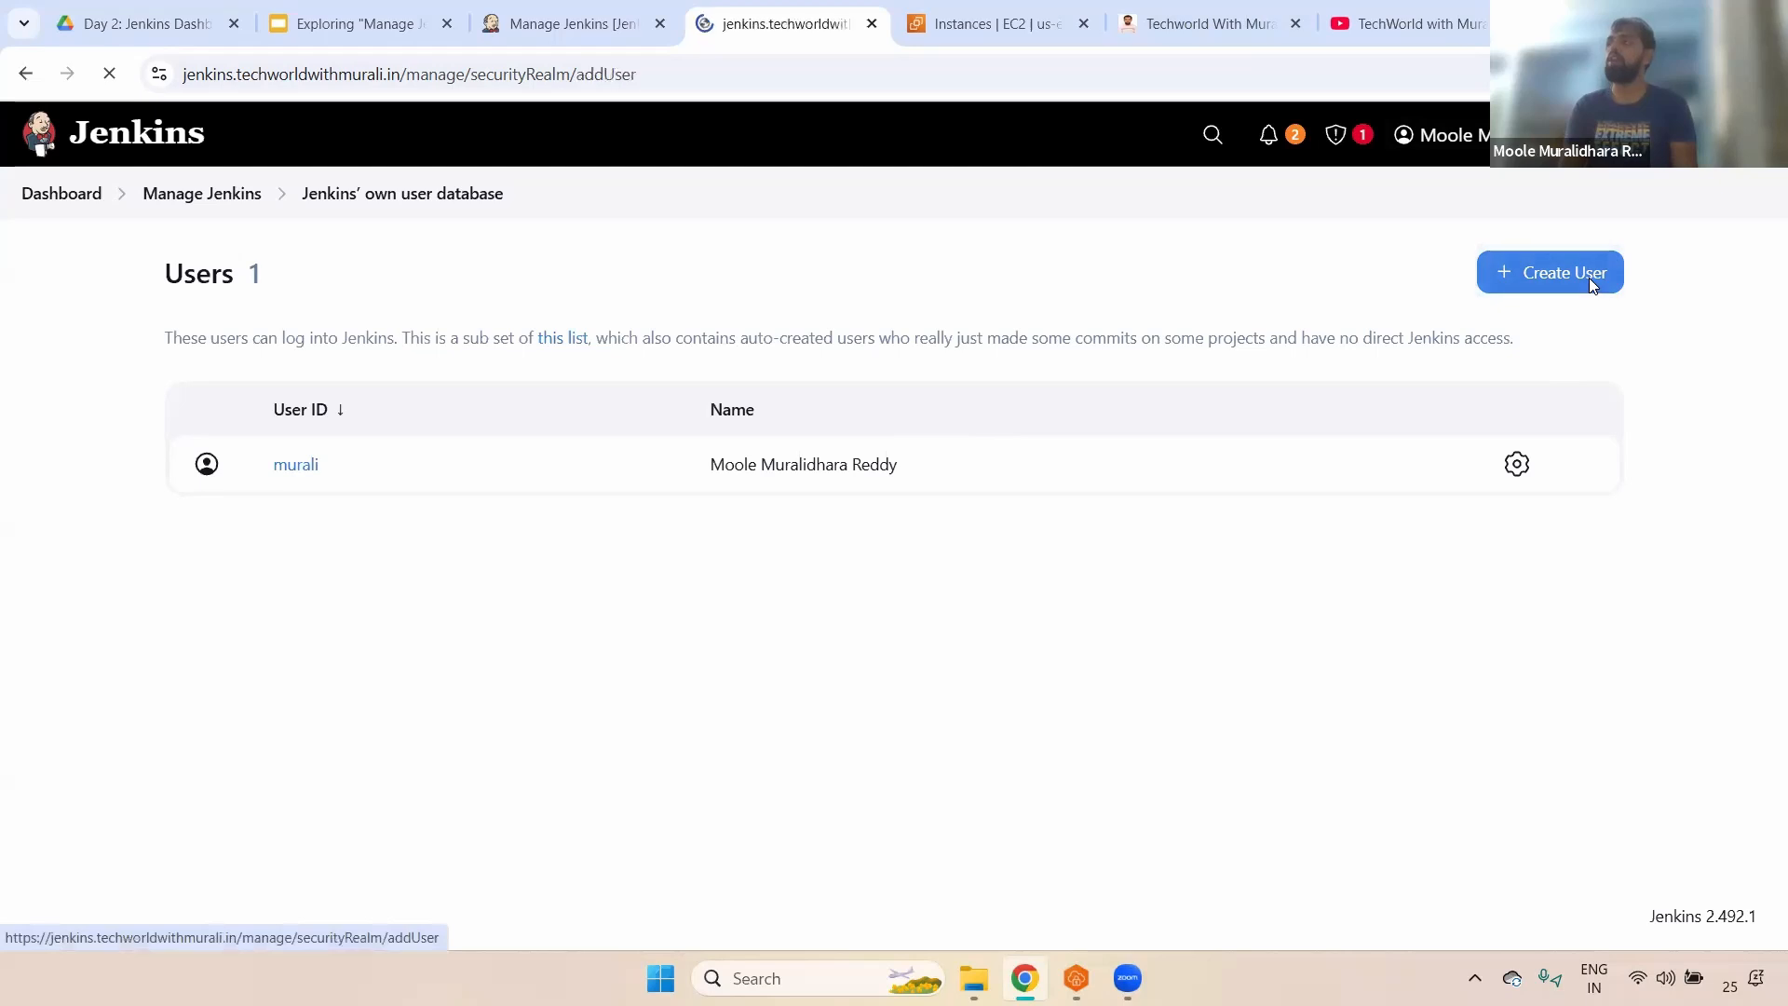
{"action": "left_click", "coordinate": [633, 483]}
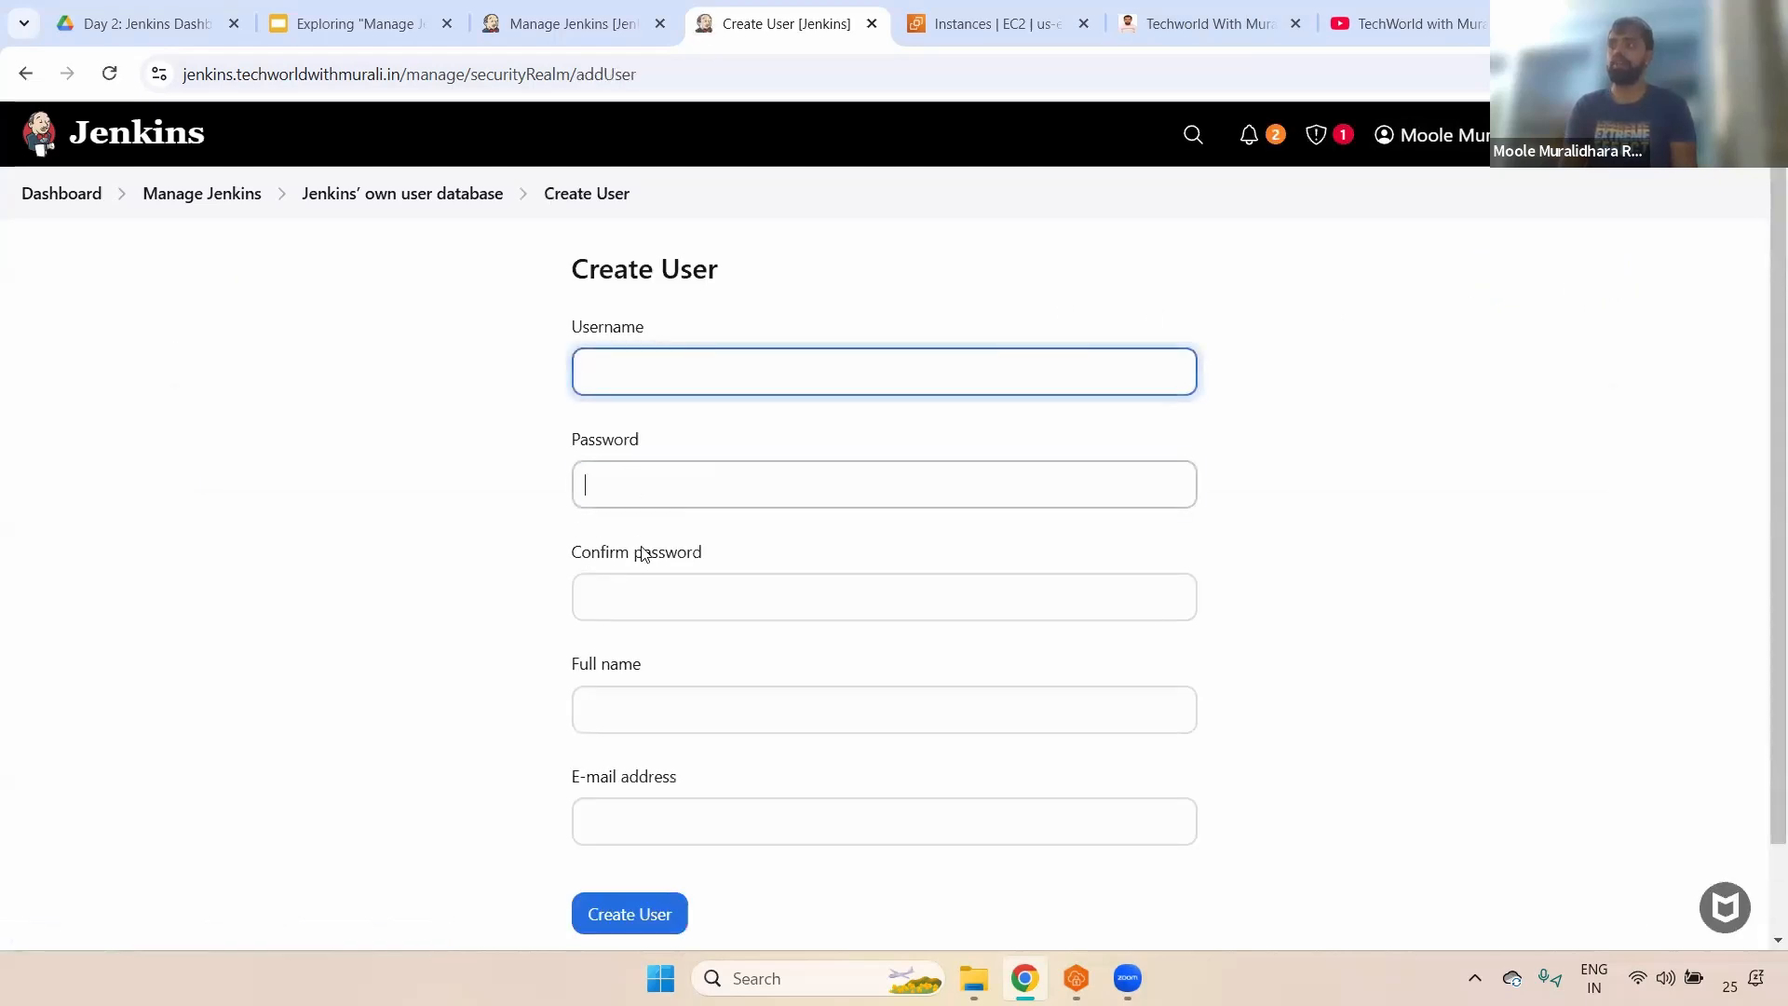
{"action": "left_click", "coordinate": [641, 710]}
{"action": "scroll", "coordinate": [1657, 730], "scroll_direction": "down", "scroll_amount": 2}
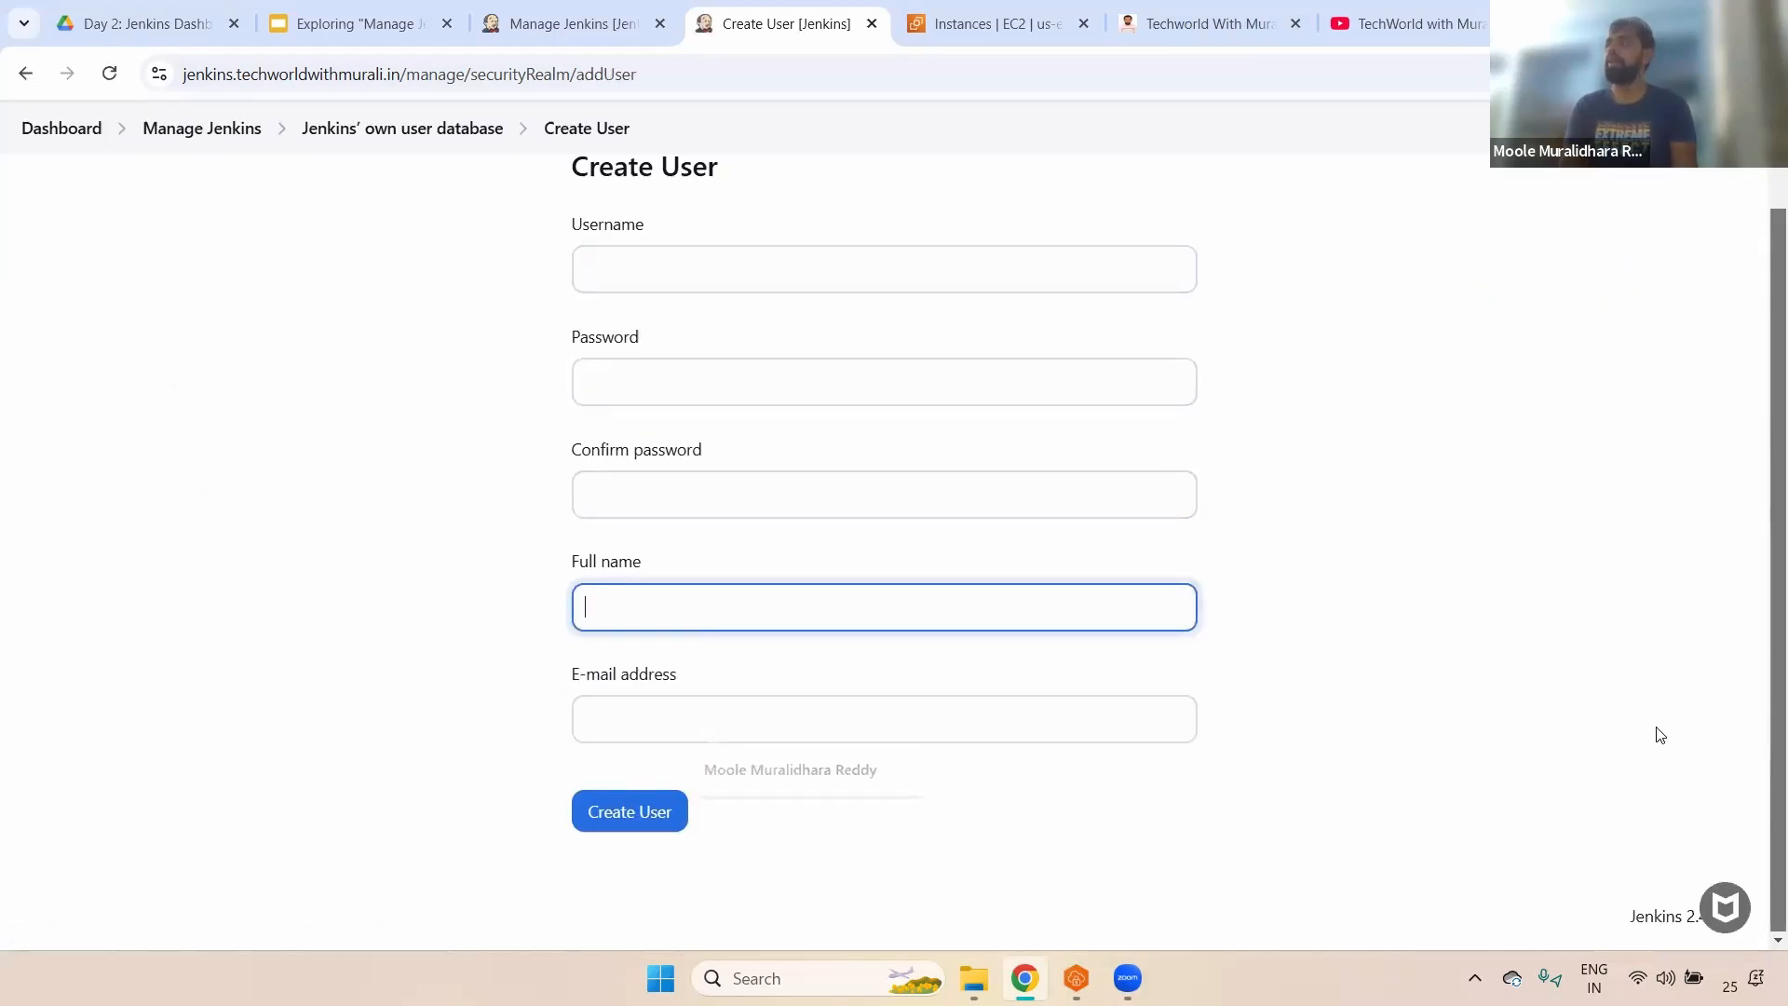
{"action": "left_click", "coordinate": [736, 732]}
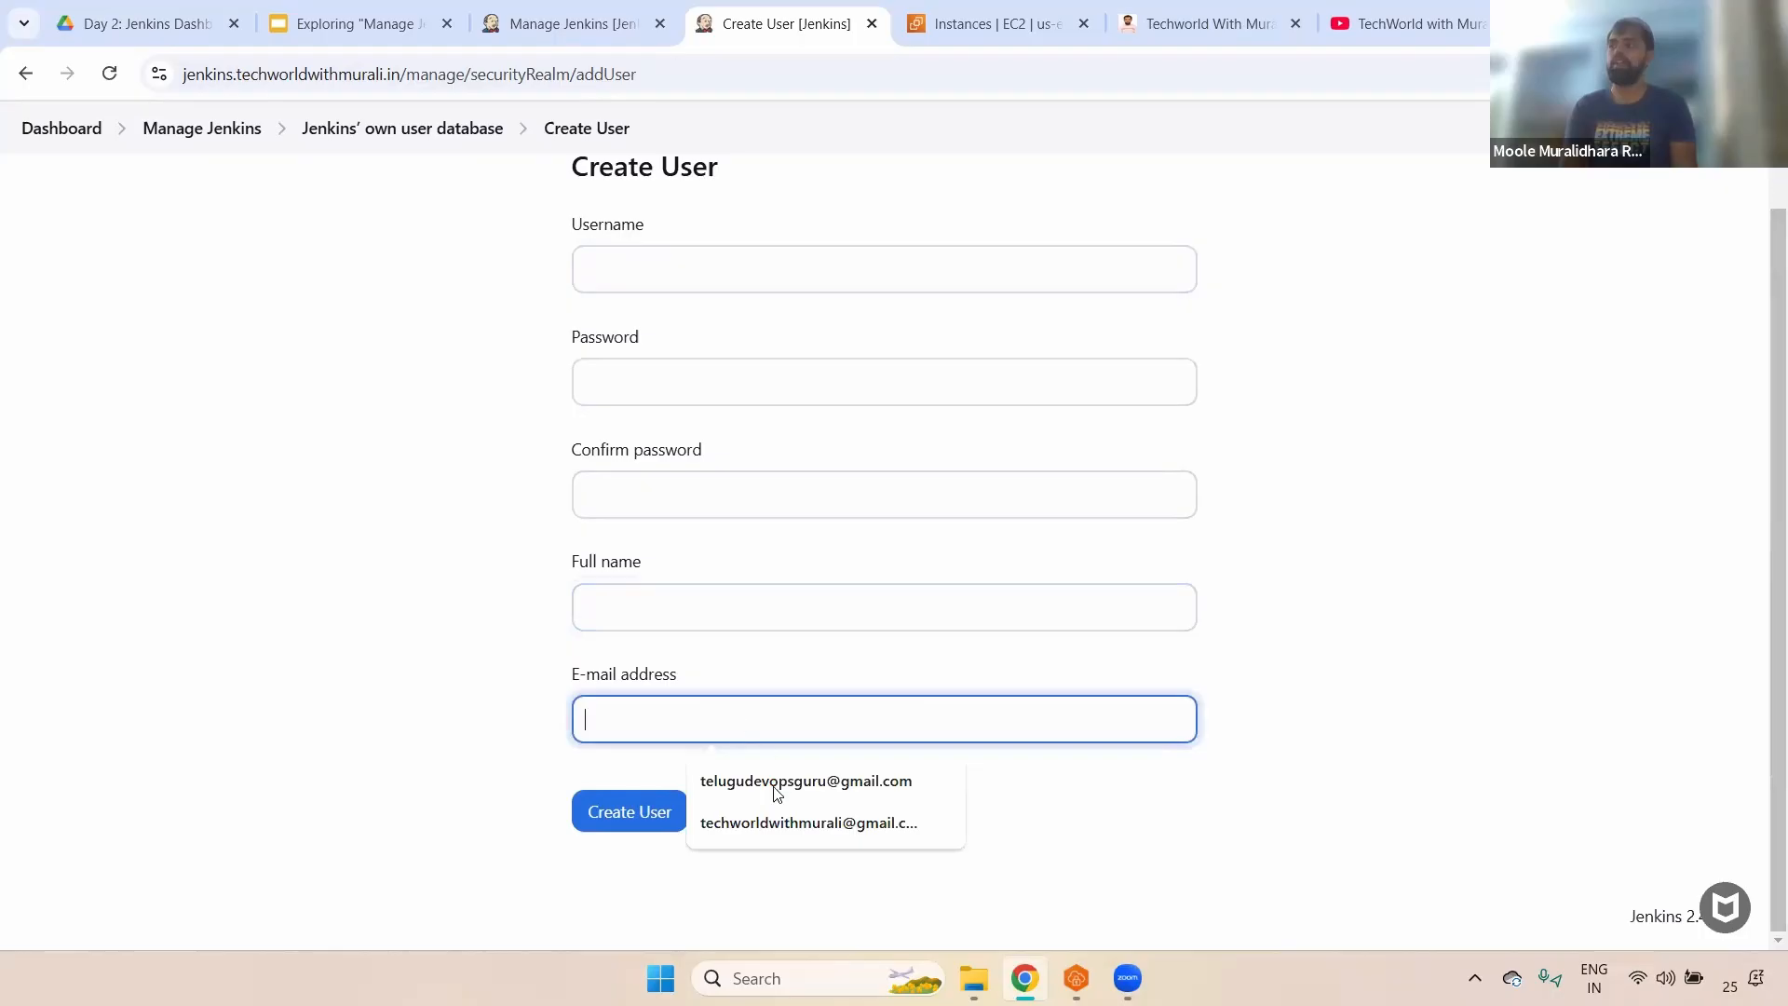
{"action": "left_click", "coordinate": [779, 825]}
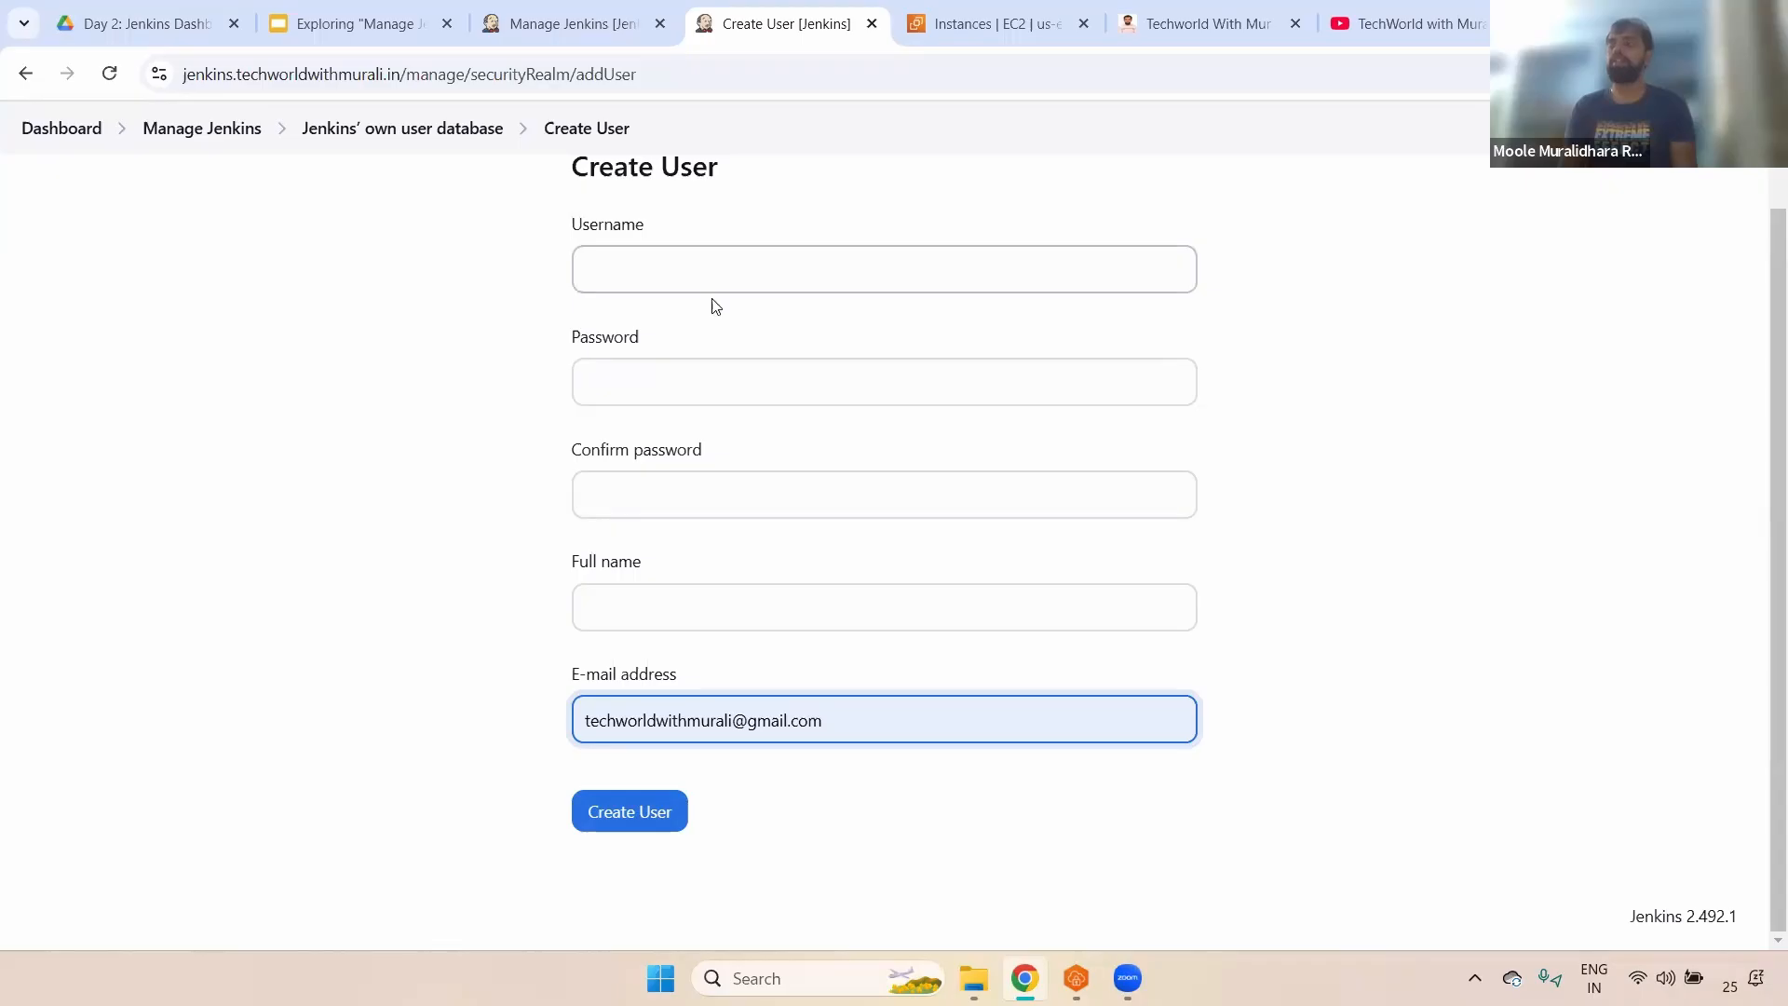
{"action": "left_click_drag", "start_coordinate": [1764, 459], "coordinate": [1757, 267]}
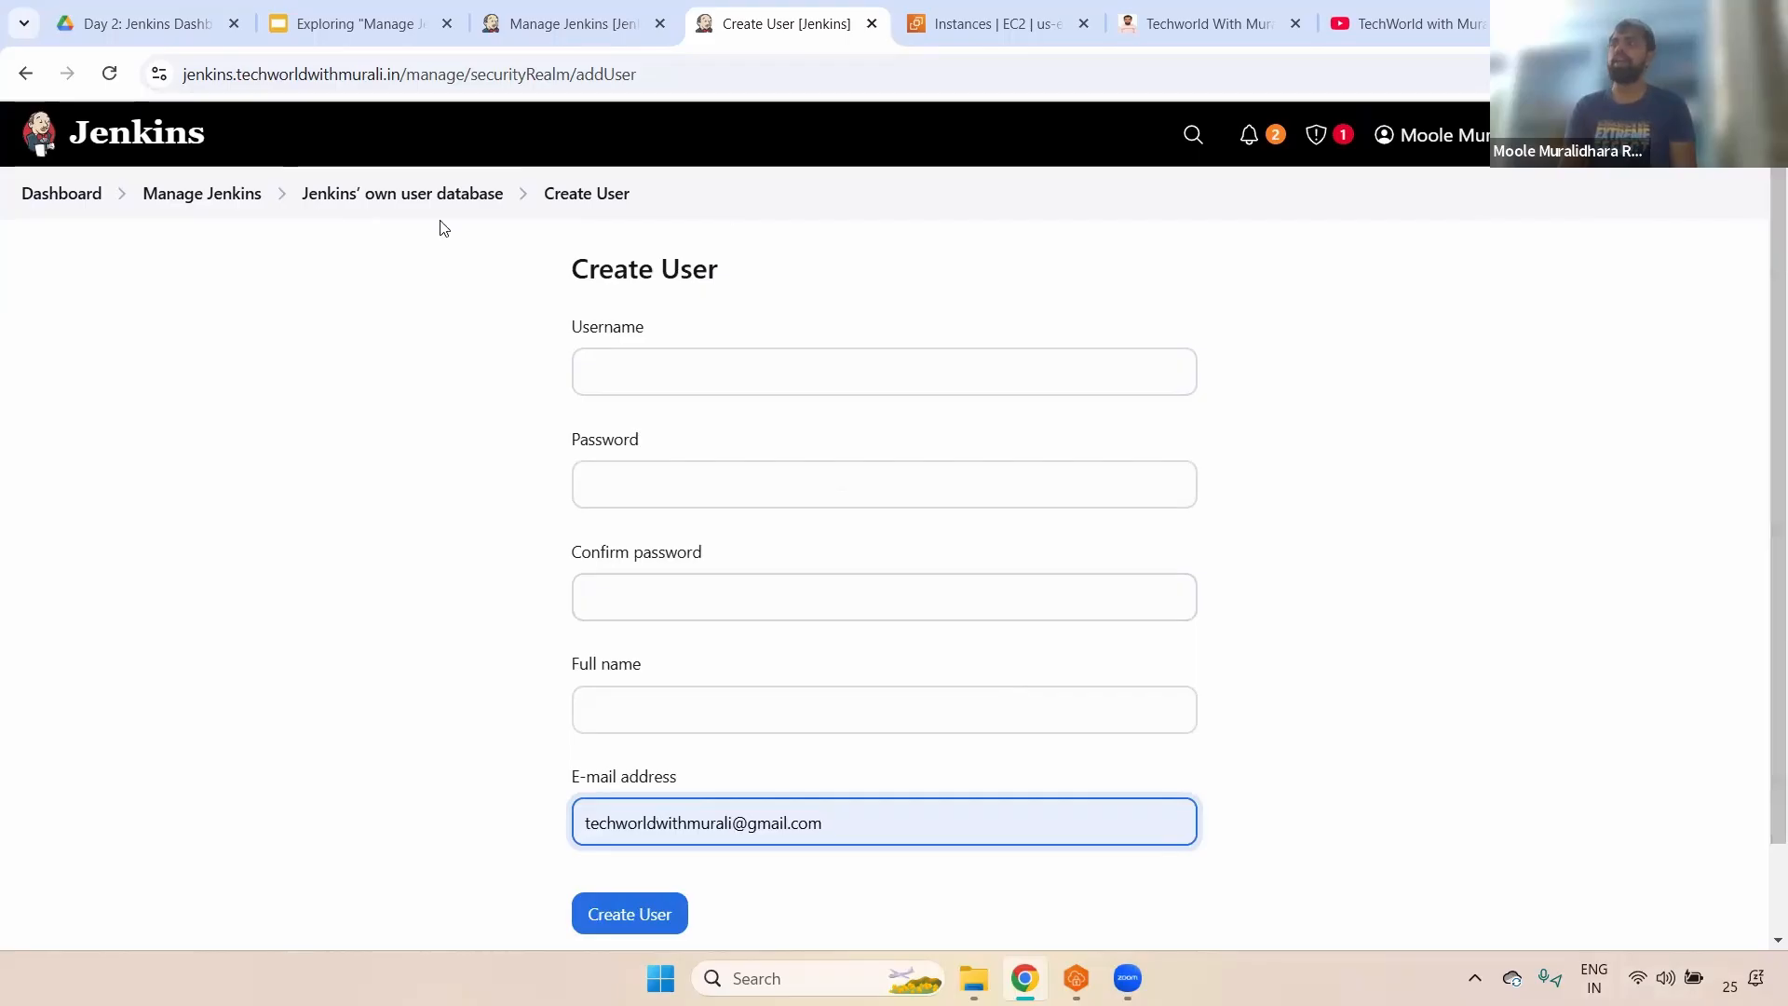
- Close the Create User form unsubmitted and scroll Manage Jenkins down to Status Information
{"action": "left_click", "coordinate": [552, 21]}
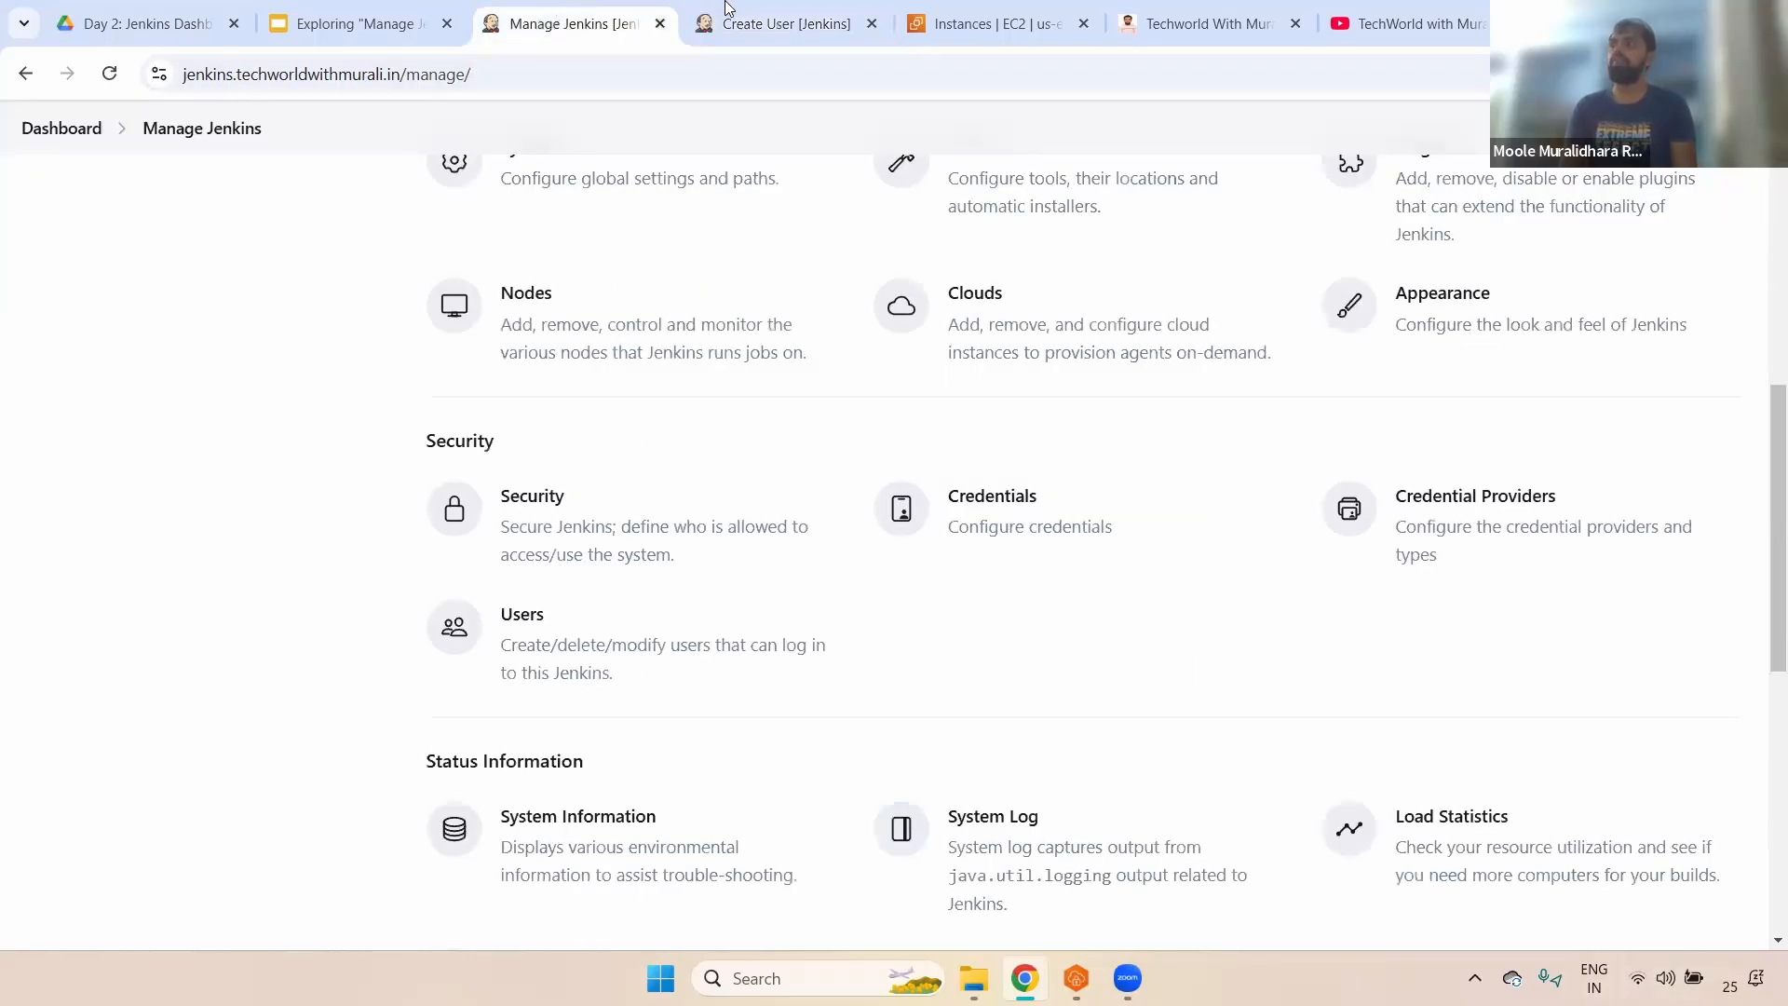
{"action": "left_click", "coordinate": [773, 21]}
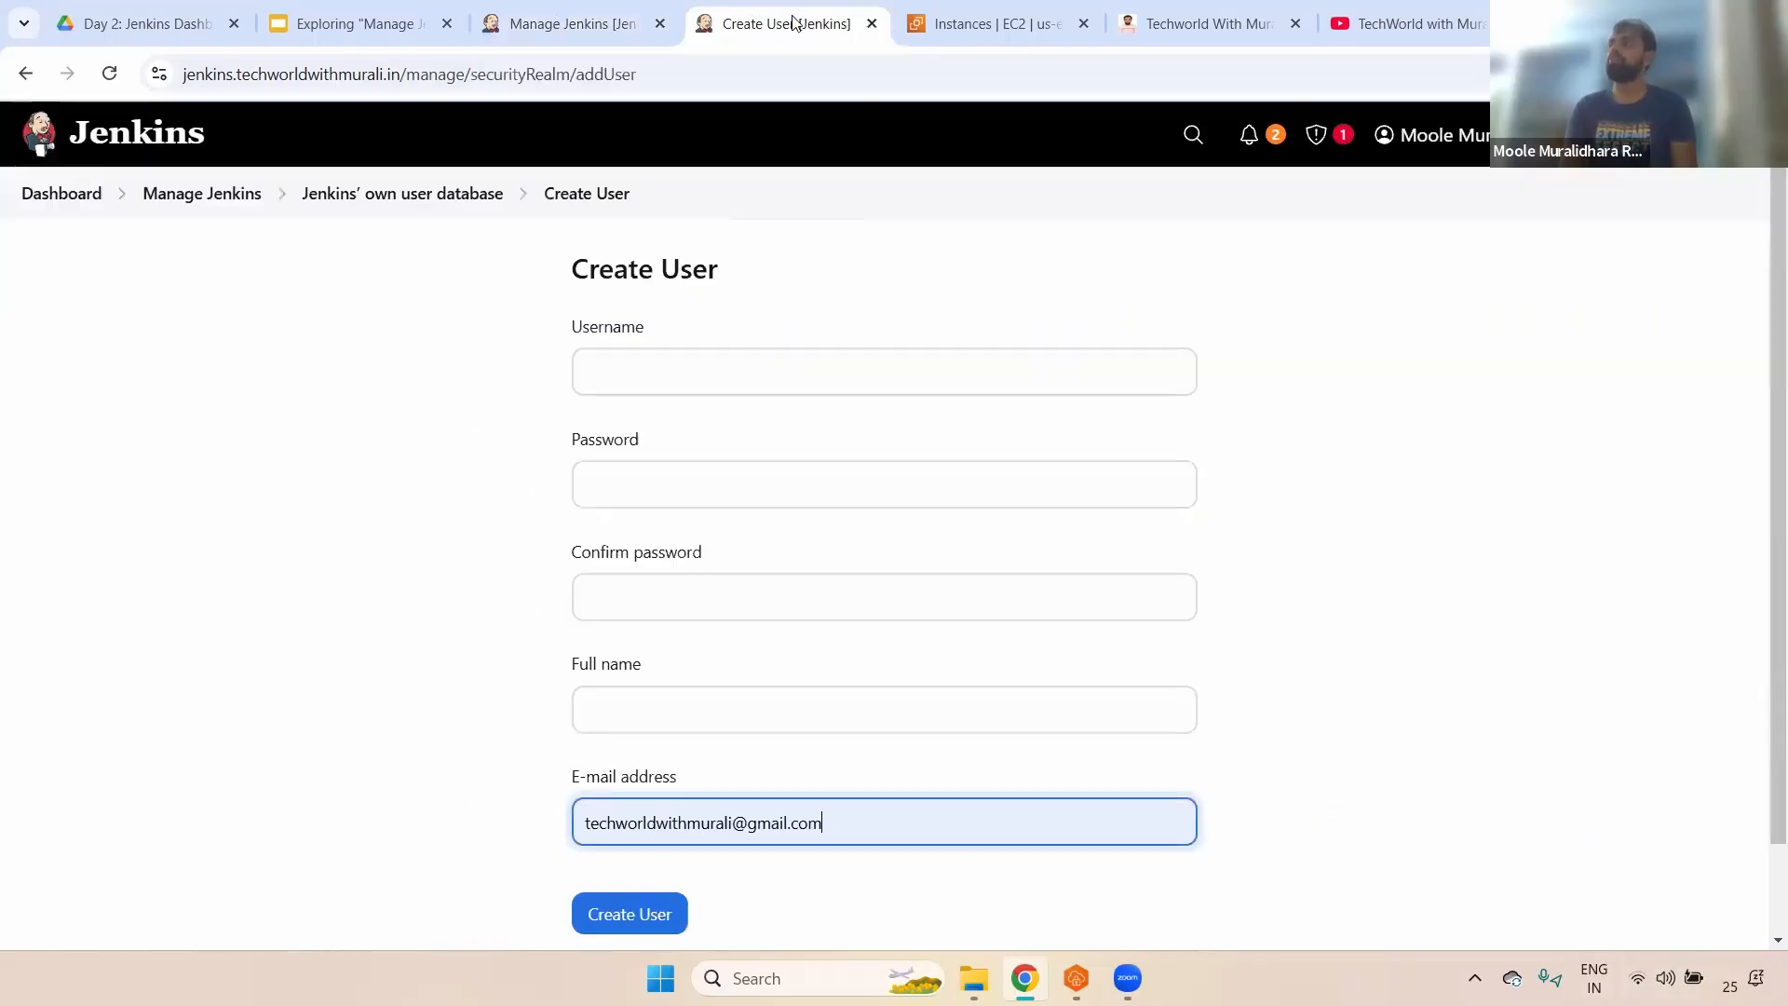
{"action": "left_click", "coordinate": [872, 24]}
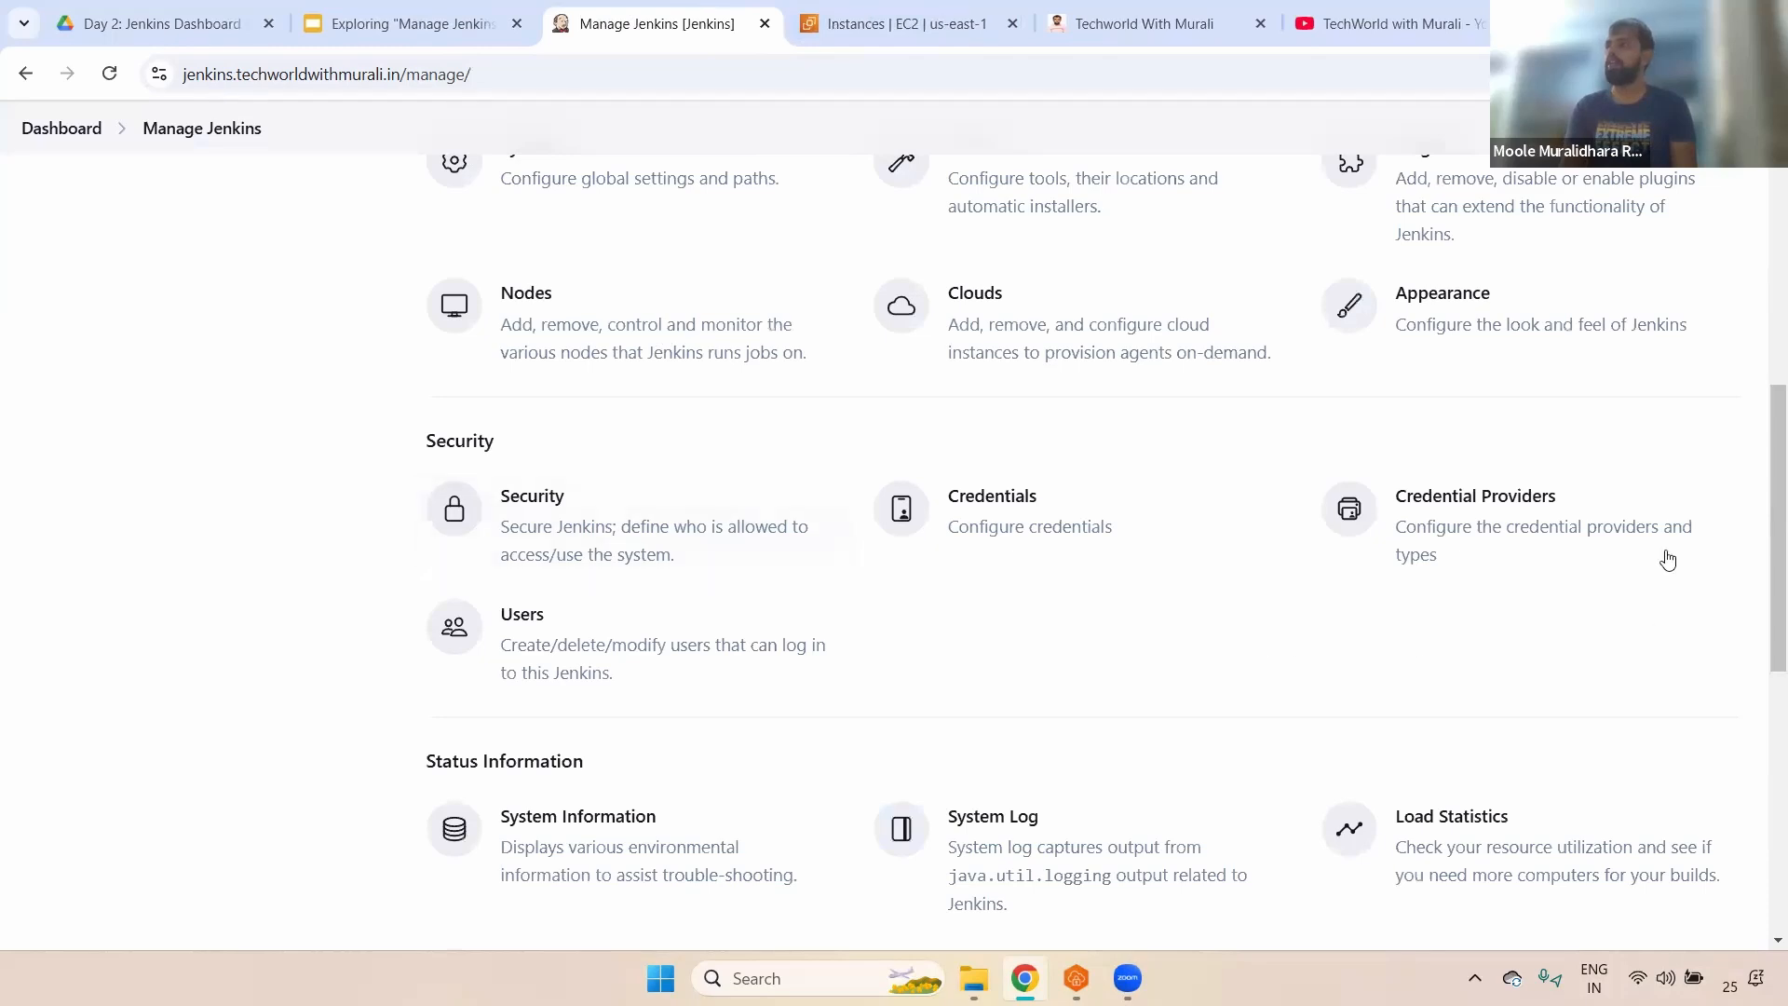
{"action": "left_click_drag", "start_coordinate": [1761, 503], "coordinate": [1761, 652]}
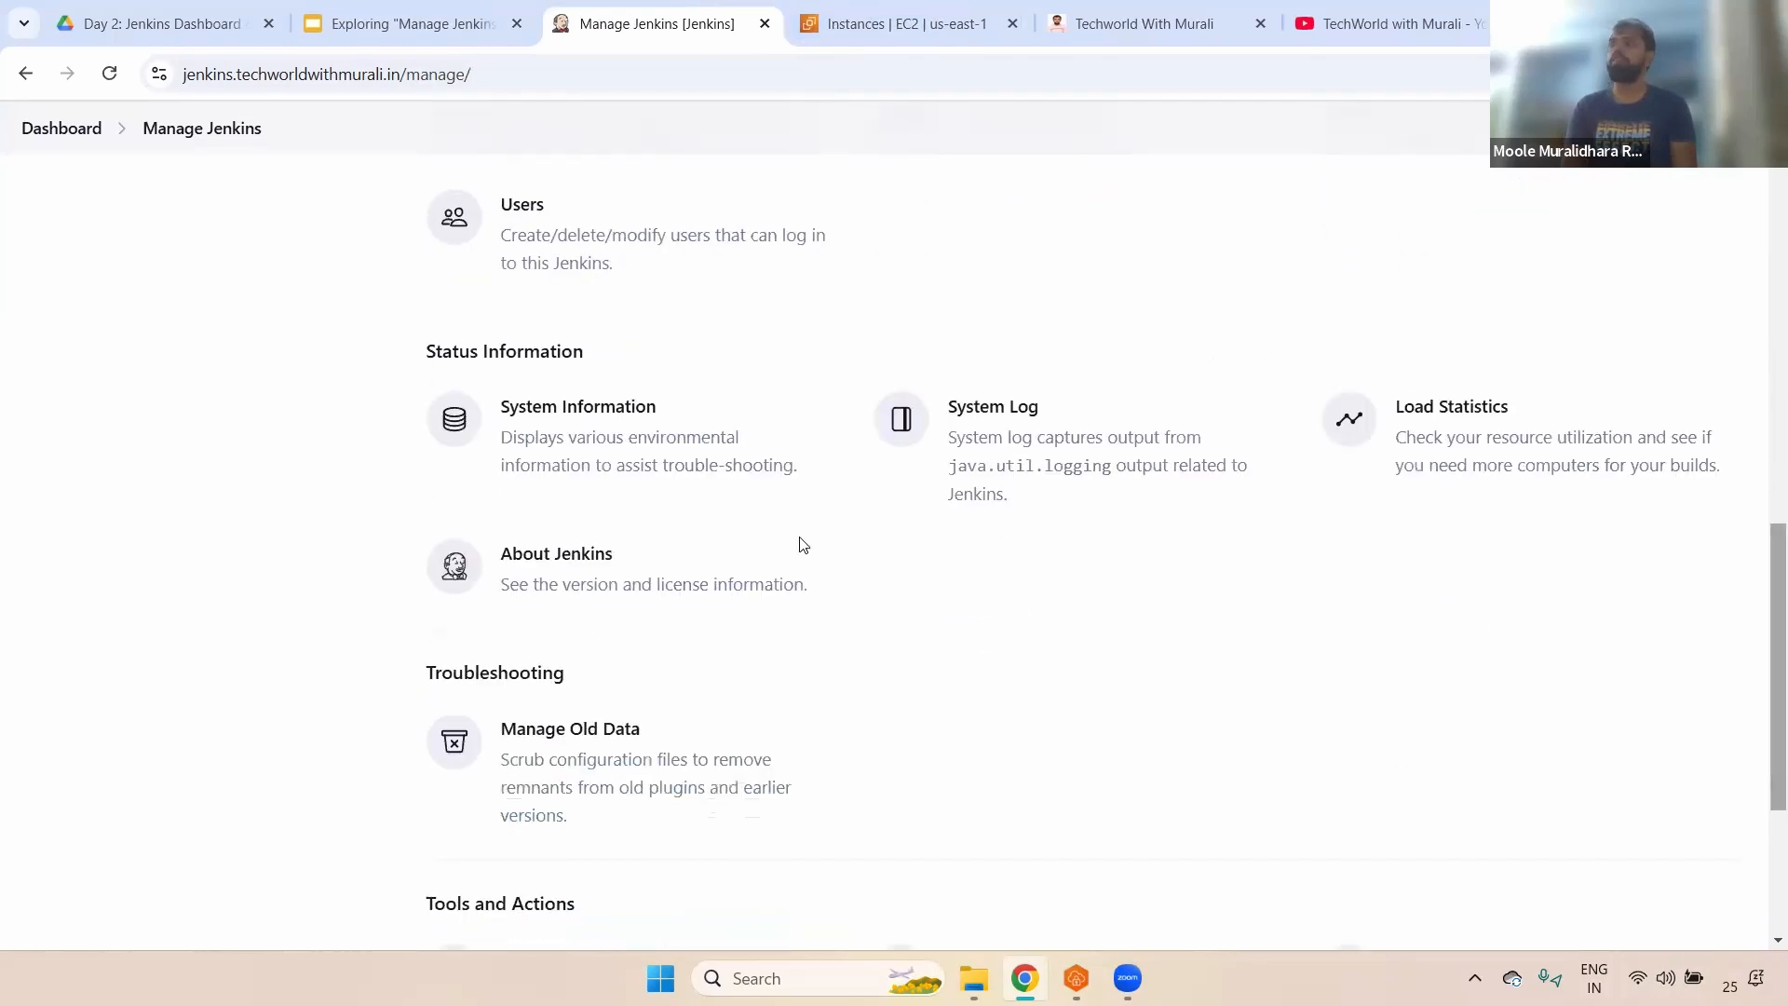
- Open System Information in a new tab and browse its Environment Variables, Plugins, Memory and Thread Dumps sections
{"action": "right_click", "coordinate": [607, 410]}
{"action": "left_click", "coordinate": [652, 435]}
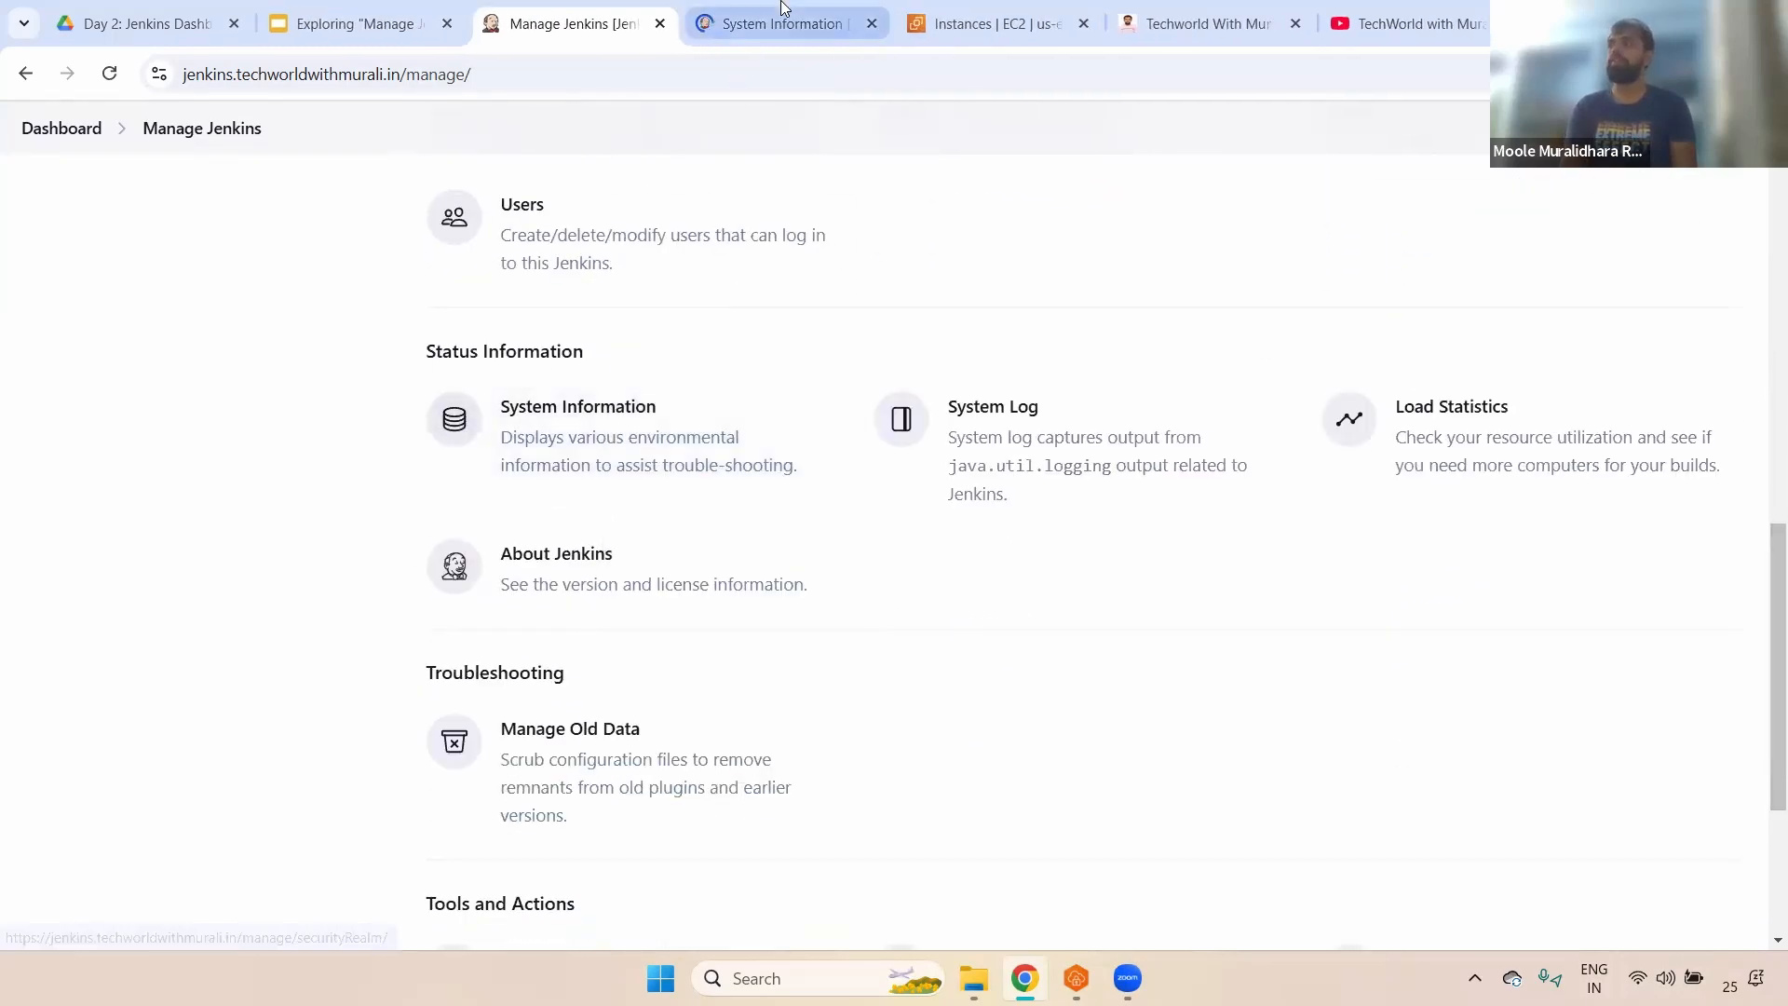
{"action": "left_click", "coordinate": [750, 26]}
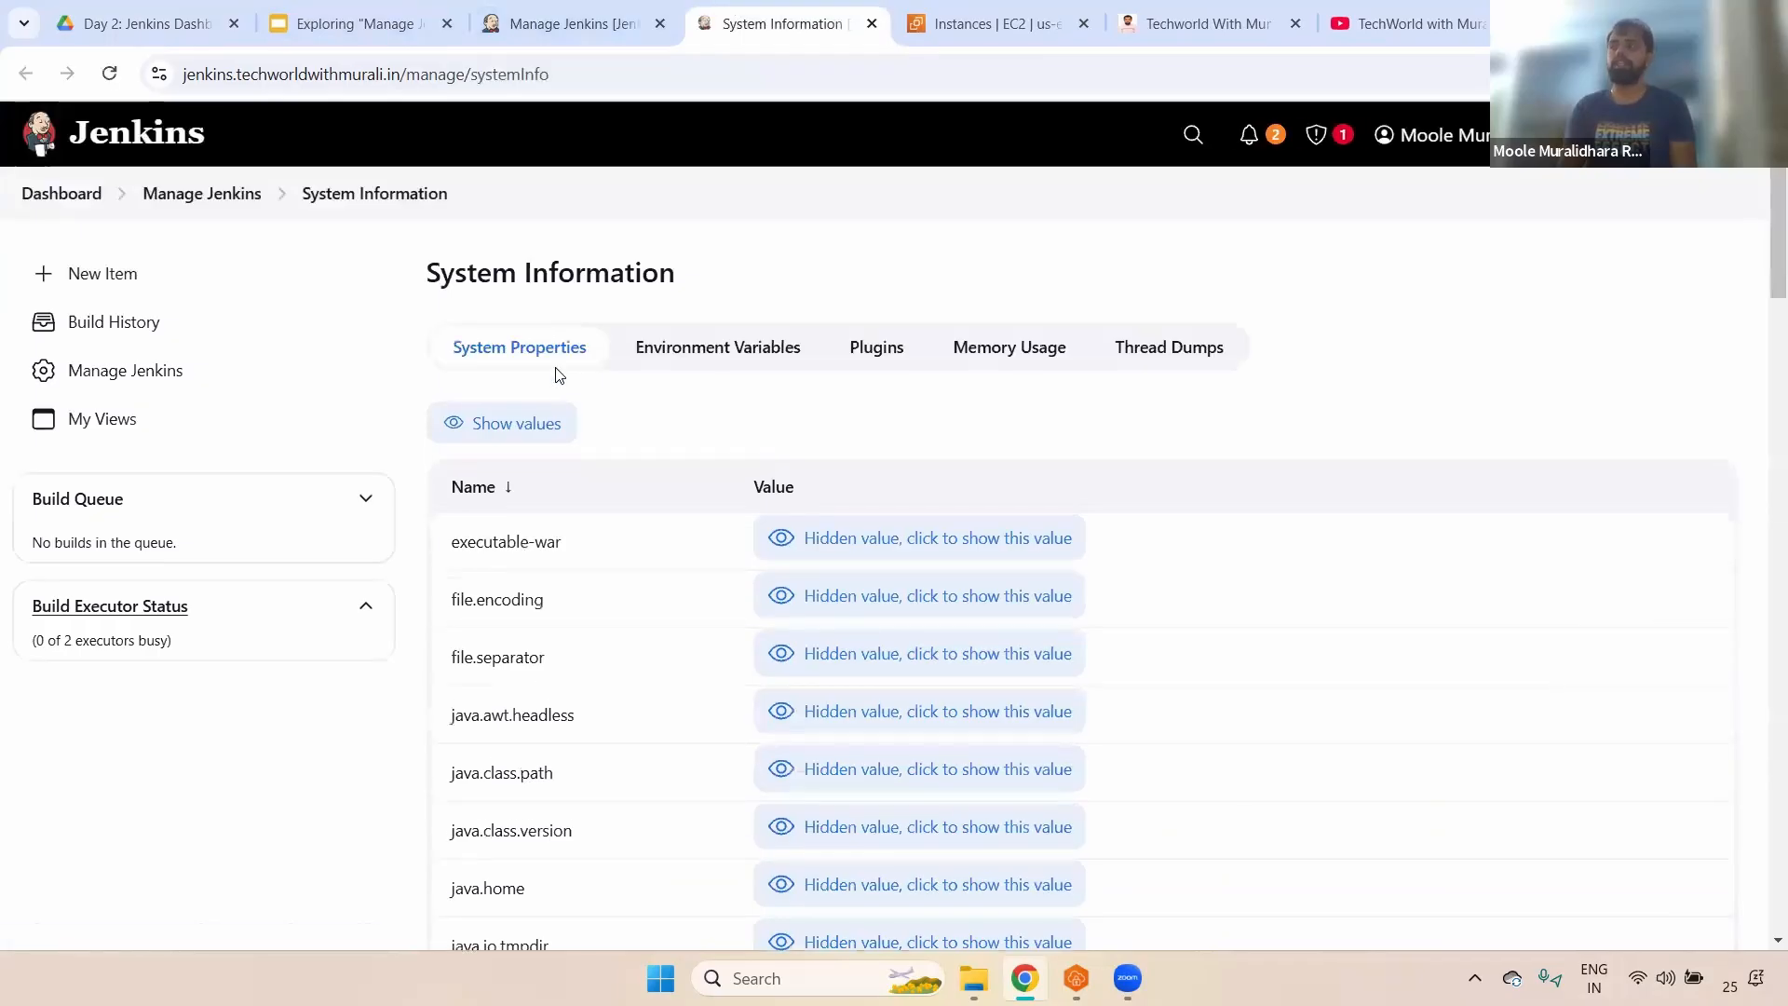
{"action": "left_click", "coordinate": [703, 354]}
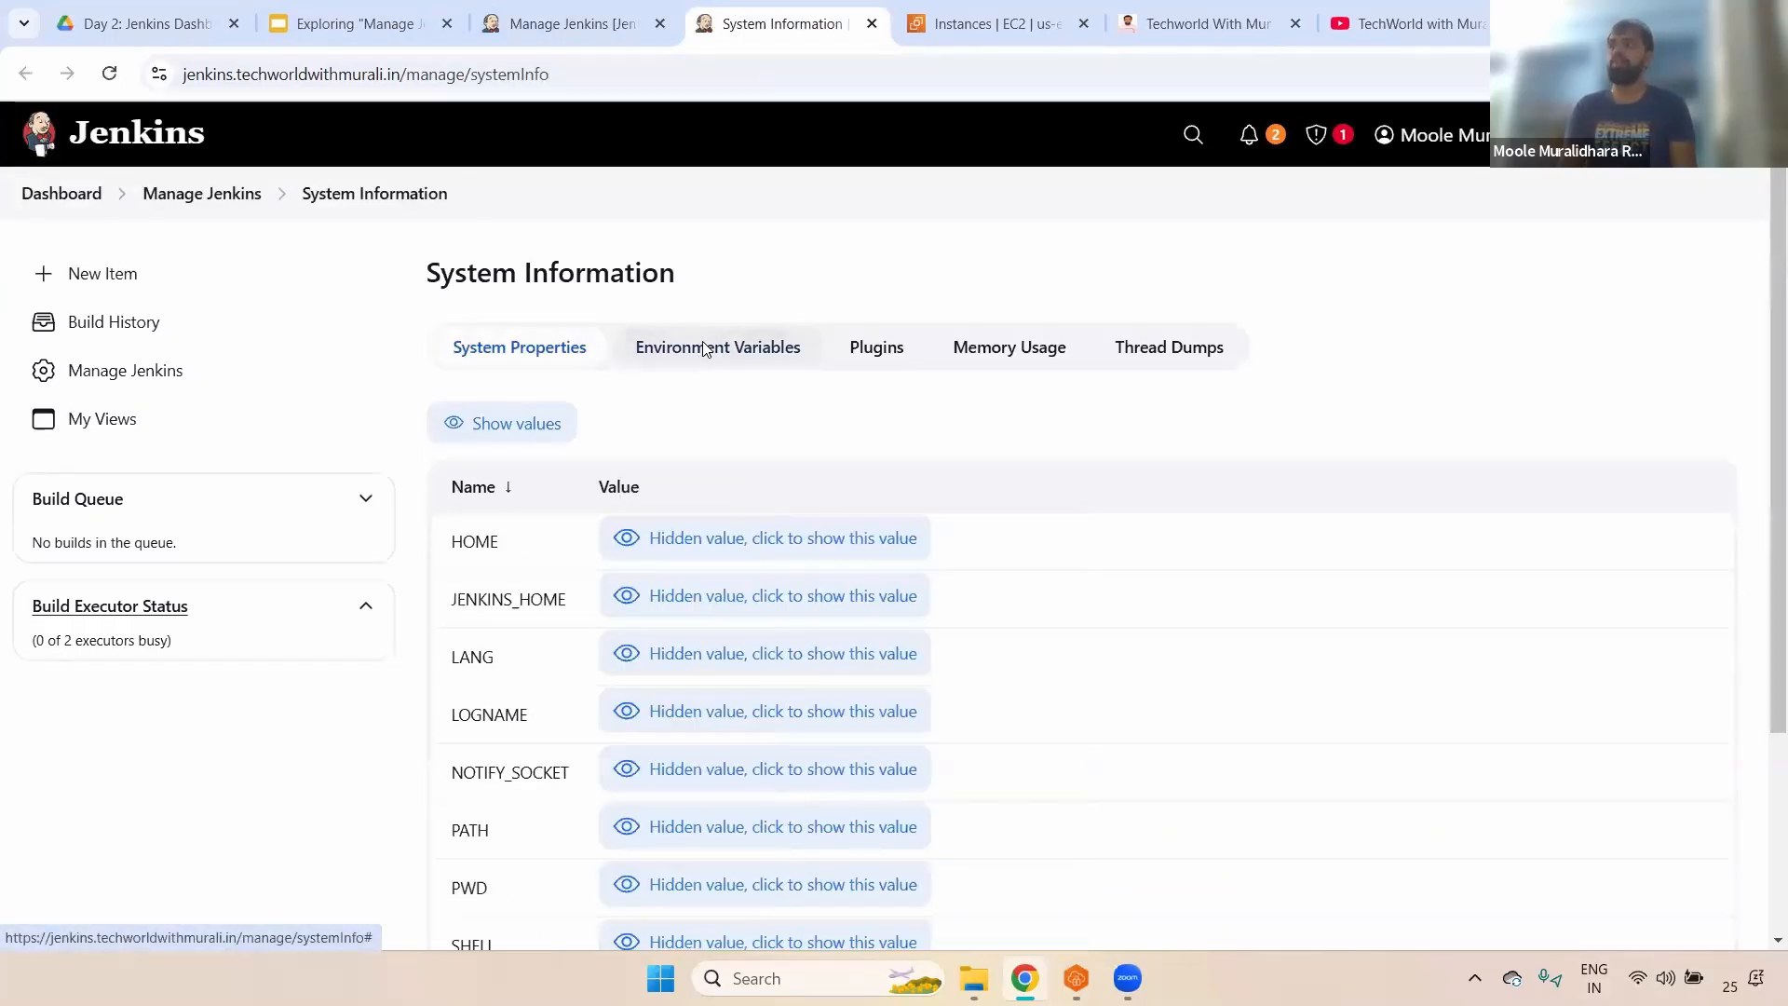
{"action": "left_click", "coordinate": [884, 354]}
{"action": "left_click", "coordinate": [1057, 361]}
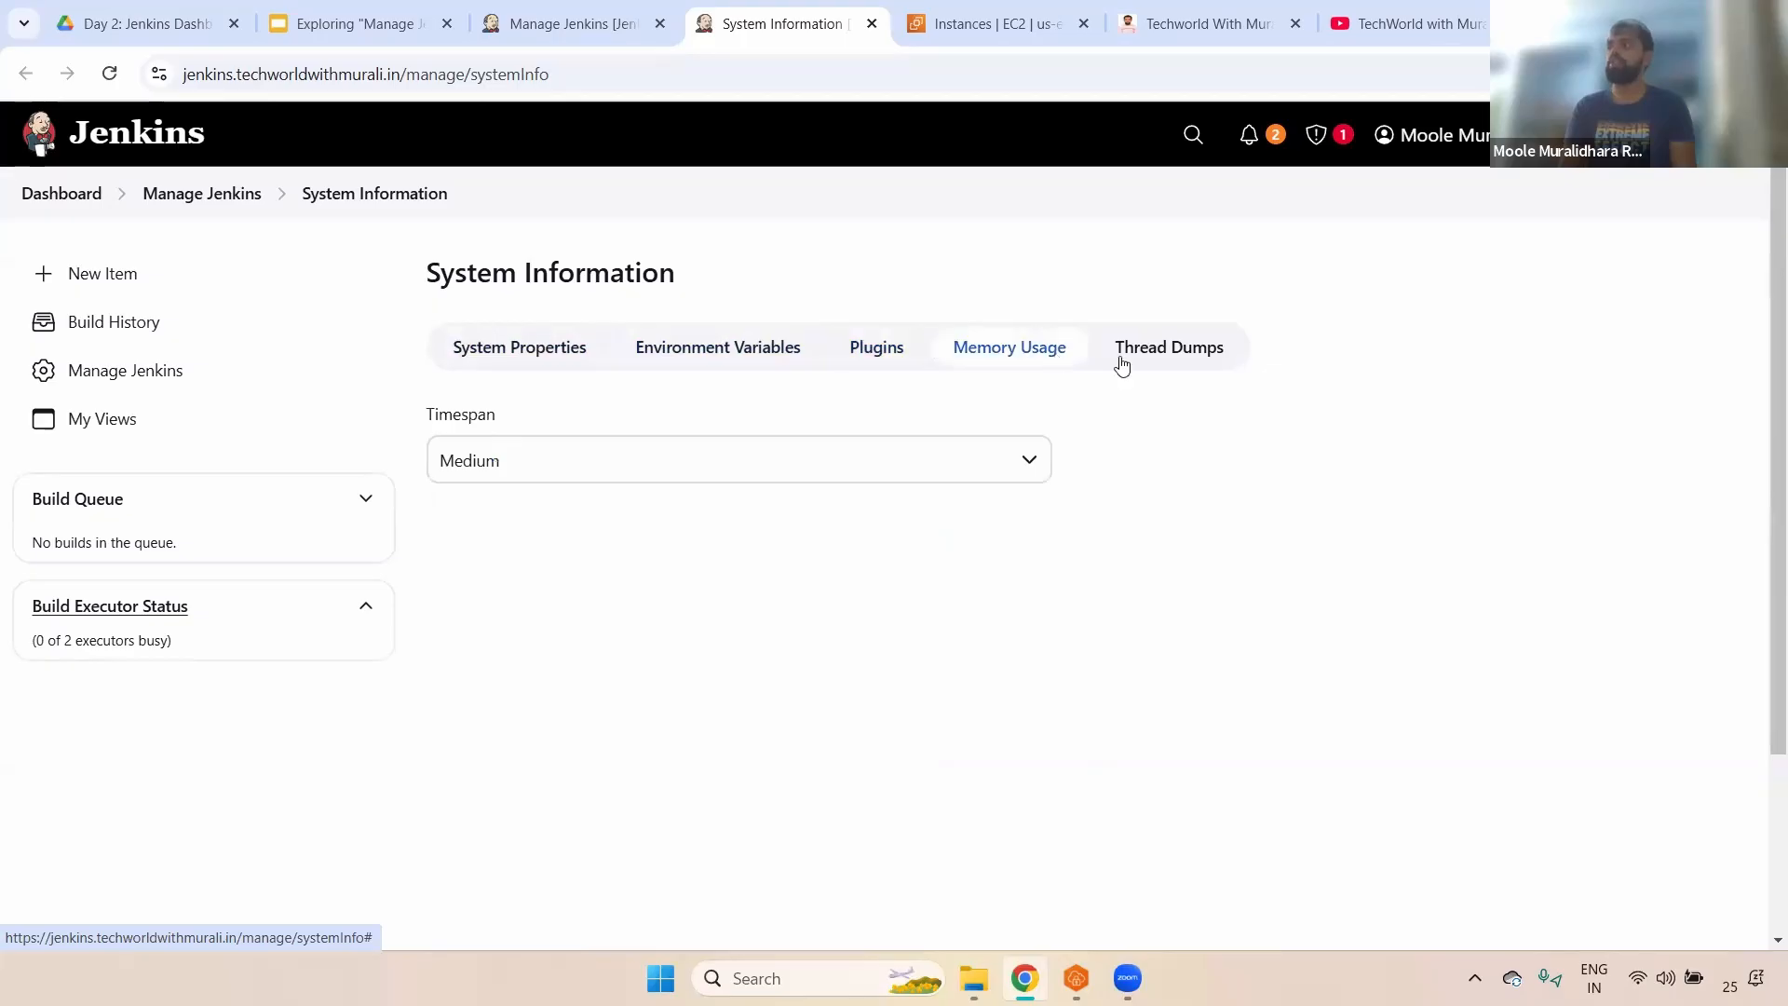
{"action": "left_click", "coordinate": [1181, 362]}
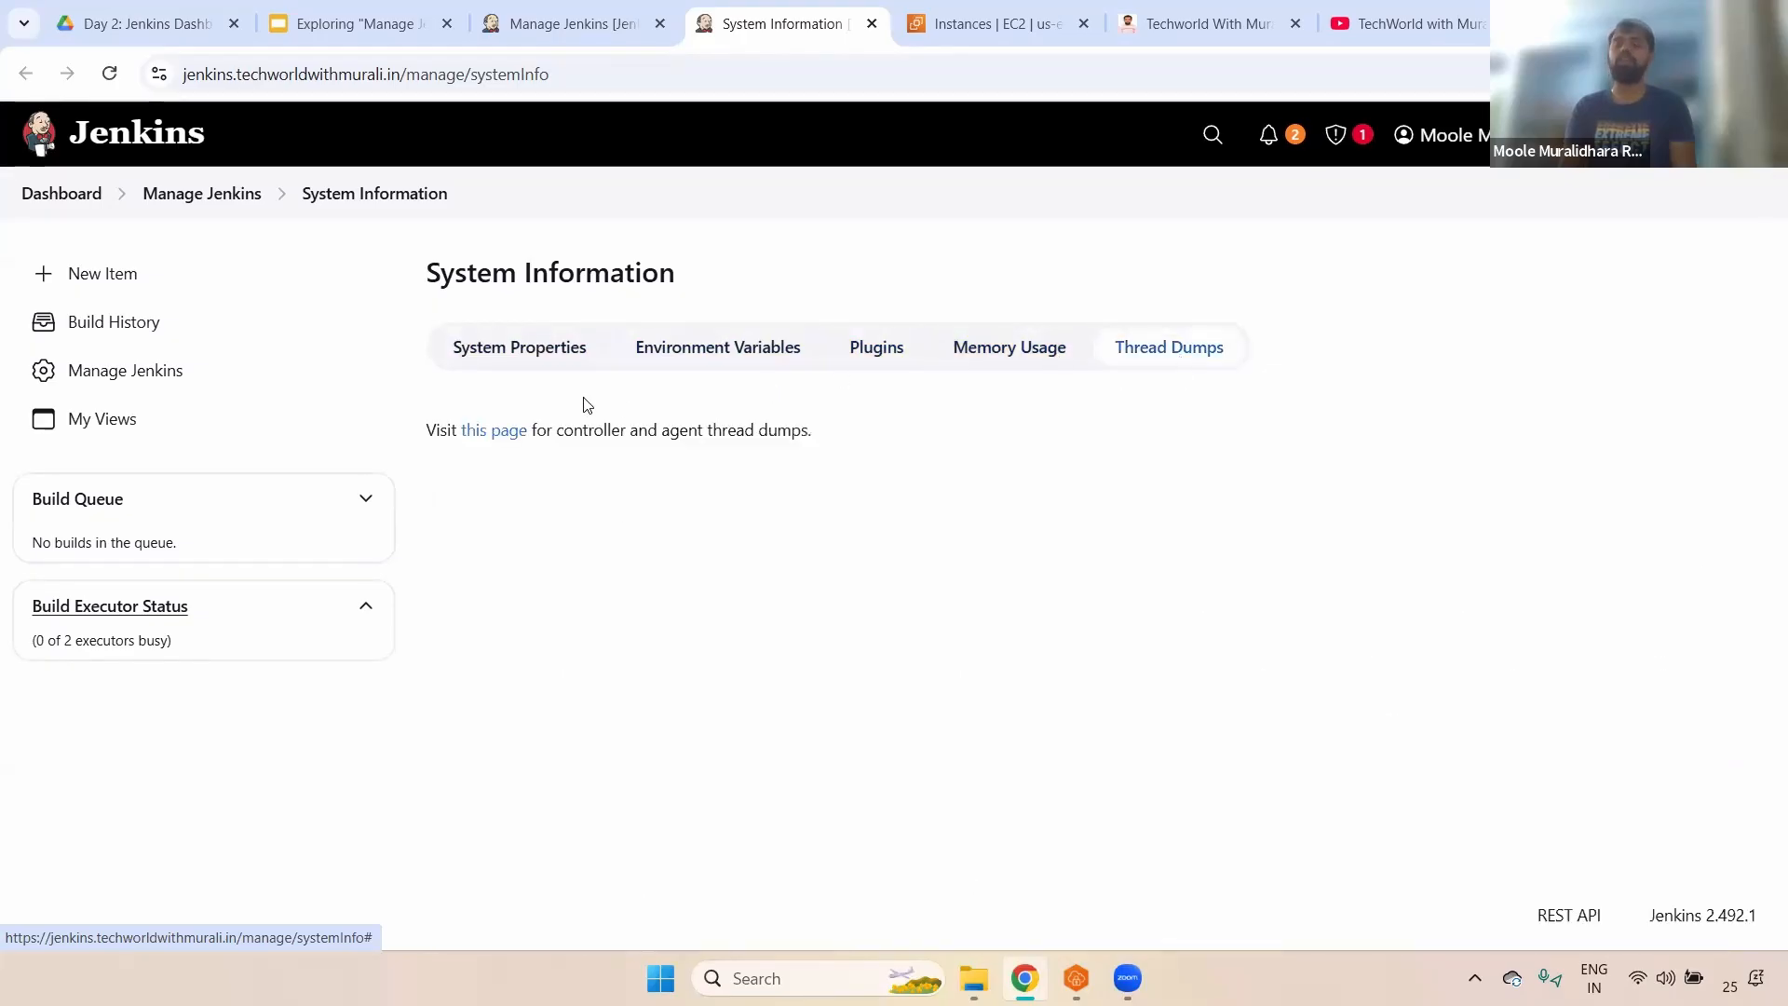
{"action": "left_click", "coordinate": [515, 356]}
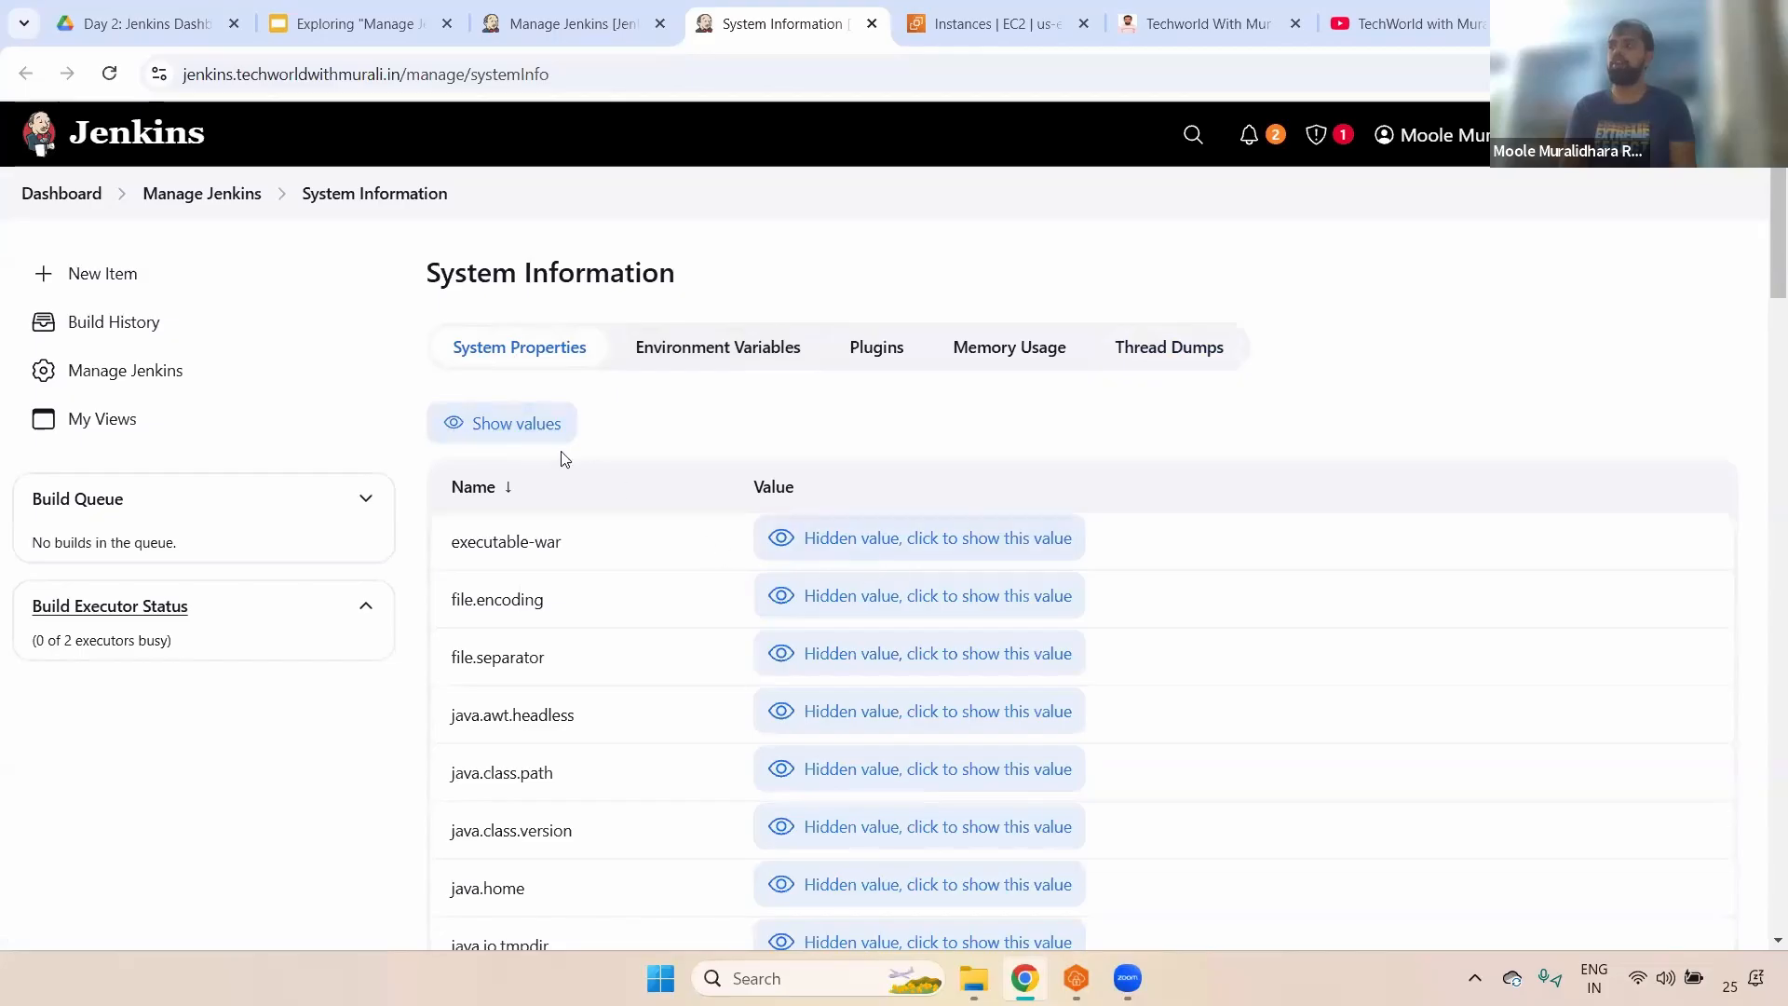
- Show the hidden System Properties and Environment Variables values, highlighting HOME, JENKINS_HOME, LANG, PATH and PWD
{"action": "left_click", "coordinate": [496, 430]}
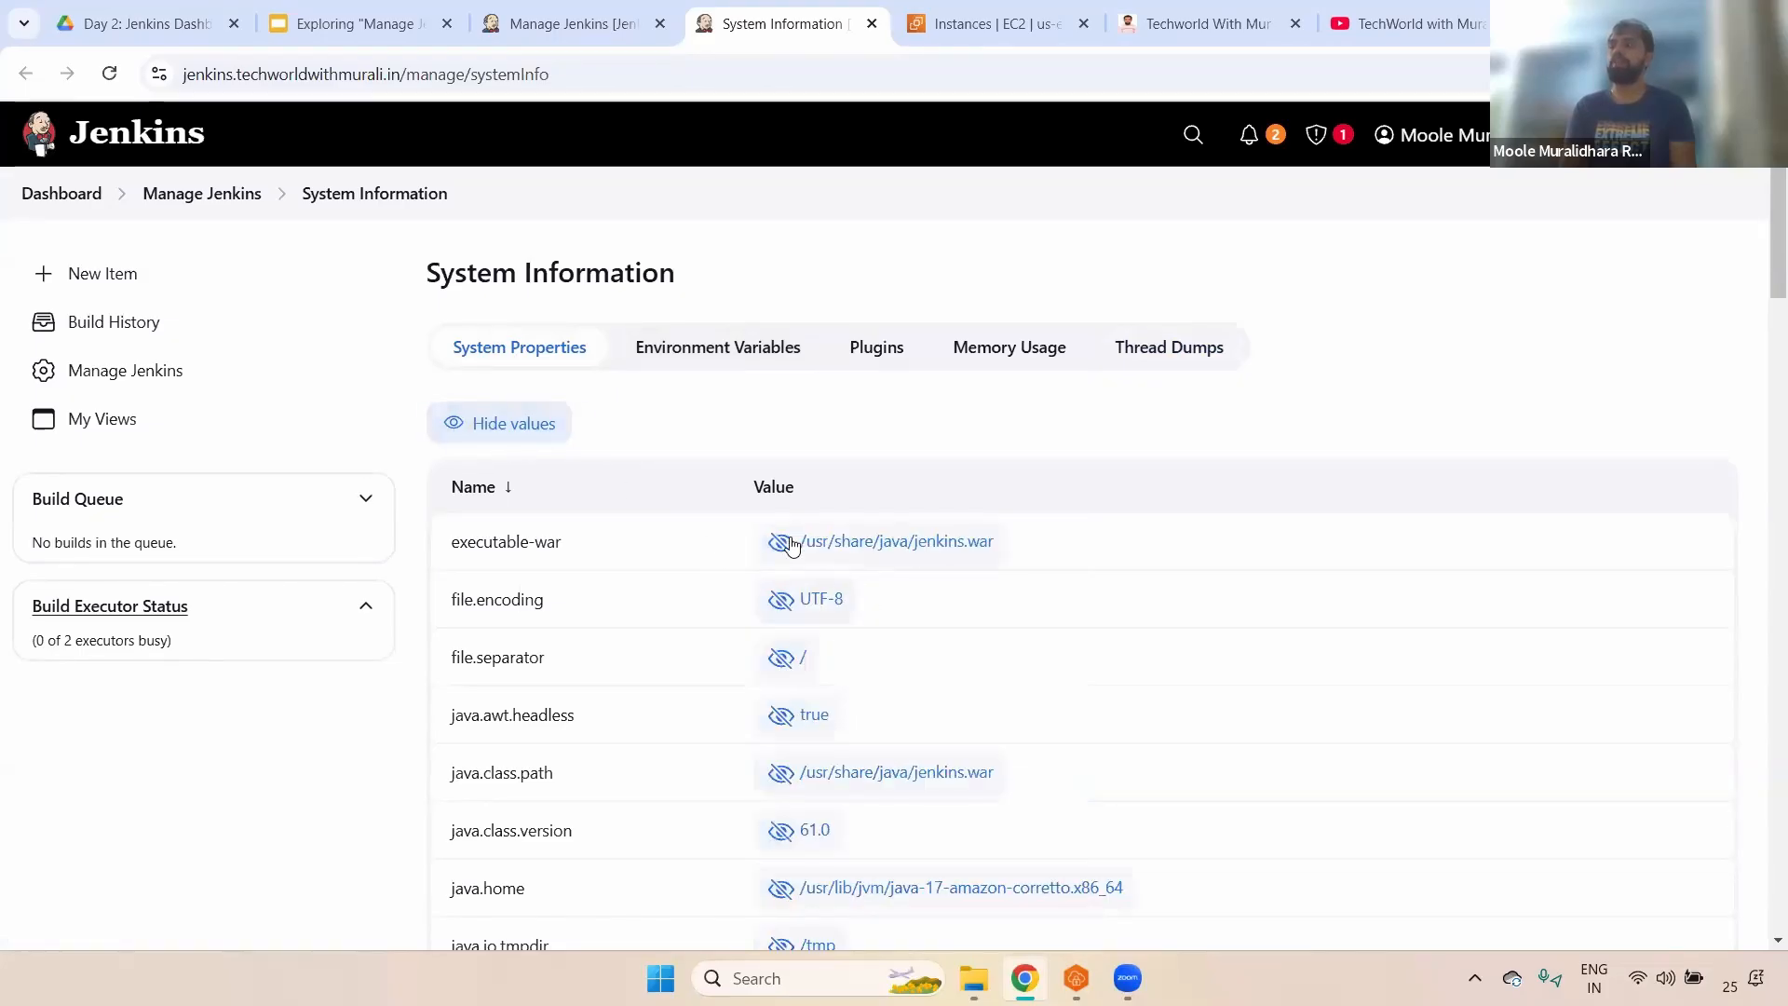
{"action": "left_click", "coordinate": [712, 344]}
{"action": "left_click", "coordinate": [519, 435]}
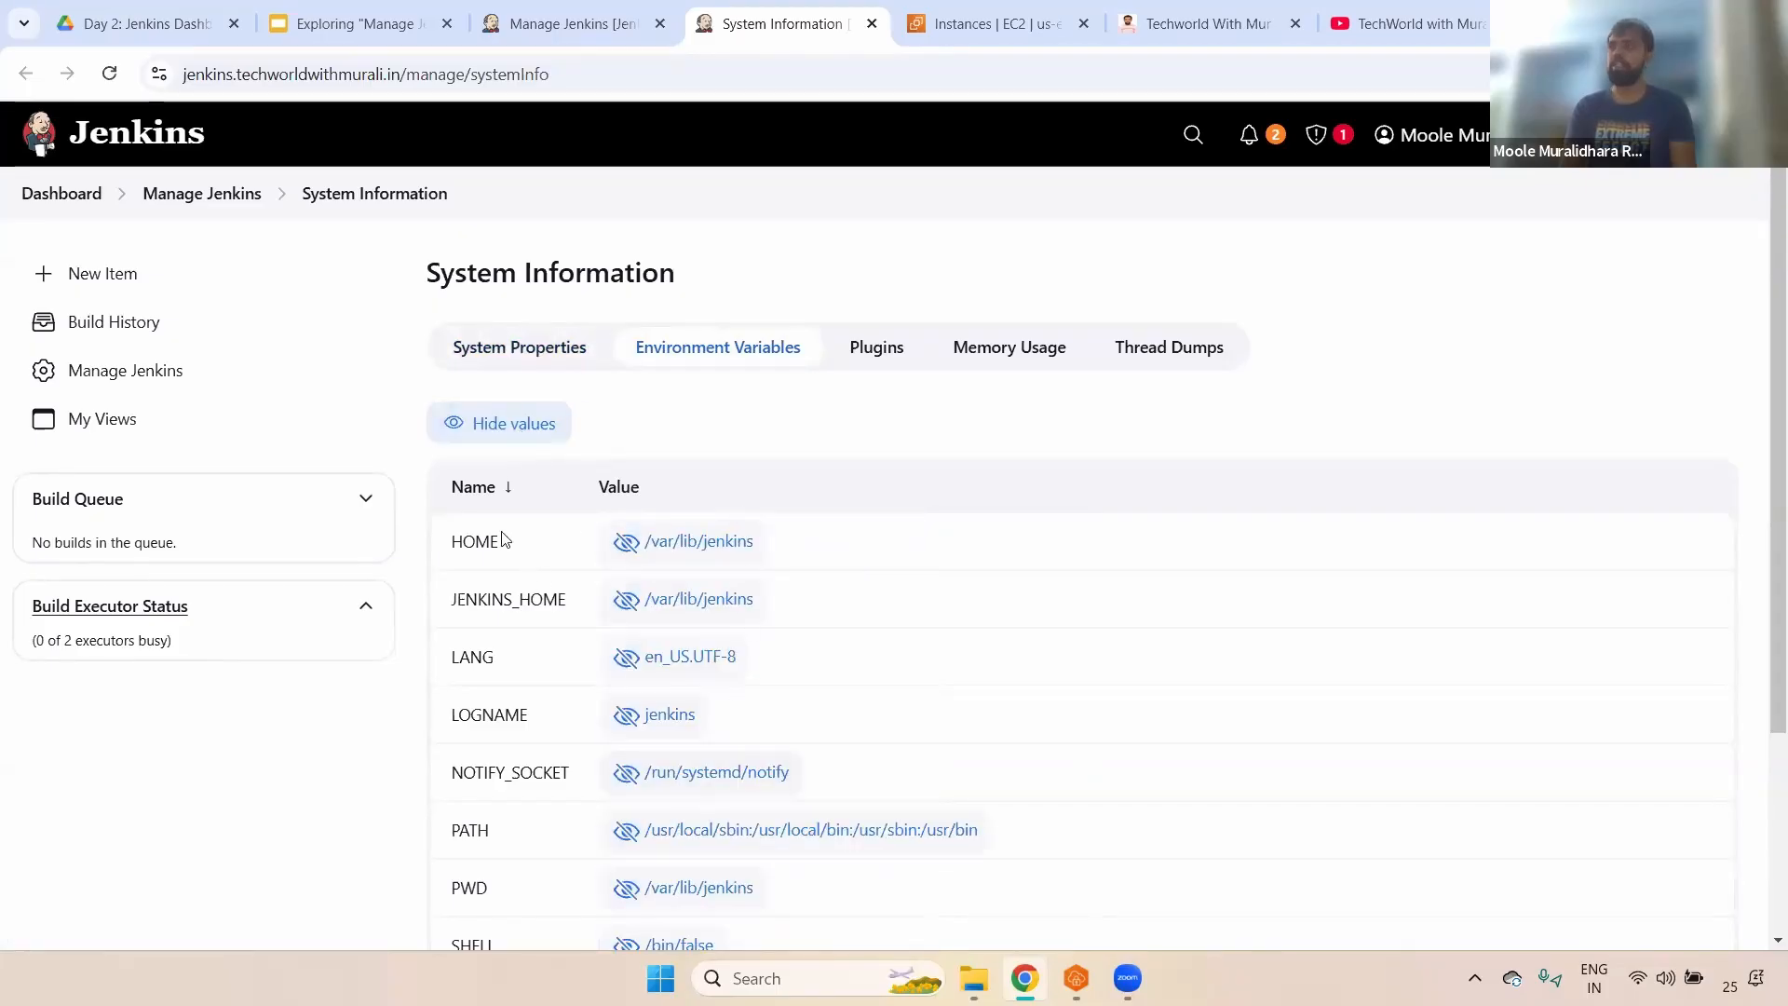
{"action": "mouse_move", "coordinate": [503, 540]}
{"action": "left_mouse_down"}
{"action": "mouse_move", "coordinate": [391, 531]}
{"action": "mouse_move", "coordinate": [520, 568]}
{"action": "left_mouse_up"}
{"action": "left_click_drag", "start_coordinate": [822, 585], "coordinate": [511, 584]}
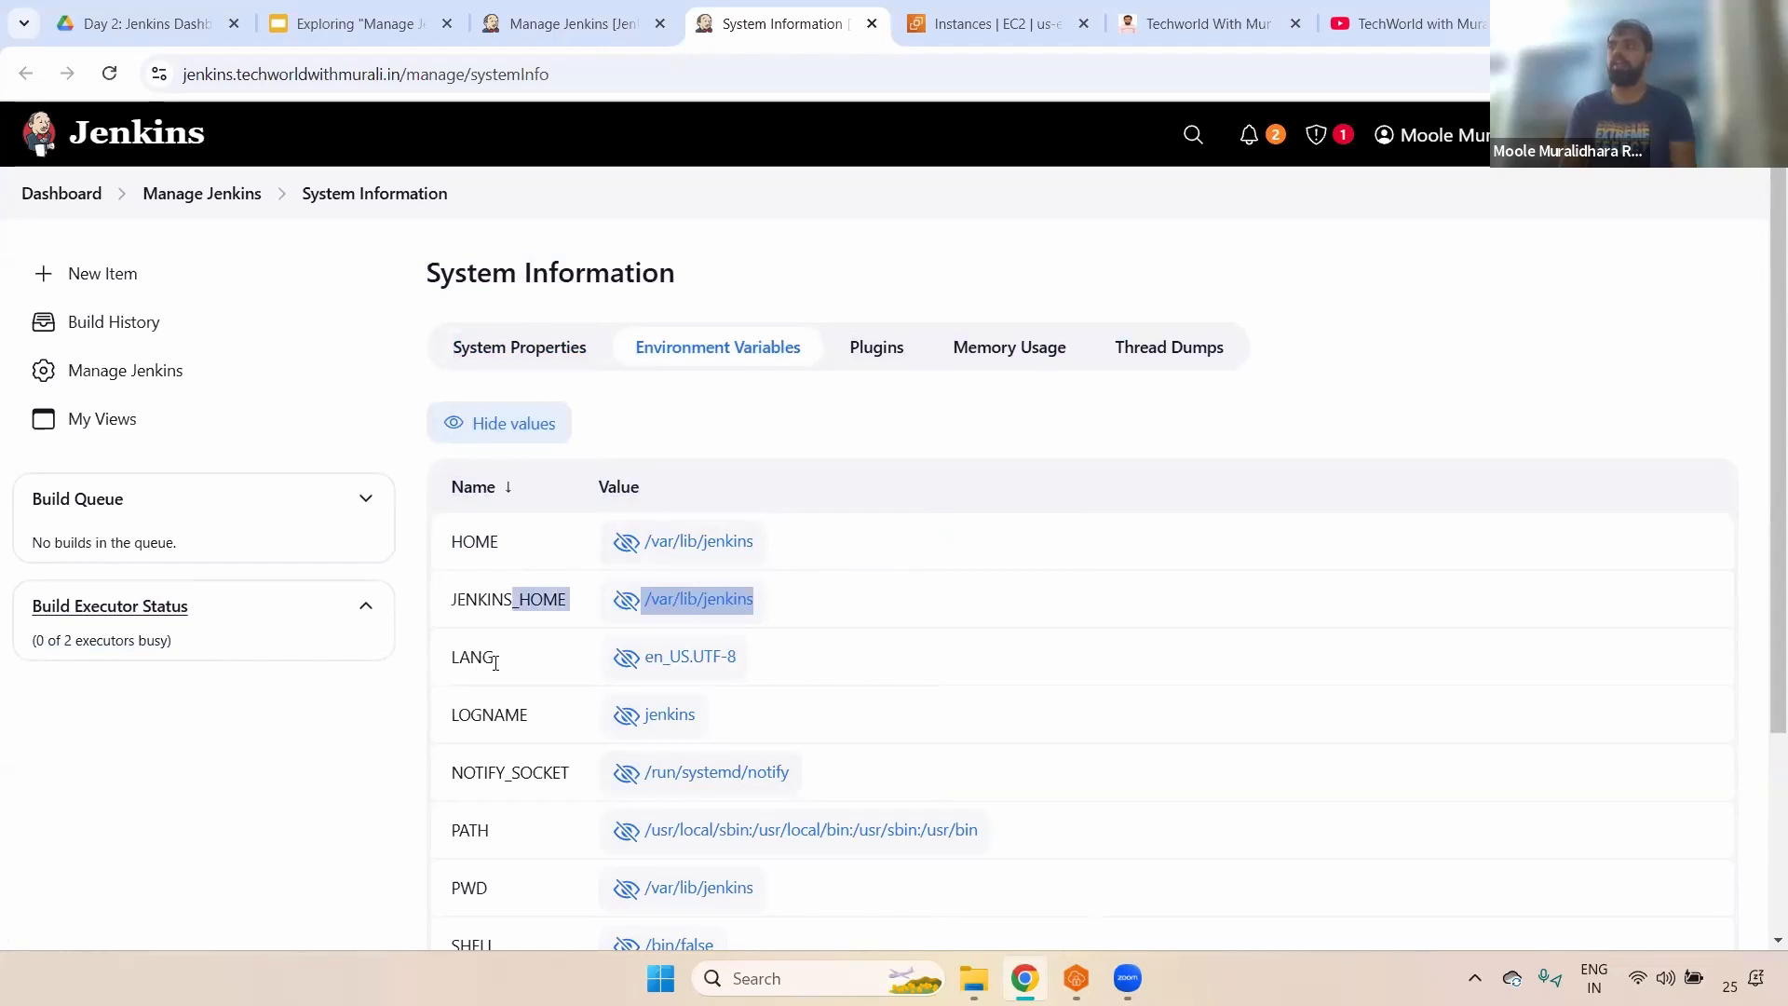
{"action": "left_click_drag", "start_coordinate": [470, 660], "coordinate": [509, 666]}
{"action": "left_click_drag", "start_coordinate": [757, 727], "coordinate": [483, 736]}
{"action": "left_click_drag", "start_coordinate": [460, 828], "coordinate": [535, 826]}
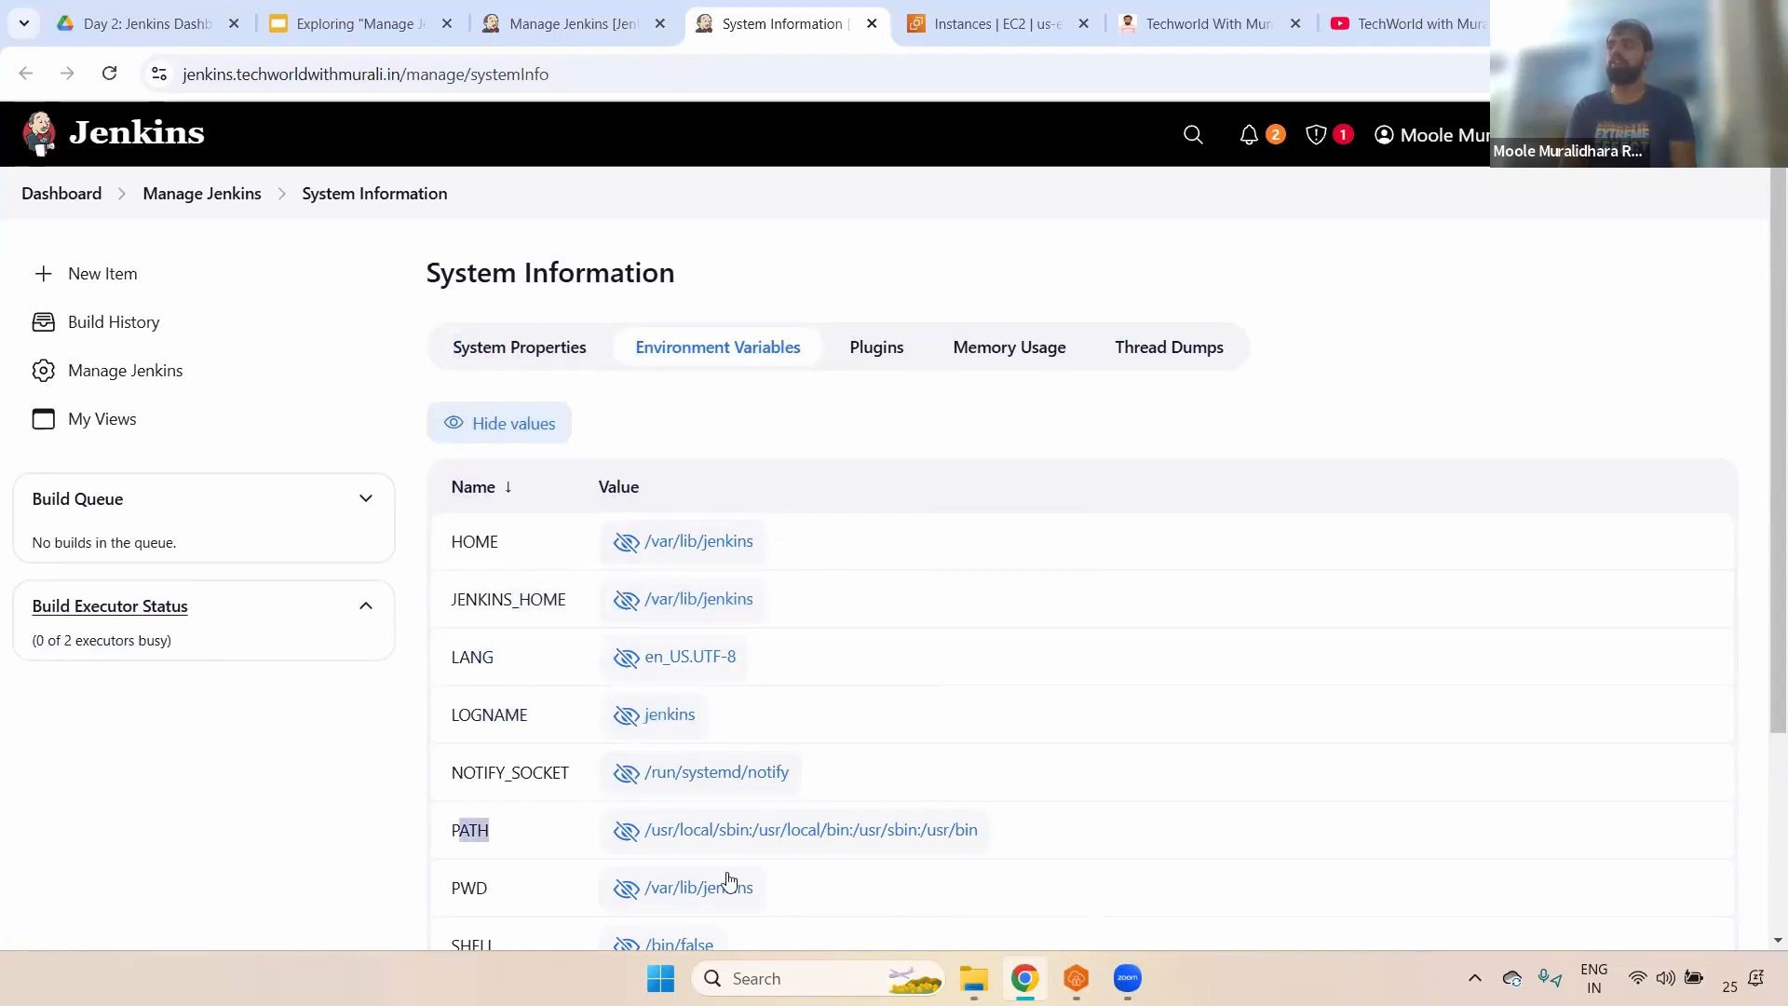
{"action": "left_click_drag", "start_coordinate": [802, 884], "coordinate": [445, 884]}
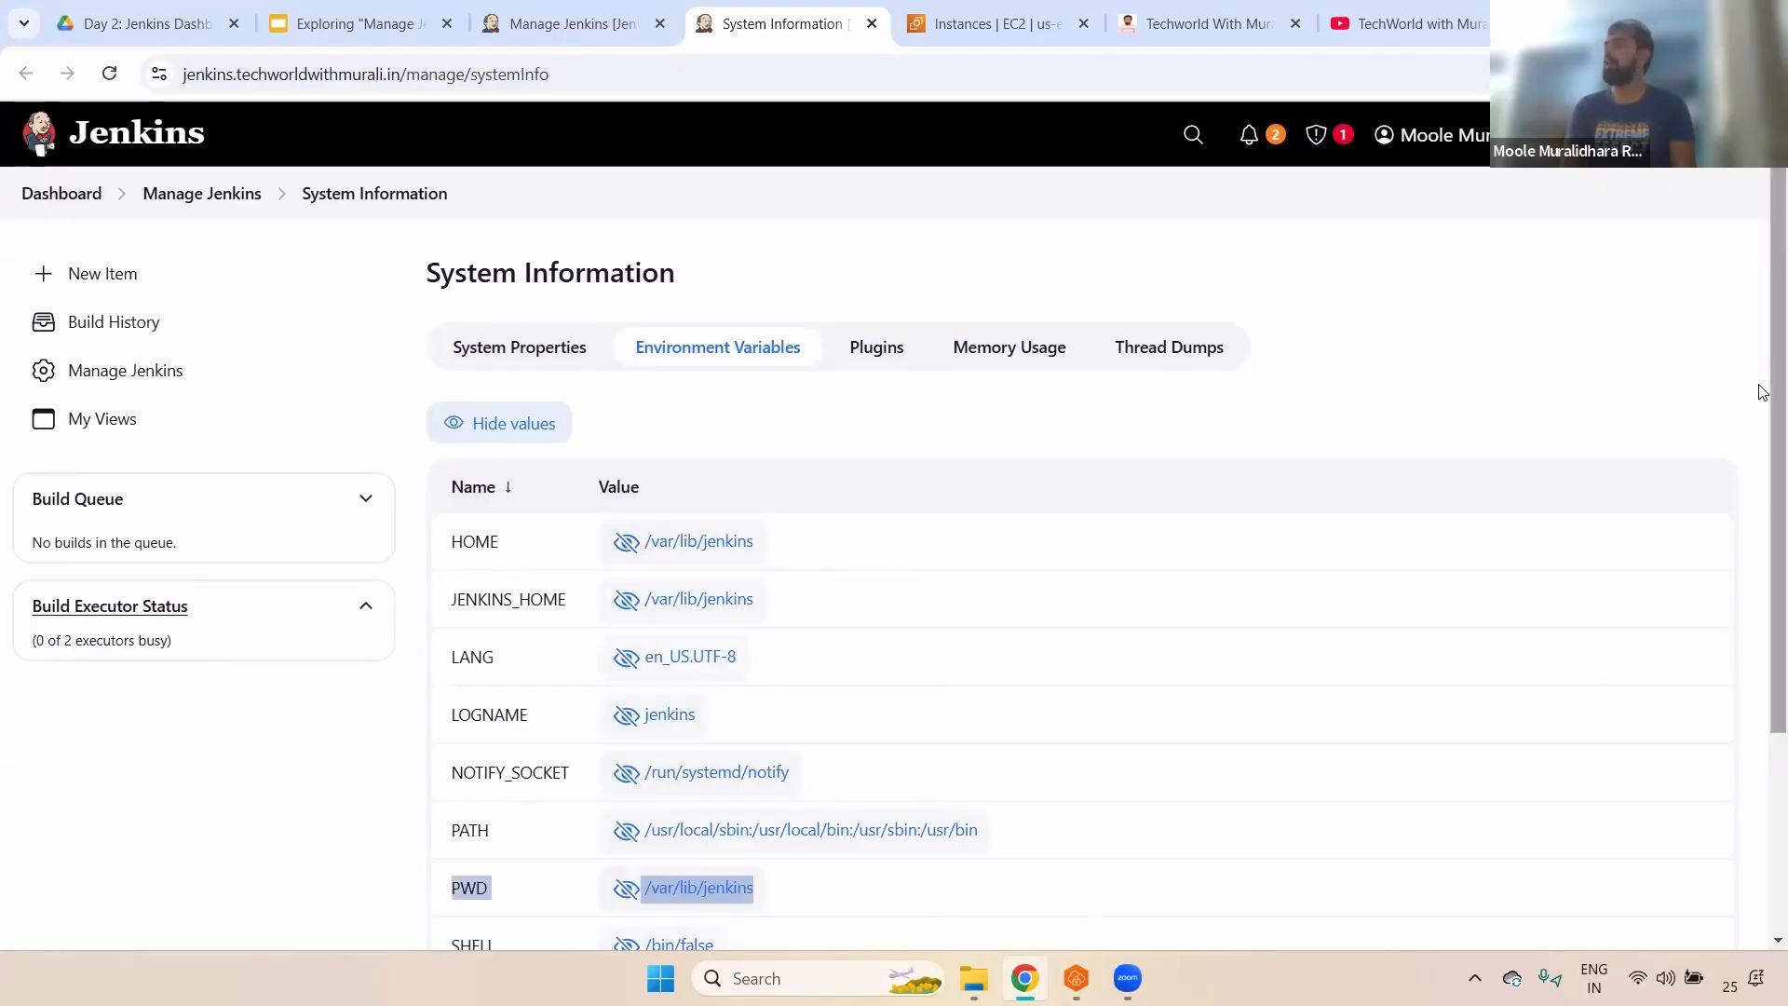
- Point out the JENKINS_HOME variable, then return to the Manage Jenkins page
{"action": "left_click_drag", "start_coordinate": [1760, 388], "coordinate": [1762, 187]}
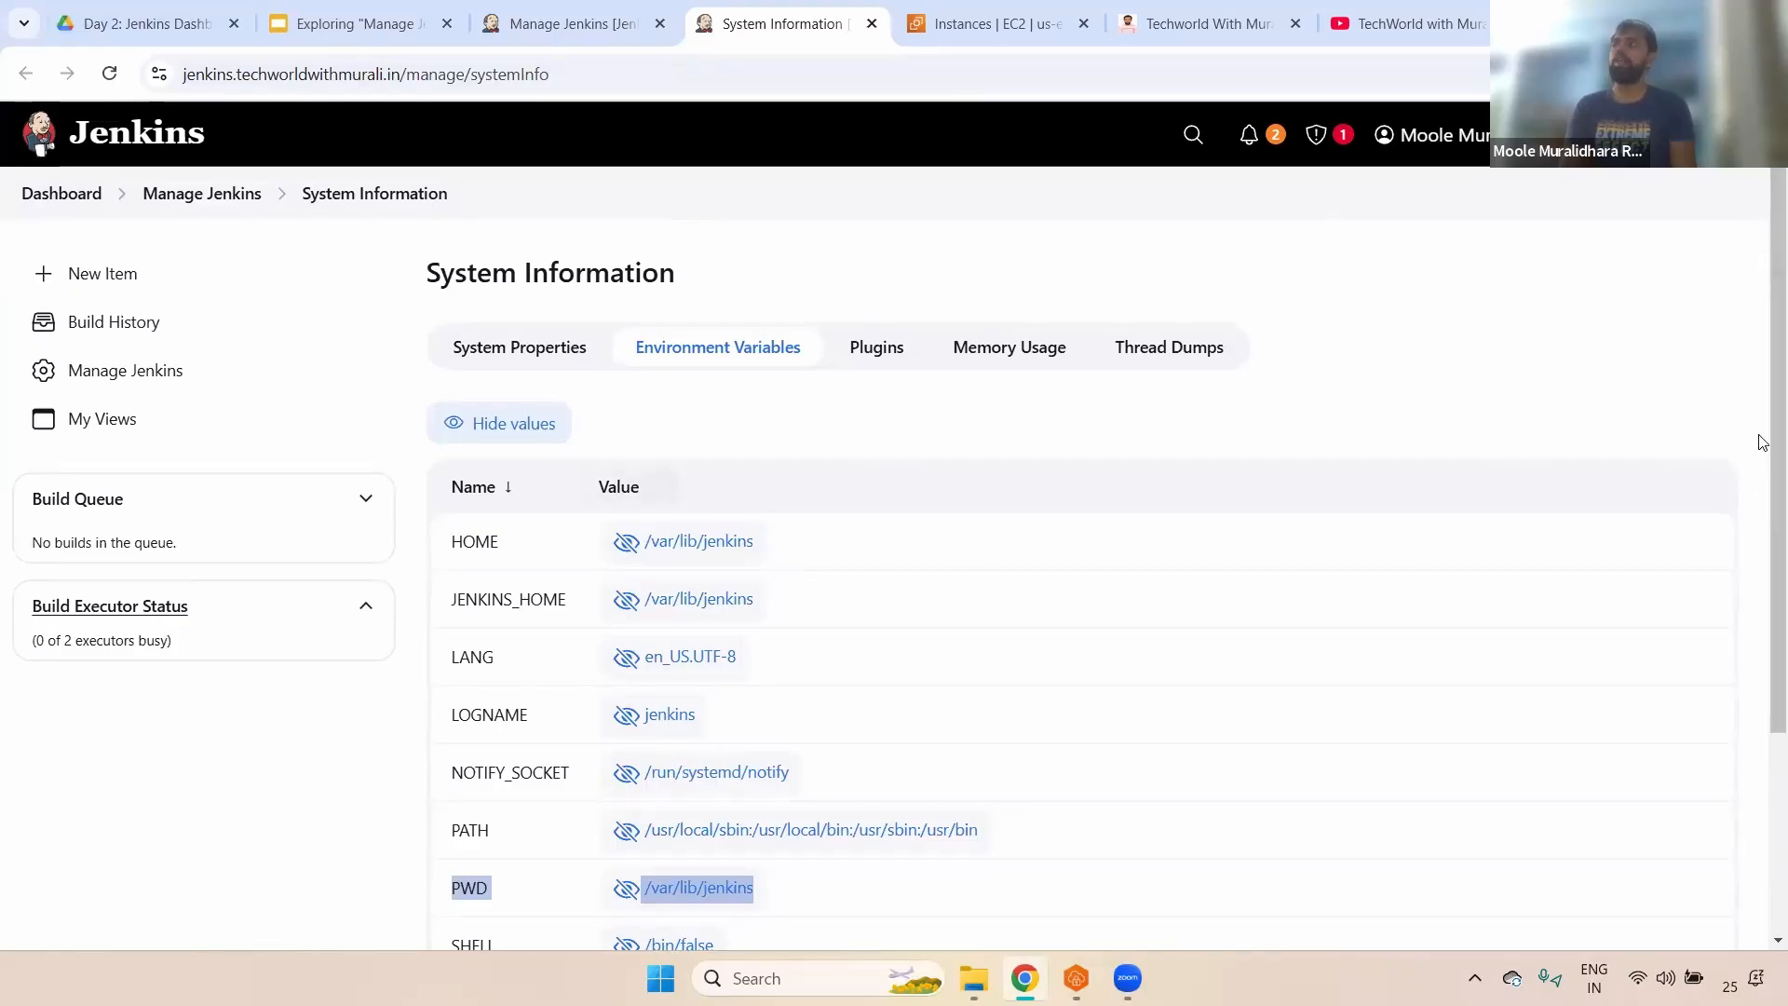
{"action": "scroll", "coordinate": [942, 405], "scroll_direction": "down", "scroll_amount": 3}
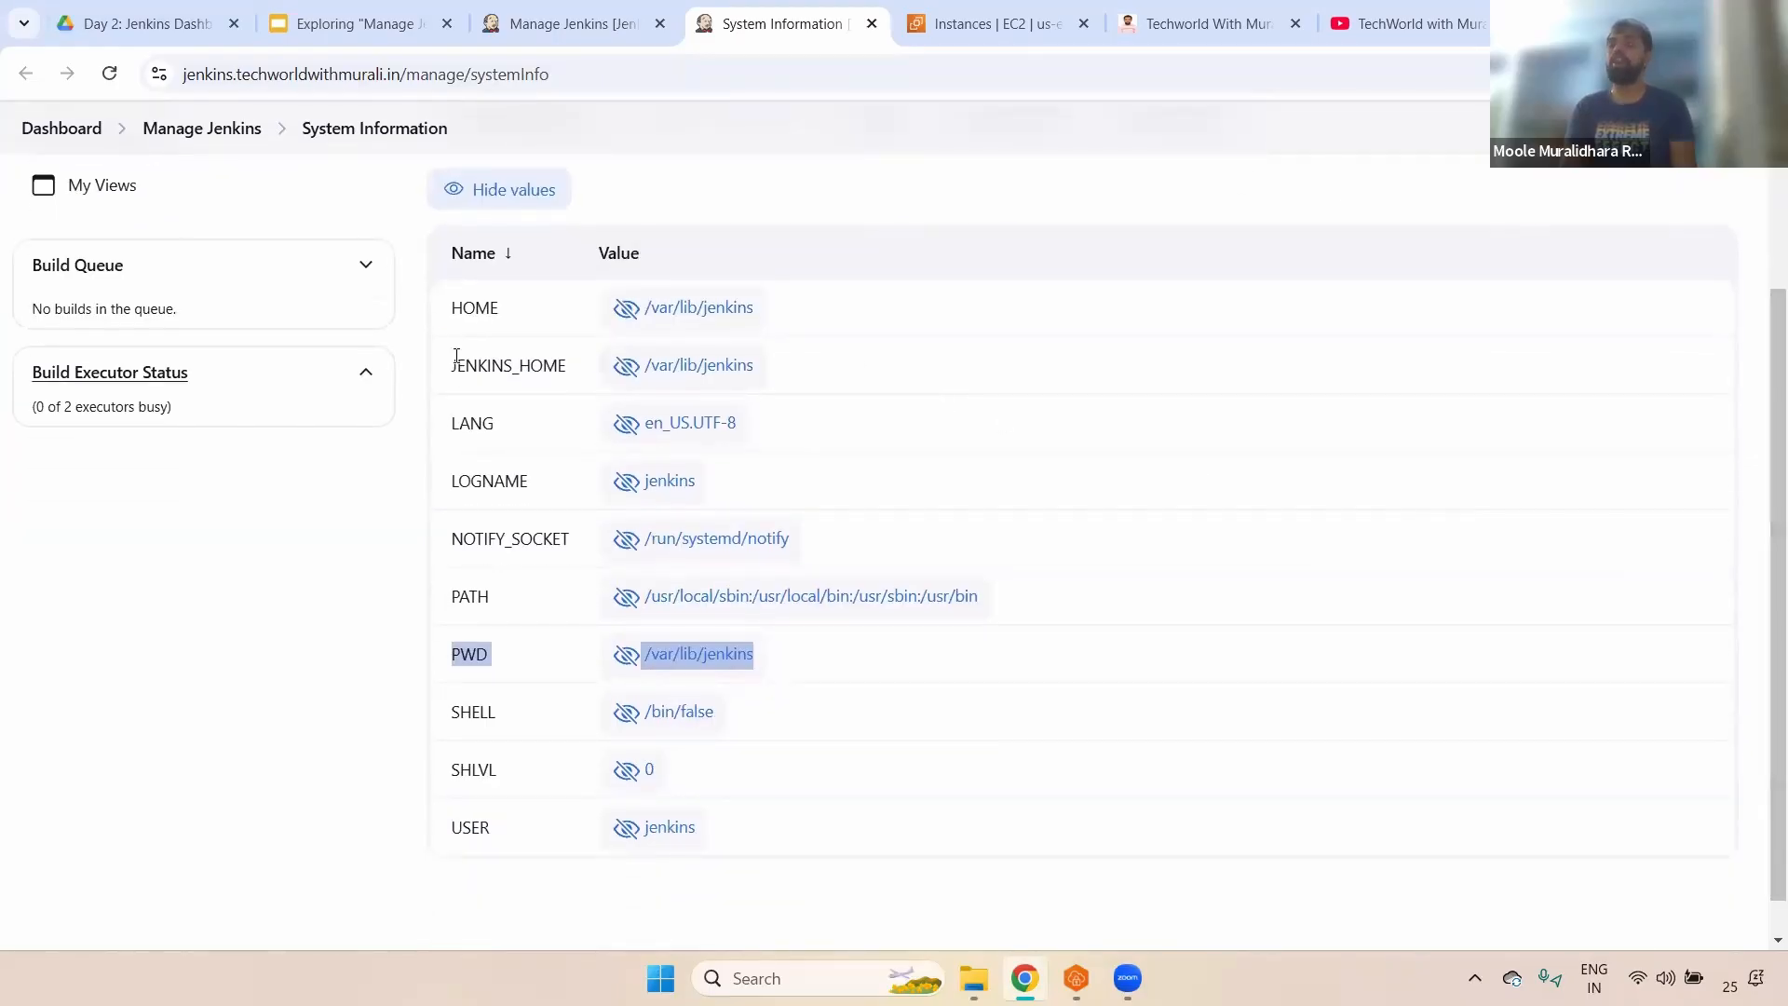
{"action": "left_click_drag", "start_coordinate": [457, 367], "coordinate": [575, 369]}
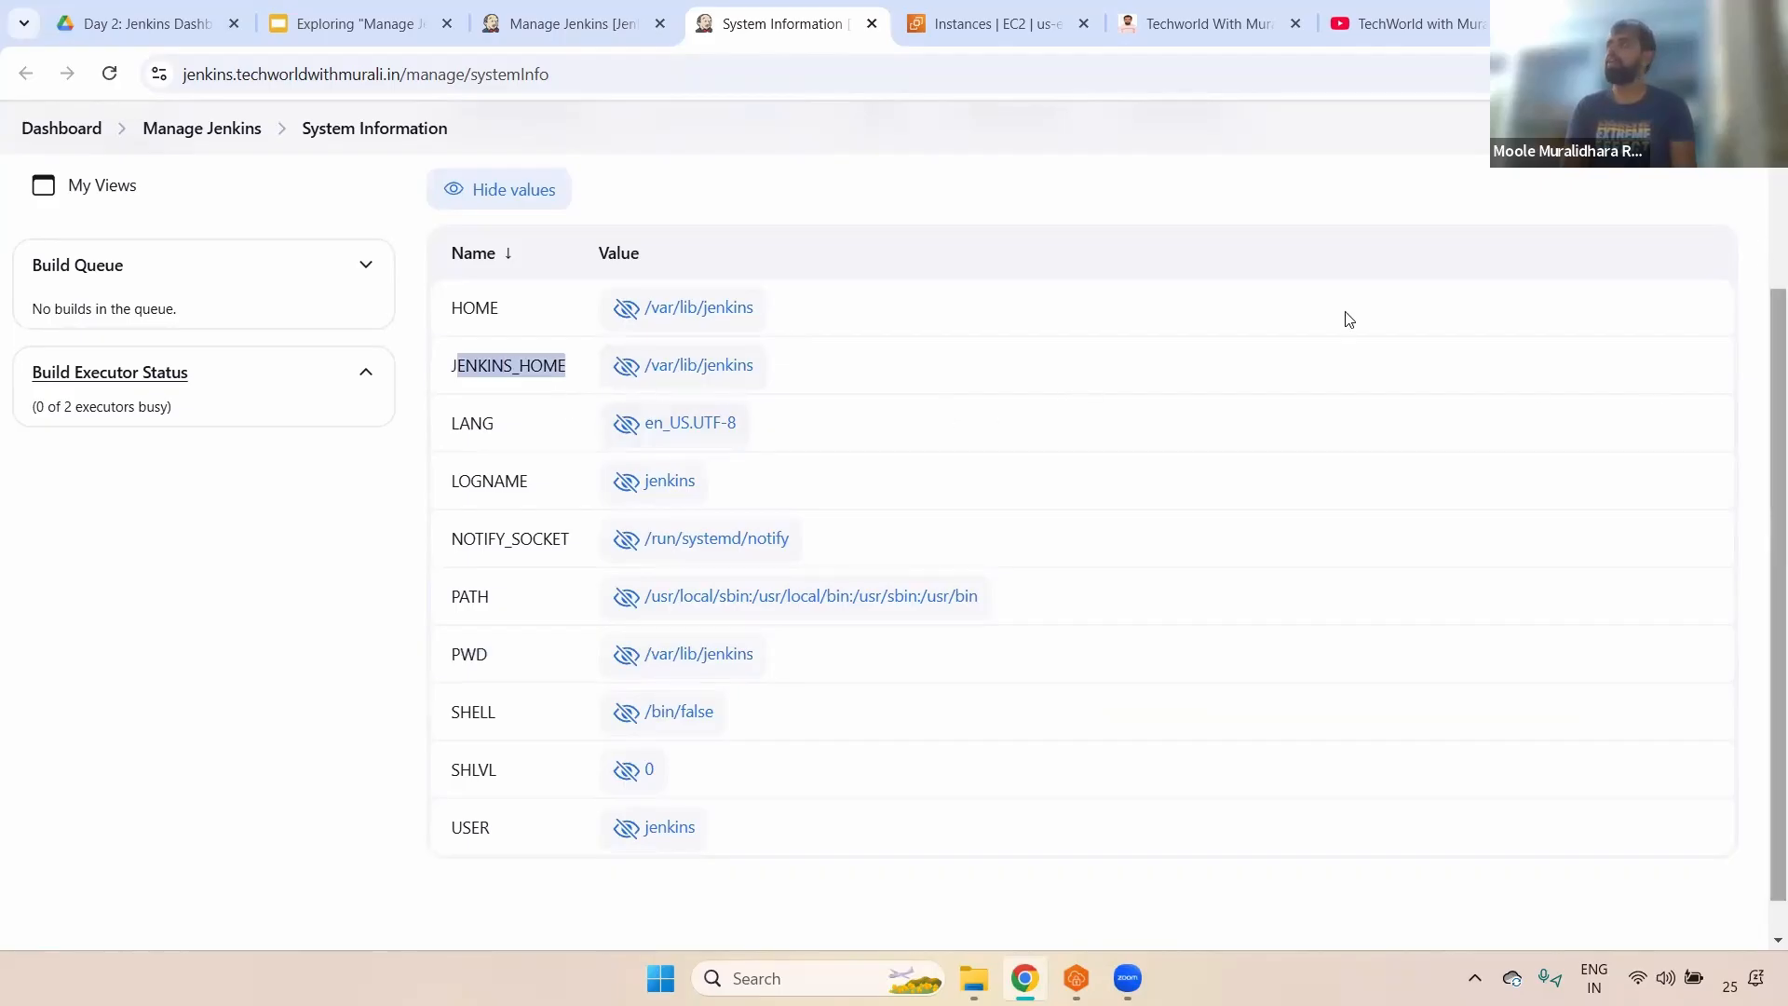
{"action": "scroll", "coordinate": [931, 312], "scroll_direction": "up", "scroll_amount": 3}
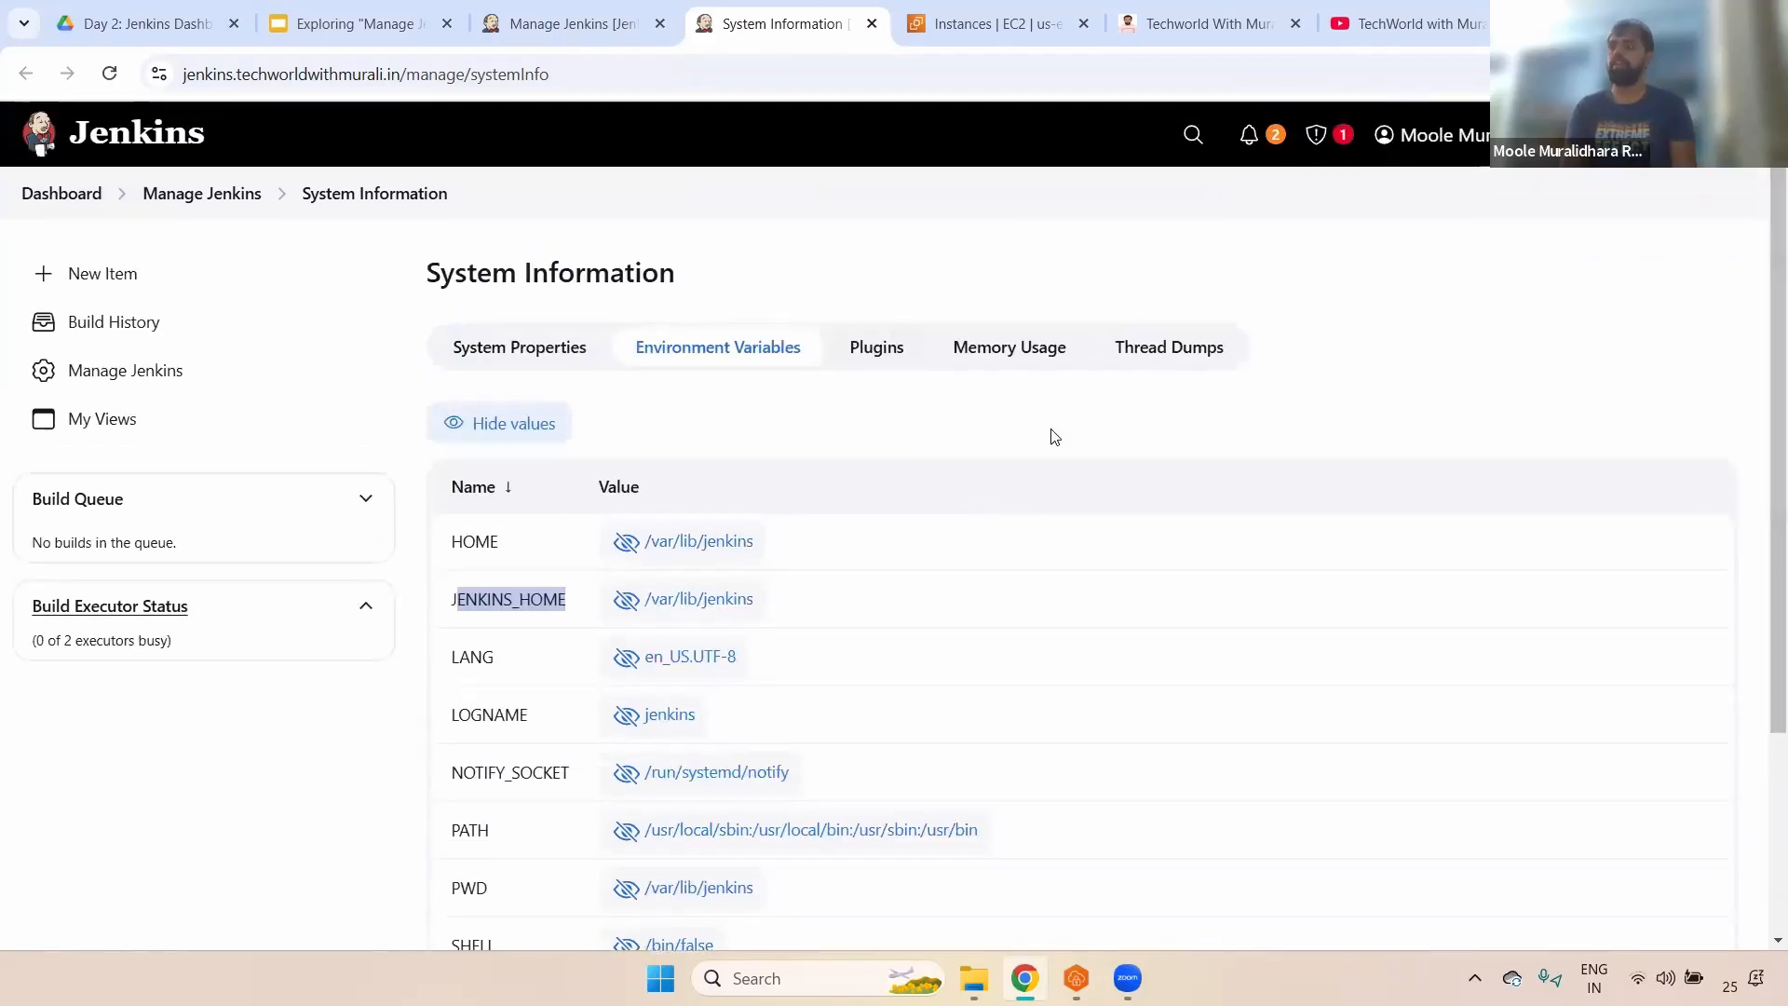
{"action": "left_click", "coordinate": [603, 9]}
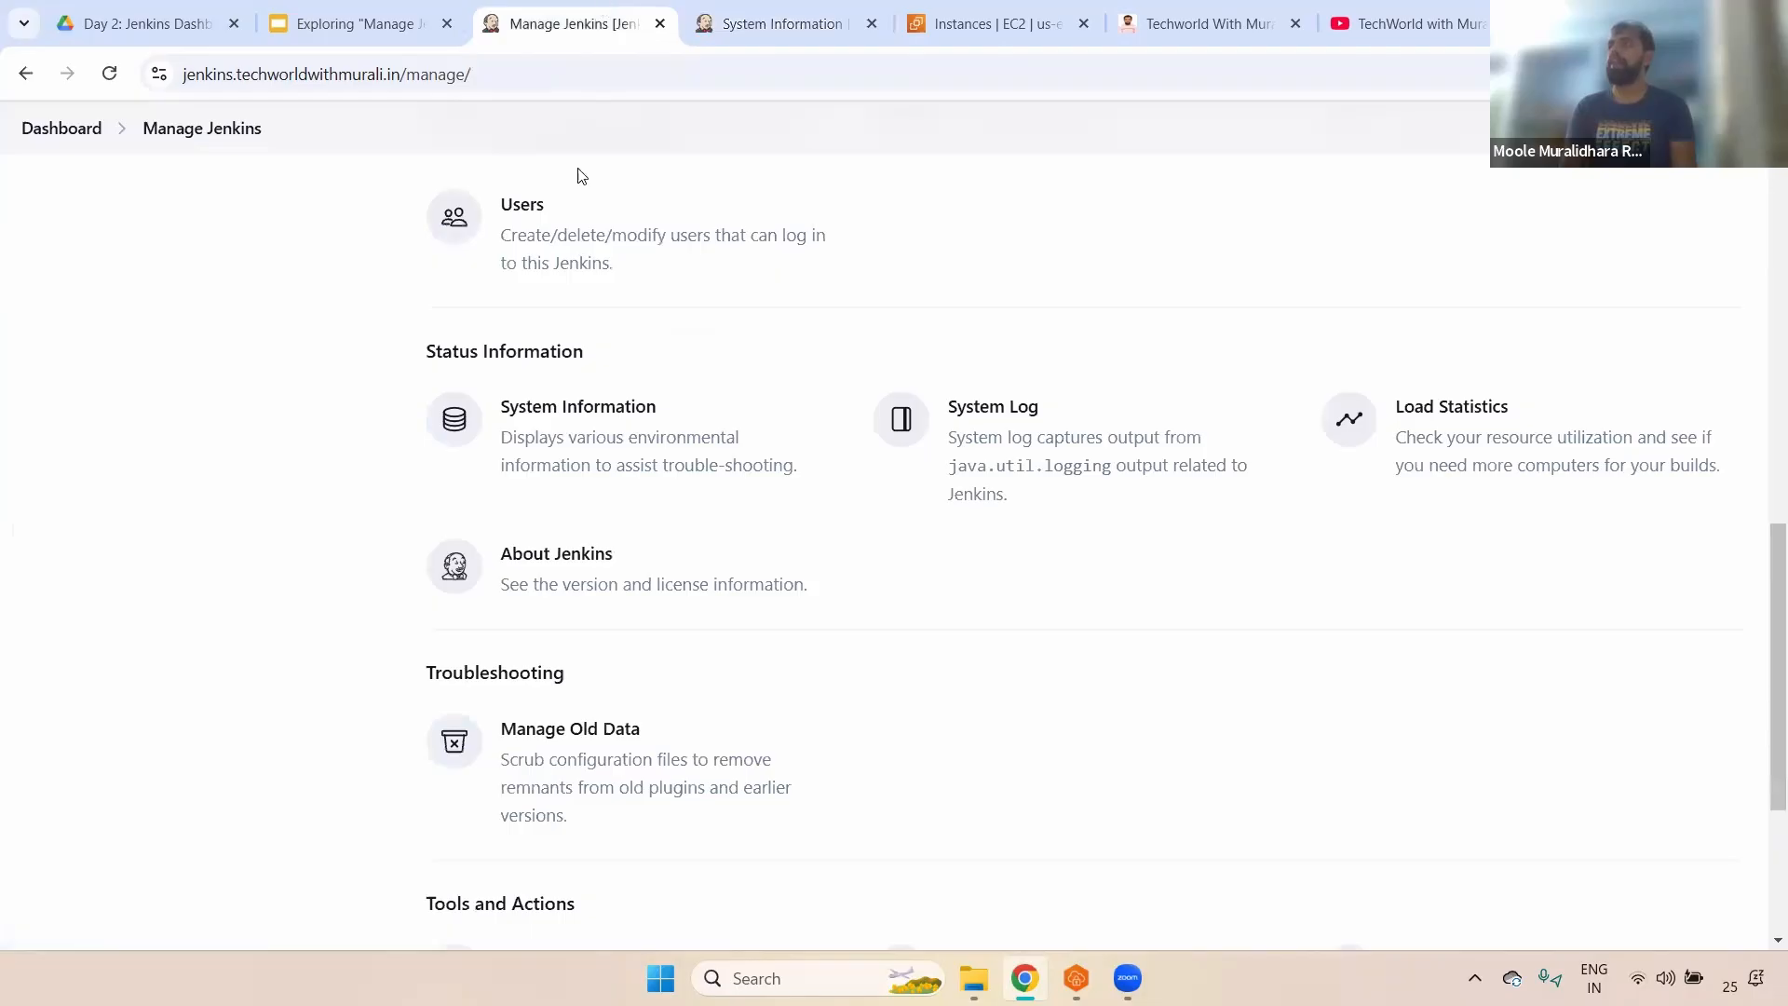
{"action": "right_click", "coordinate": [1040, 429]}
- Open System Log in a new tab and close the System Information tab
{"action": "left_click", "coordinate": [1099, 443]}
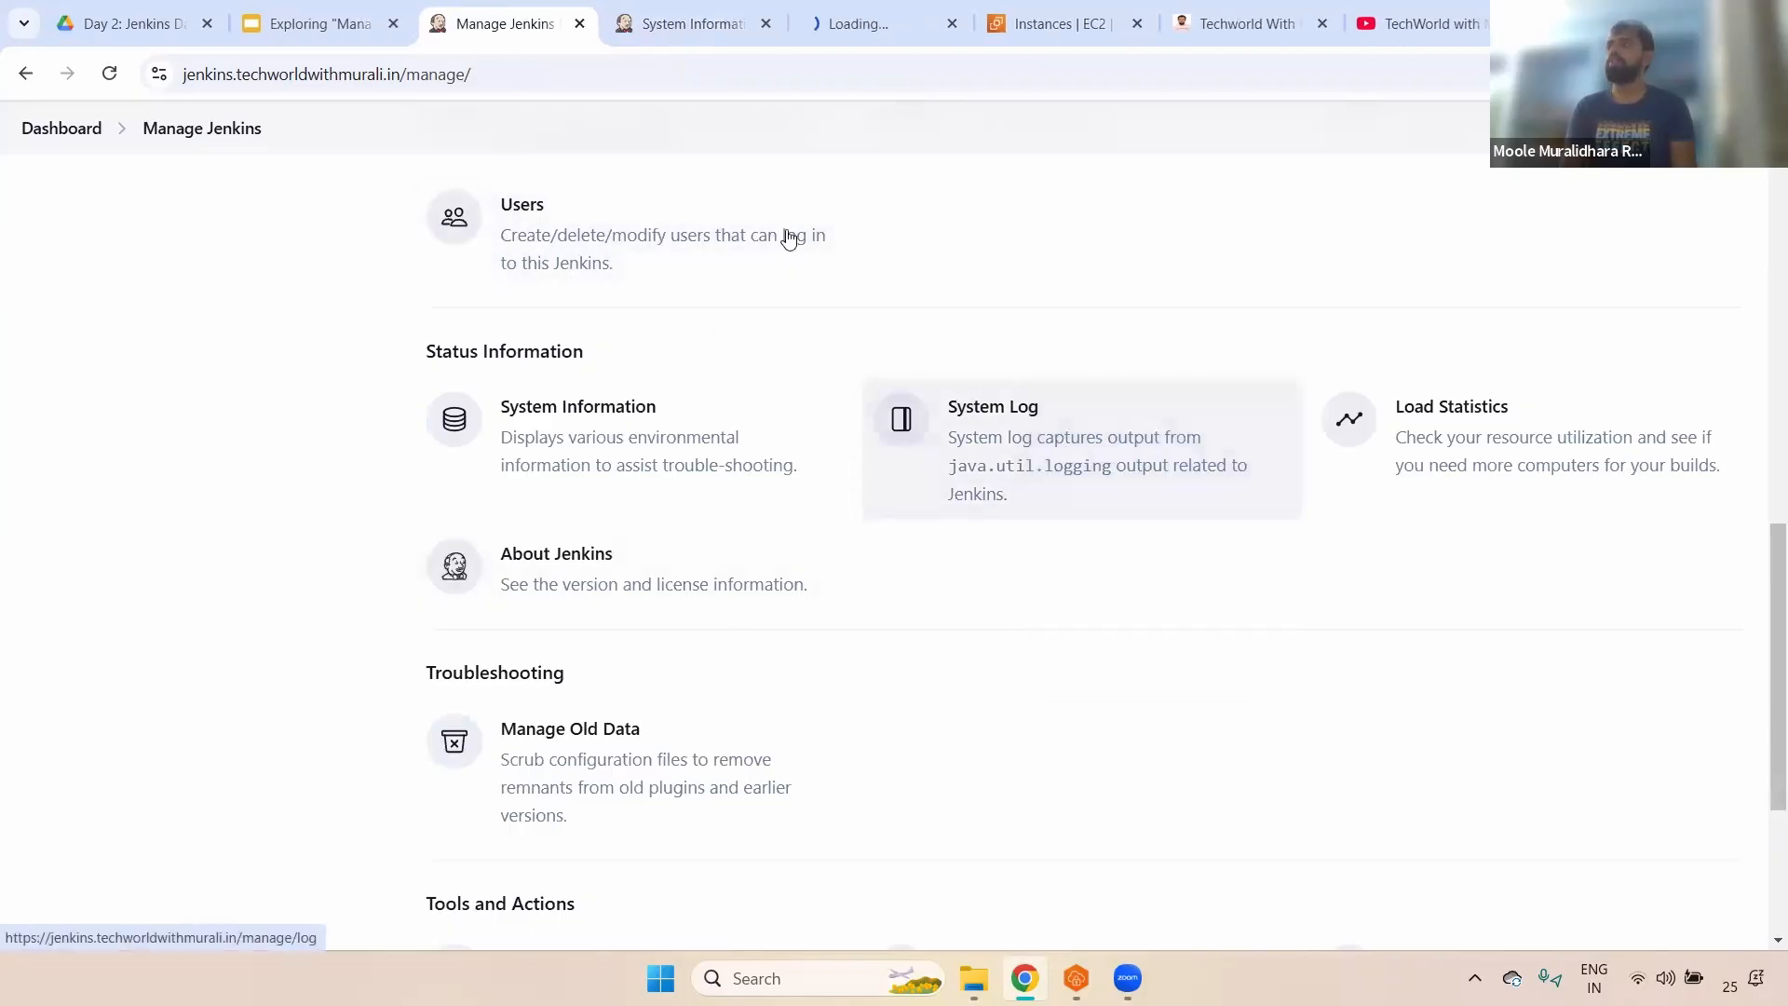
{"action": "left_click", "coordinate": [766, 24]}
{"action": "left_click", "coordinate": [700, 22]}
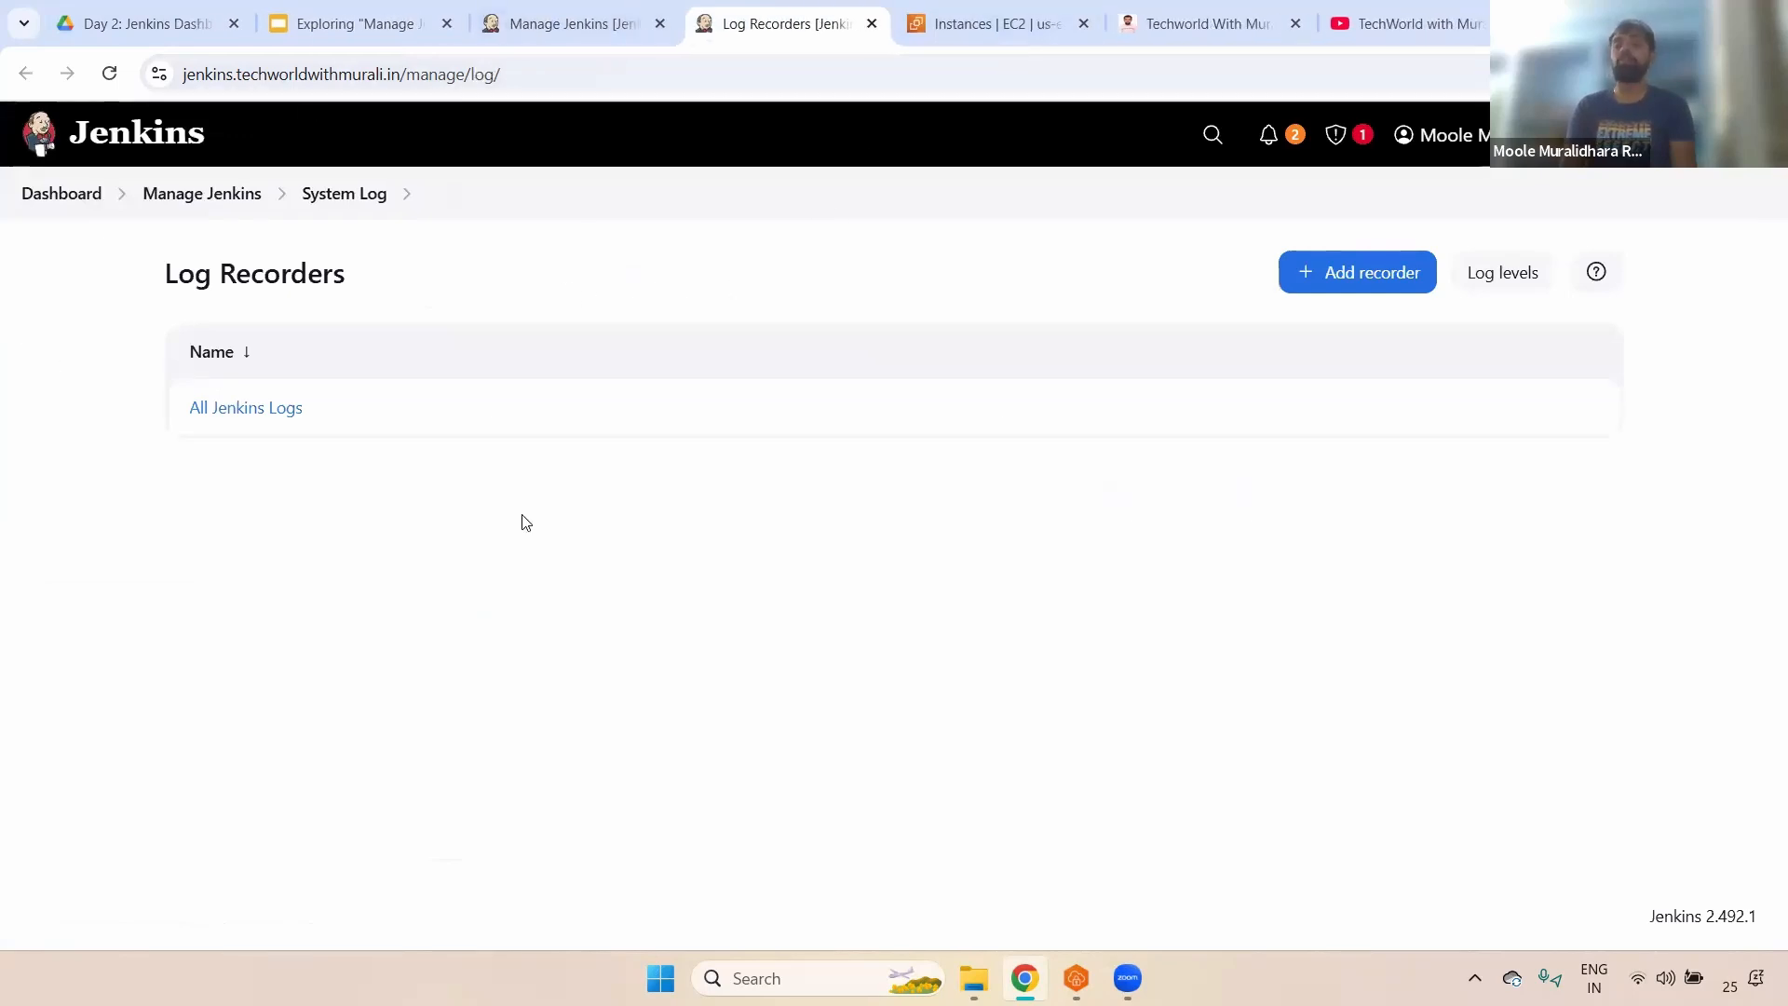
- Open All Jenkins Logs and highlight the startup lines through 'Jenkins is fully up and running'
{"action": "left_click", "coordinate": [233, 410]}
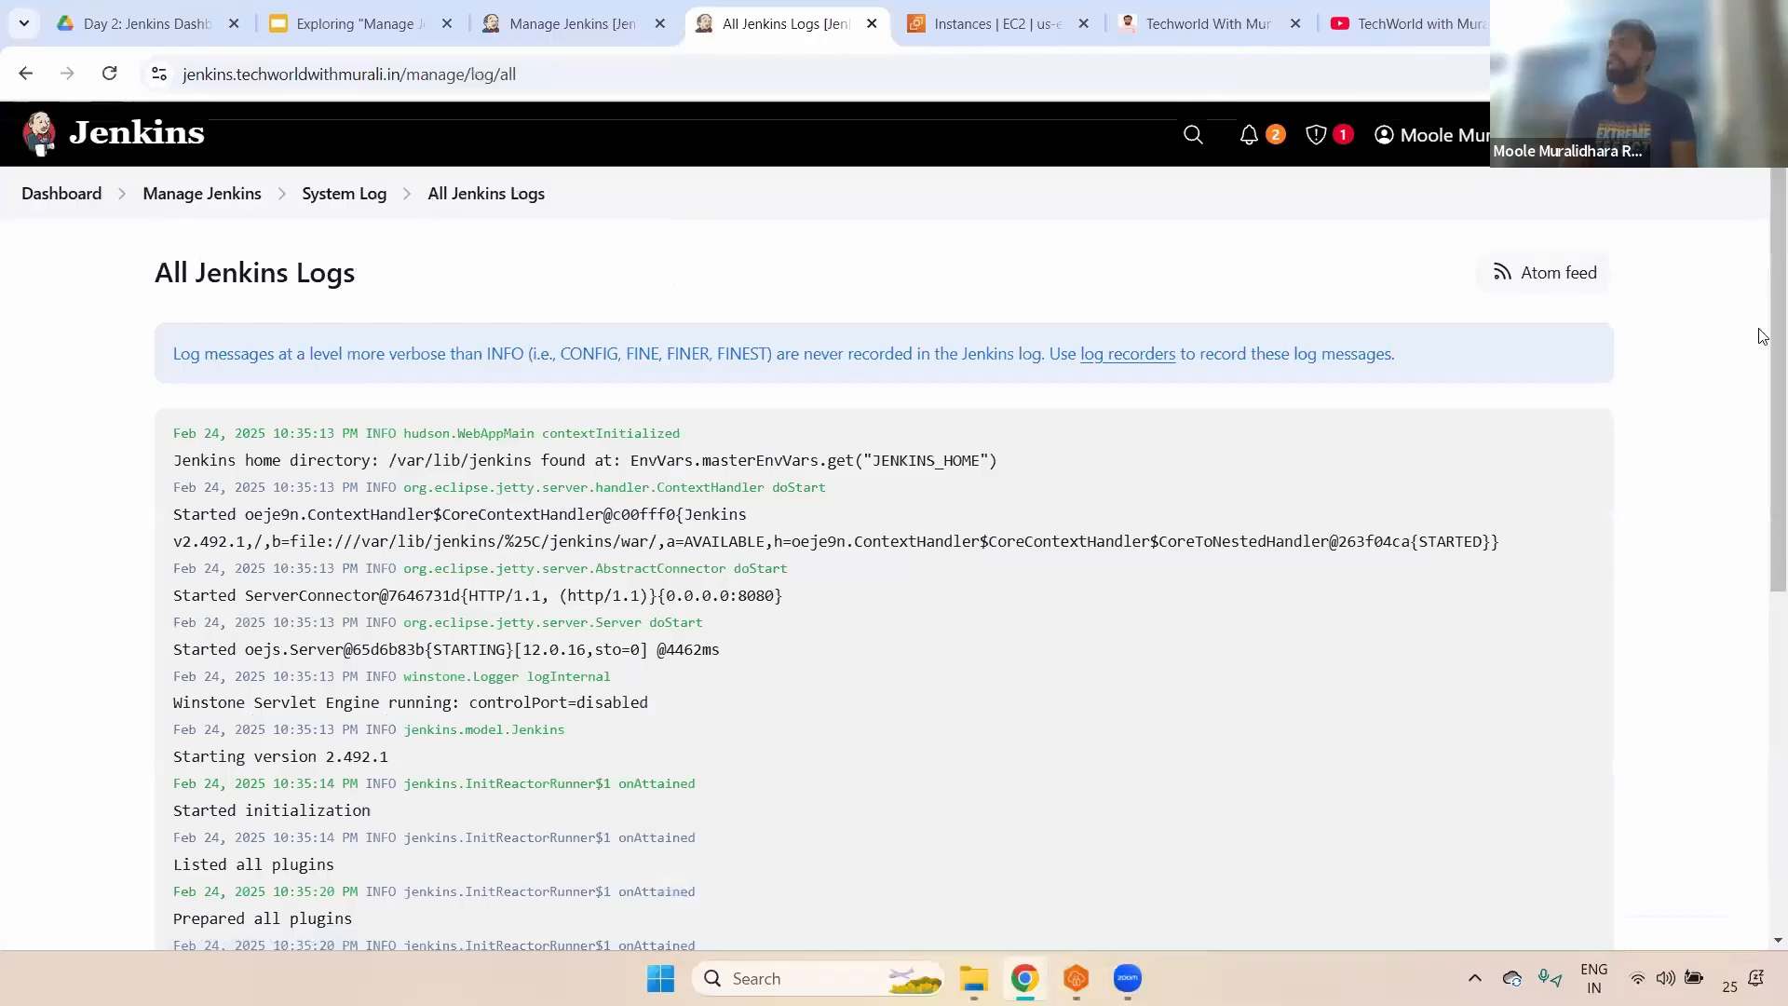
{"action": "scroll", "coordinate": [1761, 559], "scroll_direction": "down", "scroll_amount": 7}
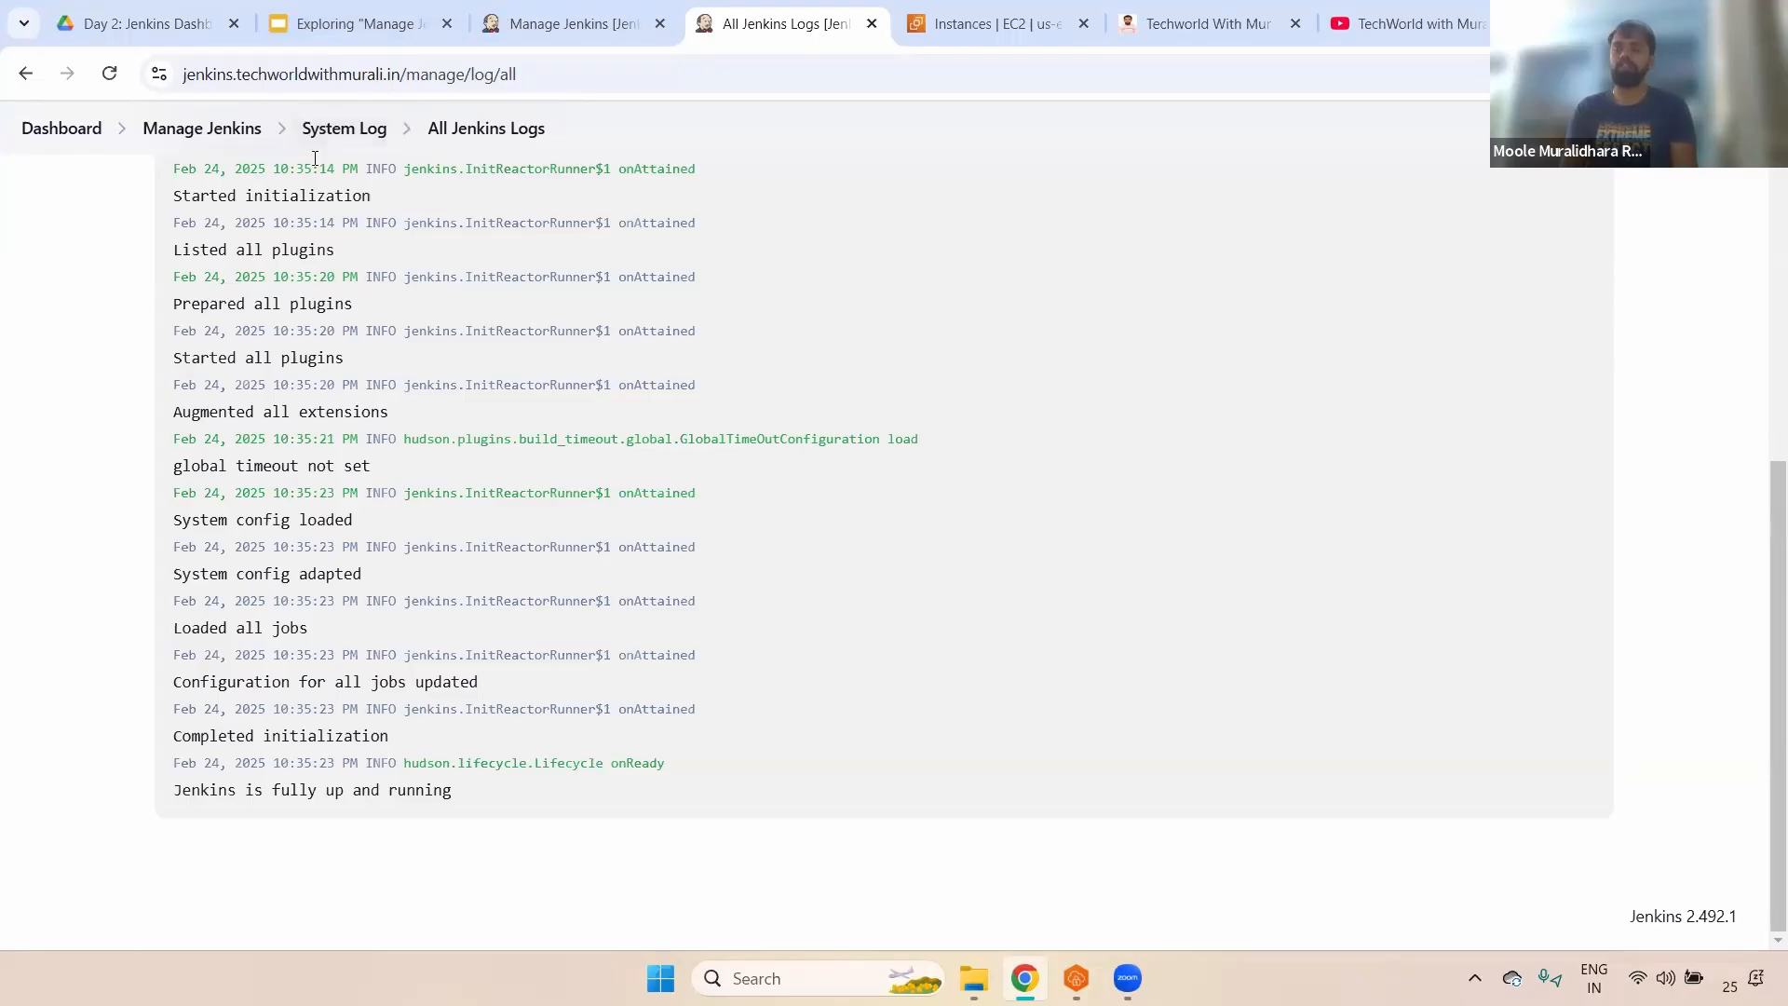
{"action": "left_click_drag", "start_coordinate": [146, 638], "coordinate": [707, 751]}
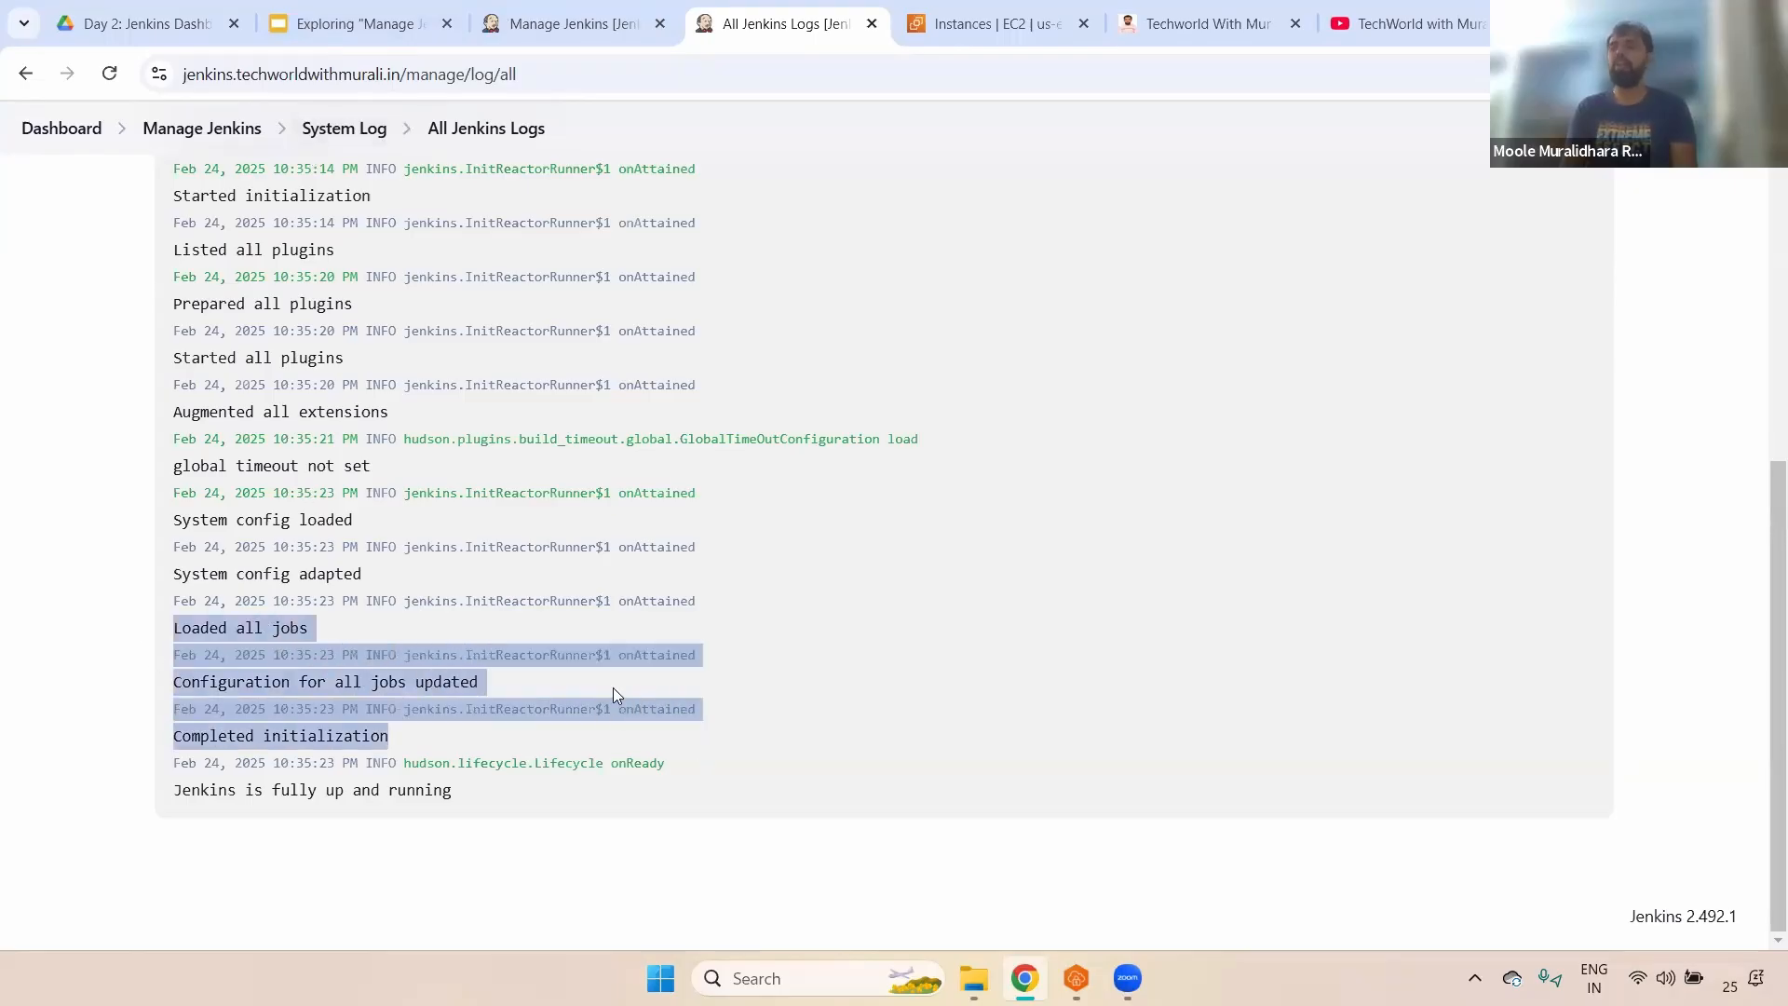
{"action": "left_click", "coordinate": [583, 686]}
{"action": "left_click_drag", "start_coordinate": [170, 639], "coordinate": [522, 805]}
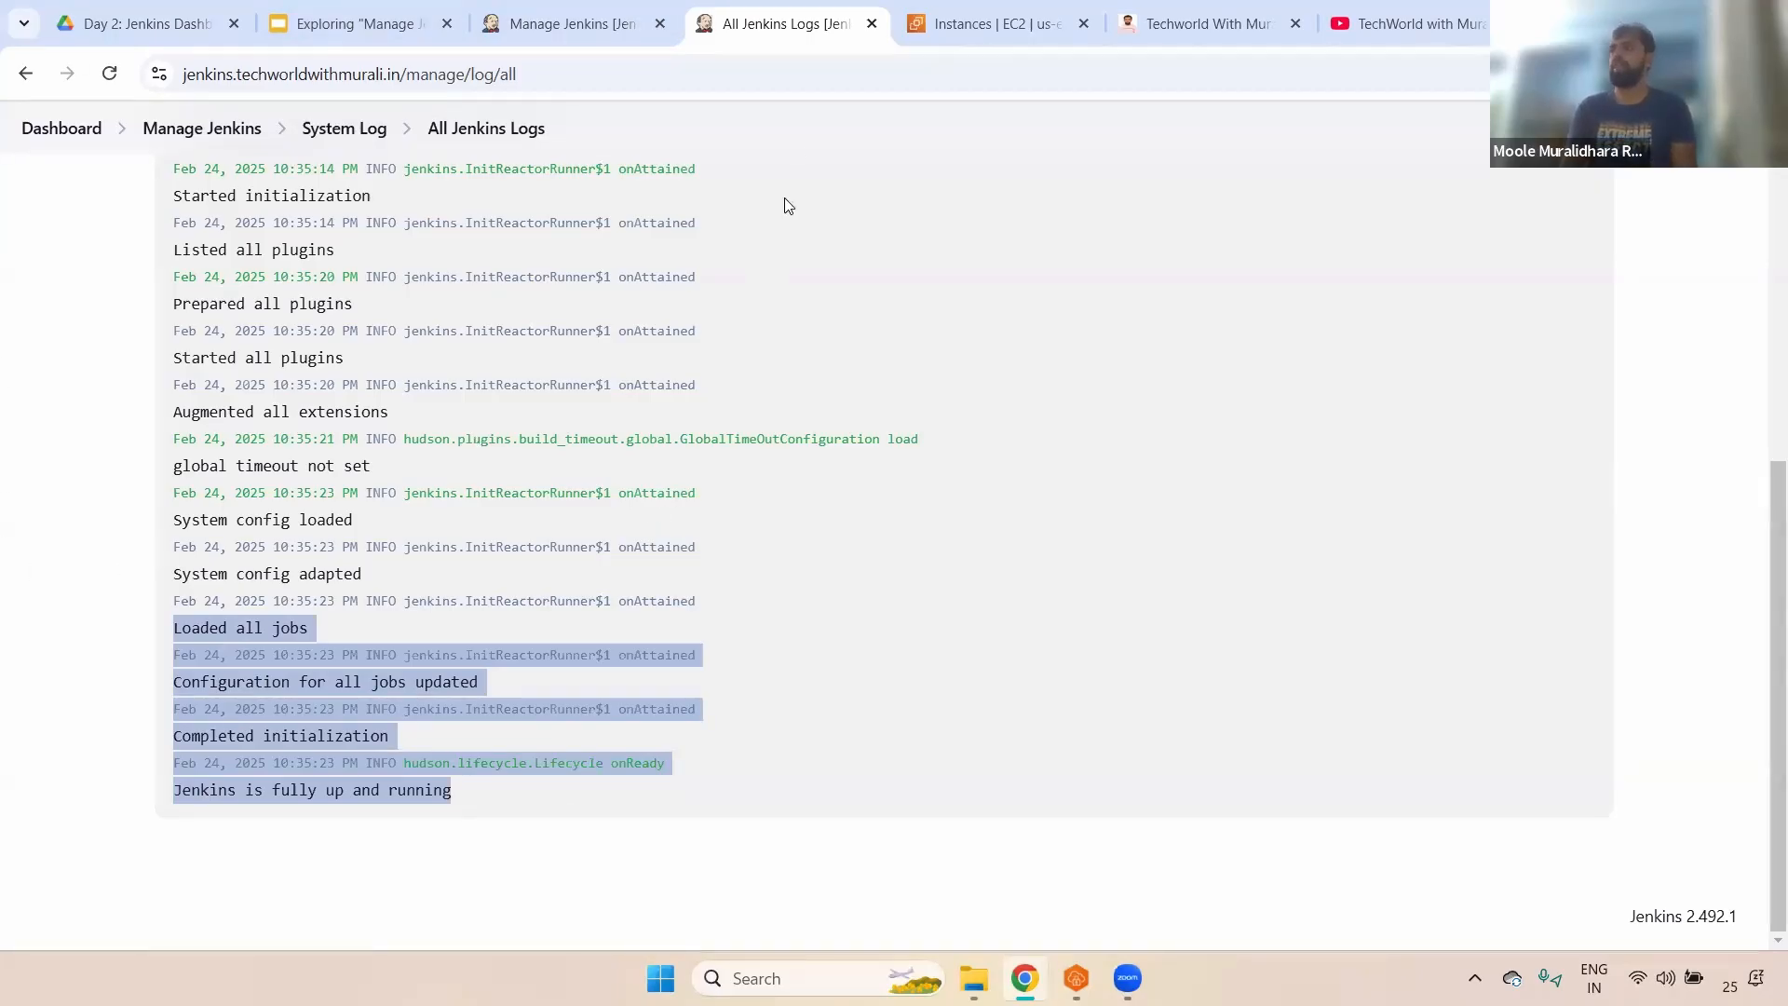
- Close the log tab, view the Load Statistics graph in a new tab, then close it
{"action": "left_click", "coordinate": [870, 24]}
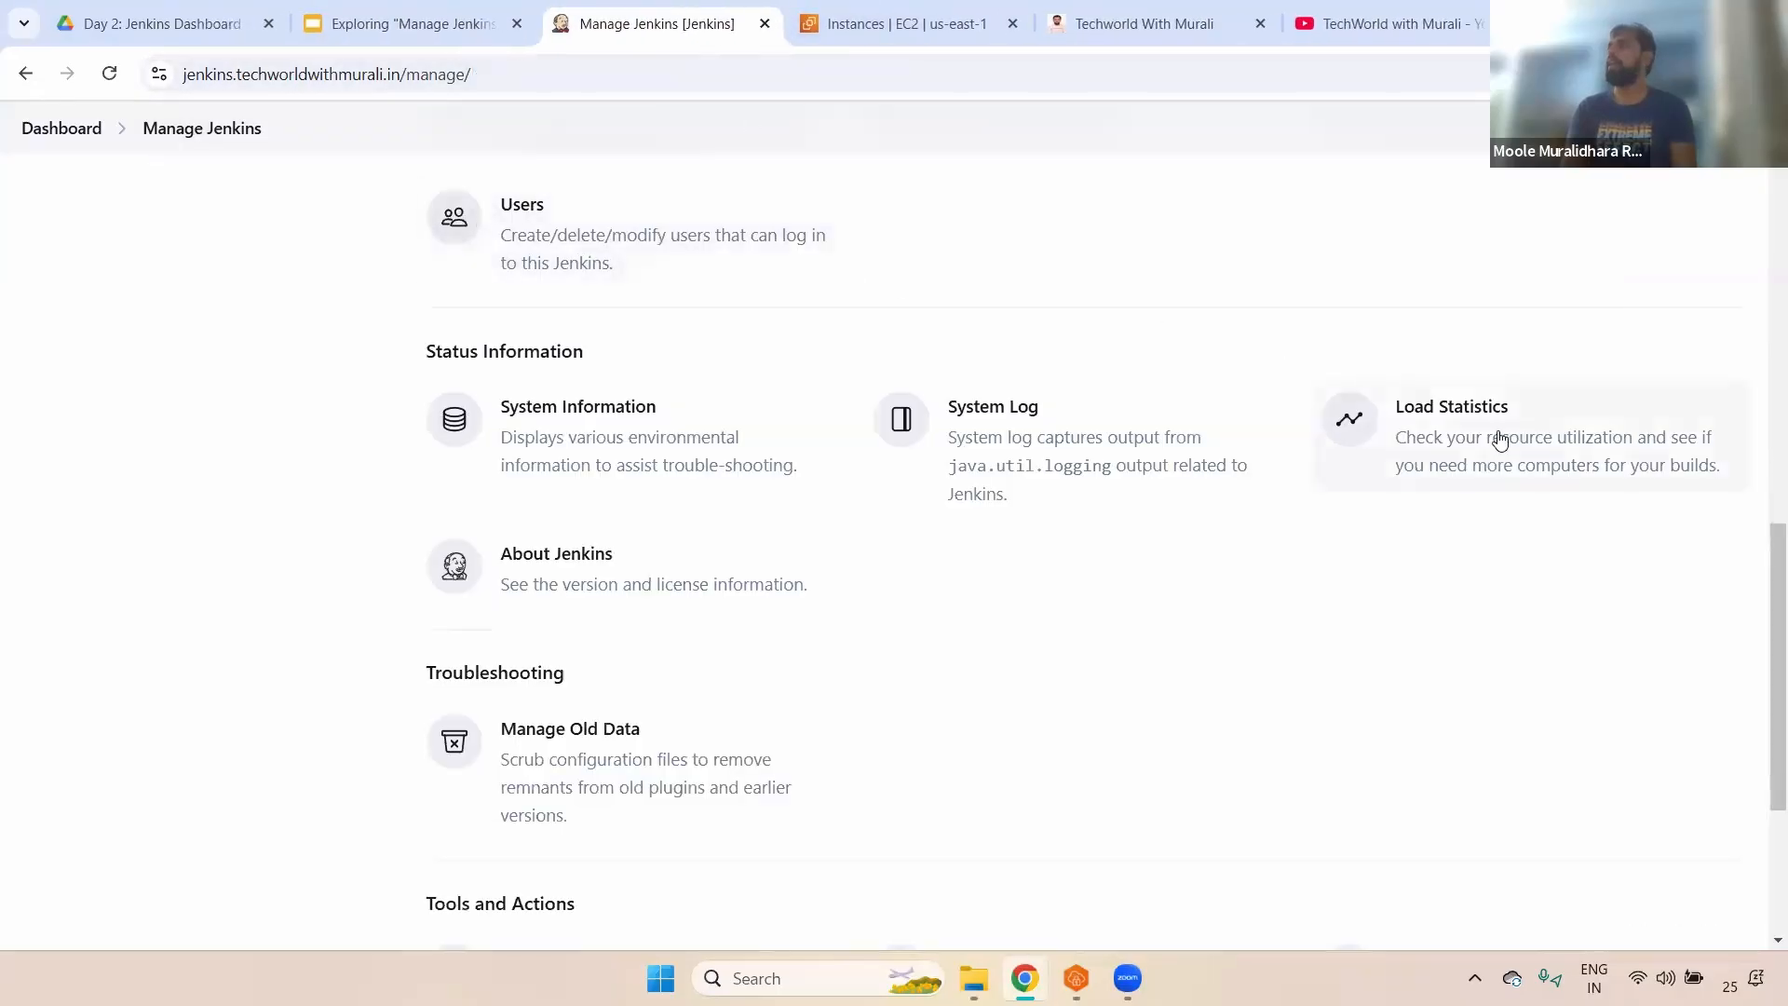
{"action": "right_click", "coordinate": [1449, 410]}
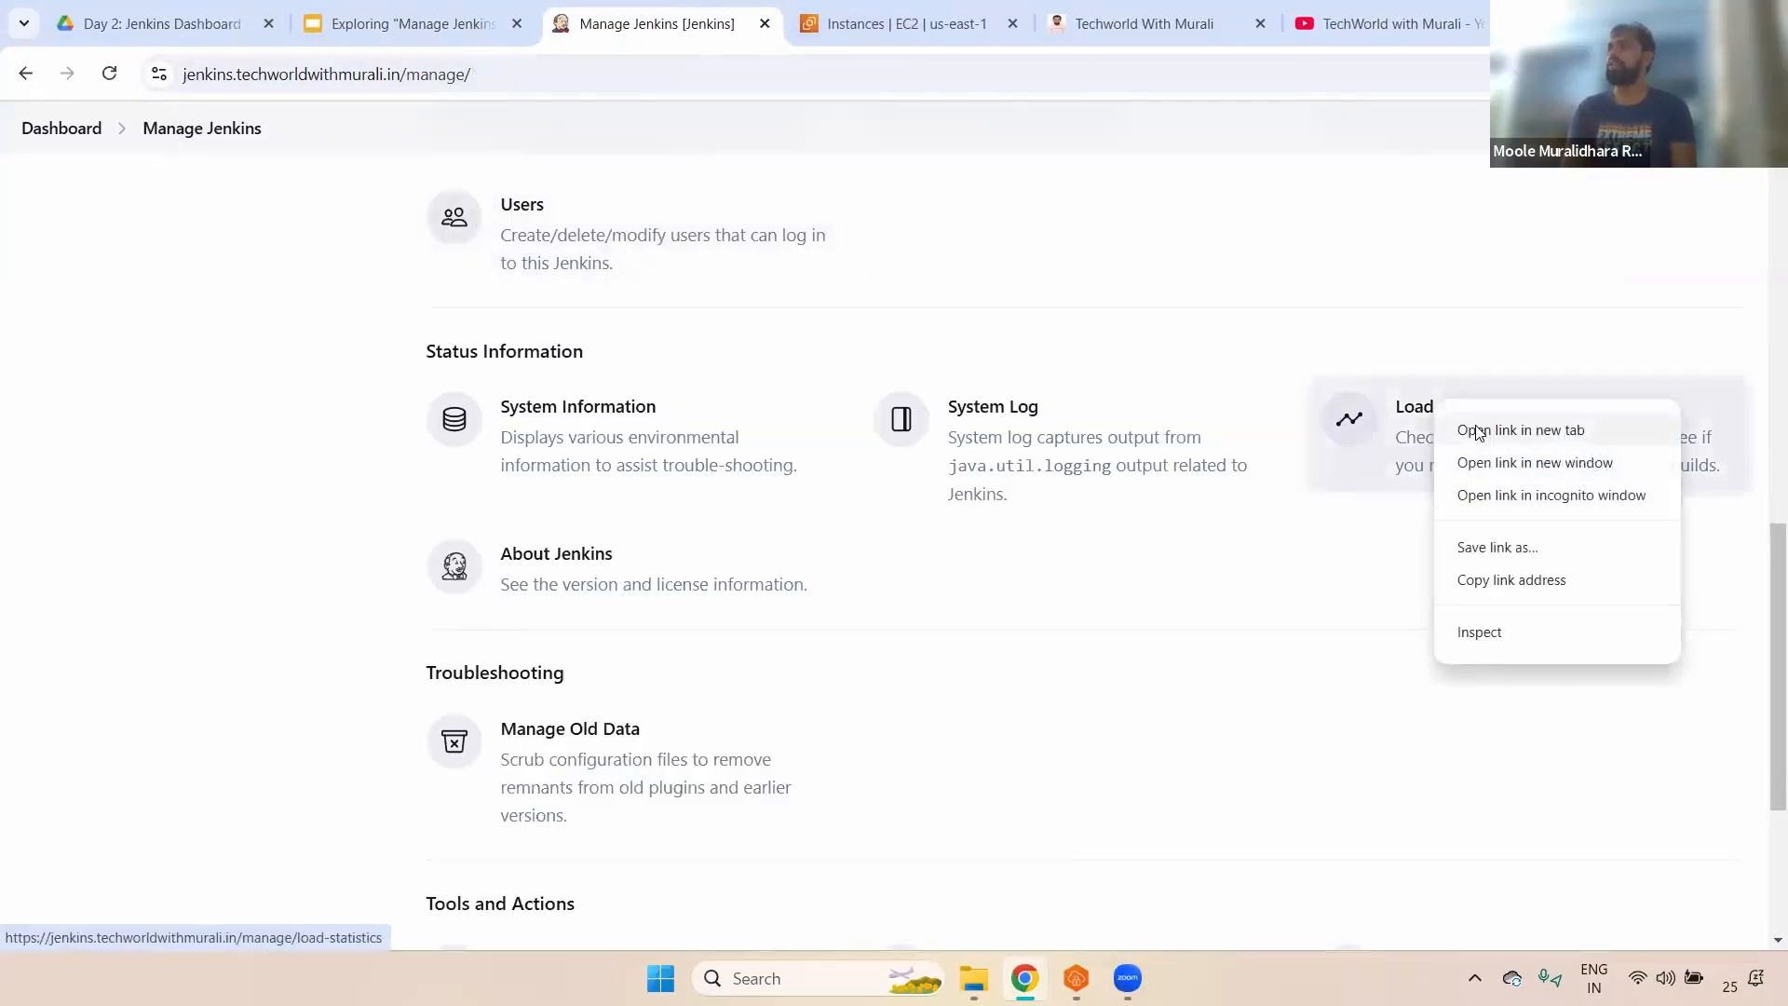
{"action": "left_click", "coordinate": [1479, 432]}
{"action": "left_click", "coordinate": [758, 23]}
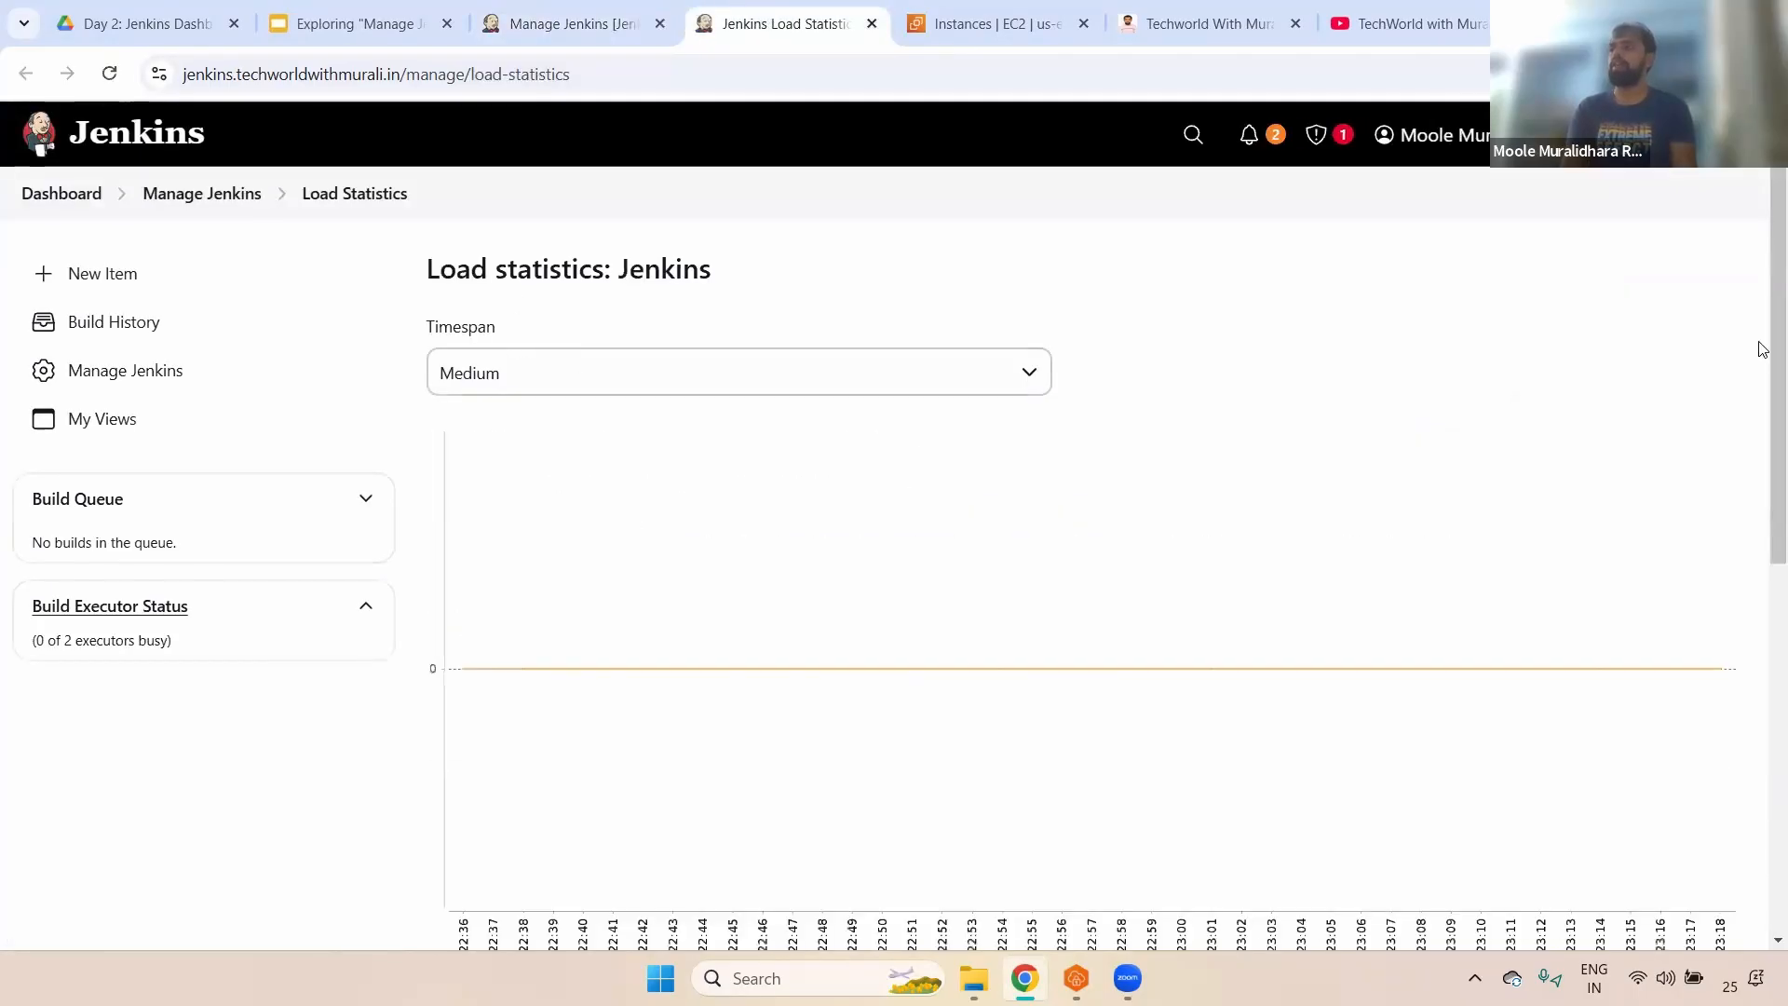
{"action": "scroll", "coordinate": [1765, 545], "scroll_direction": "down", "scroll_amount": 5}
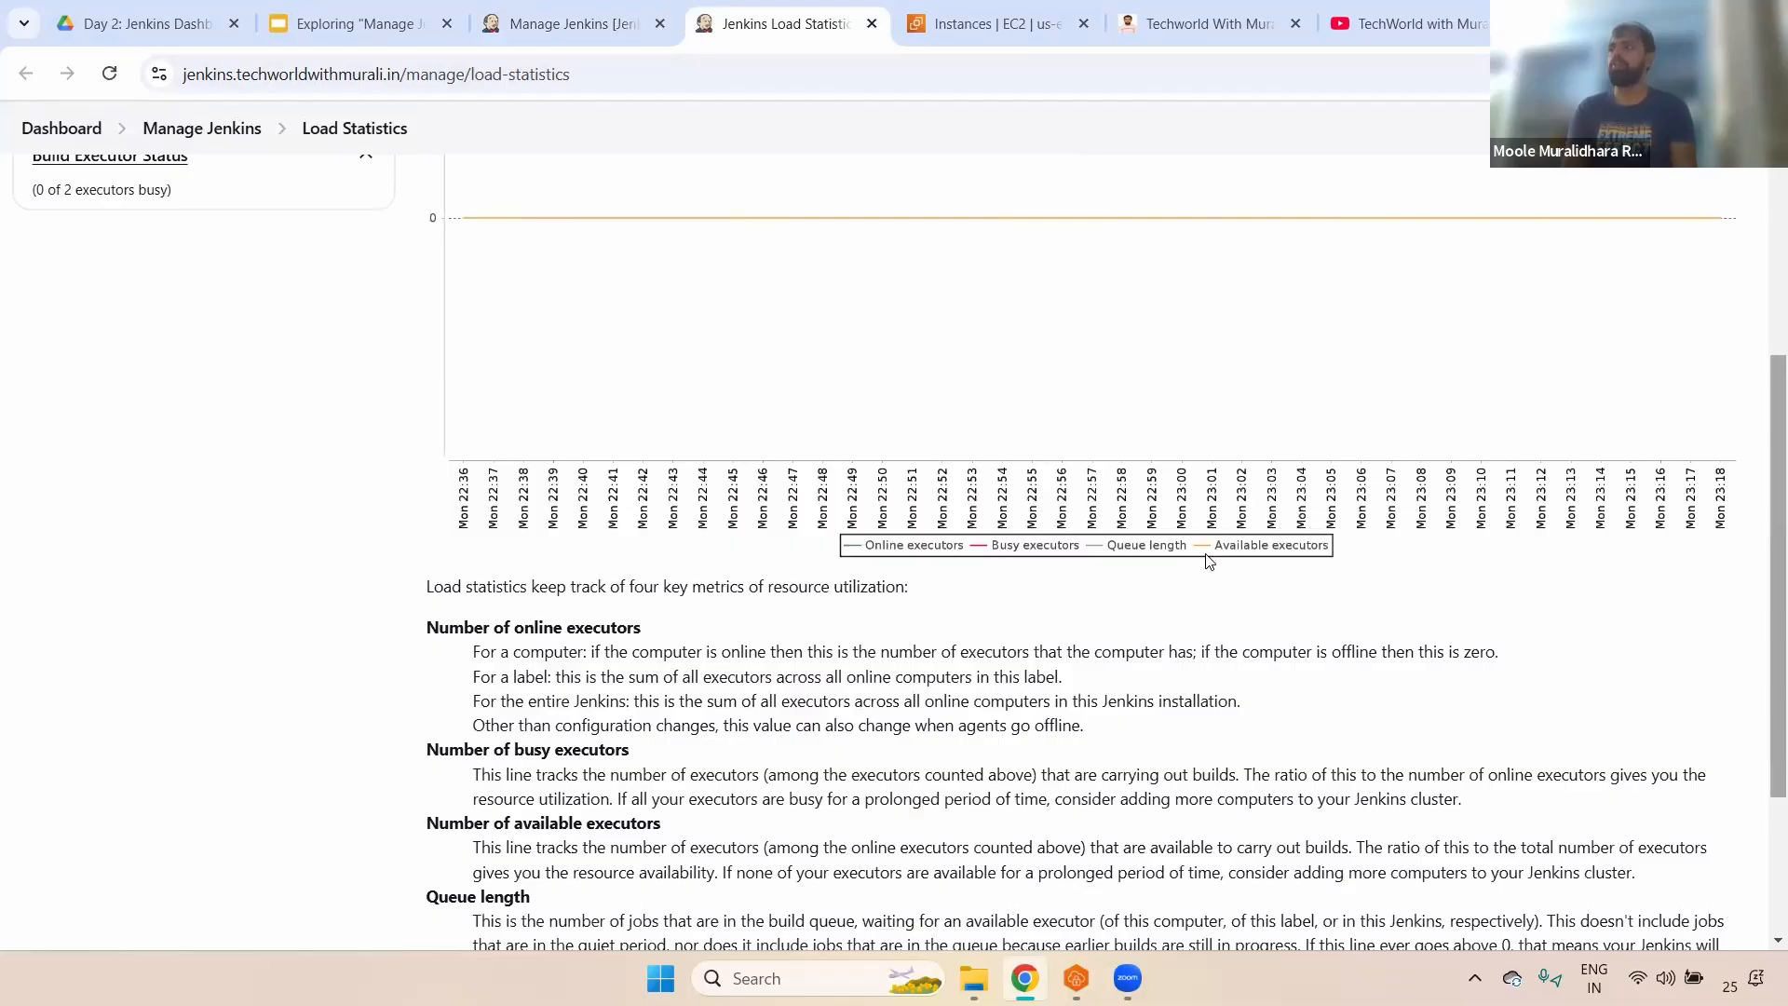
{"action": "scroll", "coordinate": [1763, 549], "scroll_direction": "up", "scroll_amount": 5}
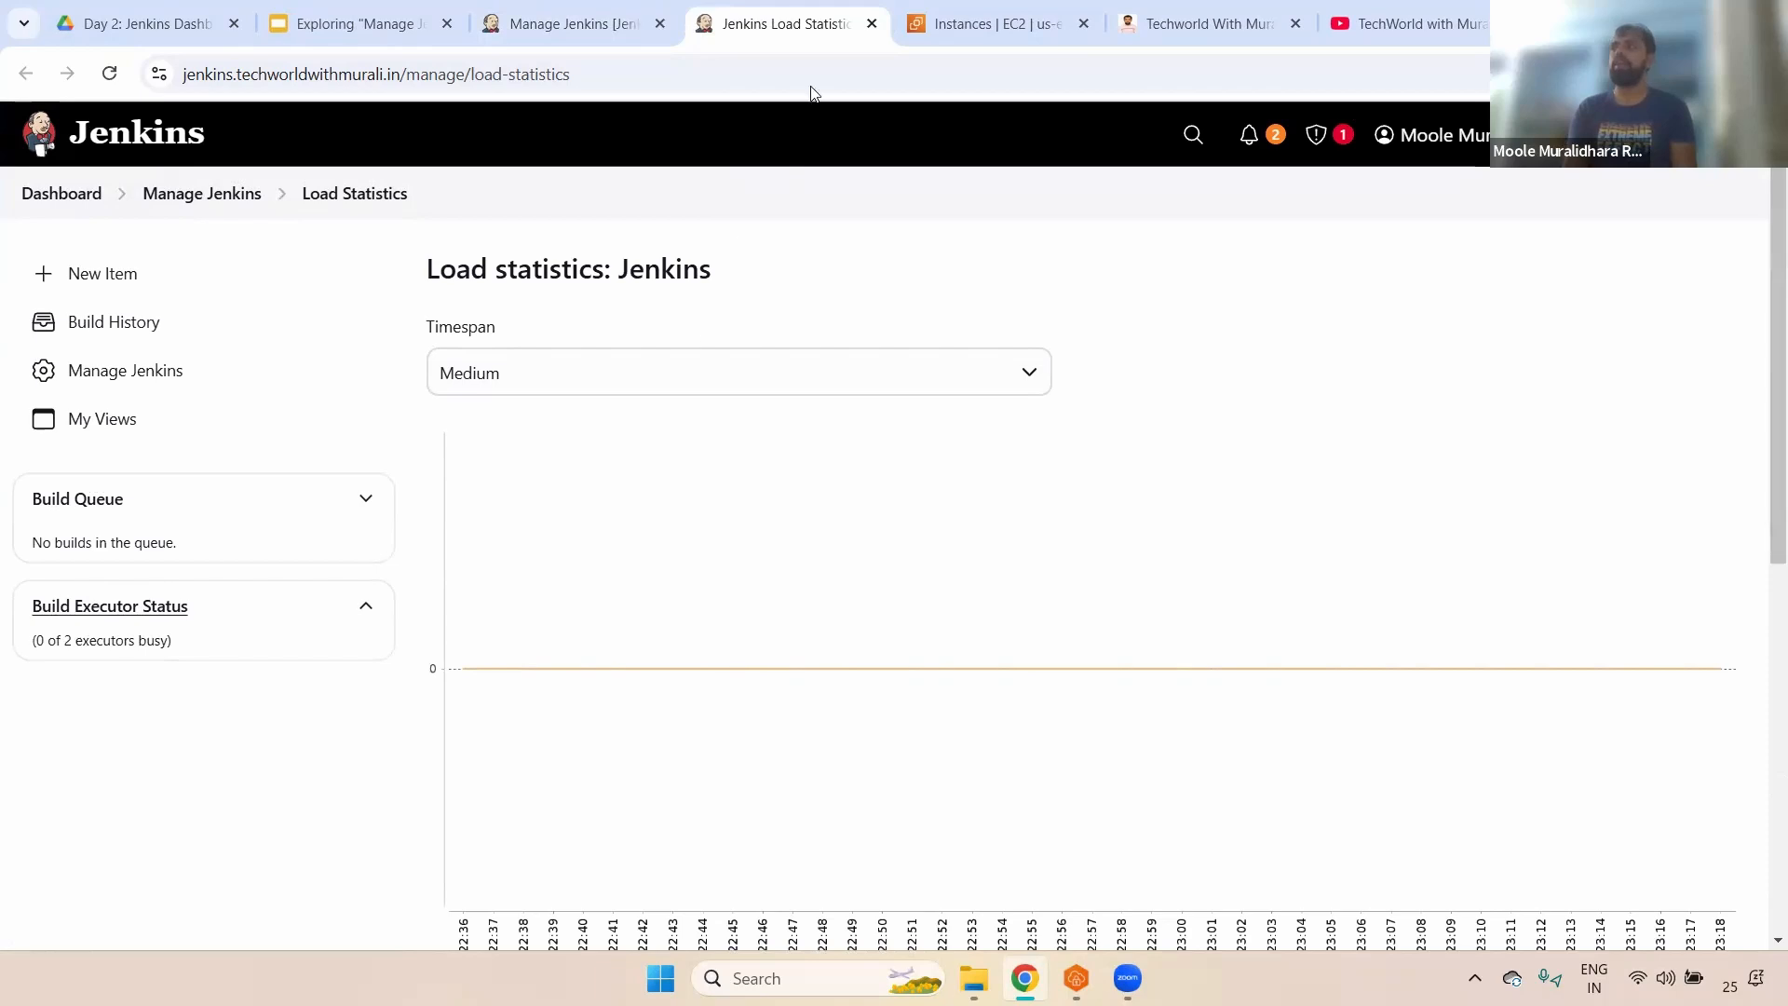
{"action": "left_click", "coordinate": [873, 25]}
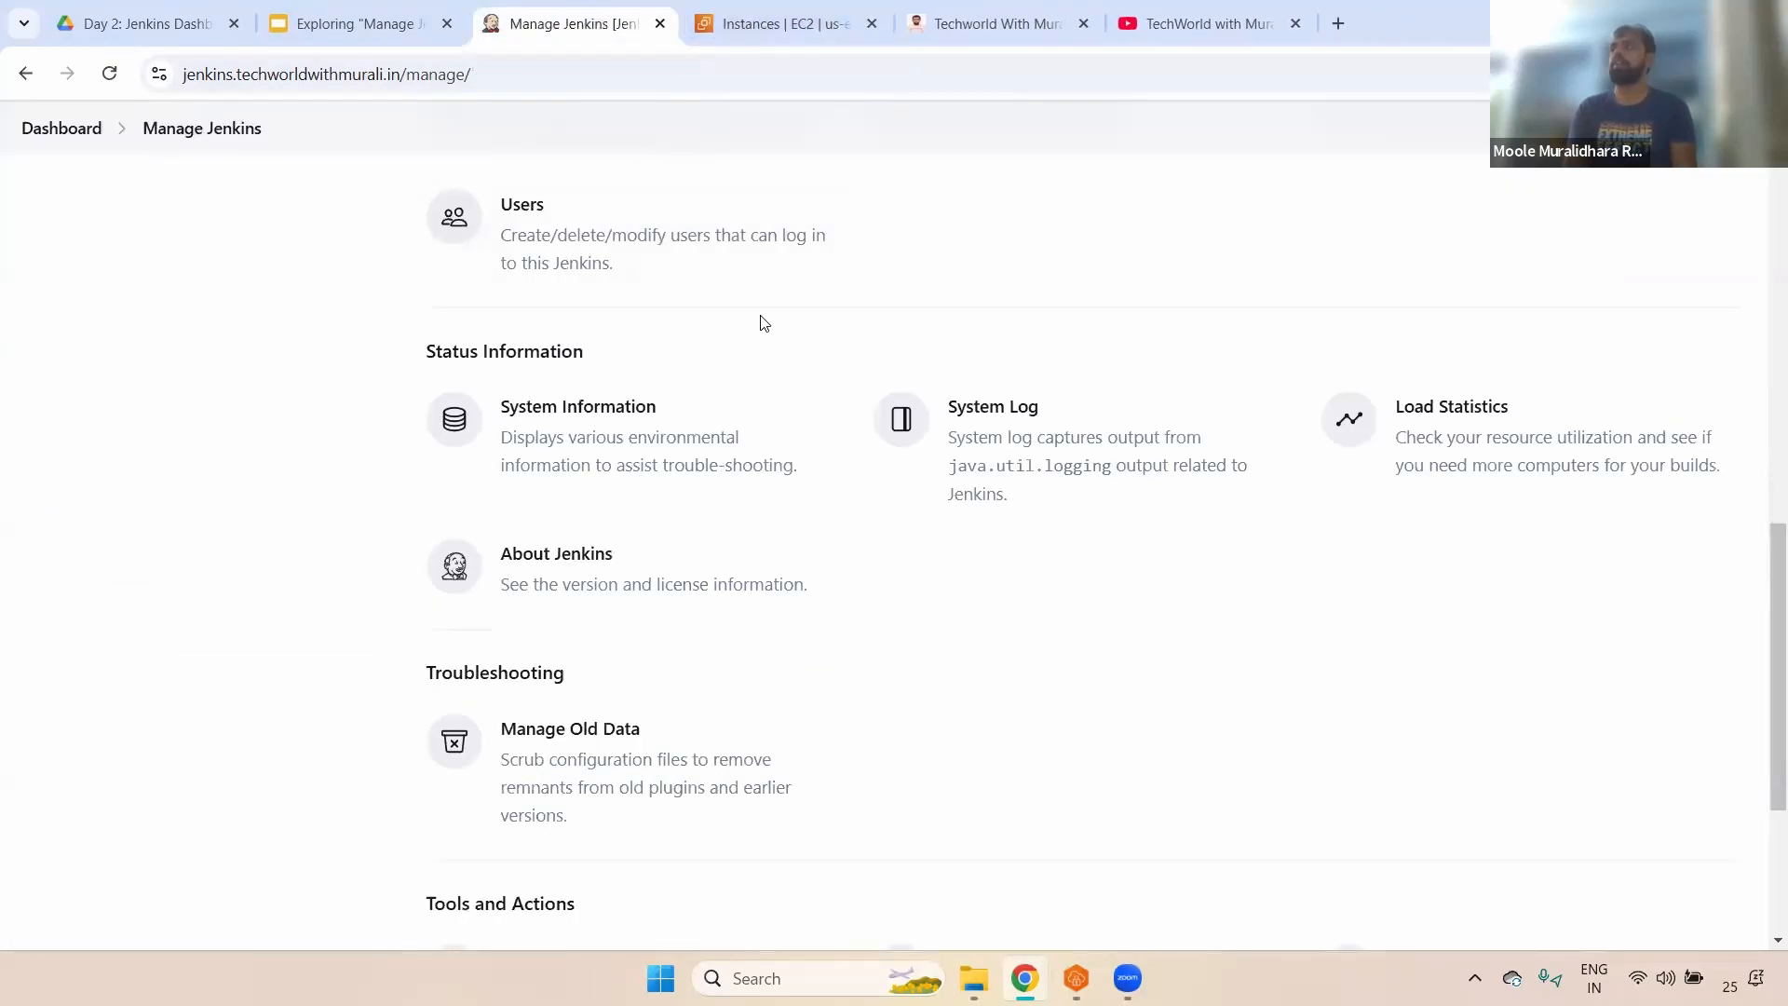
{"action": "right_click", "coordinate": [612, 577]}
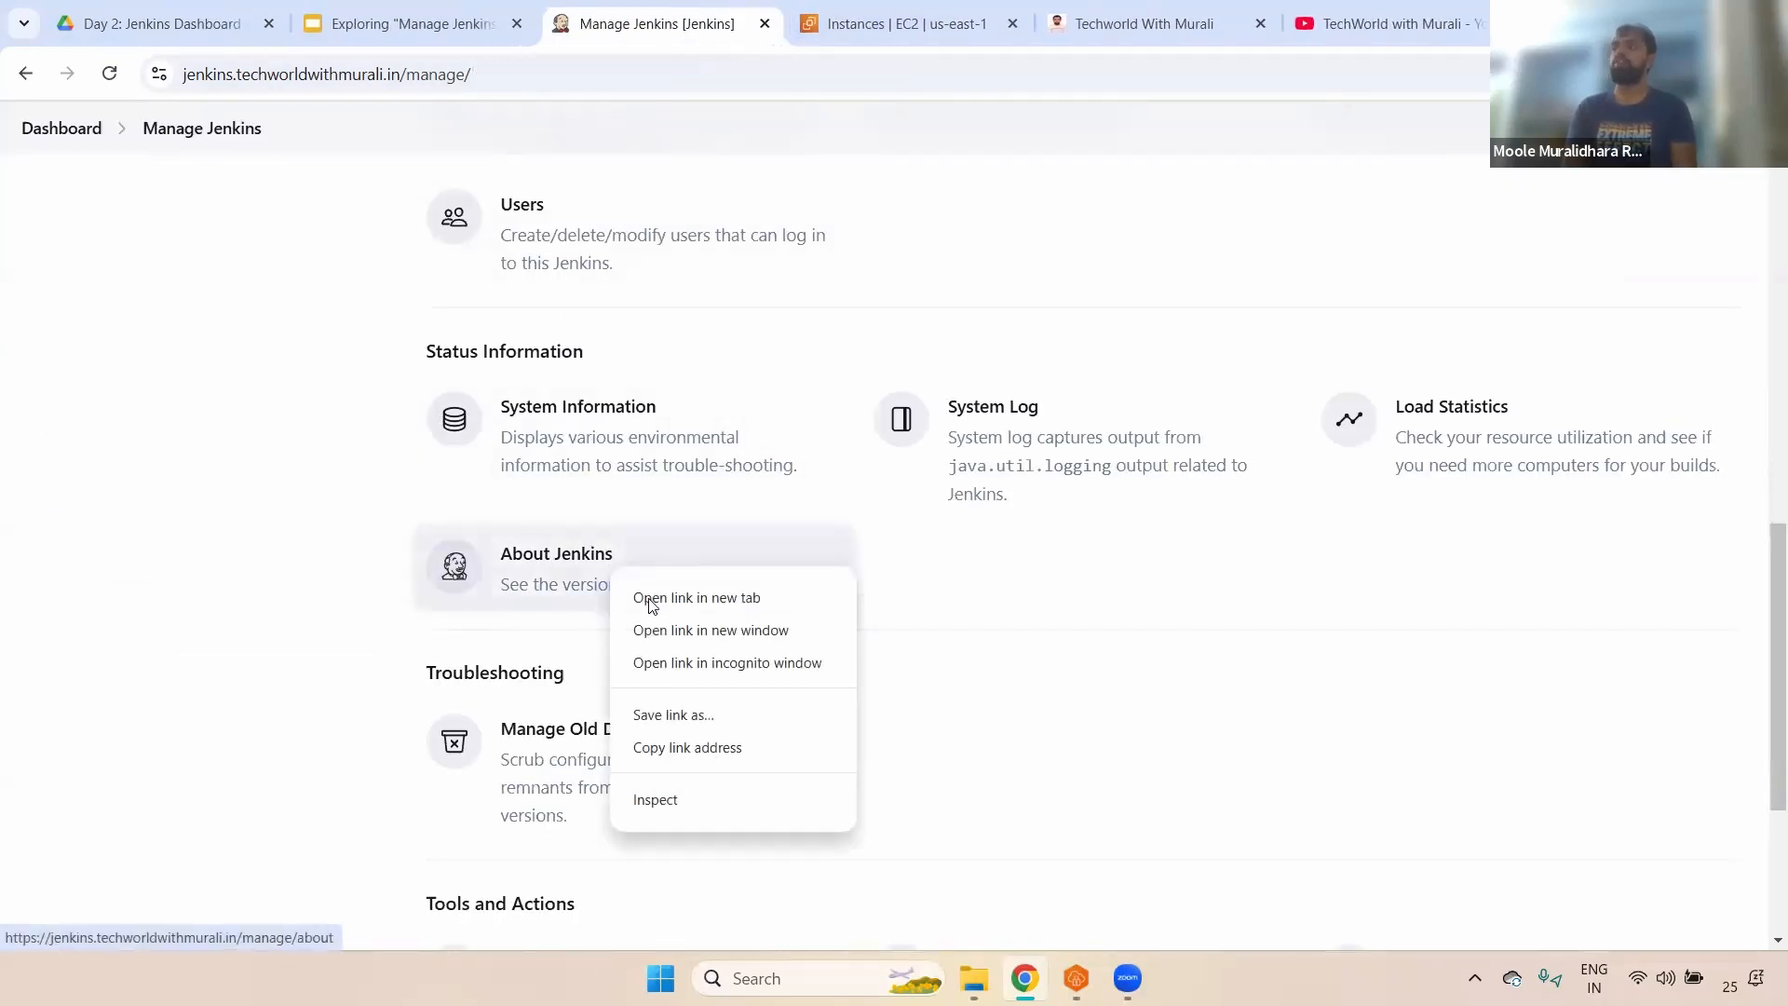
{"action": "left_click", "coordinate": [652, 599]}
{"action": "left_click", "coordinate": [817, 10]}
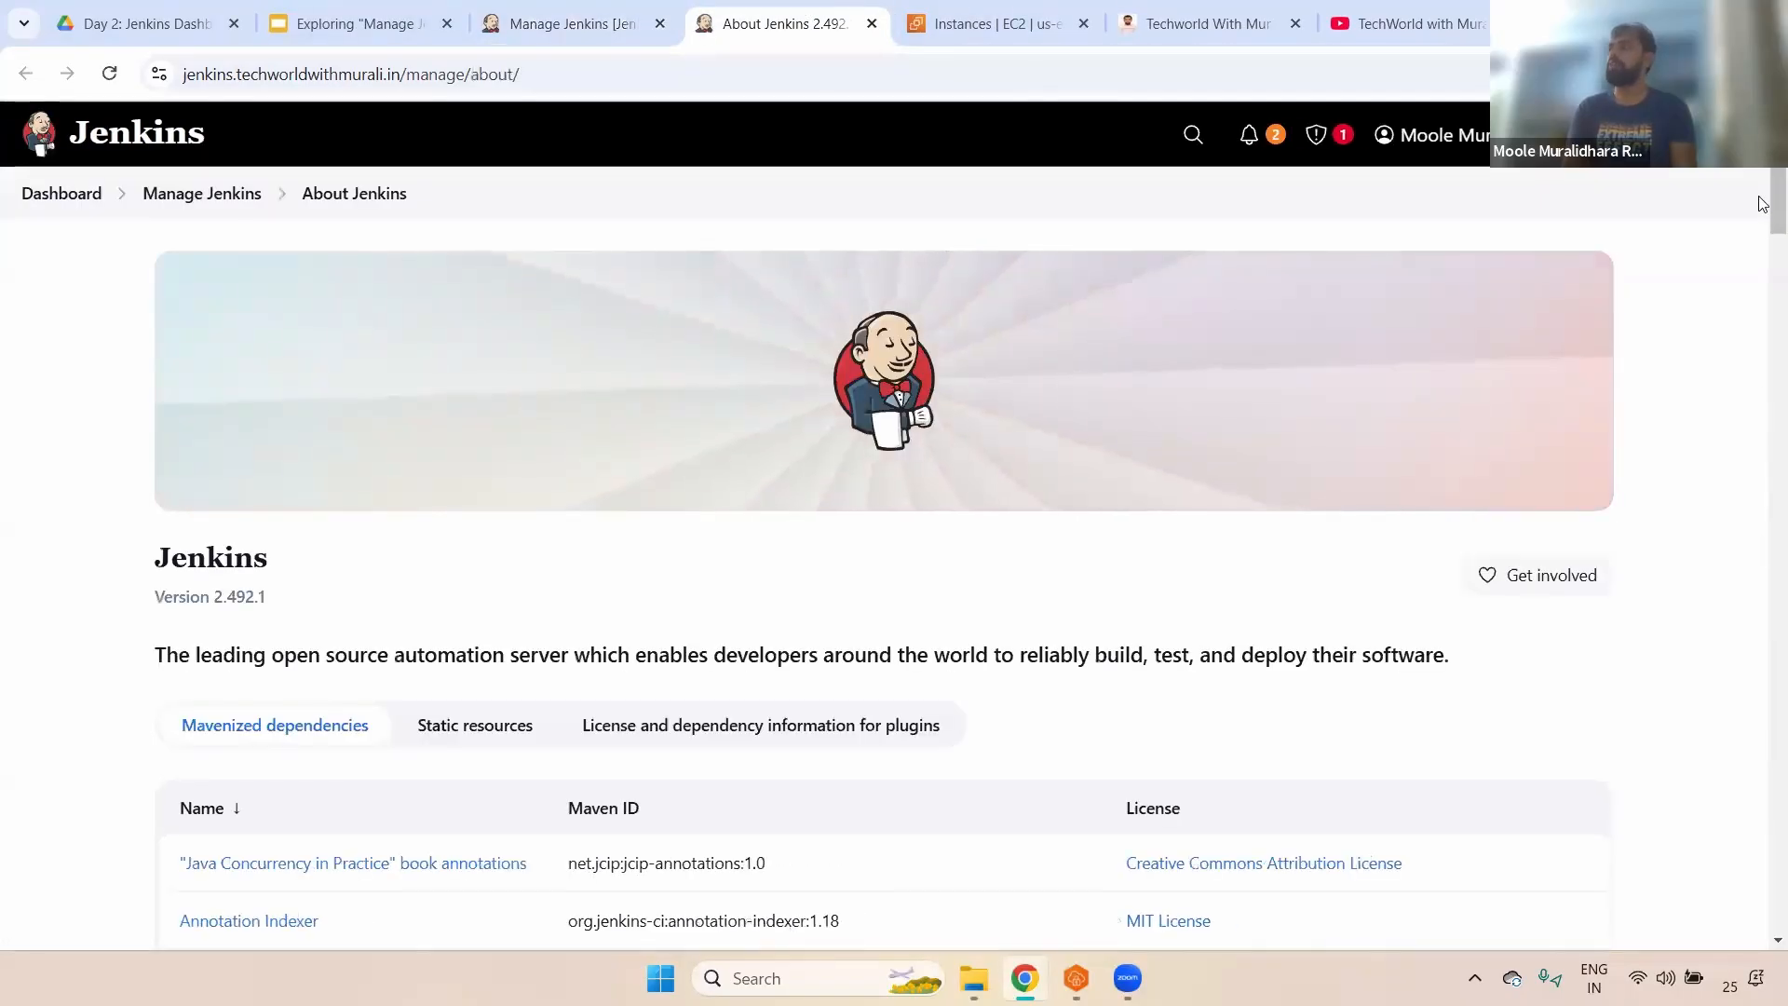
{"action": "scroll", "coordinate": [1763, 250], "scroll_direction": "down", "scroll_amount": 3}
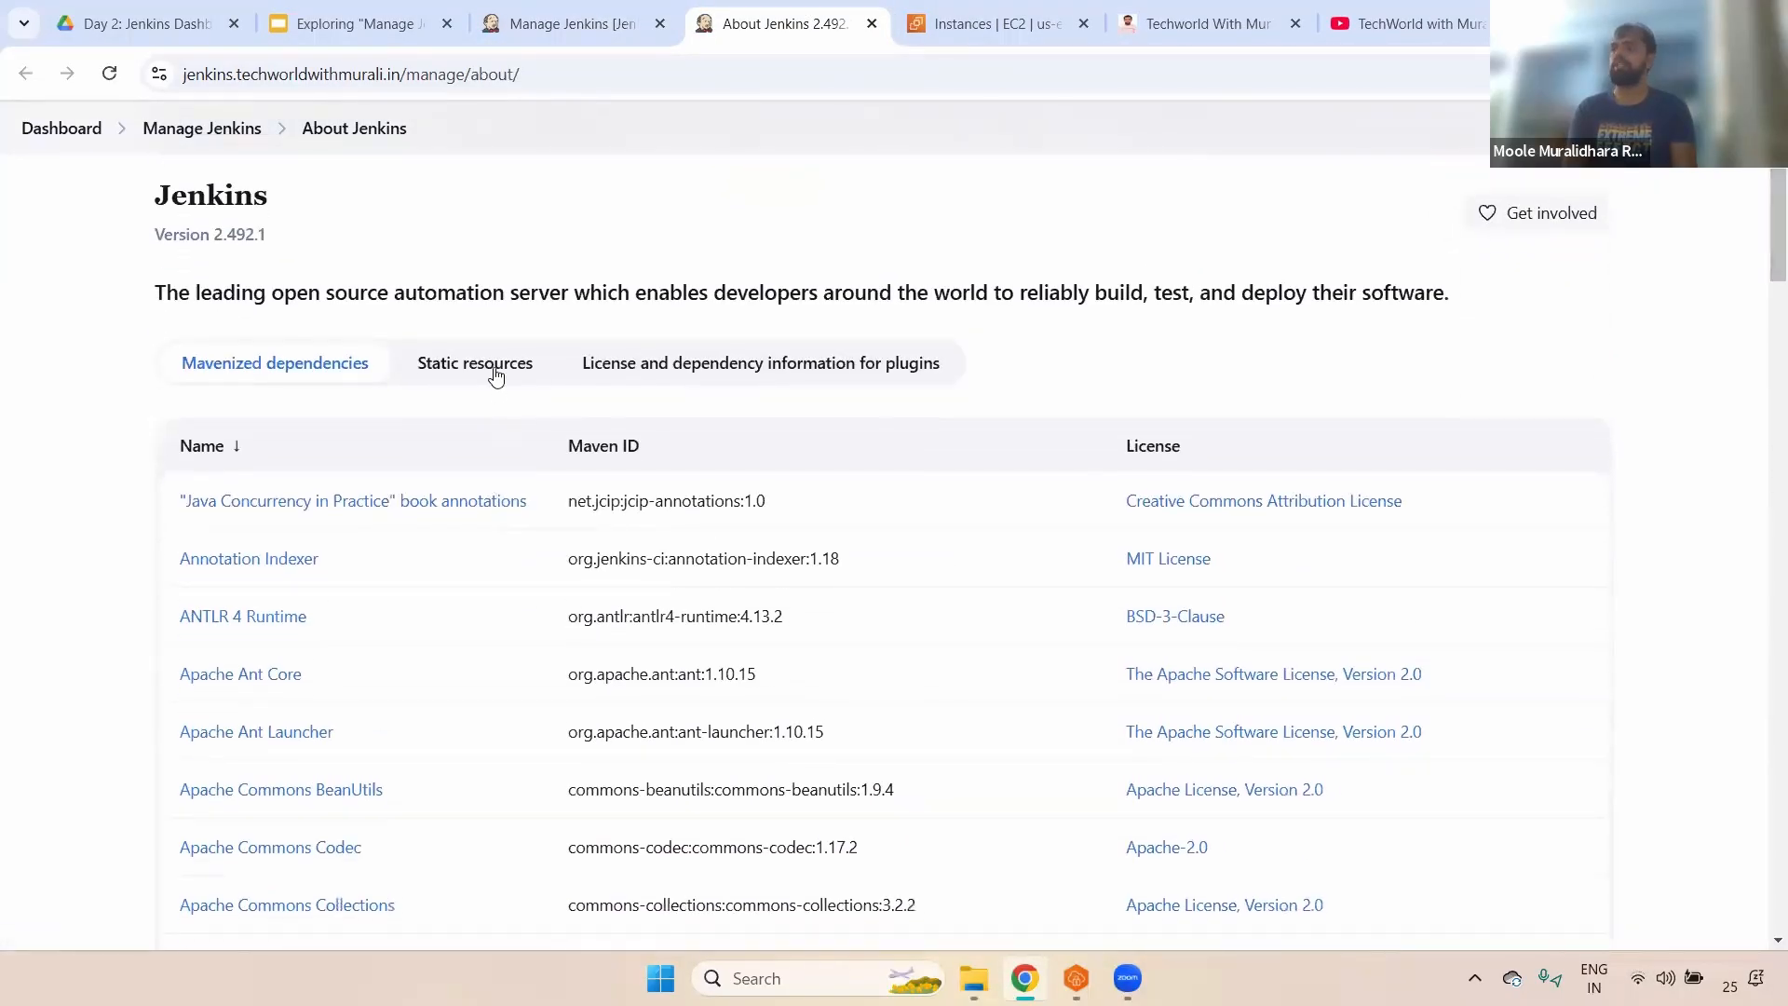
{"action": "left_click", "coordinate": [475, 362]}
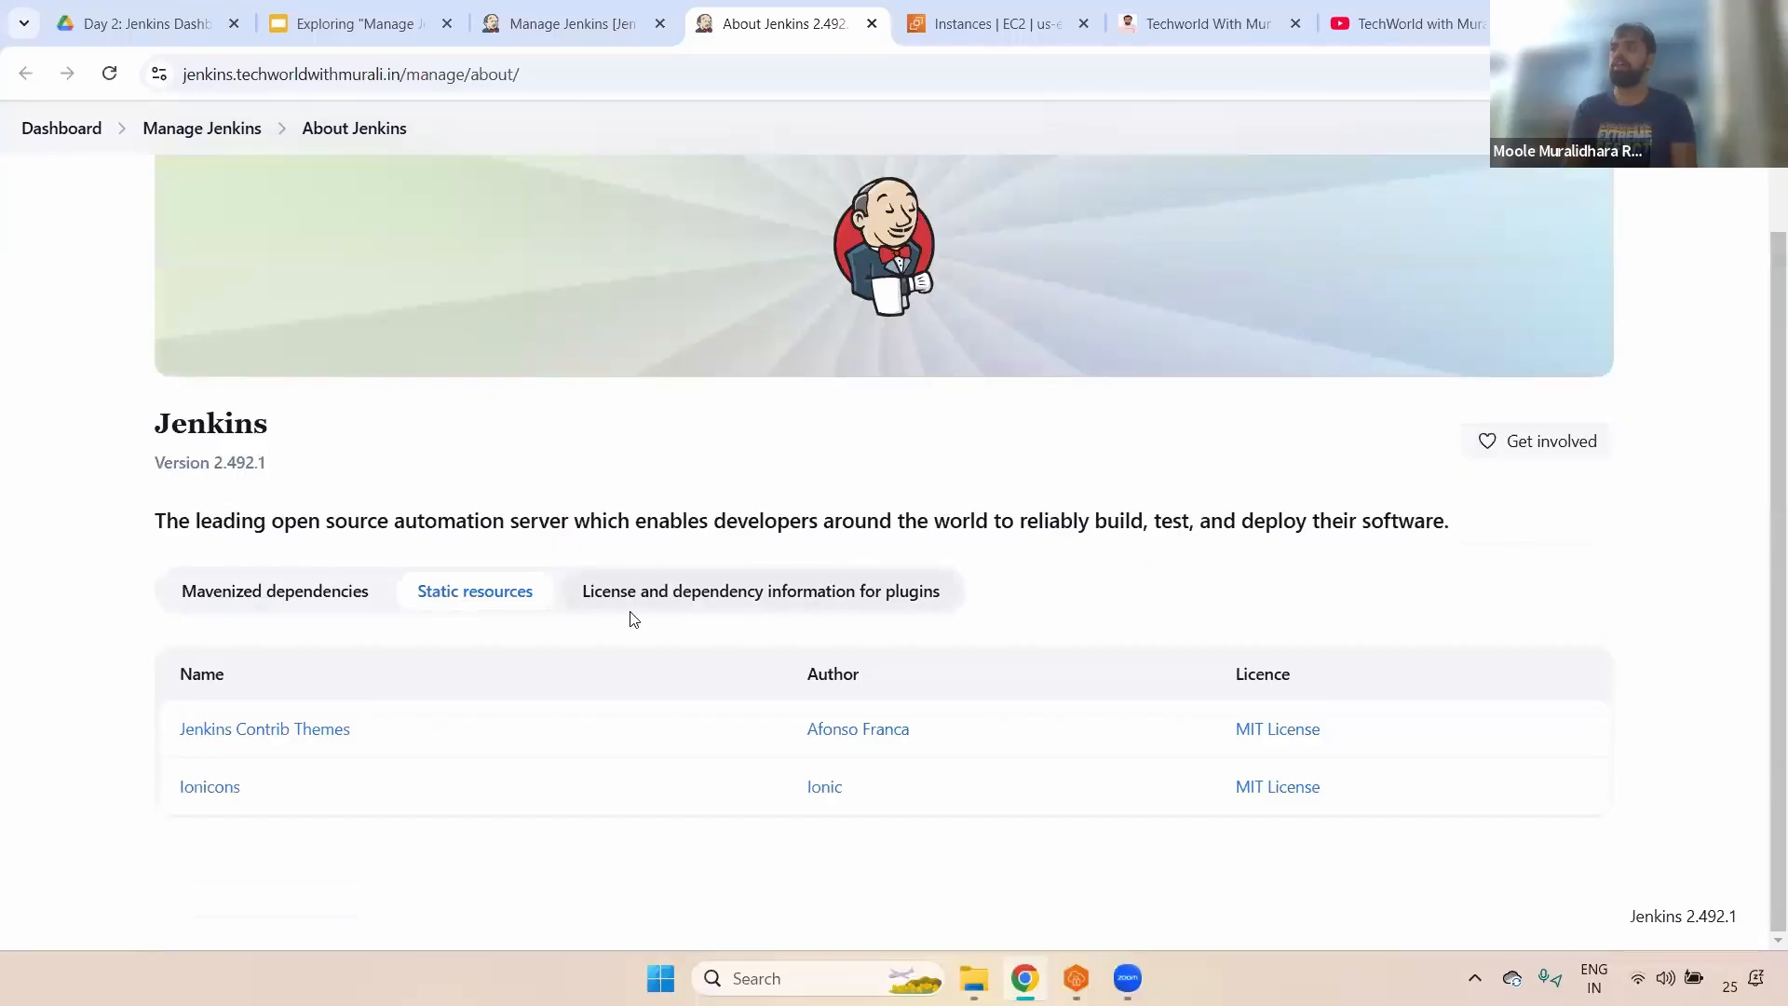
{"action": "left_click", "coordinate": [751, 601]}
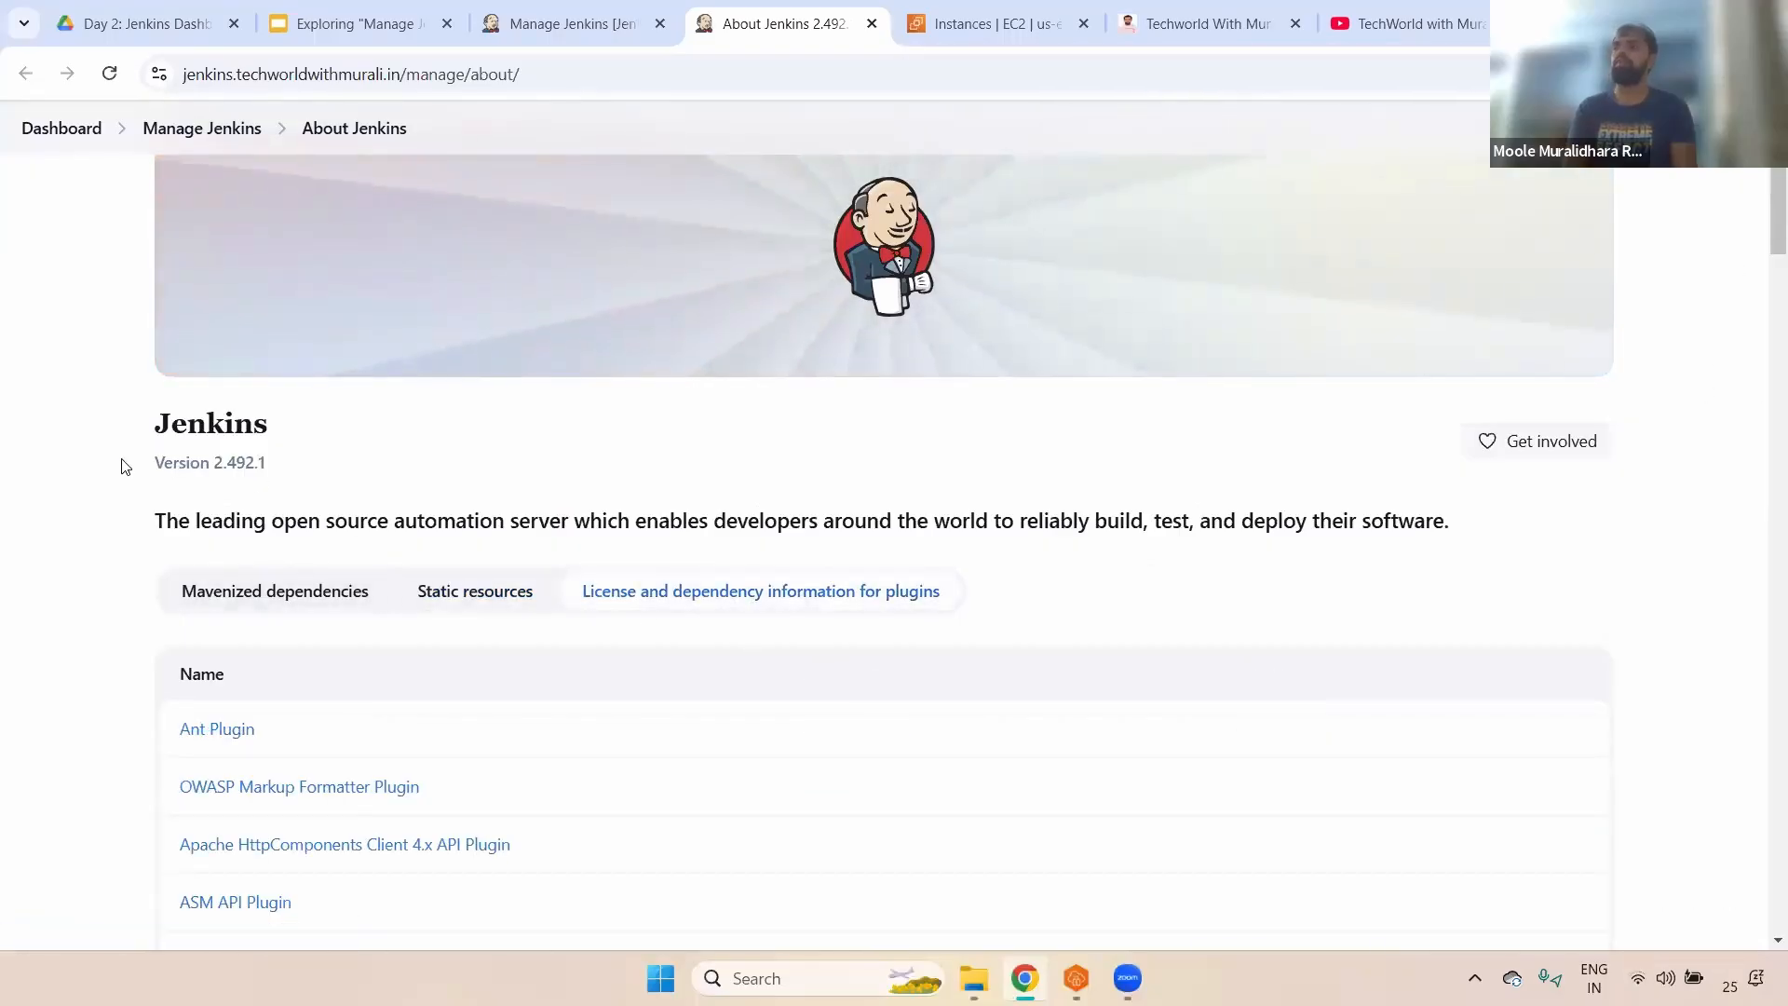
{"action": "triple_click", "coordinate": [359, 476]}
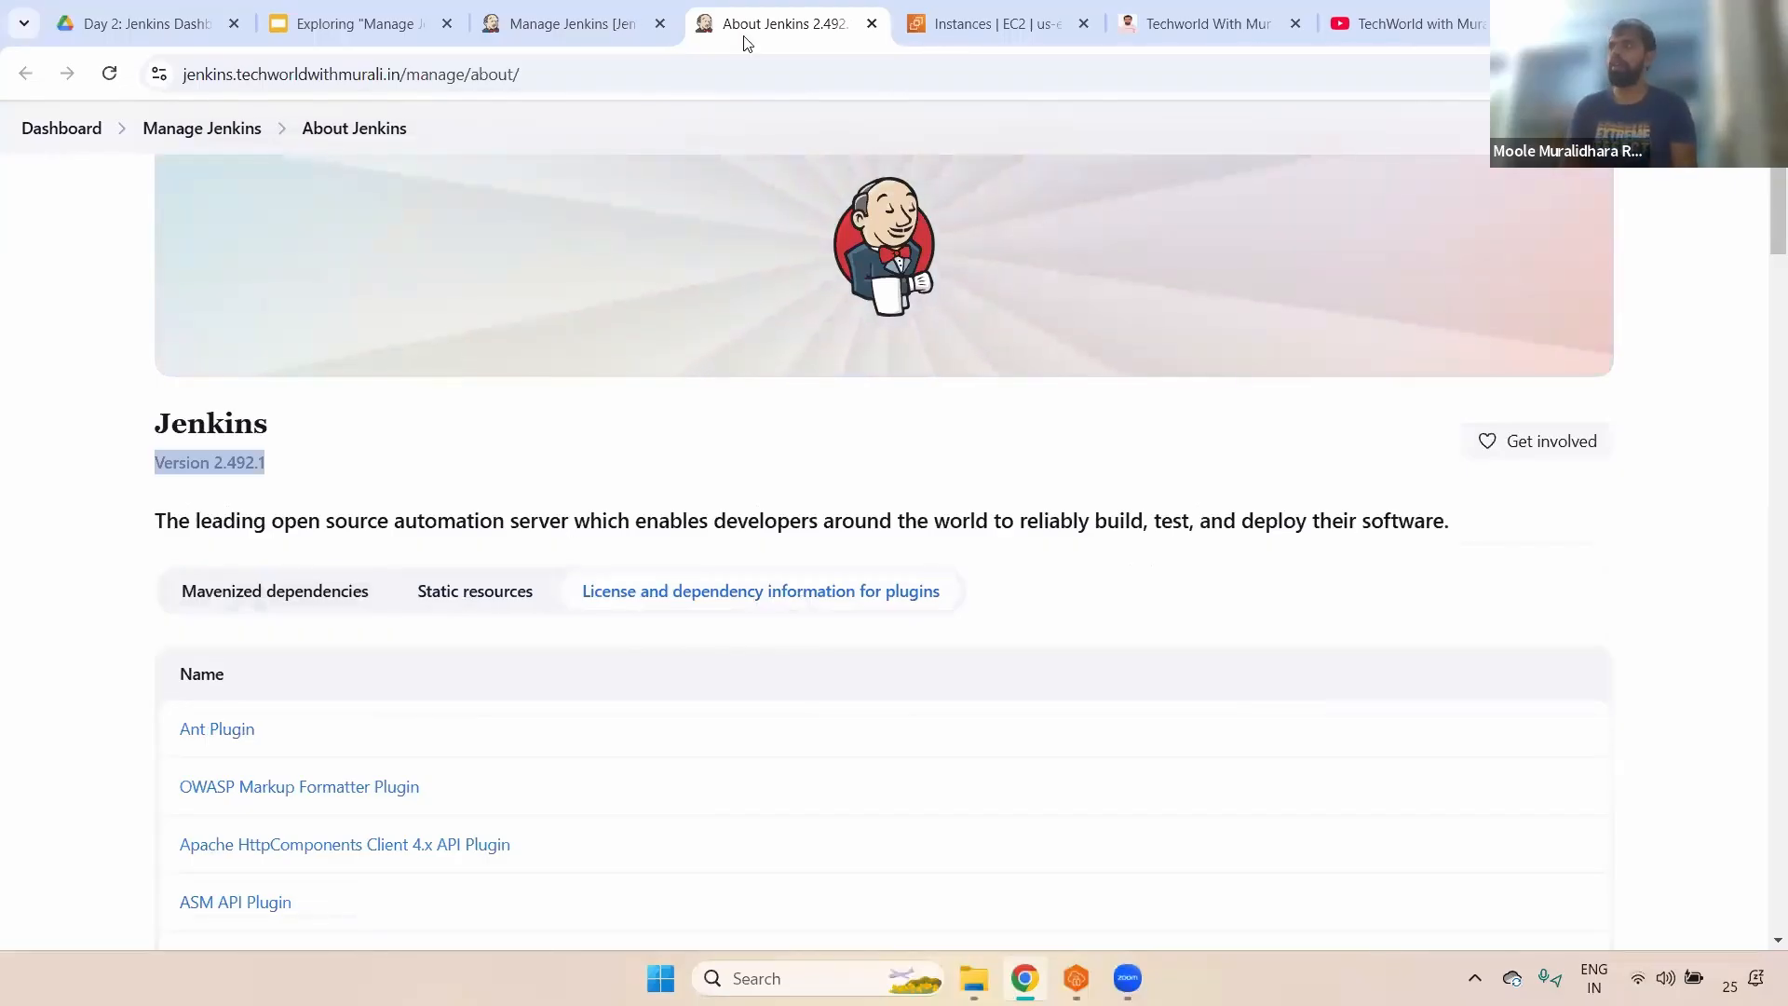
{"action": "left_click", "coordinate": [872, 32]}
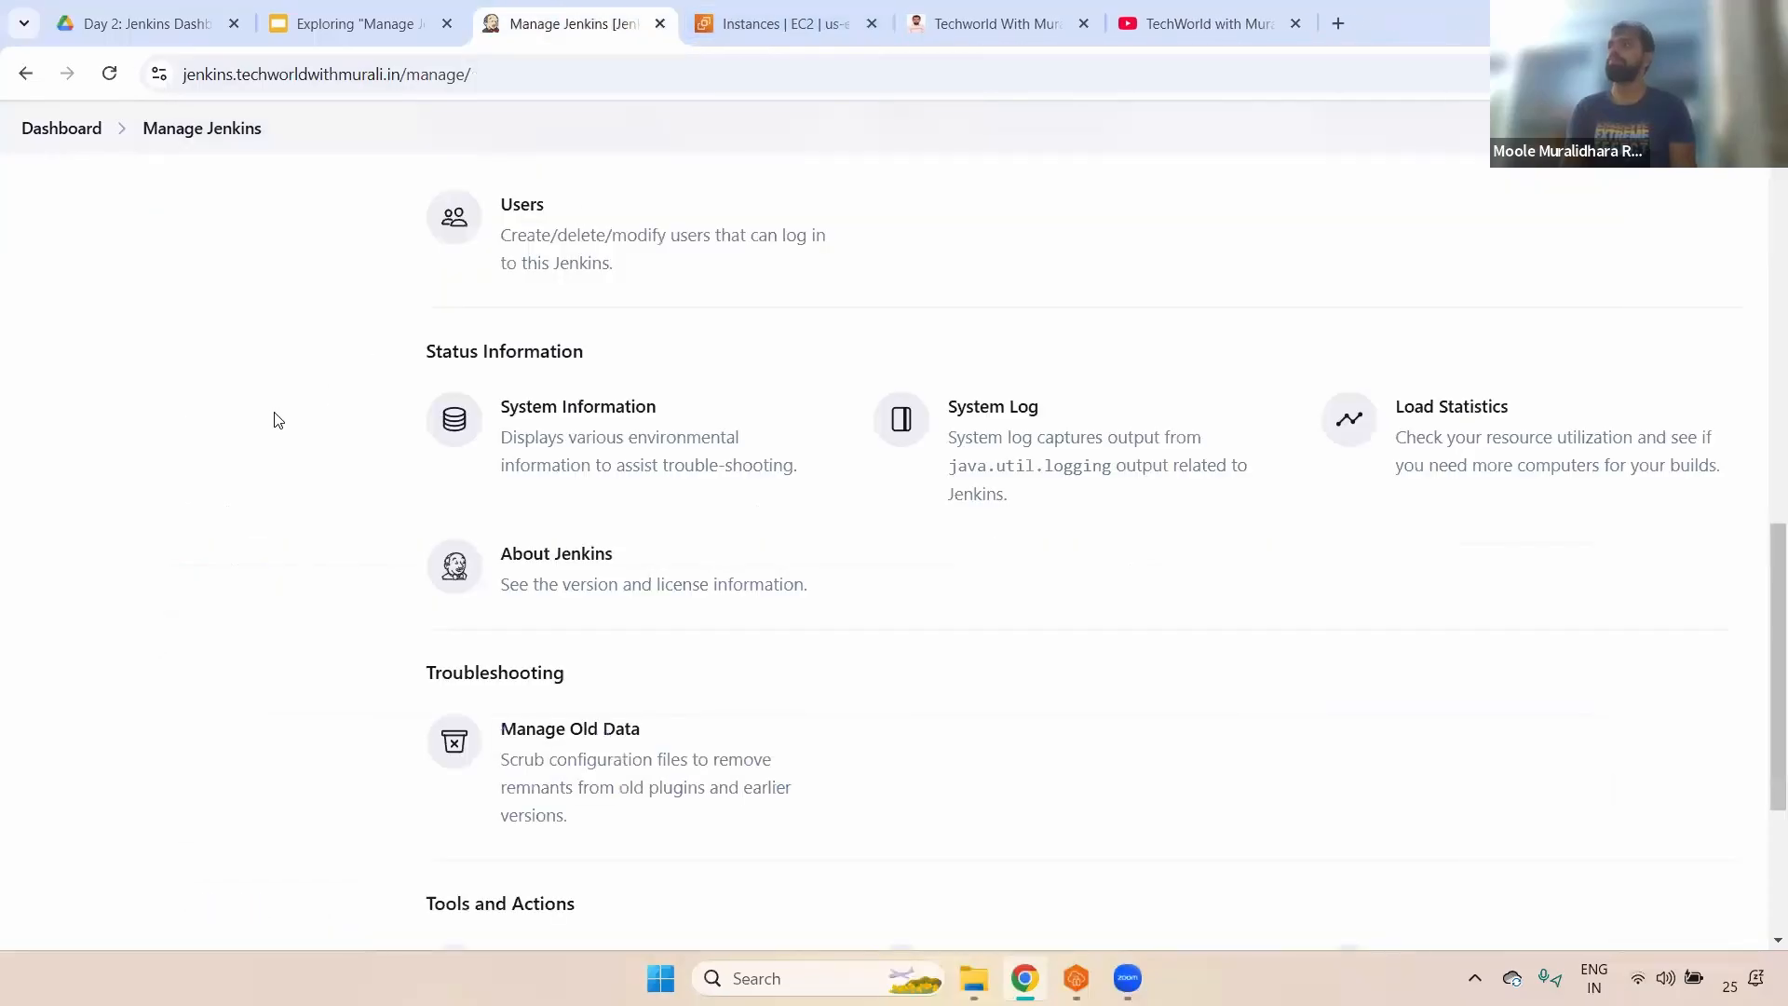
{"action": "scroll", "coordinate": [1761, 584], "scroll_direction": "down", "scroll_amount": 4}
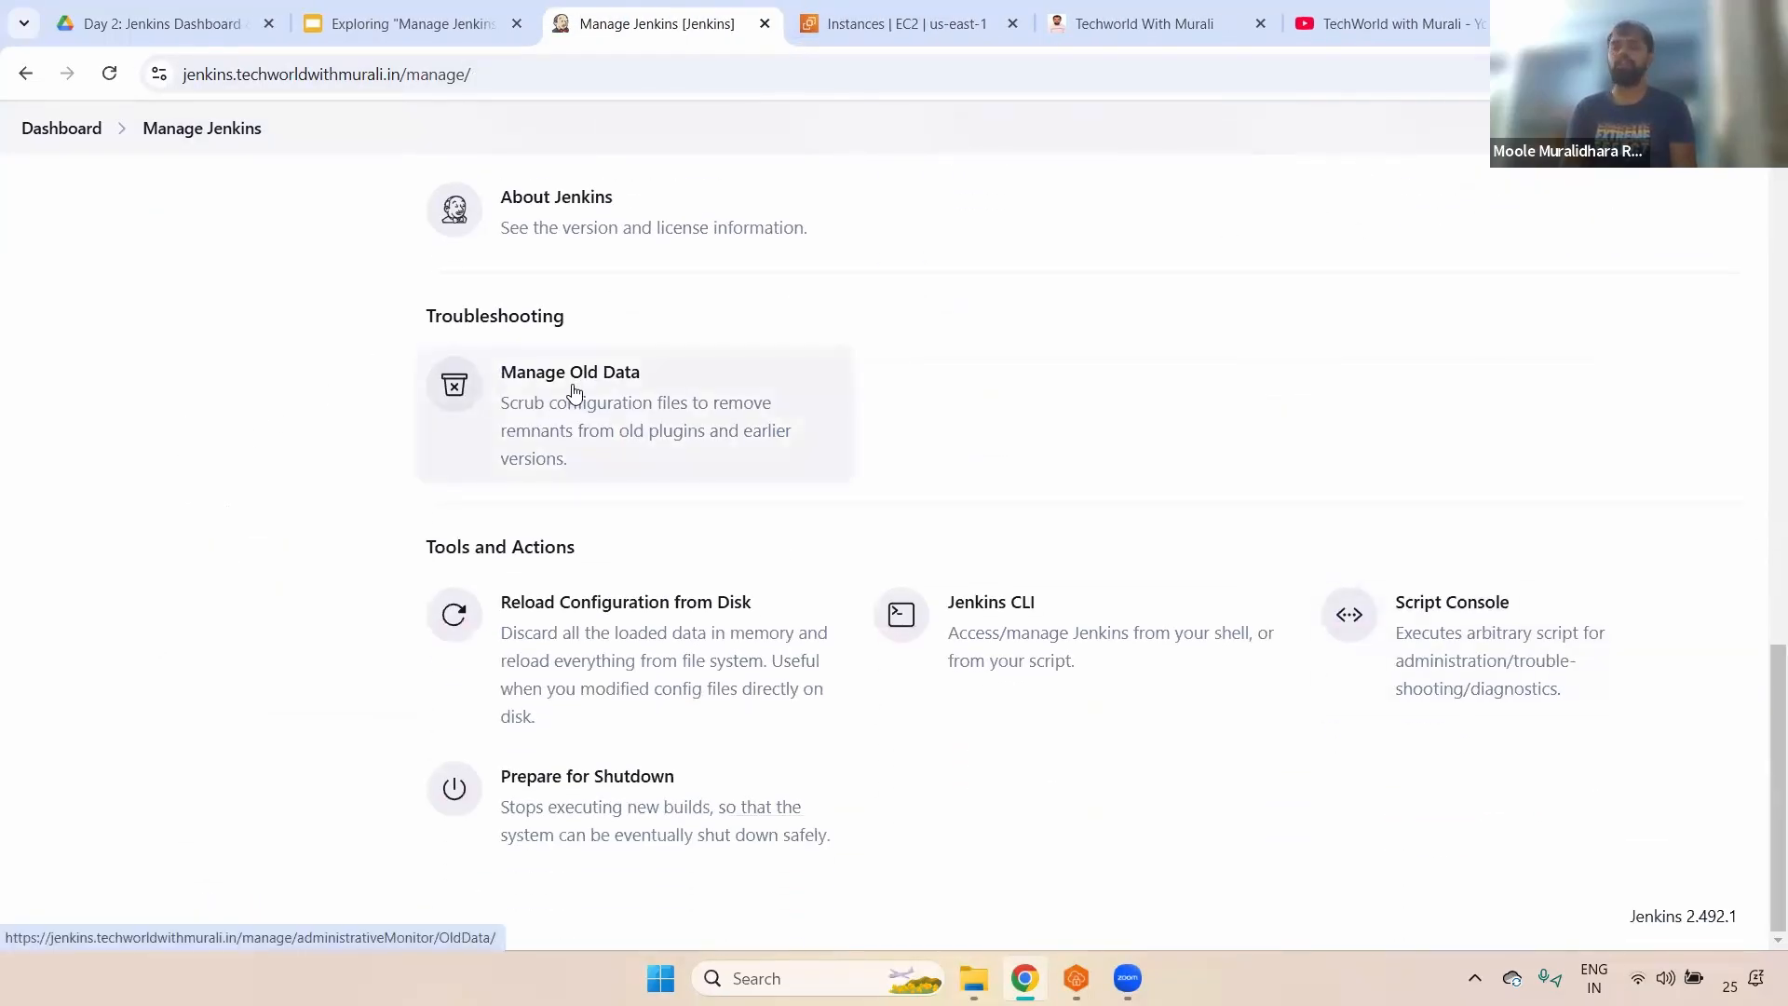
{"action": "left_click_drag", "start_coordinate": [819, 443], "coordinate": [296, 307]}
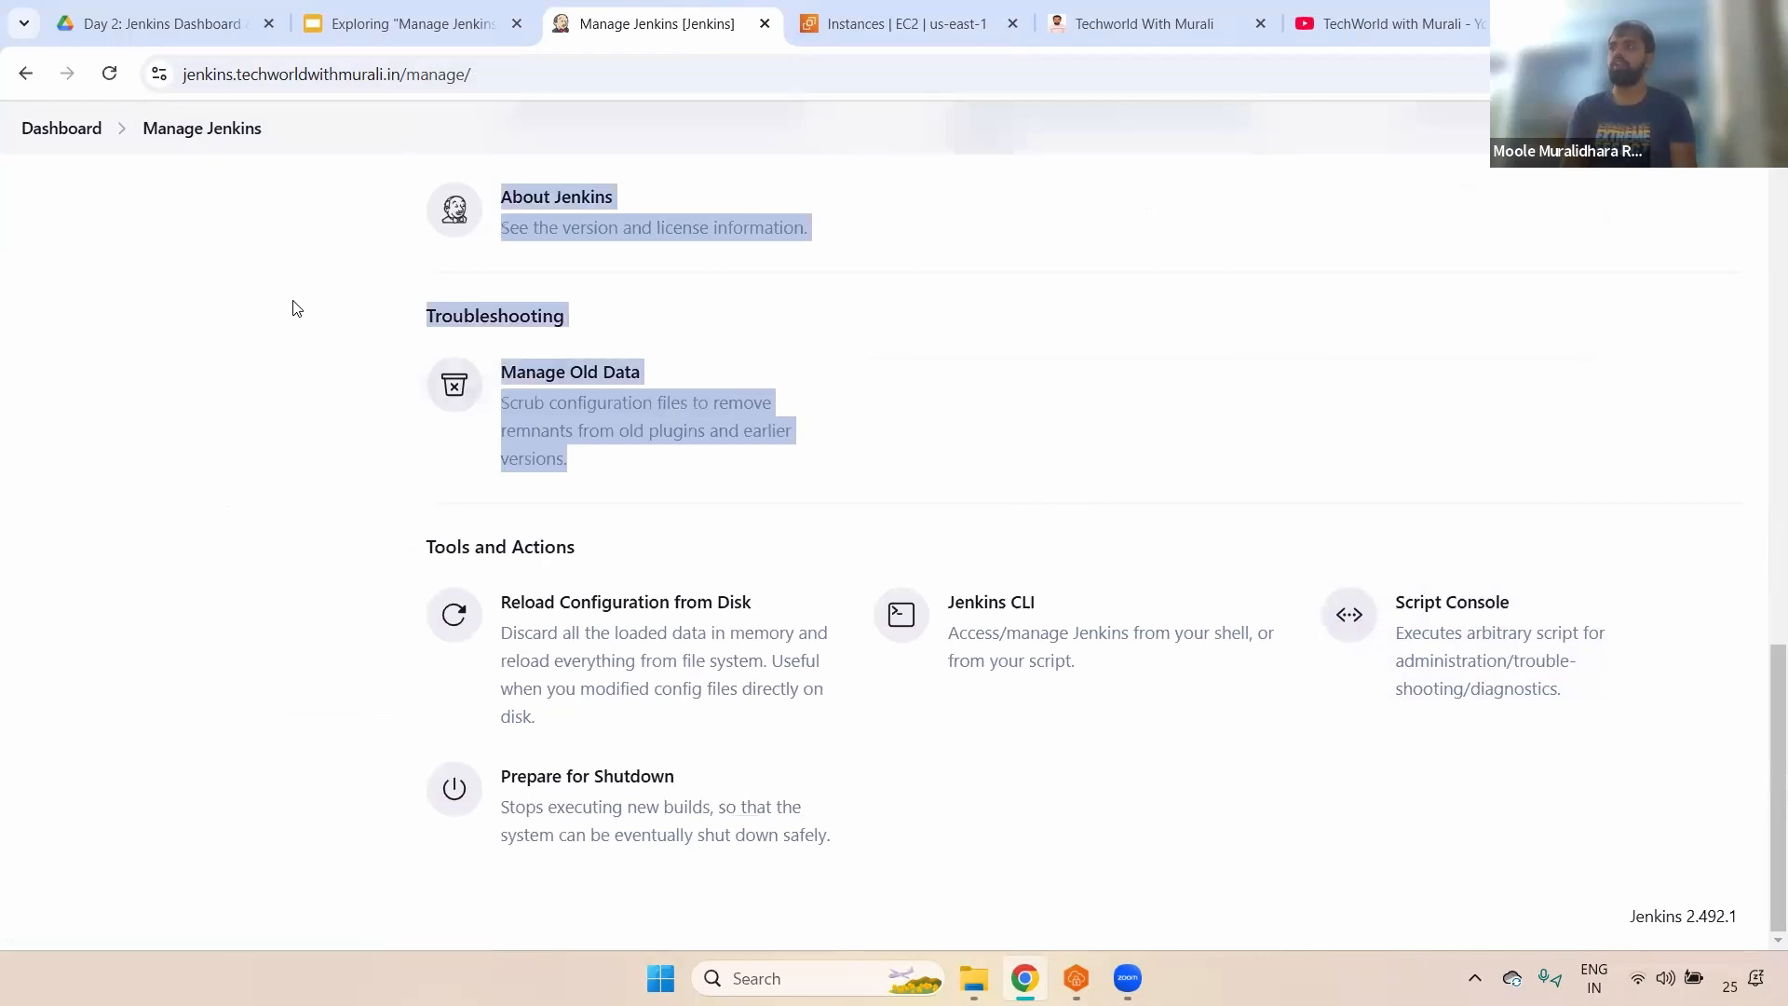
{"action": "left_click", "coordinate": [160, 368]}
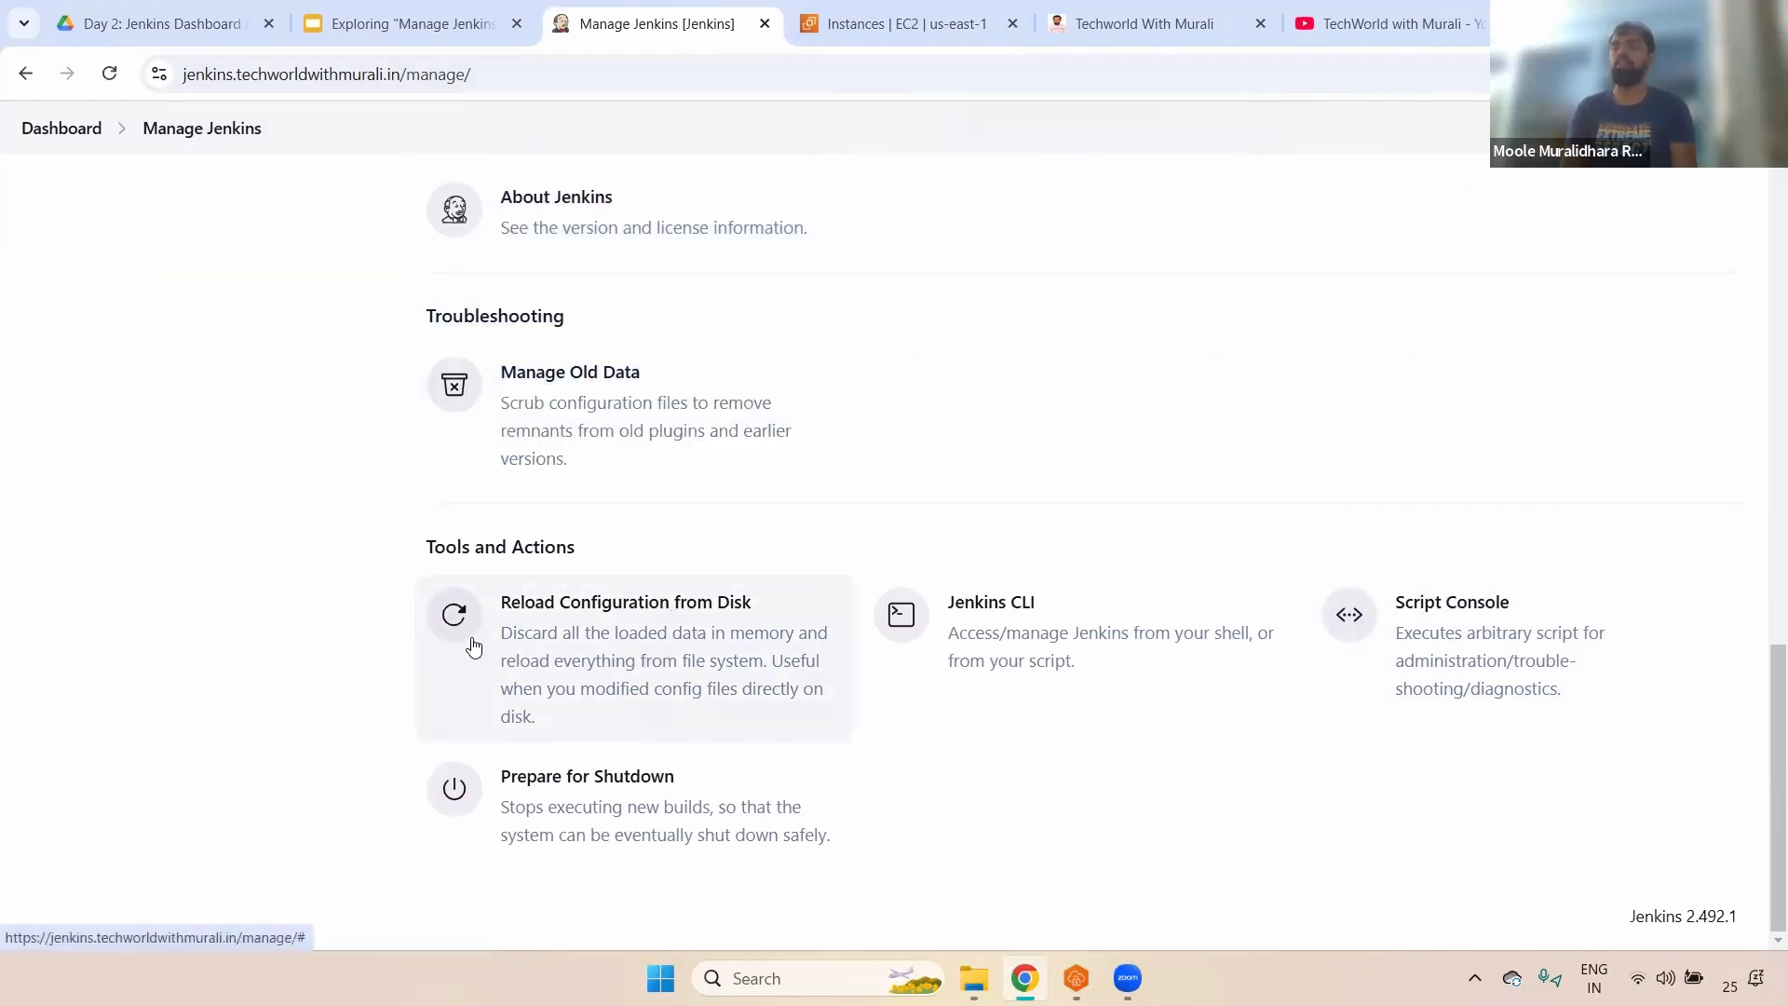
{"action": "left_click", "coordinate": [641, 652]}
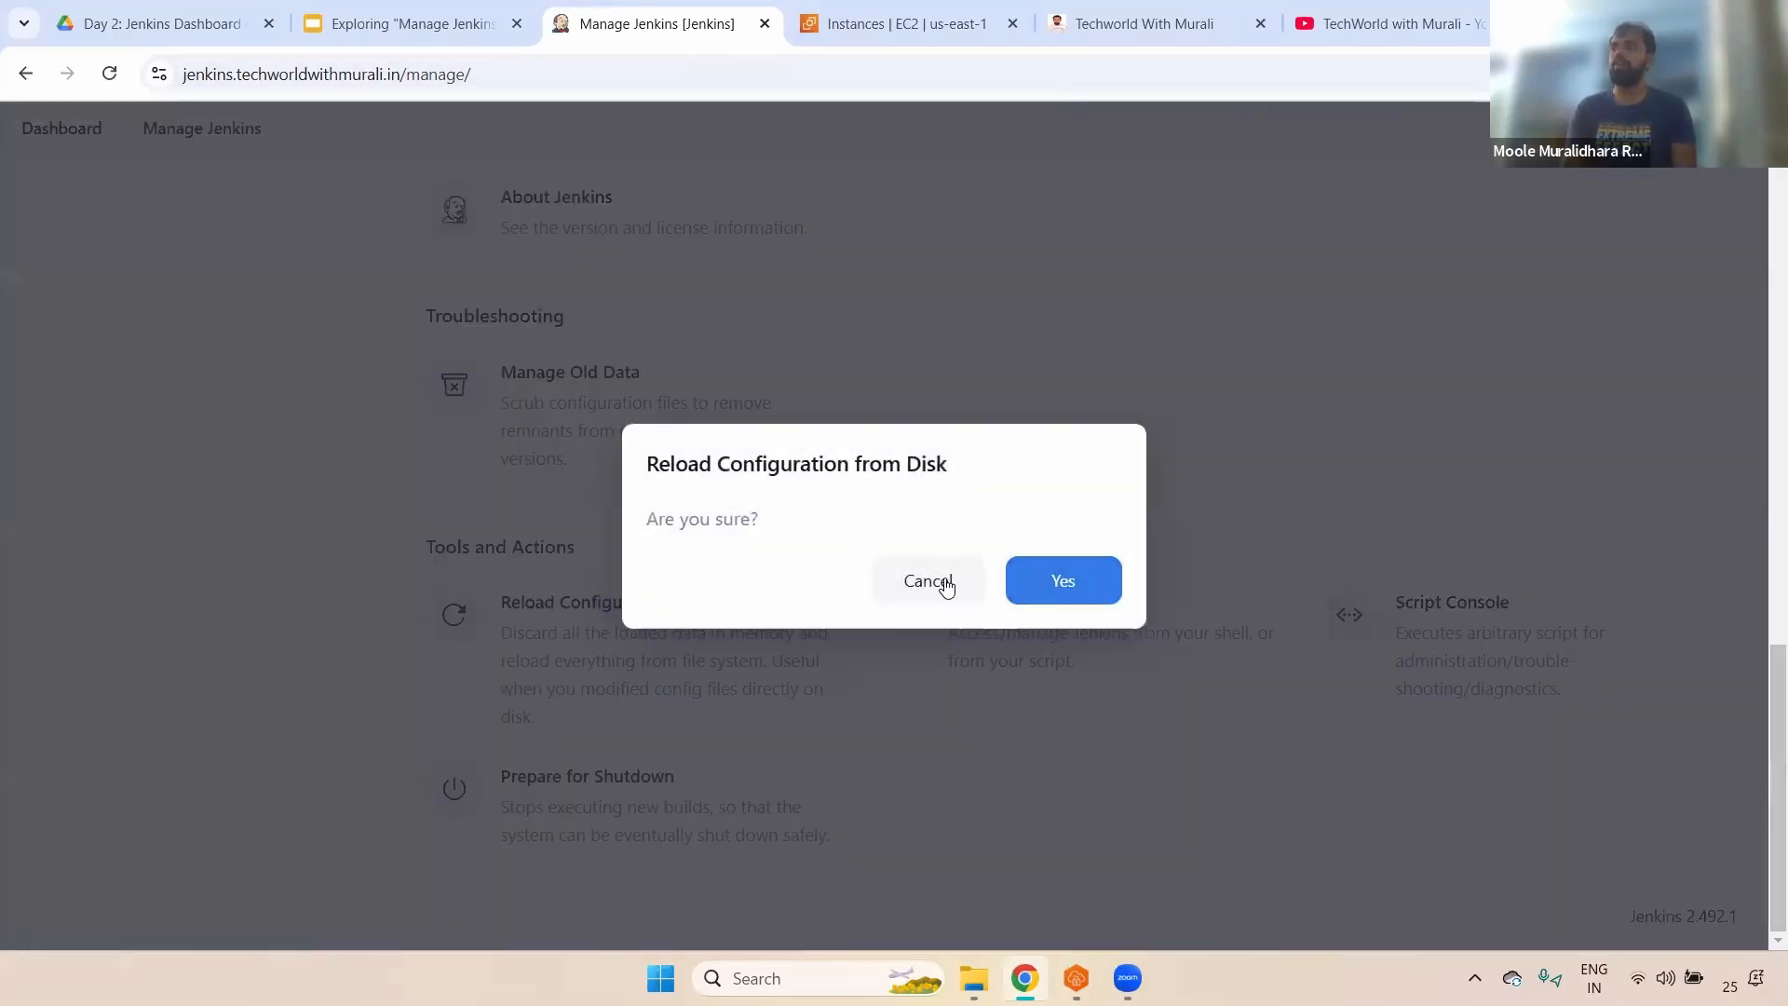
{"action": "left_click", "coordinate": [896, 582]}
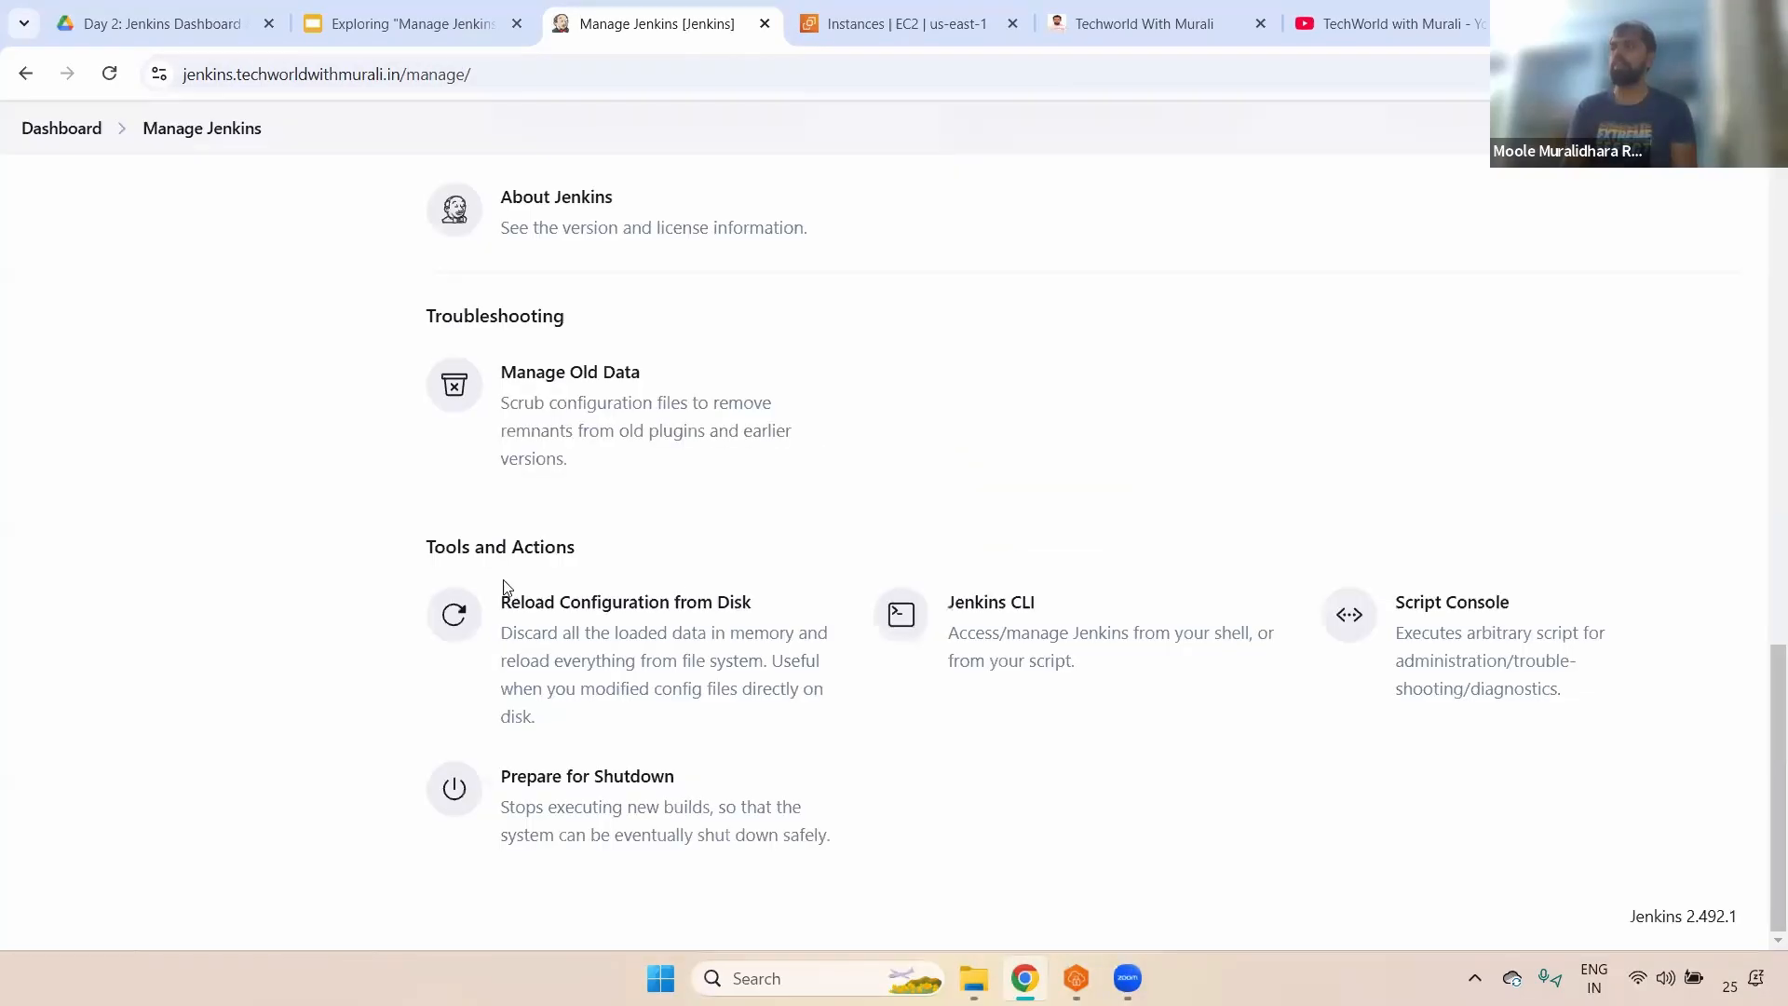
- Open the Jenkins CLI page in a new tab and scroll through its list of commands
{"action": "right_click", "coordinate": [1050, 619]}
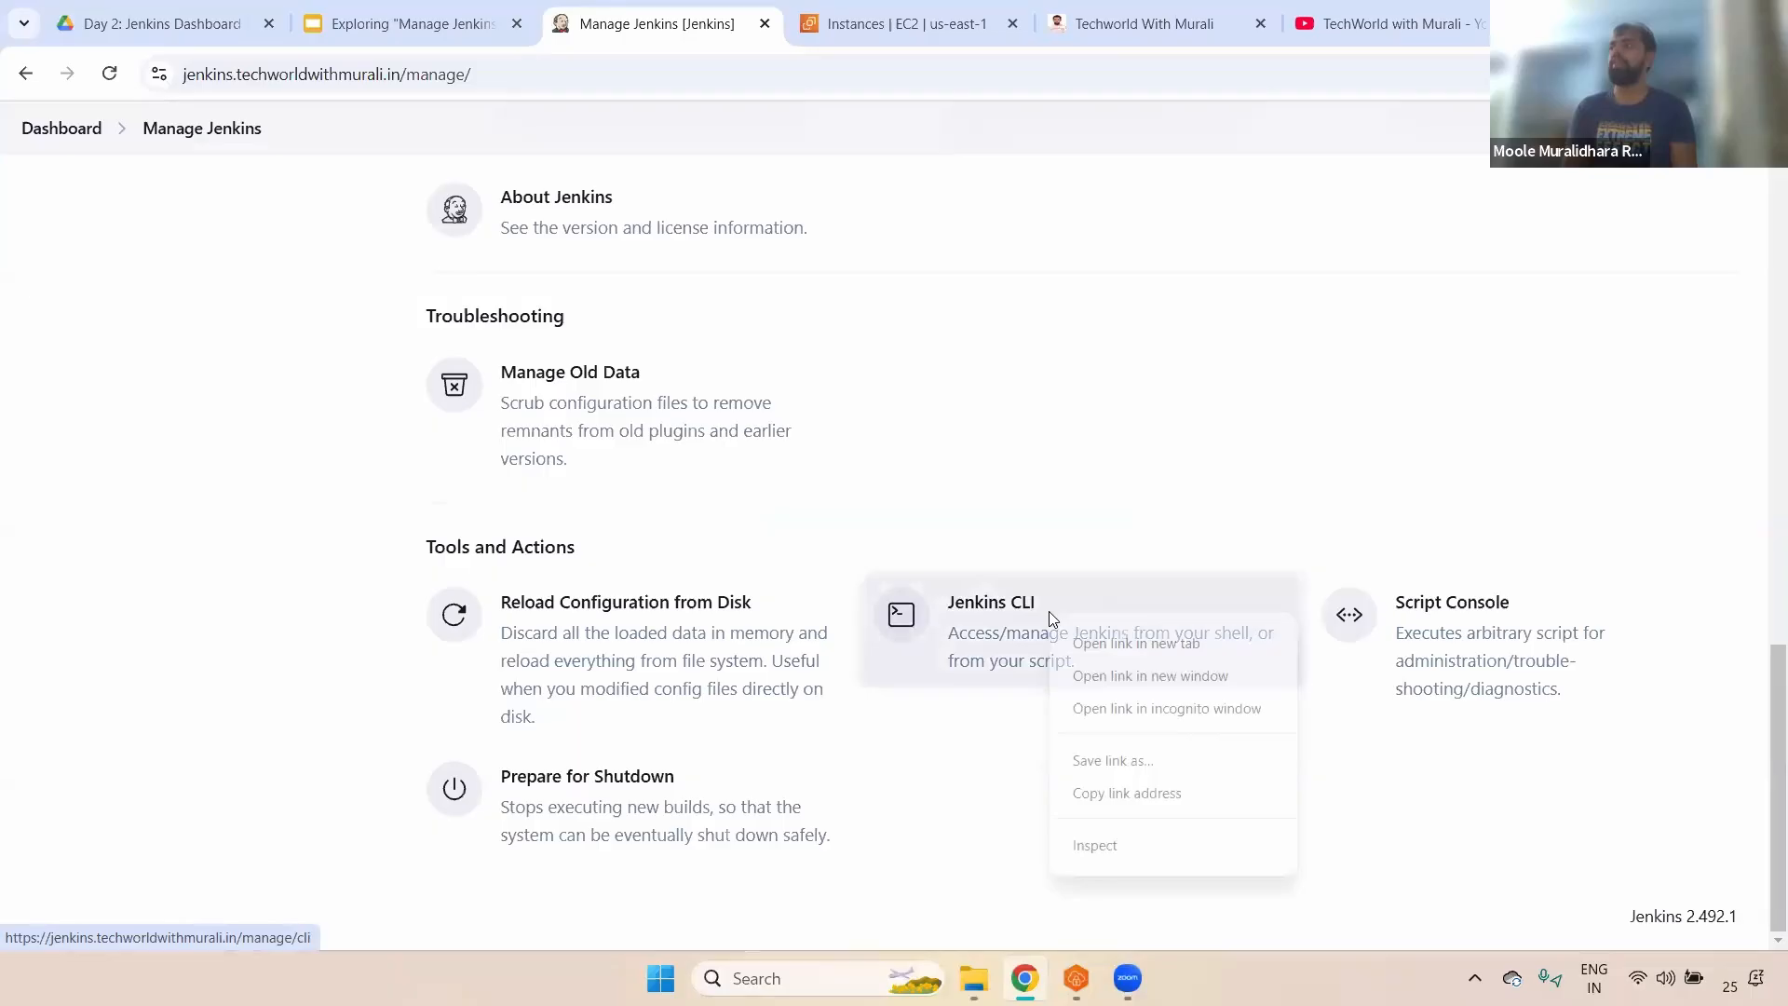
{"action": "left_click", "coordinate": [1107, 643]}
{"action": "left_click", "coordinate": [778, 21]}
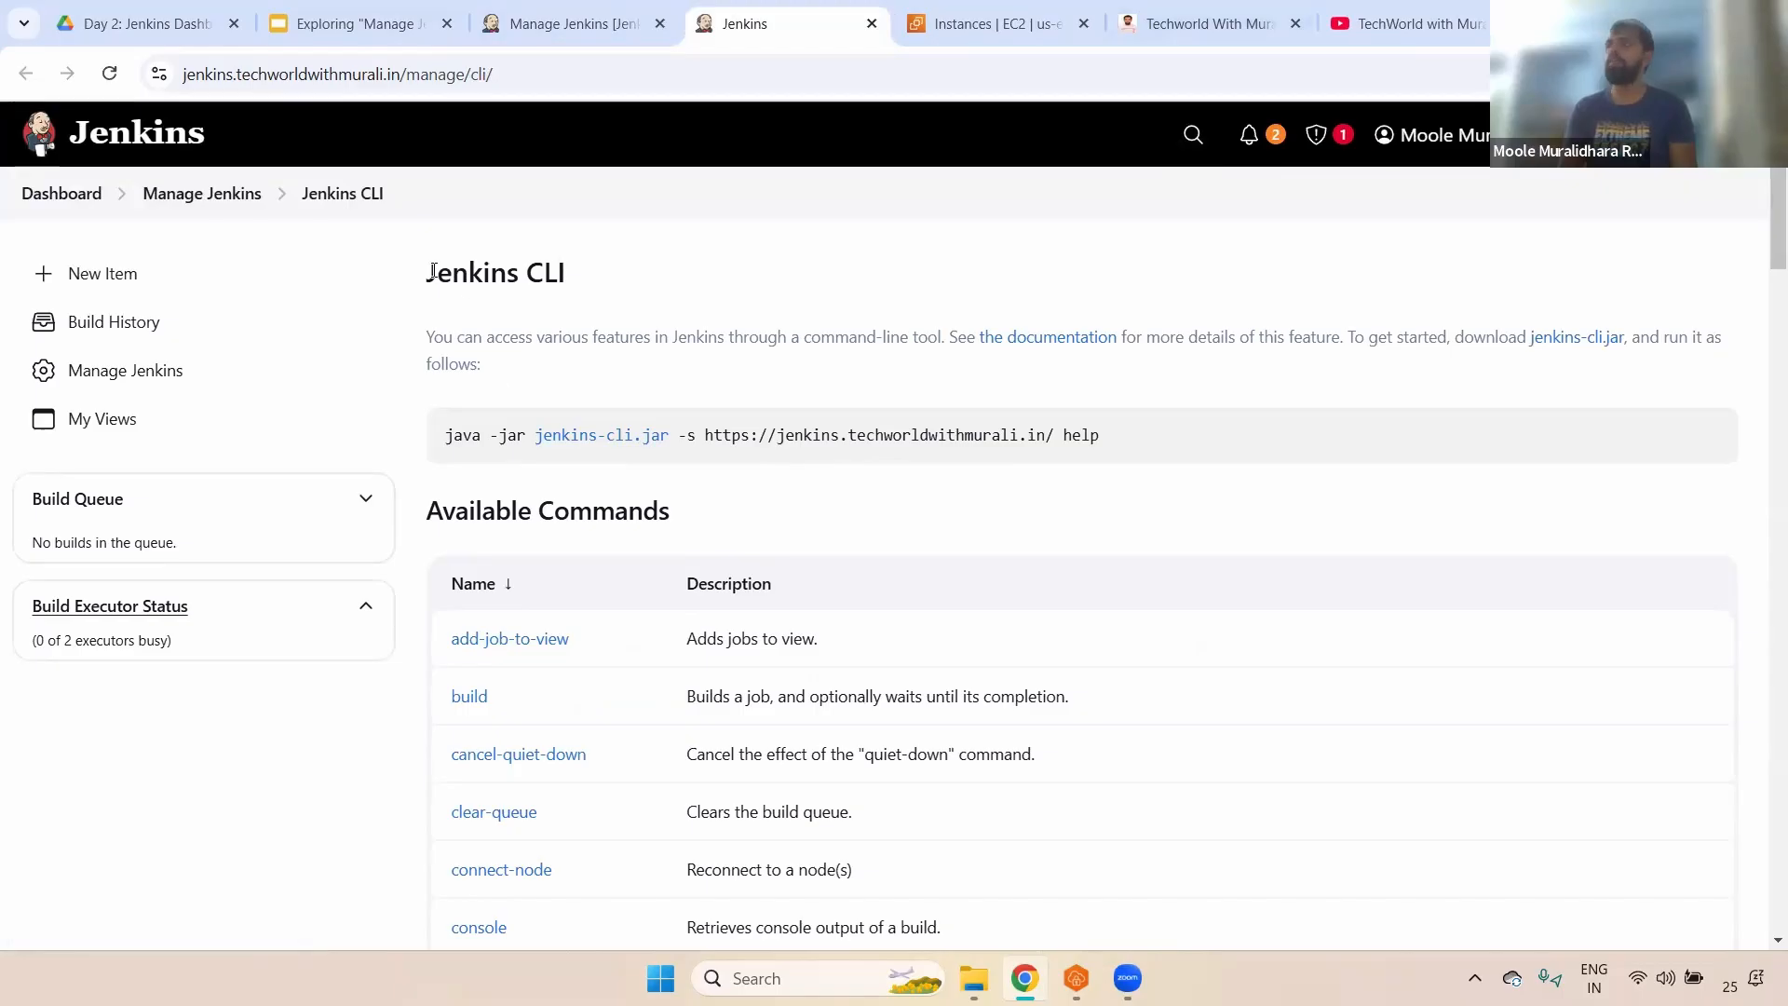
{"action": "triple_click", "coordinate": [637, 277]}
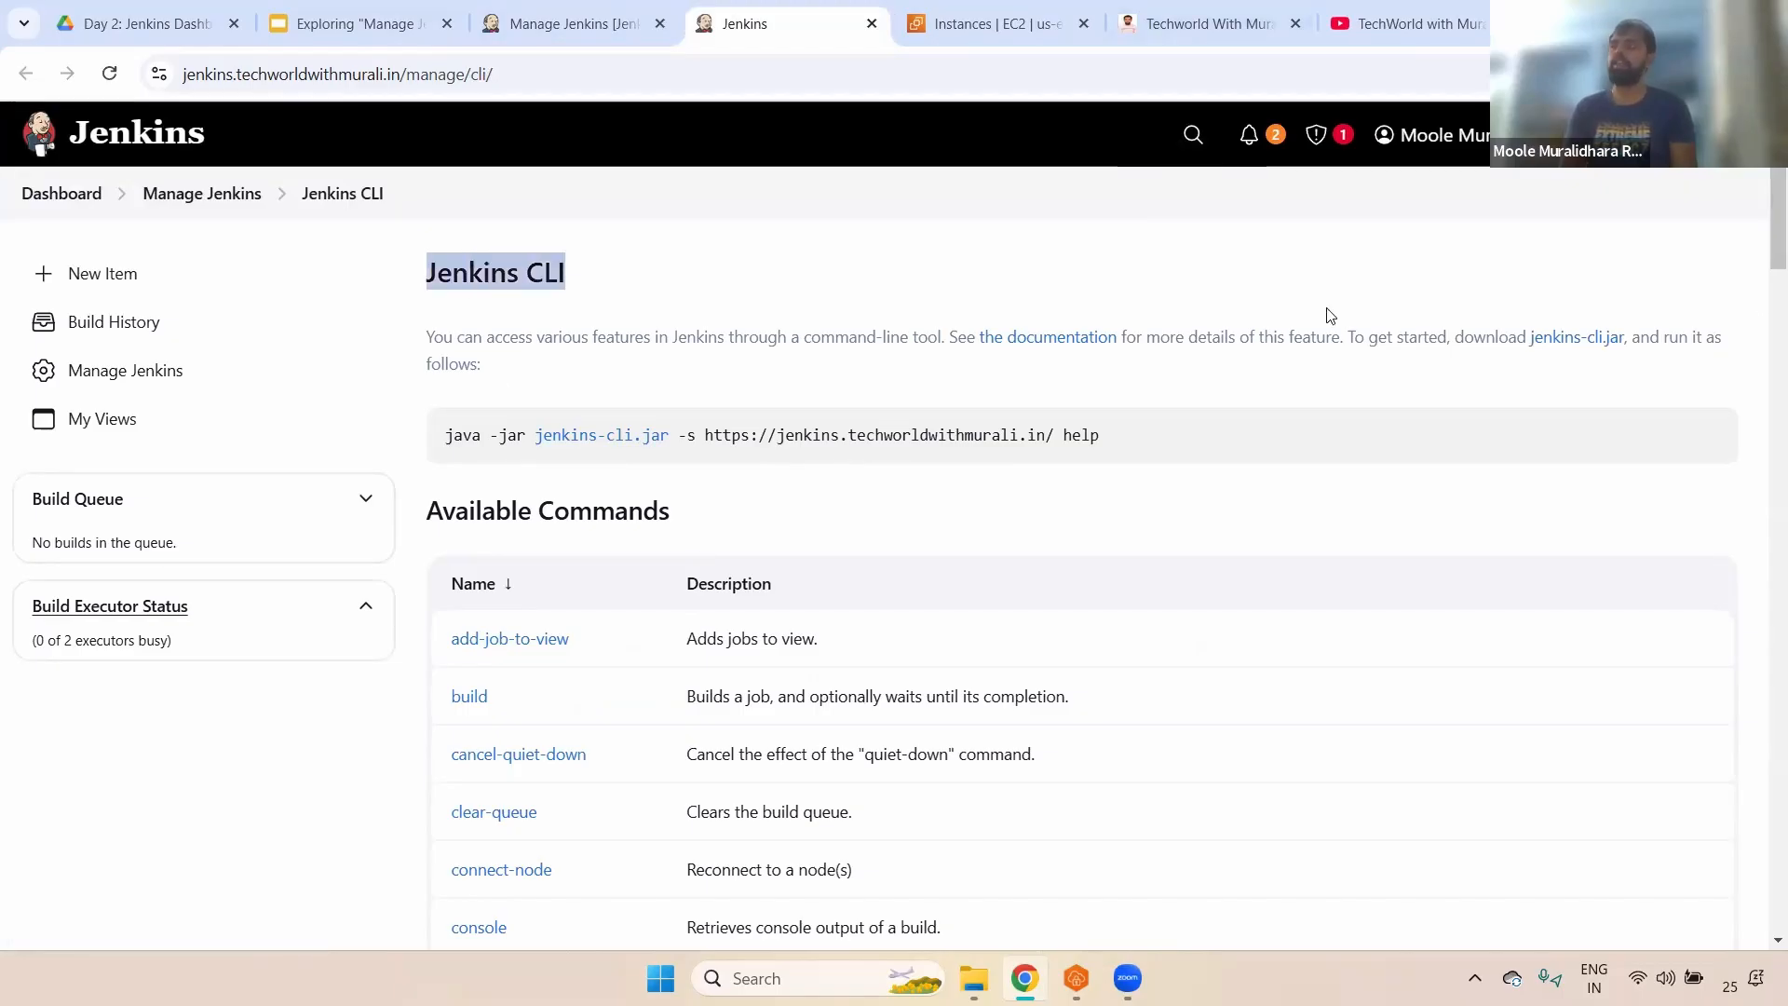
{"action": "scroll", "coordinate": [1763, 290], "scroll_direction": "down", "scroll_amount": 10}
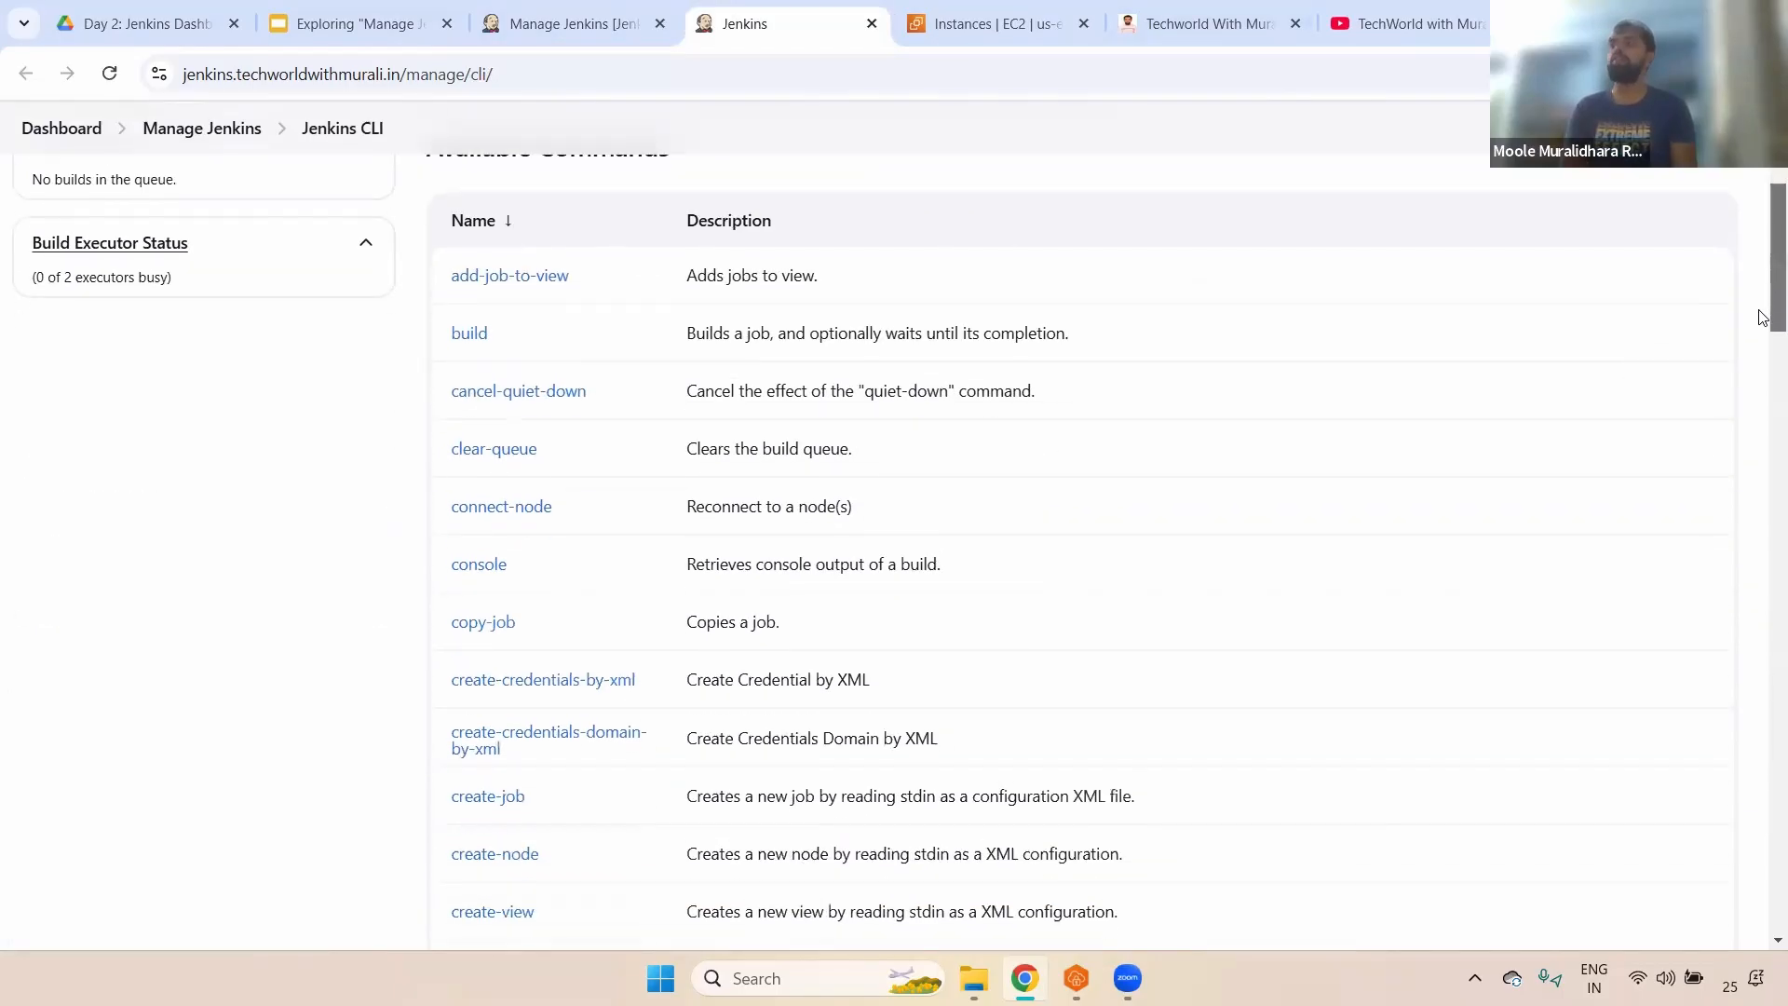
{"action": "scroll", "coordinate": [1732, 410], "scroll_direction": "down", "scroll_amount": 3}
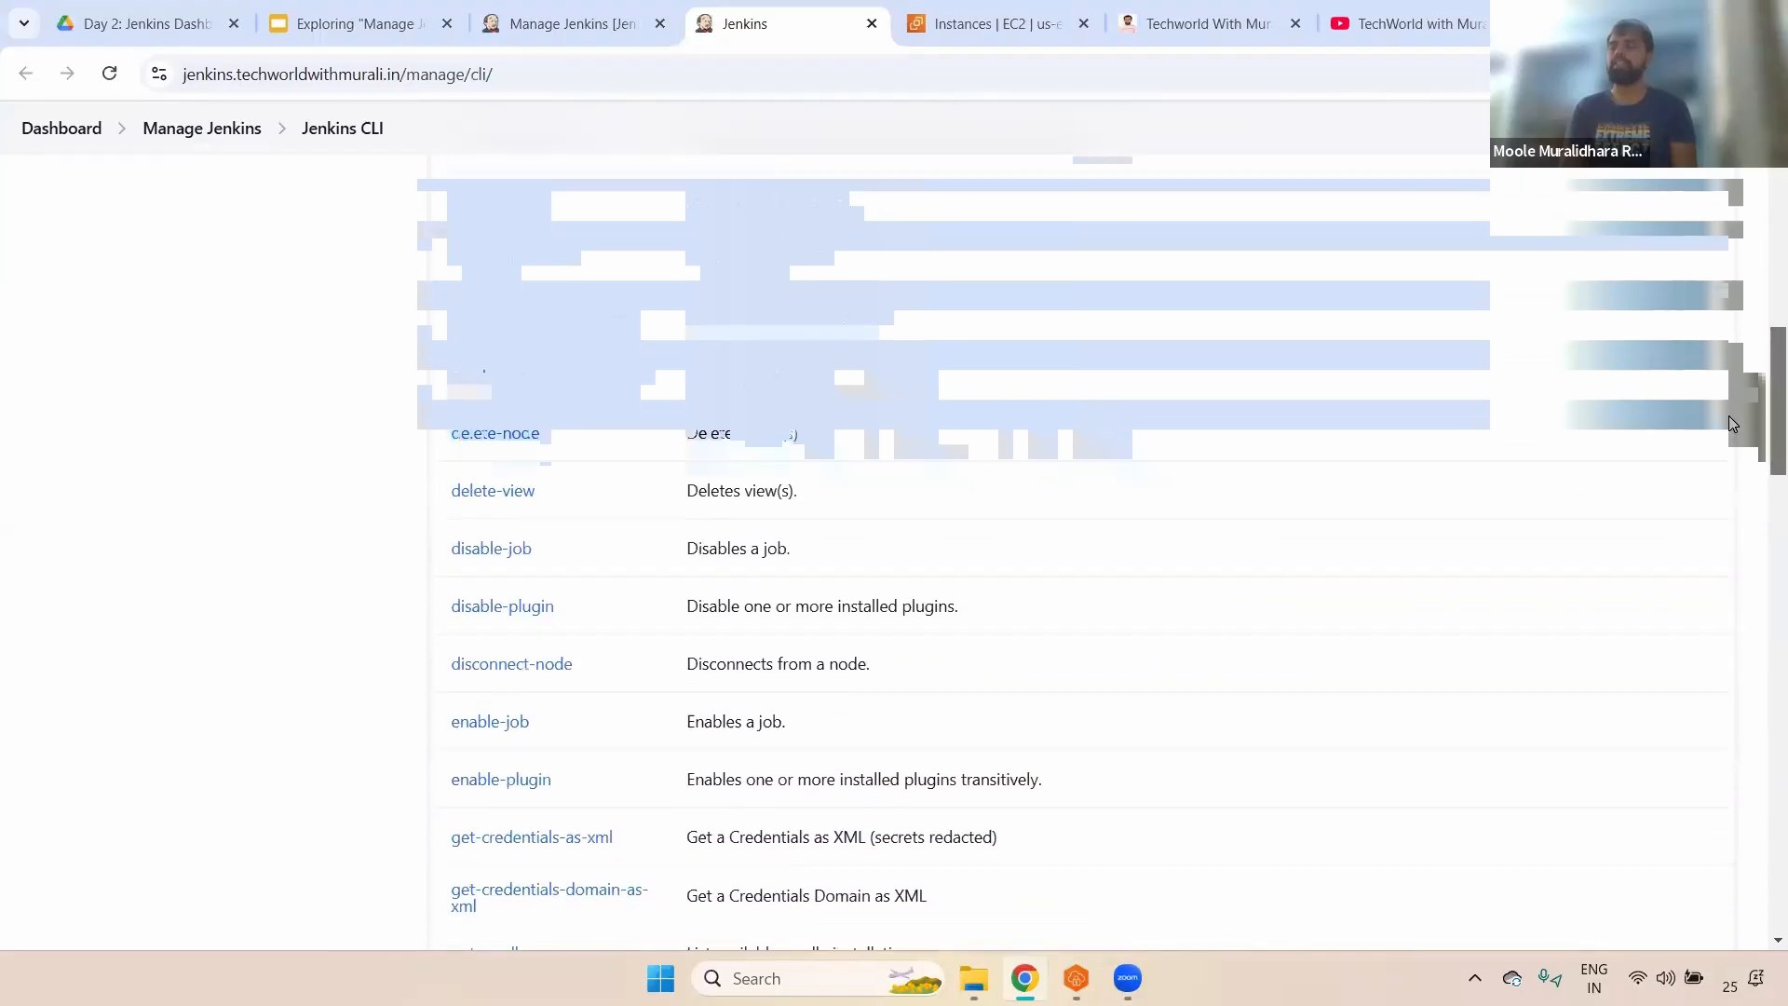
{"action": "scroll", "coordinate": [1733, 409], "scroll_direction": "up", "scroll_amount": 13}
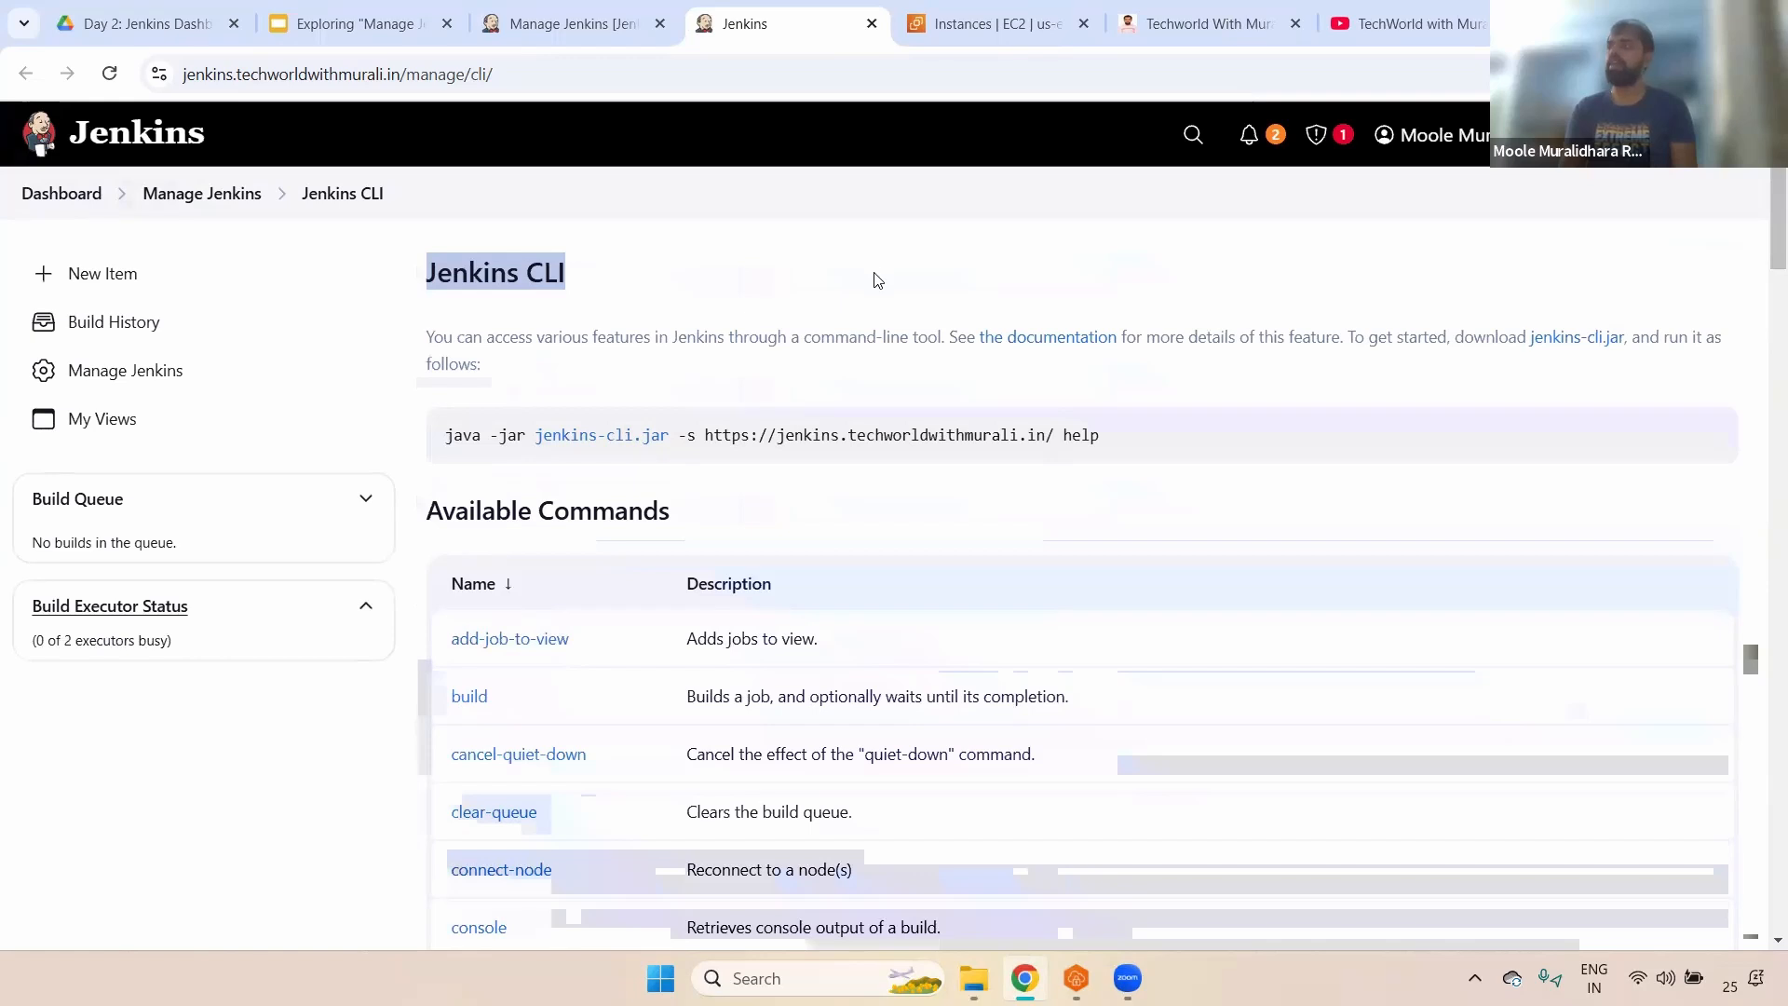
{"action": "double_click", "coordinate": [489, 270]}
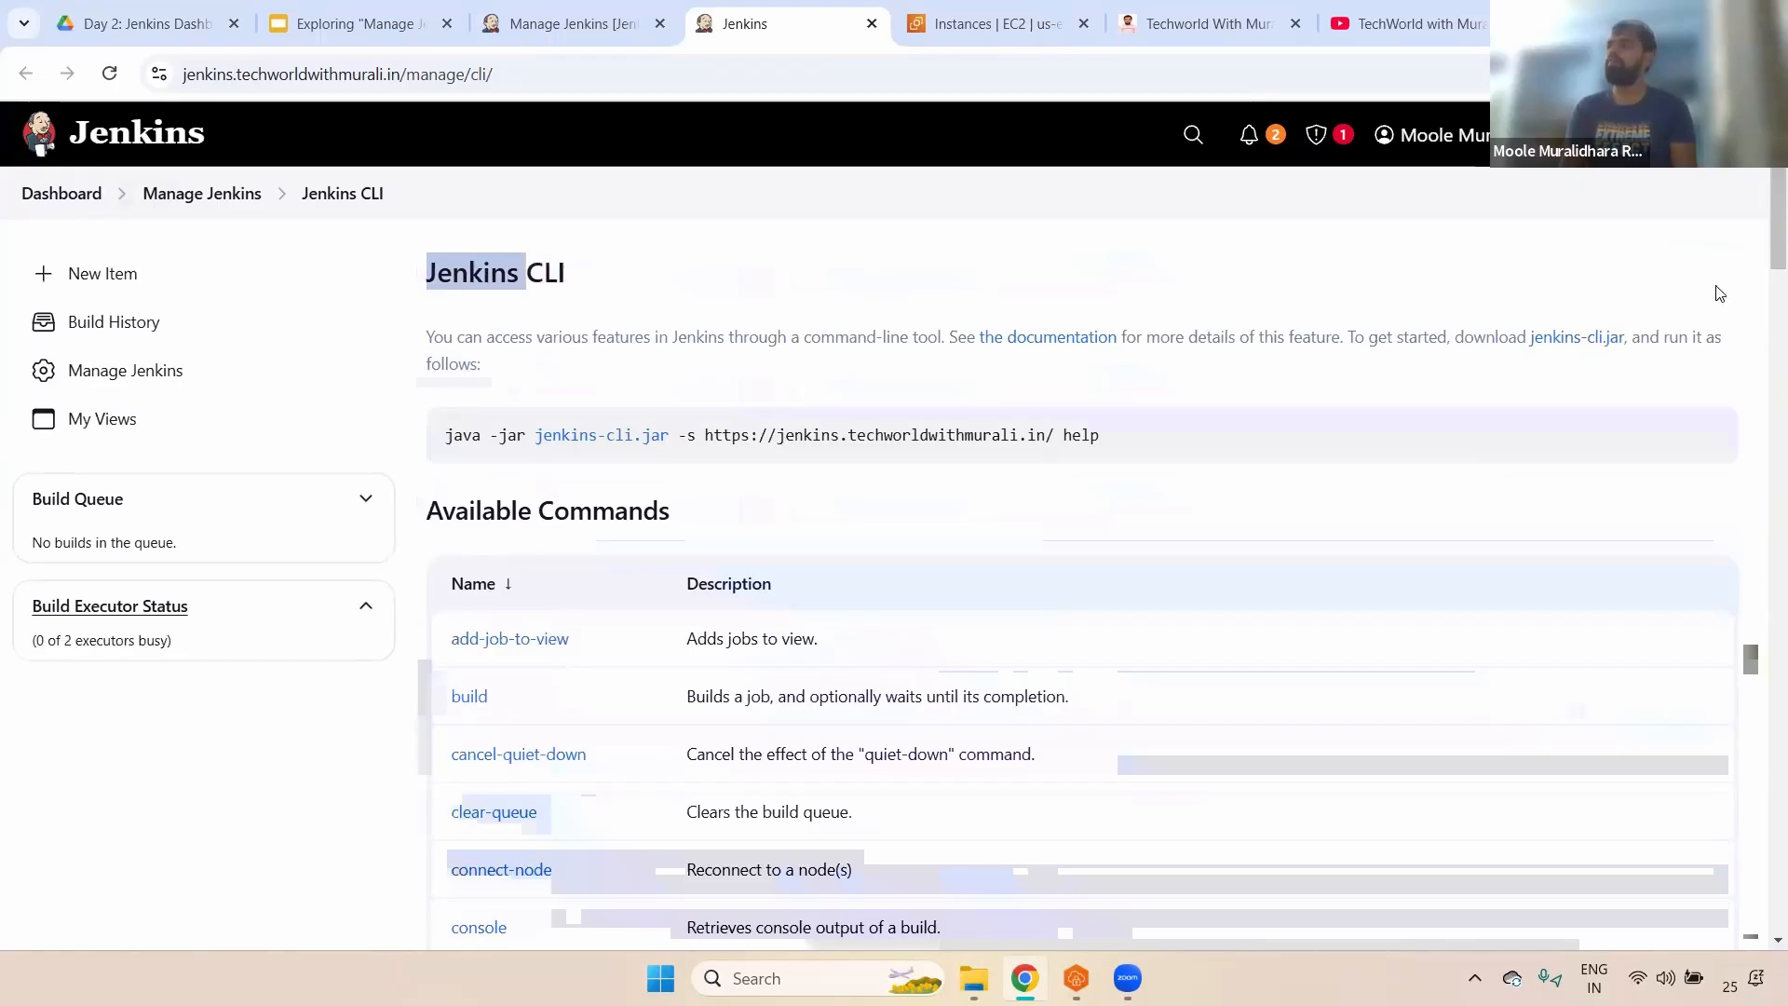
{"action": "scroll", "coordinate": [1763, 205], "scroll_direction": "down", "scroll_amount": 20}
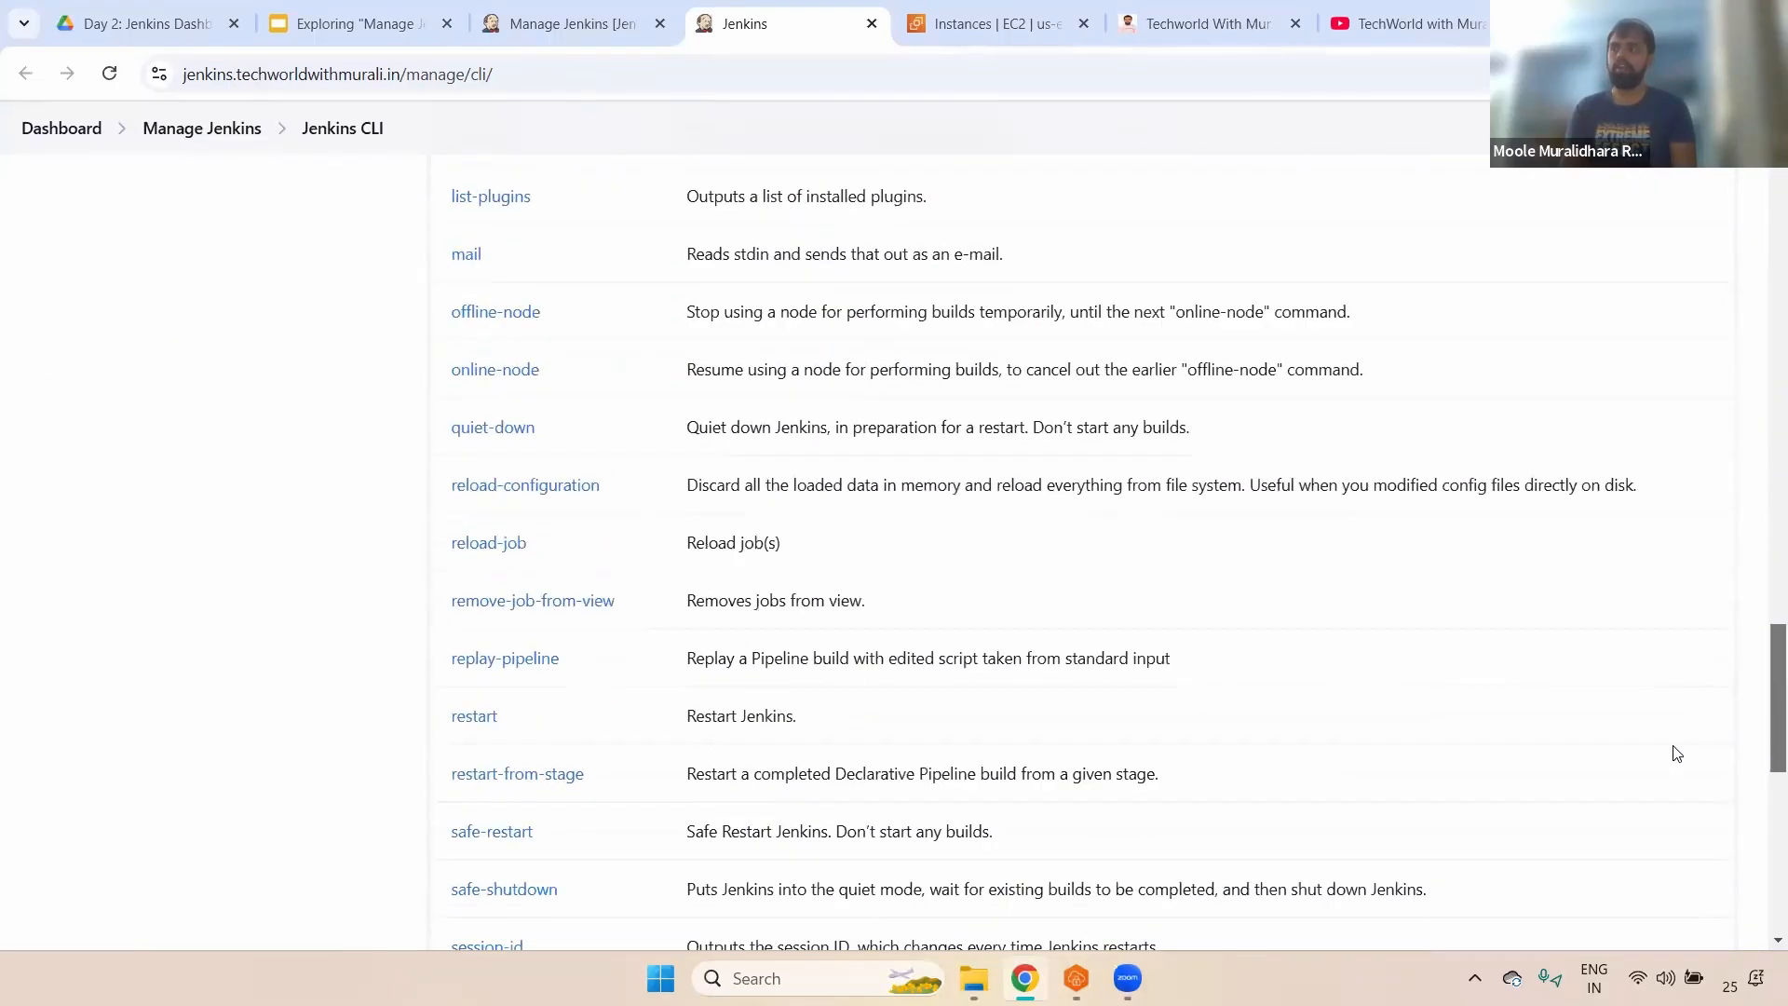
{"action": "key", "text": "Home"}
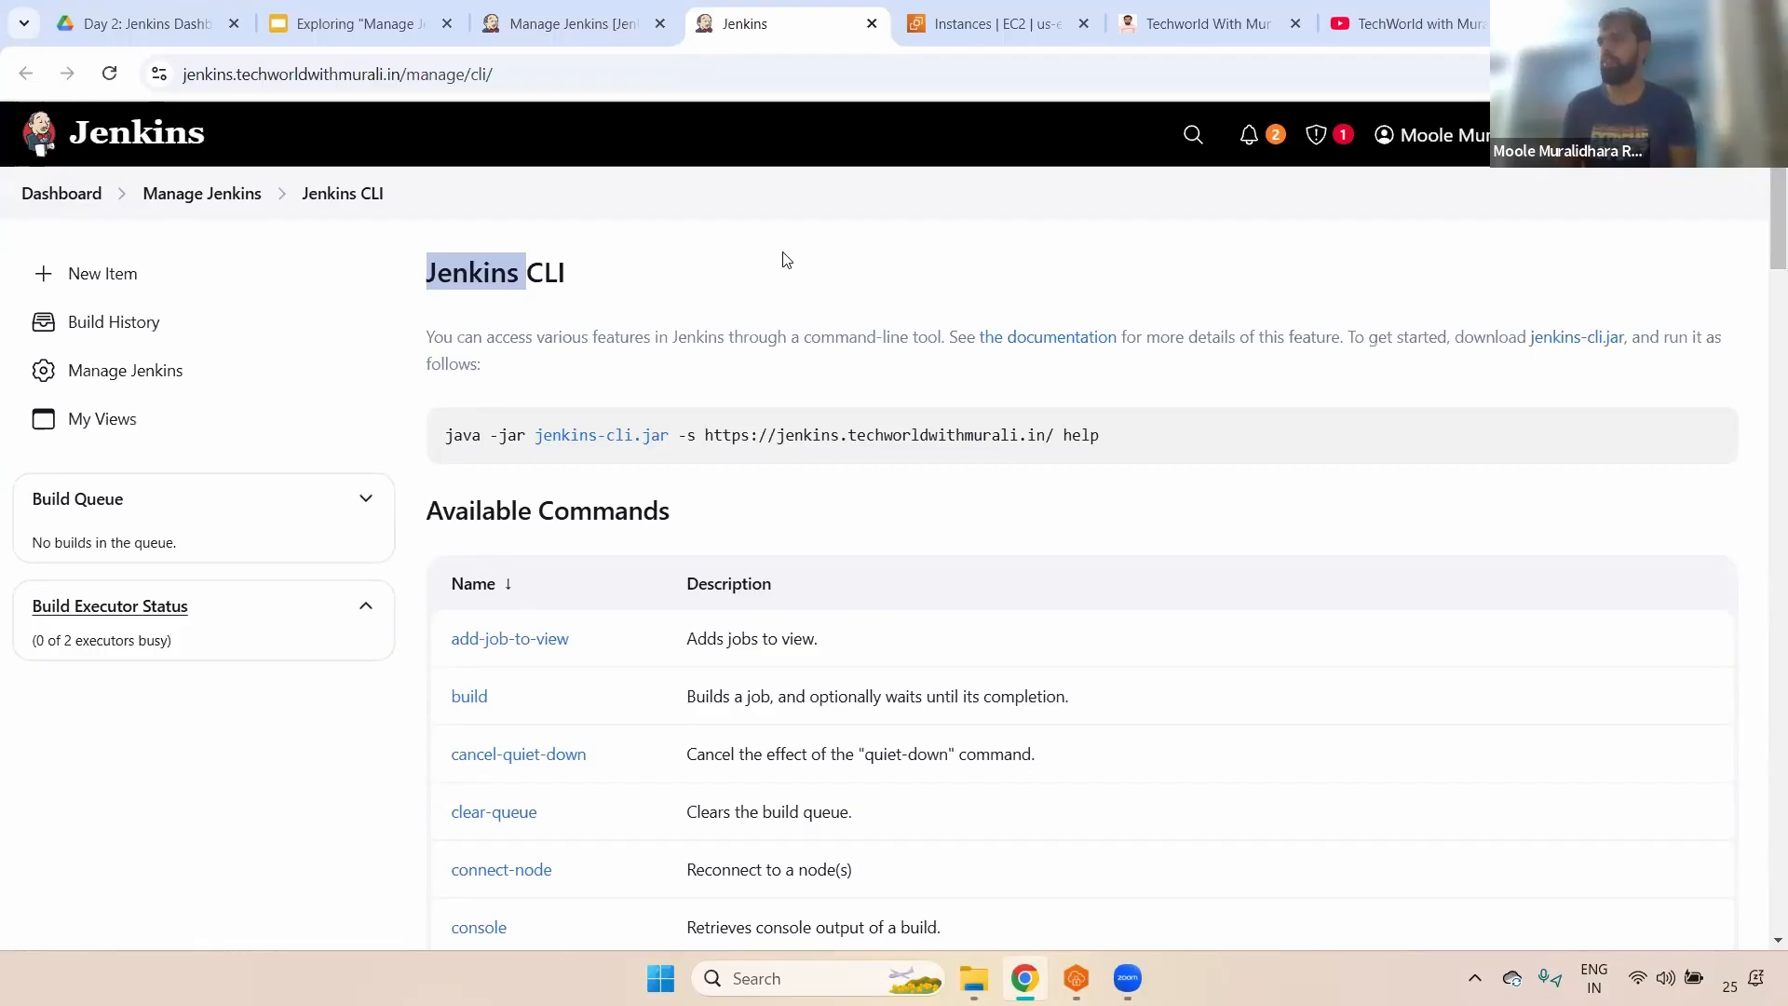
{"action": "triple_click", "coordinate": [530, 279]}
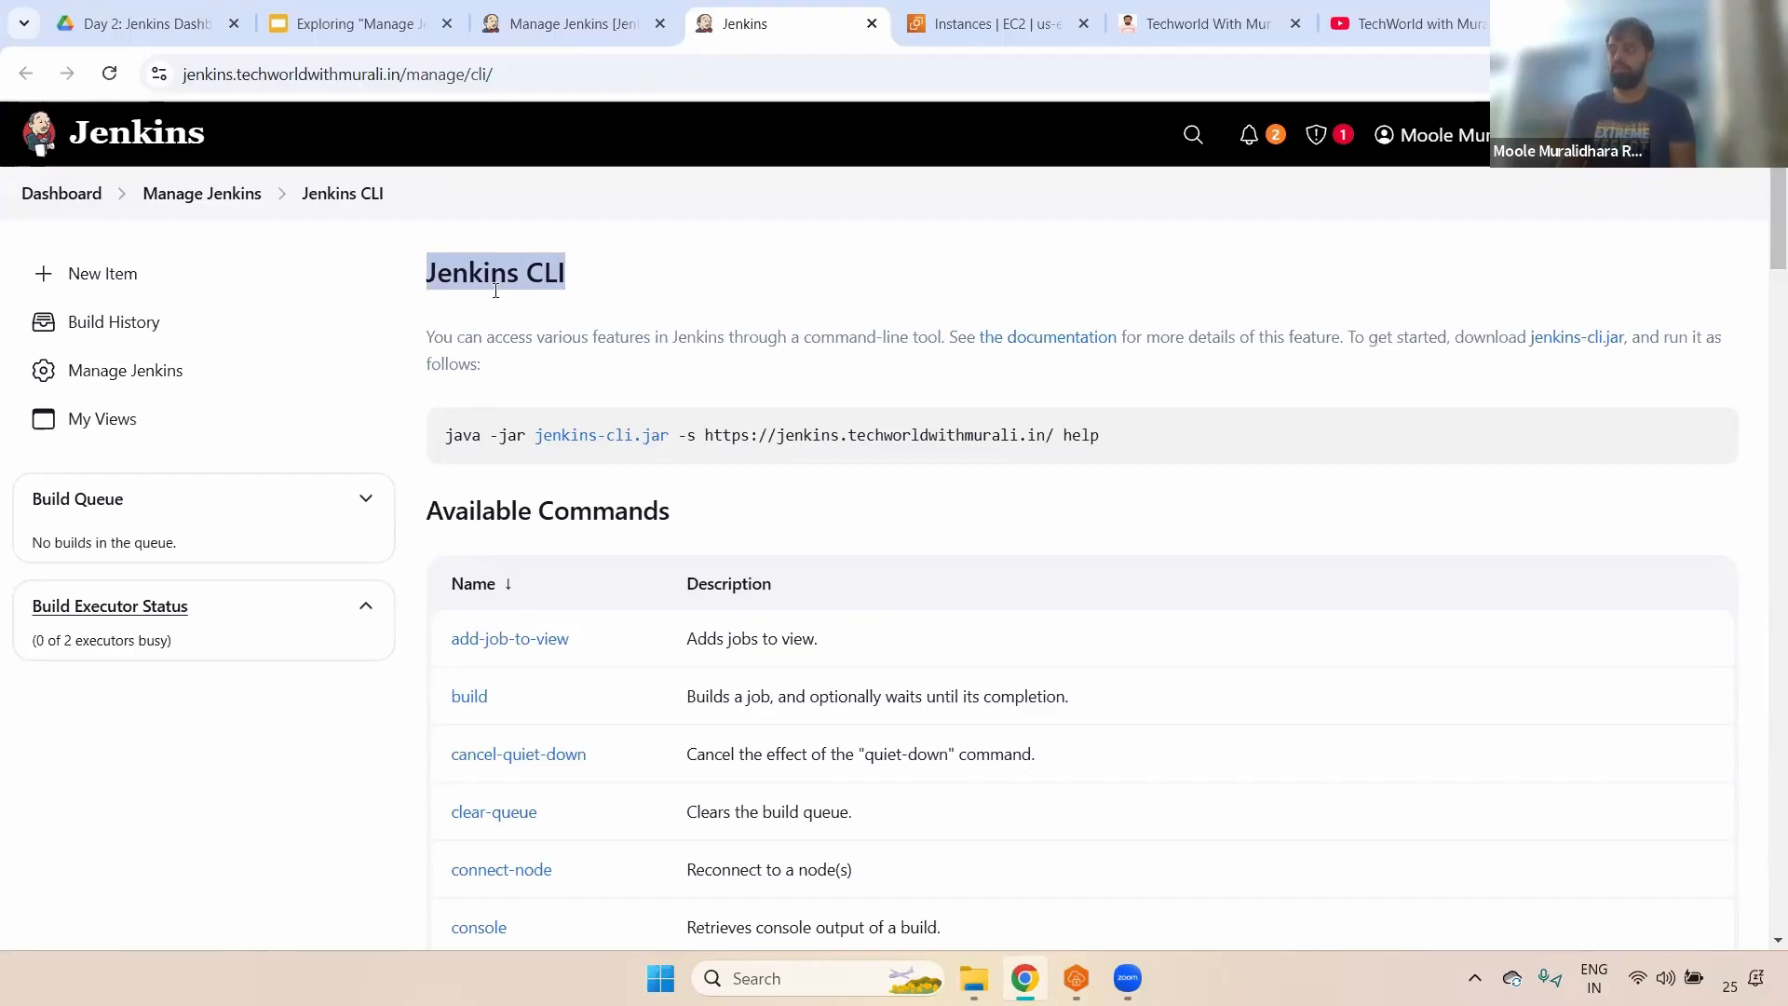
{"action": "left_click", "coordinate": [537, 15]}
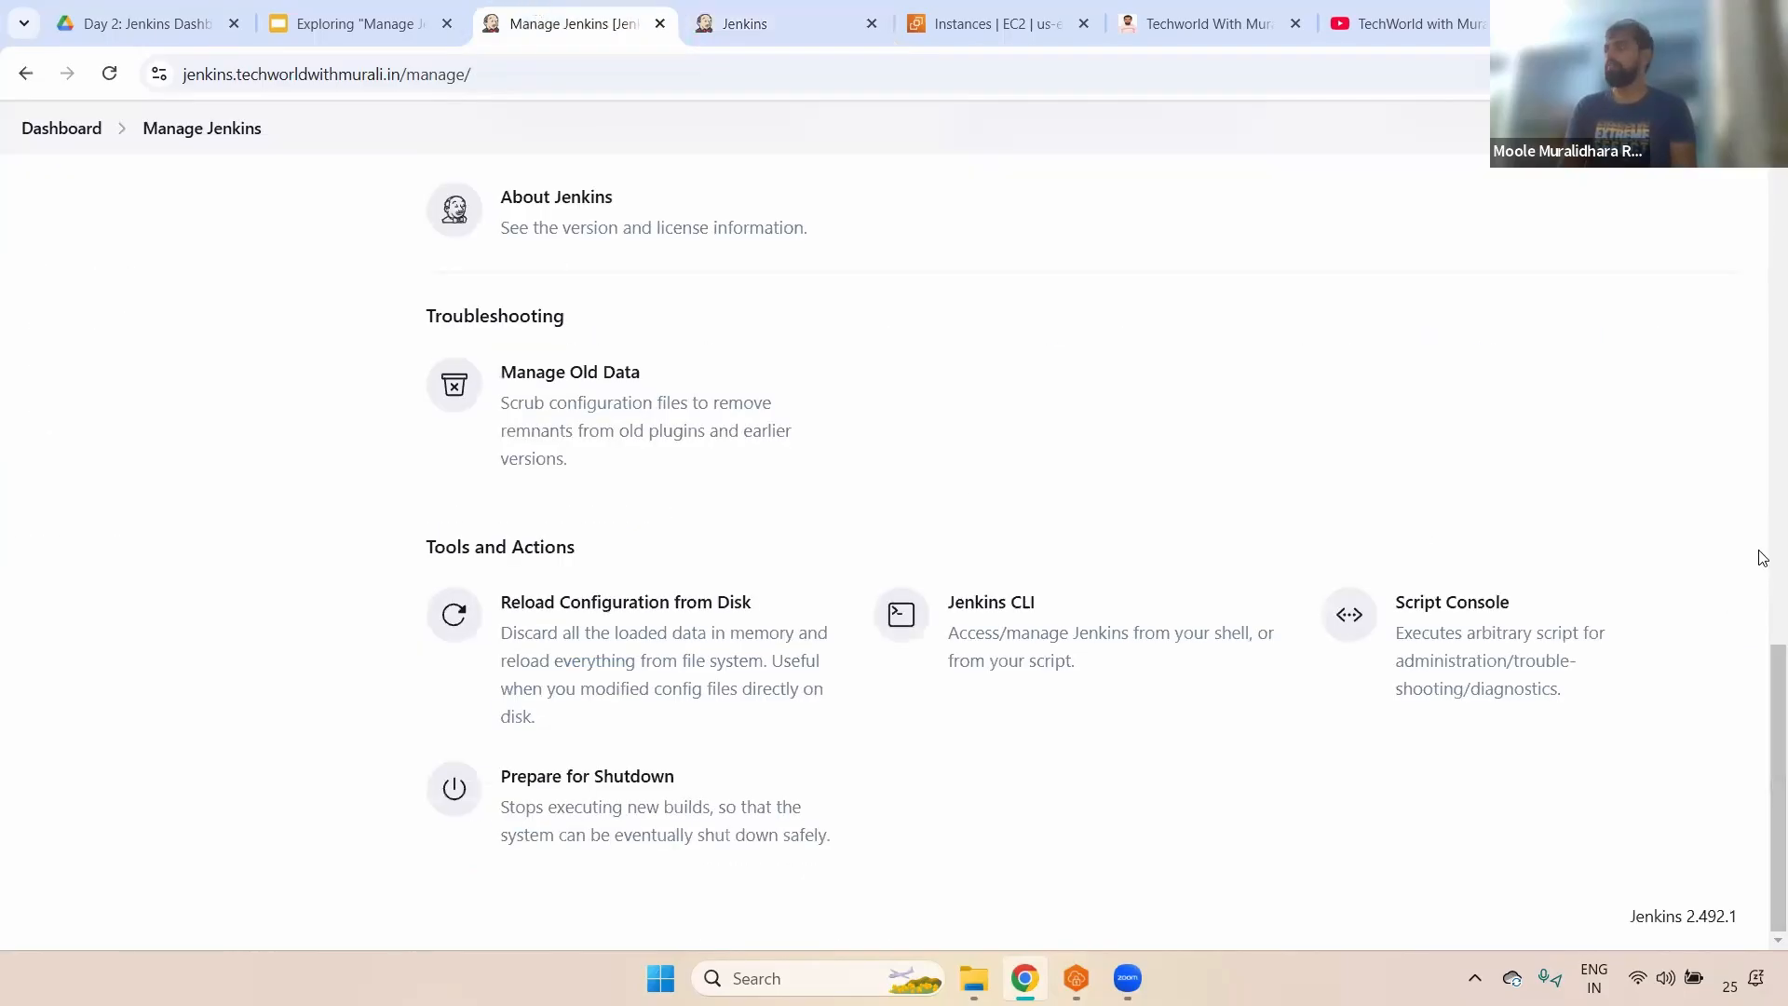
- Open Script Console in a new tab and go back to the Jenkins CLI page
{"action": "right_click", "coordinate": [1470, 646]}
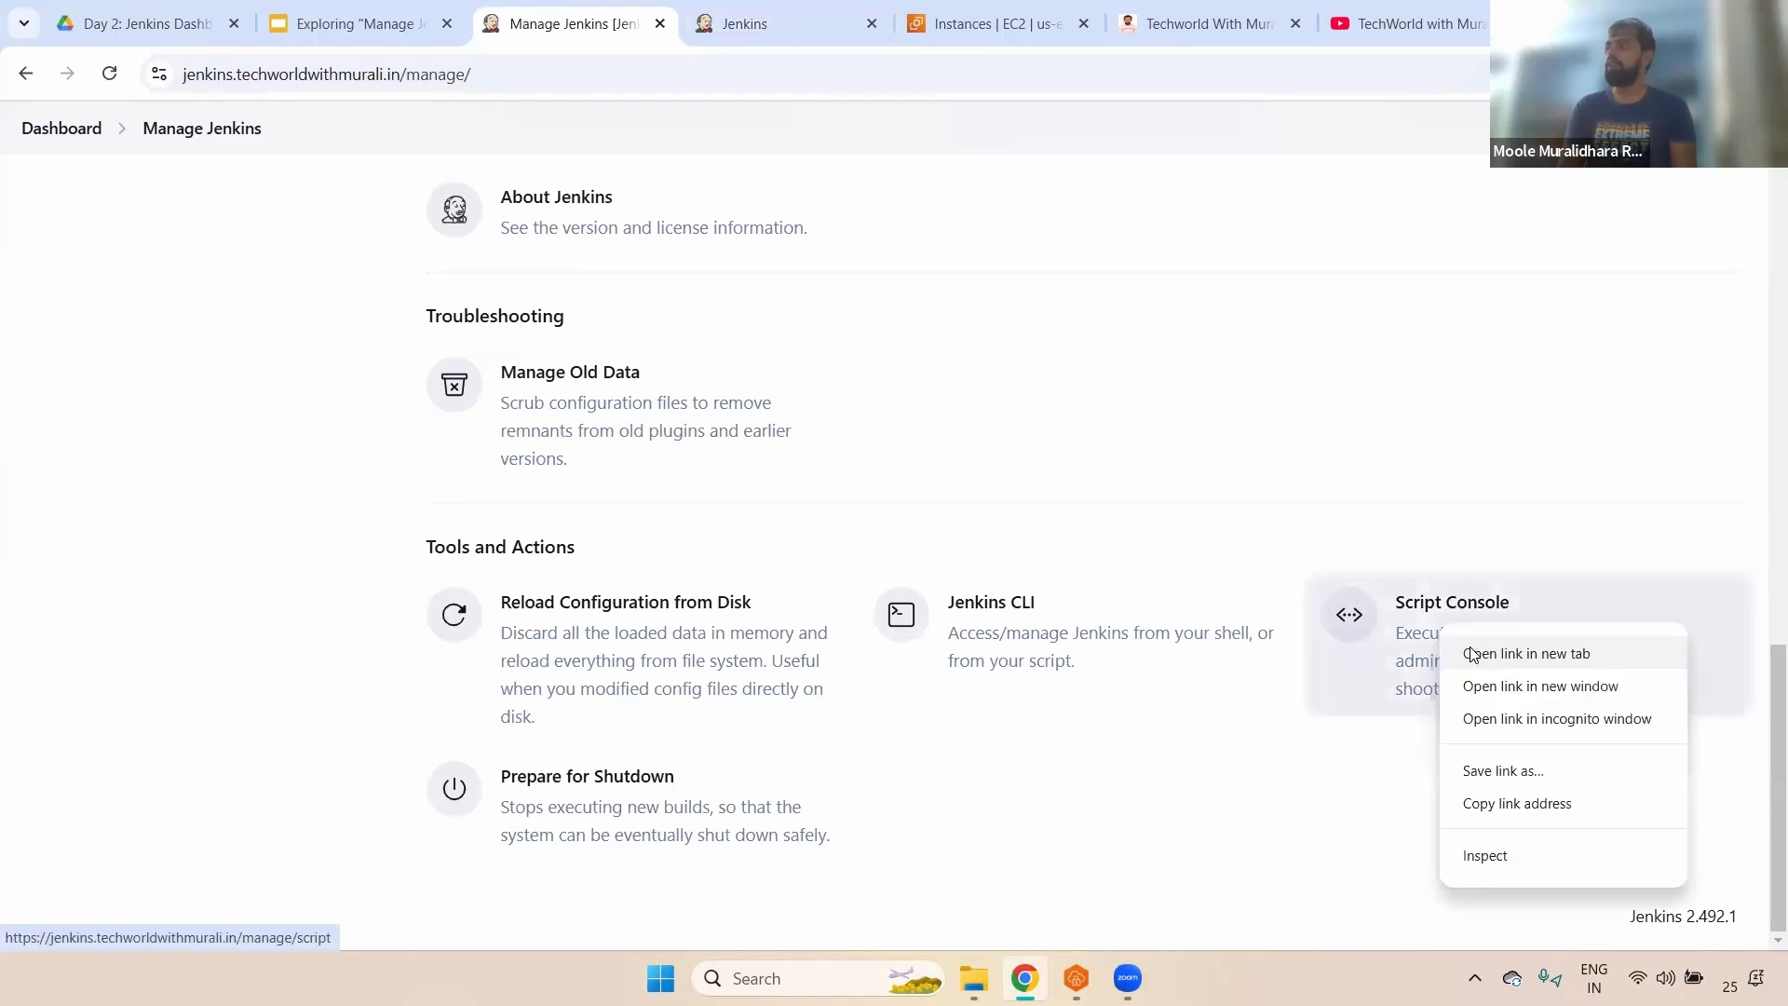
{"action": "left_click", "coordinate": [1490, 652]}
{"action": "left_click", "coordinate": [708, 23]}
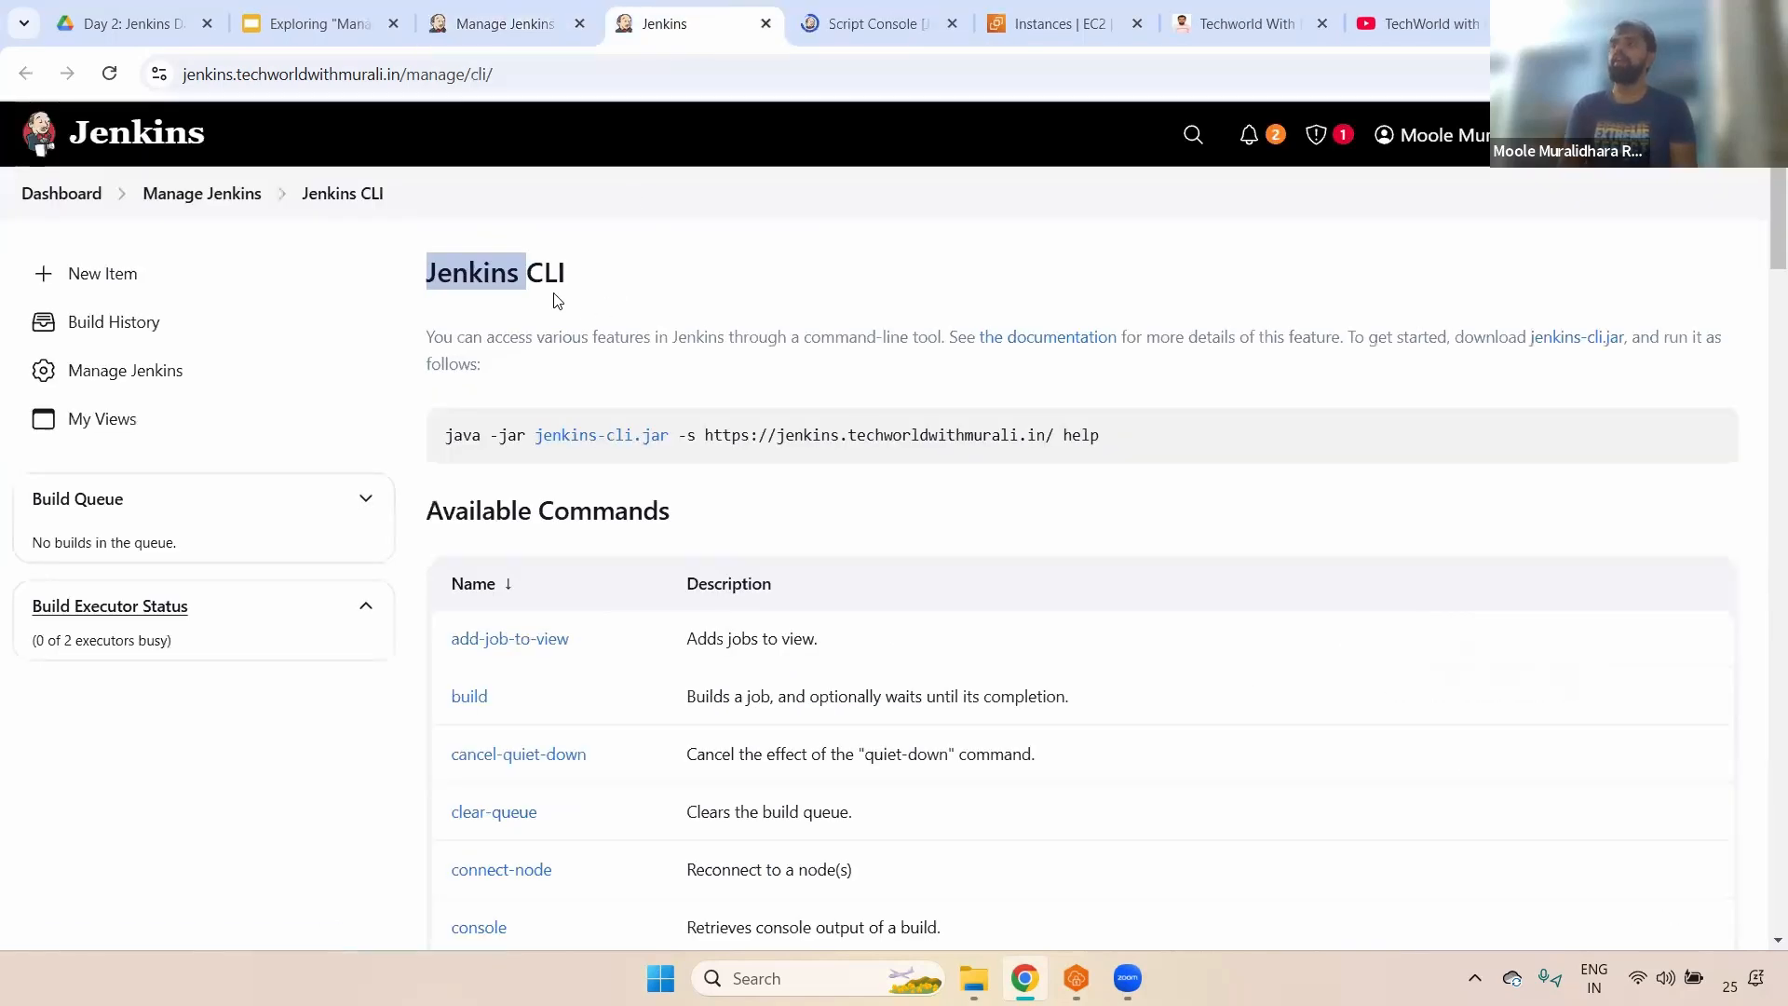
{"action": "triple_click", "coordinate": [511, 274]}
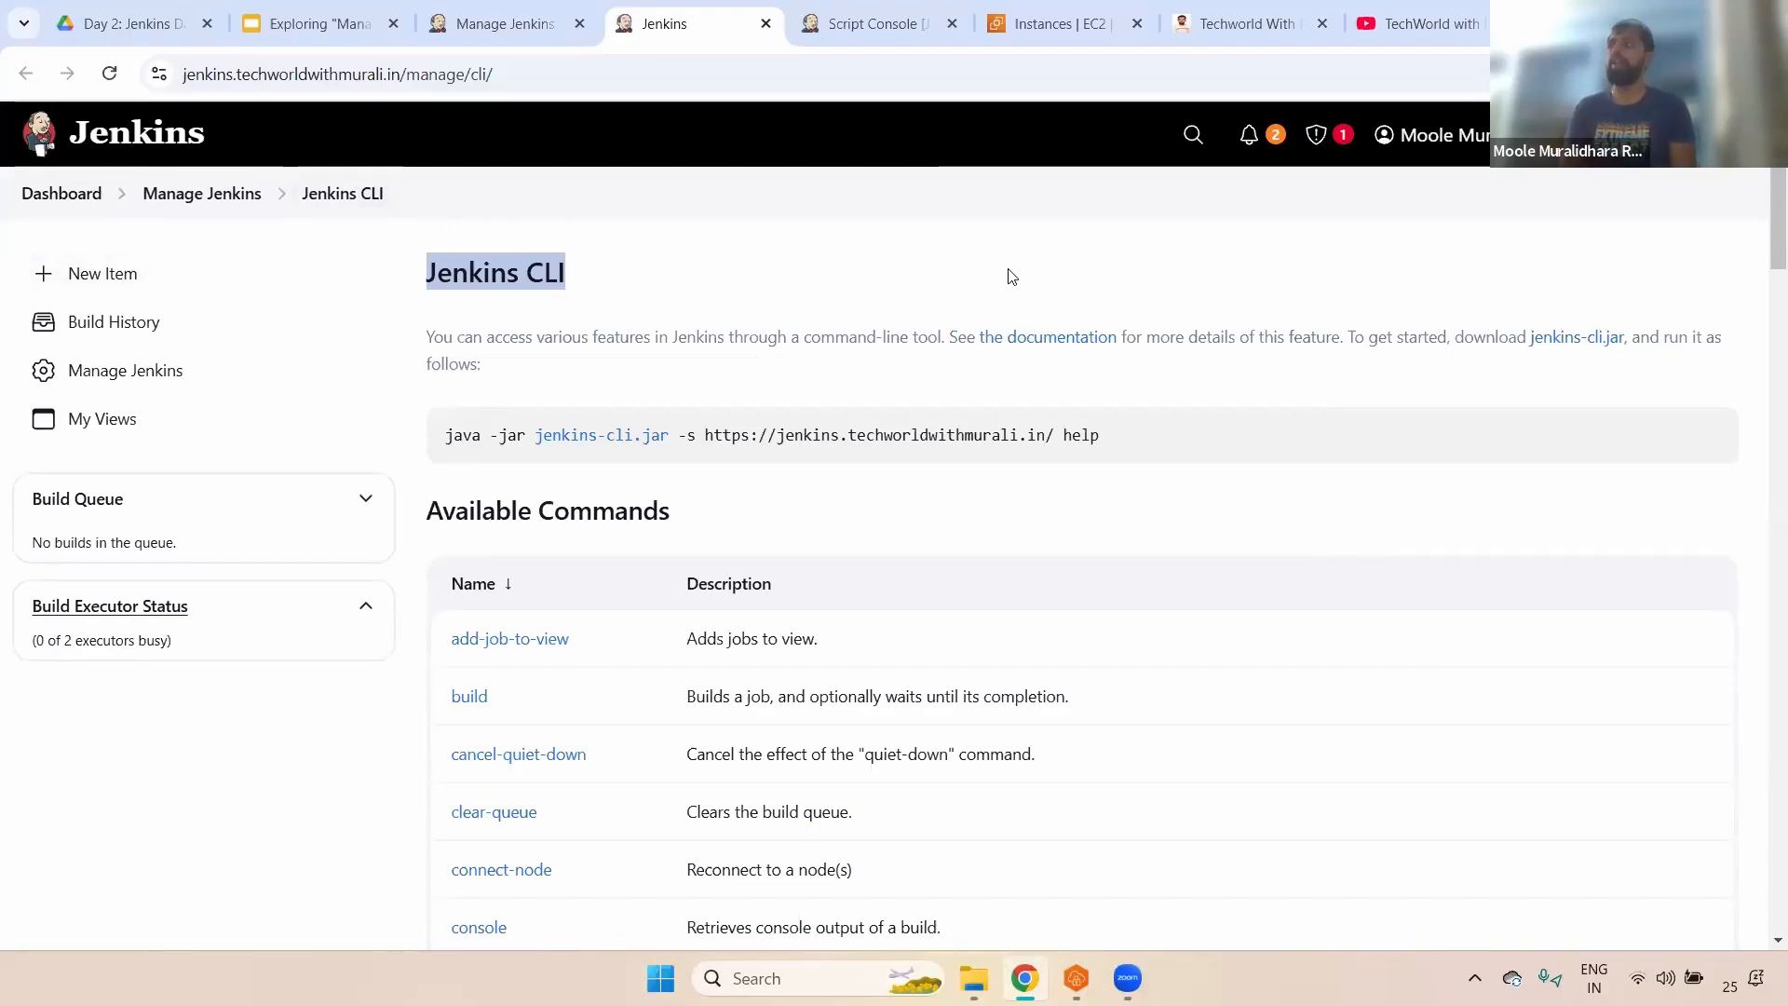
{"action": "left_click", "coordinate": [880, 244]}
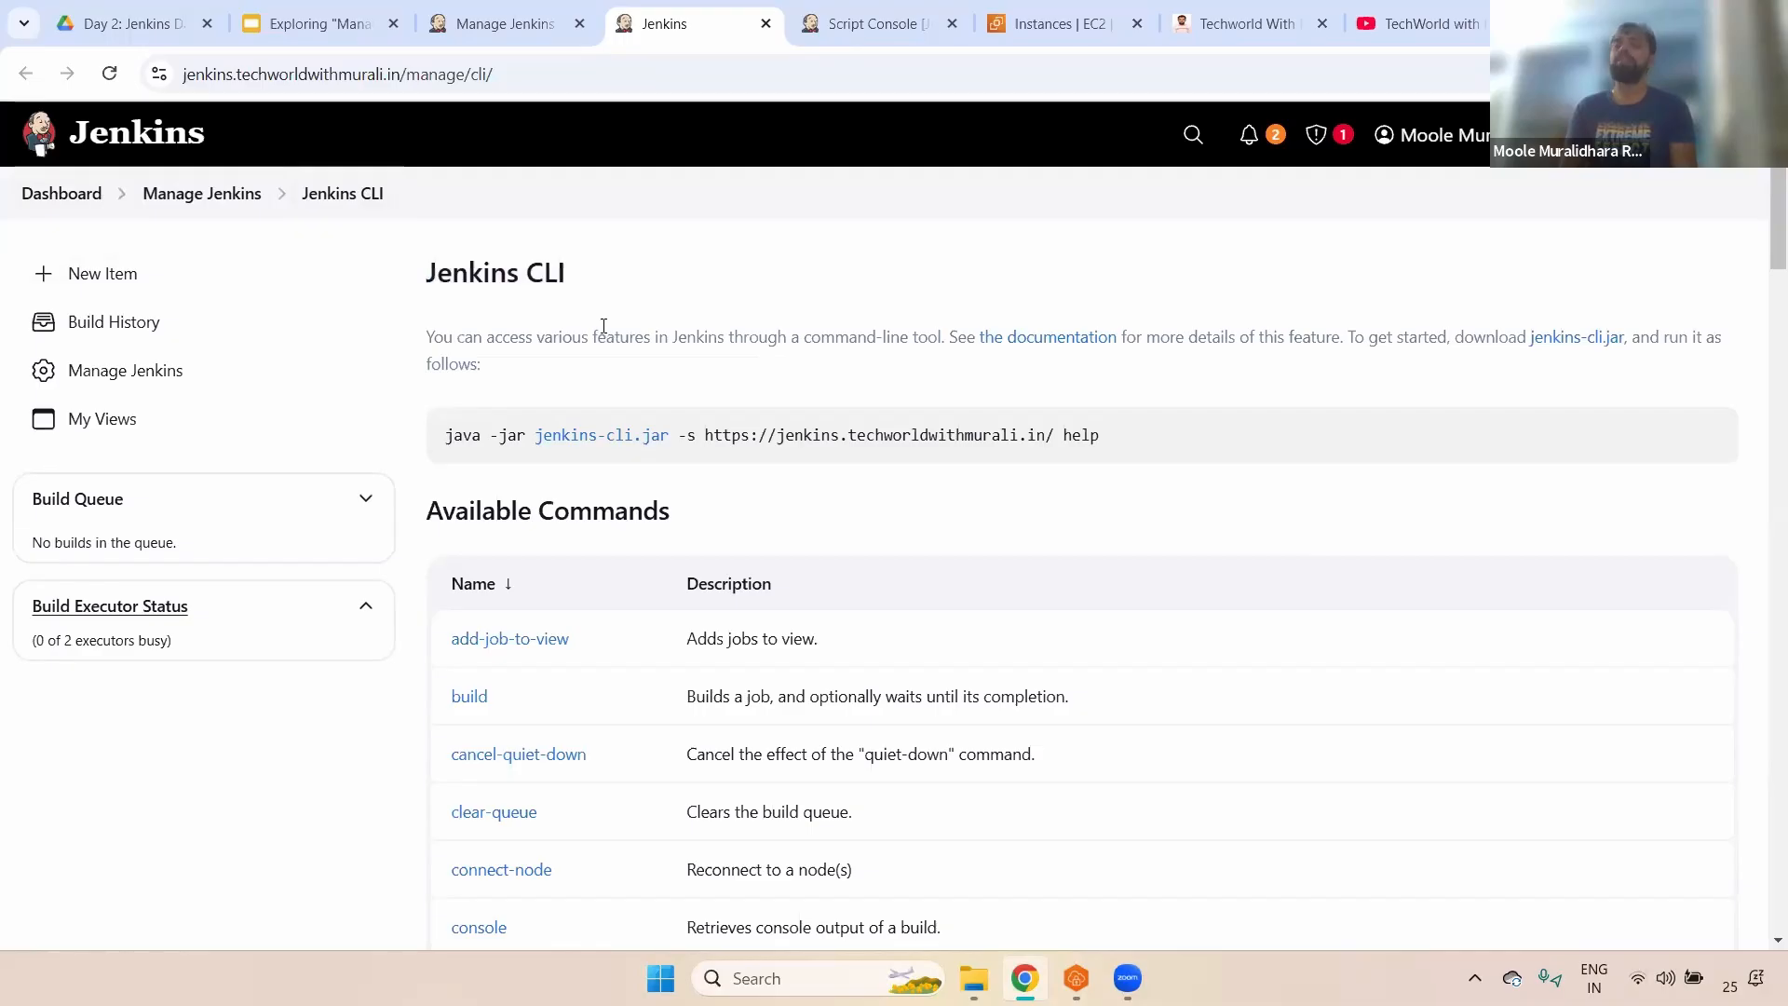
{"action": "triple_click", "coordinate": [526, 290]}
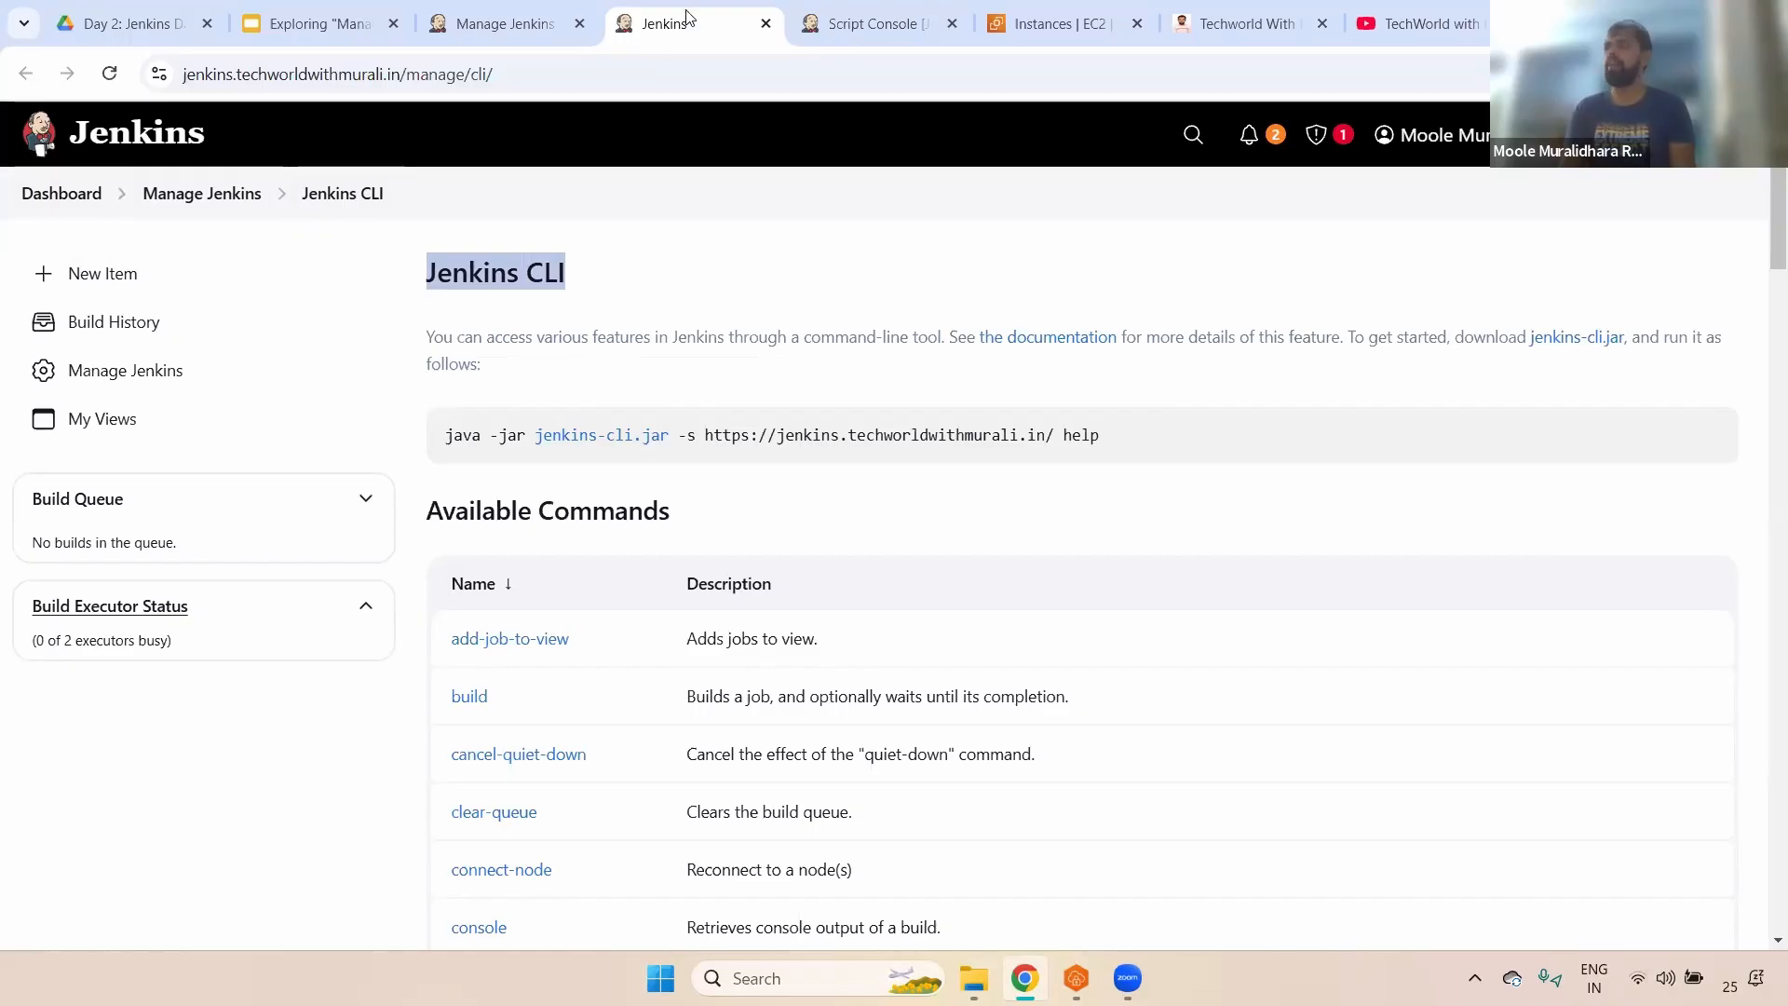
- Close the Jenkins CLI tab and switch over to the Script Console
{"action": "left_click", "coordinate": [766, 23]}
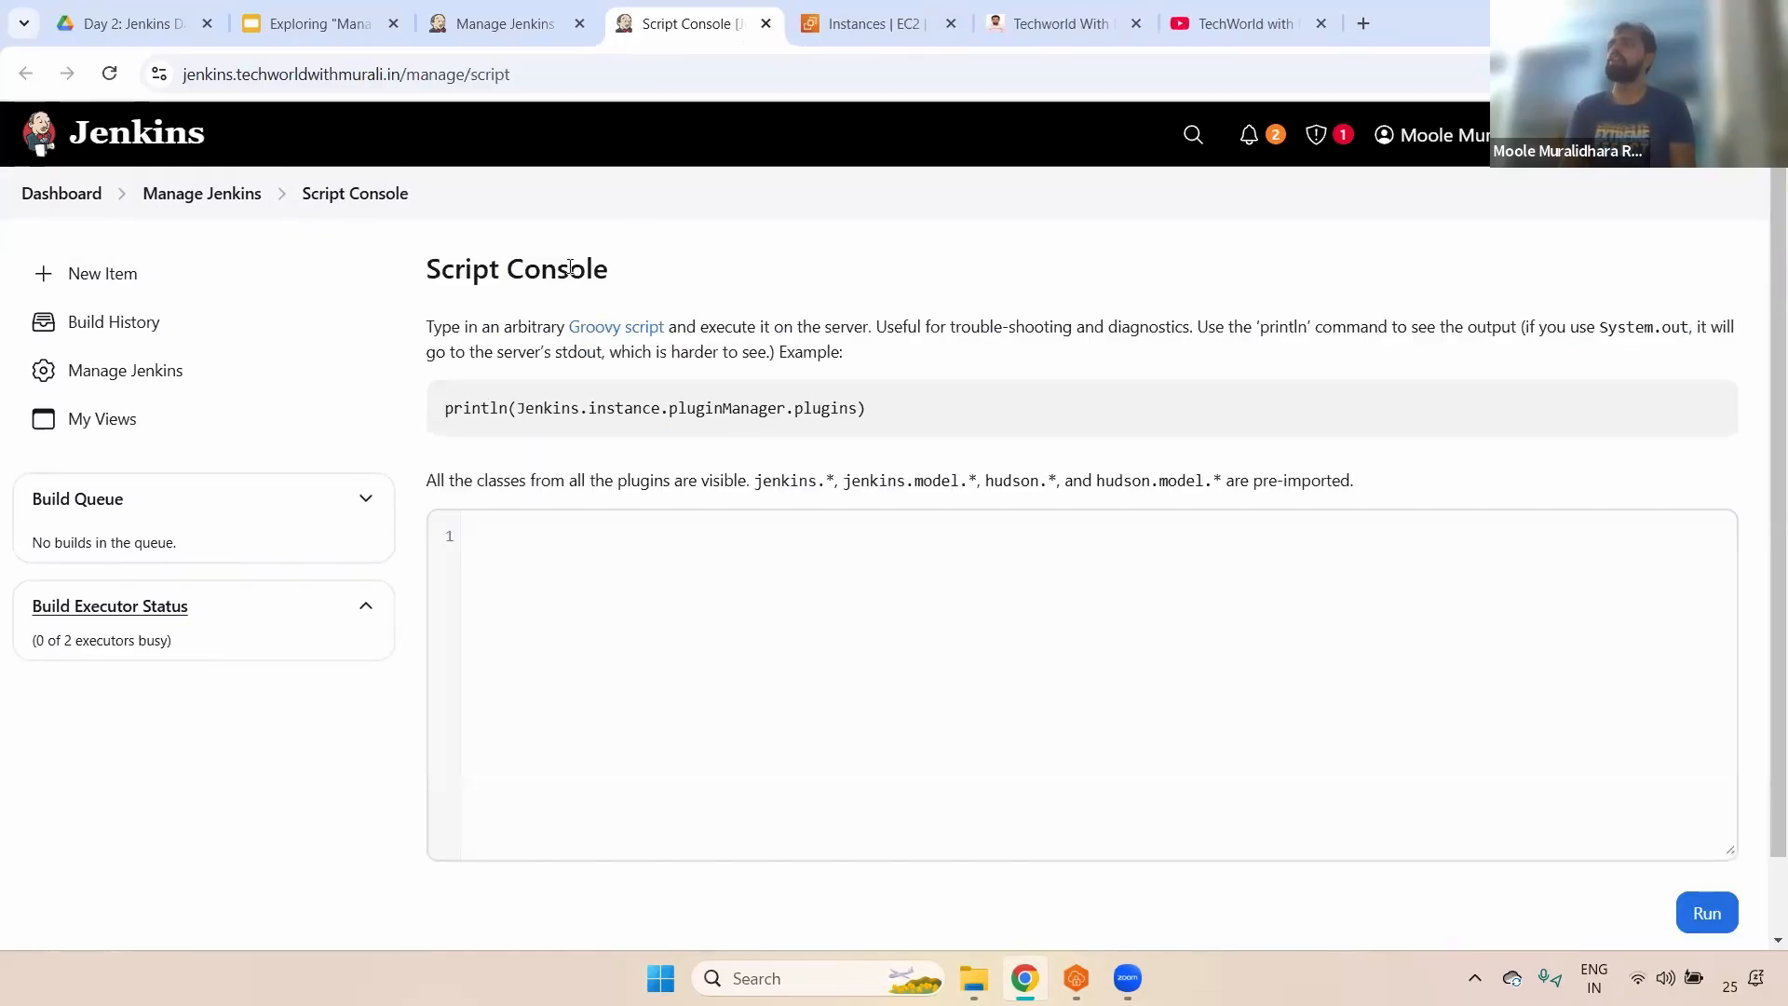
{"action": "left_click", "coordinate": [569, 23]}
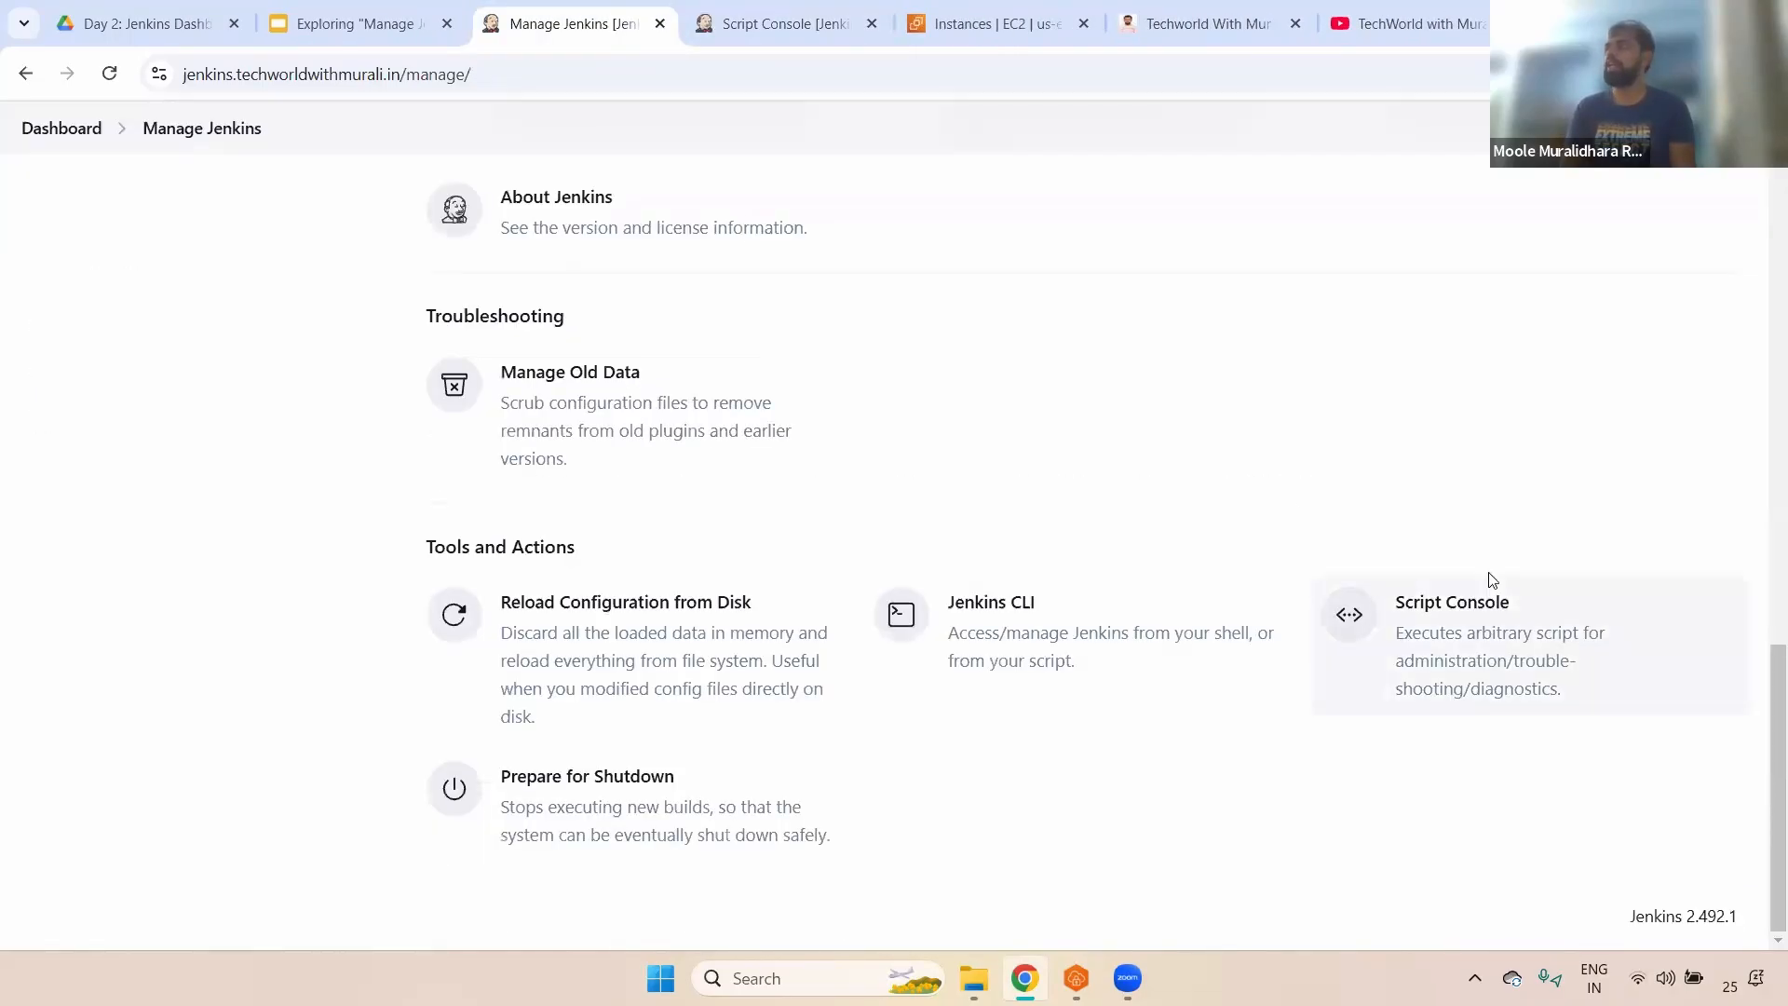
{"action": "left_click", "coordinate": [816, 21]}
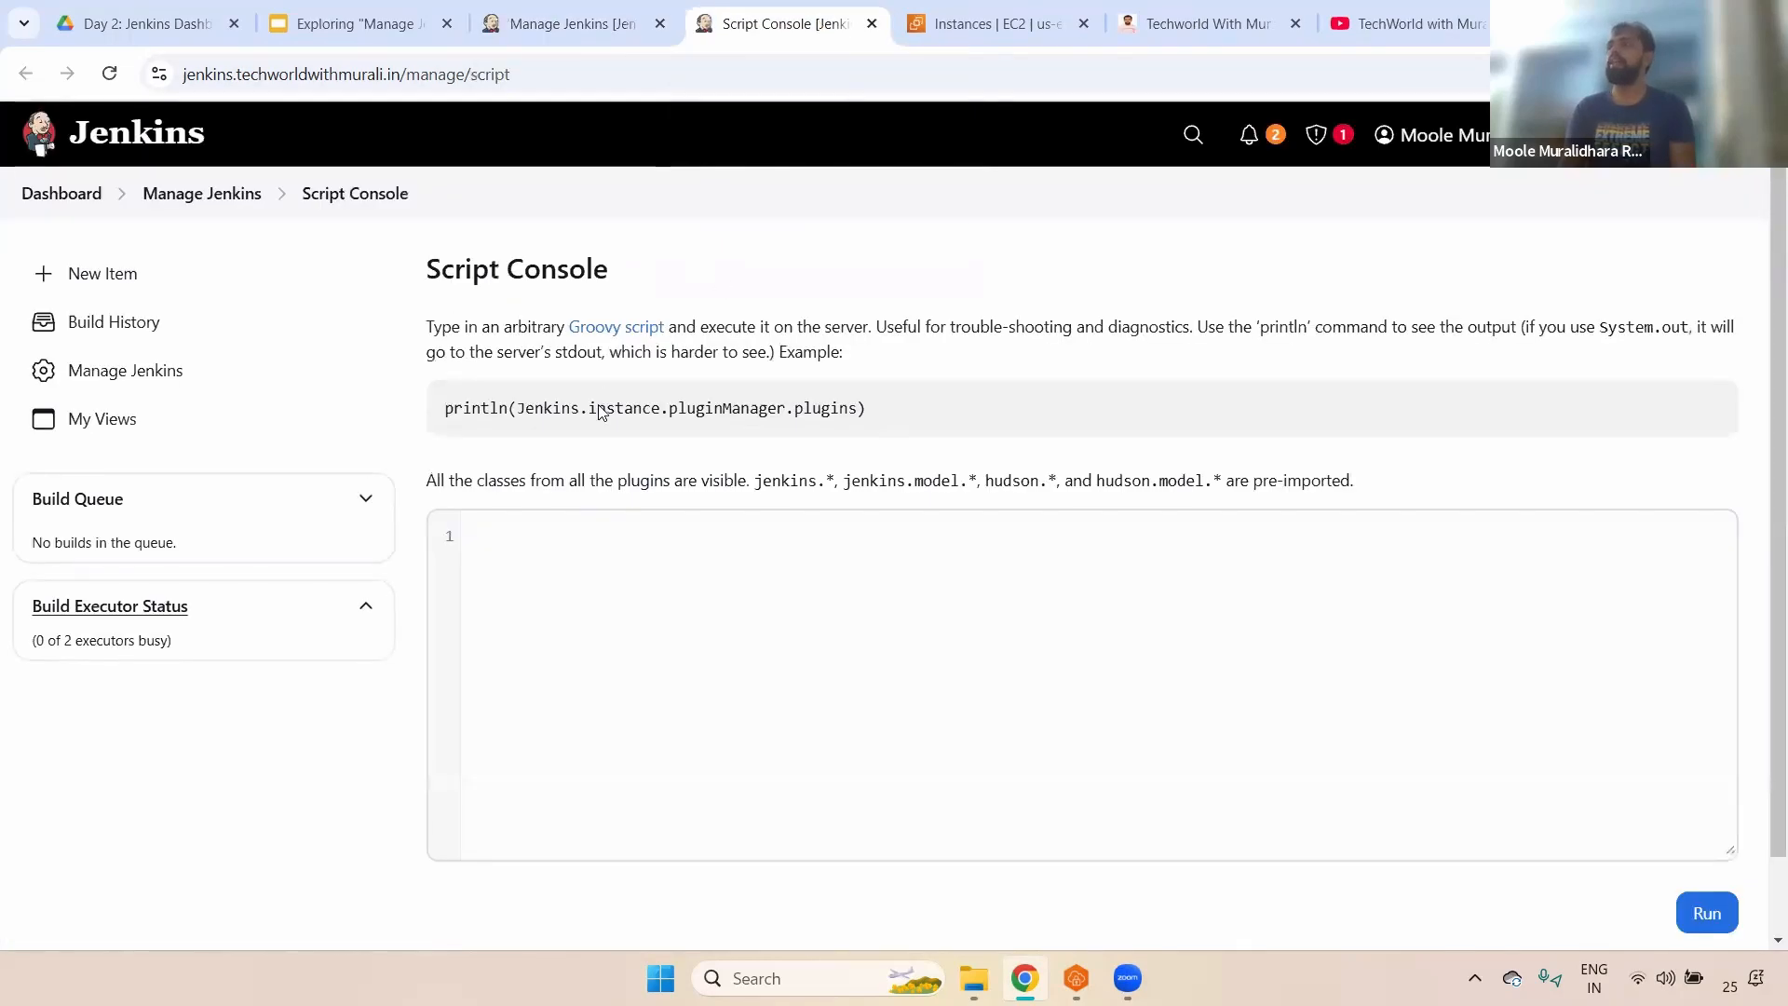
- Review the Script Console's Groovy script description, then close the Script Console tab
{"action": "left_click", "coordinate": [537, 557]}
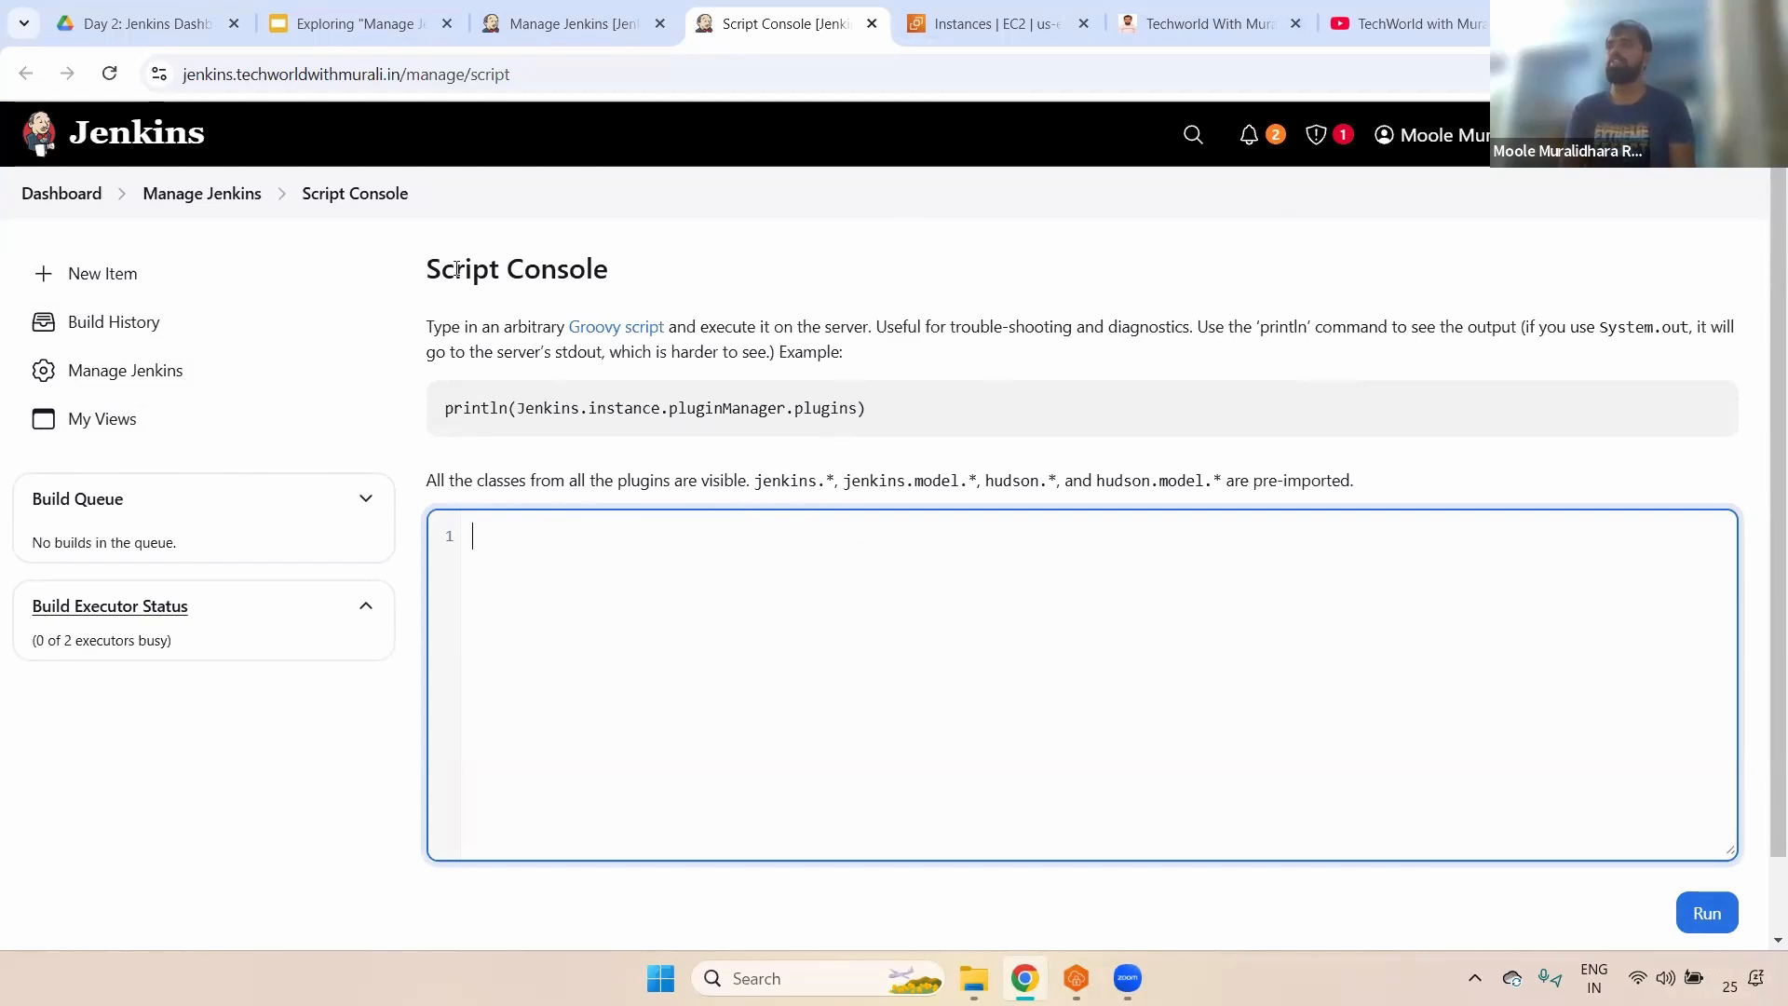
{"action": "left_click_drag", "start_coordinate": [448, 270], "coordinate": [680, 284]}
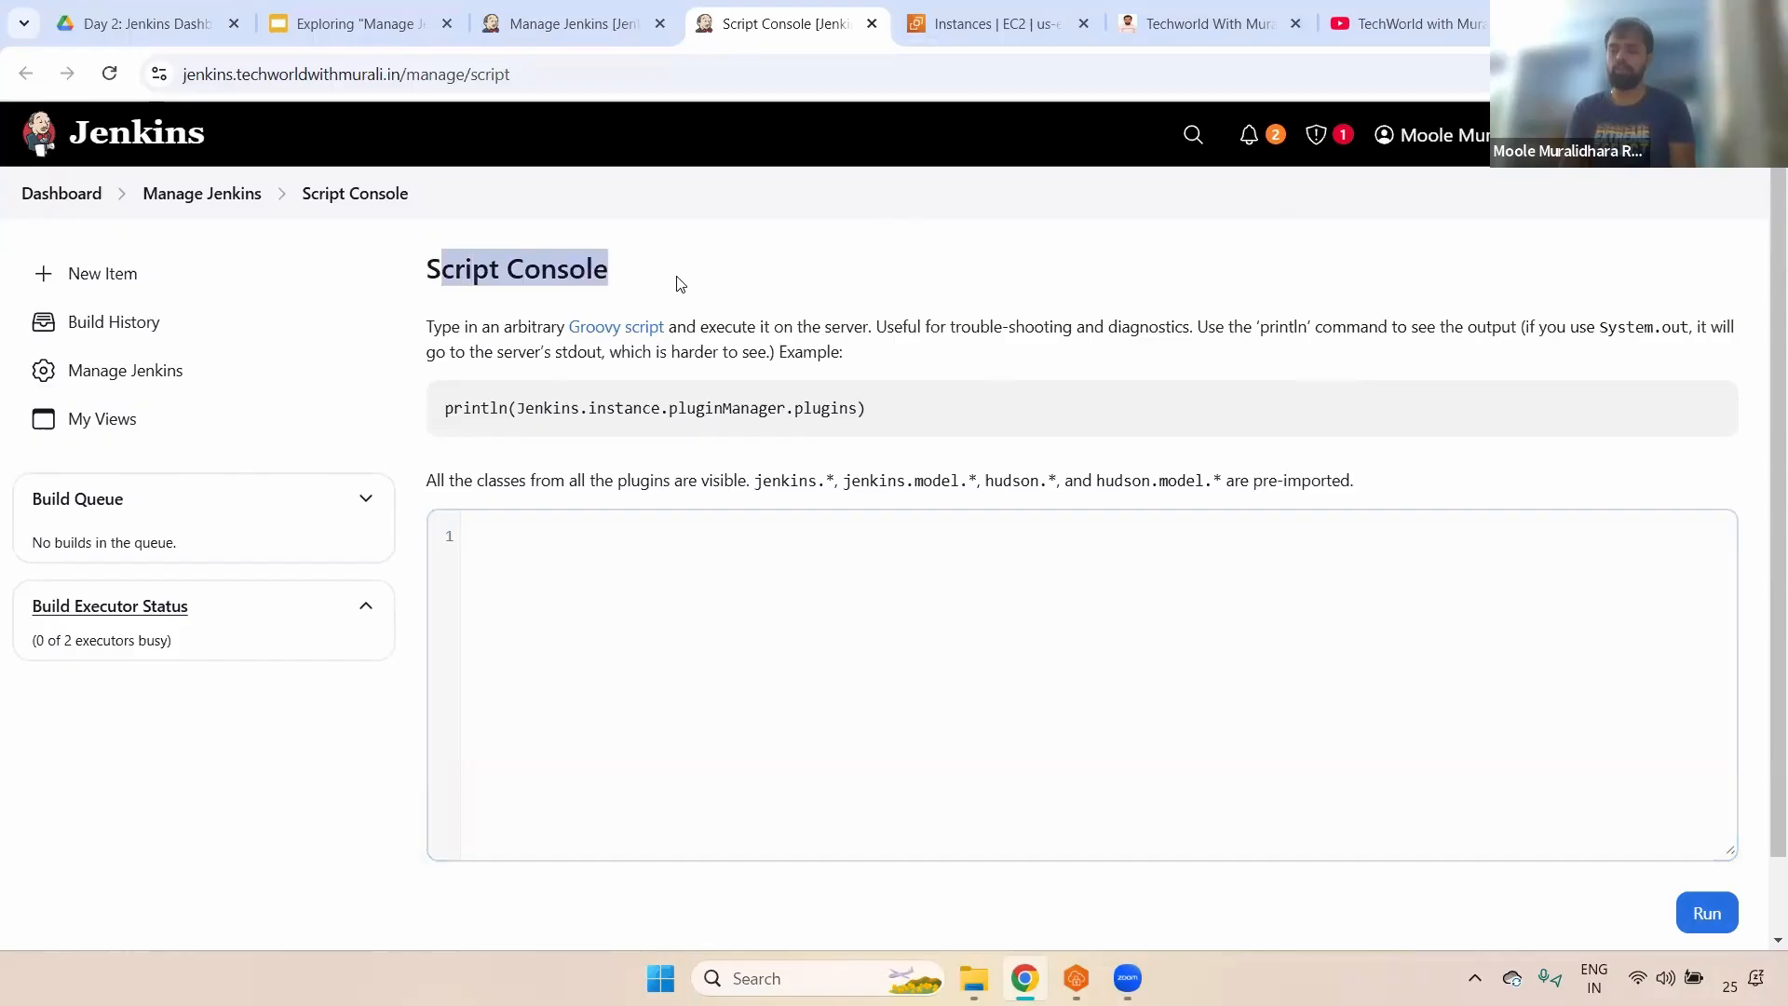
{"action": "left_click", "coordinate": [902, 354]}
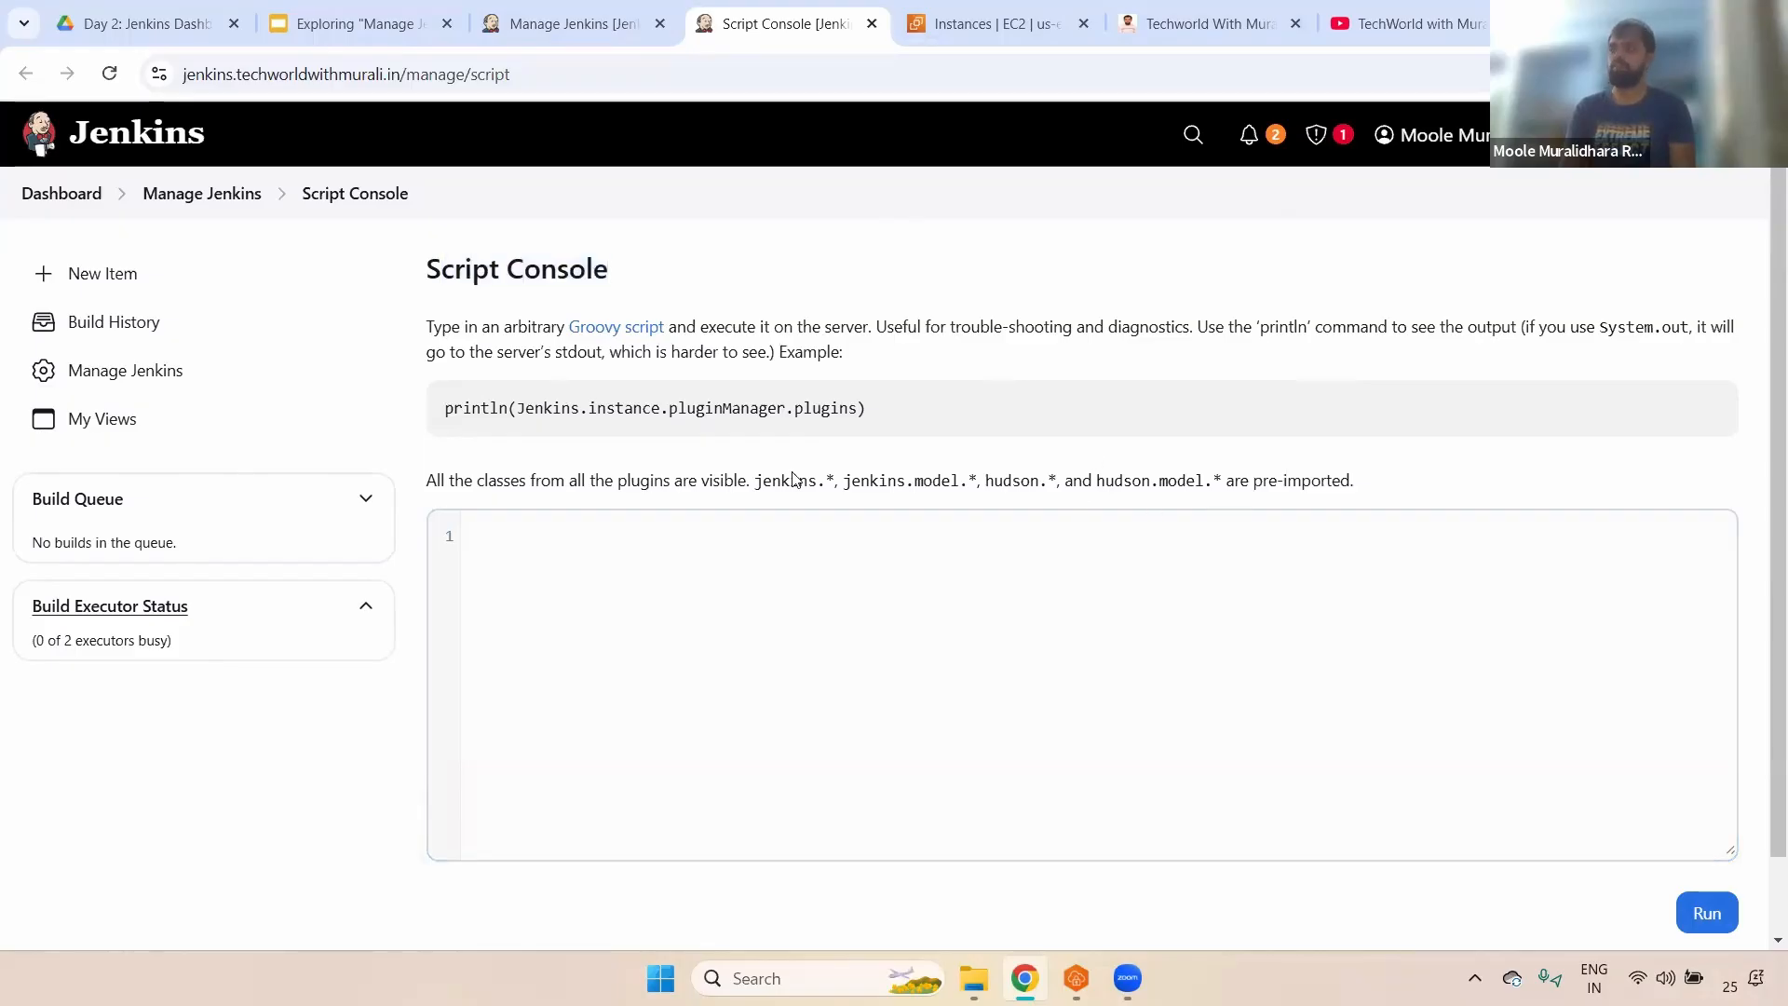
{"action": "left_click_drag", "start_coordinate": [671, 328], "coordinate": [542, 328]}
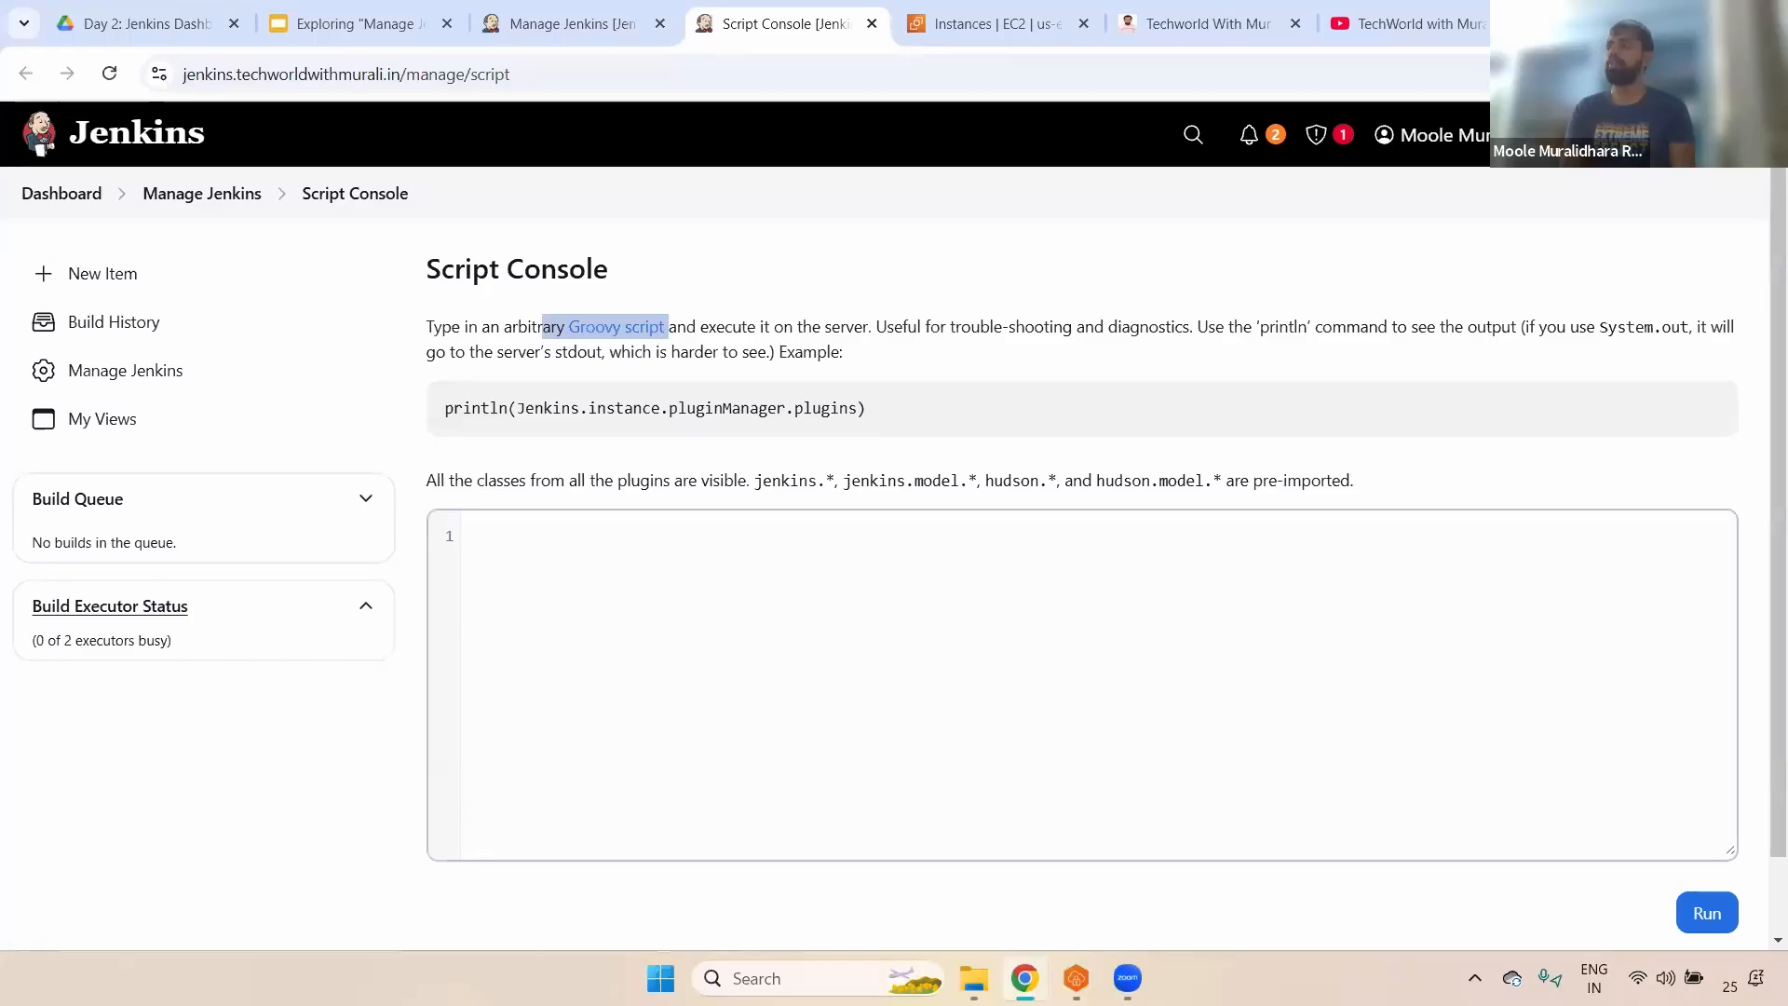
{"action": "left_click", "coordinate": [872, 23]}
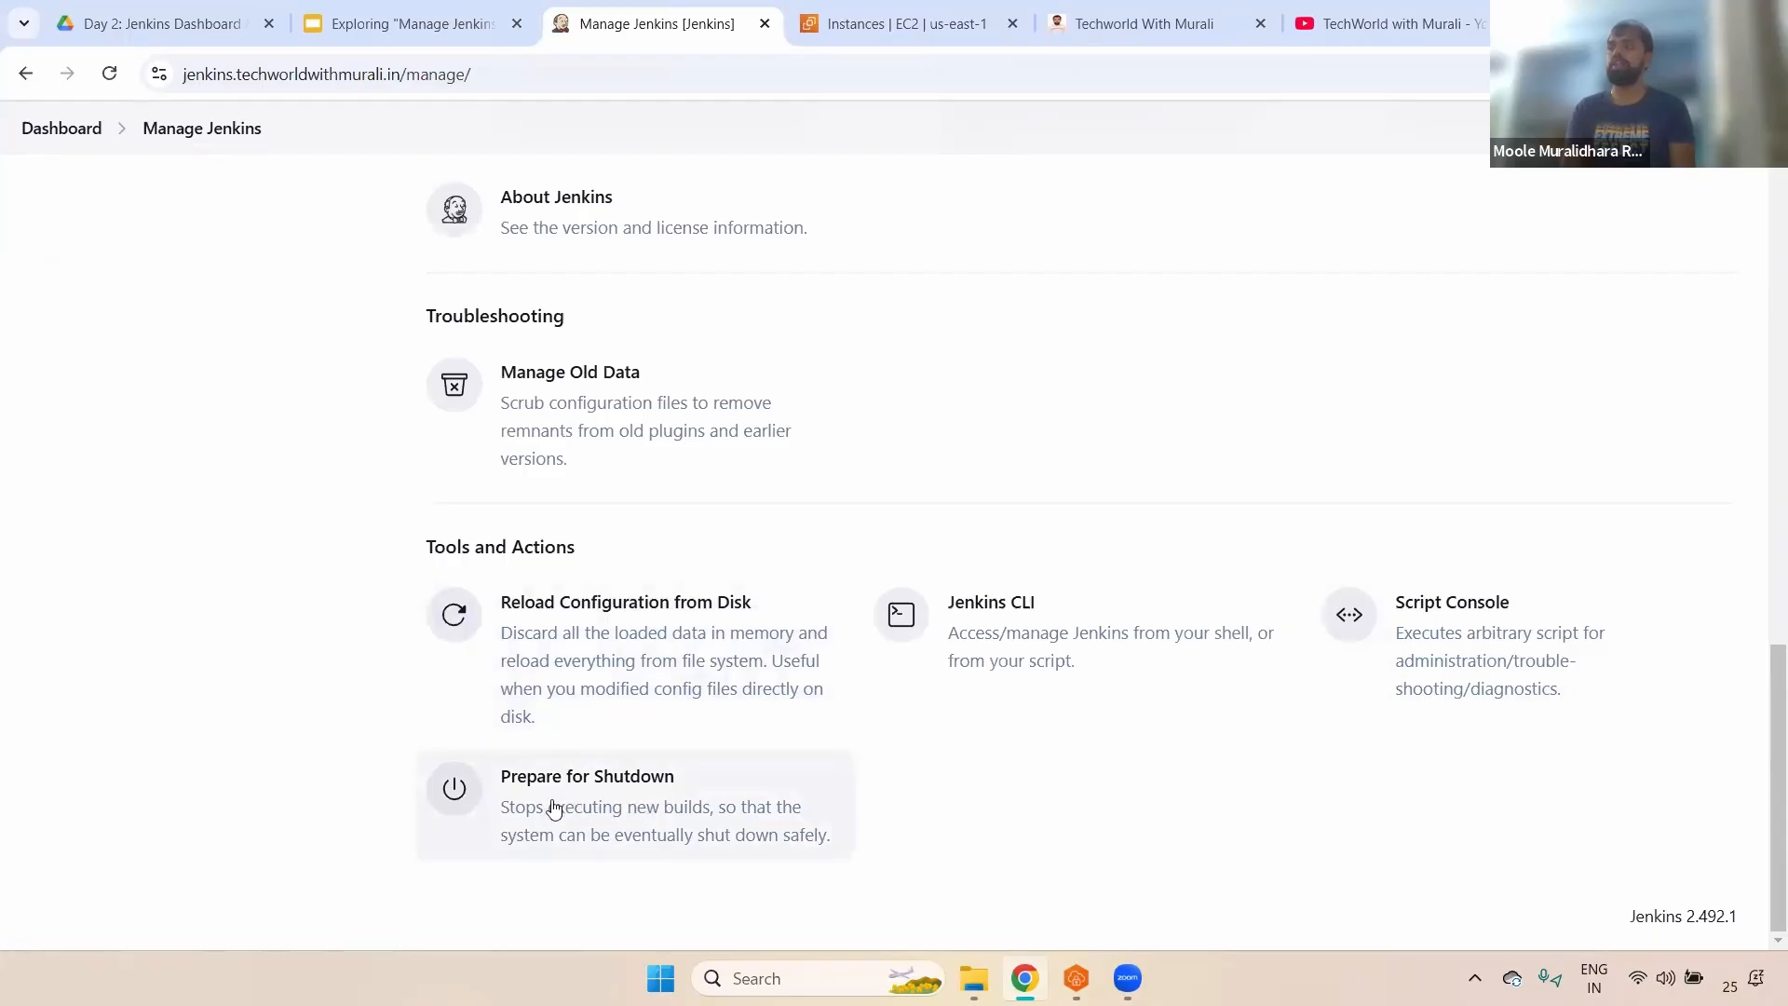
- Prepare the controller for shutdown, cancel the shutdown, and go back to Manage Jenkins
{"action": "left_click", "coordinate": [604, 794]}
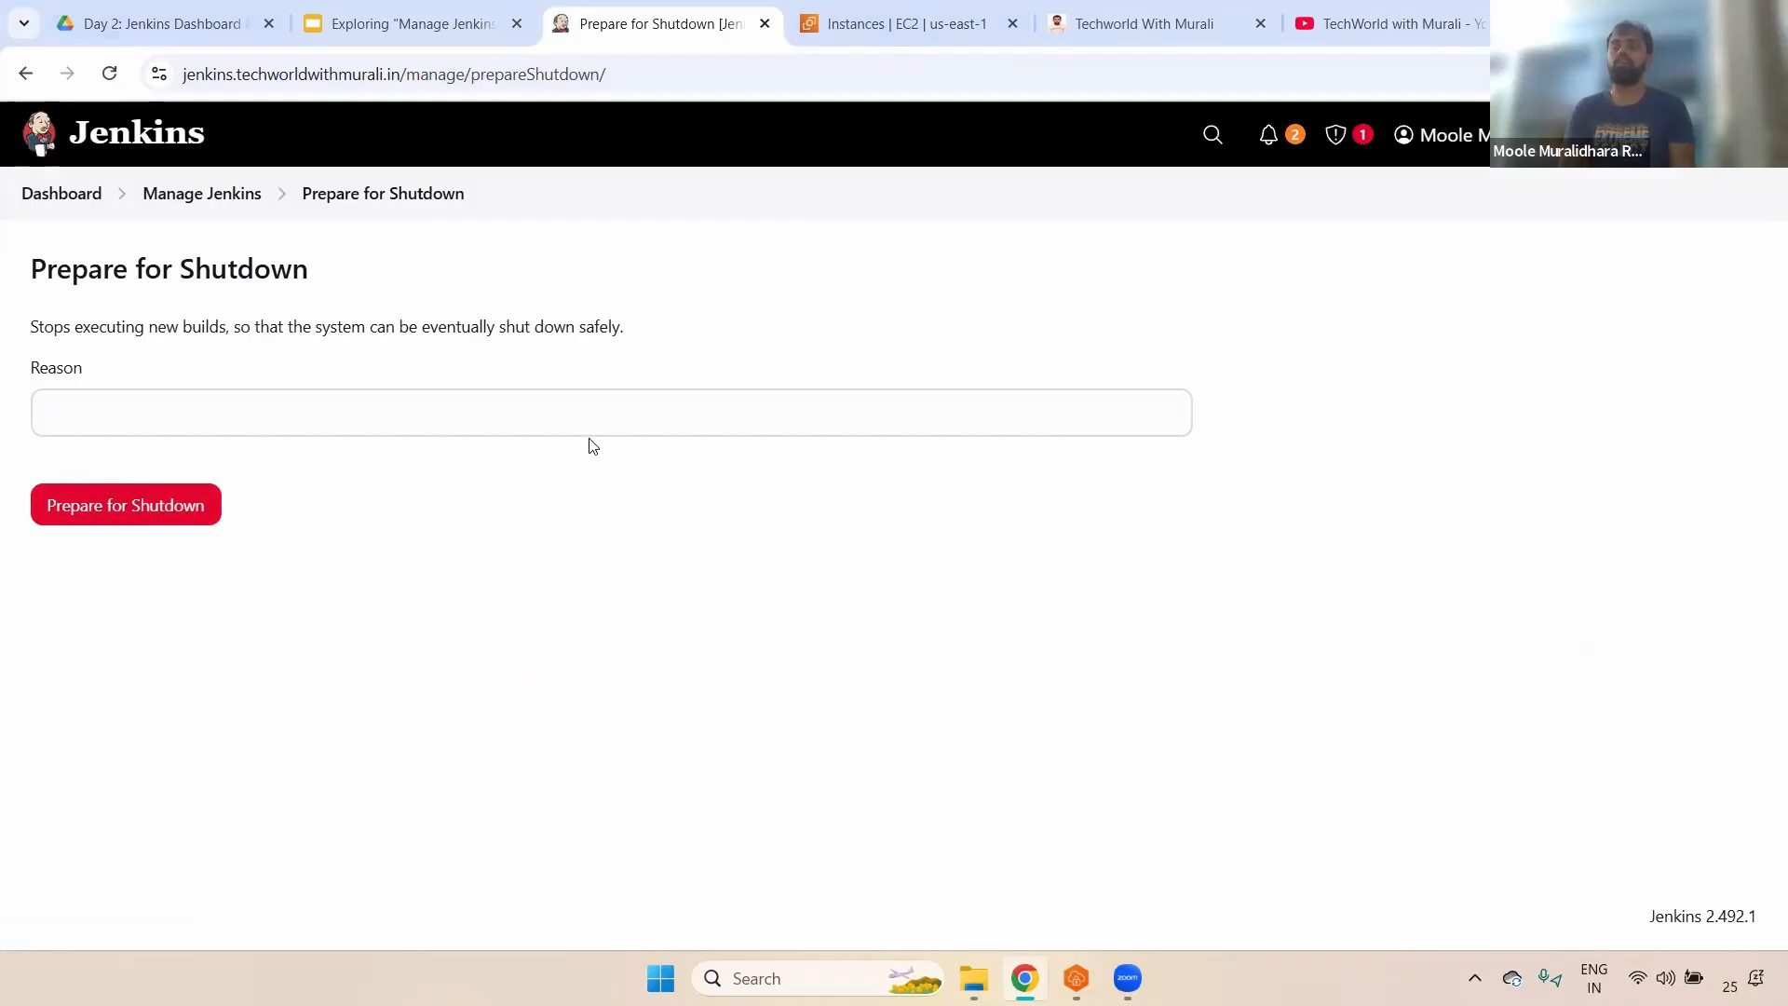
{"action": "left_click", "coordinate": [71, 415]}
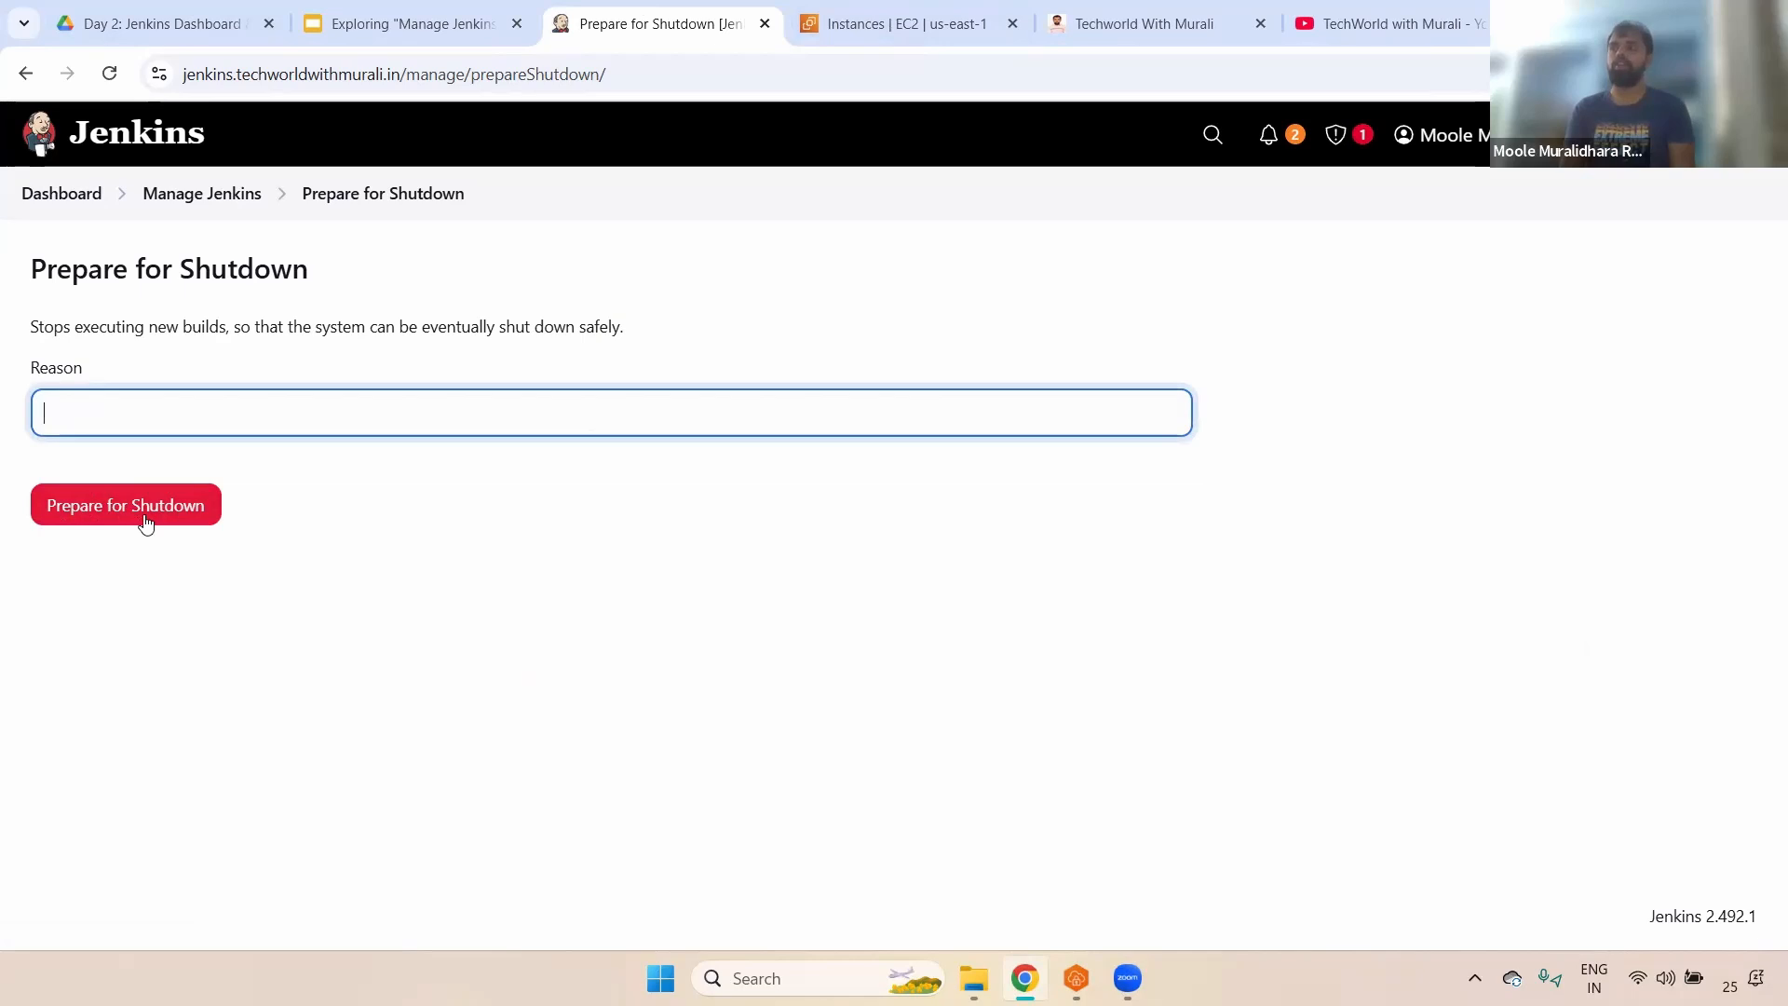
{"action": "left_click_drag", "start_coordinate": [33, 331], "coordinate": [231, 328]}
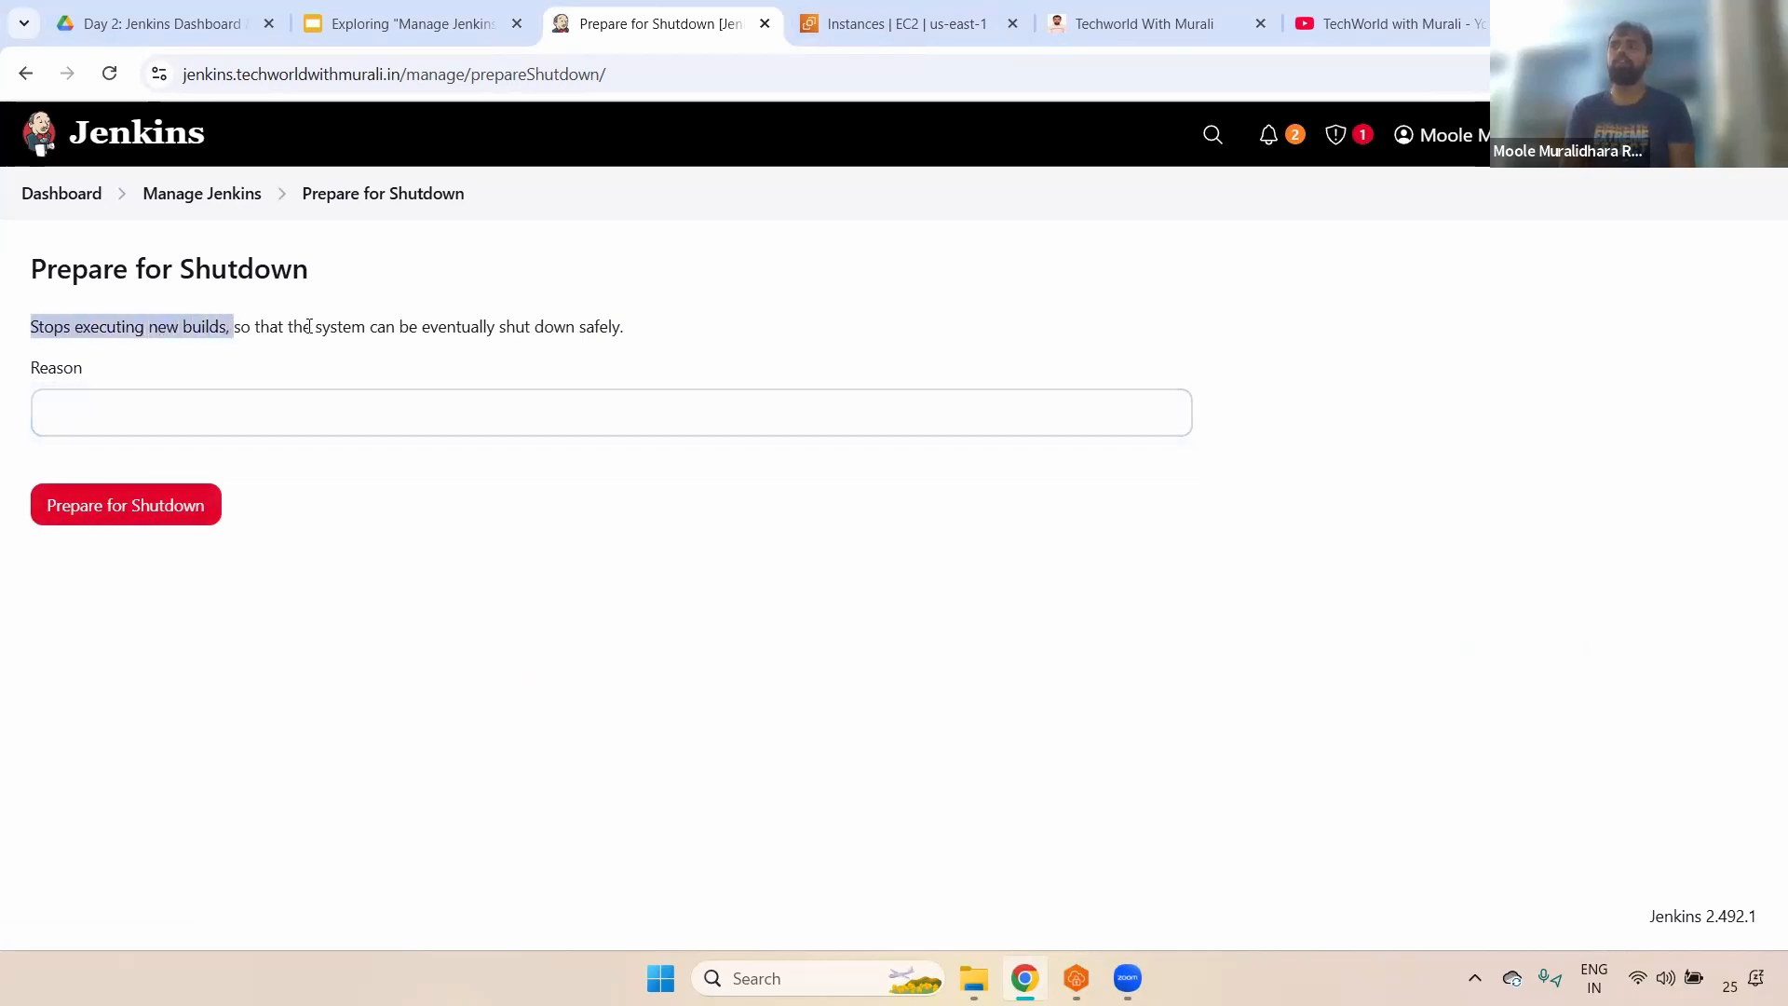
{"action": "triple_click", "coordinate": [400, 327]}
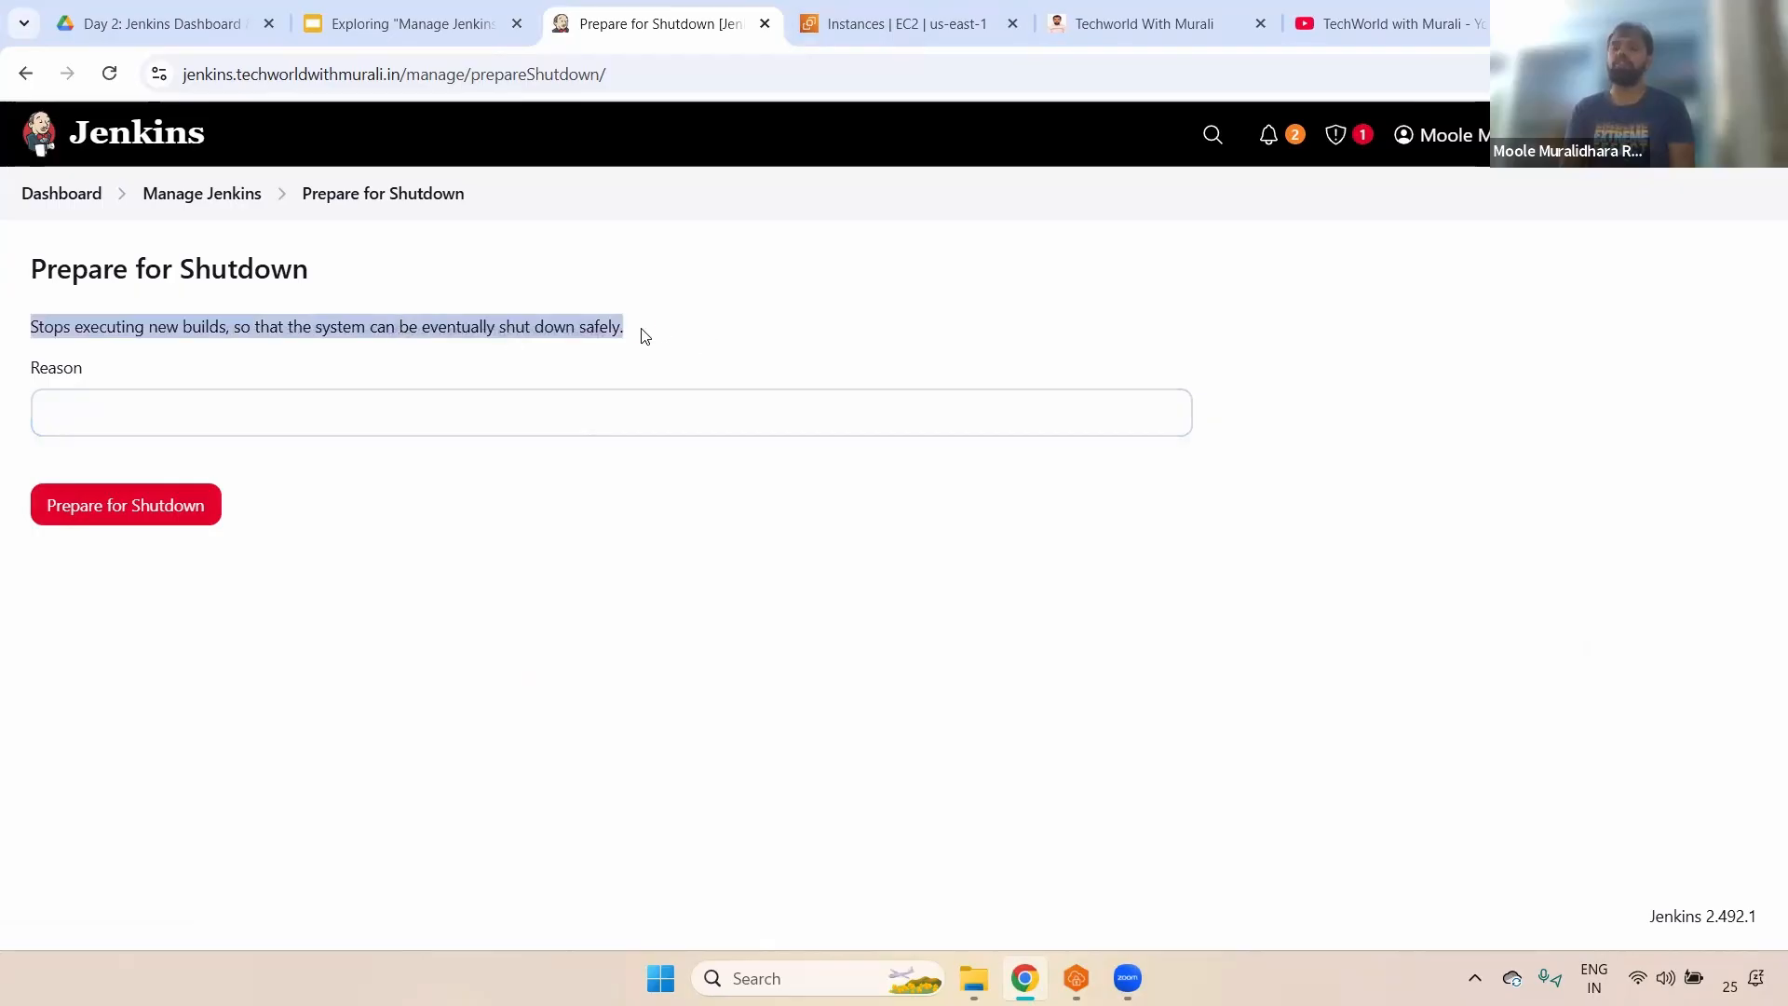
{"action": "left_click", "coordinate": [159, 507]}
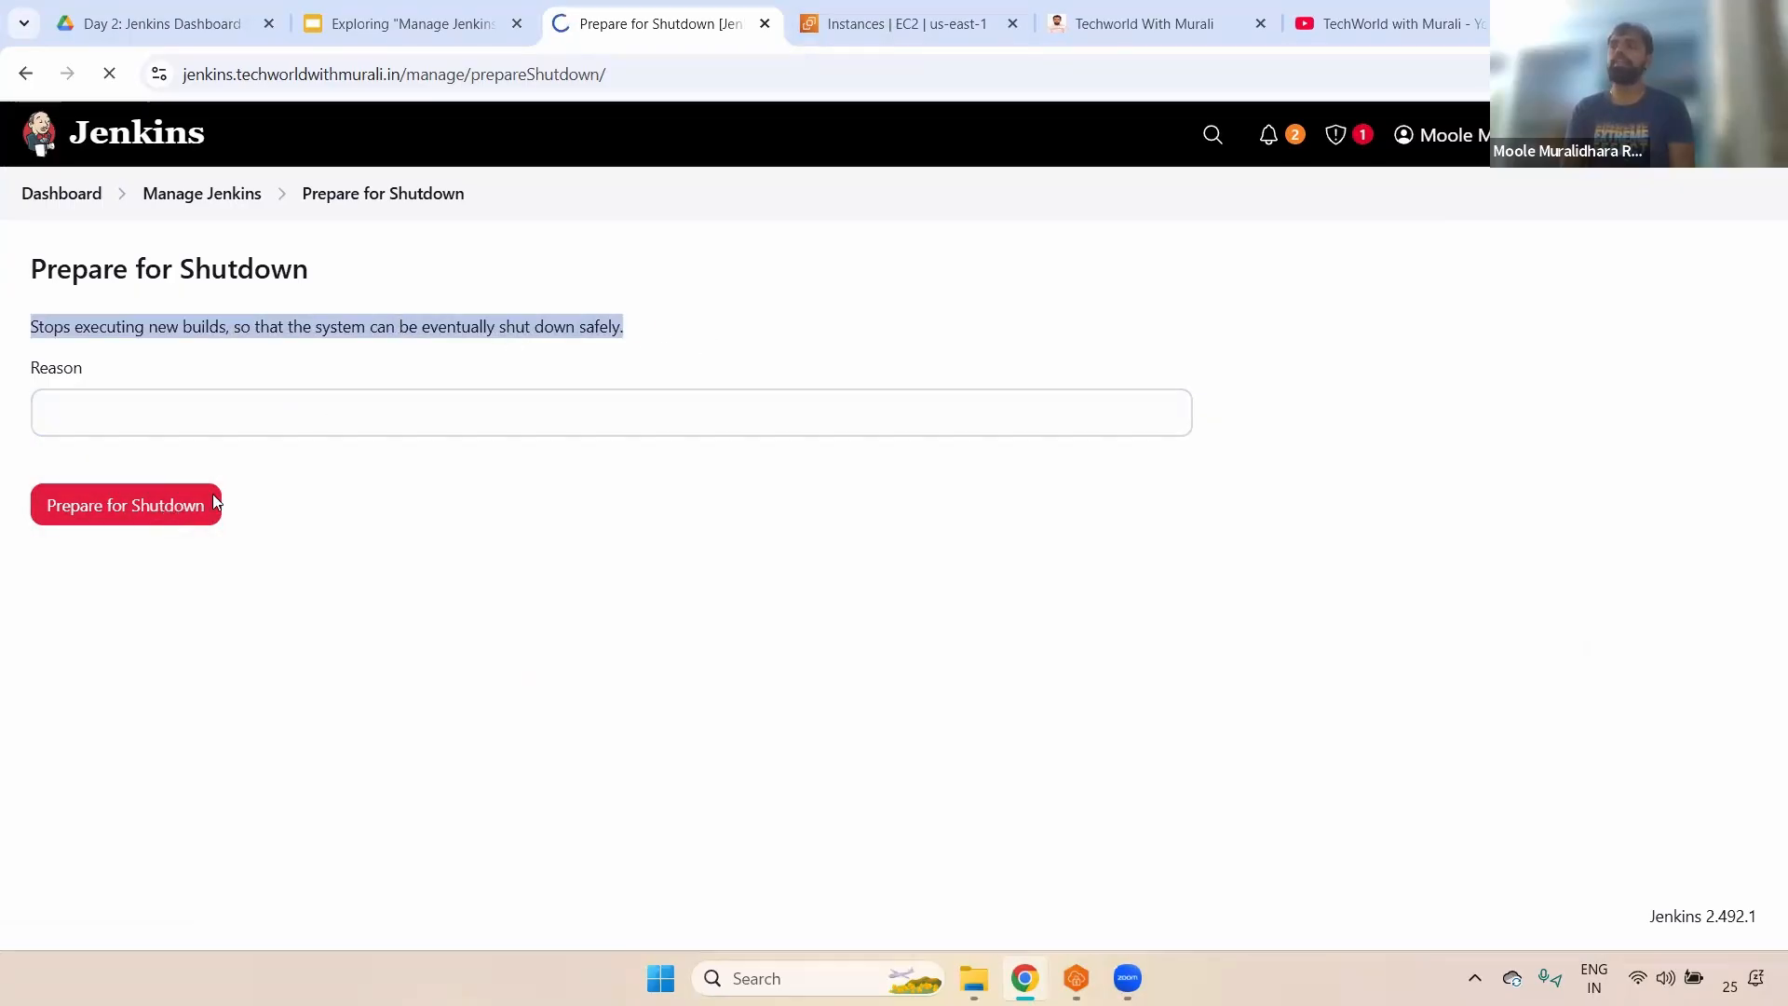
{"action": "left_click_drag", "start_coordinate": [594, 270], "coordinate": [985, 269]}
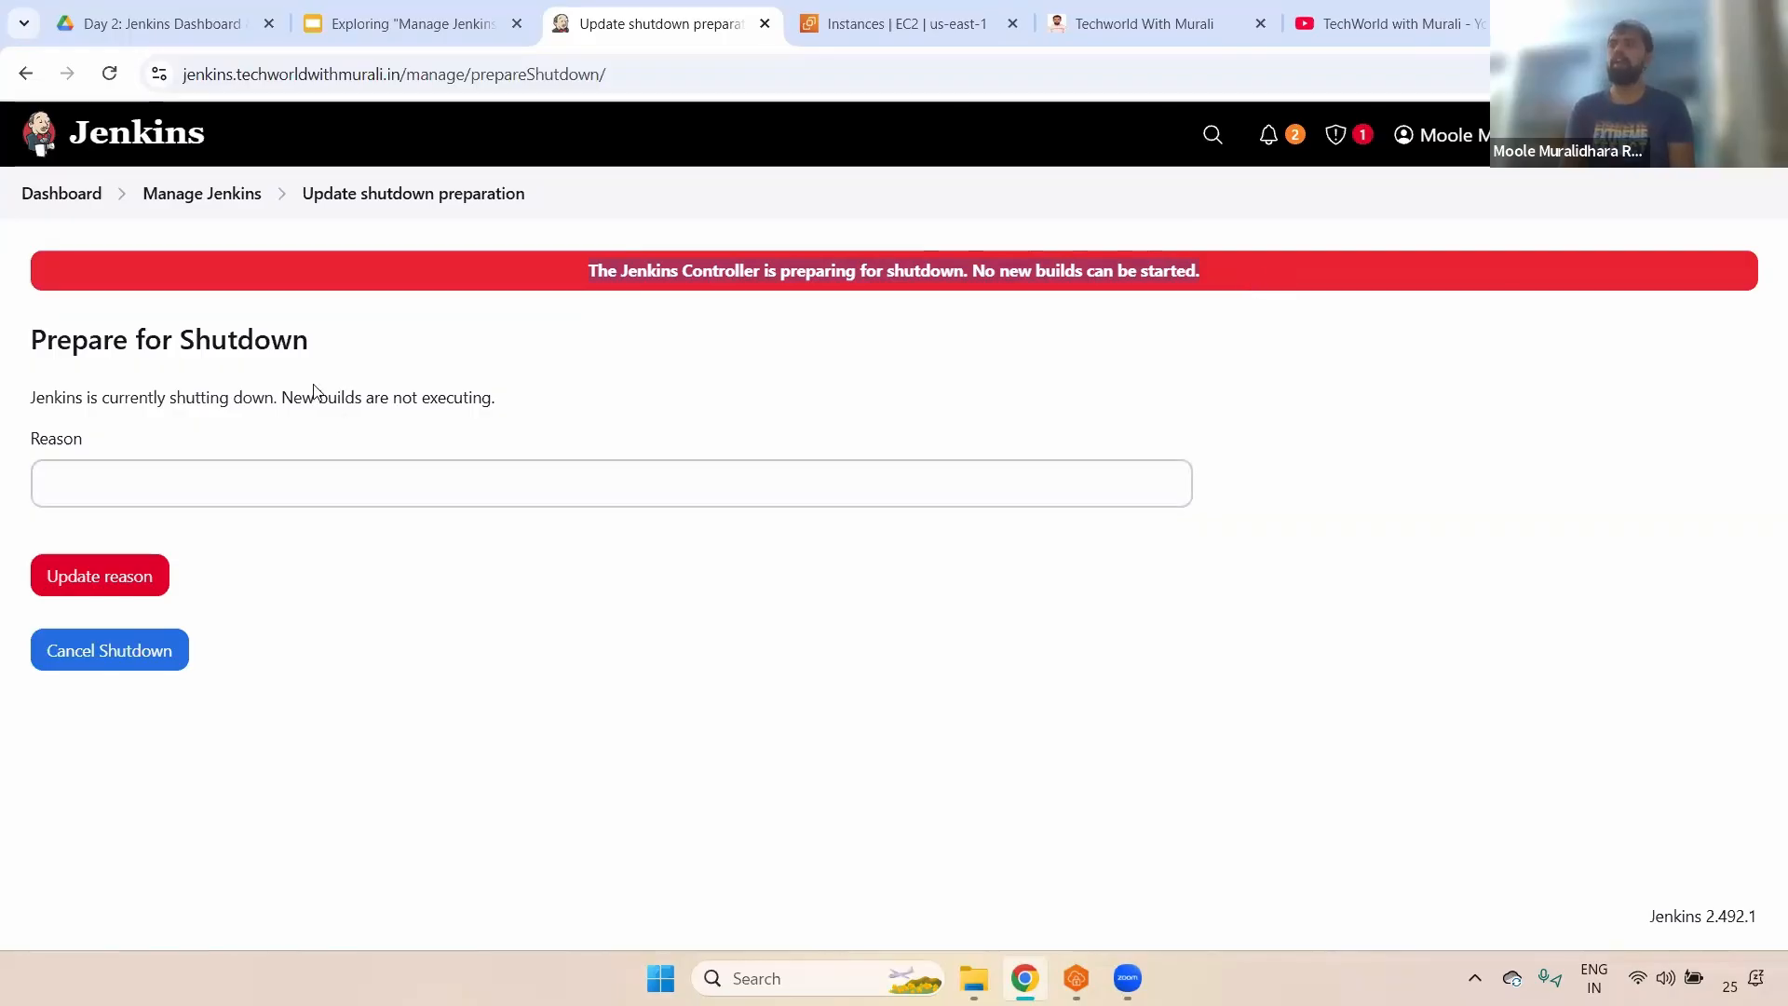
{"action": "left_click", "coordinate": [118, 658]}
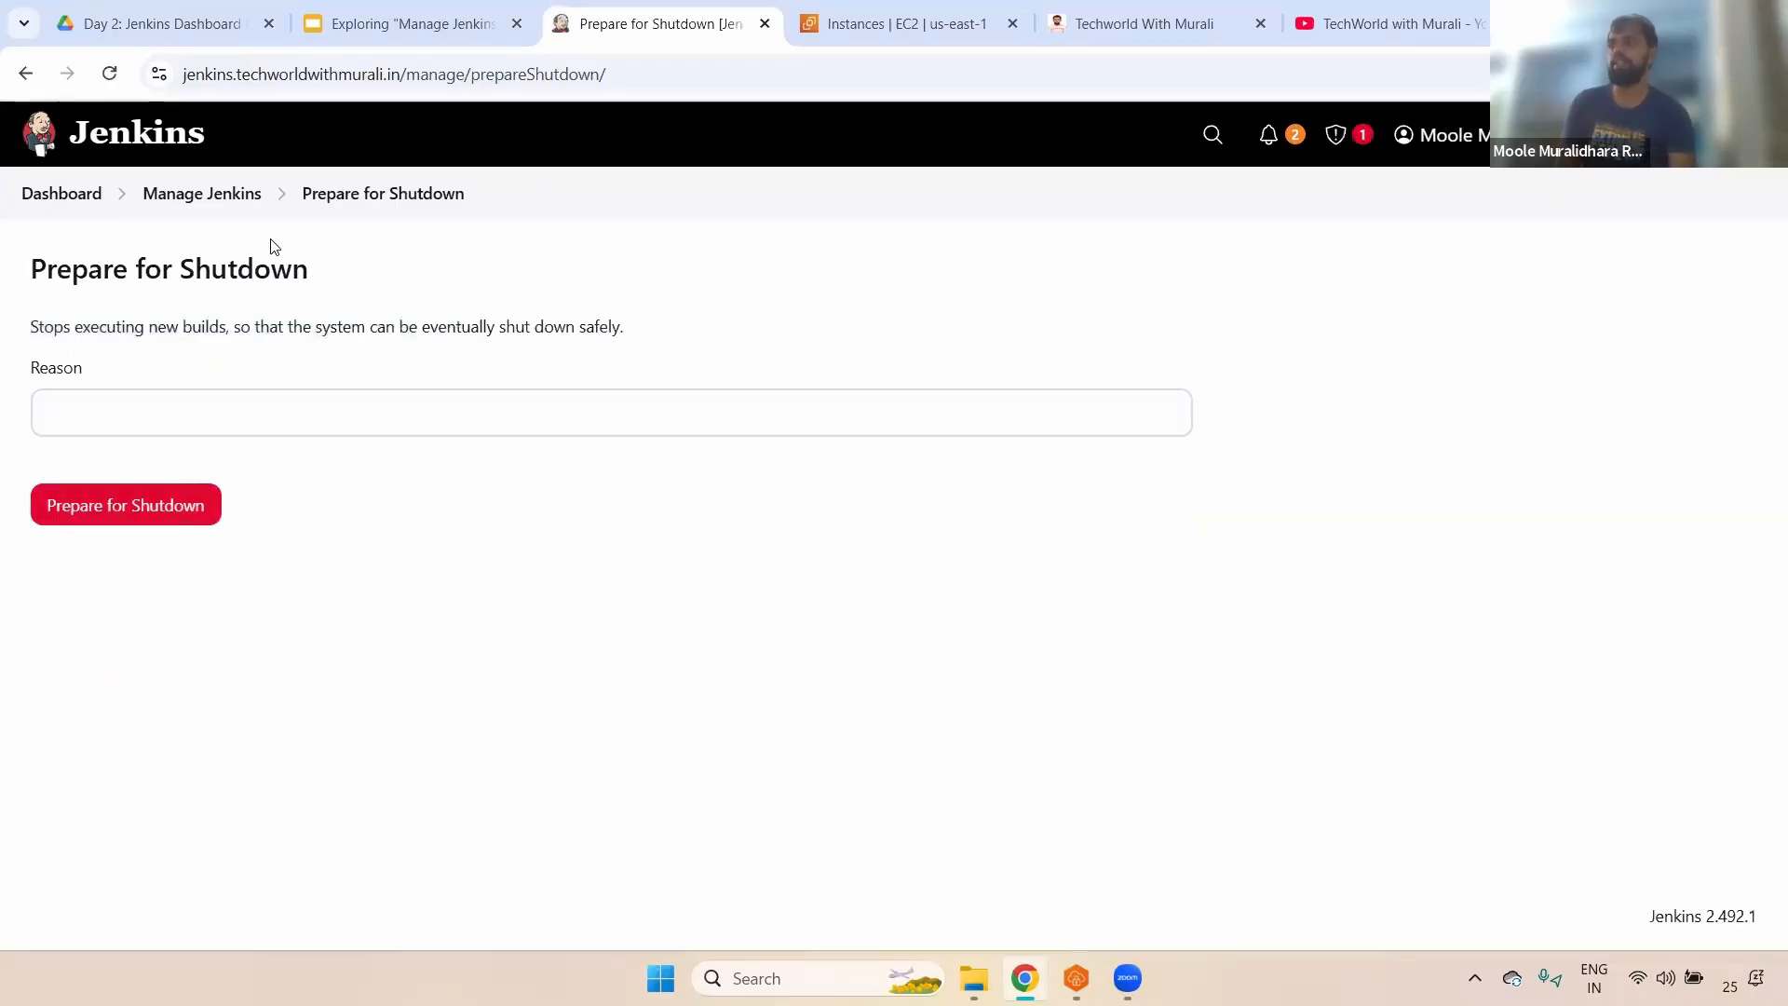
{"action": "left_click", "coordinate": [199, 196]}
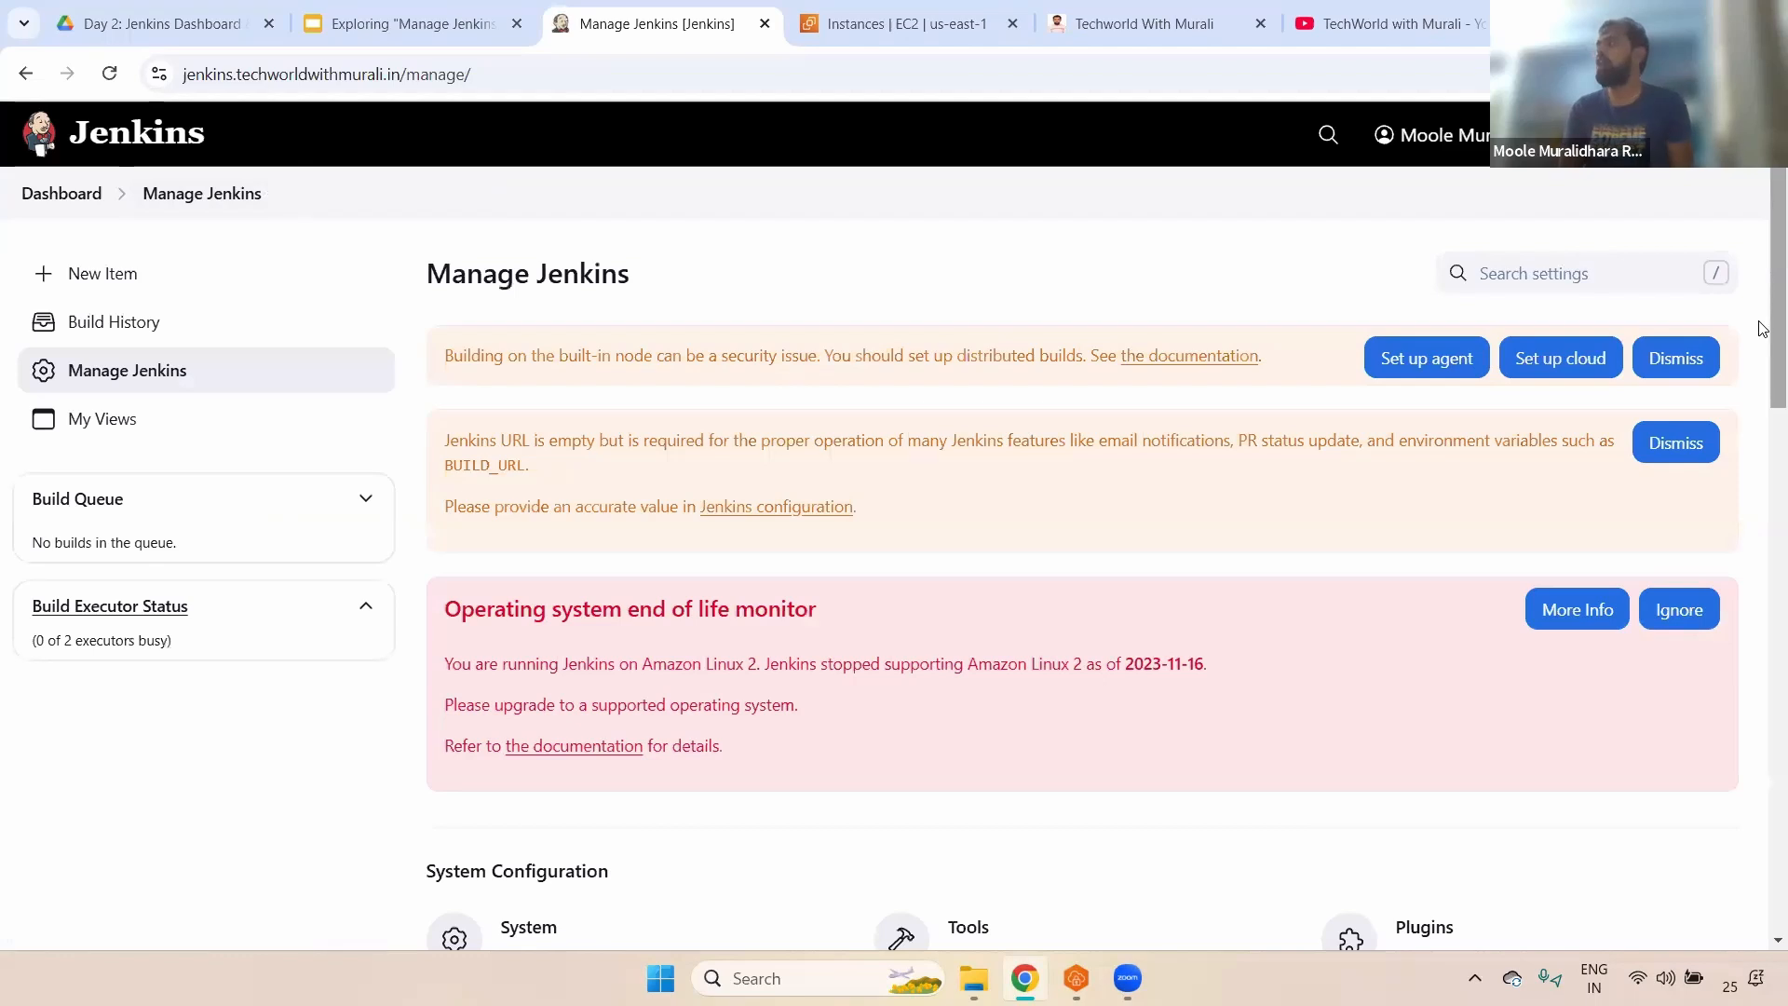
- Scroll through Manage Jenkins, highlight Status Information, and switch to the 'Creating a Jenkins job' slides
{"action": "scroll", "coordinate": [1760, 559], "scroll_direction": "down", "scroll_amount": 6}
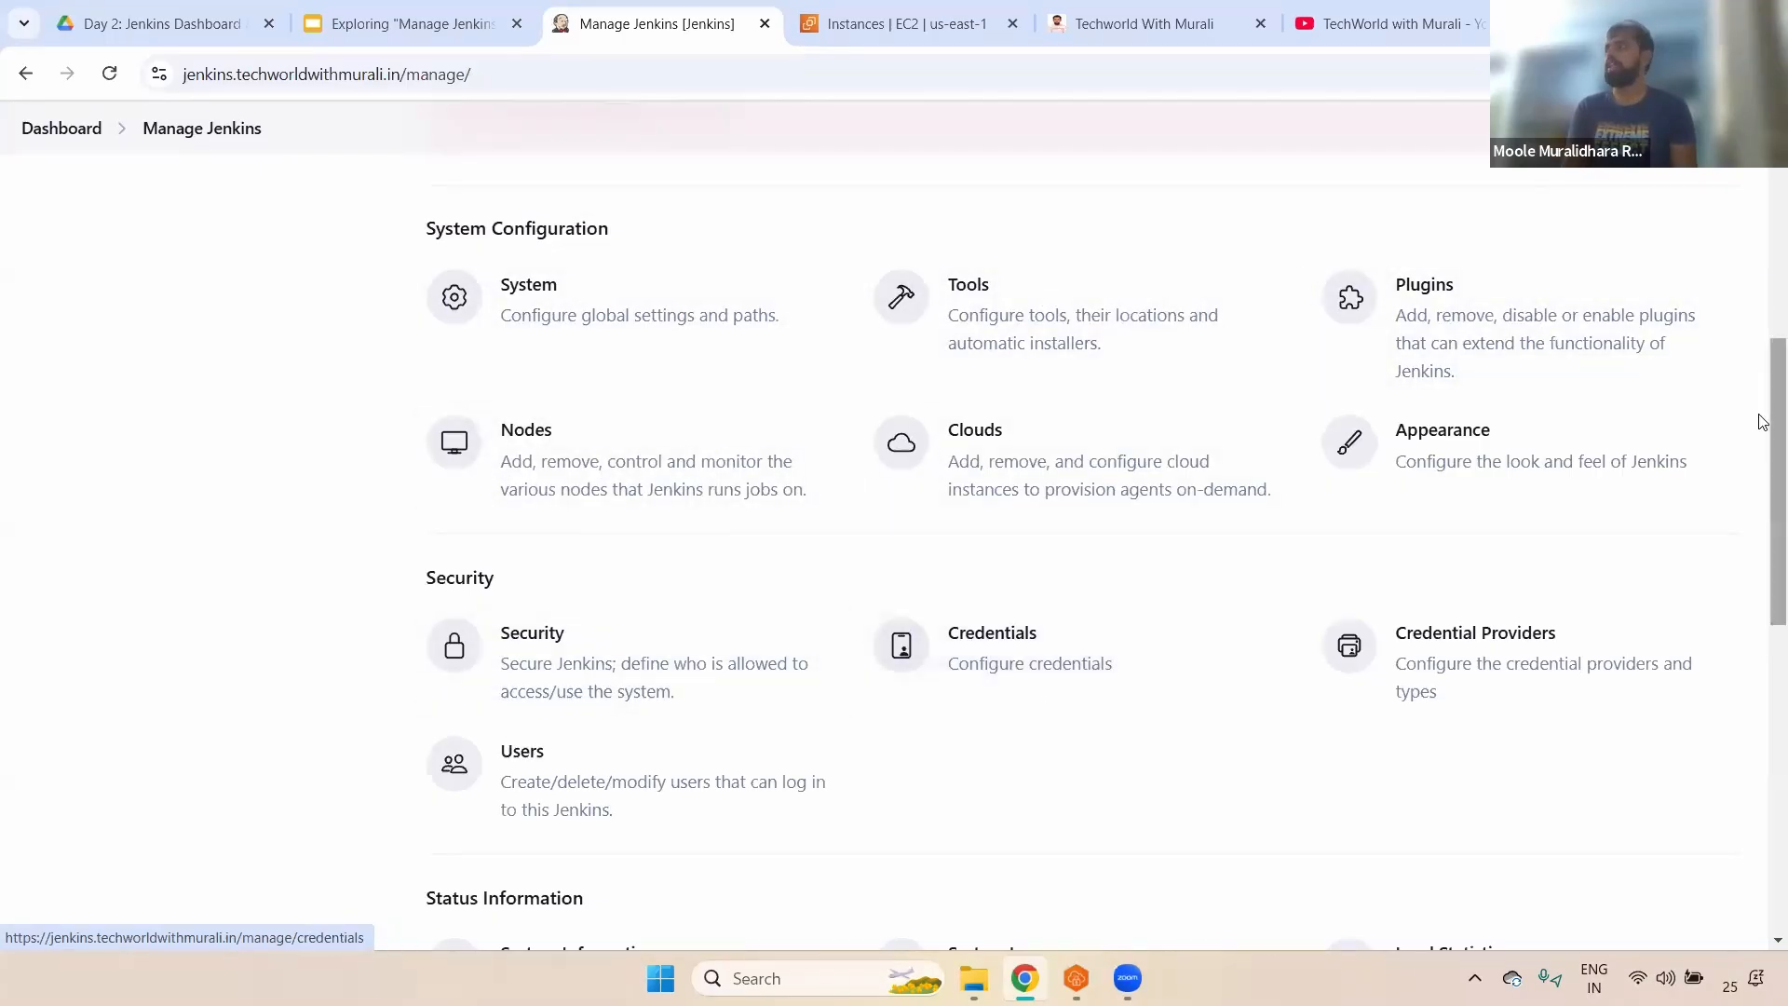
{"action": "scroll", "coordinate": [1764, 422], "scroll_direction": "down", "scroll_amount": 6}
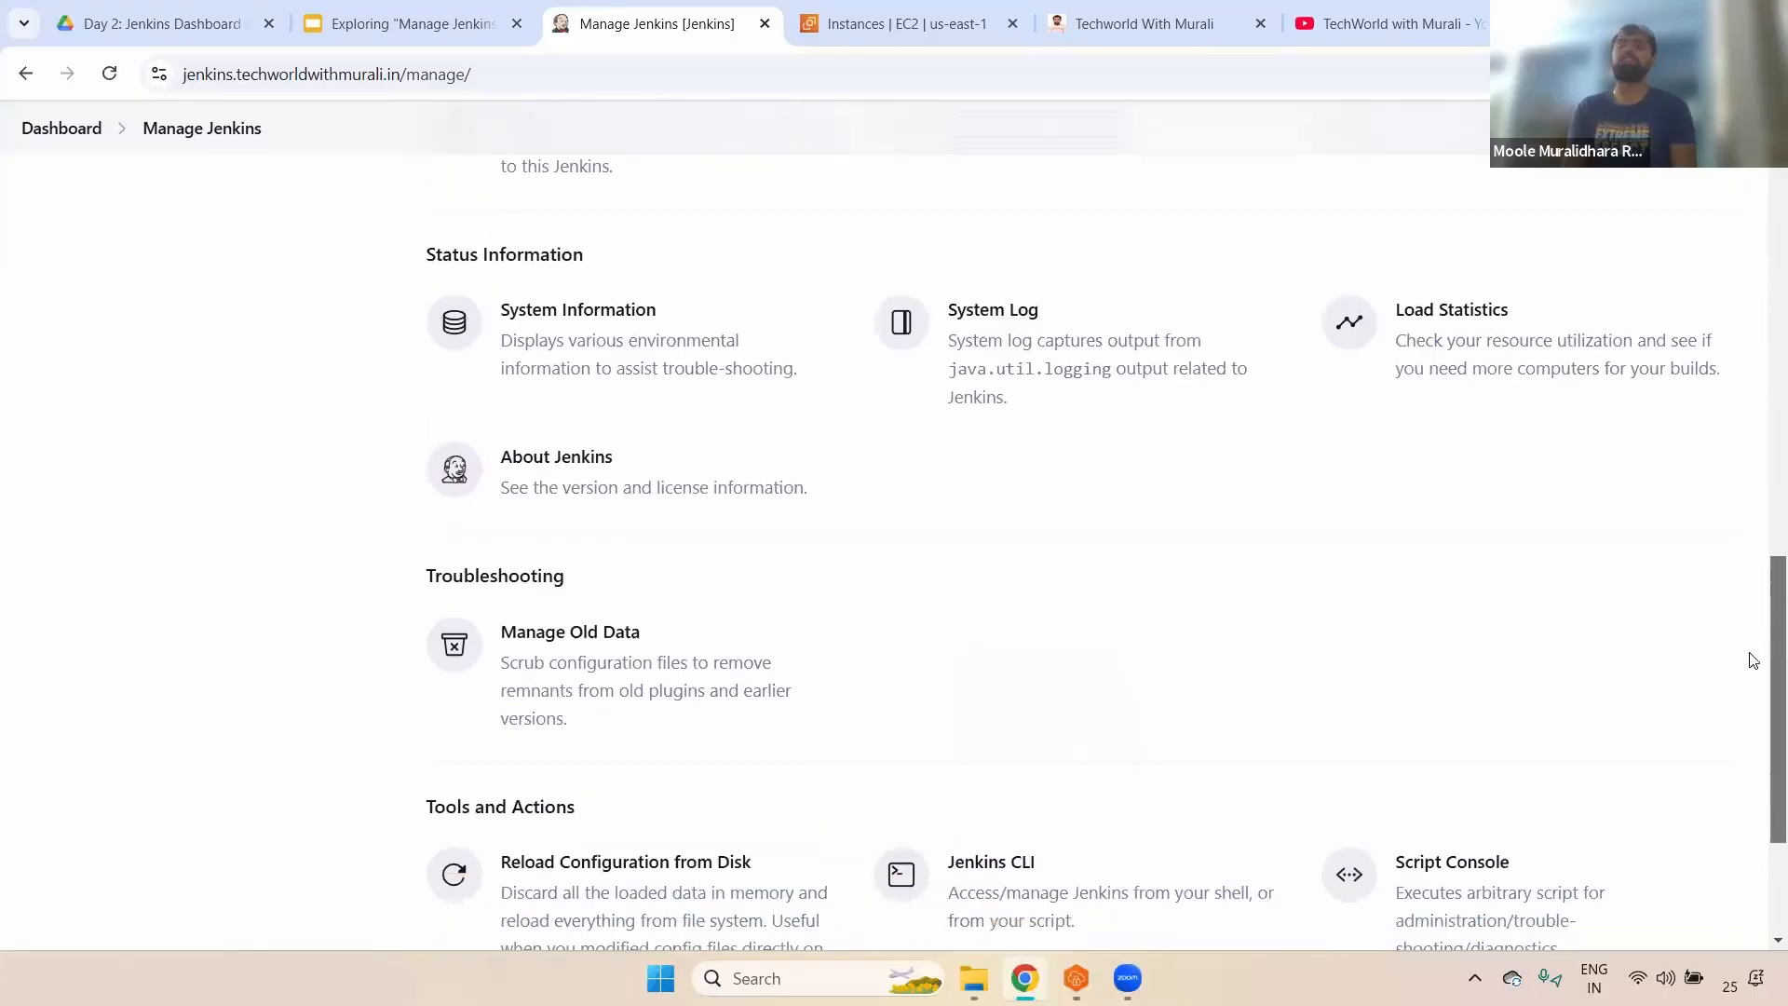
{"action": "scroll", "coordinate": [1754, 660], "scroll_direction": "down", "scroll_amount": 3}
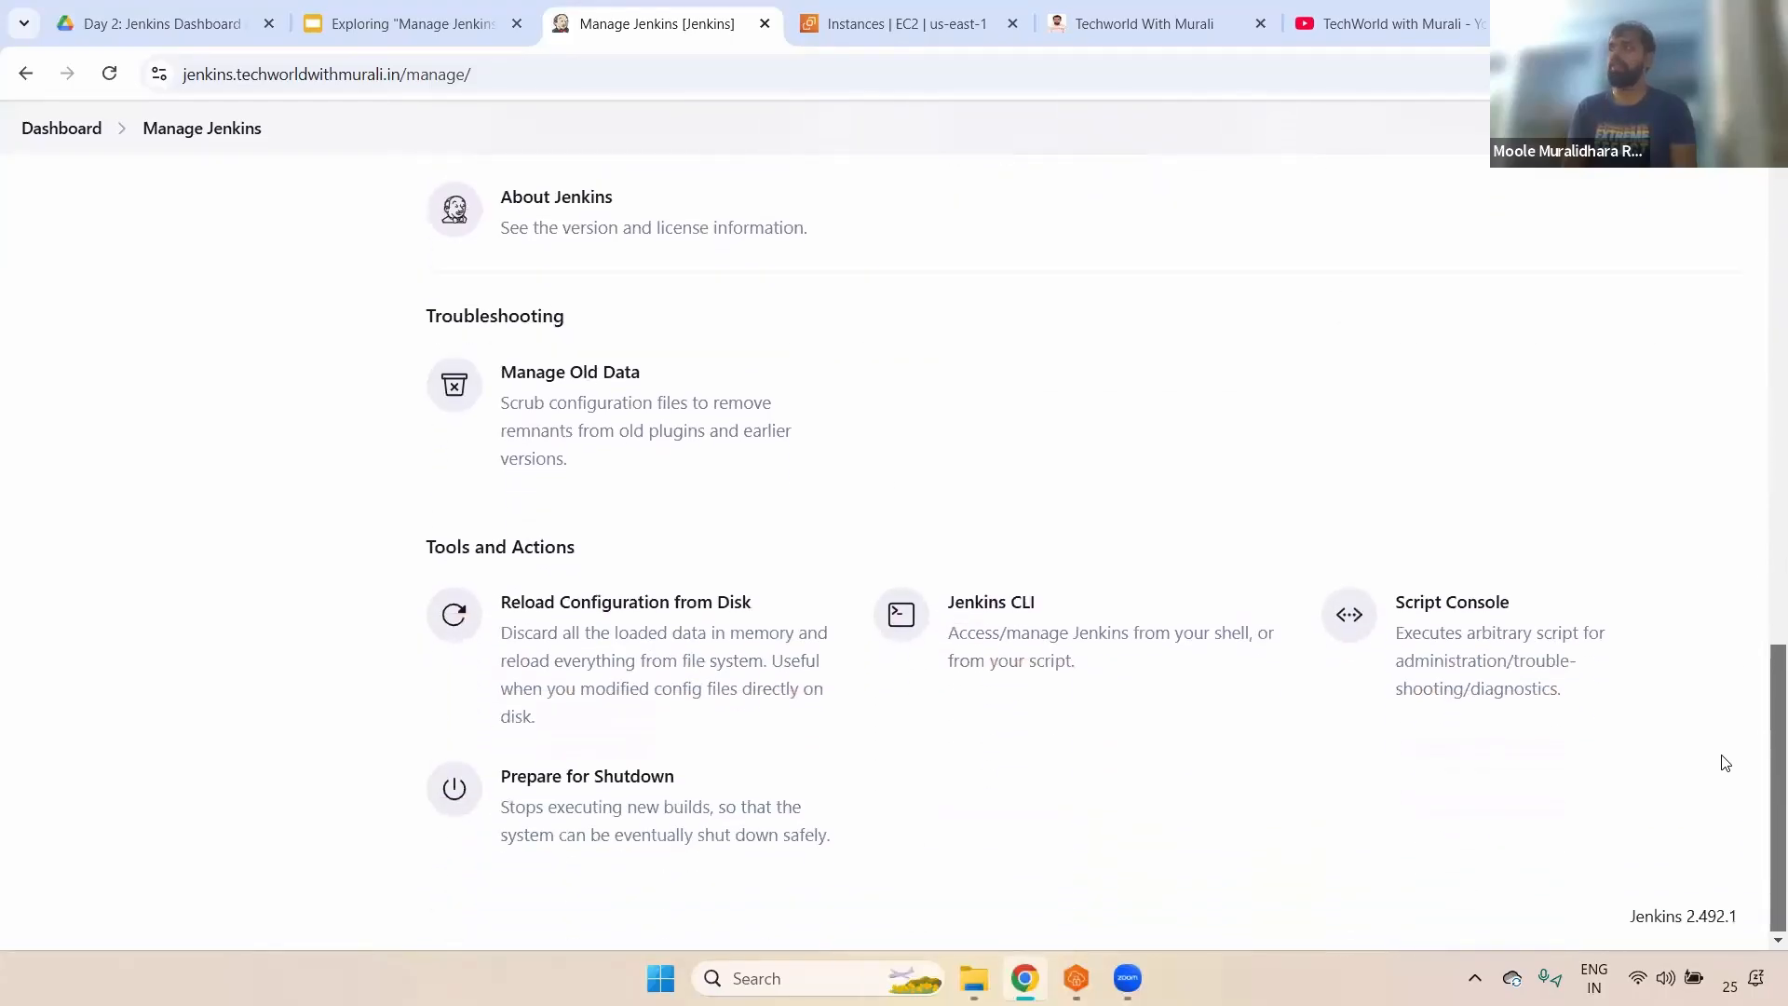
{"action": "scroll", "coordinate": [1731, 727], "scroll_direction": "up", "scroll_amount": 9}
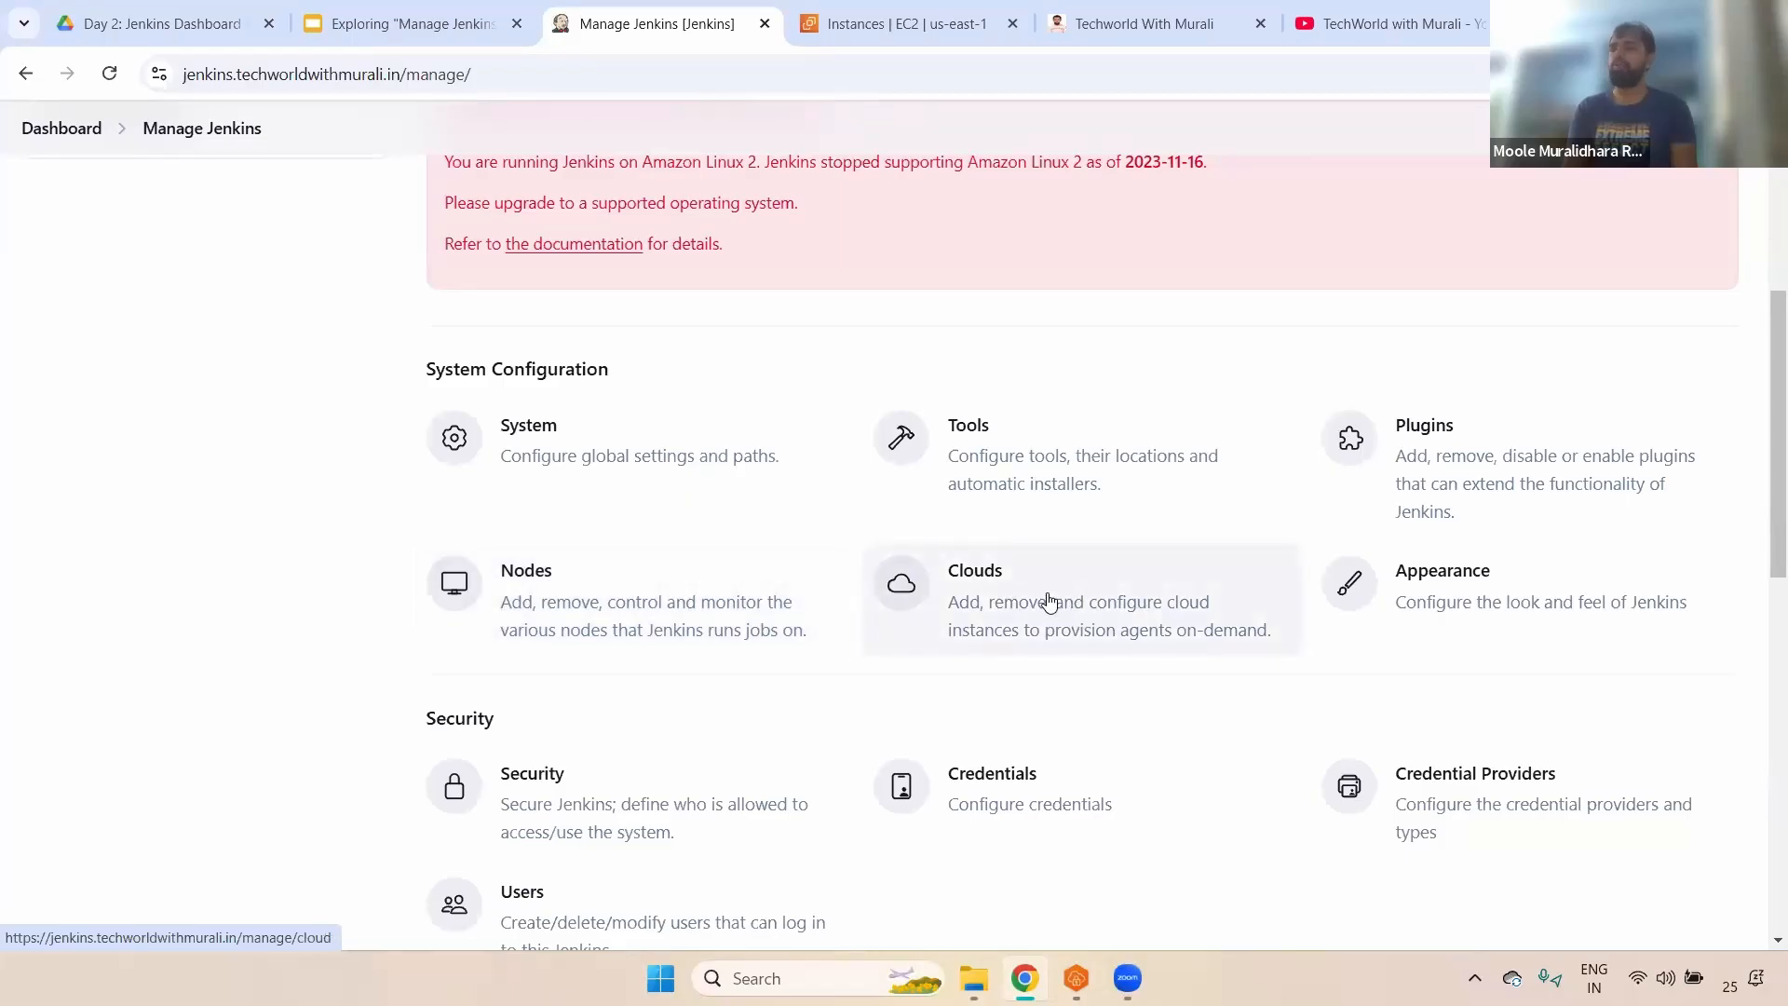
{"action": "scroll", "coordinate": [1761, 522], "scroll_direction": "down", "scroll_amount": 3}
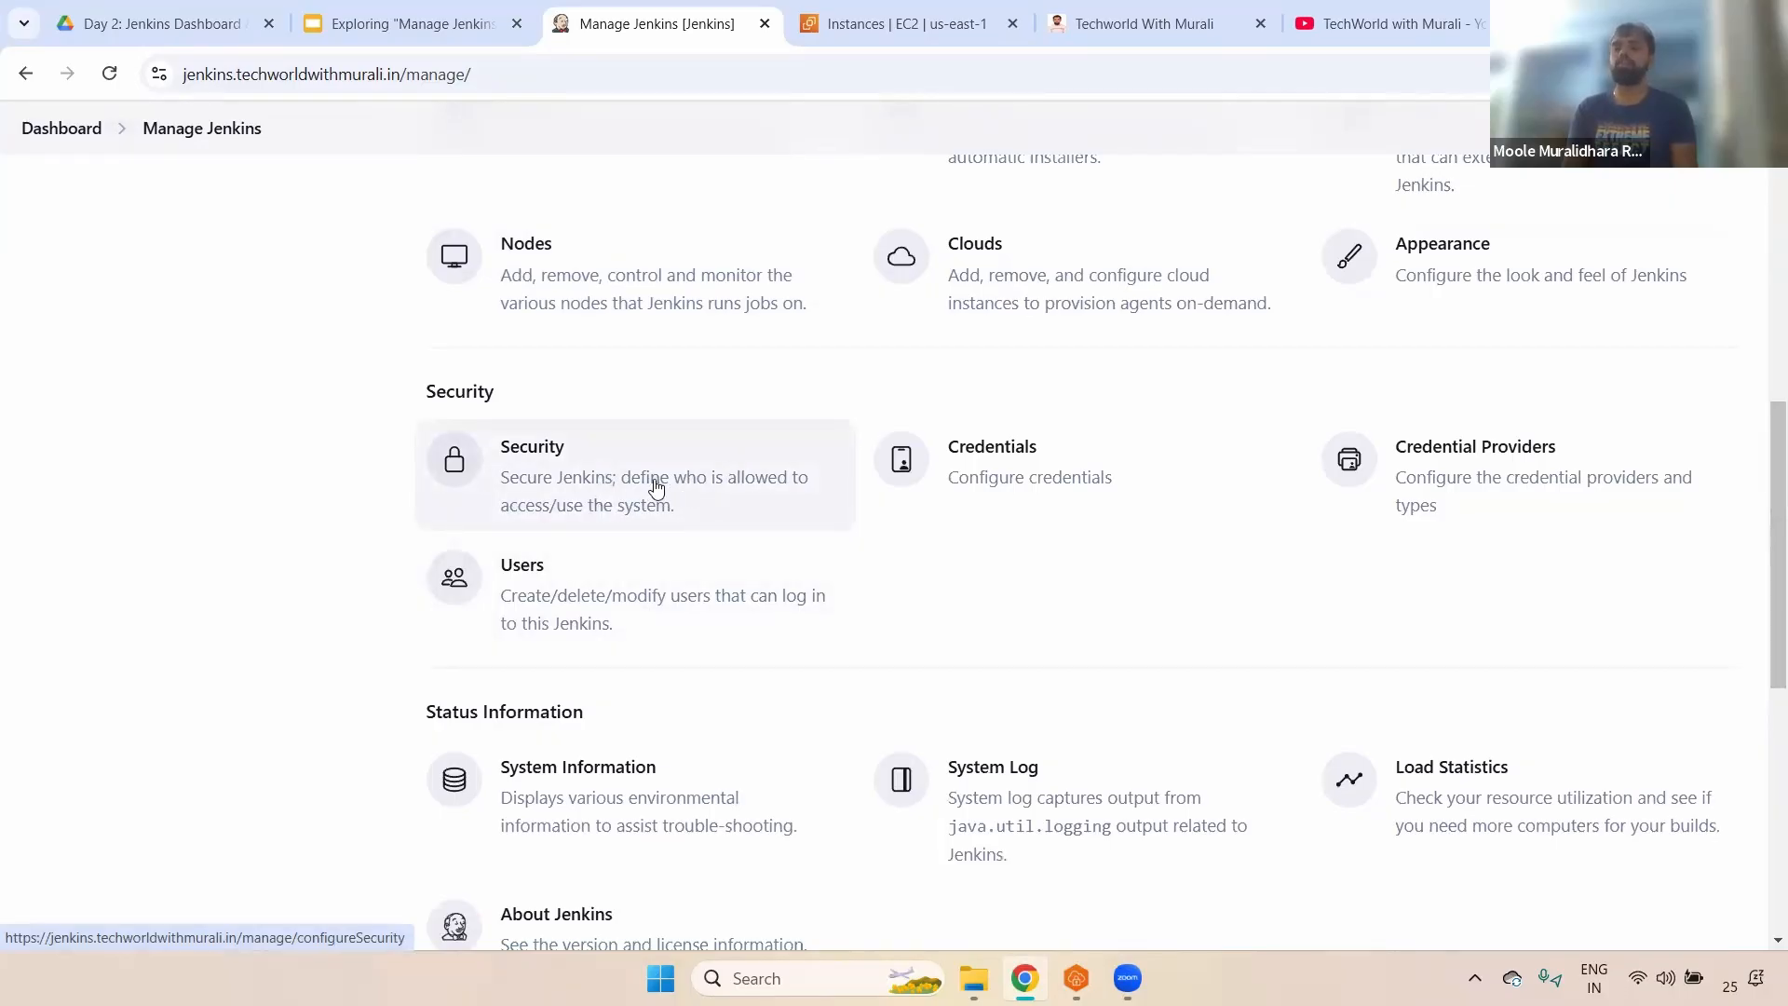
{"action": "scroll", "coordinate": [1754, 561], "scroll_direction": "down", "scroll_amount": 1}
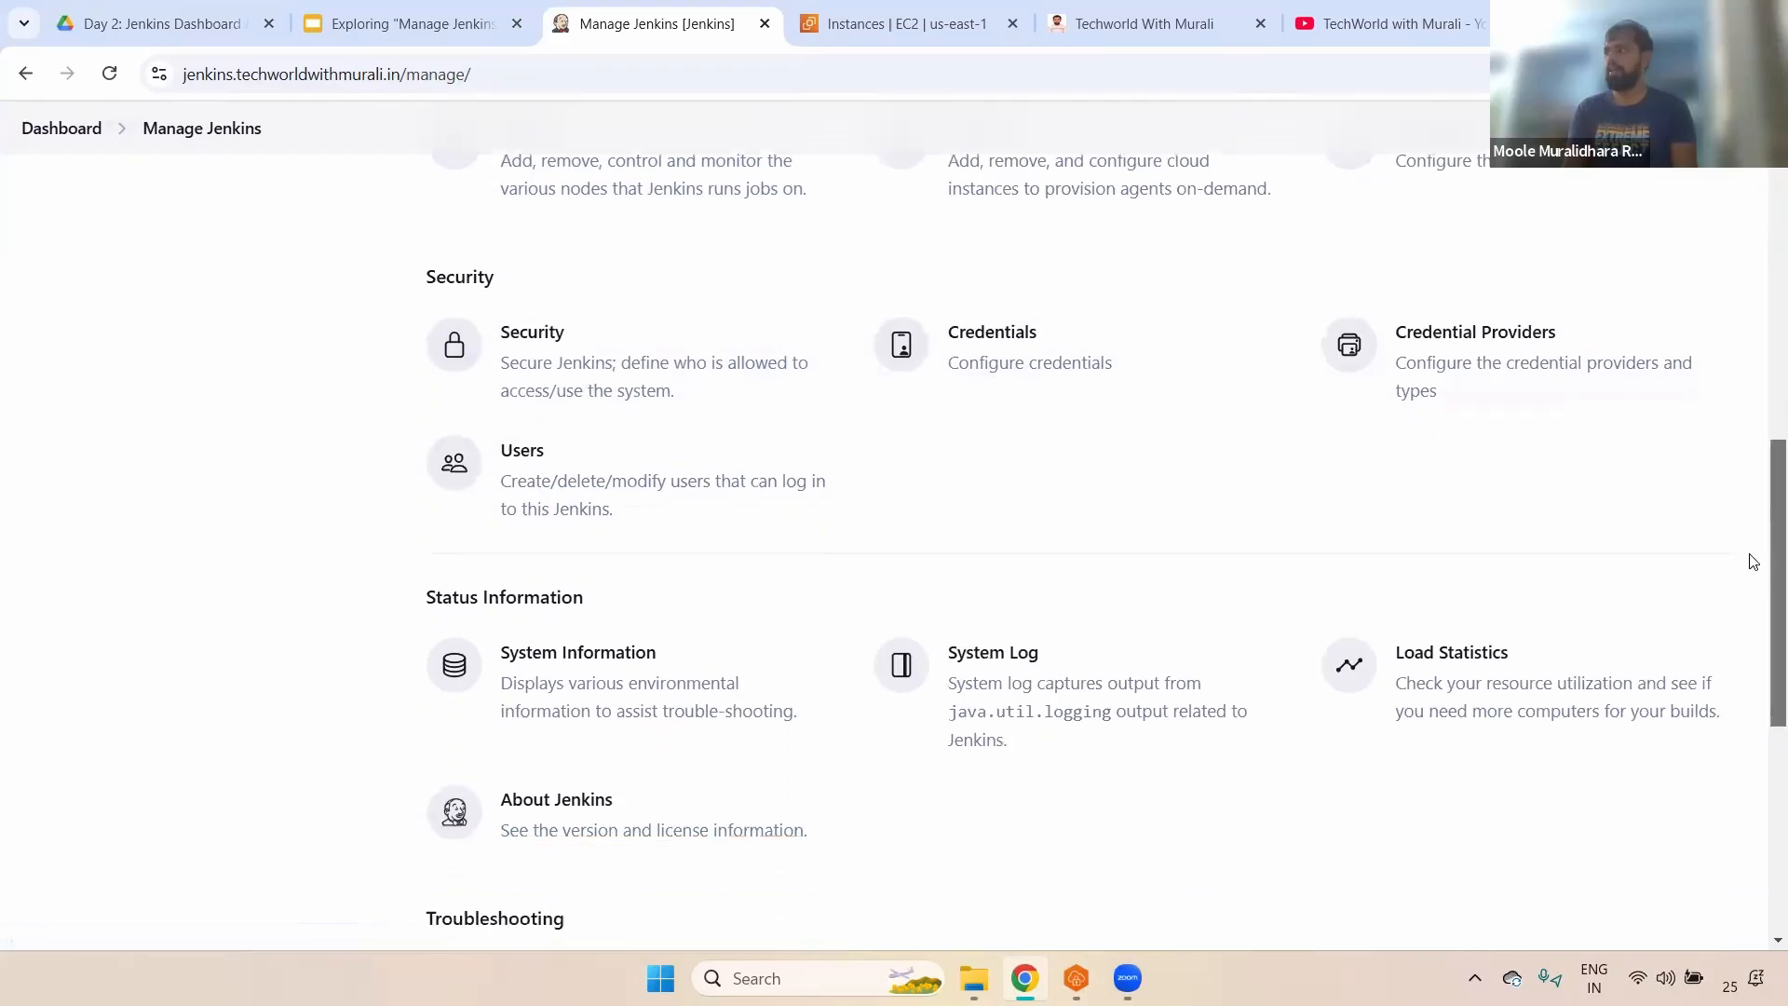
{"action": "left_click_drag", "start_coordinate": [1754, 562], "coordinate": [1751, 579]}
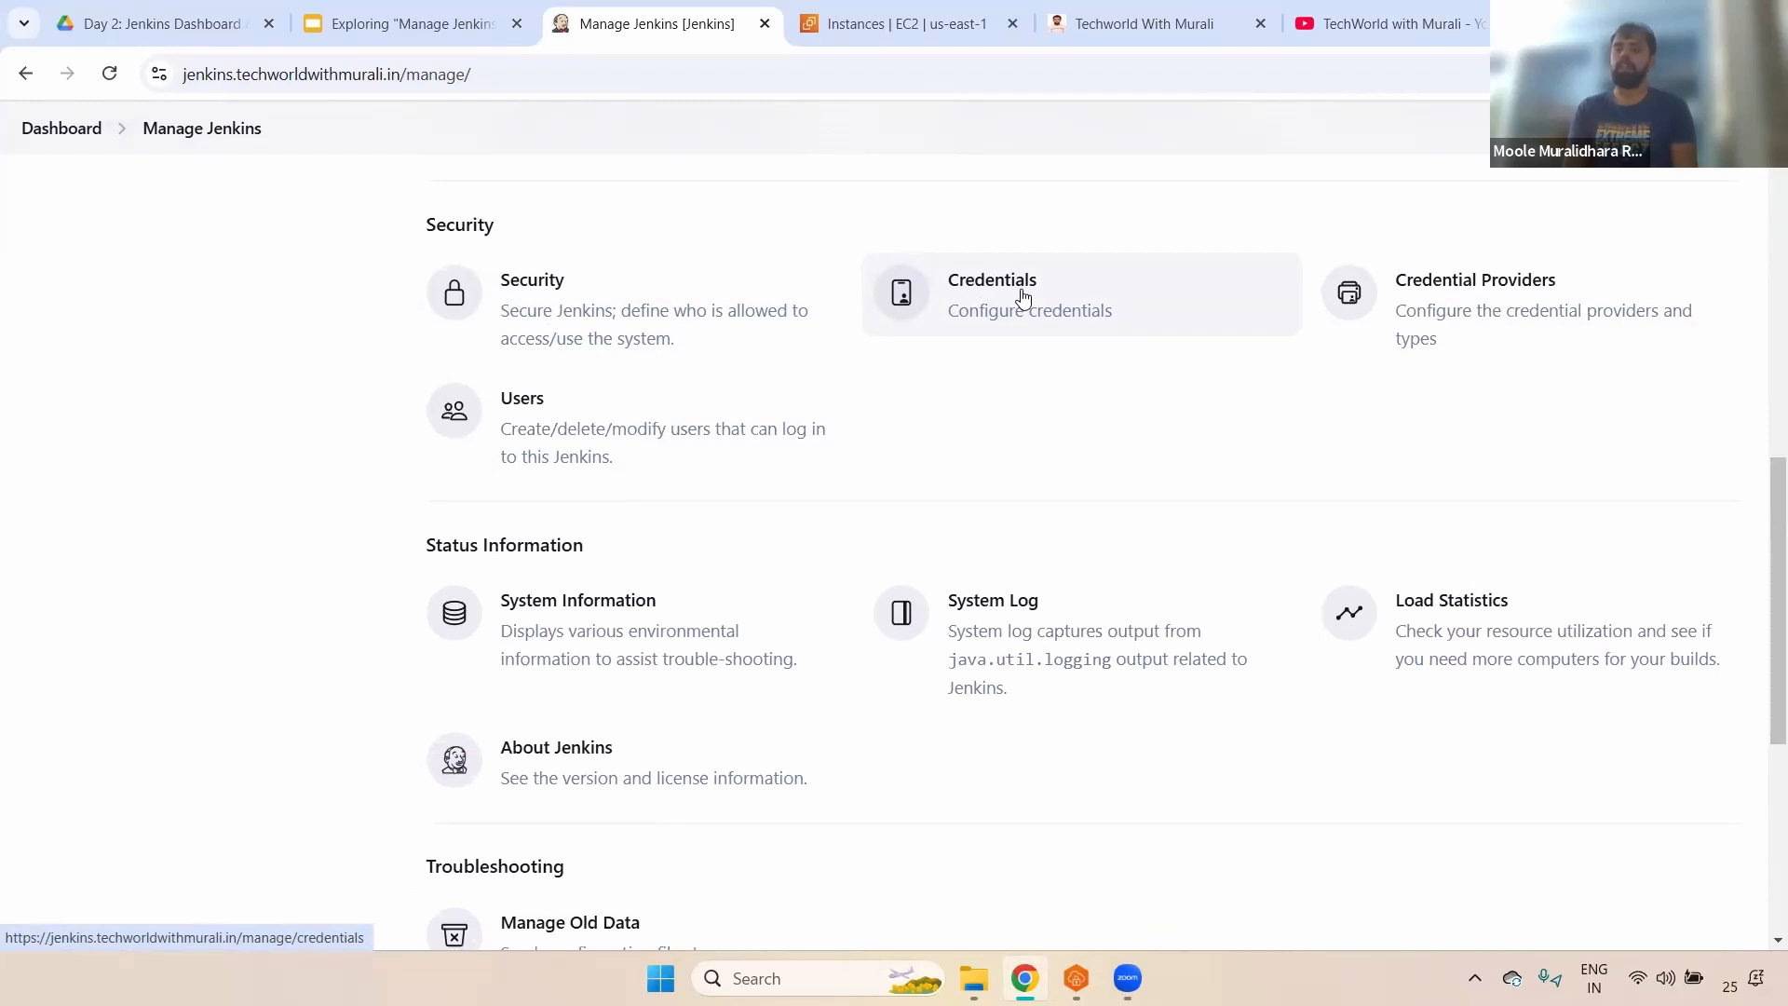
{"action": "left_click_drag", "start_coordinate": [401, 538], "coordinate": [1644, 768]}
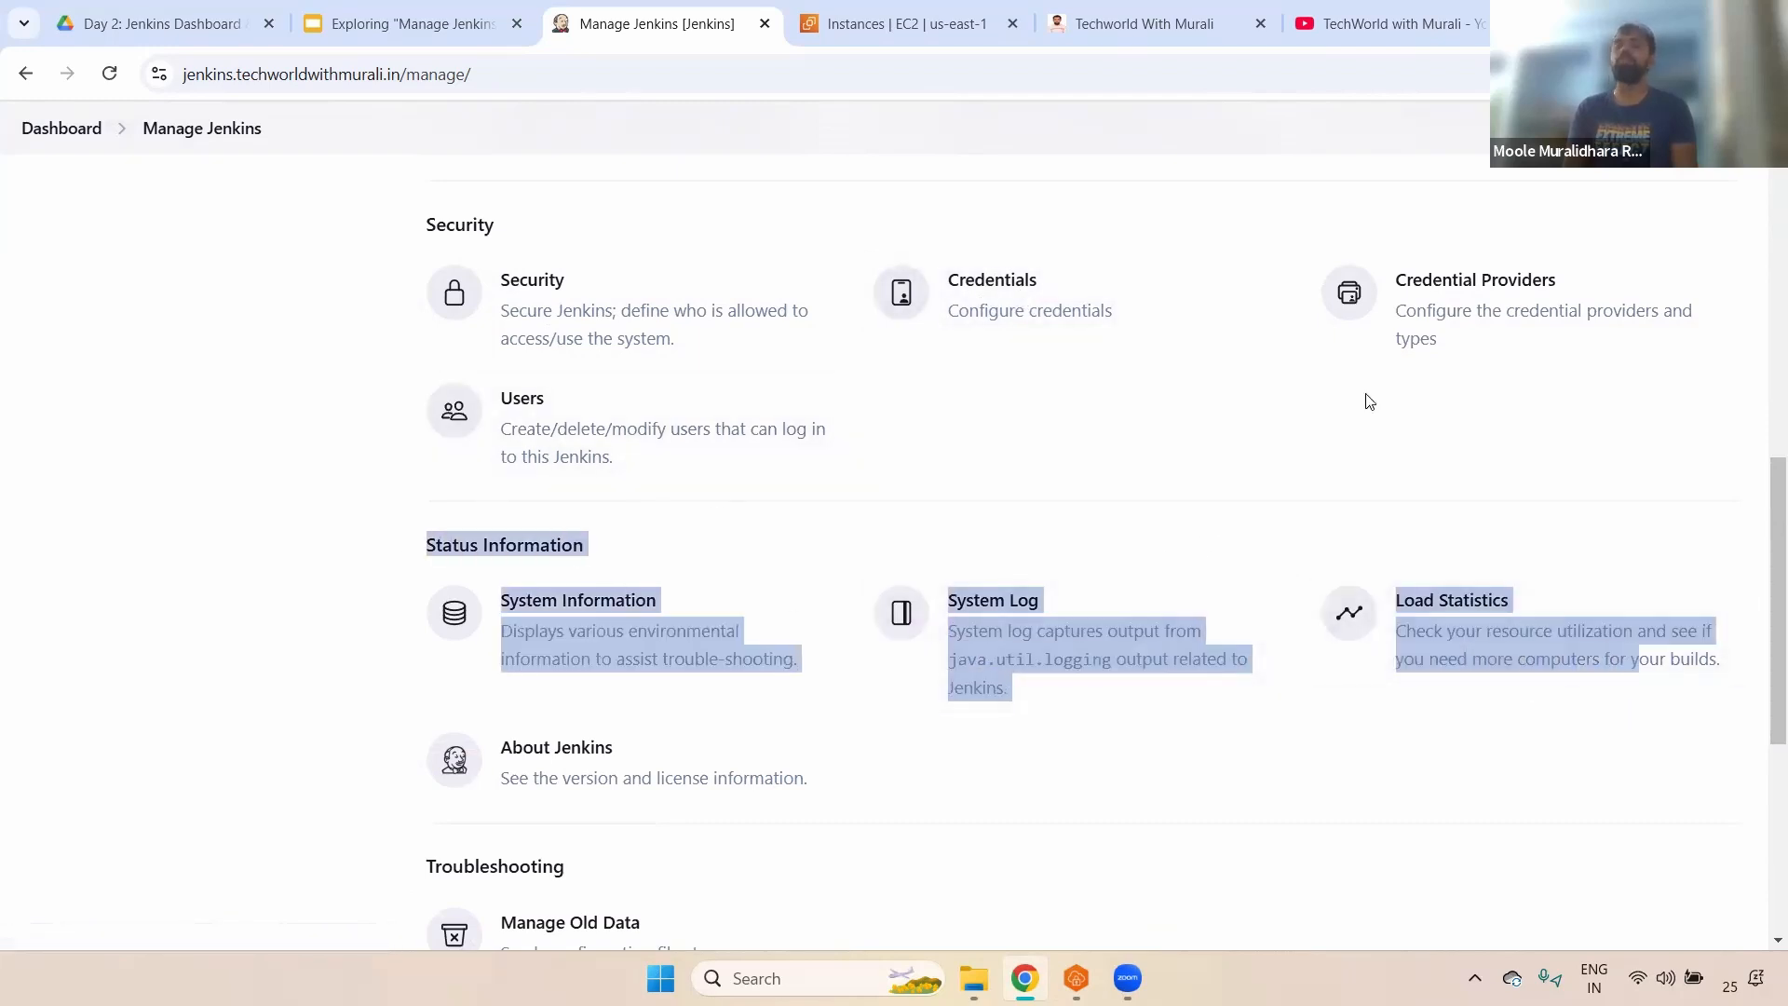
{"action": "left_click", "coordinate": [445, 18]}
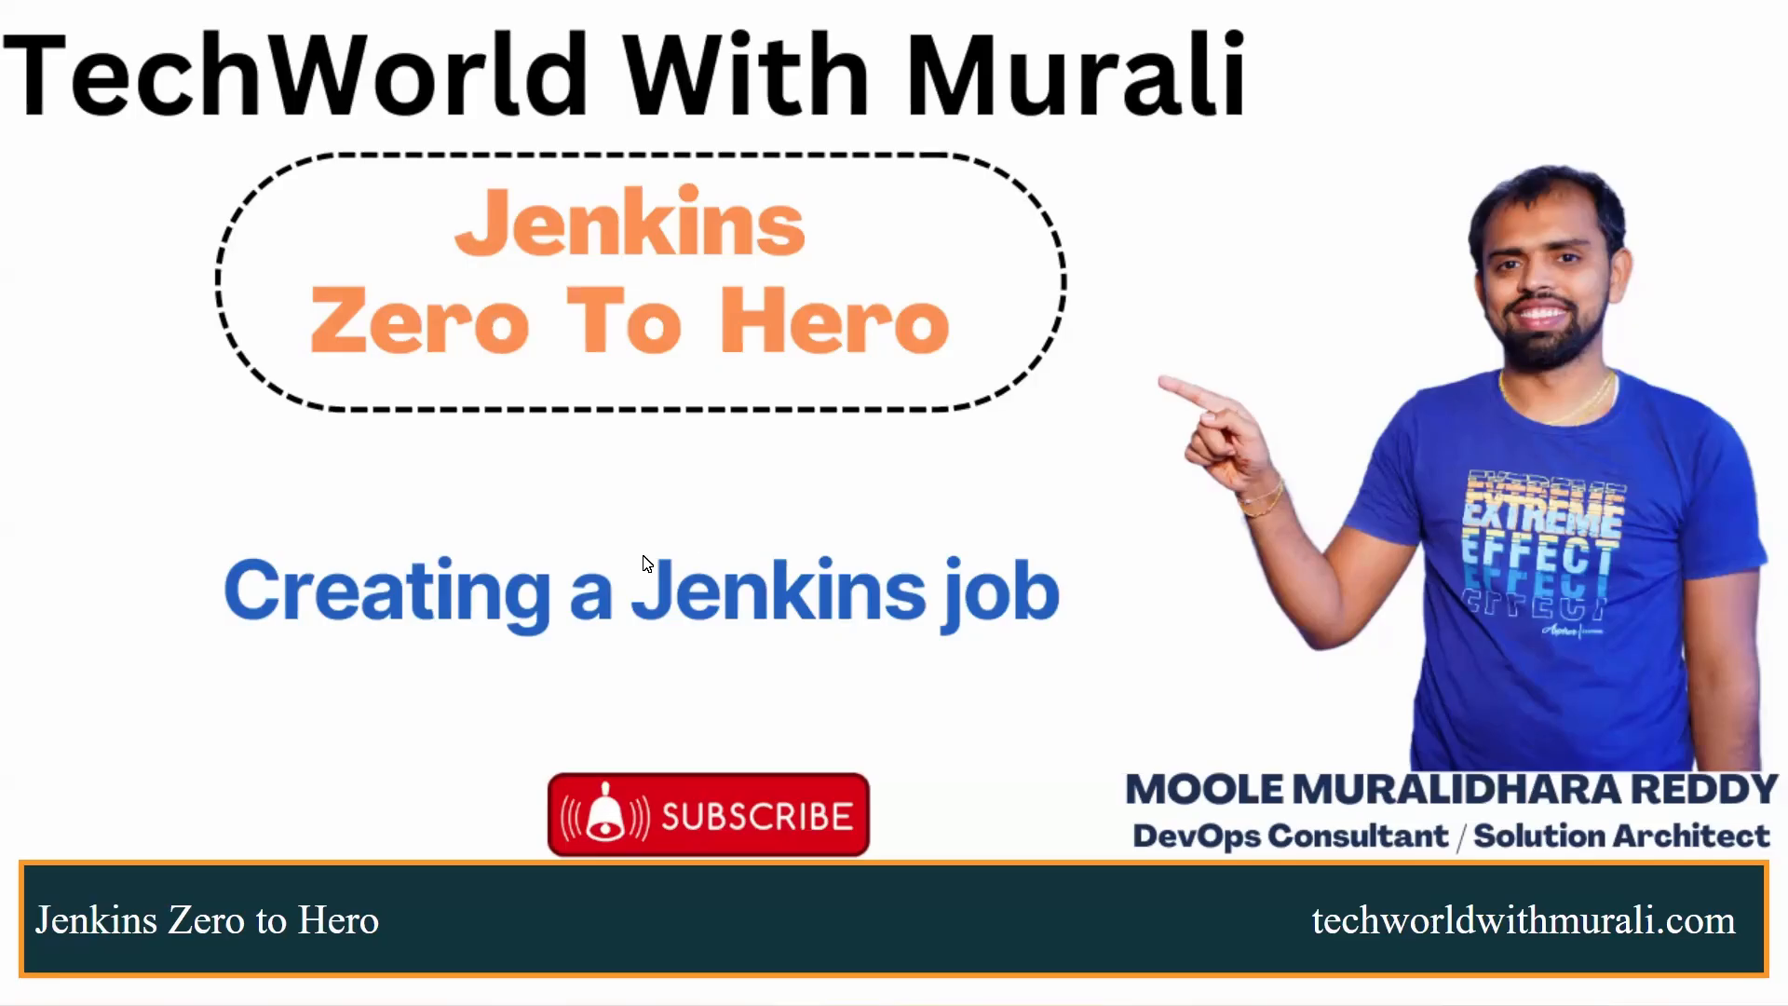
- Advance the deck to the DEMO slide, exit the slideshow, and bring up the Jenkins Dashboard
{"action": "key", "text": "Right"}
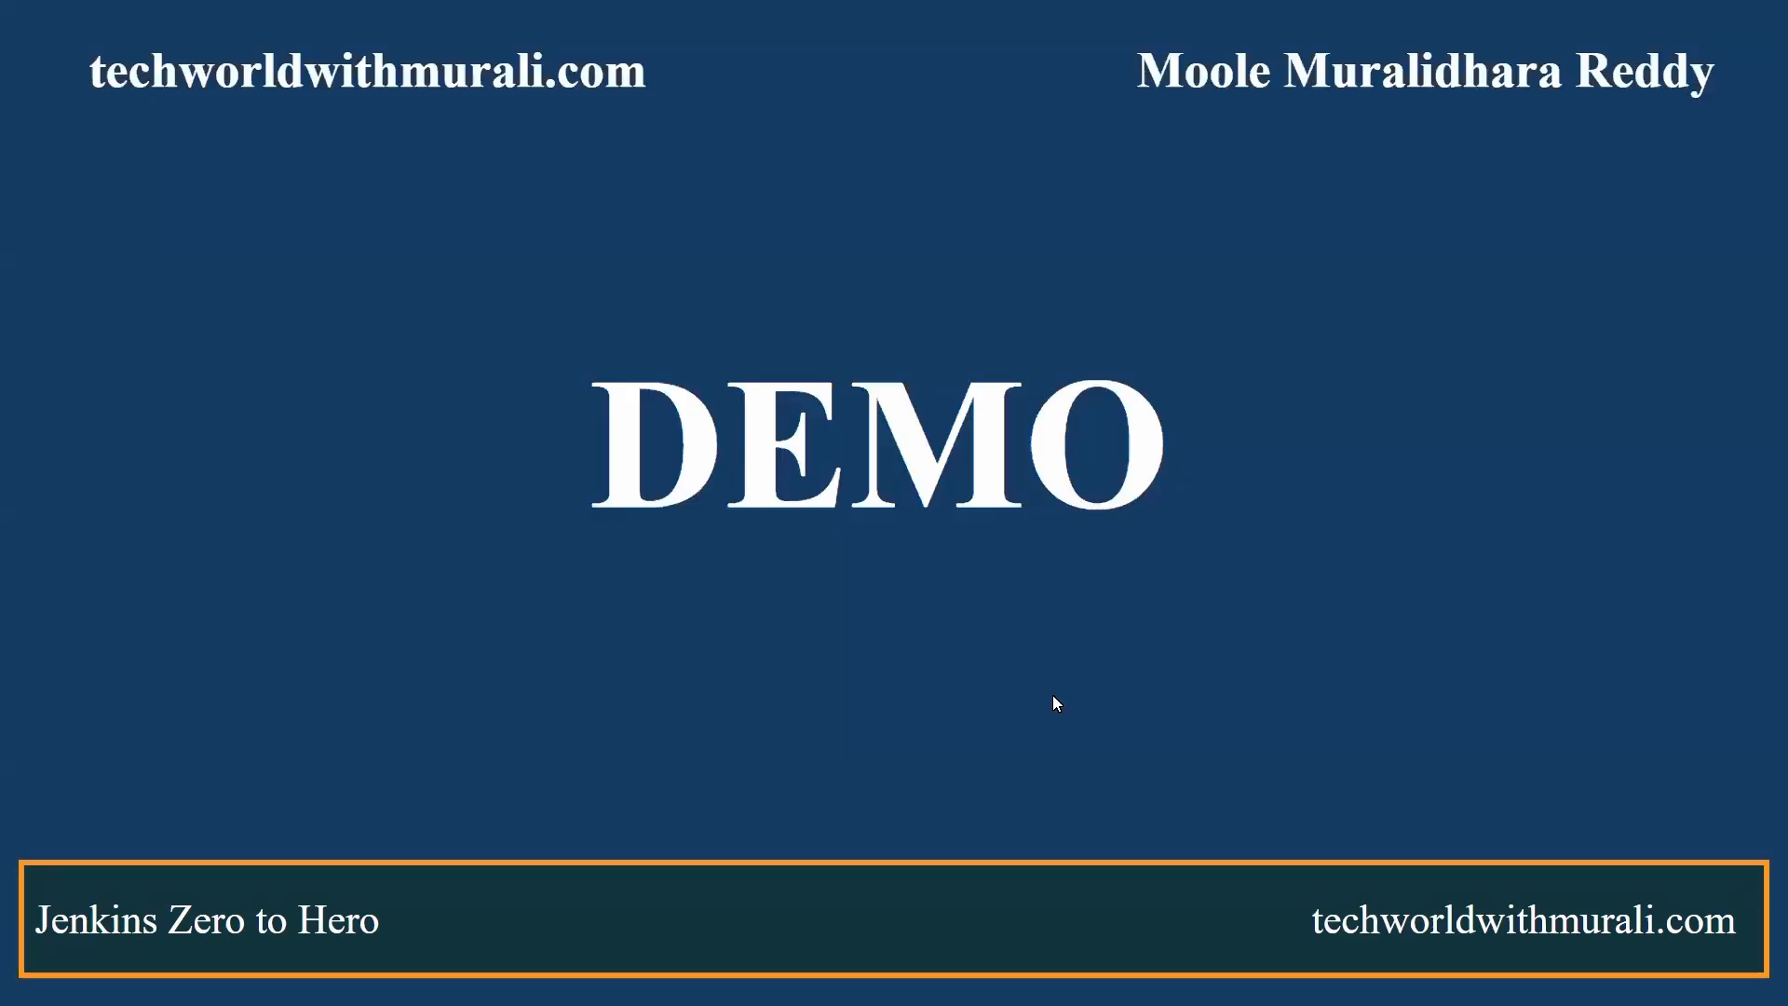
{"action": "key", "text": "Escape"}
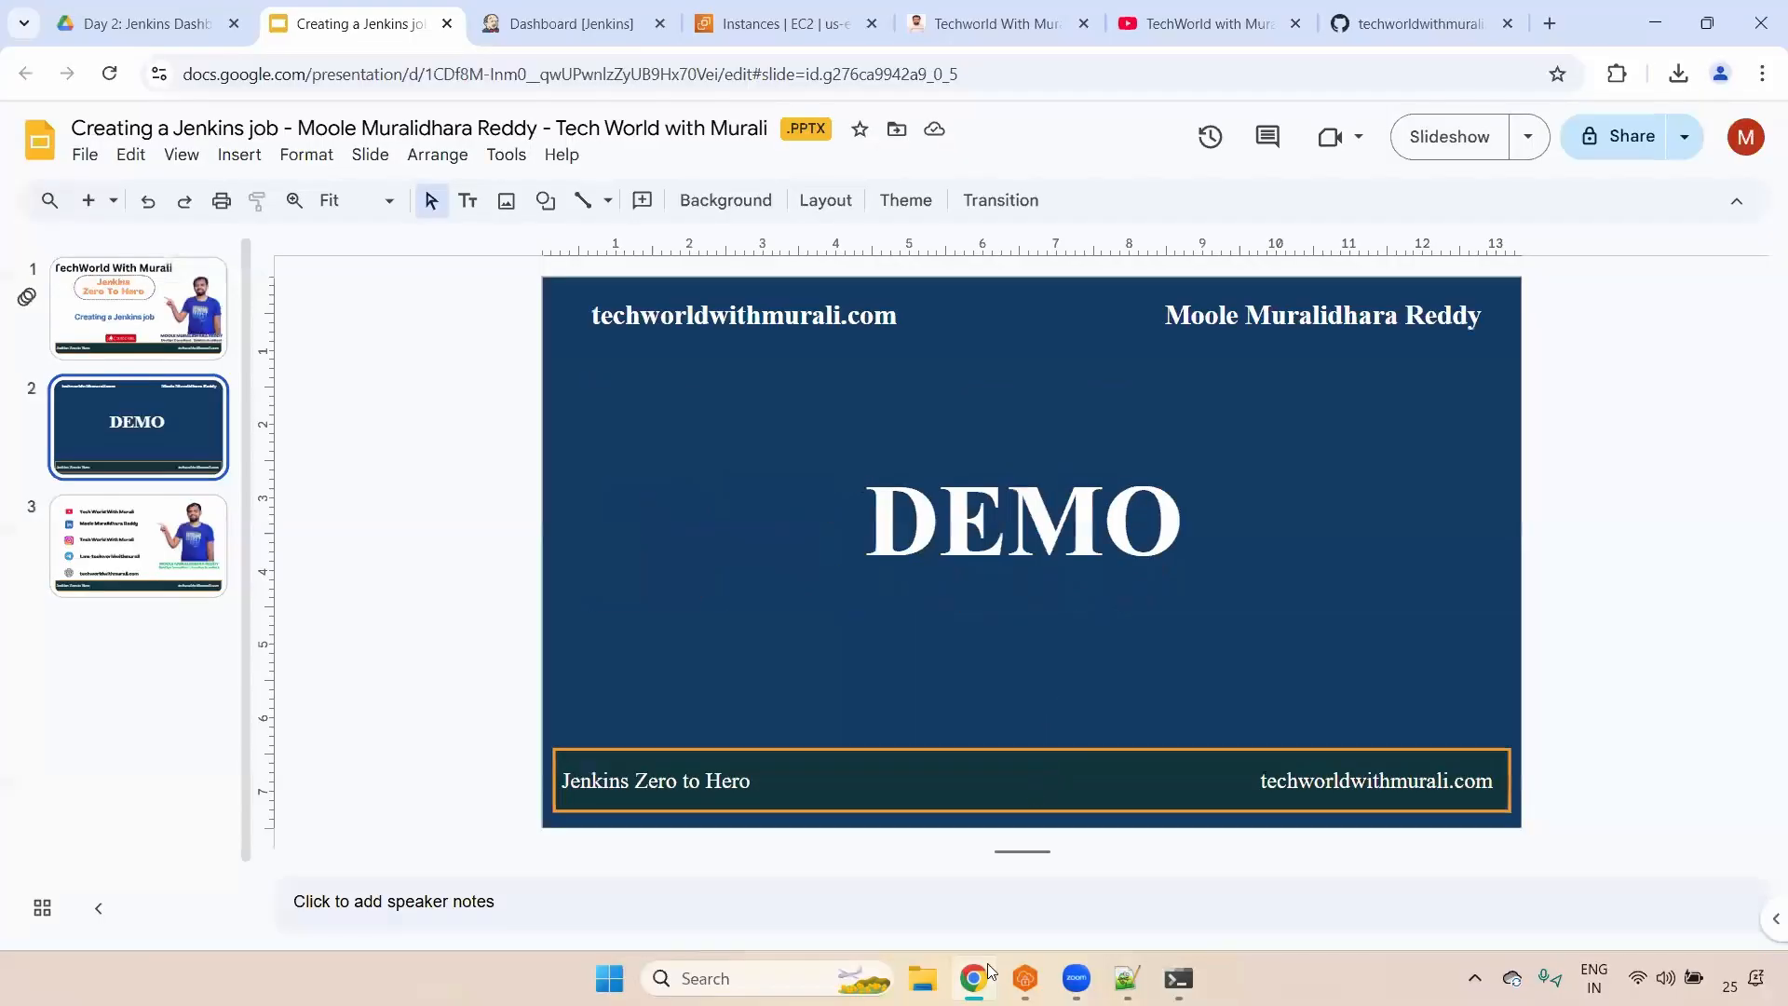
{"action": "left_click", "coordinate": [552, 13]}
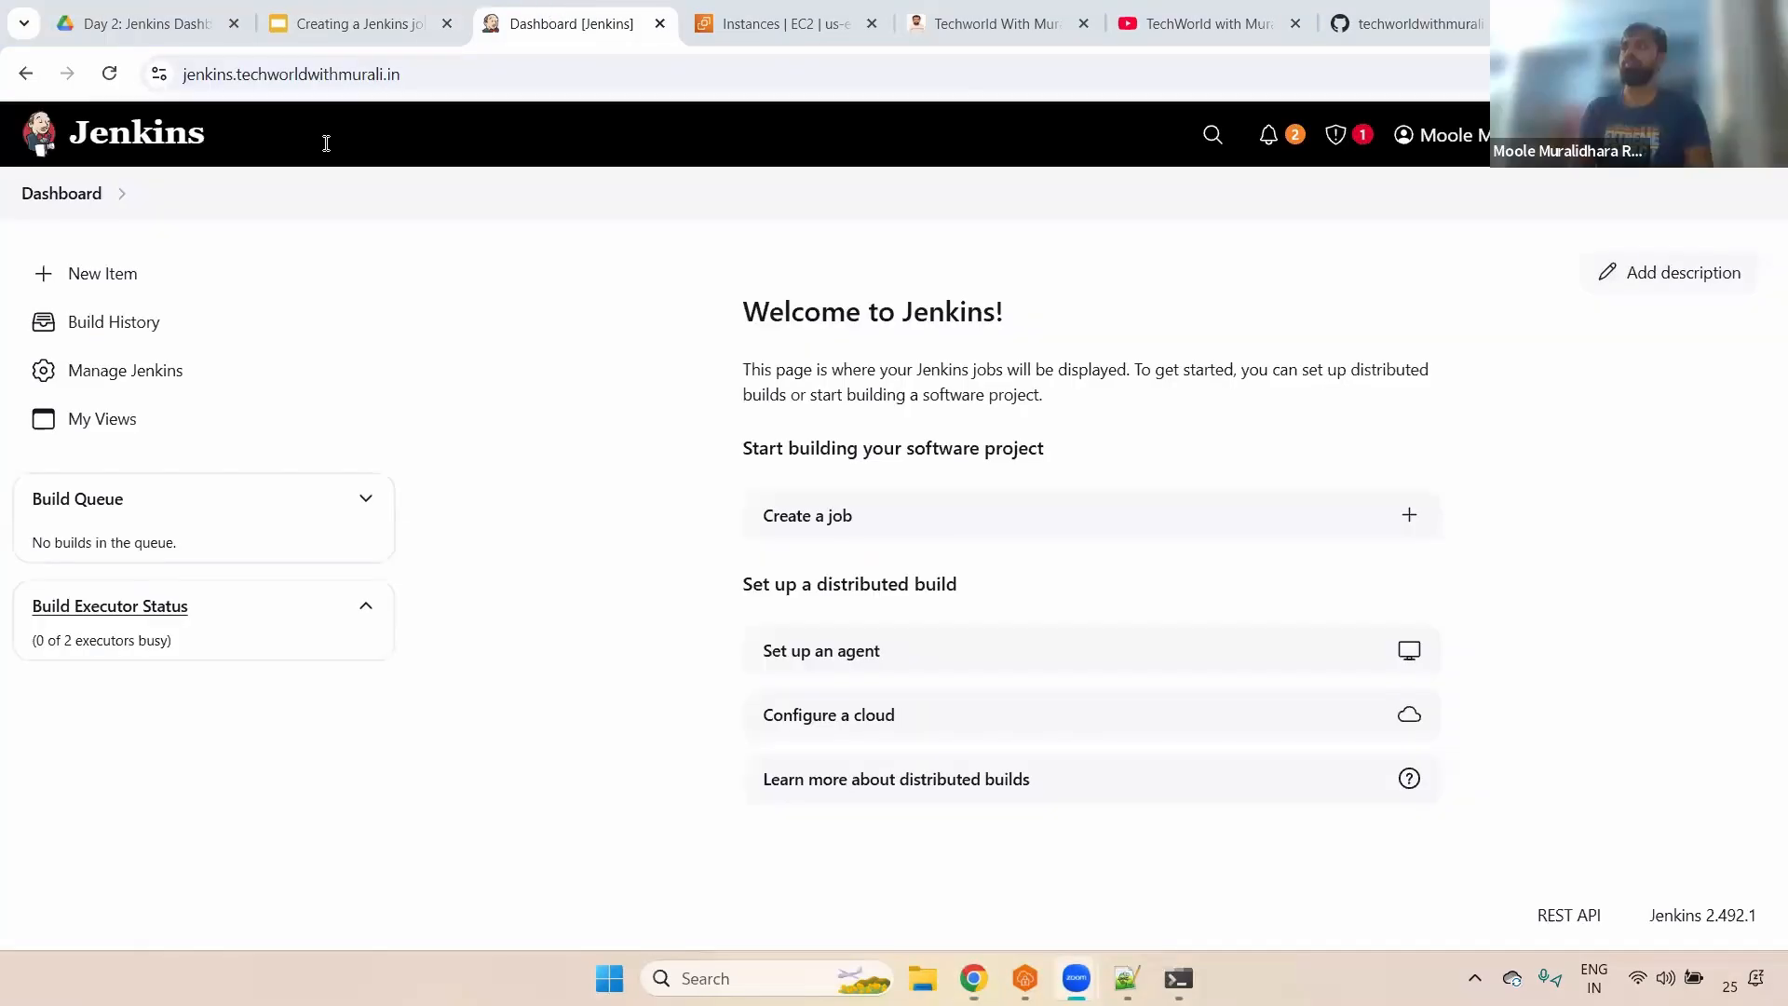
- Highlight the domain in the Jenkins address bar, then clear the selection on the Dashboard
{"action": "double_click", "coordinate": [339, 86]}
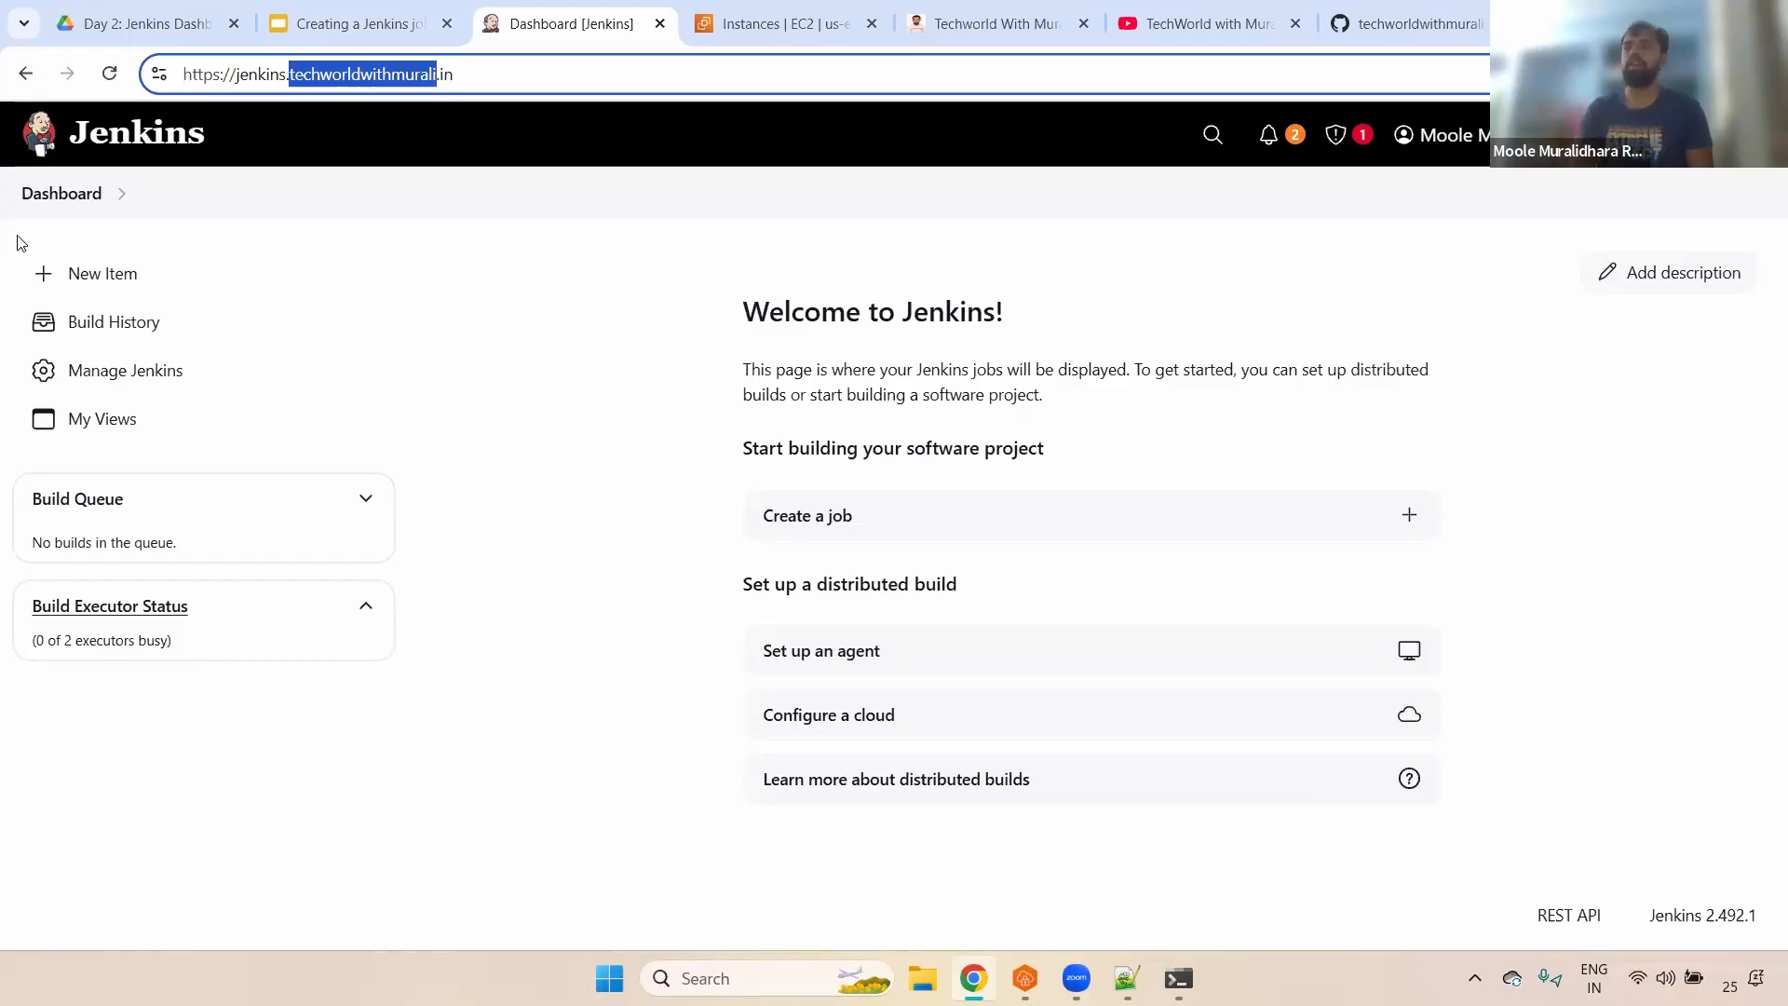
{"action": "left_click", "coordinate": [719, 324]}
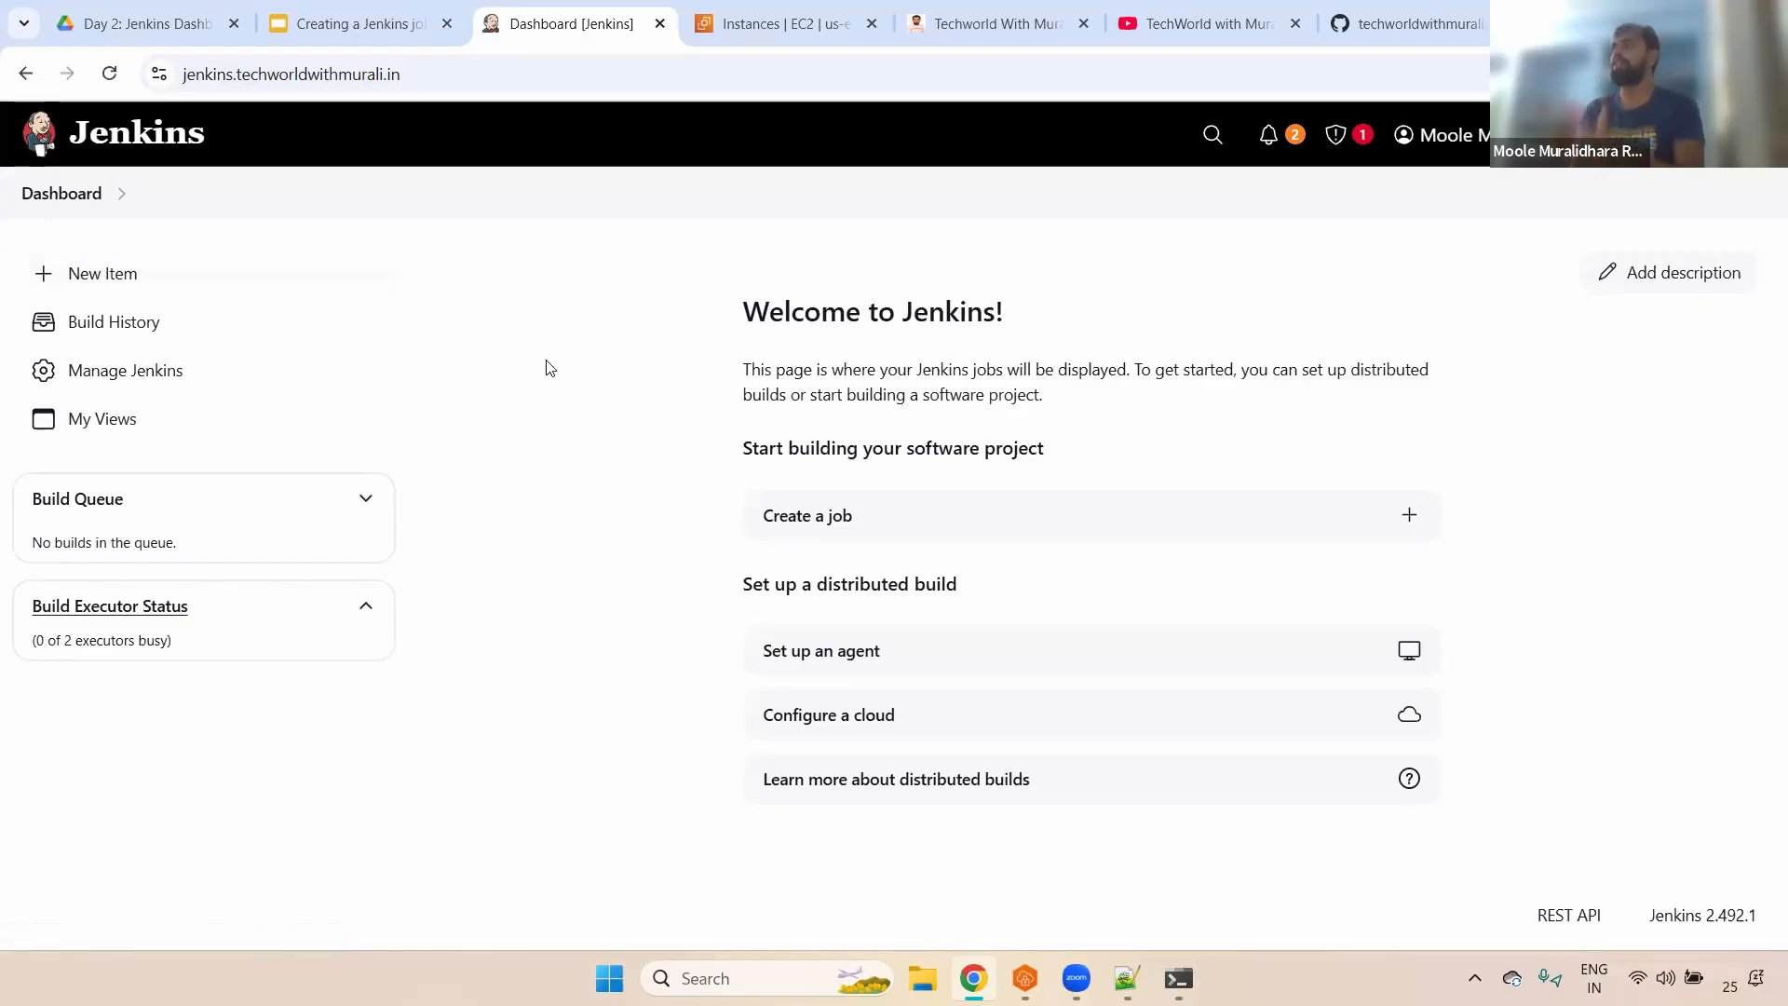
- Create a new Freestyle project named 'sample-project' through New Item and confirm with OK
{"action": "left_click", "coordinate": [102, 274]}
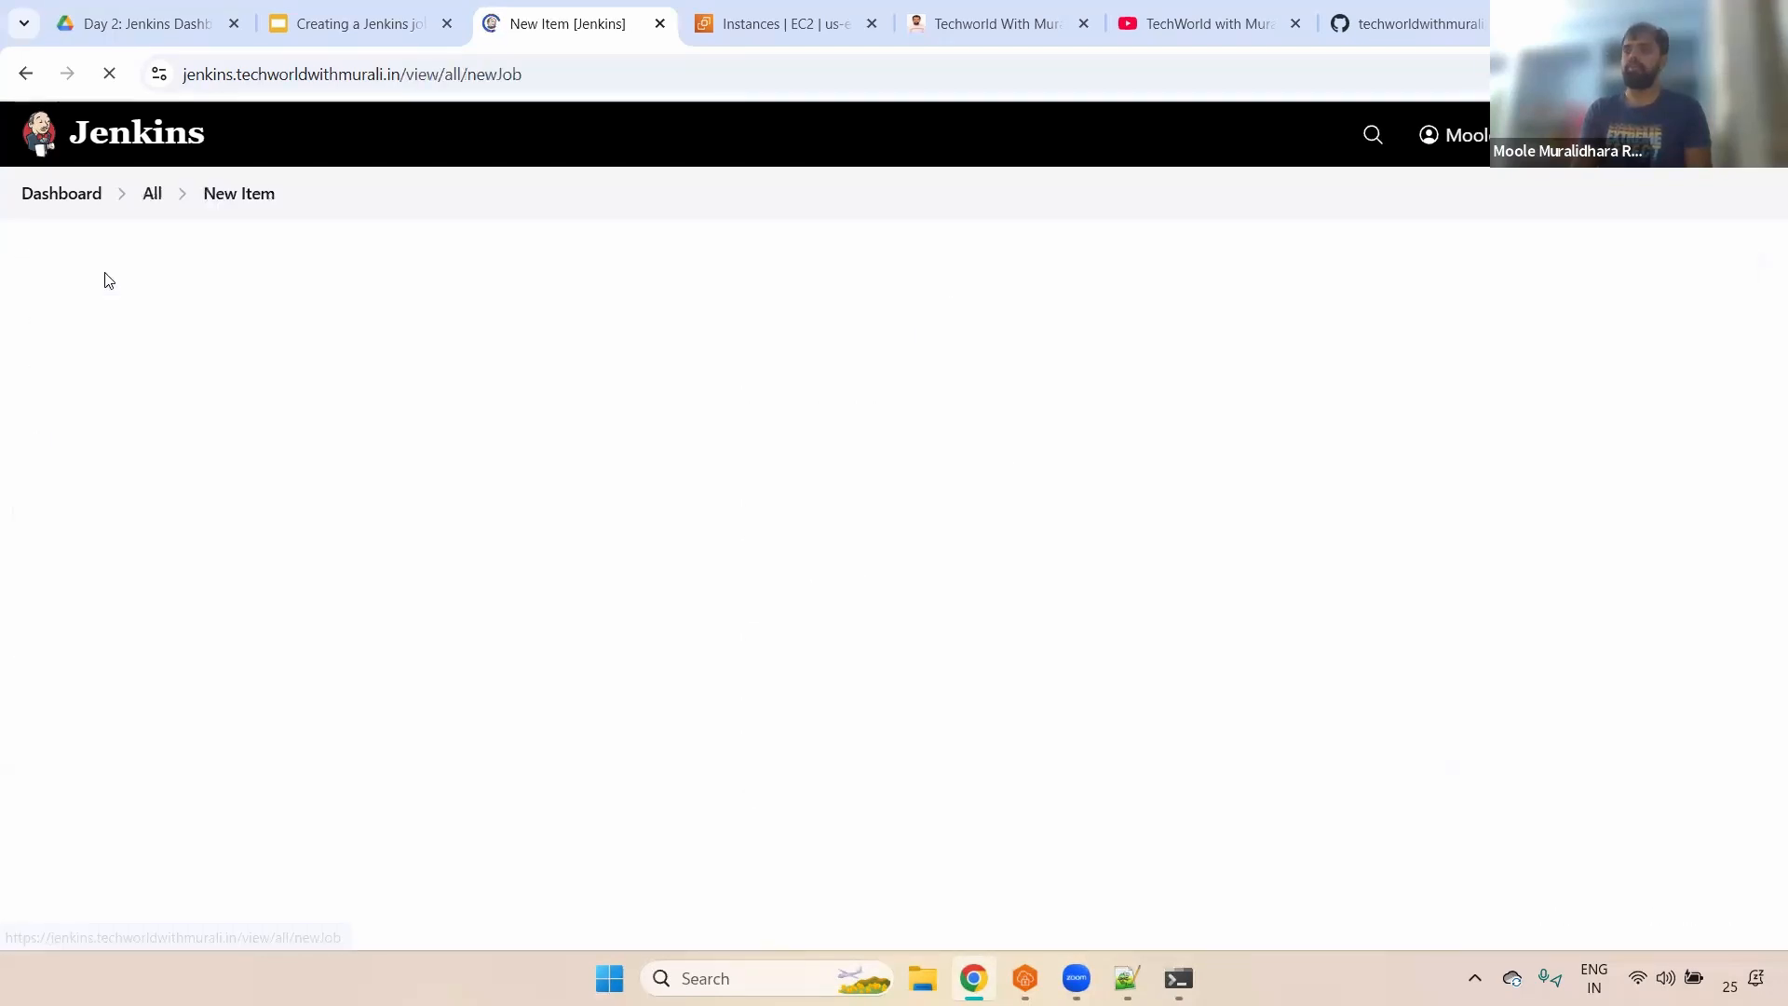
{"action": "left_click", "coordinate": [464, 346]}
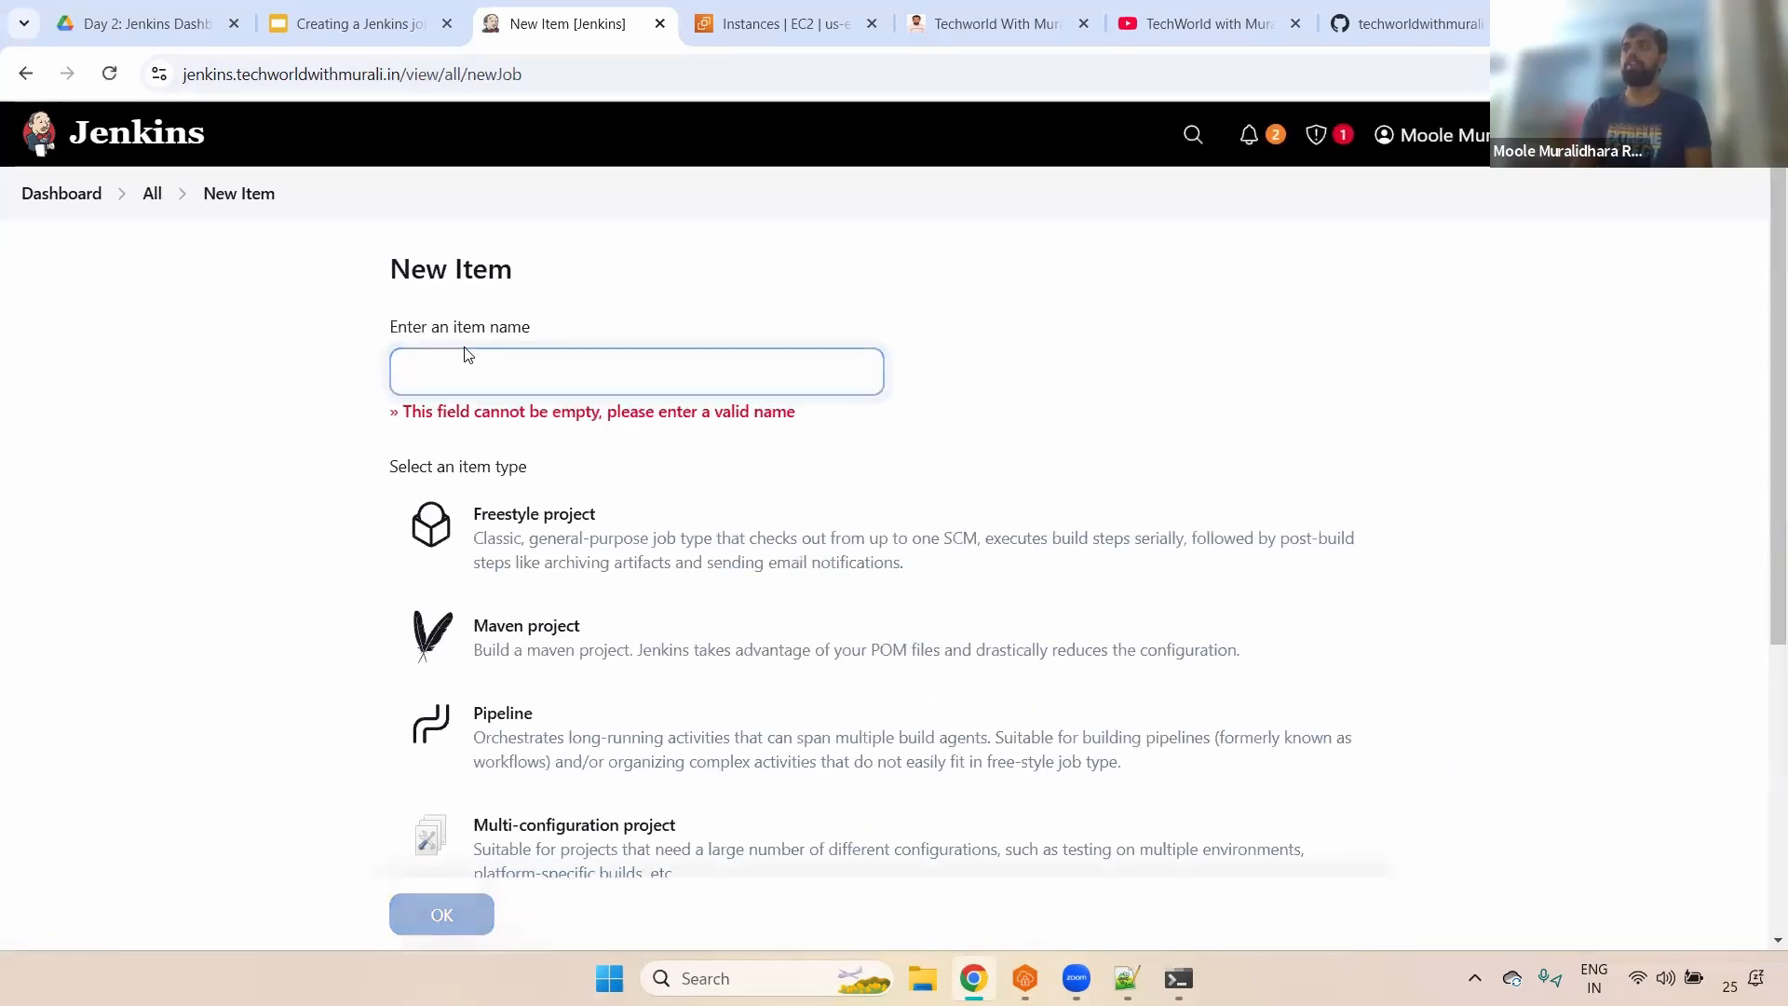
{"action": "left_click", "coordinate": [459, 367]}
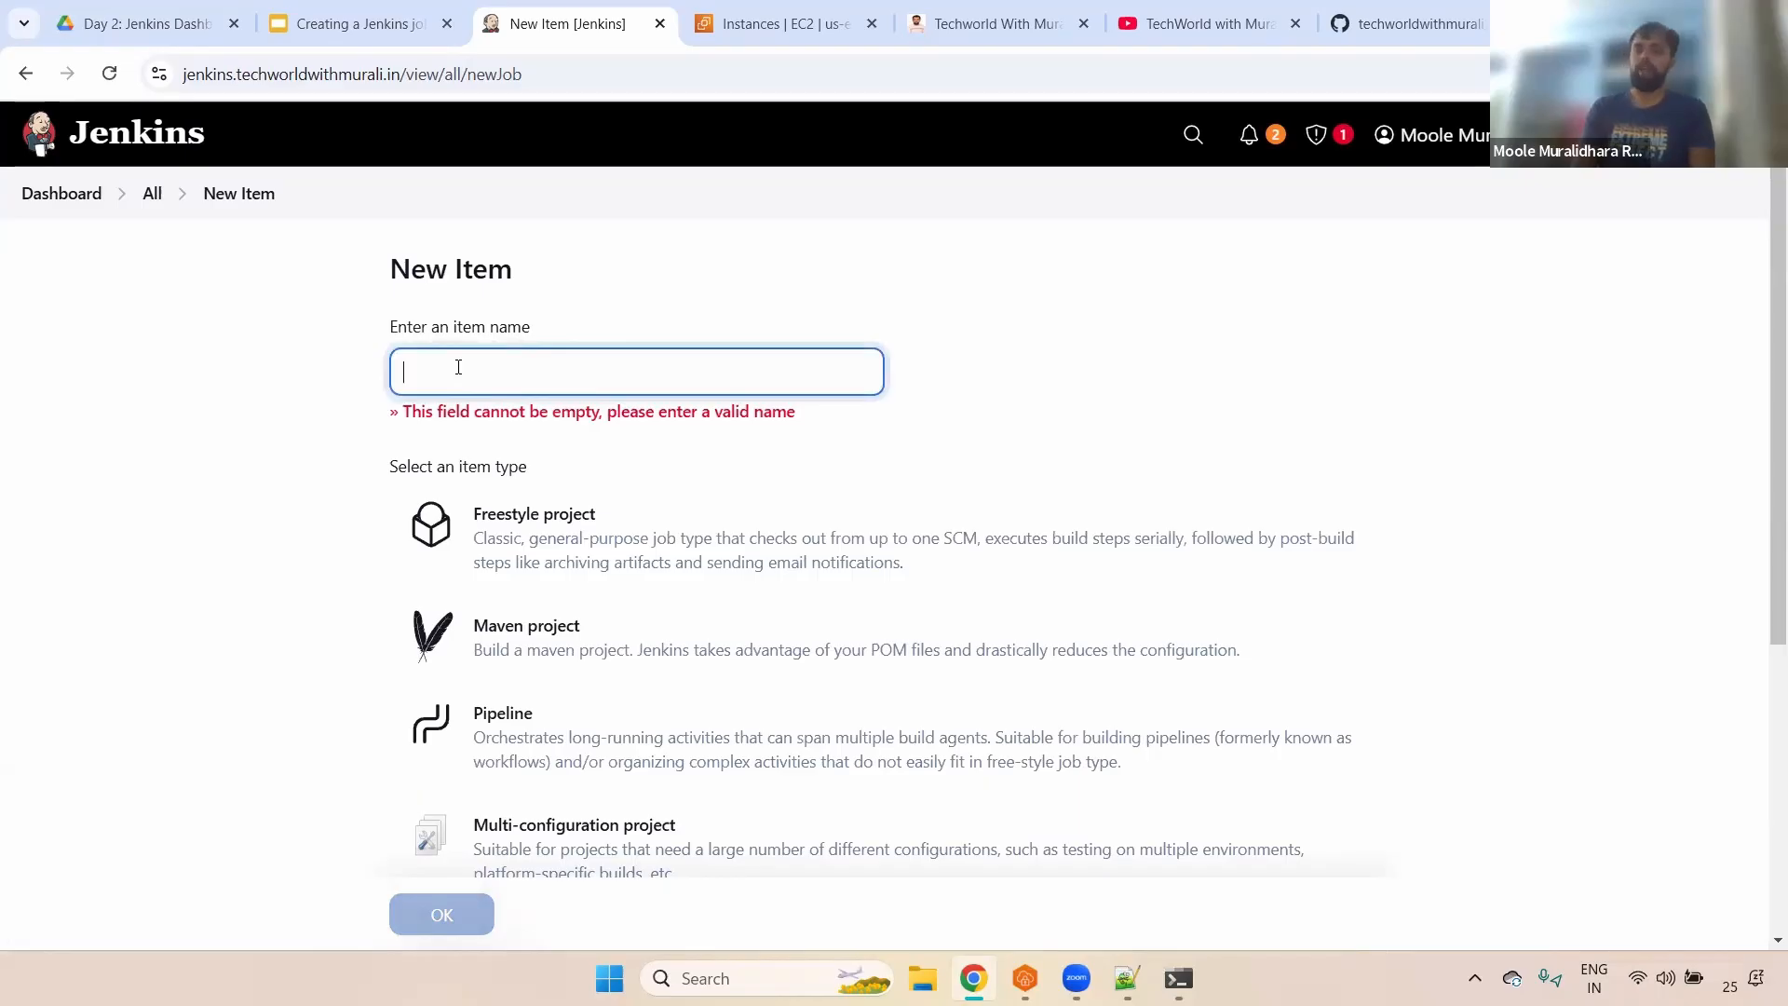
{"action": "type", "text": "s"}
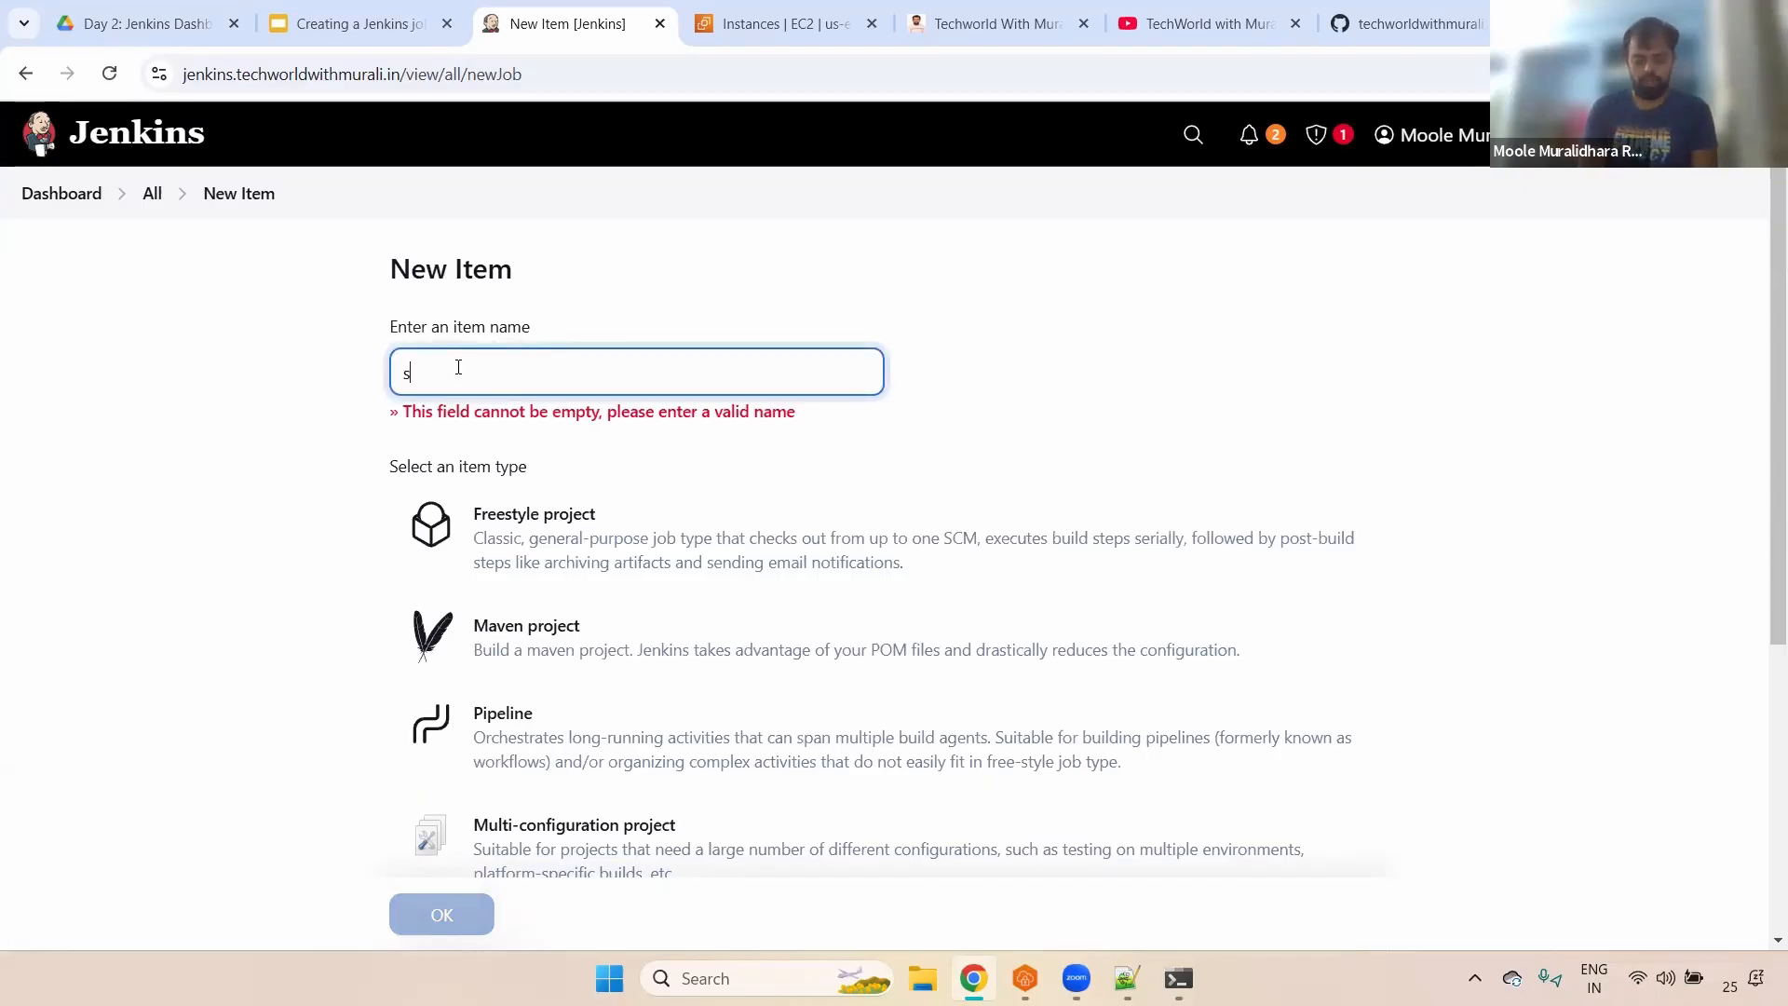
{"action": "type", "text": "ample-project"}
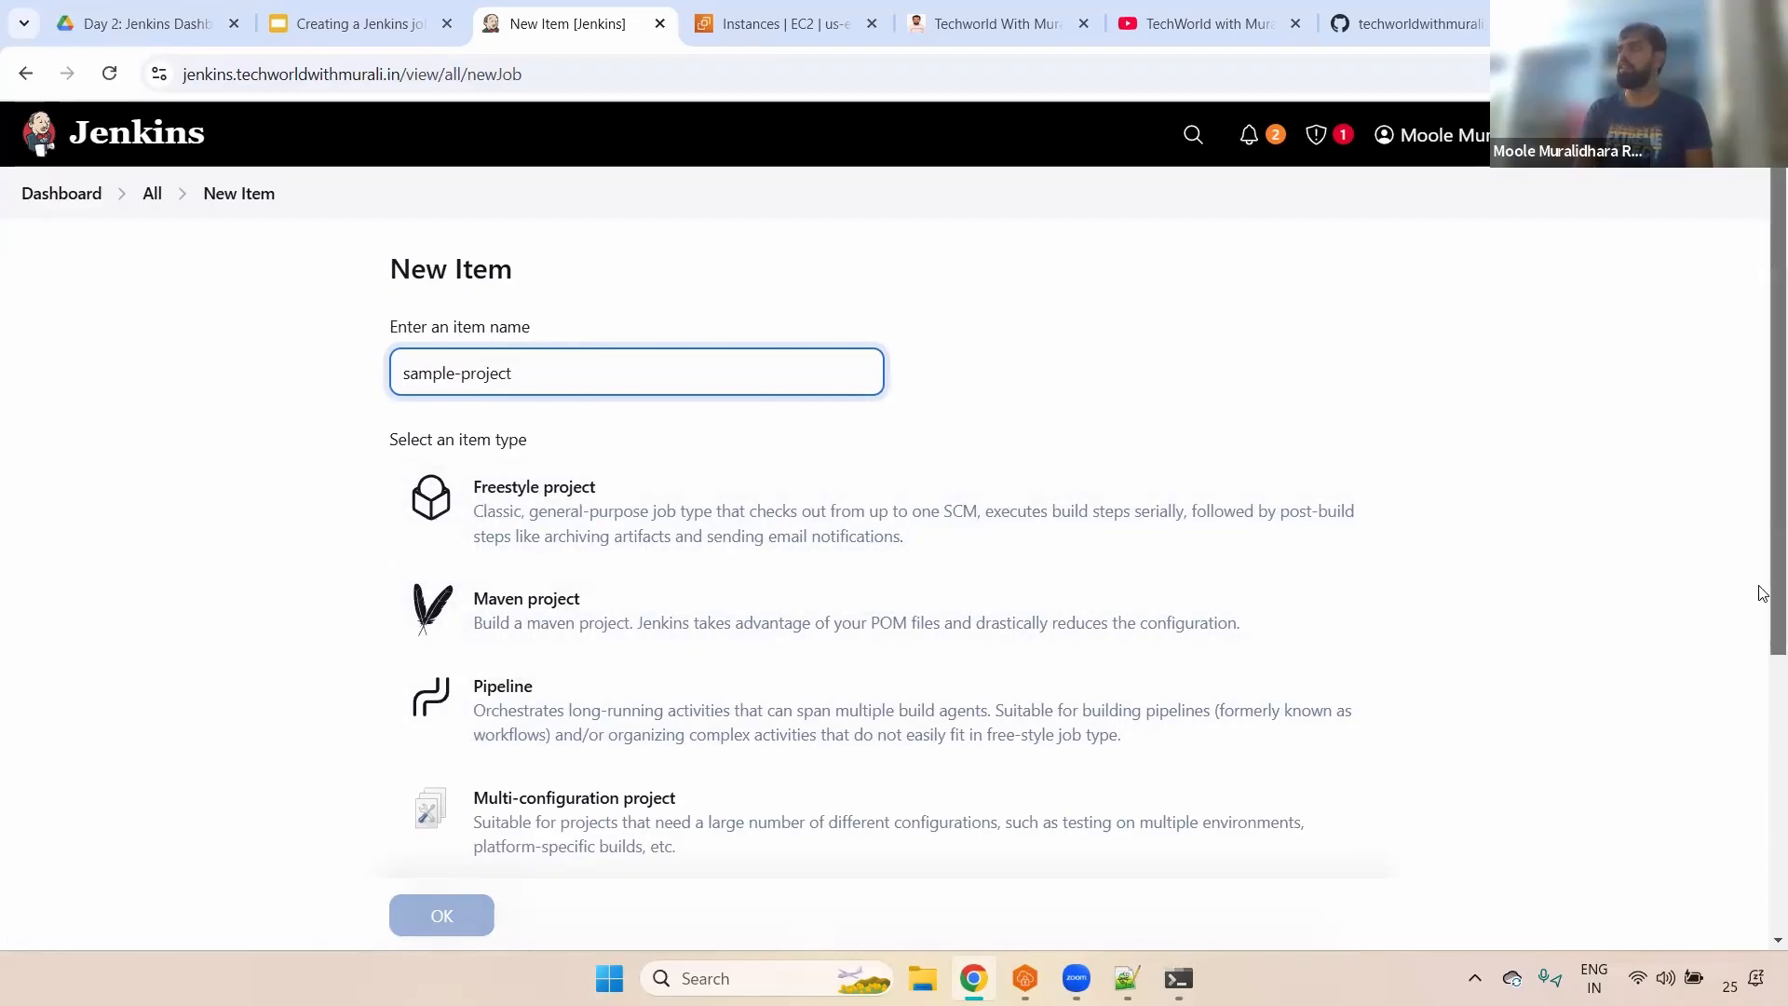
{"action": "scroll", "coordinate": [655, 627], "scroll_direction": "down", "scroll_amount": 3}
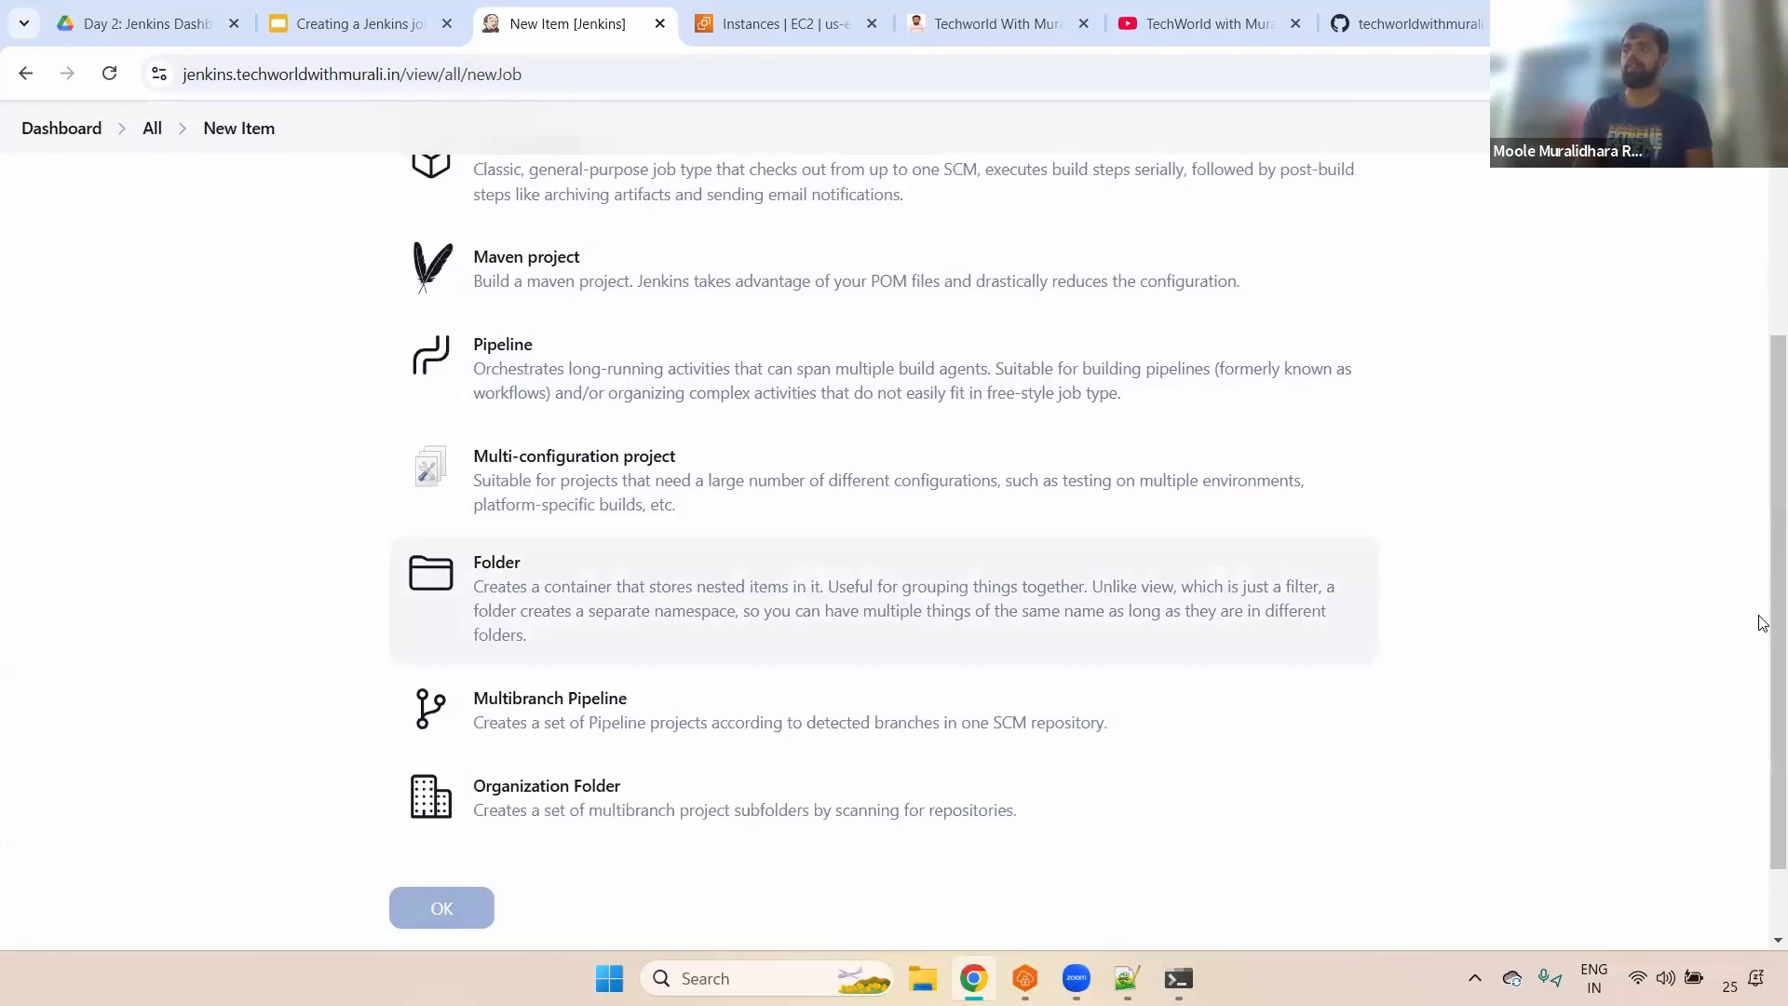
{"action": "left_click_drag", "start_coordinate": [1763, 624], "coordinate": [1764, 467]}
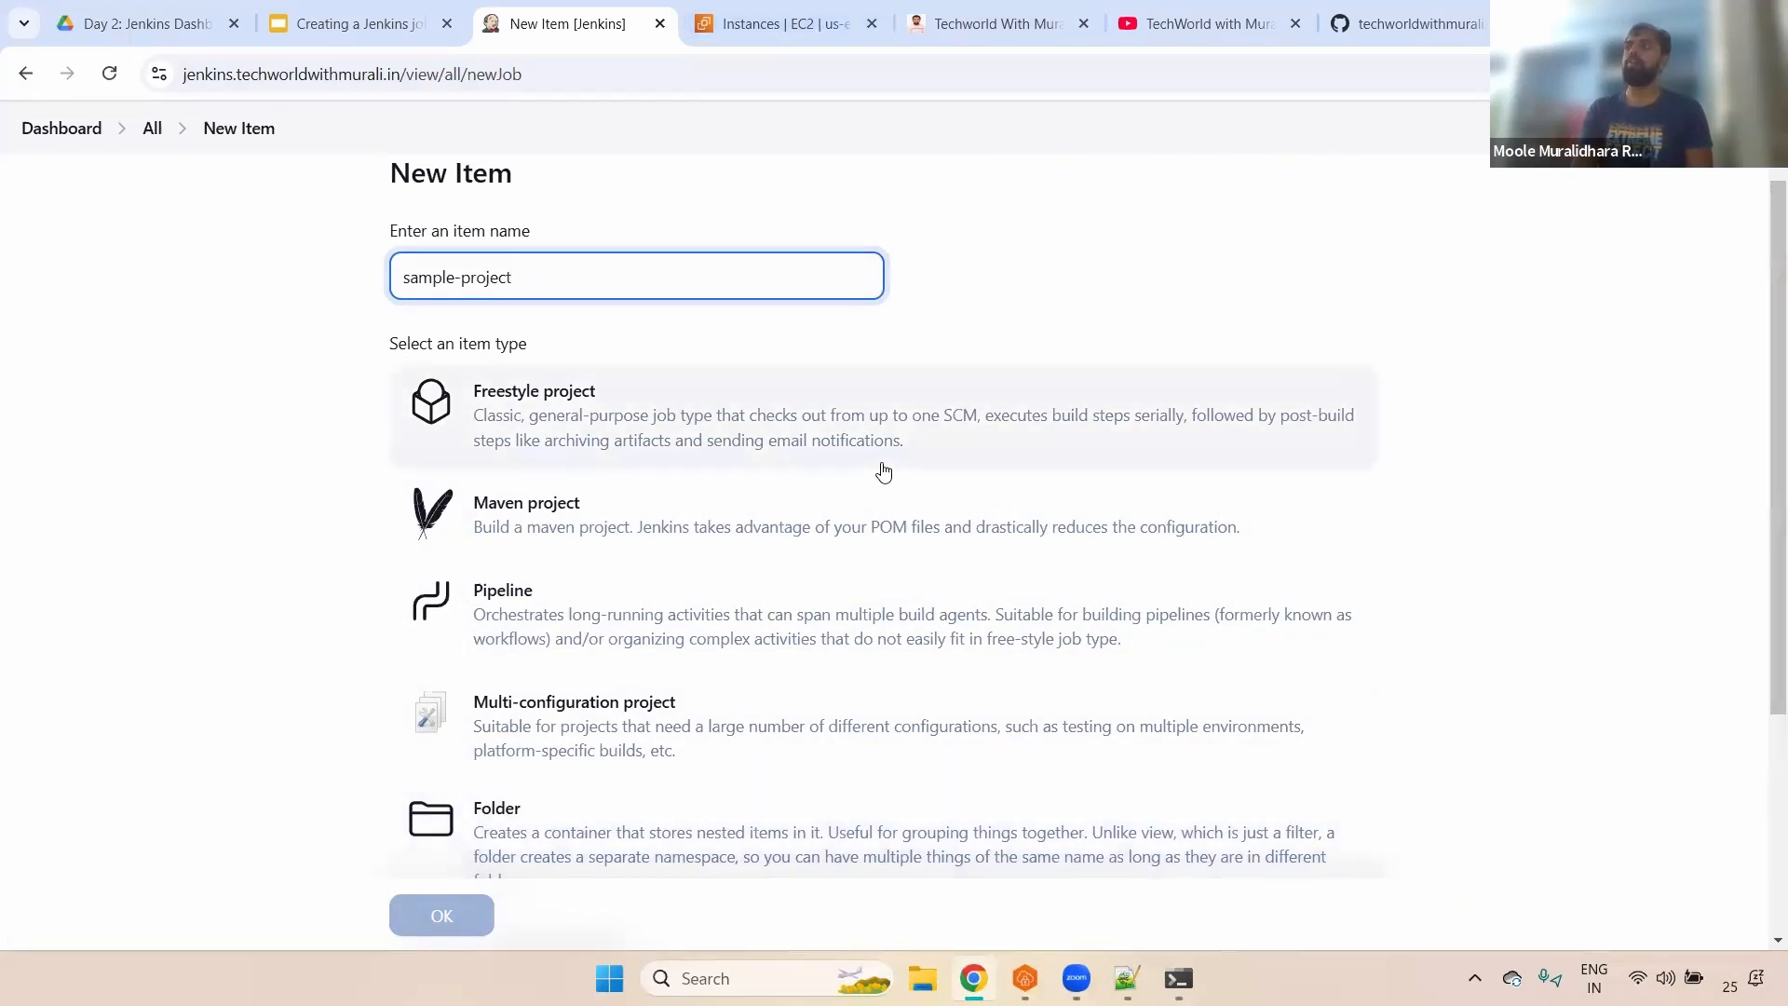
{"action": "left_click", "coordinate": [656, 416]}
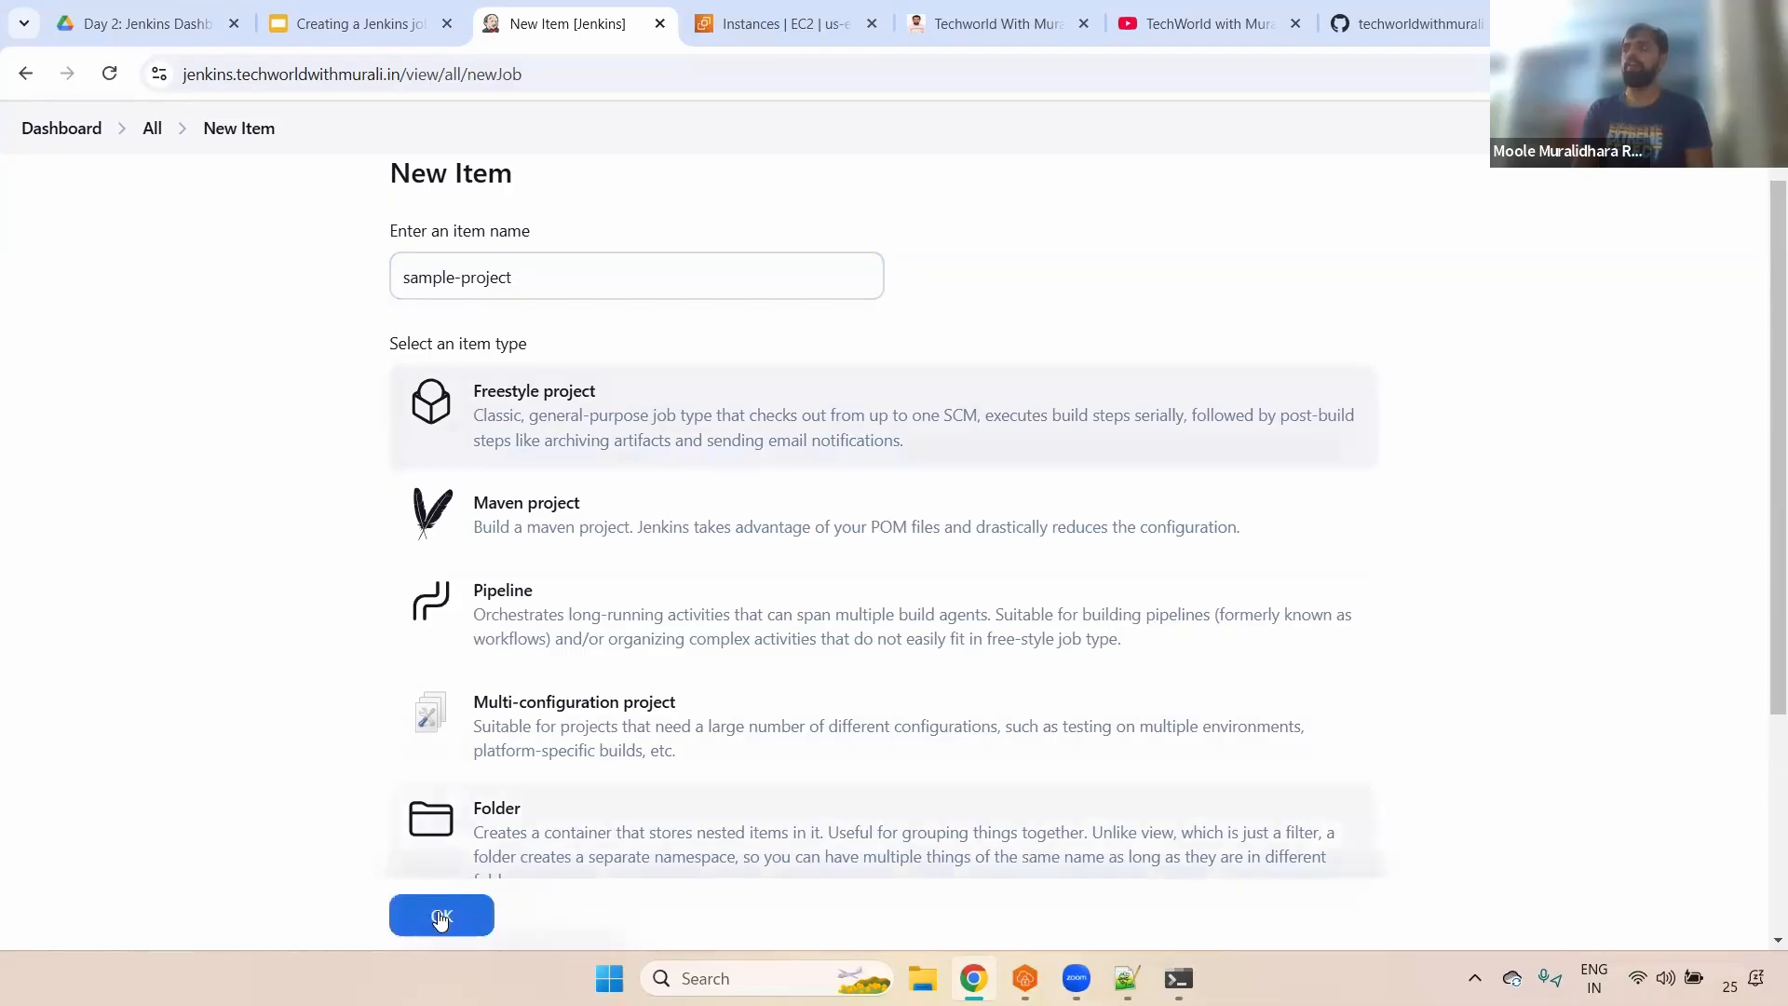
{"action": "left_click", "coordinate": [480, 916]}
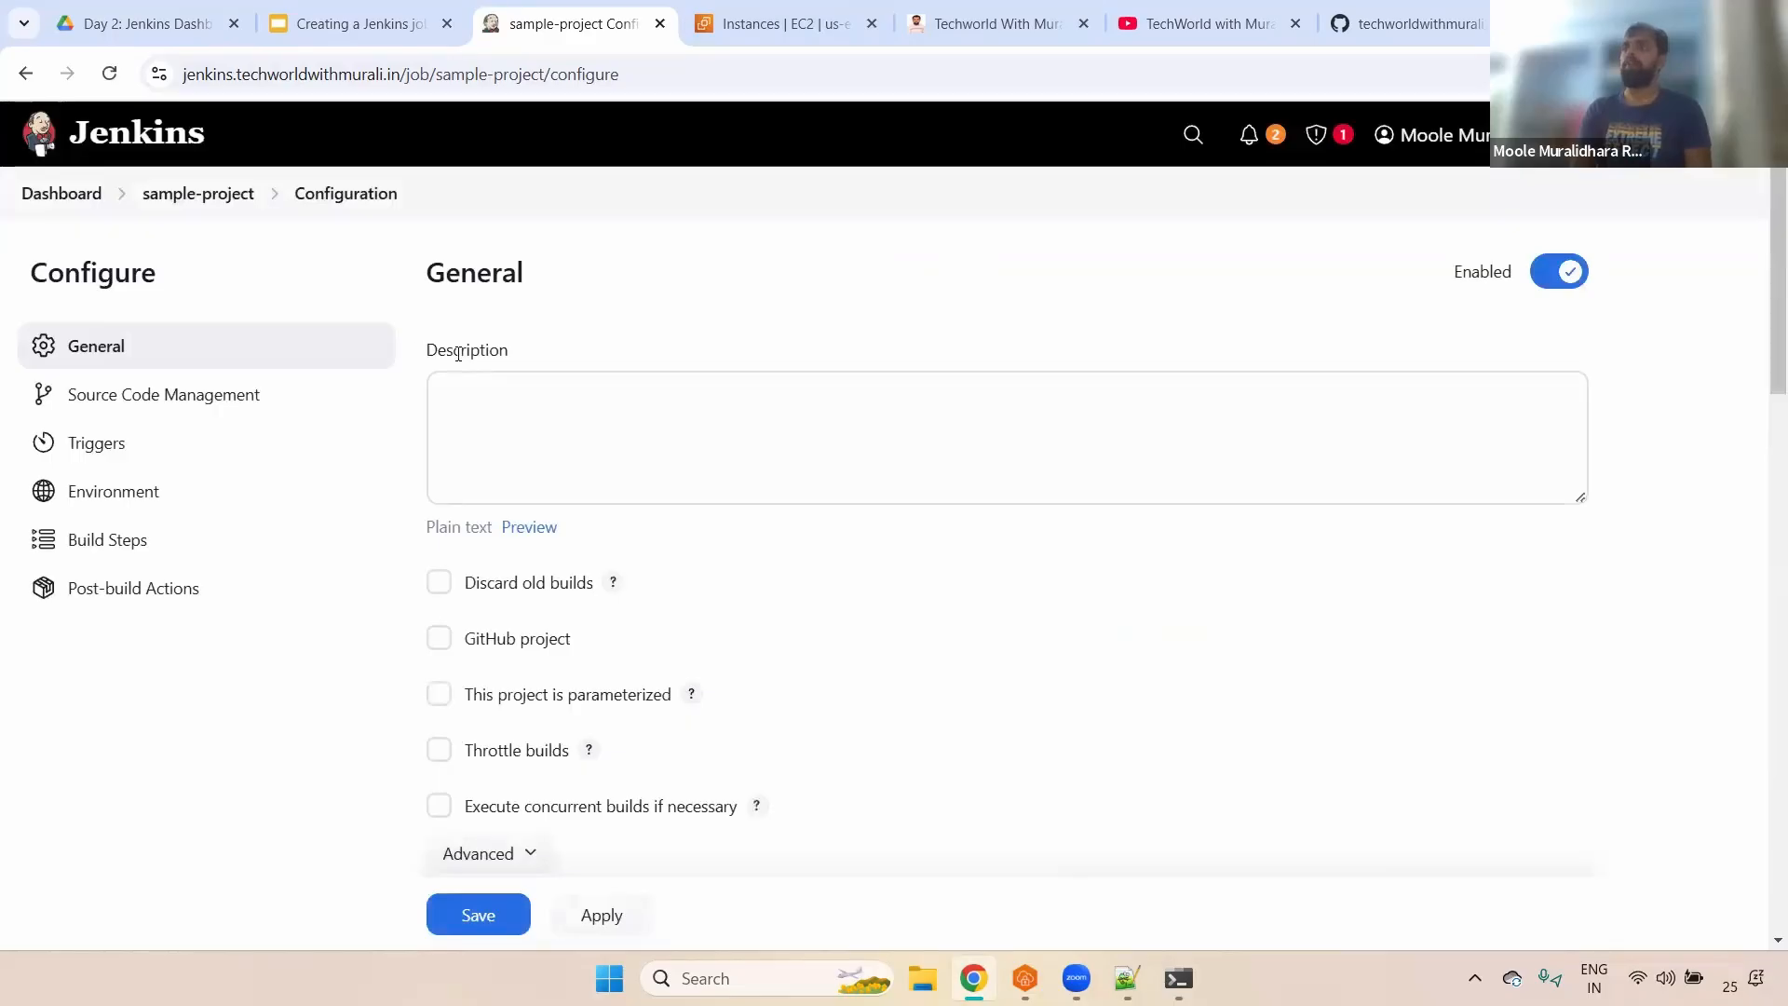
- Turn on Discard old builds with the Log Rotation strategy, leaving both limits empty
{"action": "left_click_drag", "start_coordinate": [427, 351], "coordinate": [545, 362]}
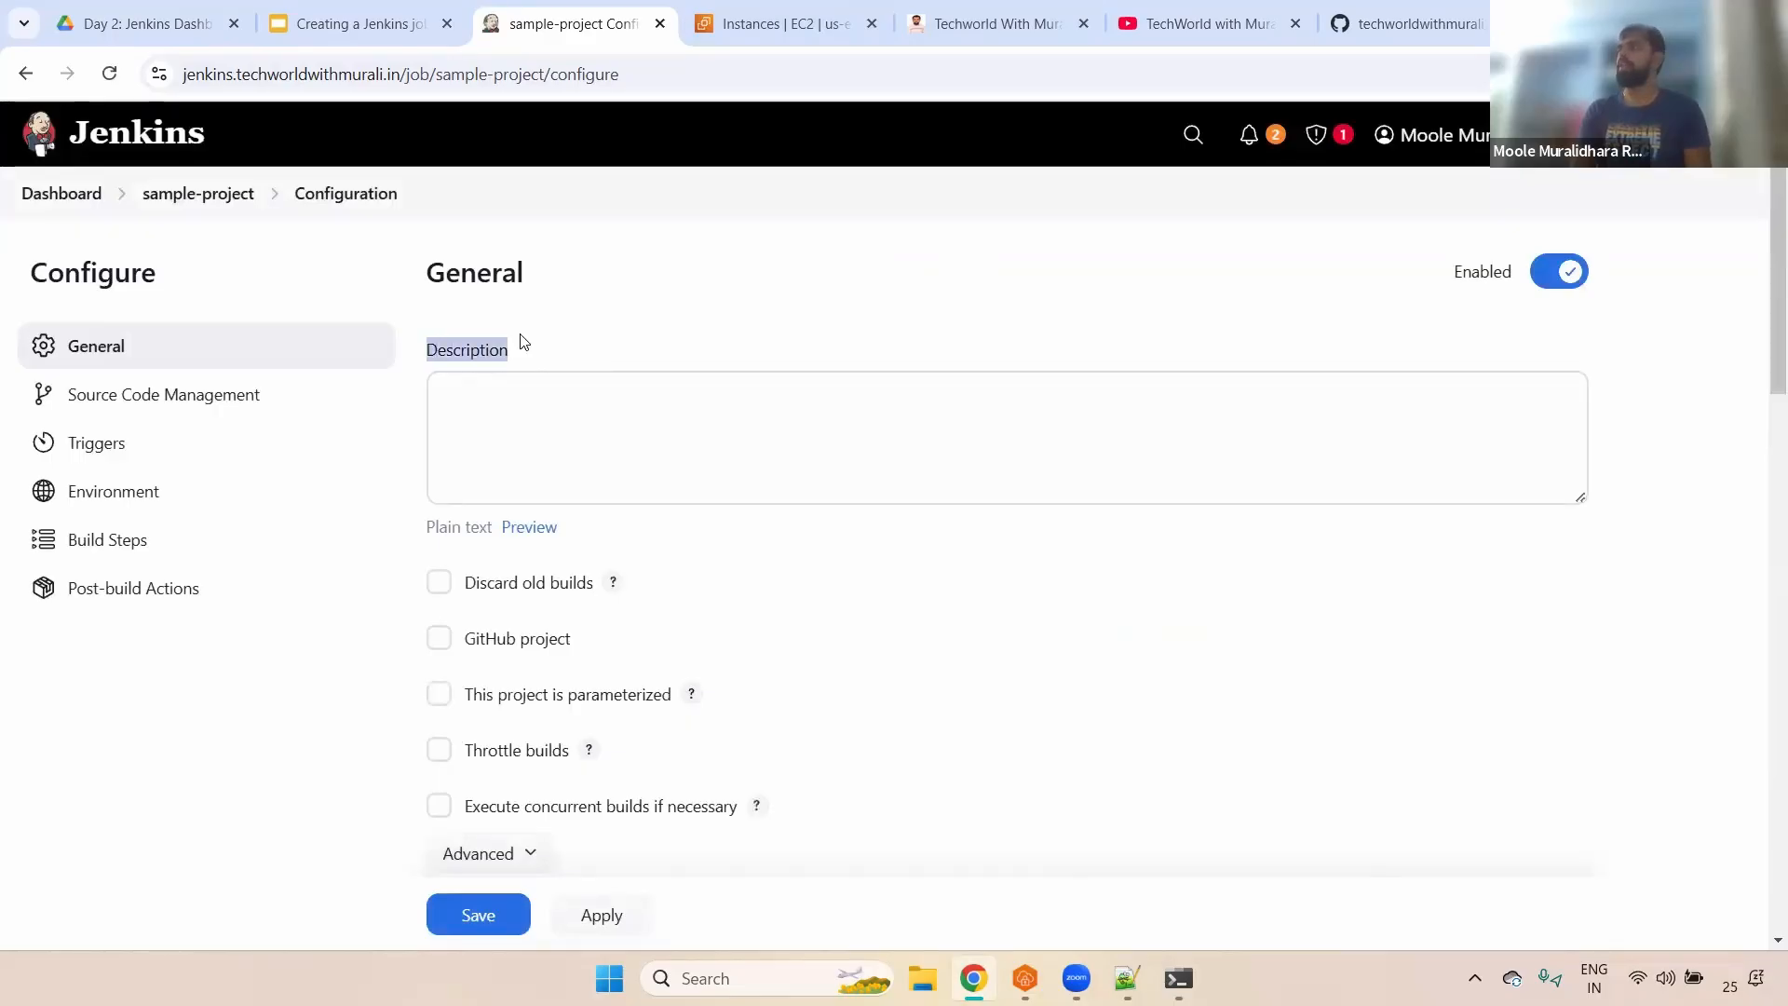
{"action": "left_click", "coordinate": [546, 407]}
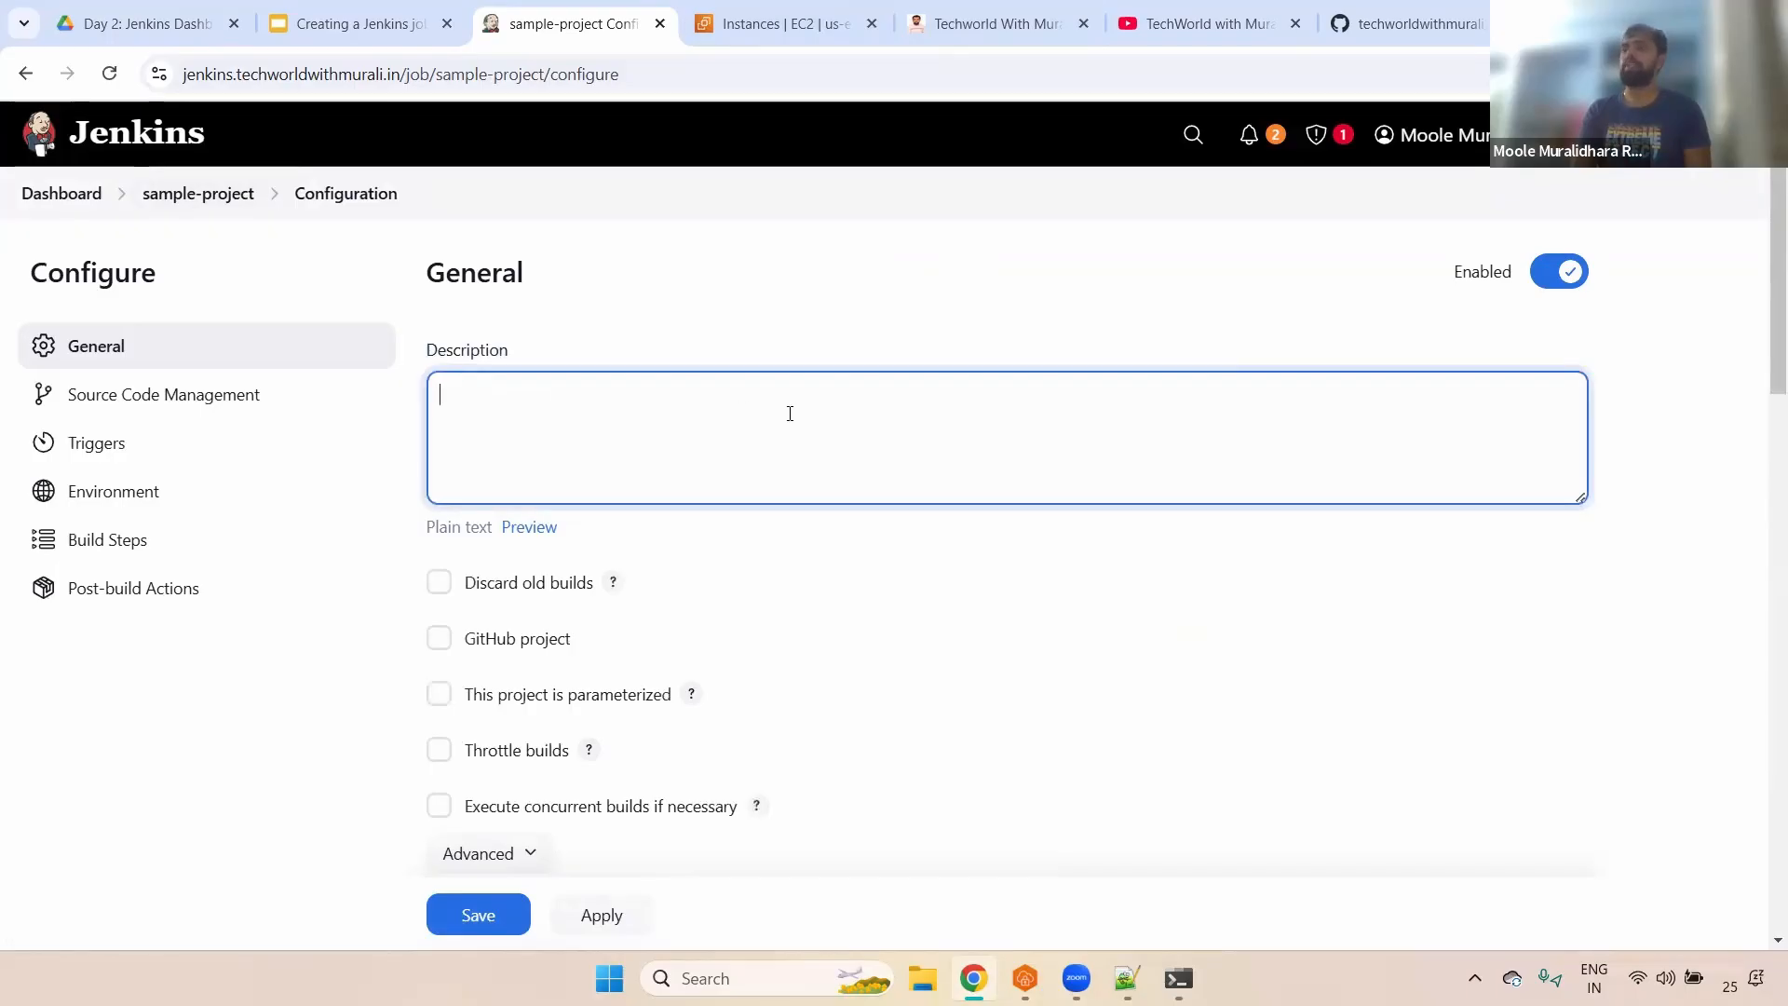
{"action": "left_click", "coordinate": [1650, 280]}
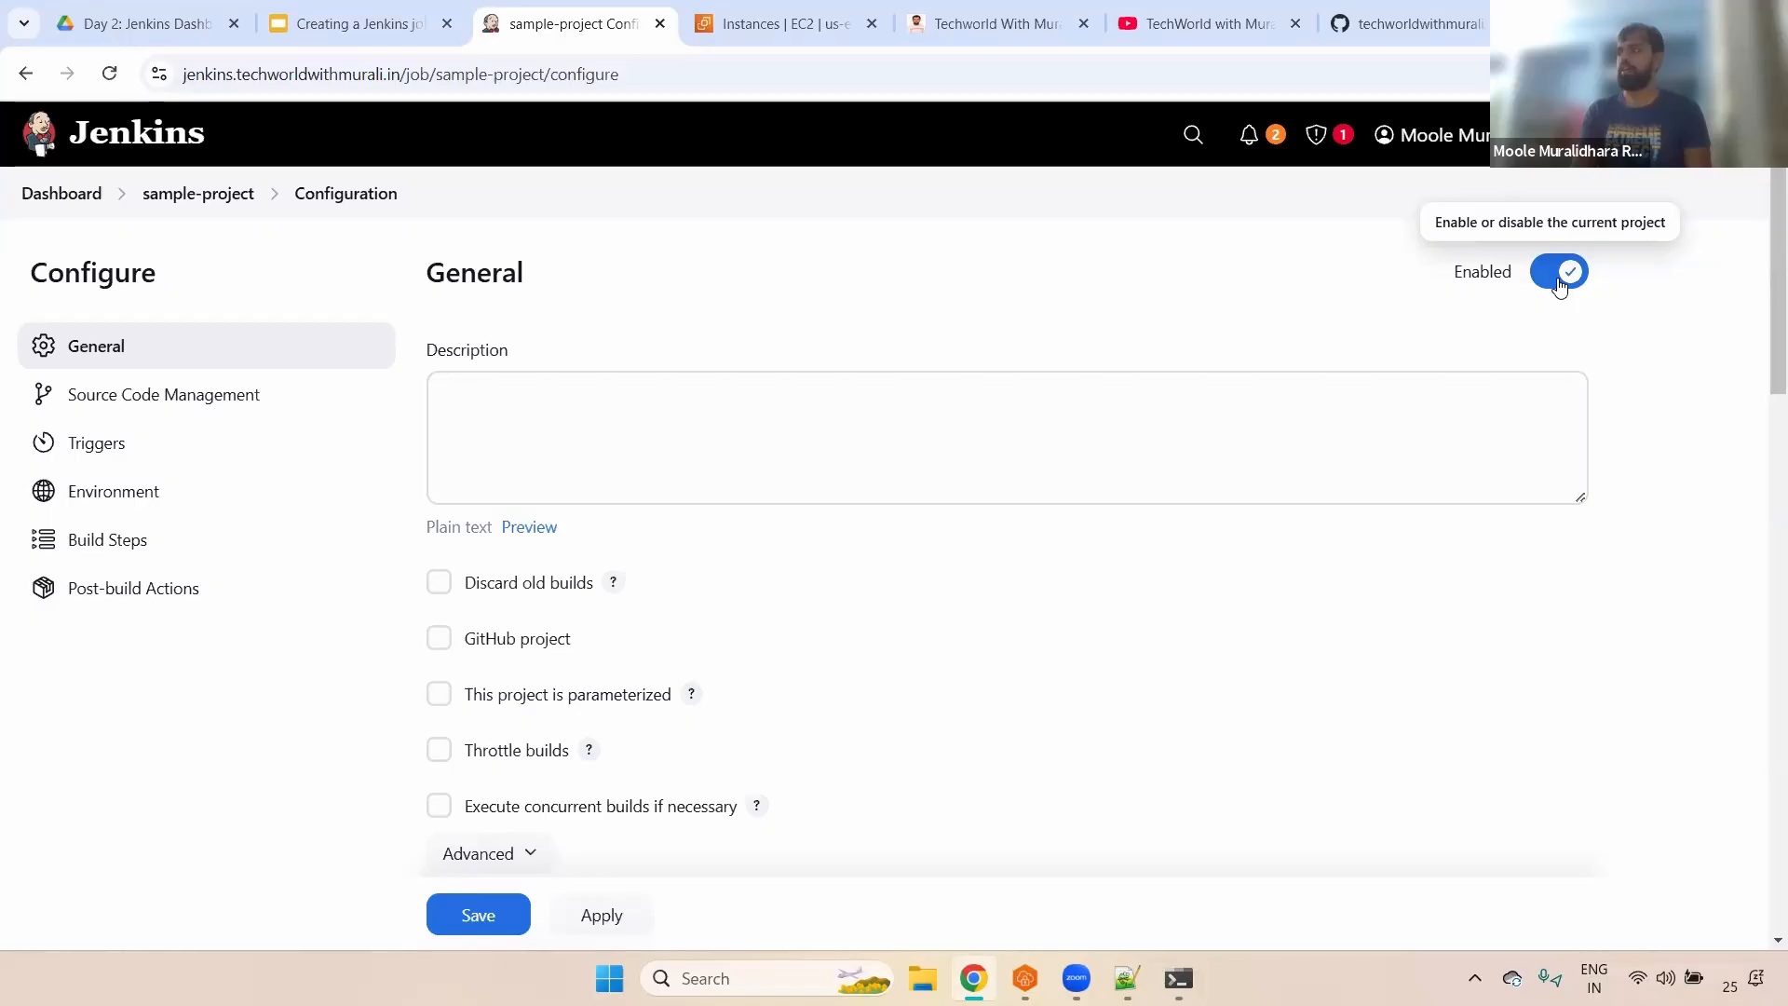
{"action": "scroll", "coordinate": [1761, 345], "scroll_direction": "down", "scroll_amount": 3}
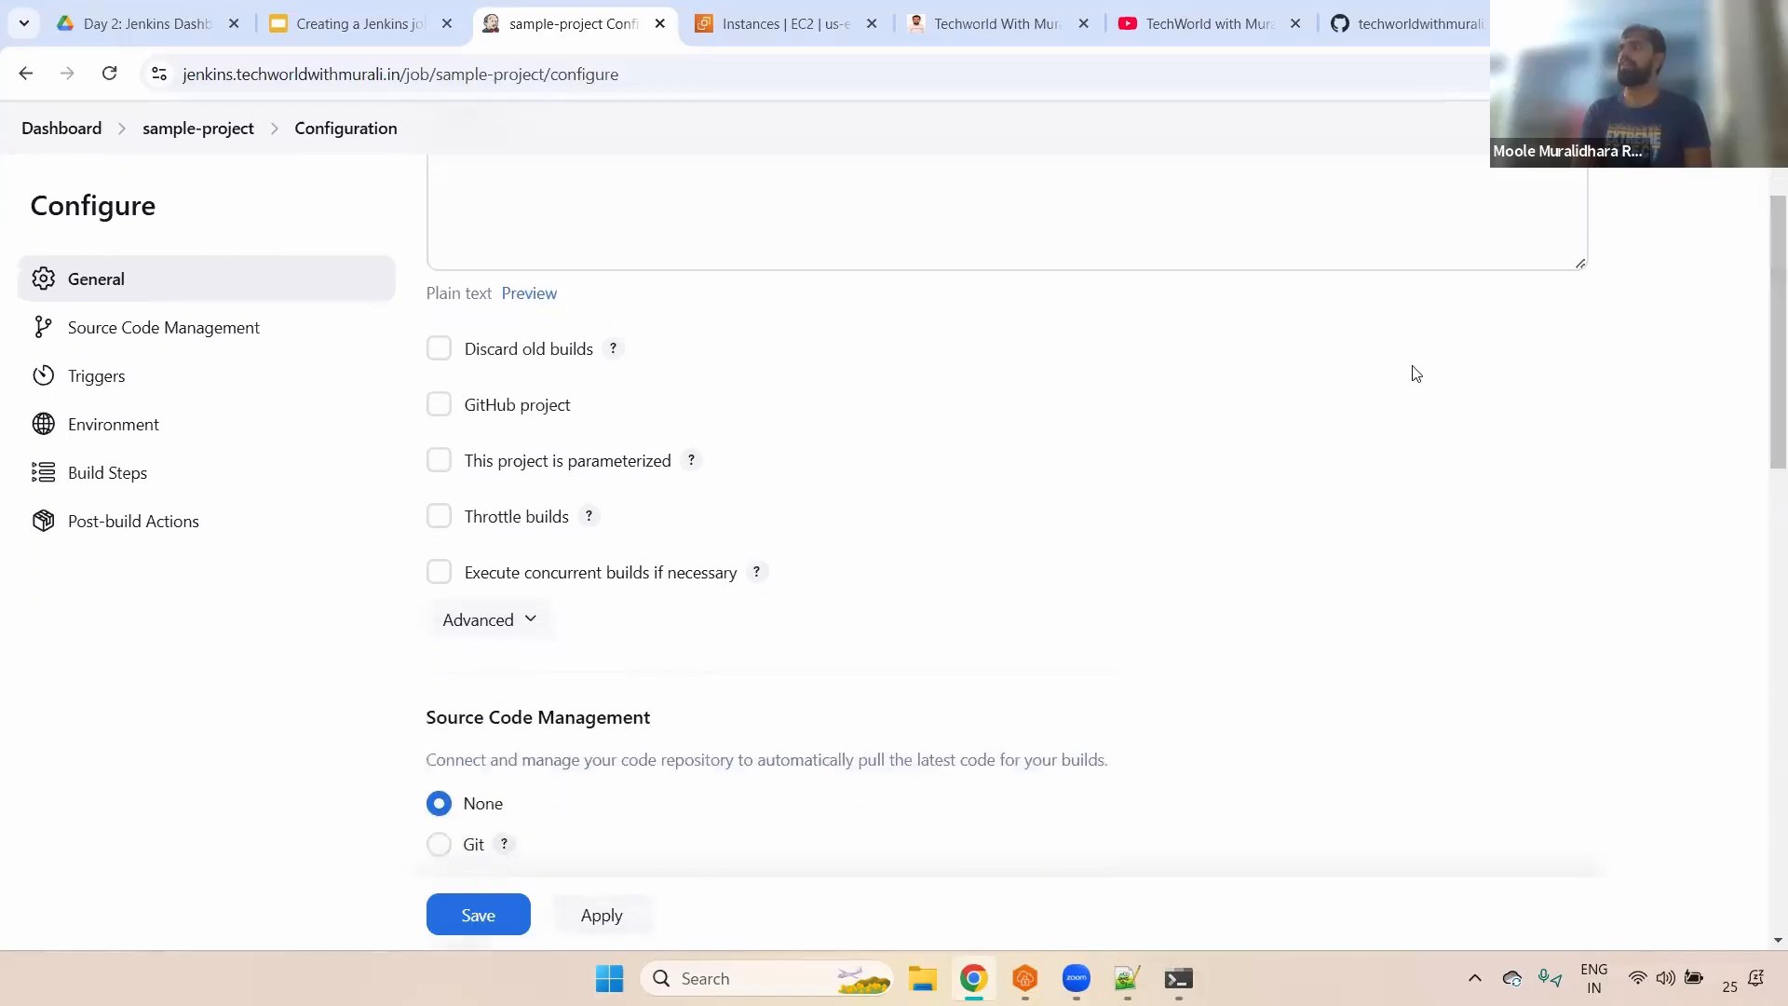
{"action": "left_click", "coordinate": [444, 355]}
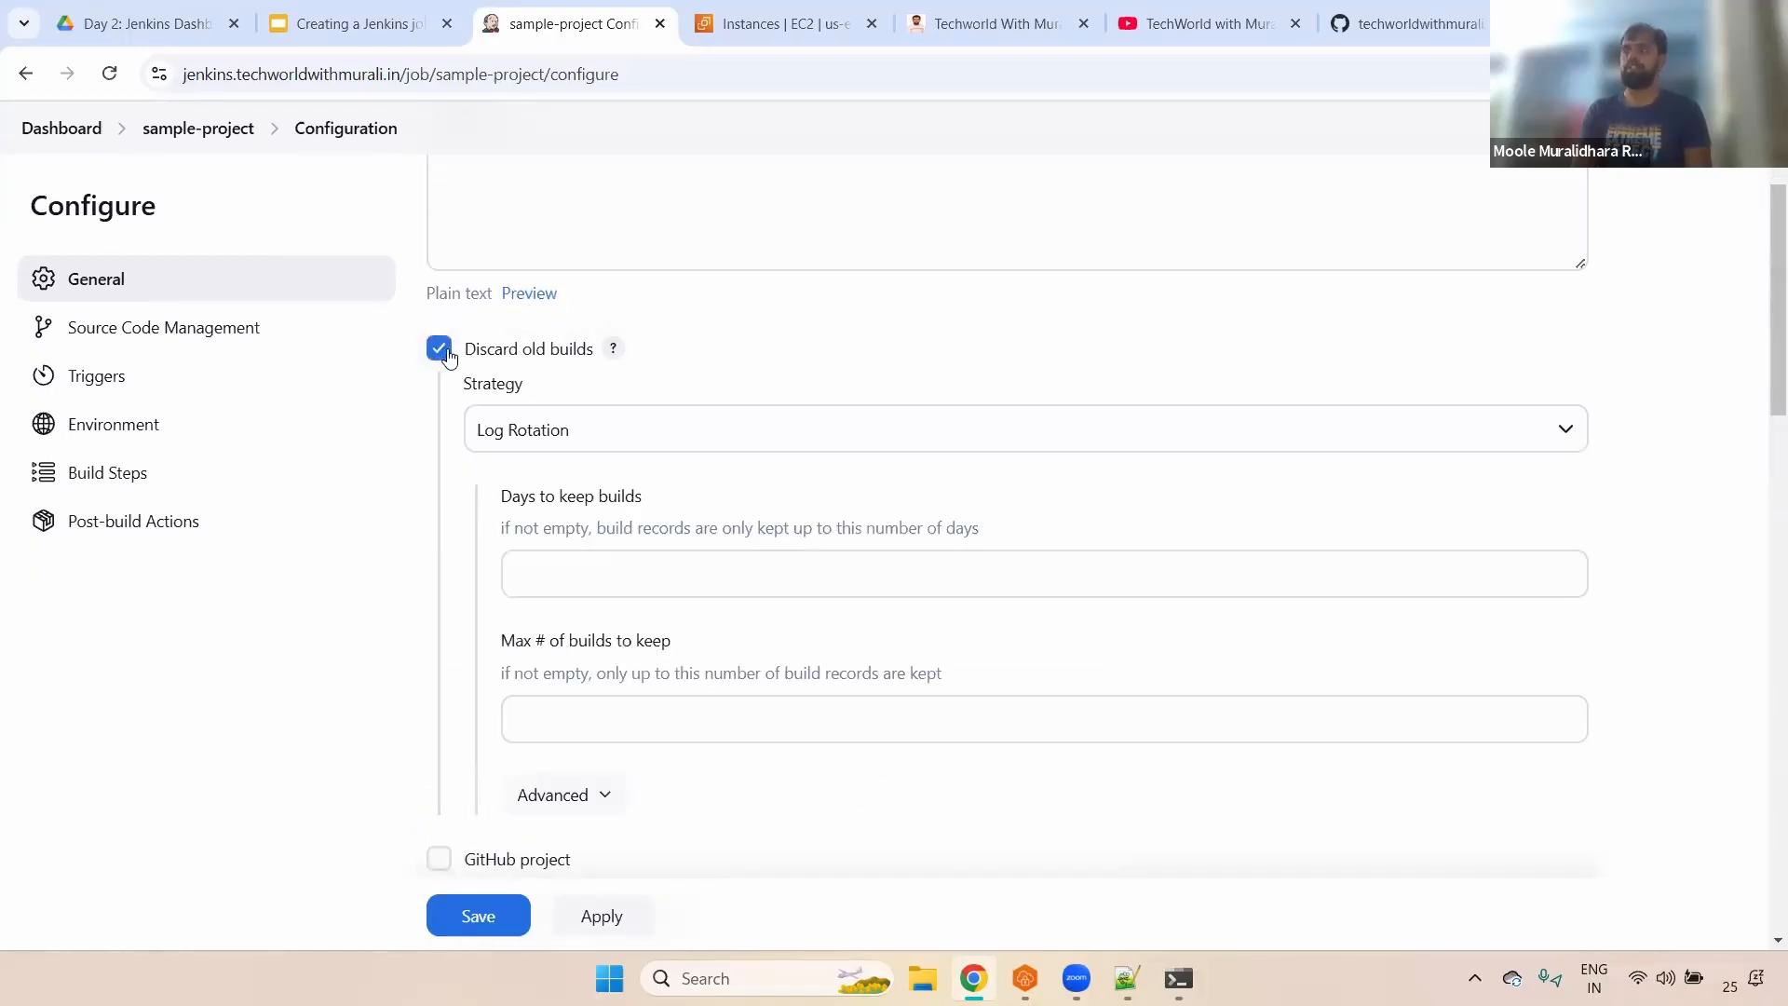
{"action": "left_click", "coordinate": [606, 439]}
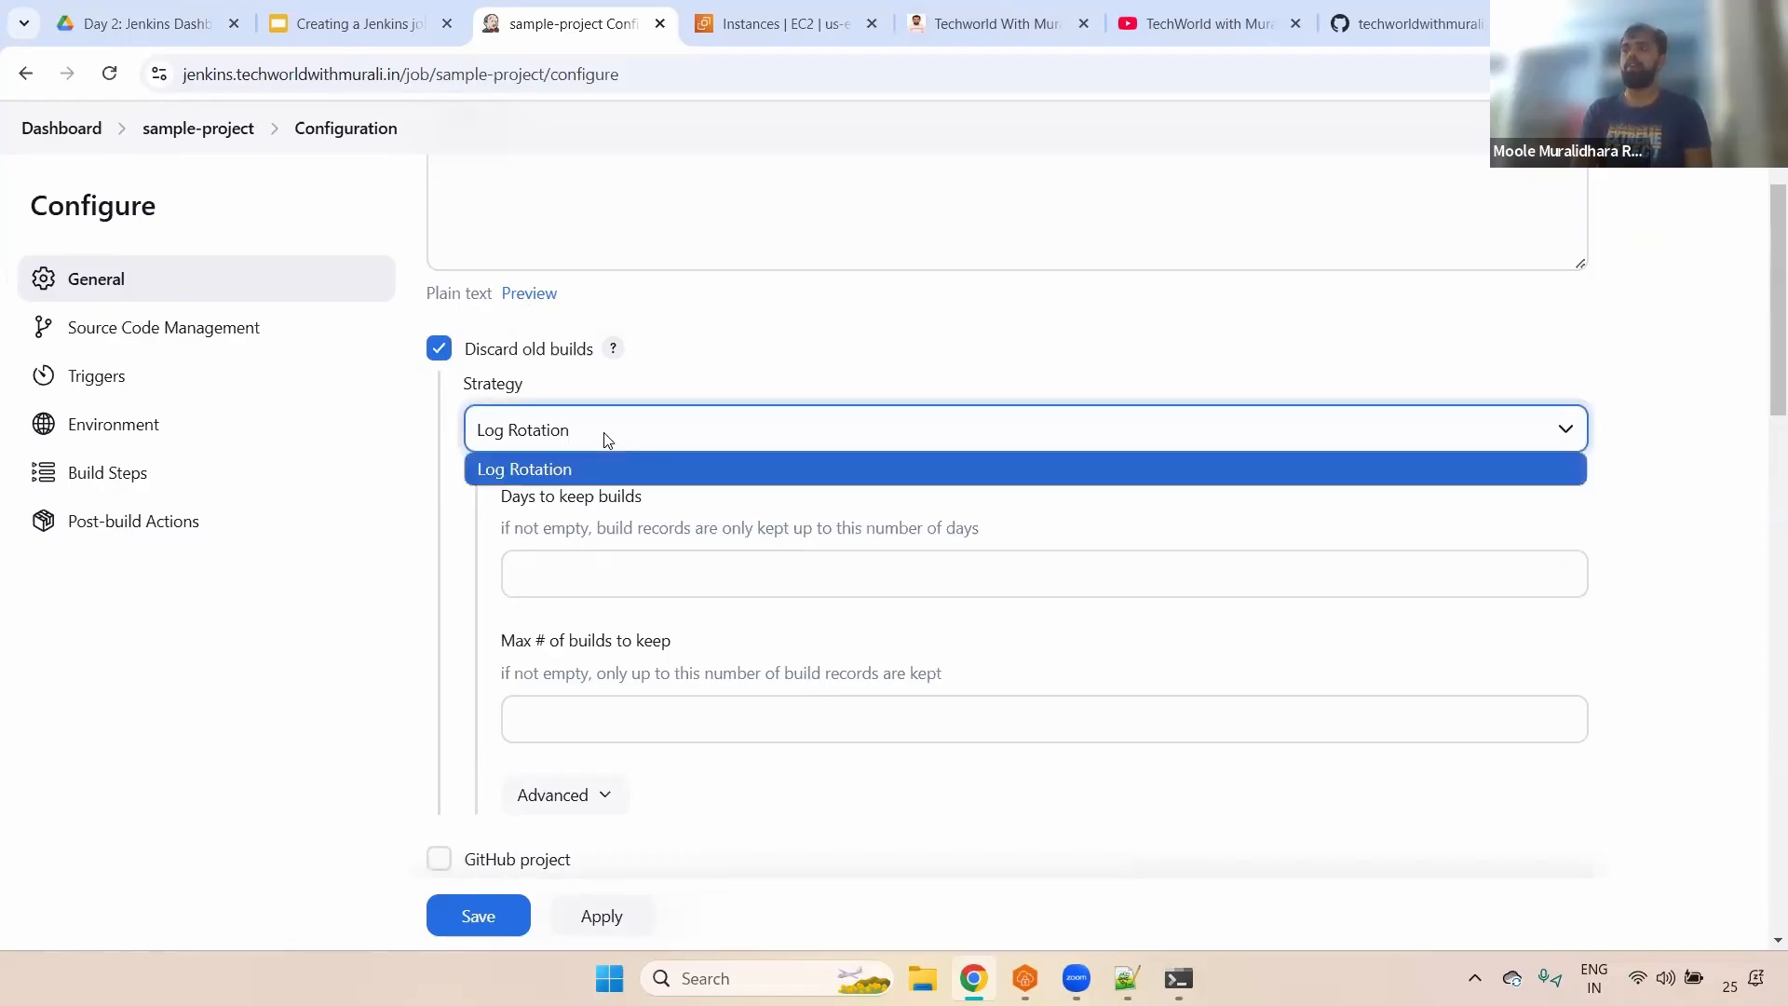
{"action": "left_click", "coordinate": [622, 470]}
{"action": "left_click_drag", "start_coordinate": [604, 495], "coordinate": [506, 496]}
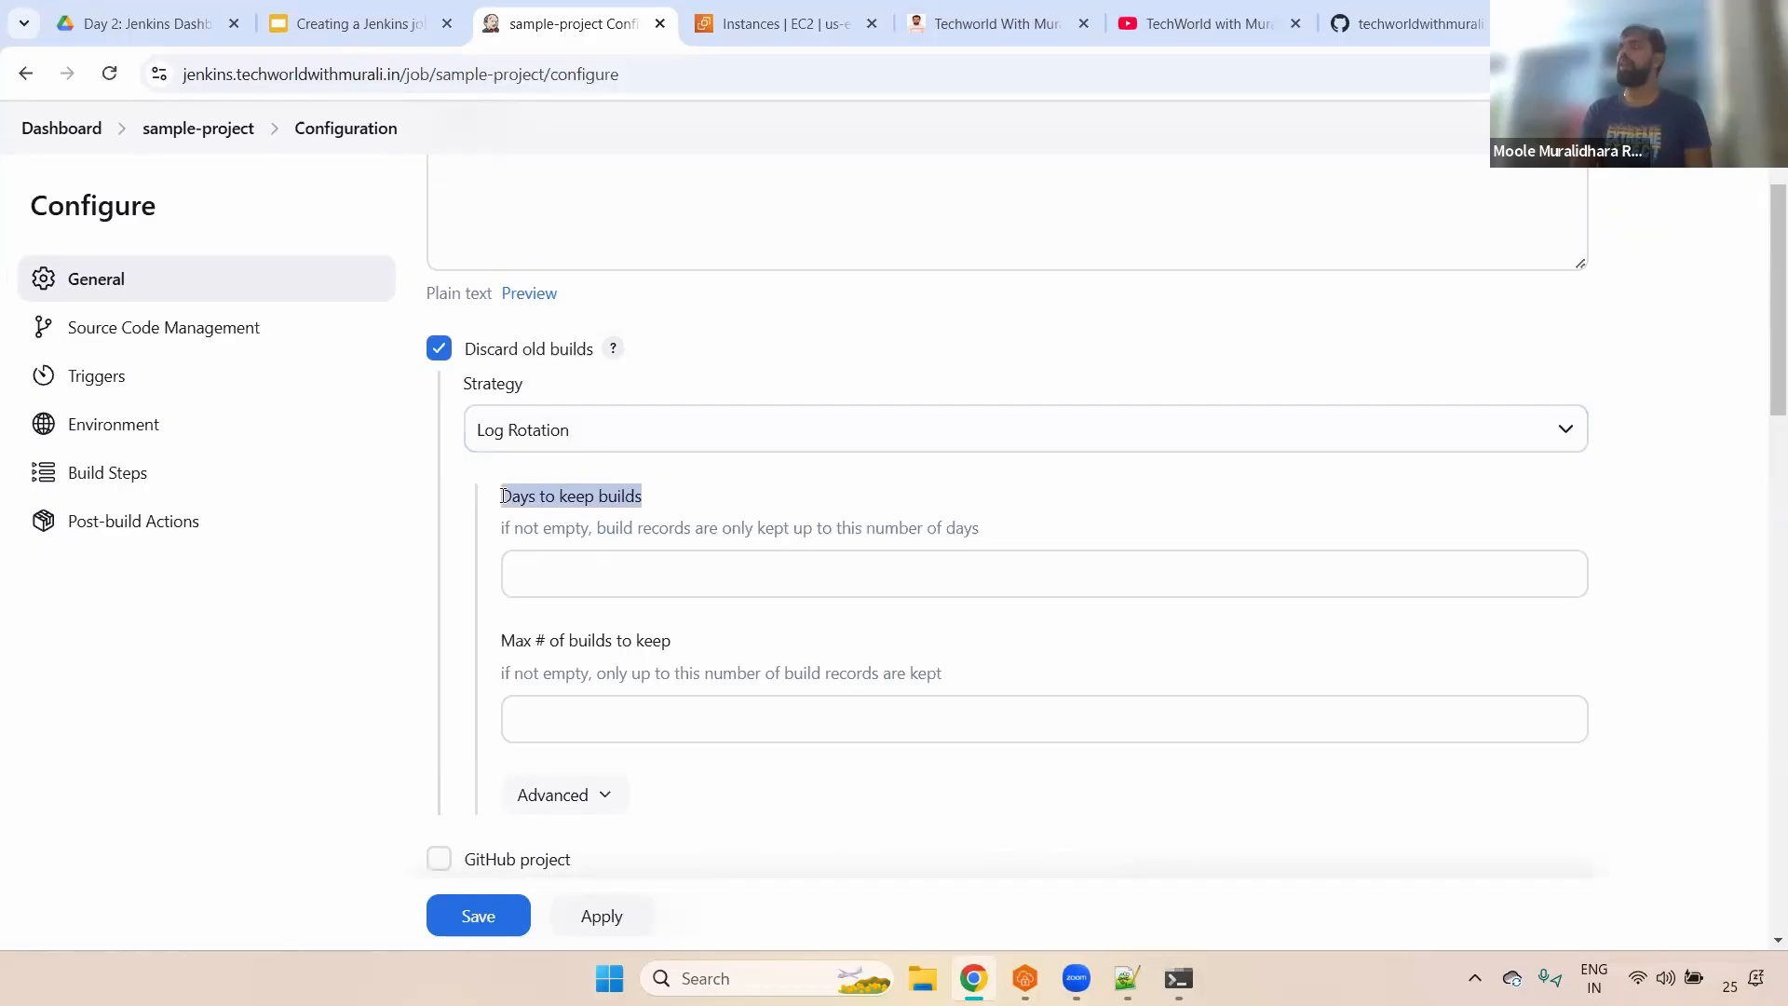
{"action": "left_click_drag", "start_coordinate": [715, 648], "coordinate": [494, 649]}
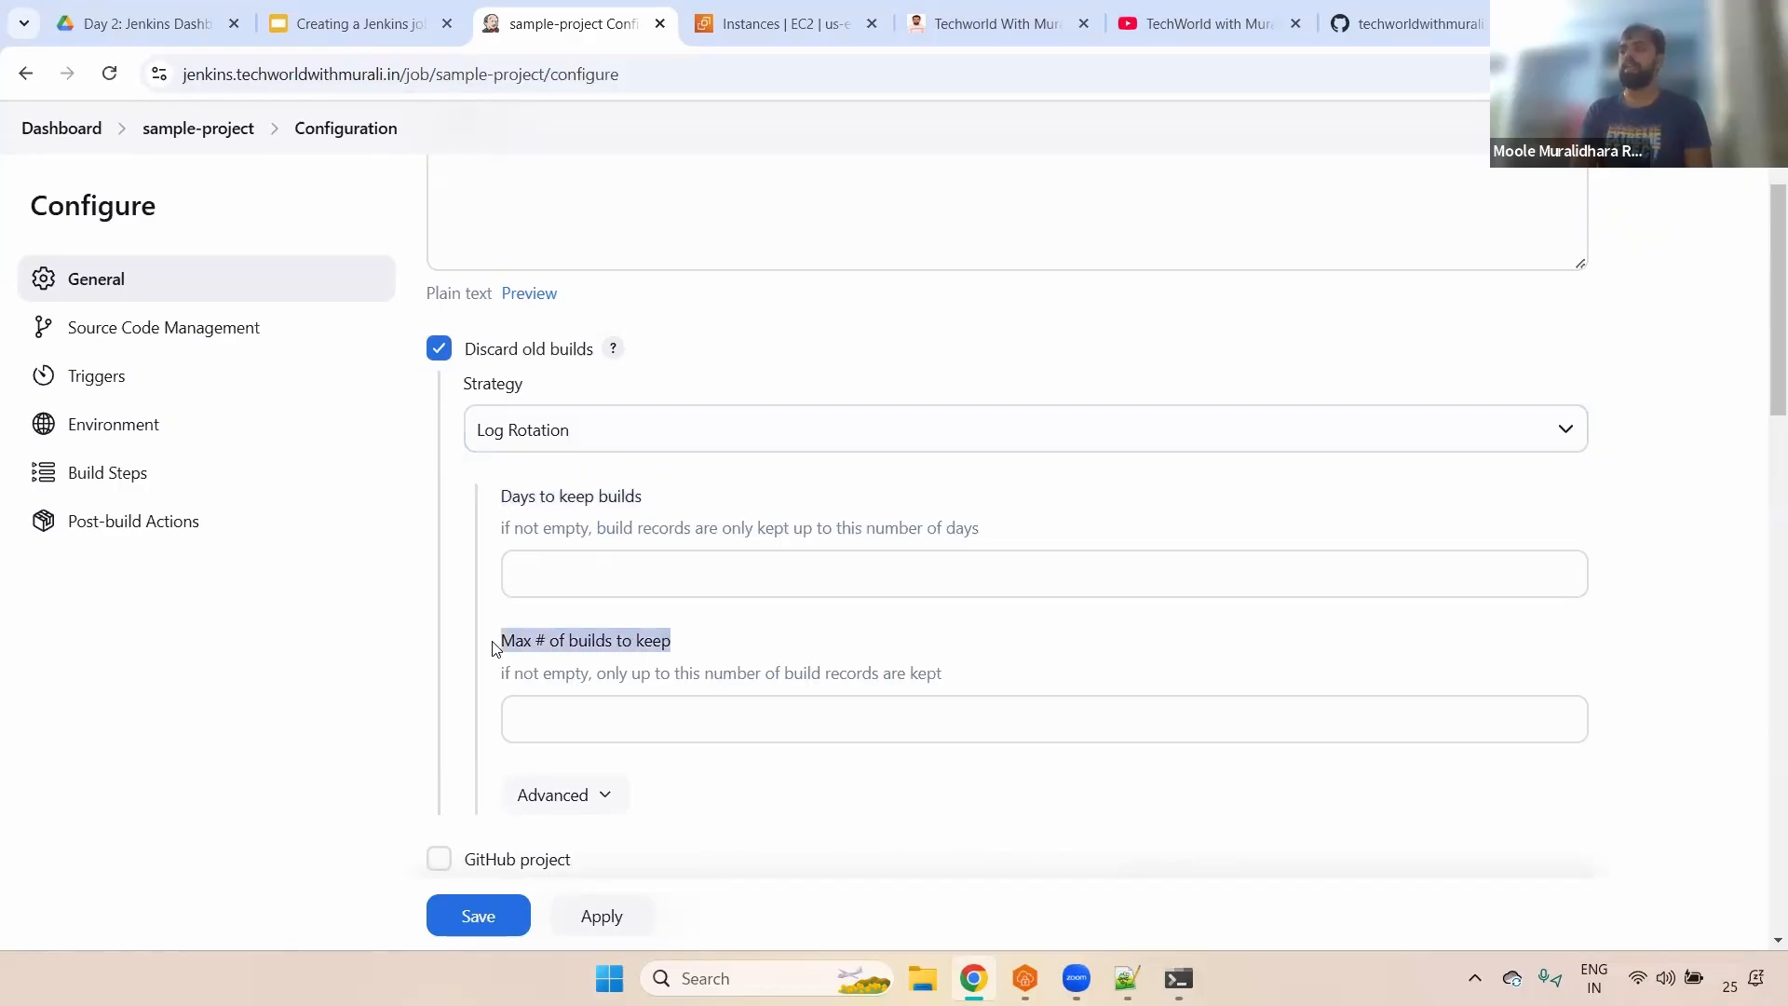
- Open sample-project in a new tab, run two builds, and return to its configuration
{"action": "right_click", "coordinate": [228, 133]}
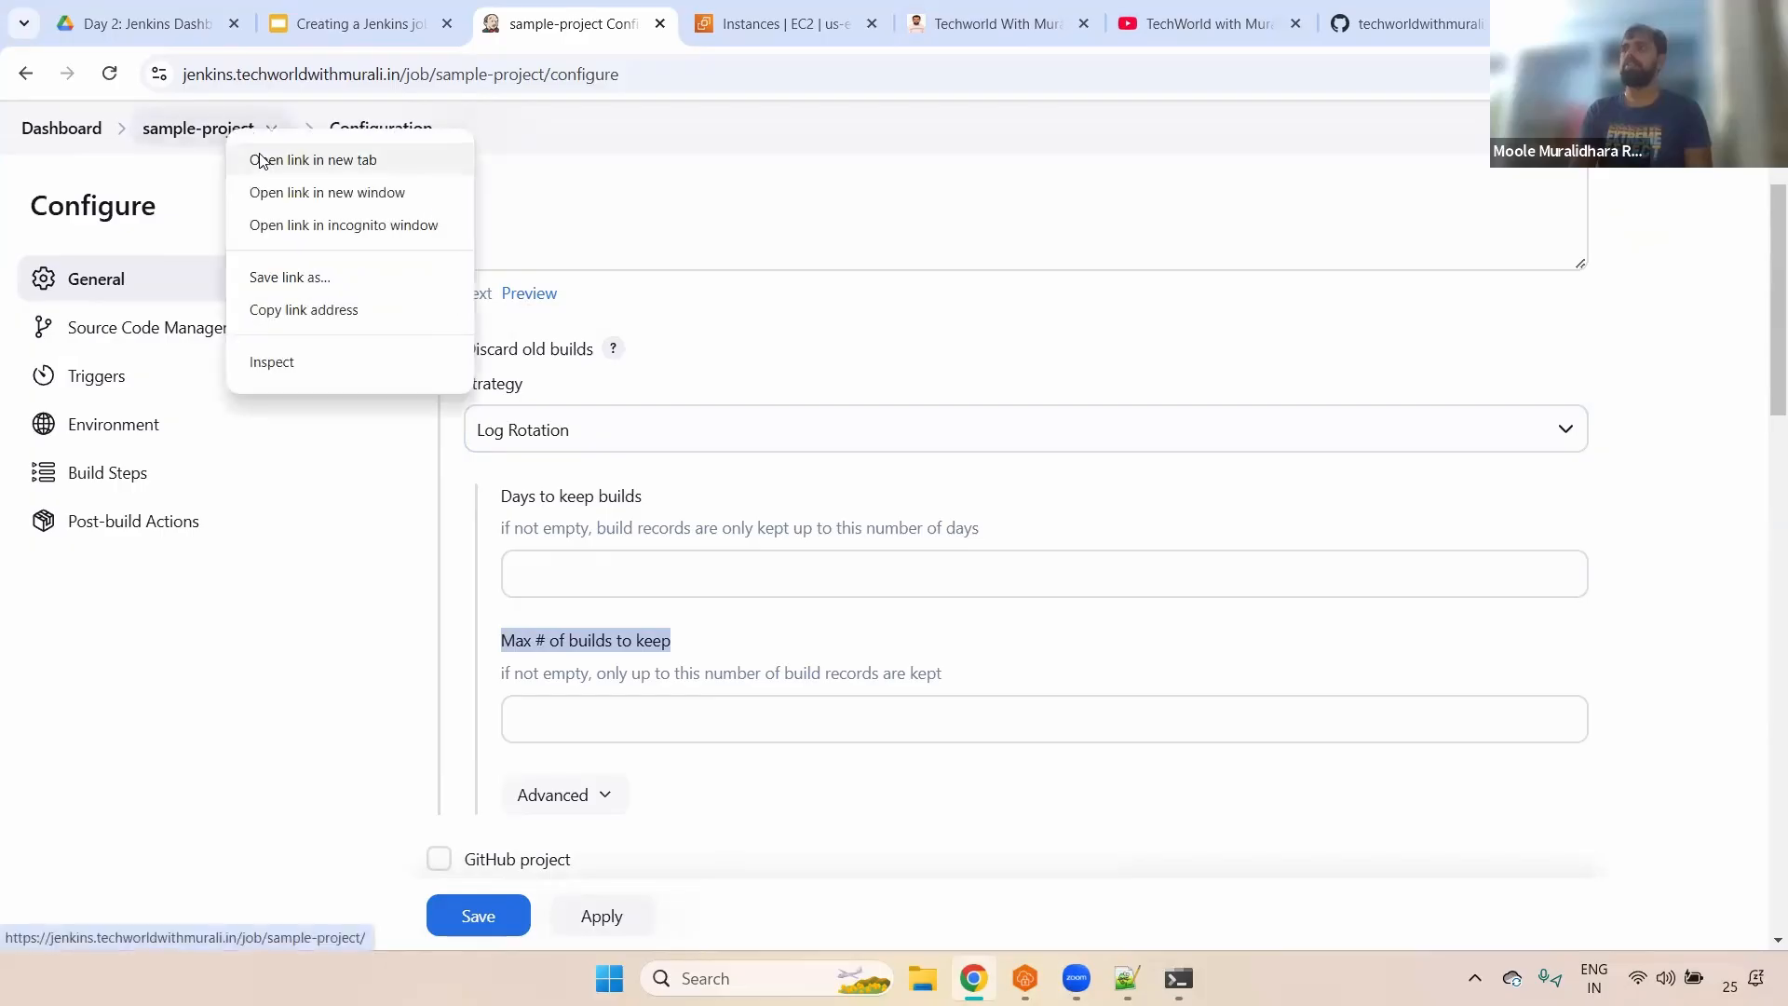
{"action": "left_click", "coordinate": [307, 160]}
{"action": "left_click", "coordinate": [655, 15]}
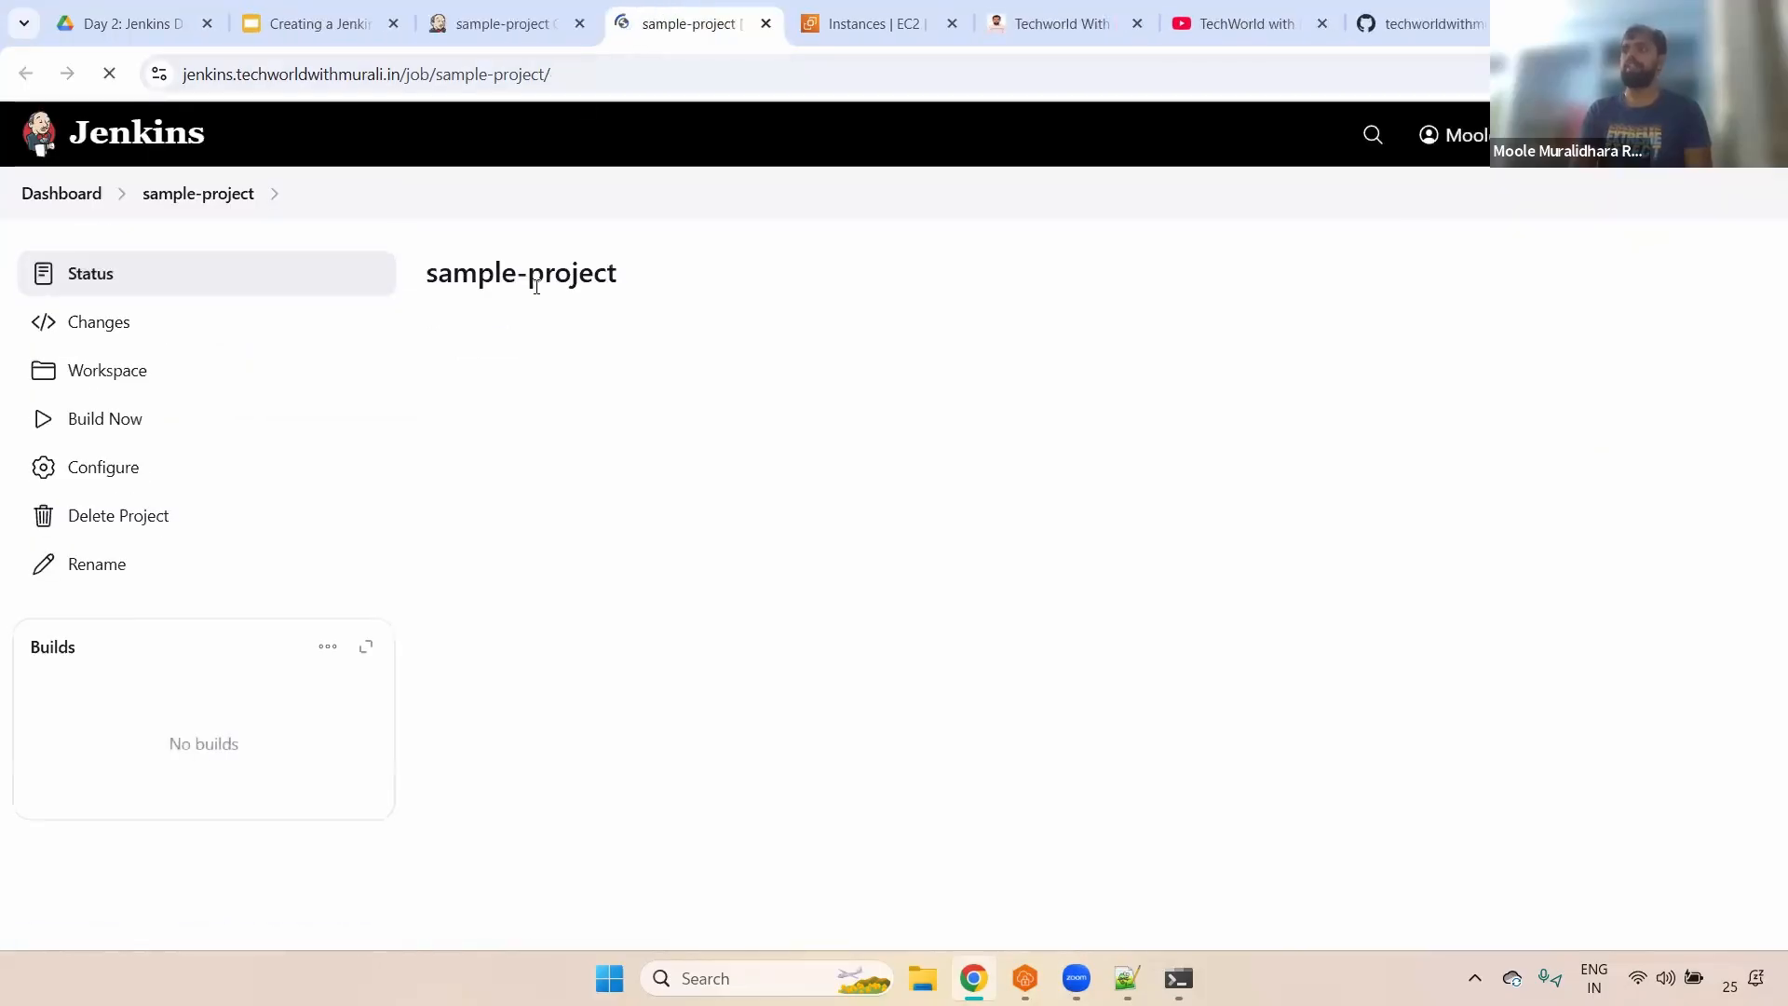
{"action": "left_click", "coordinate": [112, 430]}
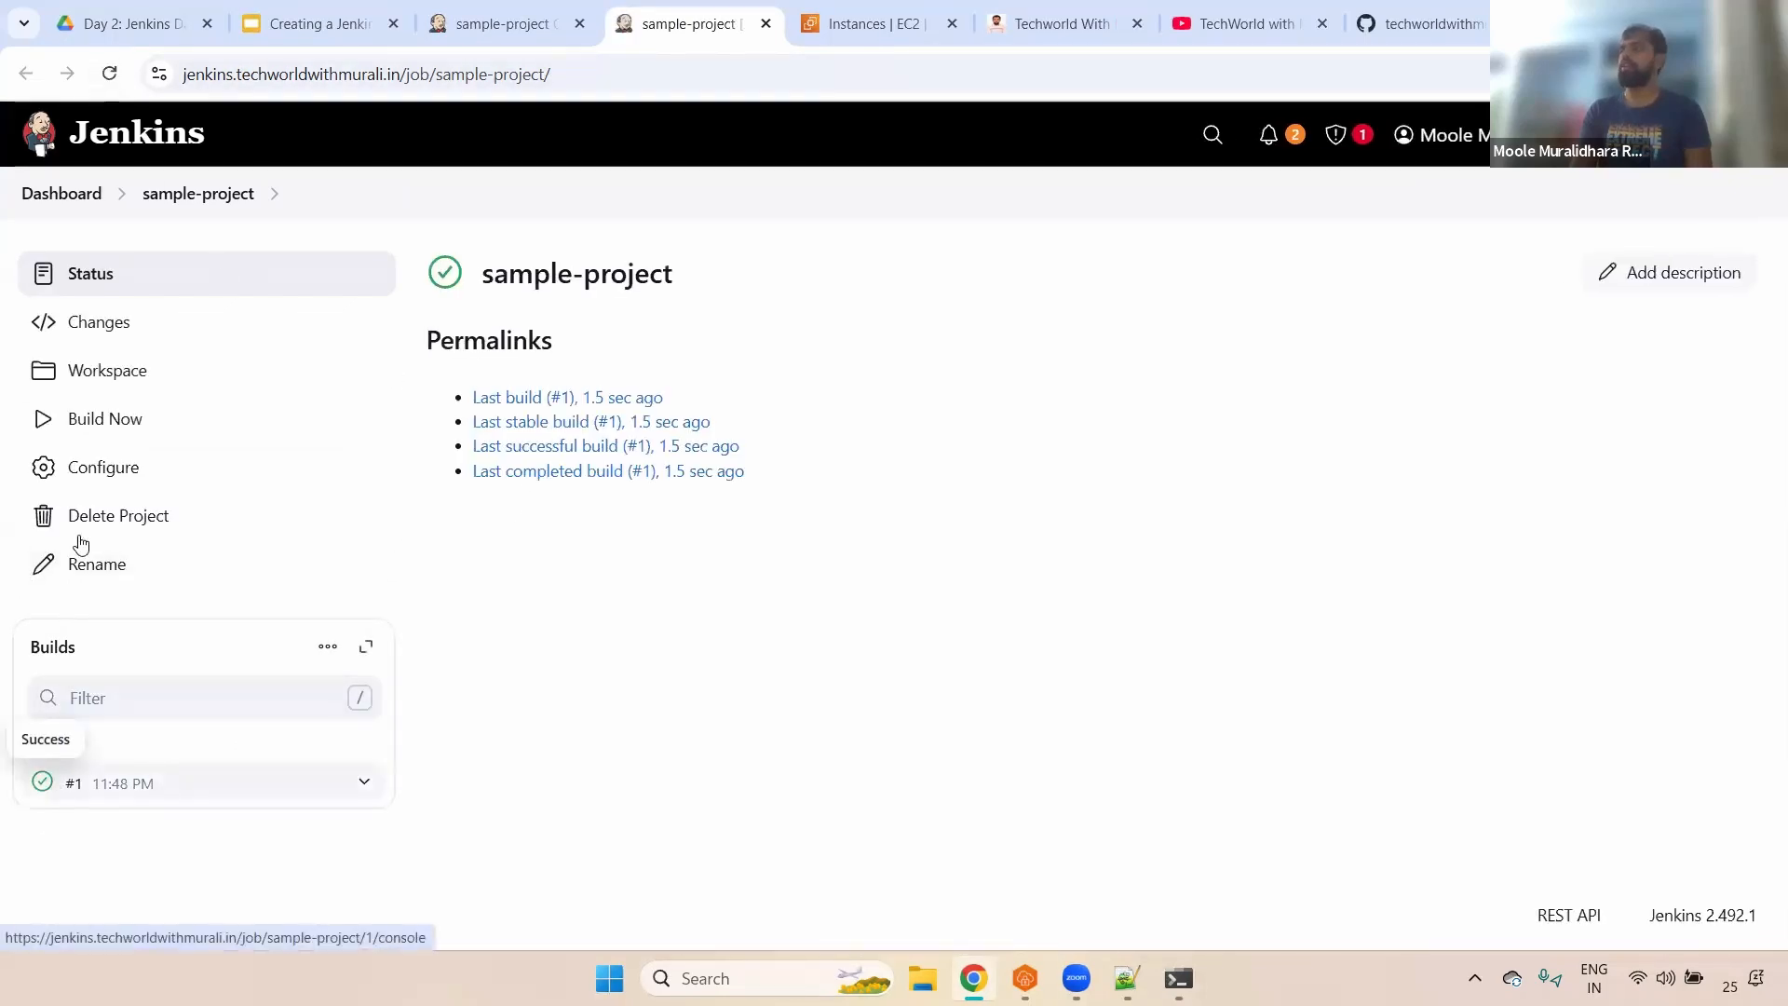
{"action": "left_click", "coordinate": [113, 429]}
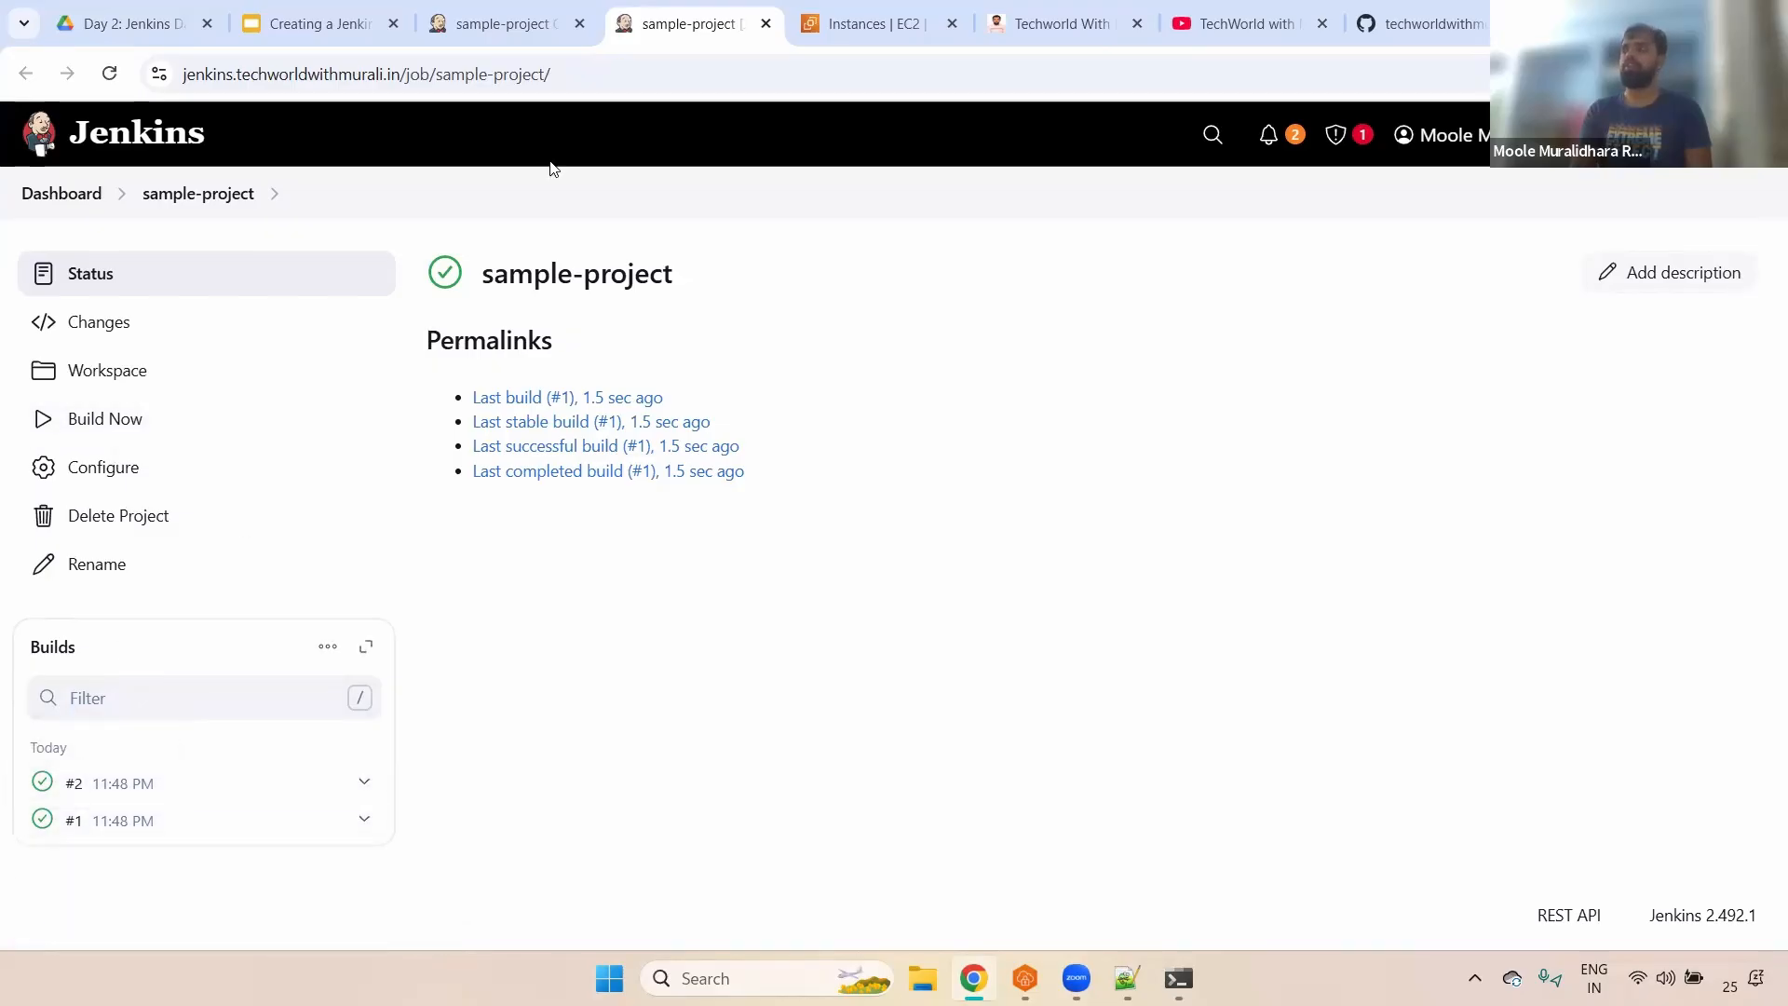
{"action": "left_click", "coordinate": [470, 9]}
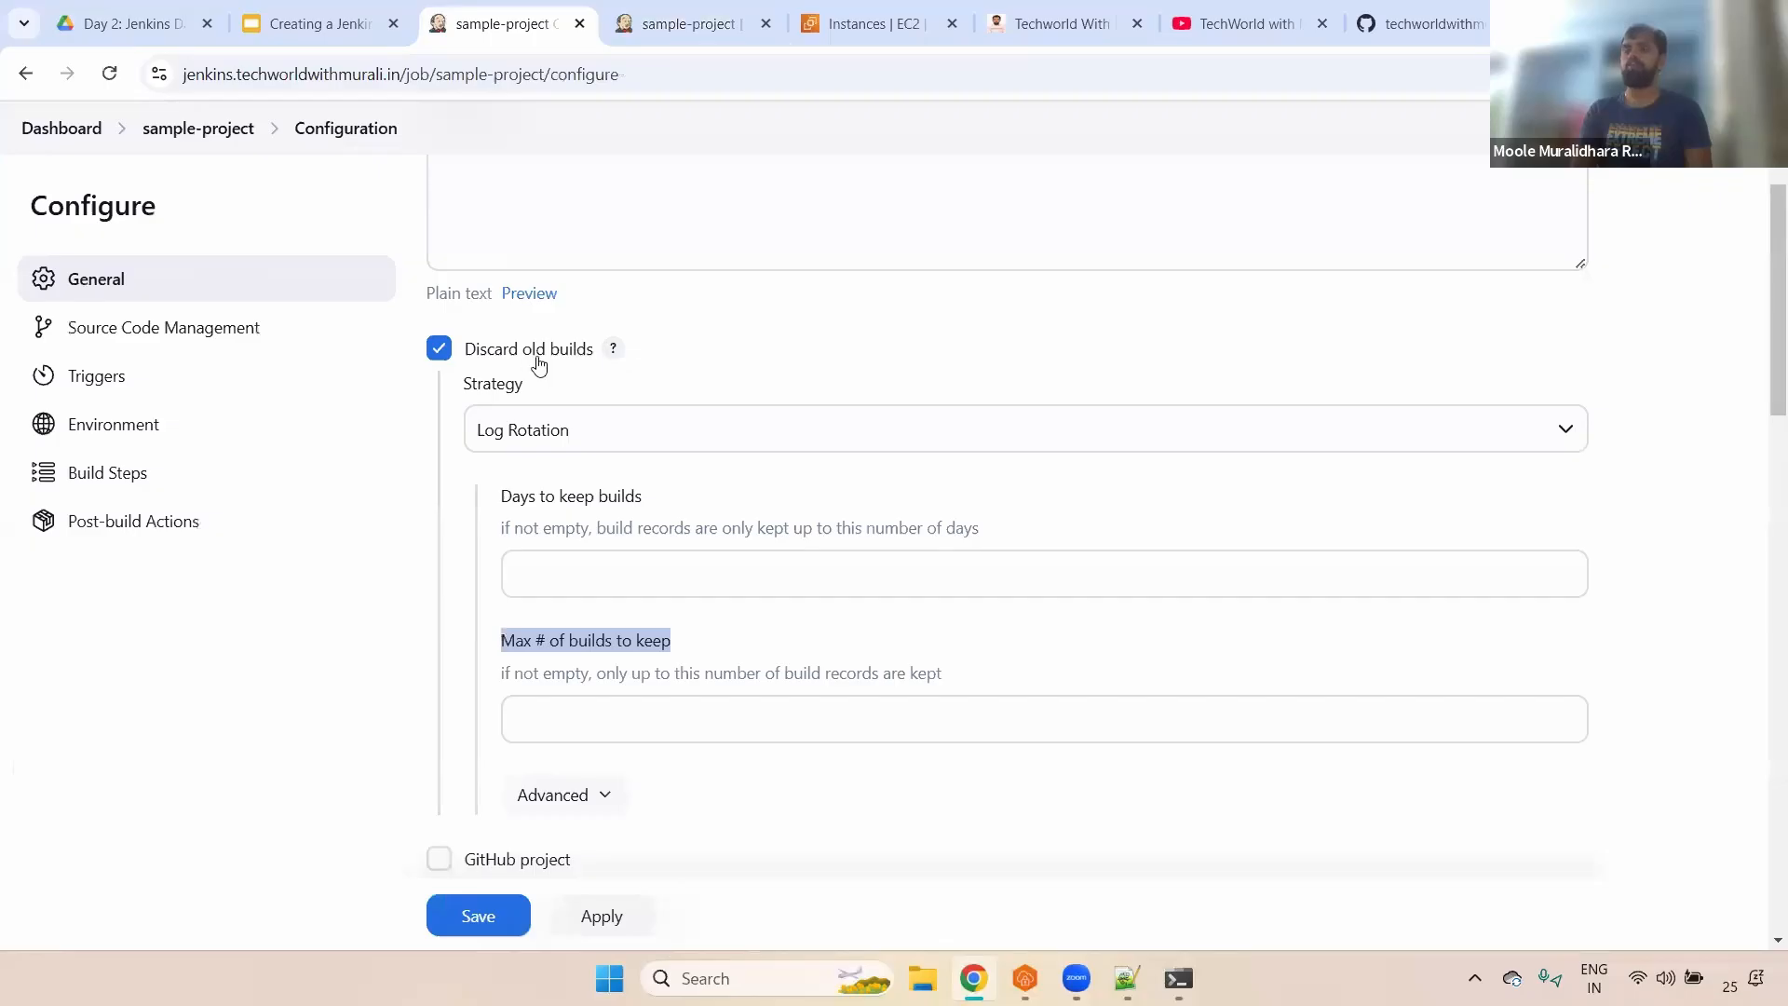
{"action": "left_click", "coordinate": [689, 23]}
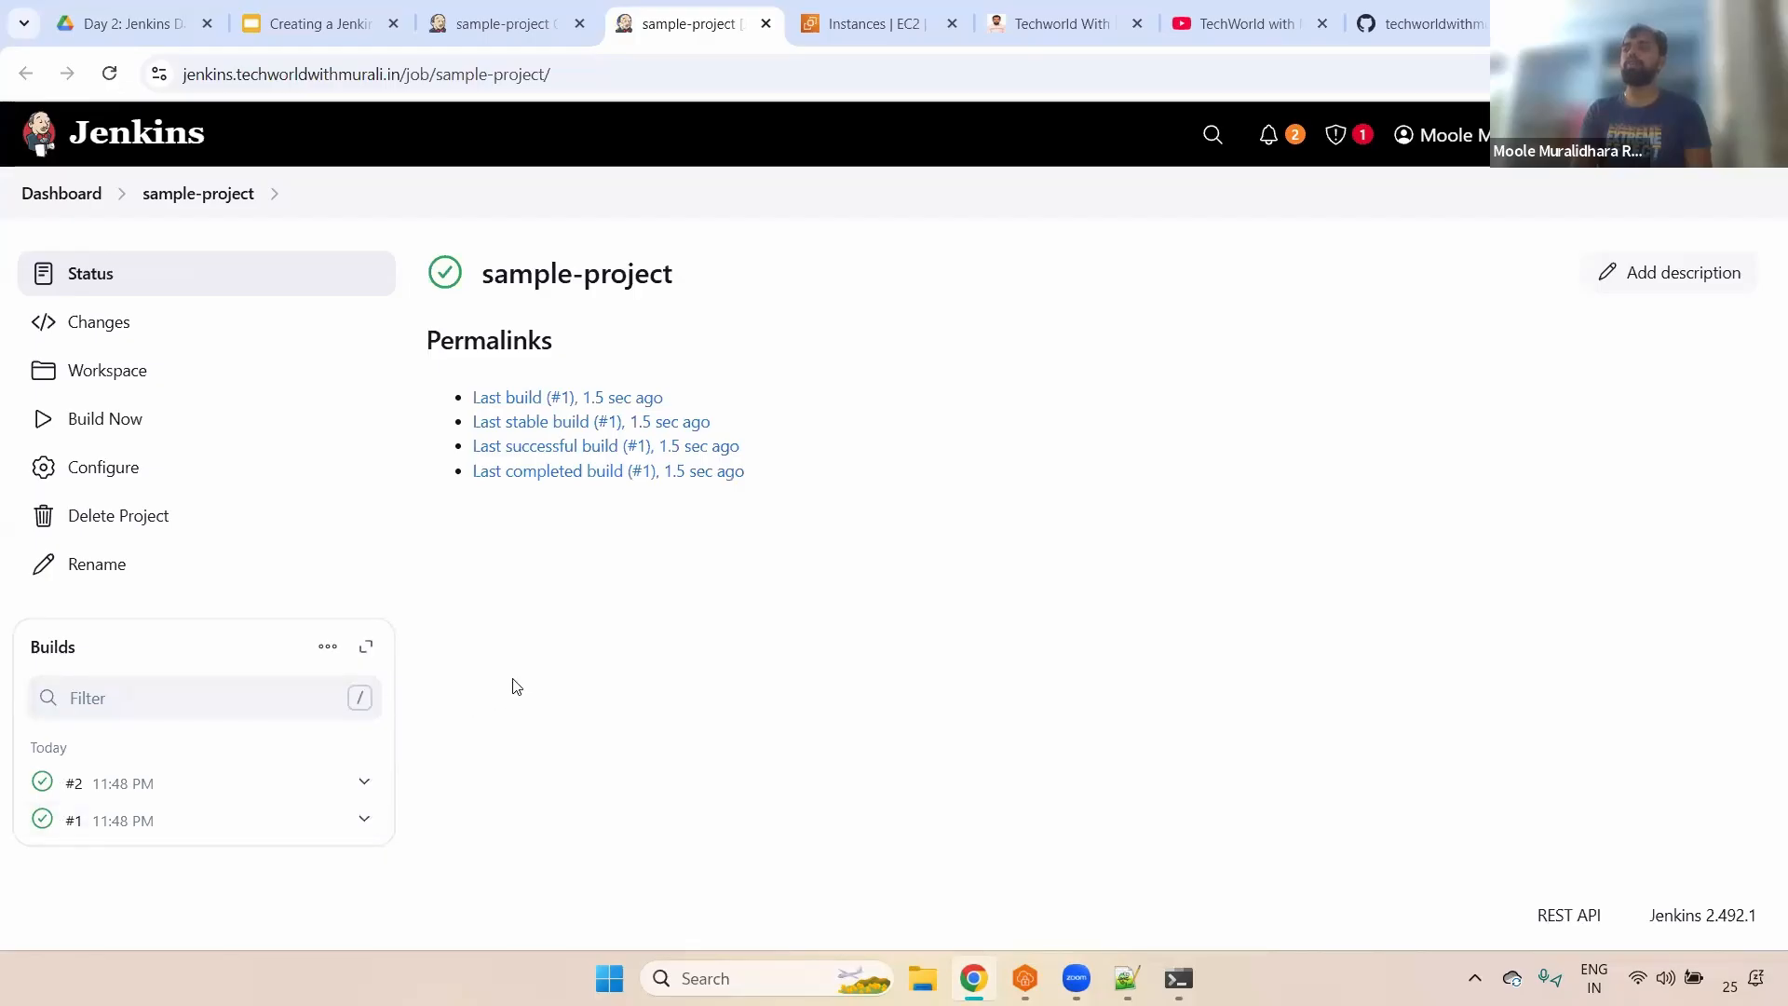
{"action": "left_click", "coordinate": [540, 11]}
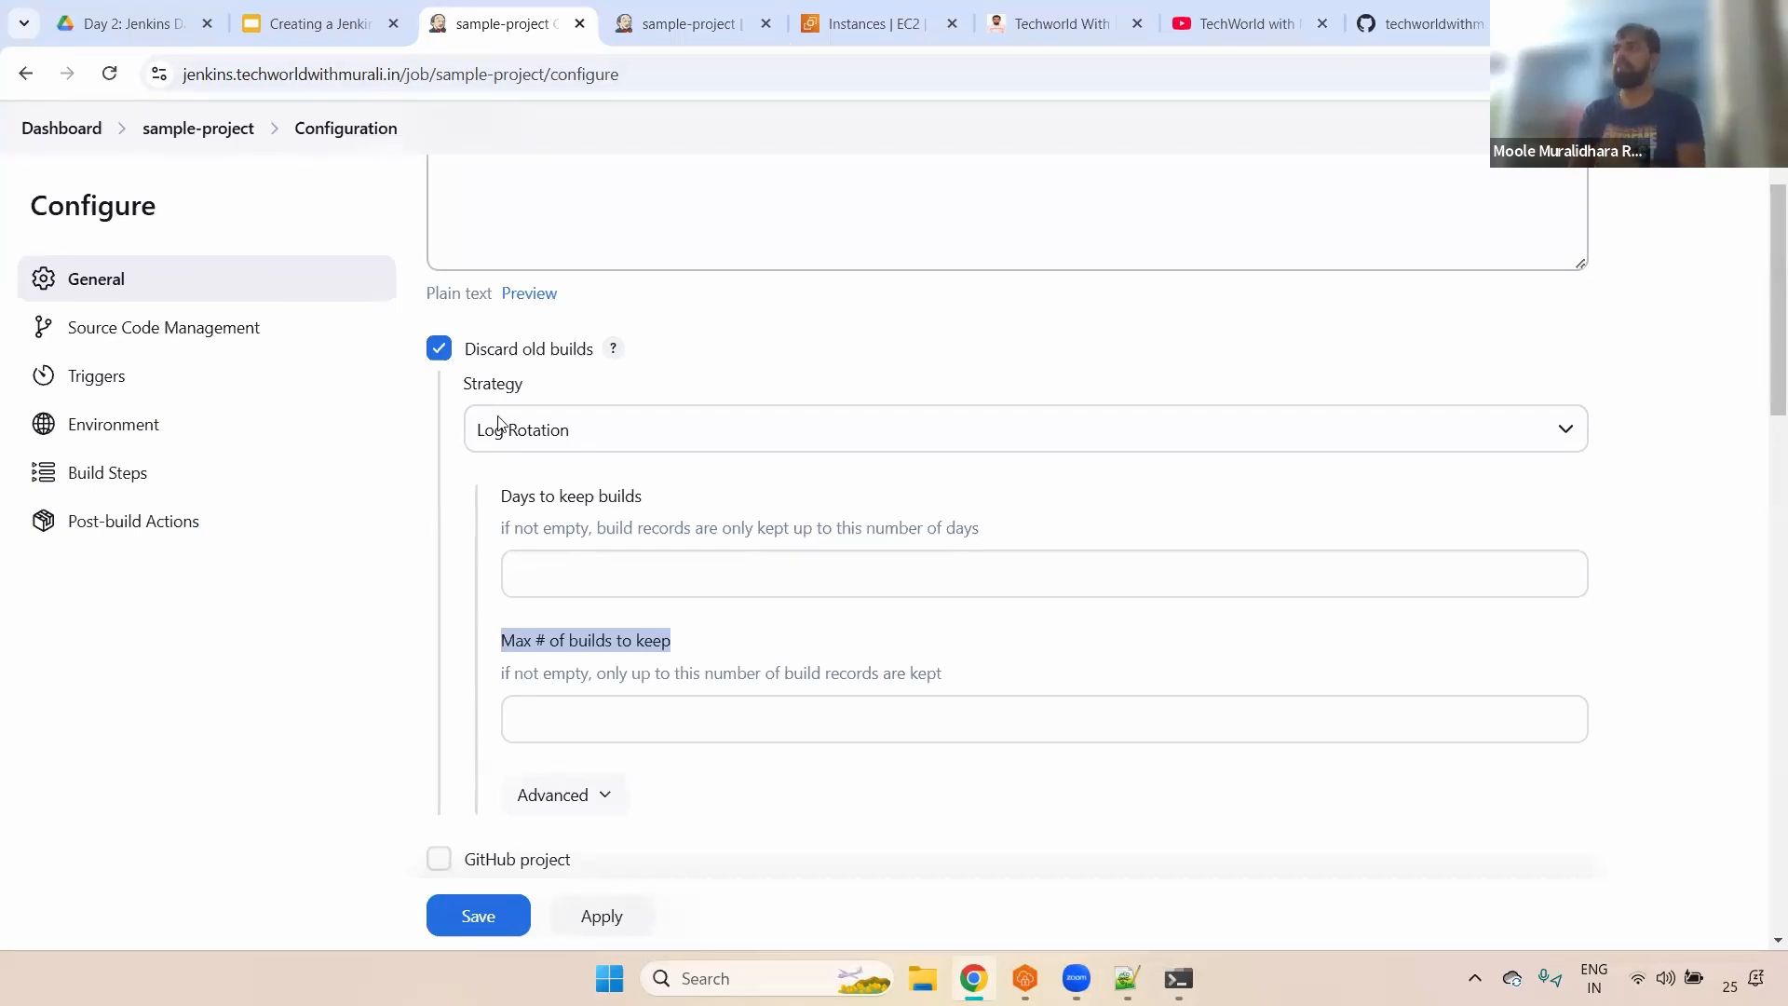
- Review the Log Rotation limits, including max 2 builds to keep, and save the configuration
{"action": "left_click_drag", "start_coordinate": [510, 497], "coordinate": [666, 500]}
{"action": "left_click", "coordinate": [613, 583]}
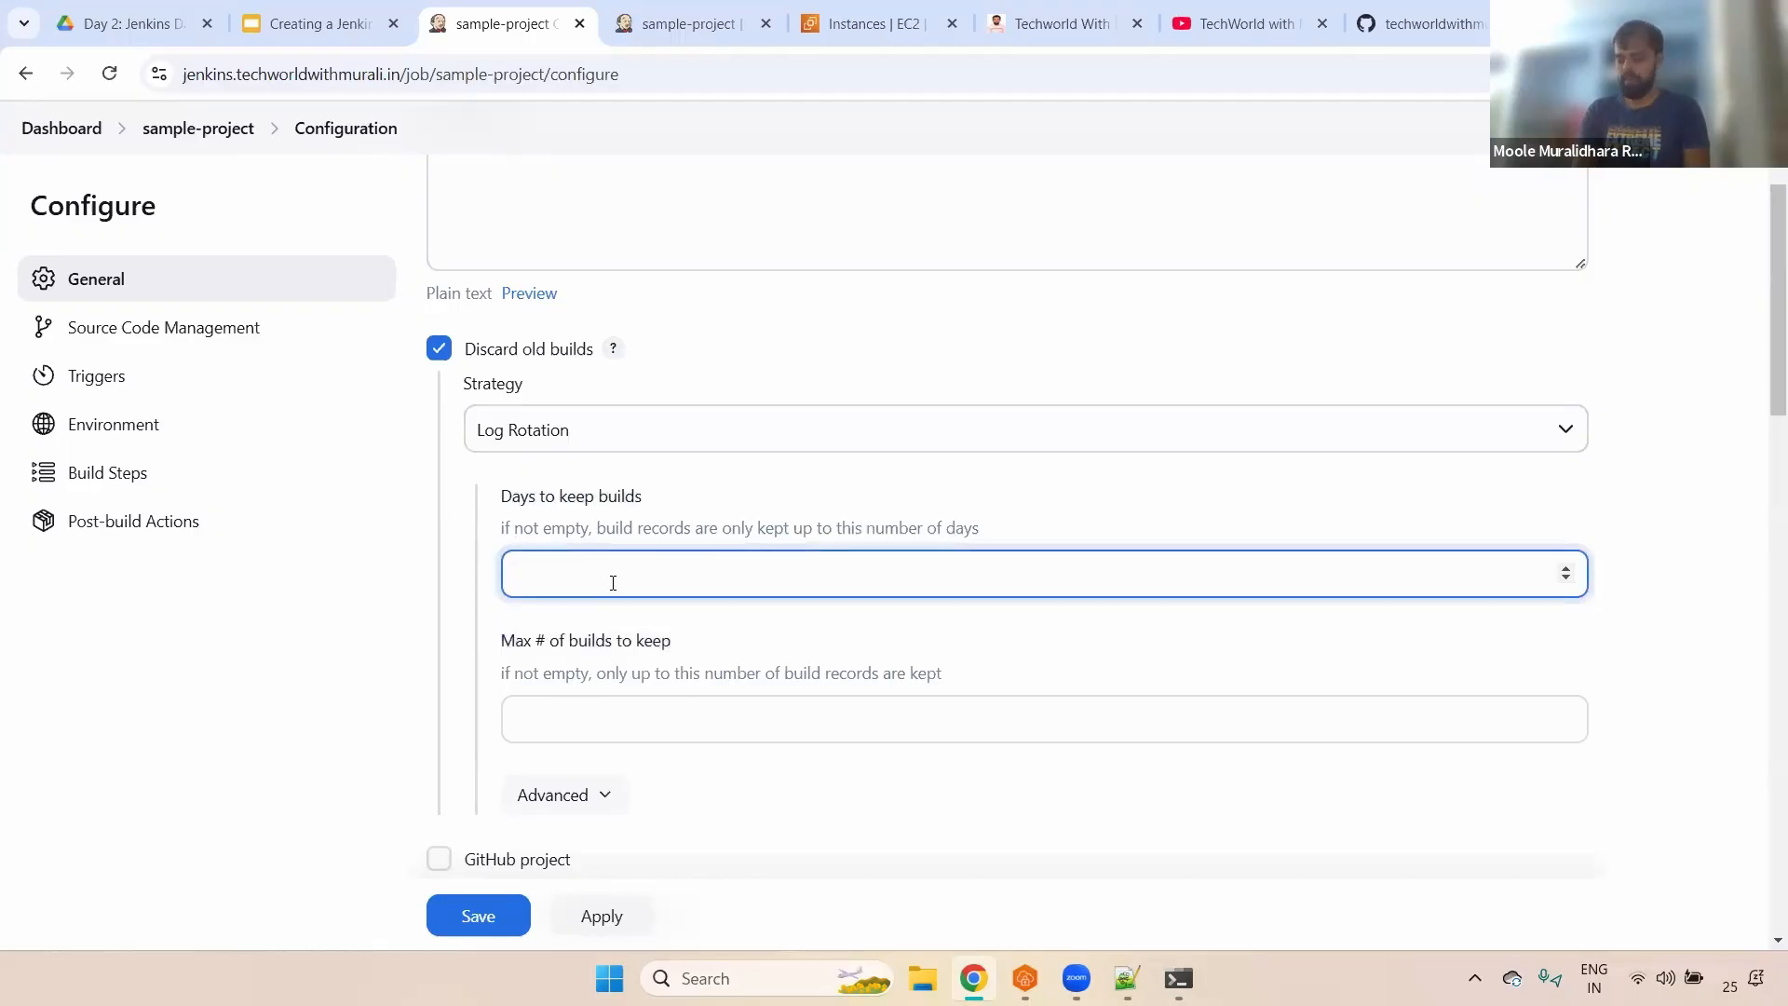
{"action": "left_click_drag", "start_coordinate": [710, 639], "coordinate": [458, 639]}
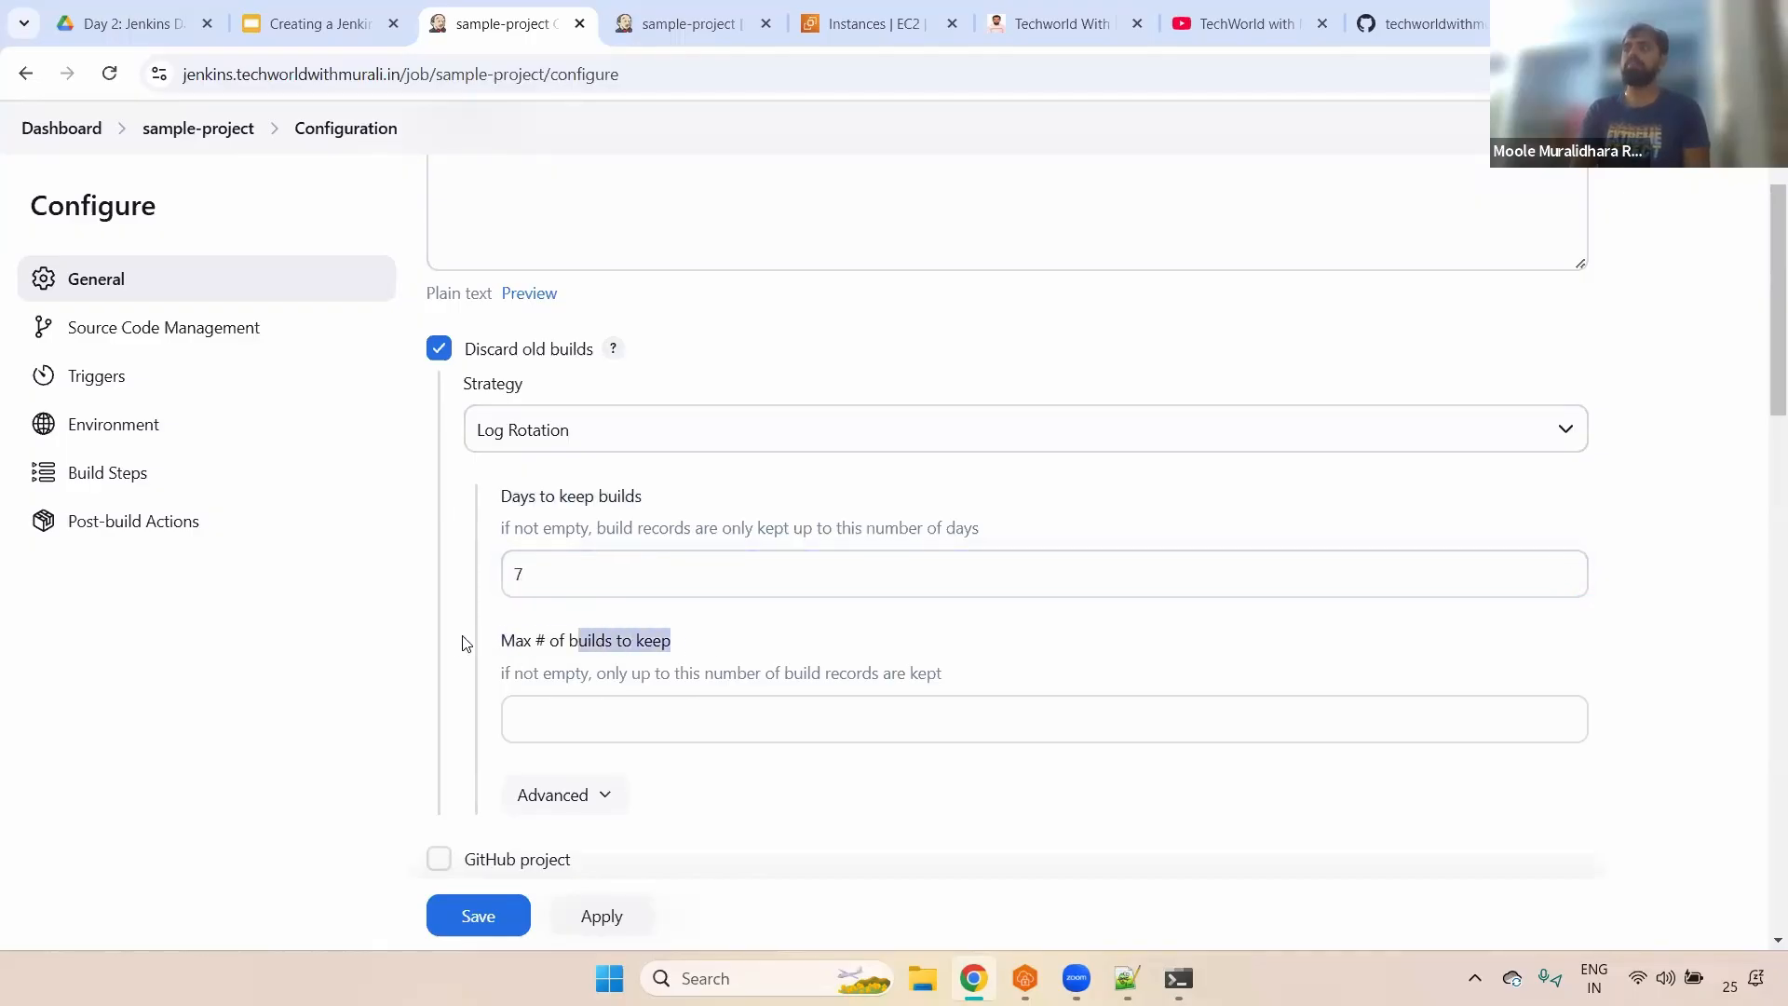
{"action": "left_click", "coordinate": [596, 730]}
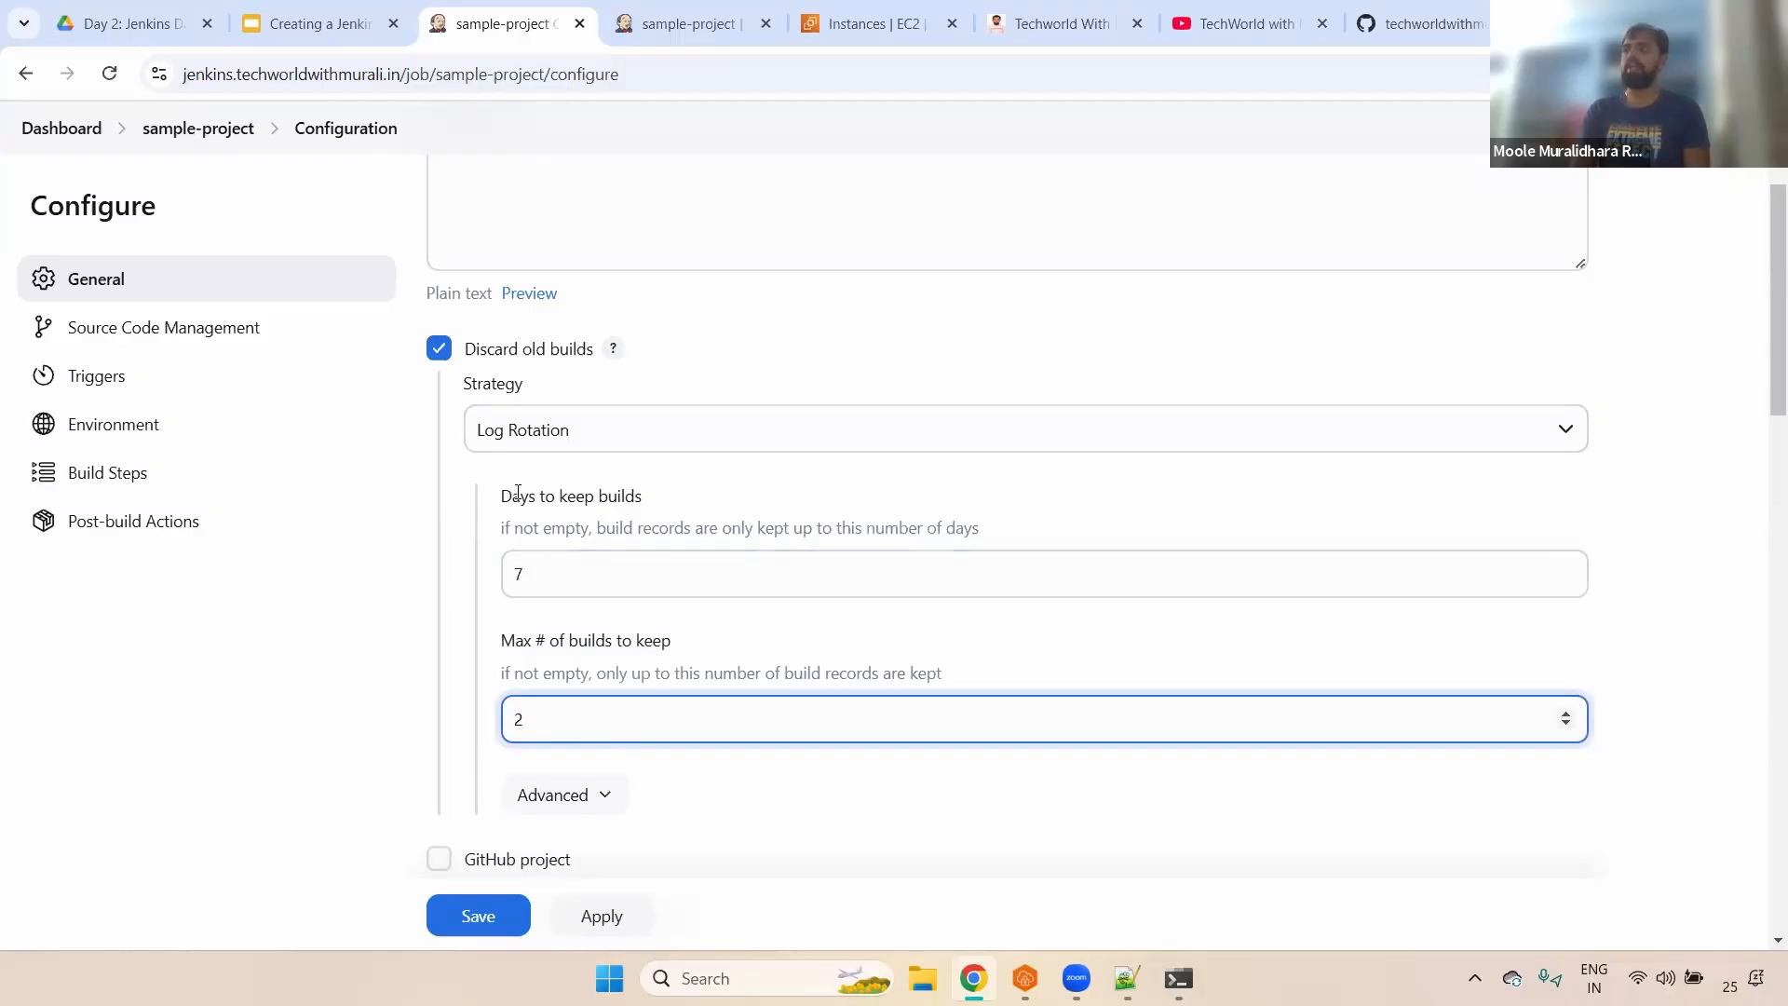
{"action": "left_click_drag", "start_coordinate": [518, 493], "coordinate": [696, 523]}
{"action": "left_click_drag", "start_coordinate": [588, 641], "coordinate": [501, 643]}
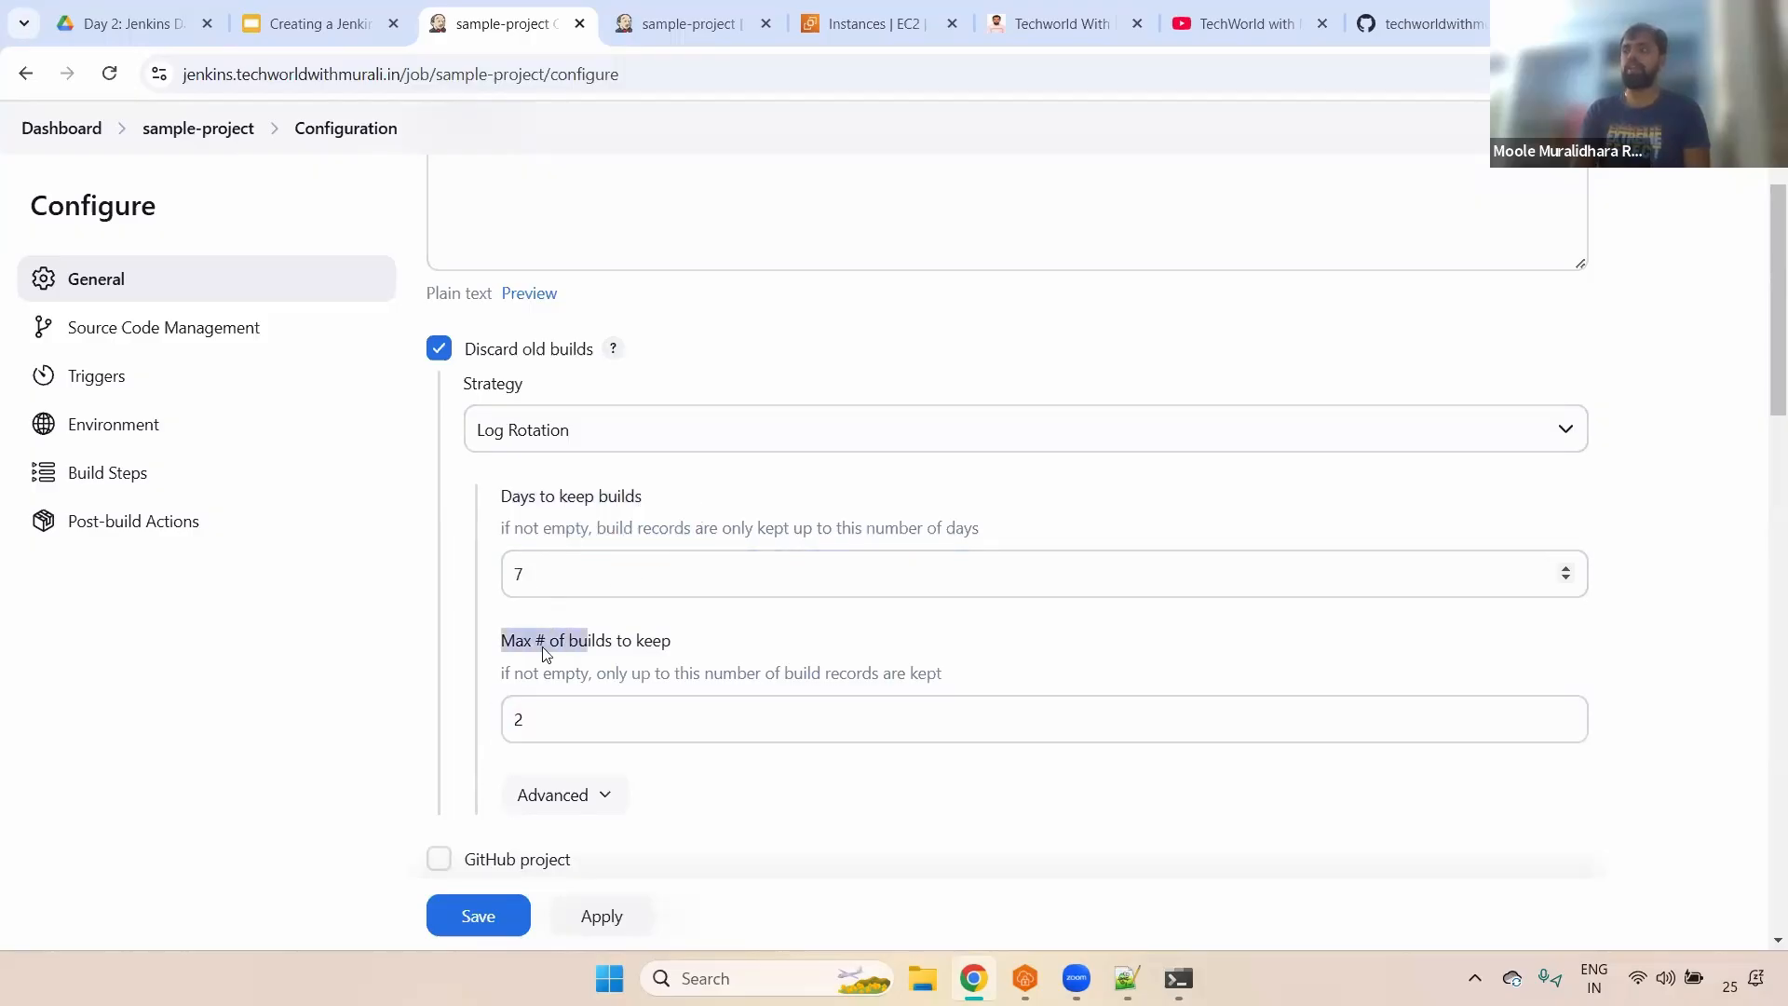
{"action": "triple_click", "coordinate": [569, 643]}
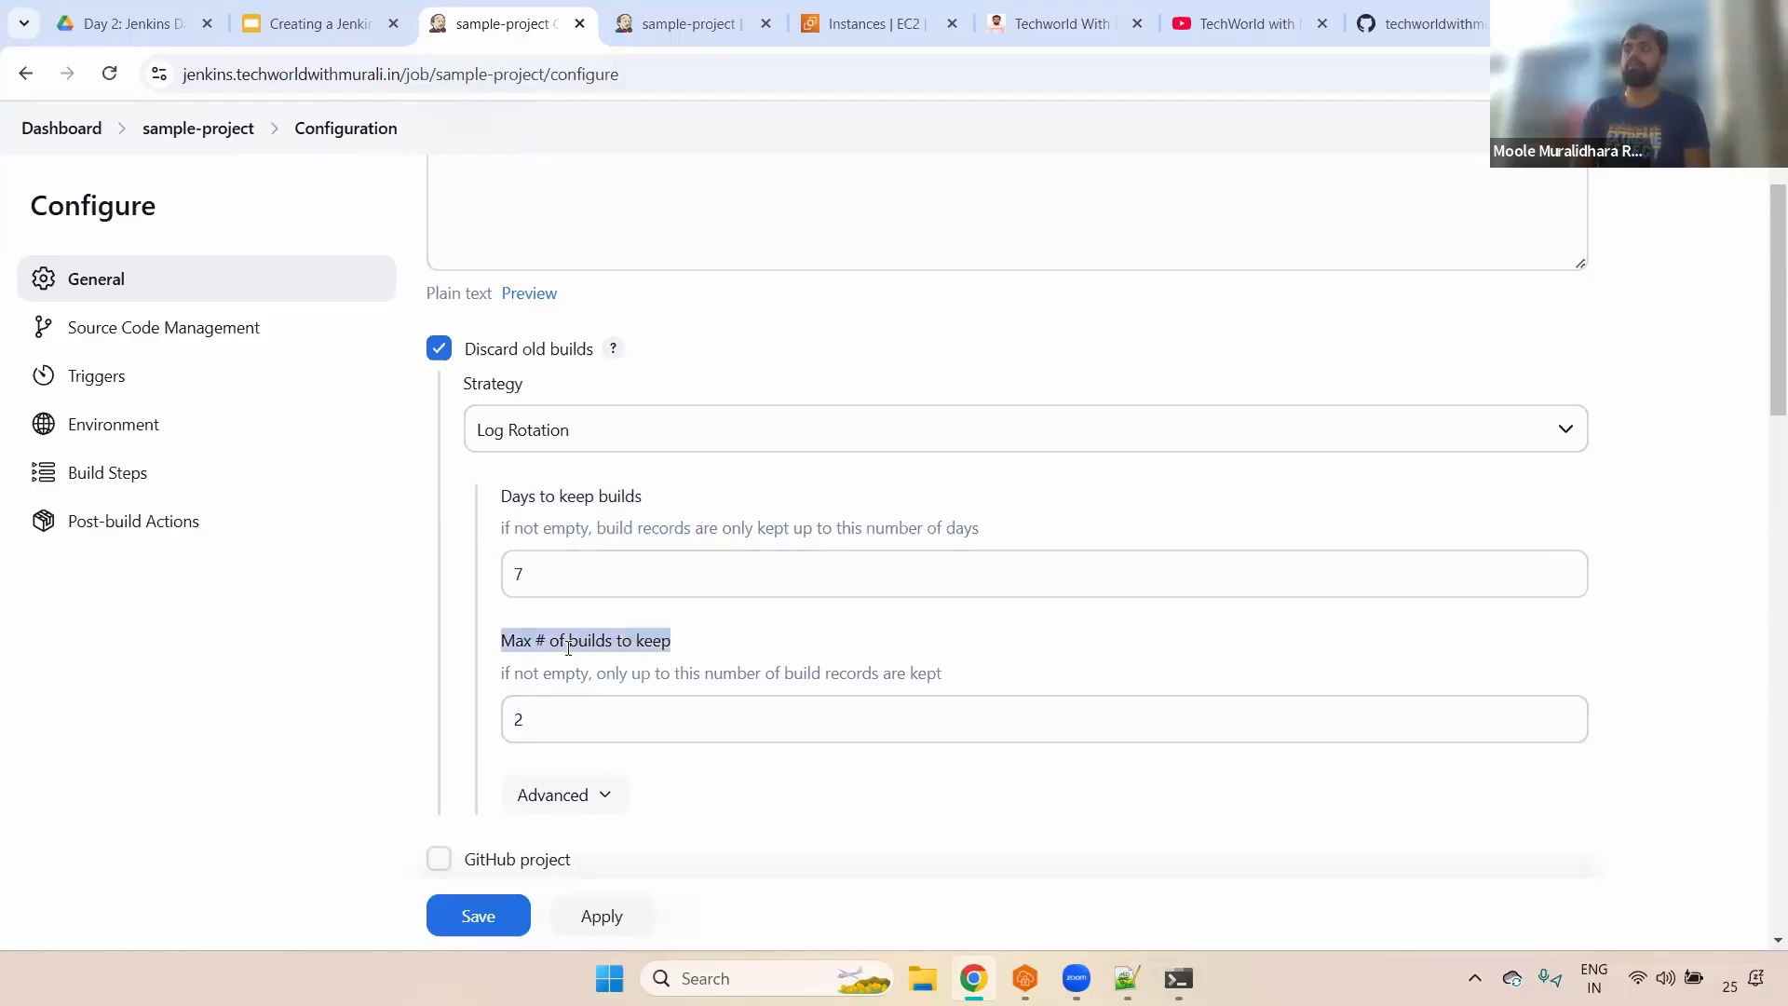
{"action": "double_click", "coordinate": [503, 726]}
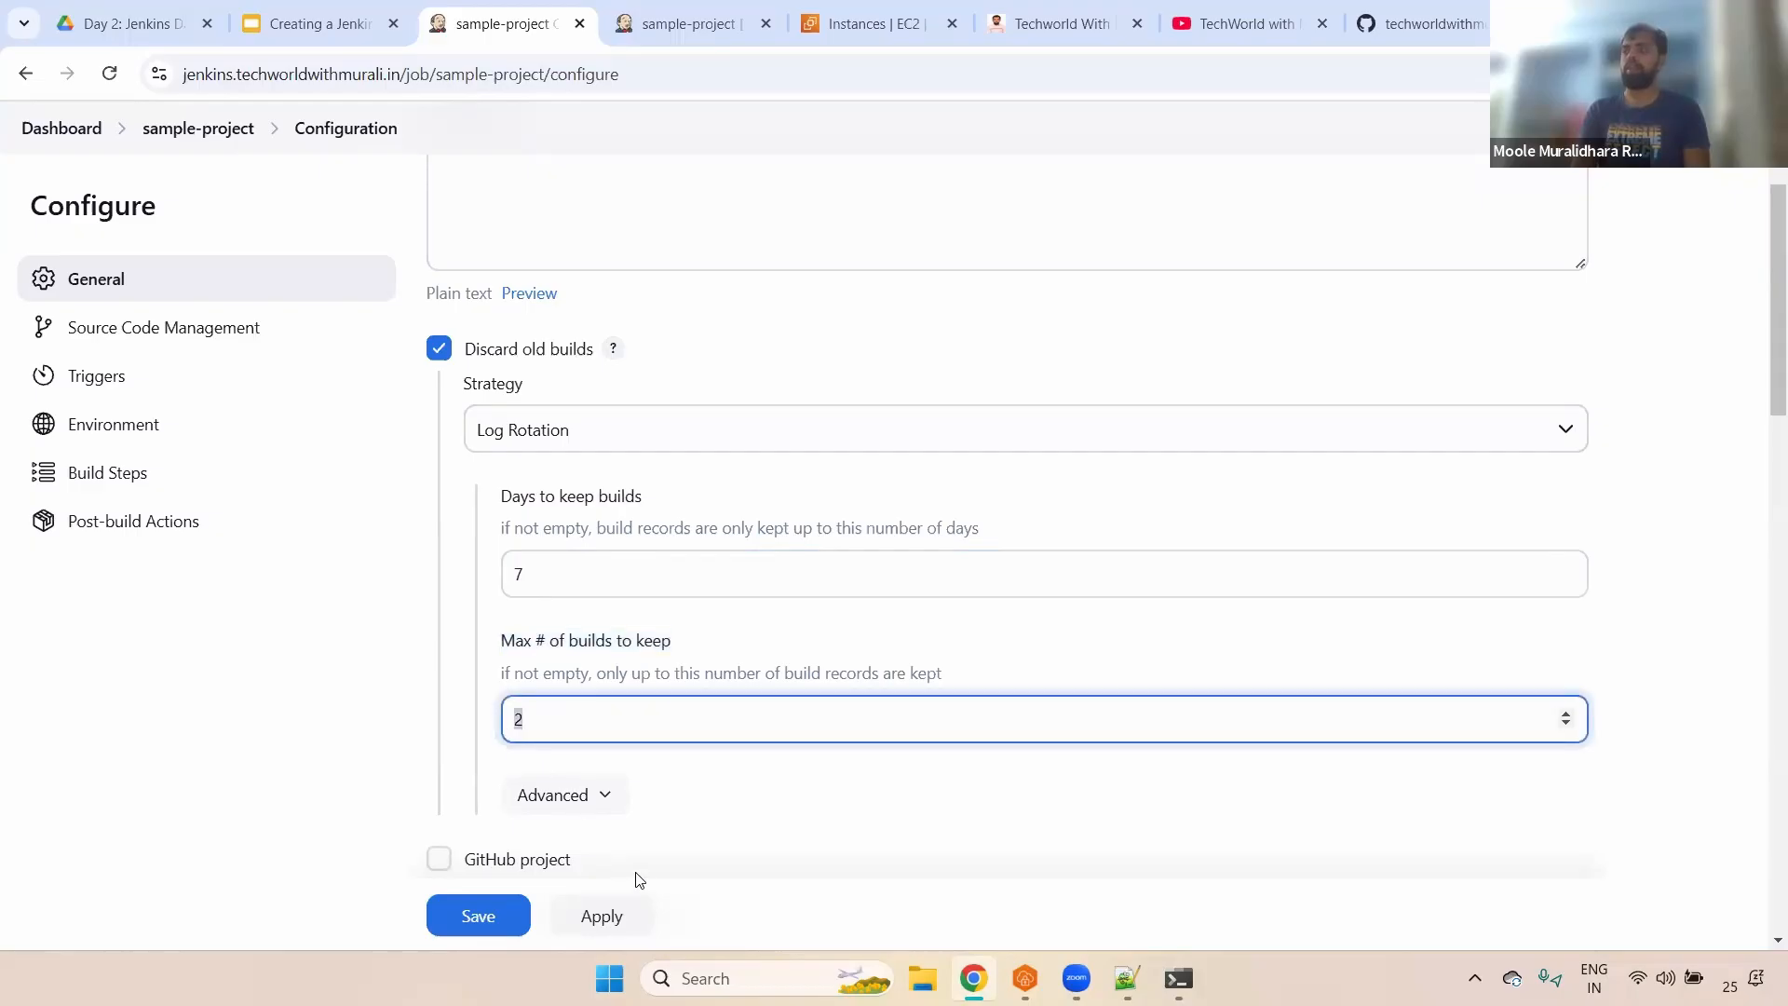
{"action": "left_click", "coordinate": [601, 918]}
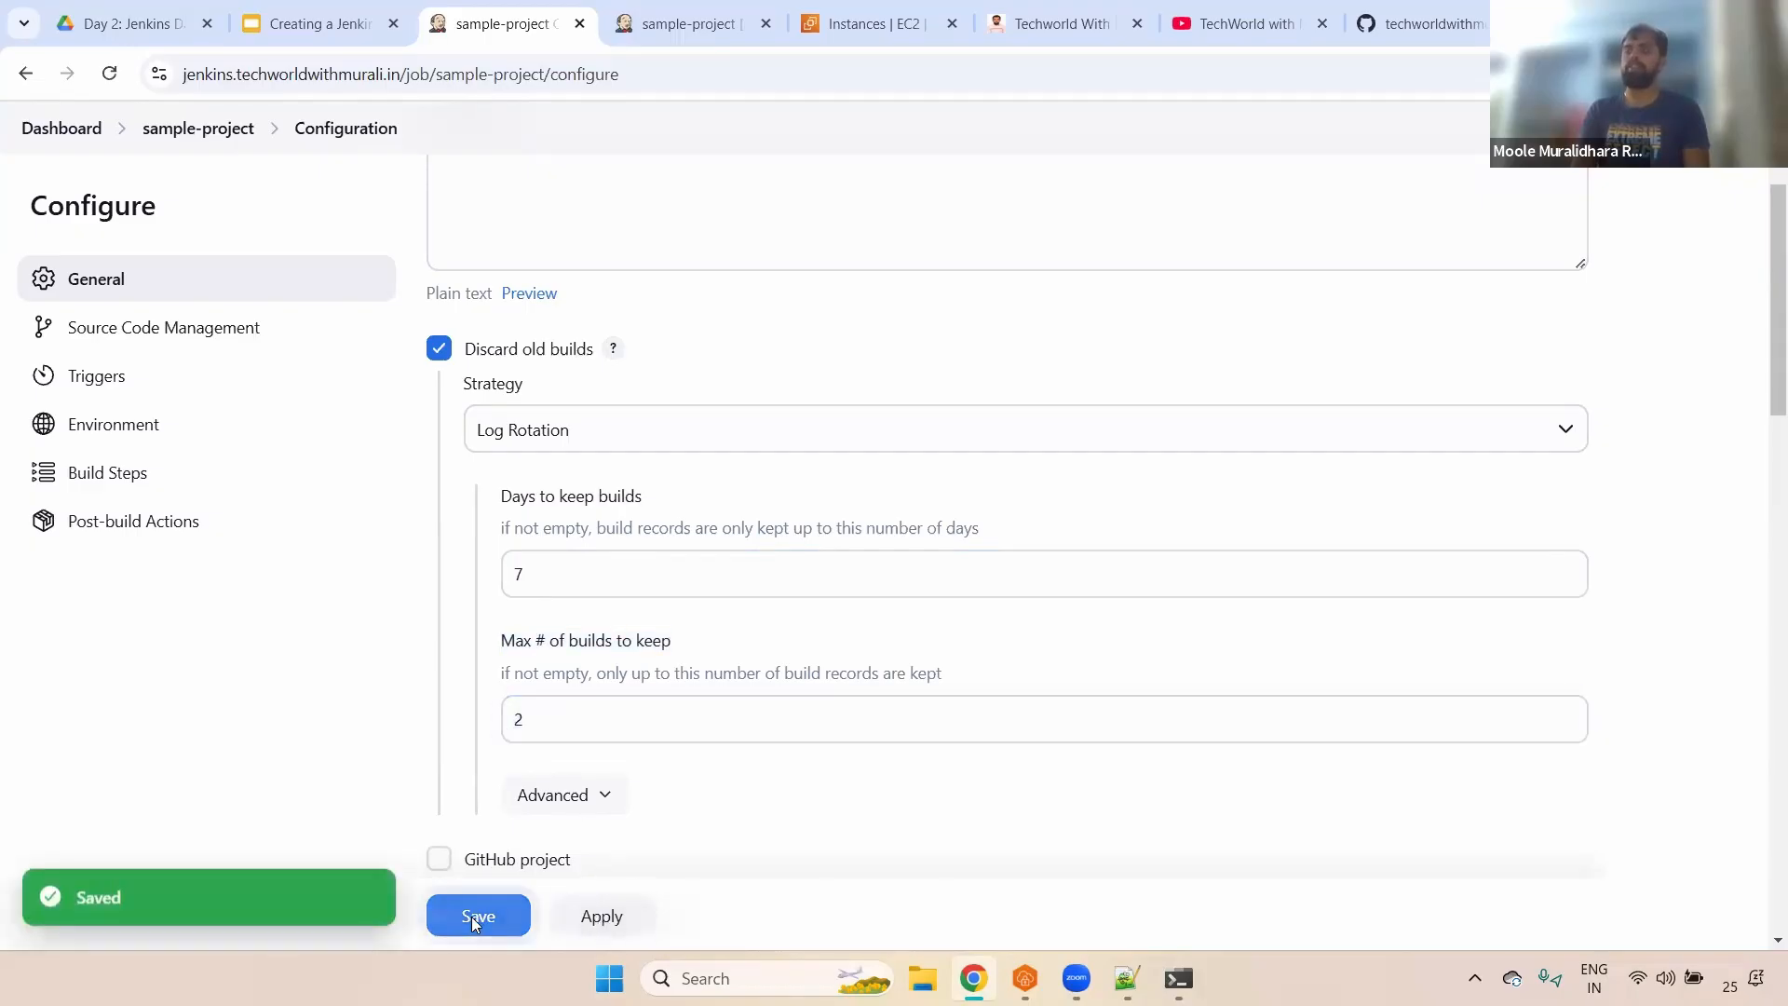
{"action": "left_click", "coordinate": [471, 916]}
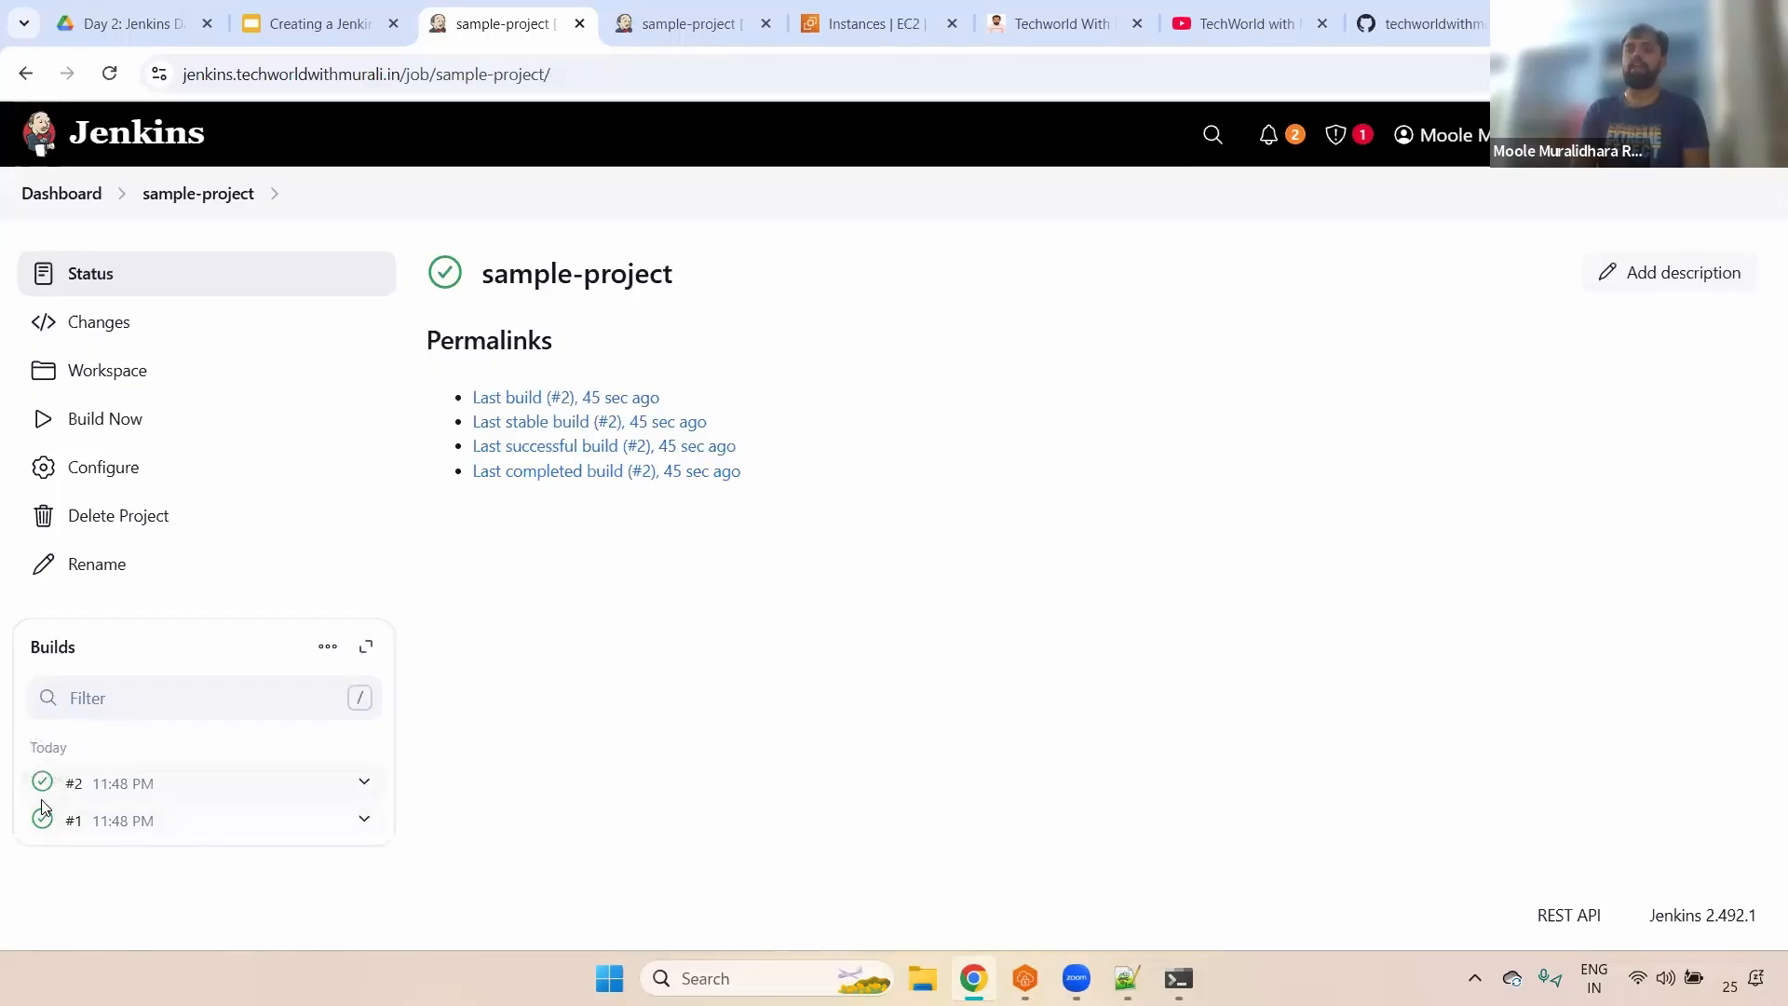
- Run two more sample-project builds, reload to see build #4, and go to Configure
{"action": "left_click", "coordinate": [142, 422]}
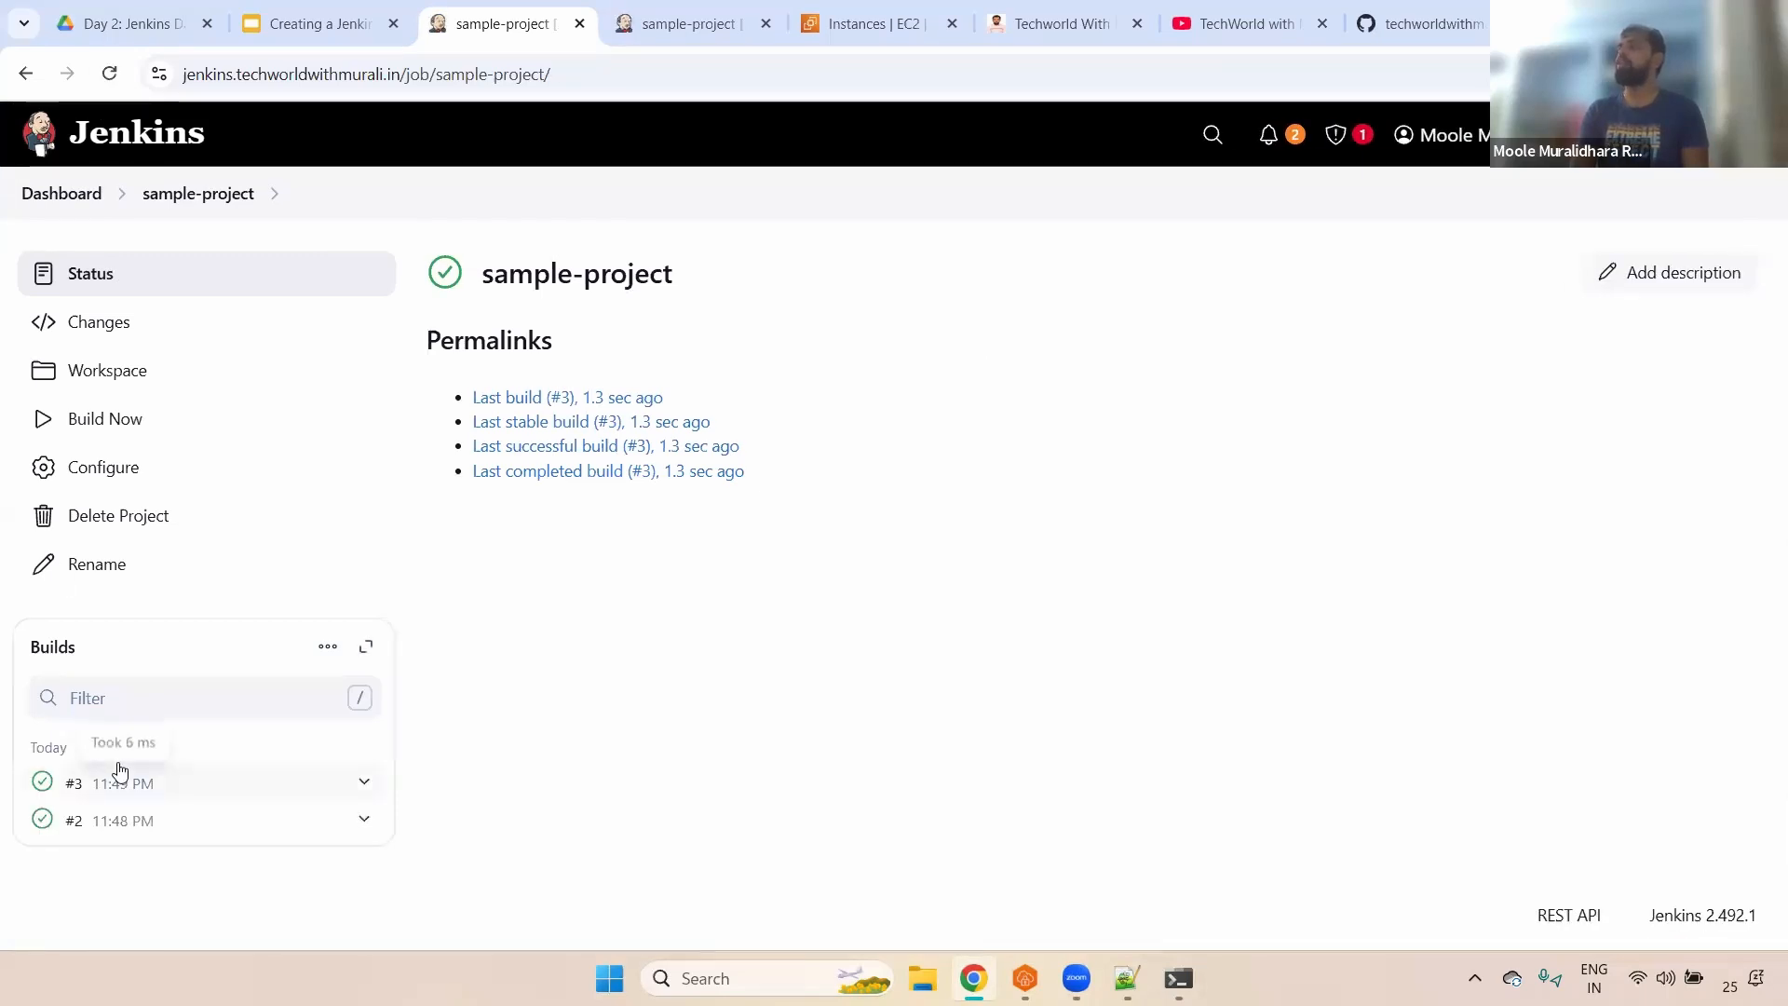
{"action": "left_click_drag", "start_coordinate": [463, 851], "coordinate": [26, 786]}
{"action": "left_click", "coordinate": [857, 570]}
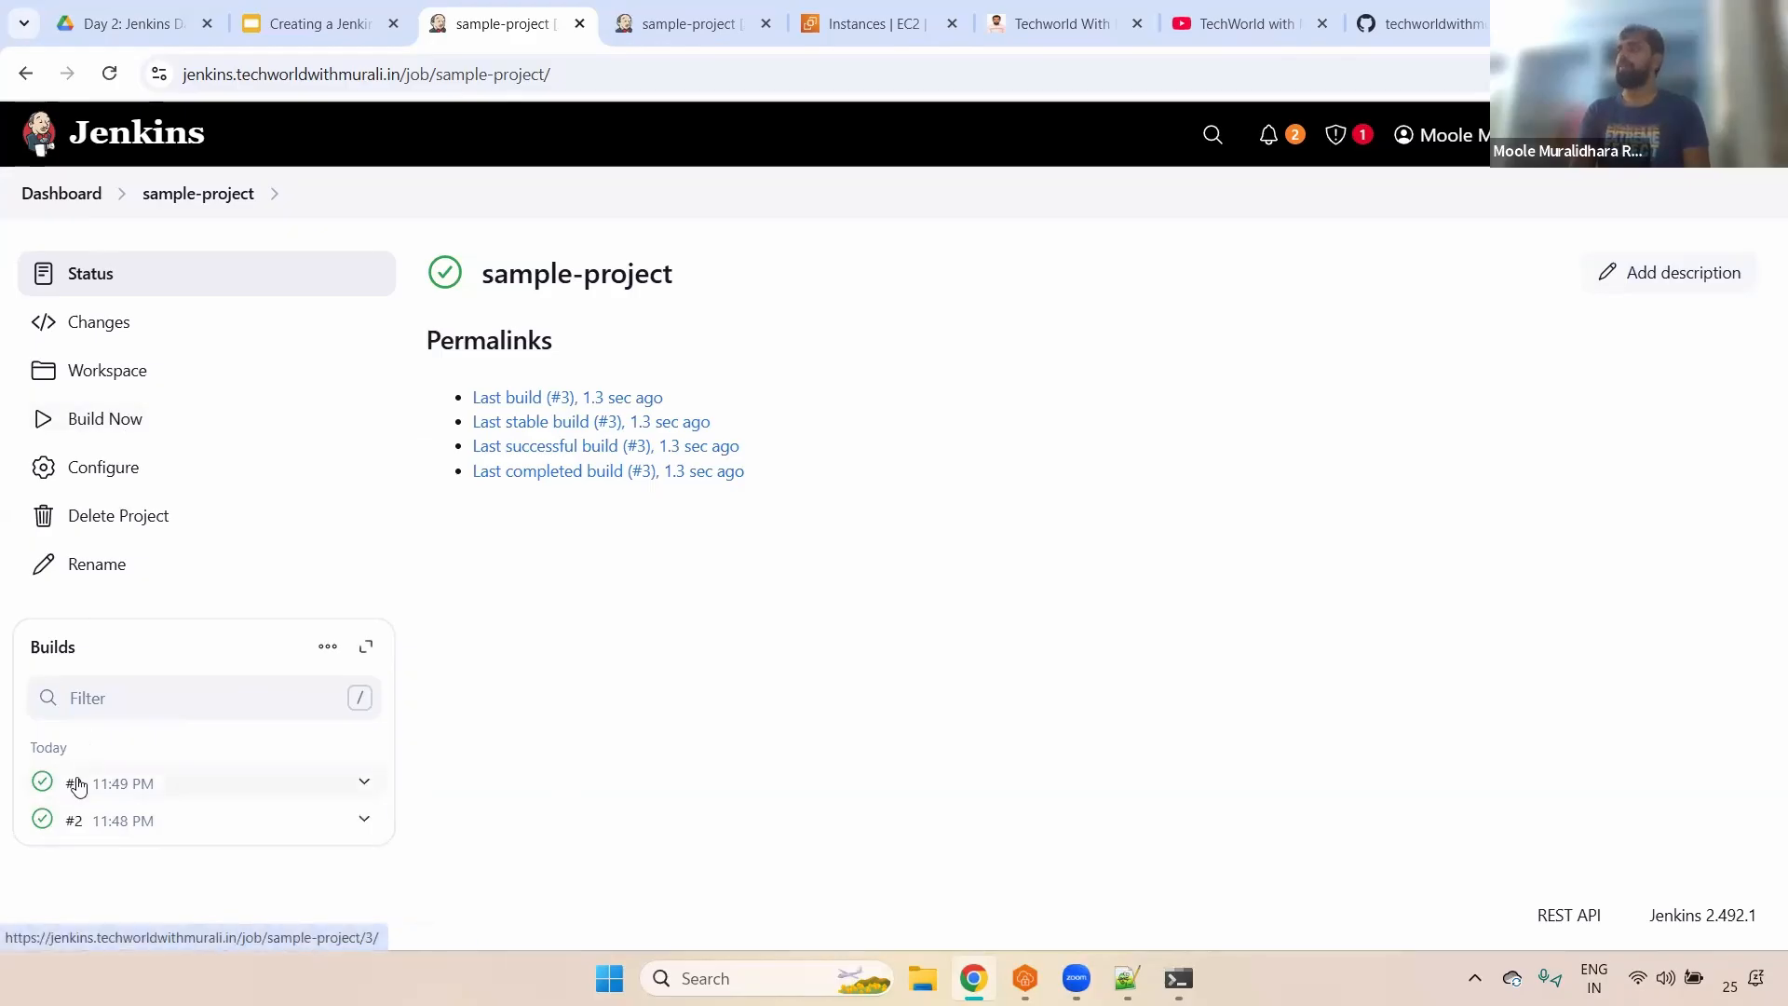
{"action": "left_click", "coordinate": [114, 422]}
{"action": "left_click", "coordinate": [113, 79]}
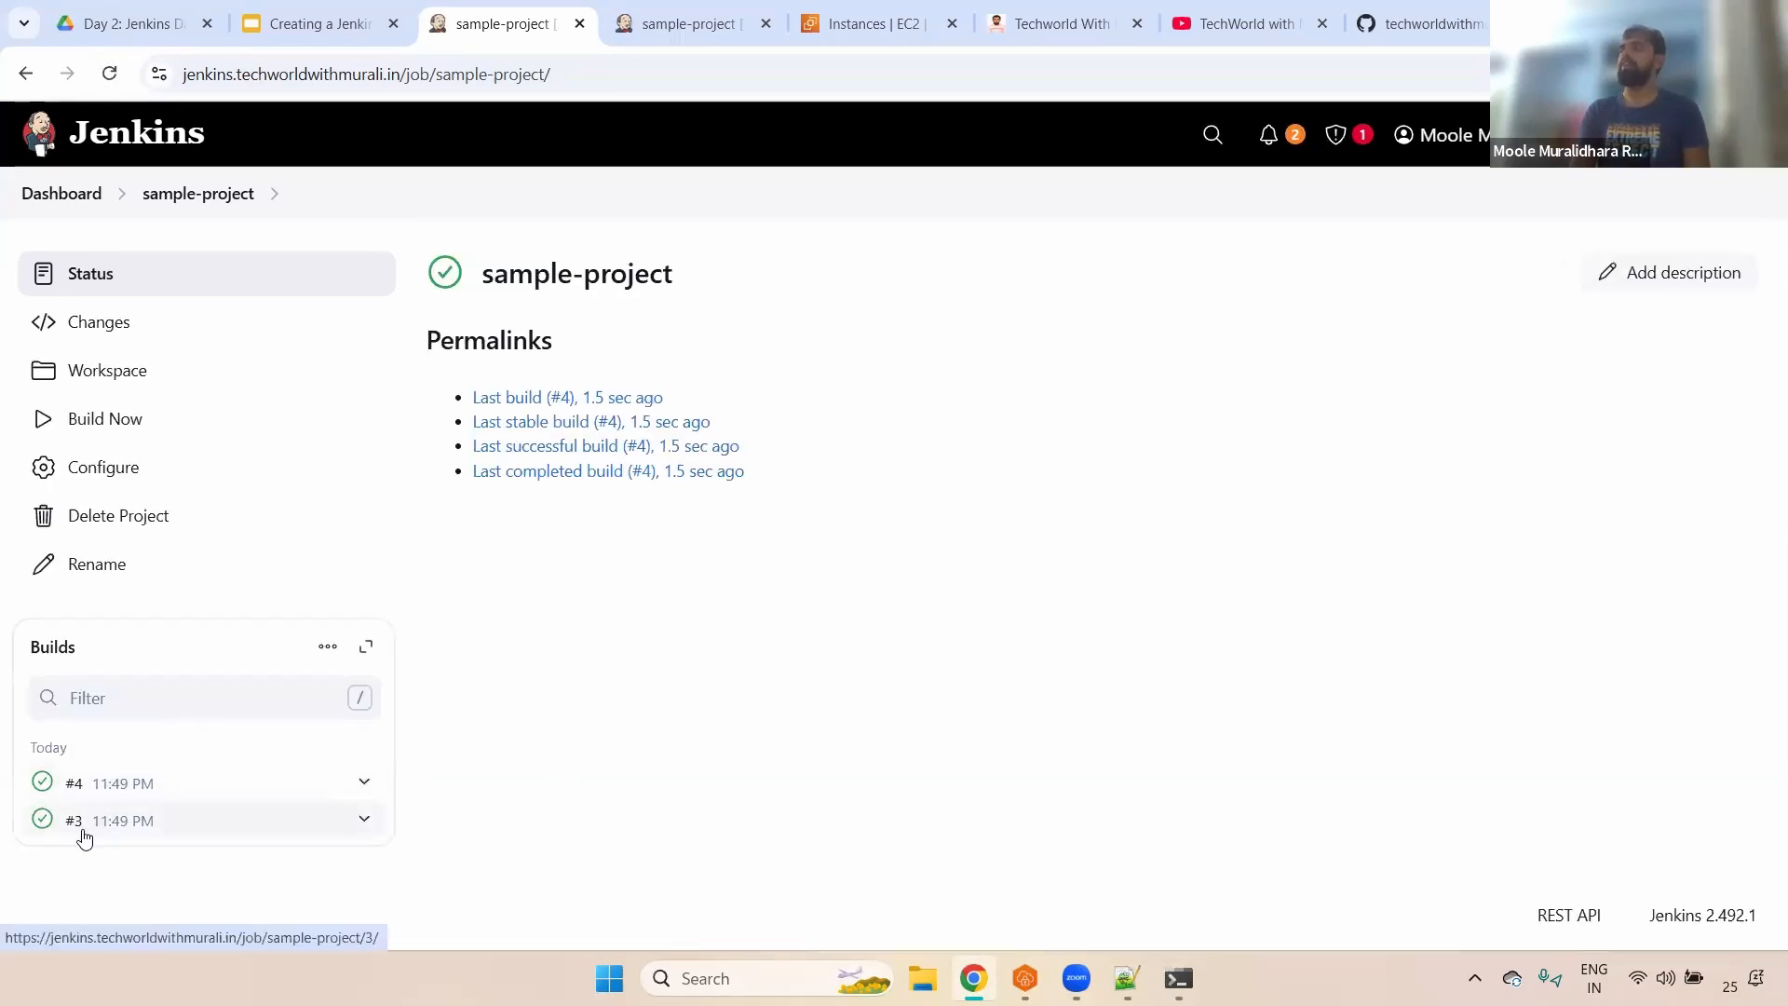
{"action": "left_click", "coordinate": [99, 471]}
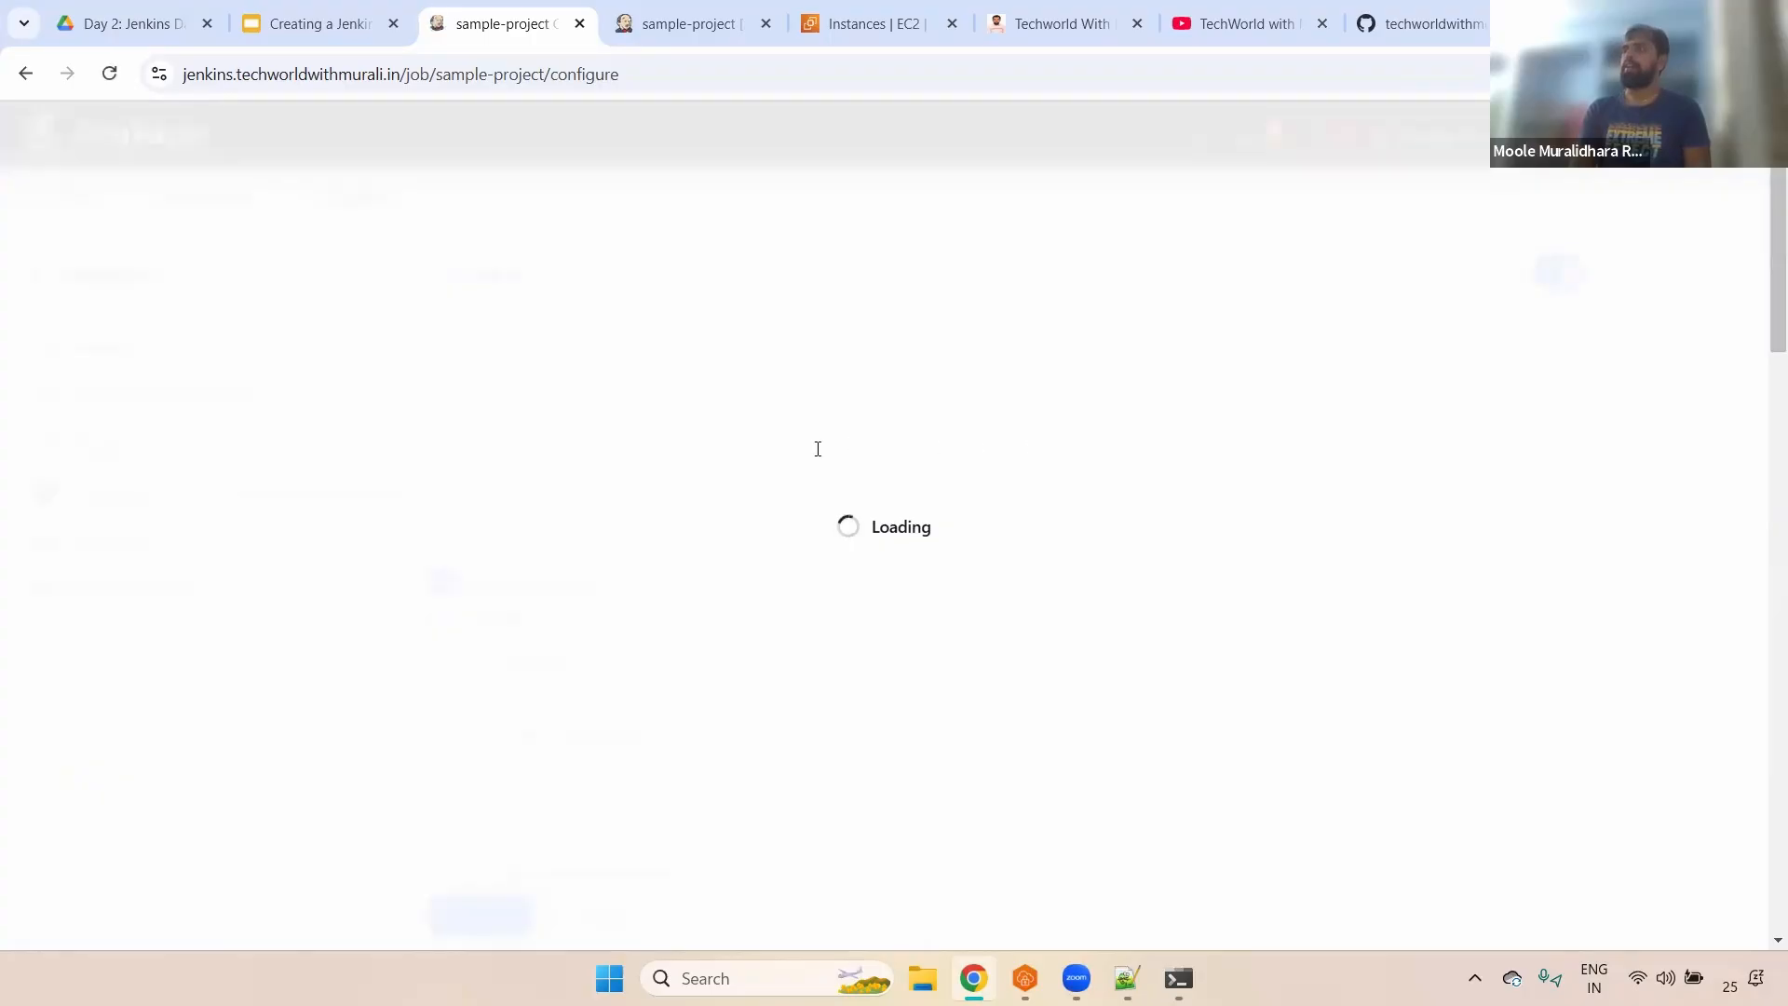
- Tick 'This project is parameterized' and open the Add Parameter type list
{"action": "left_click_drag", "start_coordinate": [1764, 278], "coordinate": [1762, 490]}
{"action": "scroll", "coordinate": [1764, 463], "scroll_direction": "up", "scroll_amount": 2}
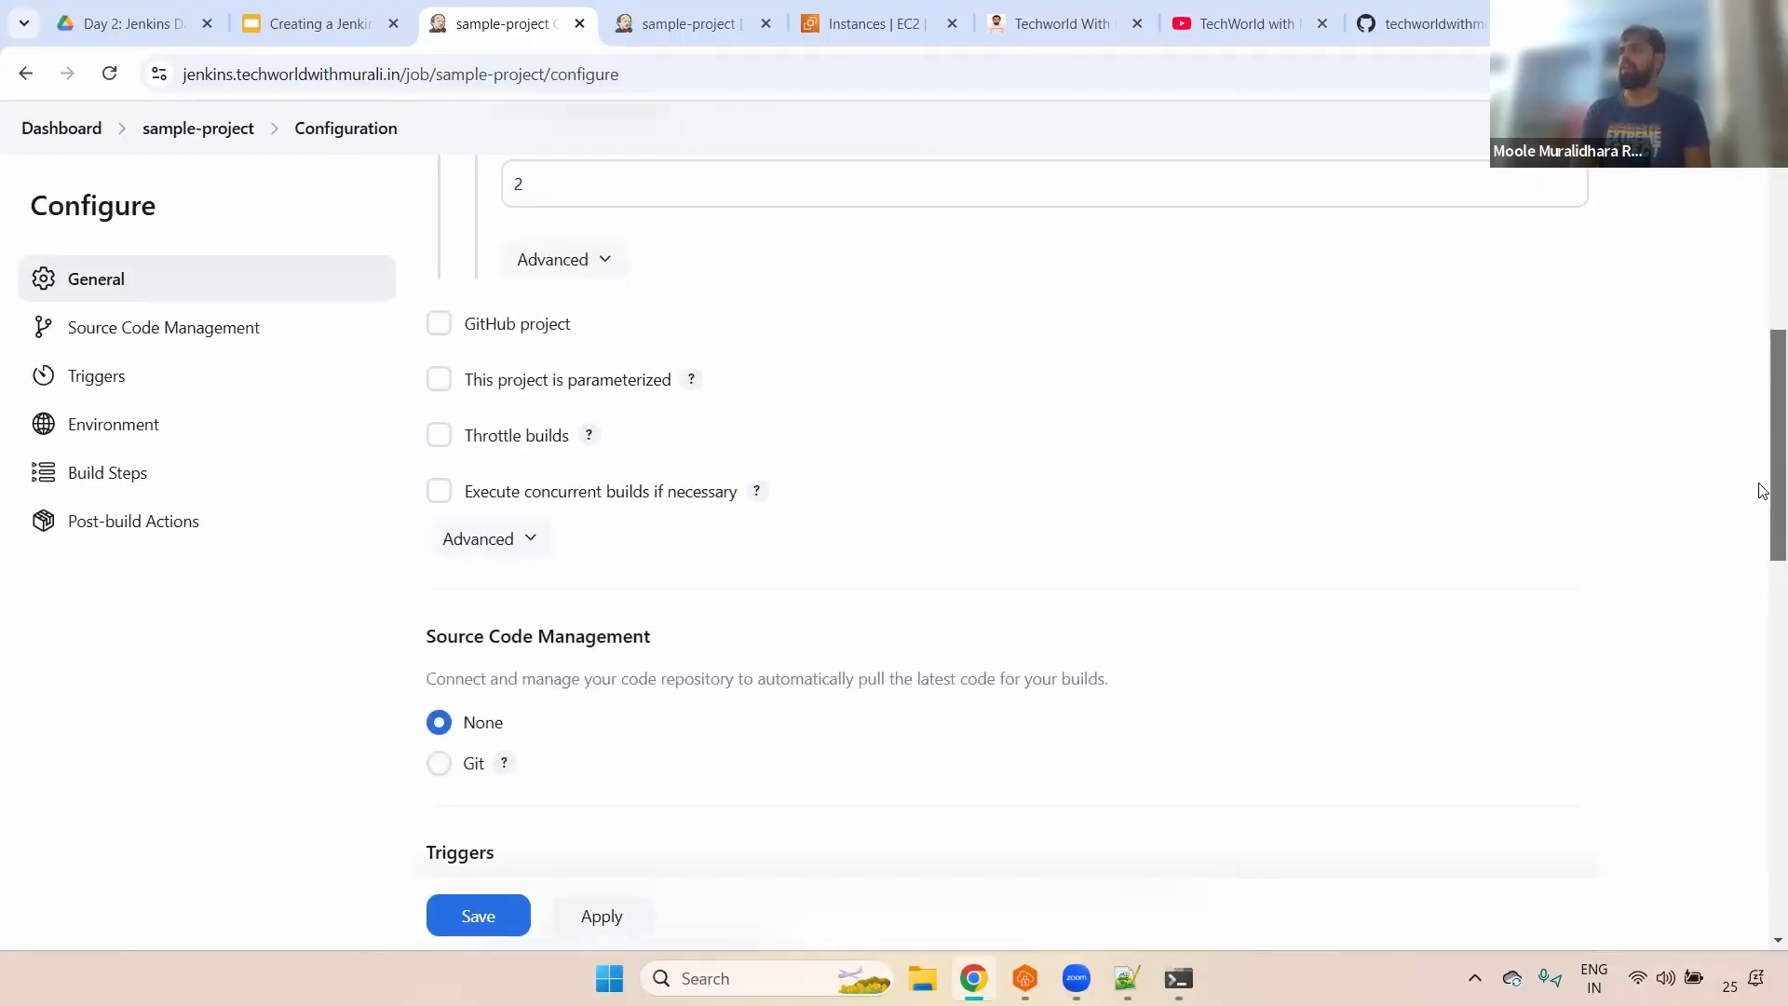
{"action": "left_click", "coordinate": [439, 371]}
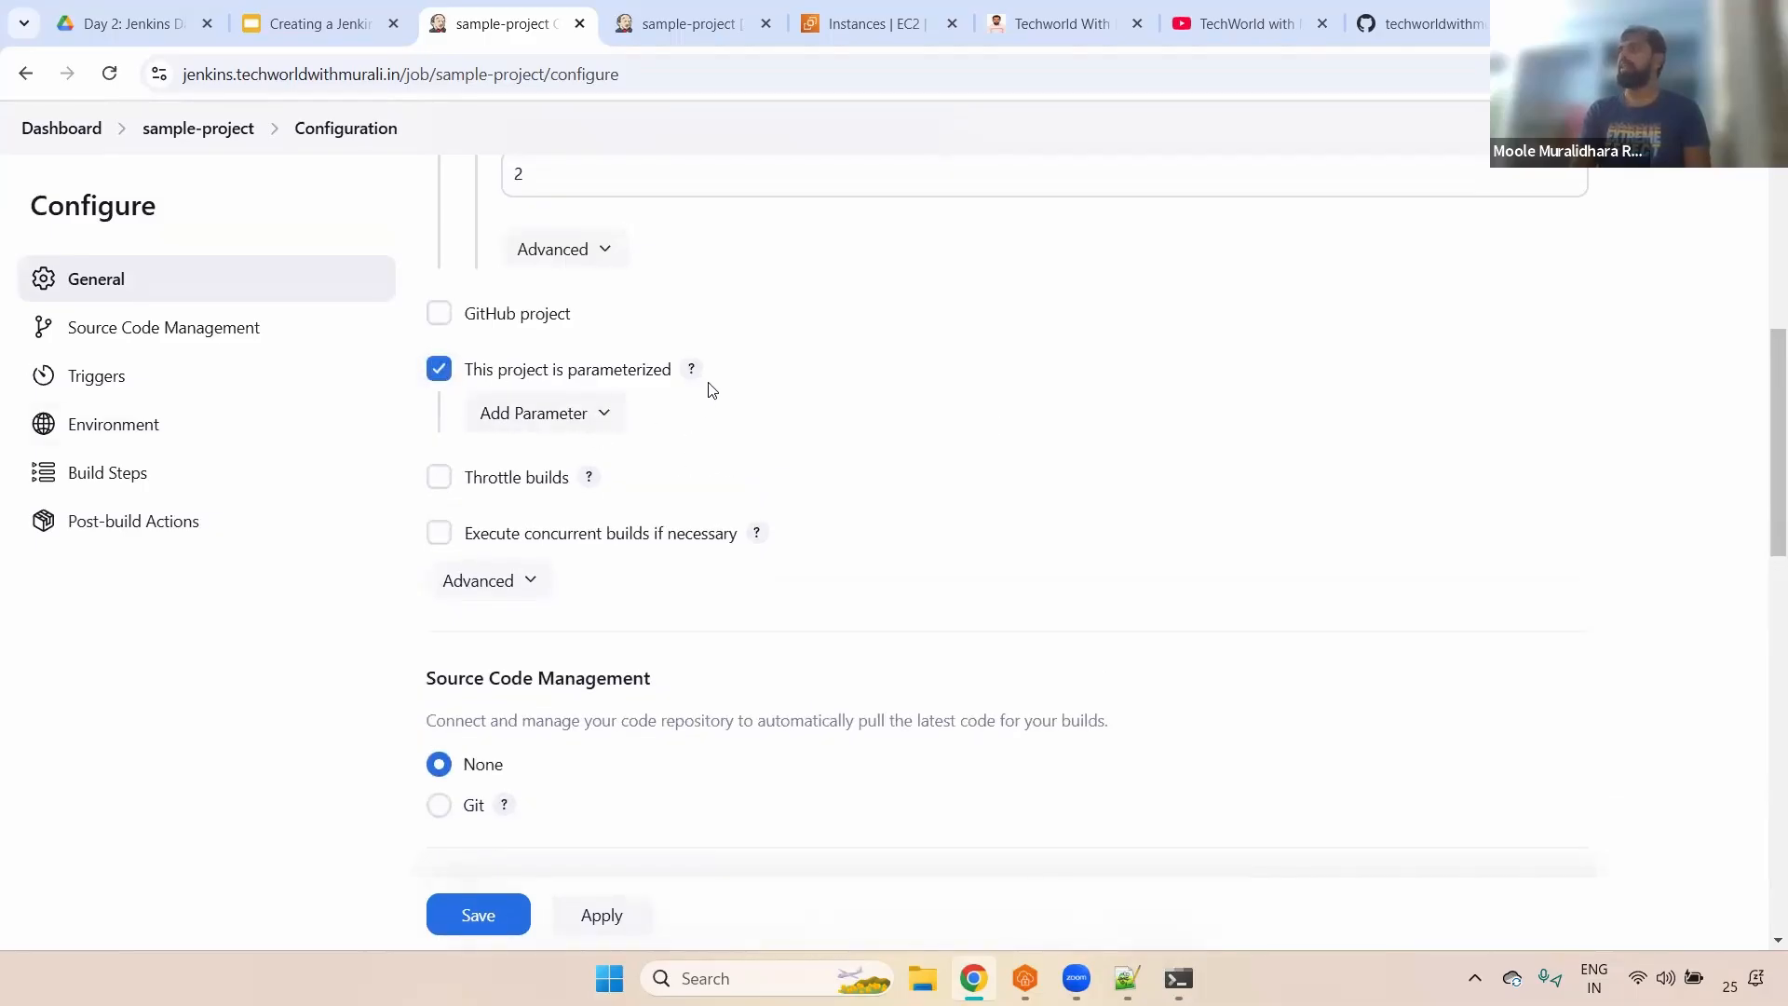
{"action": "left_click_drag", "start_coordinate": [614, 389], "coordinate": [496, 385]}
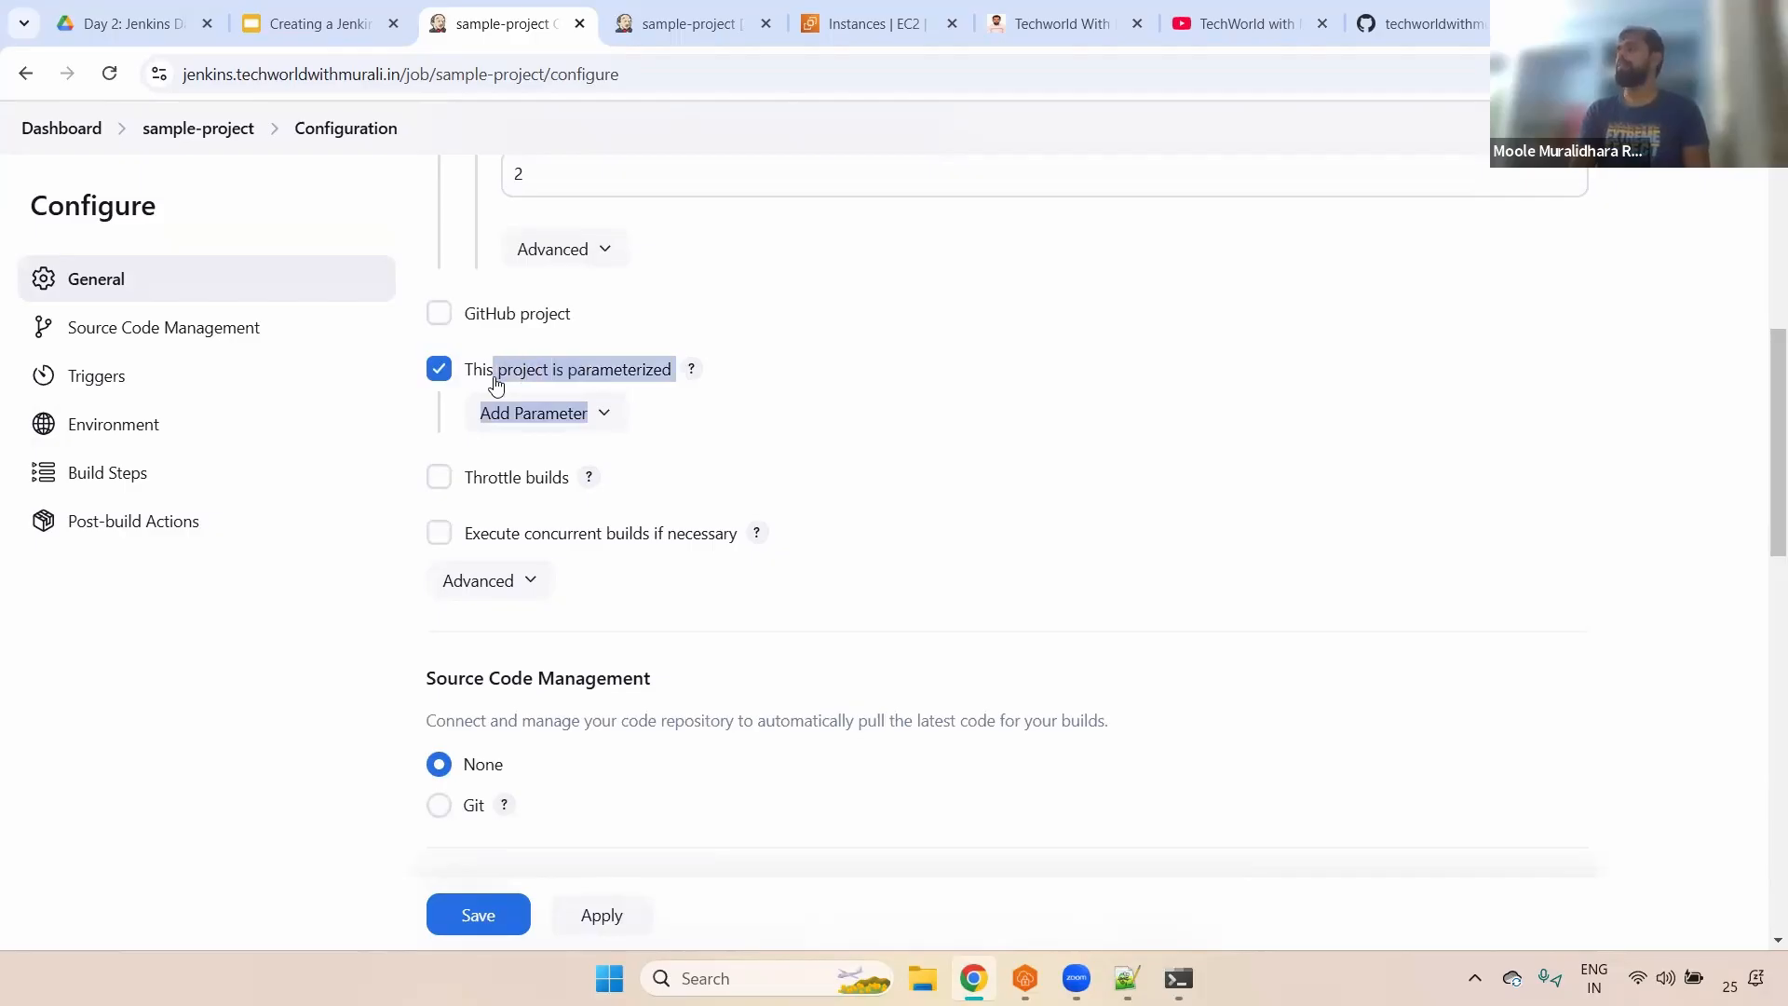
{"action": "left_click", "coordinate": [591, 421]}
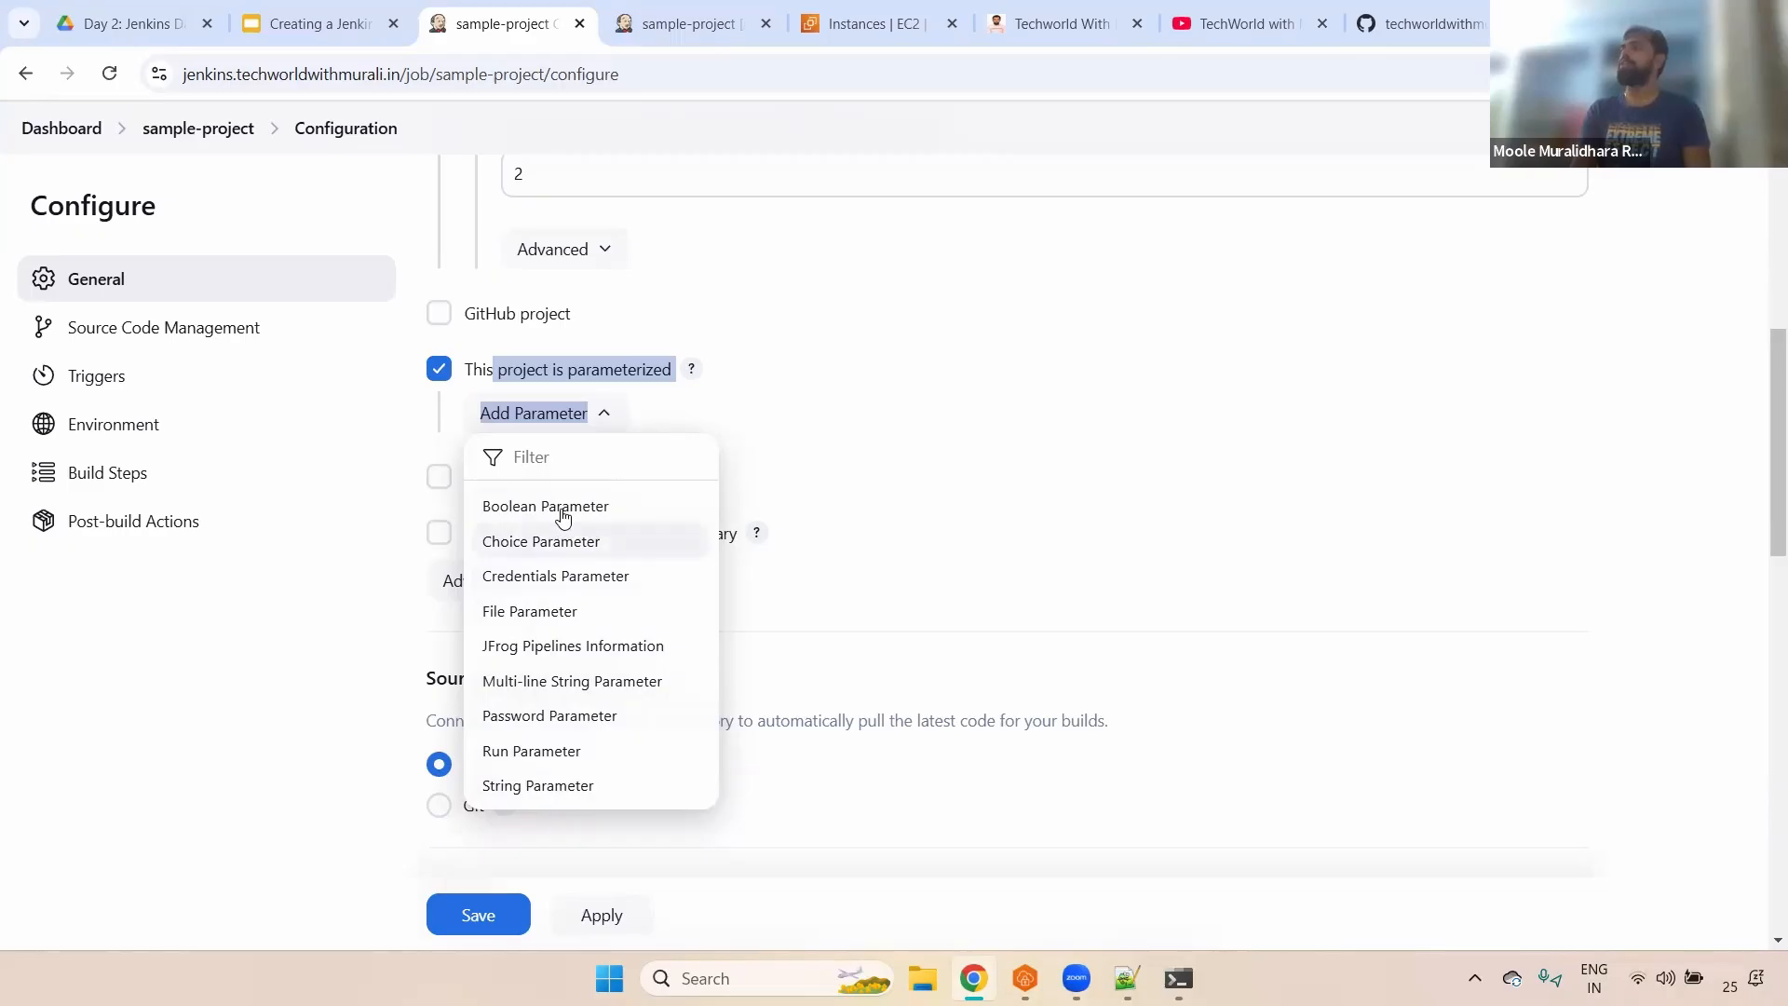
- Add a String Parameter named BRANCH_NAME with default value master
{"action": "left_click", "coordinate": [567, 790]}
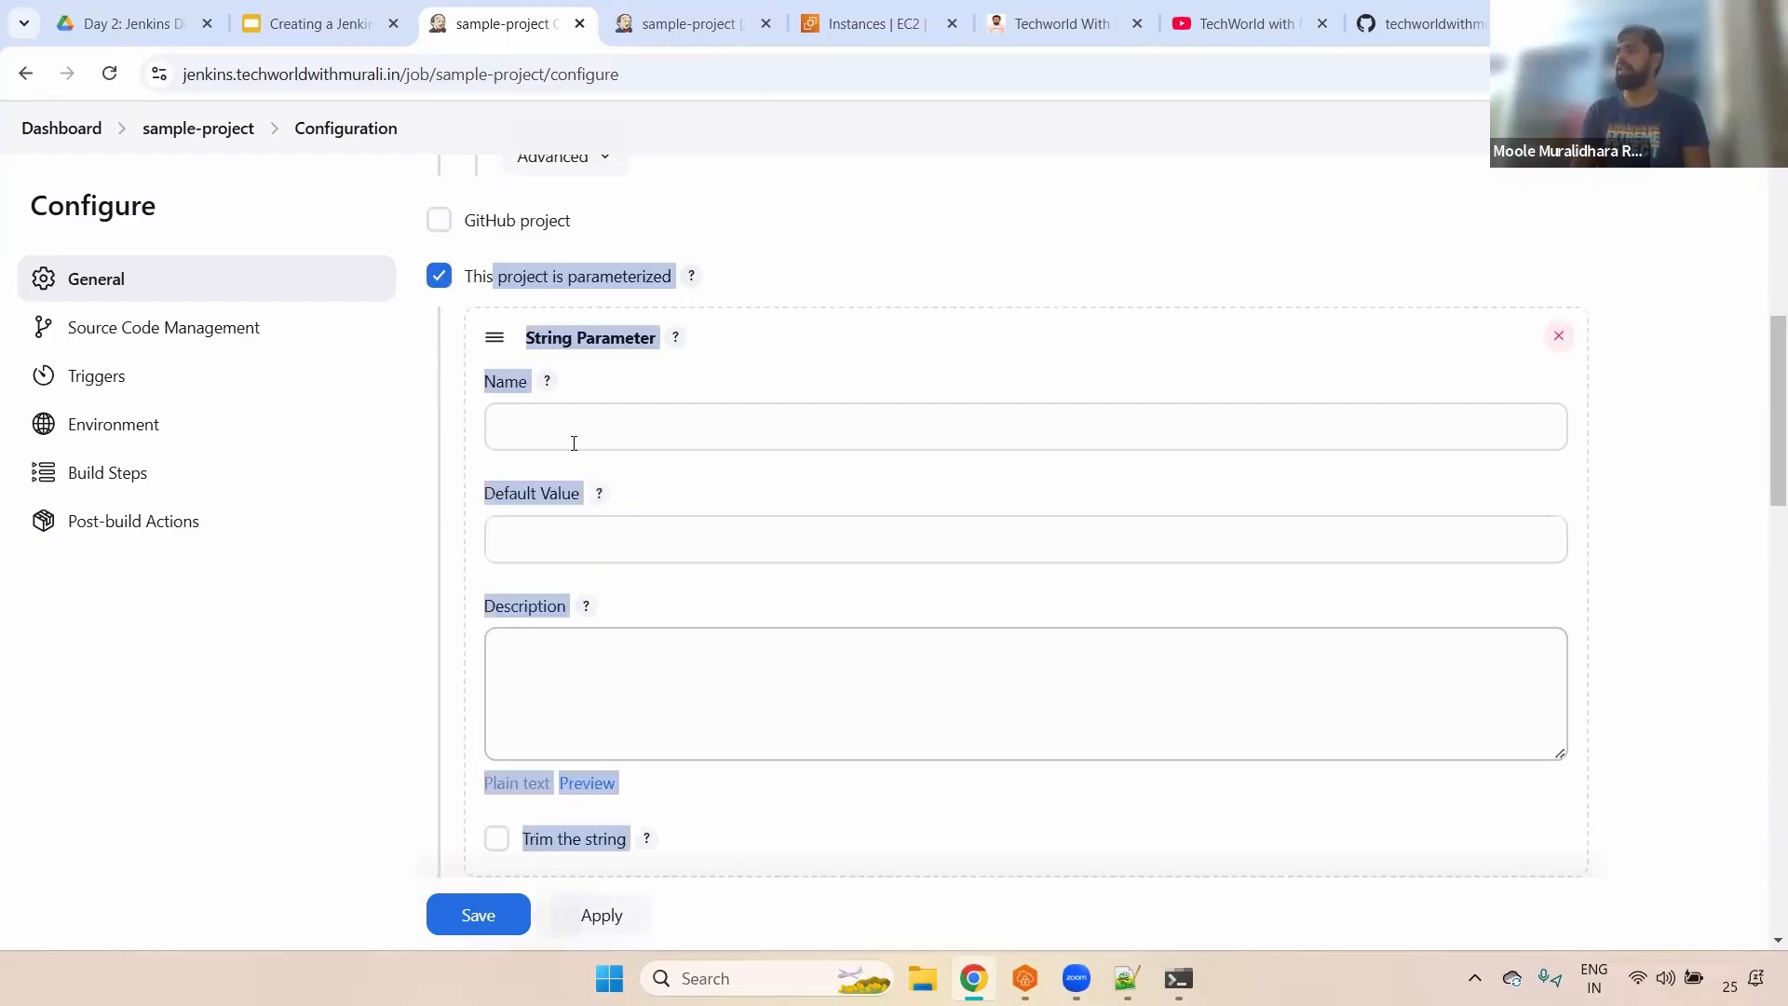
{"action": "left_click", "coordinate": [550, 421]}
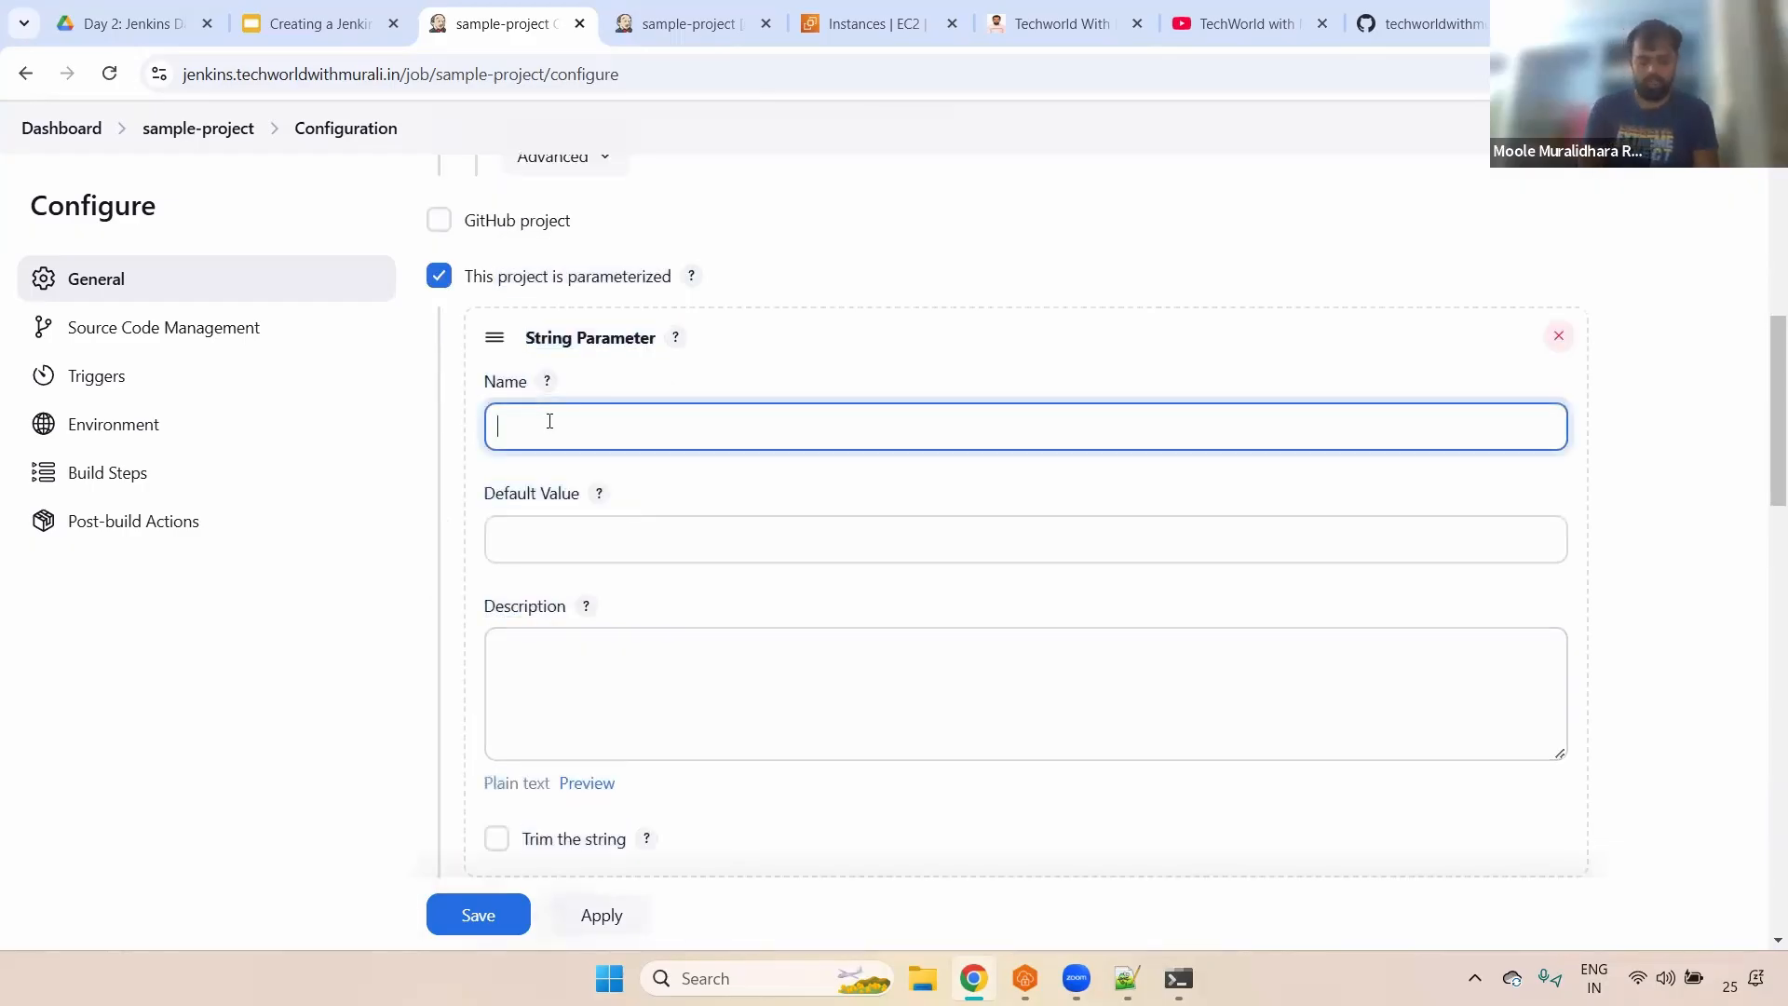
{"action": "type", "text": "BRANCH_NAME"}
{"action": "left_click", "coordinate": [583, 531]}
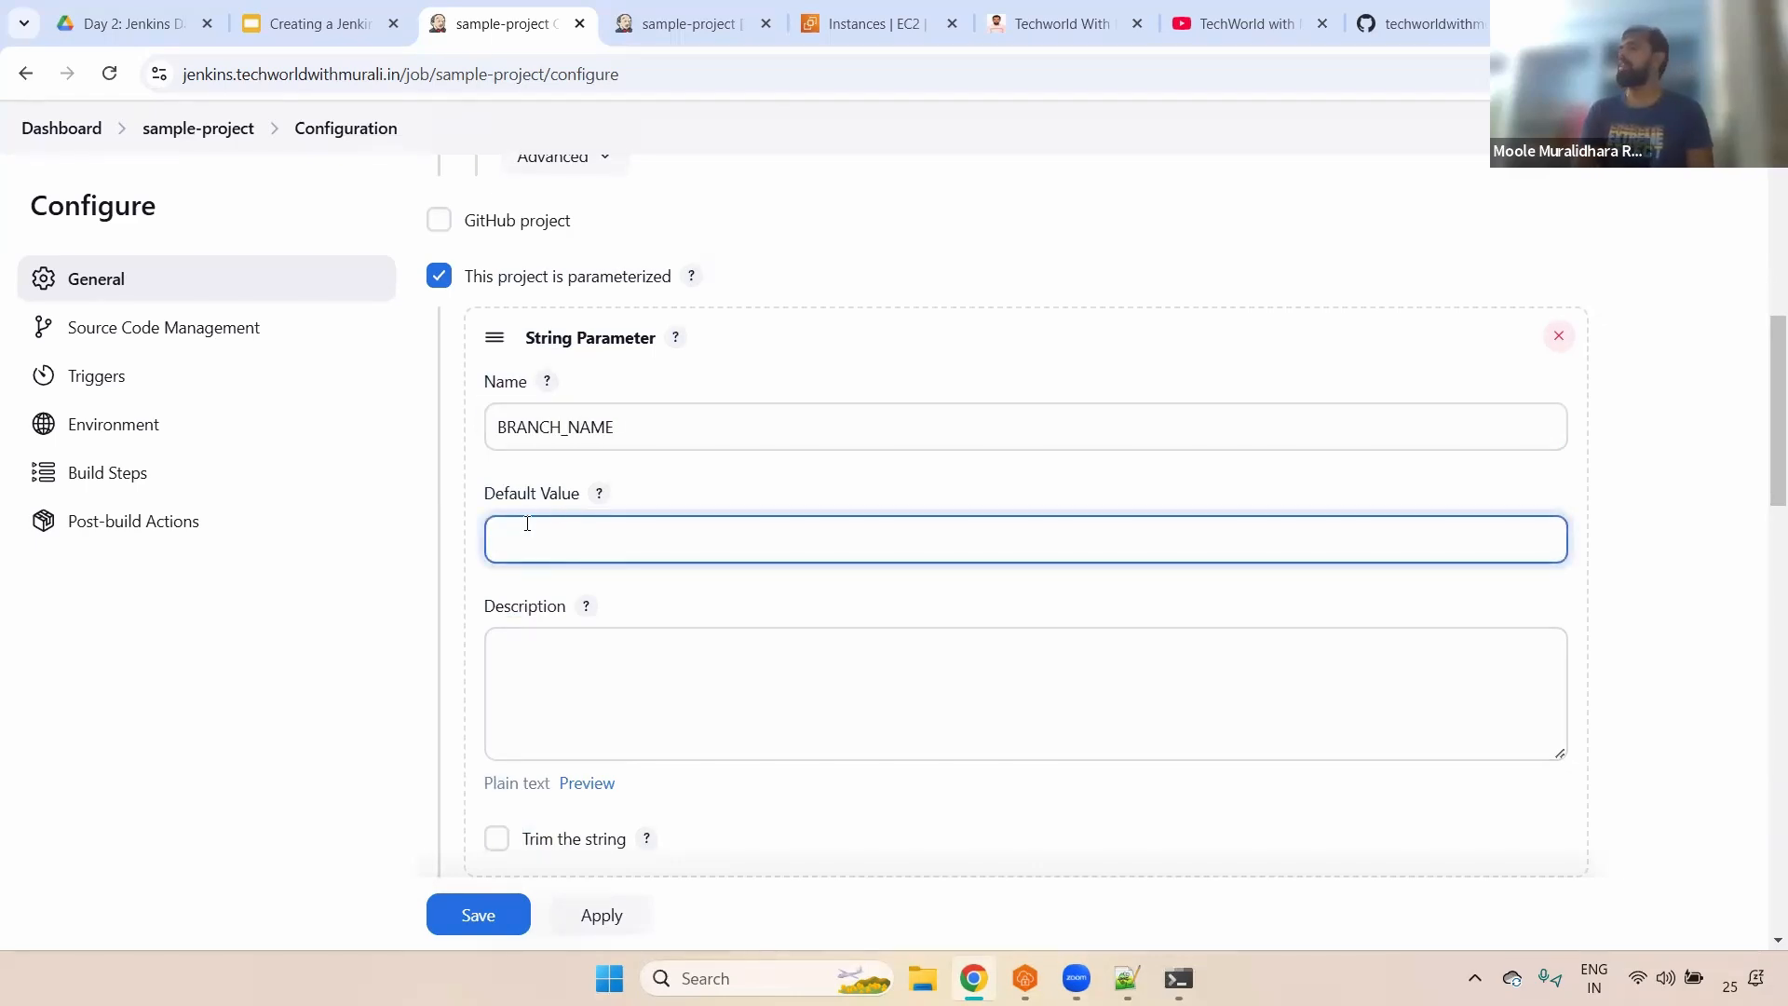
{"action": "type", "text": "ma"}
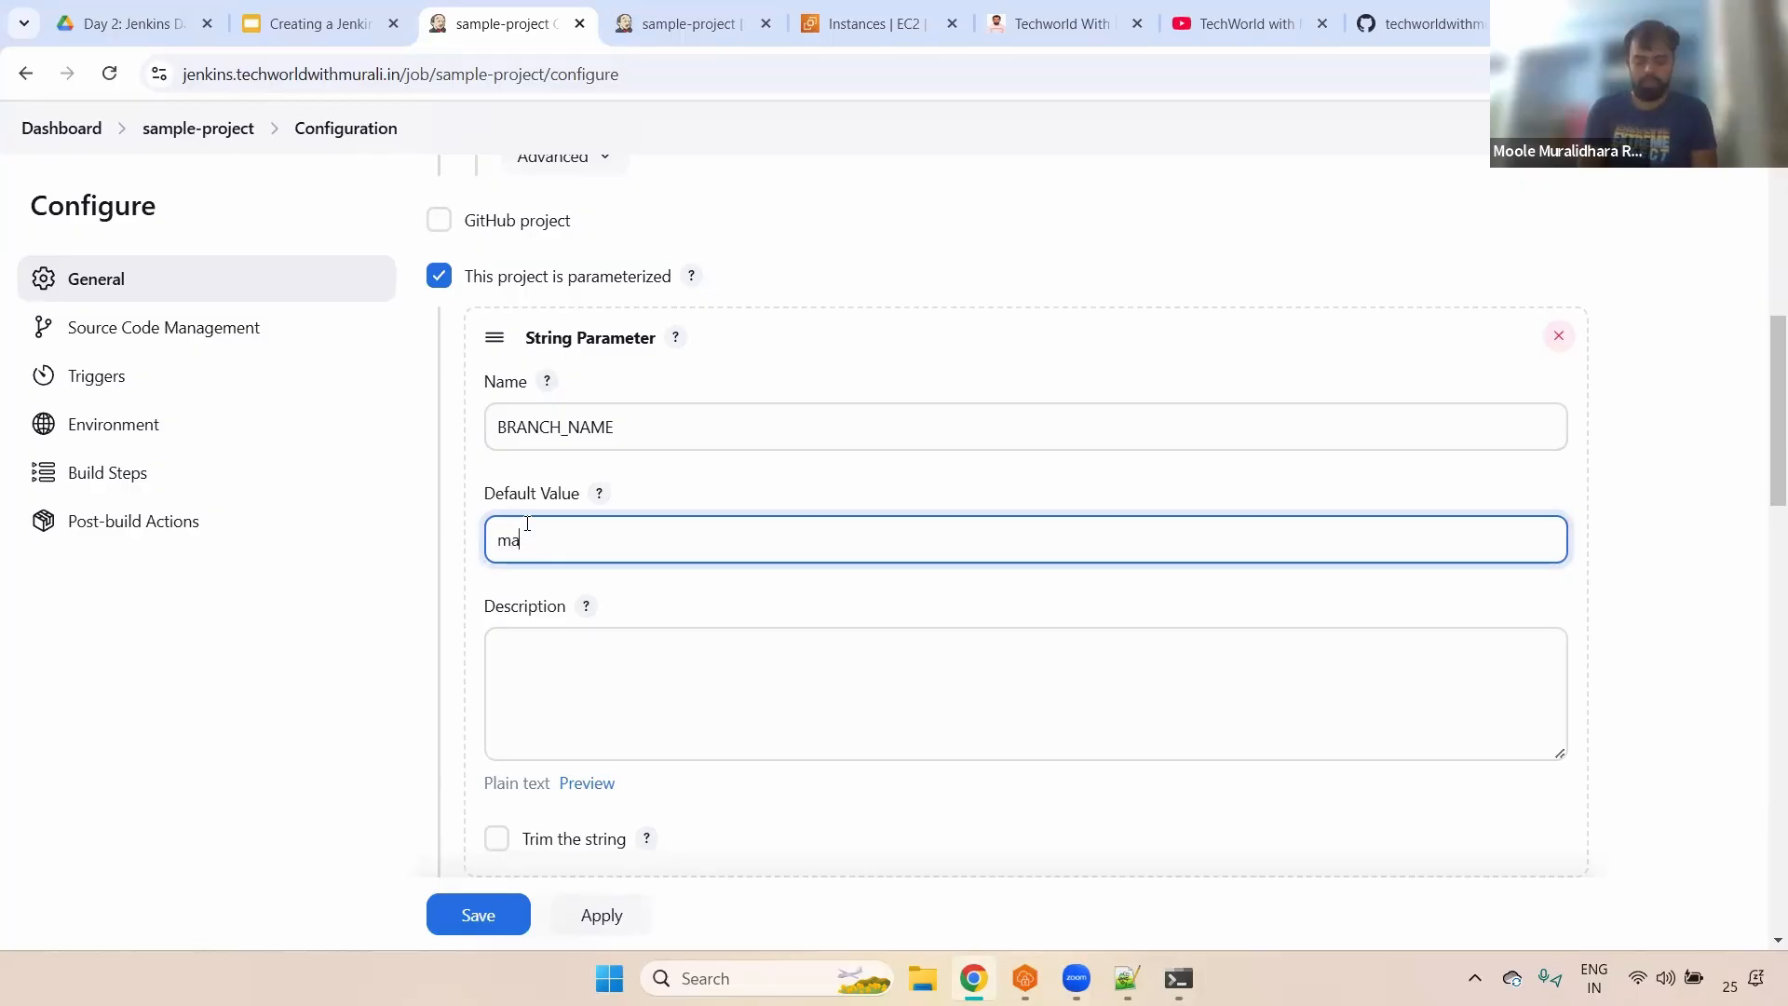
{"action": "type", "text": "in"}
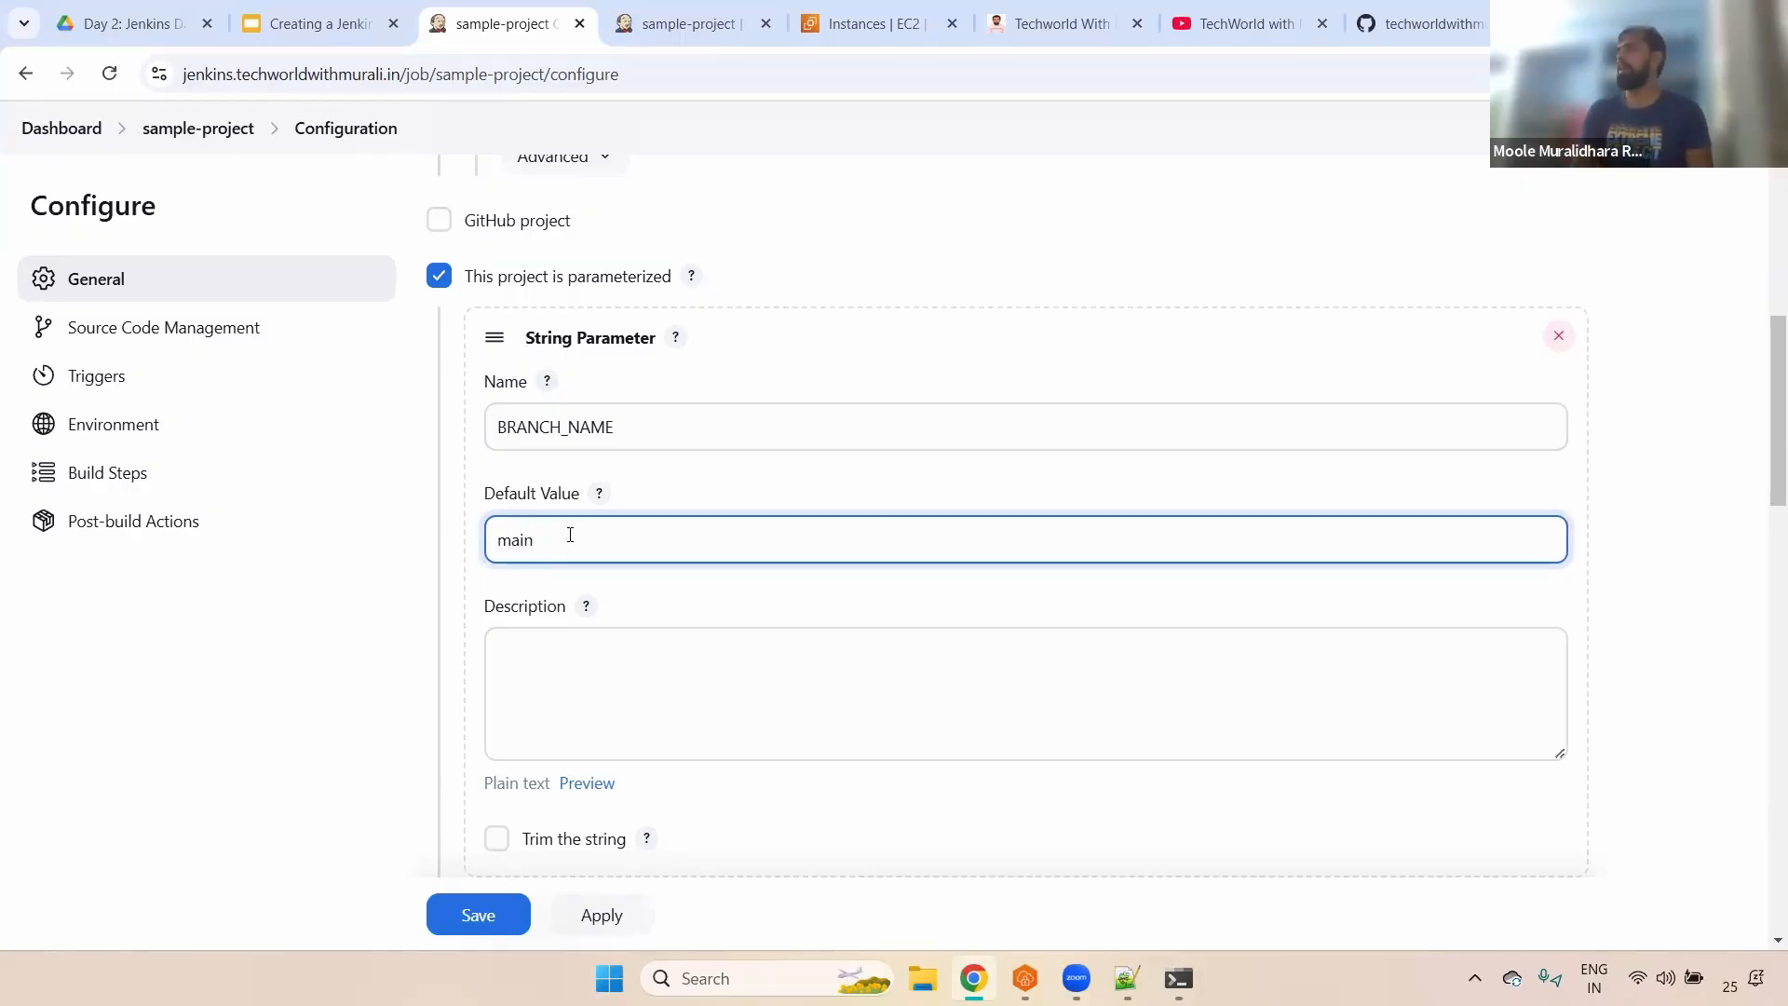
{"action": "key", "text": "ctrl+a"}
{"action": "type", "text": "maste"}
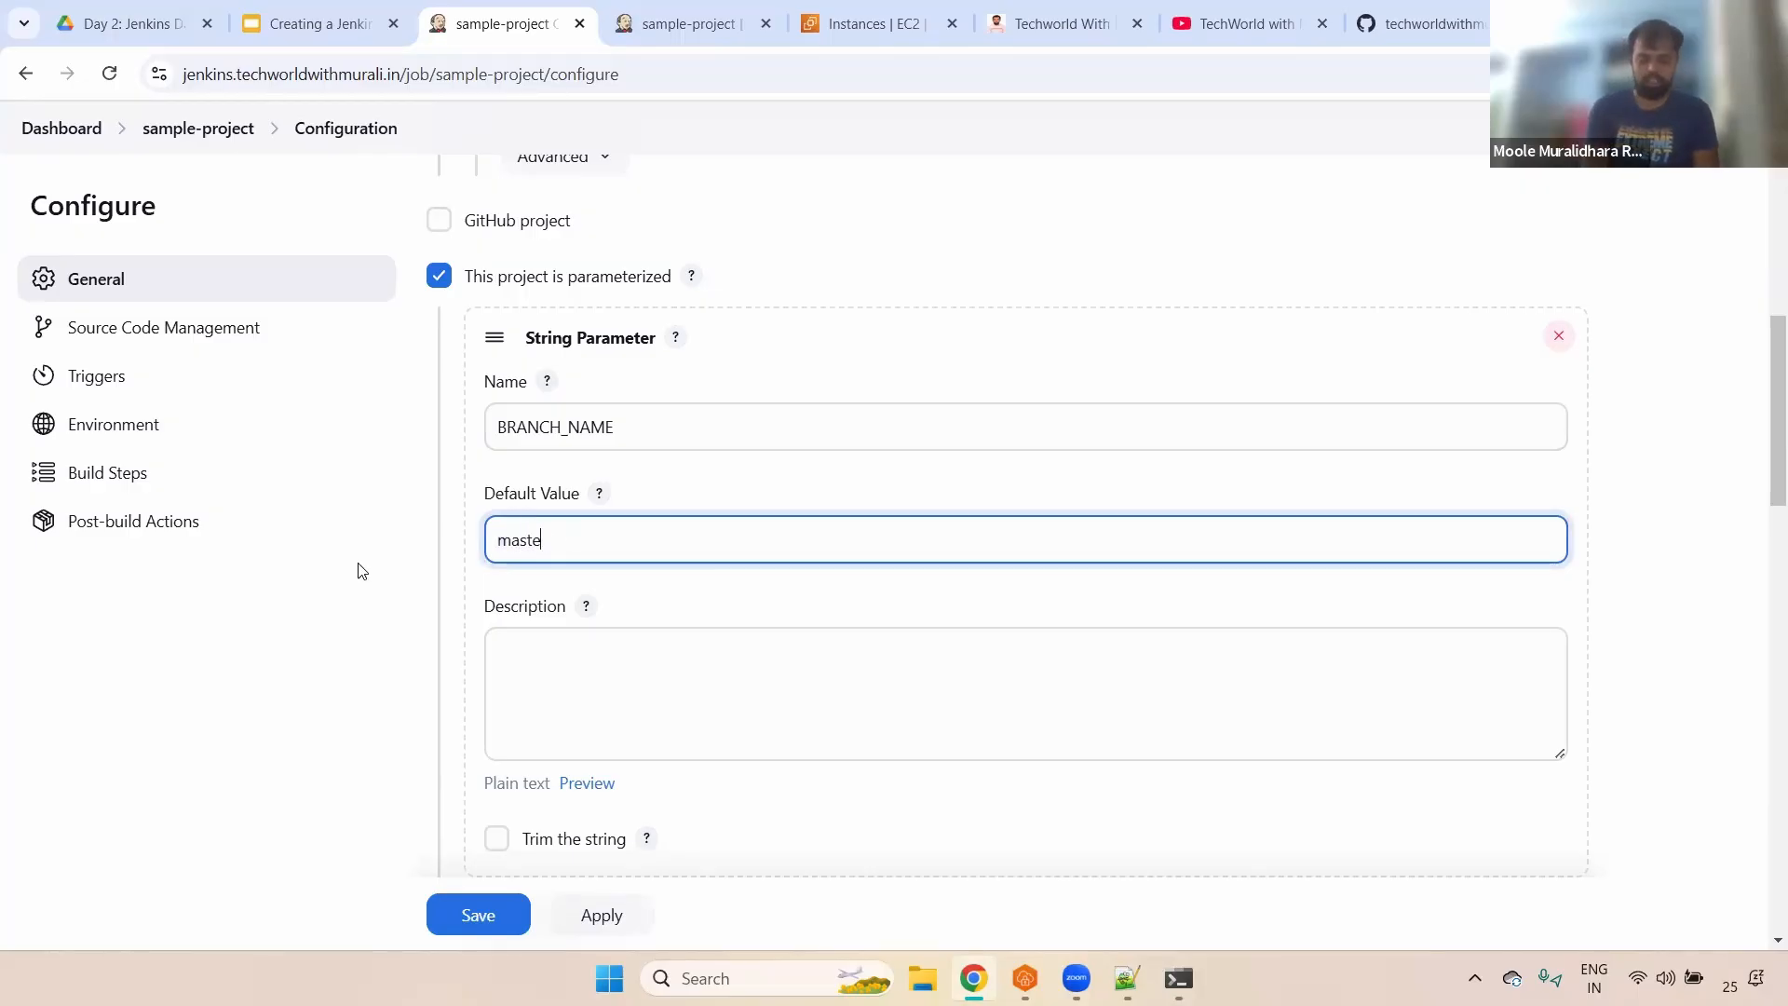
{"action": "type", "text": "r"}
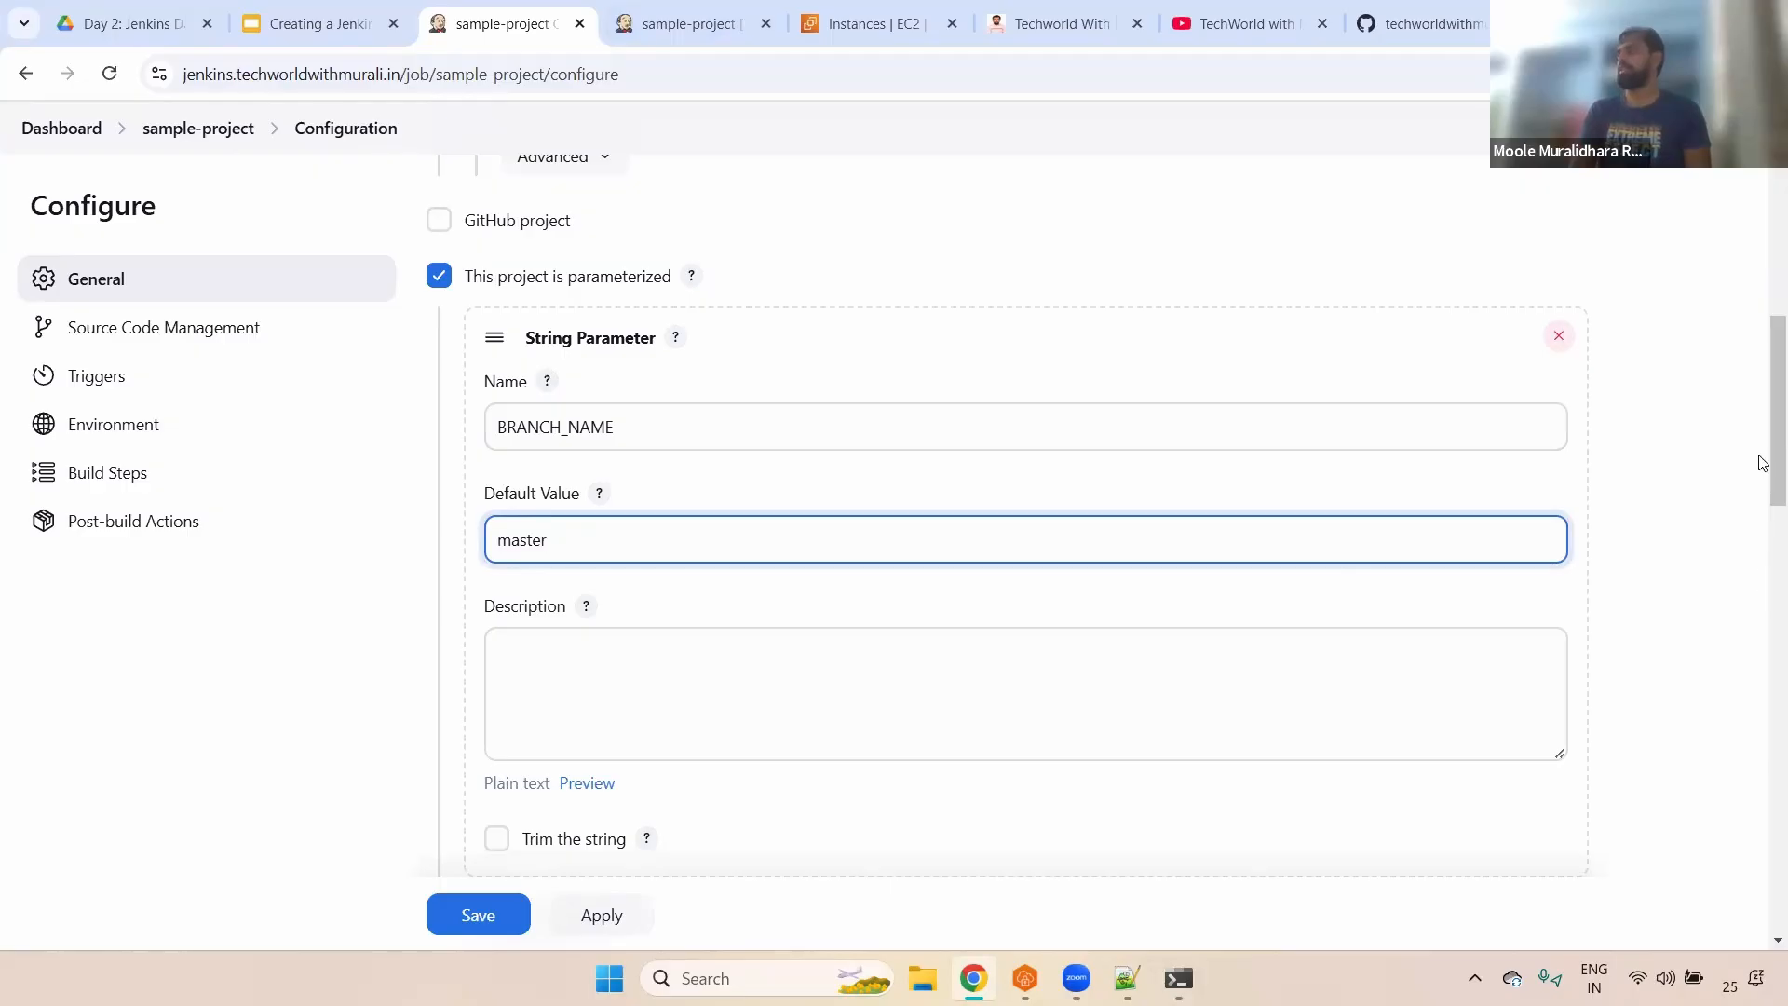
- Review the BRANCH_NAME parameter and save the sample-project configuration
{"action": "left_click_drag", "start_coordinate": [708, 431], "coordinate": [461, 427]}
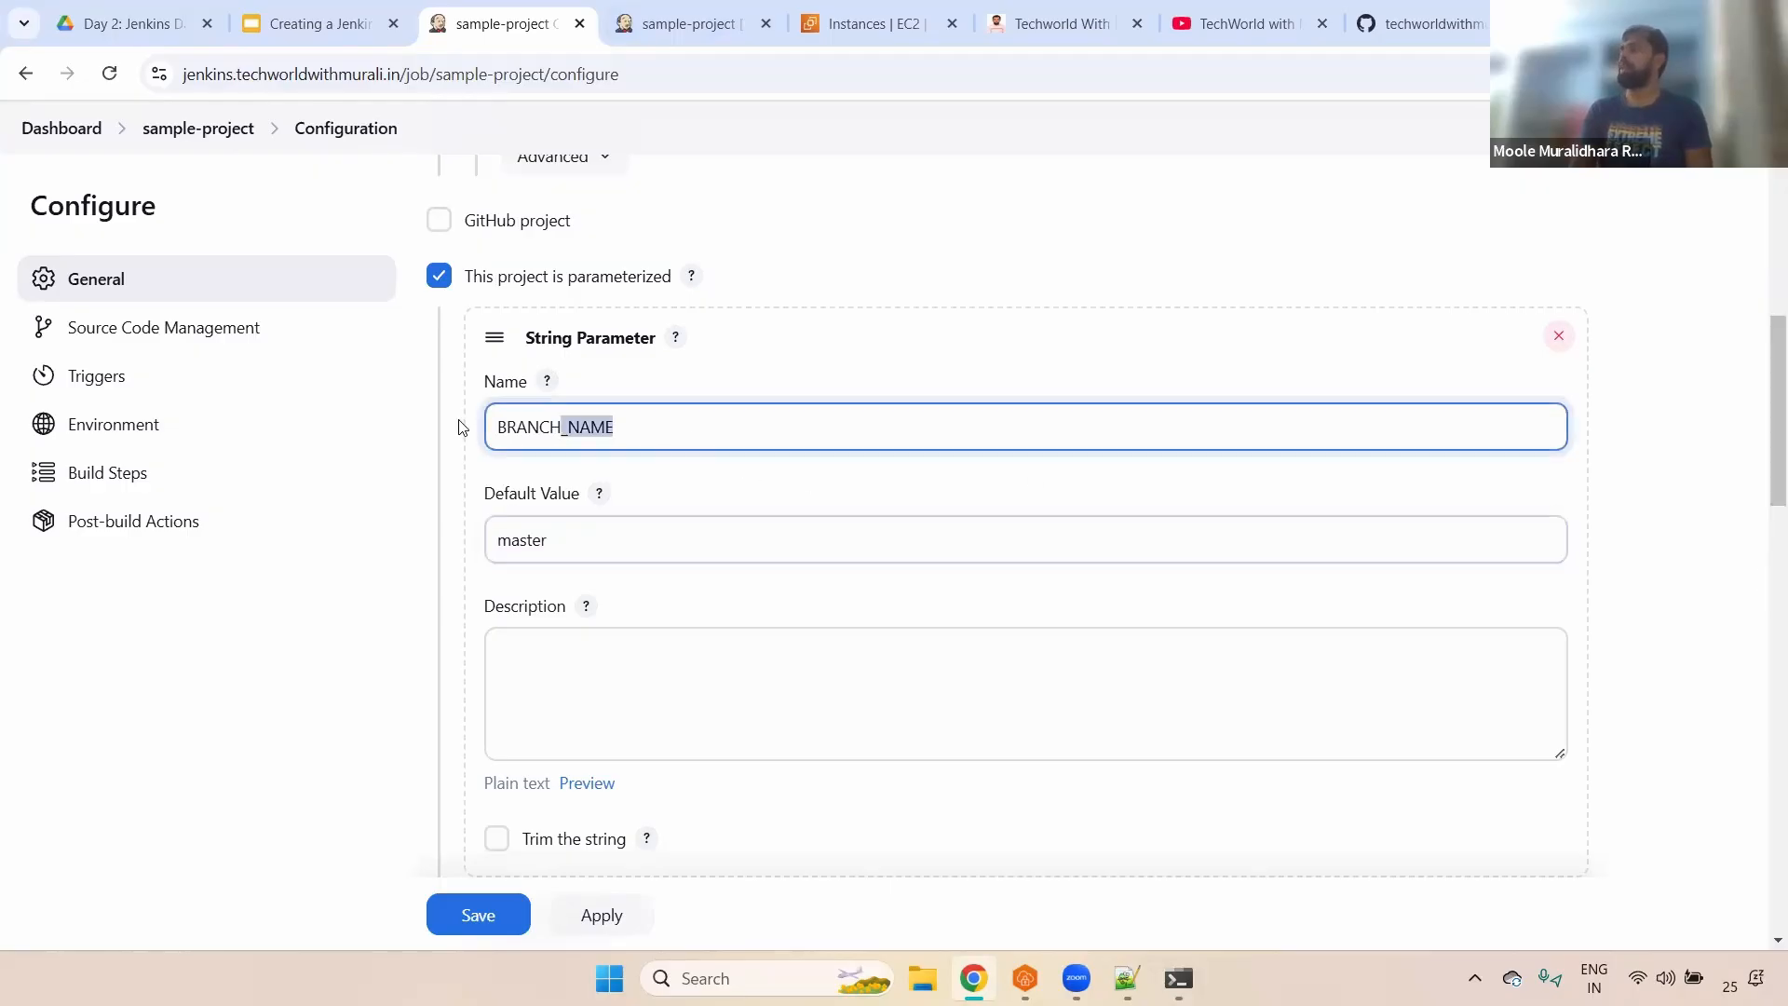
{"action": "scroll", "coordinate": [1760, 467], "scroll_direction": "down", "scroll_amount": 10}
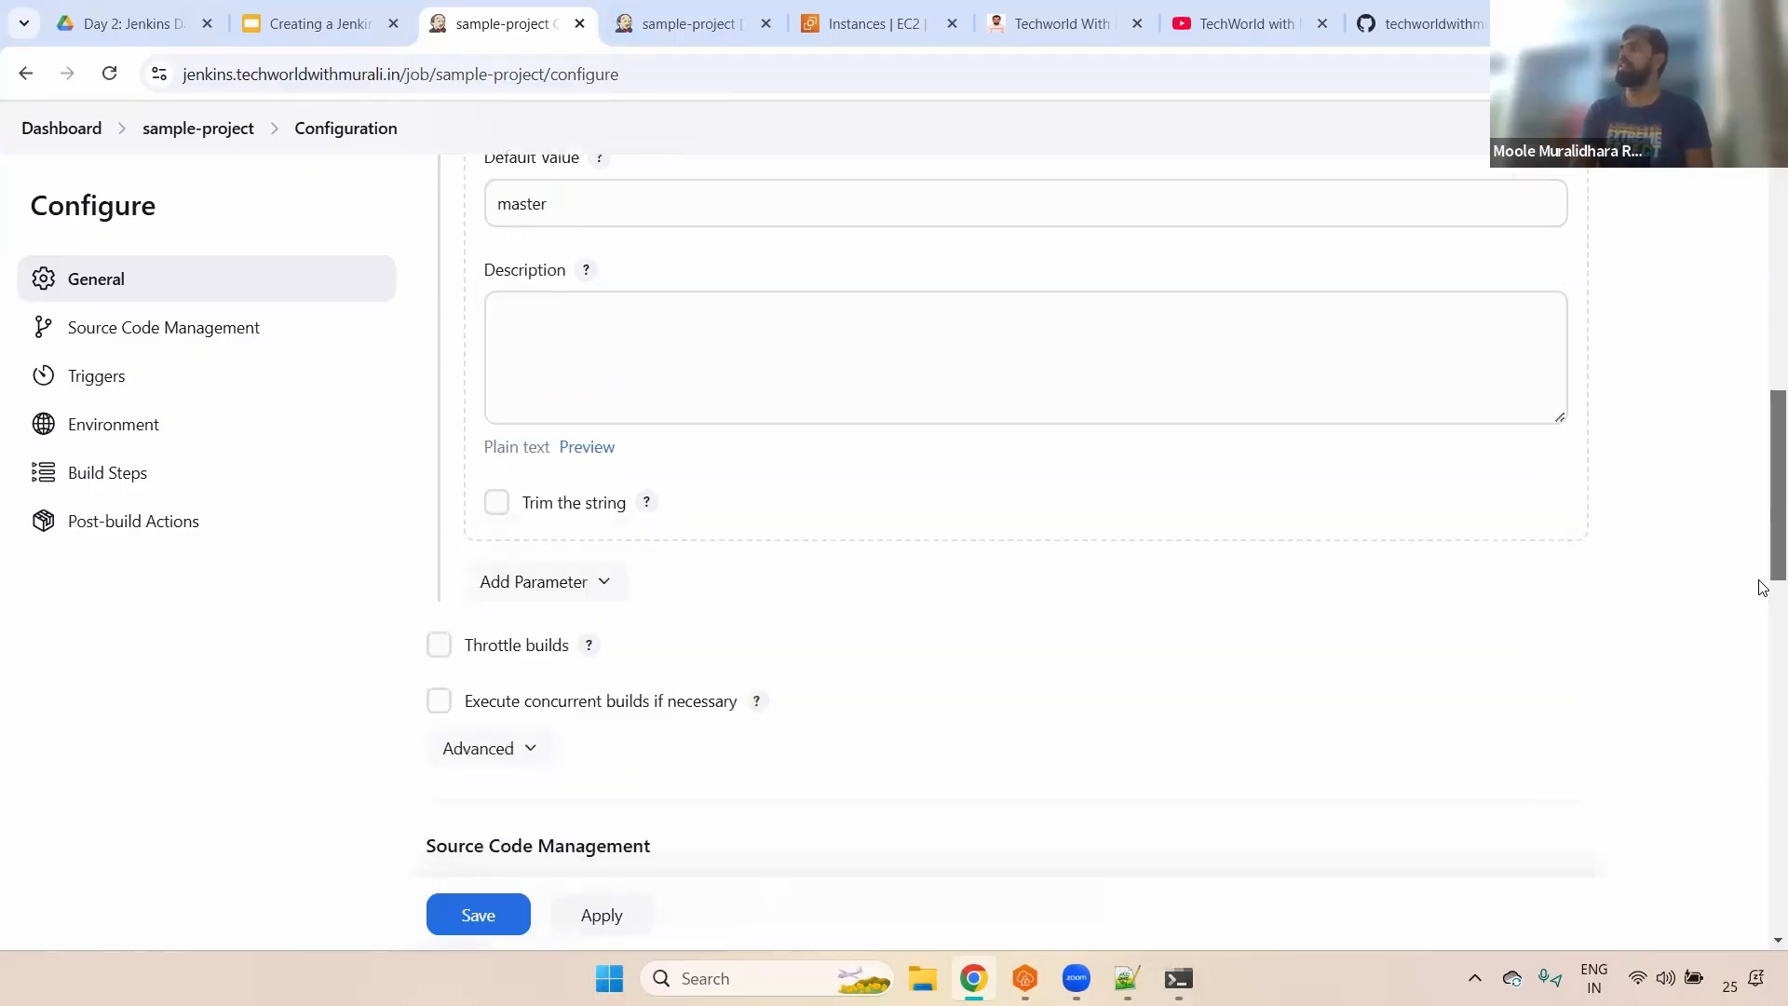
{"action": "scroll", "coordinate": [1754, 549], "scroll_direction": "up", "scroll_amount": 9}
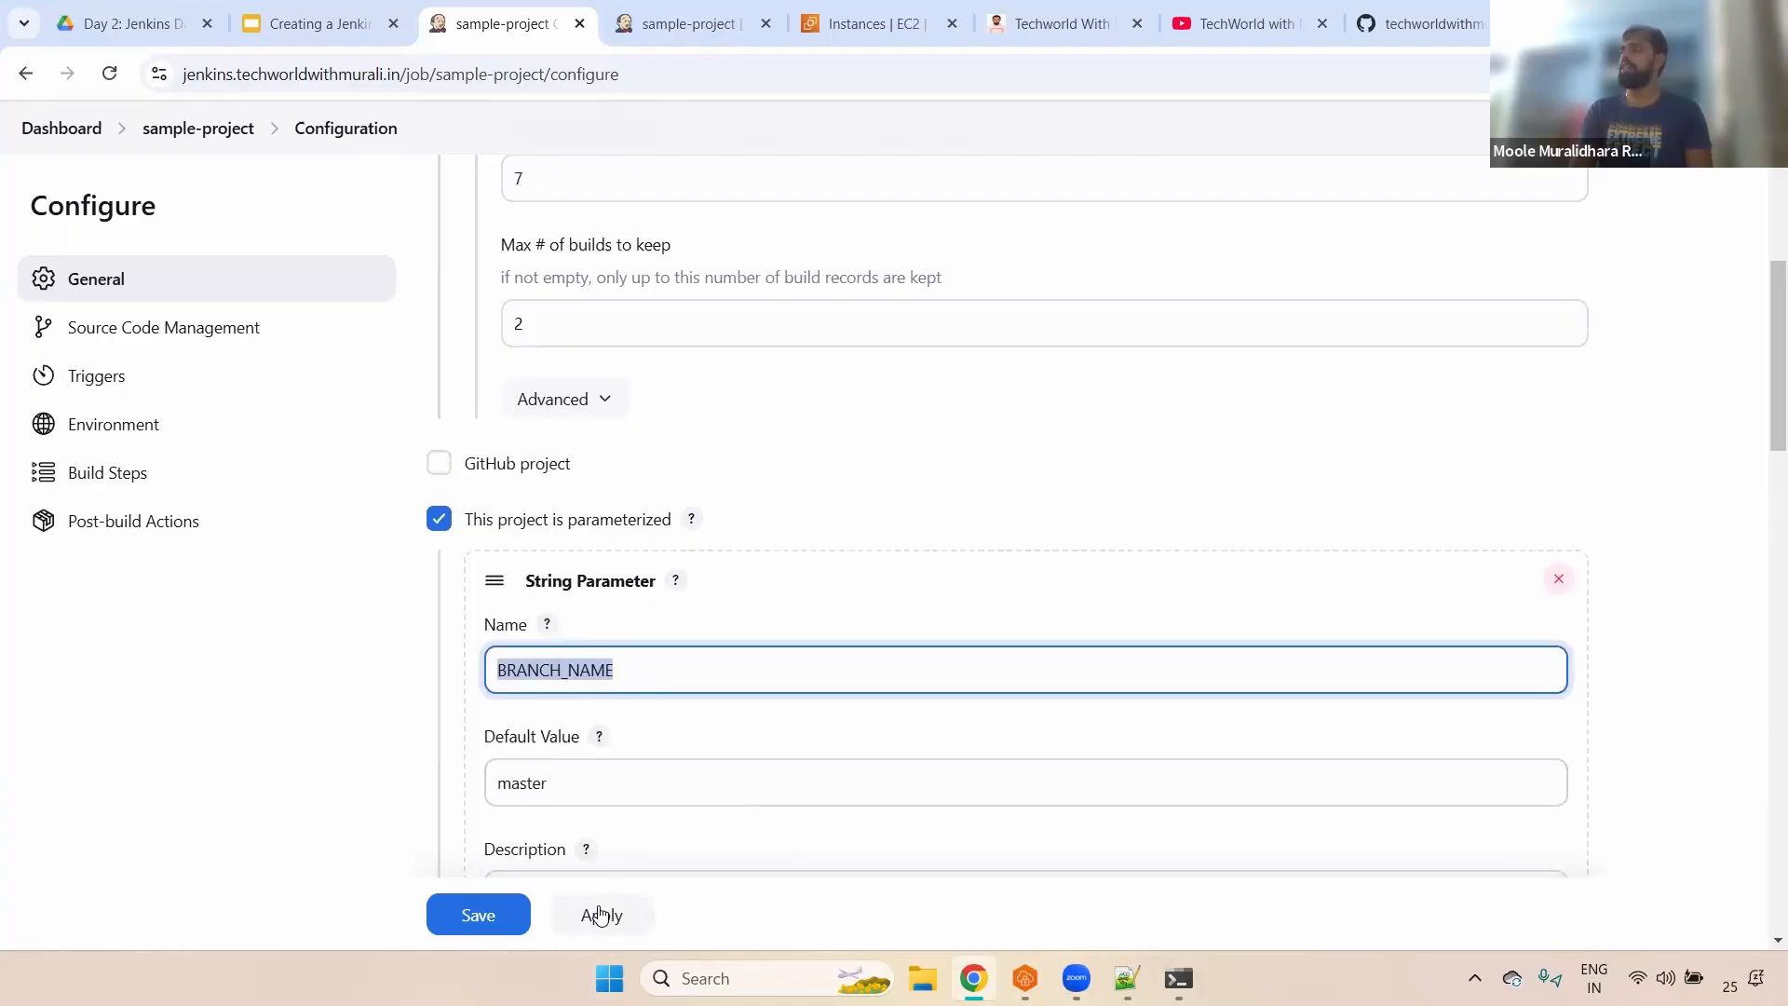
{"action": "left_click", "coordinate": [655, 41]}
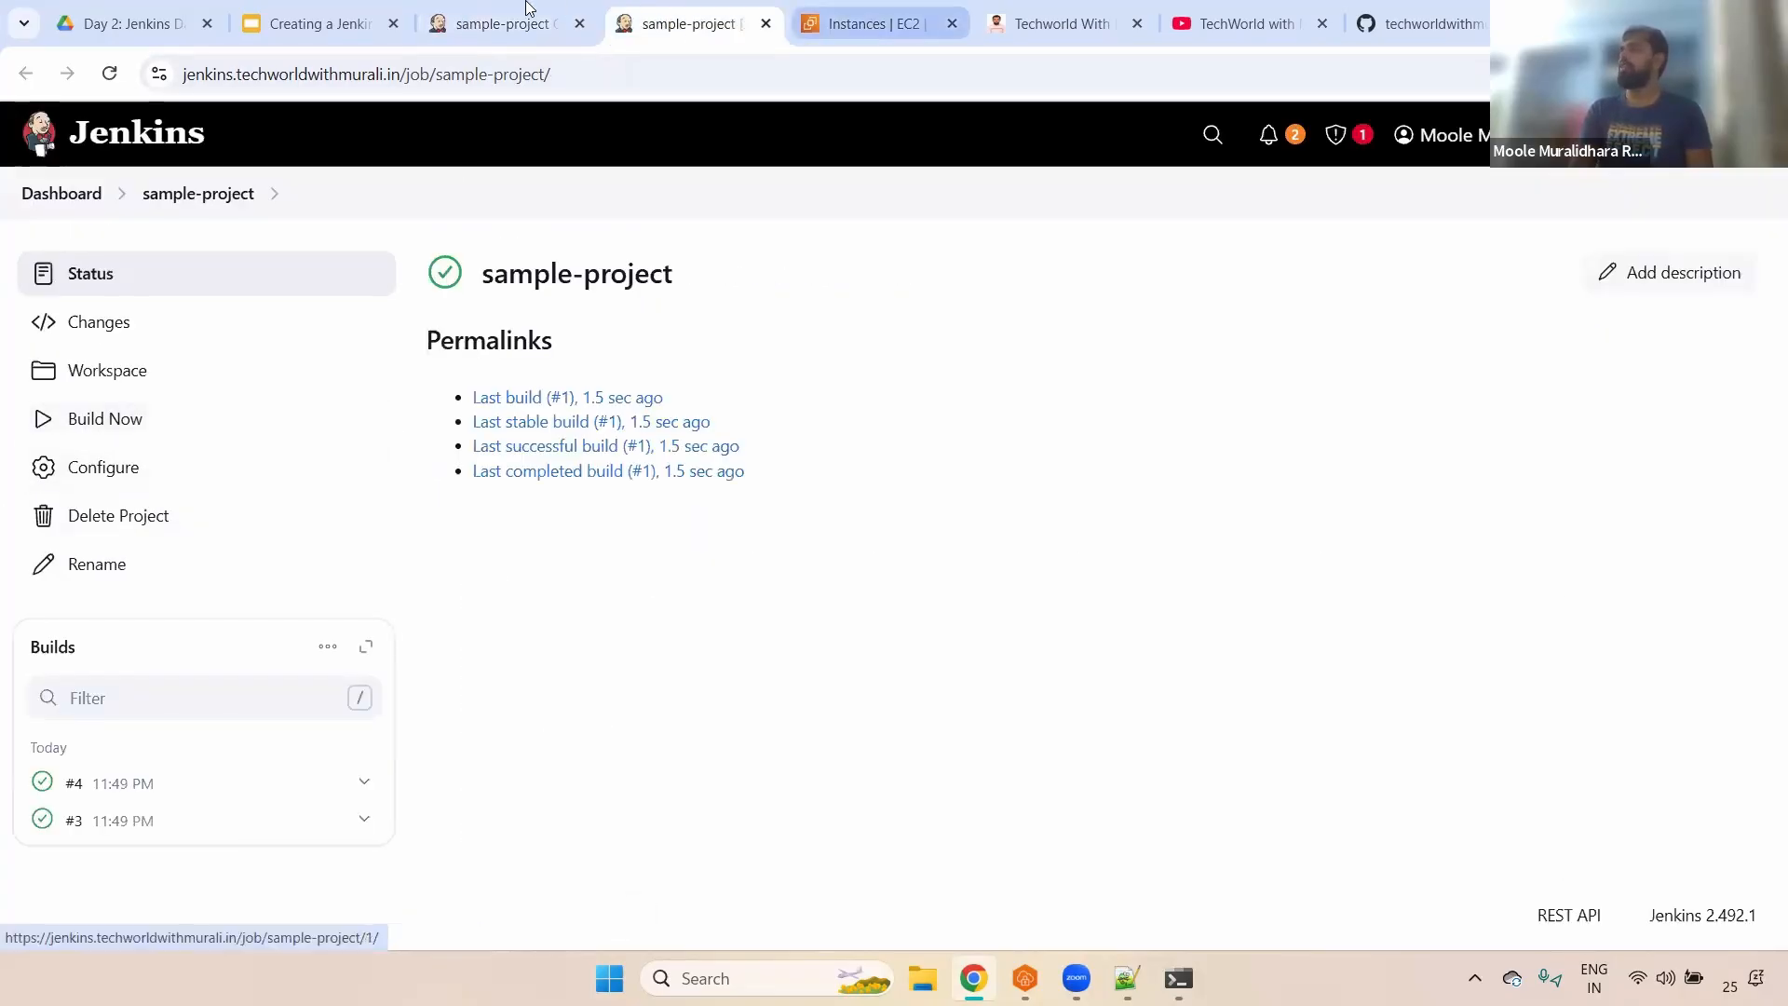
{"action": "left_click", "coordinate": [503, 23]}
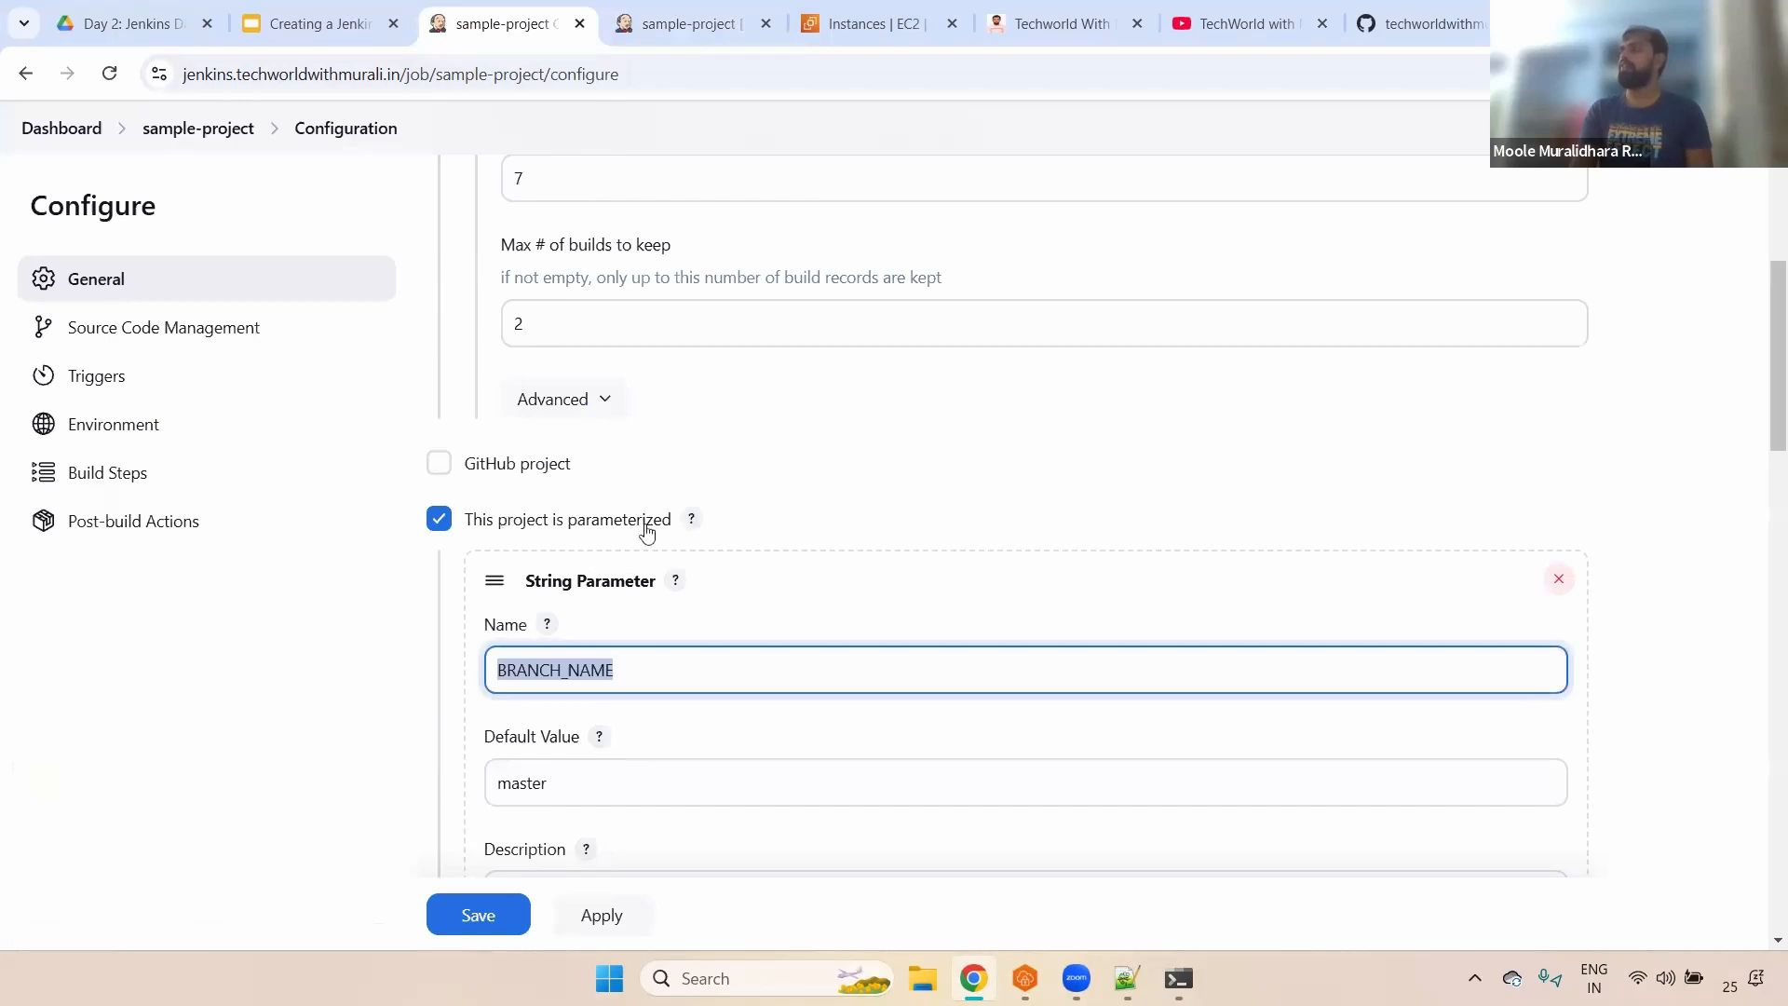
{"action": "left_click", "coordinate": [603, 917]}
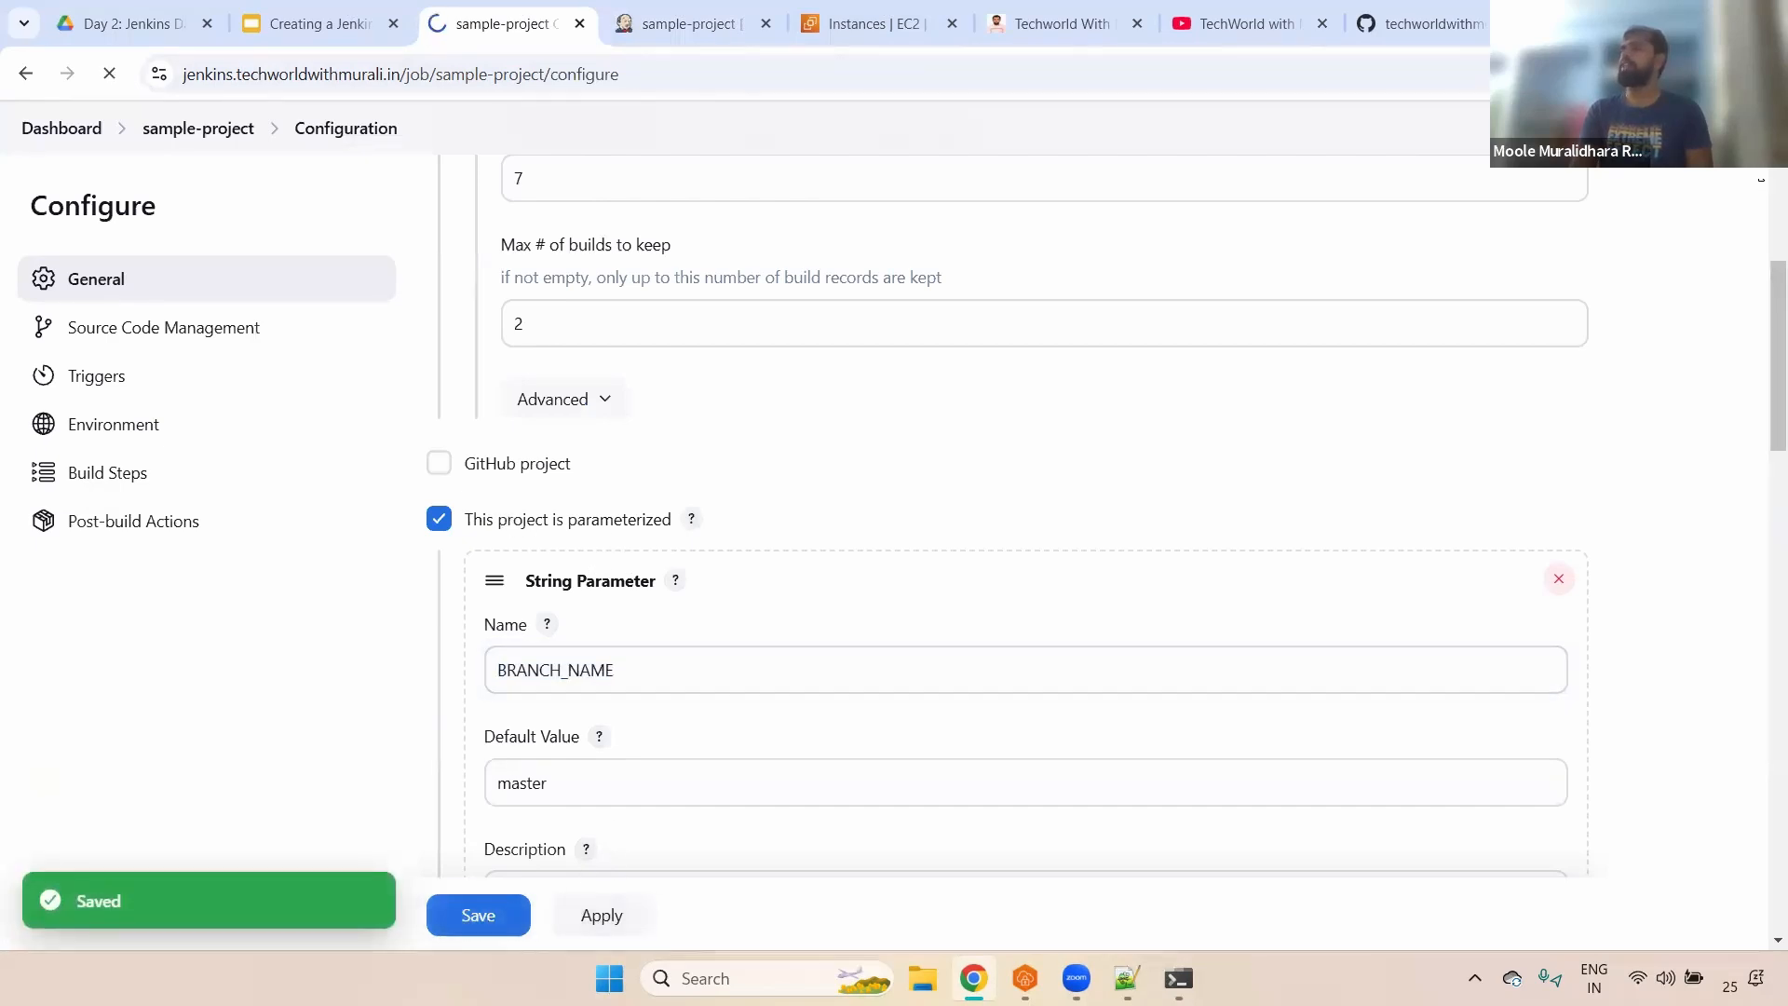
- Inspect the BRANCH_NAME field on the Build with Parameters form, then reopen sample-project's configuration
{"action": "left_click", "coordinate": [227, 419]}
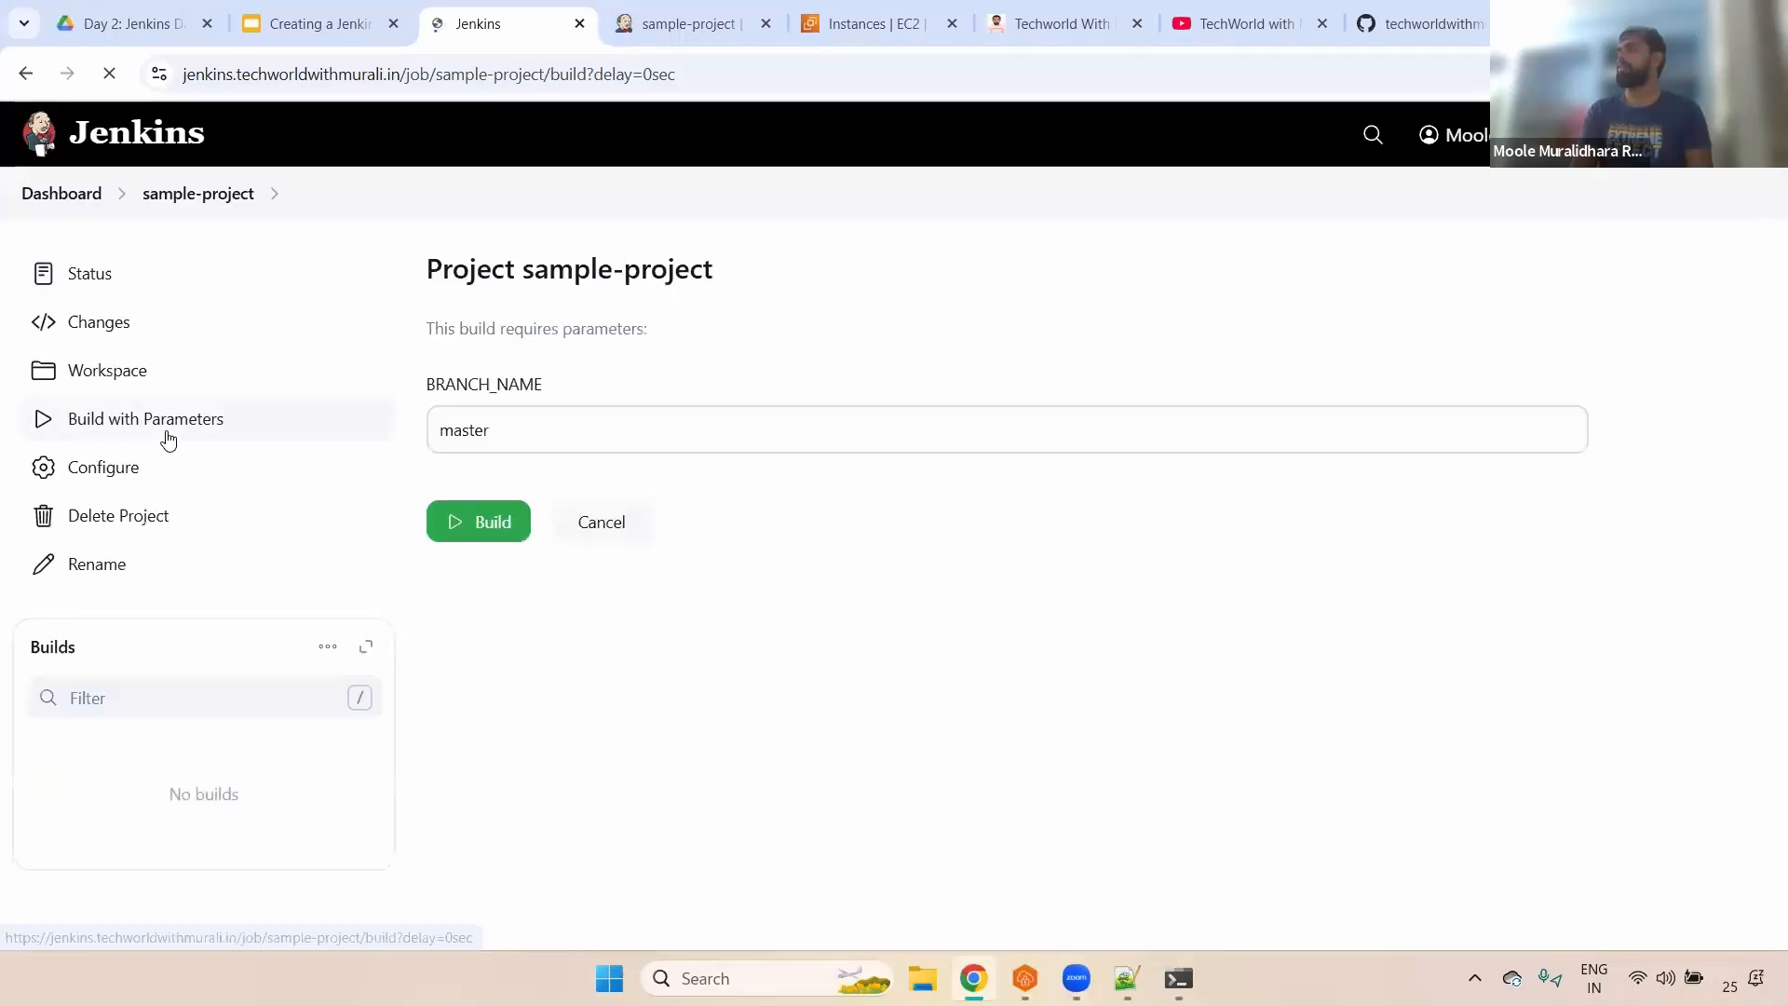
{"action": "left_click_drag", "start_coordinate": [425, 383], "coordinate": [607, 379]}
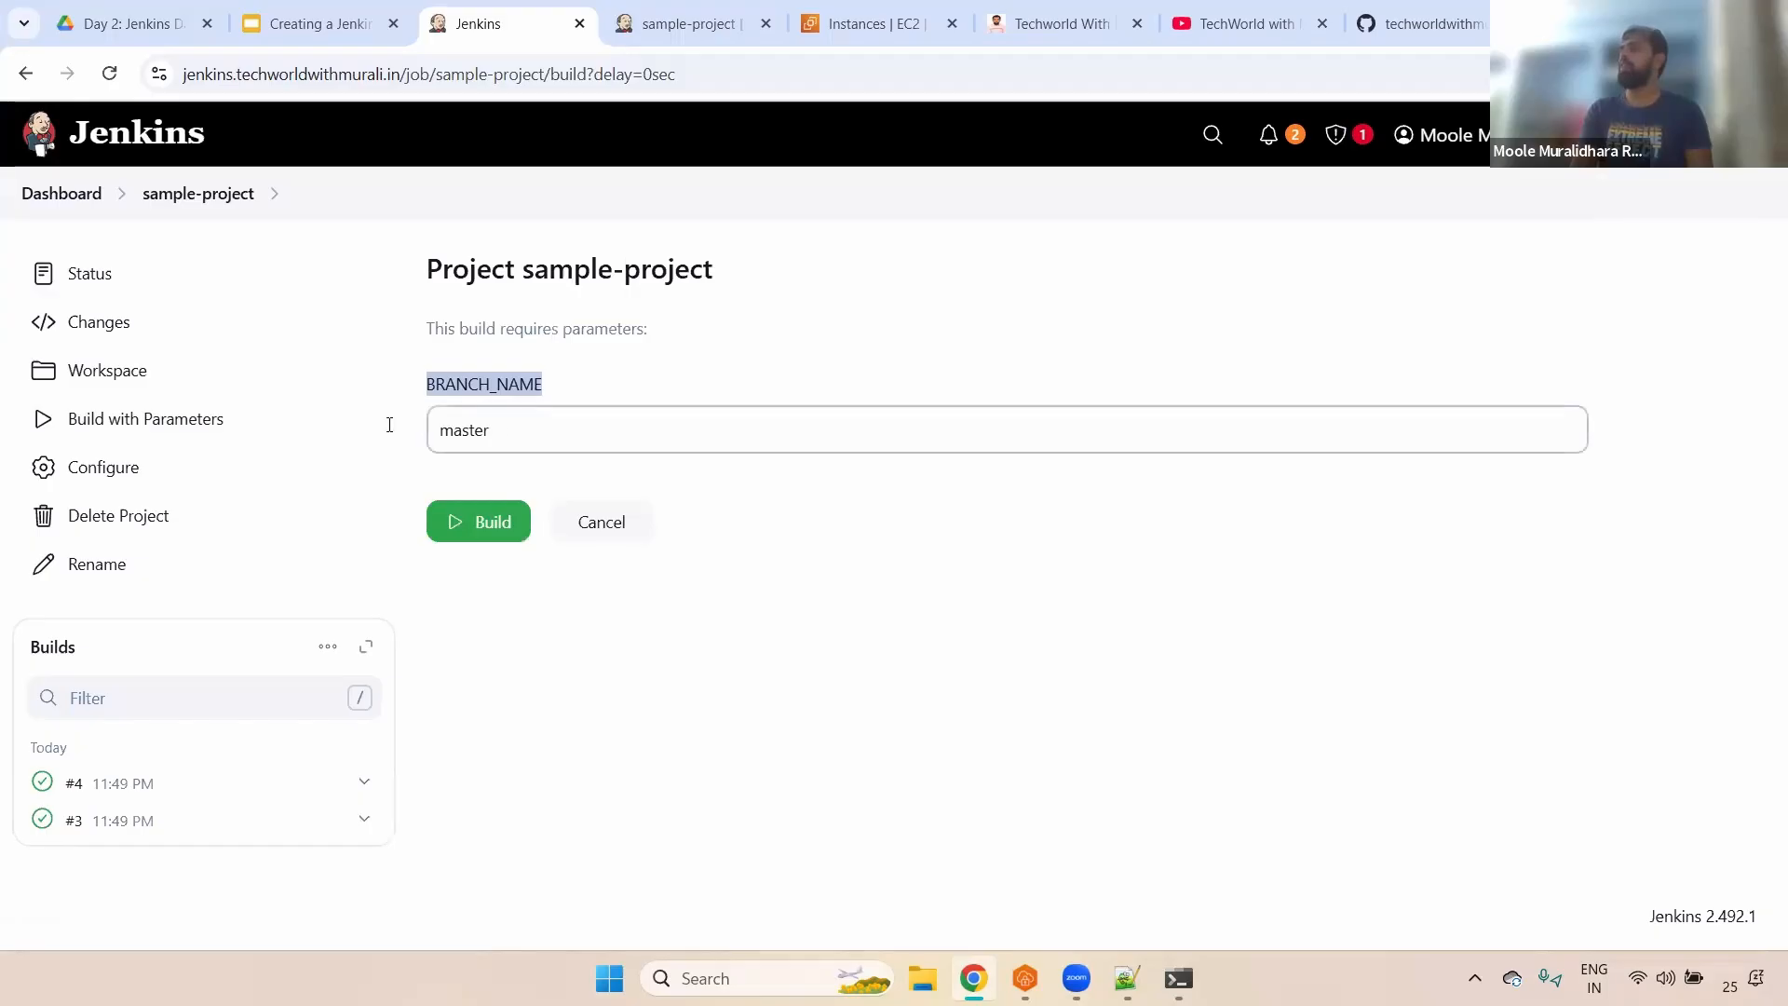
{"action": "key", "text": "Tab"}
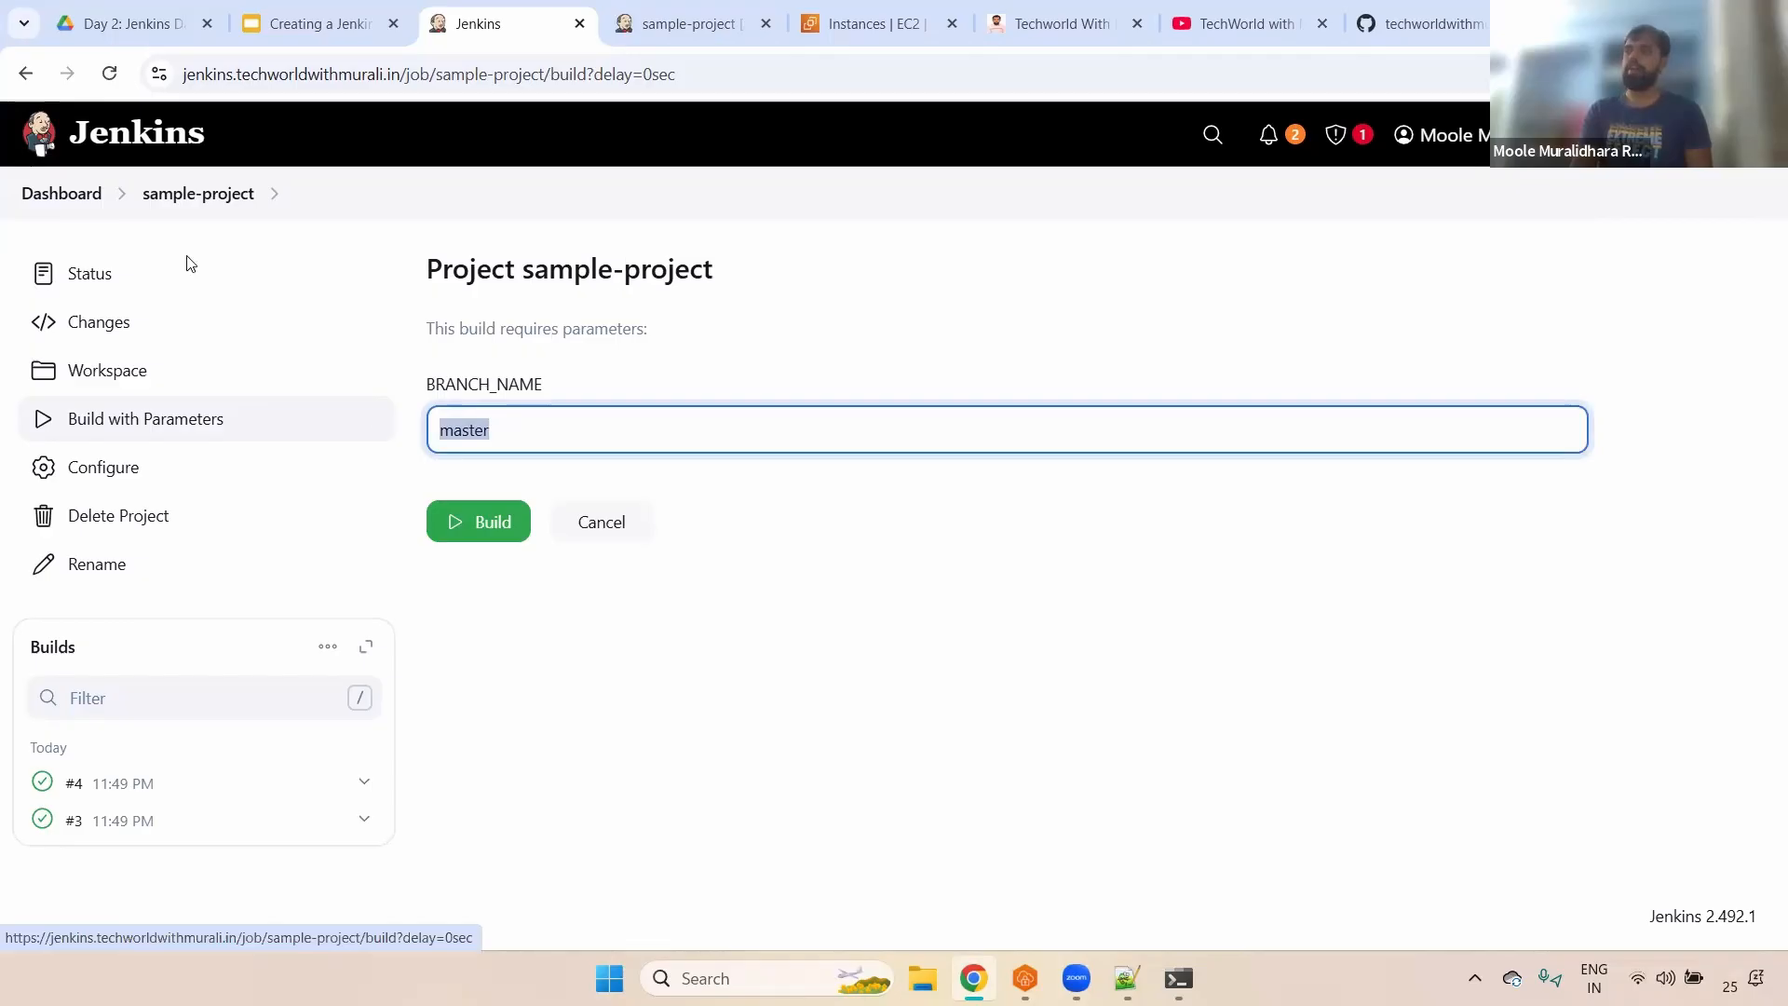
{"action": "left_click", "coordinate": [205, 224]}
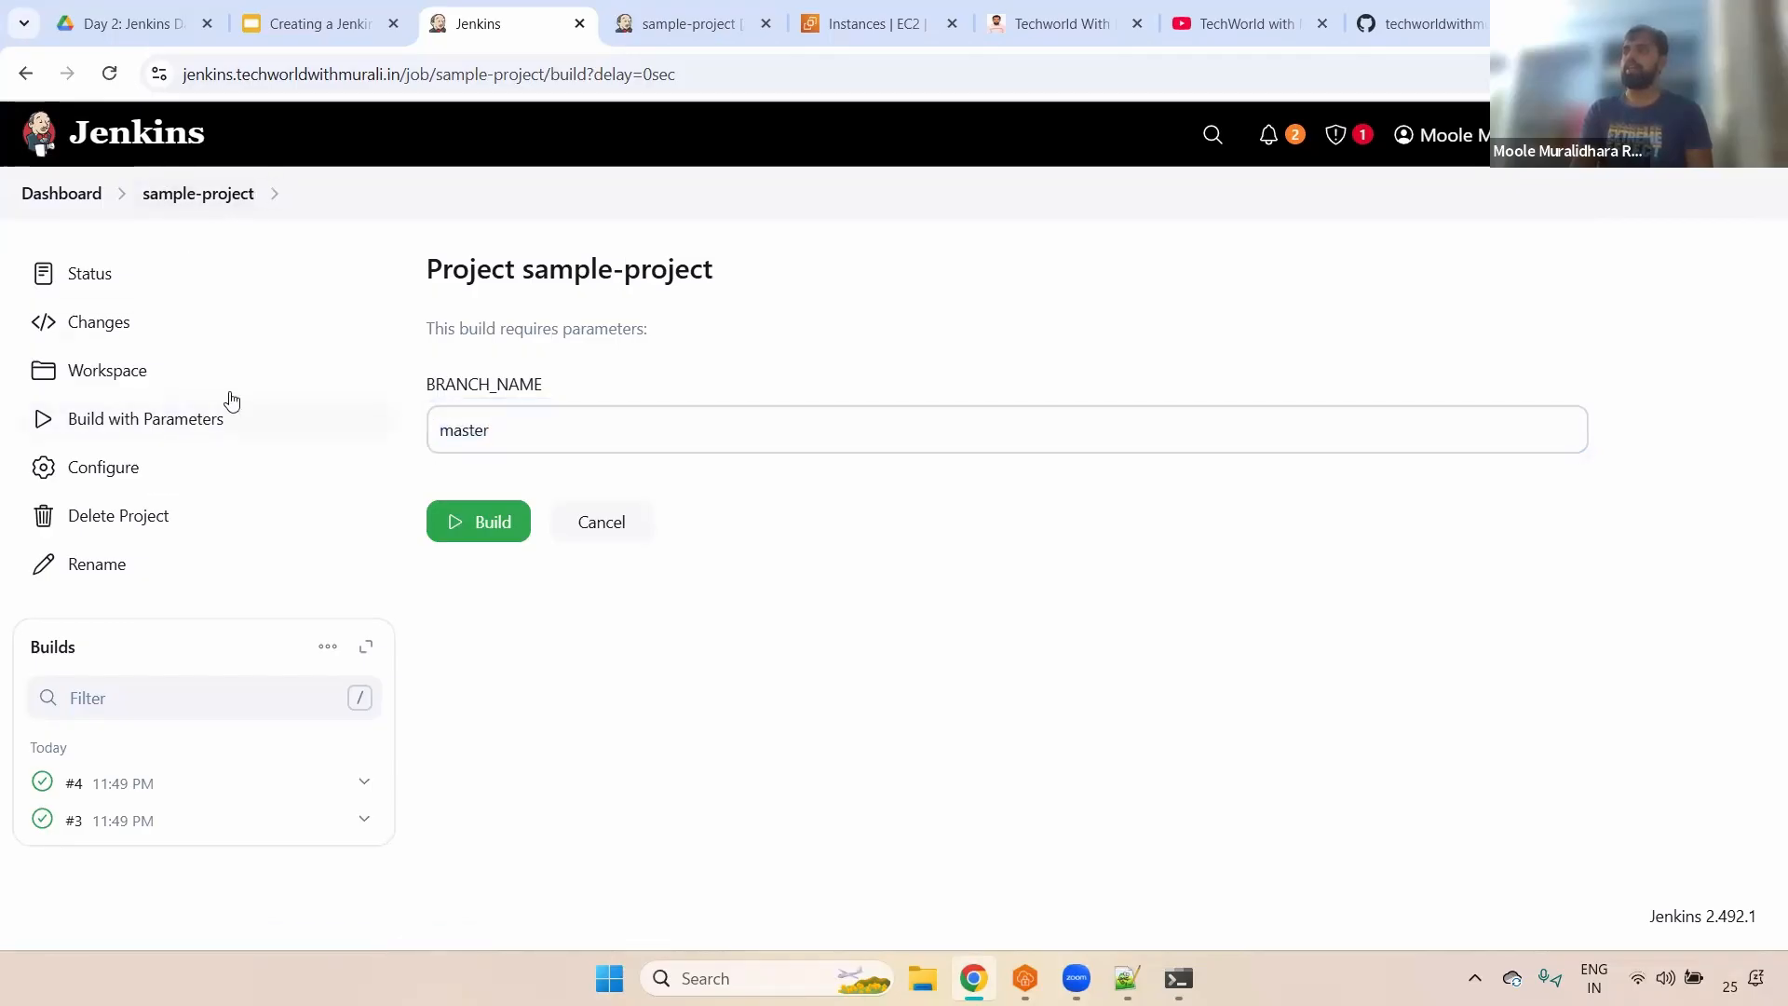
{"action": "double_click", "coordinate": [476, 384]}
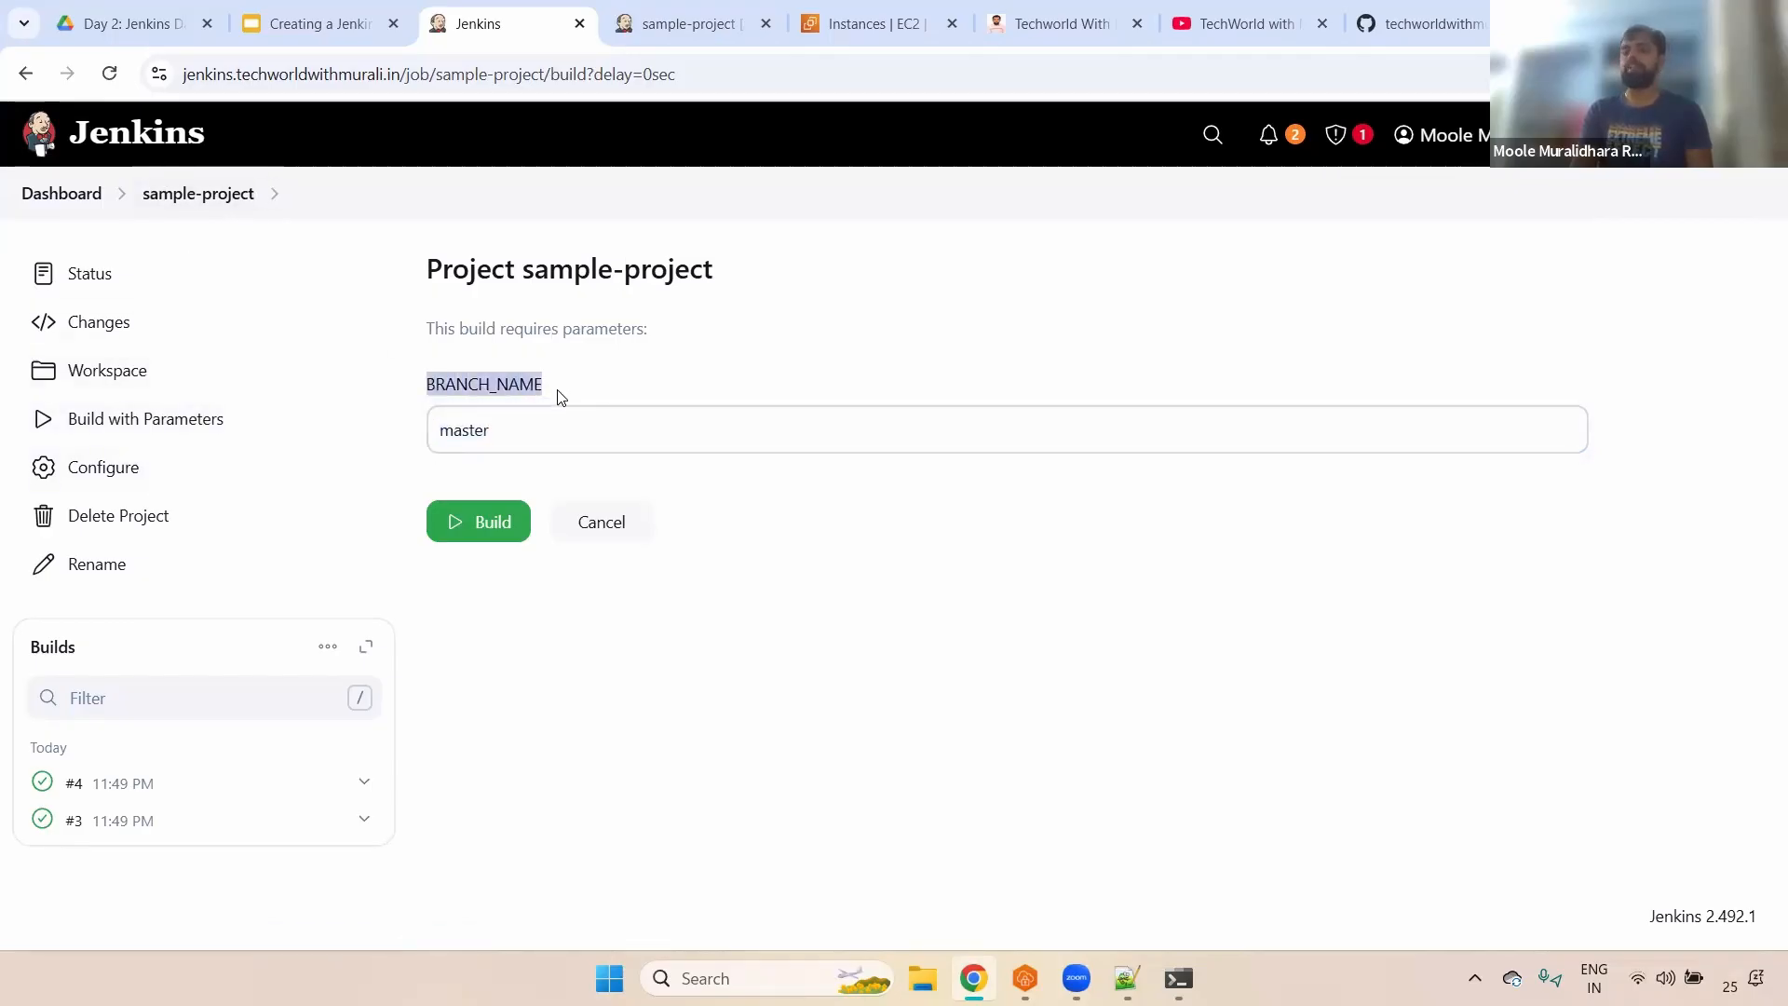
{"action": "left_click", "coordinate": [119, 470]}
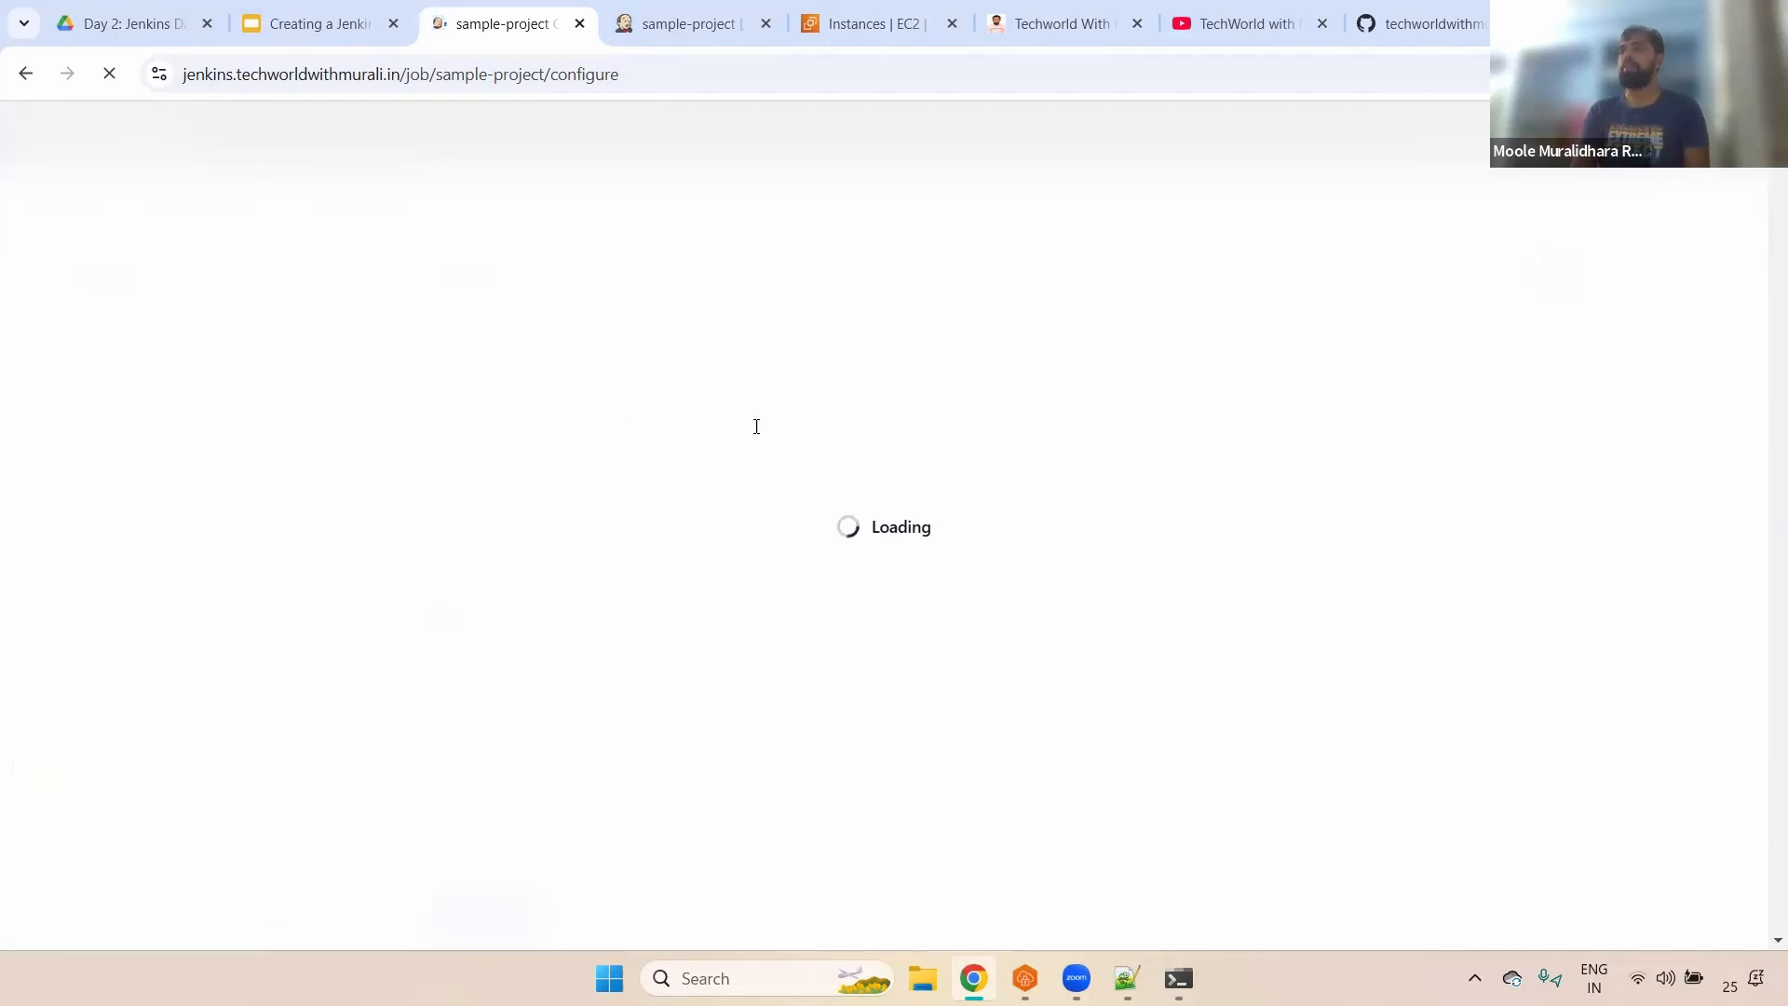
- Tick 'Execute concurrent builds if necessary', read its help text, and expand then collapse Advanced
{"action": "left_click", "coordinate": [1759, 421]}
{"action": "left_click_drag", "start_coordinate": [1763, 421], "coordinate": [1761, 585]}
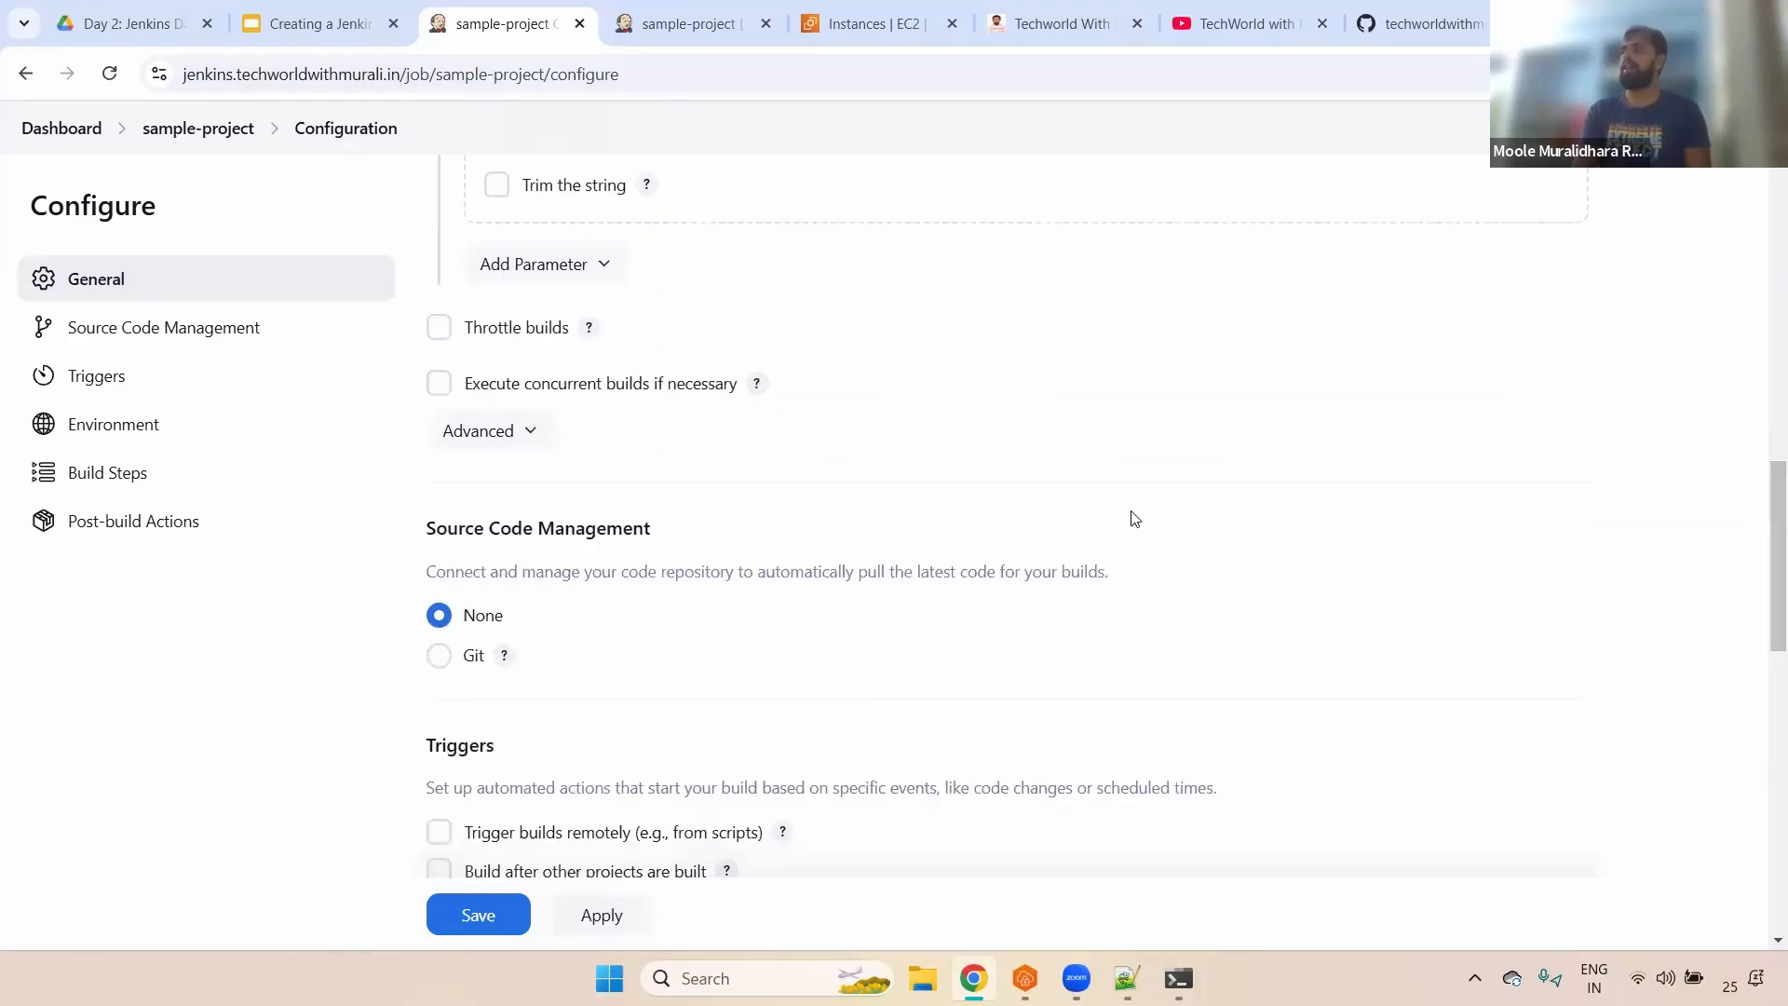
{"action": "left_click", "coordinate": [439, 384]}
{"action": "left_click", "coordinate": [756, 385]}
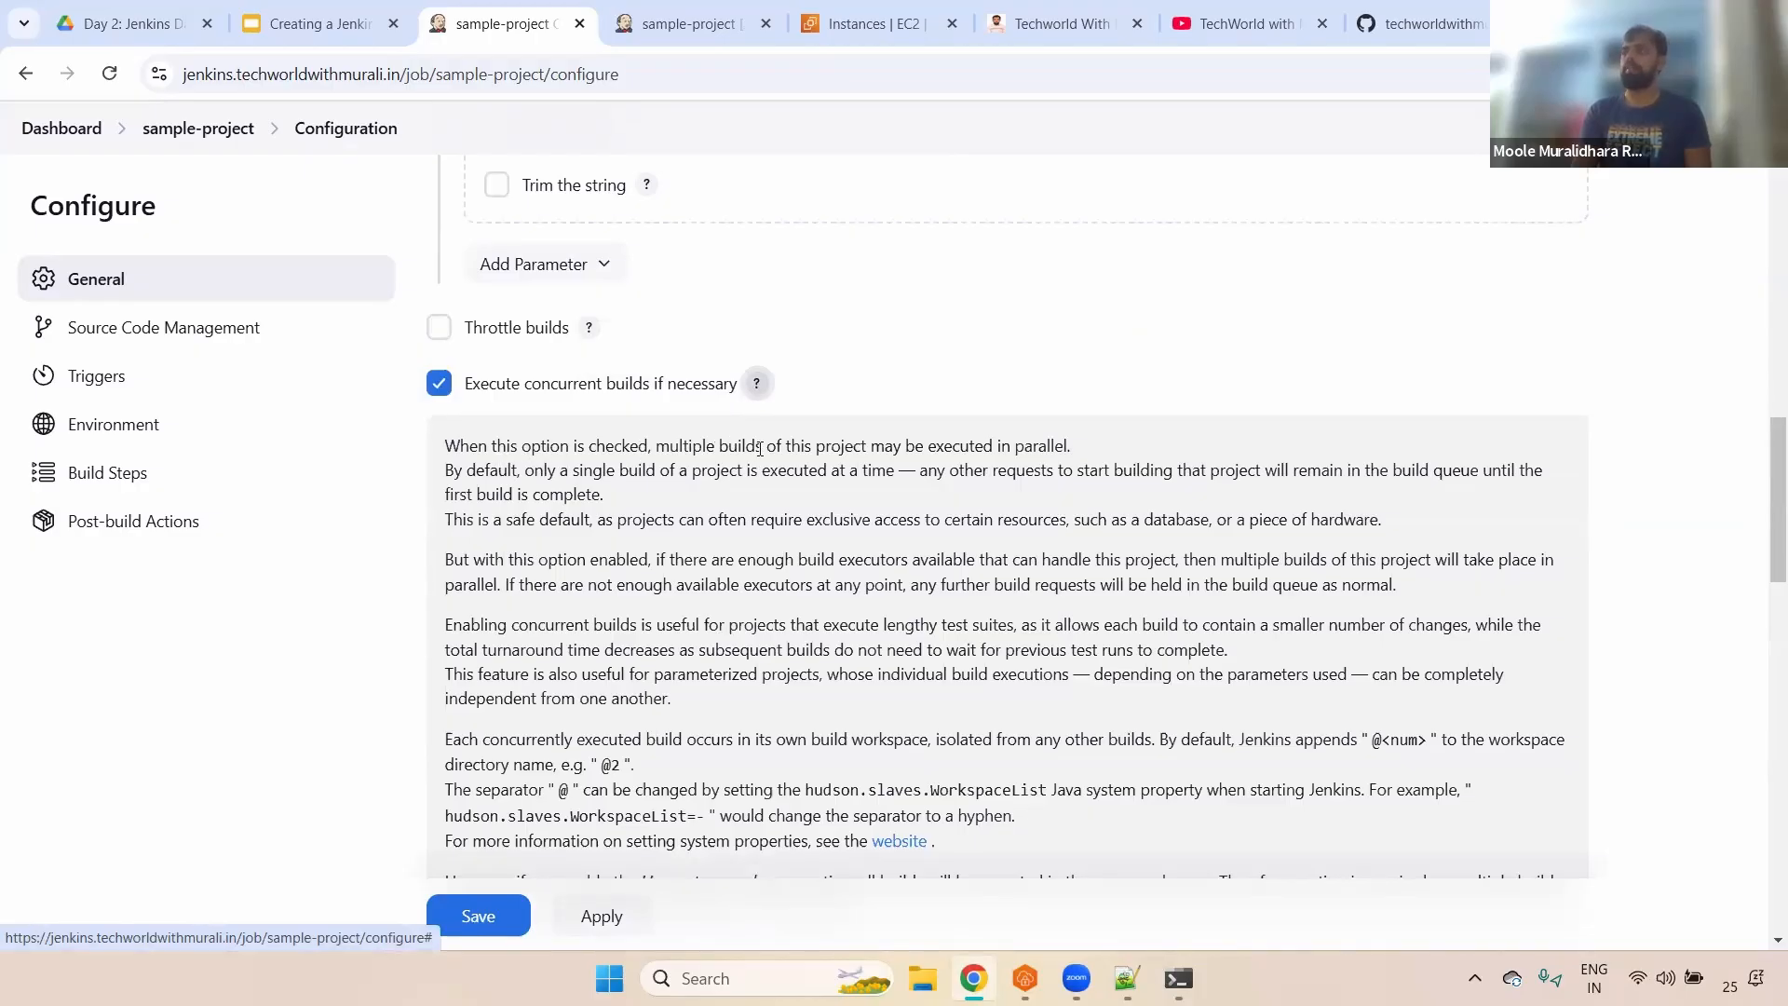
{"action": "left_click_drag", "start_coordinate": [760, 448], "coordinate": [1090, 451]}
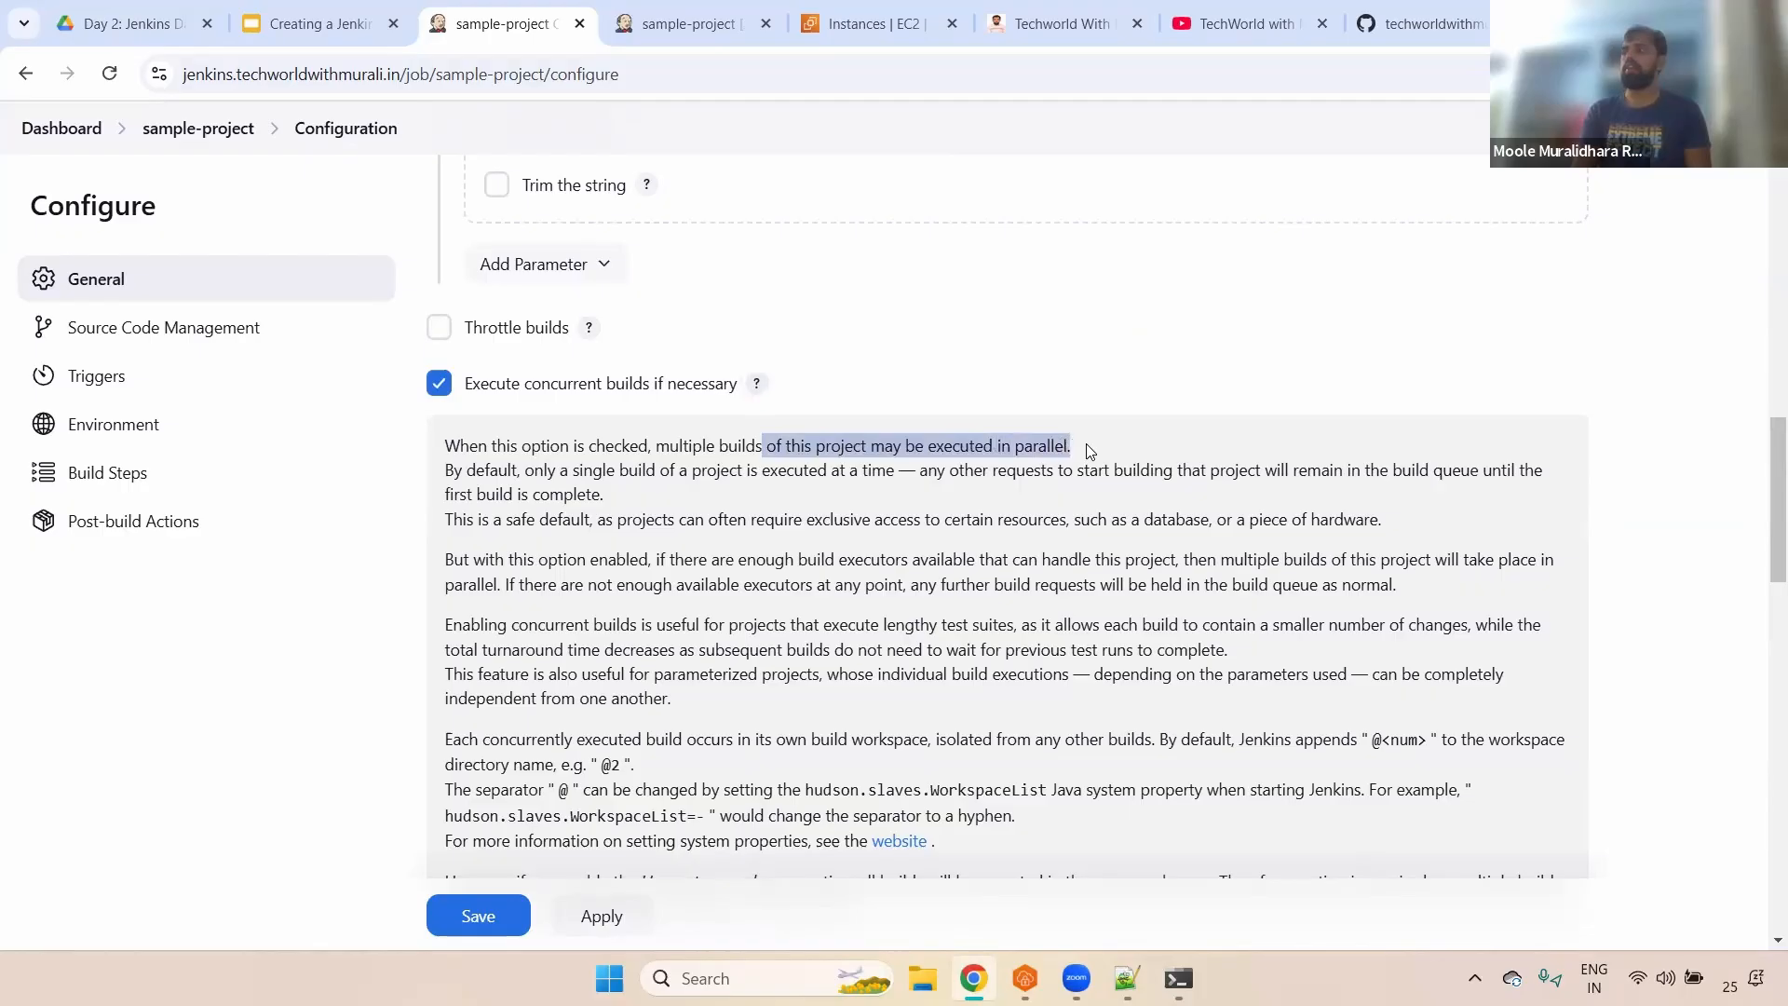
{"action": "left_click_drag", "start_coordinate": [492, 448], "coordinate": [1073, 447]}
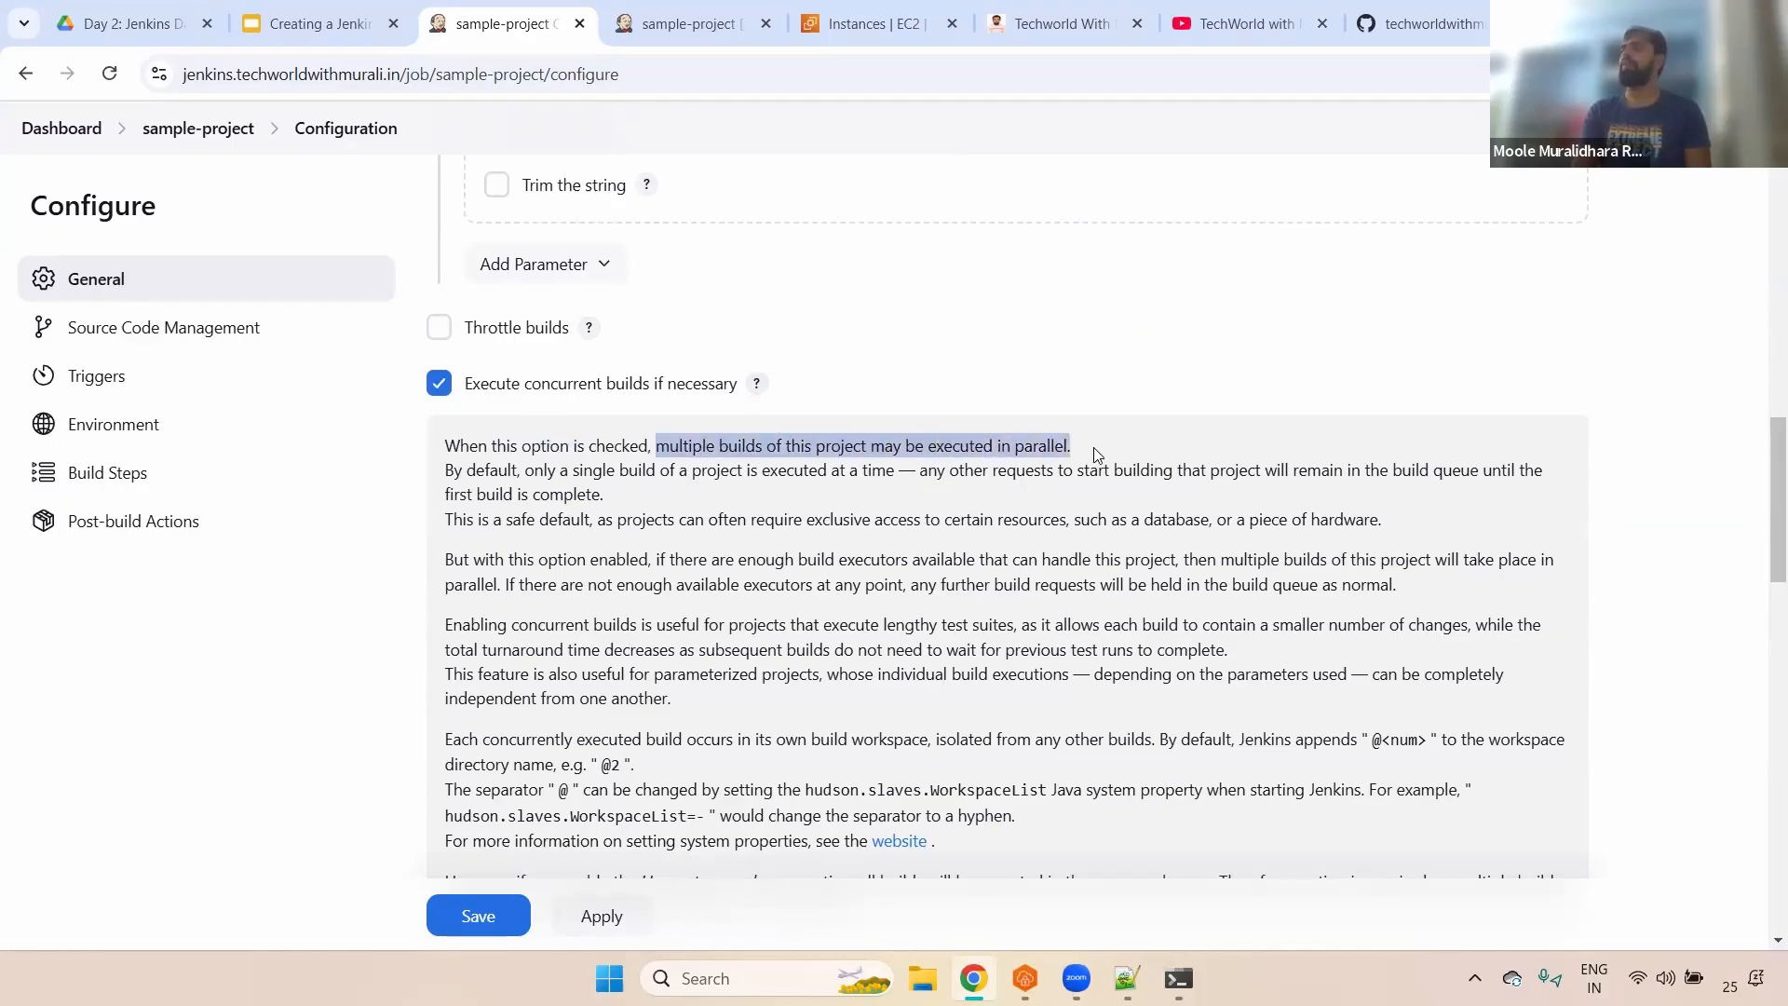
{"action": "left_click", "coordinate": [757, 384]}
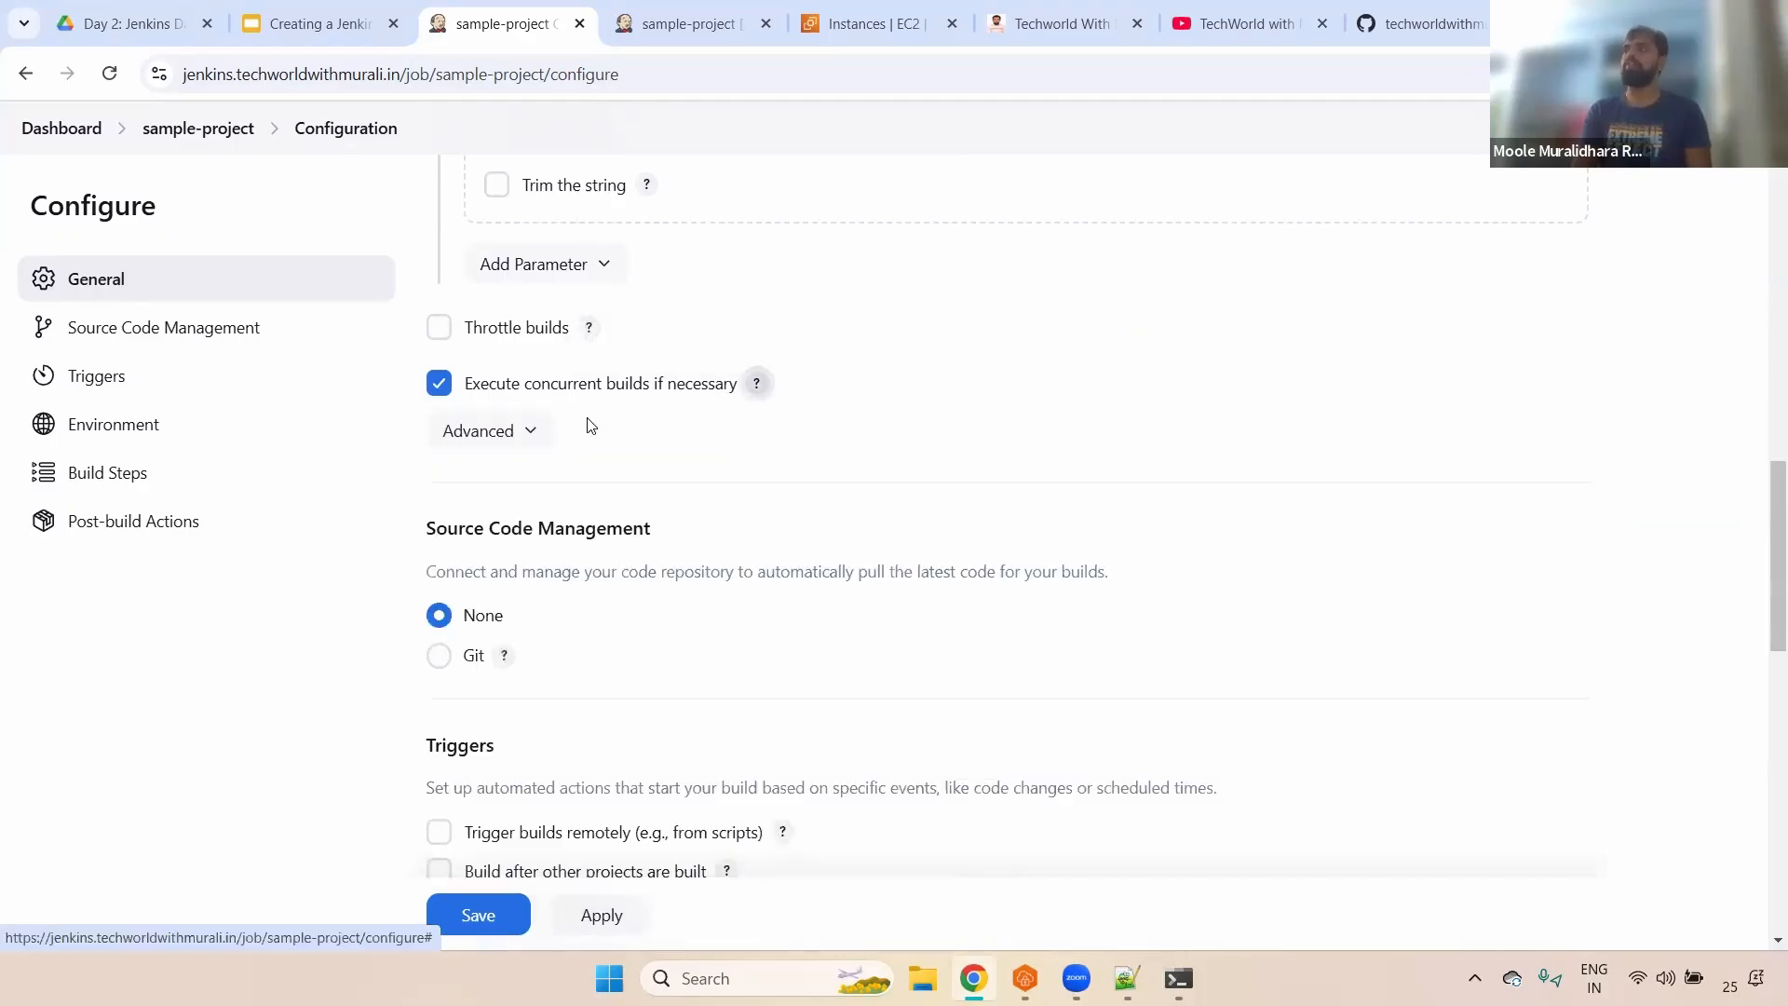
{"action": "left_click", "coordinate": [527, 433]}
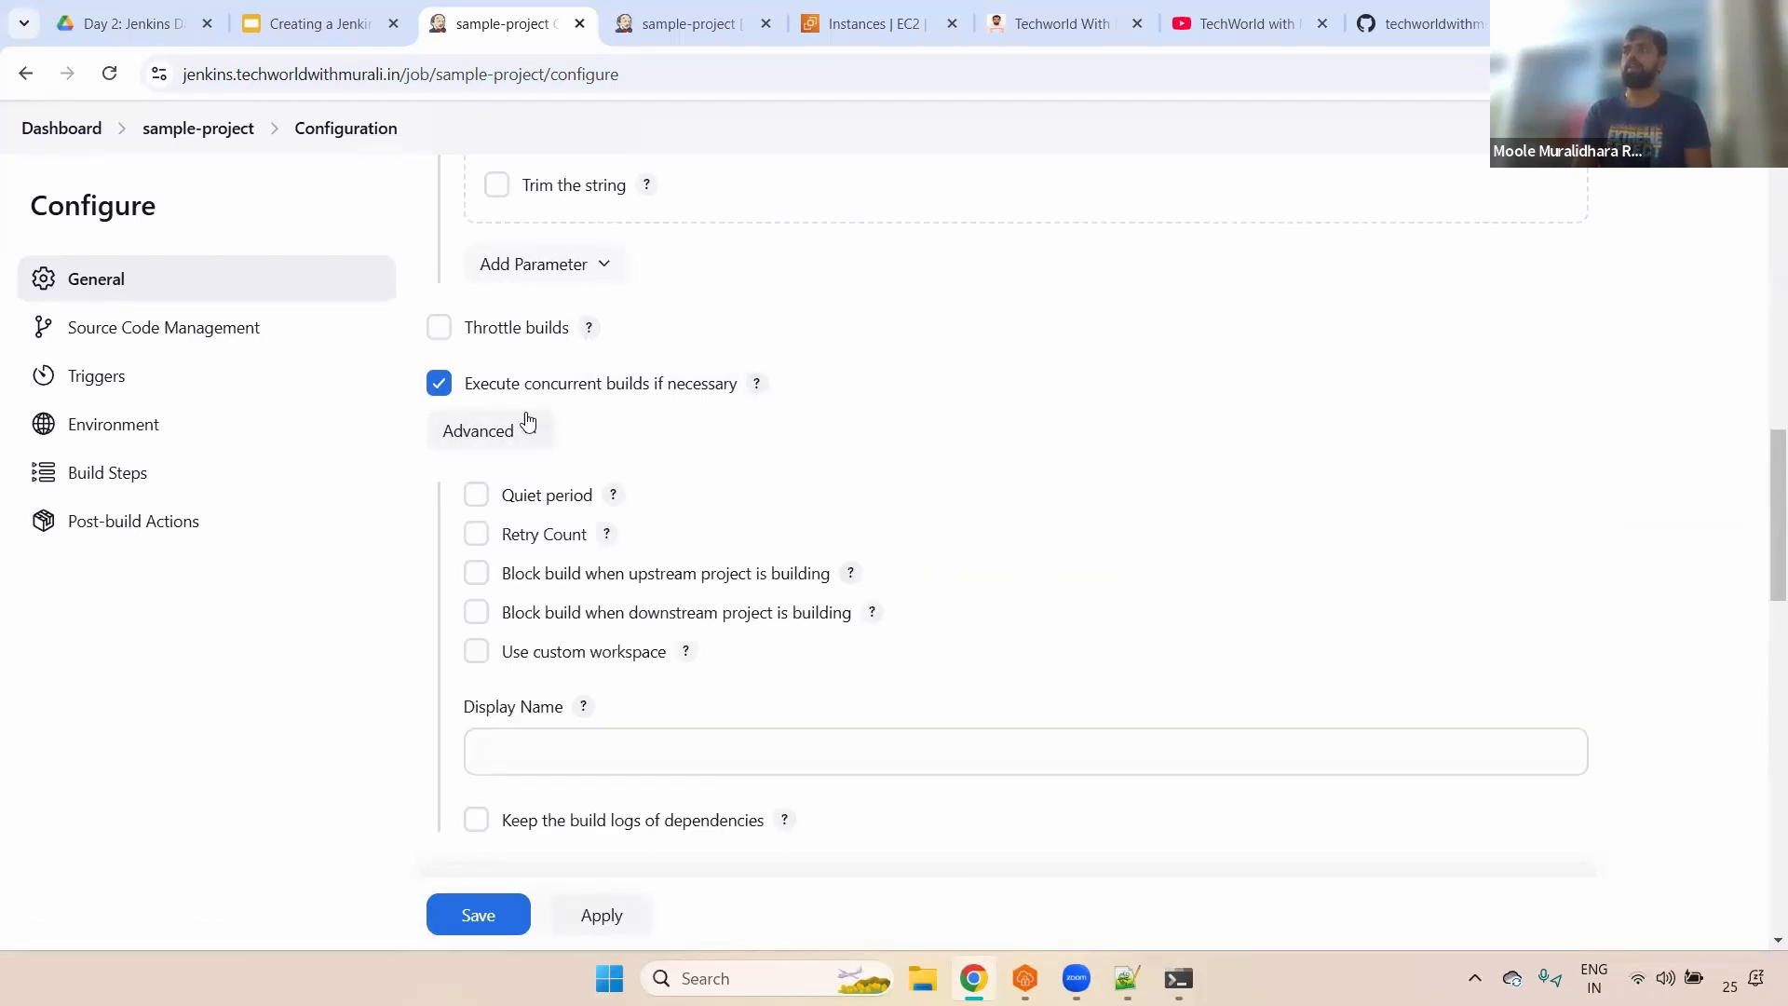
{"action": "left_click", "coordinate": [521, 431]}
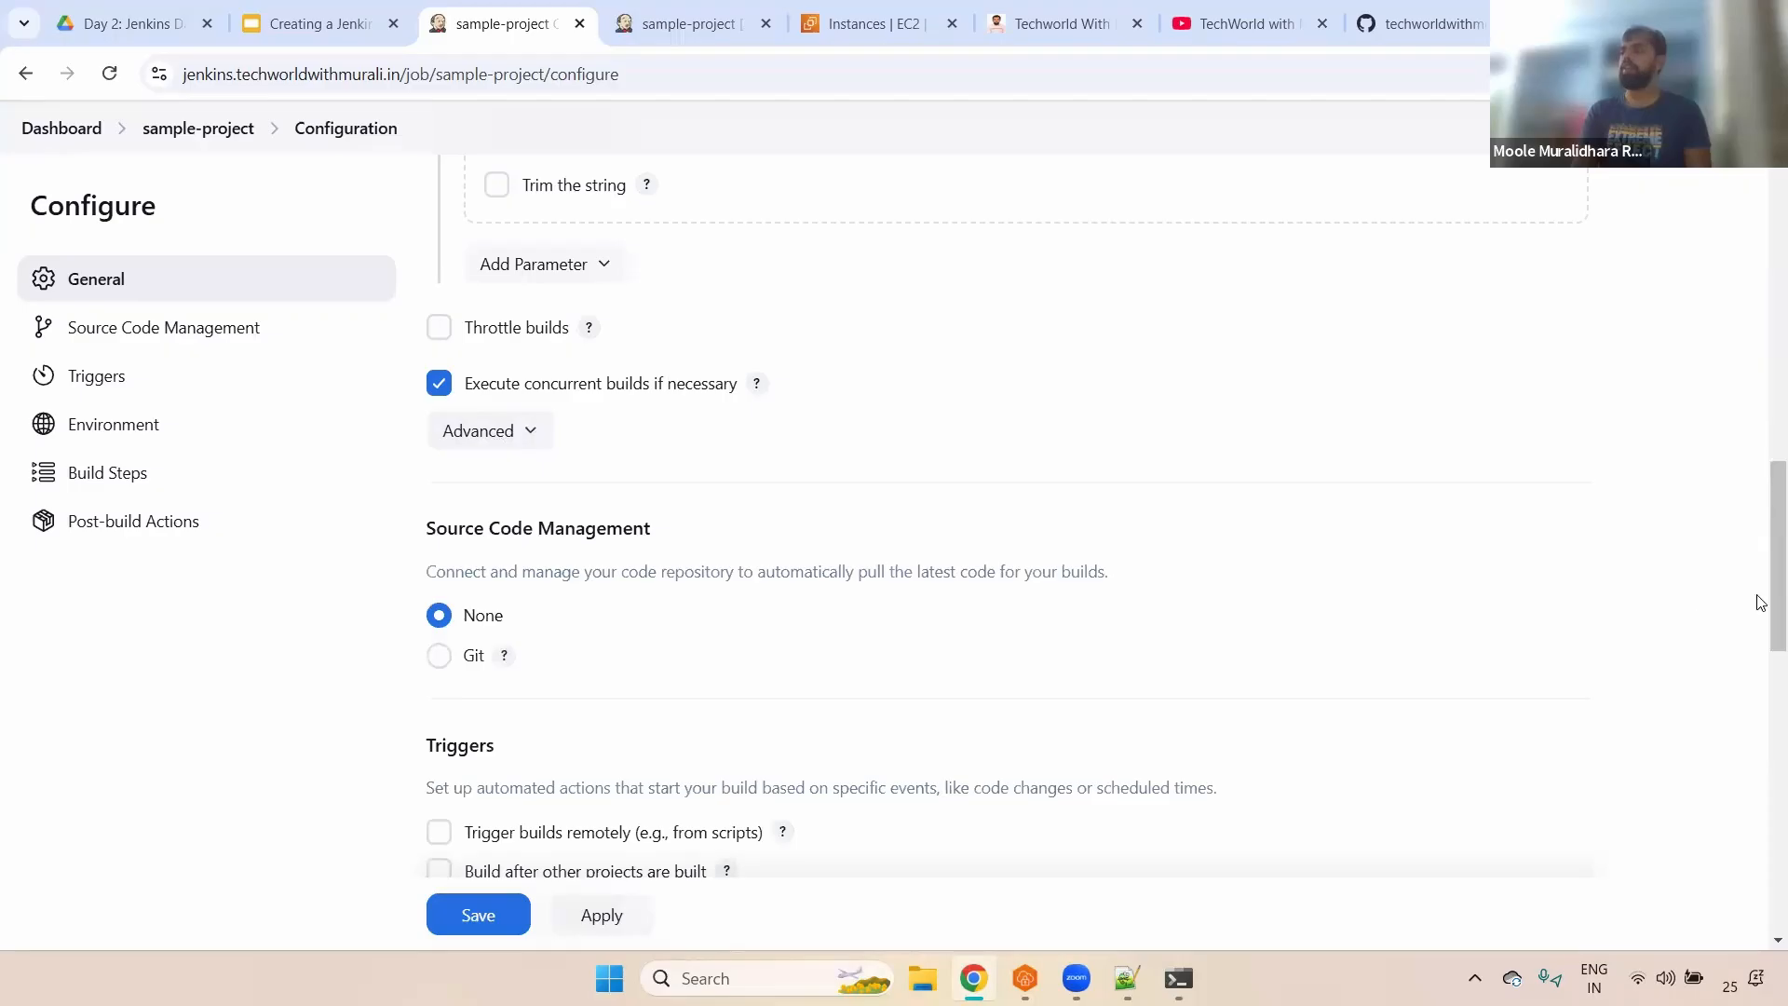
- Select Git under Source Code Management, focus Repository URL, then view the jenkins-zero-to-hero GitHub repo
{"action": "scroll", "coordinate": [1761, 596], "scroll_direction": "down", "scroll_amount": 2}
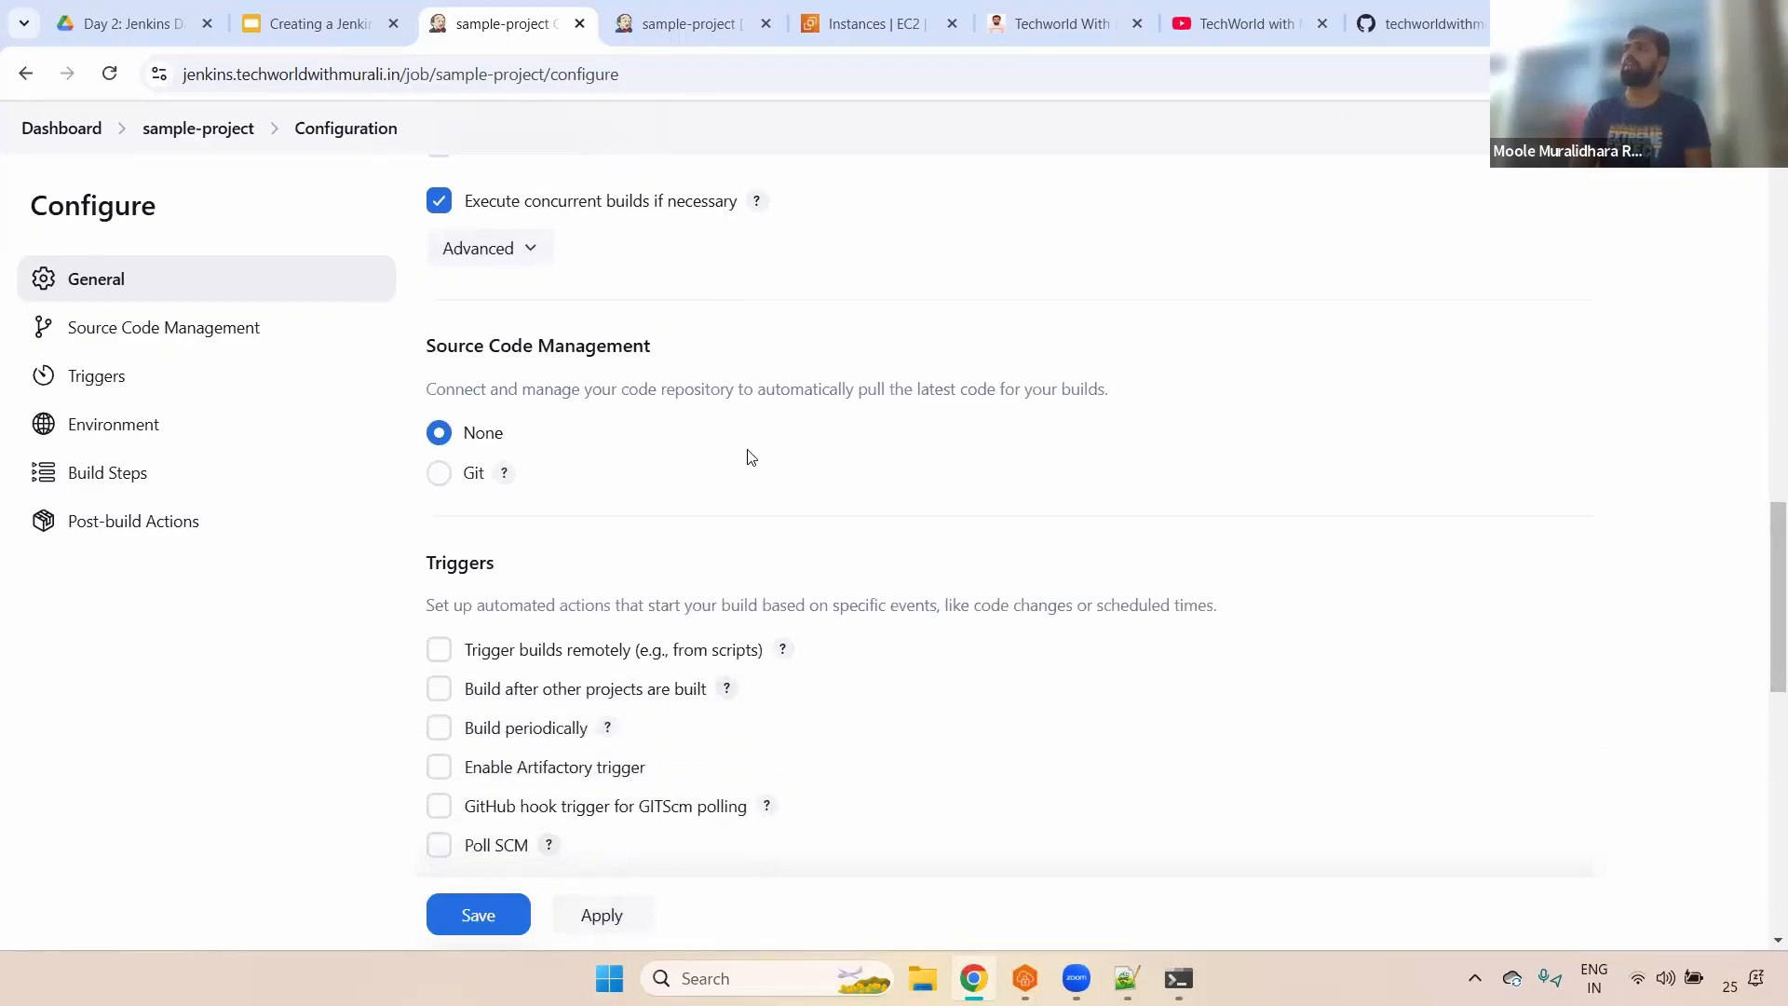
{"action": "left_click_drag", "start_coordinate": [695, 353], "coordinate": [401, 355]}
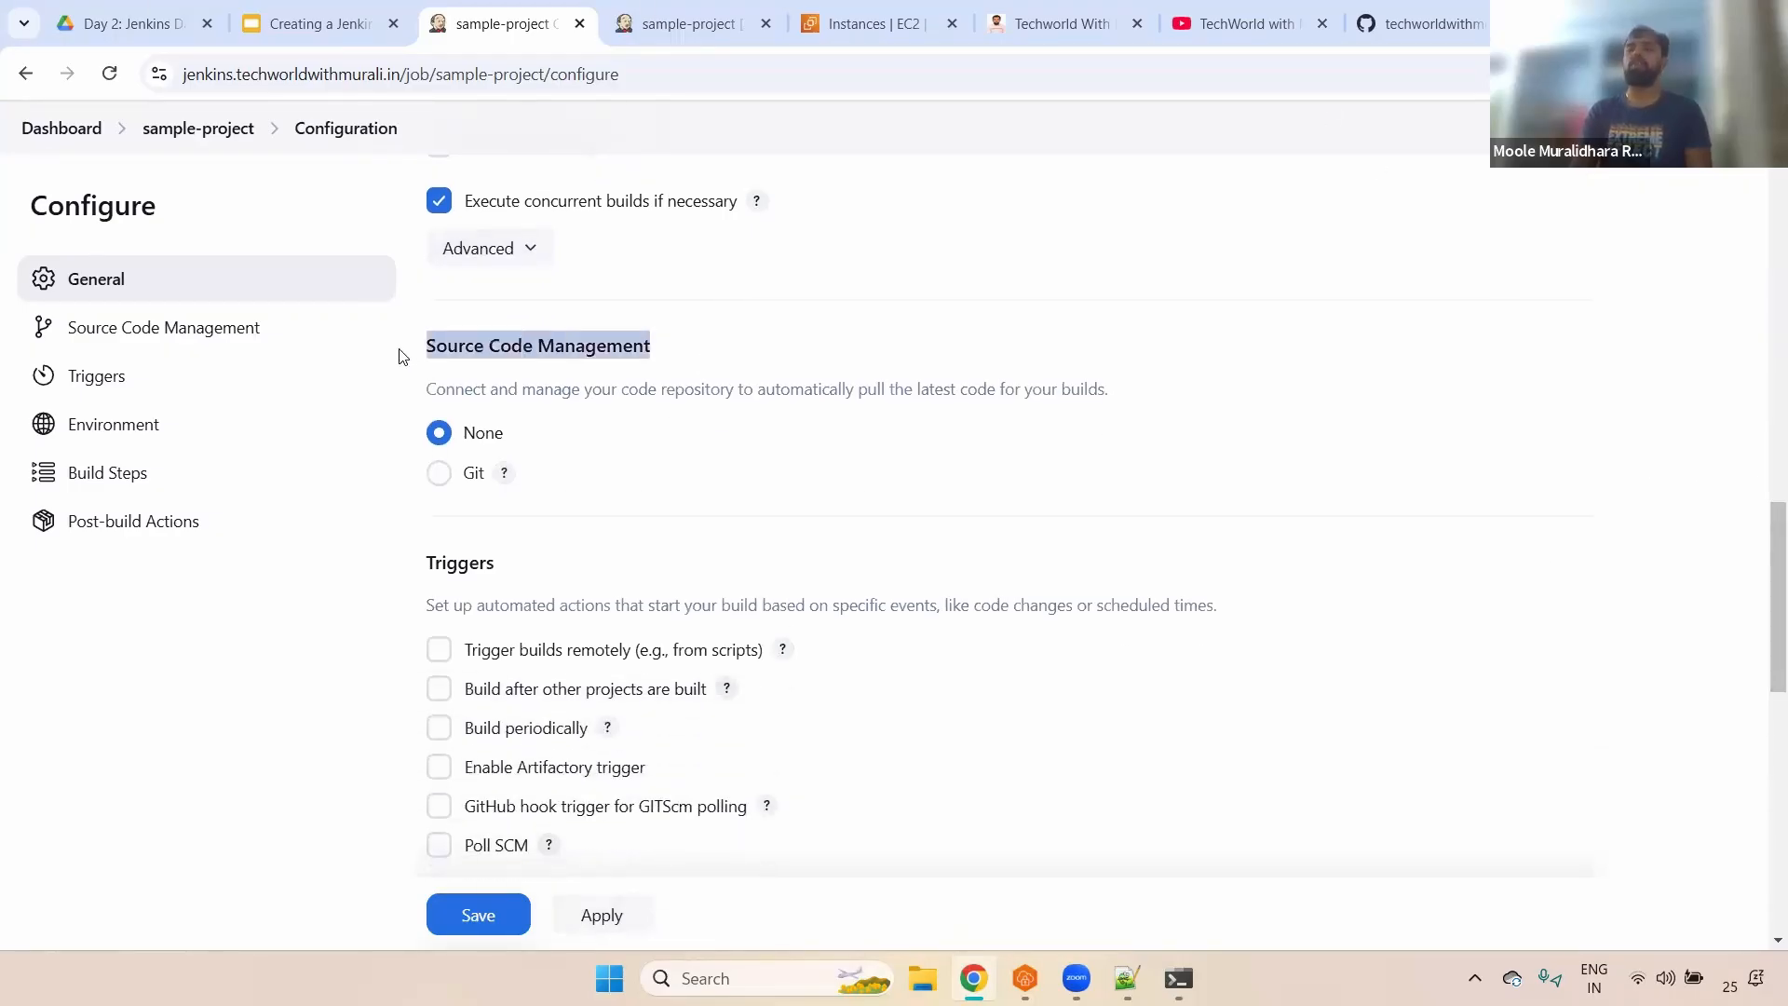
{"action": "left_click", "coordinate": [438, 473]}
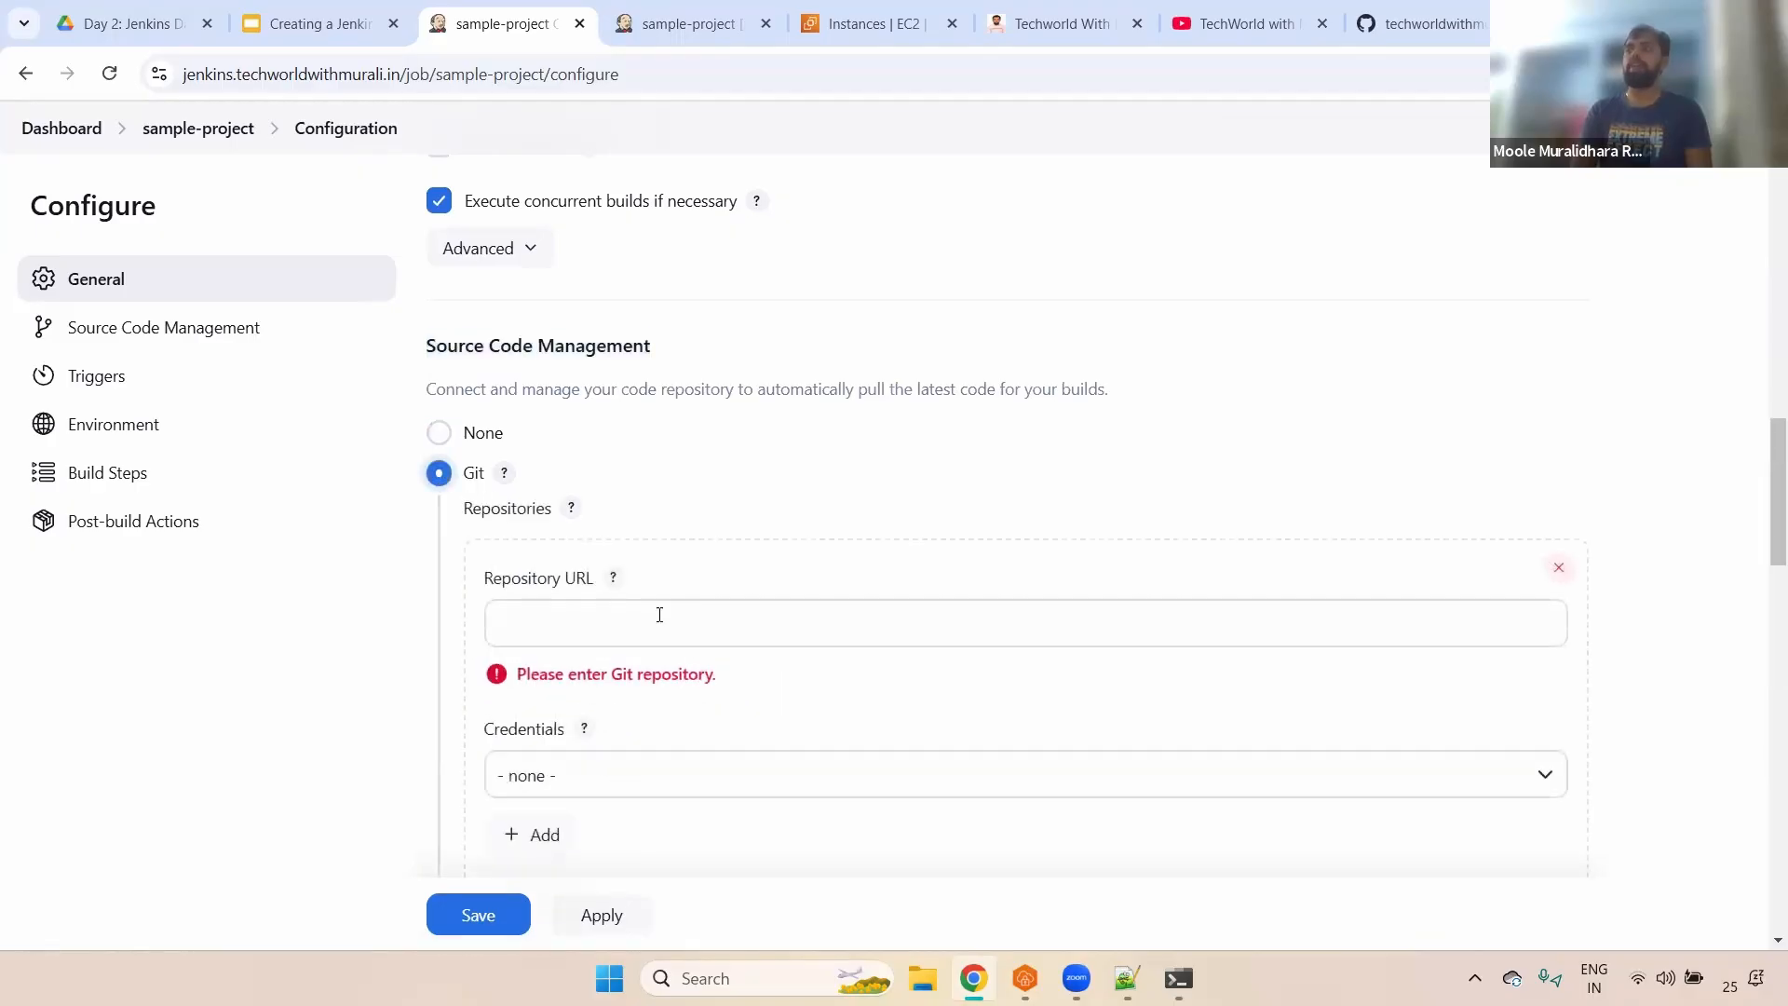
{"action": "left_click", "coordinate": [609, 611]}
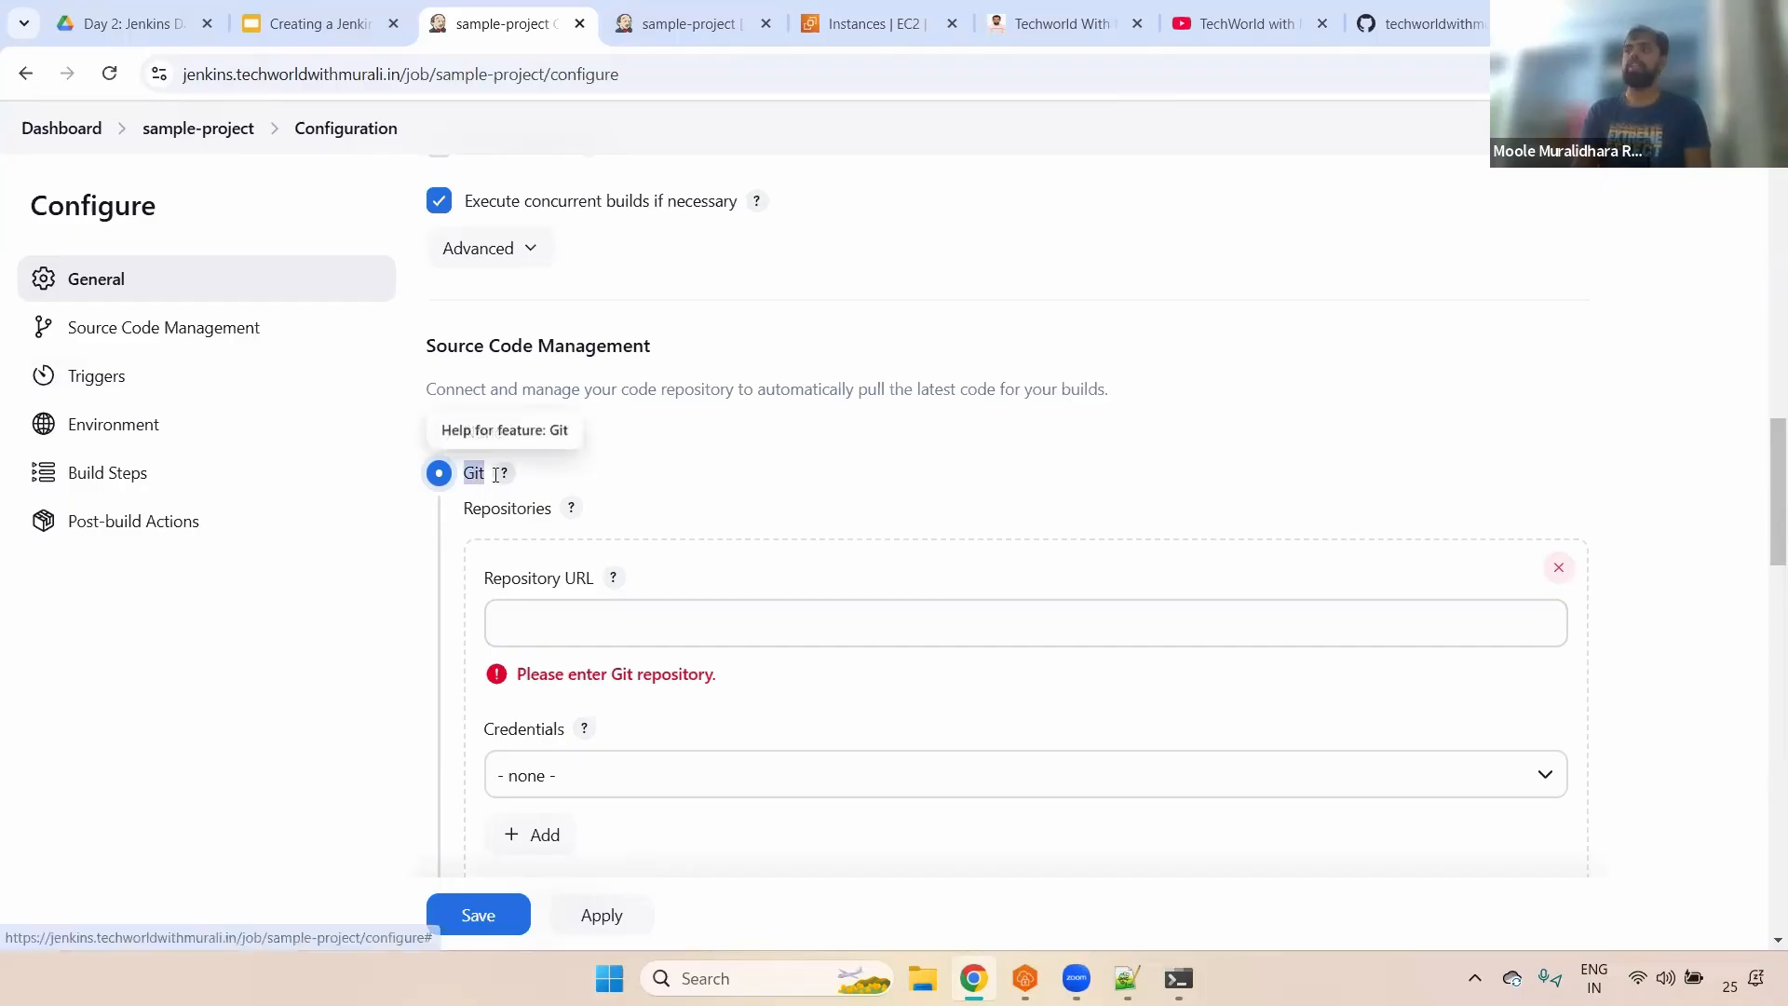
{"action": "left_click_drag", "start_coordinate": [492, 580], "coordinate": [607, 575]}
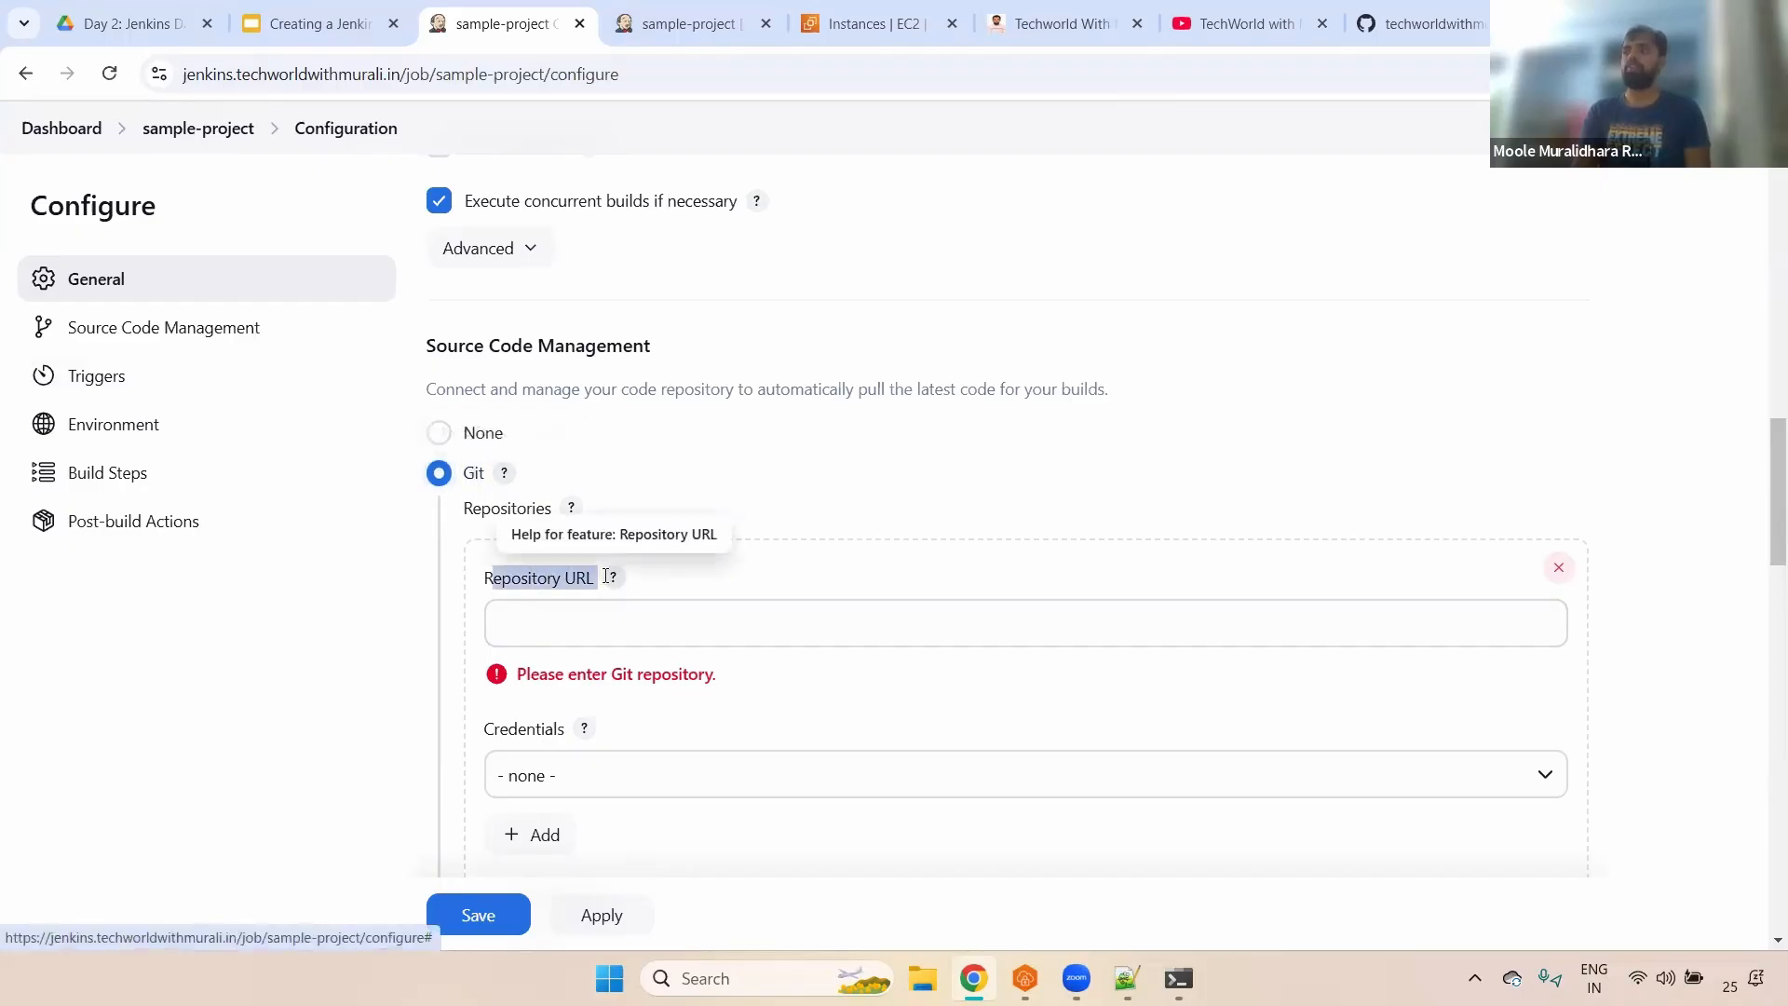
{"action": "left_click", "coordinate": [1413, 21]}
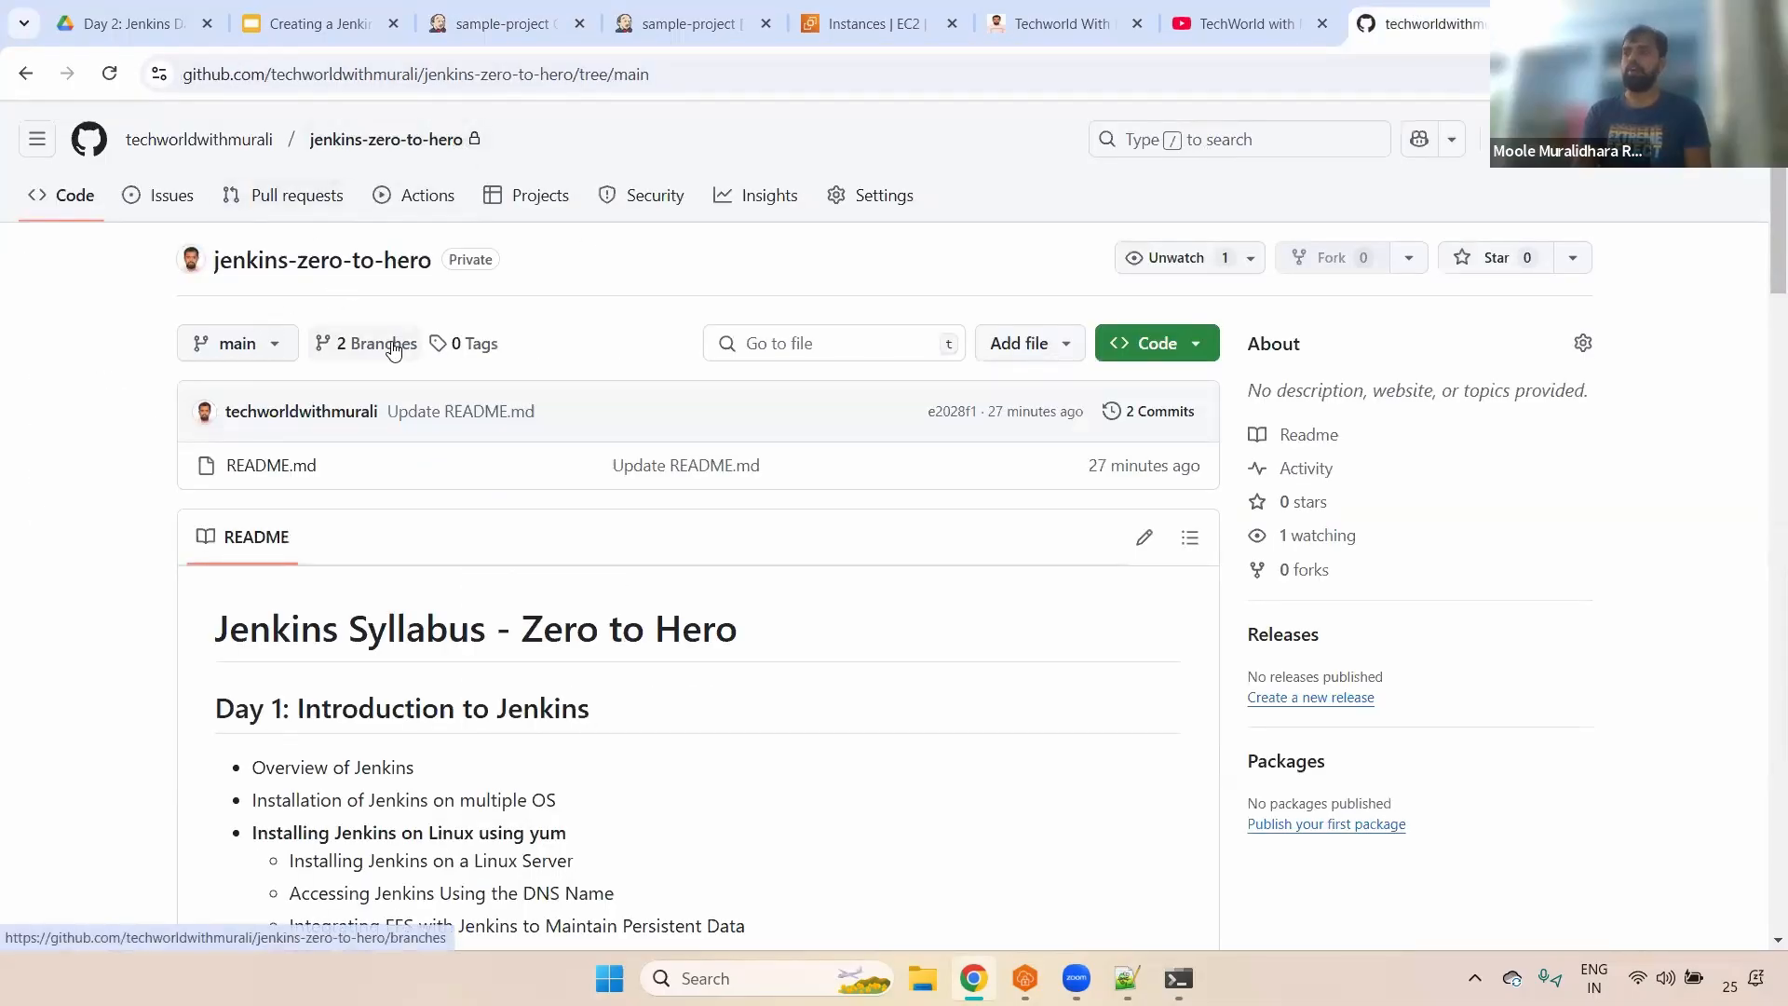
- Copy the jenkins-zero-to-hero repository's HTTPS clone URL from GitHub
{"action": "left_click", "coordinate": [370, 268]}
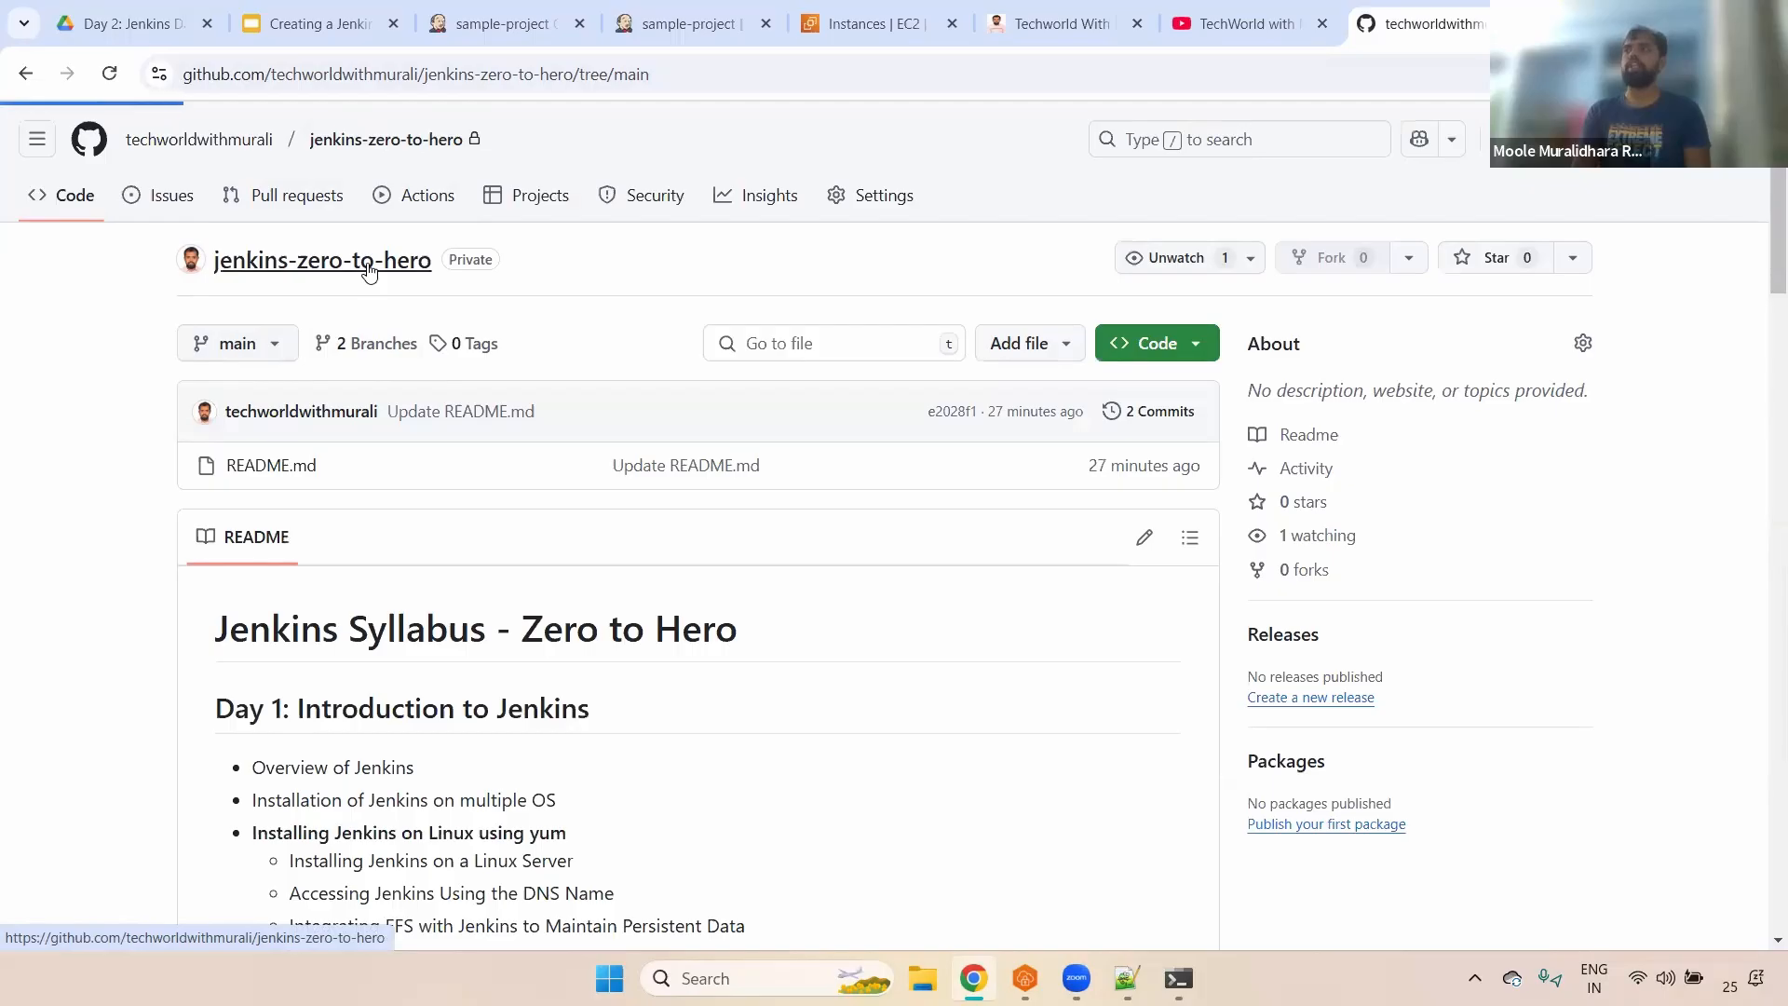
{"action": "left_click", "coordinate": [1167, 344]}
{"action": "left_click", "coordinate": [1182, 547]}
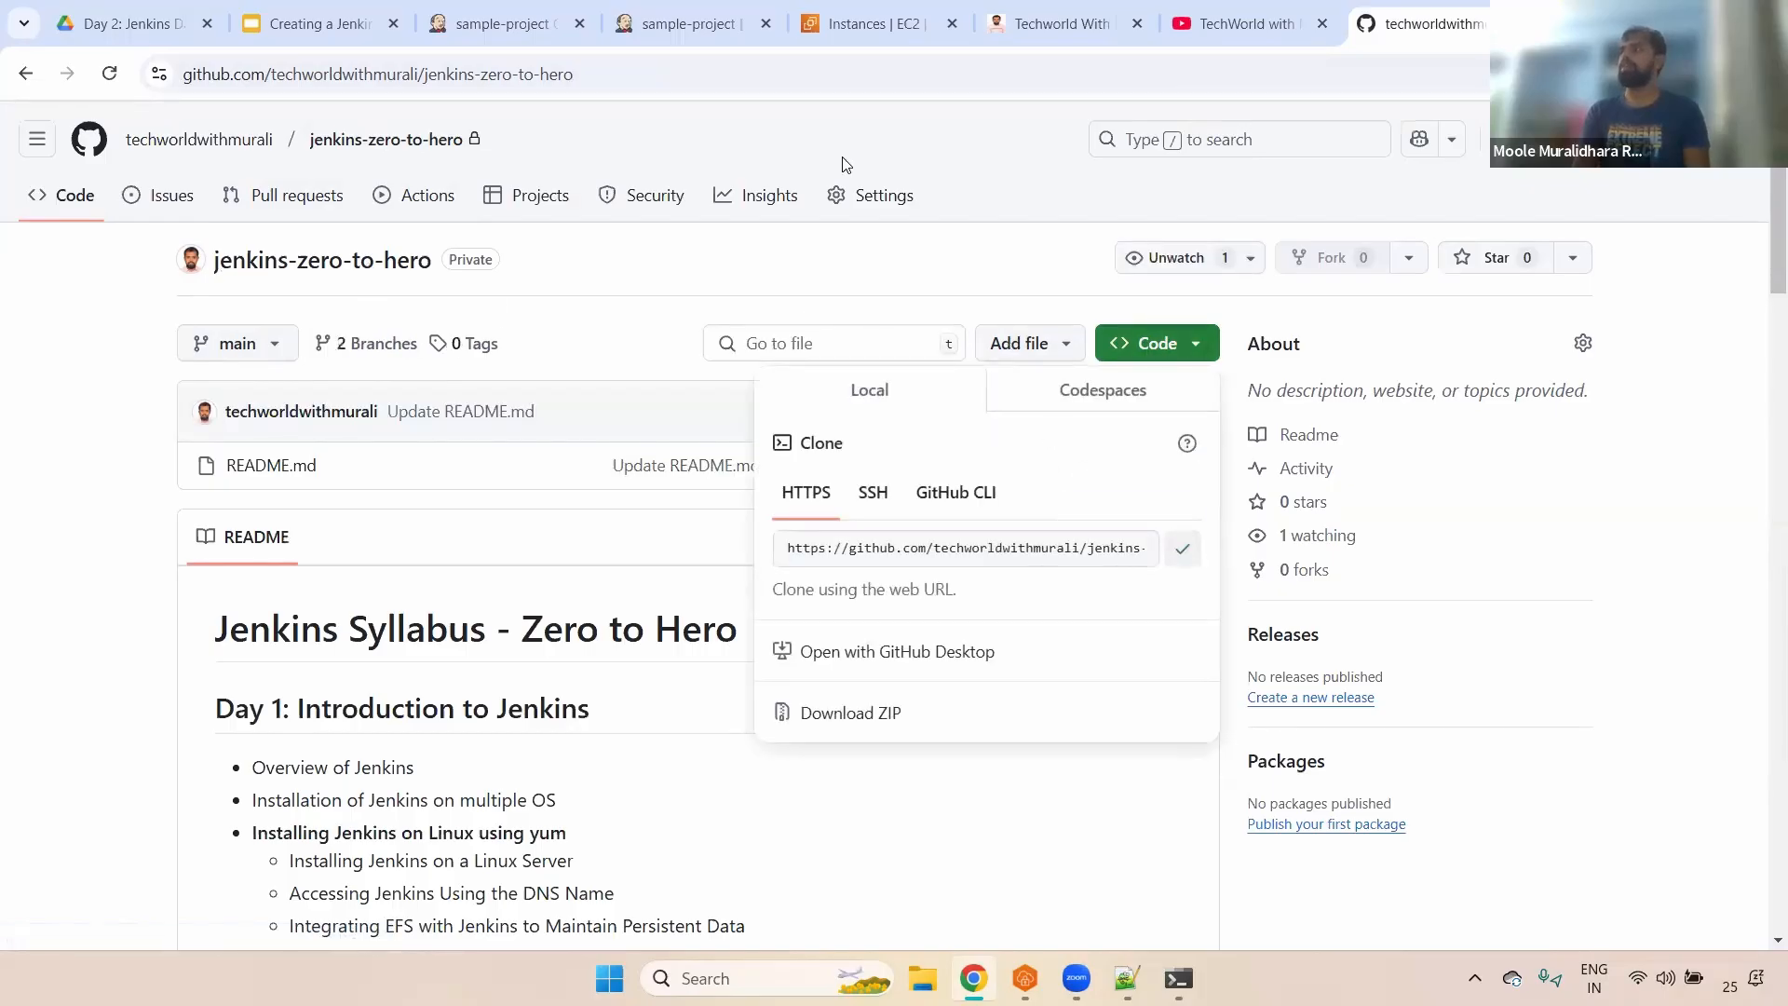
- Paste the clone URL into sample-project's Git Repository URL field so Jenkins validates it
{"action": "left_click", "coordinate": [649, 11]}
{"action": "left_click", "coordinate": [548, 11]}
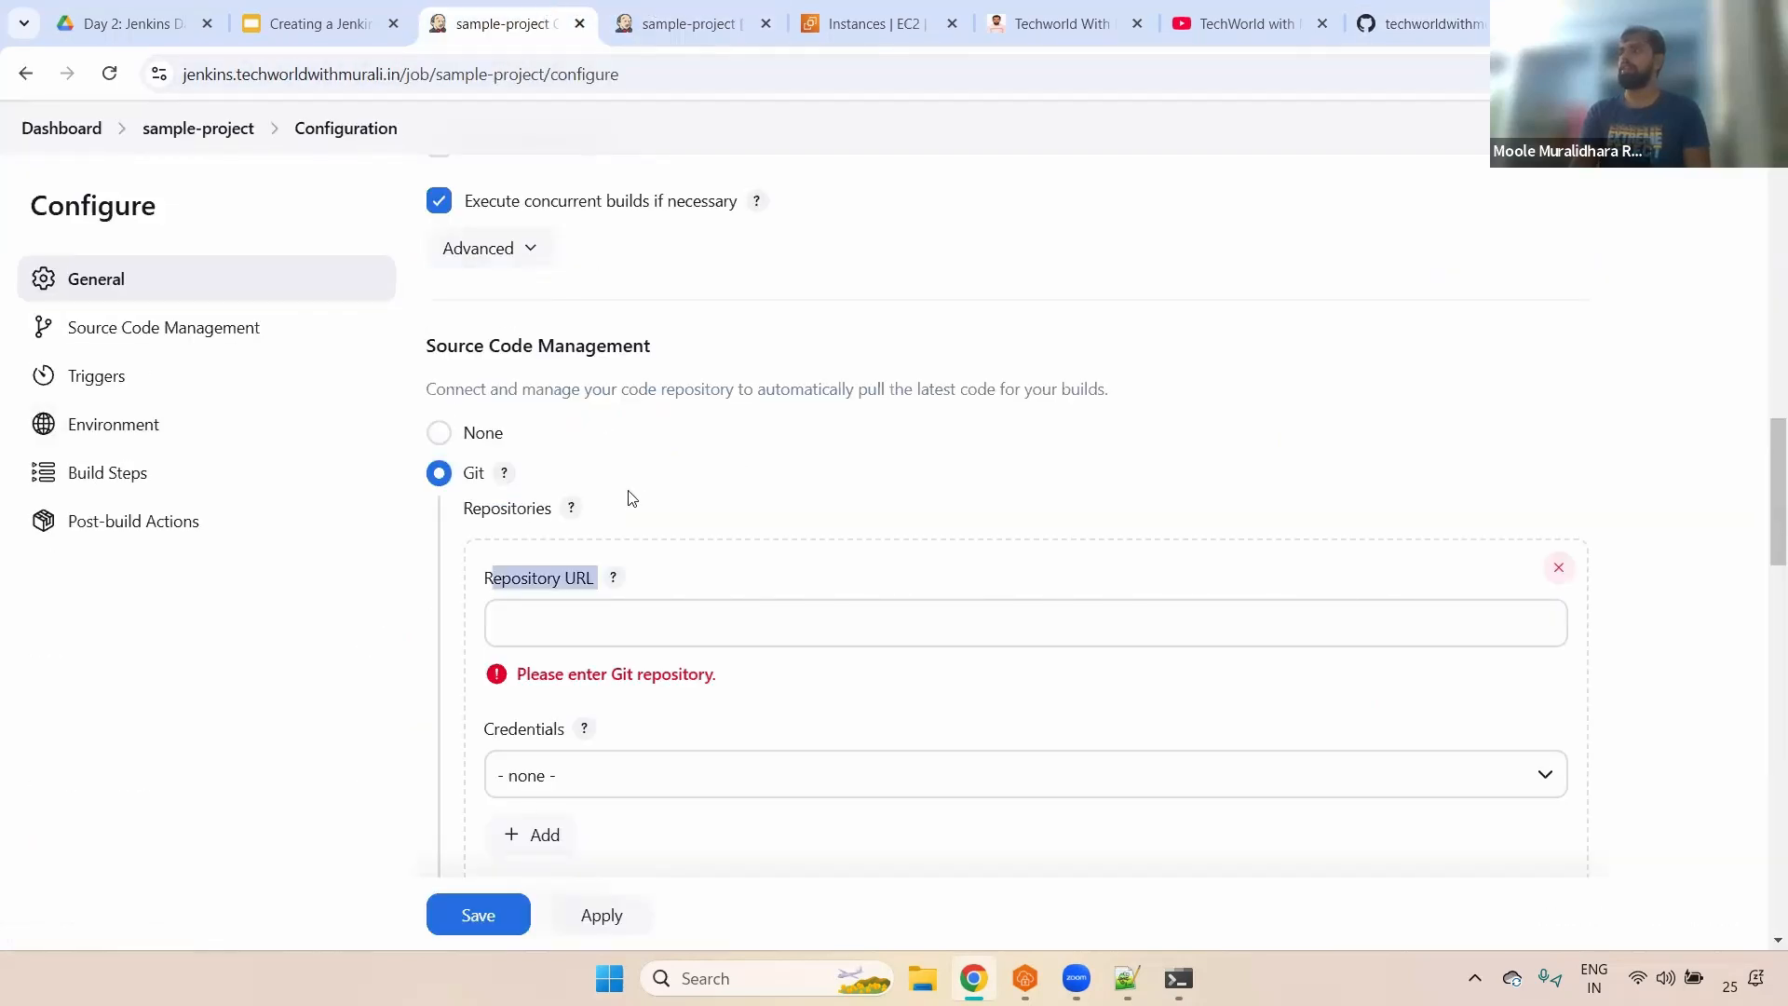
{"action": "left_click", "coordinate": [571, 637]}
{"action": "type", "text": "https://github.com/techworldwithmurali/jenkins-zero-to-hero.git"}
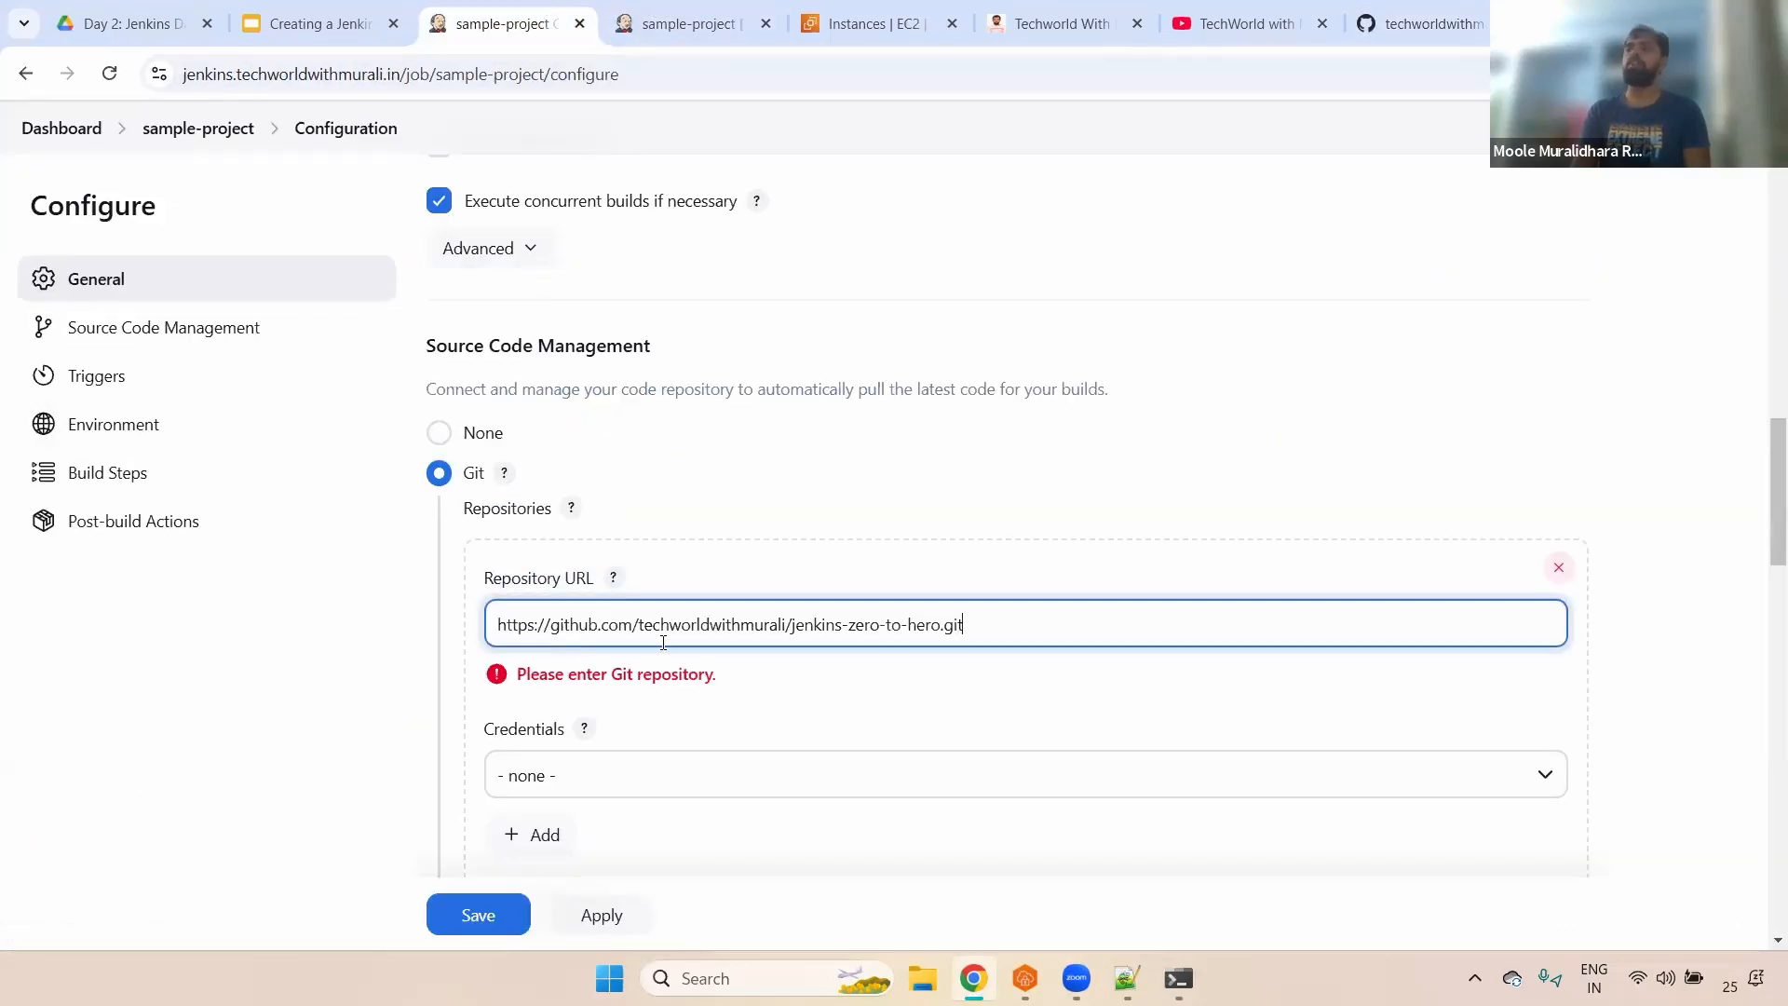
{"action": "left_click", "coordinate": [1014, 687]}
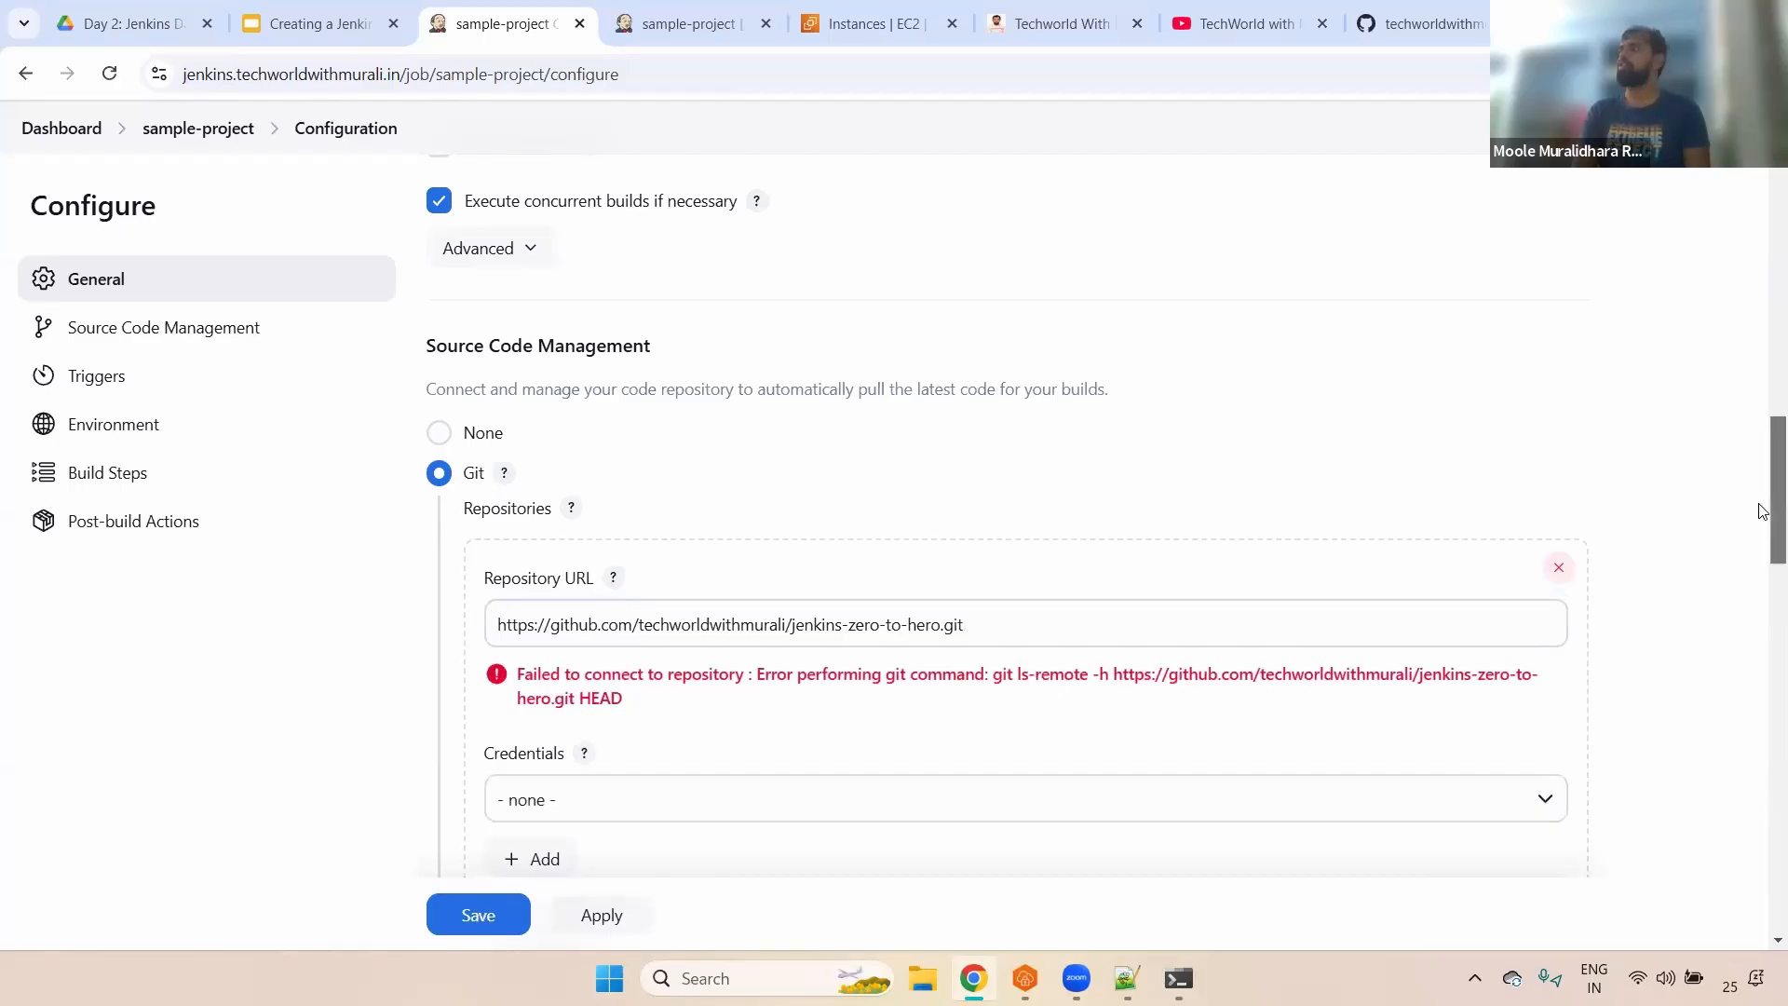
{"action": "scroll", "coordinate": [1763, 512], "scroll_direction": "down", "scroll_amount": 3}
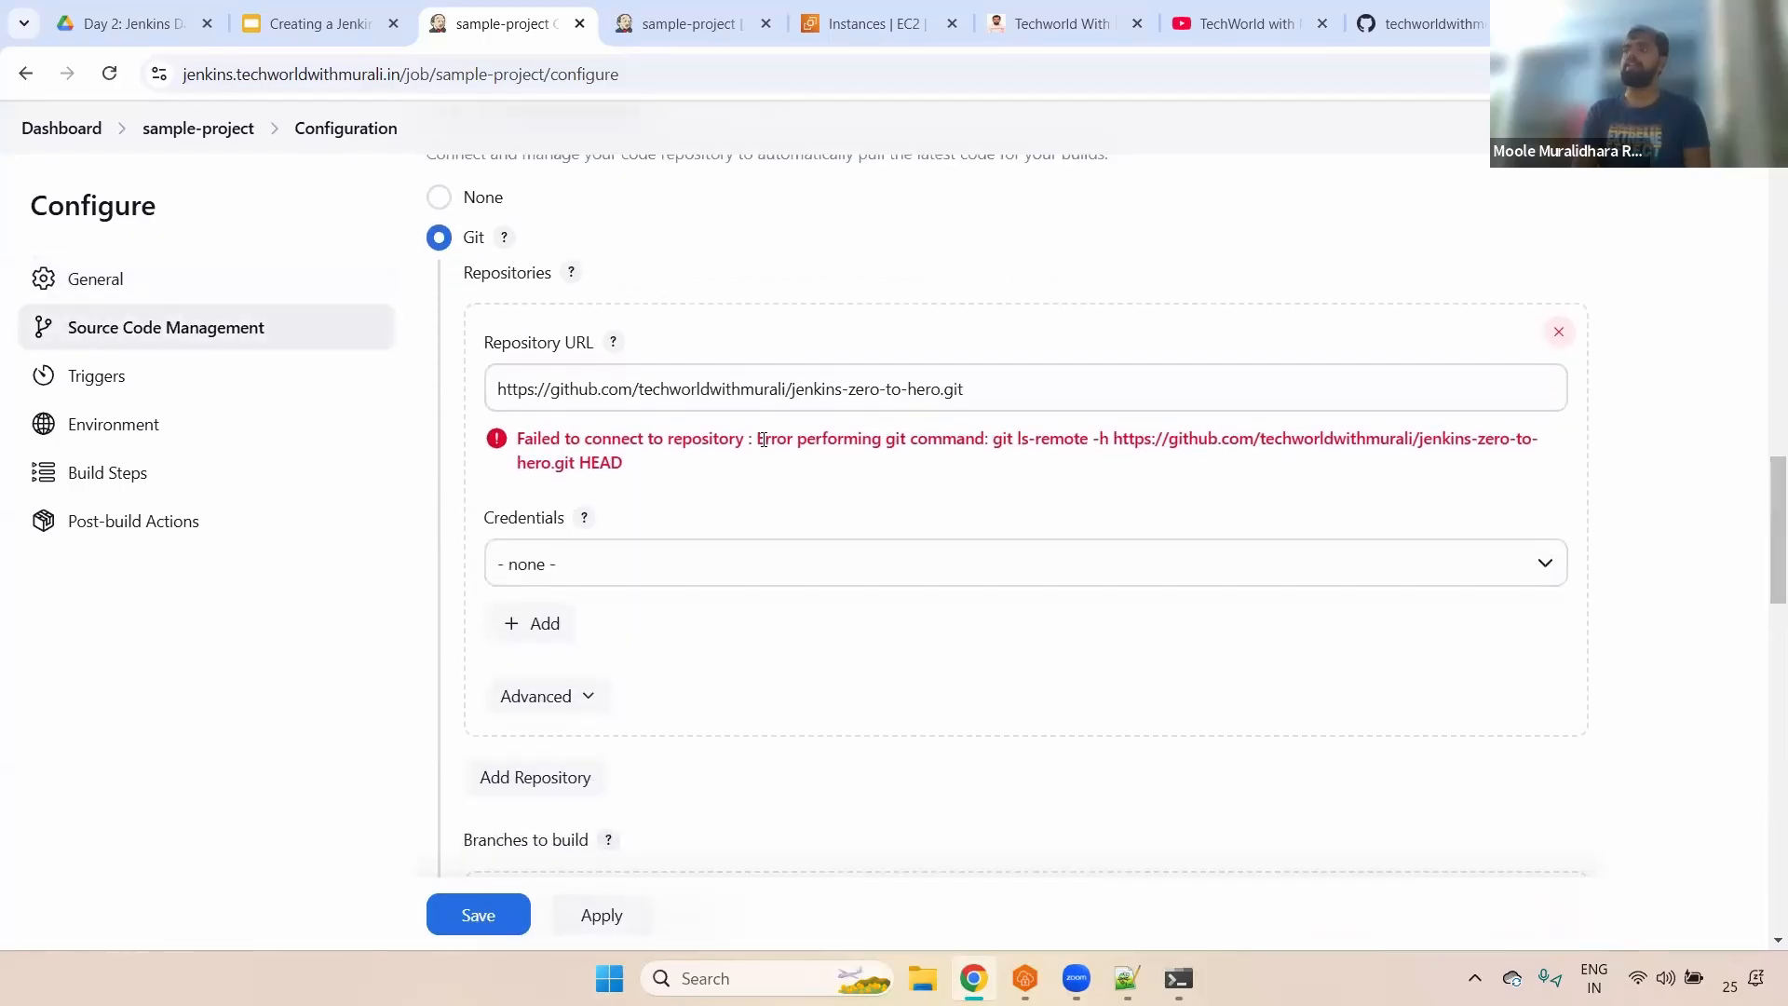
- Point out the failing git connection error and the Jenkins server address, then view EC2 Instances
{"action": "left_click_drag", "start_coordinate": [762, 439], "coordinate": [997, 460]}
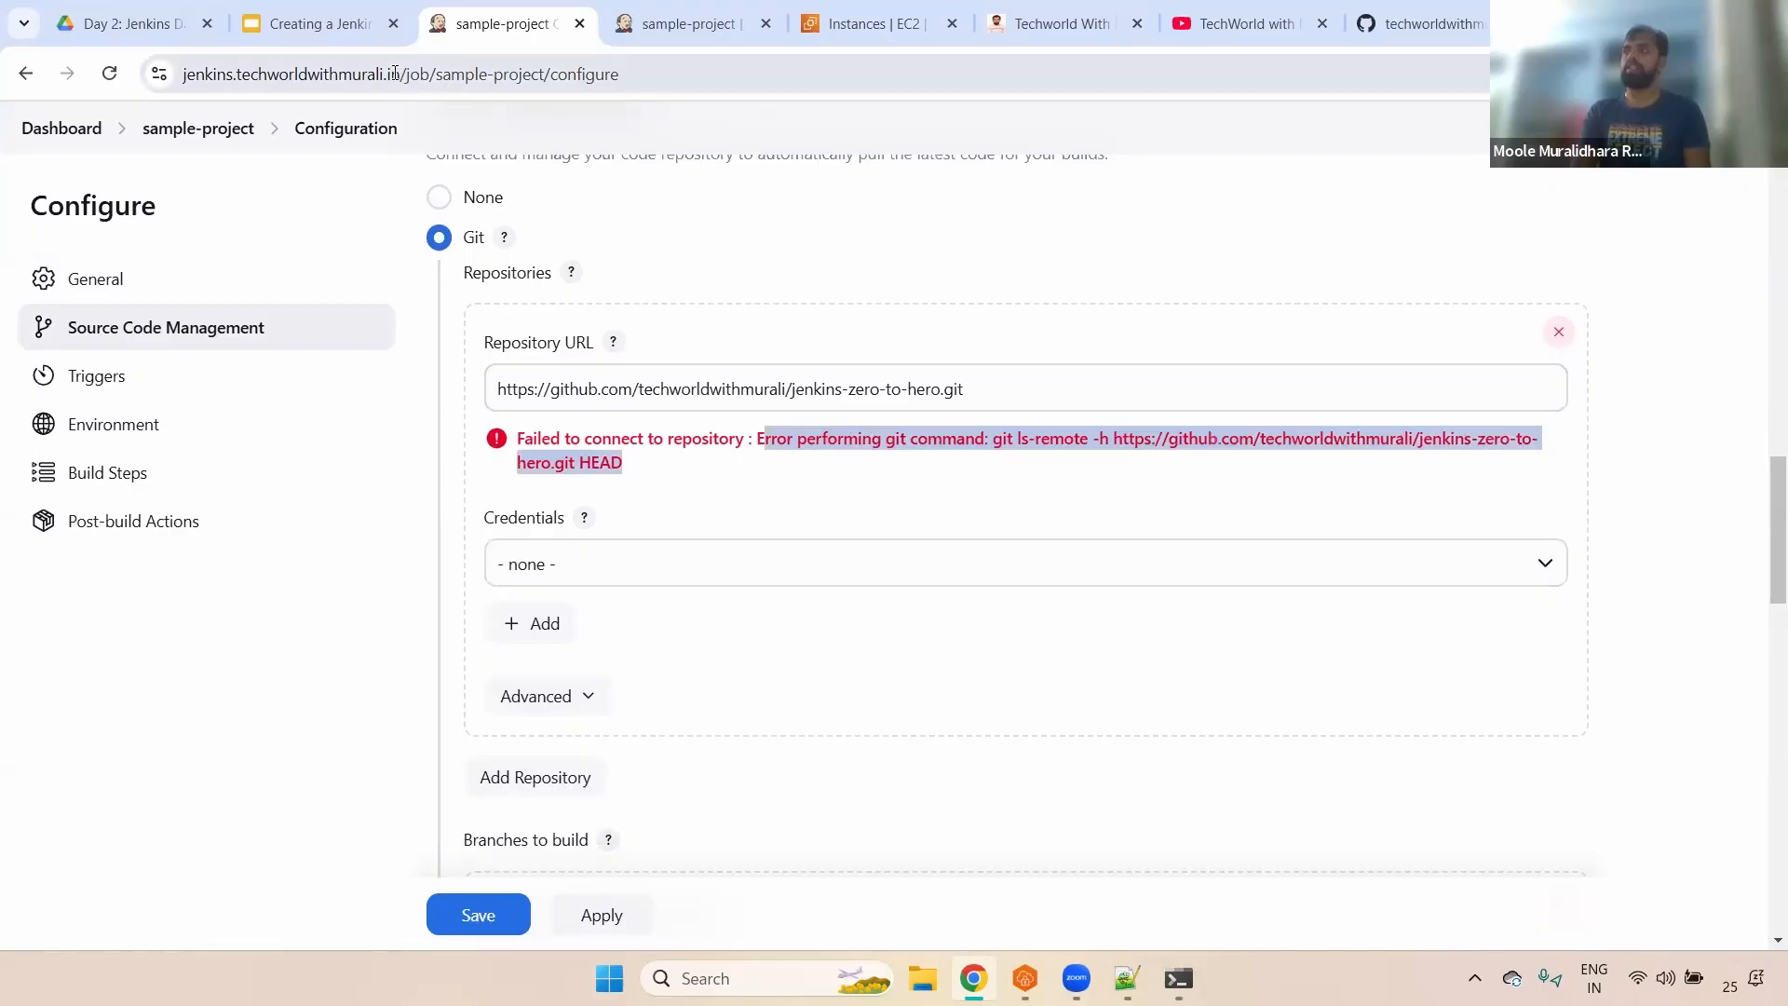
{"action": "left_click_drag", "start_coordinate": [395, 74], "coordinate": [138, 73]}
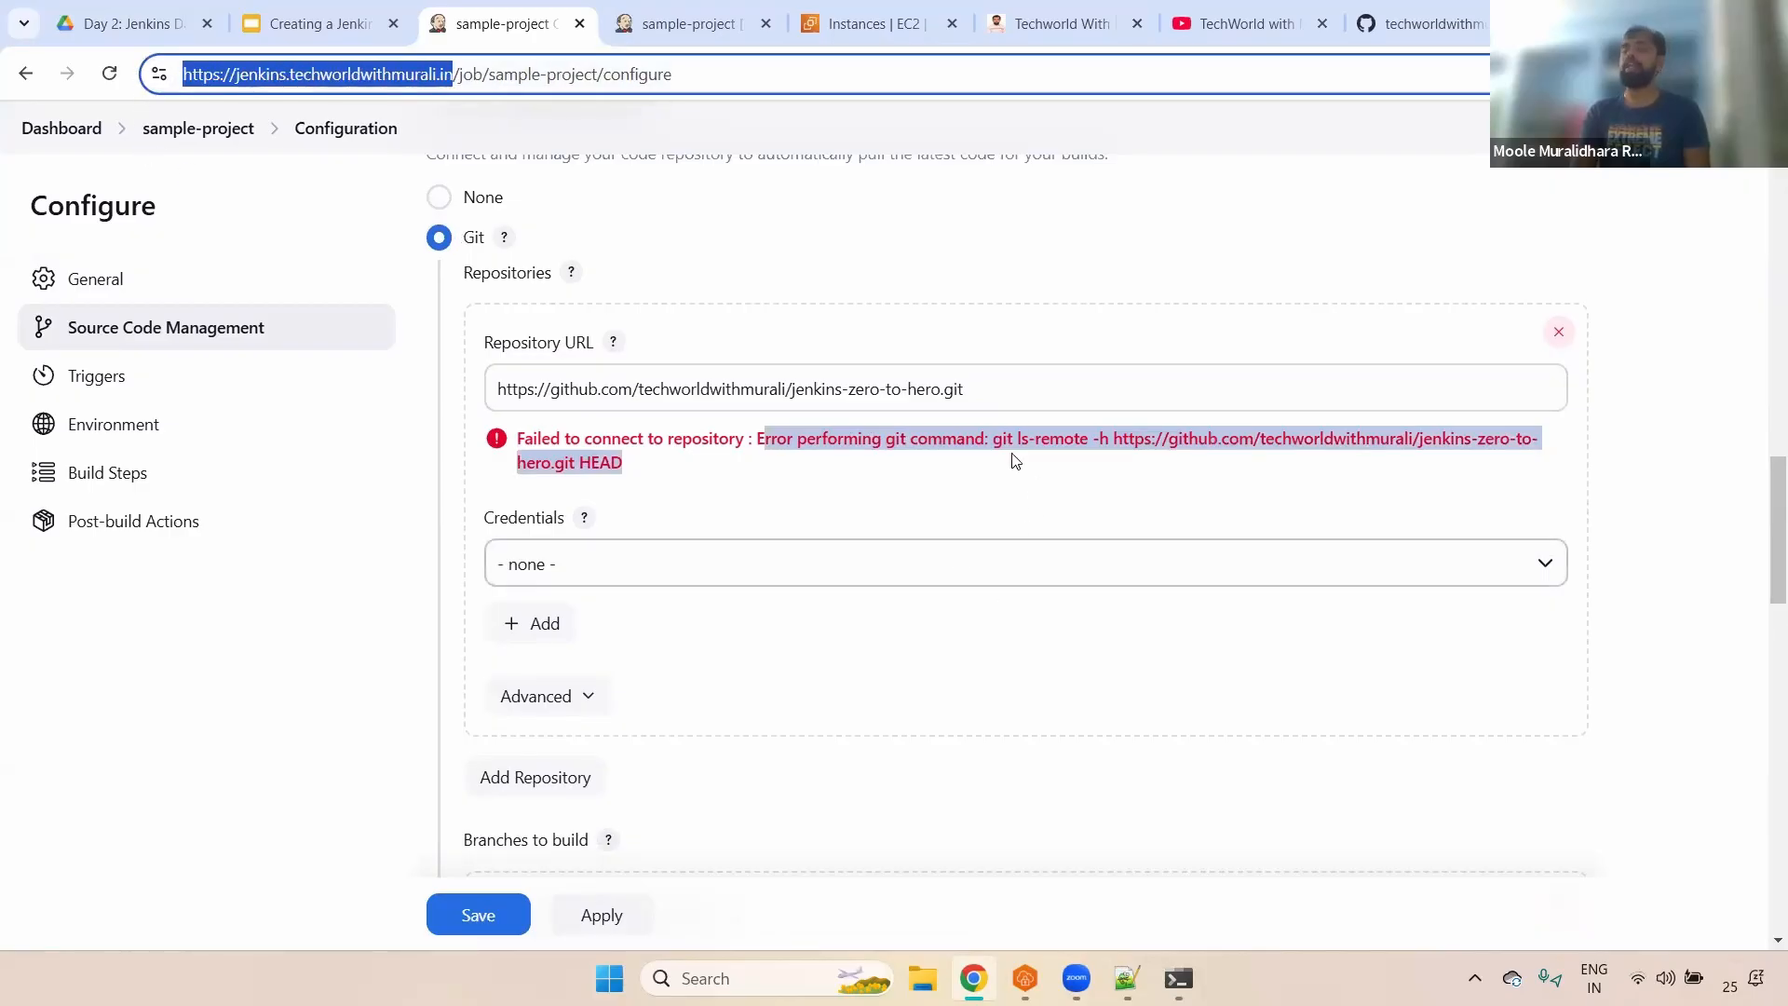
{"action": "left_click_drag", "start_coordinate": [705, 430], "coordinate": [1164, 436]}
{"action": "left_click", "coordinate": [871, 23]}
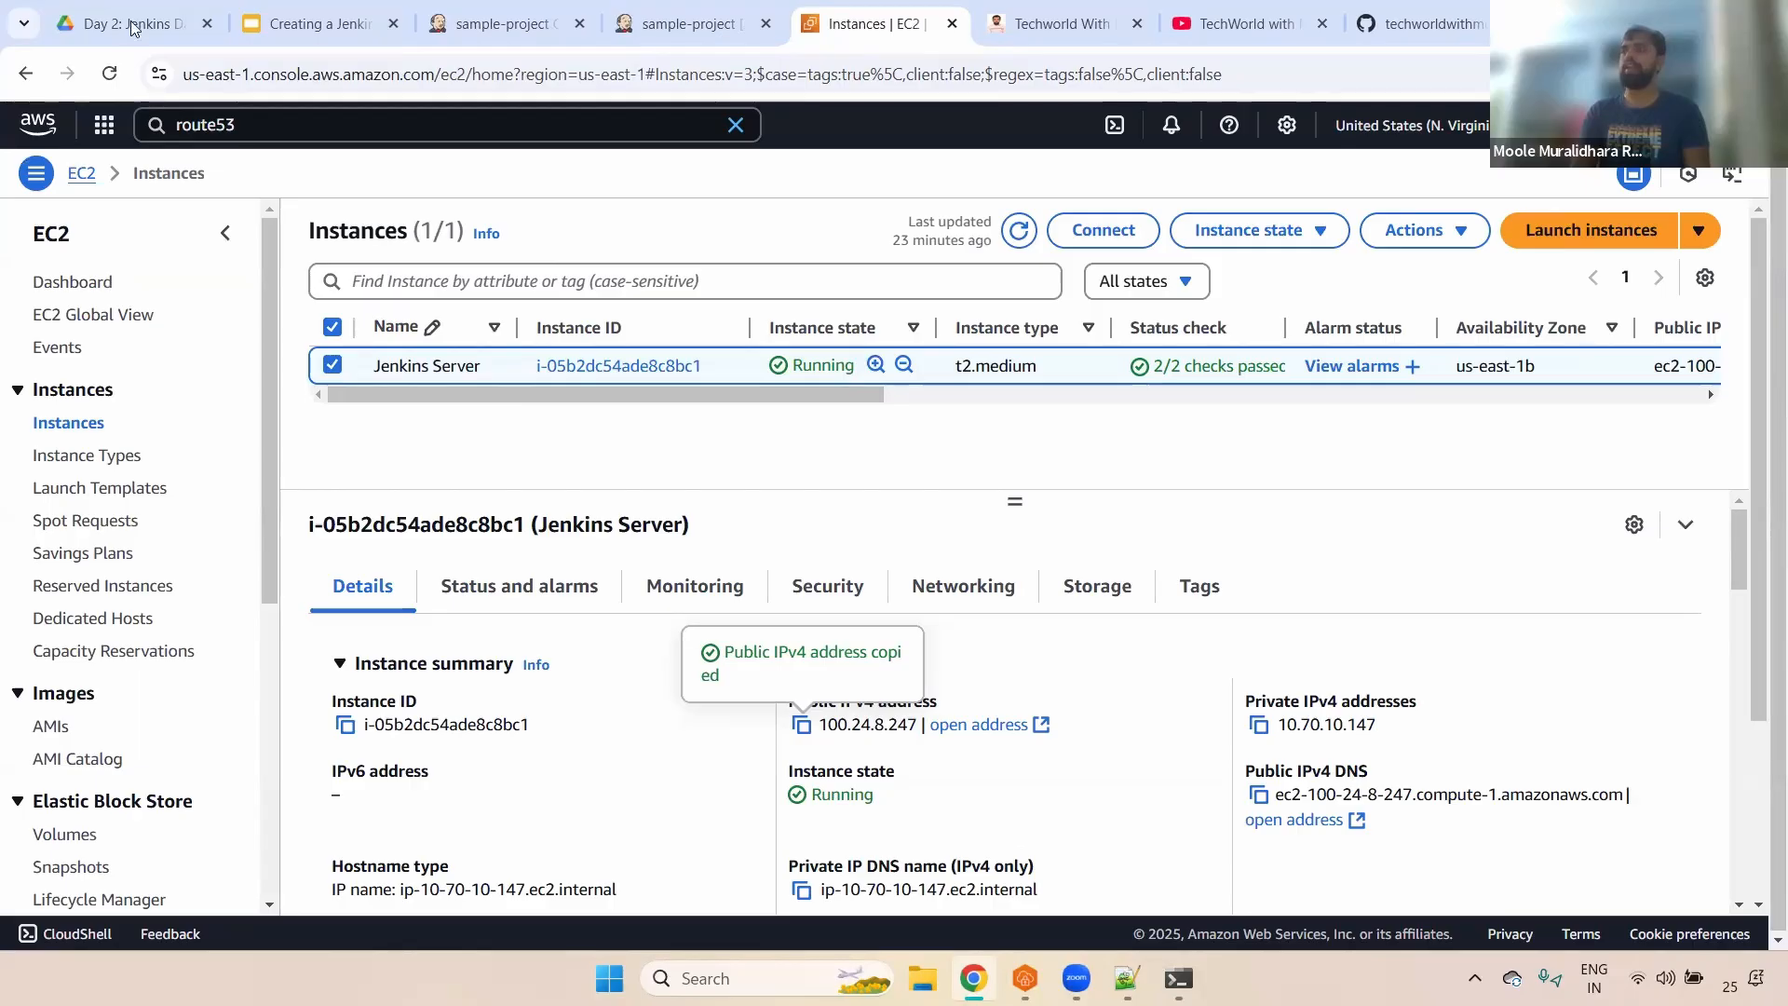
- Install git on the Jenkins server with 'yum install git -y'
{"action": "key", "text": "alt+Tab"}
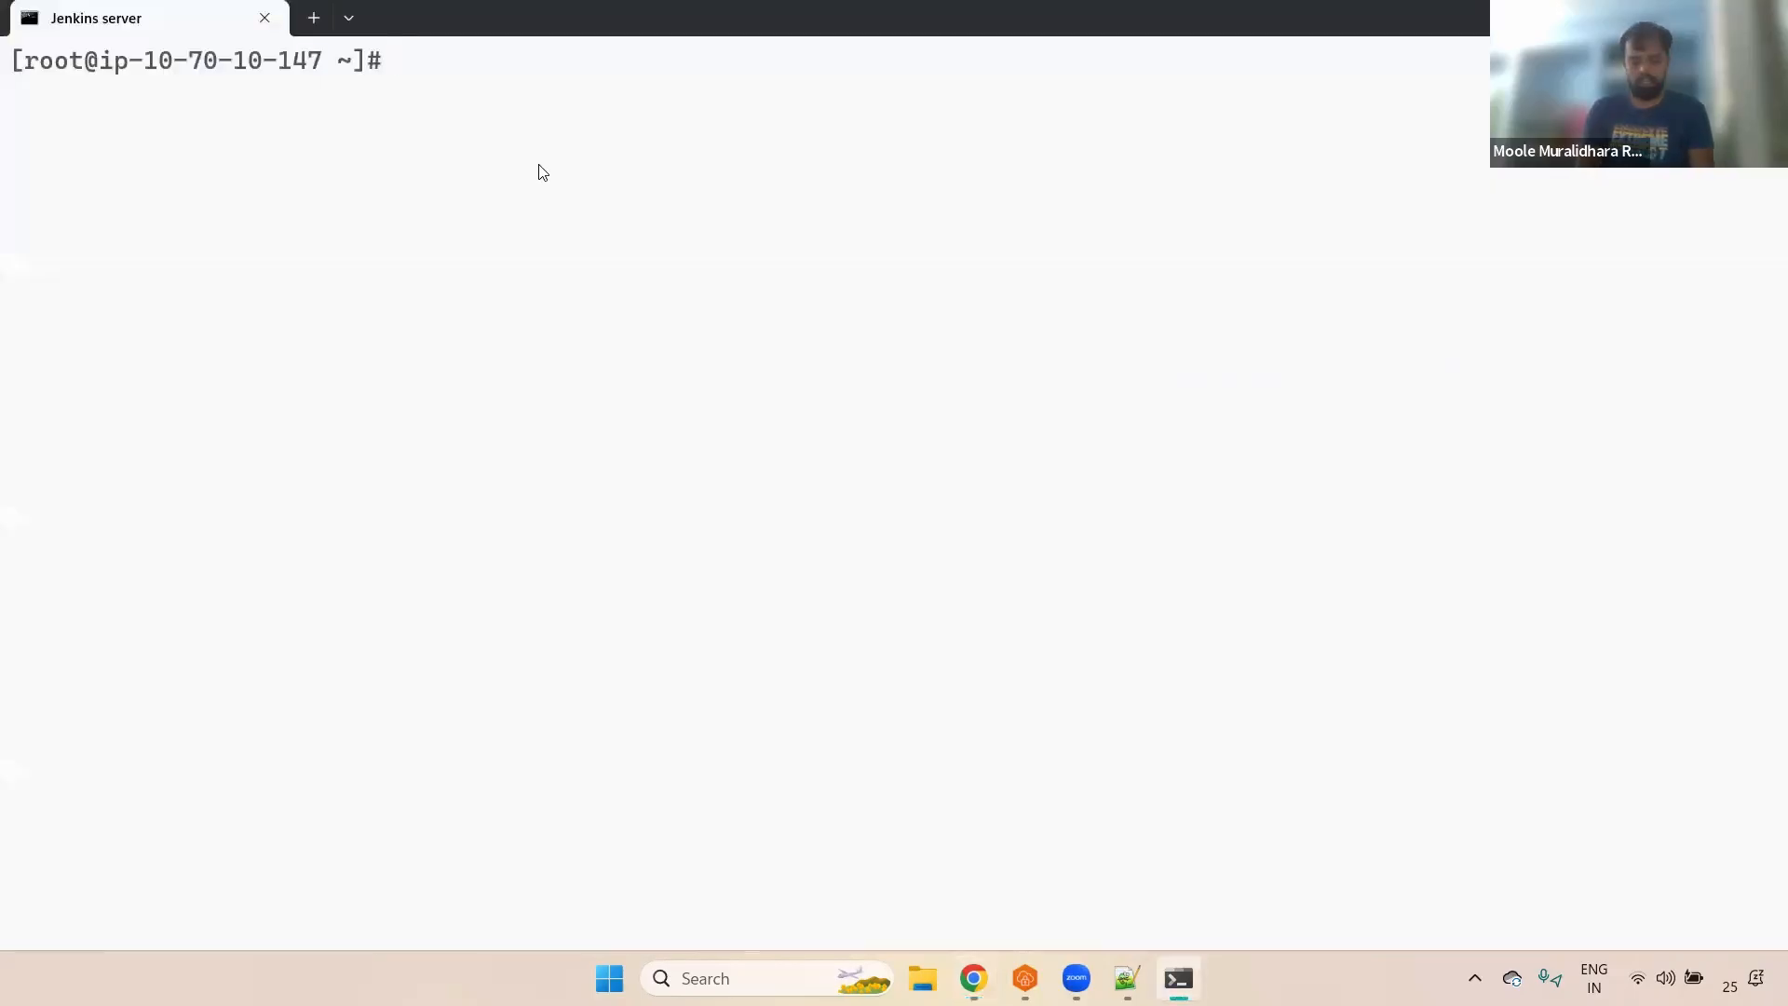
{"action": "type", "text": "yum ins"}
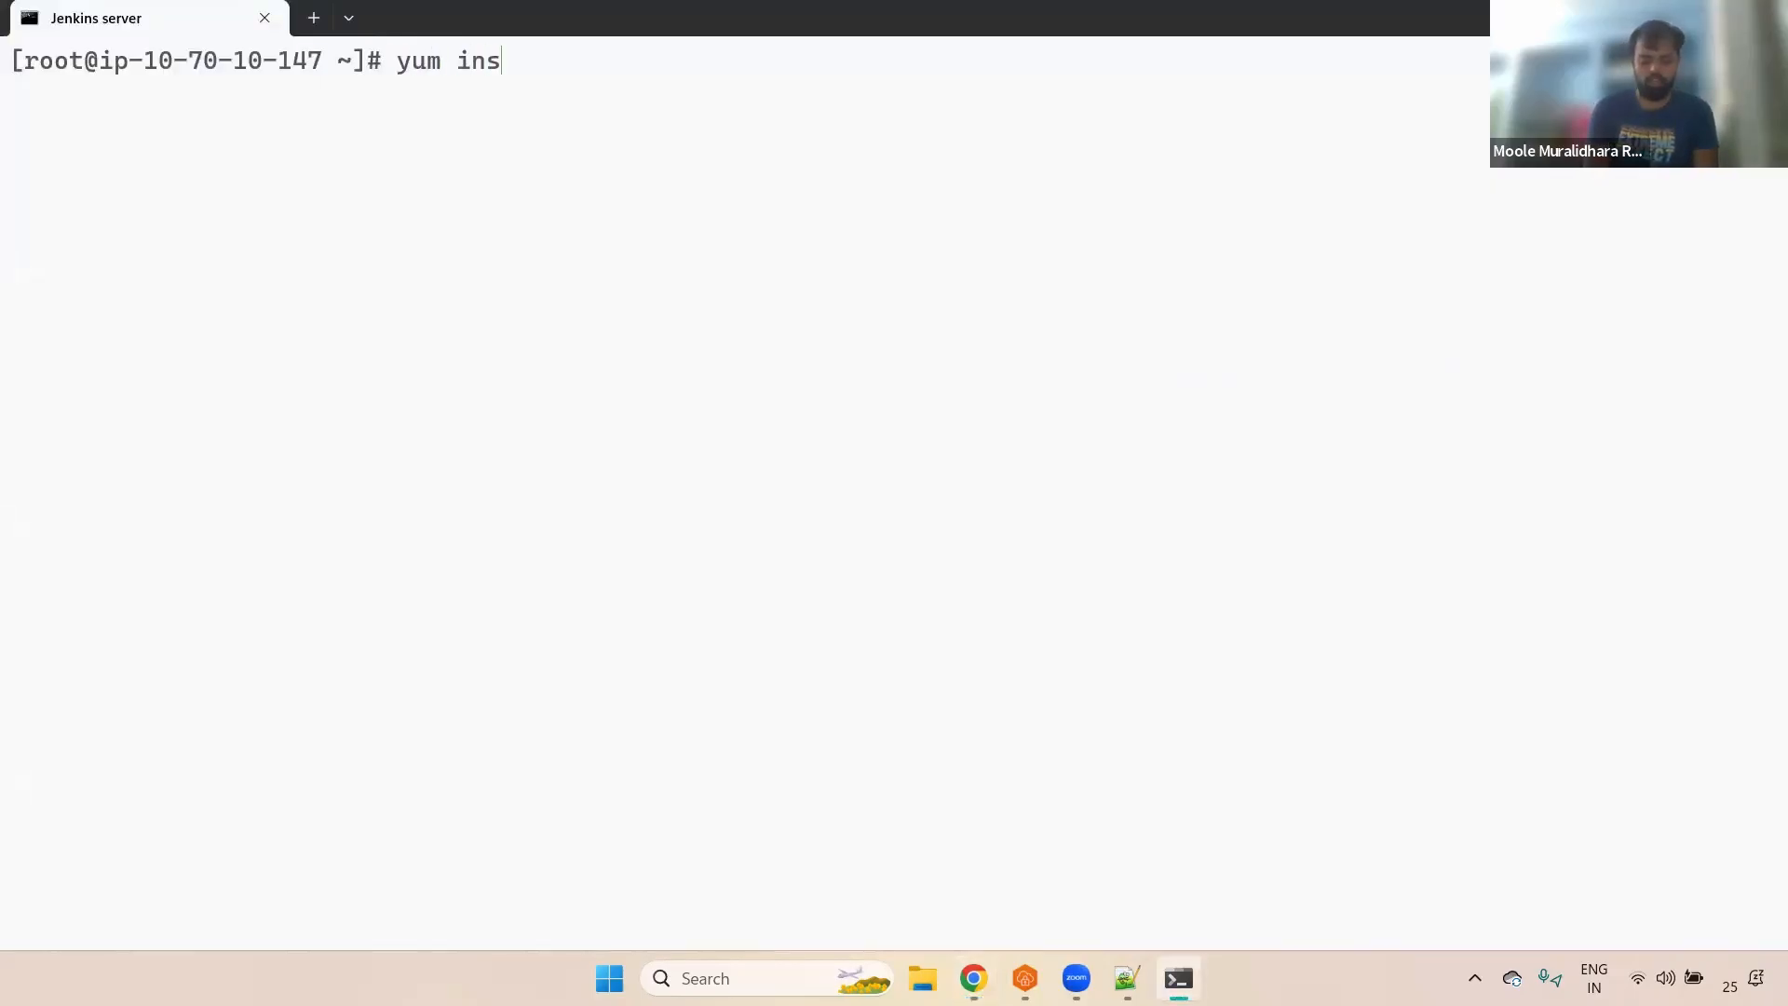
{"action": "type", "text": "tall "}
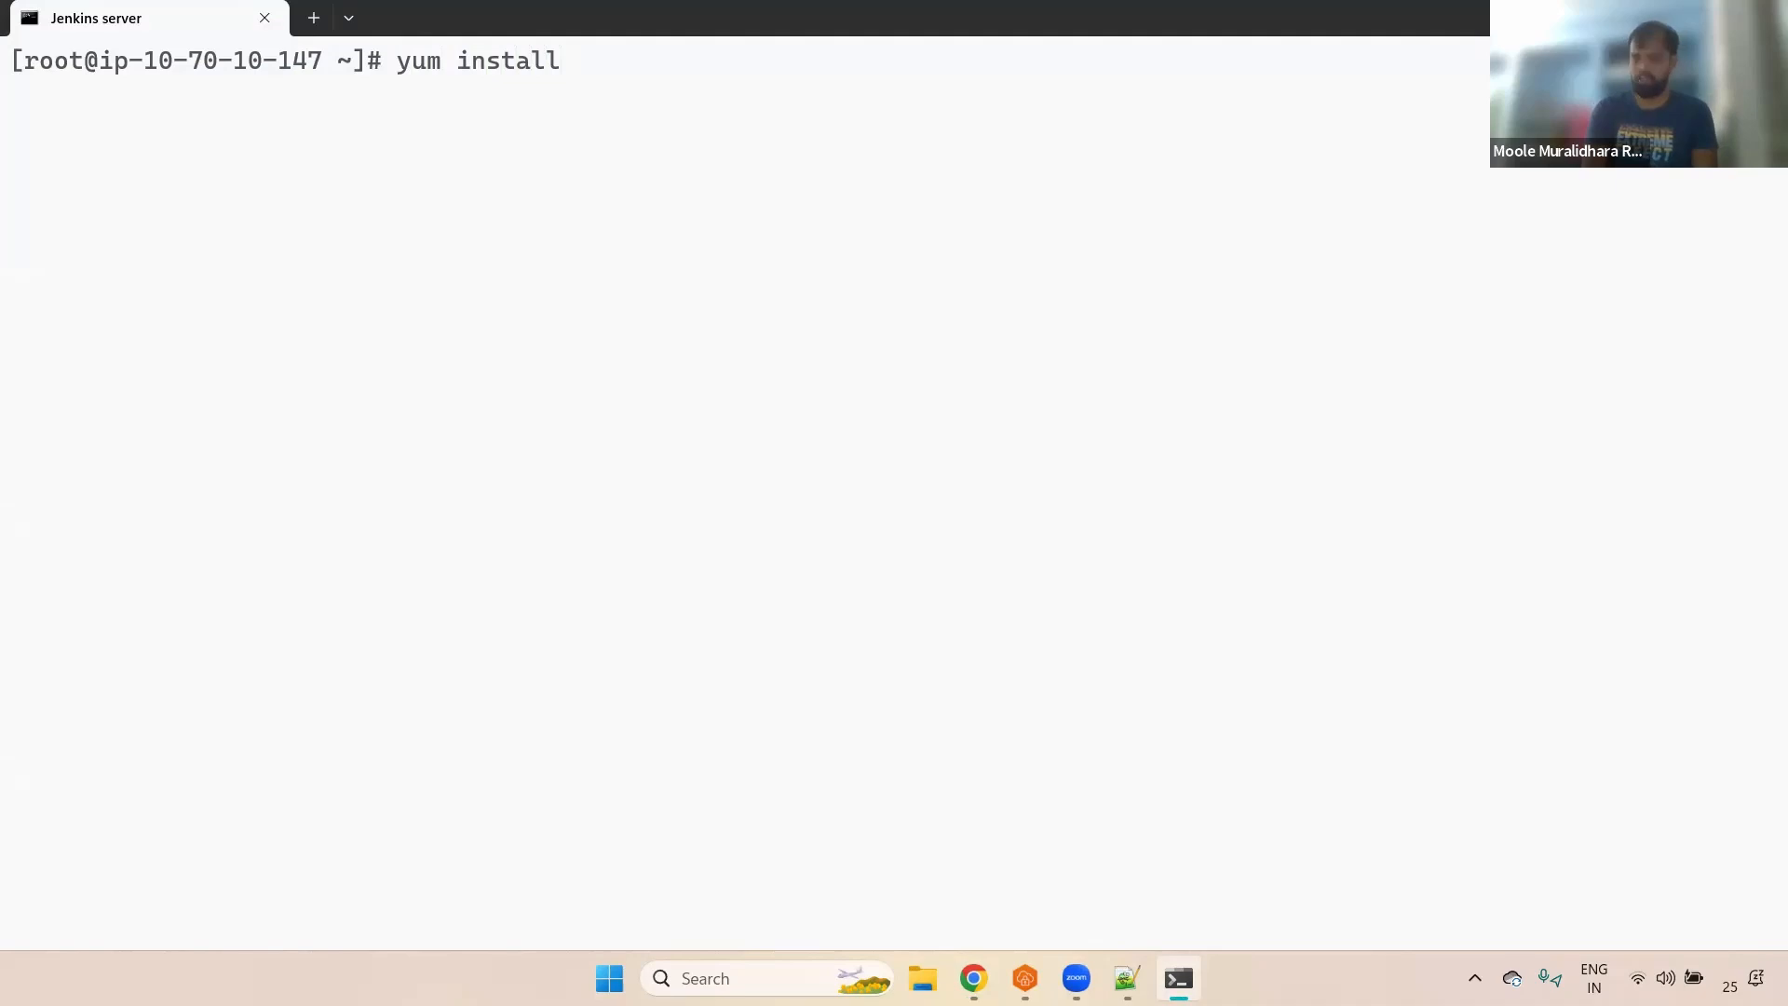
{"action": "type", "text": "git -y"}
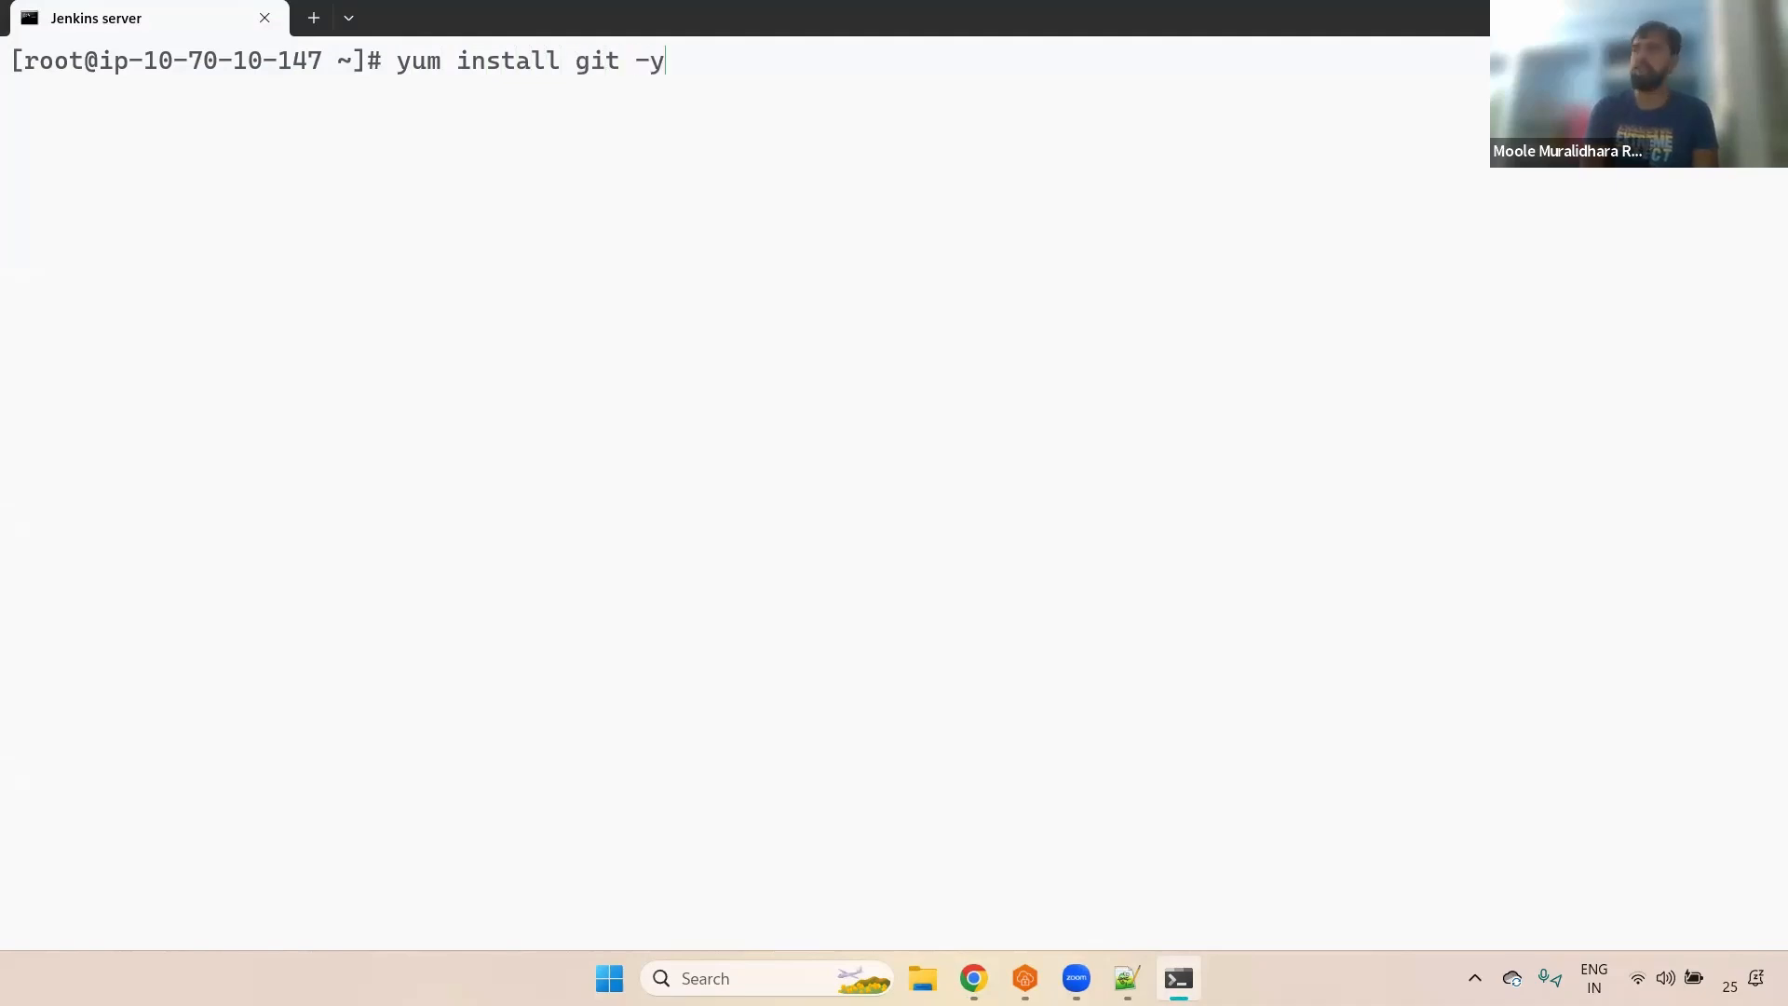
{"action": "key", "text": "Return"}
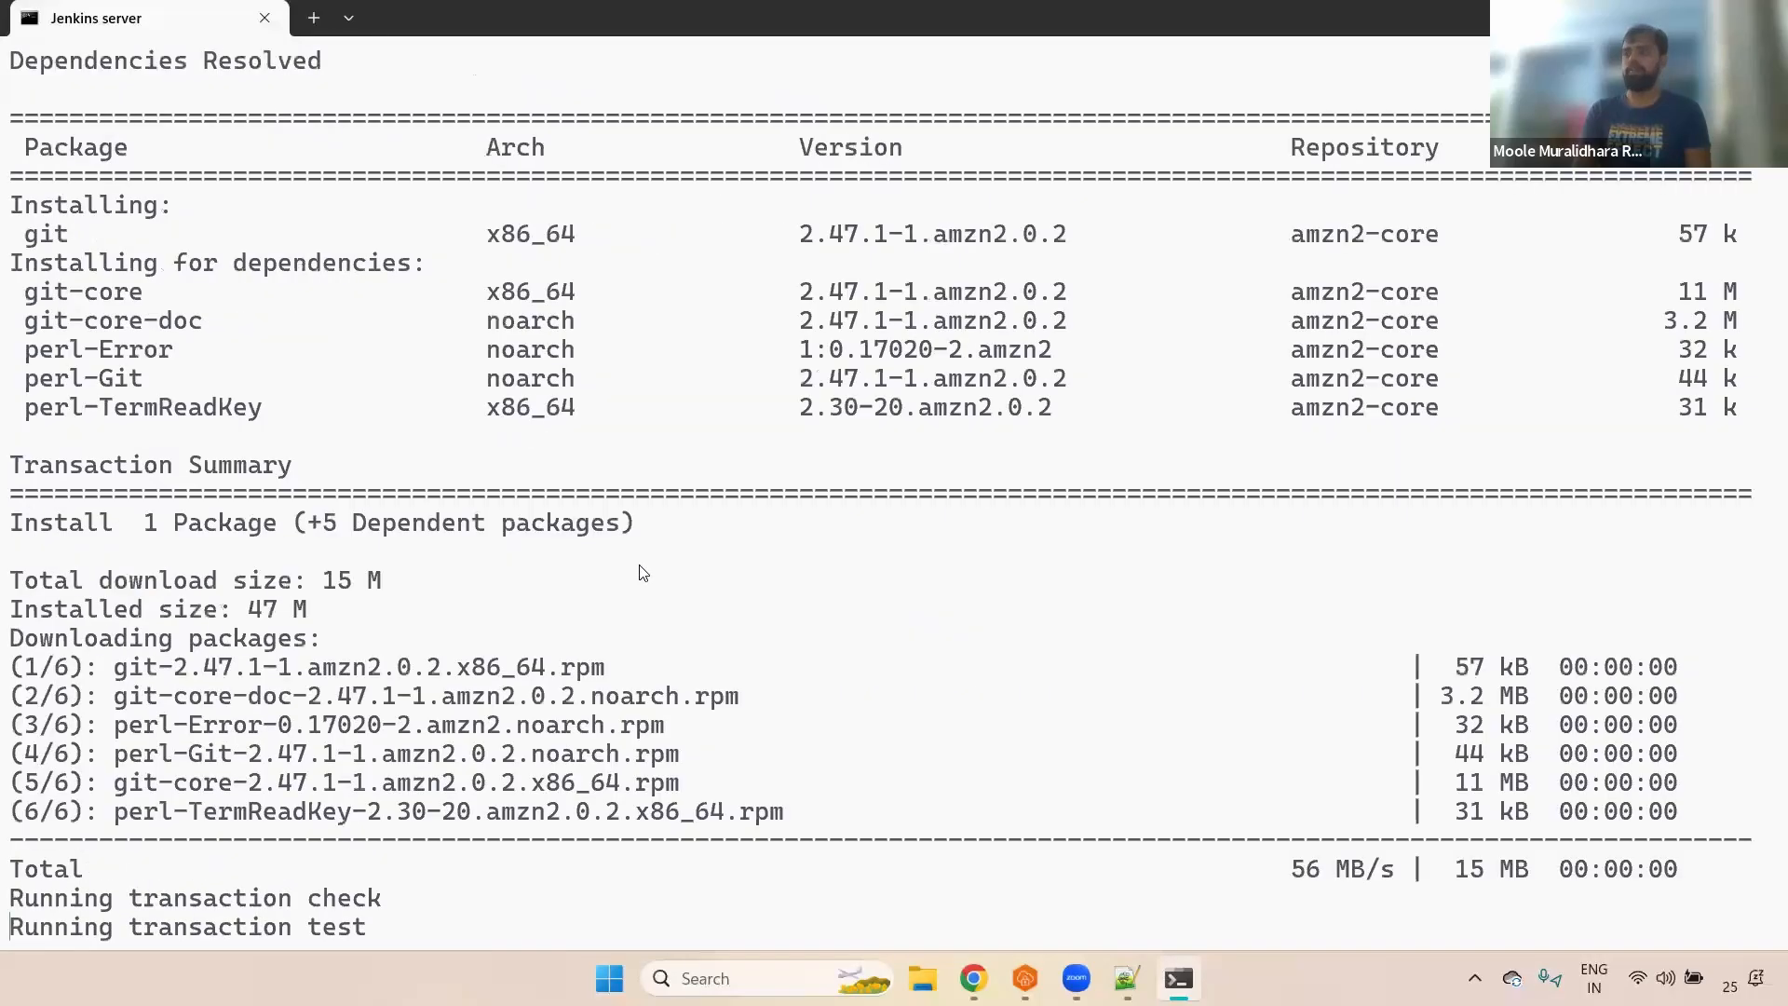
- Confirm git 2.47.1 was installed, then return to the sample-project configuration
{"action": "key", "text": "alt+Tab"}
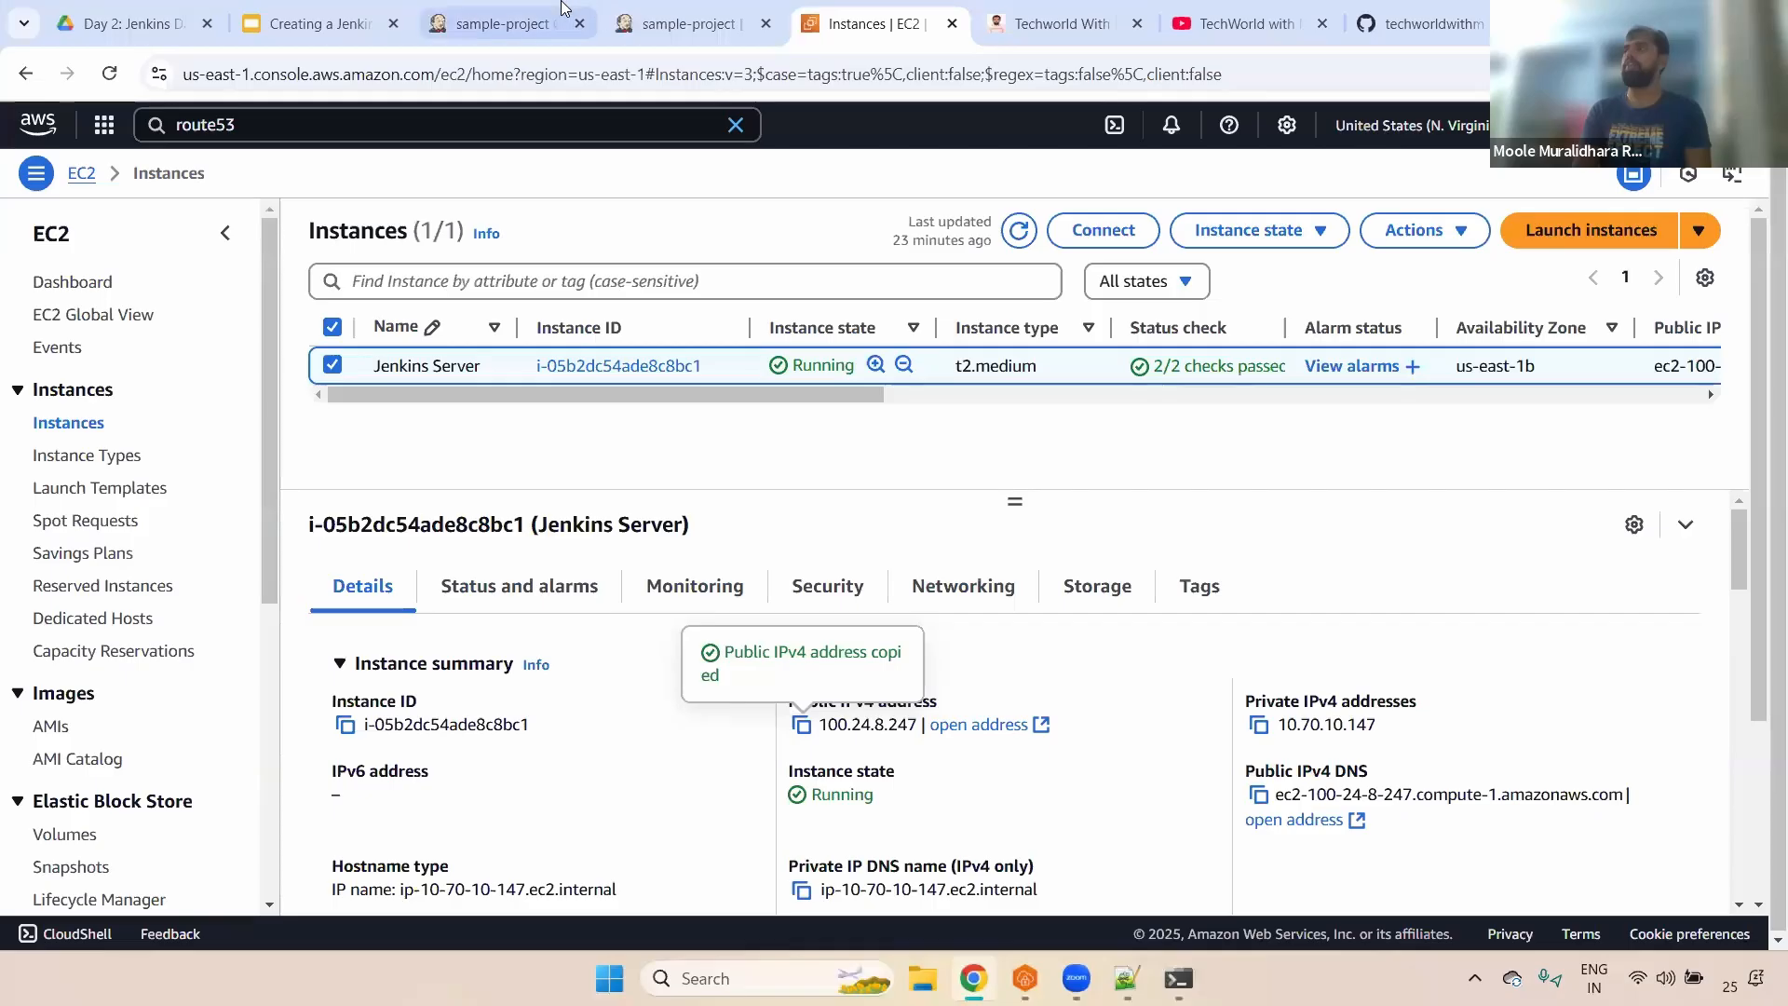
{"action": "key", "text": "alt+Tab"}
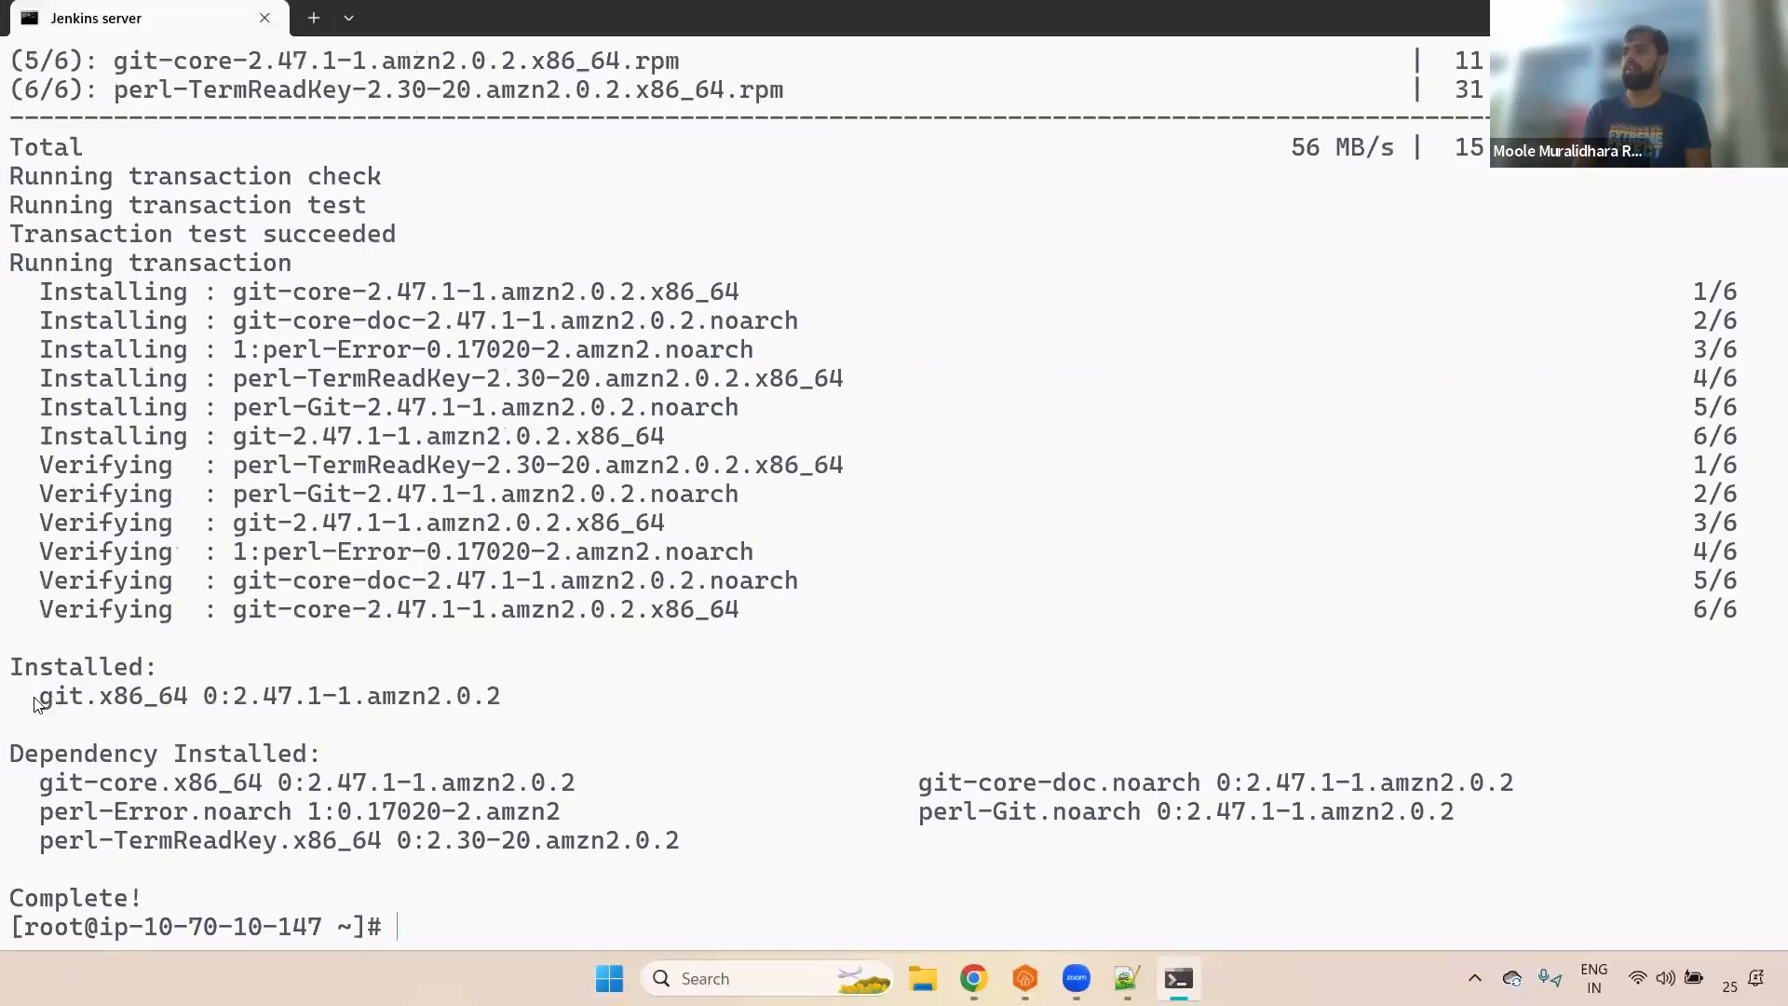
{"action": "left_click_drag", "start_coordinate": [34, 704], "coordinate": [549, 700]}
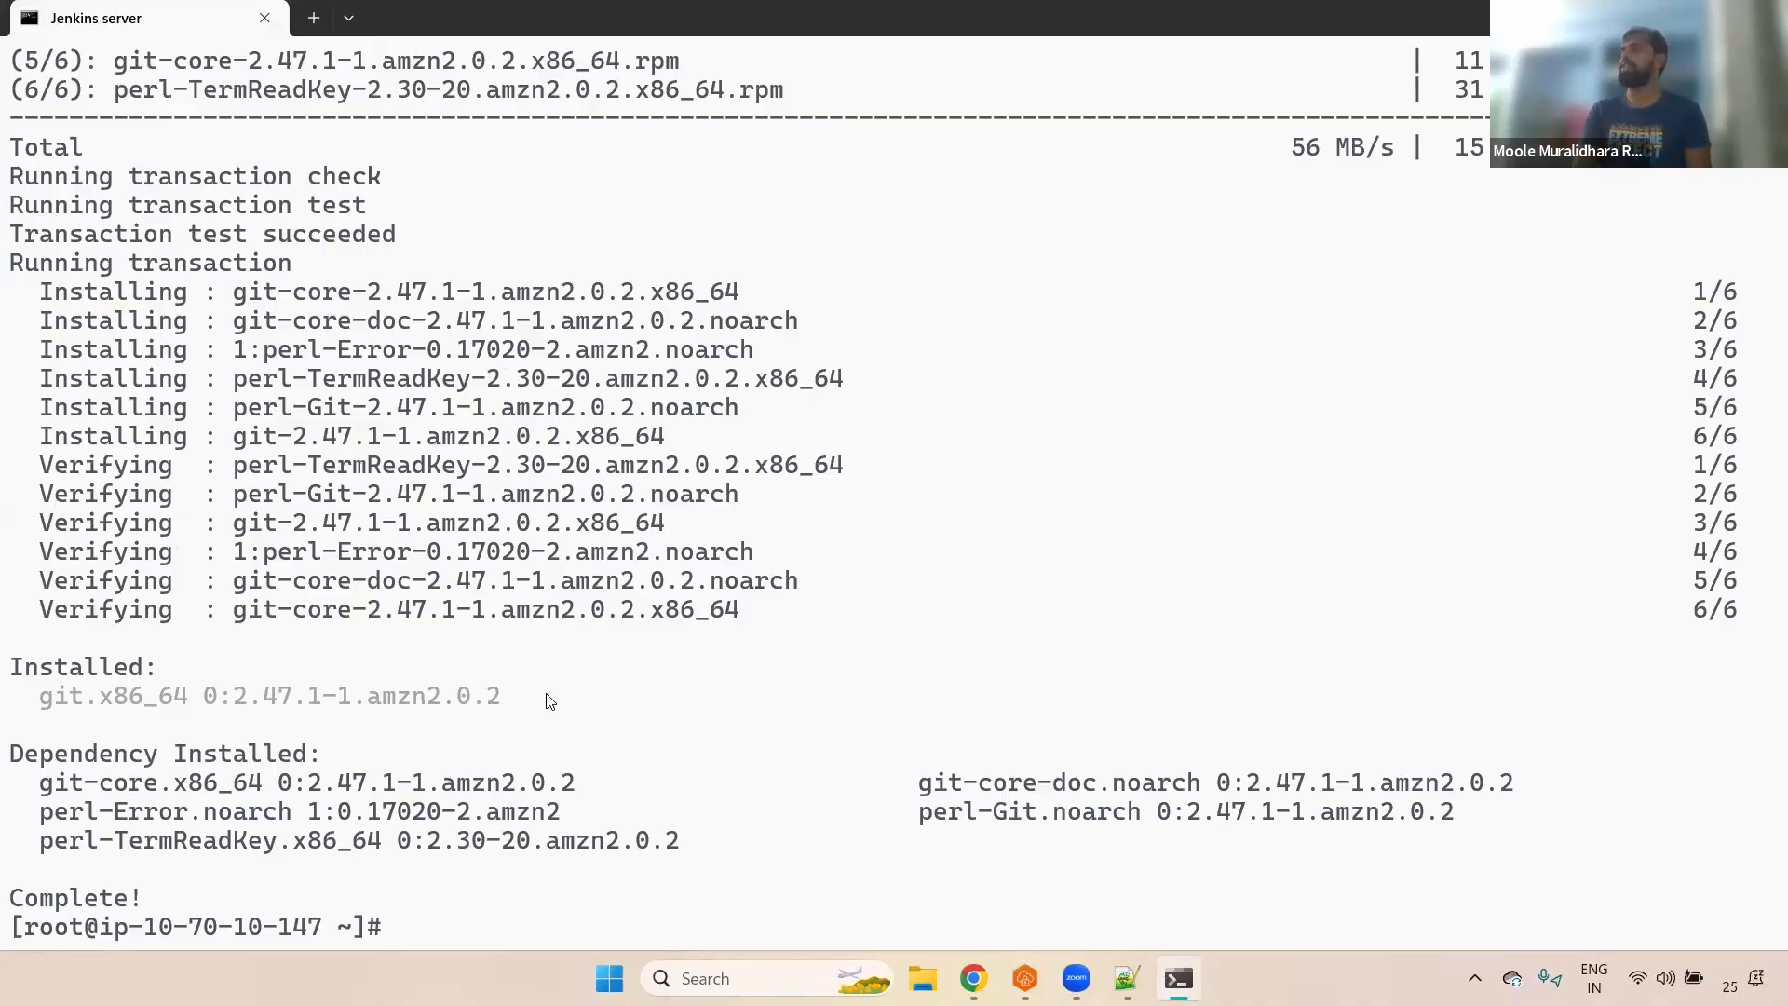
{"action": "key", "text": "alt+Tab"}
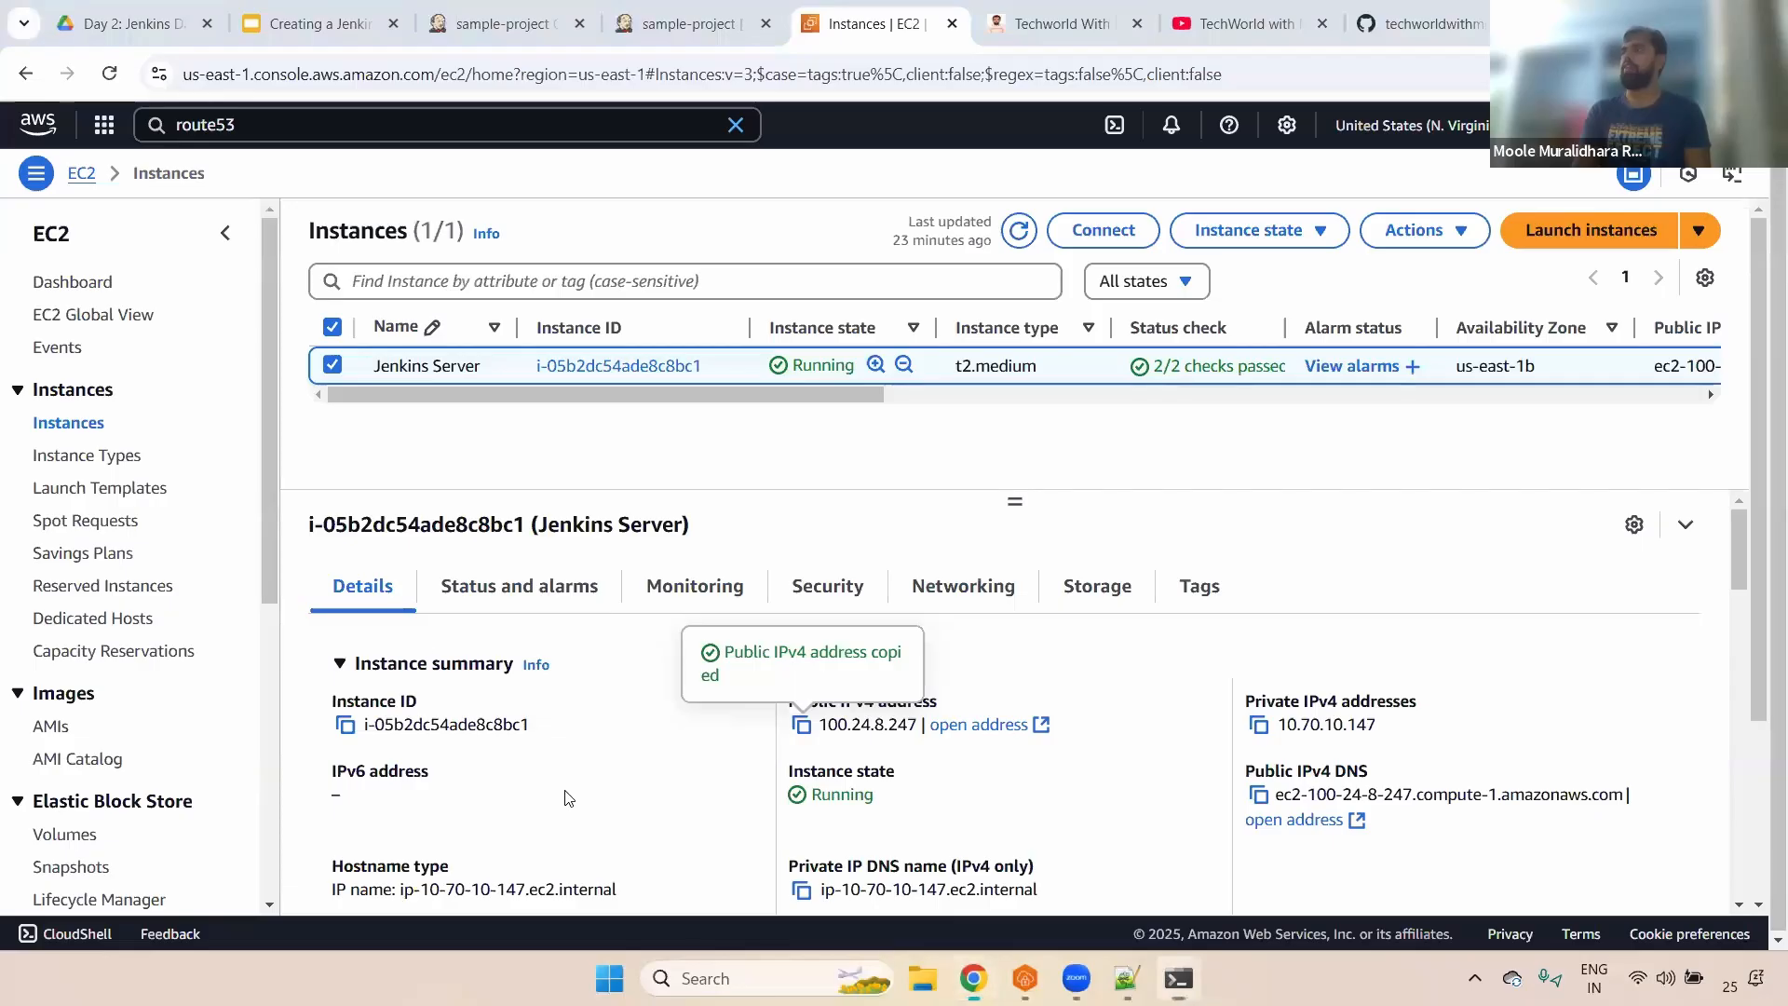
{"action": "left_click", "coordinate": [537, 18]}
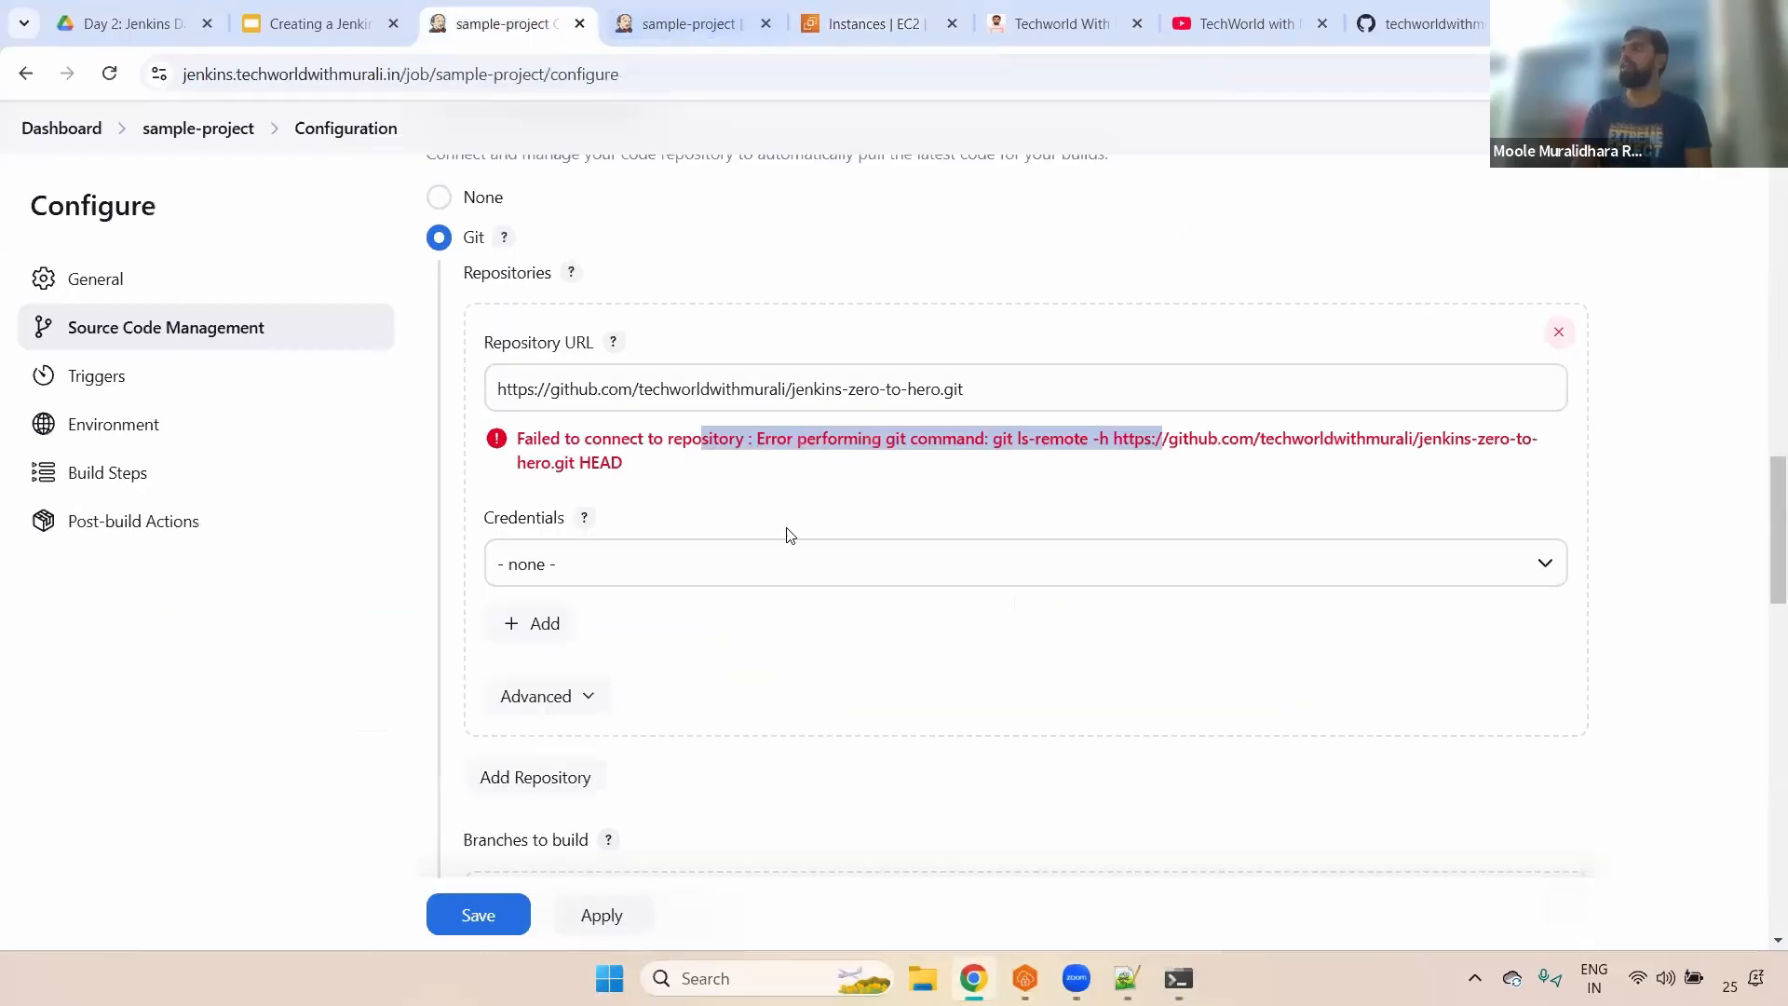
- Save sample-project and reopen its configuration at Source Code Management
{"action": "left_click", "coordinate": [487, 917]}
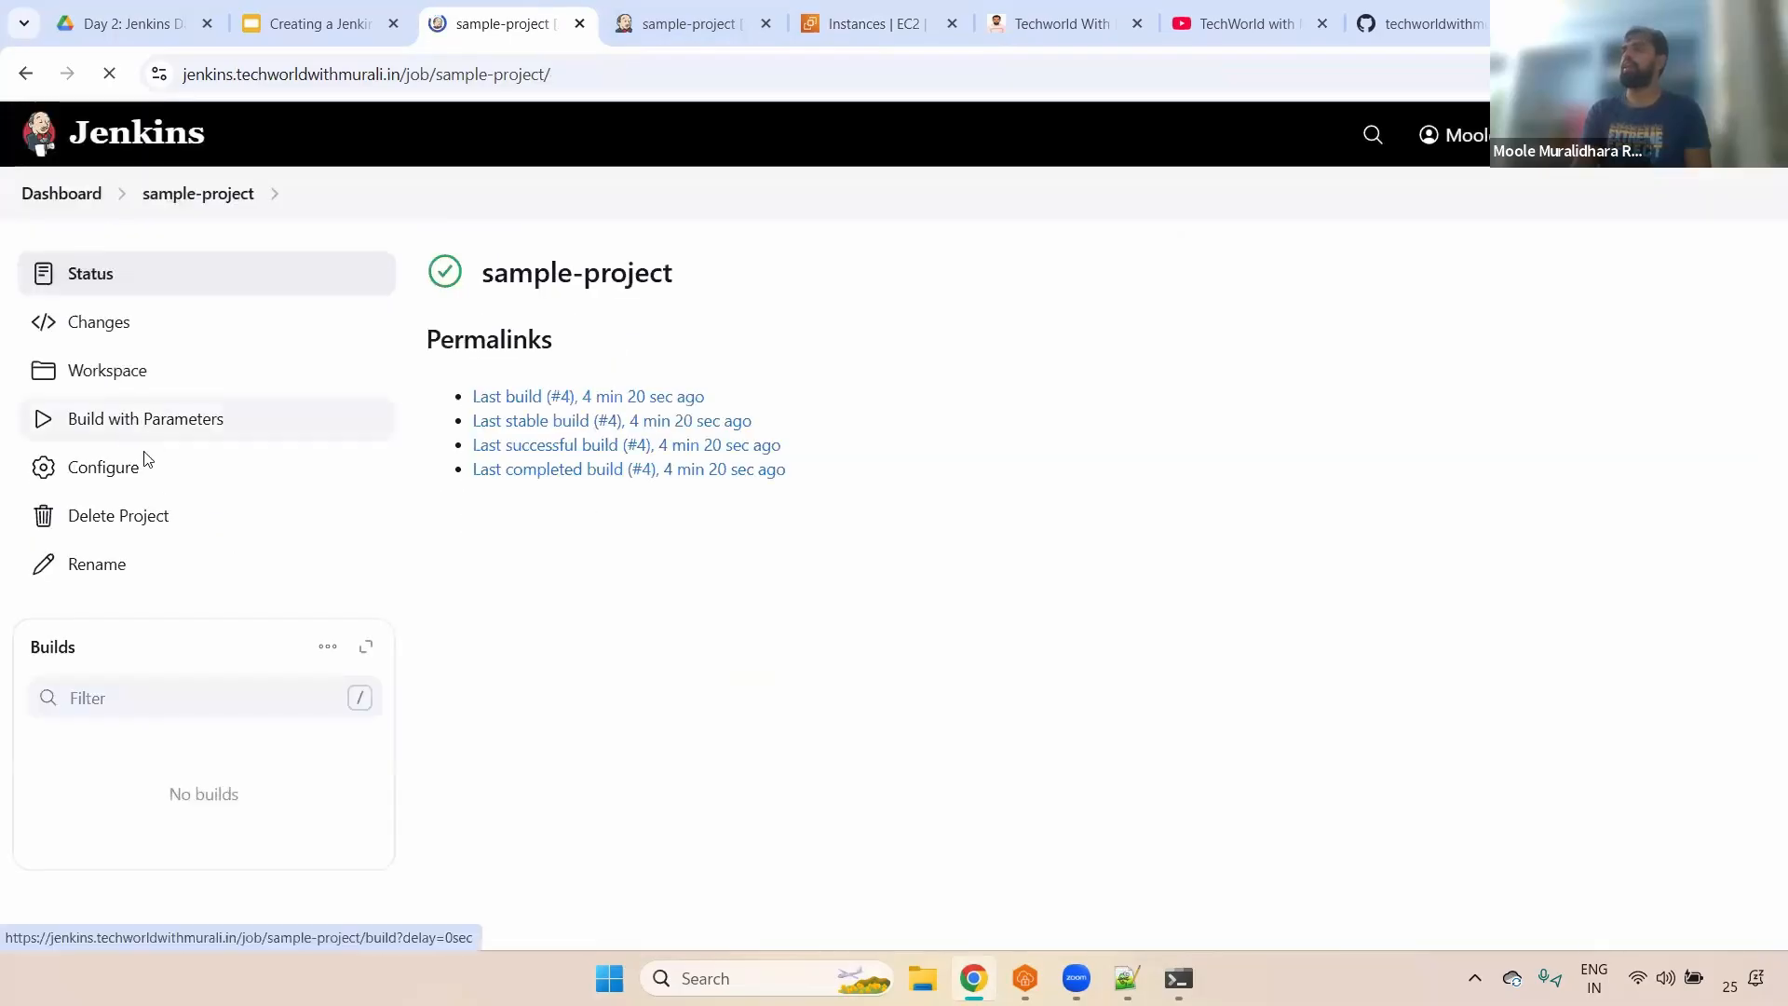
{"action": "left_click", "coordinate": [87, 475]}
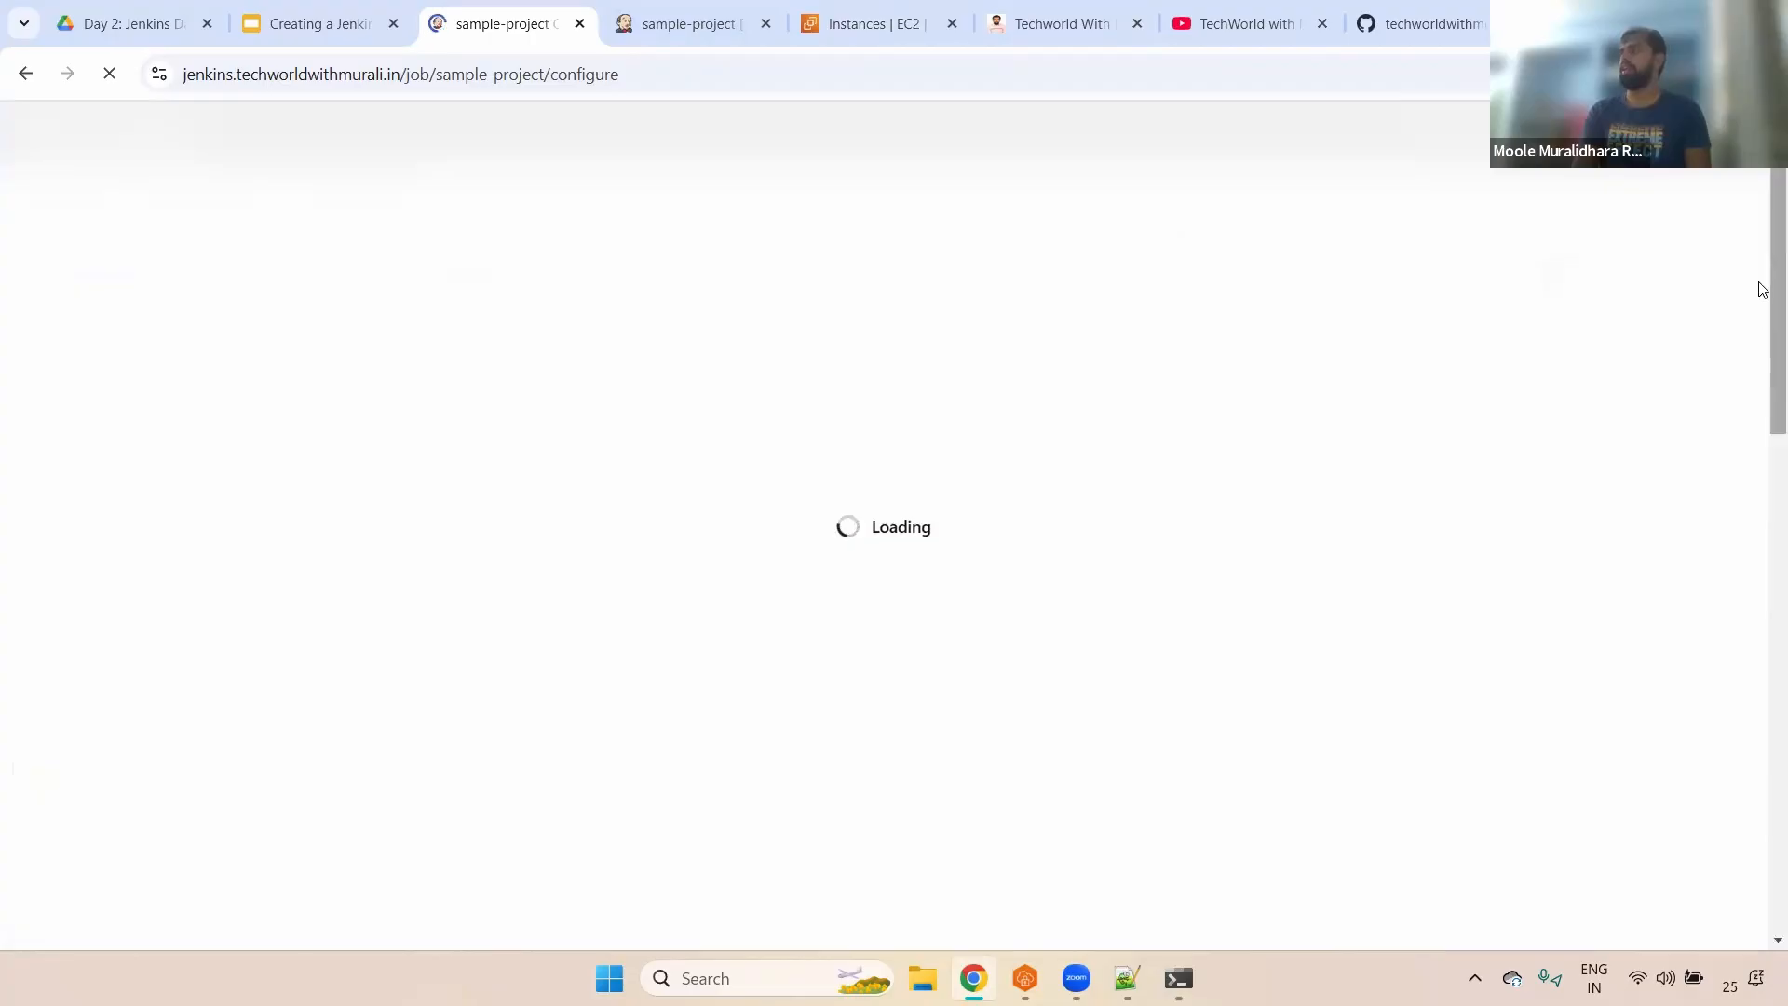
{"action": "left_click_drag", "start_coordinate": [1776, 281], "coordinate": [1776, 523]}
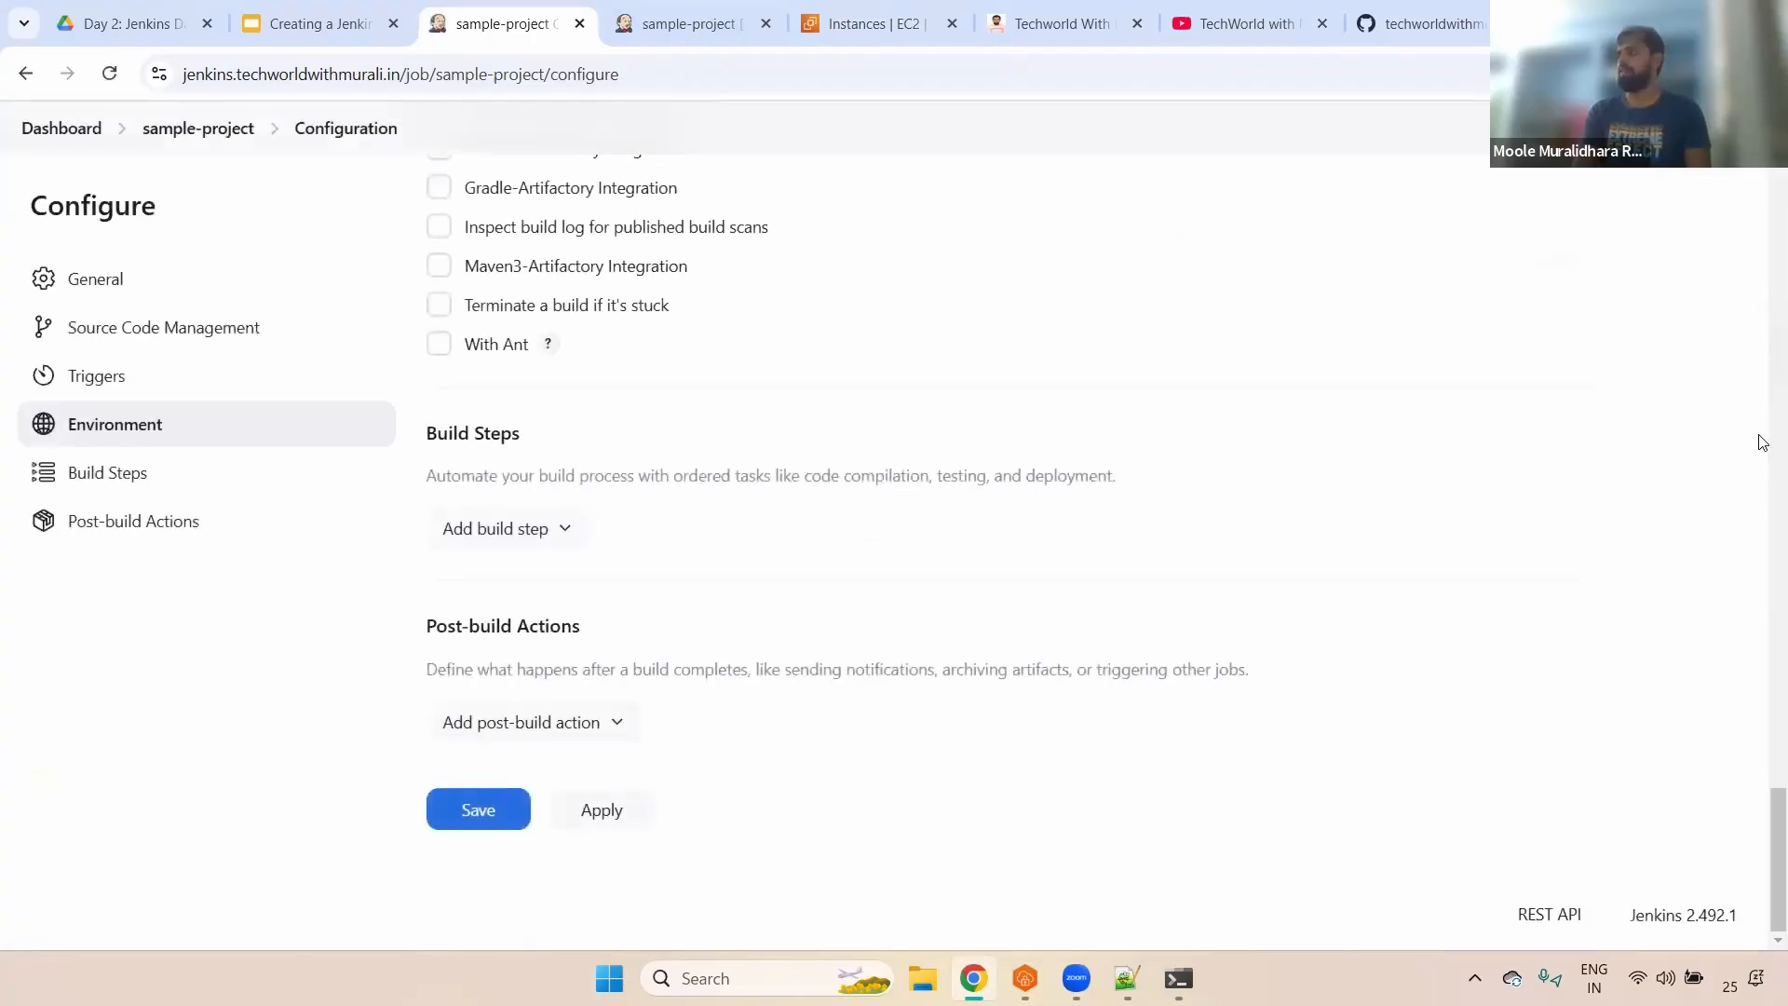
{"action": "left_click_drag", "start_coordinate": [1763, 750], "coordinate": [1763, 545]}
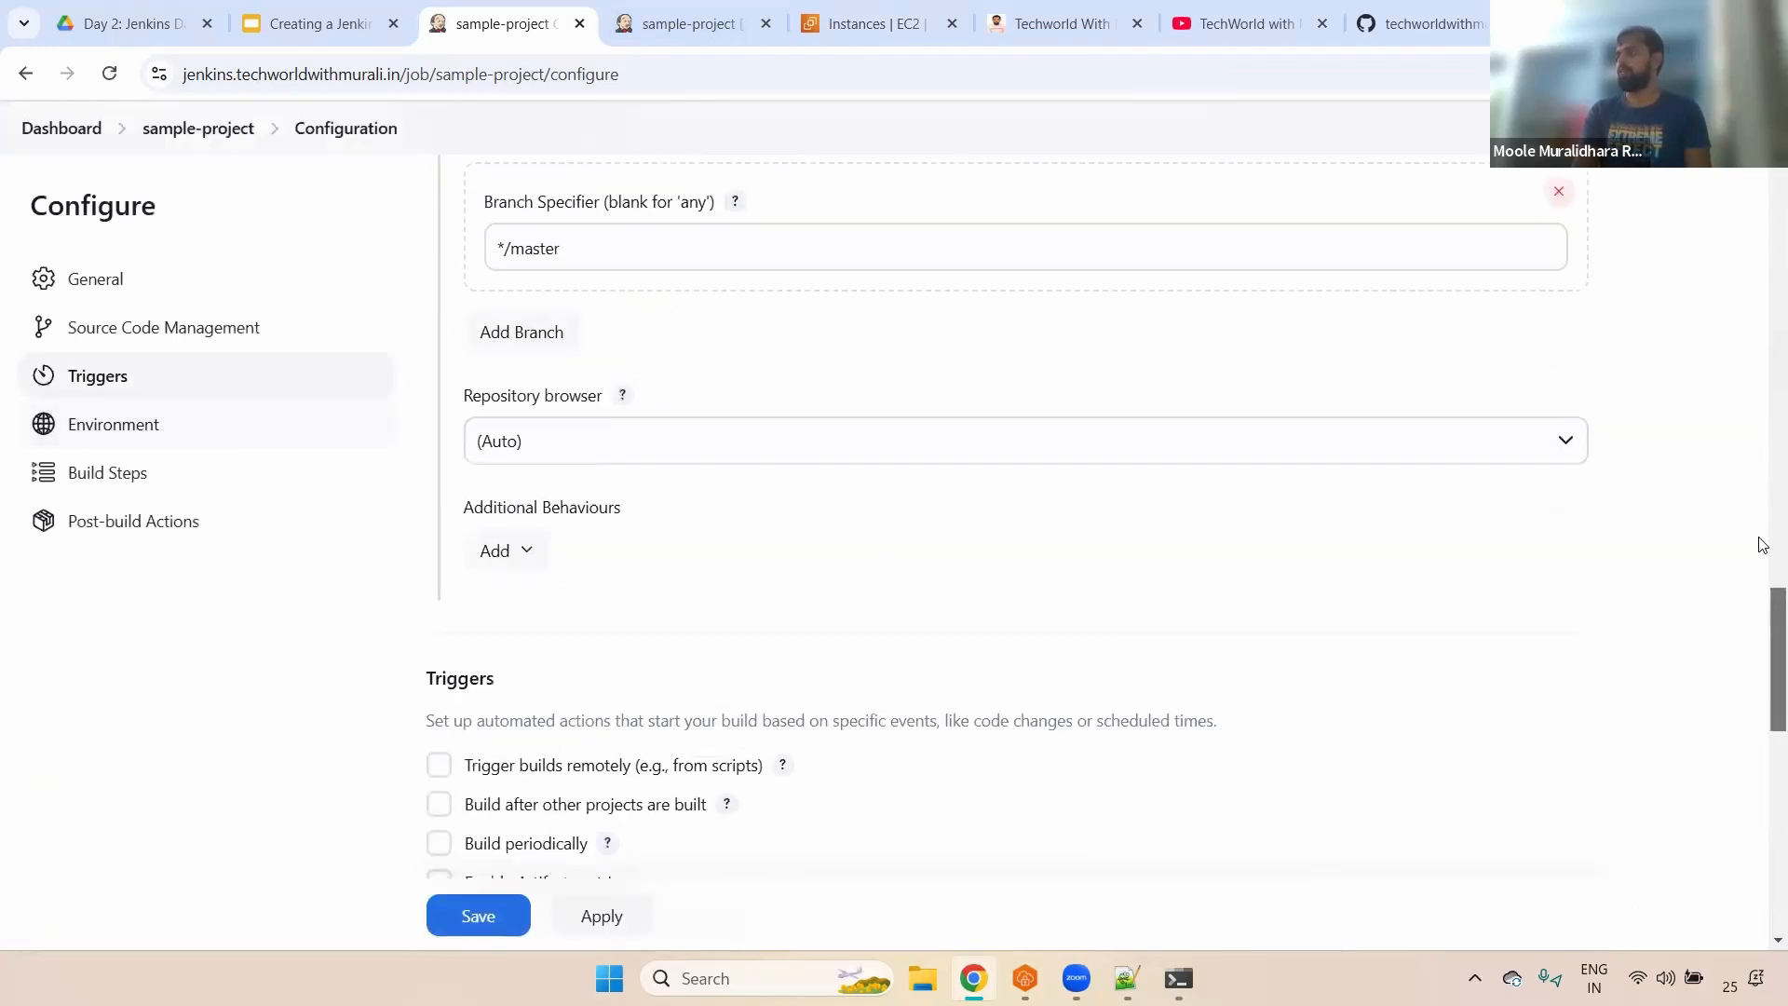
{"action": "scroll", "coordinate": [1763, 521], "scroll_direction": "up", "scroll_amount": 5}
{"action": "scroll", "coordinate": [1763, 494], "scroll_direction": "down", "scroll_amount": 1}
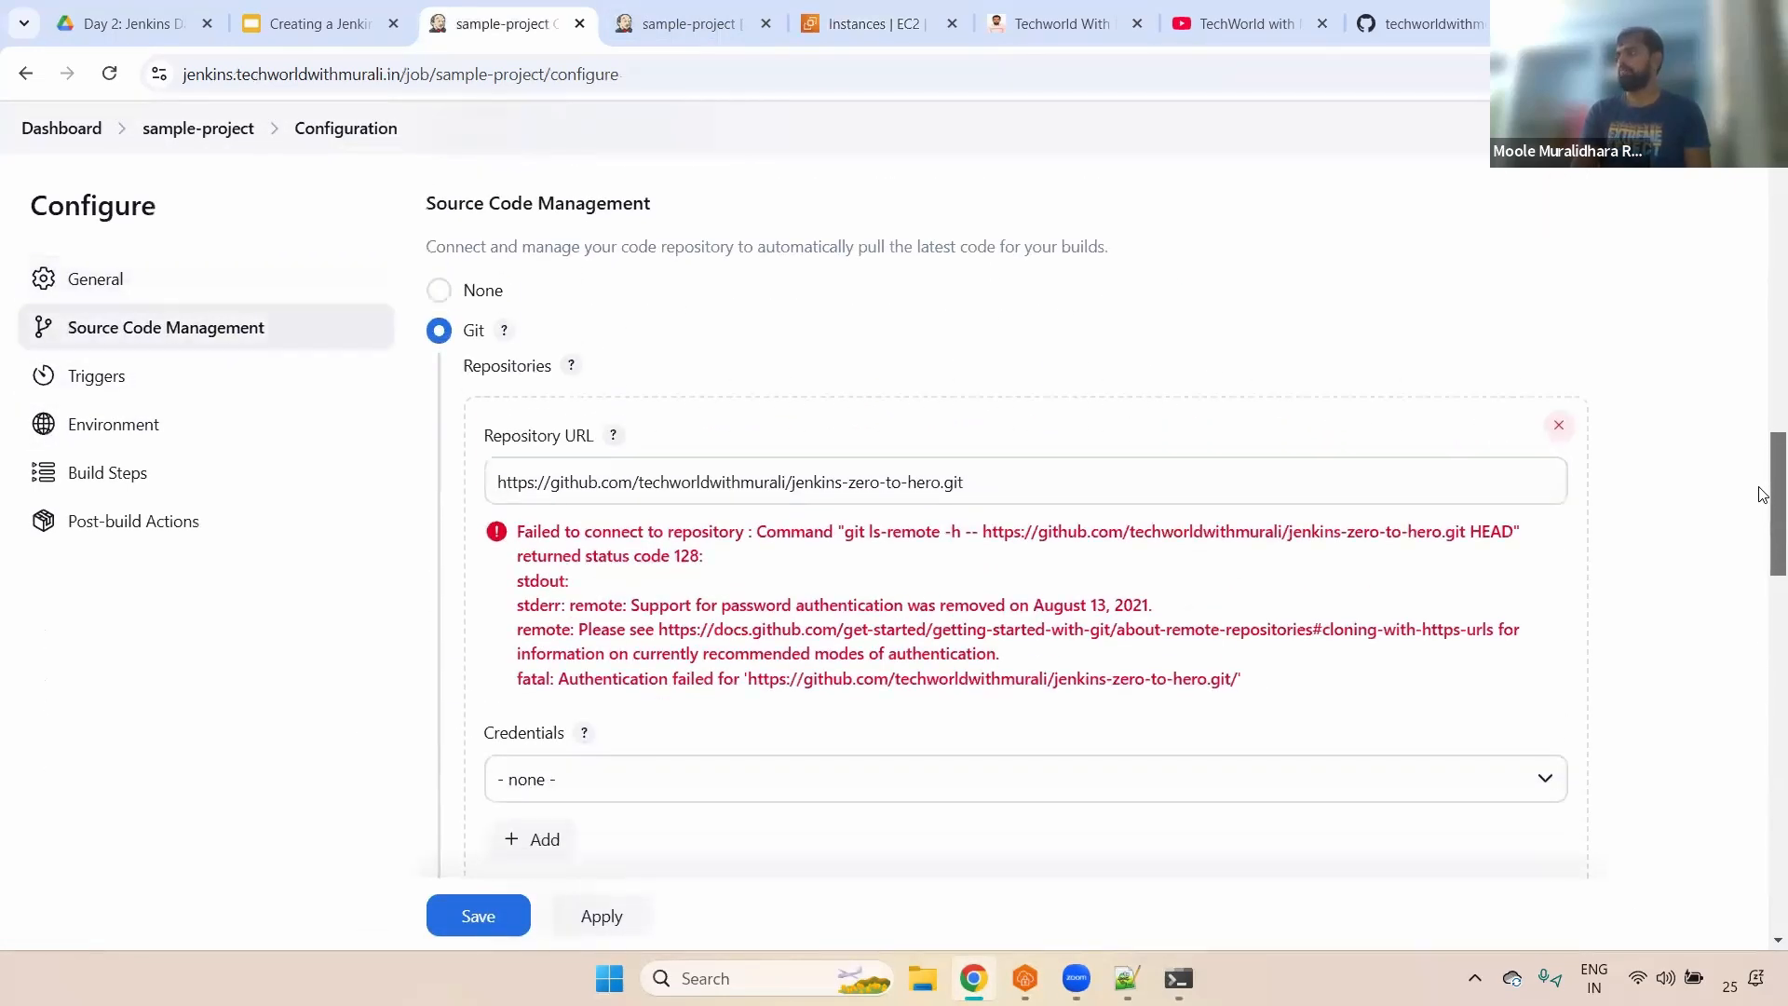
{"action": "scroll", "coordinate": [1763, 494], "scroll_direction": "down", "scroll_amount": 2}
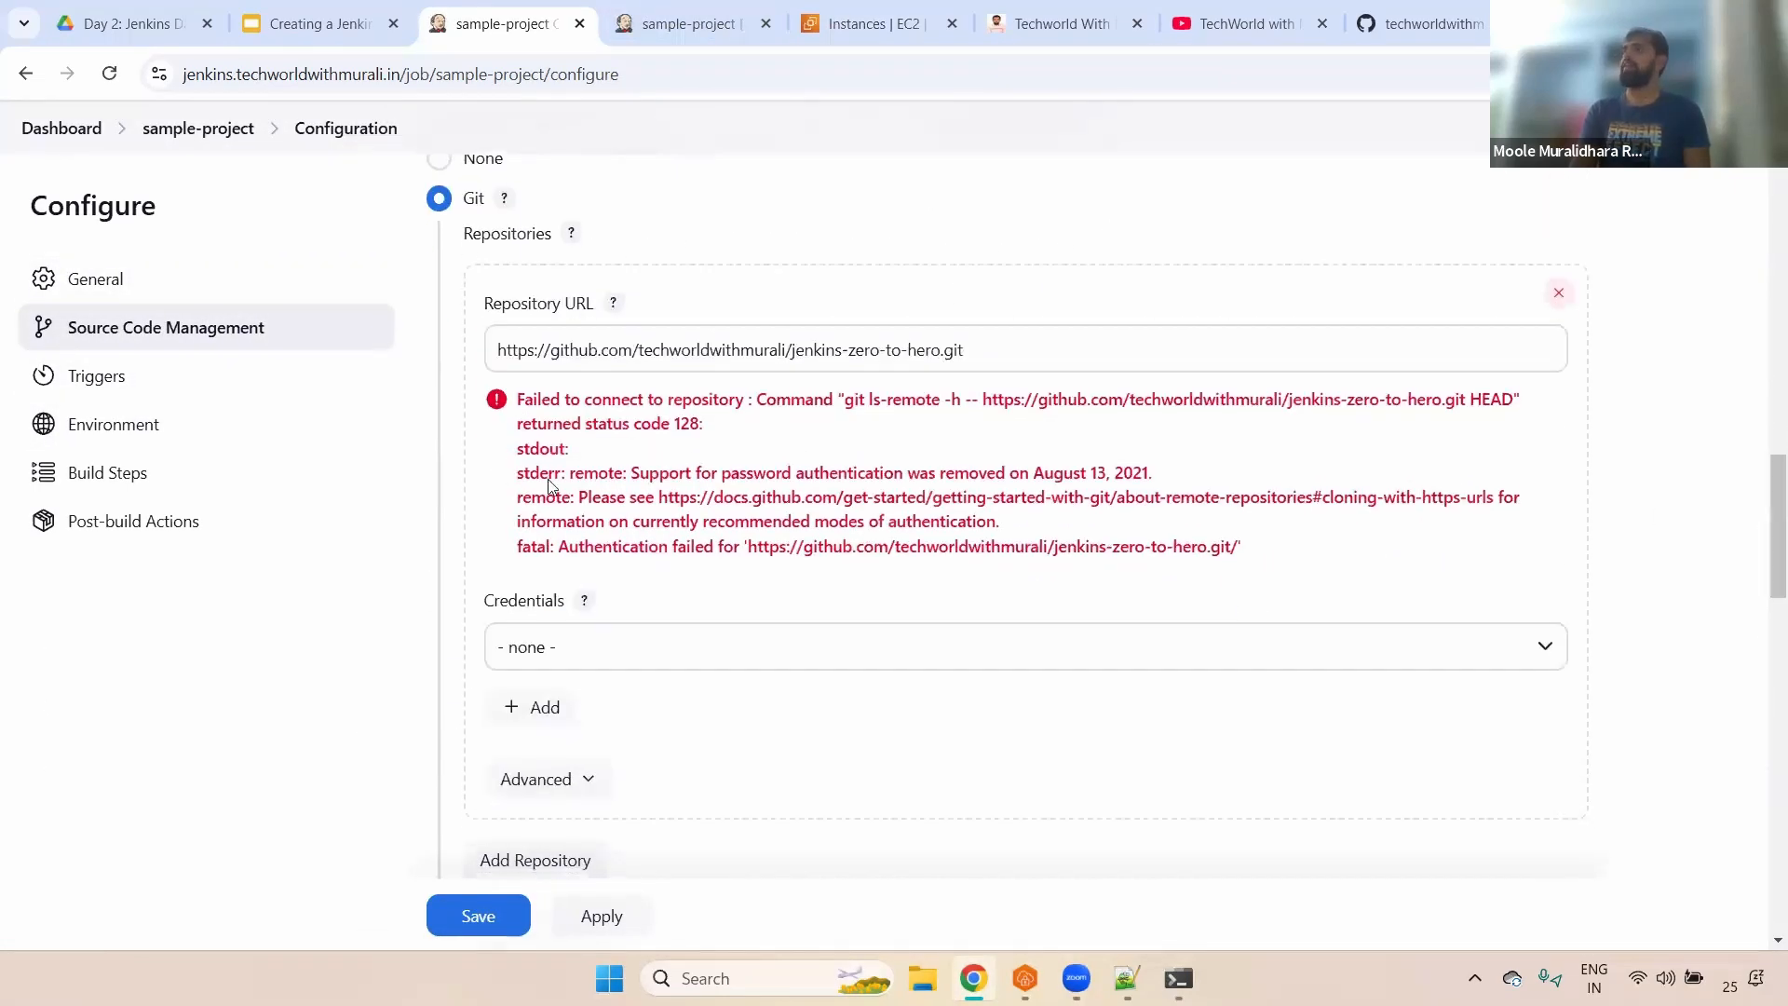
- Review the GitHub password-authentication-removed error and the empty Credentials list
{"action": "left_click_drag", "start_coordinate": [507, 438], "coordinate": [1360, 522]}
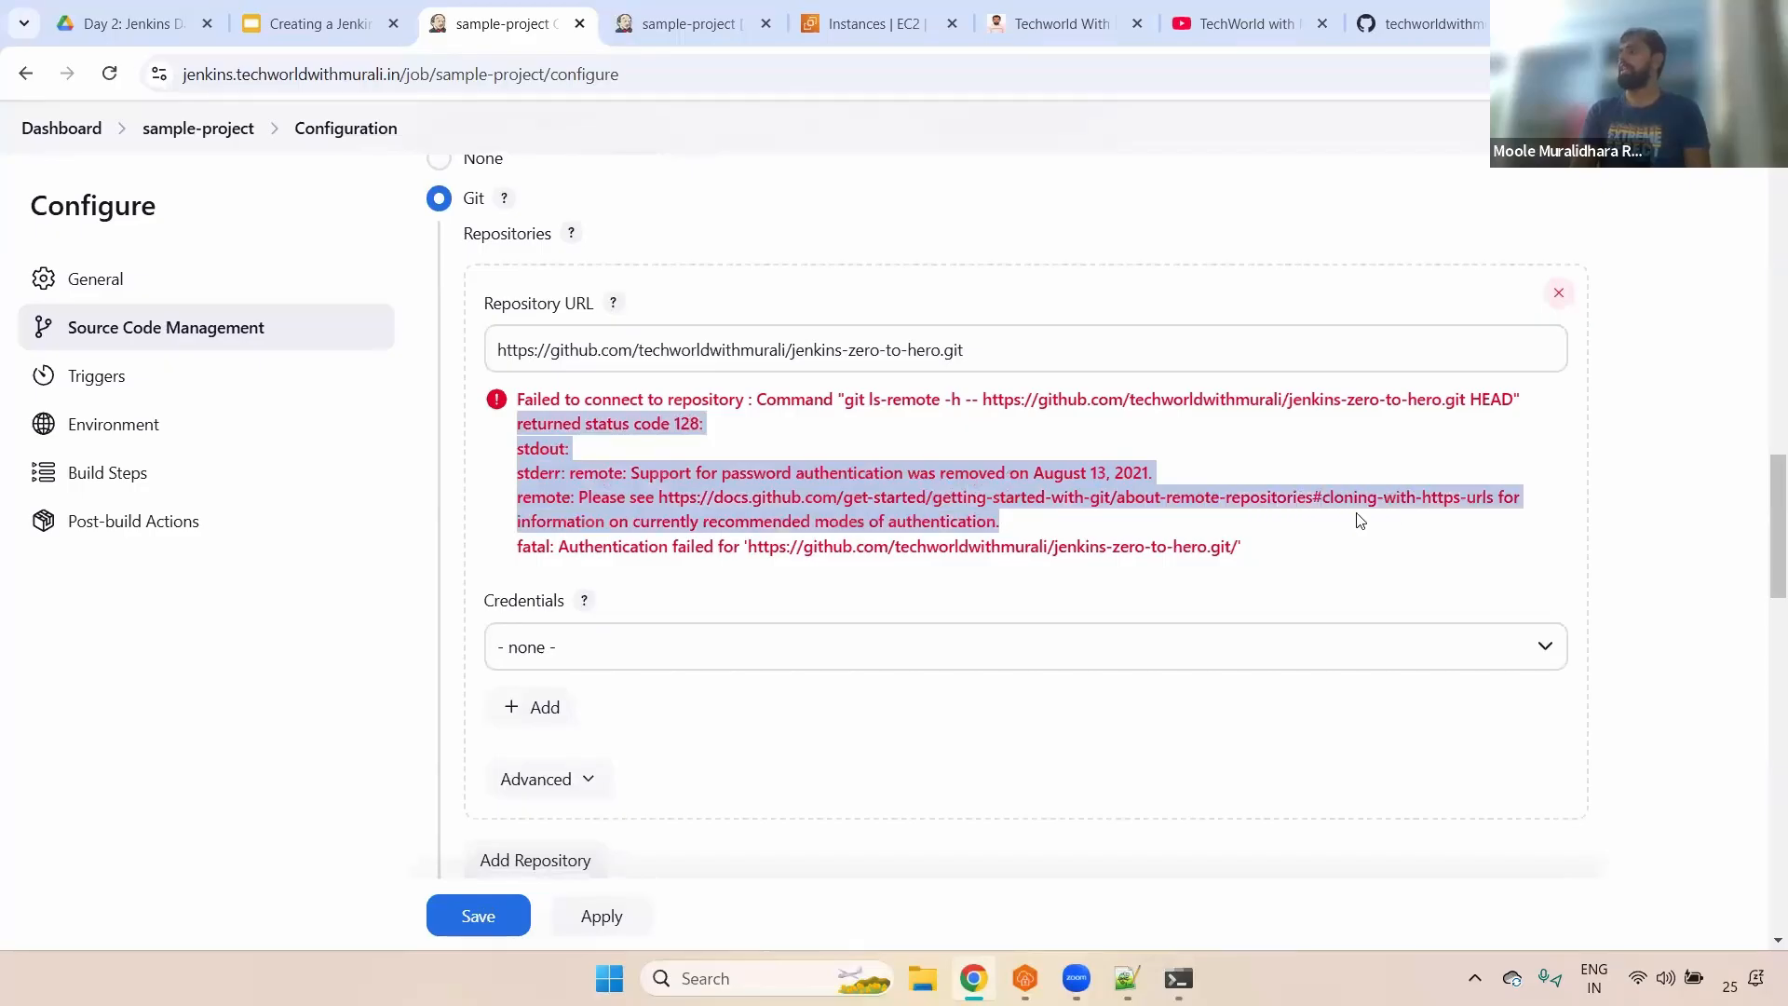
{"action": "triple_click", "coordinate": [1048, 461]}
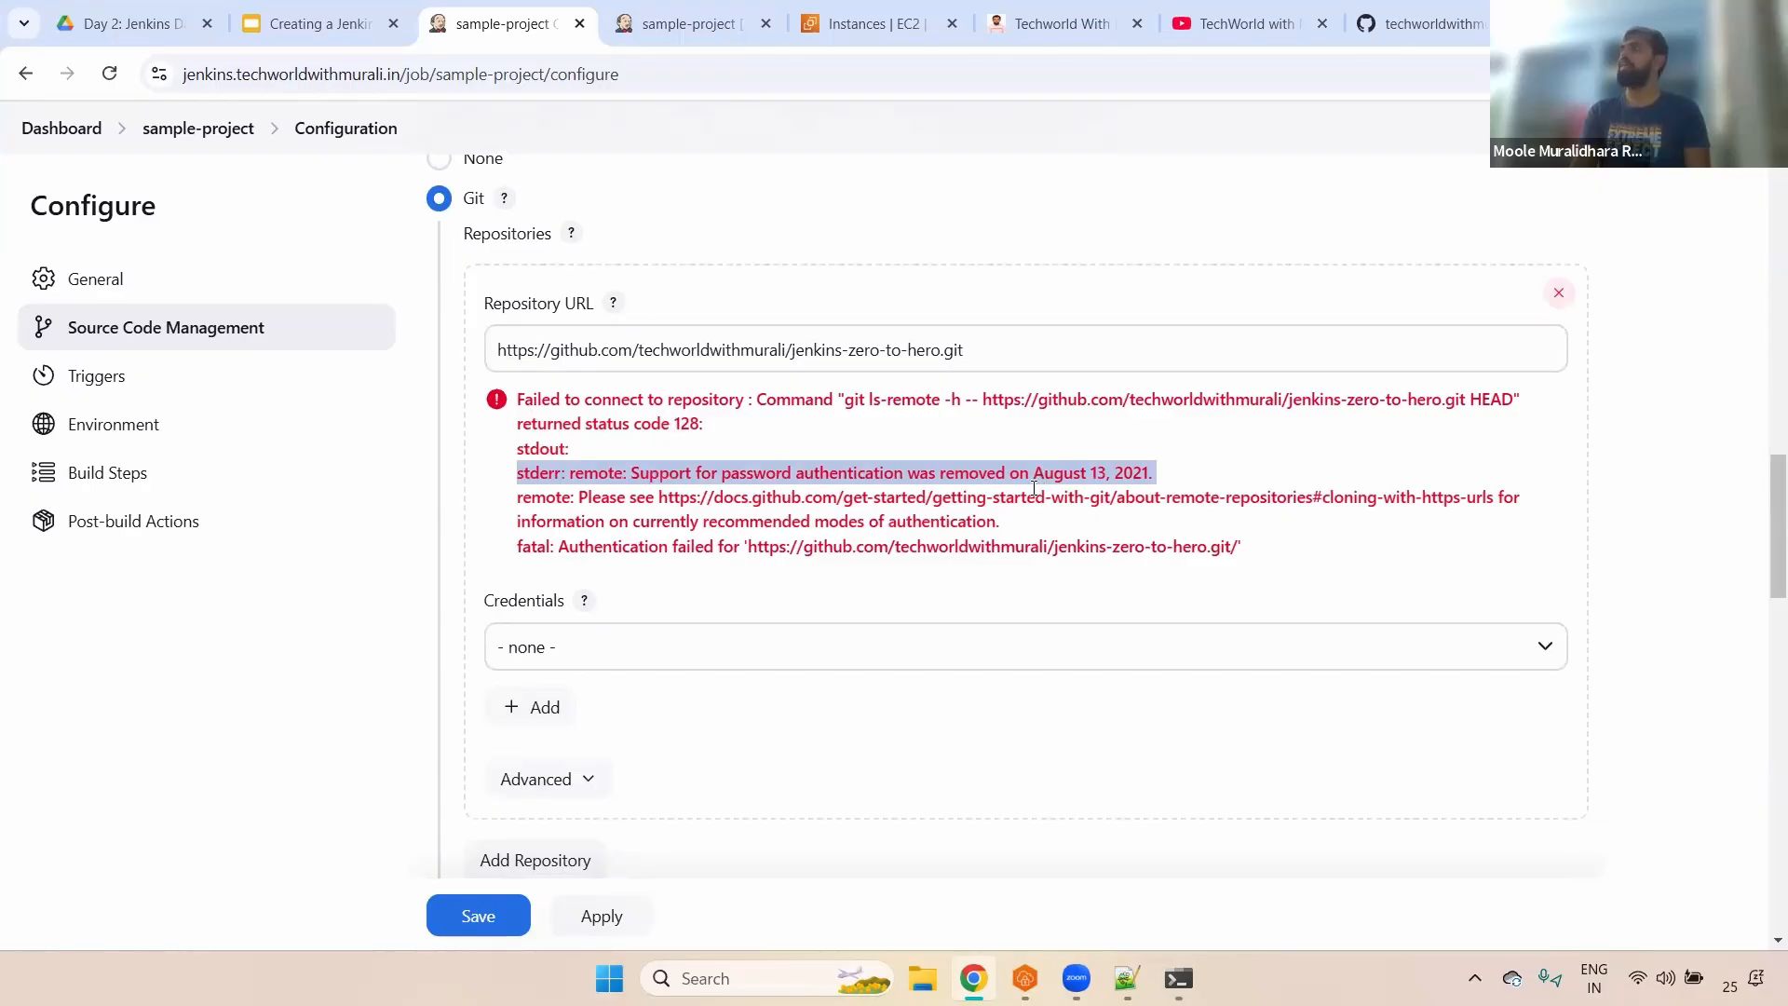
{"action": "double_click", "coordinate": [1067, 471]}
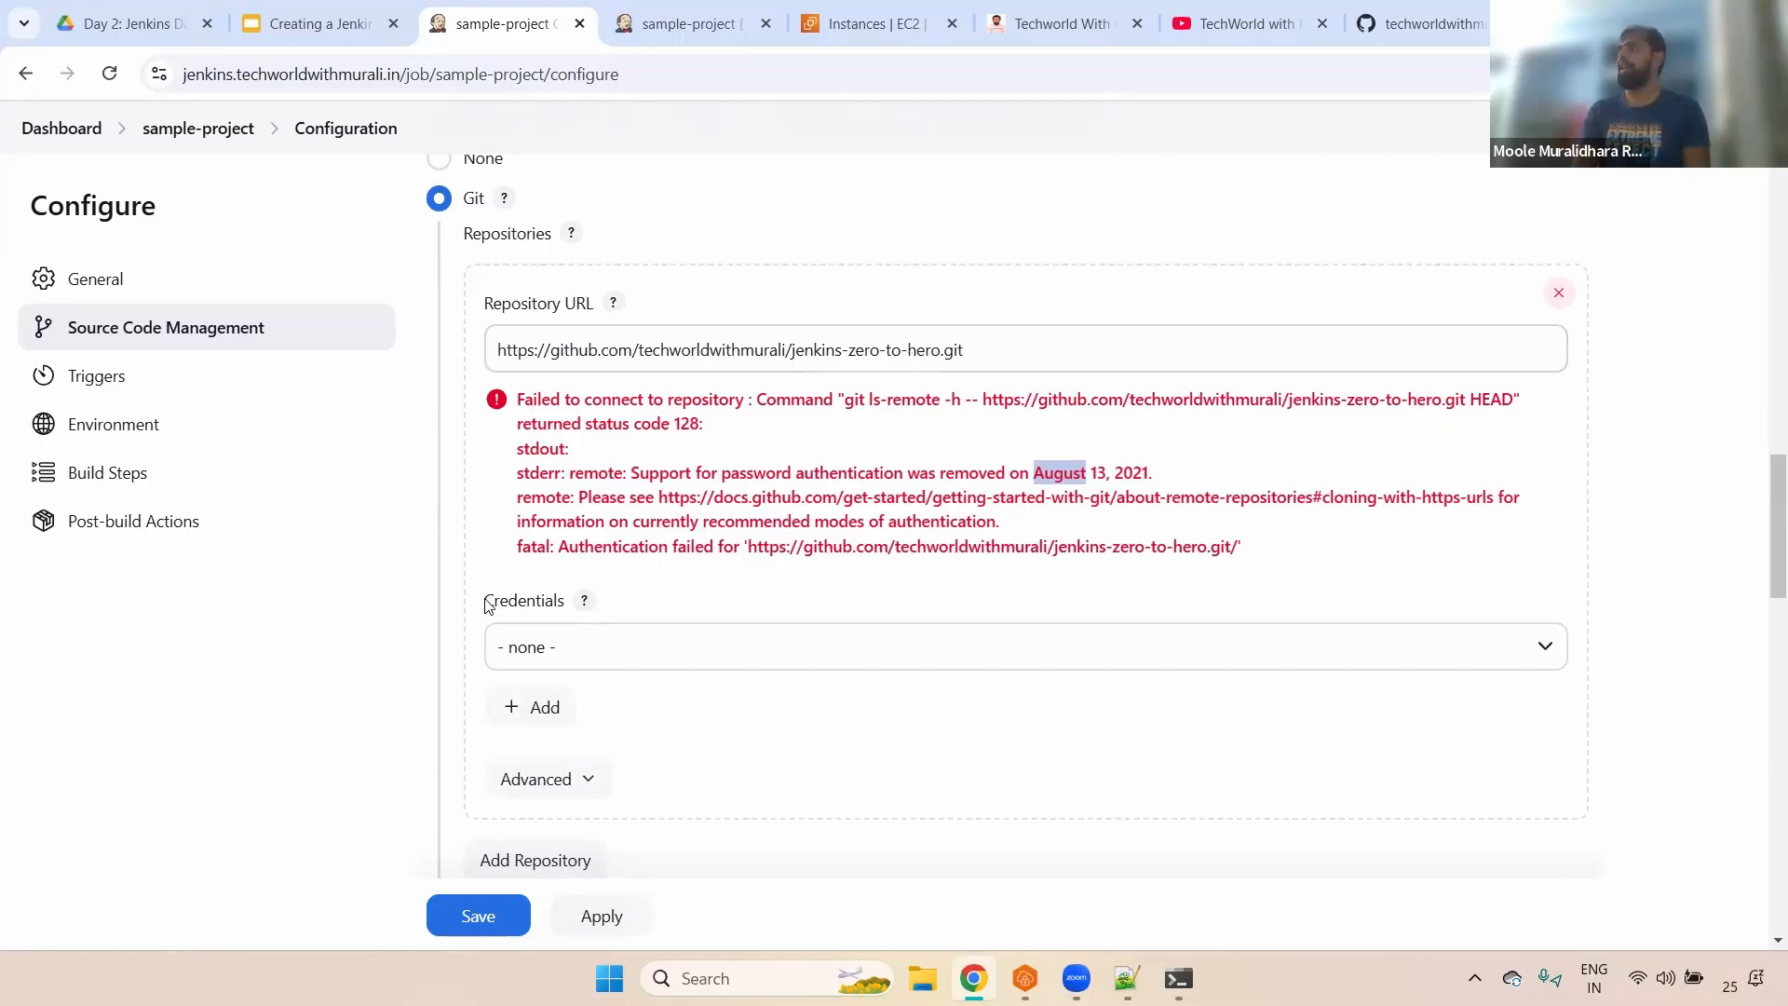
{"action": "left_click_drag", "start_coordinate": [484, 601], "coordinate": [562, 601]}
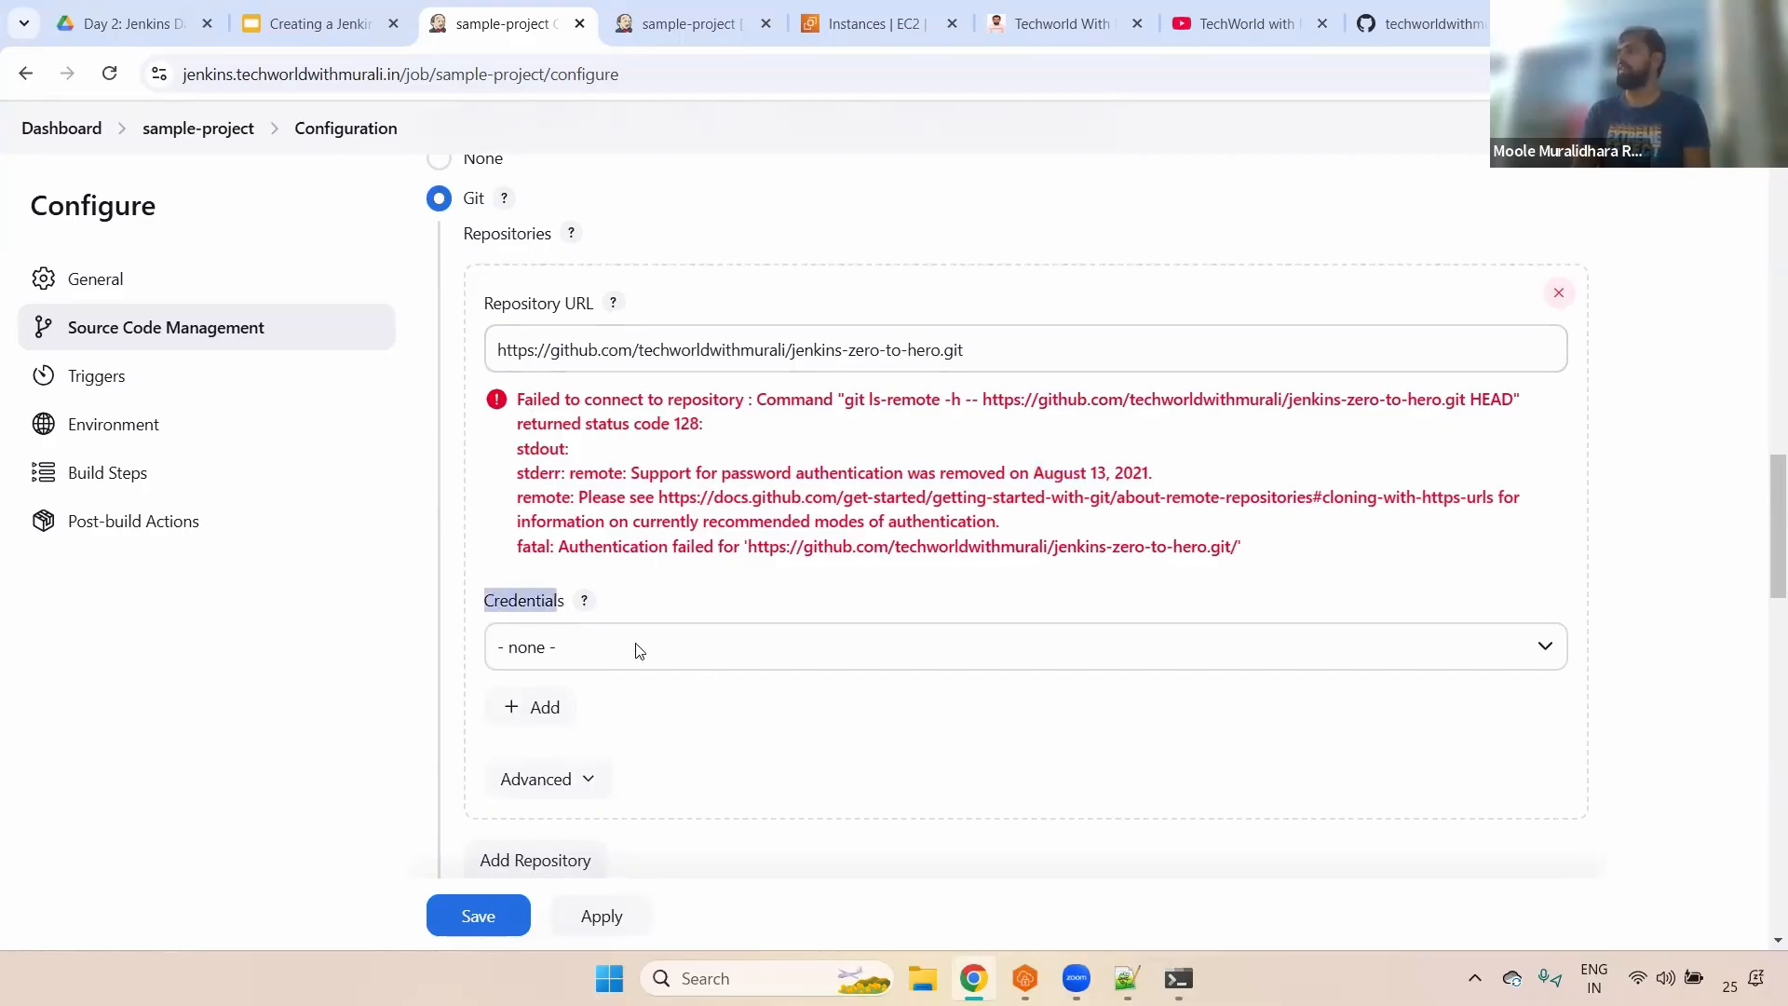
{"action": "left_click", "coordinate": [703, 651]}
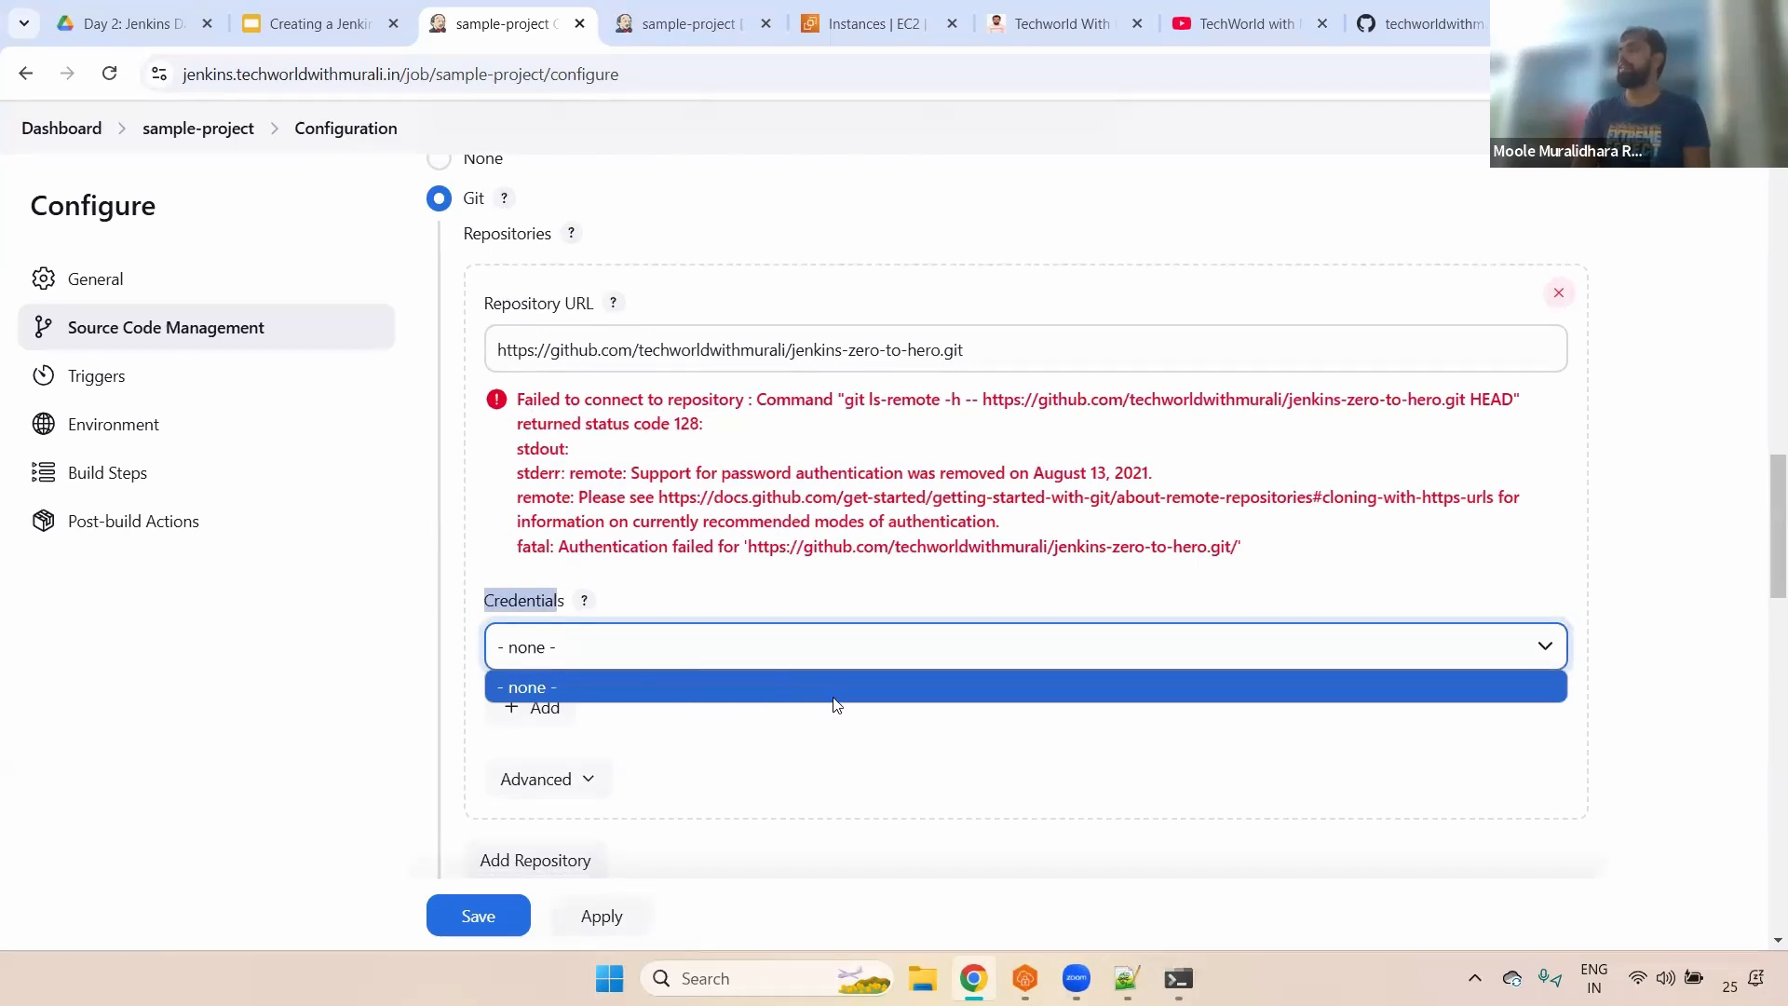
{"action": "left_click", "coordinate": [769, 733]}
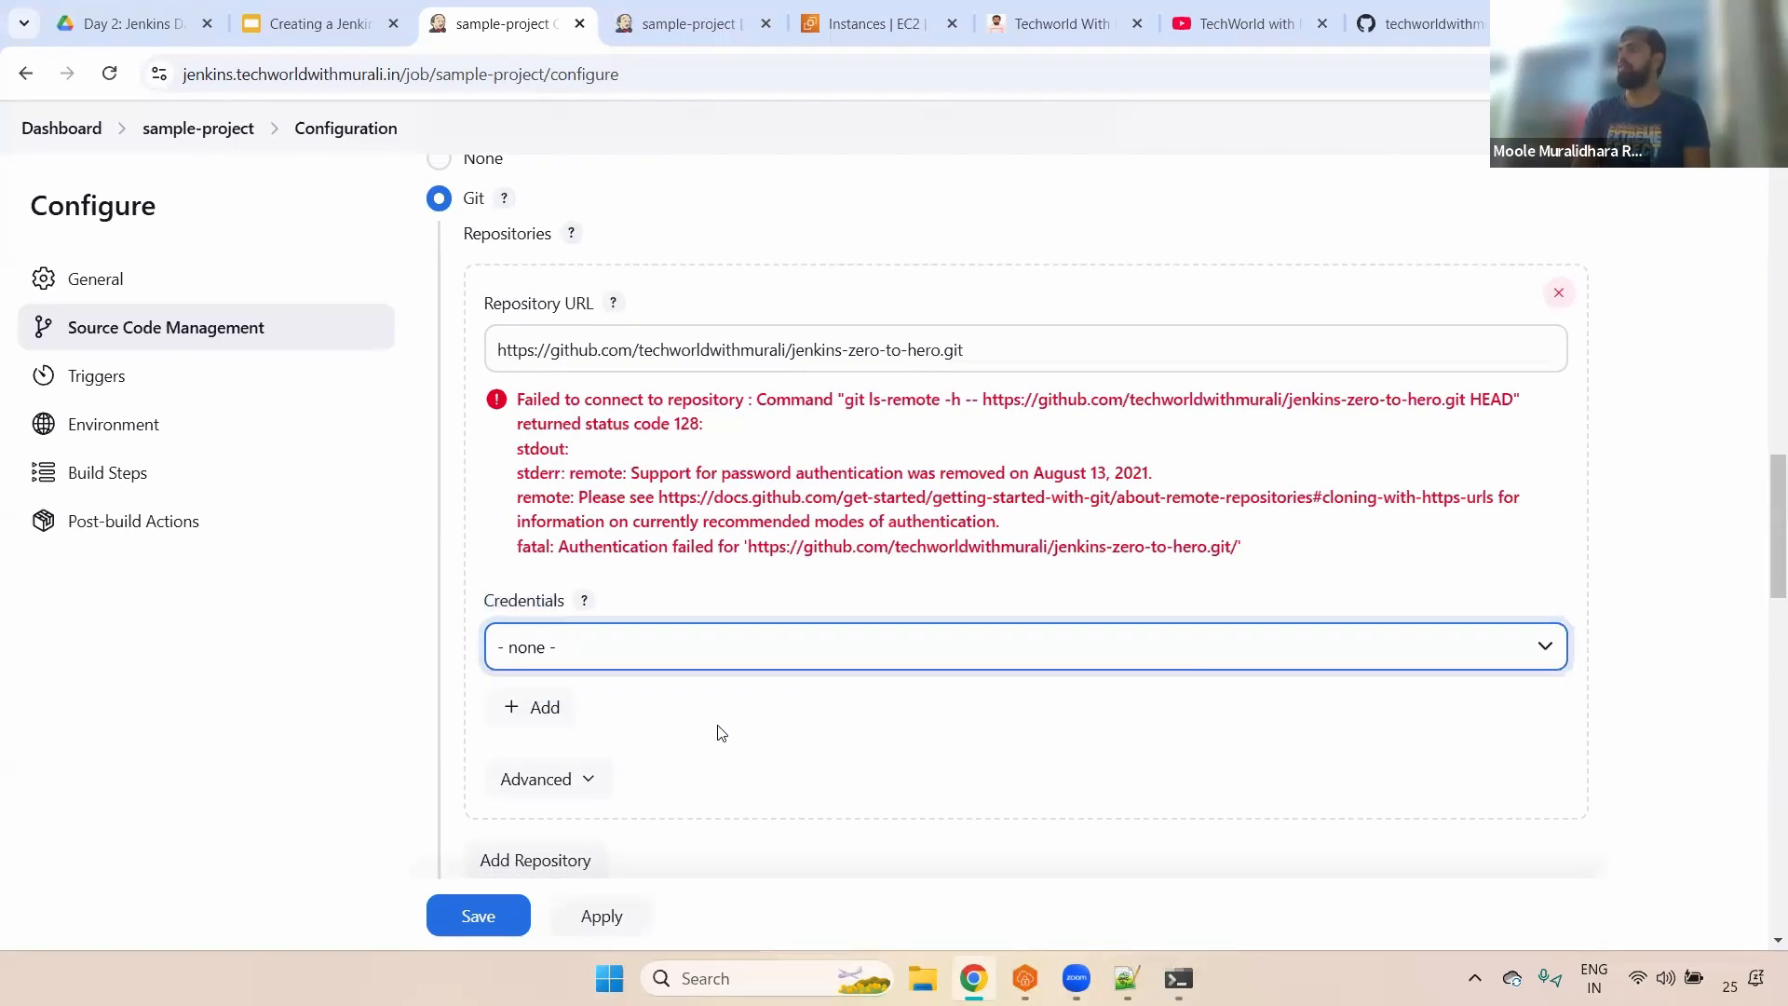
- Add a Jenkins credential: Global credentials domain, Username with password kind, Global scope
{"action": "left_click", "coordinate": [543, 713]}
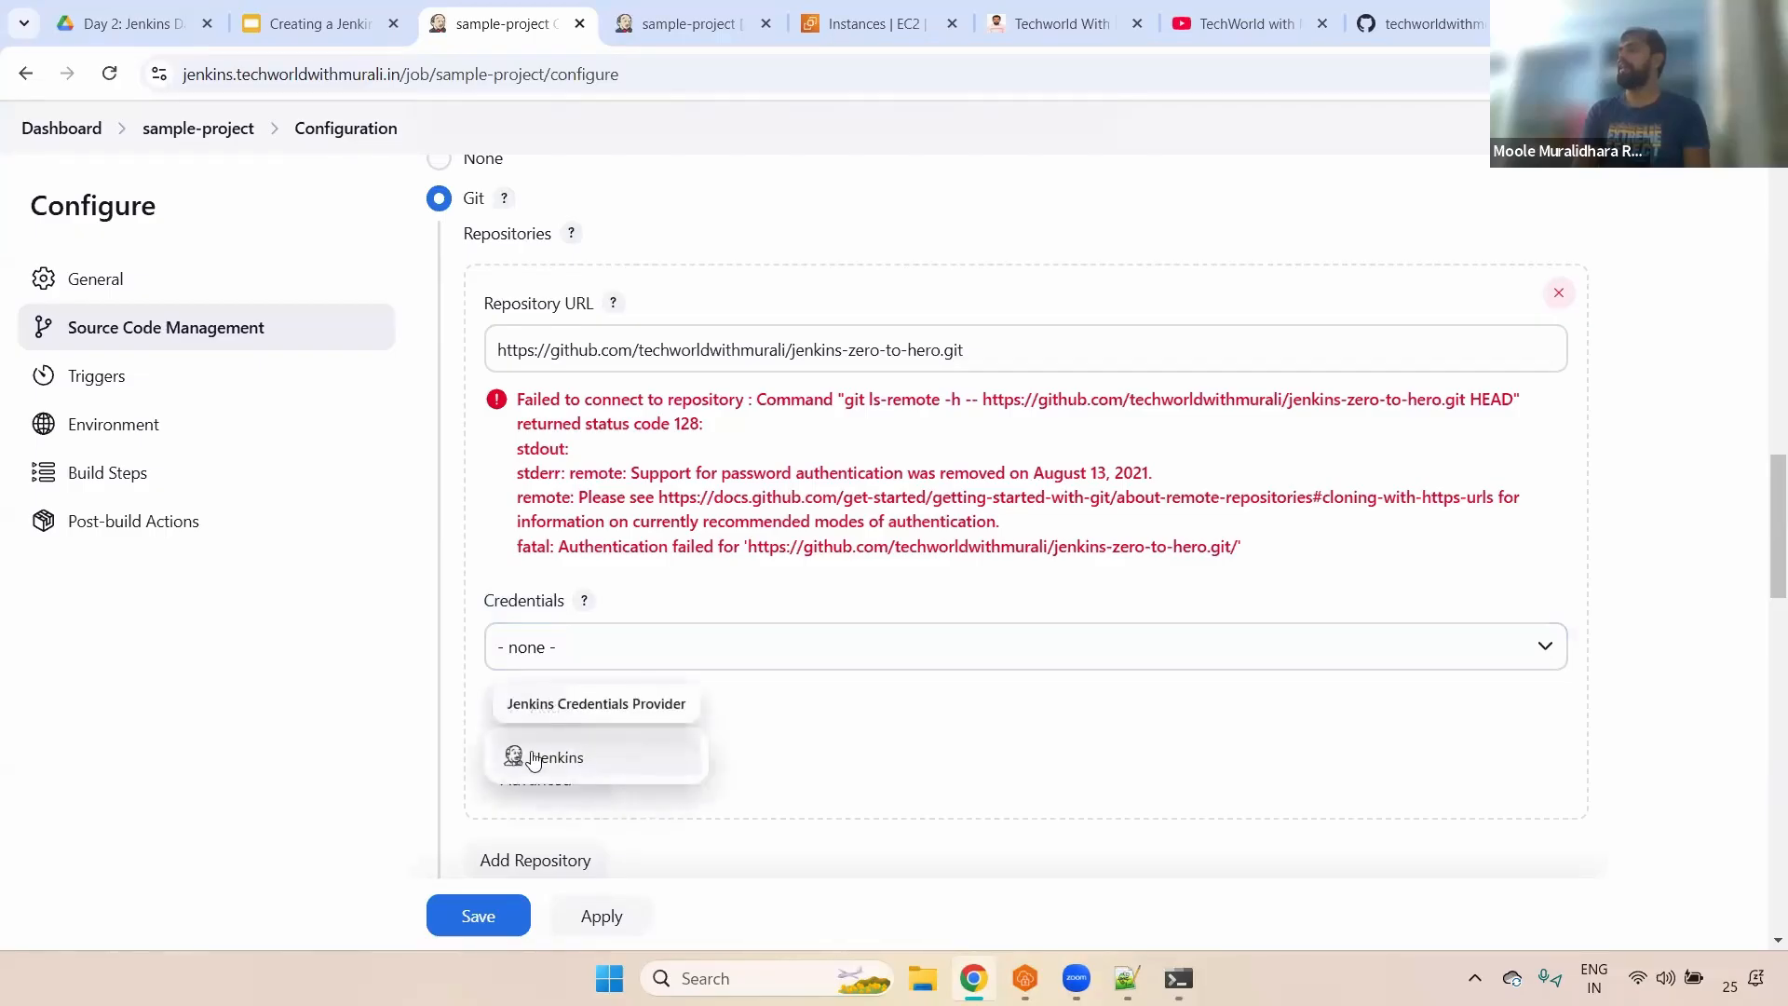
{"action": "left_click", "coordinate": [590, 760]}
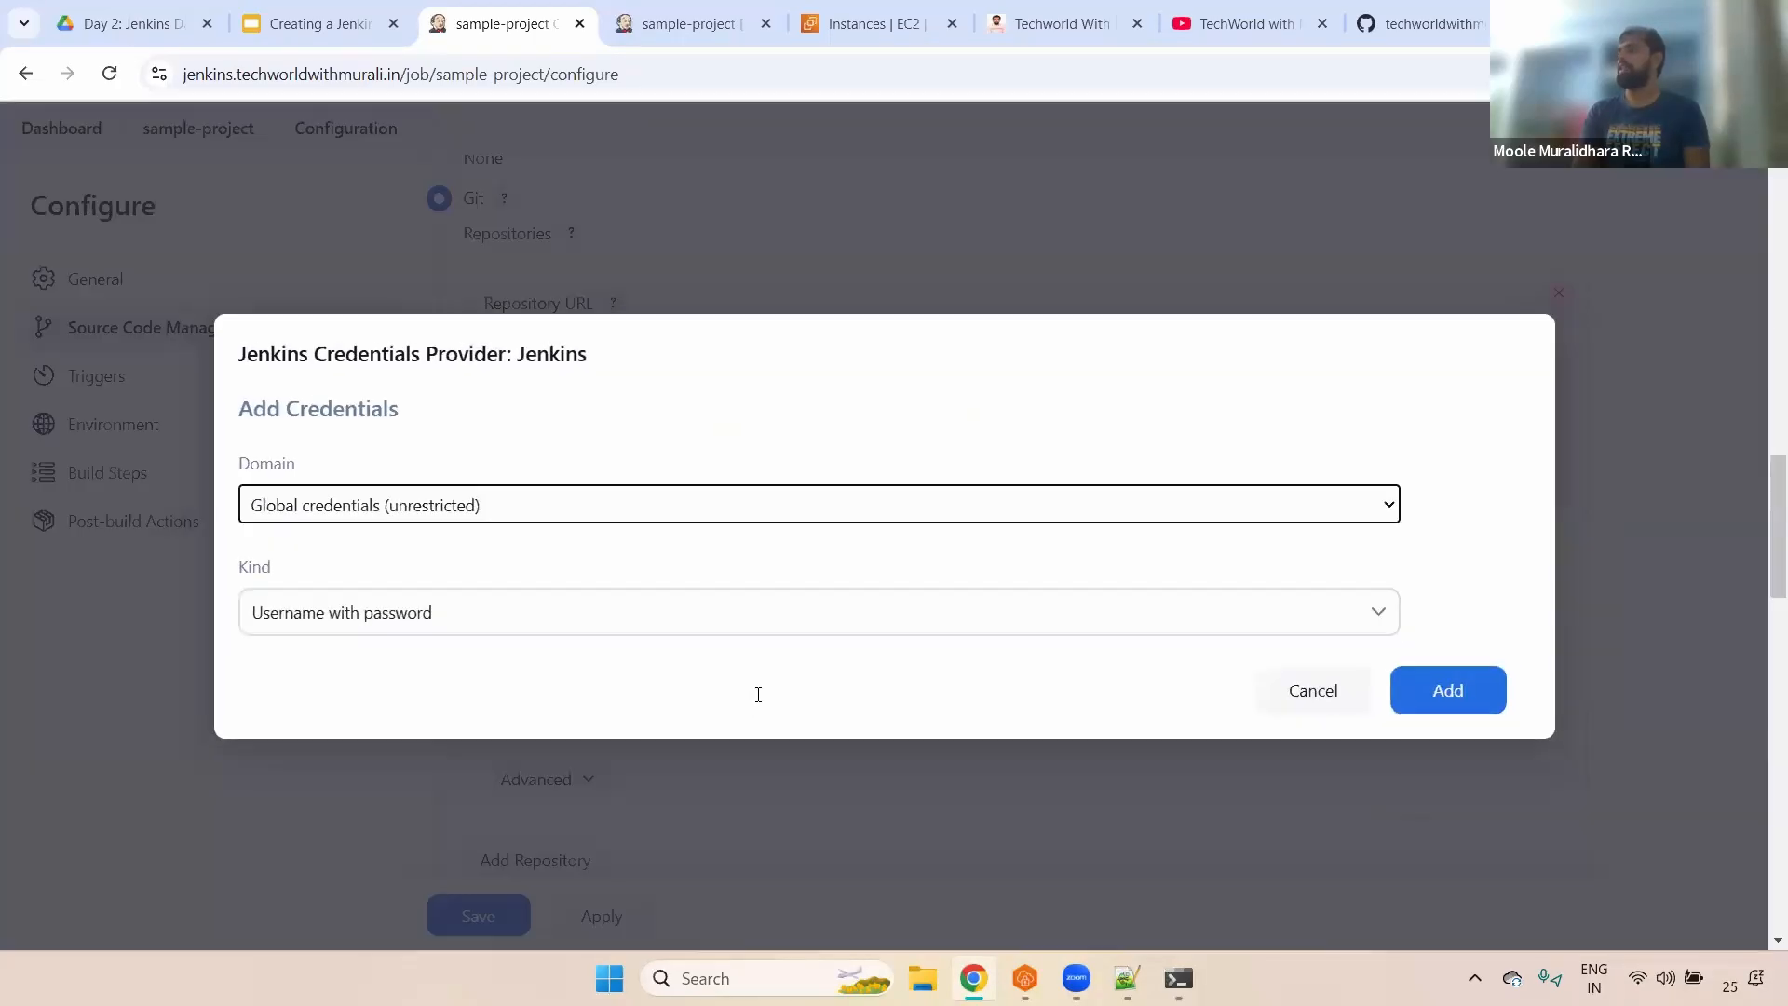
{"action": "left_click", "coordinate": [323, 363]}
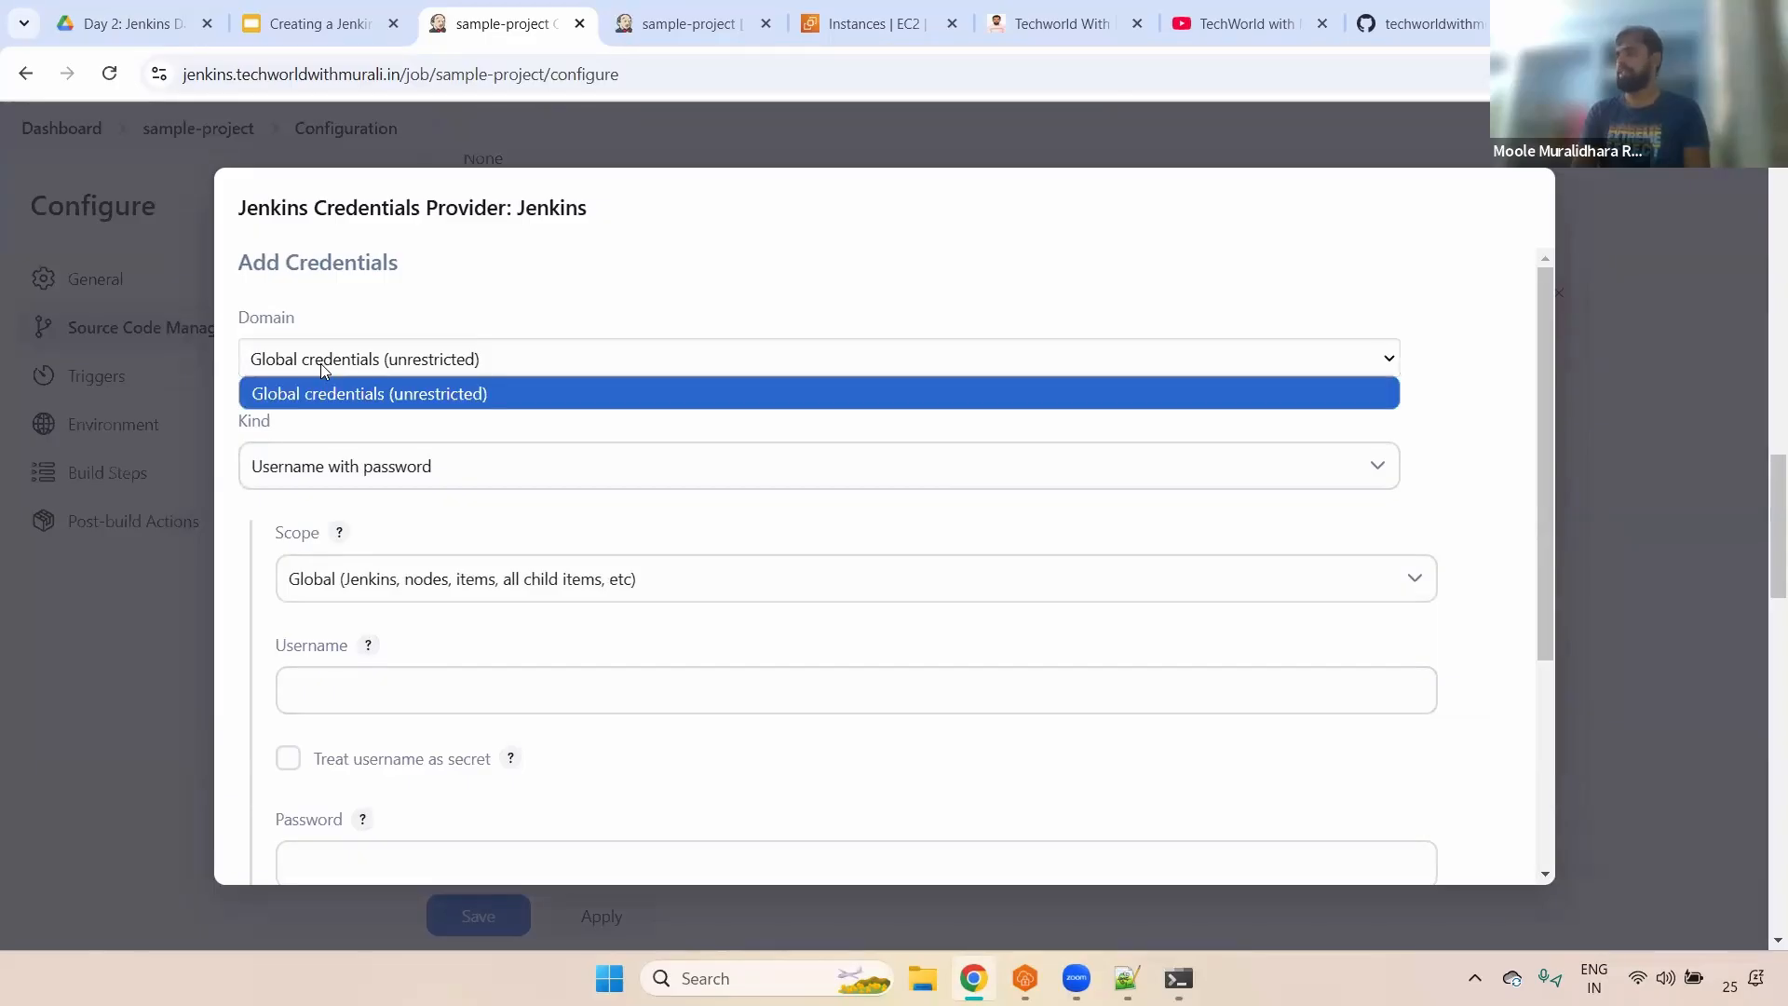
{"action": "left_click", "coordinate": [320, 393]}
{"action": "double_click", "coordinate": [254, 420]}
{"action": "left_click", "coordinate": [403, 475]}
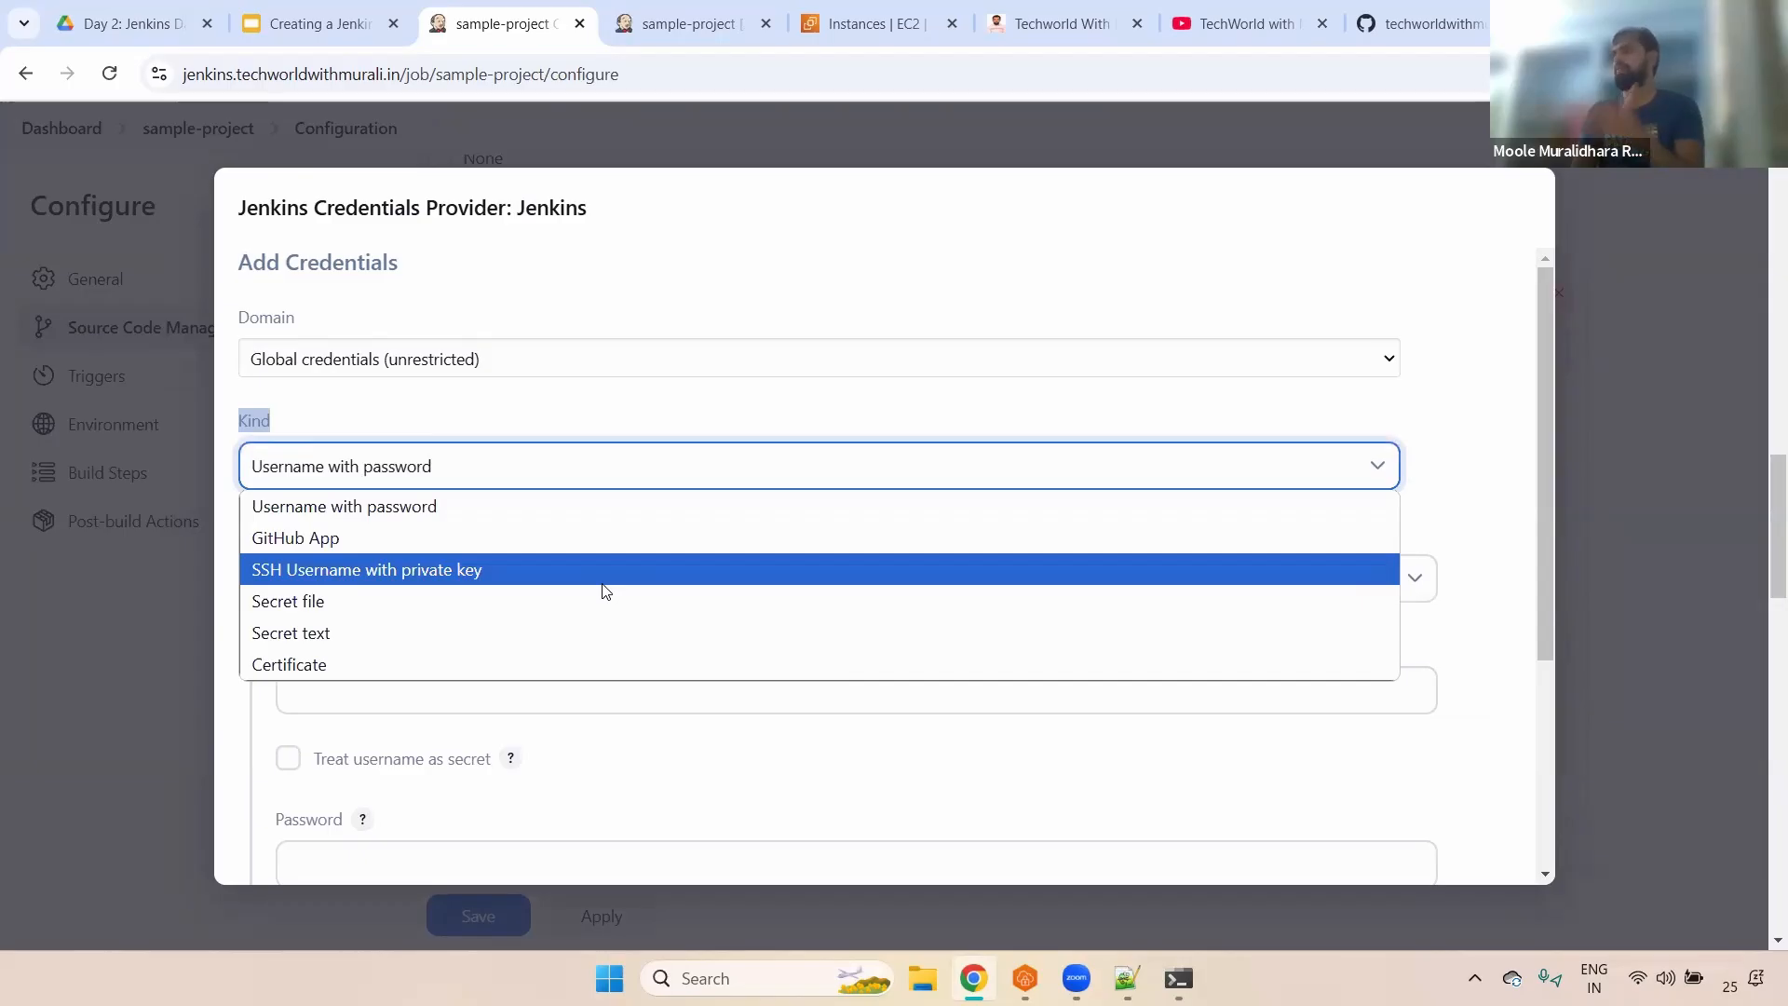
{"action": "left_click", "coordinate": [435, 508]}
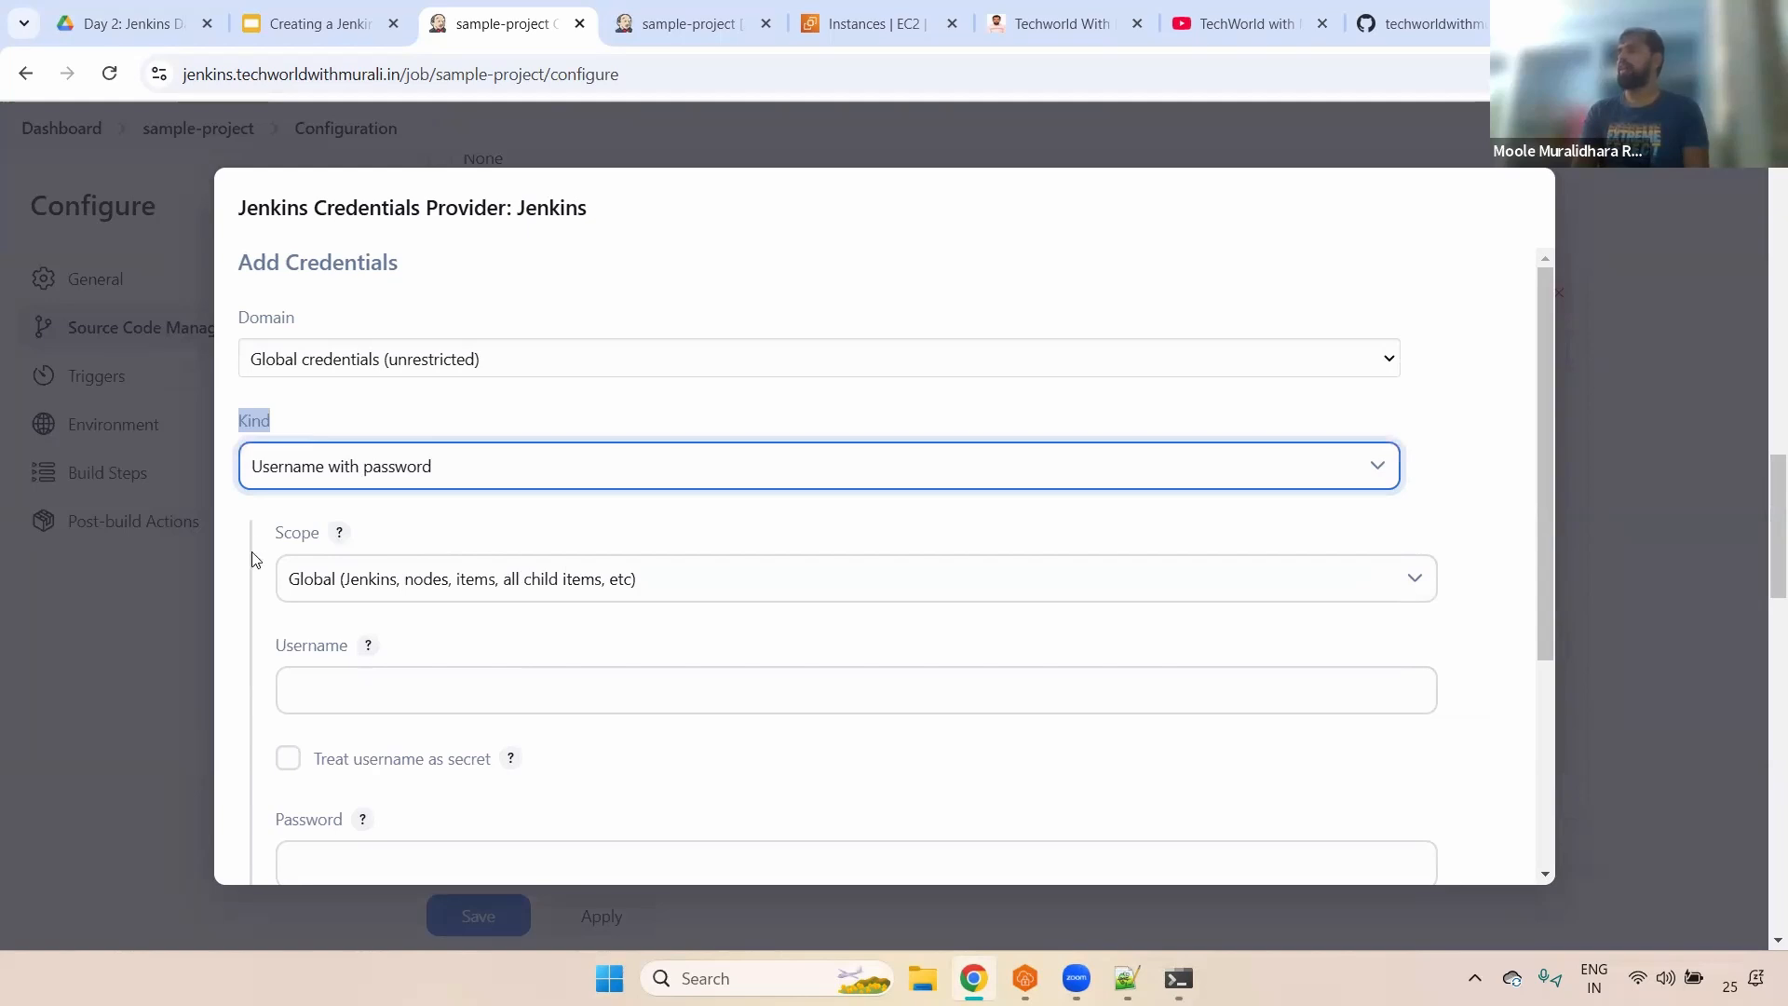
{"action": "left_click_drag", "start_coordinate": [260, 534], "coordinate": [314, 527]}
{"action": "left_click", "coordinate": [436, 579]}
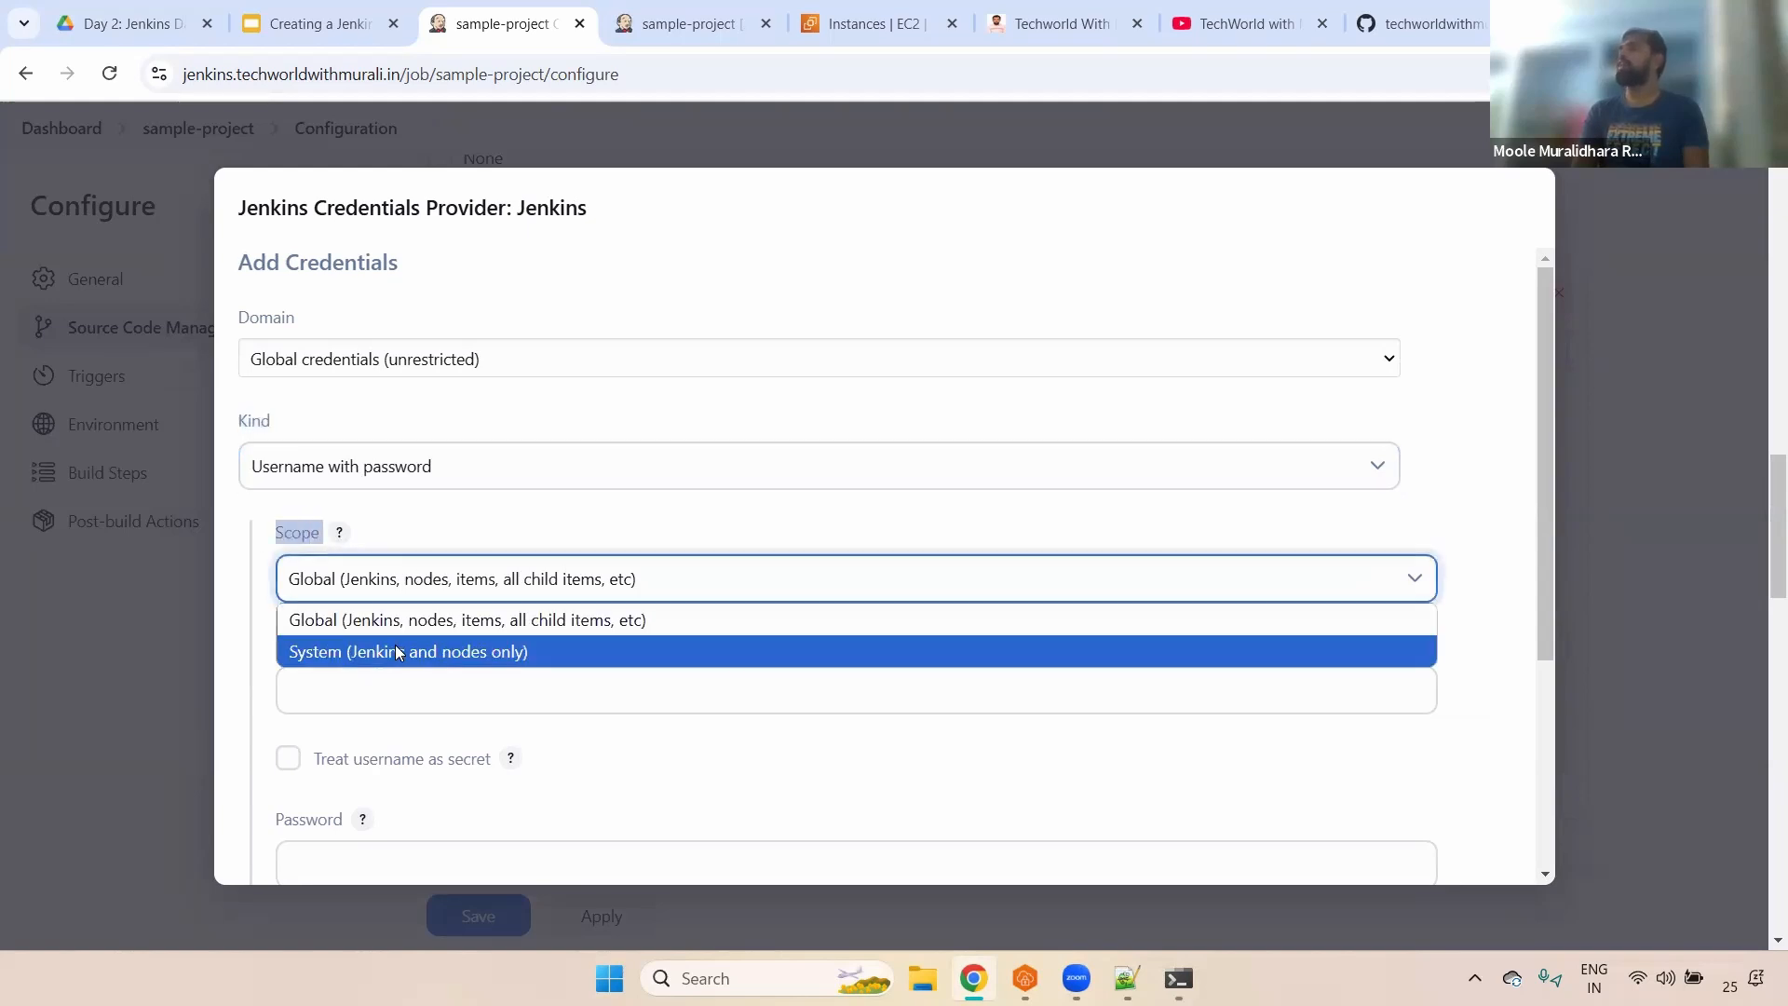
{"action": "left_click", "coordinate": [495, 623]}
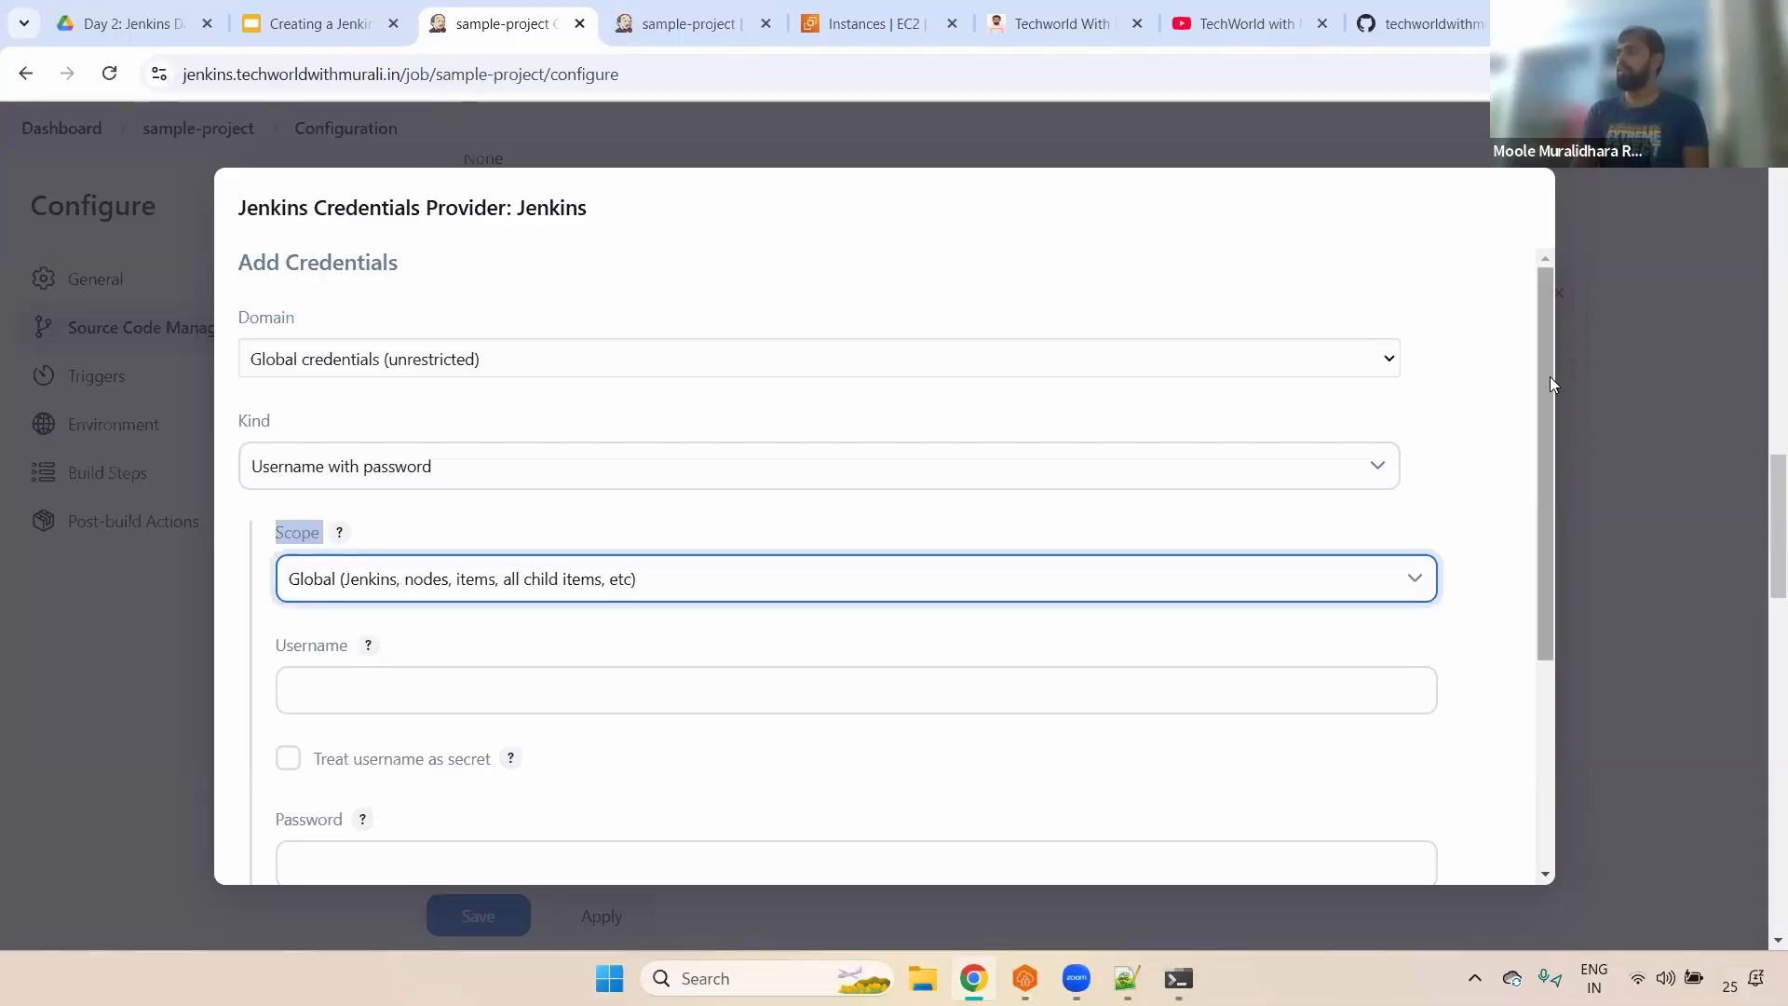
{"action": "scroll", "coordinate": [1550, 376], "scroll_direction": "down", "scroll_amount": 1}
{"action": "scroll", "coordinate": [1528, 536], "scroll_direction": "down", "scroll_amount": 1}
- Enter the account e-mail as the credential's username, then switch to the GitHub repository
{"action": "left_click", "coordinate": [354, 440]}
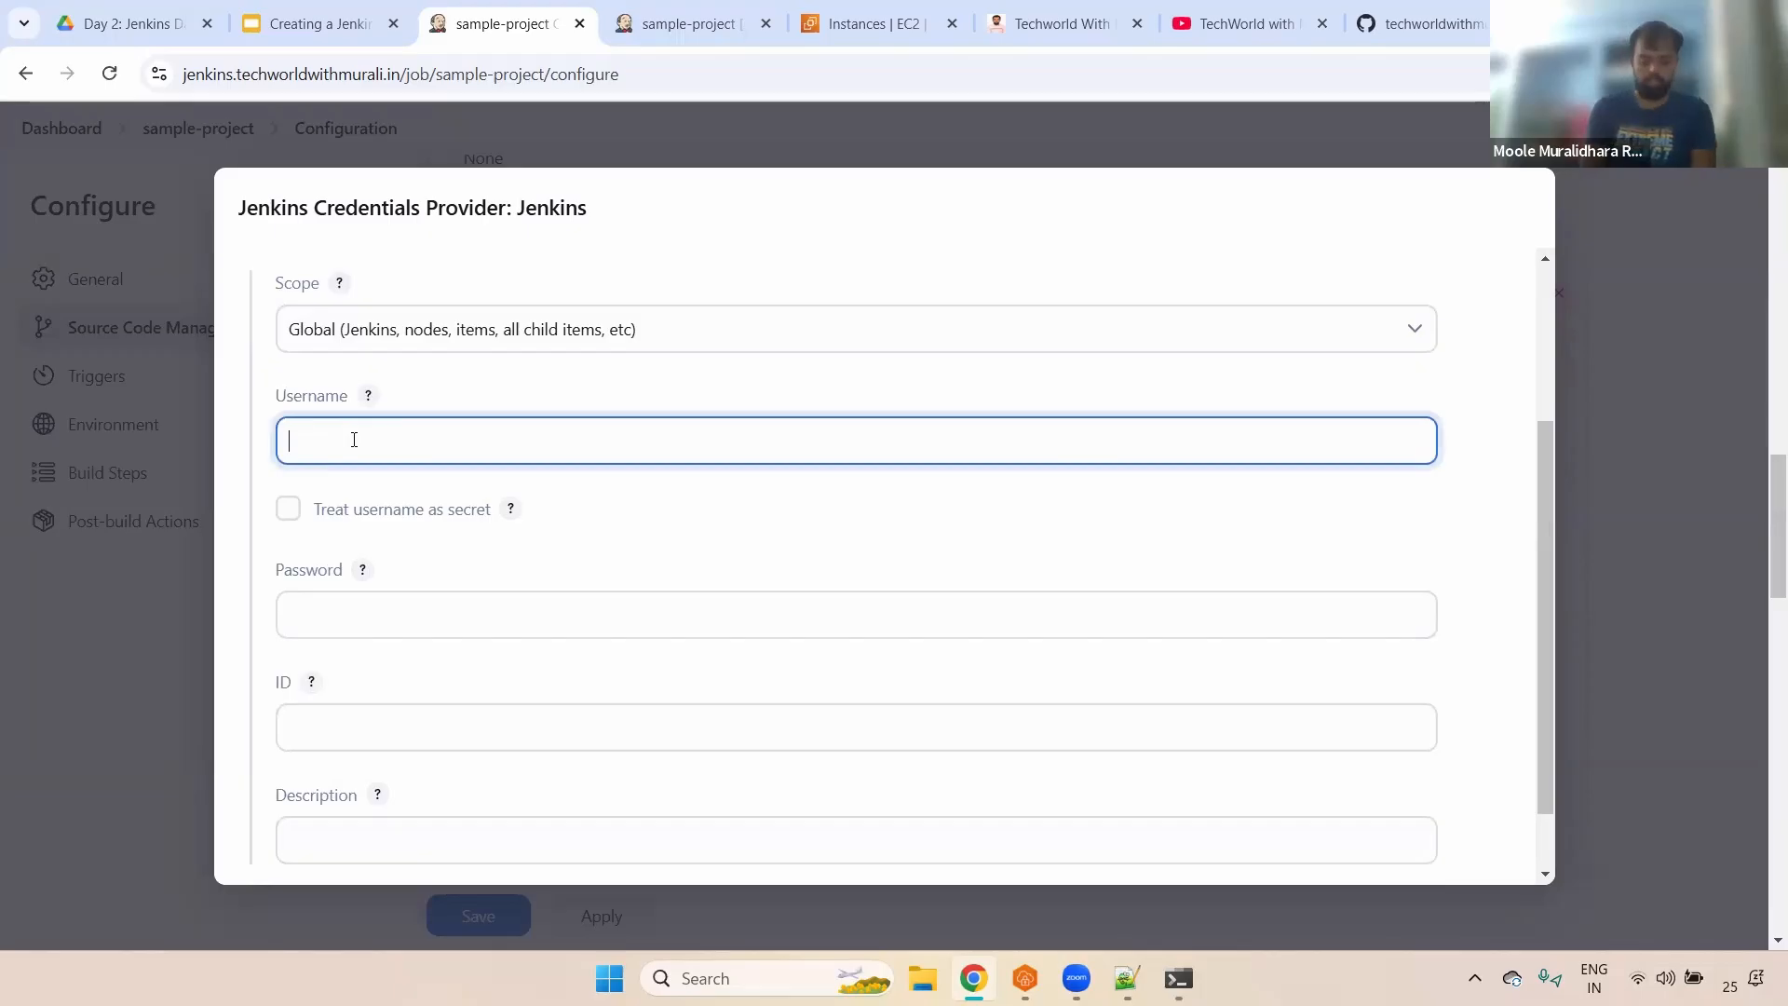
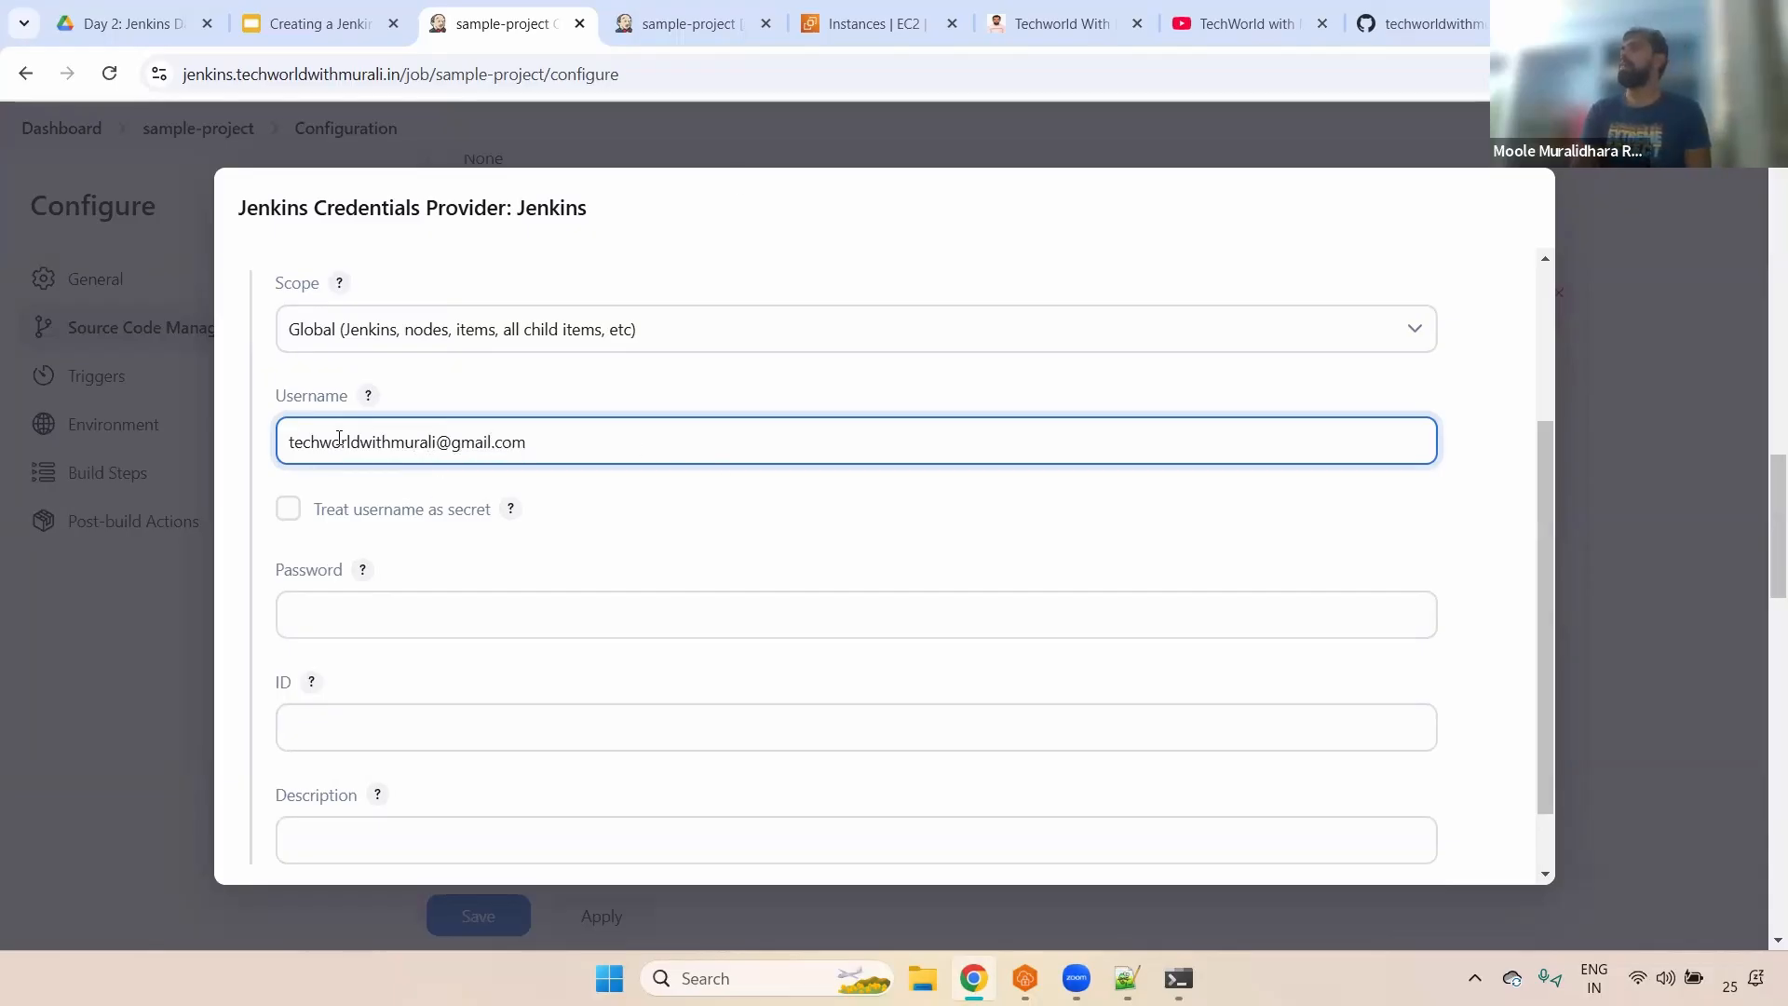
{"action": "left_click_drag", "start_coordinate": [527, 441], "coordinate": [267, 447]}
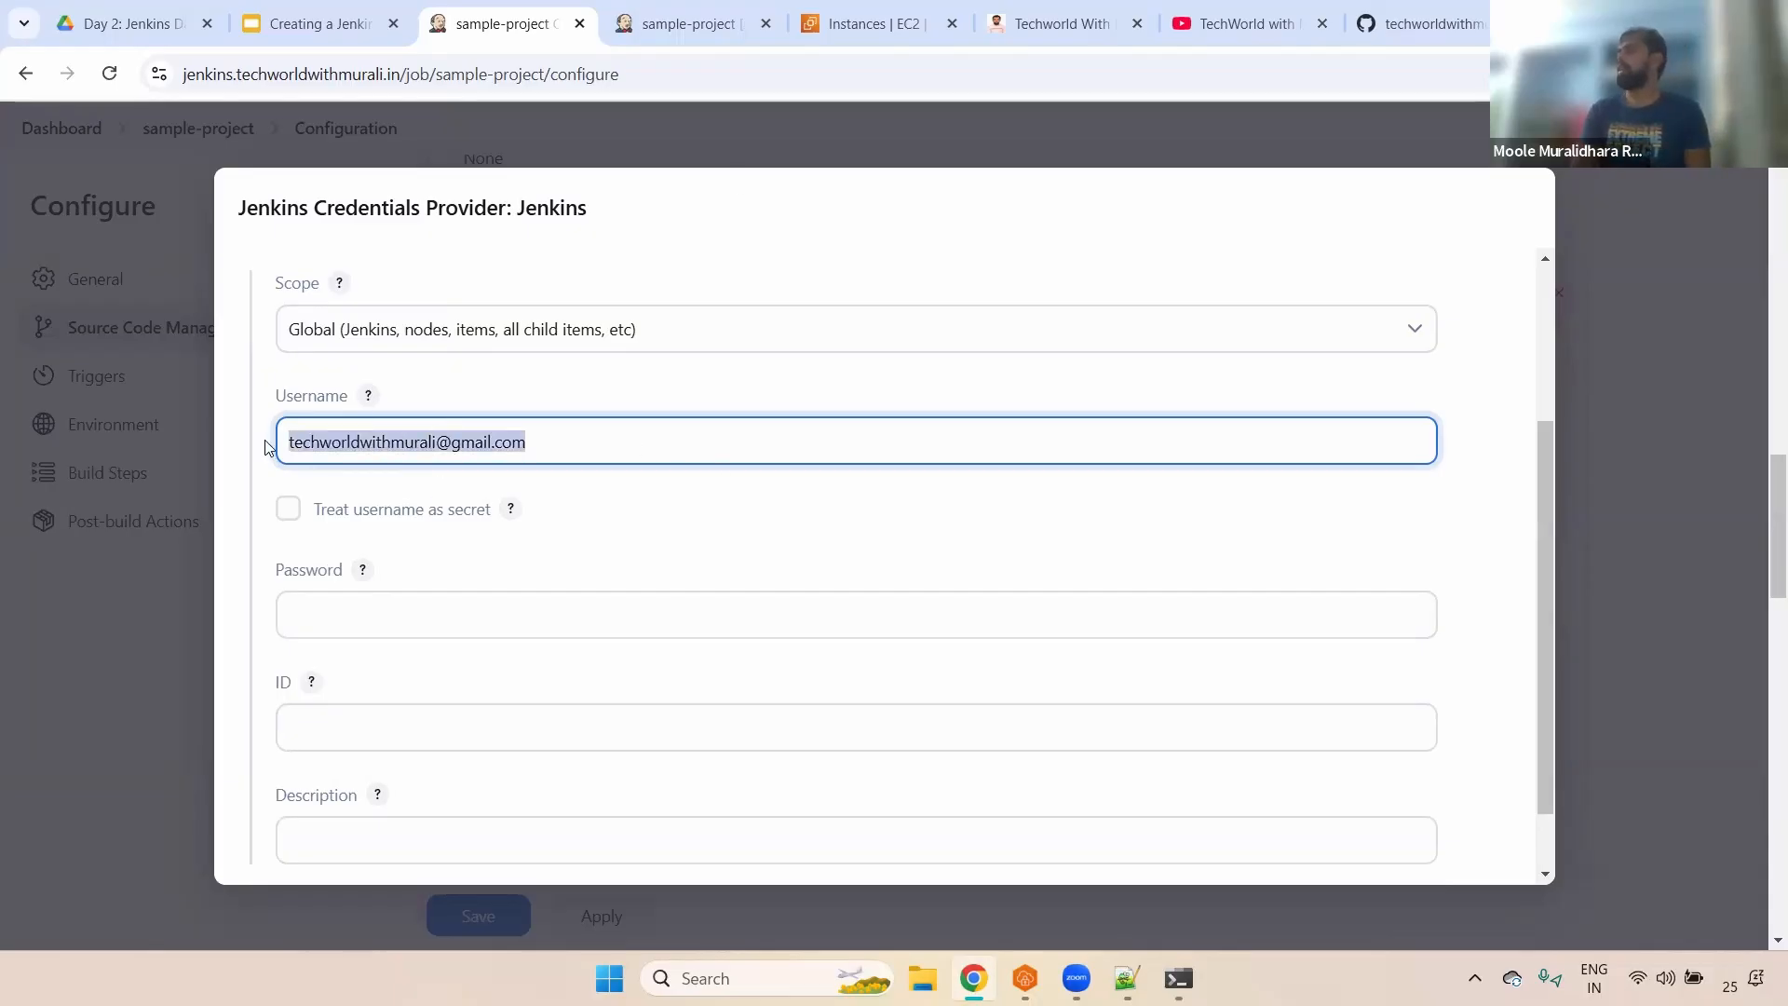
{"action": "double_click", "coordinate": [522, 445]}
{"action": "left_click_drag", "start_coordinate": [266, 576], "coordinate": [346, 578]}
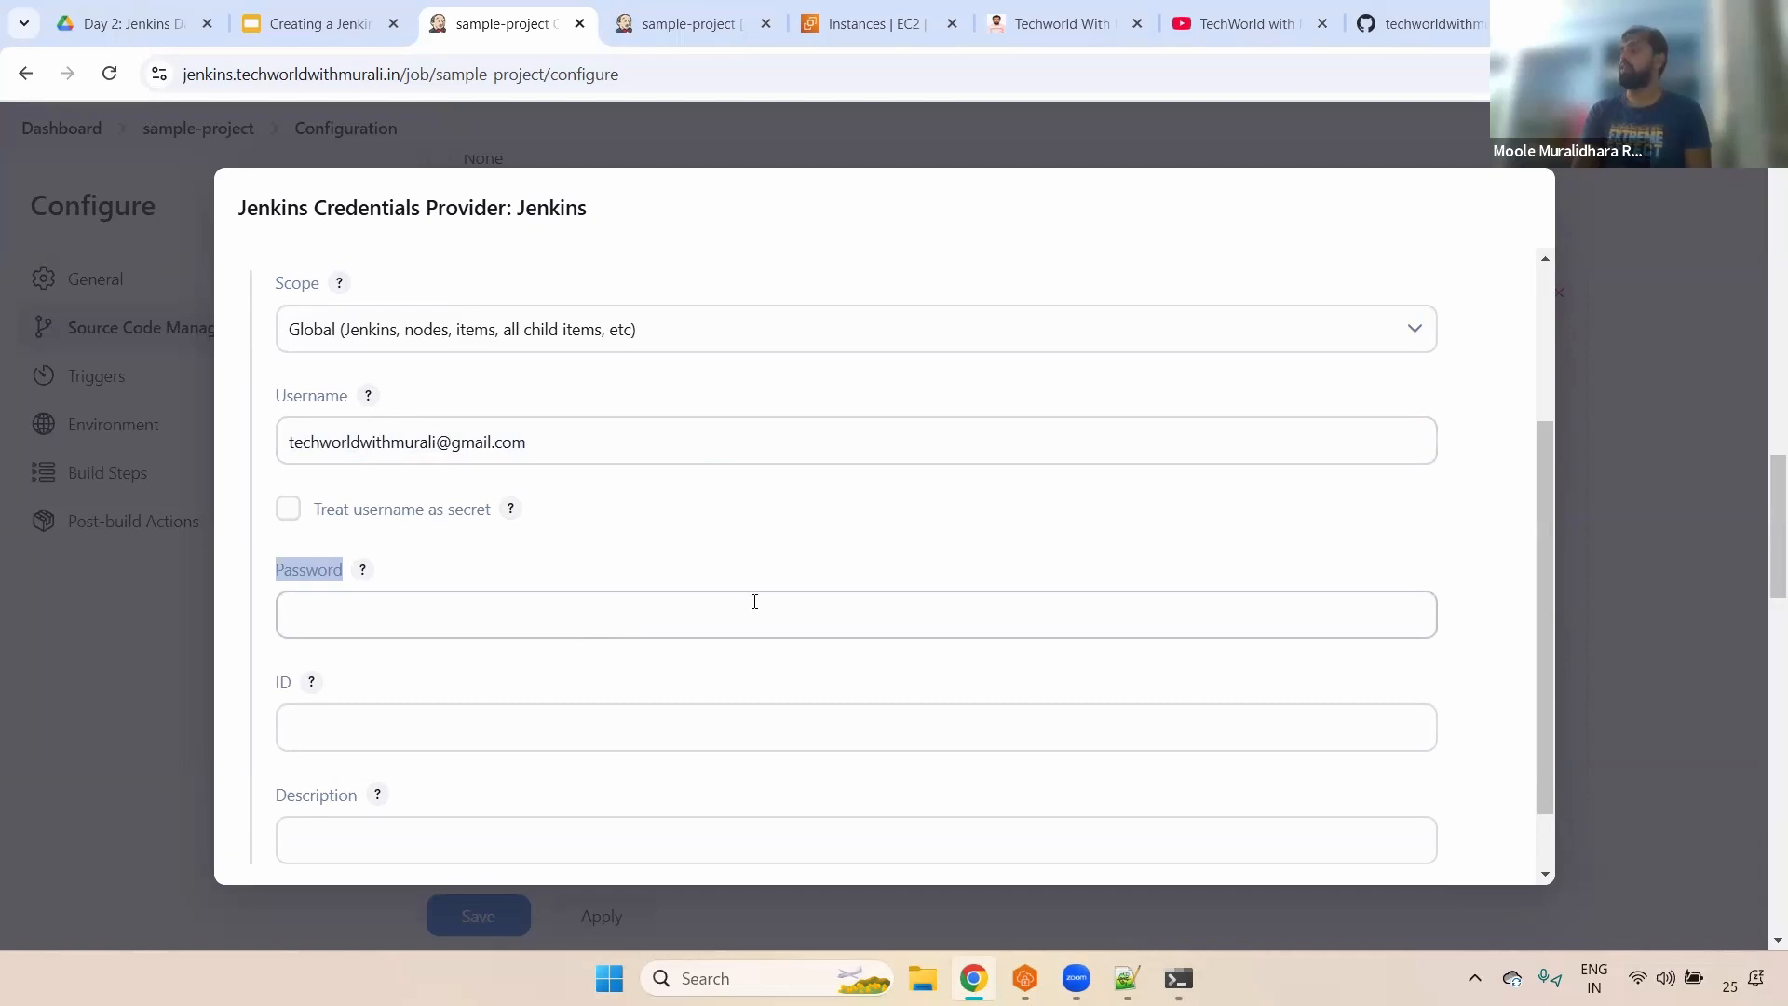
{"action": "left_click", "coordinate": [1423, 11]}
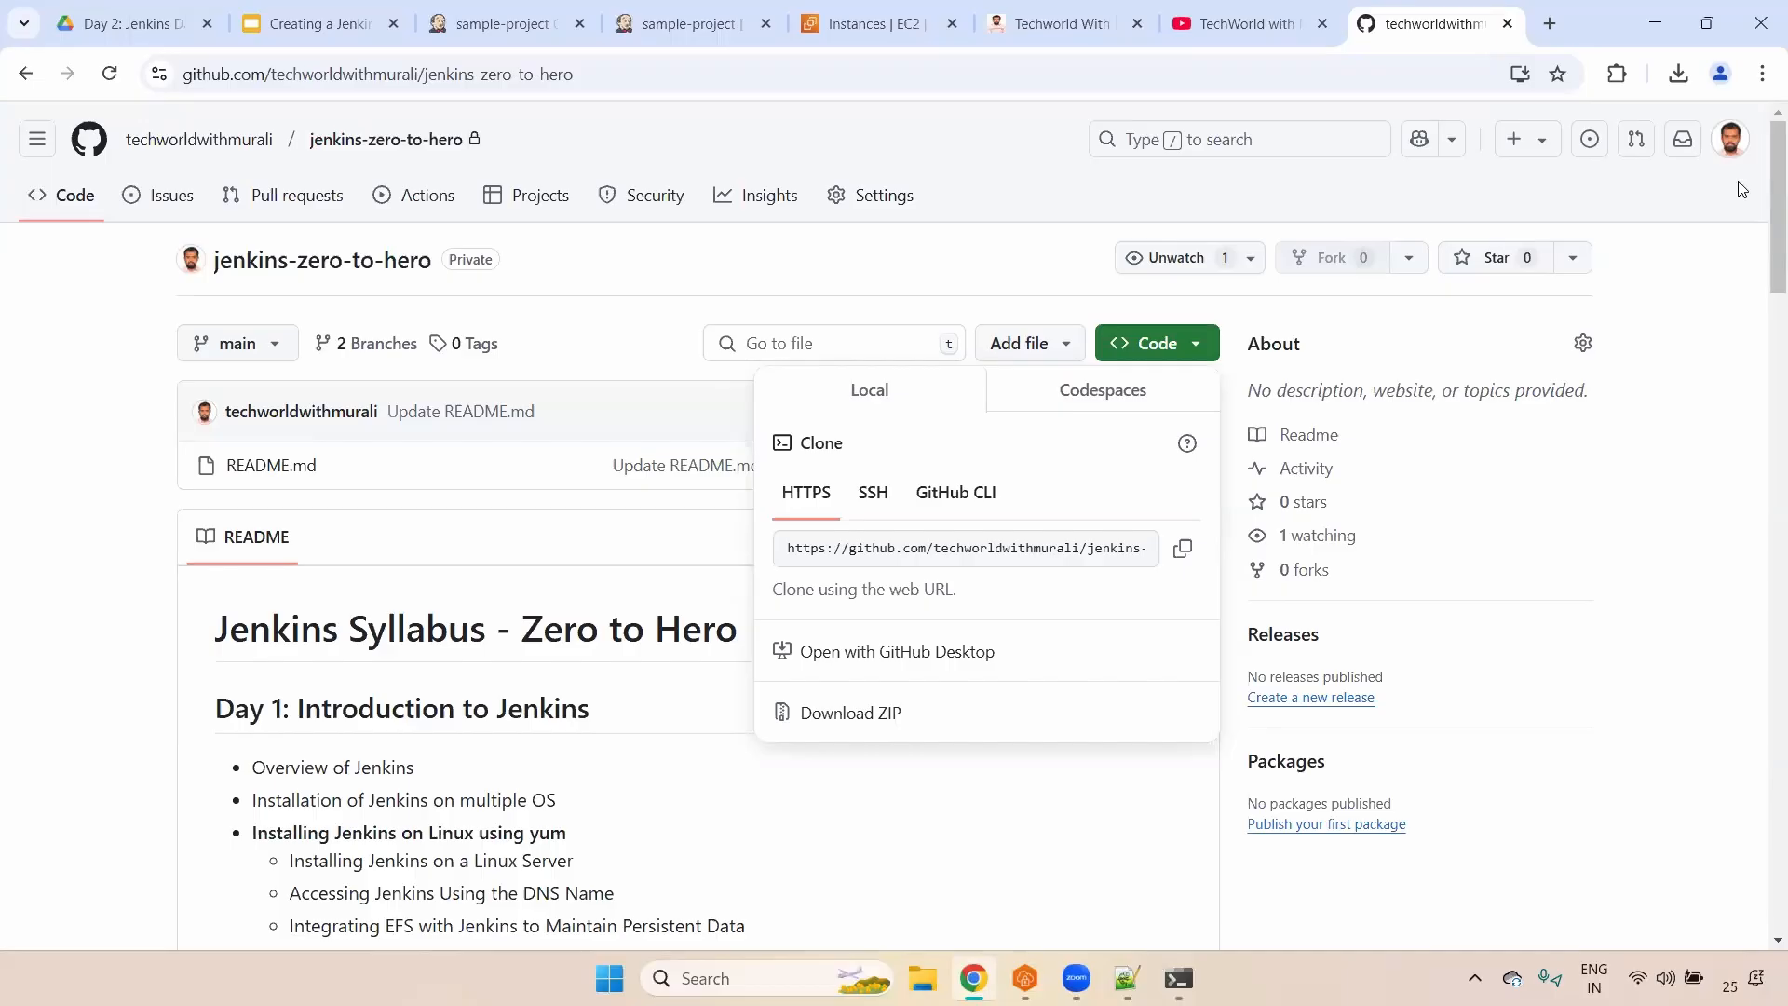
- Go to GitHub Settings > Developer settings > Personal access tokens > Tokens (classic)
{"action": "left_click", "coordinate": [1732, 139]}
{"action": "left_click", "coordinate": [1501, 683]}
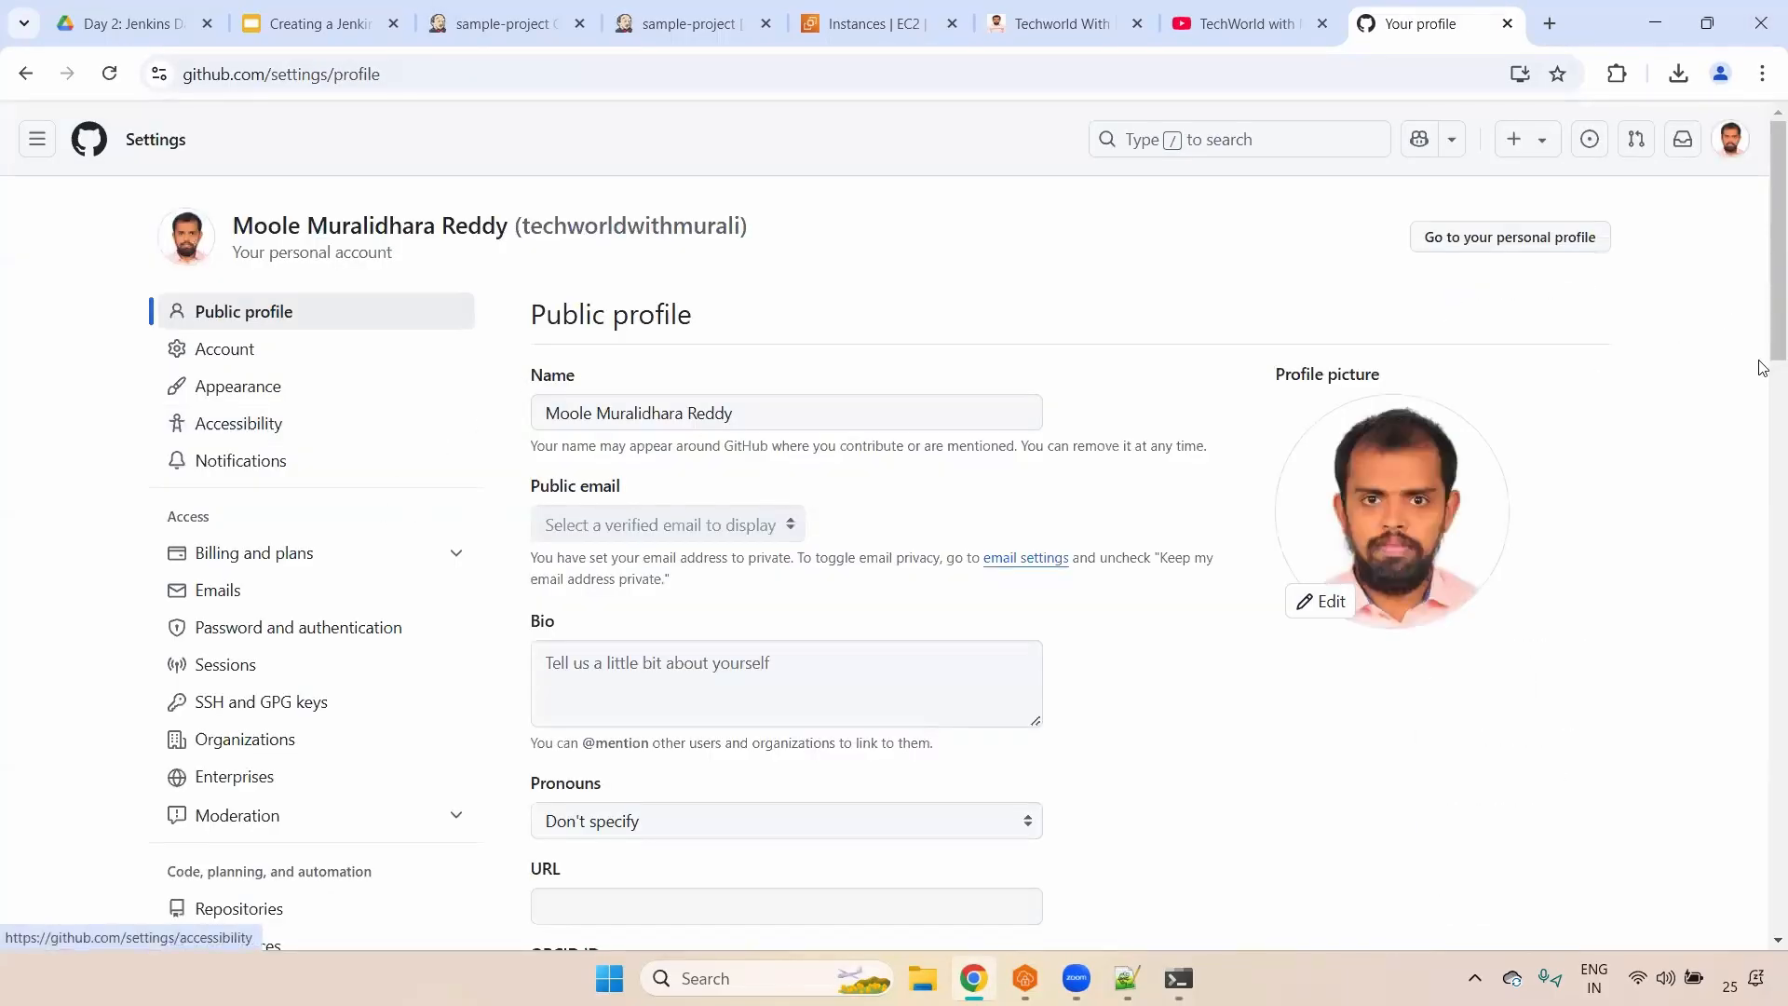
{"action": "scroll", "coordinate": [1763, 368], "scroll_direction": "down", "scroll_amount": 15}
{"action": "left_click", "coordinate": [190, 268]}
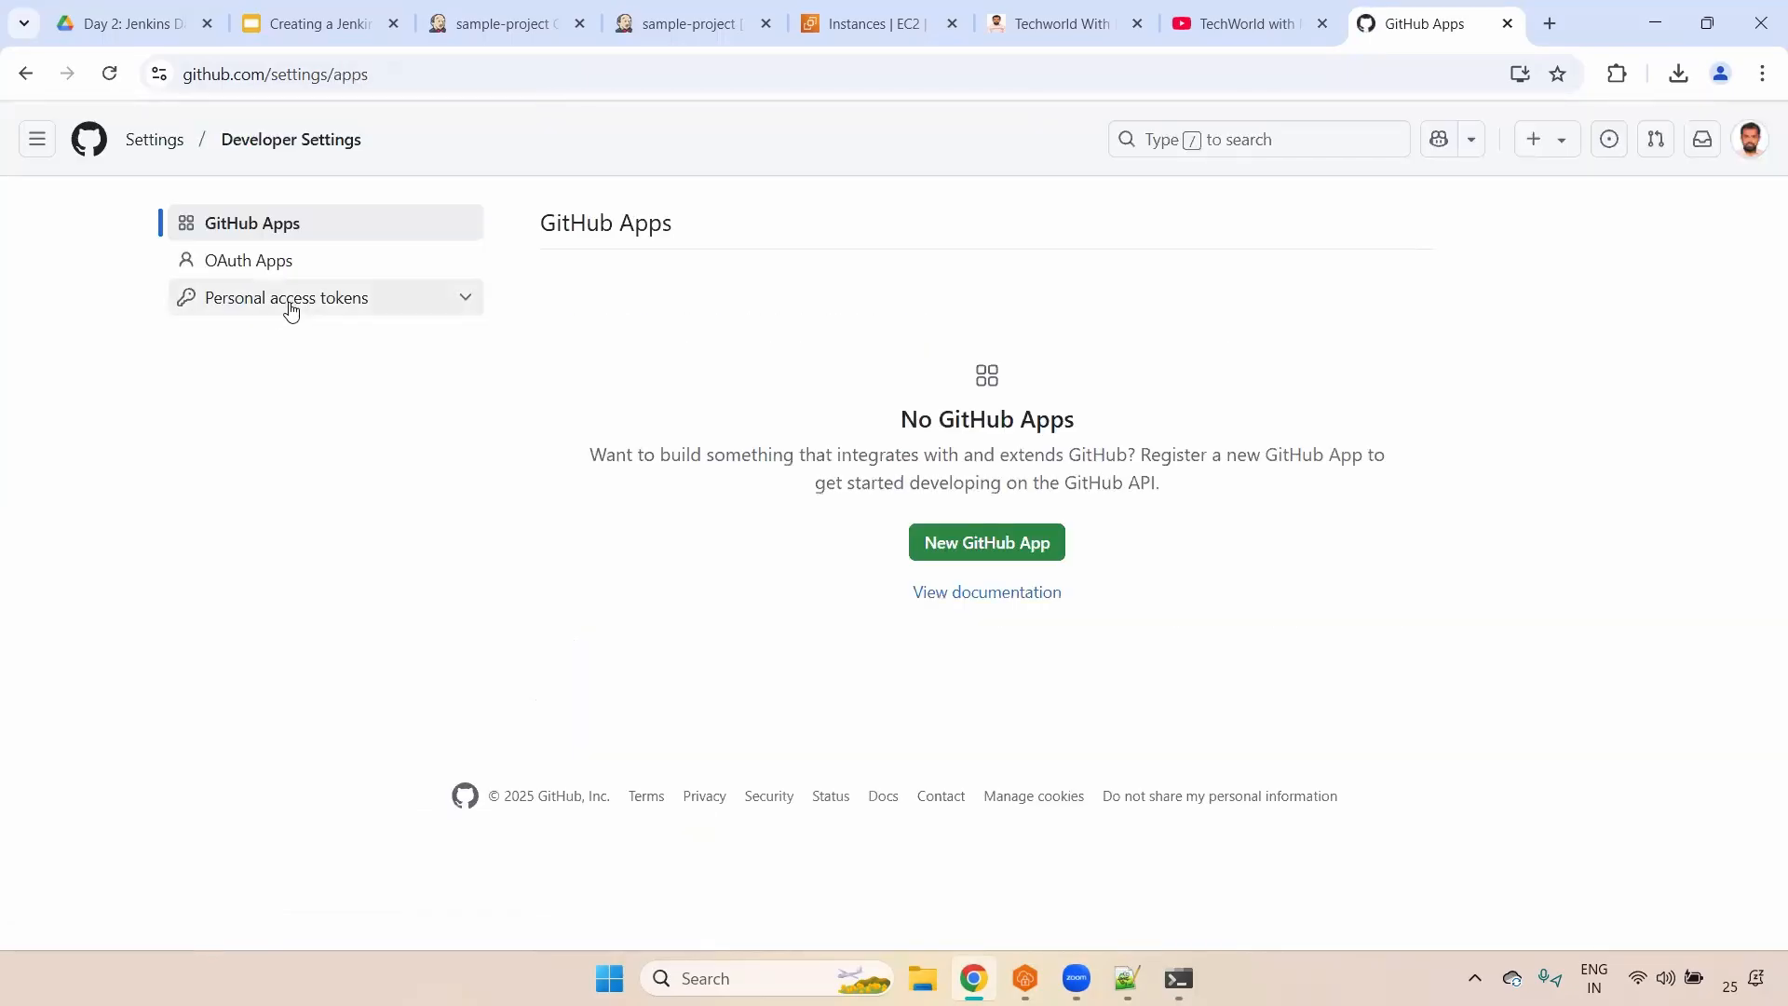
{"action": "left_click", "coordinate": [290, 310]}
{"action": "left_click", "coordinate": [270, 375]}
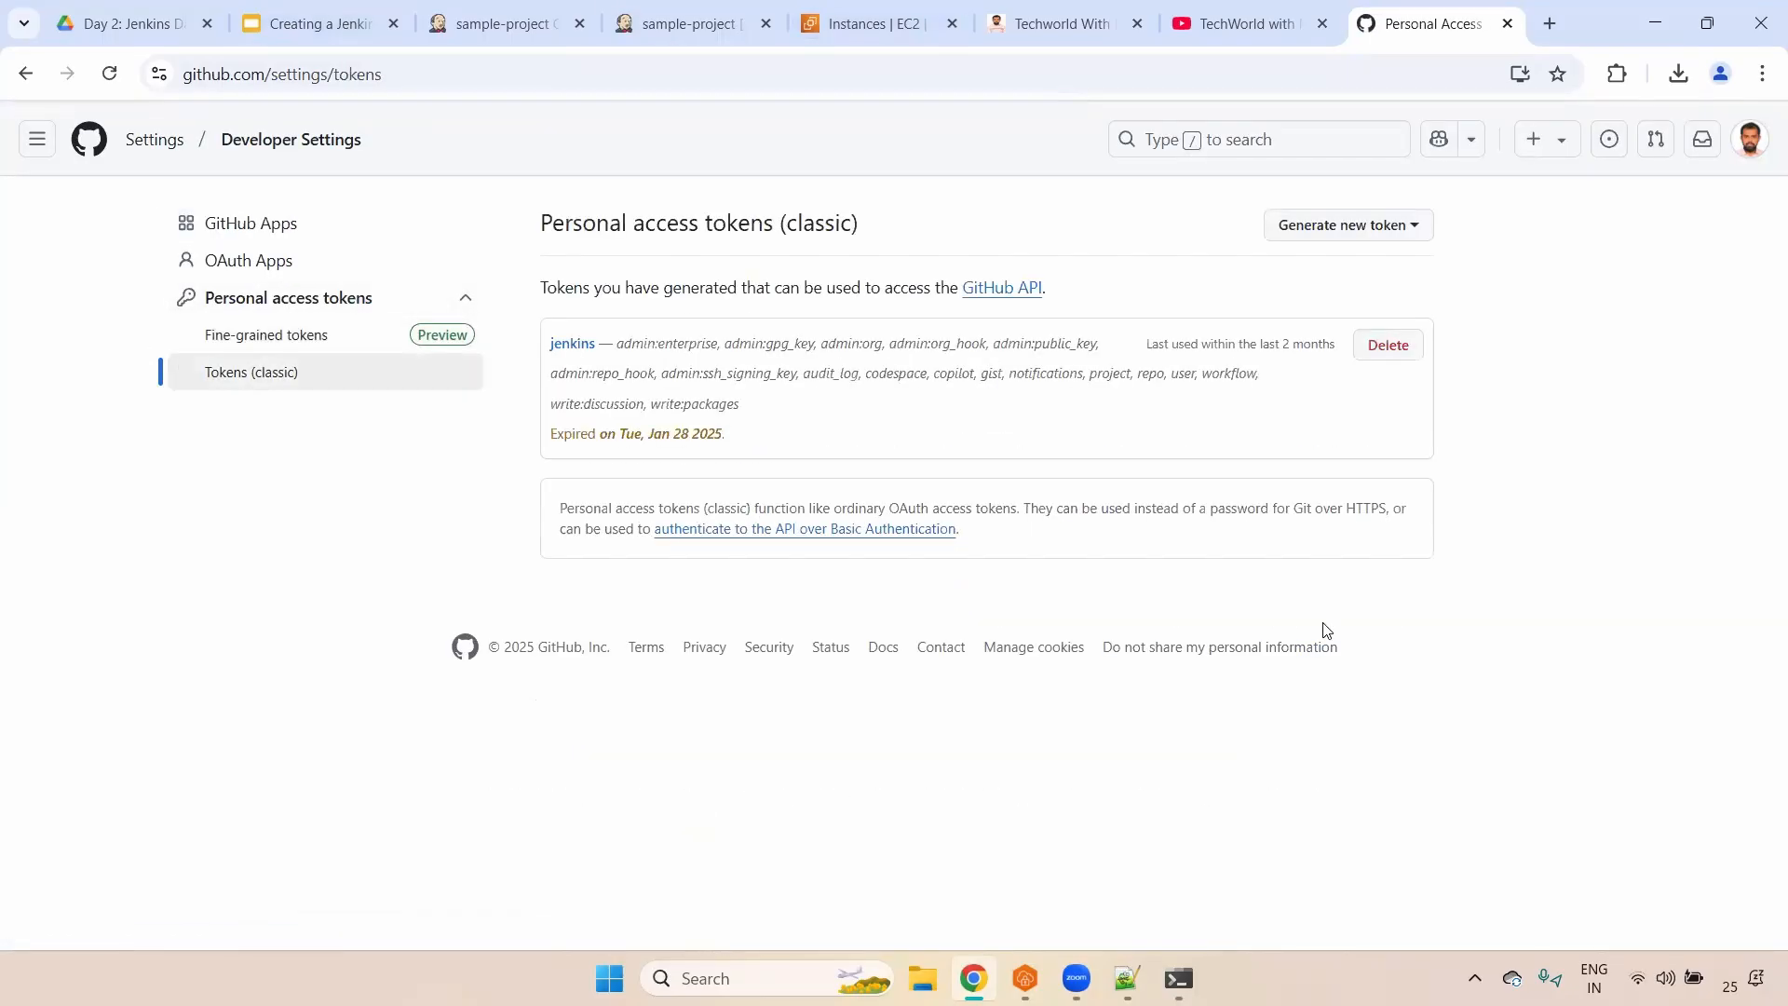
- Start generating a new classic token and confirm access with the saved account password
{"action": "left_click", "coordinate": [1337, 225]}
{"action": "left_click", "coordinate": [1199, 347]}
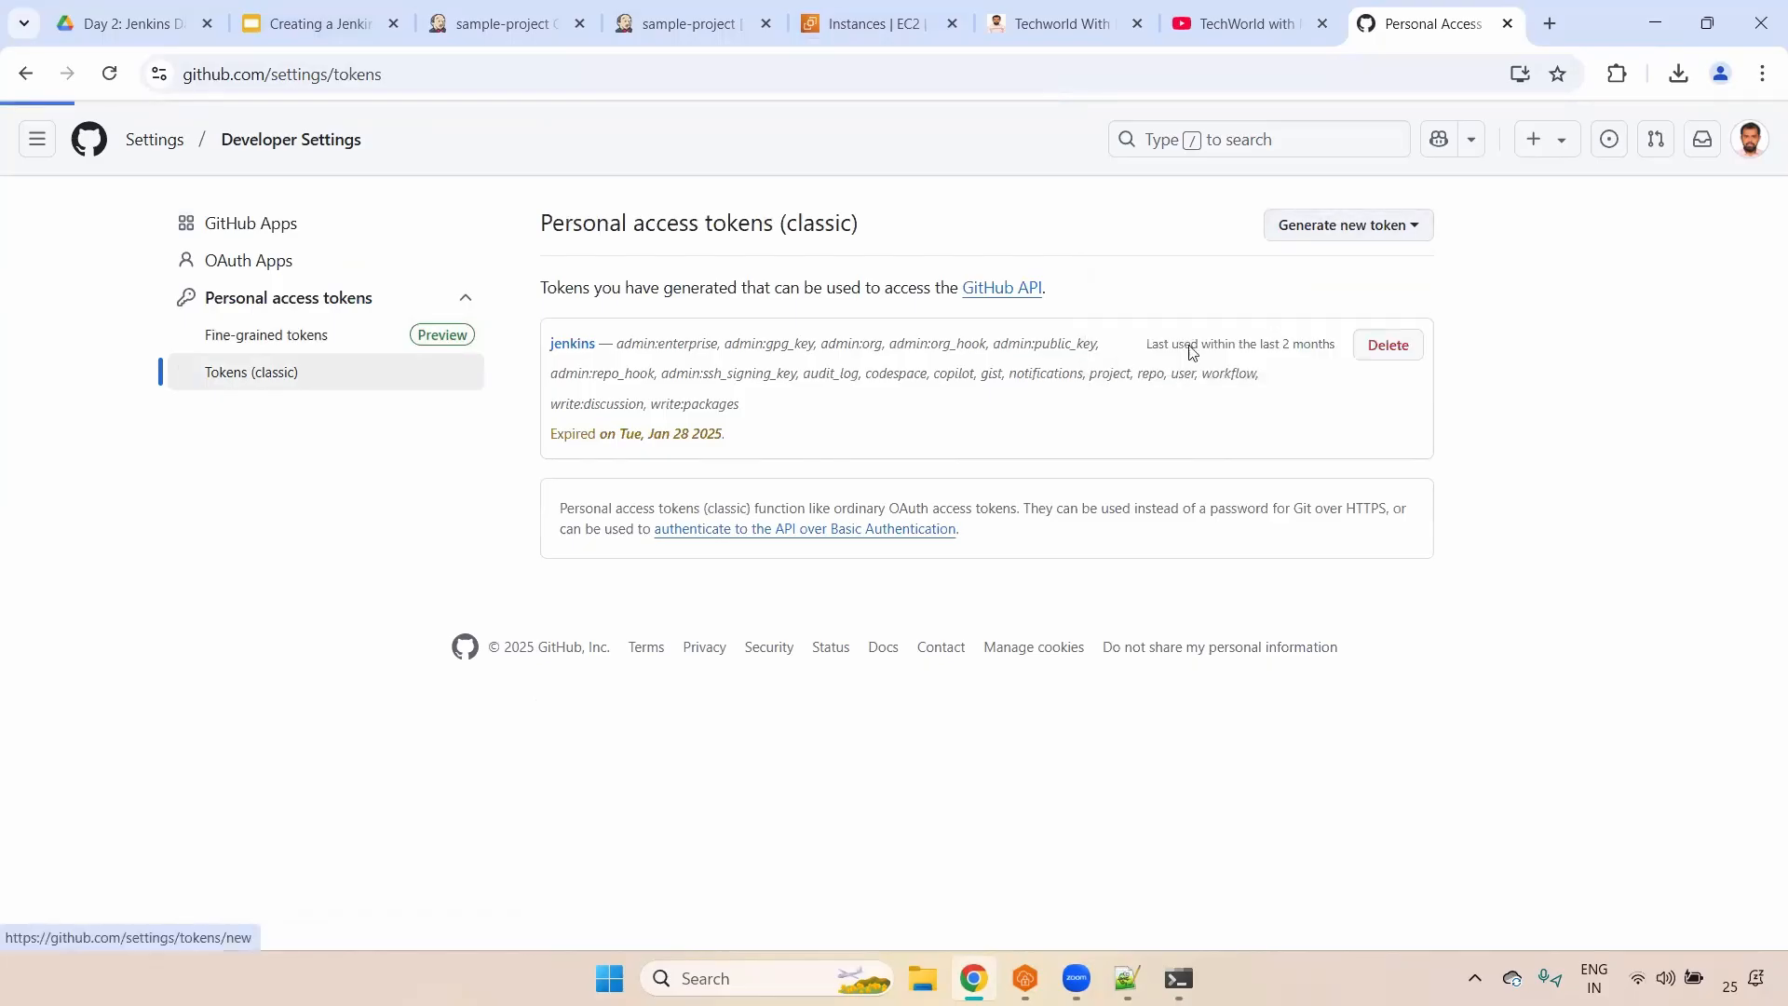
{"action": "left_click", "coordinate": [872, 469]}
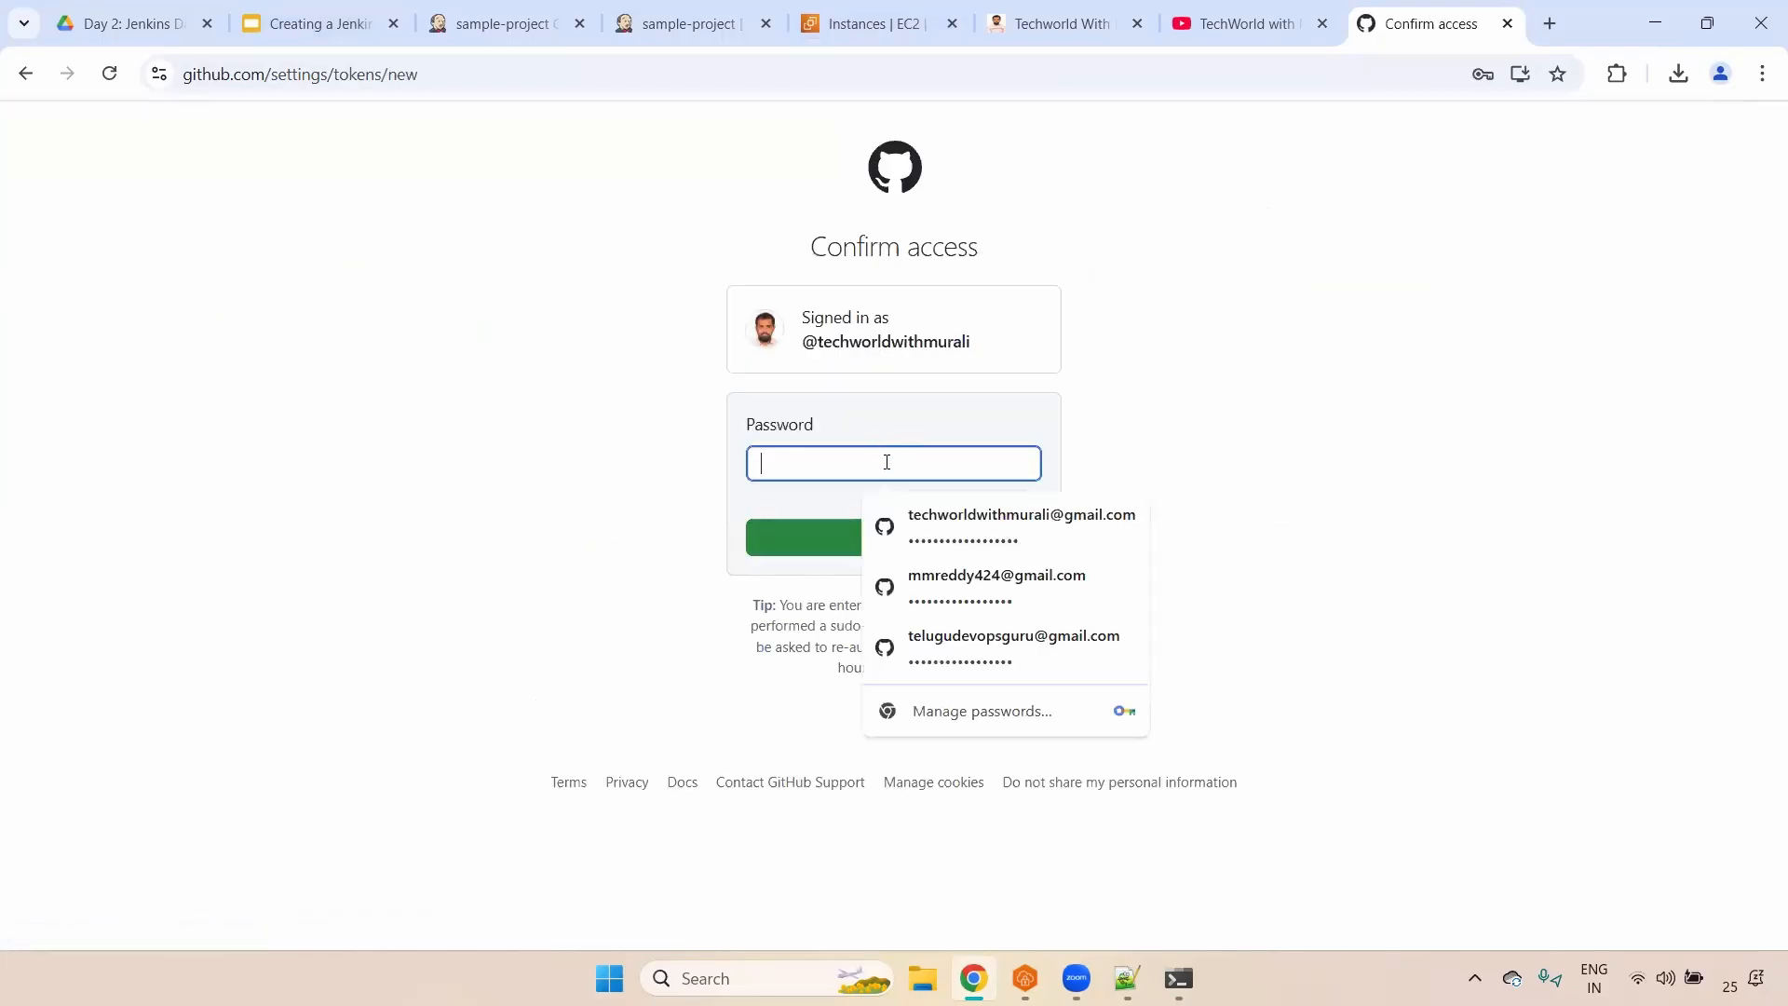
{"action": "left_click", "coordinate": [986, 520]}
{"action": "left_click", "coordinate": [916, 540]}
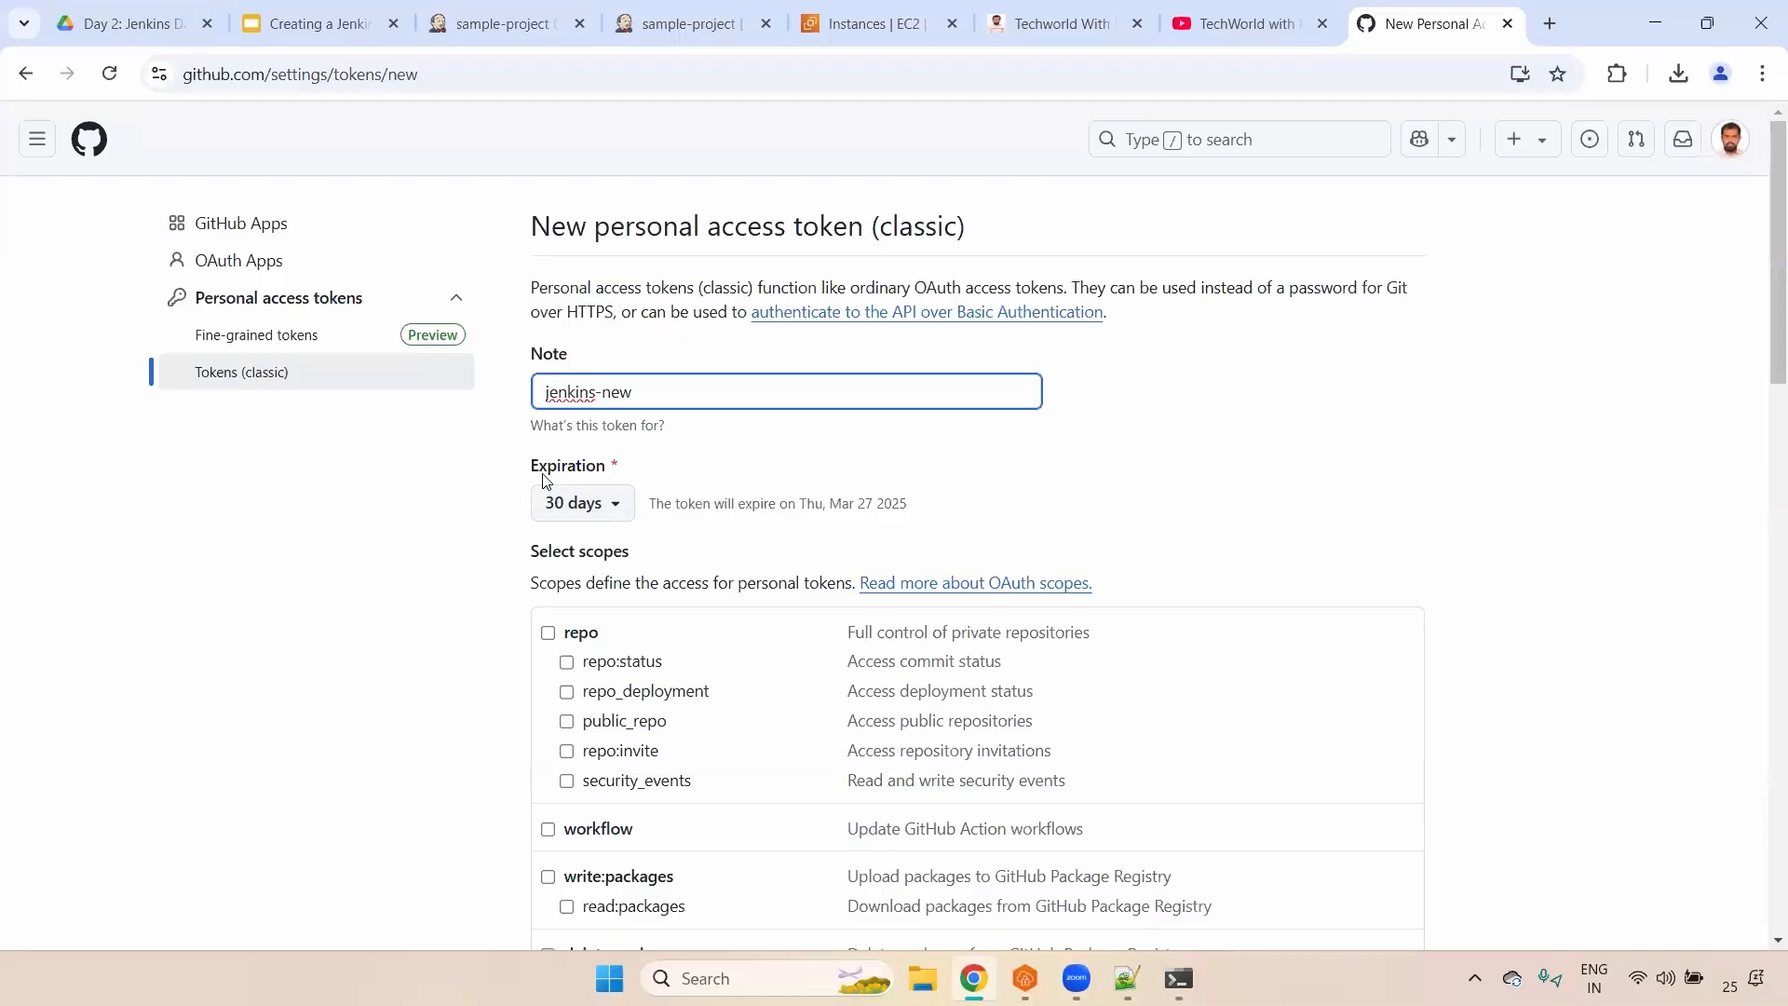
- Set the new token's expiration to 7 days
{"action": "left_click_drag", "start_coordinate": [528, 469], "coordinate": [617, 471]}
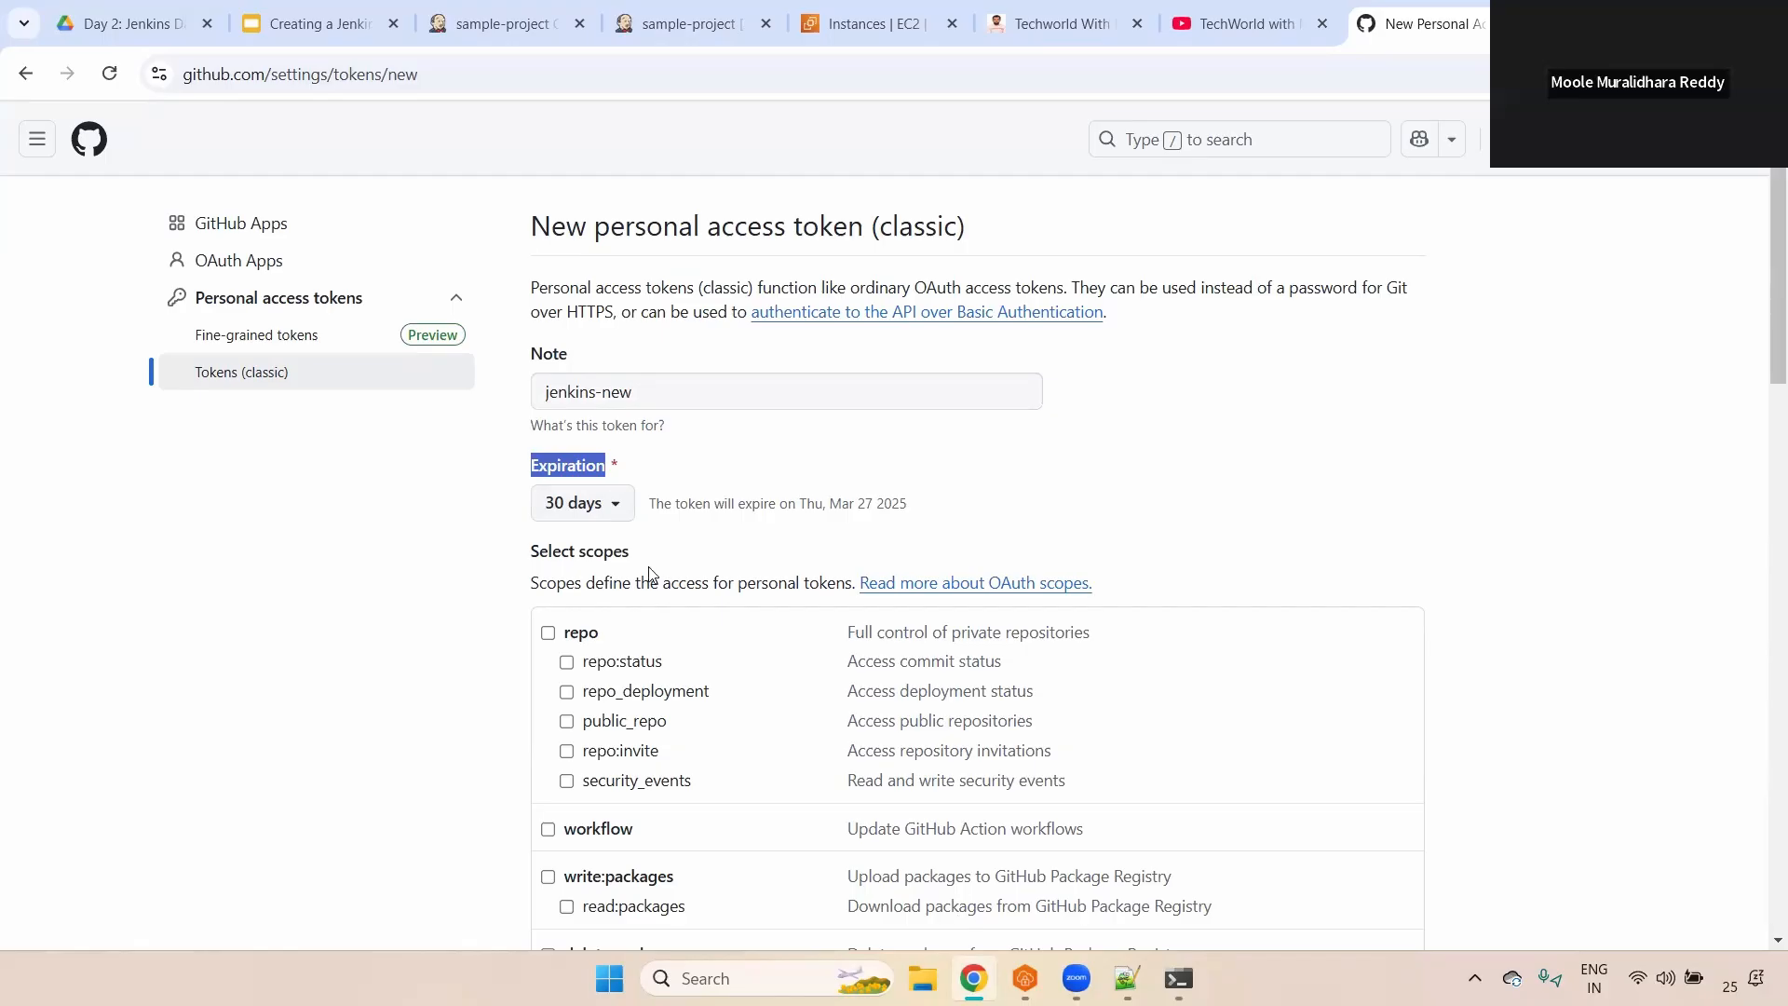
{"action": "left_click", "coordinate": [601, 509]}
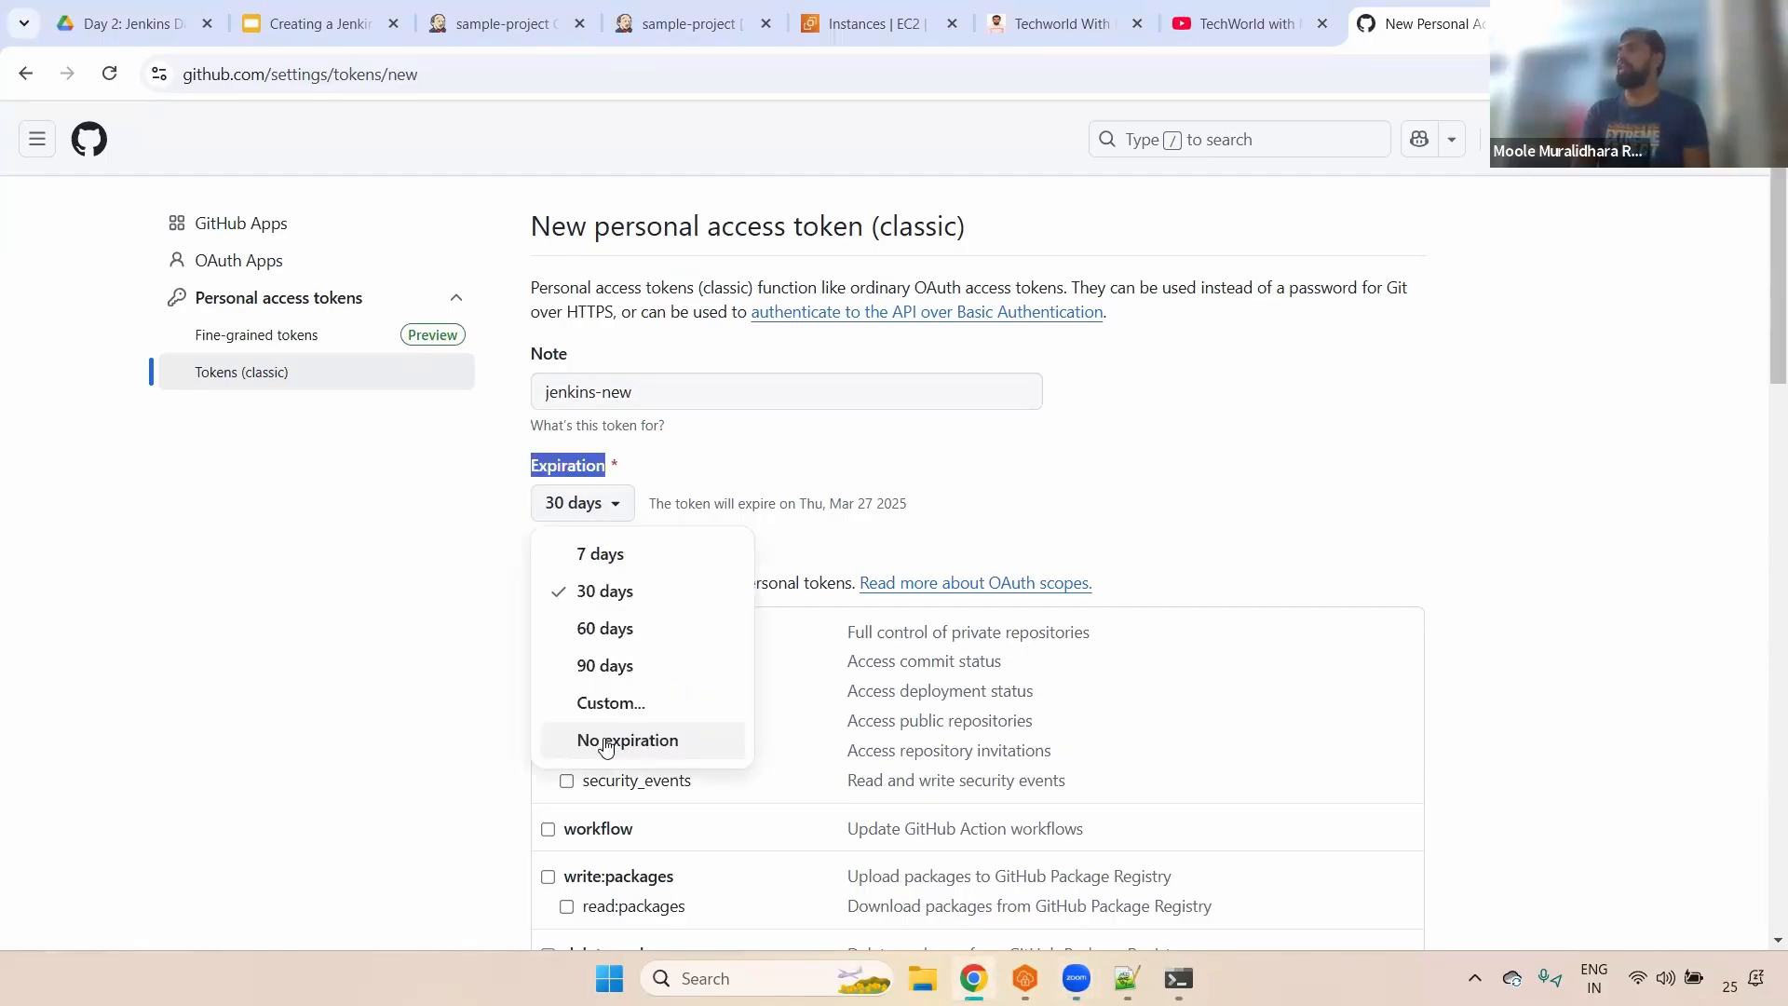
{"action": "left_click", "coordinate": [640, 557]}
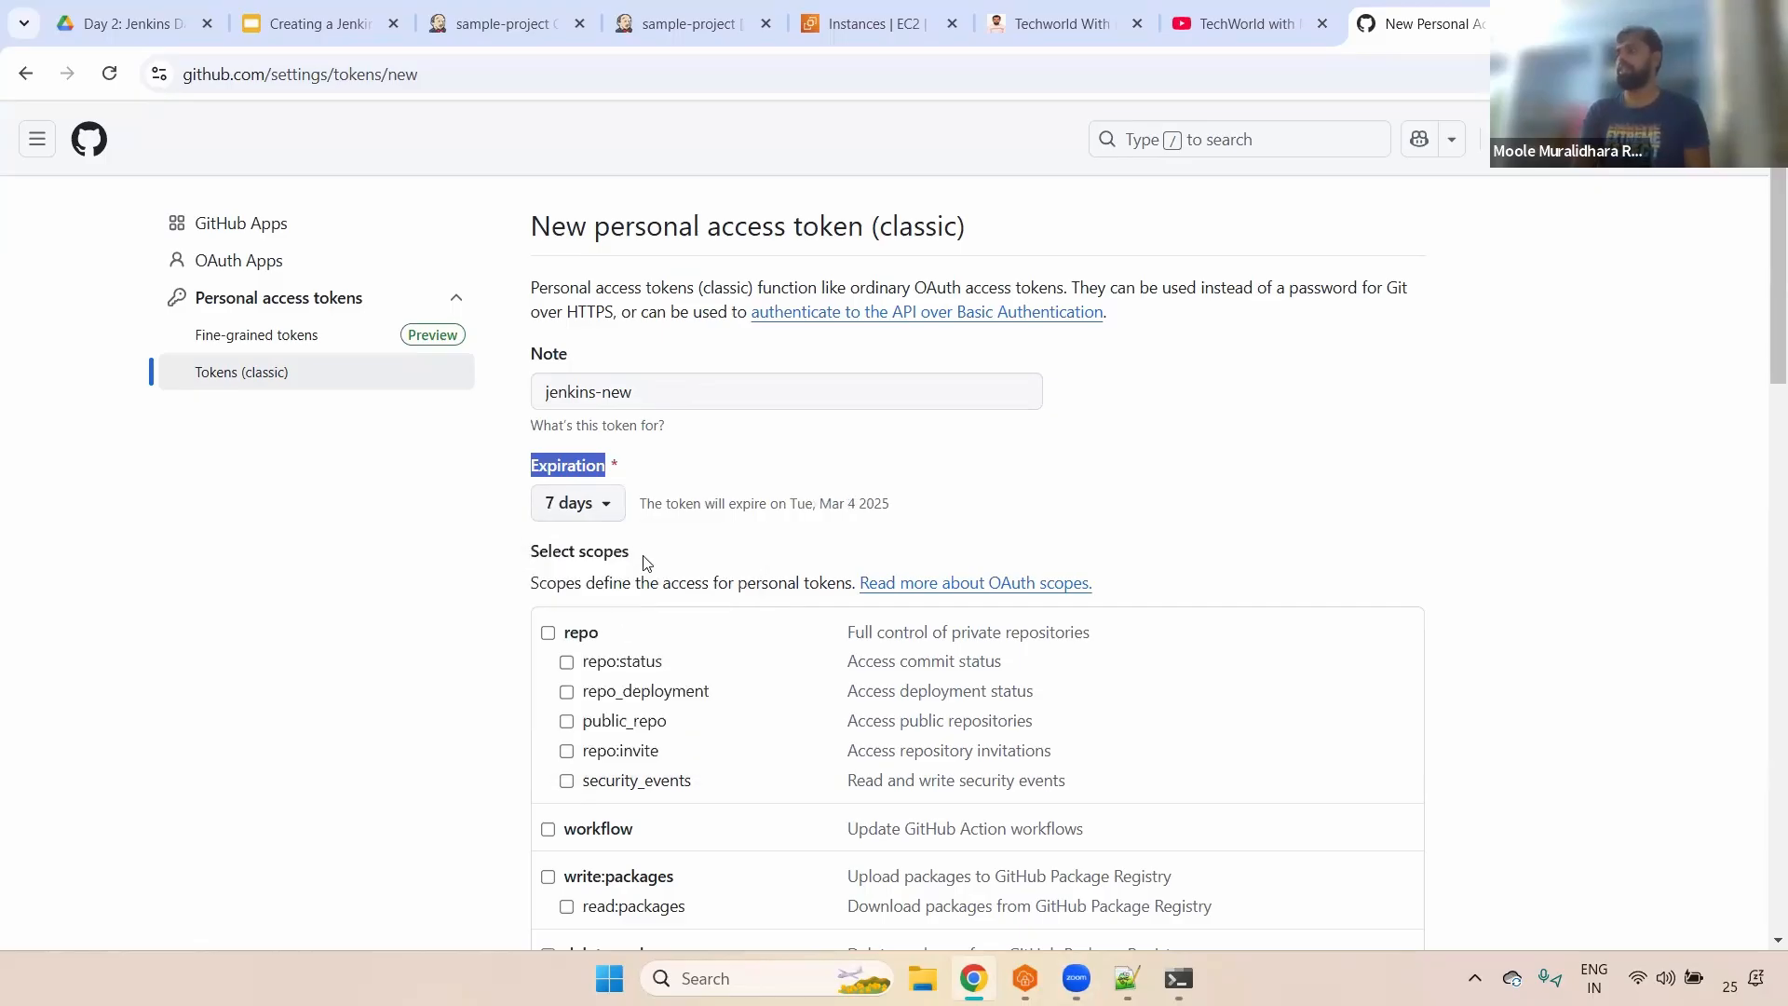
- Grant the repo, workflow, packages, admin:org, public_key, repo_hook, org_hook and gist scopes
{"action": "left_click_drag", "start_coordinate": [541, 583], "coordinate": [593, 615]}
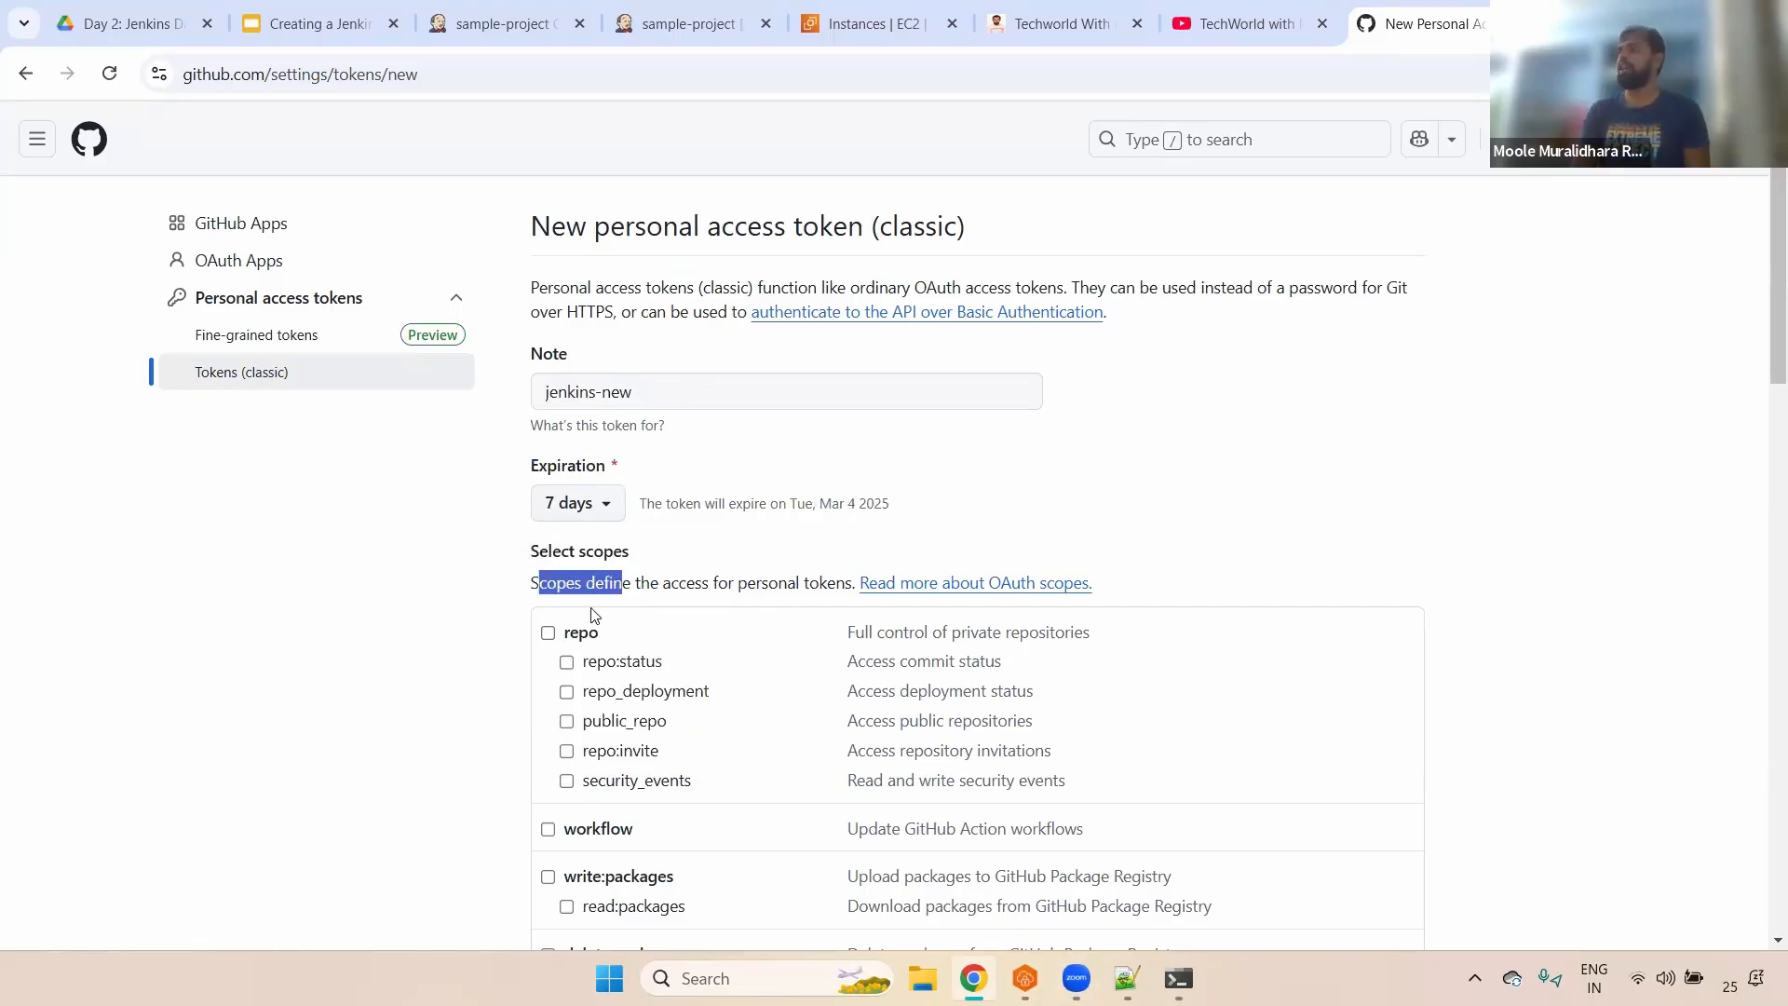
{"action": "left_click", "coordinate": [548, 633]}
{"action": "left_click", "coordinate": [548, 828]}
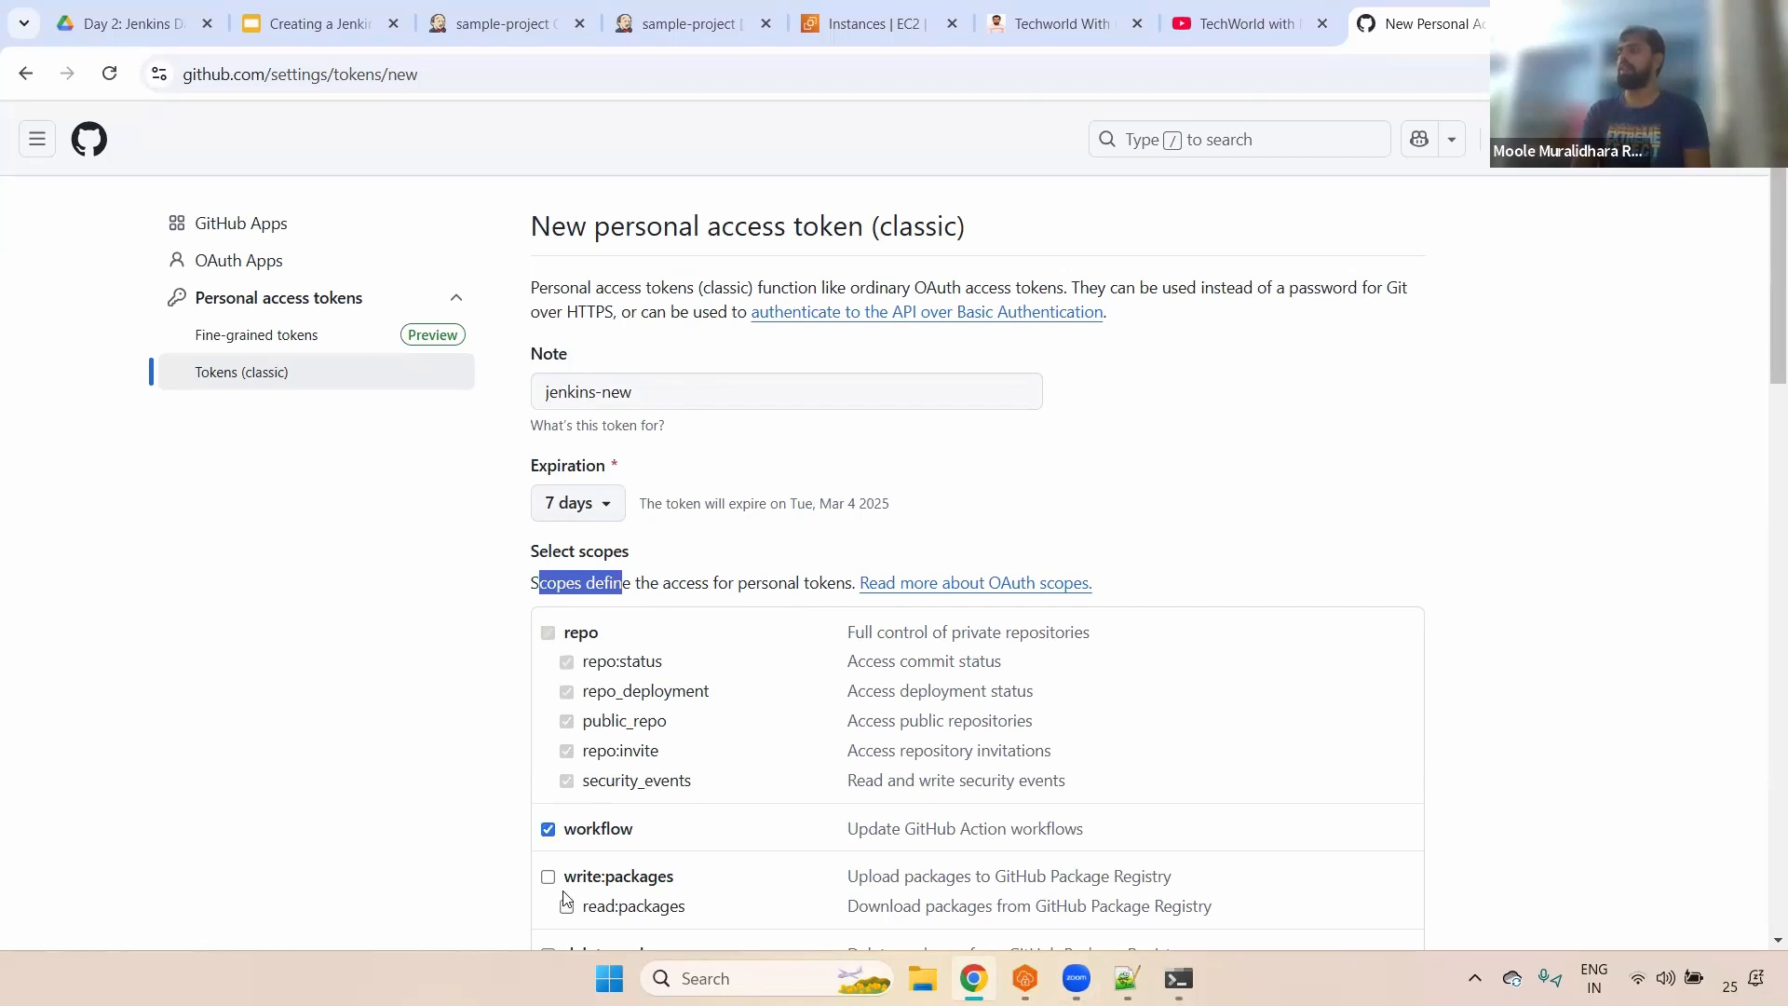
{"action": "left_click", "coordinate": [548, 877]}
{"action": "scroll", "coordinate": [540, 264], "scroll_direction": "down", "scroll_amount": 7}
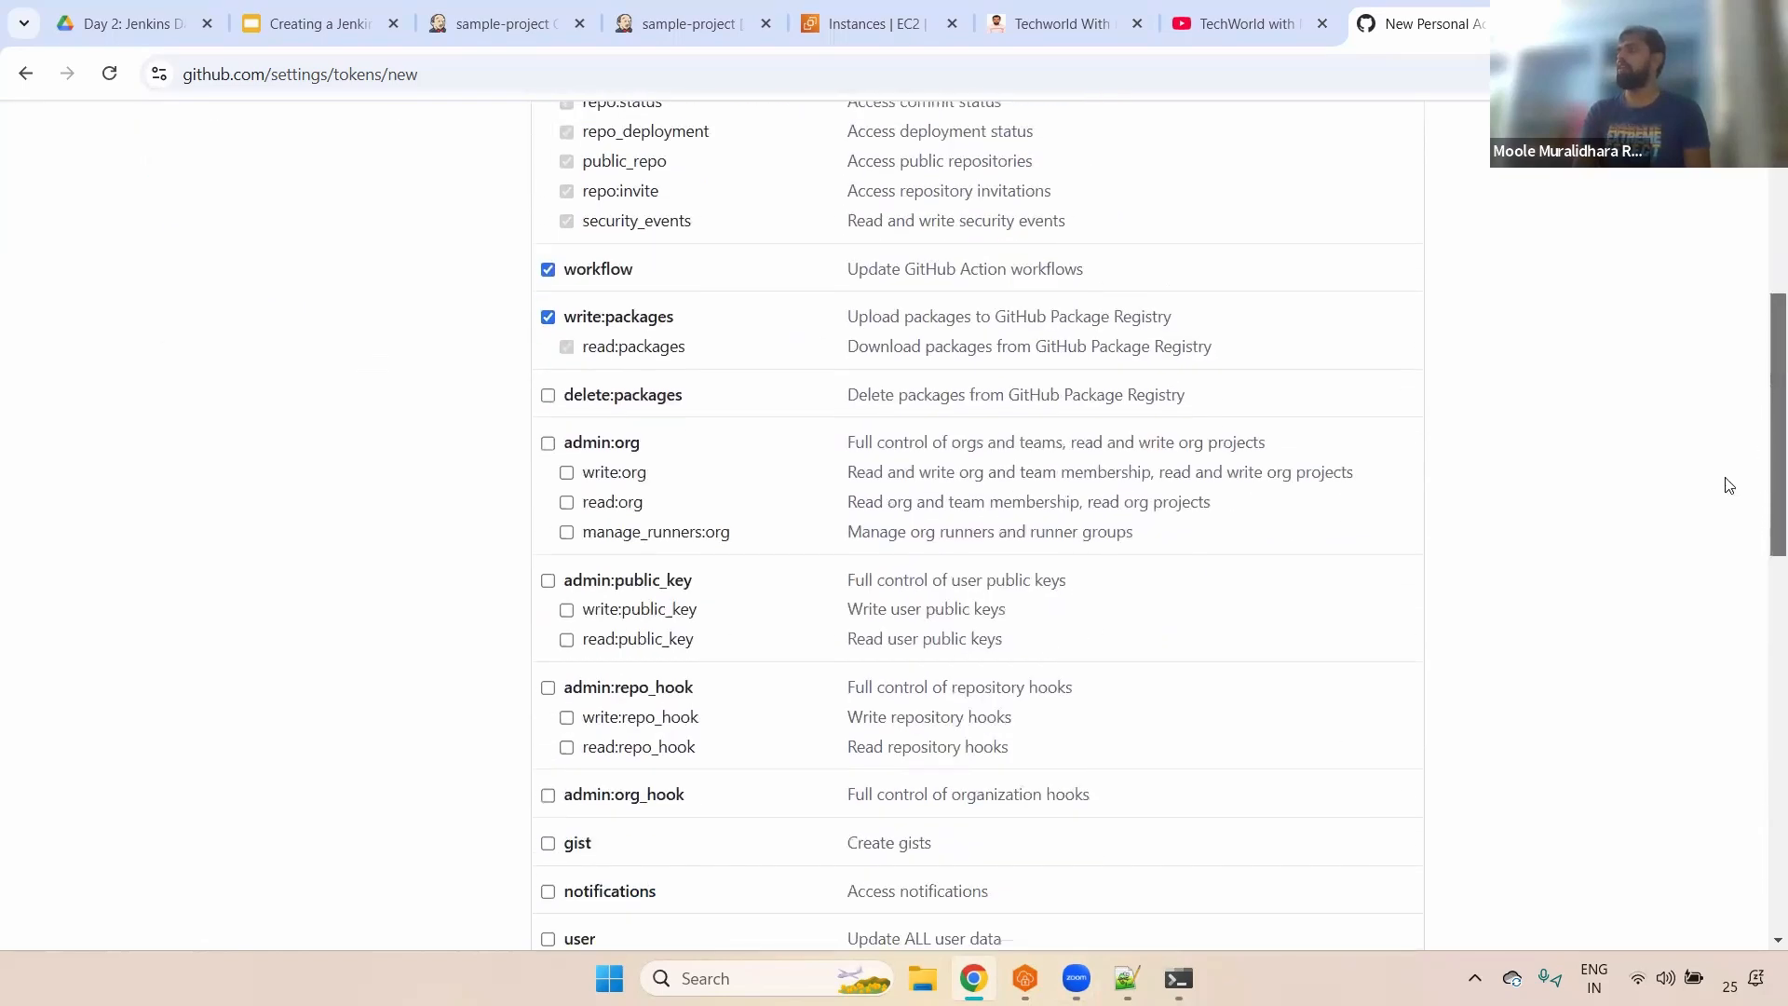
{"action": "left_click", "coordinate": [548, 301]}
{"action": "left_click", "coordinate": [548, 349]}
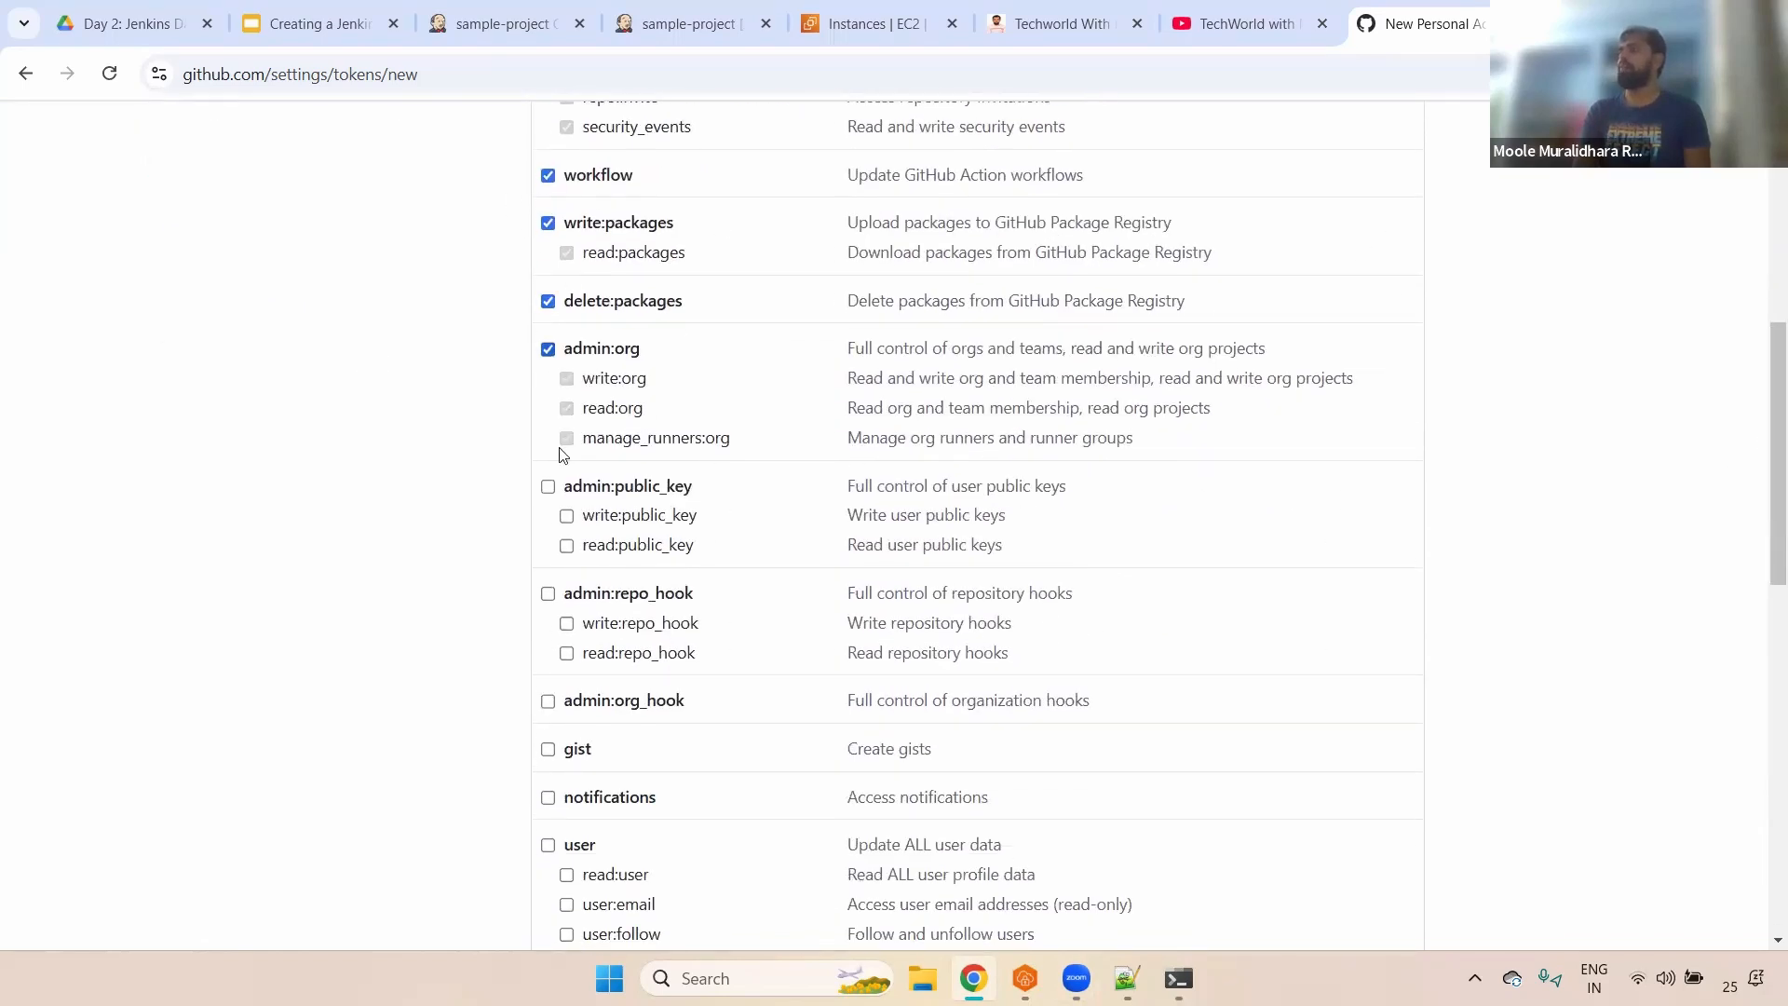
{"action": "left_click", "coordinate": [549, 487]}
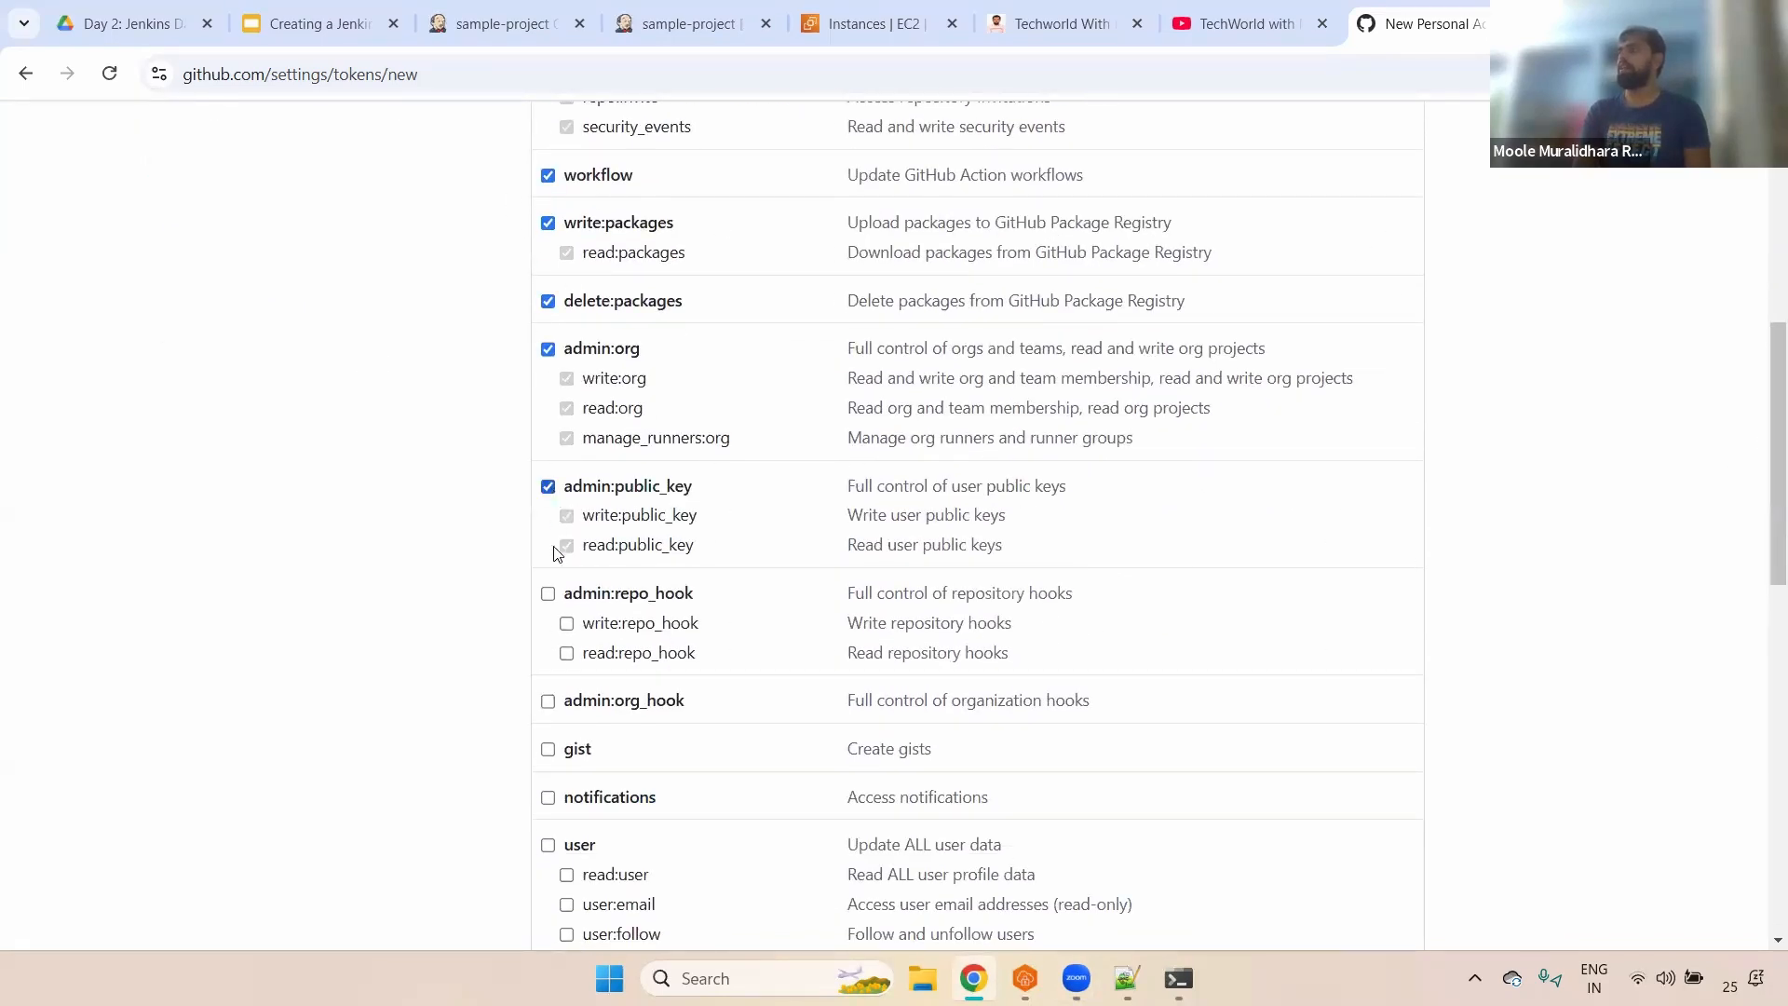
{"action": "left_click", "coordinate": [547, 594]}
{"action": "left_click", "coordinate": [548, 700]}
{"action": "left_click", "coordinate": [547, 750]}
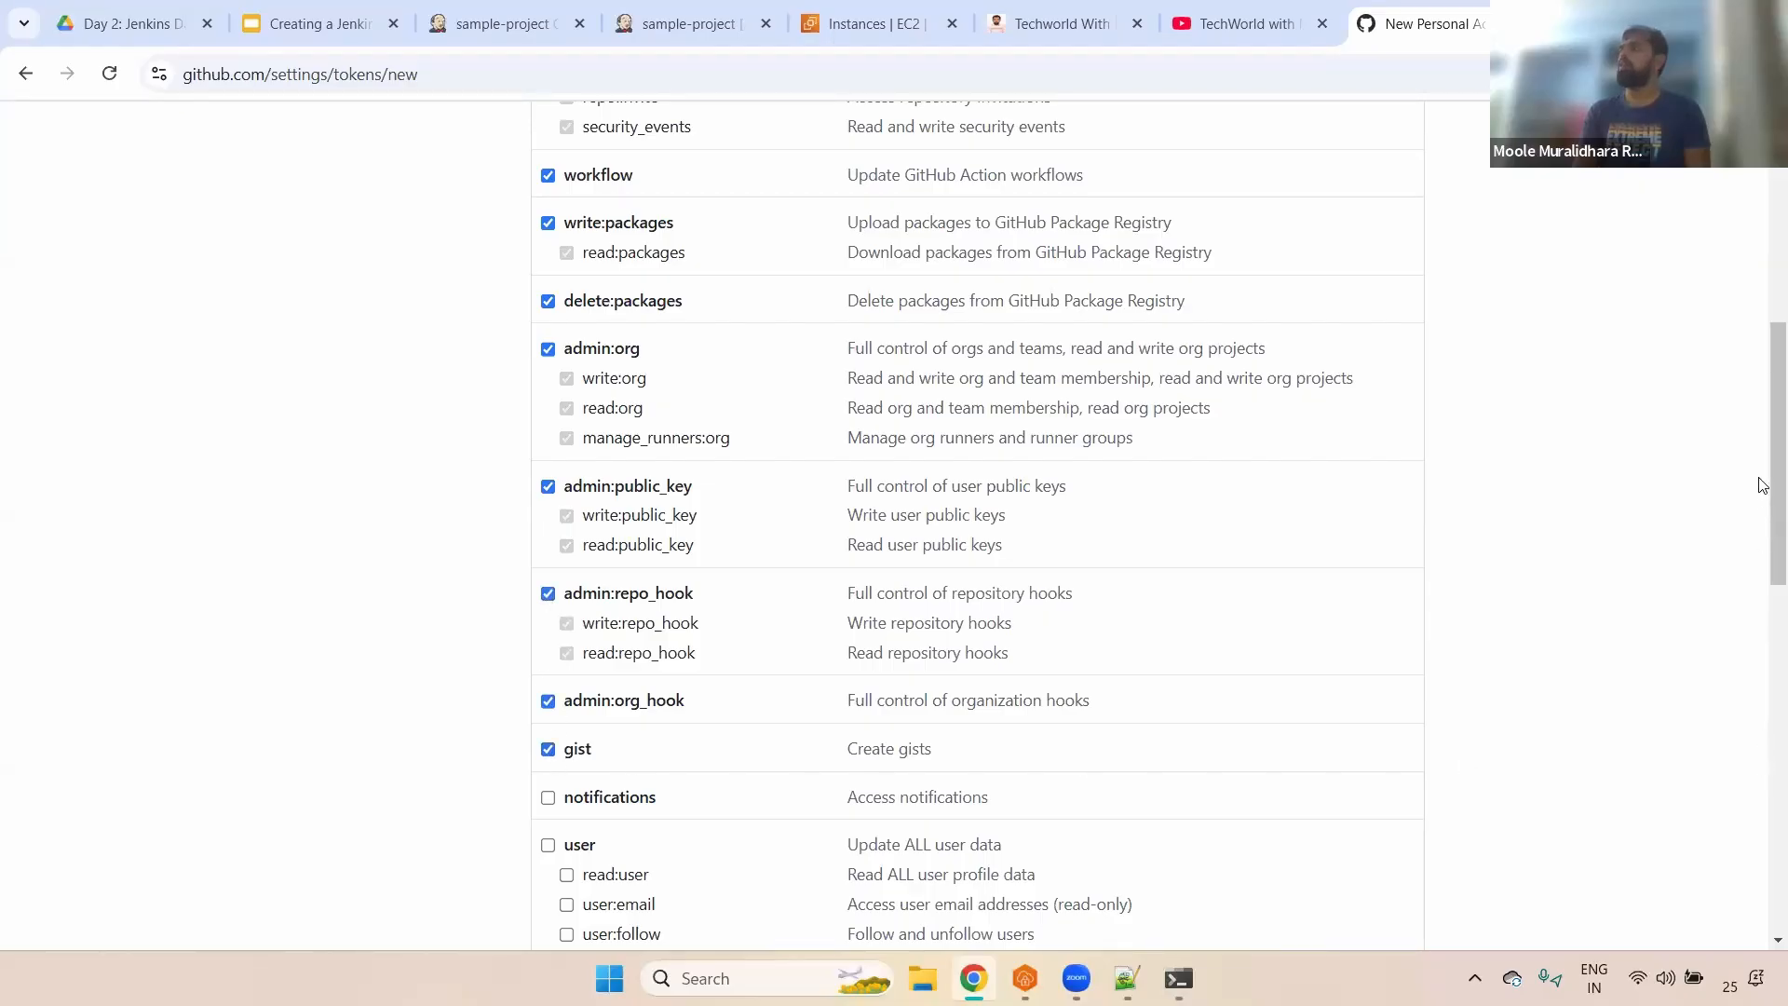
- Grant the remaining scopes, from notifications and user through copilot, project and admin:ssh_signing_key
{"action": "scroll", "coordinate": [1764, 486], "scroll_direction": "down", "scroll_amount": 6}
{"action": "left_click", "coordinate": [547, 244]}
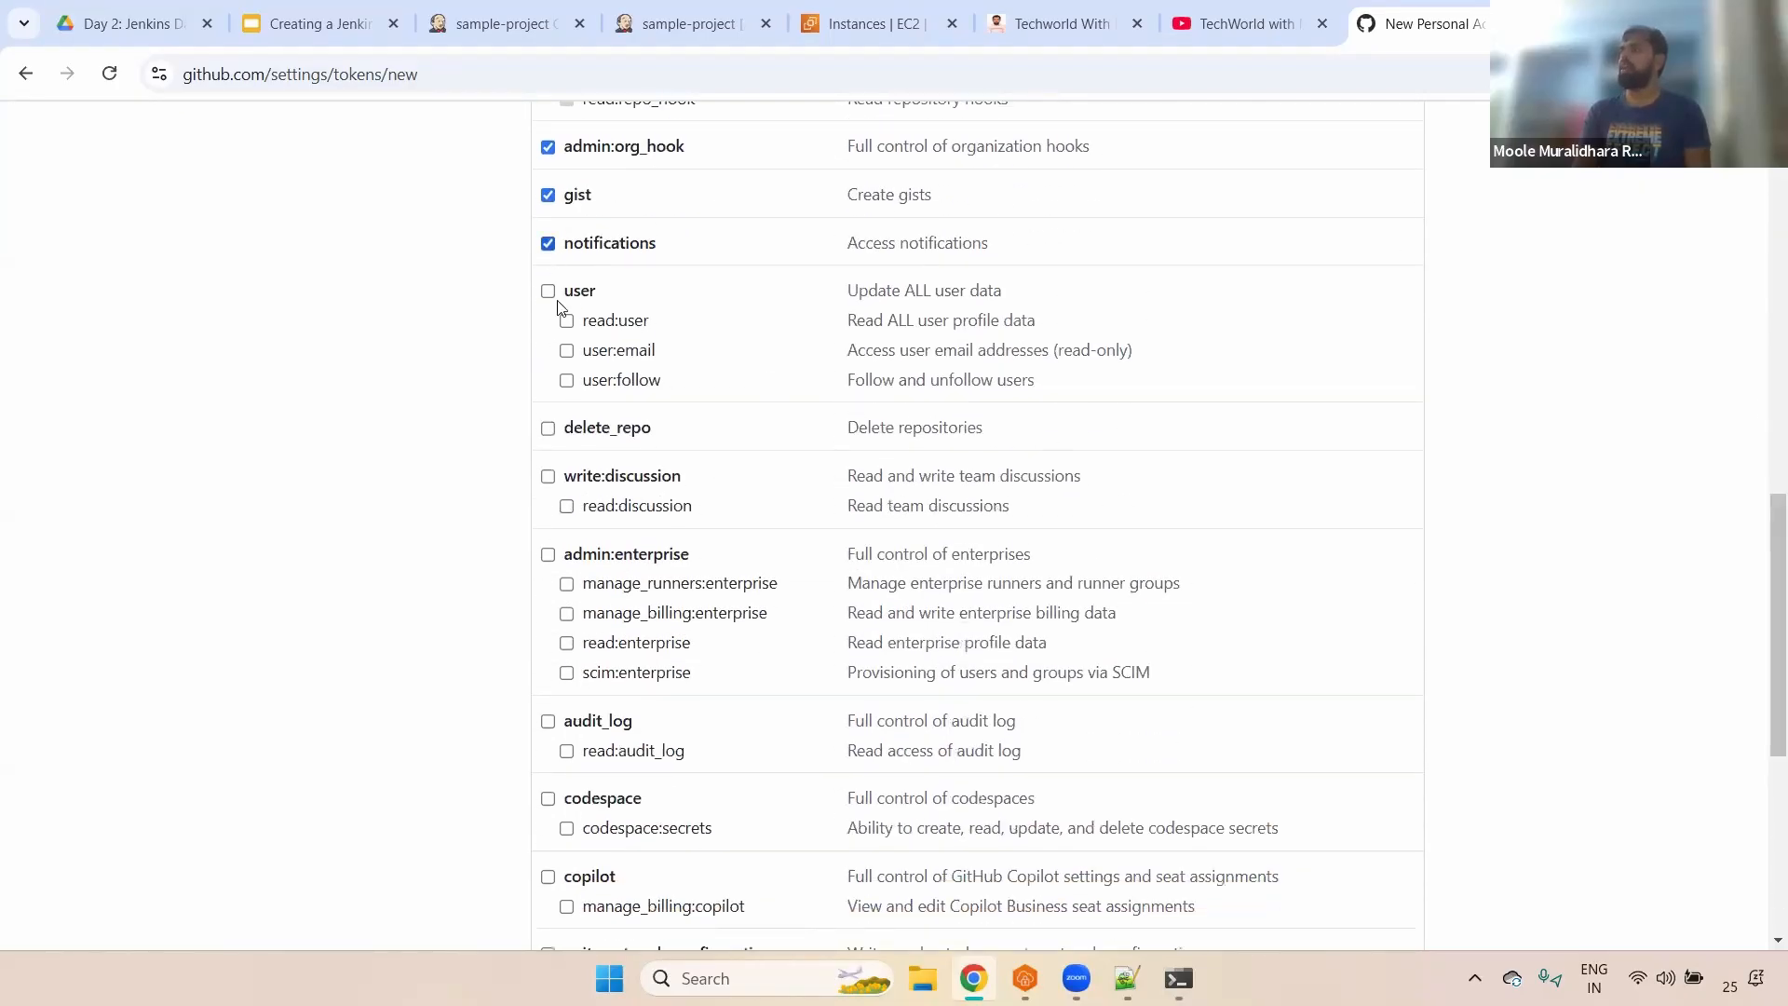
{"action": "left_click", "coordinate": [547, 291]}
{"action": "left_click", "coordinate": [547, 428]}
{"action": "left_click", "coordinate": [548, 476]}
{"action": "left_click", "coordinate": [548, 554]}
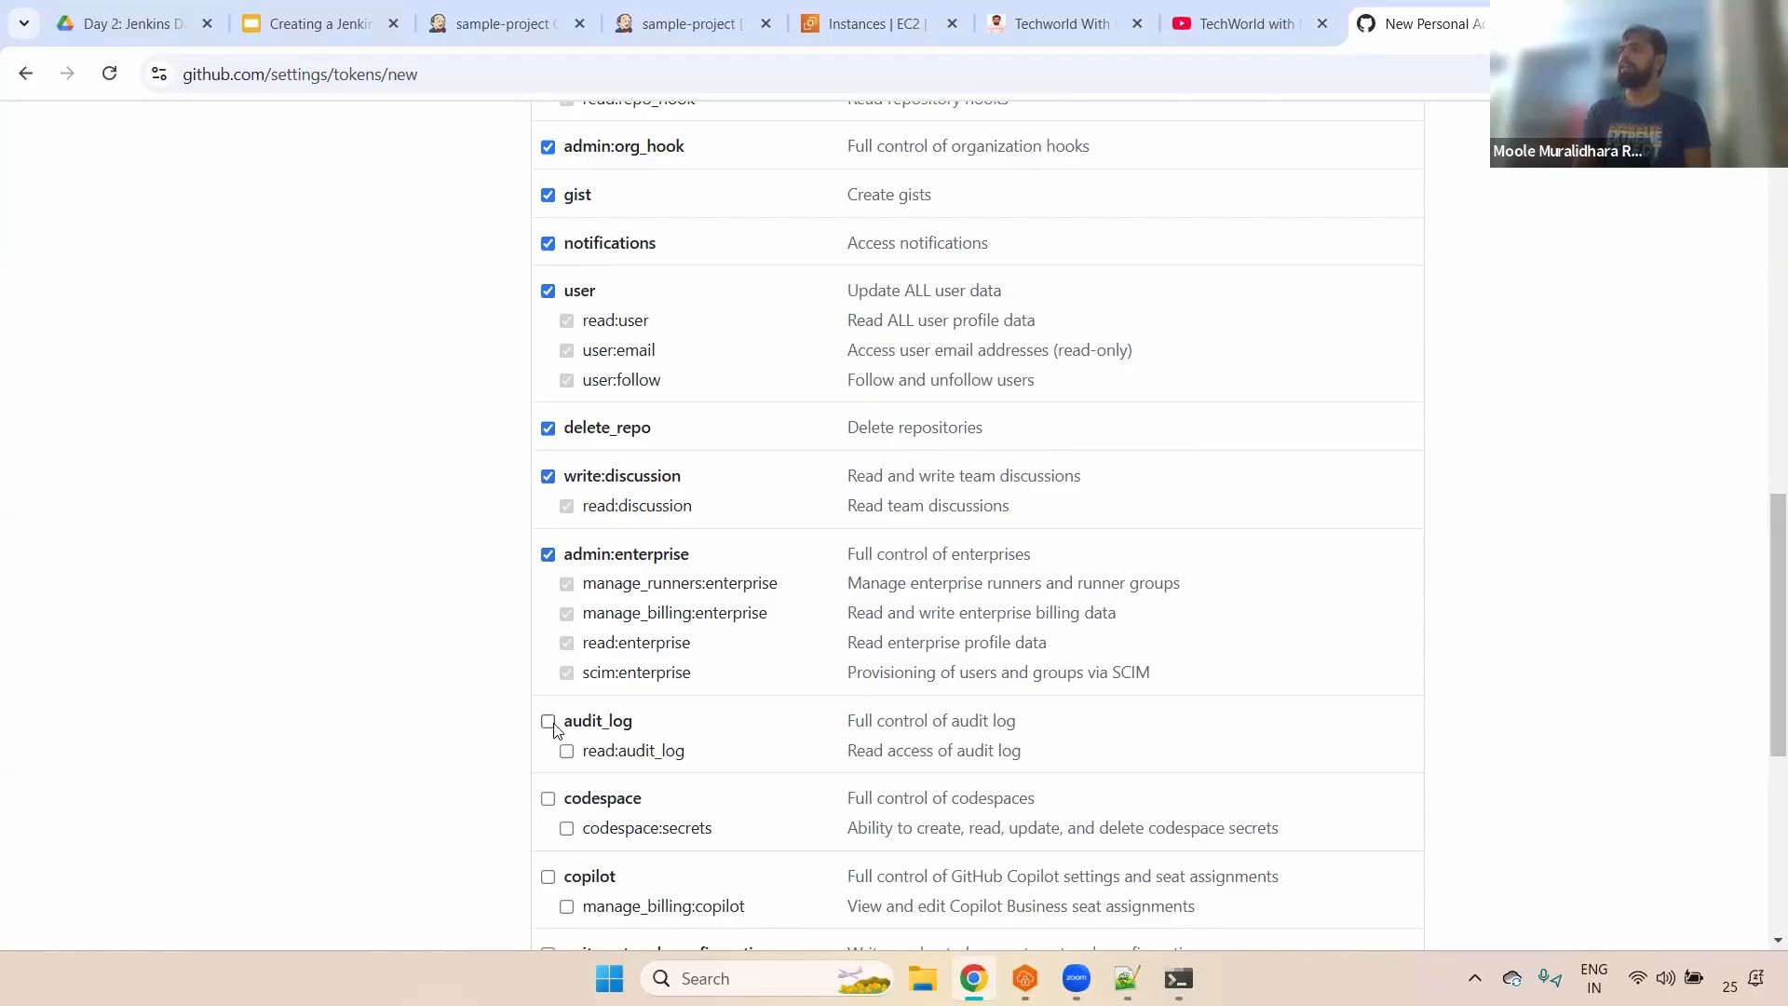
{"action": "left_click", "coordinate": [548, 721]}
{"action": "left_click", "coordinate": [547, 800]}
{"action": "left_click_drag", "start_coordinate": [1763, 606], "coordinate": [1764, 700]}
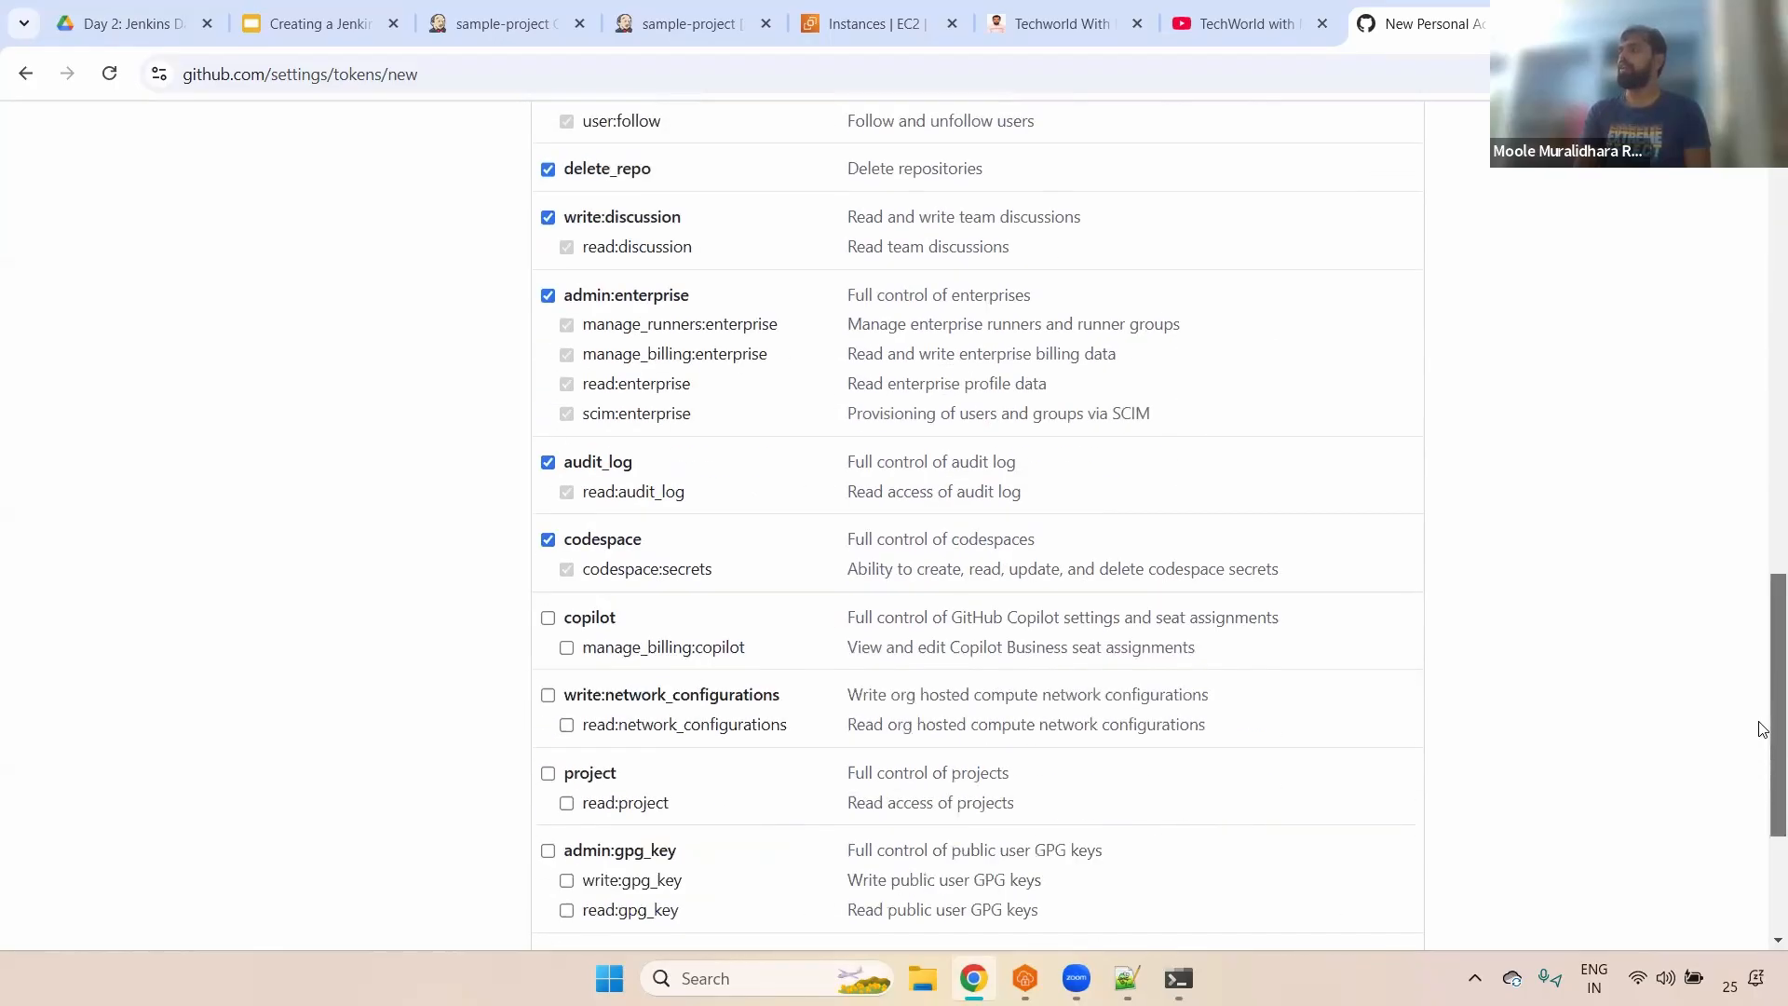
{"action": "scroll", "coordinate": [735, 371], "scroll_direction": "down", "scroll_amount": 1}
{"action": "left_click", "coordinate": [547, 443]}
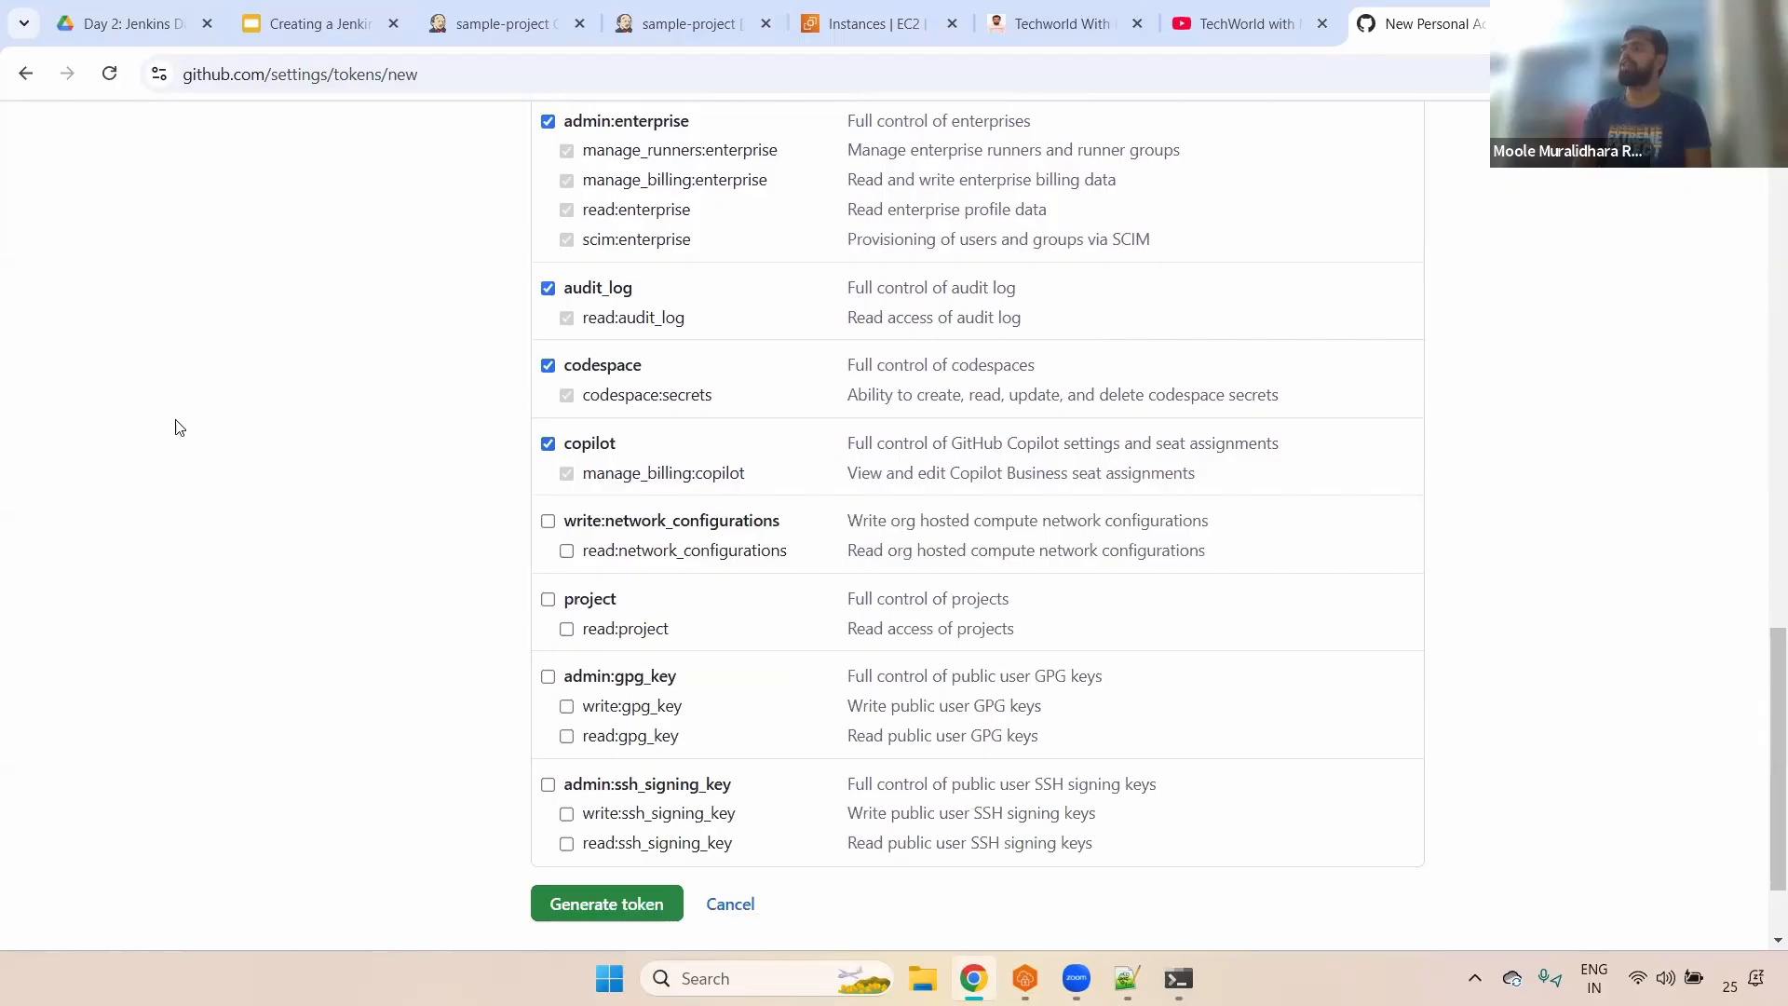
{"action": "left_click", "coordinate": [549, 524]}
{"action": "left_click", "coordinate": [548, 600]}
{"action": "left_click", "coordinate": [548, 677]}
{"action": "left_click", "coordinate": [548, 784]}
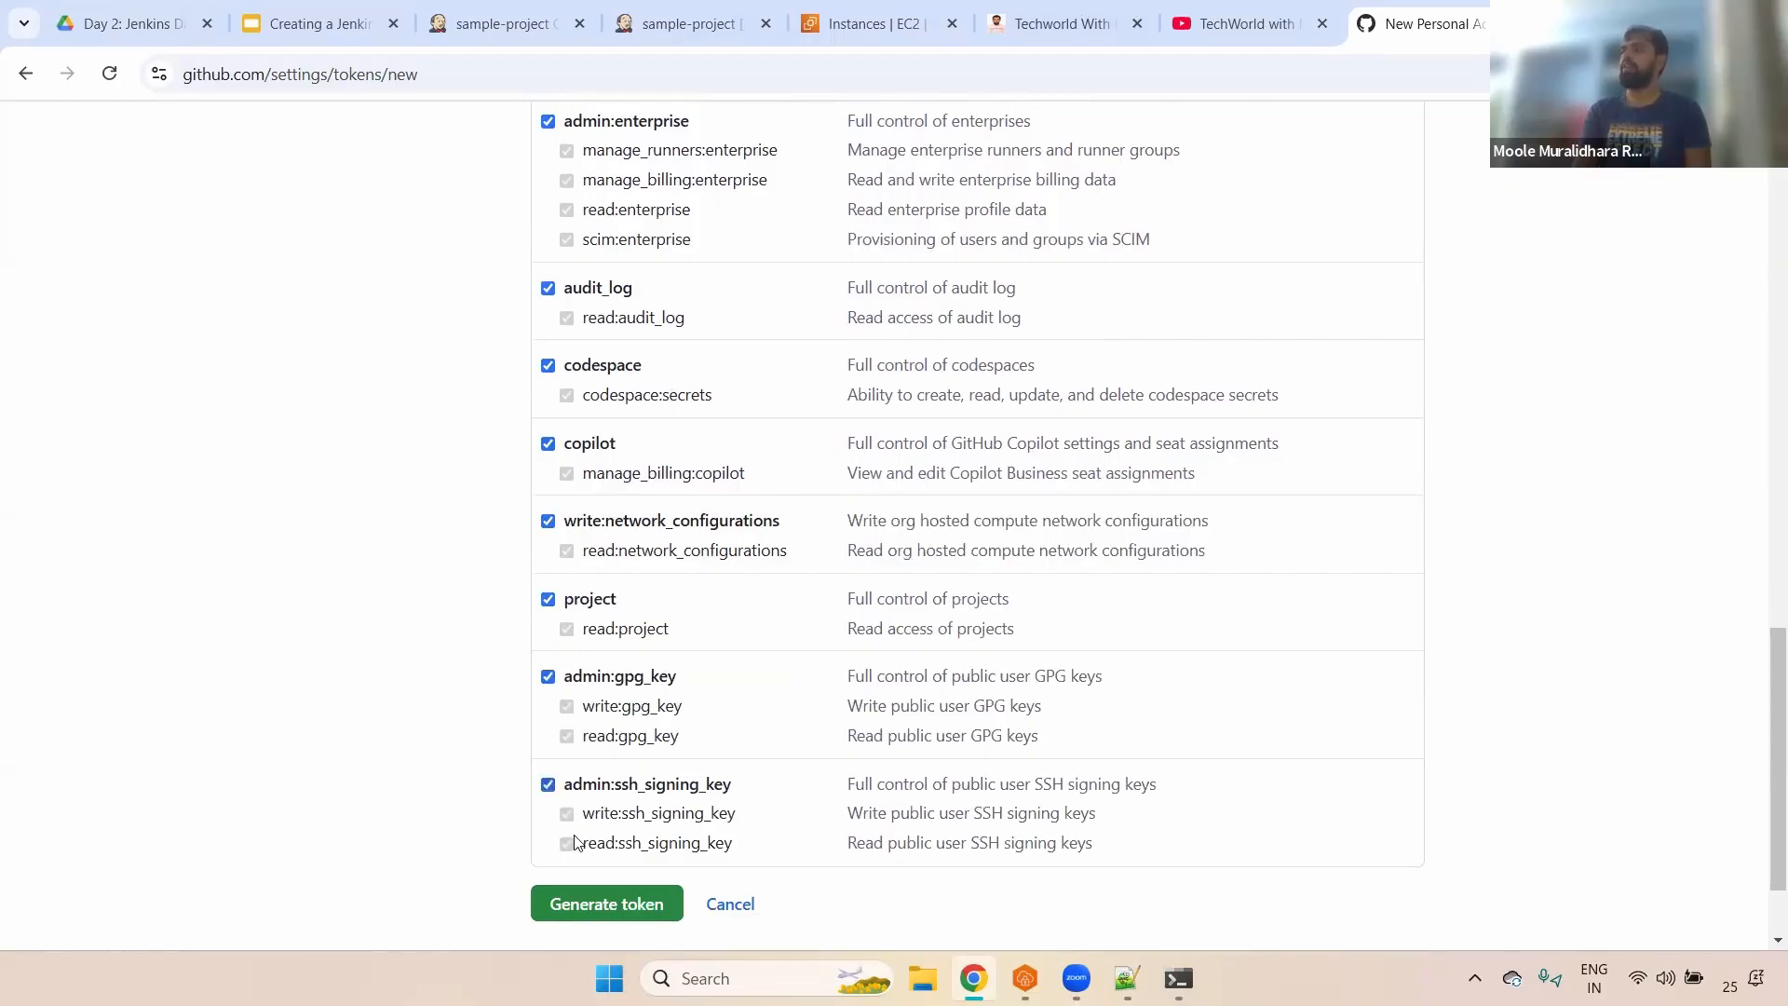
- Generate the token, copy it, and return to Jenkins
{"action": "left_click", "coordinate": [605, 902]}
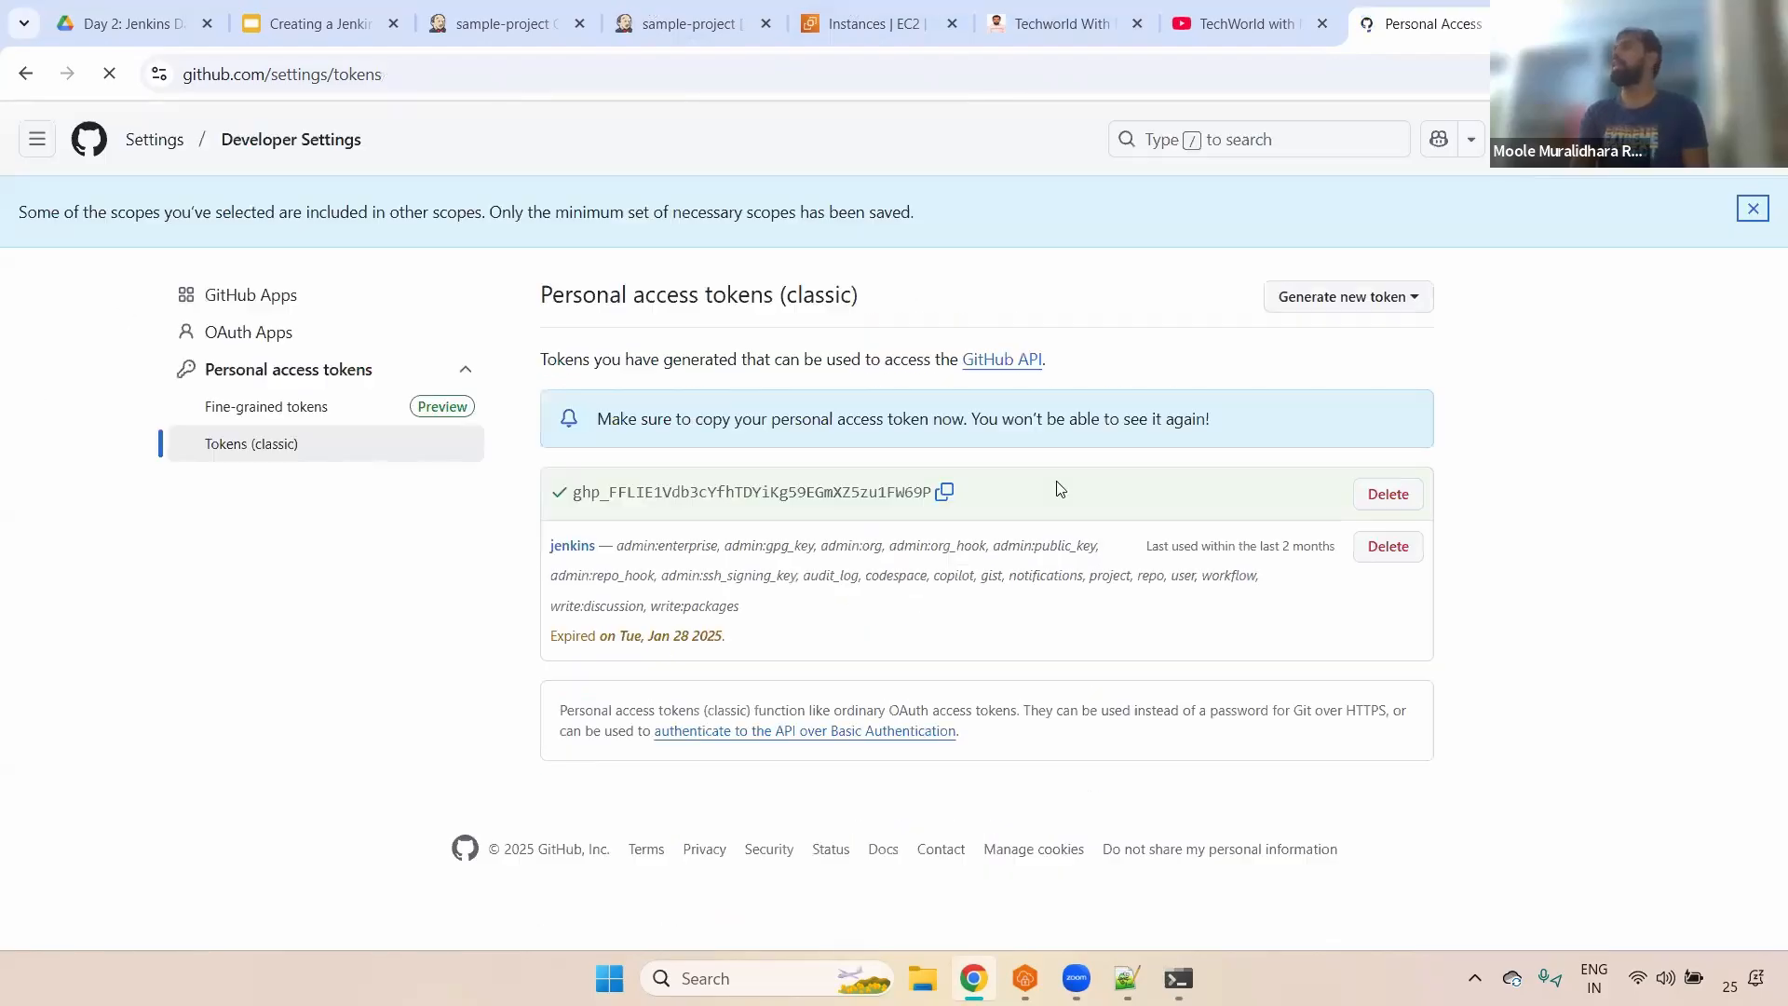
{"action": "left_click", "coordinate": [945, 494]}
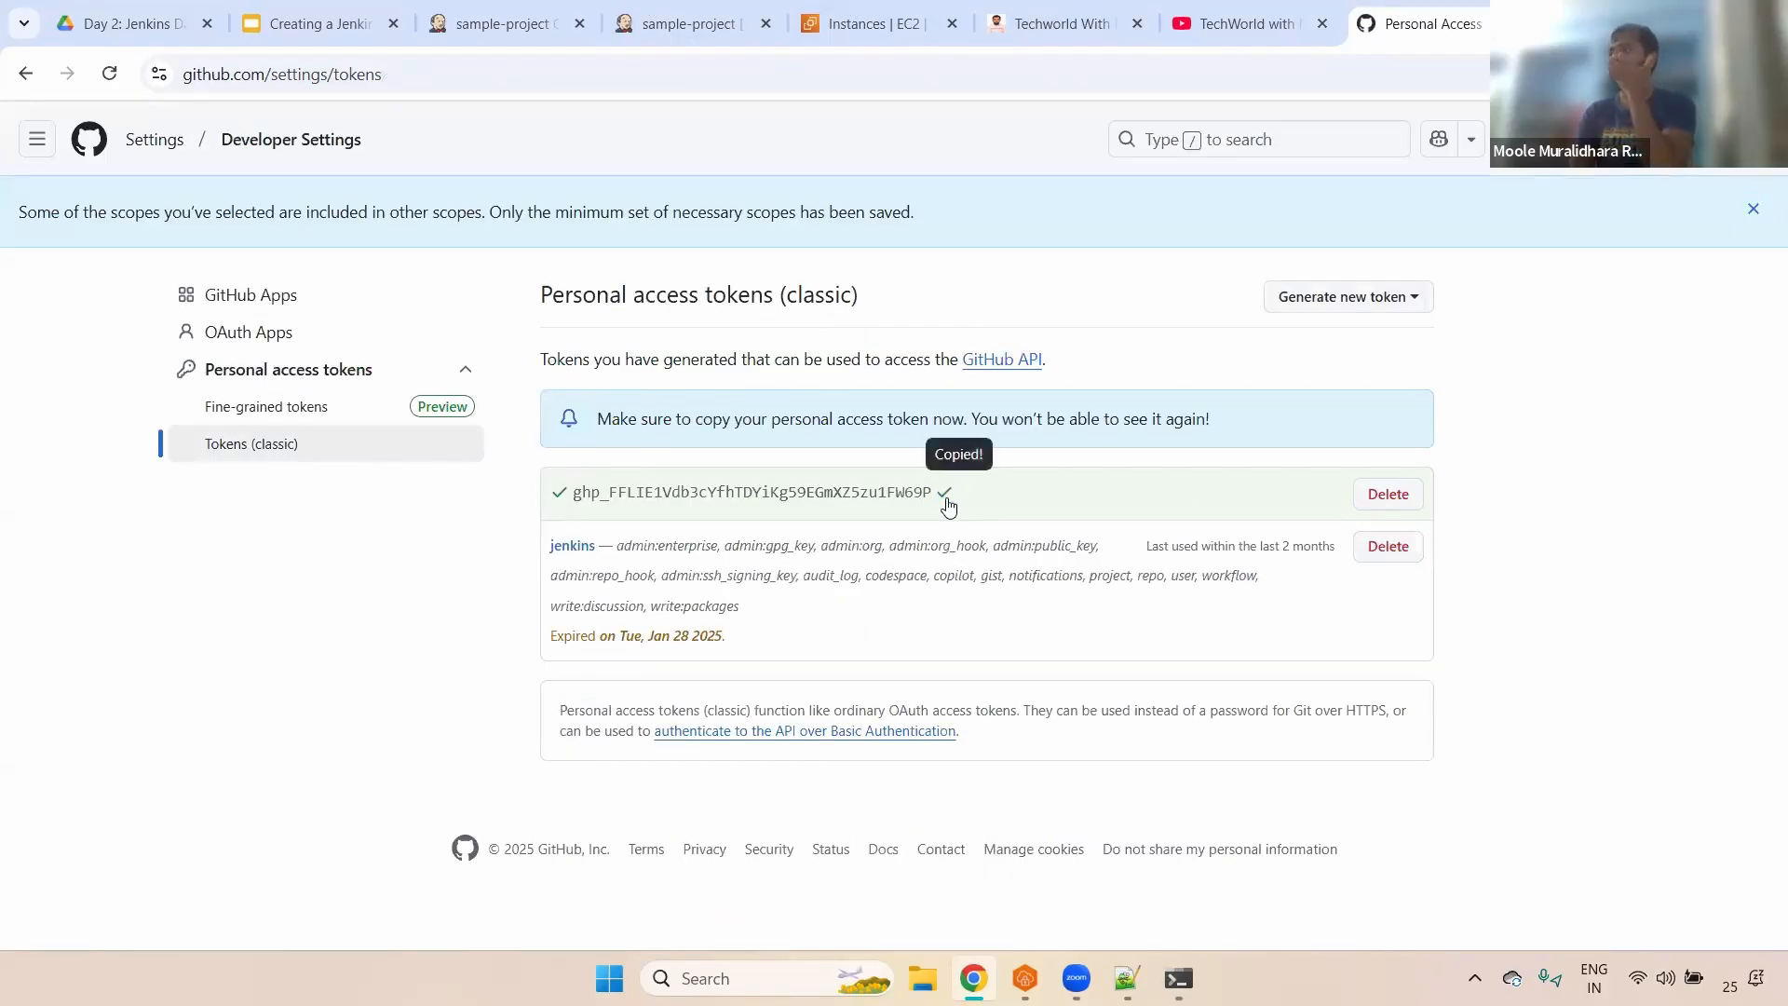
{"action": "left_click", "coordinate": [505, 11]}
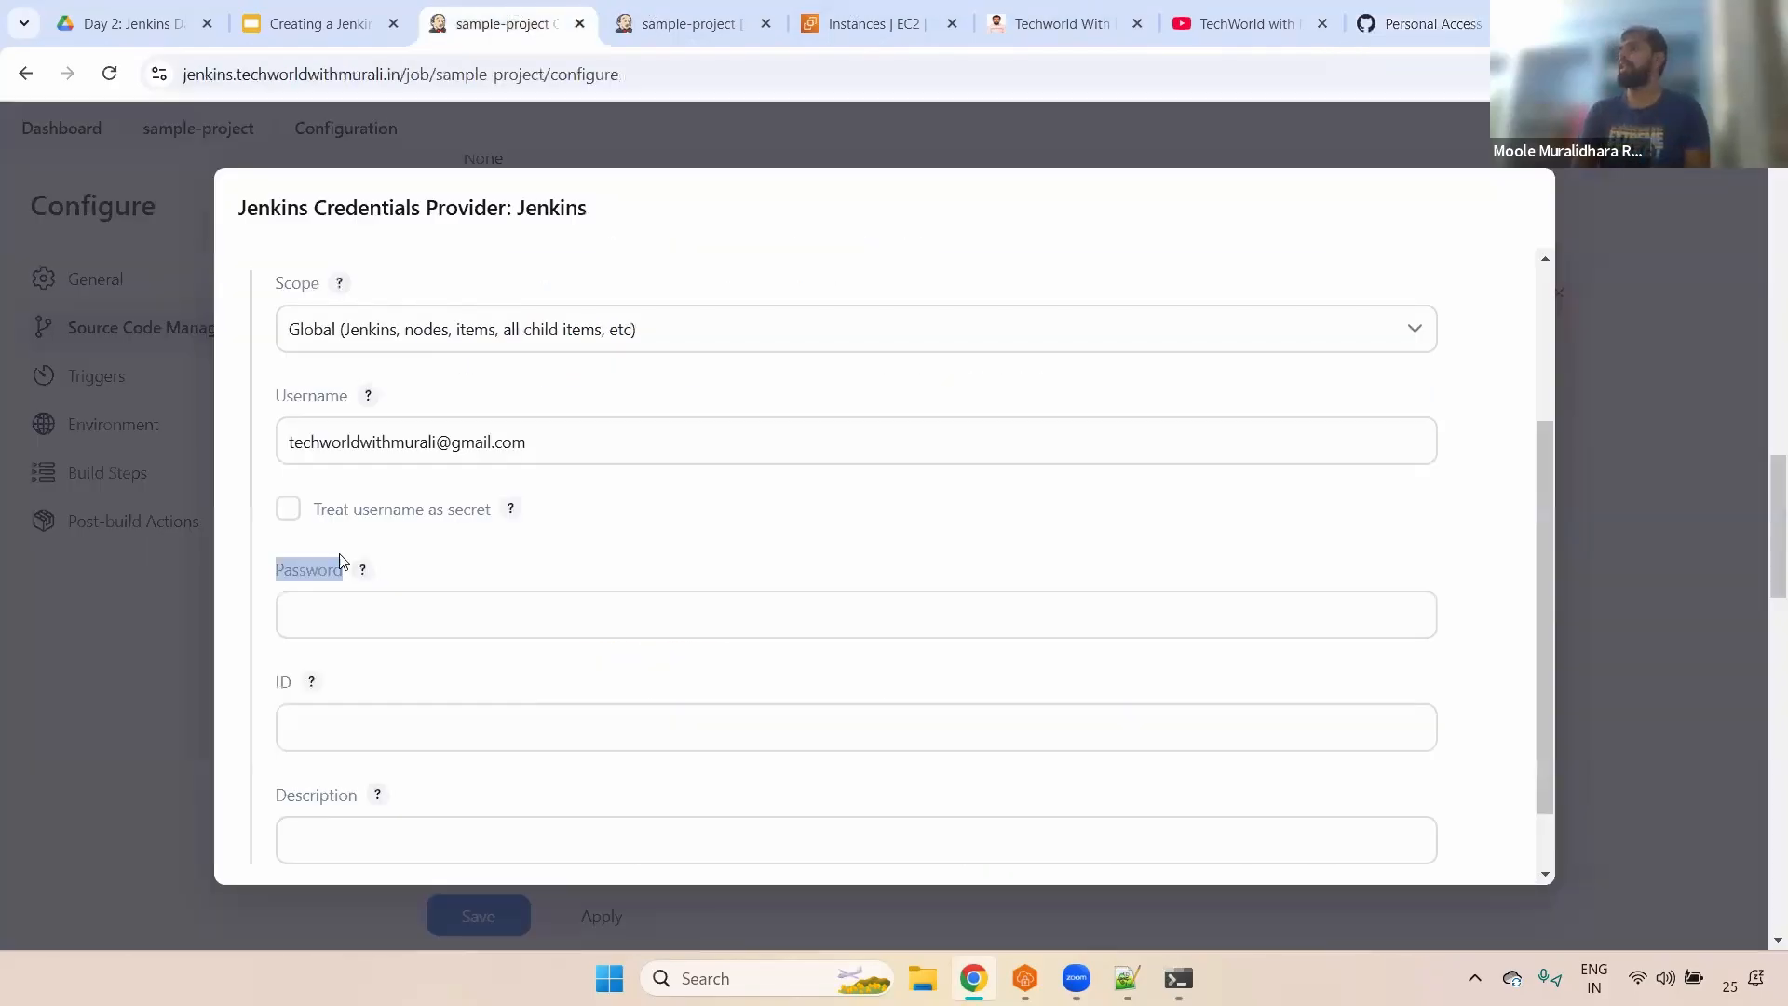
- Paste the copied GitHub token into the credential's Password field
{"action": "left_click", "coordinate": [313, 616]}
{"action": "key", "text": "ctrl+v"}
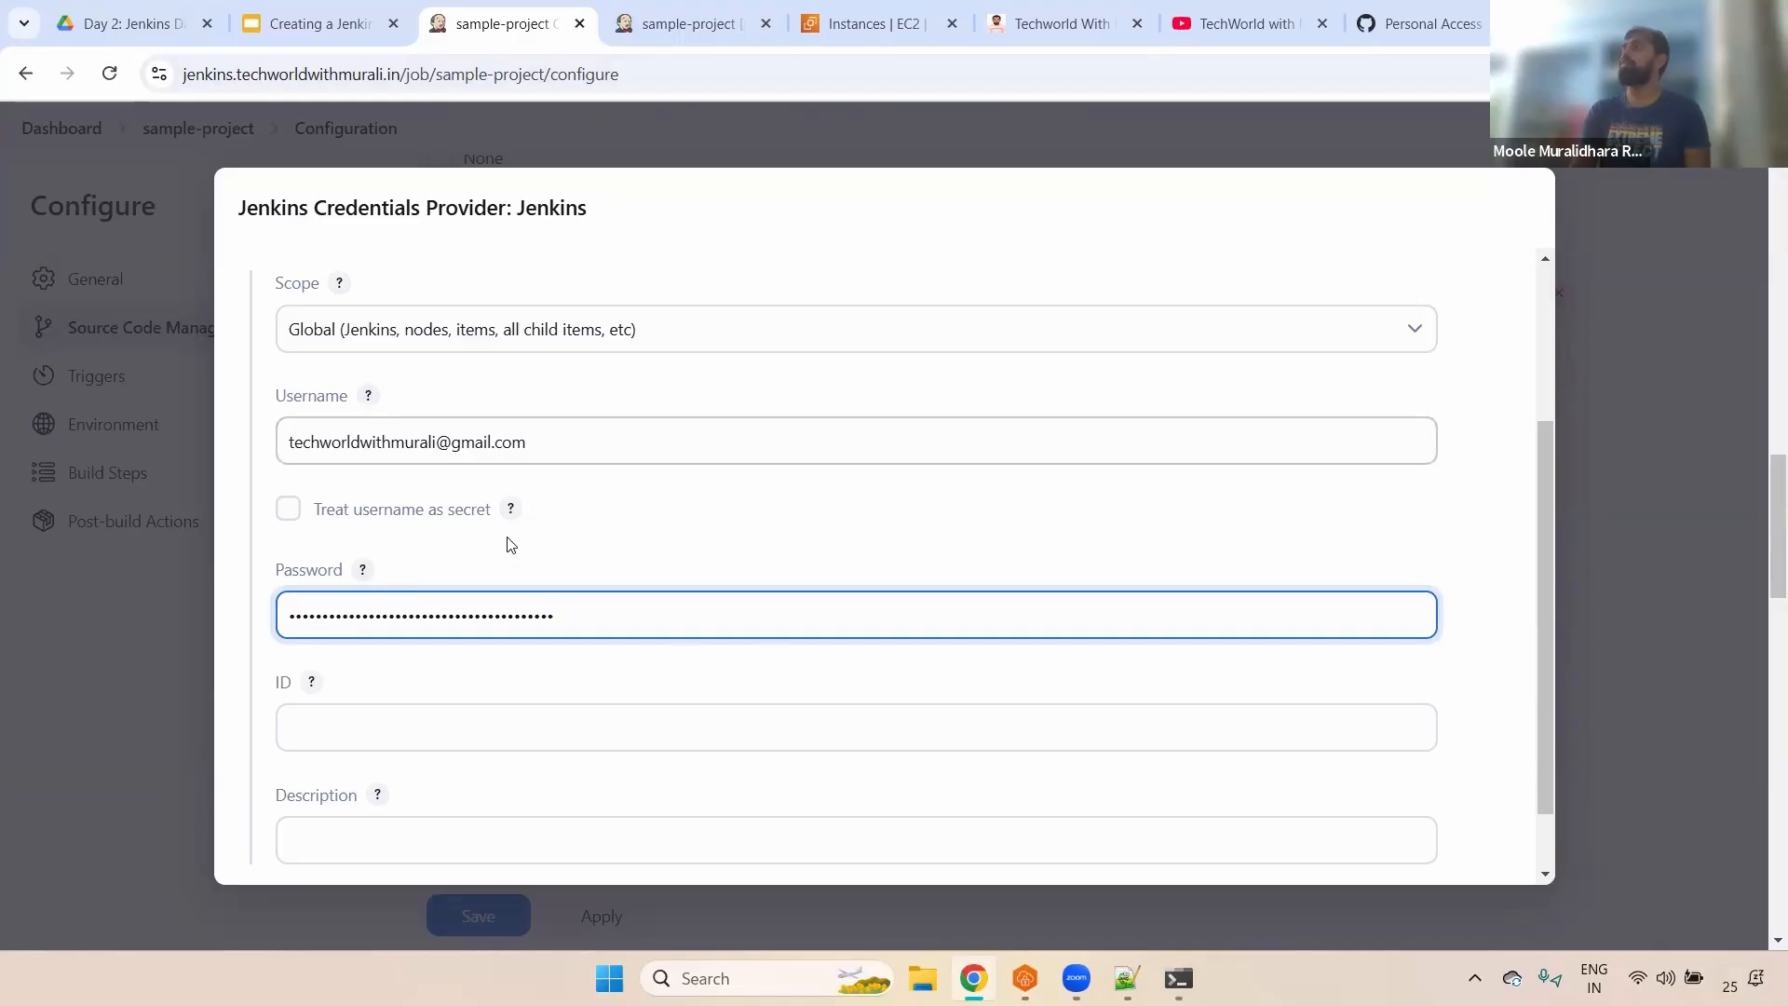
{"action": "left_click_drag", "start_coordinate": [1546, 475], "coordinate": [1539, 548]}
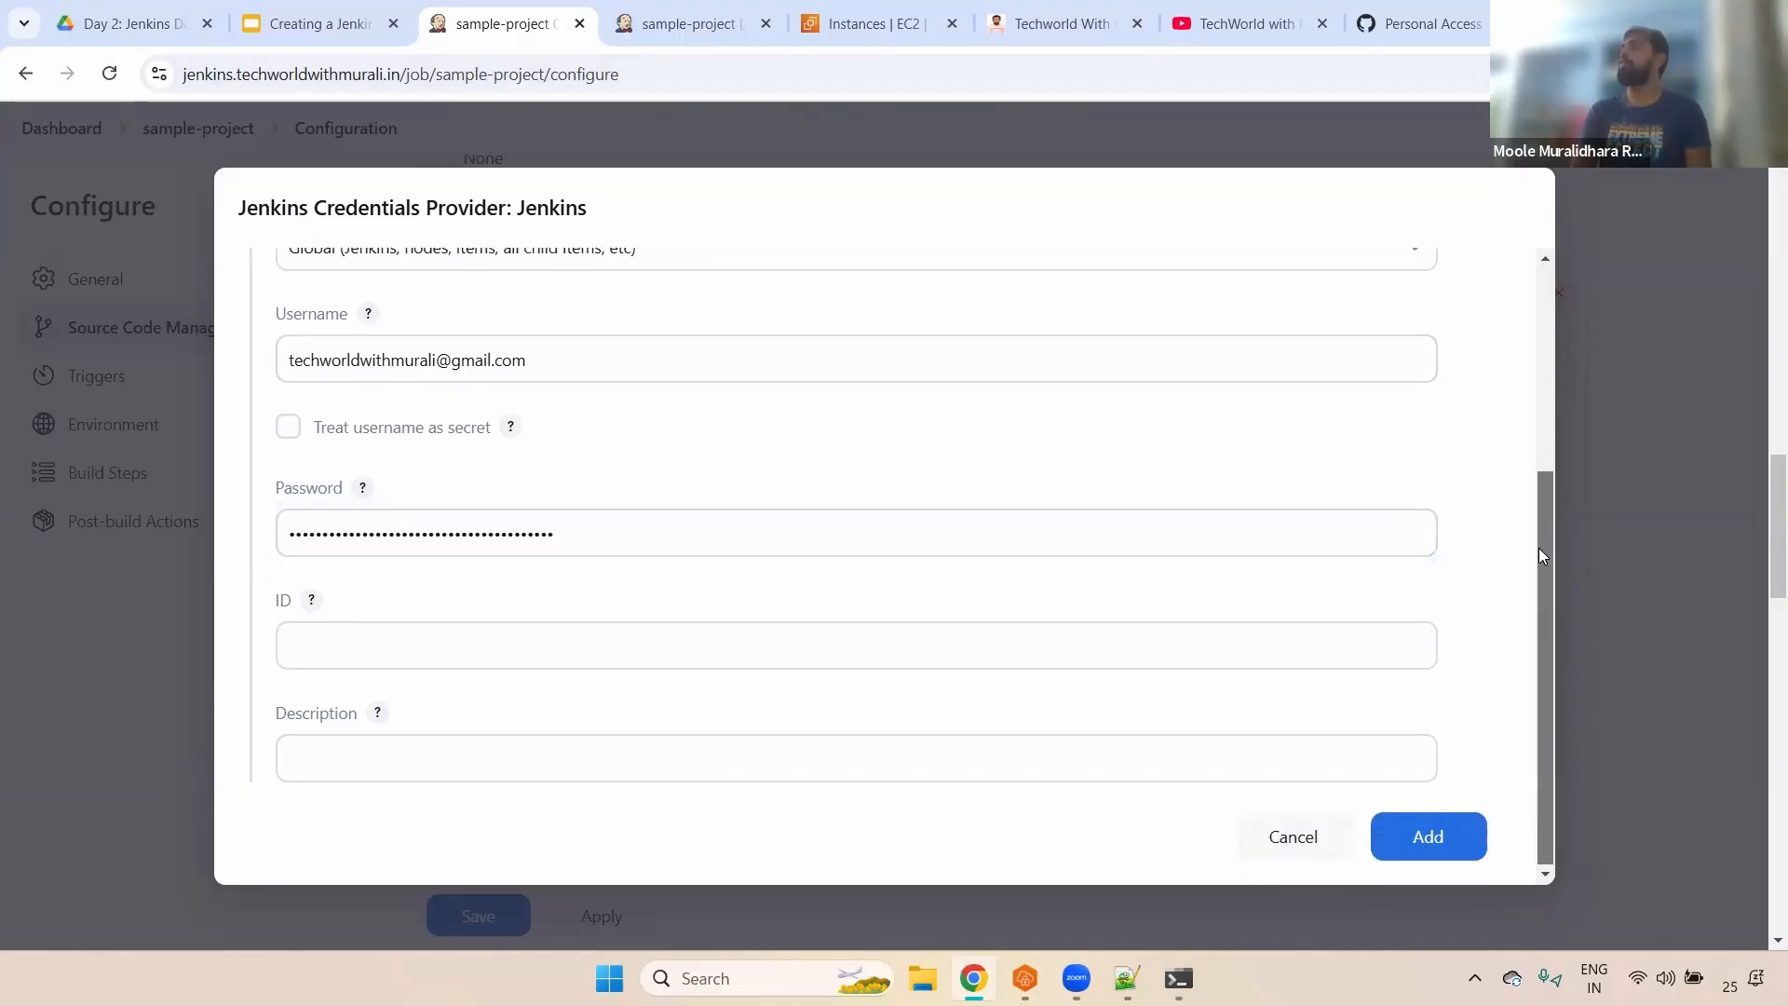
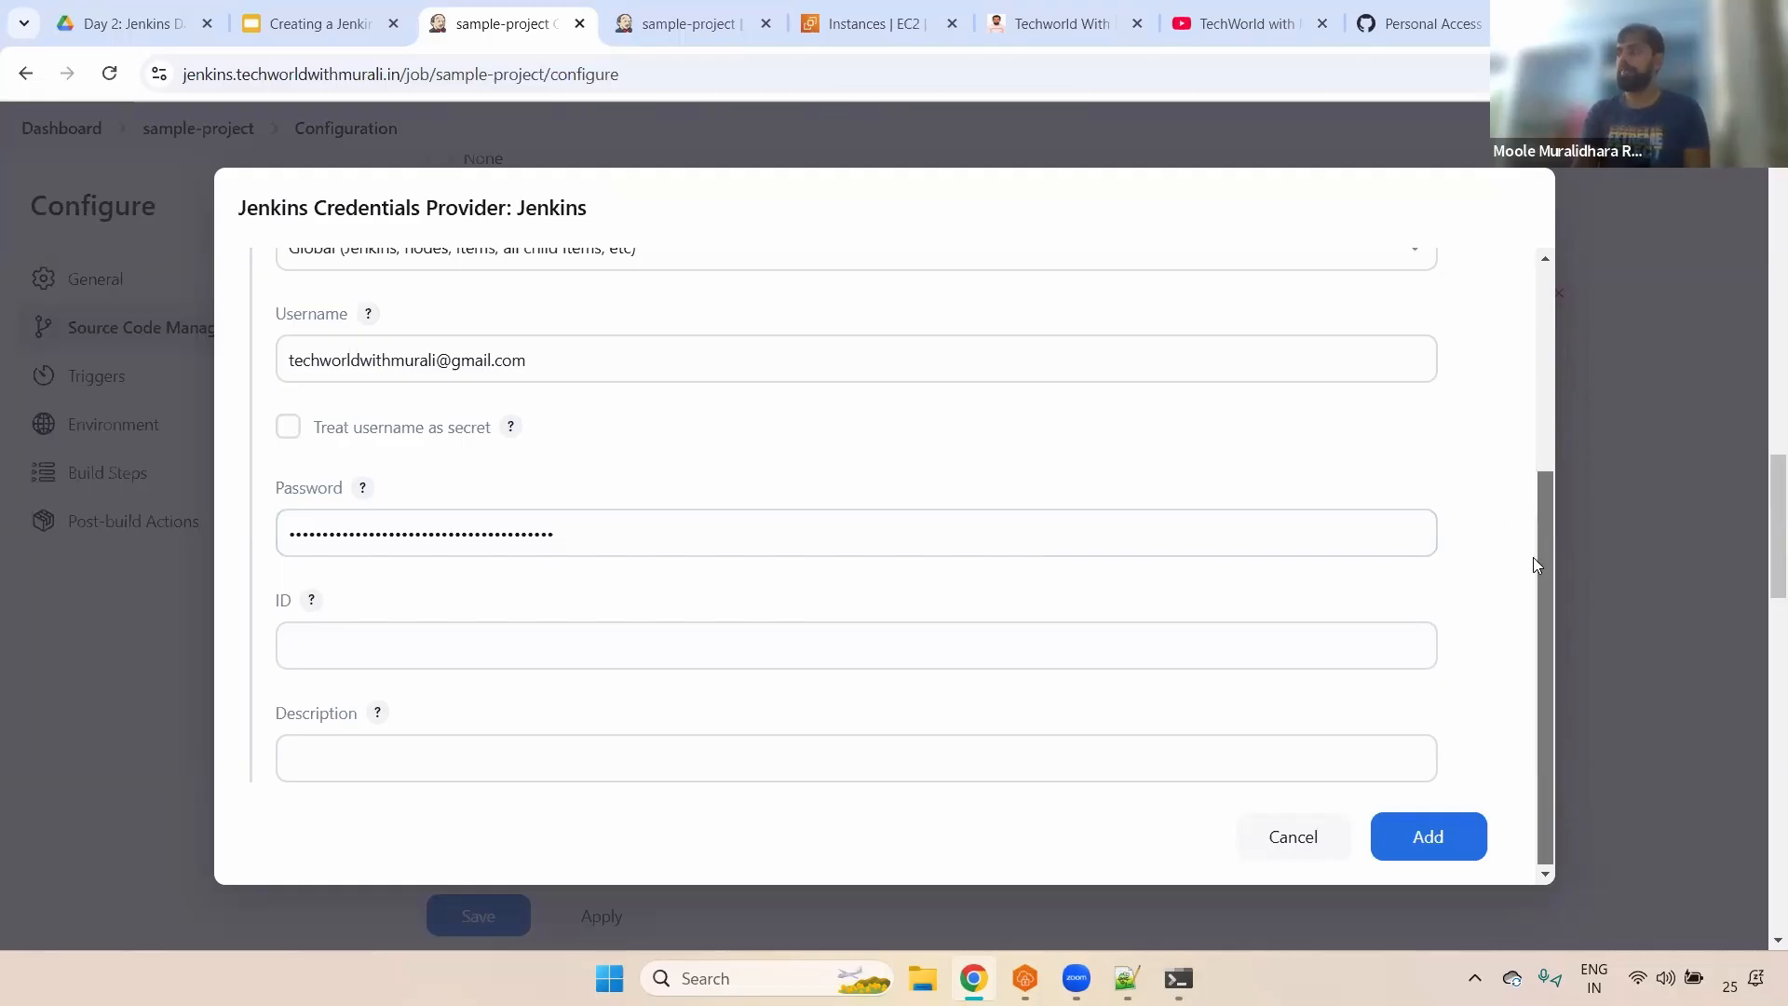
- Create a credential with ID and description both set to github-cred
{"action": "left_click", "coordinate": [416, 652]}
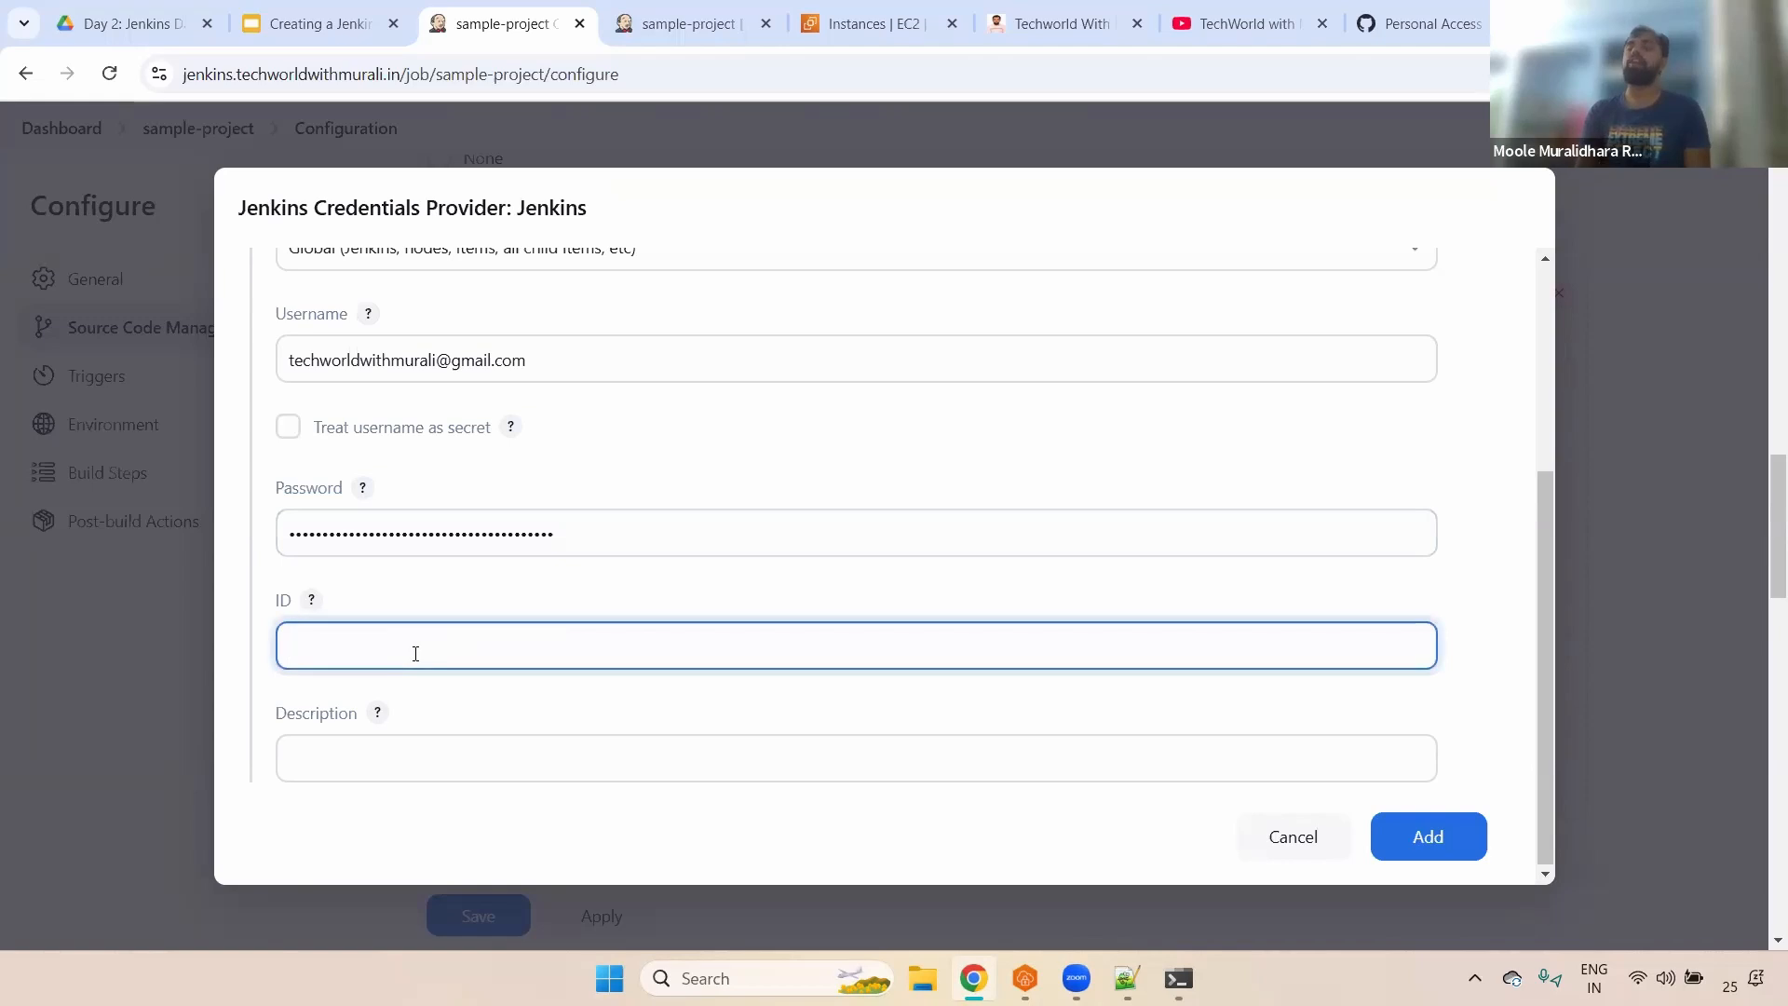
{"action": "type", "text": "gi"}
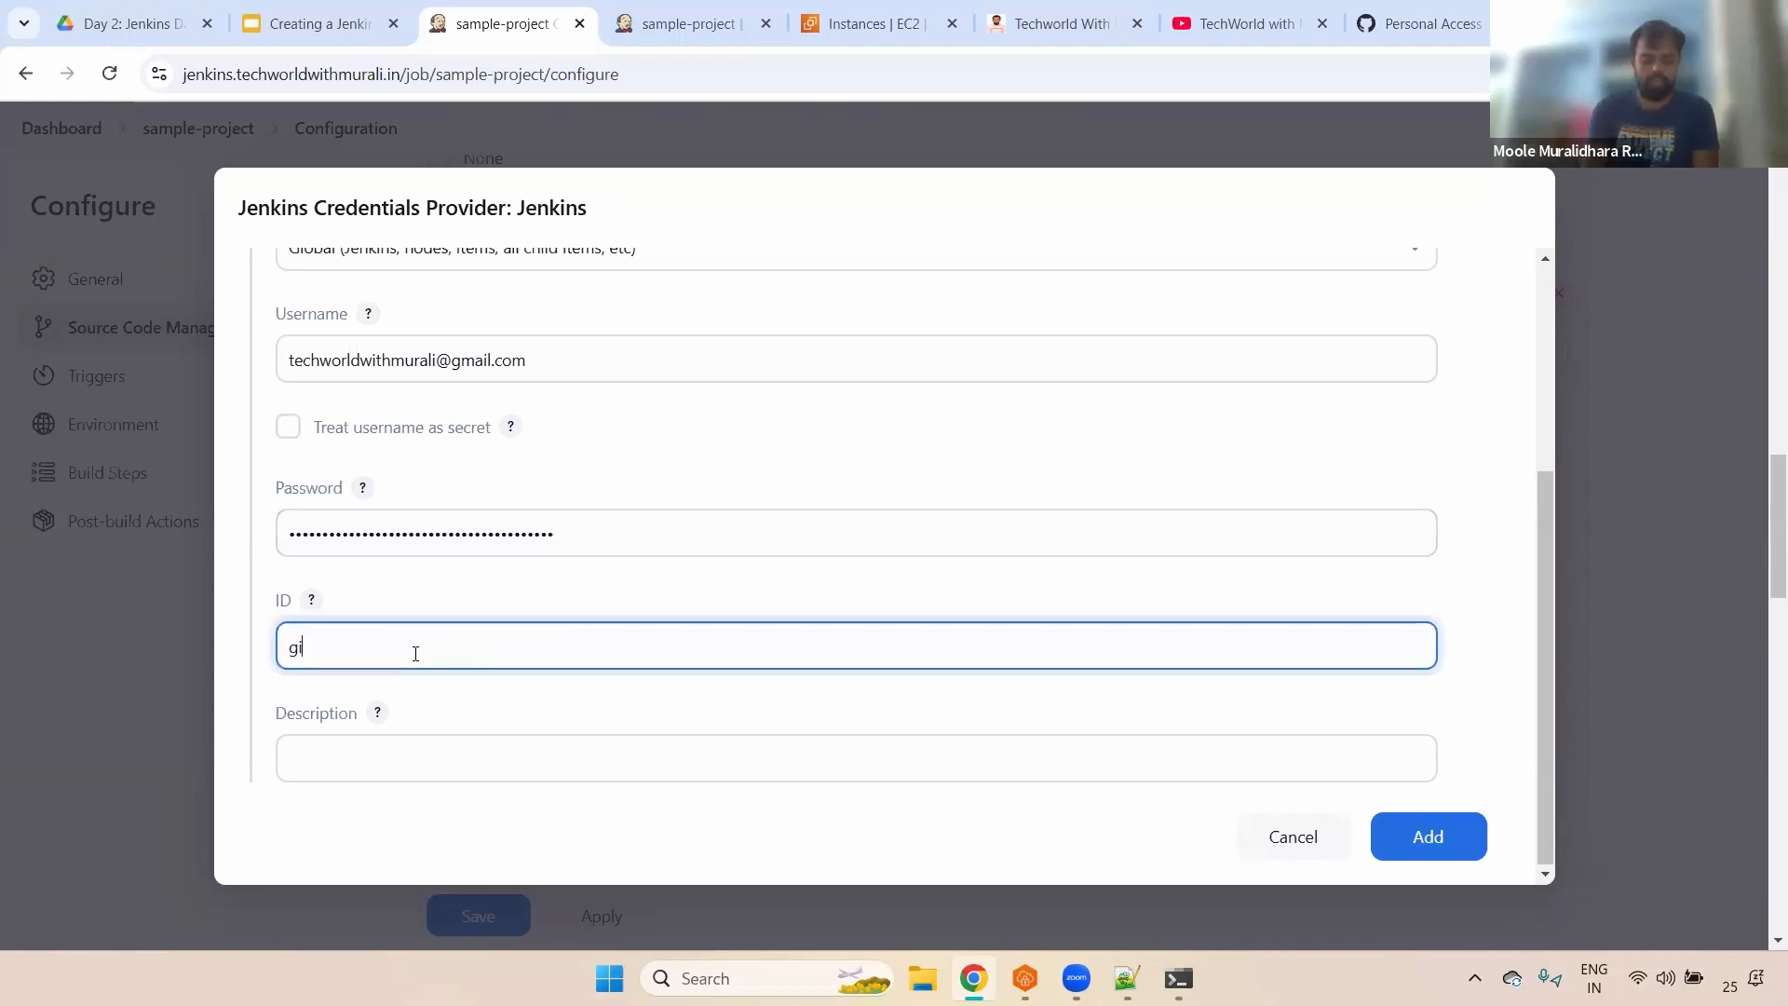
{"action": "type", "text": "thub-crede"}
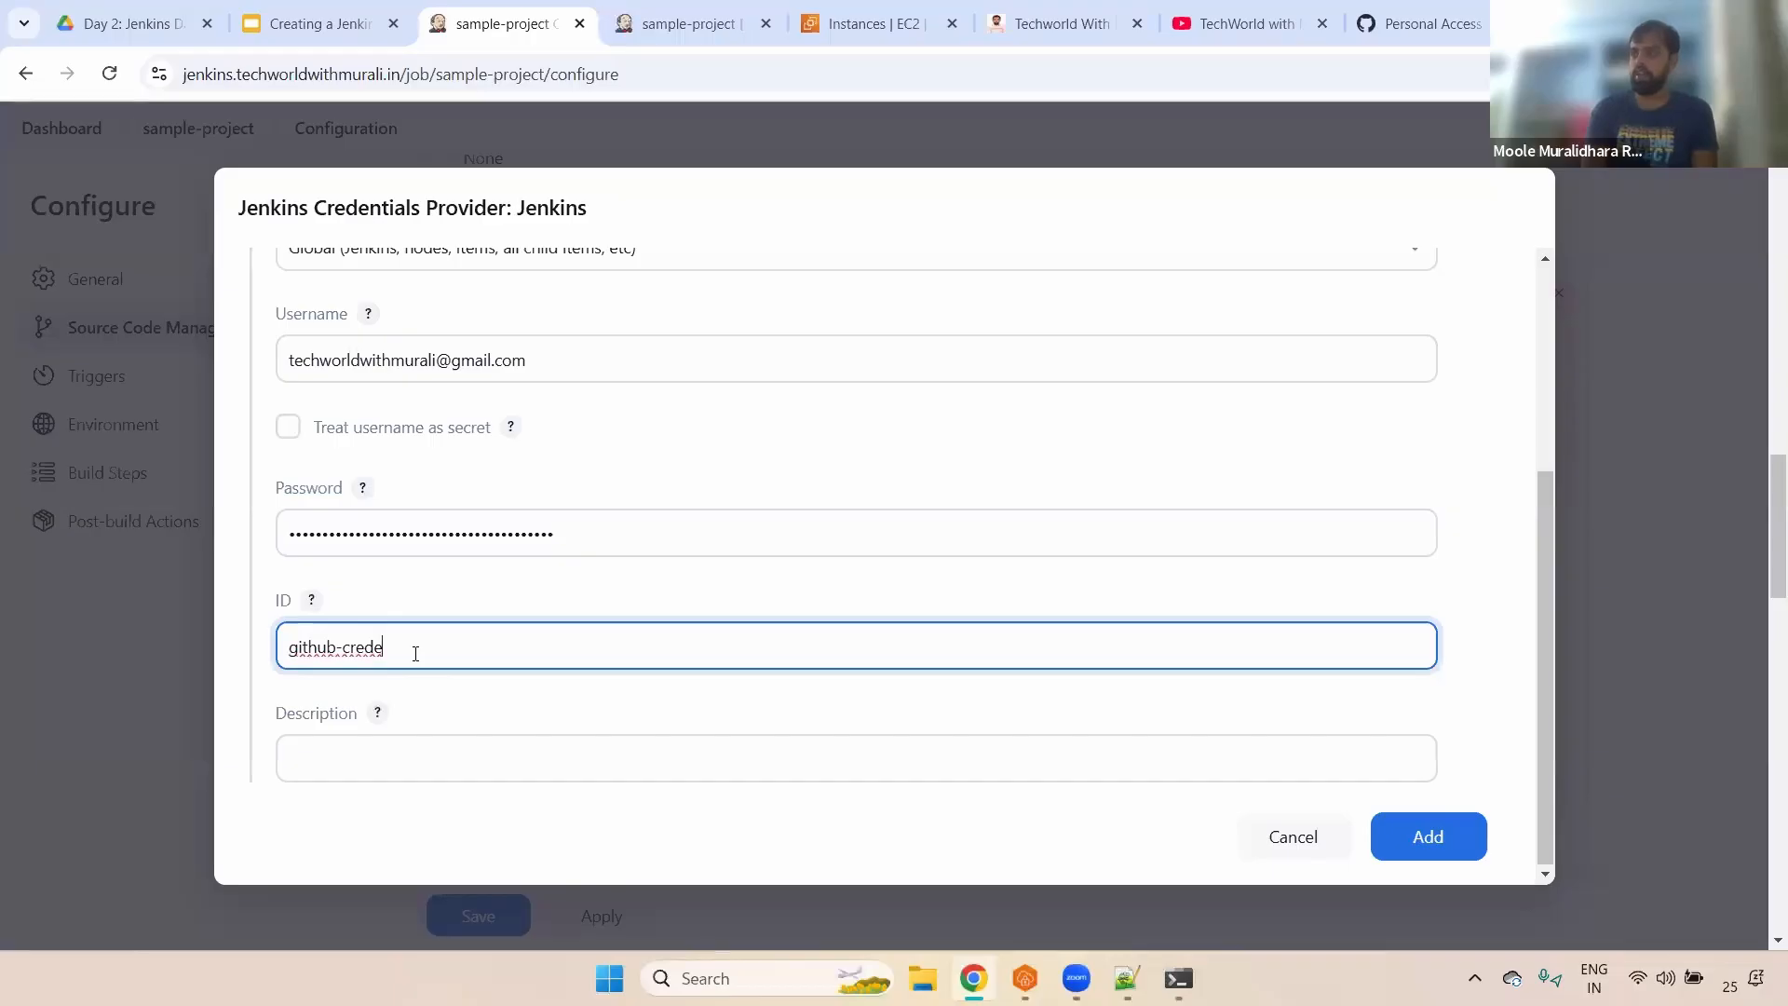
{"action": "key", "text": "BackSpace"}
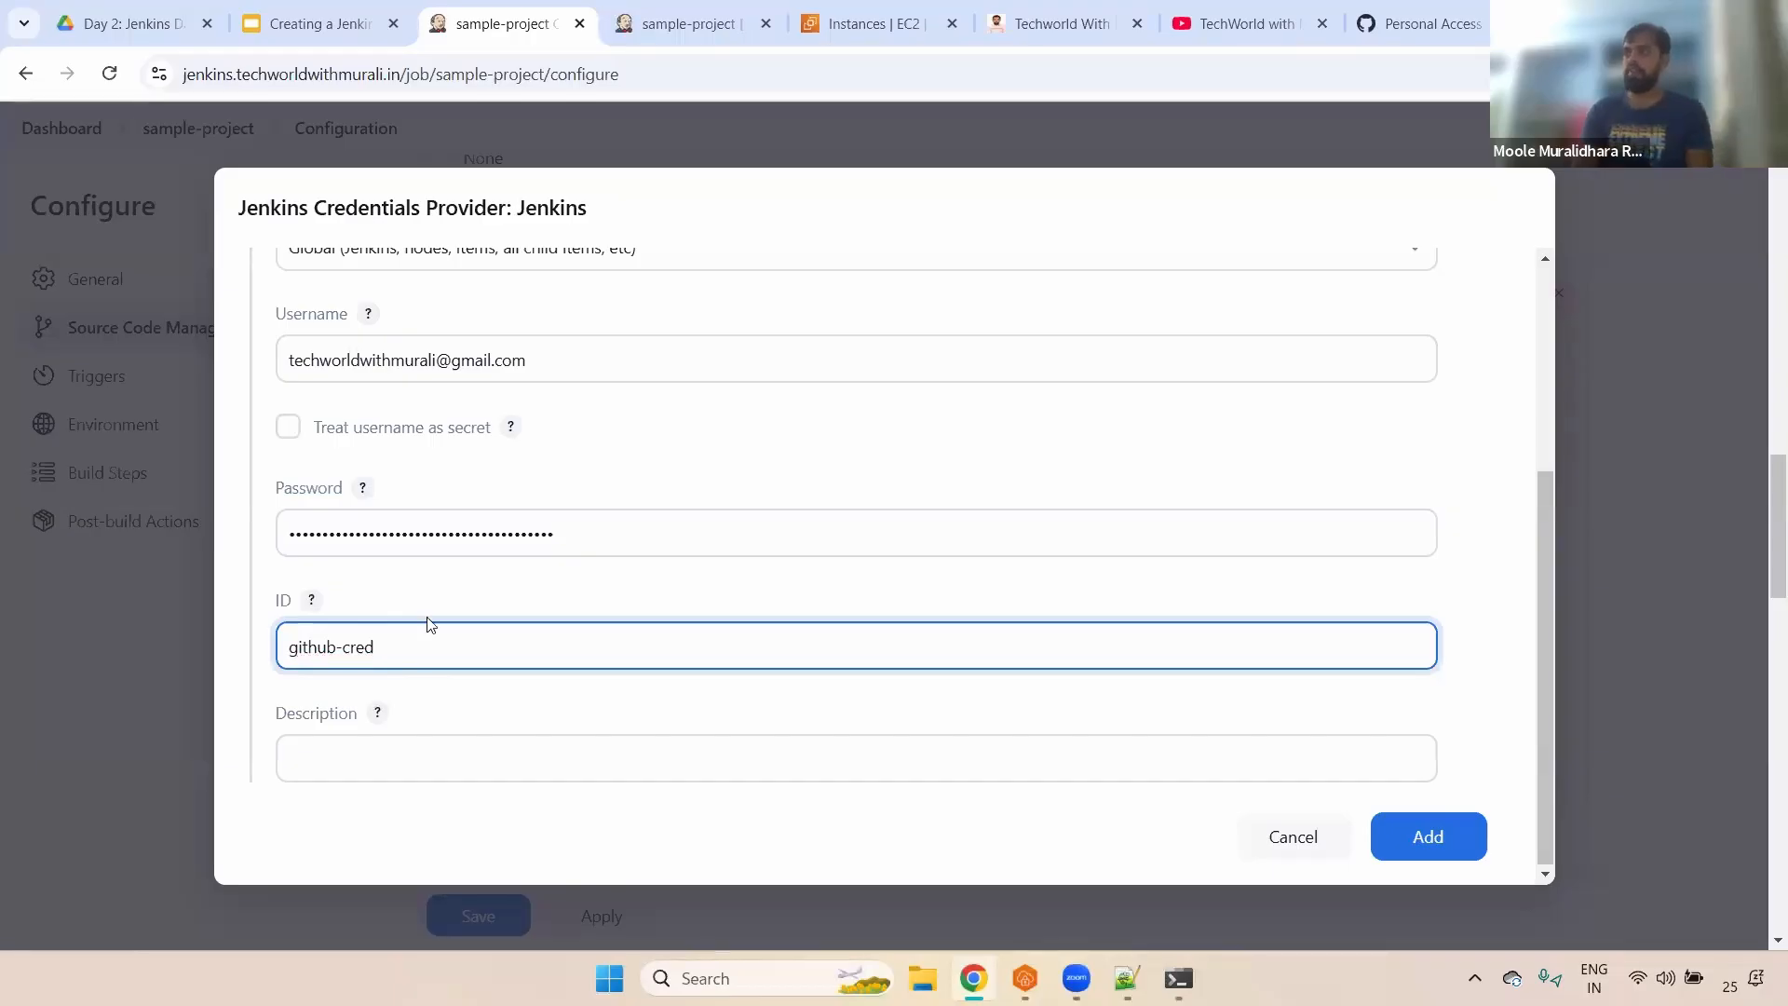
{"action": "key", "text": "ctrl+a"}
{"action": "key", "text": "ctrl+c"}
{"action": "left_click", "coordinate": [407, 742]}
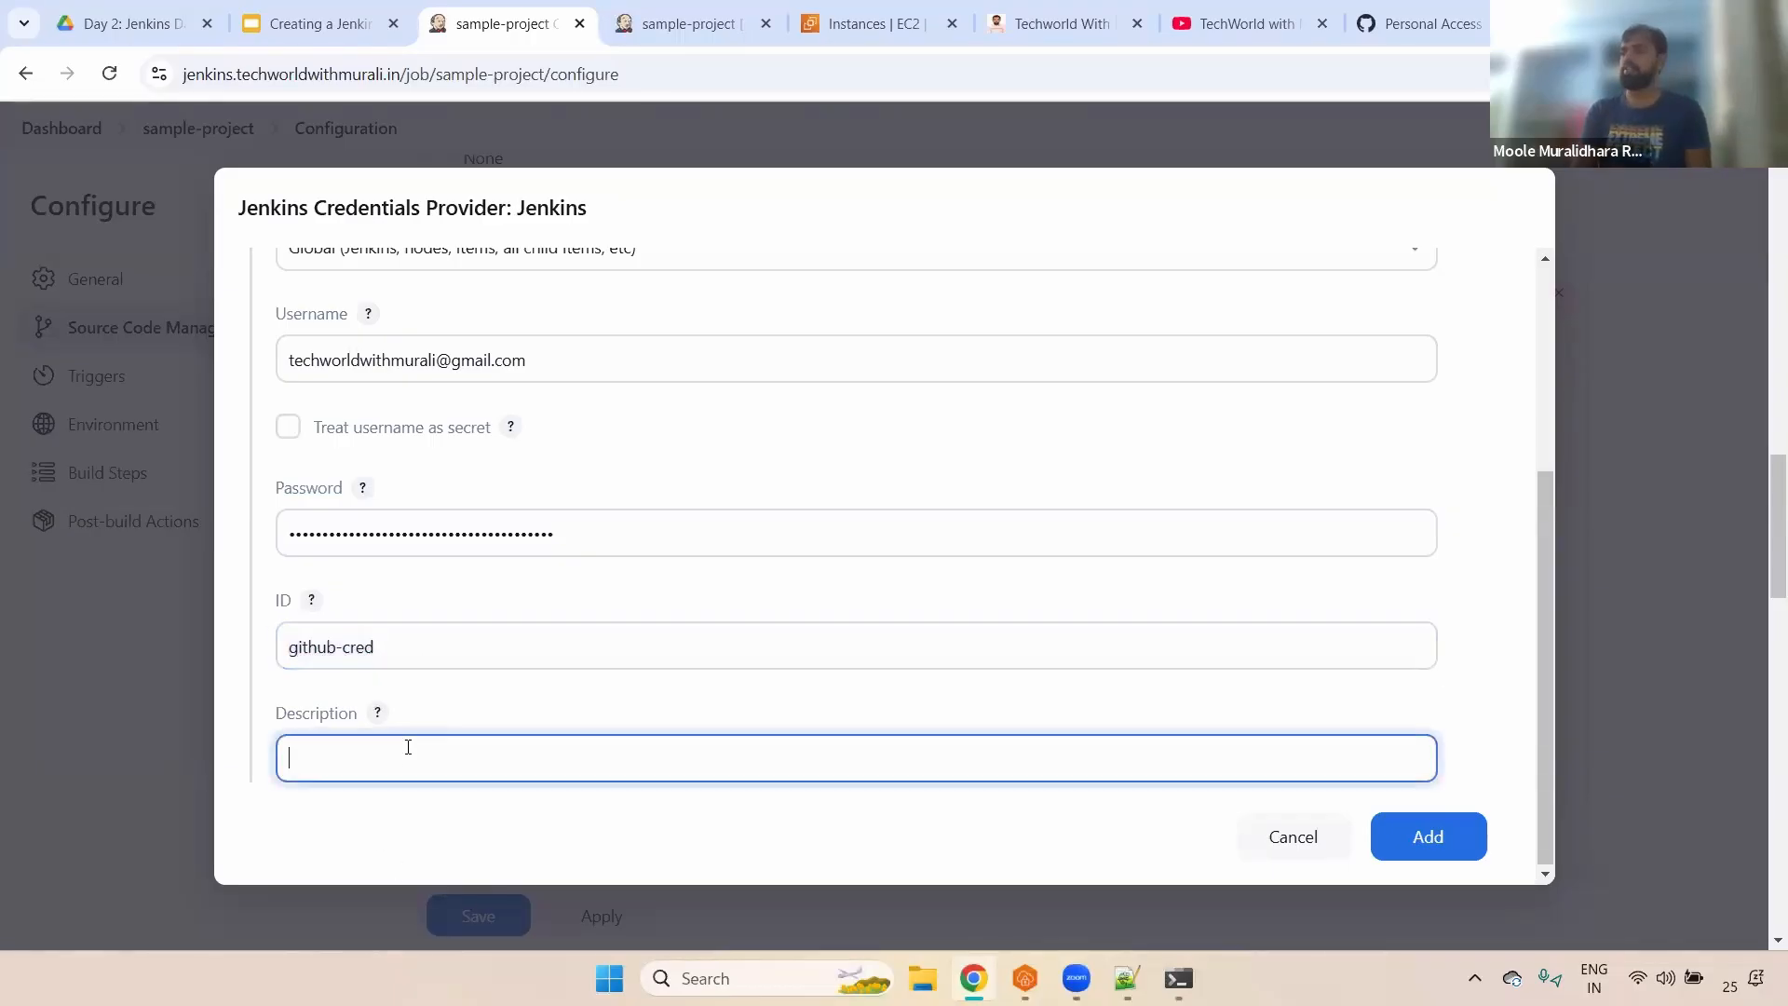
{"action": "key", "text": "ctrl+v"}
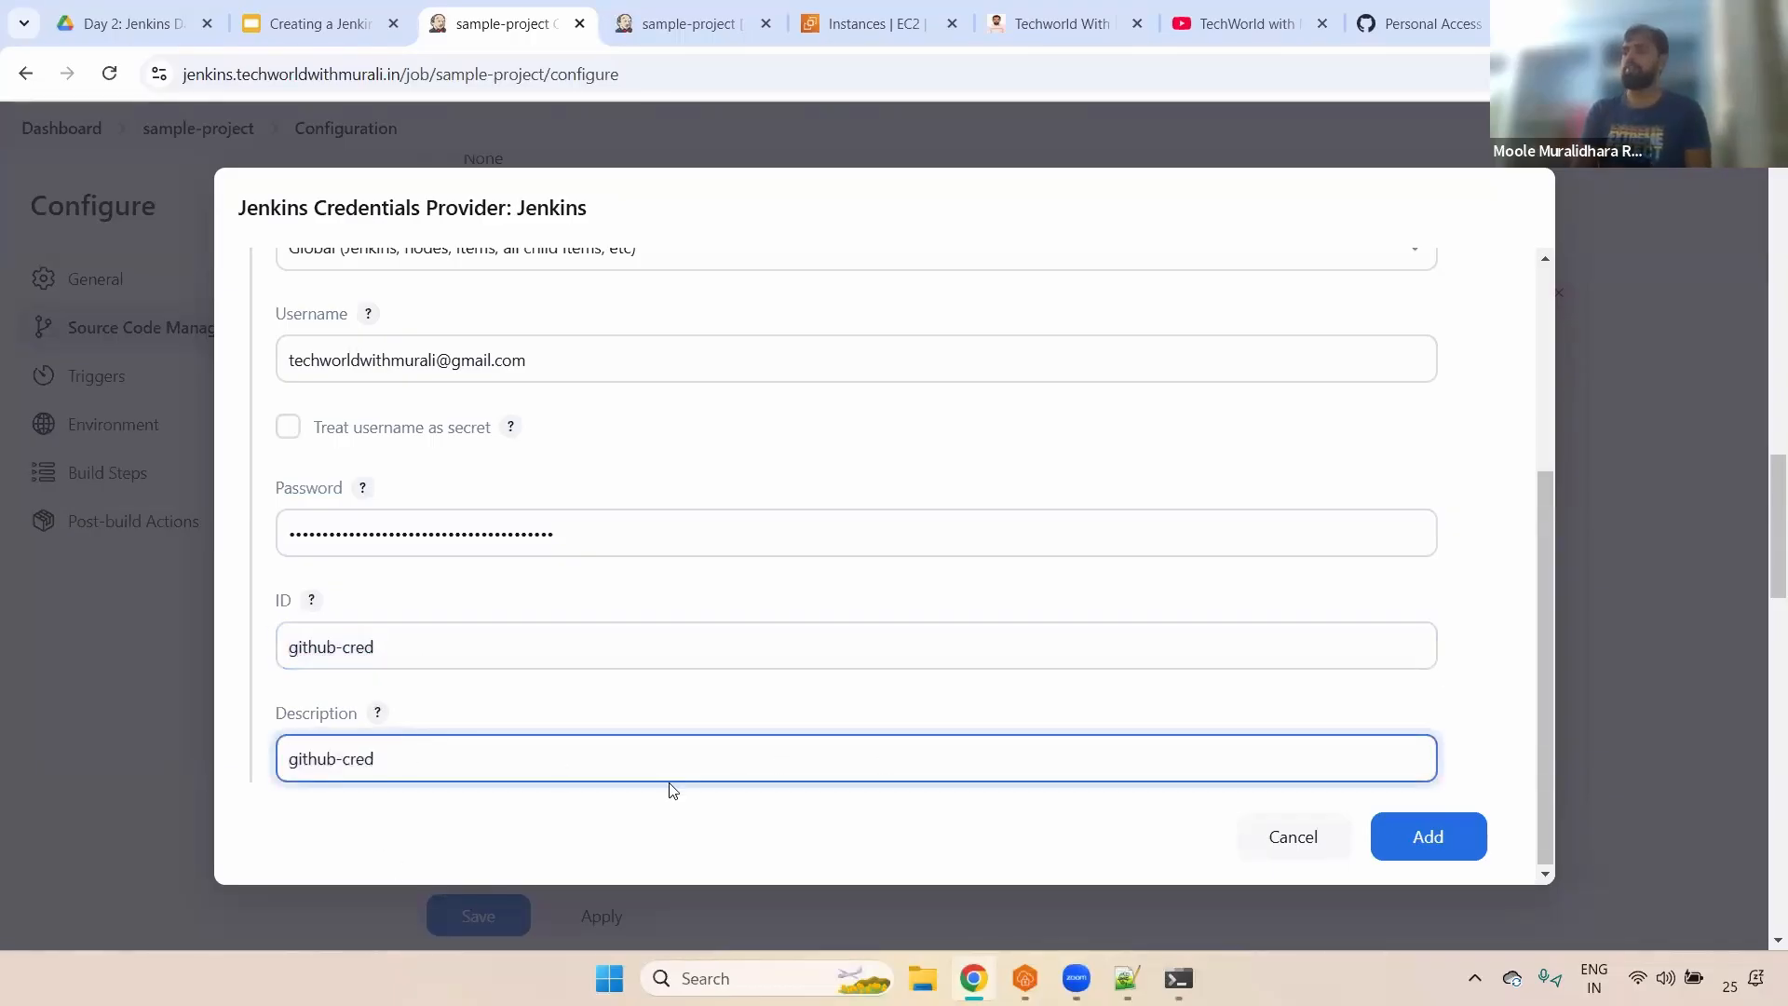
{"action": "left_click", "coordinate": [1423, 844]}
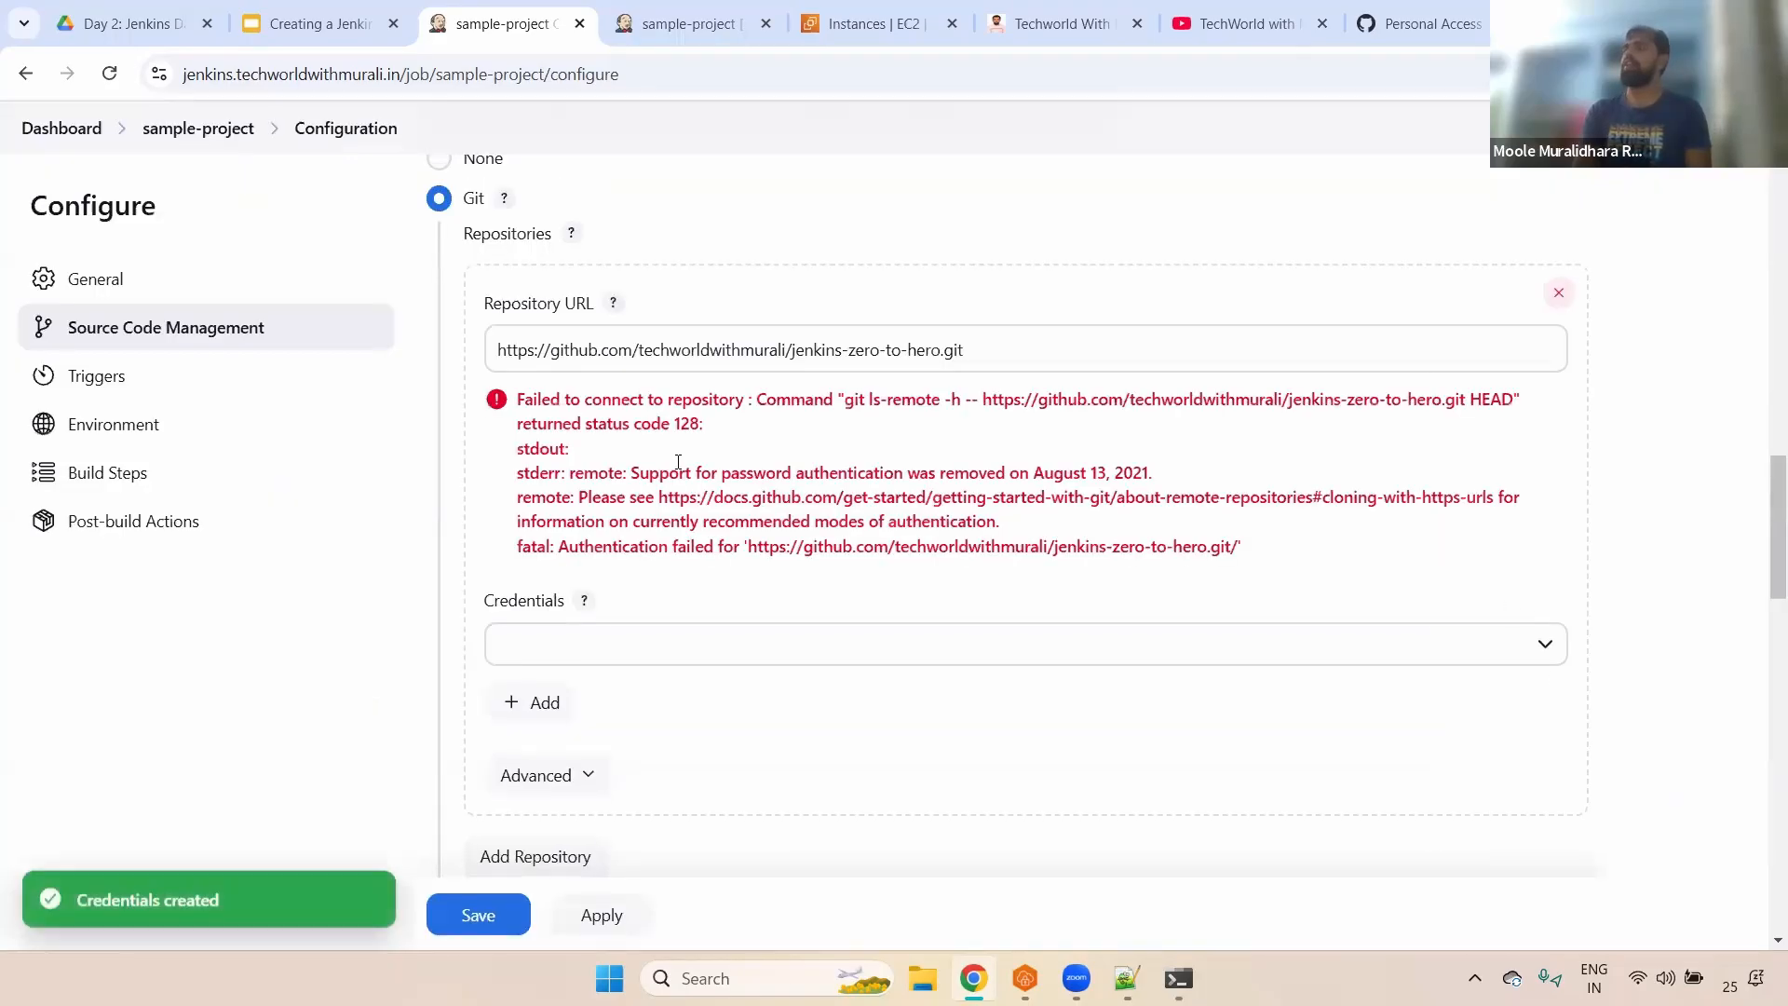
- Select github-cred as the credential for sample-project's repository
{"action": "left_click", "coordinate": [712, 647]}
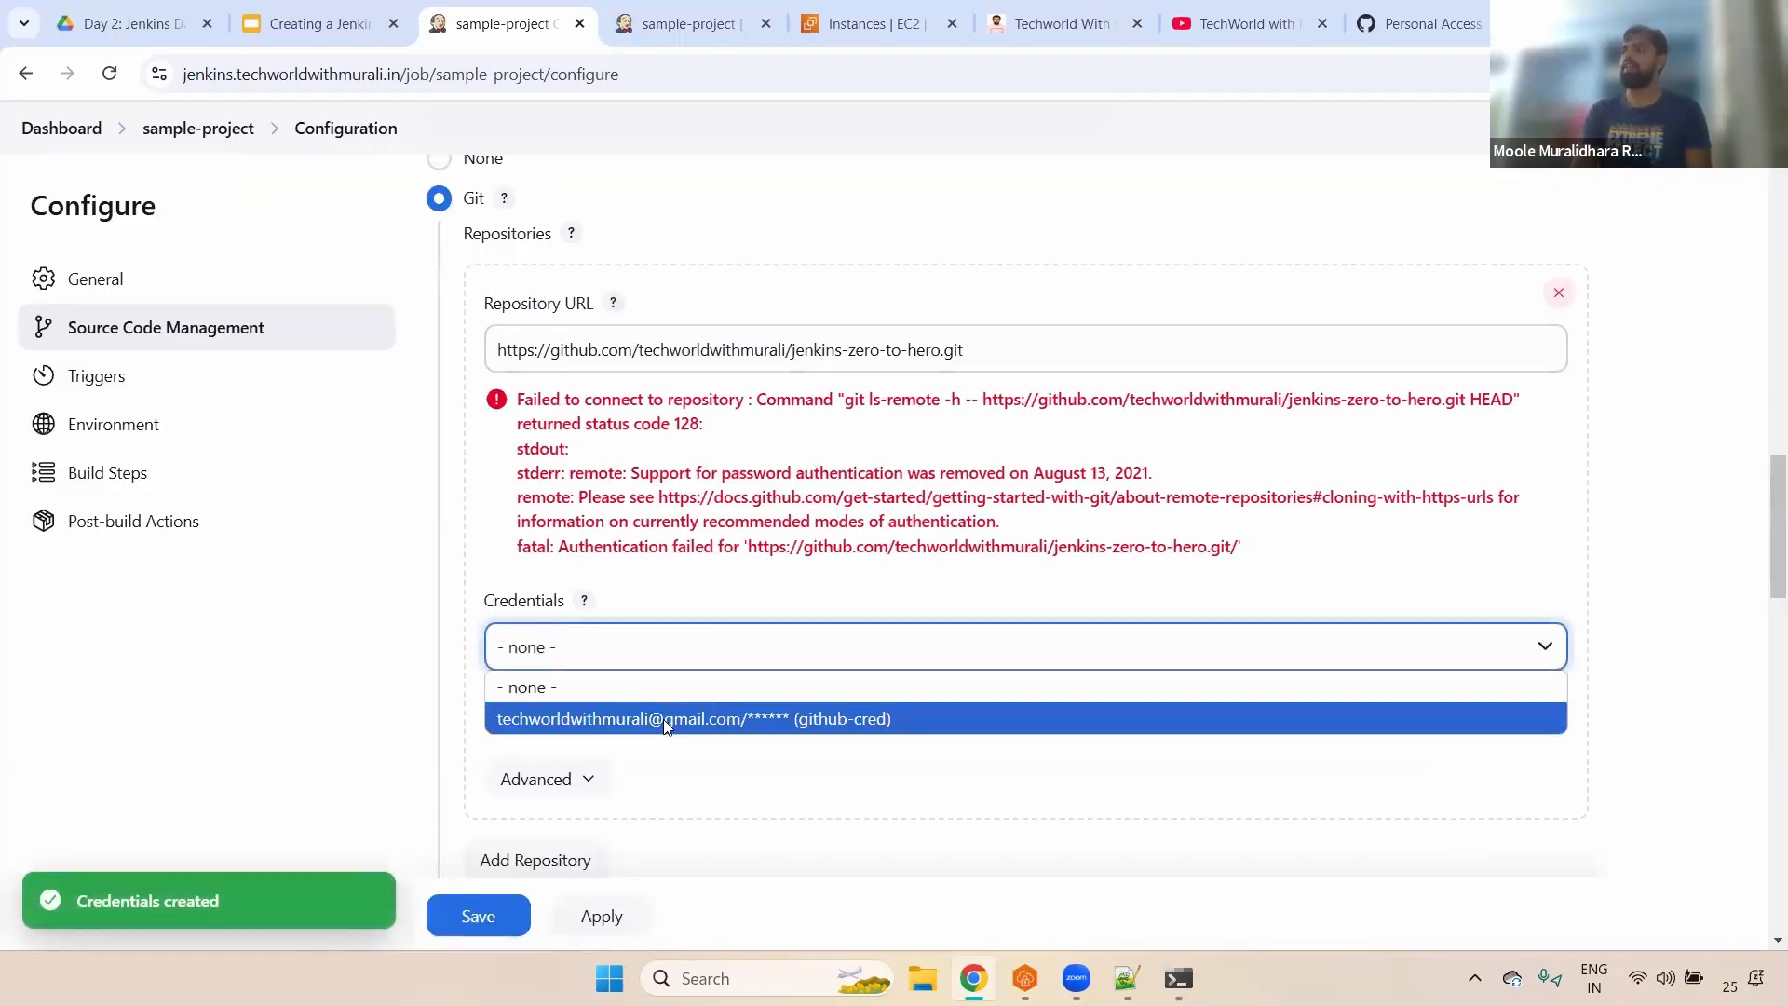
{"action": "left_click", "coordinate": [666, 718]}
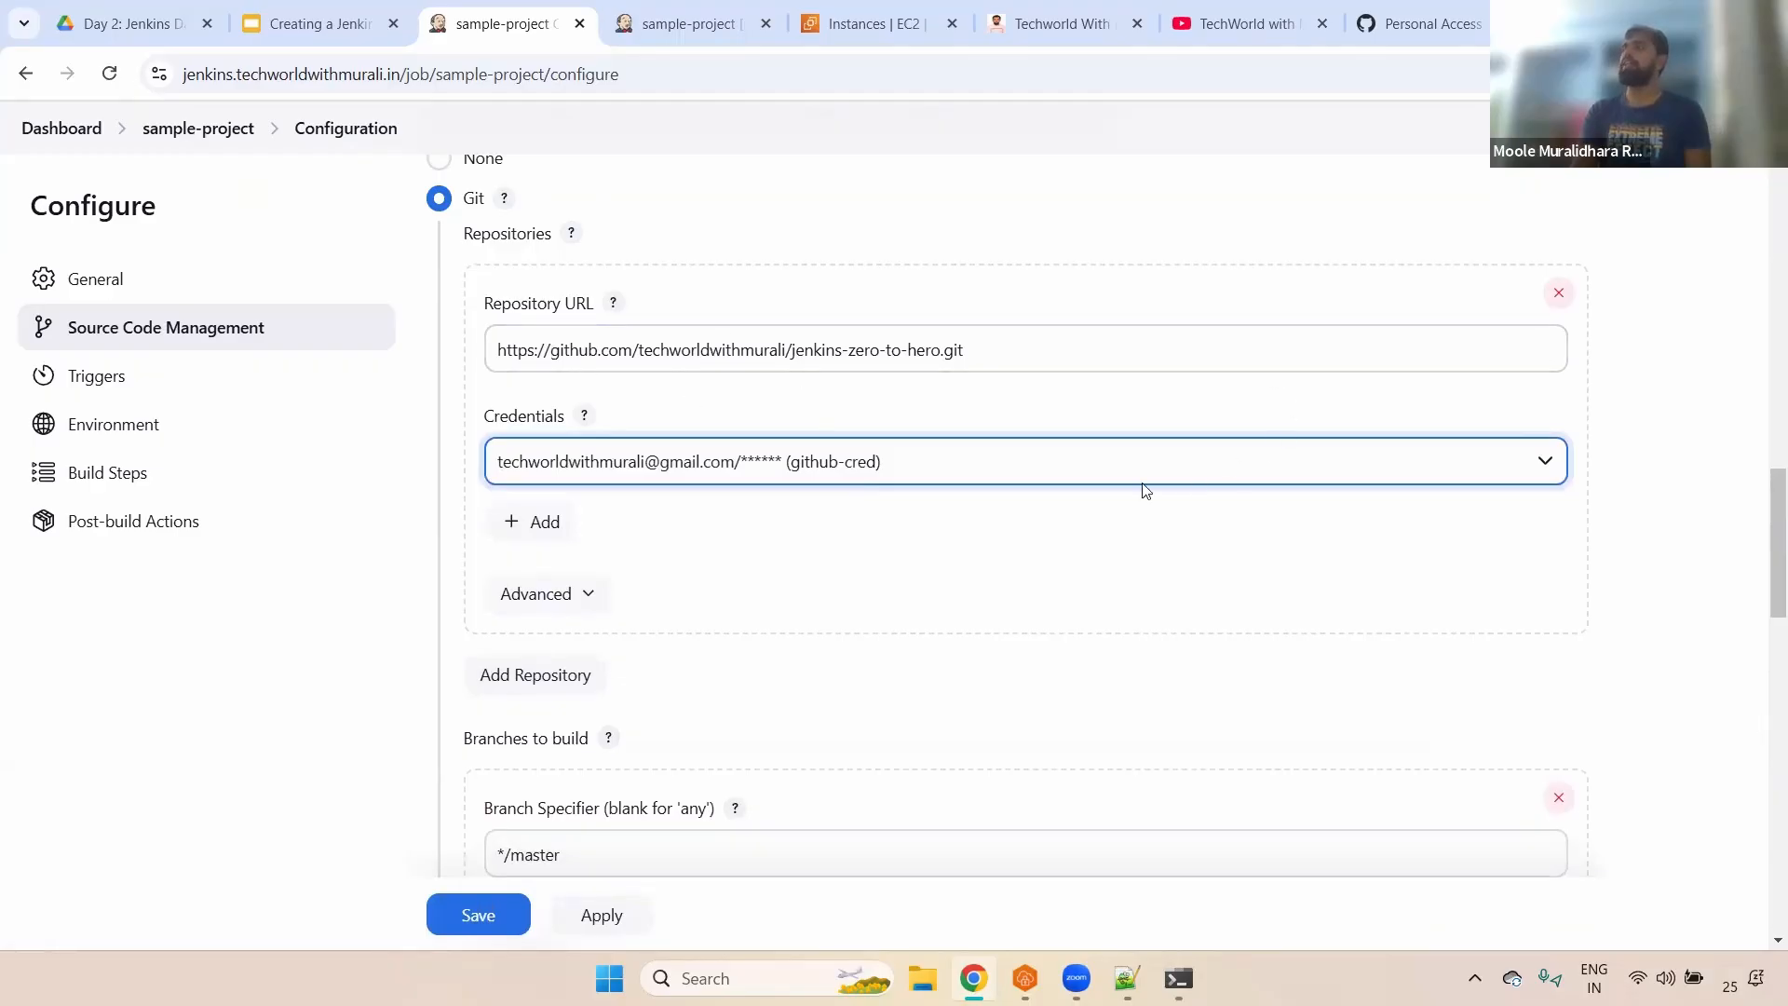
{"action": "left_click", "coordinate": [1439, 11]}
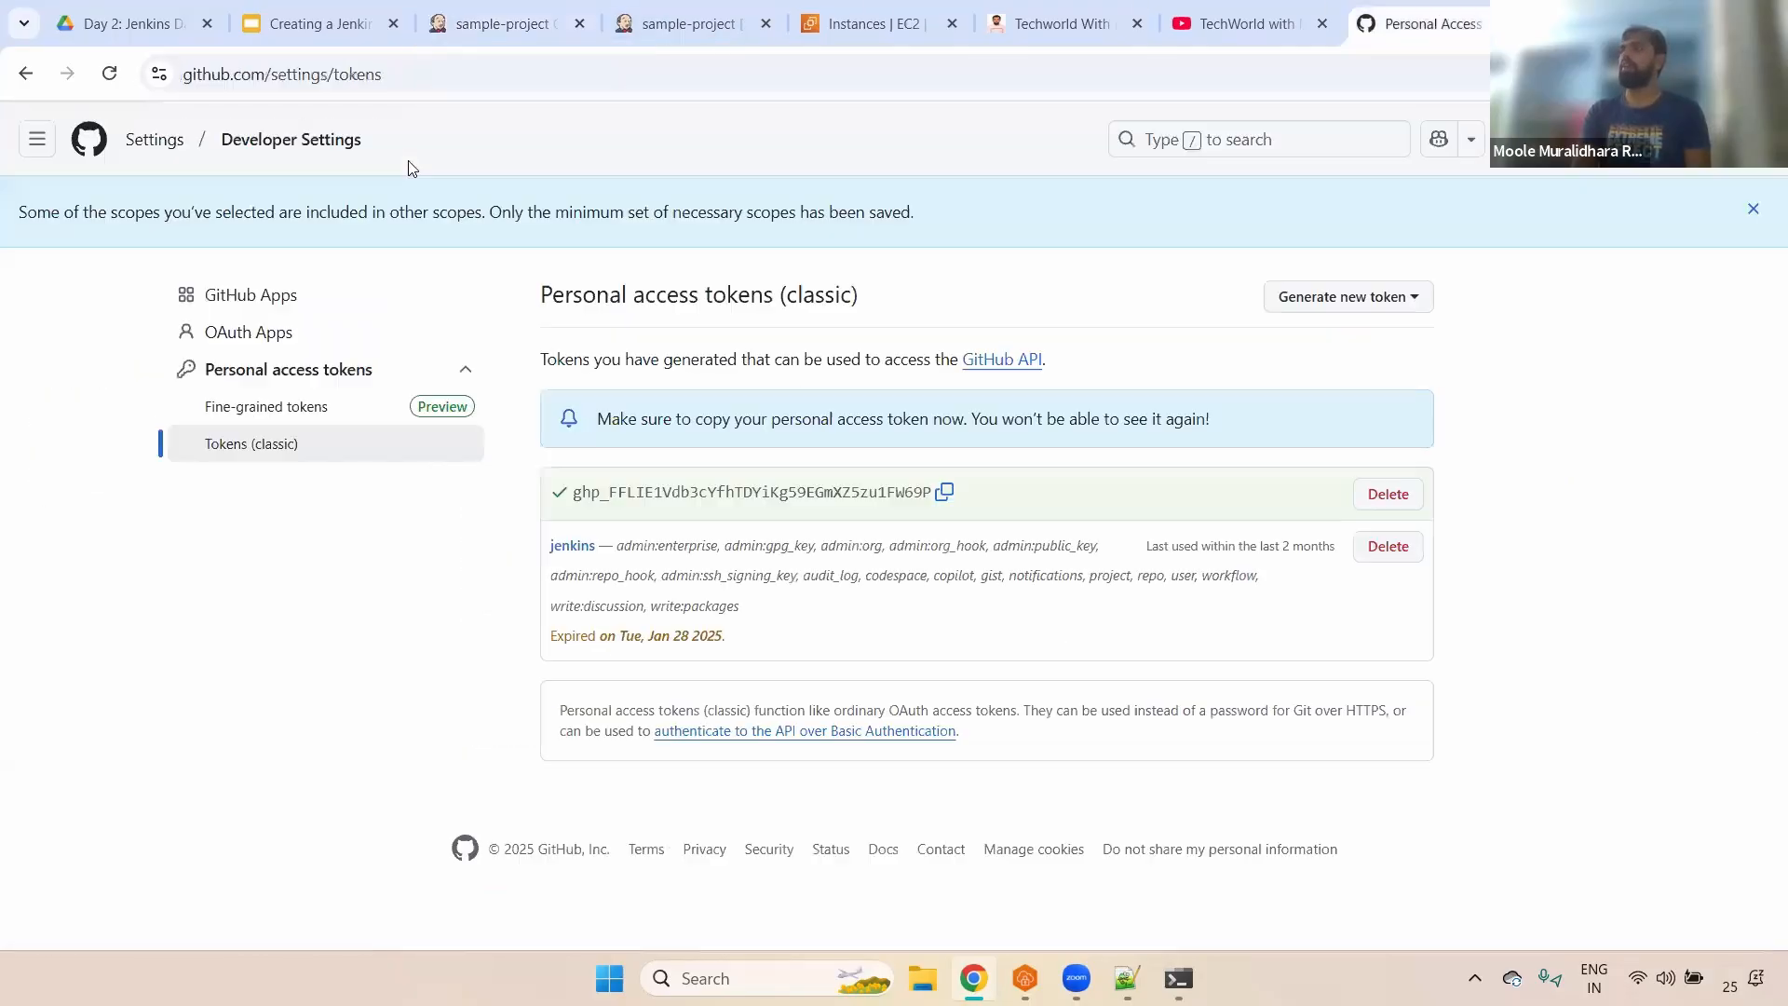
- Step back through GitHub history to the jenkins-zero-to-hero repository page to check its main branch
{"action": "left_click", "coordinate": [22, 76]}
{"action": "left_click", "coordinate": [23, 76]}
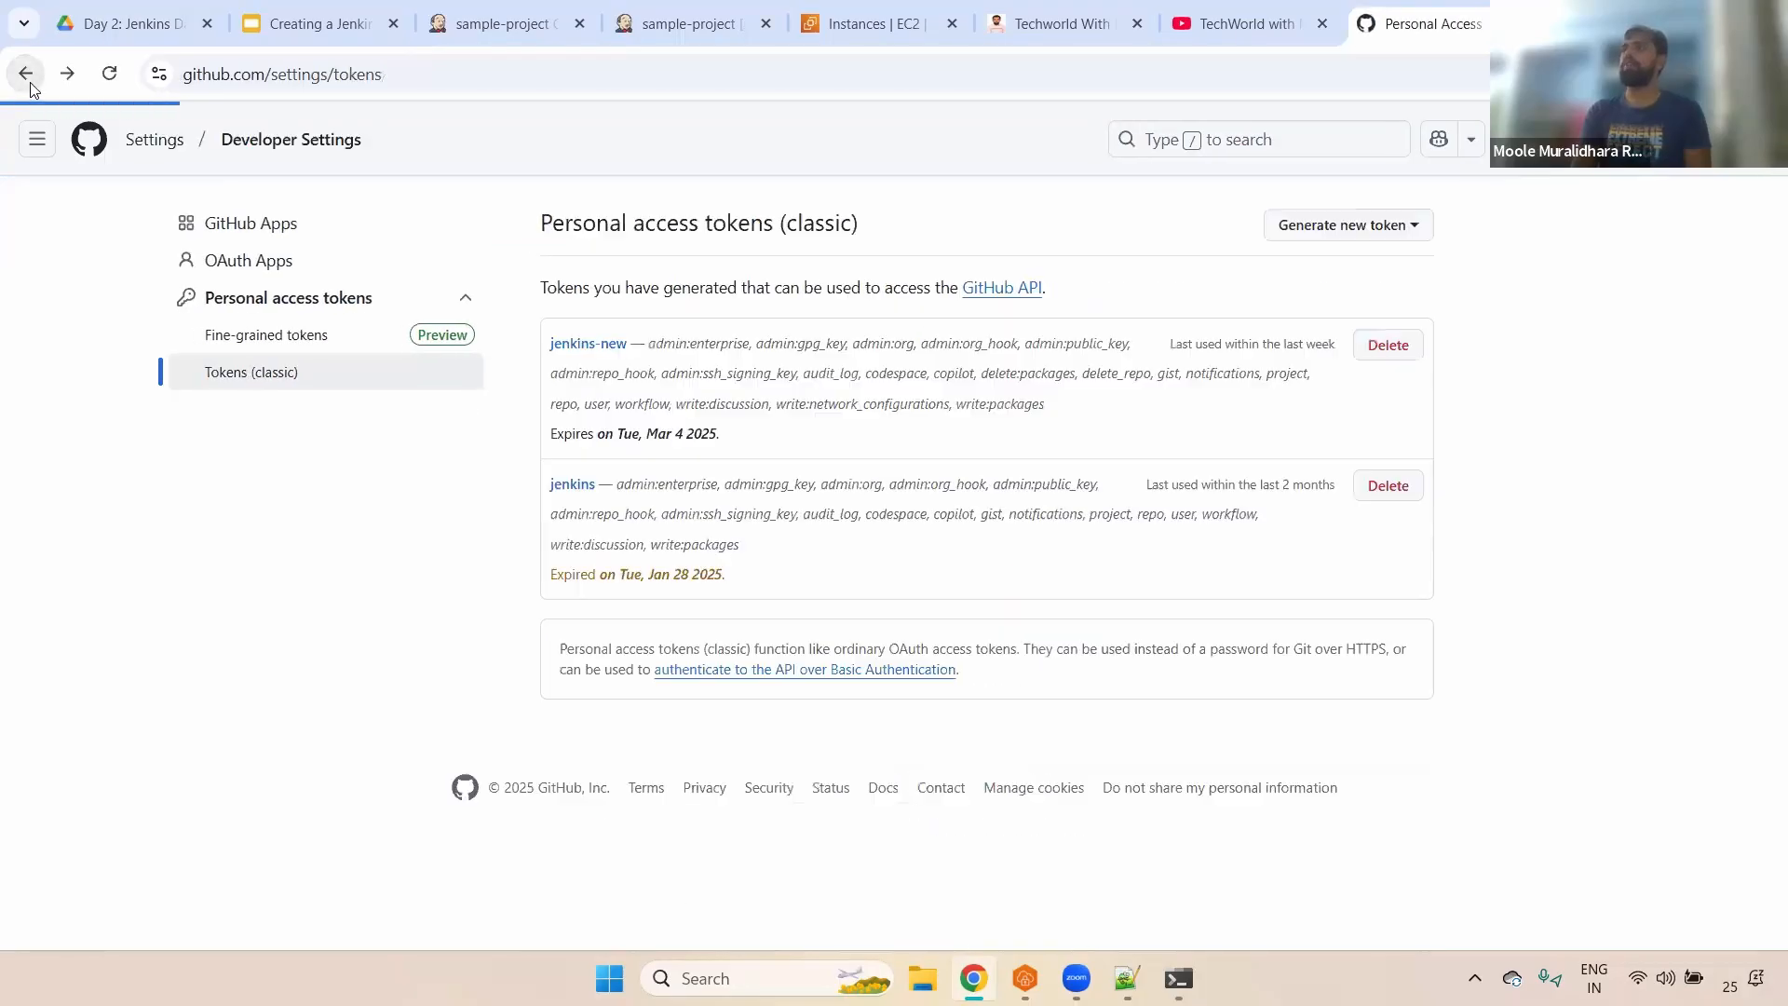
{"action": "left_click", "coordinate": [26, 76]}
{"action": "left_click", "coordinate": [30, 84]}
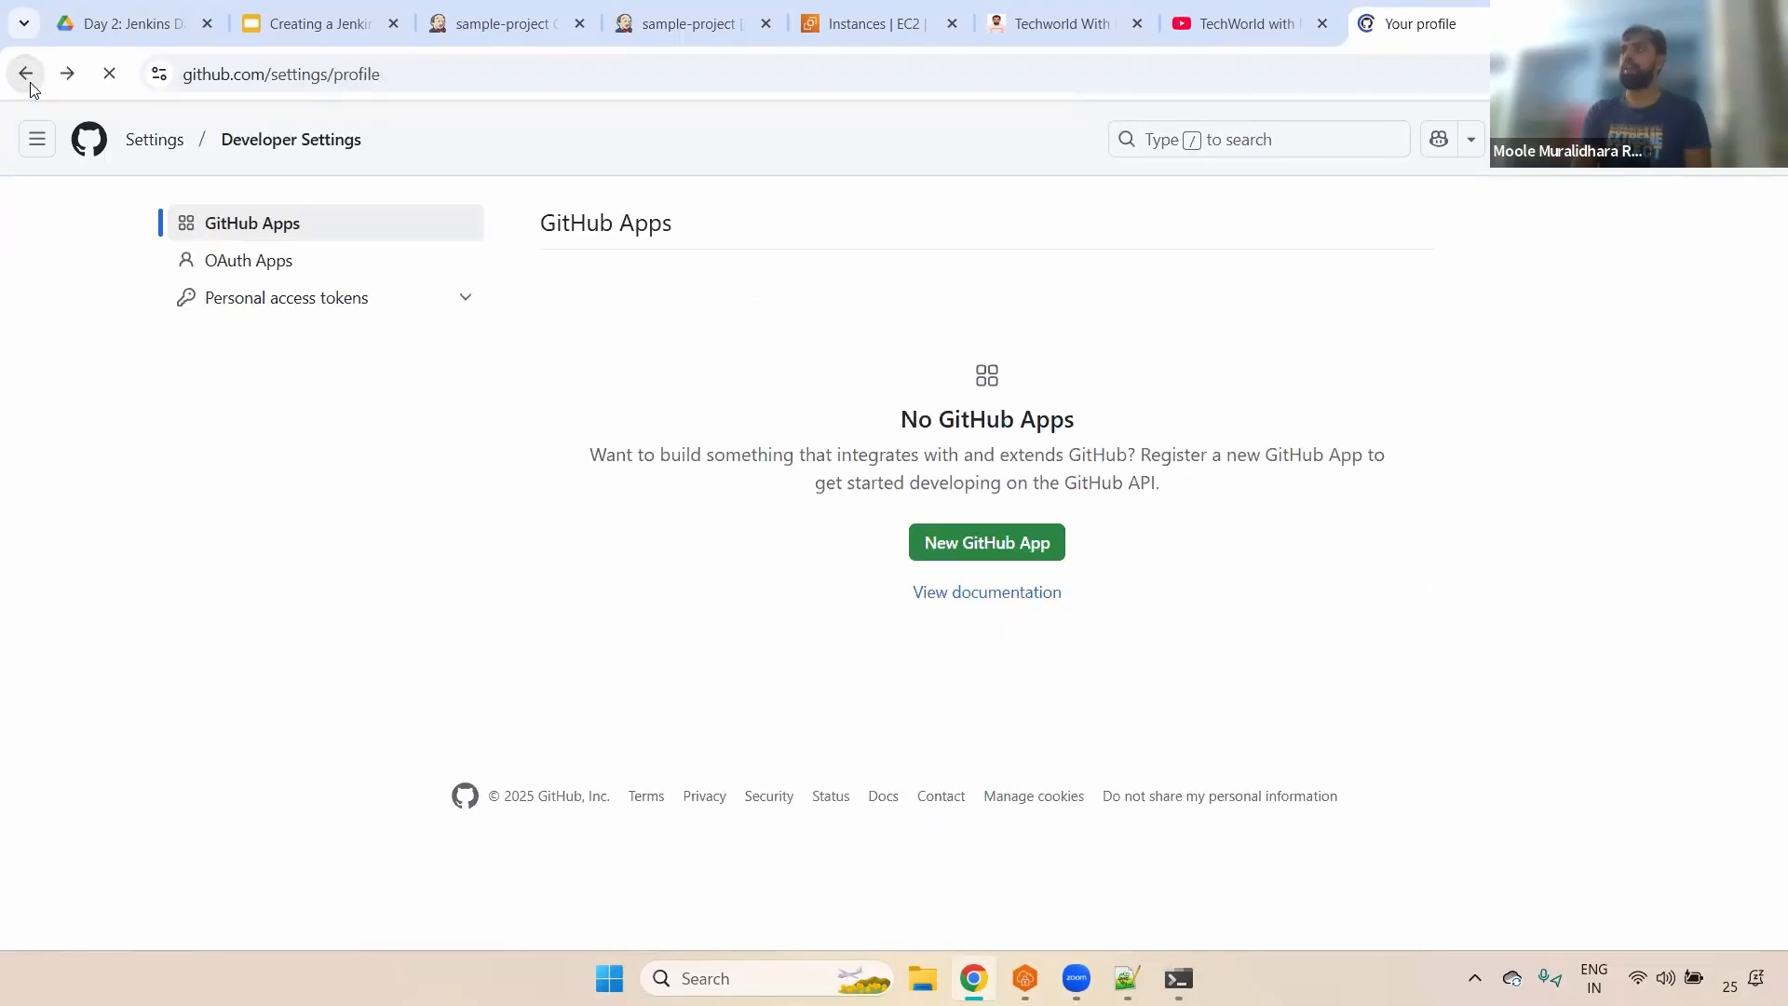
{"action": "left_click", "coordinate": [30, 83]}
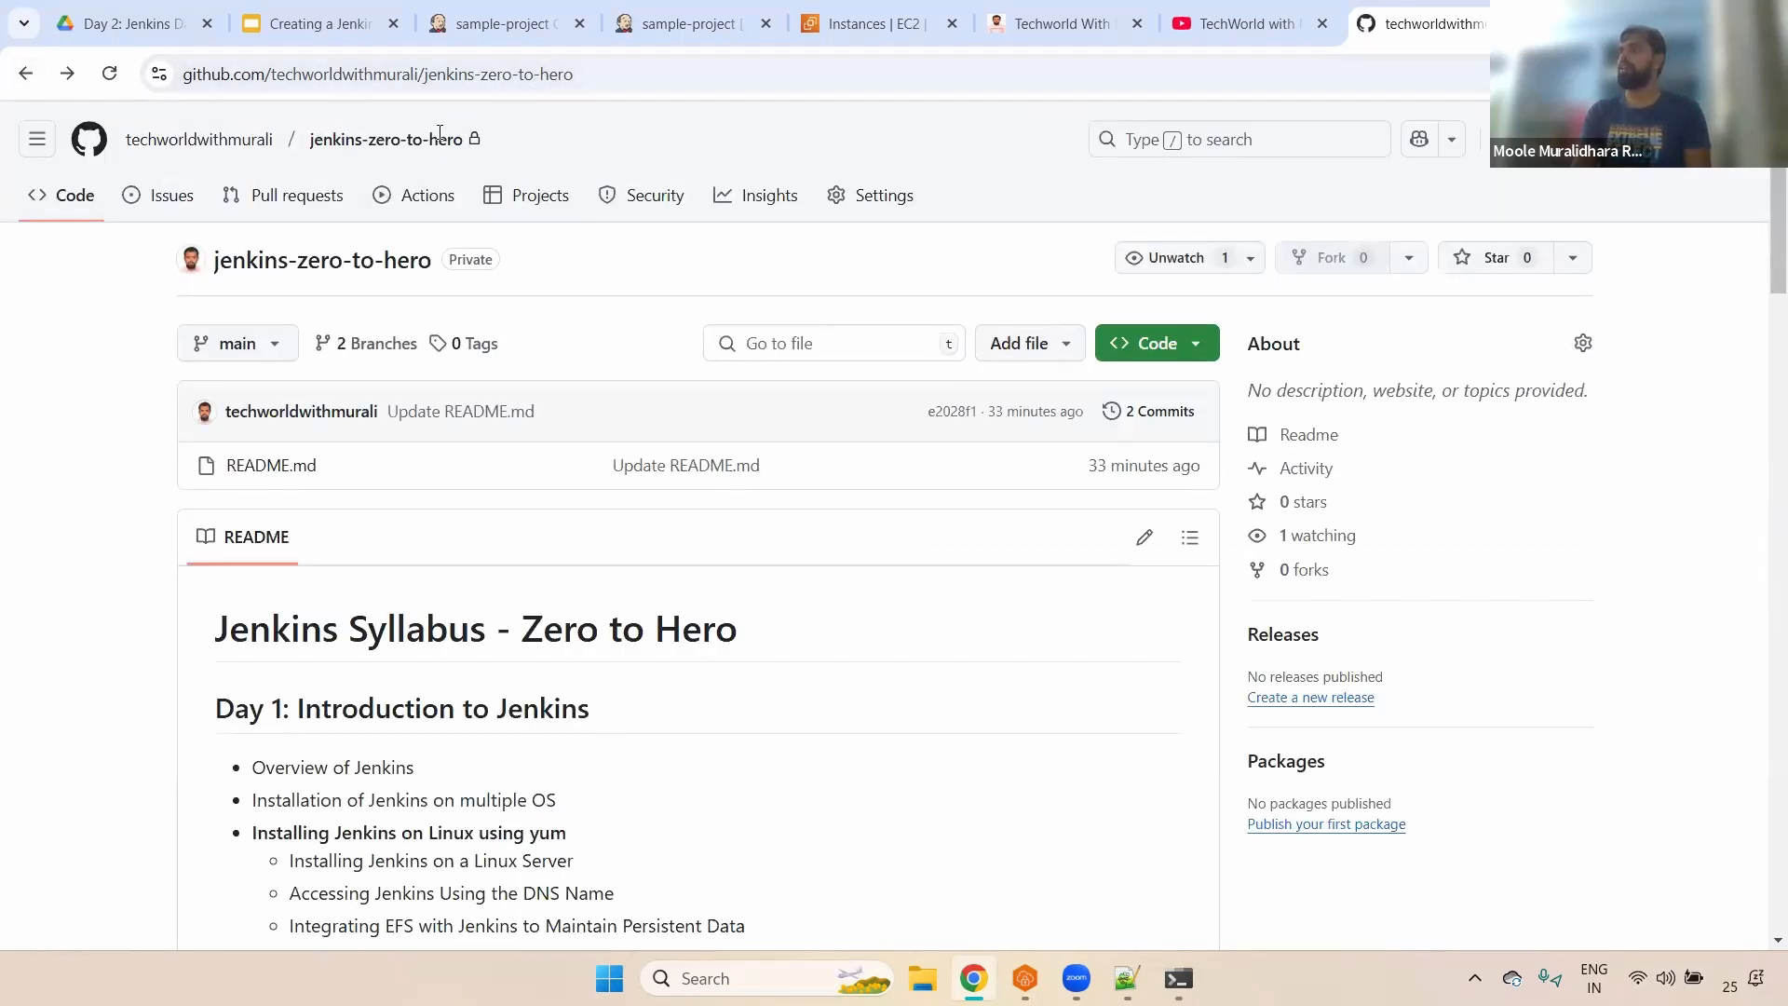
{"action": "left_click_drag", "start_coordinate": [466, 140], "coordinate": [439, 139]}
{"action": "left_click", "coordinate": [504, 11]}
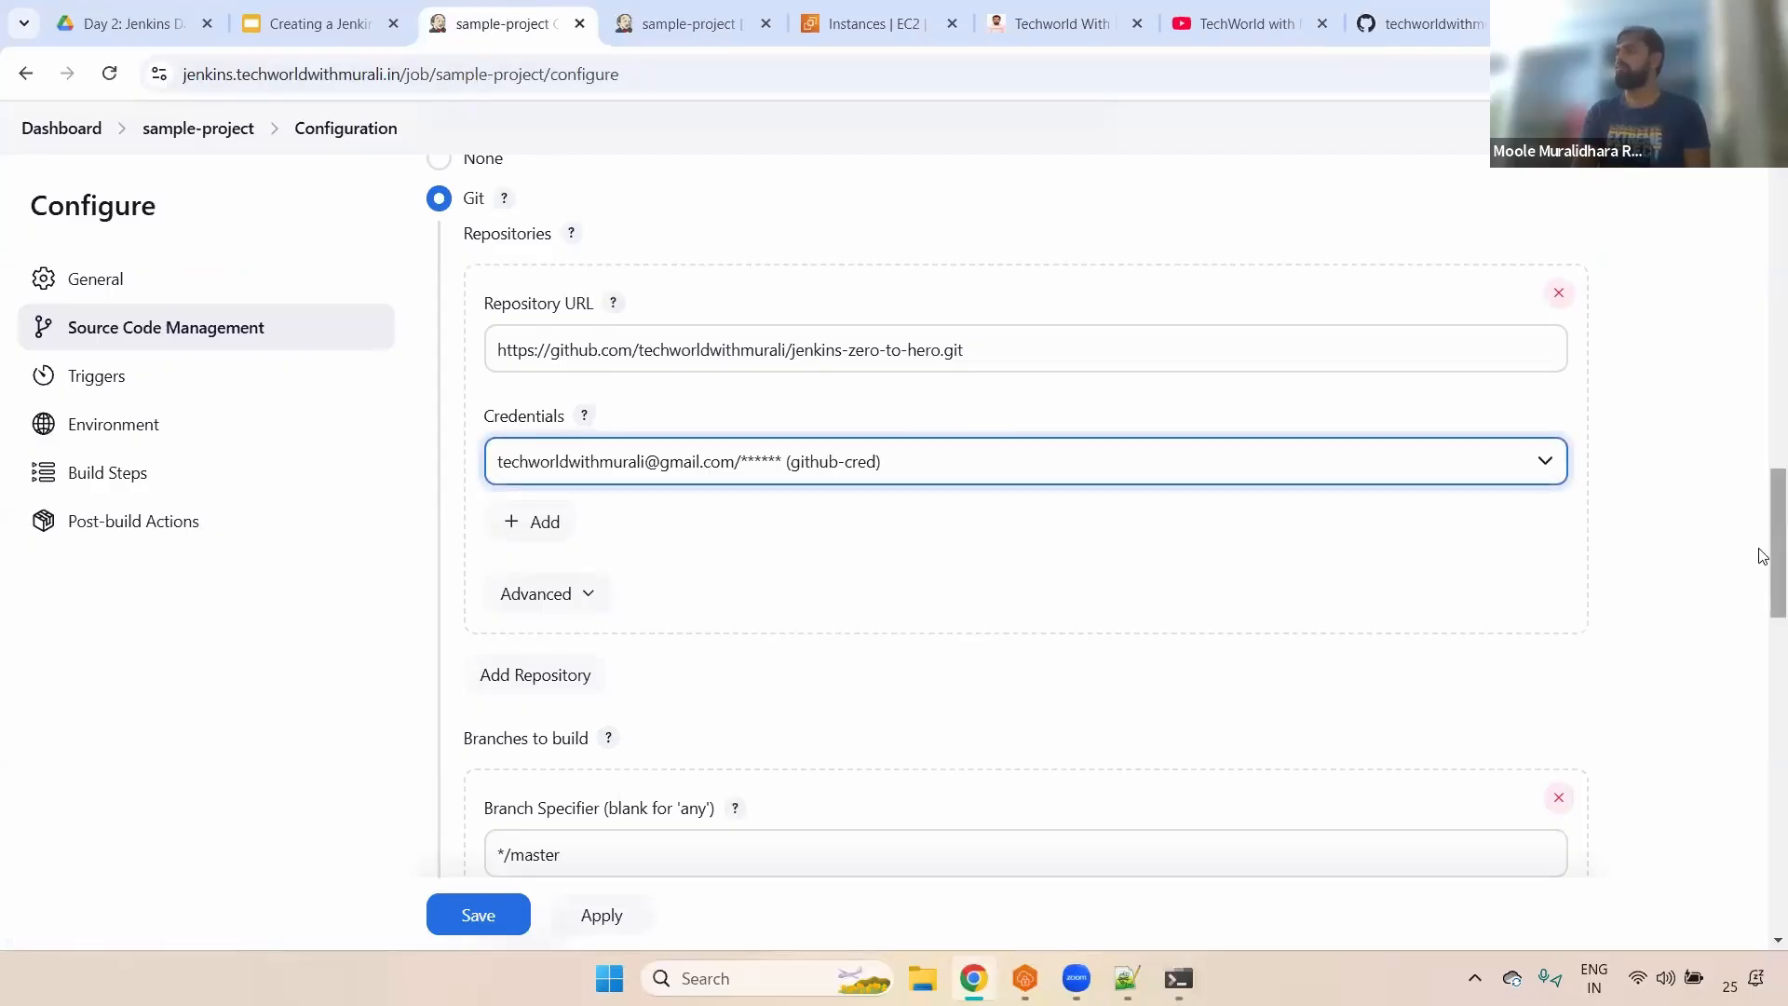
- Change the Branch Specifier from */master to */main after confirming the branch on GitHub
{"action": "scroll", "coordinate": [1754, 603], "scroll_direction": "down", "scroll_amount": 3}
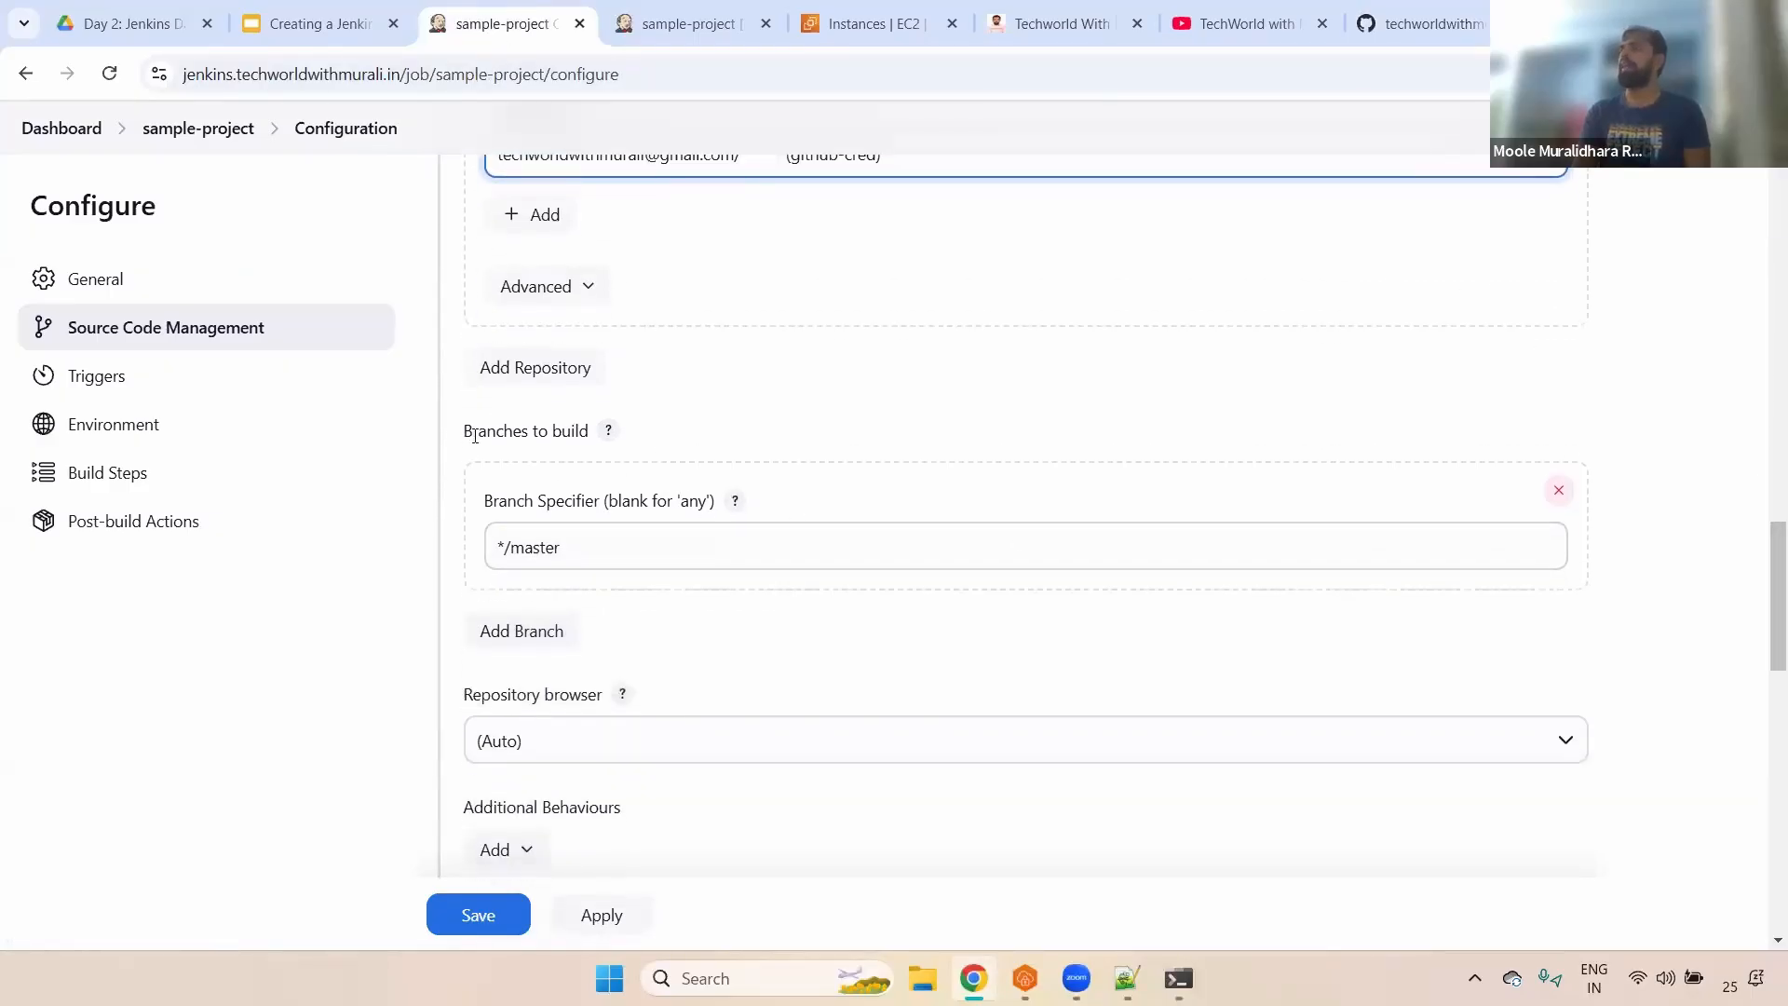
{"action": "left_click_drag", "start_coordinate": [465, 434], "coordinate": [598, 440]}
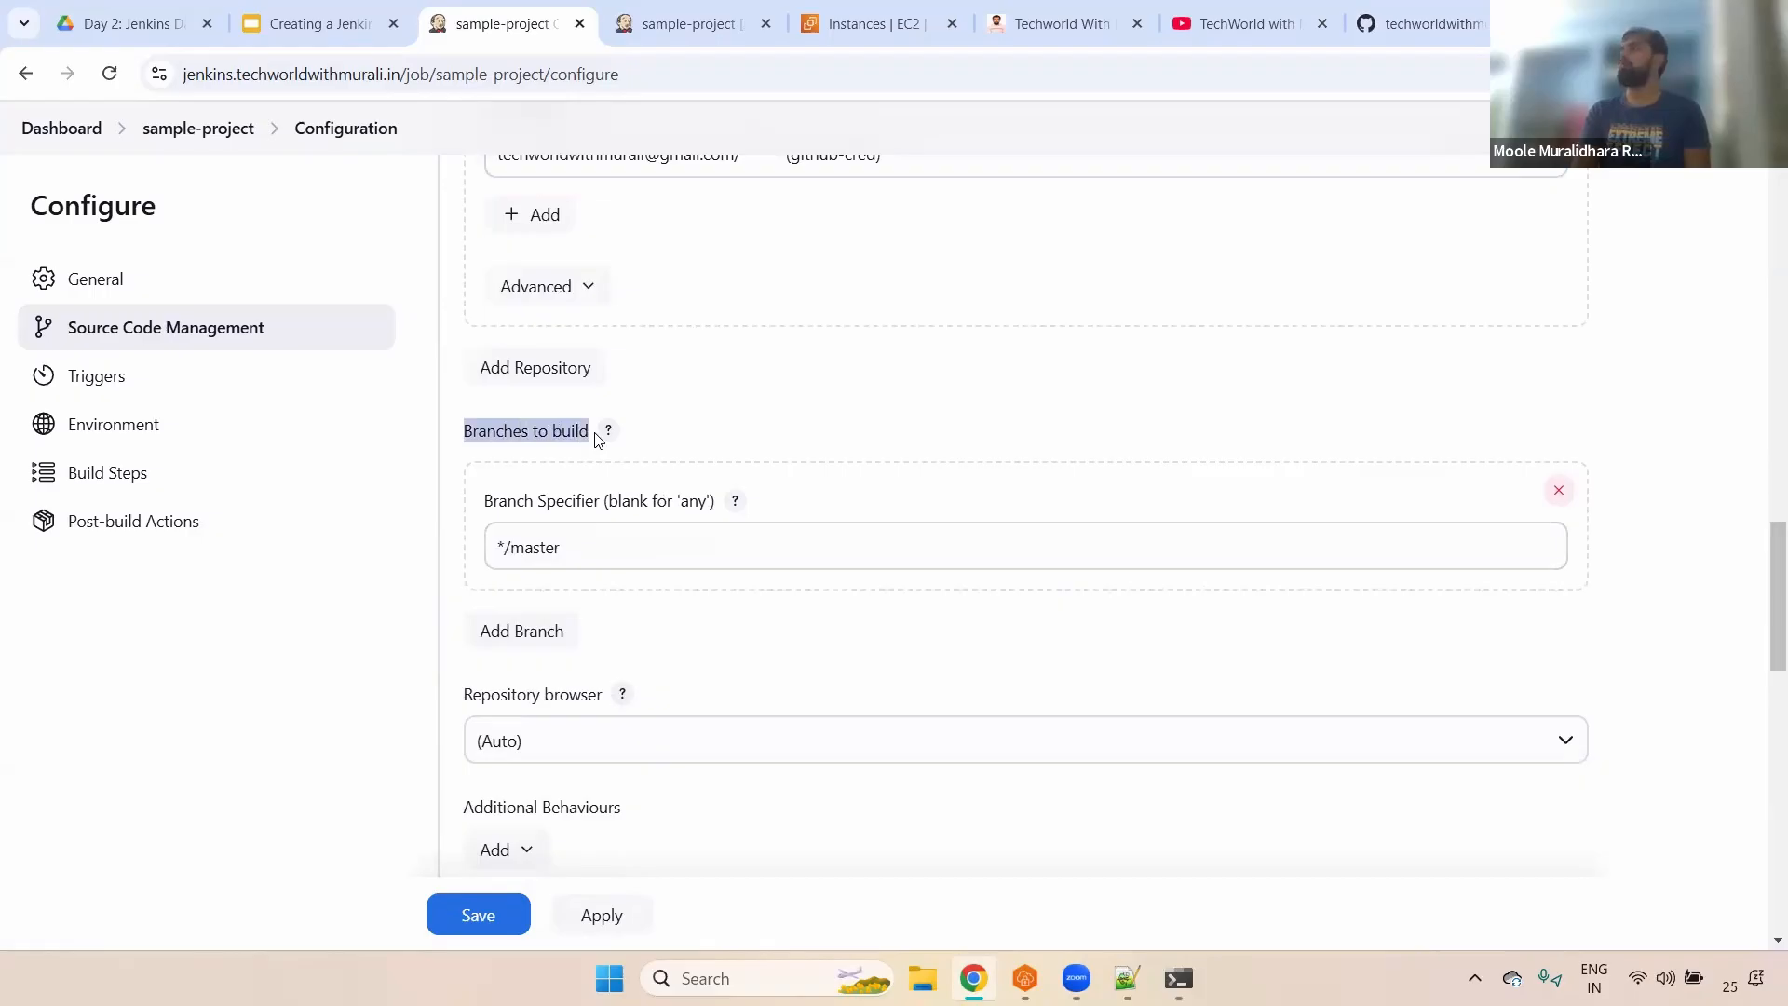
{"action": "left_click", "coordinate": [1426, 23]}
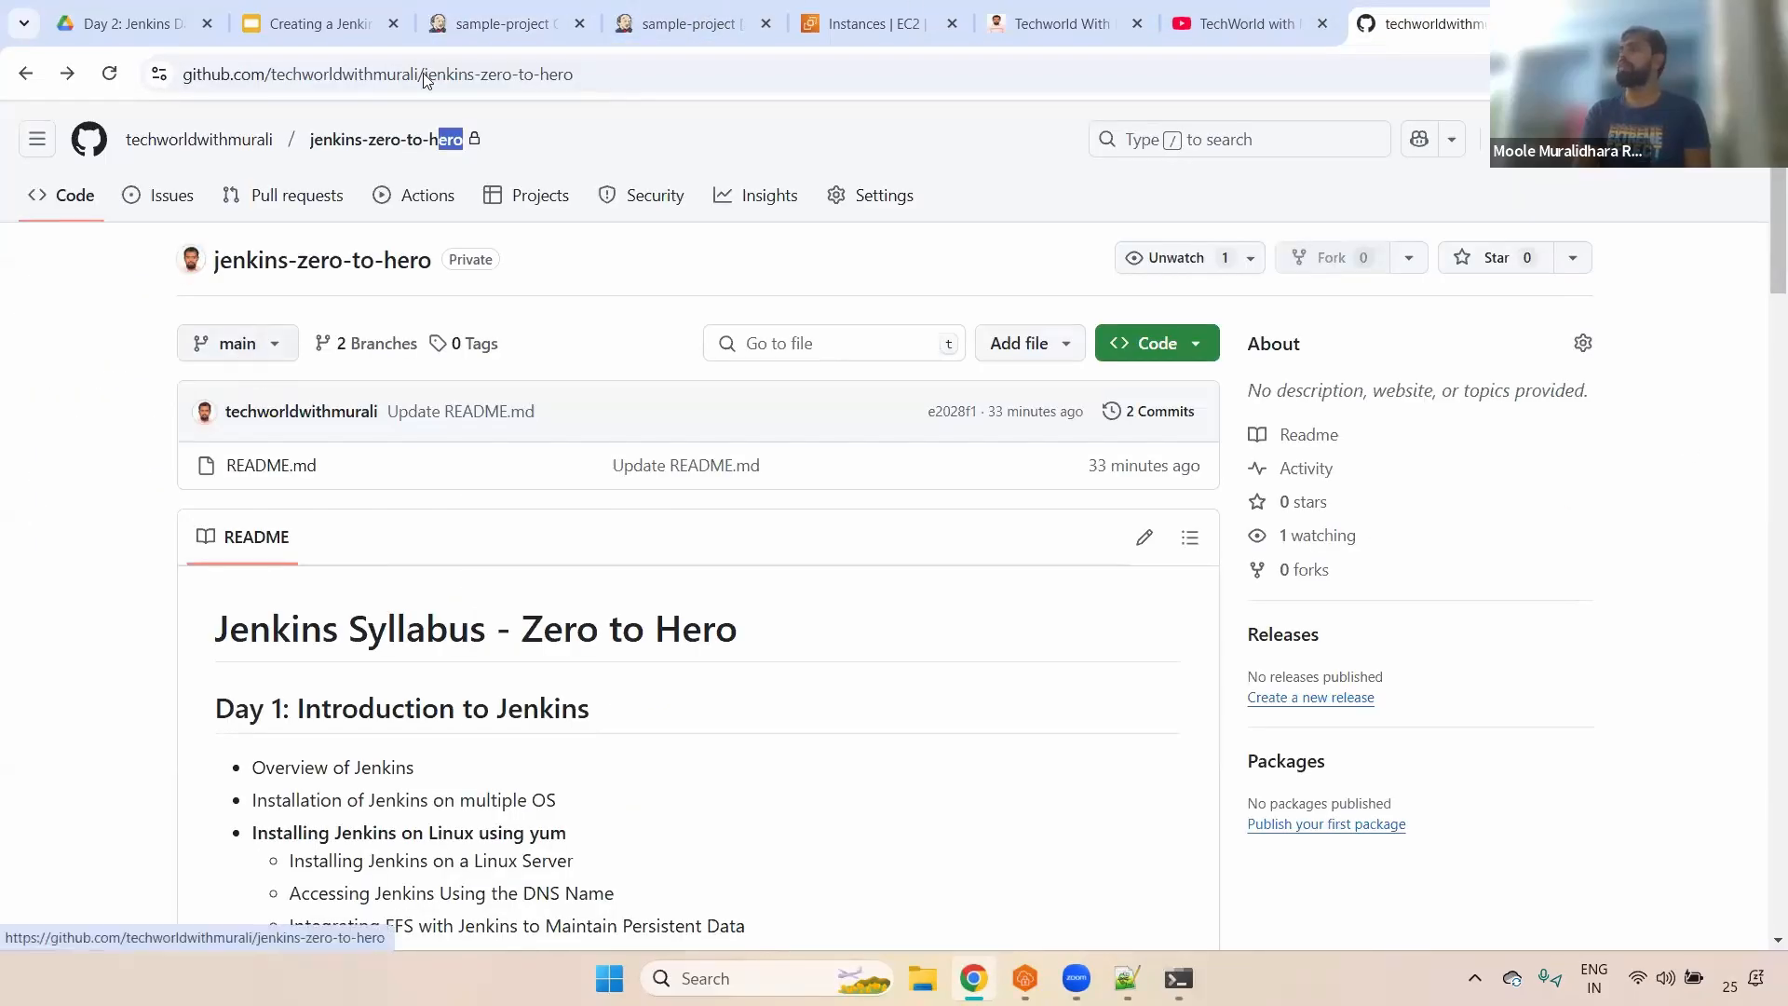
{"action": "left_click", "coordinate": [489, 23]}
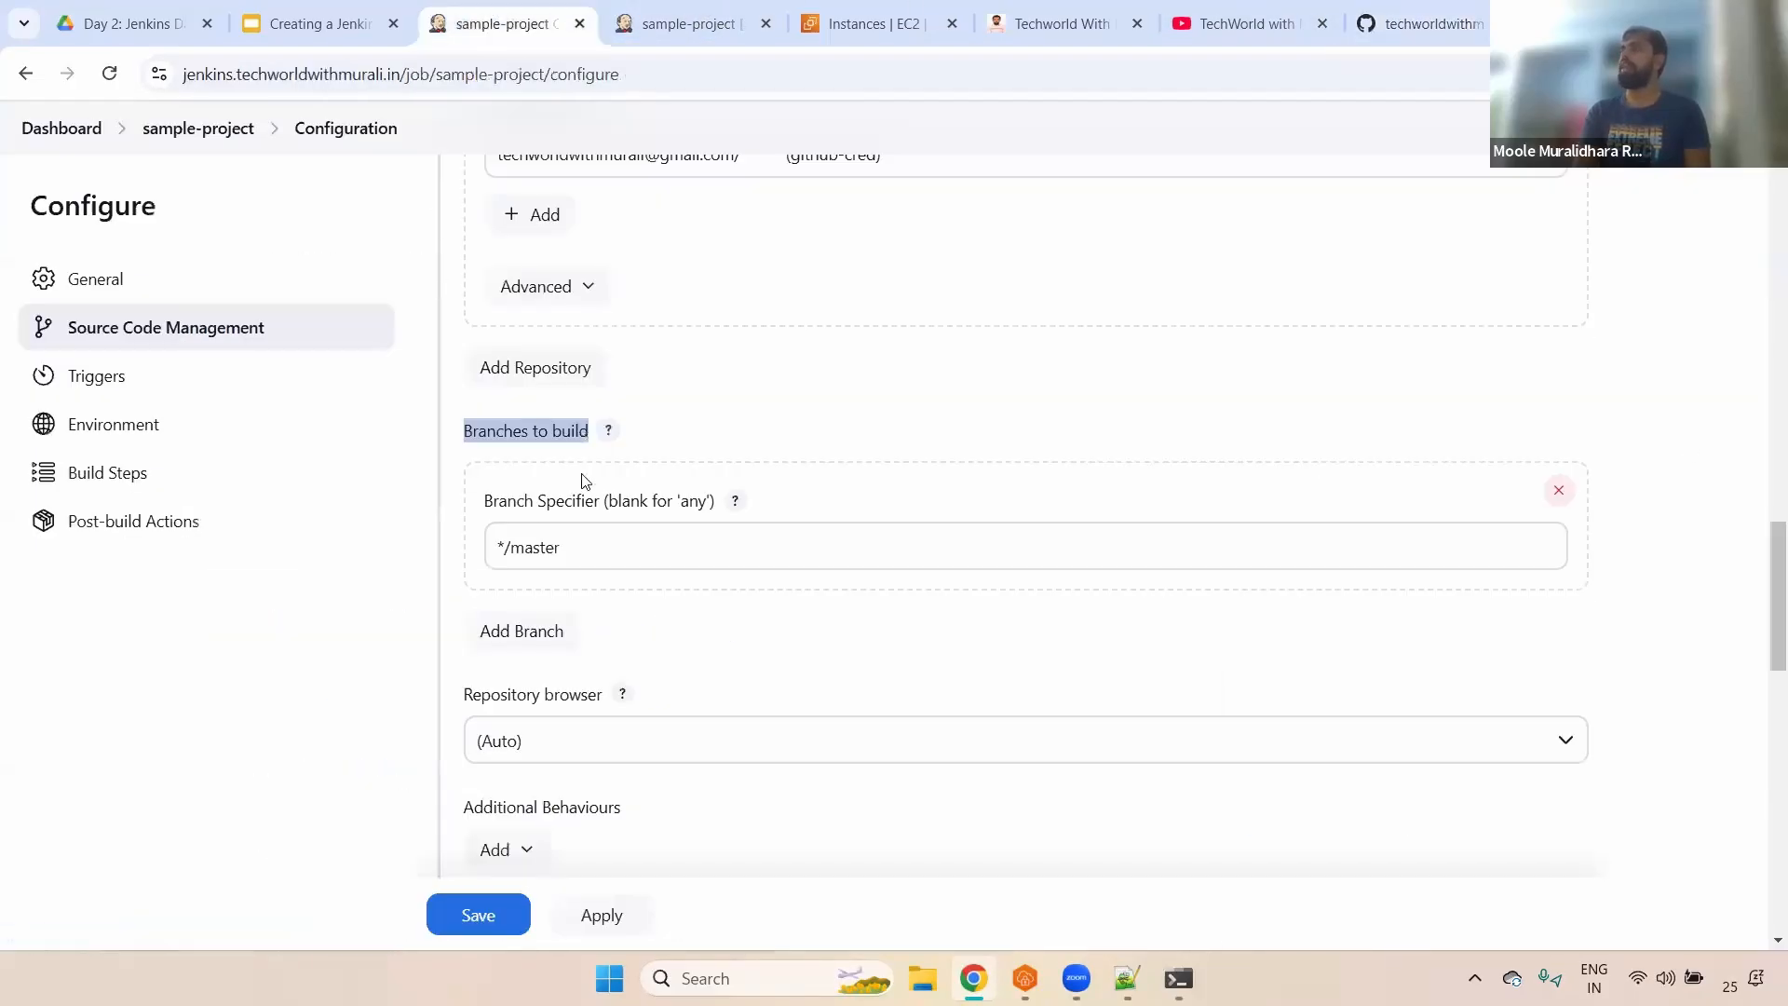
{"action": "left_click_drag", "start_coordinate": [560, 550], "coordinate": [456, 559]}
{"action": "left_click", "coordinate": [585, 547]}
{"action": "left_click", "coordinate": [536, 555]}
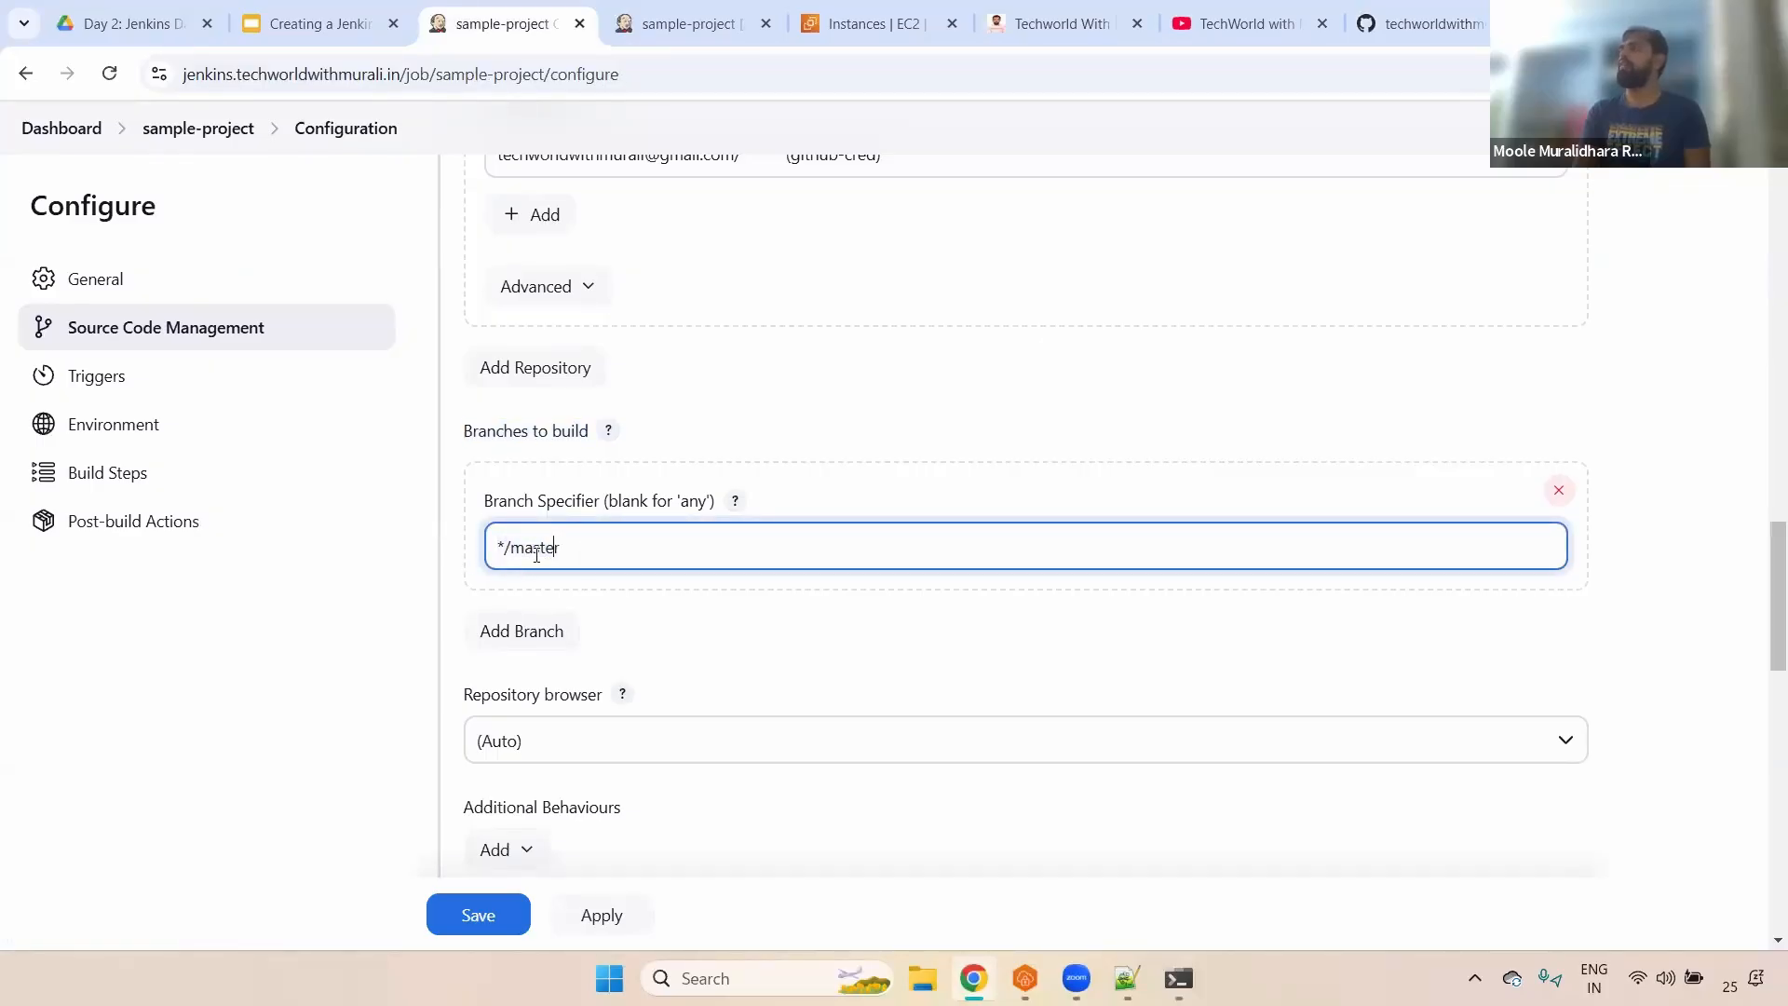
{"action": "double_click", "coordinate": [537, 554]}
{"action": "type", "text": "mai"}
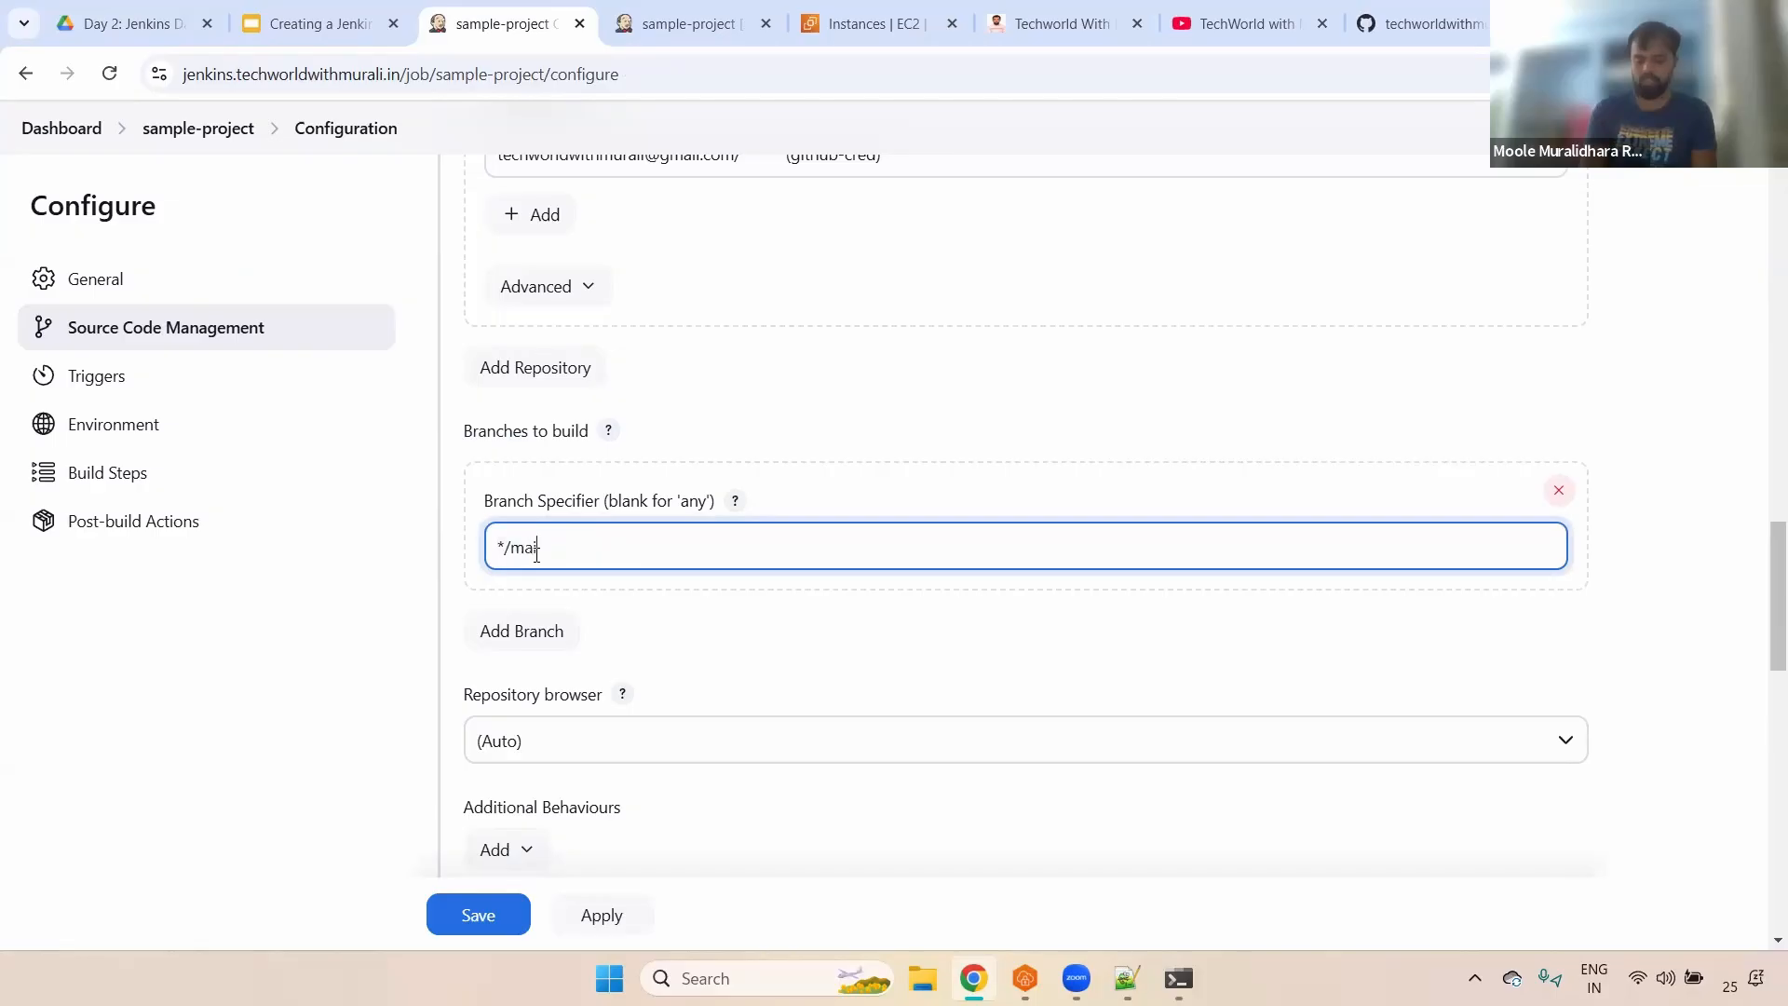
{"action": "type", "text": "n"}
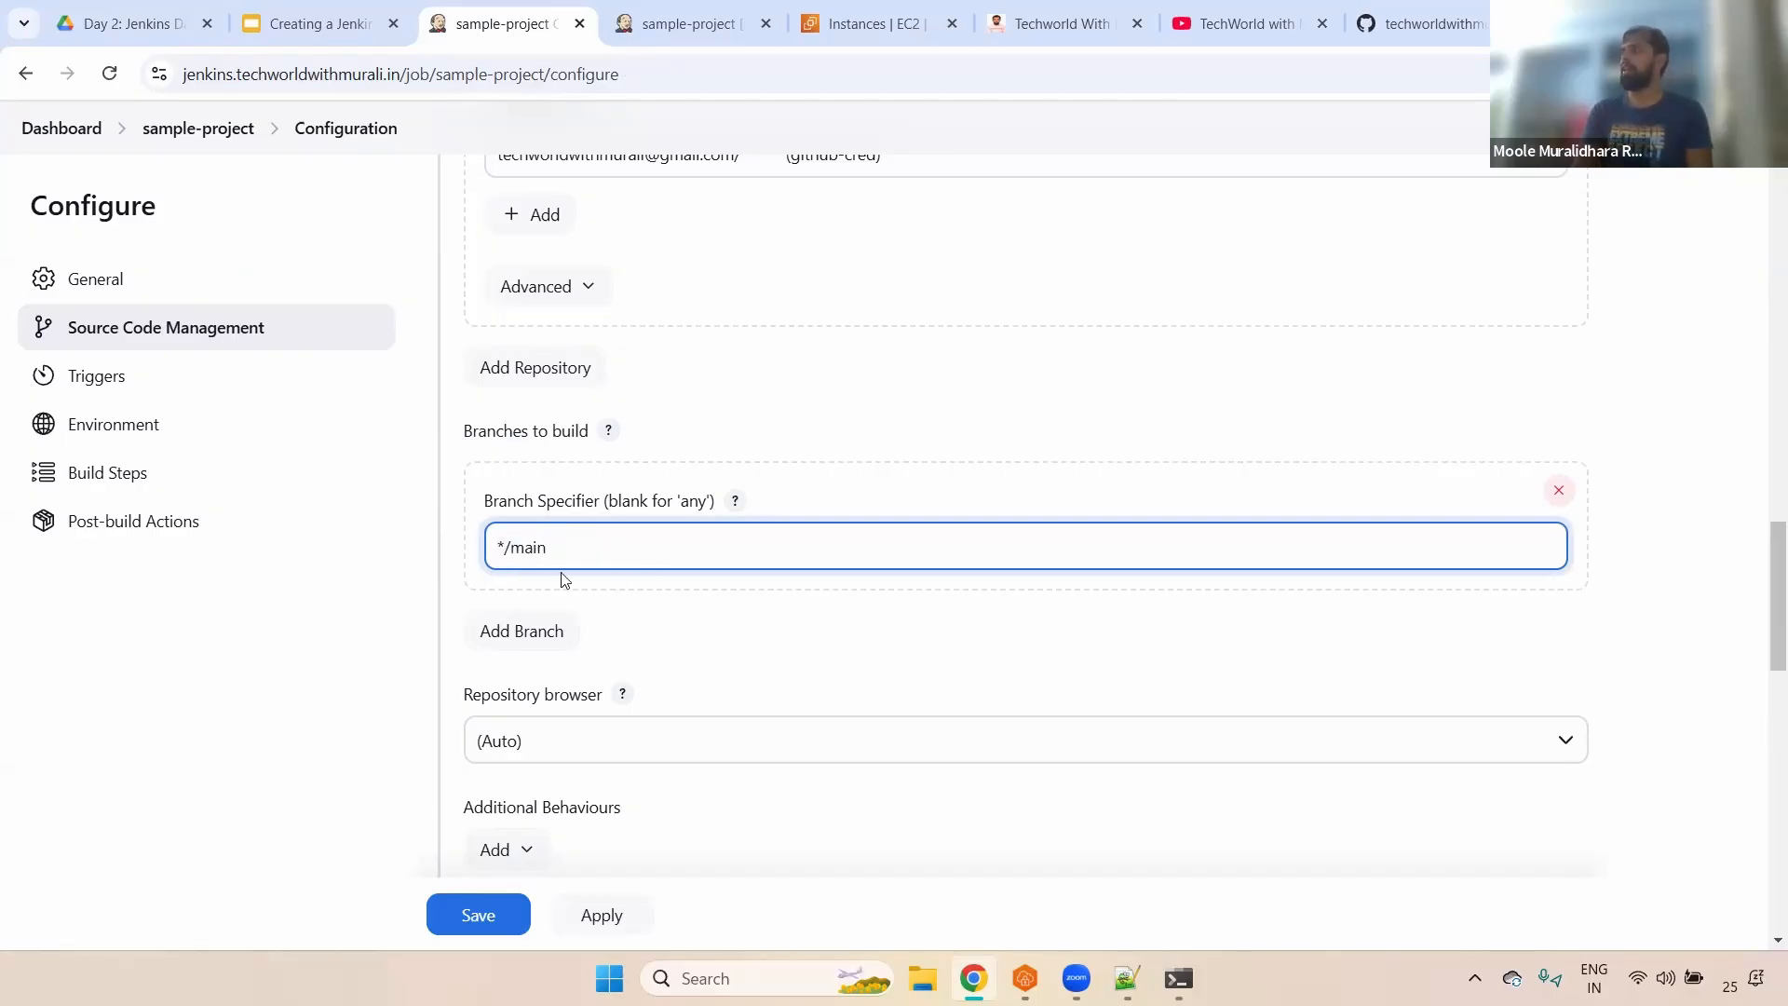
{"action": "double_click", "coordinate": [526, 546]}
{"action": "left_click_drag", "start_coordinate": [1763, 587], "coordinate": [1764, 723]}
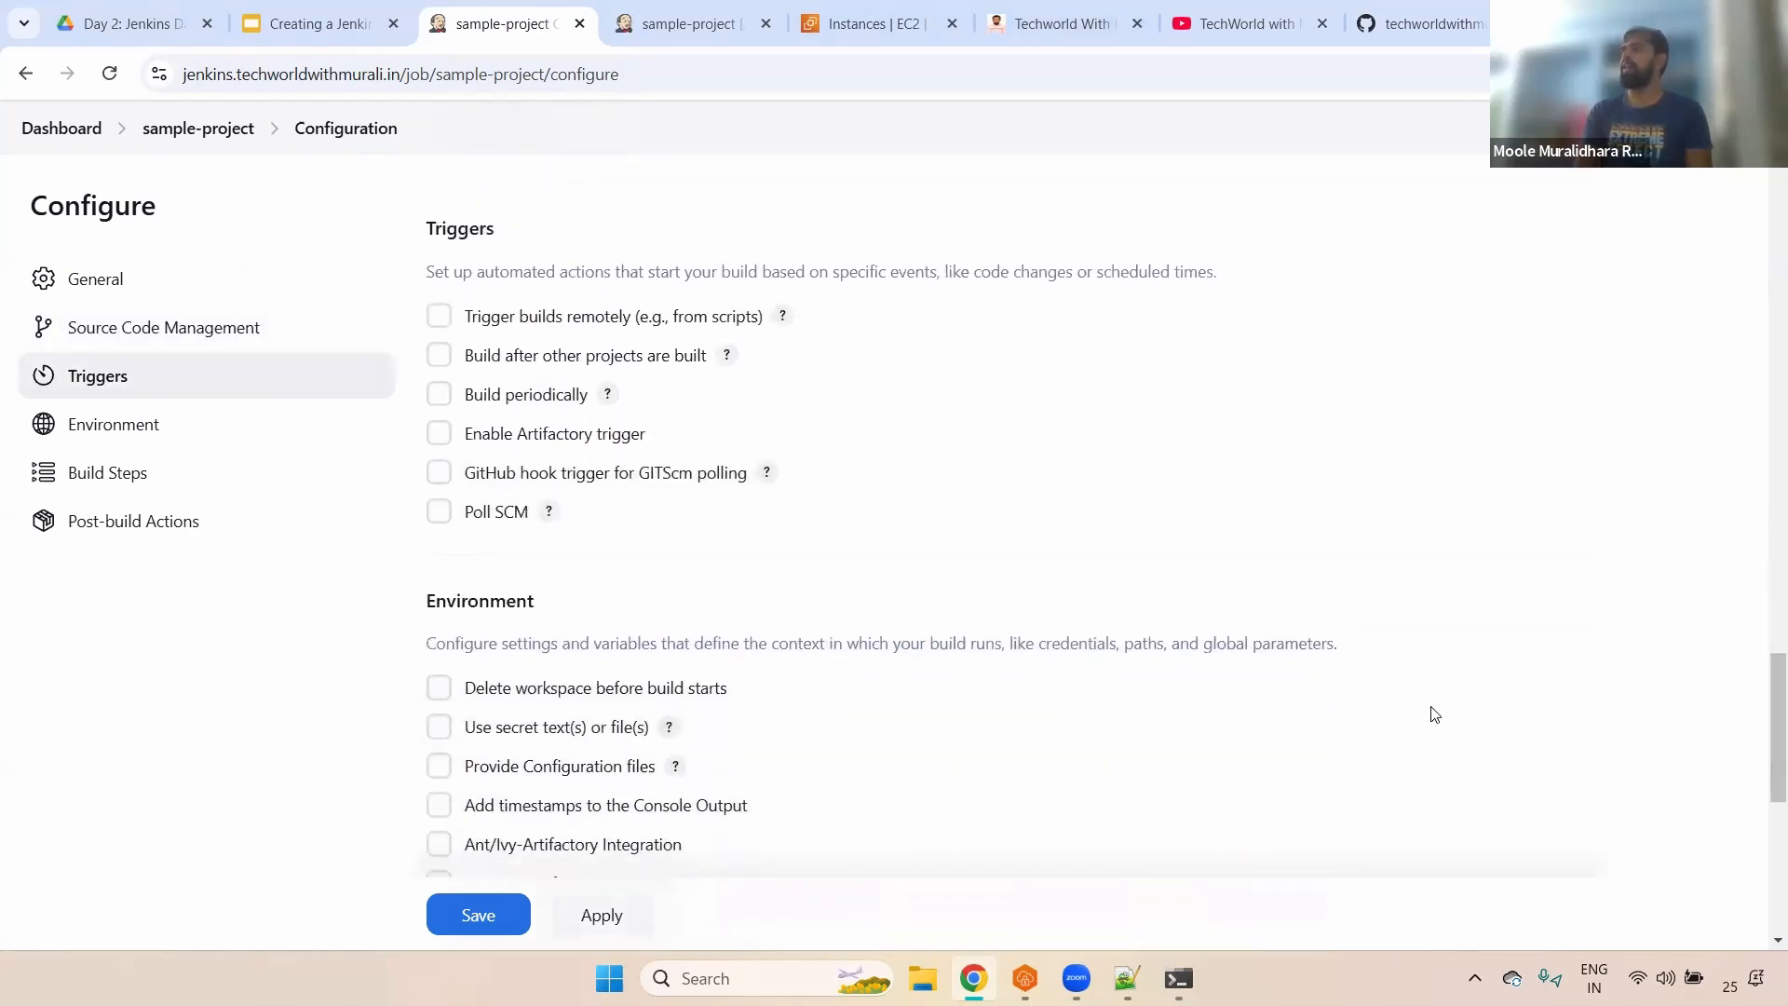
- Toggle Trigger builds remotely off again, then enable Build after other projects are built
{"action": "left_click", "coordinate": [440, 315]}
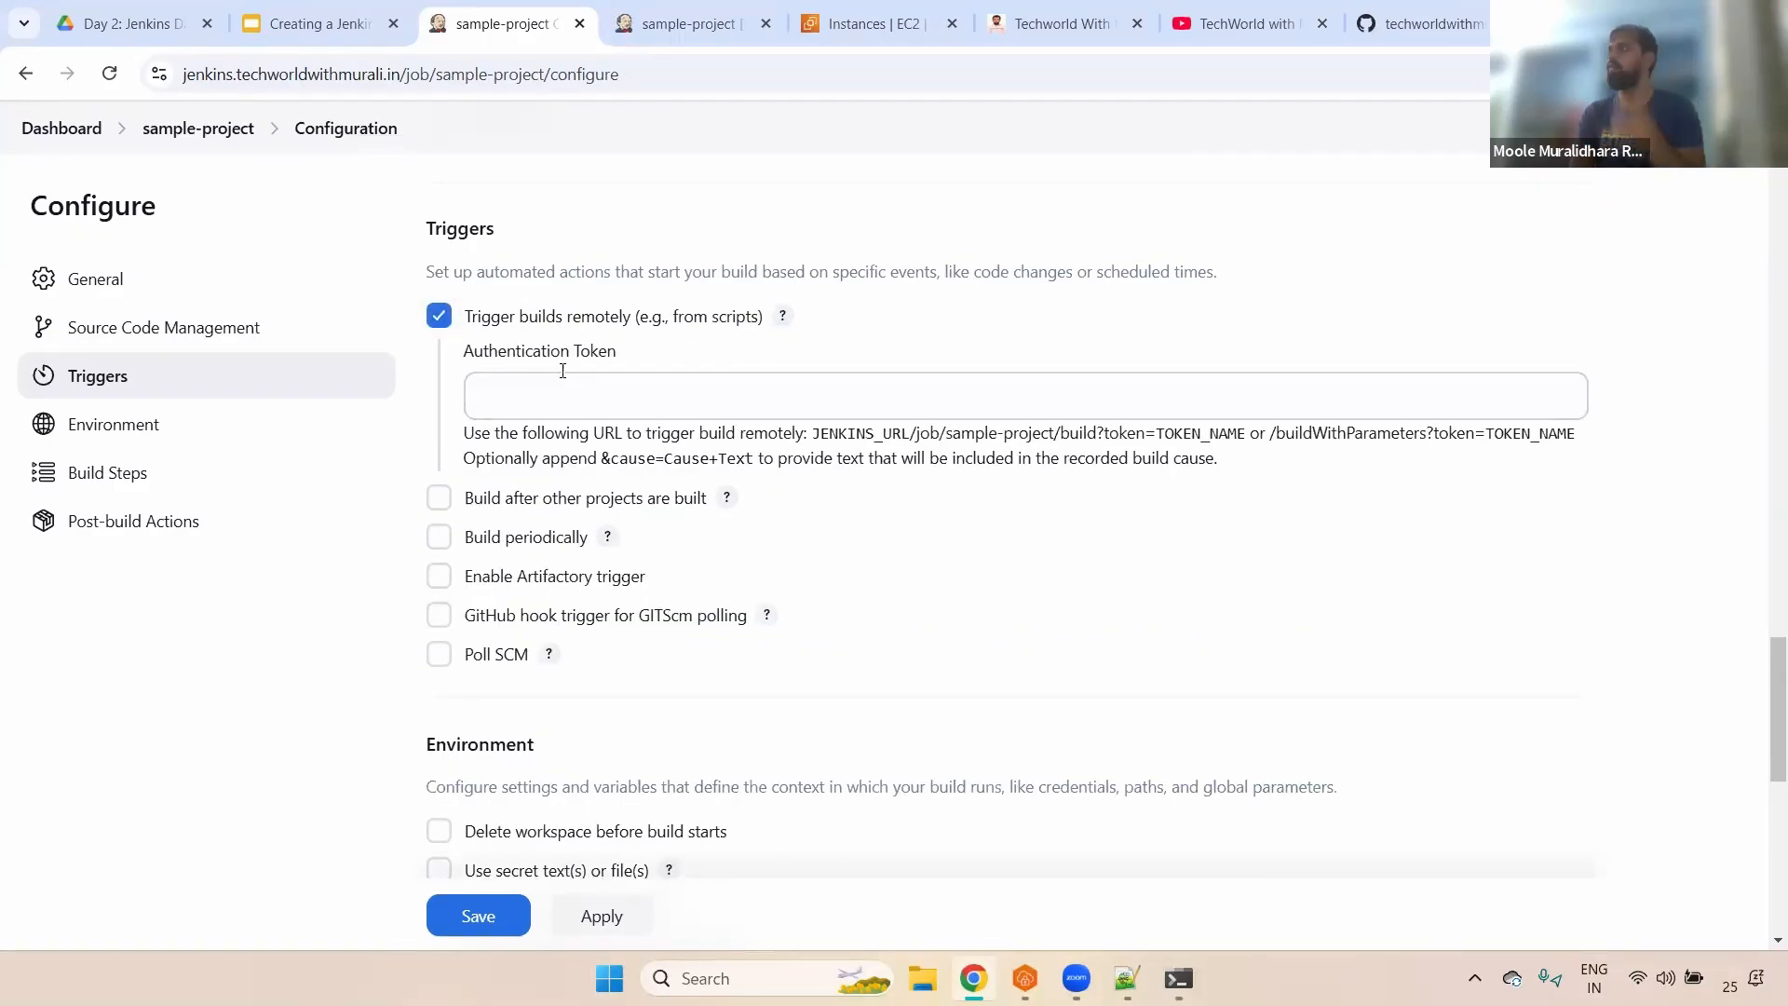
{"action": "left_click", "coordinate": [439, 316]}
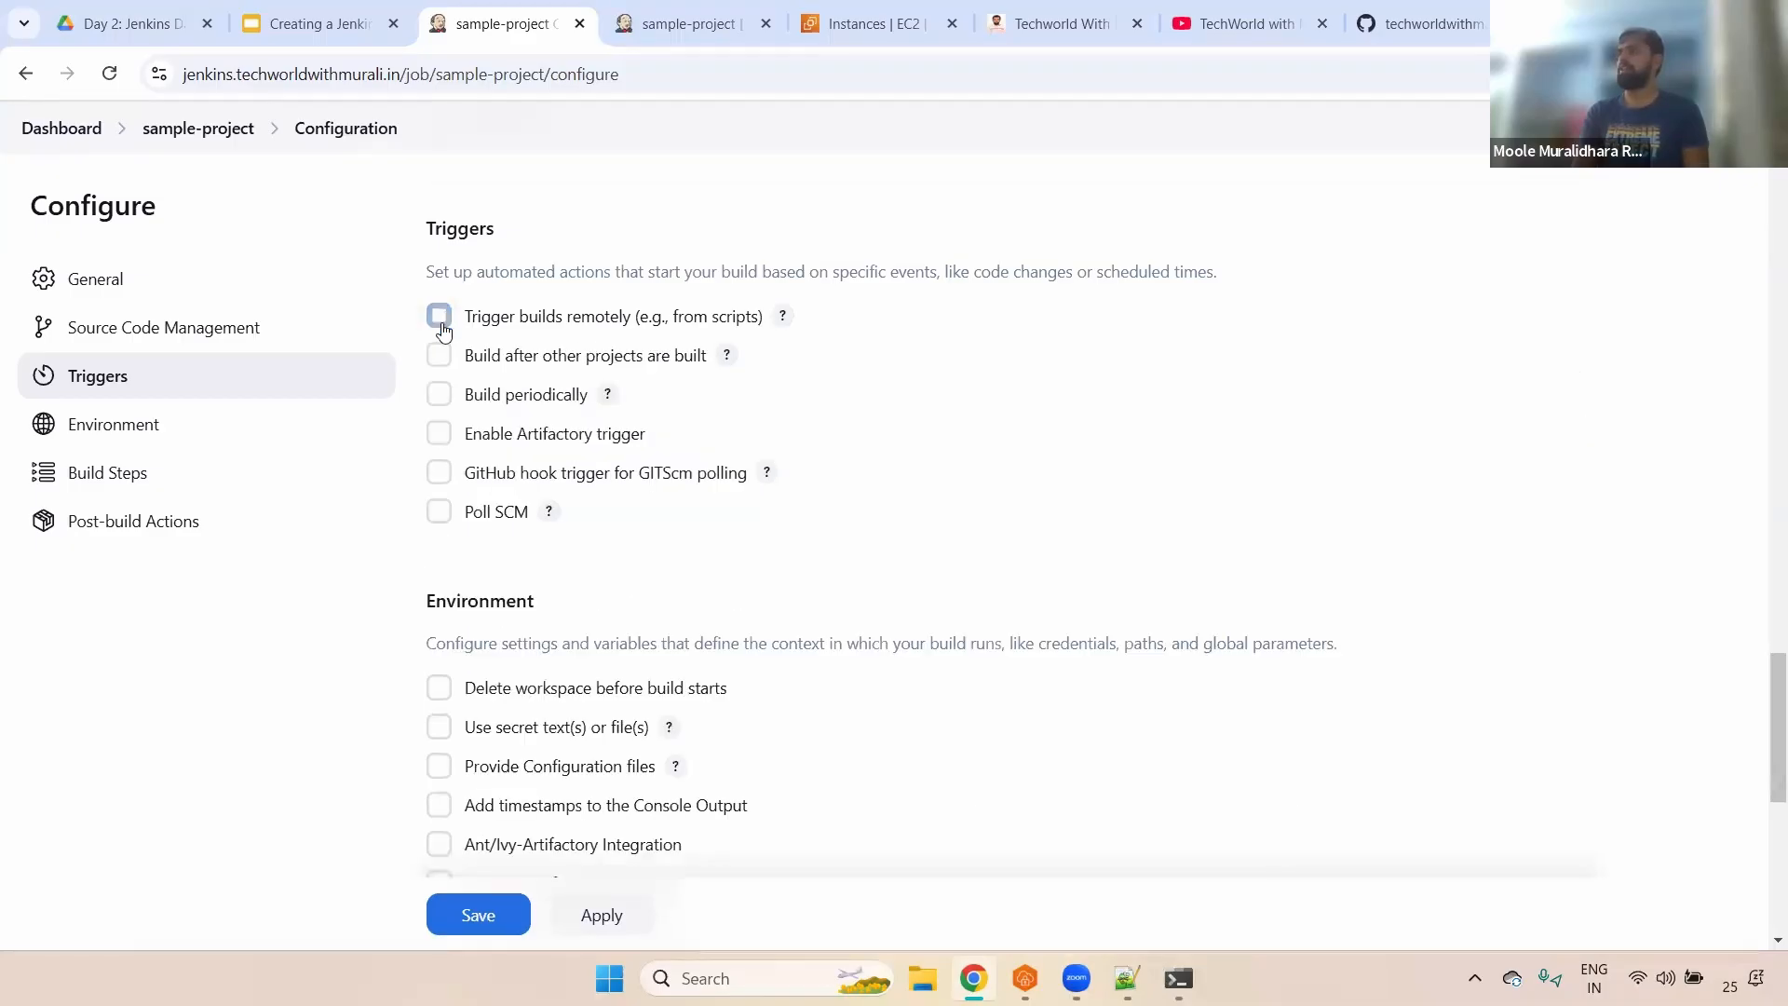
{"action": "left_click", "coordinate": [439, 356]}
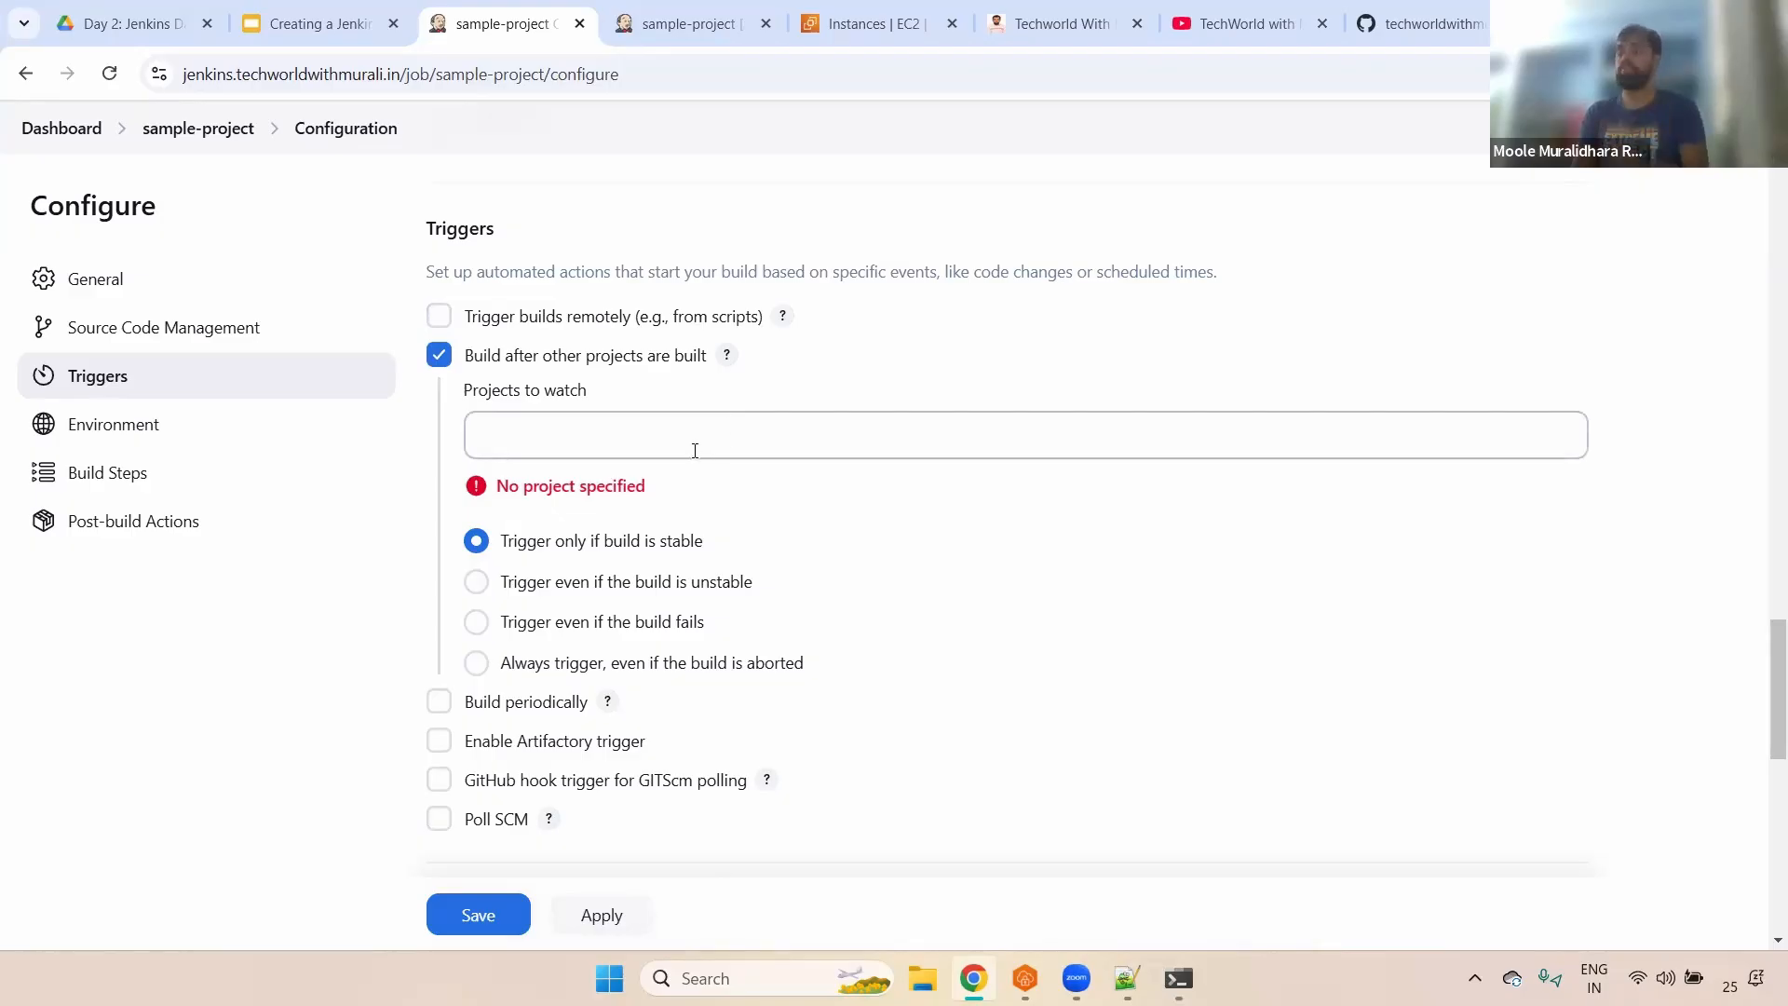
{"action": "left_click", "coordinate": [492, 423]}
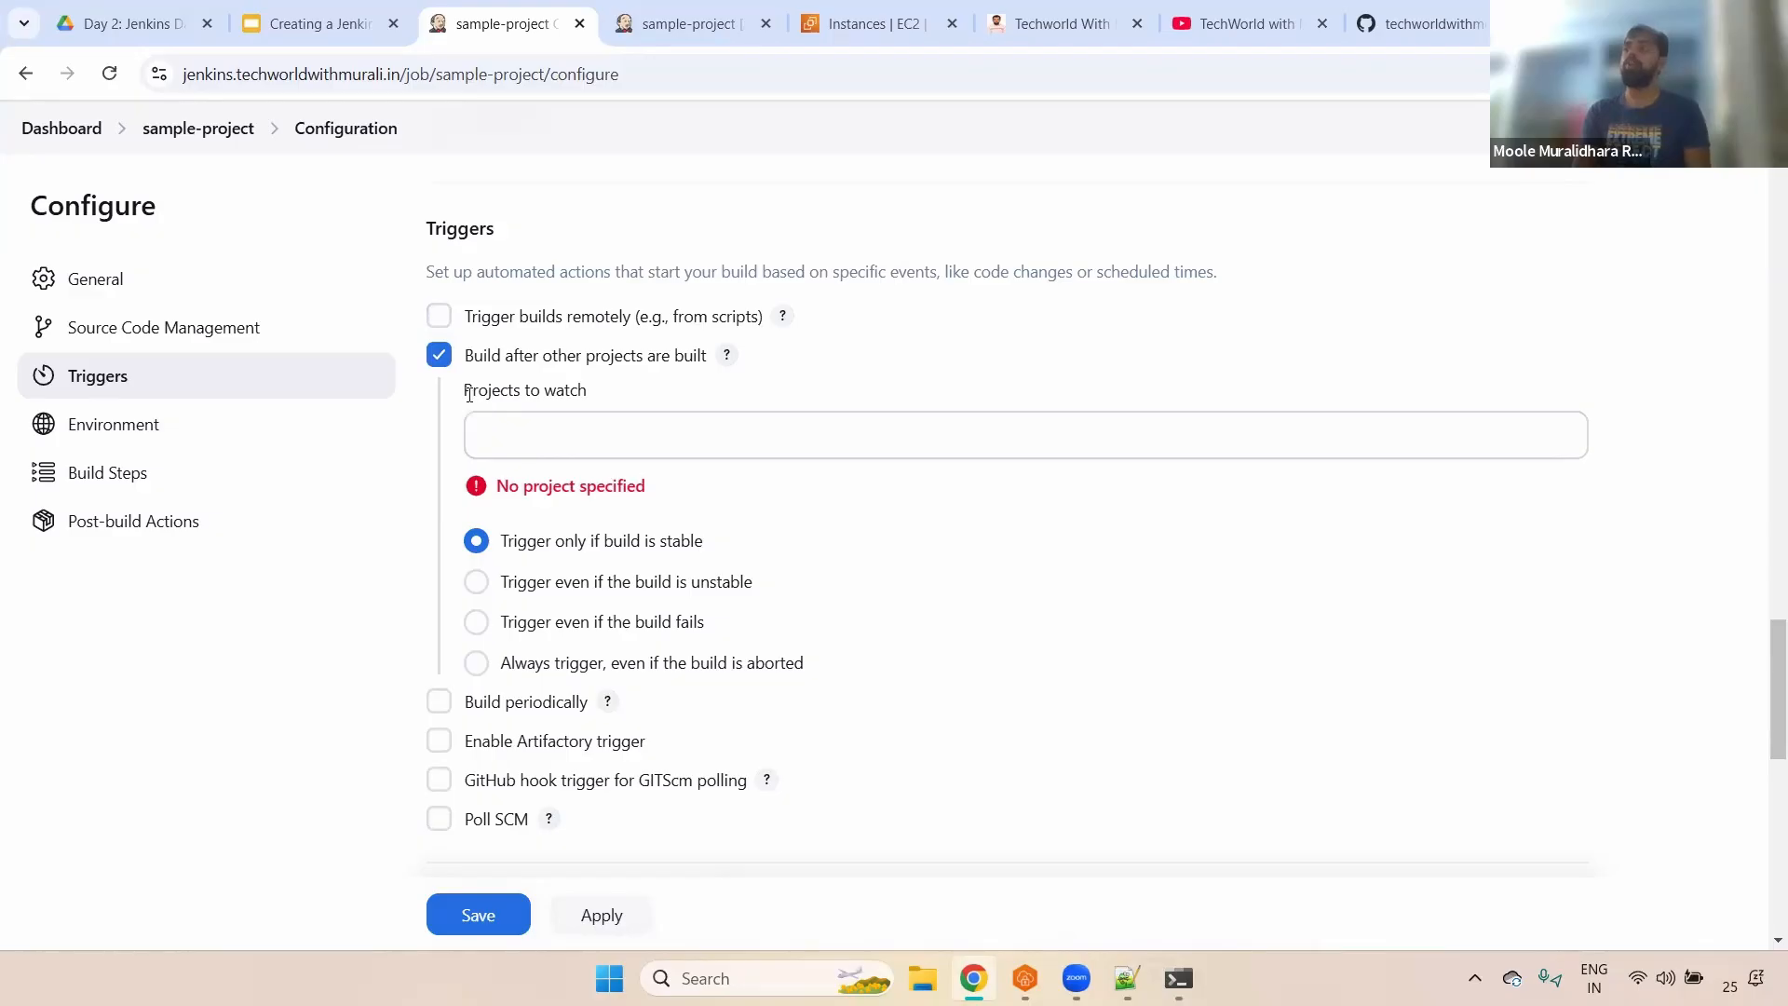
{"action": "left_click_drag", "start_coordinate": [469, 395], "coordinate": [615, 401]}
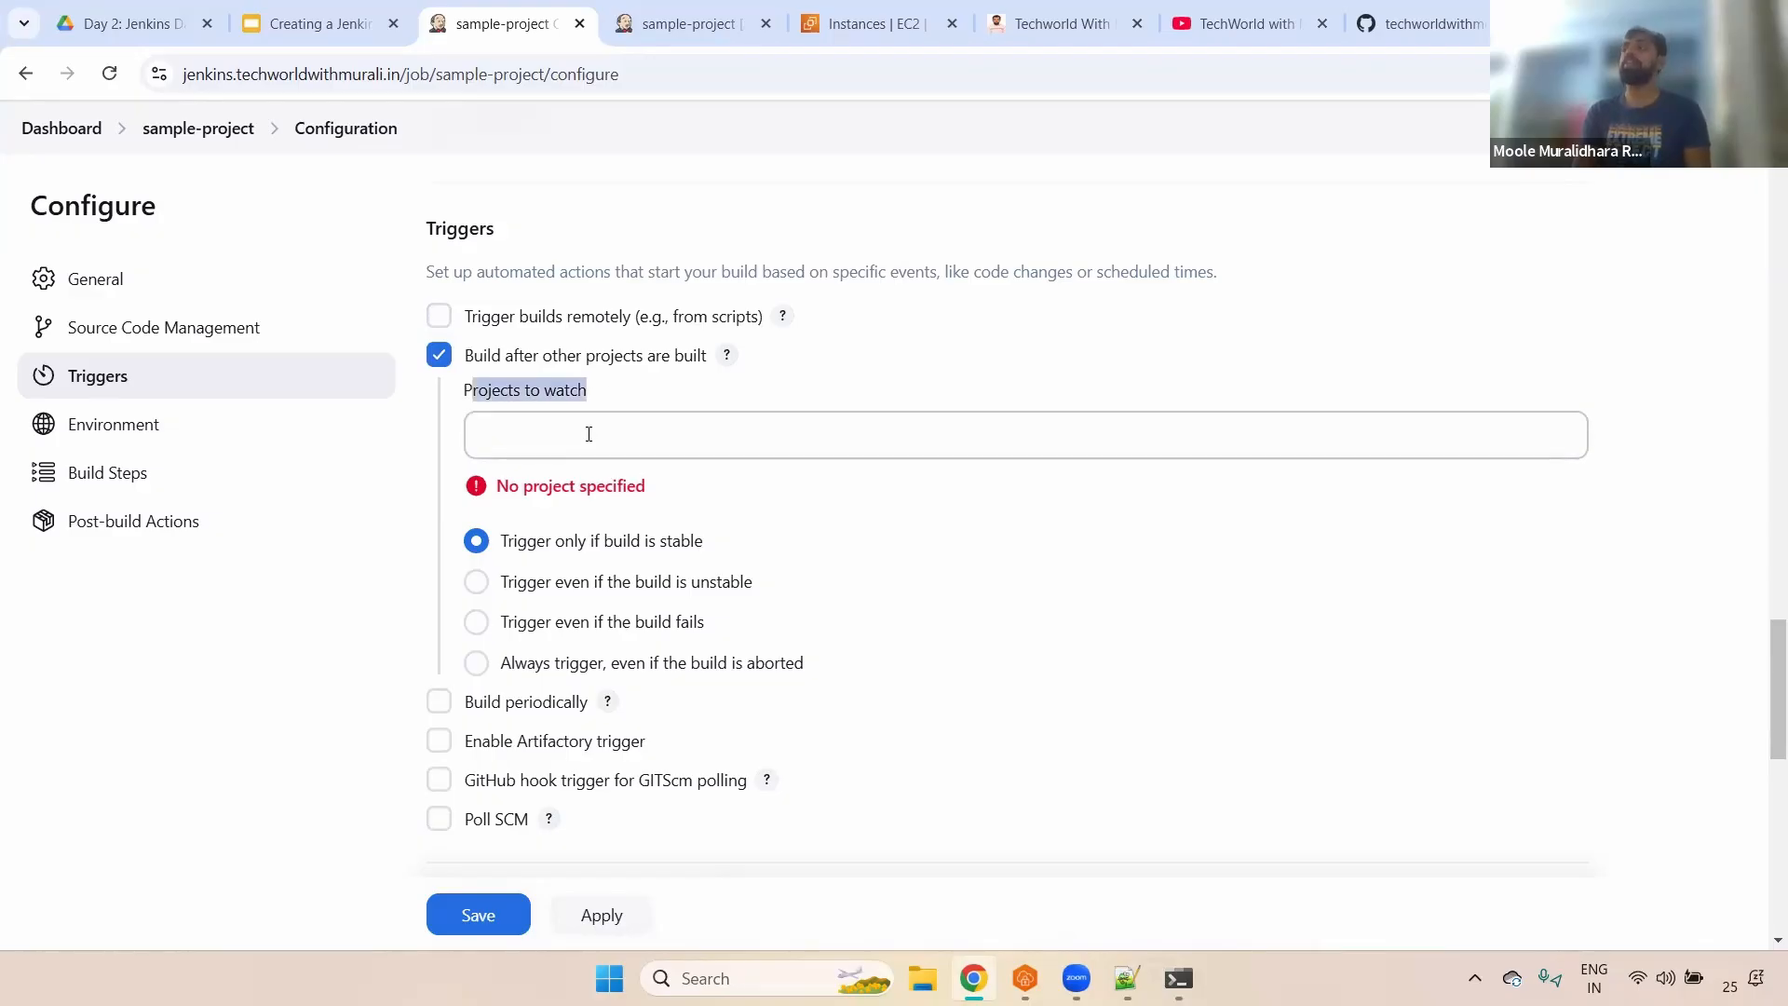
{"action": "left_click", "coordinate": [588, 434]}
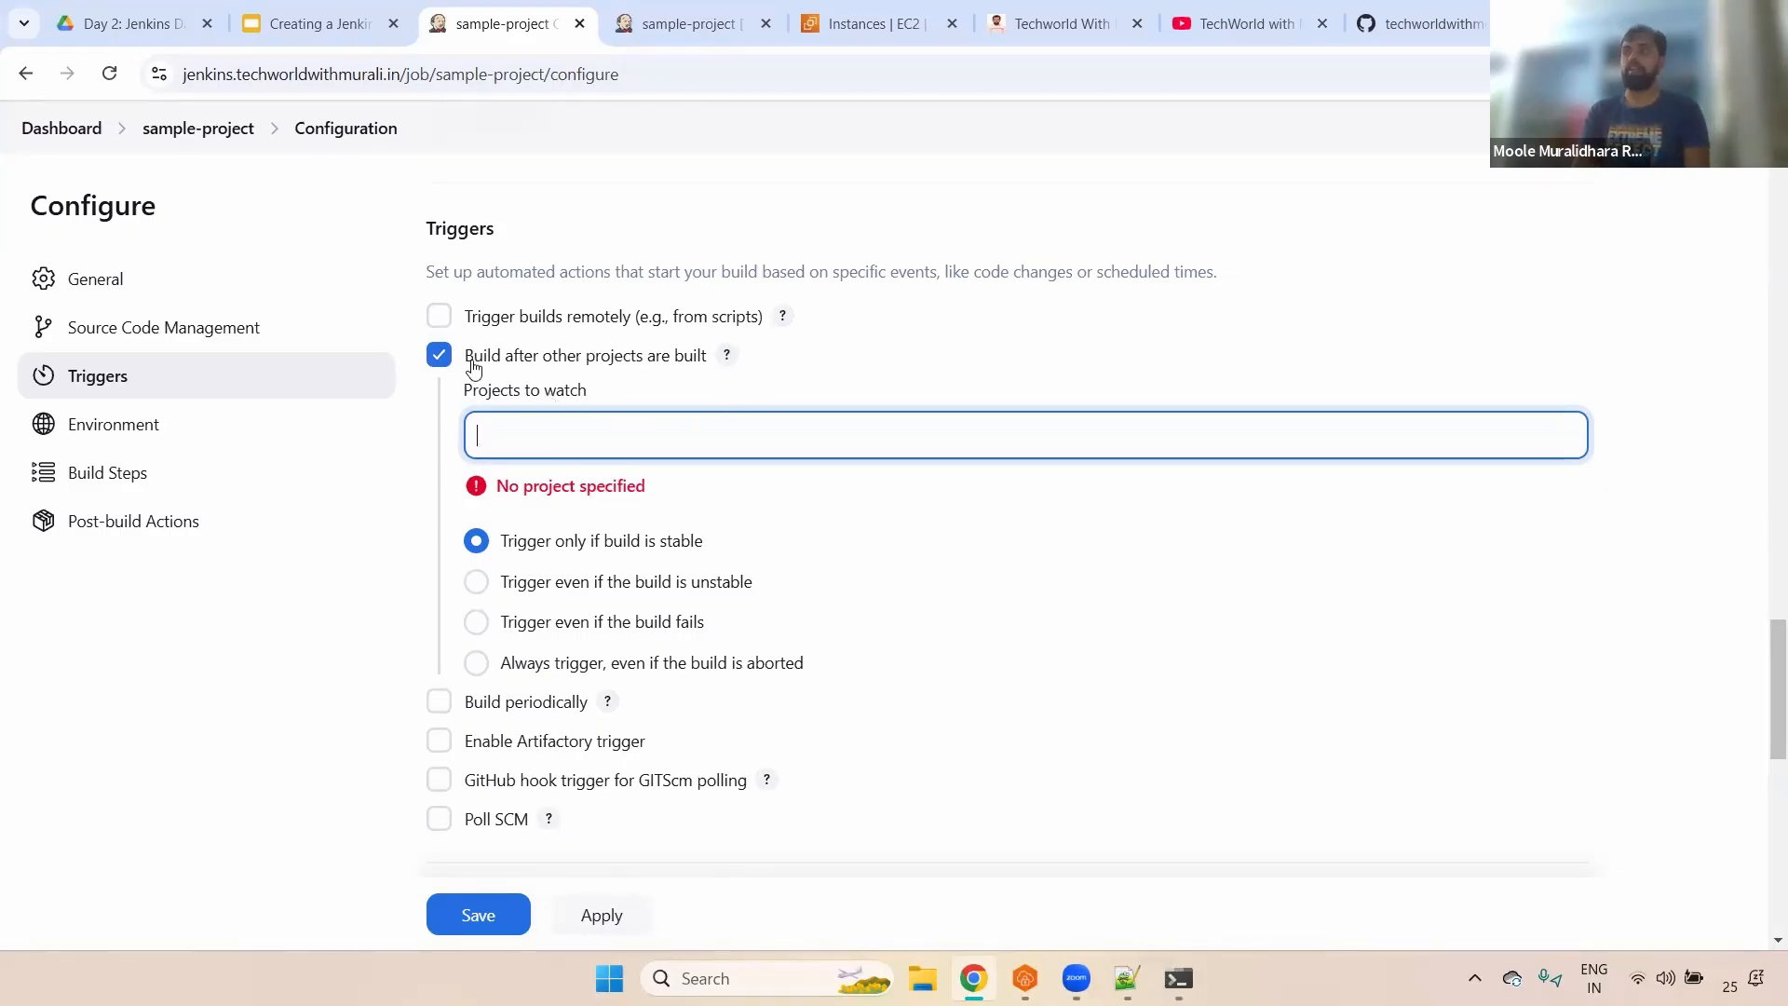
- Review the stable, unstable, failed and aborted trigger options, then uncheck Build after other projects are built
{"action": "left_click_drag", "start_coordinate": [468, 361], "coordinate": [713, 371]}
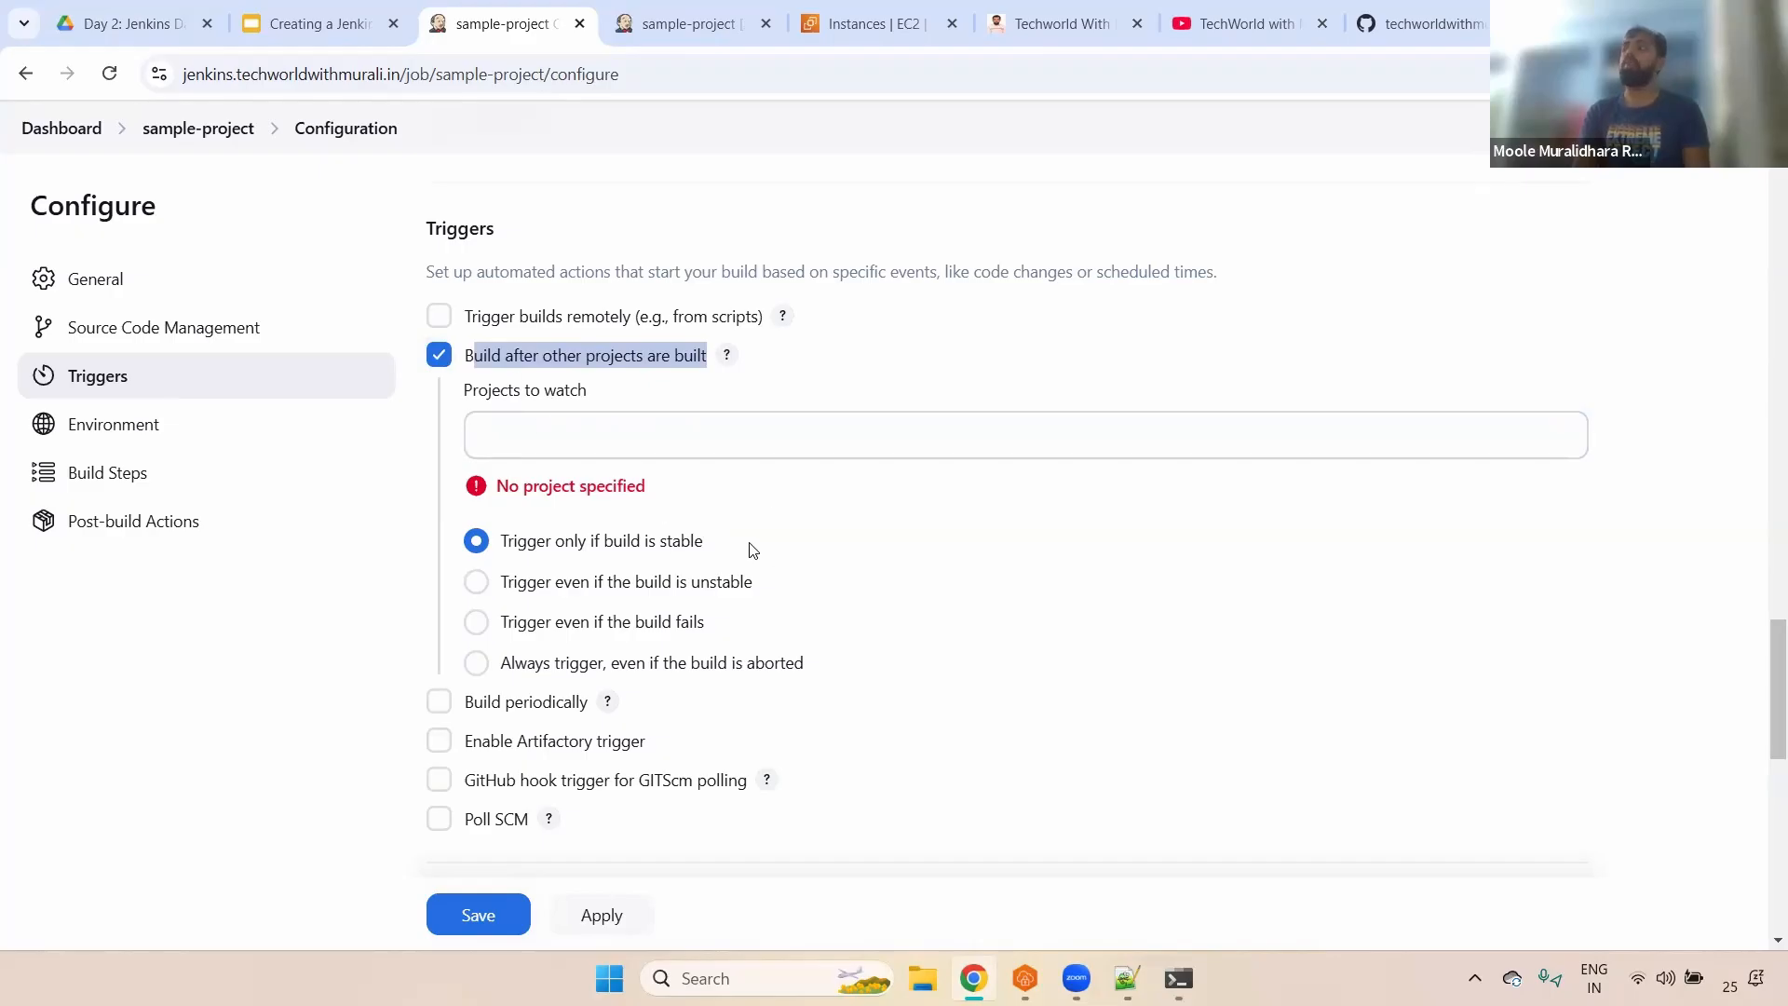
{"action": "left_click_drag", "start_coordinate": [731, 550], "coordinate": [520, 551]}
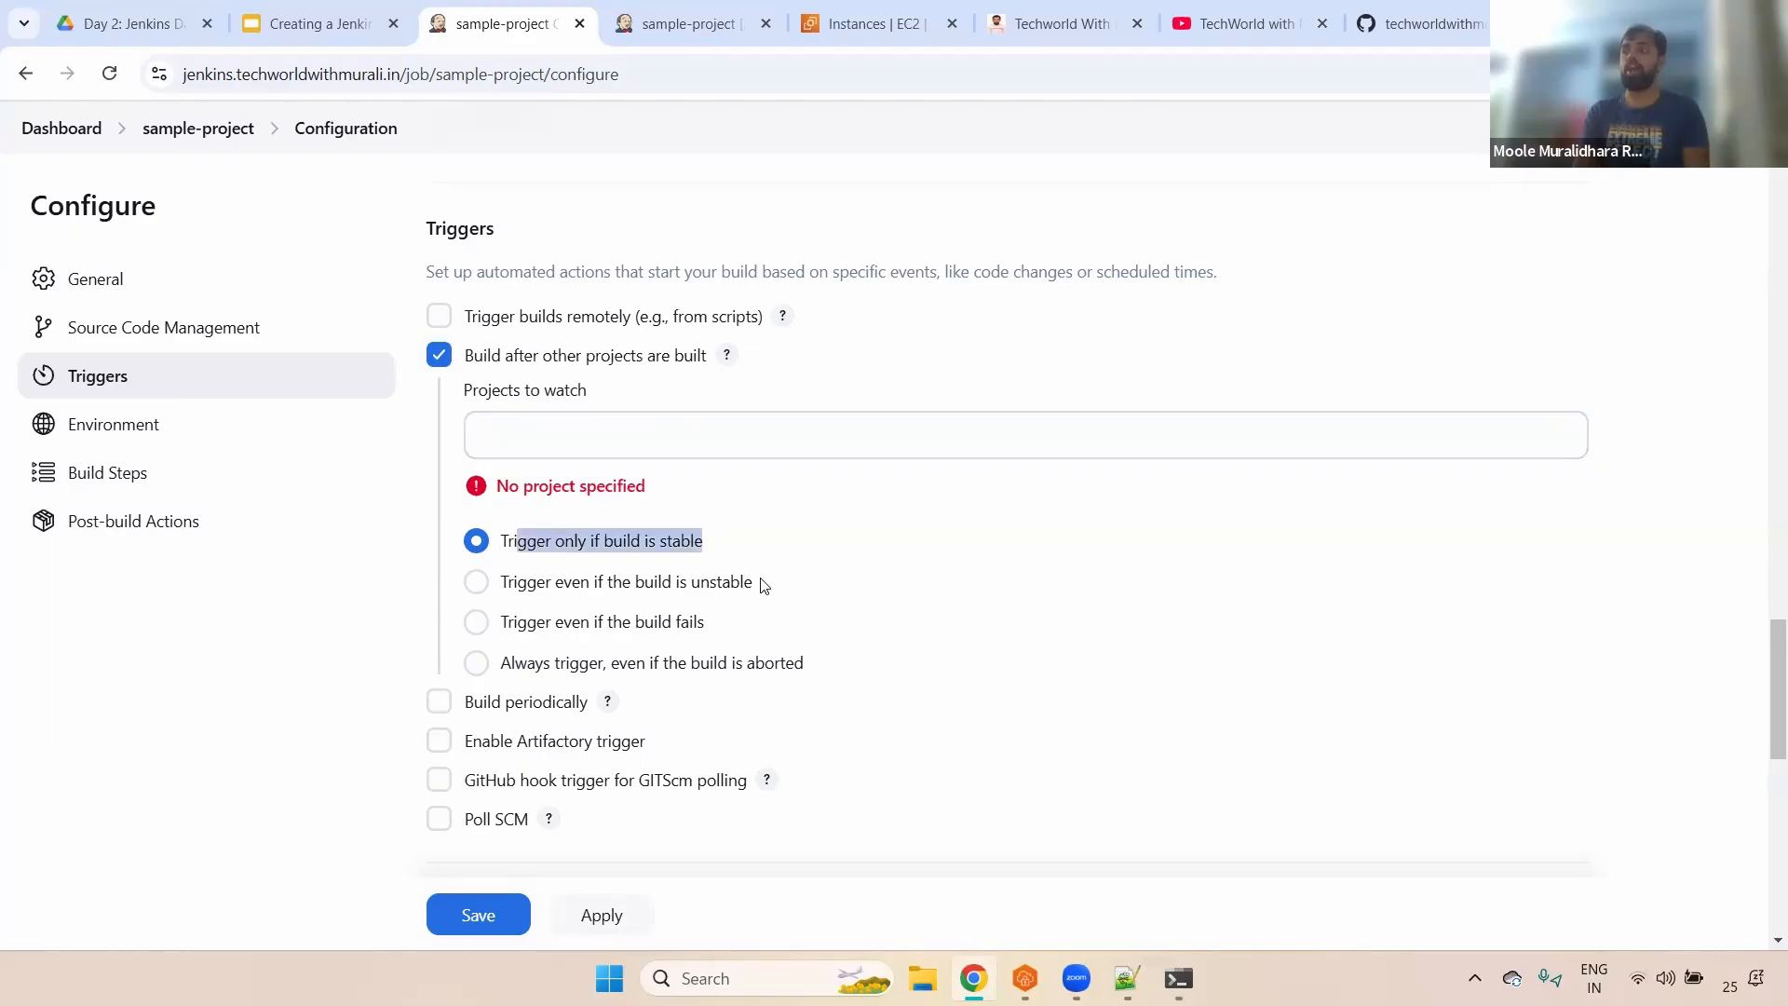
{"action": "left_click_drag", "start_coordinate": [763, 583], "coordinate": [571, 582]}
{"action": "left_click_drag", "start_coordinate": [760, 622], "coordinate": [571, 623]}
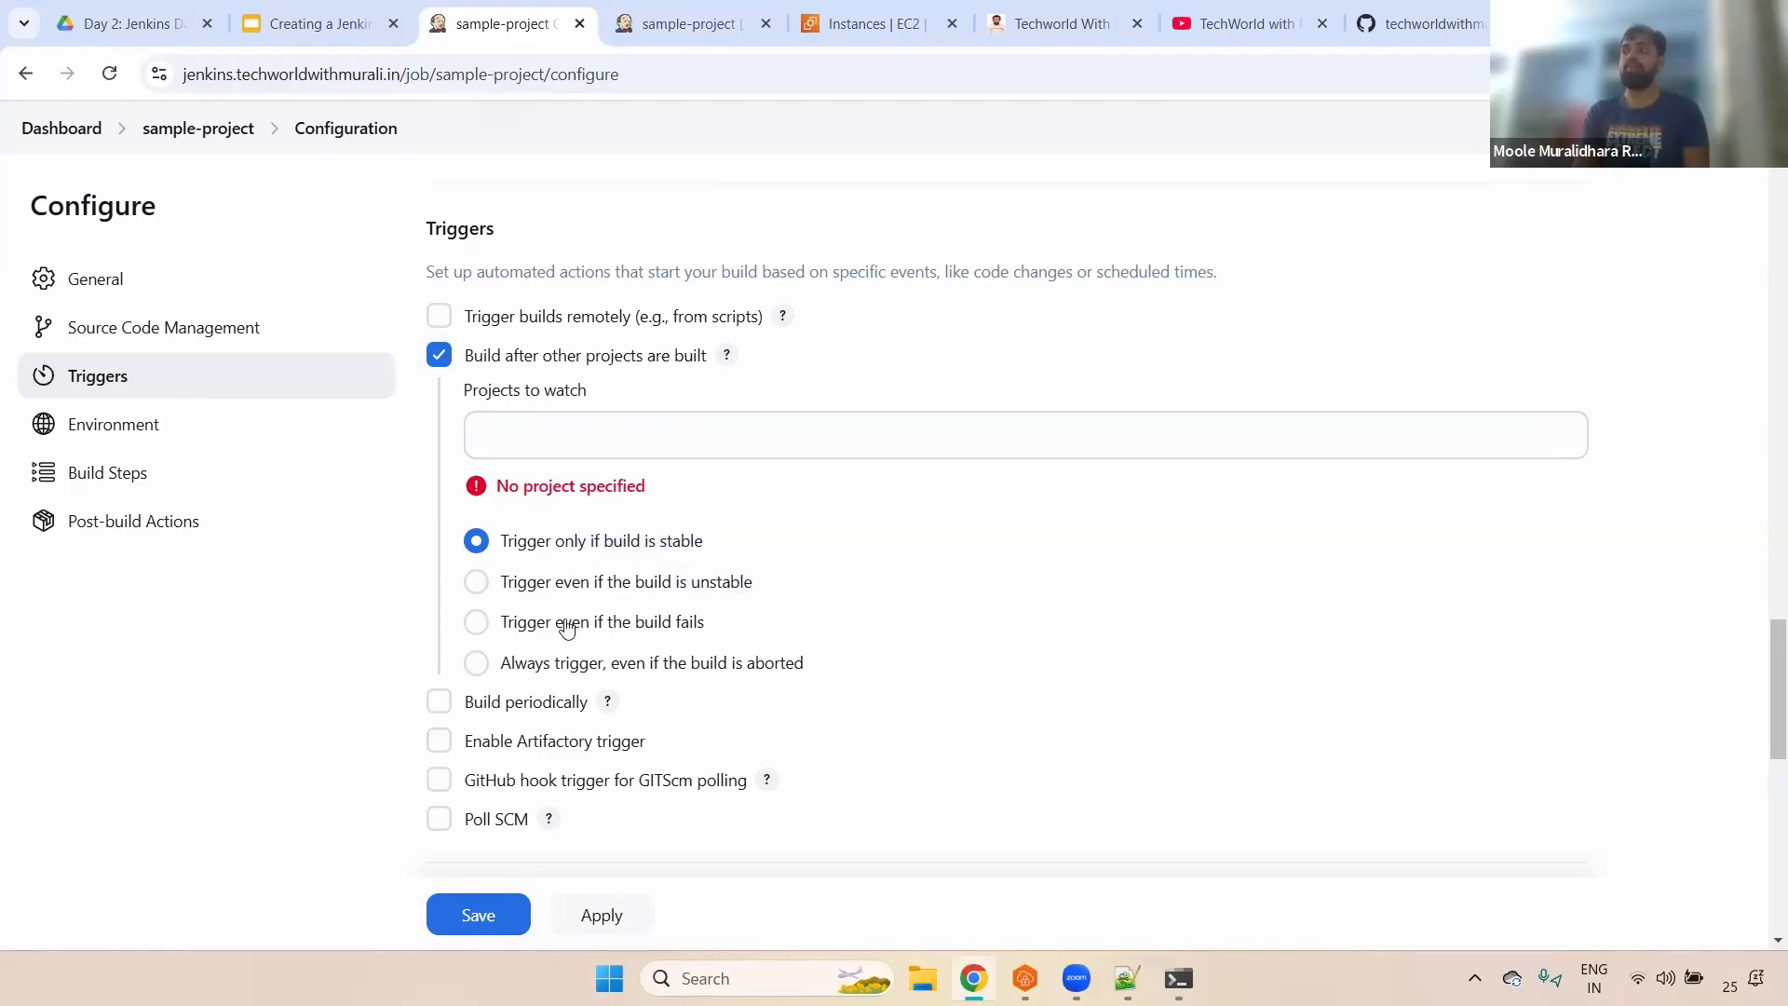
{"action": "left_click_drag", "start_coordinate": [850, 666], "coordinate": [564, 668]}
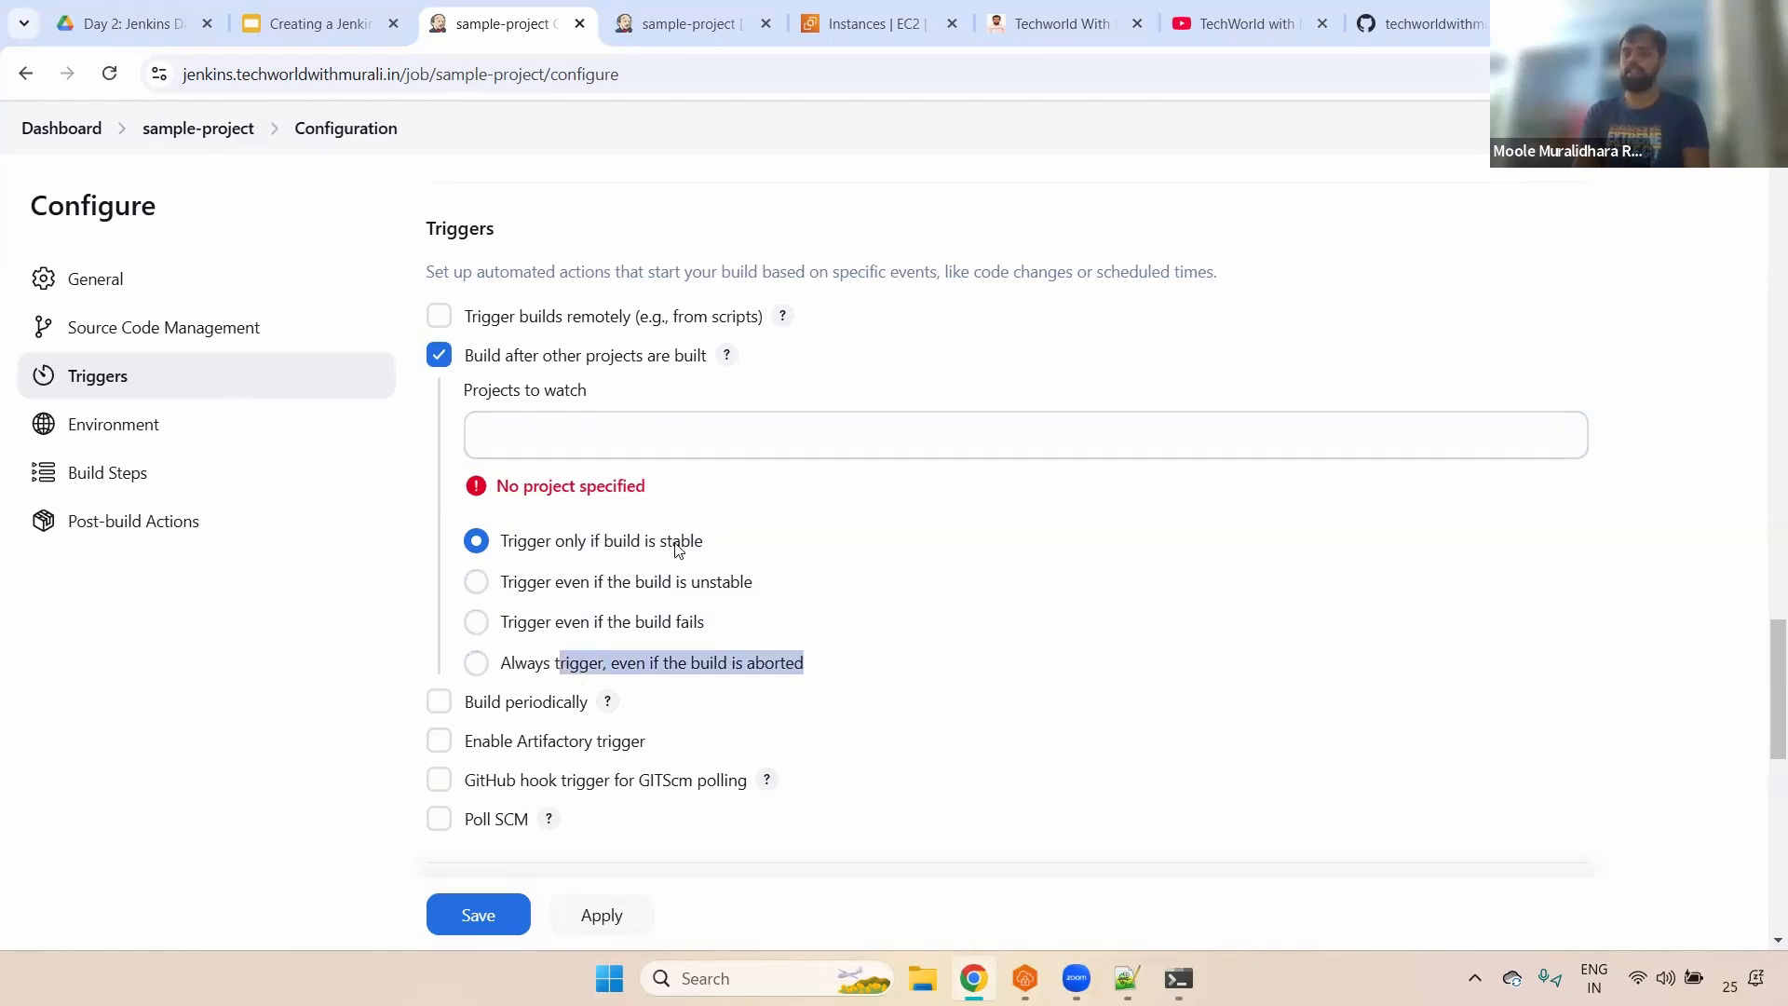
{"action": "left_click", "coordinate": [443, 361]}
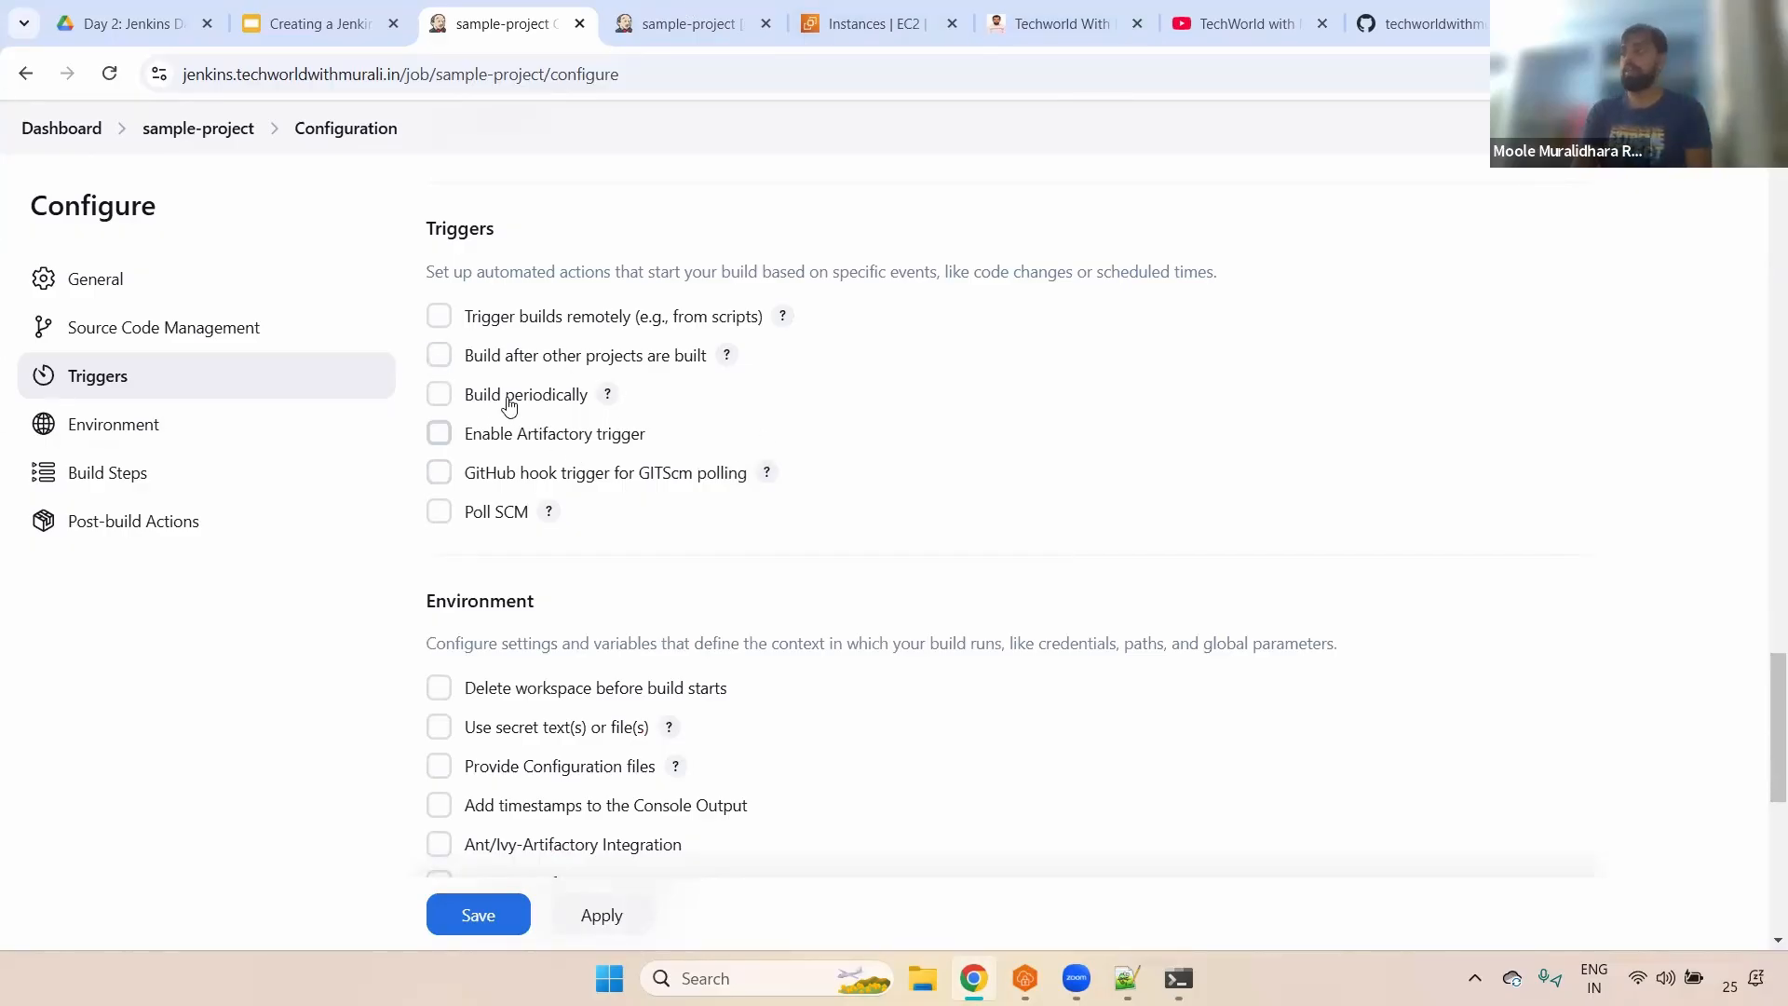
- Enable Build periodically and view its help explanation
{"action": "left_click", "coordinate": [444, 402]}
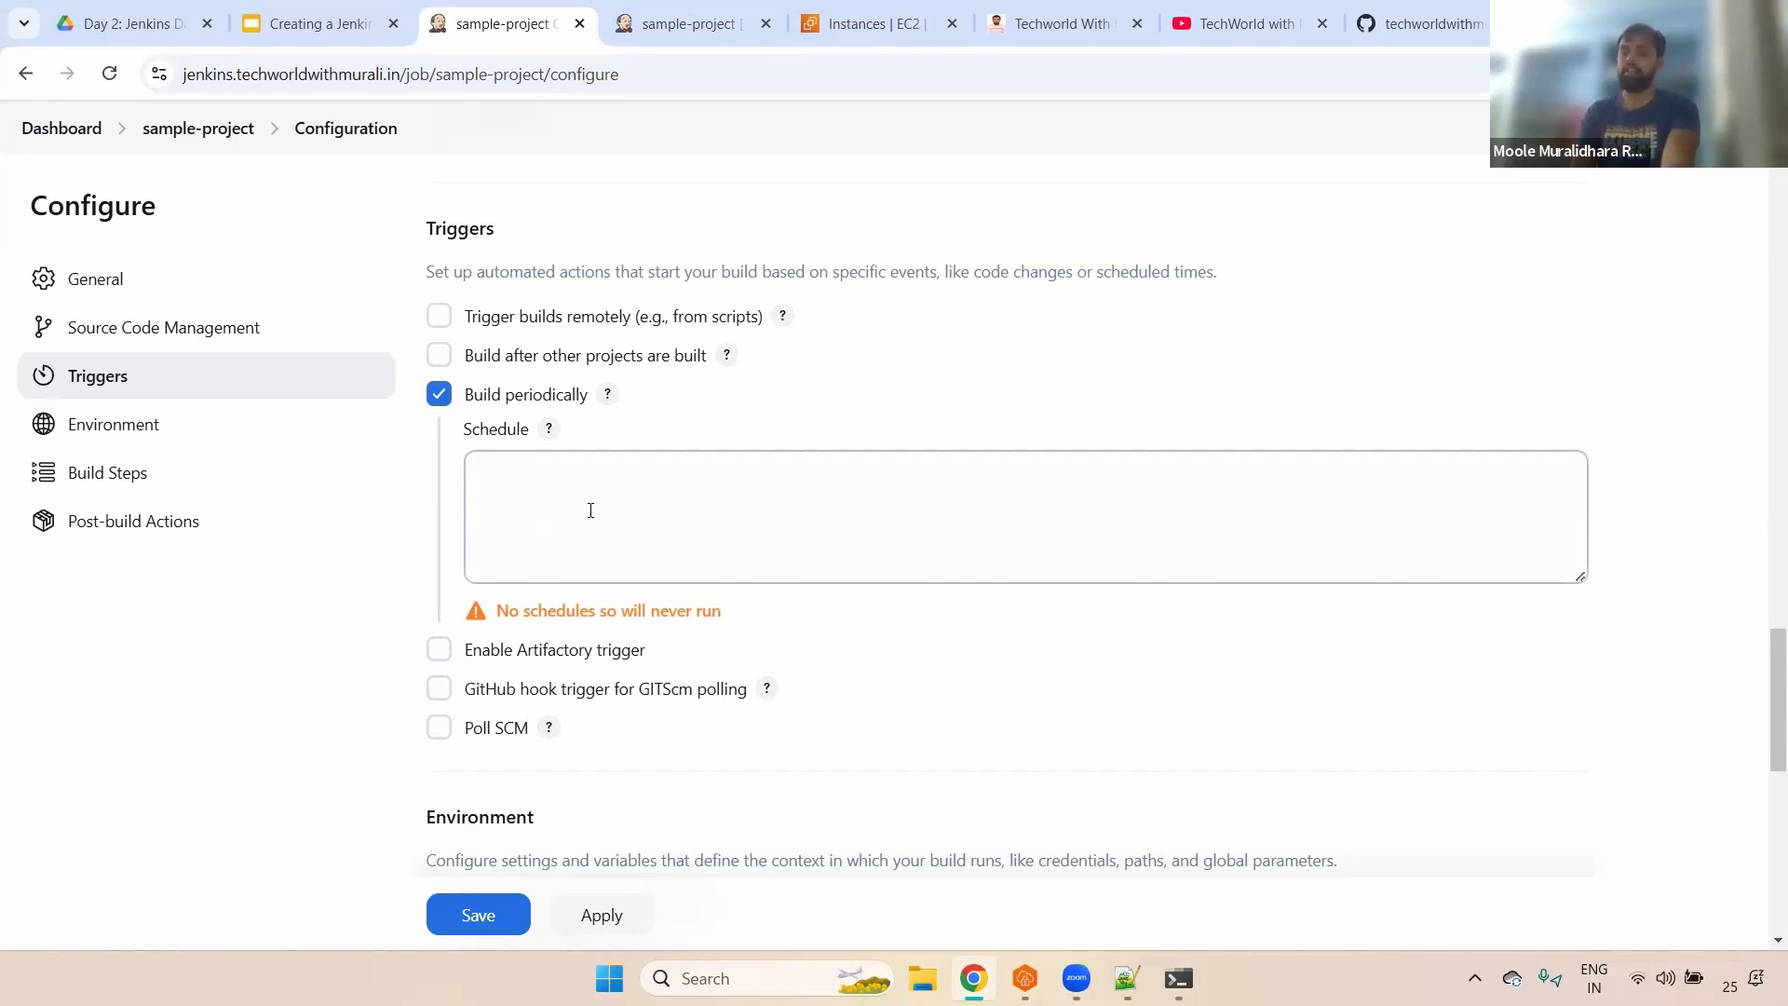
{"action": "left_click", "coordinate": [607, 398]}
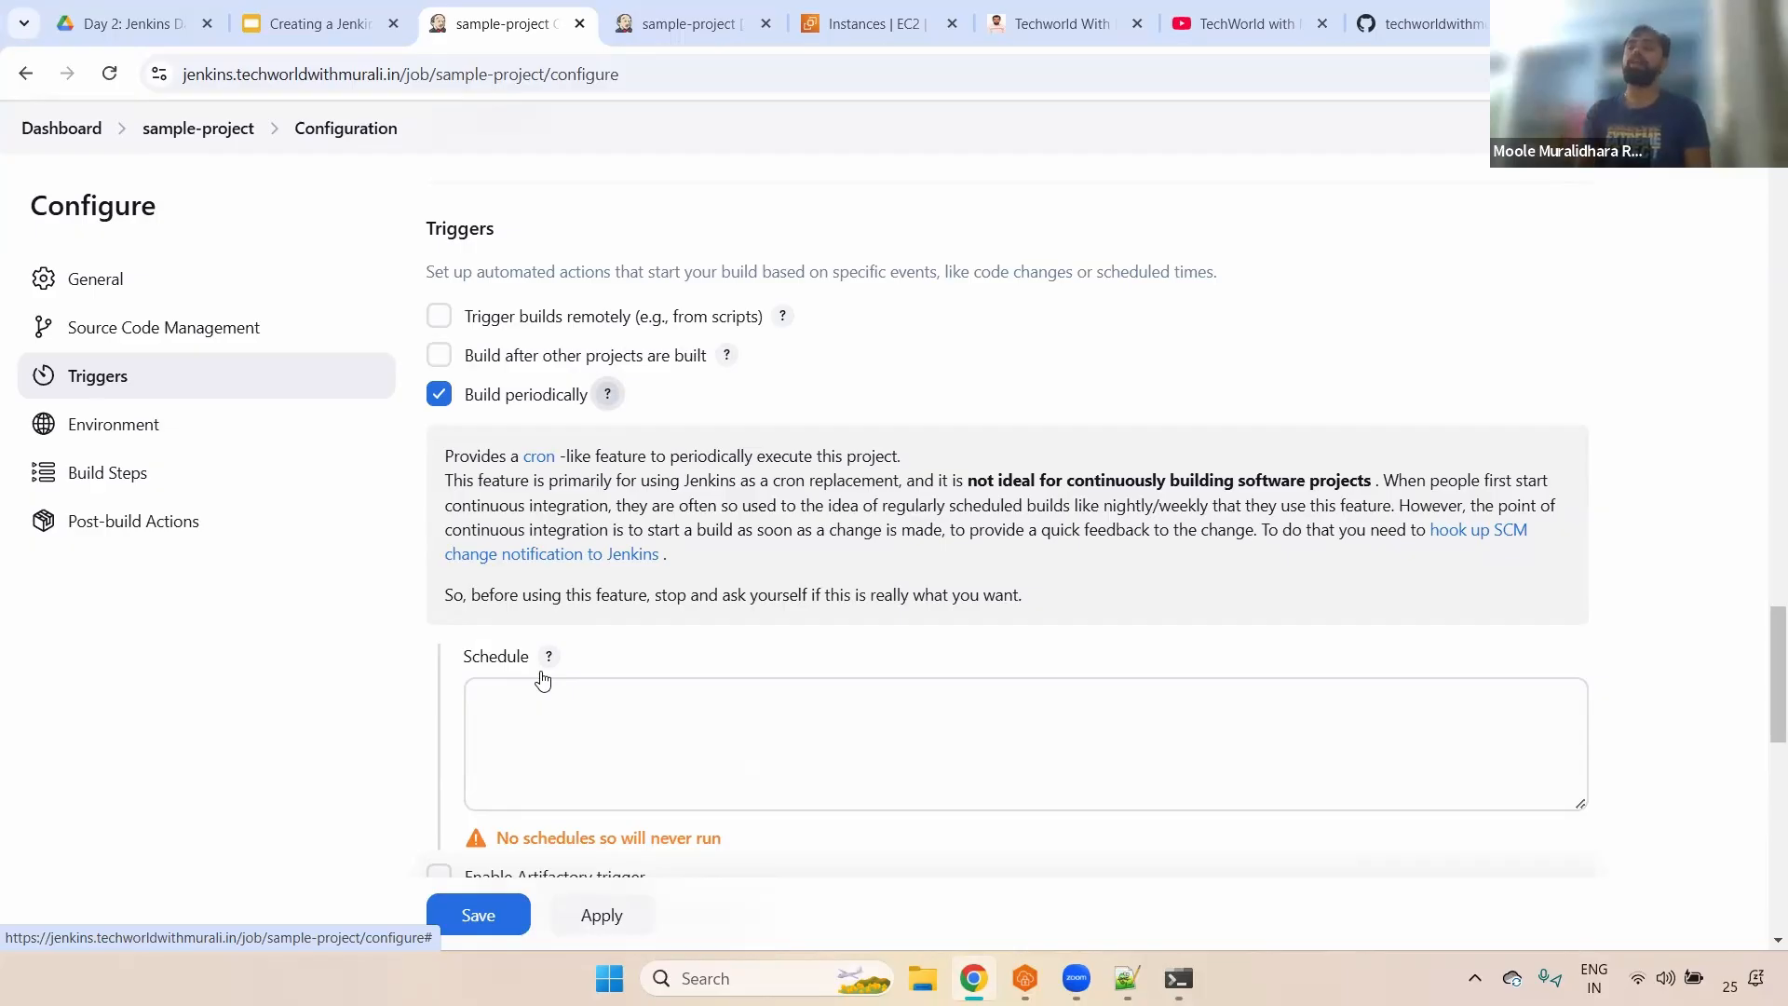
{"action": "left_click", "coordinate": [607, 394]}
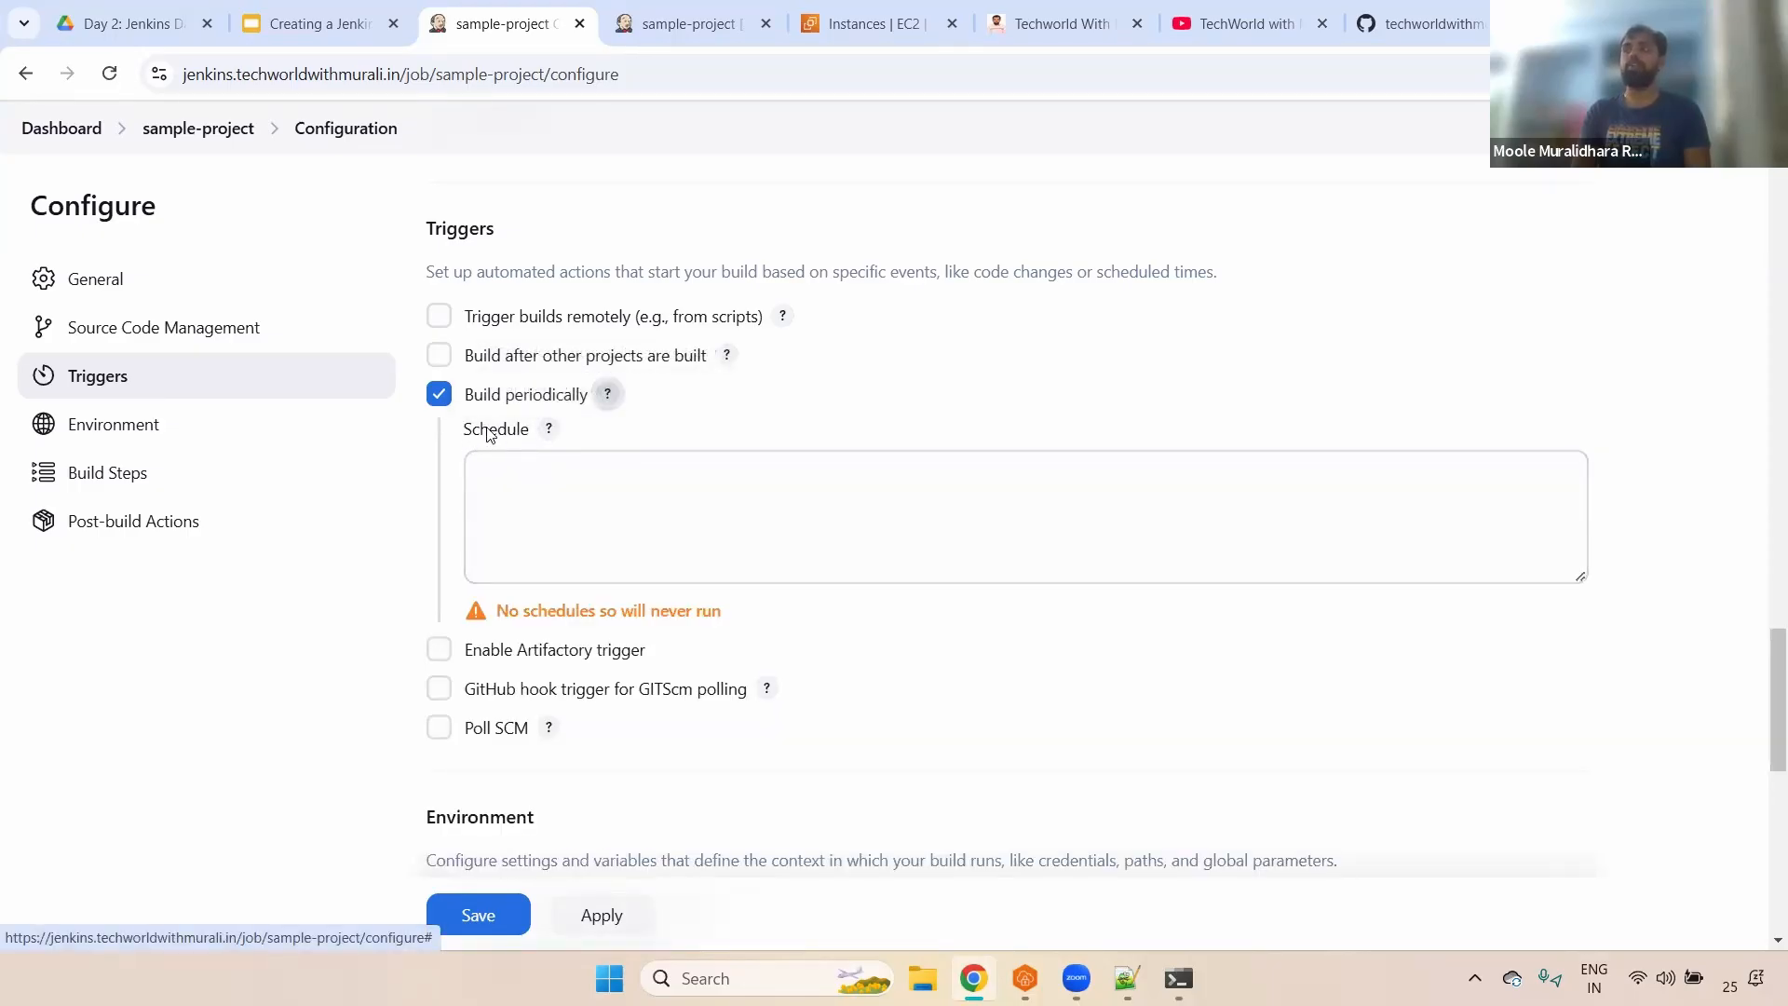
{"action": "left_click_drag", "start_coordinate": [466, 429], "coordinate": [536, 428]}
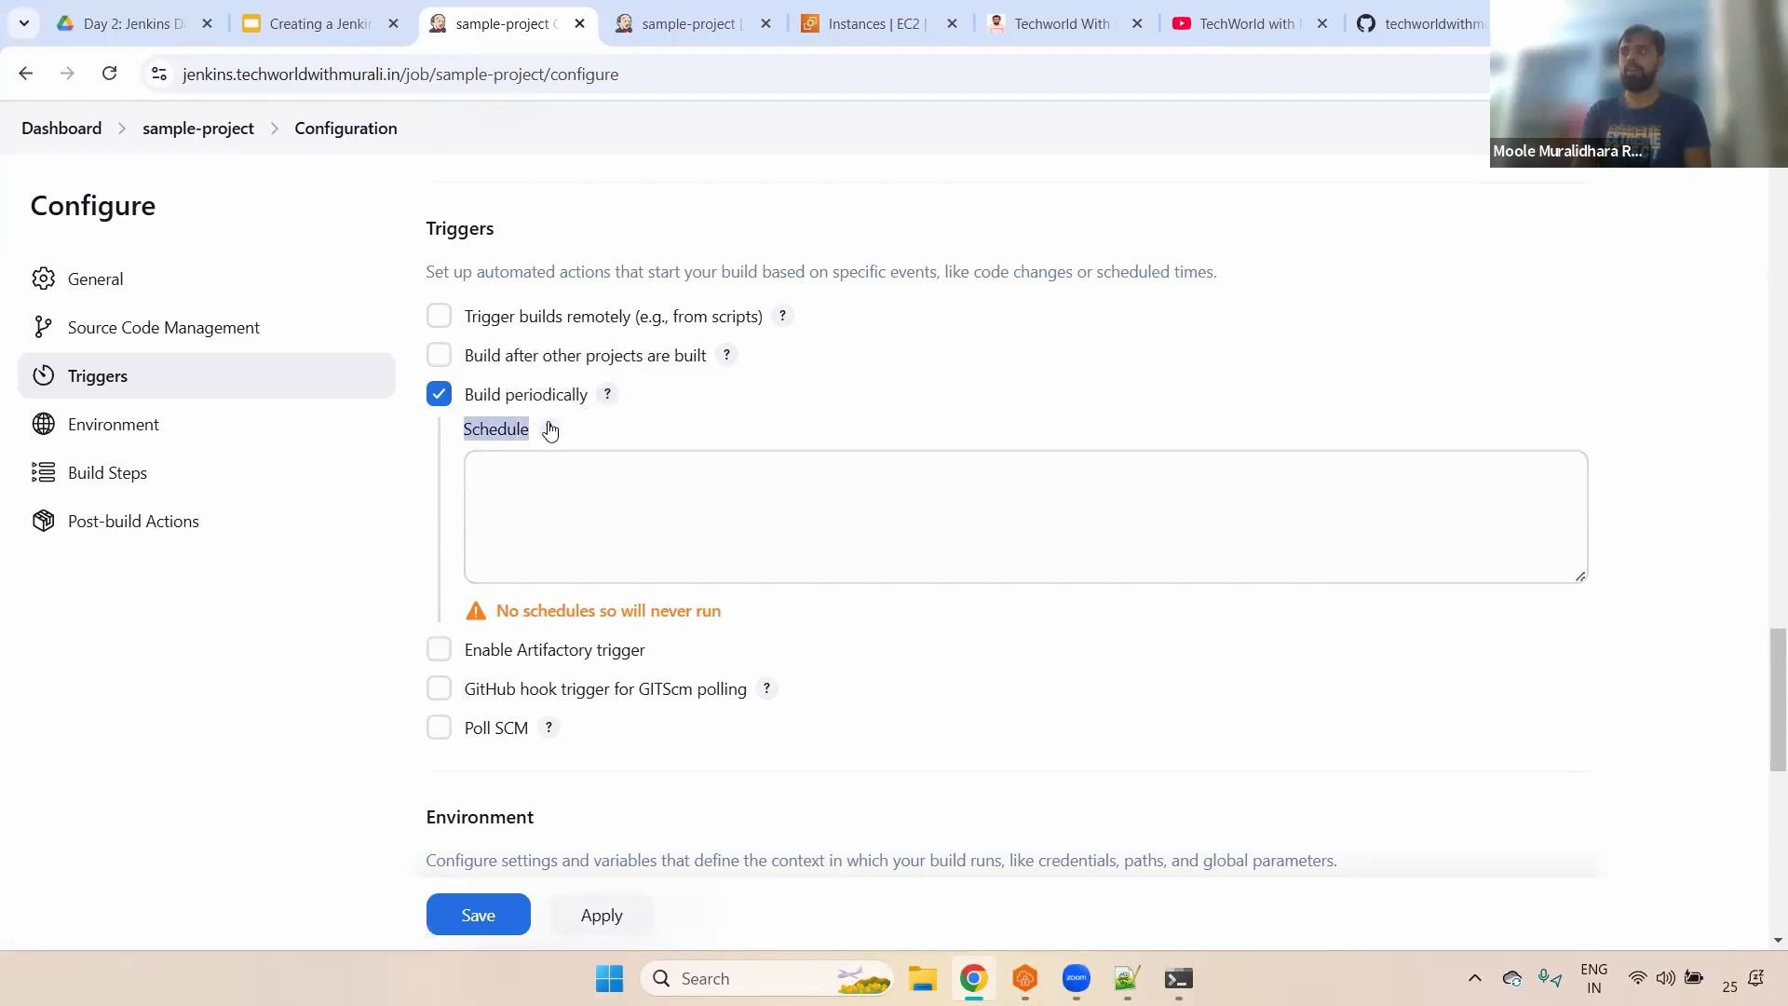
- Show the Schedule cron syntax help and go over the field order and MINUTE range 0–59
{"action": "left_click", "coordinate": [549, 429]}
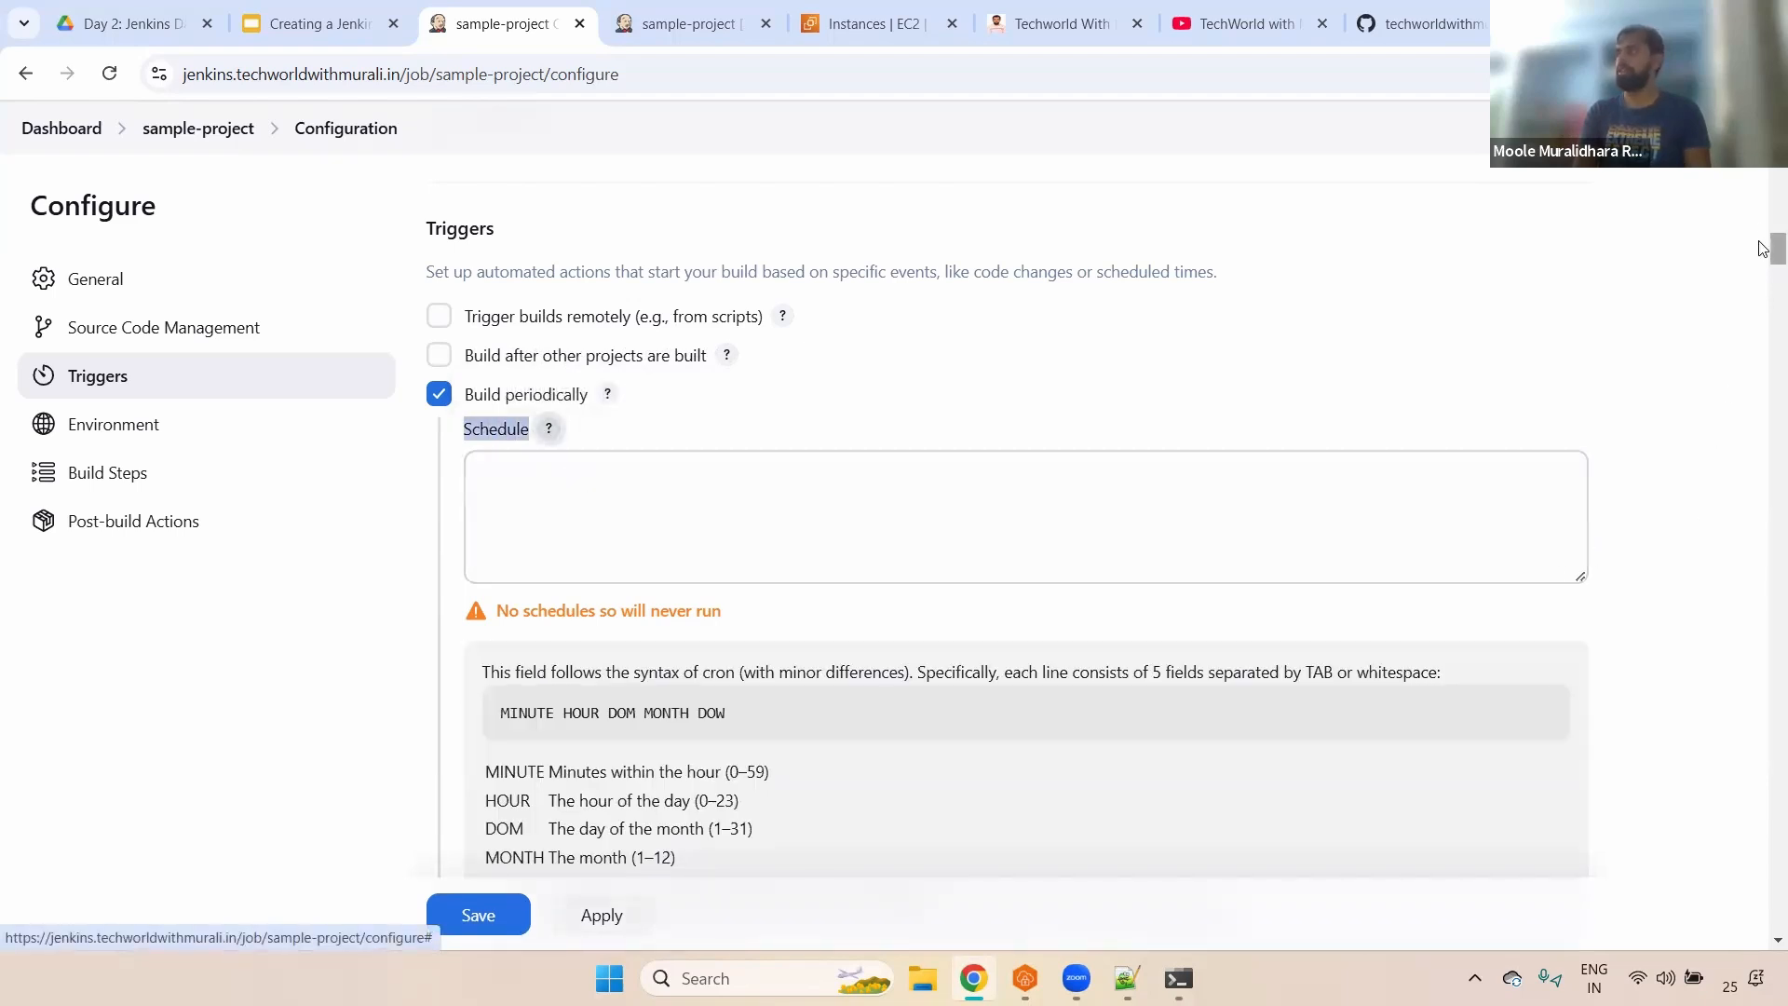
{"action": "scroll", "coordinate": [1763, 247], "scroll_direction": "down", "scroll_amount": 3}
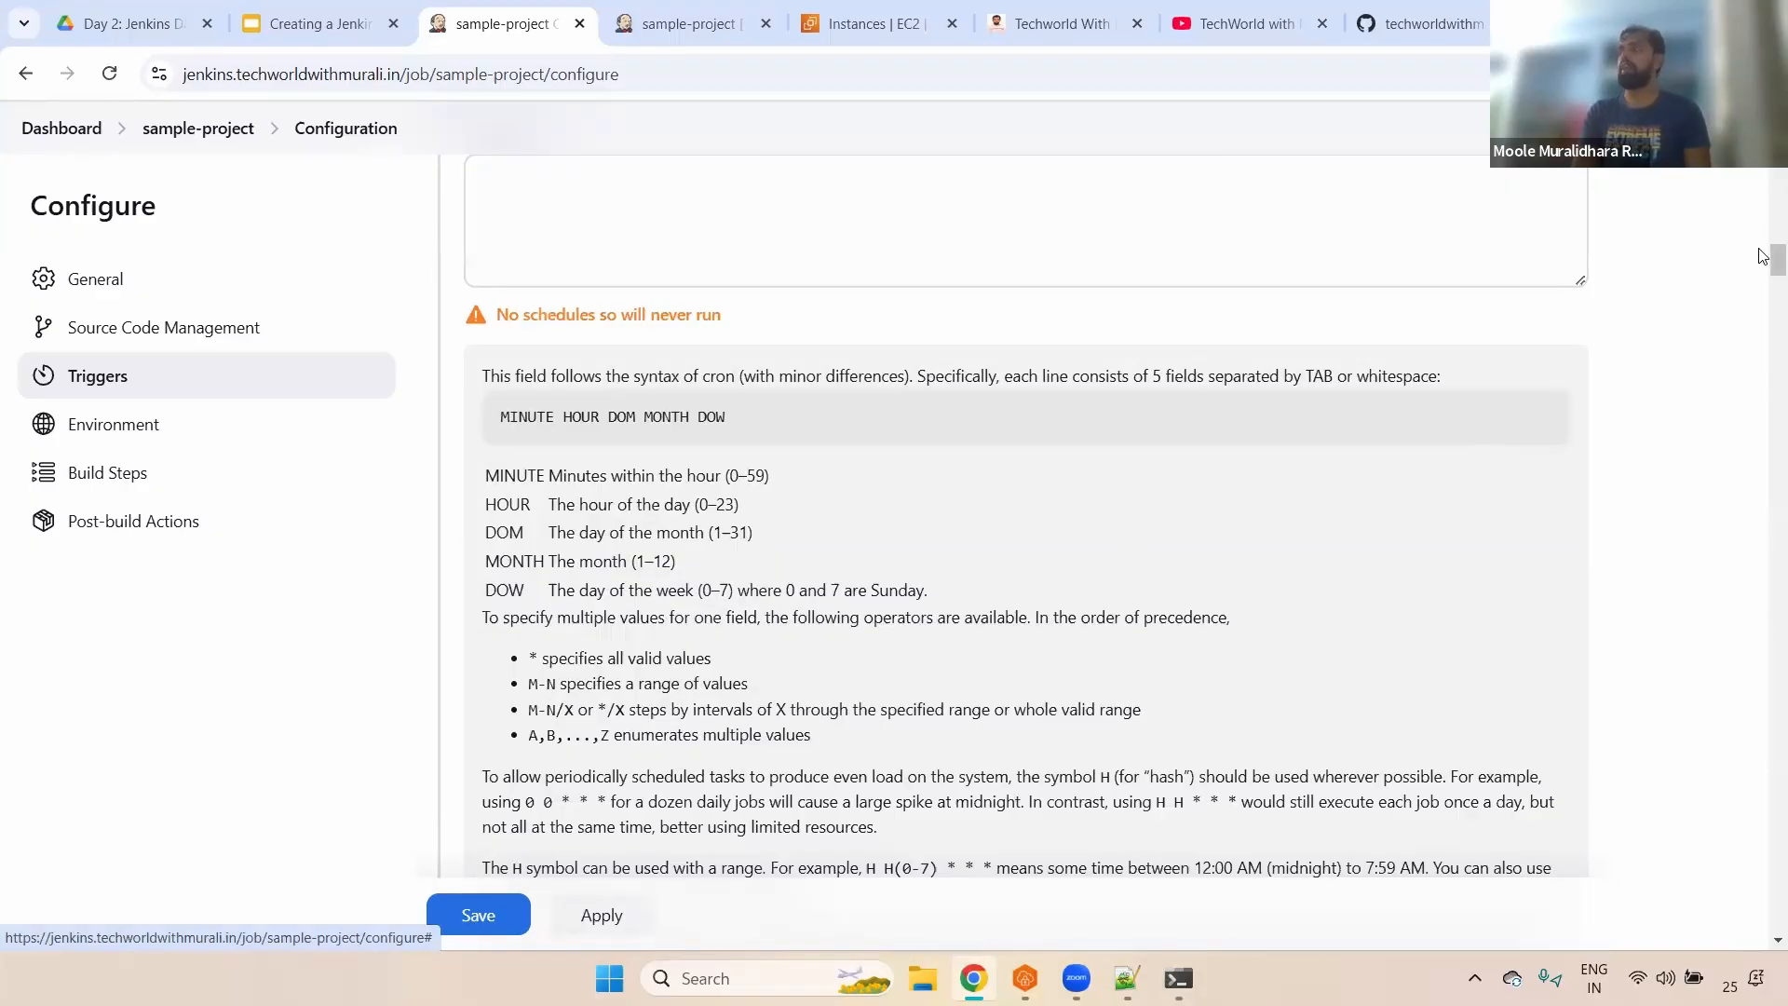
{"action": "scroll", "coordinate": [1764, 256], "scroll_direction": "up", "scroll_amount": 2}
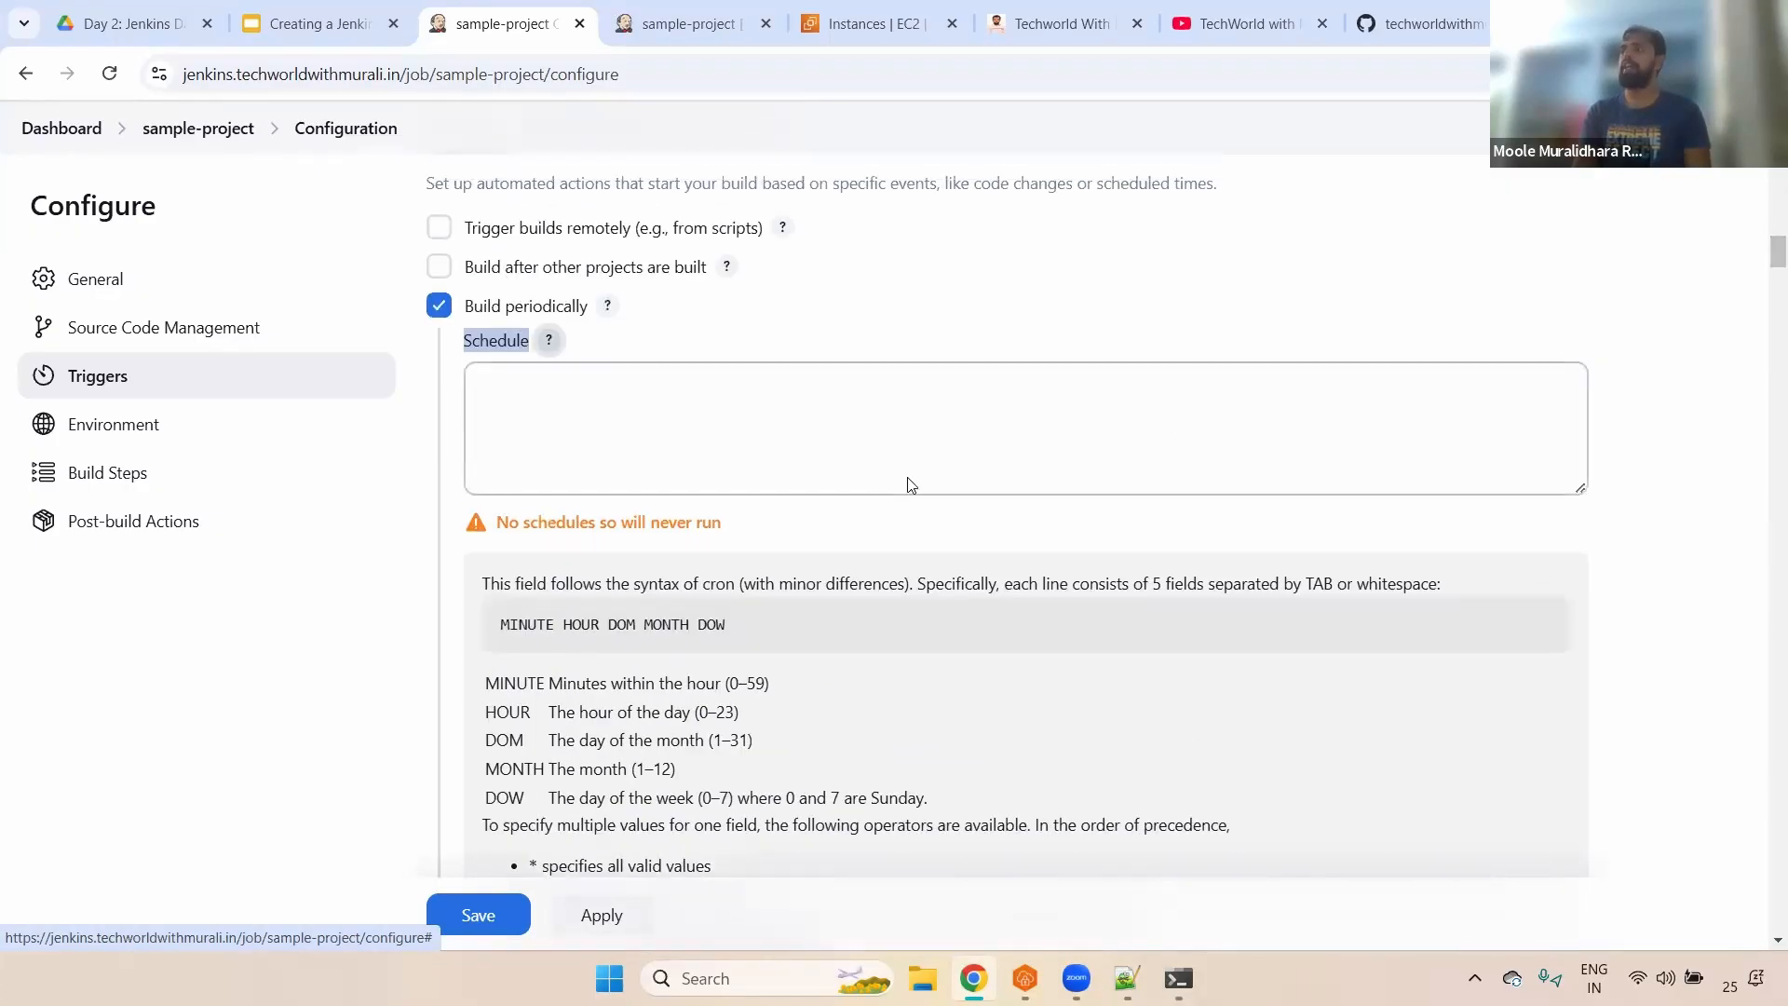
{"action": "left_click_drag", "start_coordinate": [500, 626], "coordinate": [551, 622]}
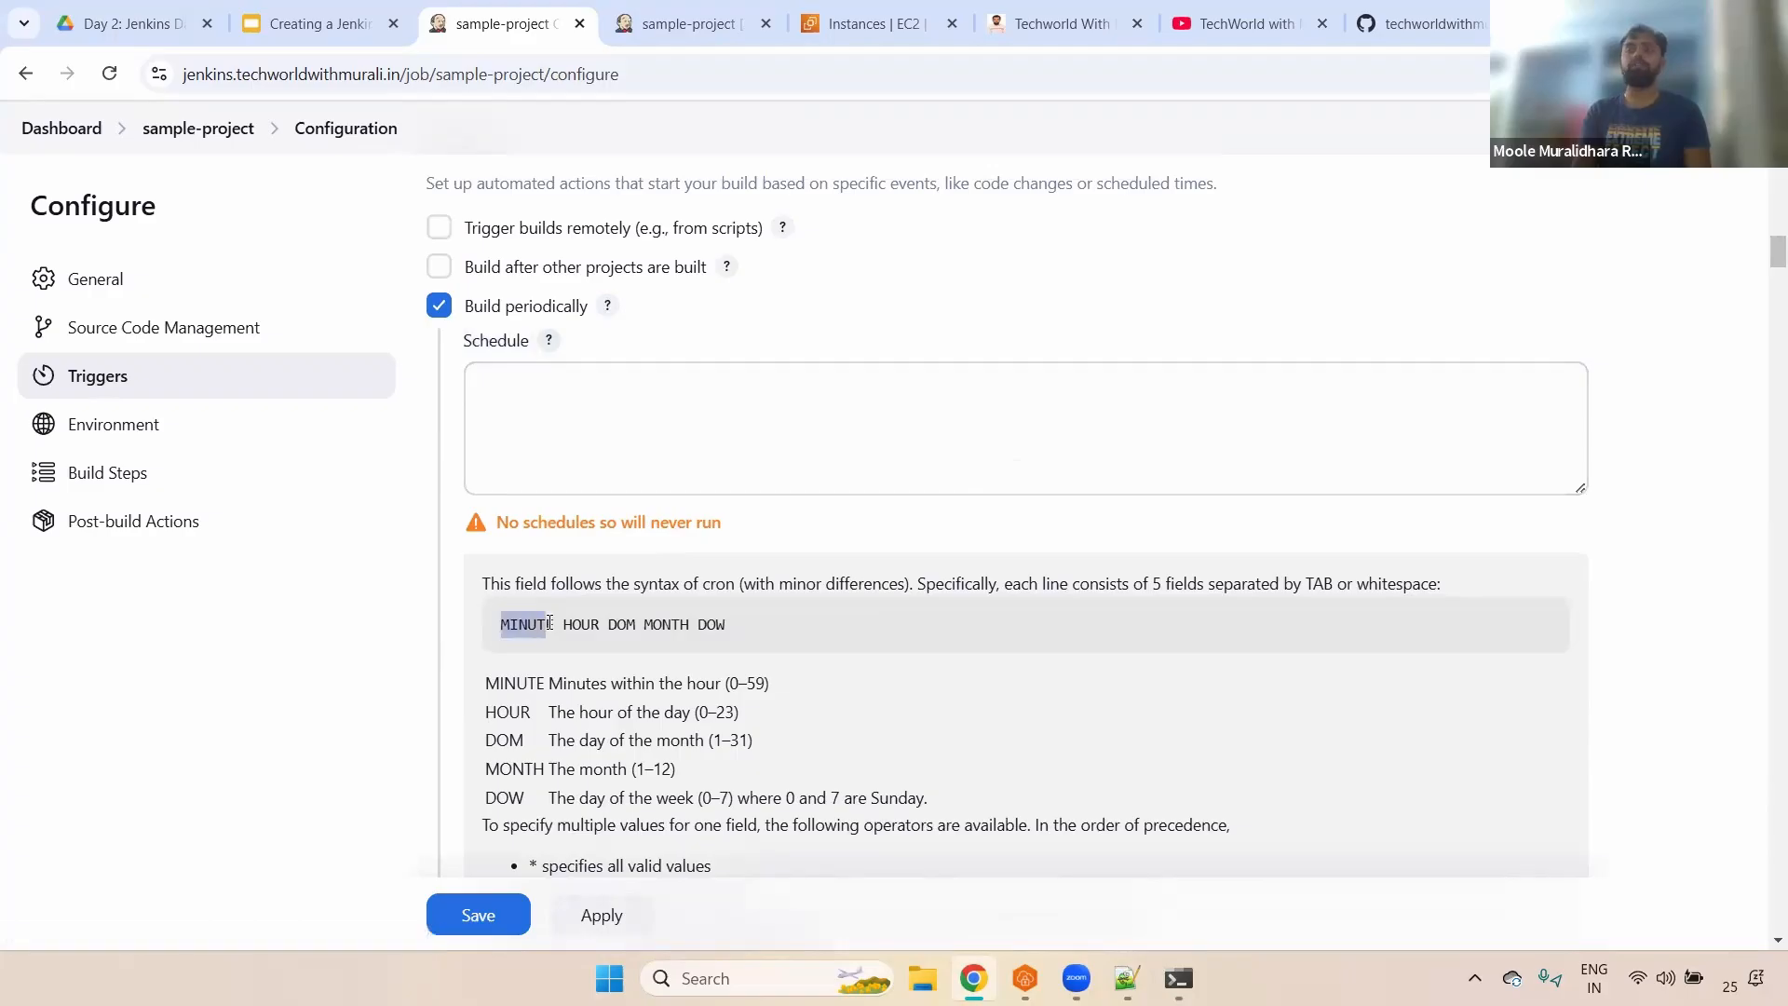
{"action": "triple_click", "coordinate": [754, 633]}
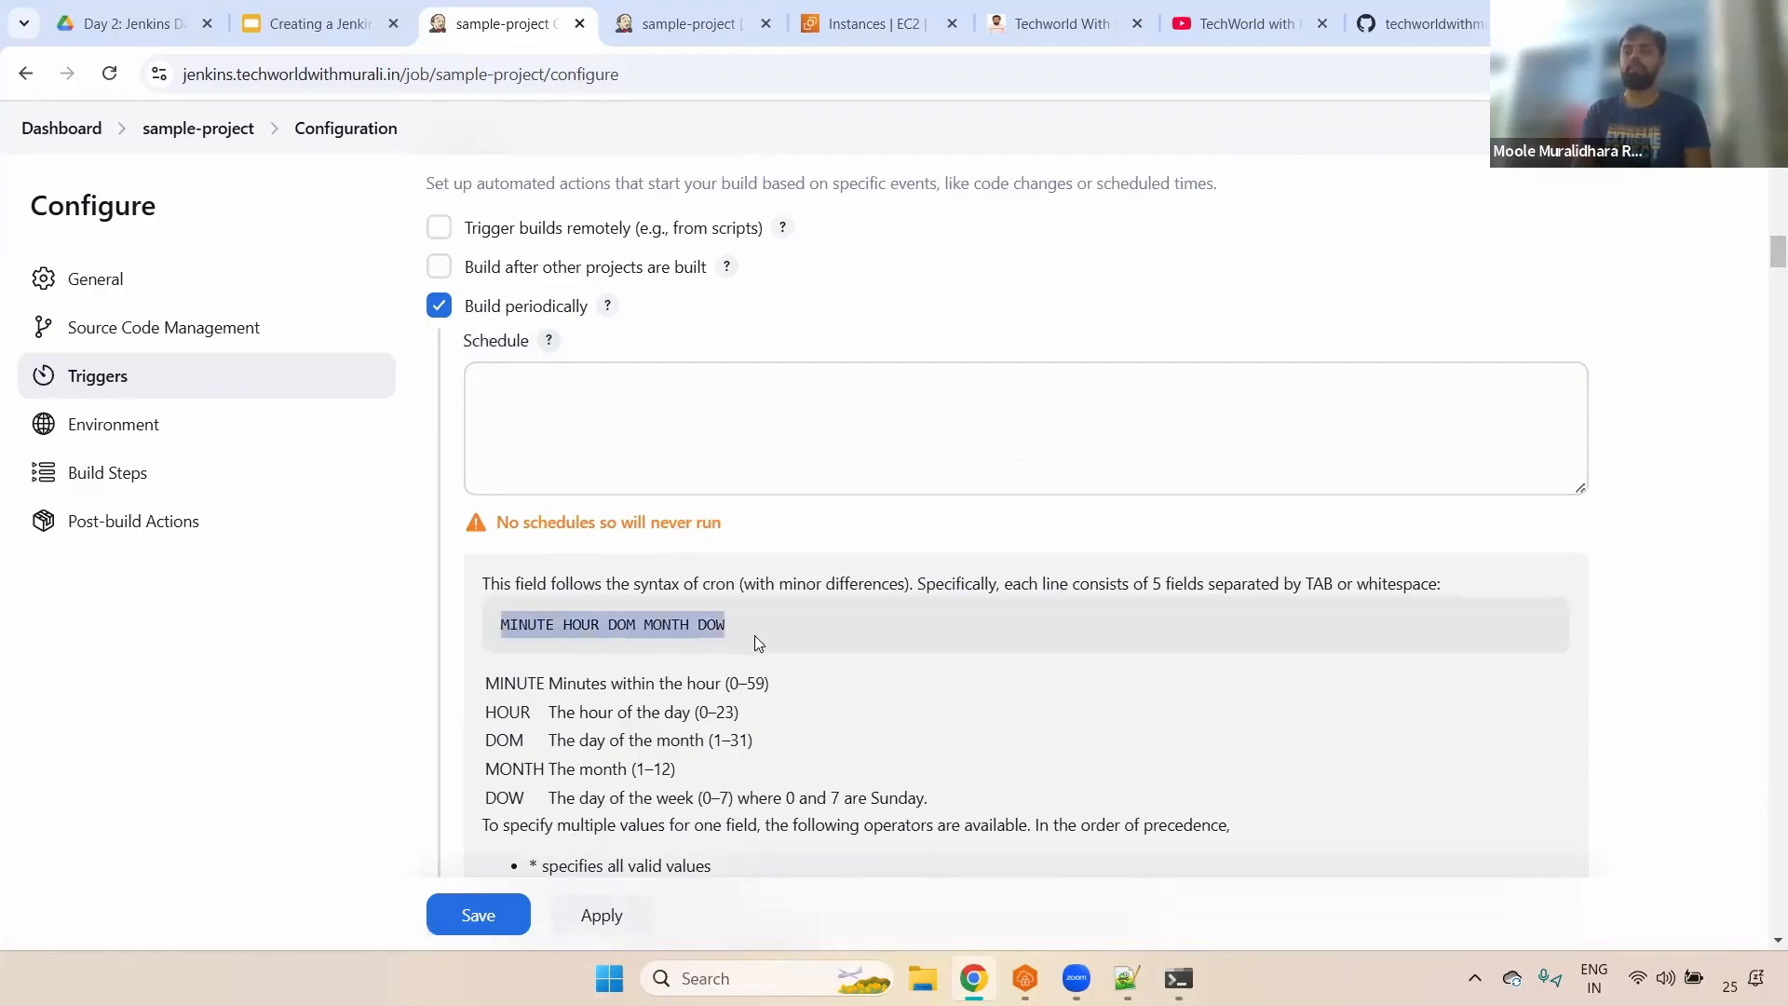
{"action": "left_click", "coordinate": [596, 633]}
{"action": "double_click", "coordinate": [525, 624]}
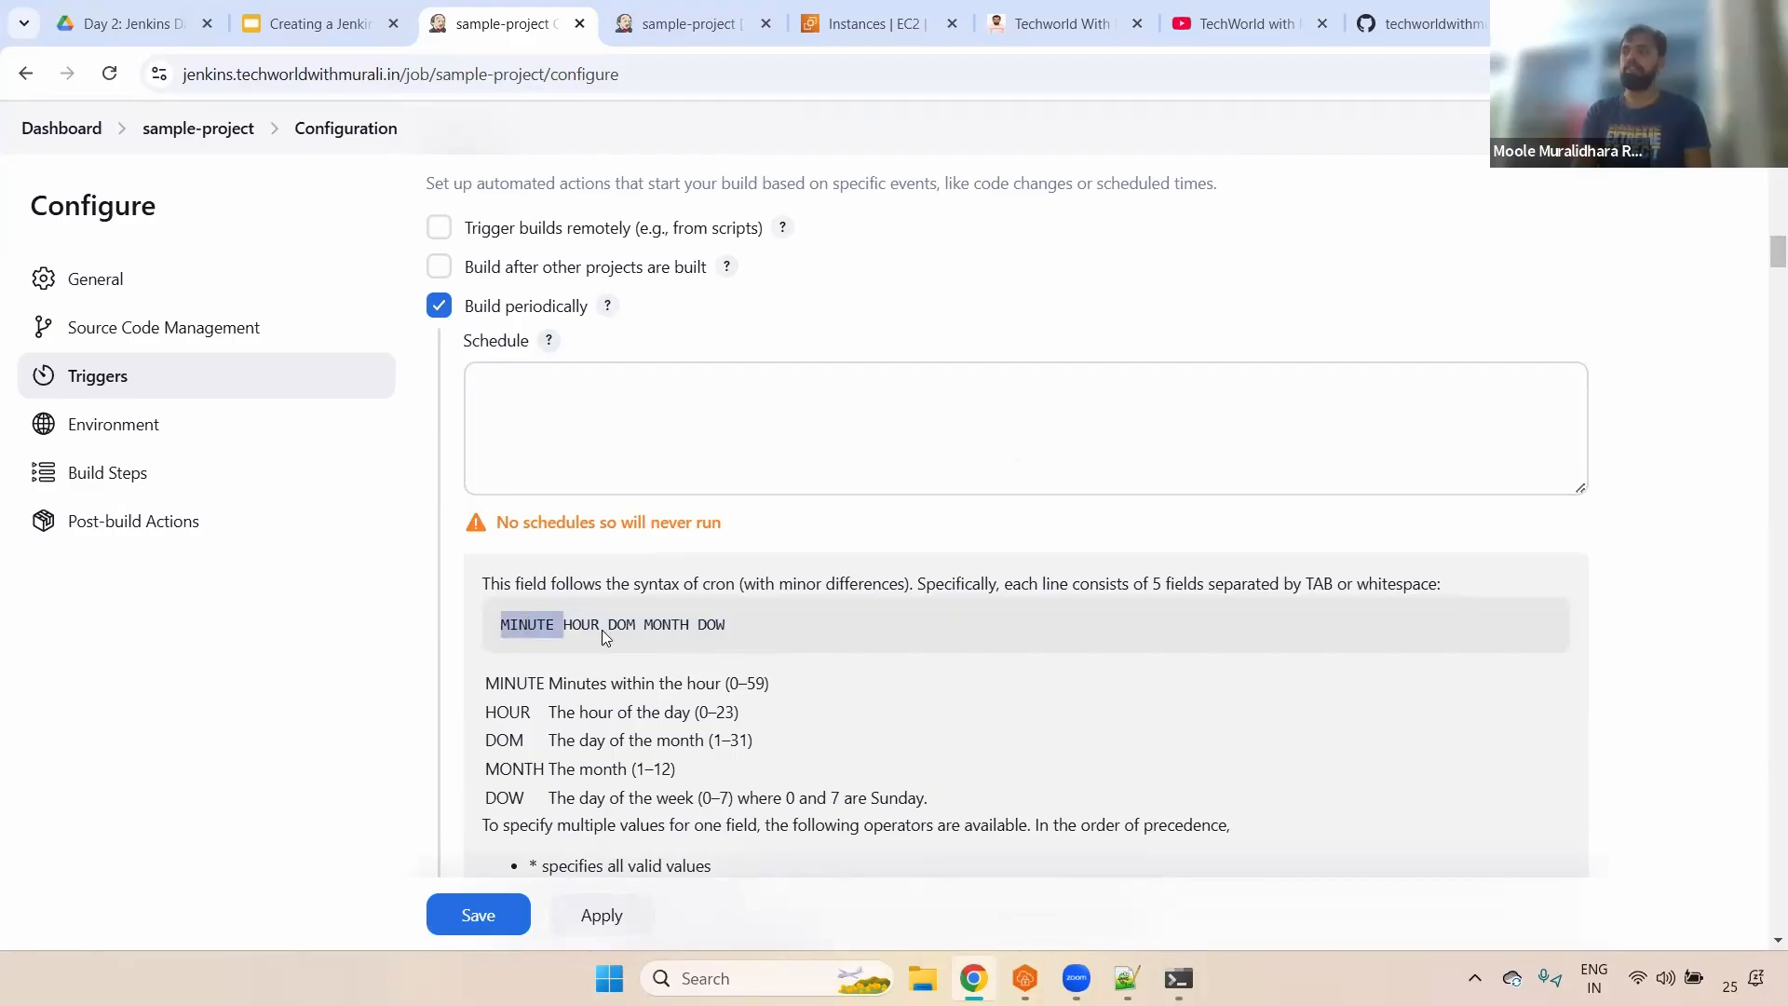
{"action": "left_click_drag", "start_coordinate": [770, 685], "coordinate": [705, 683]}
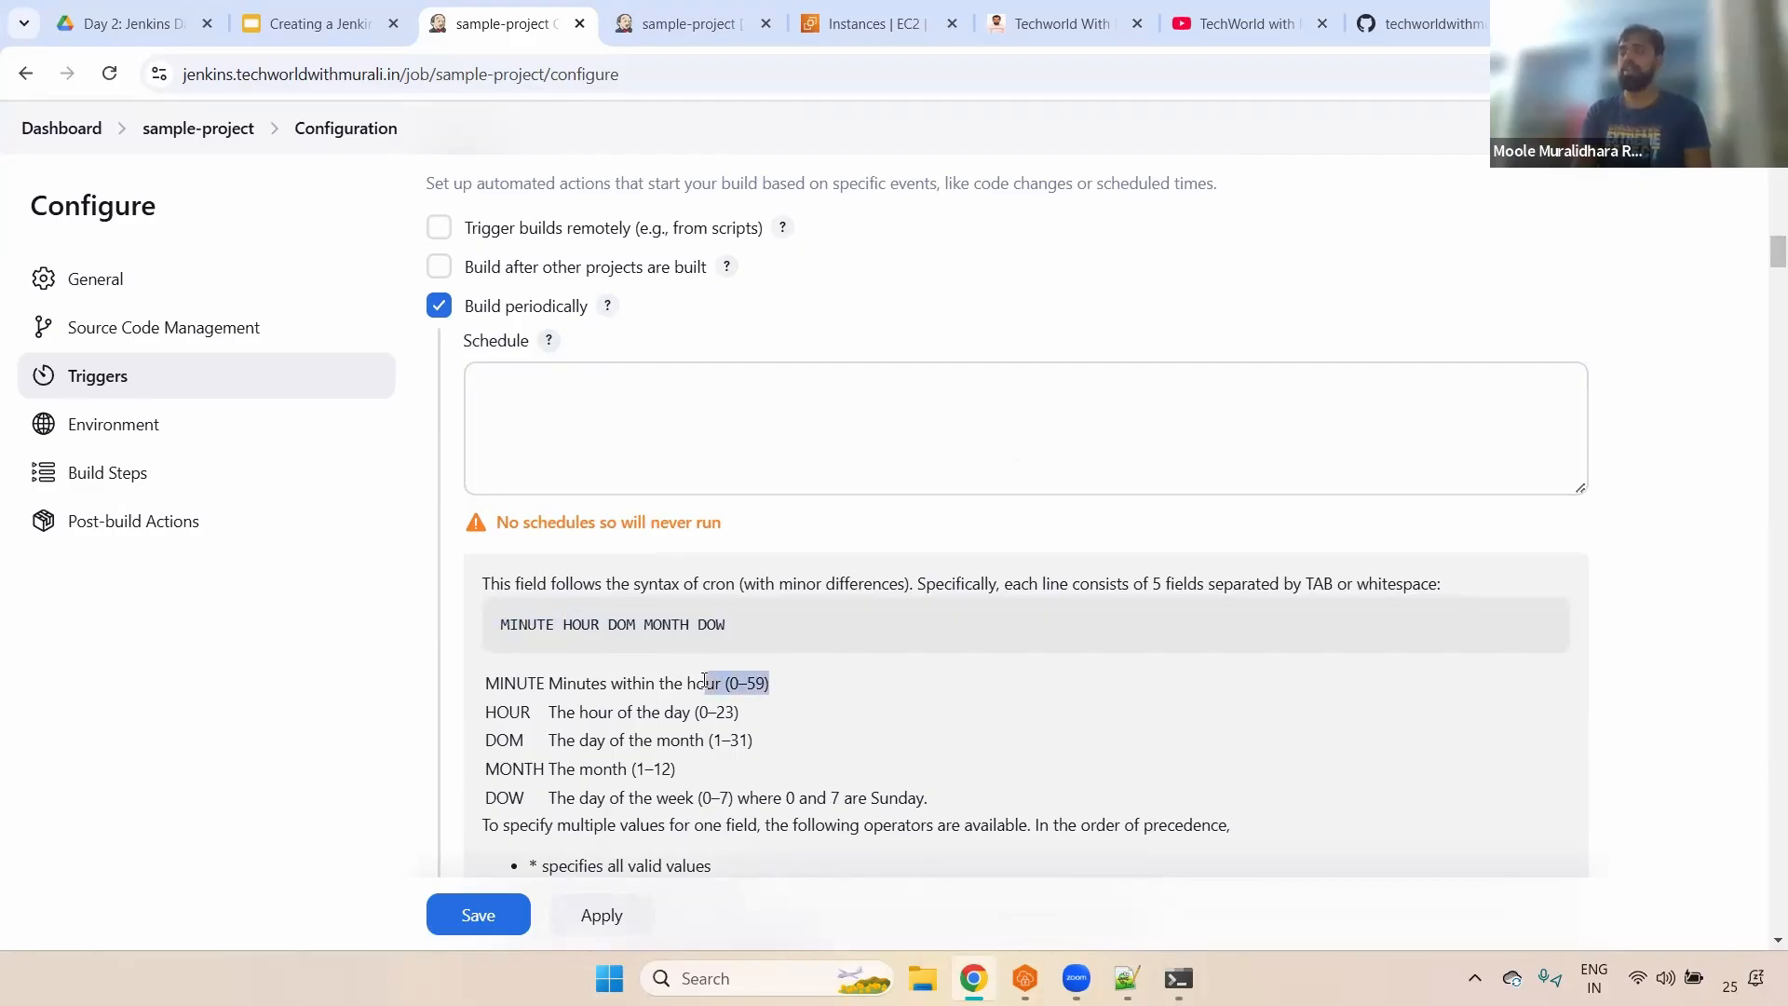
- Go over the HOUR 0–23, DOM 1–31, MONTH and DOW 0–7 fields, noting 0 and 7 are Sunday
{"action": "left_click", "coordinate": [645, 642]}
{"action": "double_click", "coordinate": [581, 624]}
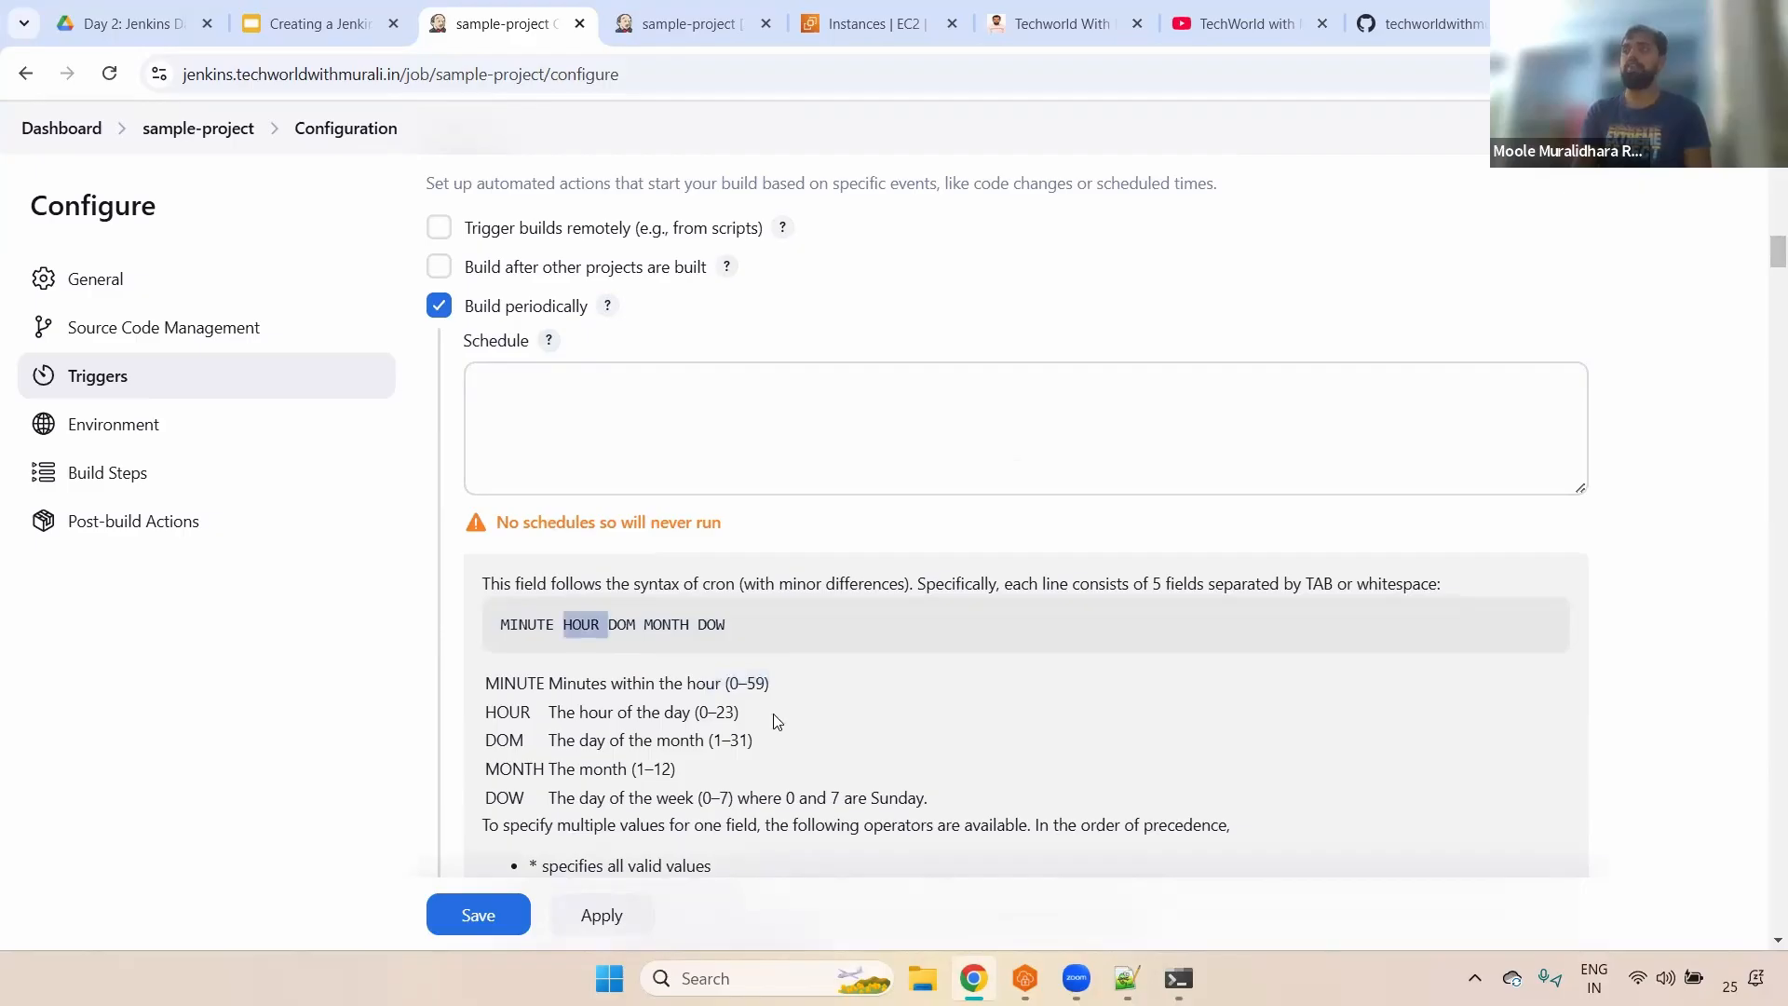
{"action": "left_click_drag", "start_coordinate": [694, 713], "coordinate": [740, 712]}
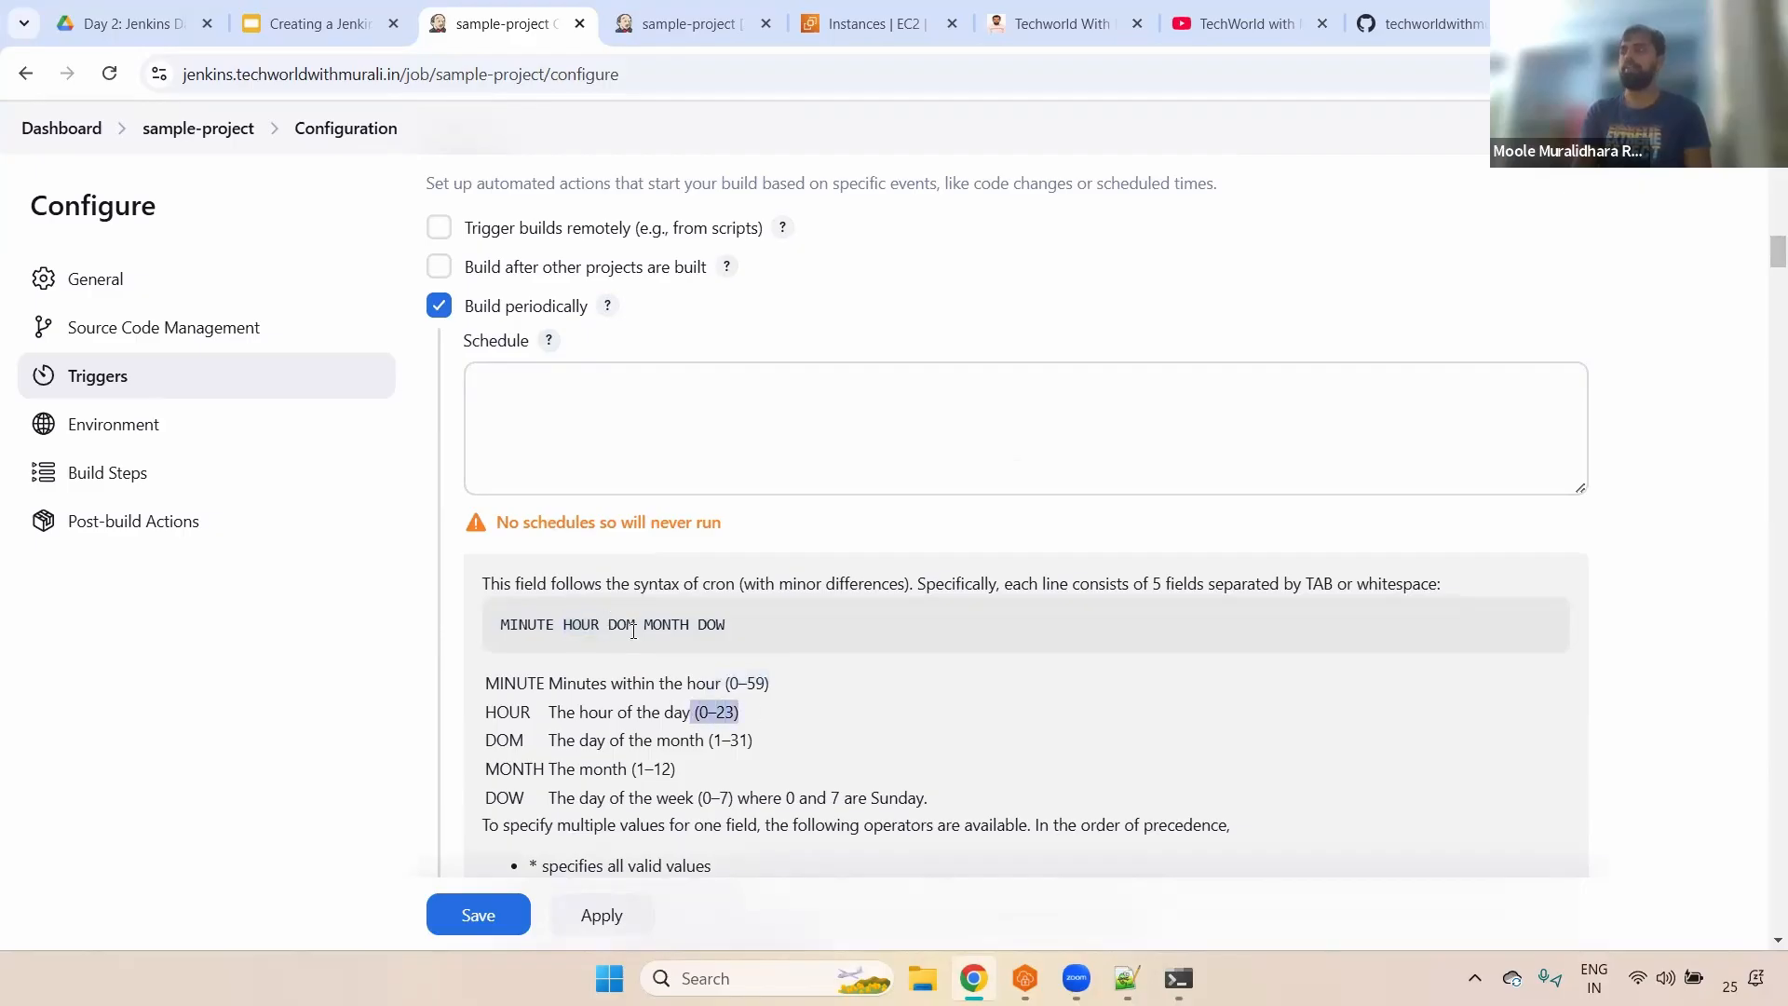
{"action": "double_click", "coordinate": [632, 637]}
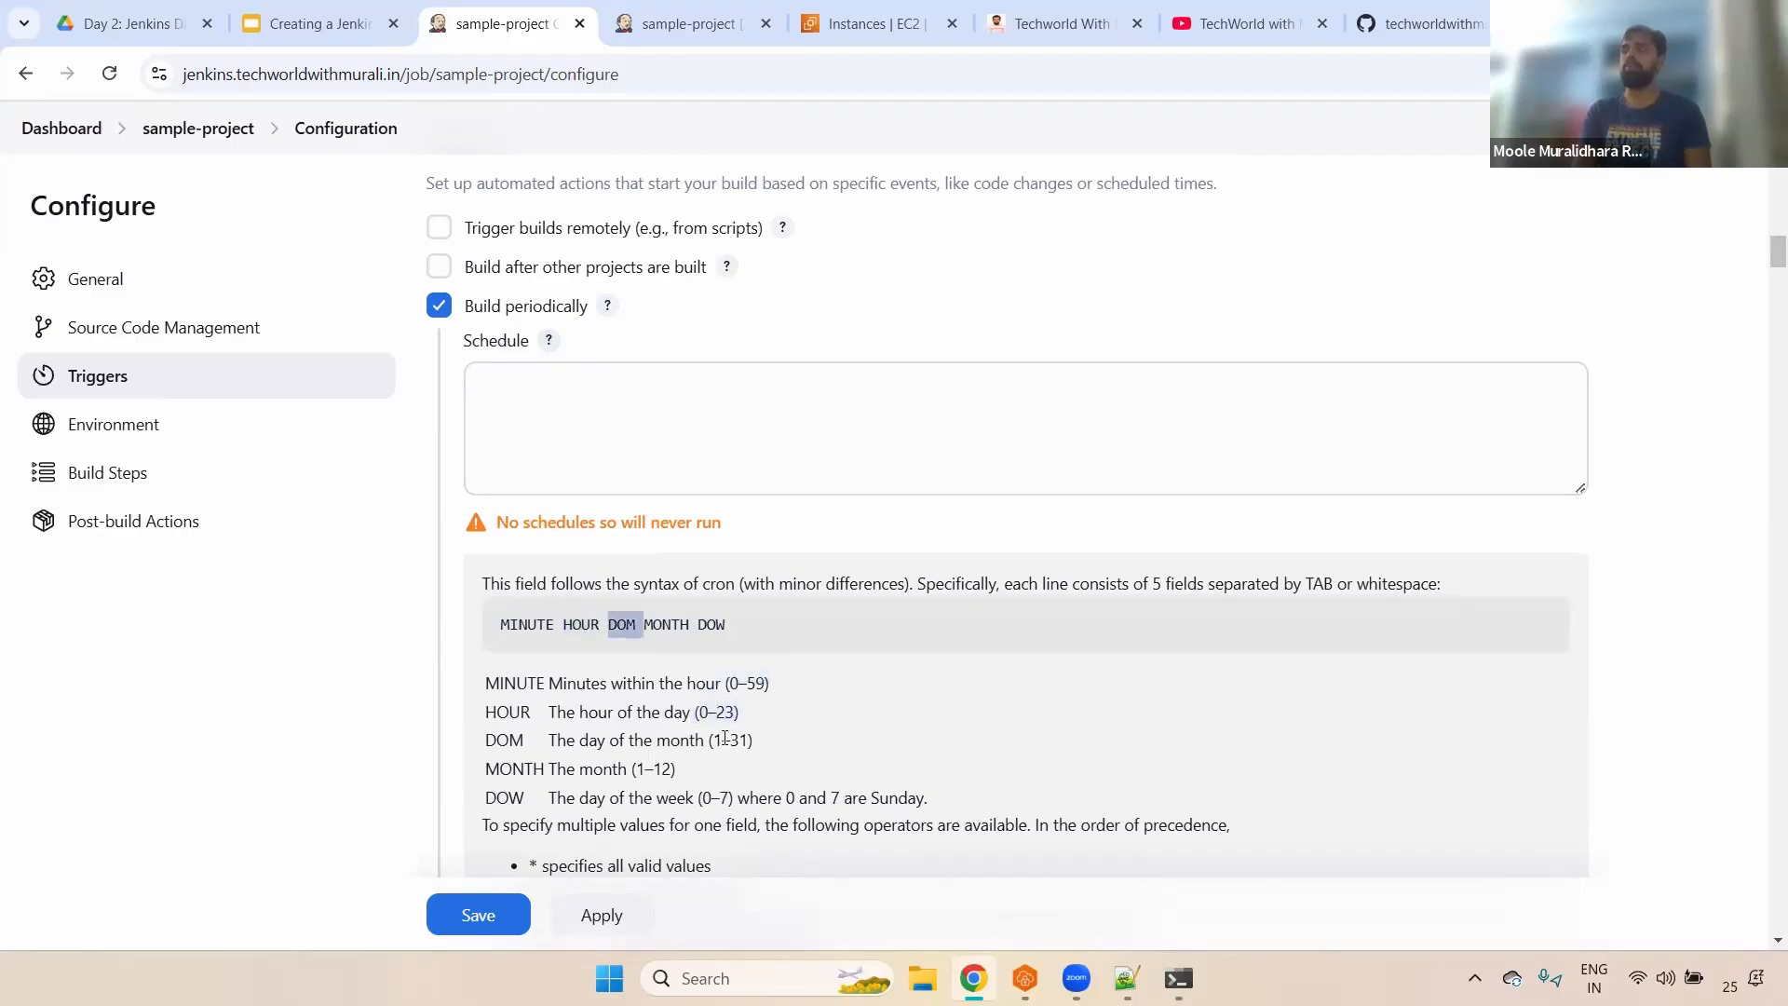
{"action": "left_click_drag", "start_coordinate": [753, 740], "coordinate": [676, 775]}
{"action": "double_click", "coordinate": [664, 622]}
{"action": "left_click", "coordinate": [723, 618]}
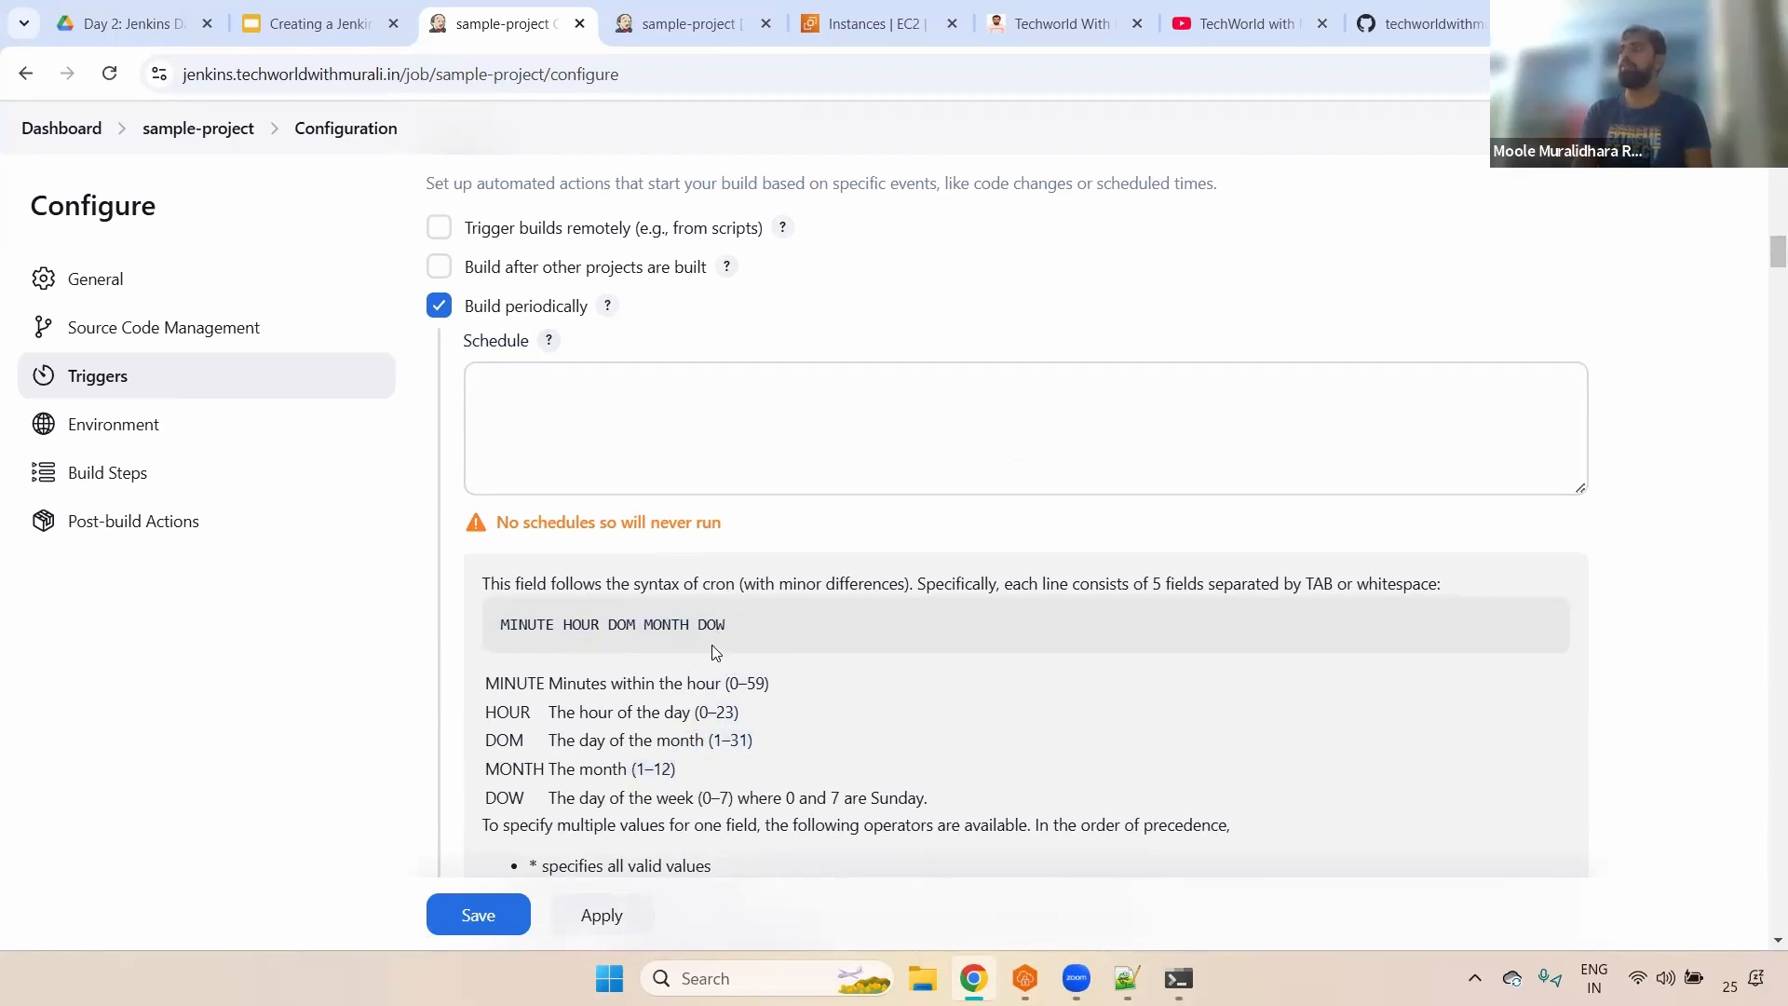
{"action": "double_click", "coordinate": [714, 626]}
{"action": "left_click_drag", "start_coordinate": [699, 797], "coordinate": [738, 794]}
{"action": "left_click_drag", "start_coordinate": [929, 798], "coordinate": [738, 792]}
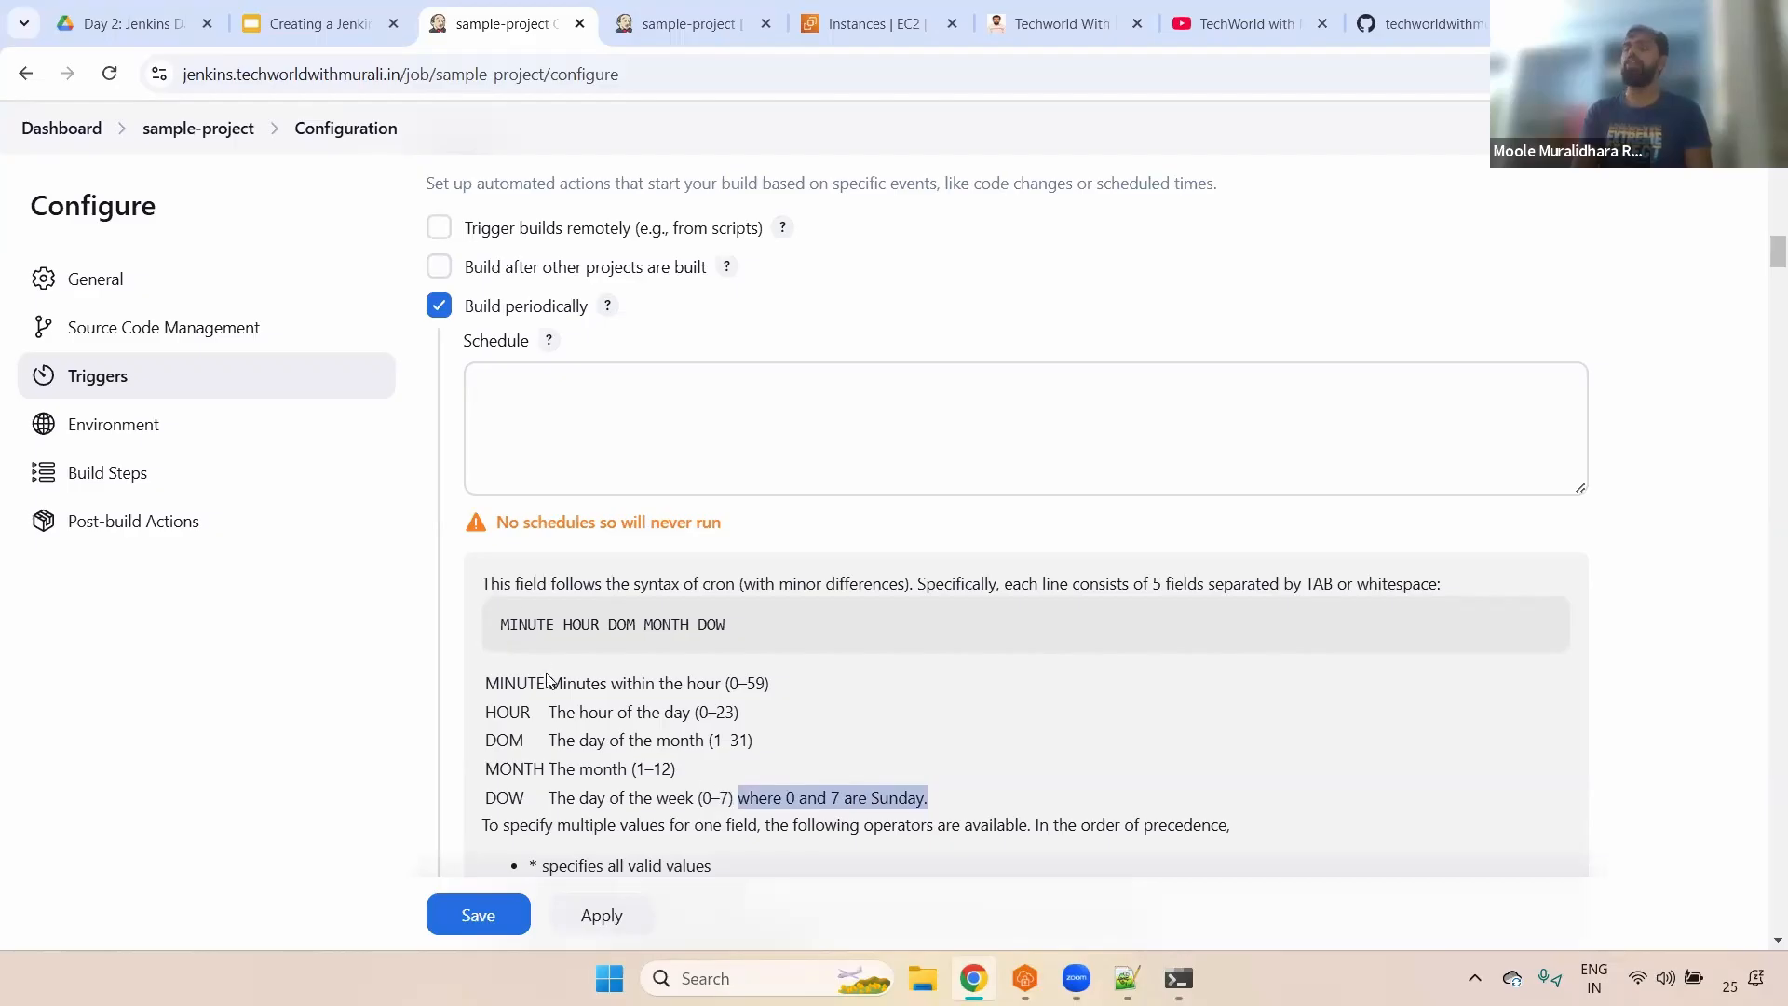
{"action": "left_click", "coordinate": [497, 404]}
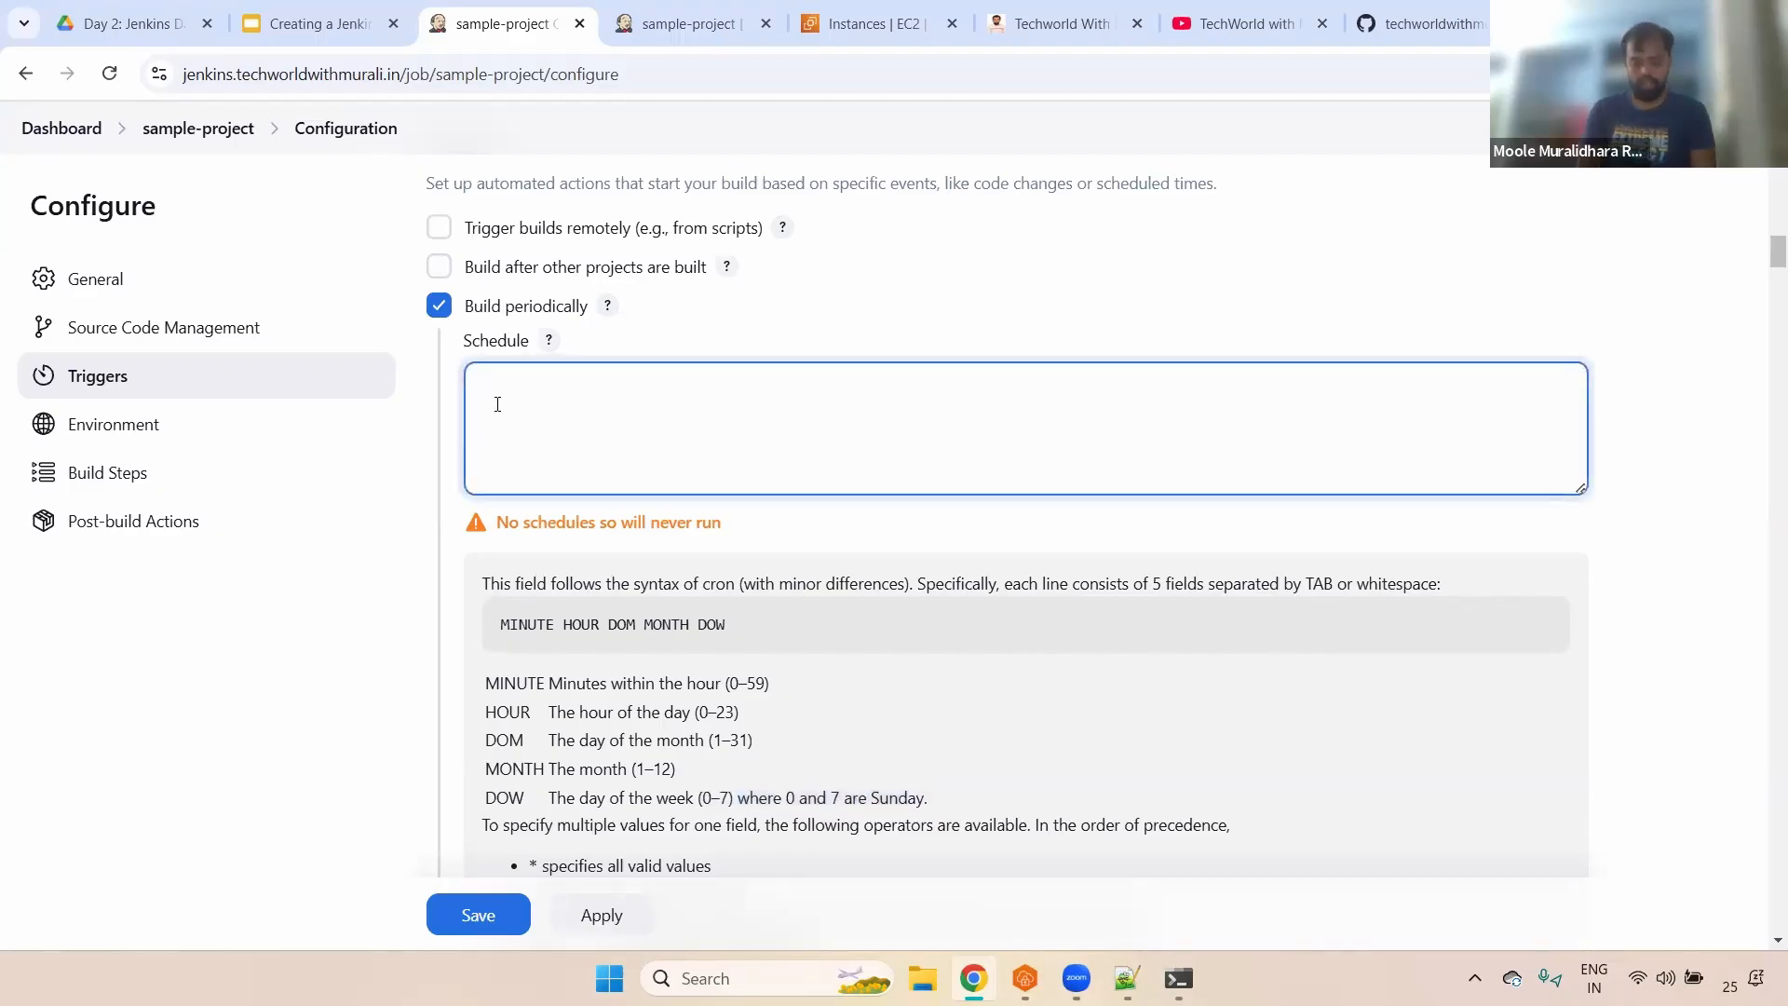
- Enter H/5 * * * * as the schedule and view its run-time preview
{"action": "type", "text": "H/"}
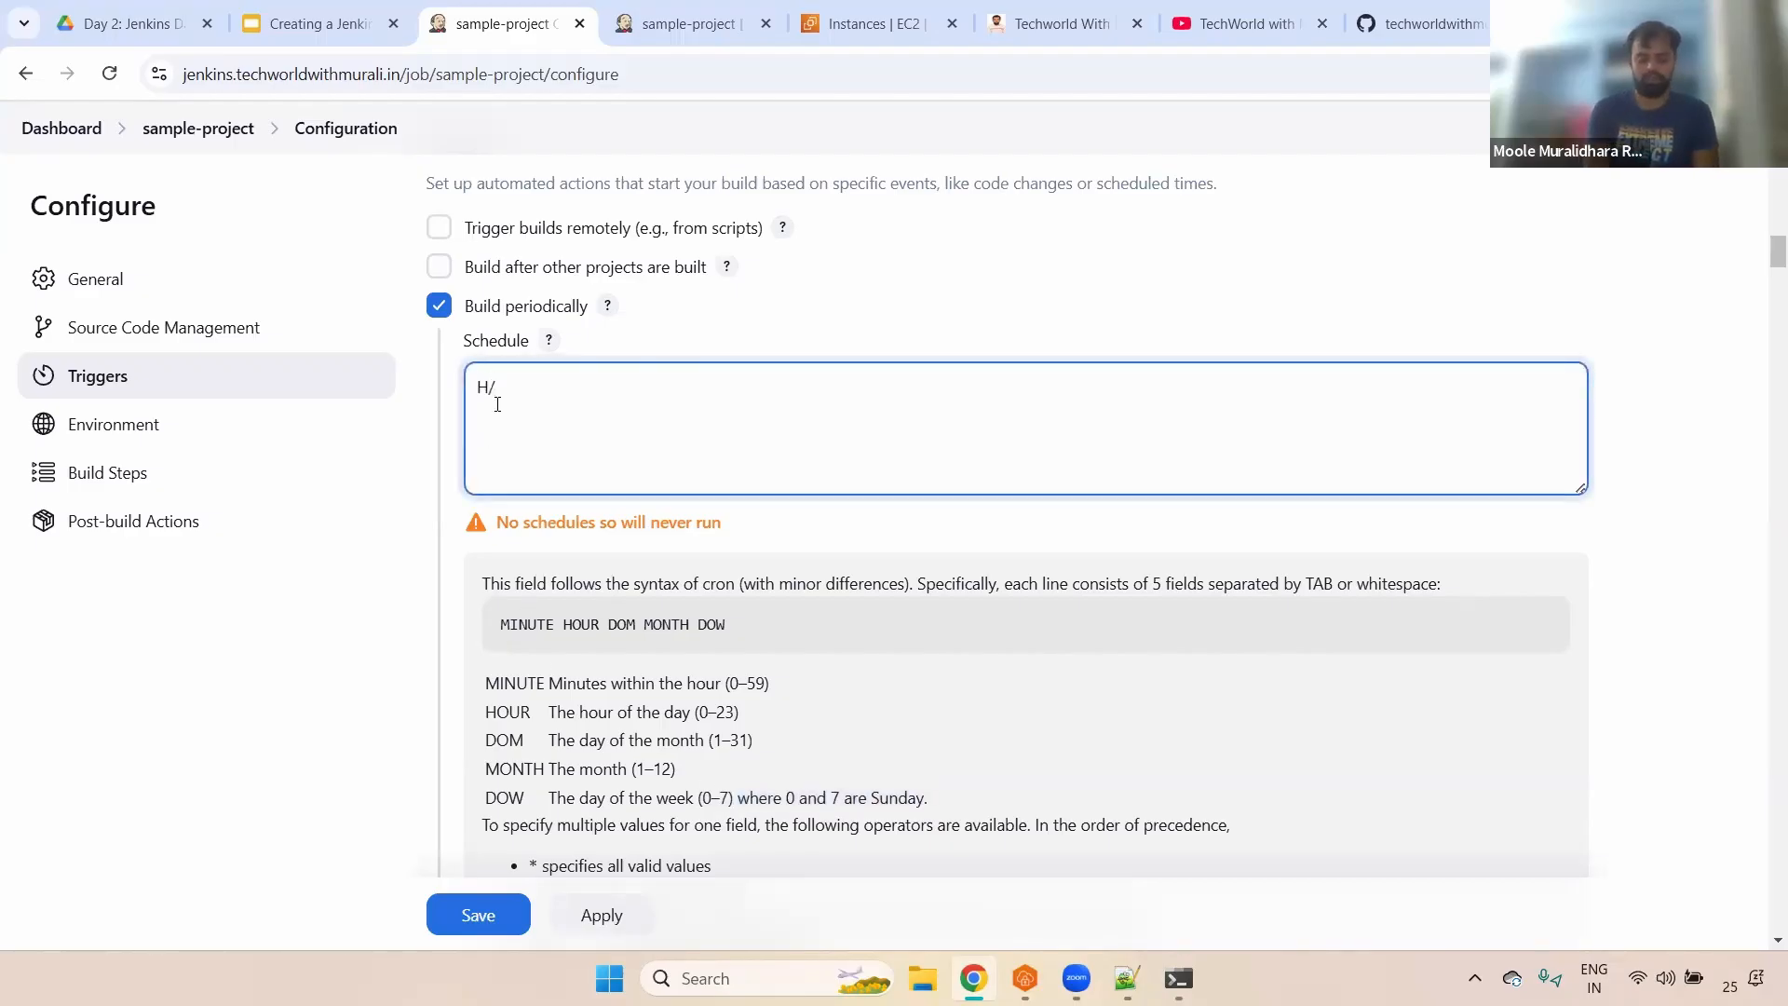
{"action": "type", "text": "5 * * * "}
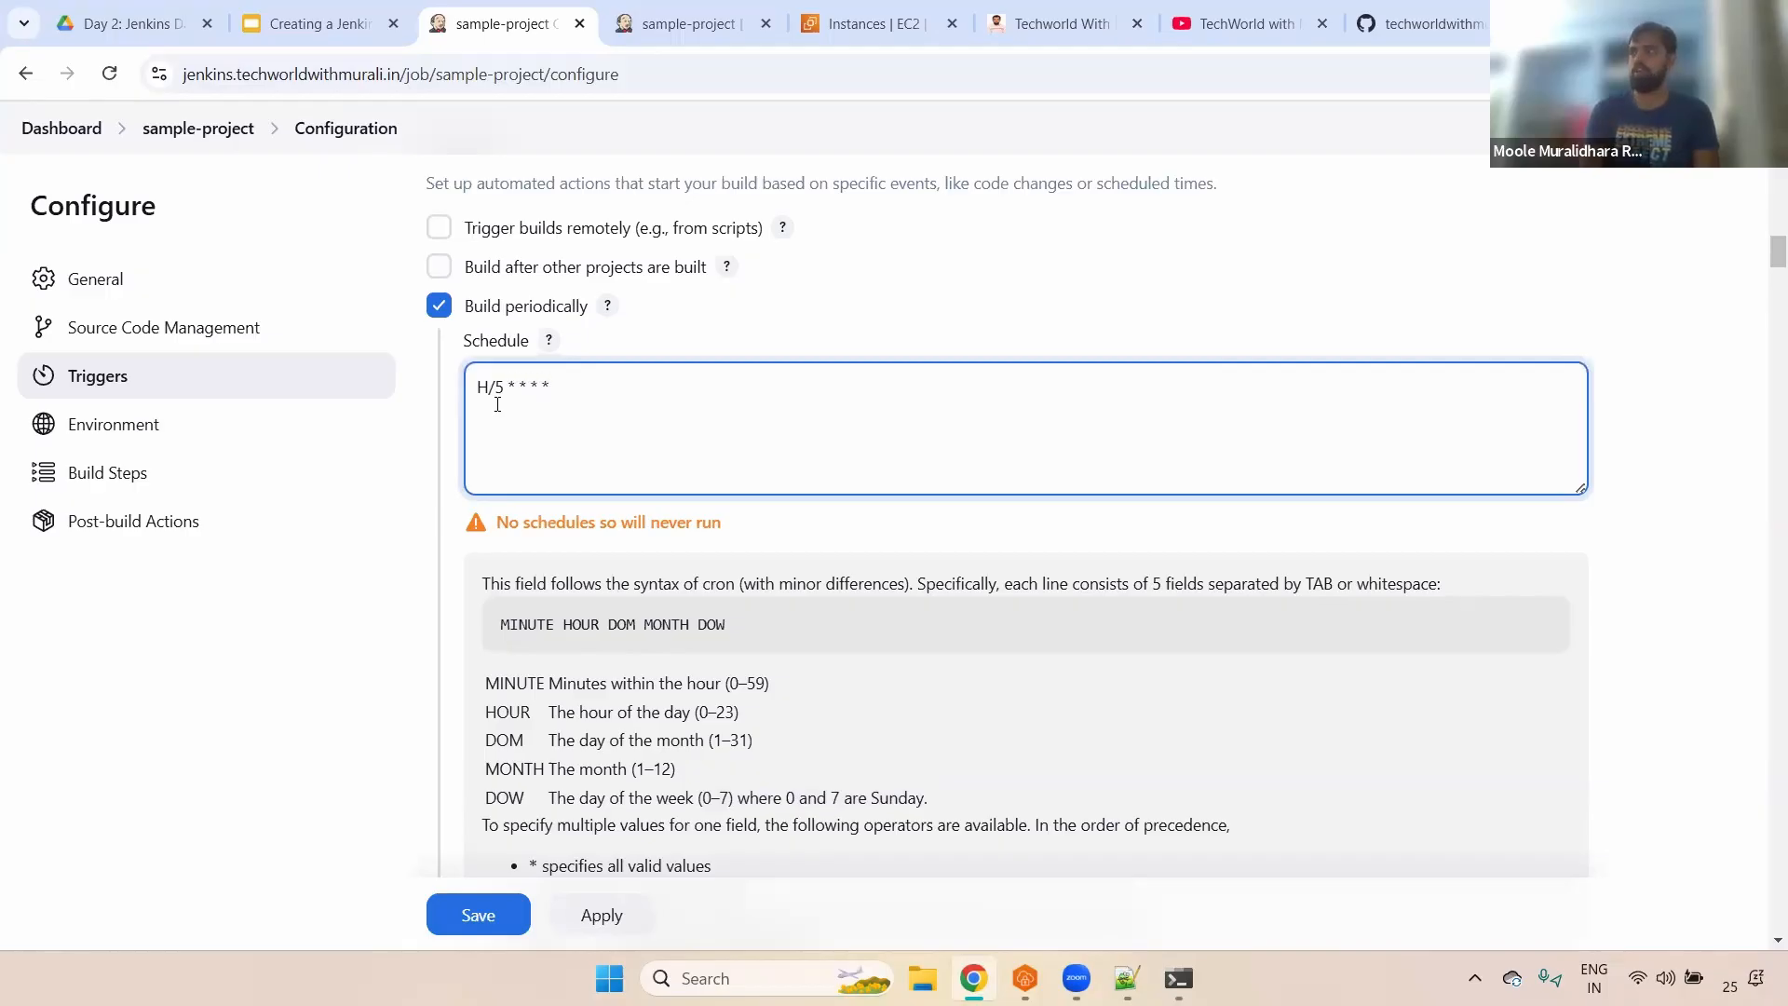
{"action": "type", "text": "*"}
{"action": "left_click", "coordinate": [805, 537]}
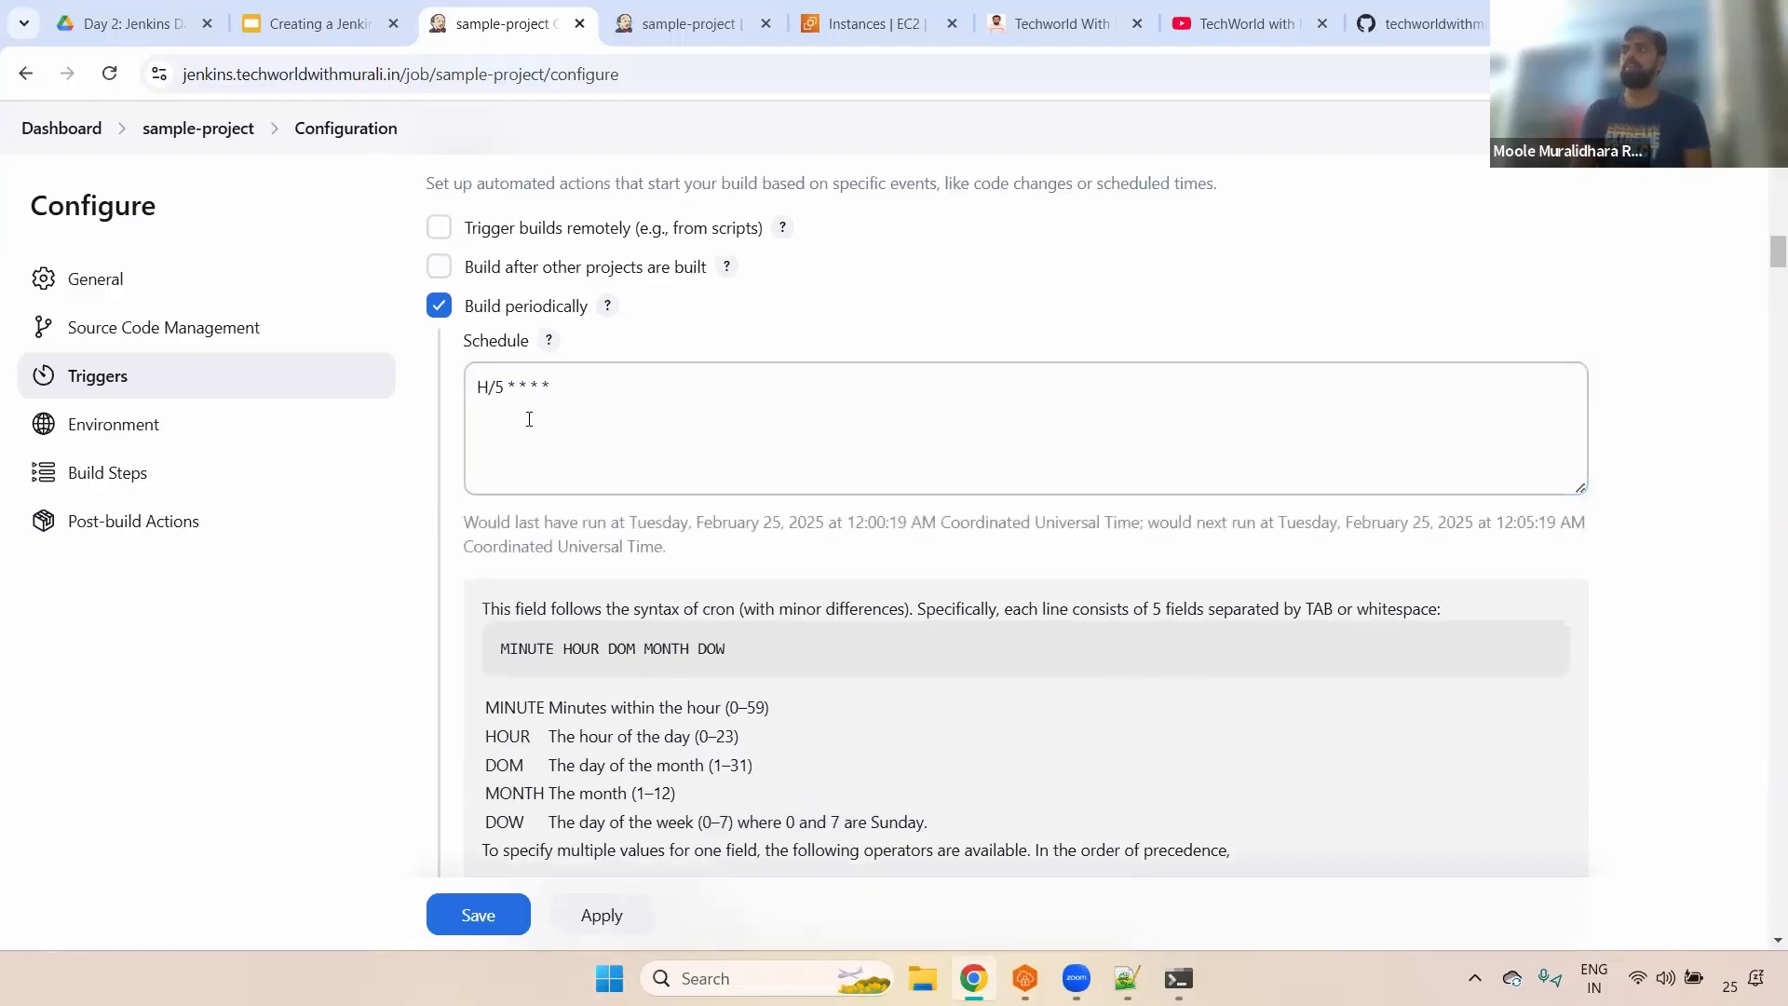
{"action": "left_click_drag", "start_coordinate": [510, 389], "coordinate": [608, 380]}
- Set the schedule's hour to 1, compare last and next runs on the 25th, then remove the 1
{"action": "left_click", "coordinate": [537, 387]}
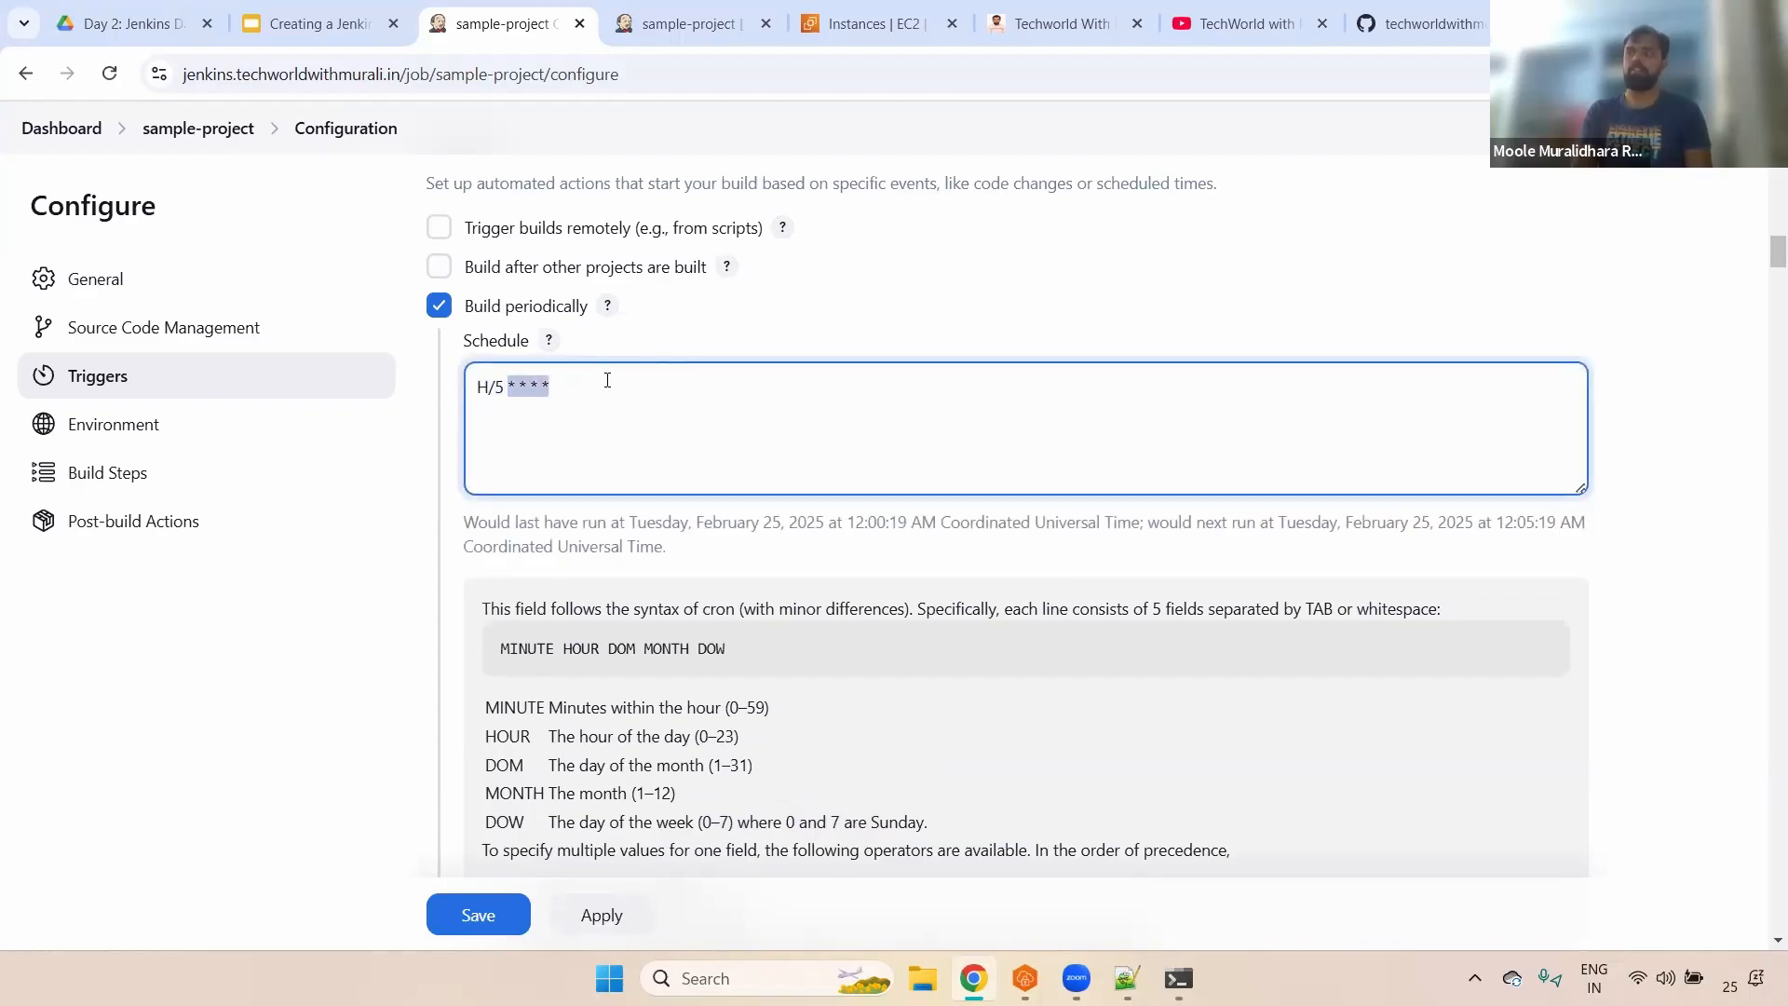
{"action": "left_click", "coordinate": [544, 389]}
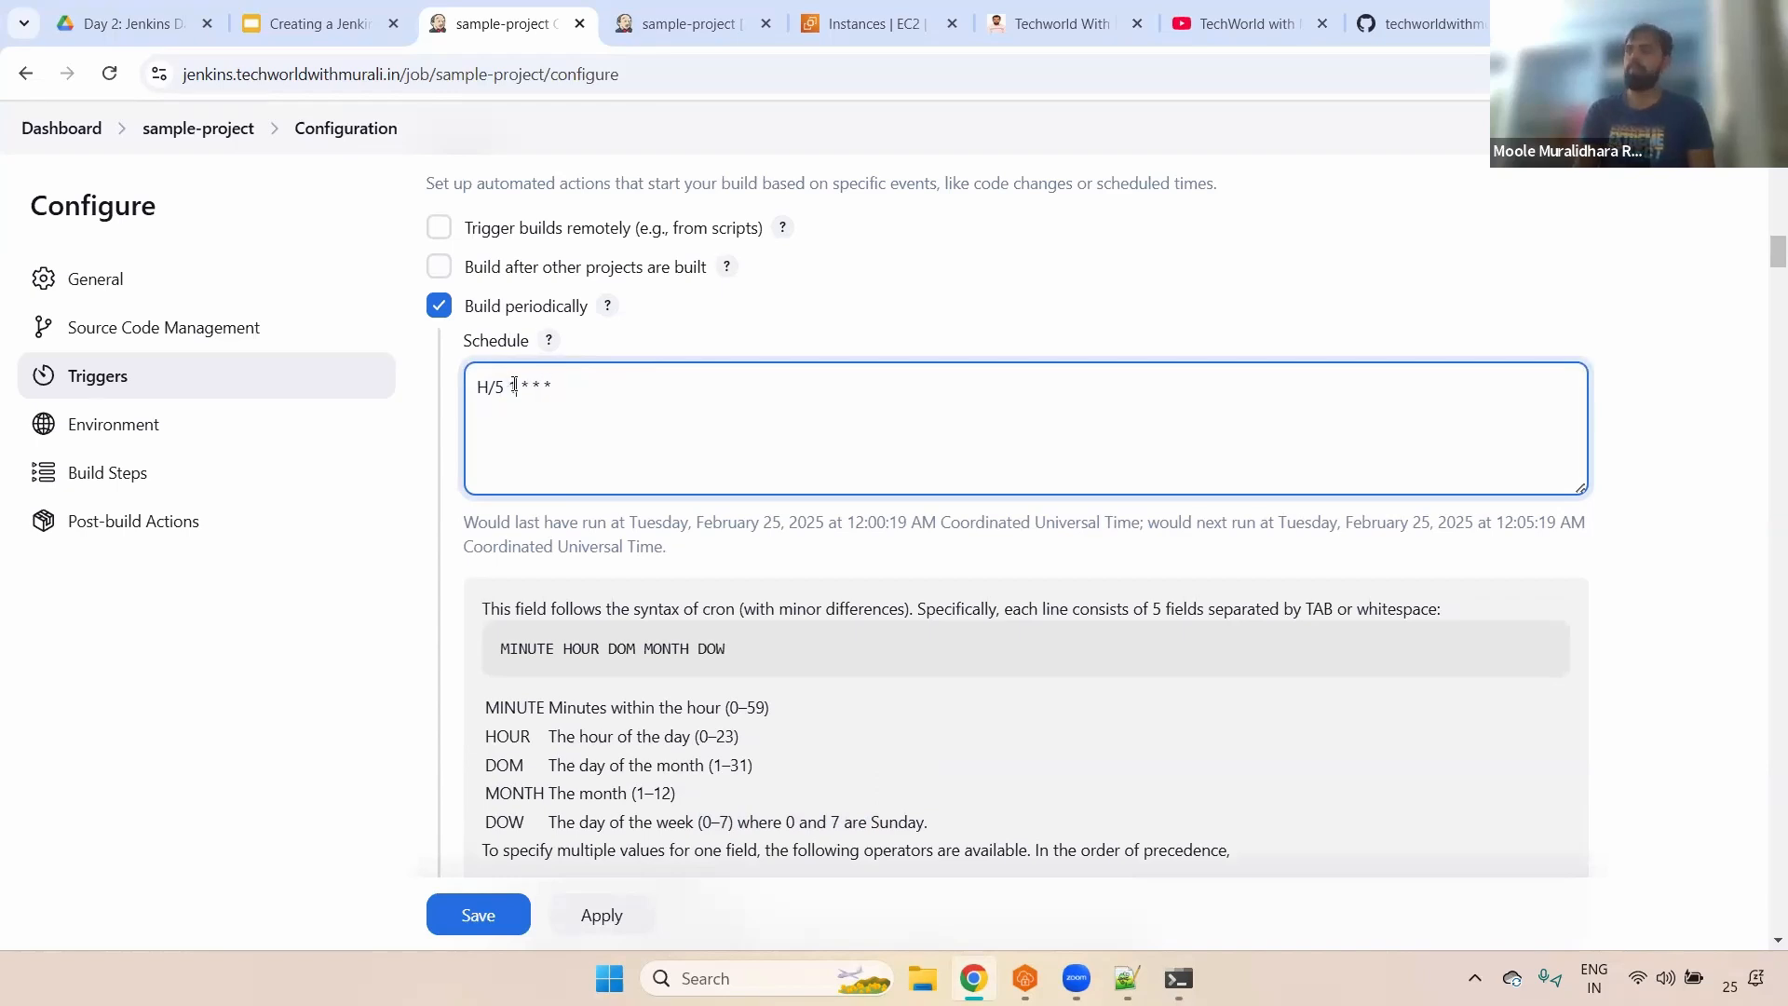
{"action": "double_click", "coordinate": [540, 647]}
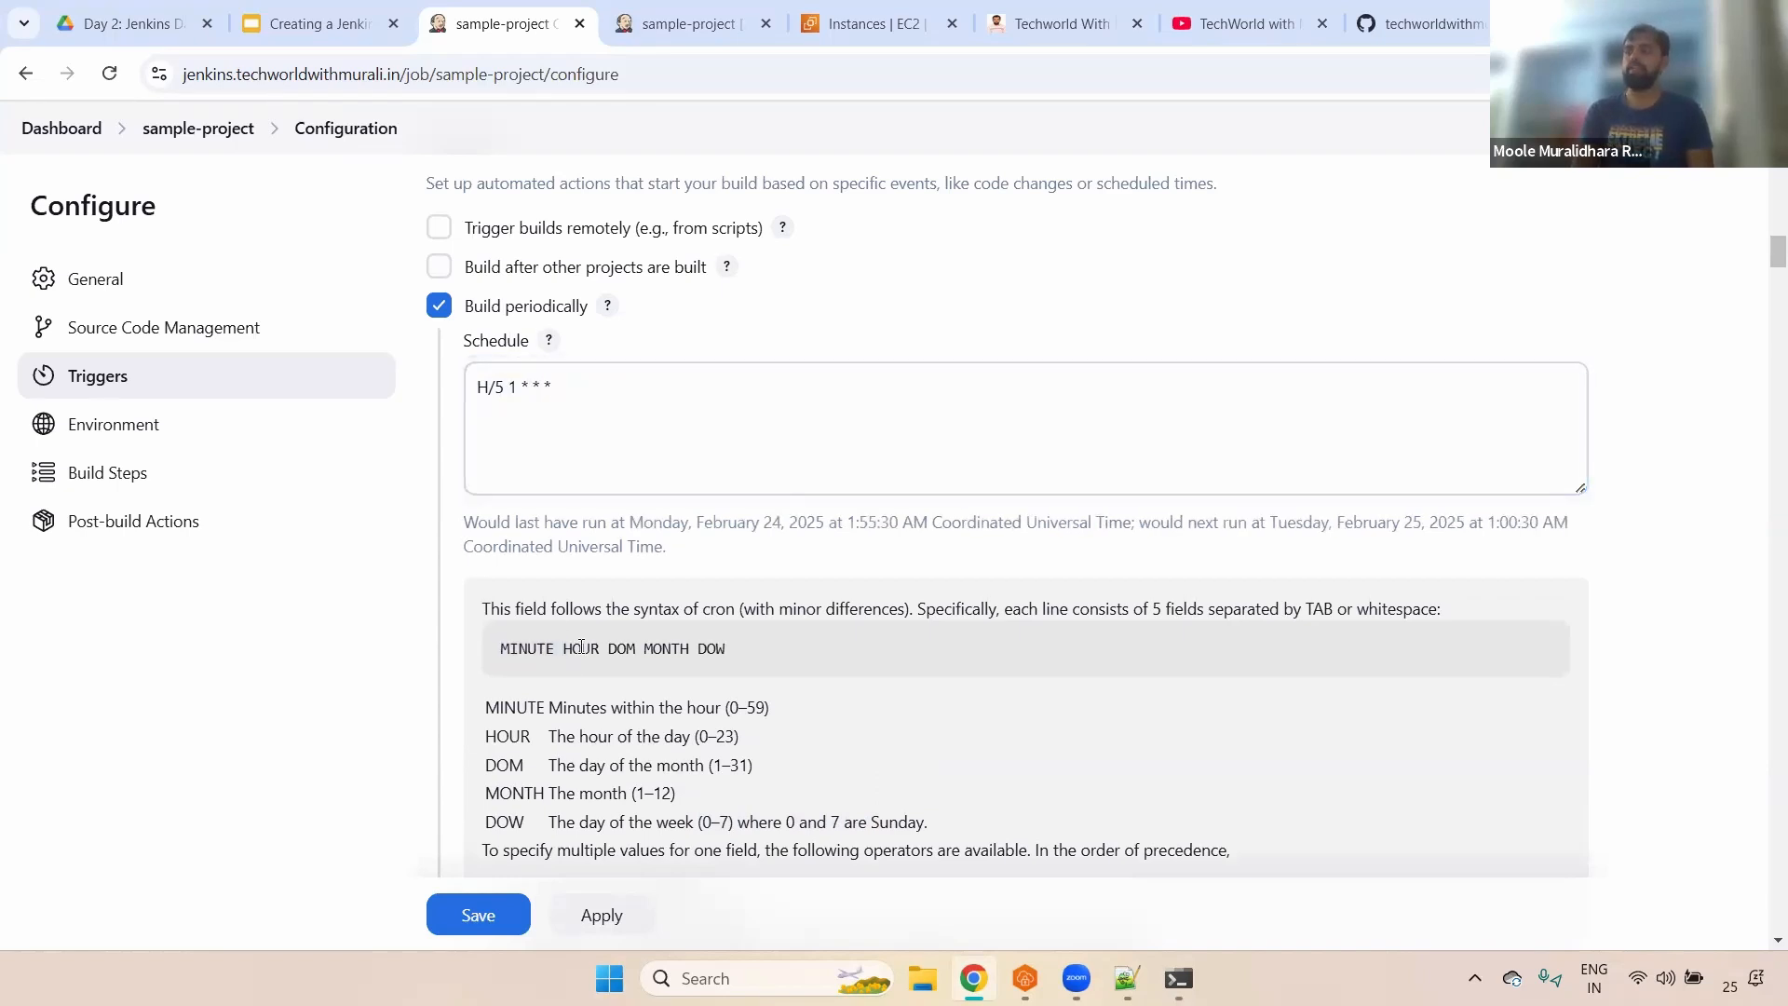
{"action": "double_click", "coordinate": [582, 648]}
{"action": "left_click_drag", "start_coordinate": [517, 387], "coordinate": [478, 387]}
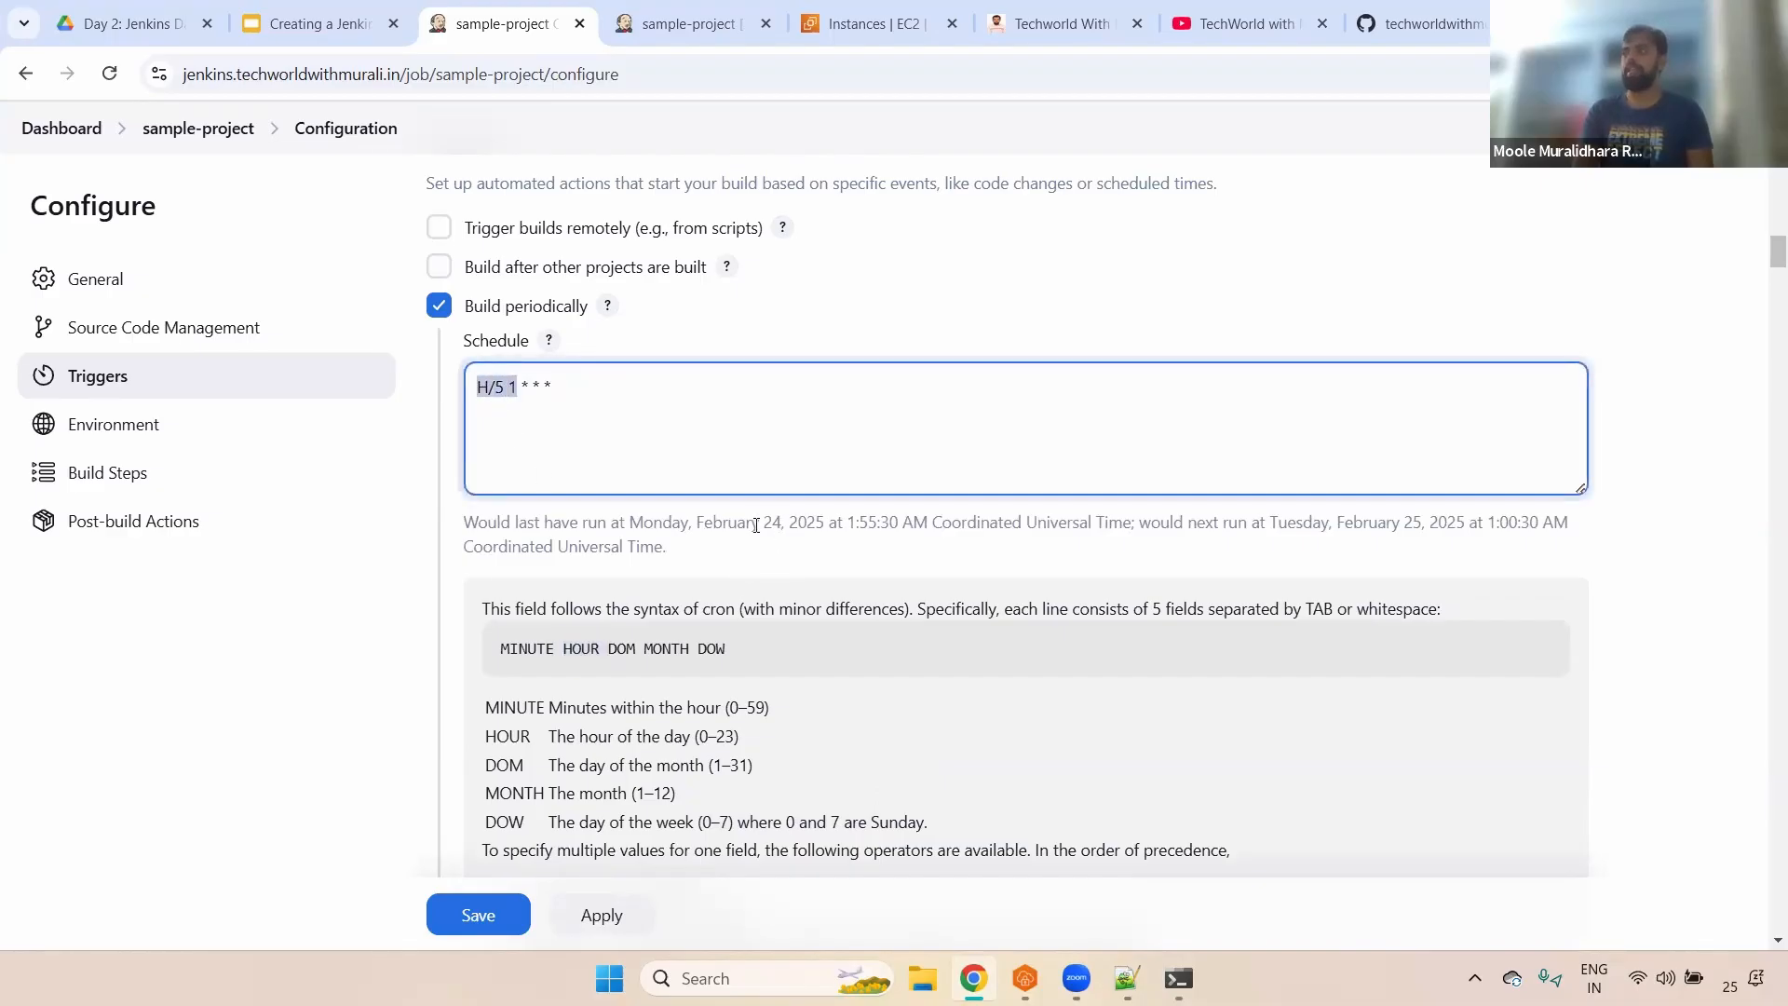
{"action": "left_click_drag", "start_coordinate": [713, 524], "coordinate": [933, 523]}
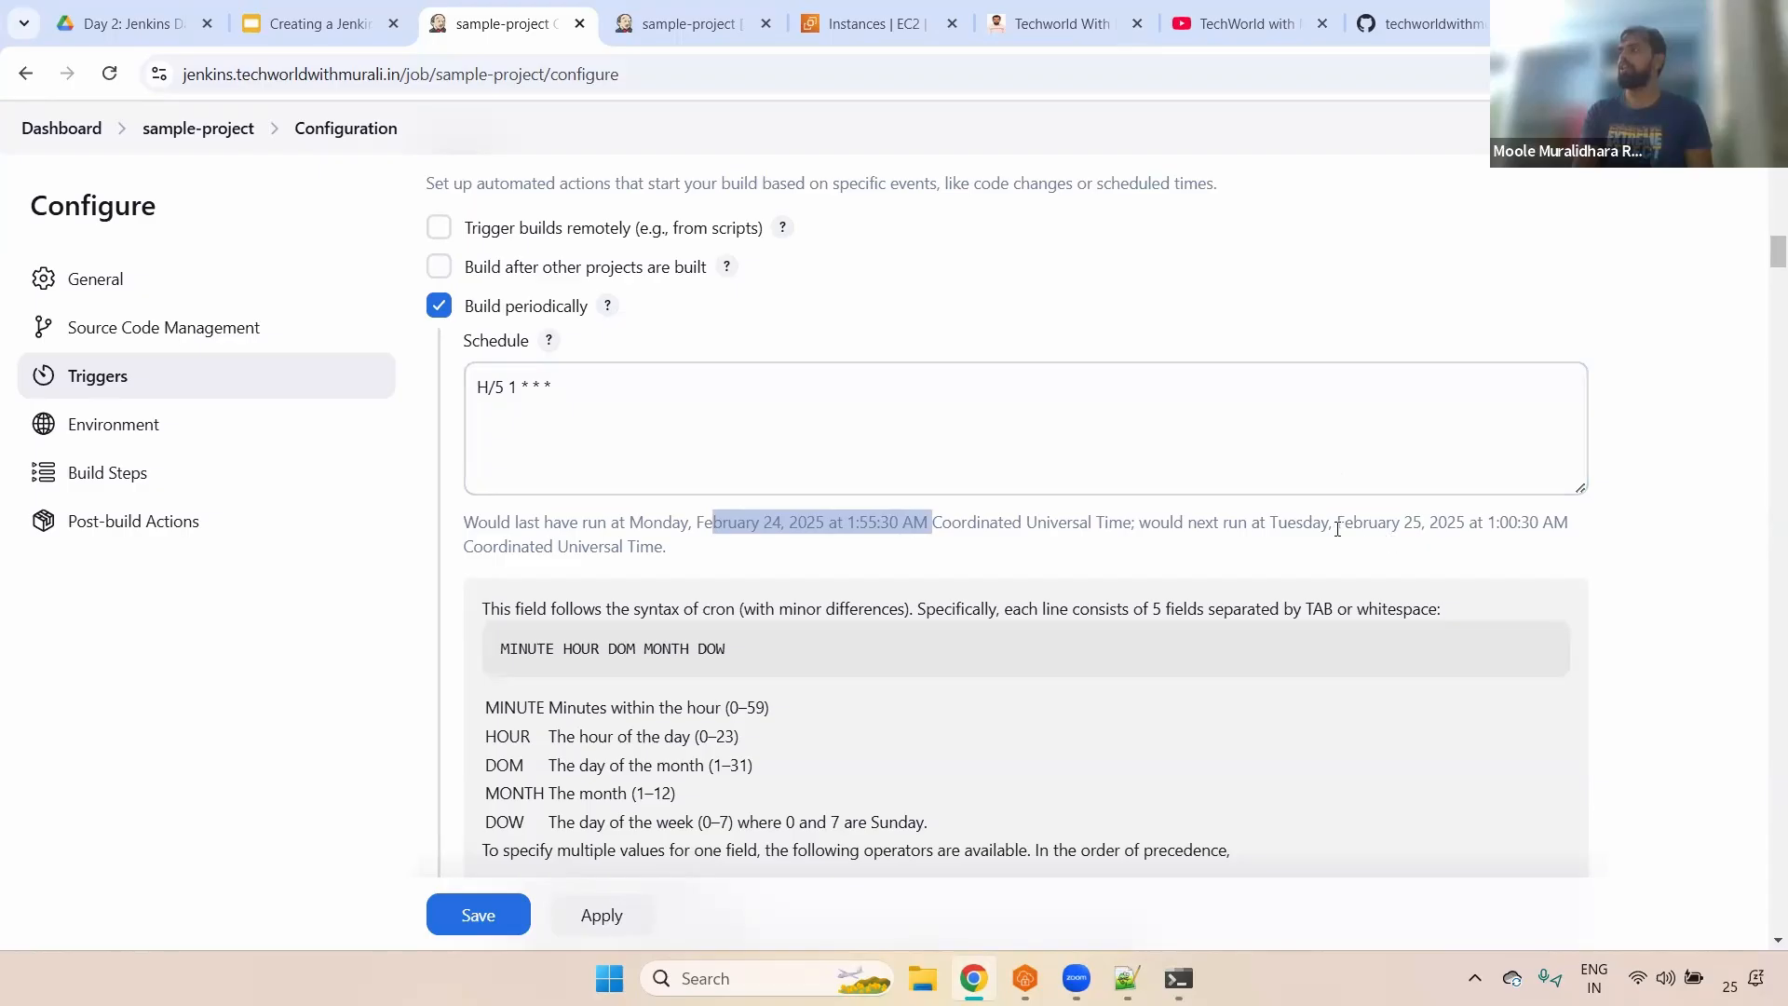
{"action": "left_click_drag", "start_coordinate": [1290, 524], "coordinate": [1573, 538]}
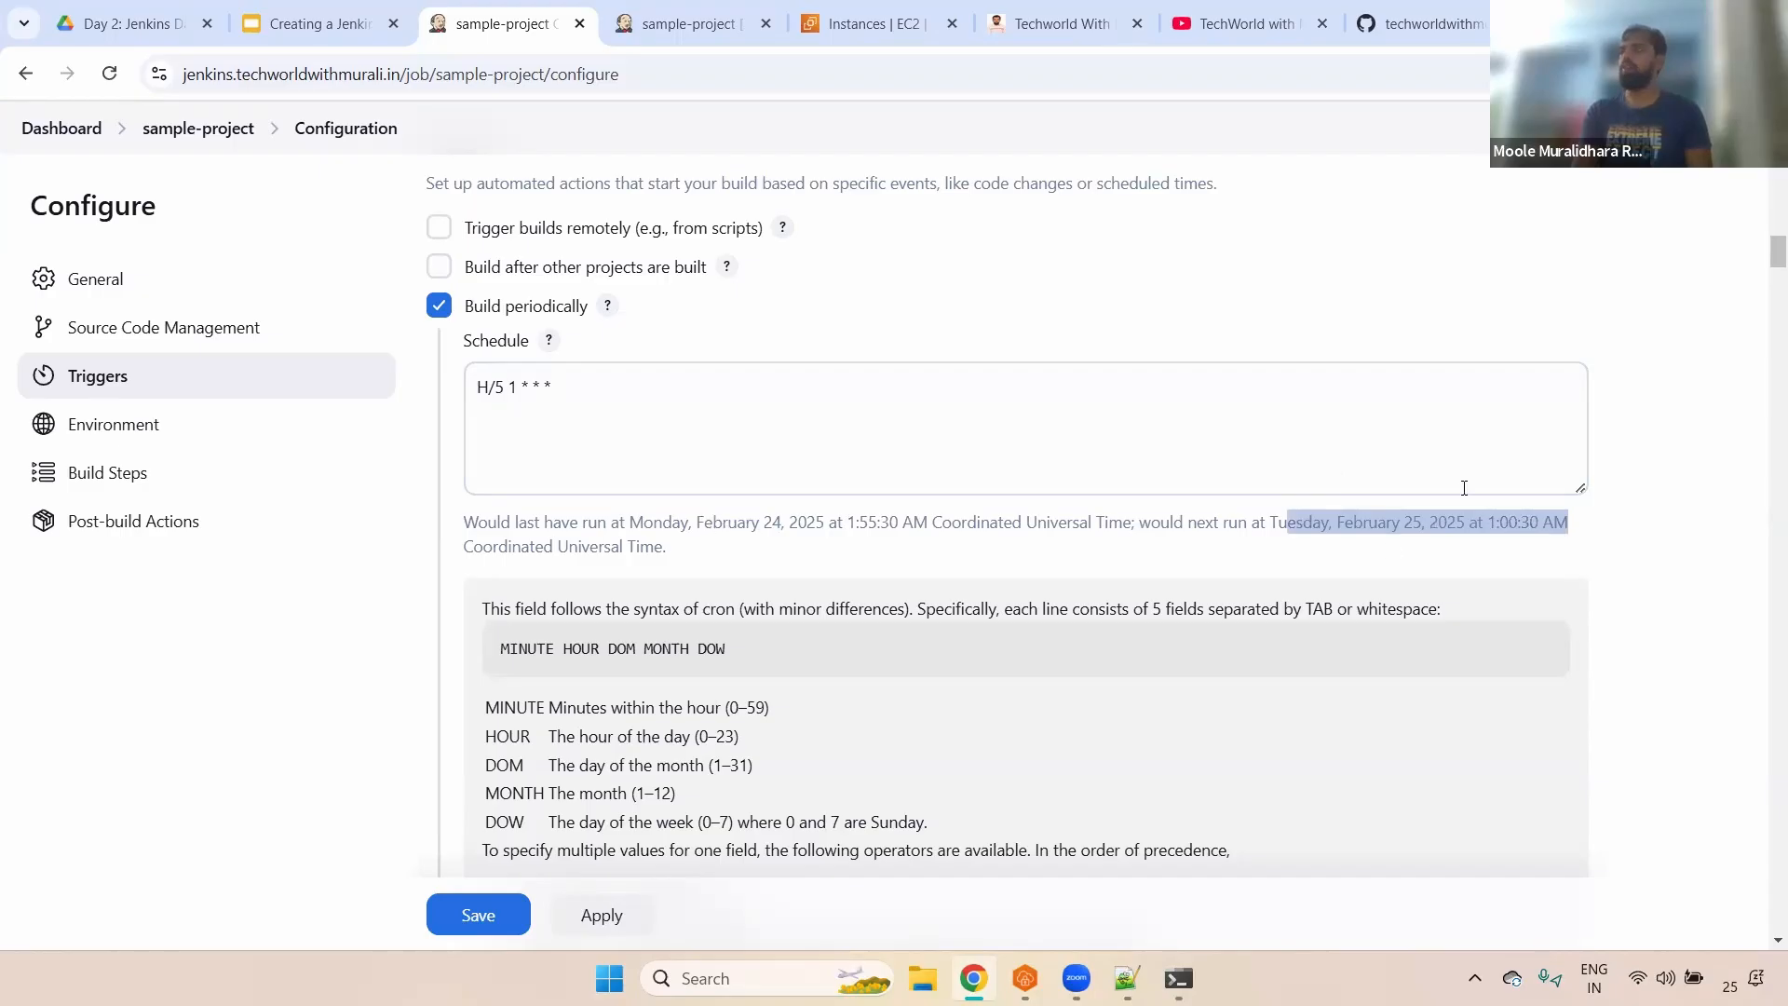
{"action": "double_click", "coordinate": [732, 522]}
{"action": "double_click", "coordinate": [1408, 523]}
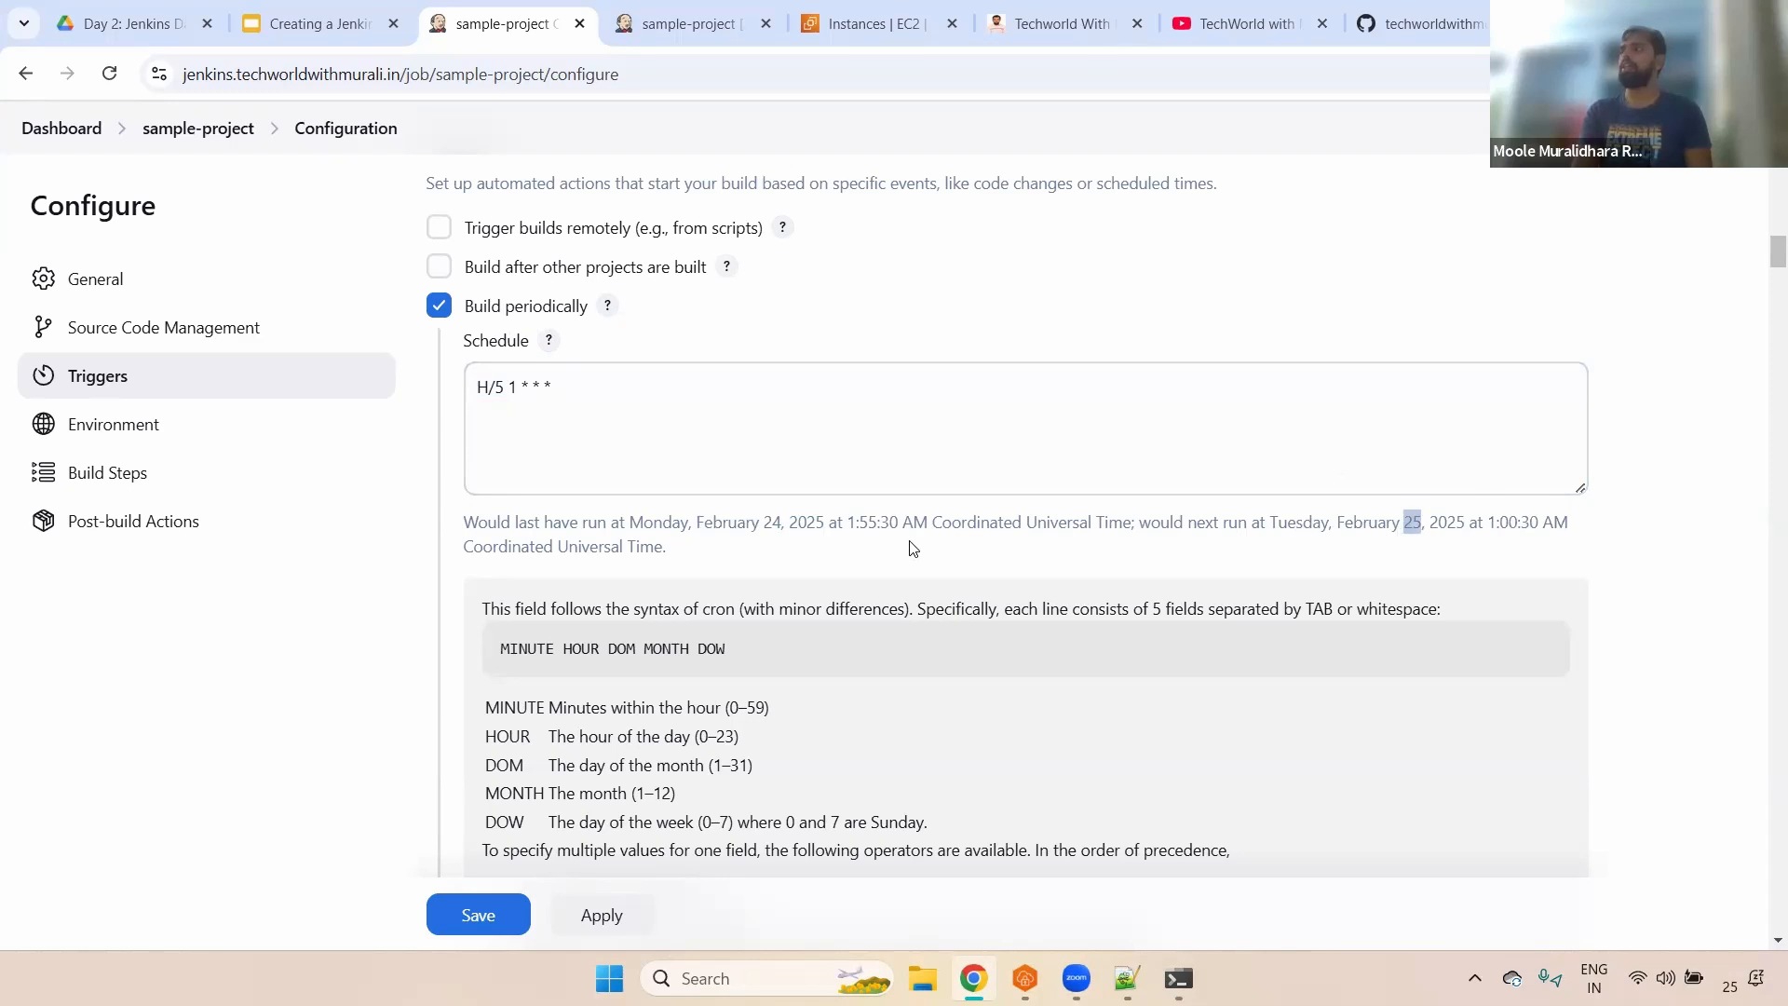
{"action": "left_click", "coordinate": [519, 388]}
{"action": "key", "text": "BackSpace"}
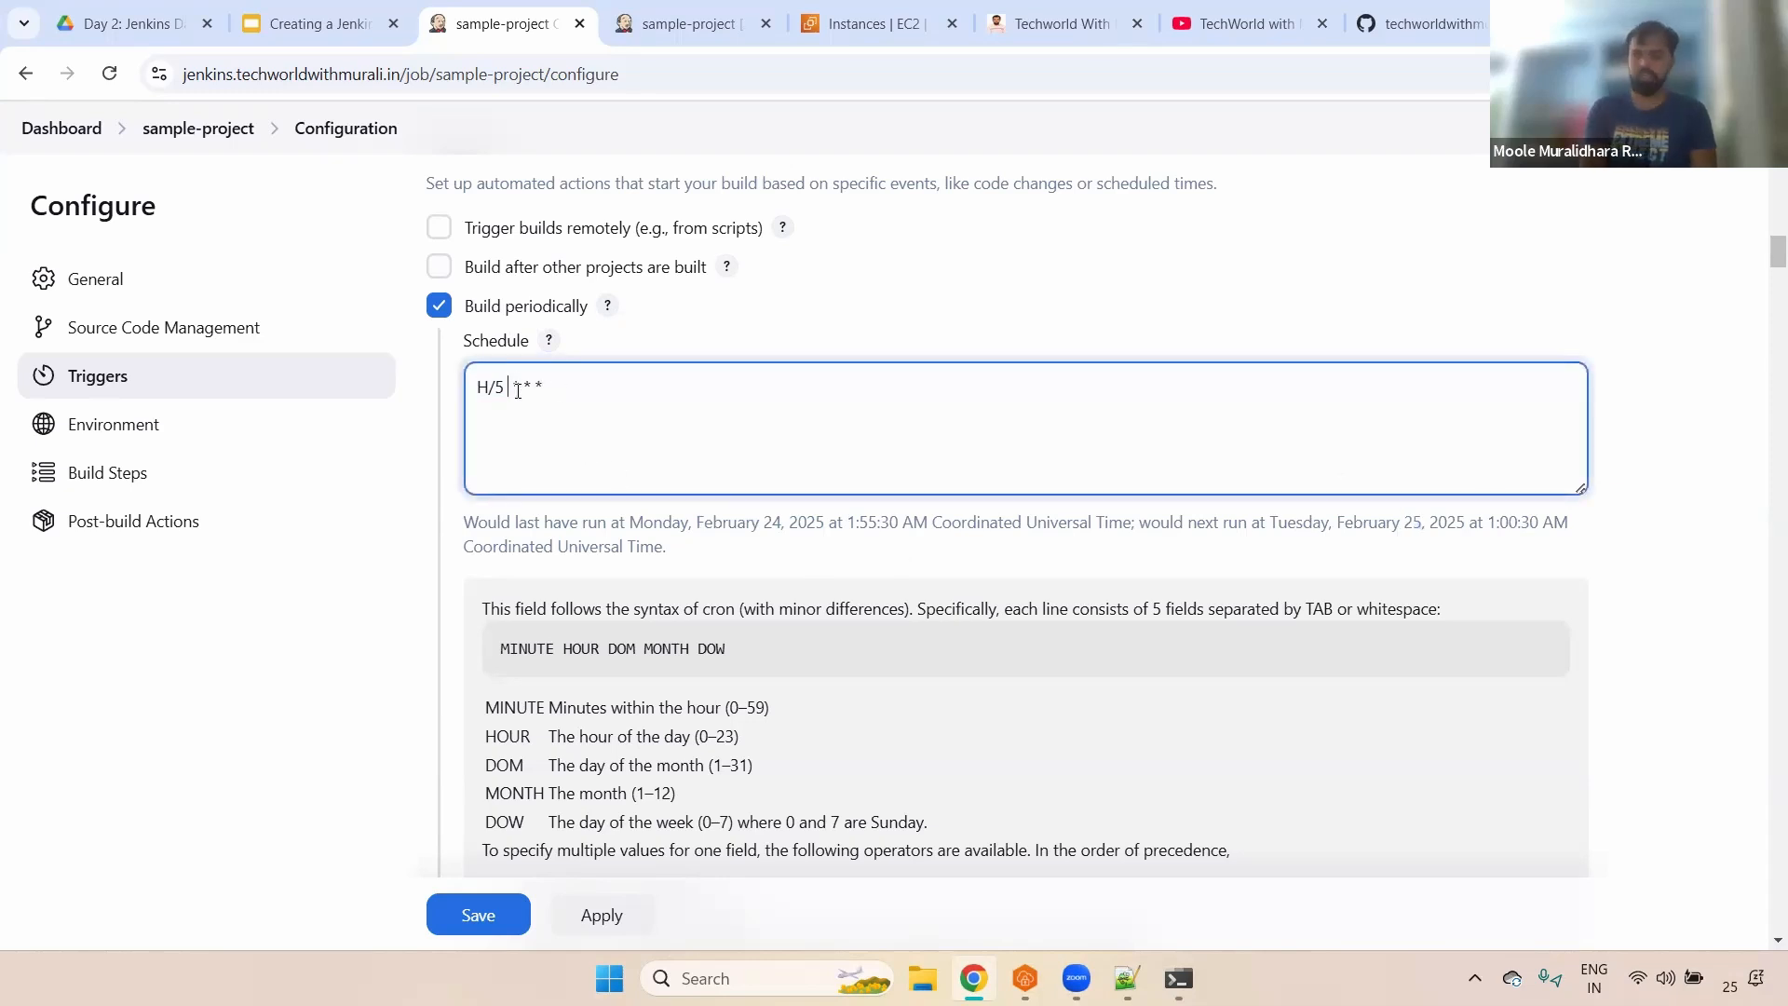
- Restore the schedule to H/5 * * * *, previewing runs at 12:00:03 AM and 12:05:03 AM
{"action": "type", "text": "* *"}
{"action": "left_click", "coordinate": [975, 524]}
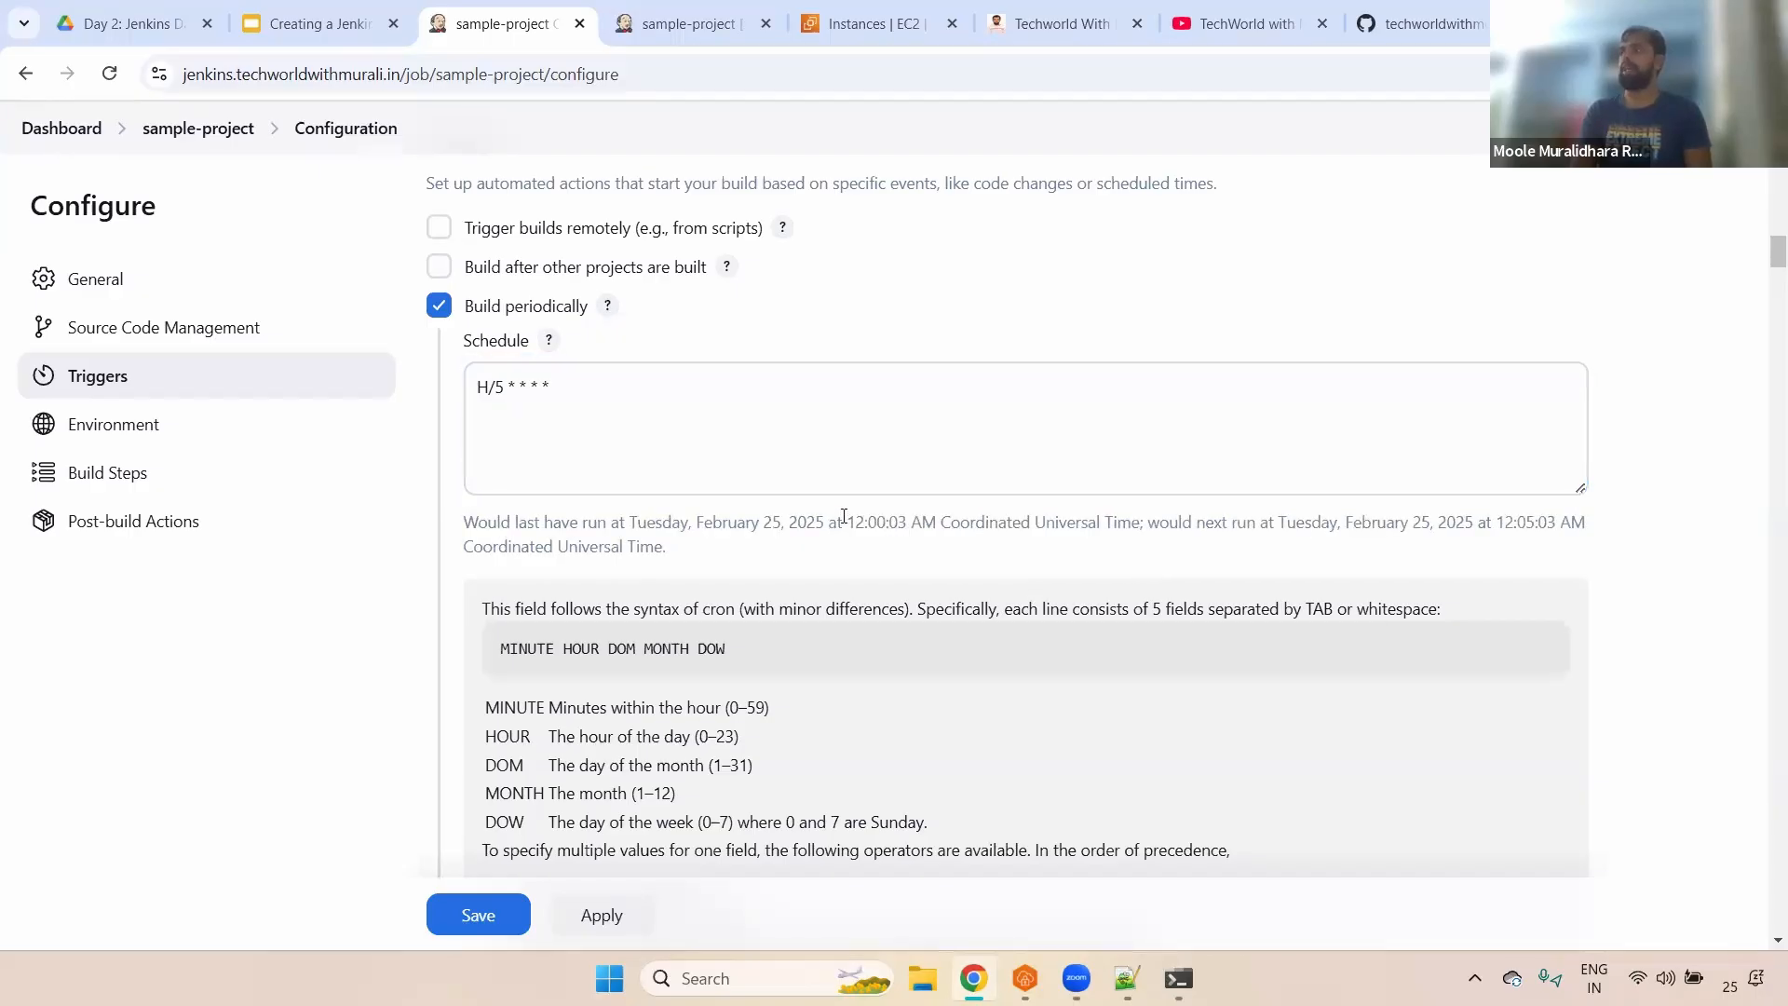
{"action": "left_click_drag", "start_coordinate": [844, 518], "coordinate": [924, 522]}
{"action": "left_click_drag", "start_coordinate": [1505, 523], "coordinate": [1616, 529]}
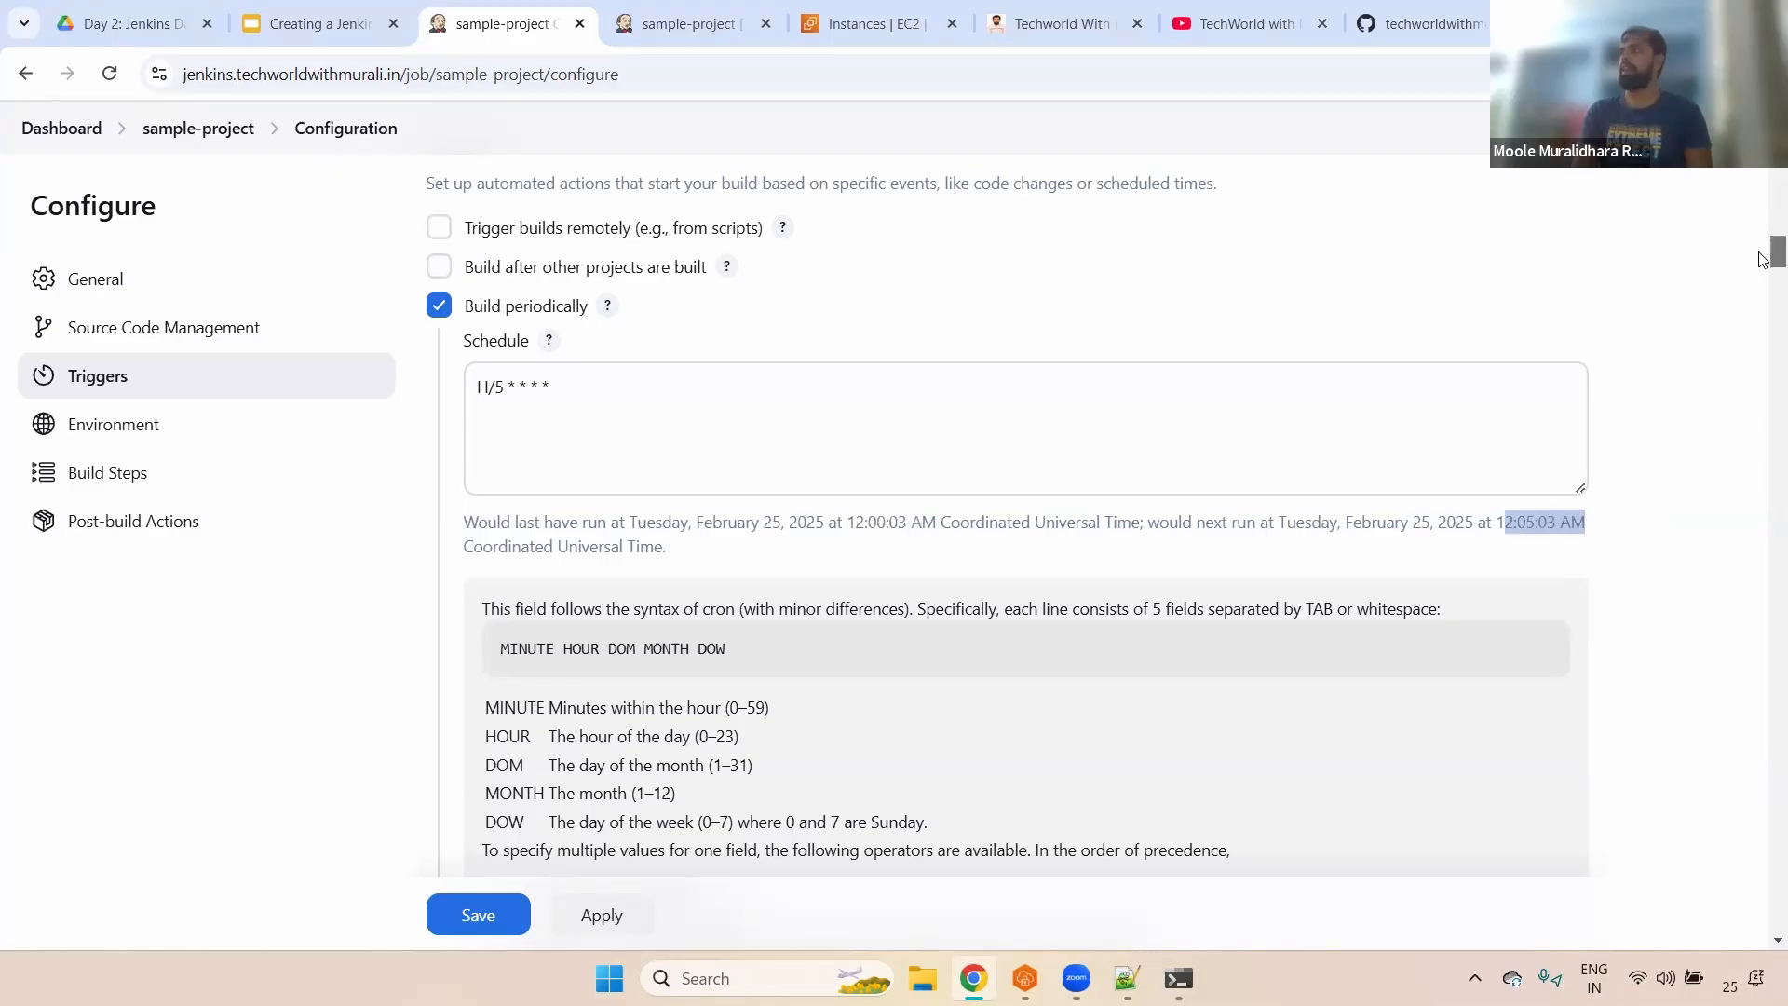
- Close the Build periodically and Schedule help panels
{"action": "scroll", "coordinate": [1764, 260], "scroll_direction": "down", "scroll_amount": 1}
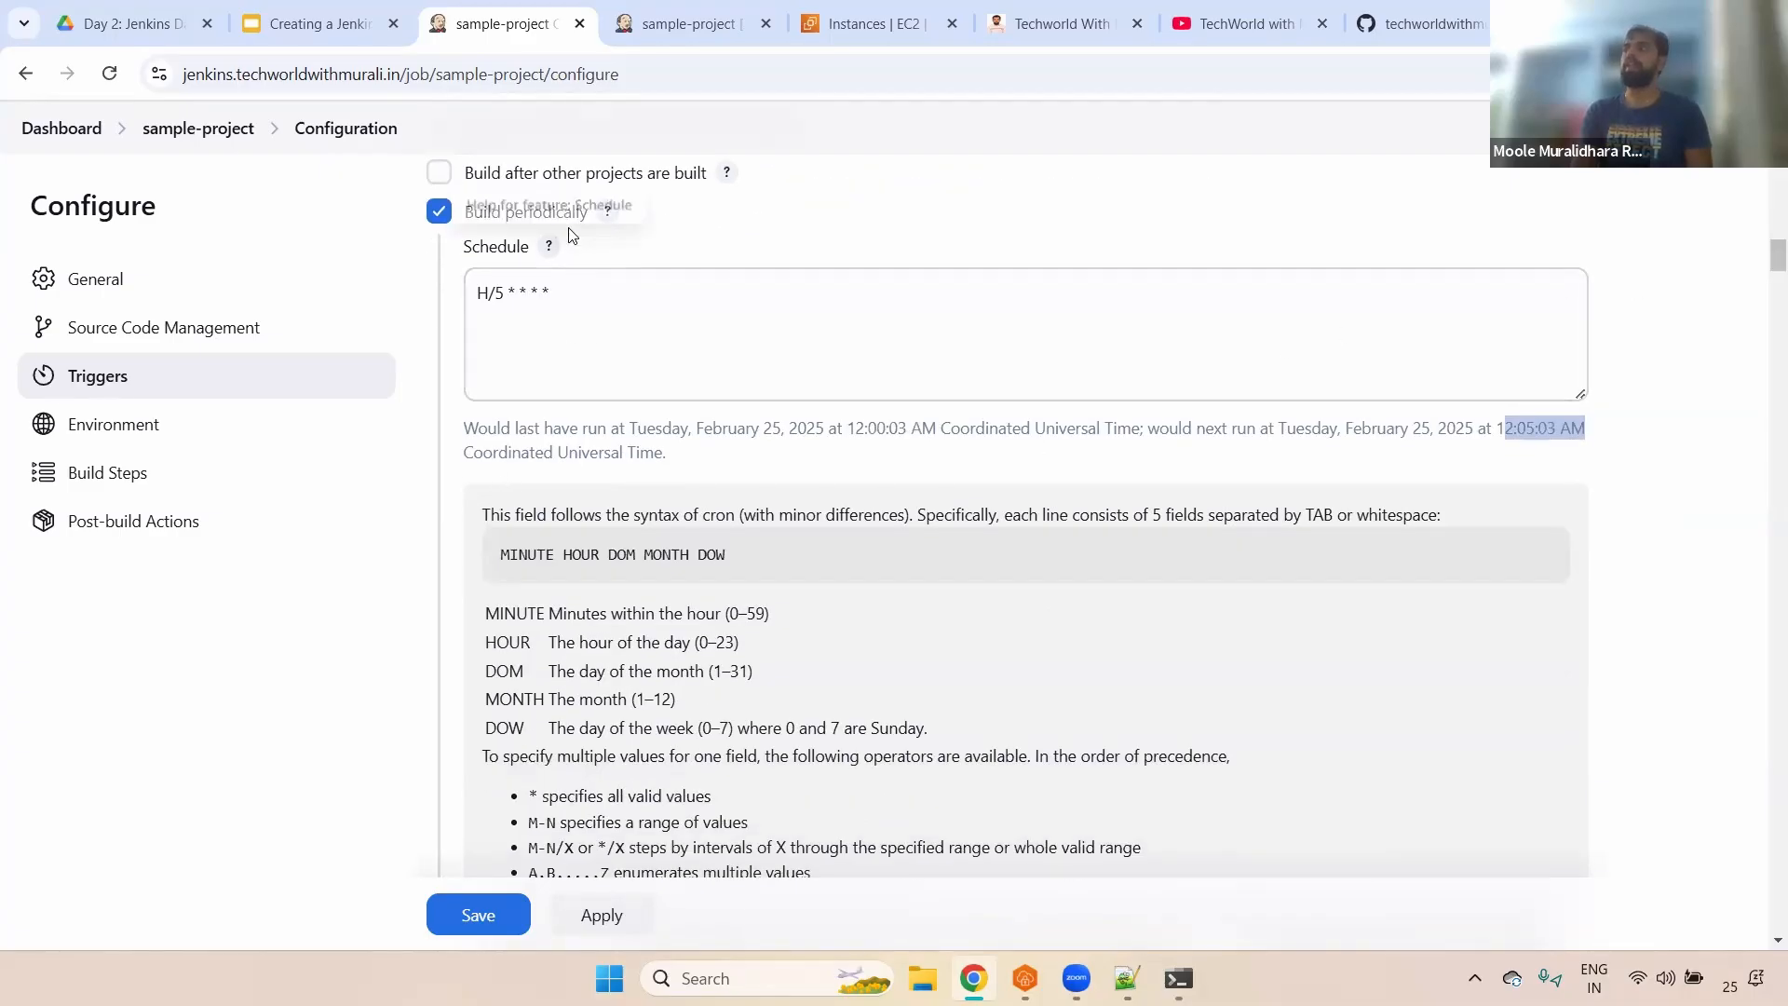
{"action": "left_click", "coordinate": [607, 212]}
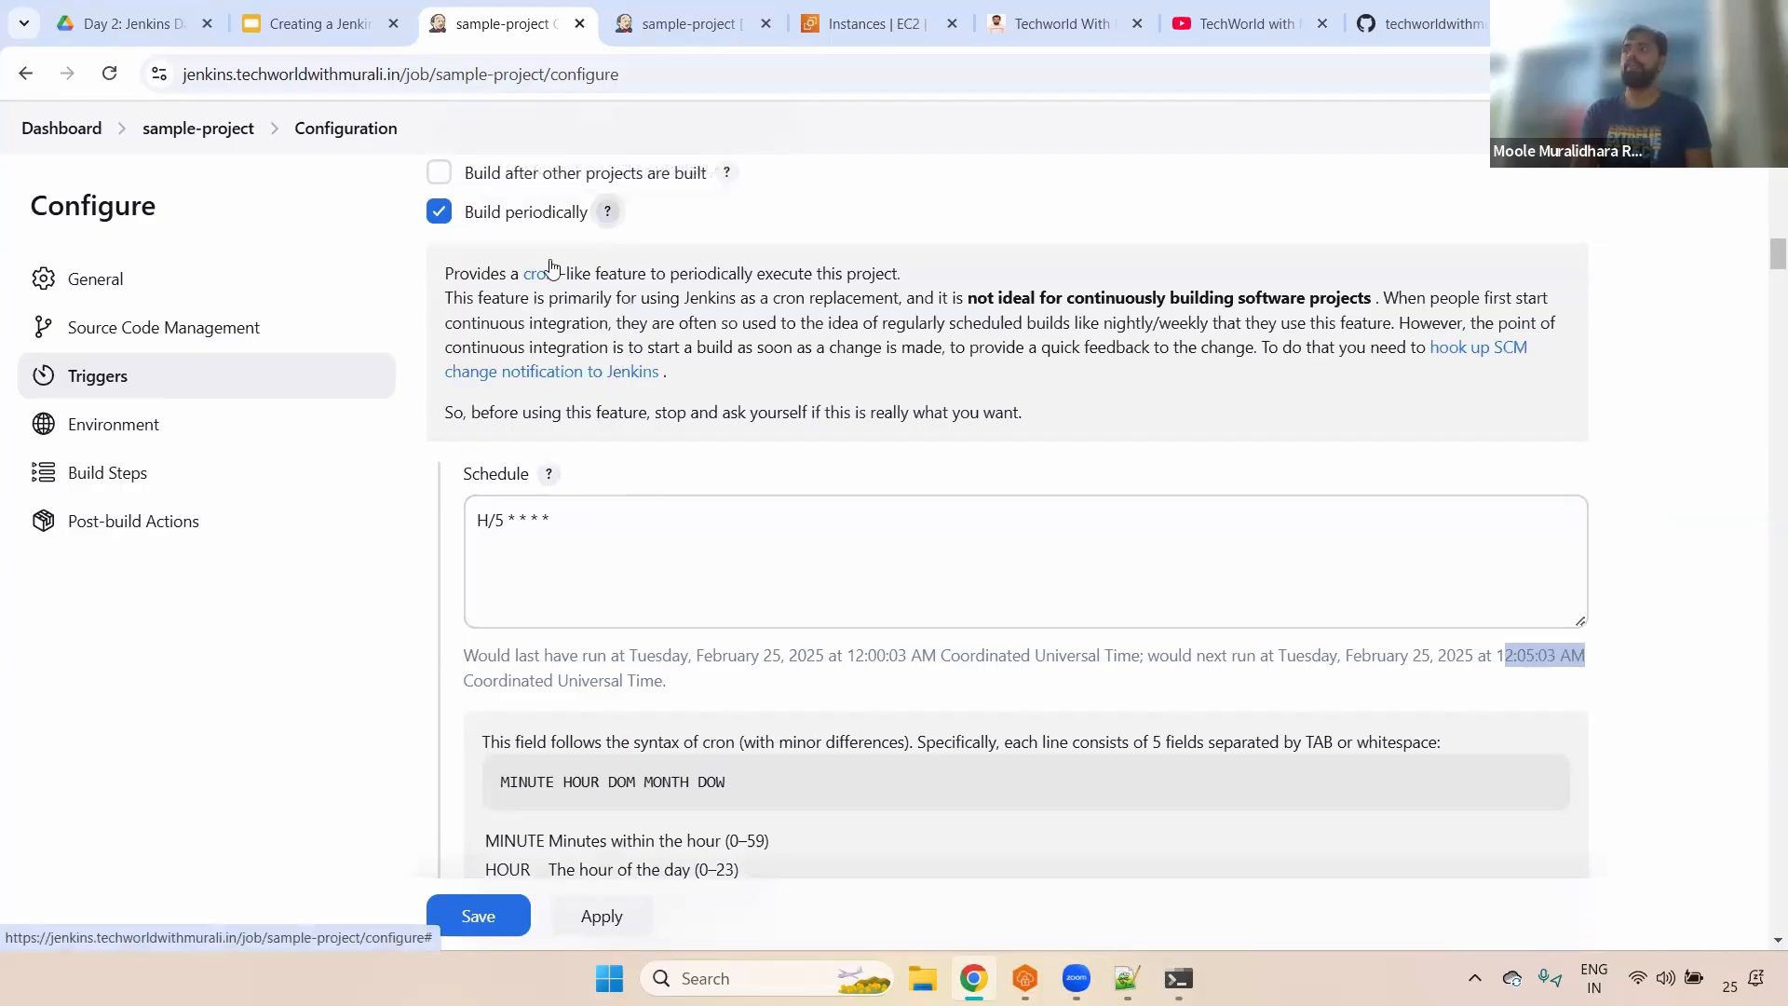
{"action": "left_click", "coordinate": [607, 212]}
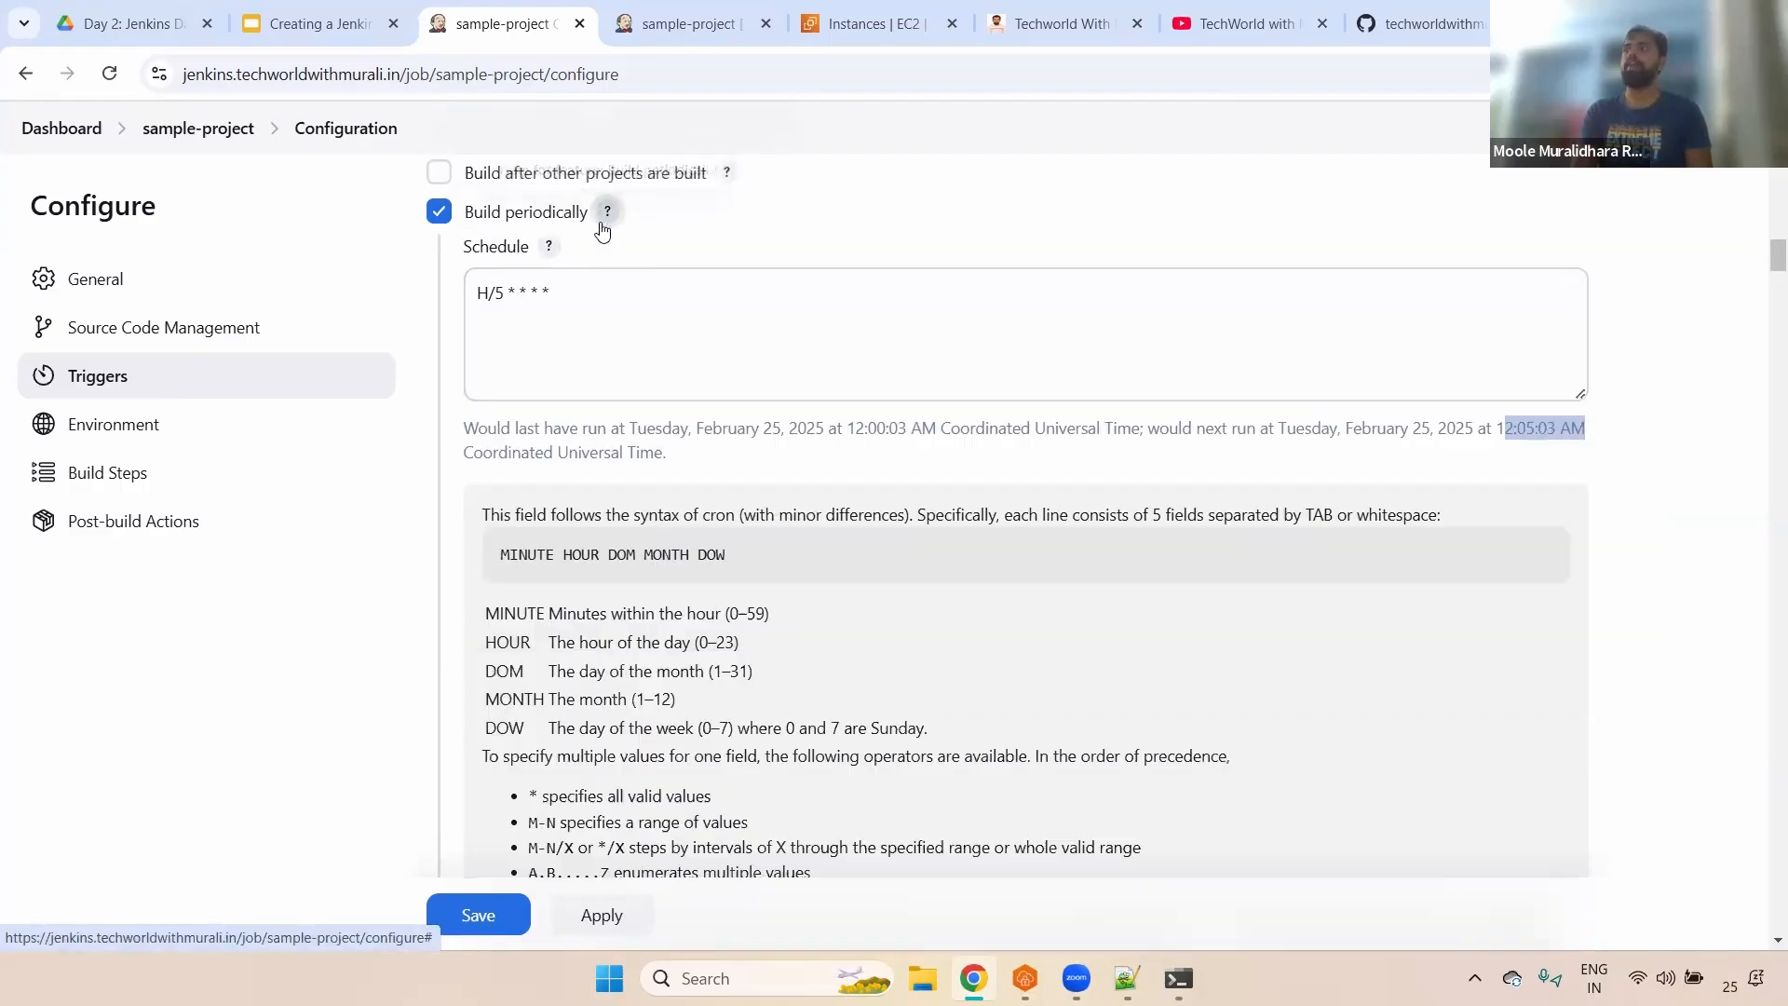
{"action": "left_click", "coordinate": [550, 247]}
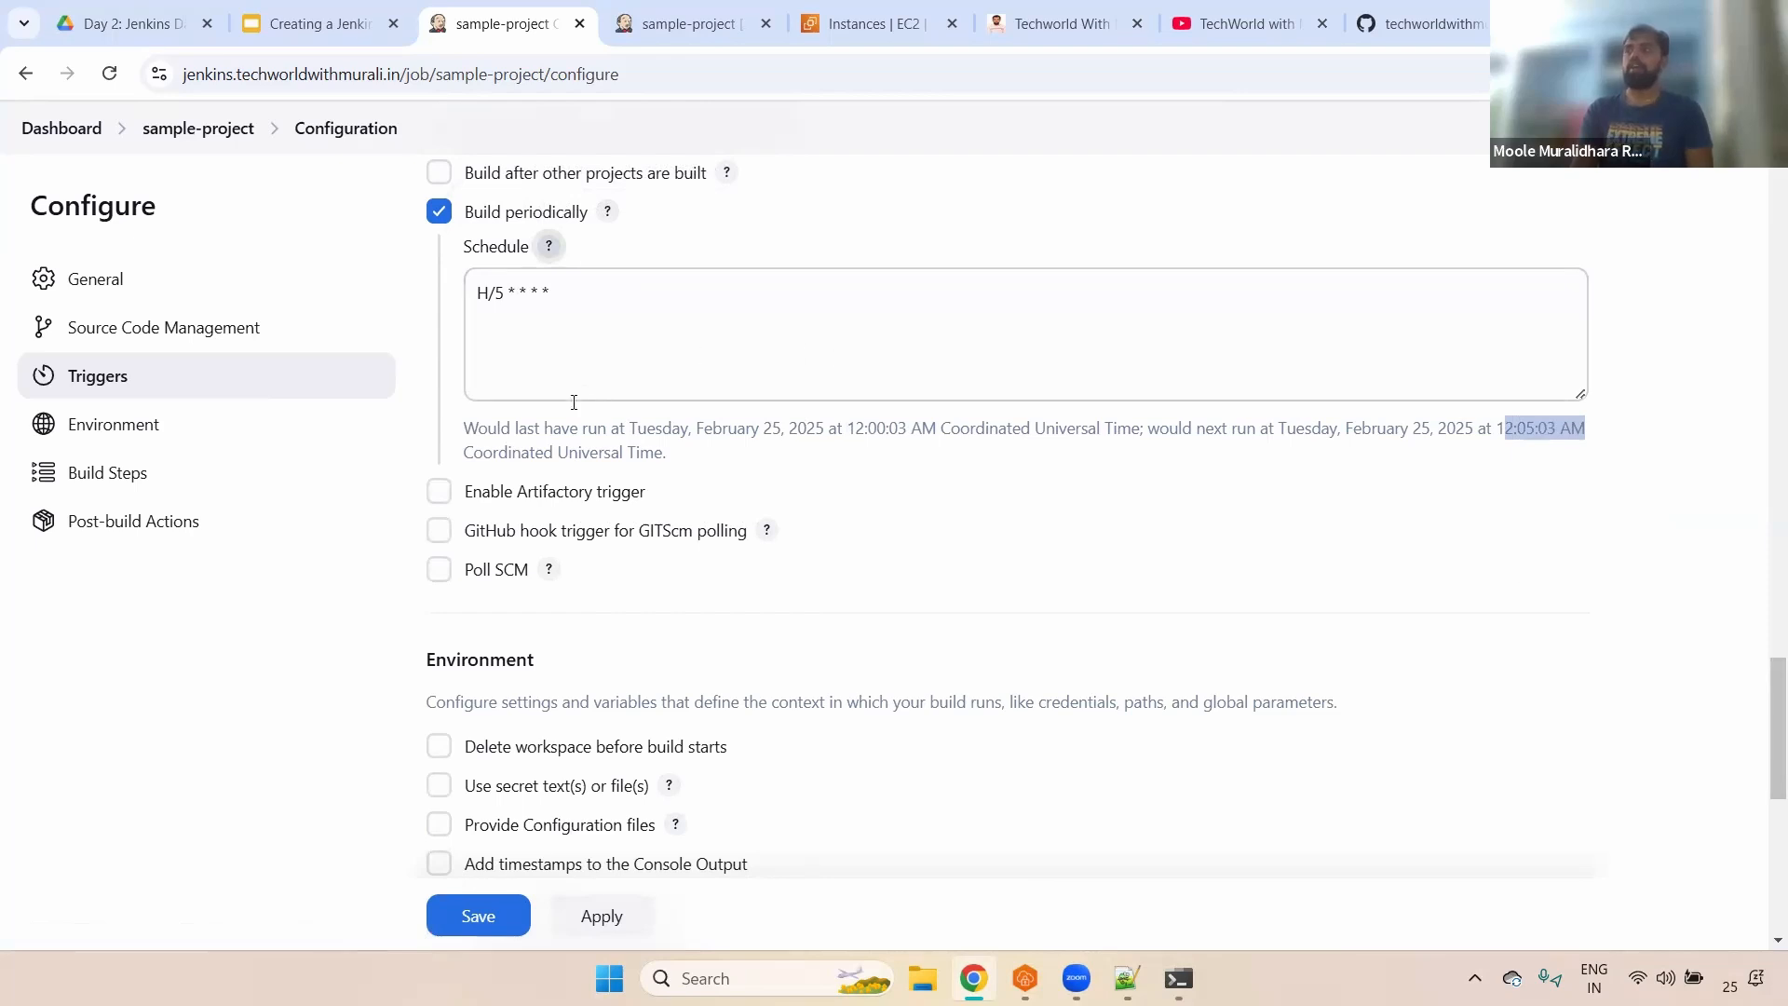
{"action": "left_click", "coordinate": [1009, 362]}
{"action": "key", "text": "ctrl+a"}
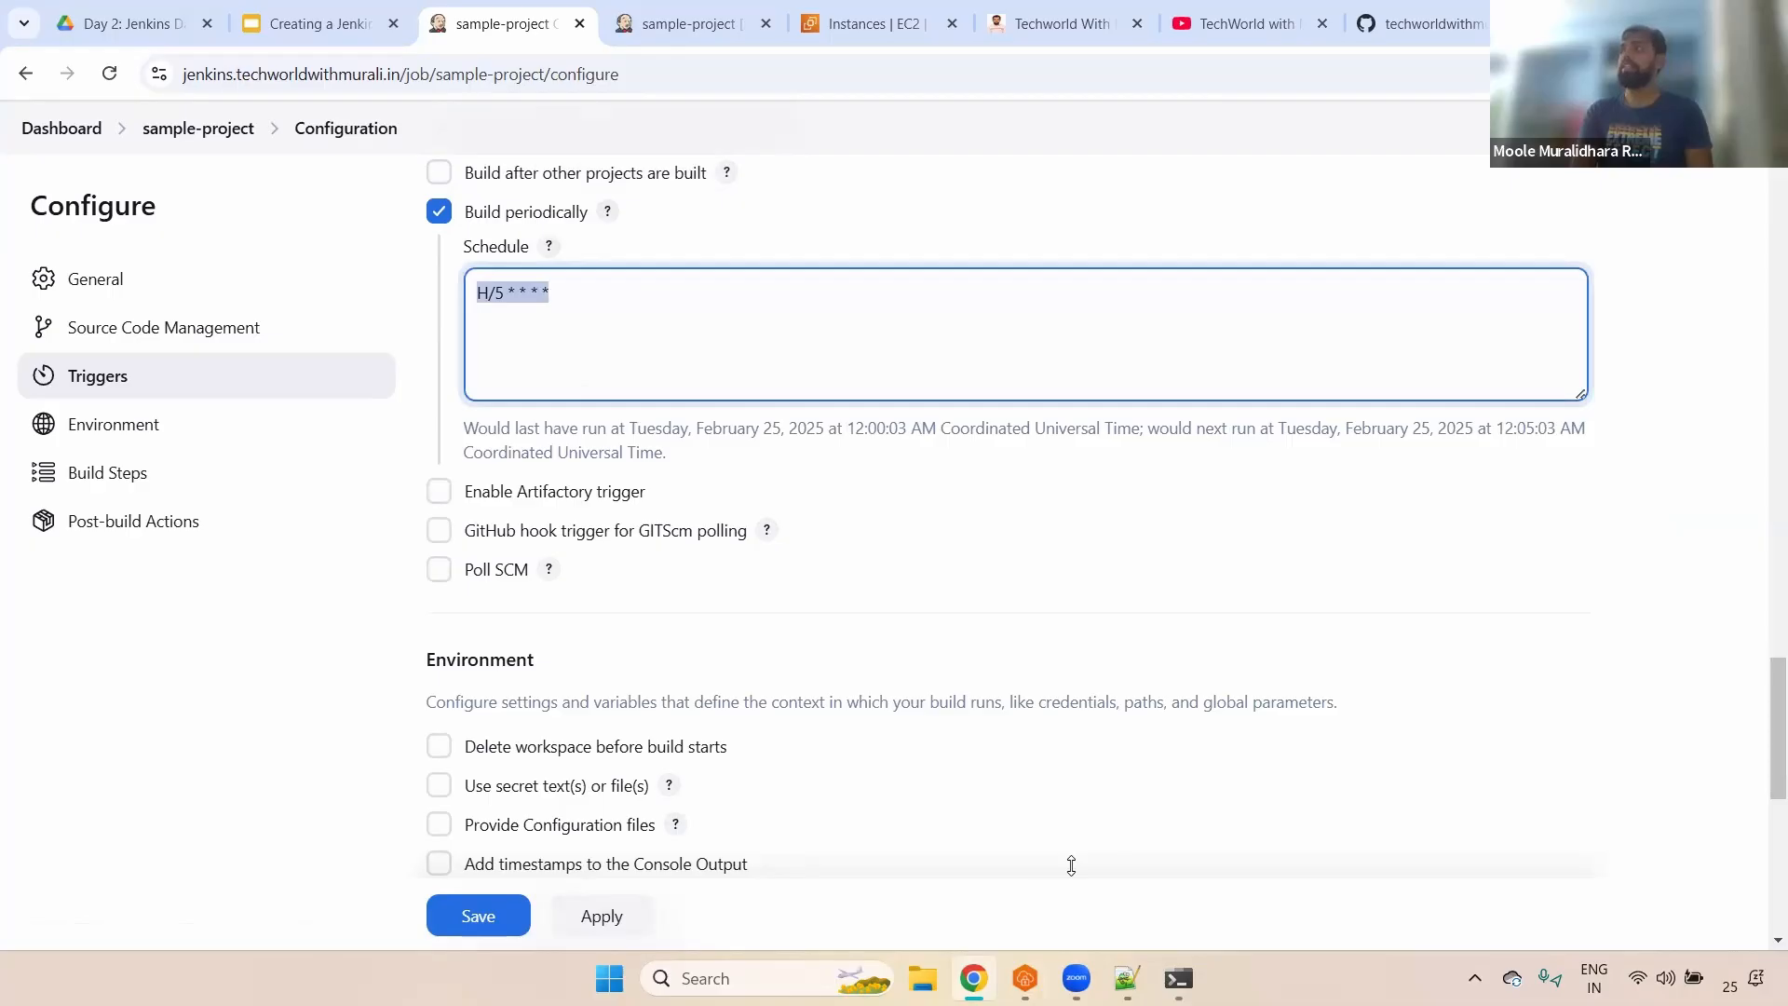
{"action": "key", "text": "ctrl+9"}
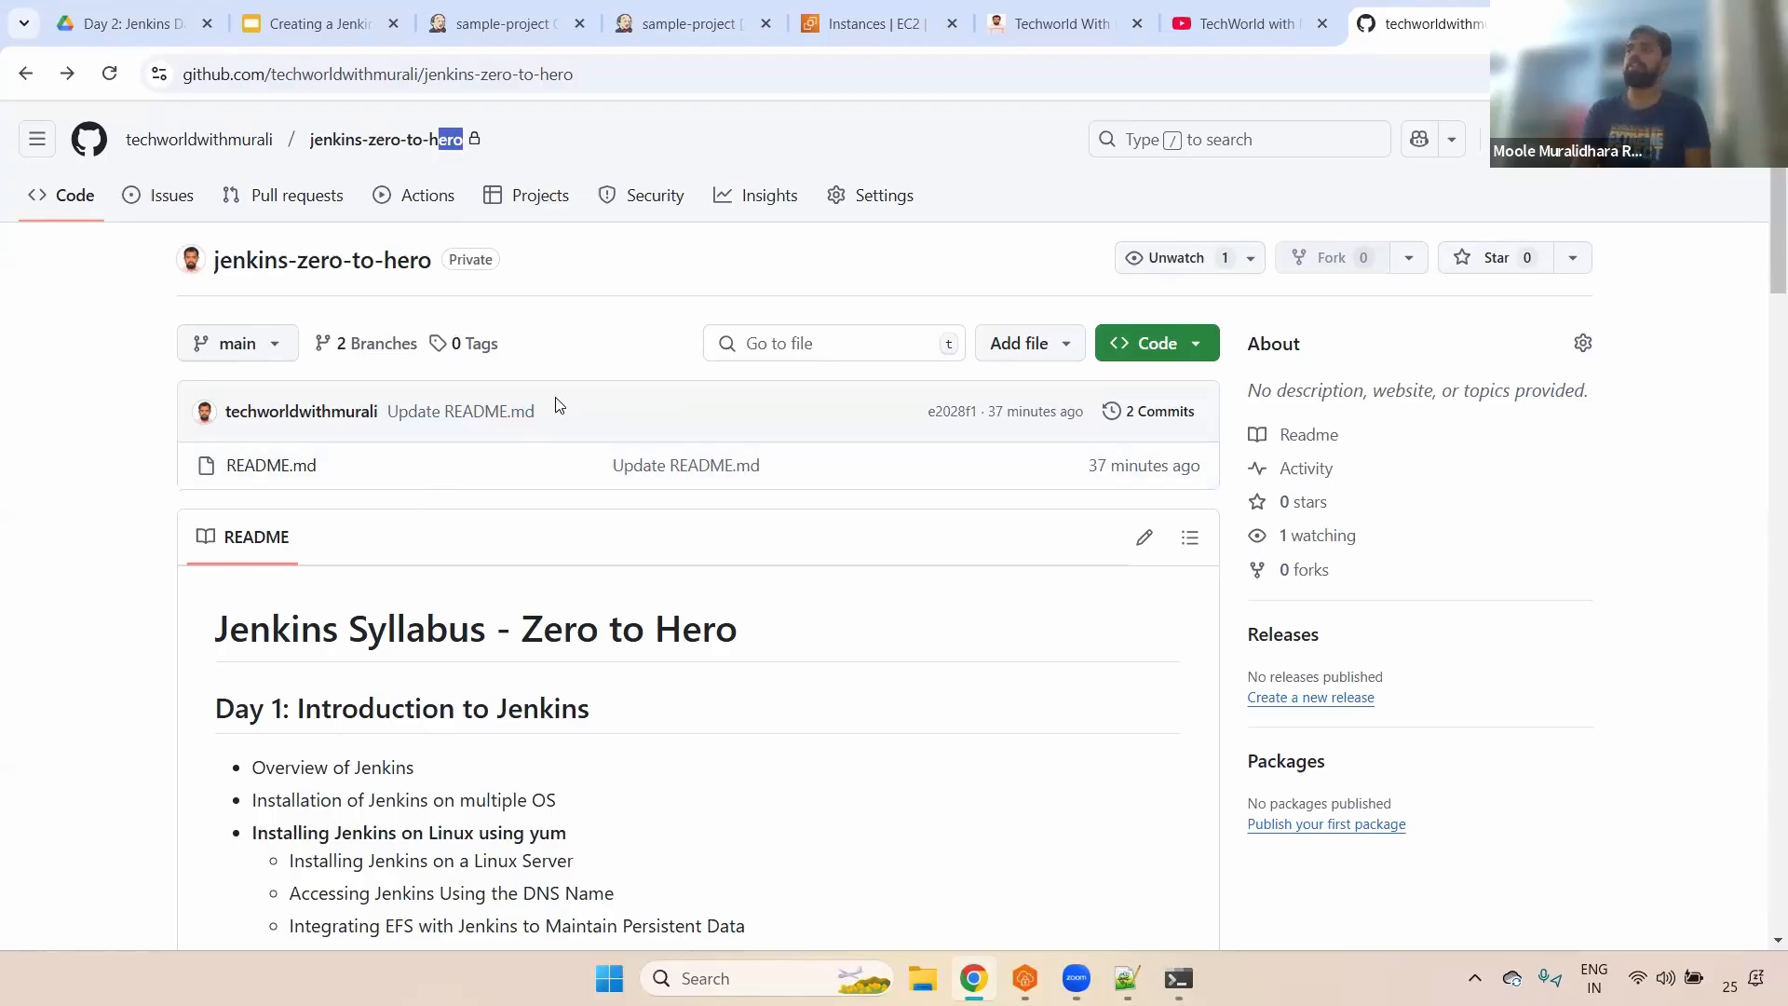
{"action": "left_click", "coordinate": [715, 37]}
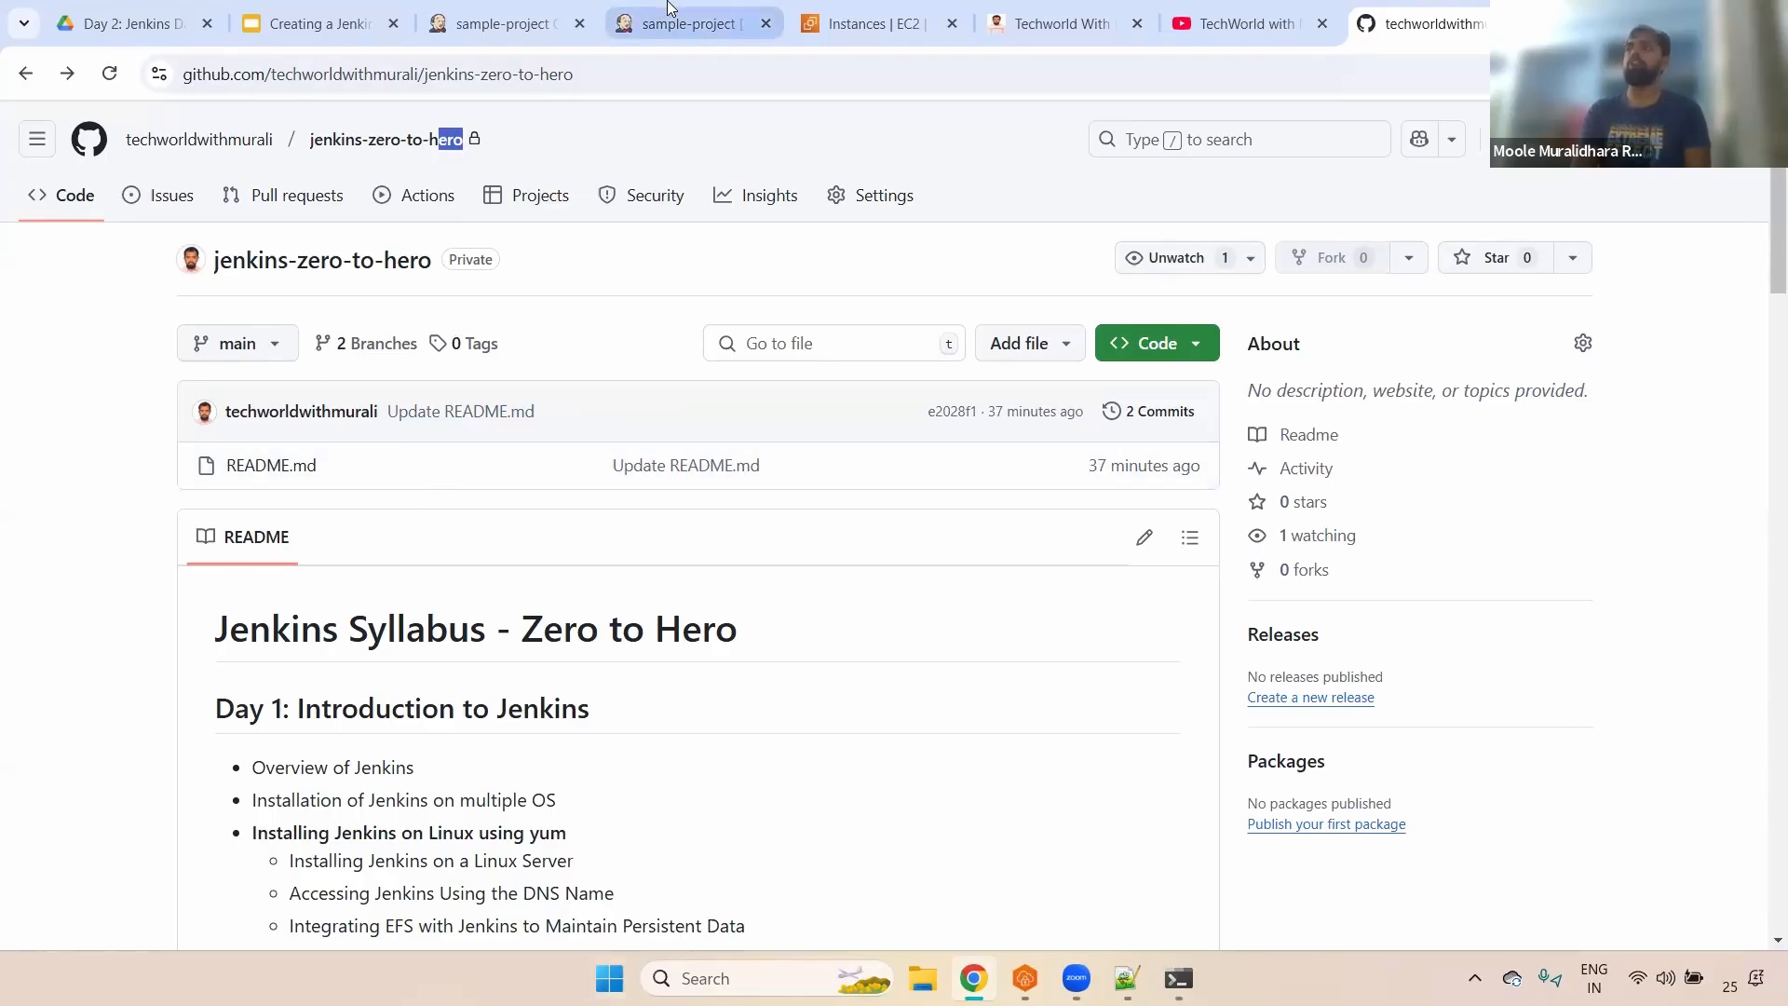
{"action": "left_click", "coordinate": [503, 23]}
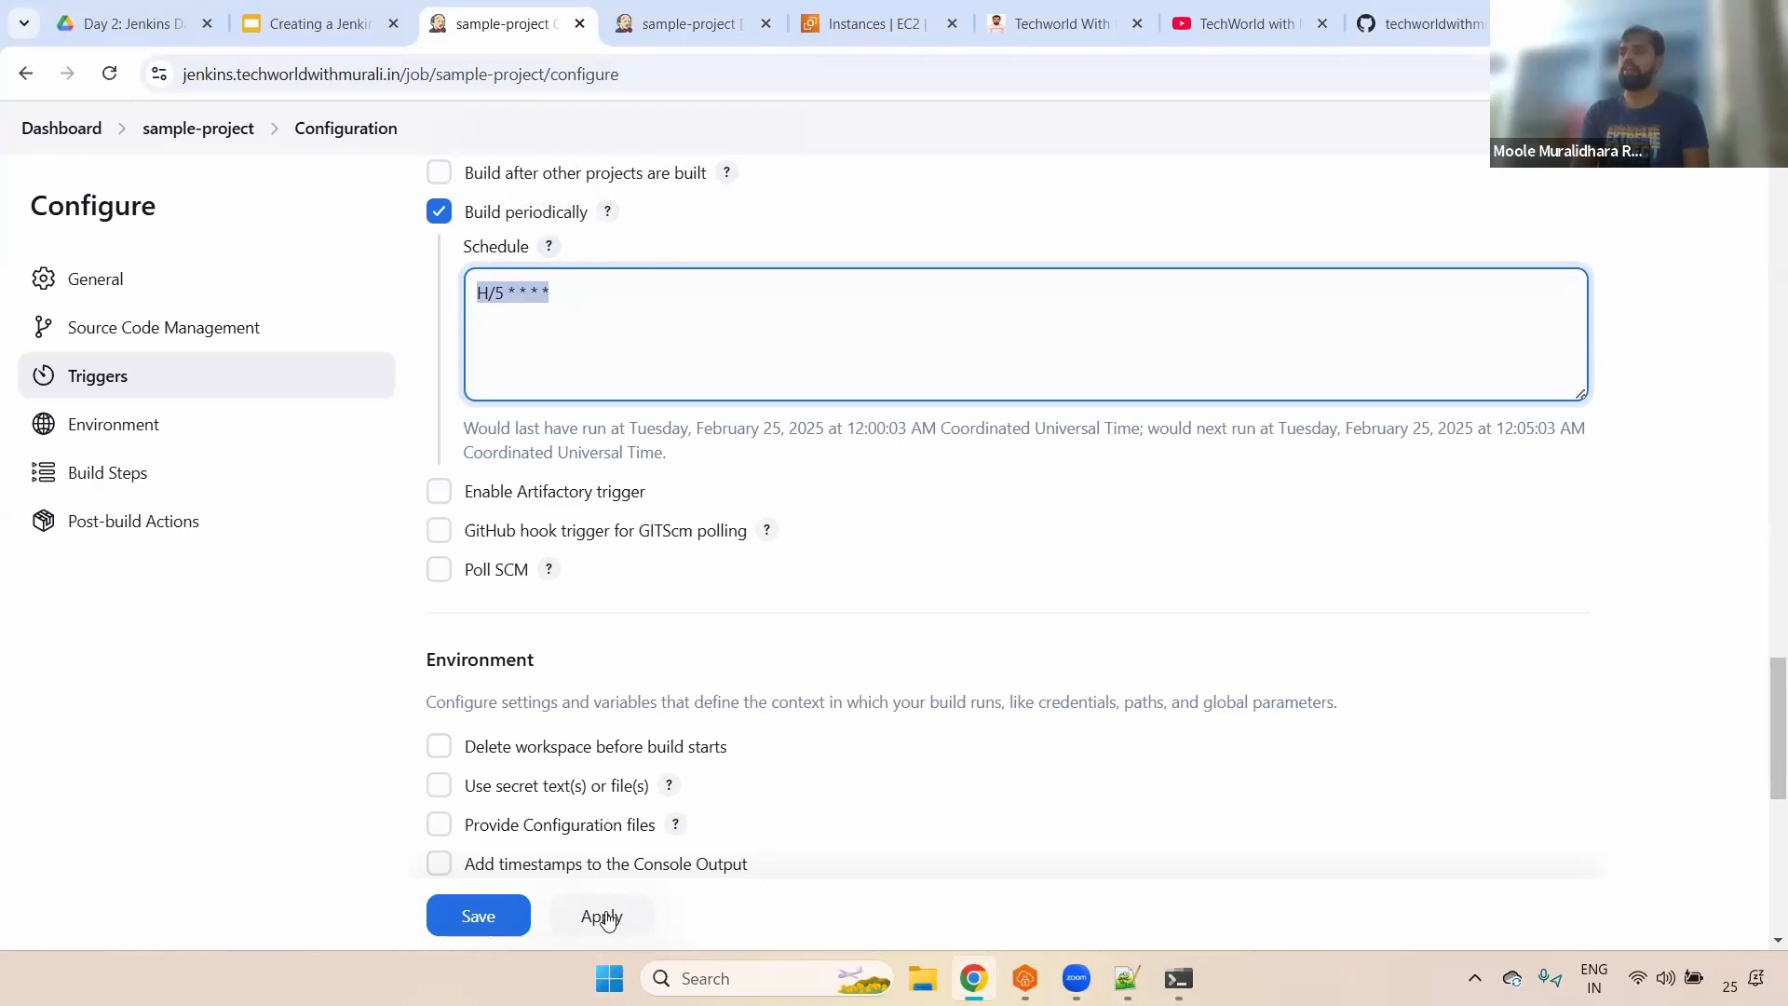
- Save sample-project, reopen its configuration, and scroll to the GitHub hook trigger option
{"action": "left_click", "coordinate": [492, 921]}
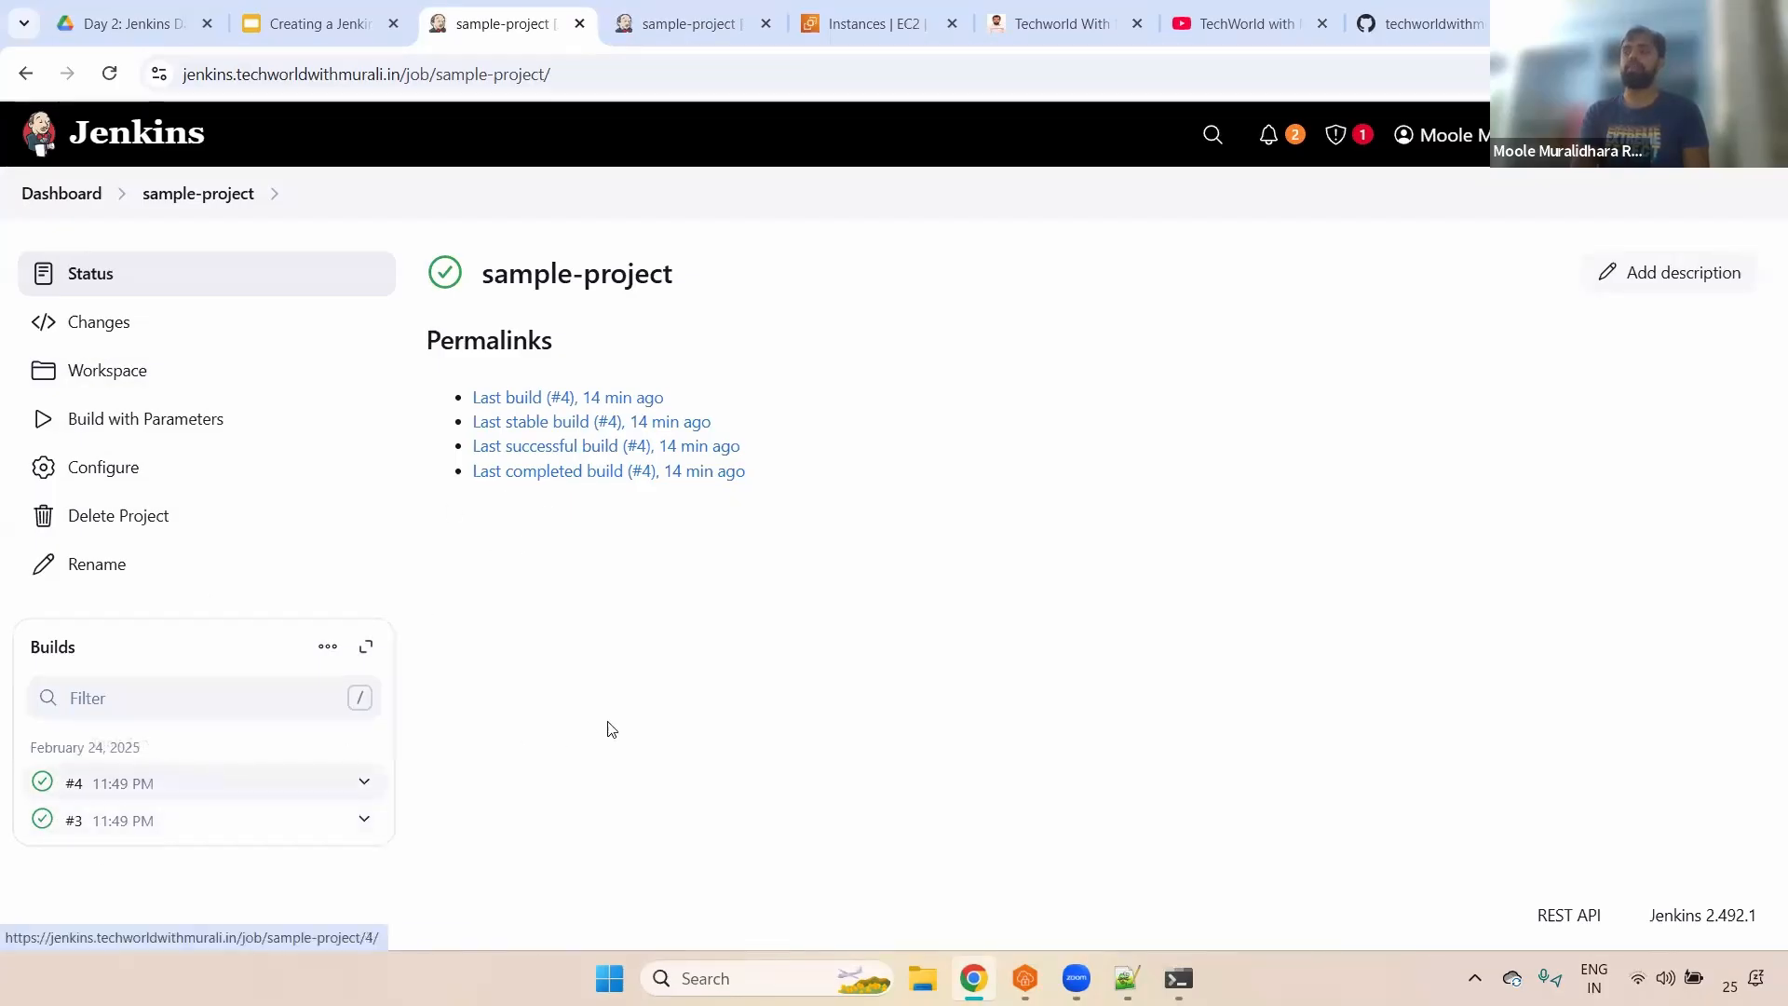
{"action": "left_click", "coordinate": [89, 467]}
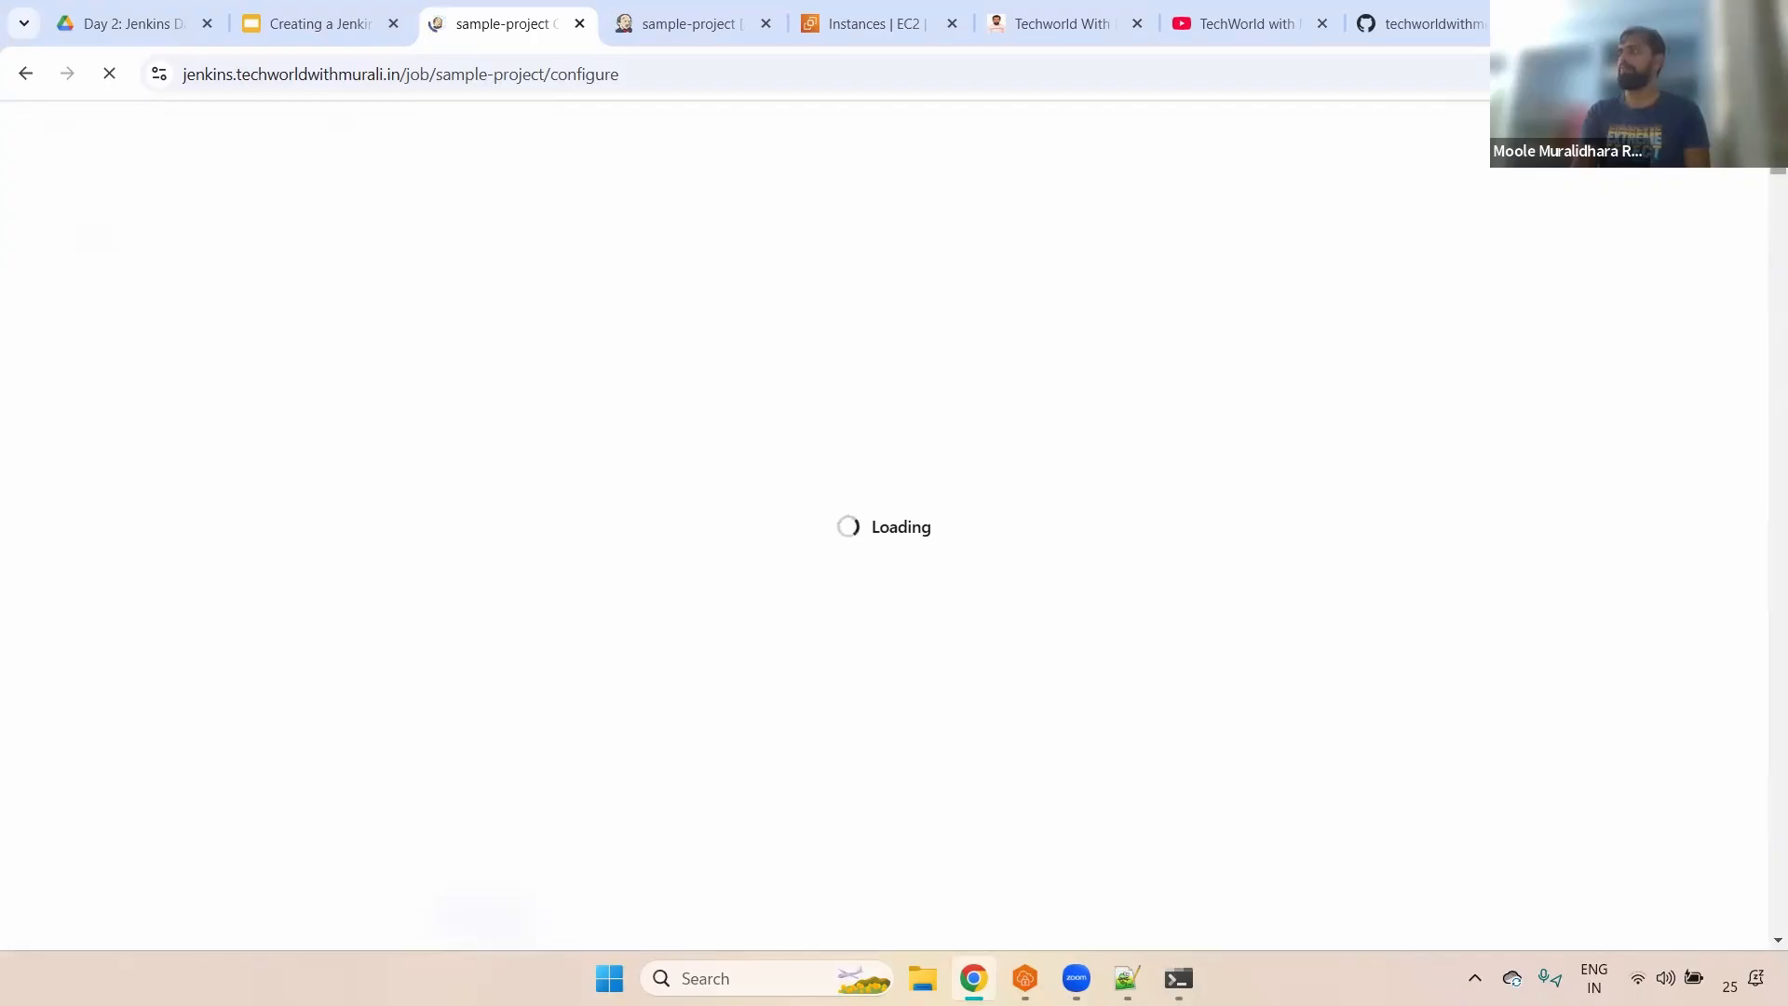
{"action": "scroll", "coordinate": [1758, 256], "scroll_direction": "down", "scroll_amount": 14}
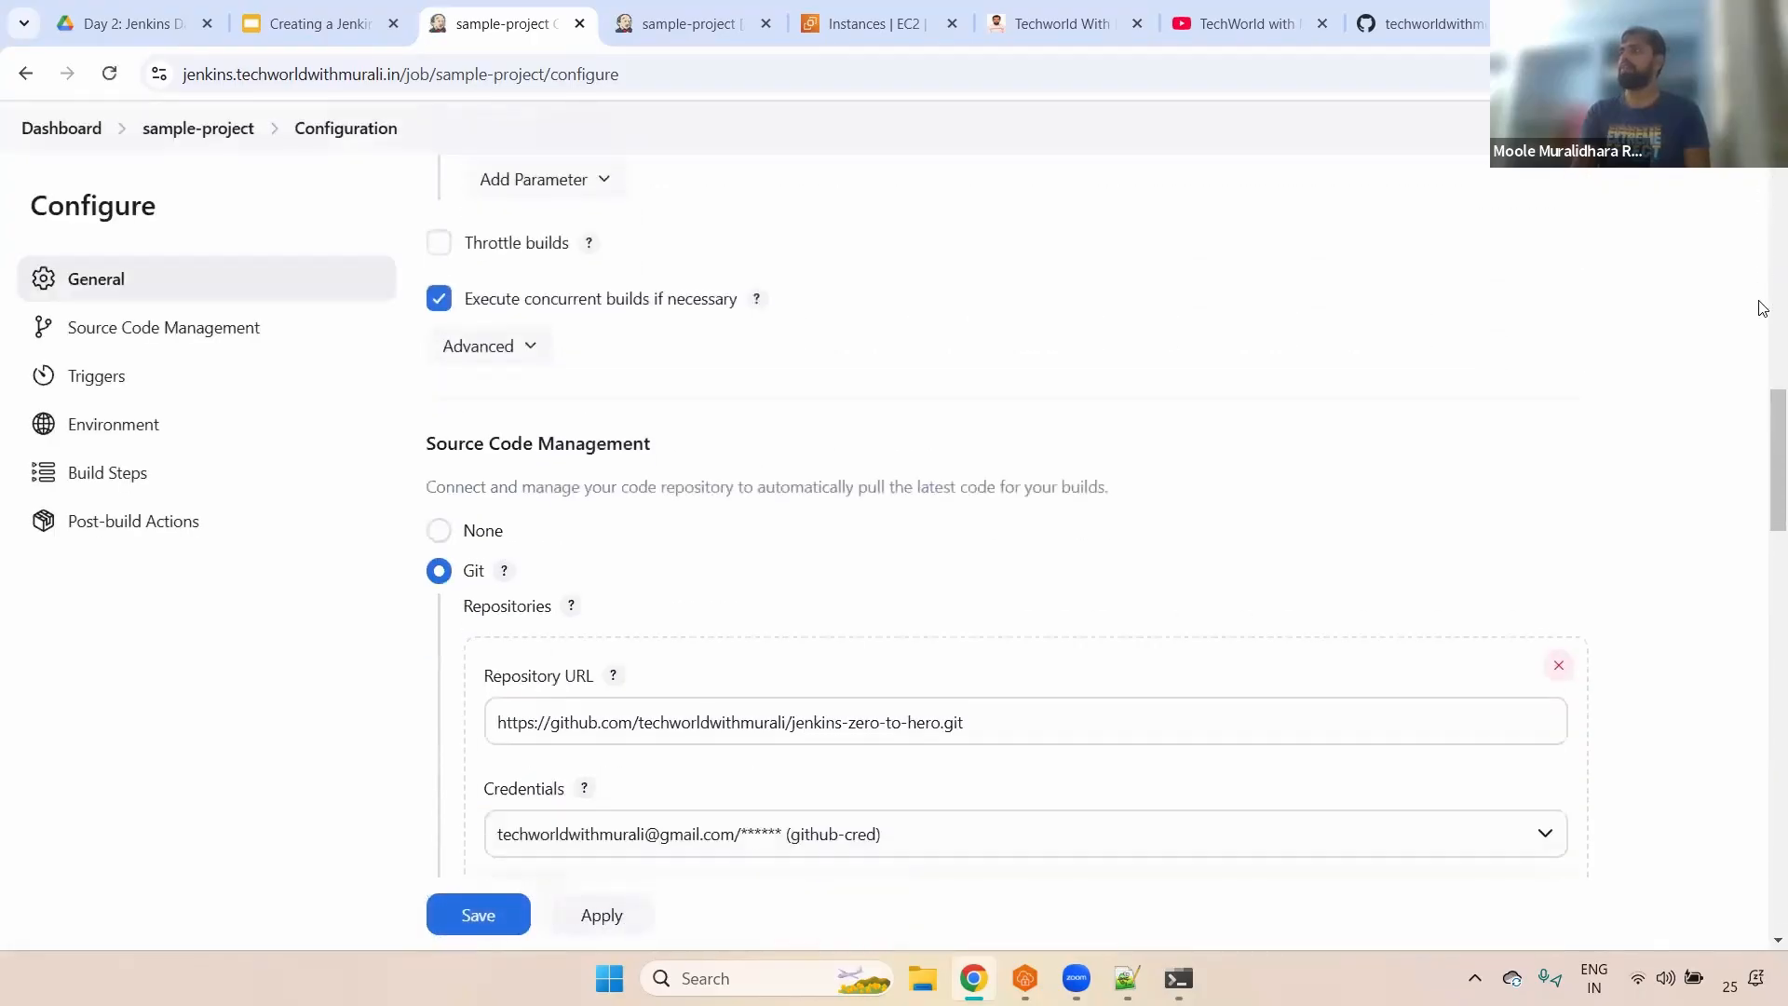
{"action": "scroll", "coordinate": [1763, 493], "scroll_direction": "down", "scroll_amount": 5}
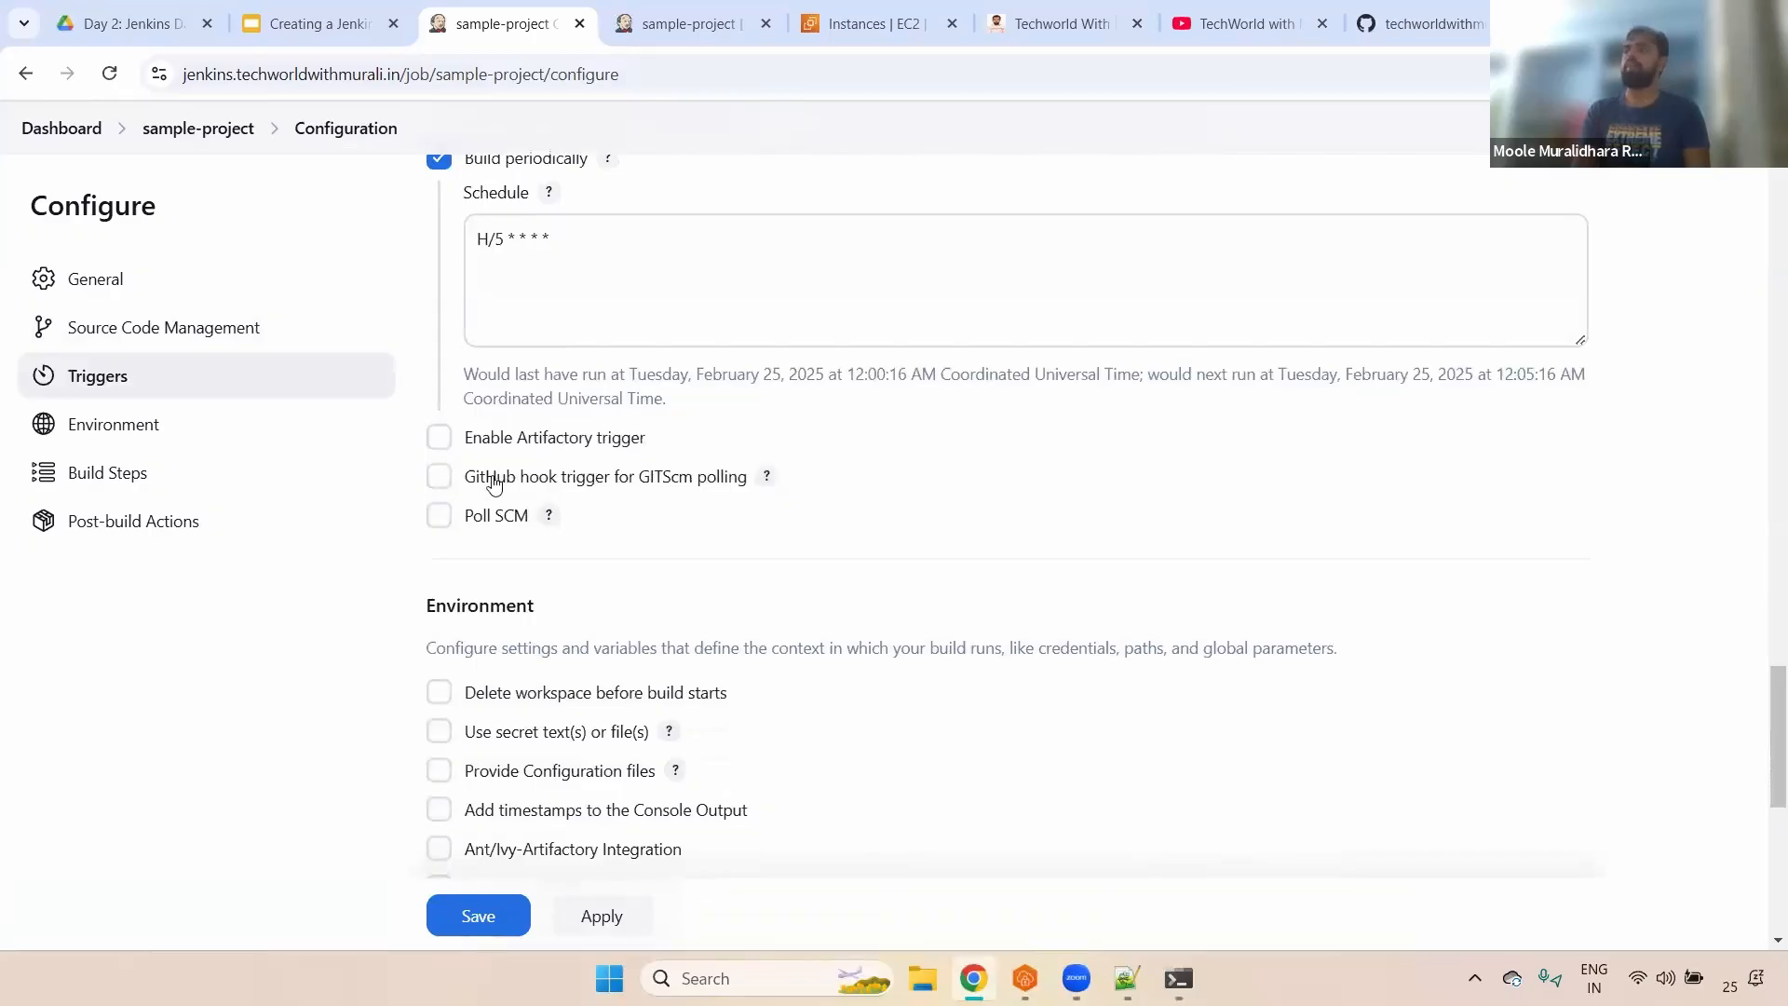
{"action": "mouse_move", "coordinate": [476, 475]}
{"action": "left_mouse_down"}
{"action": "mouse_move", "coordinate": [746, 486]}
{"action": "mouse_move", "coordinate": [448, 482]}
{"action": "left_mouse_up"}
{"action": "left_click", "coordinate": [448, 482]}
{"action": "left_click", "coordinate": [440, 482]}
{"action": "left_click", "coordinate": [447, 524]}
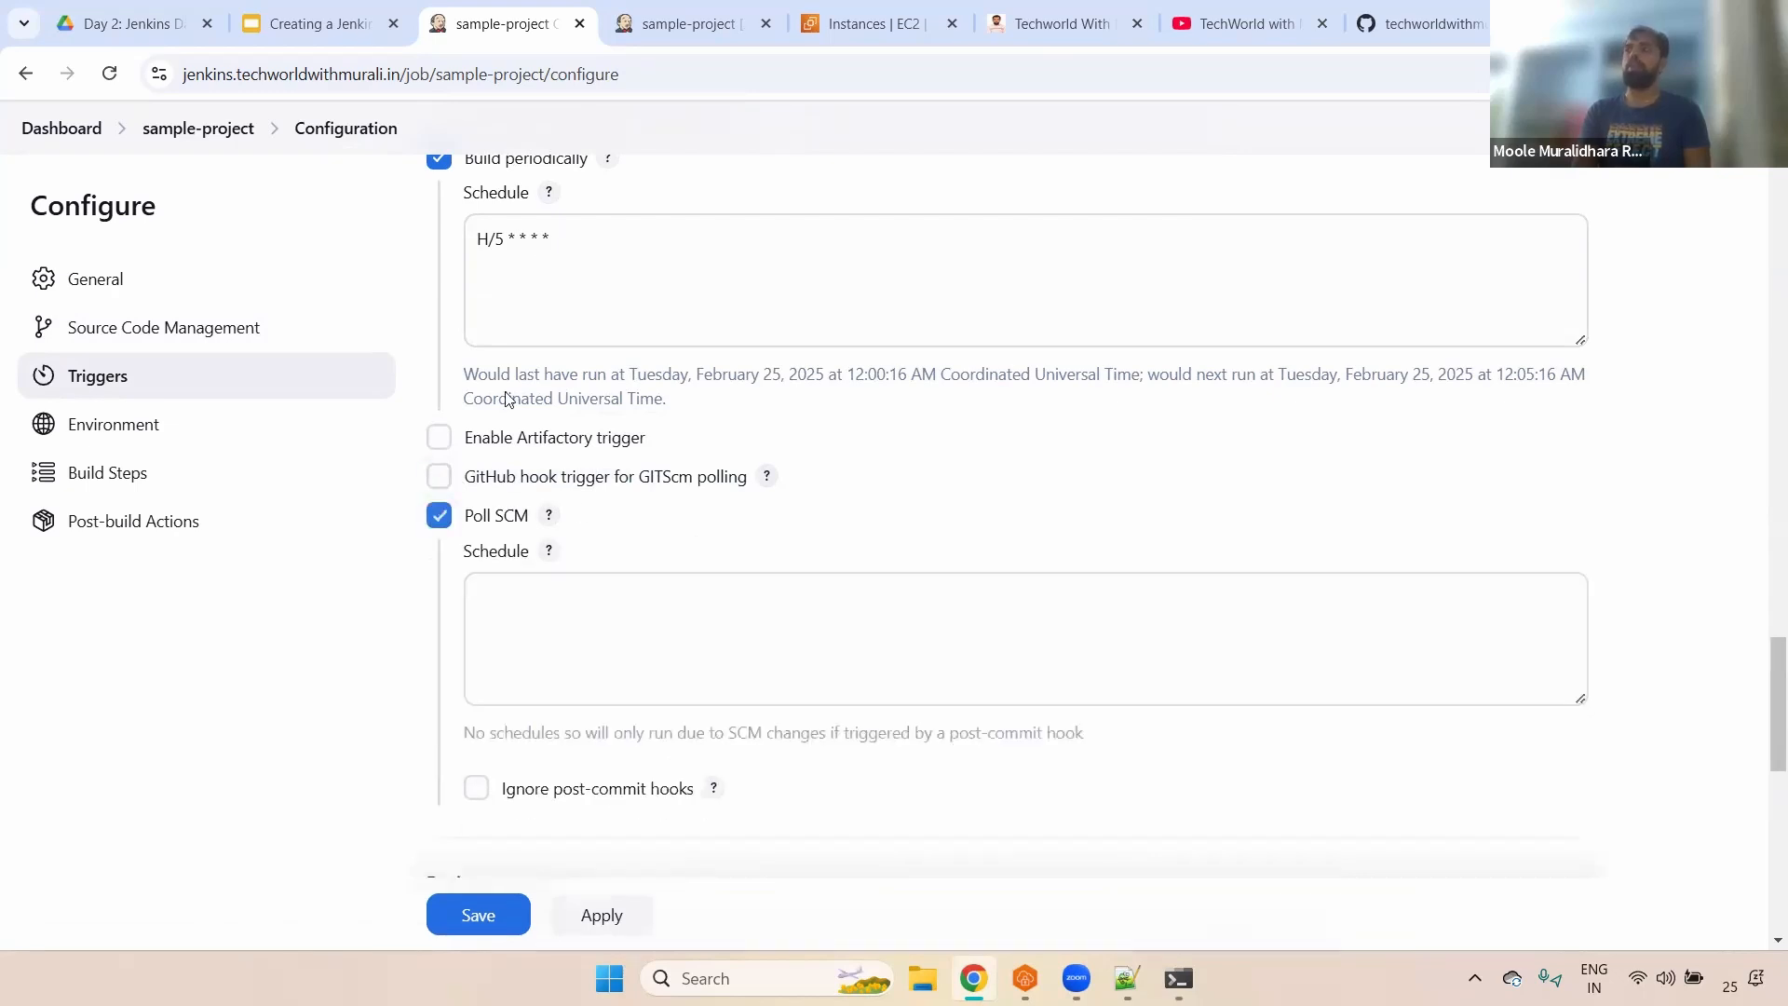
{"action": "left_click_drag", "start_coordinate": [610, 239], "coordinate": [345, 253]}
{"action": "key", "text": "ctrl+c"}
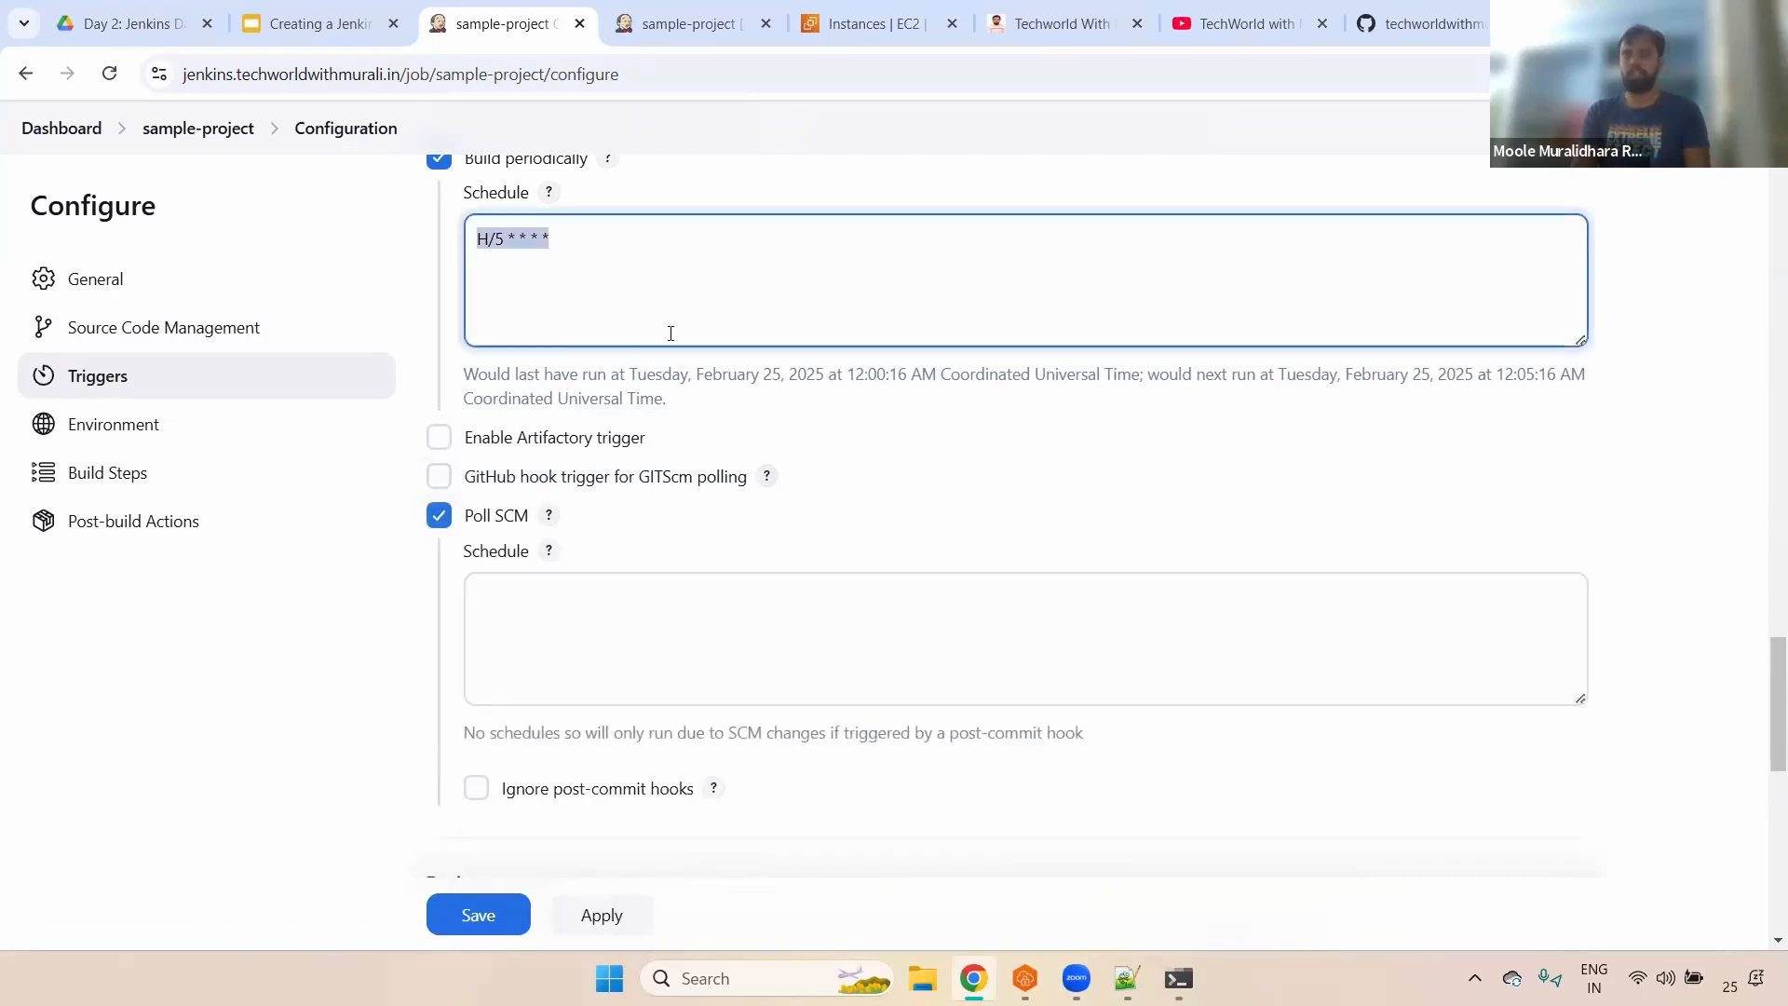
{"action": "left_click", "coordinate": [607, 600]}
{"action": "key", "text": "ctrl+v"}
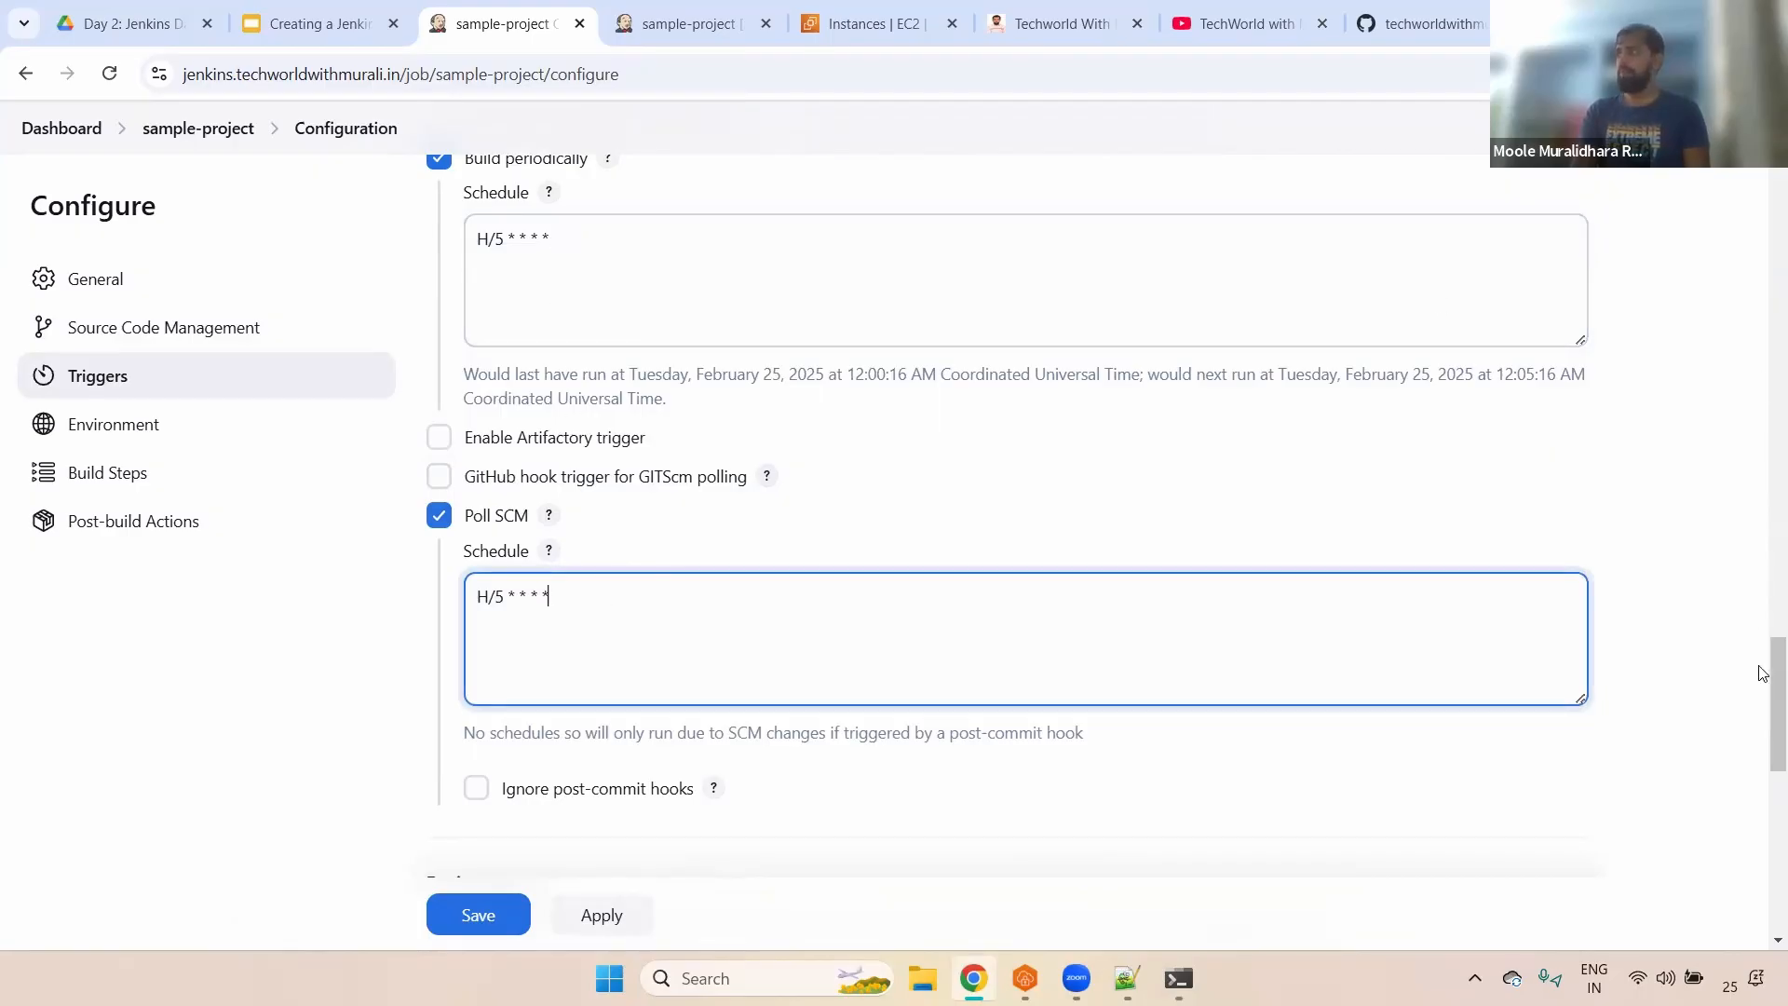
{"action": "scroll", "coordinate": [1754, 643], "scroll_direction": "up", "scroll_amount": 1}
{"action": "left_click_drag", "start_coordinate": [1754, 644], "coordinate": [1752, 642]}
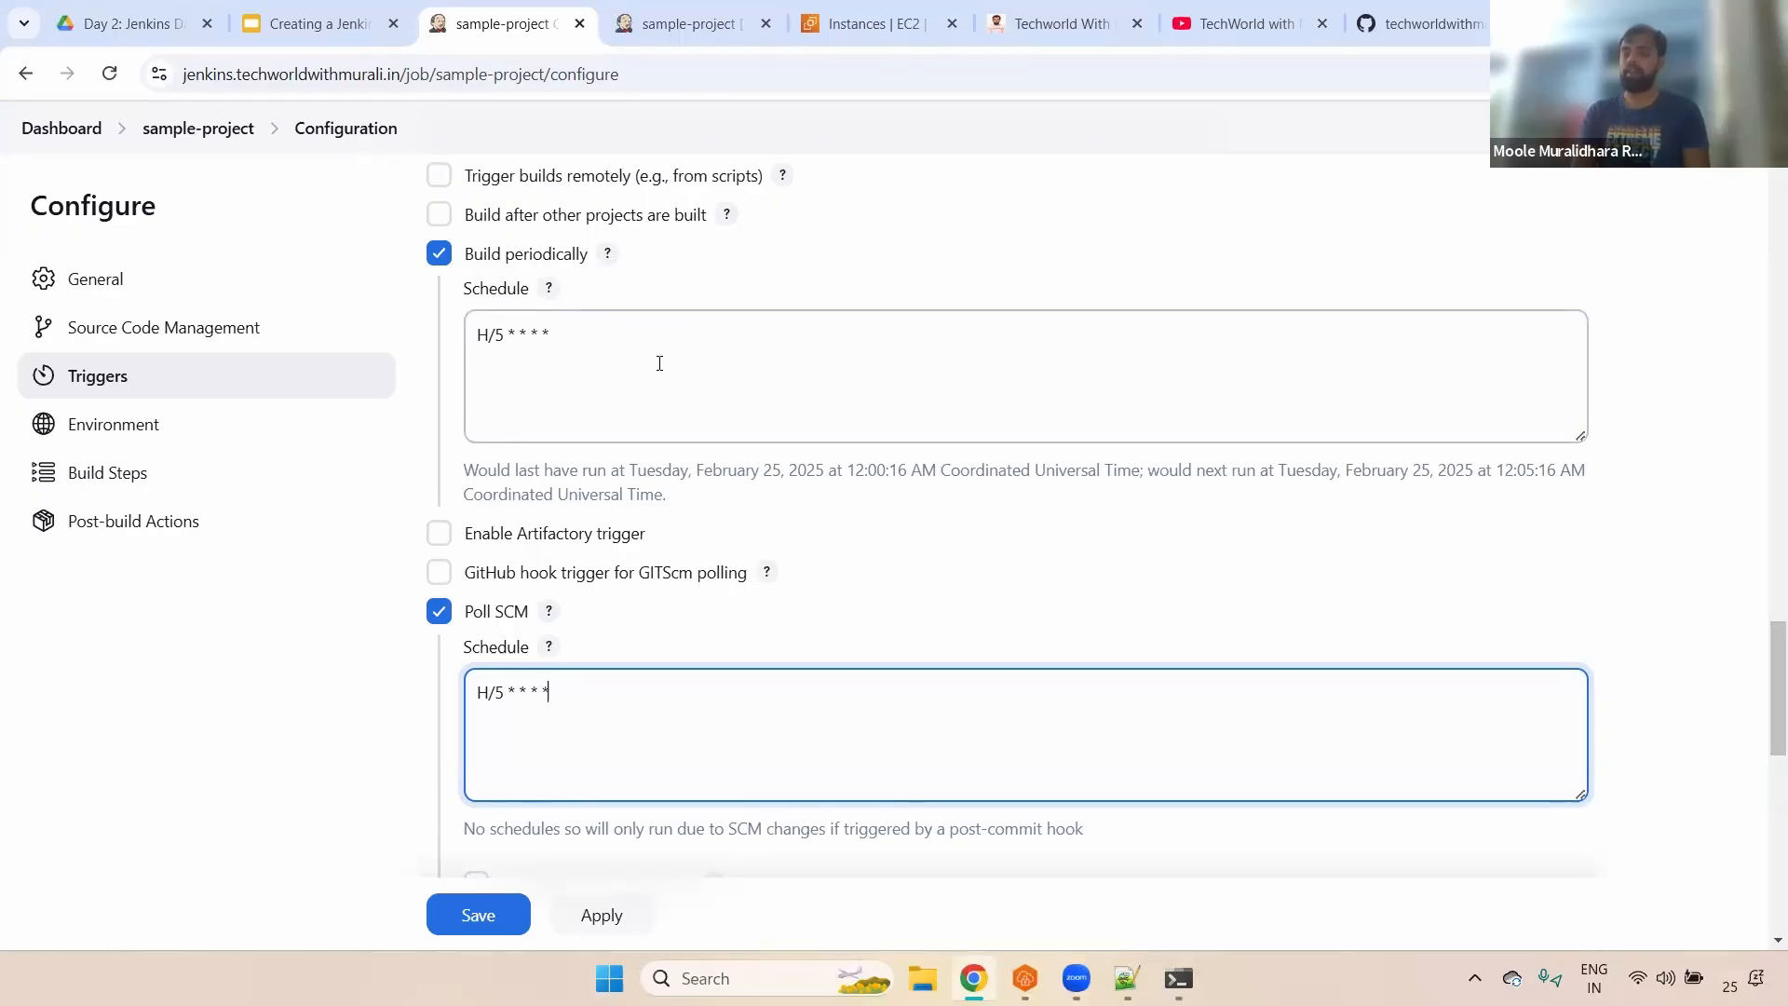
{"action": "left_click_drag", "start_coordinate": [613, 337], "coordinate": [443, 359]}
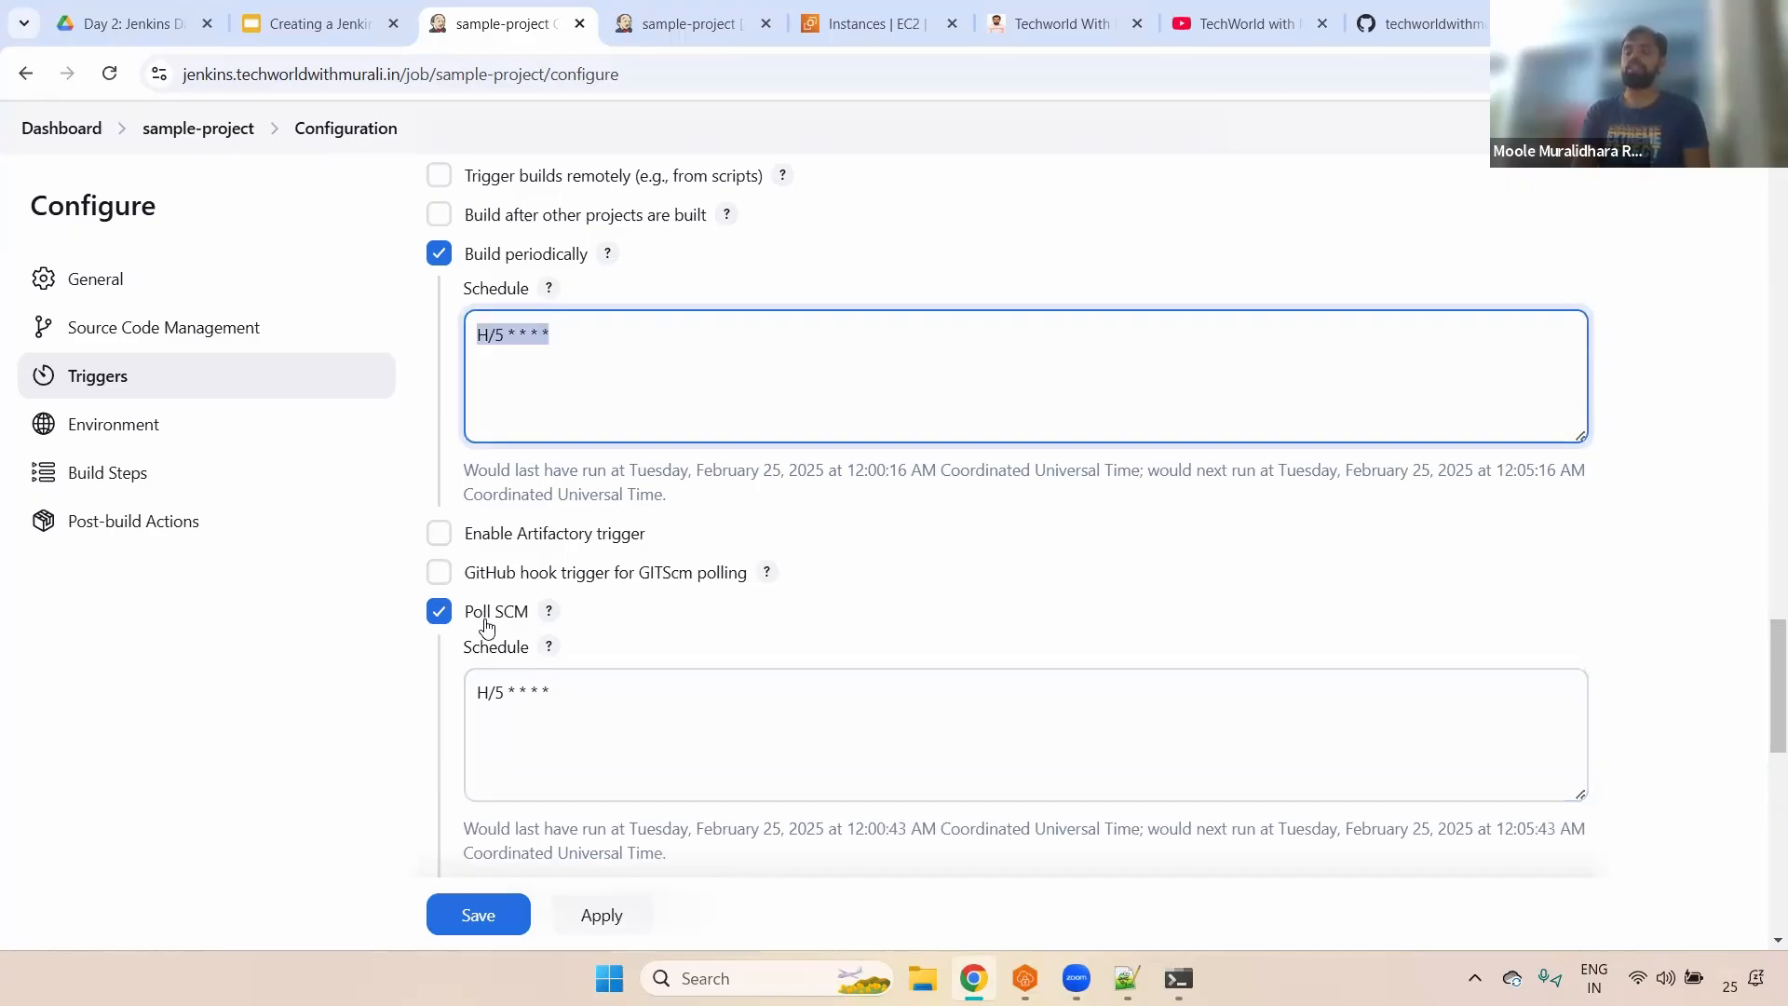
{"action": "left_click_drag", "start_coordinate": [602, 686], "coordinate": [463, 709]}
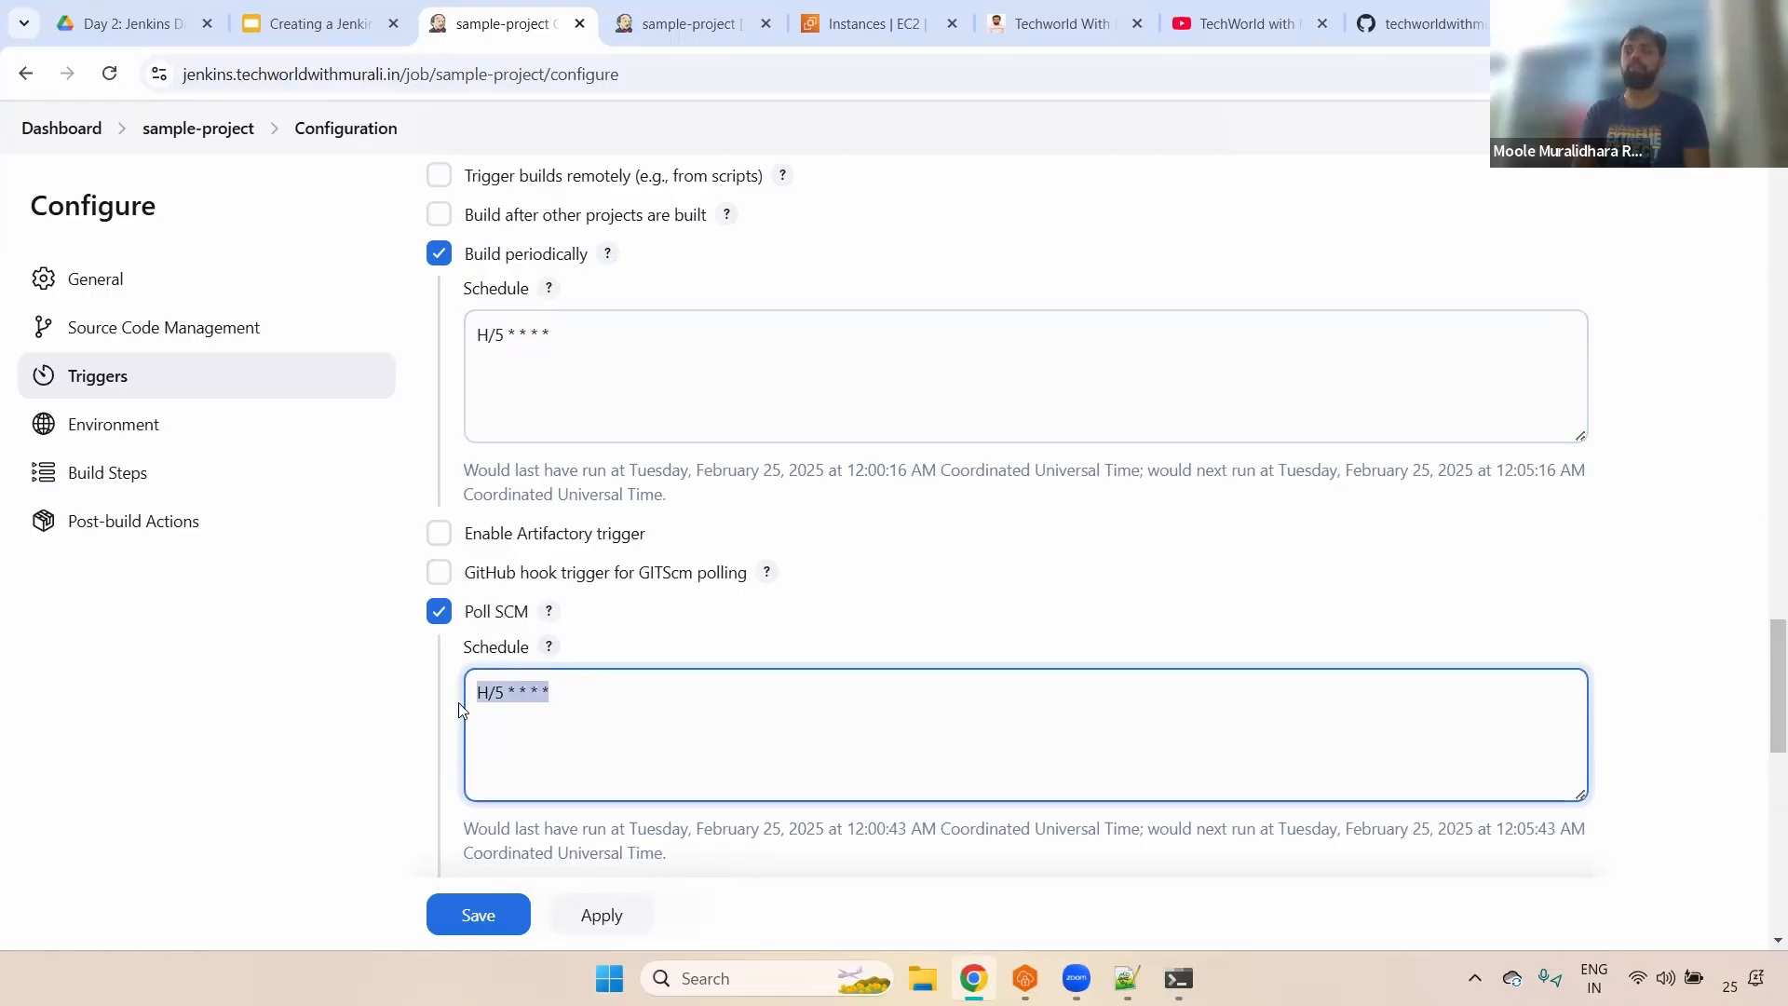
{"action": "left_click", "coordinate": [1421, 23]}
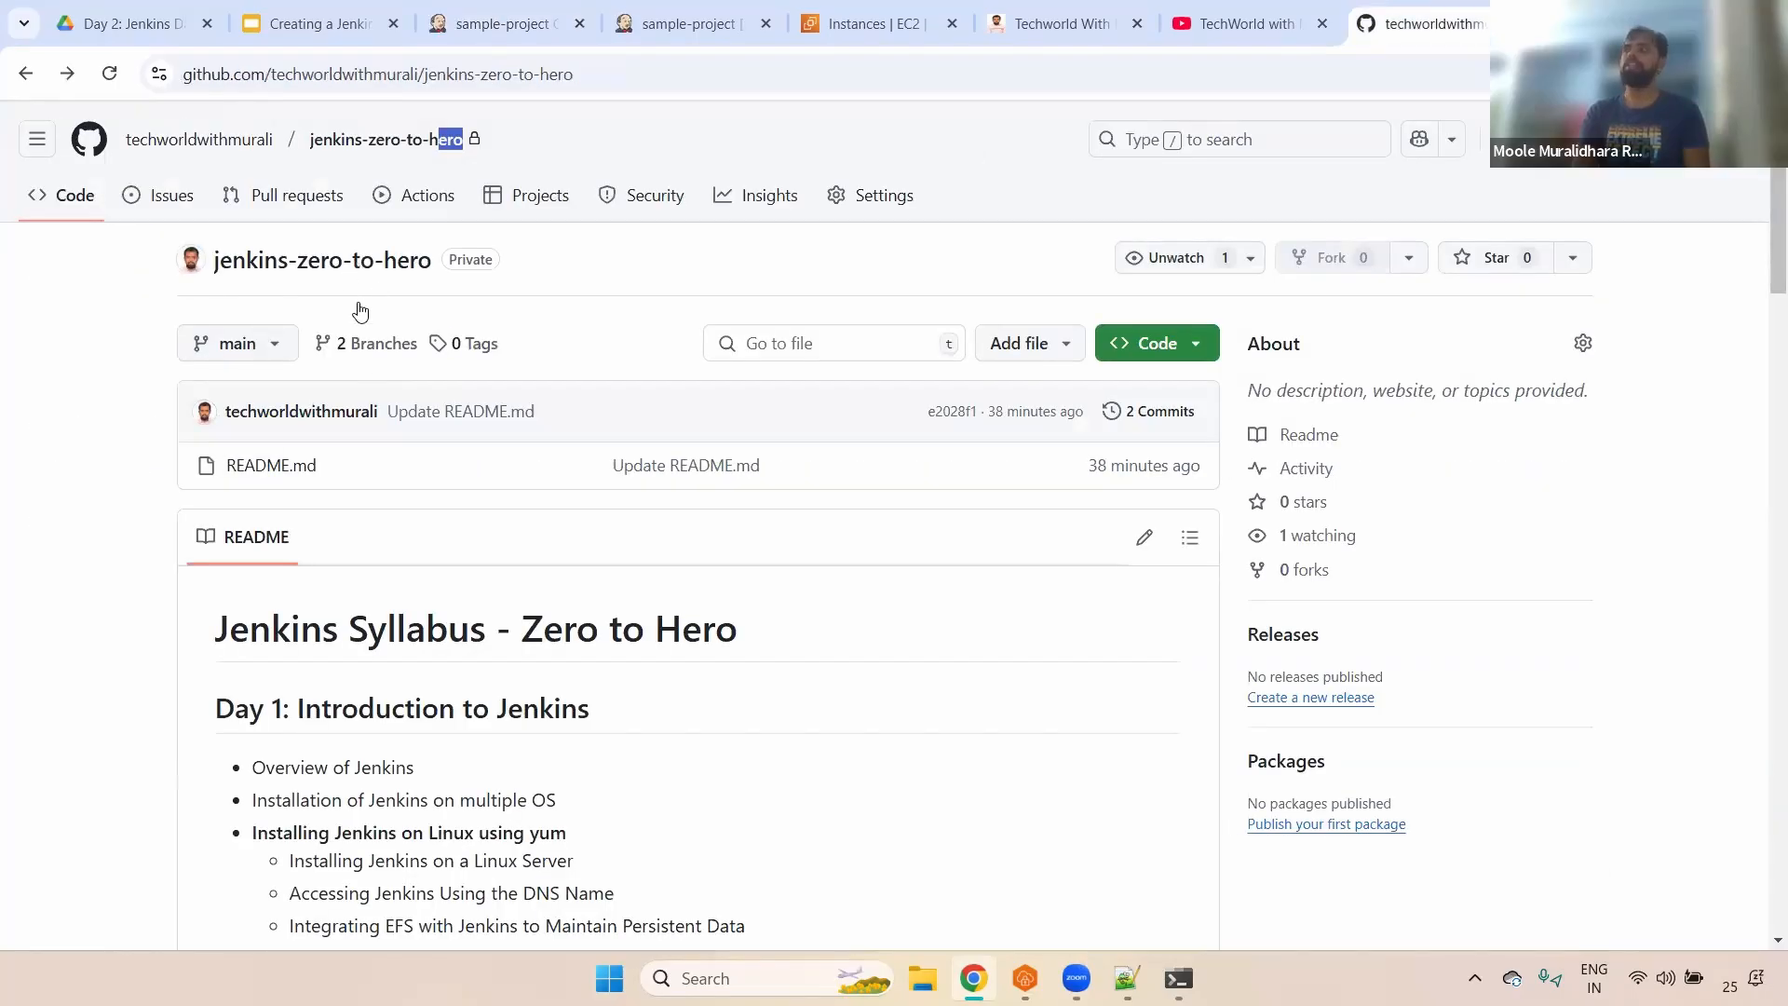
{"action": "left_click", "coordinate": [503, 24]}
{"action": "left_click_drag", "start_coordinate": [646, 695], "coordinate": [344, 698]}
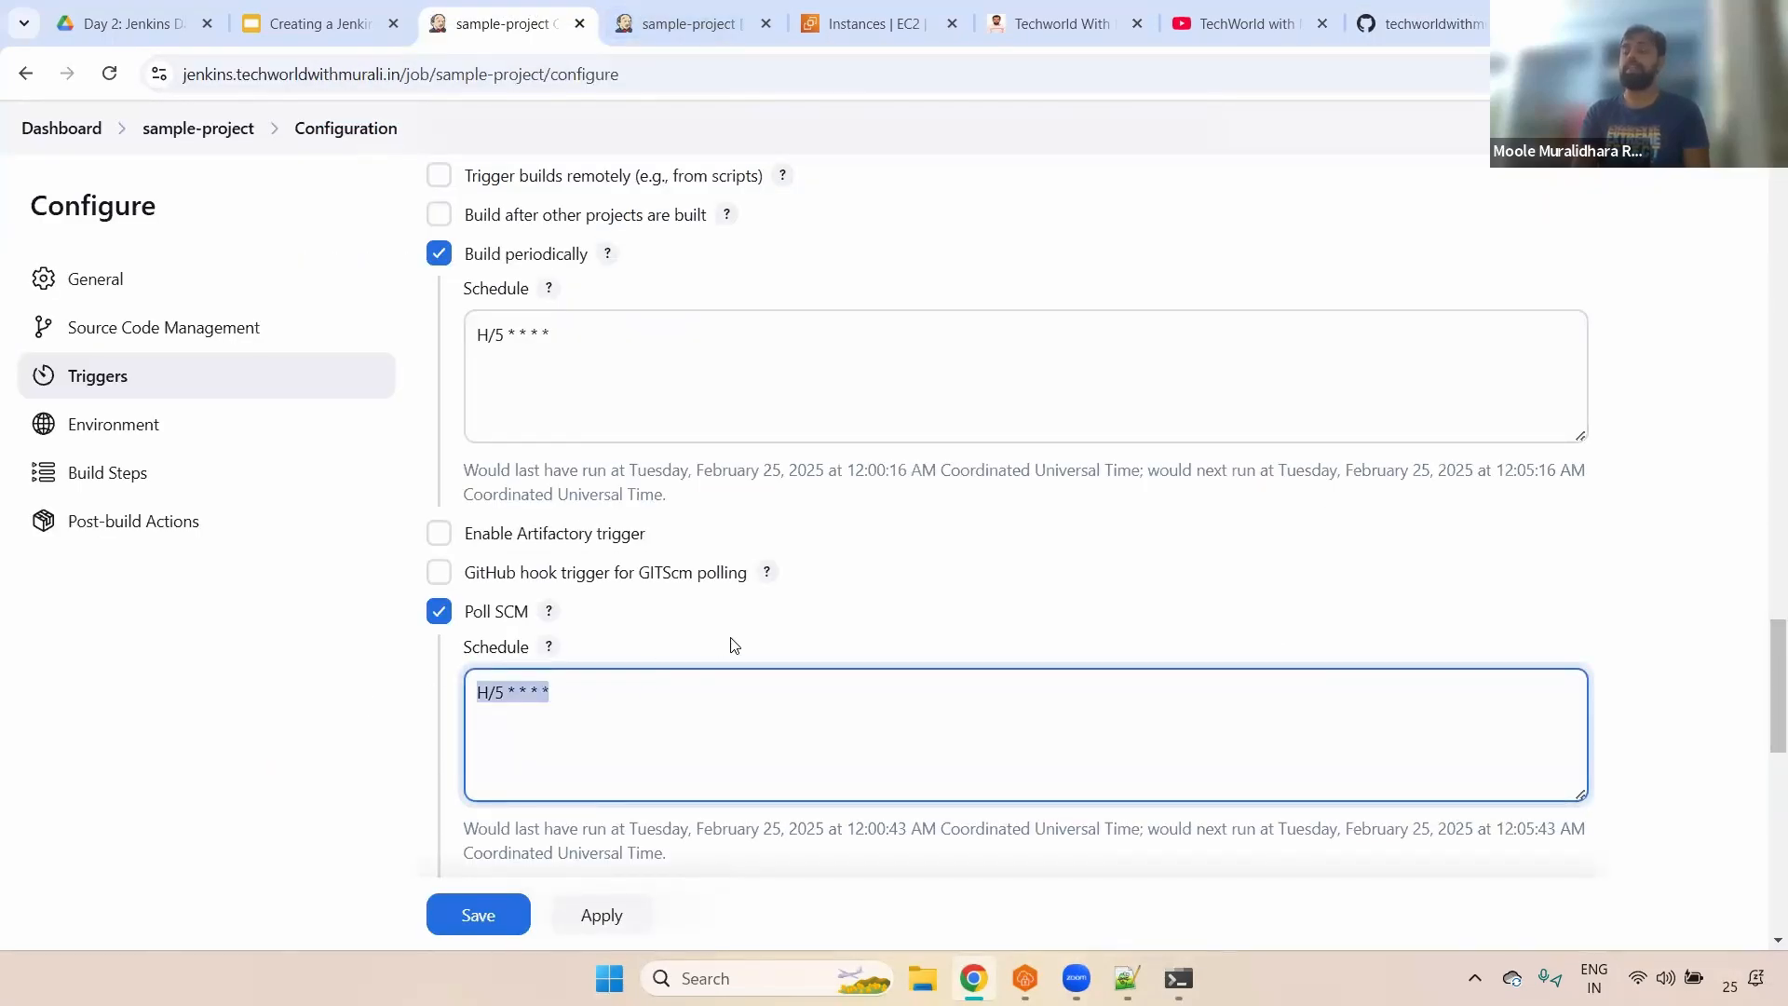
{"action": "left_click_drag", "start_coordinate": [627, 695], "coordinate": [446, 706]}
{"action": "left_click", "coordinate": [447, 706]}
{"action": "left_click", "coordinate": [667, 686]}
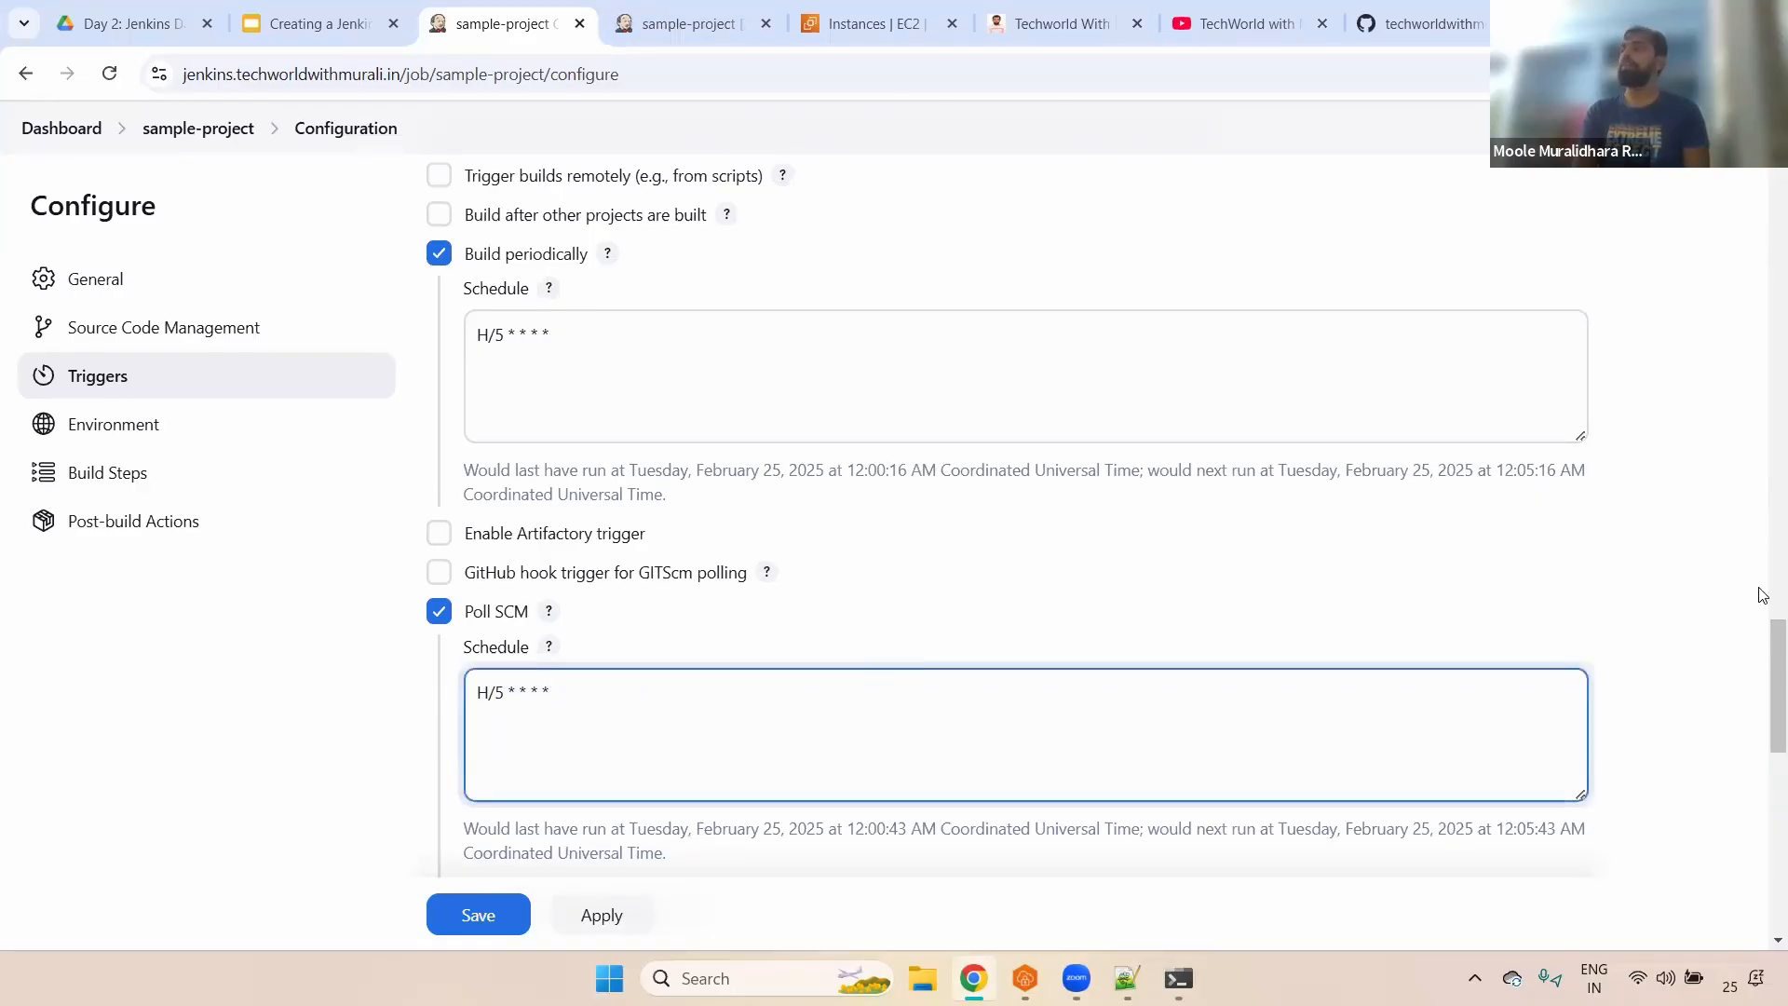
{"action": "scroll", "coordinate": [1724, 627], "scroll_direction": "down", "scroll_amount": 1}
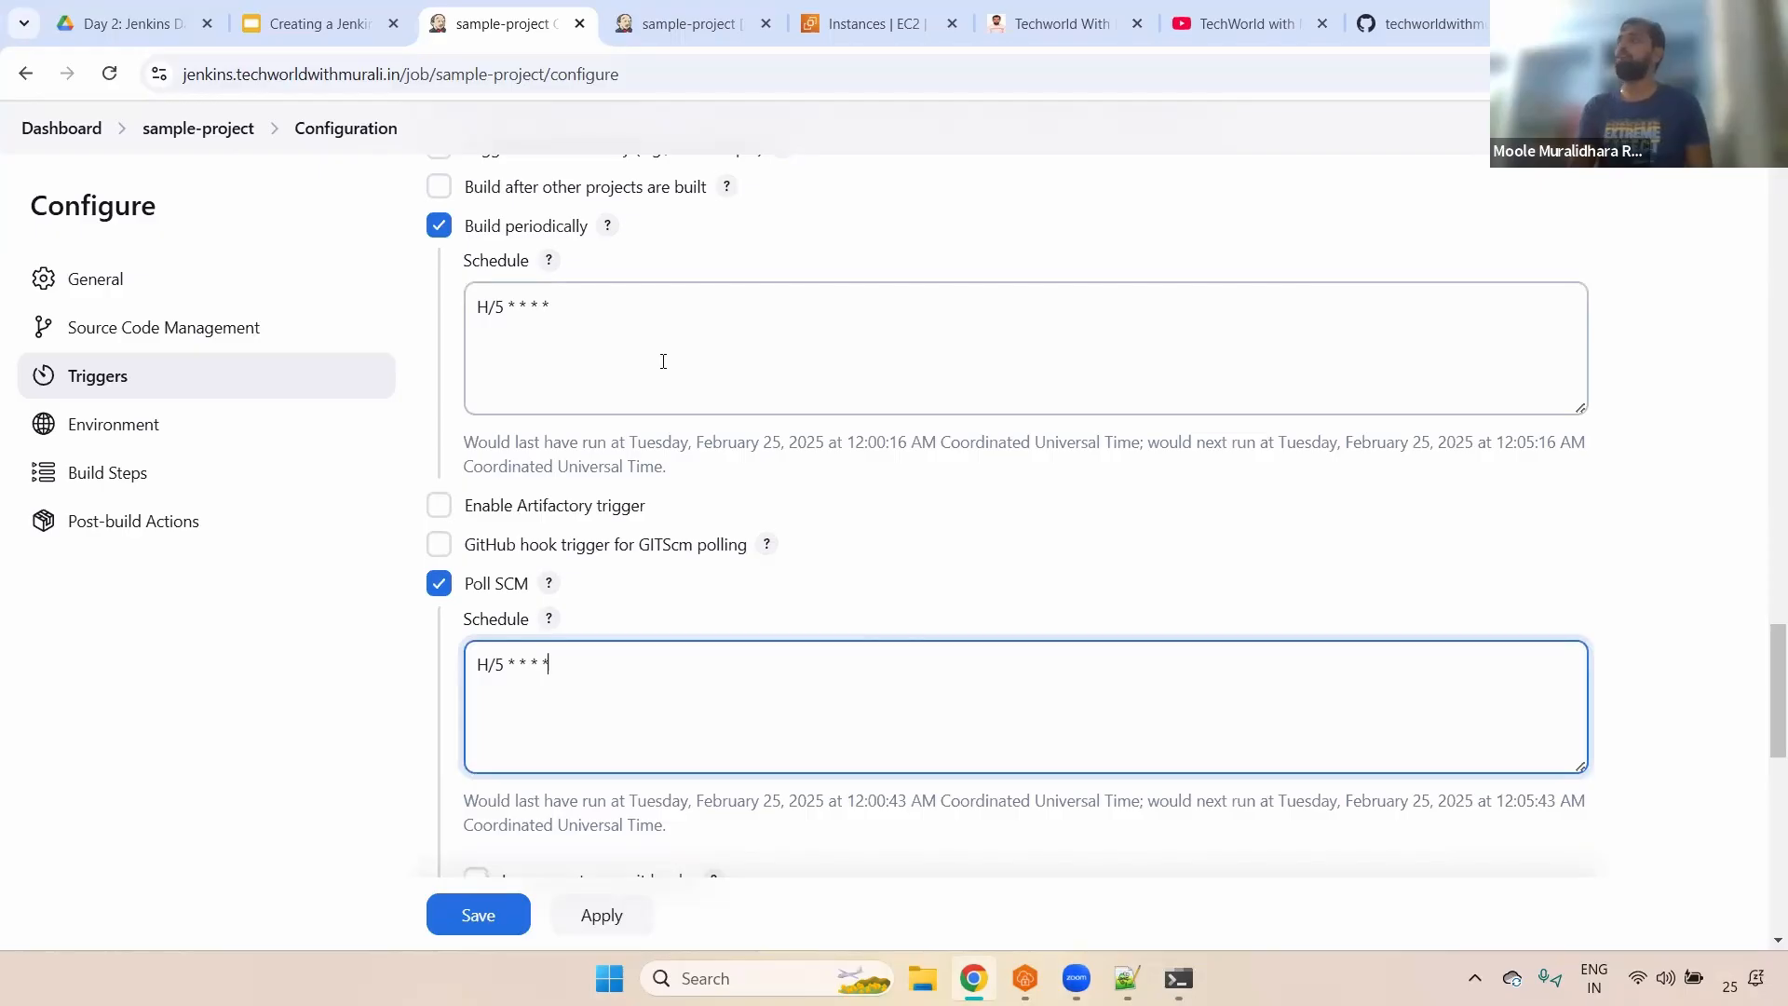
{"action": "left_click", "coordinate": [573, 335]}
{"action": "left_click_drag", "start_coordinate": [559, 320], "coordinate": [320, 336]}
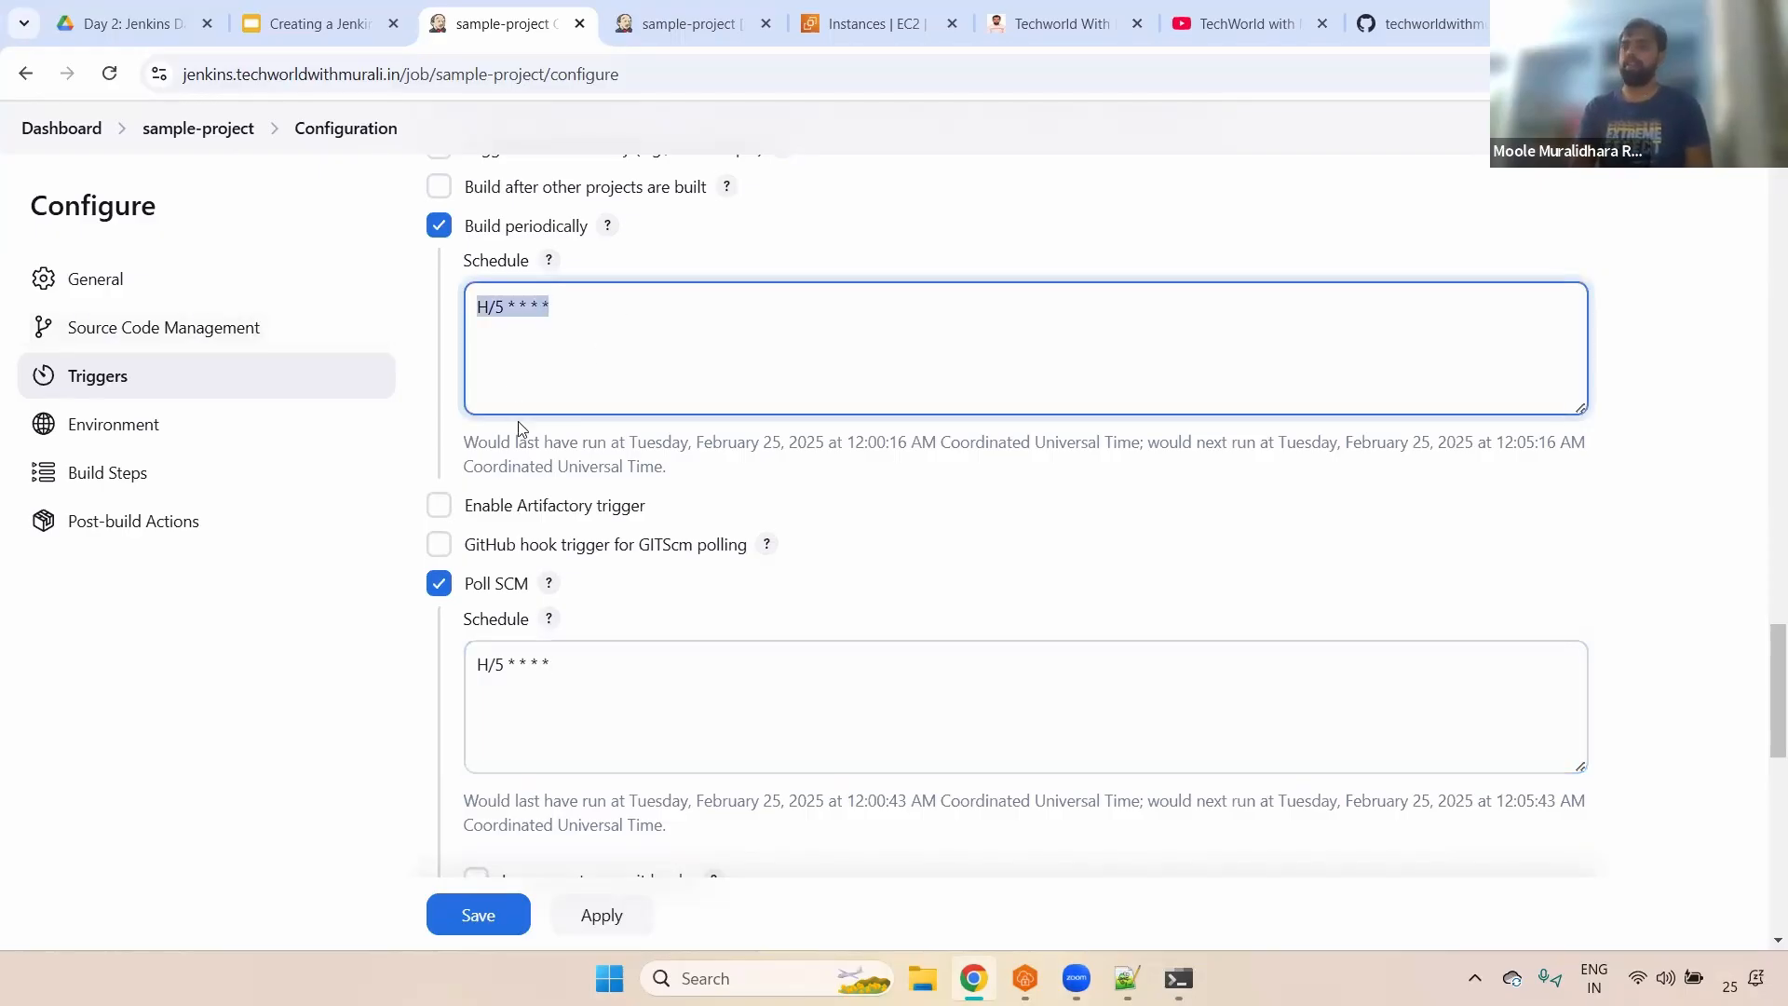
{"action": "left_click_drag", "start_coordinate": [594, 671], "coordinate": [401, 675]}
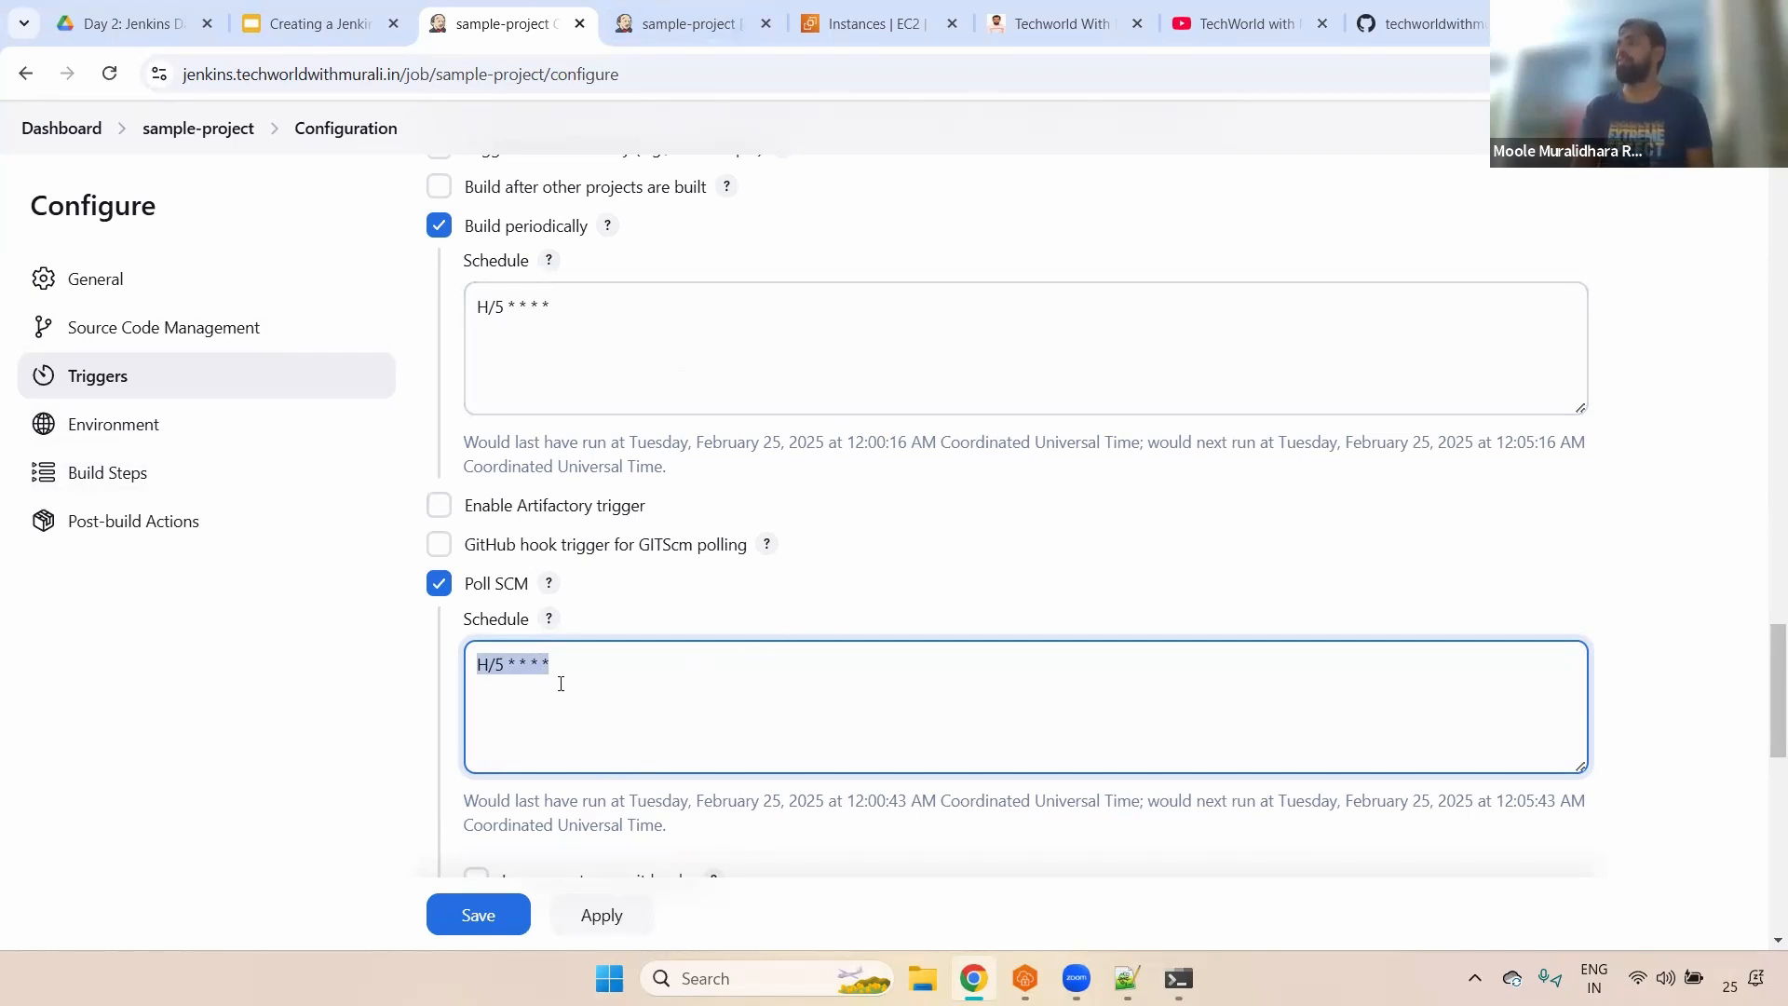
{"action": "left_click_drag", "start_coordinate": [561, 684], "coordinate": [442, 694]}
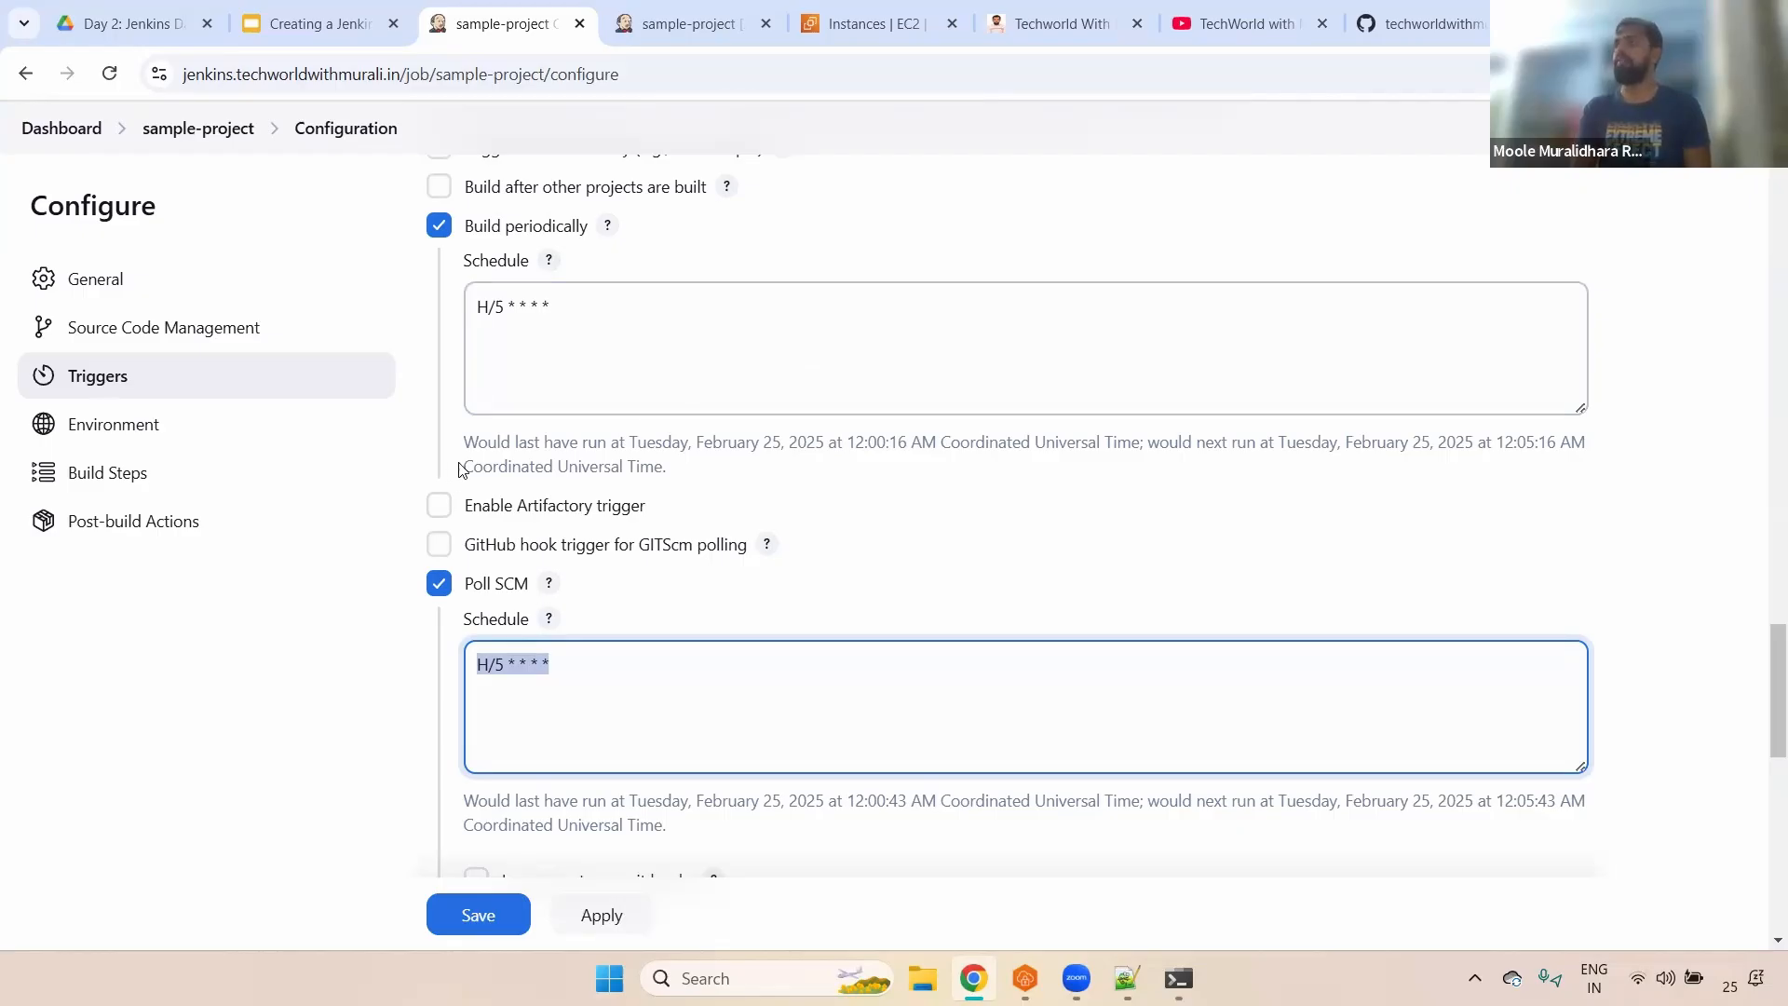
- Turn Poll SCM off and enable Delete workspace before build starts
{"action": "left_click", "coordinate": [438, 584]}
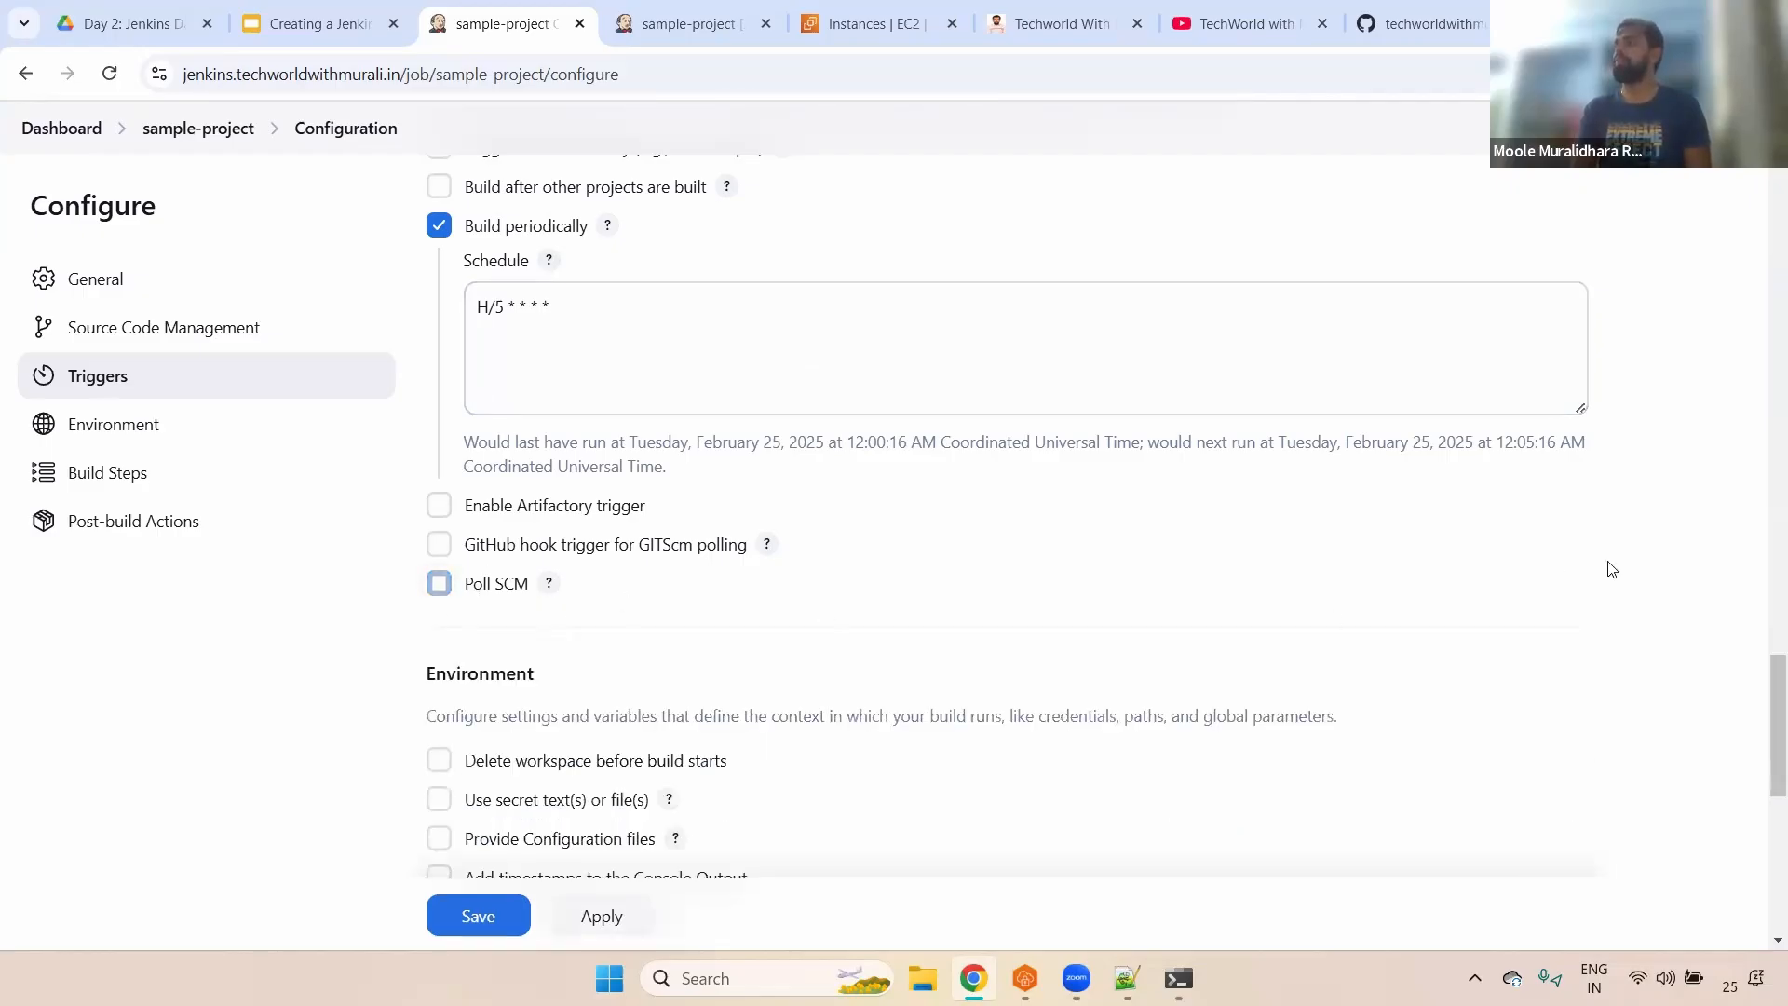
{"action": "left_click_drag", "start_coordinate": [1764, 713], "coordinate": [1763, 802]}
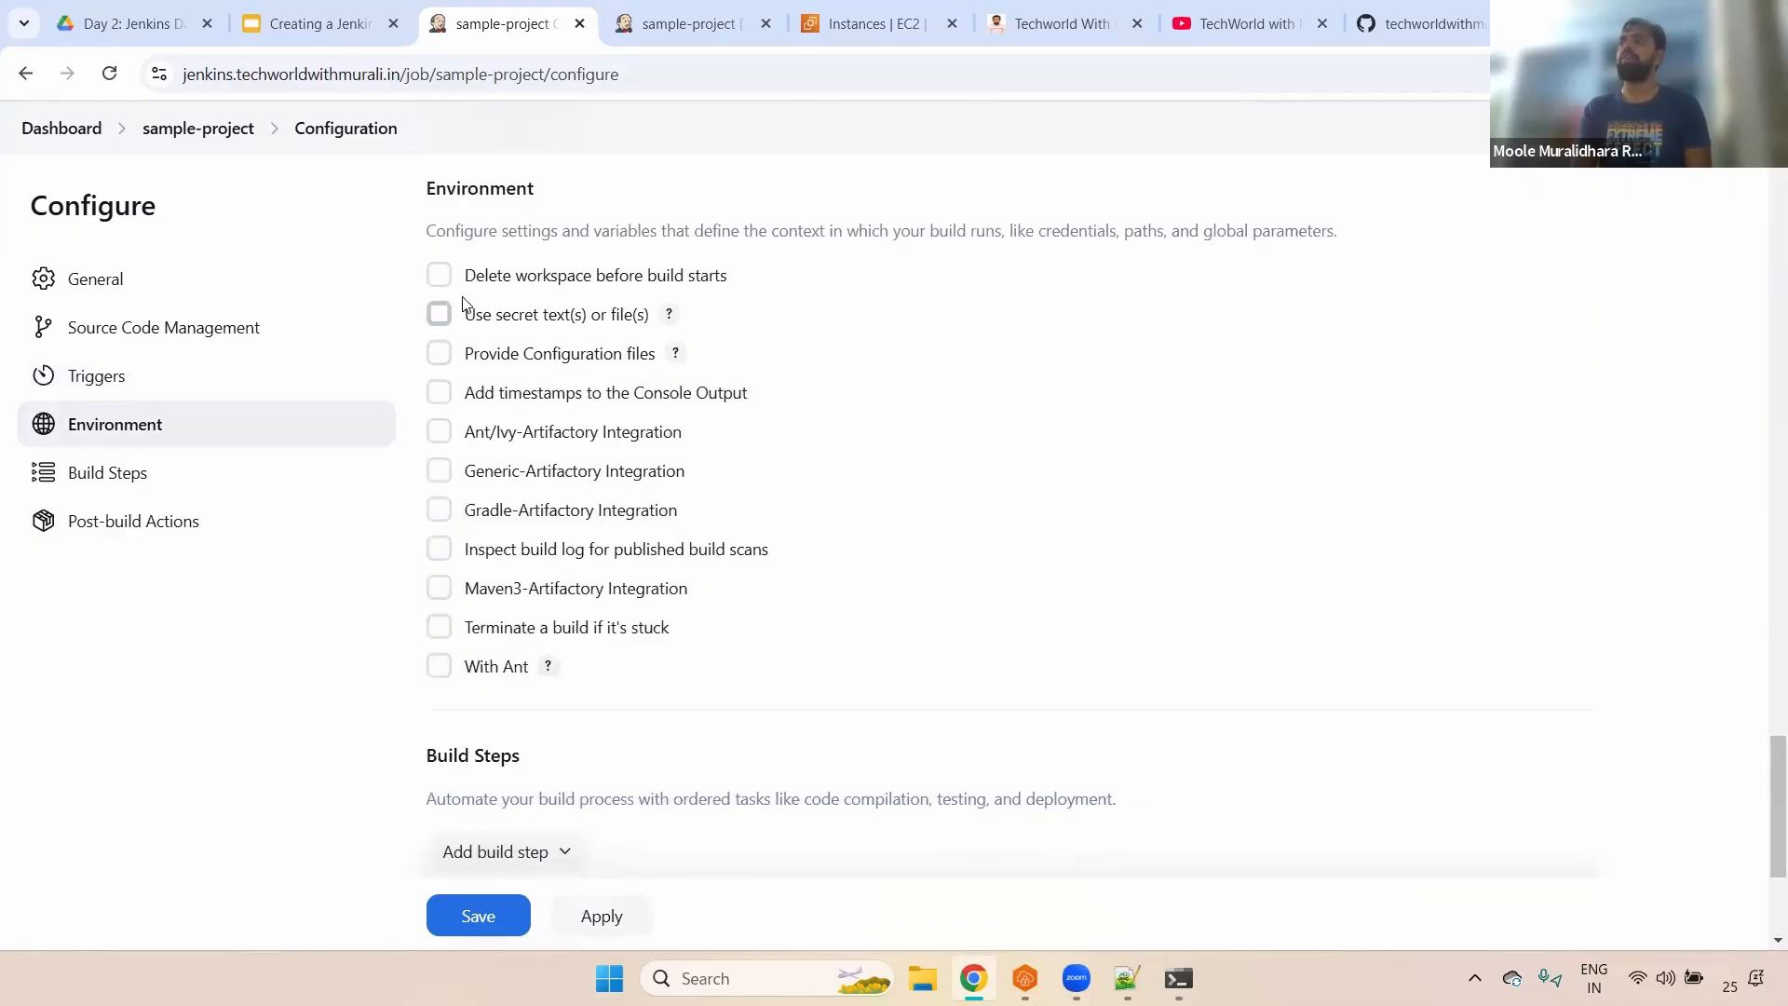
{"action": "left_click", "coordinate": [440, 284]}
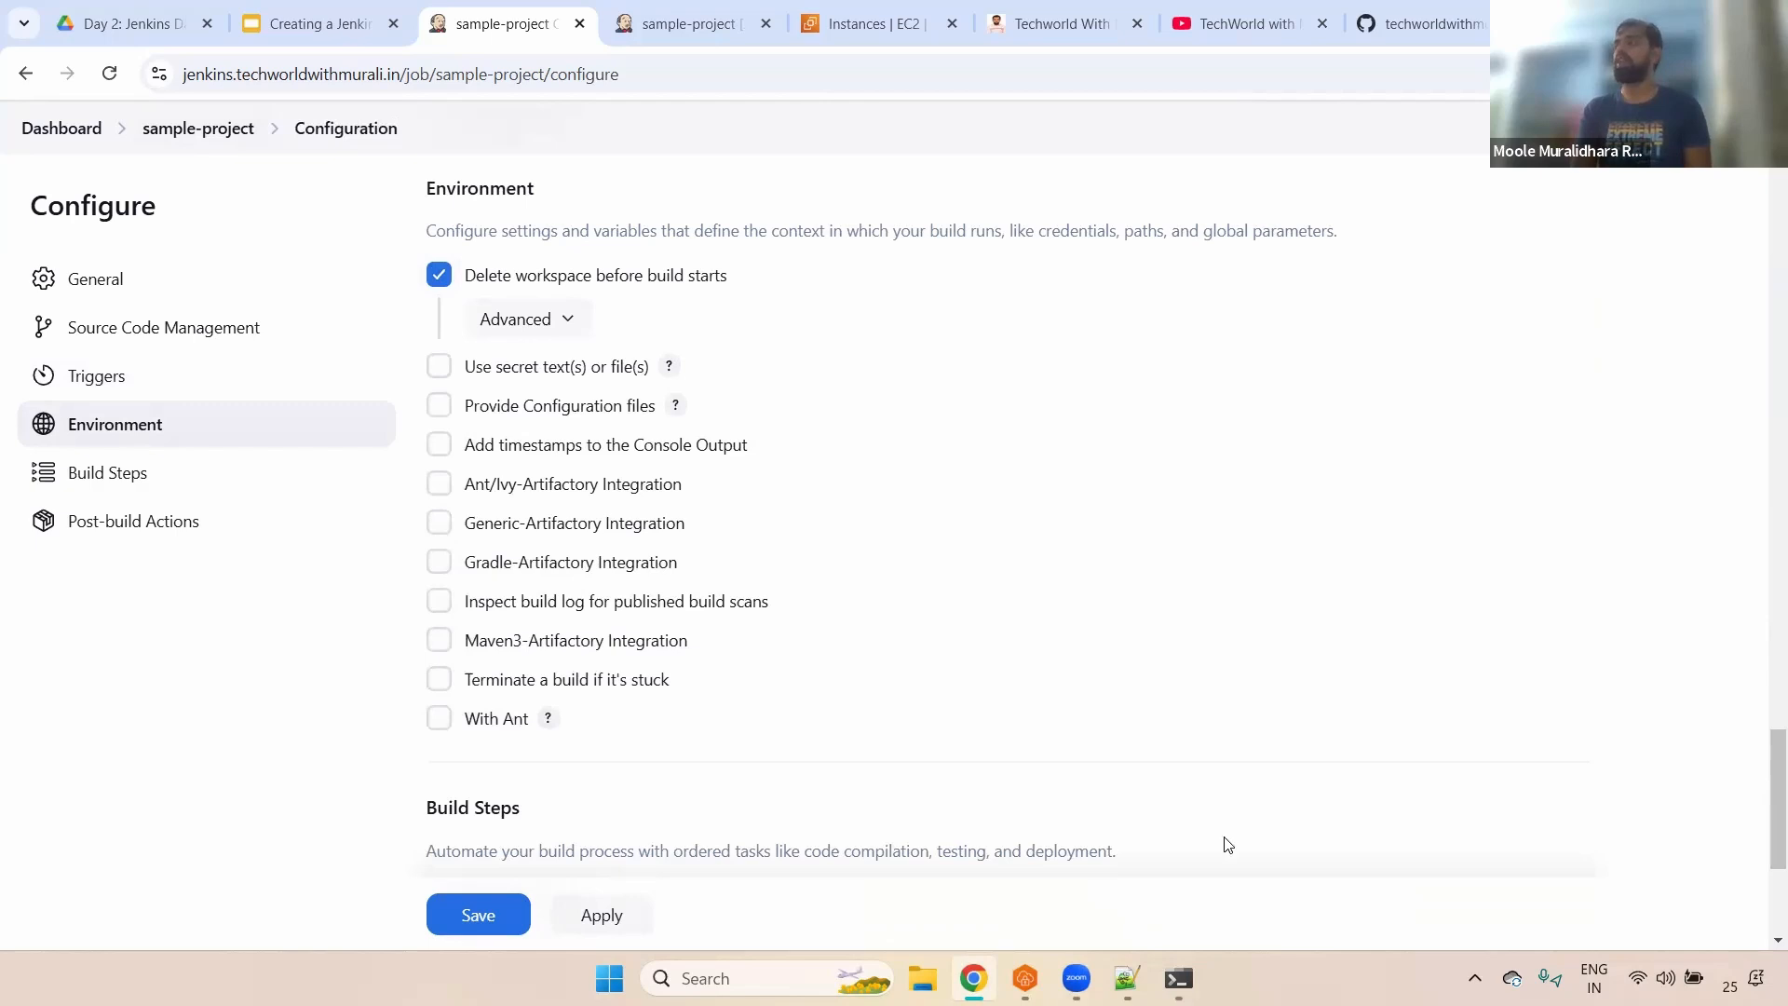
{"action": "left_click", "coordinate": [1196, 968]}
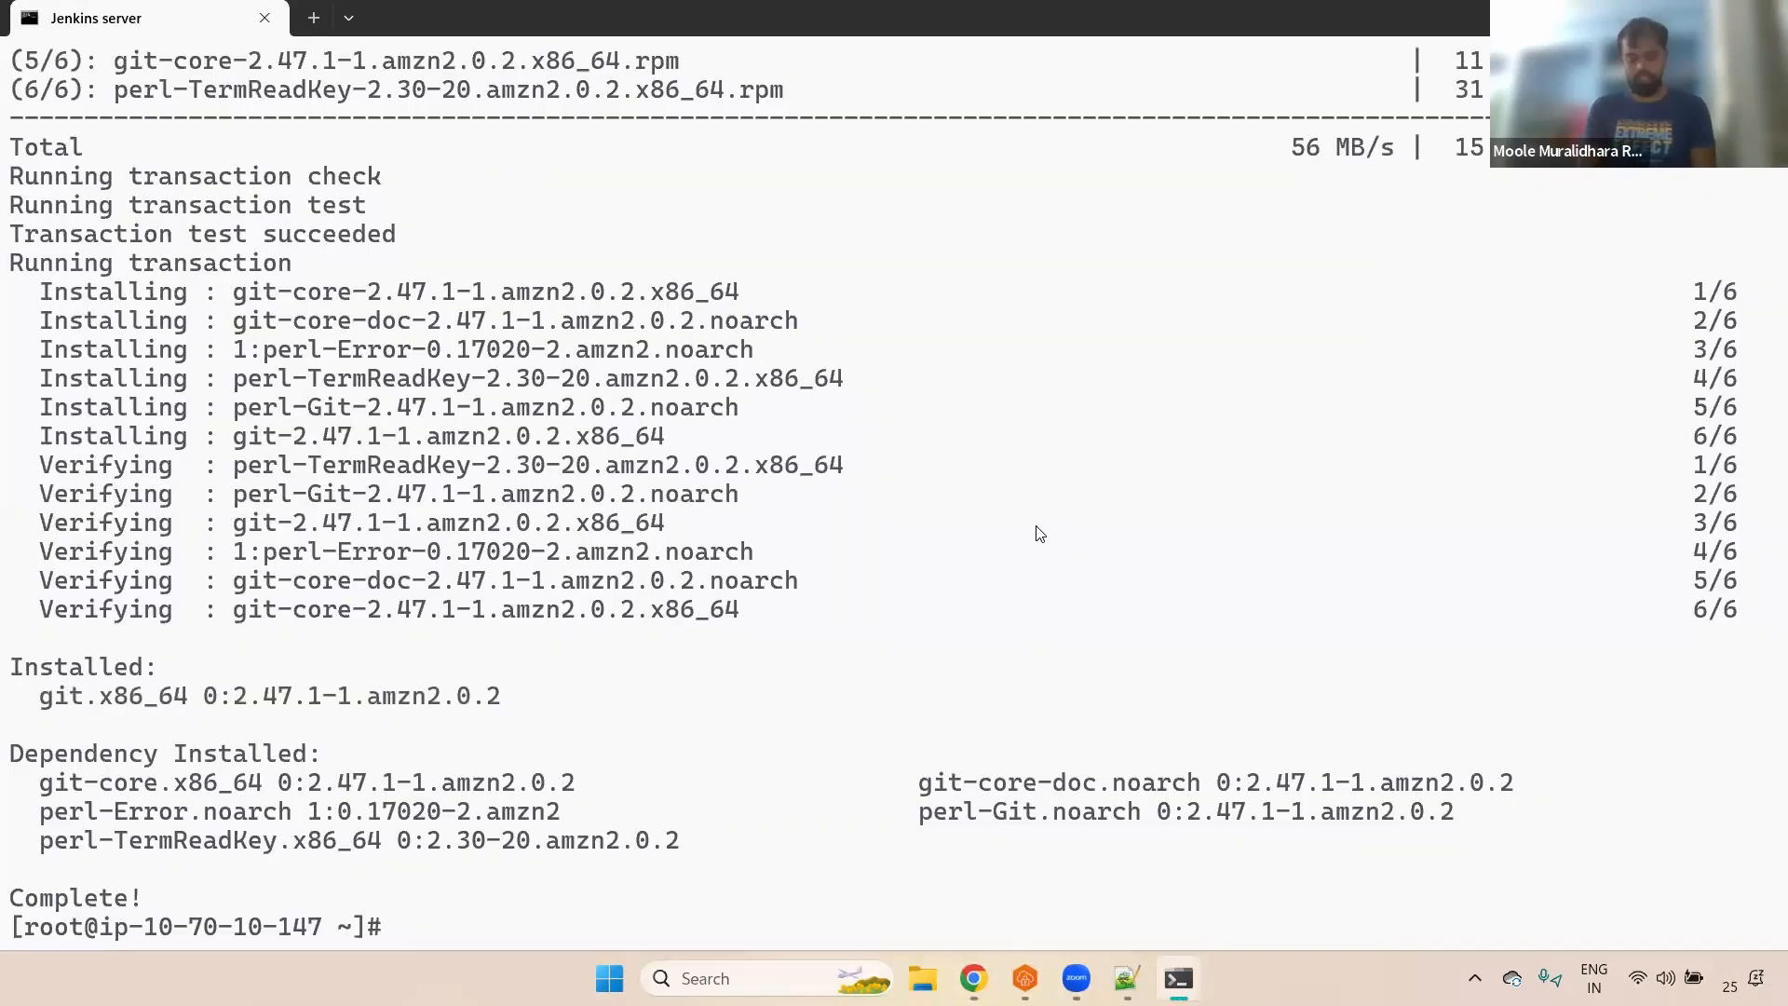
- List /var/lib/jenkins and its workspace folder, showing sample-project and sample-project@tmp
{"action": "key", "text": "ctrl+l"}
{"action": "type", "text": "cd "}
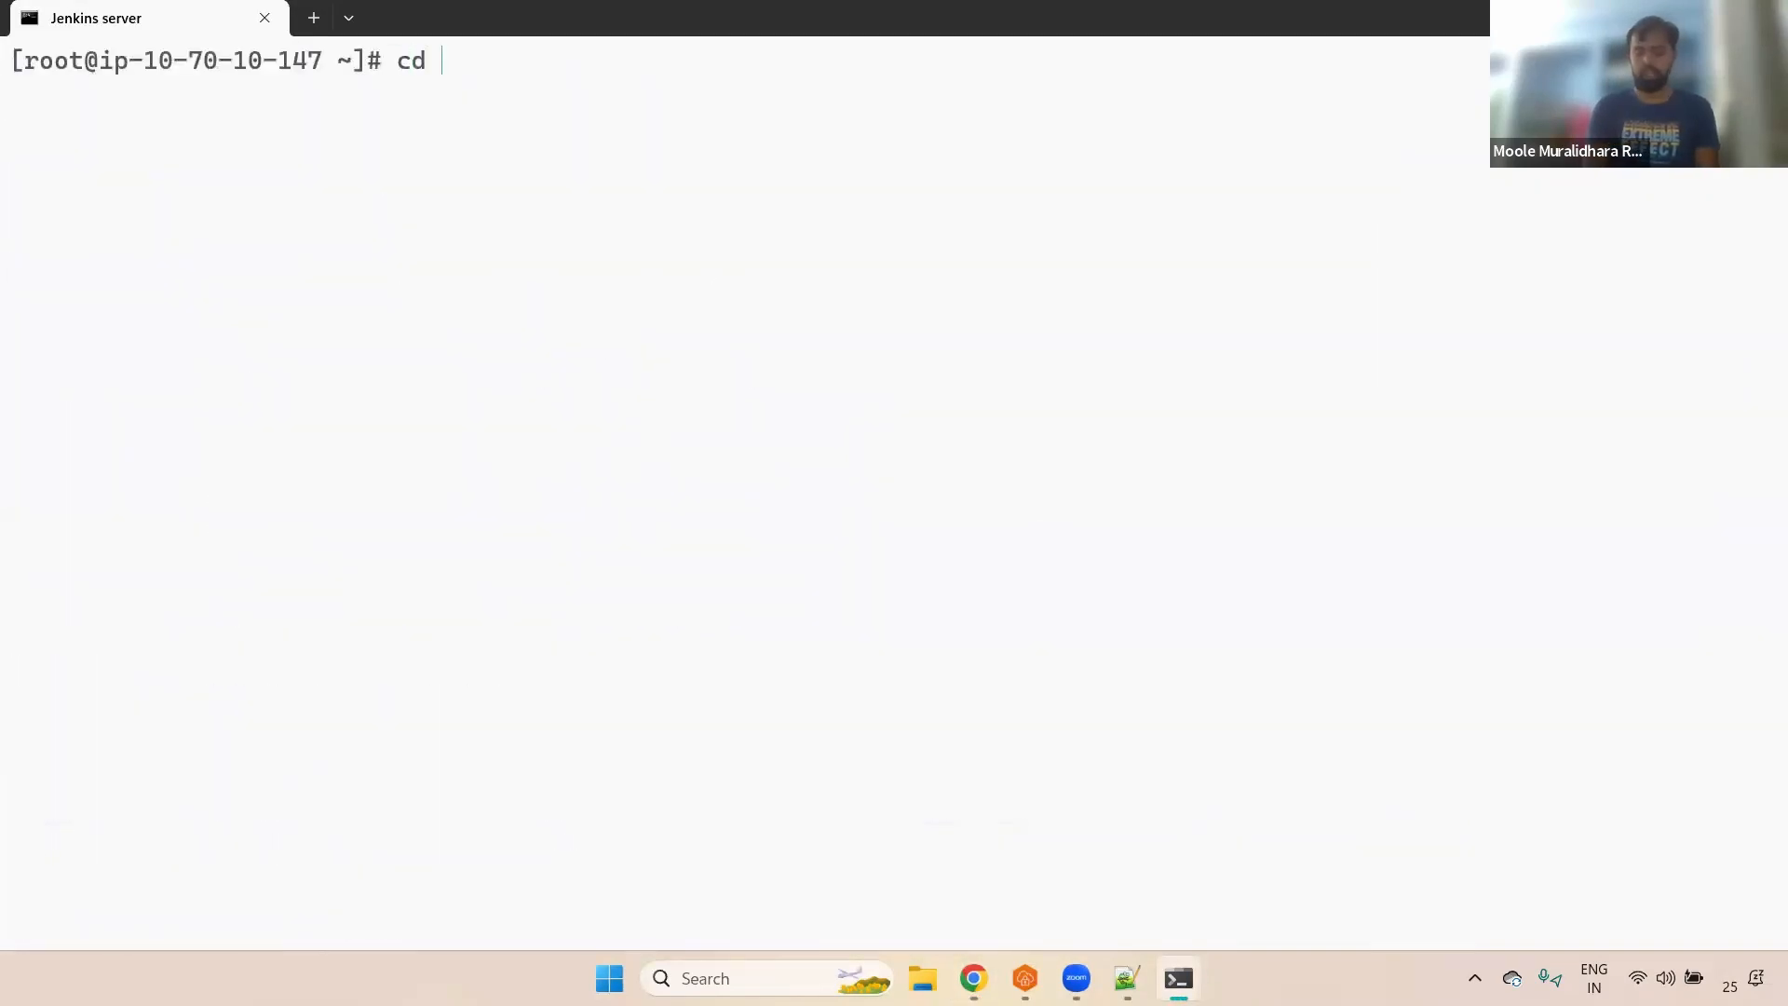
{"action": "type", "text": "/var/"}
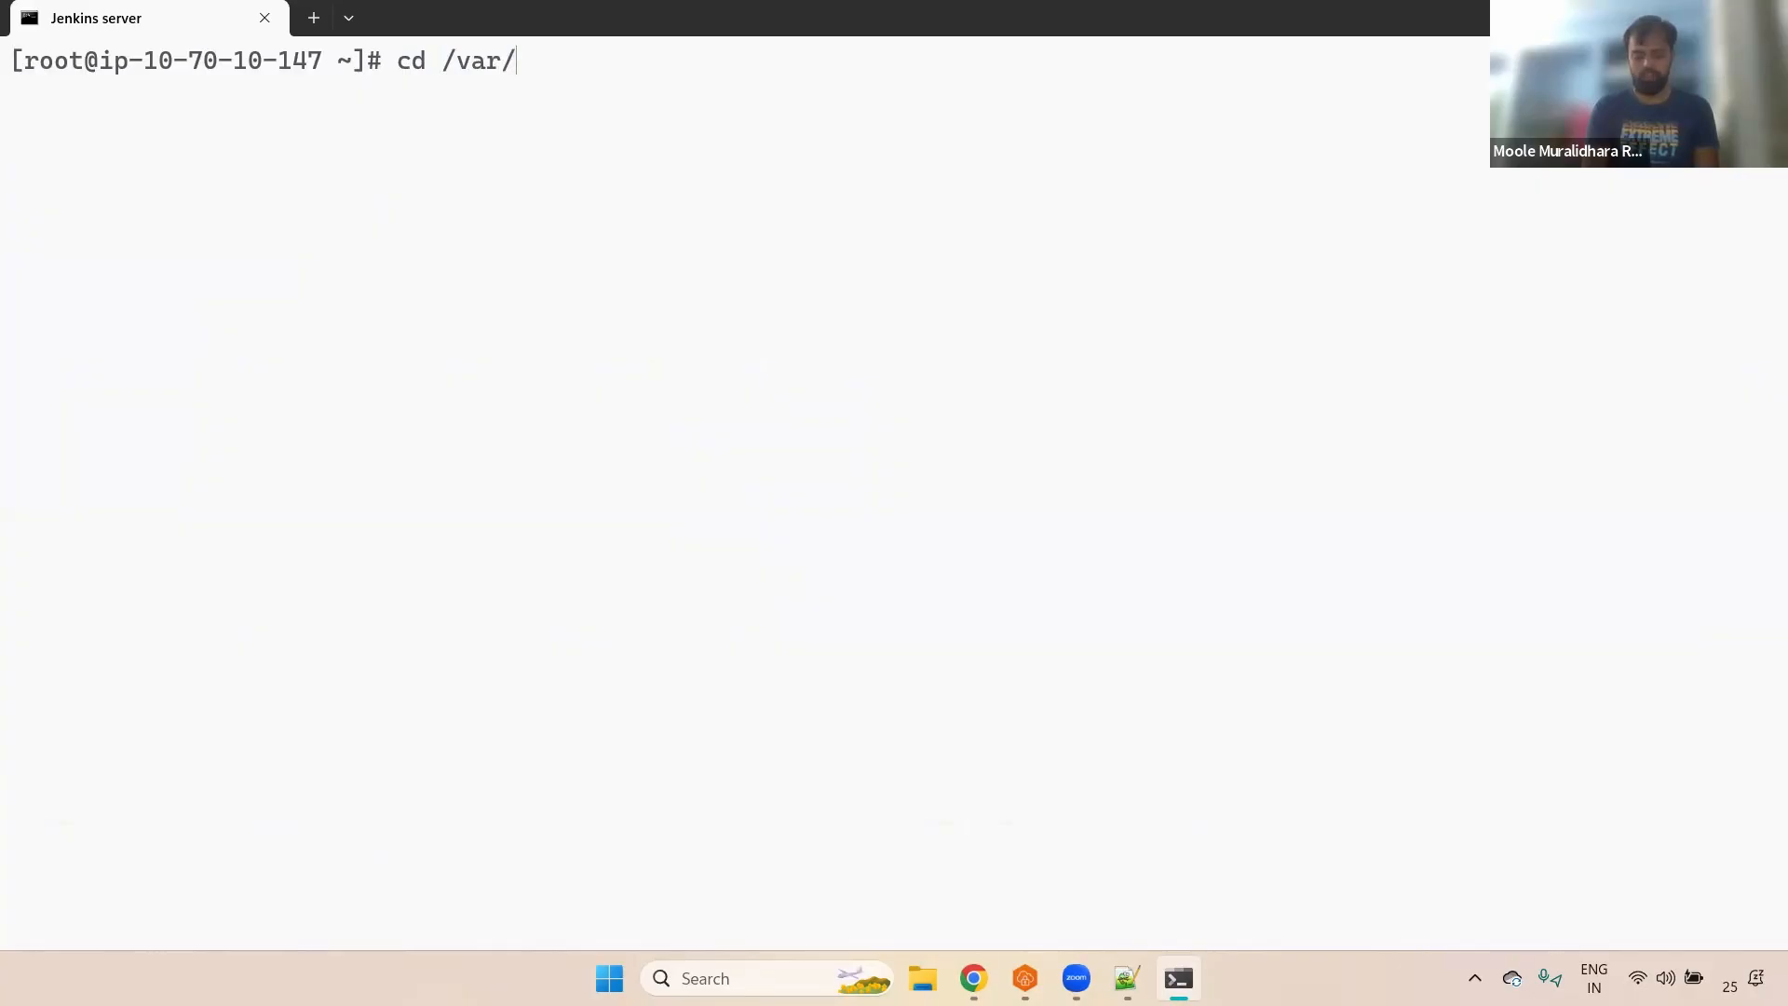
{"action": "type", "text": "lib/jenkins/"}
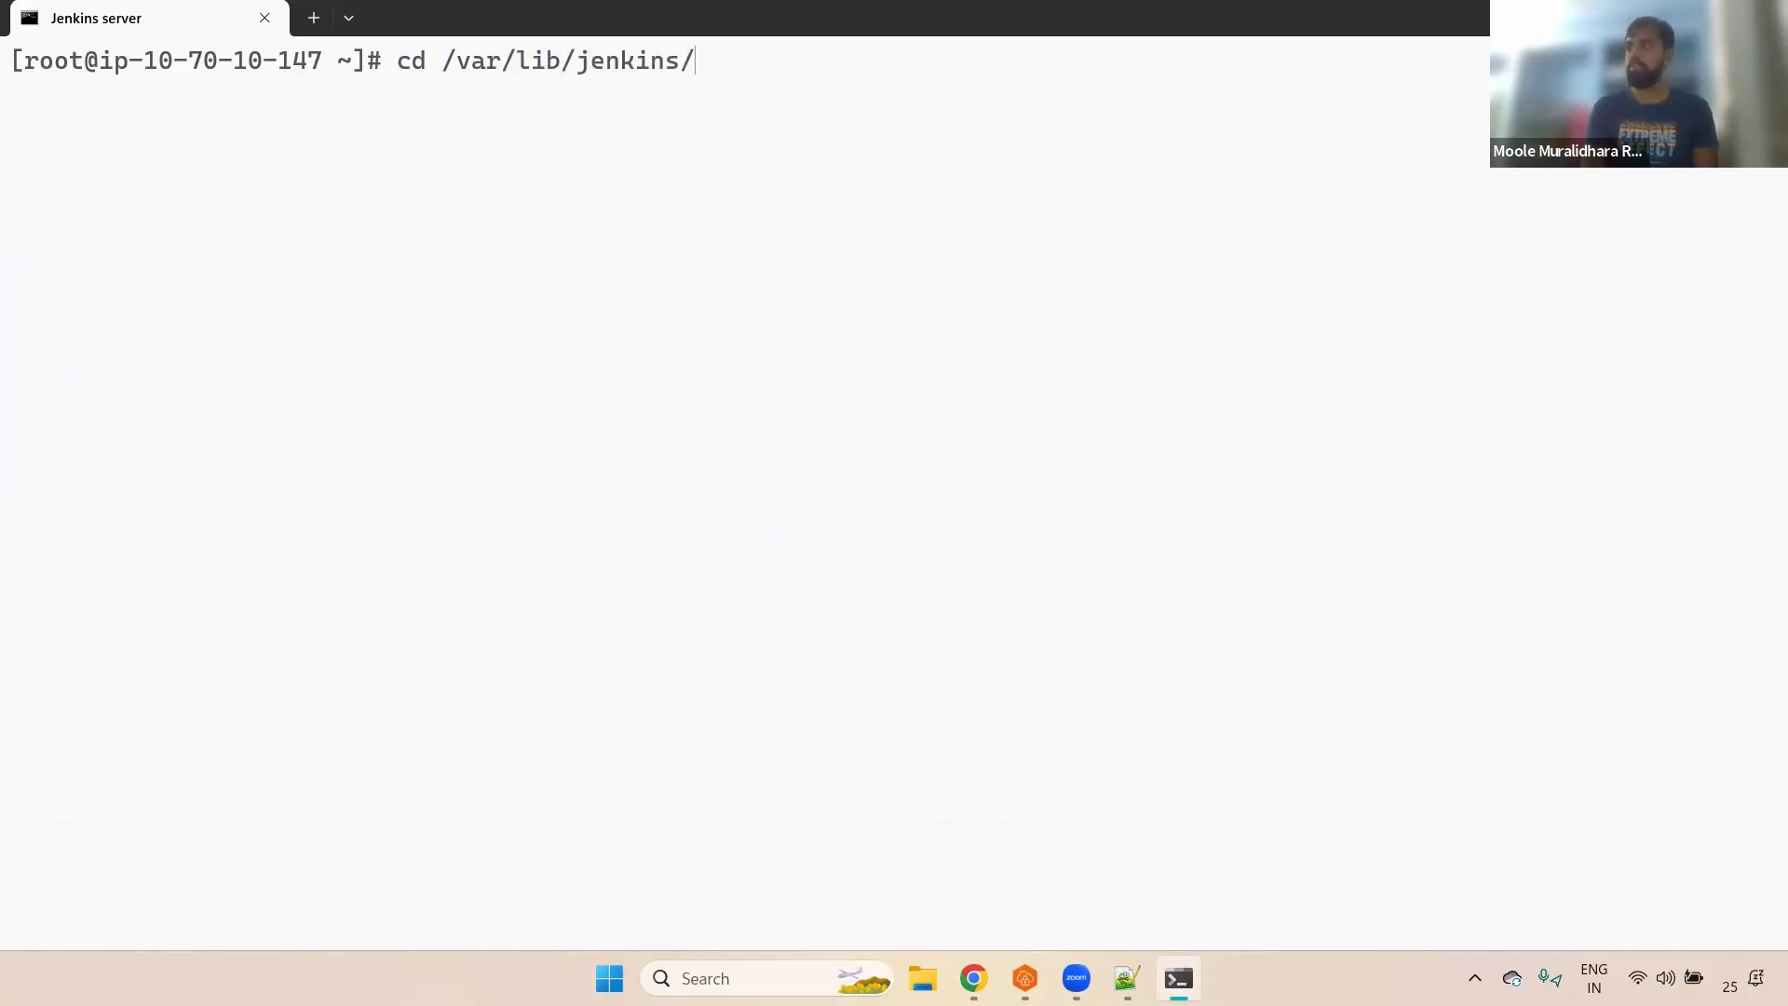
{"action": "key", "text": "Return"}
{"action": "type", "text": "ll"}
{"action": "key", "text": "Return"}
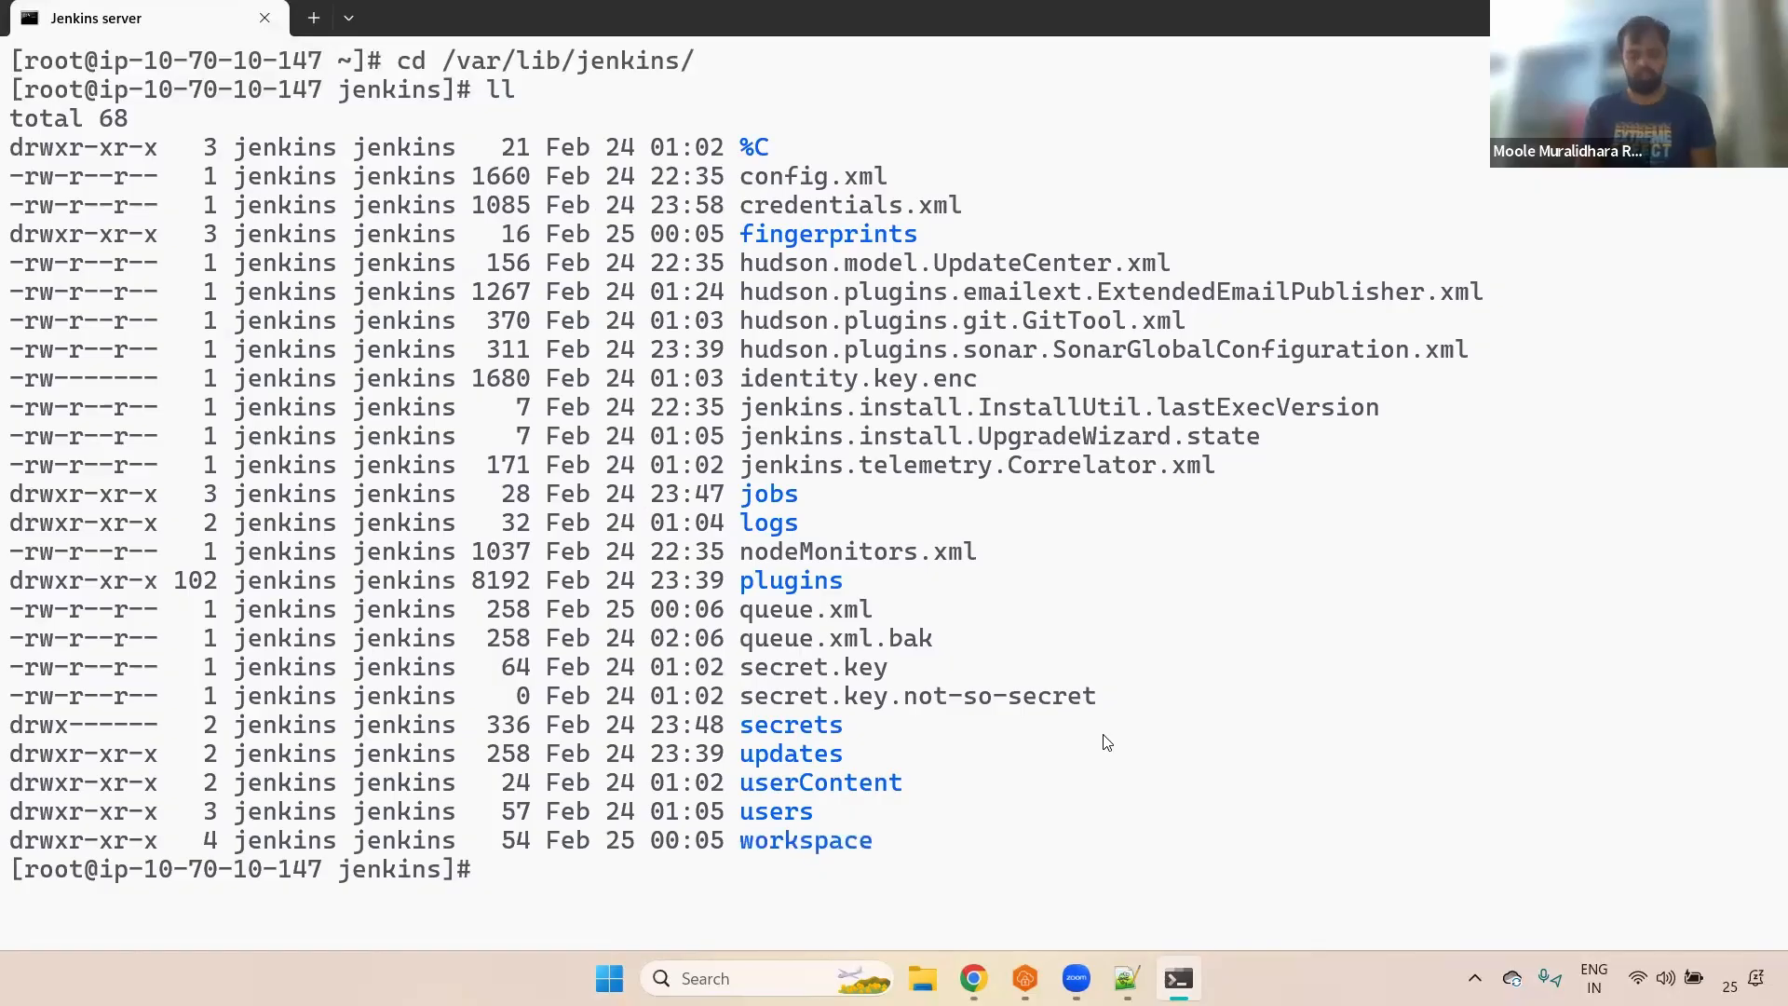
{"action": "type", "text": "cd wo"}
{"action": "key", "text": "Tab"}
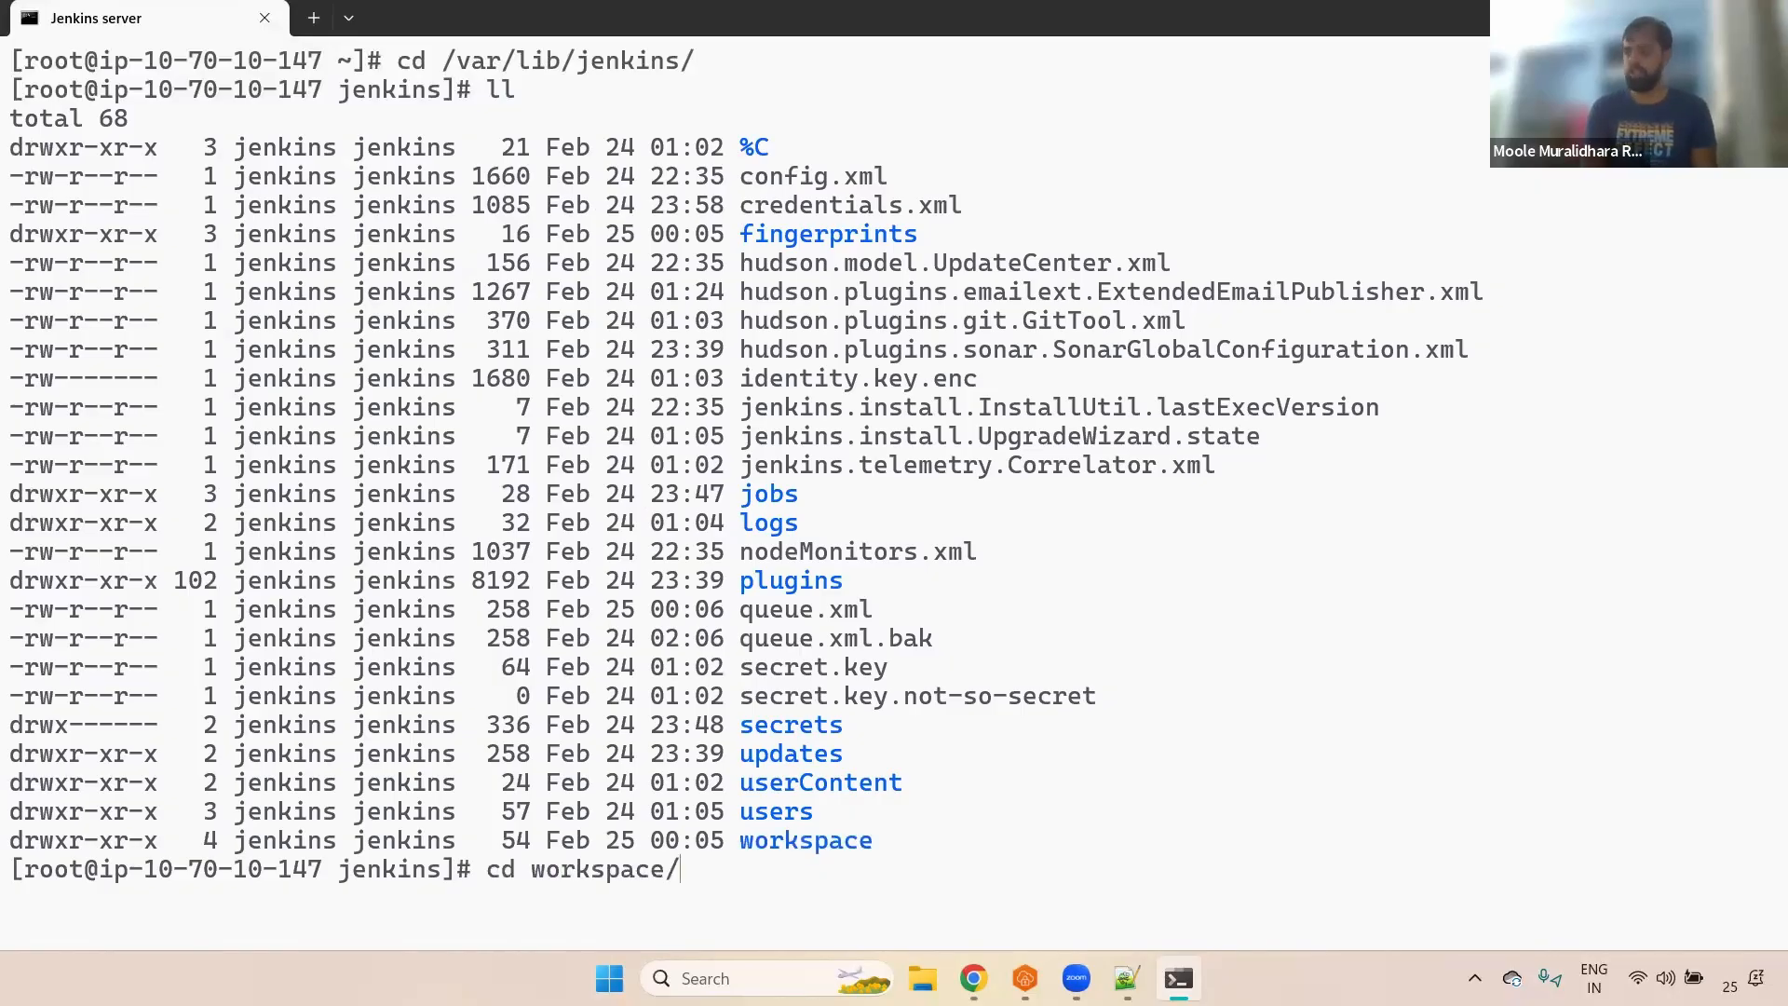
{"action": "key", "text": "Return"}
{"action": "key", "text": "ctrl+l"}
{"action": "type", "text": "ll"}
{"action": "key", "text": "Return"}
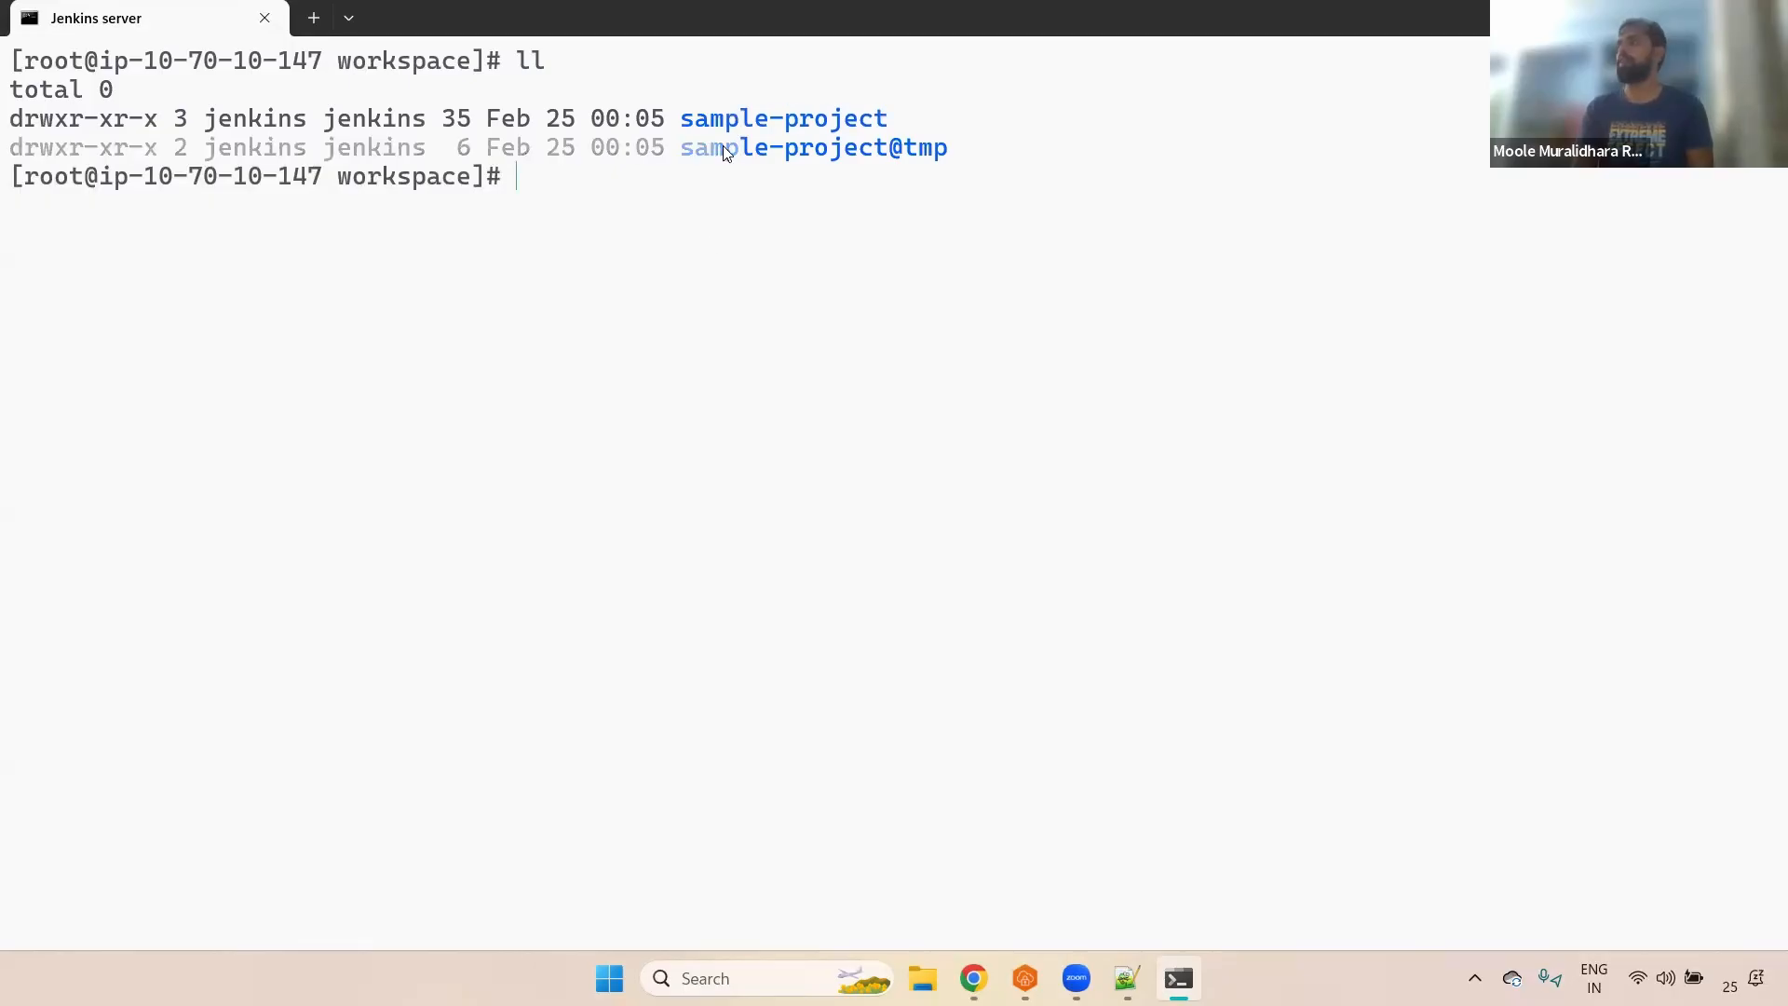
- Compare the workspace listing with the sample-project configuration, ending on the Configure page
{"action": "key", "text": "alt+Tab"}
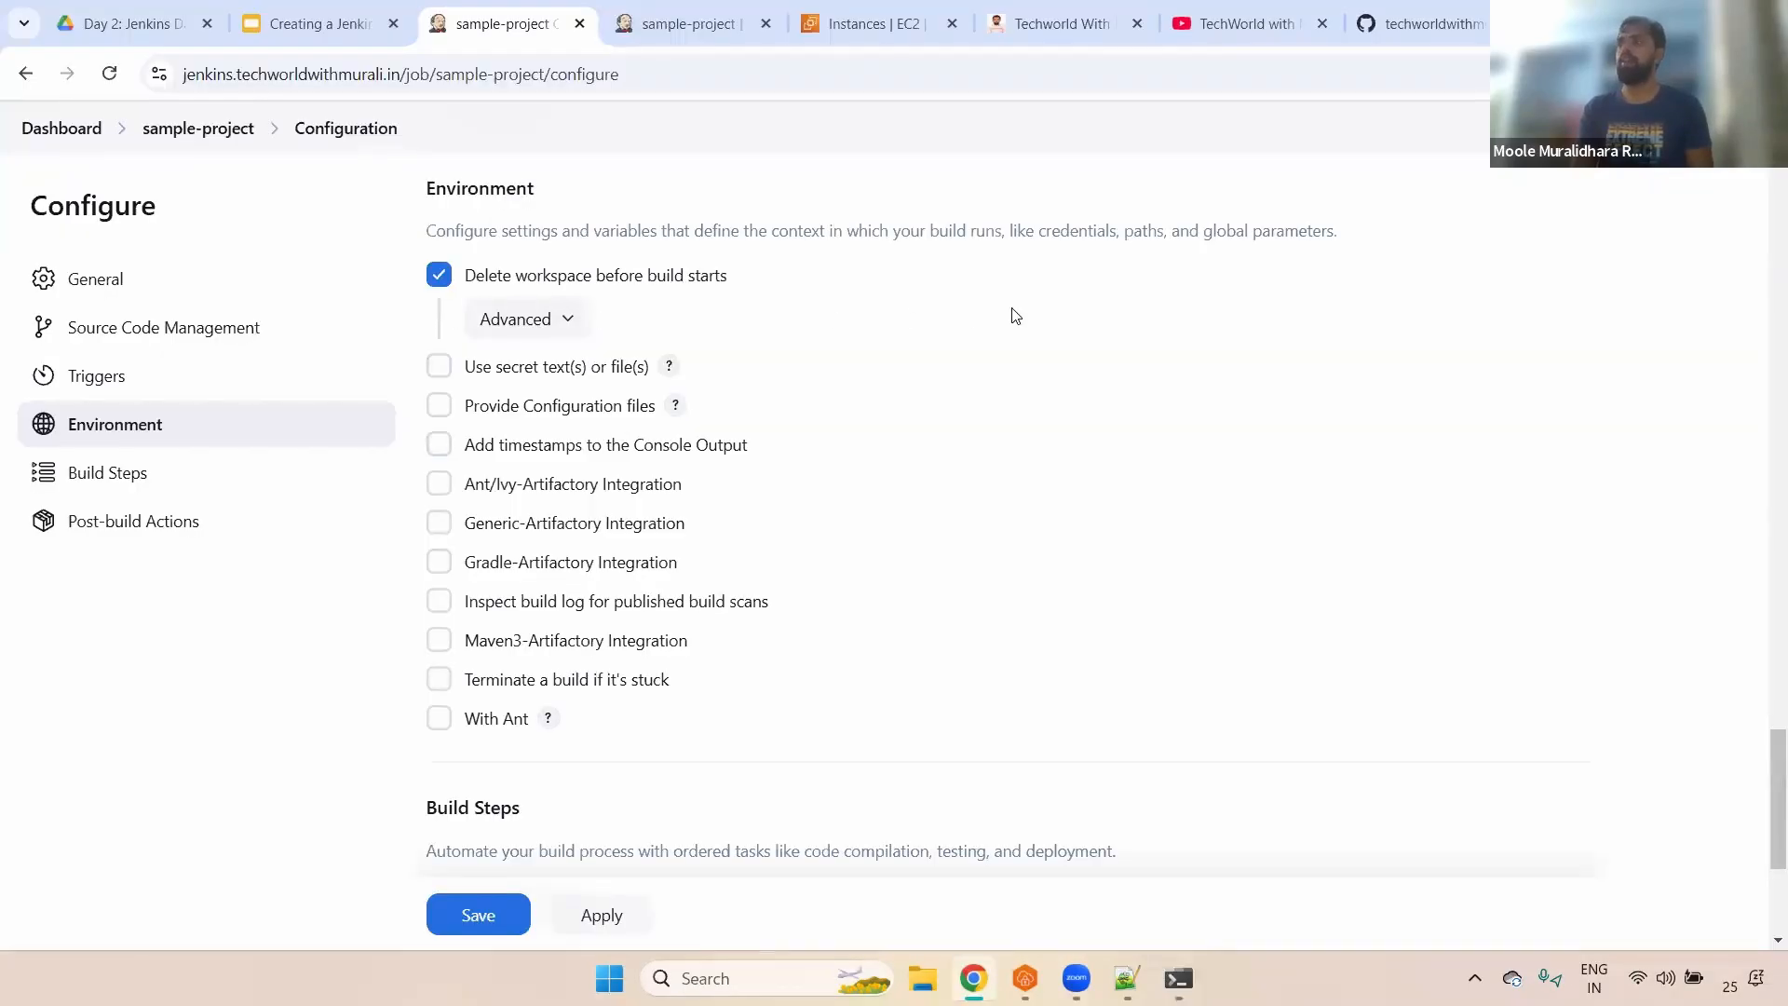
{"action": "key", "text": "alt+Tab"}
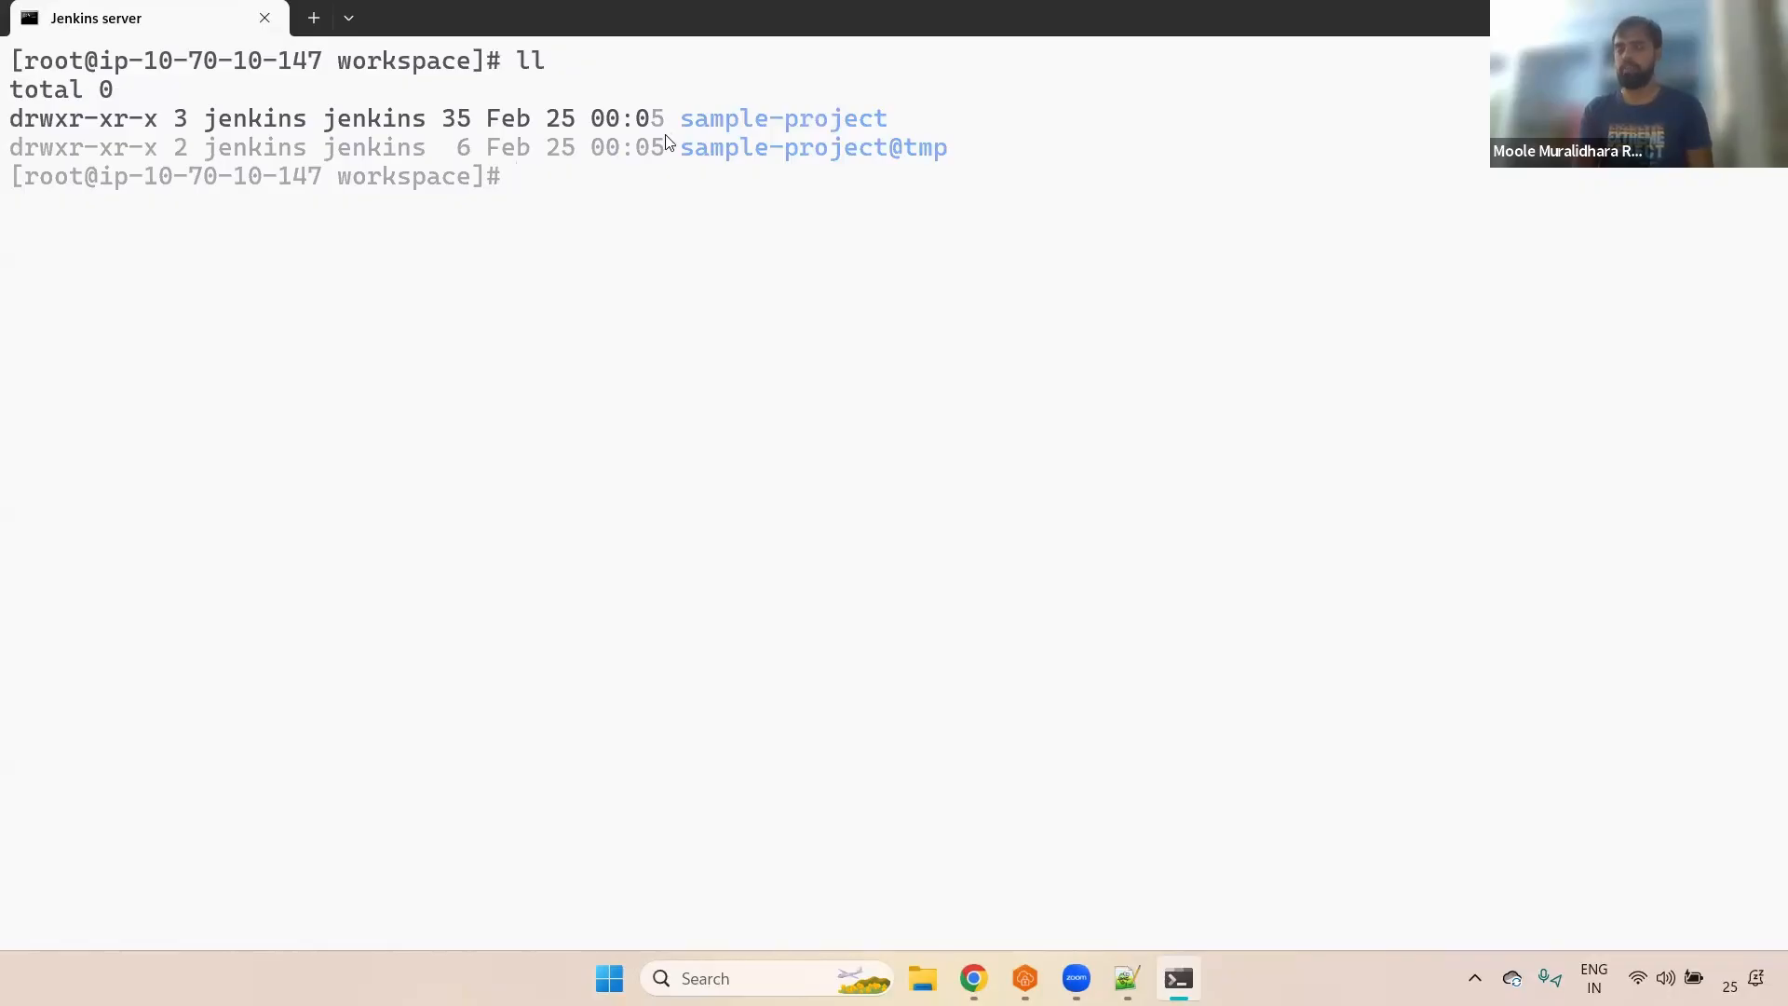
{"action": "key", "text": "alt+Tab"}
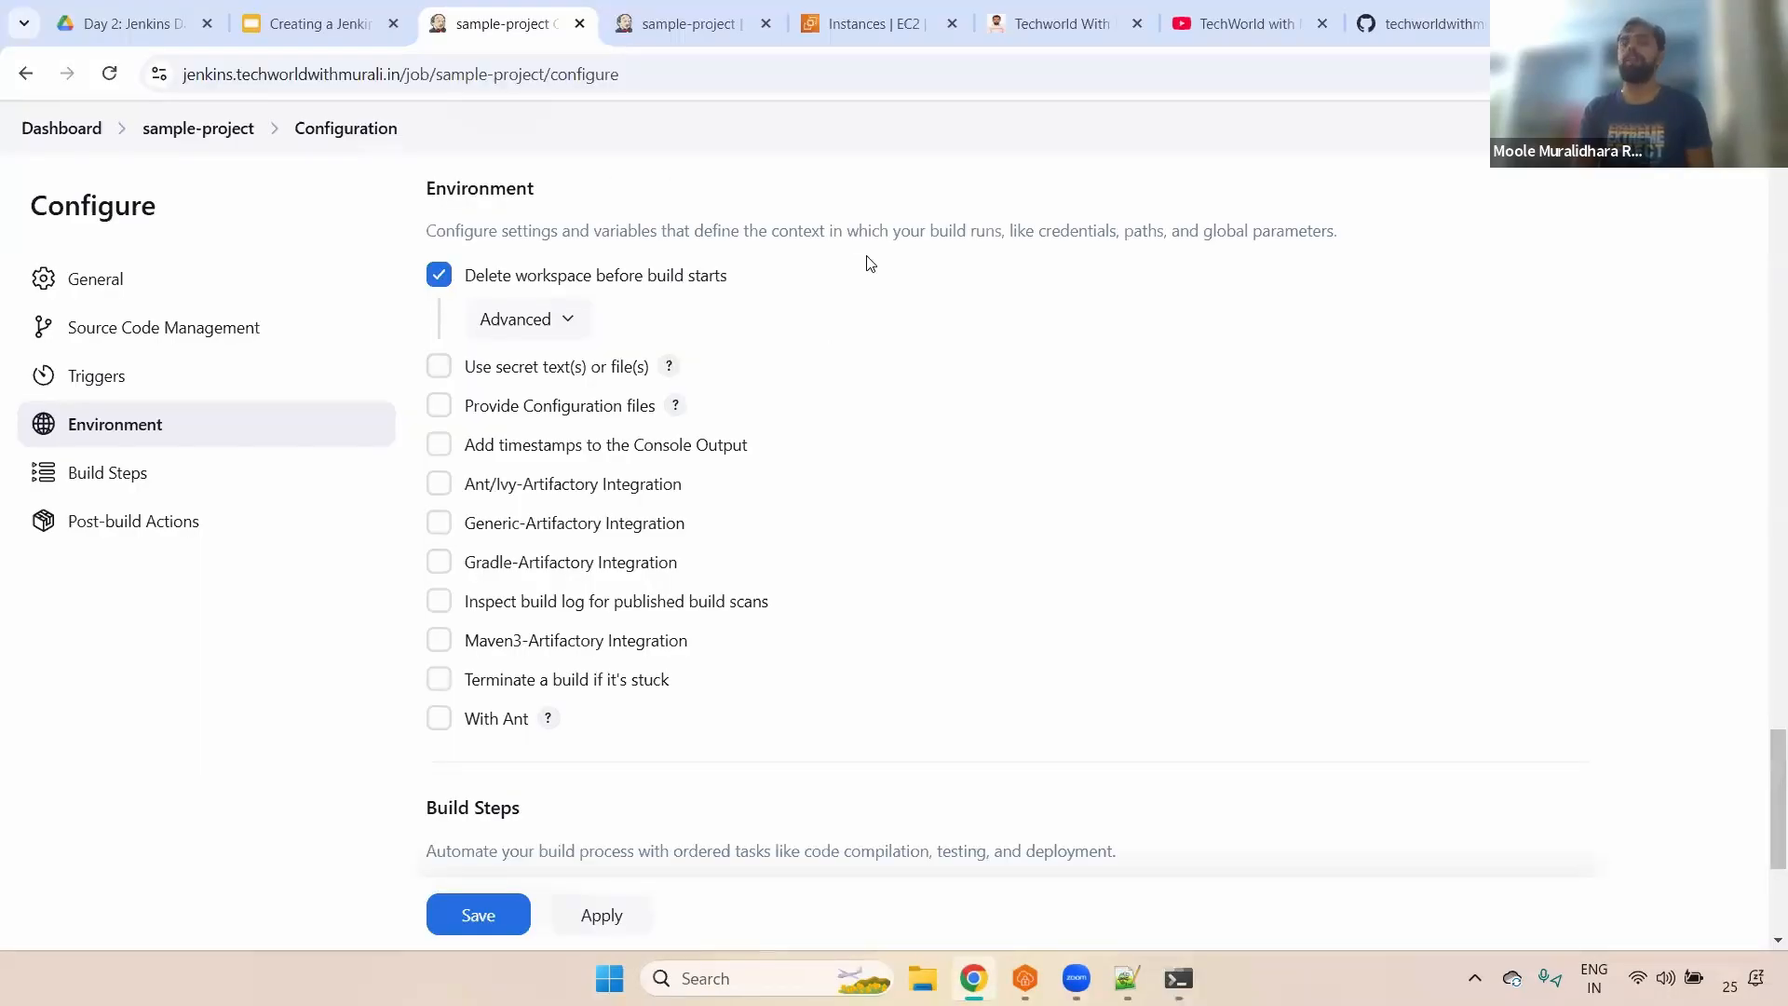
{"action": "key", "text": "alt+Tab"}
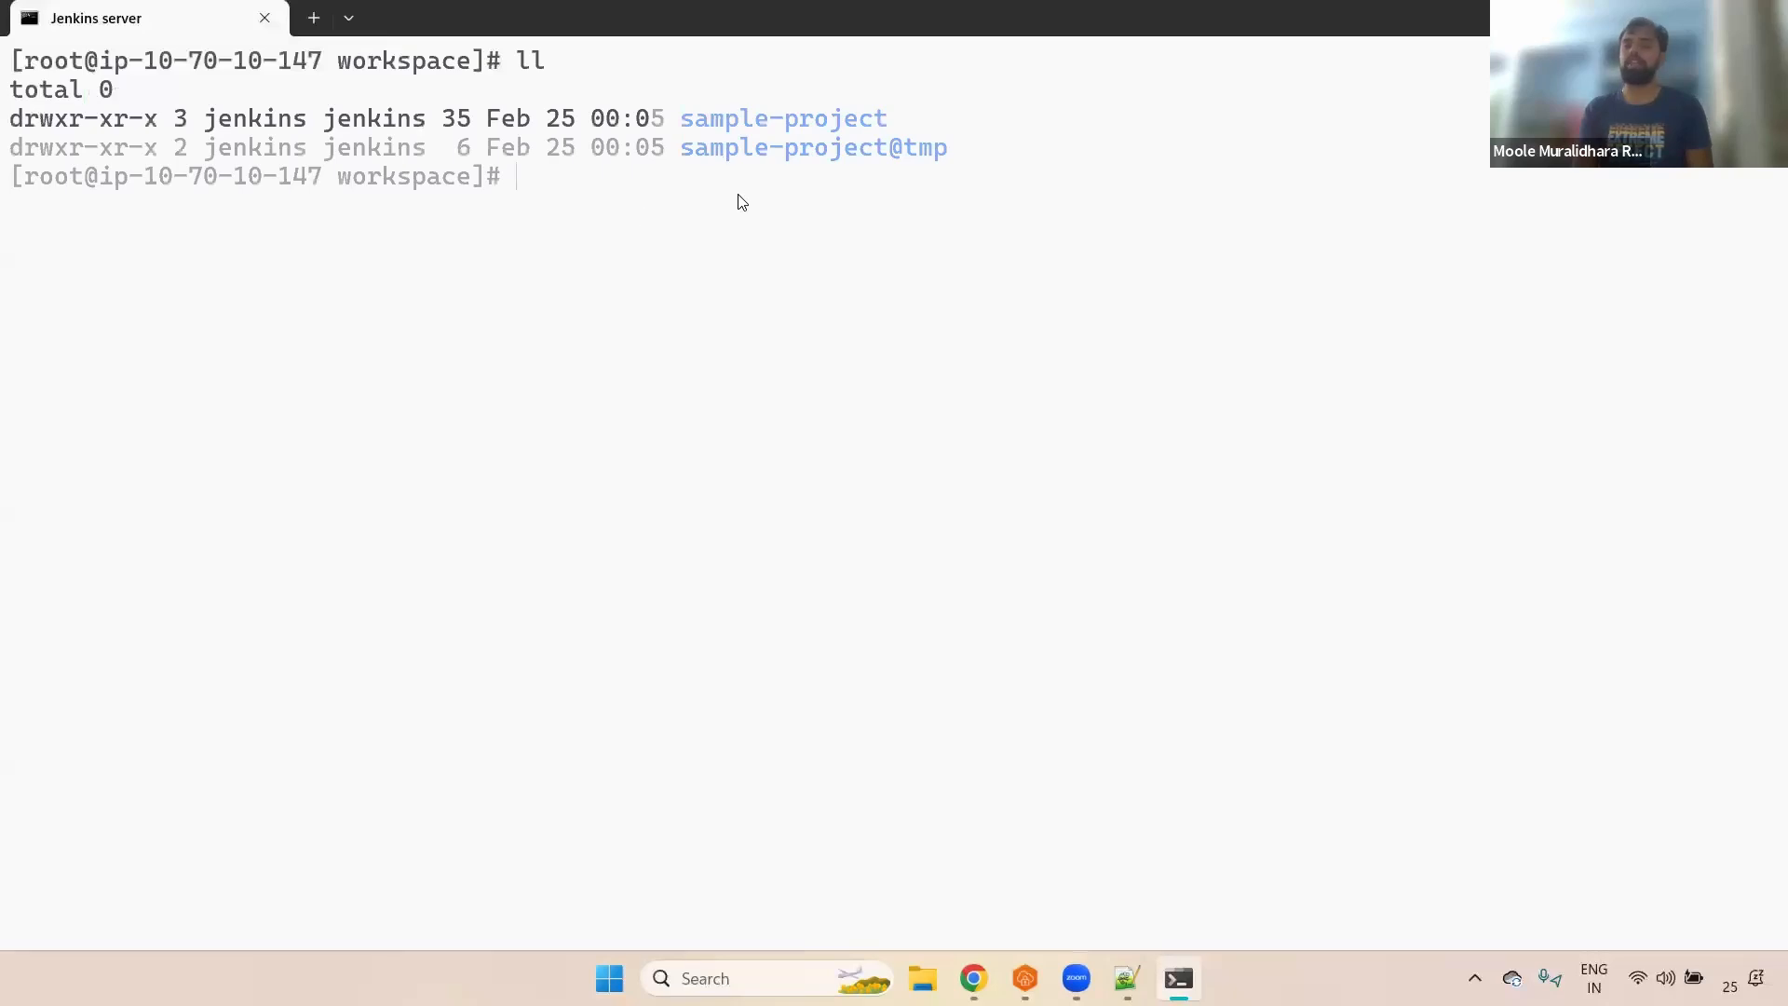
{"action": "key", "text": "alt+Tab"}
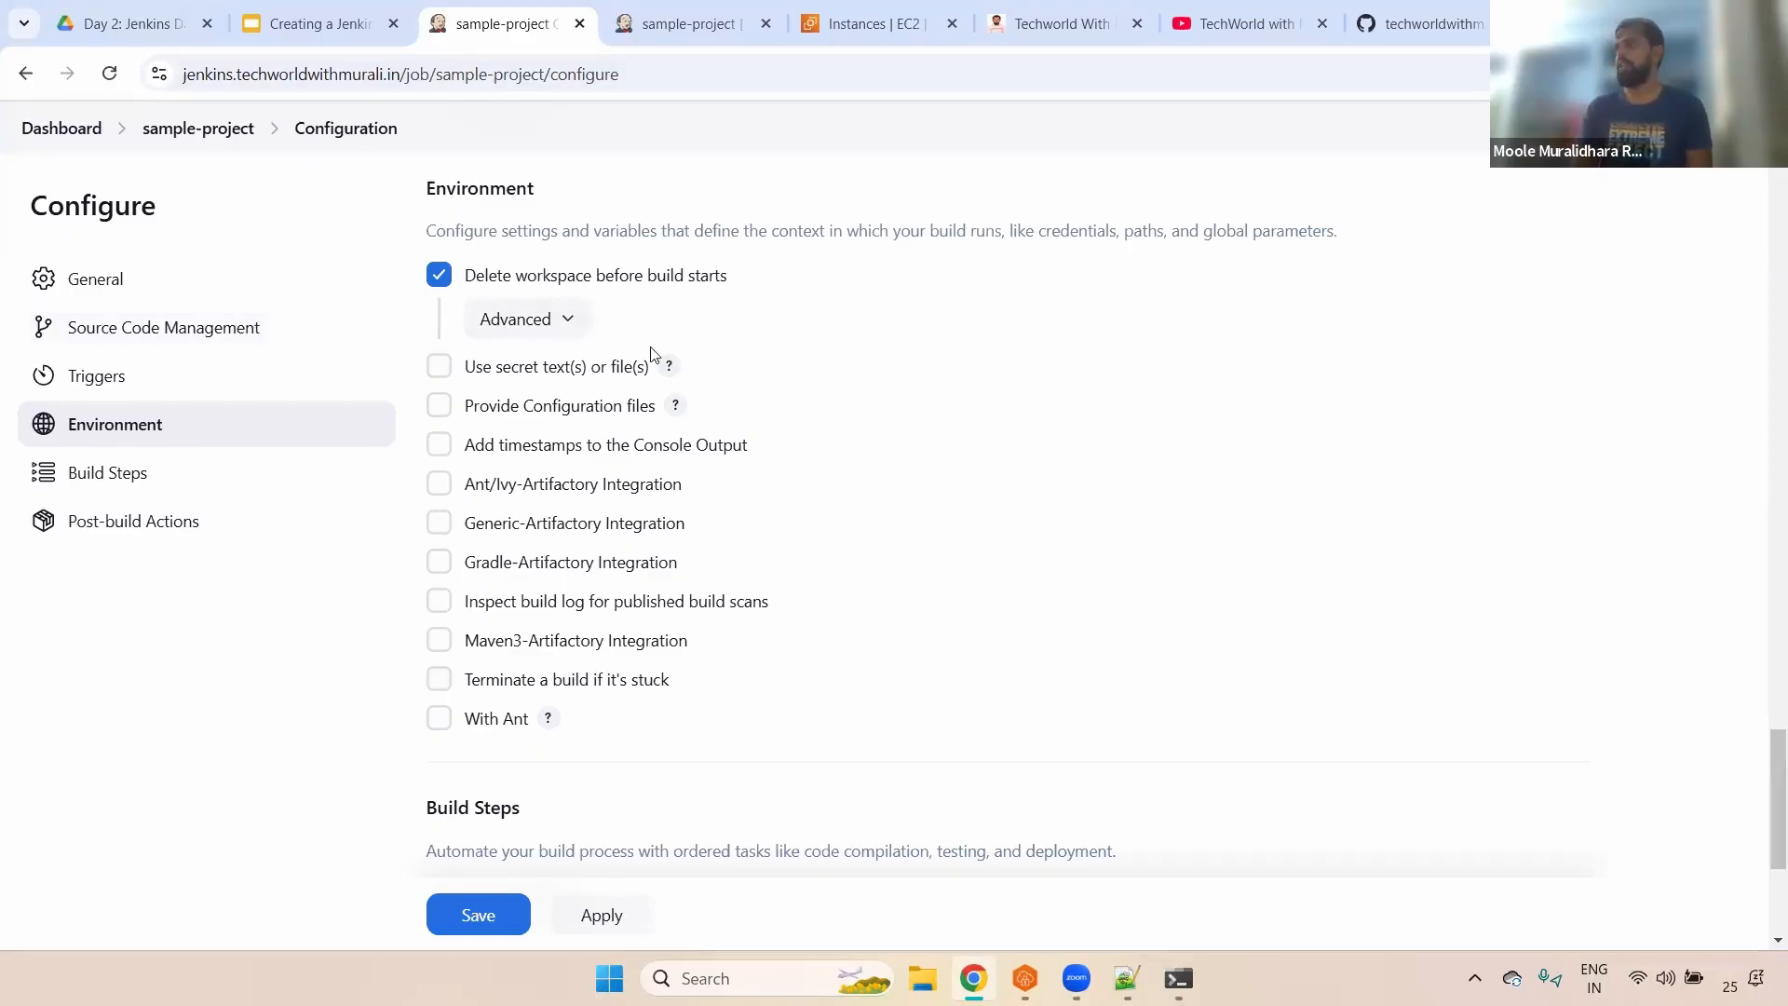
{"action": "key", "text": "alt+Tab"}
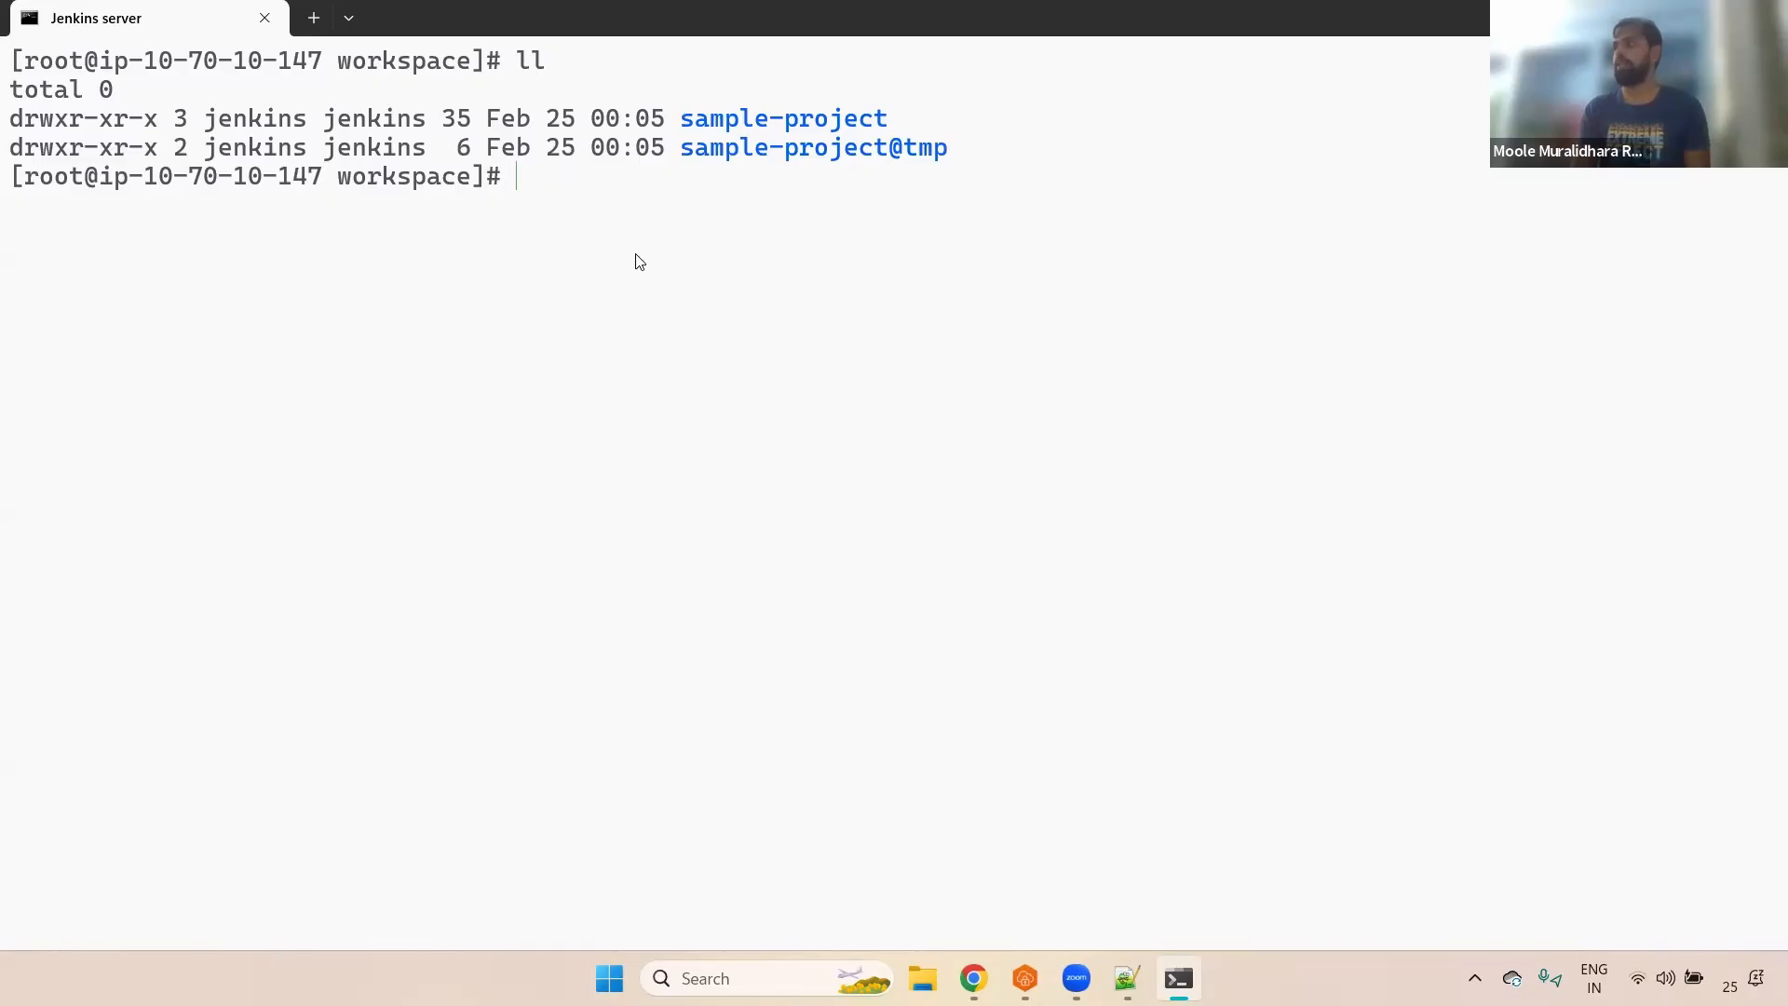
{"action": "key", "text": "alt+Tab"}
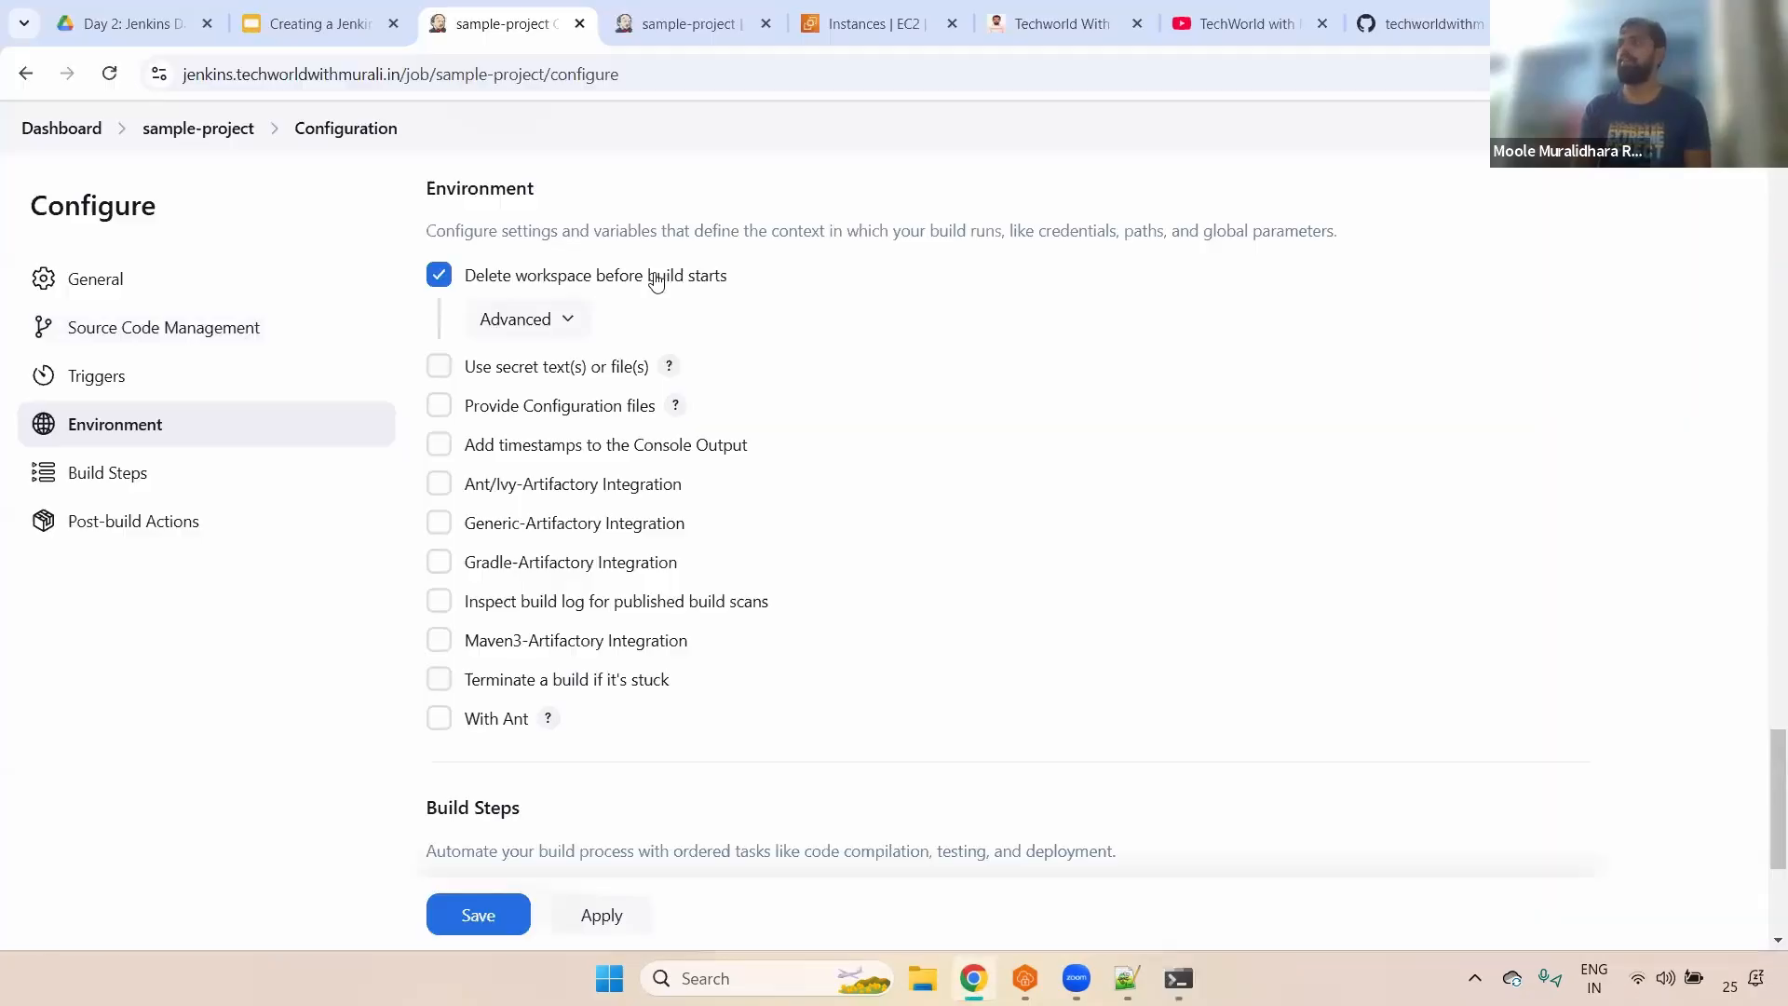
- Turn off 'Delete workspace before build starts' and leave 'Use secret text(s) or file(s)' unchecked
{"action": "left_click", "coordinate": [438, 275]}
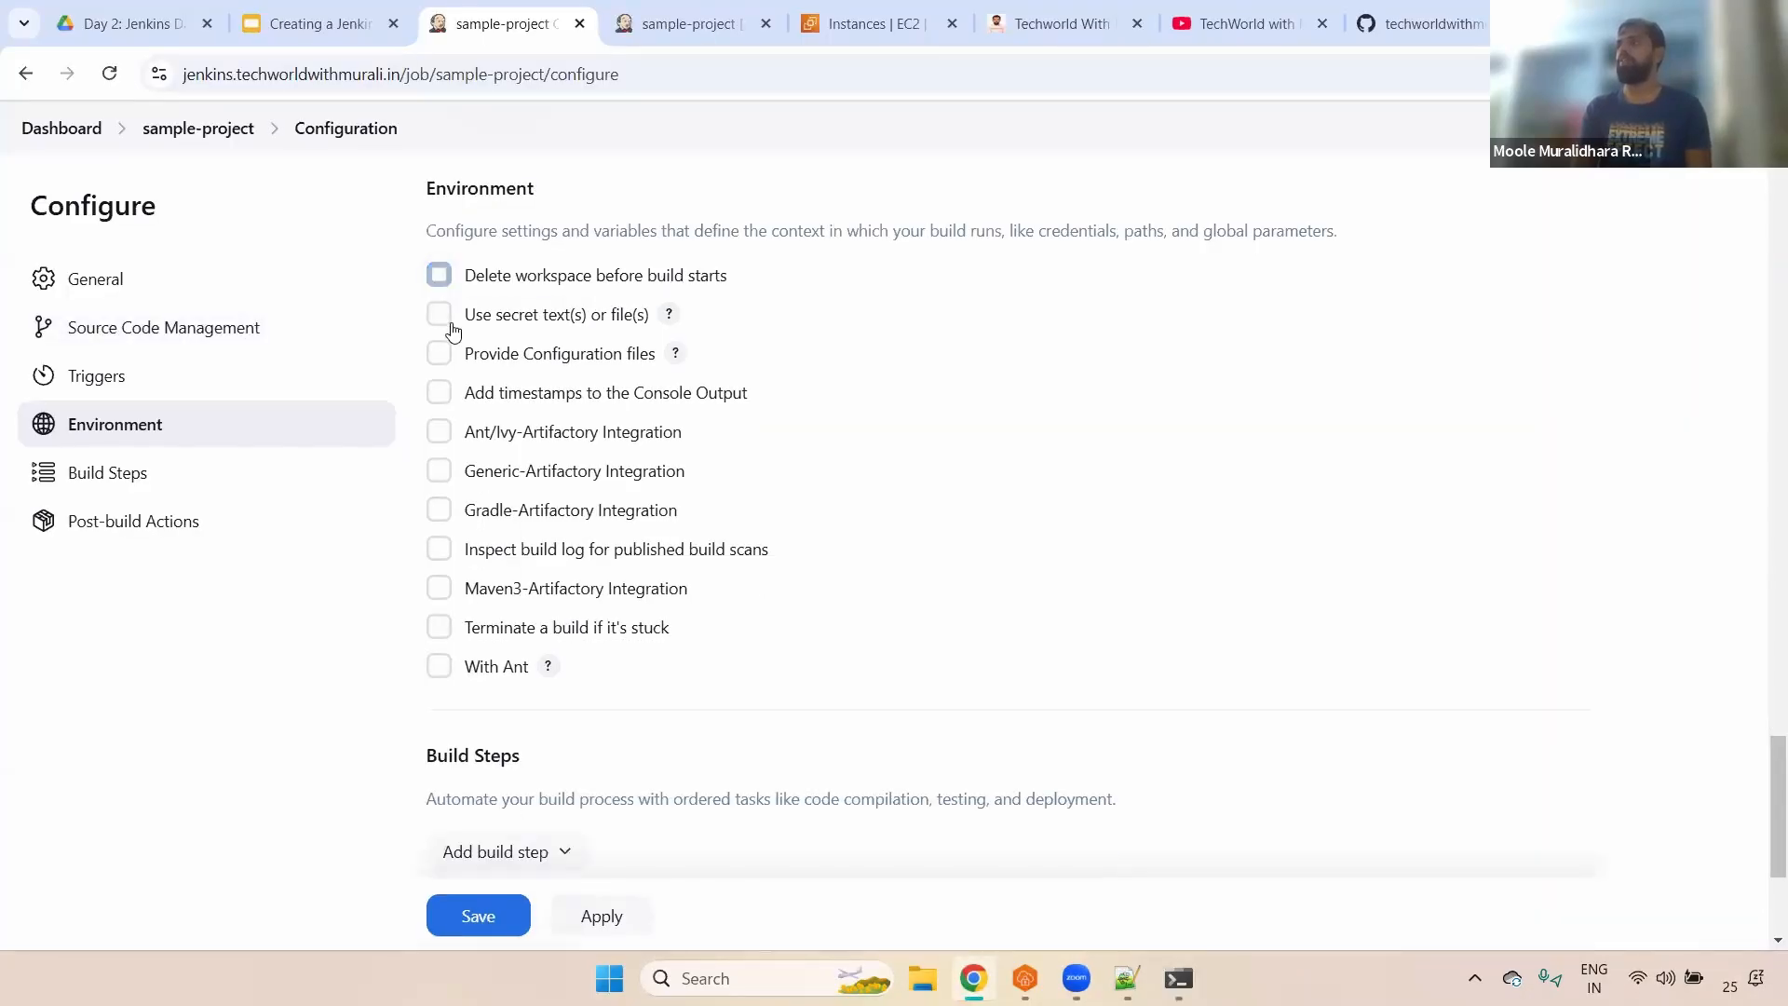
{"action": "left_click", "coordinate": [439, 315]}
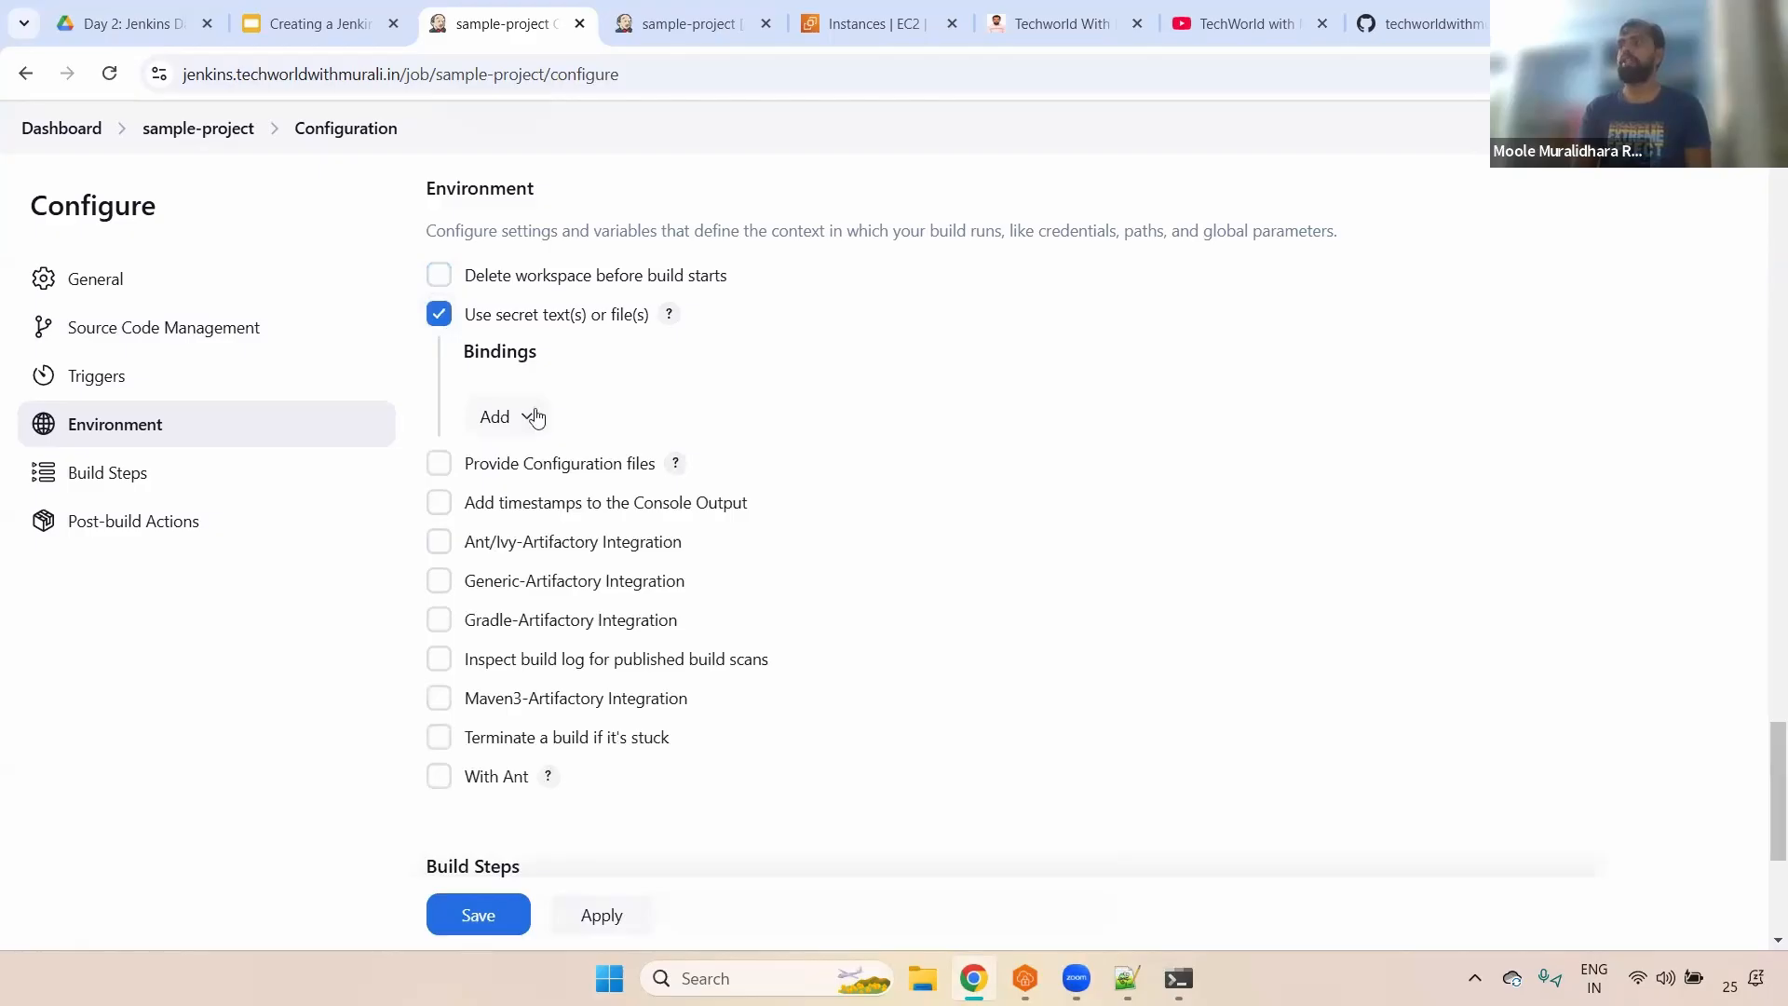
{"action": "left_click", "coordinate": [529, 416]}
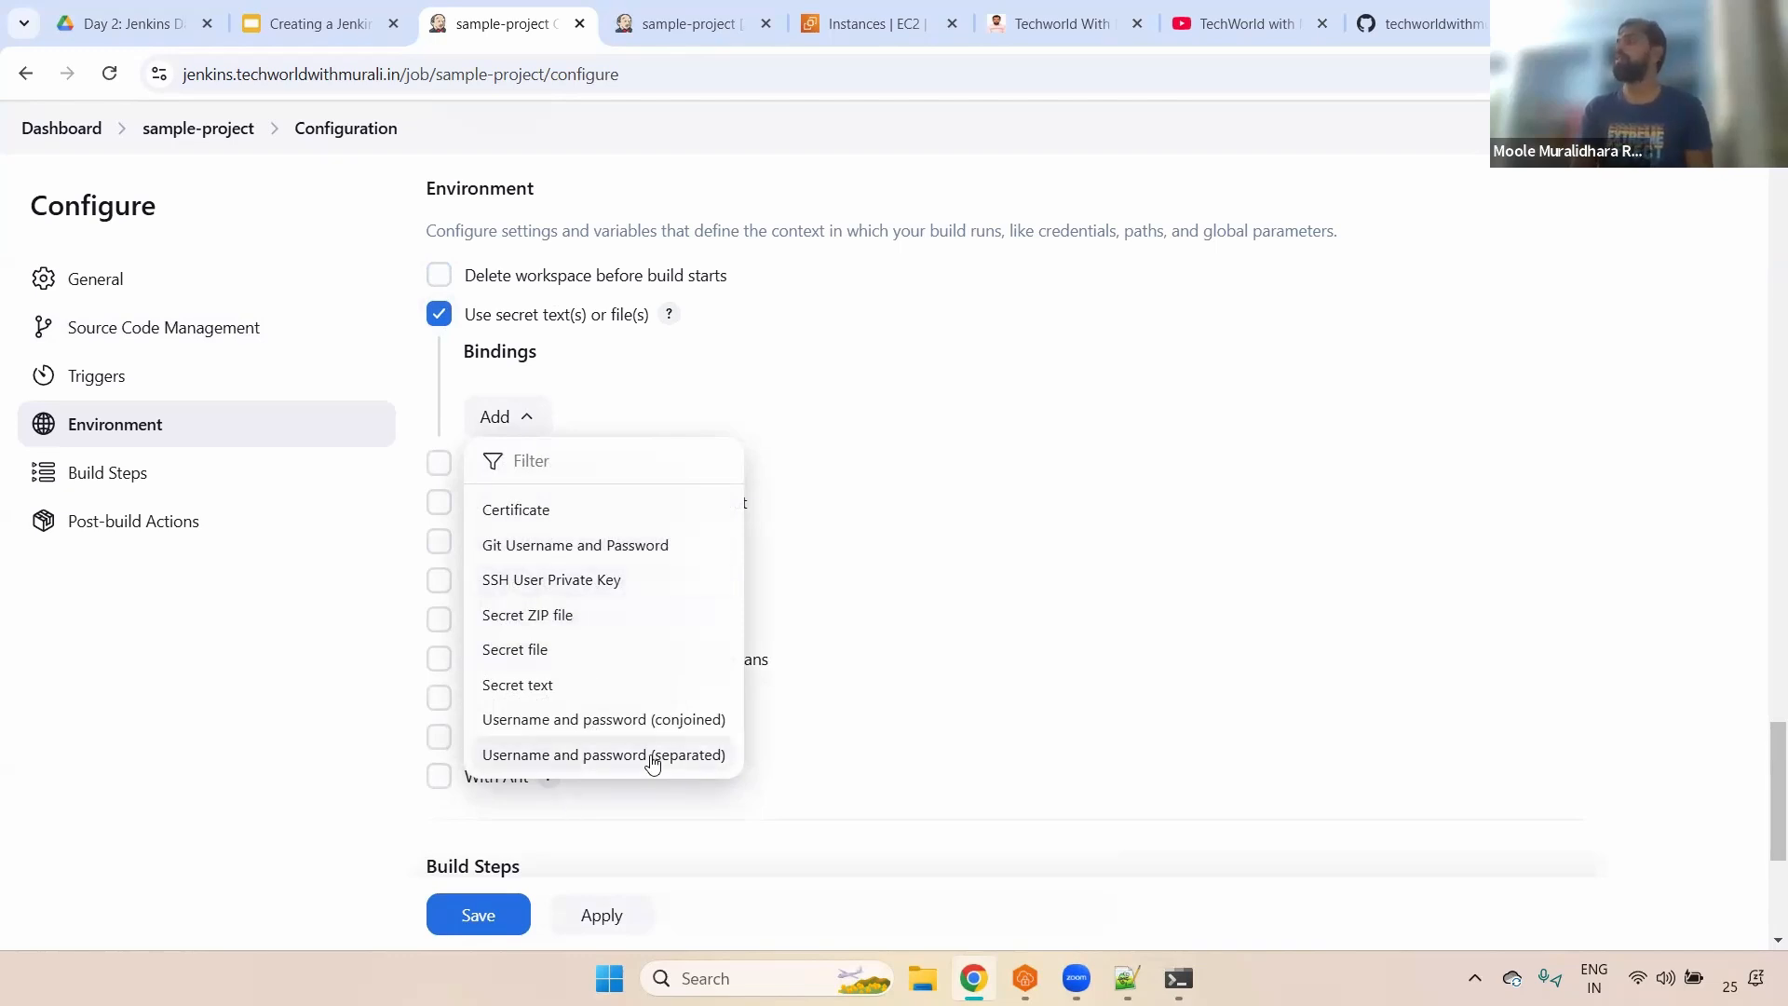
{"action": "left_click", "coordinate": [810, 381]}
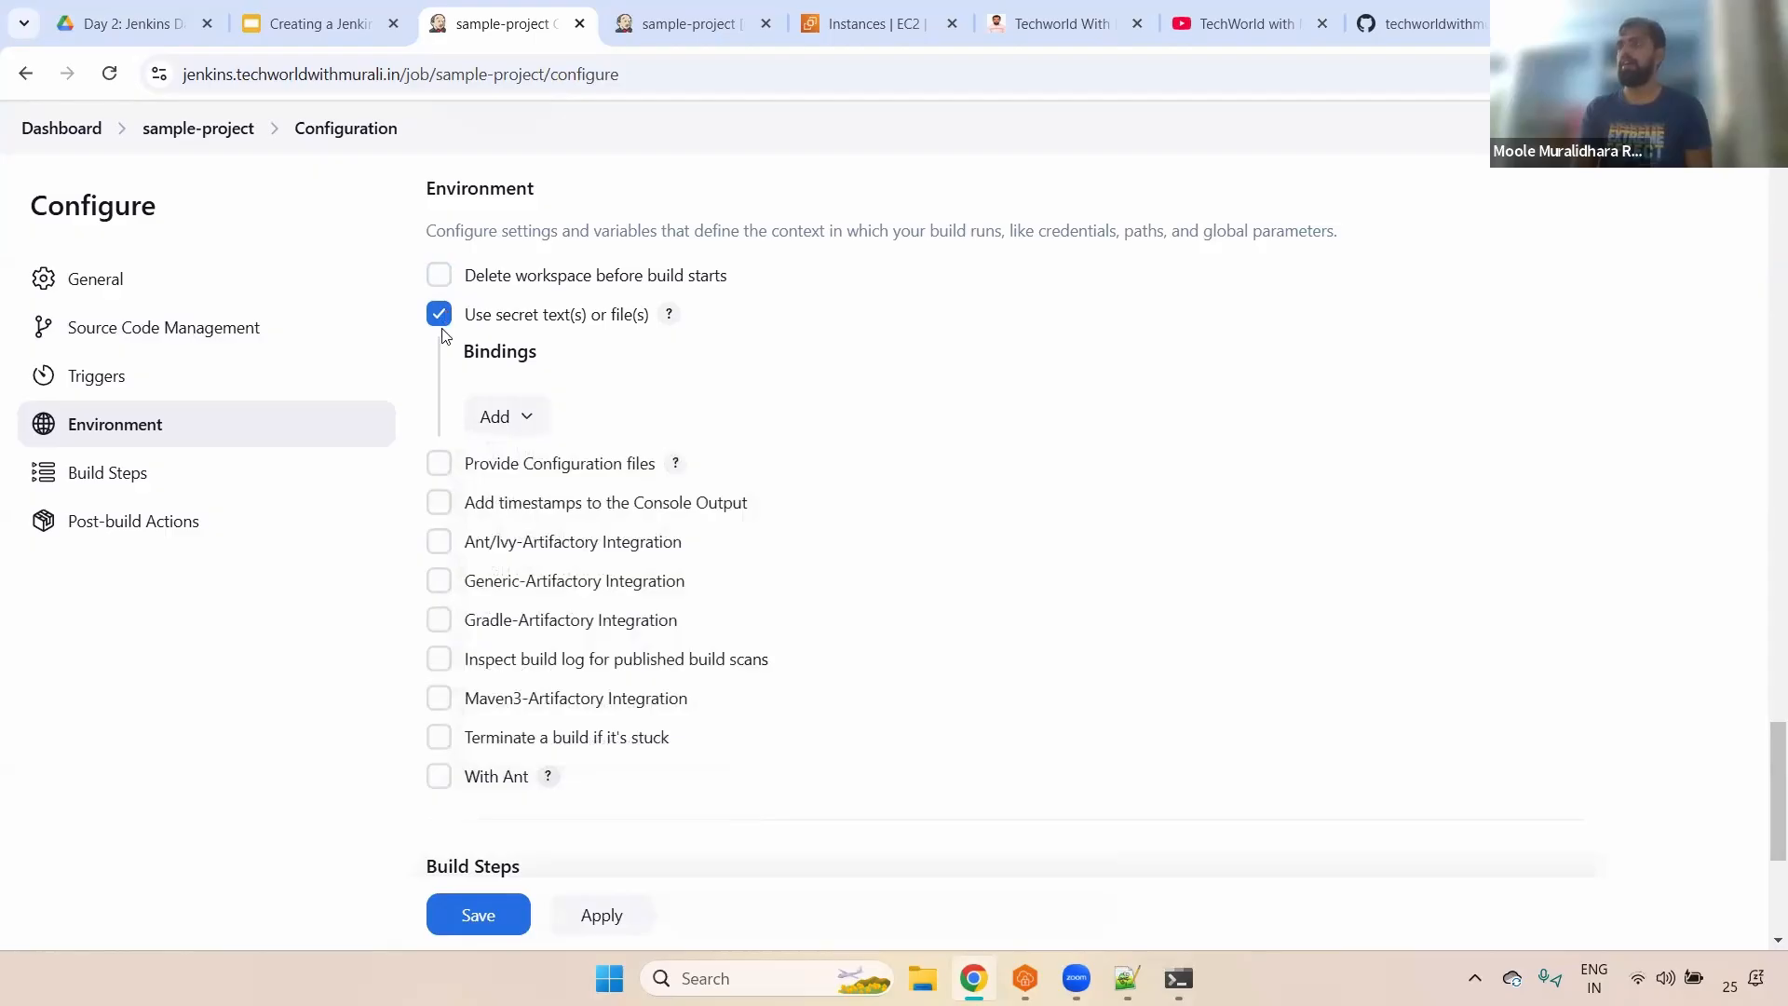
{"action": "left_click", "coordinate": [445, 316]}
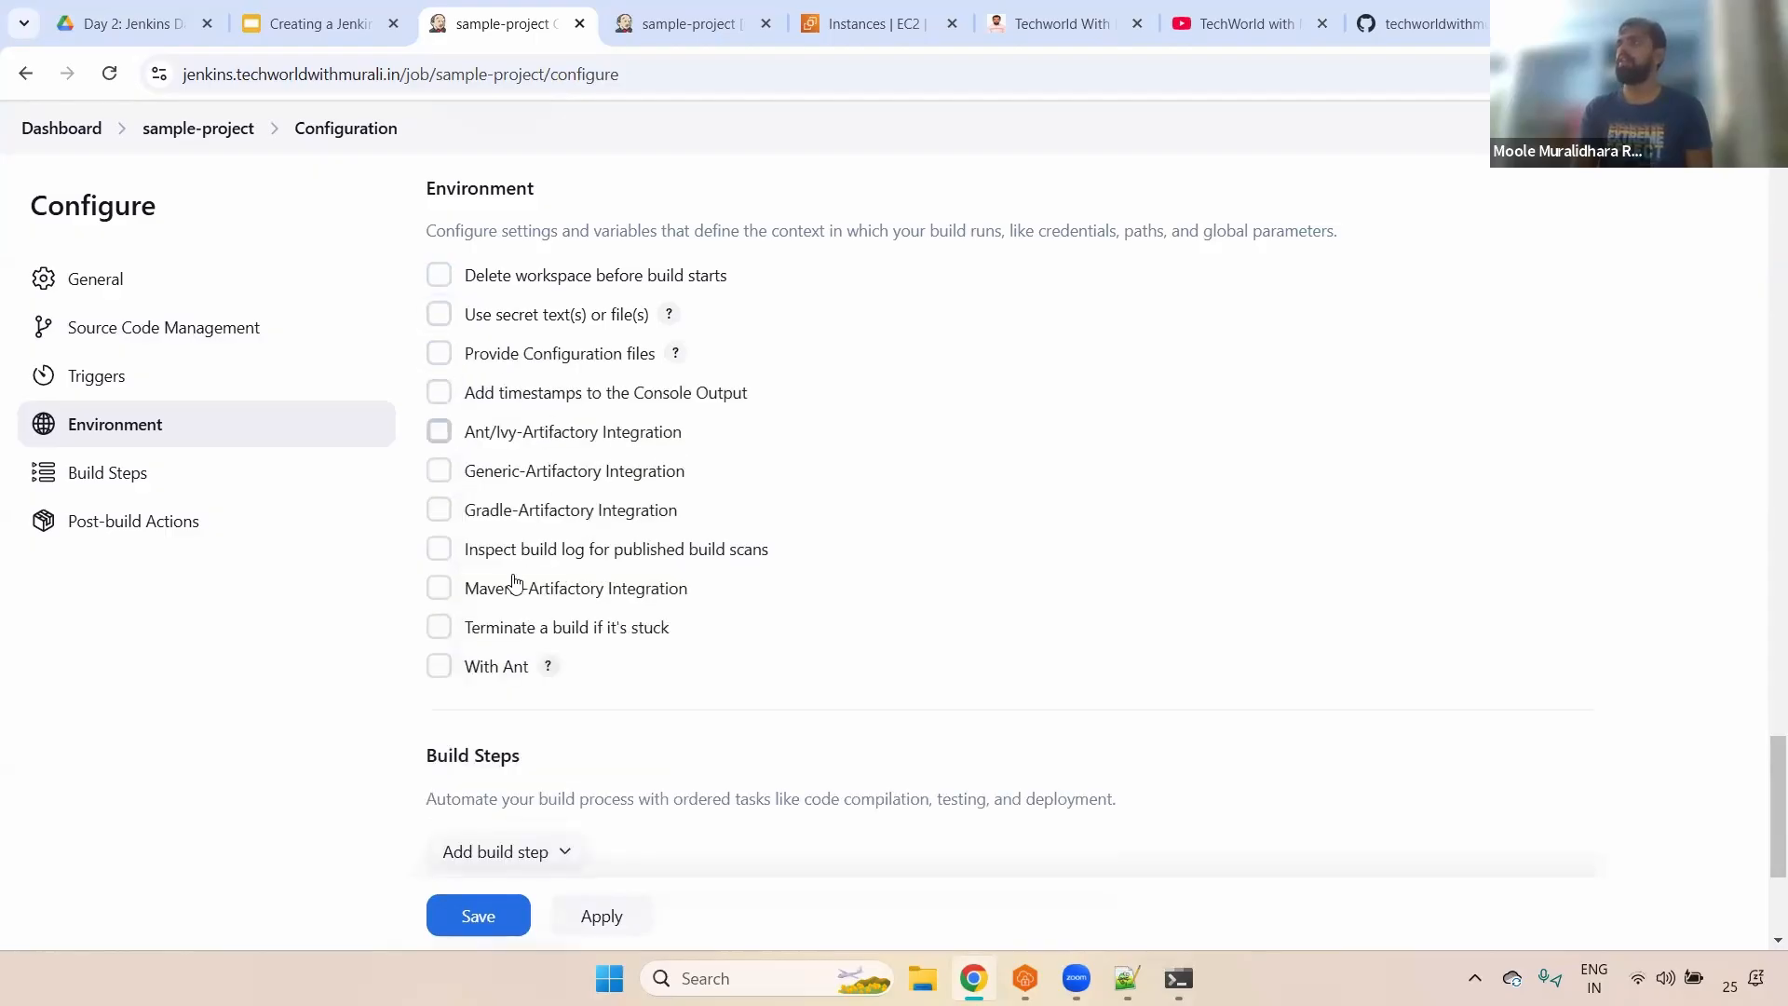
- Highlight the Maven3-Artifactory Integration option text
{"action": "left_click_drag", "start_coordinate": [754, 610], "coordinate": [466, 577]}
{"action": "left_click_drag", "start_coordinate": [771, 590], "coordinate": [440, 603]}
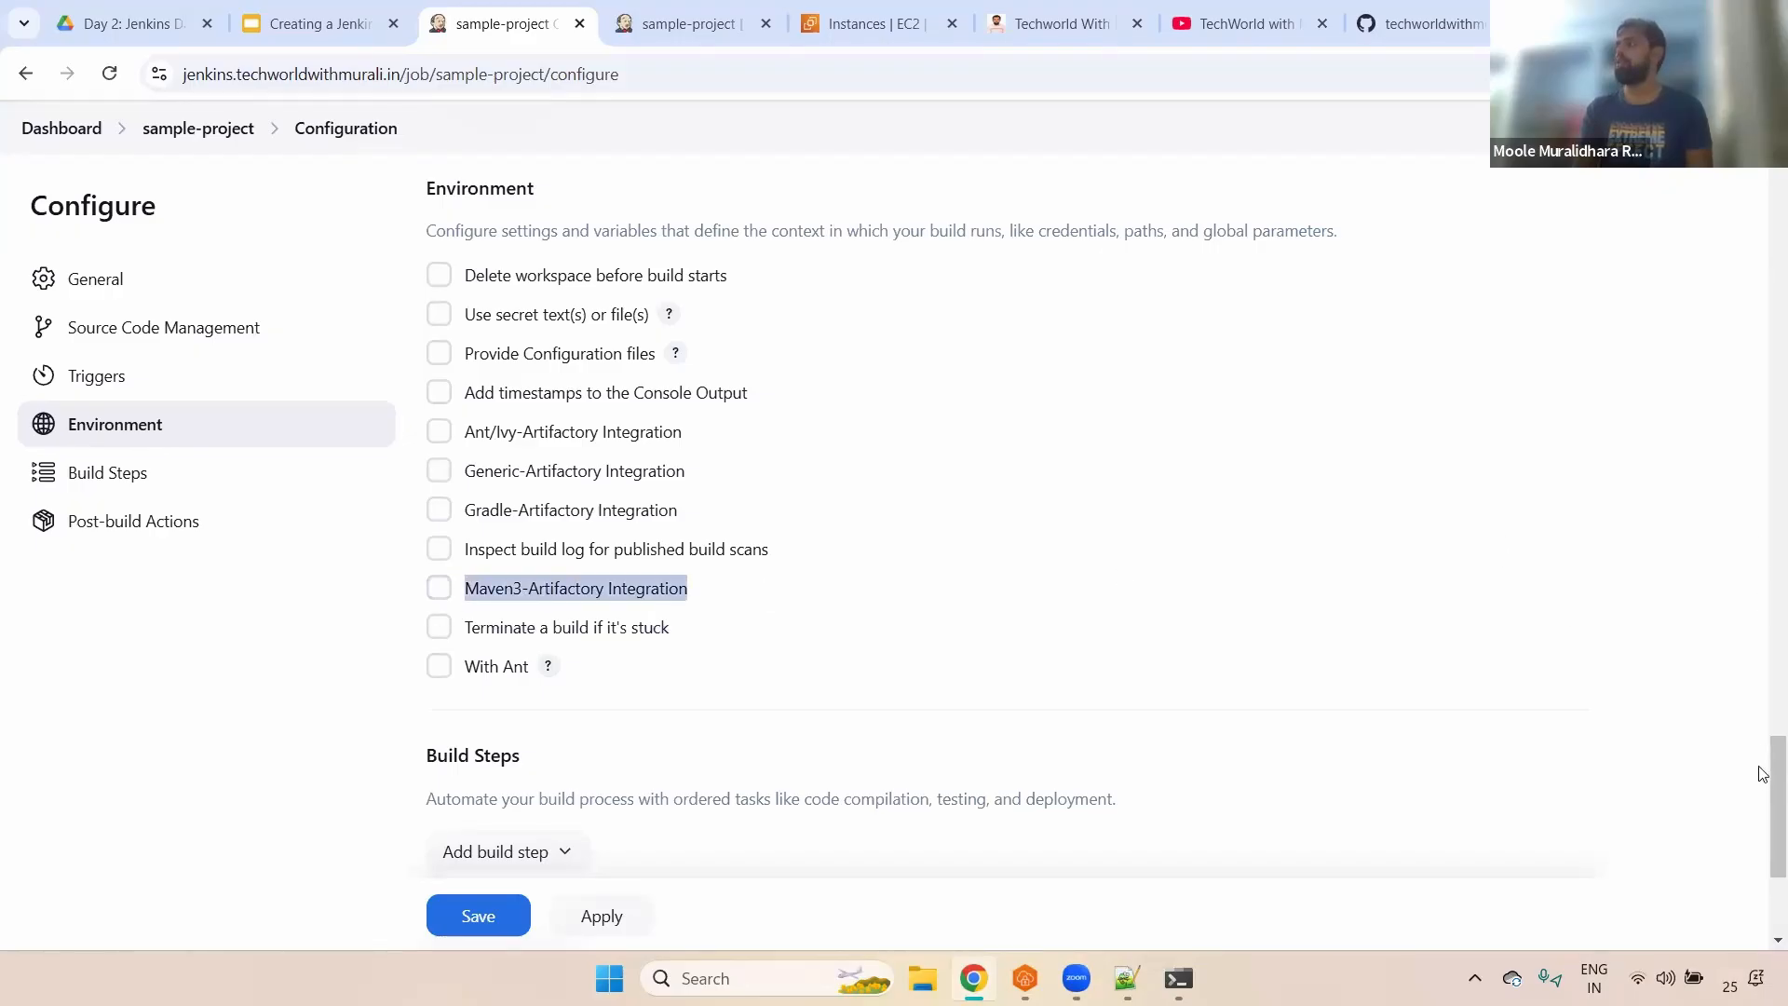
{"action": "left_click_drag", "start_coordinate": [1763, 774], "coordinate": [1765, 843]}
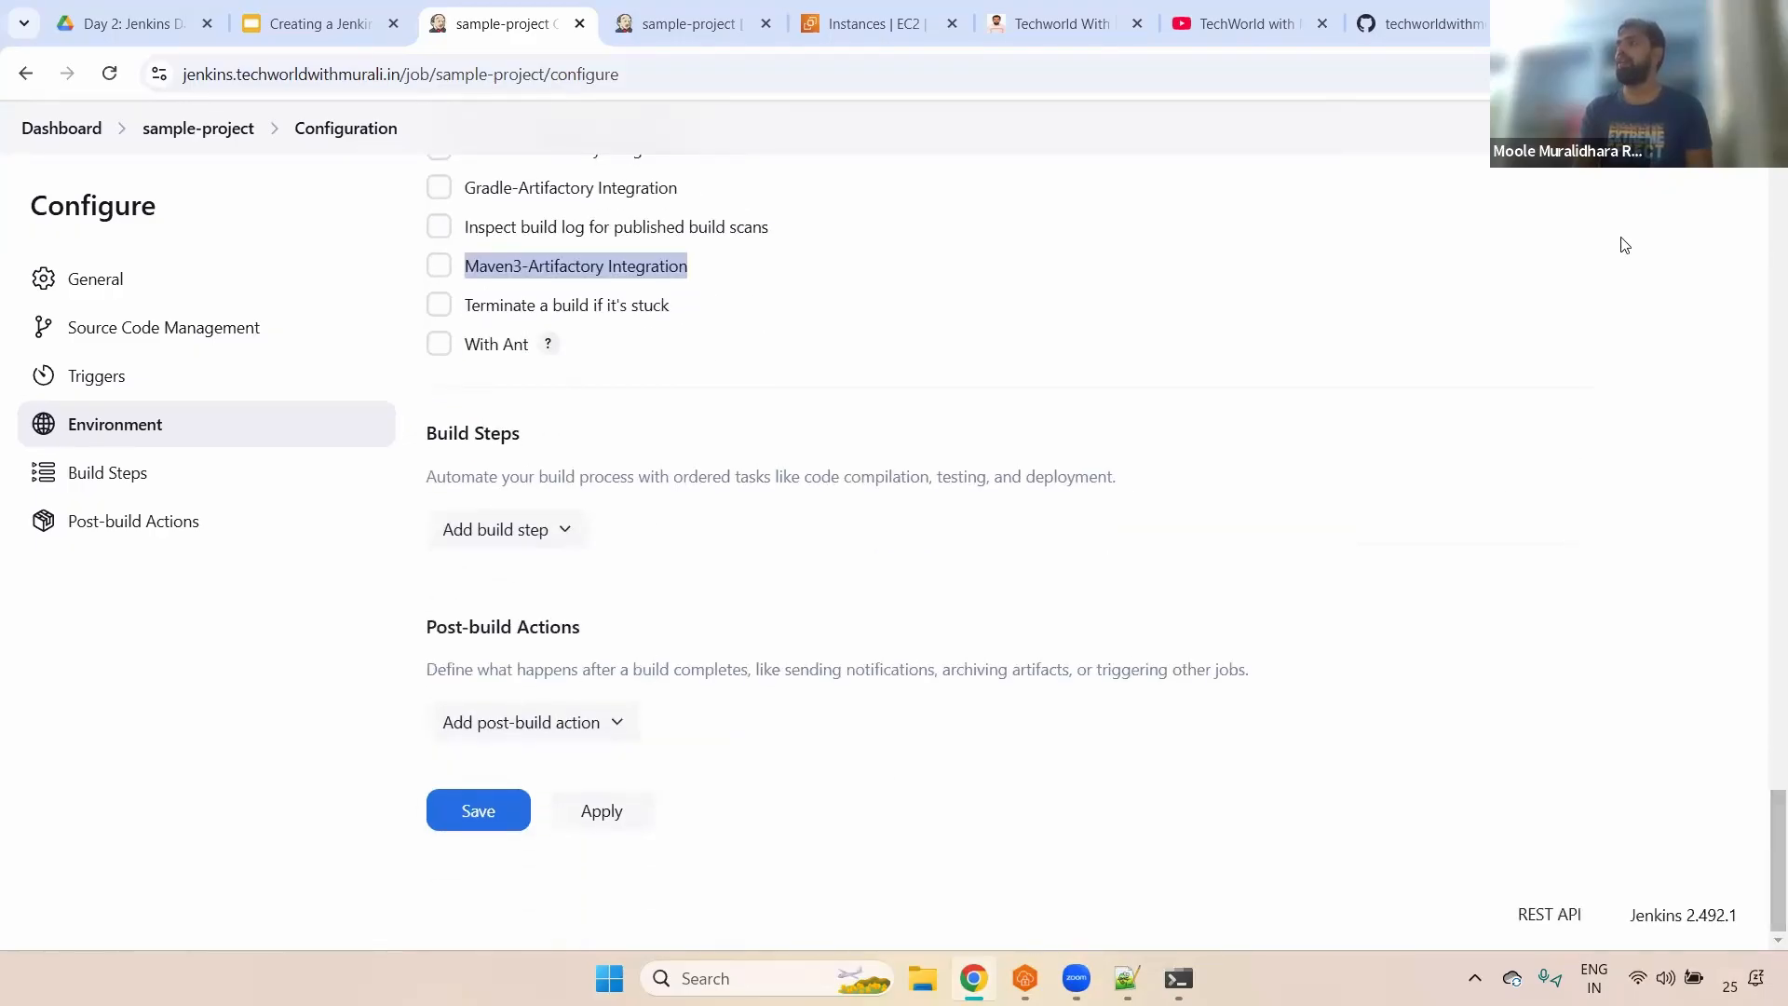
{"action": "left_click_drag", "start_coordinate": [438, 435], "coordinate": [567, 440]}
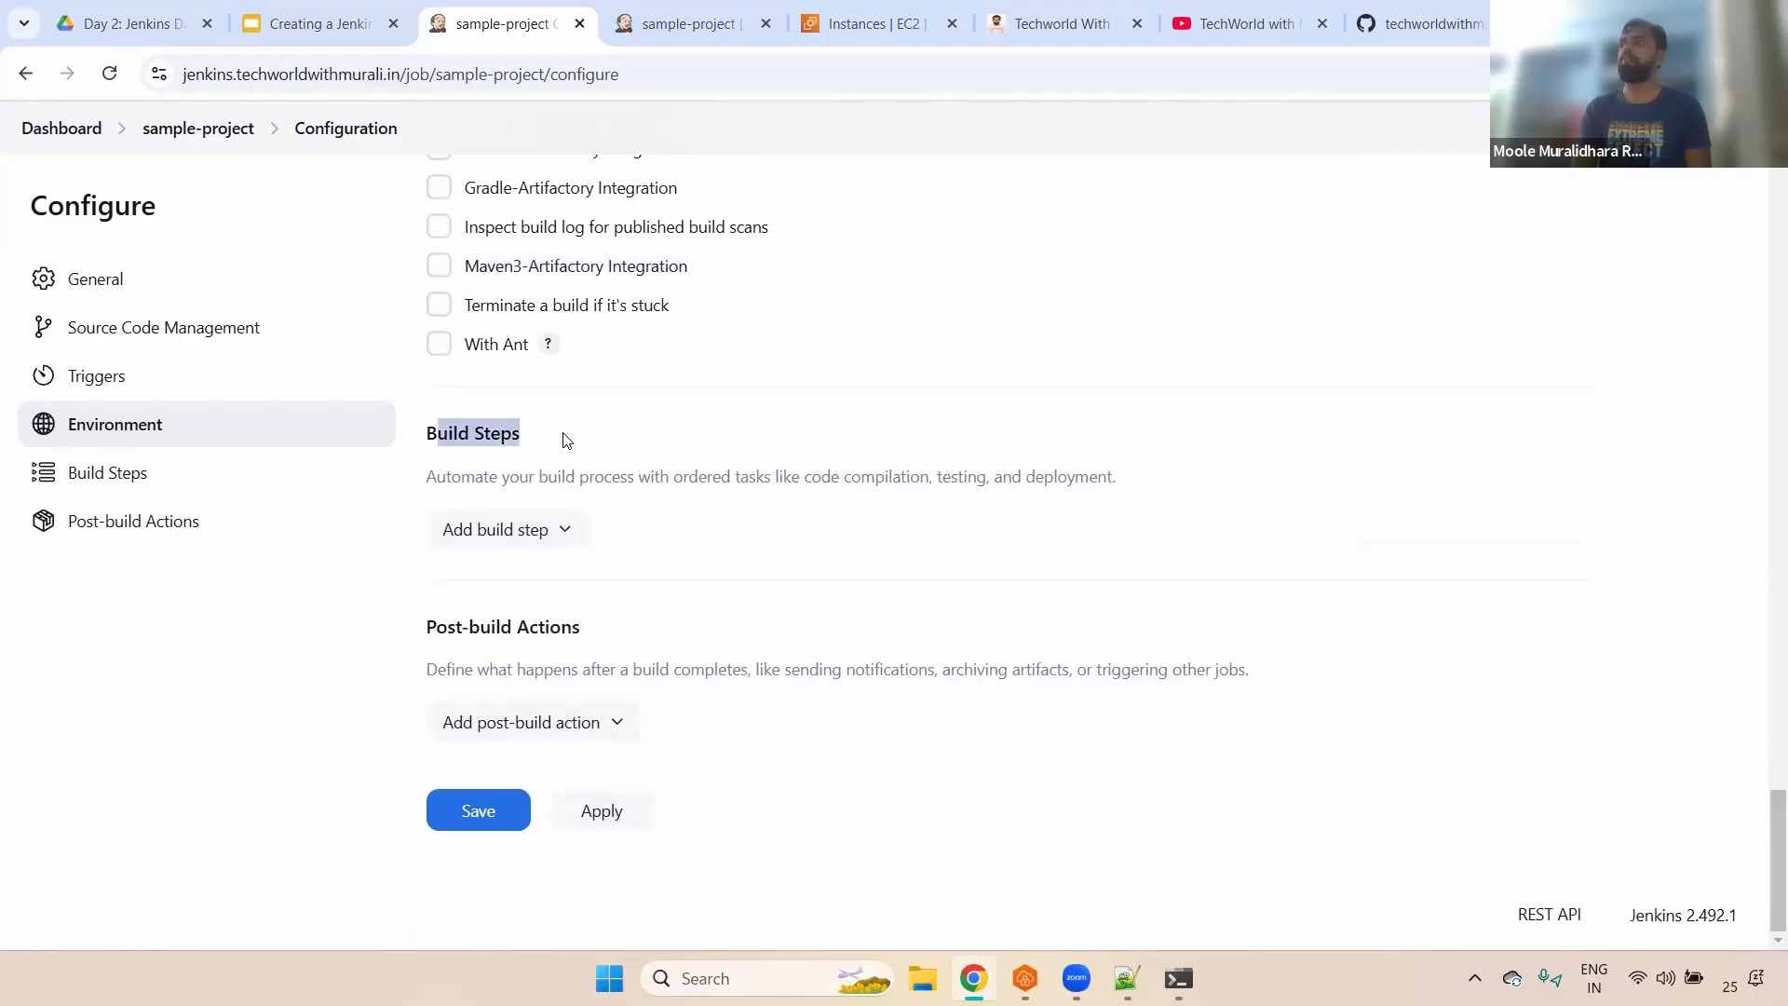
{"action": "triple_click", "coordinate": [474, 446]}
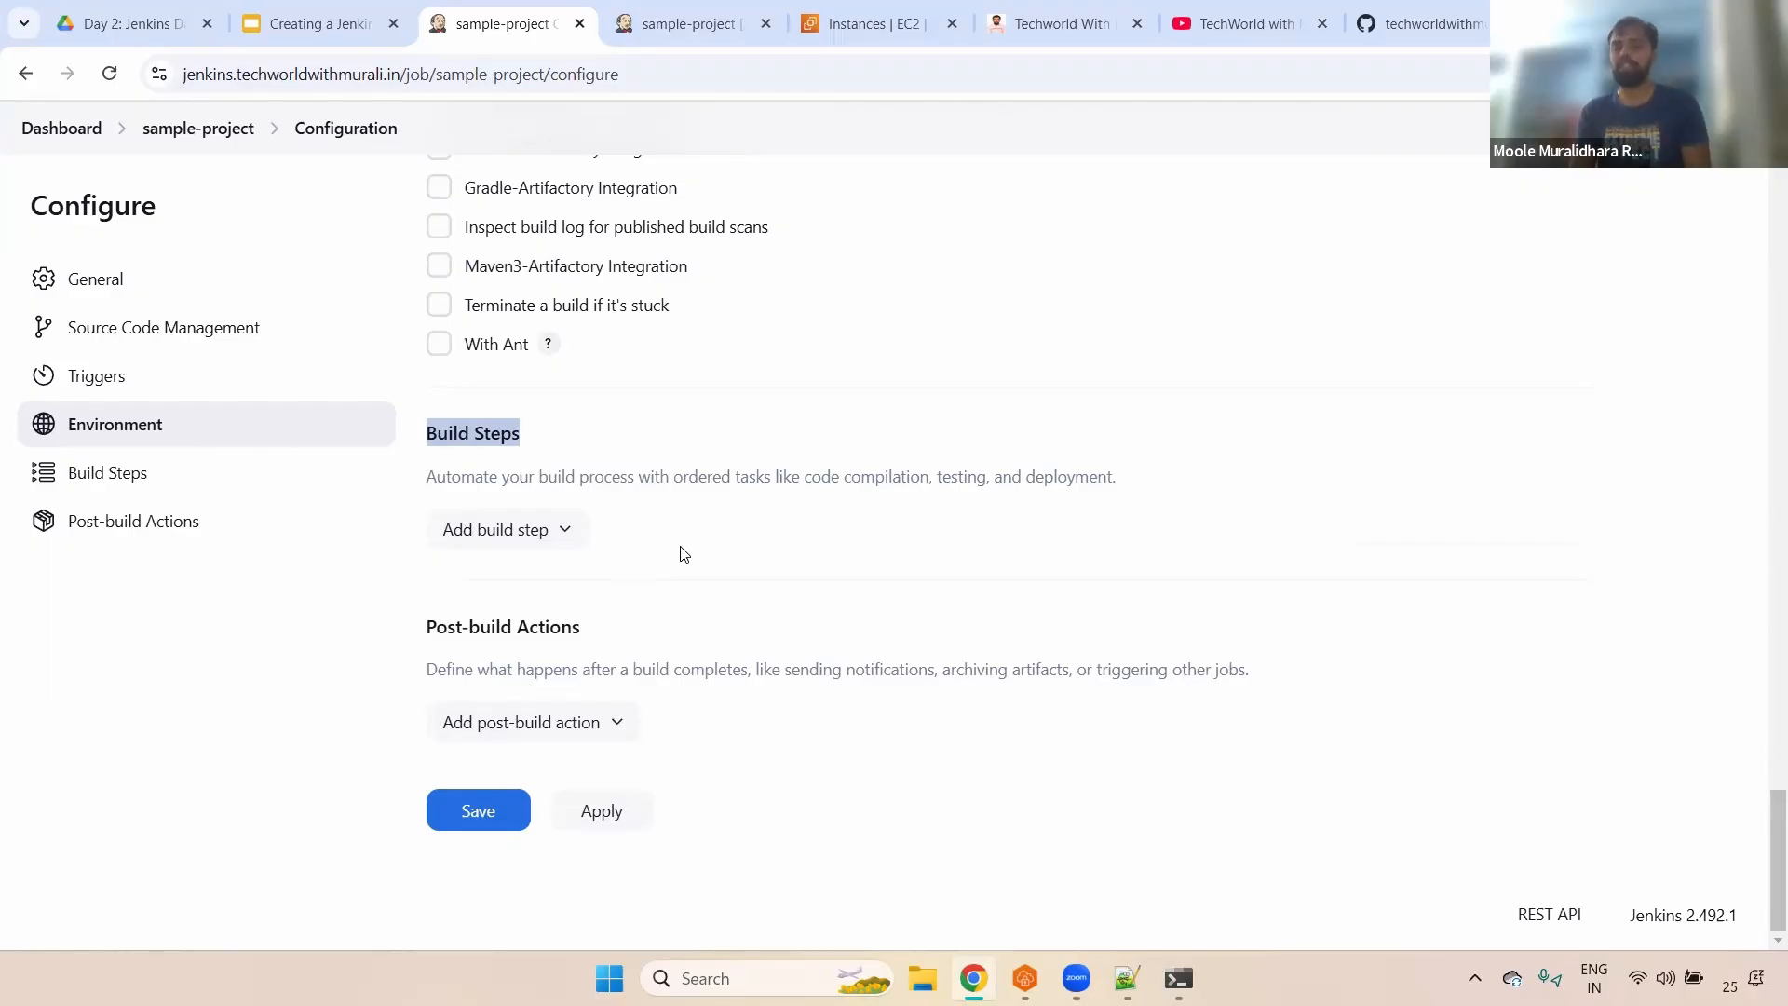
{"action": "left_click", "coordinate": [522, 528]}
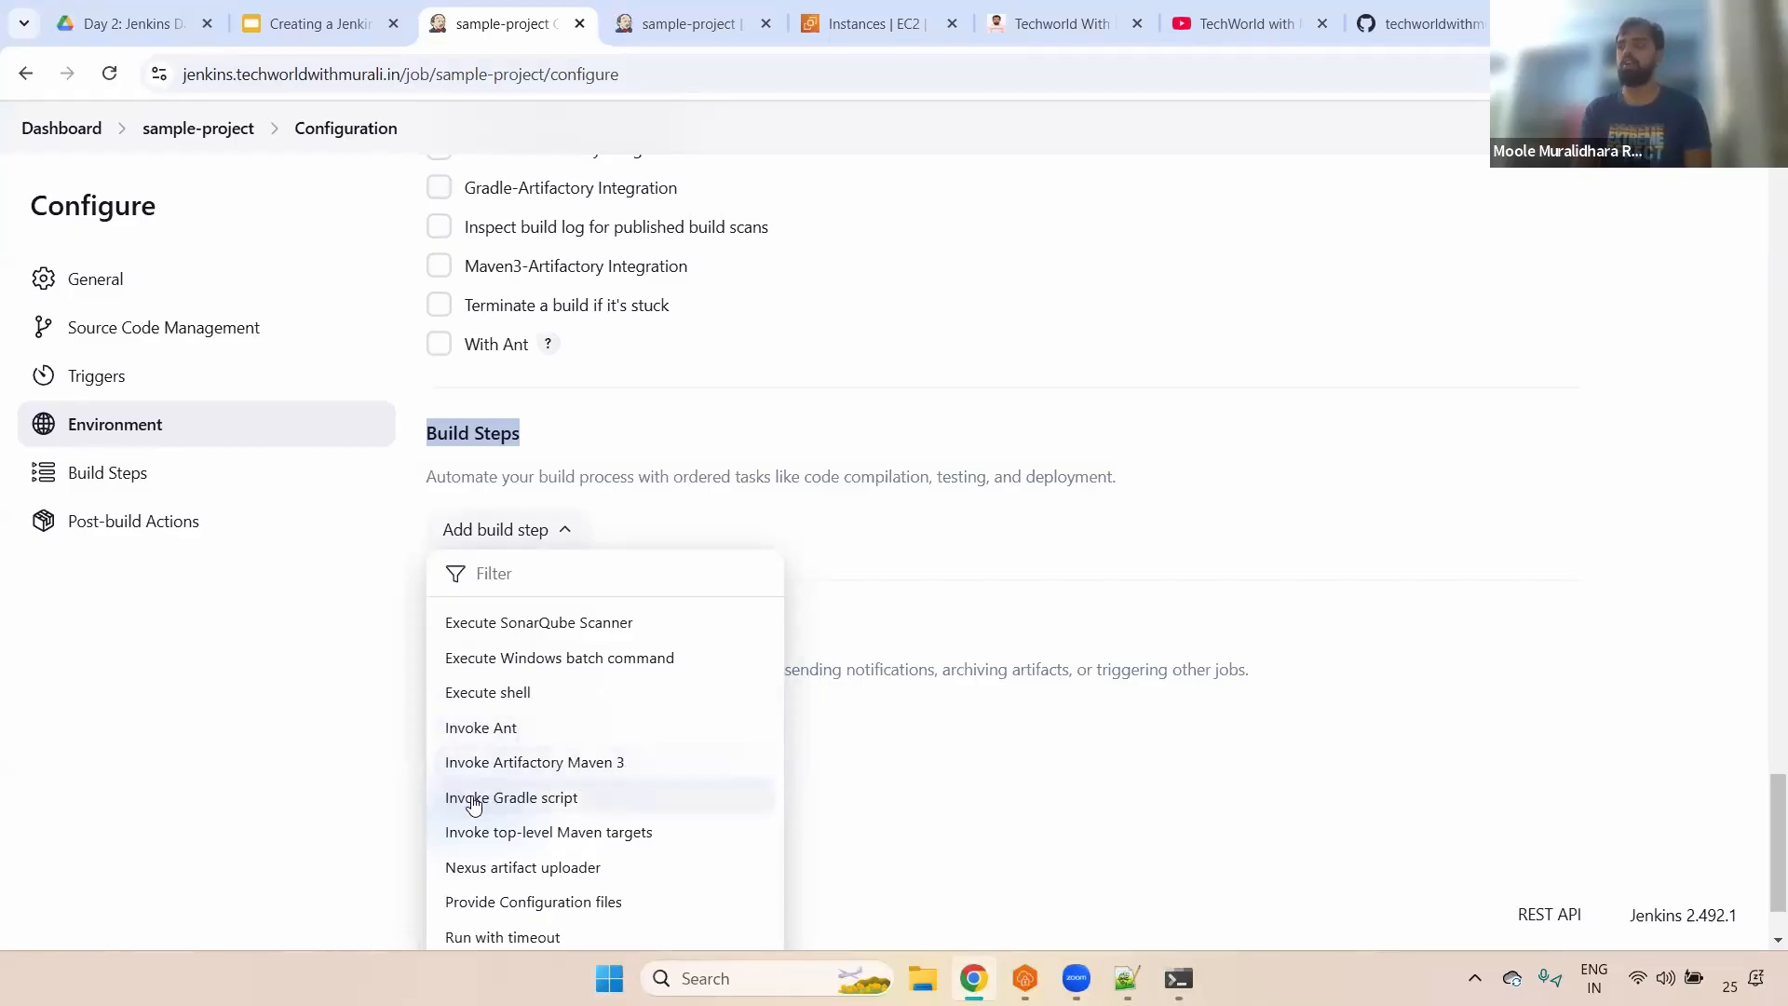
{"action": "left_click", "coordinate": [690, 839]}
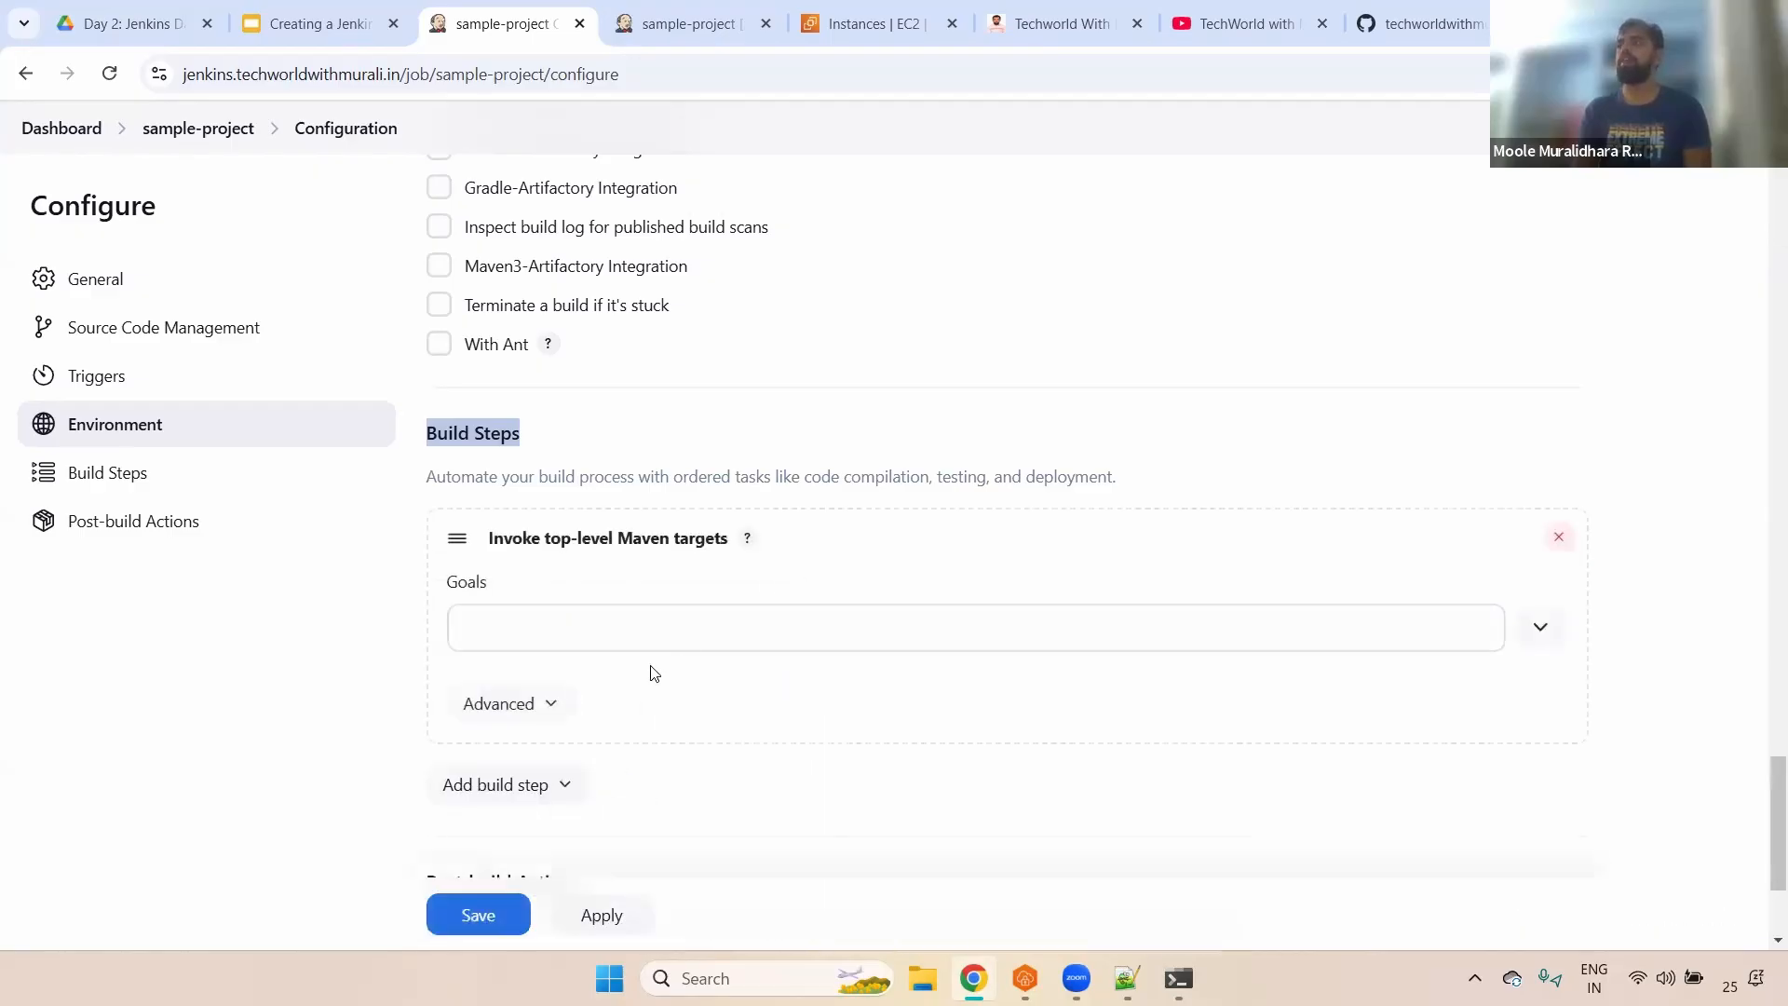
{"action": "left_click", "coordinate": [572, 627]}
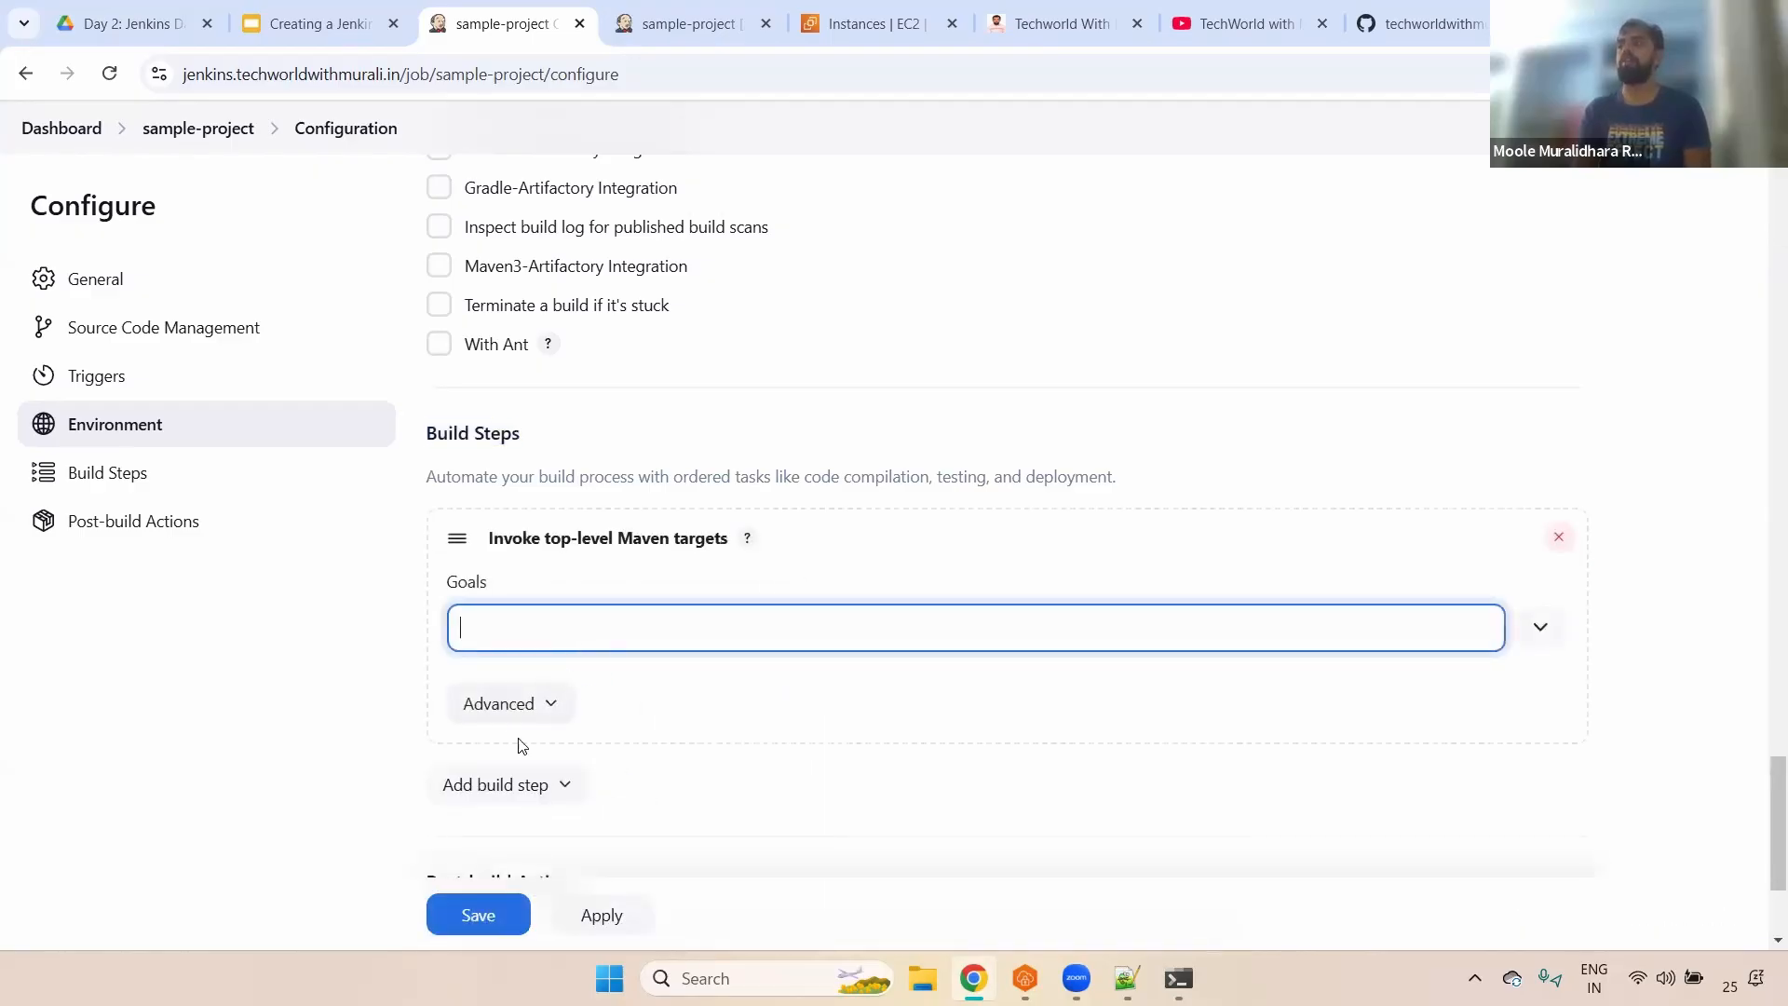
{"action": "left_click", "coordinate": [1559, 537]}
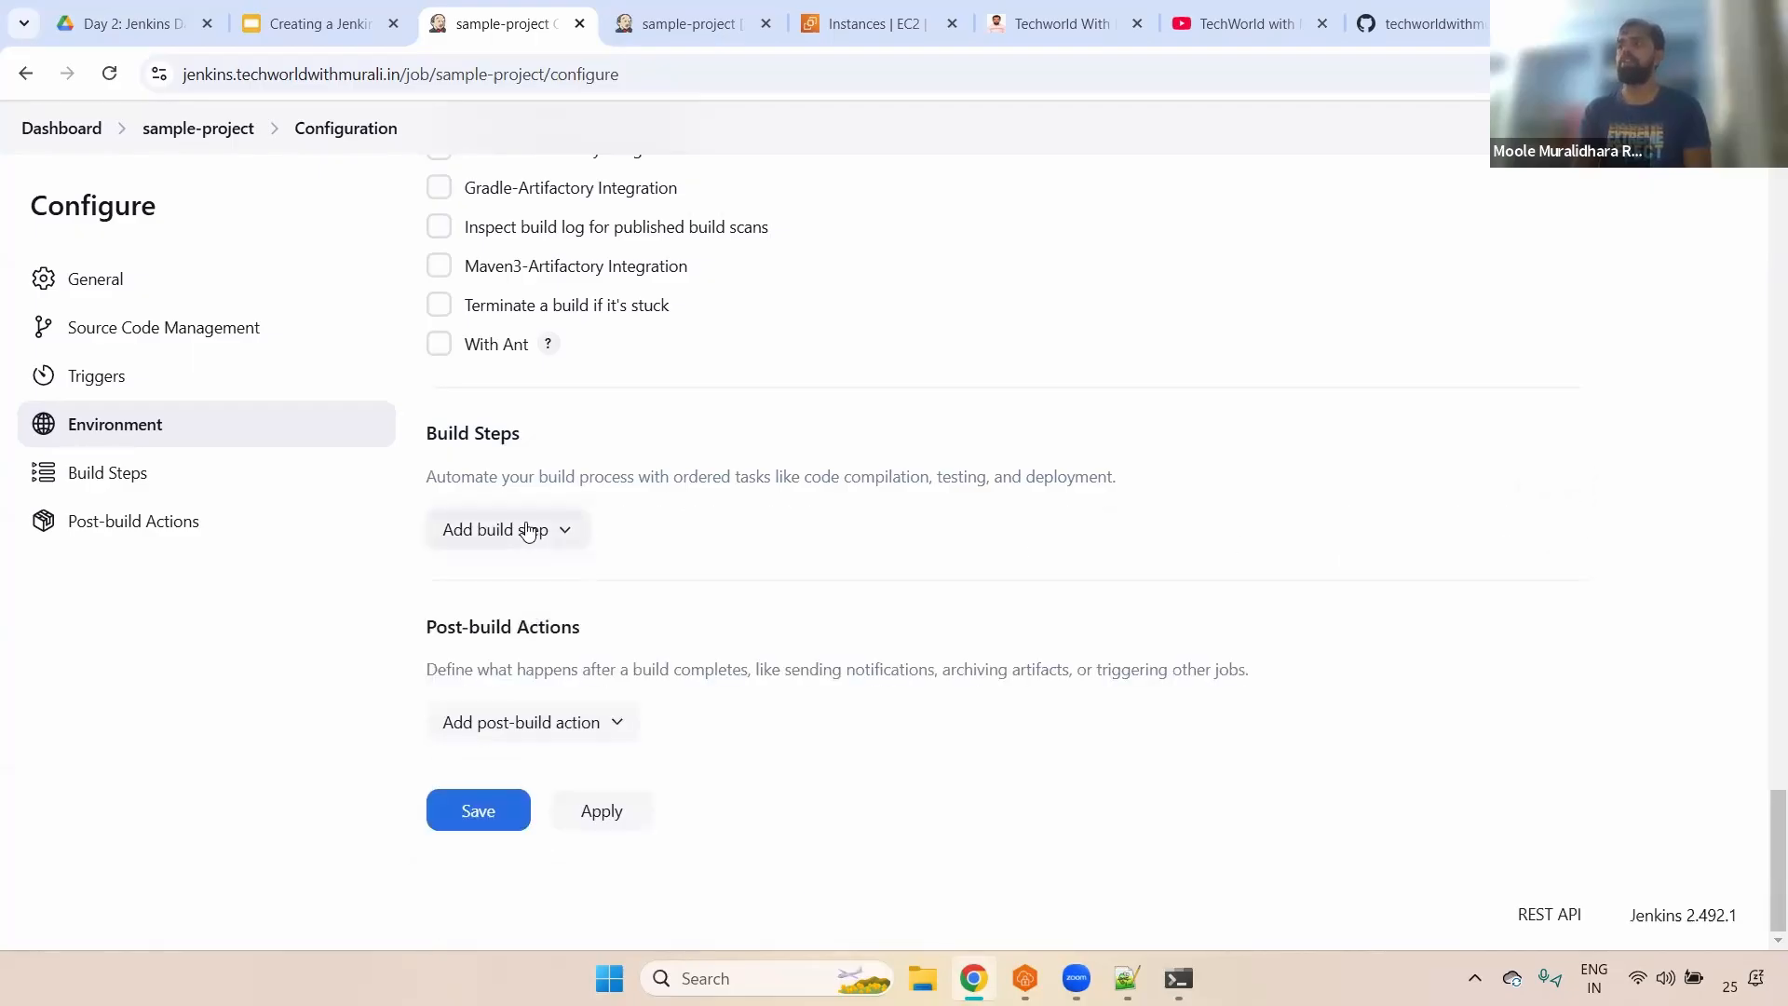
{"action": "left_click", "coordinate": [527, 531]}
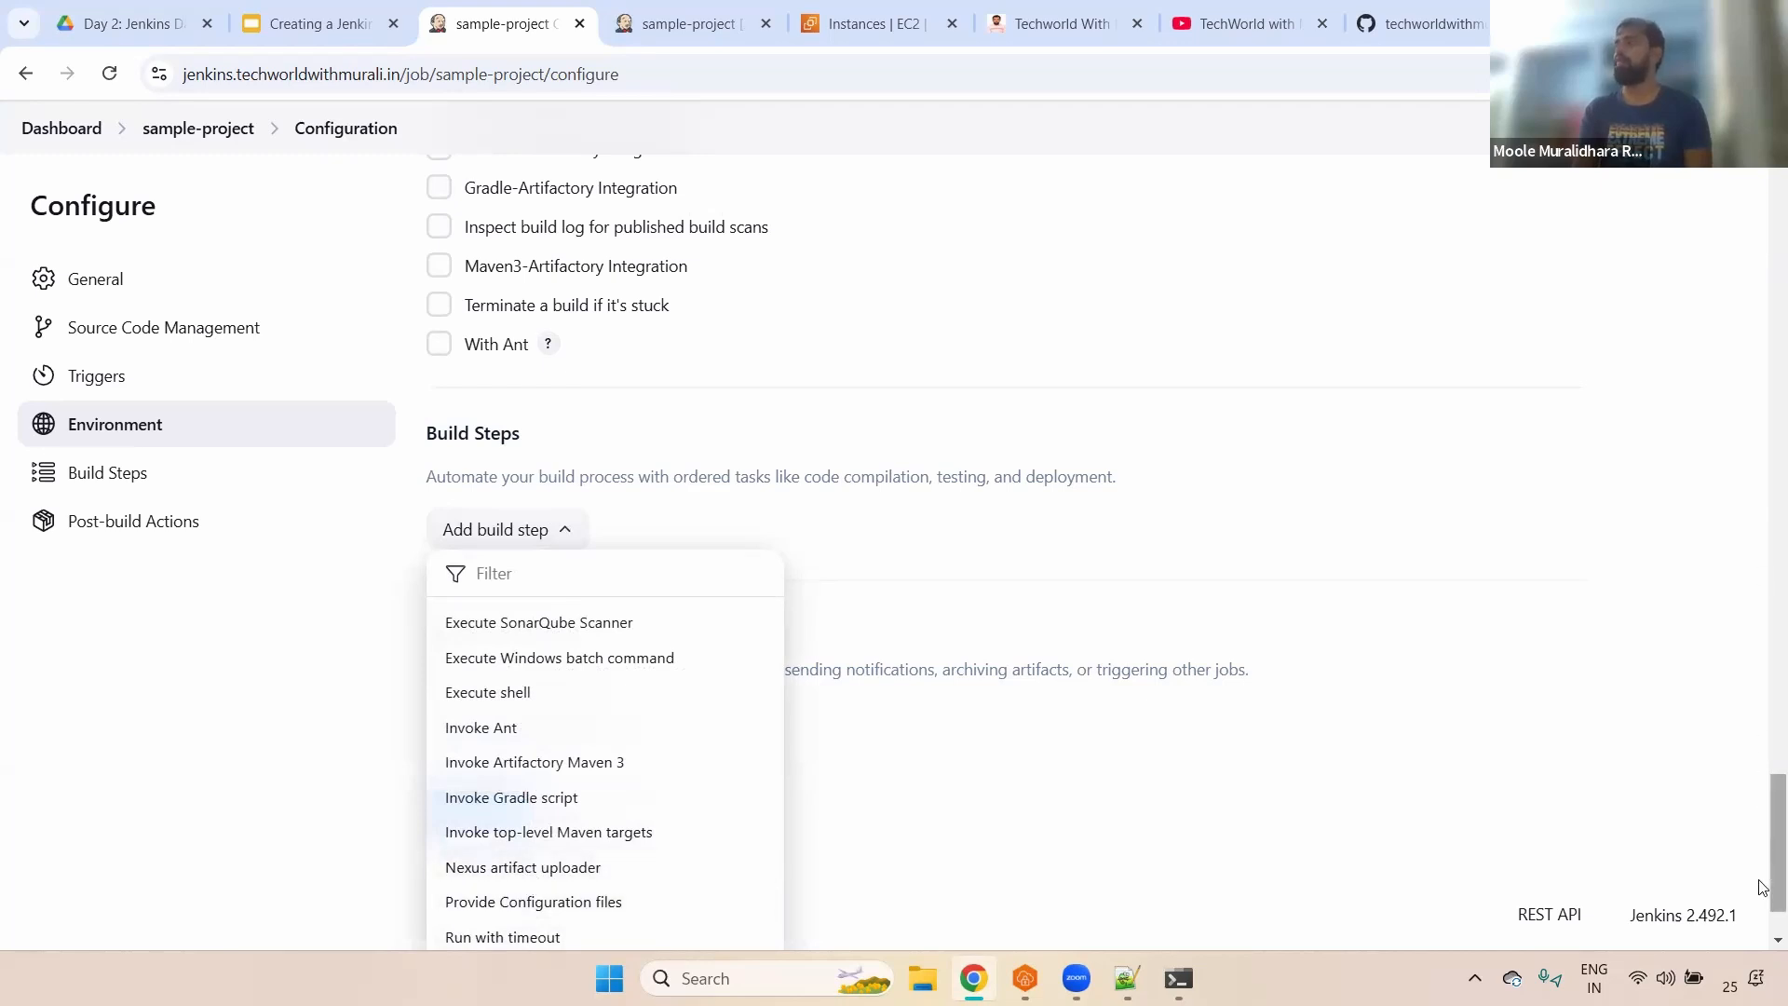
{"action": "left_click", "coordinate": [1012, 661]}
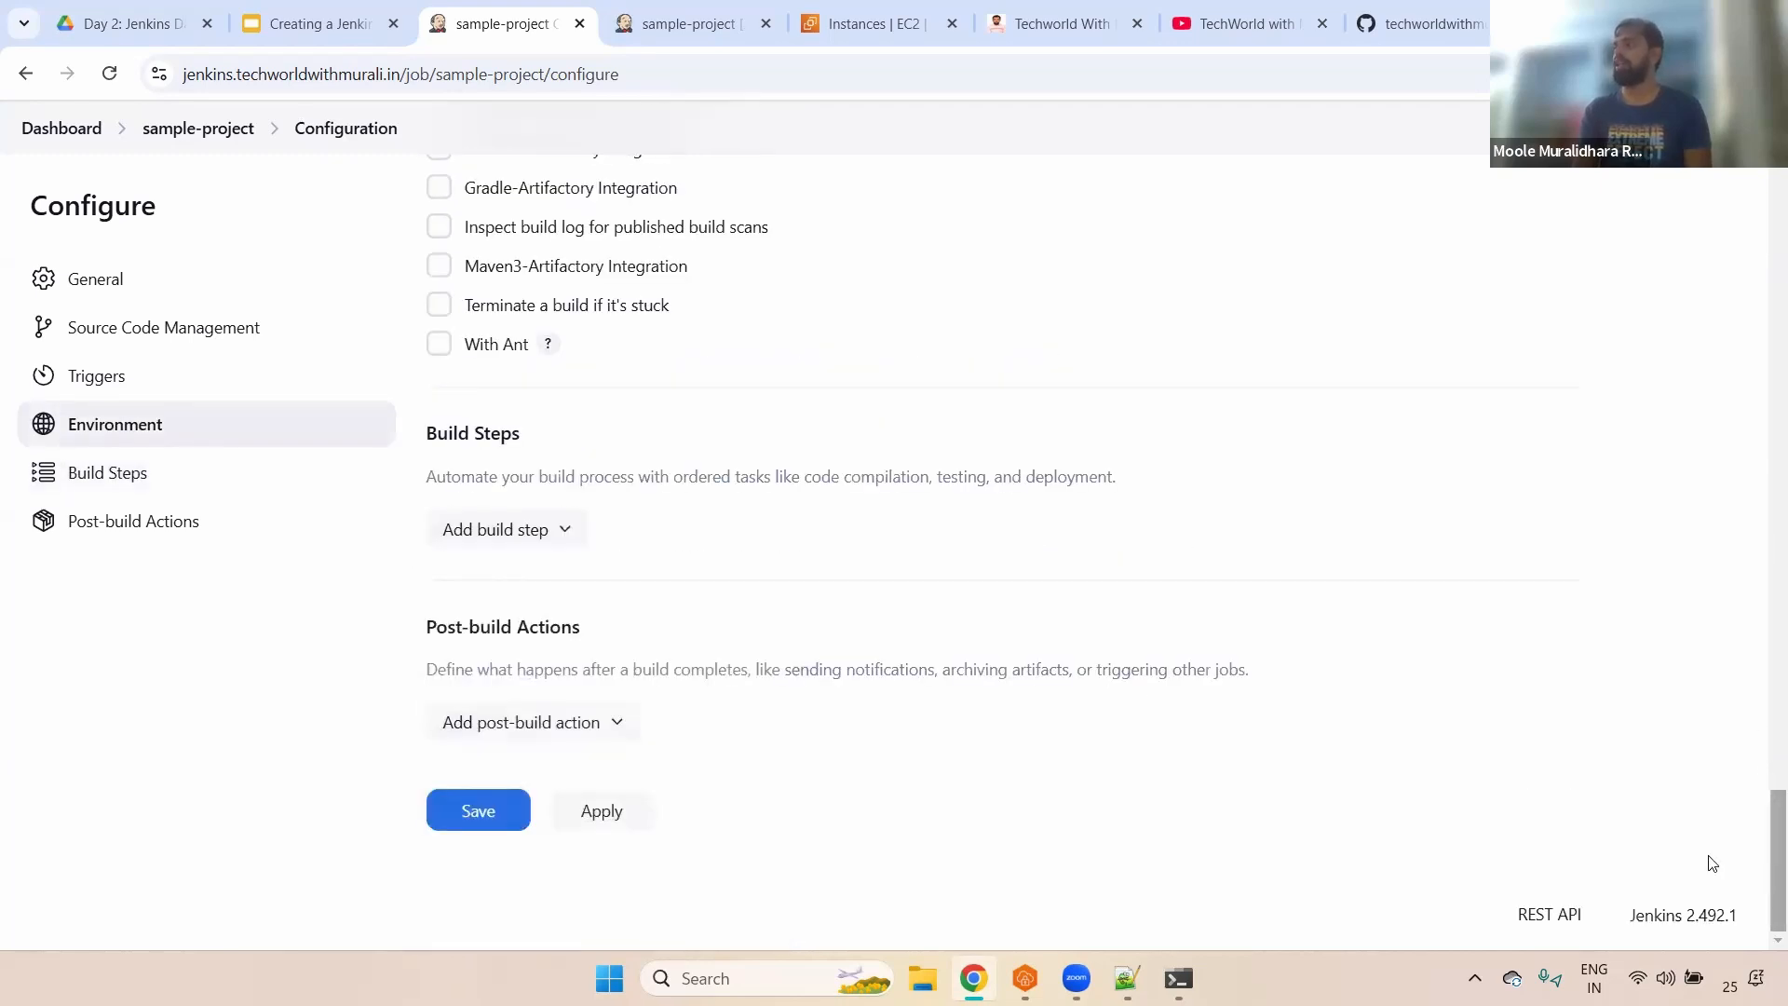
{"action": "left_click", "coordinate": [562, 530]}
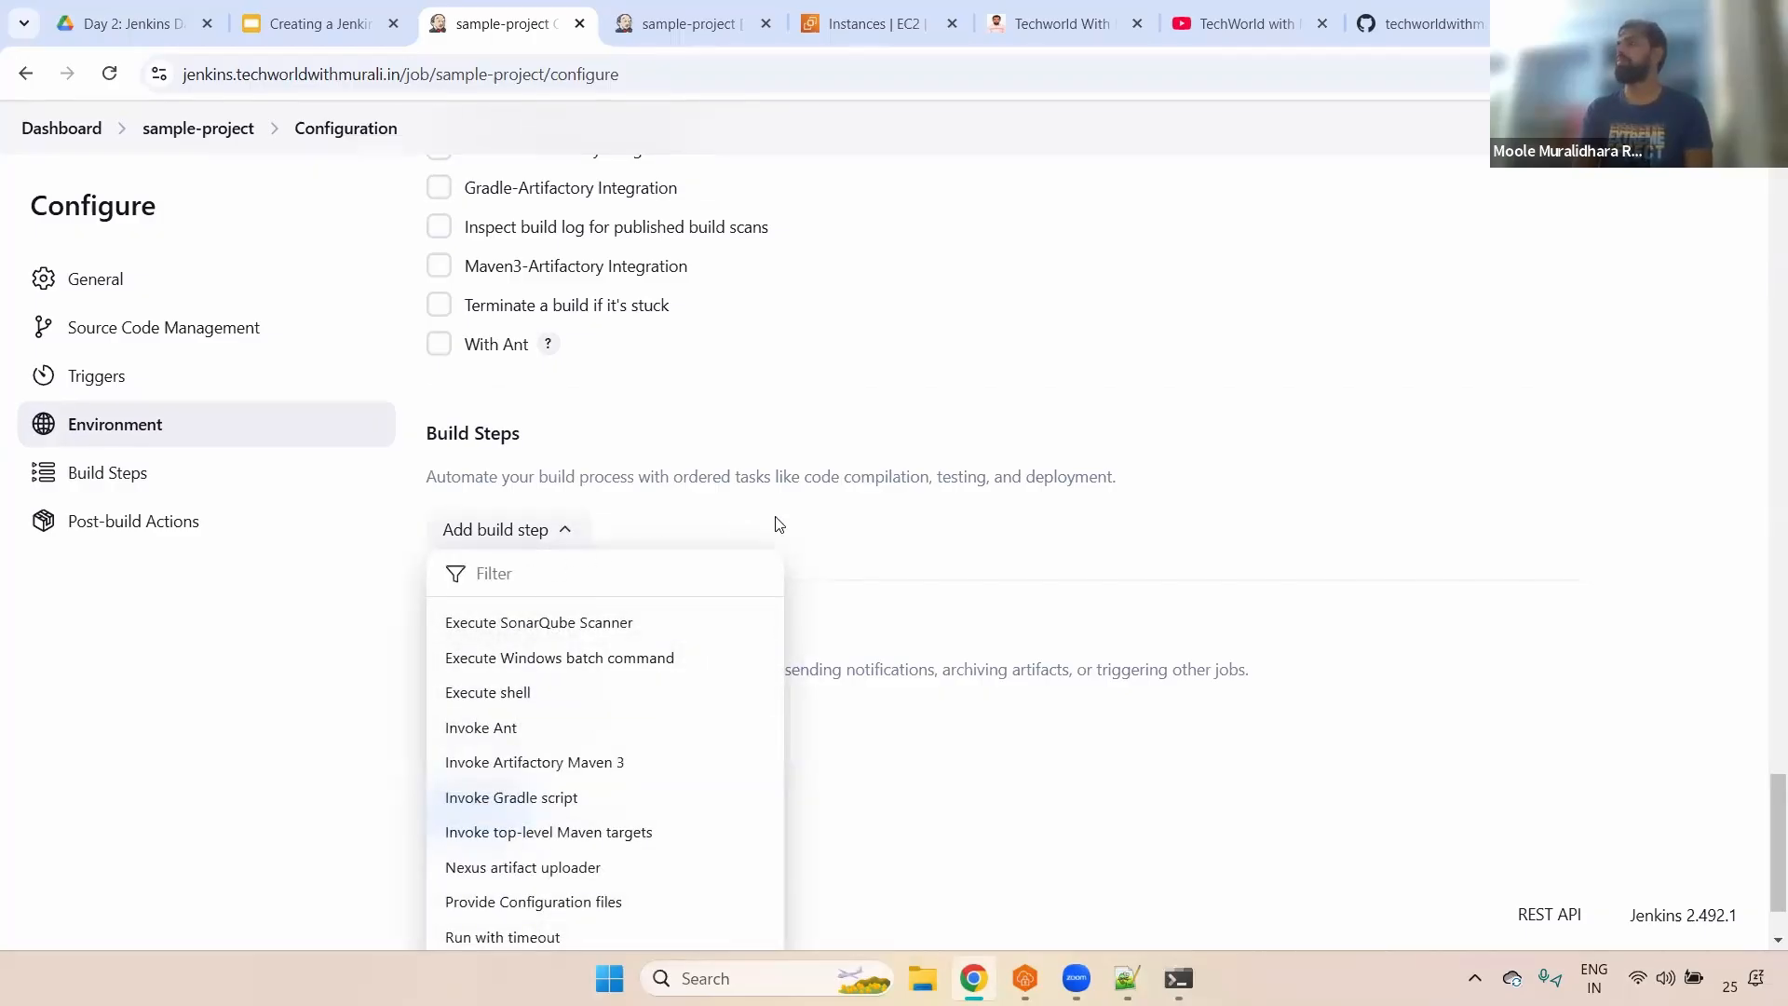
{"action": "left_click", "coordinate": [842, 511]}
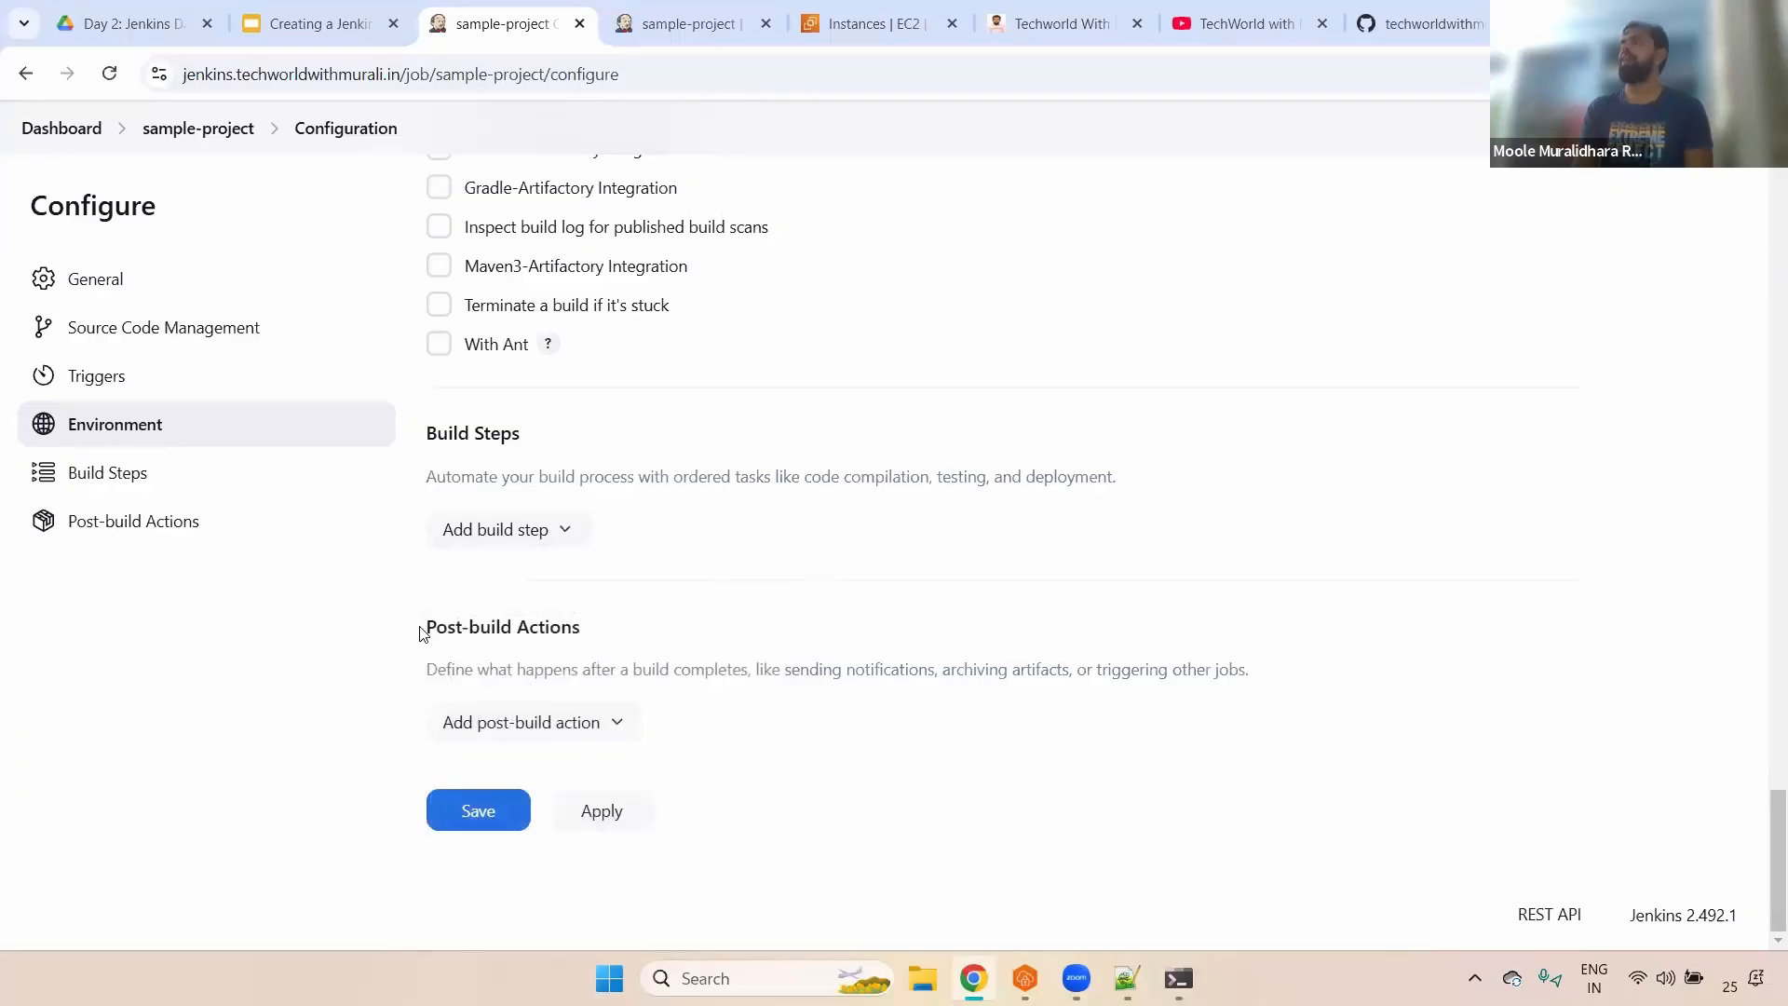
{"action": "left_click_drag", "start_coordinate": [421, 634], "coordinate": [631, 624]}
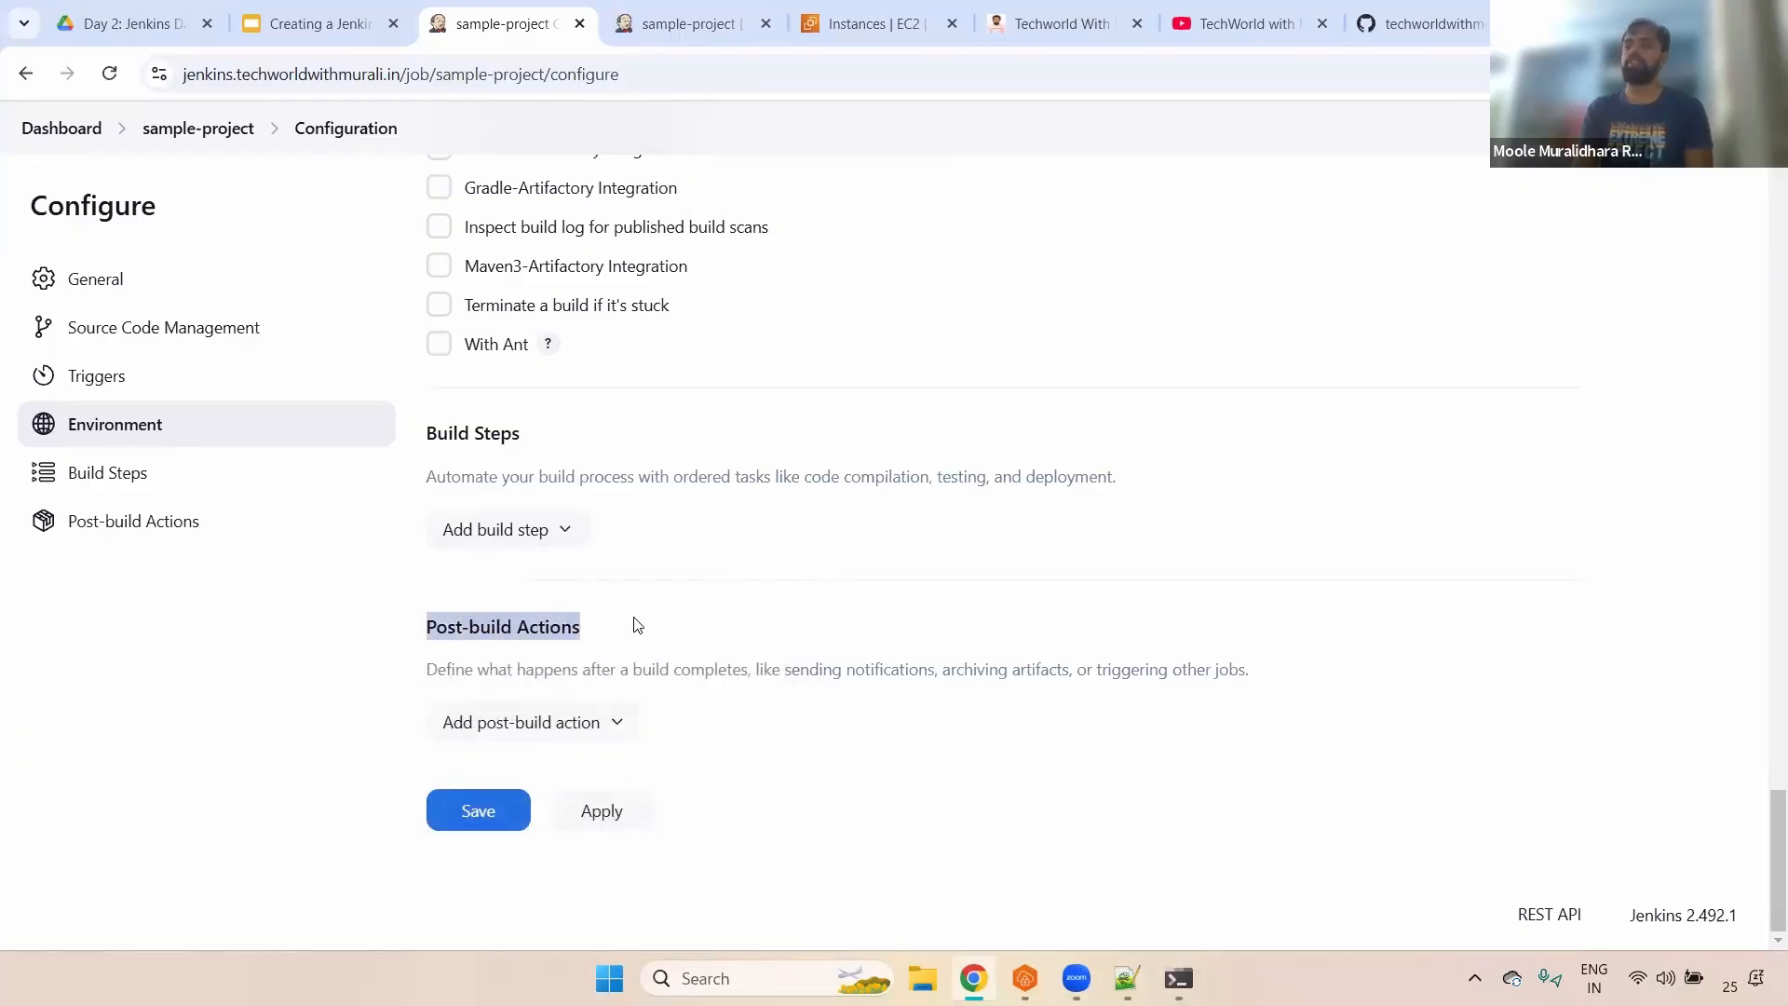
{"action": "left_click_drag", "start_coordinate": [911, 552], "coordinate": [410, 457]}
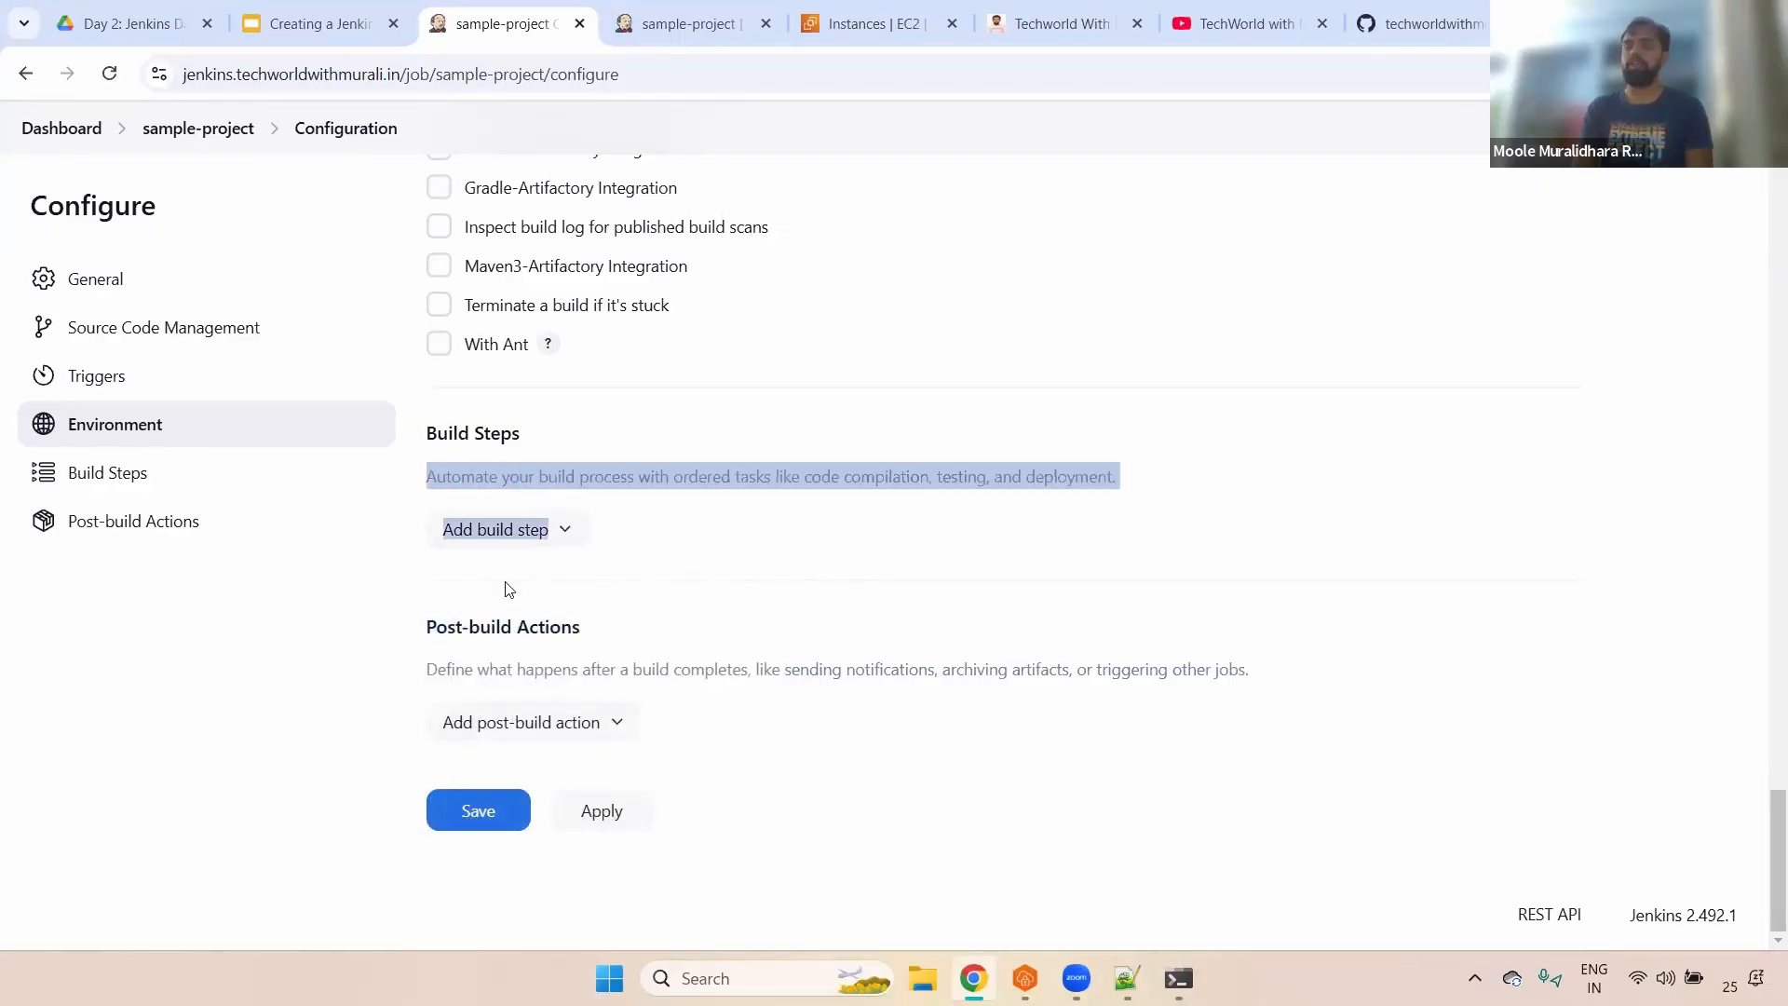
{"action": "left_click", "coordinate": [572, 676]}
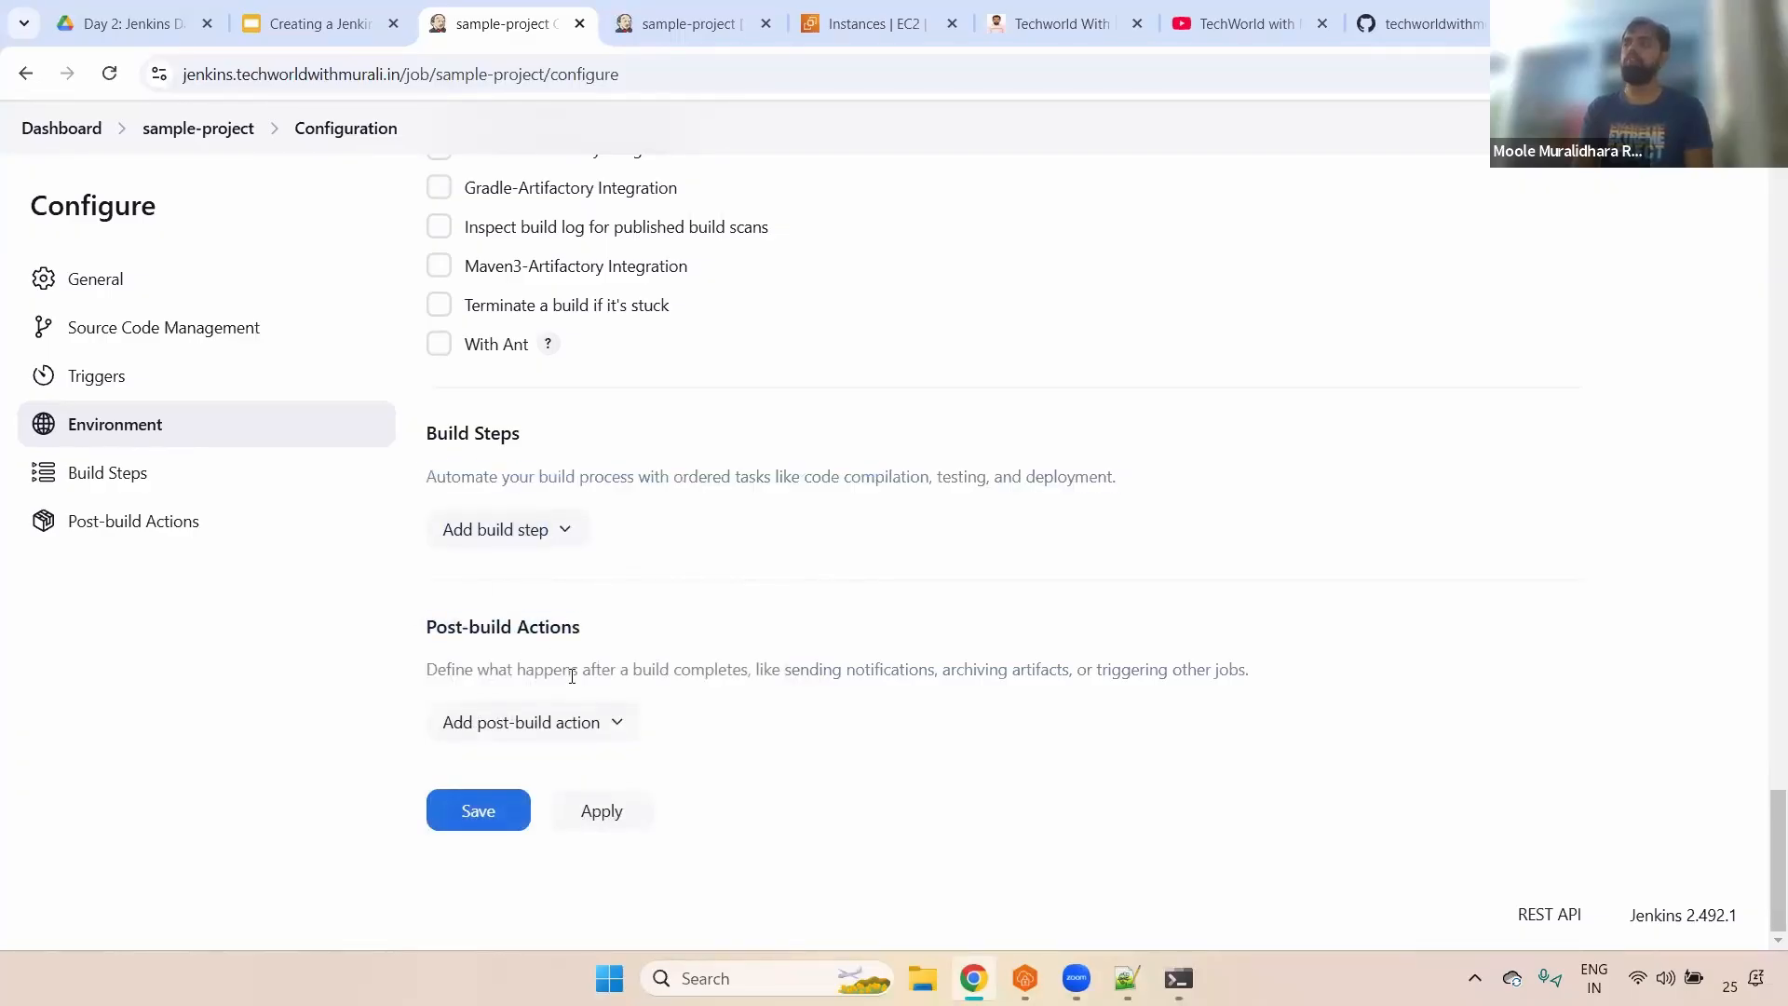
{"action": "left_click", "coordinate": [540, 721]}
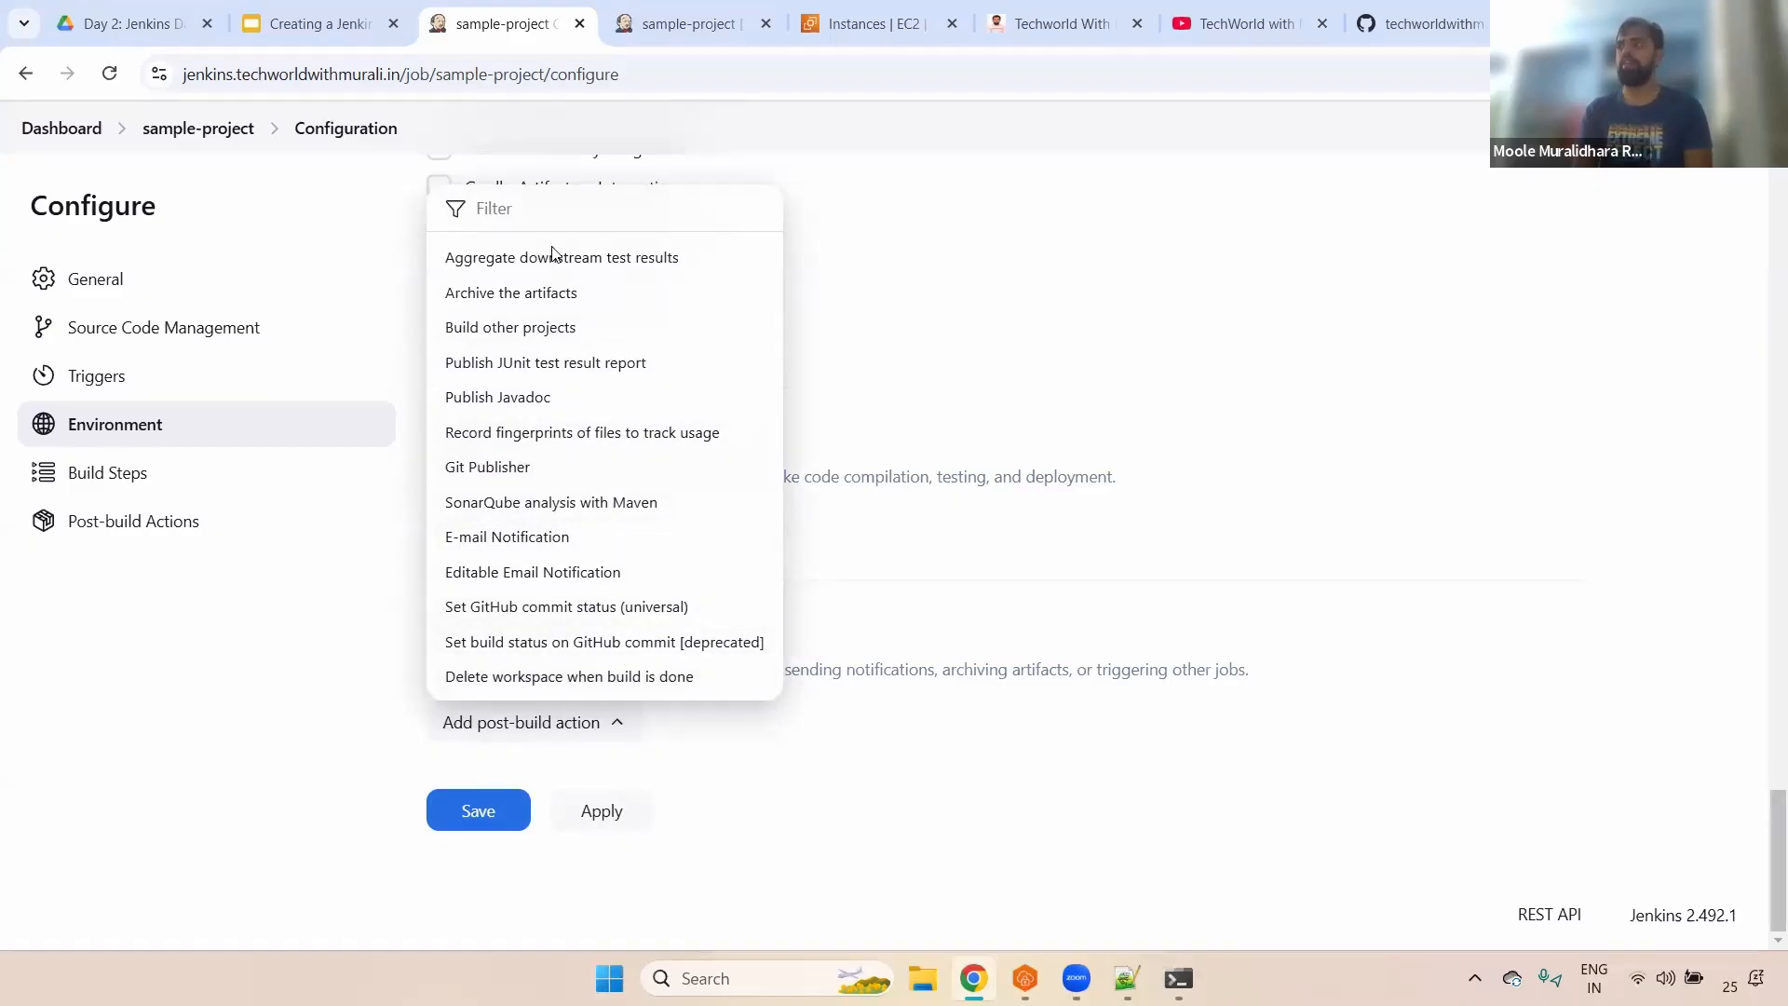
{"action": "left_click", "coordinate": [785, 238]}
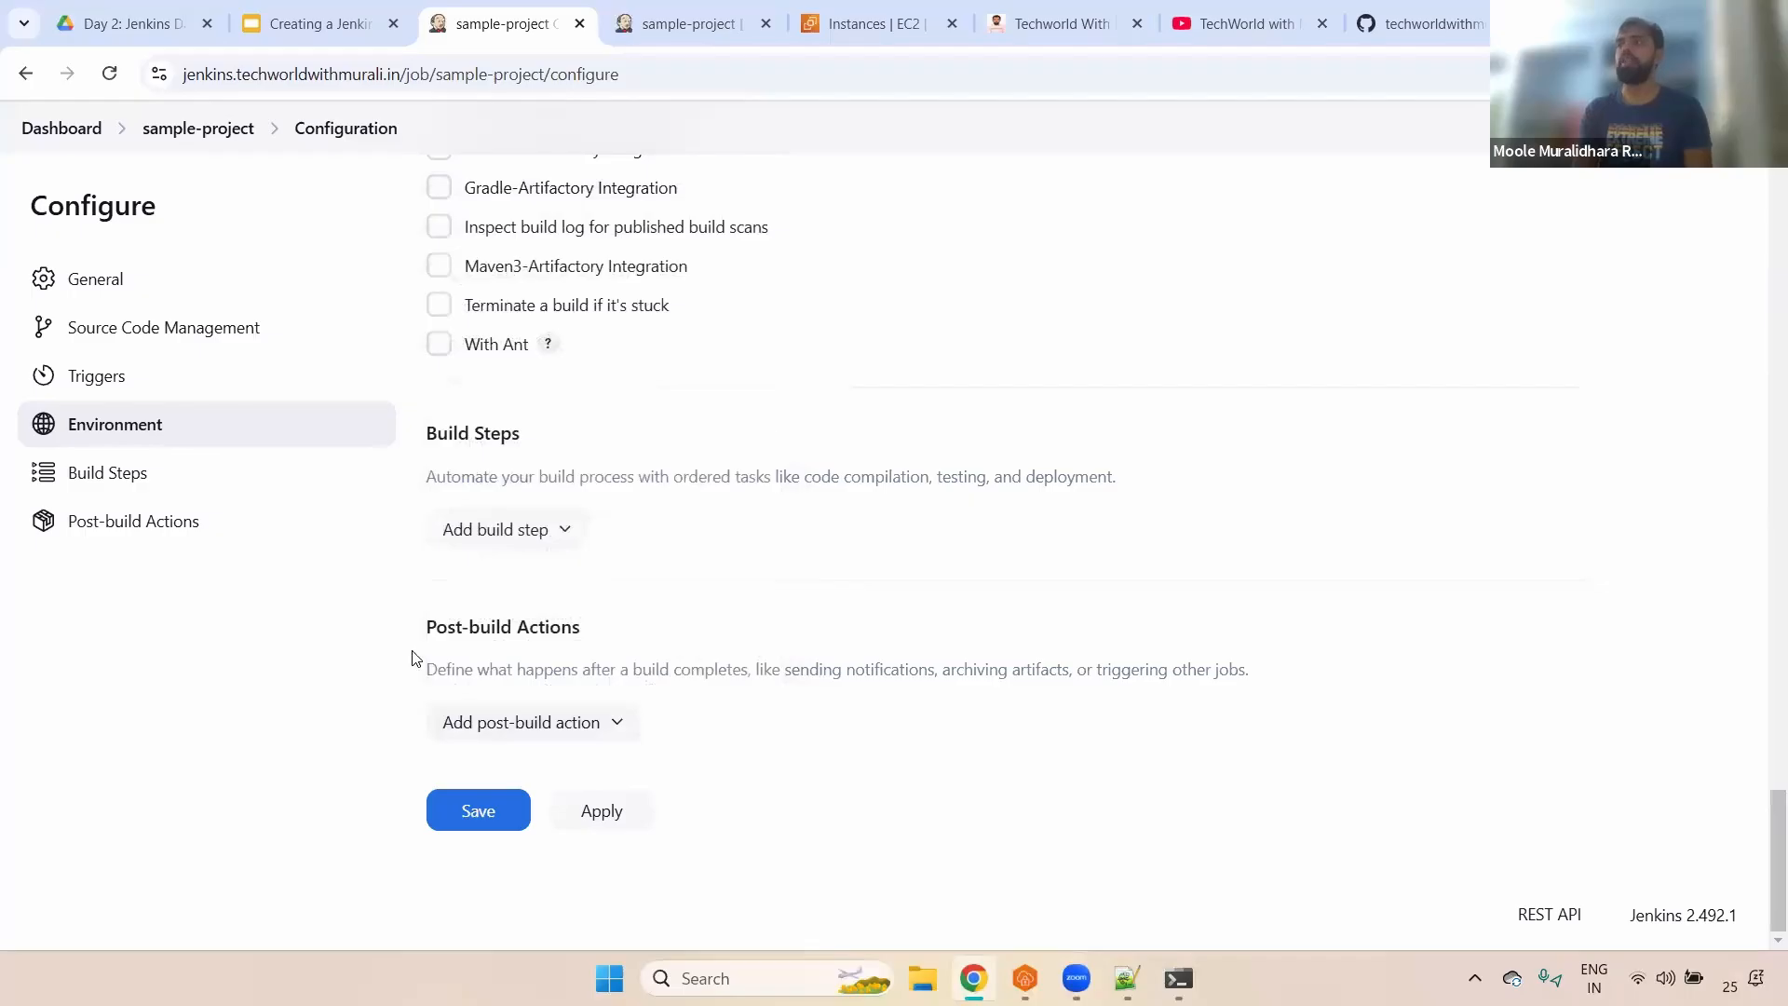
{"action": "triple_click", "coordinate": [593, 626]}
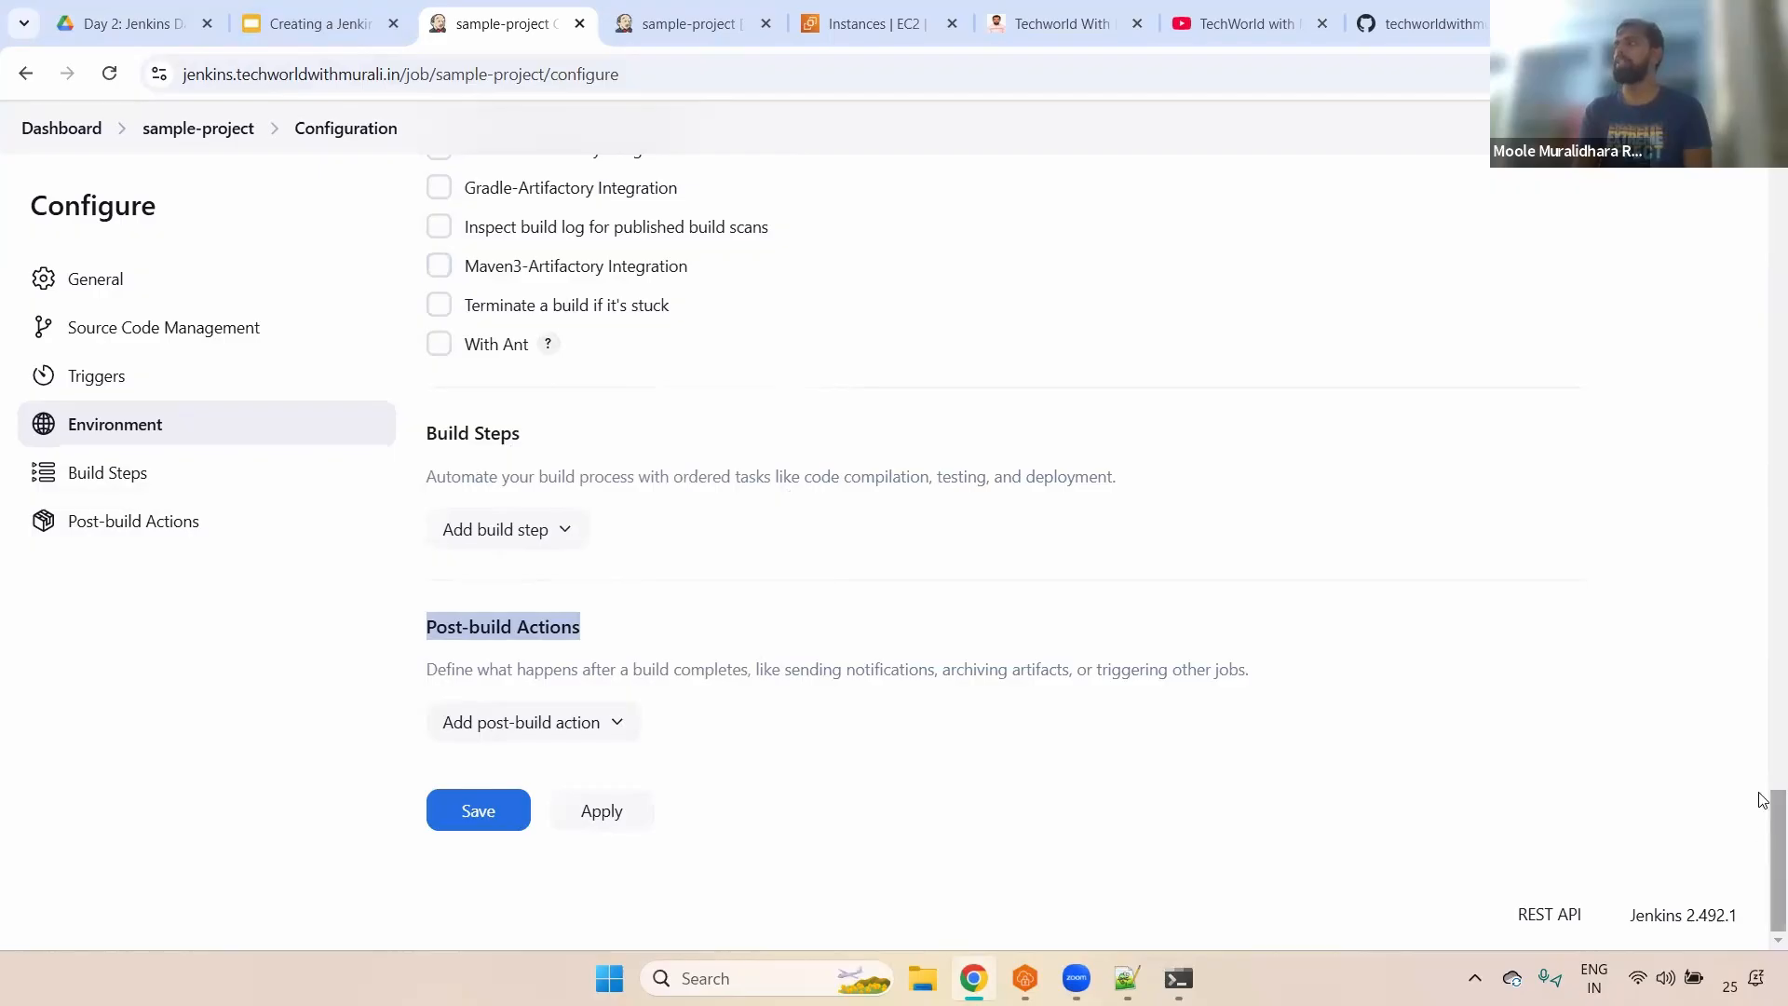
{"action": "left_click_drag", "start_coordinate": [1777, 843], "coordinate": [1761, 184]}
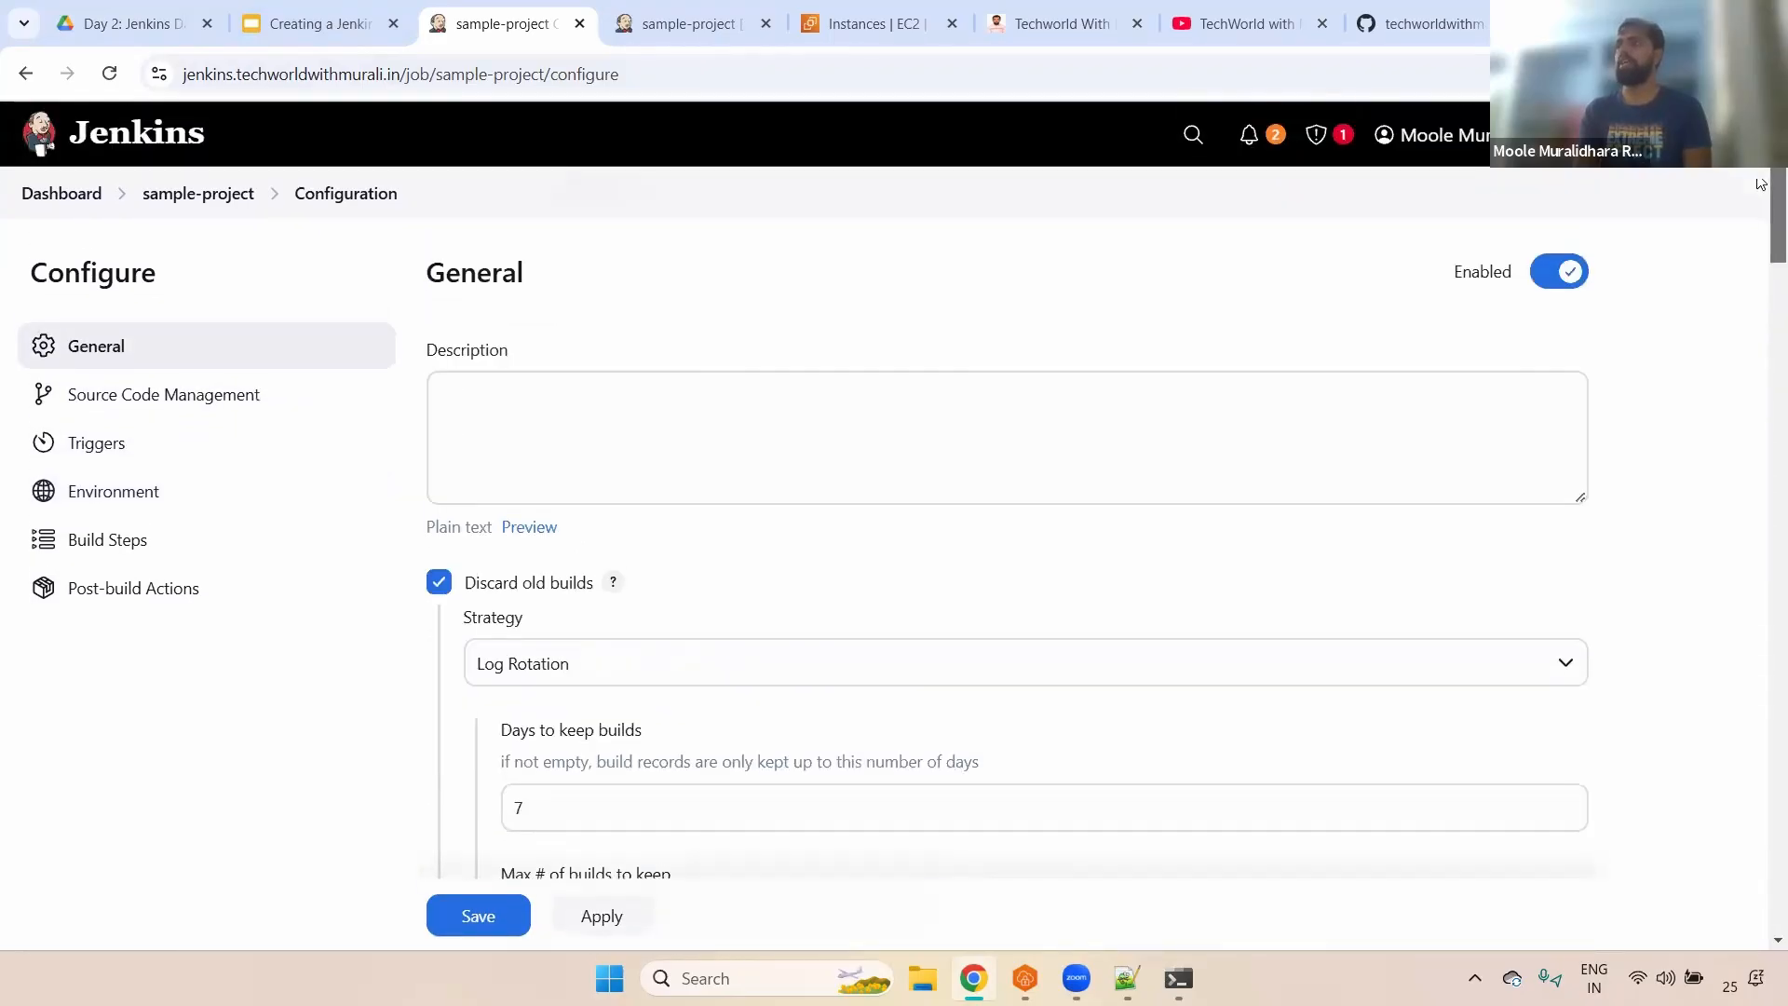
- Scroll down through the General settings to the String Parameter block
{"action": "left_click_drag", "start_coordinate": [429, 268], "coordinate": [777, 333]}
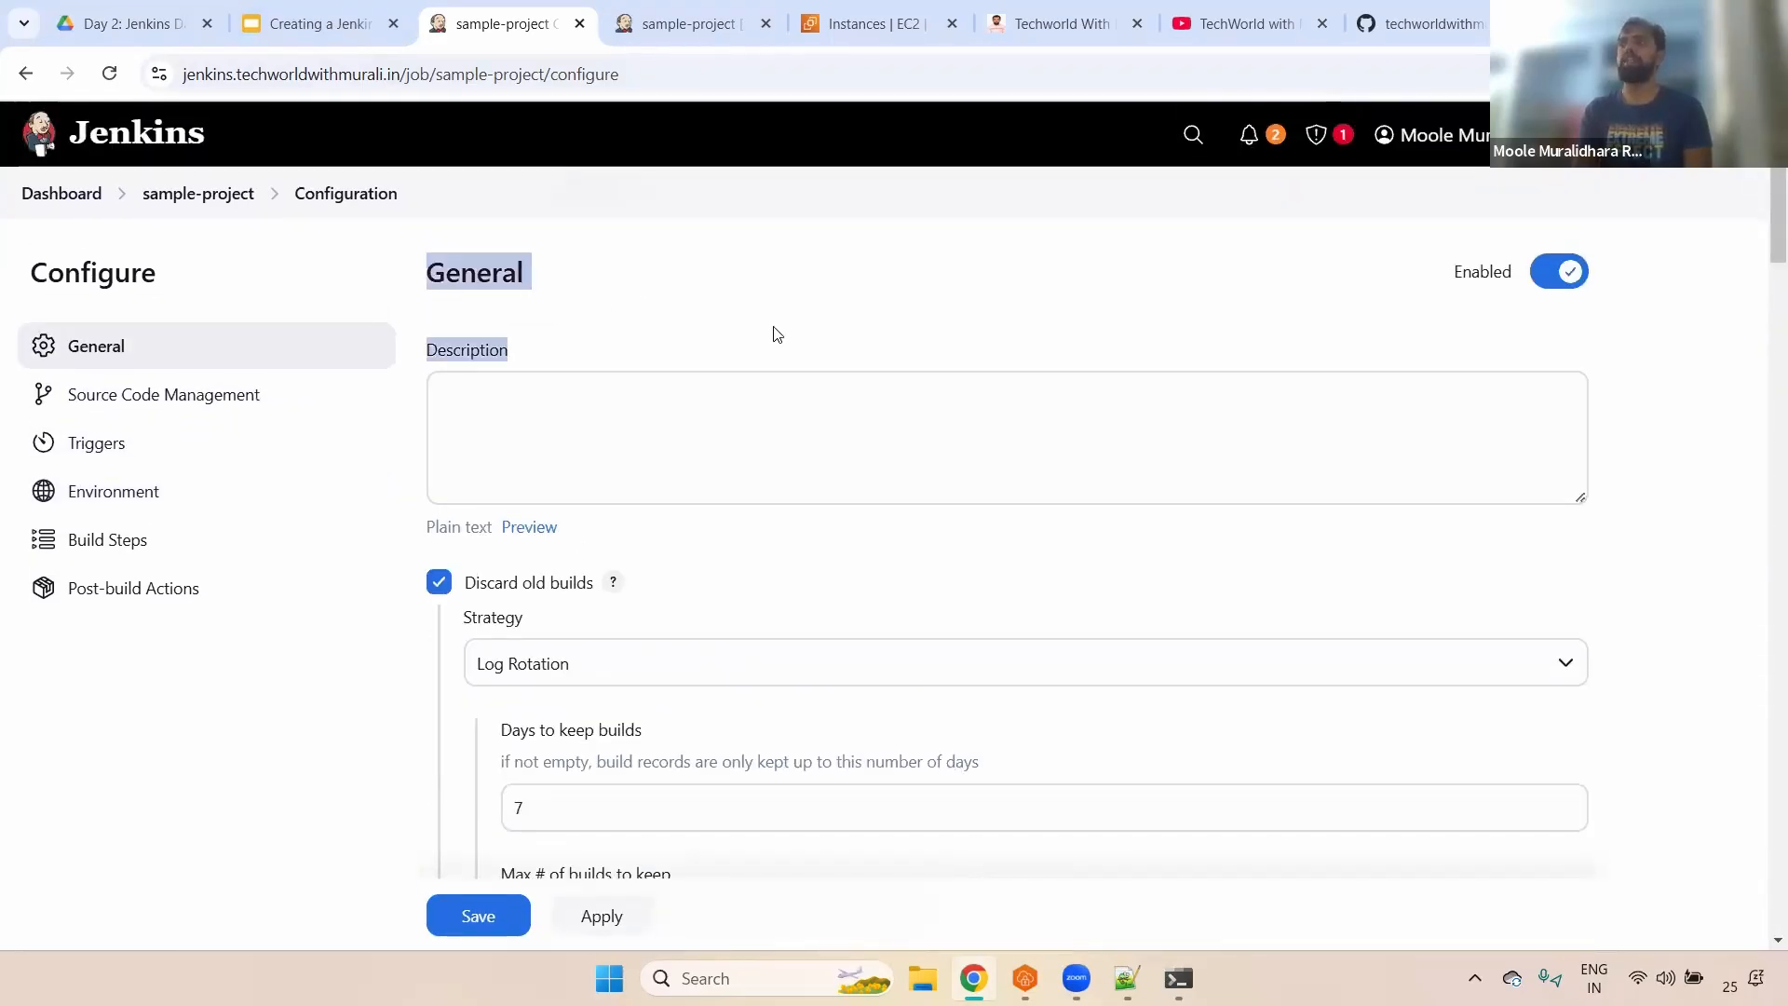
{"action": "left_click", "coordinate": [613, 421]}
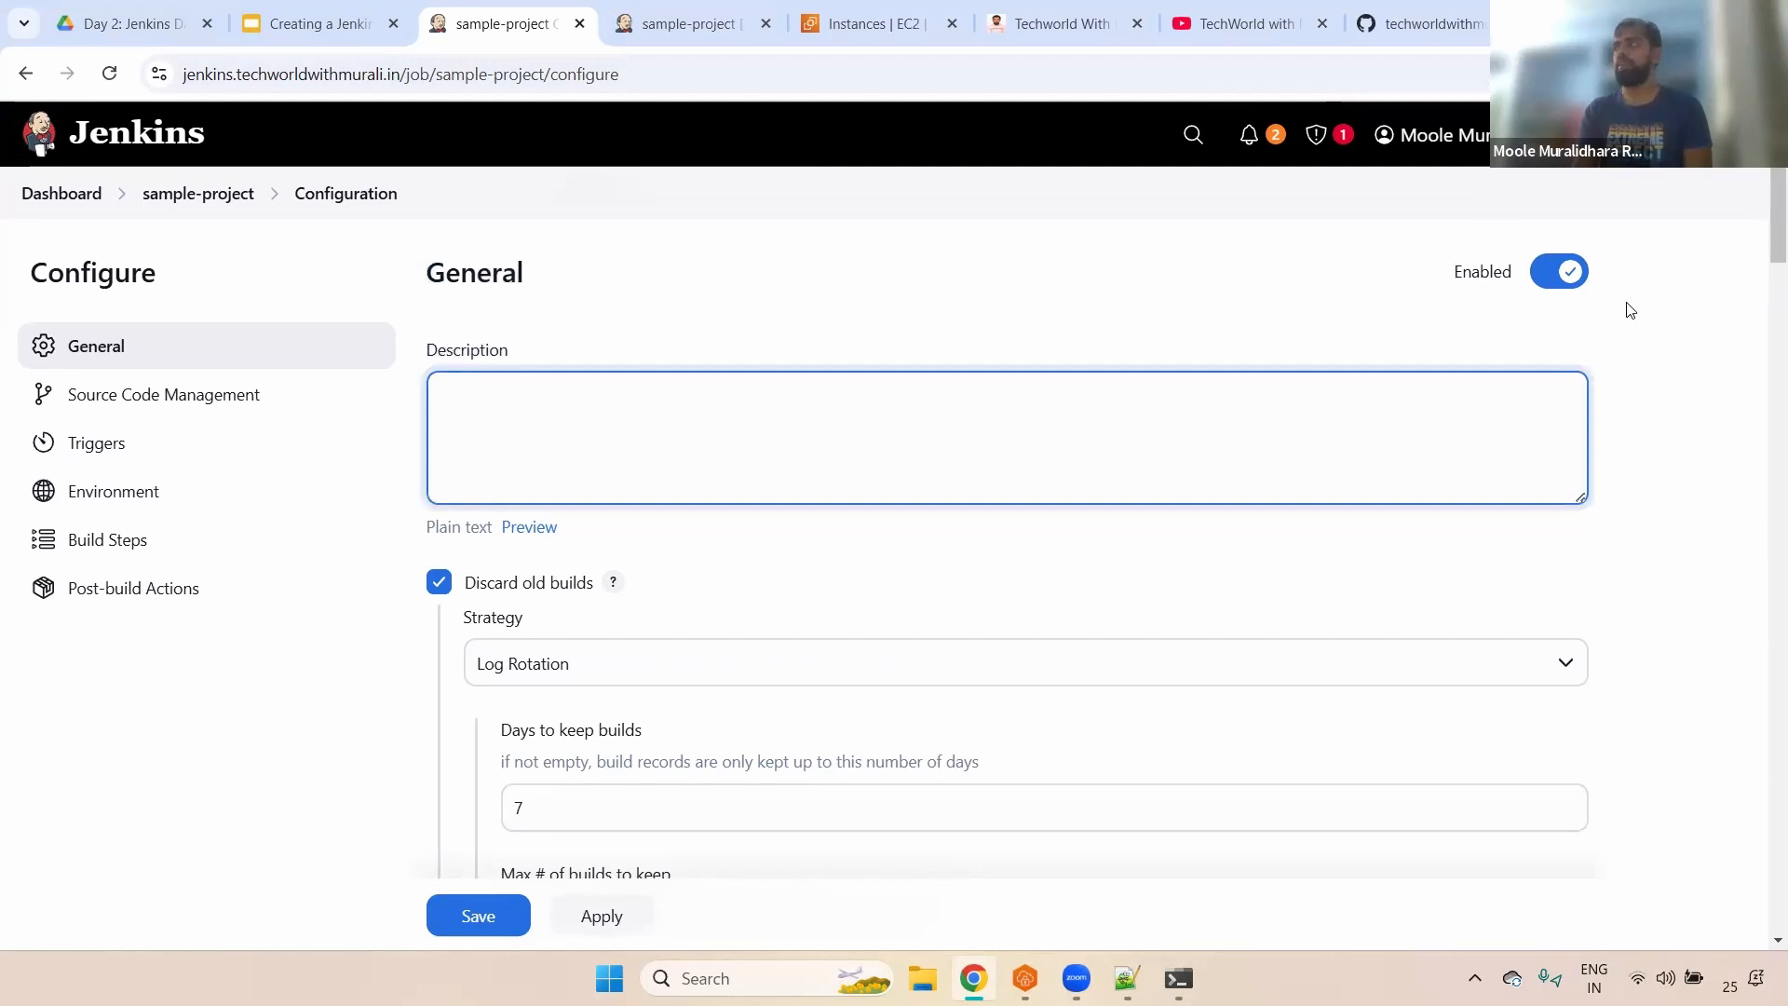
{"action": "scroll", "coordinate": [1763, 277], "scroll_direction": "down", "scroll_amount": 3}
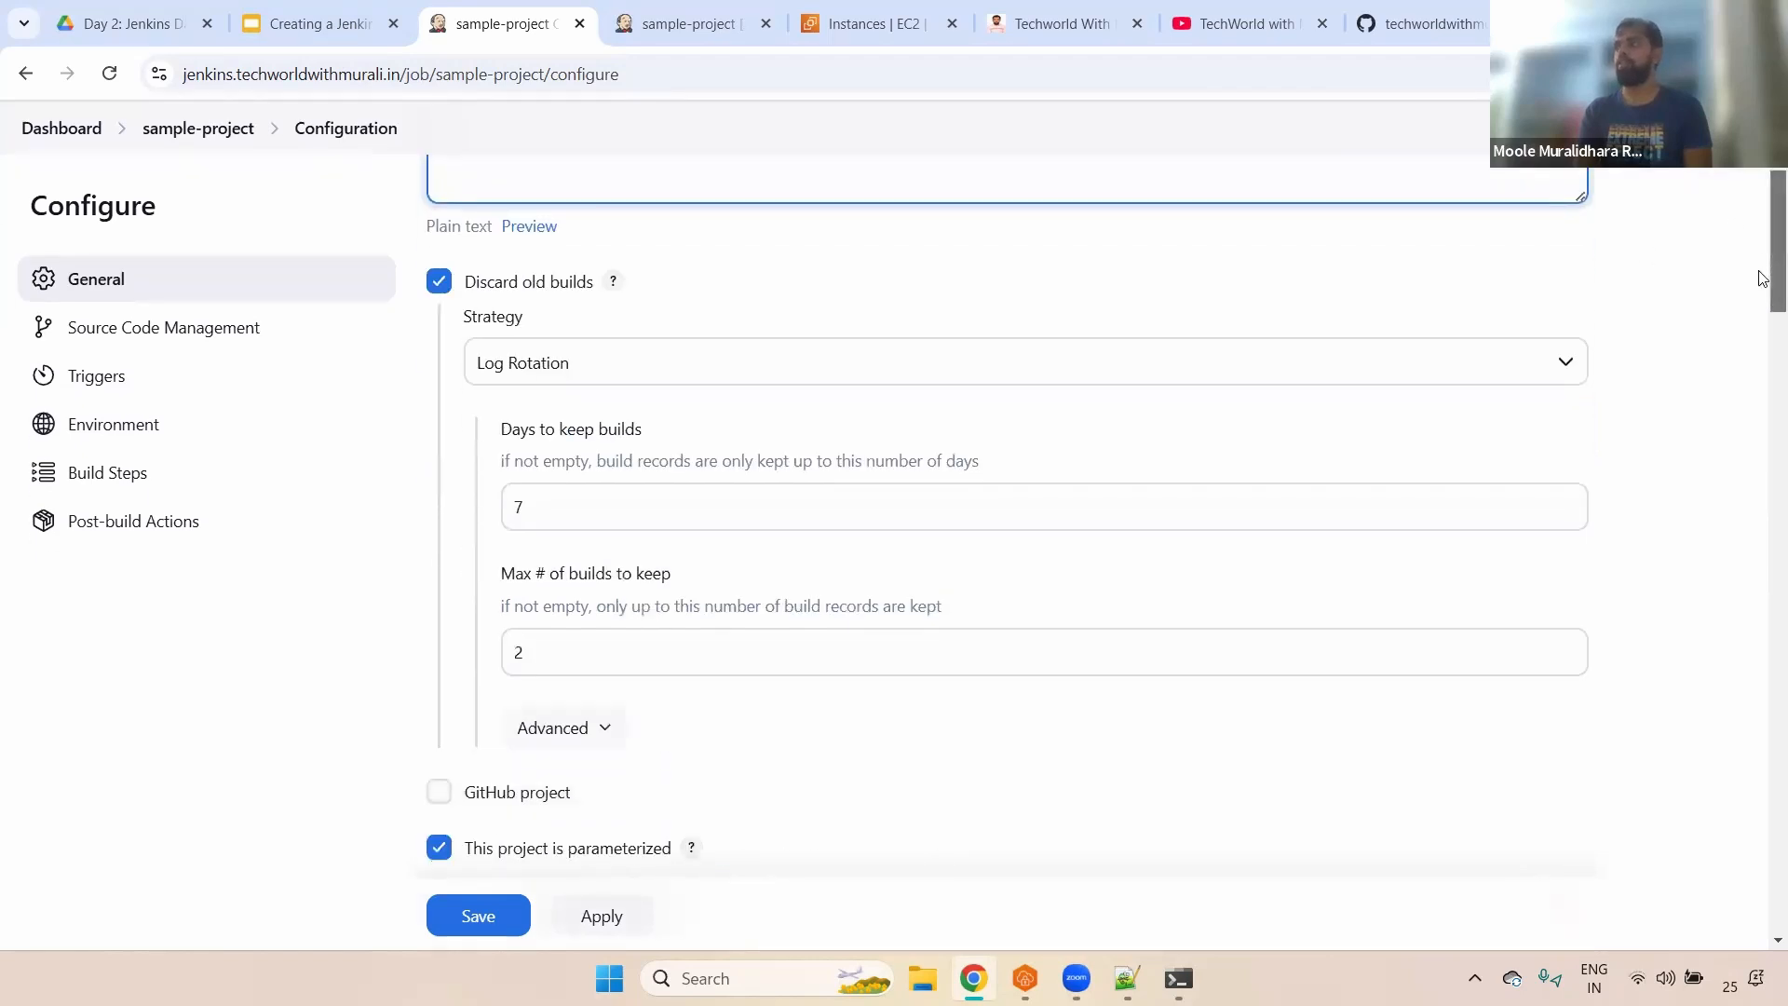
{"action": "scroll", "coordinate": [1763, 277], "scroll_direction": "down", "scroll_amount": 1}
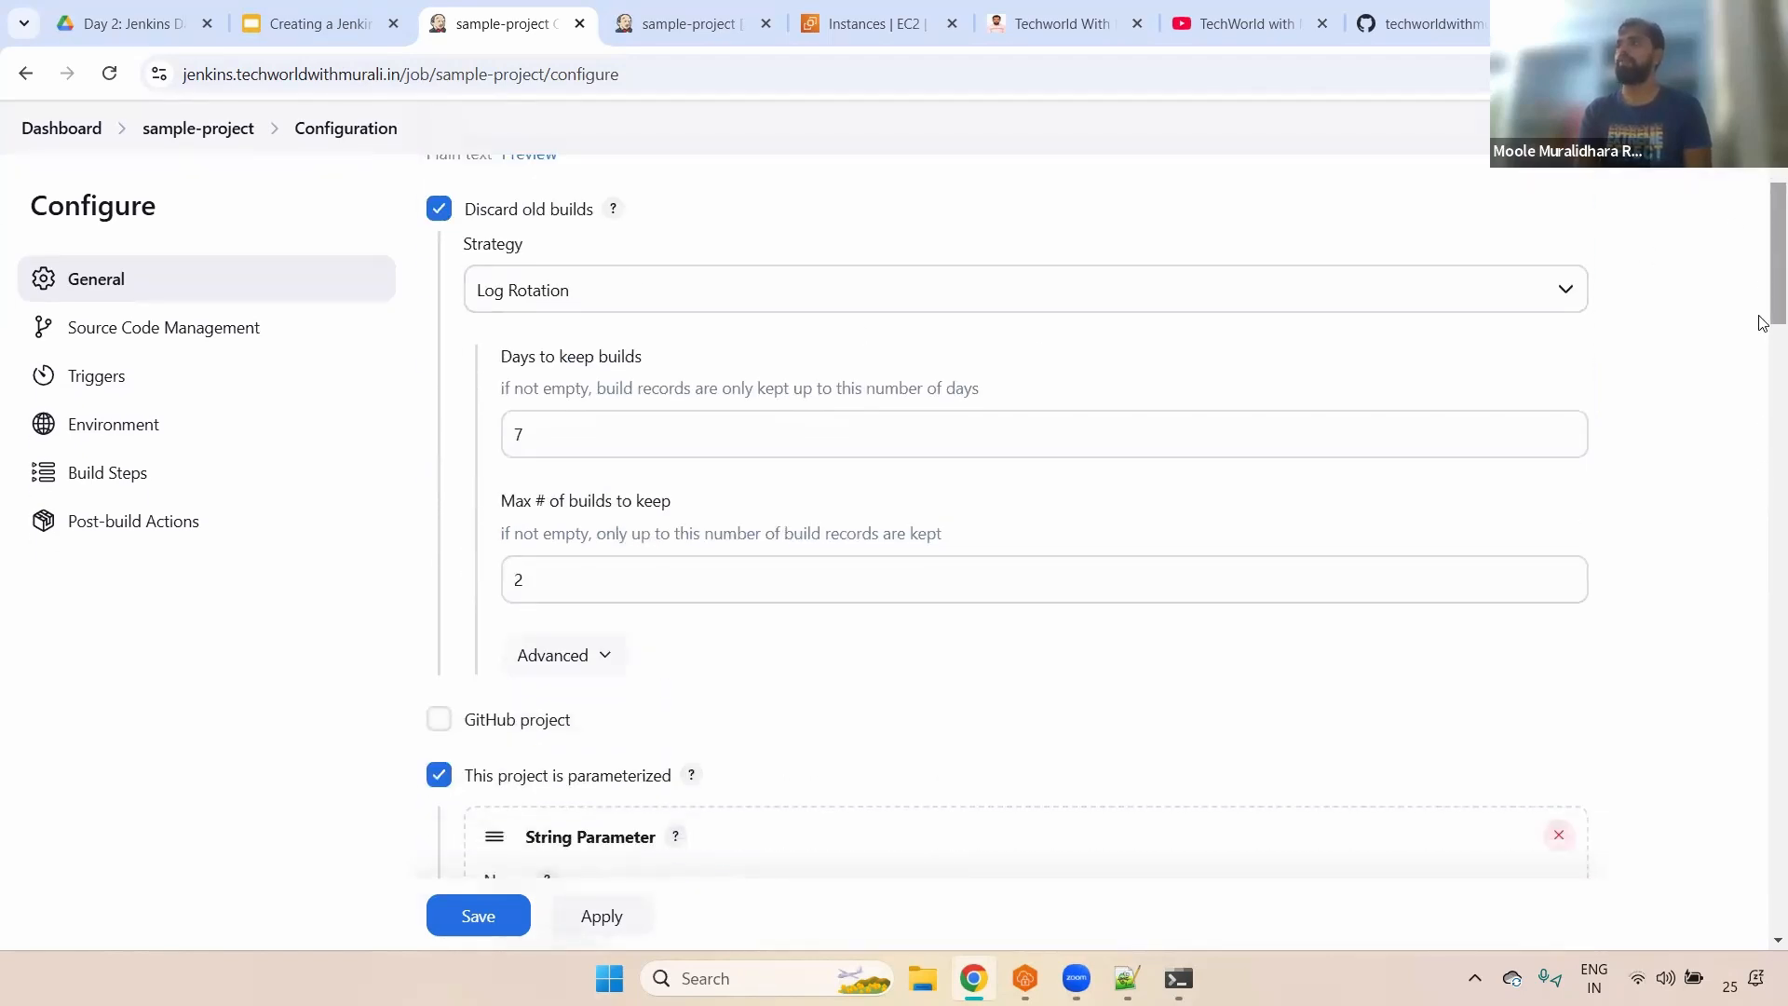
{"action": "scroll", "coordinate": [1763, 317], "scroll_direction": "down", "scroll_amount": 6}
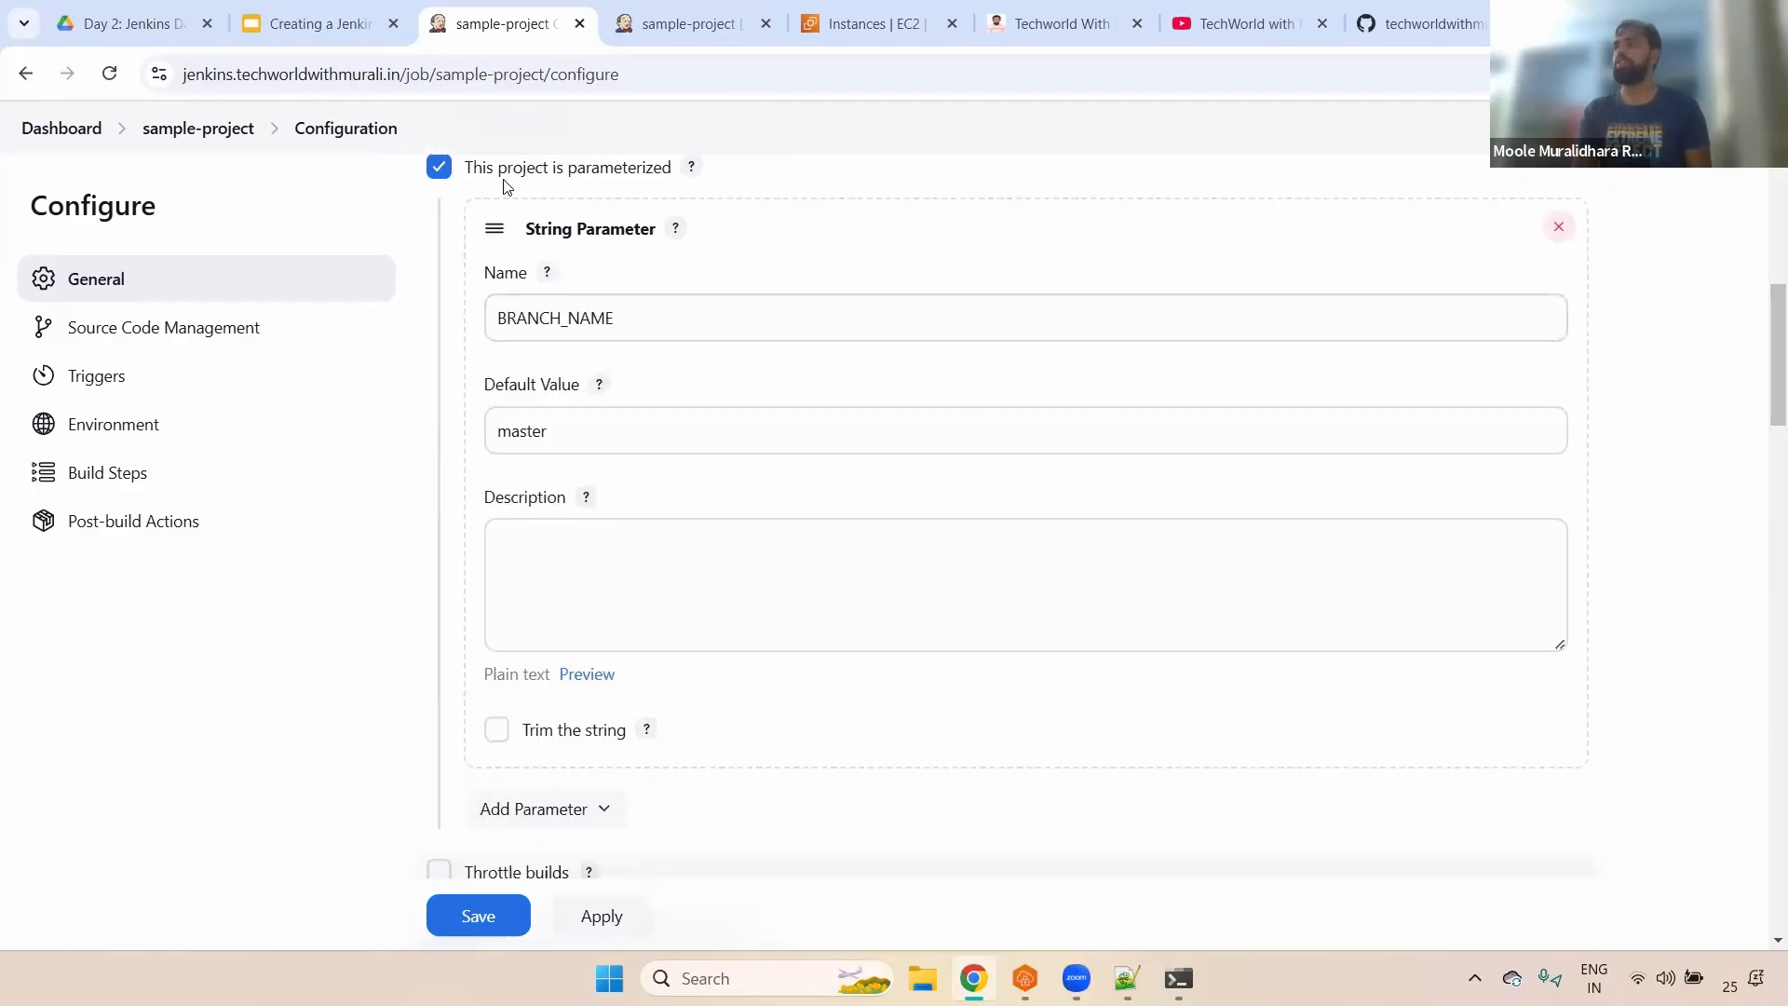
{"action": "left_click_drag", "start_coordinate": [487, 169], "coordinate": [895, 253]}
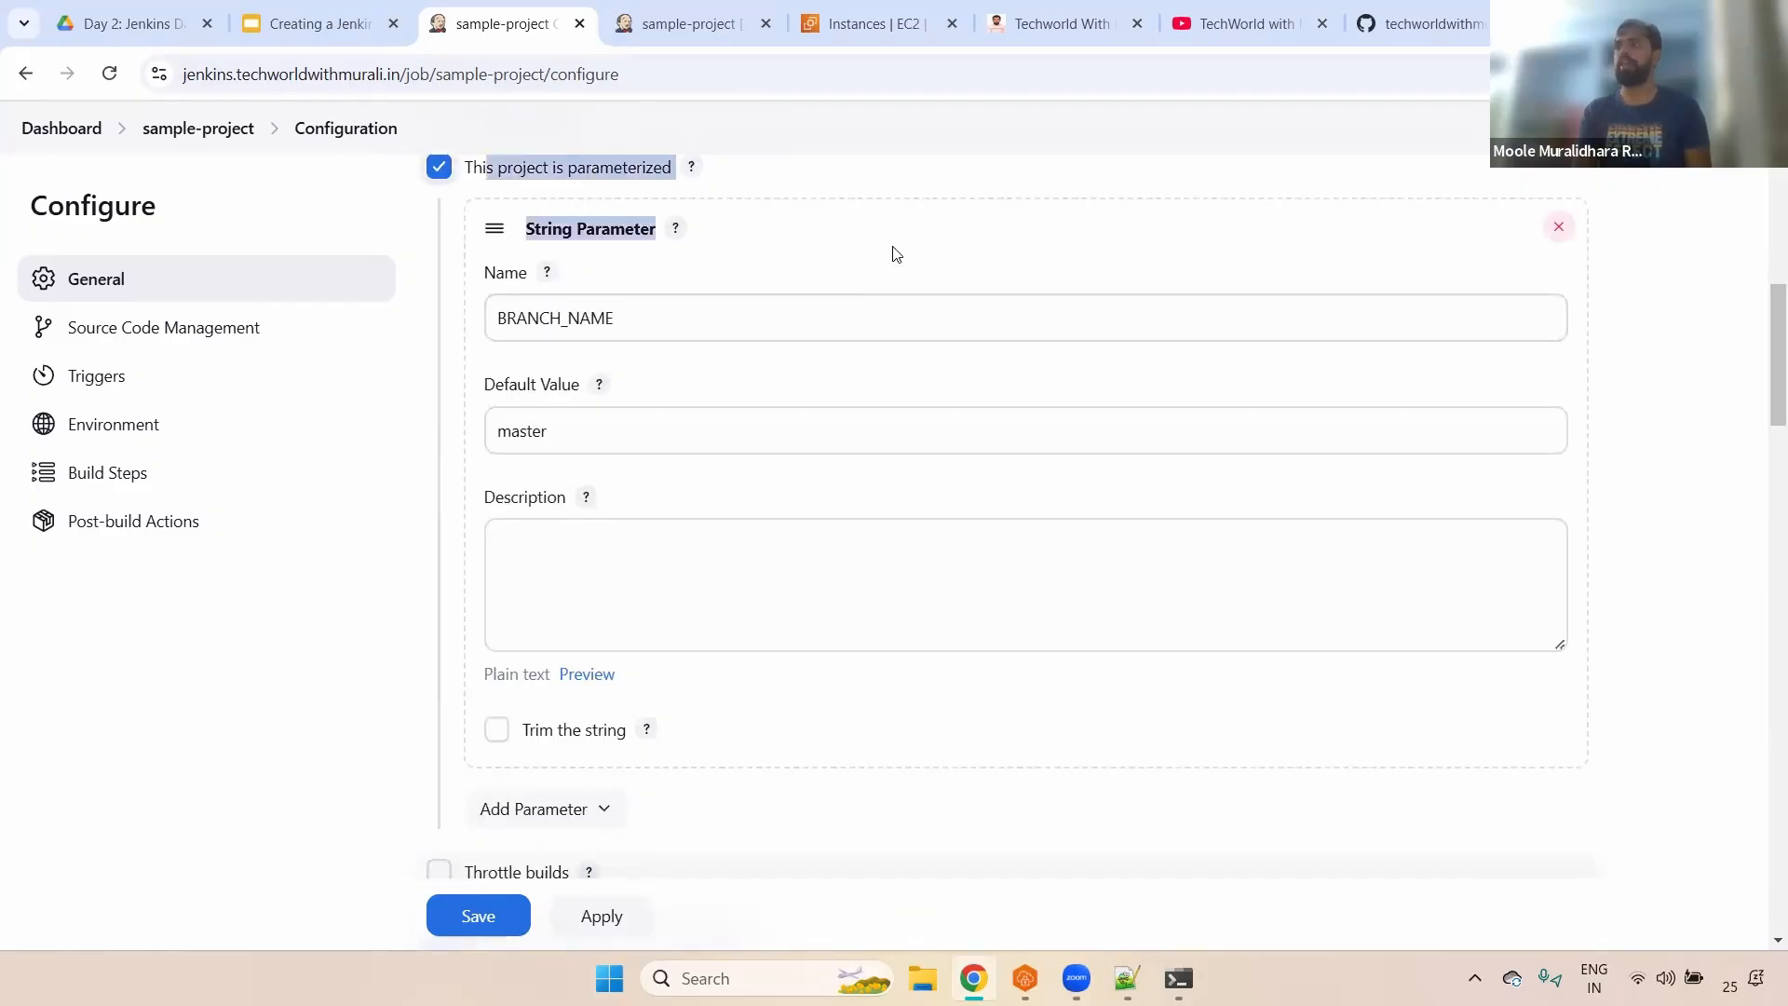
{"action": "left_click", "coordinate": [876, 259]}
- Replace the BRANCH_NAME default value master with main
{"action": "double_click", "coordinate": [558, 318]}
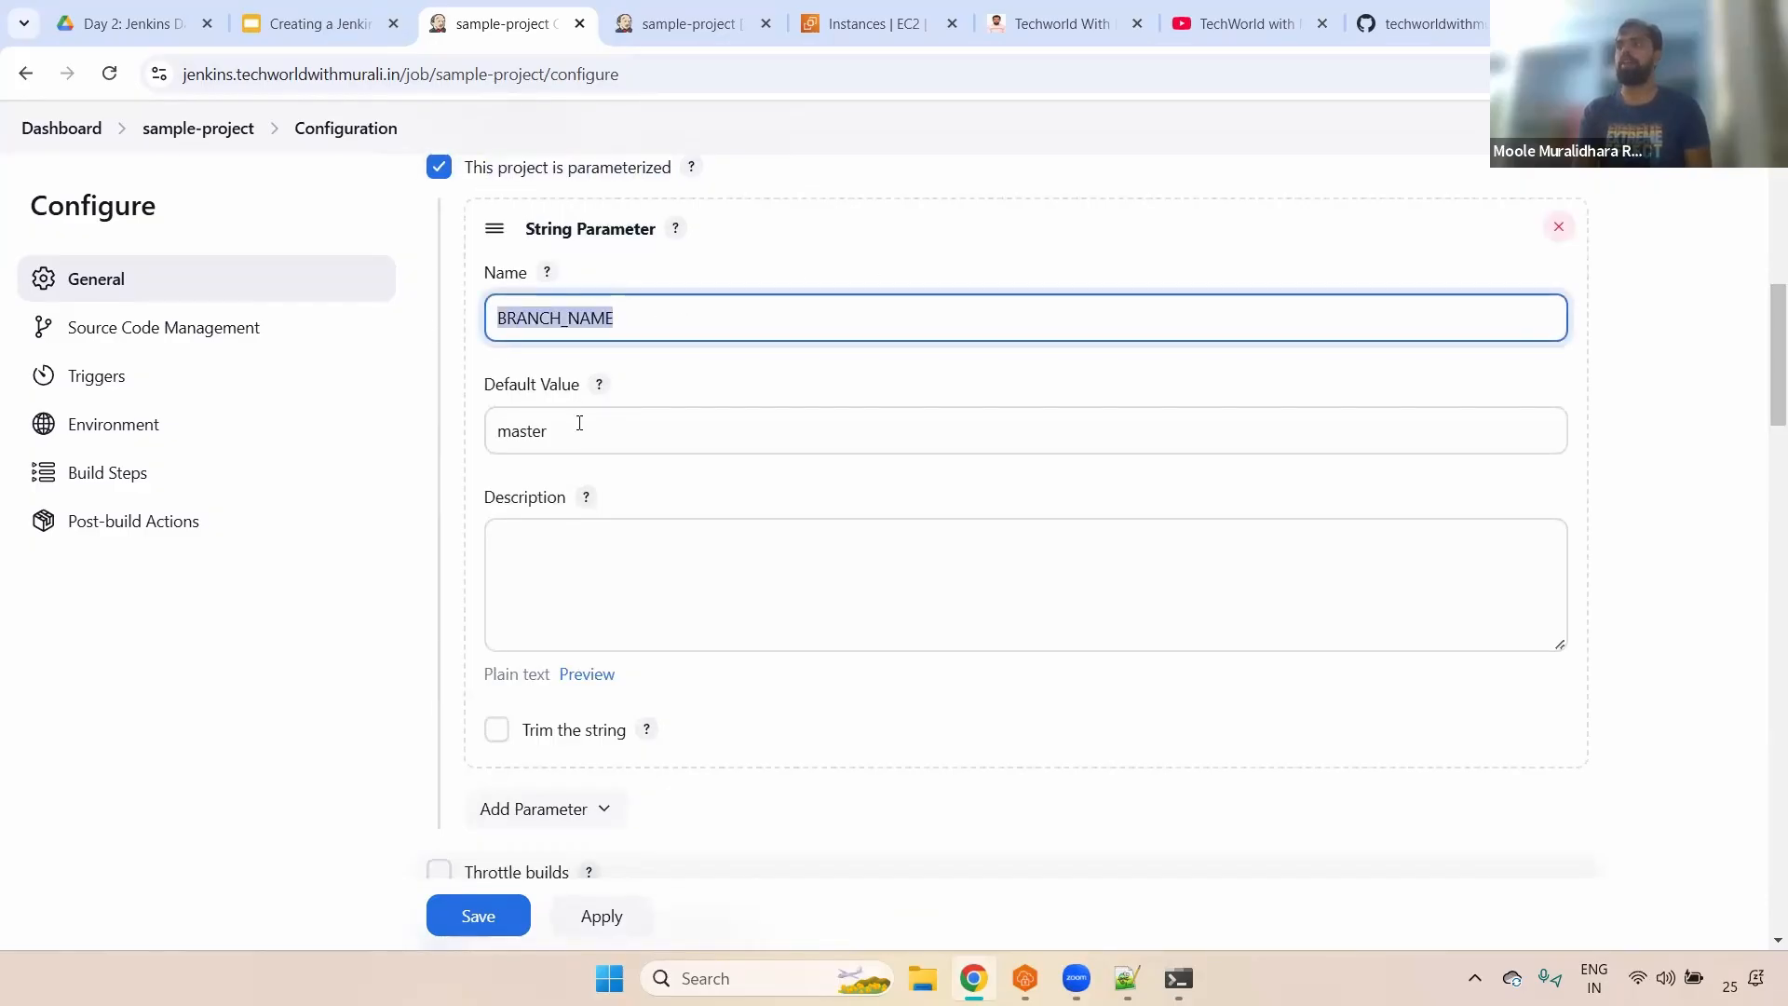
{"action": "key", "text": "Tab"}
{"action": "type", "text": "mai"}
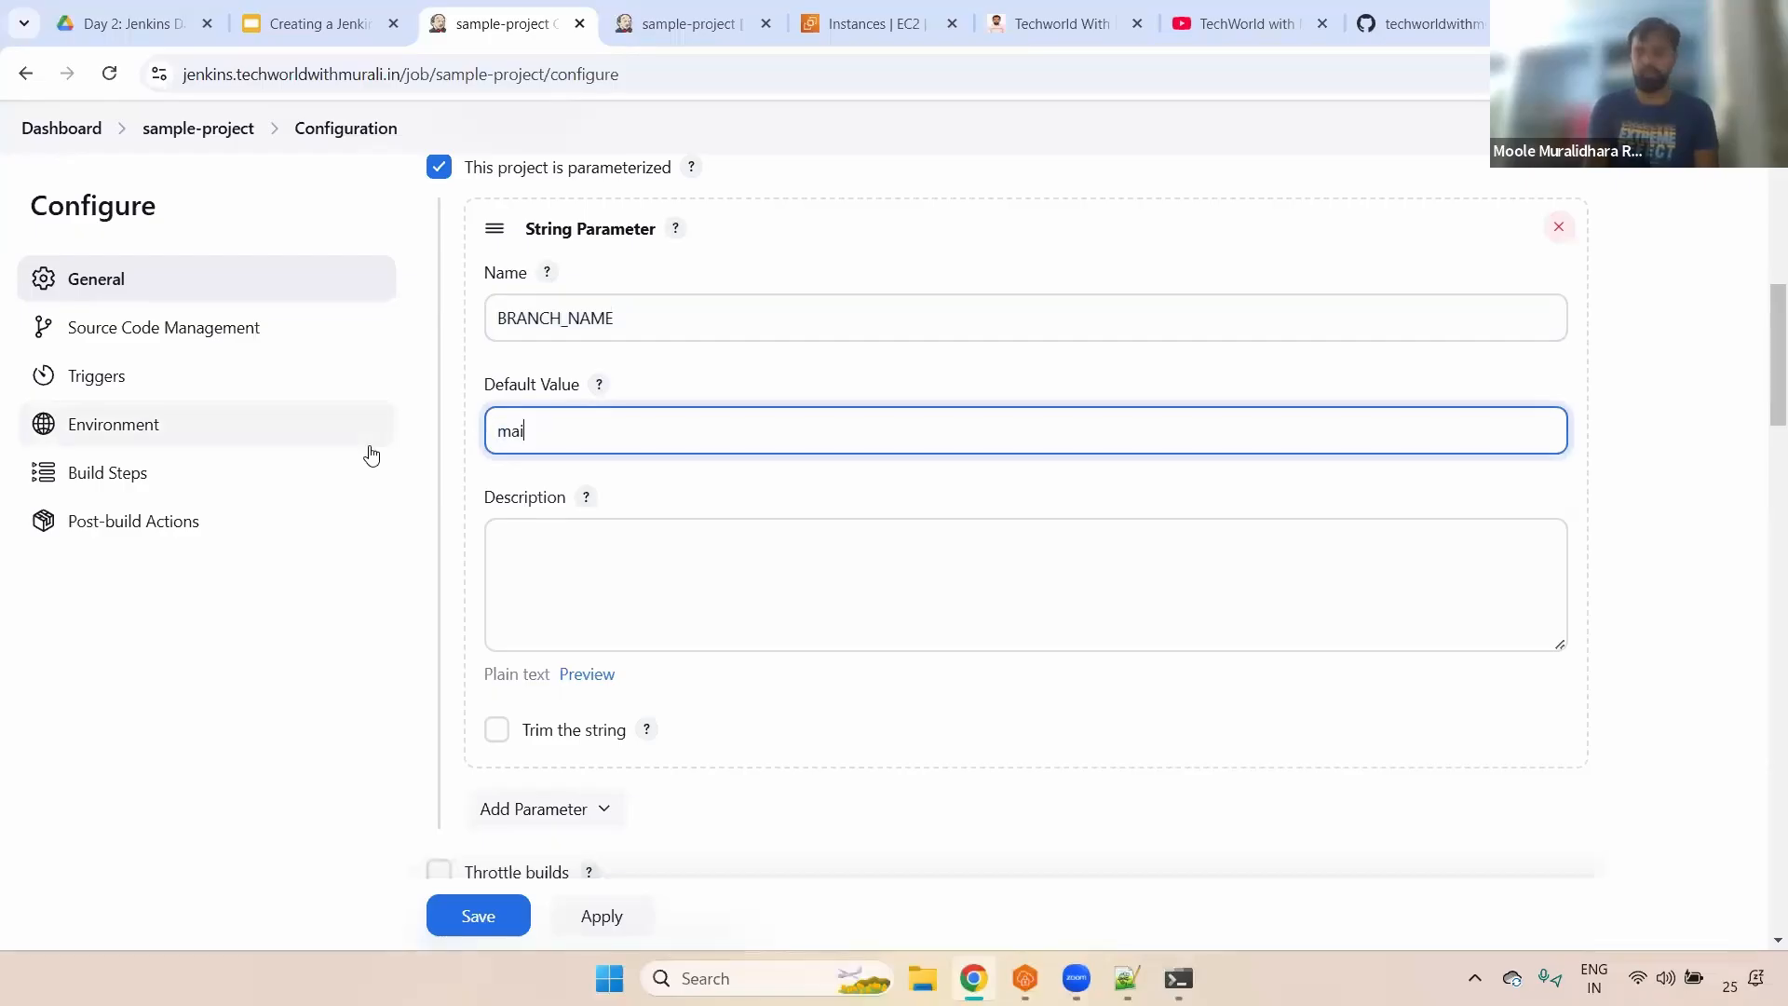
{"action": "type", "text": "n"}
{"action": "left_click_drag", "start_coordinate": [664, 308], "coordinate": [528, 318]}
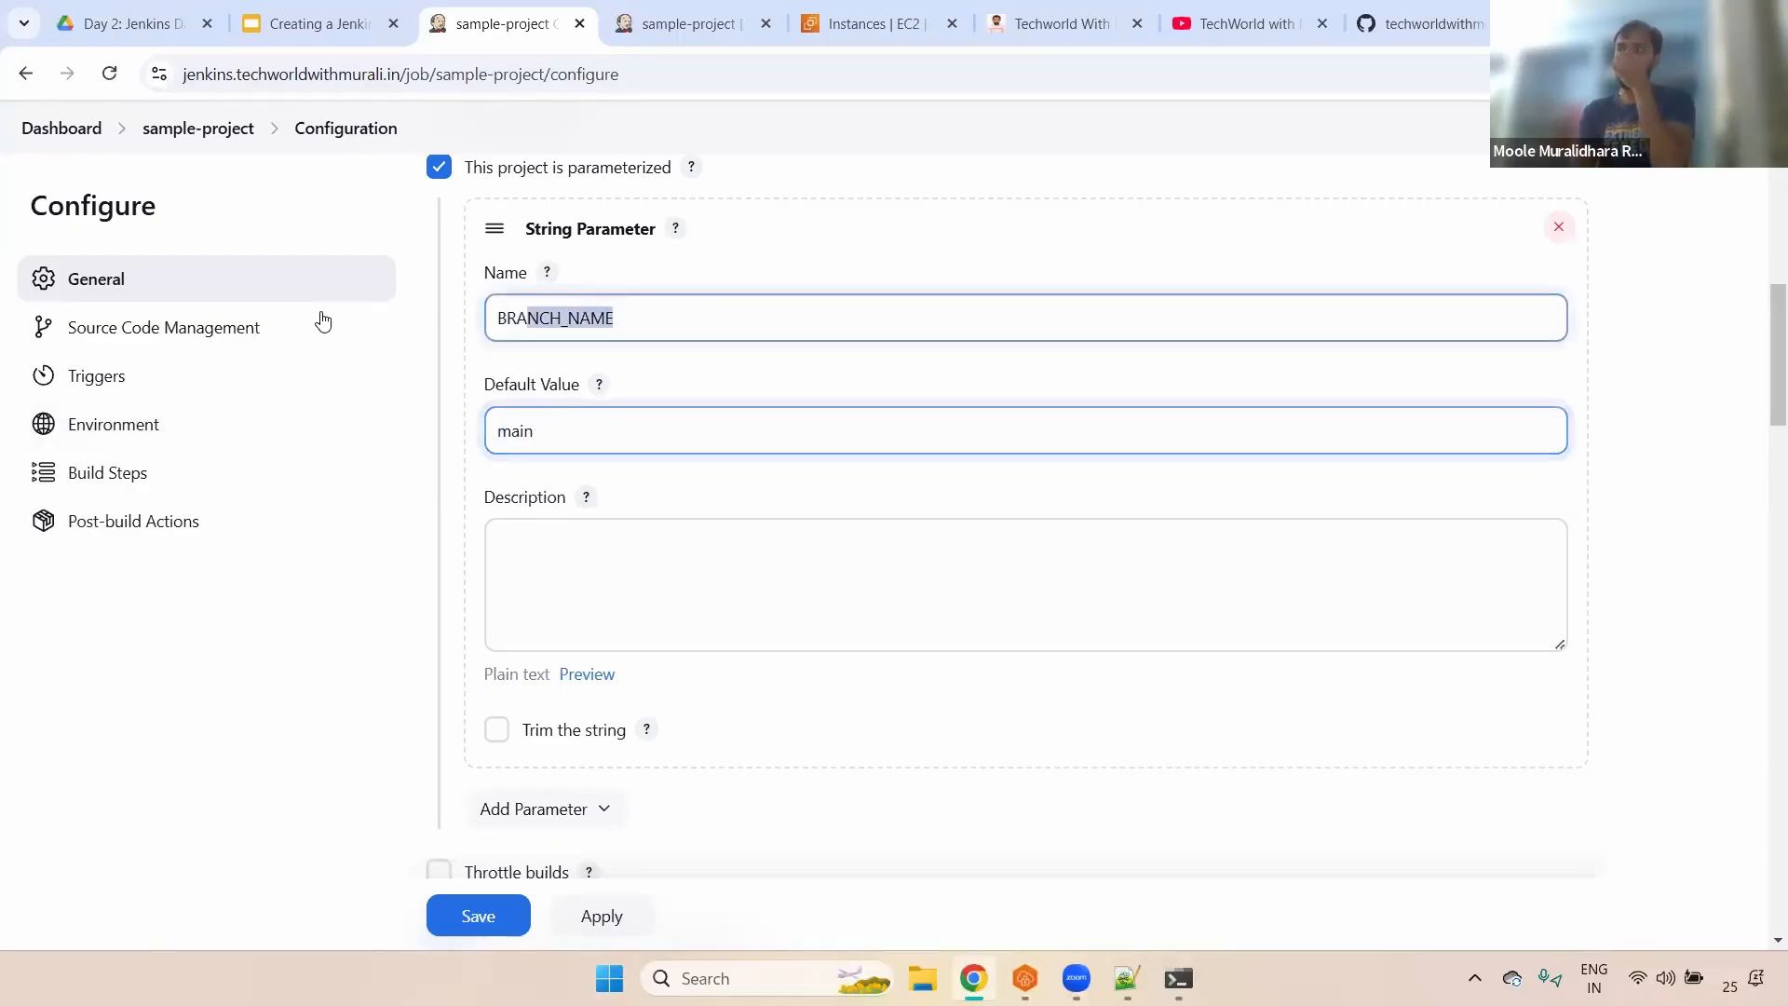
{"action": "key", "text": "shift+Tab"}
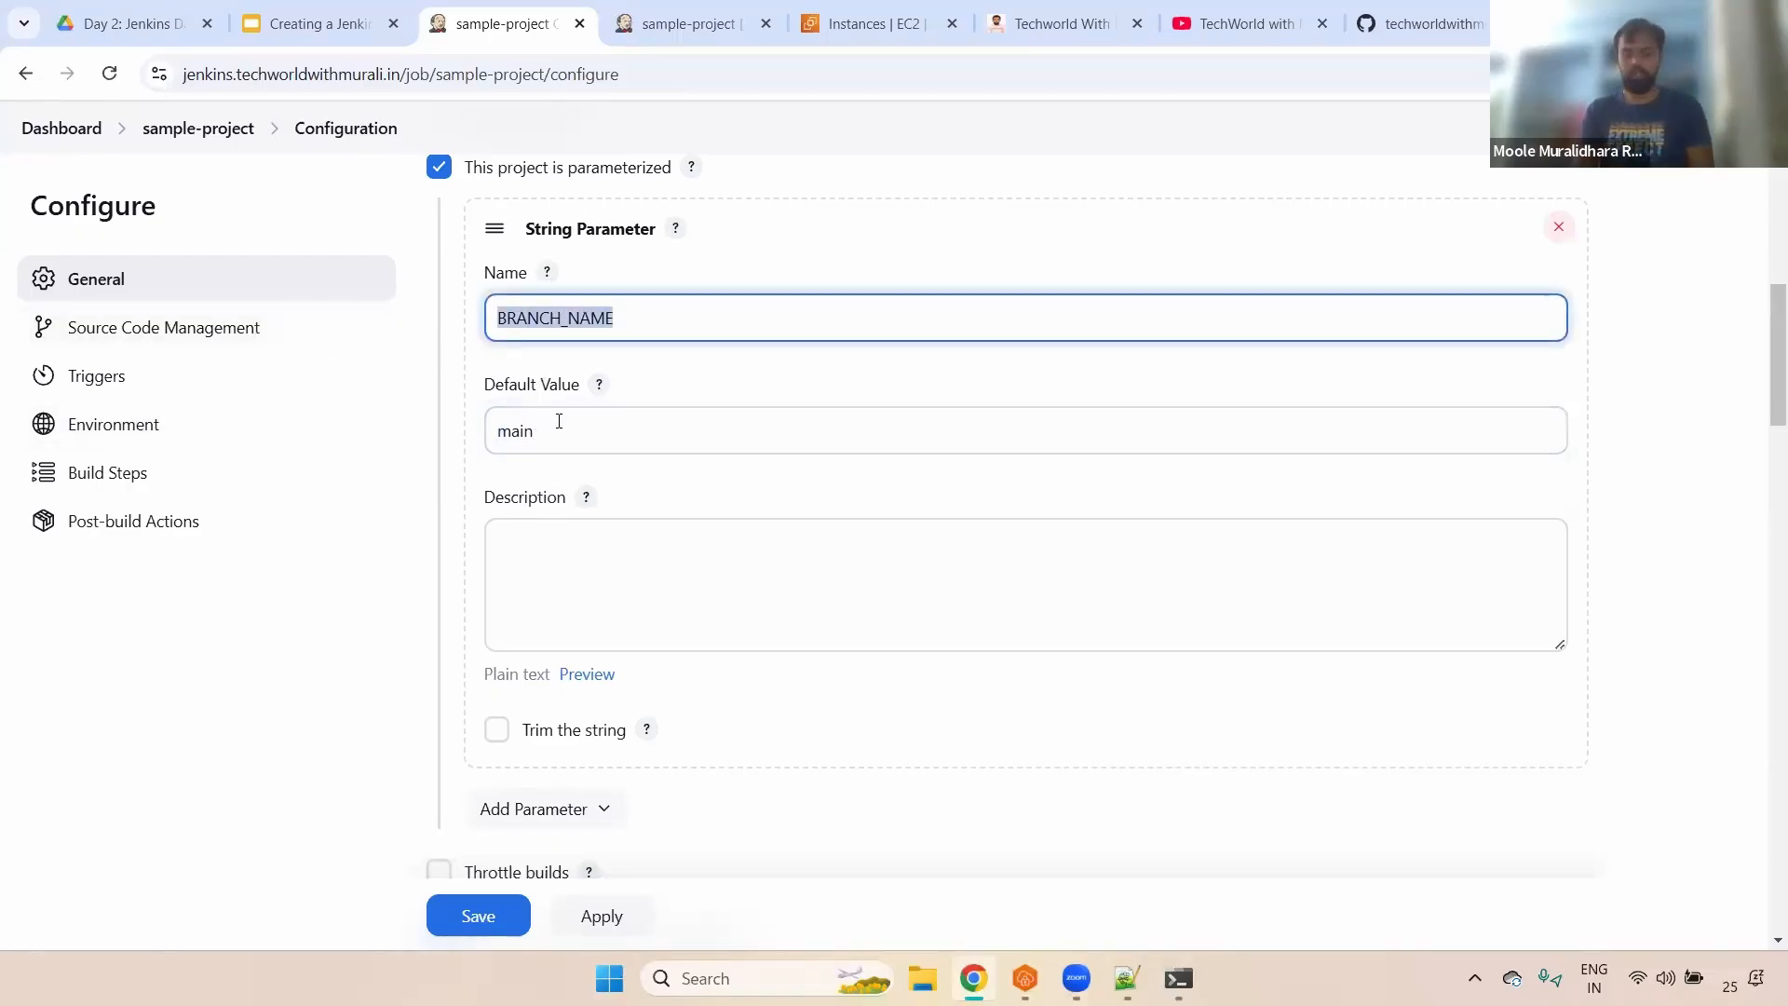
{"action": "scroll", "coordinate": [1763, 503], "scroll_direction": "down", "scroll_amount": 7}
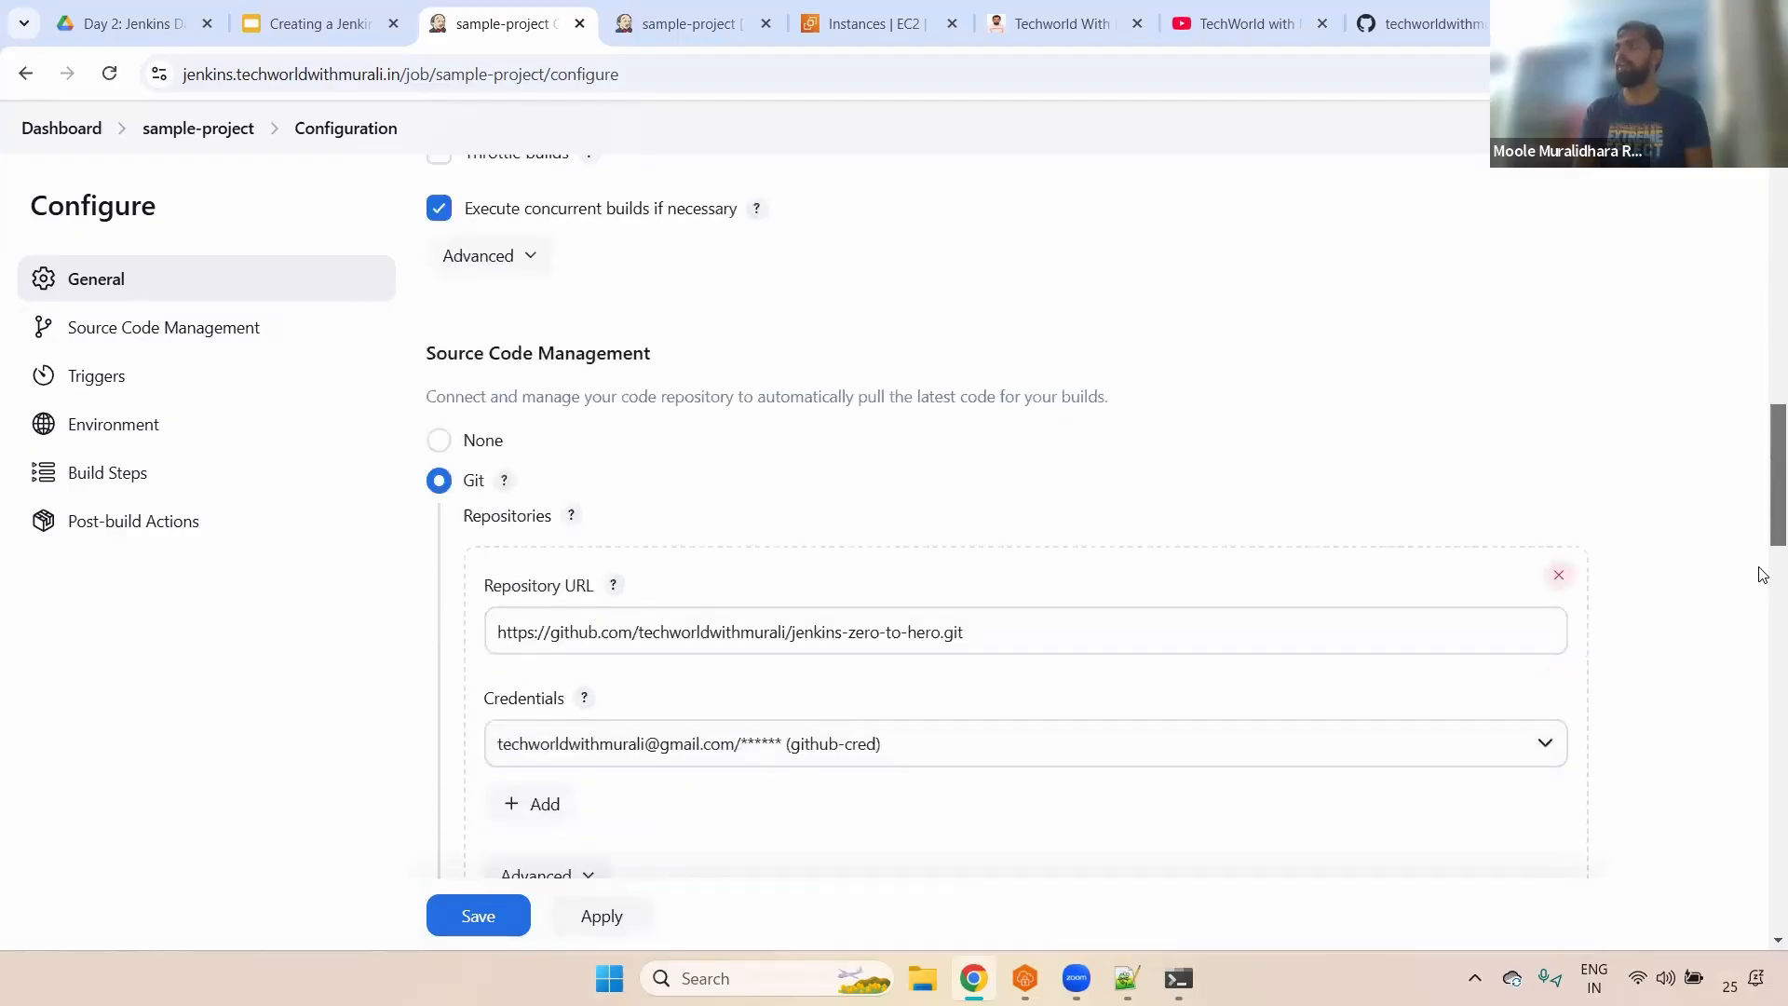
- Set the Git Branch Specifier to ${BRANCH_NAME} and save sample-project's configuration
{"action": "scroll", "coordinate": [1763, 575], "scroll_direction": "down", "scroll_amount": 3}
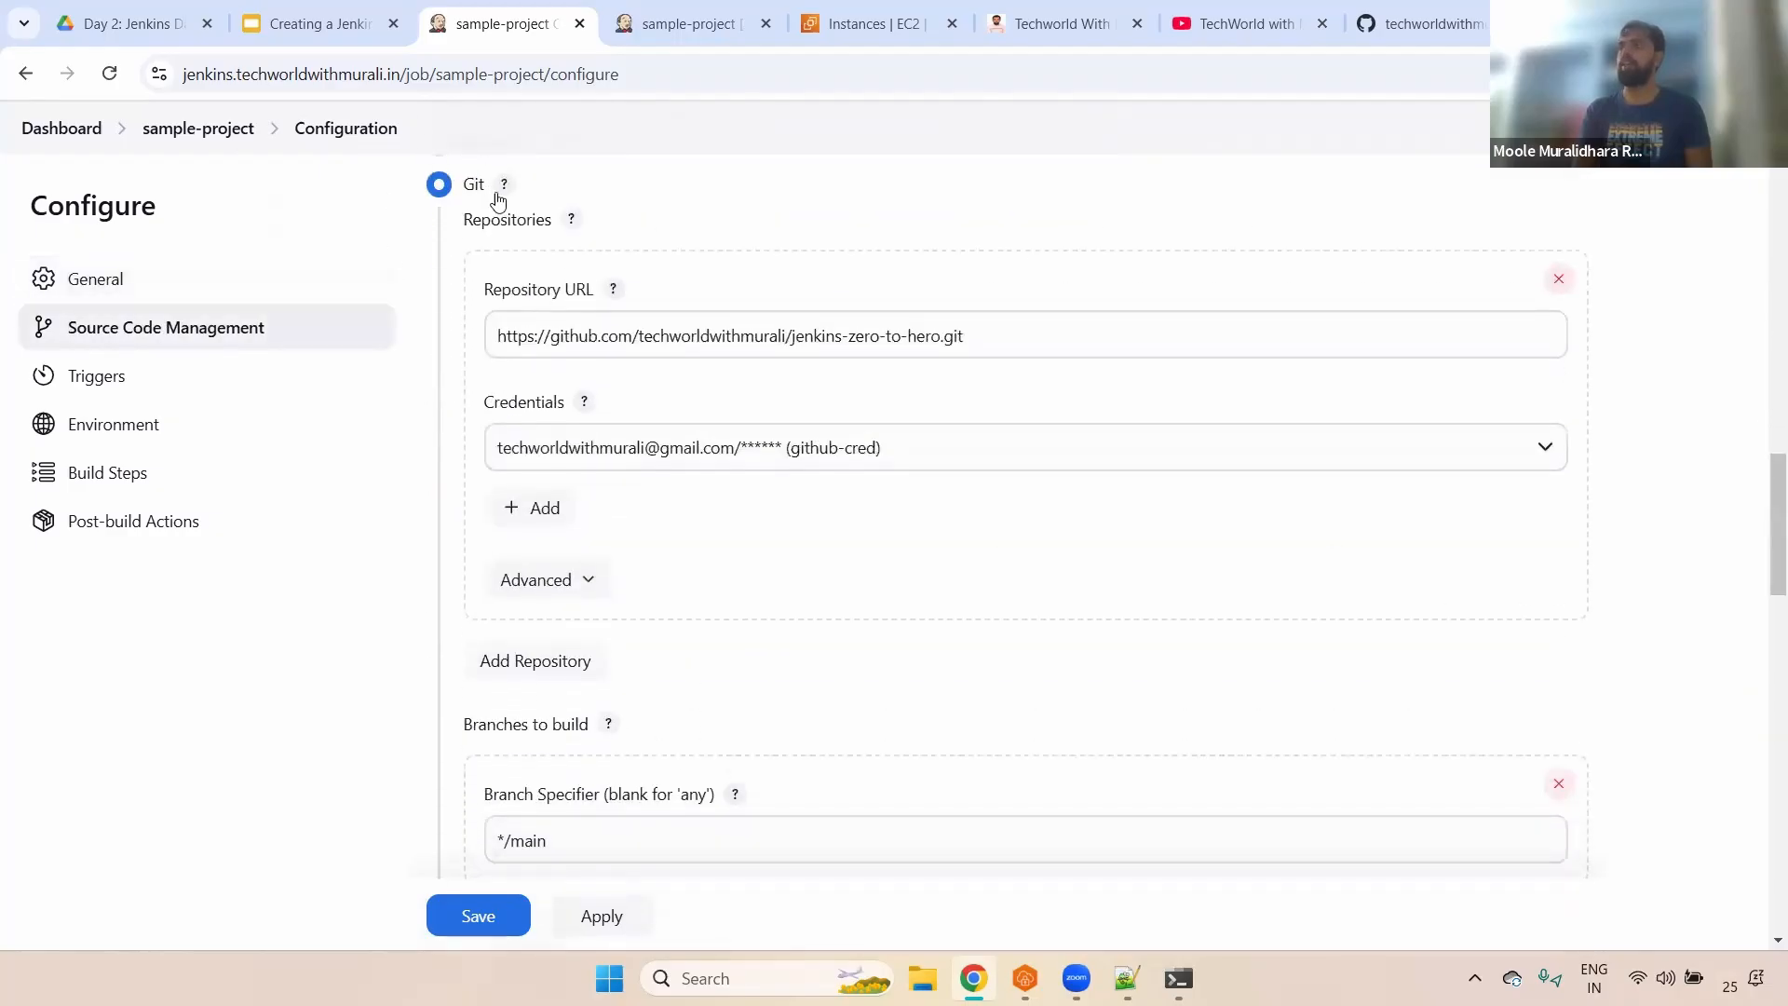
{"action": "left_click_drag", "start_coordinate": [1762, 592], "coordinate": [1760, 635]}
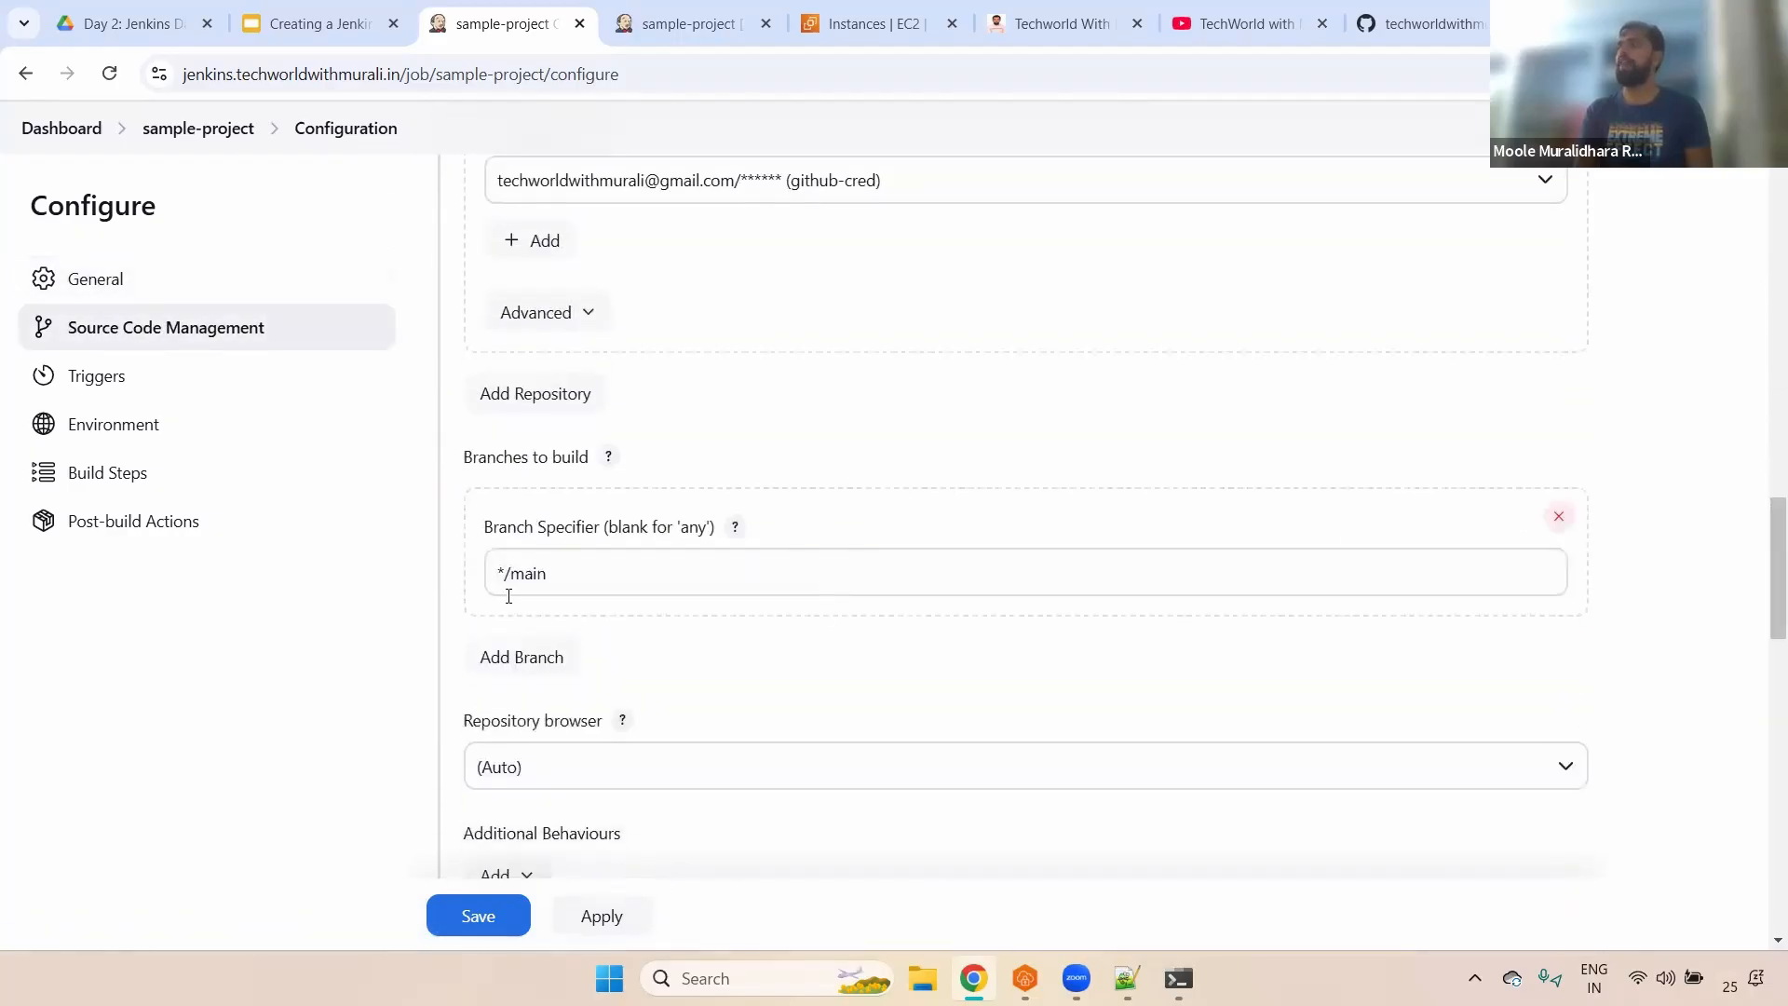
{"action": "left_click_drag", "start_coordinate": [551, 587], "coordinate": [289, 586]}
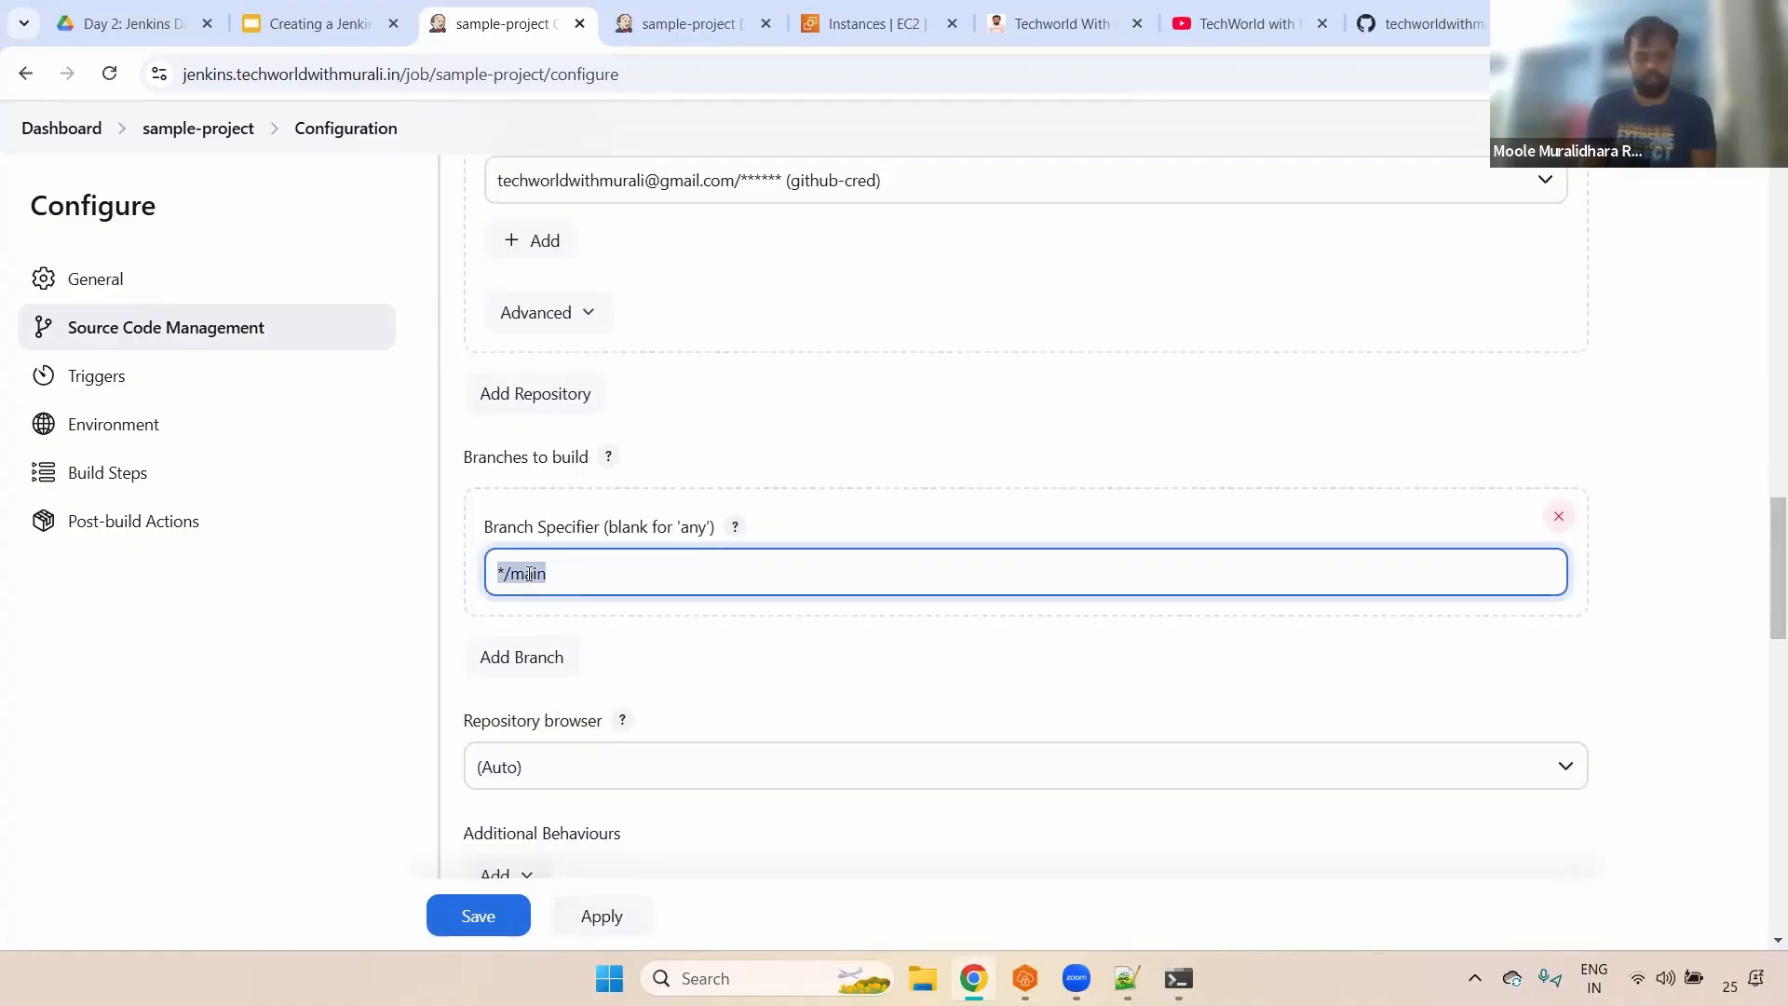
{"action": "type", "text": "${BRANCH_NAME"}
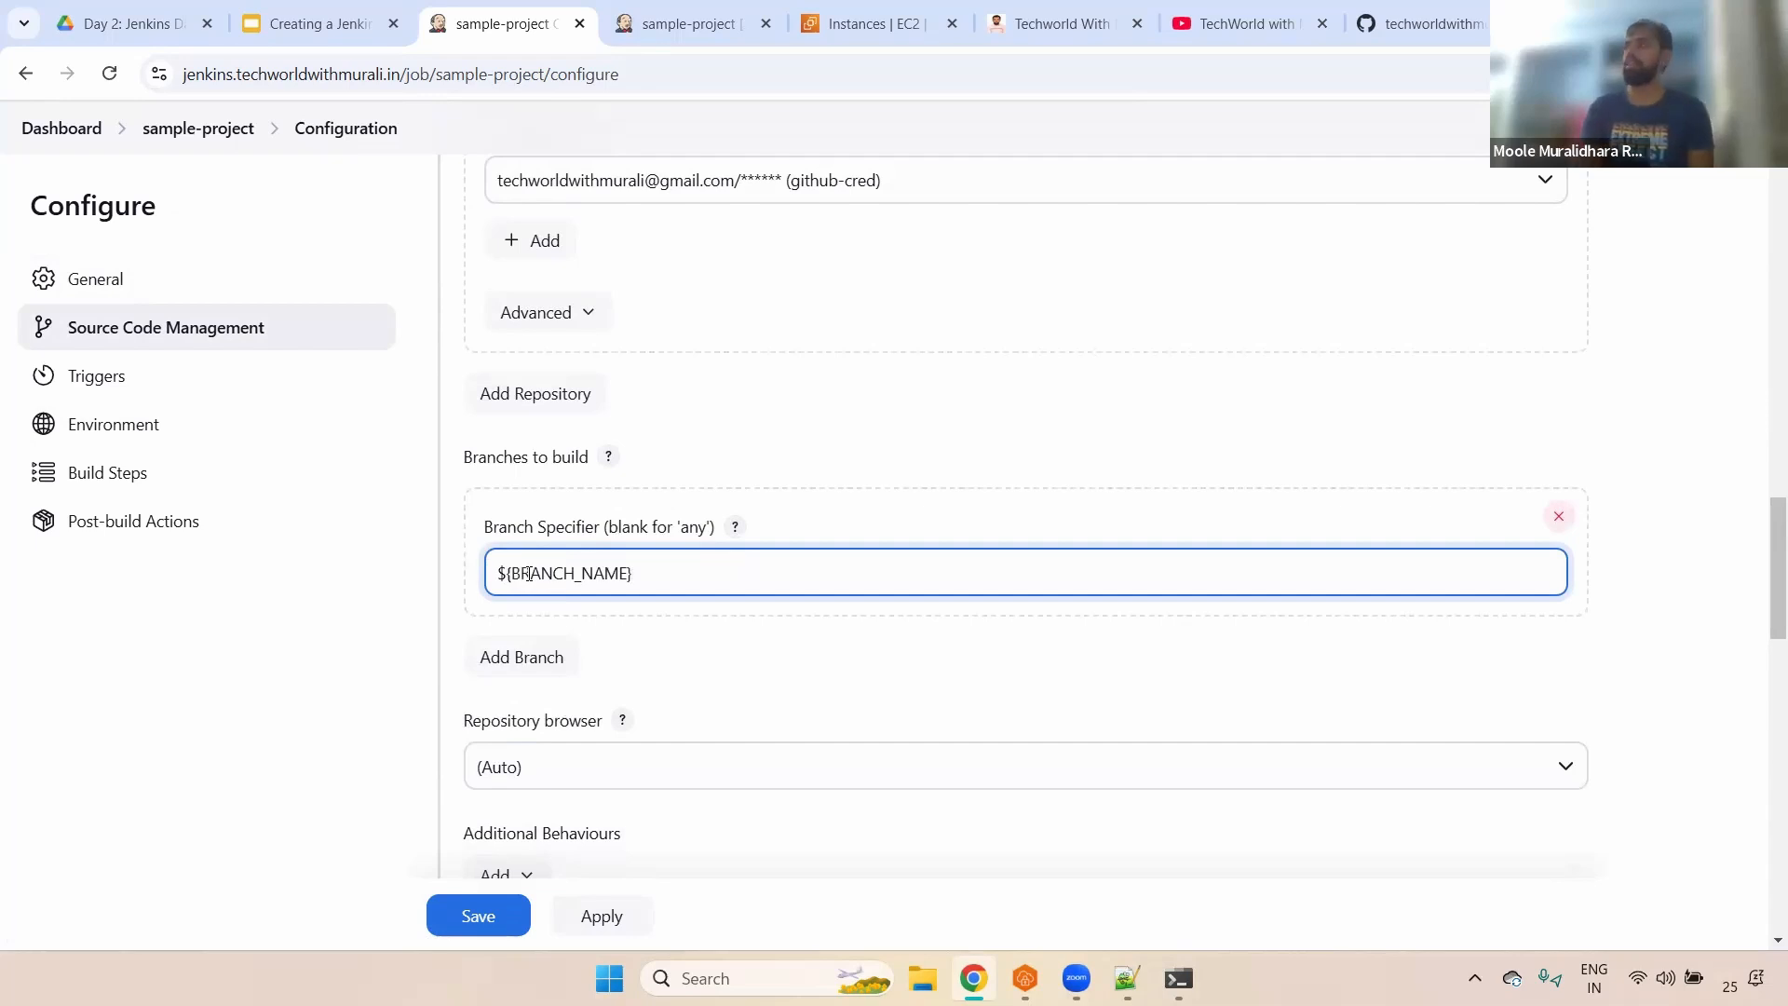
{"action": "key", "text": "ctrl+a"}
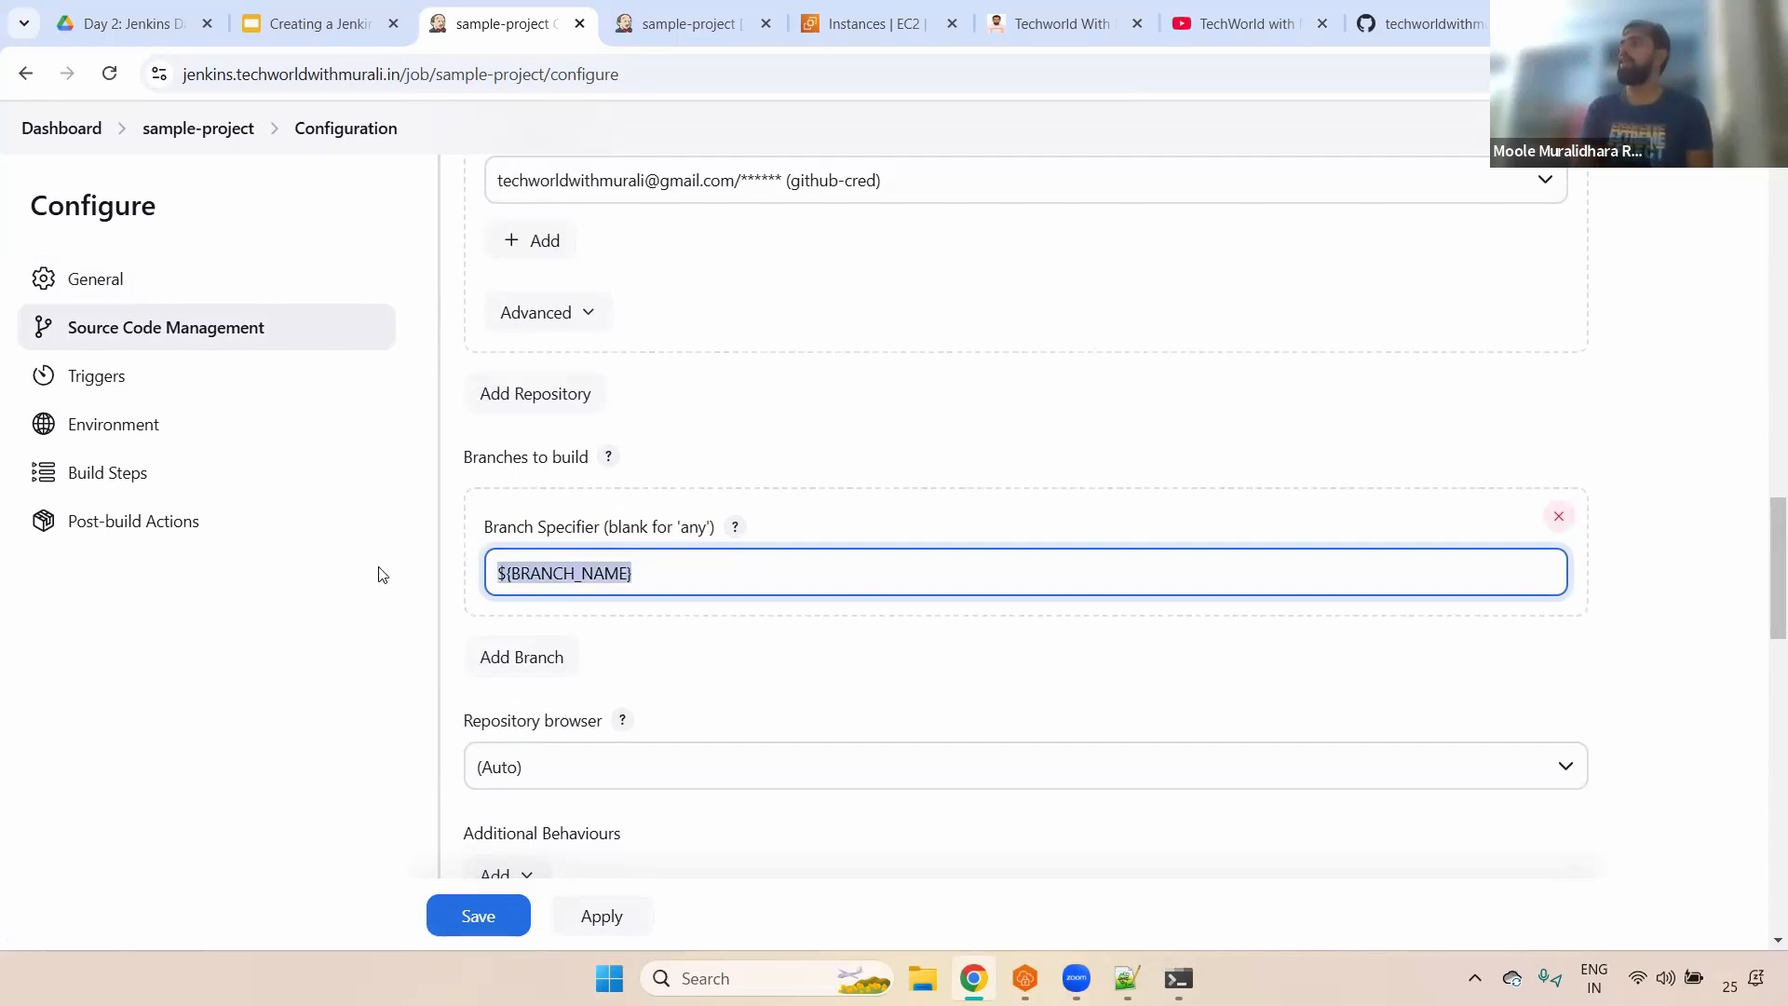
{"action": "left_click", "coordinate": [601, 918]}
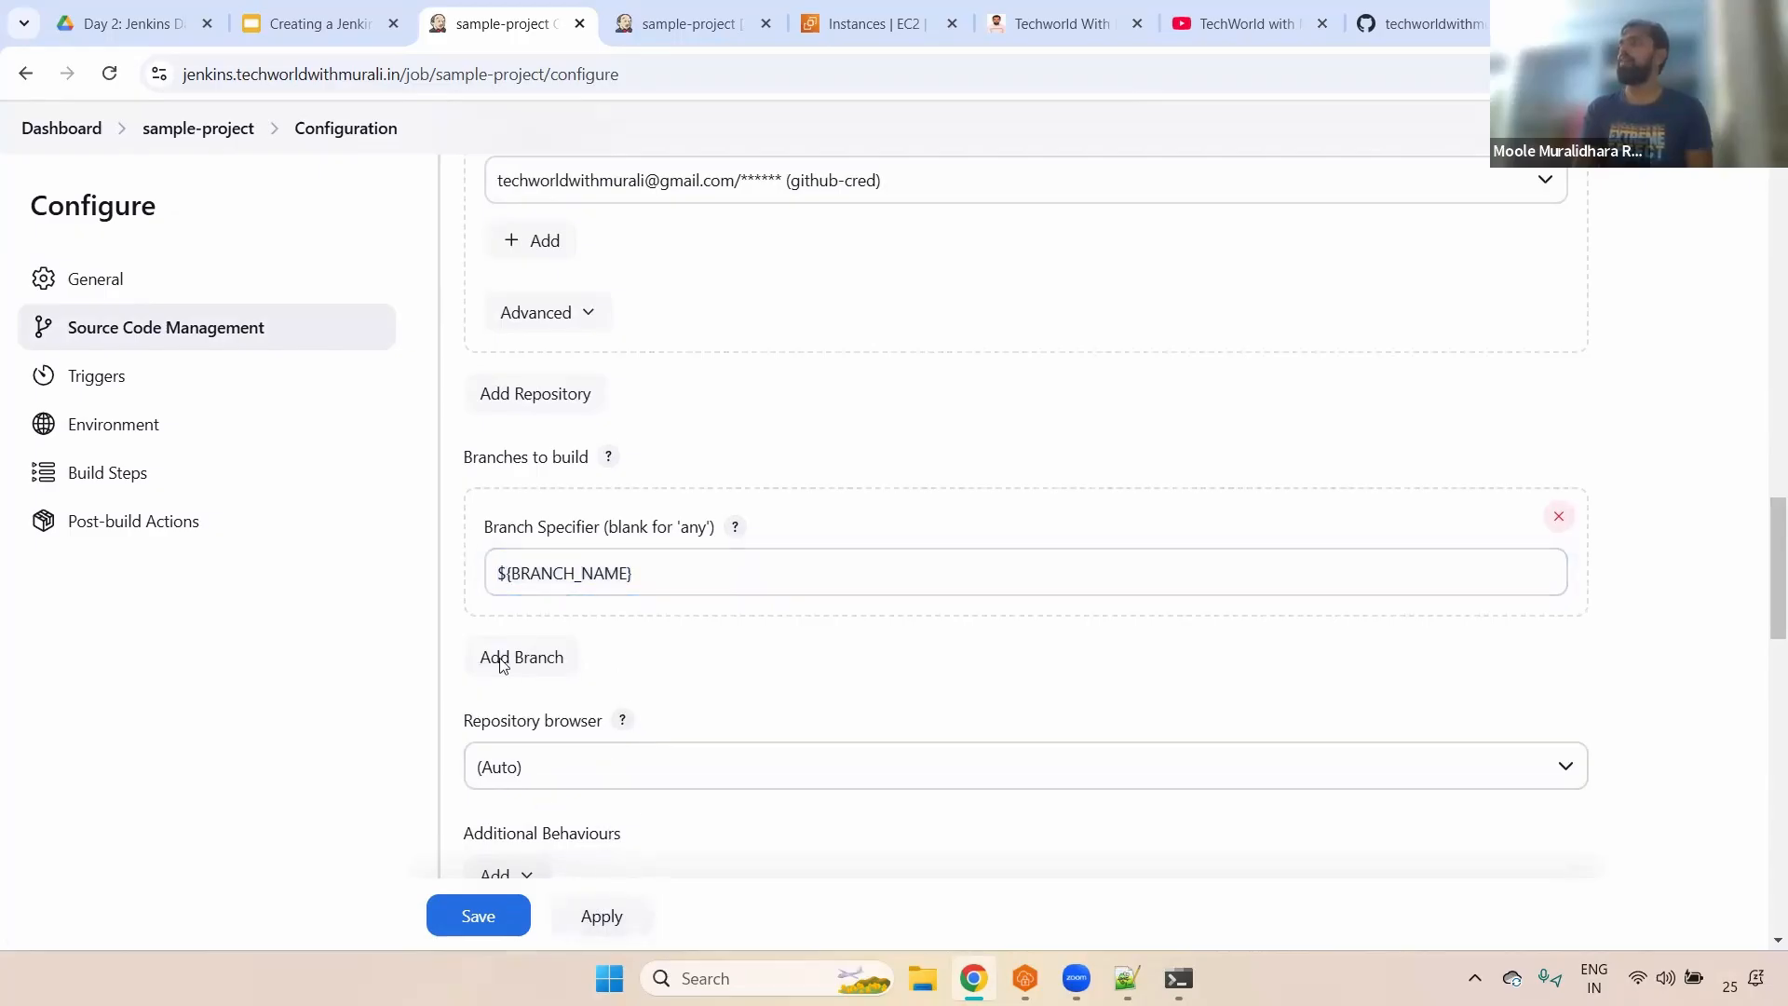
{"action": "left_click_drag", "start_coordinate": [634, 573], "coordinate": [416, 580]}
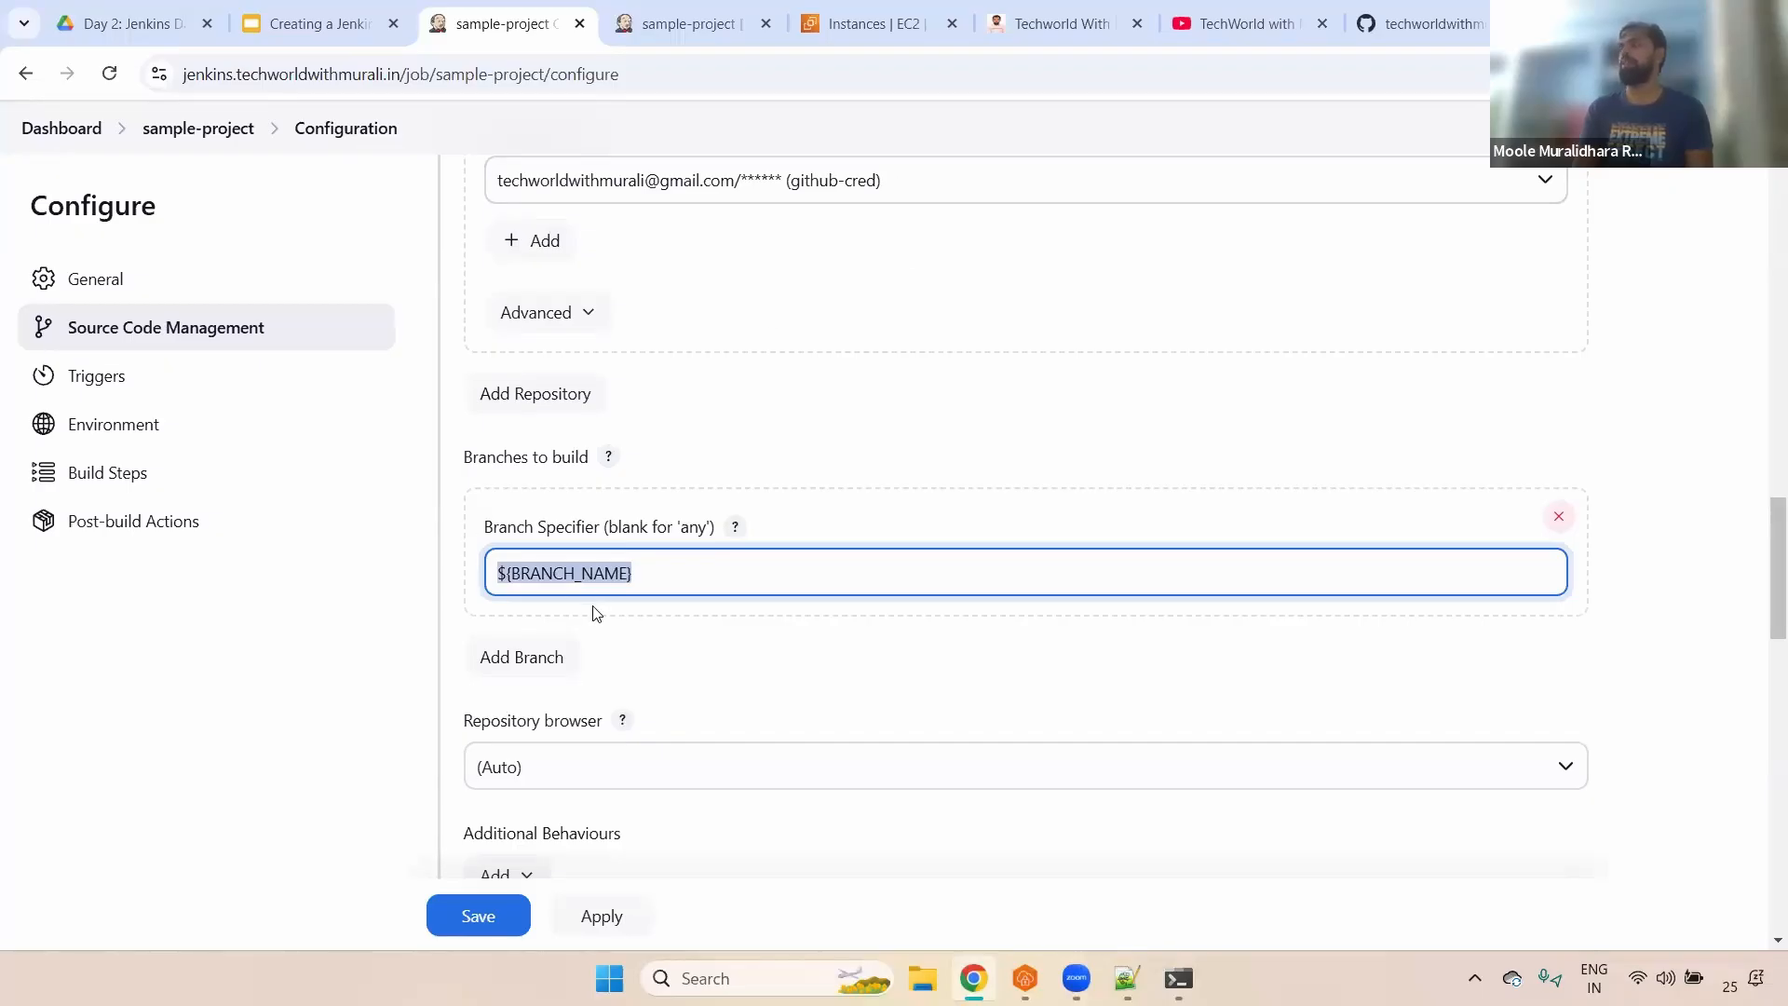
{"action": "left_click", "coordinate": [478, 917]}
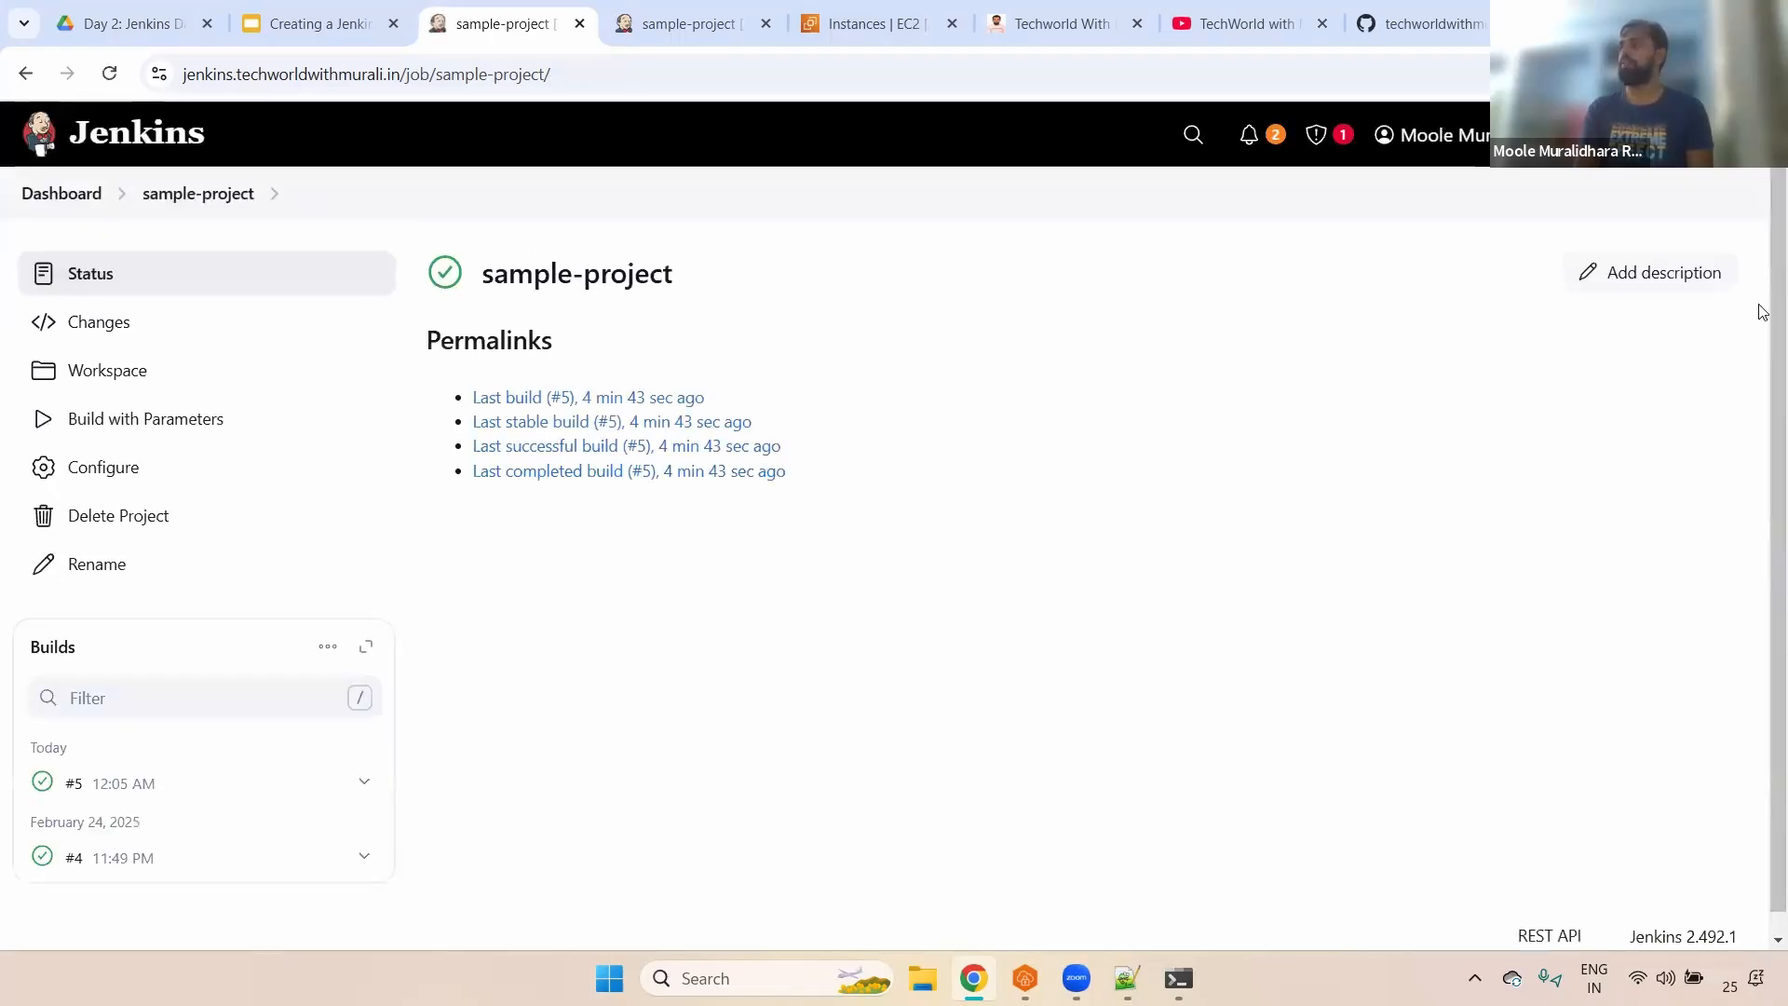
- Check build #5's Console Output shows 'Started by timer', then return to sample-project
{"action": "scroll", "coordinate": [1763, 312], "scroll_direction": "down", "scroll_amount": 1}
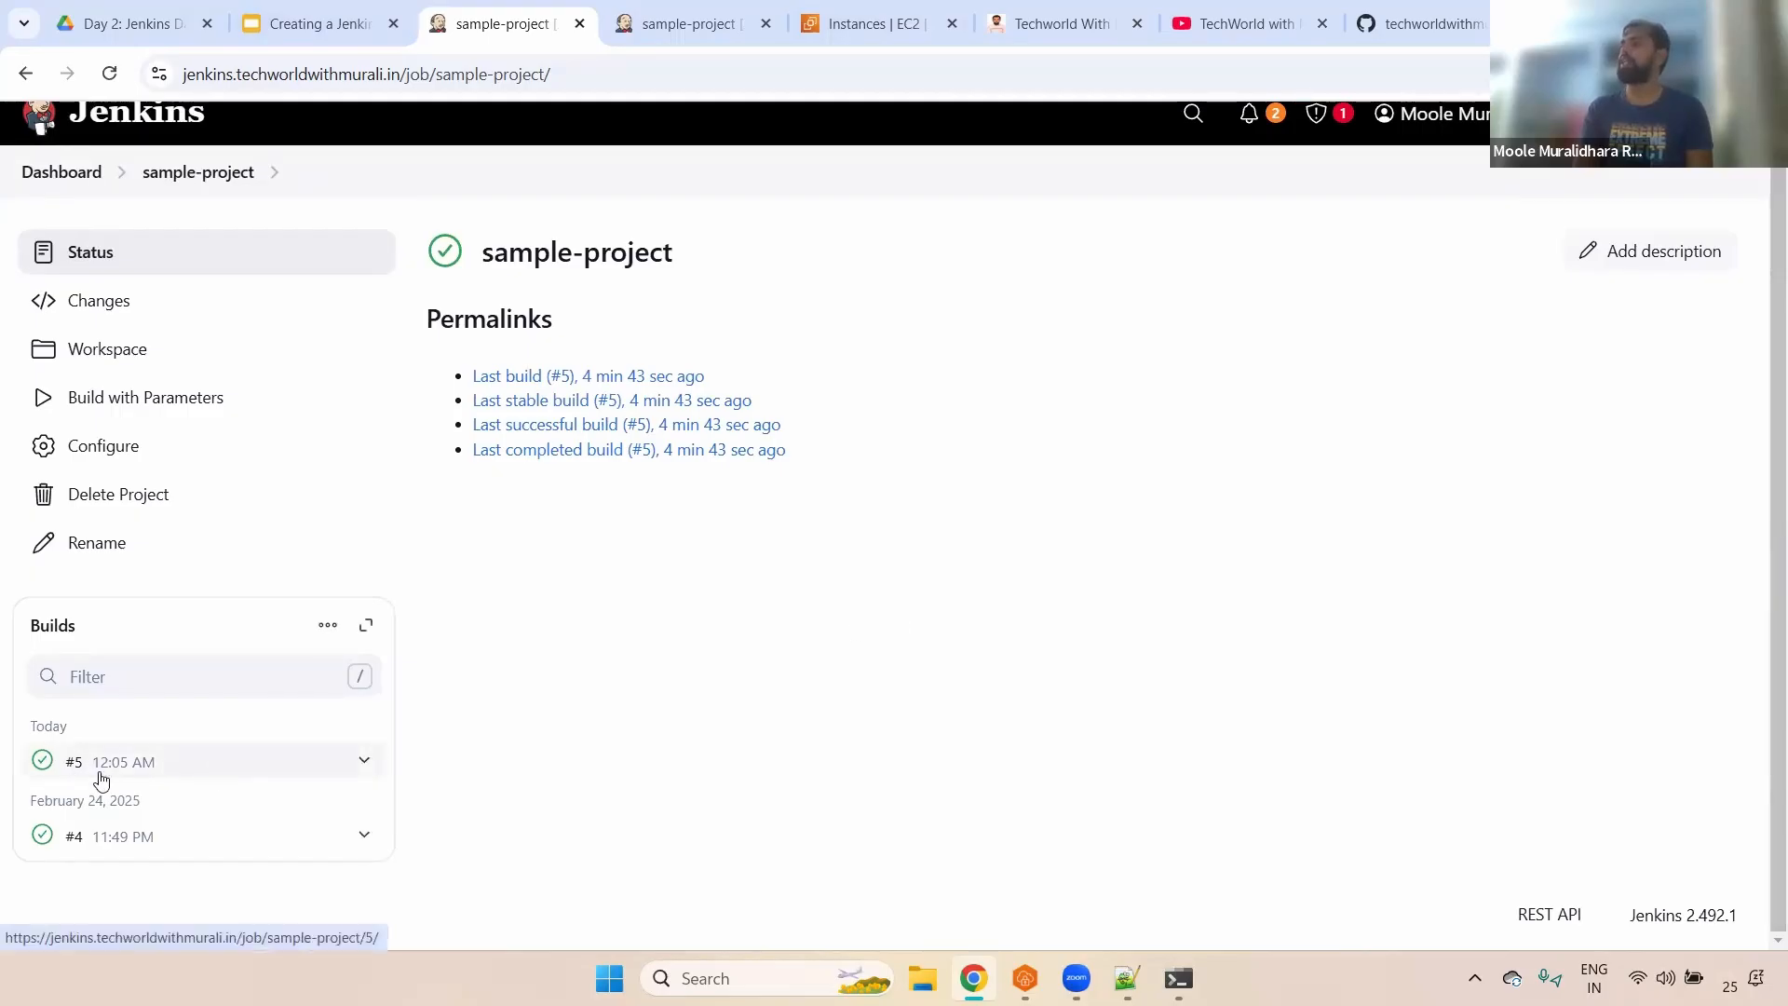
{"action": "mouse_move", "coordinate": [139, 773]}
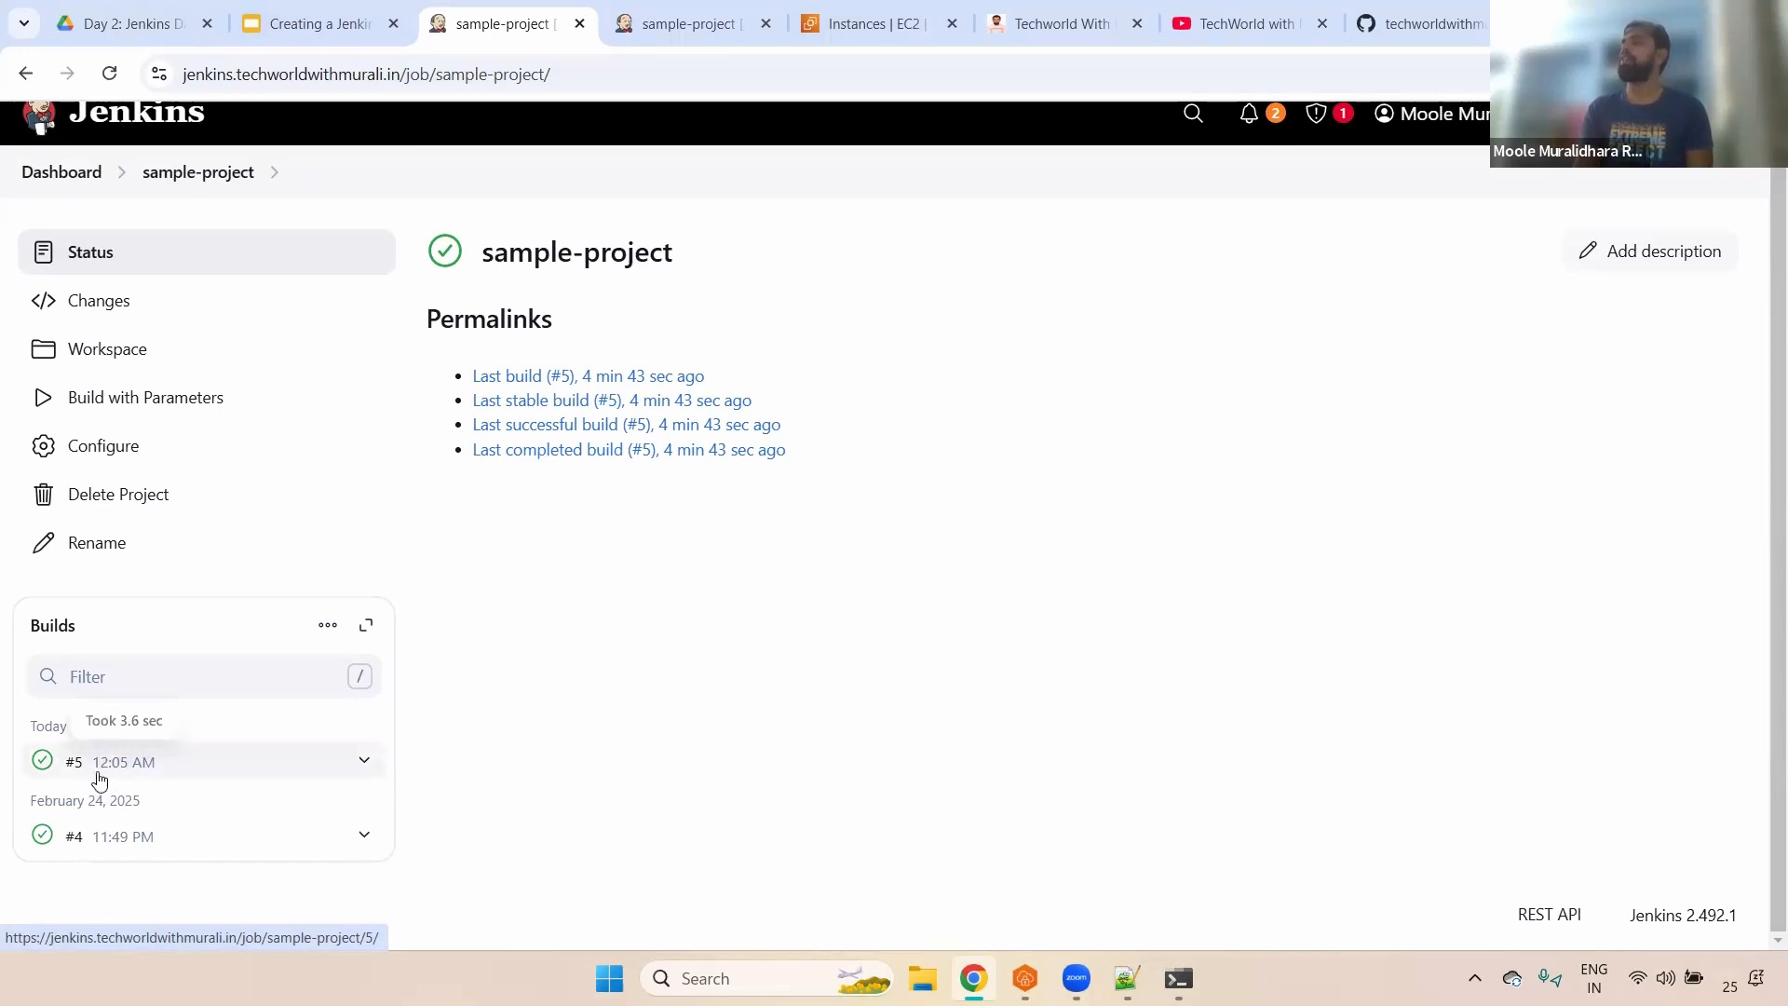
{"action": "left_click", "coordinate": [39, 771]}
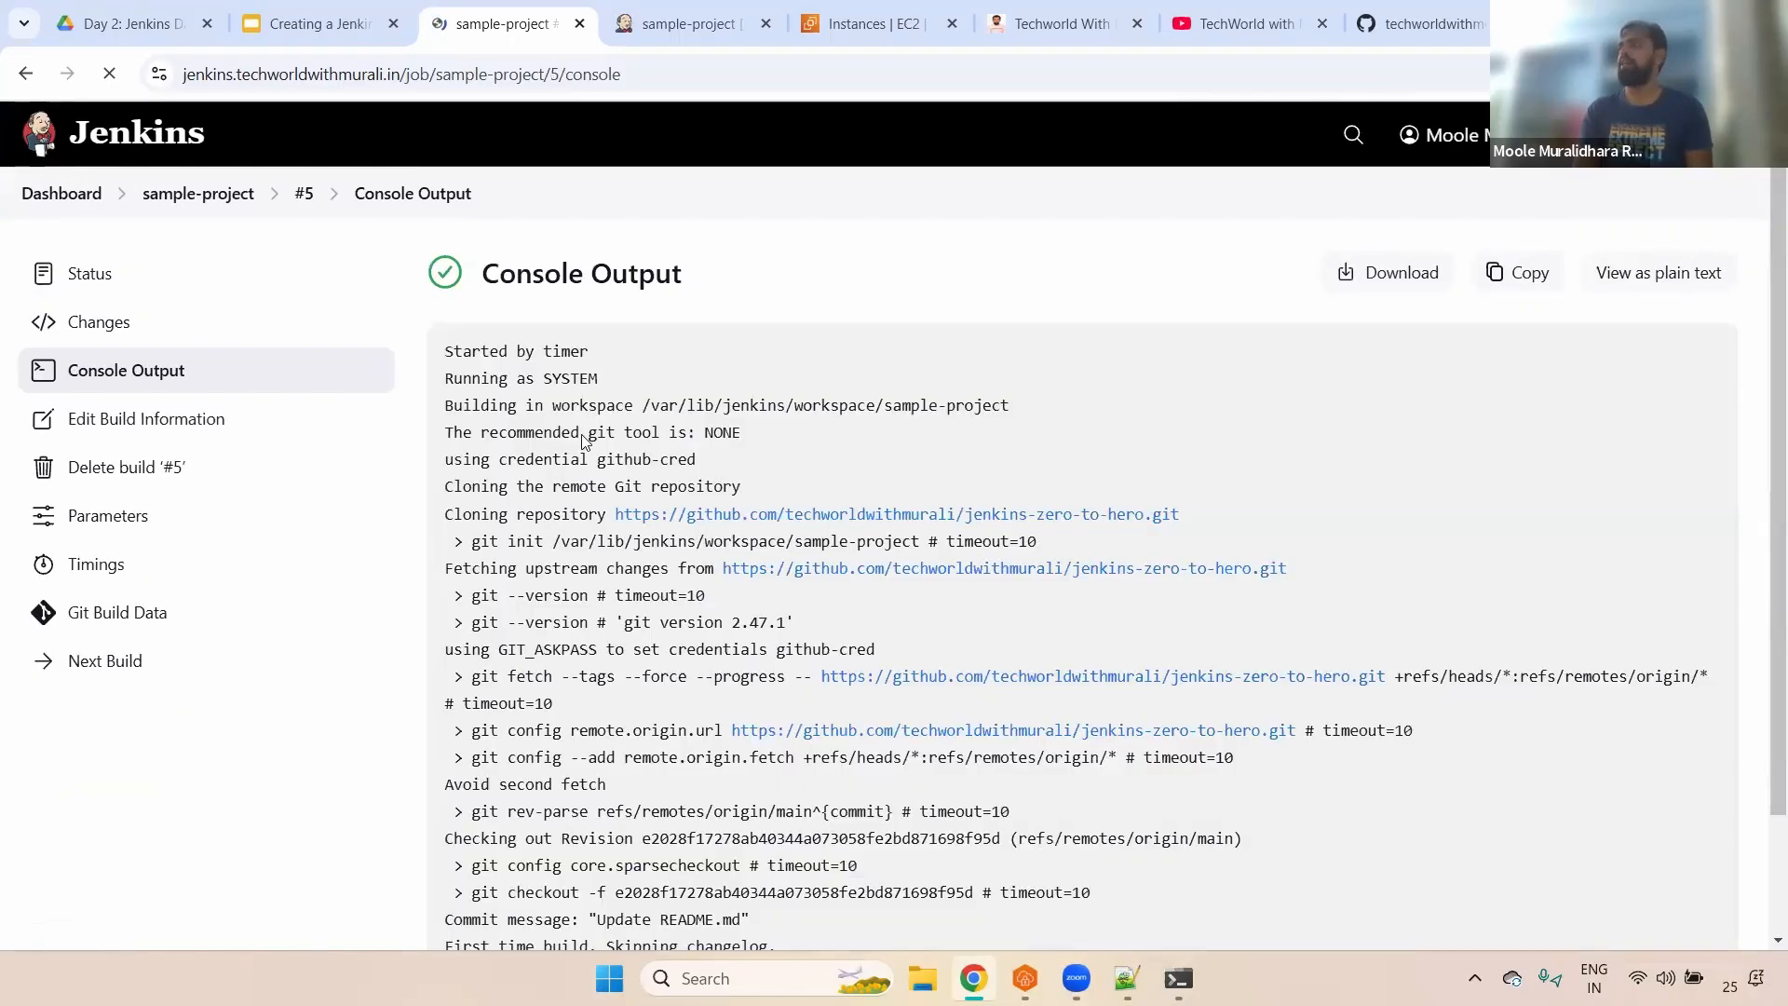
{"action": "left_click_drag", "start_coordinate": [454, 351], "coordinate": [613, 344]}
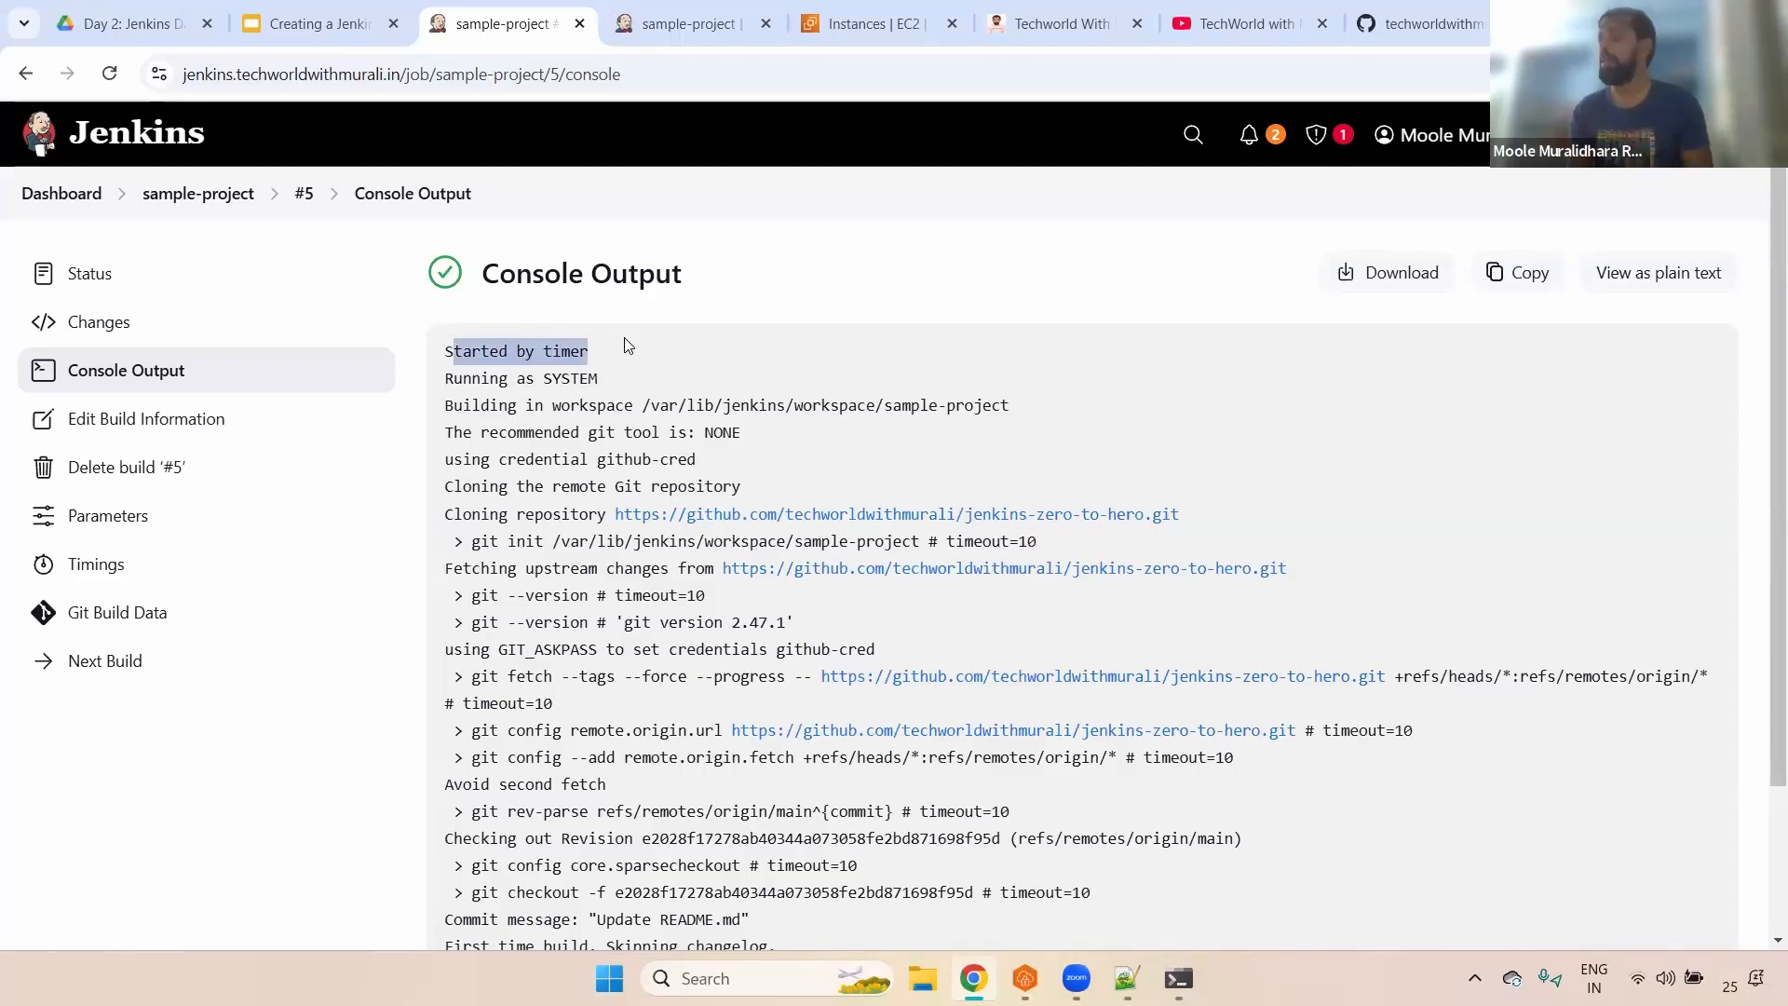
{"action": "left_click", "coordinate": [678, 376]}
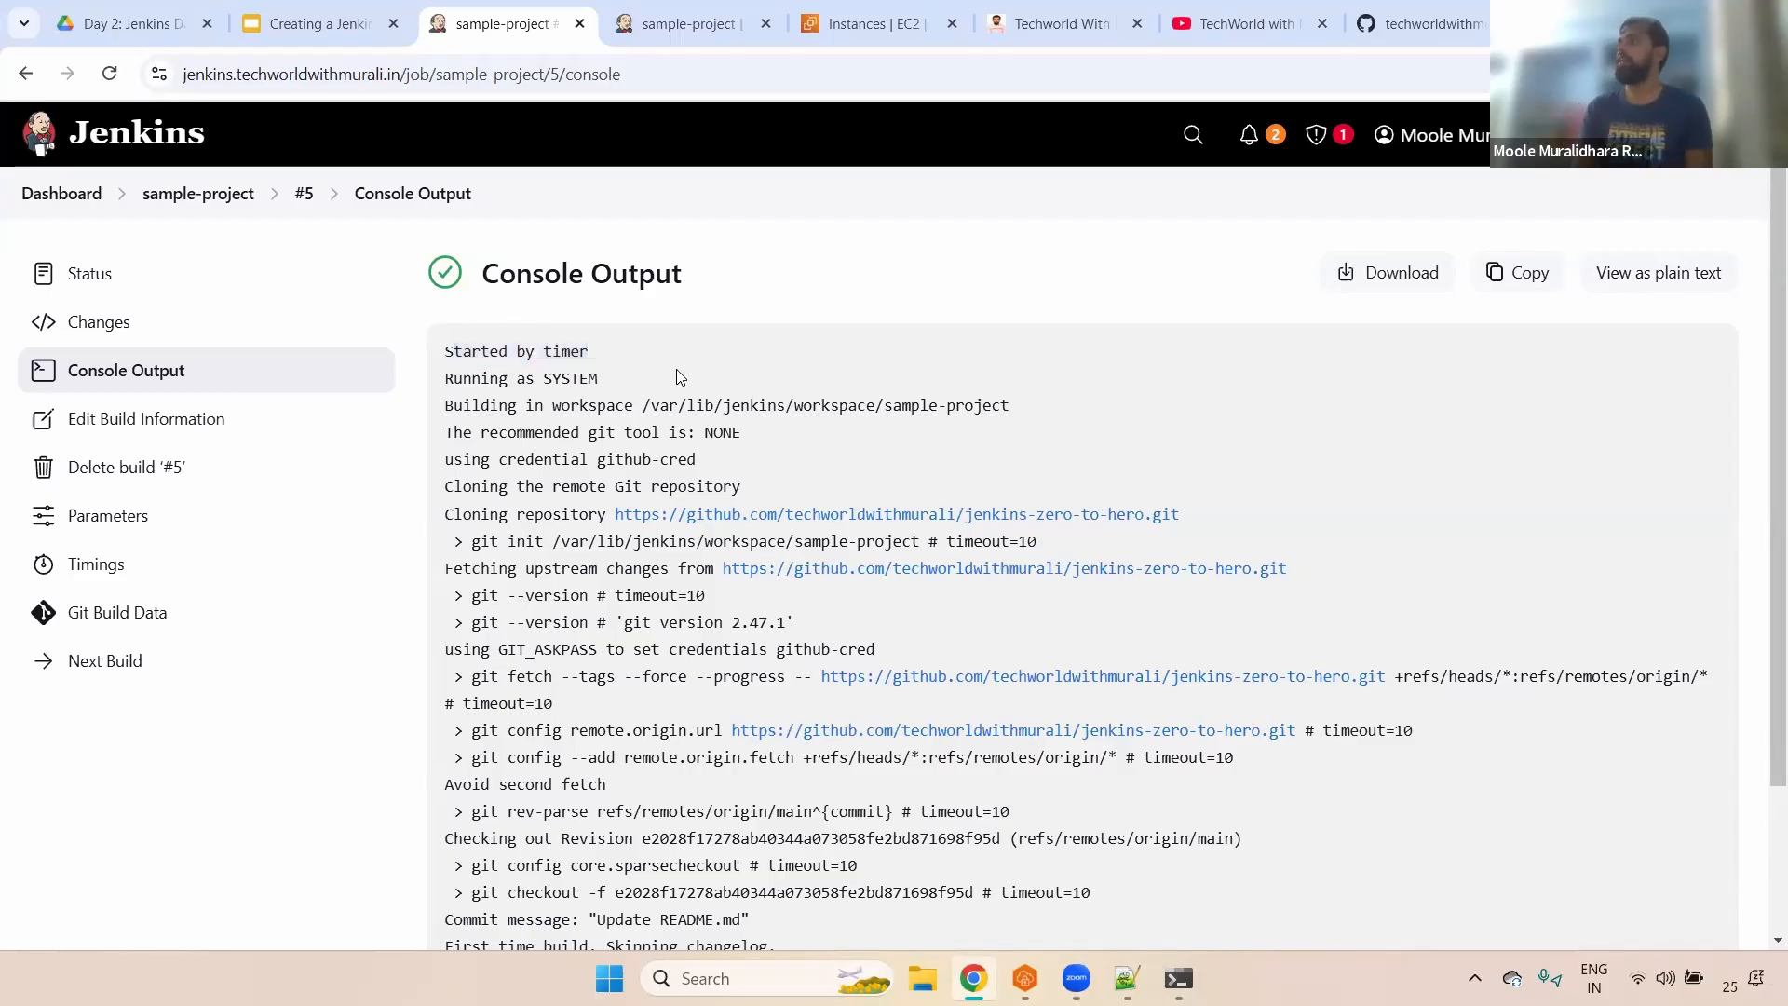
{"action": "left_click_drag", "start_coordinate": [678, 377], "coordinate": [433, 360]}
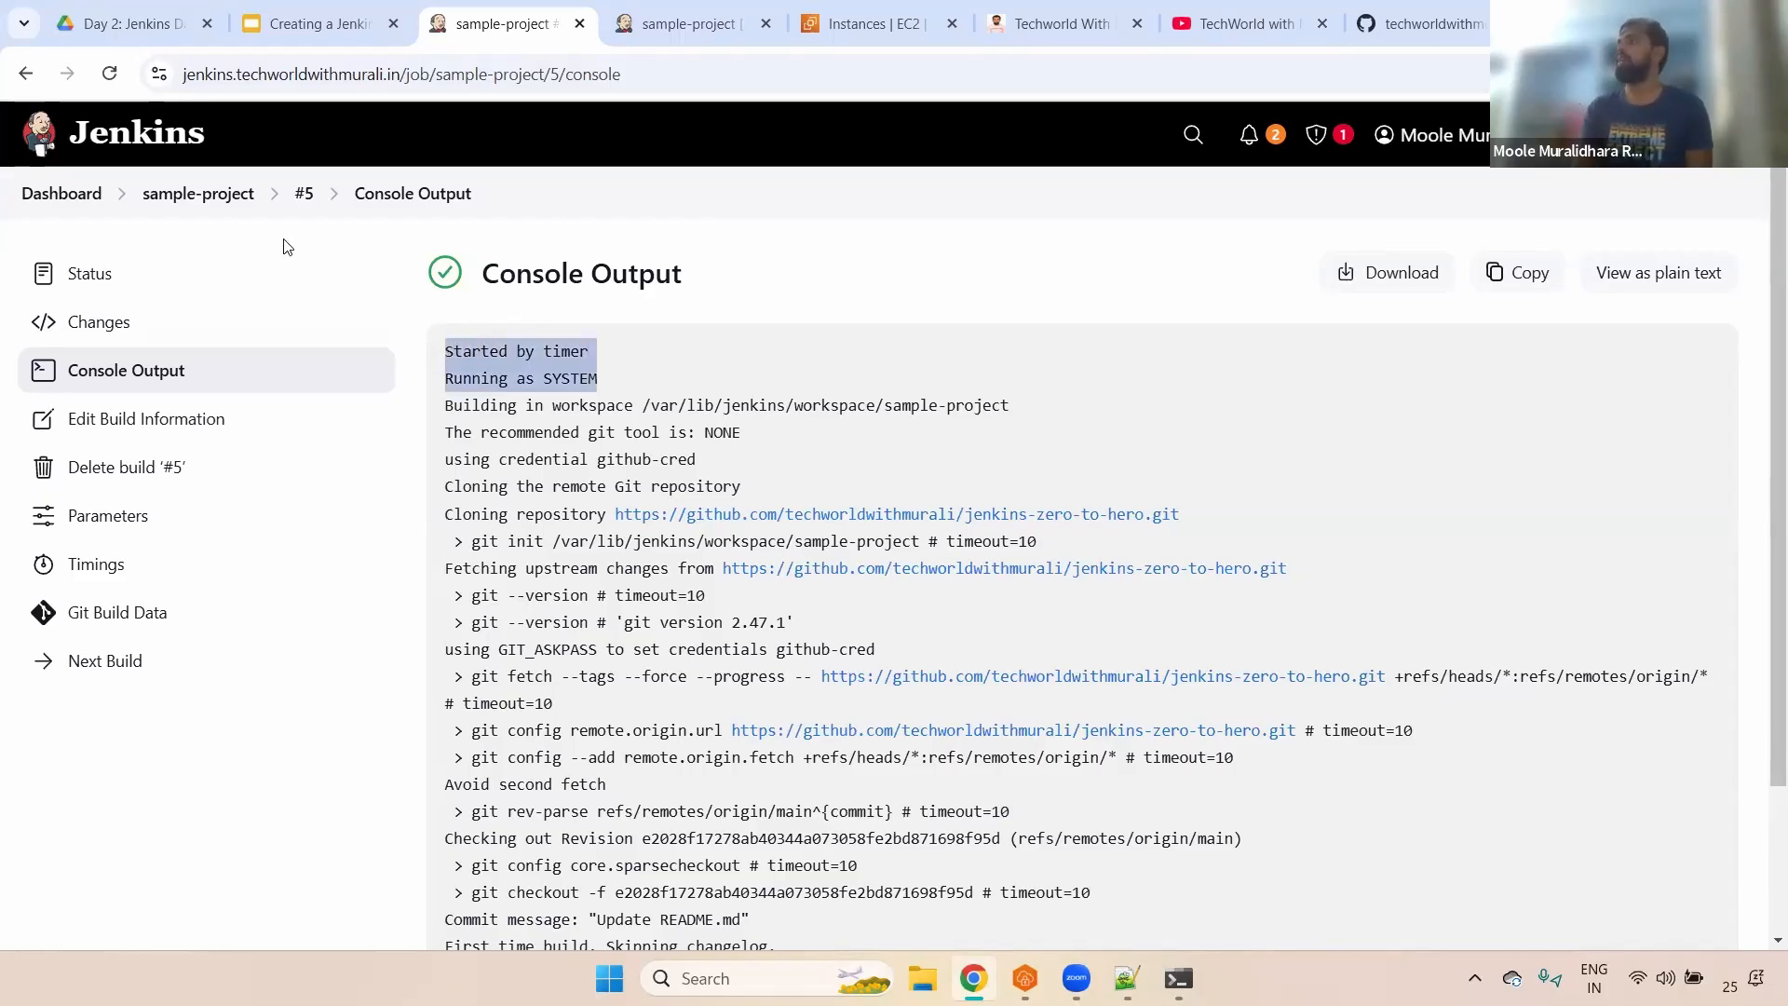
{"action": "left_click", "coordinate": [280, 194]}
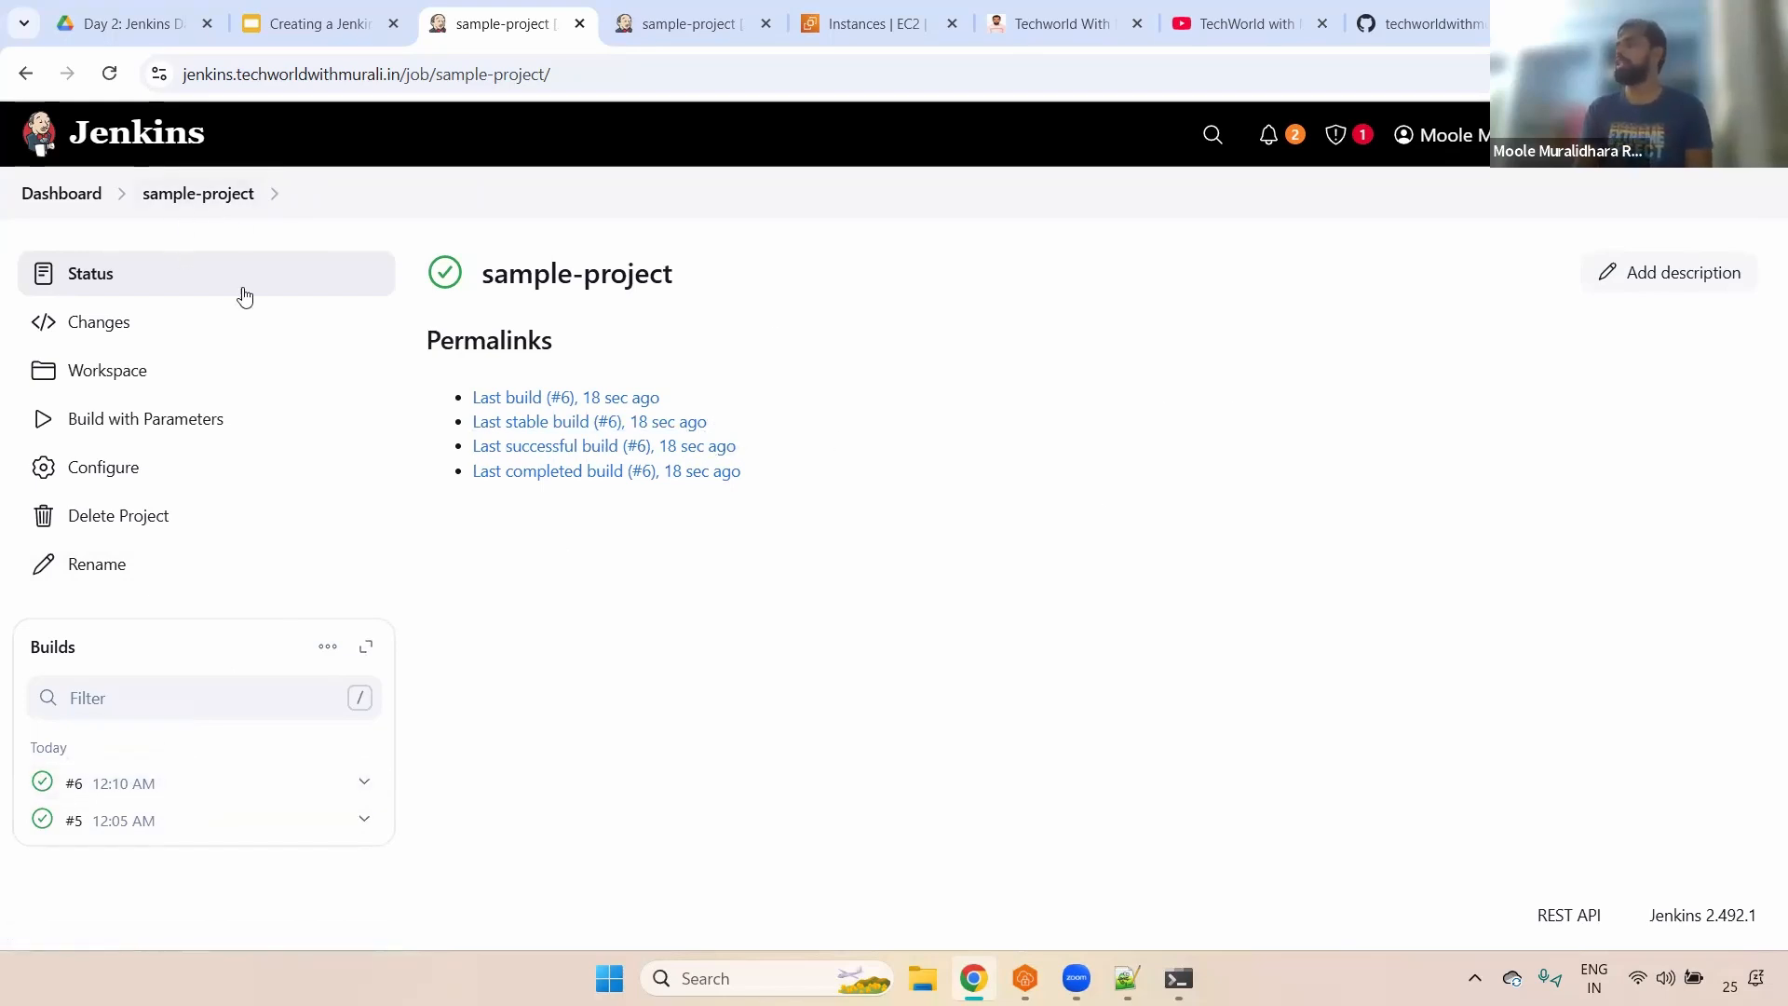
- Add and save the sample-project description 'This is for just explanation'
{"action": "left_click", "coordinate": [1684, 271]}
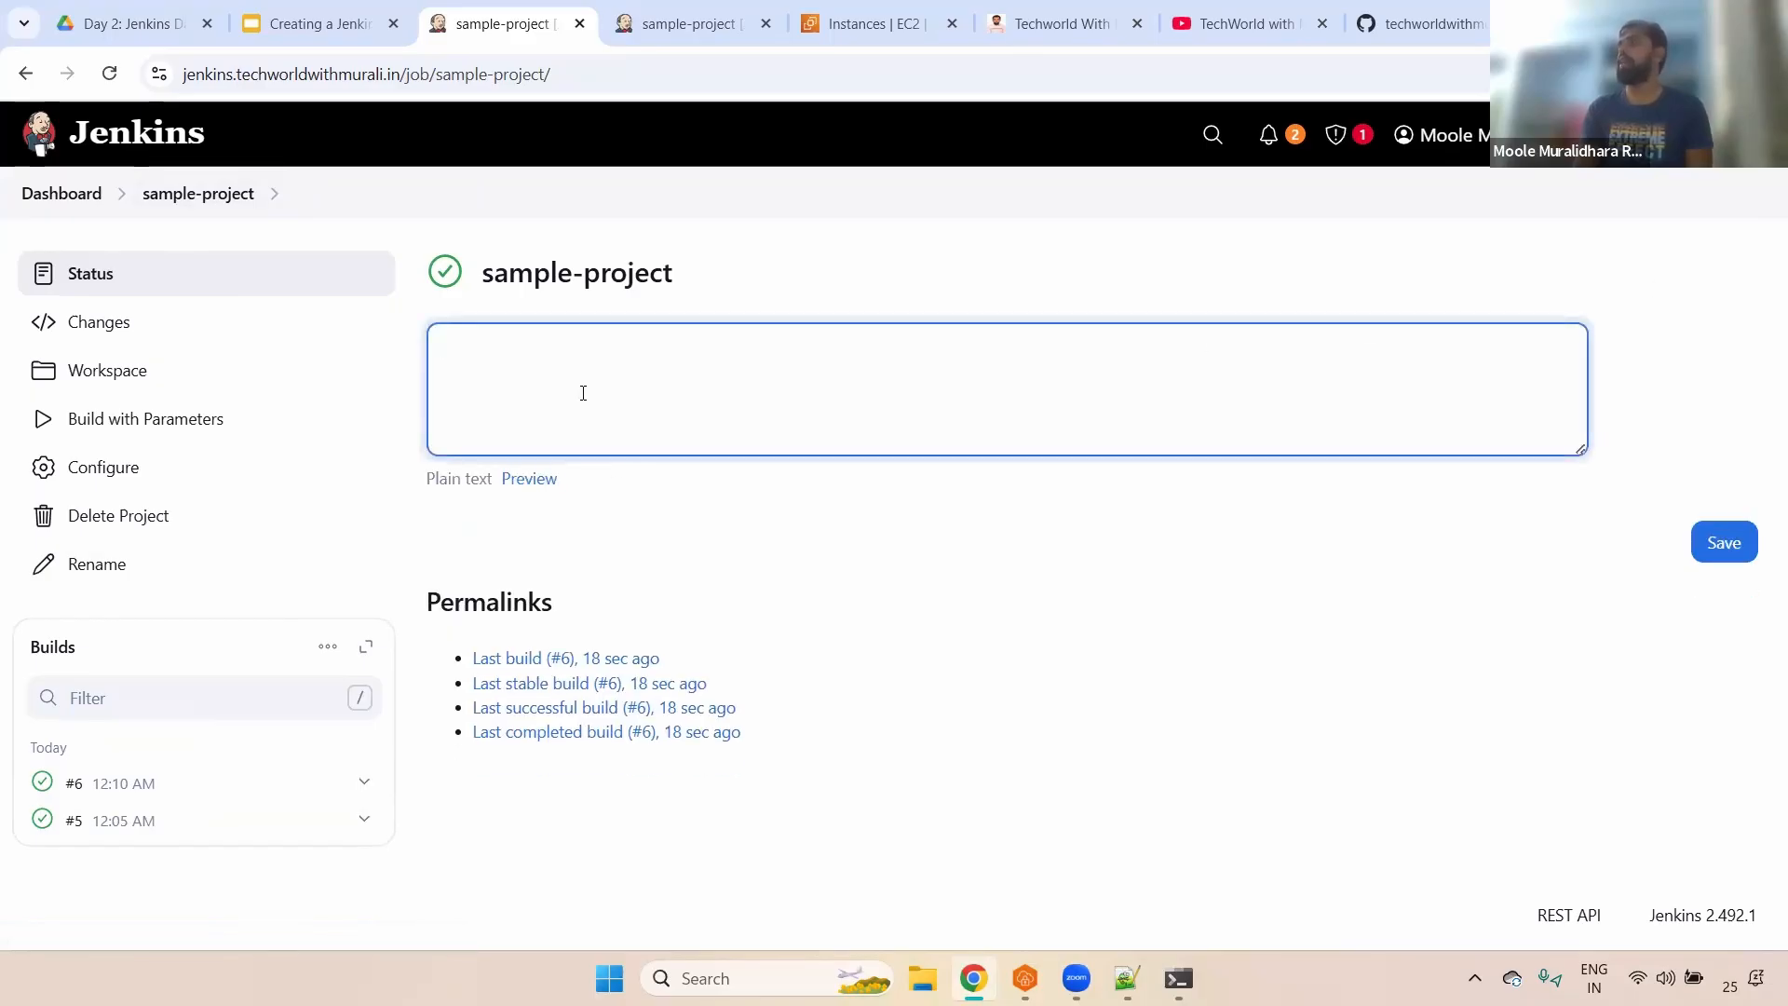
{"action": "type", "text": "Thi"}
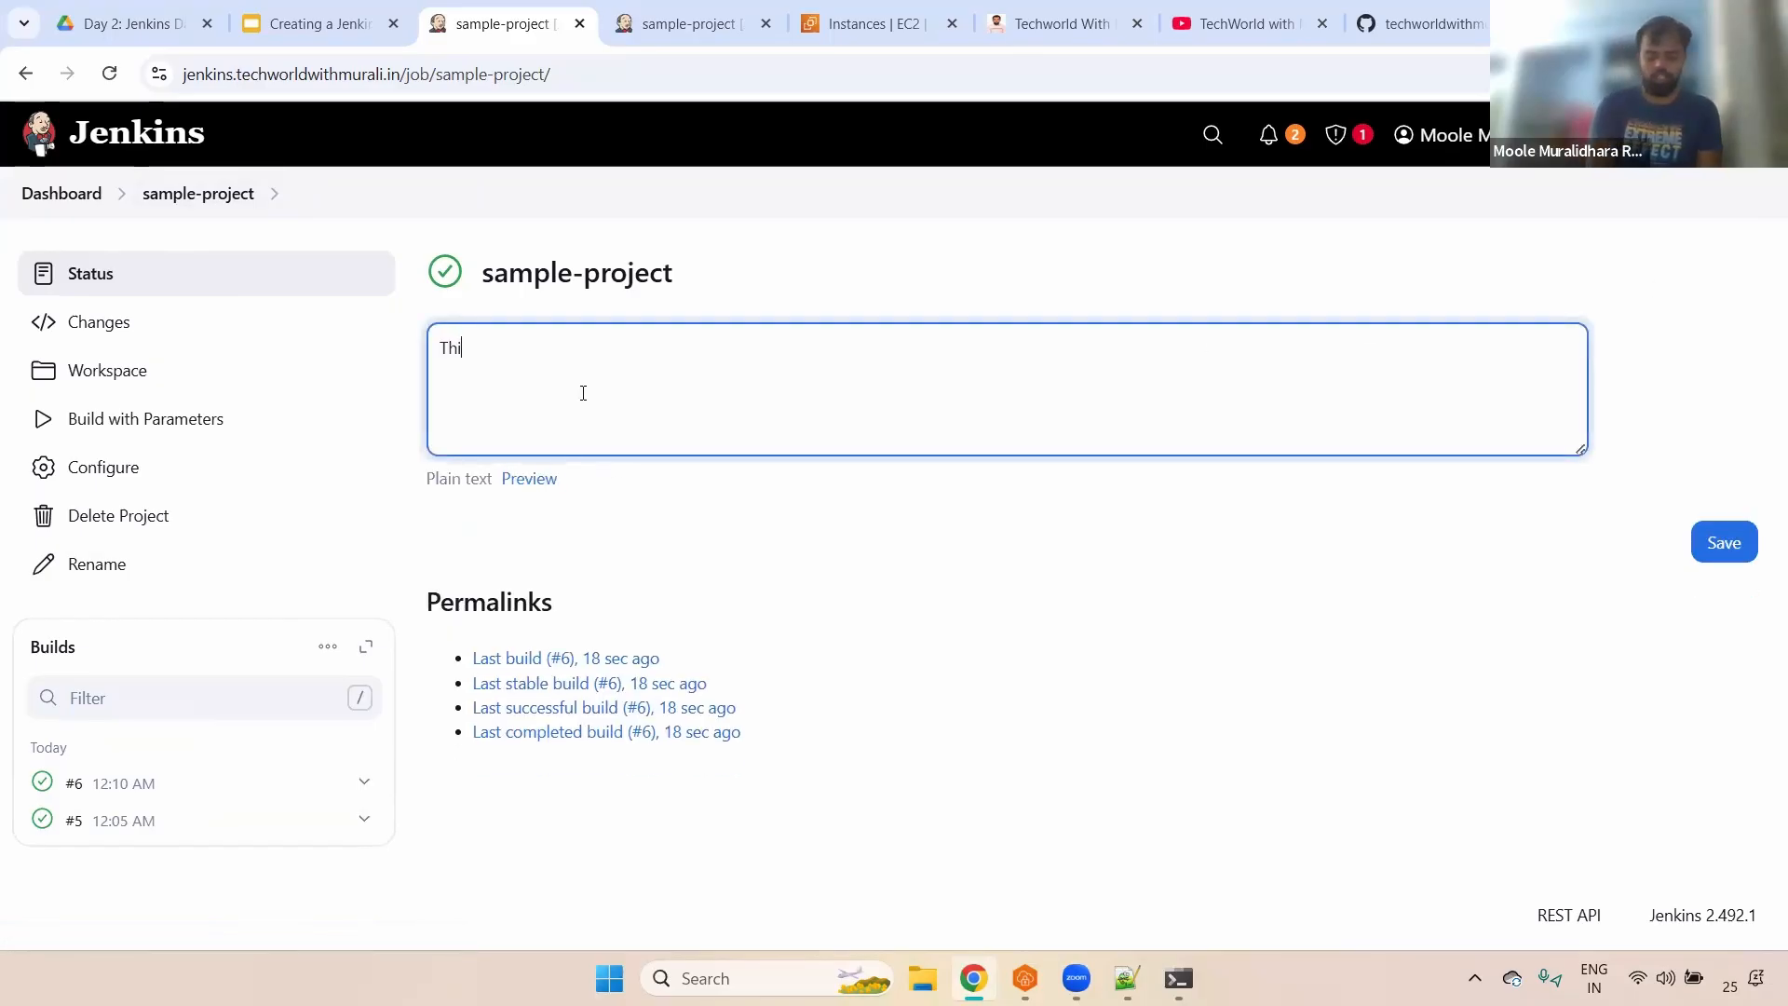
{"action": "type", "text": "s is for just explanation"}
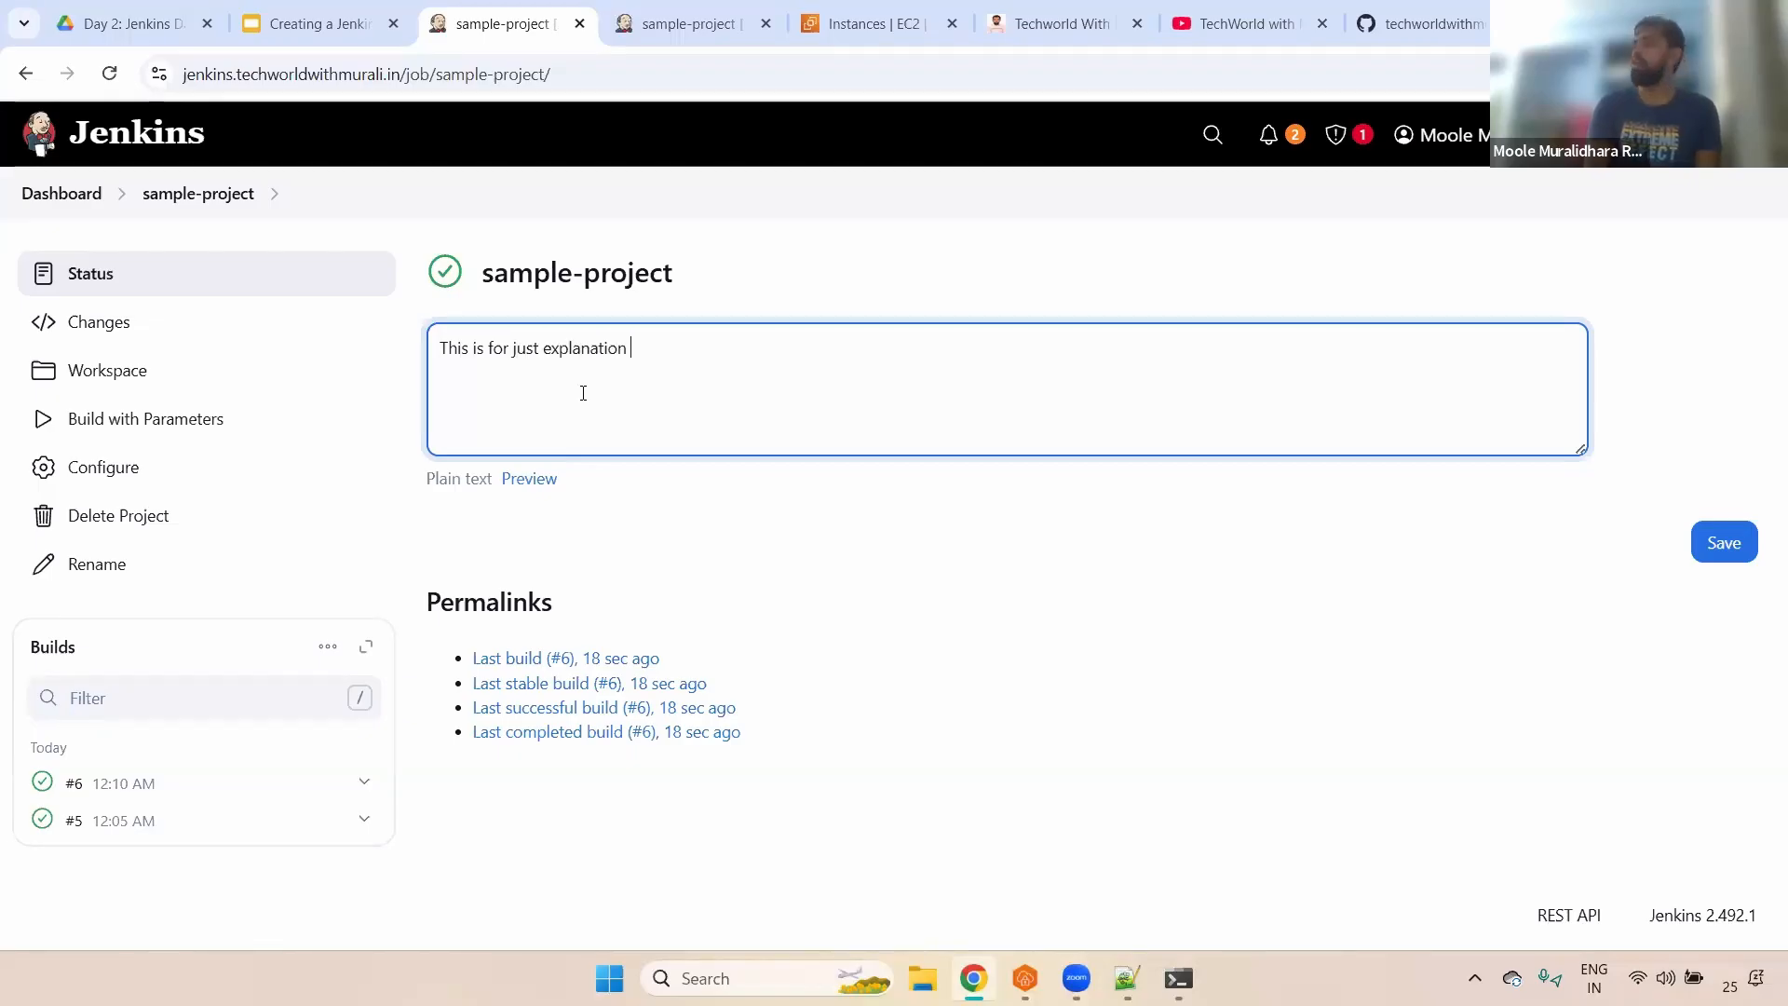
{"action": "left_click", "coordinate": [1722, 542]}
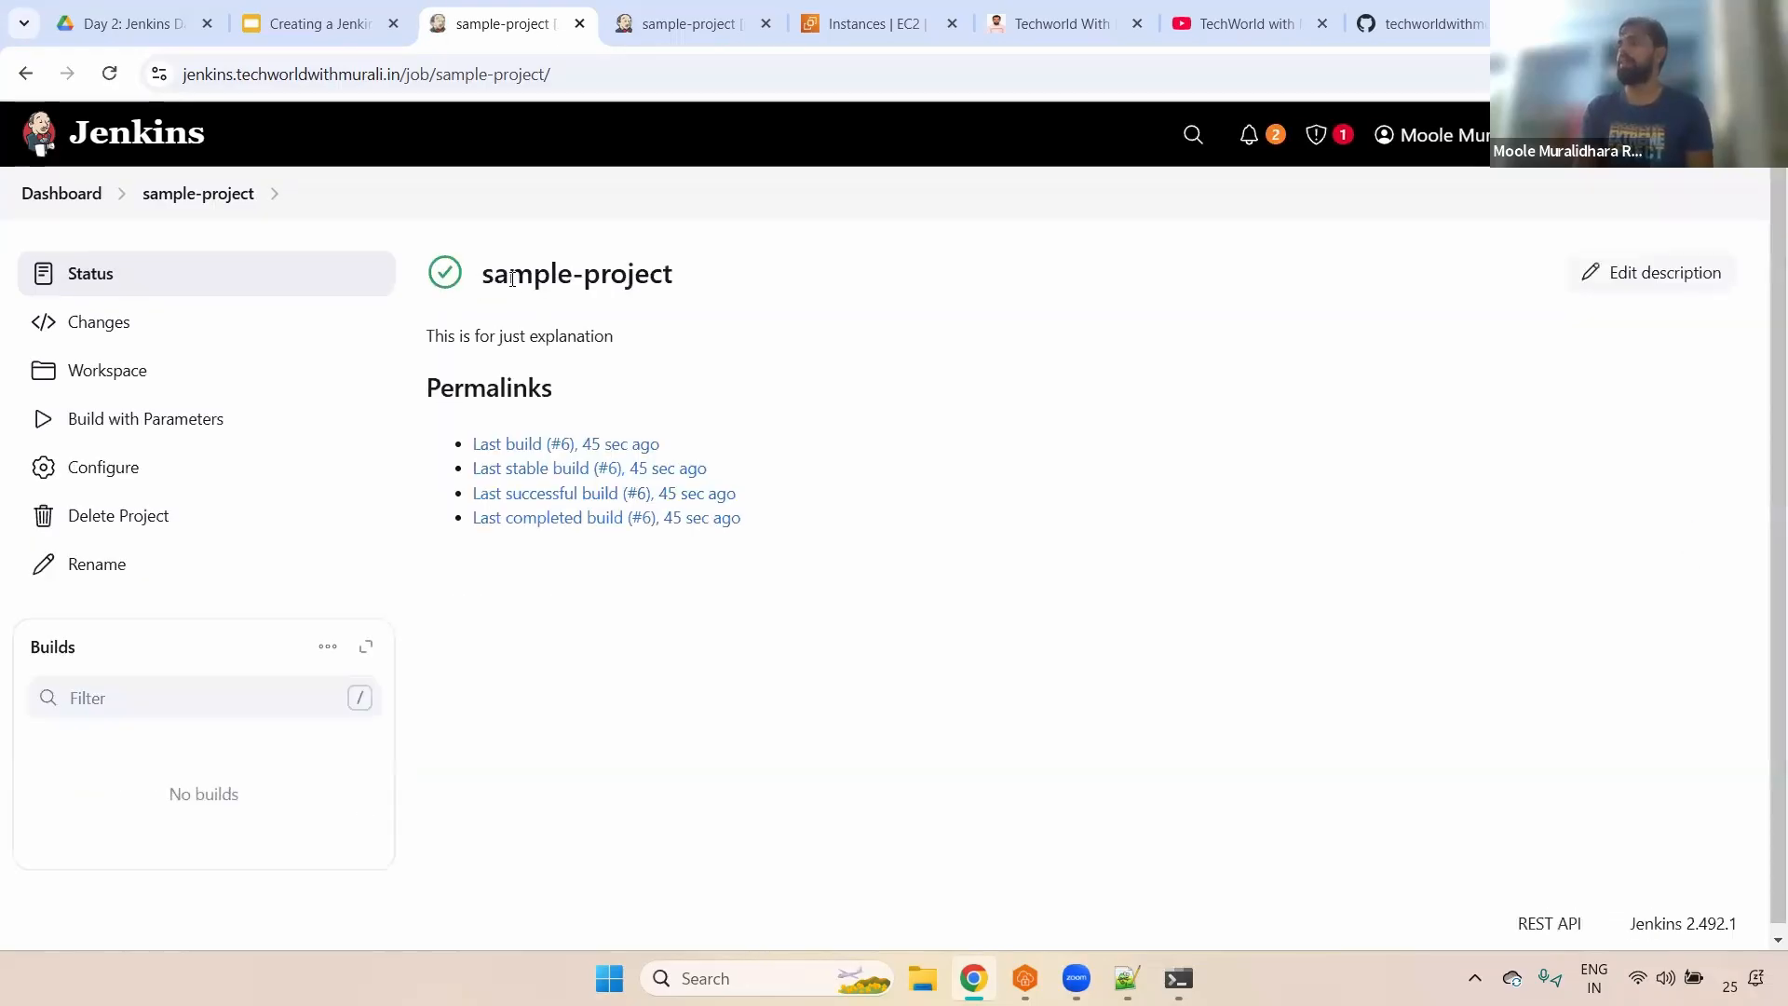
{"action": "left_click_drag", "start_coordinate": [482, 273], "coordinate": [673, 270]}
{"action": "left_click_drag", "start_coordinate": [457, 337], "coordinate": [672, 335]}
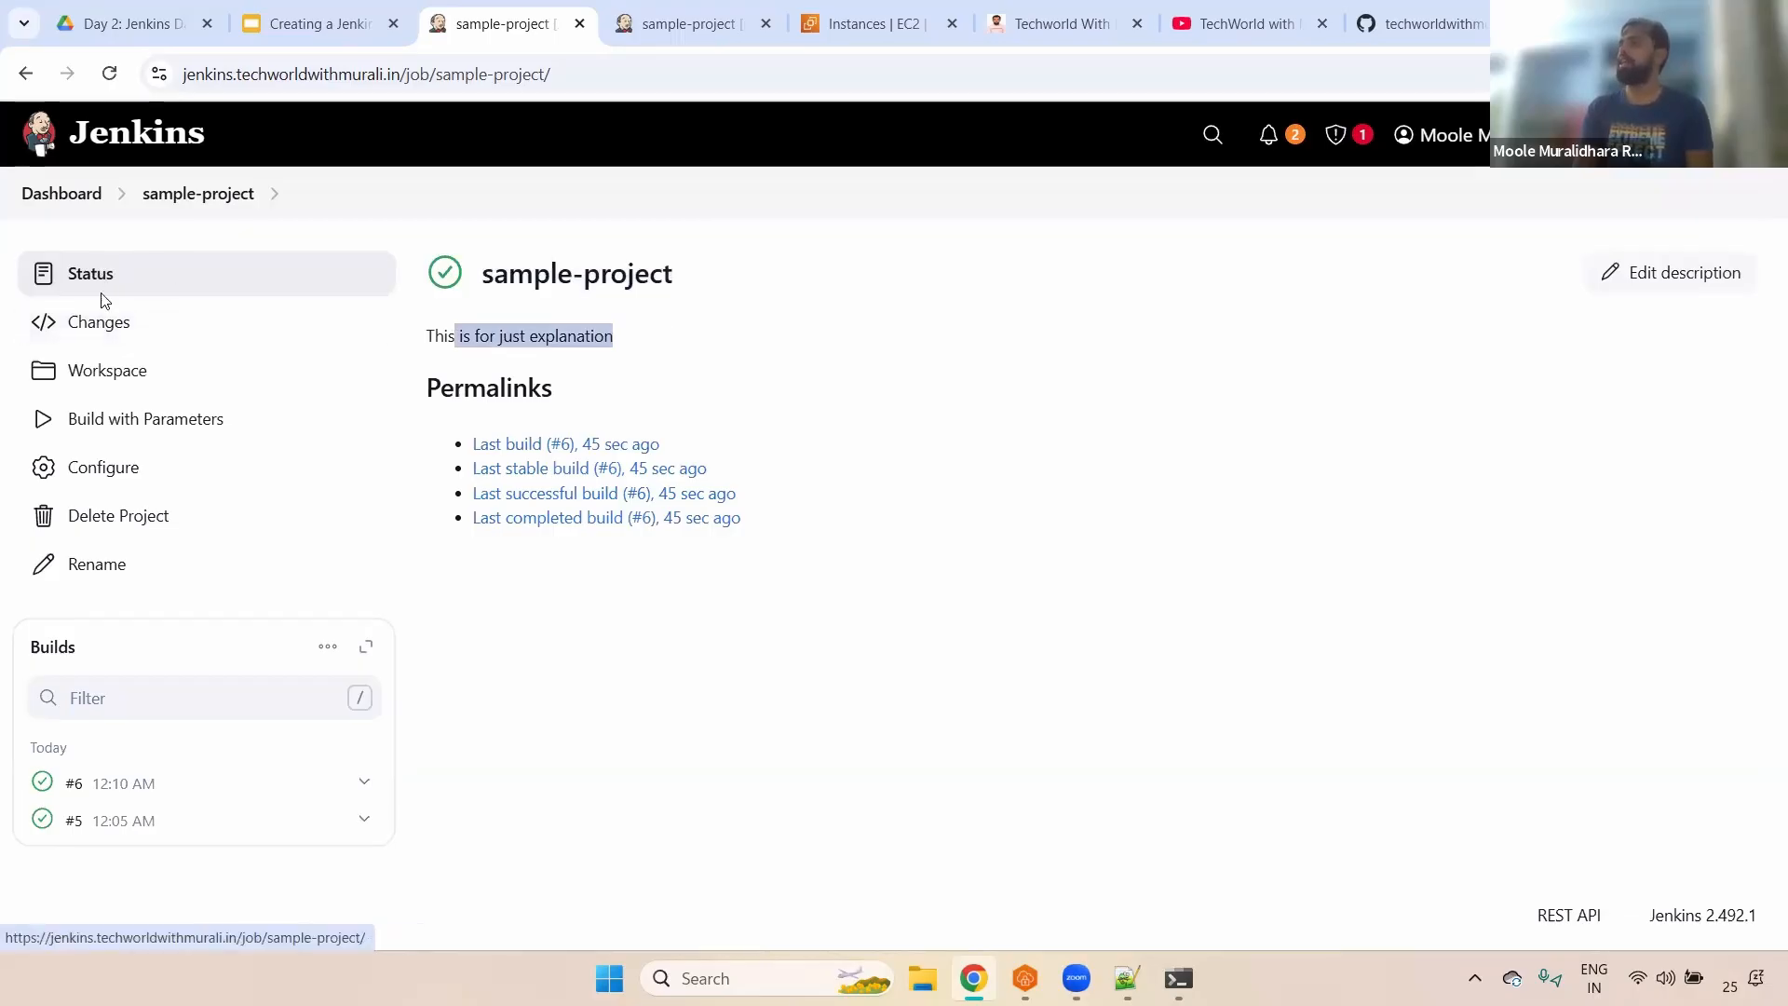
- Review the workspace files .git and README.md, then switch to the jenkins-zero-to-hero GitHub tab
{"action": "left_click", "coordinate": [111, 320]}
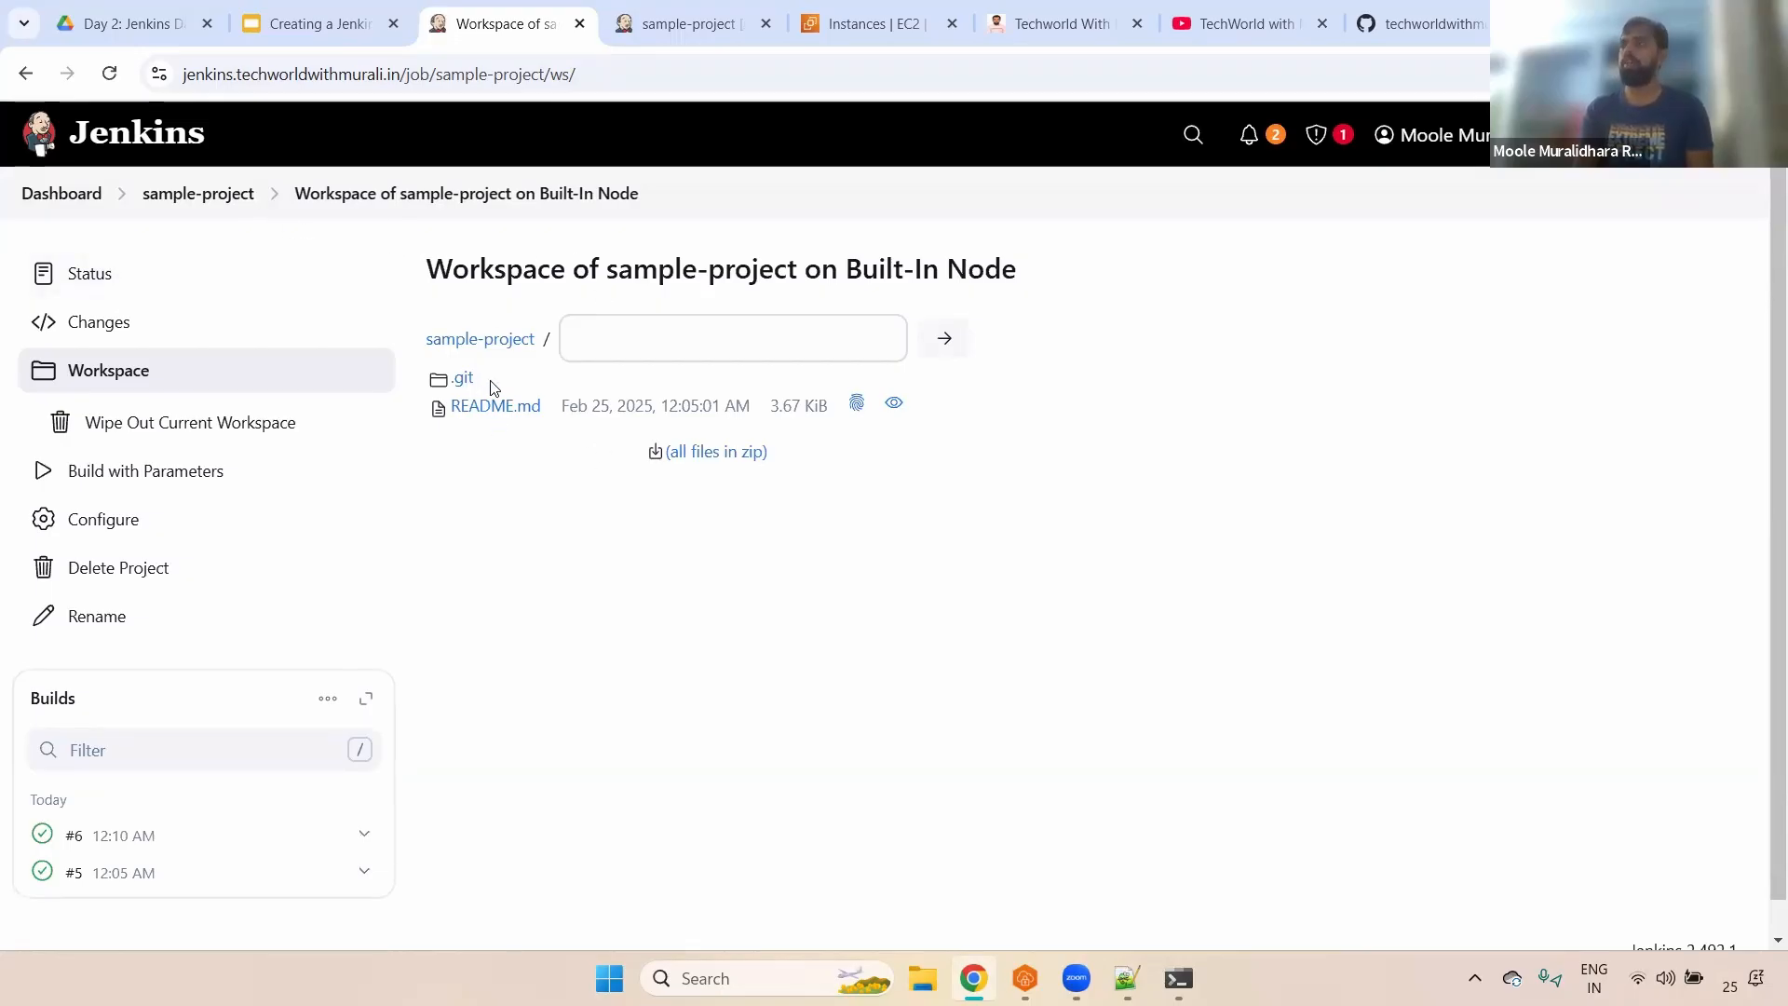
{"action": "left_click_drag", "start_coordinate": [559, 411], "coordinate": [423, 395]}
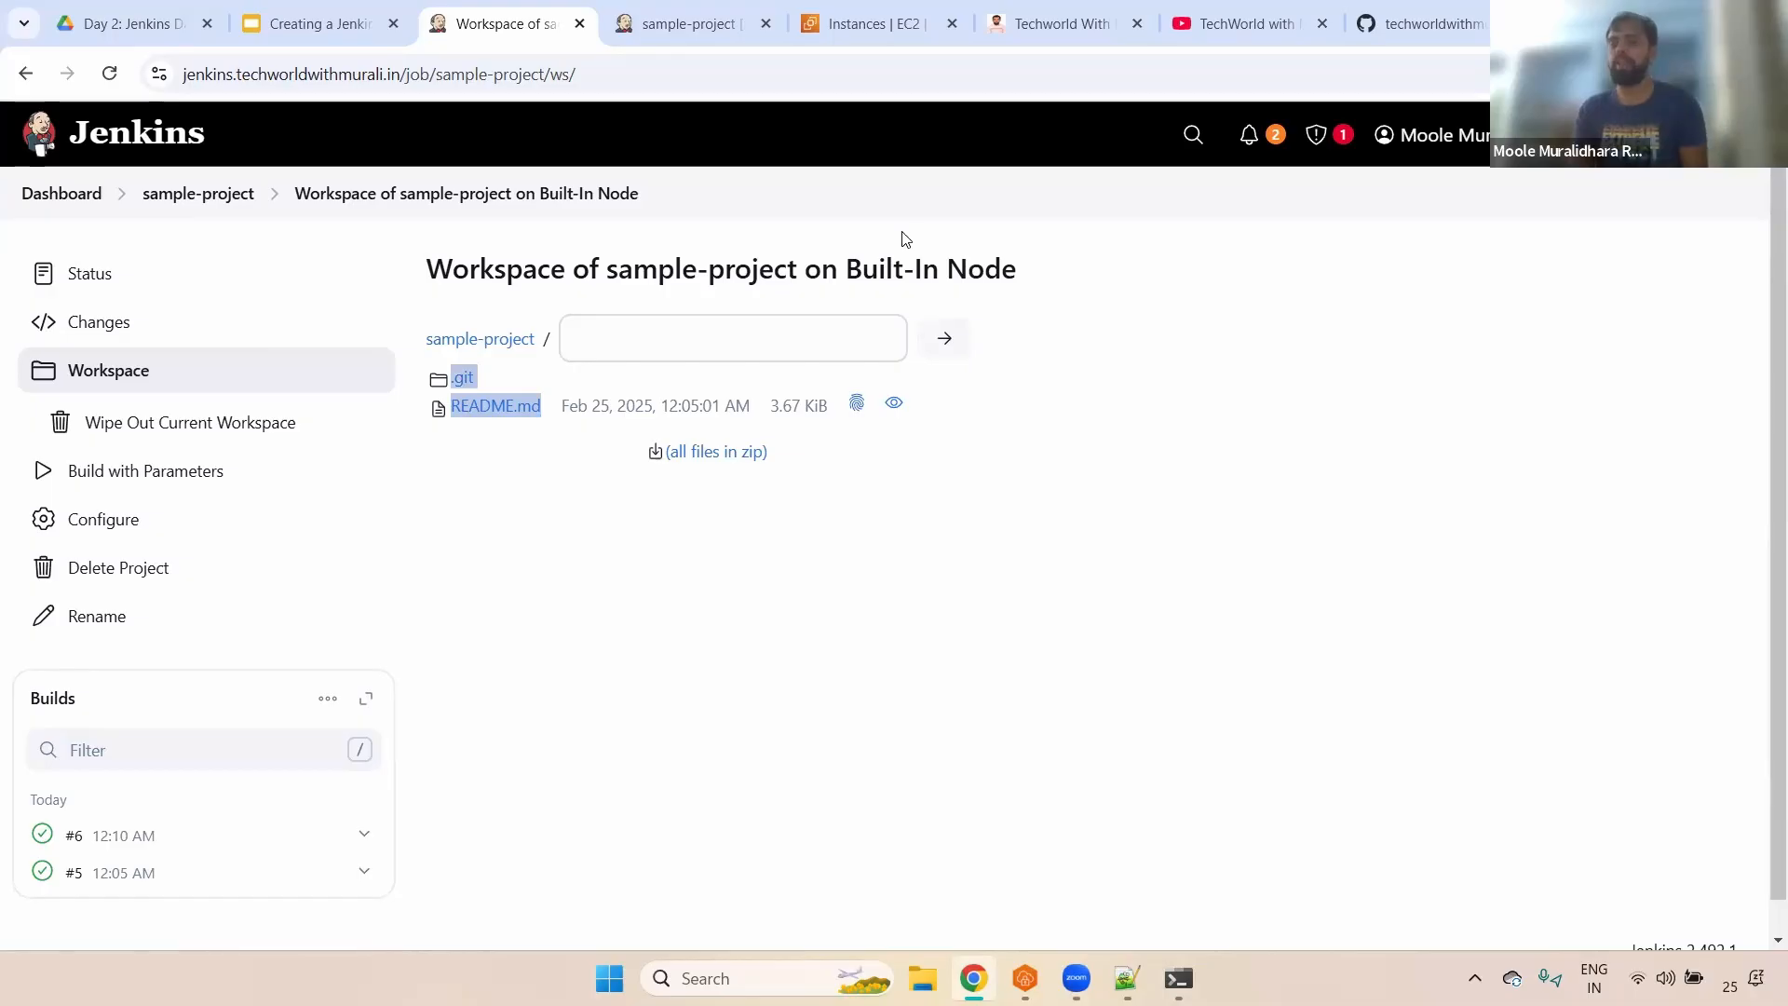
{"action": "left_click", "coordinate": [1425, 23]}
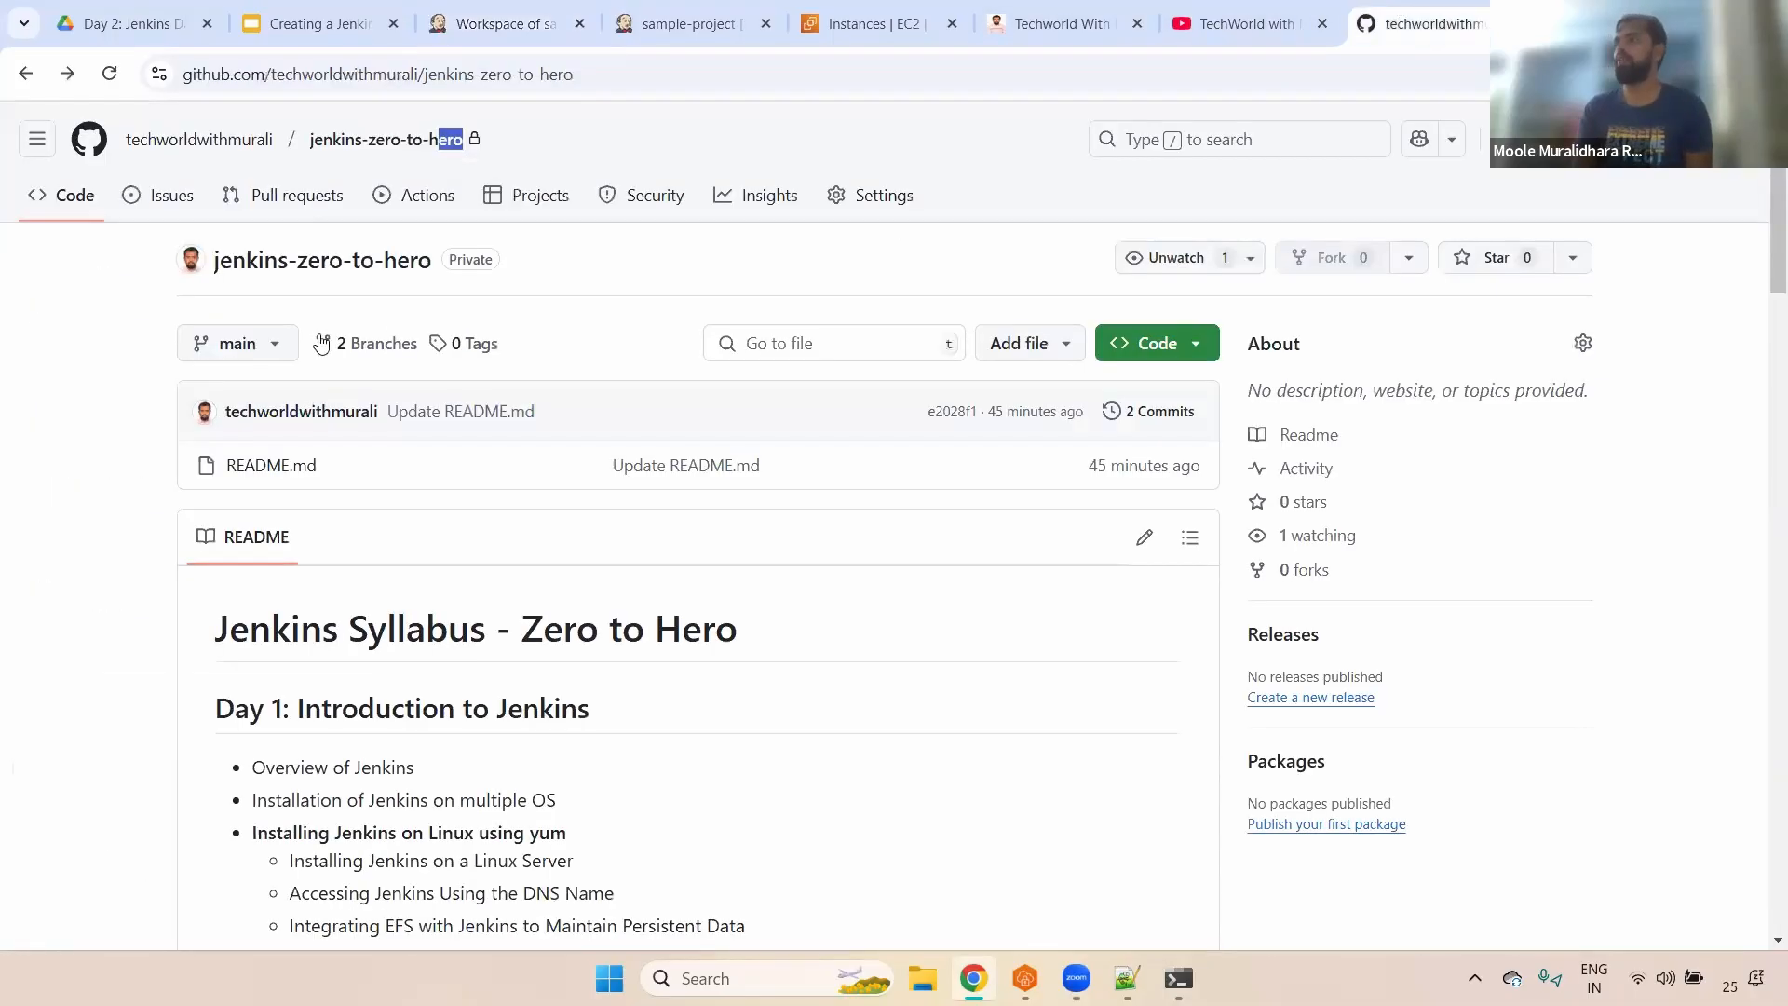
- Open sample-project's Build with Parameters form and delete the BRANCH_NAME value main
{"action": "left_click", "coordinate": [499, 28]}
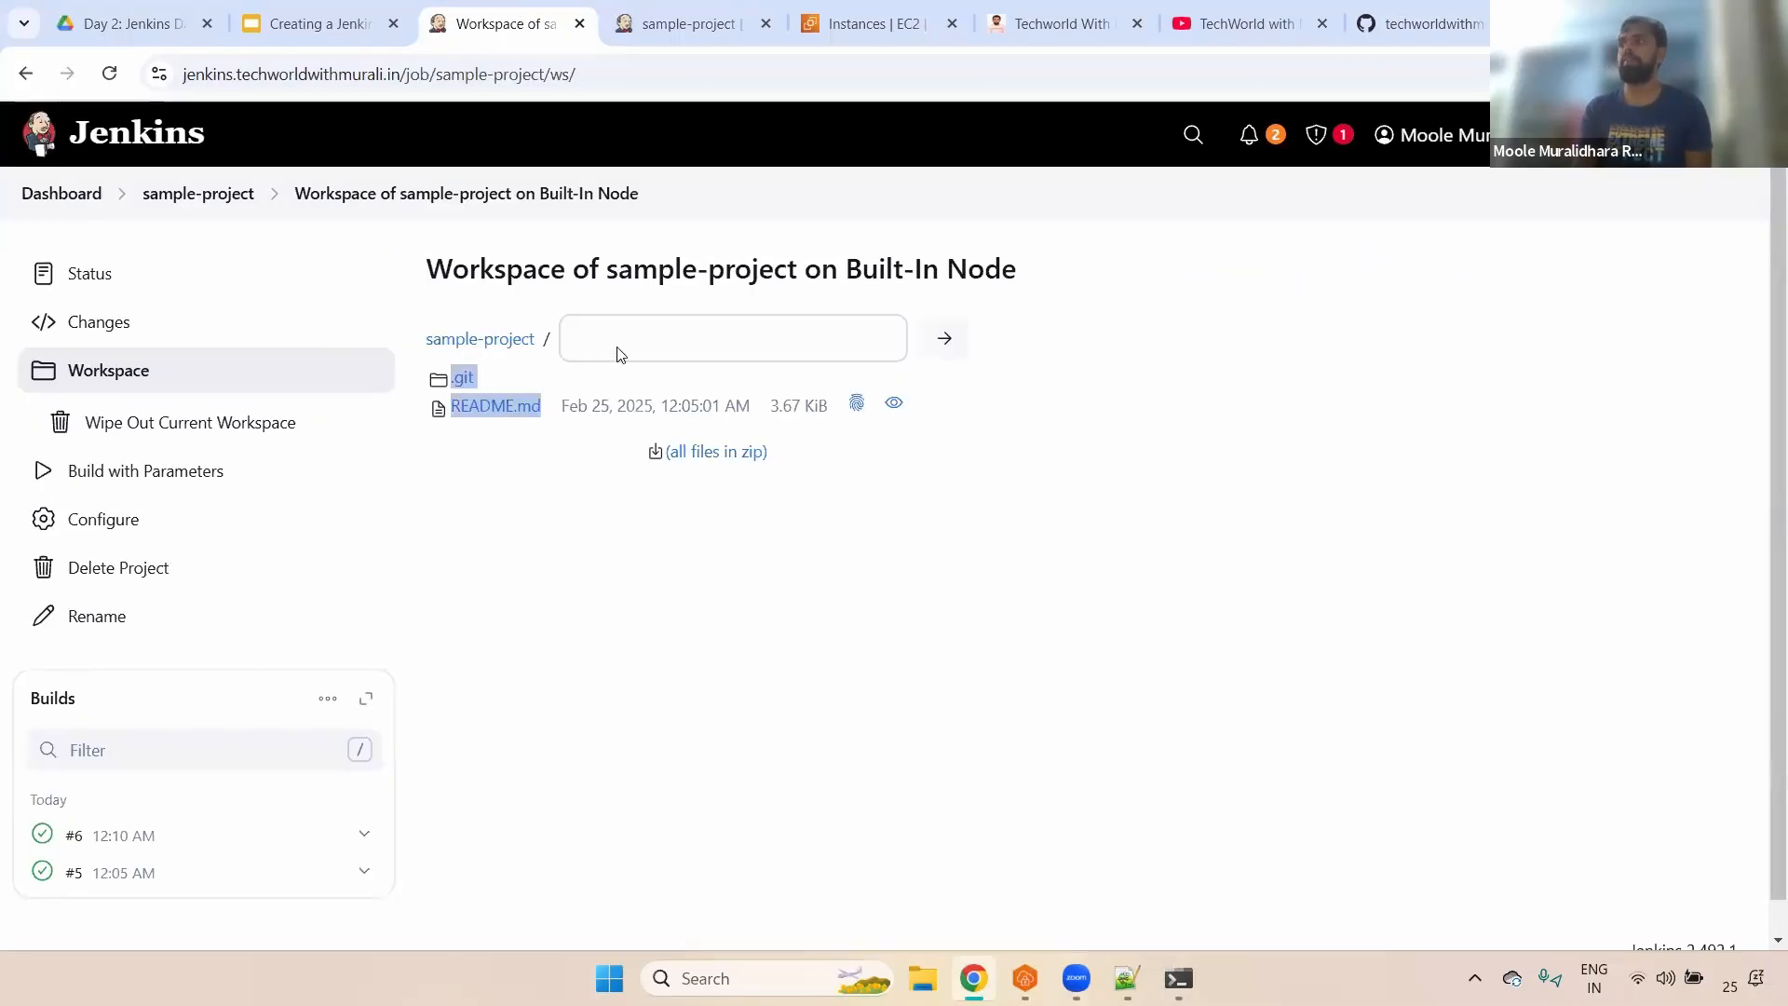
{"action": "left_click", "coordinate": [147, 470]}
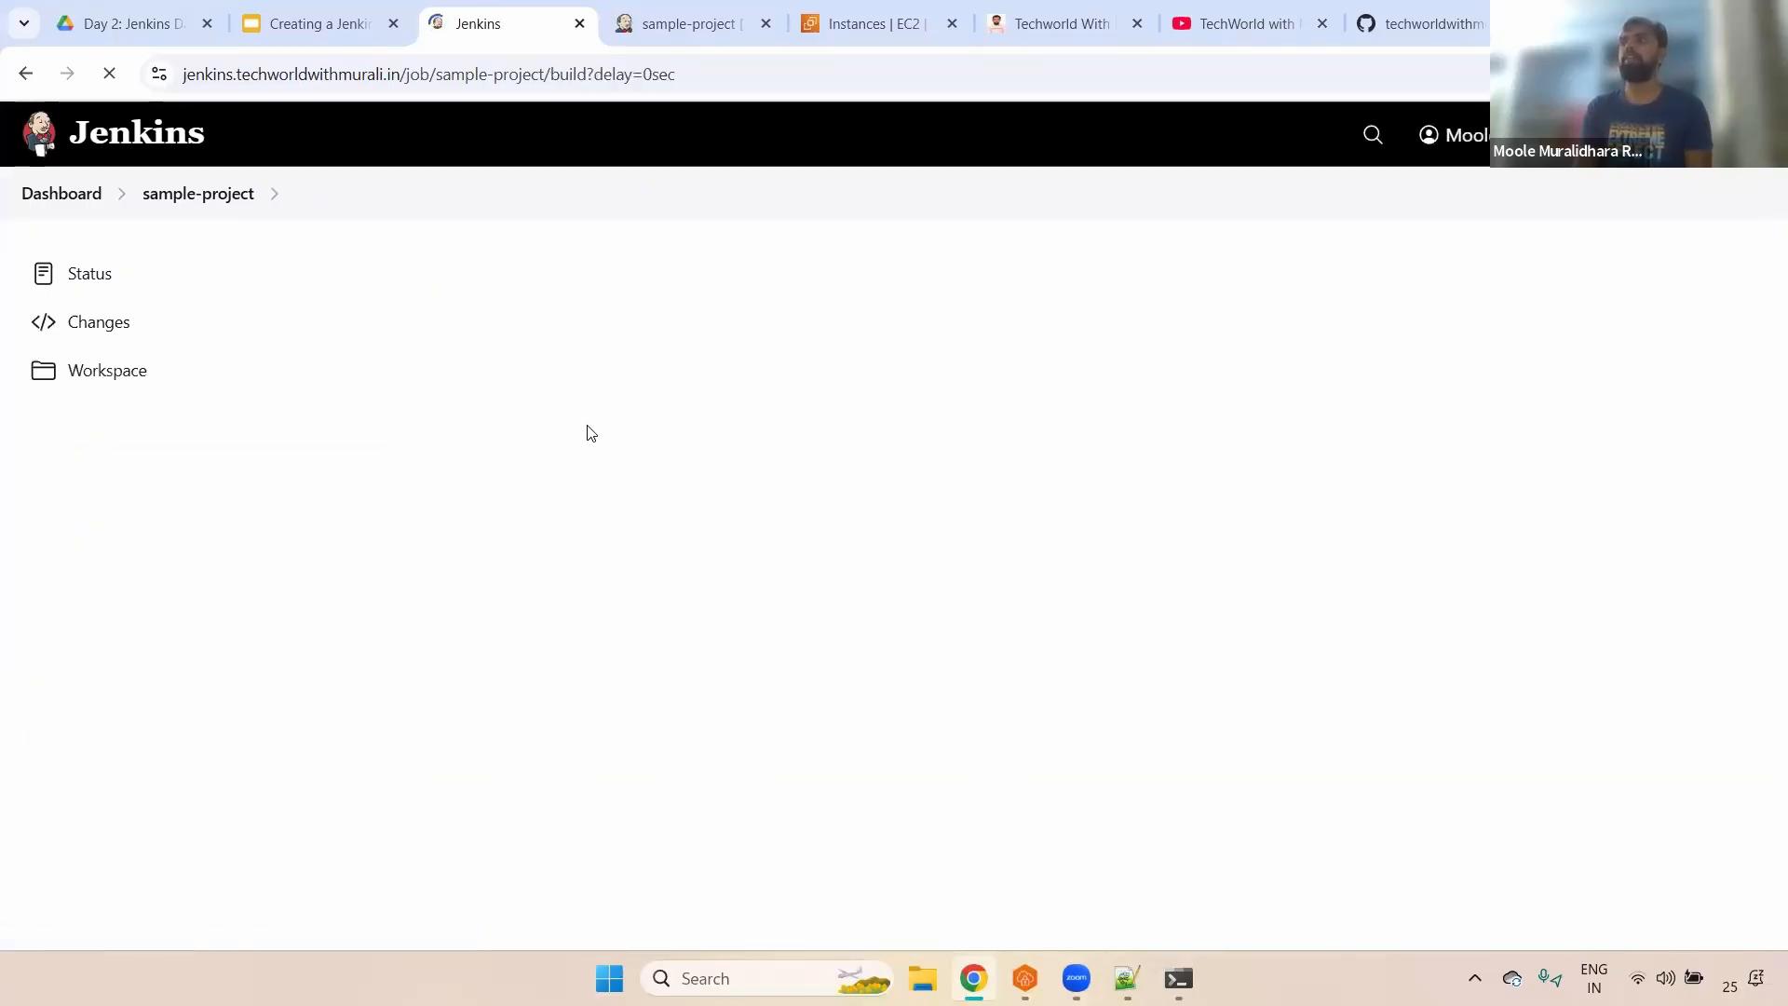
{"action": "left_click_drag", "start_coordinate": [544, 383], "coordinate": [427, 384]}
{"action": "left_click", "coordinate": [509, 430]}
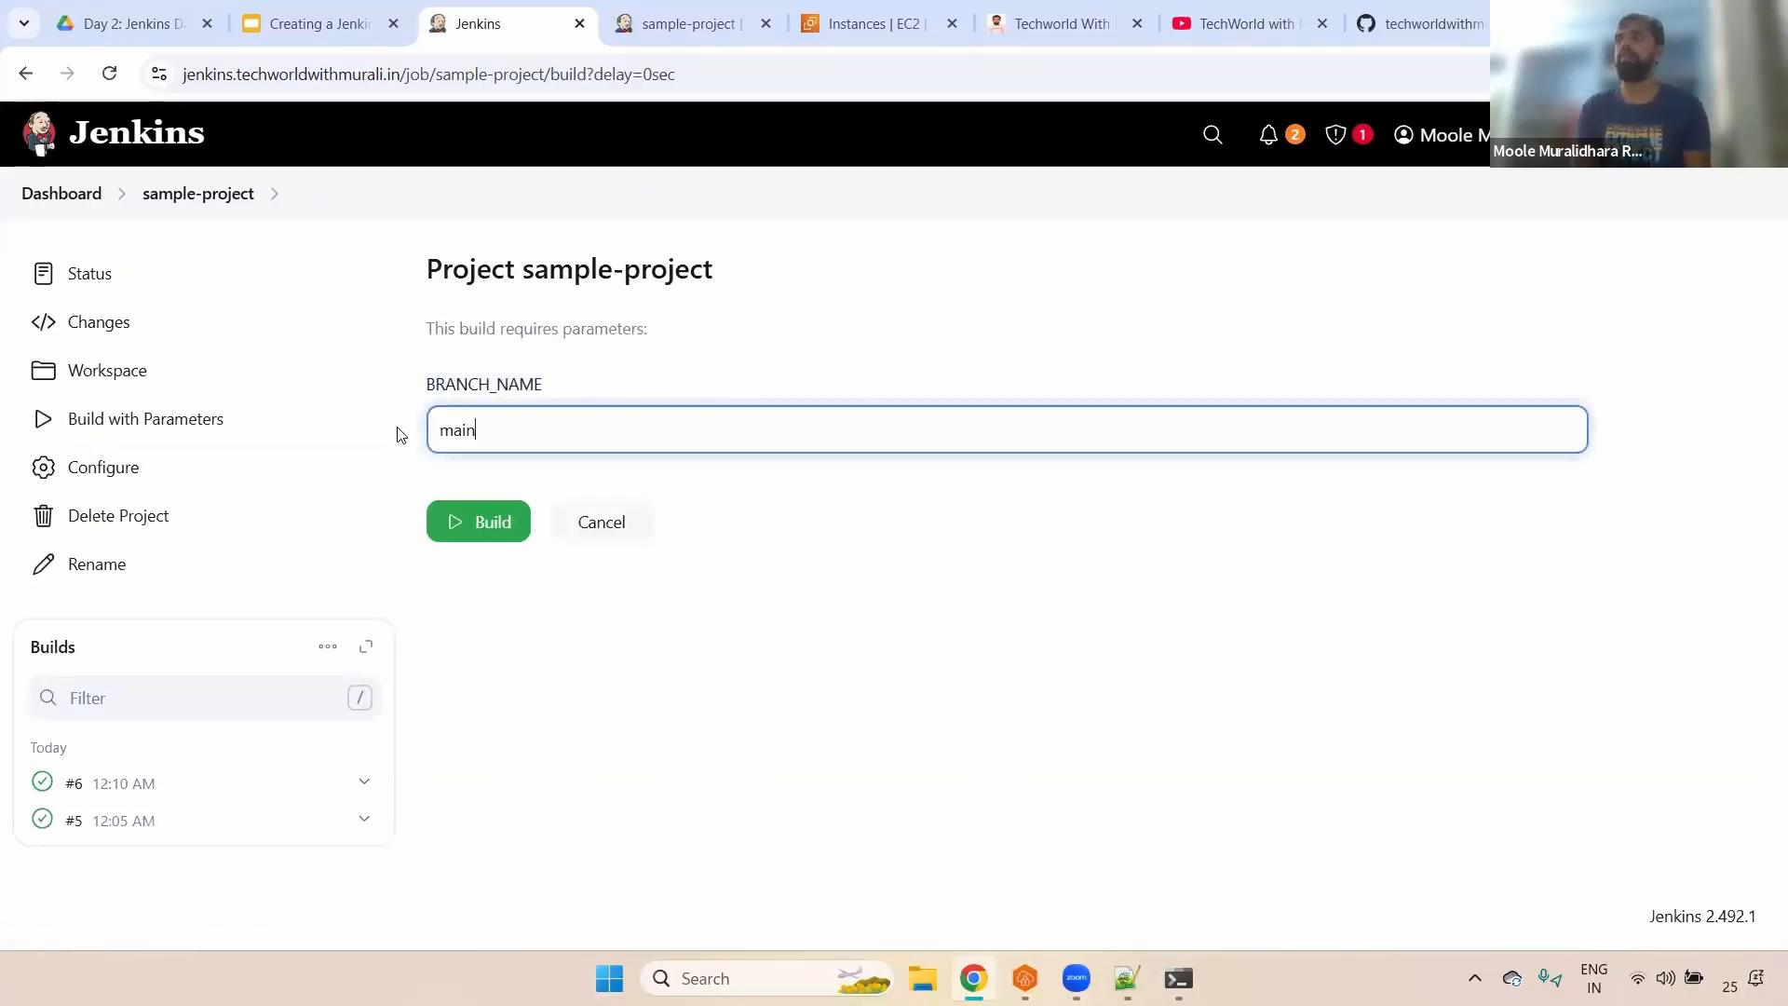
{"action": "key", "text": "ctrl+a"}
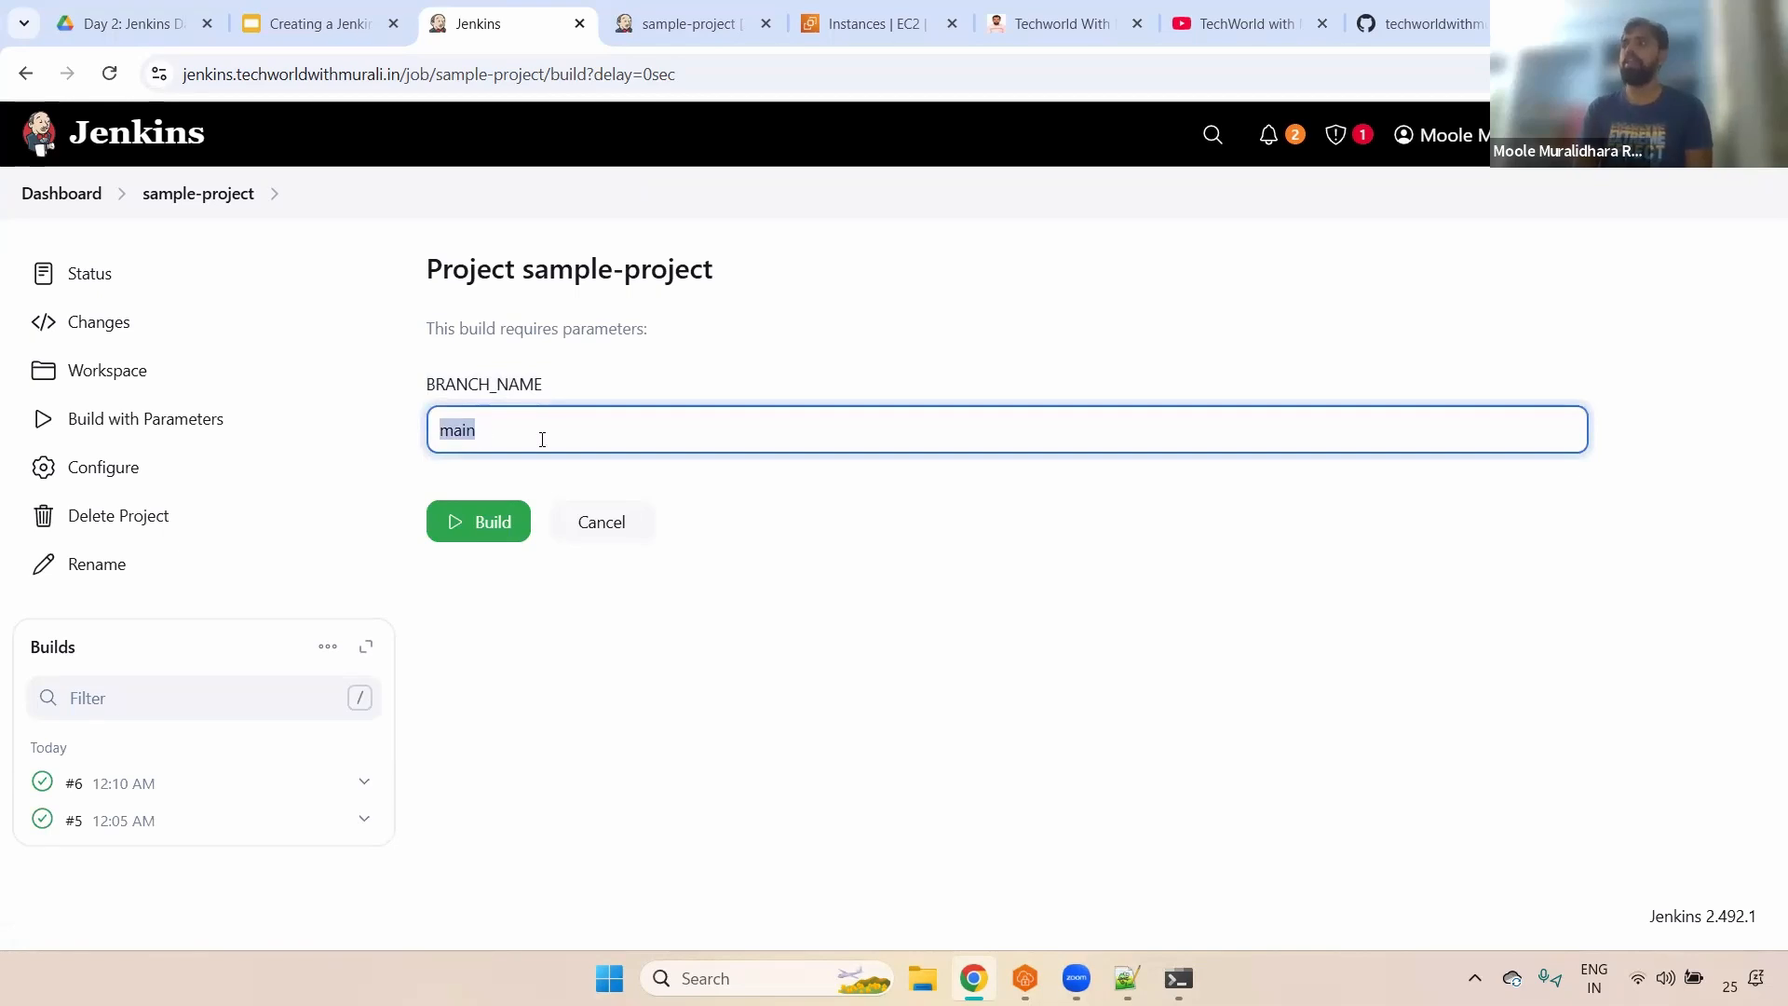
{"action": "key", "text": "BackSpace"}
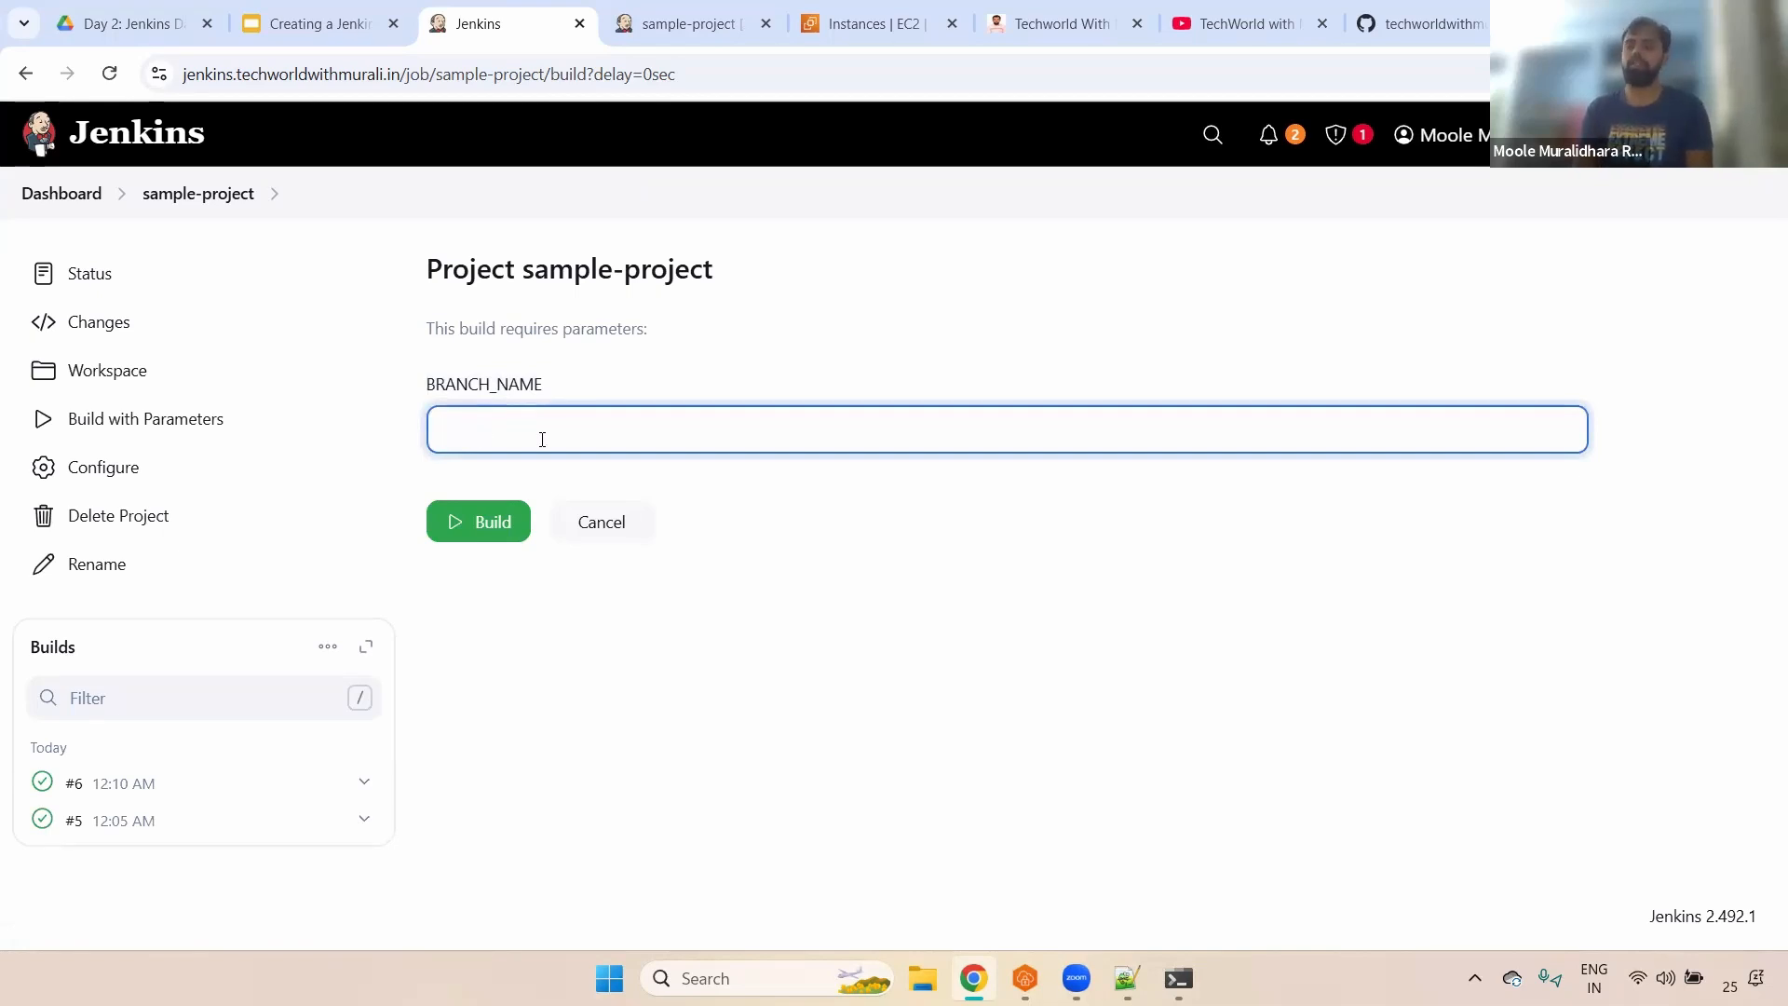
- Briefly open sample-project's Configure page, then go back to its status page
{"action": "left_click", "coordinate": [103, 477]}
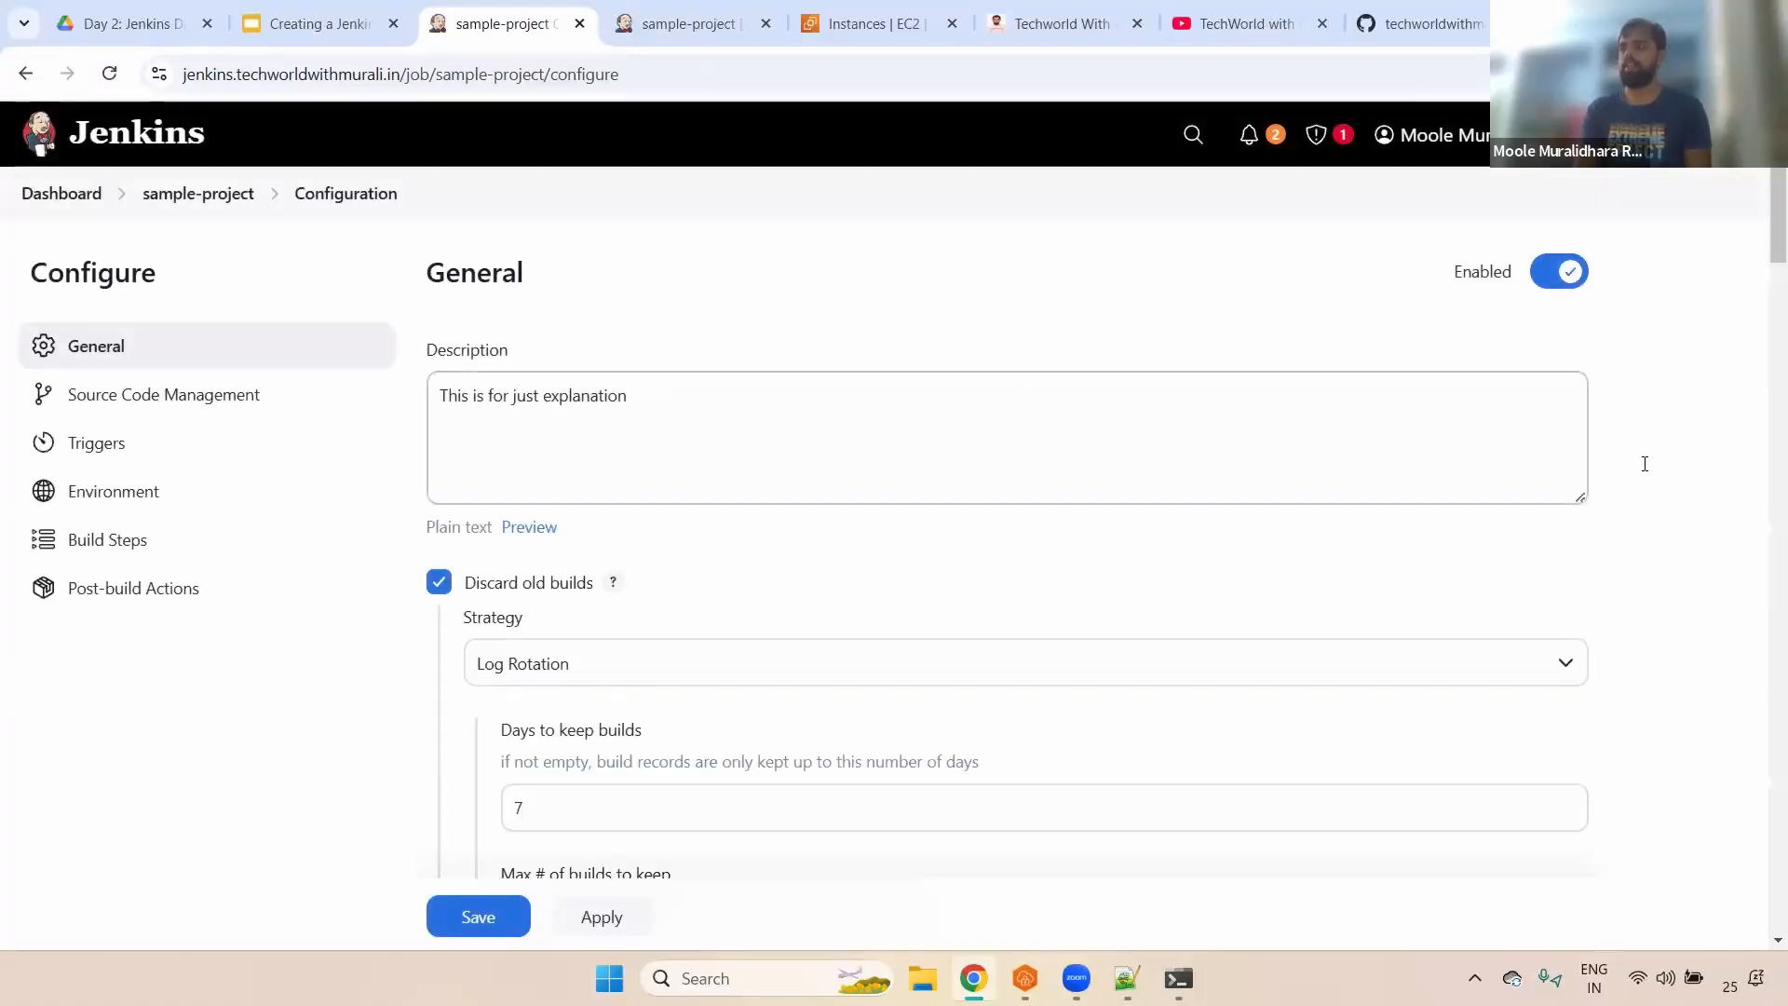
{"action": "left_click", "coordinate": [222, 207]}
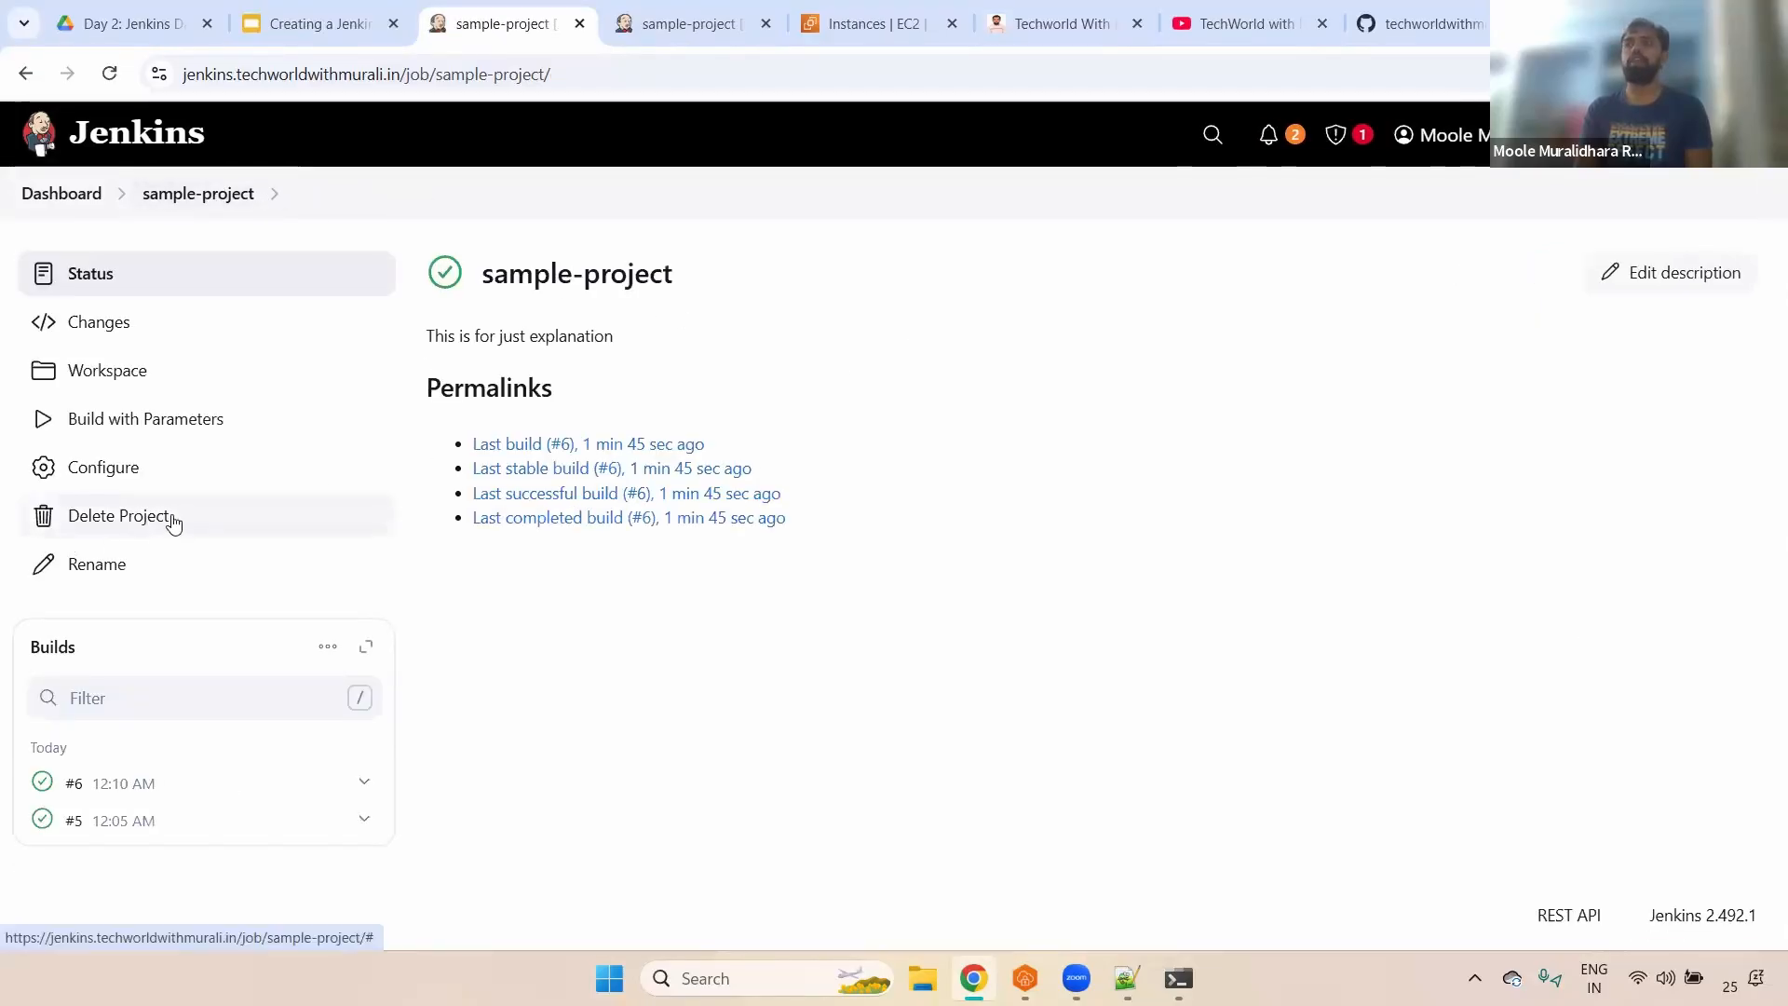
- Open the Rename Project page for sample-project, leaving the New Name unchanged
{"action": "left_click", "coordinate": [97, 569]}
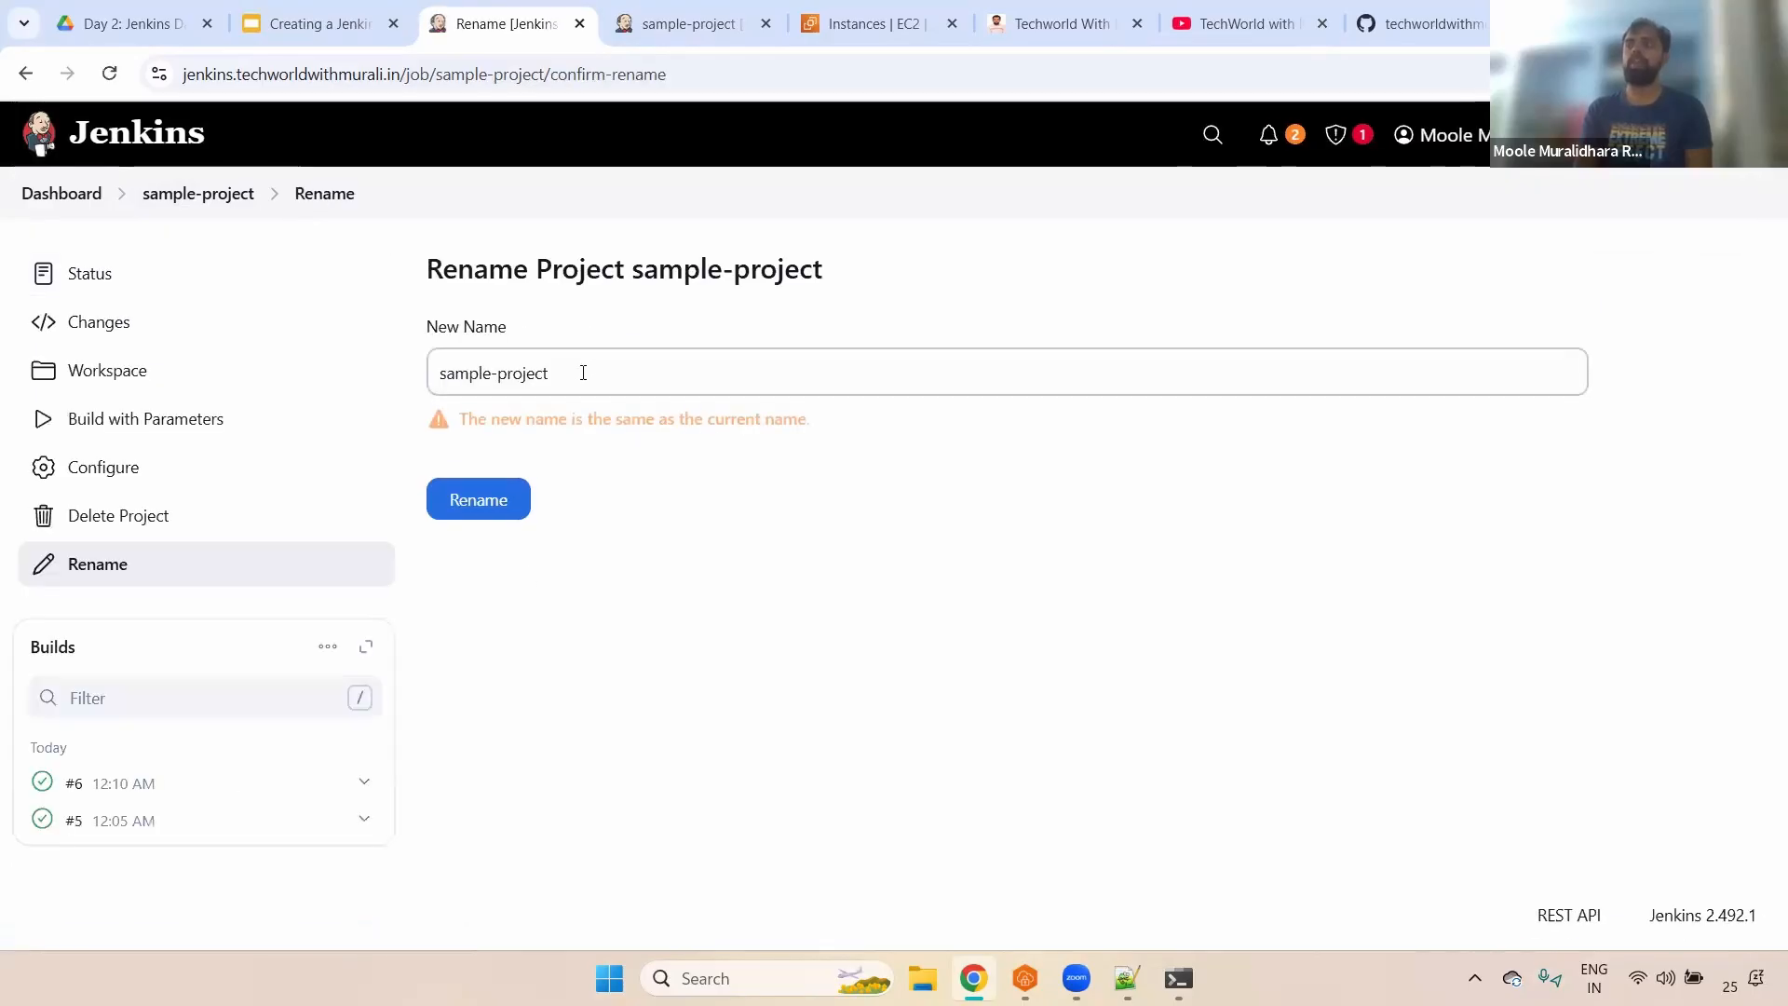
{"action": "left_click", "coordinate": [579, 376]}
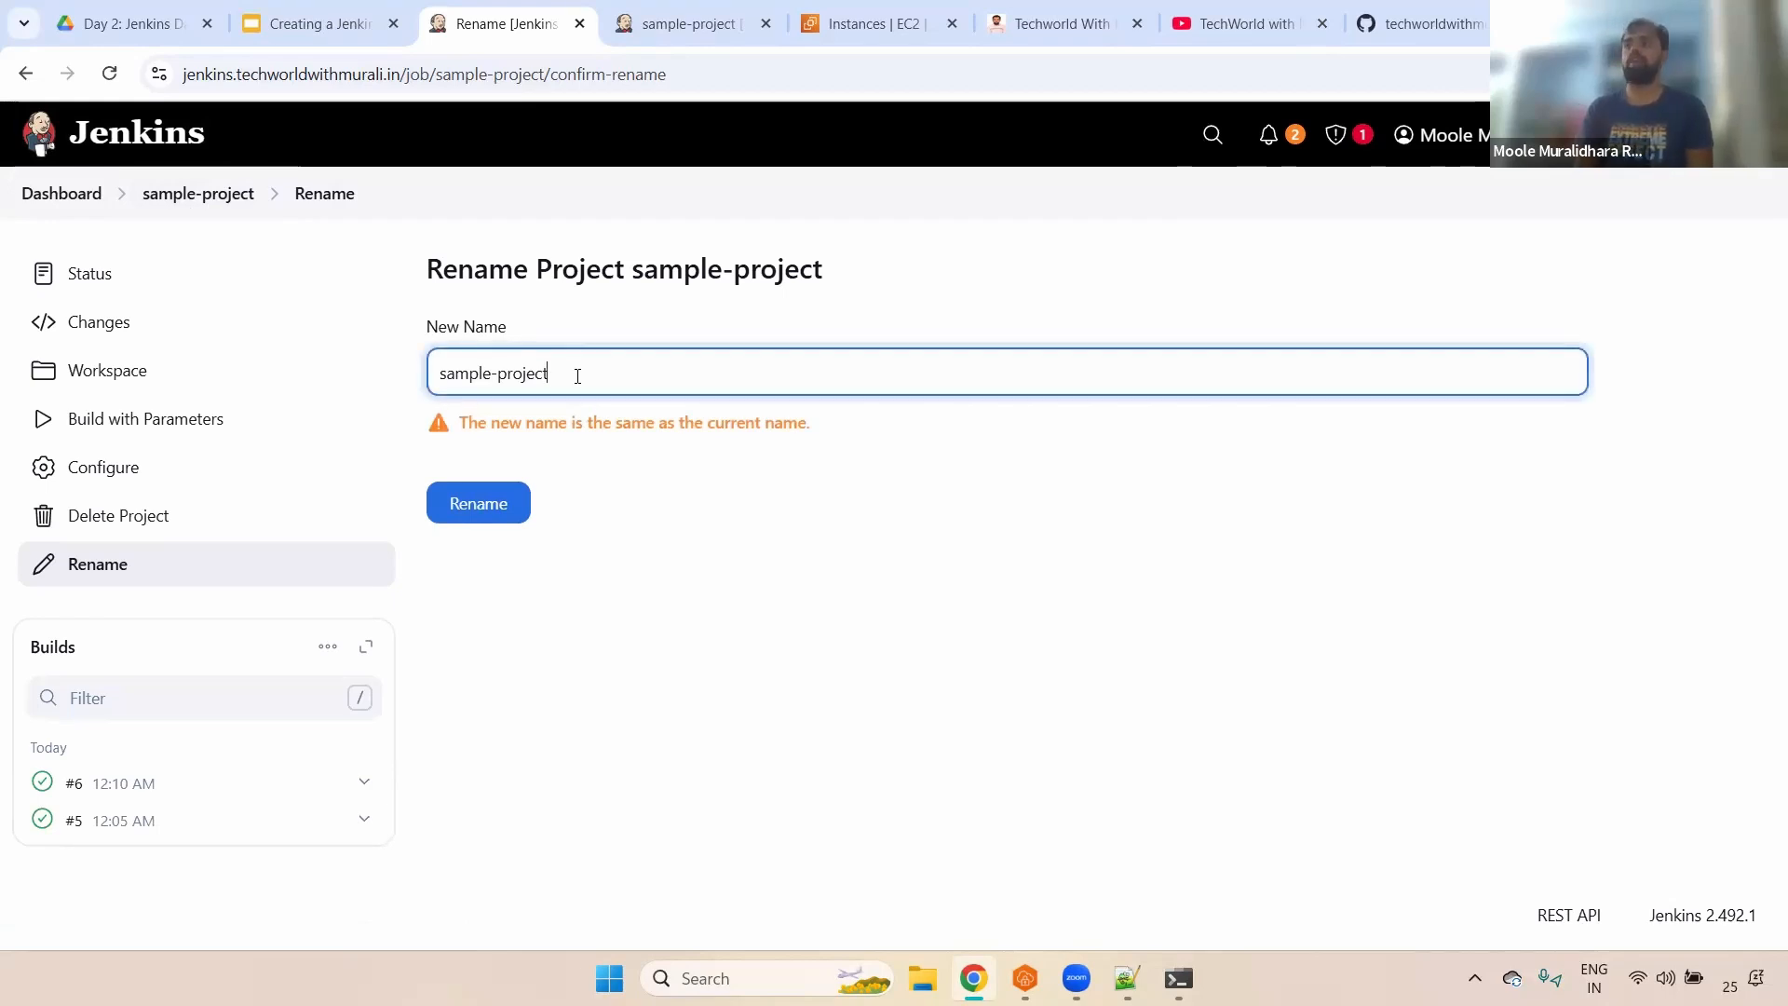
{"action": "left_click", "coordinate": [807, 560]}
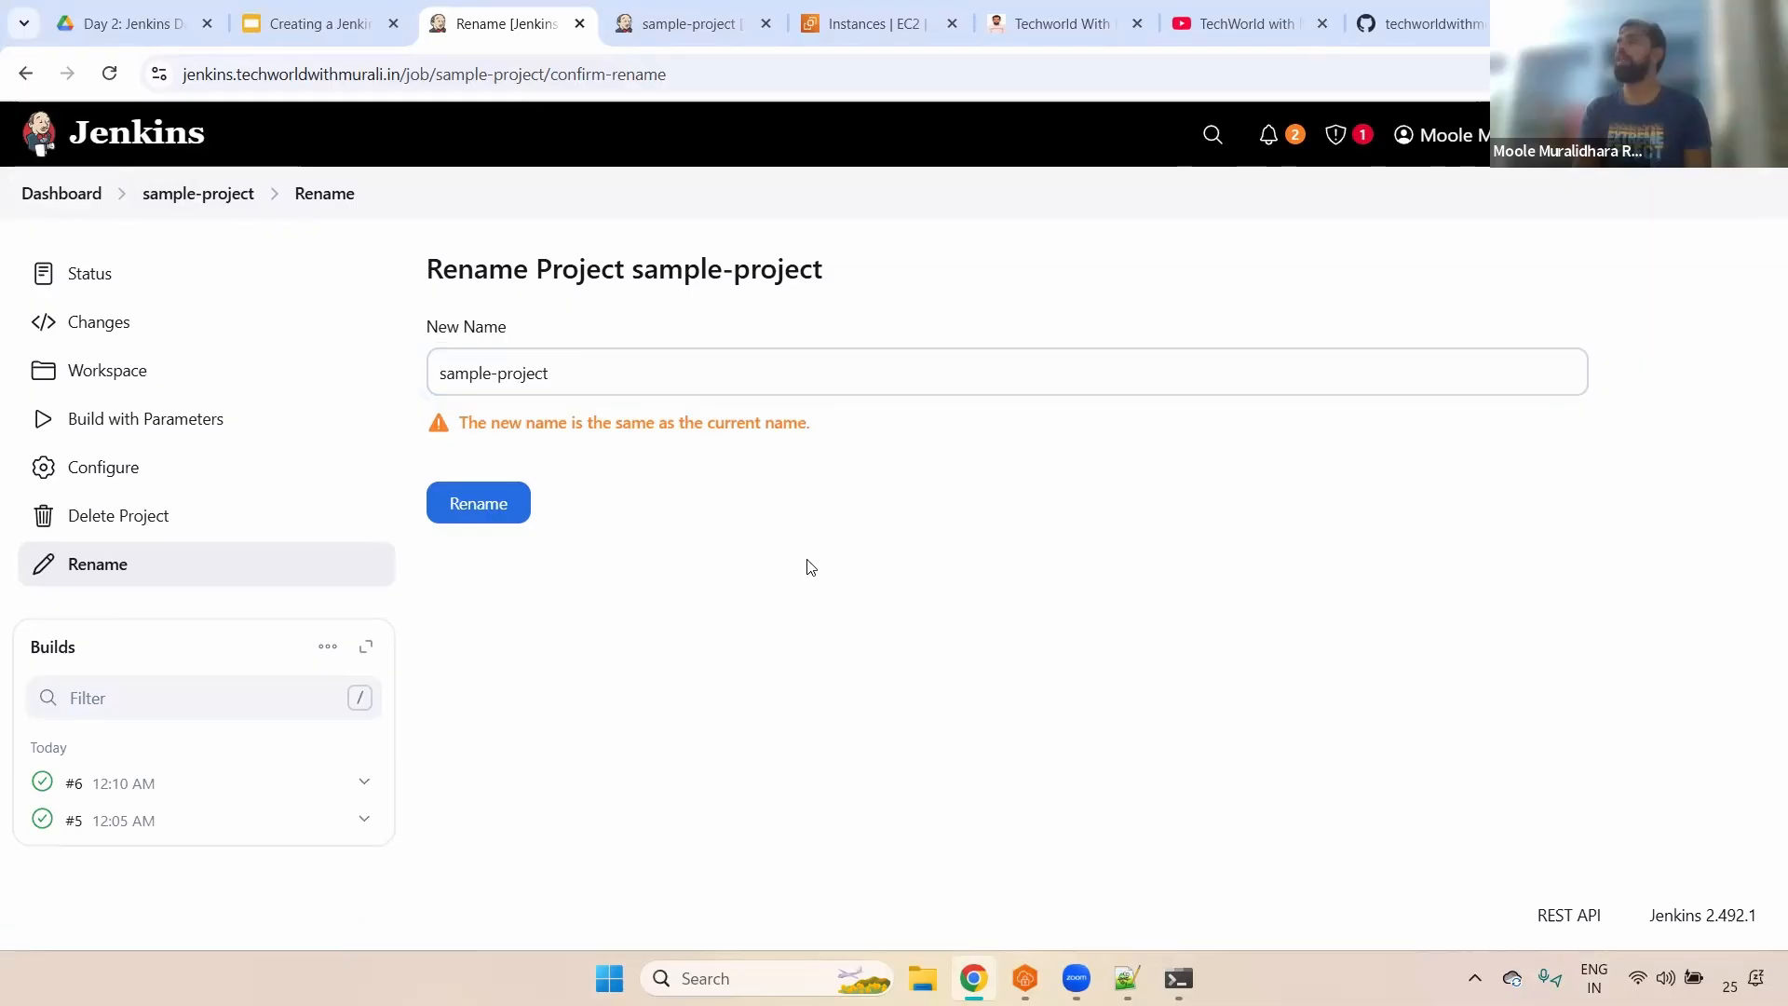
- Switch sample-project's Enabled toggle off, then apply and save the configuration
{"action": "left_click", "coordinate": [122, 472]}
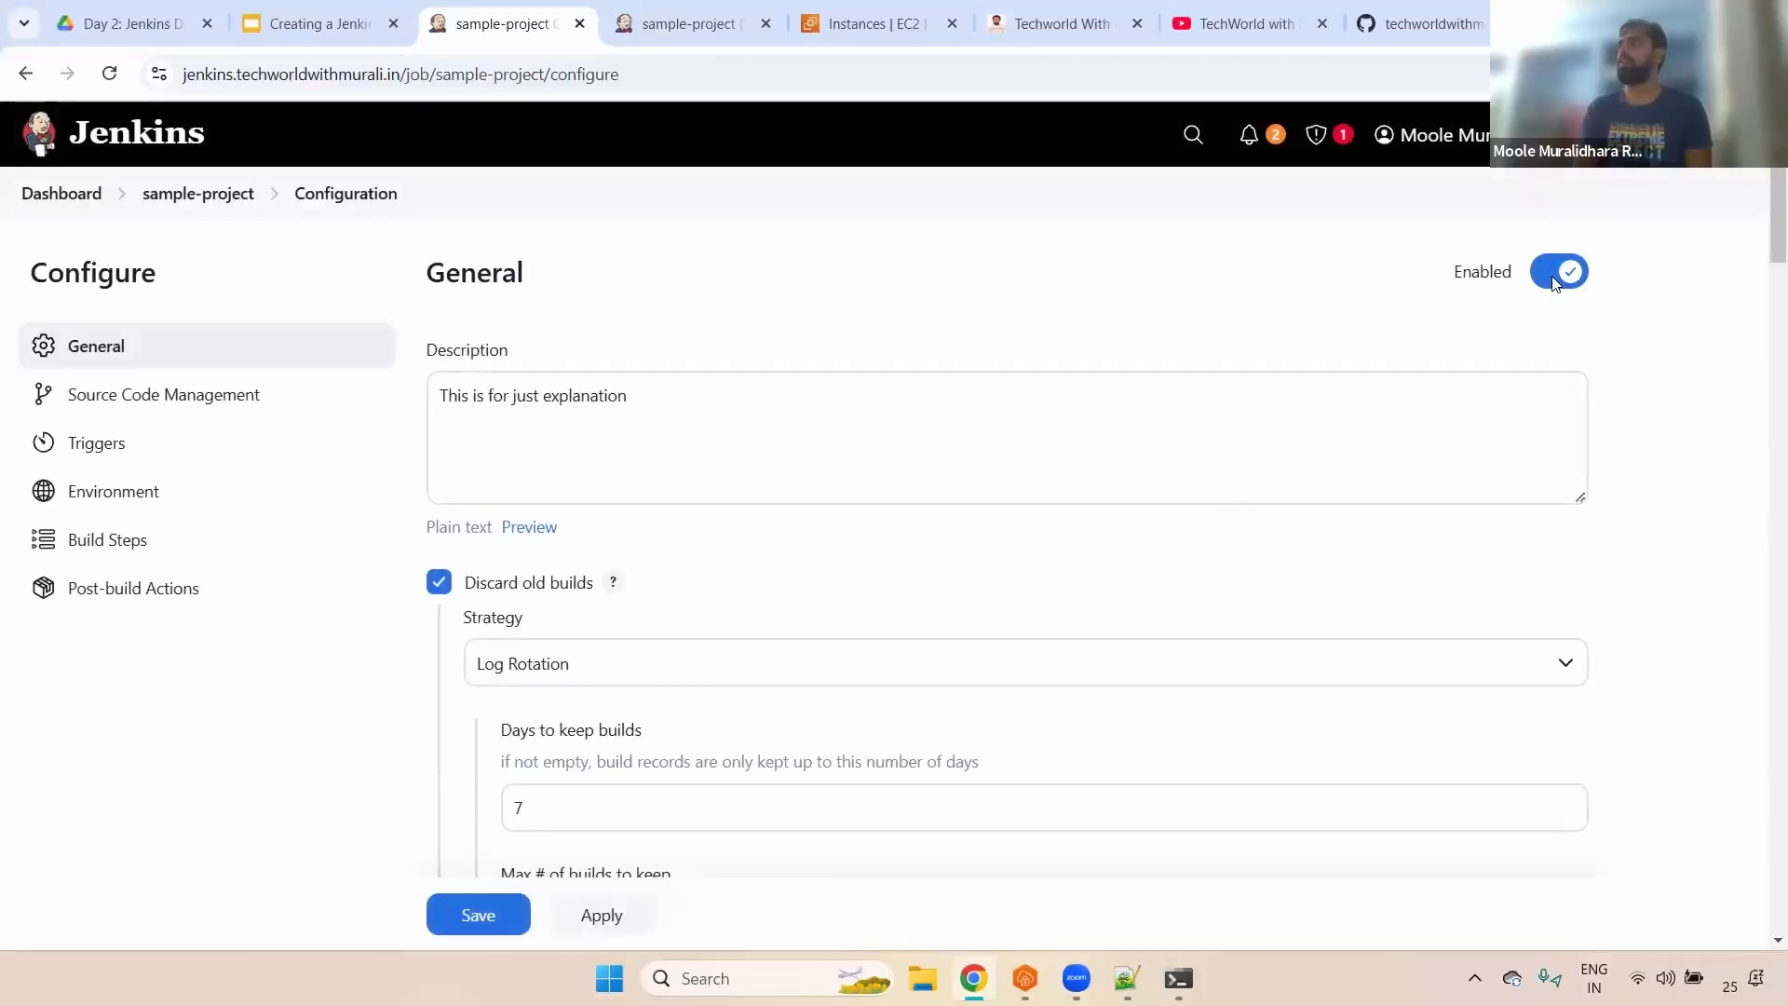
{"action": "left_click", "coordinate": [1570, 272]}
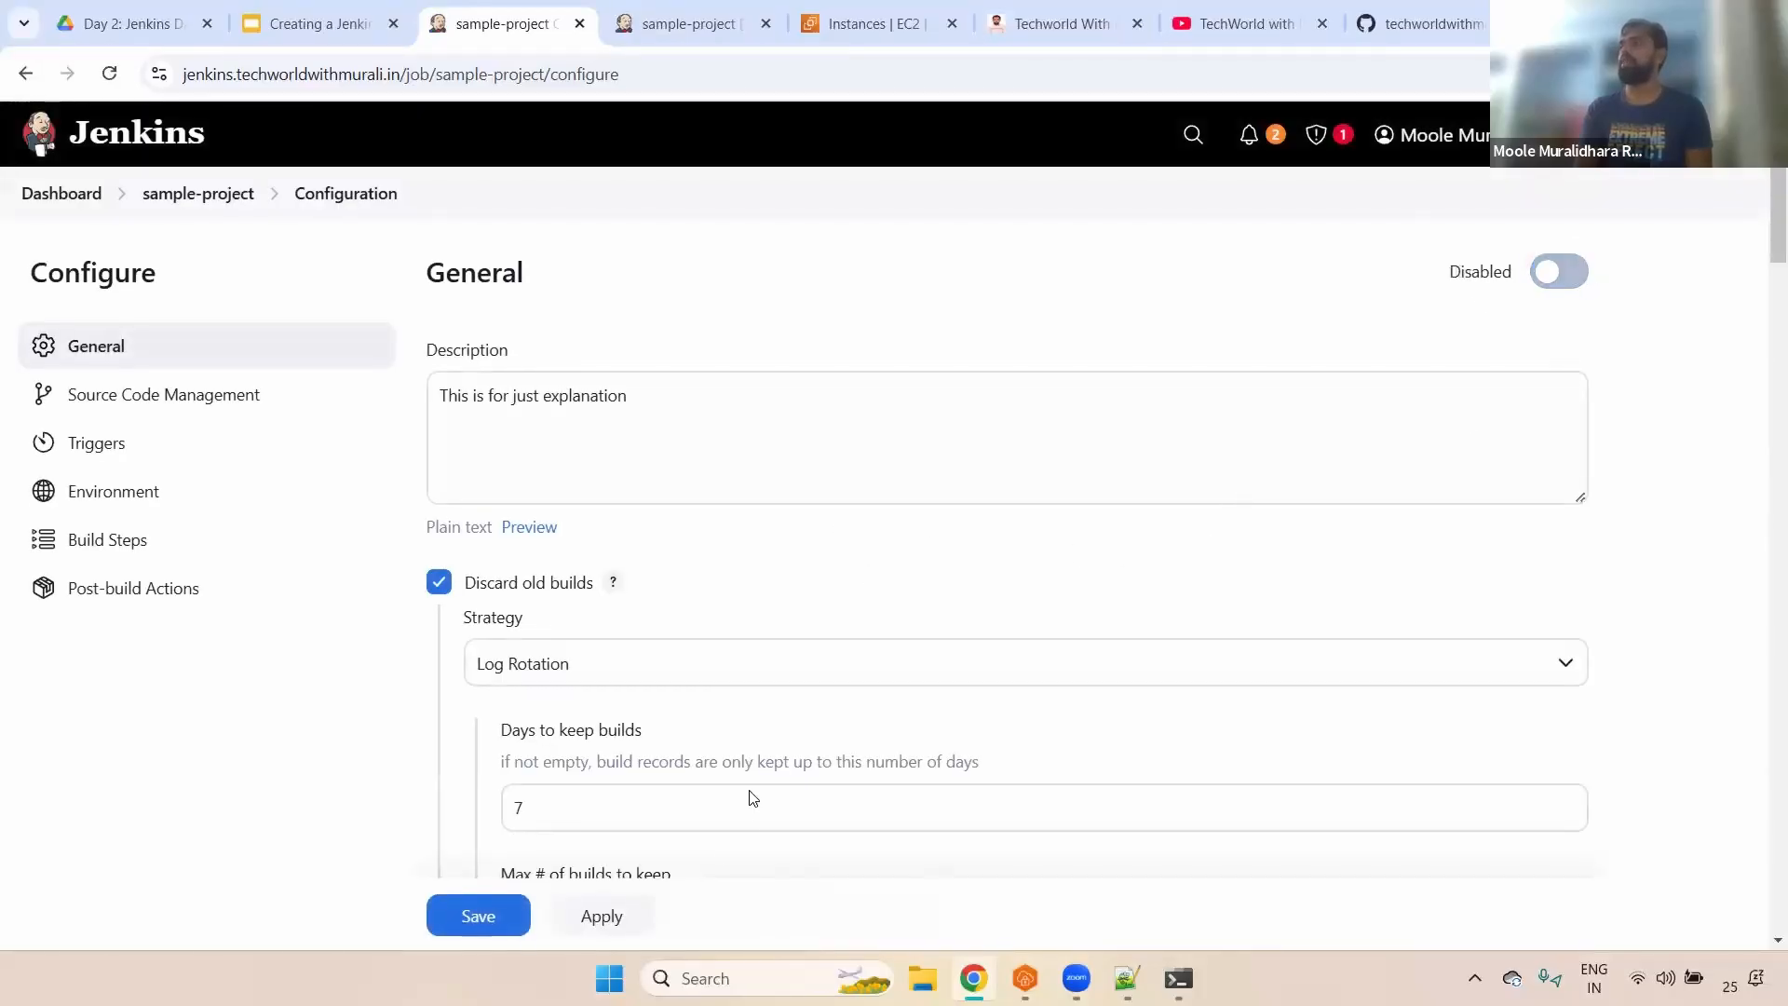
{"action": "left_click", "coordinate": [599, 912]}
{"action": "left_click", "coordinate": [479, 916]}
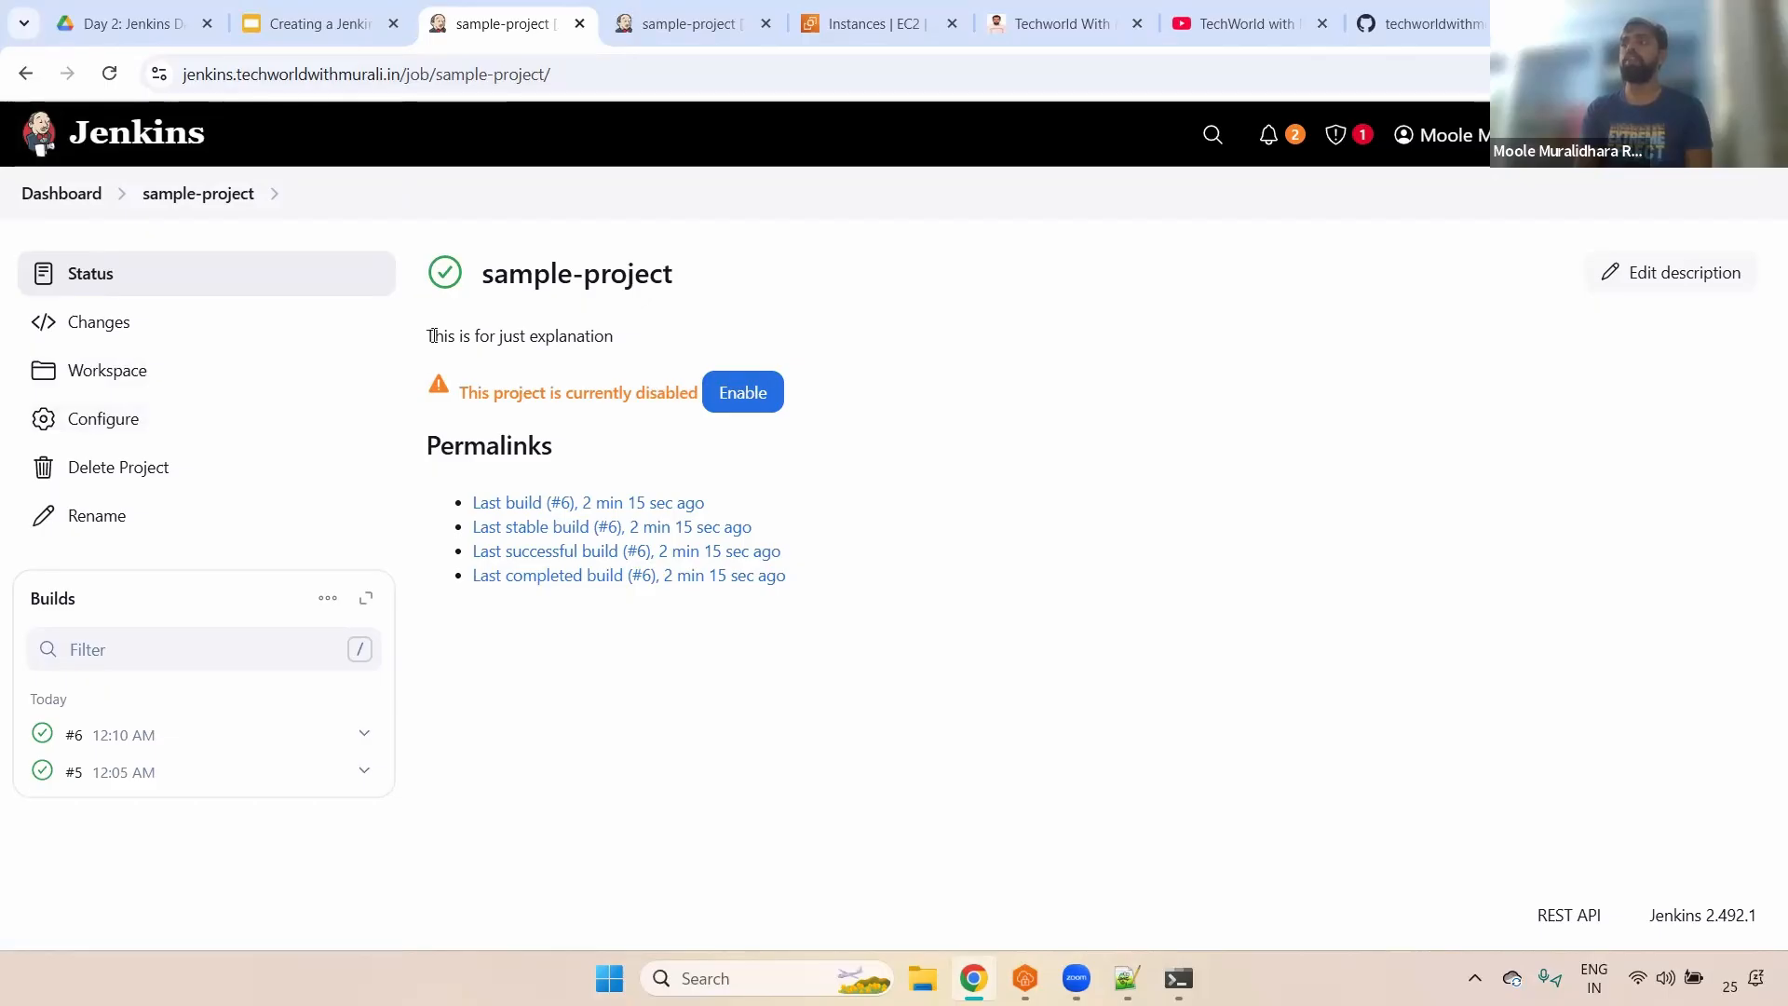
- Re-enable sample-project from its status page to clear the disabled warning
{"action": "left_click_drag", "start_coordinate": [434, 337], "coordinate": [785, 346]}
{"action": "left_click_drag", "start_coordinate": [542, 399], "coordinate": [679, 391]}
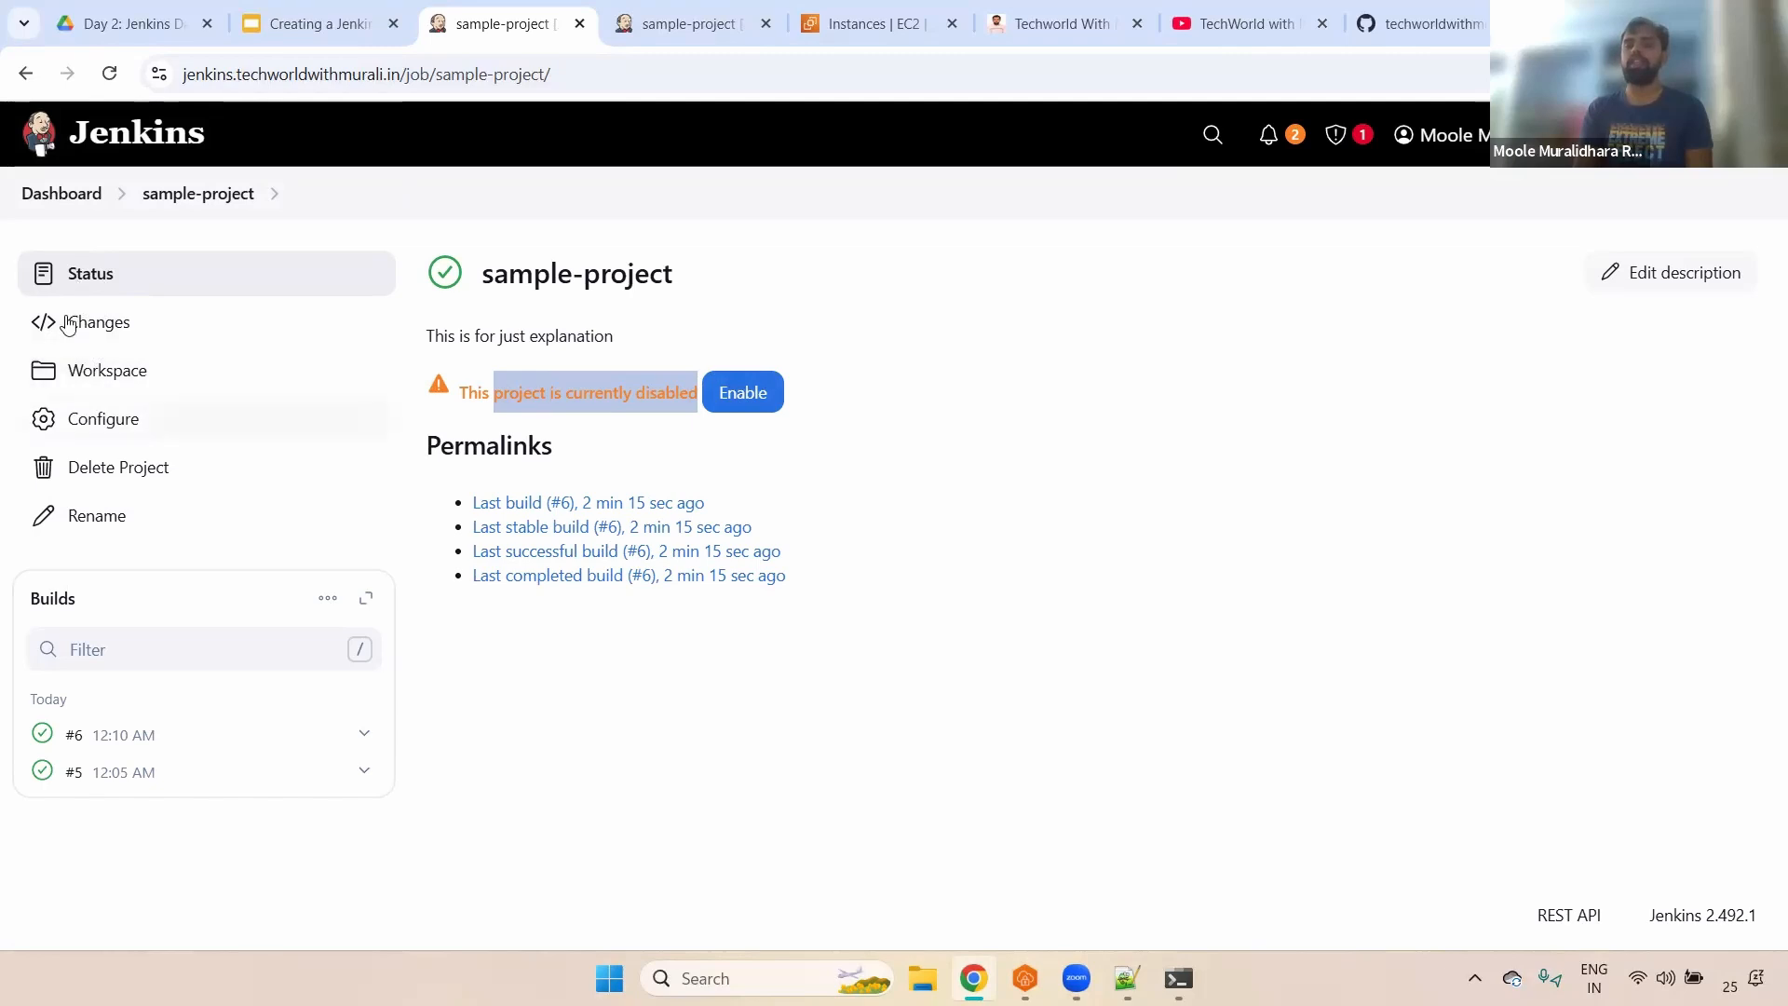
{"action": "left_click", "coordinate": [1015, 347]}
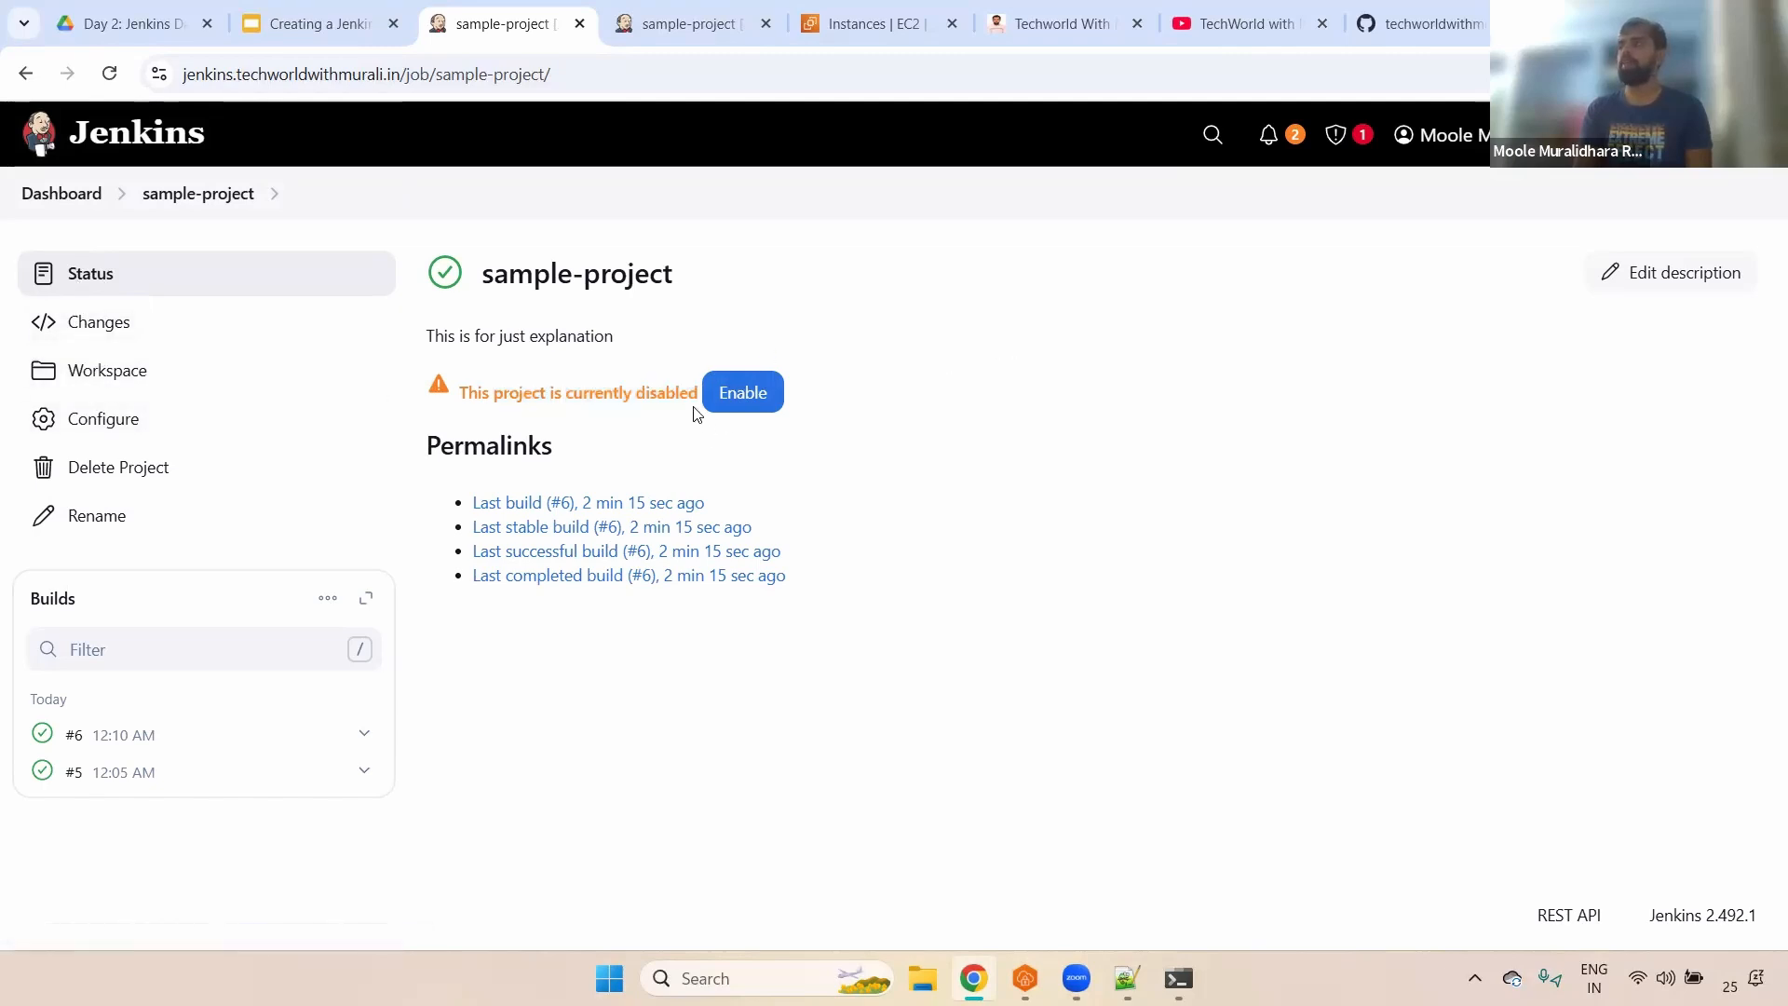
{"action": "left_click", "coordinate": [738, 393]}
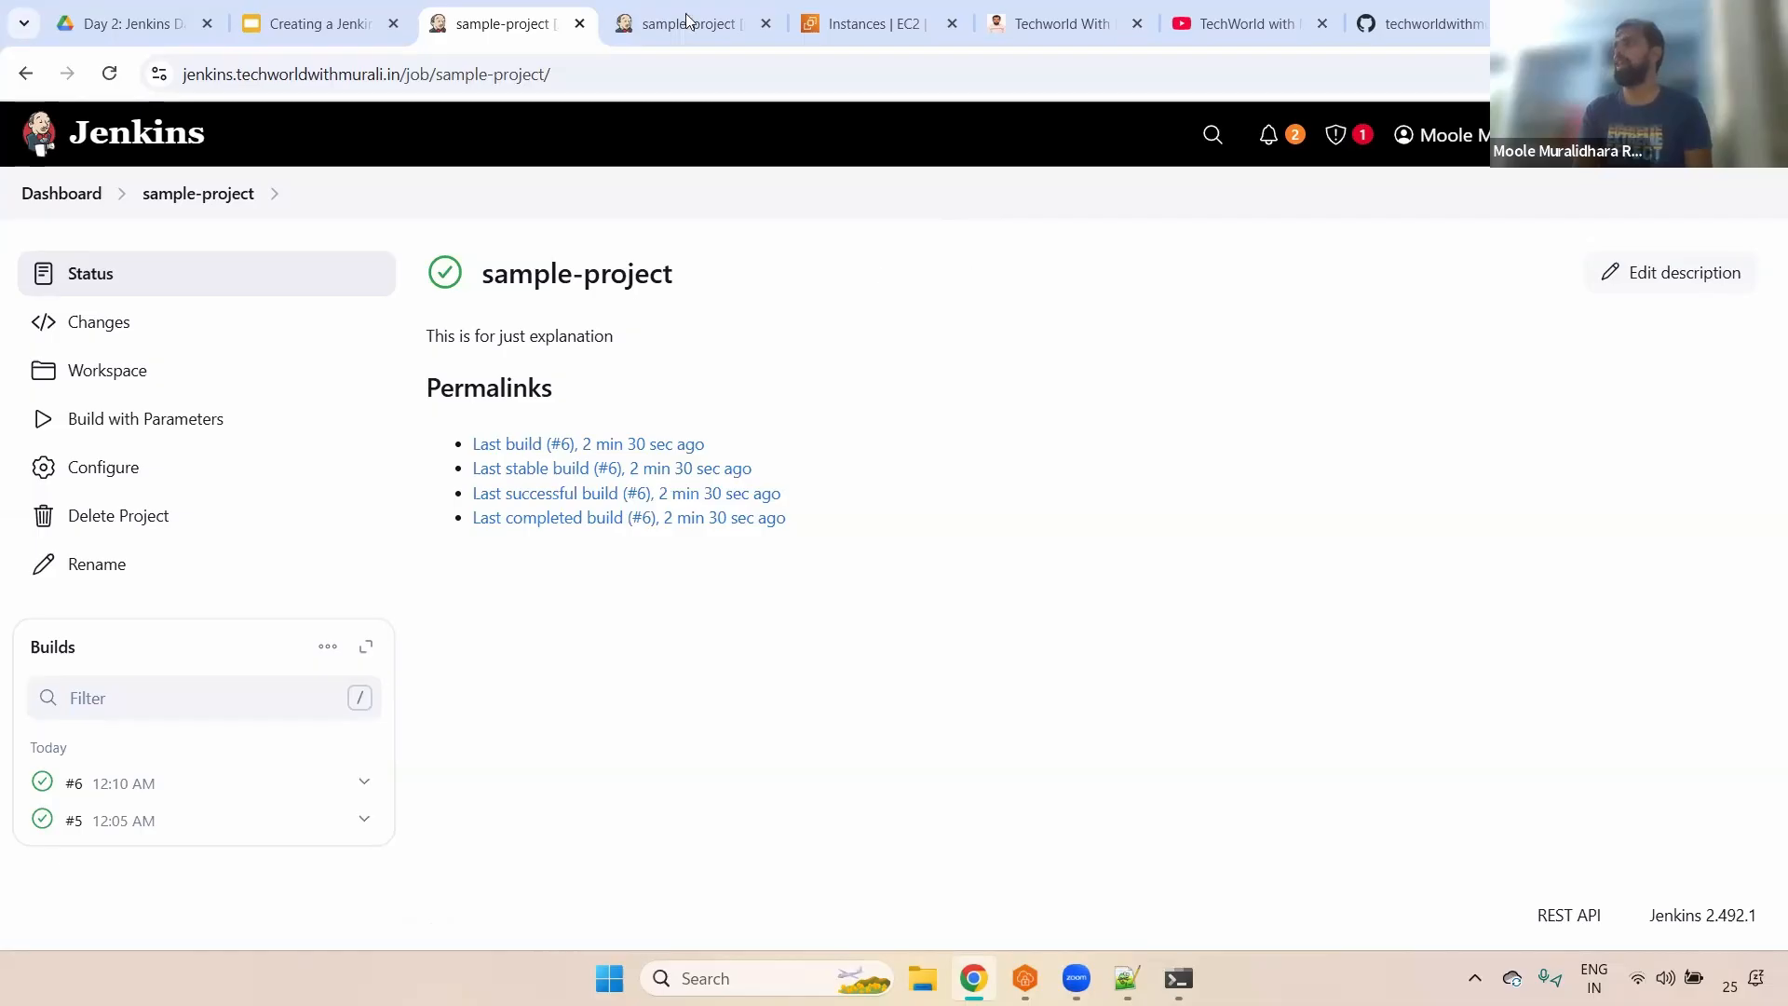
- Return to the Jenkins sign-in page and re-enter the username
{"action": "left_click", "coordinate": [284, 8]}
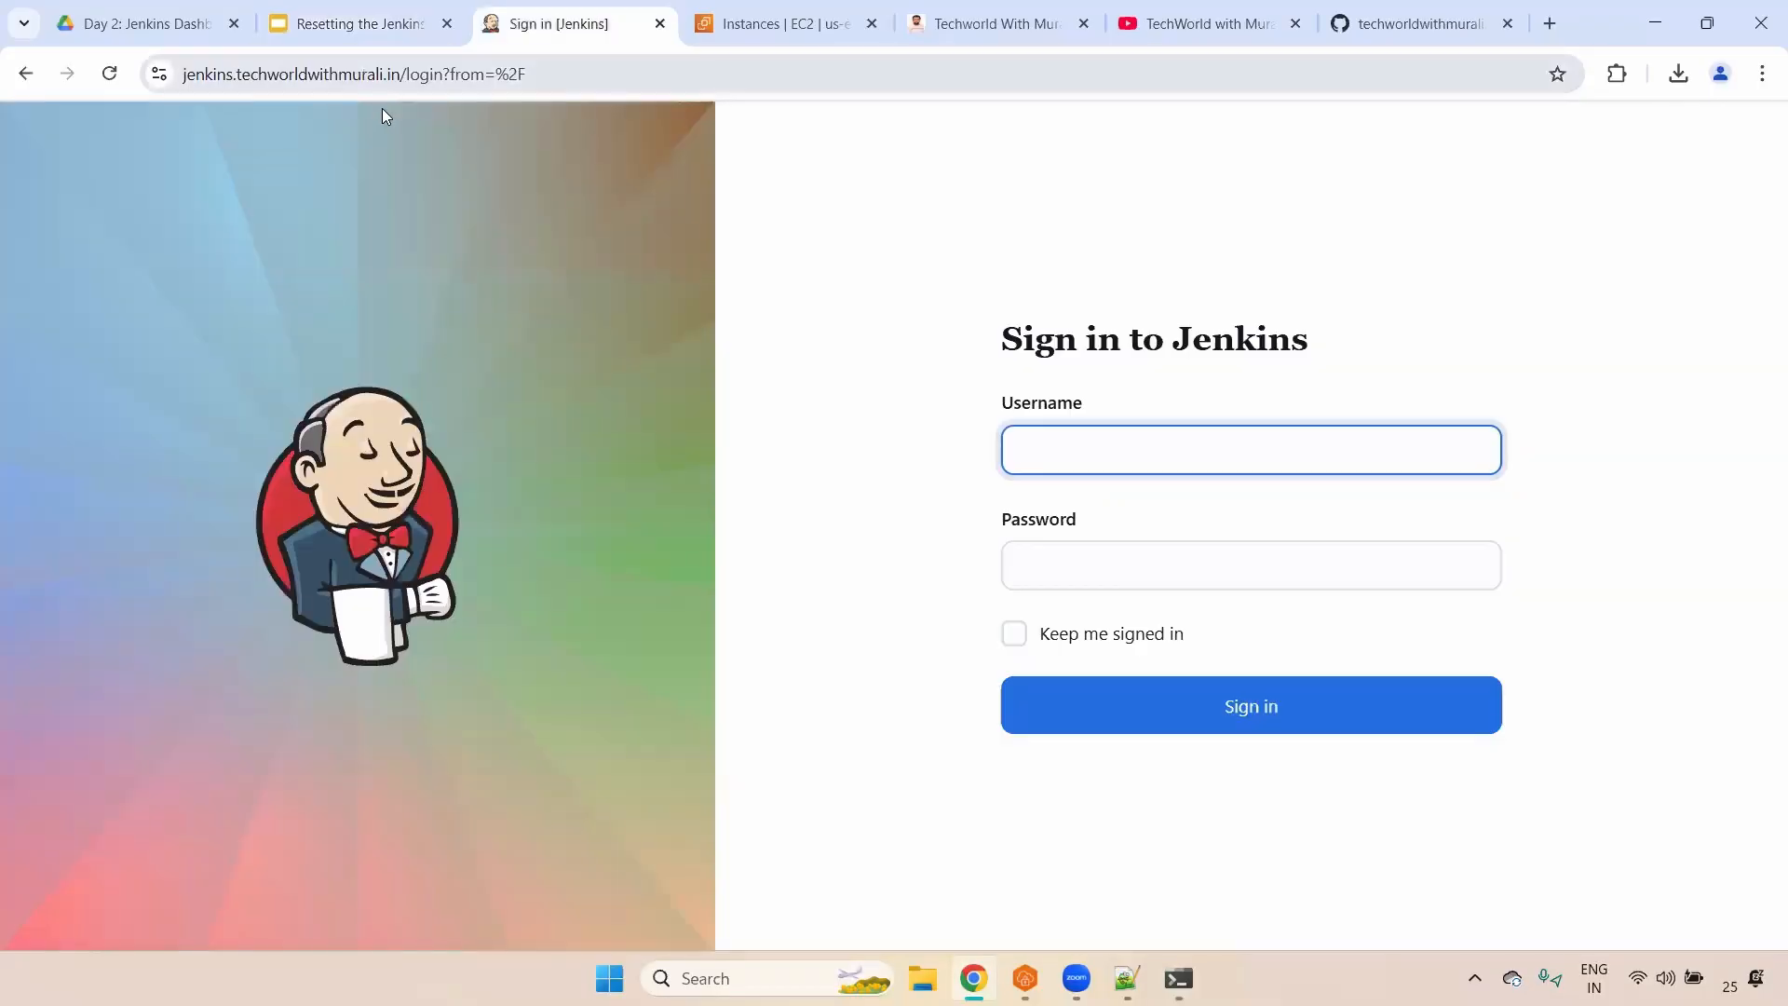
{"action": "double_click", "coordinate": [228, 73]}
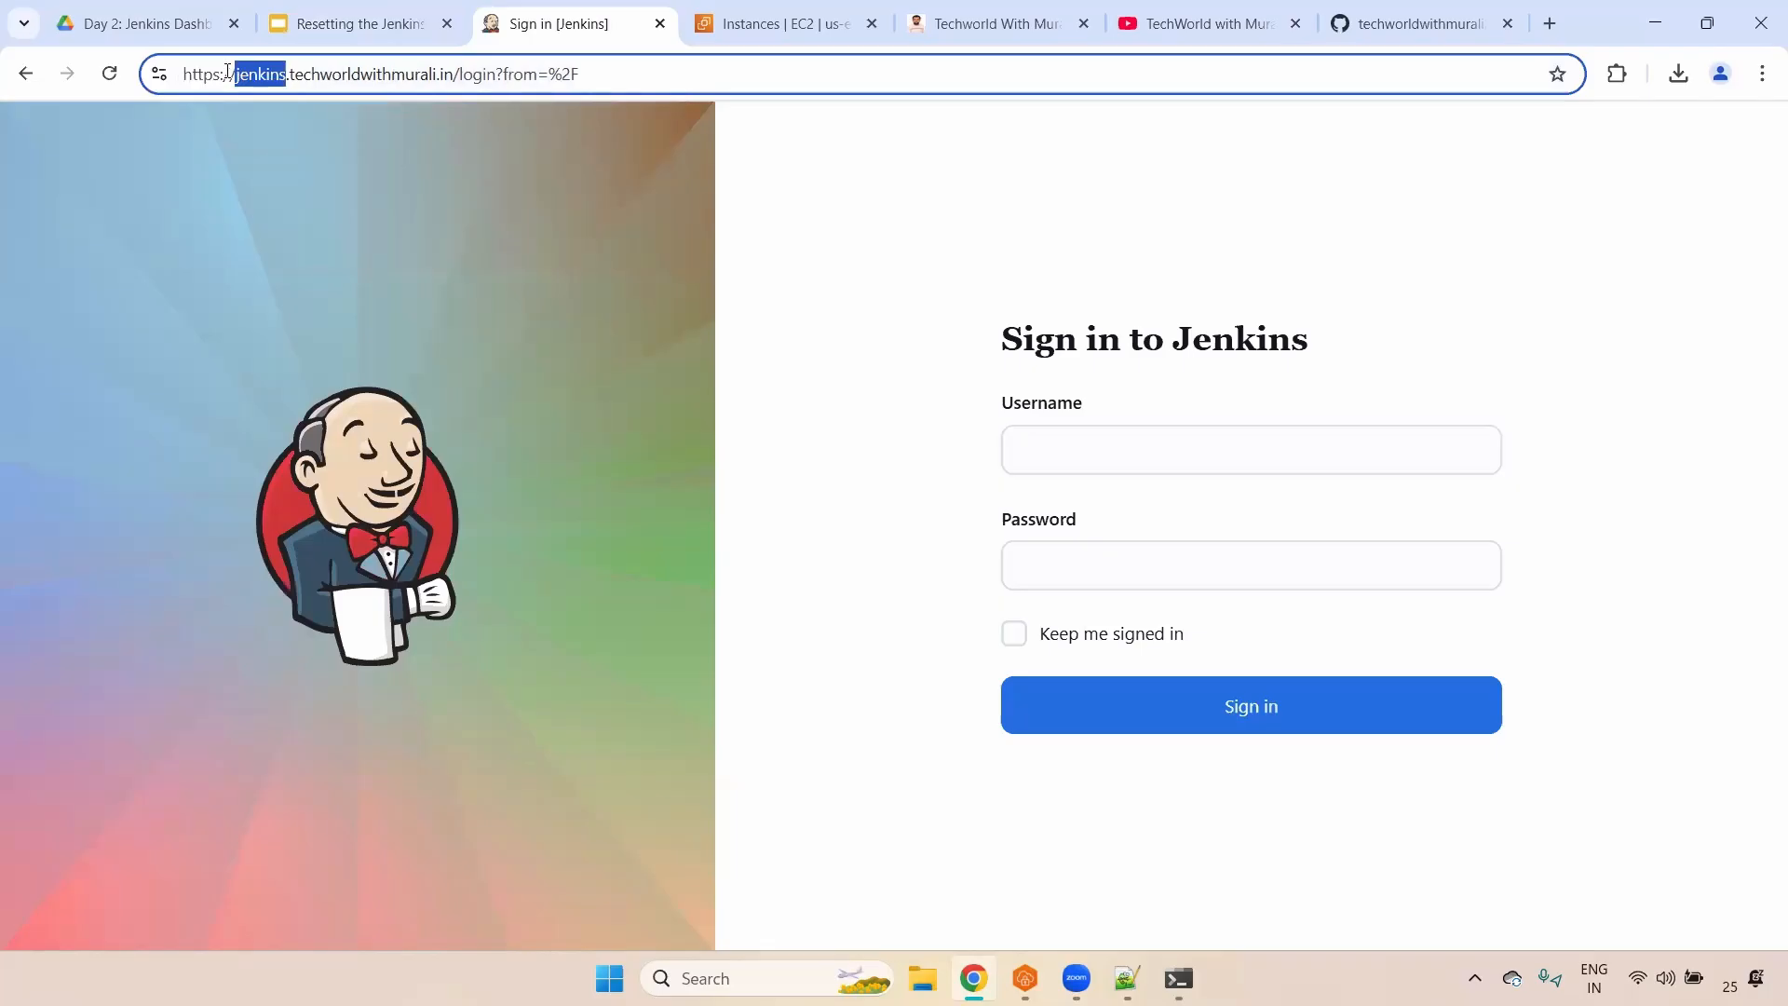
{"action": "left_click", "coordinate": [1059, 436]}
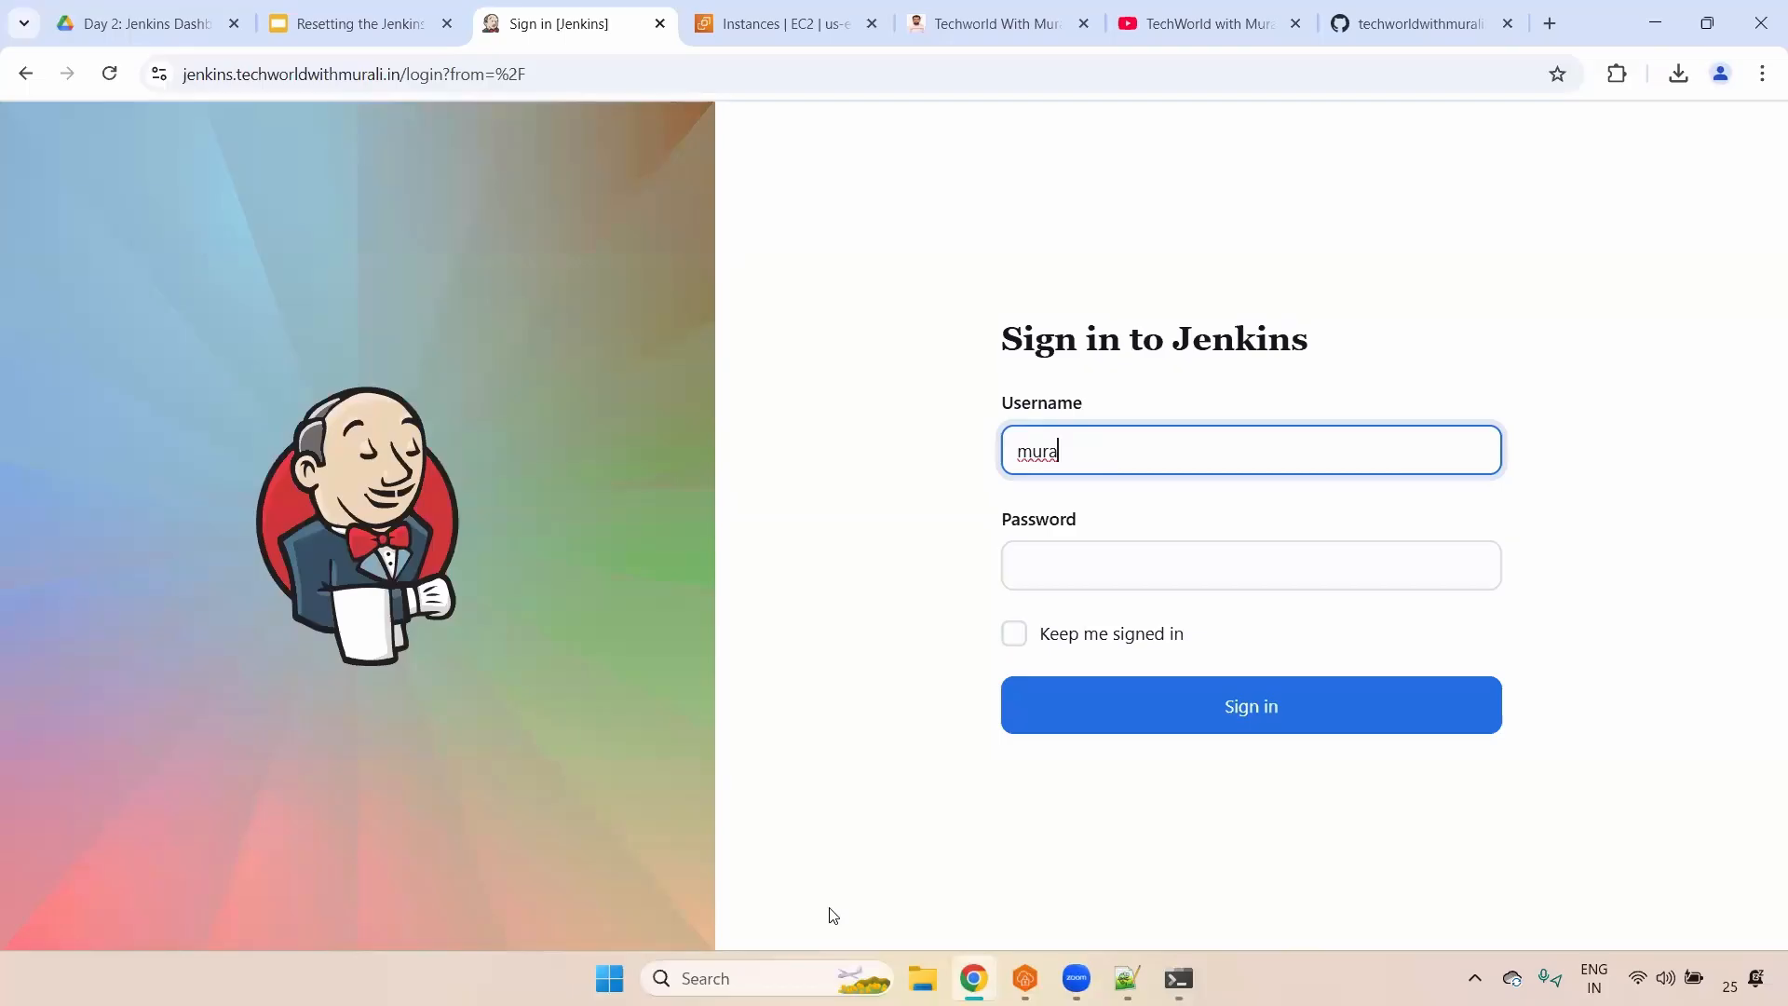
{"action": "left_click", "coordinate": [1092, 459]}
{"action": "type", "text": "li"}
{"action": "double_click", "coordinate": [1092, 460]}
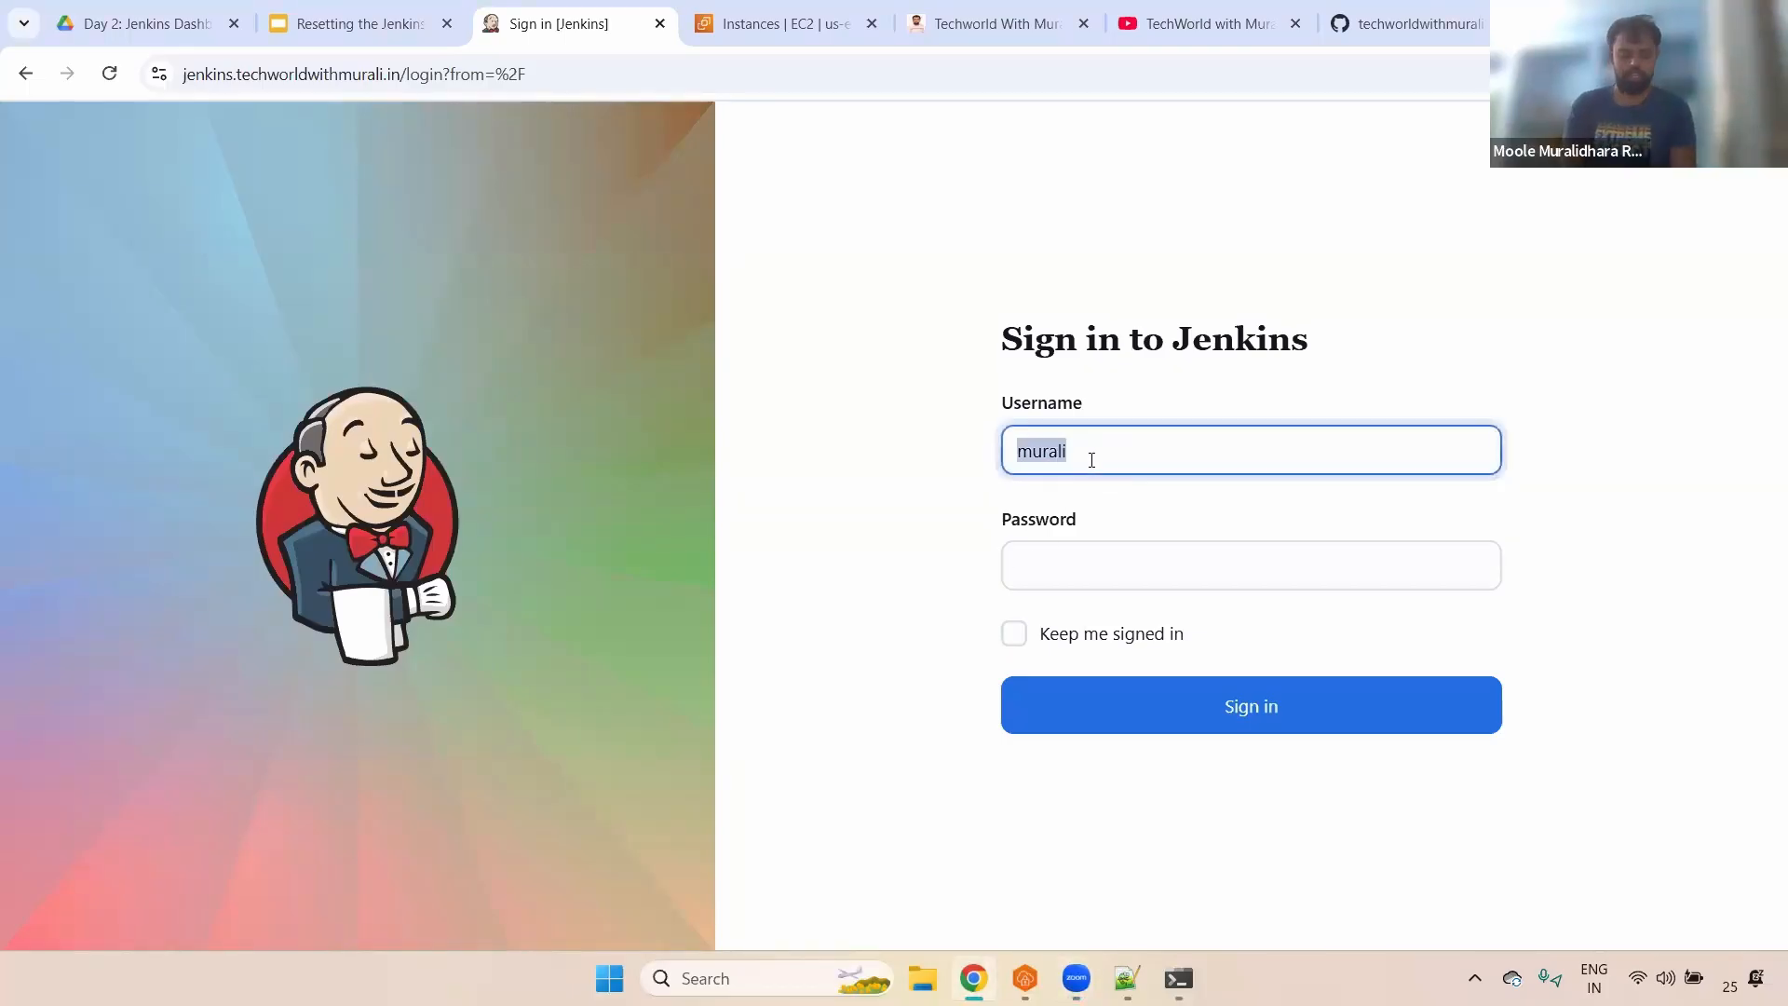
{"action": "left_click", "coordinate": [1115, 567]}
- Submit the password, note the 'Invalid username or password' error, and switch to the server terminal
{"action": "type", "text": "••"}
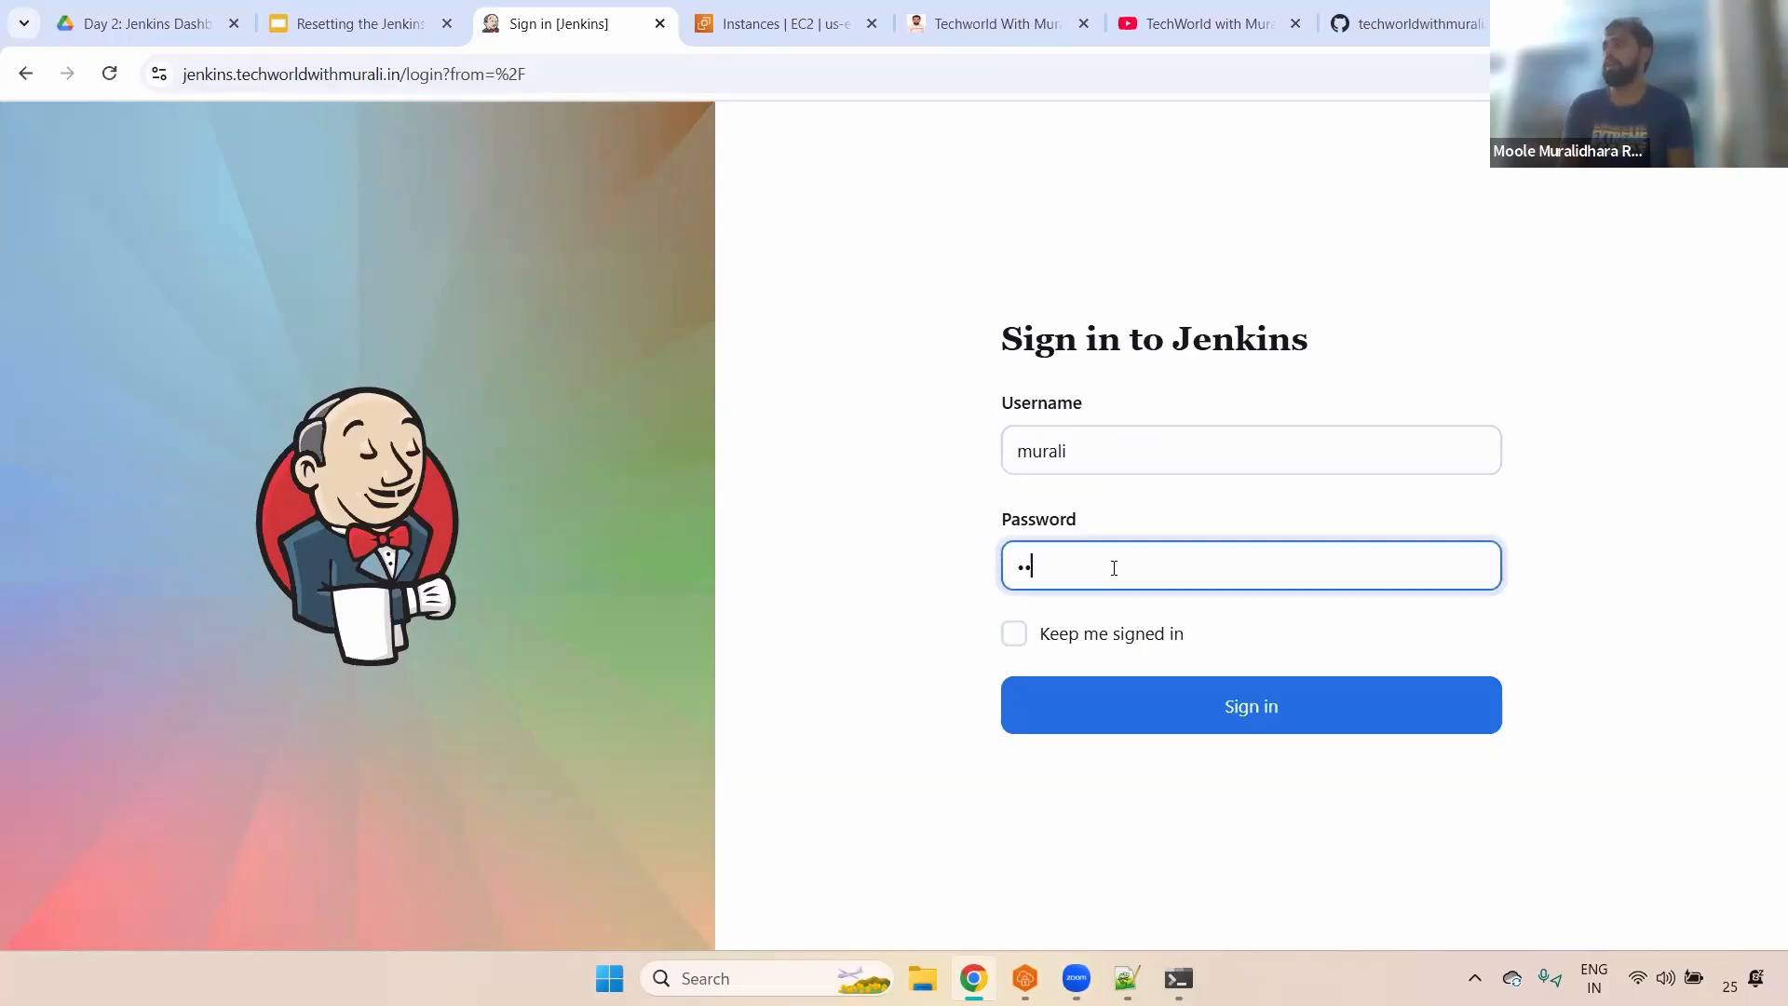
{"action": "type", "text": "••••"}
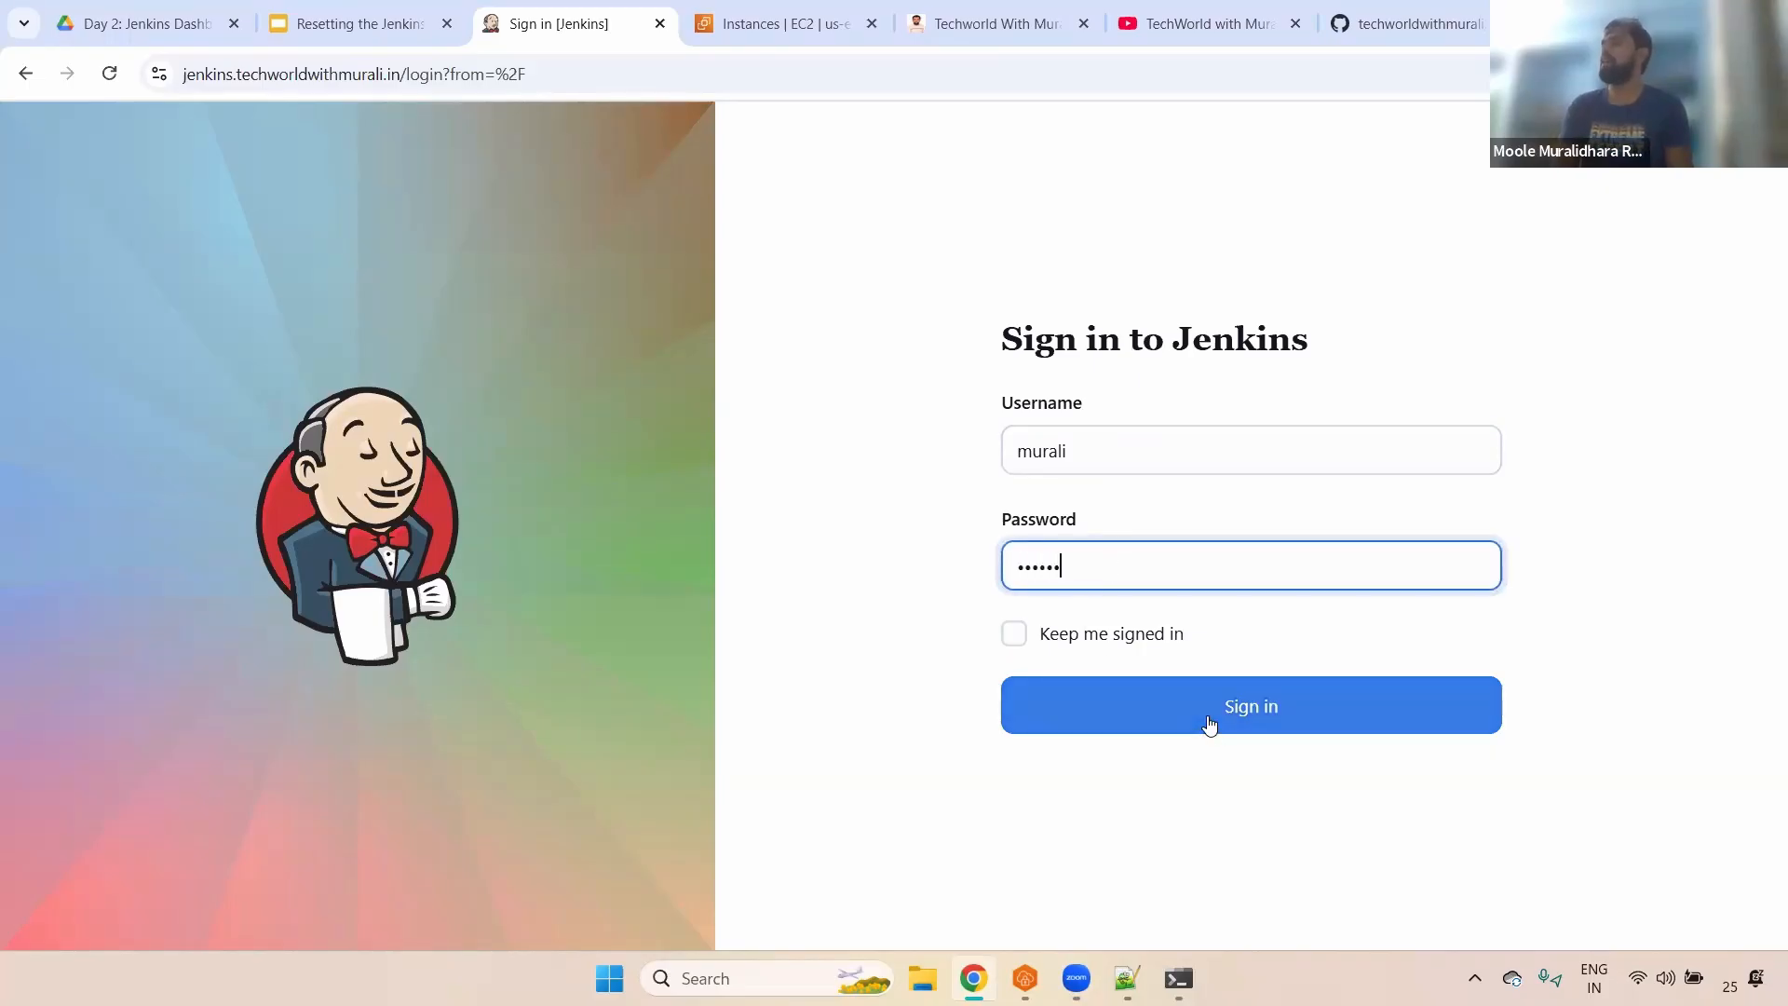
{"action": "left_click", "coordinate": [1210, 725]}
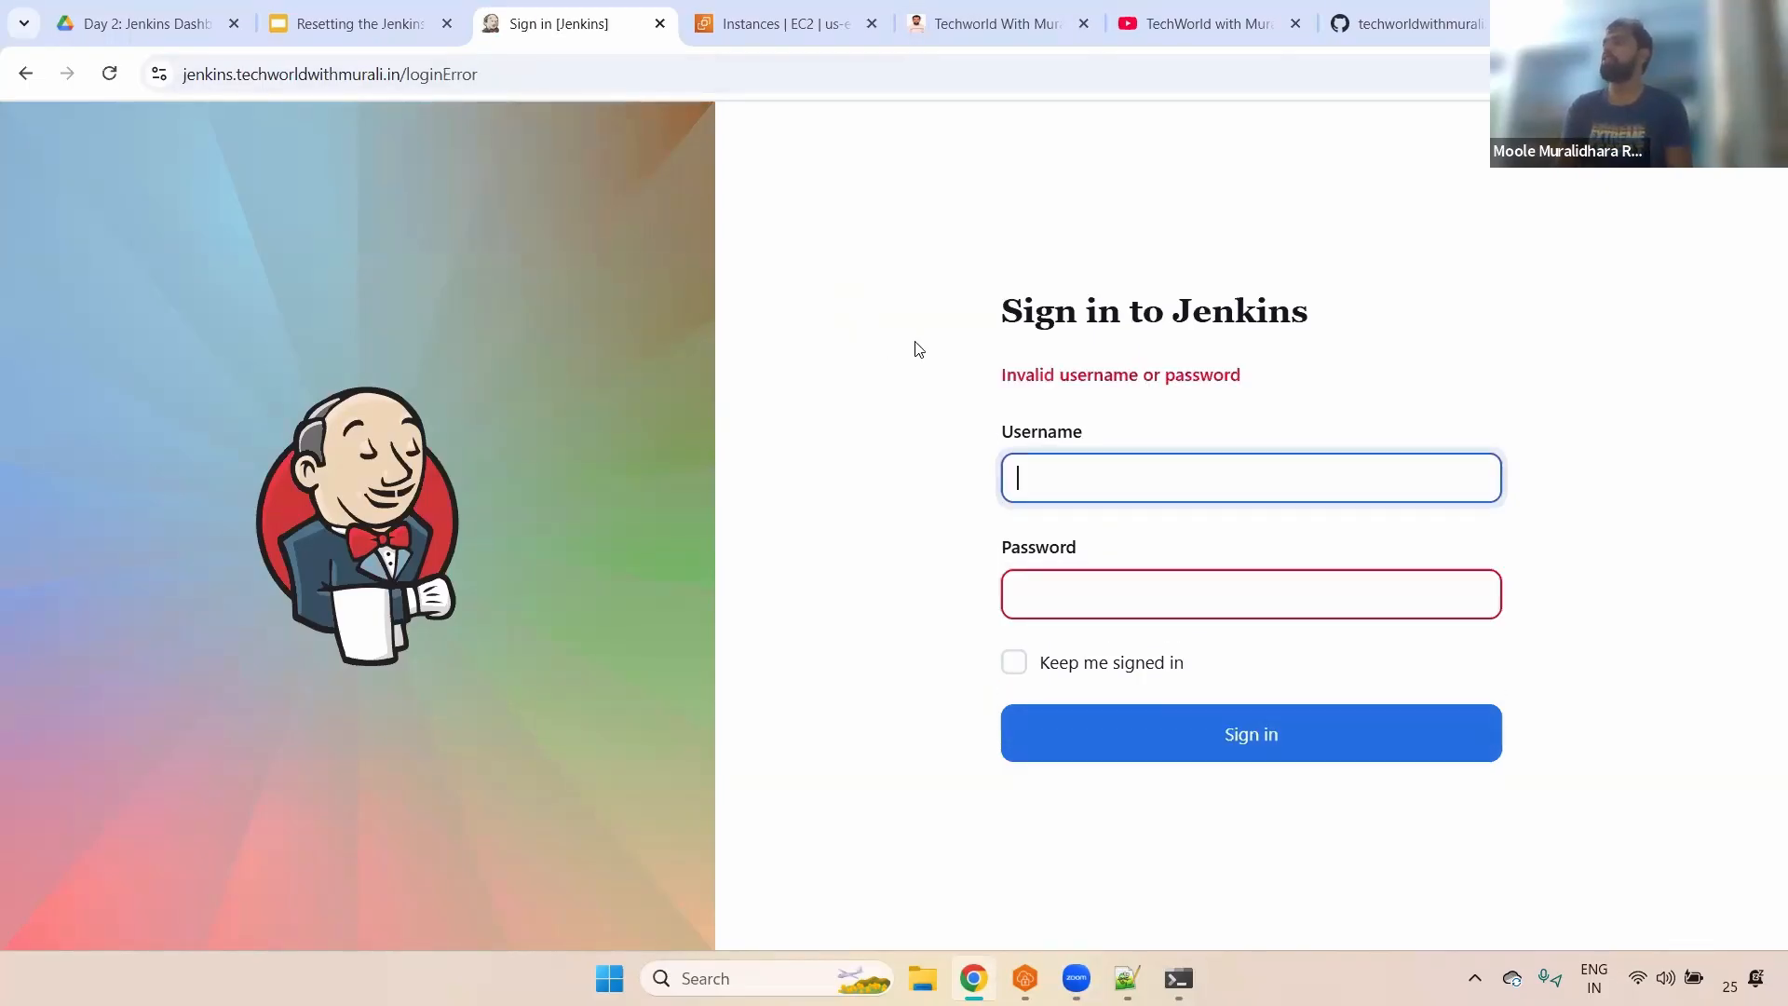
{"action": "left_click_drag", "start_coordinate": [1007, 379], "coordinate": [1281, 376]}
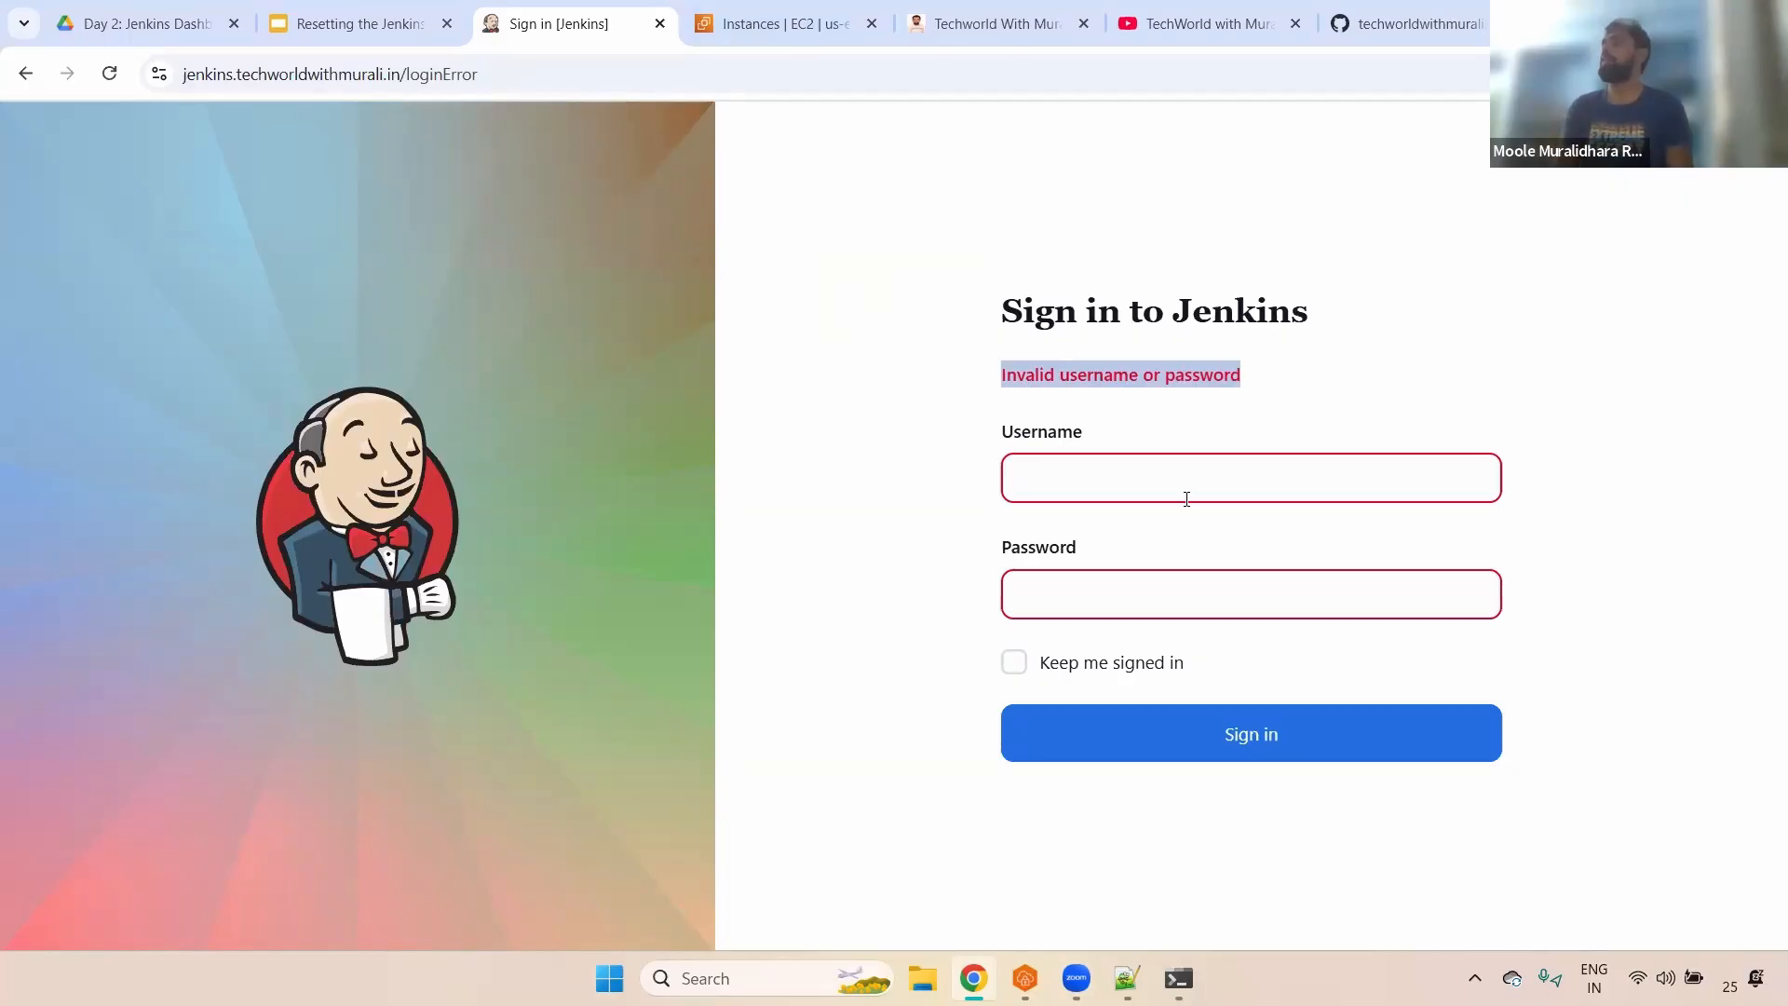
{"action": "left_click", "coordinate": [1178, 978]}
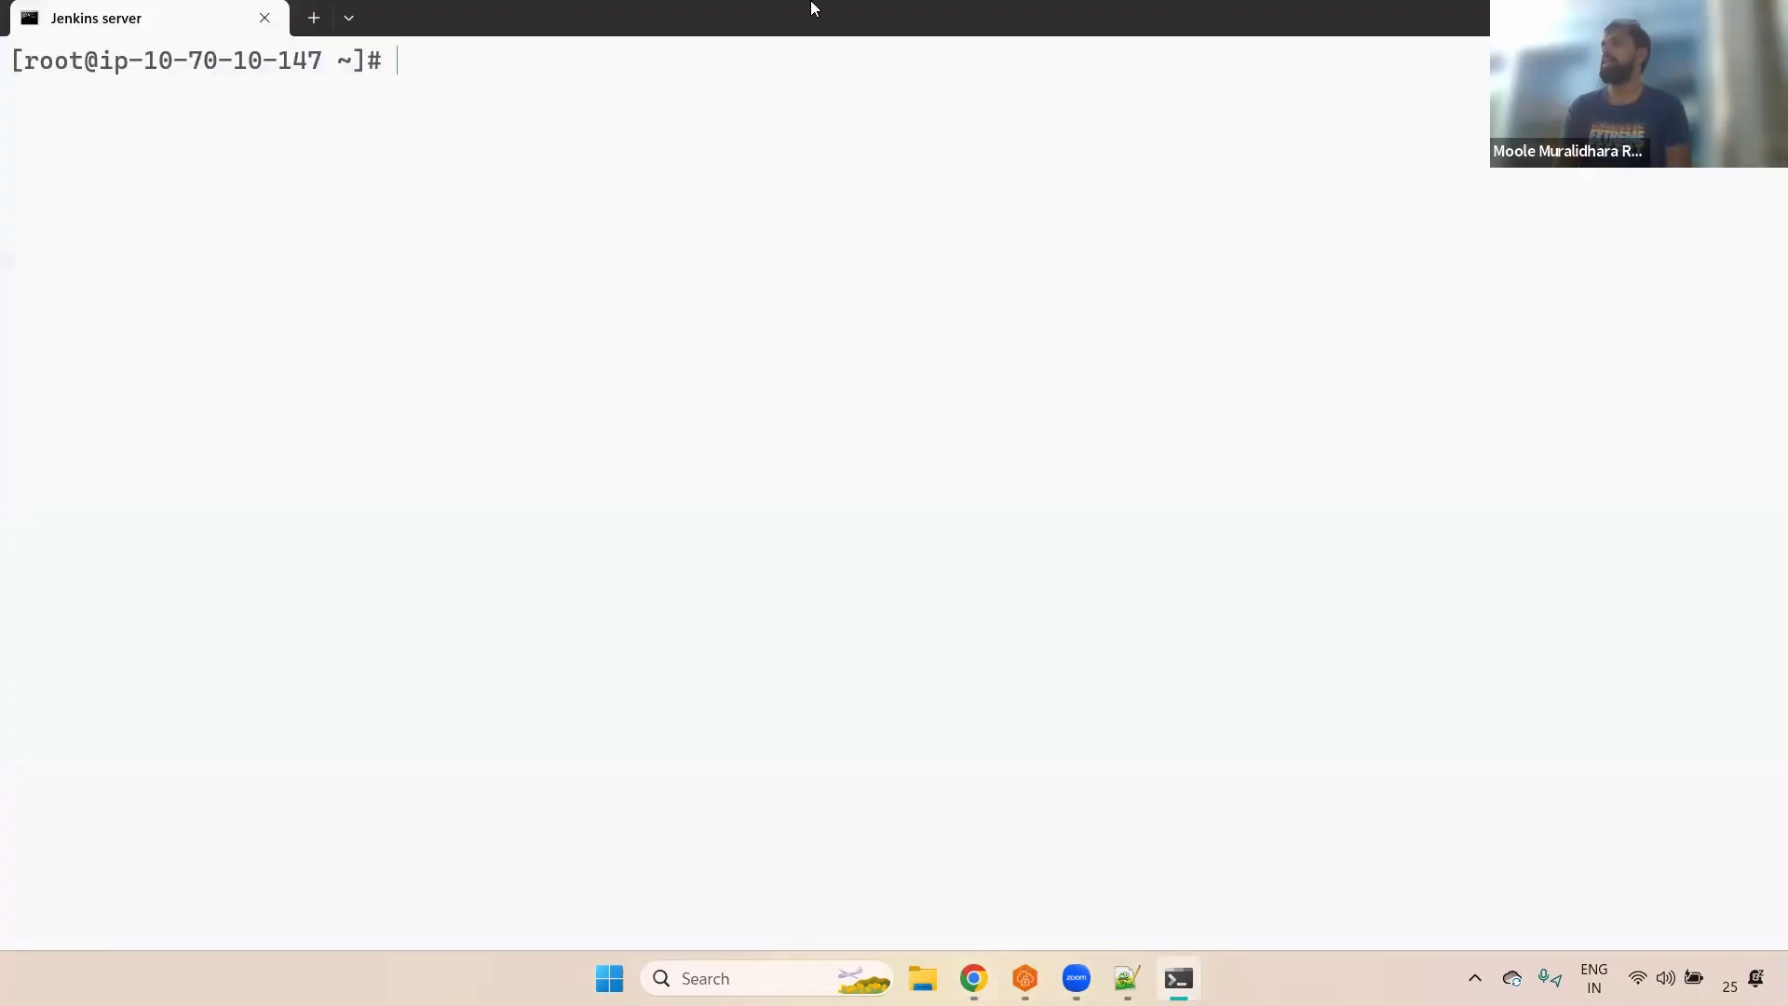
- In the server terminal, change into /var/lib/jenkins/ and list its files with ll
{"action": "key", "text": "alt+Tab"}
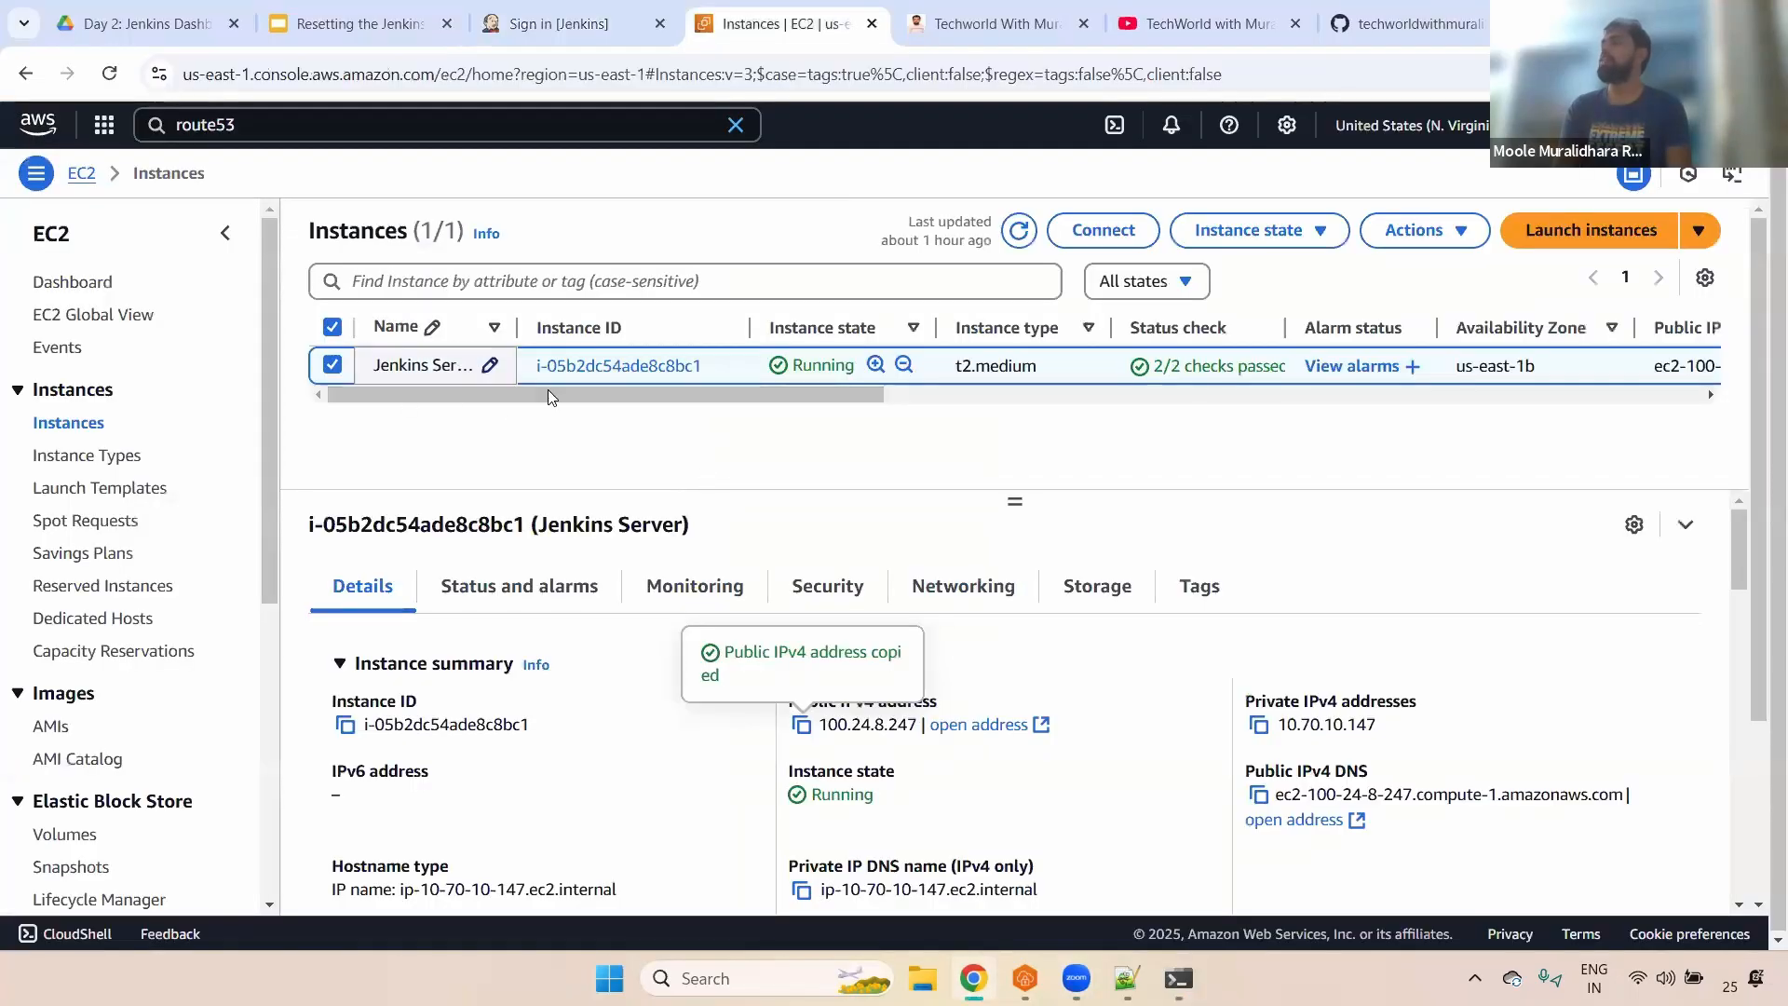
{"action": "key", "text": "alt+Tab"}
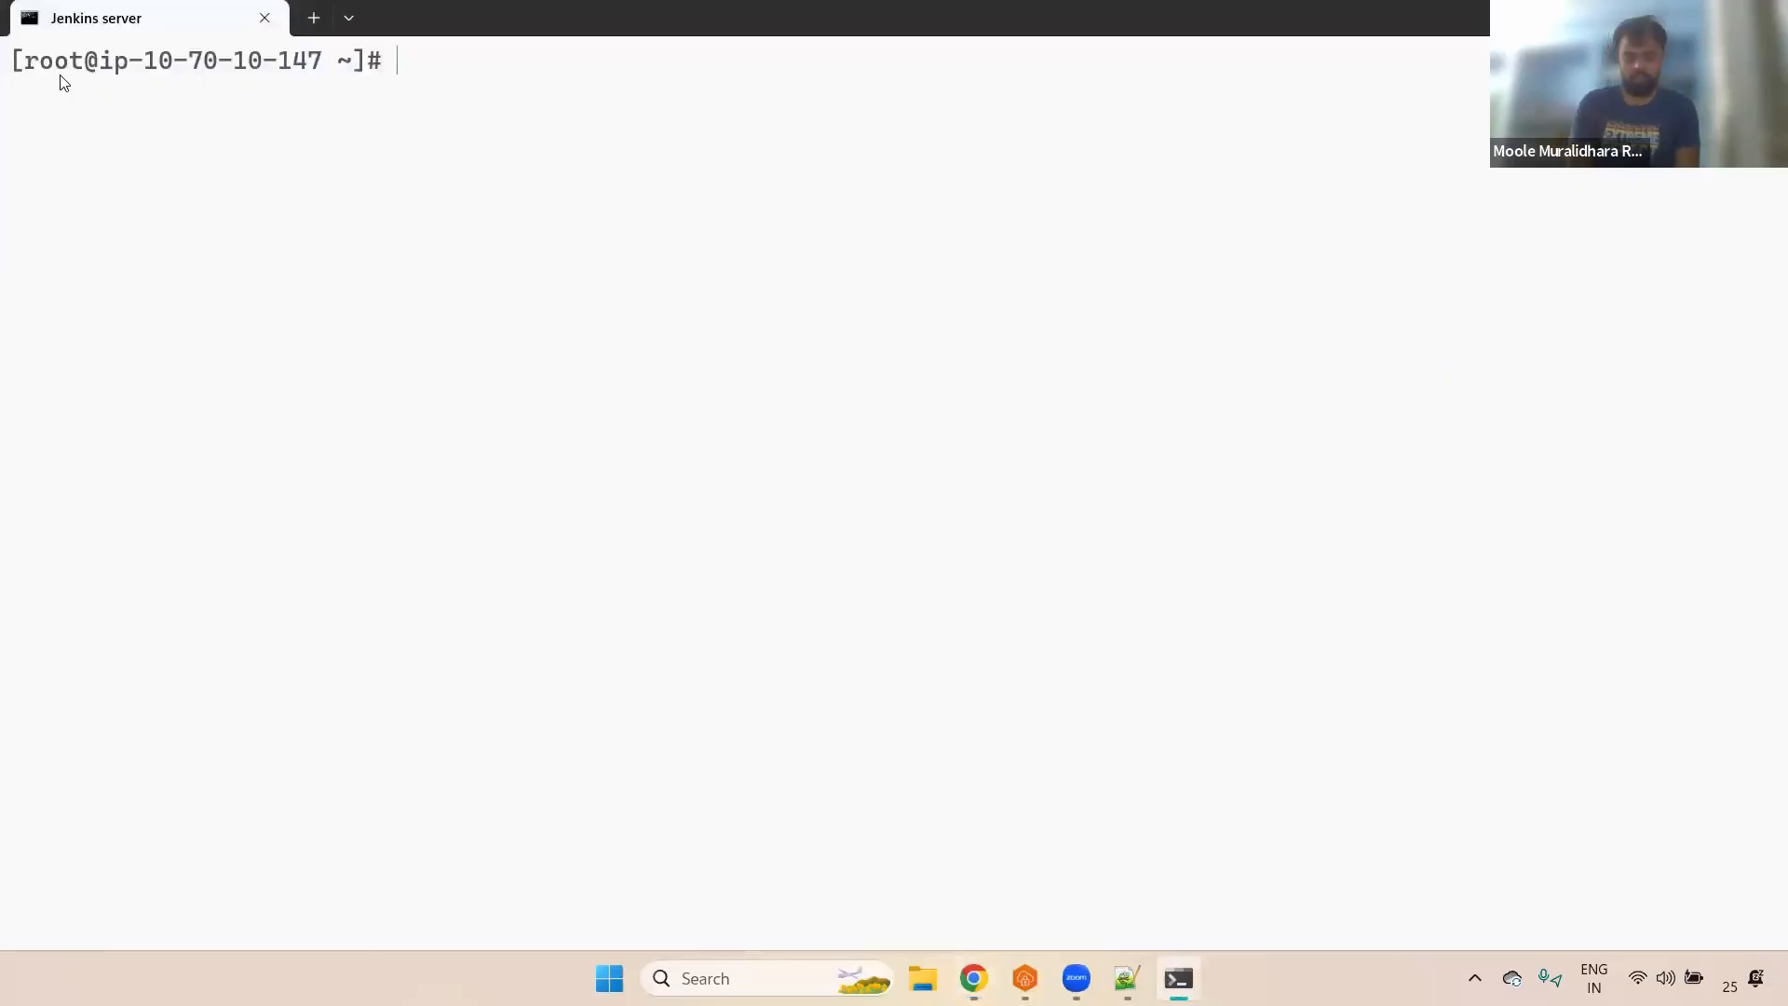
{"action": "type", "text": "cd /var/lib/jenkins/"}
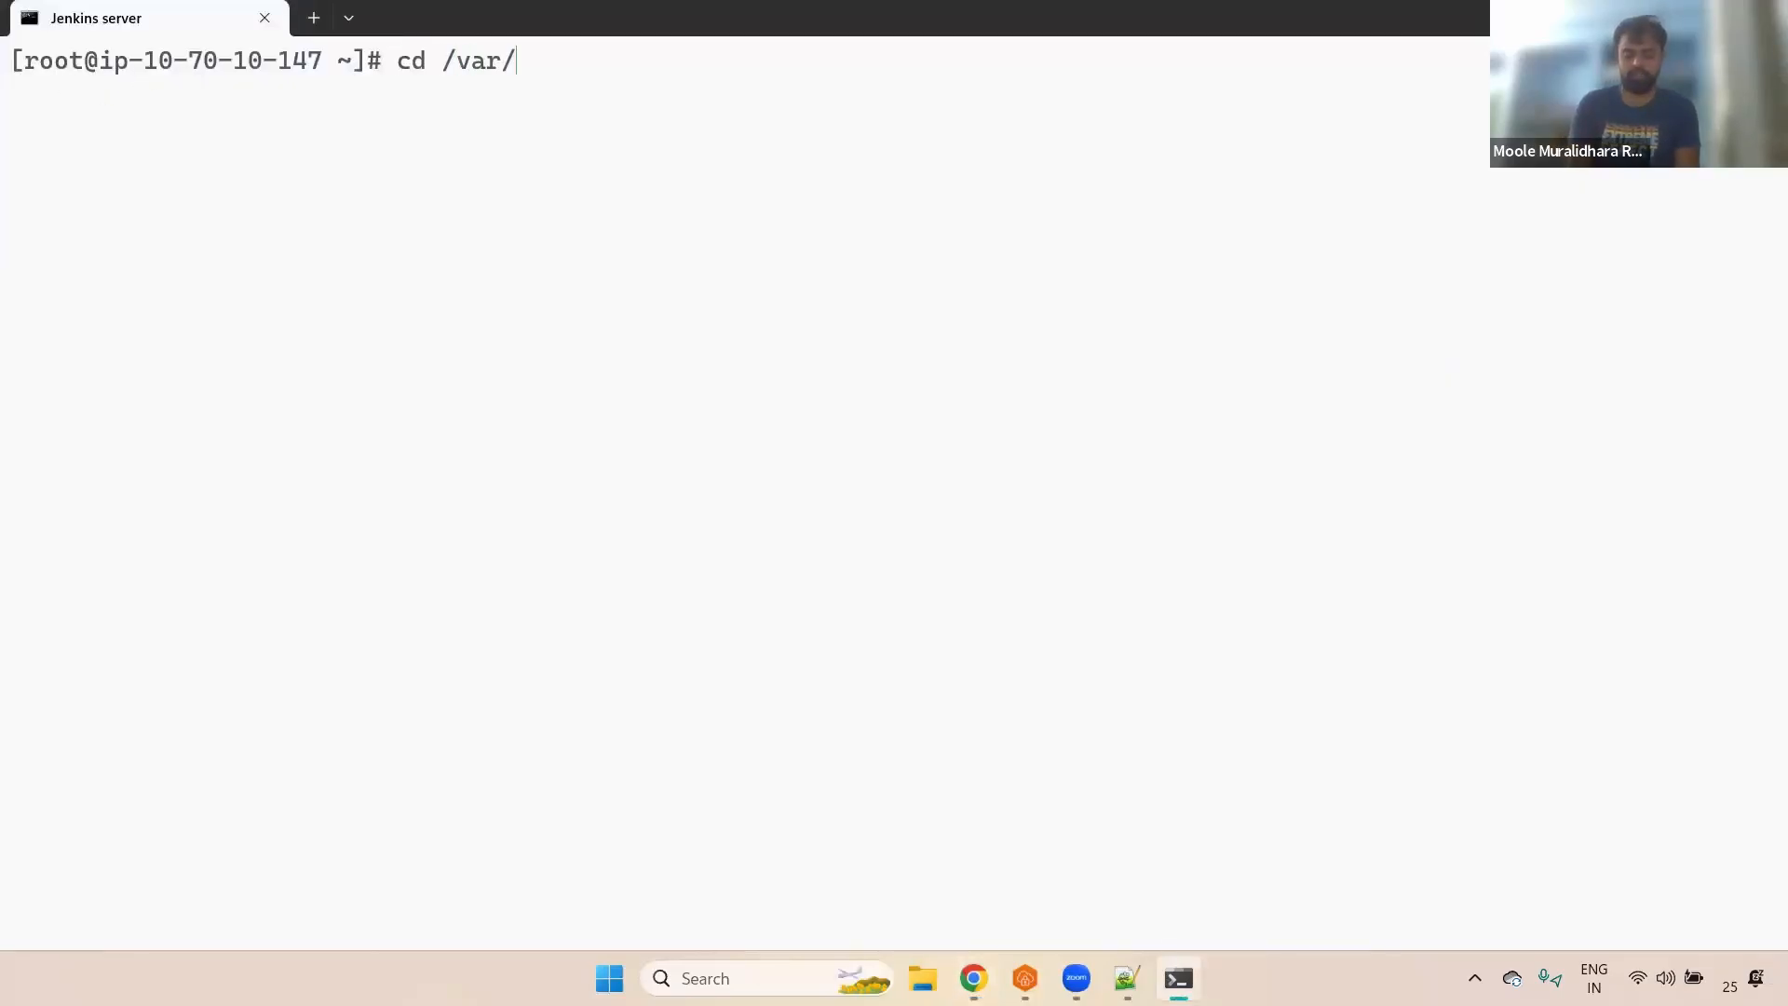
{"action": "key", "text": "Return"}
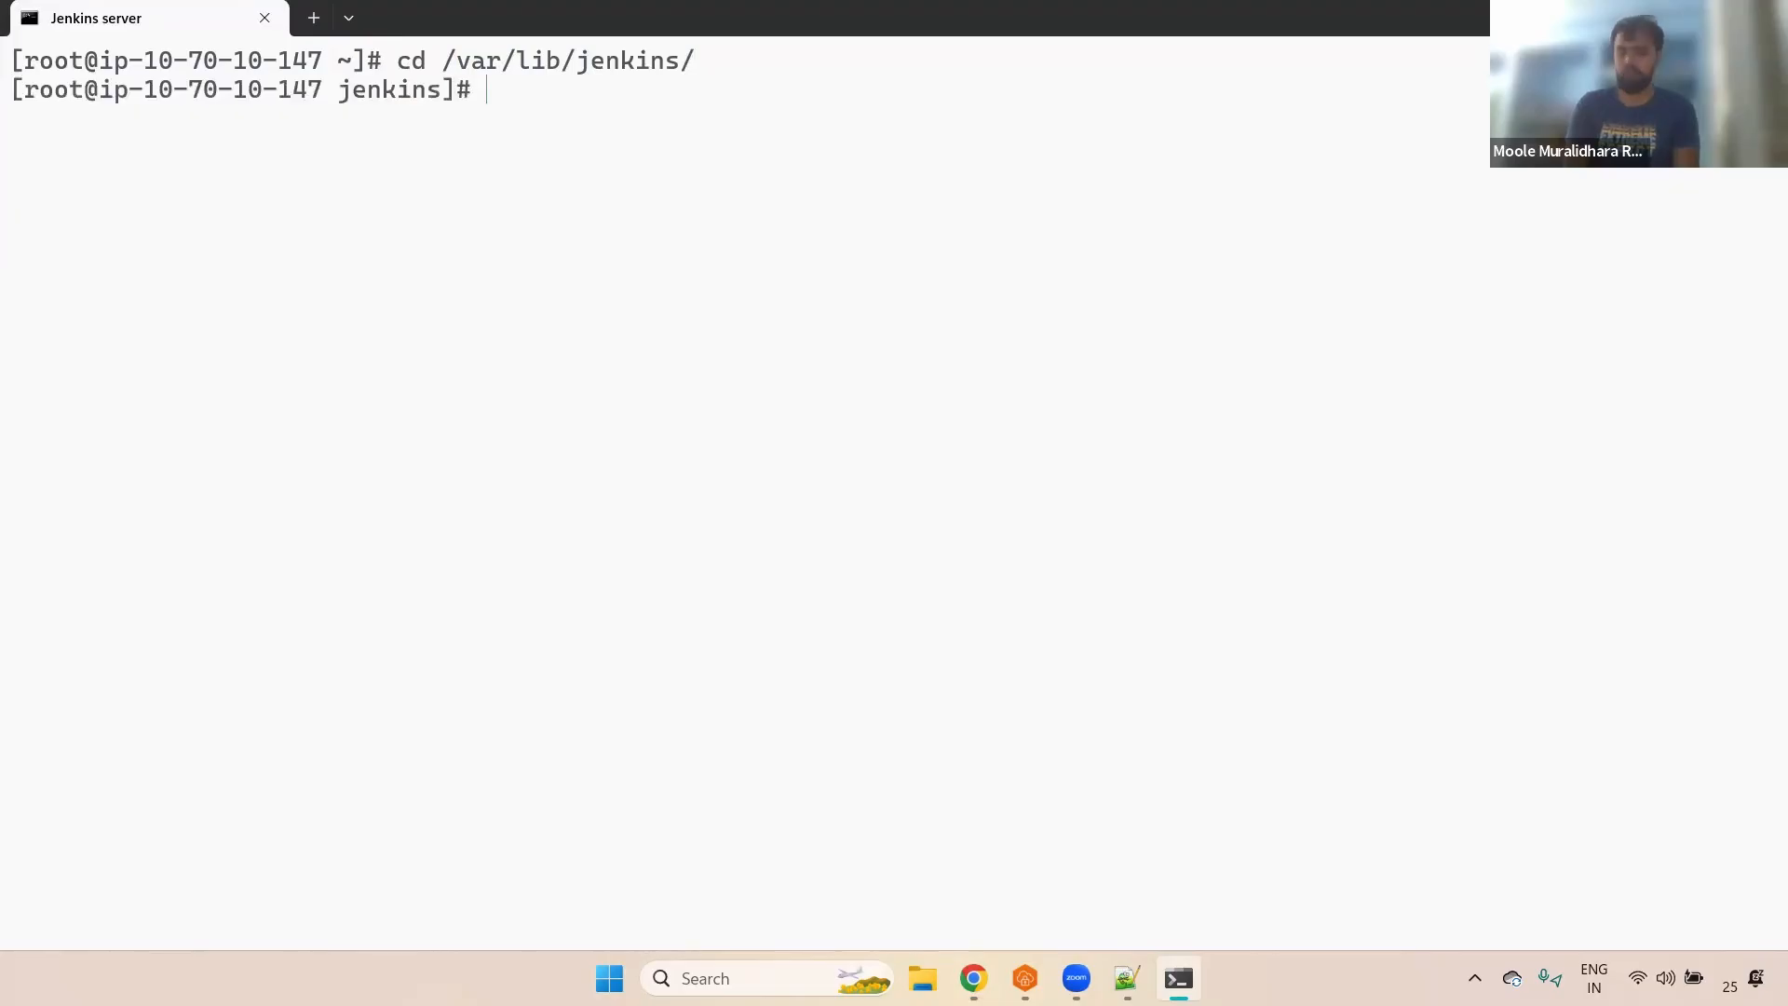
{"action": "type", "text": "ll"}
{"action": "key", "text": "Return"}
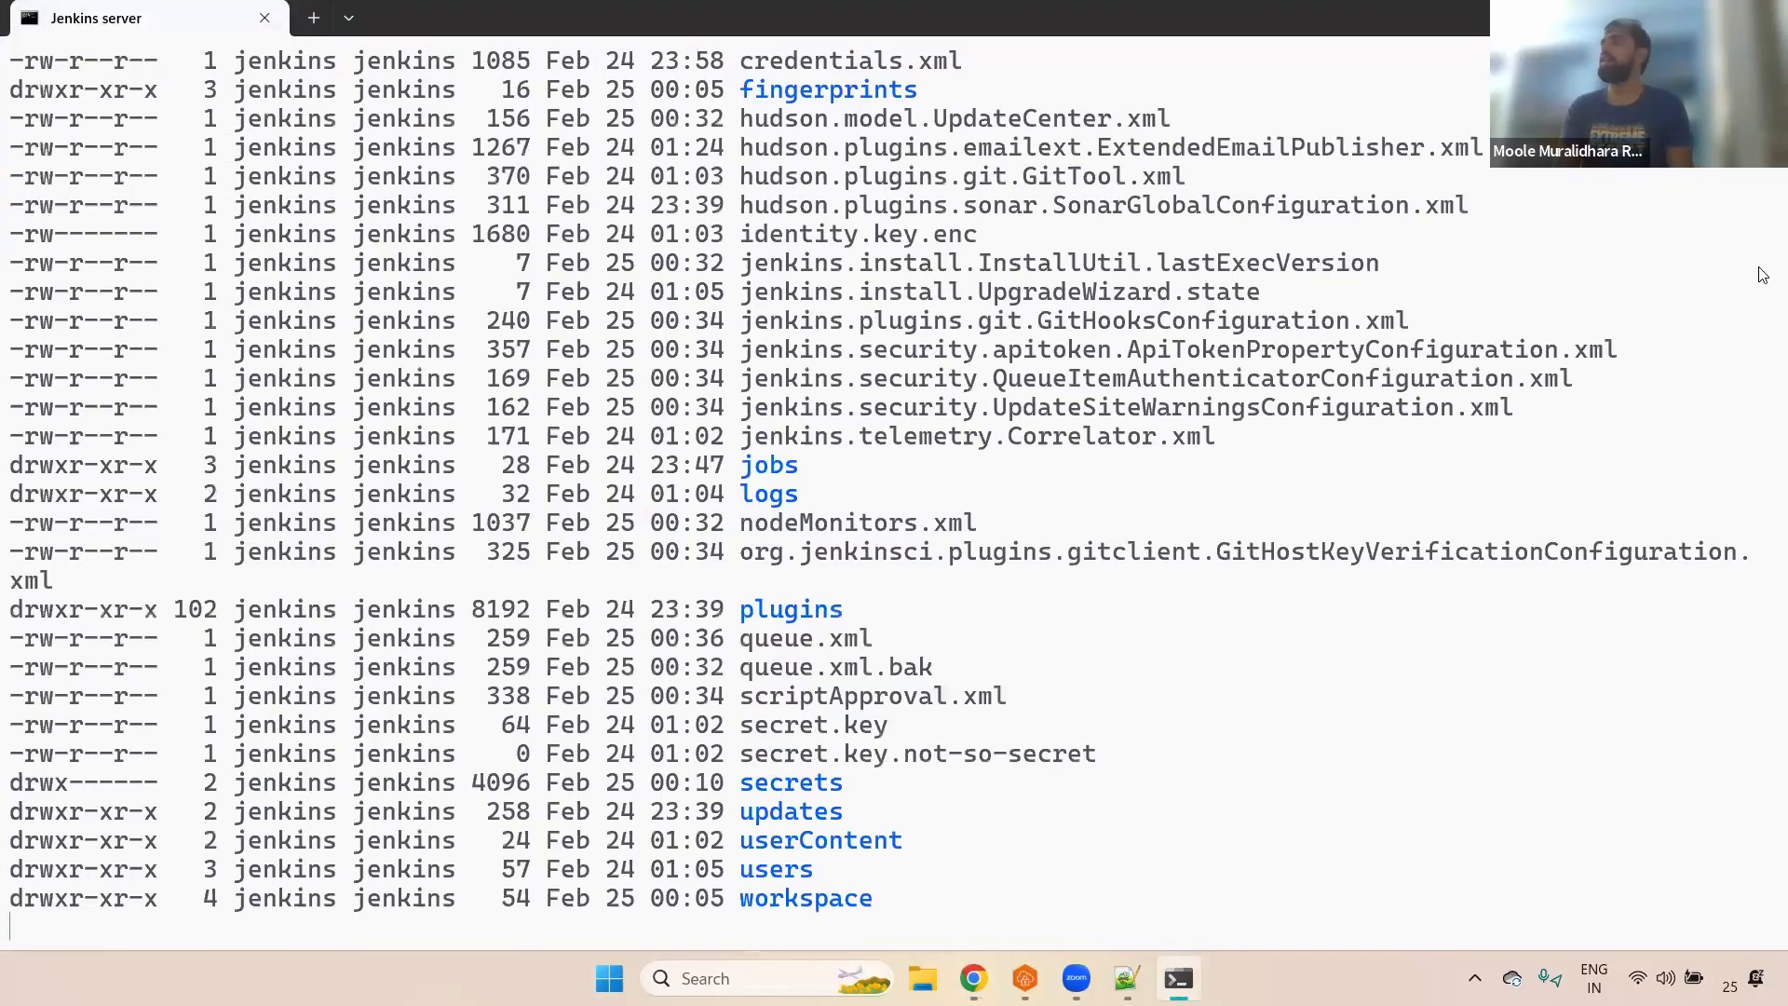
- Open config.xml in vim and locate the useSecurity line
{"action": "scroll", "coordinate": [1760, 875], "scroll_direction": "up", "scroll_amount": 2}
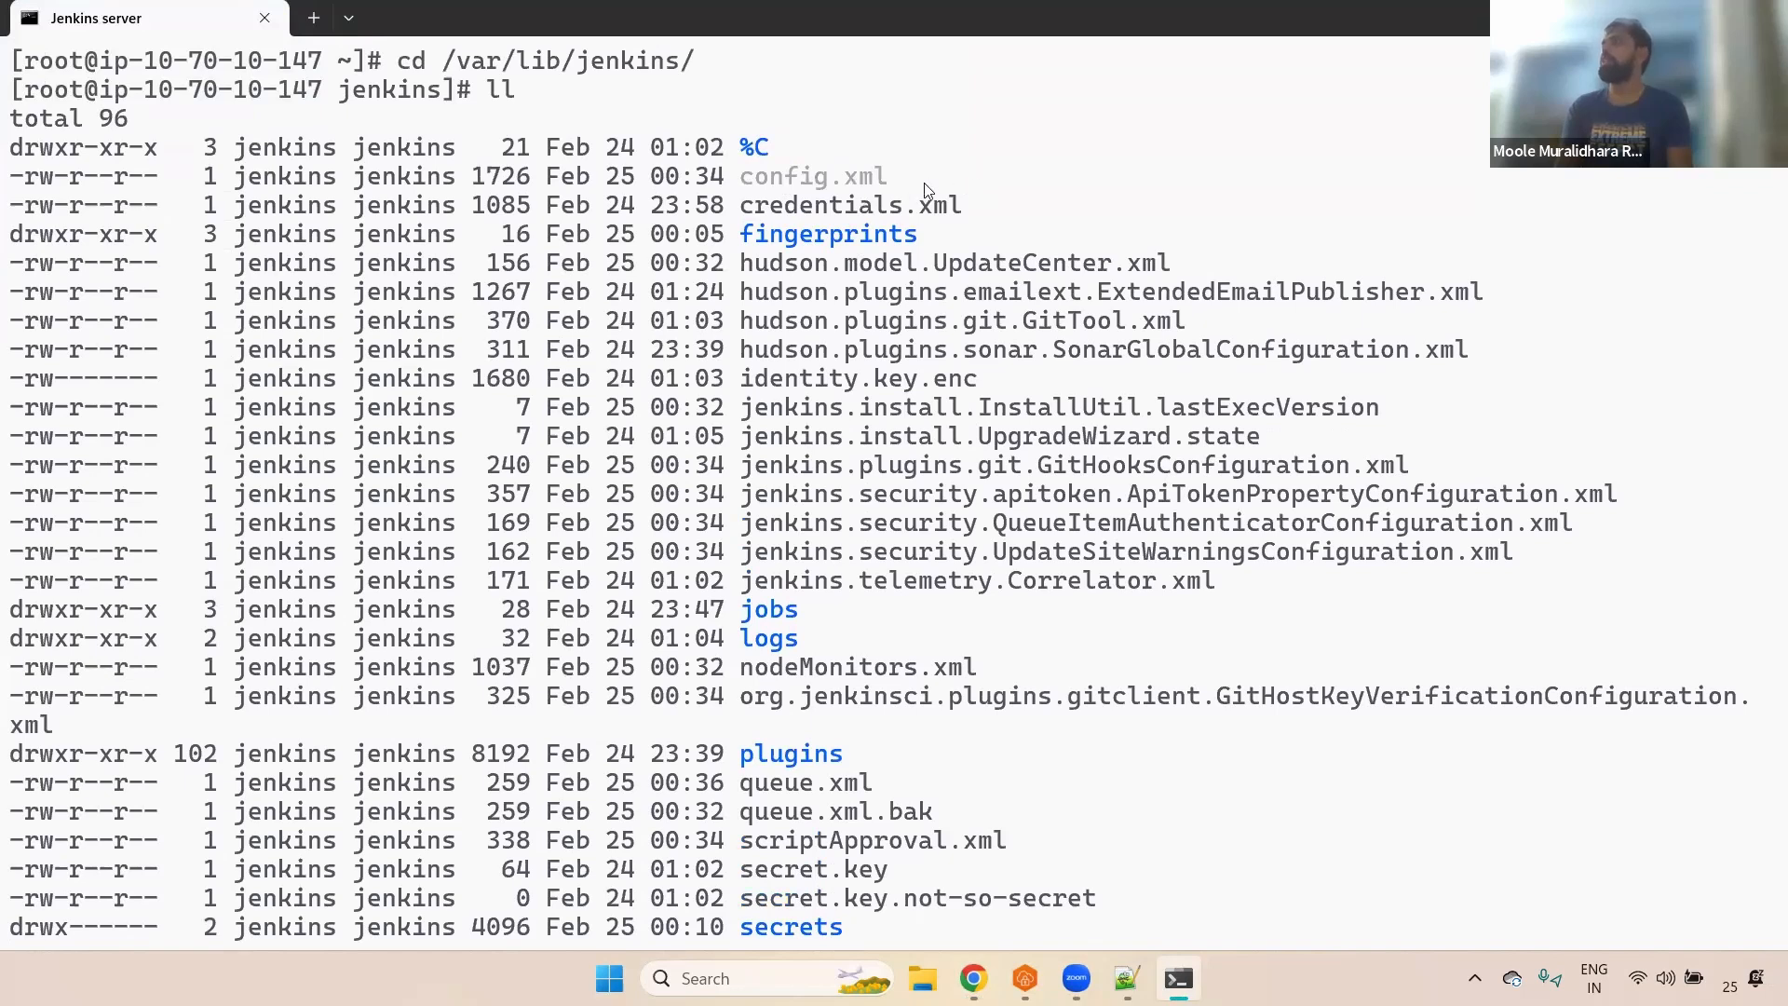
{"action": "type", "text": "v"}
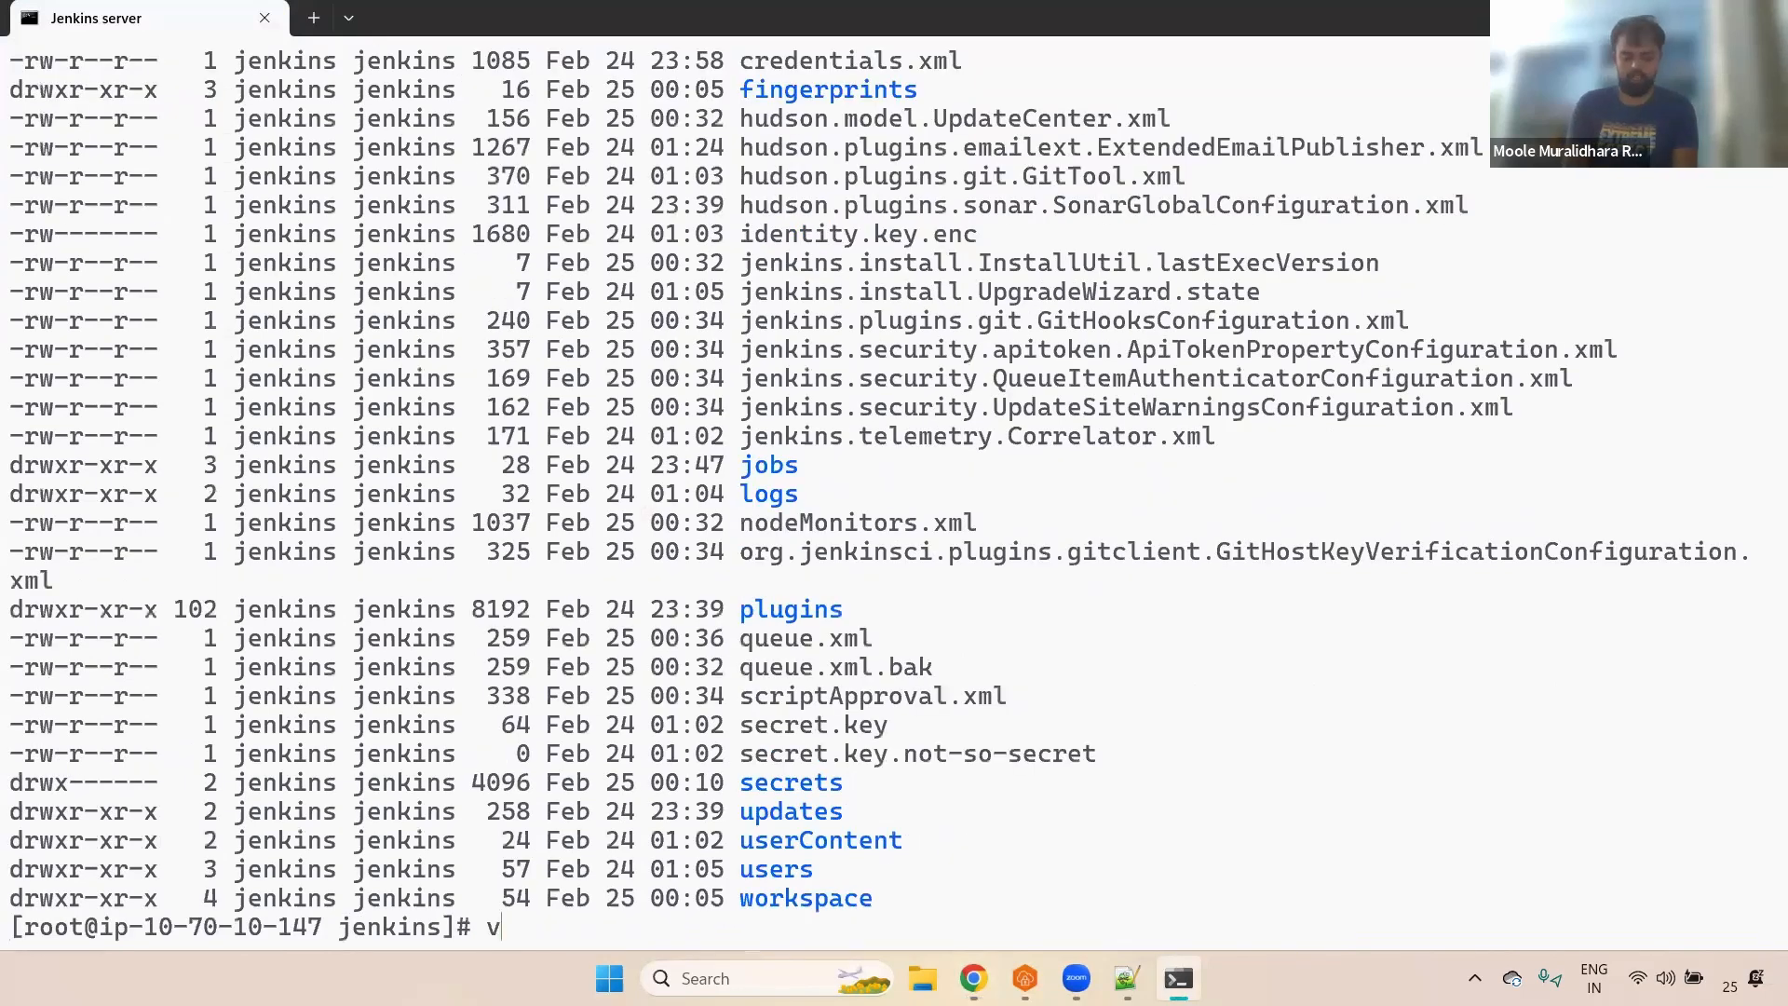
{"action": "type", "text": "im con"}
{"action": "key", "text": "Tab"}
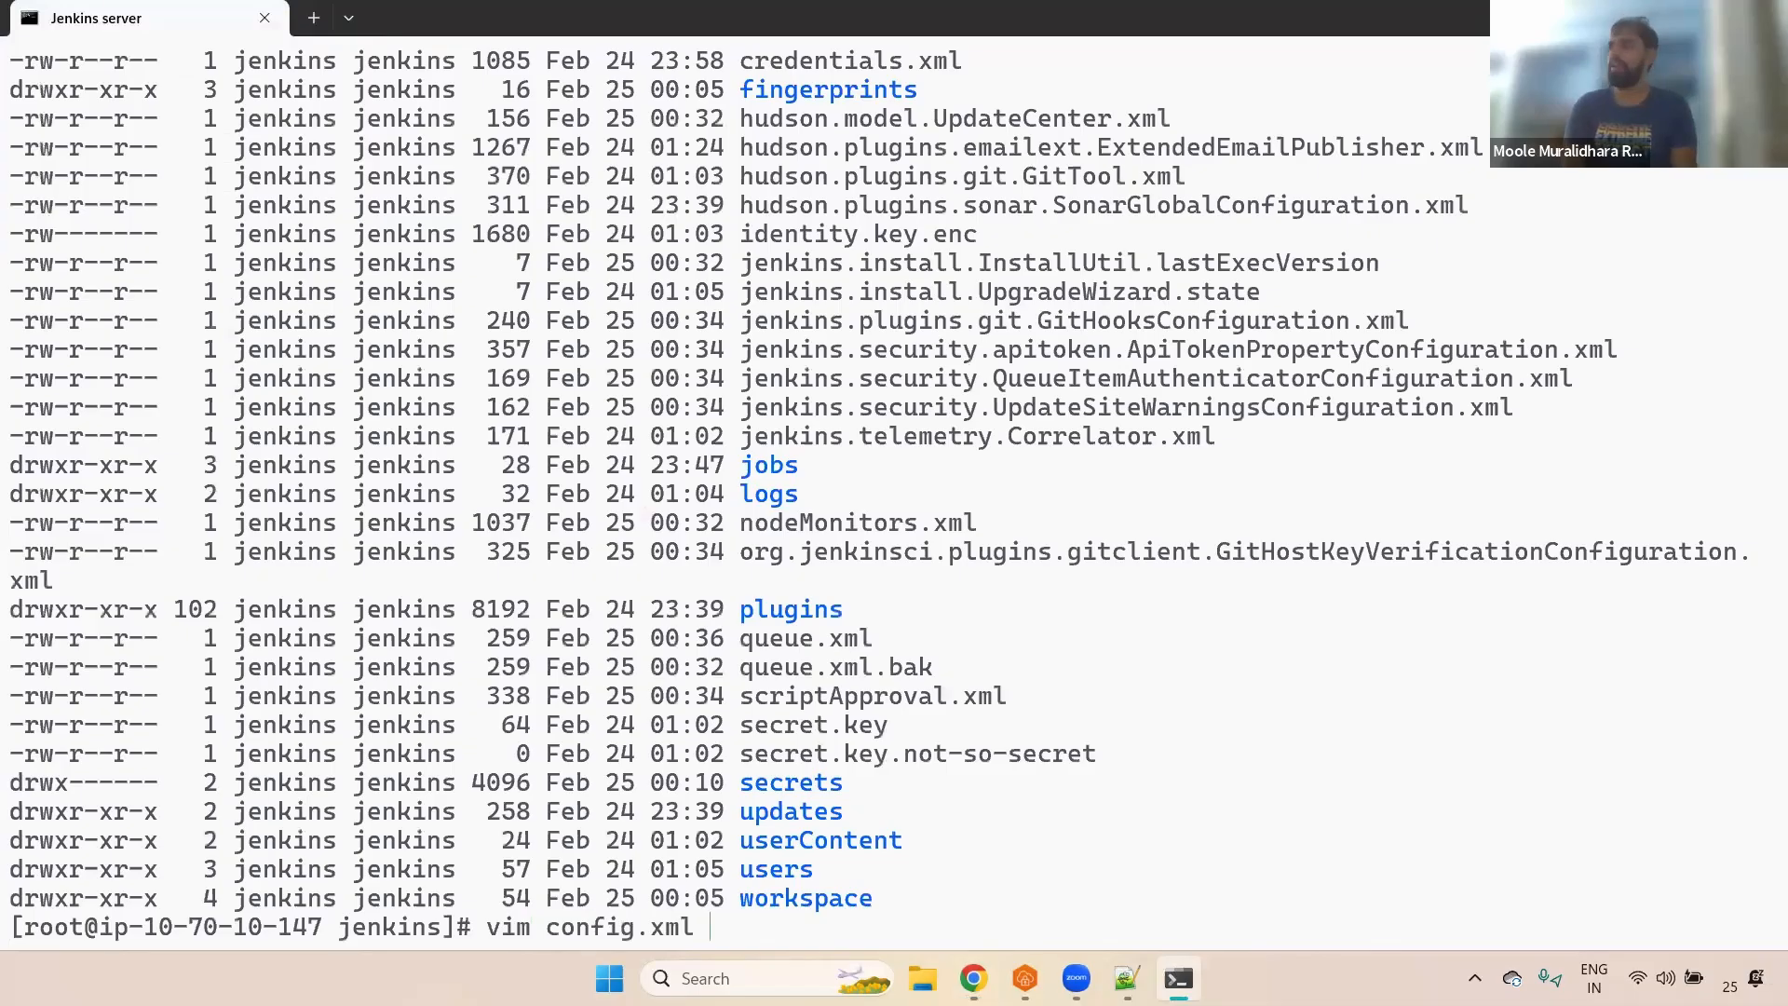
{"action": "key", "text": "Return"}
{"action": "key", "text": "Up"}
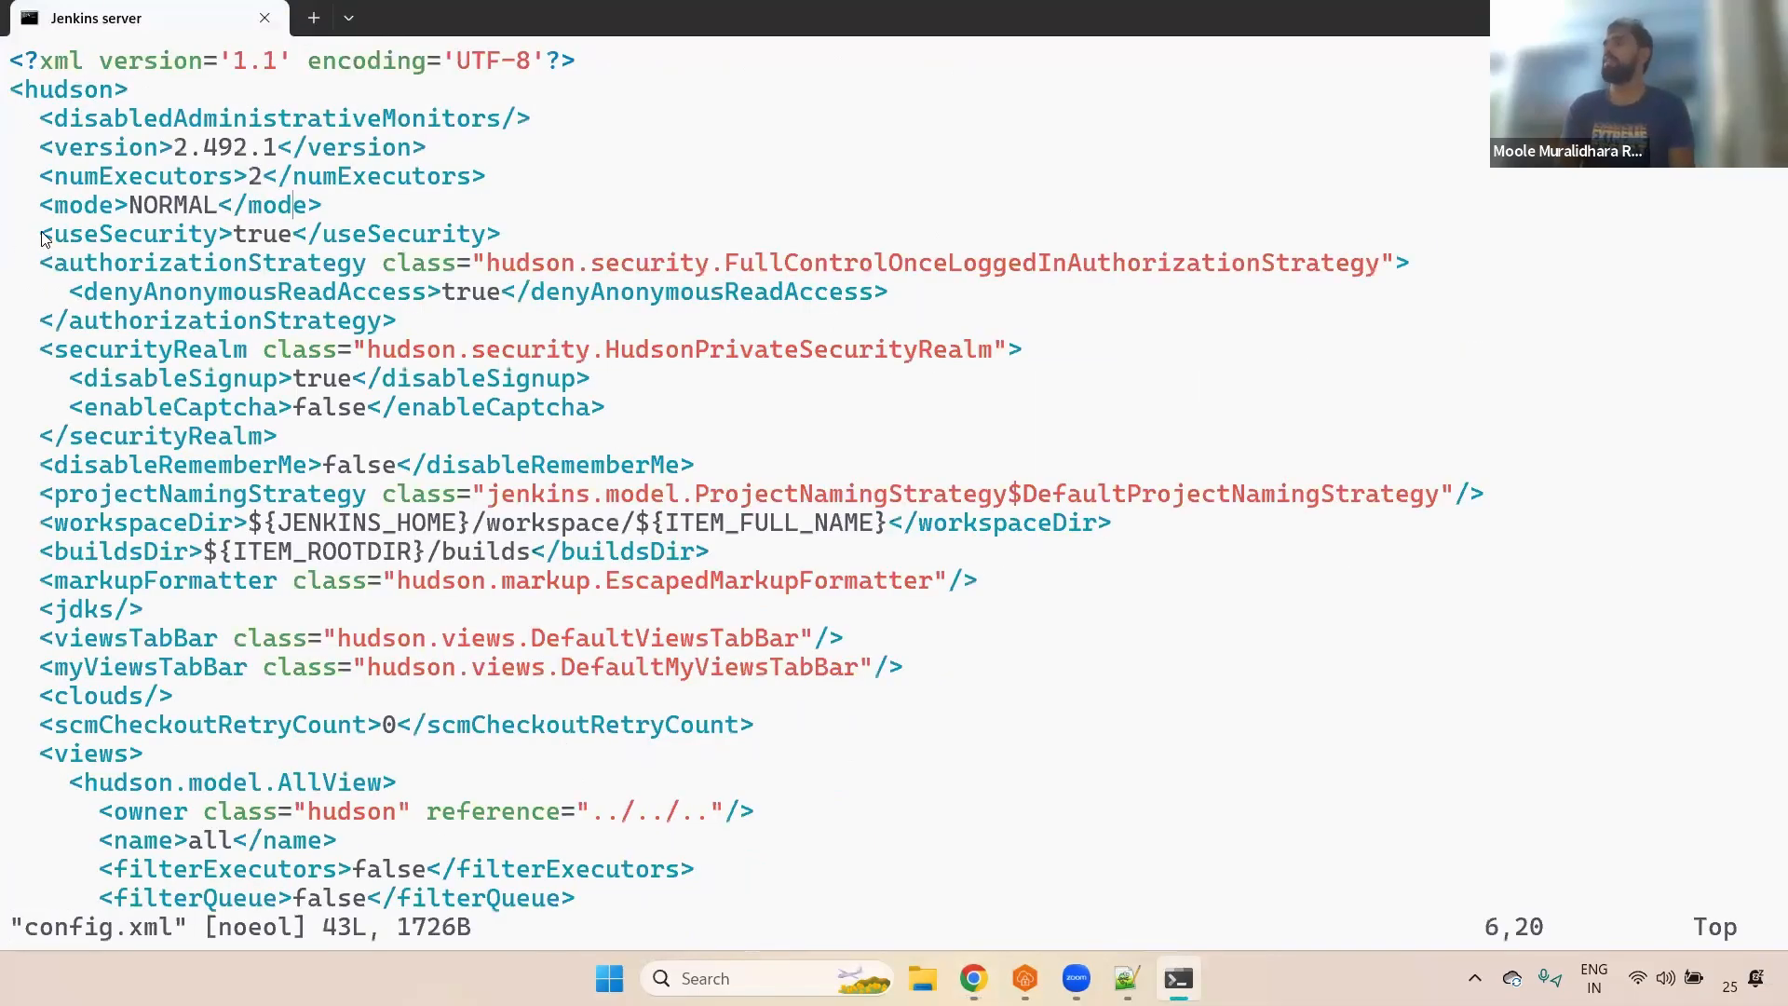
{"action": "left_click_drag", "start_coordinate": [258, 239], "coordinate": [560, 247]}
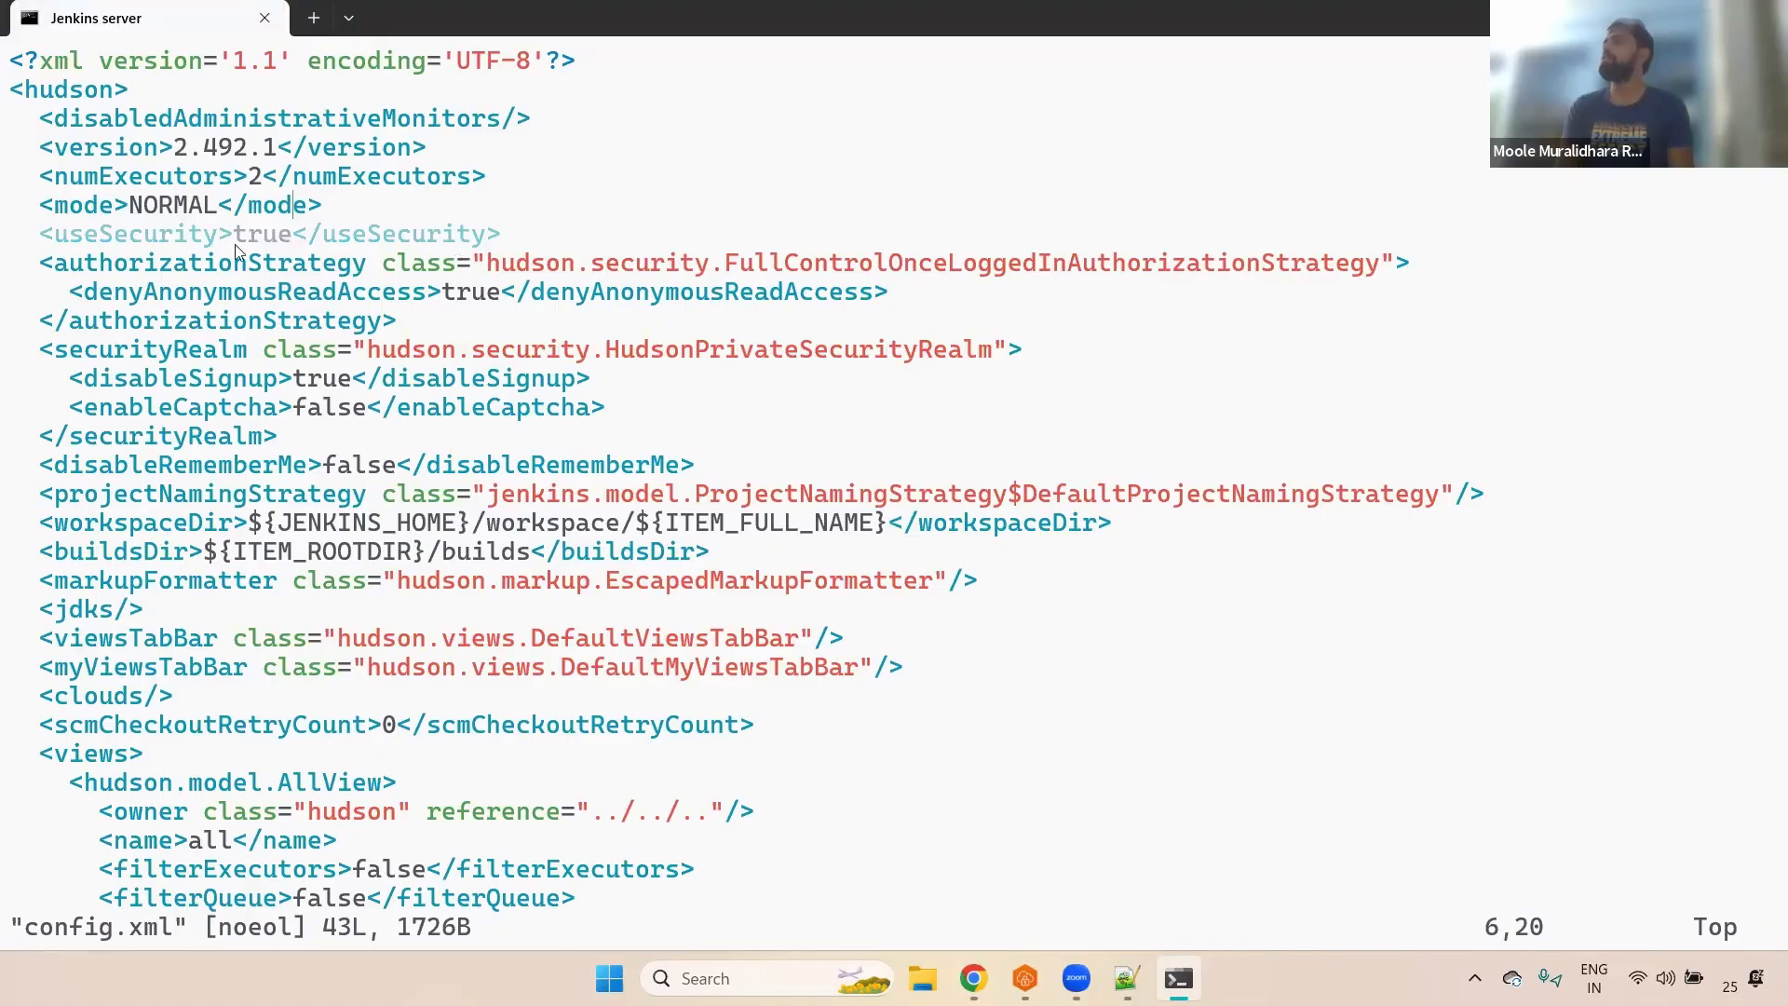
{"action": "left_click_drag", "start_coordinate": [36, 234], "coordinate": [542, 230]}
{"action": "left_click", "coordinate": [751, 195]}
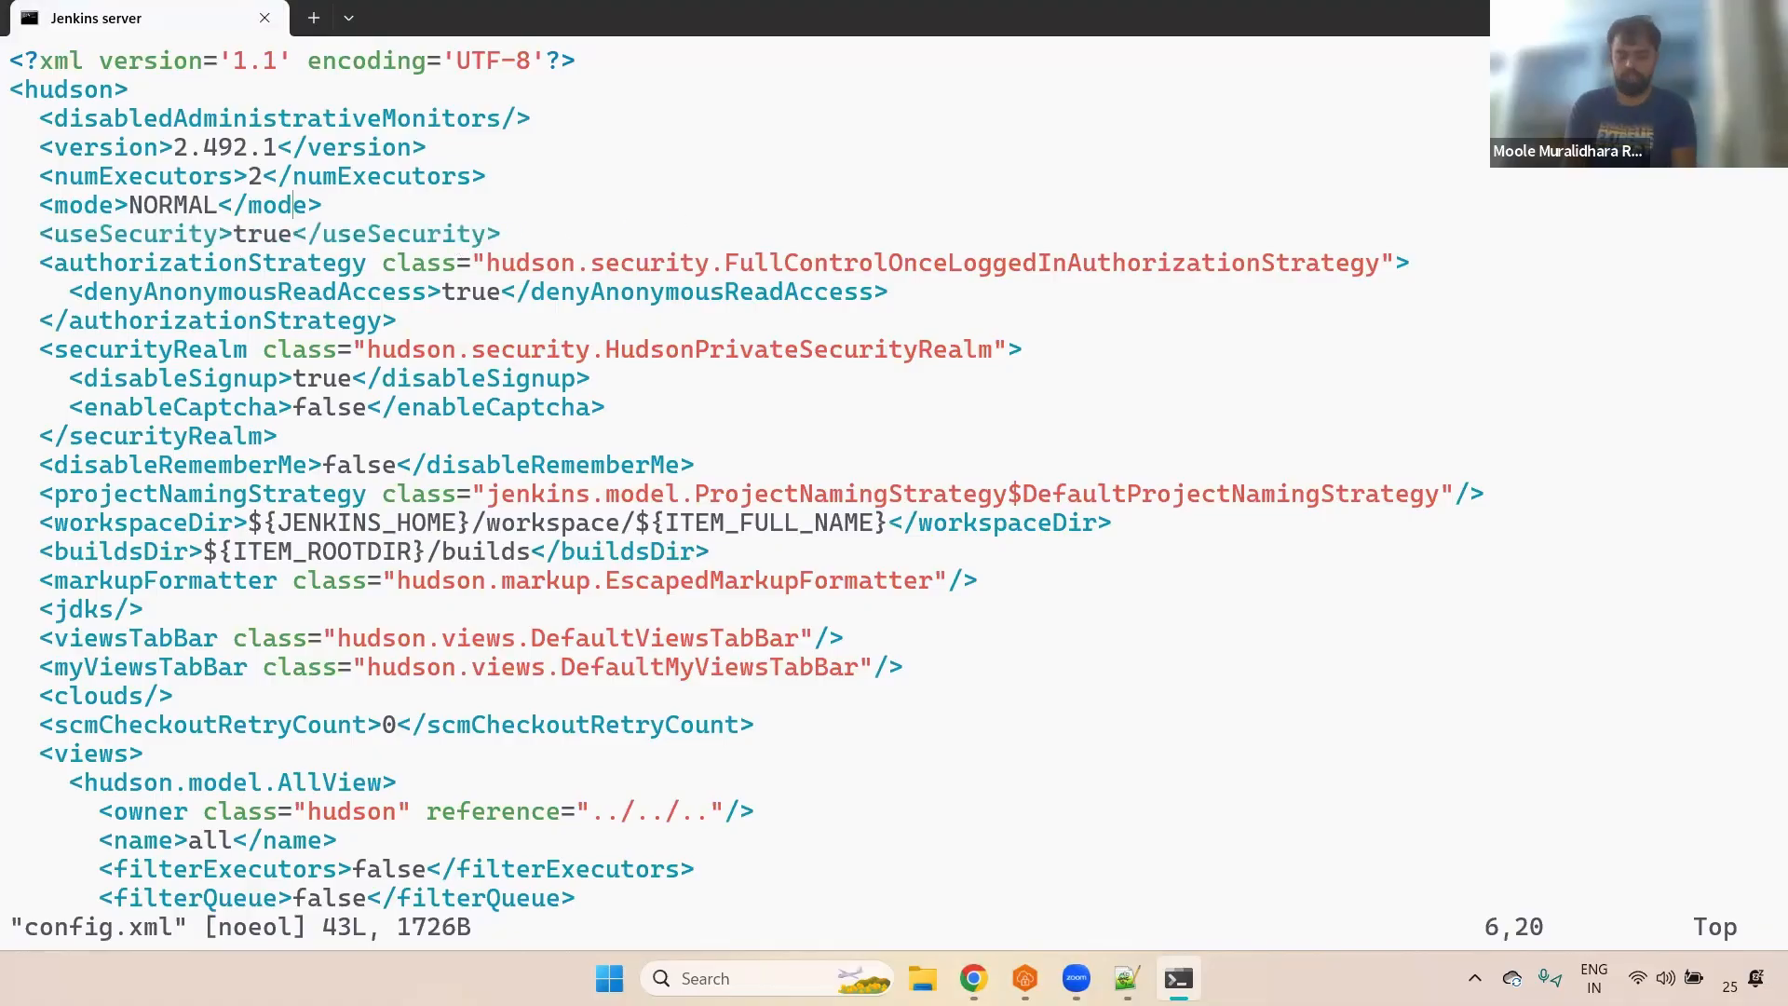
- Change useSecurity from true to false and save config.xml with :wq
{"action": "key", "text": "i"}
{"action": "key", "text": "Down"}
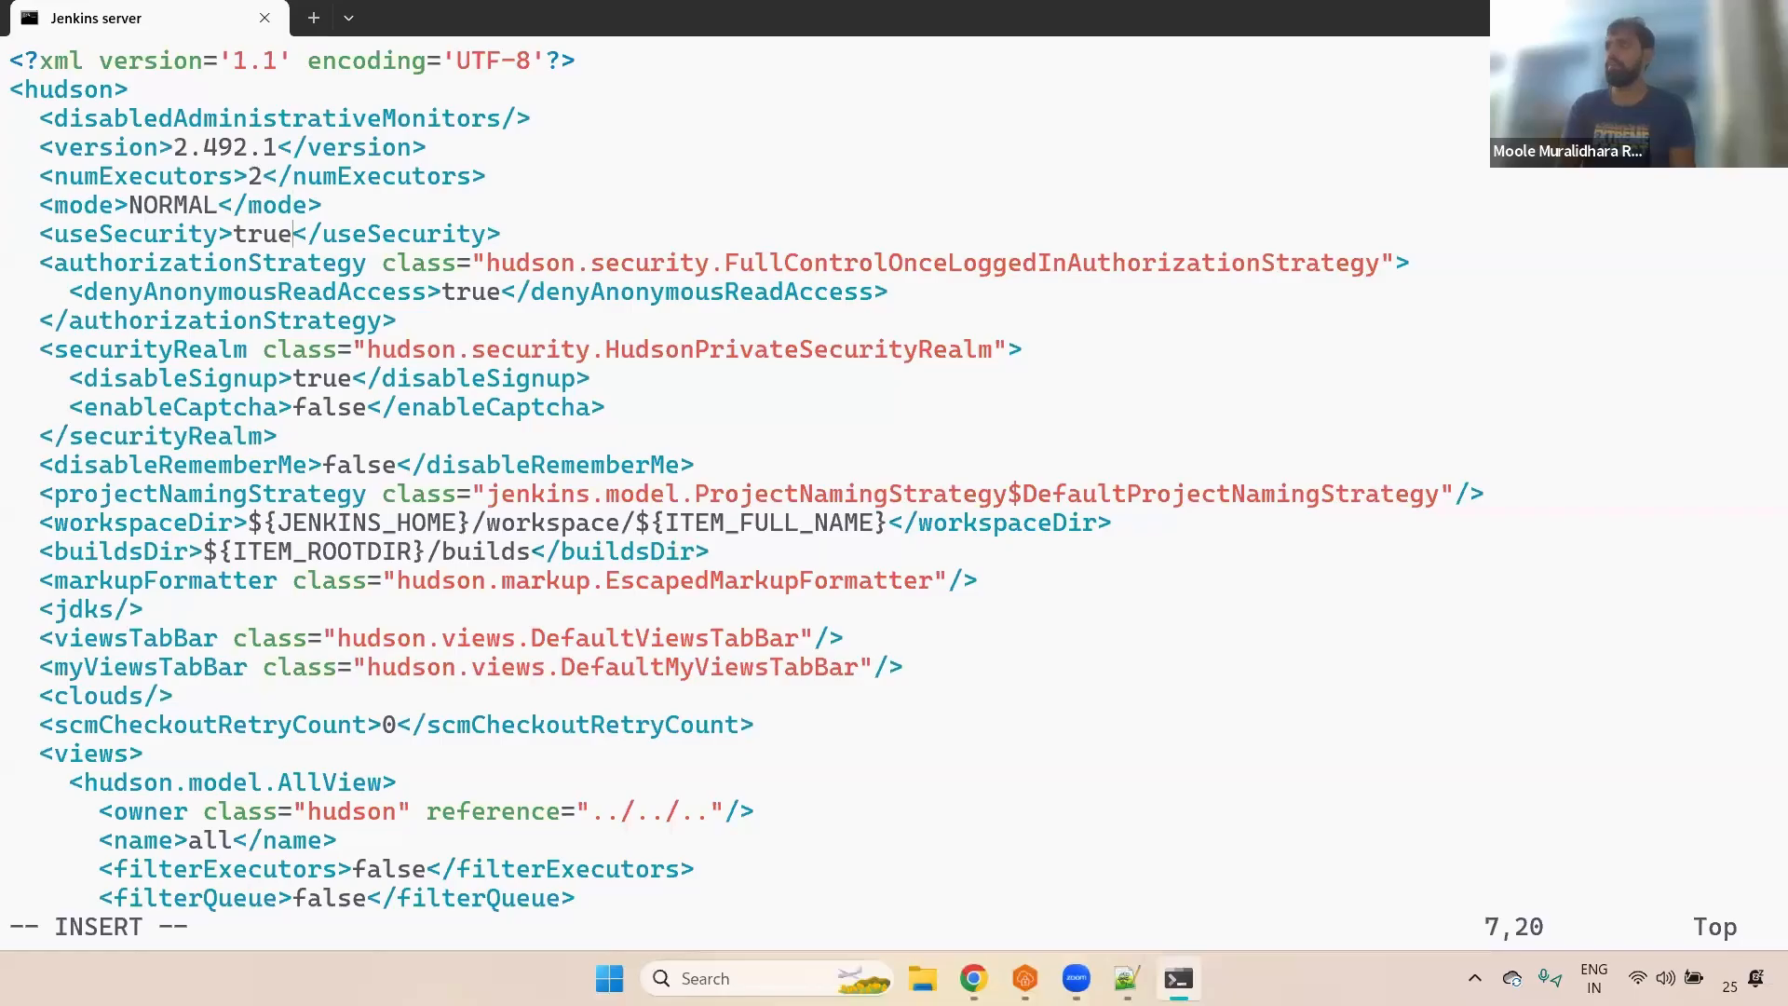
{"action": "key", "text": "BackSpace"}
{"action": "key", "text": "BackSpace"}
{"action": "key", "text": "BackSpace"}
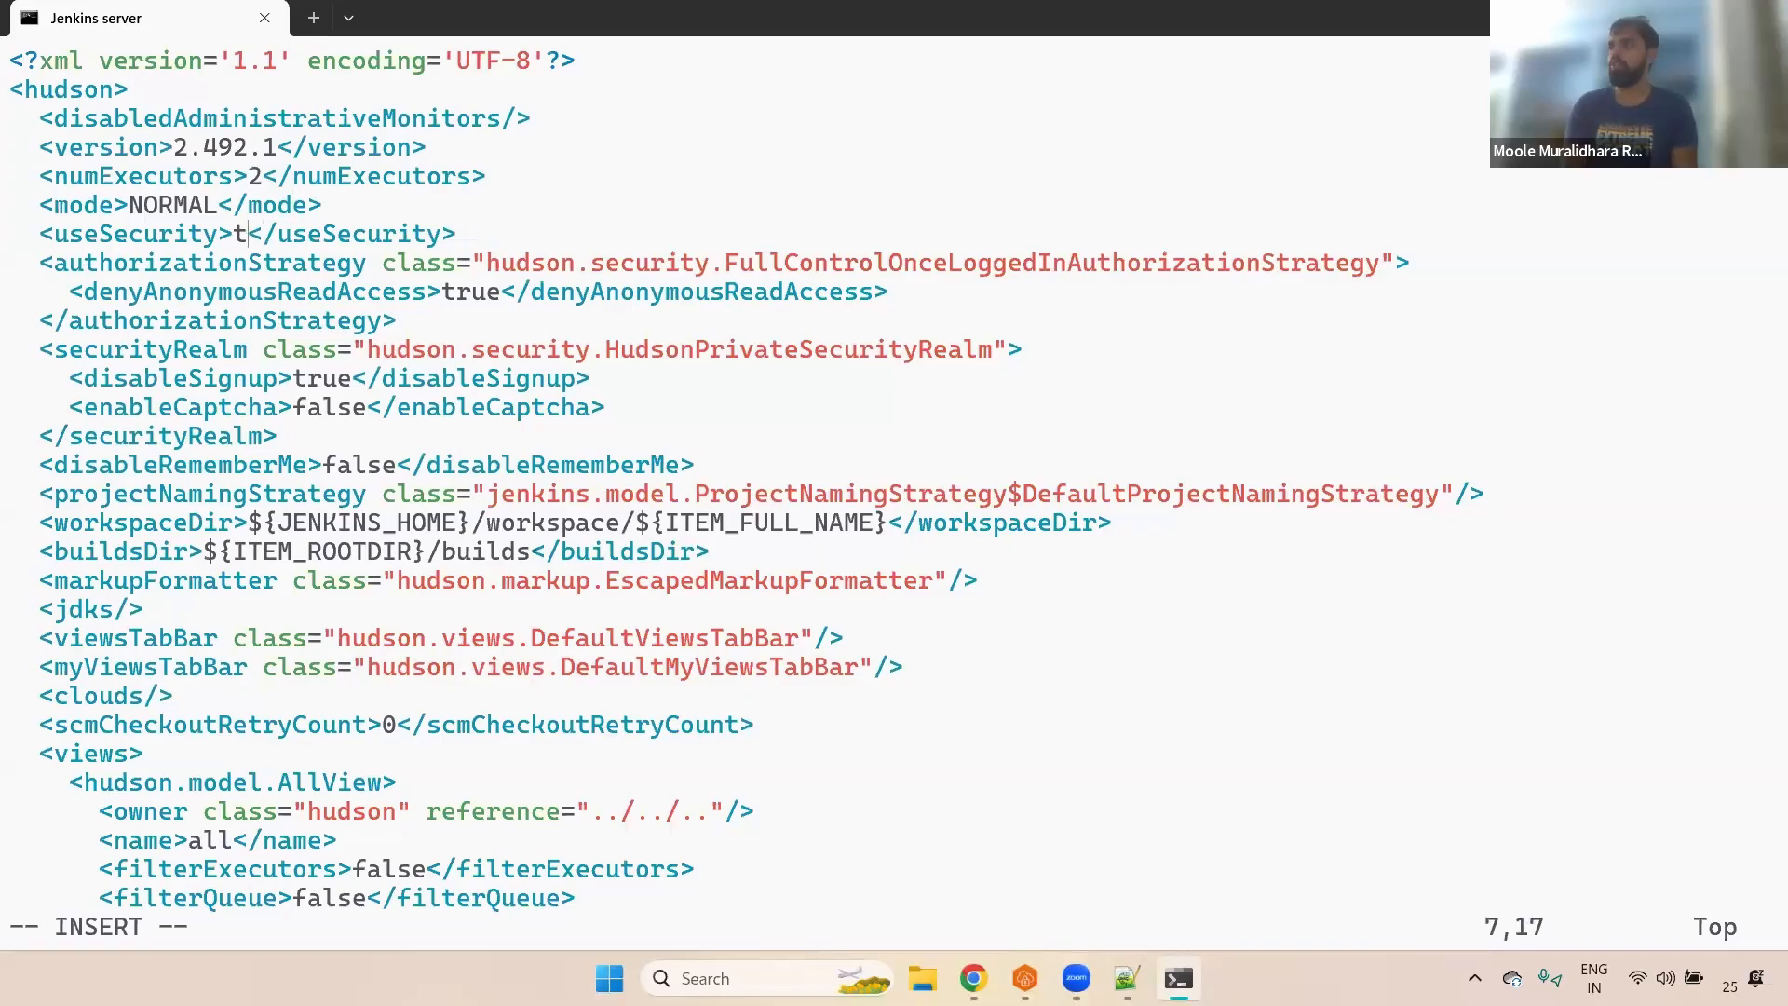
{"action": "key", "text": "BackSpace"}
{"action": "type", "text": "f"}
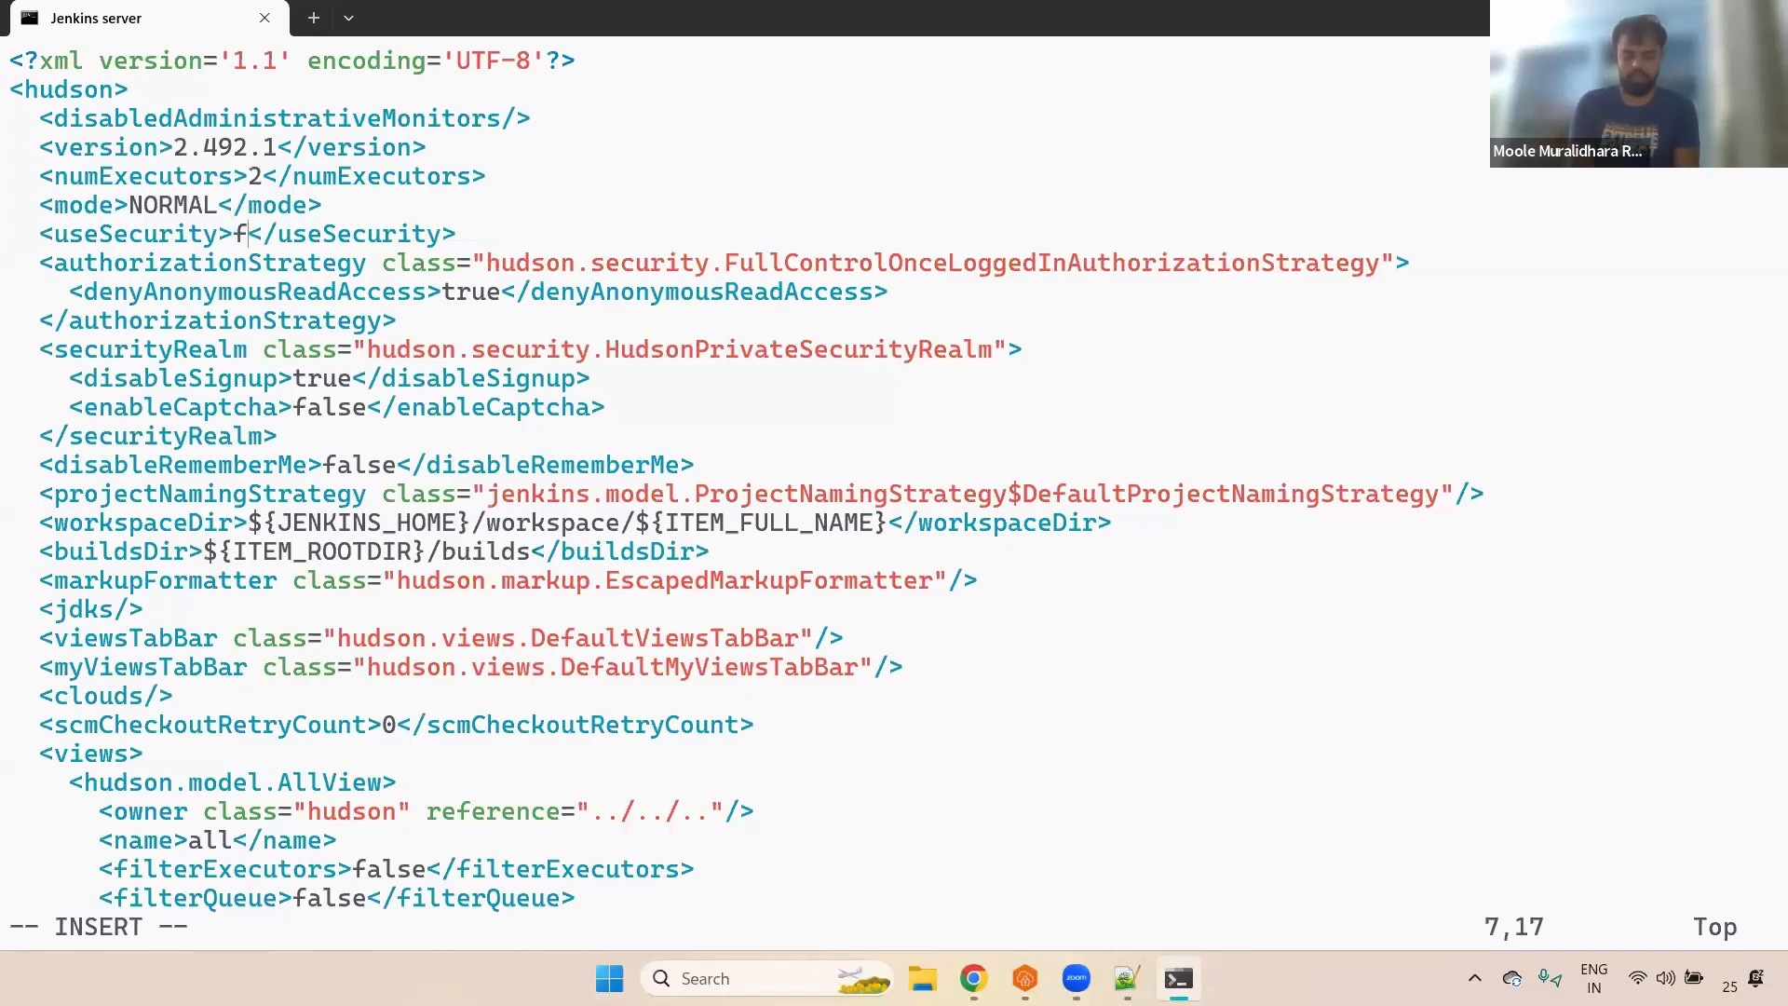
{"action": "type", "text": "alse"}
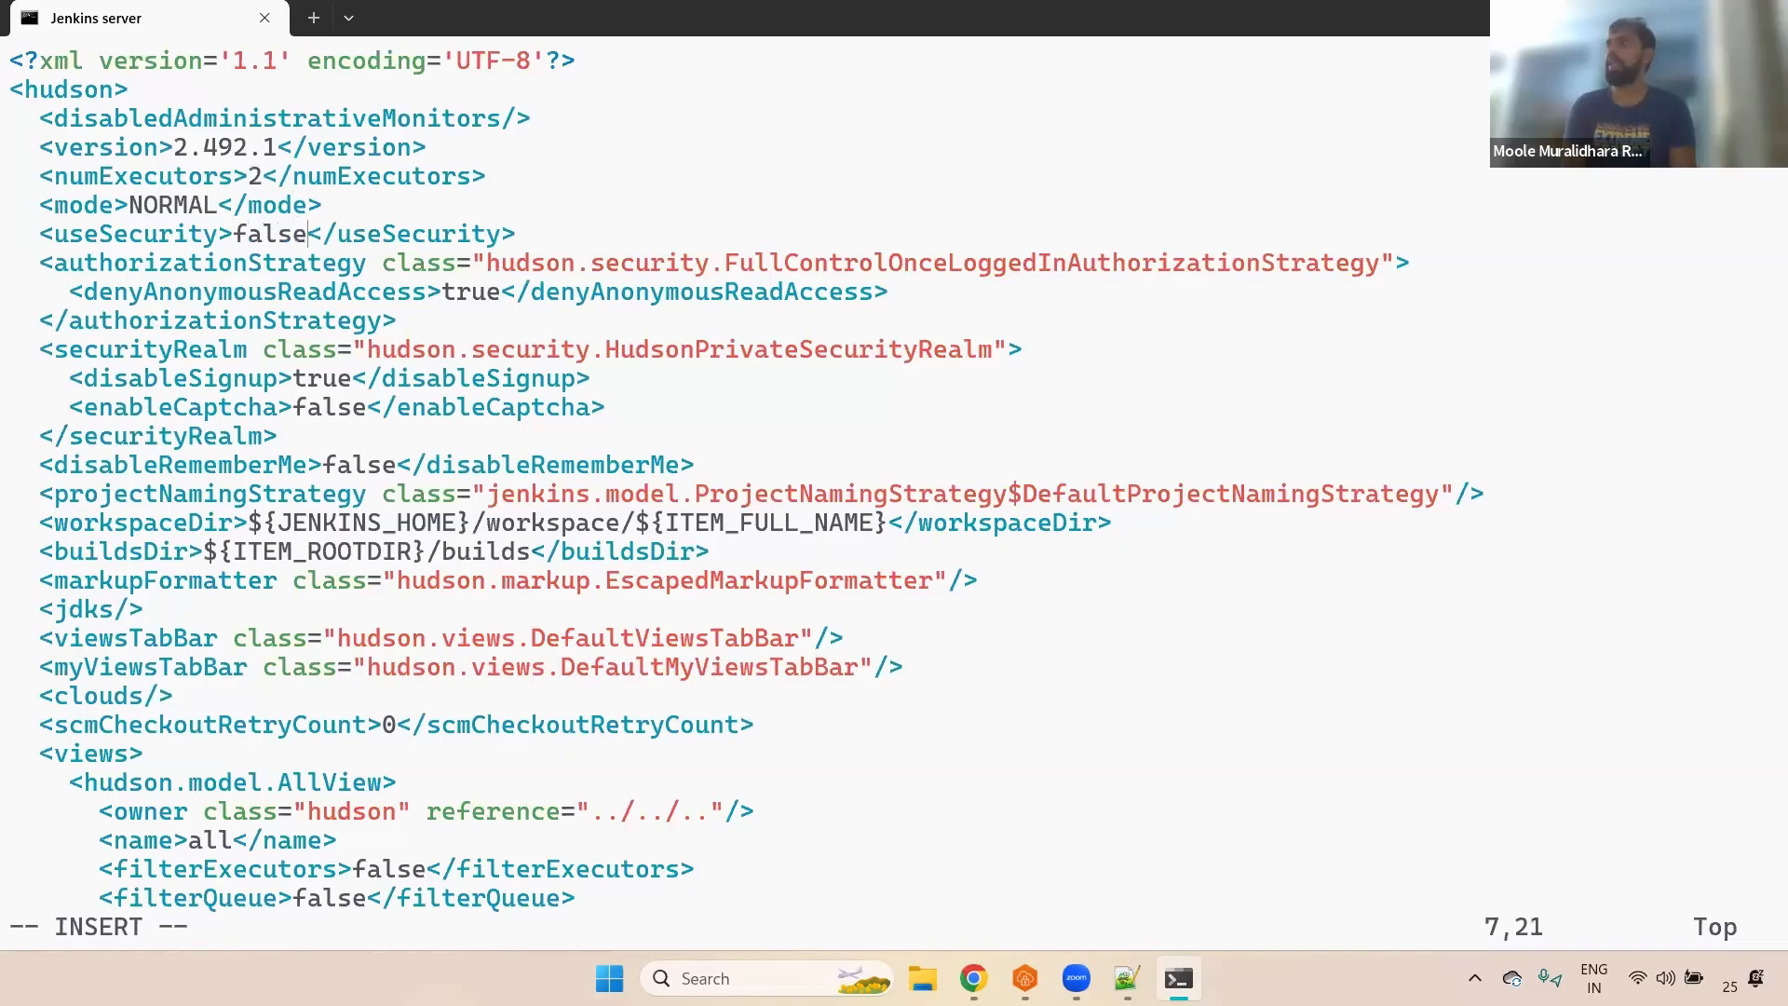
{"action": "key", "text": "Escape"}
{"action": "type", "text": ":wq"}
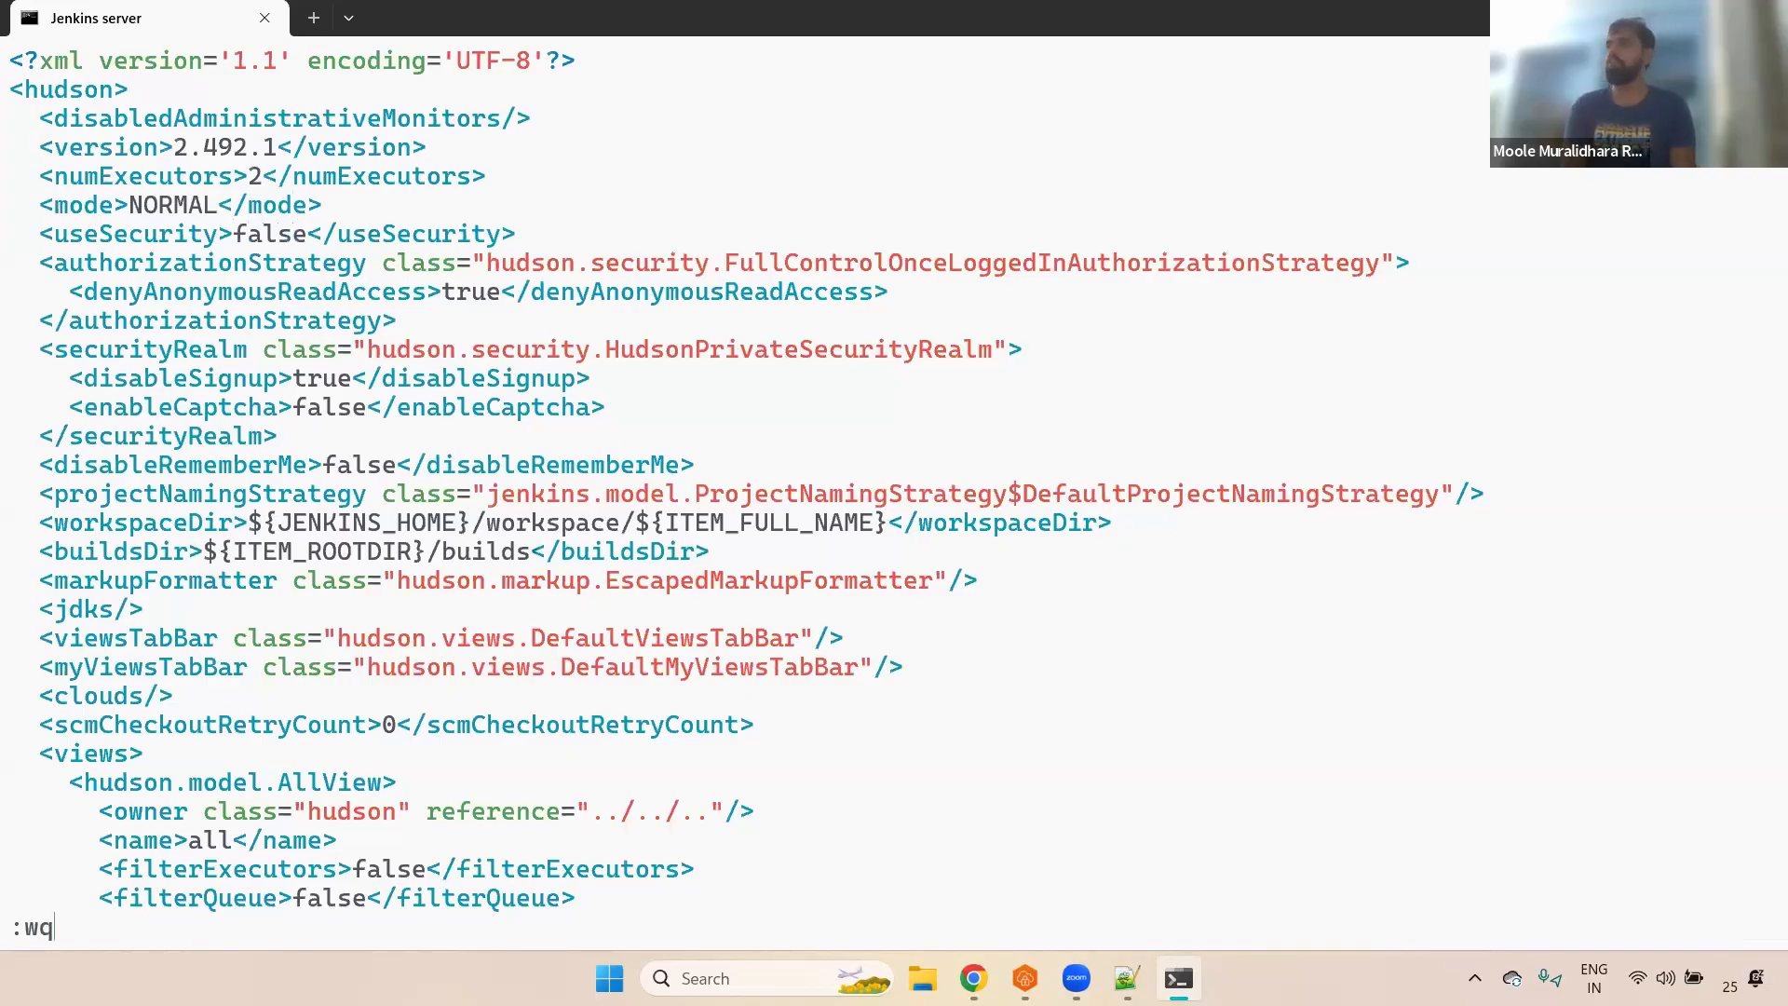
{"action": "key", "text": "Return"}
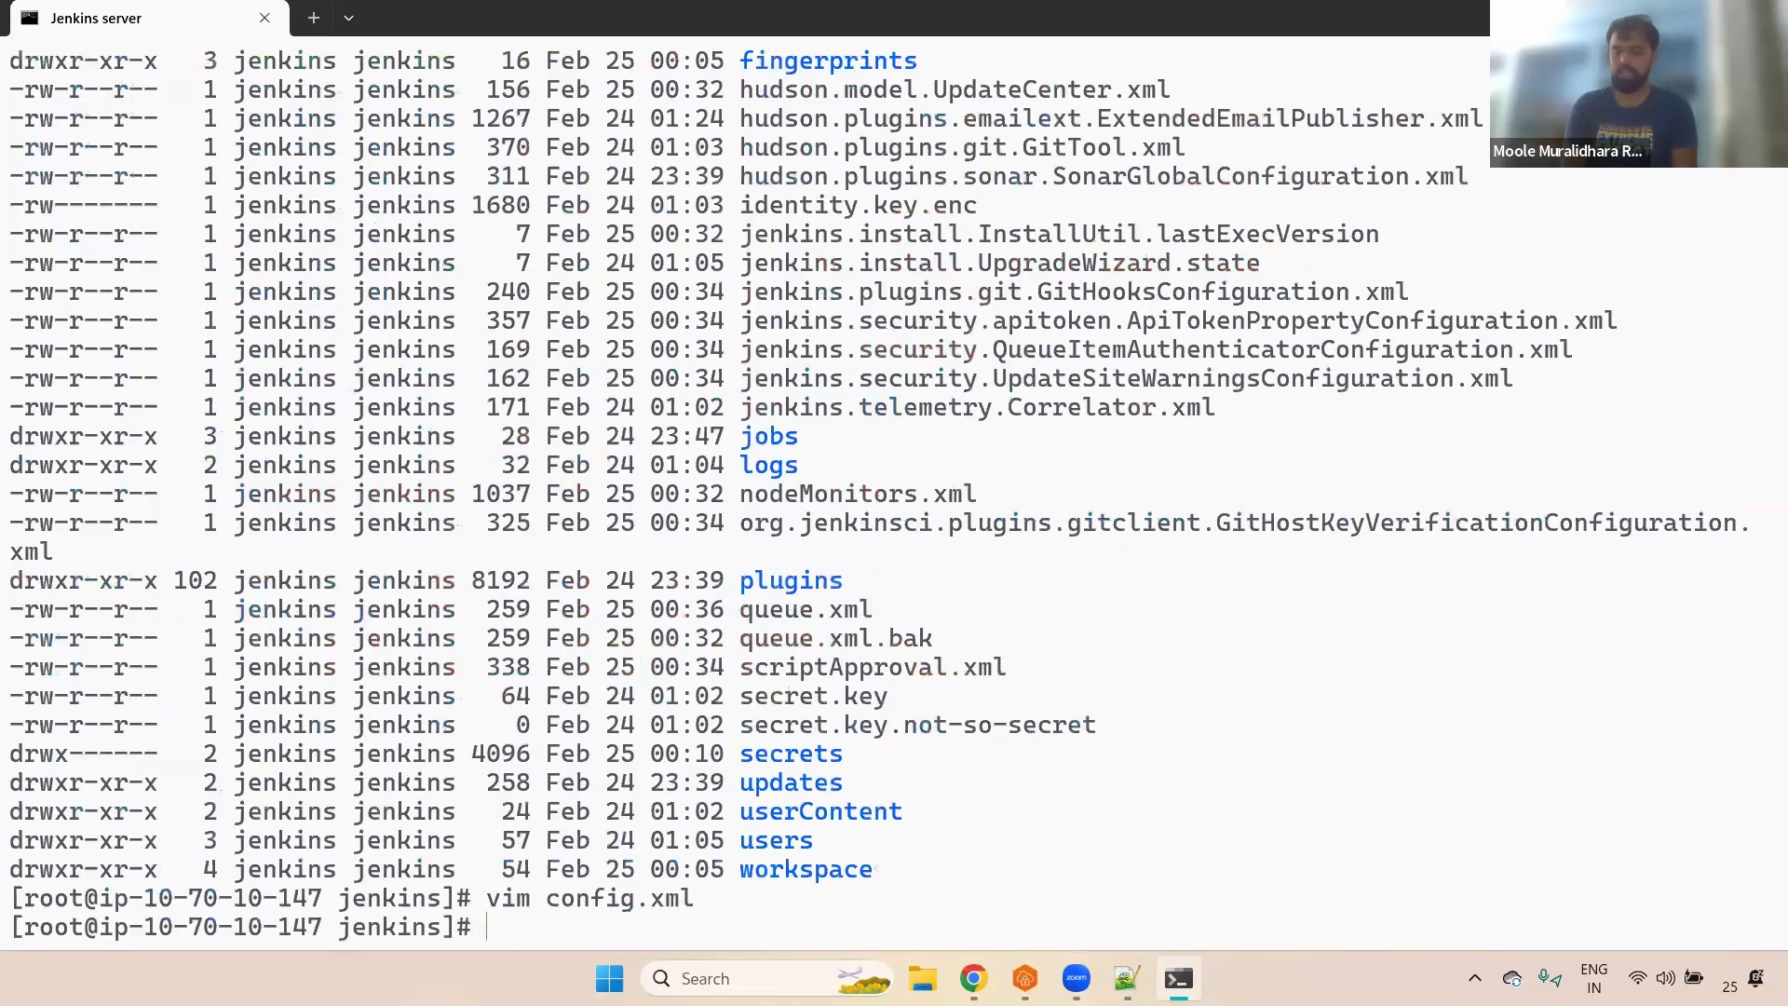
- Clear the screen and restart Jenkins with systemctl restart jenkins
{"action": "key", "text": "ctrl+l"}
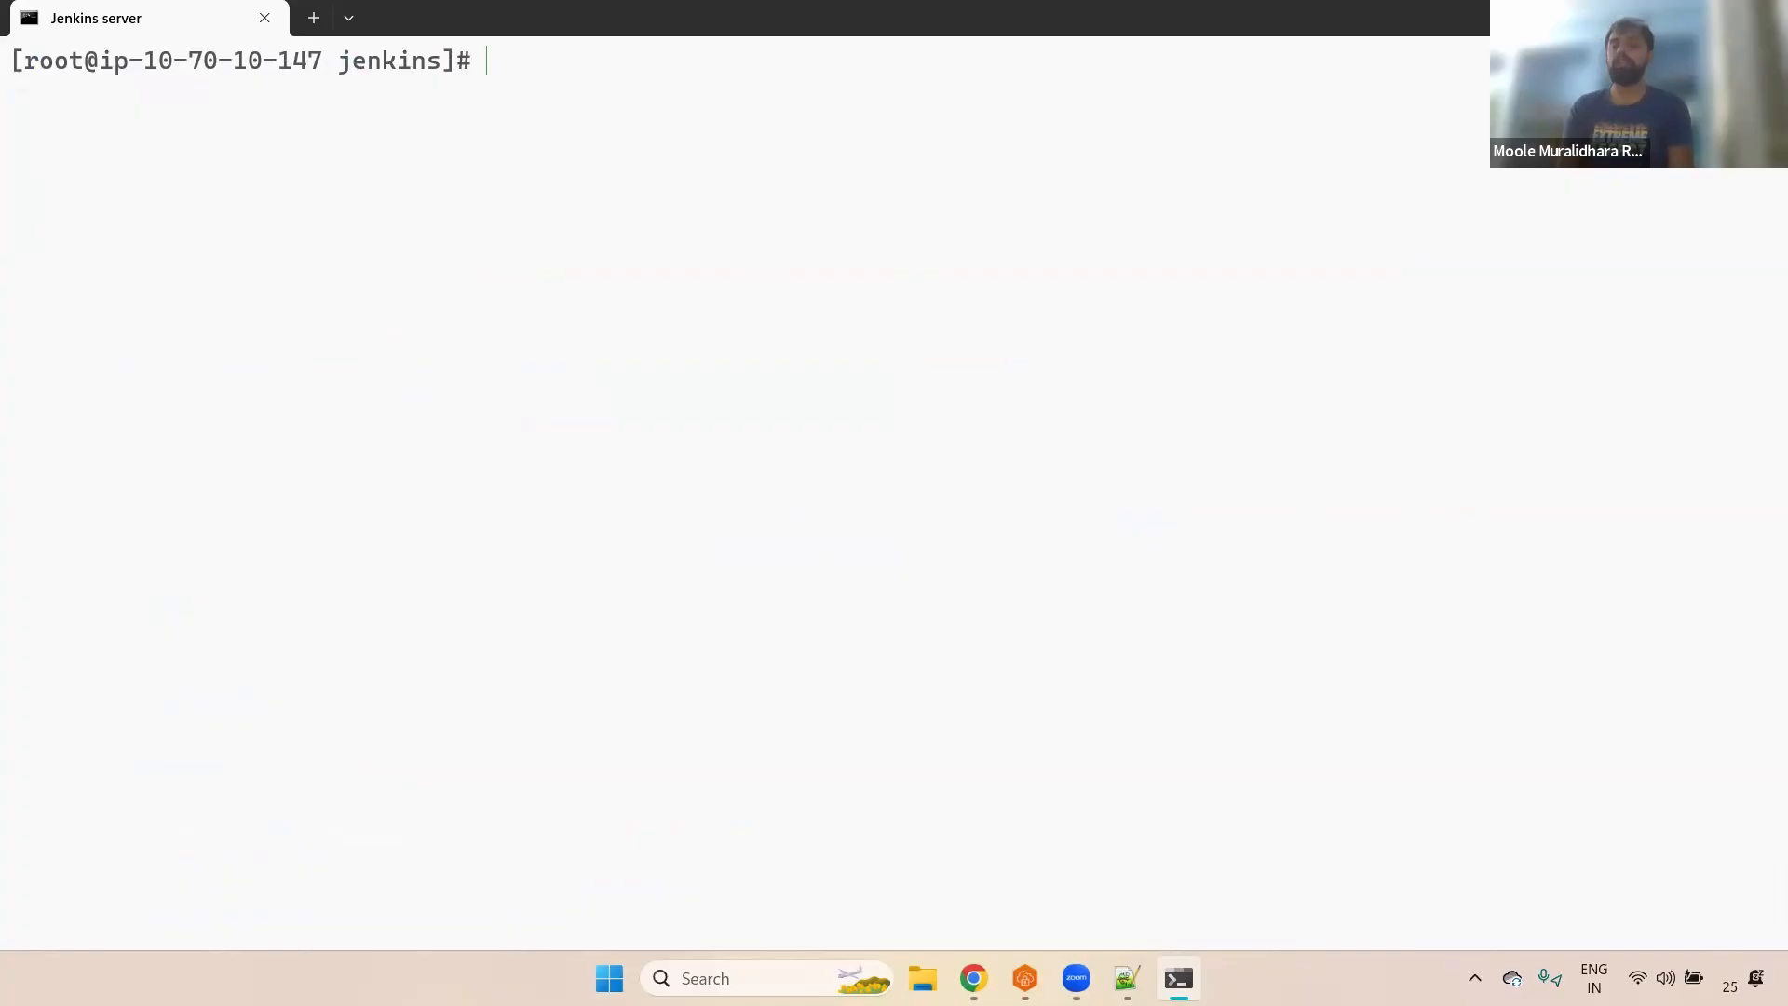
{"action": "key", "text": "Return"}
{"action": "key", "text": "Return"}
{"action": "key", "text": "Return"}
{"action": "type", "text": "sys"}
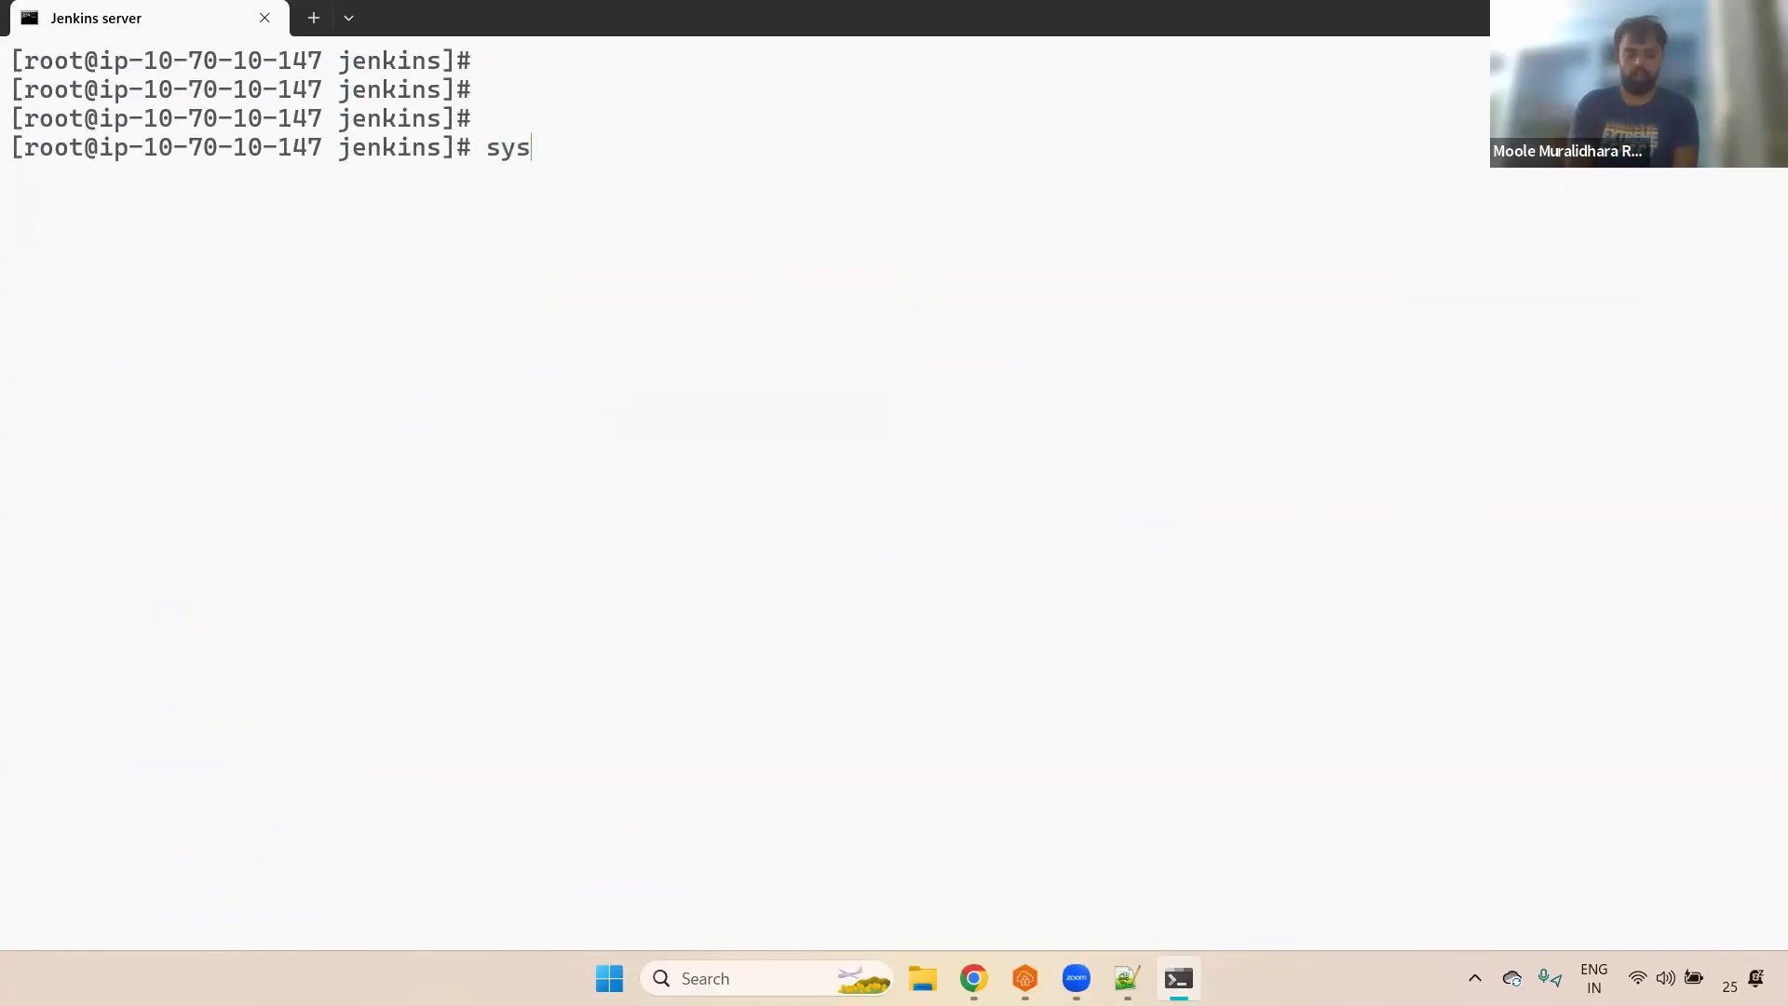
{"action": "type", "text": "temctl"}
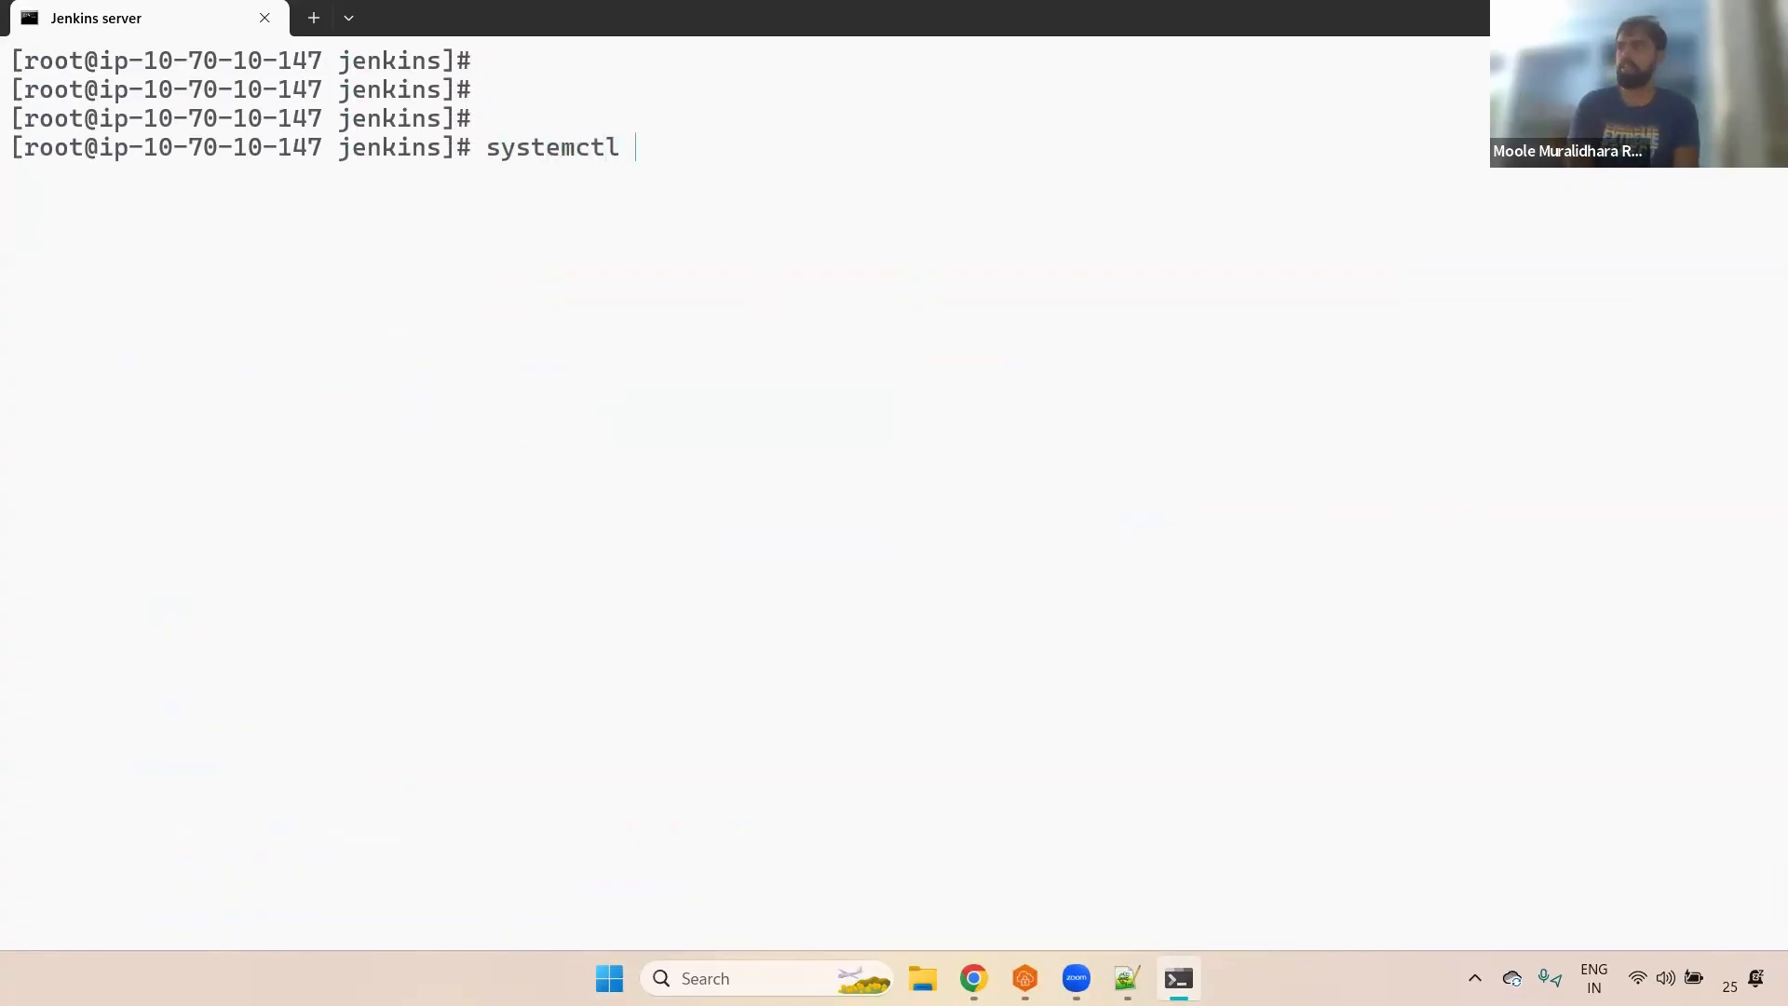
{"action": "type", "text": " restar"}
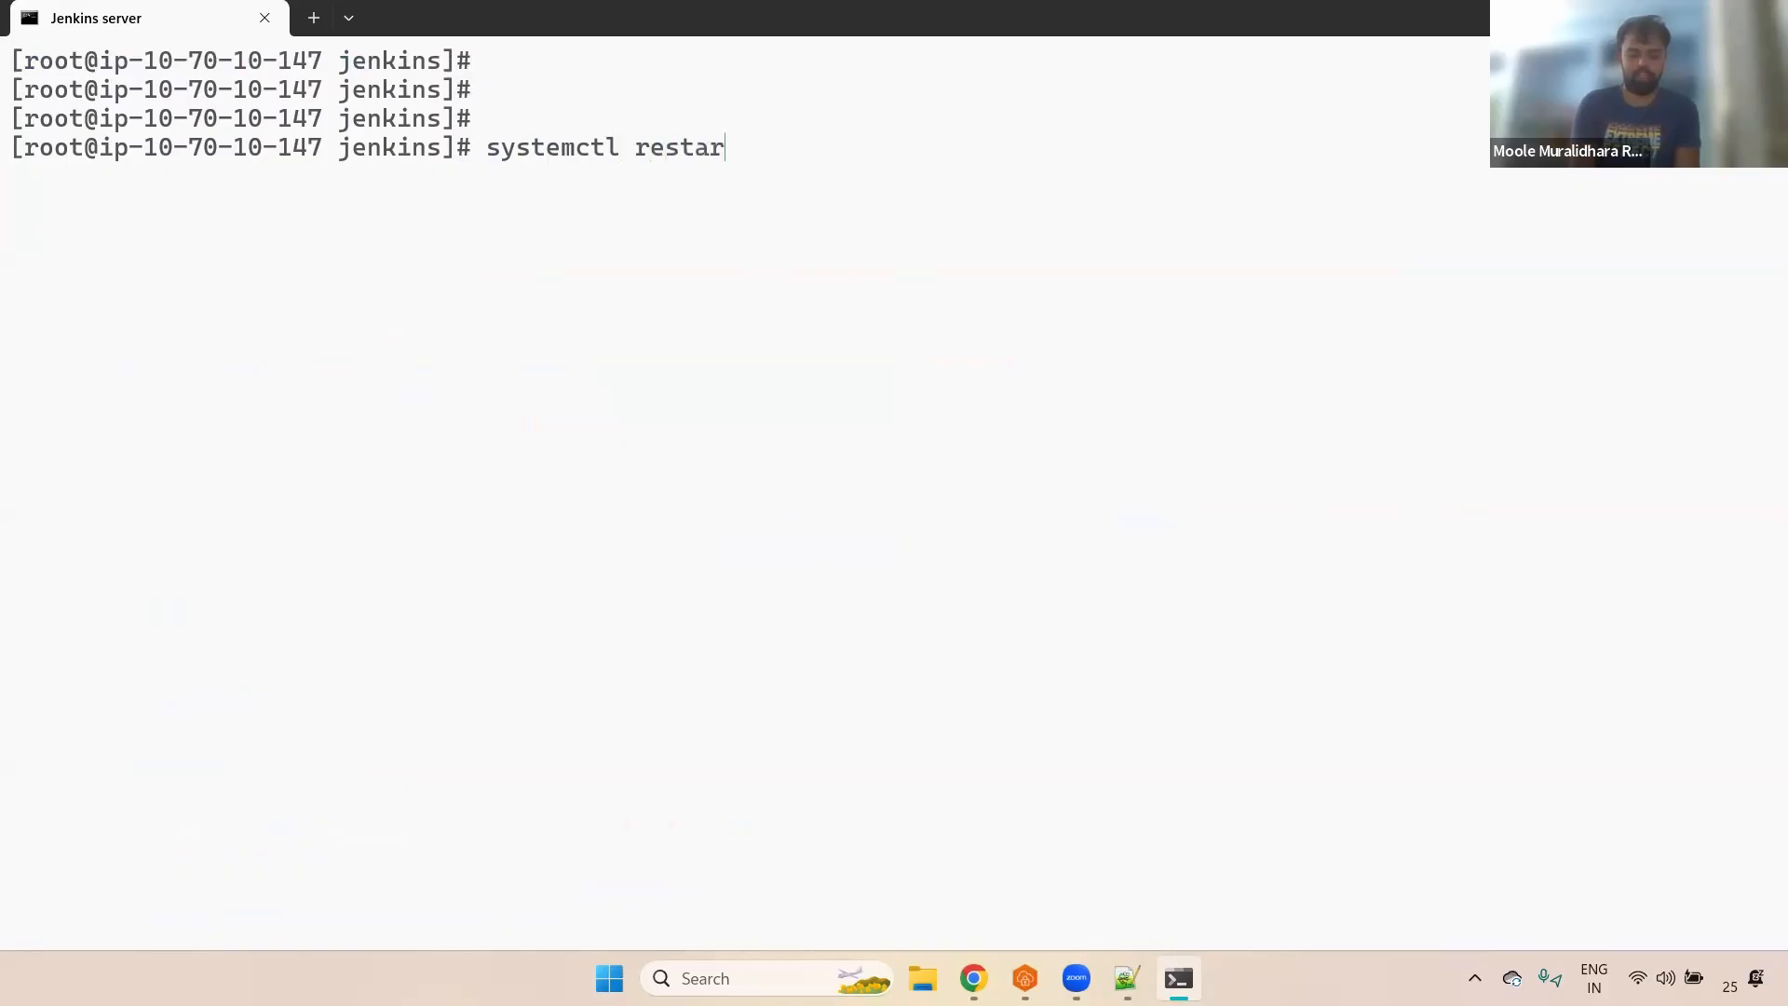
{"action": "type", "text": "t jenkins"}
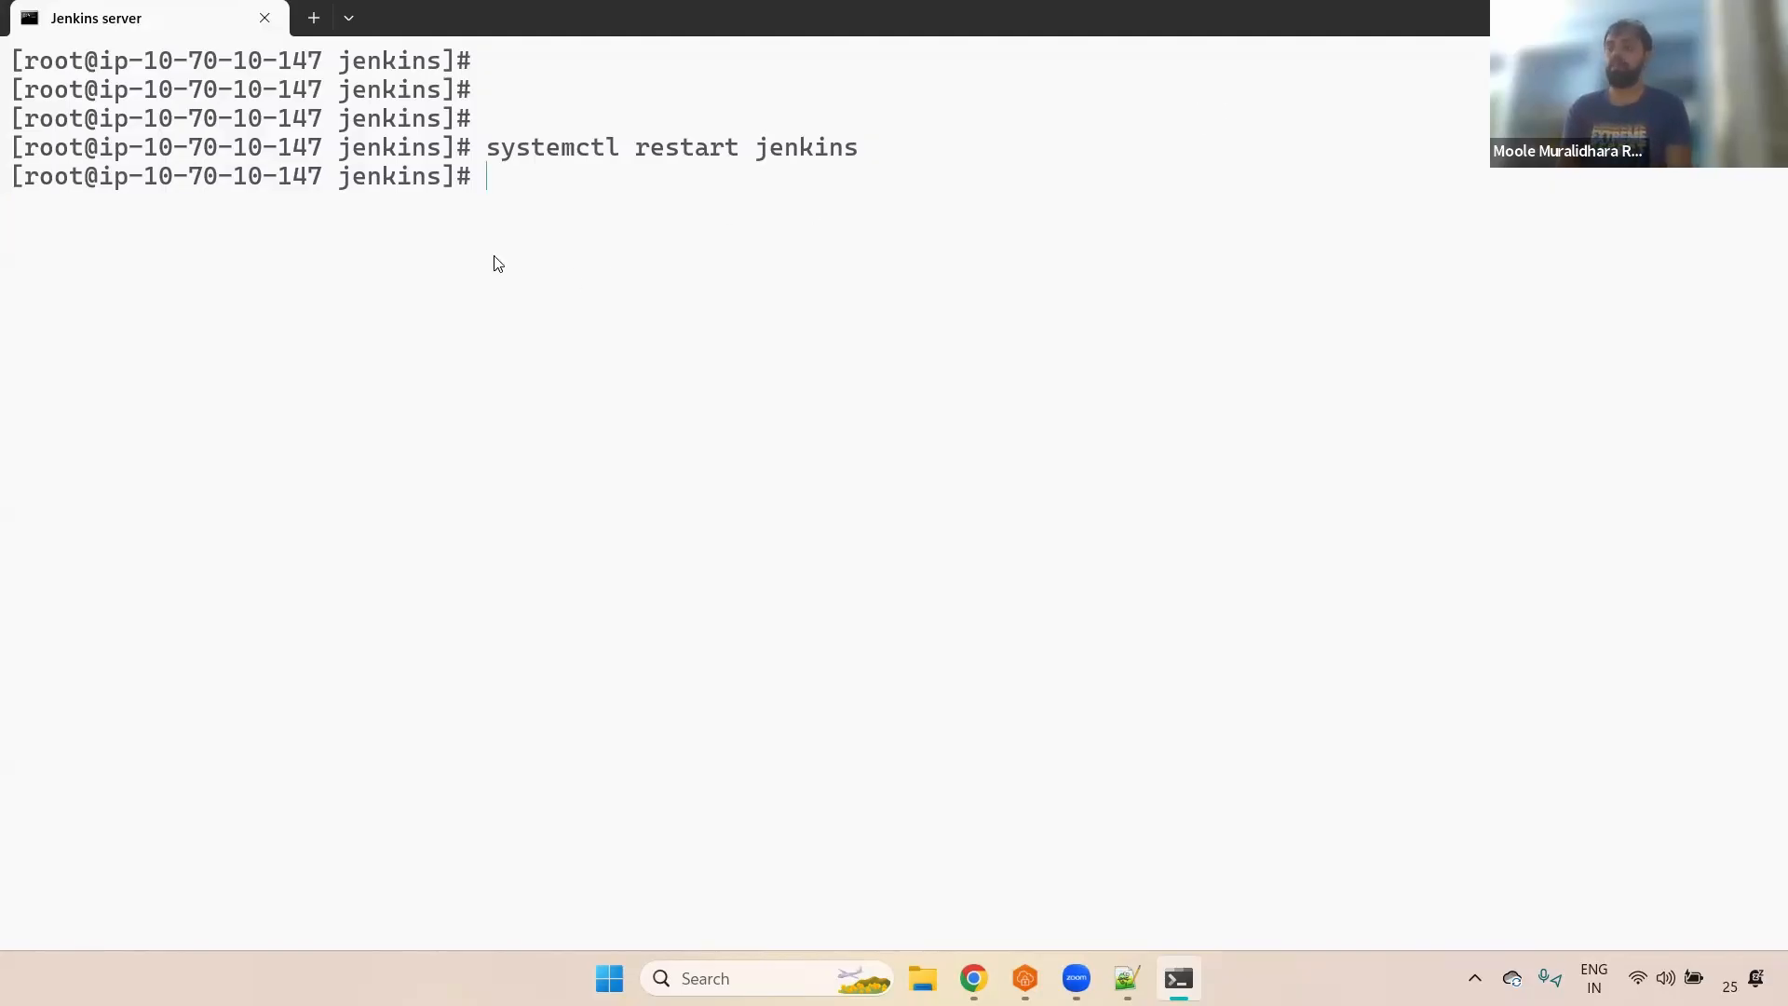
{"action": "key", "text": "Return"}
- Check jenkins.service status, confirm it is active (running), then clear the screen
{"action": "type", "text": "sys"}
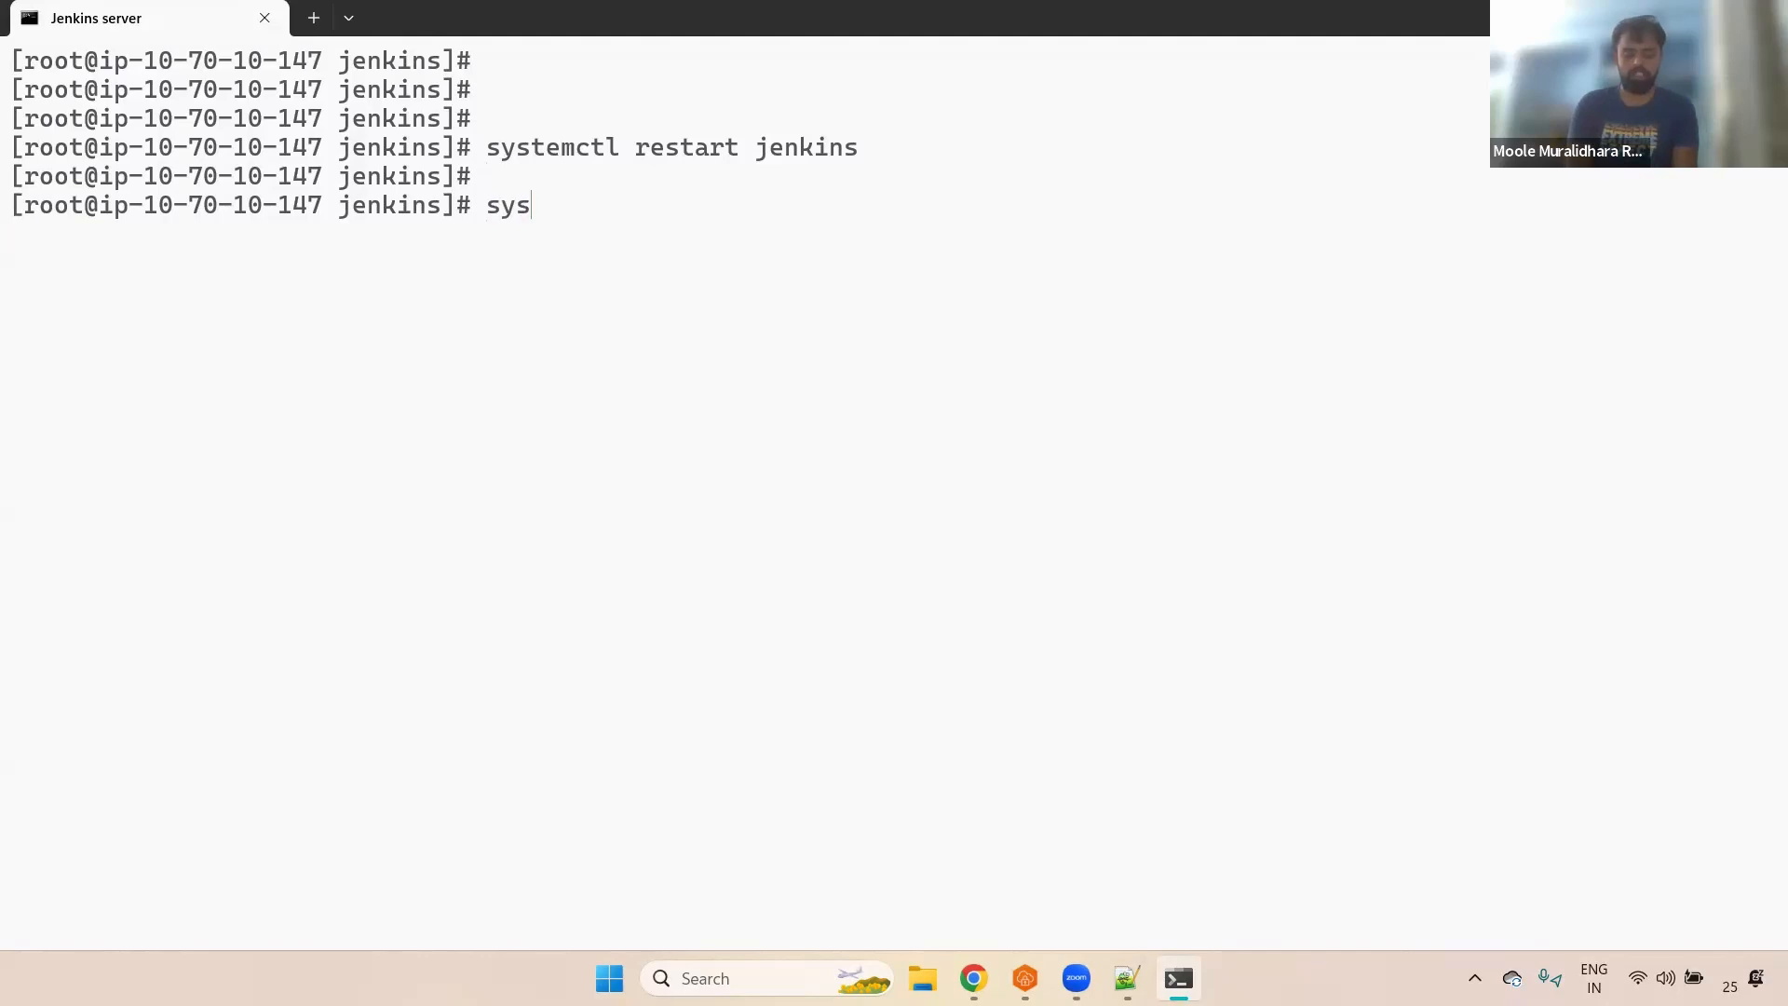
{"action": "type", "text": "temctl status"}
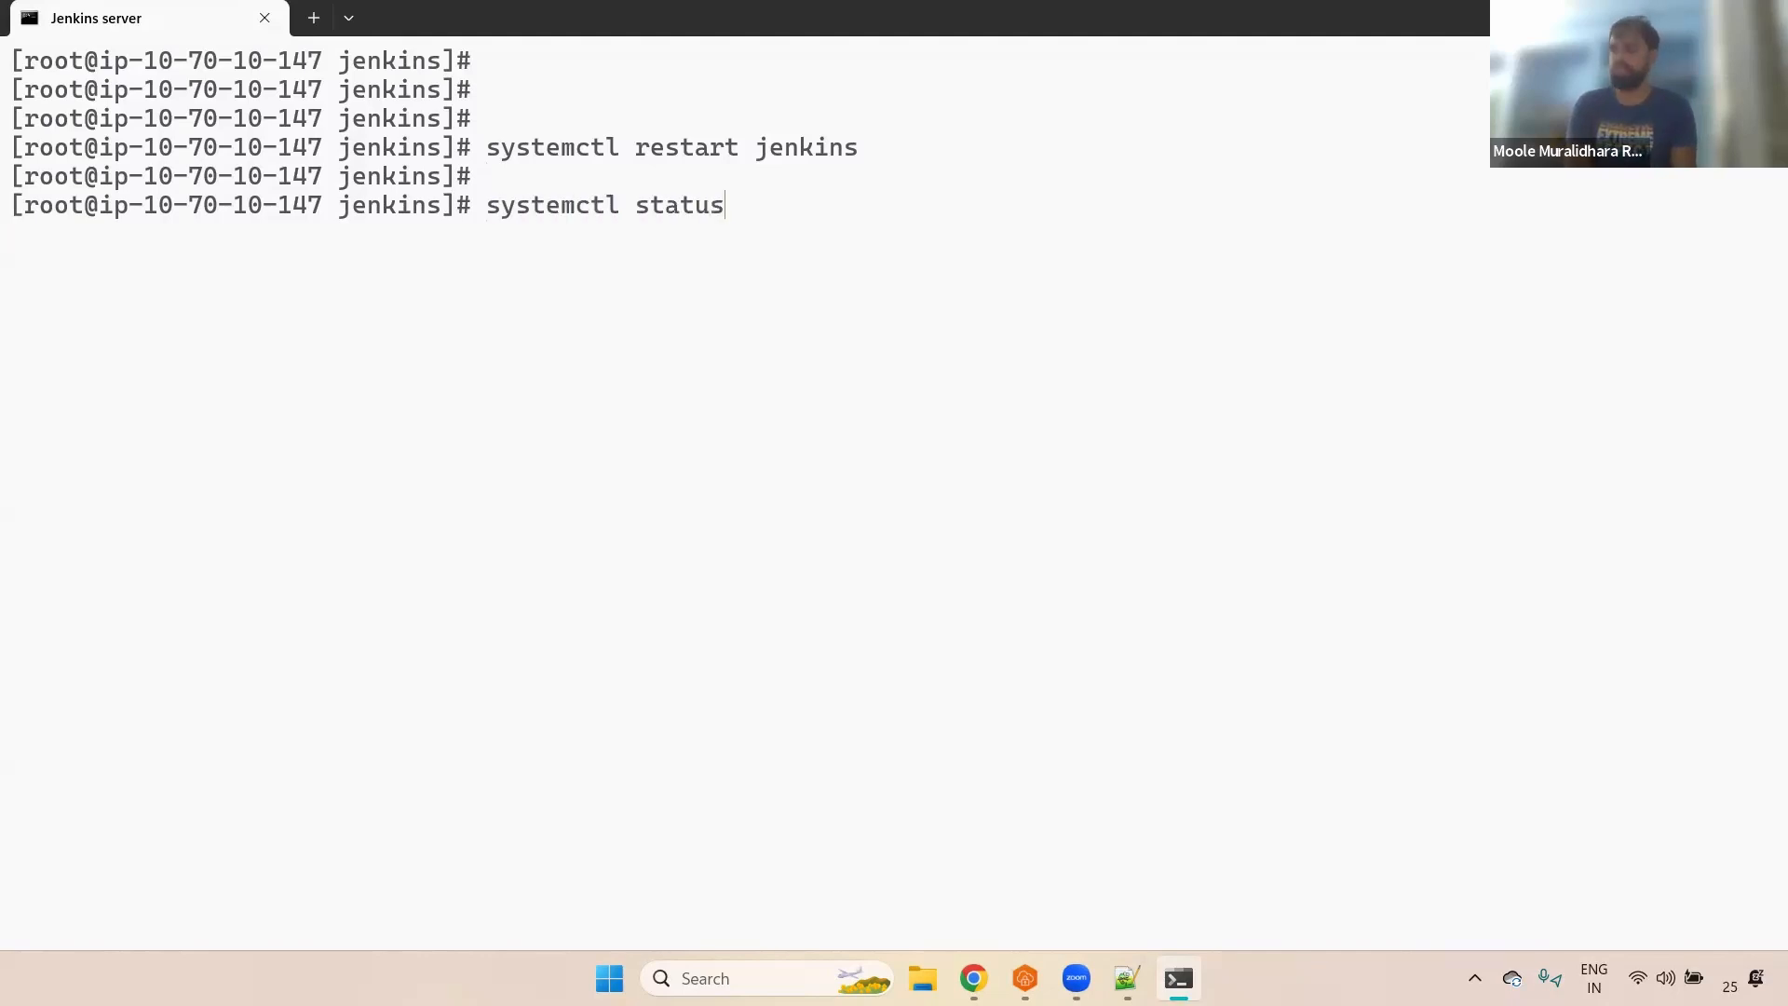
{"action": "type", "text": " jen"}
{"action": "key", "text": "Tab"}
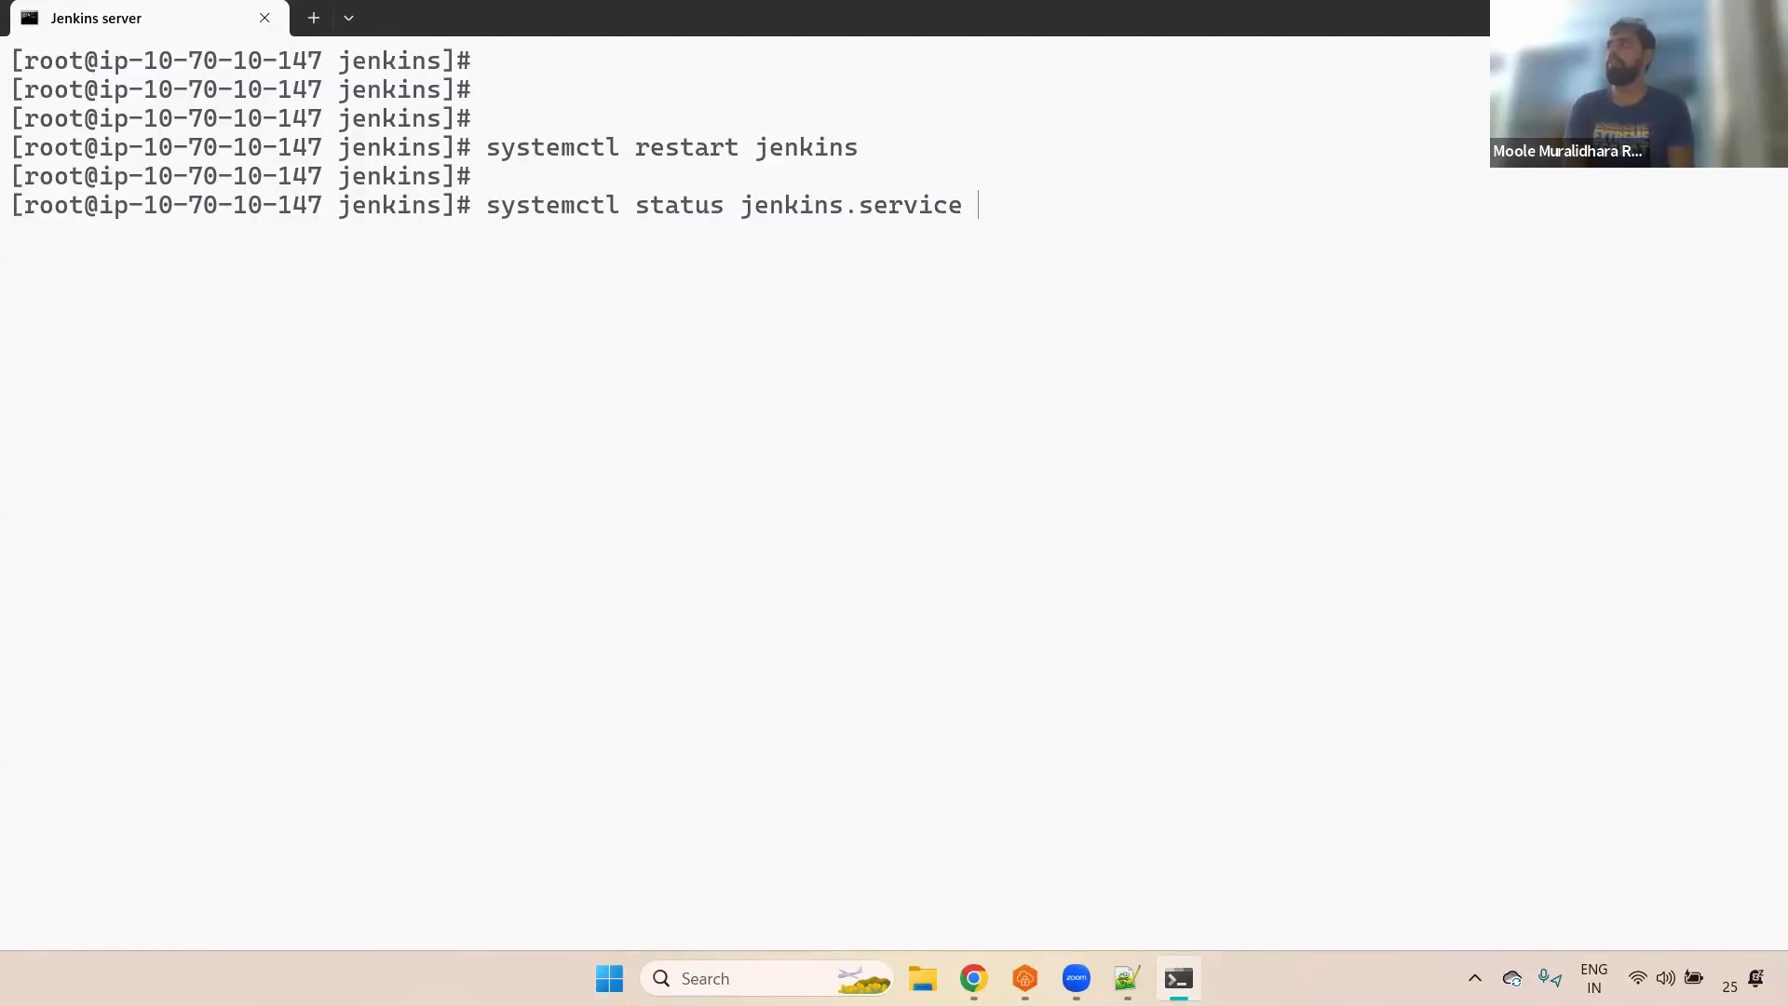
{"action": "key", "text": "Return"}
{"action": "left_click_drag", "start_coordinate": [1069, 301], "coordinate": [184, 305]}
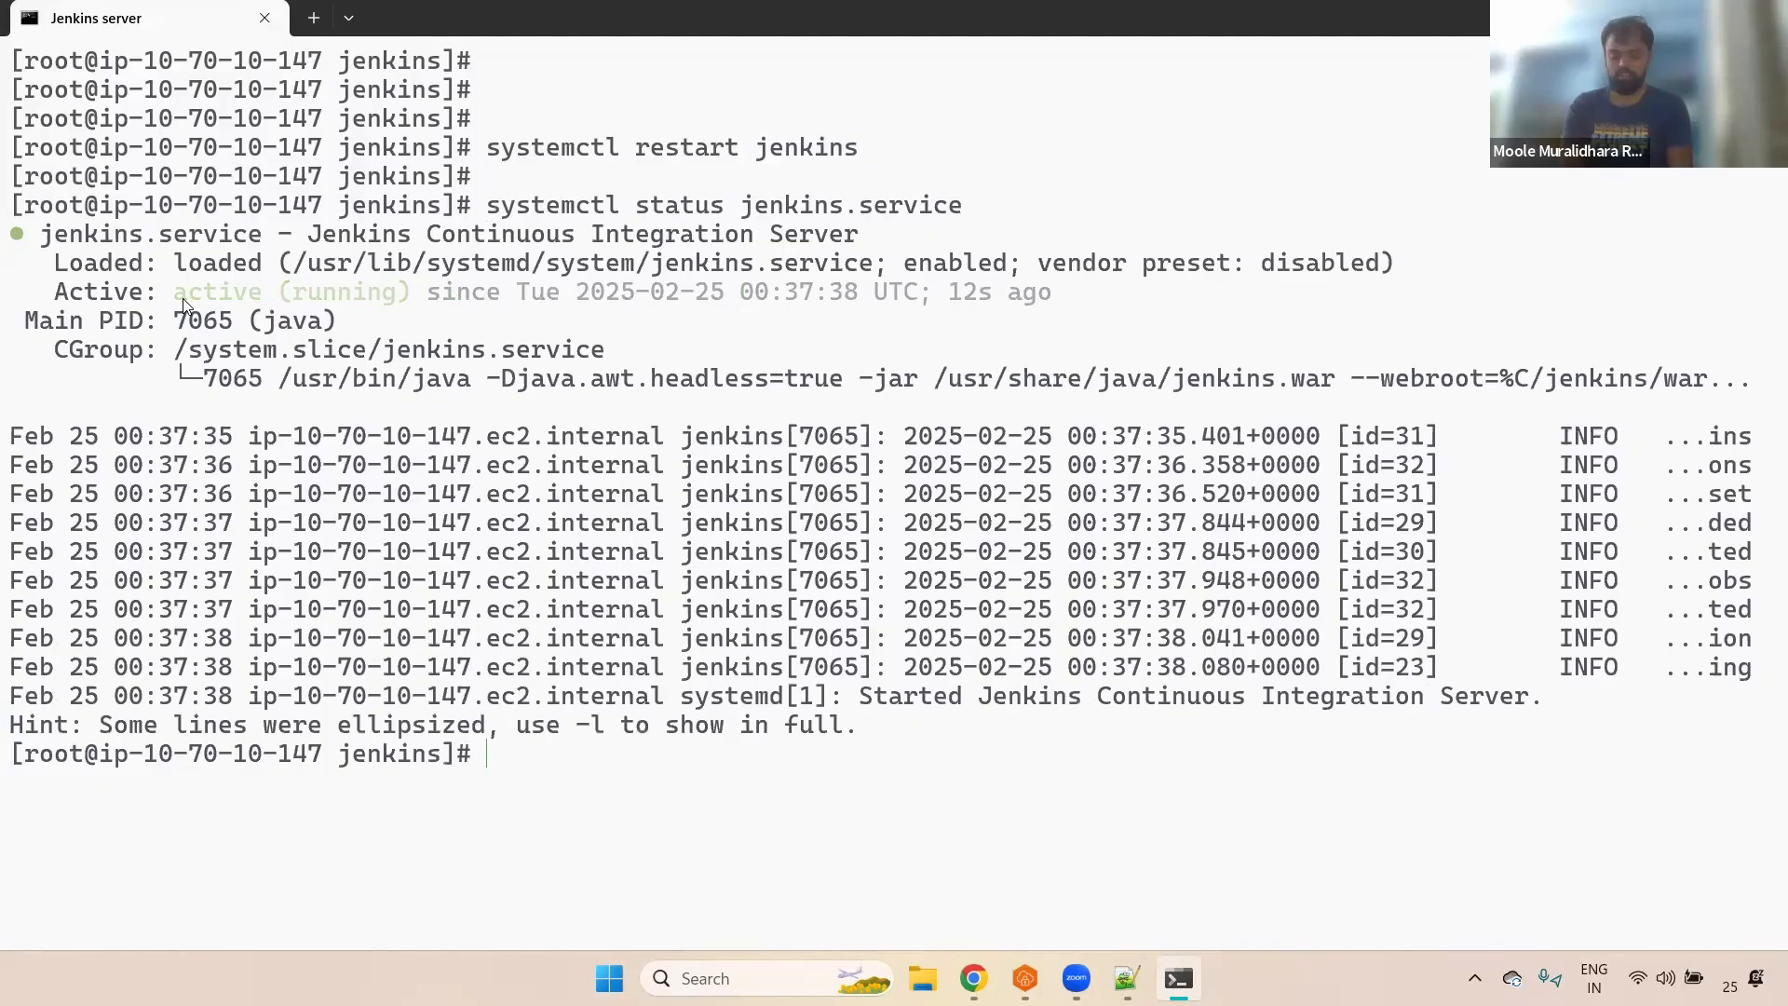
{"action": "left_click", "coordinate": [184, 303]}
{"action": "key", "text": "ctrl+l"}
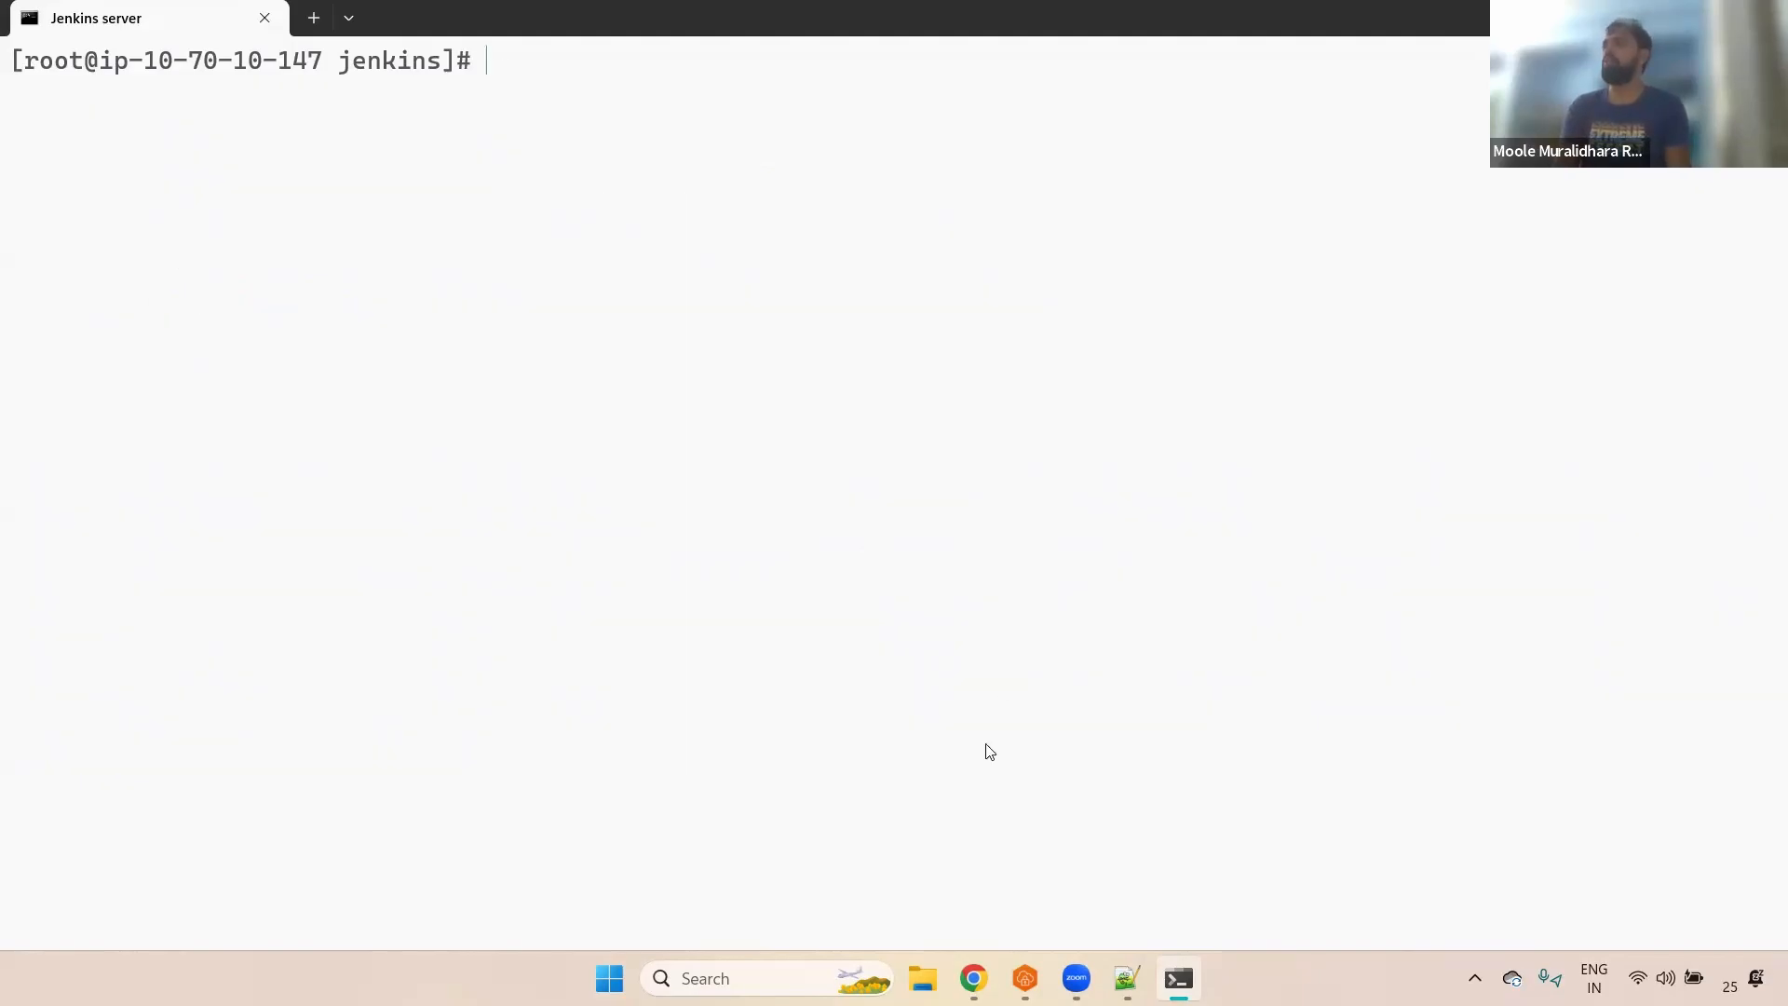
- Reload the Jenkins address without the /loginError path, now opening without sign-in
{"action": "key", "text": "alt+Tab"}
{"action": "left_click_drag", "start_coordinate": [401, 75], "coordinate": [659, 88]}
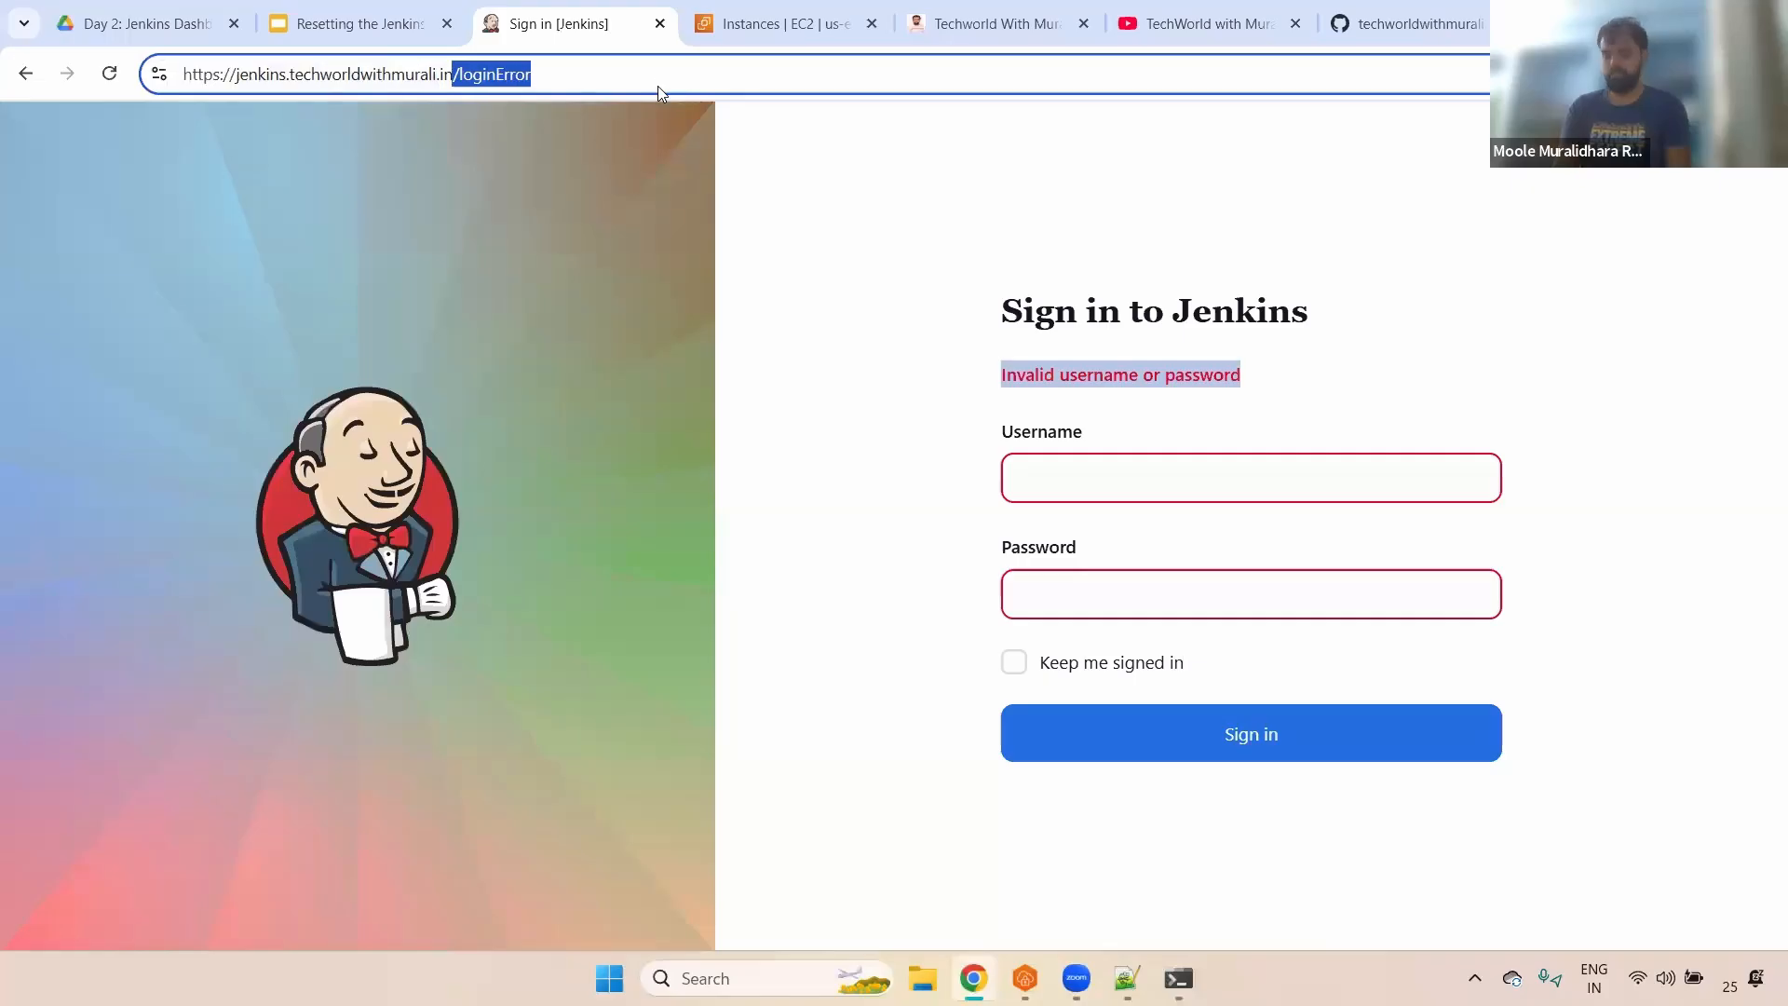
{"action": "key", "text": "BackSpace"}
{"action": "key", "text": "Return"}
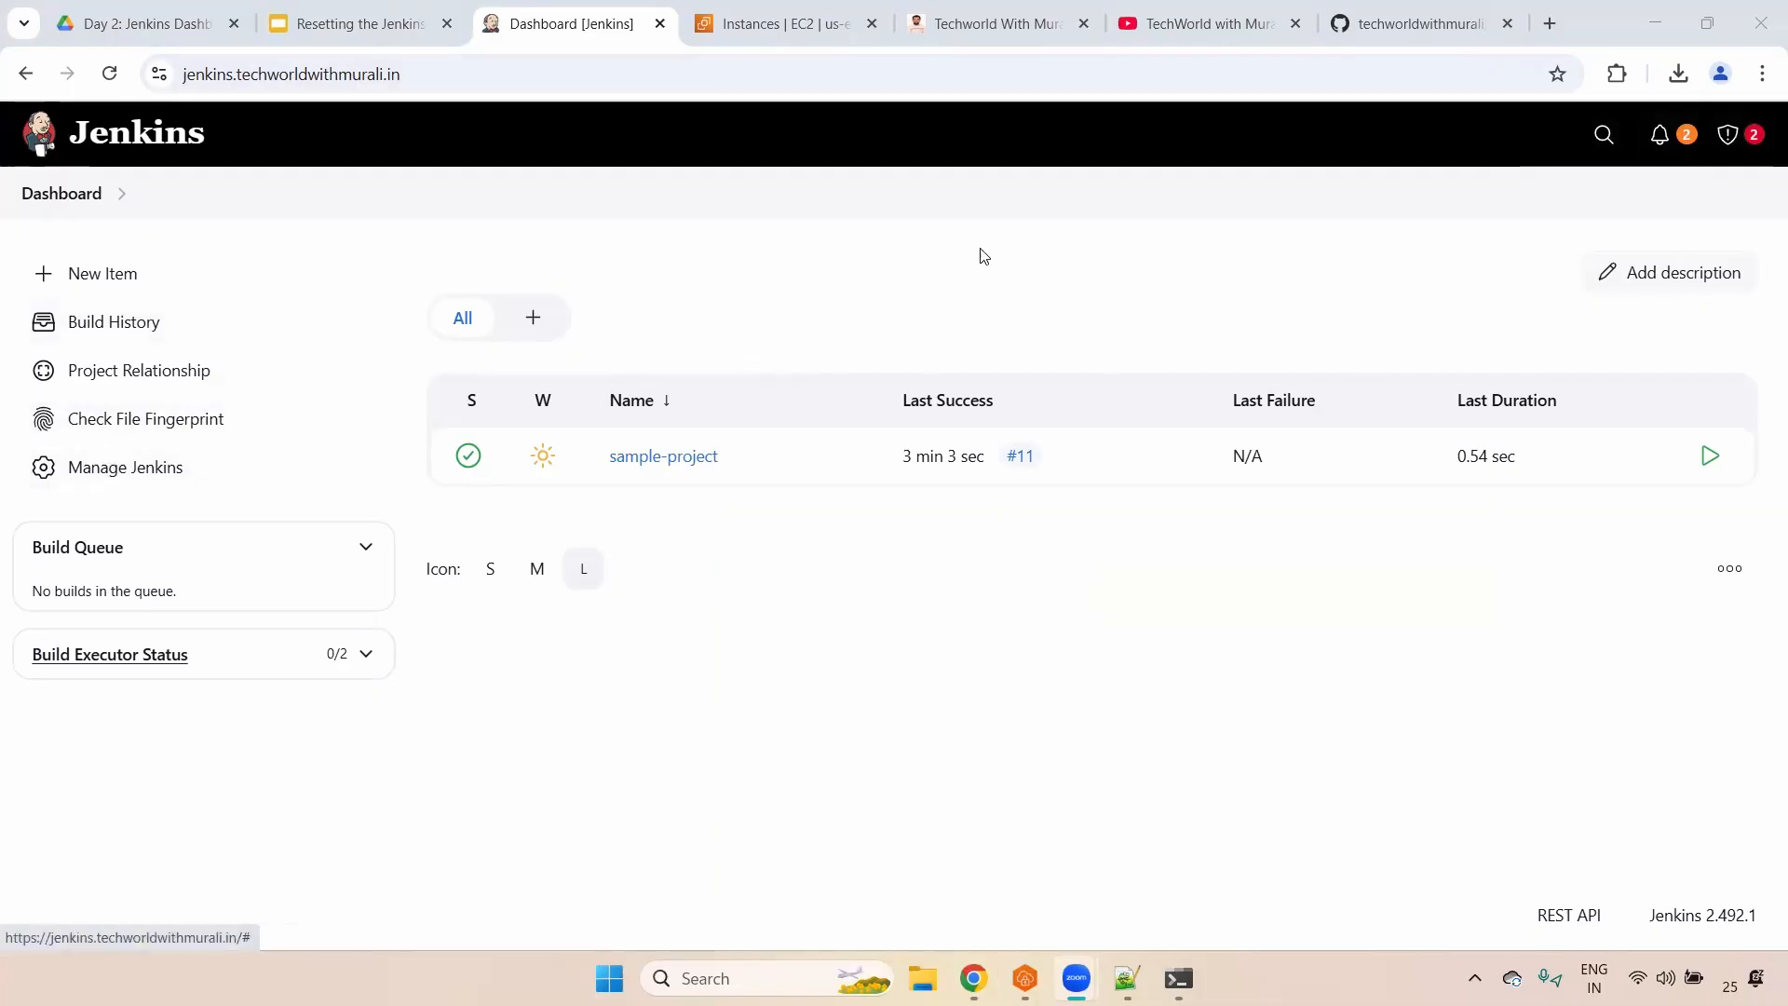
- Go to Manage Jenkins and open the Security settings
{"action": "left_click", "coordinate": [138, 475]}
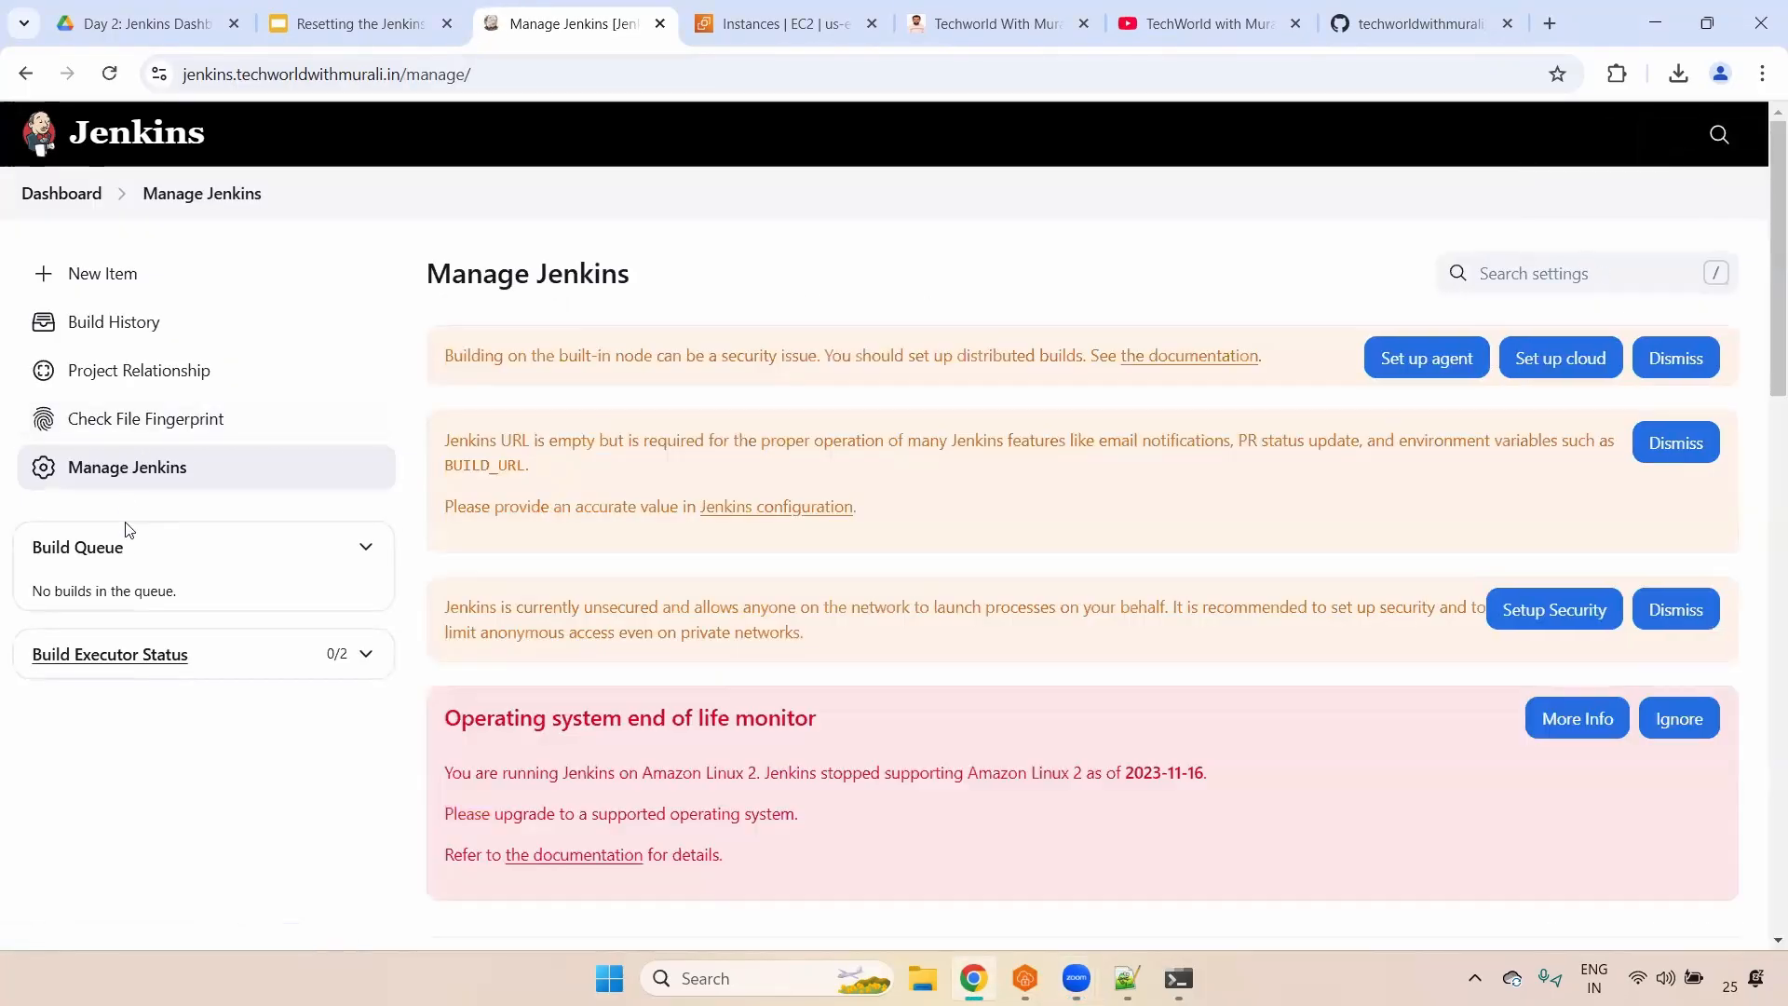
{"action": "left_click_drag", "start_coordinate": [1775, 270], "coordinate": [1763, 535]}
{"action": "scroll", "coordinate": [1010, 550], "scroll_direction": "down", "scroll_amount": 3}
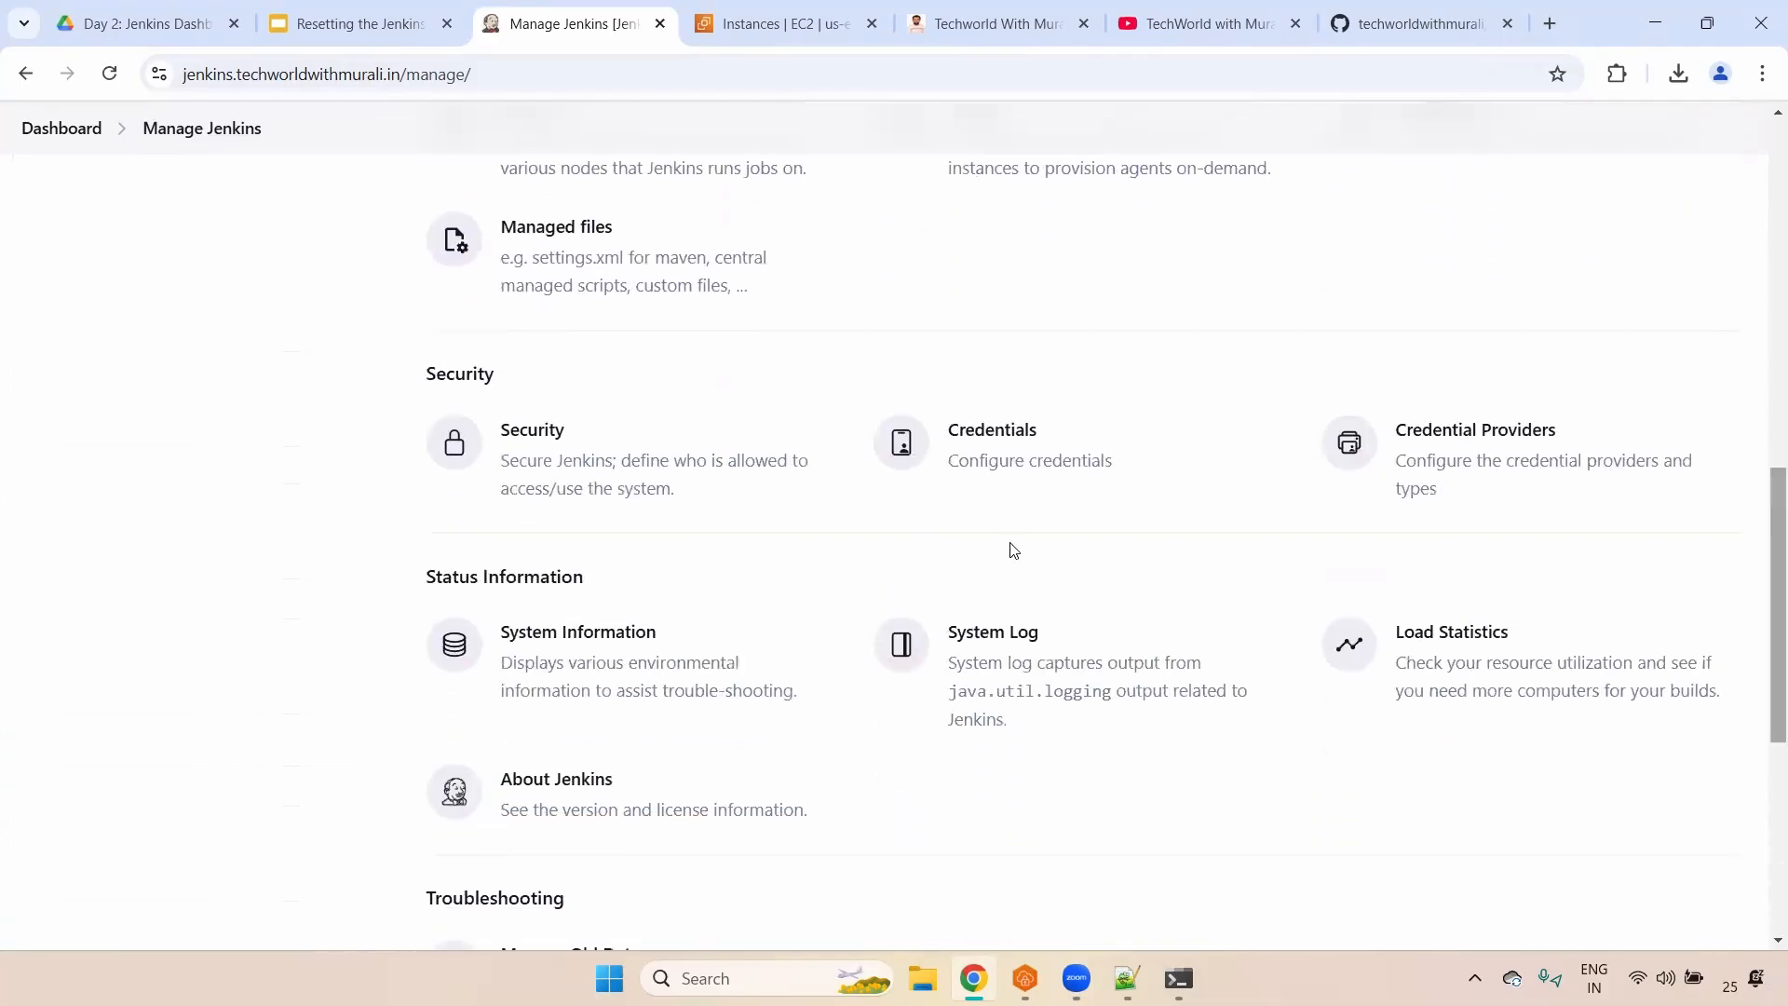
{"action": "left_click", "coordinate": [606, 455]}
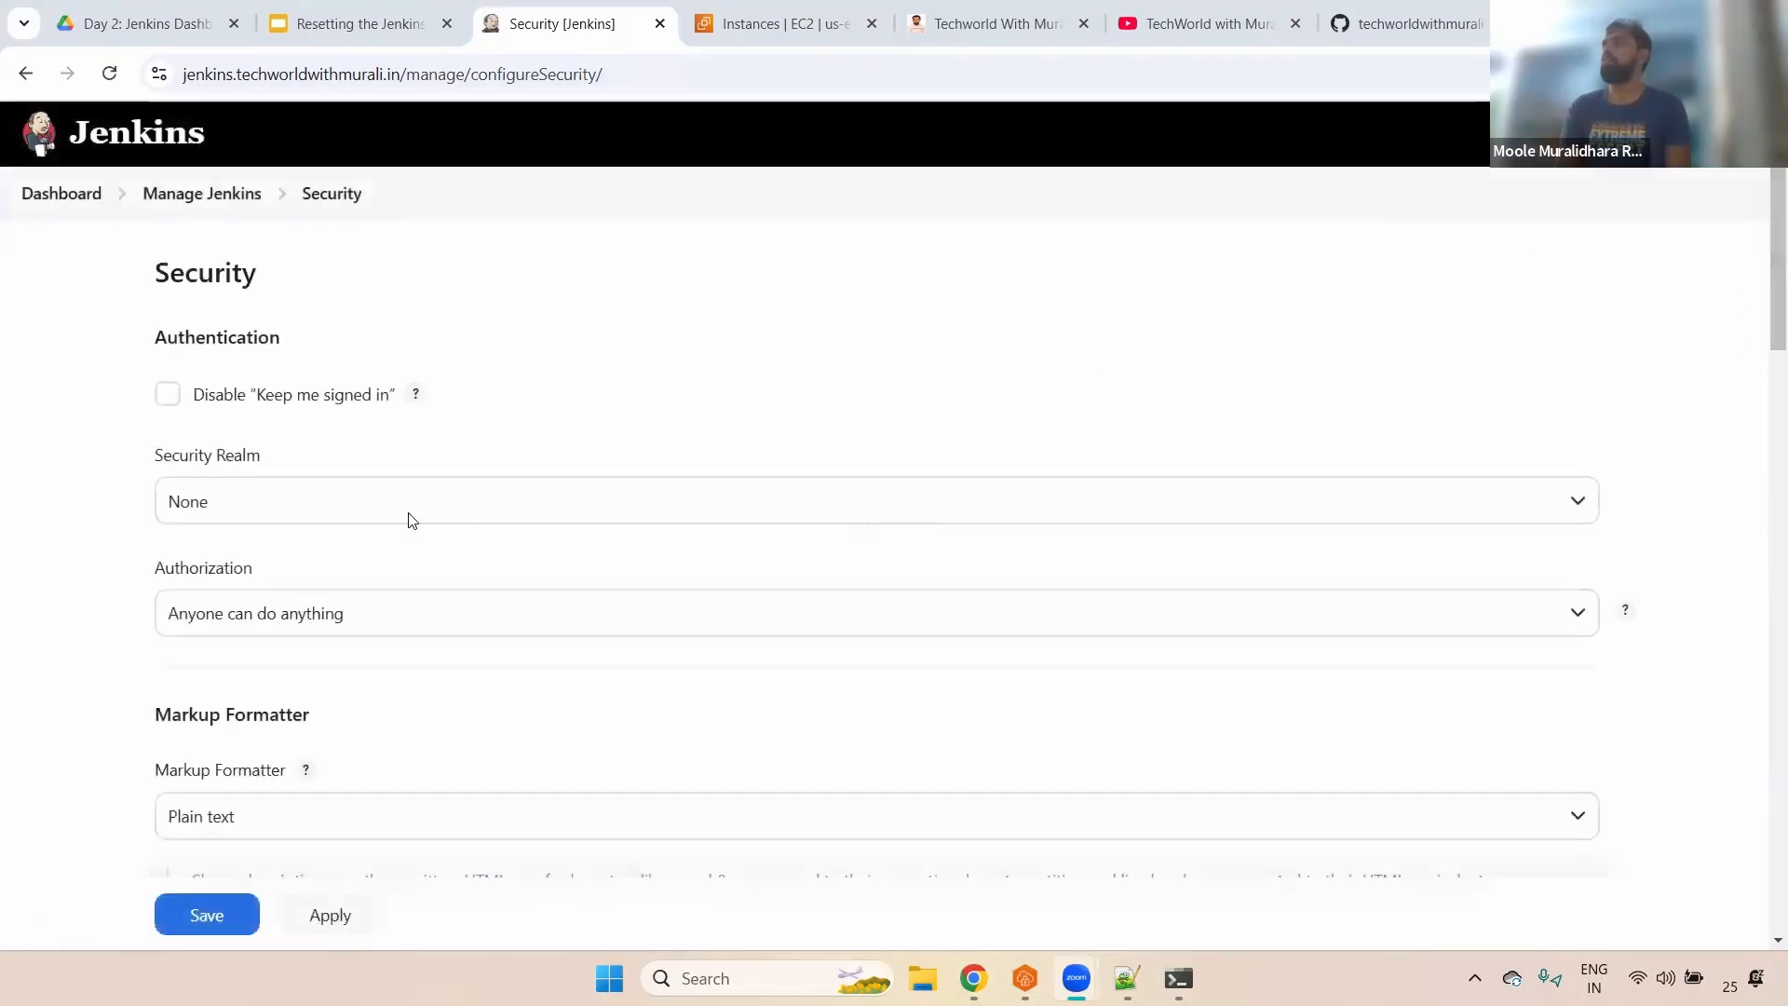
- Choose 'Jenkins' own user database' as the Security Realm and save the configuration
{"action": "left_click_drag", "start_coordinate": [147, 458], "coordinate": [292, 467]}
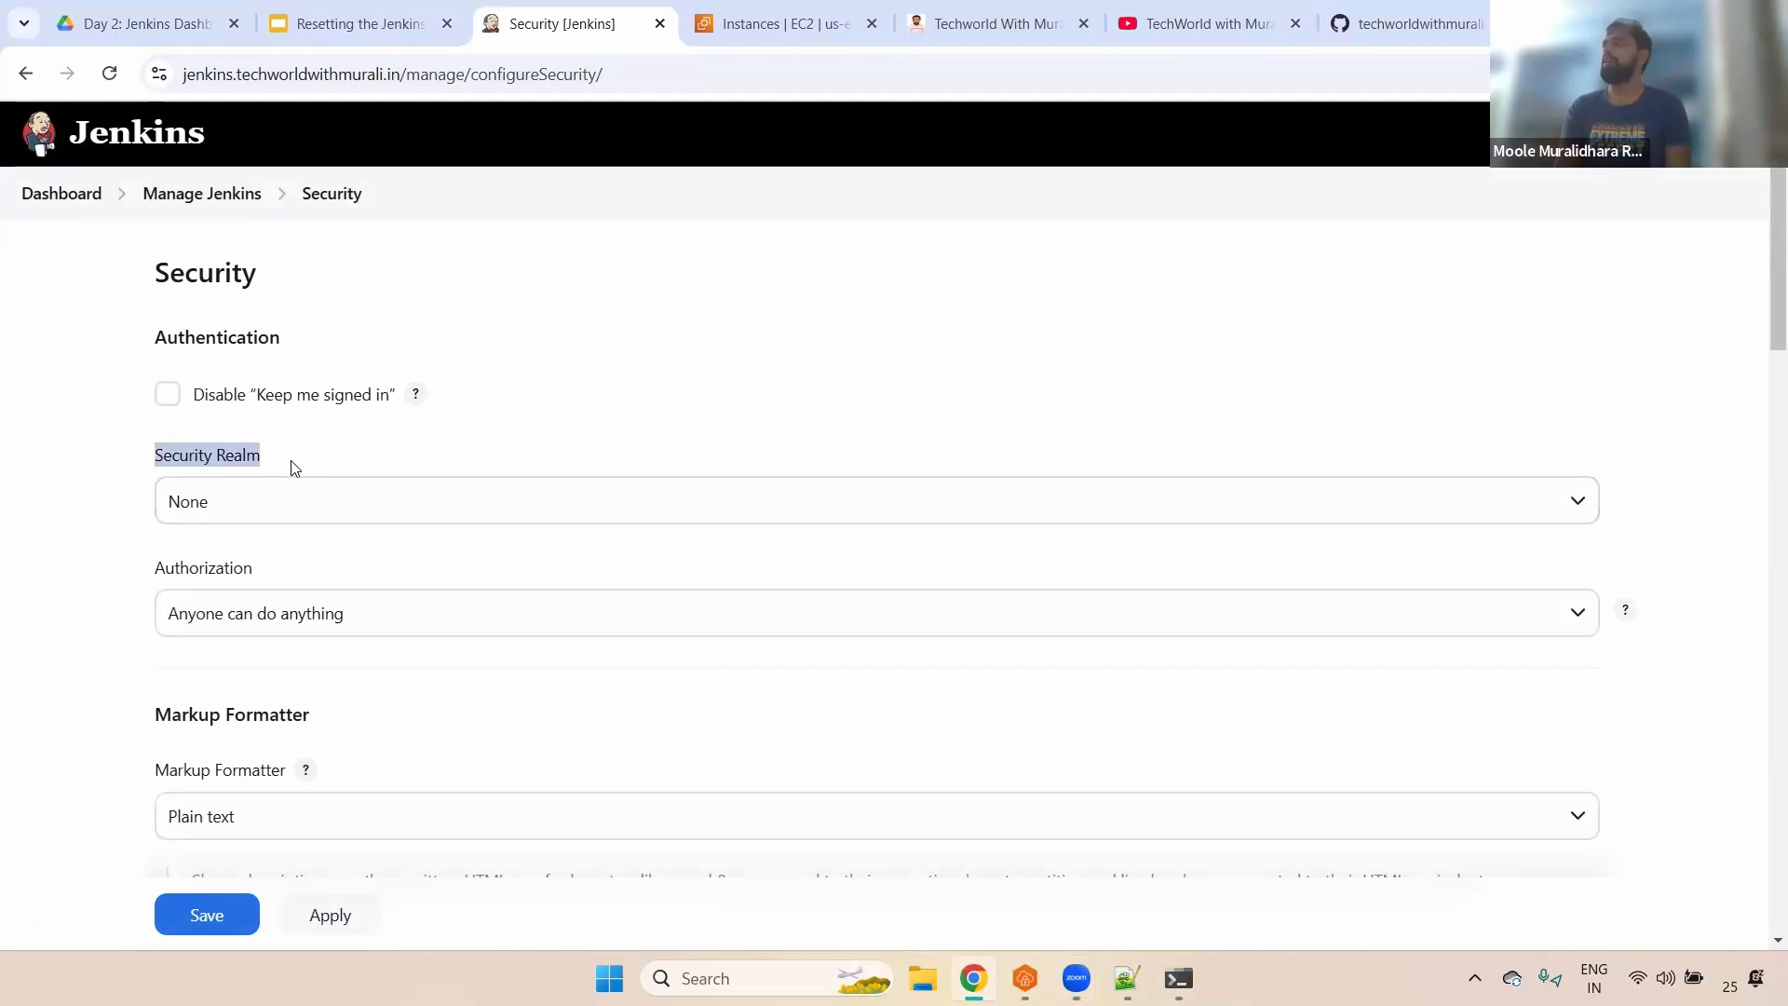
{"action": "left_click", "coordinate": [239, 500]}
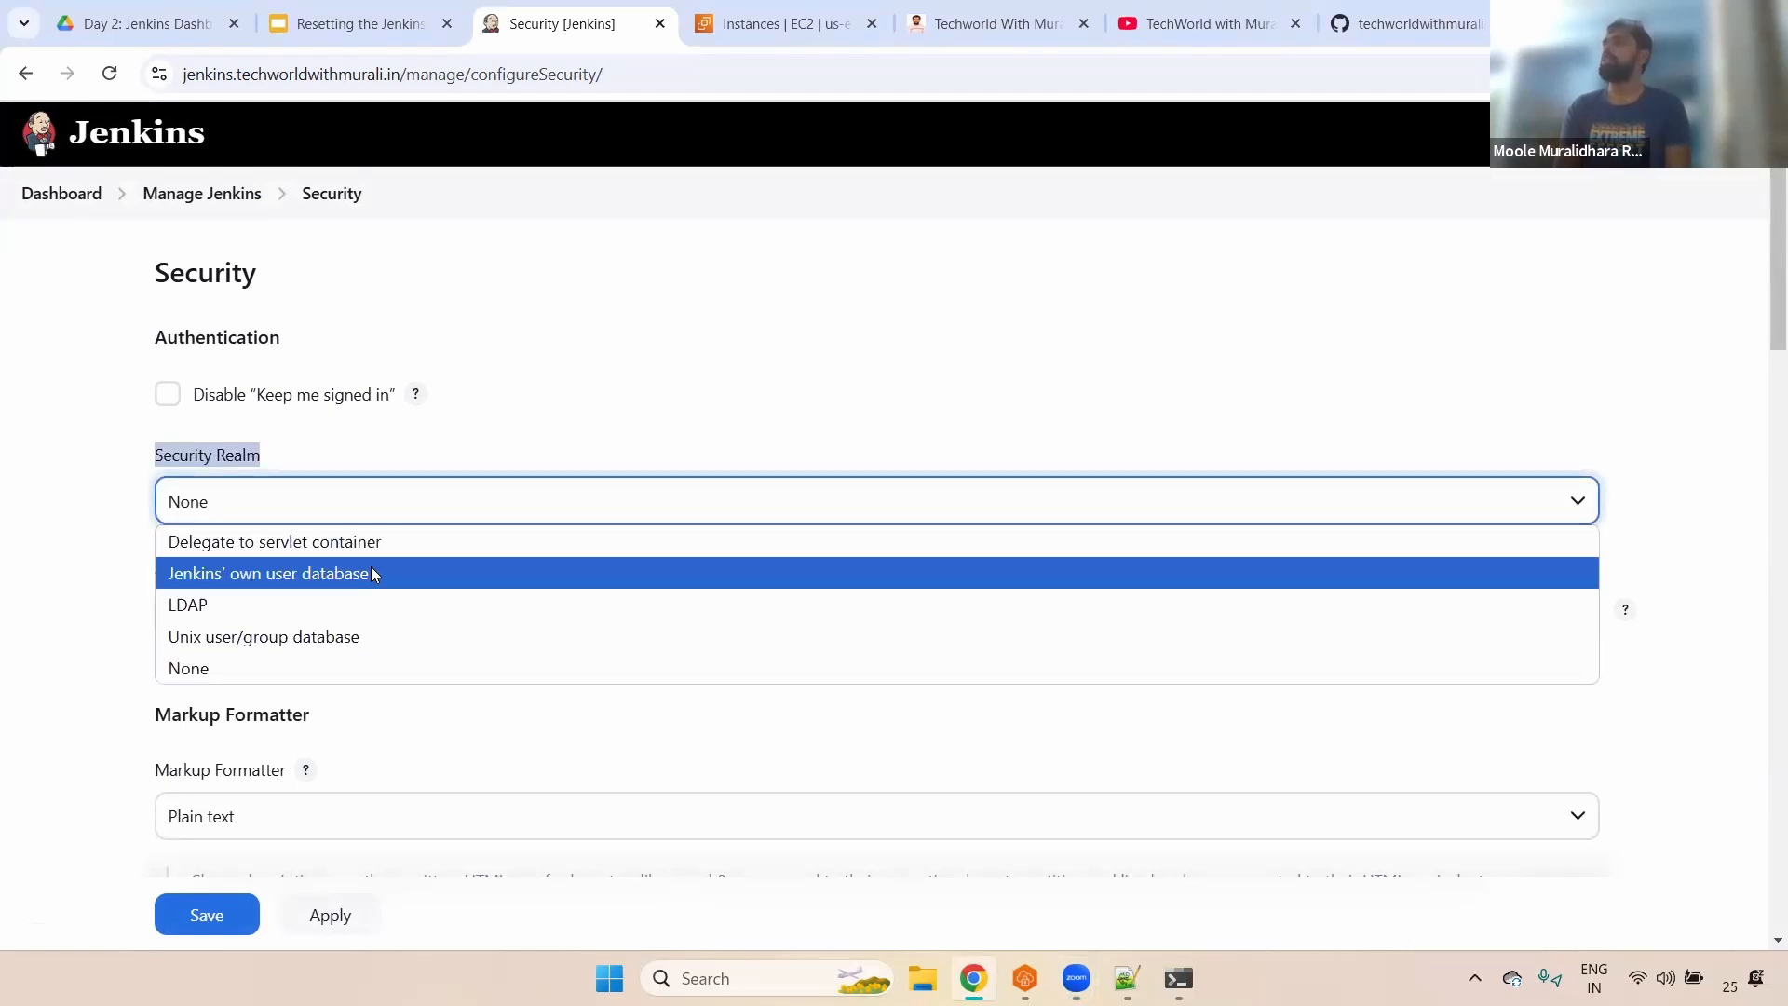
{"action": "left_click", "coordinate": [318, 573]}
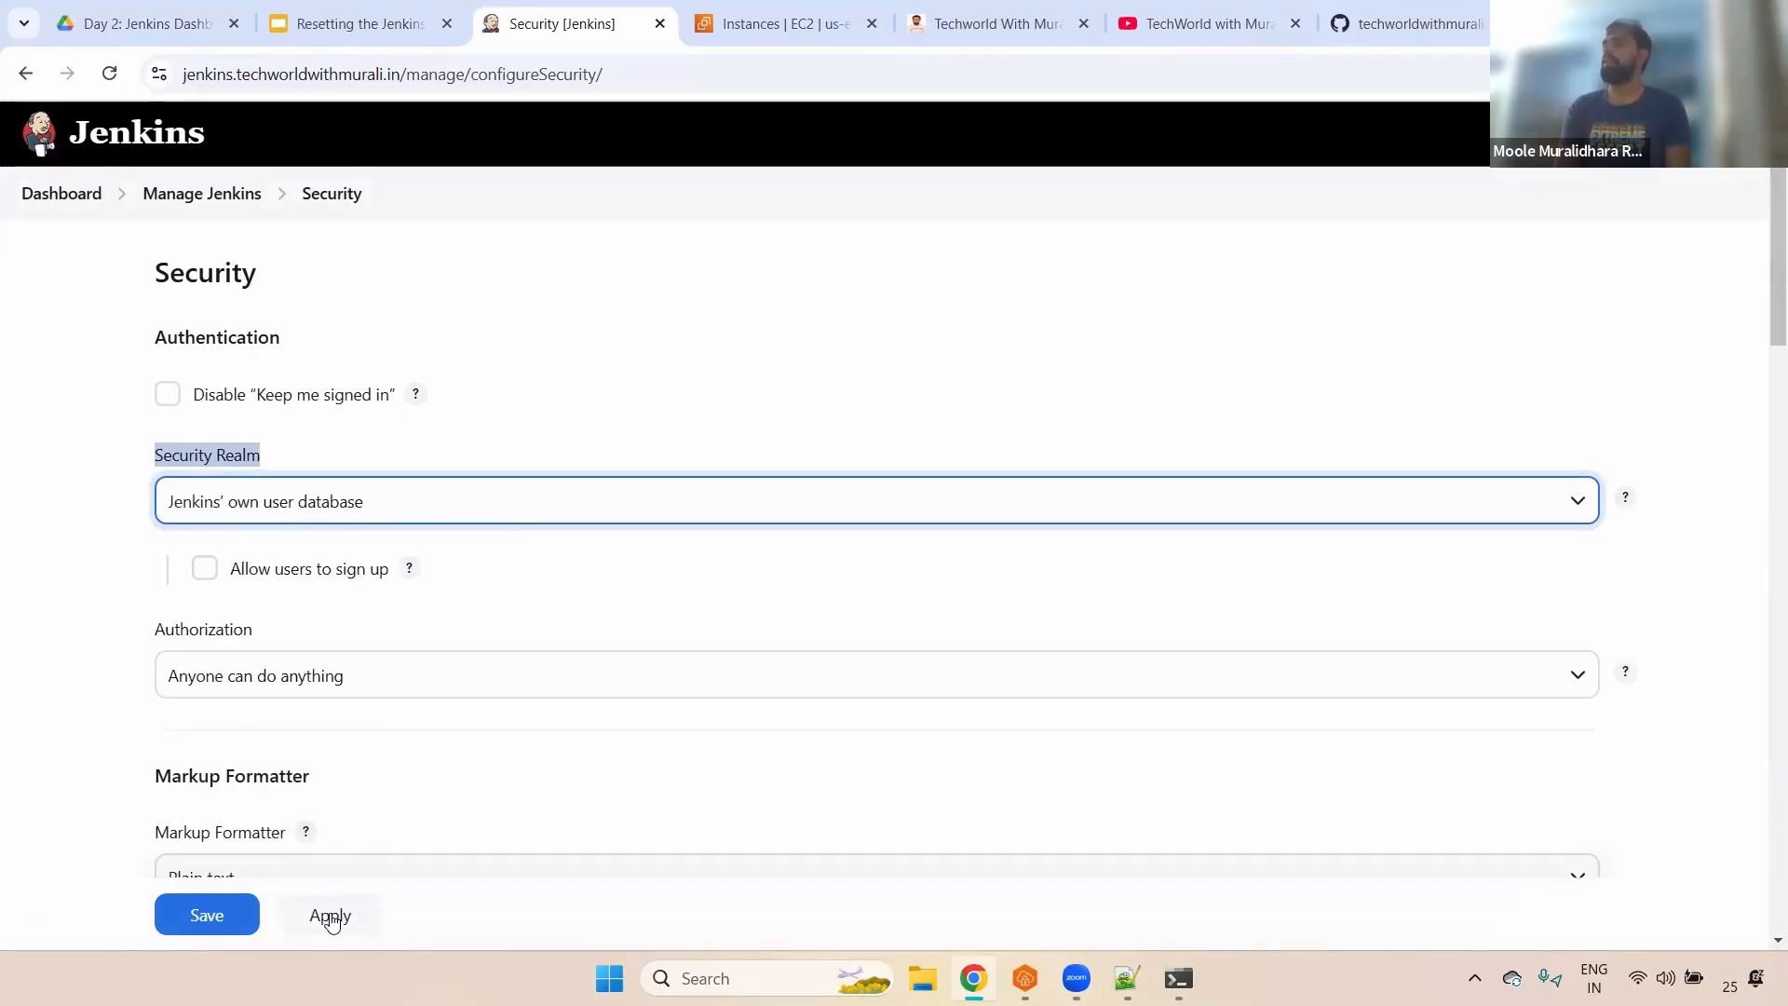
{"action": "left_click", "coordinate": [210, 918]}
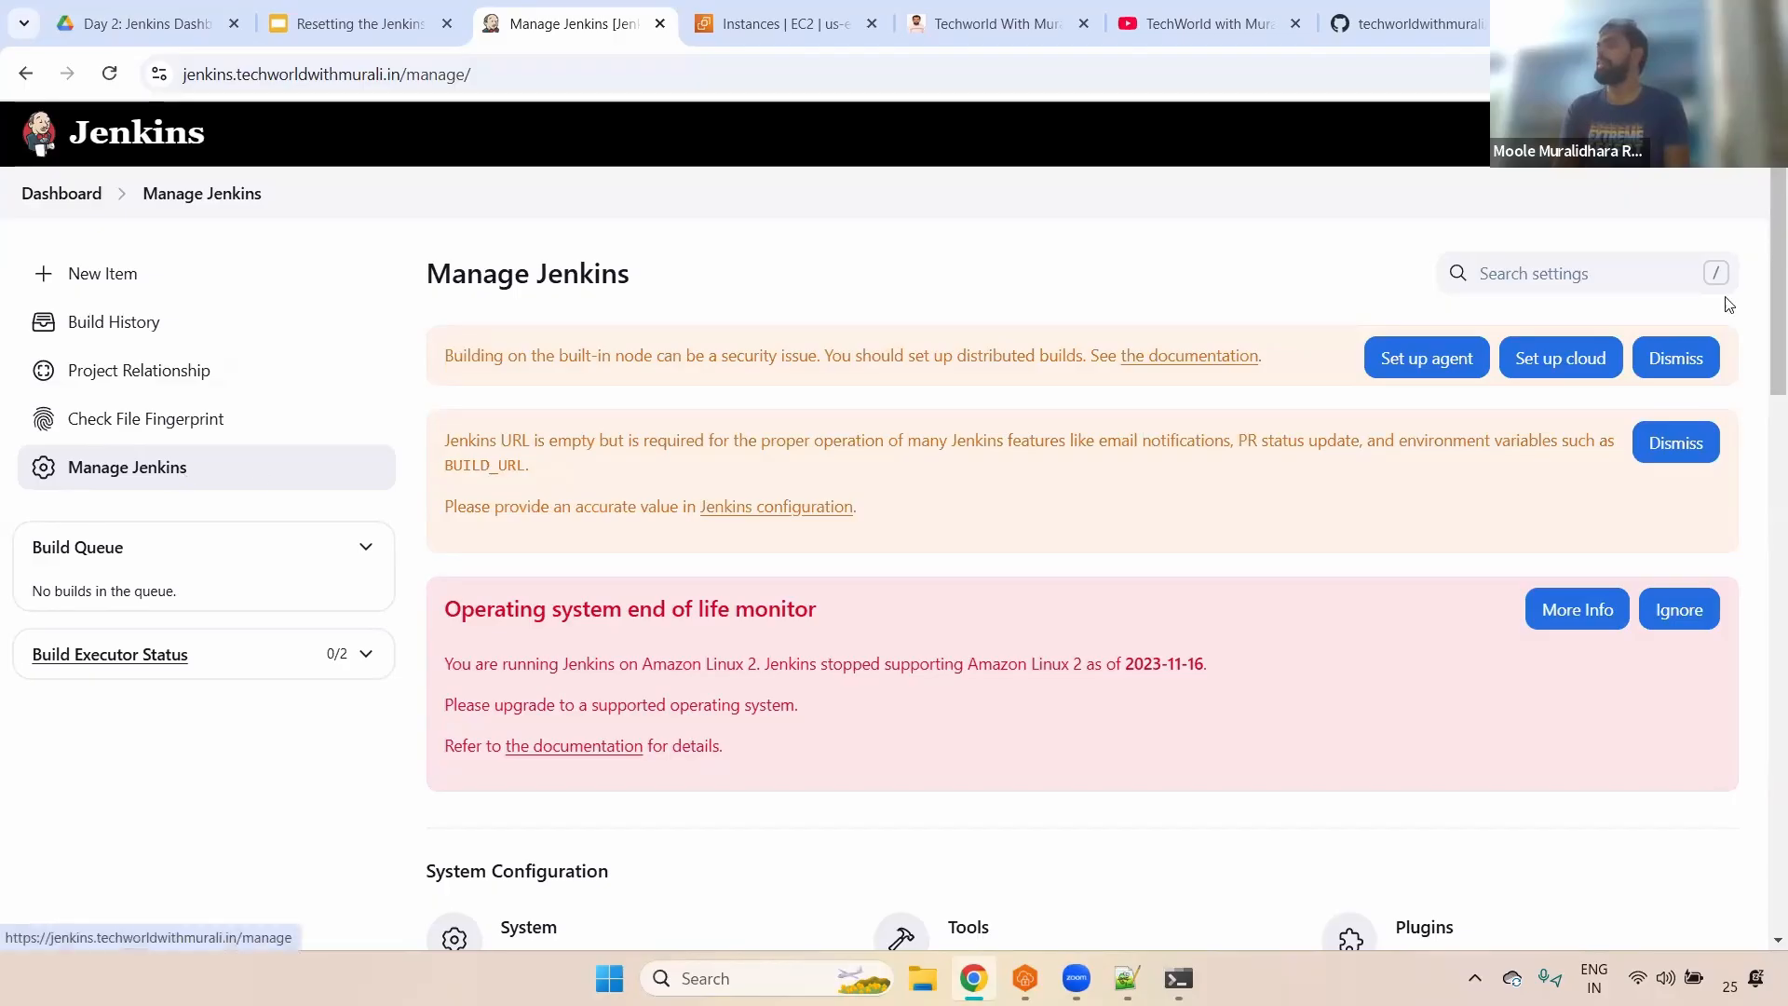
- Open the only user in Manage Jenkins > Users and go to their Security settings
{"action": "scroll", "coordinate": [1762, 279], "scroll_direction": "down", "scroll_amount": 9}
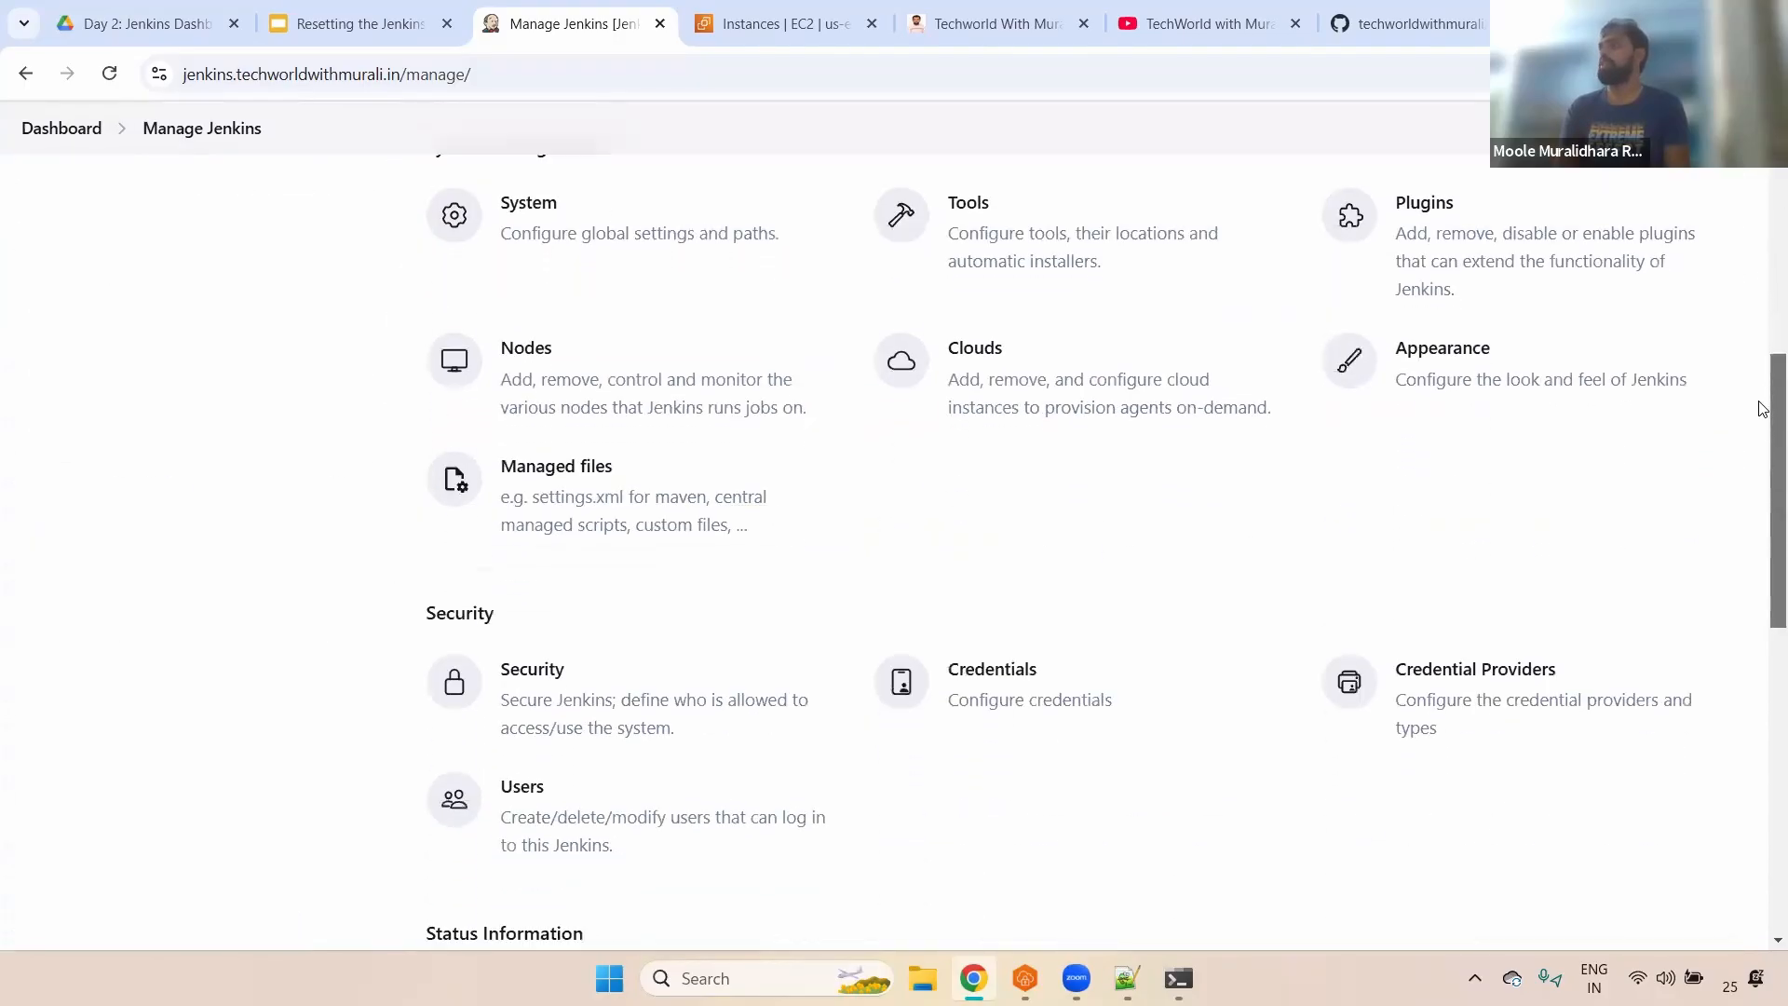
{"action": "scroll", "coordinate": [1762, 457], "scroll_direction": "down", "scroll_amount": 2}
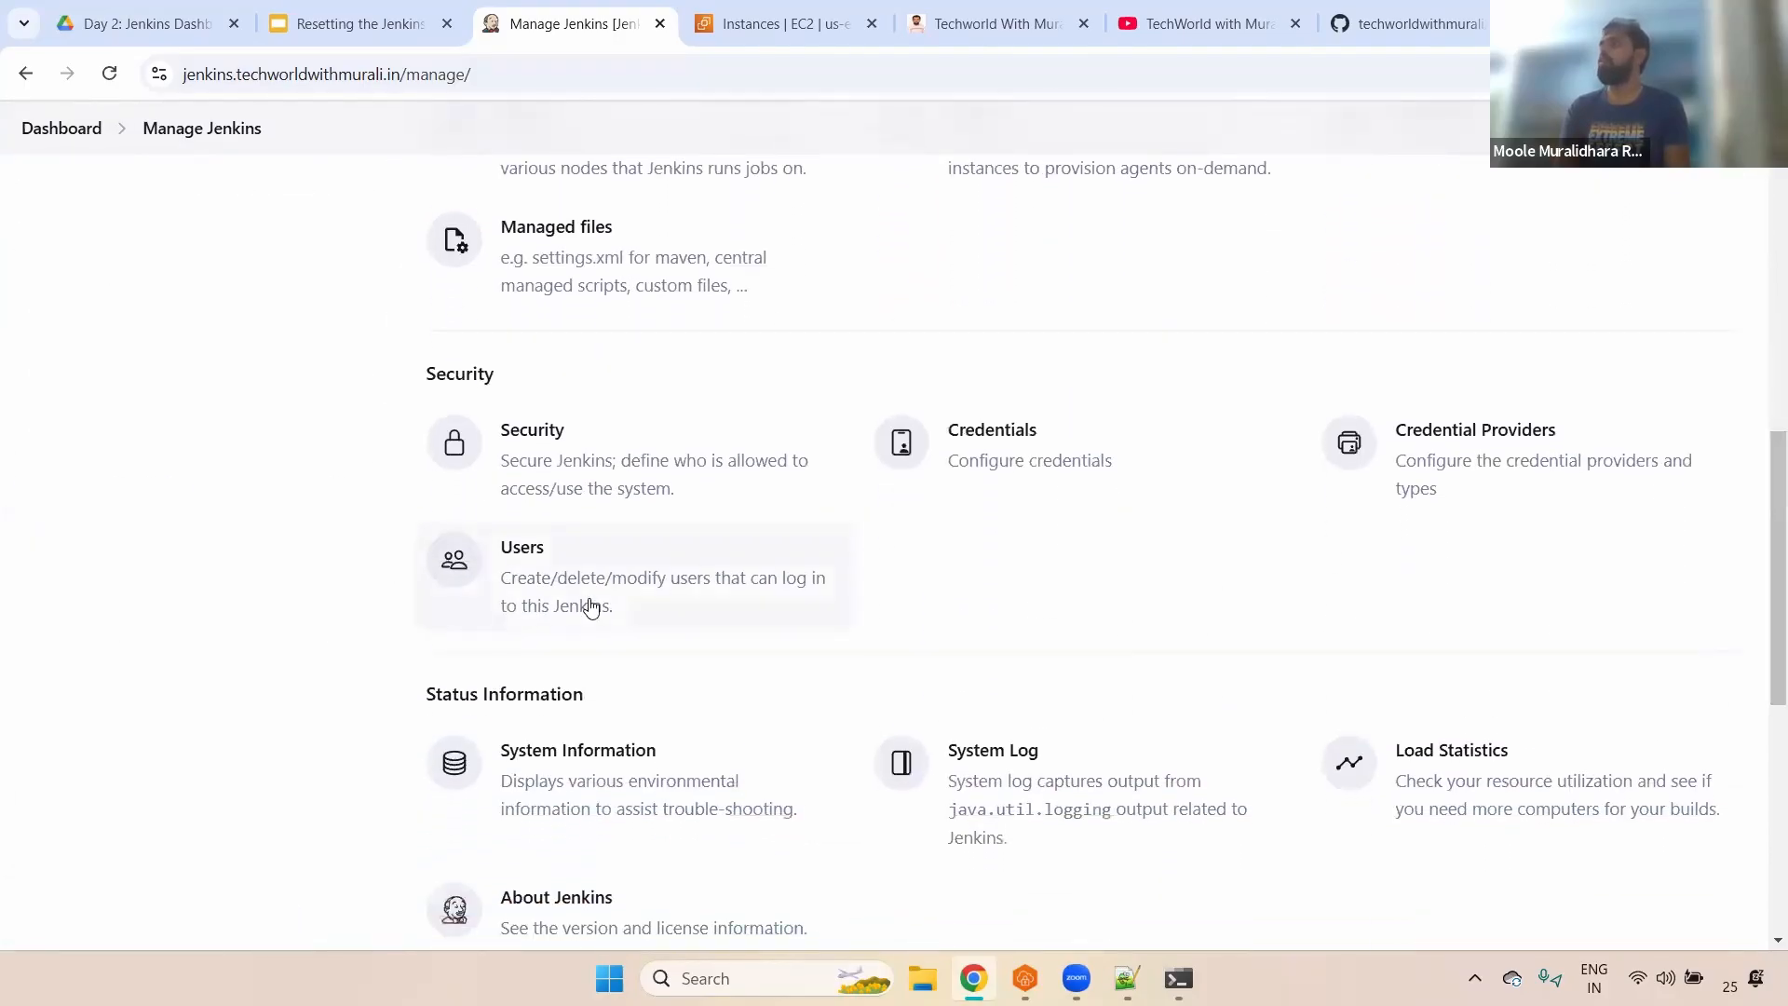
{"action": "left_click", "coordinate": [590, 606]}
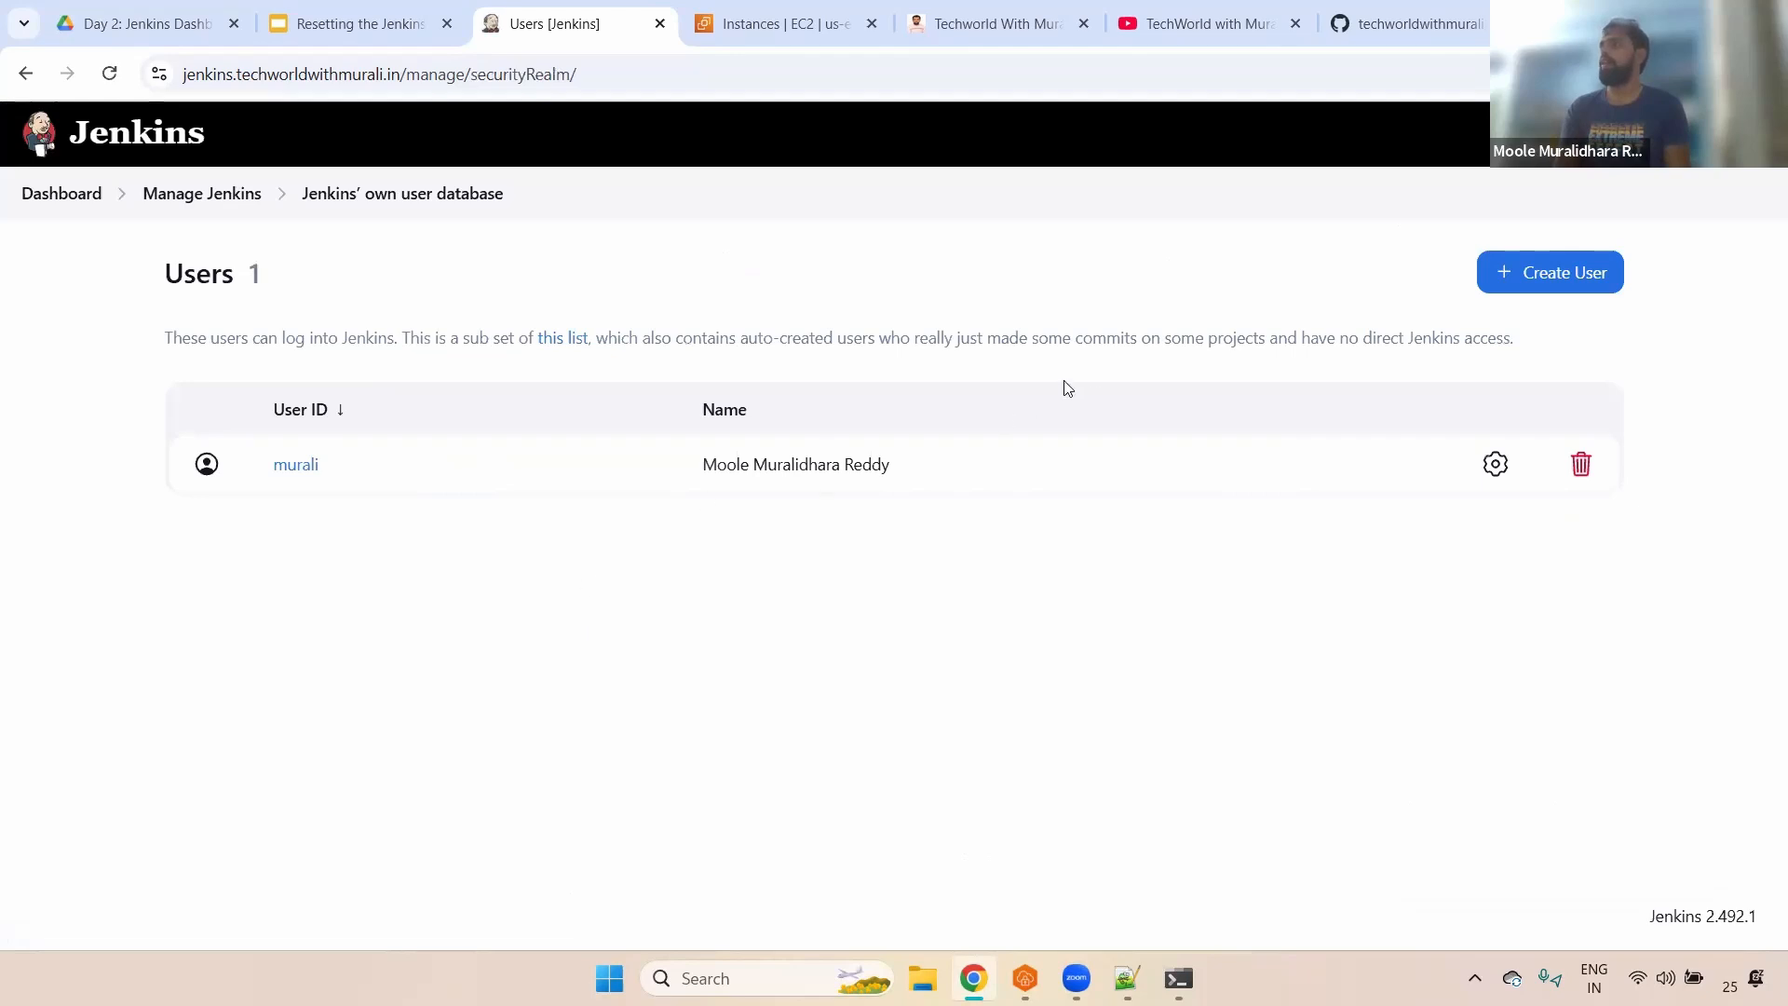
{"action": "left_click", "coordinate": [295, 466]}
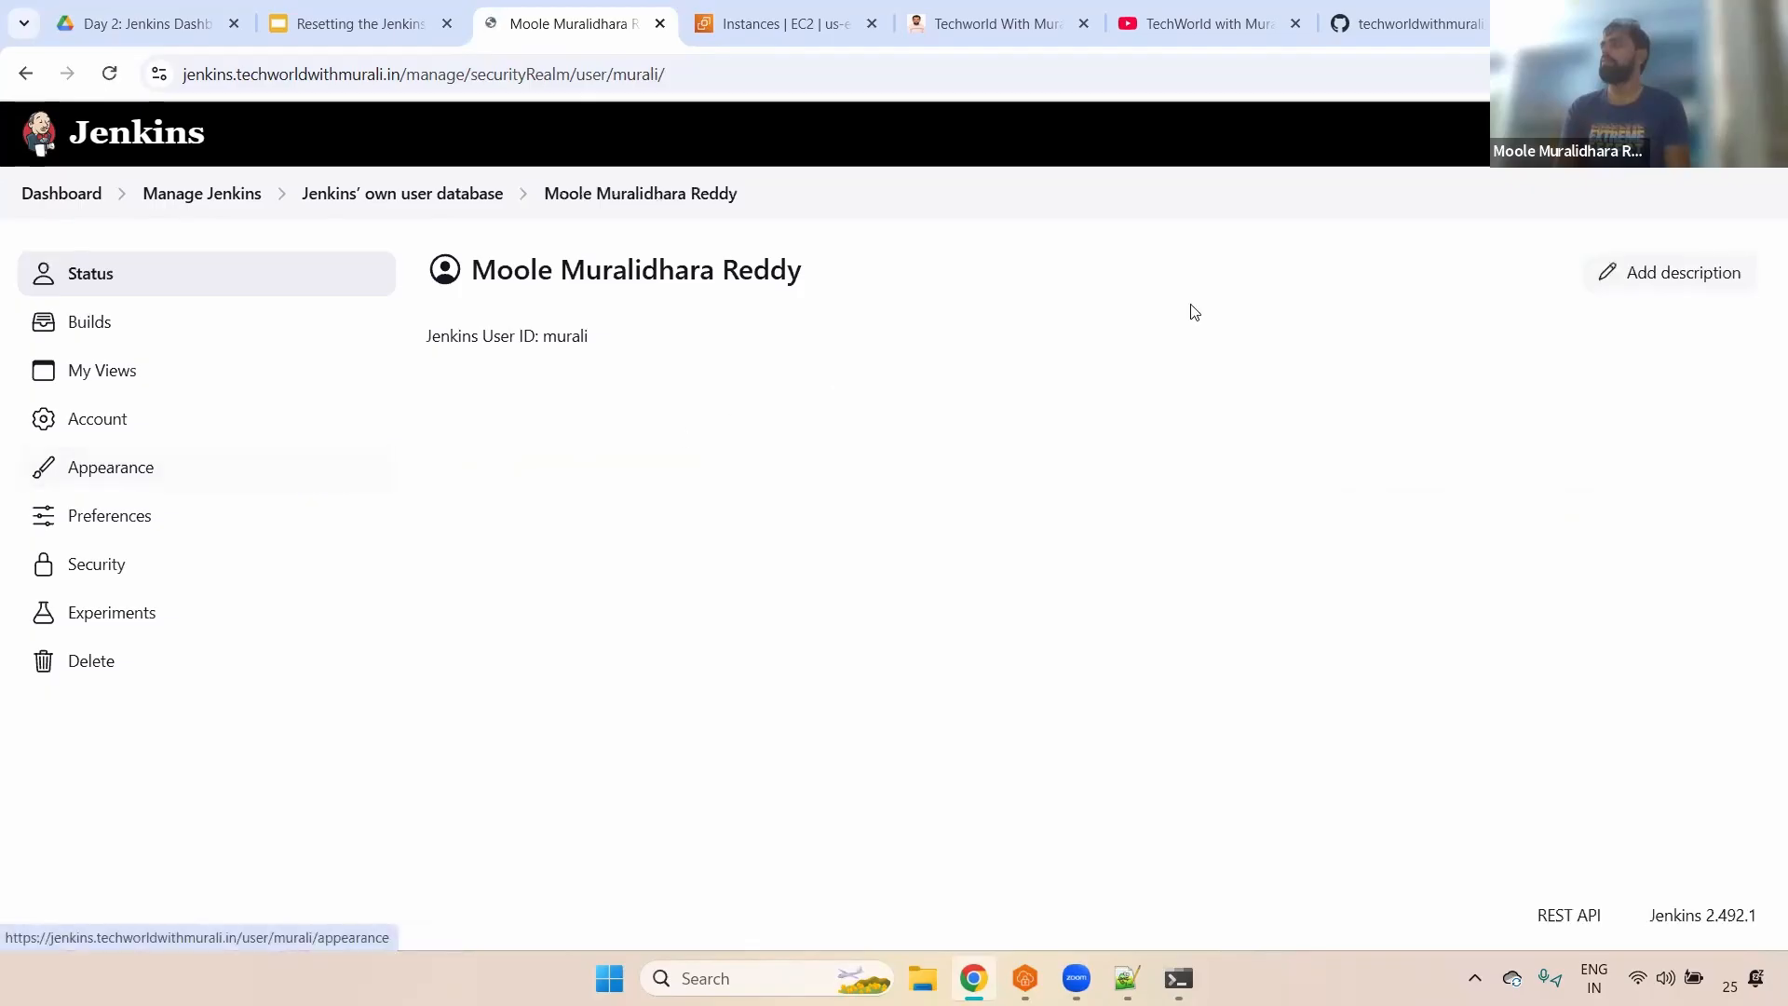
{"action": "left_click", "coordinate": [114, 421]}
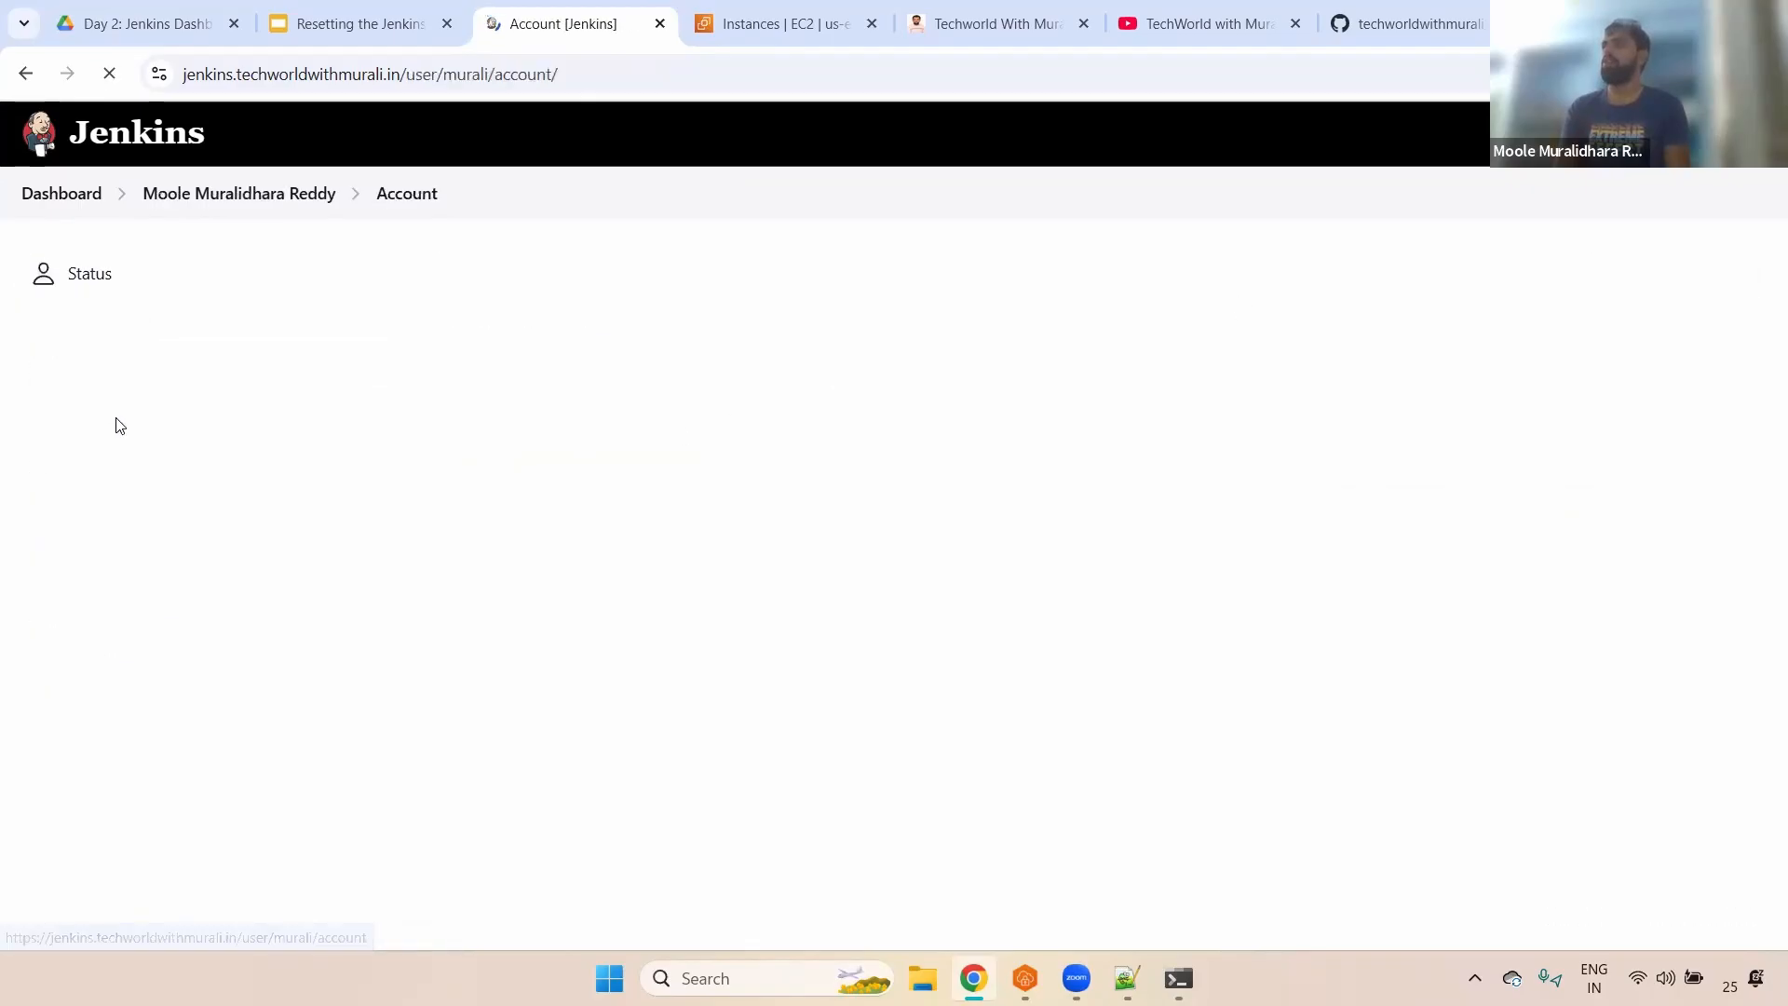
- Replace the Password and Confirm Password fields with the new six-character password
{"action": "scroll", "coordinate": [1742, 652], "scroll_direction": "down", "scroll_amount": 10}
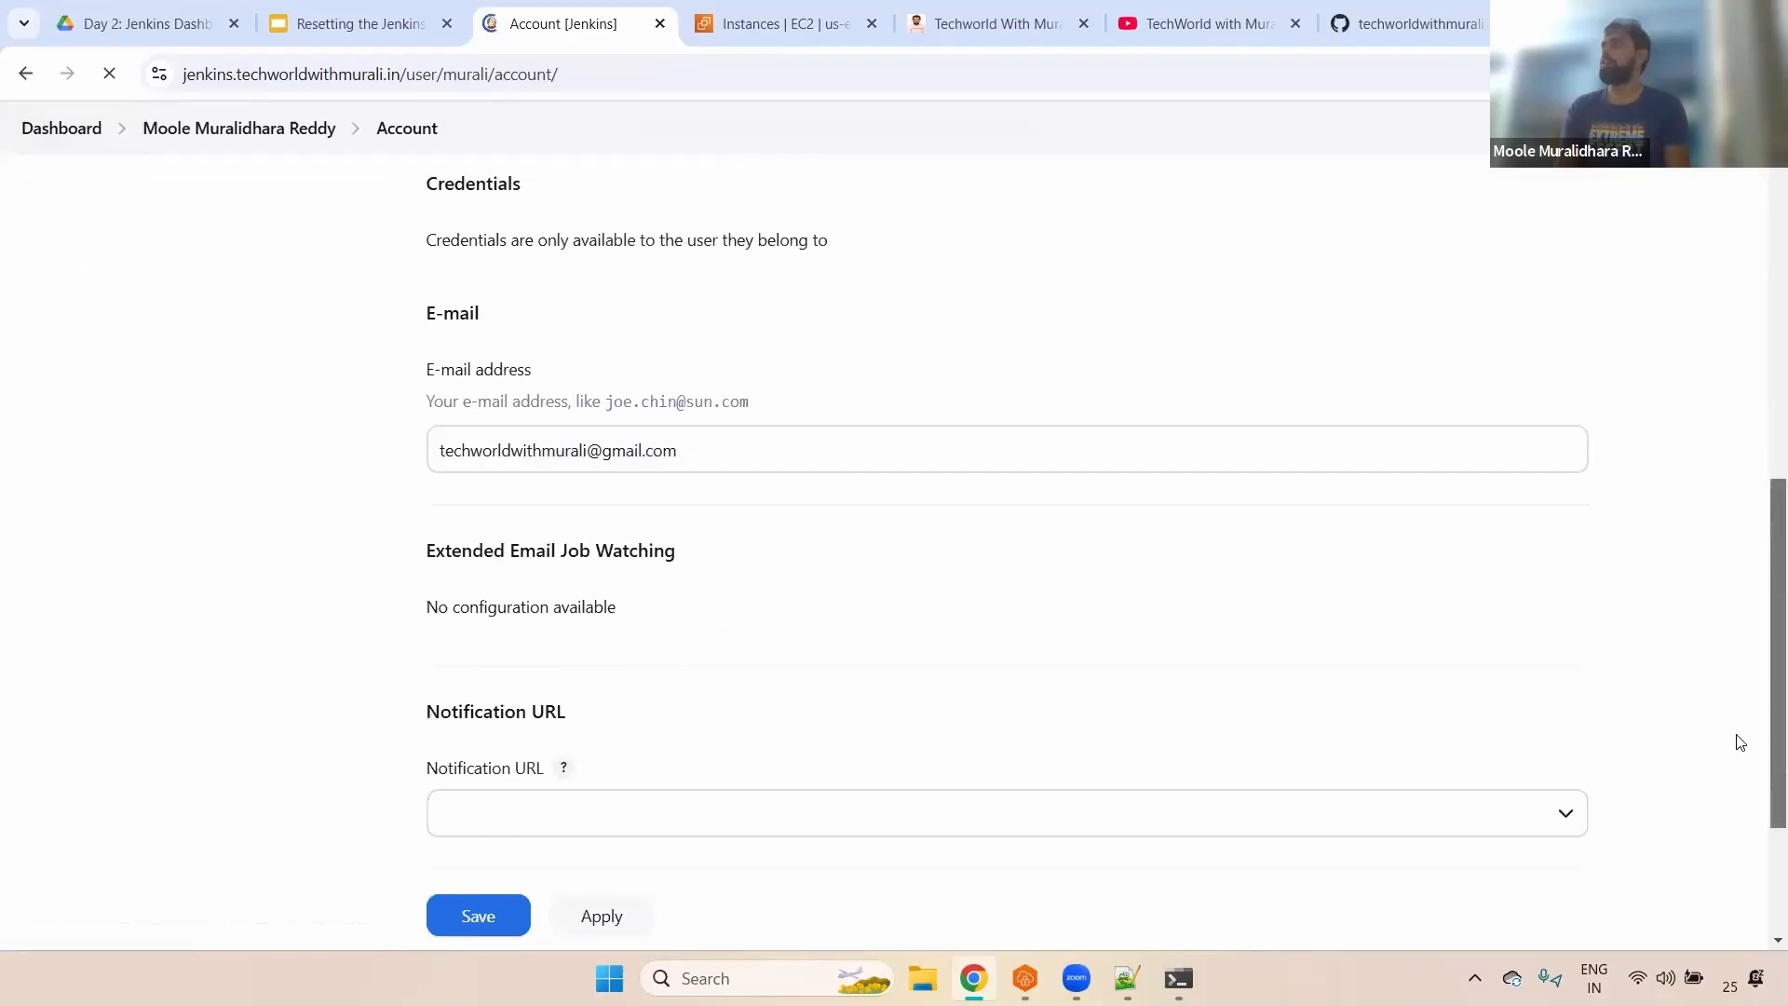
{"action": "left_click_drag", "start_coordinate": [1762, 280], "coordinate": [1764, 199]}
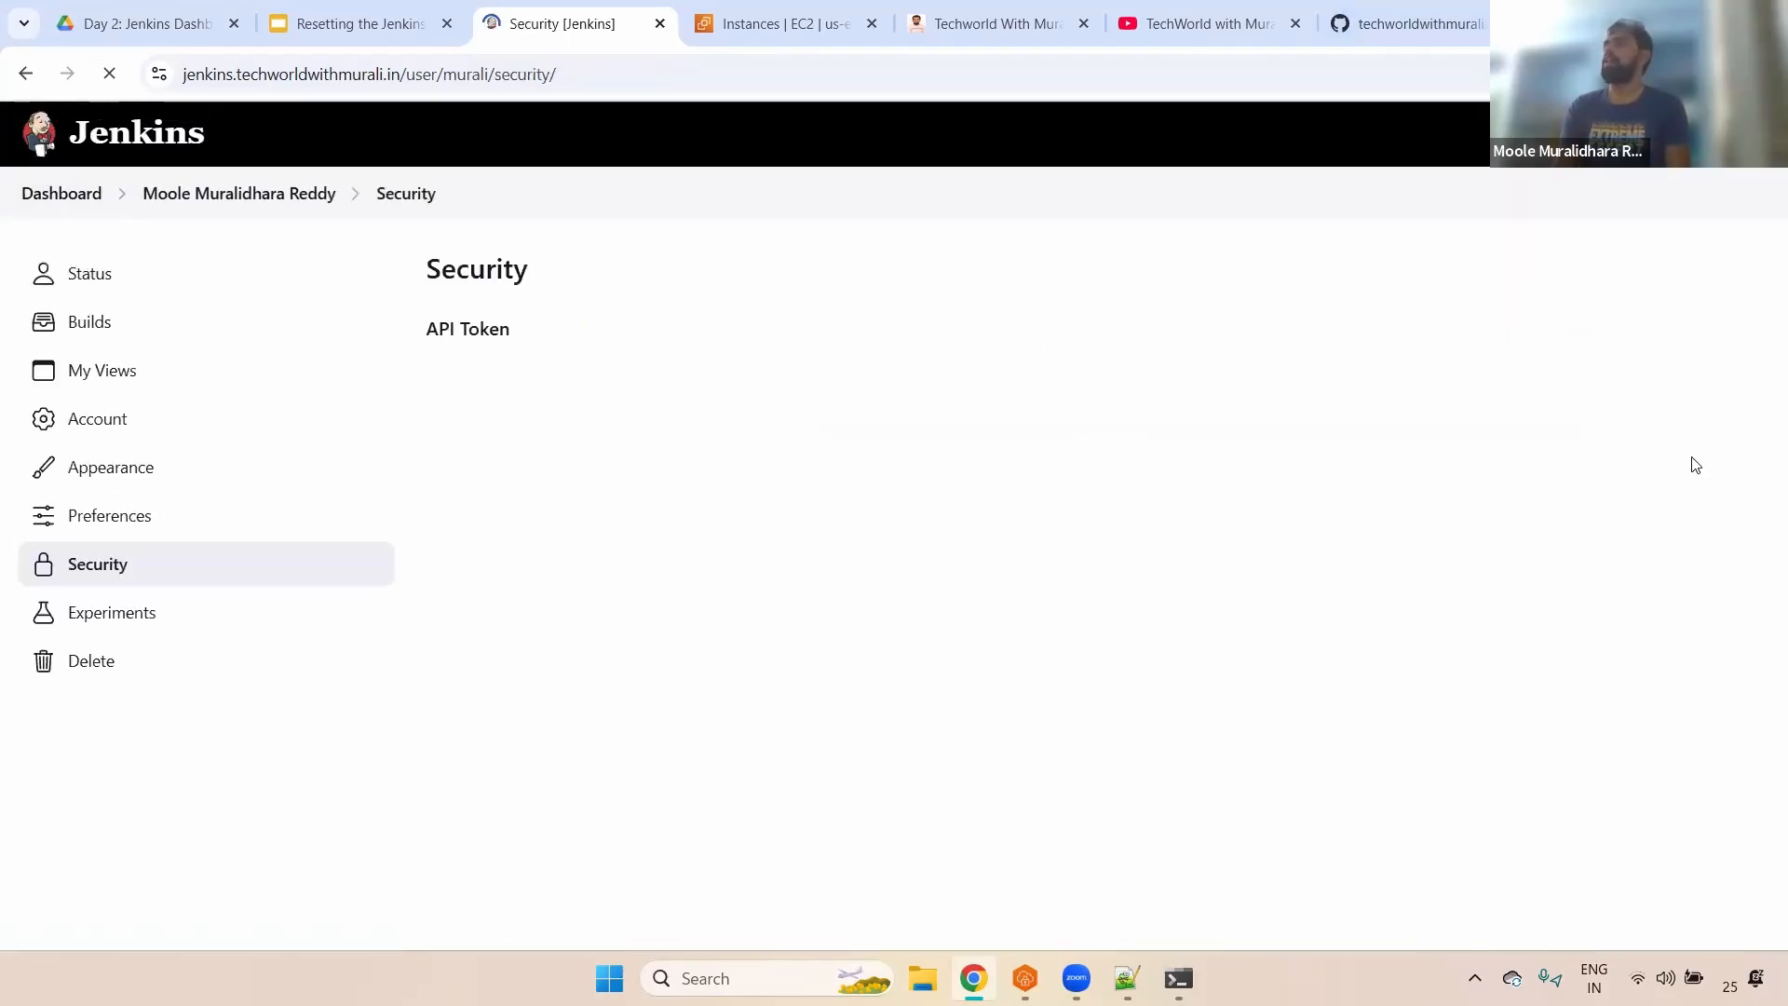
{"action": "scroll", "coordinate": [1239, 429], "scroll_direction": "down", "scroll_amount": 5}
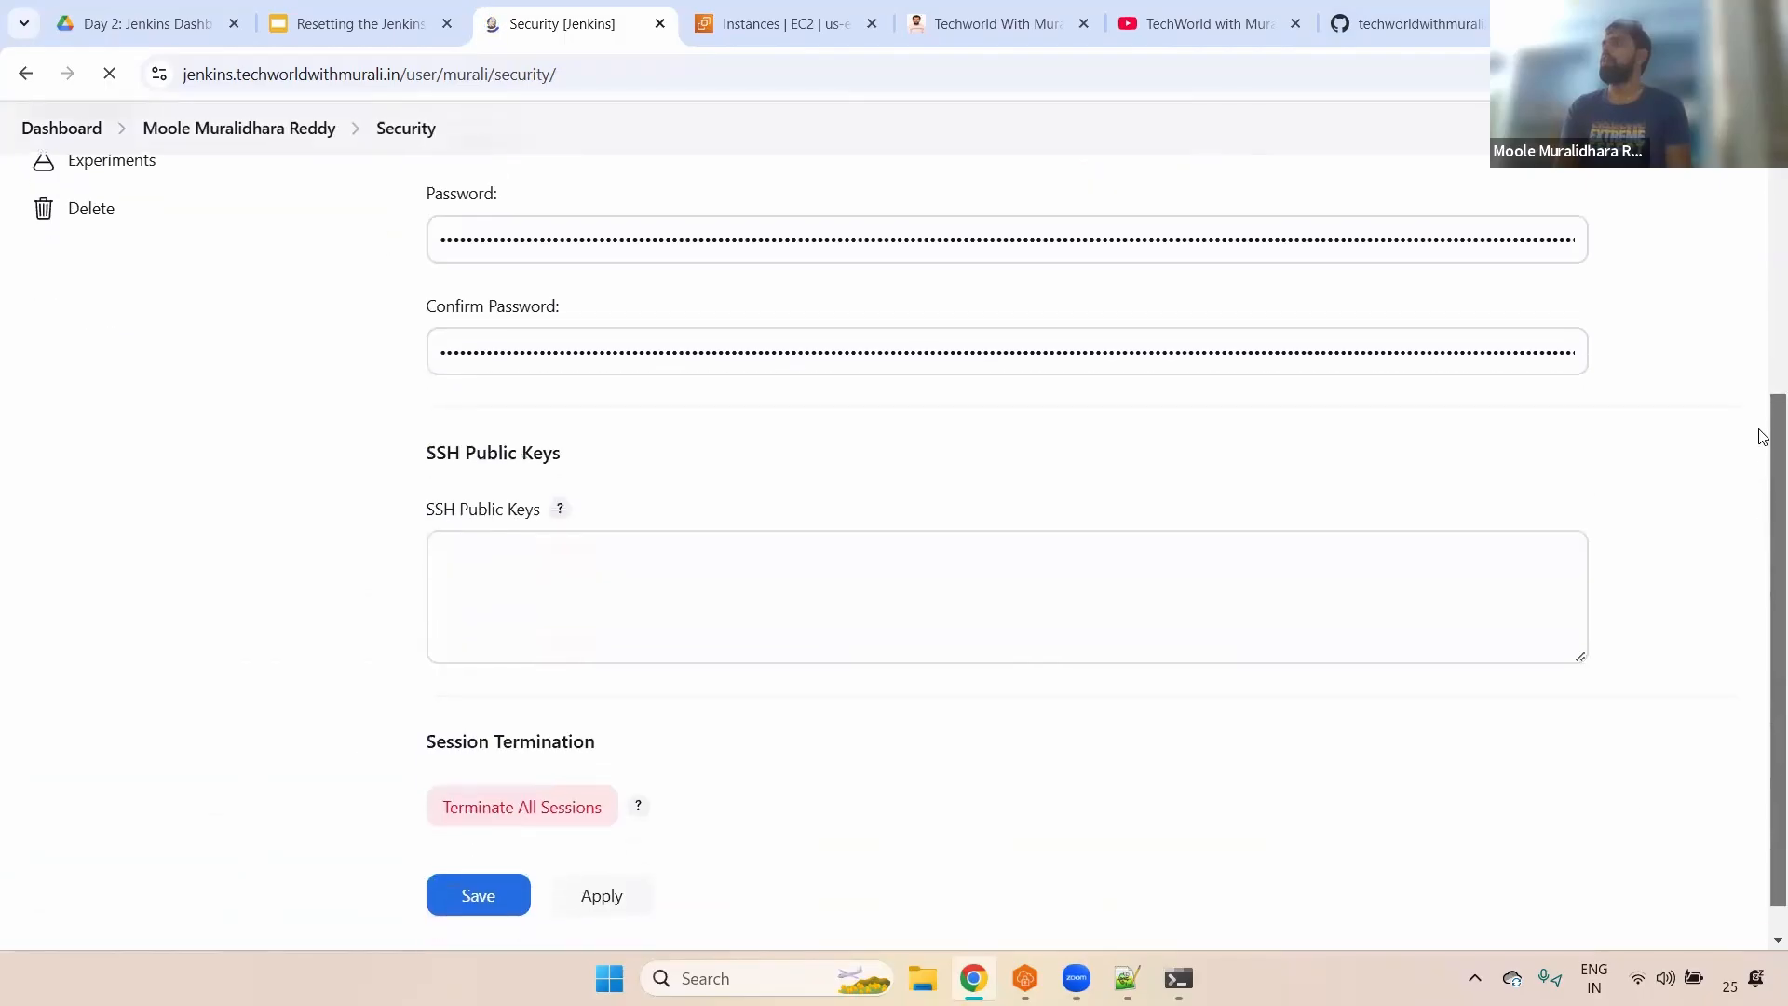
{"action": "scroll", "coordinate": [1251, 419], "scroll_direction": "up", "scroll_amount": 2}
{"action": "double_click", "coordinate": [922, 414]}
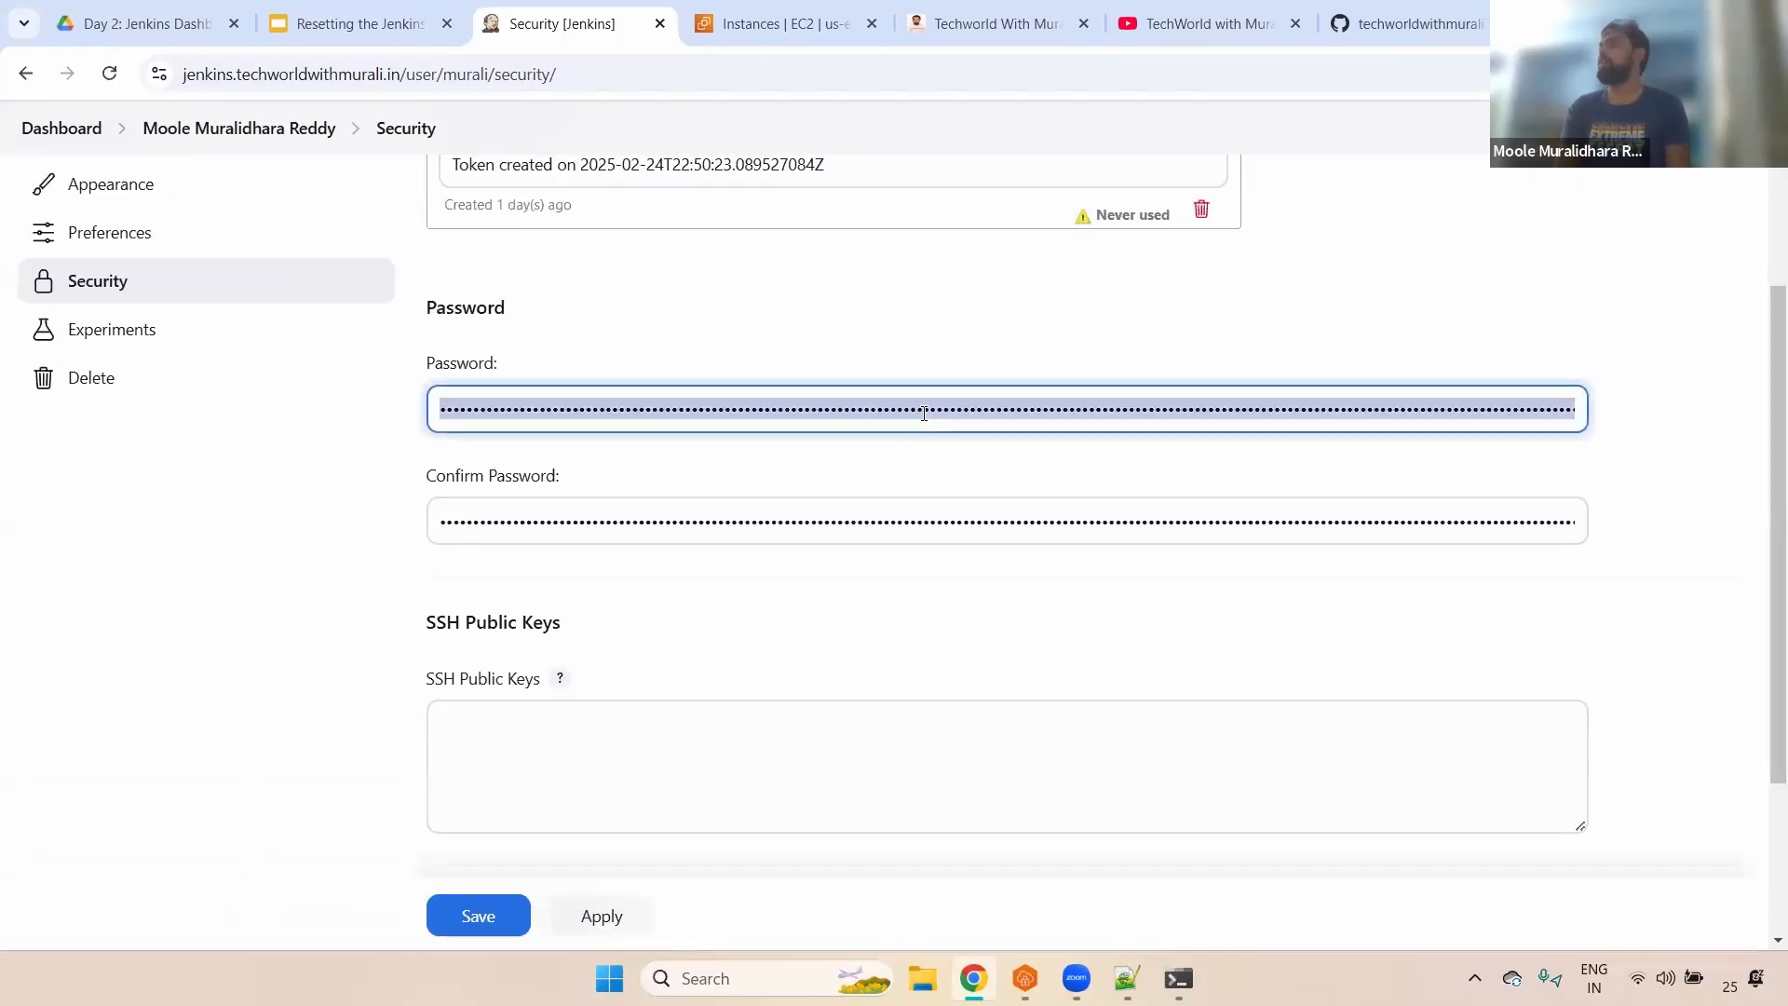
{"action": "type", "text": "a"}
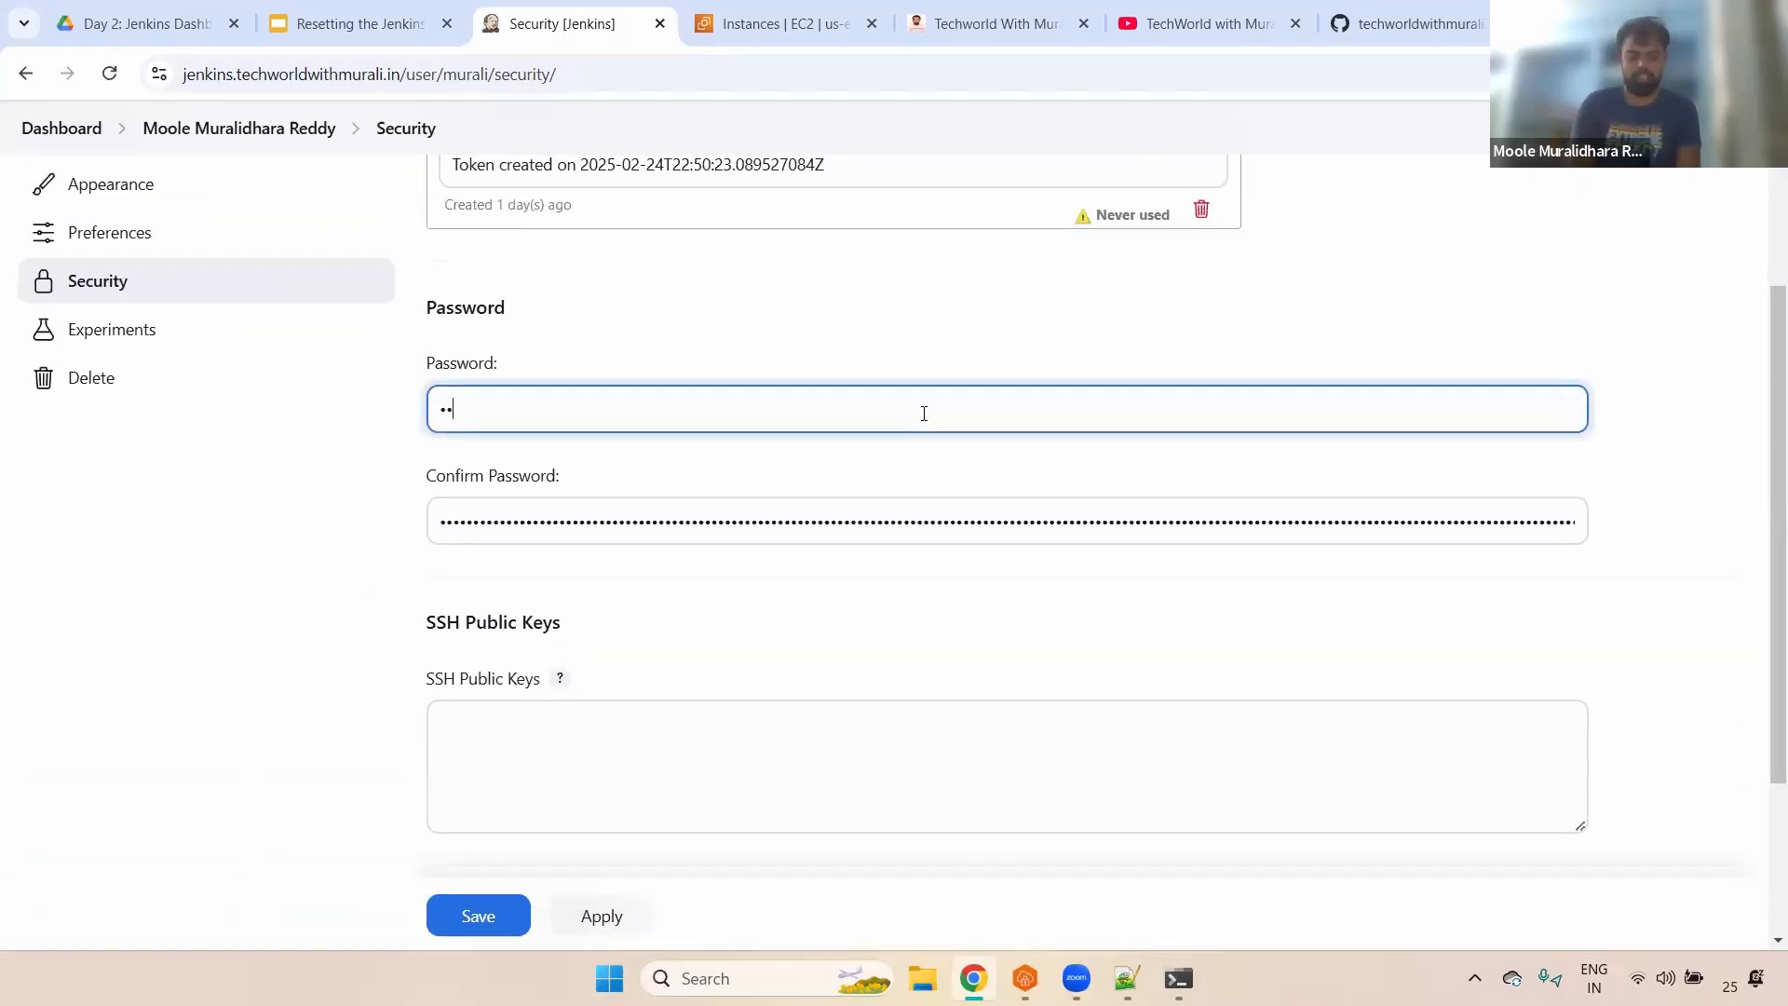
{"action": "double_click", "coordinate": [924, 414]}
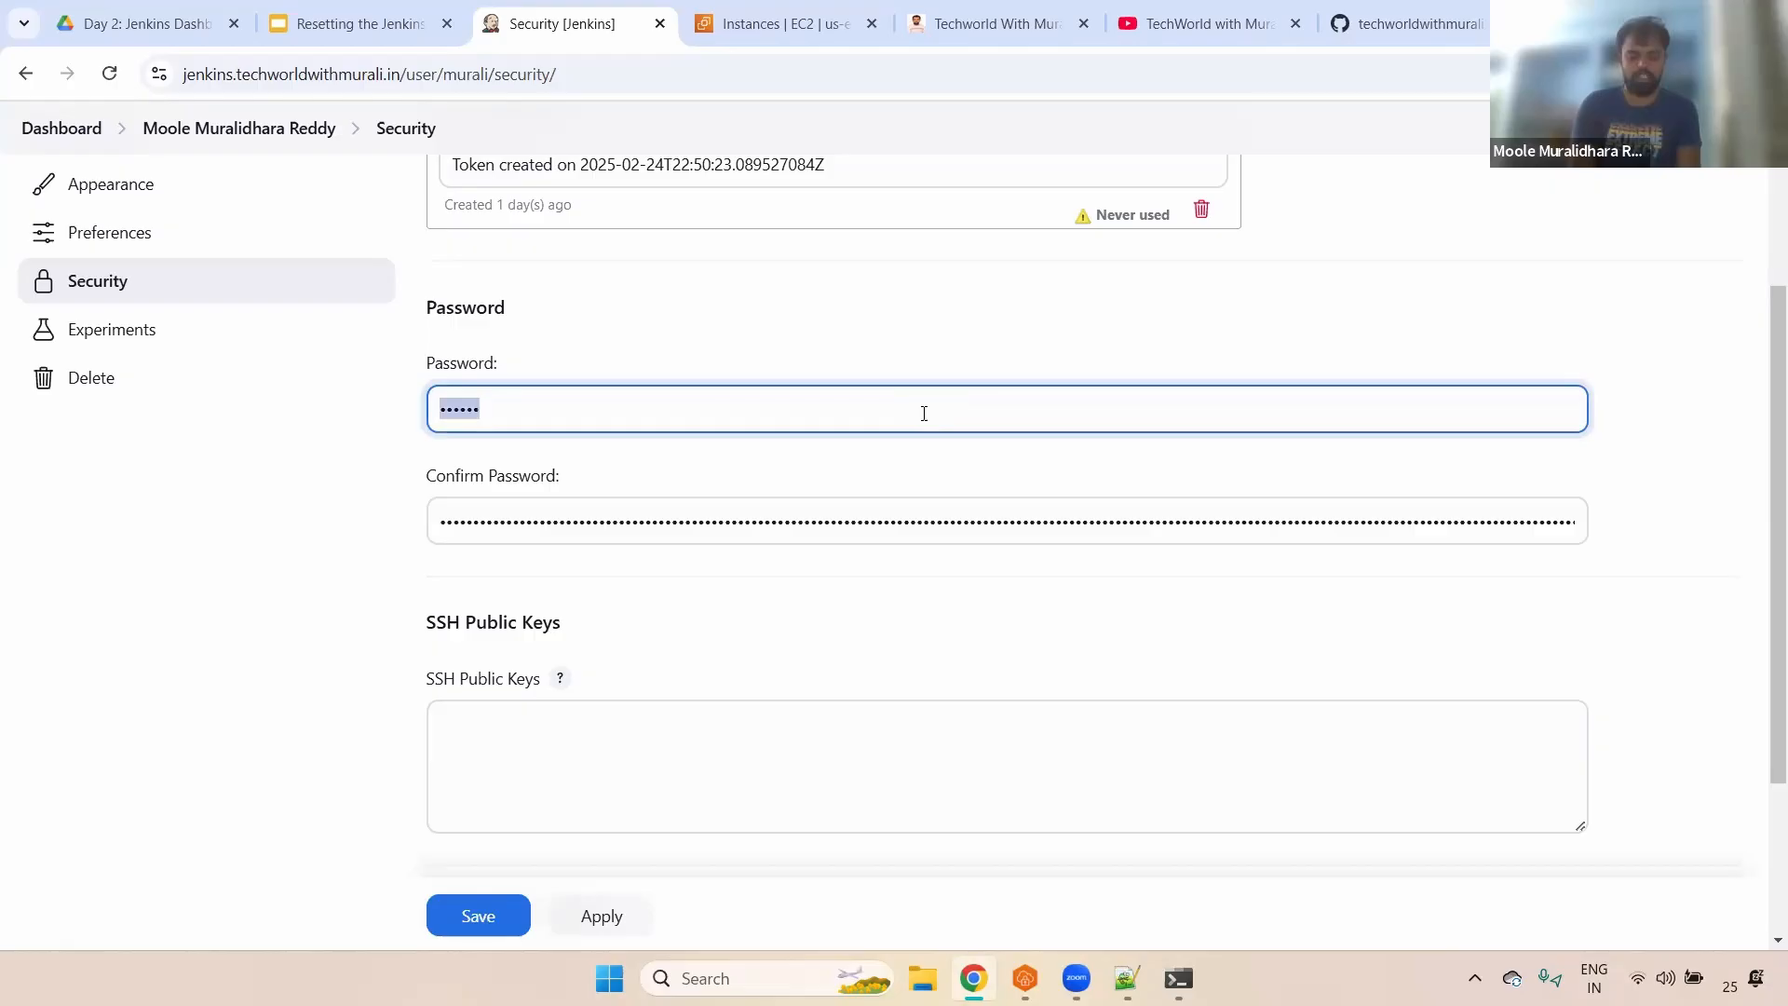
{"action": "double_click", "coordinate": [885, 527]}
{"action": "type", "text": "******"}
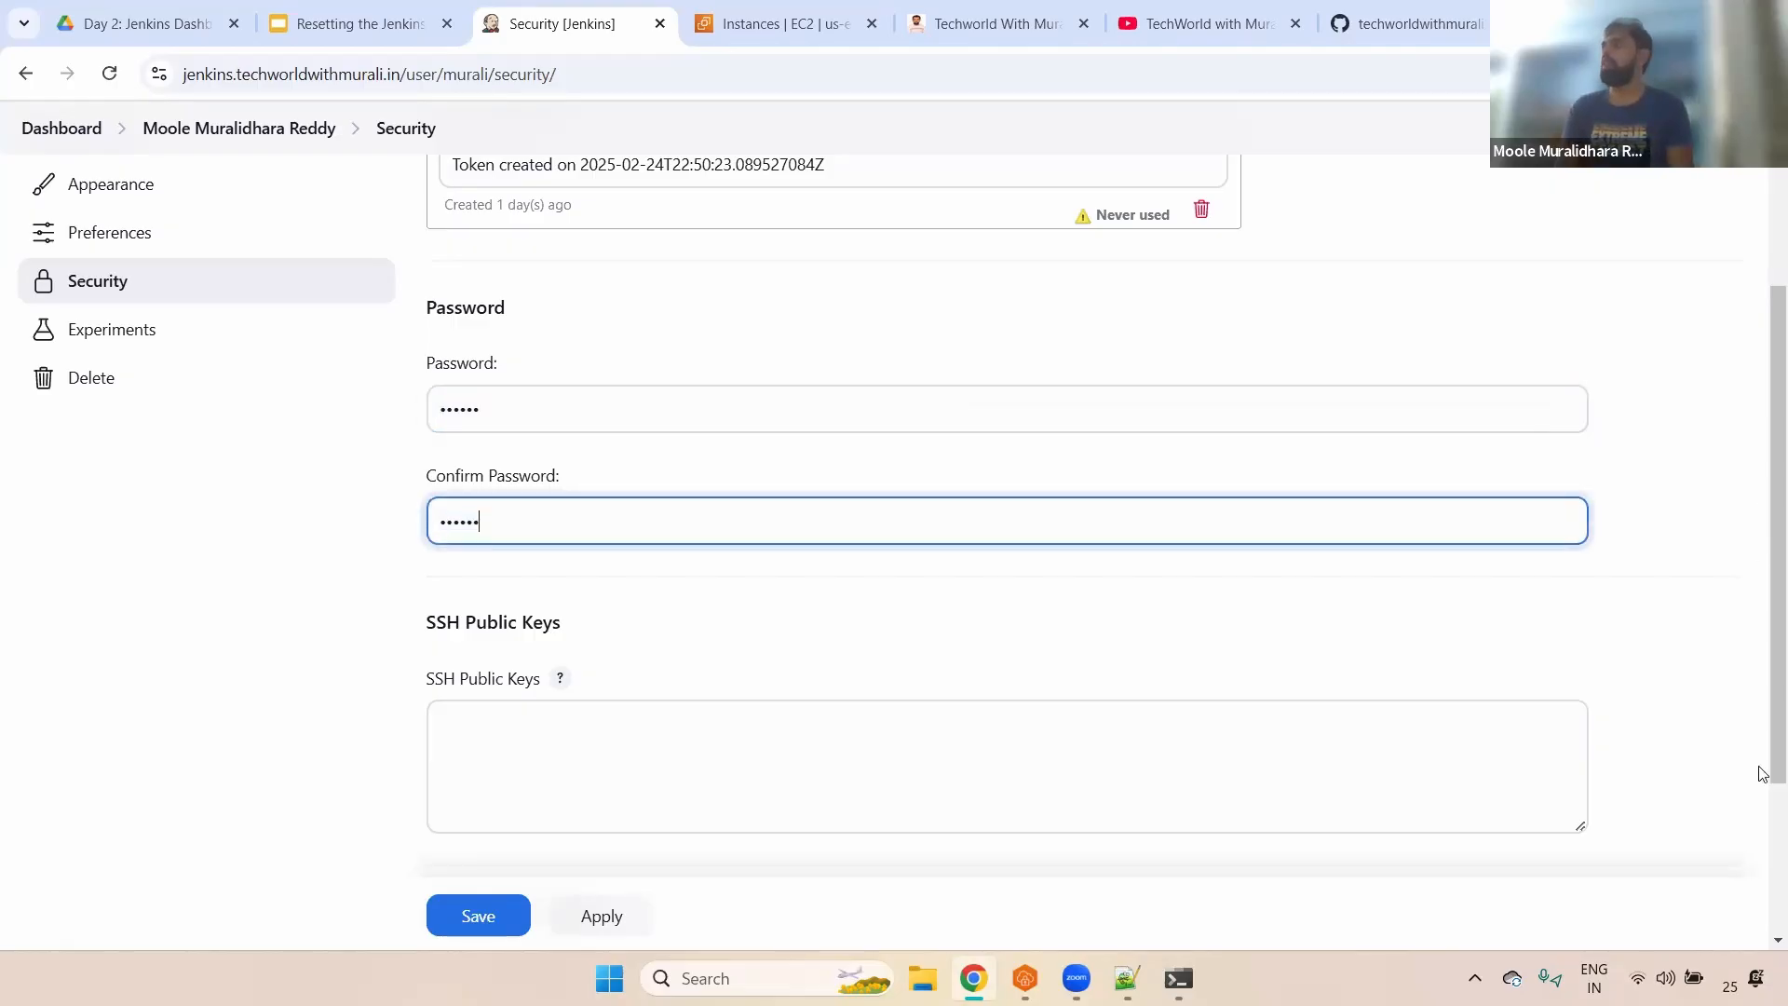
{"action": "scroll", "coordinate": [799, 787], "scroll_direction": "down", "scroll_amount": 3}
- Save the new password, sign in as the user with it, and dismiss Chrome's breached-password warning
{"action": "left_click", "coordinate": [479, 818]}
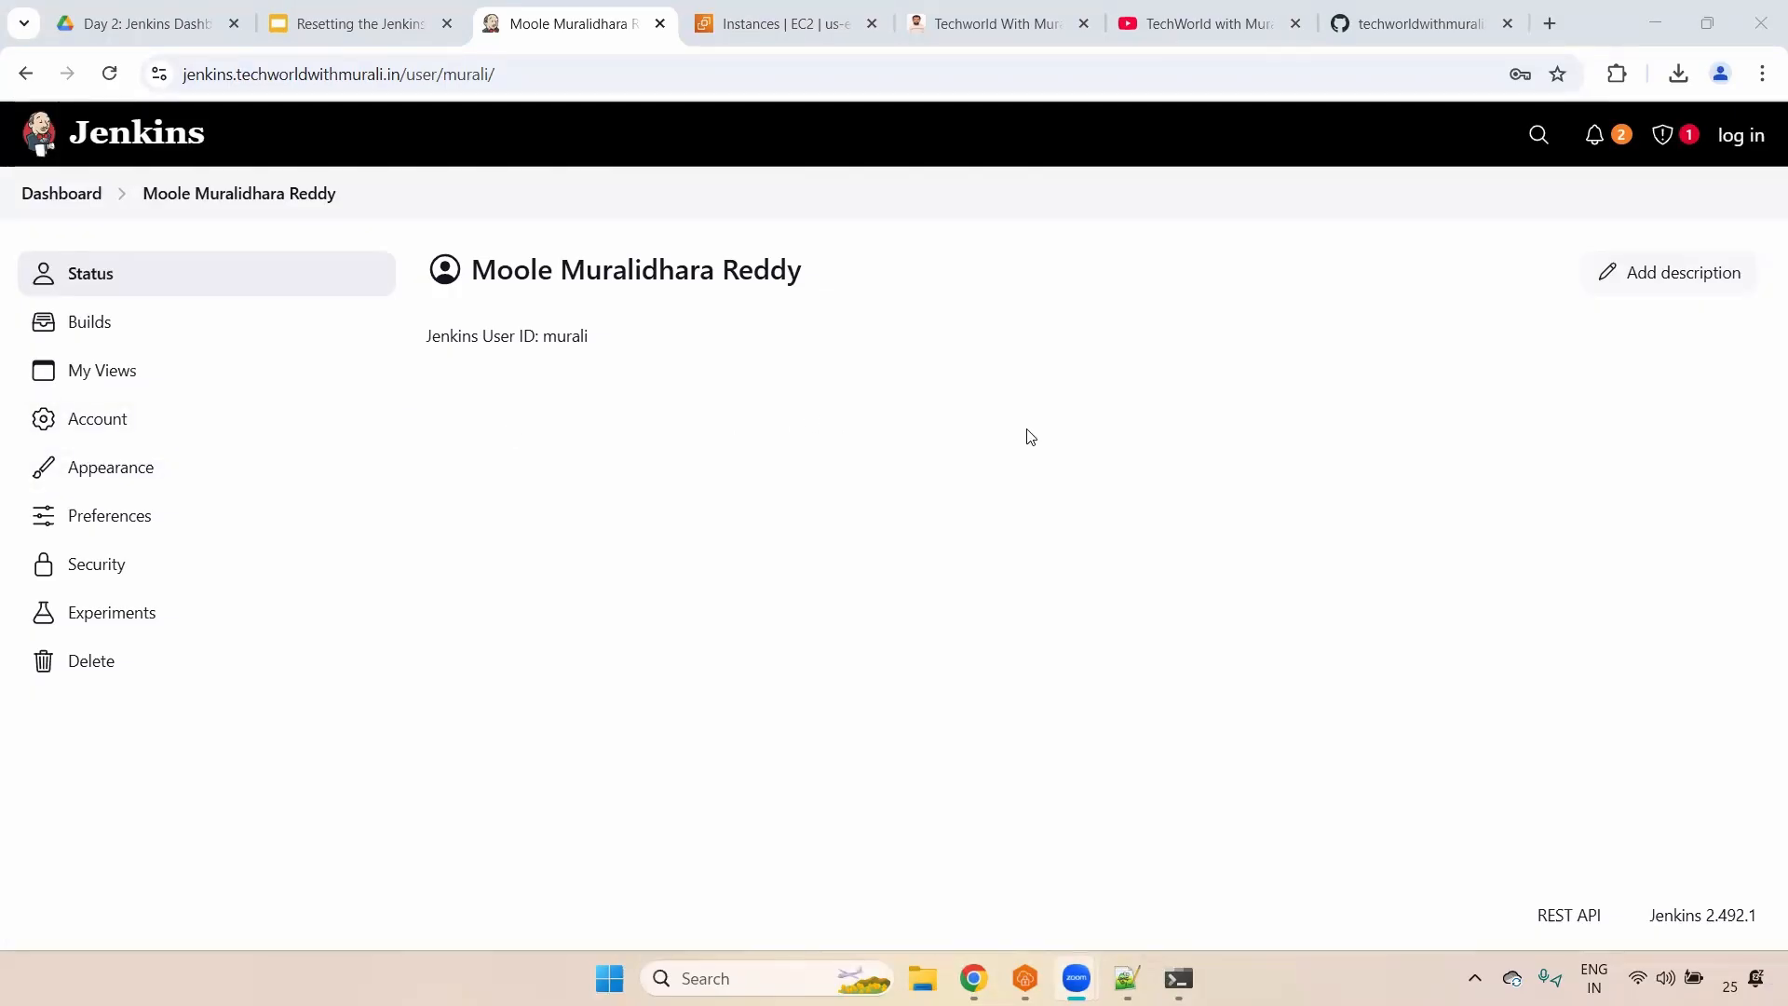
{"action": "left_click", "coordinate": [1741, 136]}
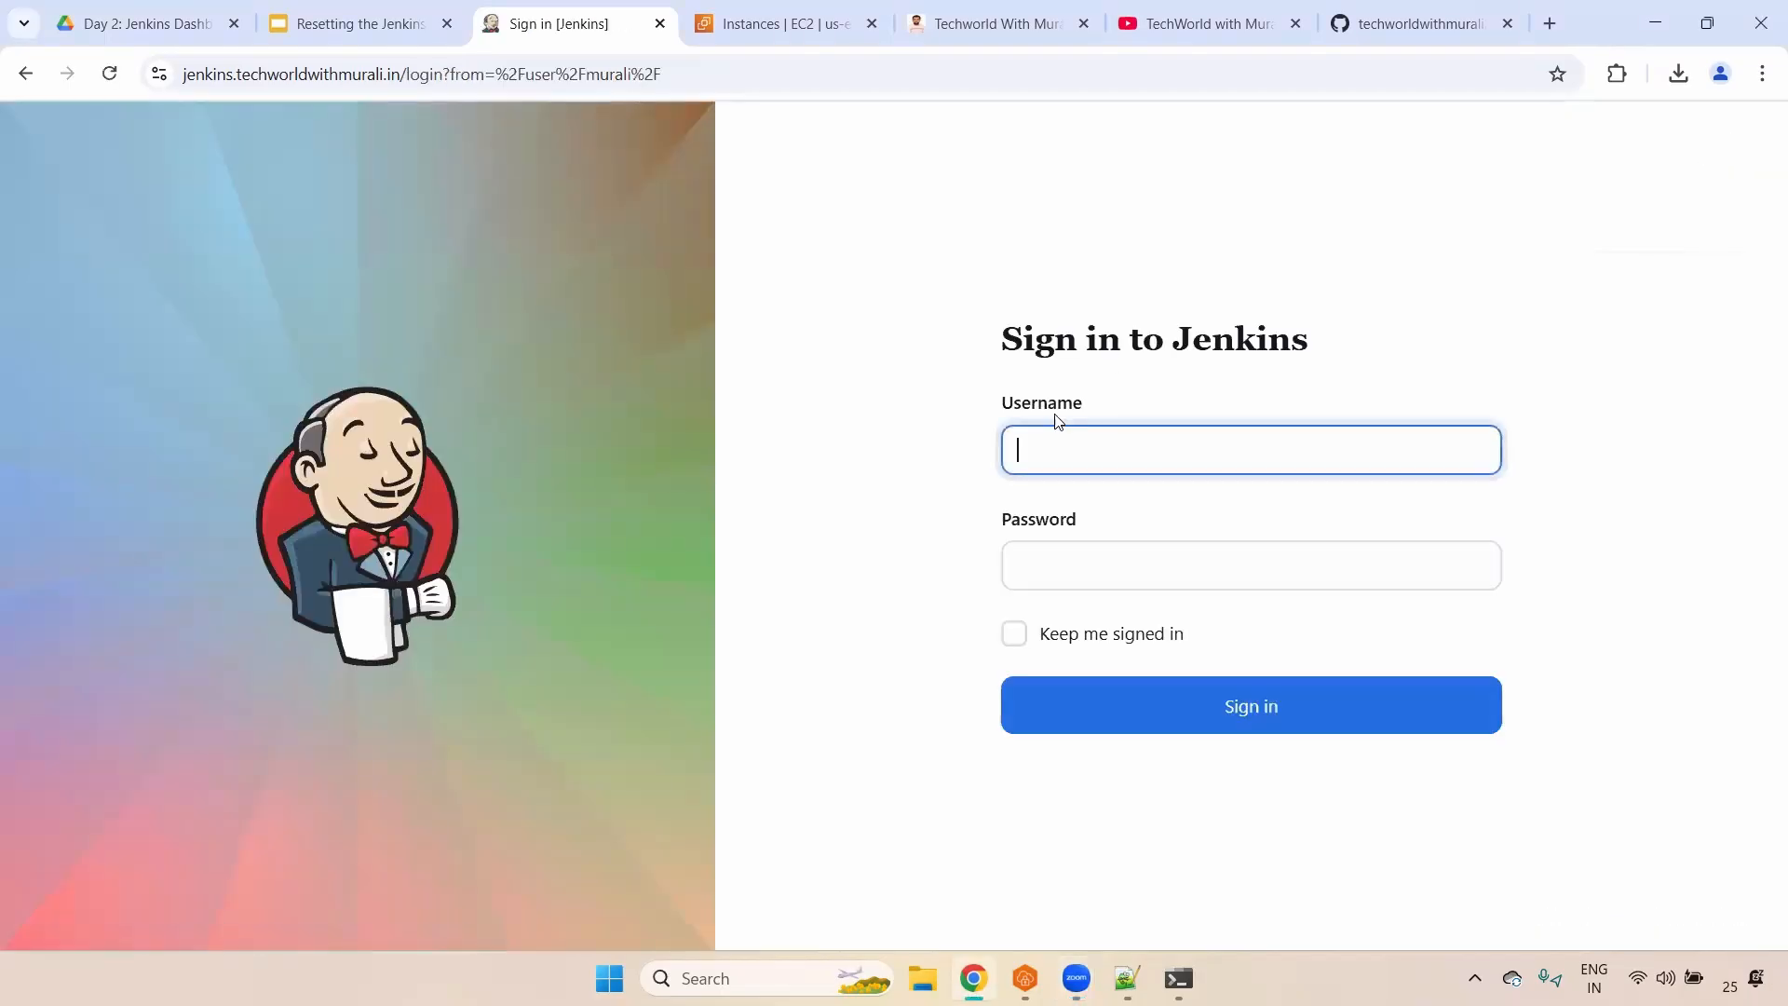
{"action": "type", "text": "murali"}
{"action": "left_click", "coordinate": [1073, 560]}
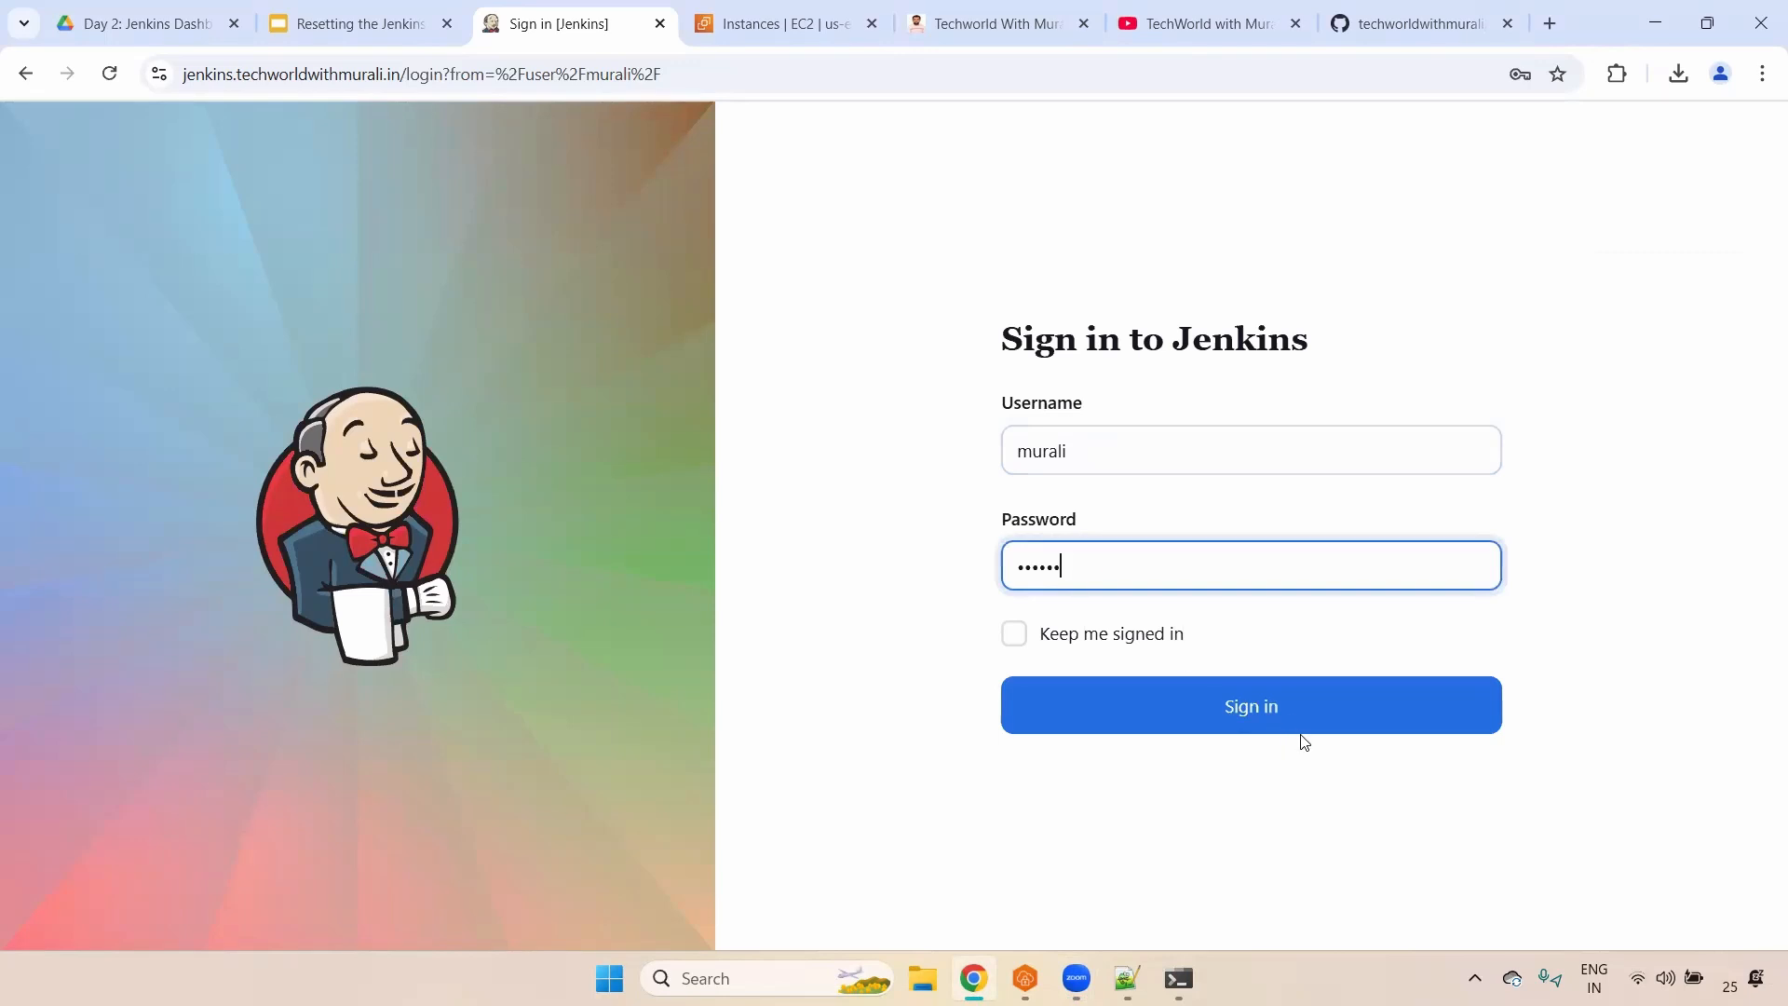
{"action": "left_click", "coordinate": [1252, 703]}
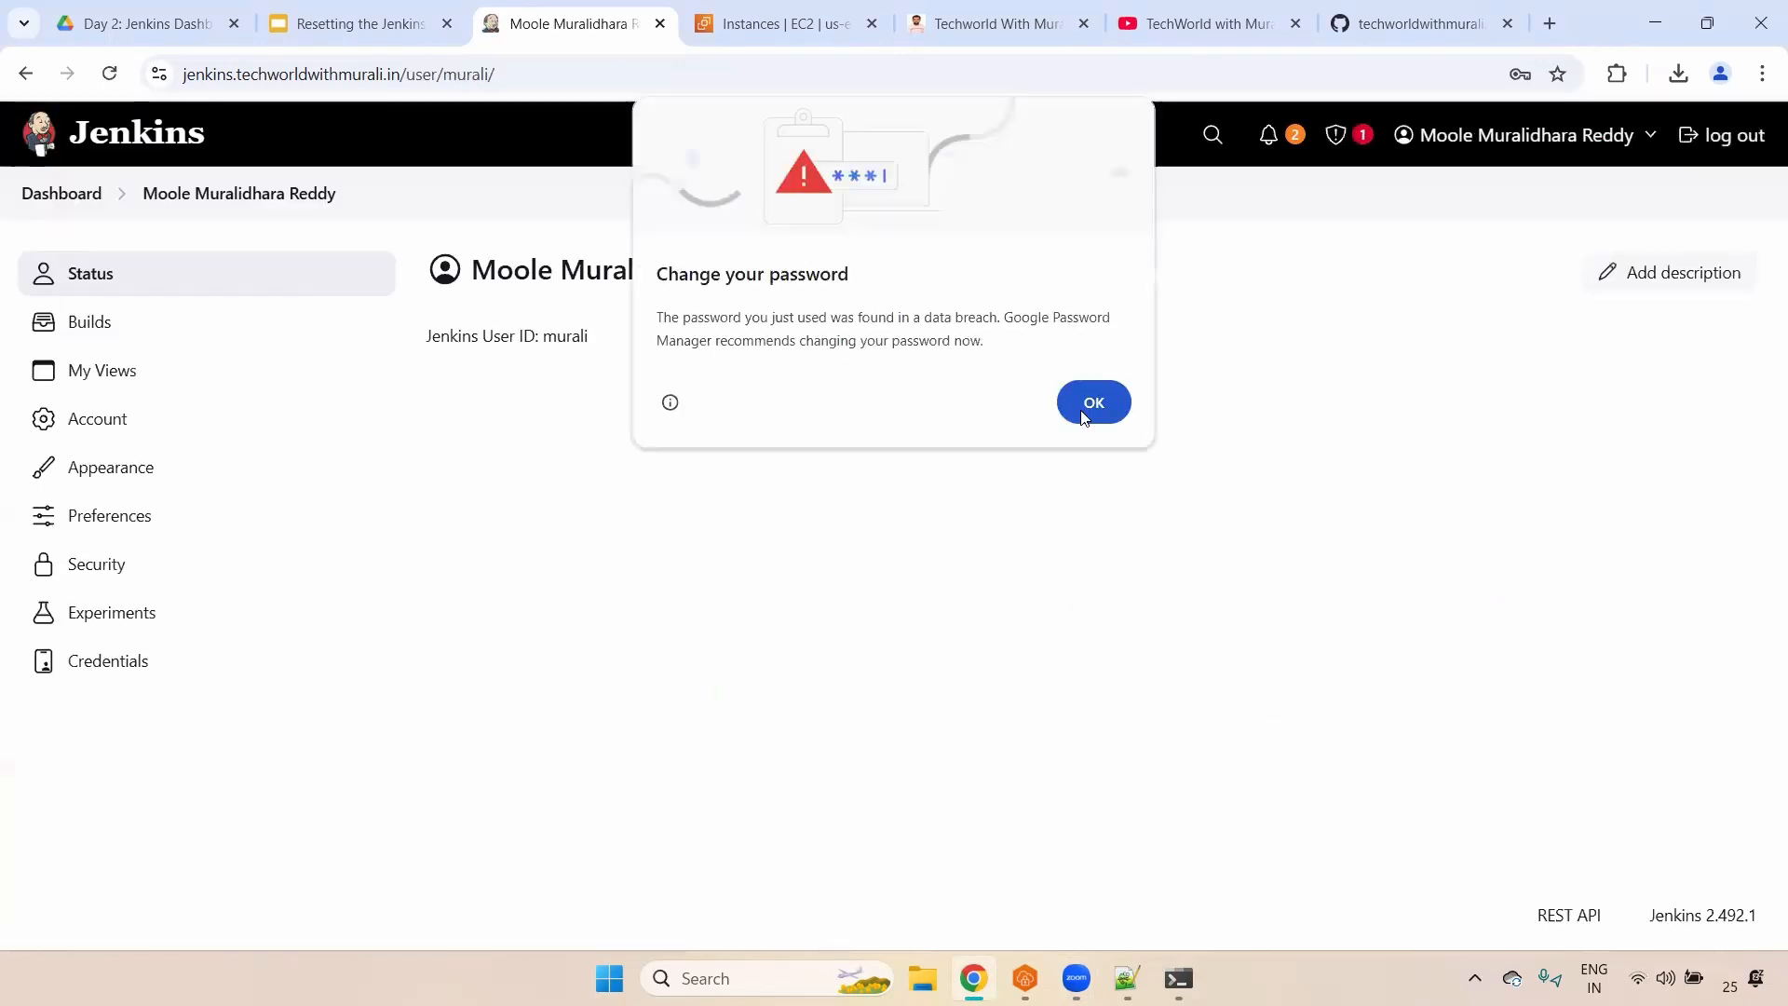
{"action": "left_click", "coordinate": [1081, 417]}
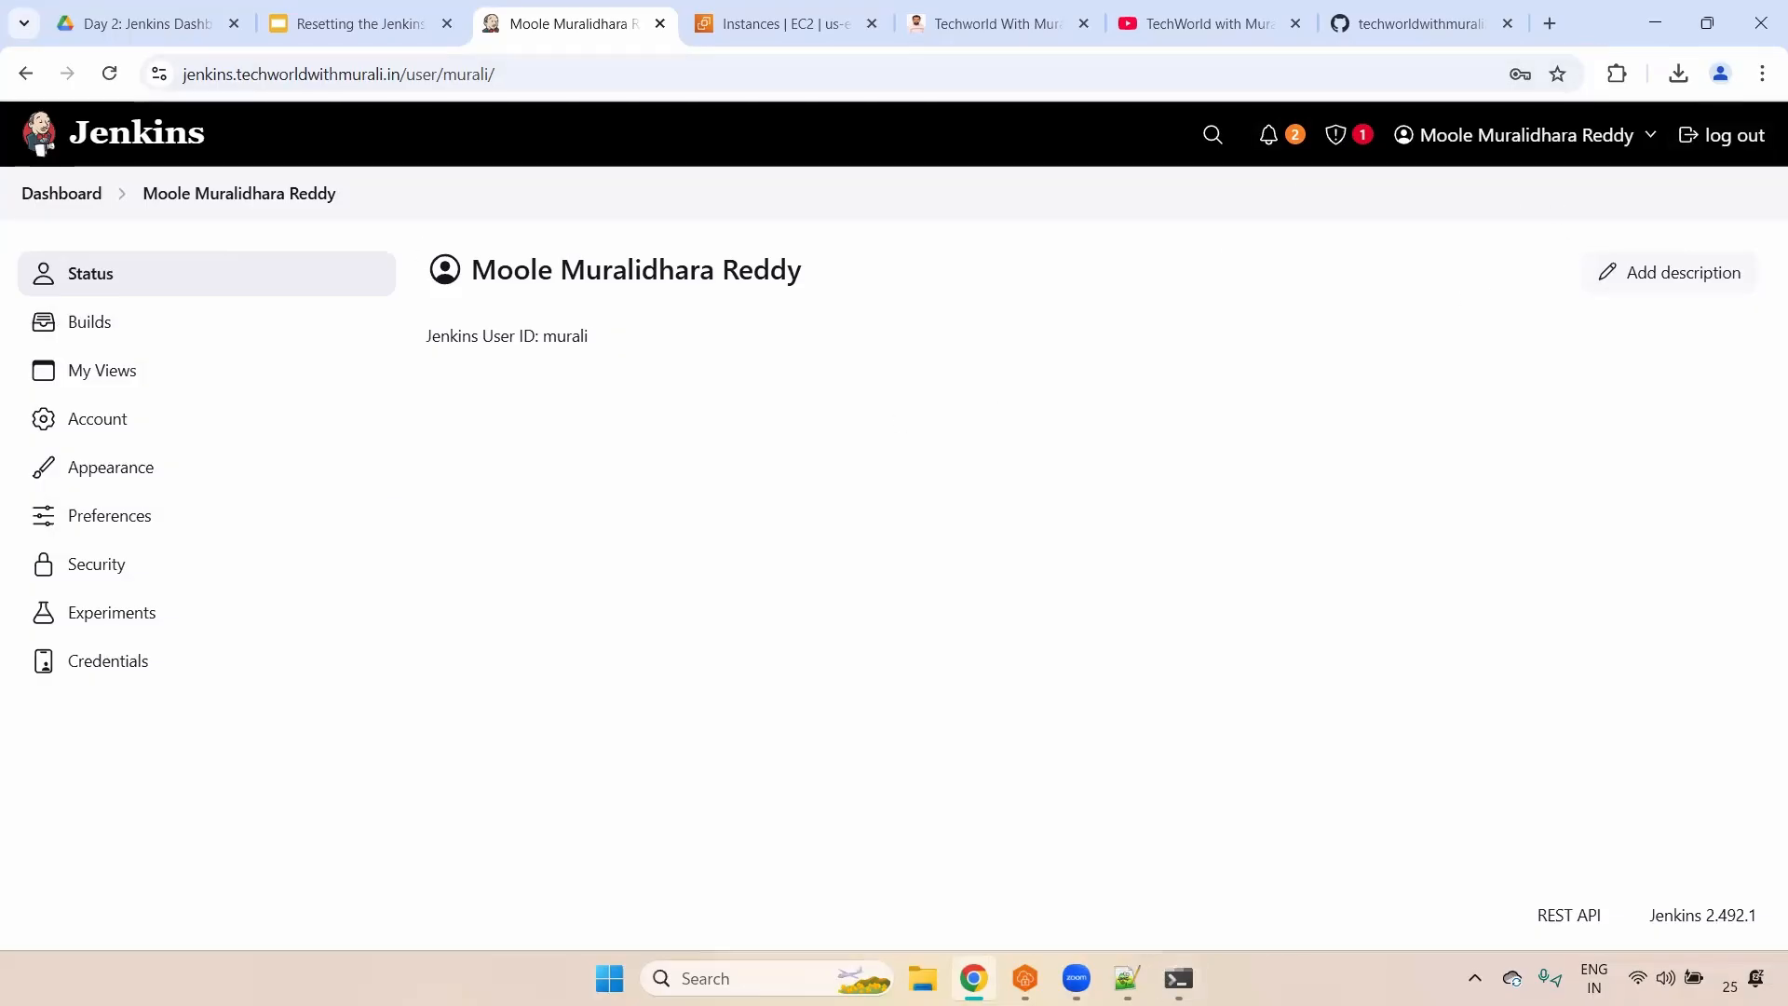
- Open config.xml in vim from the terminal and highlight the <useSecurity>true</useSecurity> line
{"action": "key", "text": "alt+Tab"}
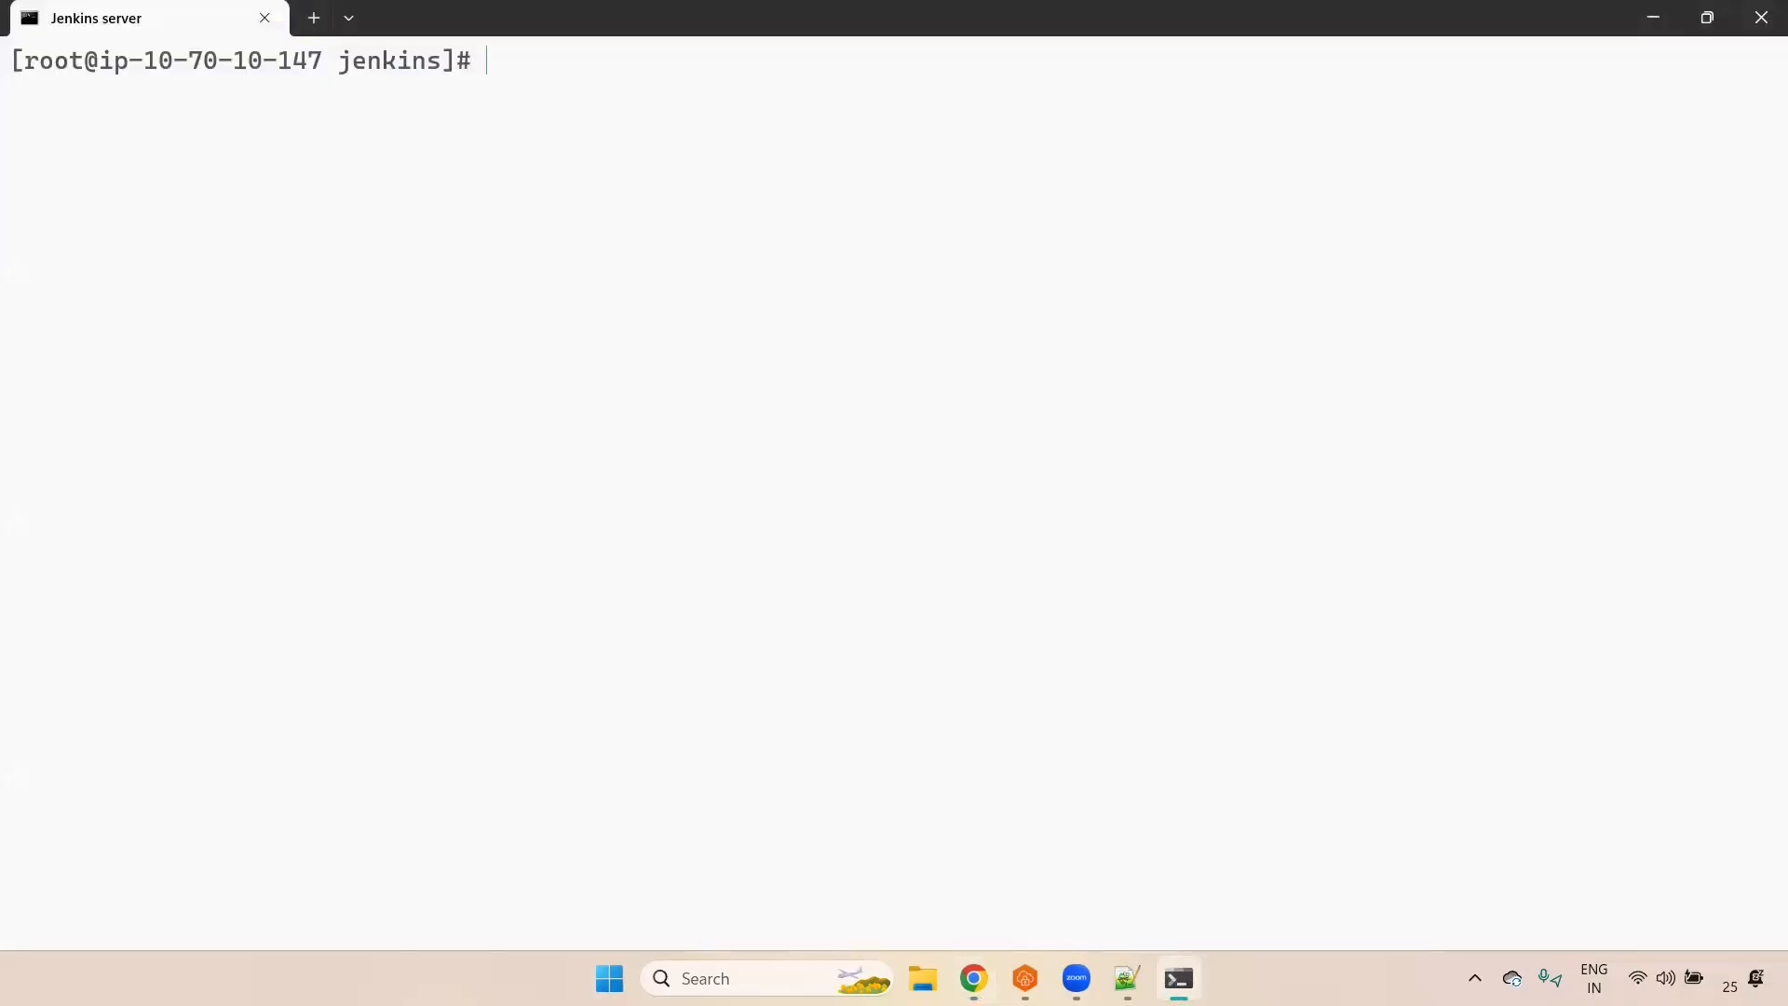
{"action": "type", "text": "vim config.xml"}
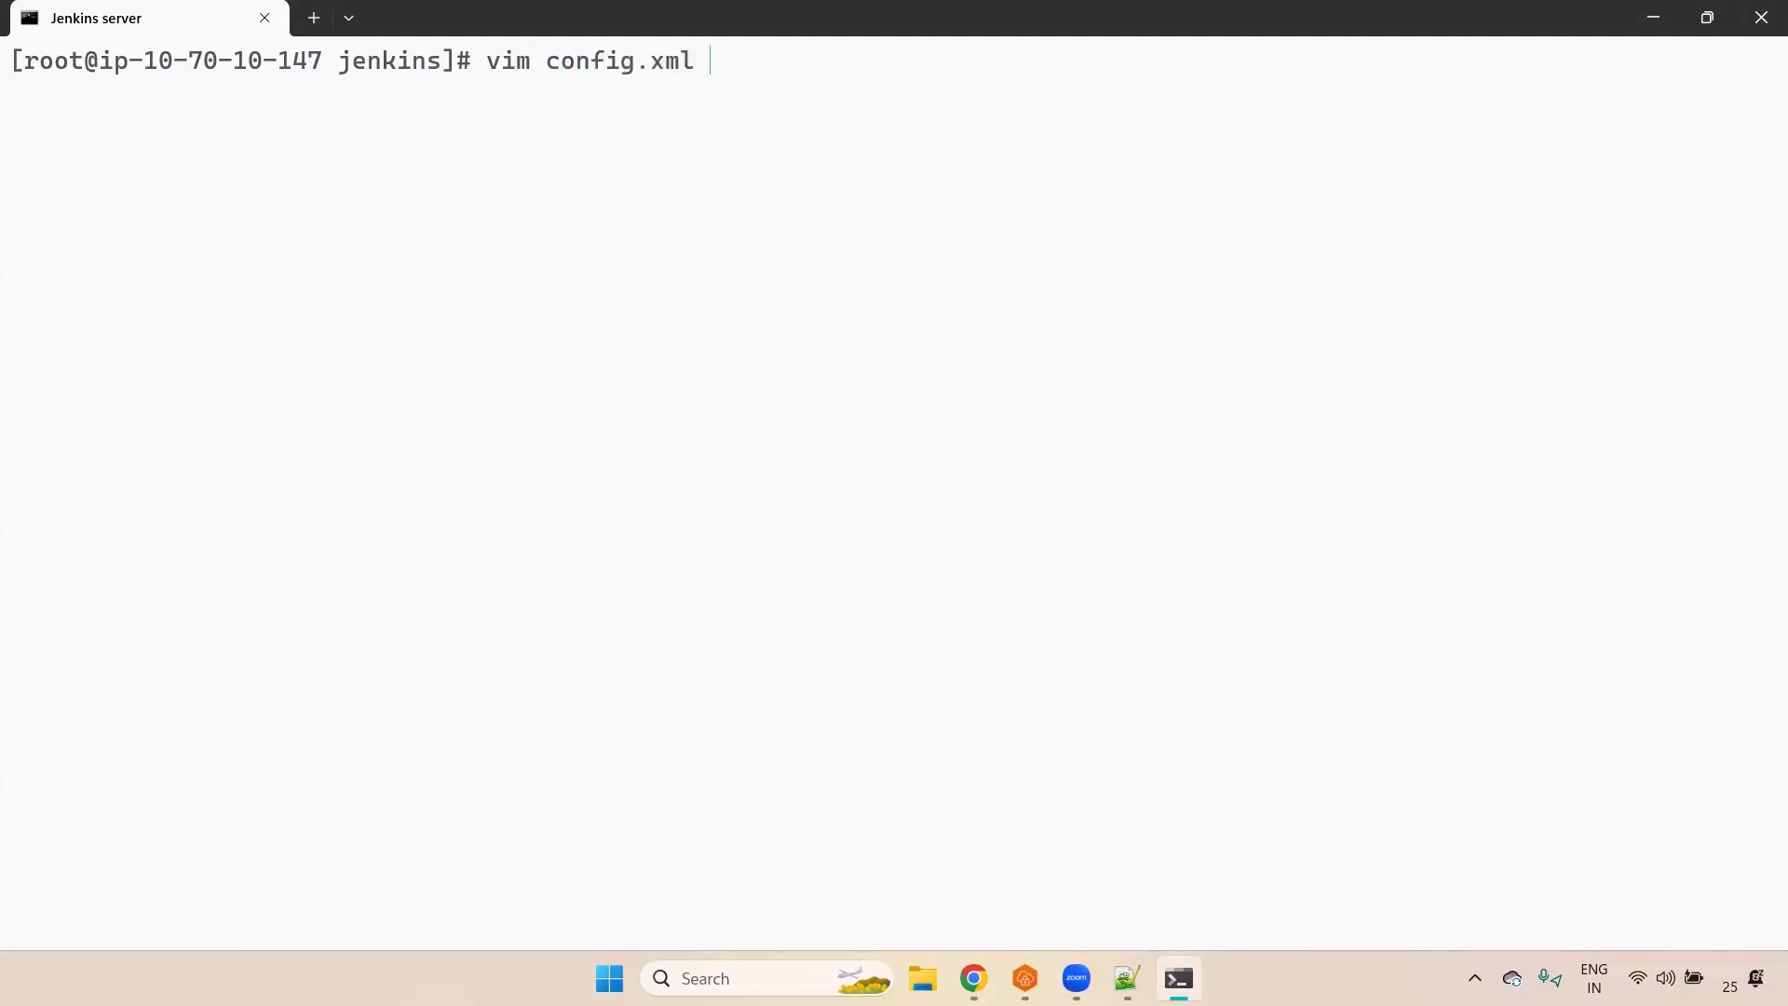
{"action": "key", "text": "Return"}
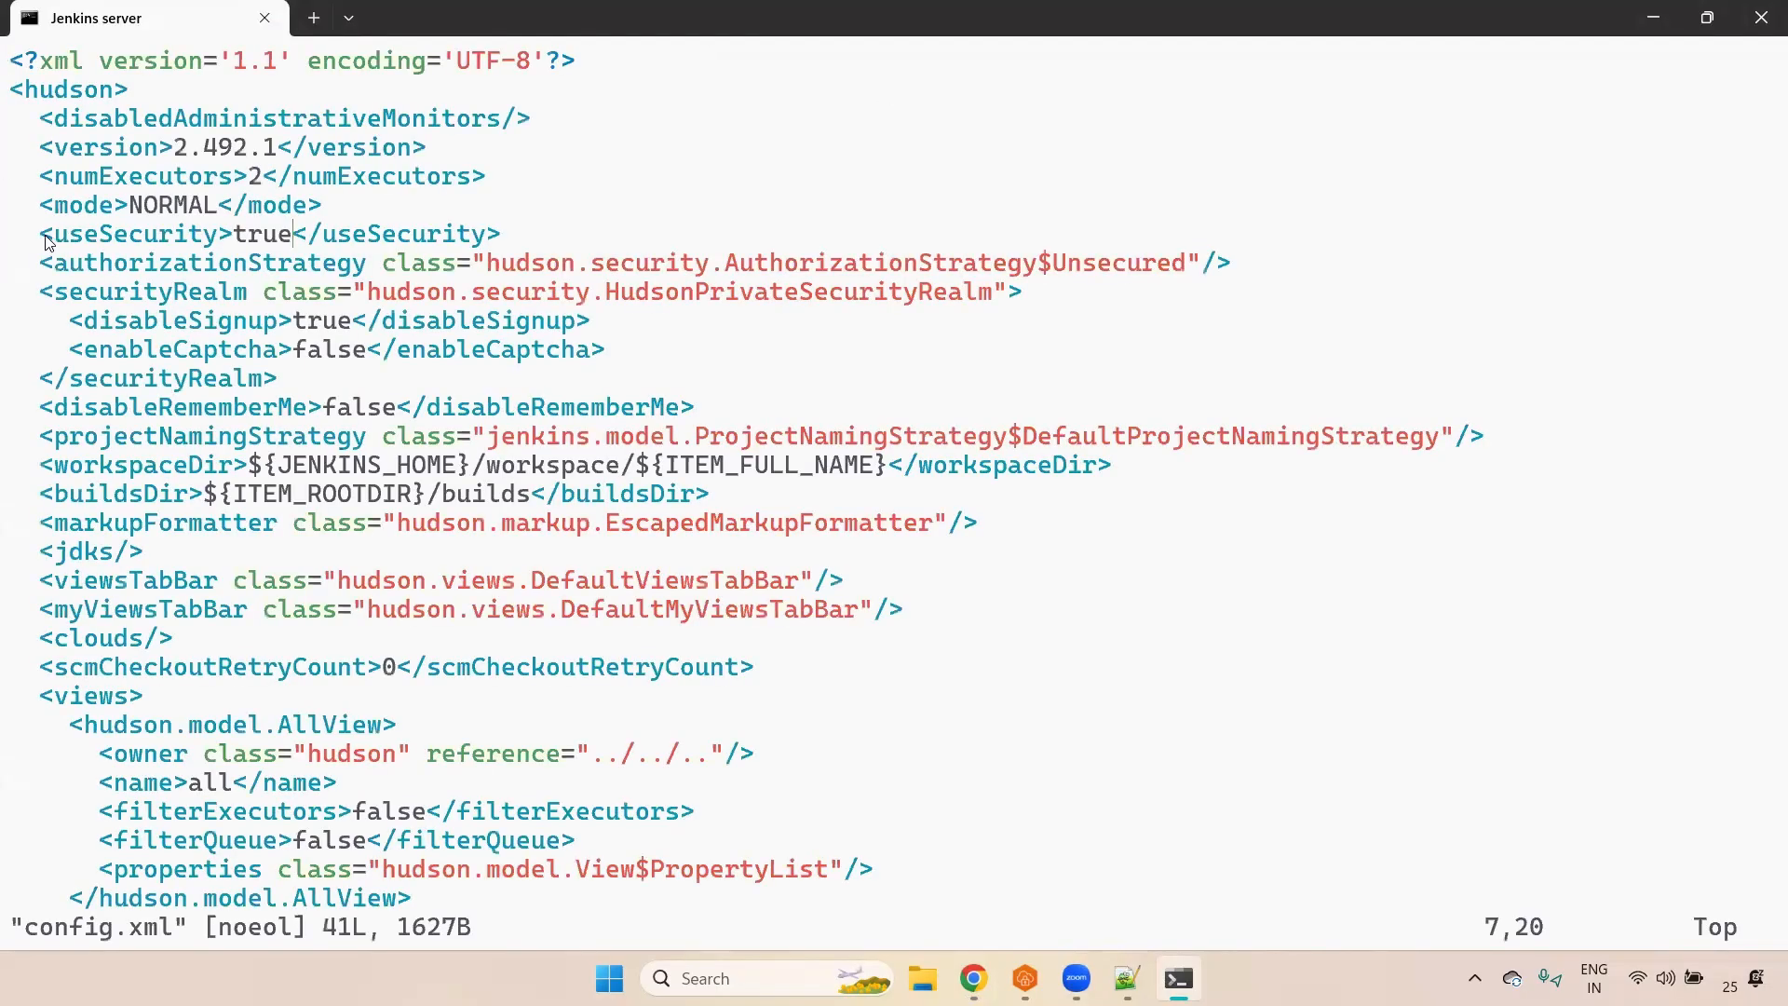
{"action": "left_click_drag", "start_coordinate": [46, 242], "coordinate": [539, 242]}
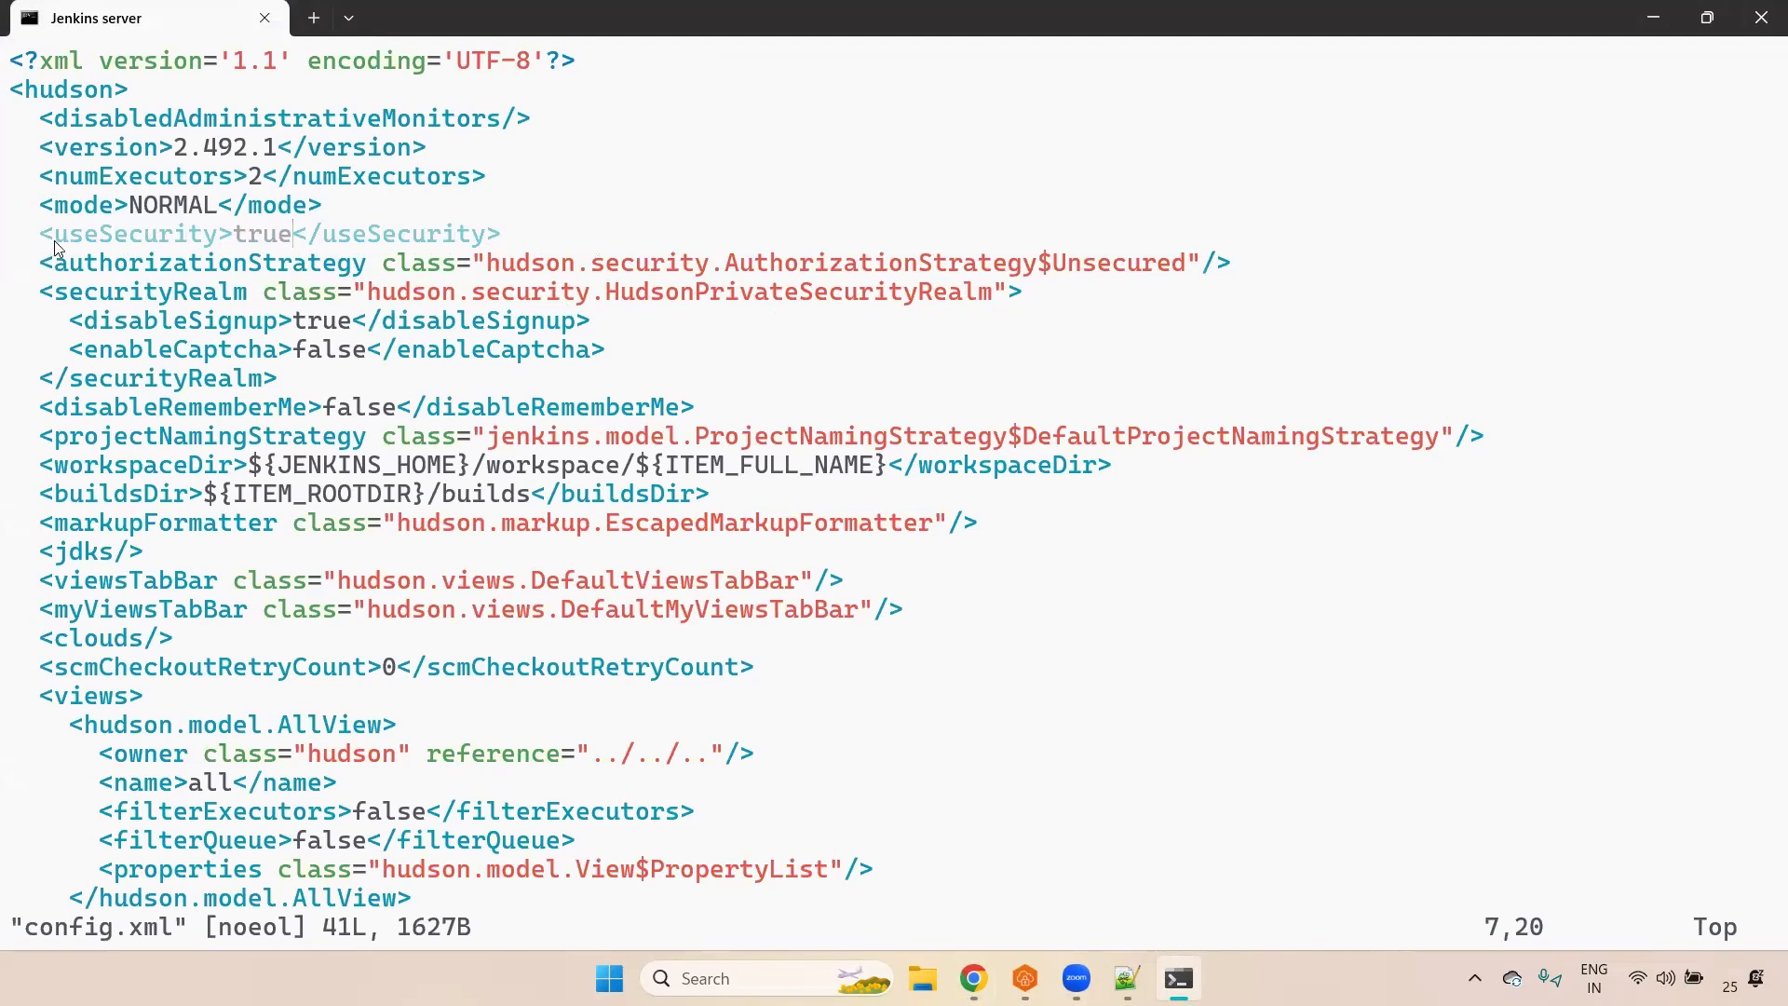
{"action": "left_click_drag", "start_coordinate": [47, 238], "coordinate": [518, 234]}
{"action": "key", "text": "alt+Tab"}
- Log out, enter the admin username and password, then reload the plain Jenkins dashboard address
{"action": "left_click", "coordinate": [1735, 135]}
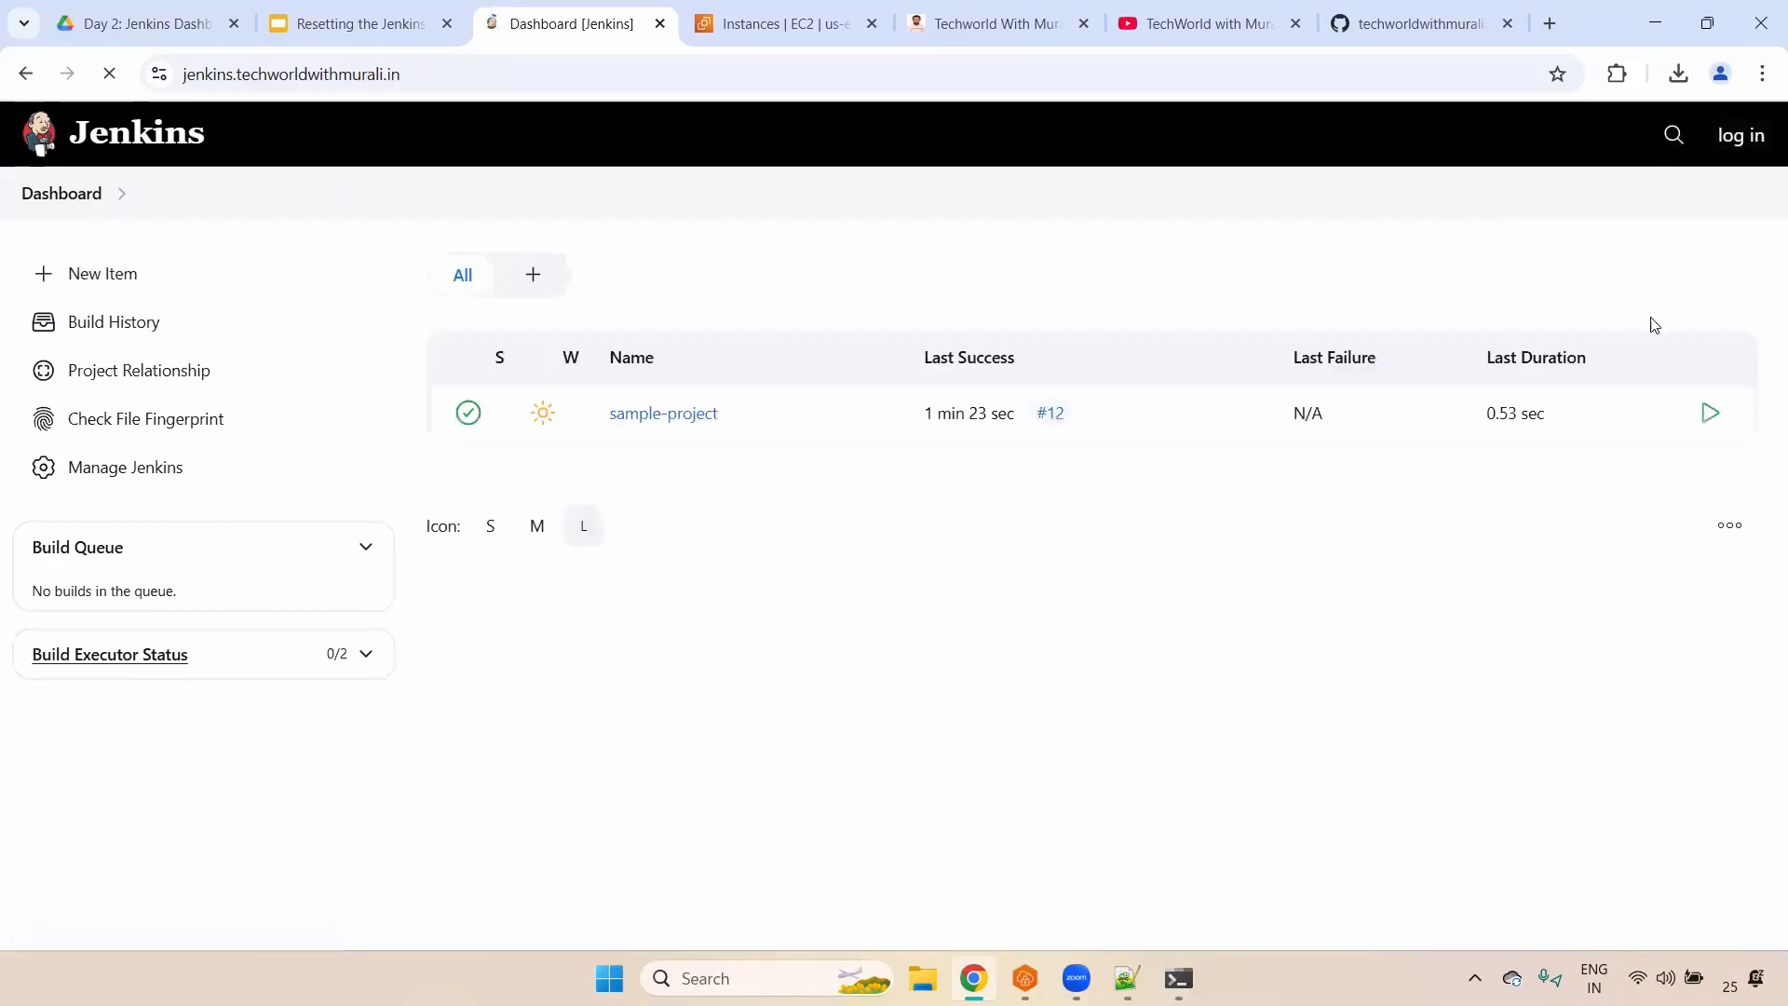
{"action": "left_click", "coordinate": [1740, 140]}
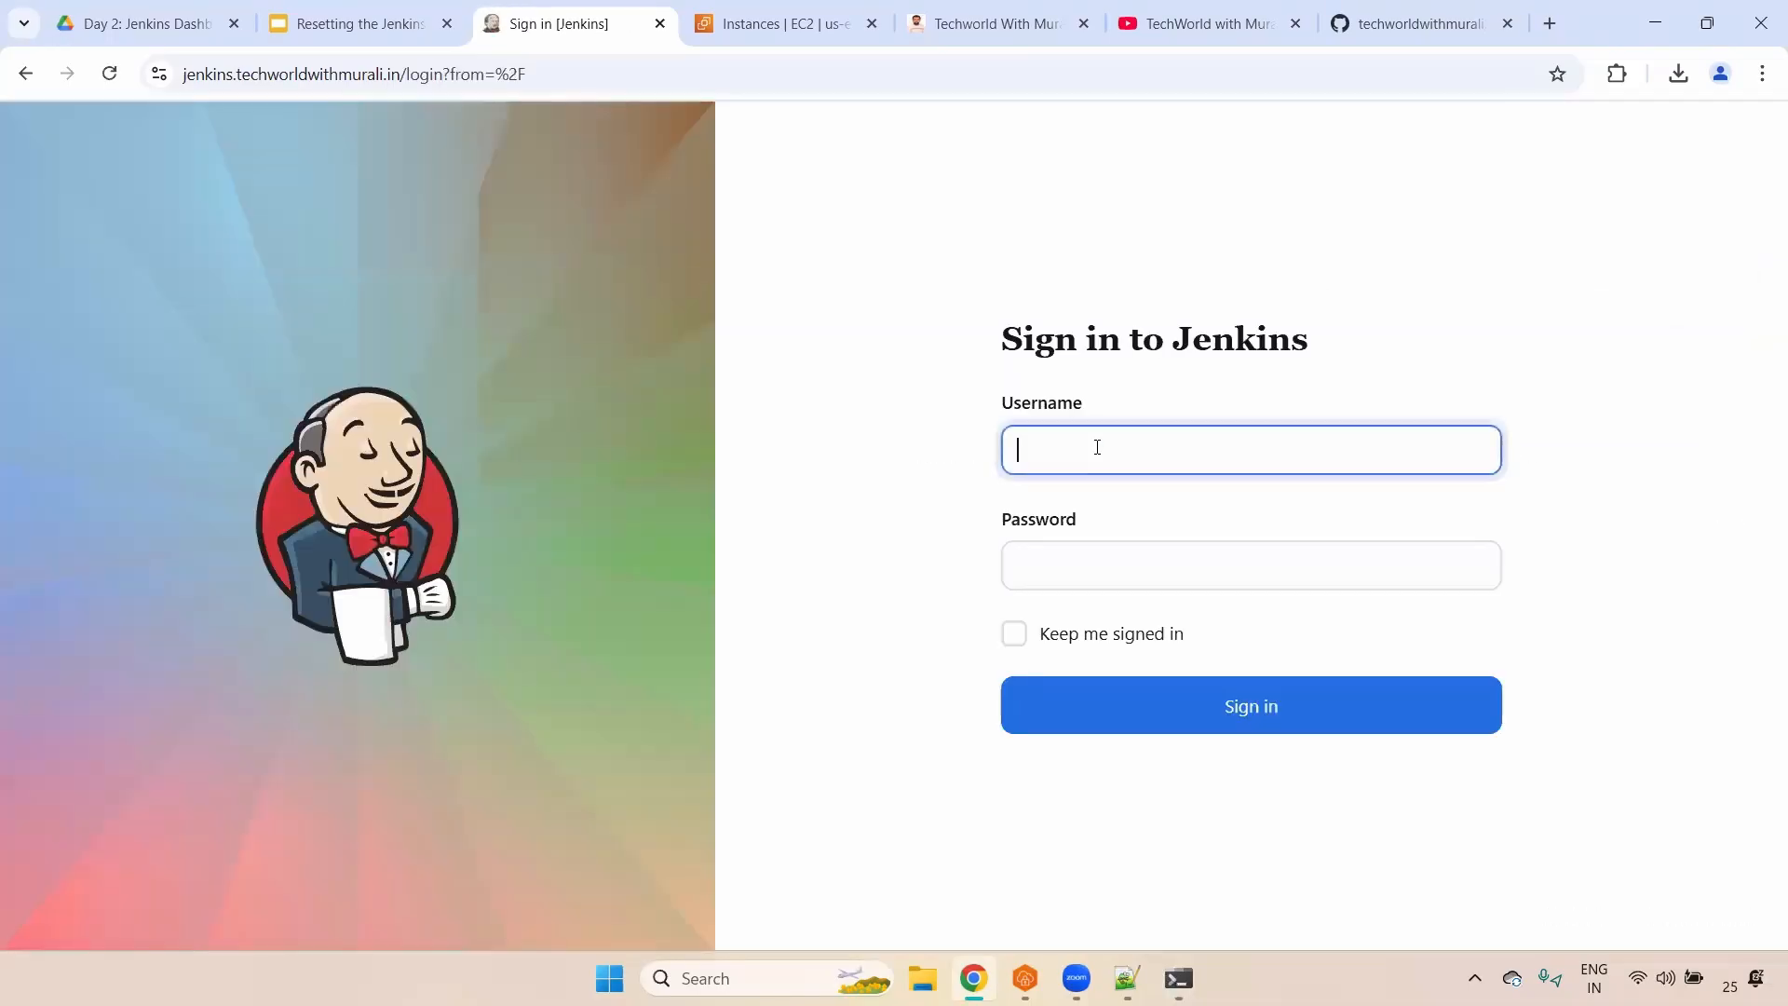
{"action": "type", "text": "murali"}
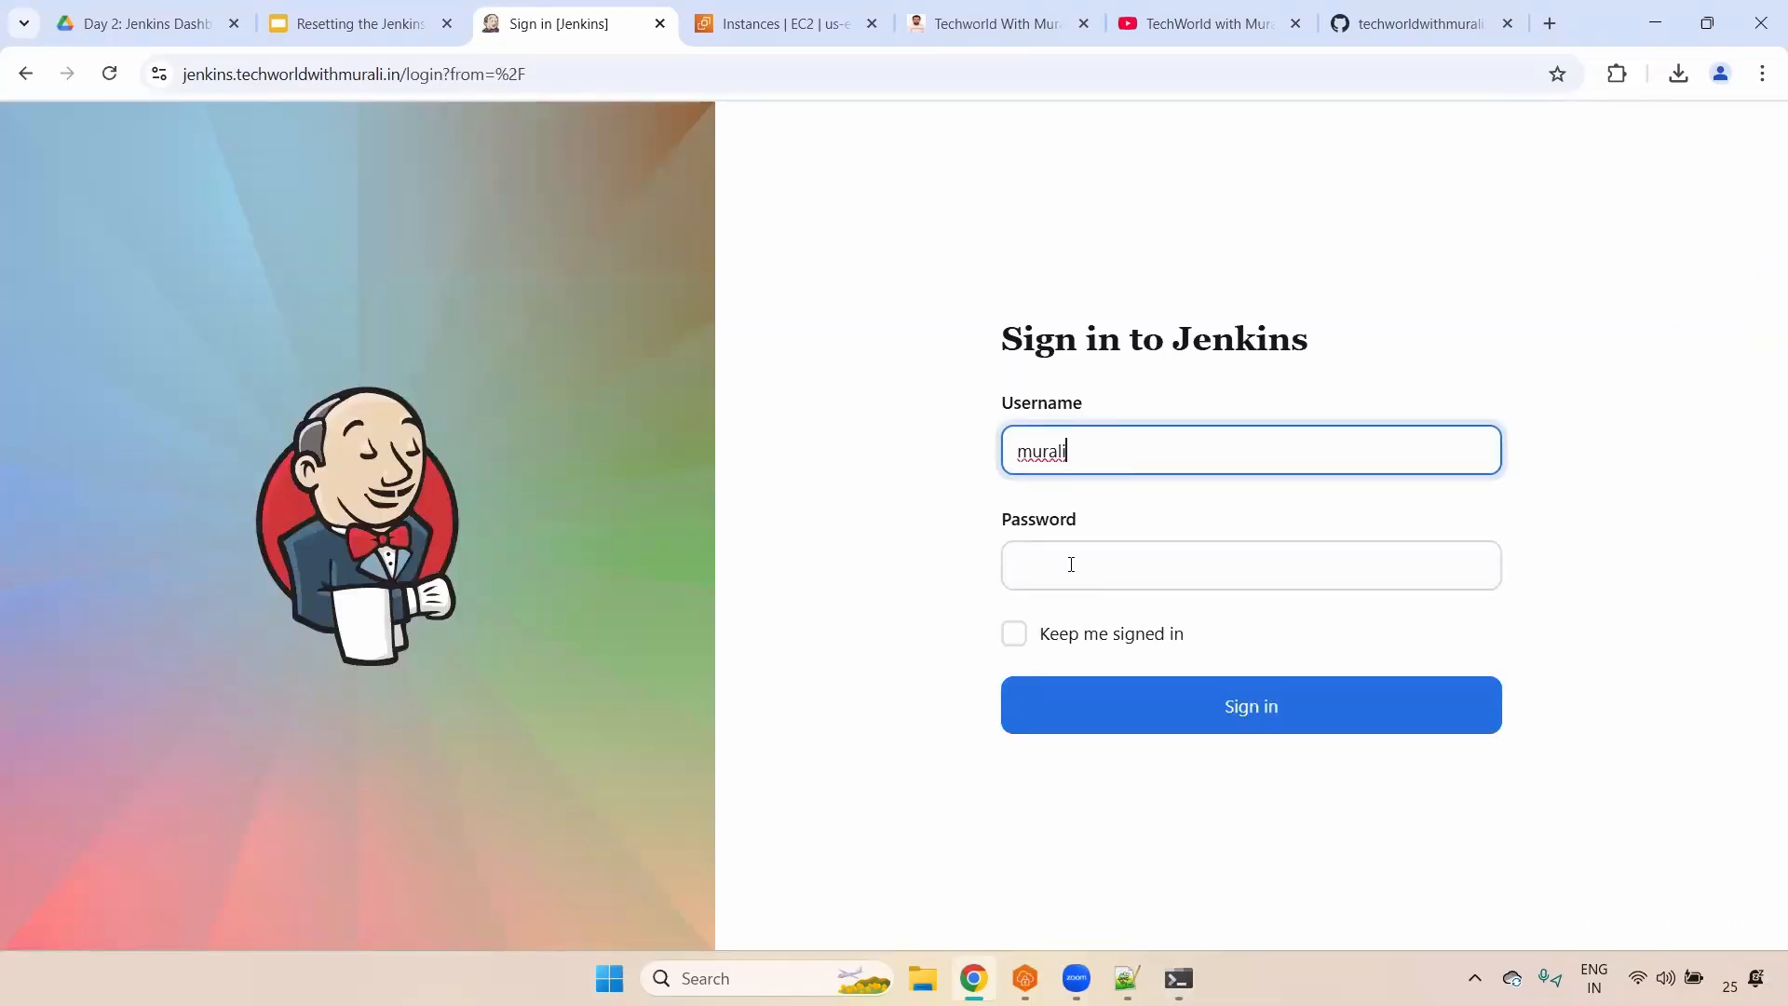
{"action": "left_click", "coordinate": [1070, 564]}
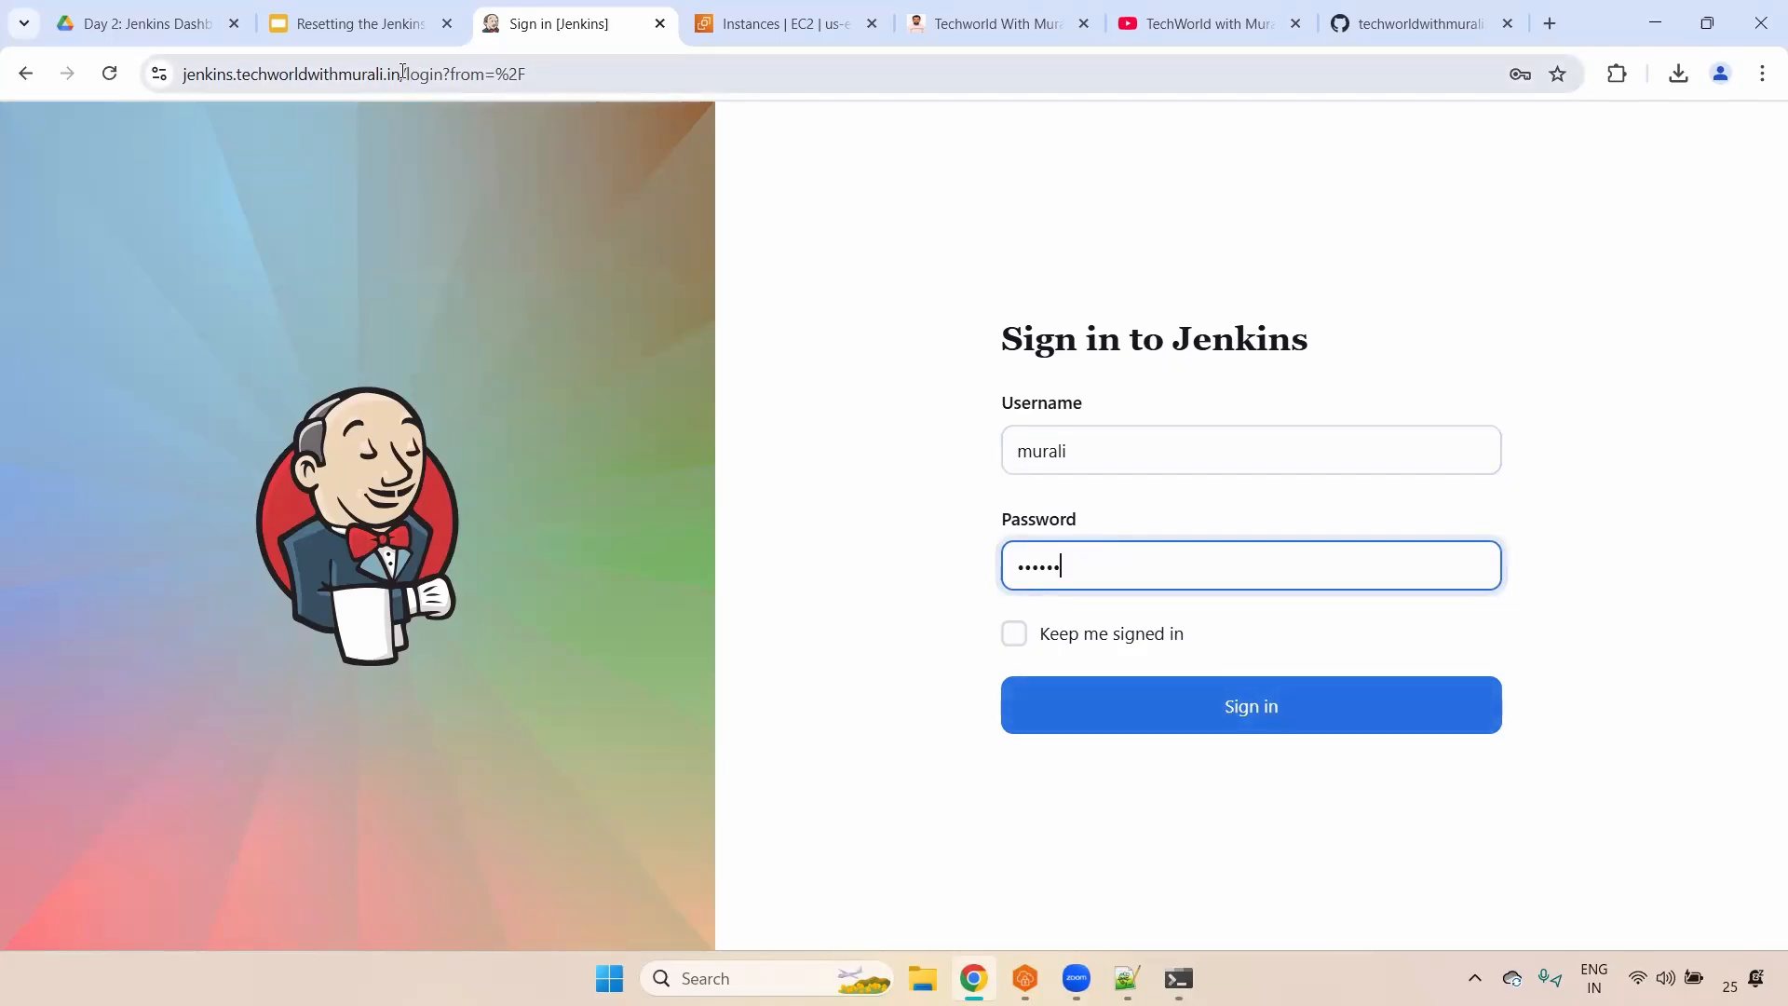
{"action": "left_click_drag", "start_coordinate": [402, 72], "coordinate": [723, 71]}
{"action": "key", "text": "BackSpace"}
{"action": "key", "text": "Return"}
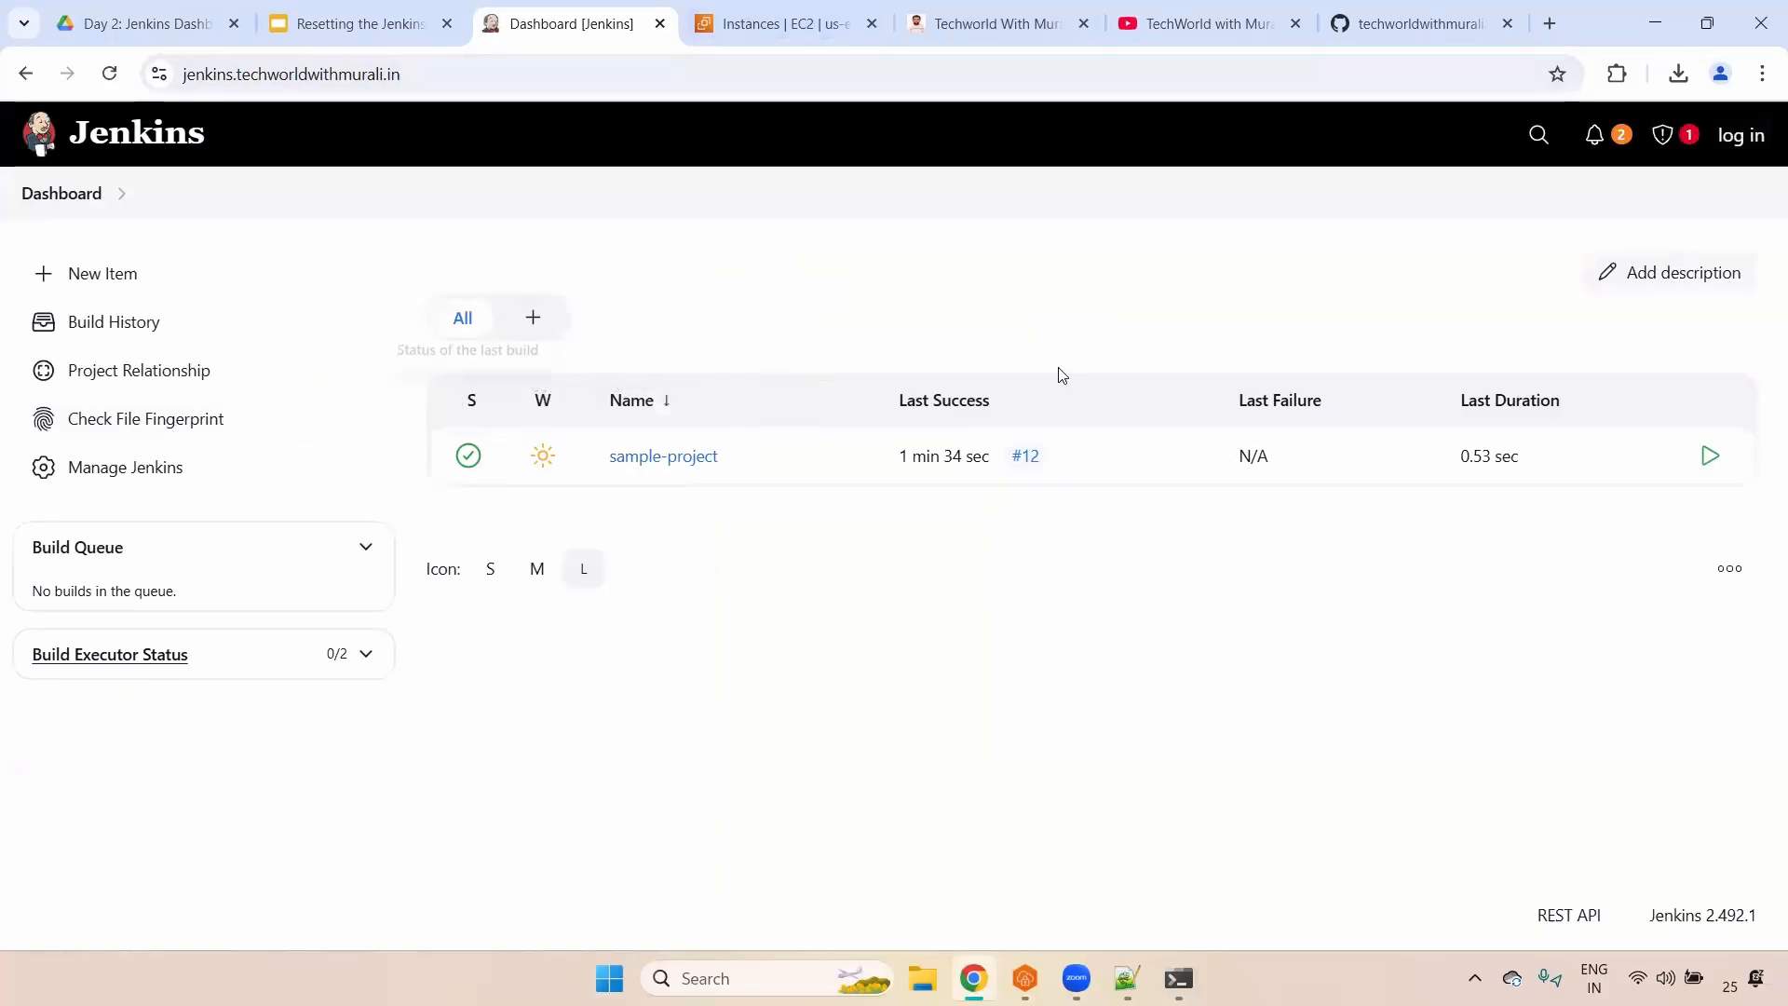
- Sign back in to Jenkins with the admin username and password
{"action": "left_click", "coordinate": [1739, 149]}
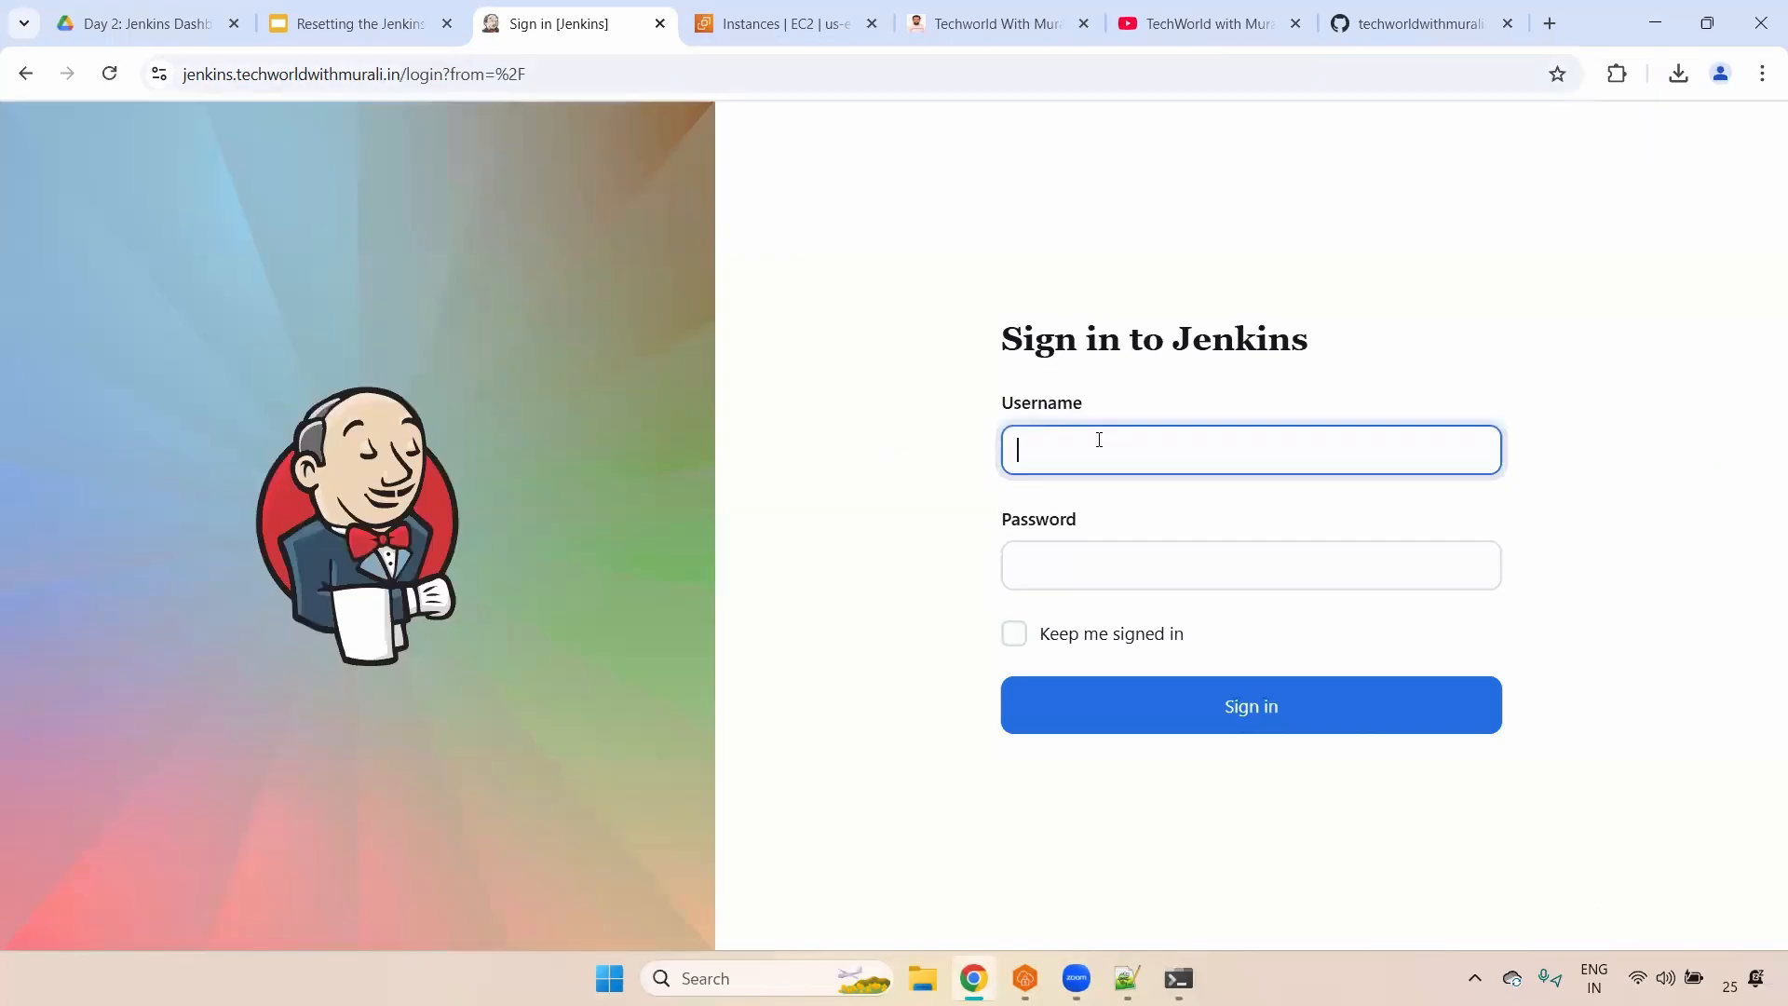
{"action": "type", "text": "murali"}
{"action": "left_click", "coordinate": [1062, 567]}
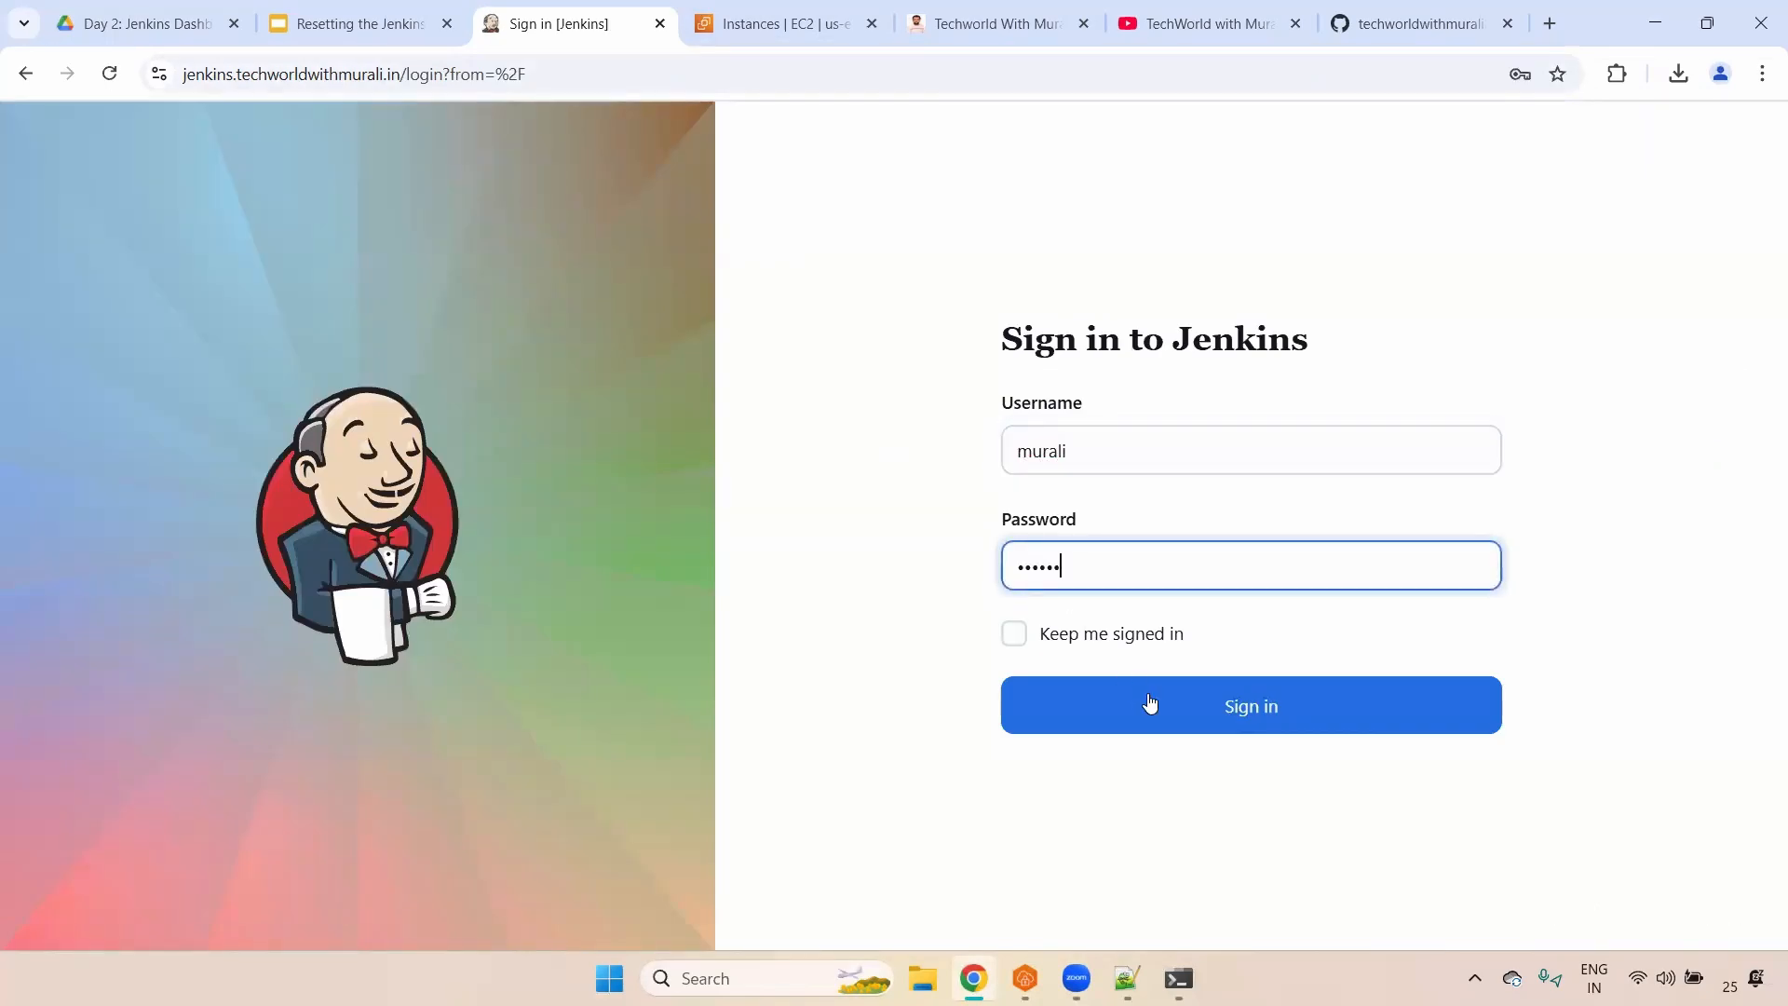
{"action": "left_click", "coordinate": [1149, 703]}
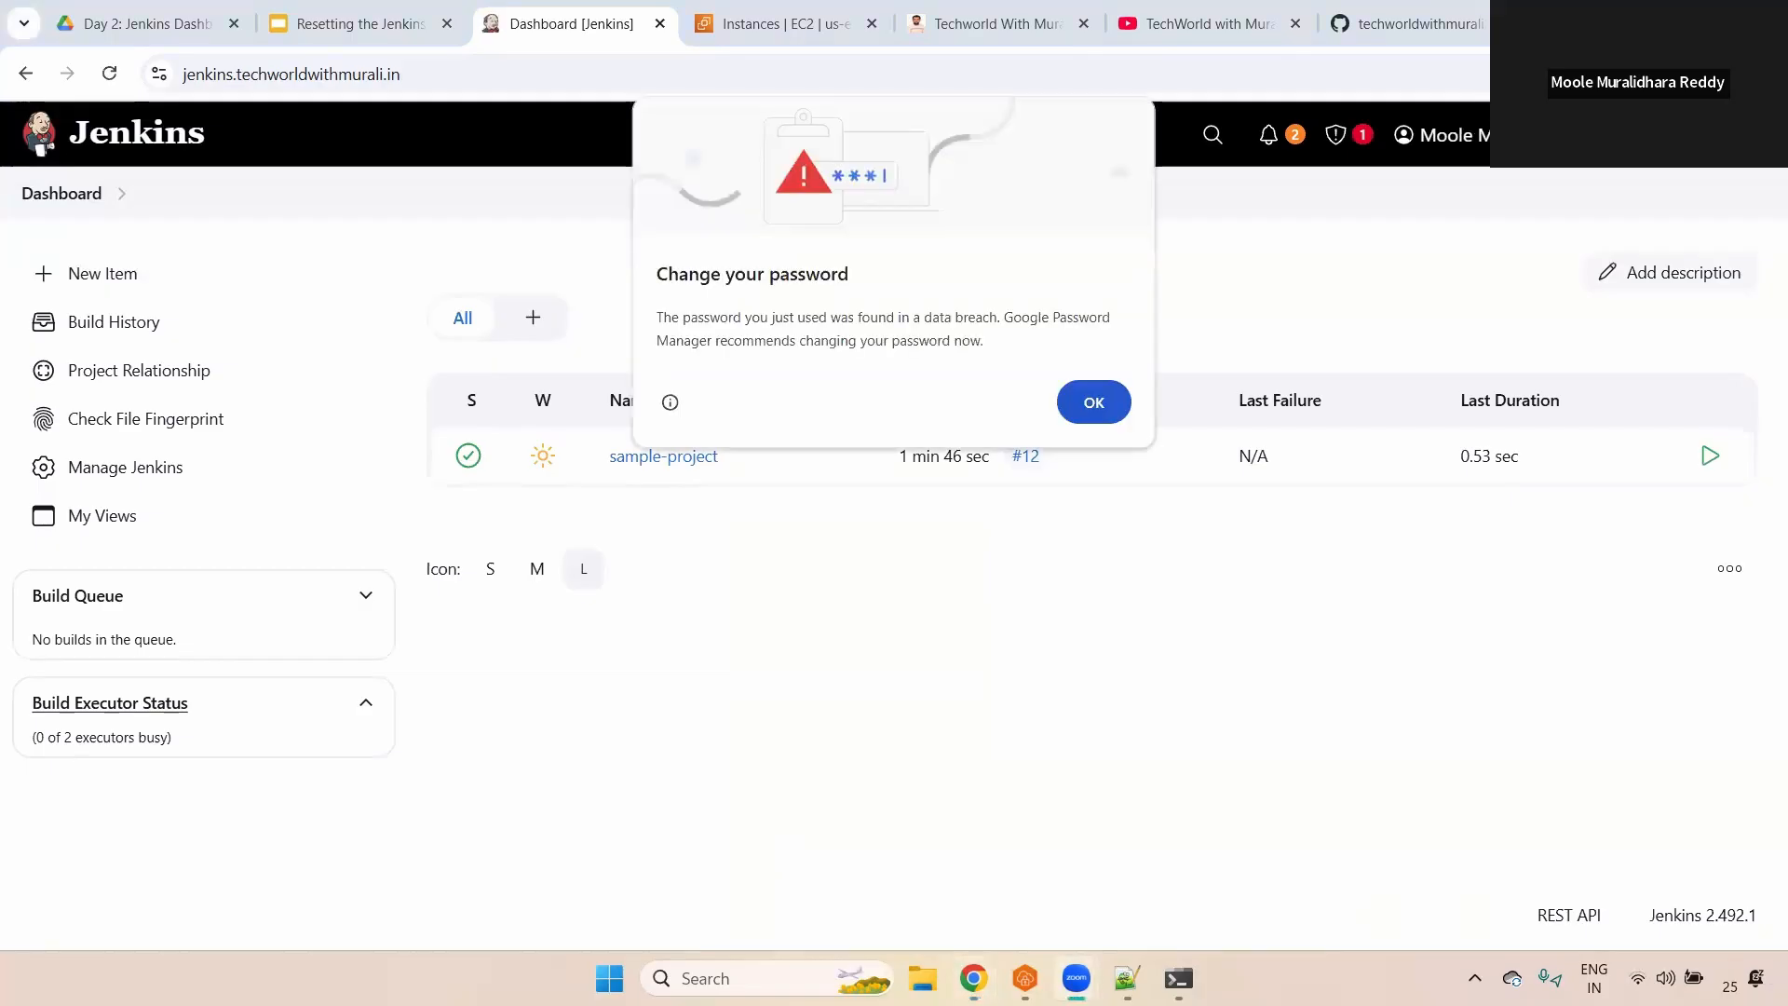
- Dismiss the password breach warning and open Manage Jenkins > Security
{"action": "left_click", "coordinate": [1088, 424]}
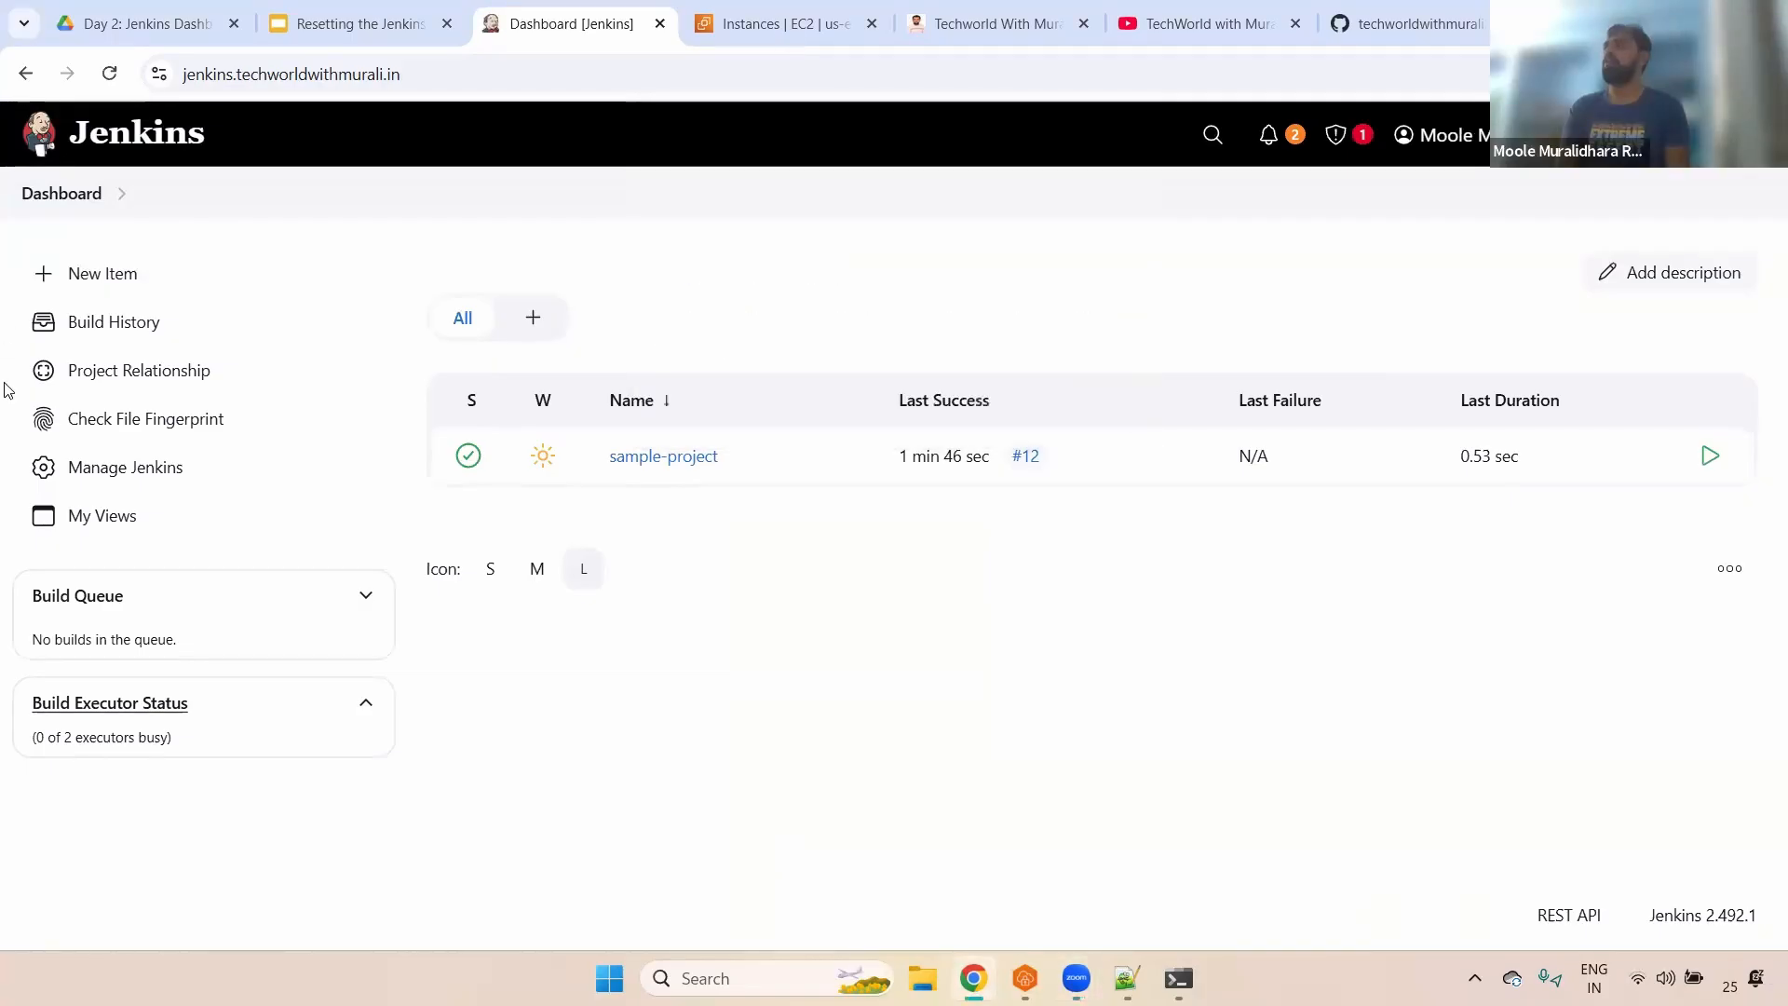
{"action": "left_click", "coordinate": [124, 472]}
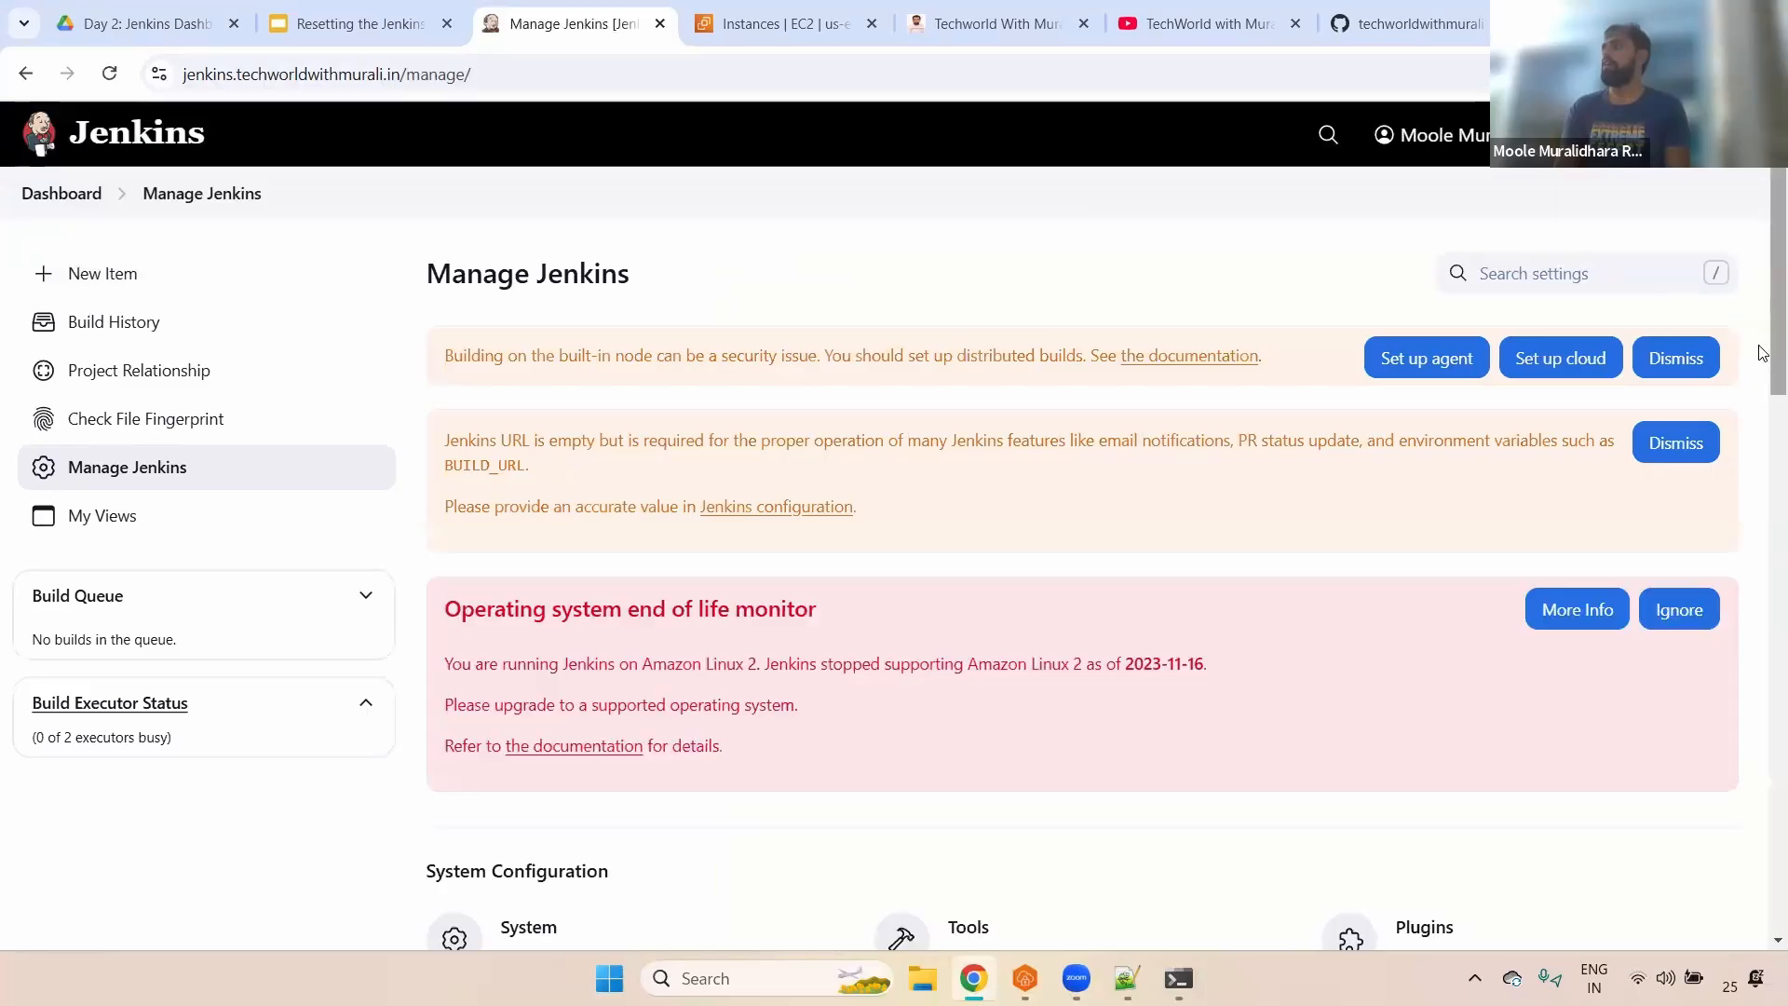
{"action": "scroll", "coordinate": [1761, 373], "scroll_direction": "down", "scroll_amount": 8}
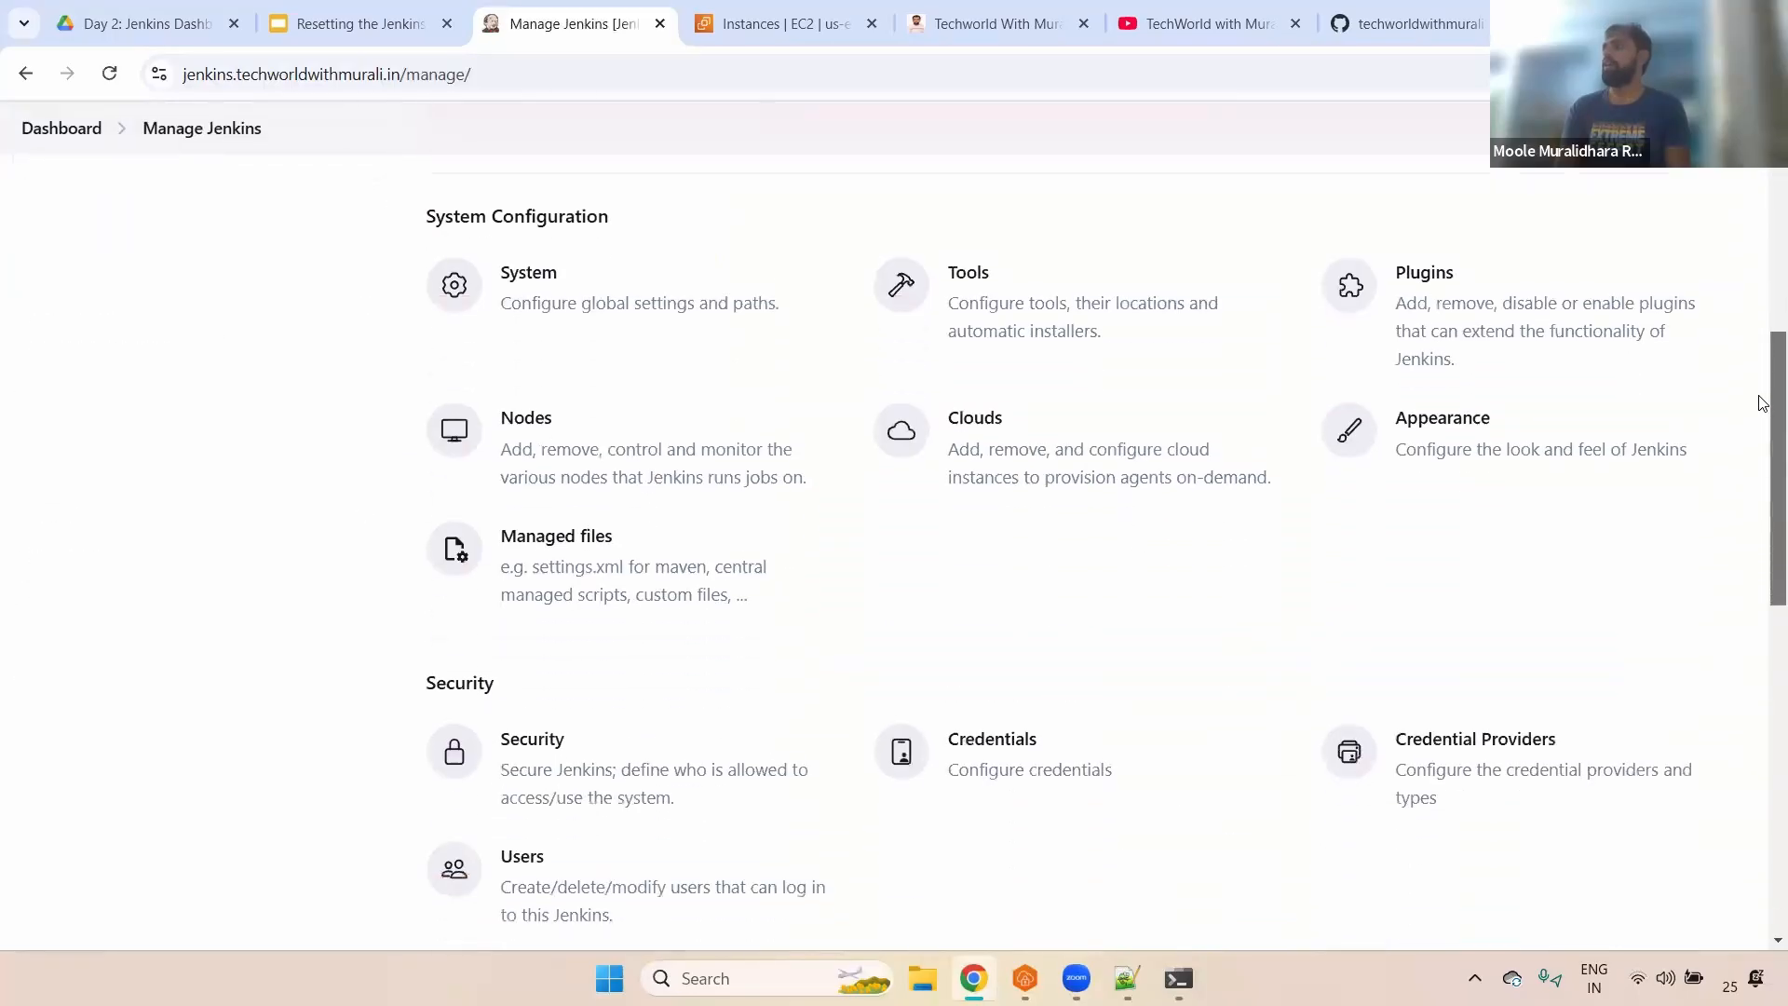
{"action": "left_click", "coordinate": [600, 743]}
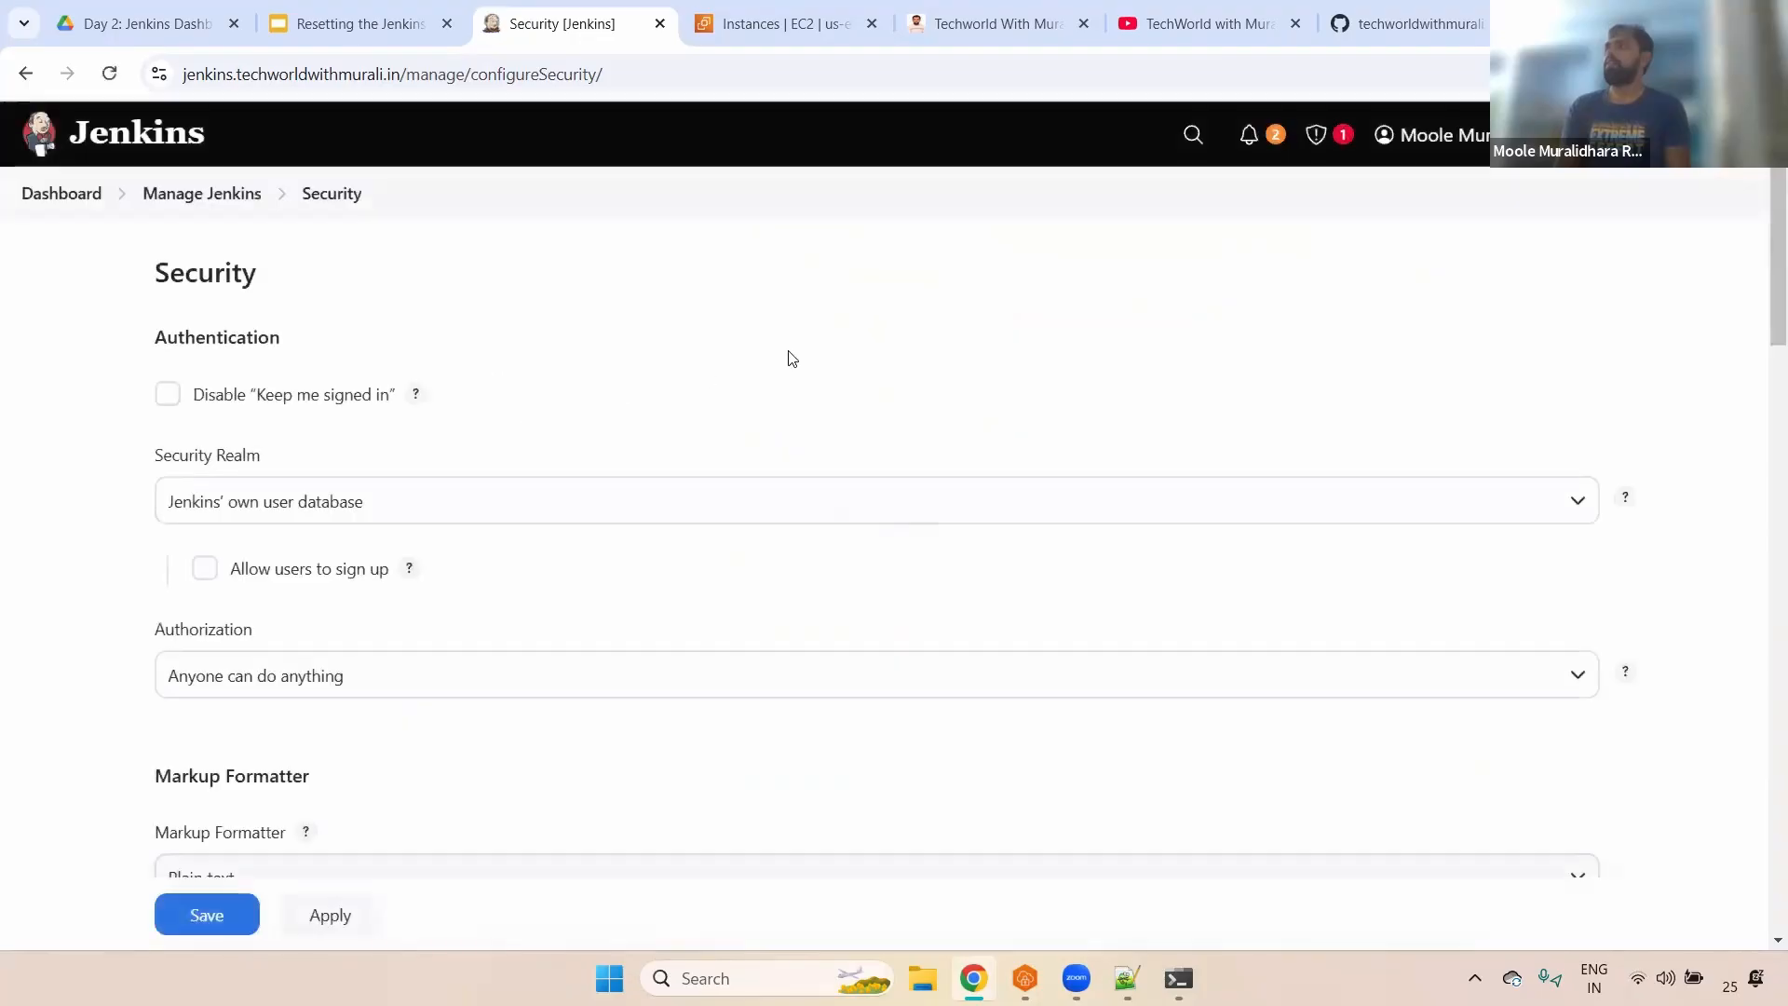
- Set Authorization to 'Logged-in users can do anything', untick anonymous read access, and save
{"action": "left_click_drag", "start_coordinate": [133, 631], "coordinate": [351, 647]}
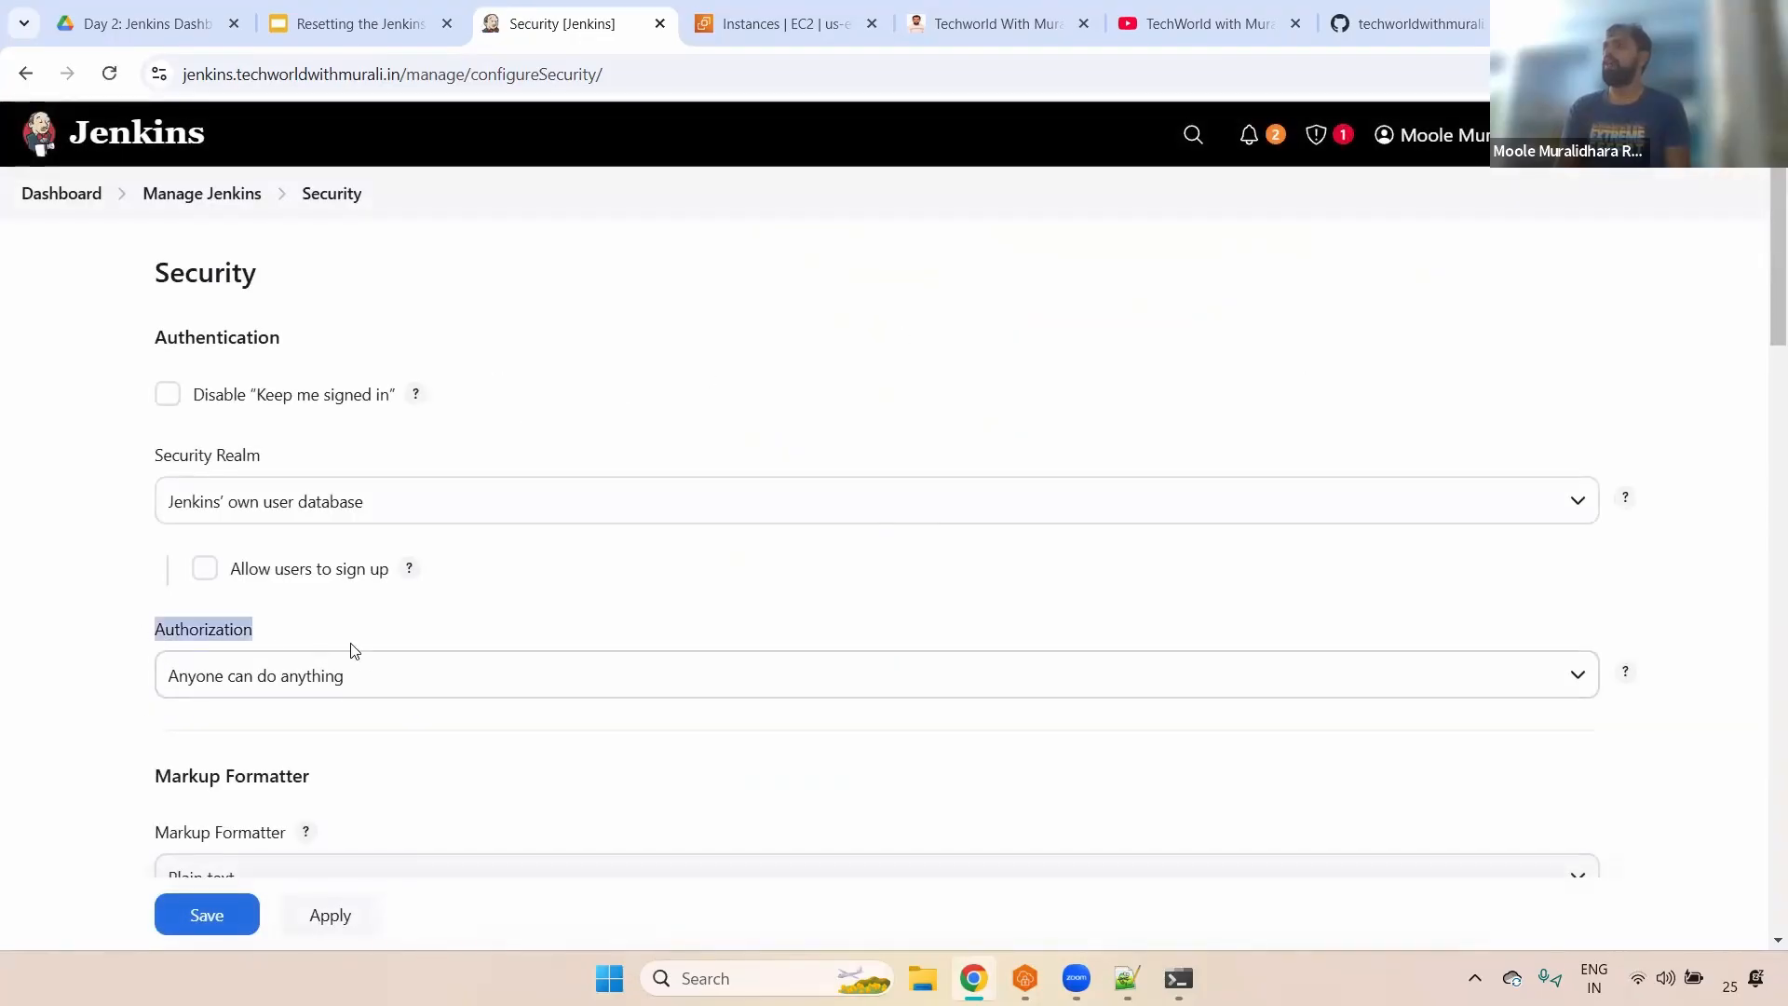
{"action": "left_click", "coordinate": [371, 674]}
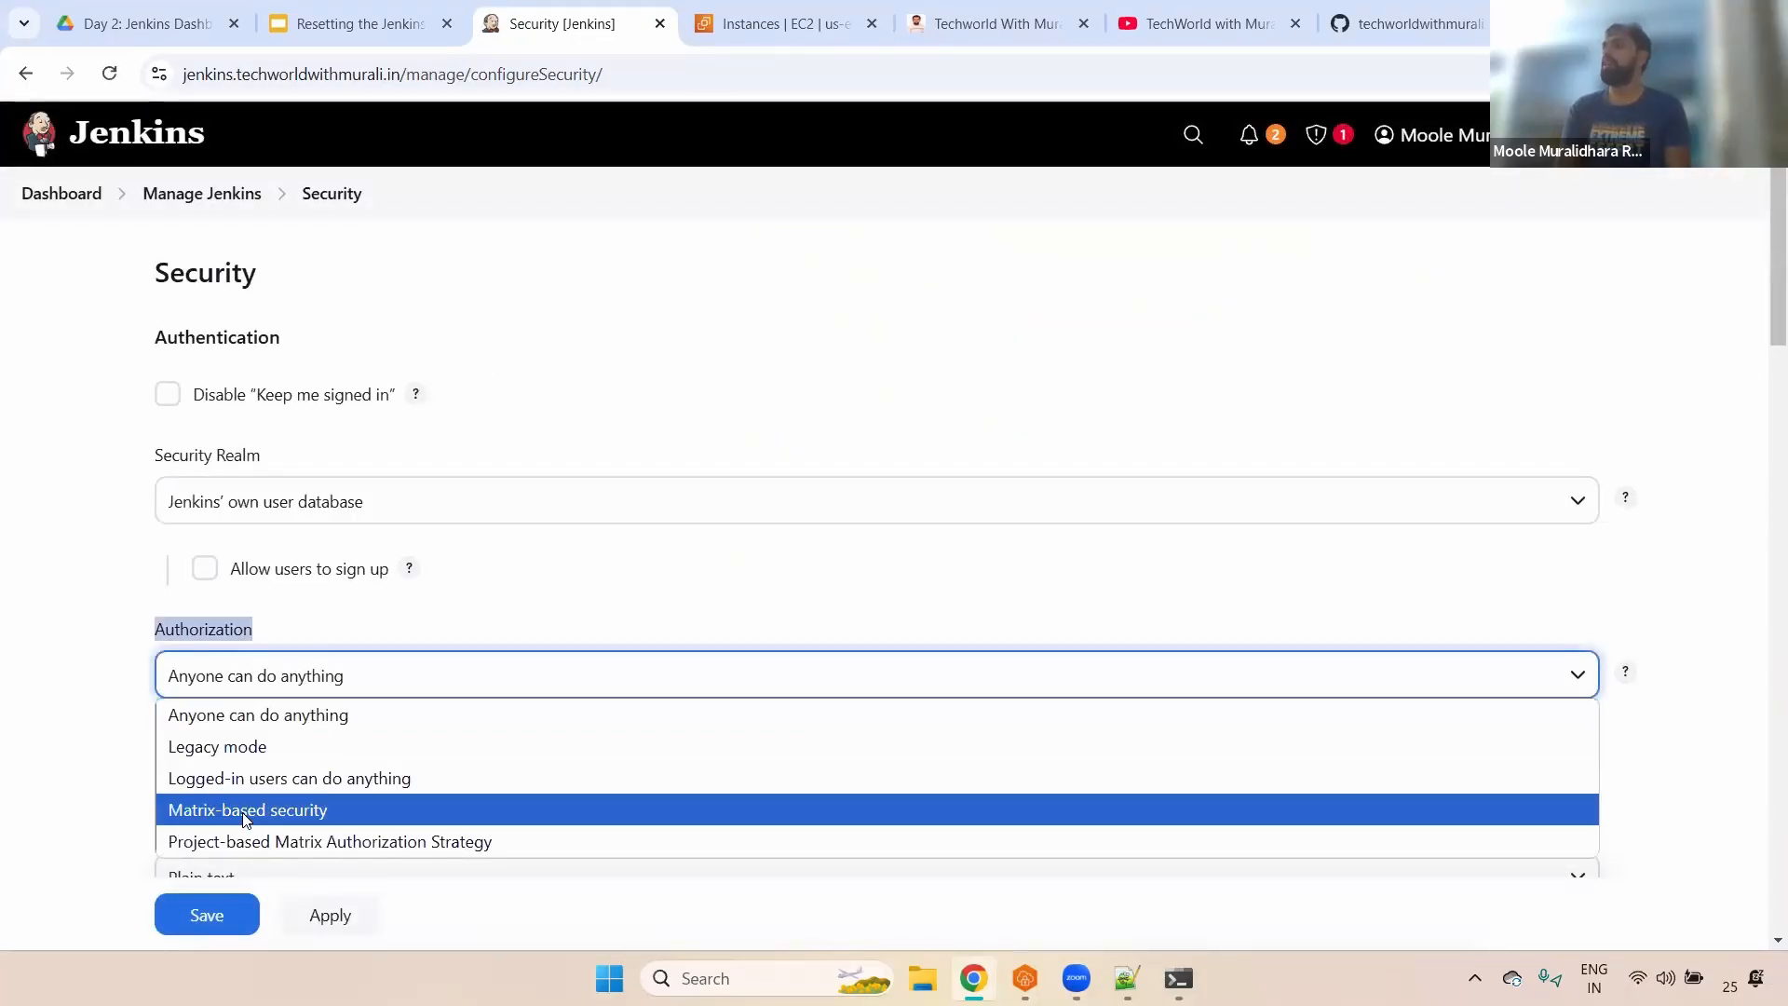
{"action": "left_click", "coordinate": [338, 787]}
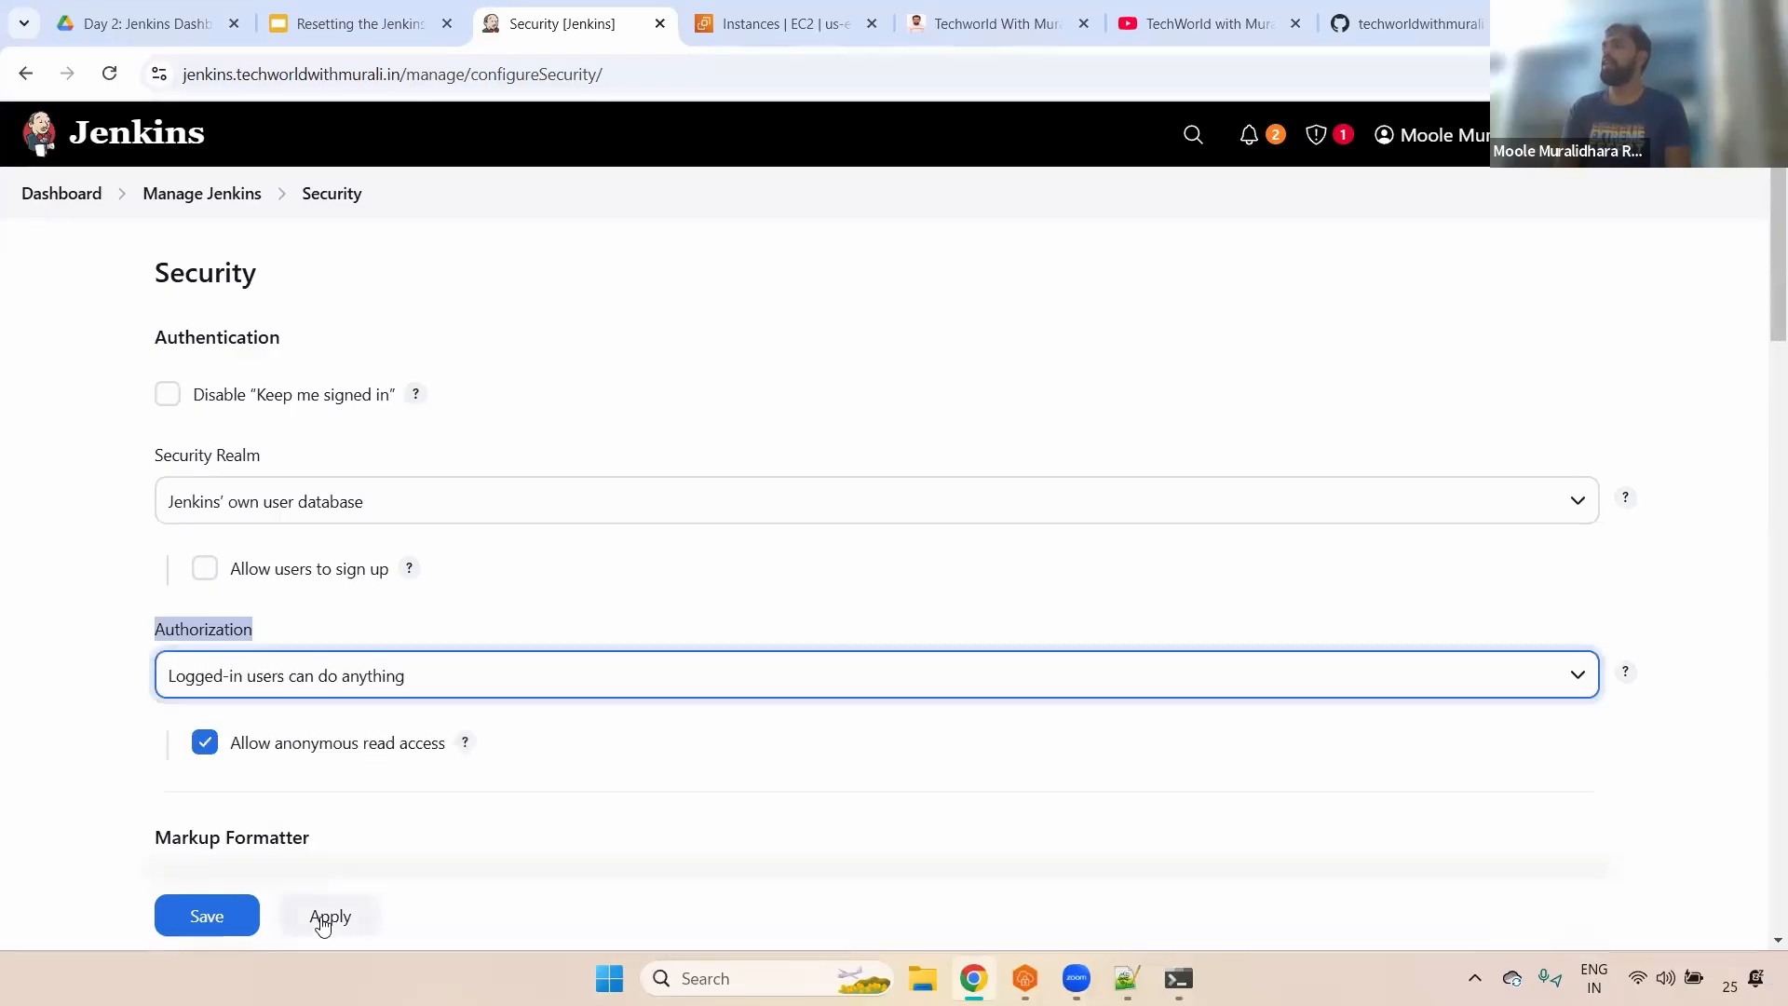
{"action": "left_click", "coordinate": [204, 742]}
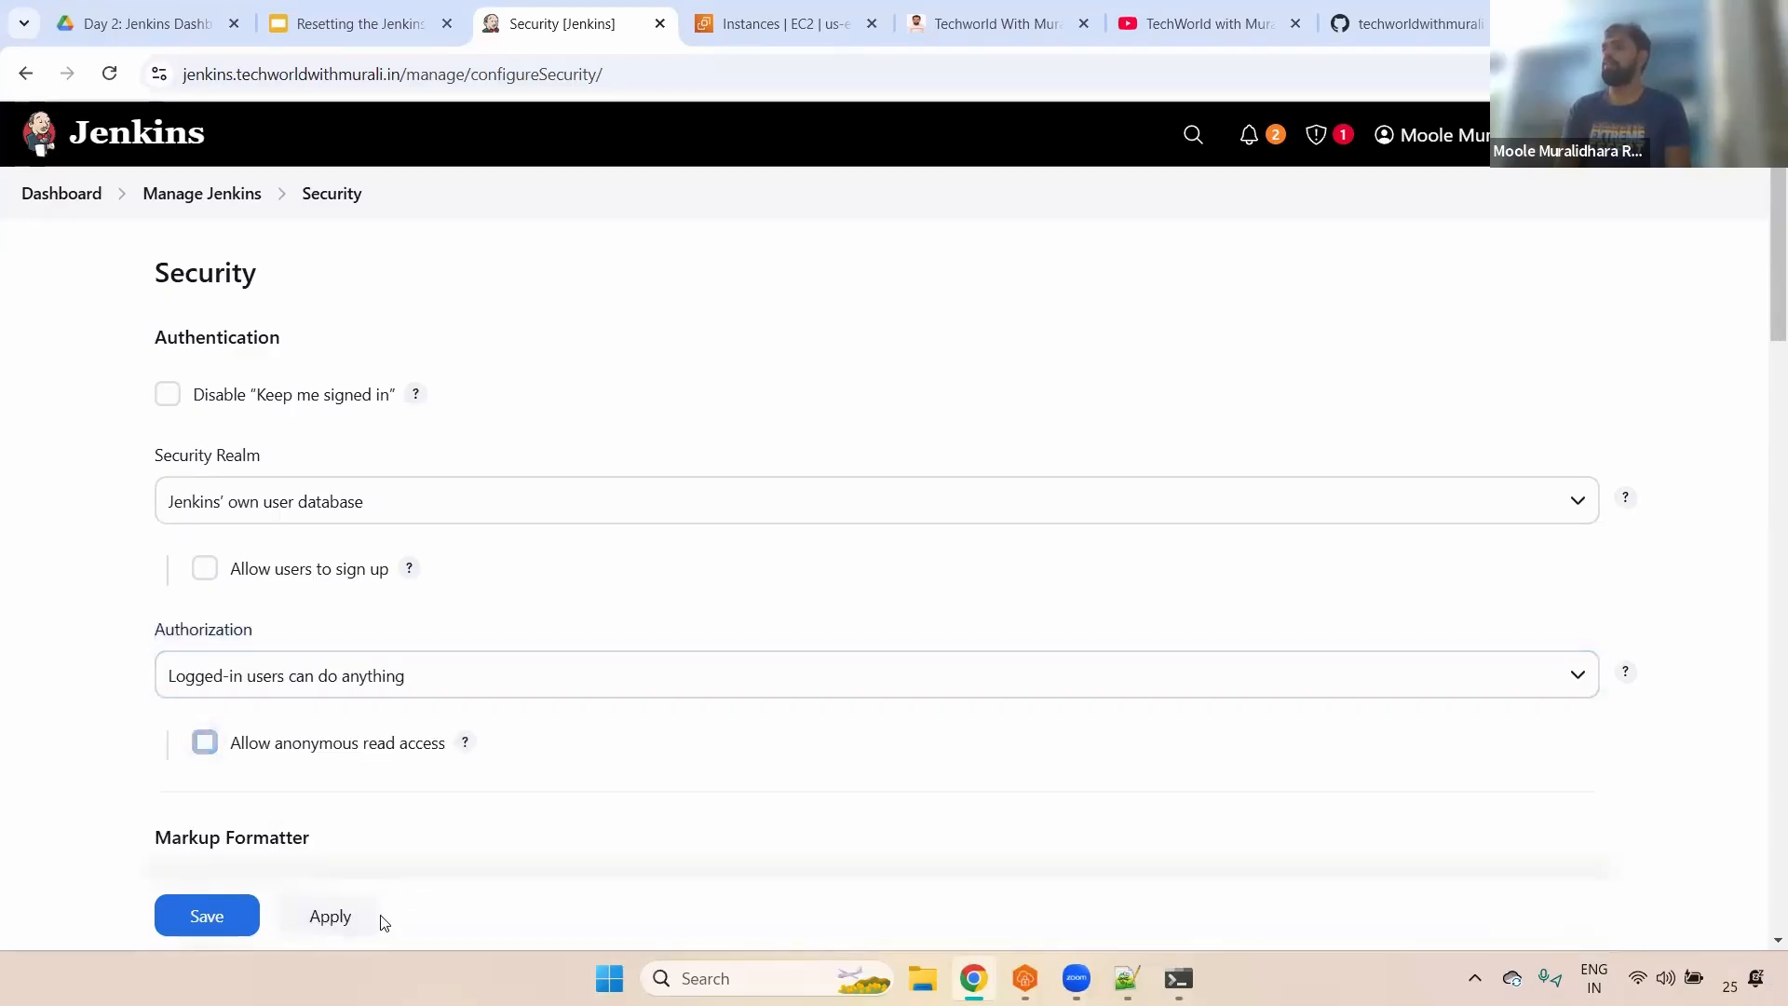
{"action": "left_click", "coordinate": [232, 919]}
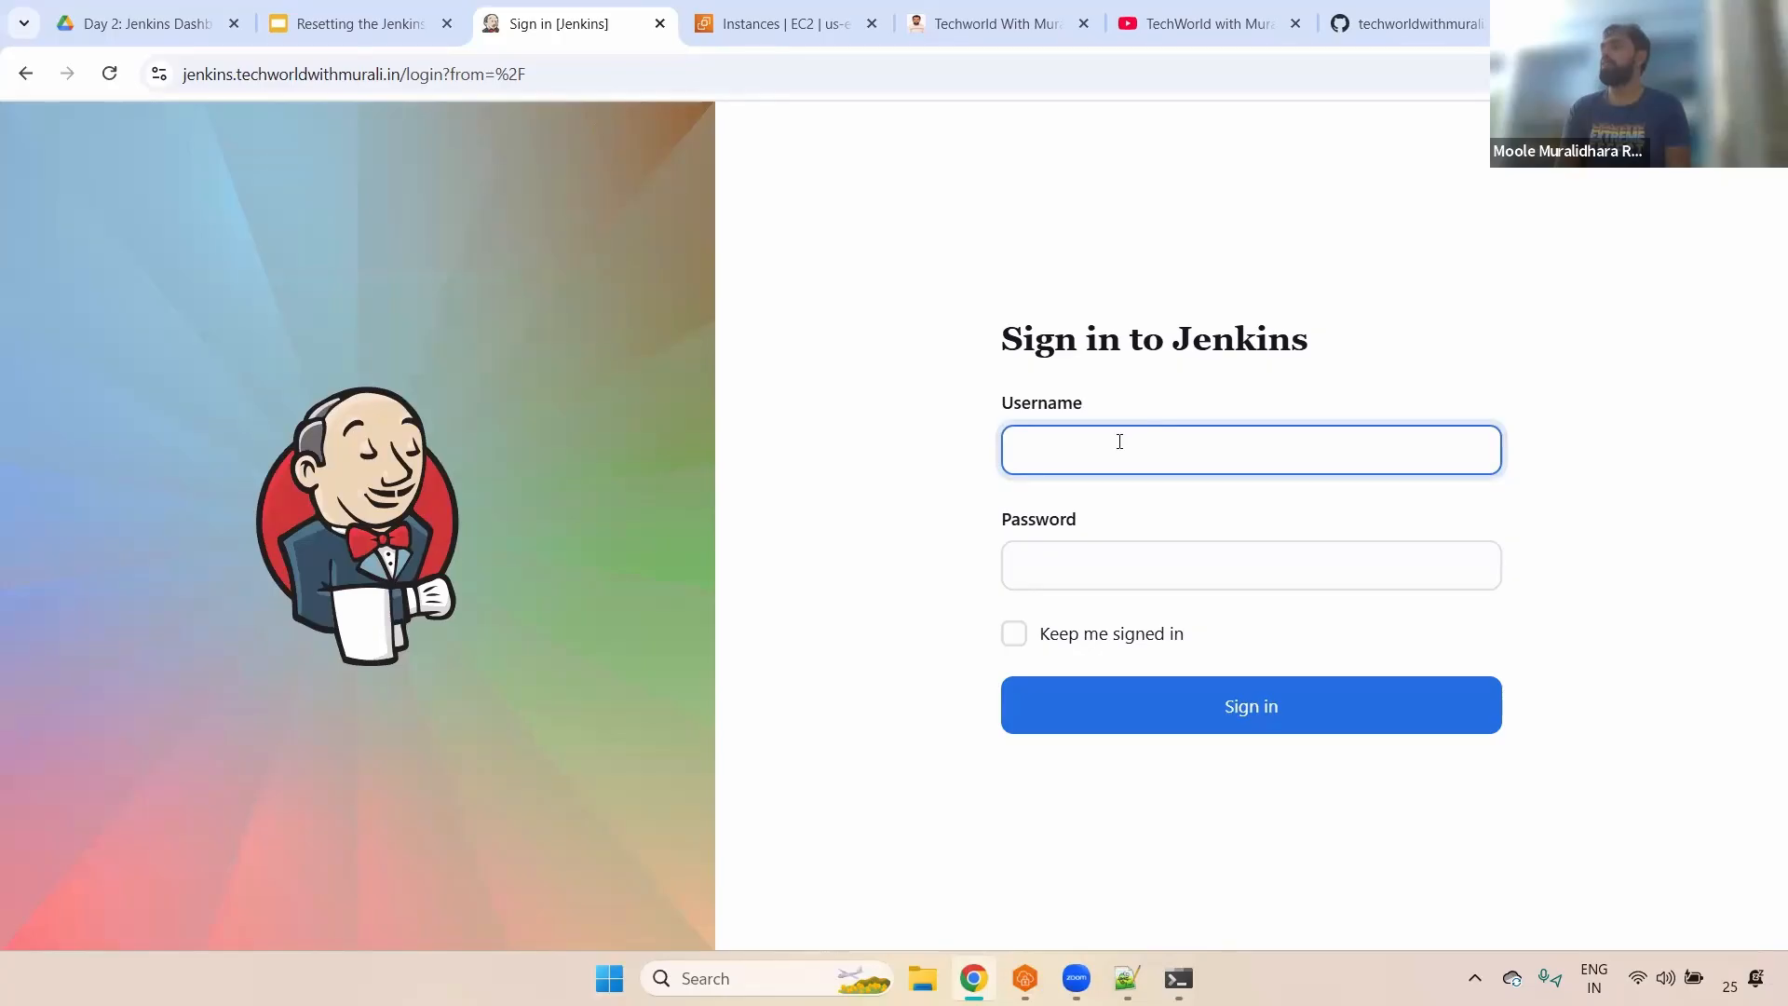
- Sign in with the admin credentials, dismiss Chrome's password warning, and switch to the Google Slides presentation
{"action": "type", "text": "murali"}
{"action": "left_click", "coordinate": [1091, 559]}
{"action": "type", "text": "******"}
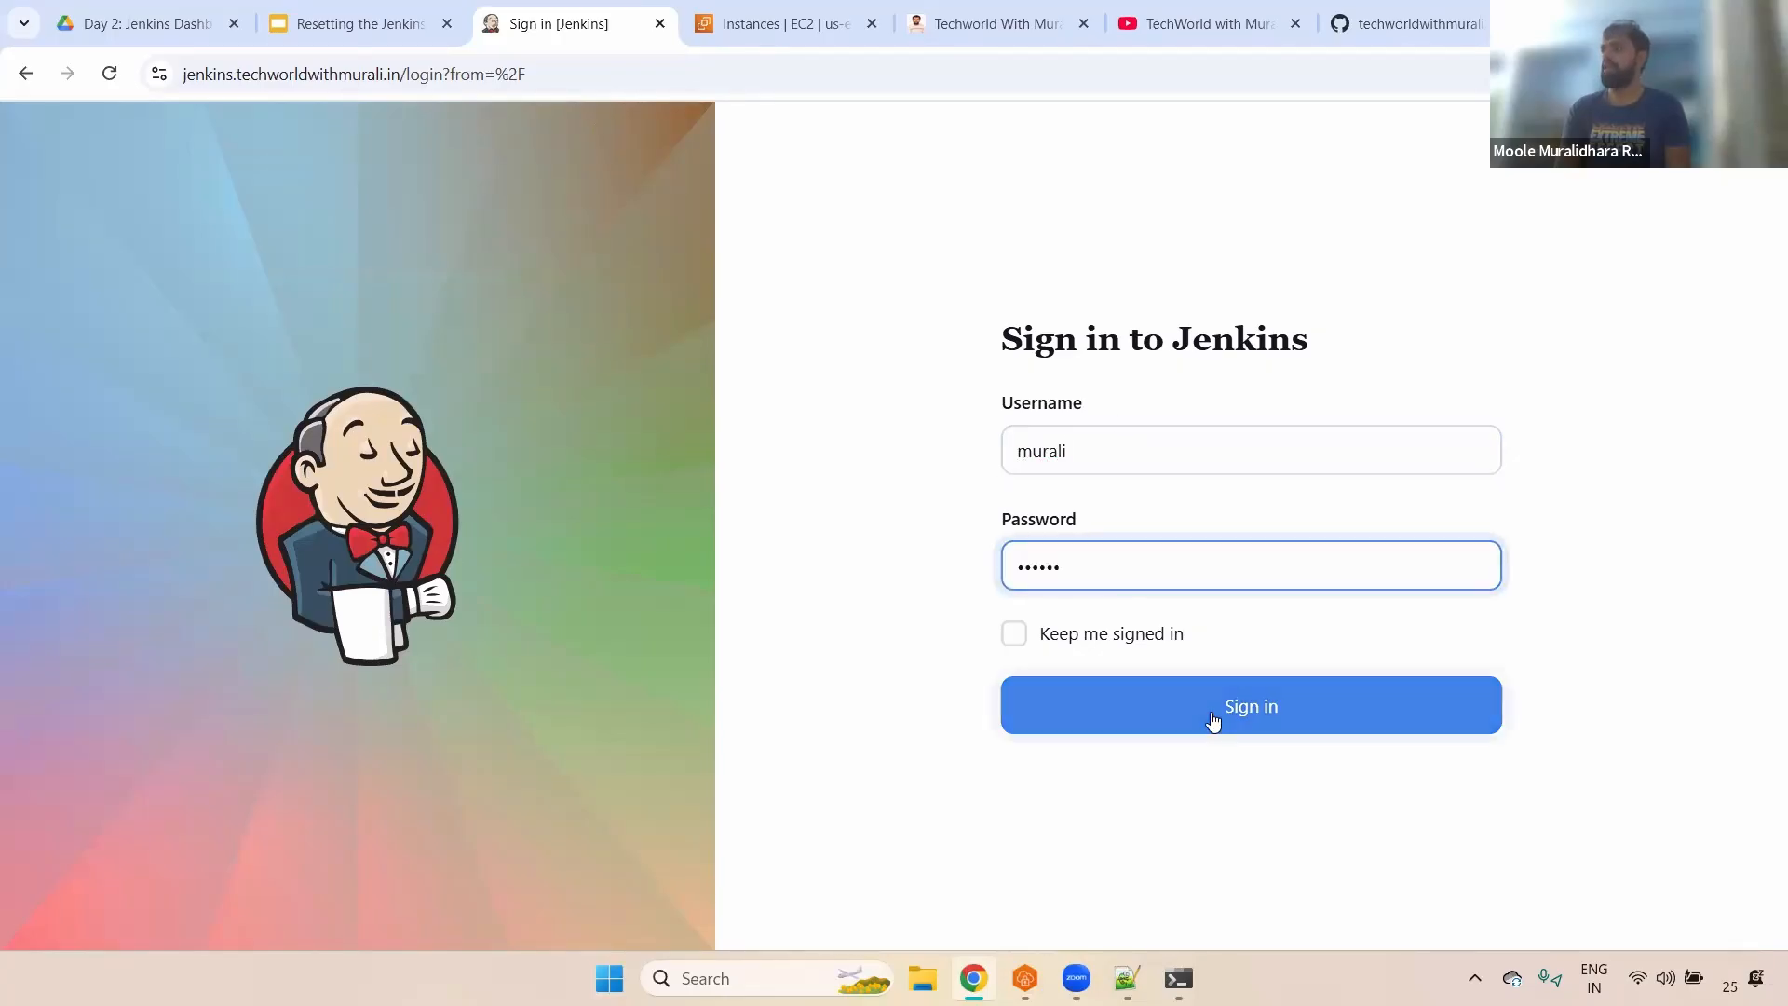
{"action": "left_click", "coordinate": [1213, 721]}
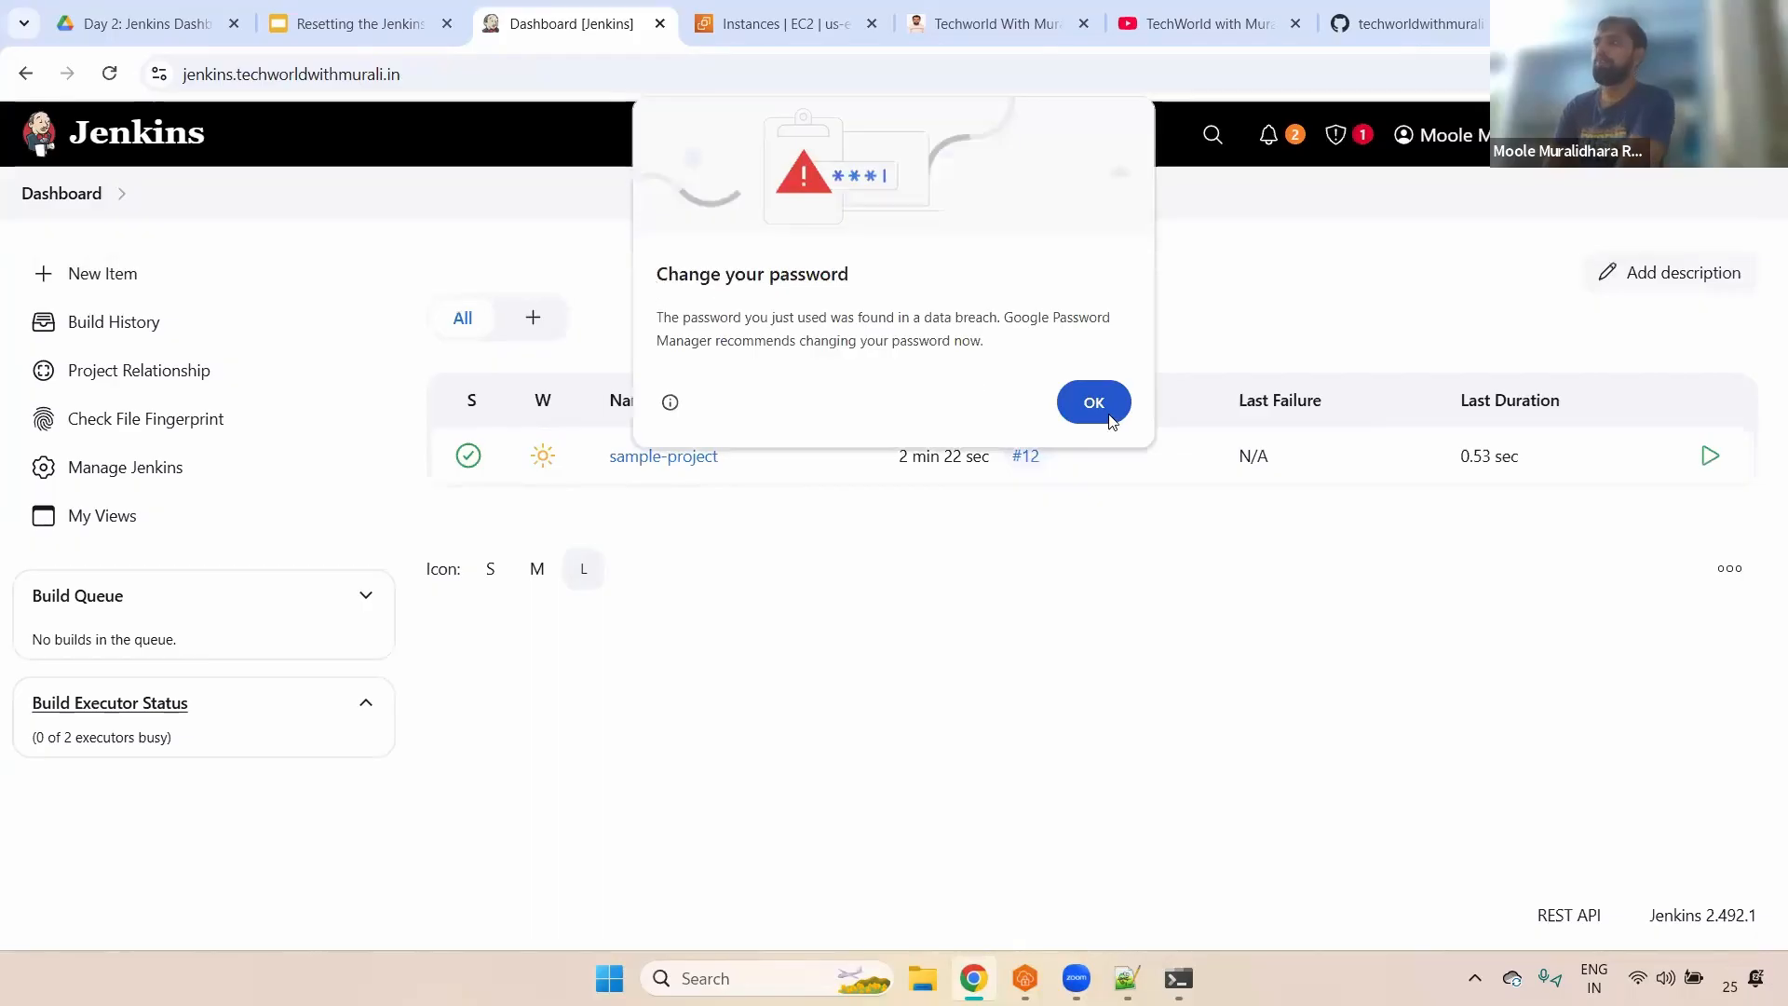
{"action": "left_click", "coordinate": [1109, 417]}
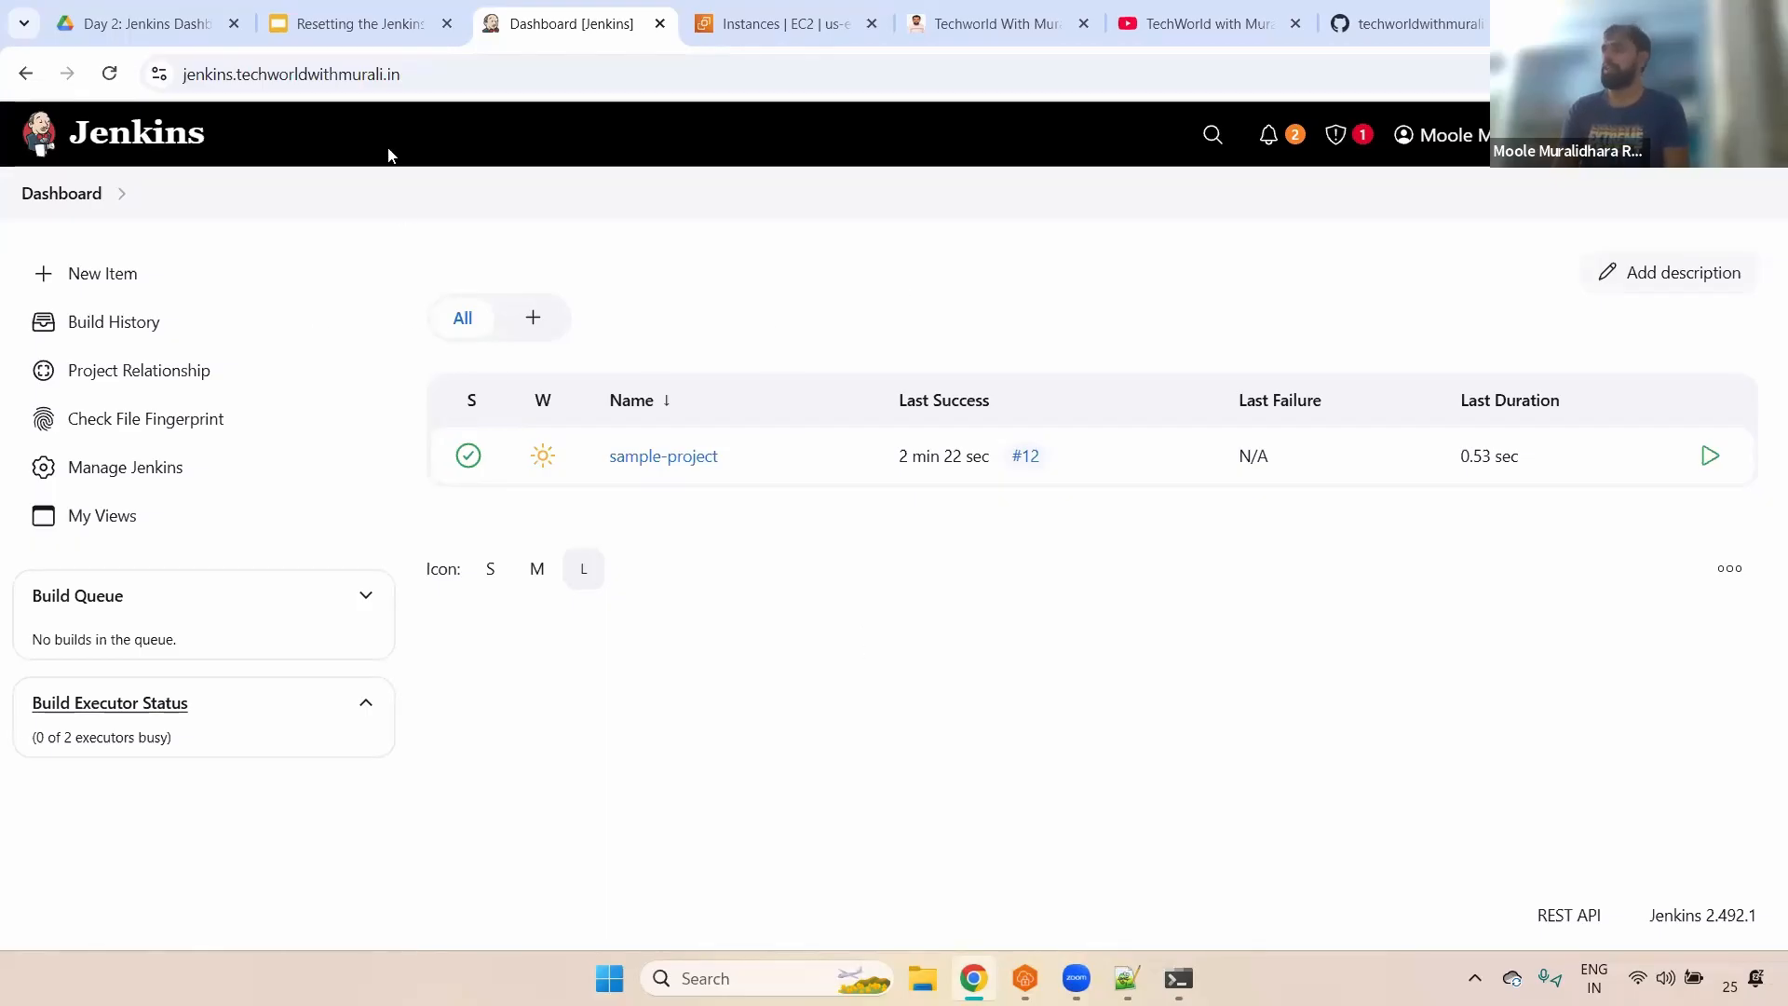
{"action": "left_click", "coordinate": [366, 25]}
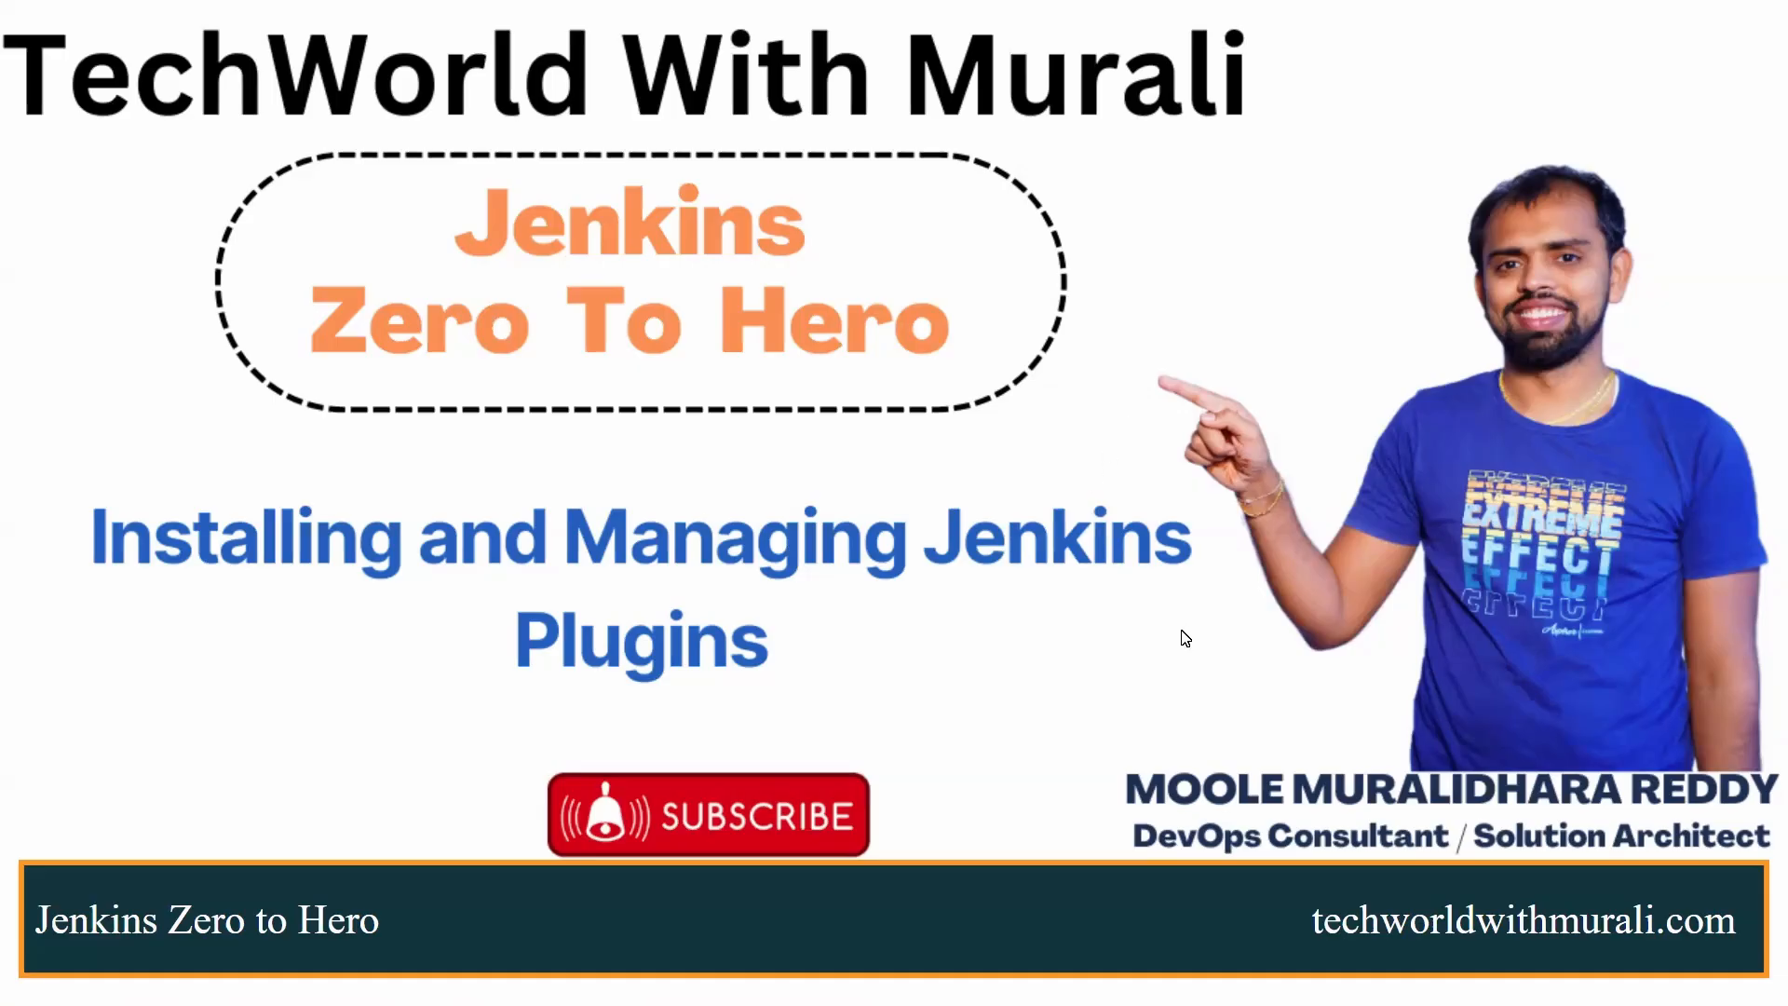
- Advance to the DEMO slide, exit the slideshow, then go to Jenkins and the Notepad++ plugin notes
{"action": "key", "text": "Right"}
{"action": "key", "text": "Escape"}
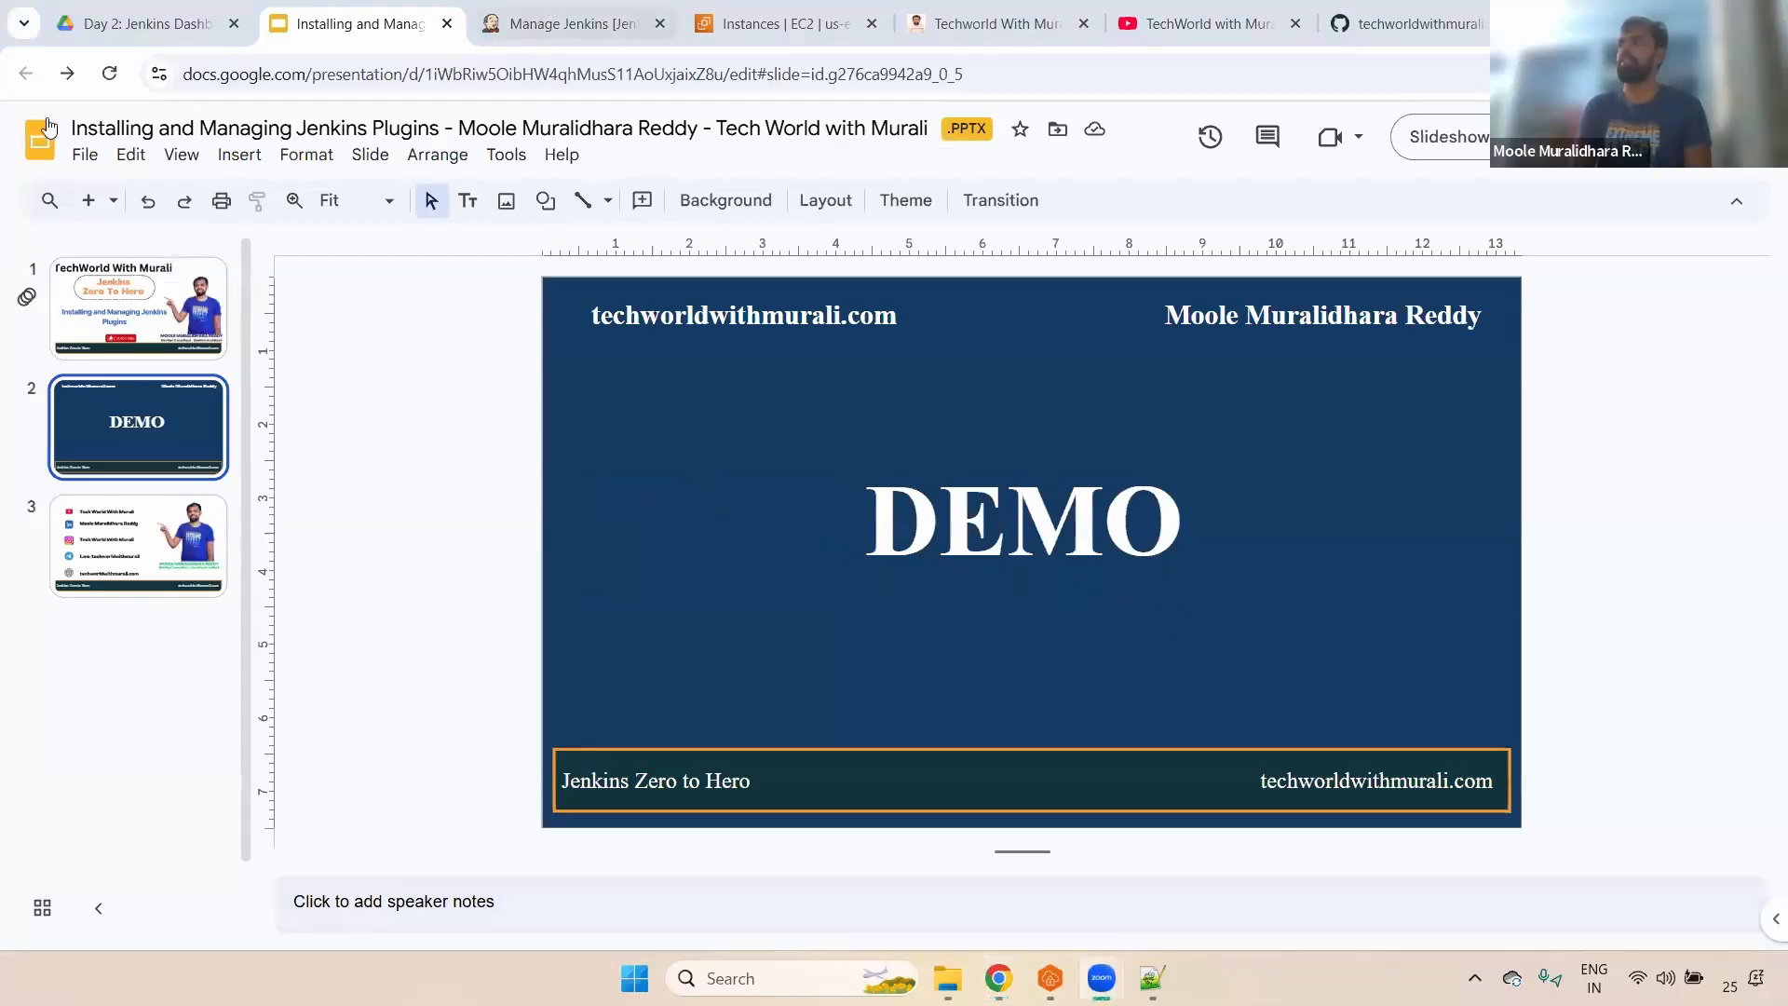
{"action": "left_click", "coordinate": [550, 26]}
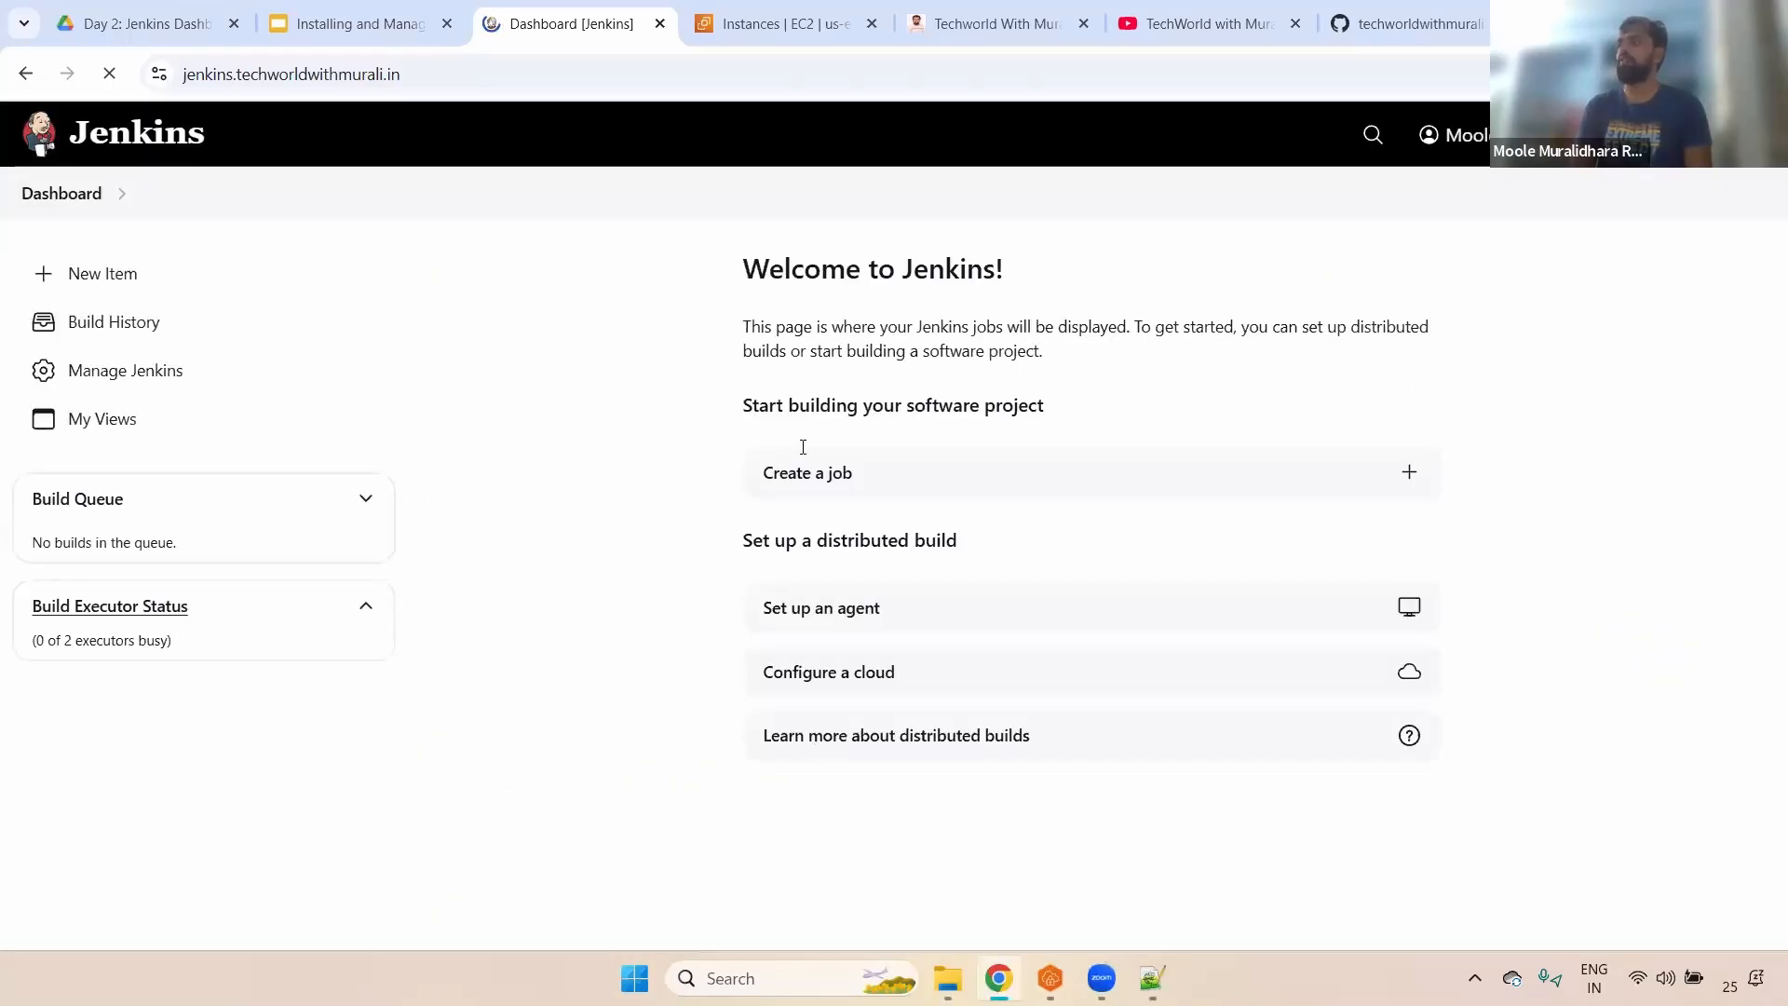
{"action": "key", "text": "alt+Tab"}
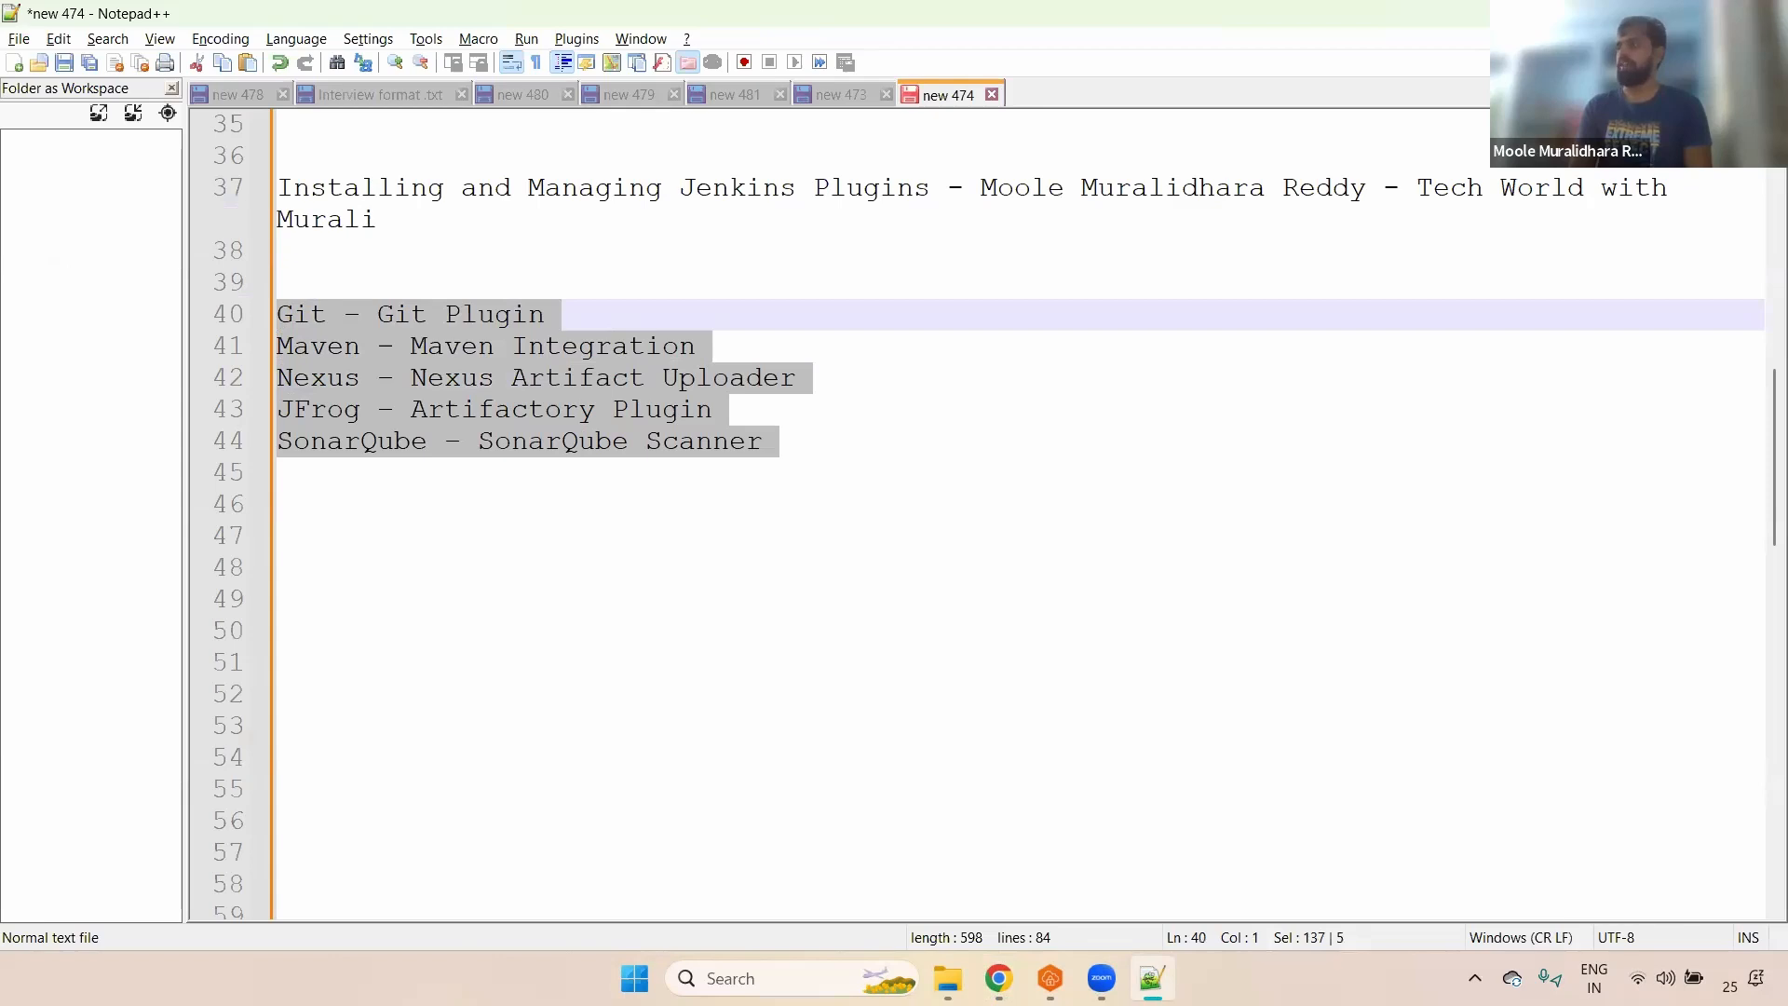
- Highlight Git, Maven Integration and Nexus Artifact Uploader in the Notepad++ plugin list
{"action": "left_click", "coordinate": [831, 452]}
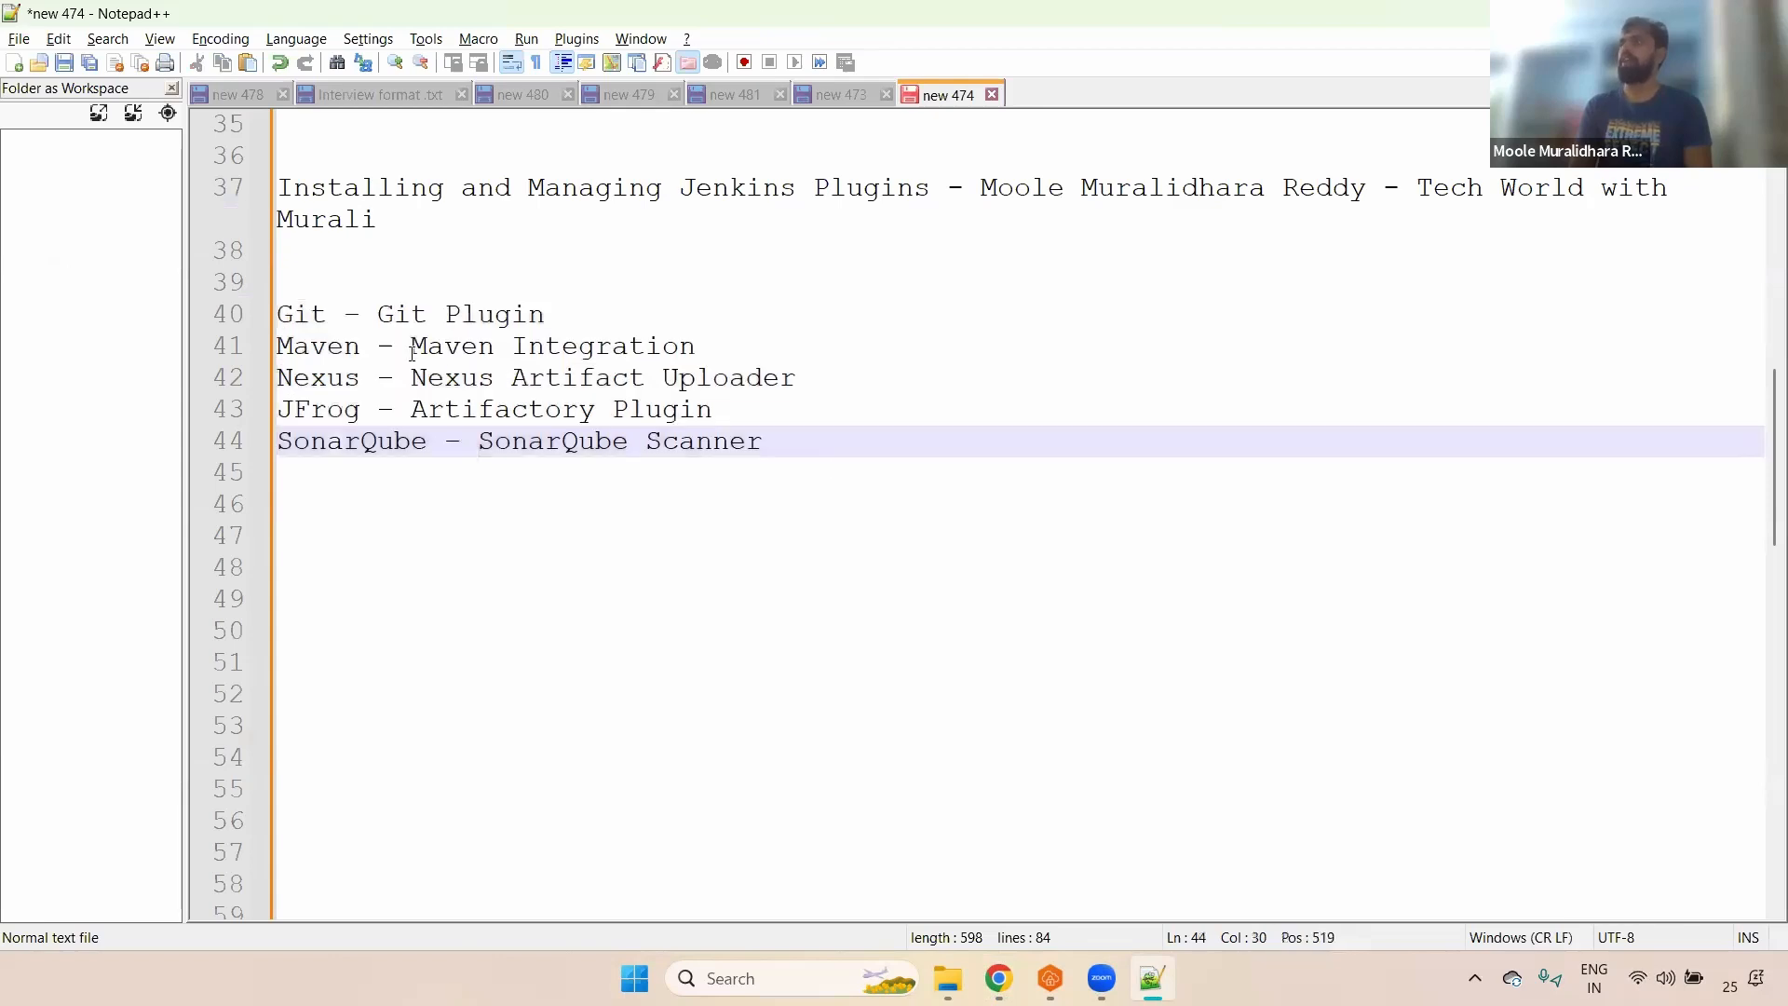
{"action": "double_click", "coordinate": [296, 316]}
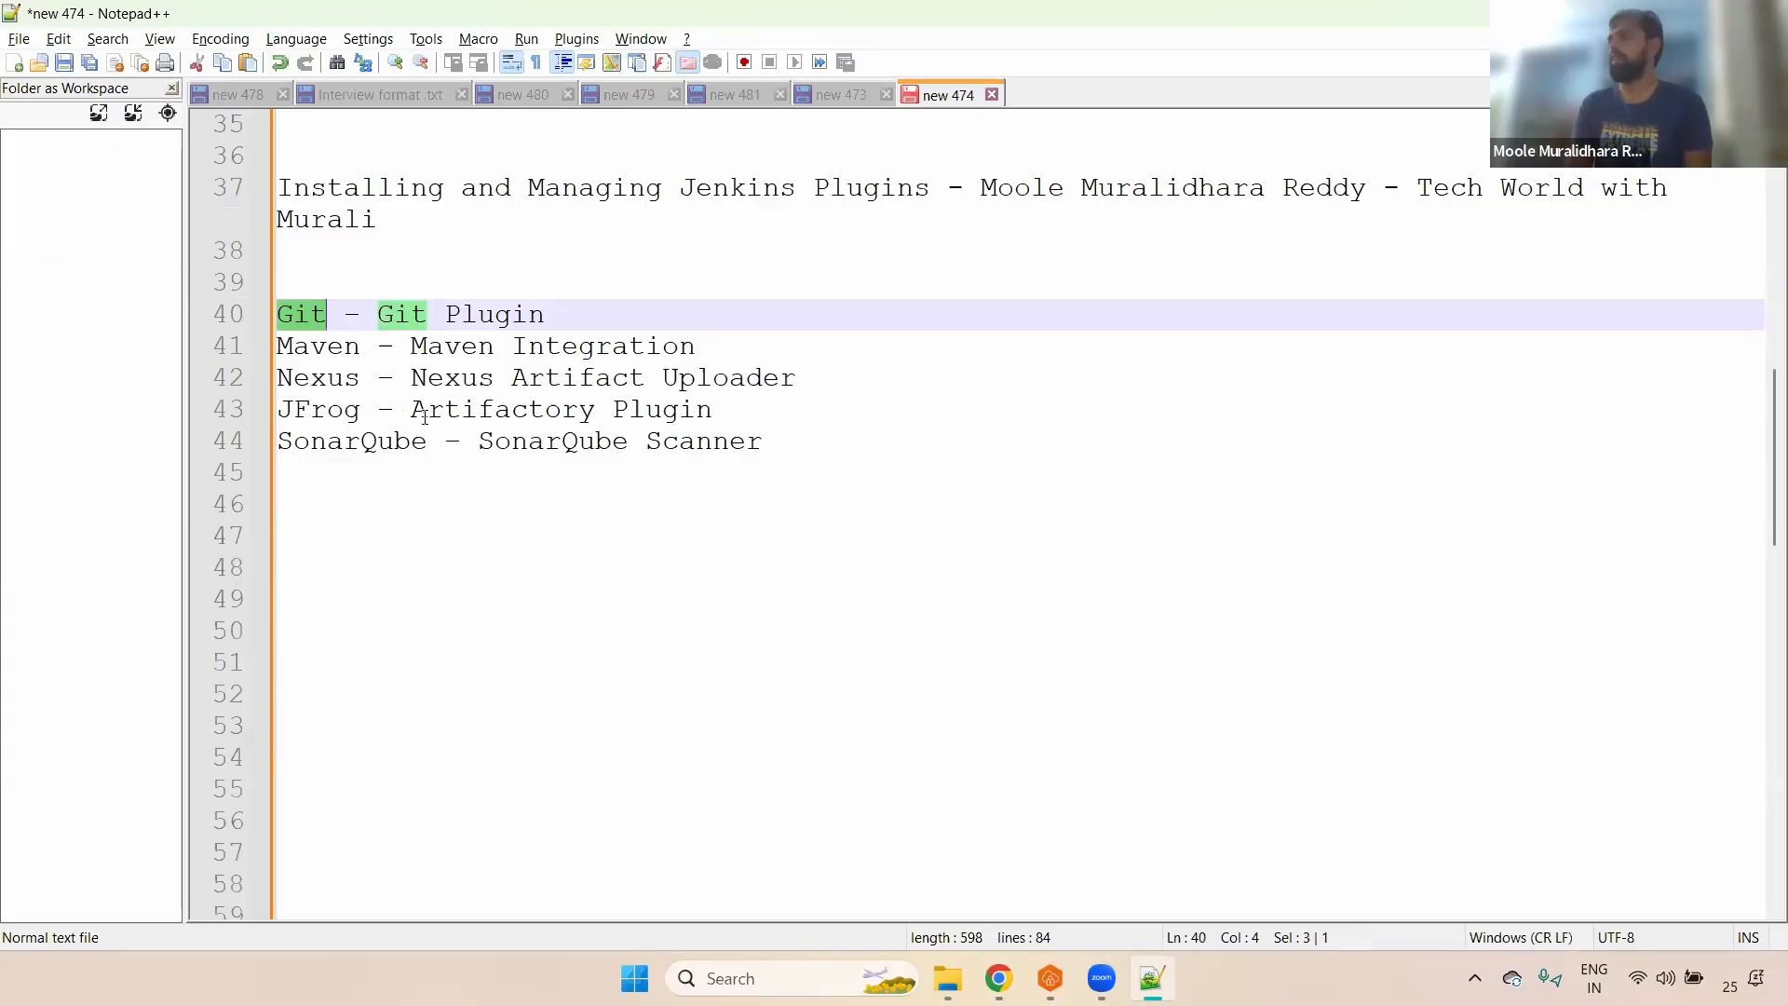
{"action": "triple_click", "coordinate": [334, 349]}
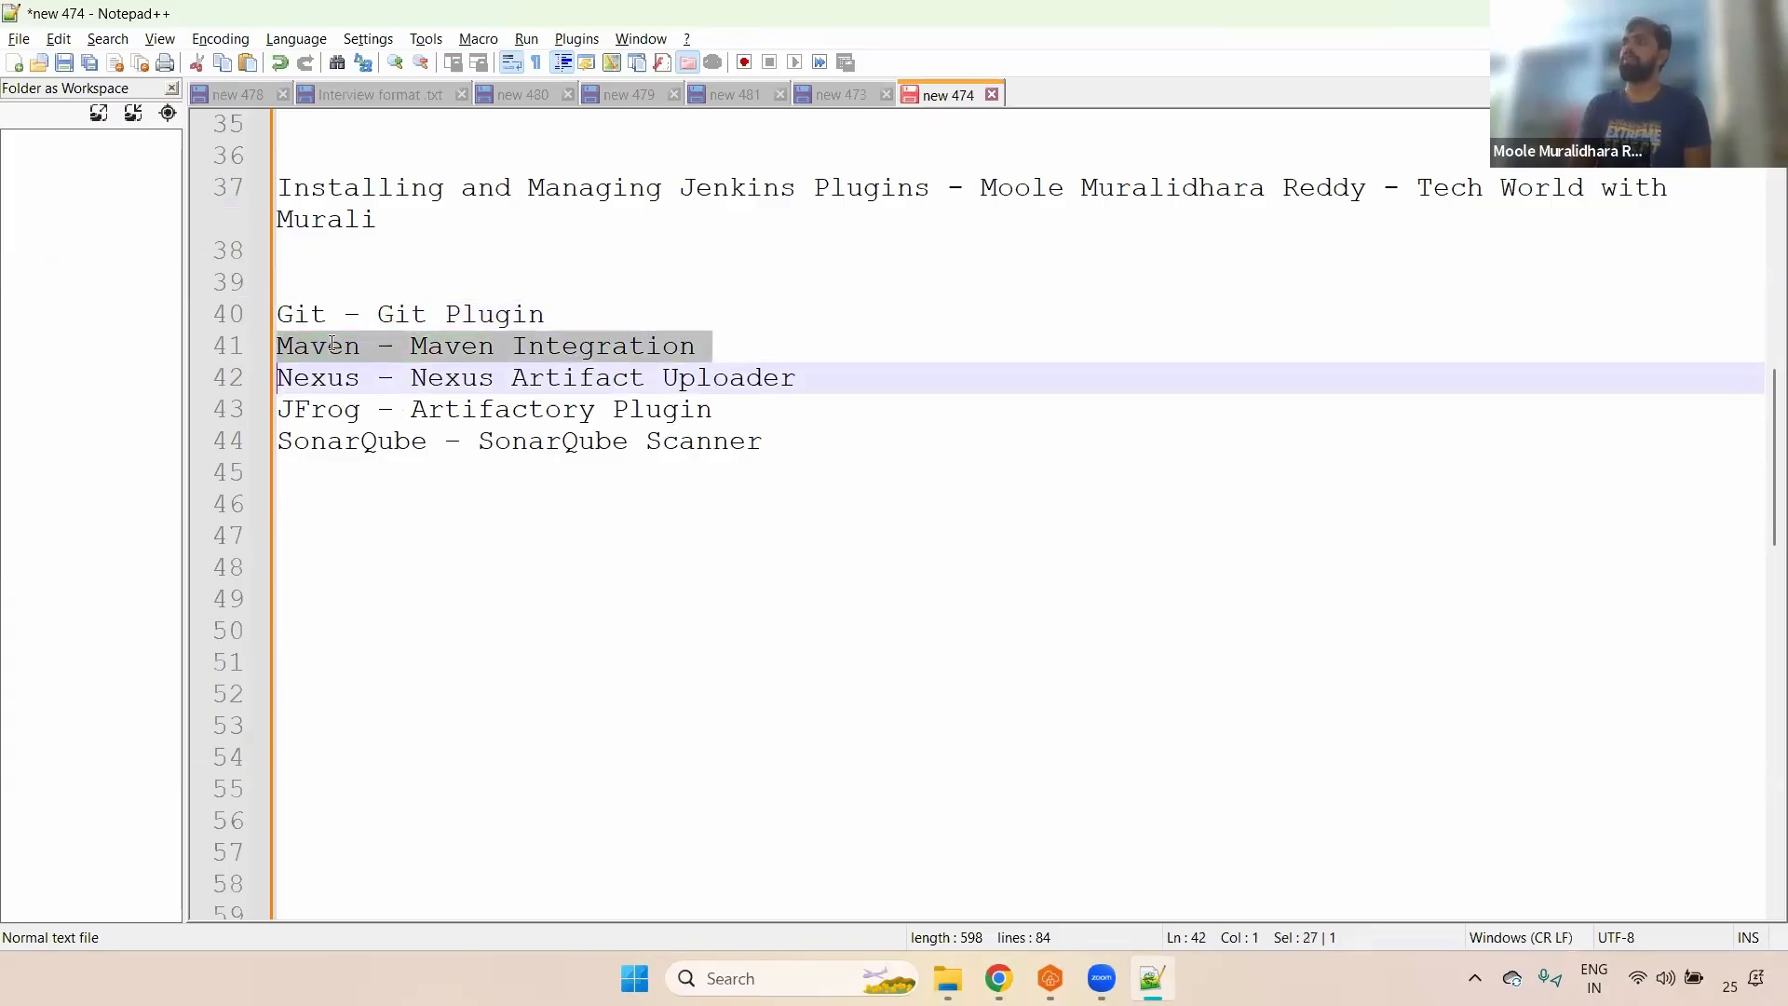
{"action": "left_click", "coordinate": [333, 344]}
{"action": "left_click_drag", "start_coordinate": [696, 347], "coordinate": [411, 346]}
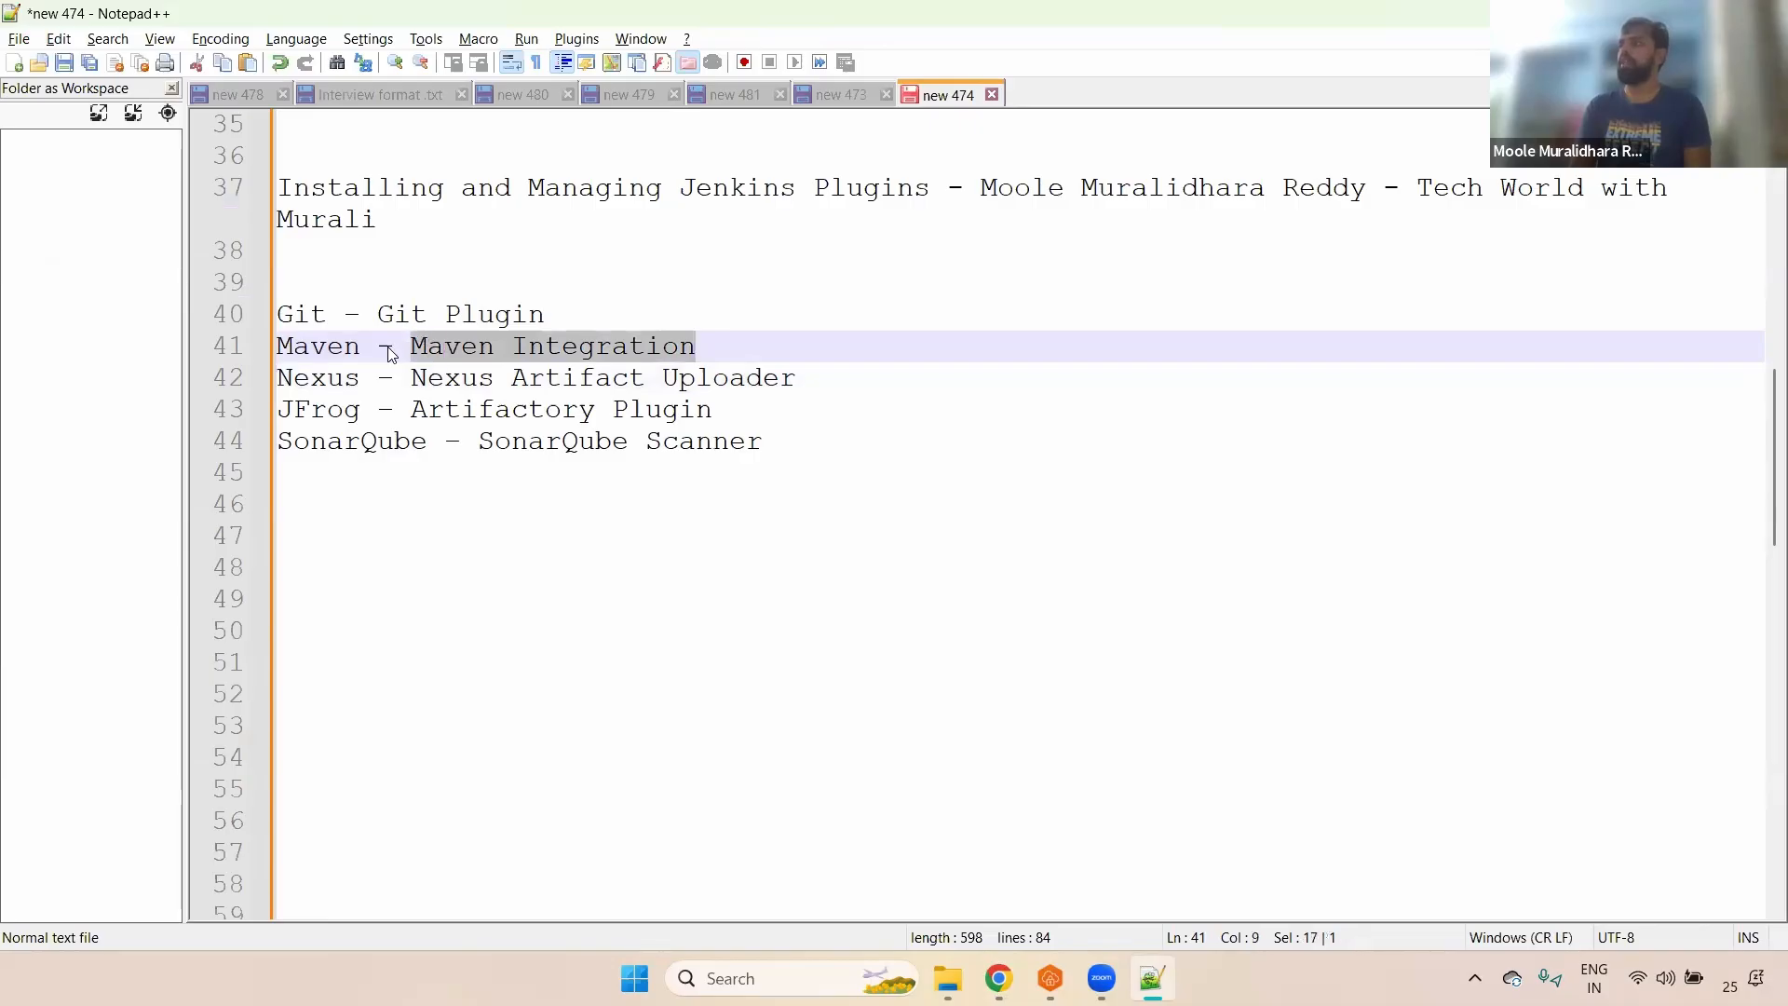
{"action": "double_click", "coordinate": [354, 386]}
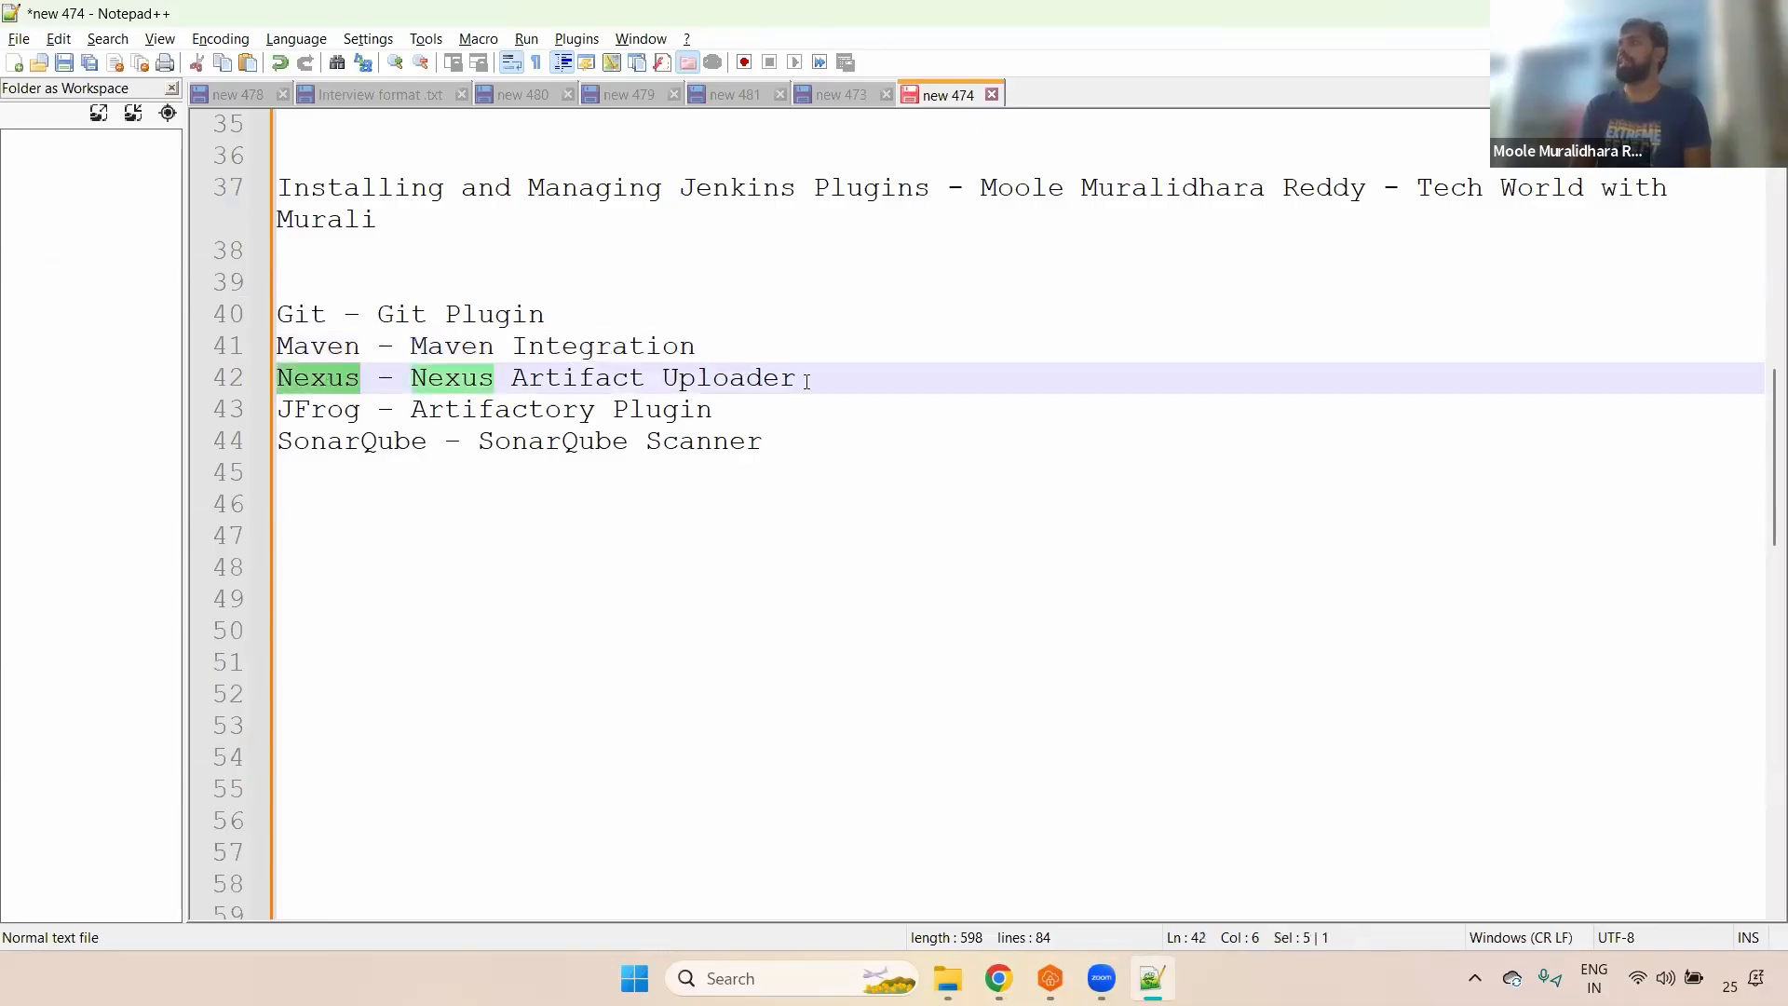
{"action": "left_click_drag", "start_coordinate": [807, 381], "coordinate": [411, 380]}
- Highlight Artifactory and SonarQube Scanner, select the whole five-line list, and return to Jenkins
{"action": "left_click", "coordinate": [311, 415]}
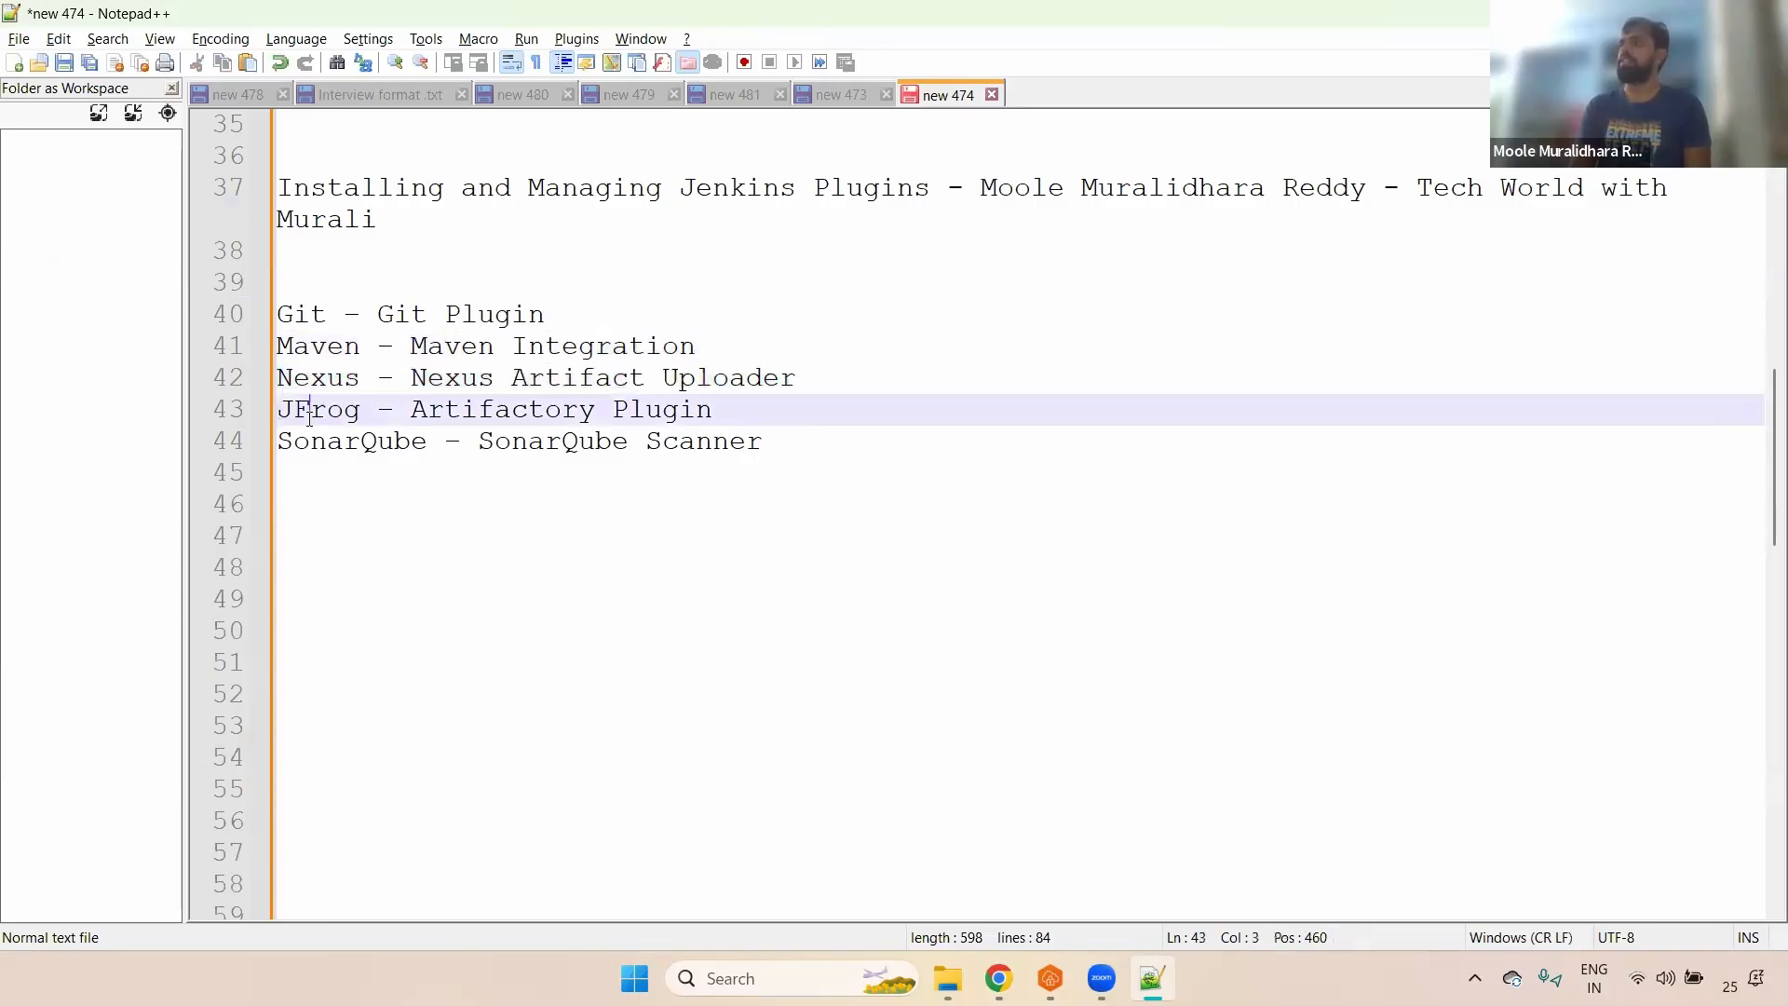
{"action": "double_click", "coordinate": [310, 415]}
{"action": "left_click_drag", "start_coordinate": [723, 411], "coordinate": [461, 411]}
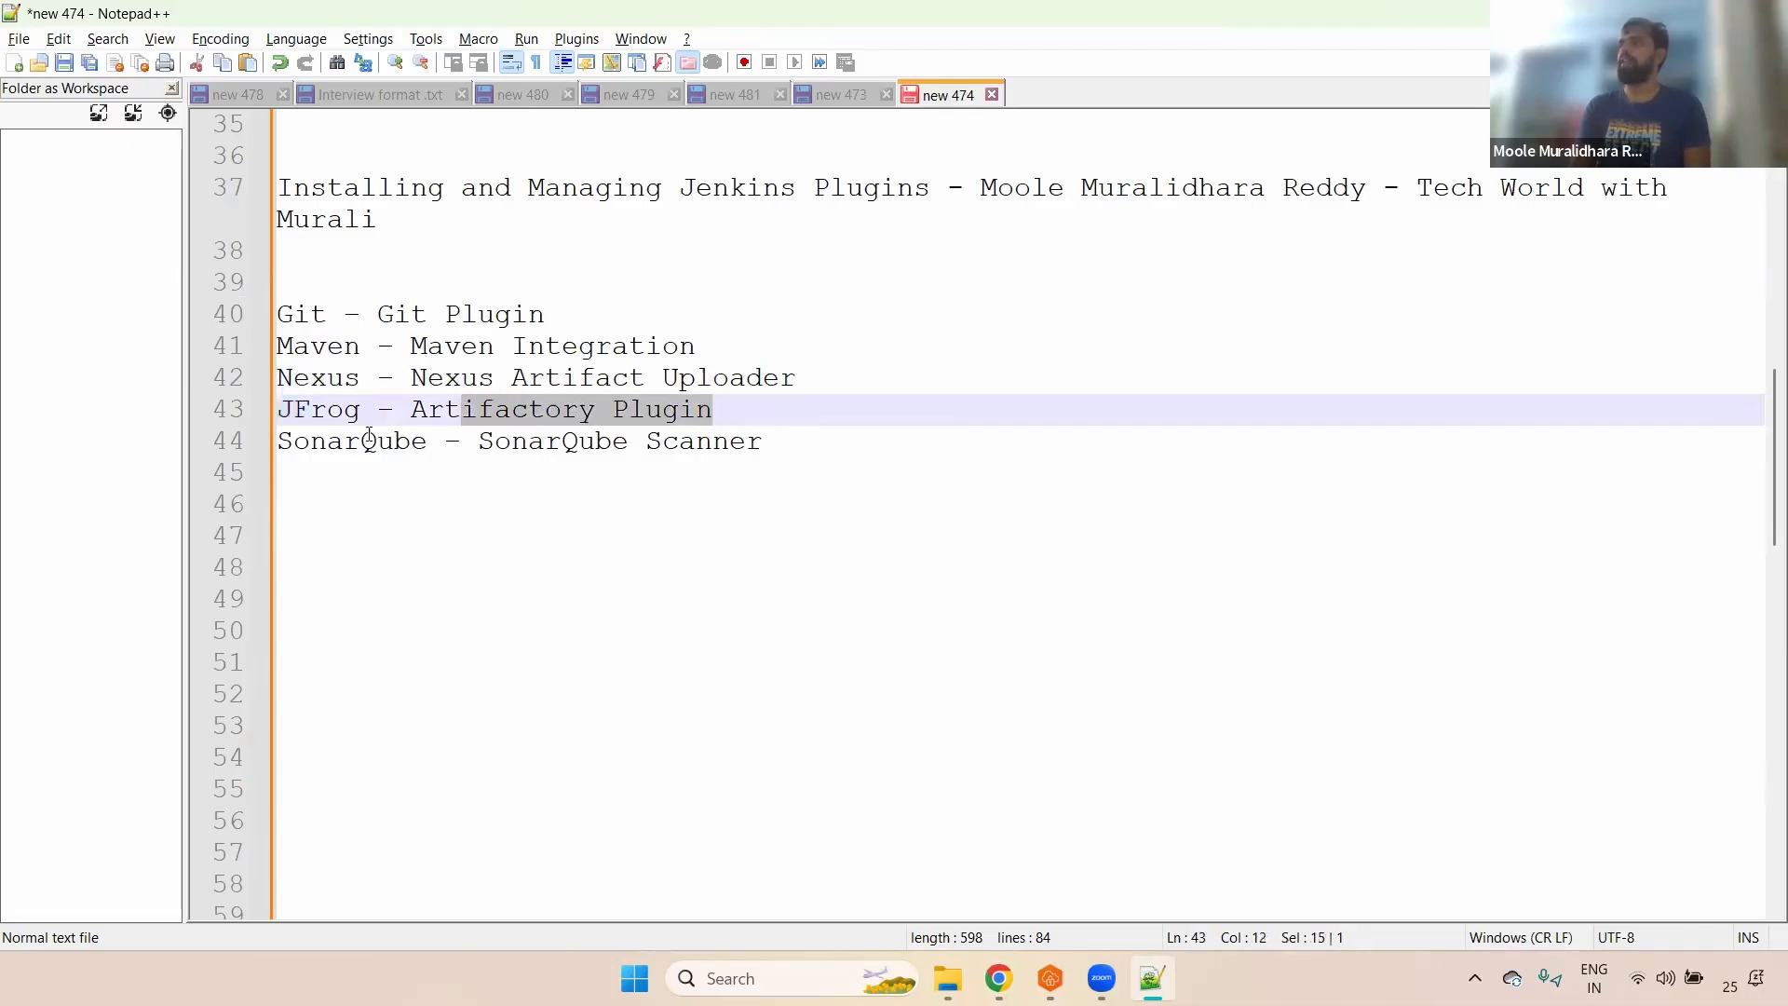
{"action": "double_click", "coordinate": [370, 442]}
{"action": "left_click_drag", "start_coordinate": [823, 437], "coordinate": [488, 443]}
{"action": "left_click_drag", "start_coordinate": [815, 443], "coordinate": [258, 315]}
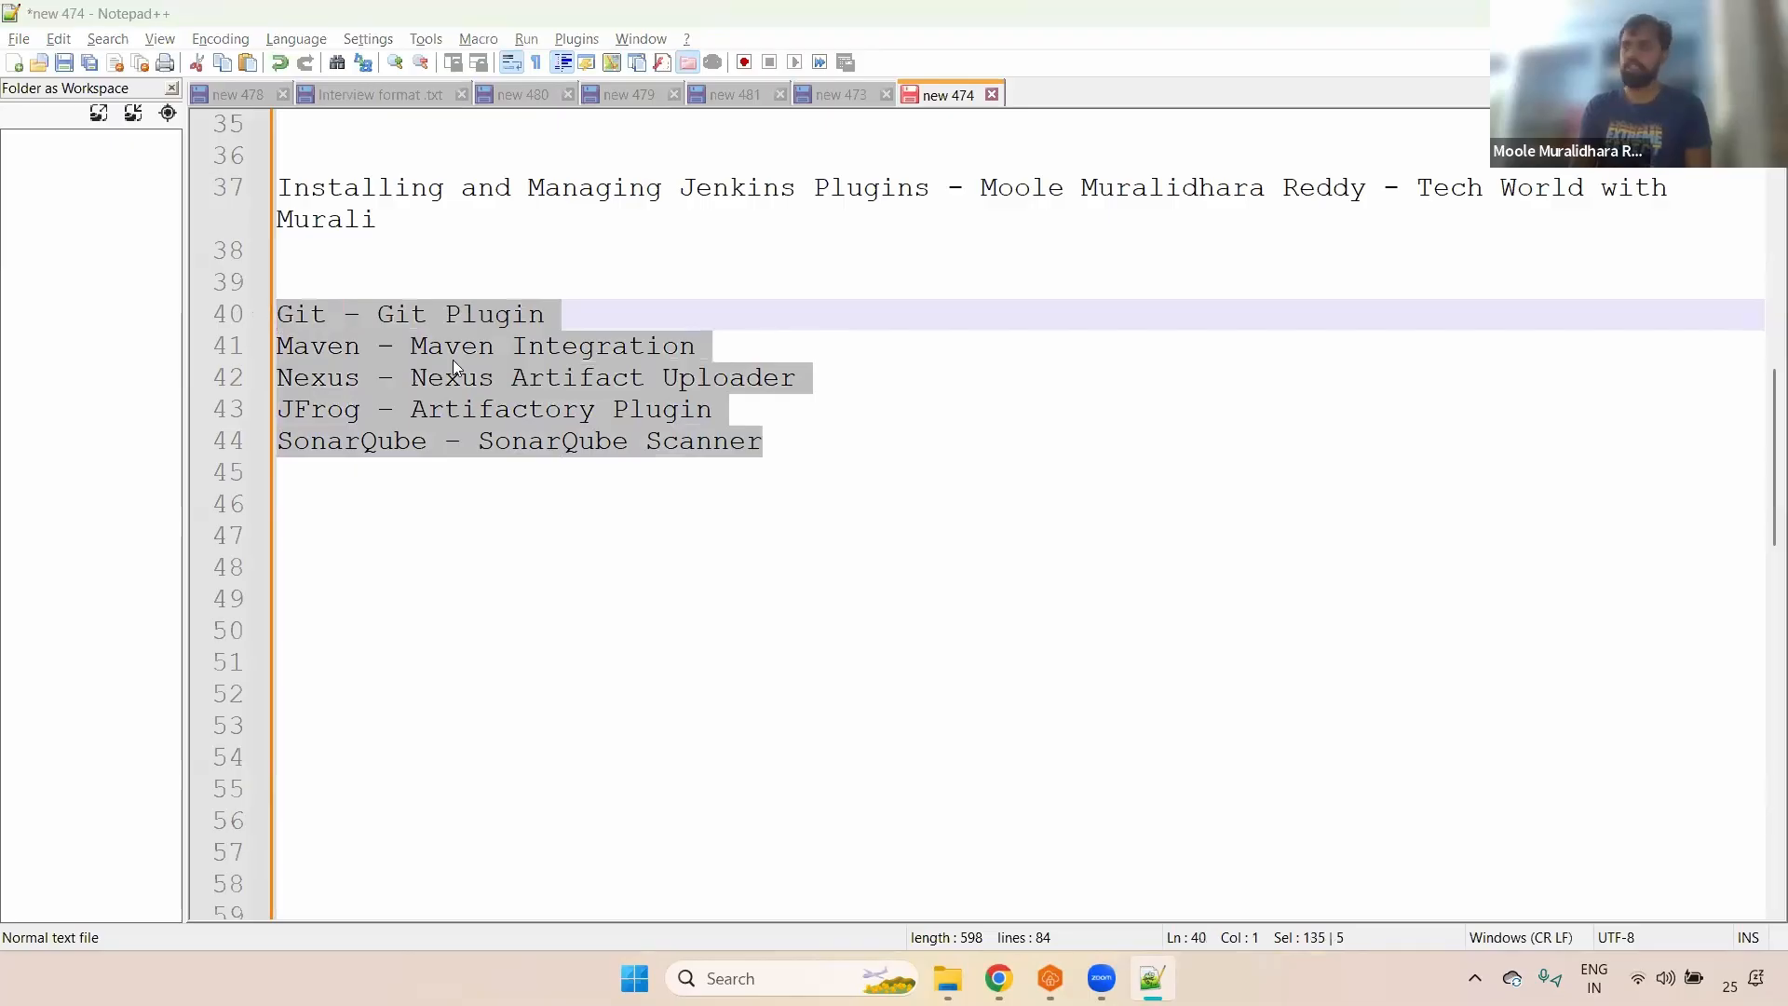
{"action": "key", "text": "alt+Tab"}
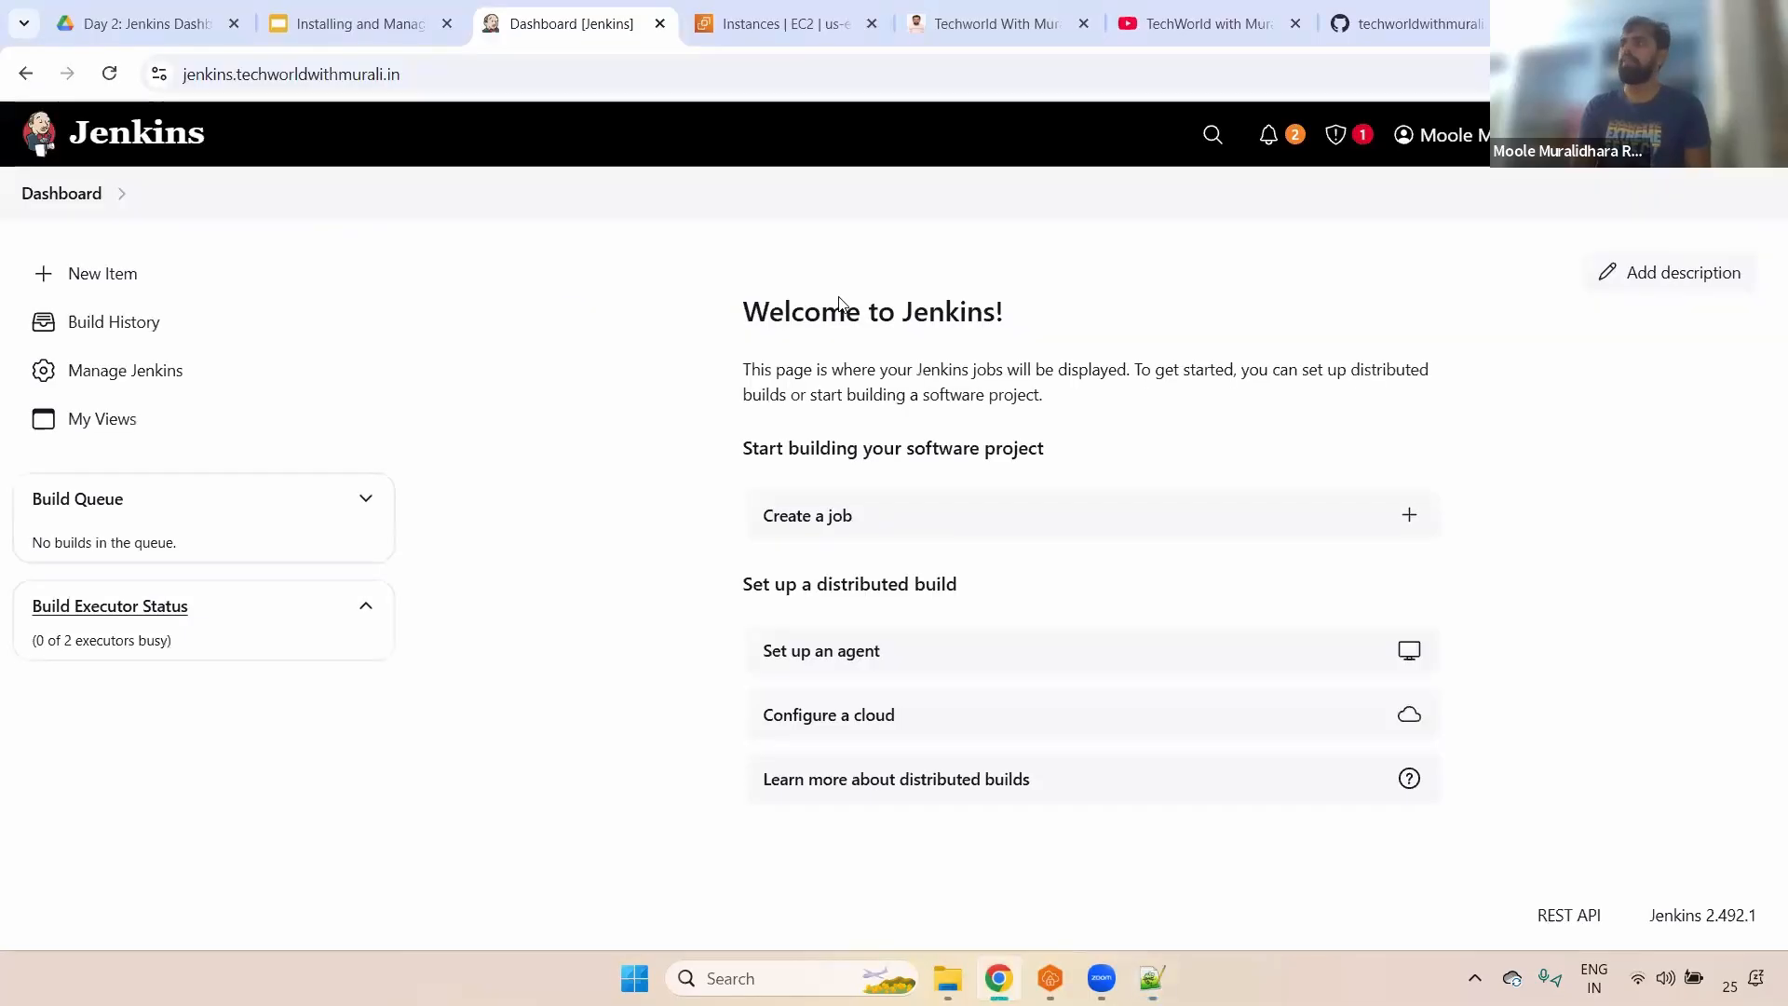
- Open the Installed plugins list under Manage Jenkins > Plugins
{"action": "left_click", "coordinate": [119, 374]}
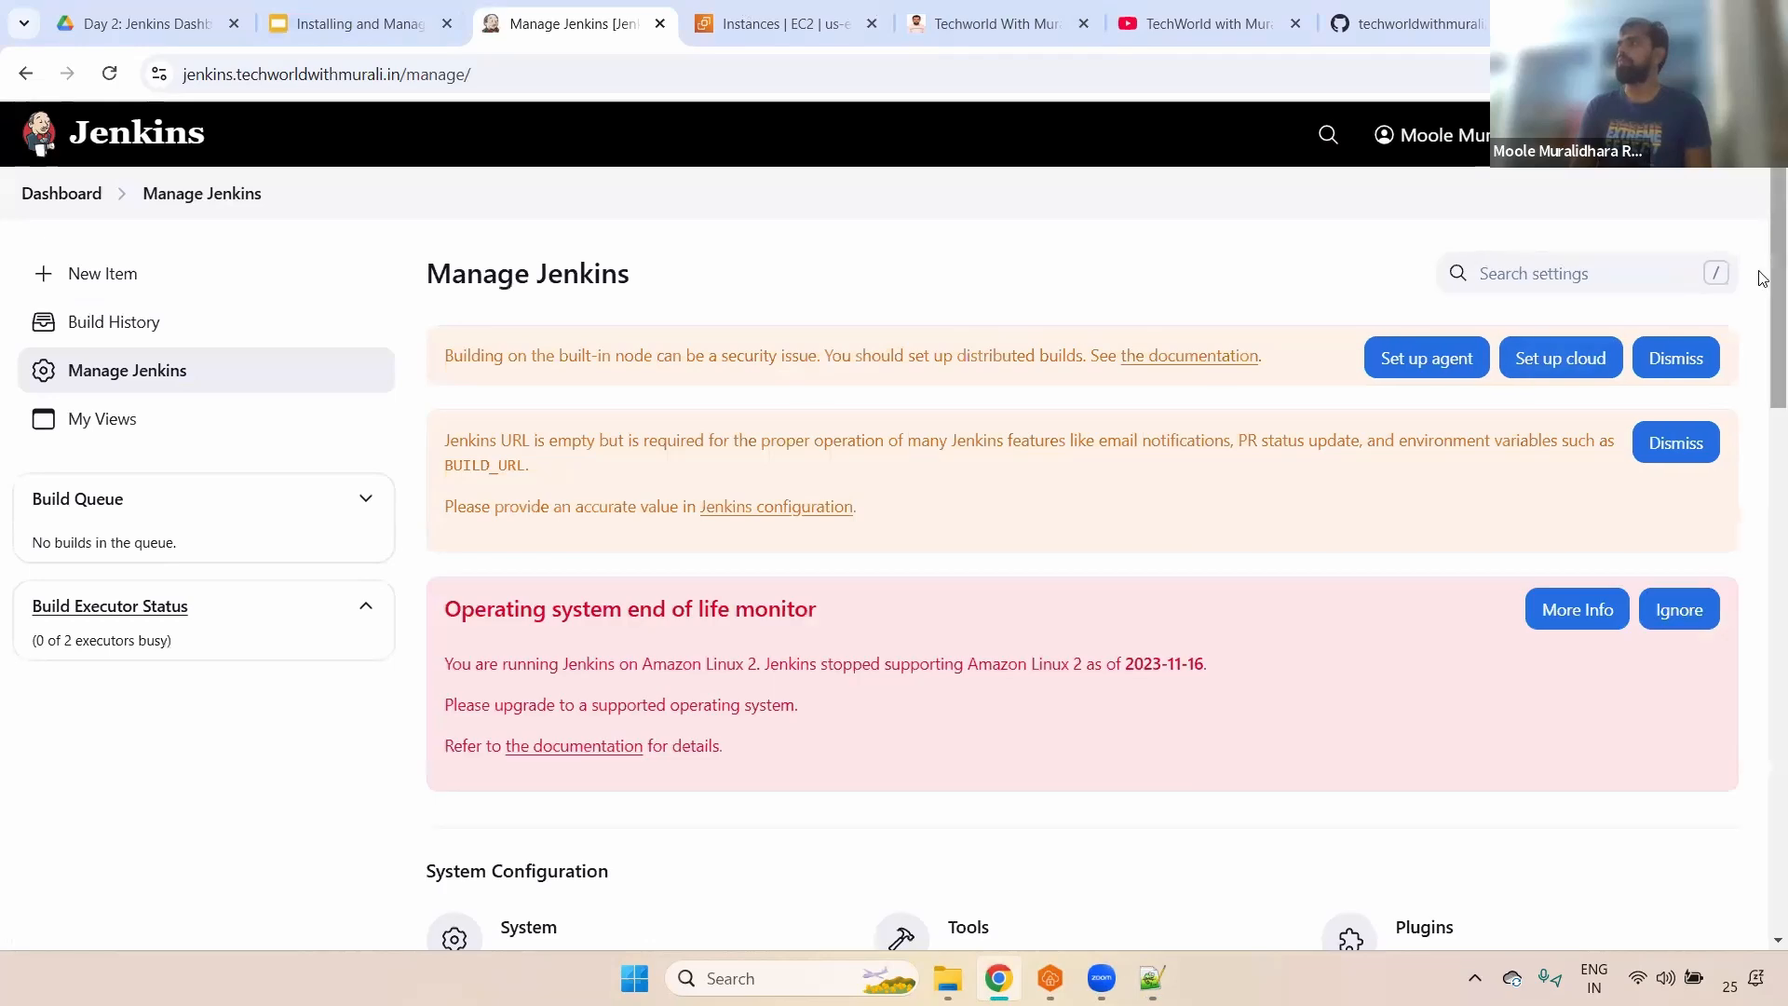
{"action": "scroll", "coordinate": [1763, 437], "scroll_direction": "down", "scroll_amount": 6}
{"action": "scroll", "coordinate": [1763, 438], "scroll_direction": "down", "scroll_amount": 1}
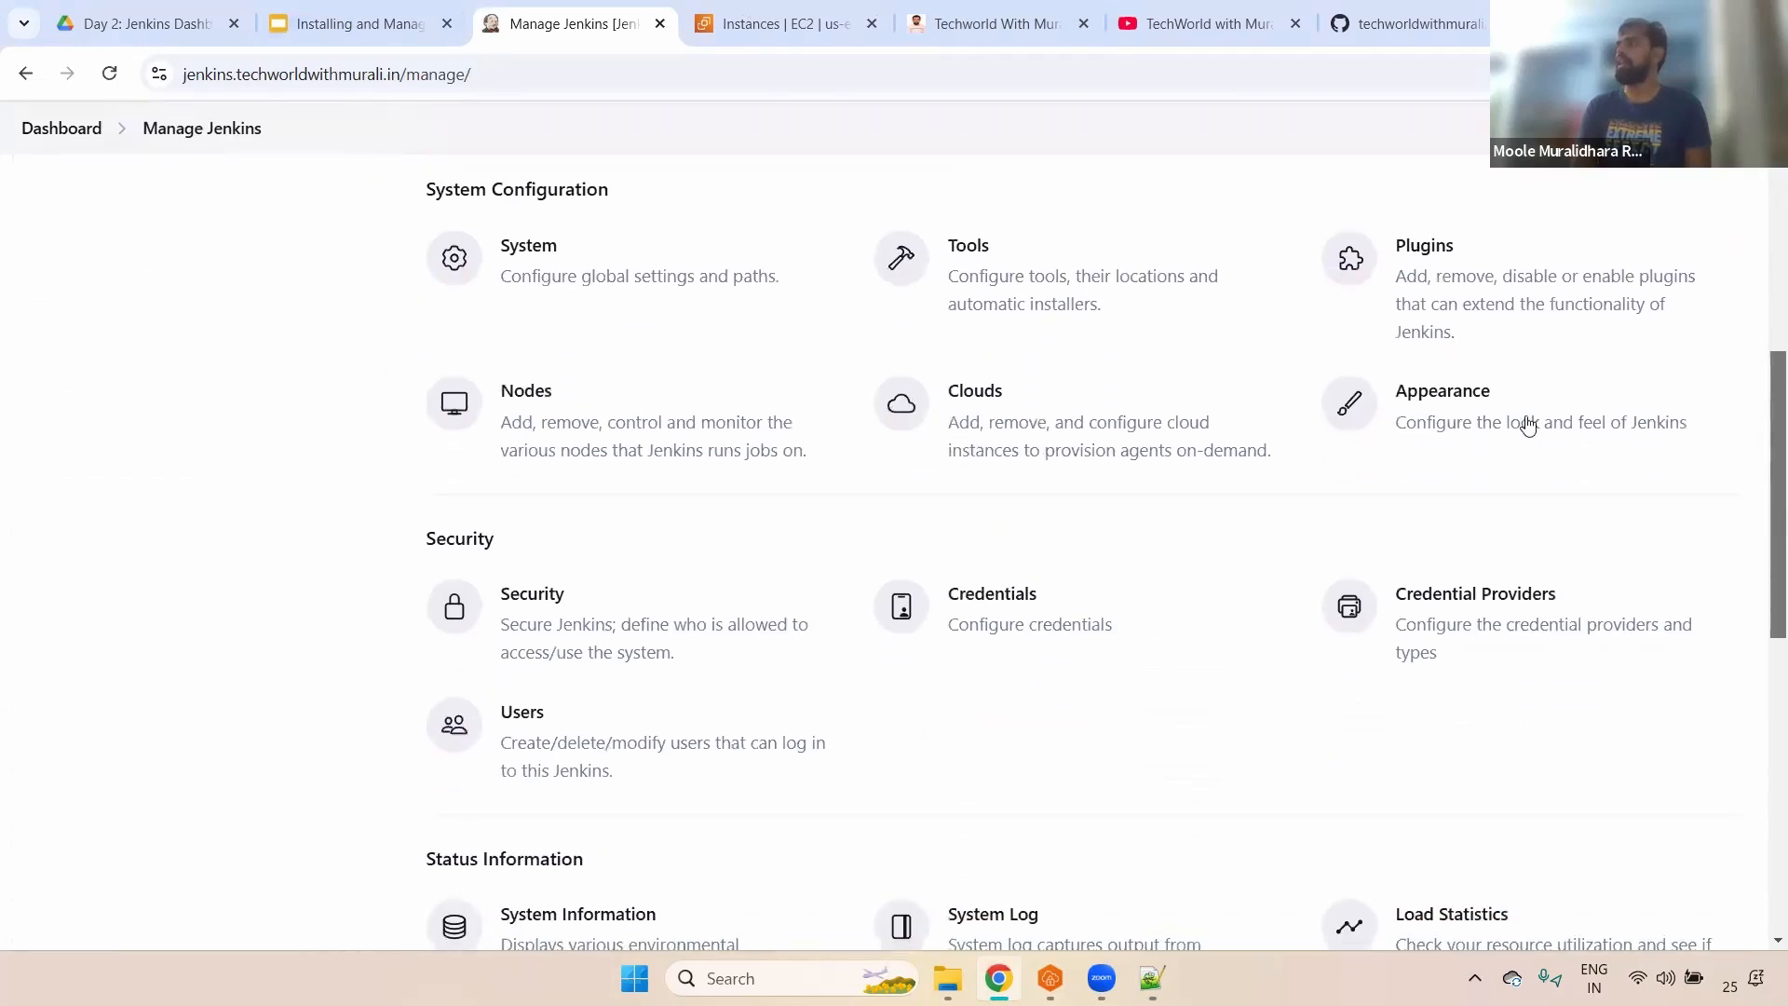
{"action": "left_click", "coordinate": [1442, 258]}
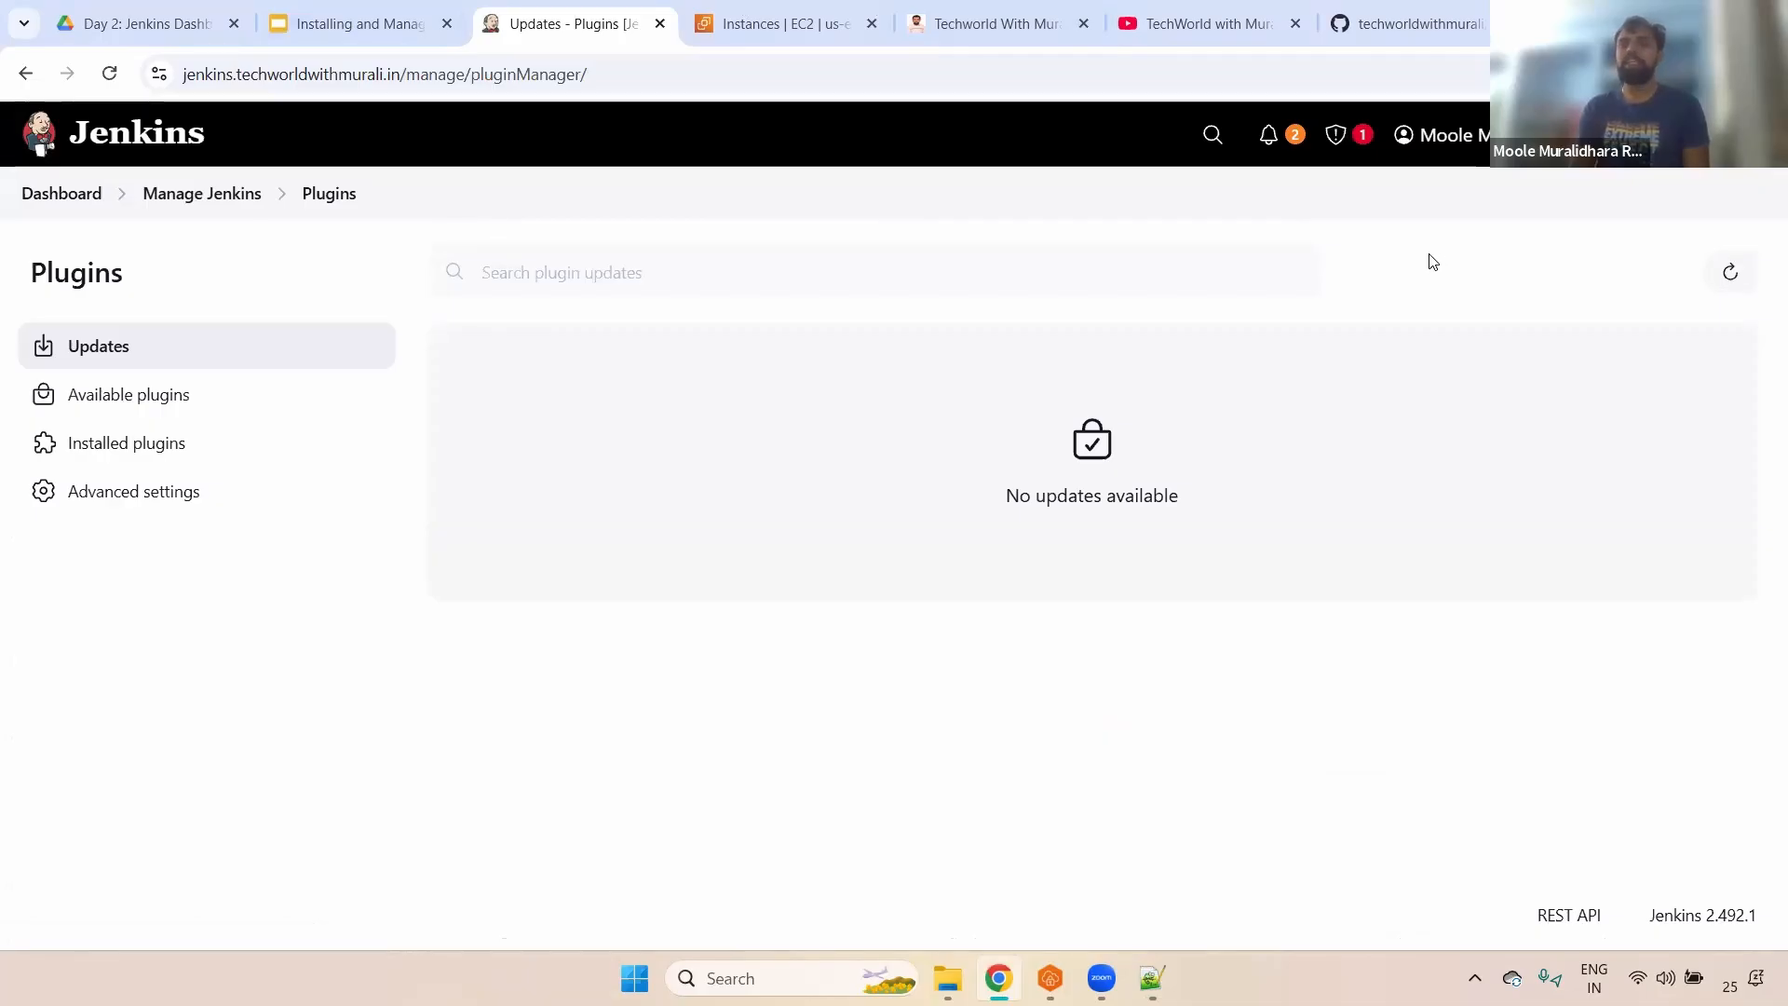
{"action": "left_click", "coordinate": [182, 437]}
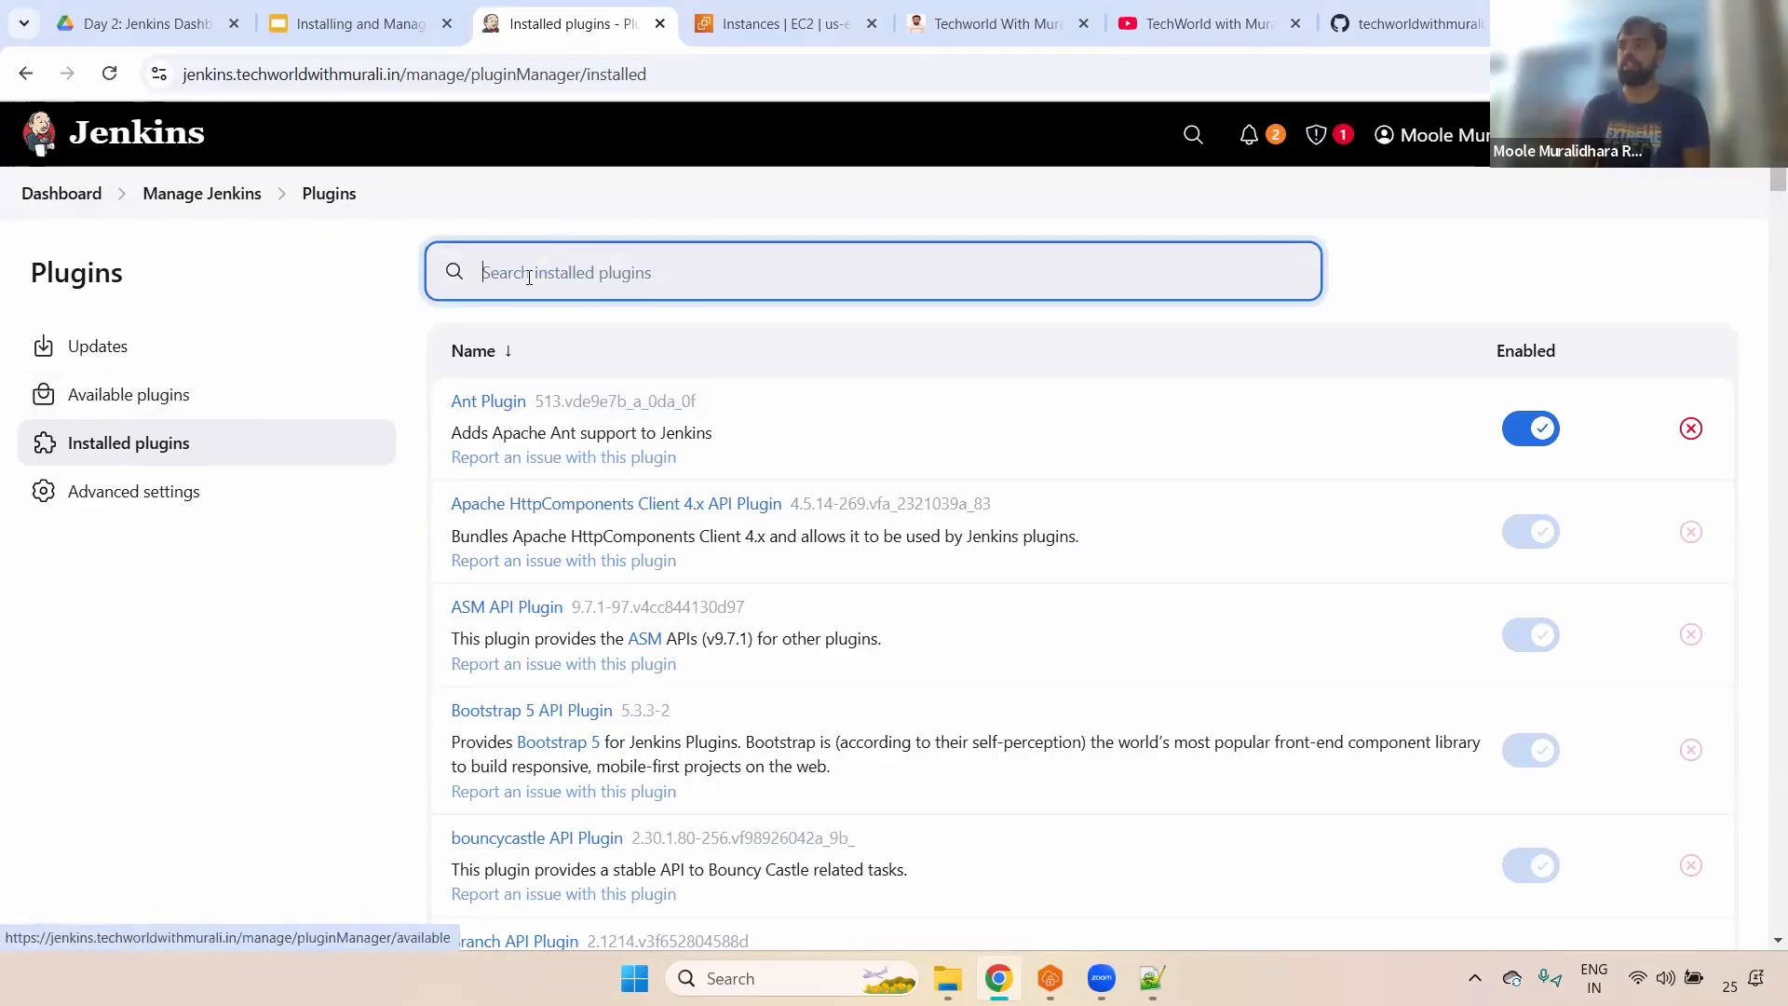
- Search installed plugins for git and maven, confirming the Git plugin is present
{"action": "type", "text": "git"}
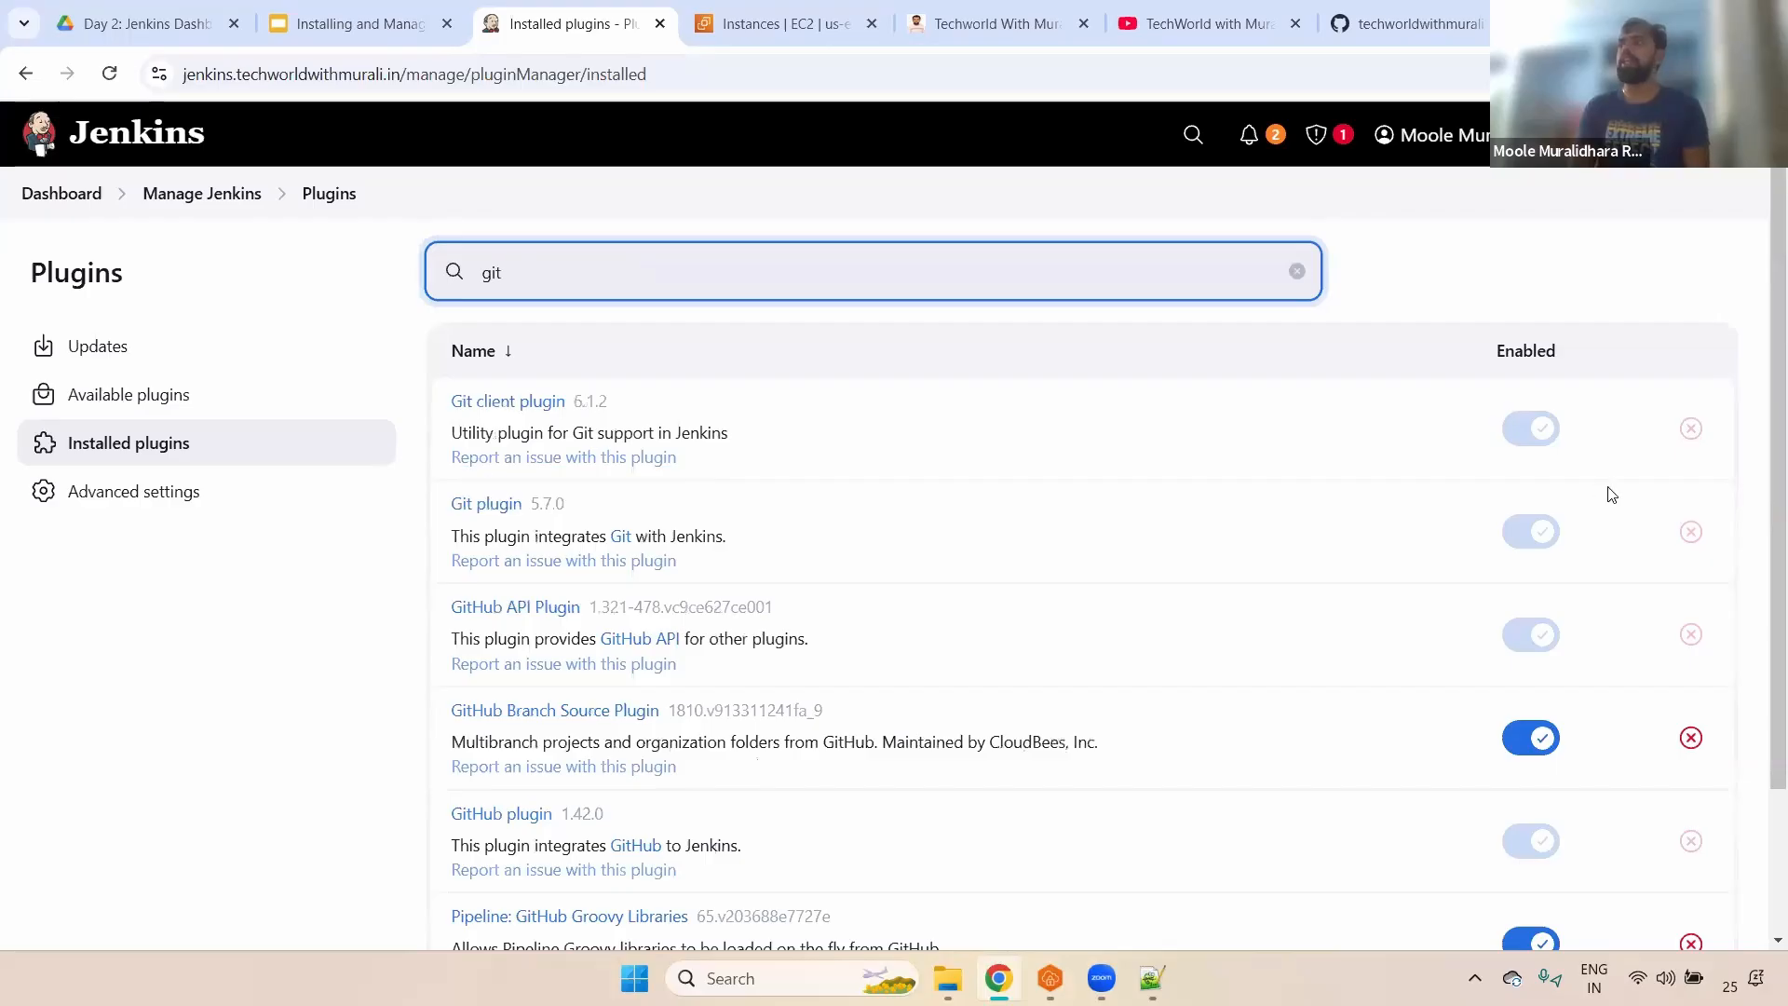
{"action": "left_click_drag", "start_coordinate": [1148, 552], "coordinate": [411, 438]}
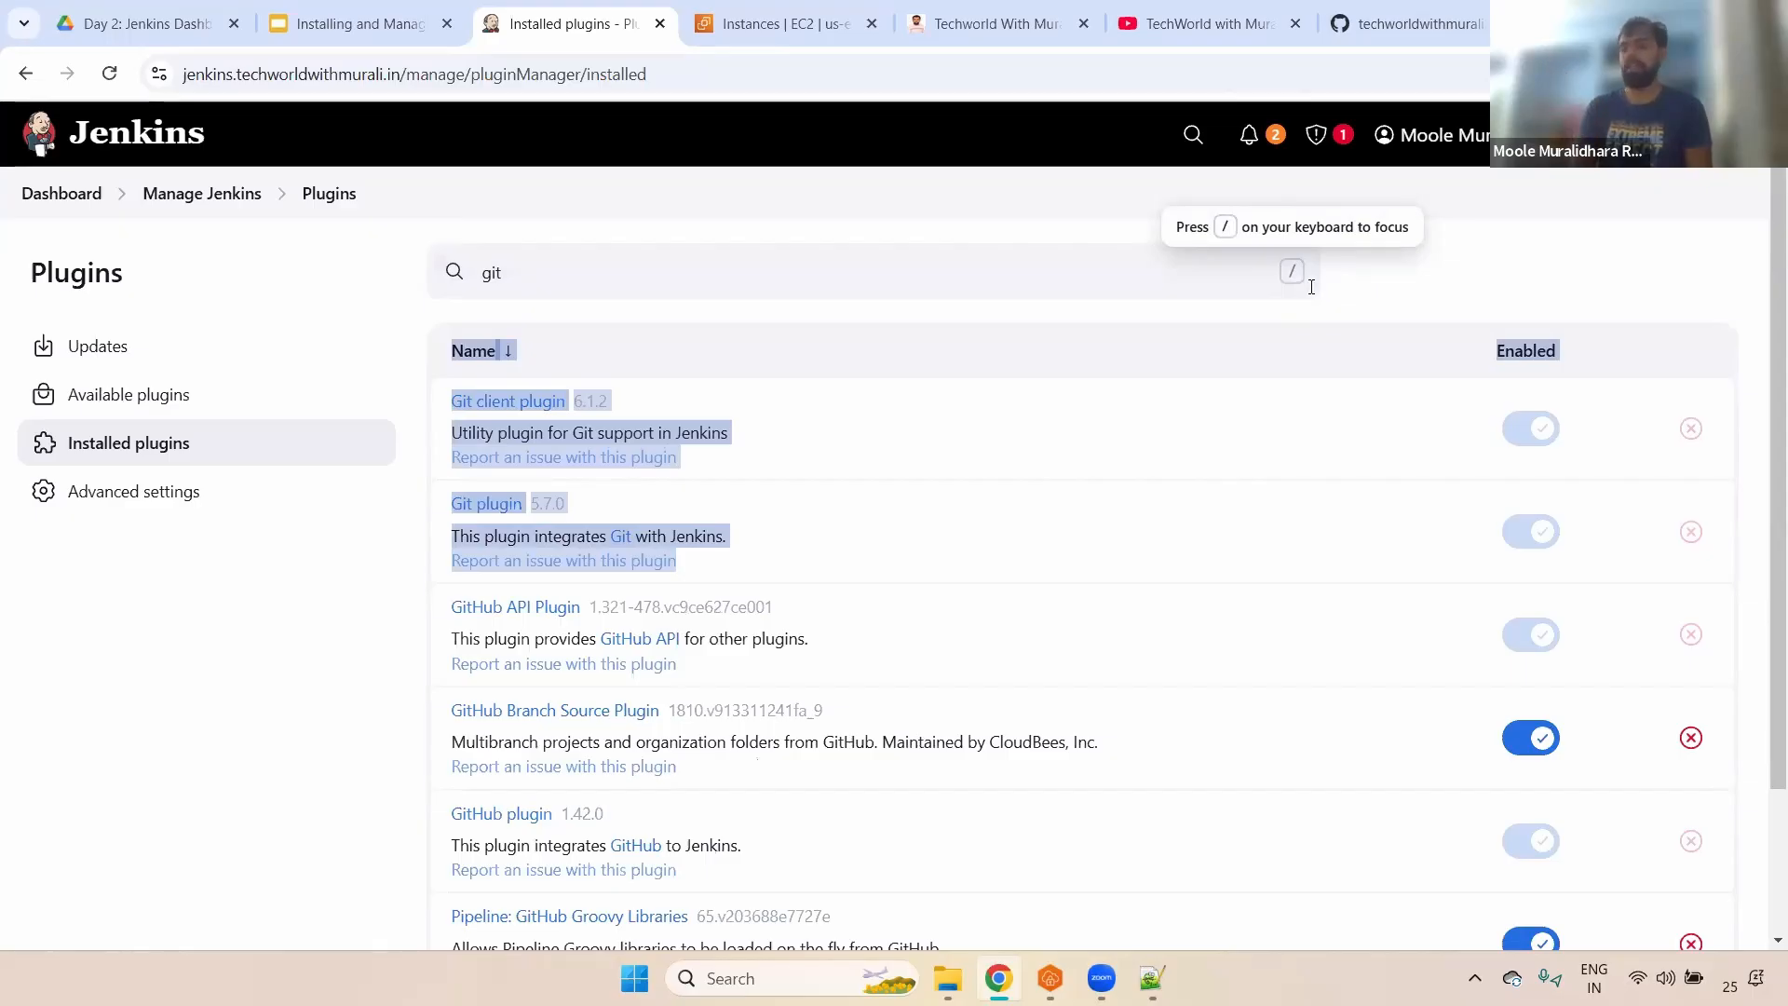
{"action": "left_click", "coordinate": [723, 267]}
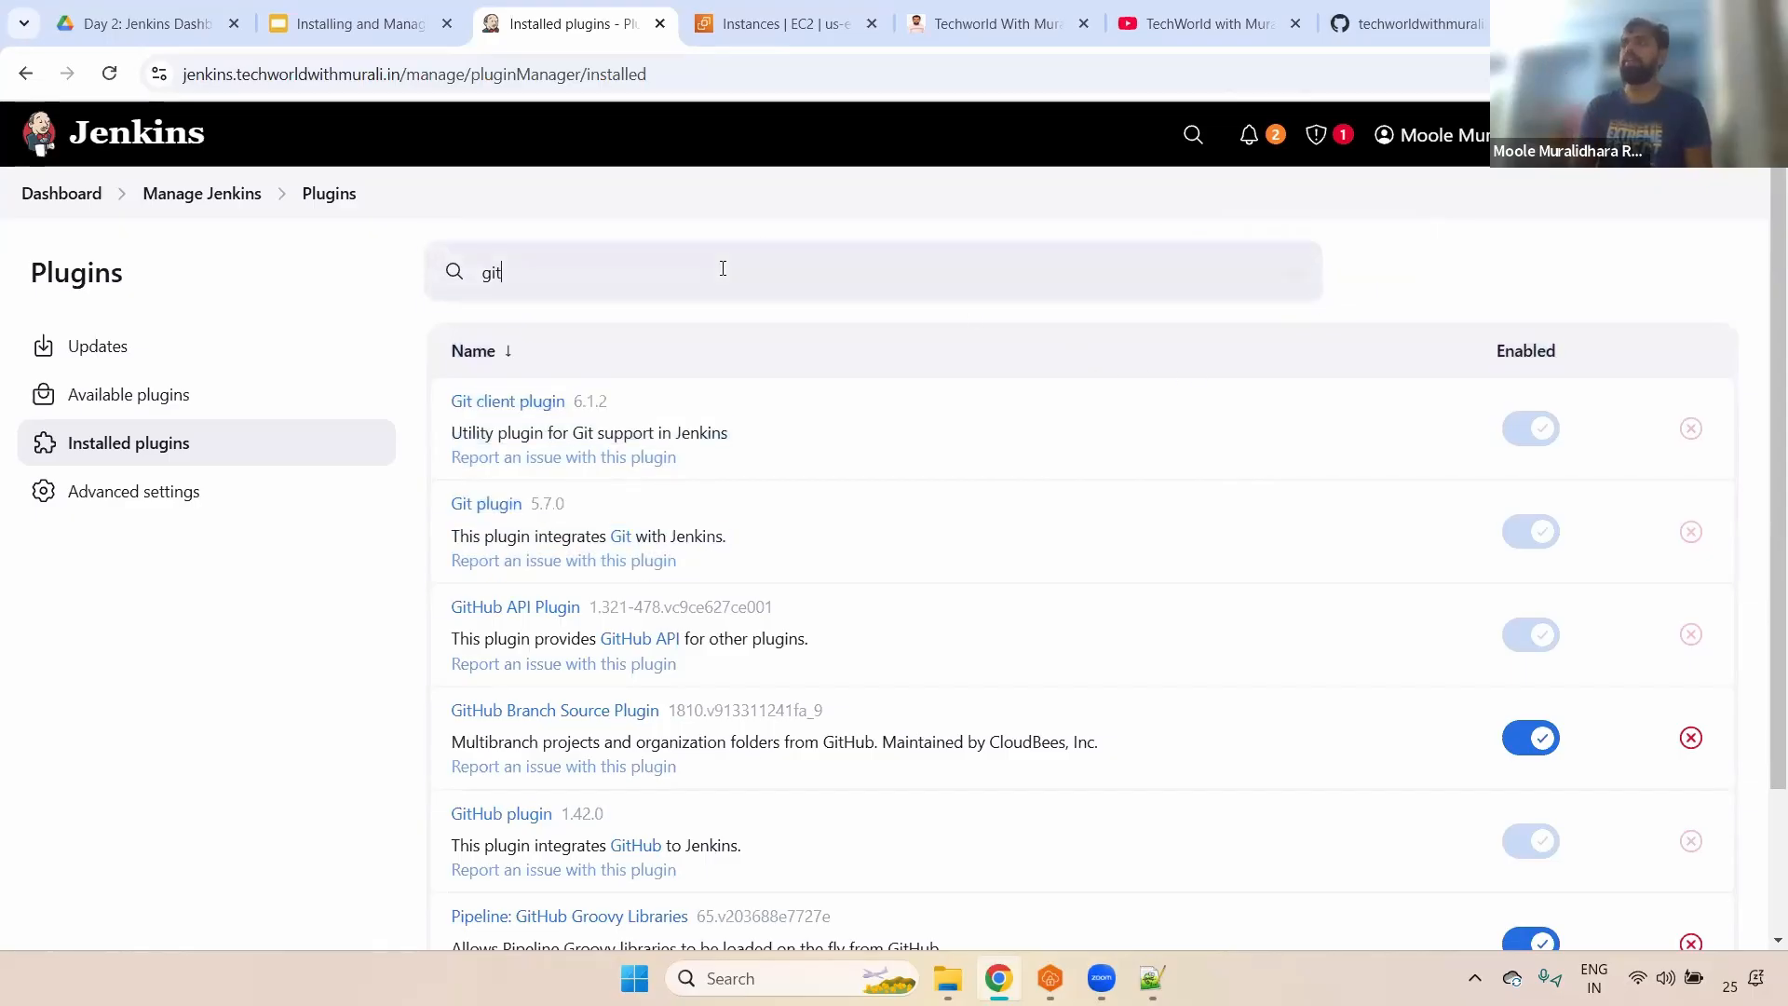
{"action": "key", "text": "ctrl+a"}
{"action": "type", "text": "maven"}
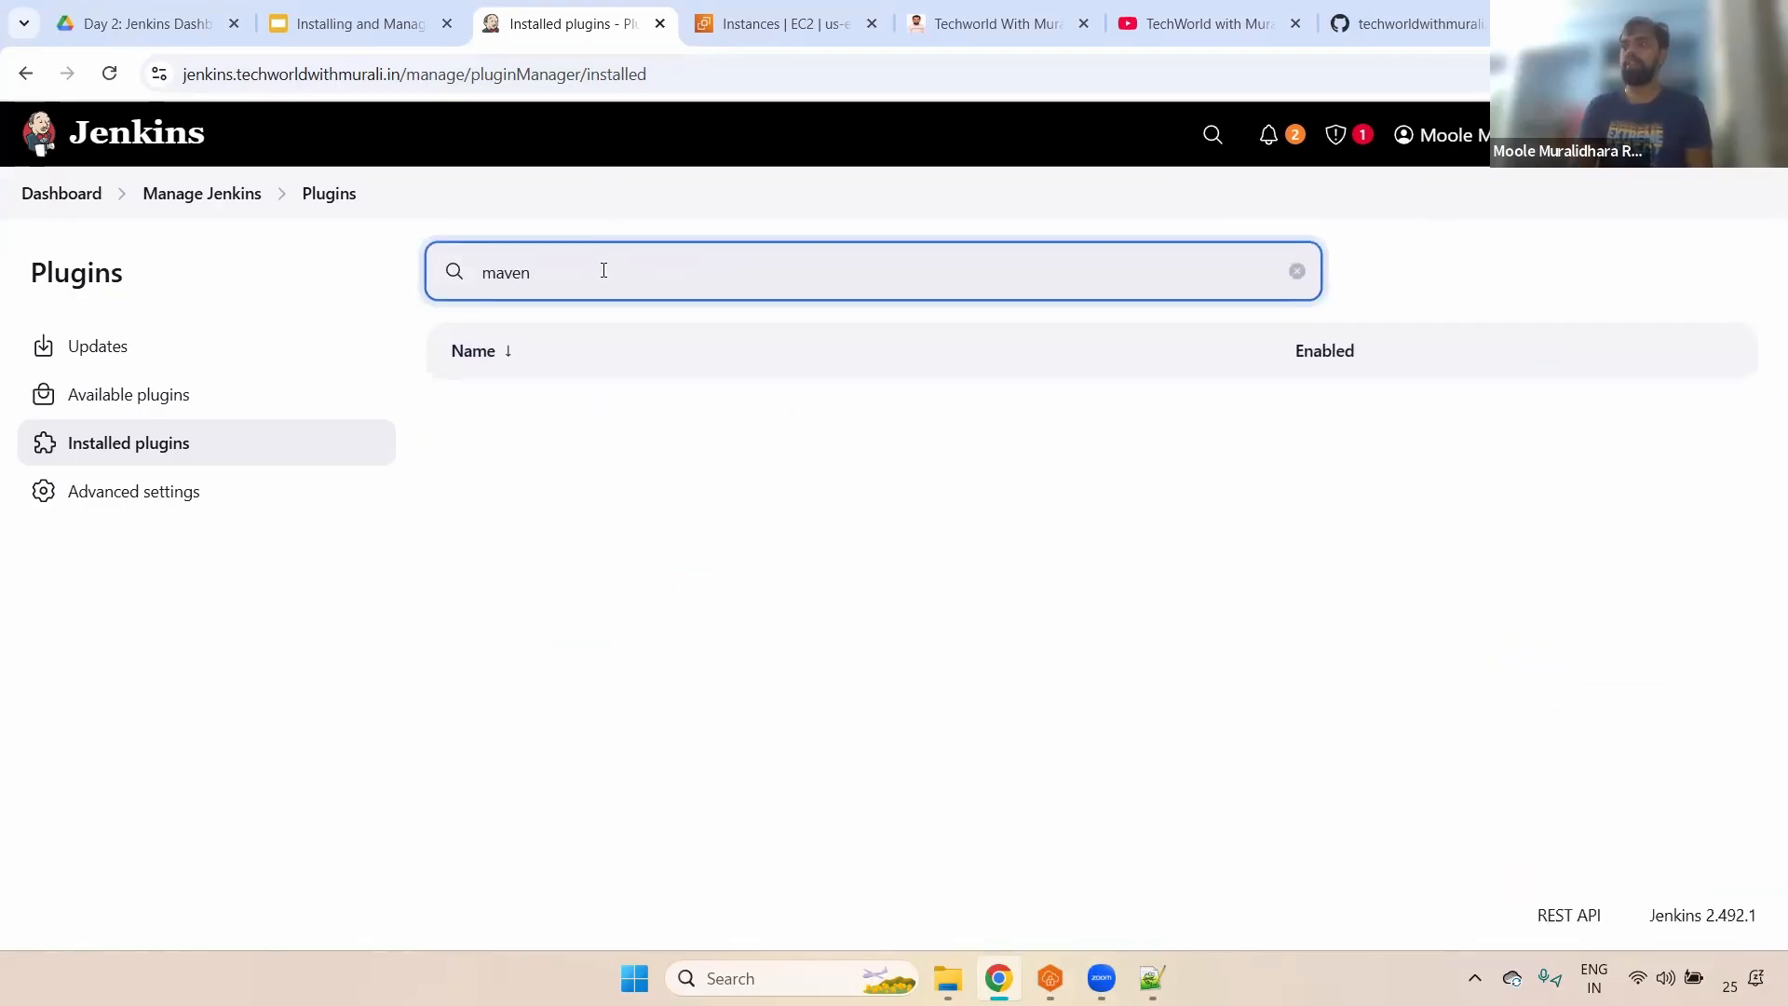
- Search installed plugins for nexus, art and sonar, finding no matches, then open Available plugins
{"action": "left_click_drag", "start_coordinate": [604, 271], "coordinate": [421, 285]}
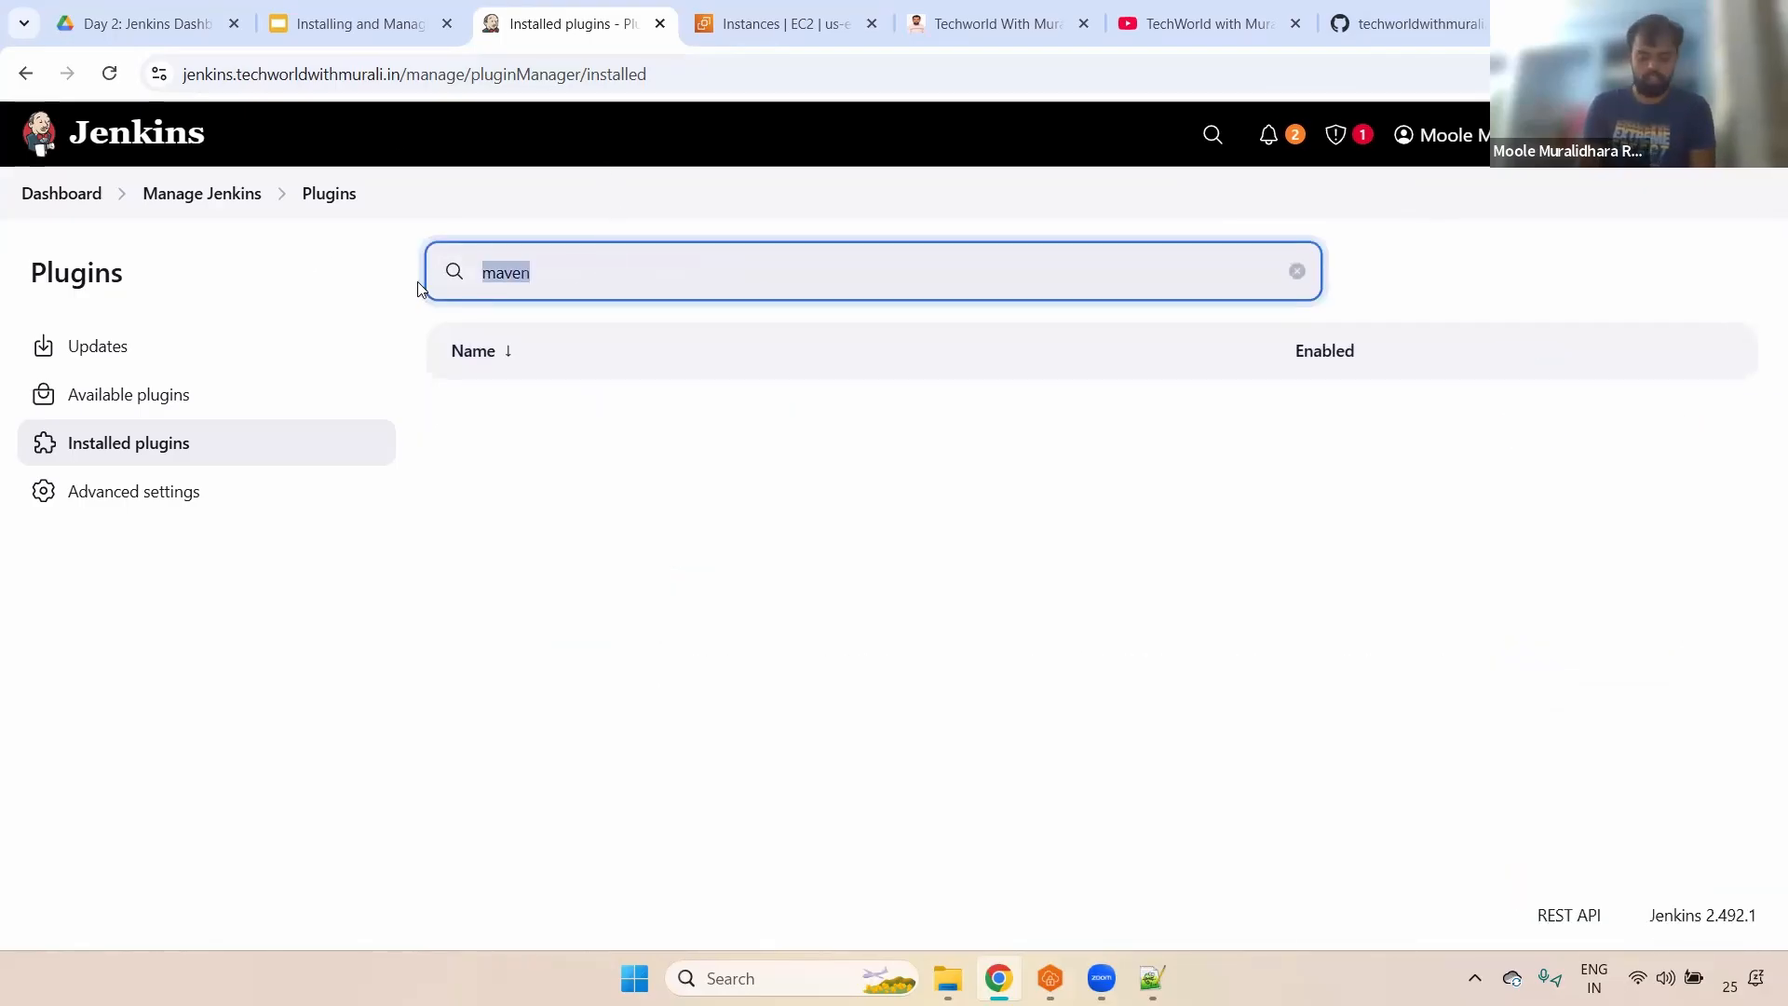
{"action": "type", "text": "nexu"}
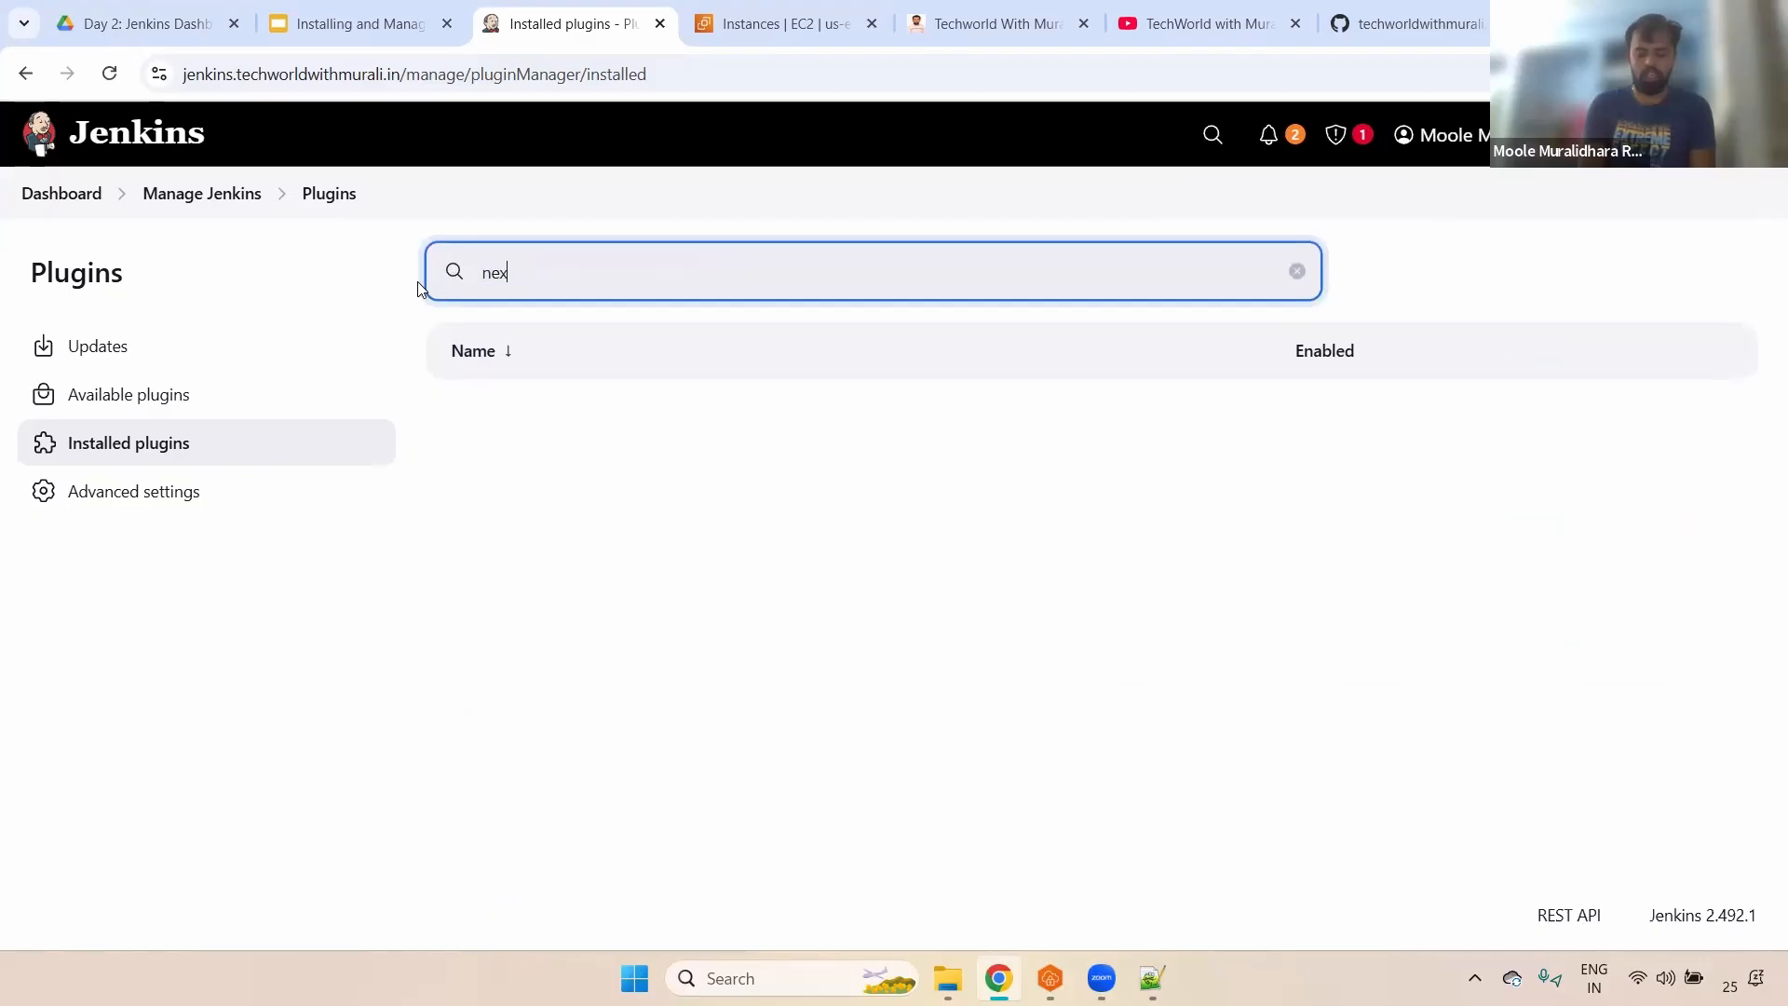
{"action": "key", "text": "BackSpace"}
{"action": "key", "text": "BackSpace"}
{"action": "key", "text": "BackSpace"}
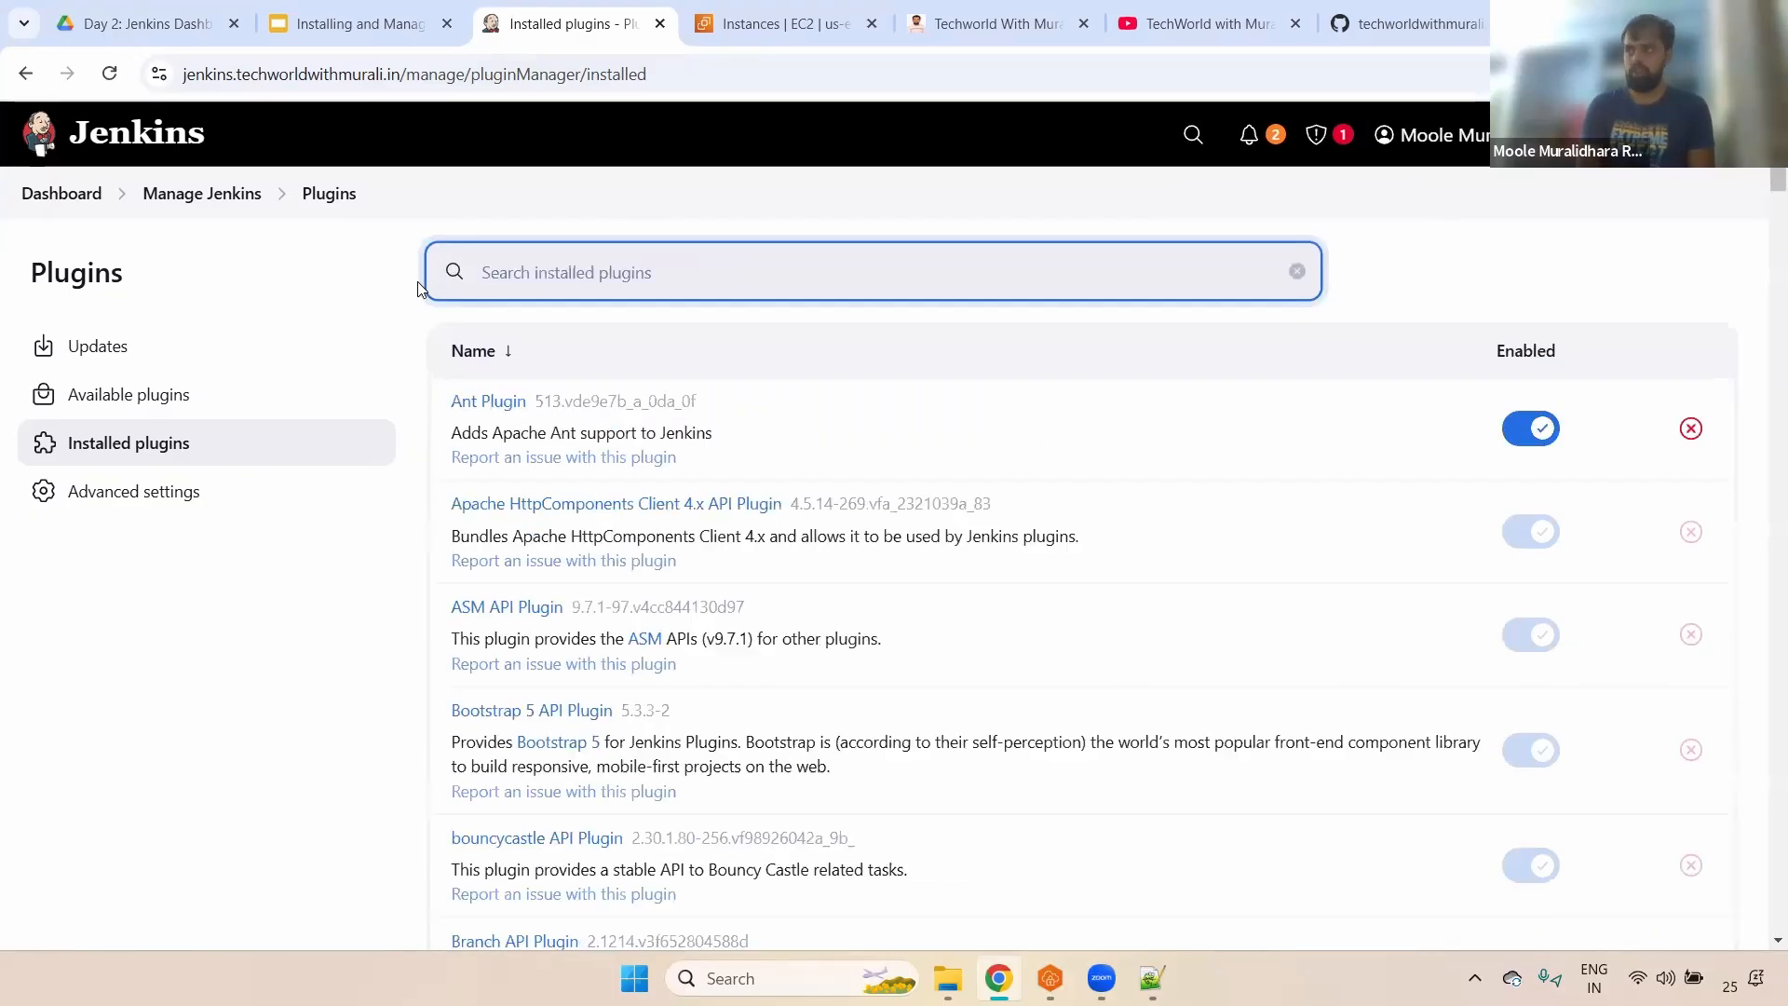
{"action": "type", "text": "aret"}
{"action": "key", "text": "BackSpace"}
{"action": "key", "text": "BackSpace"}
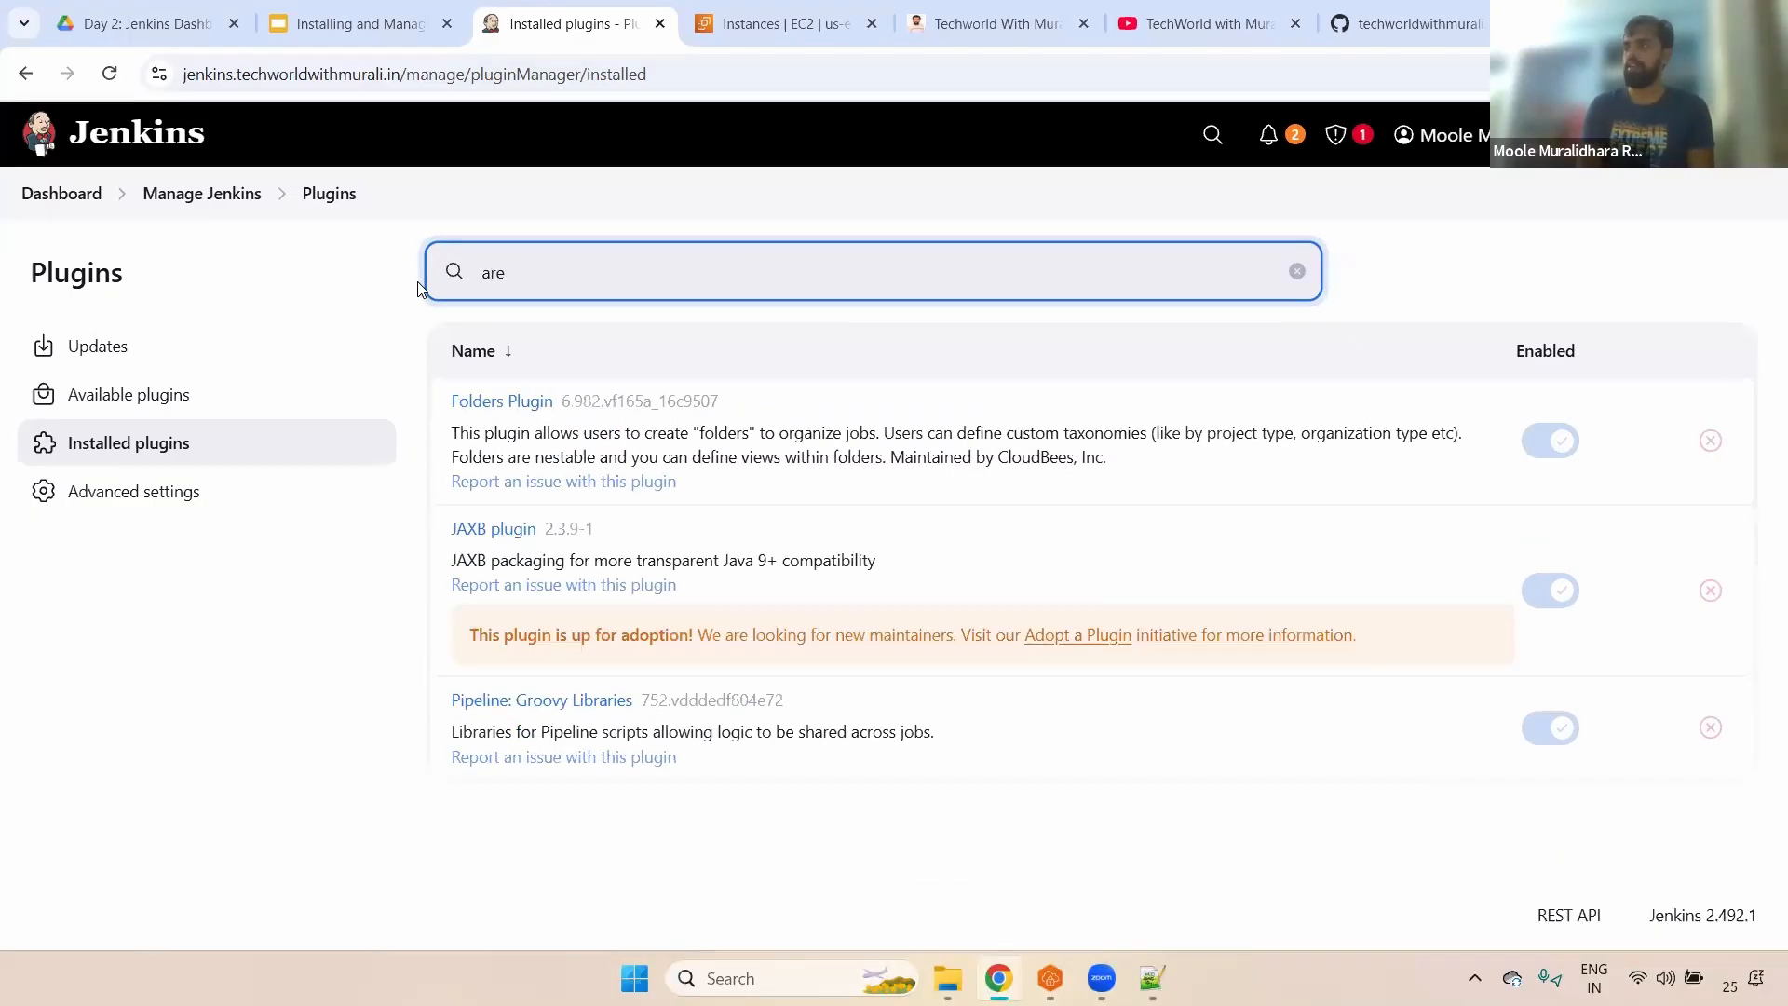
{"action": "type", "text": "t"}
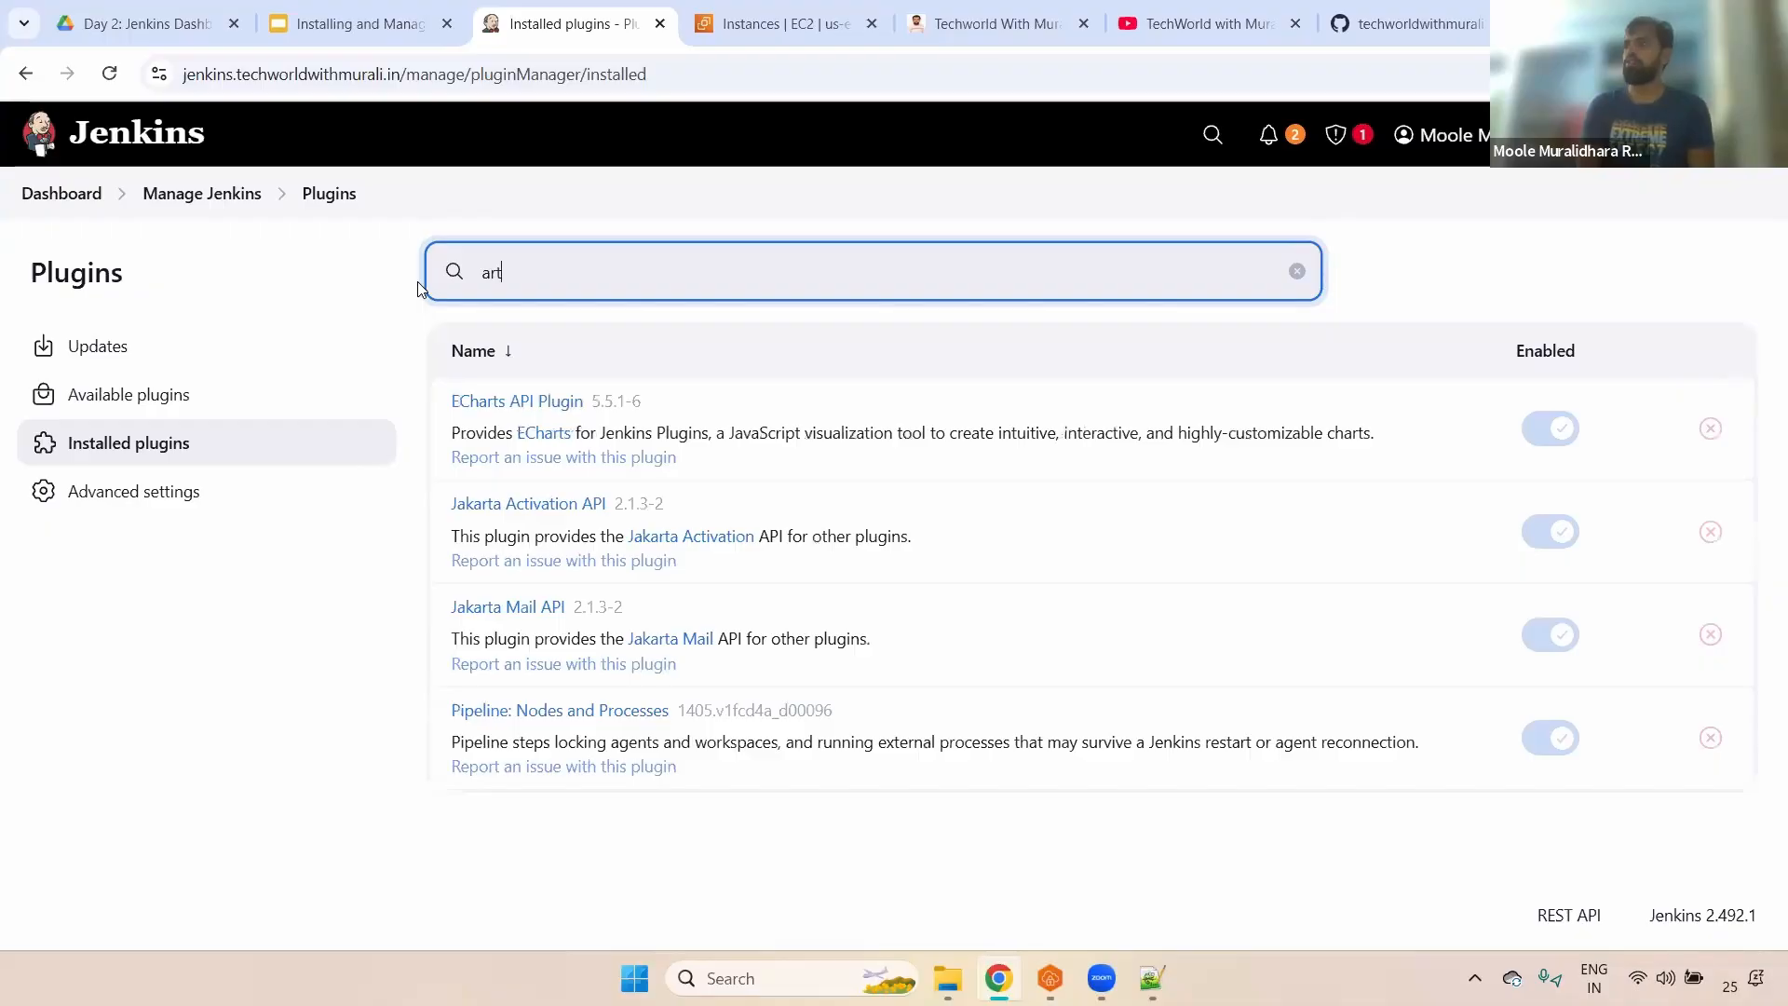
{"action": "key", "text": "BackSpace"}
{"action": "key", "text": "BackSpace"}
{"action": "key", "text": "BackSpace"}
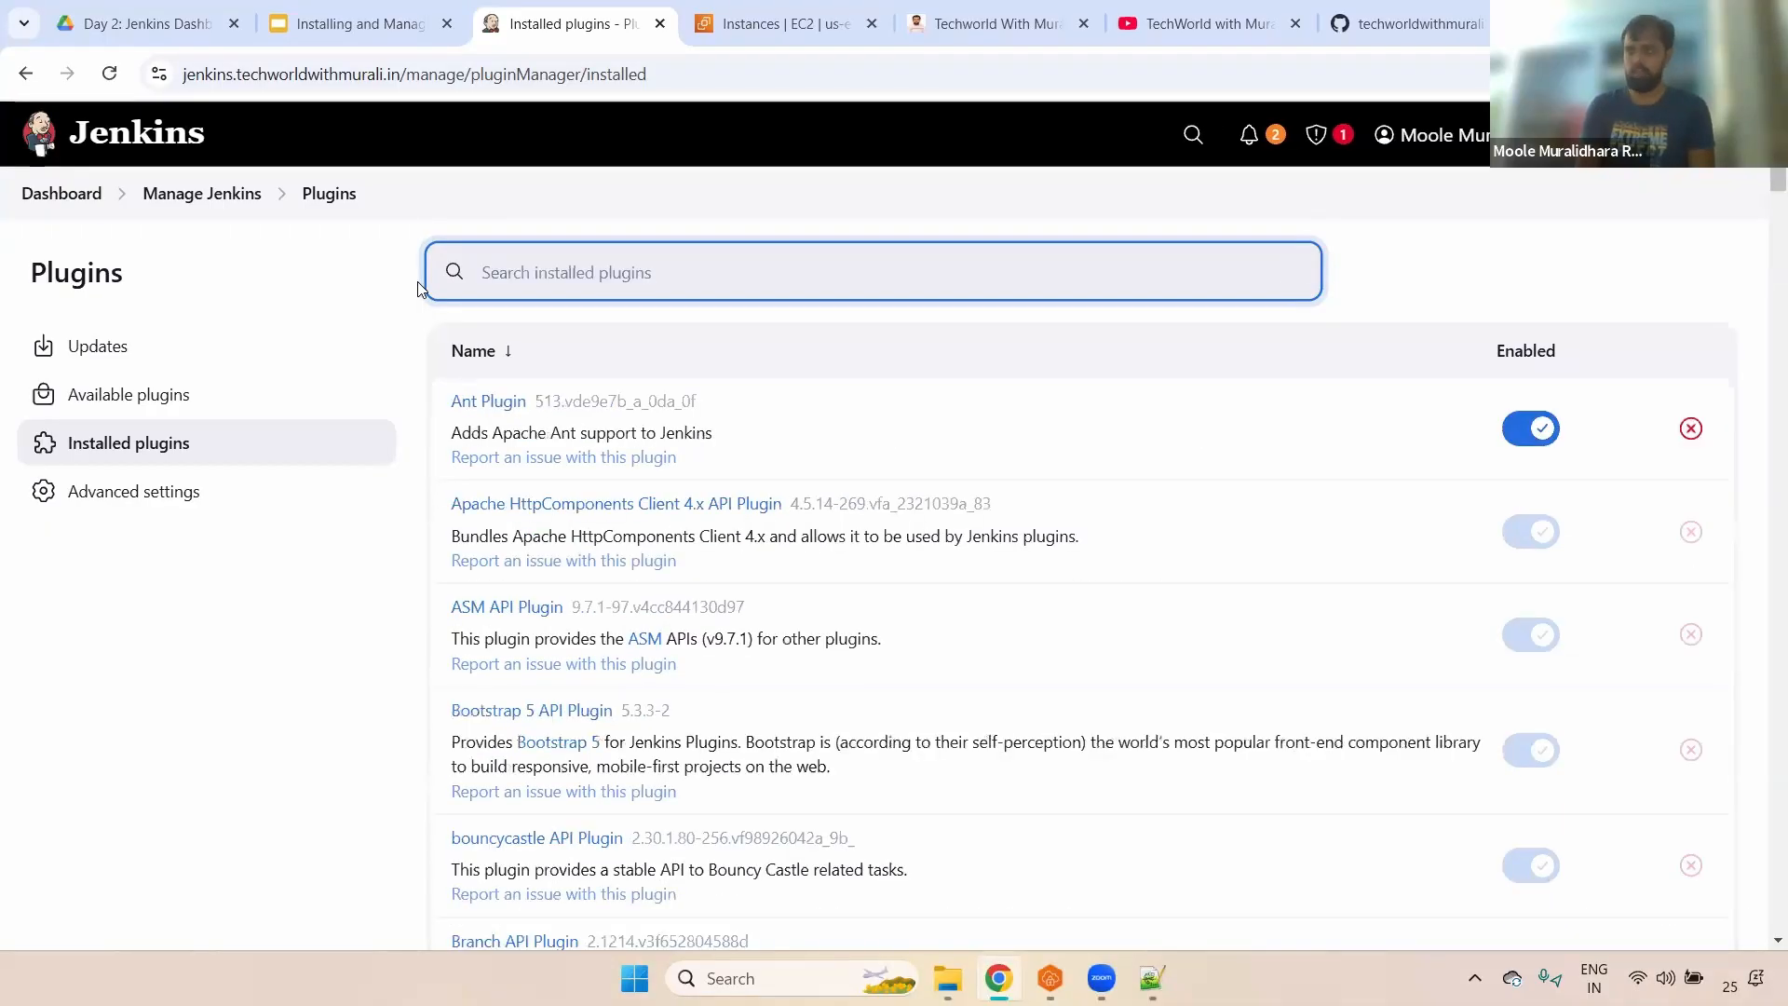
{"action": "type", "text": "sonar"}
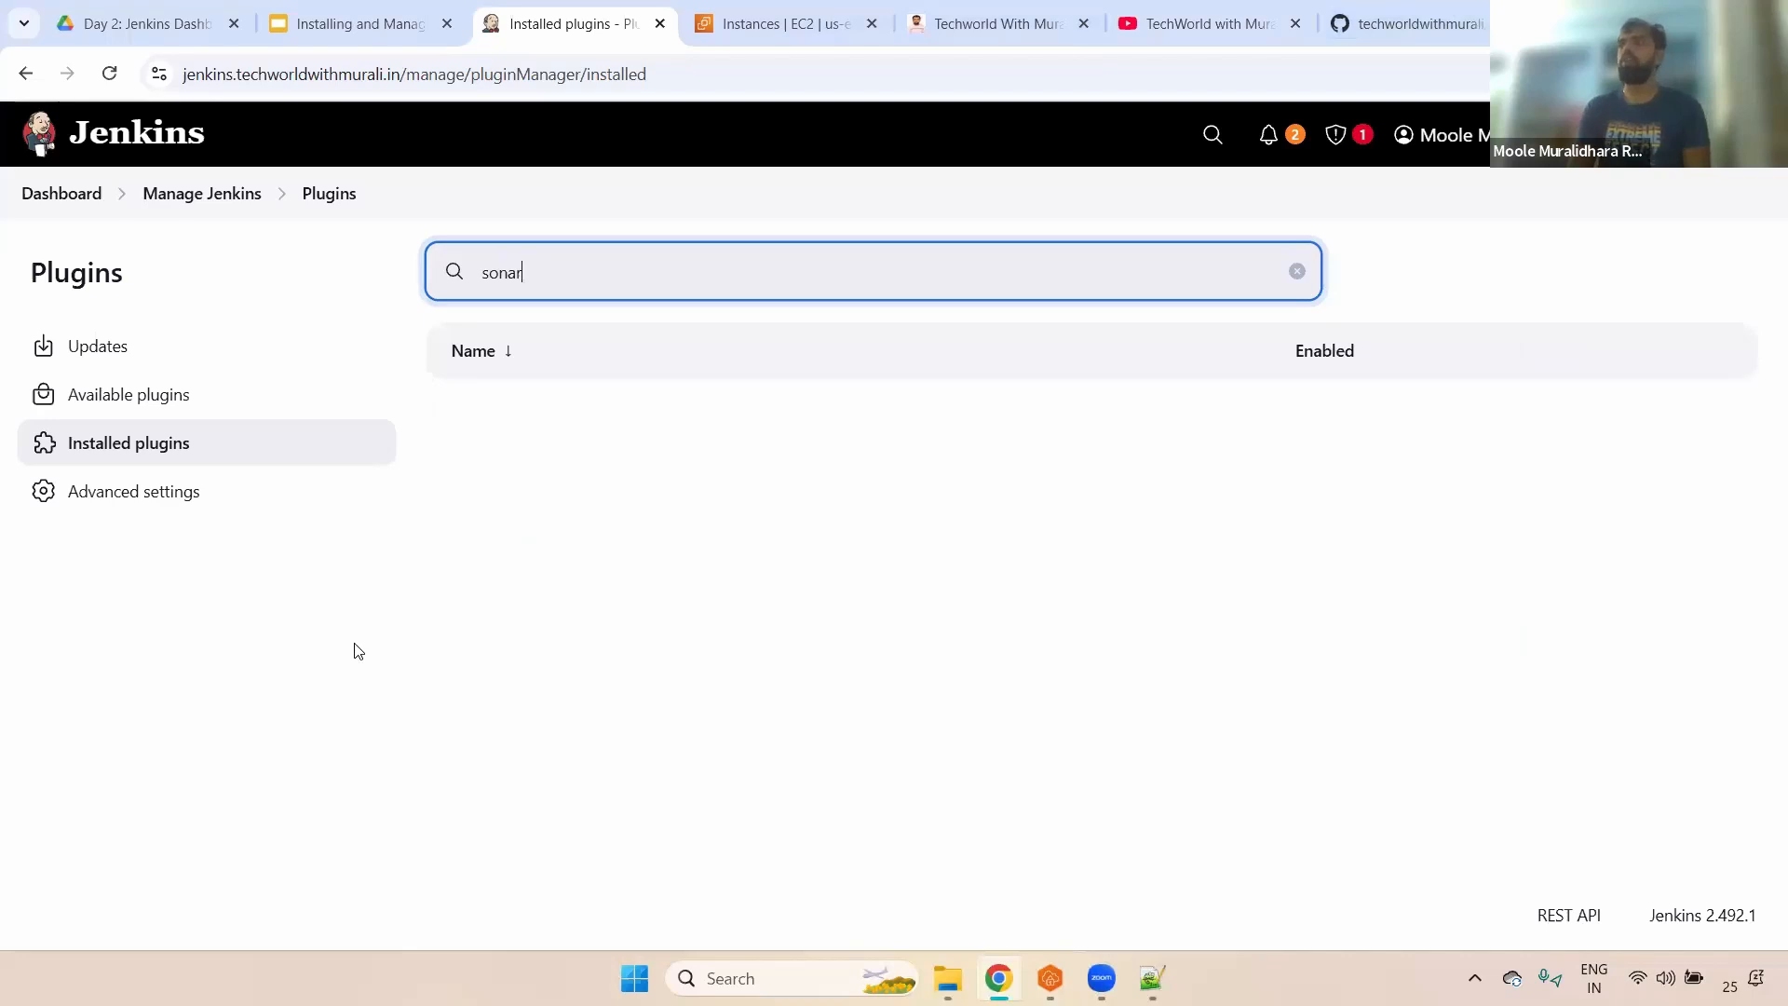
{"action": "left_click", "coordinate": [165, 400]}
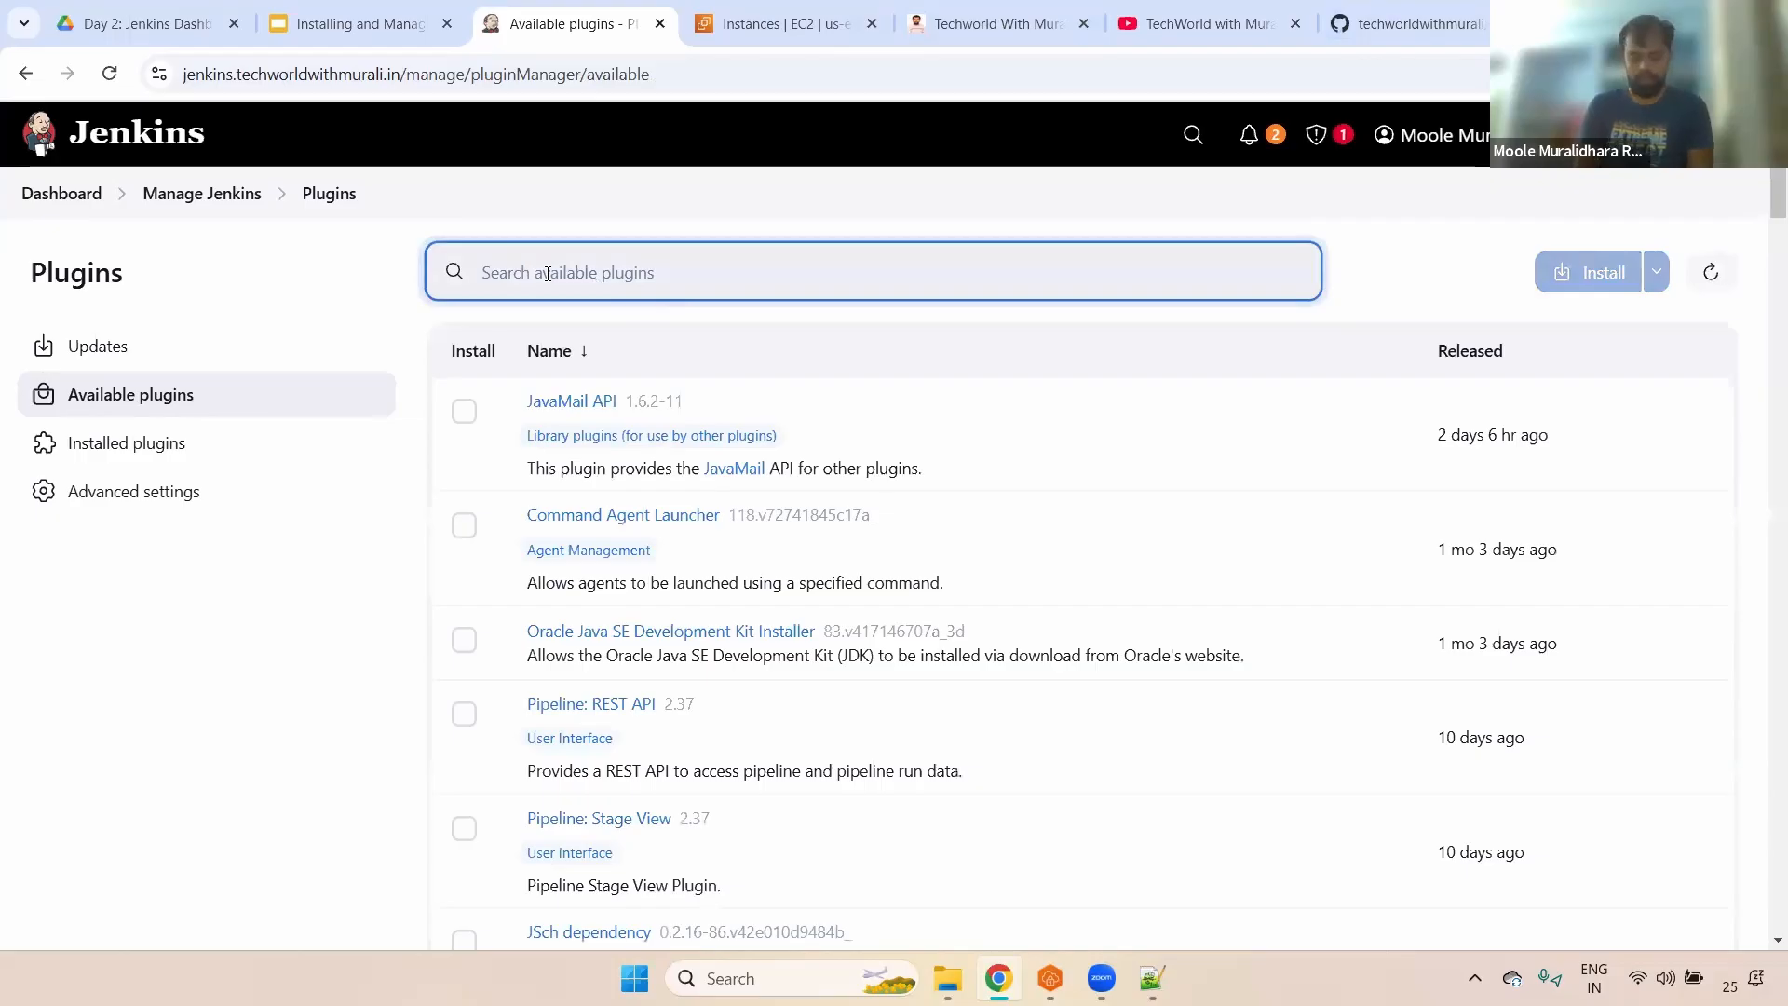
- Search available plugins for 'maven in' and tick Maven Integration
{"action": "type", "text": "maven in"}
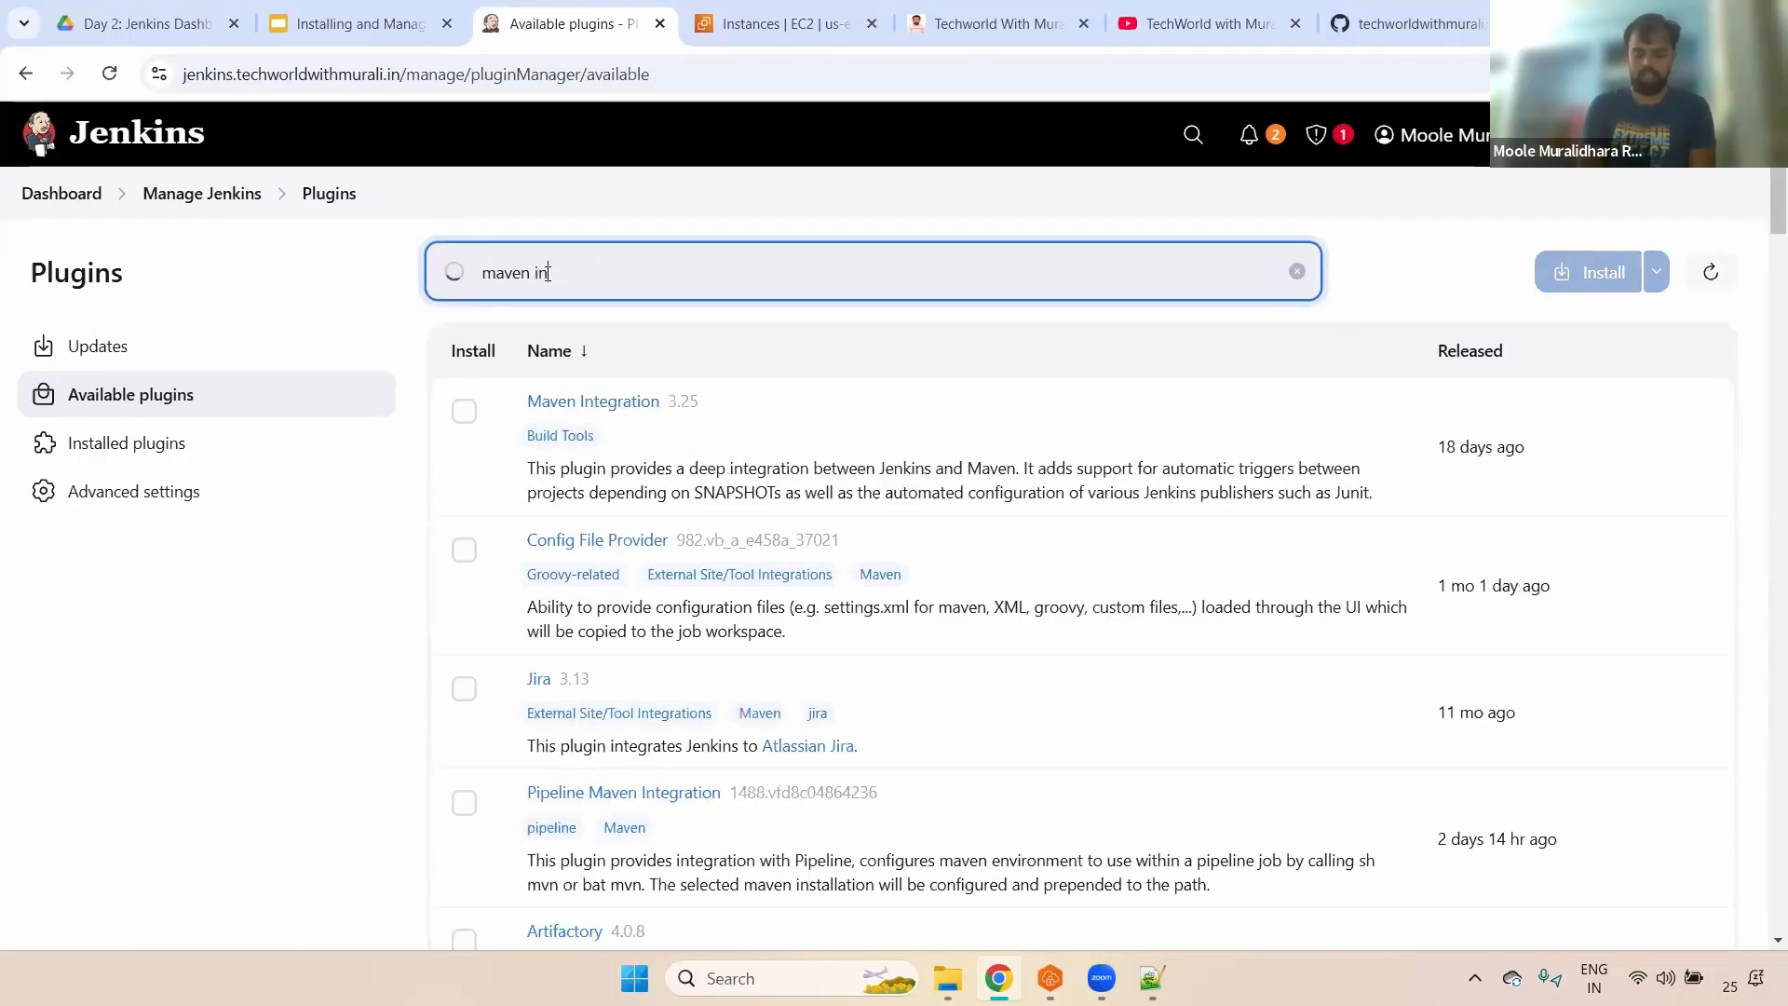
{"action": "left_click", "coordinate": [465, 413]}
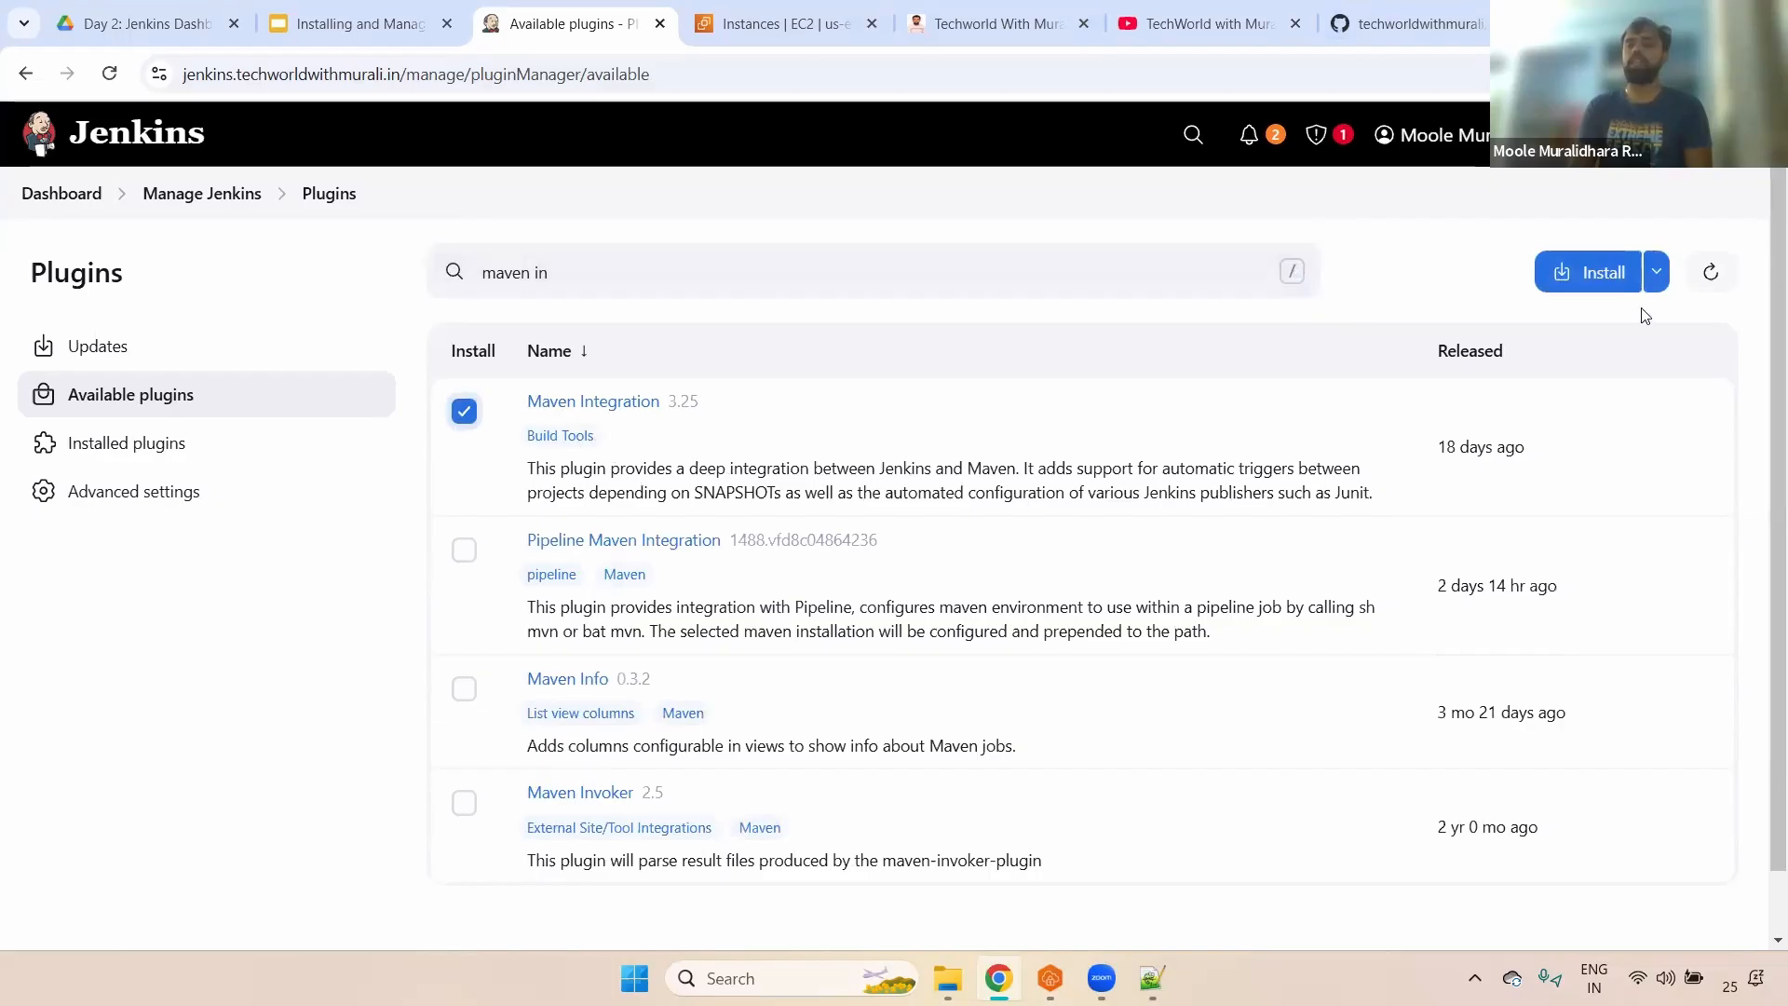
{"action": "left_click", "coordinate": [1656, 272]}
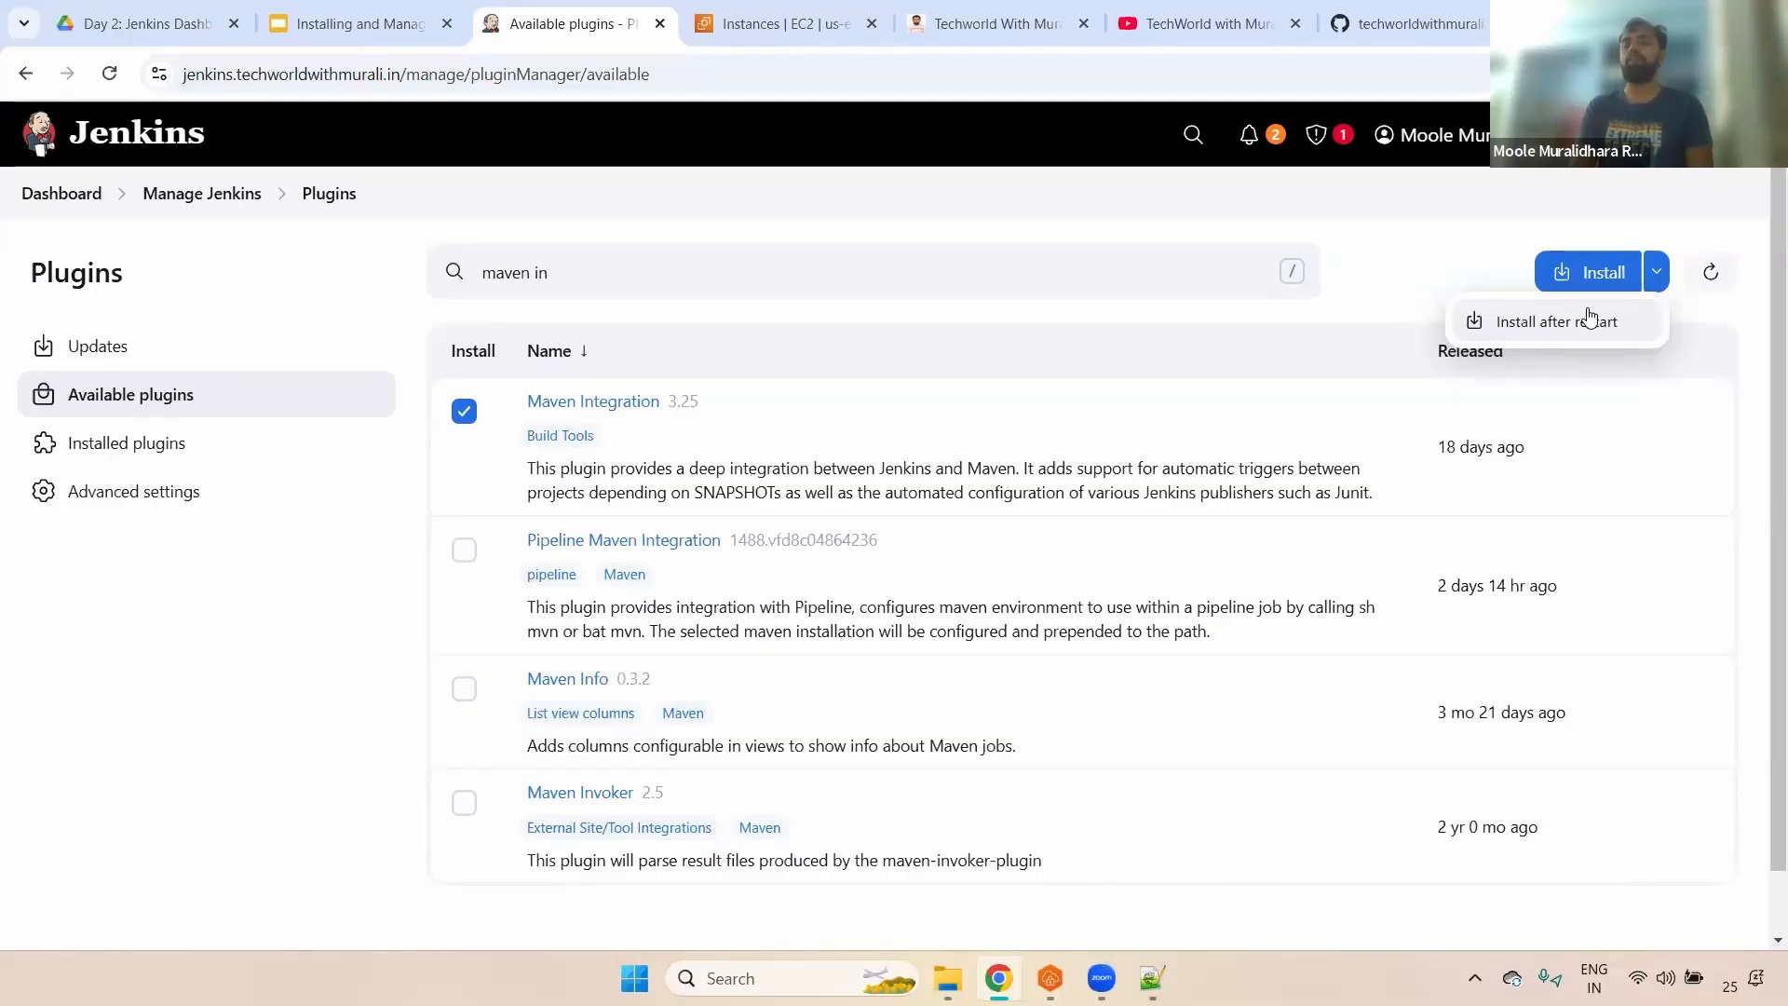
{"action": "left_click", "coordinate": [1020, 426]}
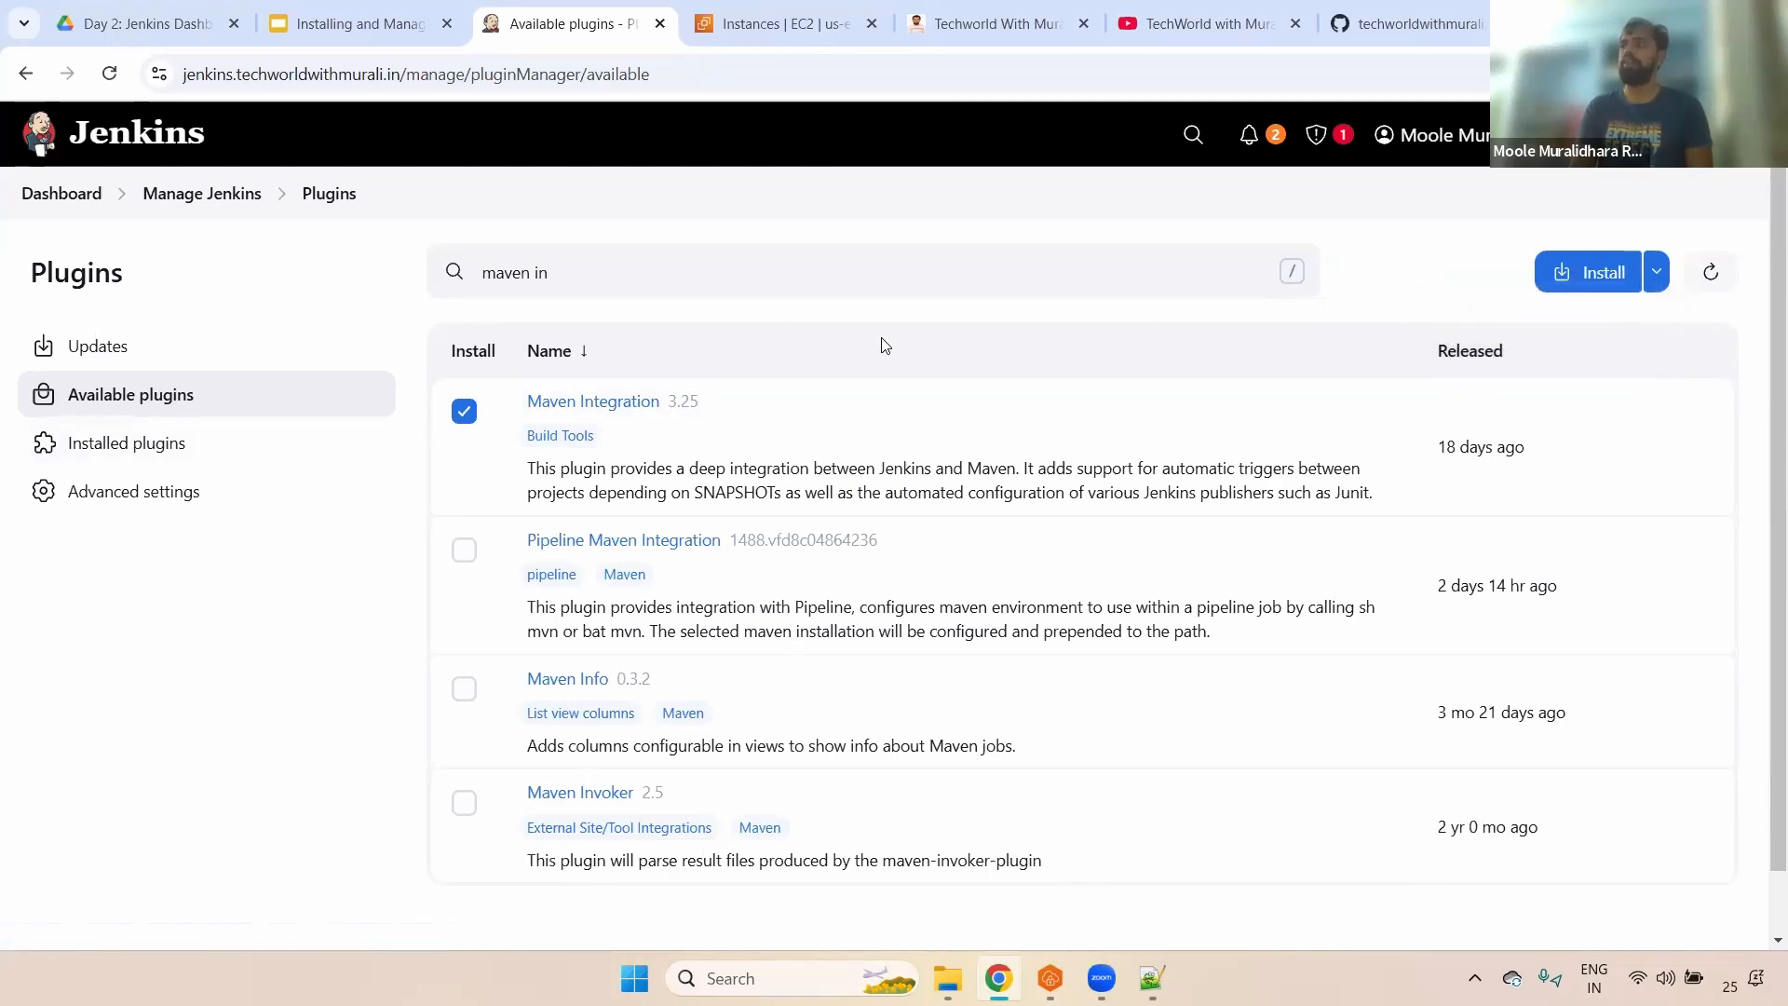
- Search for and tick Nexus Artifact Uploader and Artifactory
{"action": "key", "text": "slash"}
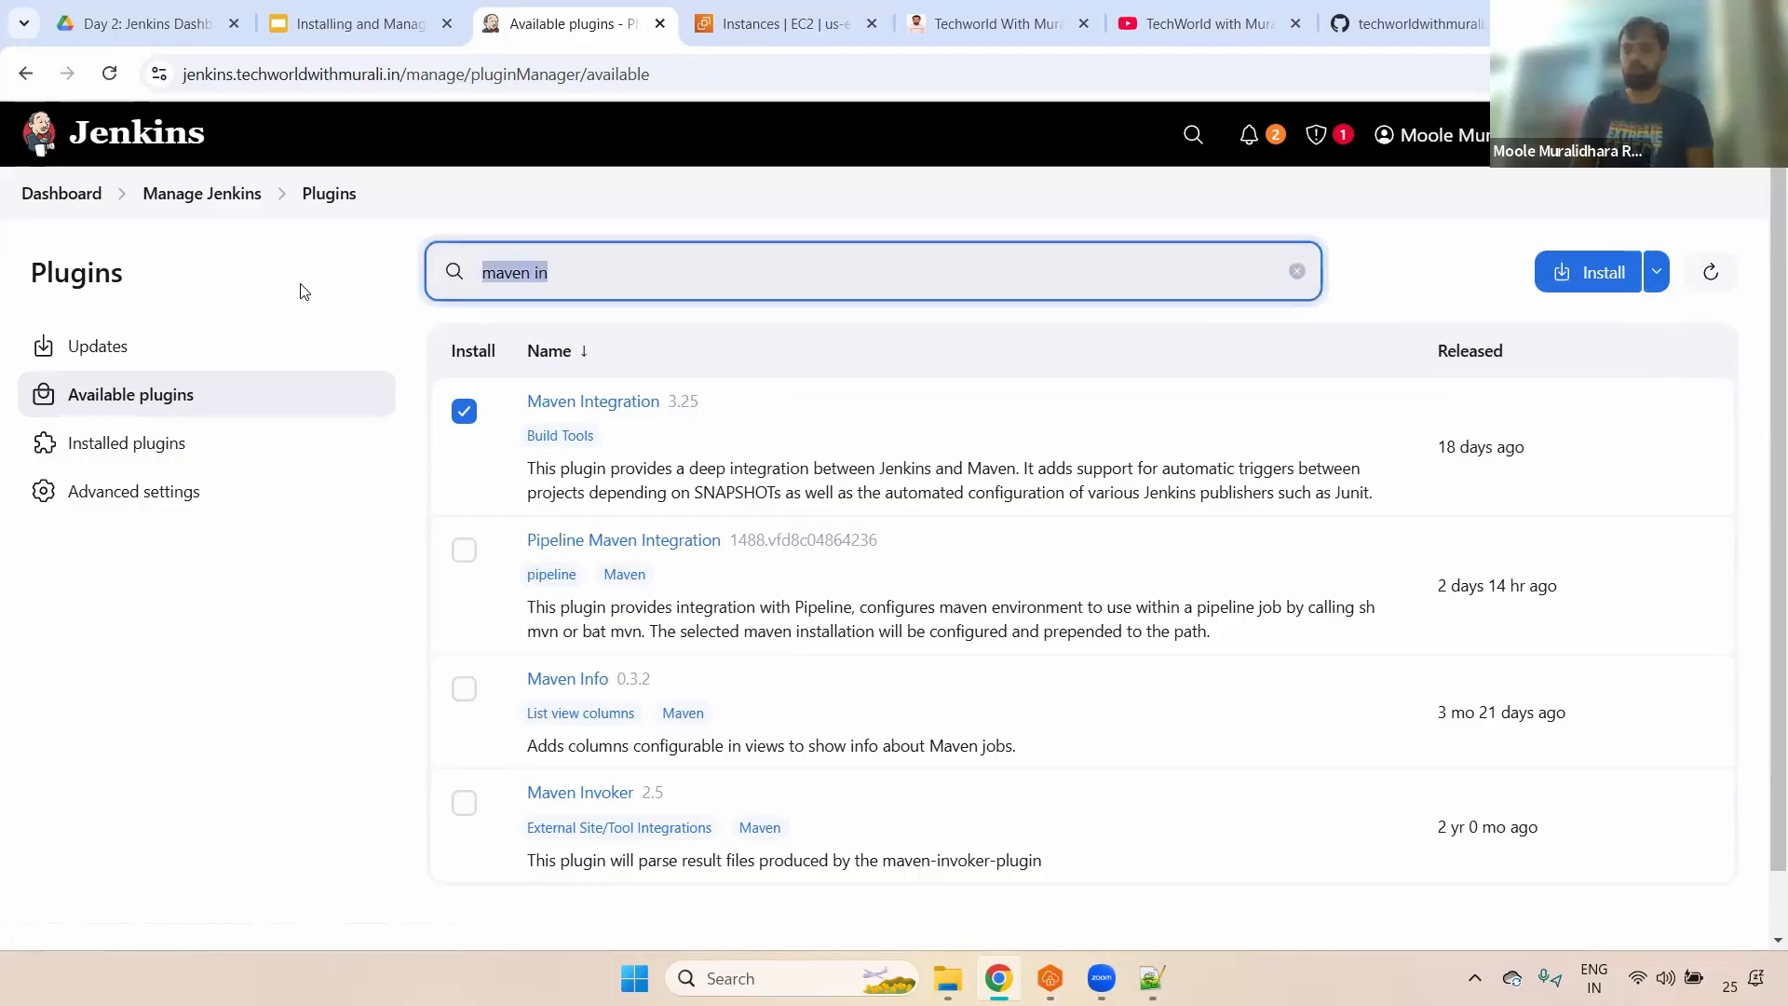
{"action": "type", "text": "nexus"}
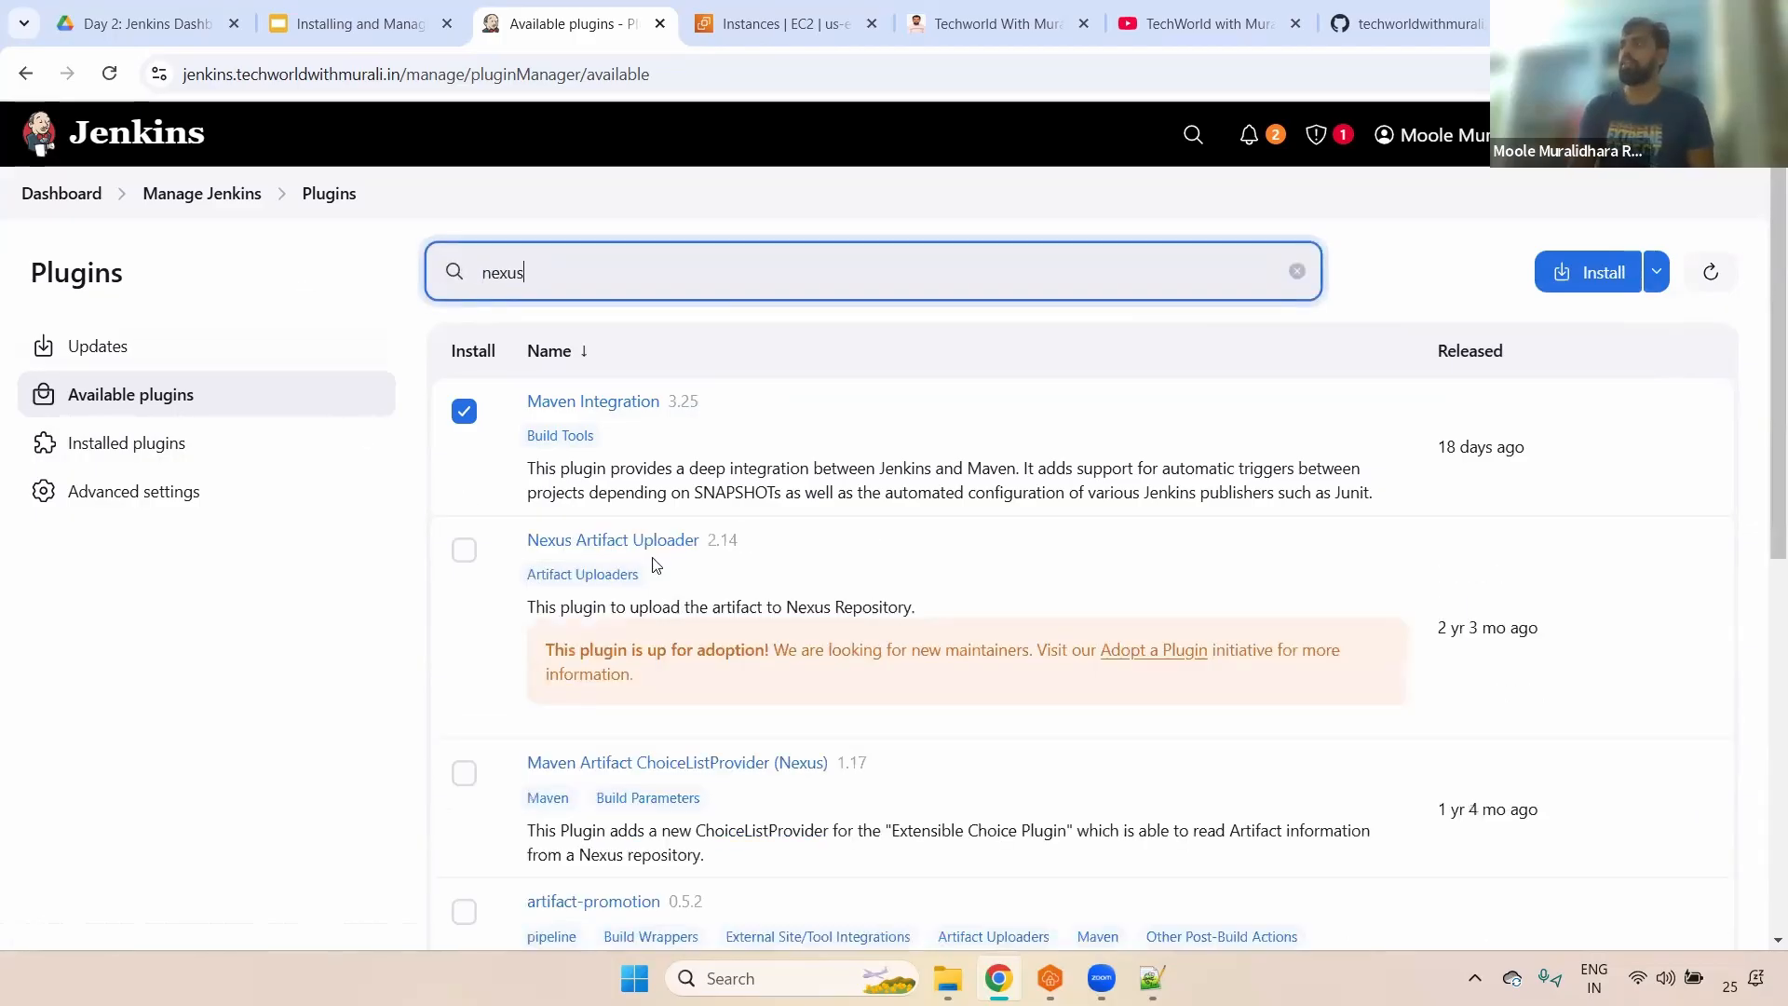
{"action": "left_click_drag", "start_coordinate": [742, 542], "coordinate": [517, 550]}
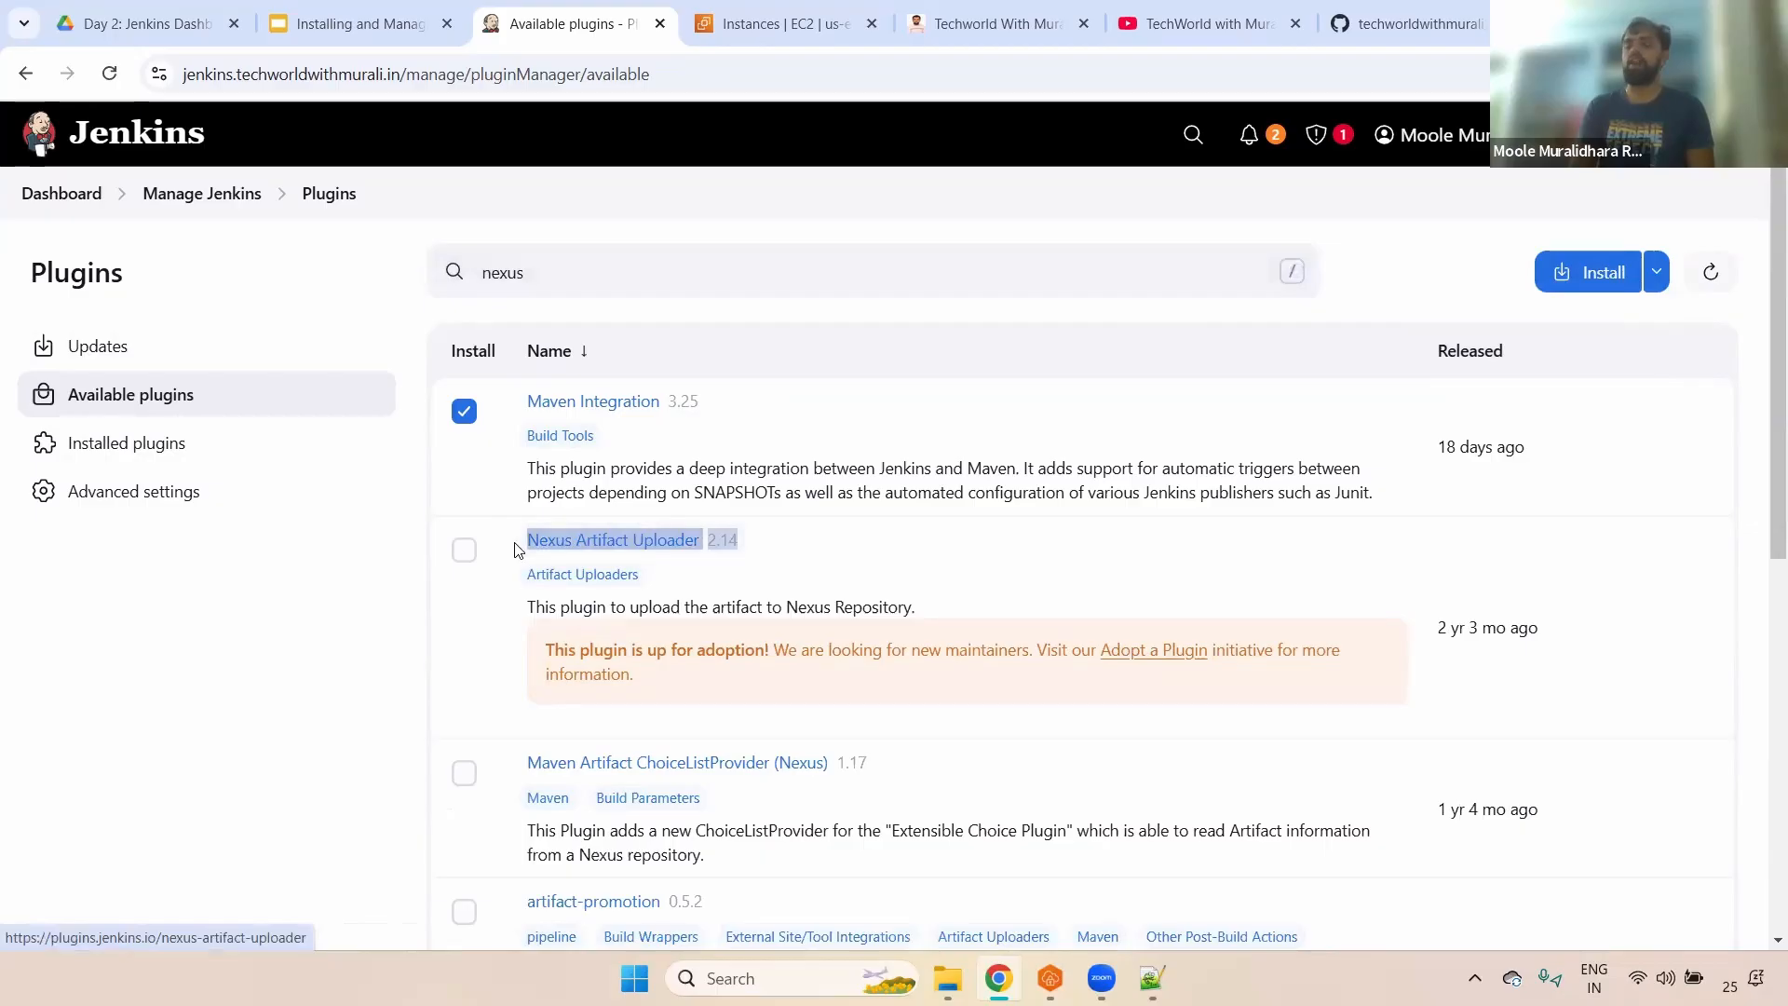
{"action": "left_click", "coordinate": [457, 558]}
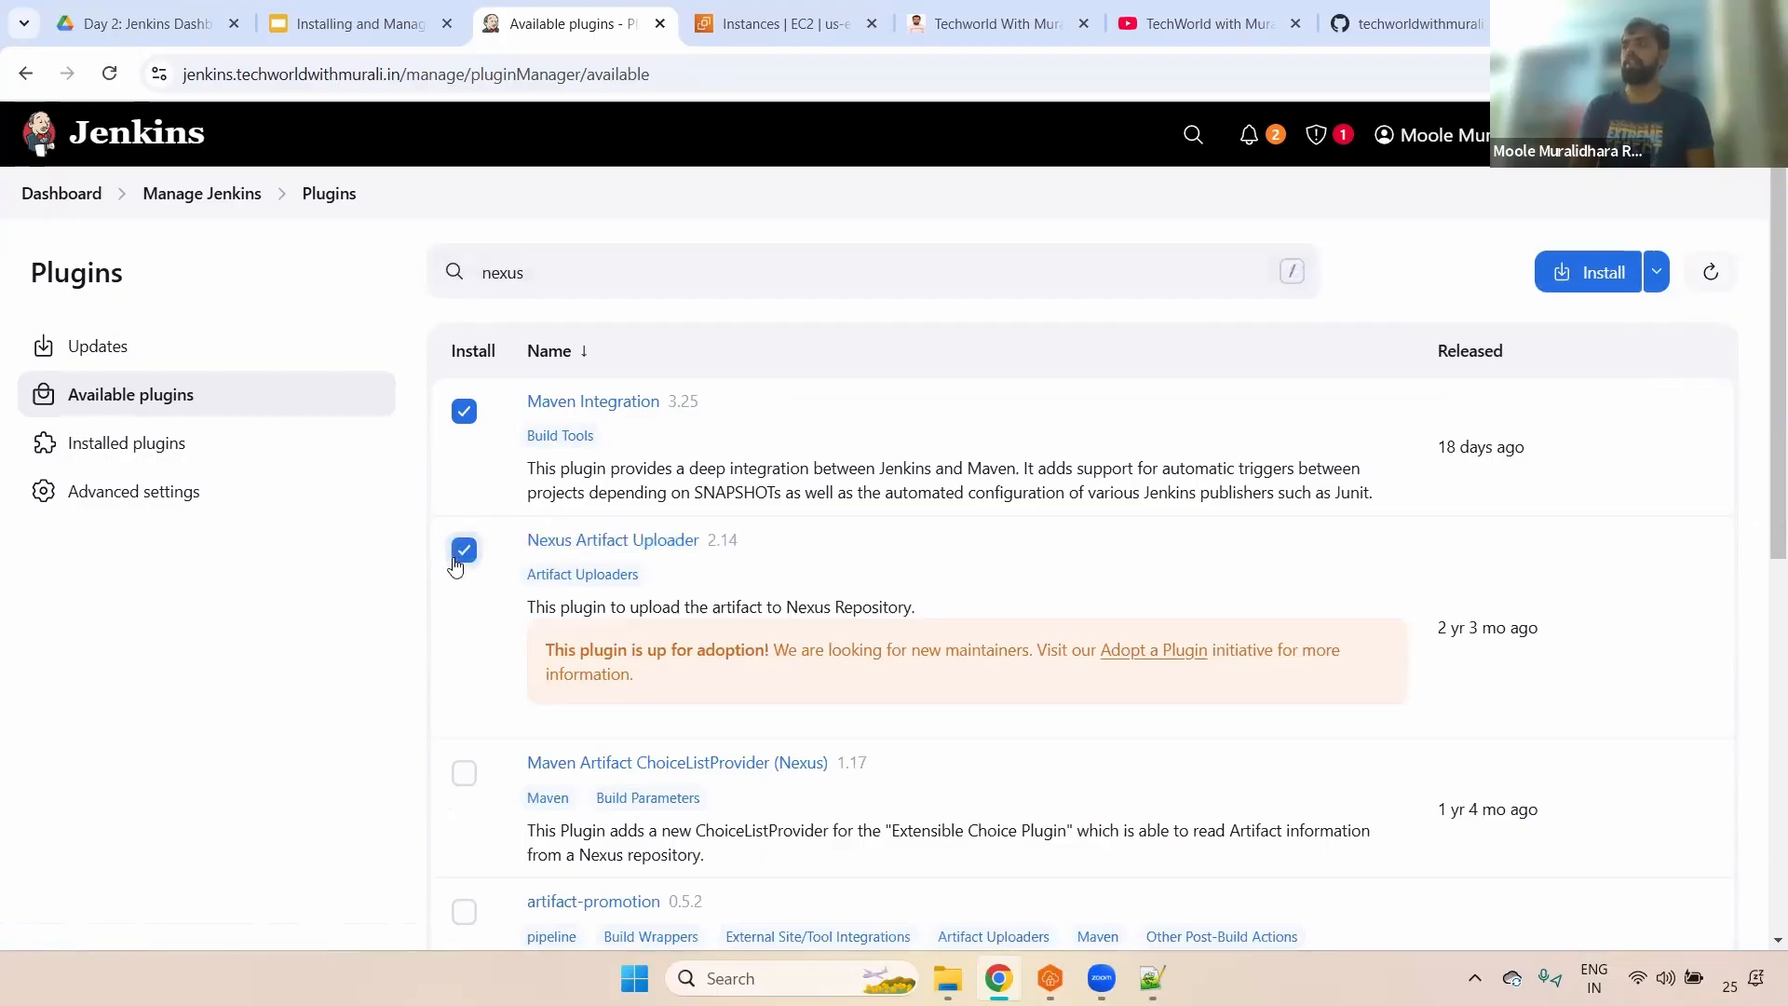
{"action": "type", "text": "/"}
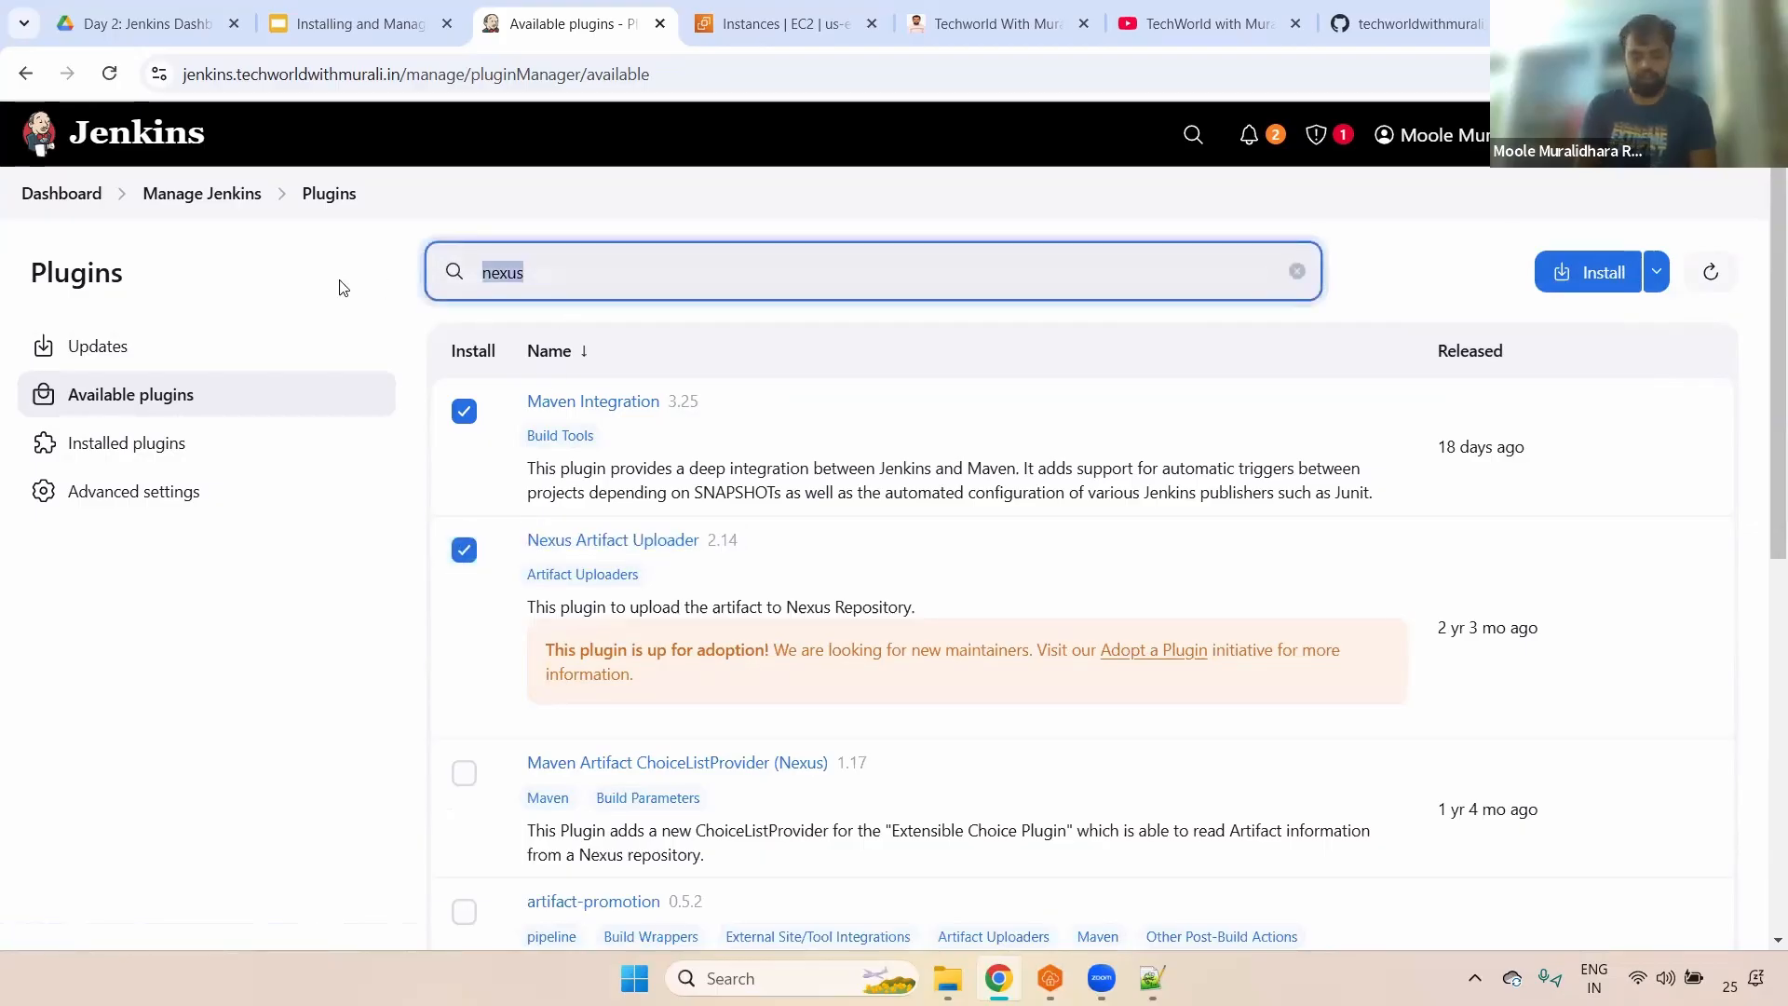
{"action": "type", "text": "art"}
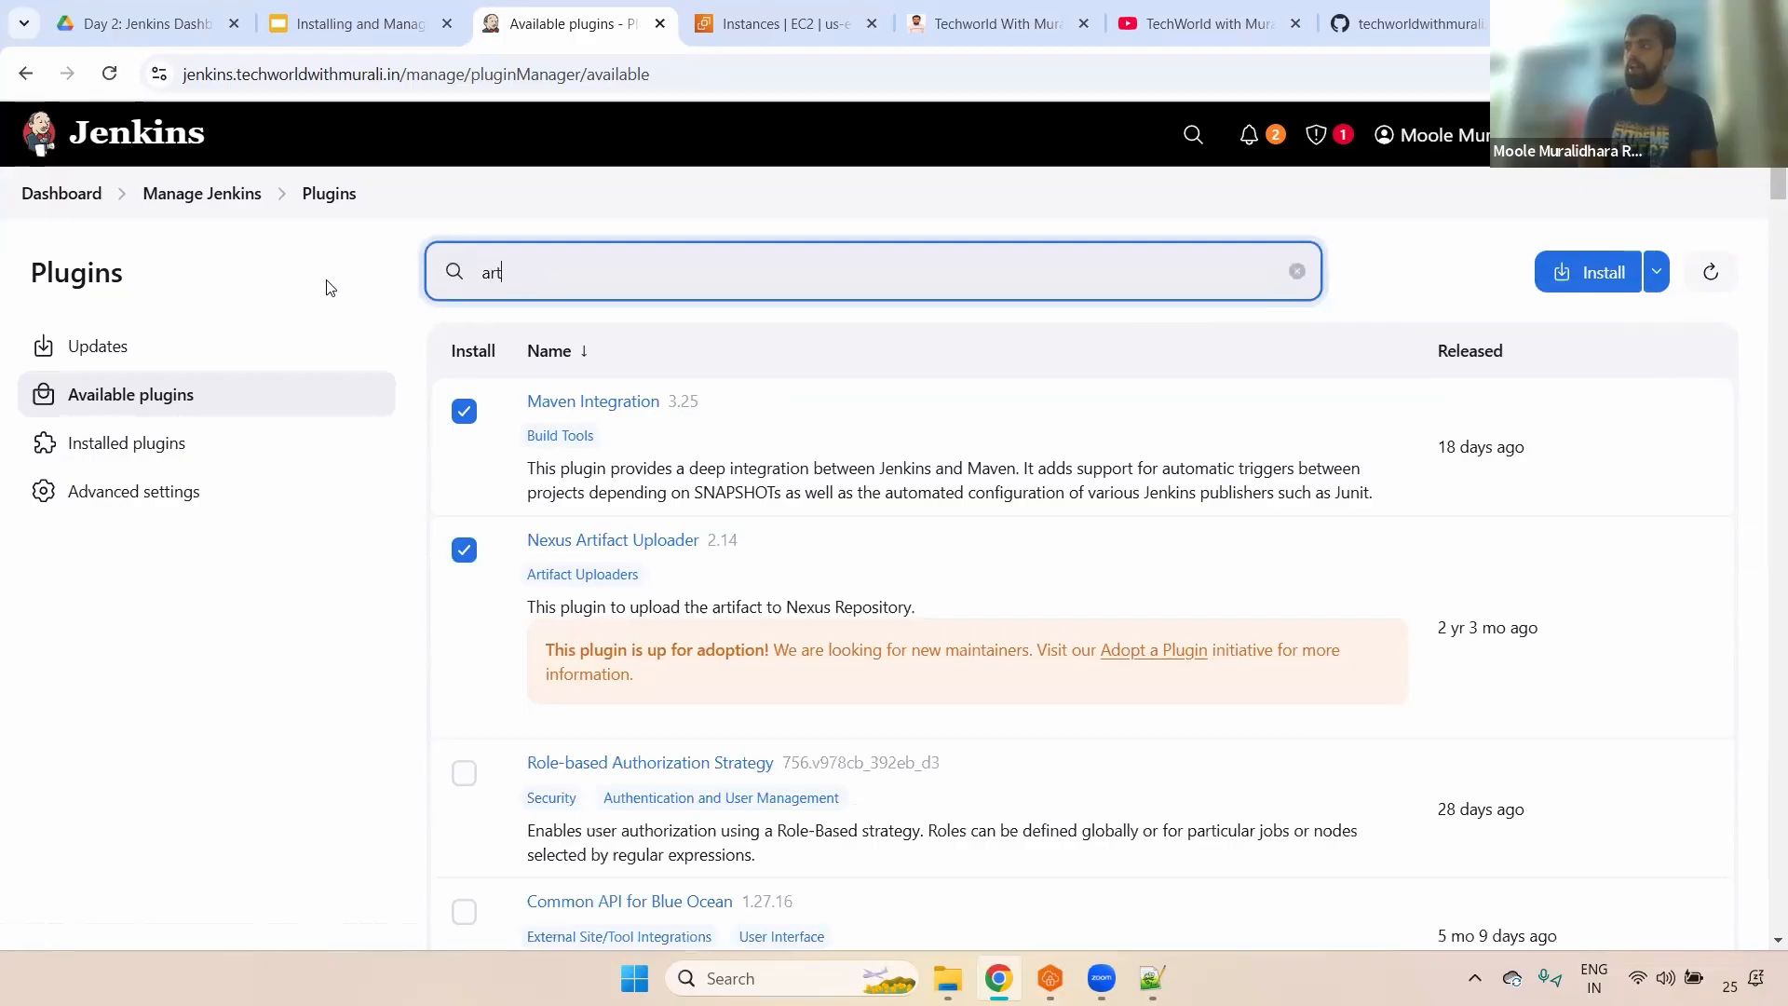
{"action": "type", "text": "ifactory"}
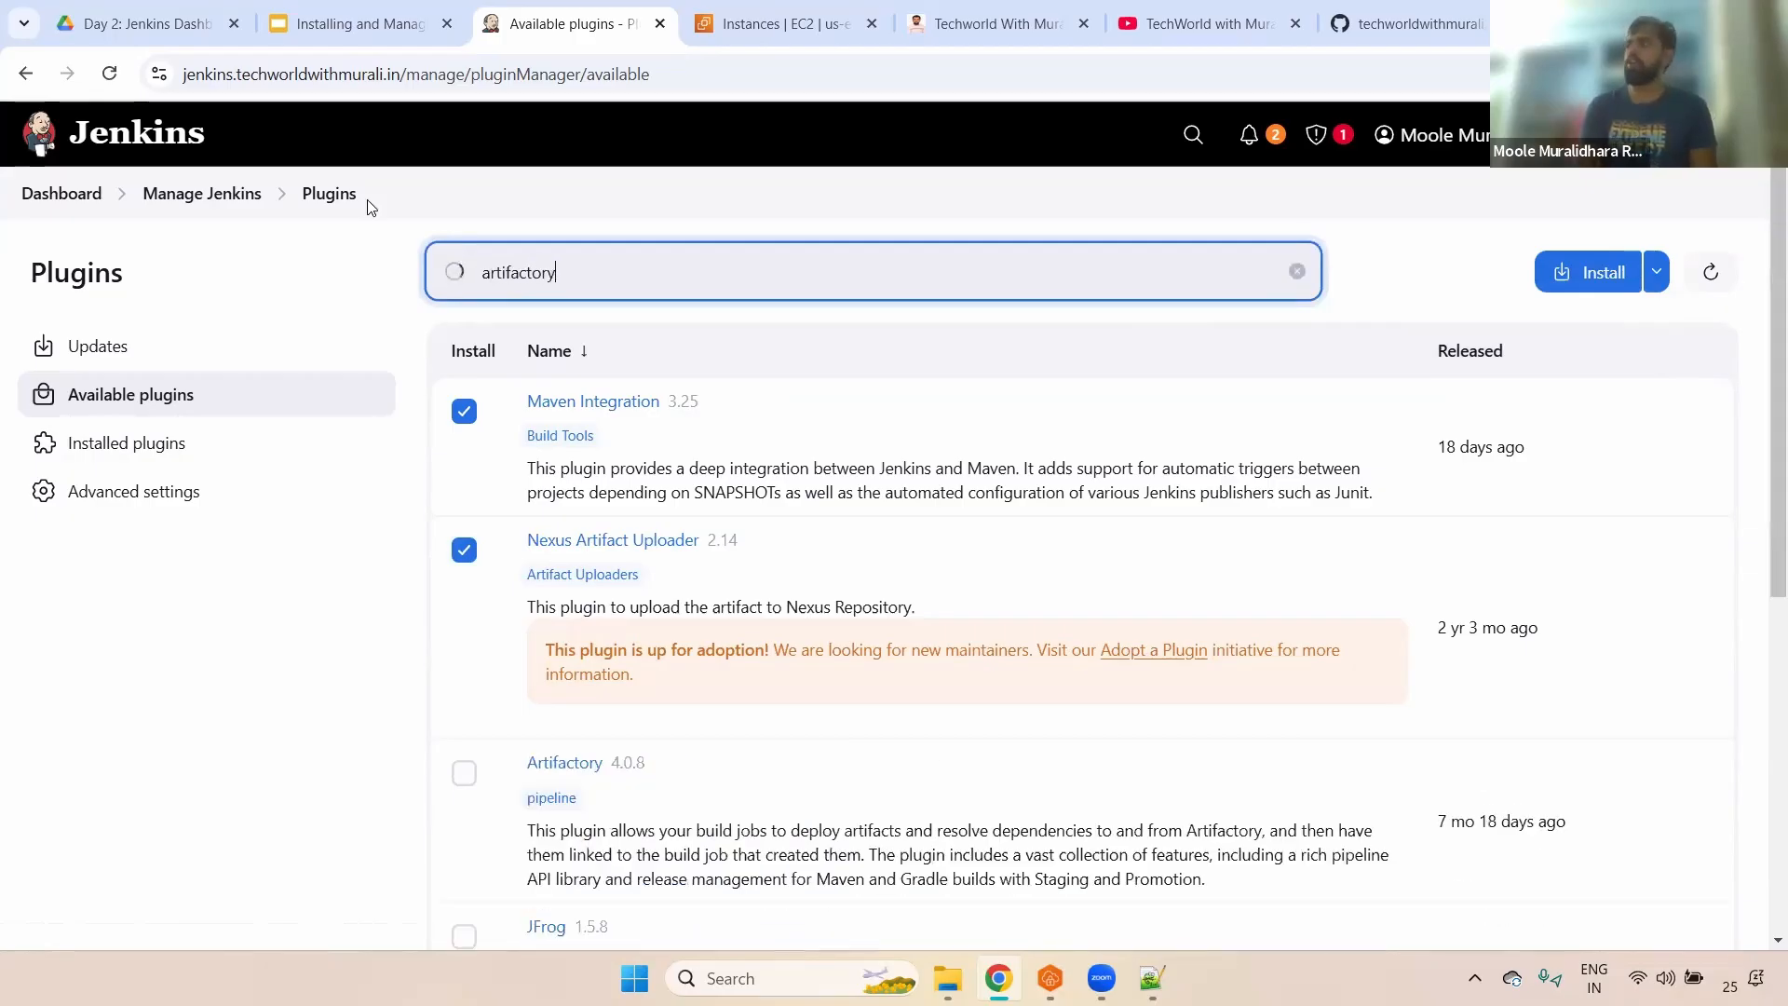
{"action": "left_click_drag", "start_coordinate": [659, 763], "coordinate": [542, 770]}
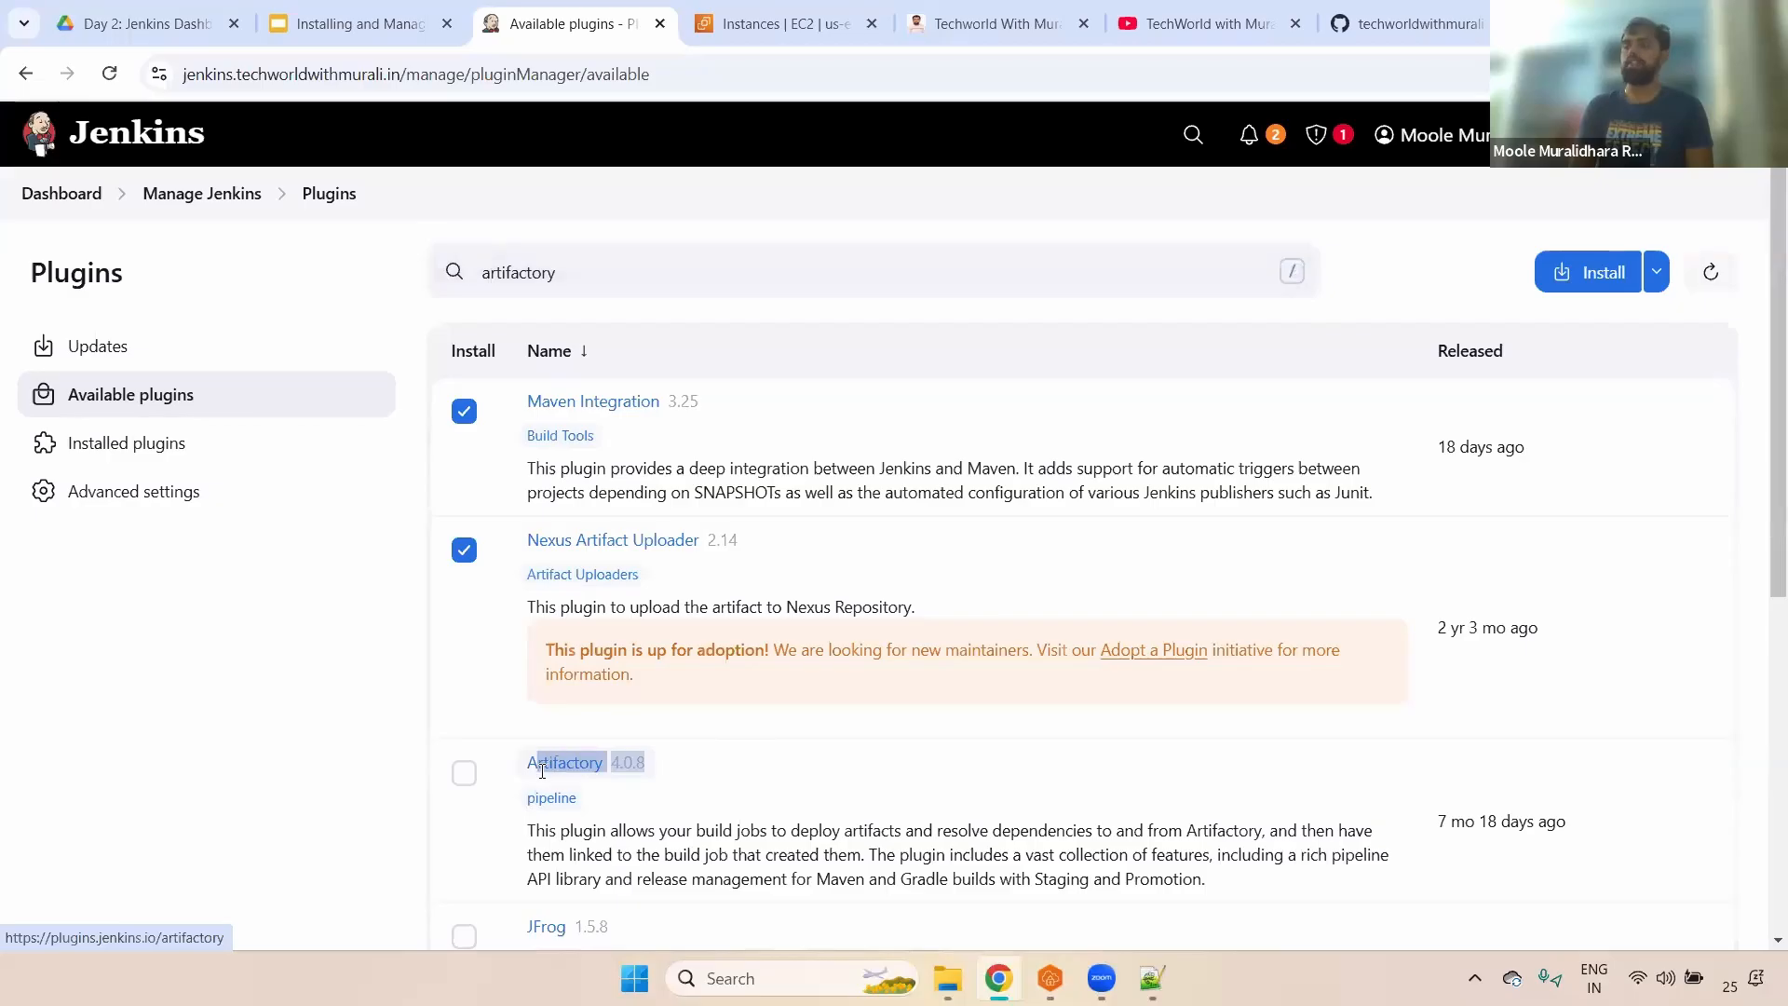
{"action": "left_click", "coordinate": [464, 773]}
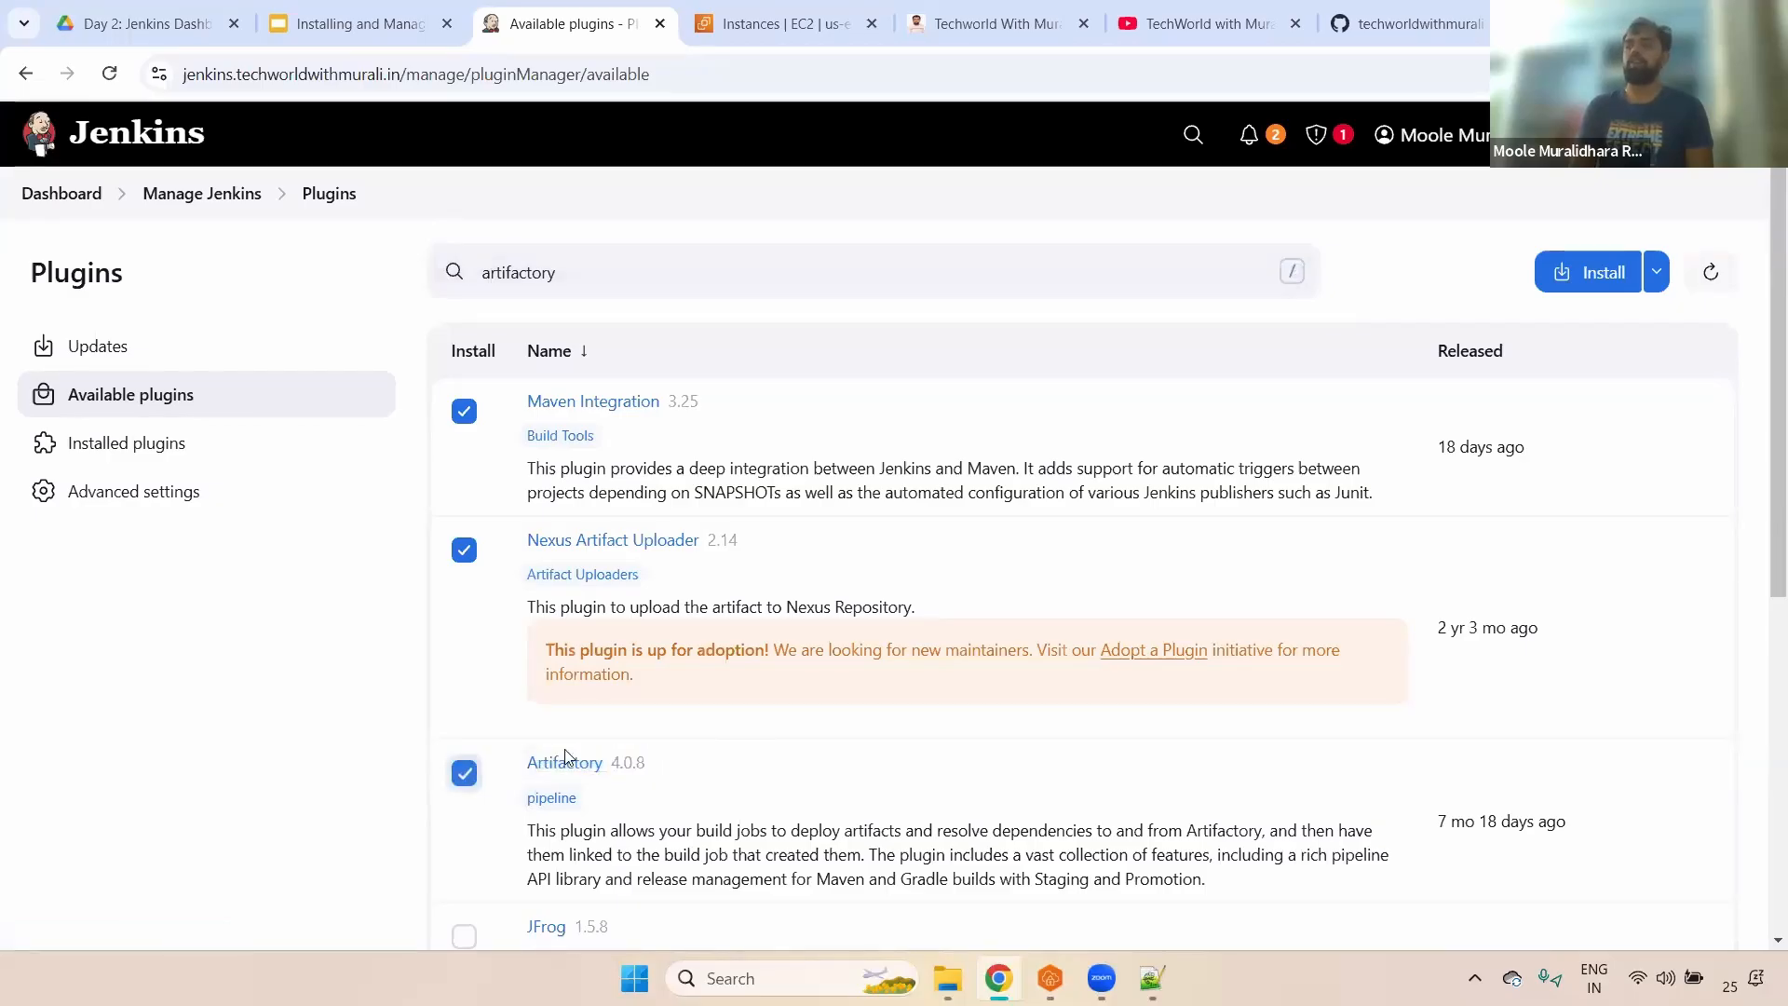
- Search 'sonarqube', tick SonarQube Scanner, and scroll back to the top
{"action": "key", "text": "slash"}
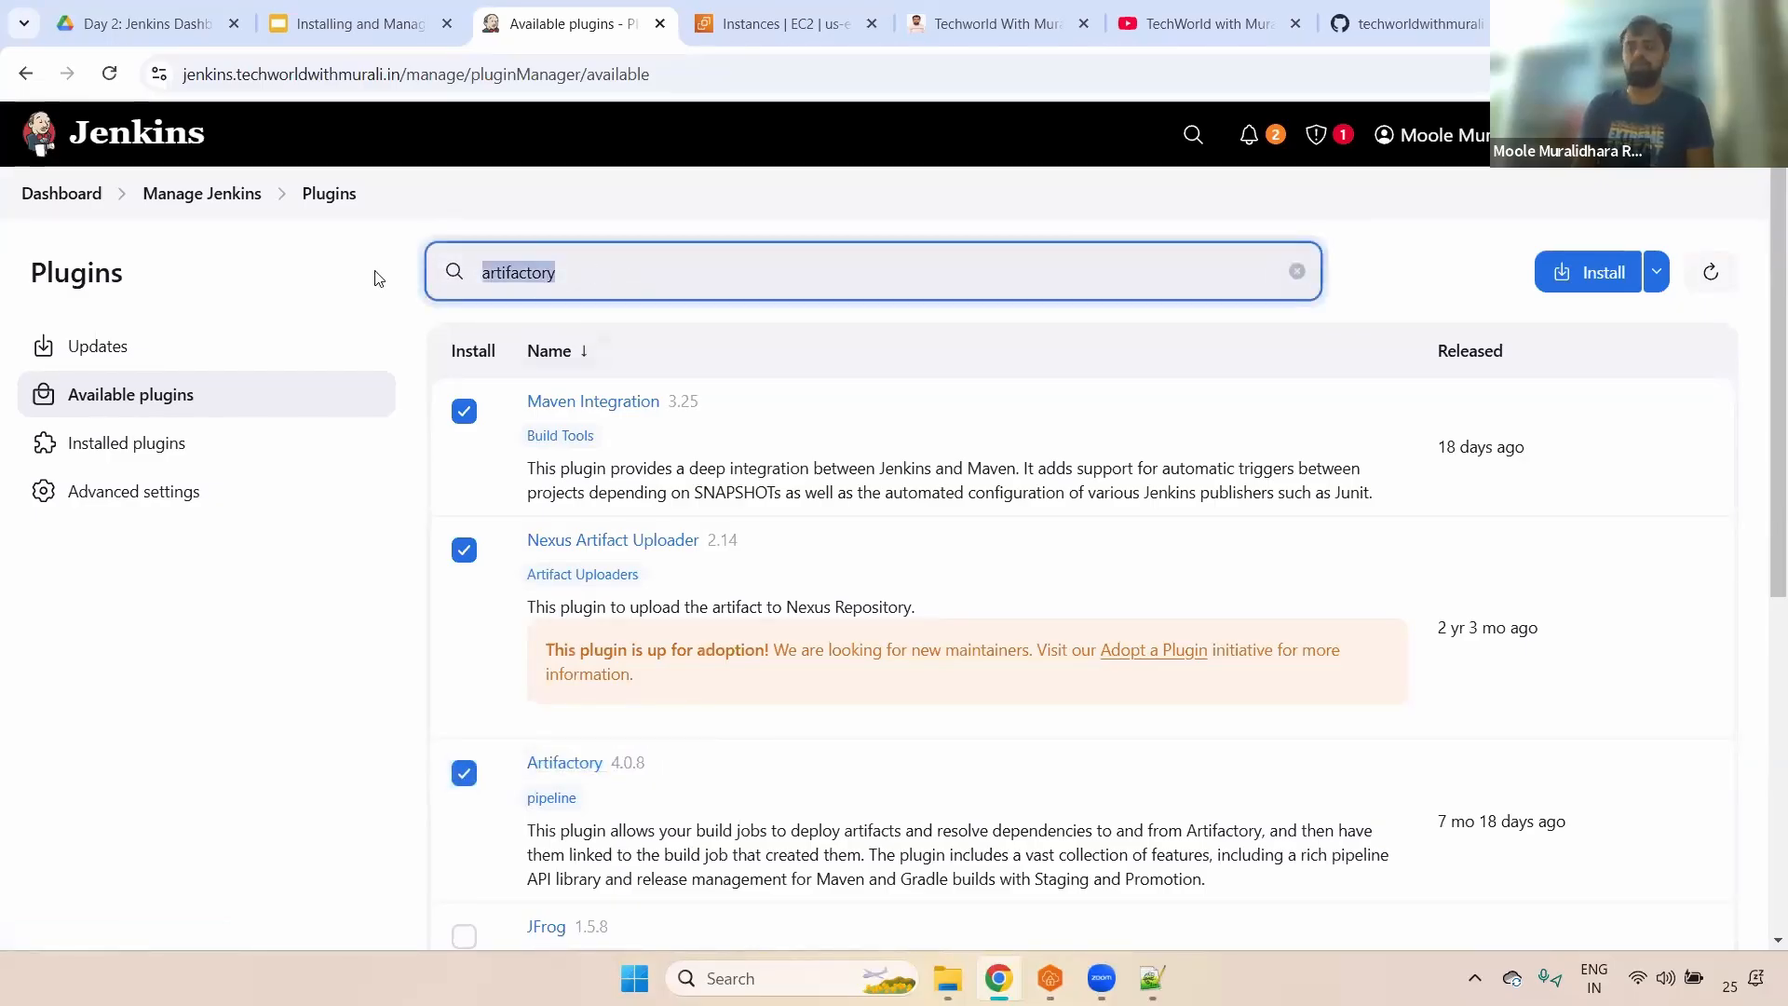
{"action": "key", "text": "BackSpace"}
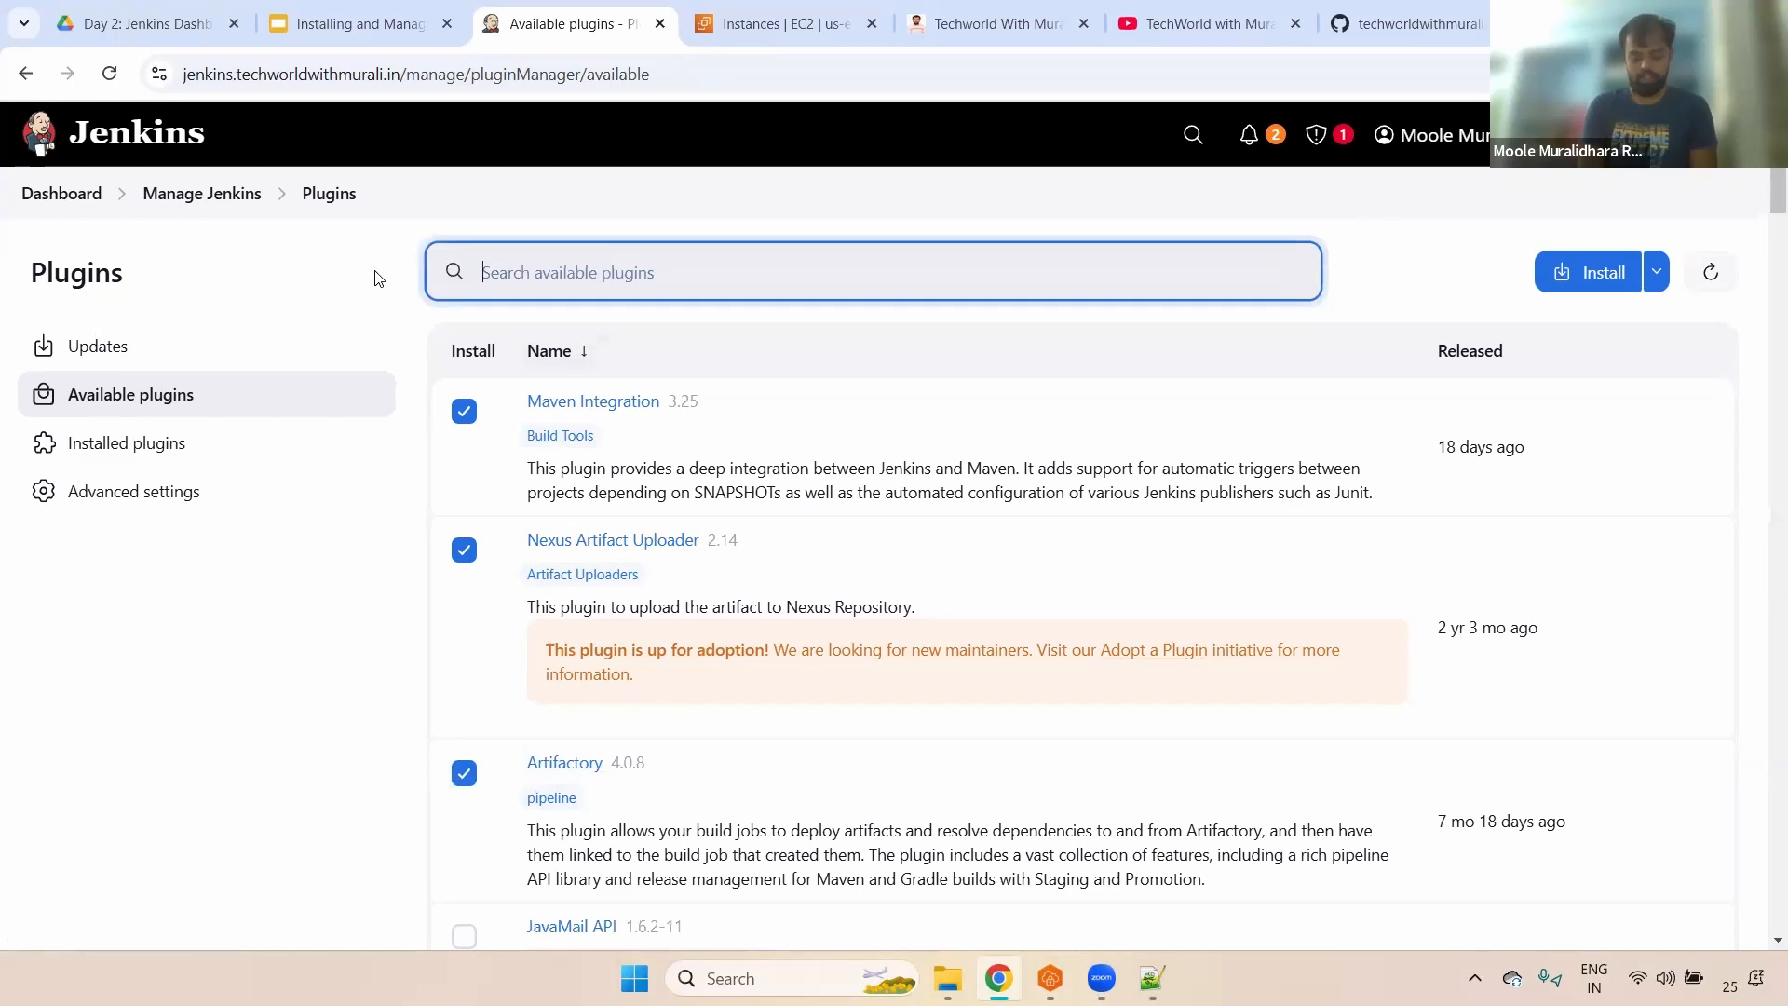
{"action": "type", "text": "sonar"}
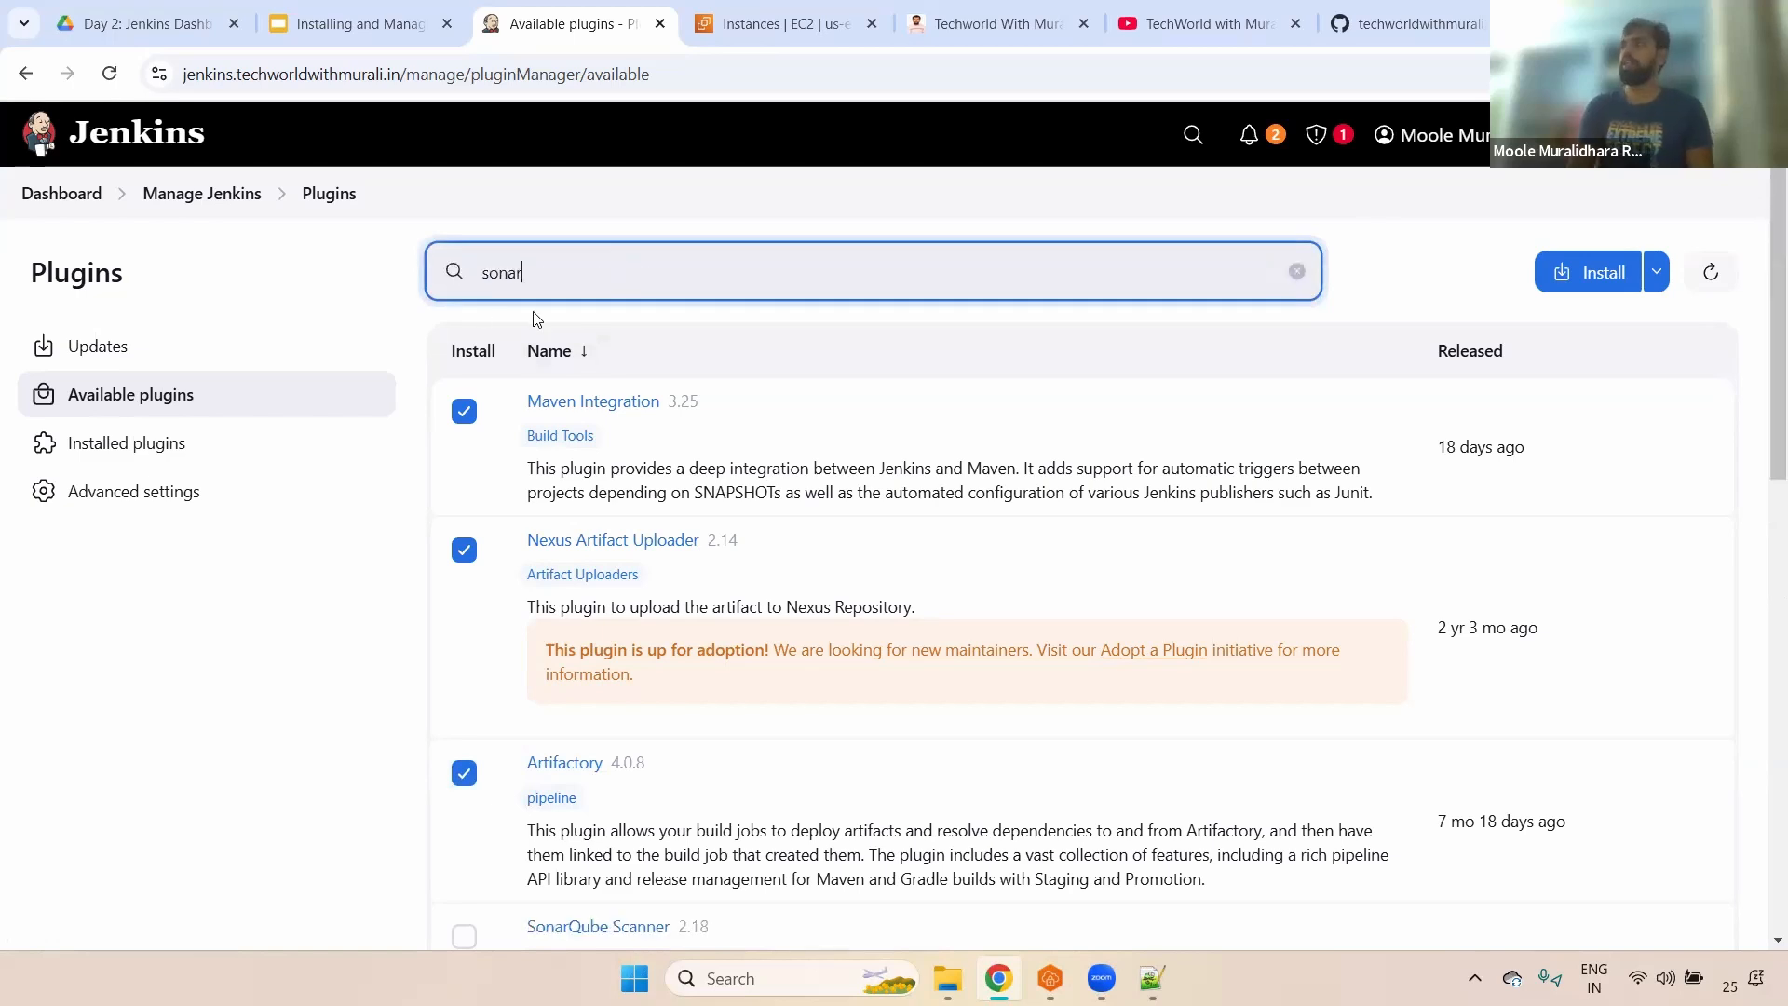
{"action": "type", "text": "qube"}
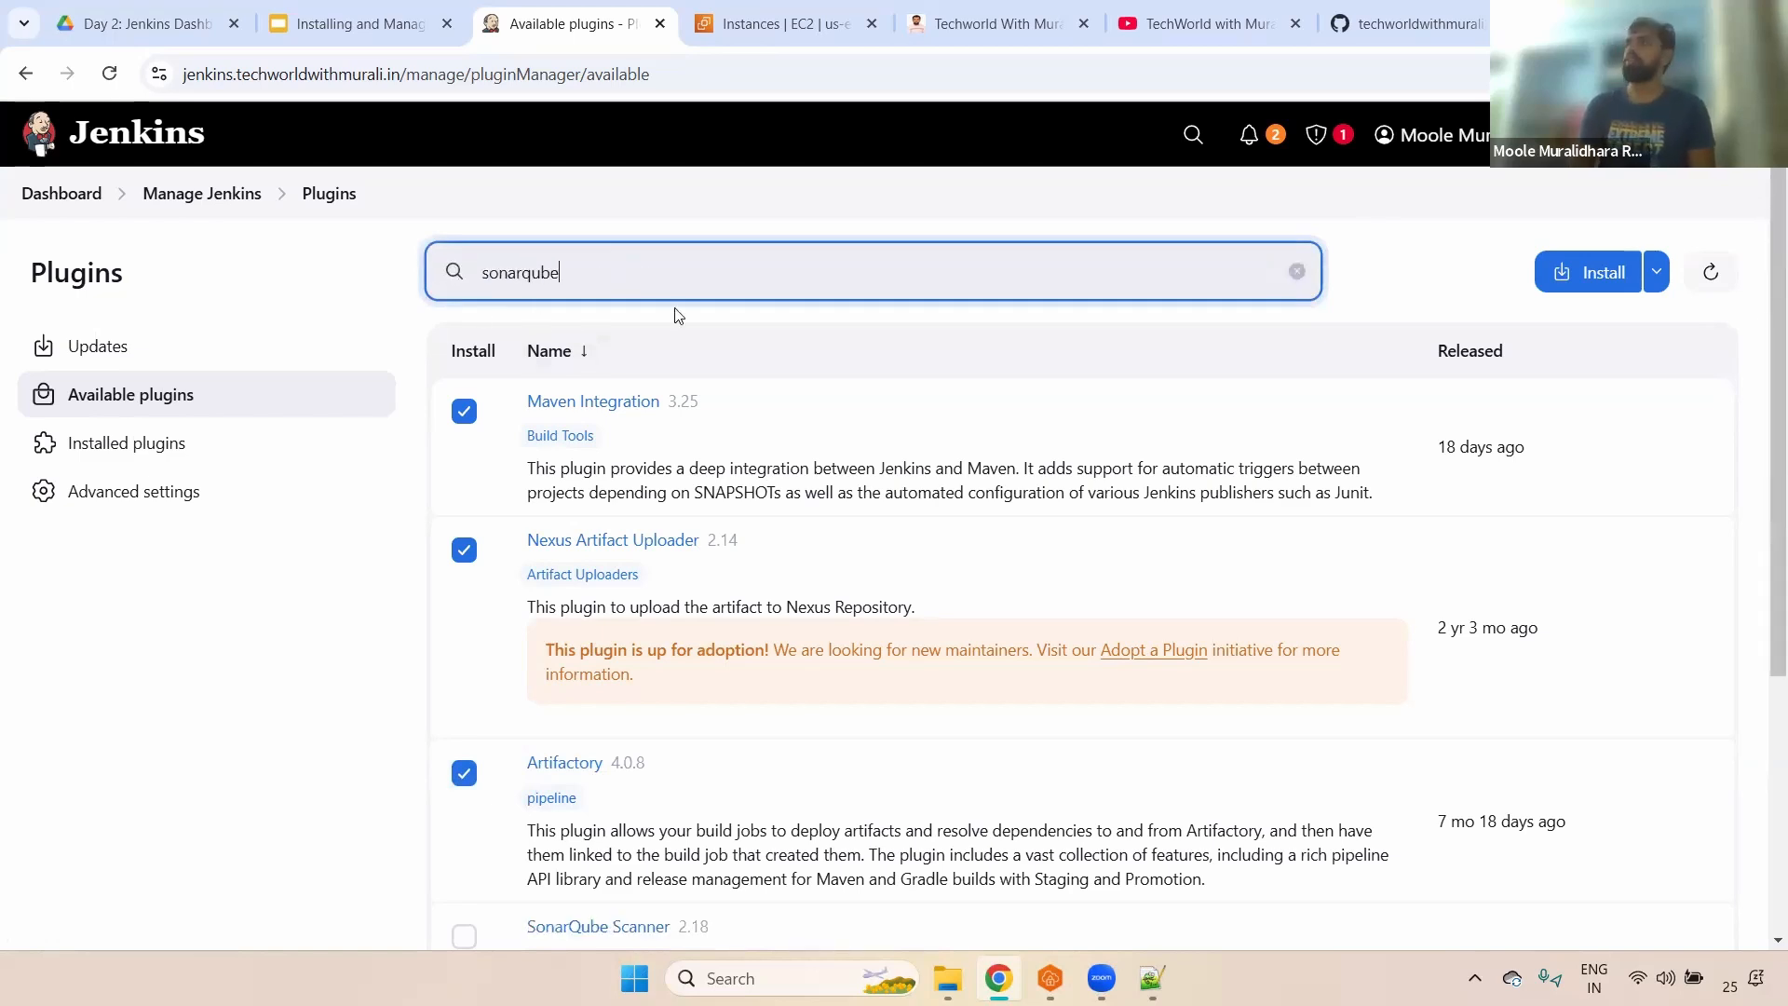
{"action": "scroll", "coordinate": [1765, 559], "scroll_direction": "down", "scroll_amount": 4}
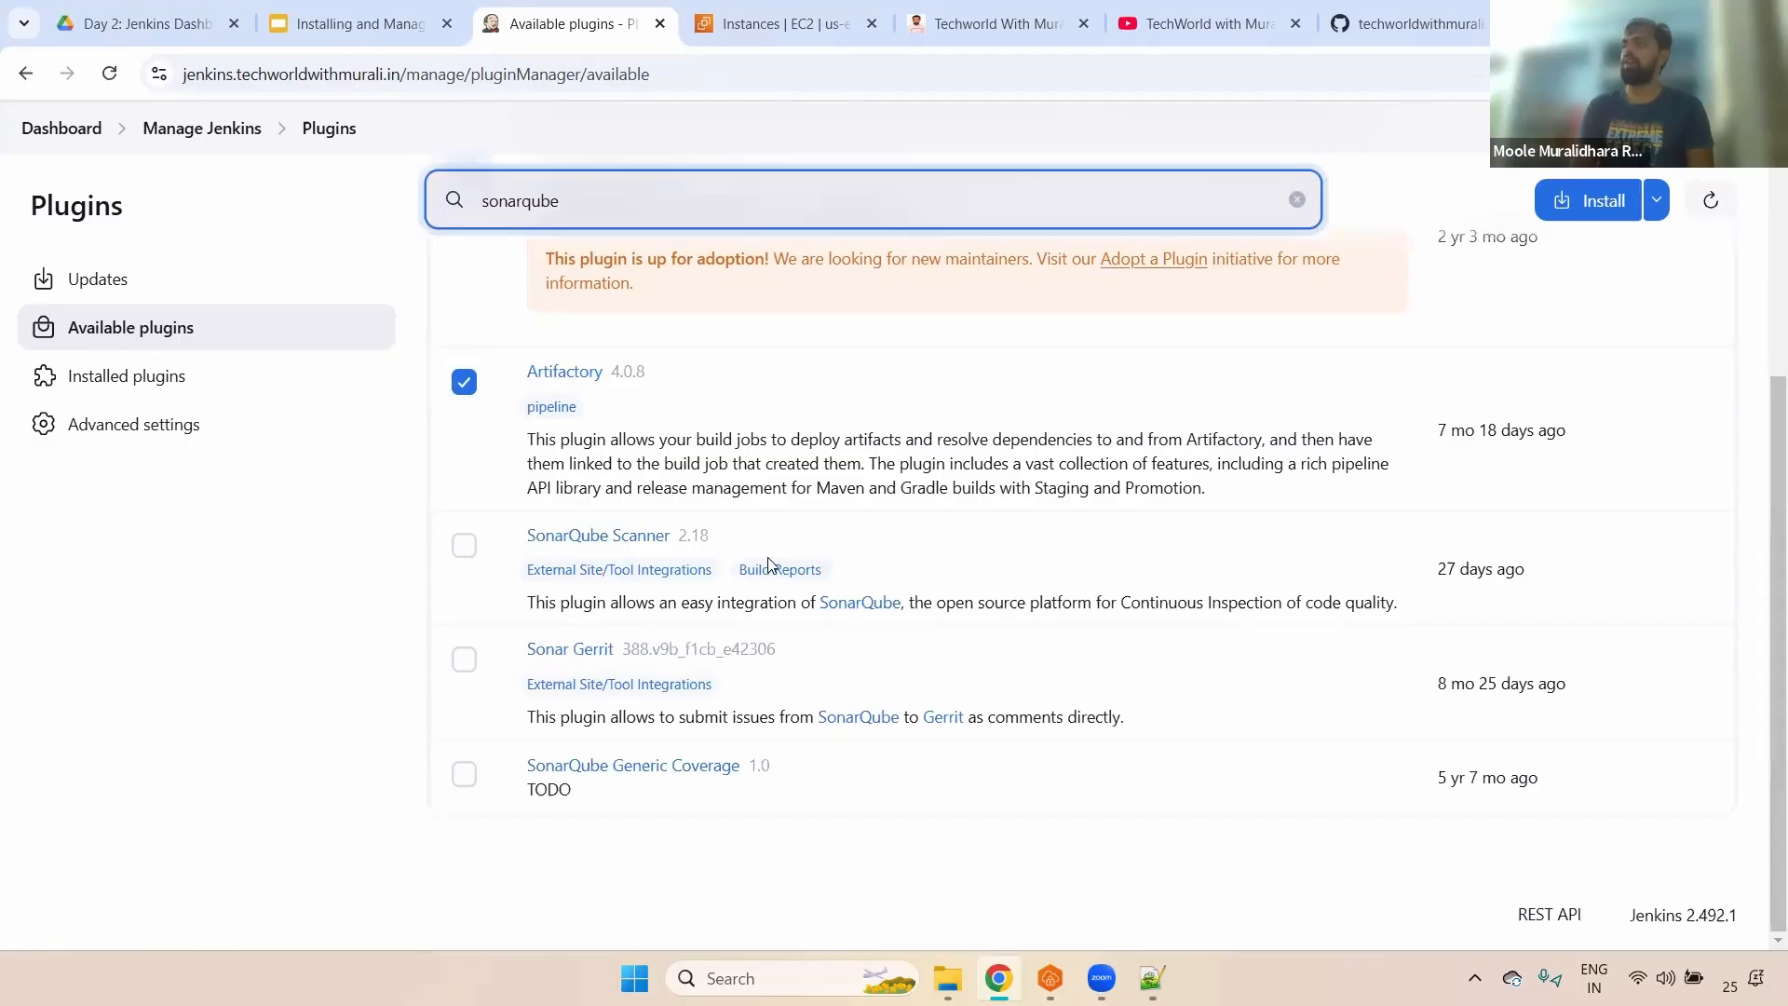
{"action": "left_click_drag", "start_coordinate": [769, 563], "coordinate": [550, 555]}
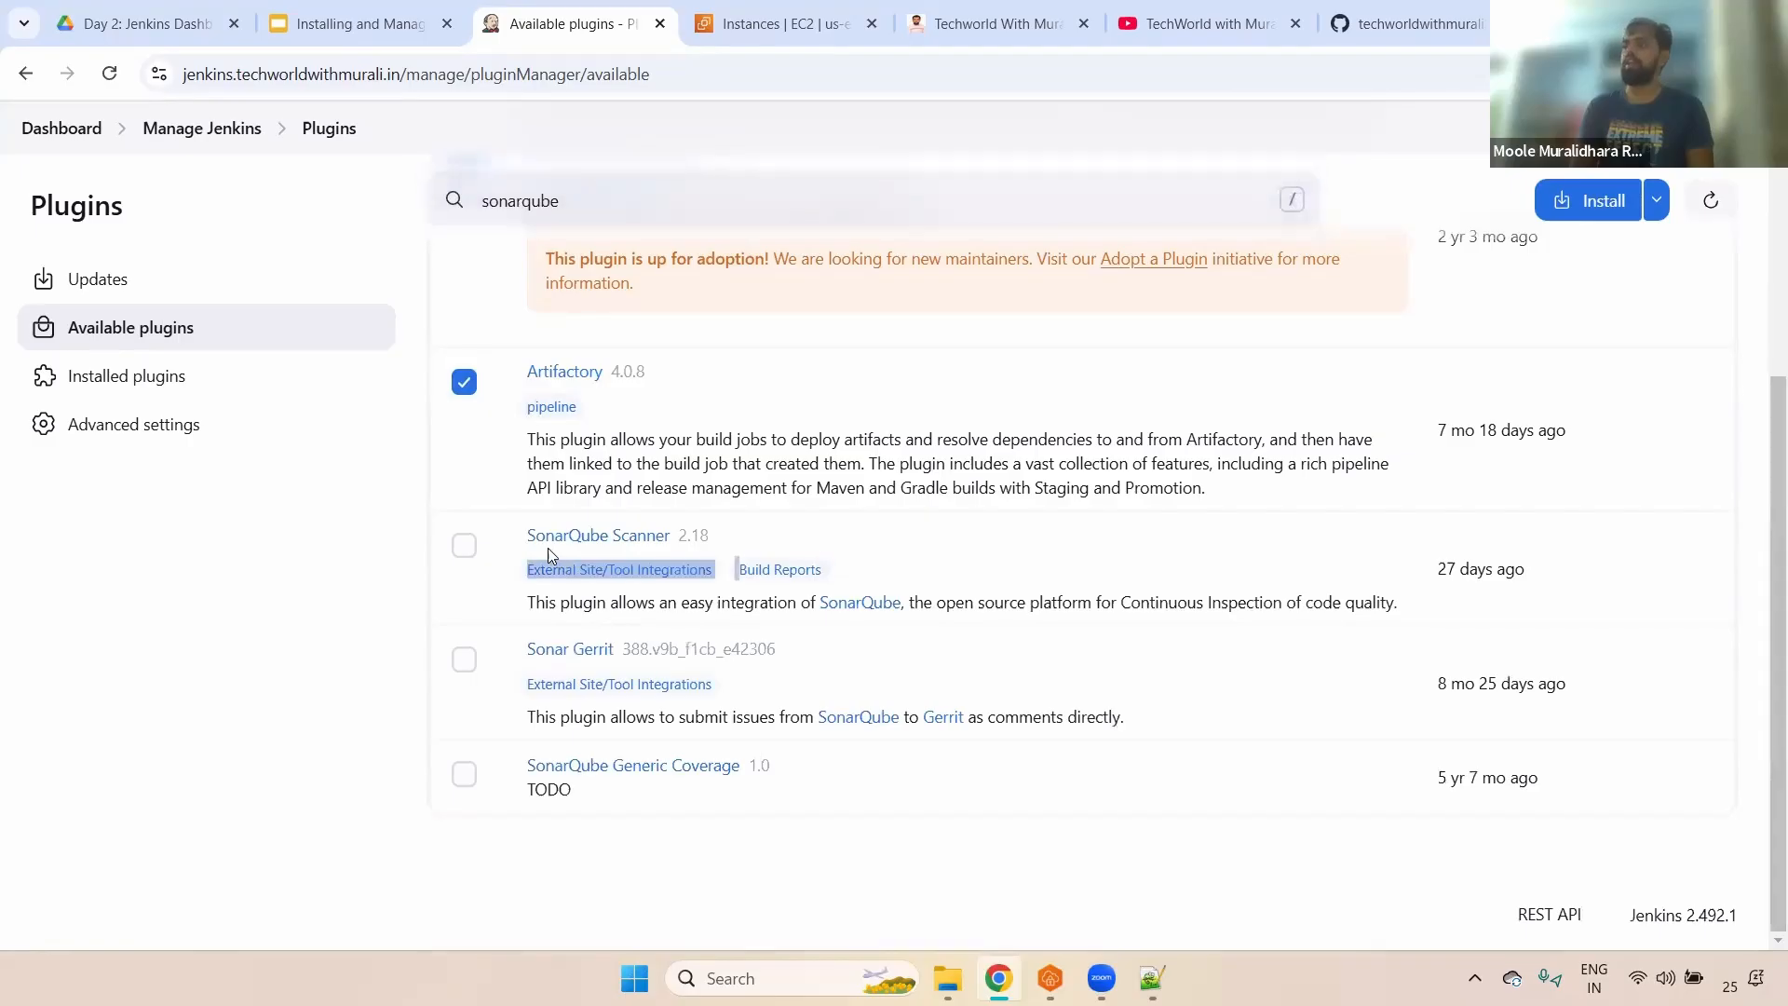
{"action": "left_click", "coordinate": [464, 545]}
{"action": "left_click_drag", "start_coordinate": [1672, 555], "coordinate": [1673, 355]}
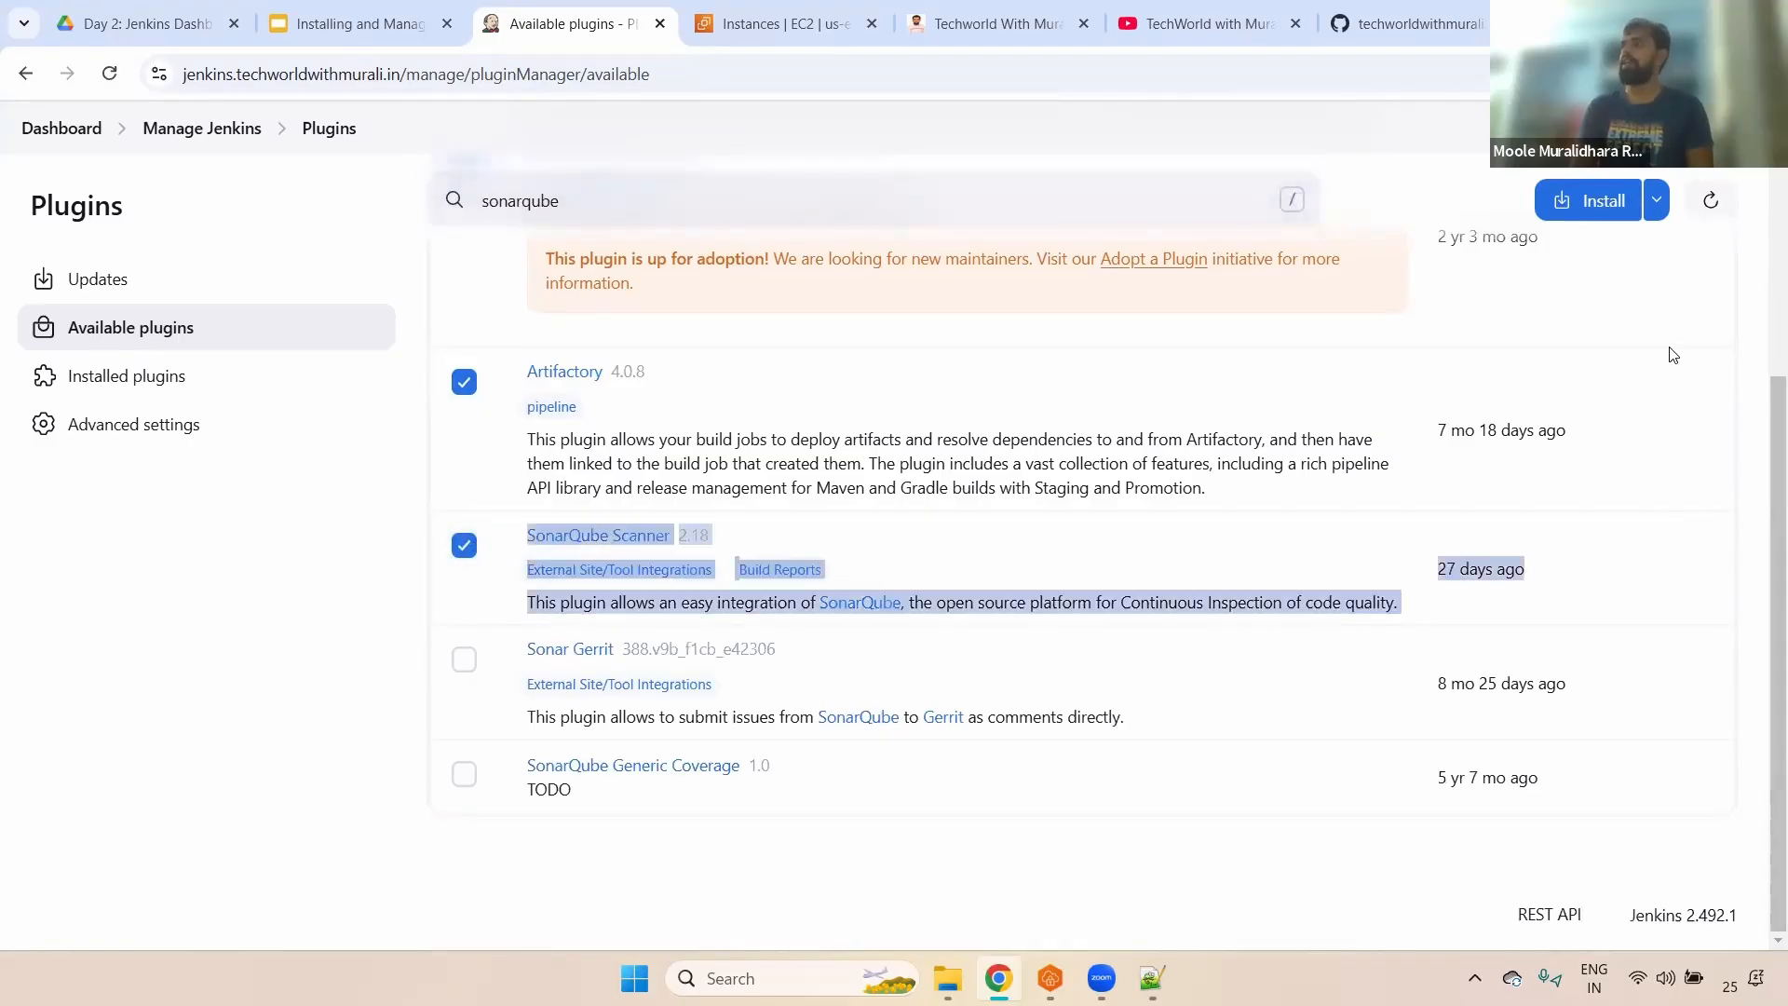
{"action": "scroll", "coordinate": [1764, 545], "scroll_direction": "up", "scroll_amount": 4}
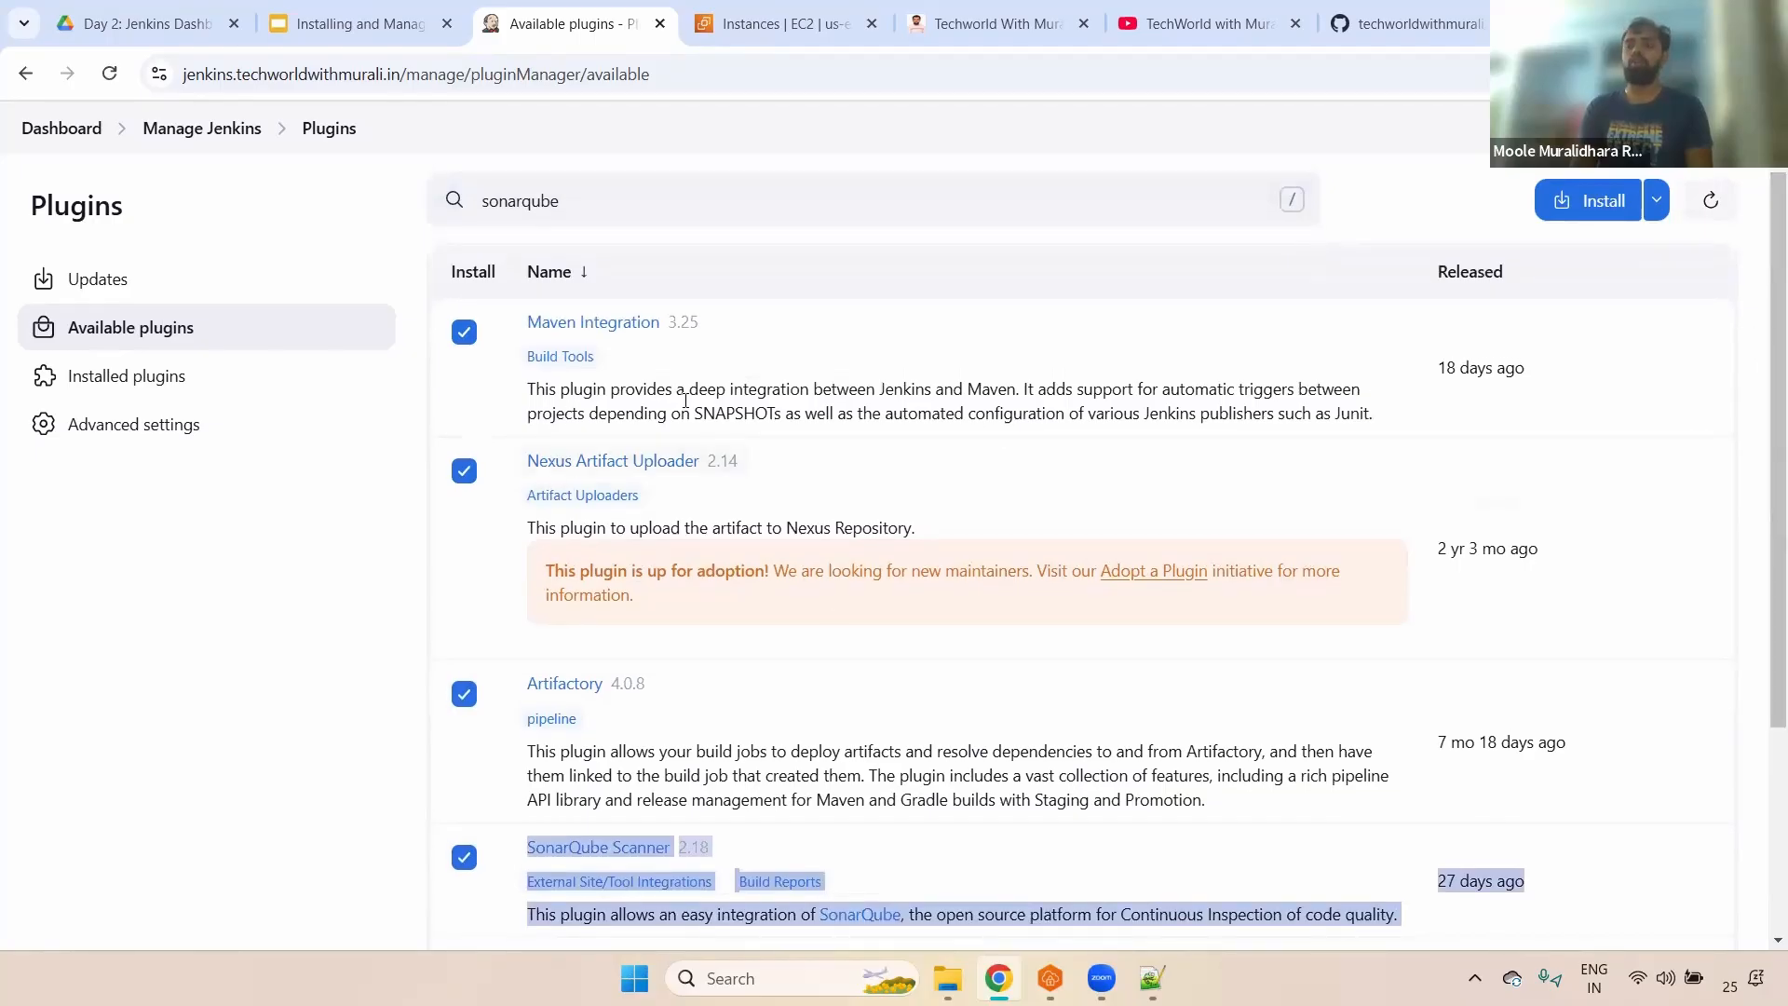
- Install the ticked plugins and note the Jenkins version 2.492.1 on the progress page
{"action": "left_click", "coordinate": [1579, 204]}
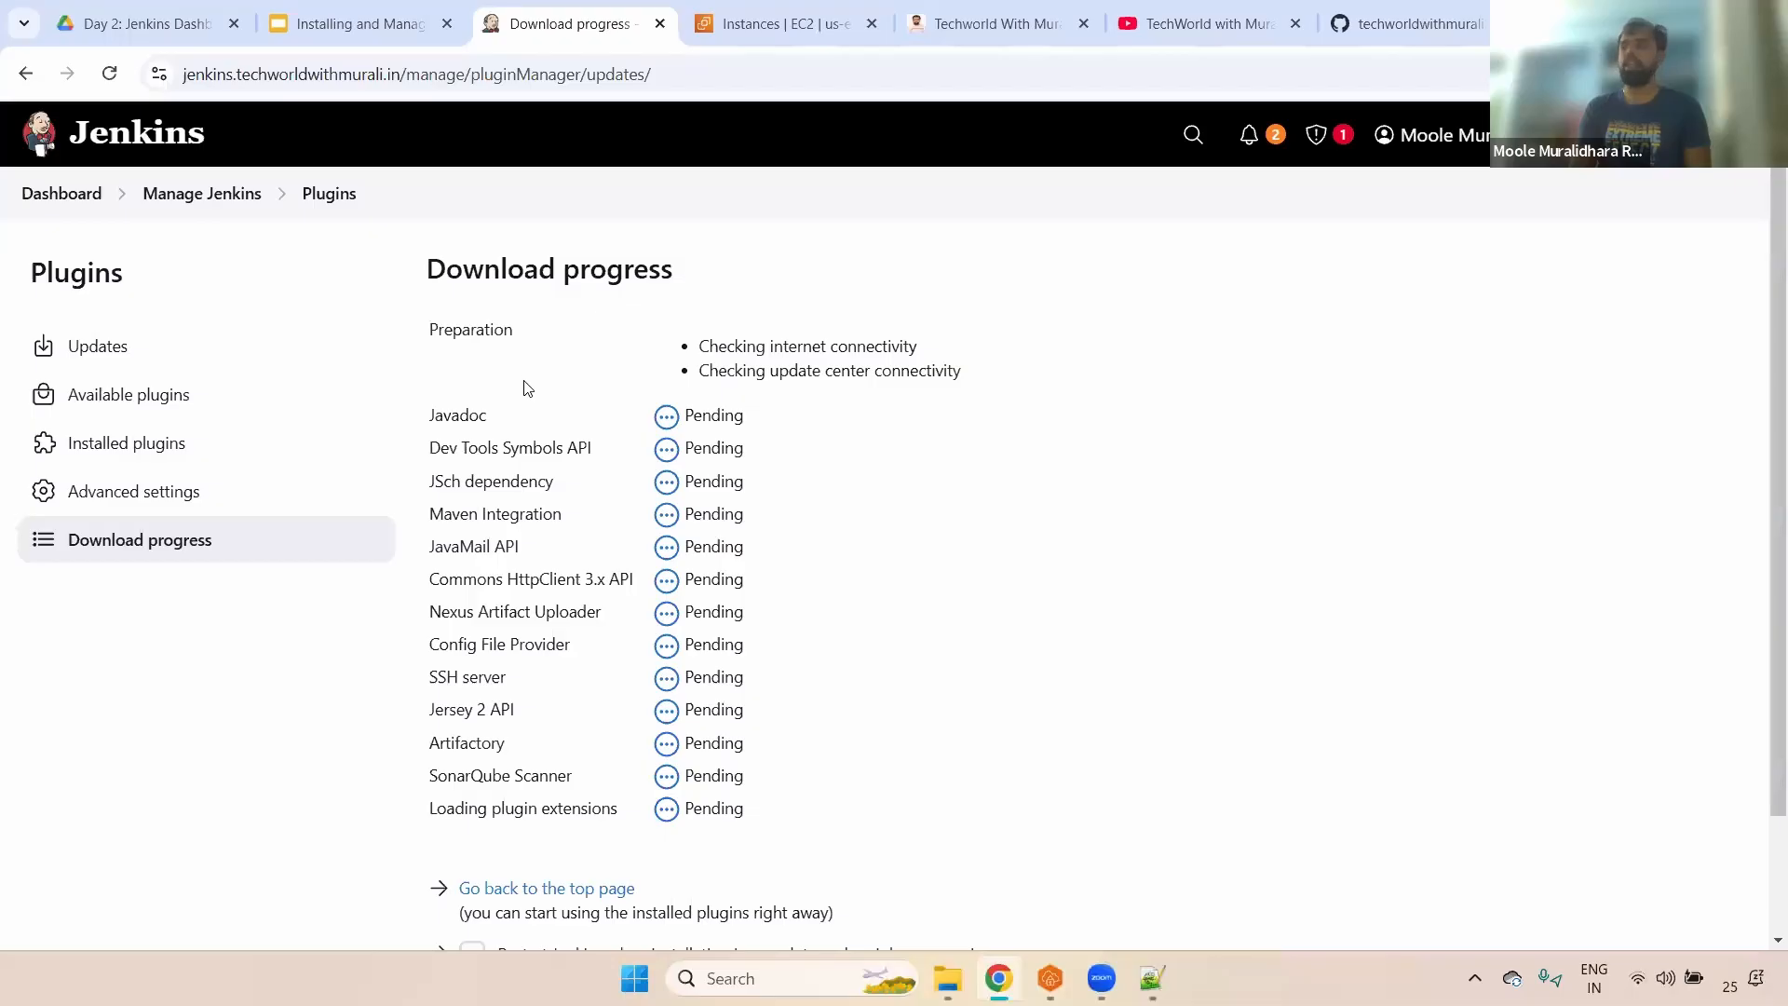
{"action": "scroll", "coordinate": [1757, 615], "scroll_direction": "down", "scroll_amount": 2}
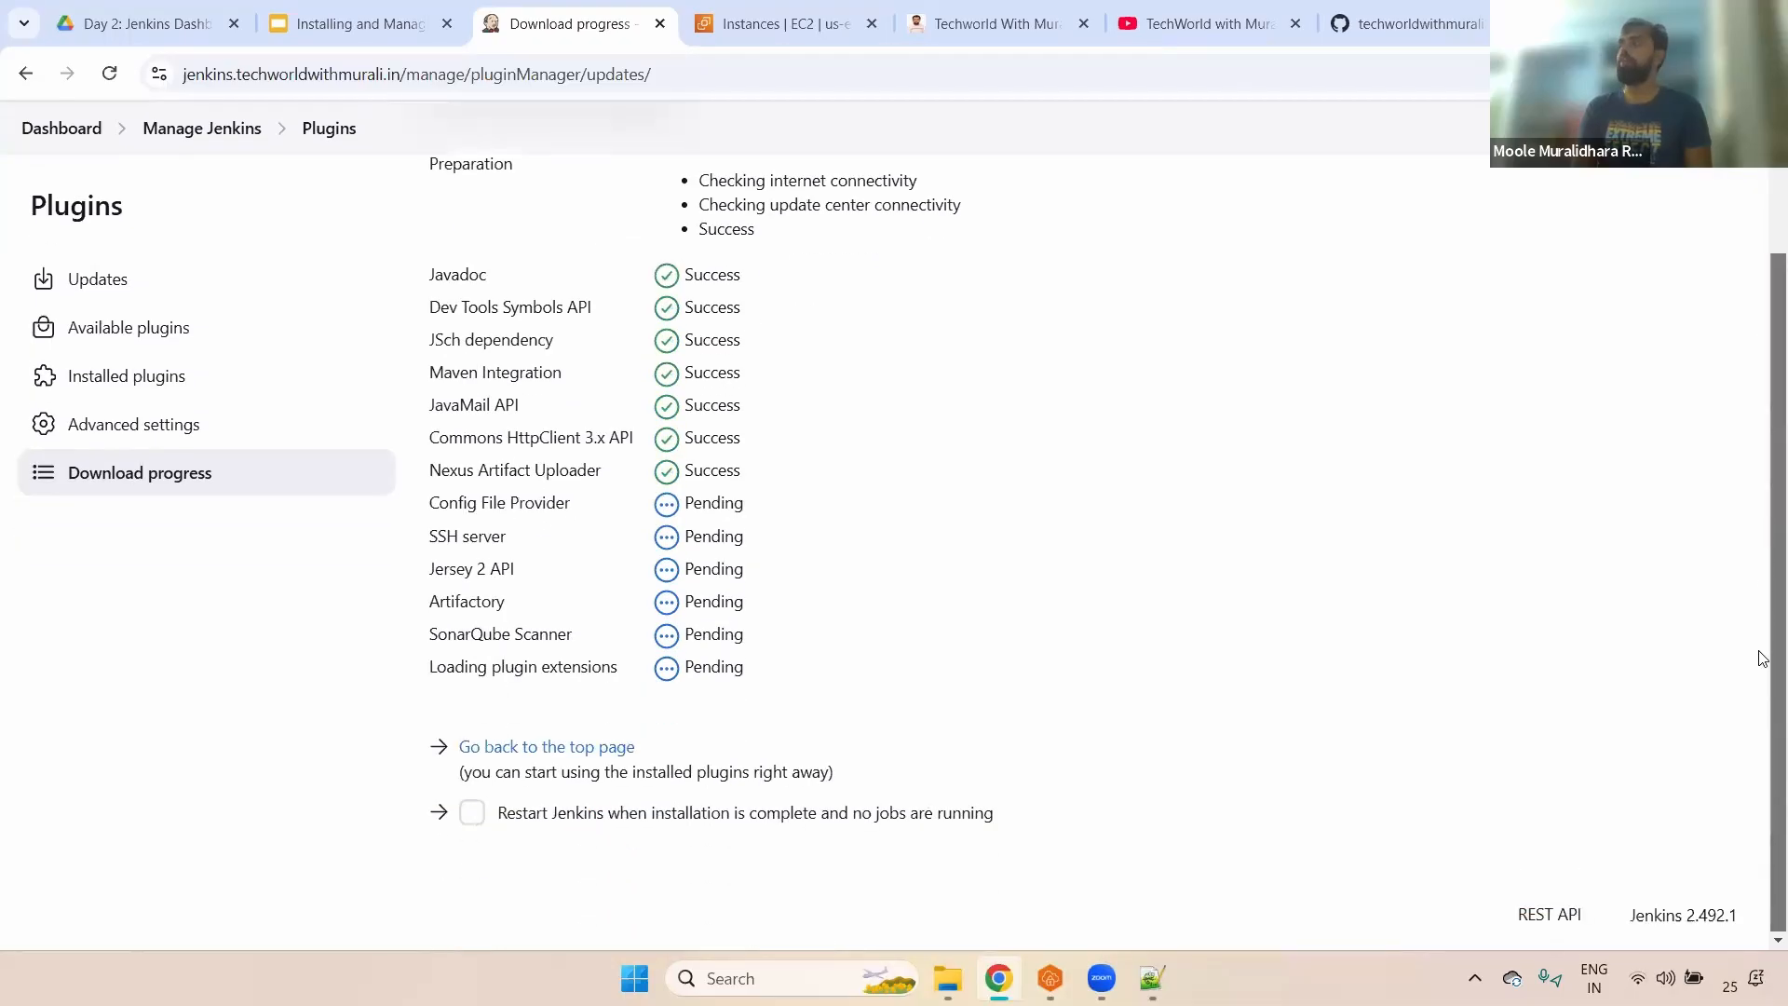
{"action": "triple_click", "coordinate": [1688, 918]}
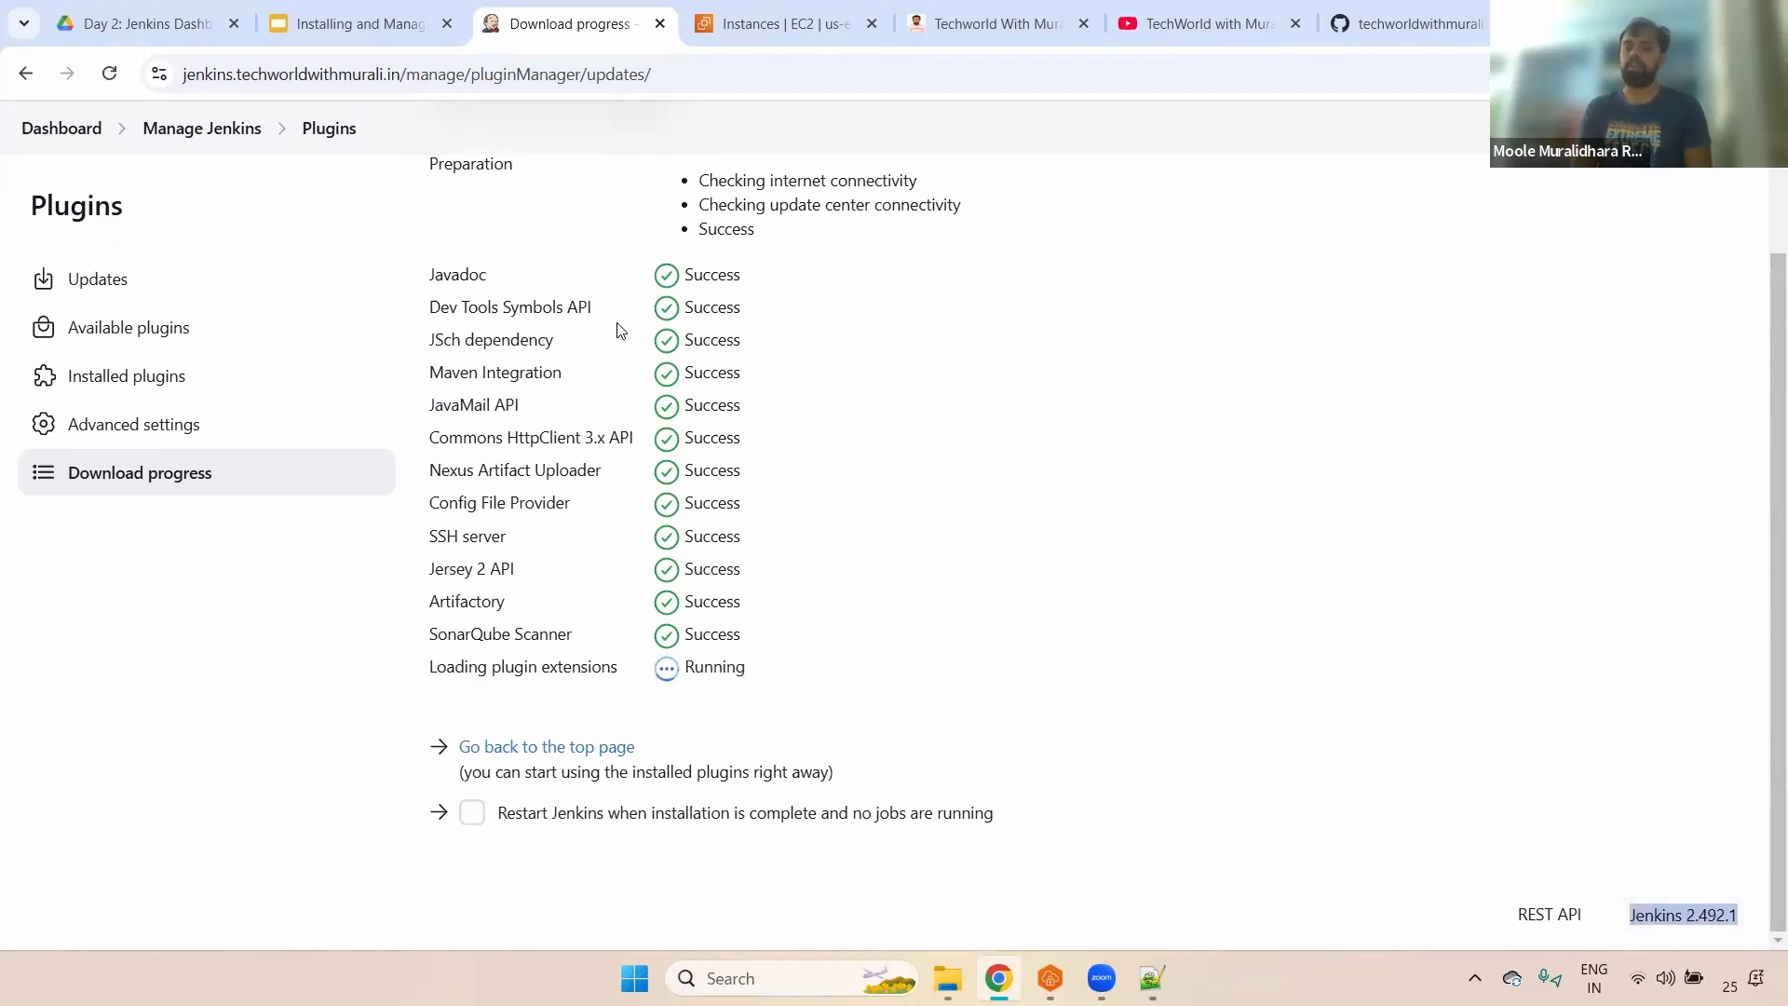
{"action": "left_click", "coordinate": [1323, 201]}
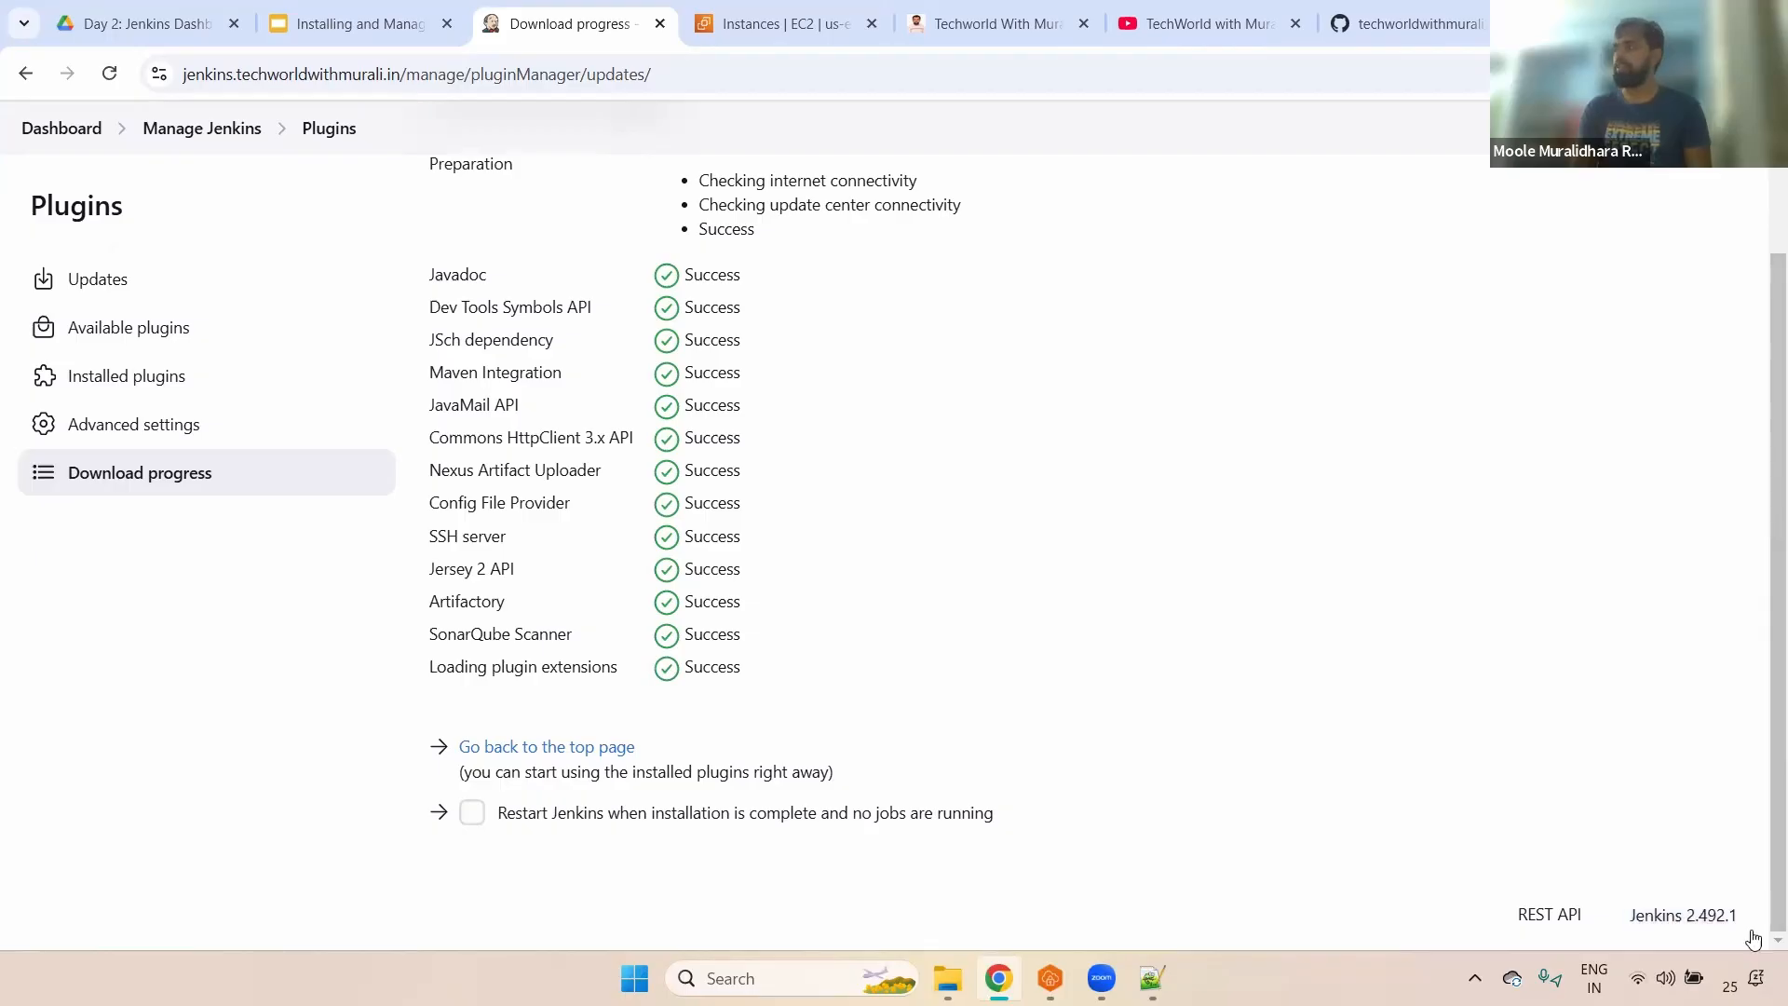
{"action": "left_click_drag", "start_coordinate": [1763, 912], "coordinate": [1638, 914]}
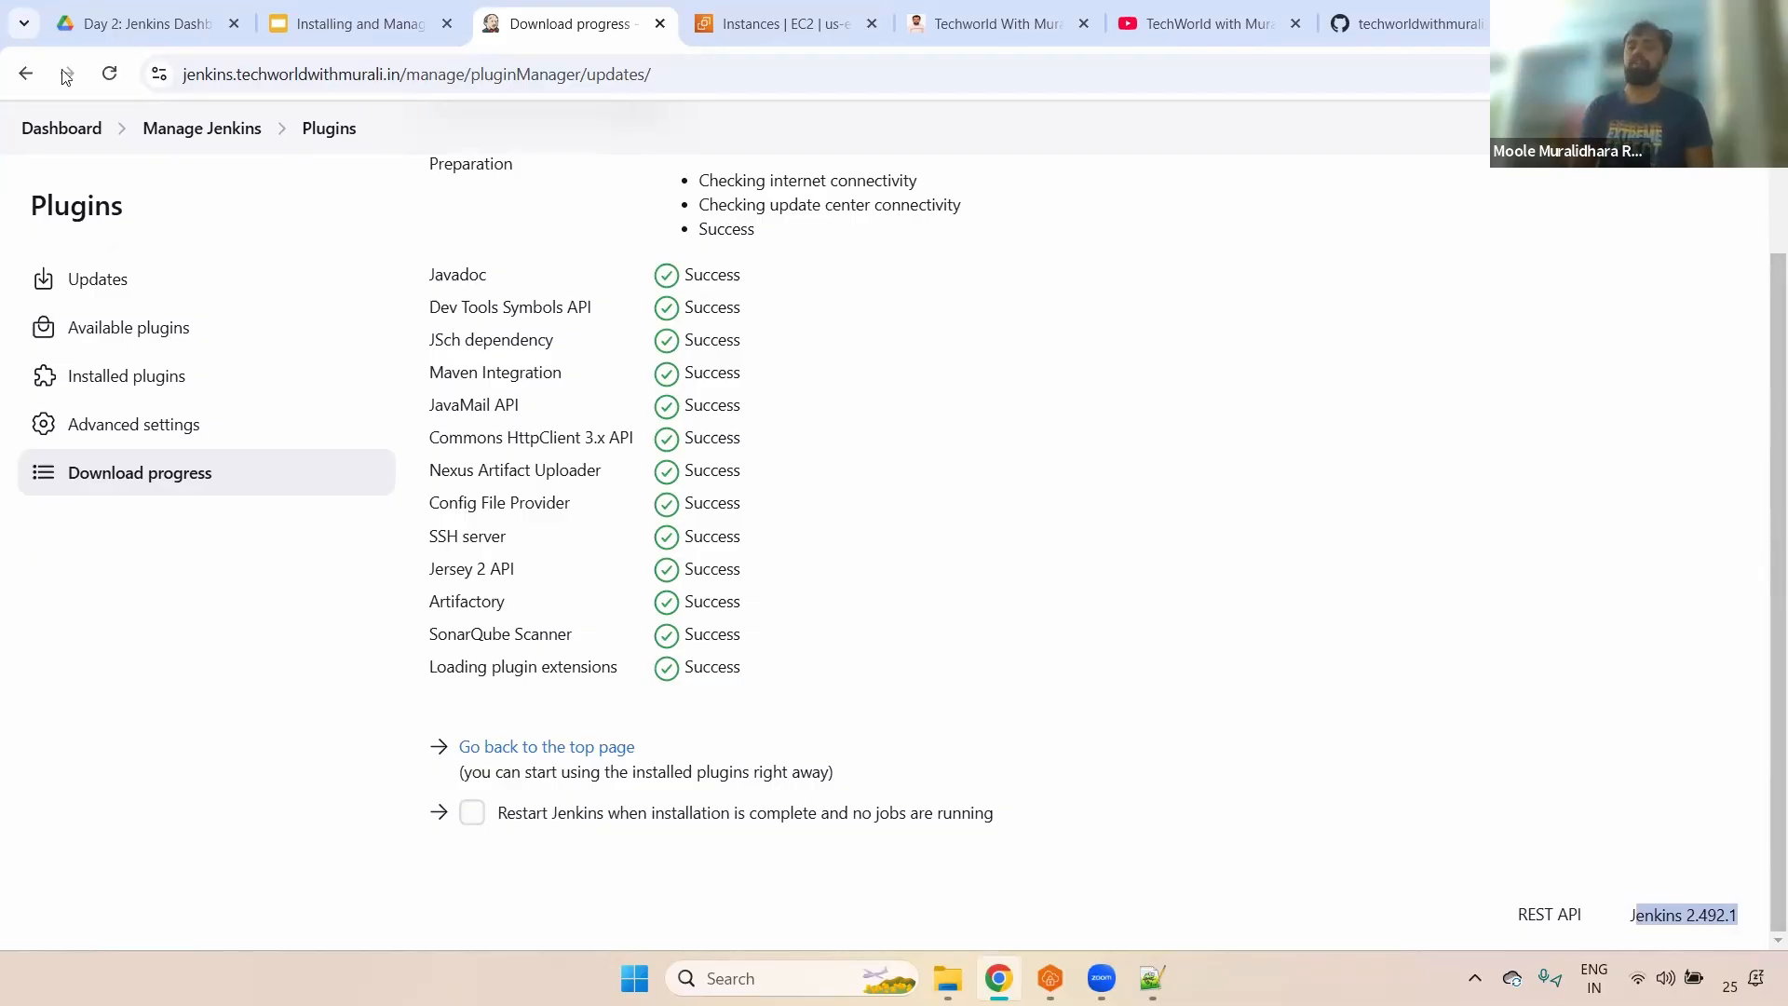
{"action": "left_click", "coordinate": [1051, 496]}
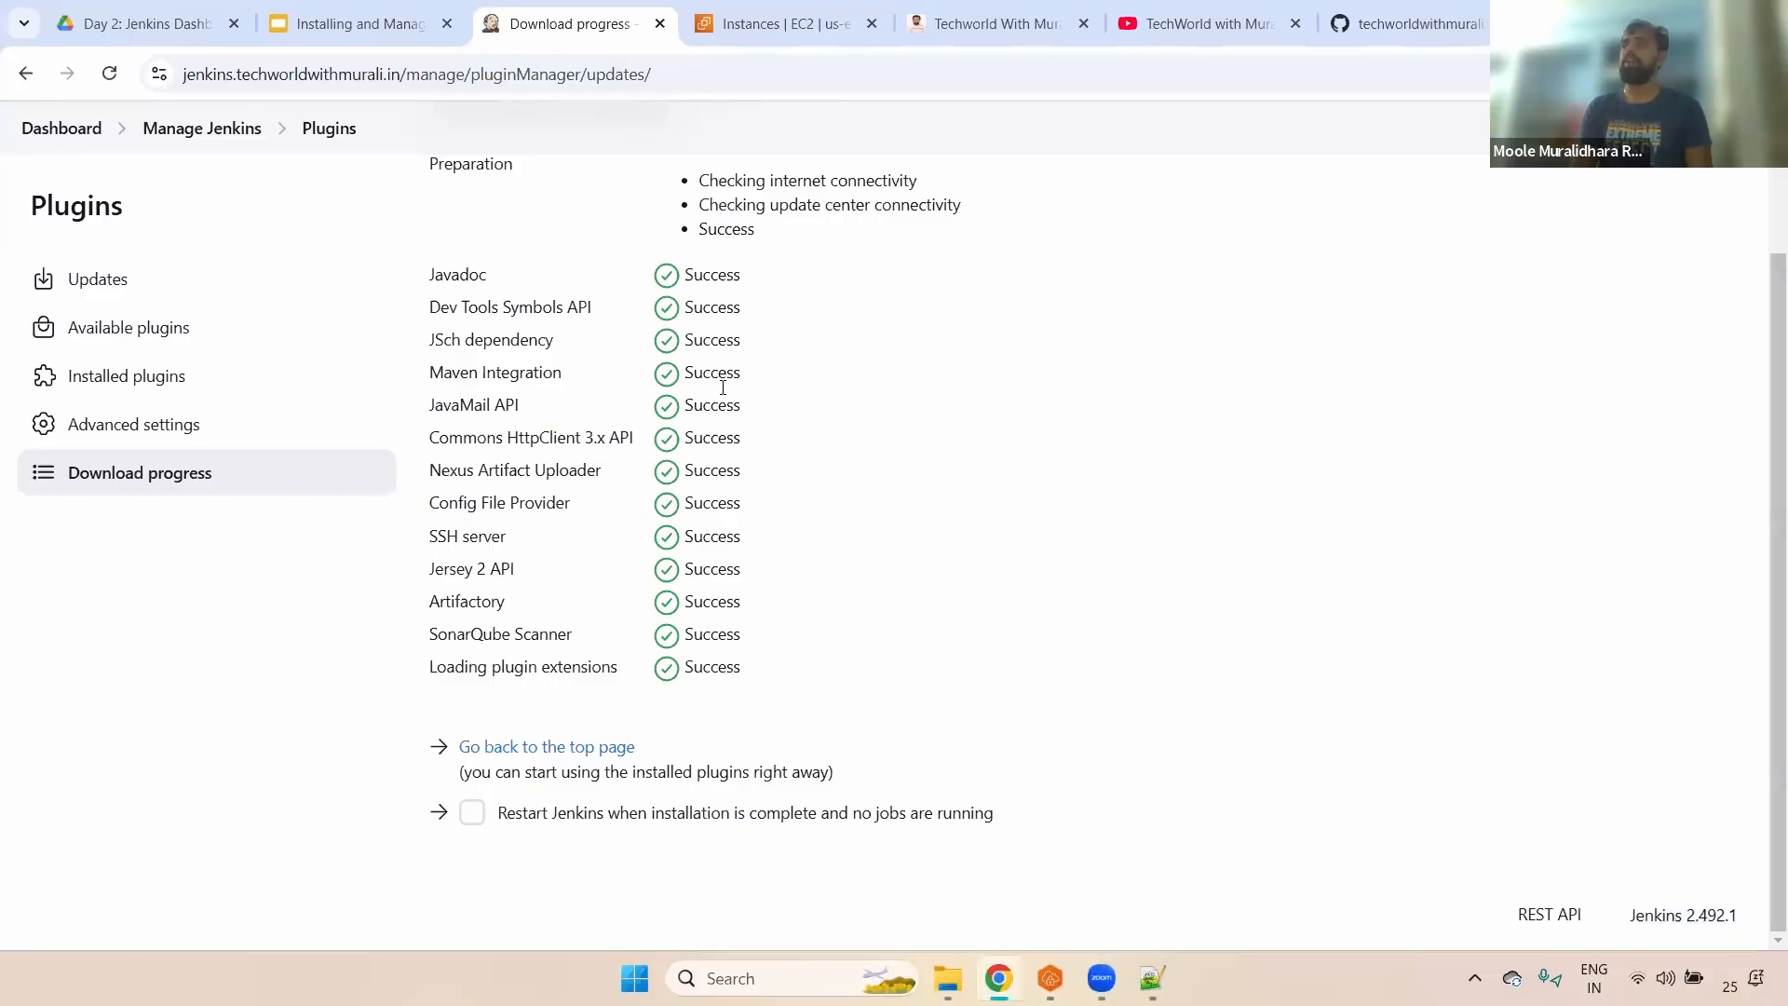
- Review the download results, from Preparation through Maven Integration and dependencies, all showing Success
{"action": "left_click_drag", "start_coordinate": [451, 276], "coordinate": [882, 511]}
{"action": "left_click", "coordinate": [880, 517]}
{"action": "left_click_drag", "start_coordinate": [641, 650], "coordinate": [408, 367]}
{"action": "left_click", "coordinate": [433, 371]}
{"action": "triple_click", "coordinate": [667, 382]}
{"action": "left_click", "coordinate": [888, 476]}
{"action": "left_click_drag", "start_coordinate": [771, 451], "coordinate": [420, 287]}
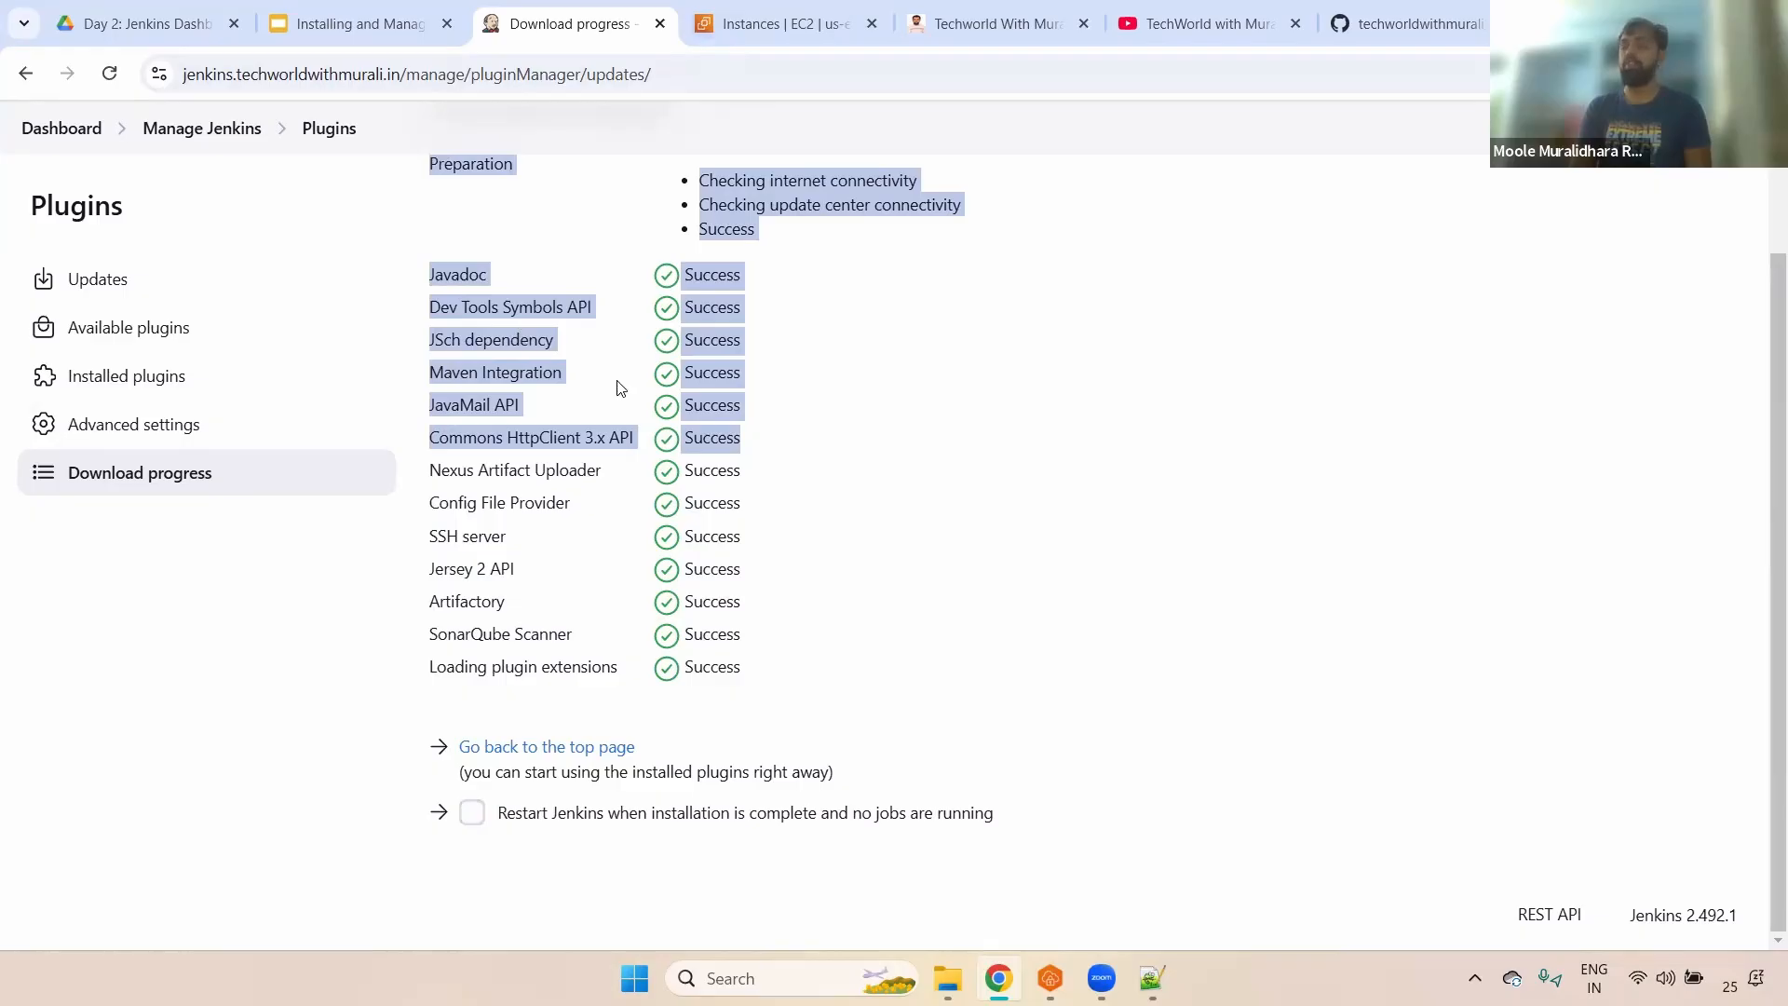
{"action": "left_click", "coordinate": [843, 363]}
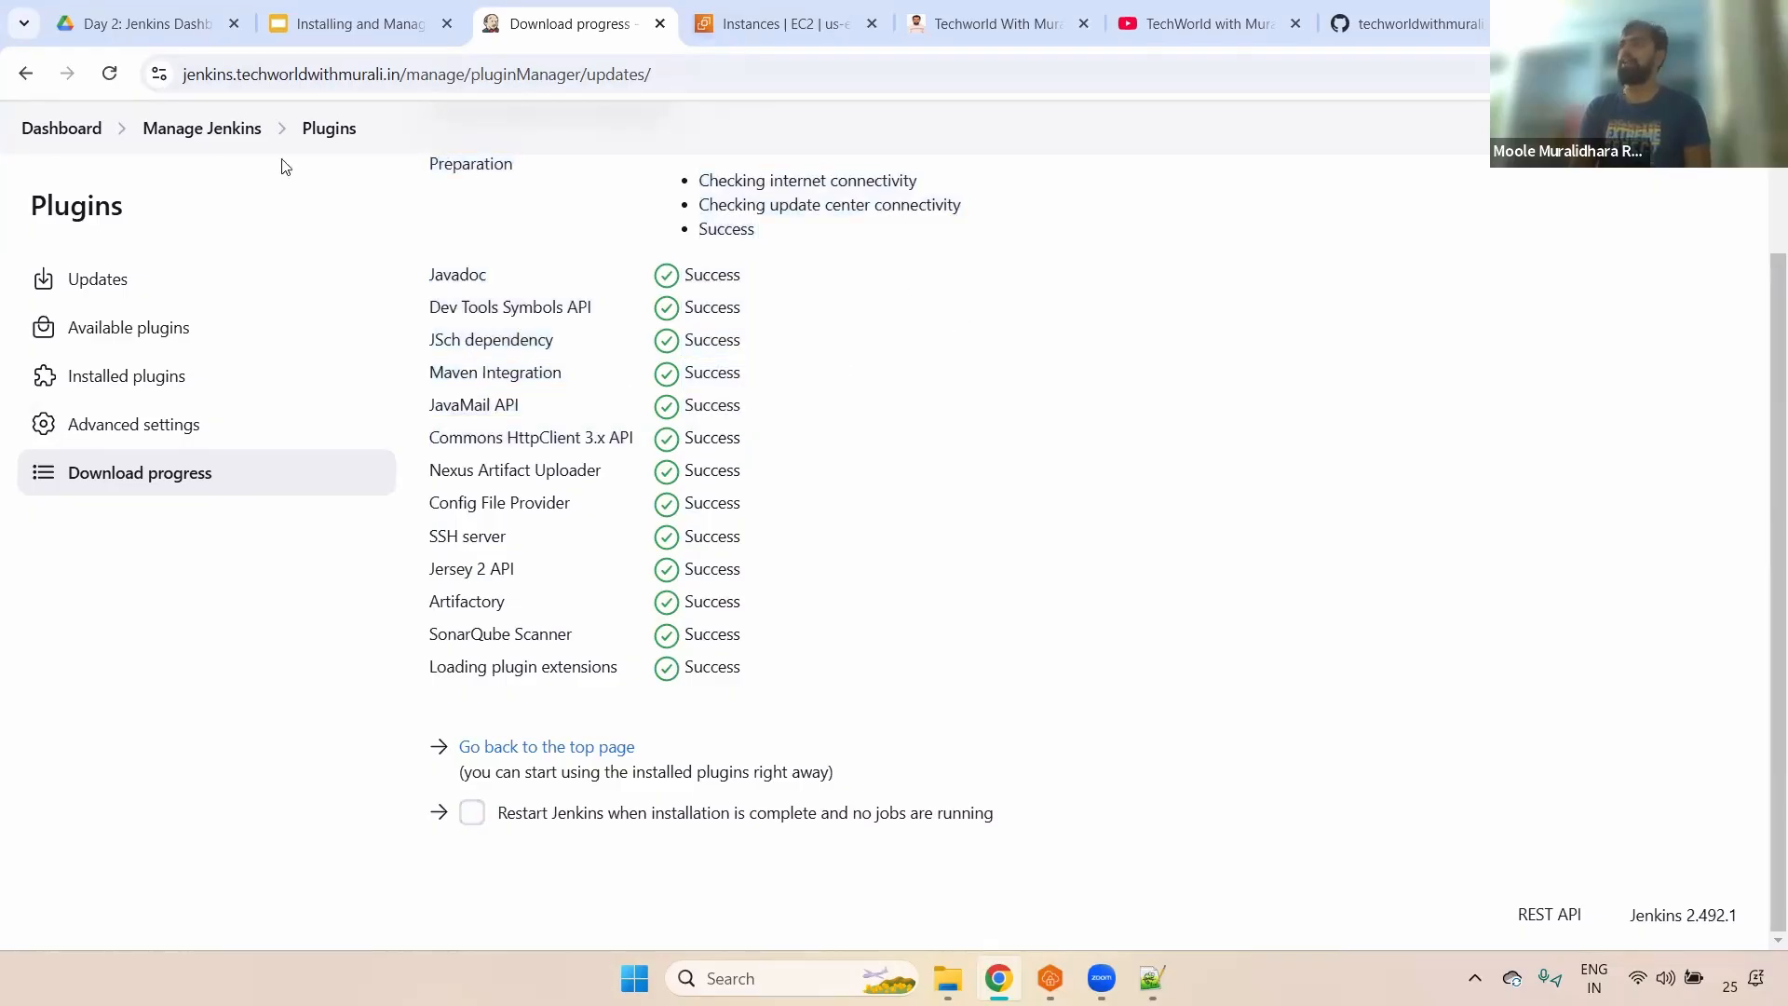
- Check the new SonarQube Scanner and Maven installations sections in Manage Jenkins > Tools, then return to the dashboard
{"action": "left_click", "coordinate": [220, 133]}
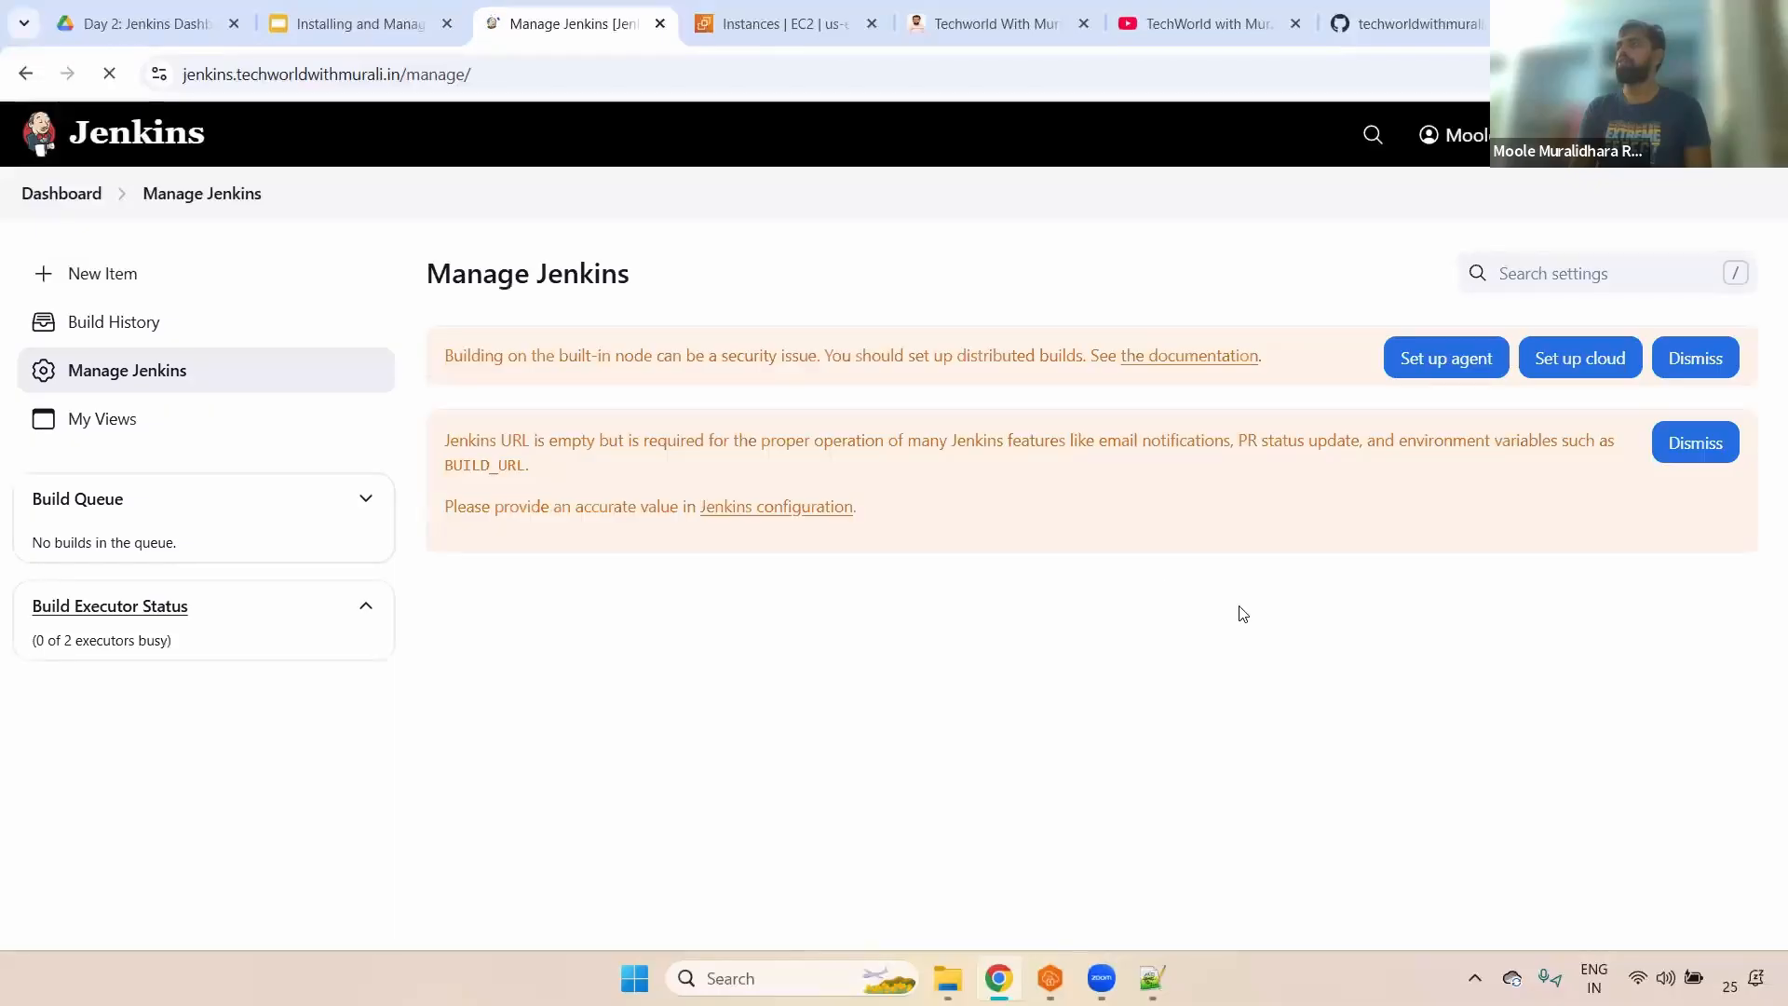
{"action": "scroll", "coordinate": [1763, 472], "scroll_direction": "down", "scroll_amount": 1}
{"action": "scroll", "coordinate": [1763, 472], "scroll_direction": "down", "scroll_amount": 4}
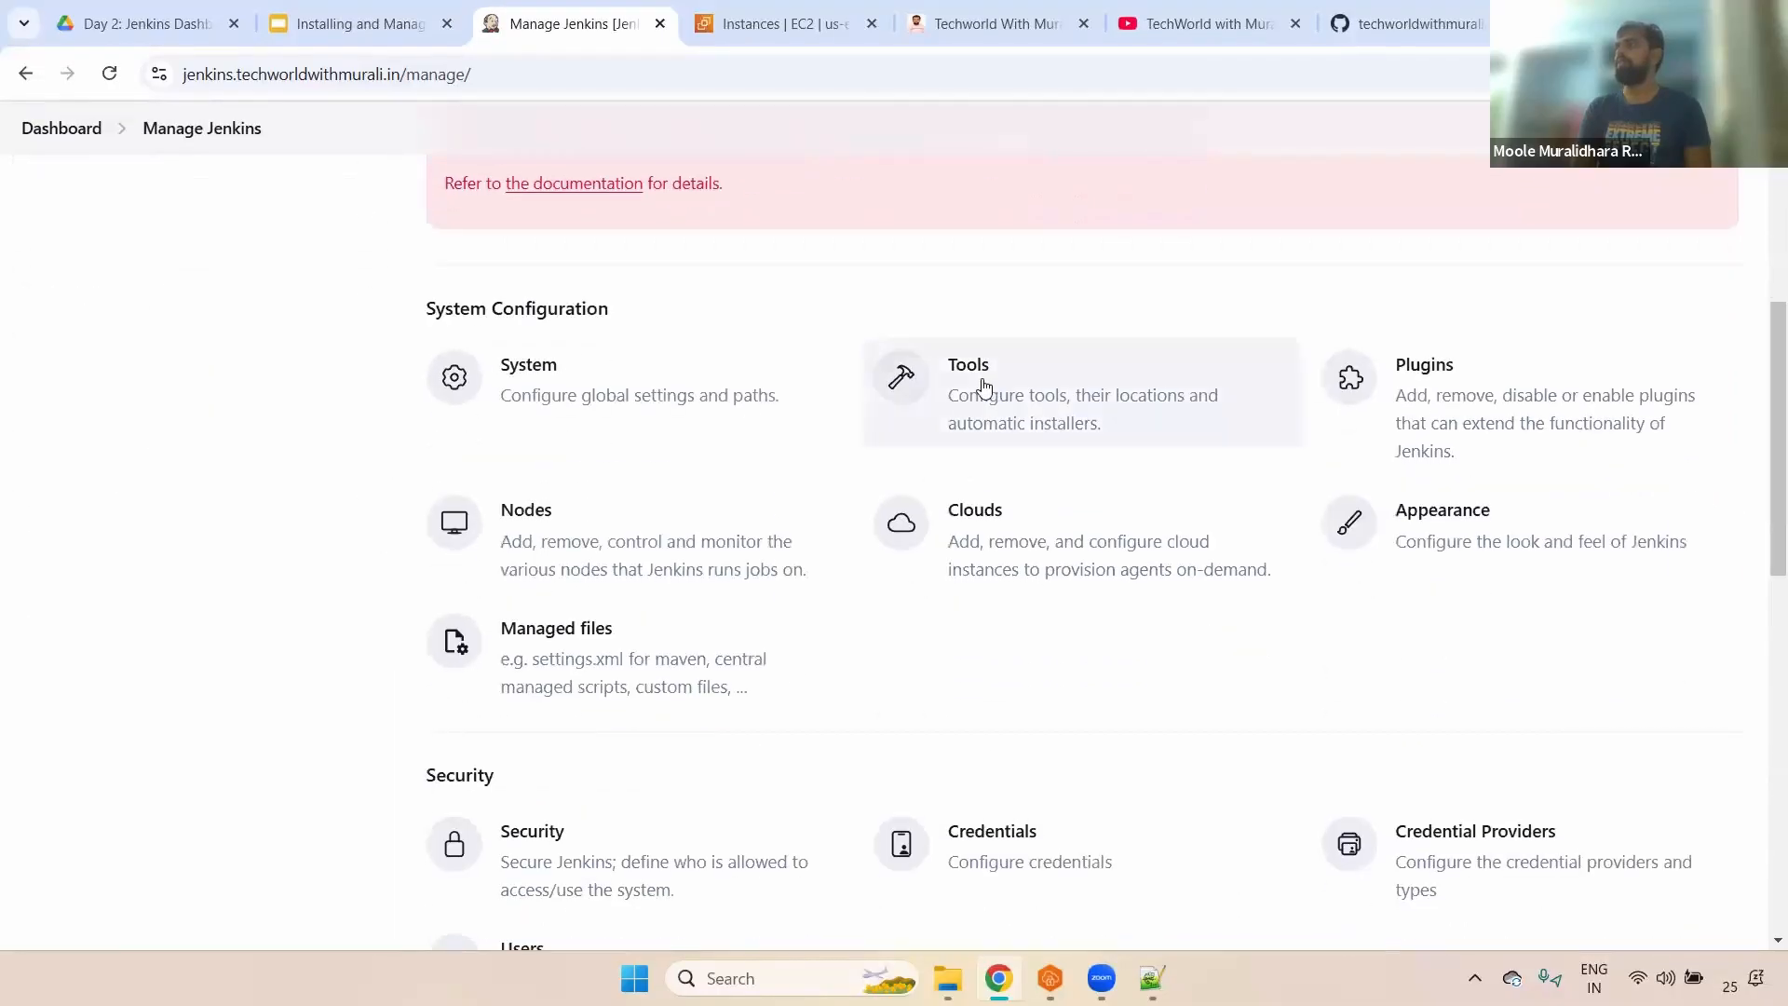
{"action": "left_click", "coordinate": [1279, 390]}
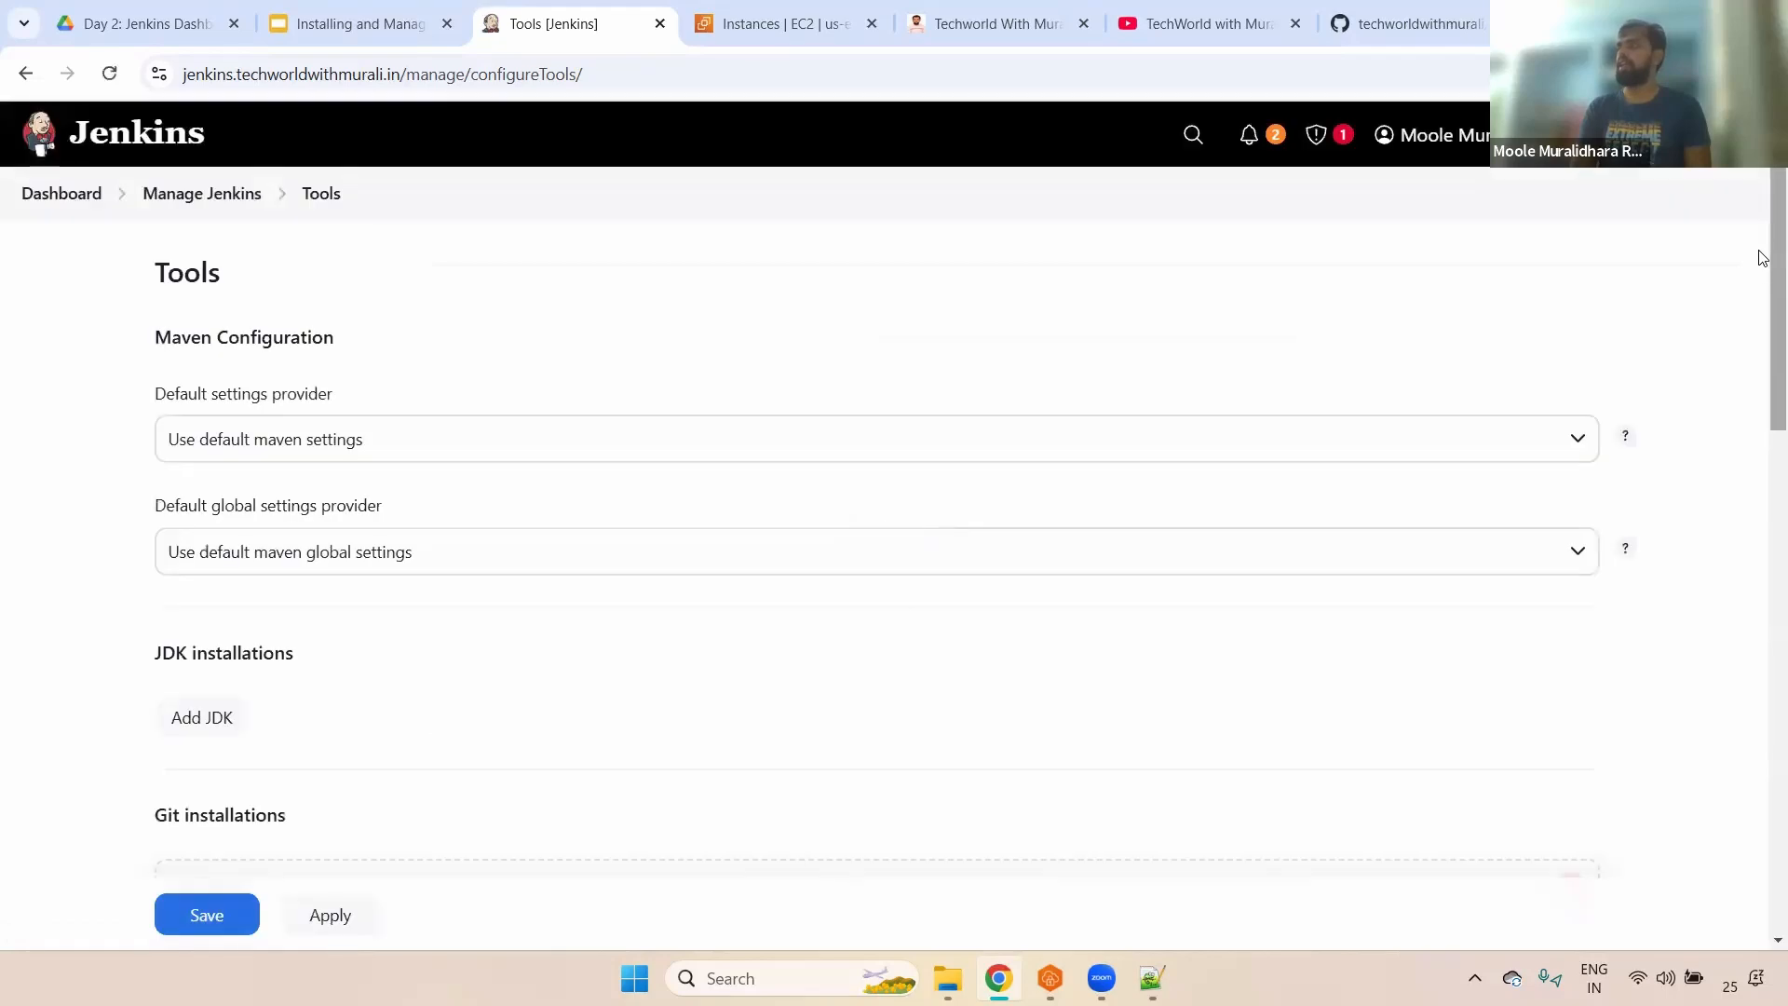
{"action": "scroll", "coordinate": [1763, 429], "scroll_direction": "down", "scroll_amount": 5}
{"action": "scroll", "coordinate": [1763, 591], "scroll_direction": "down", "scroll_amount": 7}
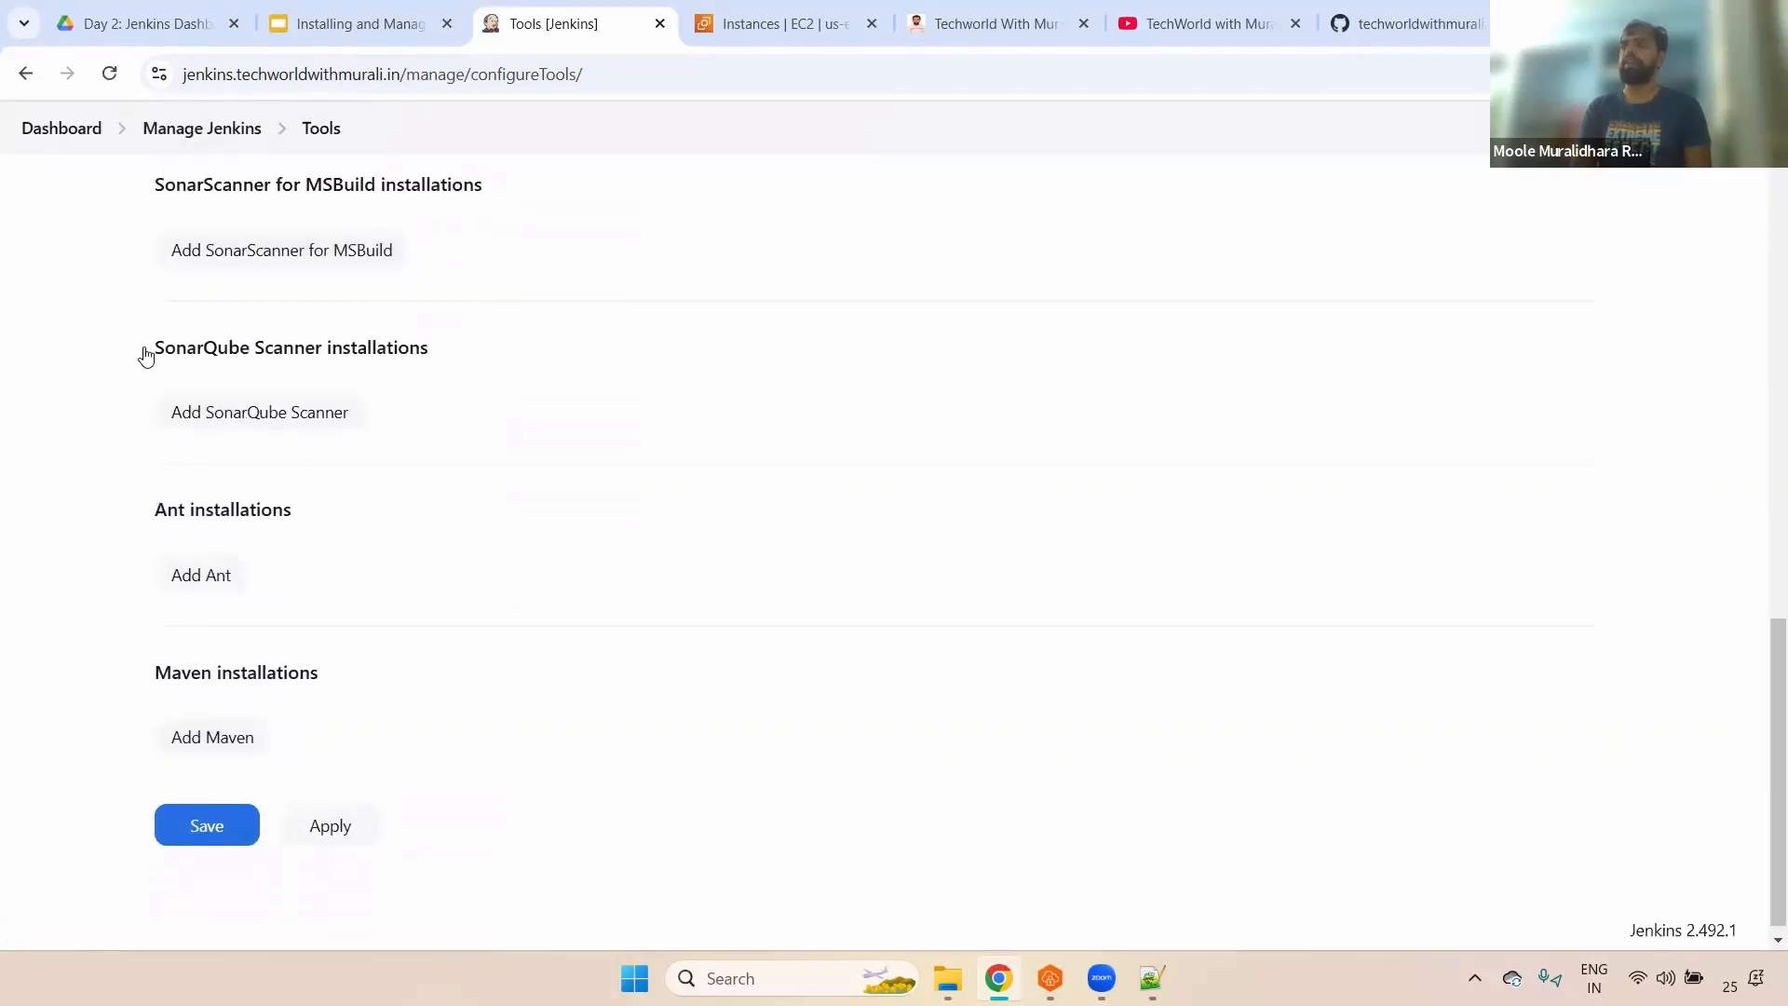
{"action": "left_click_drag", "start_coordinate": [144, 352], "coordinate": [494, 368]}
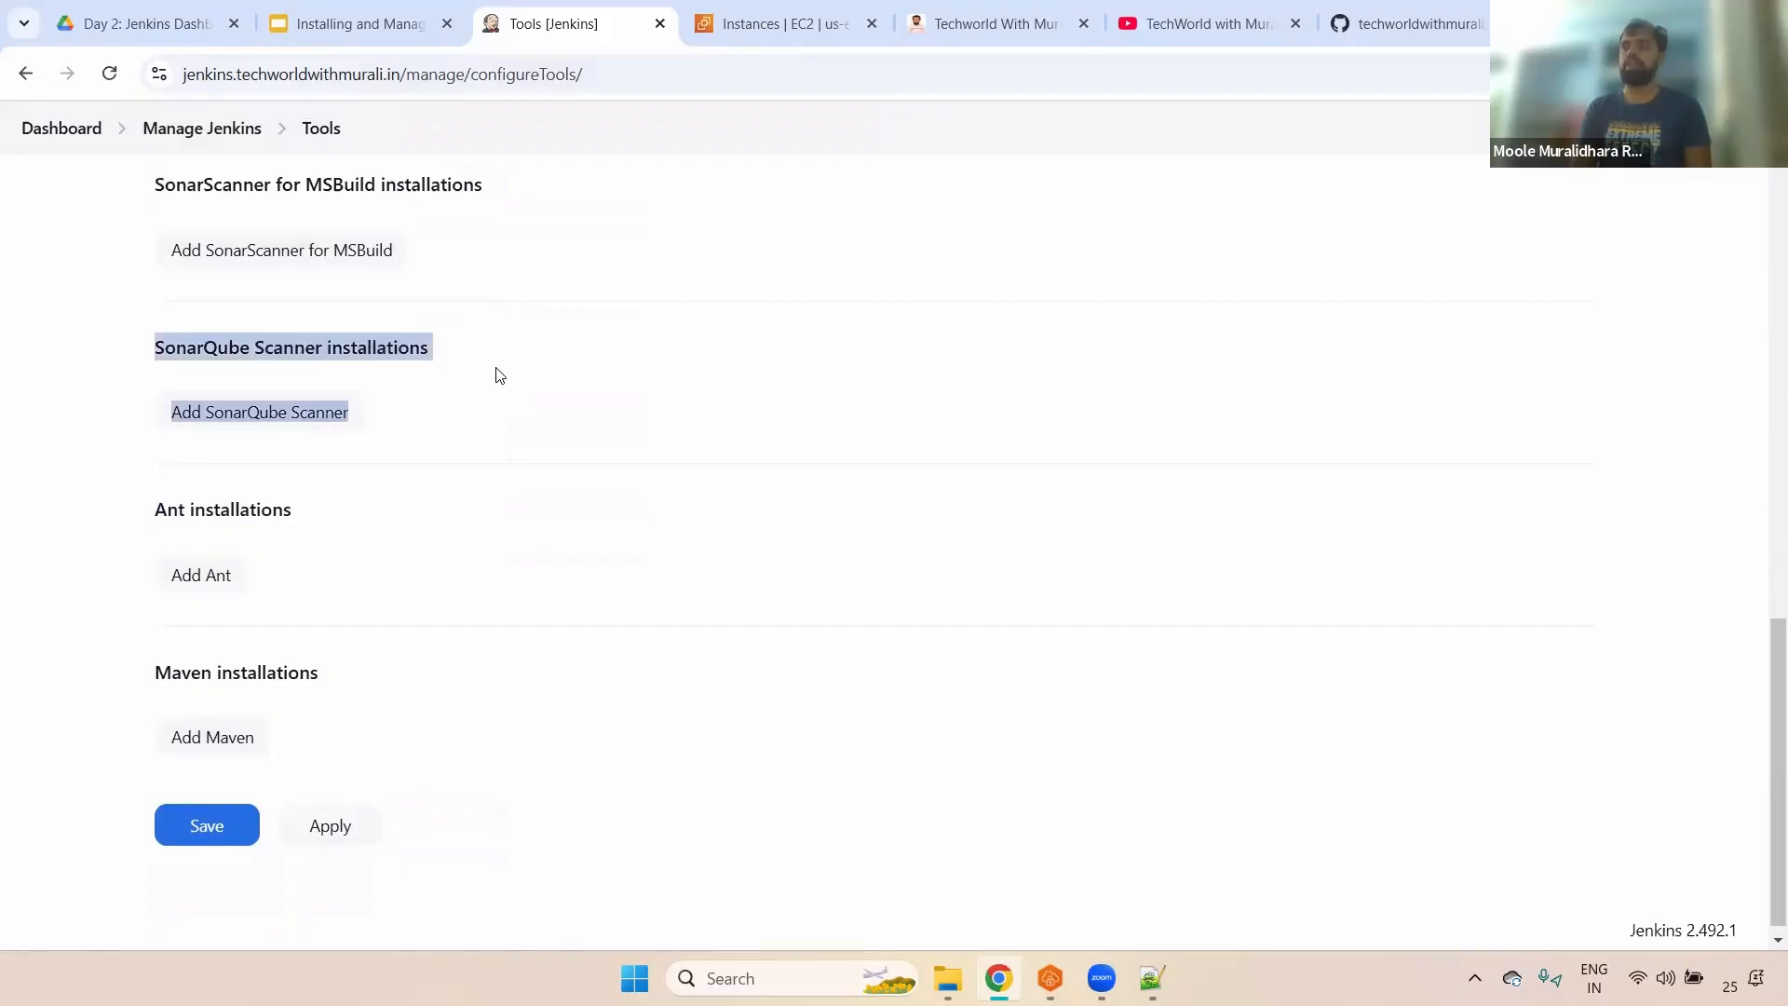
{"action": "left_click_drag", "start_coordinate": [151, 674], "coordinate": [354, 694]}
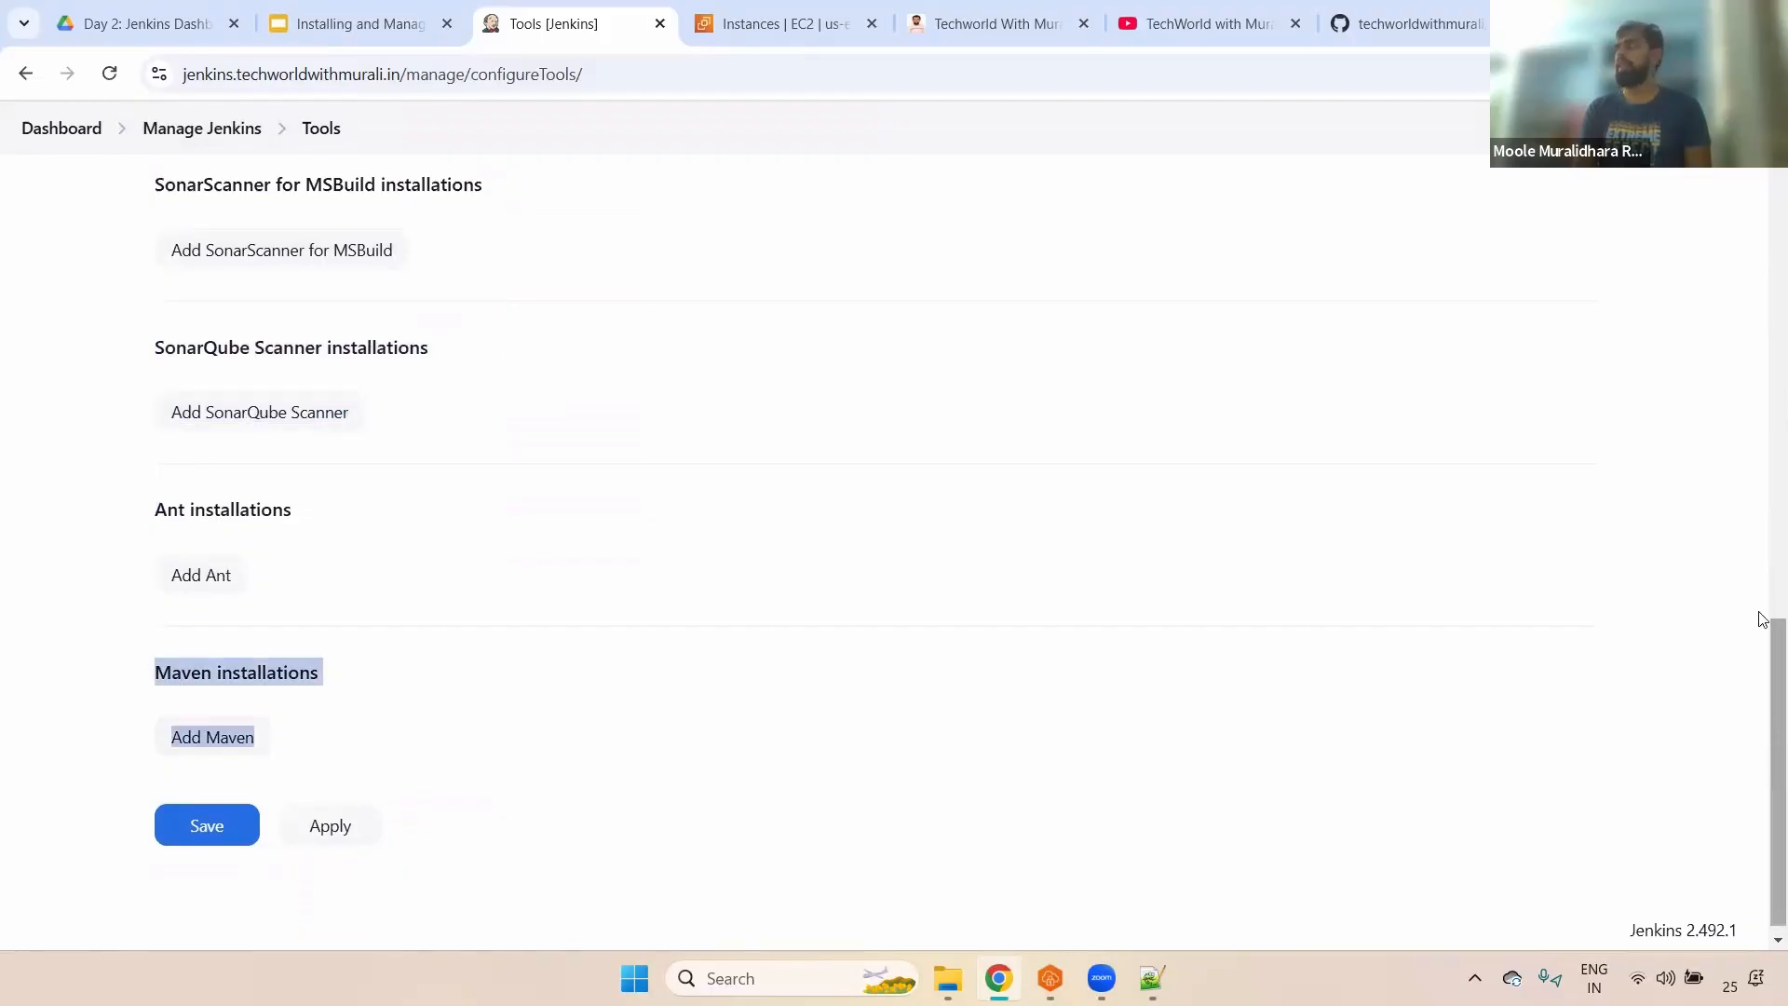
{"action": "left_click_drag", "start_coordinate": [1763, 619], "coordinate": [1763, 173]}
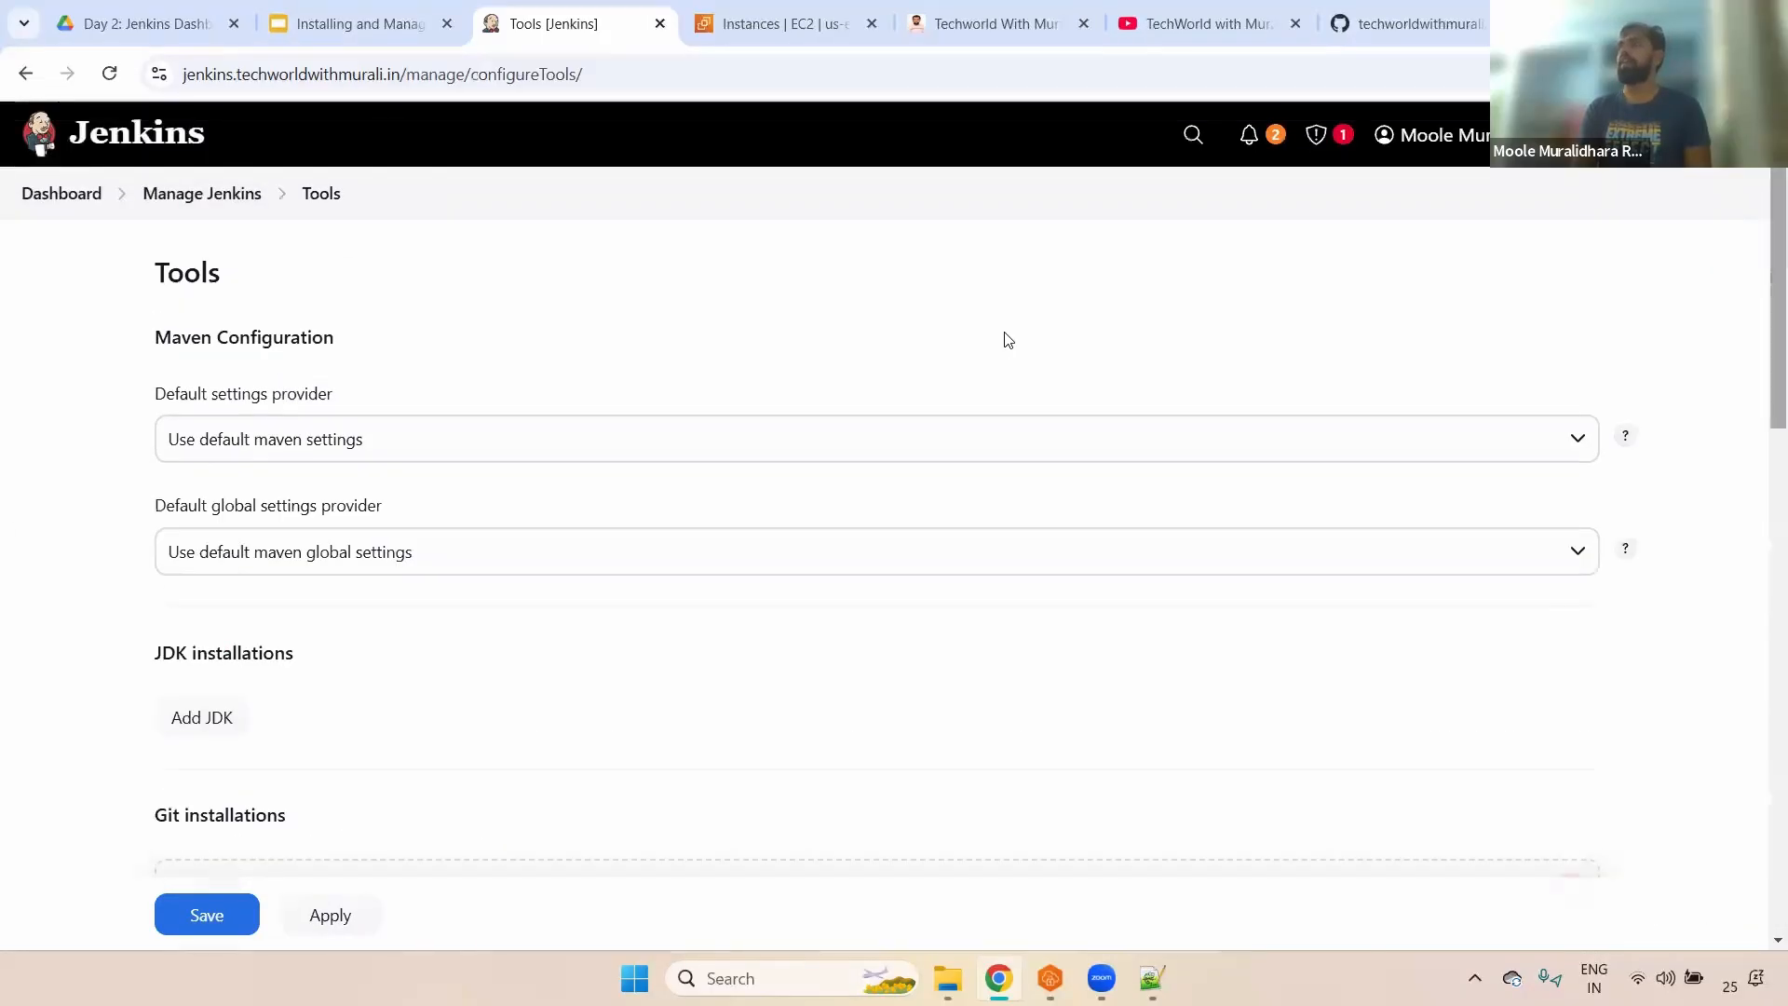
{"action": "left_click", "coordinate": [47, 191]}
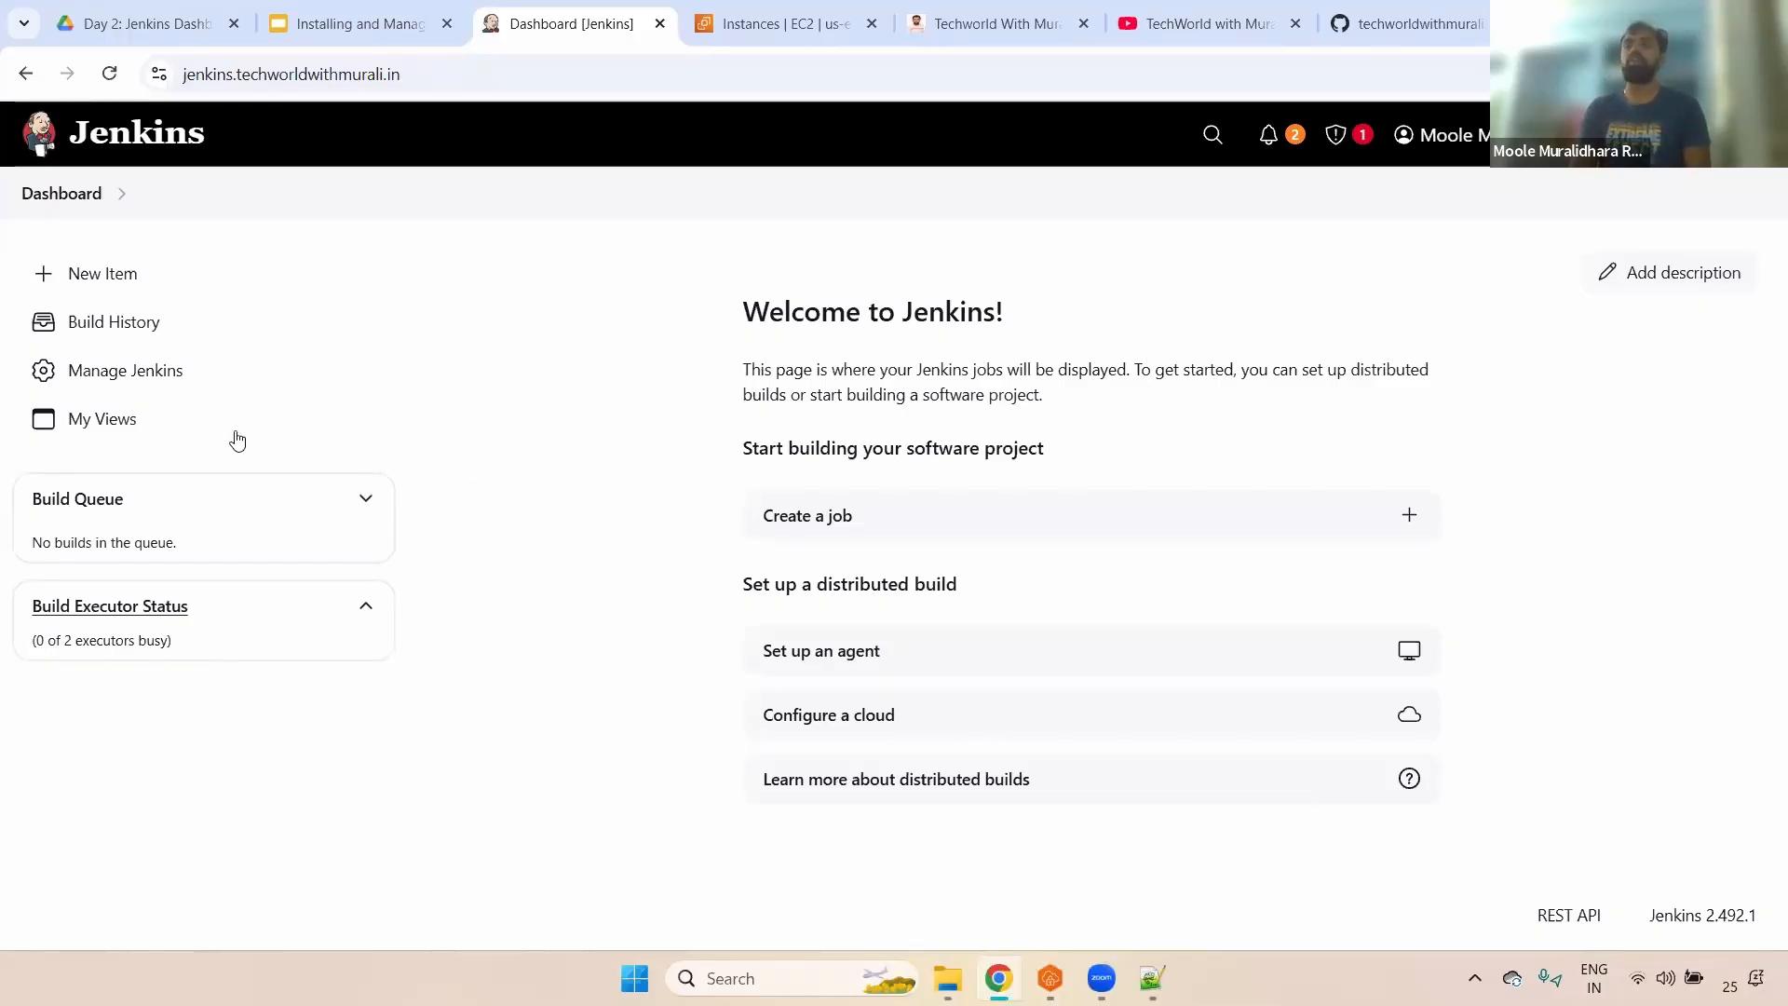
- Back in Notepad++, highlight lines 40–44 pairing Git, Maven, Nexus, Artifactory and SonarQube with plugins
{"action": "left_click", "coordinate": [324, 11]}
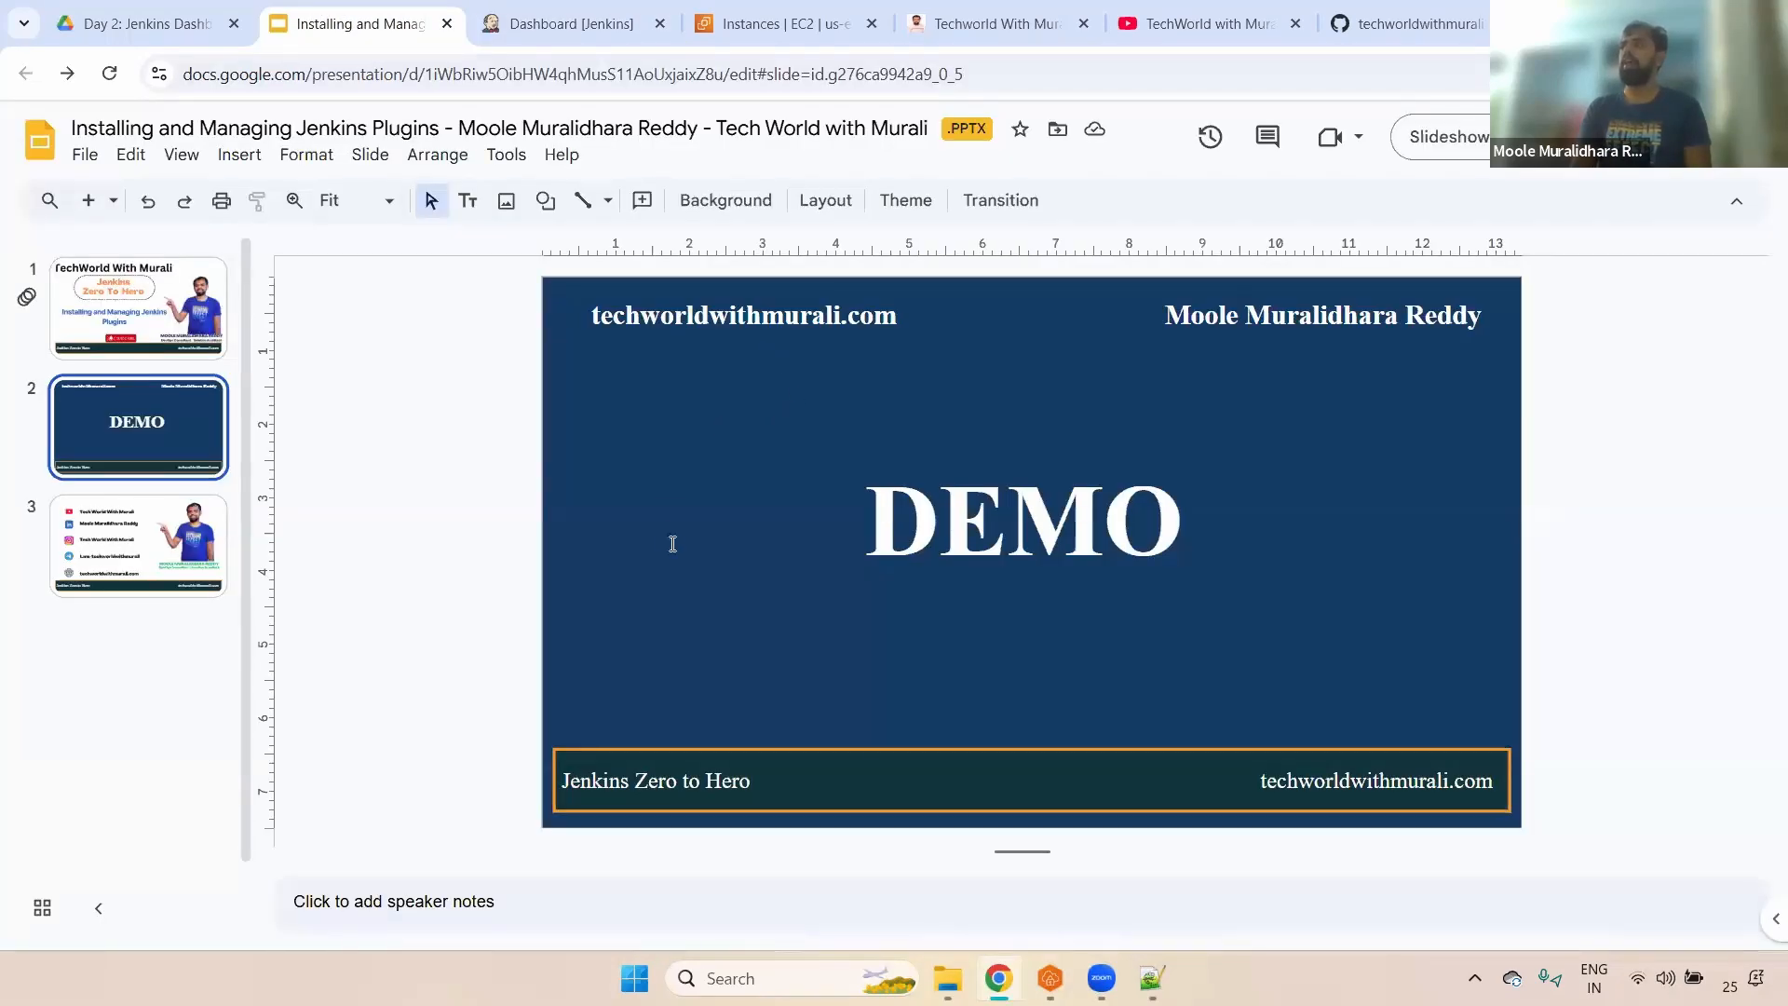
{"action": "key", "text": "alt+Tab"}
{"action": "left_click", "coordinate": [671, 477]}
{"action": "left_click_drag", "start_coordinate": [280, 473], "coordinate": [212, 288]}
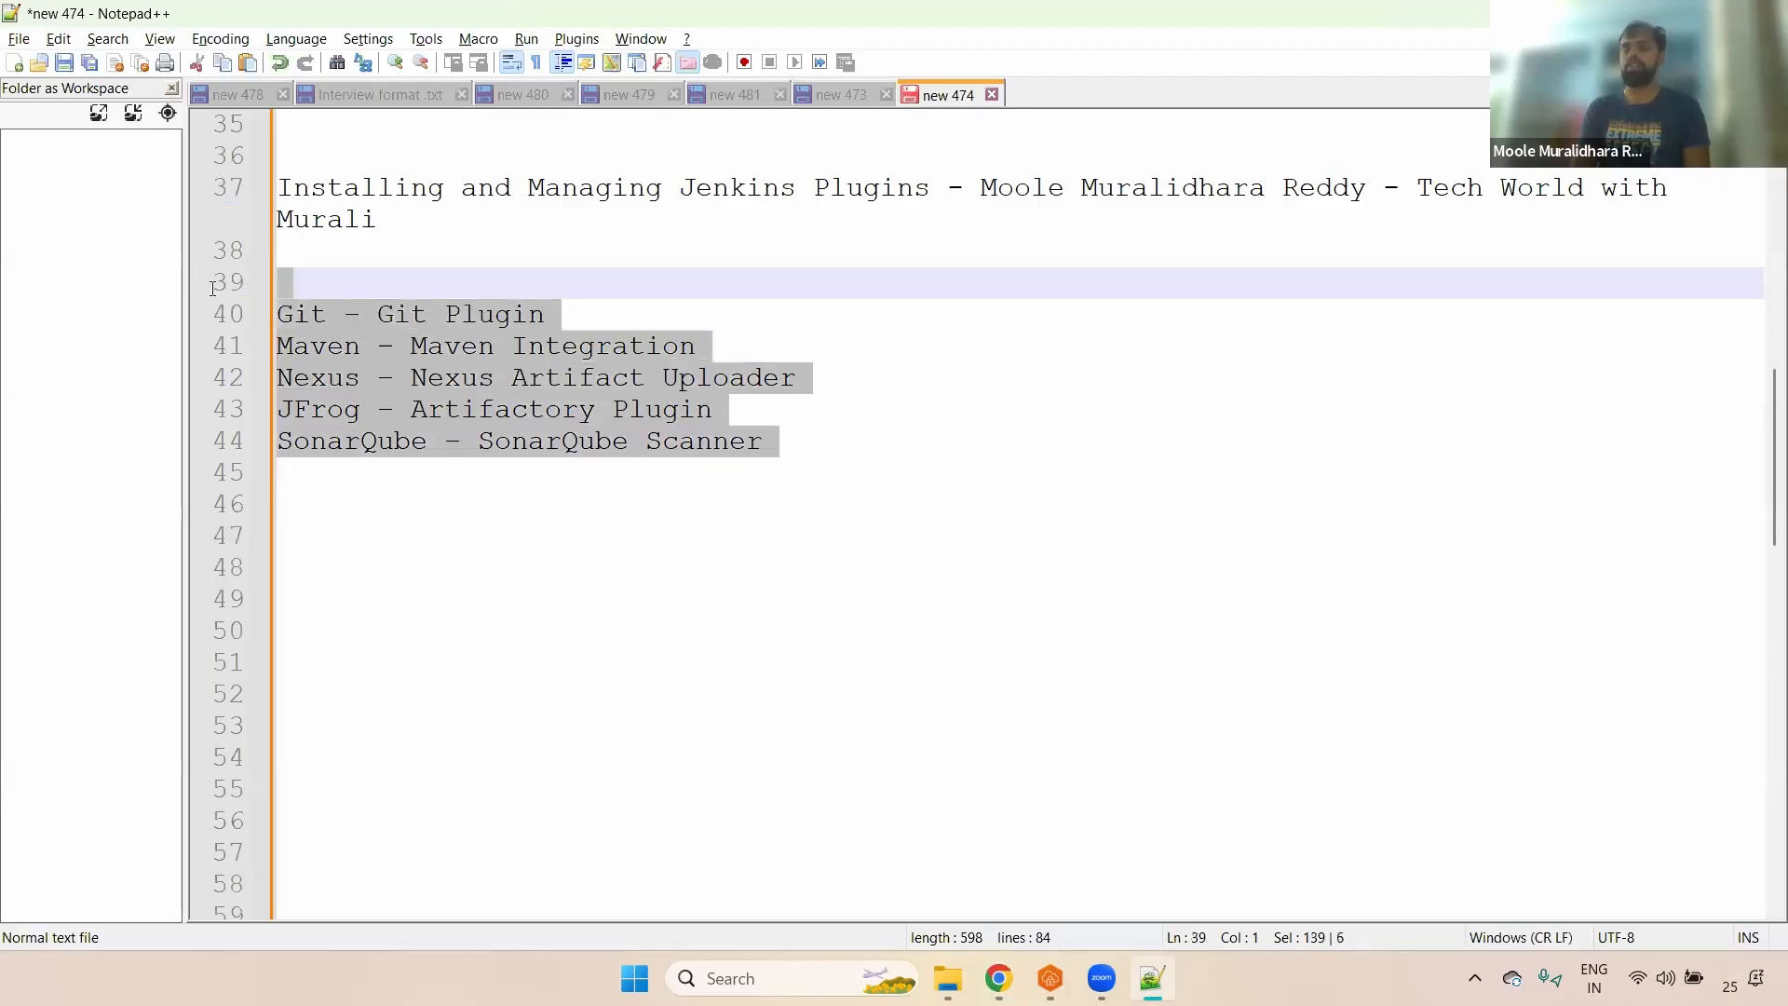
{"action": "left_click_drag", "start_coordinate": [857, 442], "coordinate": [240, 326]}
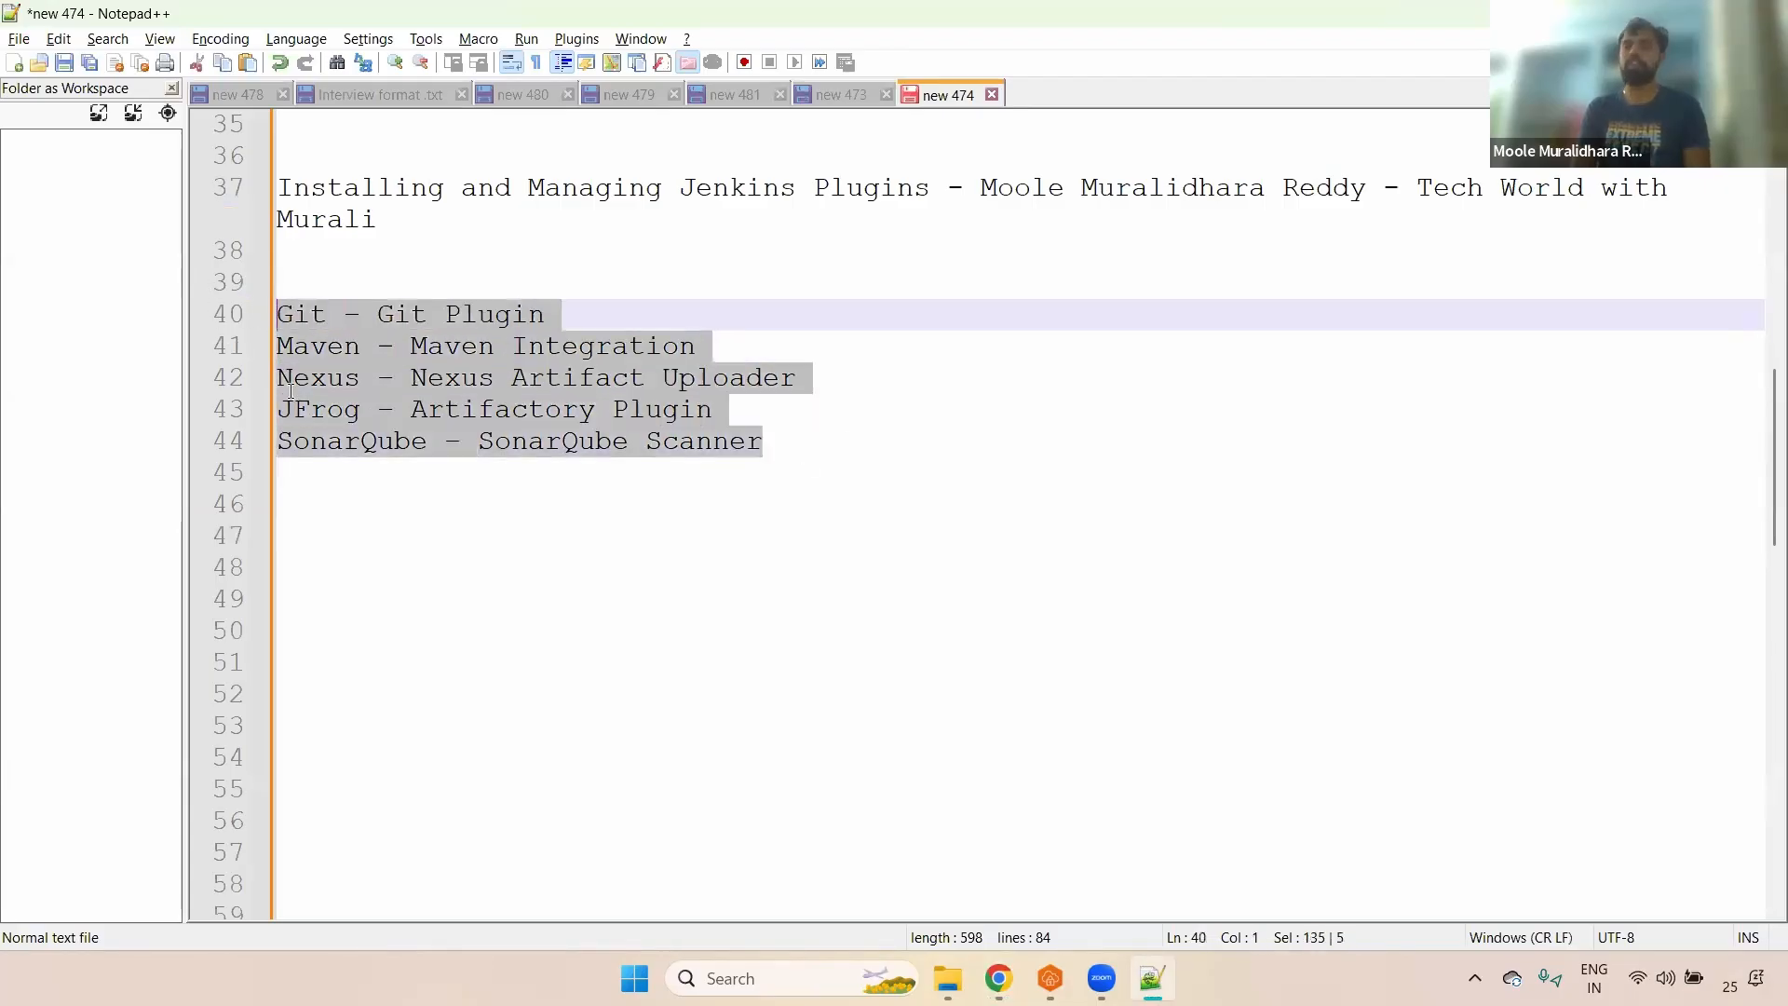